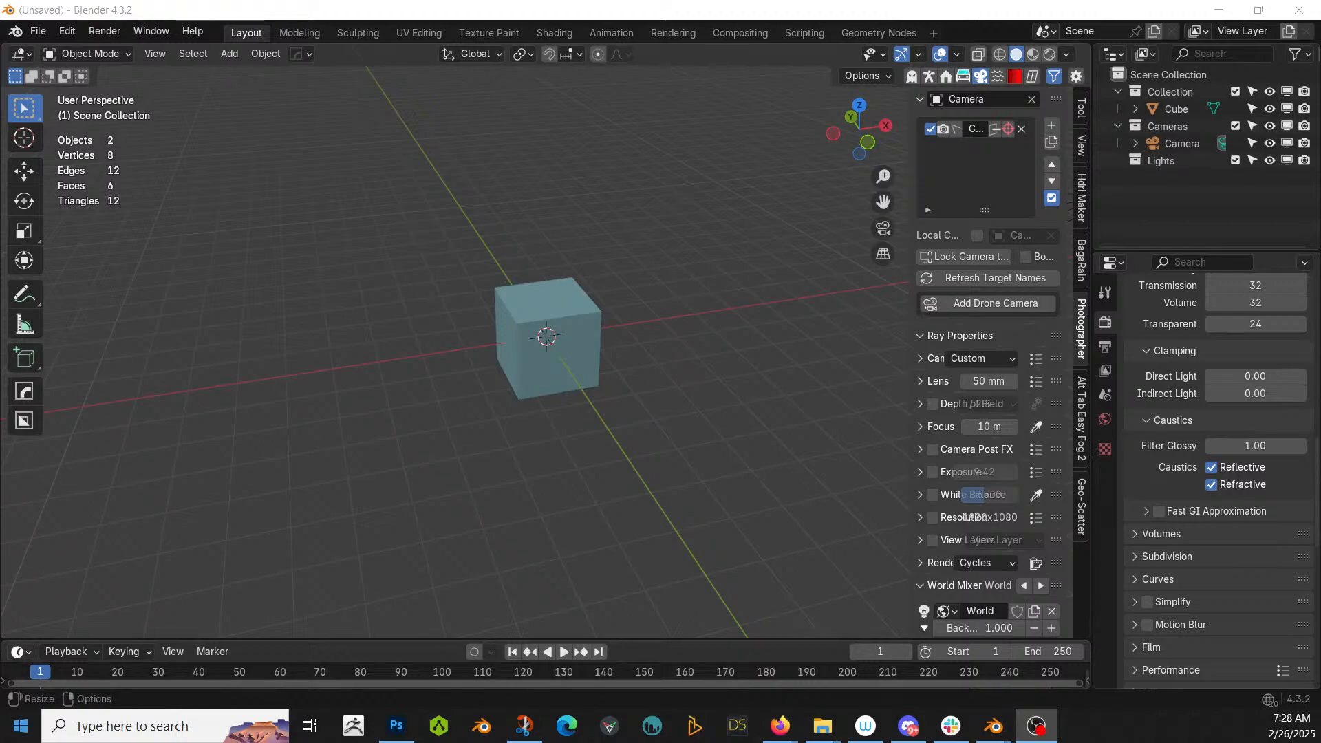
# - Delete the default cube from the scene
pyautogui.scroll(-3, 562, 469)
pyautogui.moveTo(561, 470)
pyautogui.mouseDown(button='middle')
pyautogui.moveTo(548, 437)
pyautogui.moveTo(578, 453)
pyautogui.moveTo(565, 493)
pyautogui.mouseUp(button='middle')
pyautogui.scroll(3, 549, 440)
pyautogui.scroll(2, 565, 486)
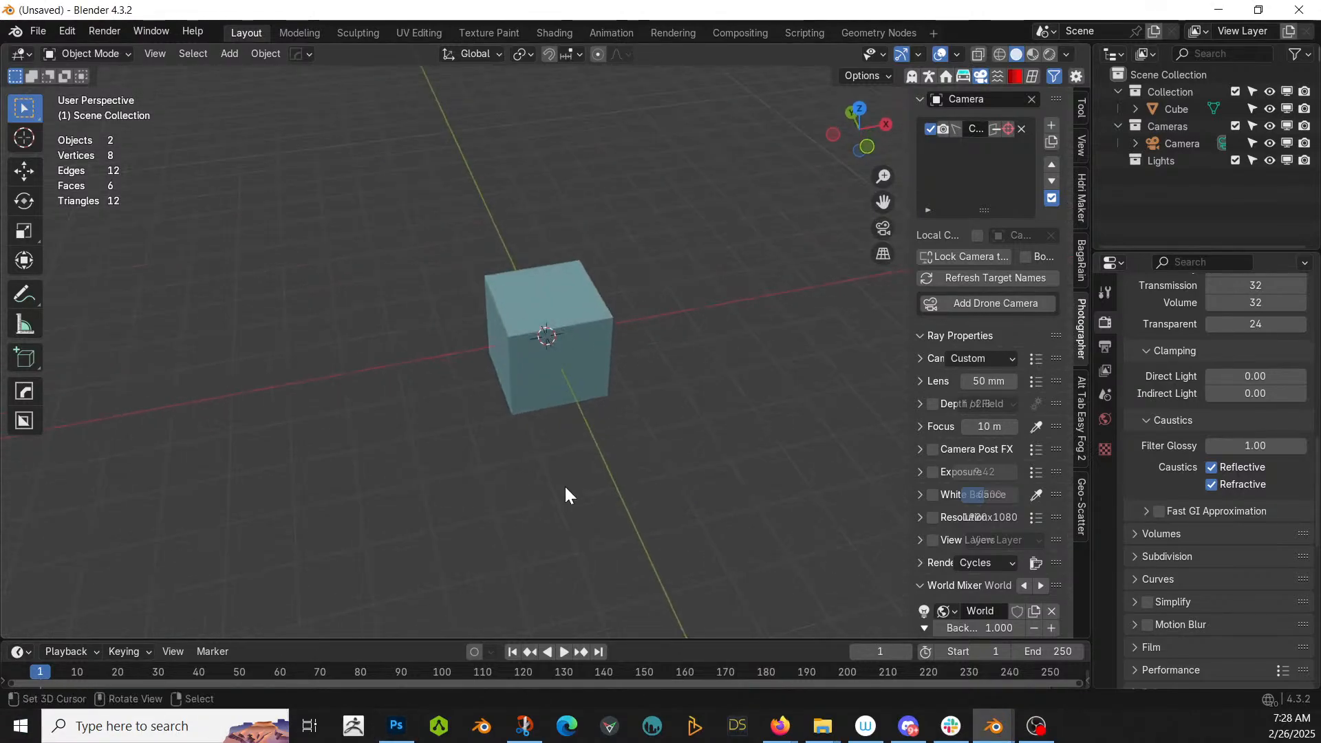
pyautogui.click(527, 287)
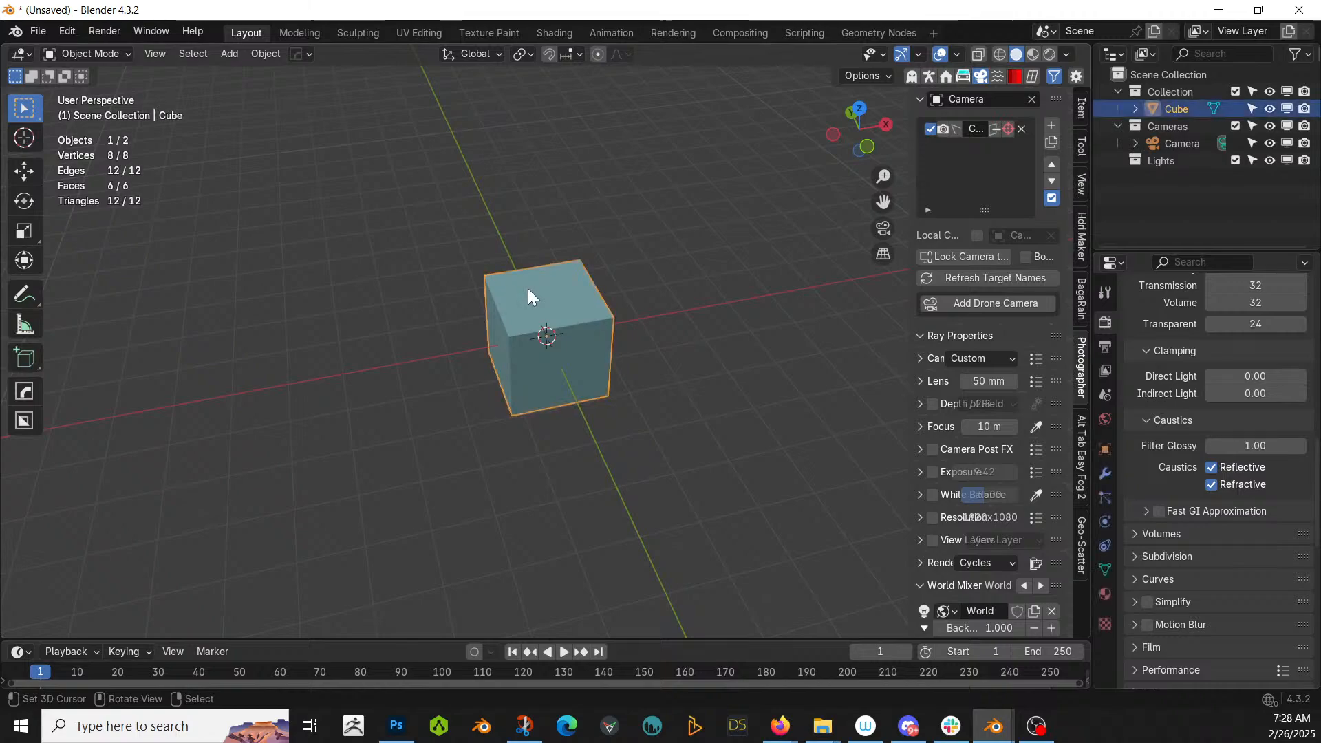
pyautogui.press('Delete')
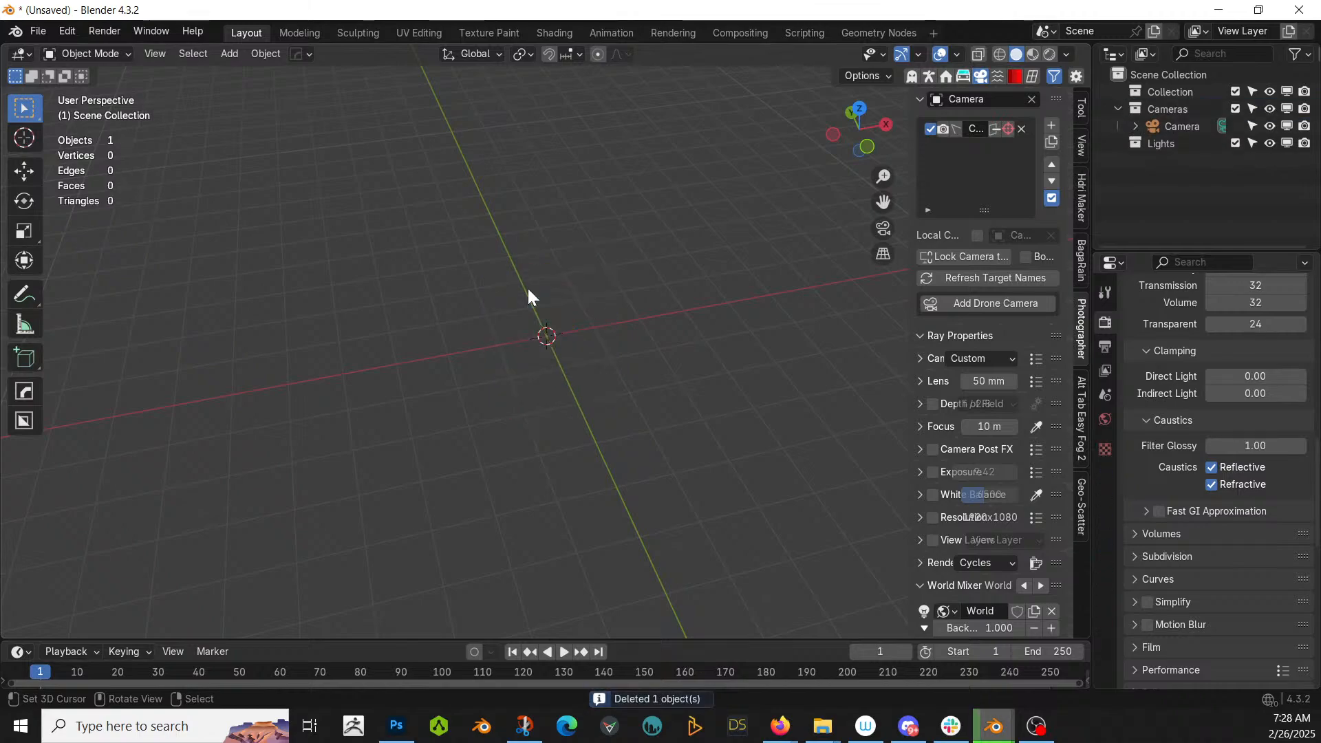
# - Add a mesh circle at the scene origin
pyautogui.moveTo(528, 289); pyautogui.dragTo(572, 336, button='middle')
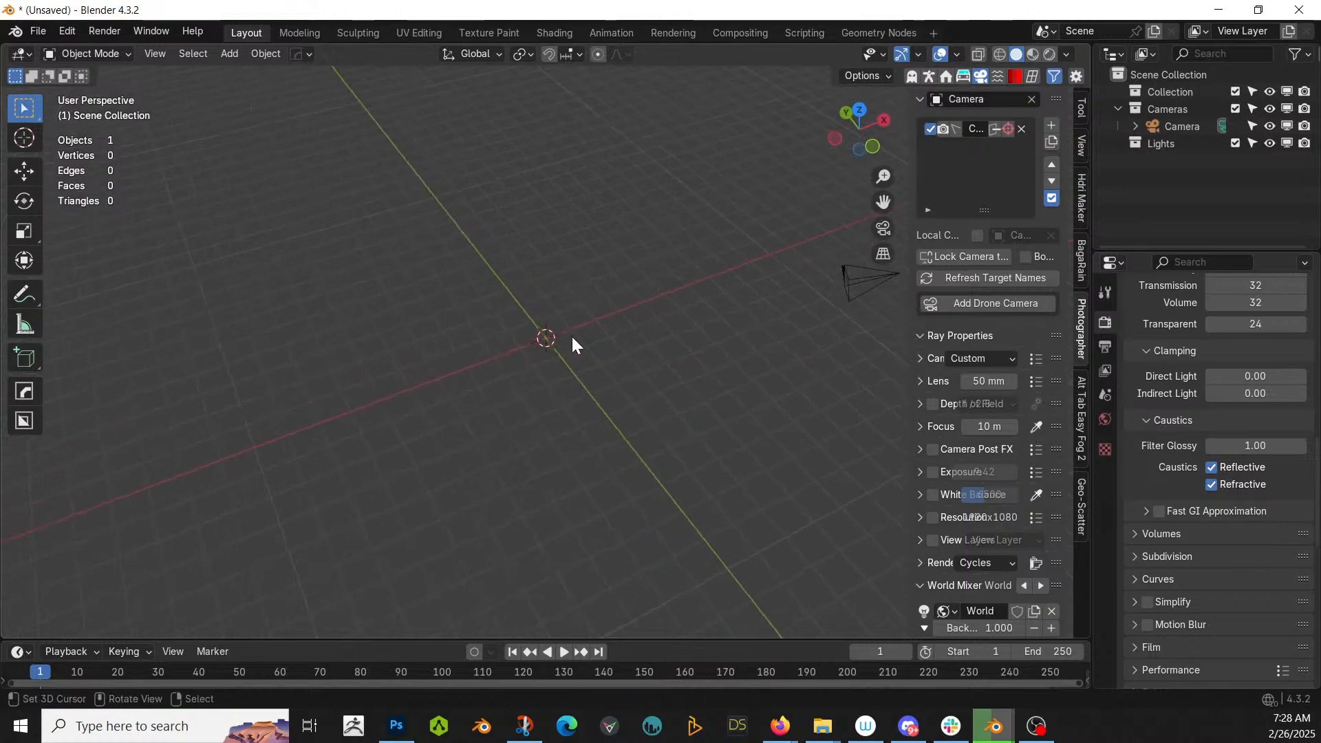
pyautogui.hotkey('shift', 'a')
pyautogui.press('Escape')
pyautogui.hotkey('shift', 'a')
pyautogui.moveTo(444, 261)
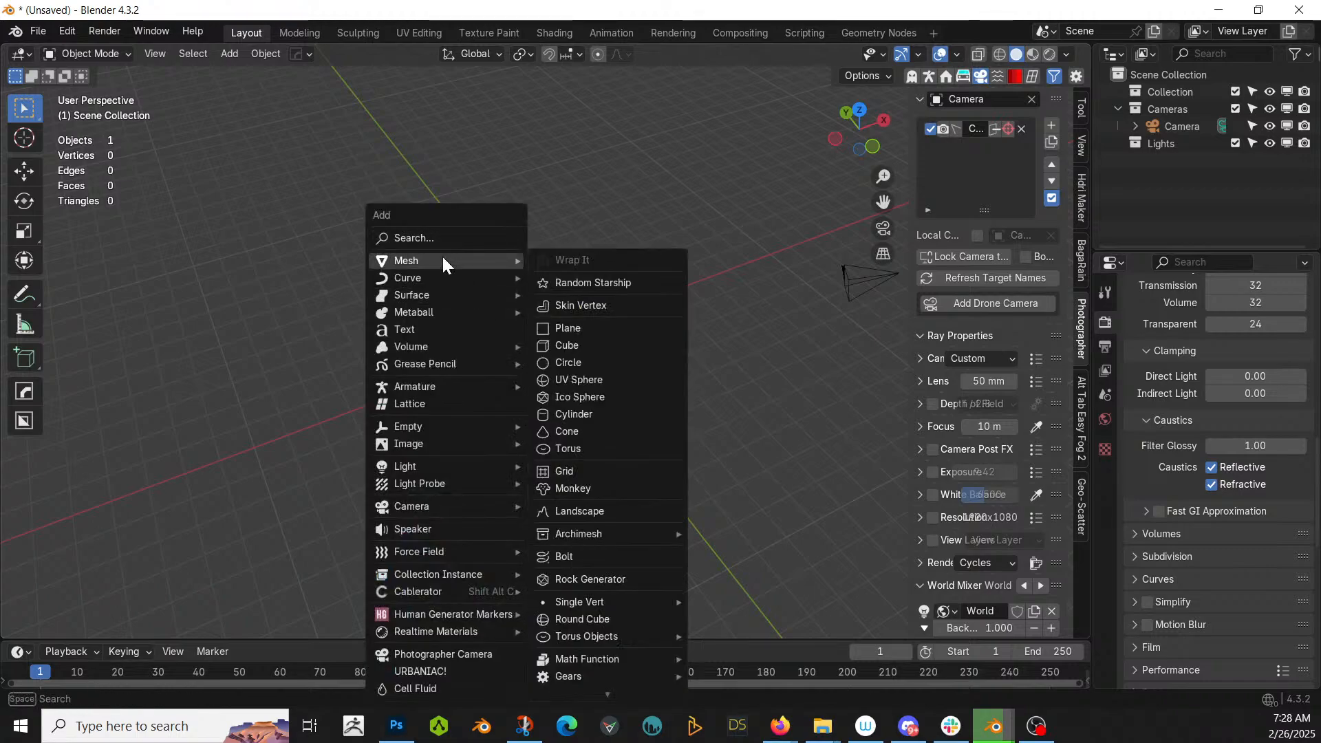
pyautogui.click(589, 363)
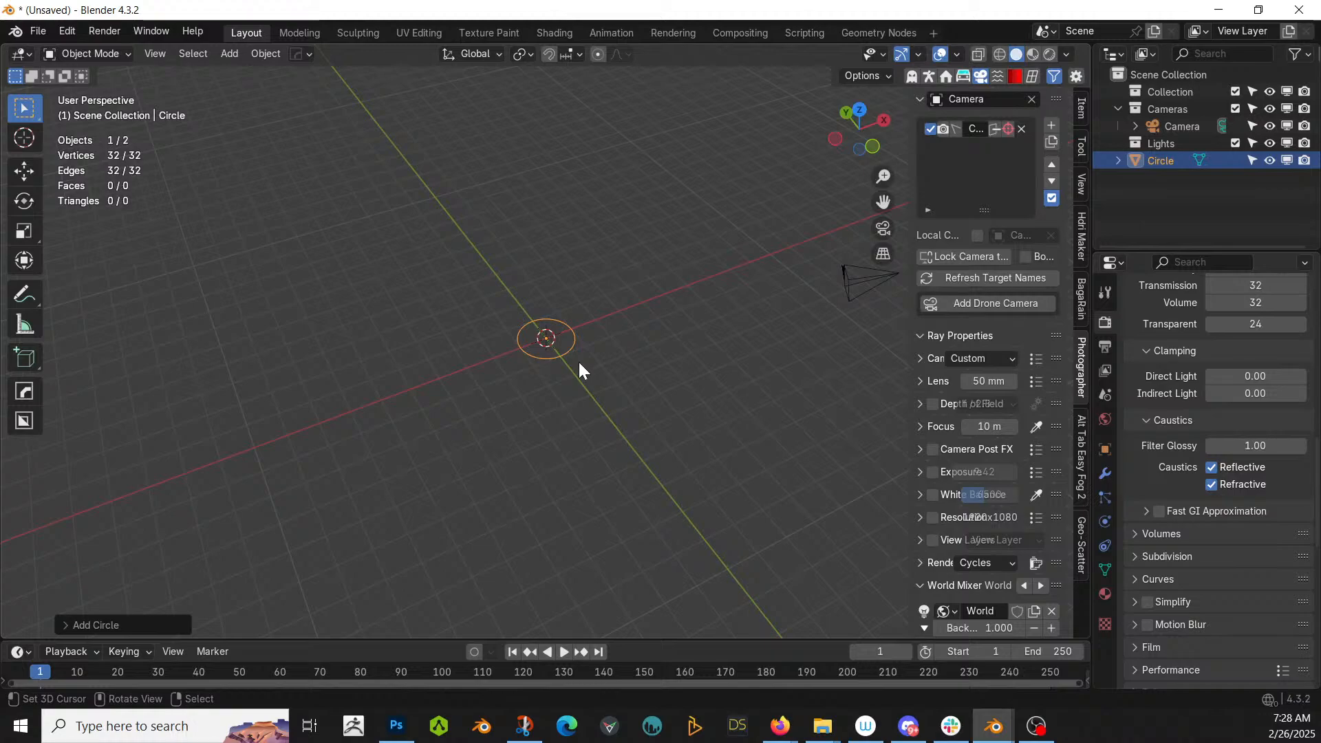
# - Scale the circle by a factor of 50 and apply its scale
pyautogui.write('s50')
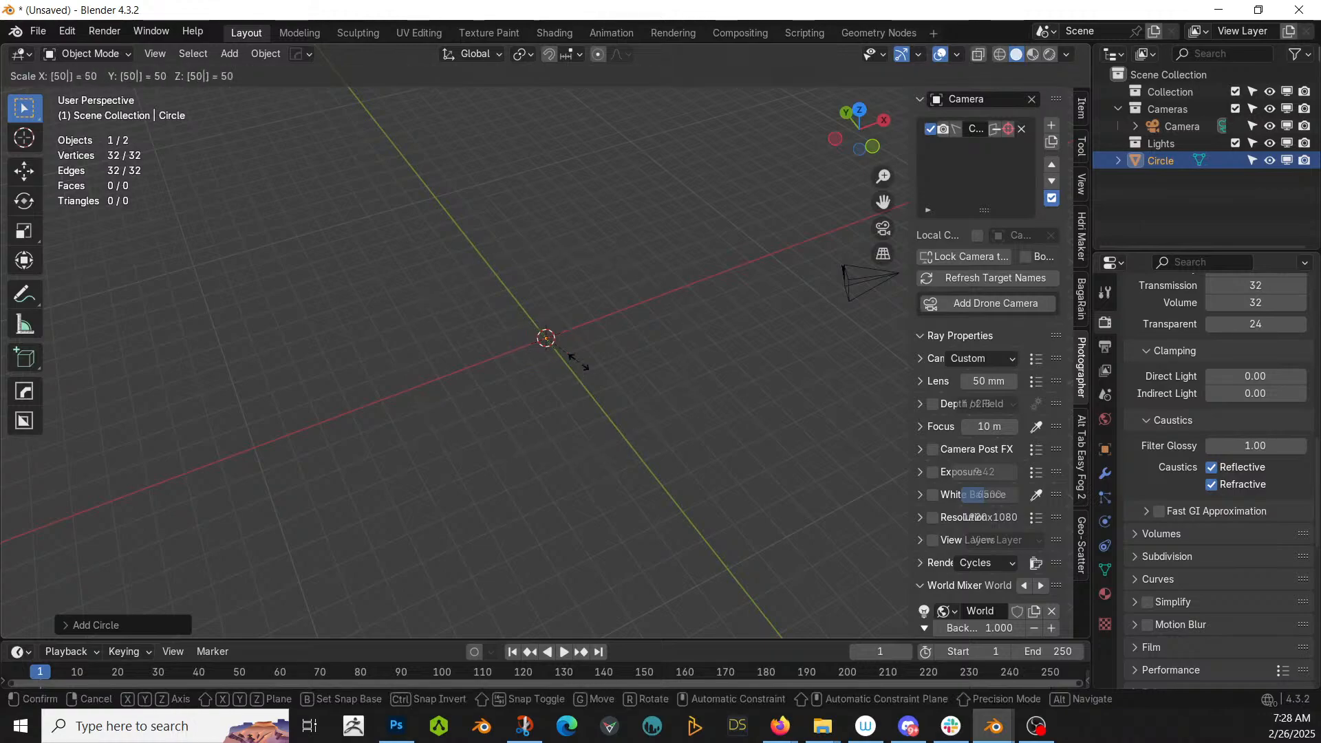
pyautogui.press('Return')
pyautogui.scroll(-8, 580, 362)
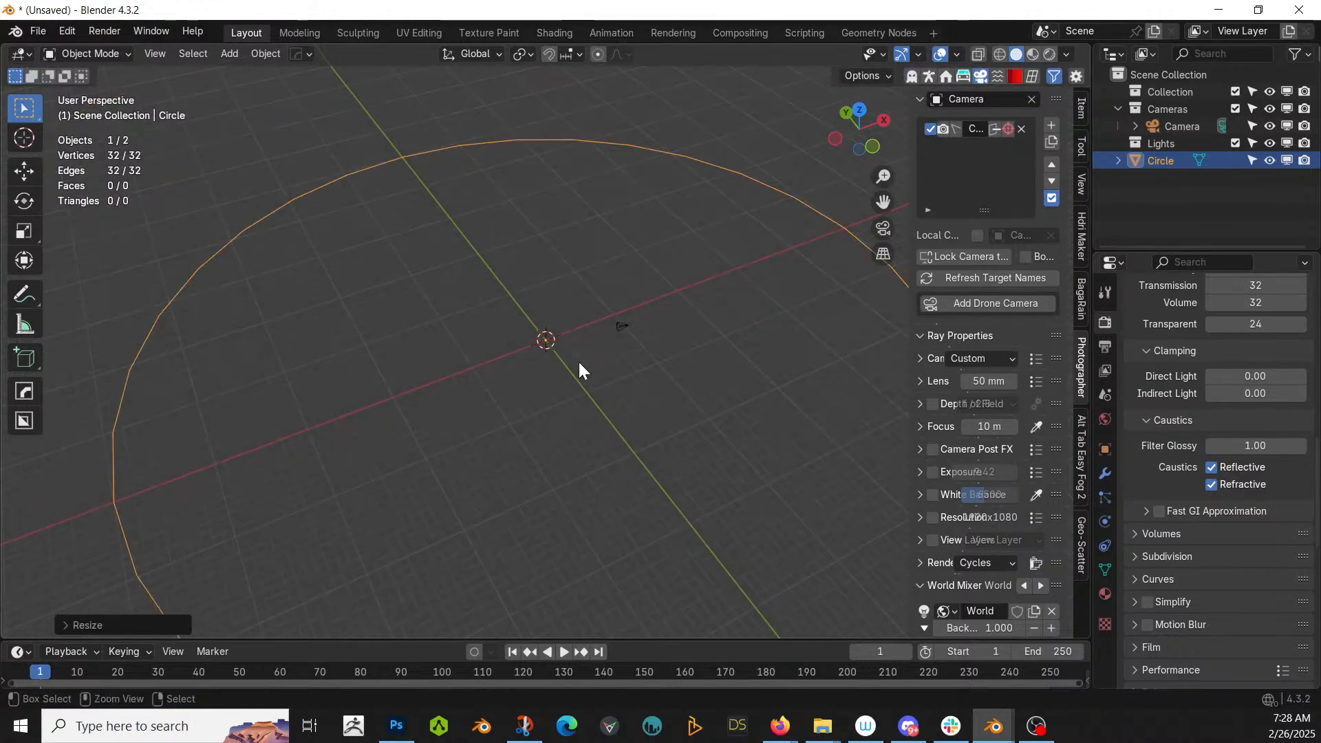
pyautogui.hotkey('ctrl', 'a')
pyautogui.click(508, 428)
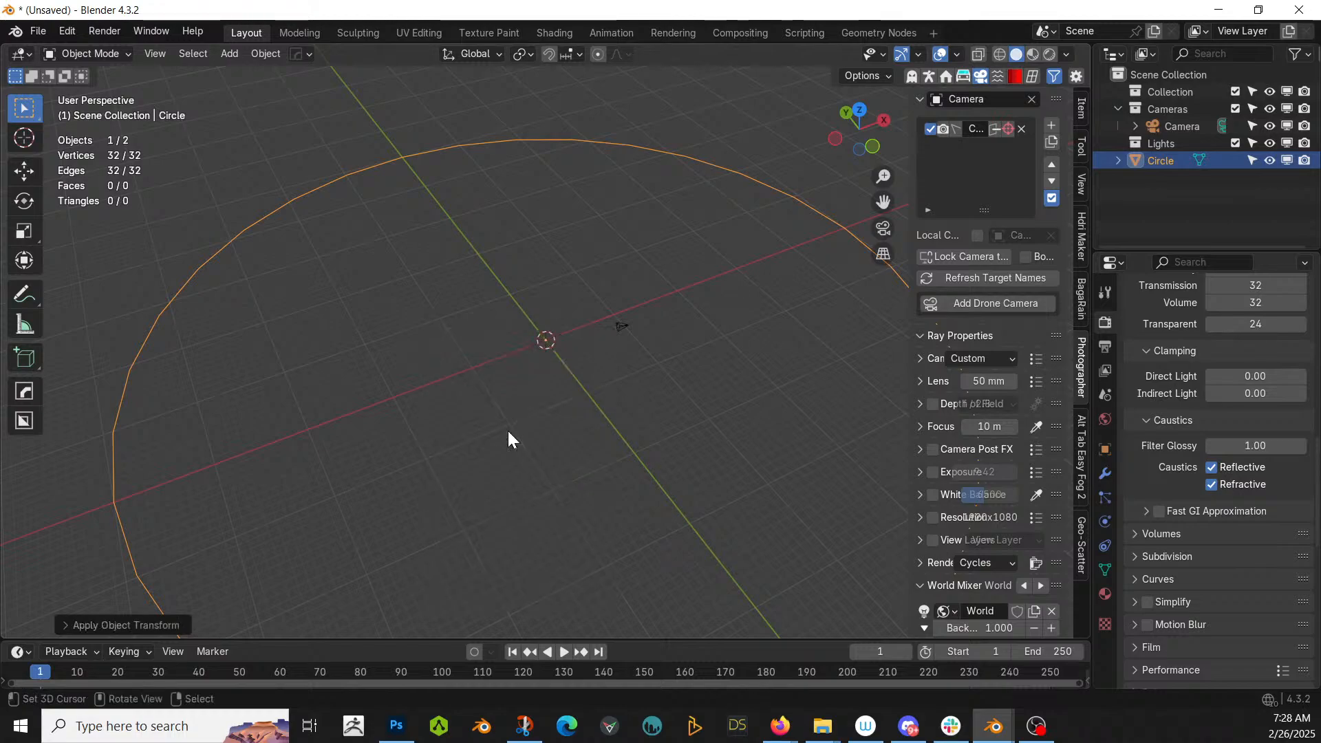
# - Fill the circle's outline with a single face in Edit Mode and return to Object Mode
pyautogui.scroll(-3, 509, 427)
pyautogui.press('Tab')
pyautogui.press('f')
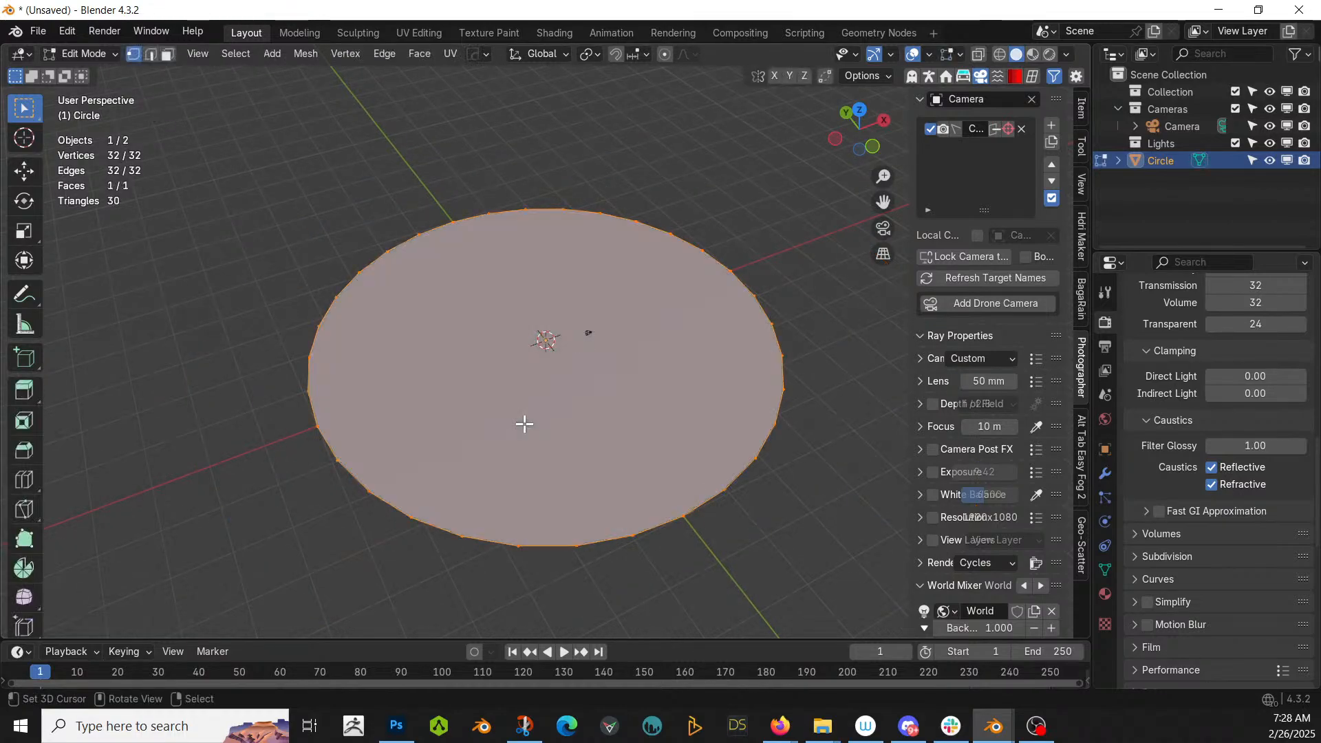
pyautogui.scroll(2, 530, 423)
pyautogui.press('Tab')
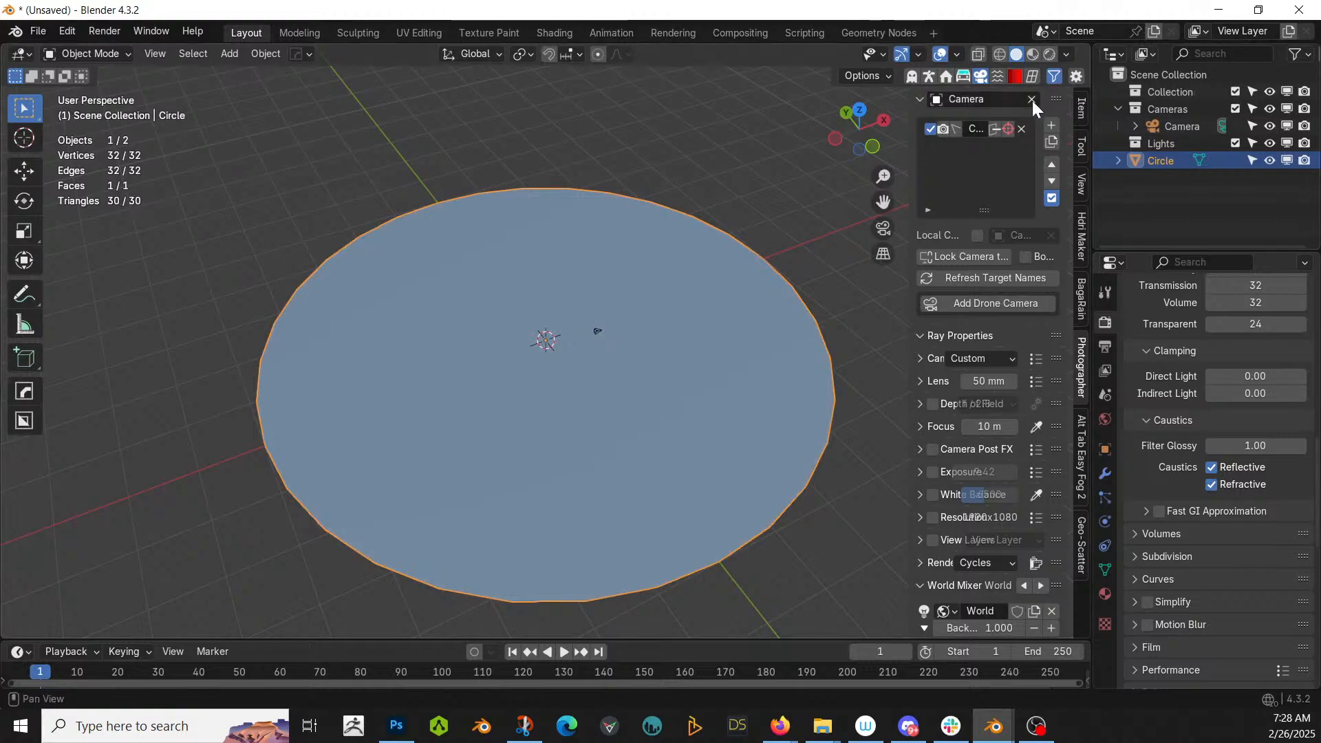
# - Remesh the filled circle with Quad Remesher using a quad count of 250
pyautogui.click(1033, 77)
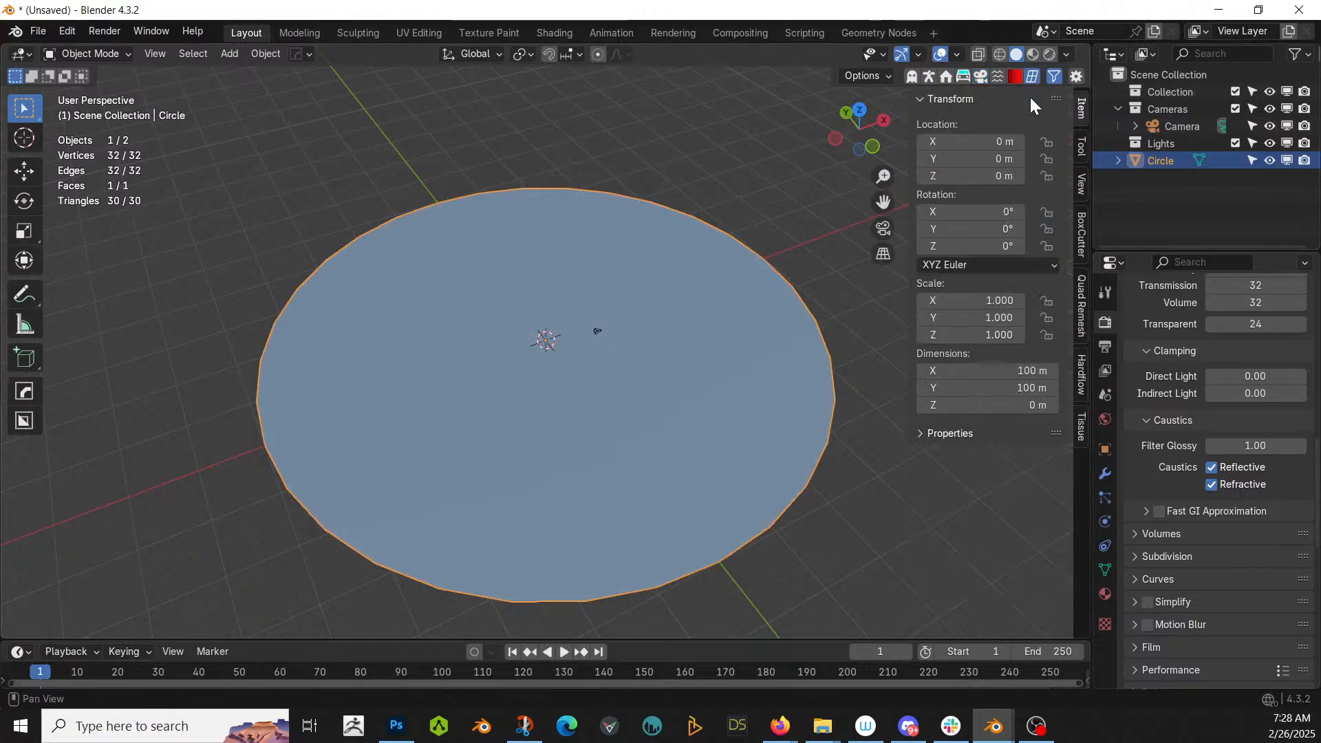
pyautogui.click(1083, 308)
pyautogui.click(1017, 157)
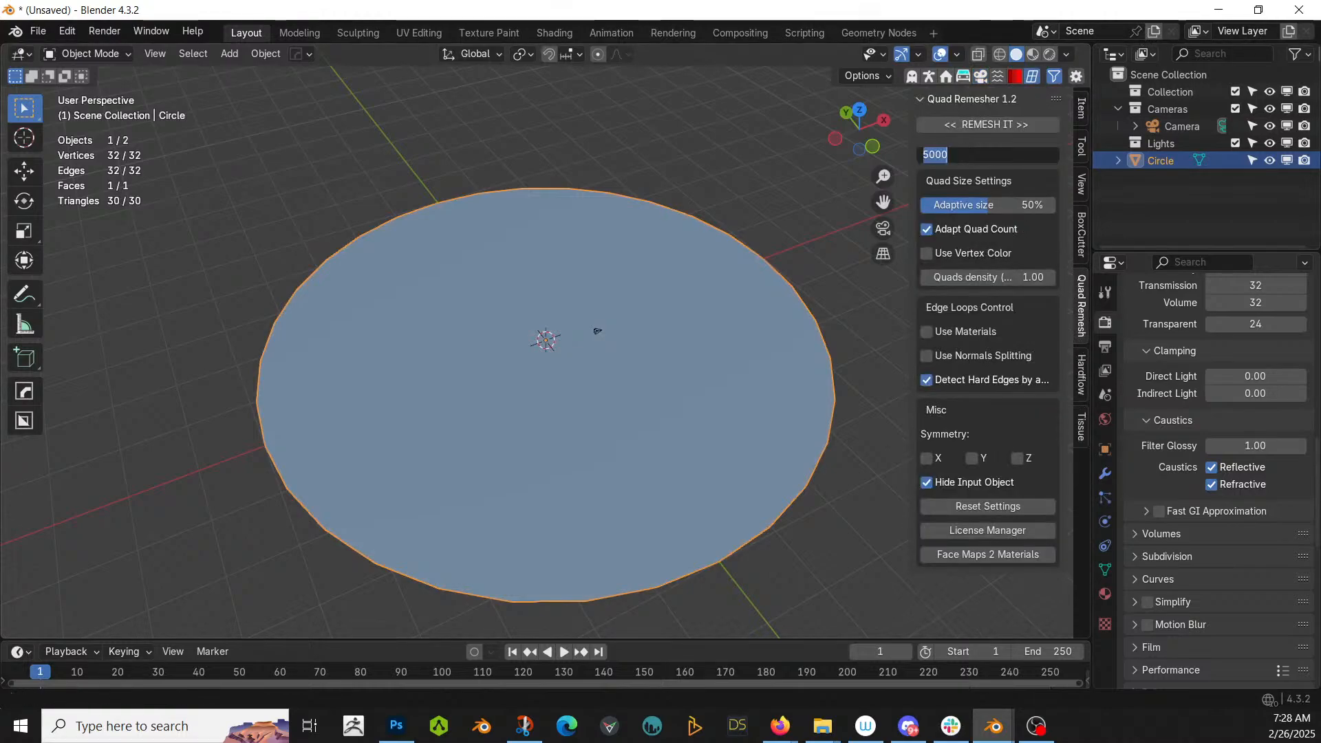
pyautogui.write('250')
pyautogui.press('Return')
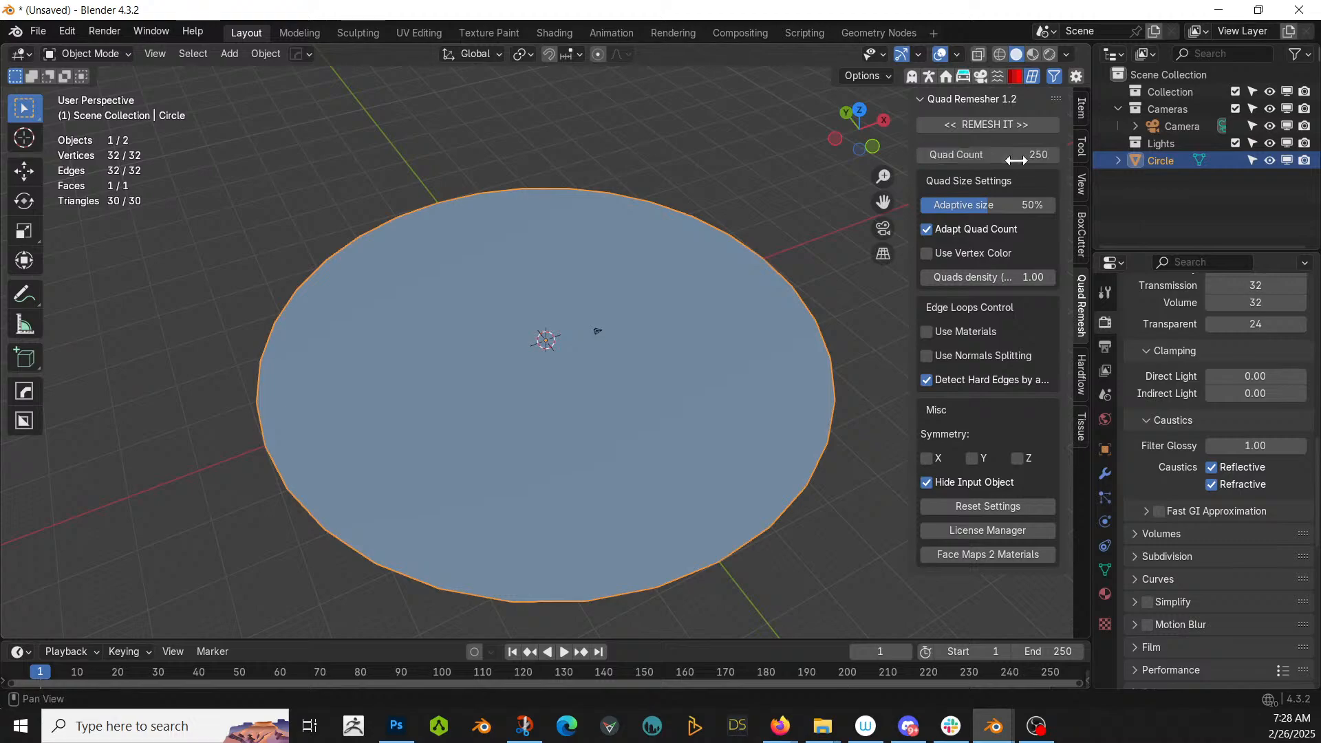
pyautogui.click(982, 124)
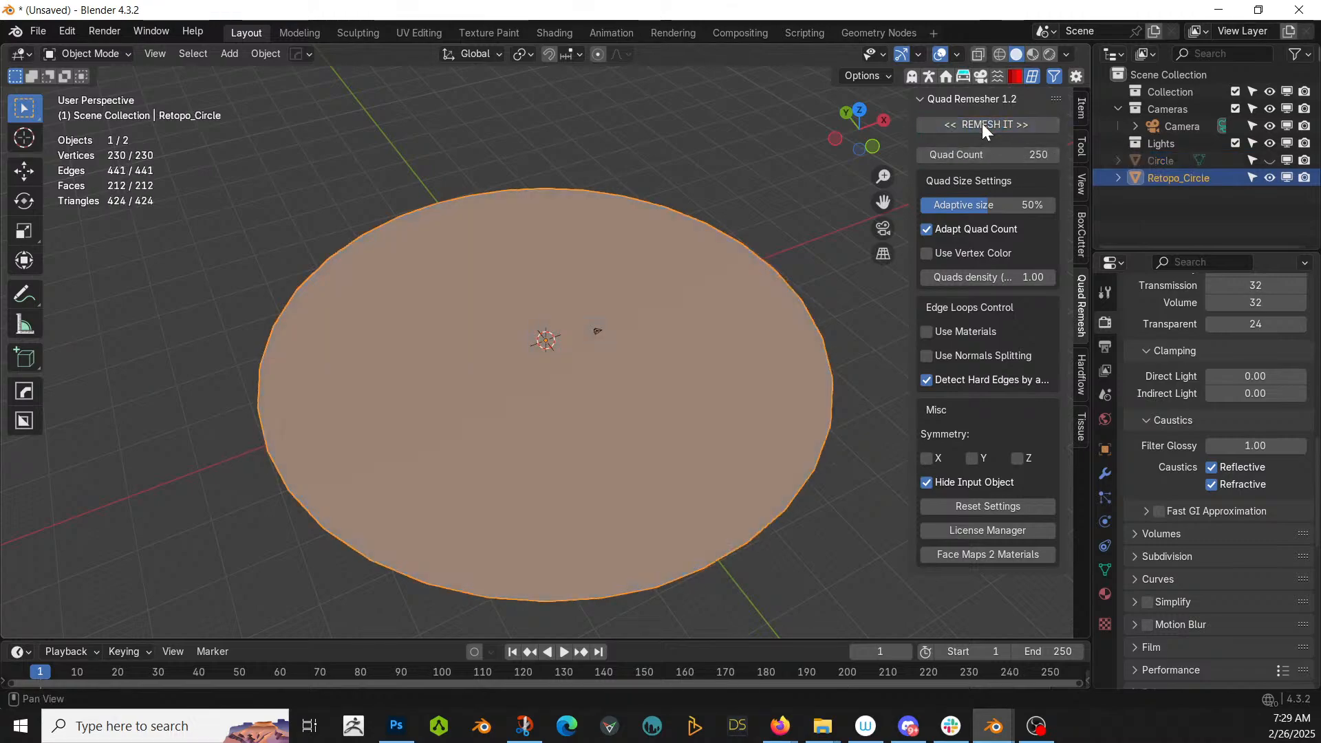
# - Delete the hidden original Circle object and check the remeshed disc's quad topology in Edit Mode
pyautogui.click(1161, 164)
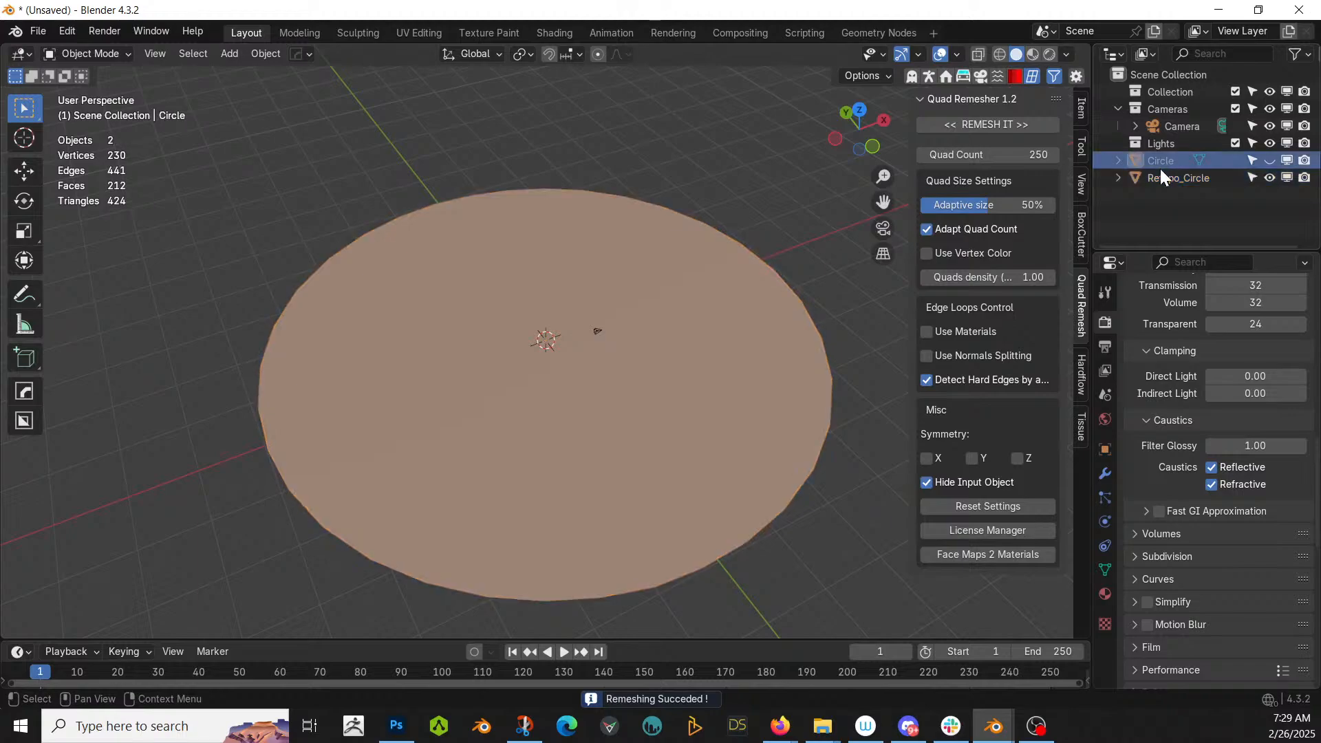
pyautogui.press('x')
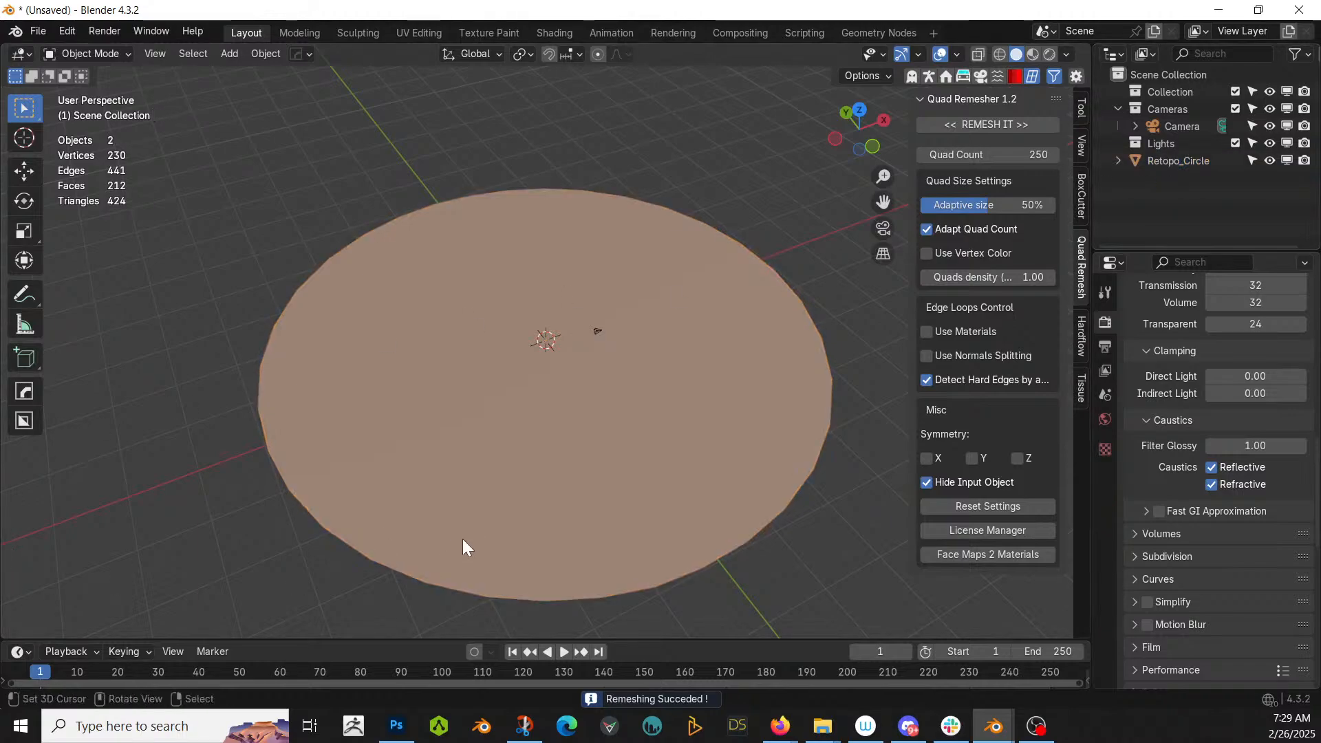
pyautogui.moveTo(462, 539); pyautogui.dragTo(353, 510, button='middle')
pyautogui.click(547, 403)
pyautogui.press('Tab')
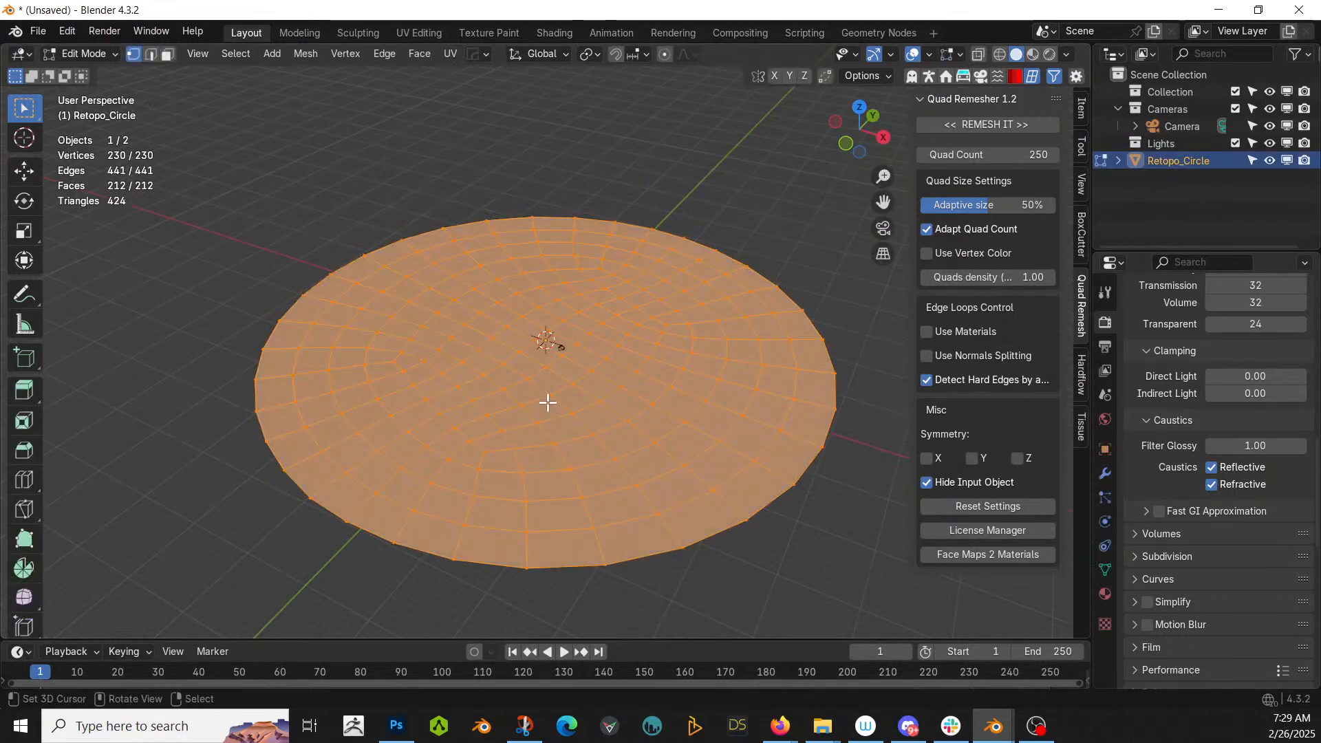
pyautogui.press('Tab')
# - Add a Bézier curve at the origin and delete all of its vertices in Edit Mode
pyautogui.press('KP_1')
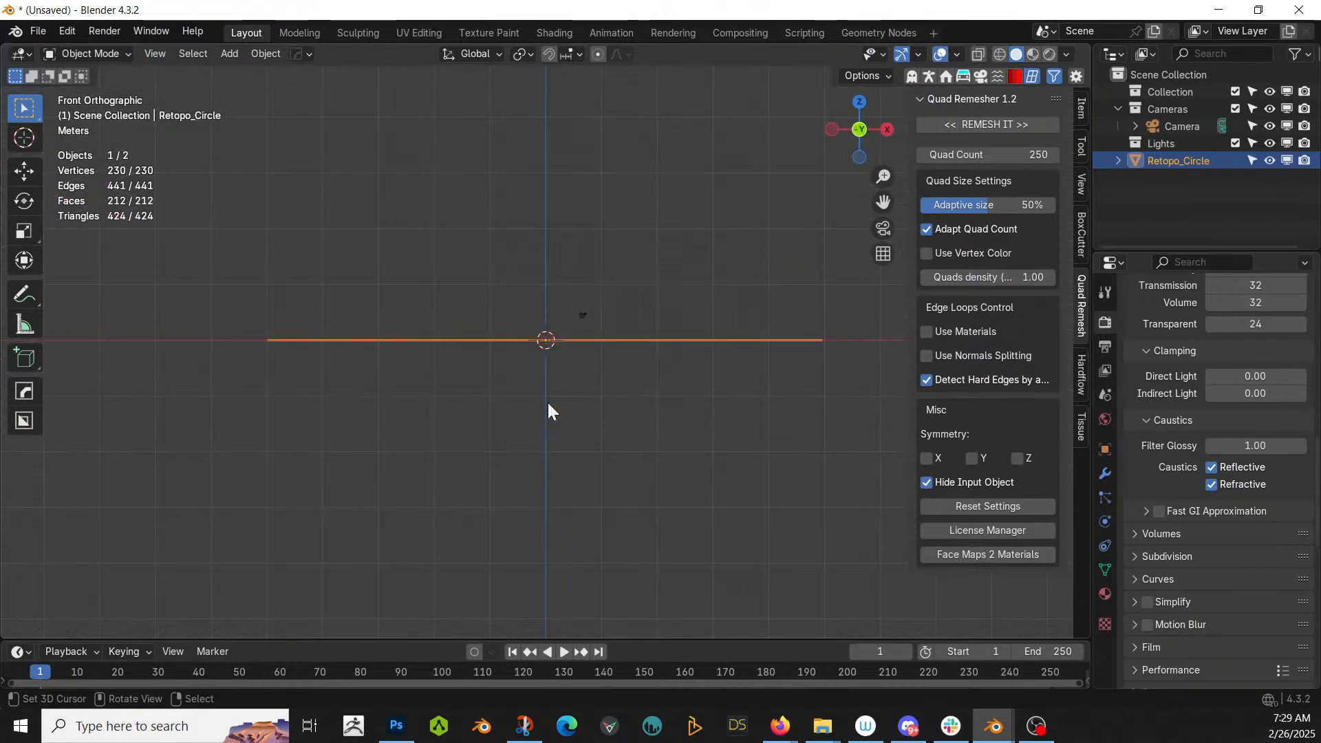
pyautogui.moveTo(548, 412); pyautogui.dragTo(547, 495, button='middle')
pyautogui.press('KP_3')
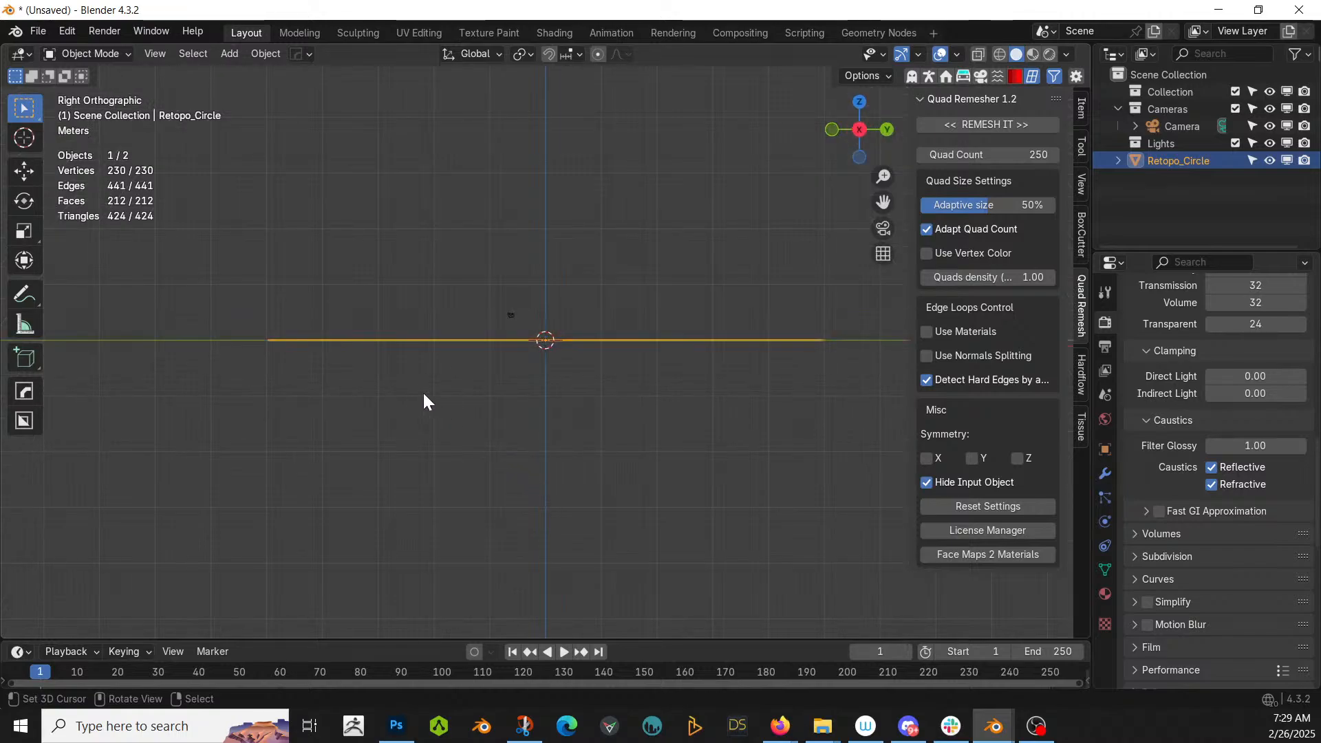
pyautogui.hotkey('shift', 'a')
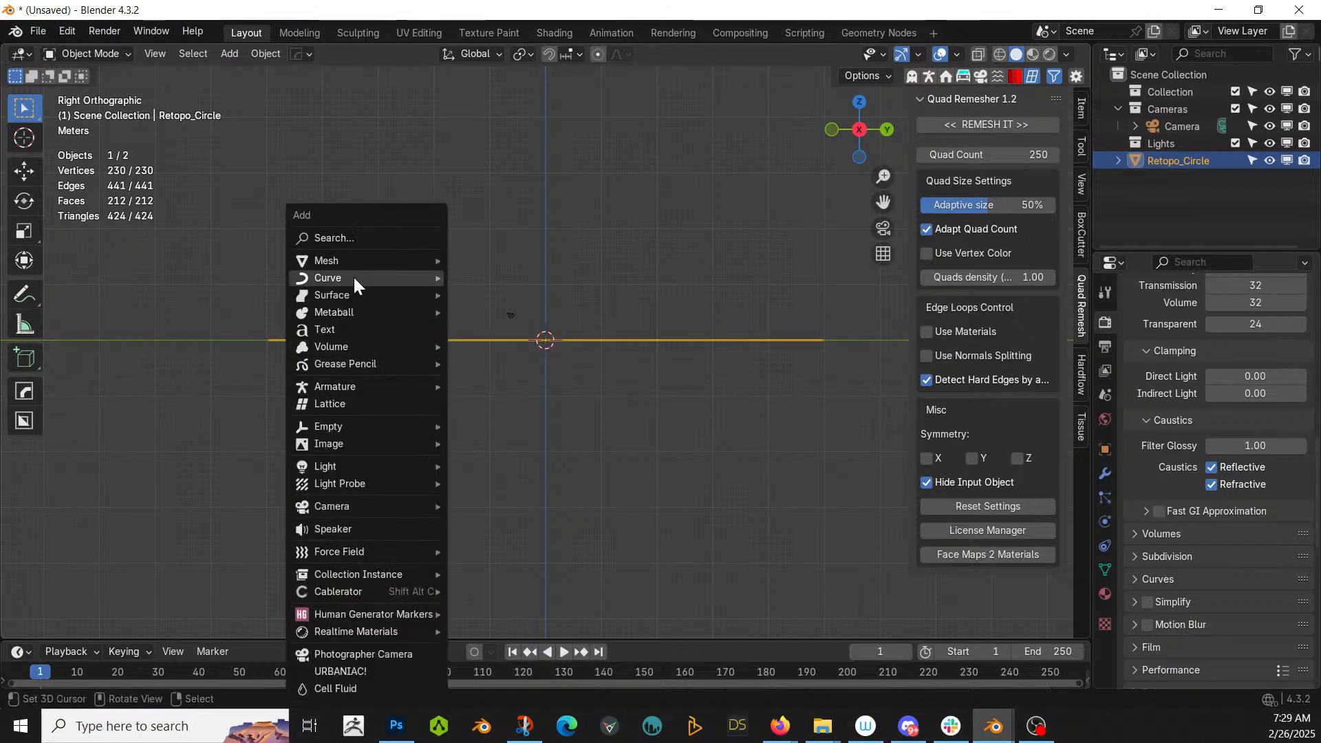
pyautogui.moveTo(354, 276)
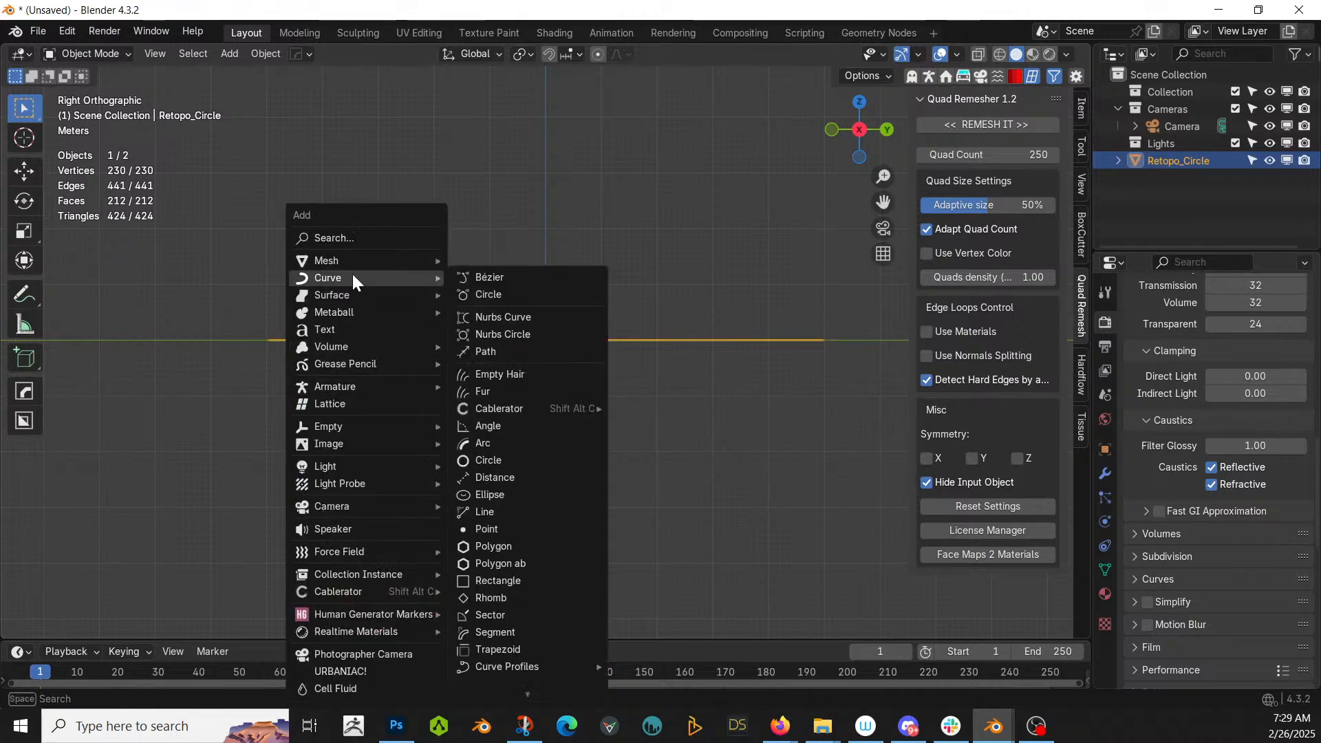
pyautogui.click(517, 279)
pyautogui.press('Tab')
pyautogui.press('x')
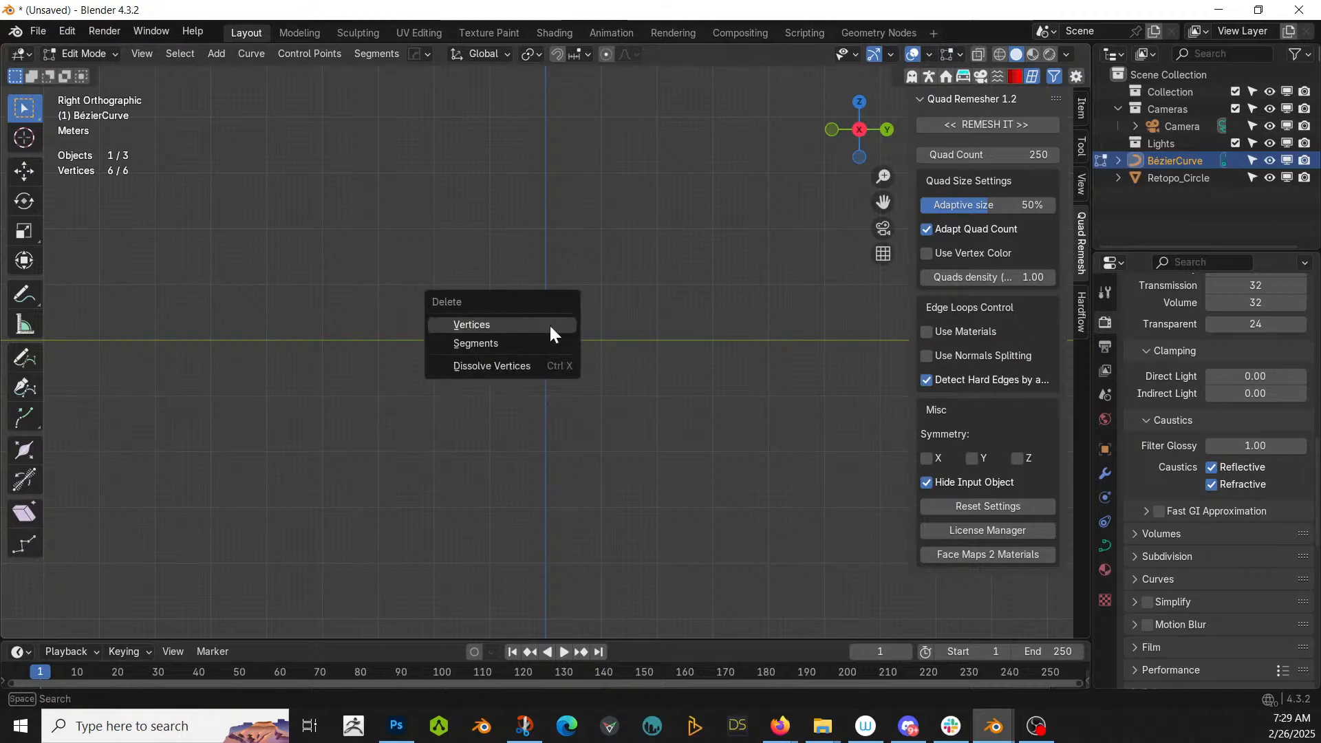
pyautogui.click(551, 328)
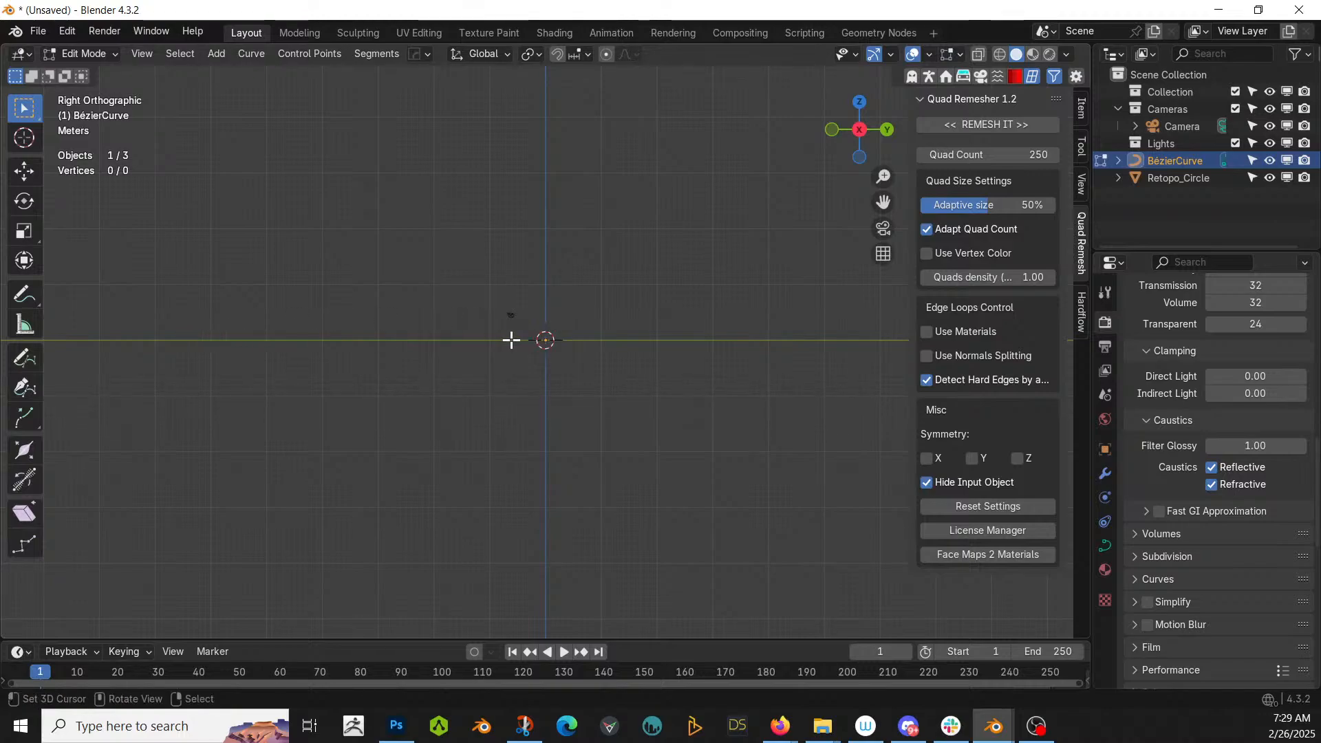
# - Draw a wavy freehand curve across the full width of the disc with the Draw tool and return to Object Mode
pyautogui.moveTo(511, 340)
pyautogui.mouseDown(button='middle')
pyautogui.moveTo(507, 413)
pyautogui.moveTo(505, 365)
pyautogui.moveTo(525, 348)
pyautogui.mouseUp(button='middle')
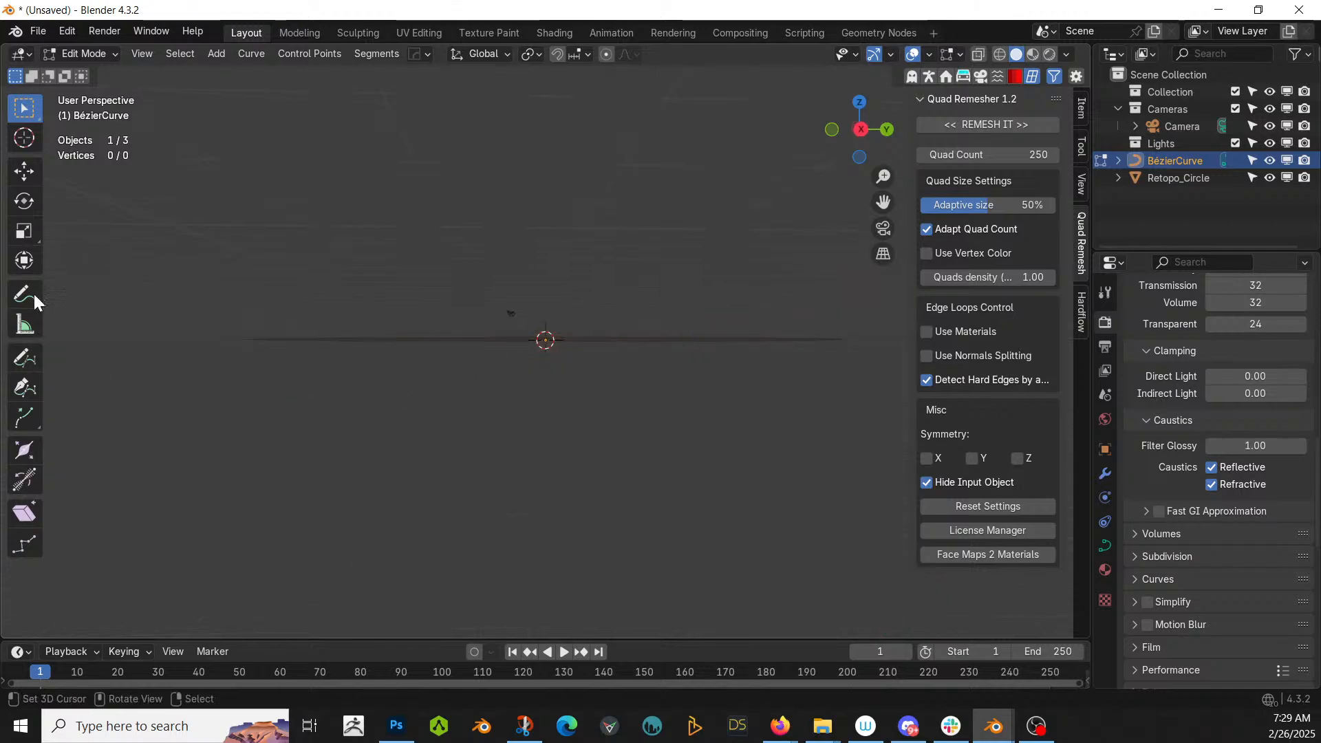
pyautogui.click(20, 359)
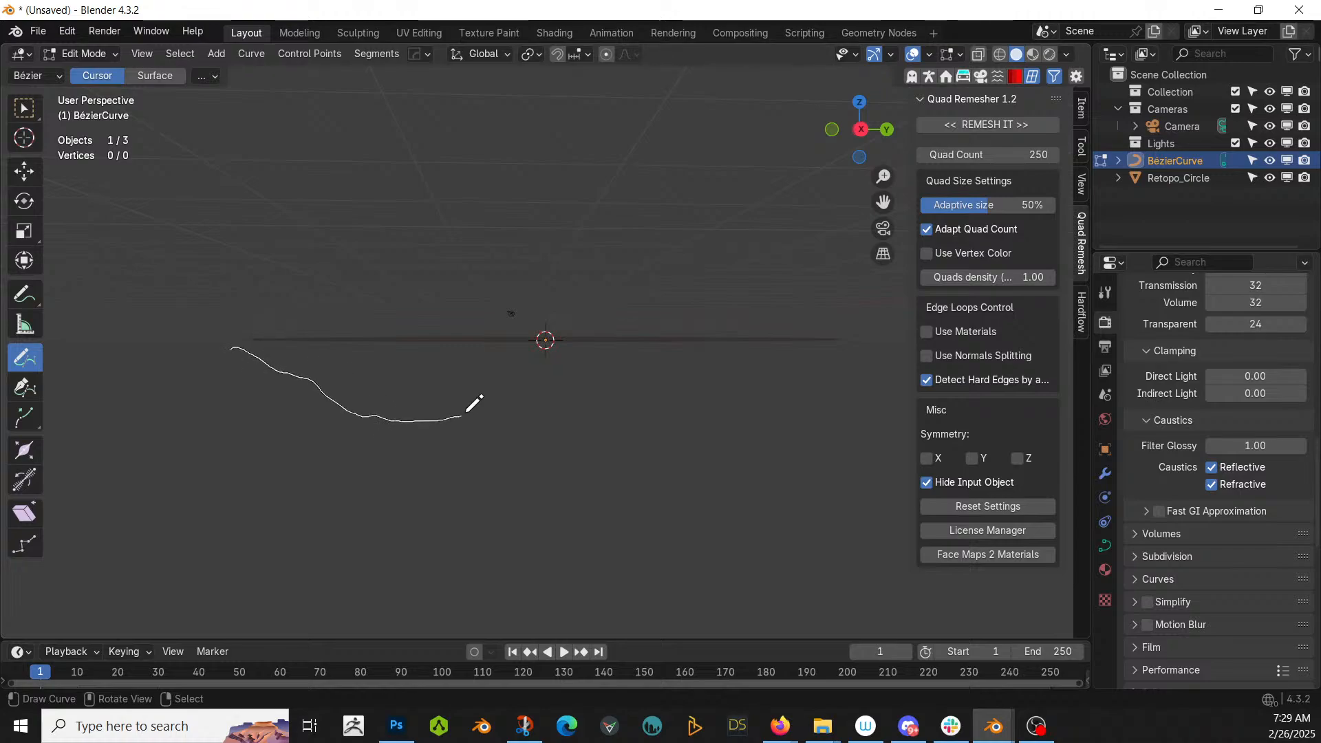
pyautogui.moveTo(625, 416); pyautogui.dragTo(713, 394)
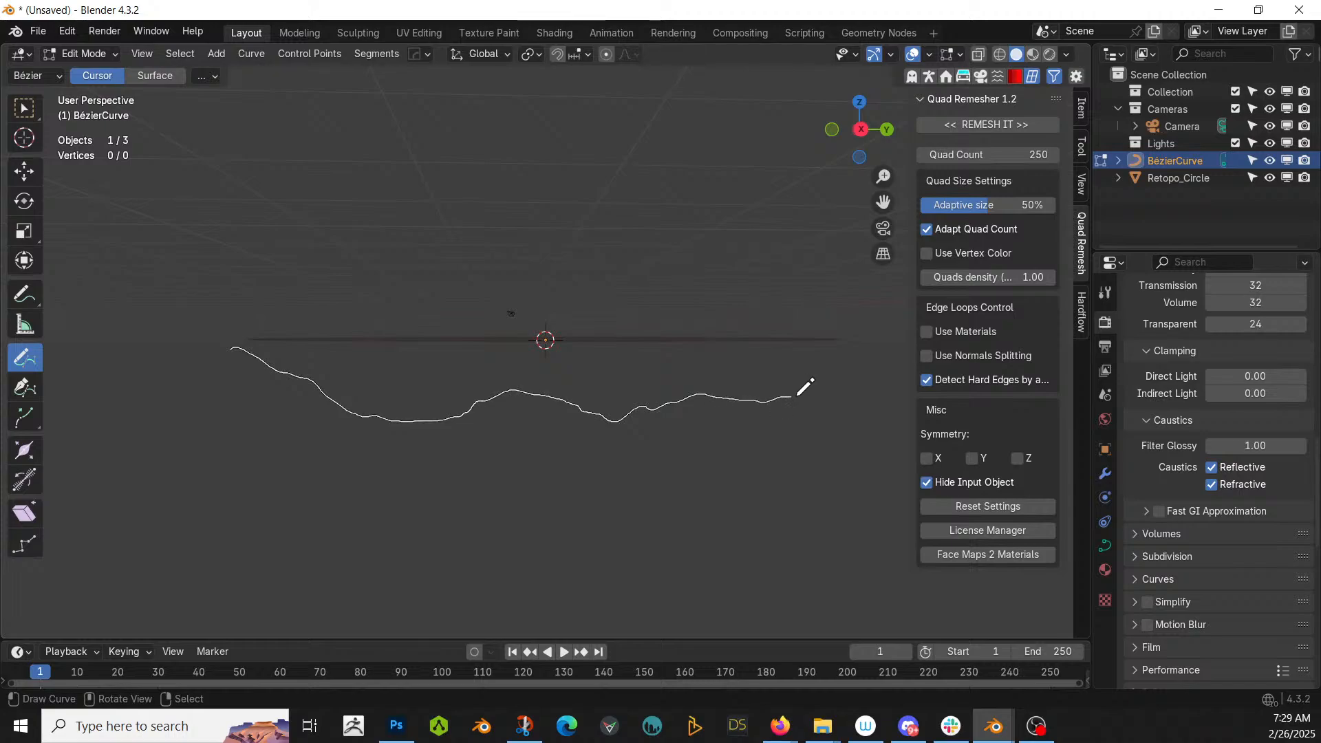
pyautogui.moveTo(896, 390); pyautogui.dragTo(891, 391)
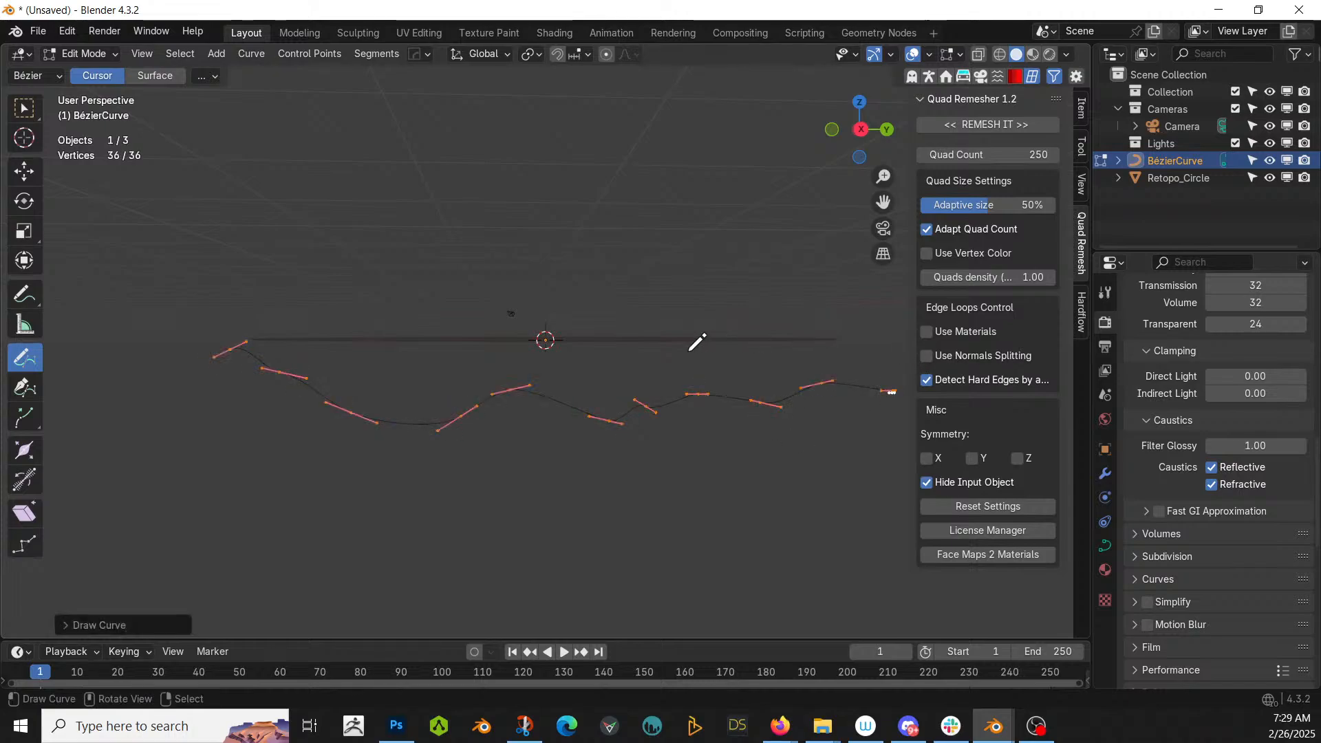
pyautogui.click(62, 49)
pyautogui.click(79, 74)
# - Add the QP_DrawTerrain_V01 terrain modifier to the Retopo_Circle disc
pyautogui.moveTo(458, 230); pyautogui.dragTo(480, 284, button='middle')
pyautogui.scroll(-1, 480, 284)
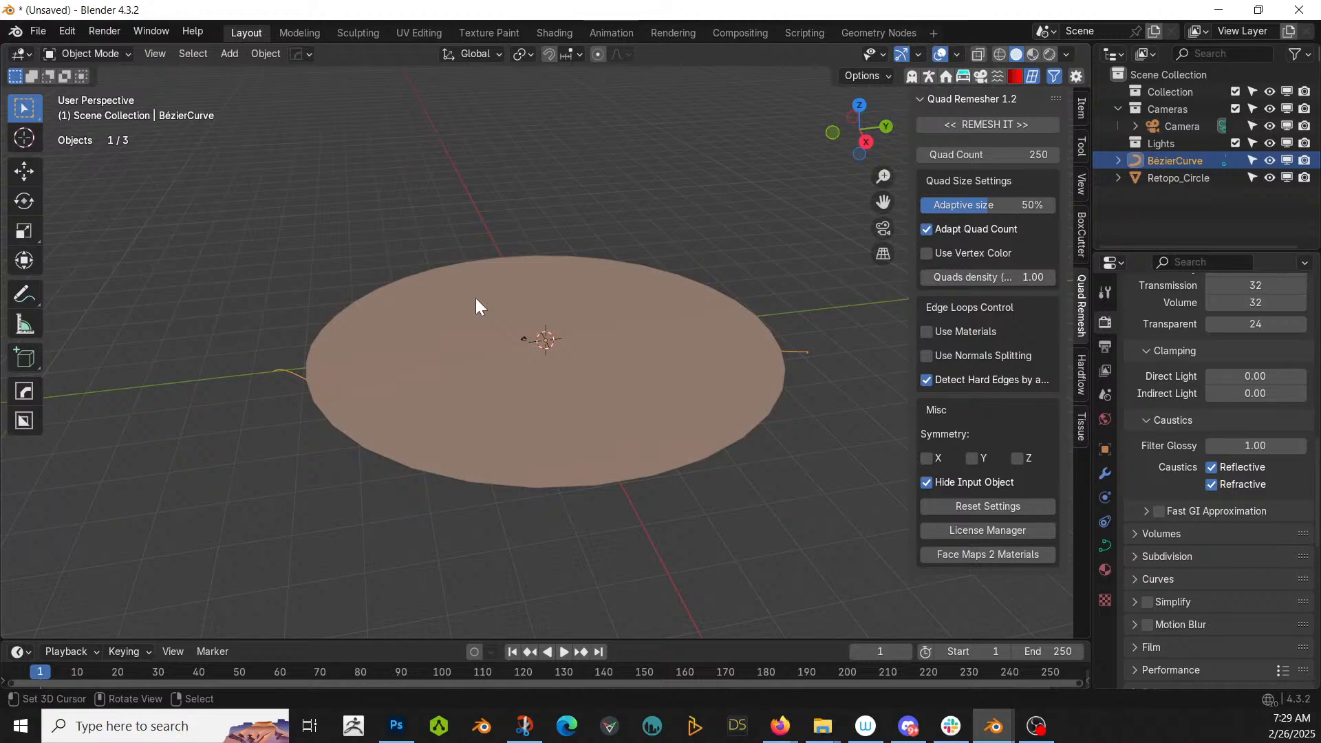
pyautogui.click(555, 302)
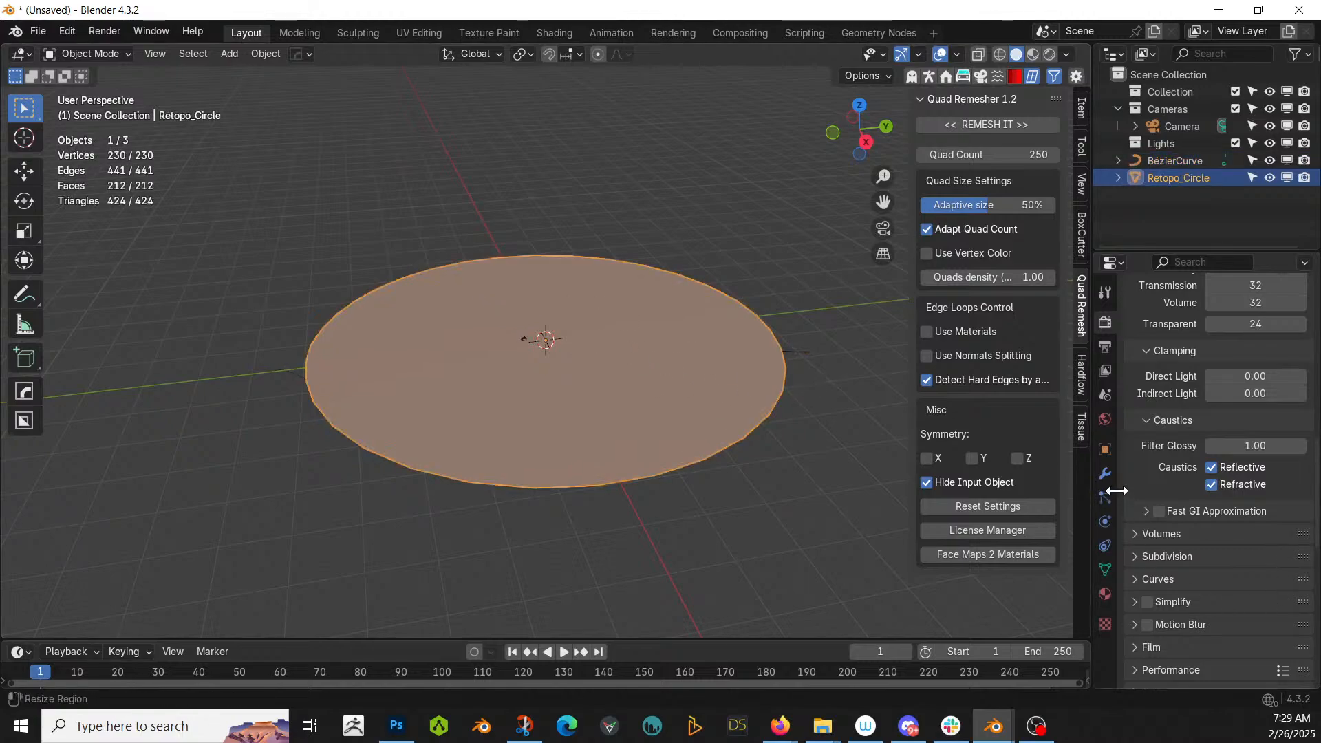
pyautogui.click(1105, 474)
pyautogui.click(1192, 319)
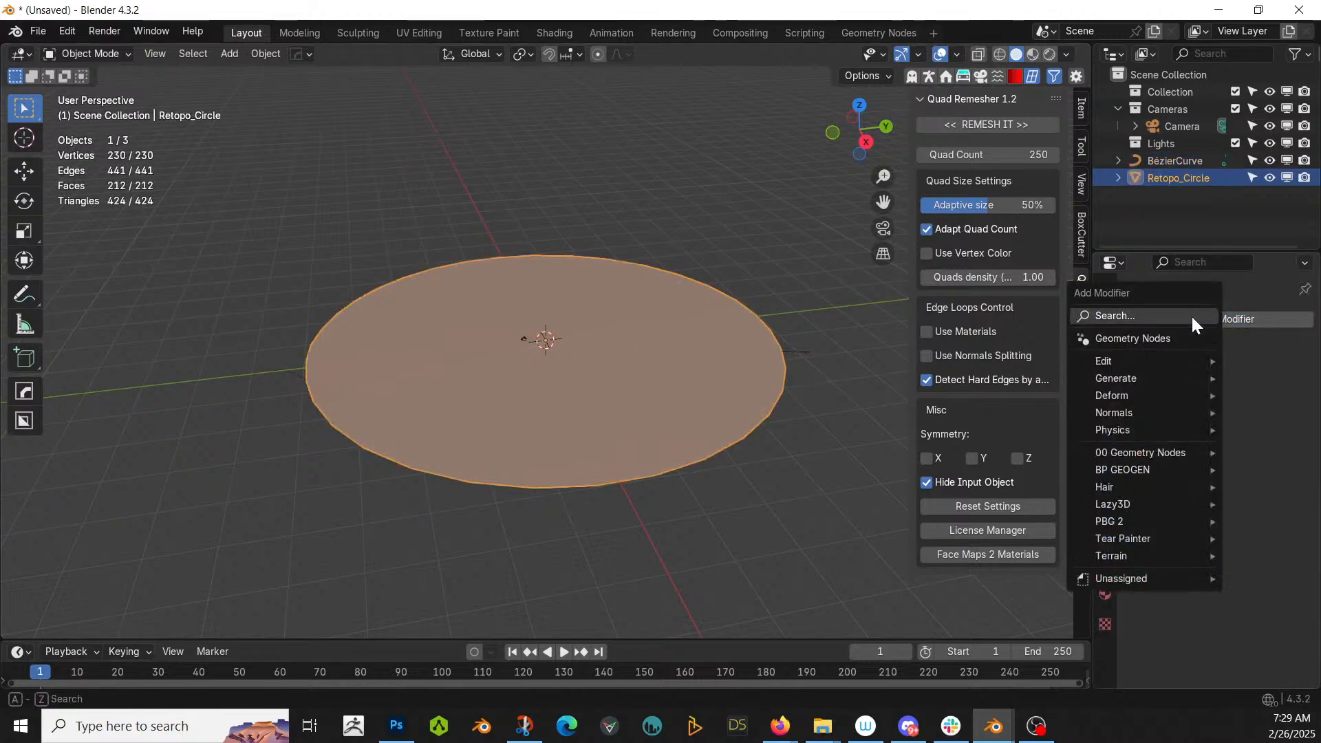
pyautogui.moveTo(1159, 555)
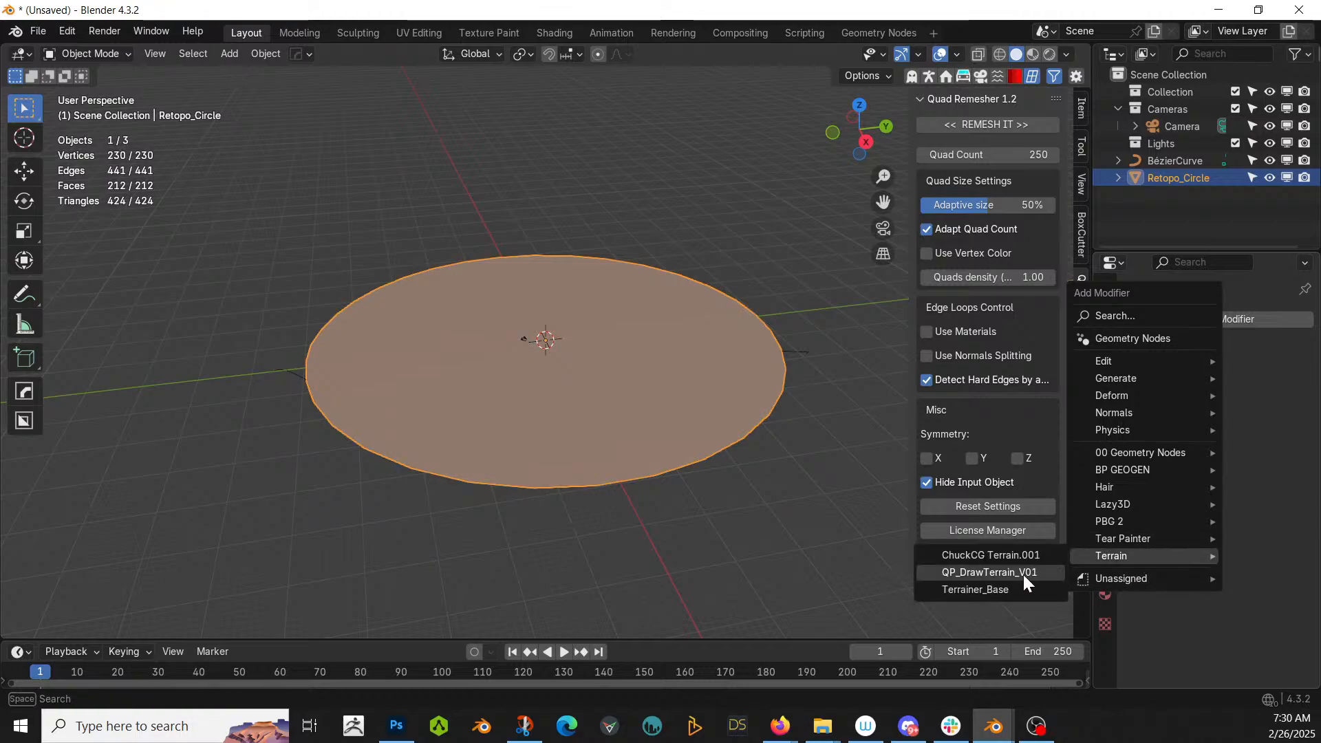
pyautogui.click(1023, 574)
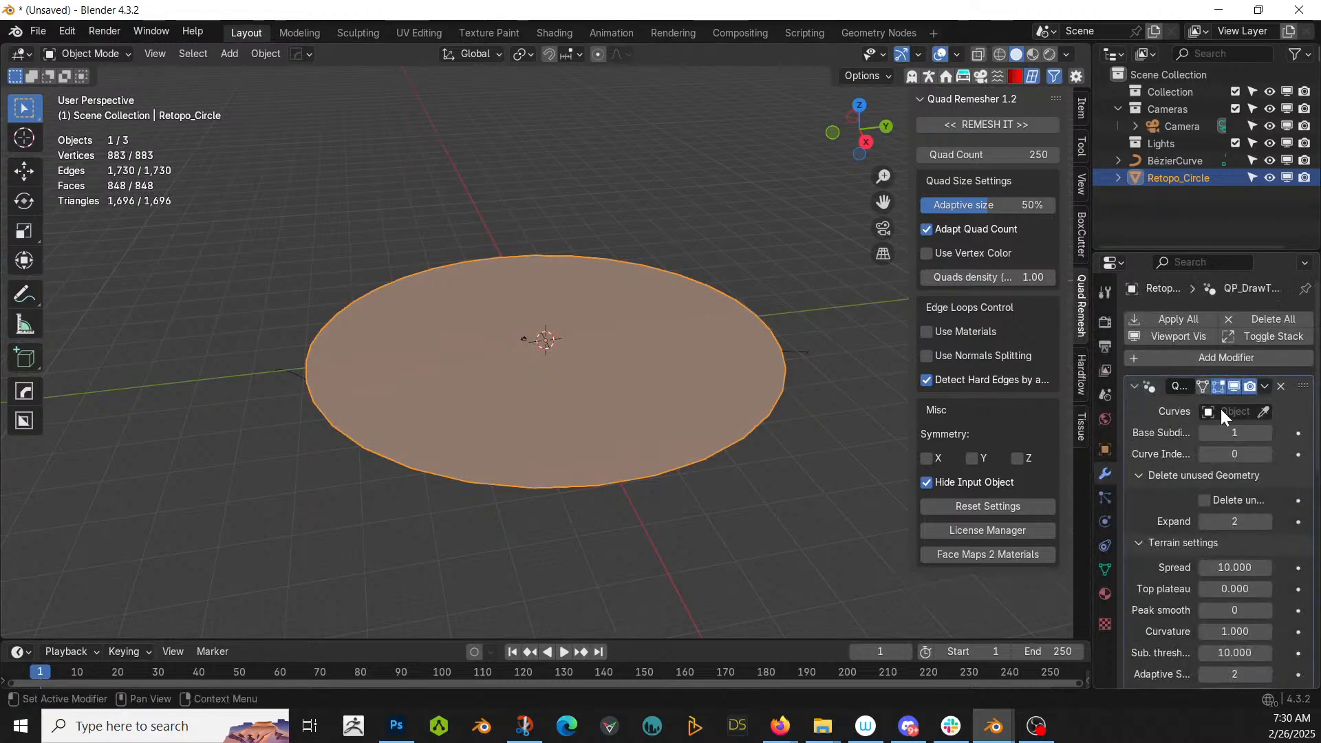
# - Assign the drawn Bézier curve as the terrain modifier's Curves object
pyautogui.click(1265, 412)
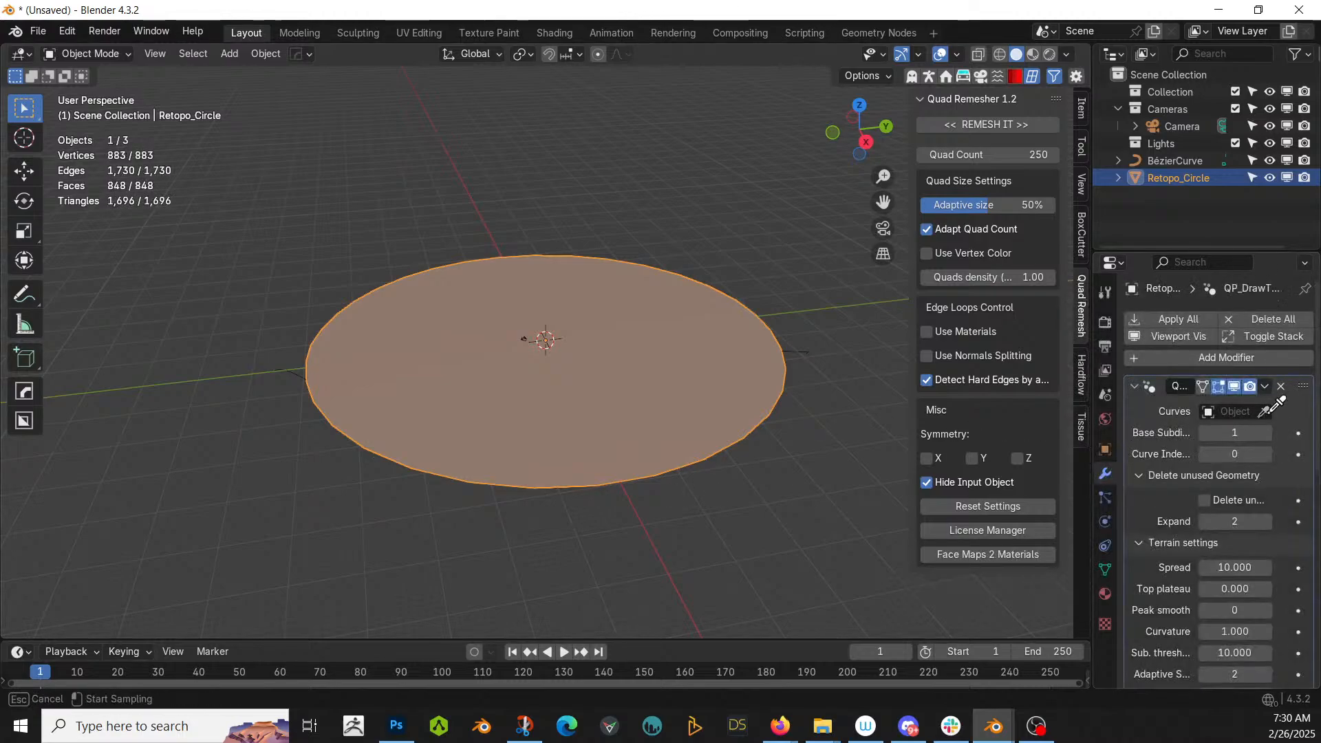
pyautogui.click(801, 350)
pyautogui.moveTo(560, 452); pyautogui.dragTo(548, 547, button='middle')
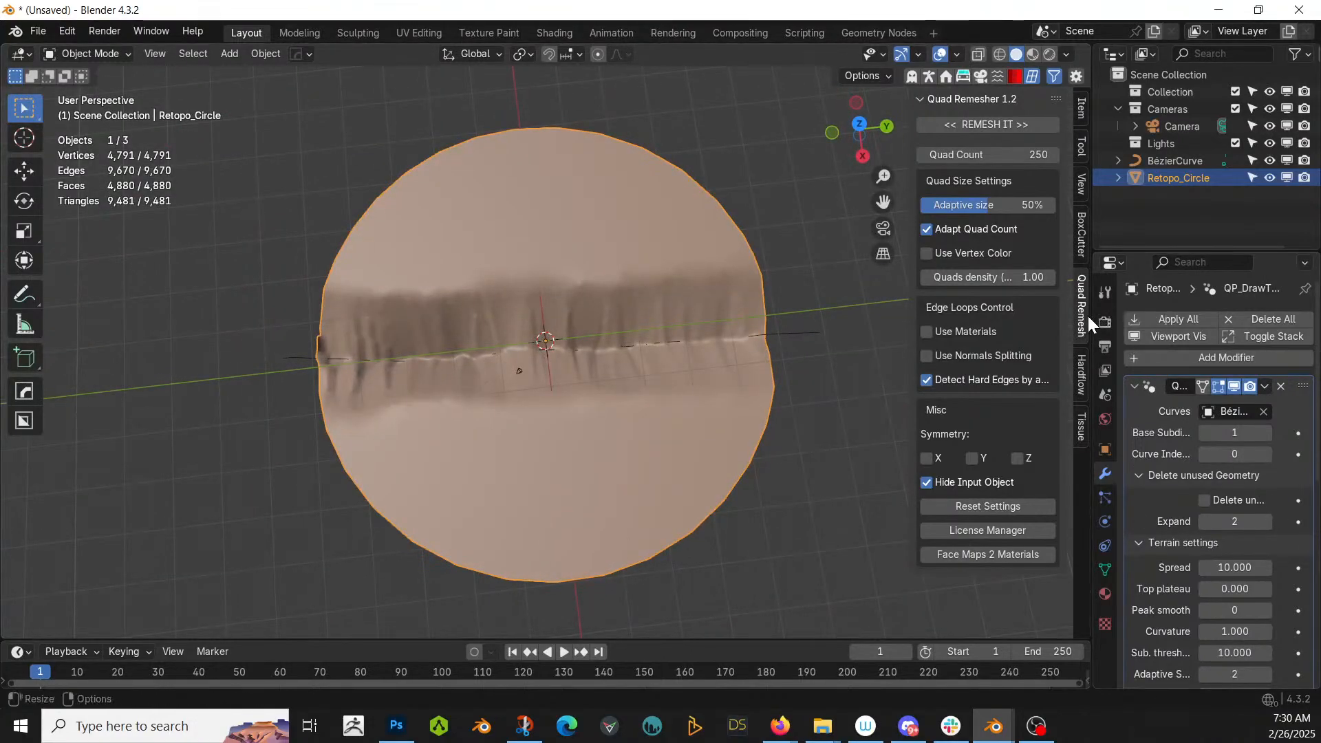
# - Set the terrain modifier's Top plateau to 3.940 and its Peak smooth to 2
pyautogui.moveTo(1089, 314); pyautogui.dragTo(999, 316)
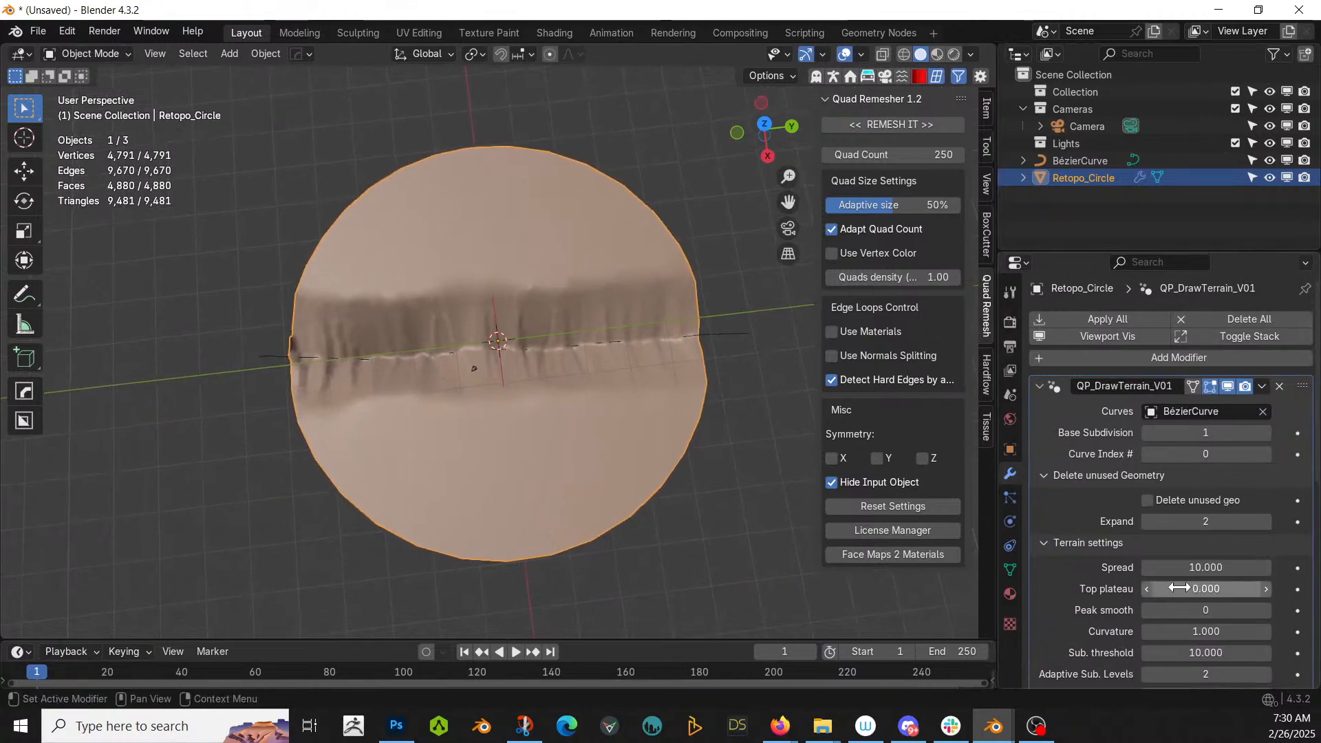
pyautogui.moveTo(1179, 587); pyautogui.dragTo(1222, 587)
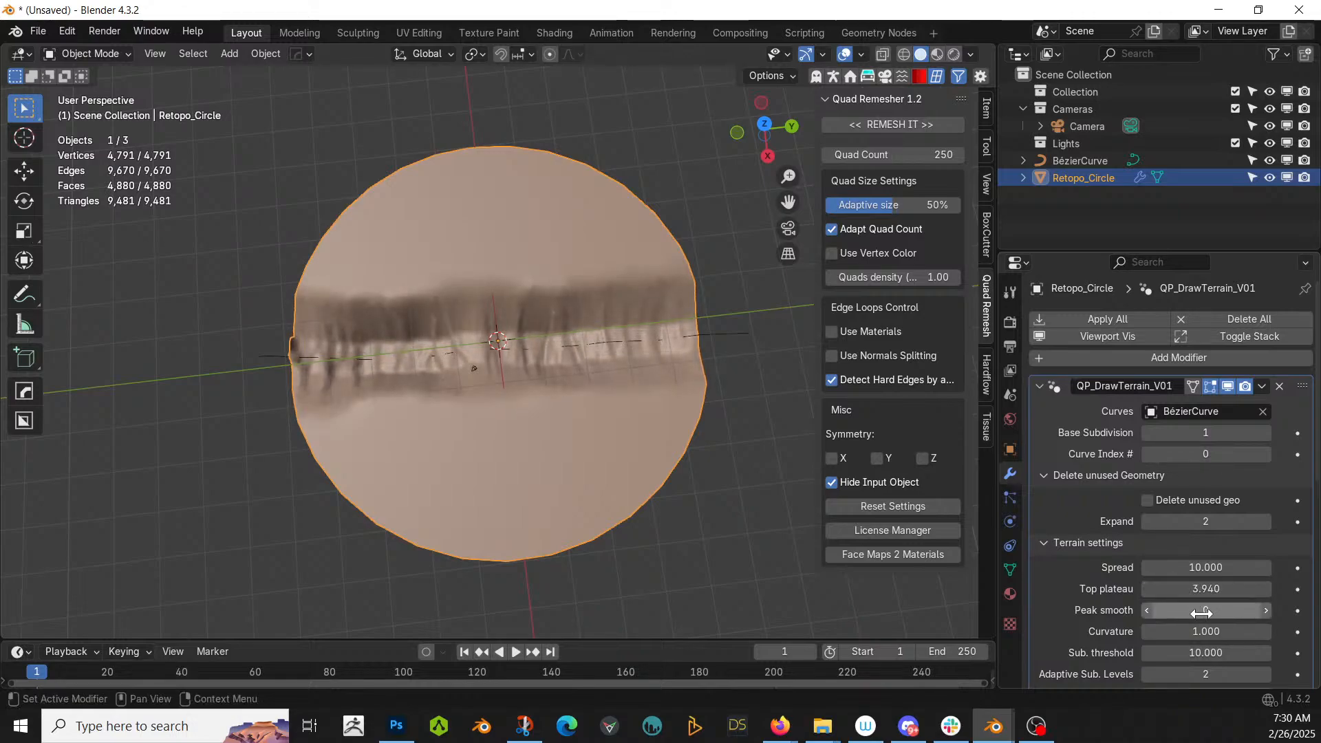
pyautogui.click(1267, 612)
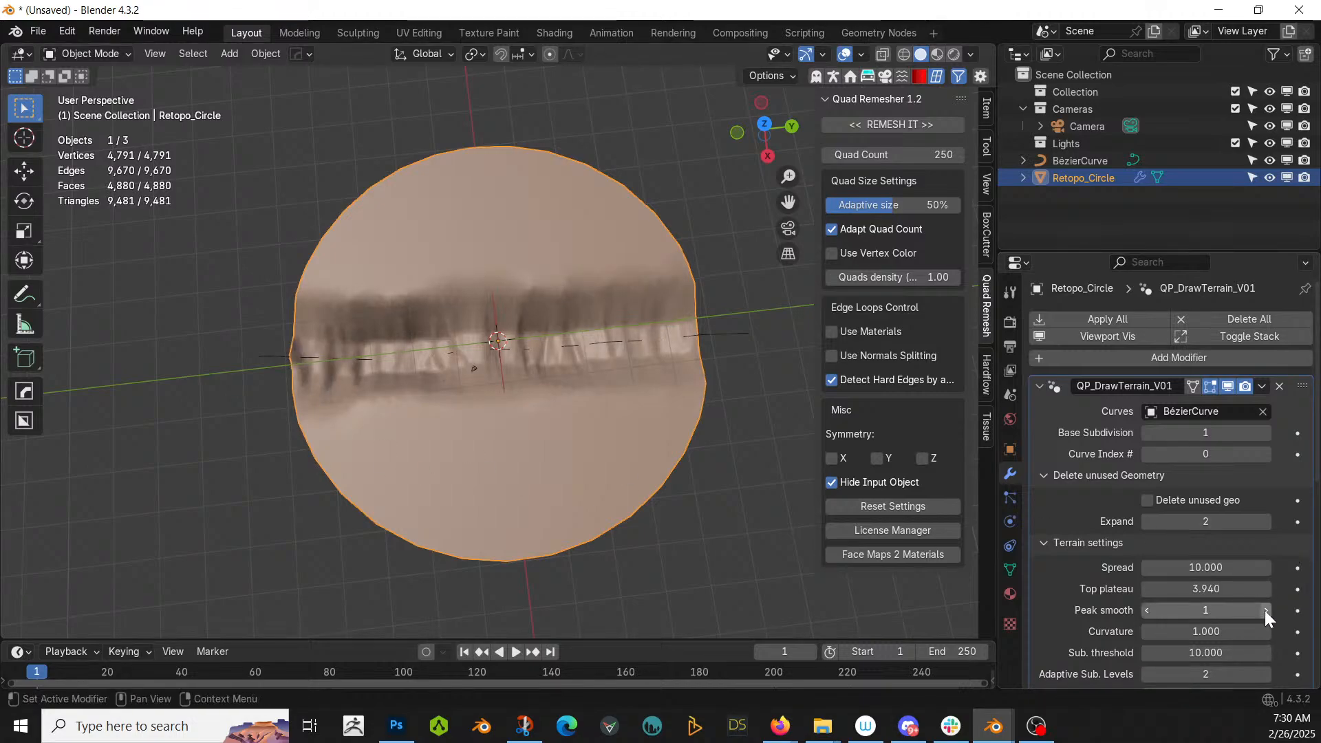
pyautogui.click(1268, 611)
# - In Edit Mode from the top view, fatten the Bézier curve's radius with Shrink/Fatten at the control point just below the origin
pyautogui.moveTo(304, 463); pyautogui.dragTo(457, 448, button='middle')
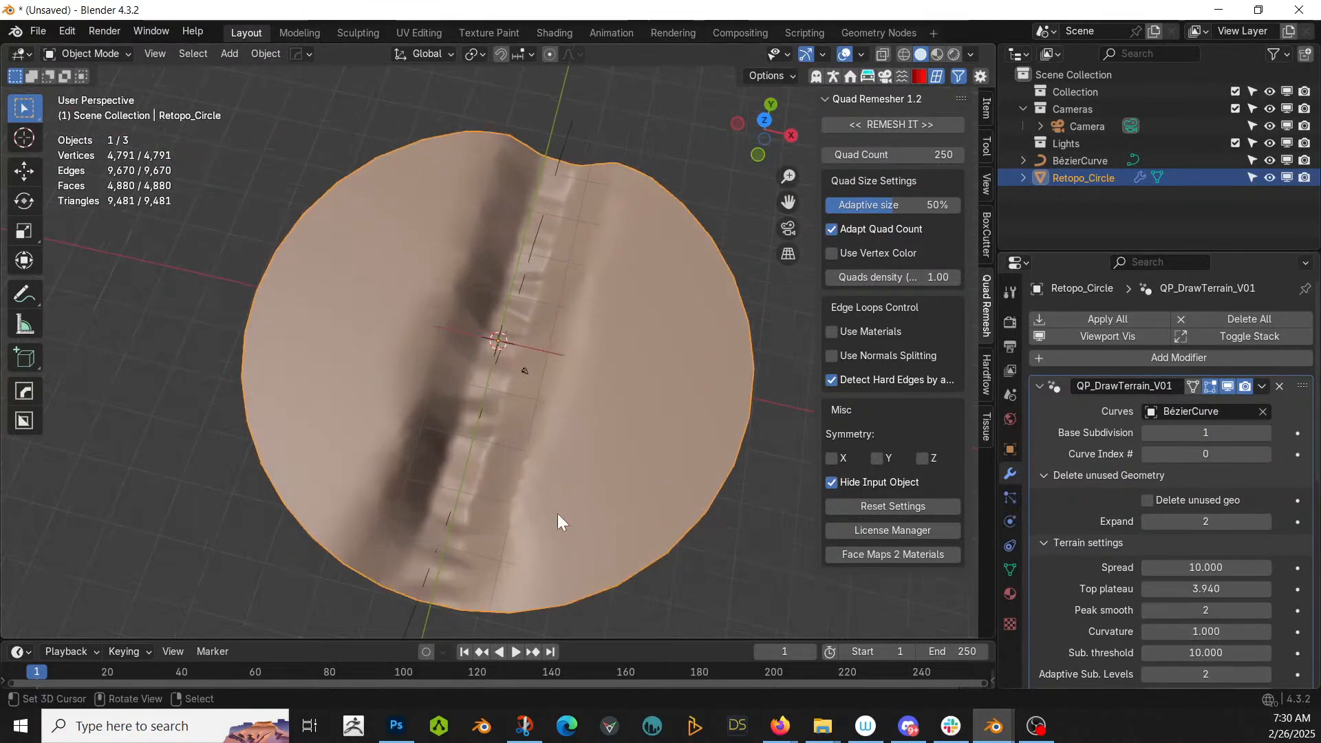
pyautogui.moveTo(558, 513); pyautogui.dragTo(477, 289, button='middle')
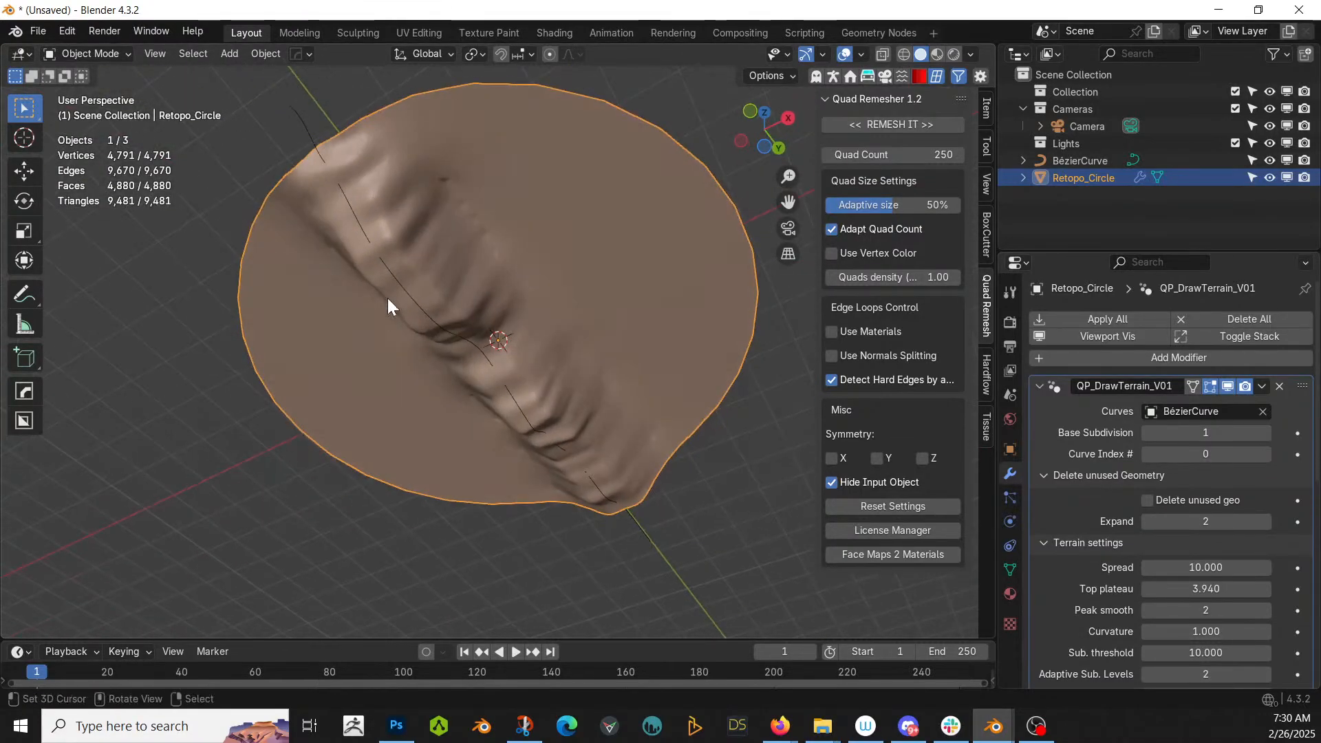
pyautogui.click(401, 278)
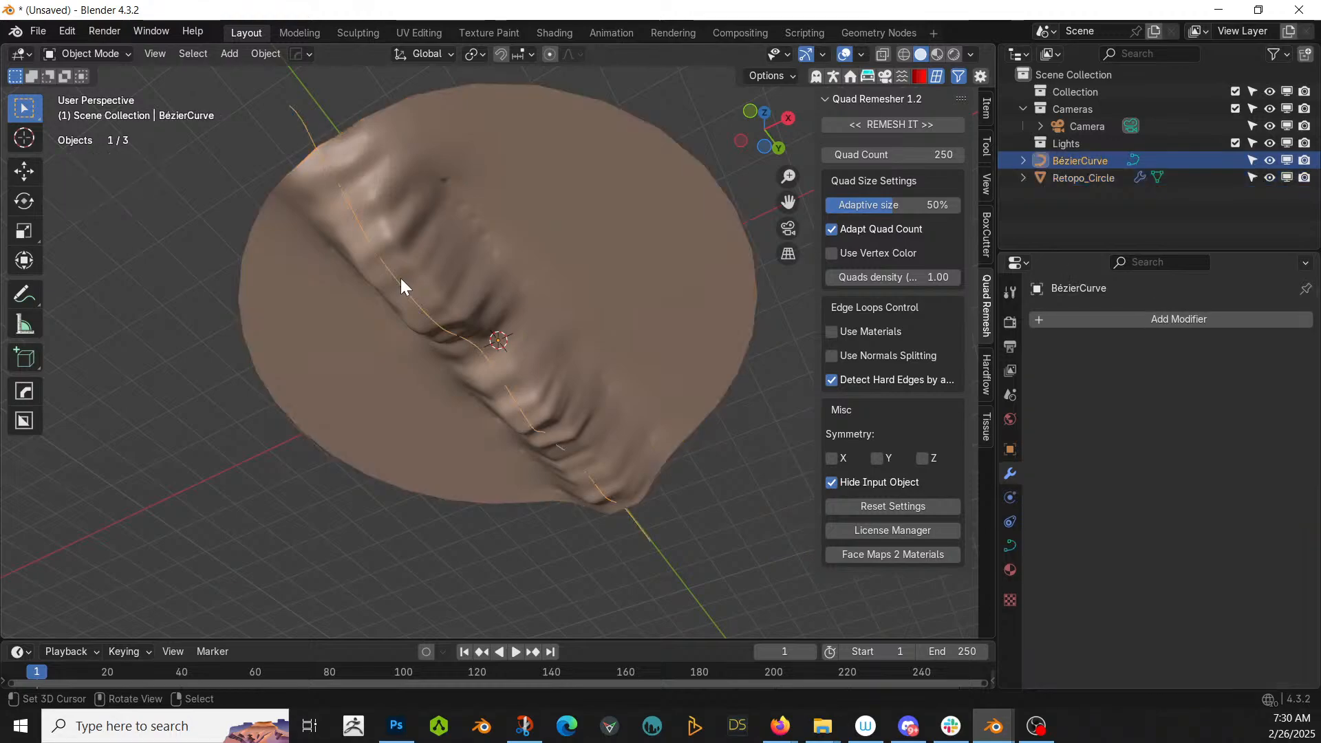
pyautogui.press('KP_7')
pyautogui.press('Tab')
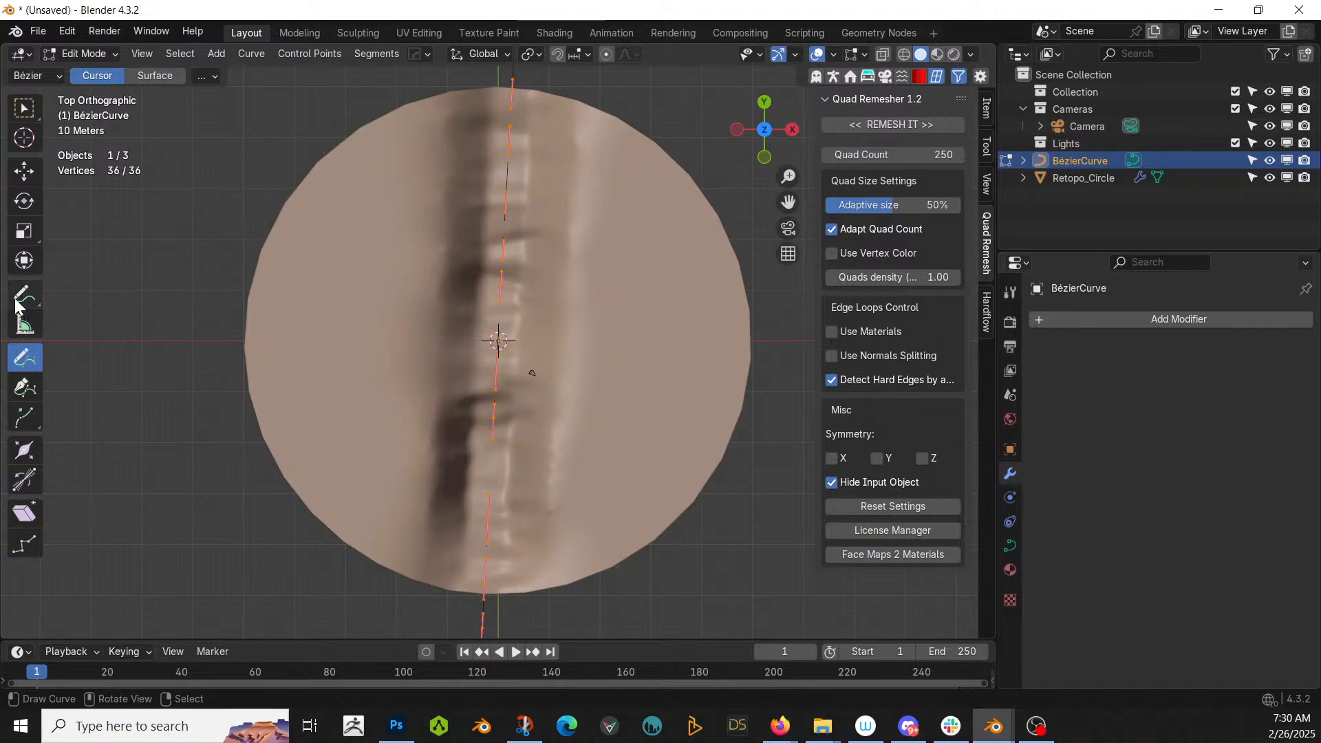
pyautogui.click(23, 263)
pyautogui.click(496, 406)
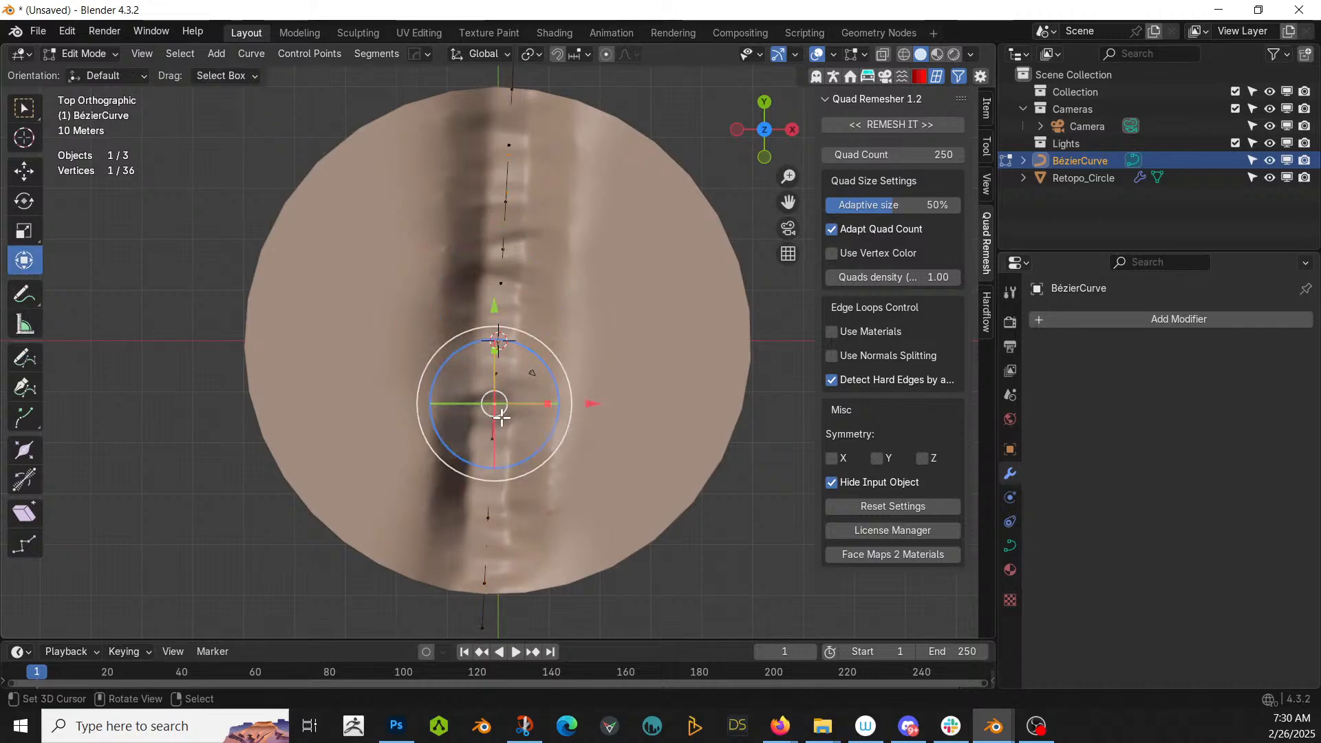
pyautogui.moveTo(497, 406); pyautogui.dragTo(498, 418)
pyautogui.hotkey('alt', 's')
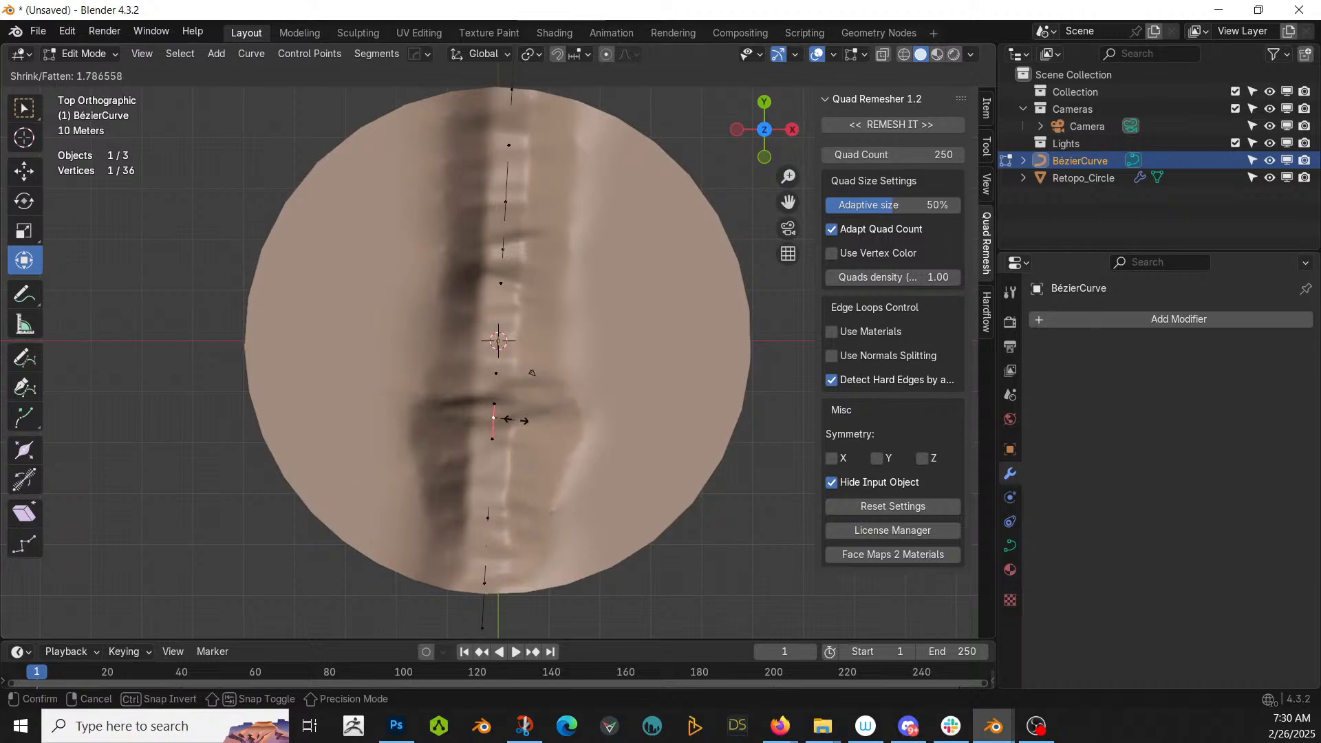
pyautogui.click(522, 420)
# - Reduce the curve's radius with Shrink/Fatten at the control point near the disc's upper part
pyautogui.click(506, 201)
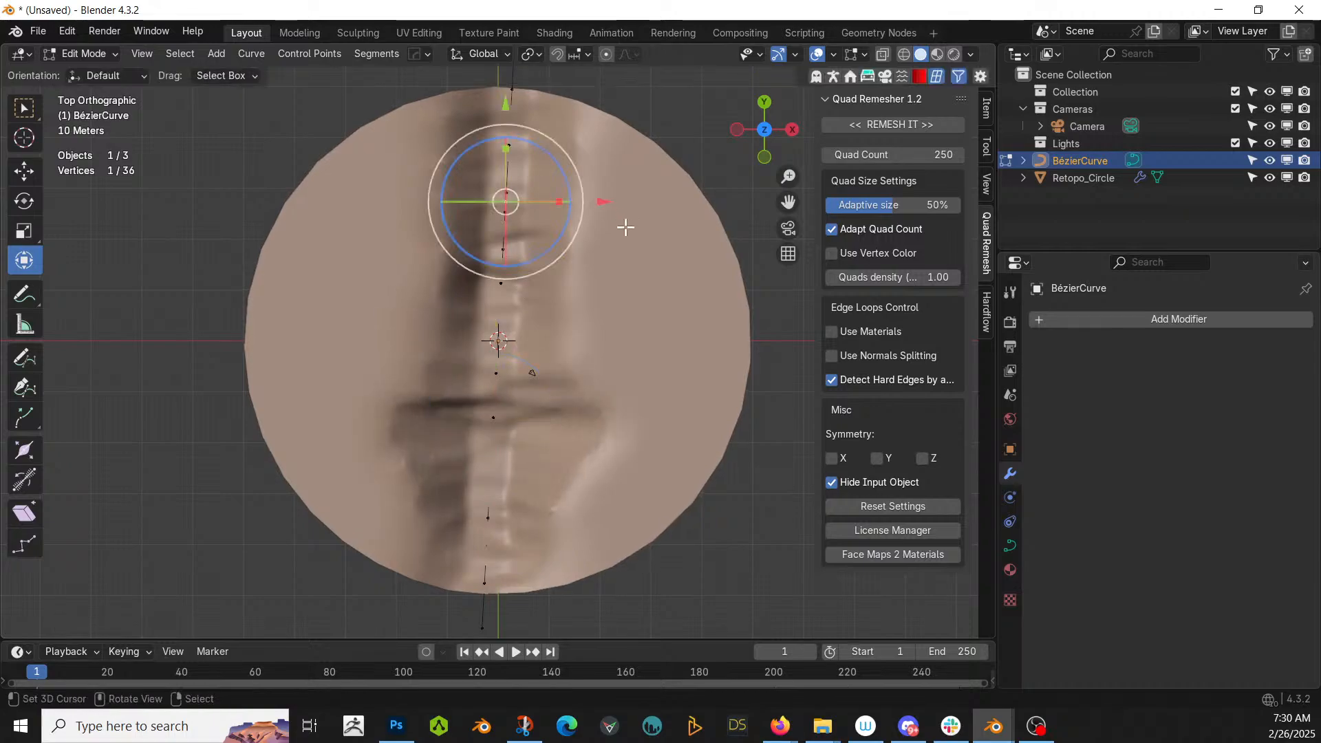
pyautogui.hotkey('alt', 's')
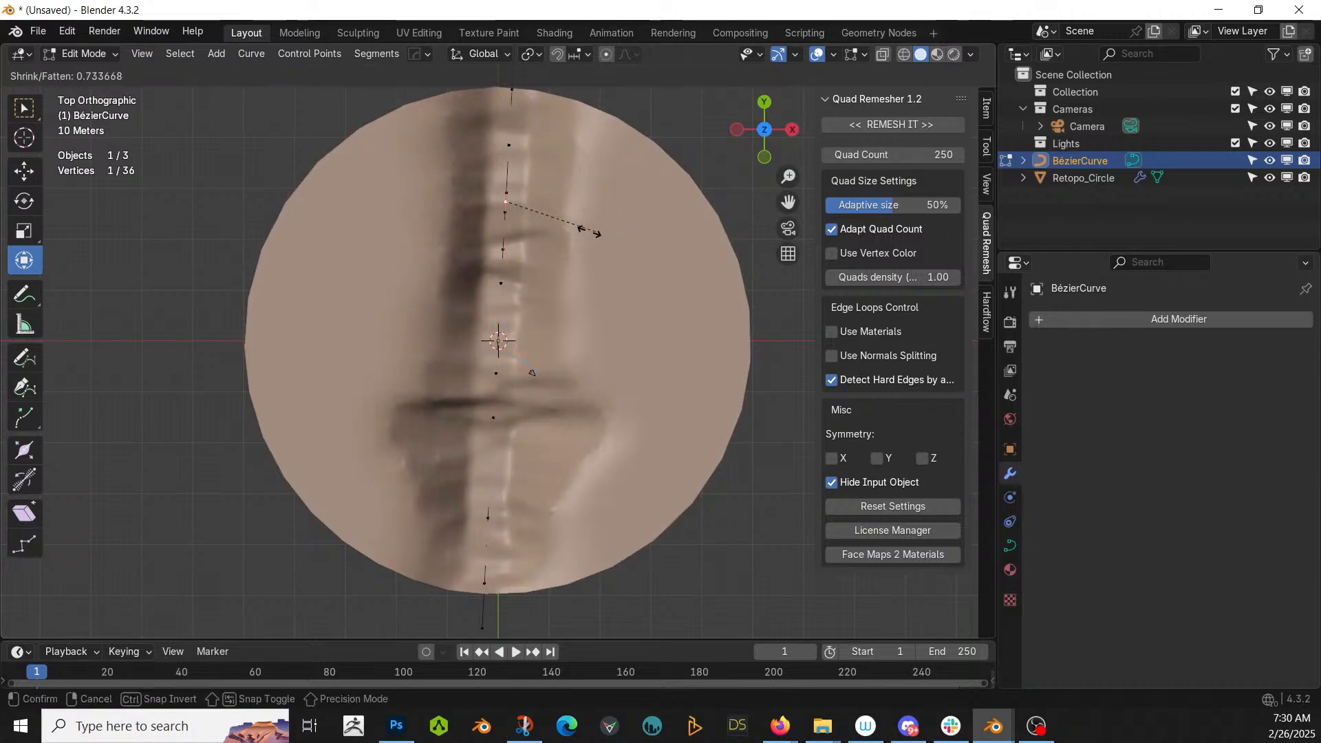
pyautogui.click(552, 228)
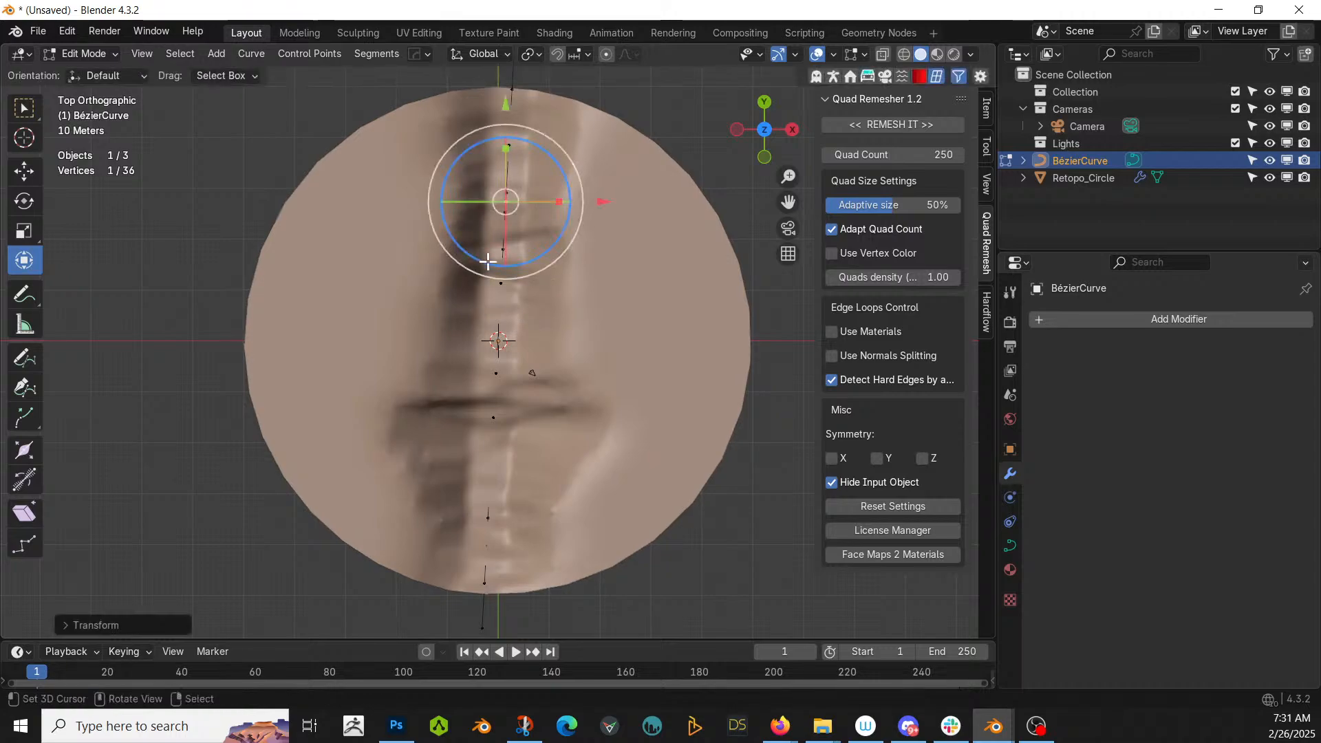
# - Move that upper curve point toward positive X and pull its handle outward to bend the ridge
pyautogui.moveTo(466, 188); pyautogui.dragTo(580, 196)
pyautogui.press('g')
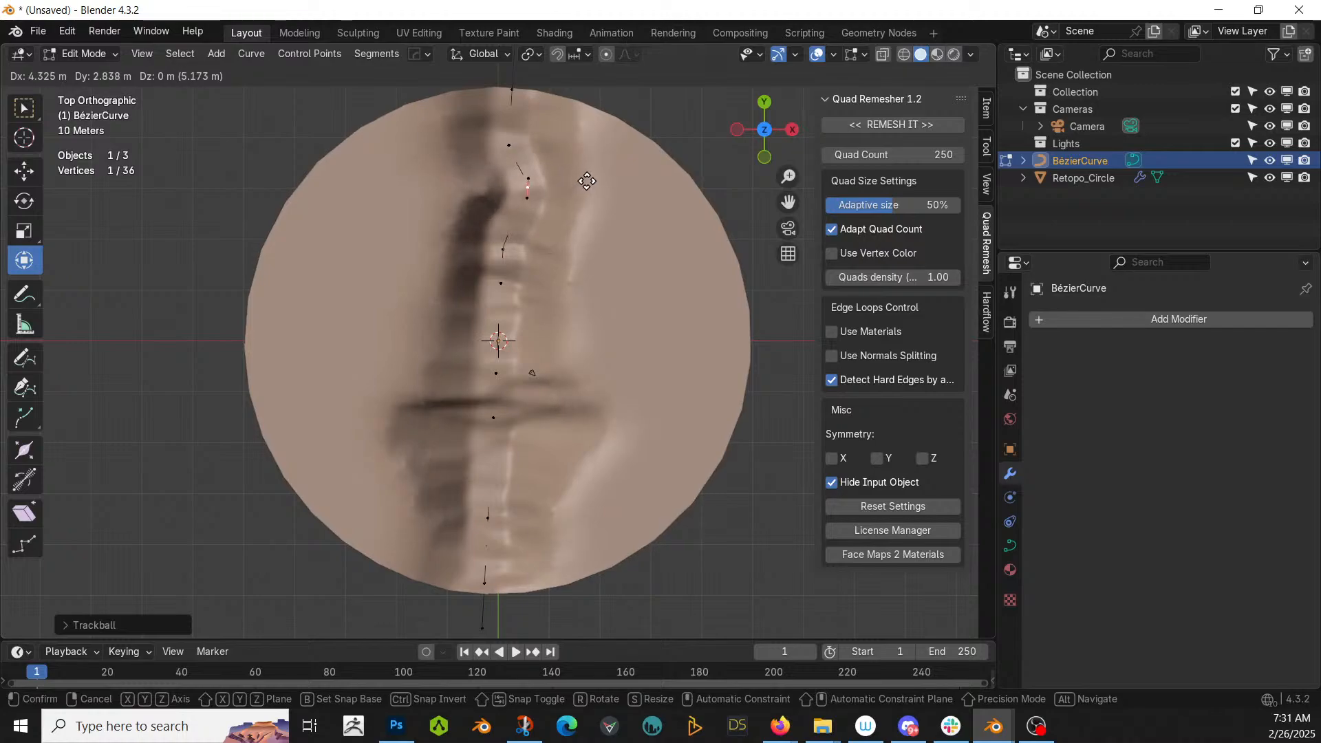
pyautogui.click(598, 201)
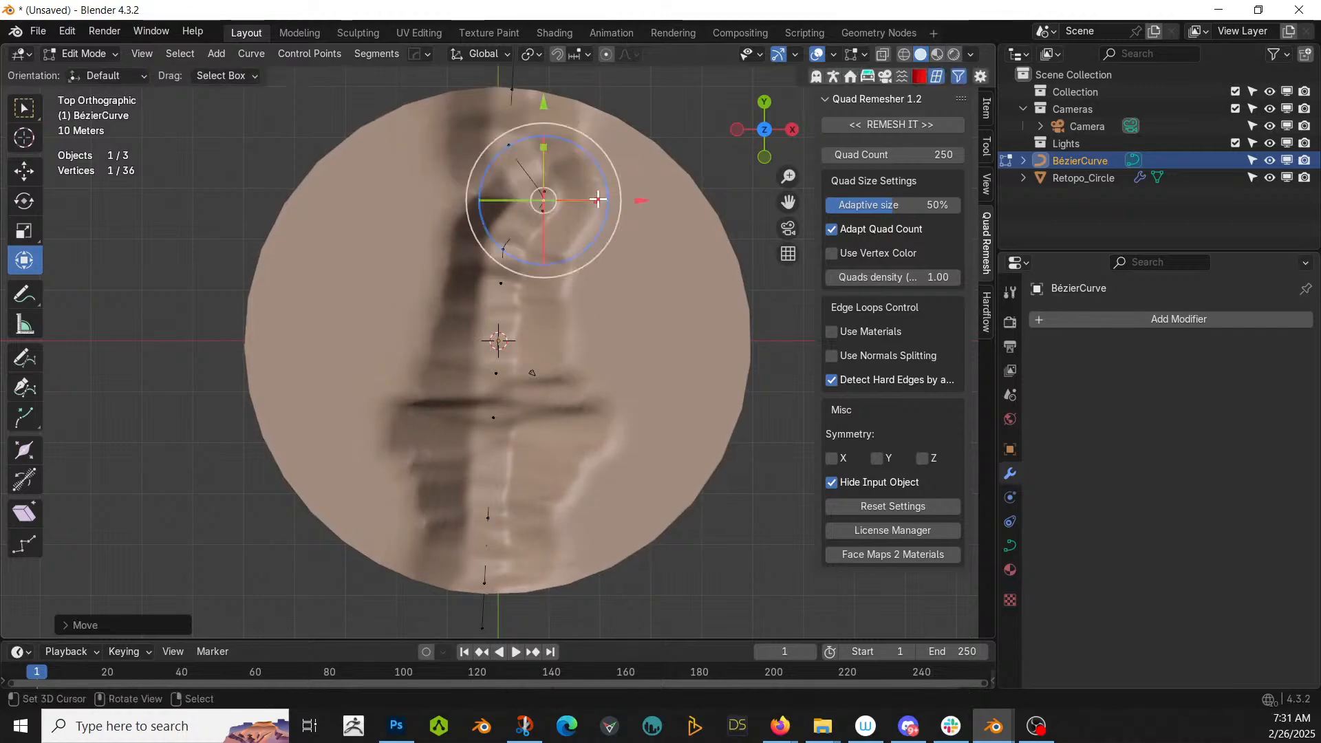
pyautogui.press('g')
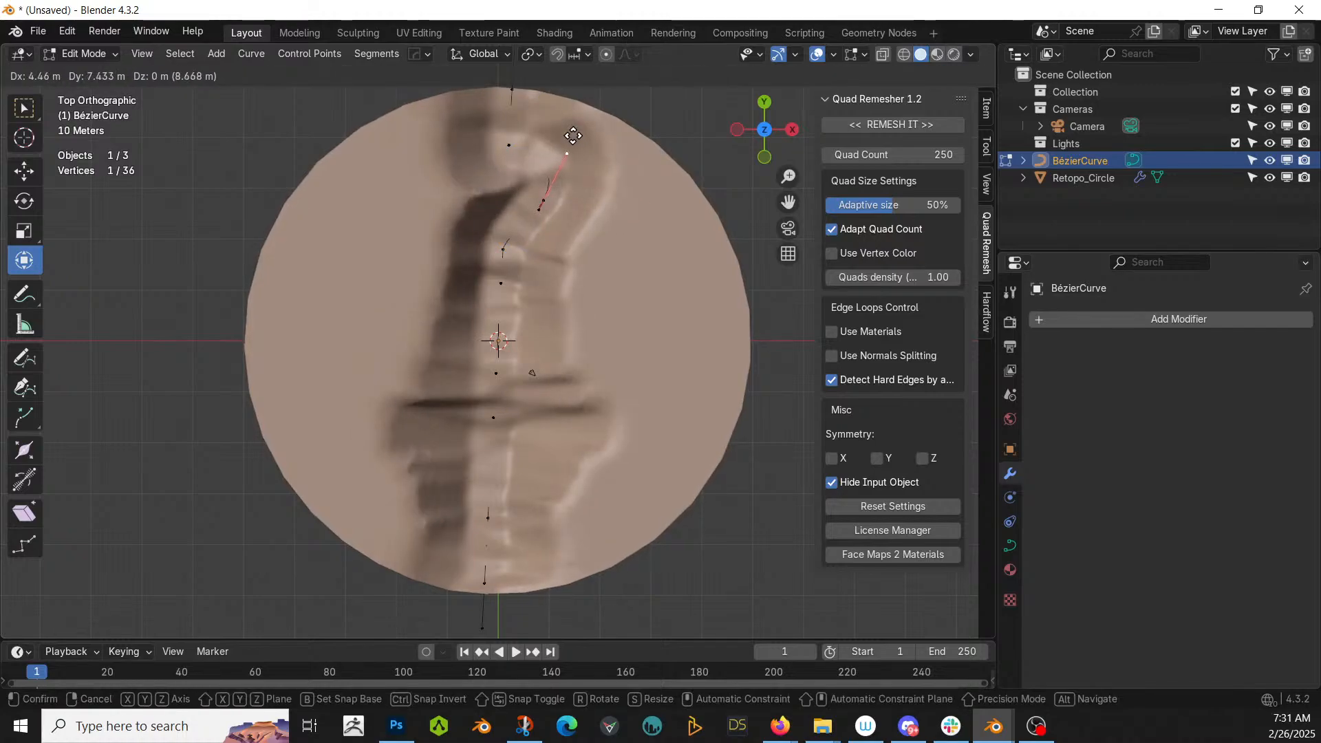
pyautogui.click(574, 135)
# - From the top view, move the last two points at the curve's lower end toward negative X
pyautogui.moveTo(549, 374); pyautogui.dragTo(510, 310, button='middle')
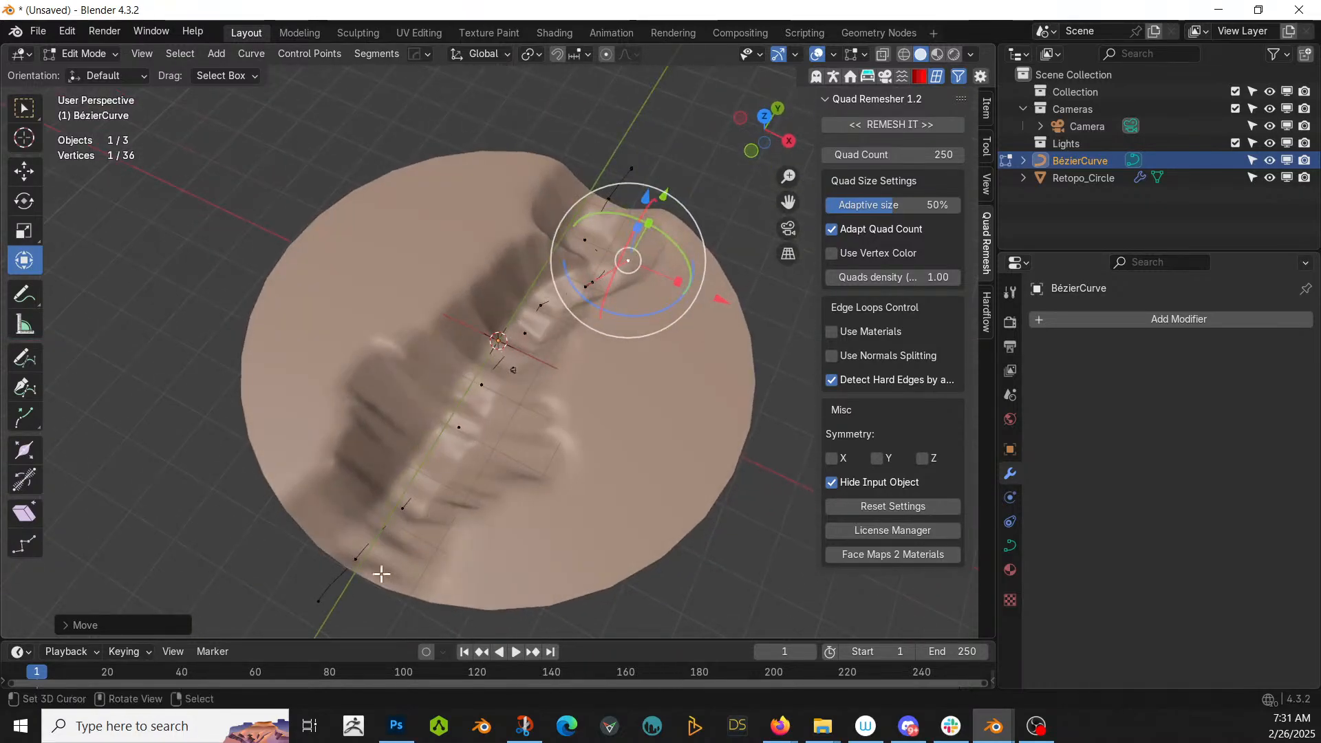
pyautogui.click(353, 558)
pyautogui.press('KP_7')
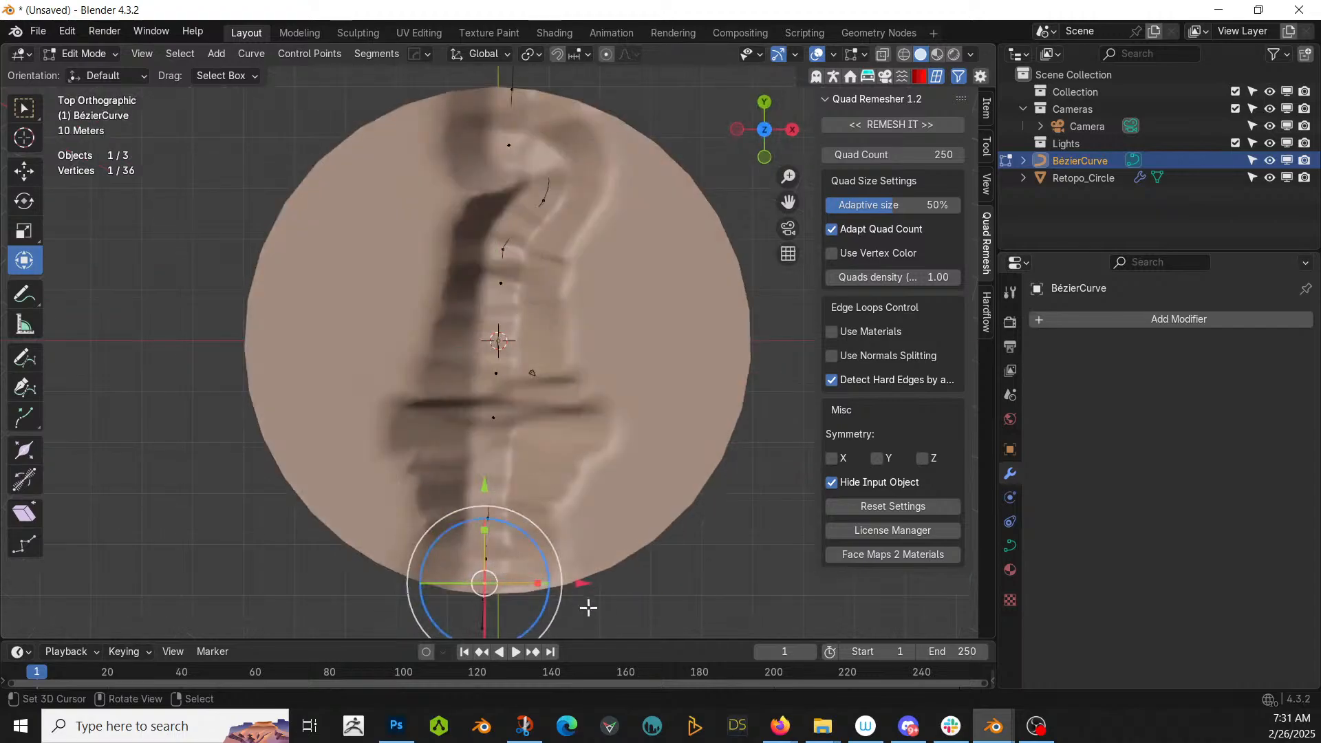
pyautogui.press('g')
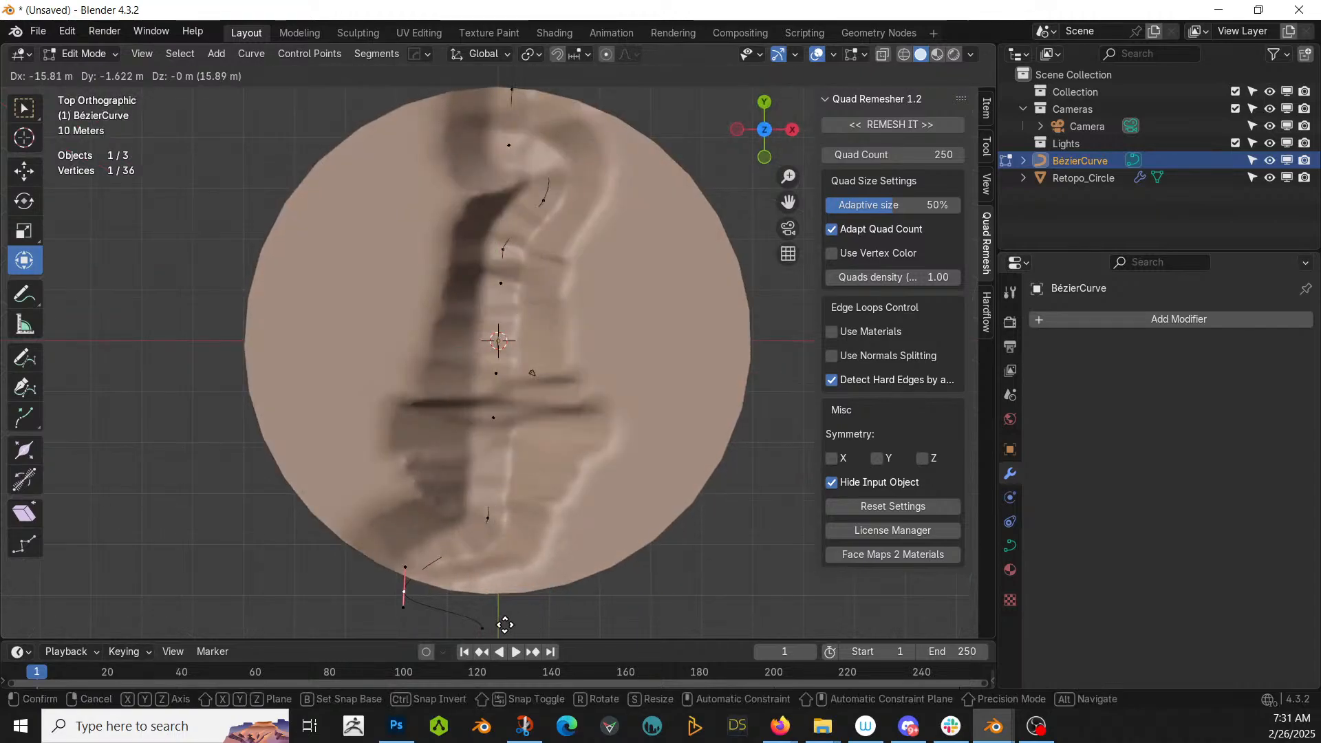
pyautogui.click(490, 625)
pyautogui.press('g')
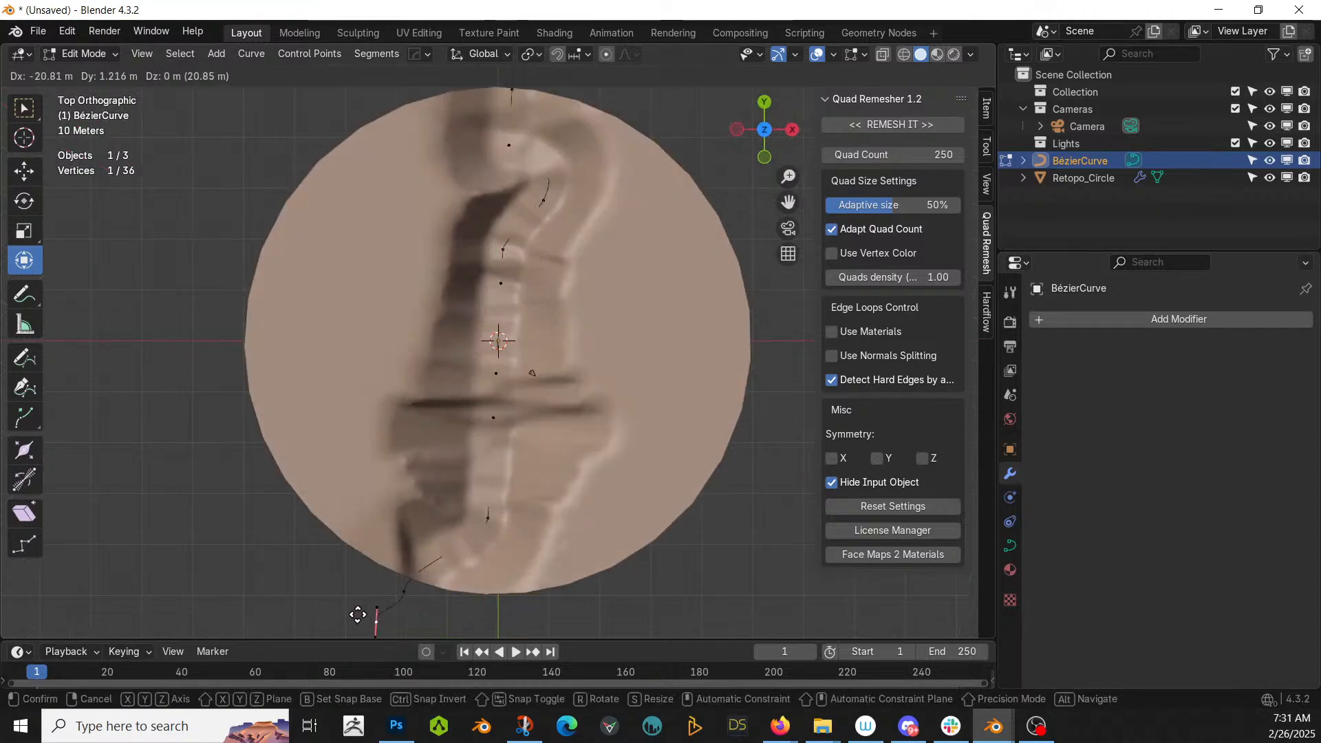
pyautogui.click(350, 613)
# - Pull the lower end points of the curve far outside the disc so the ridge exits diagonally, and return to Object Mode
pyautogui.click(400, 590)
pyautogui.press('g')
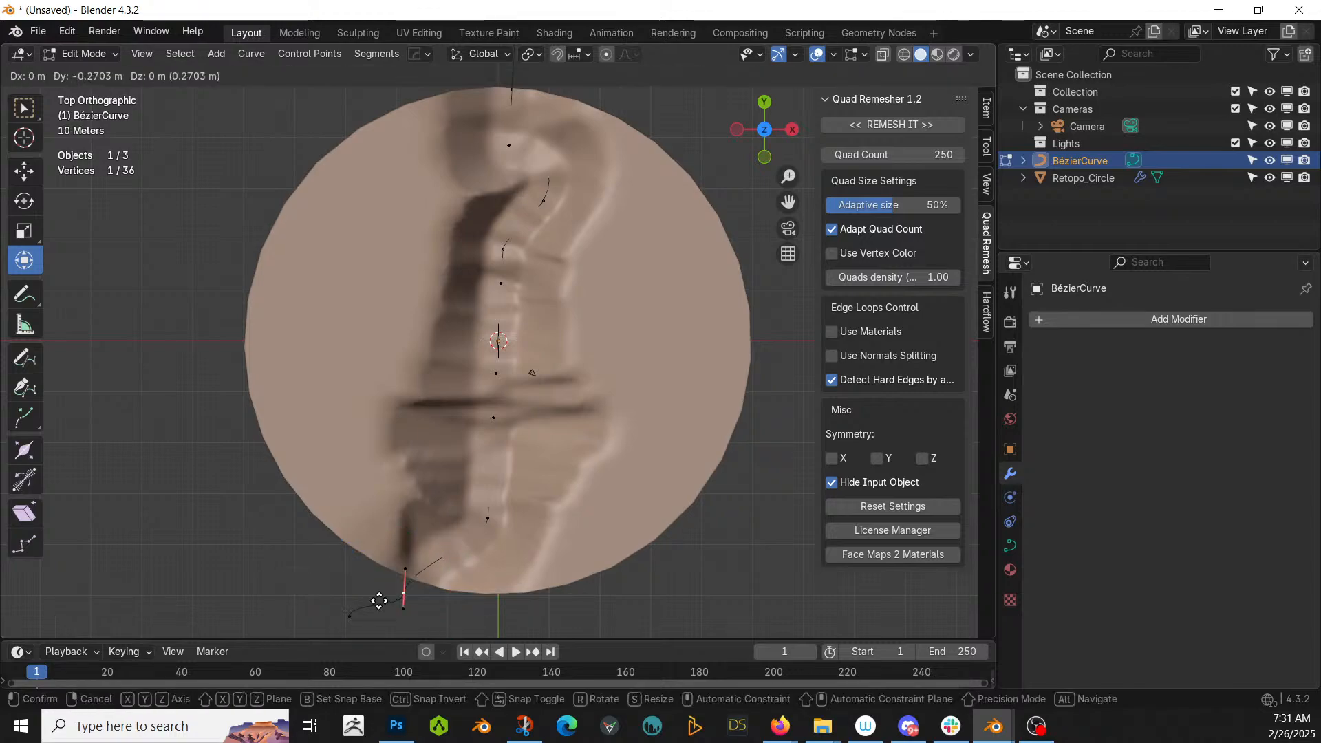
pyautogui.click(154, 136)
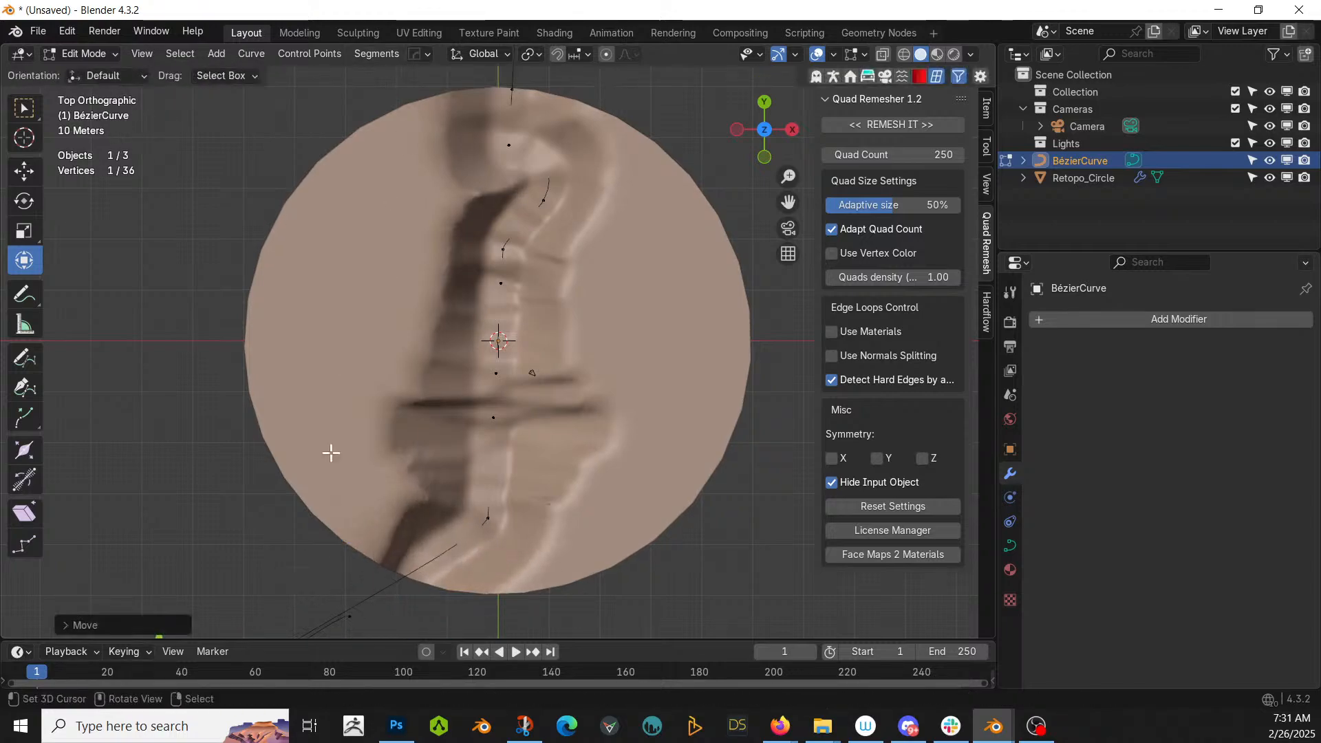
pyautogui.scroll(-2, 398, 590)
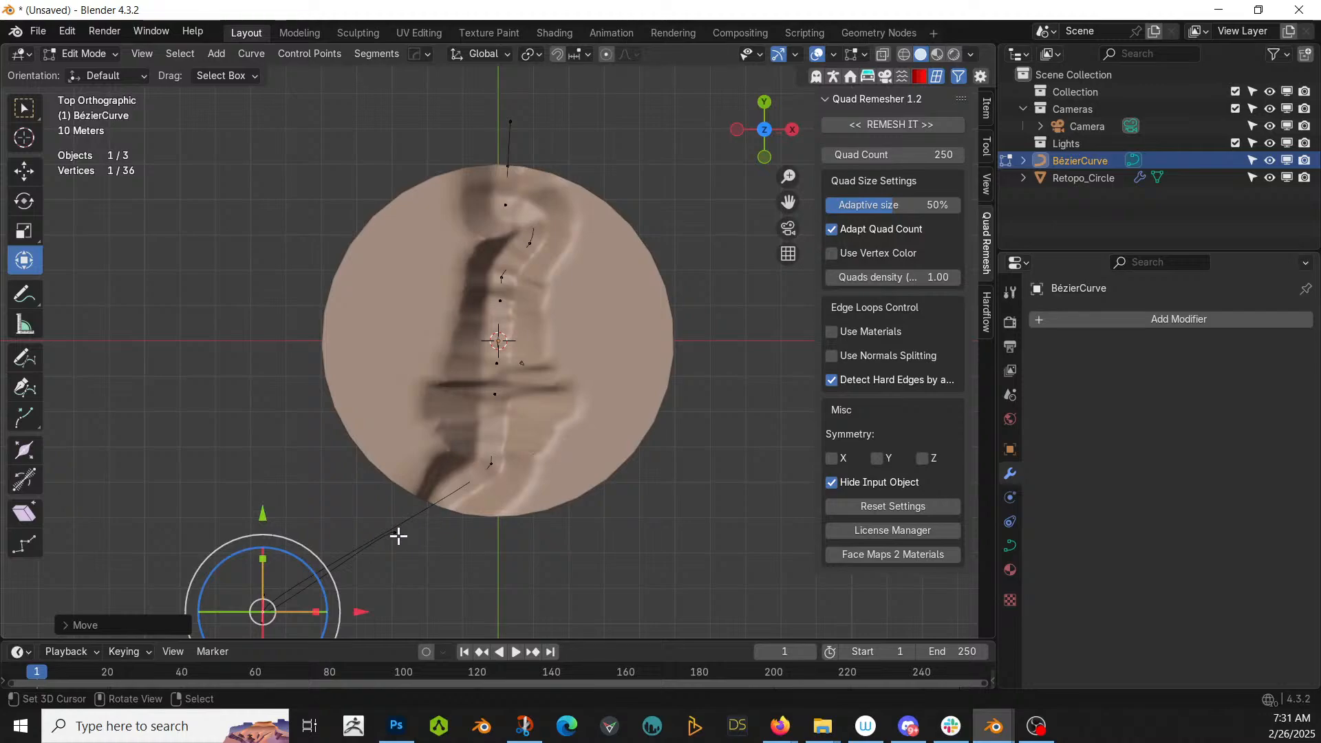
pyautogui.click(397, 534)
pyautogui.press('g')
pyautogui.click(269, 555)
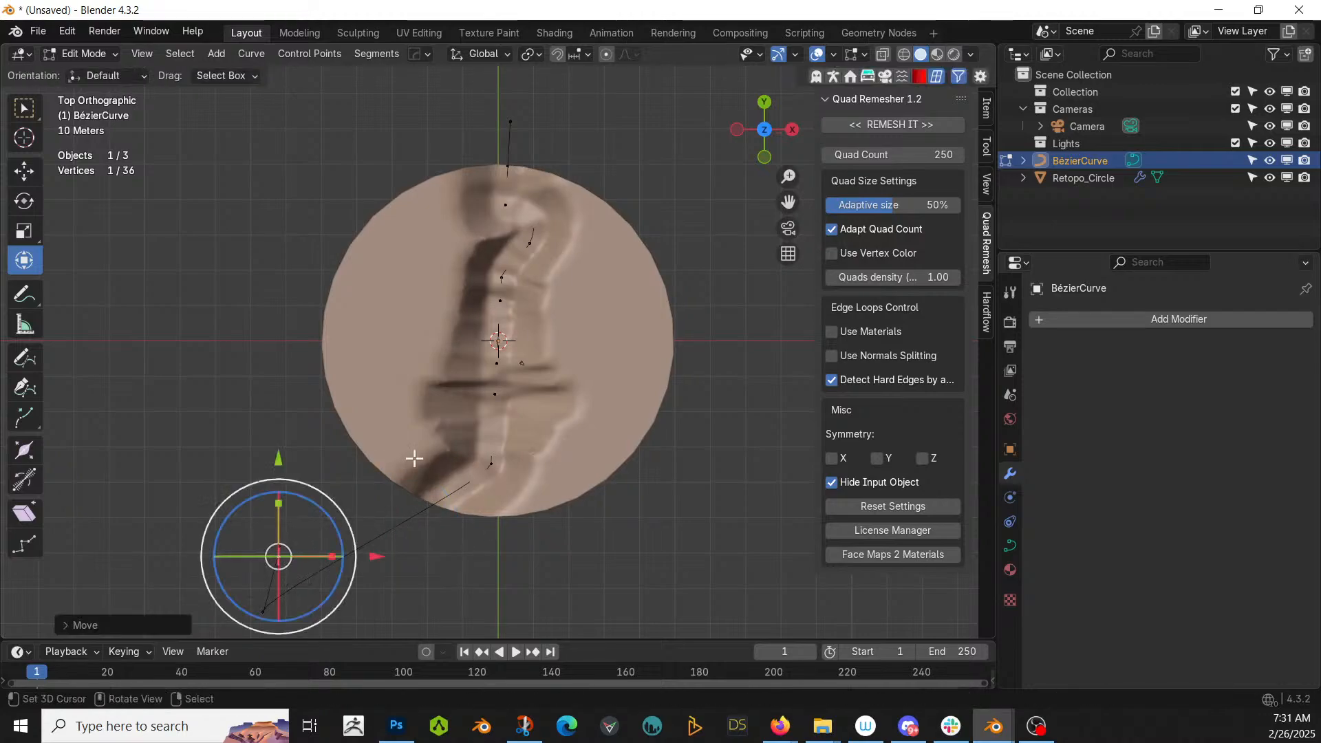
pyautogui.moveTo(413, 457)
pyautogui.mouseDown(button='middle')
pyautogui.moveTo(577, 404)
pyautogui.moveTo(649, 303)
pyautogui.moveTo(806, 296)
pyautogui.moveTo(419, 455)
pyautogui.mouseUp(button='middle')
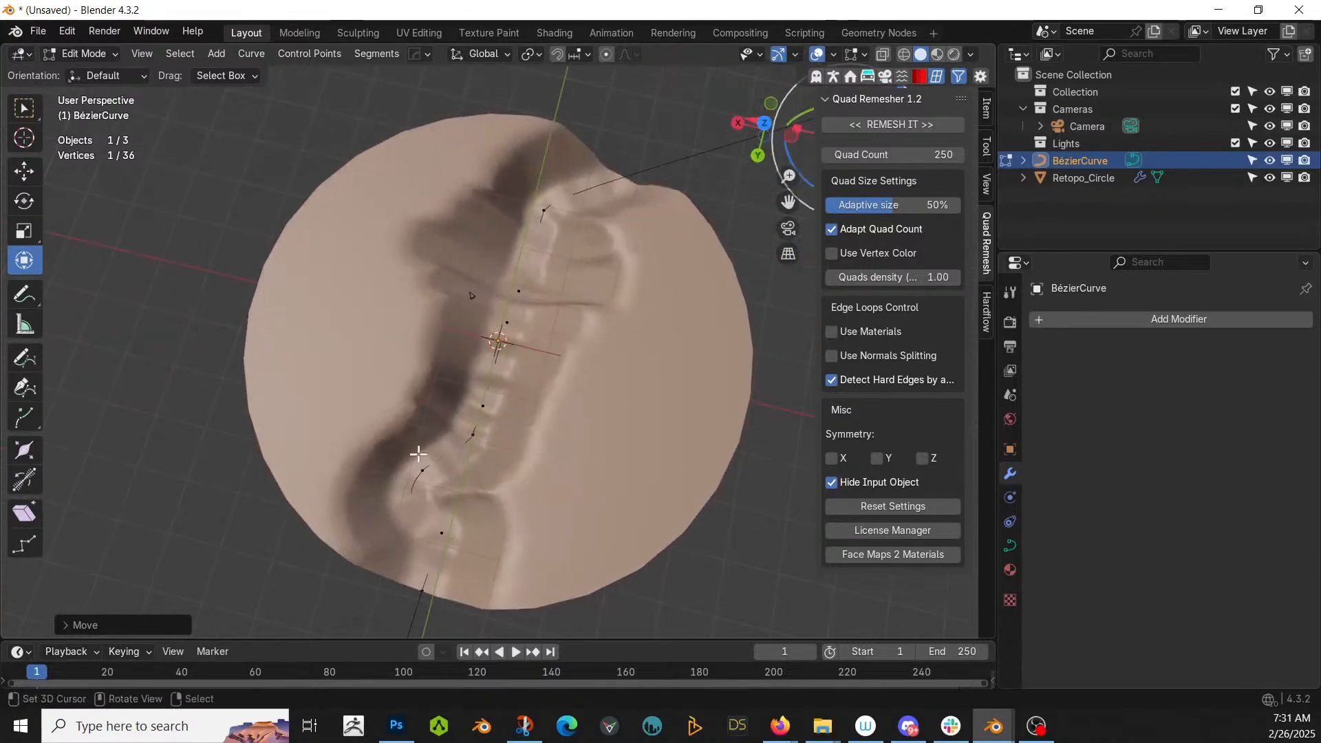
pyautogui.moveTo(581, 360)
pyautogui.mouseDown(button='middle')
pyautogui.moveTo(699, 268)
pyautogui.moveTo(644, 332)
pyautogui.moveTo(809, 407)
pyautogui.moveTo(810, 396)
pyautogui.mouseUp(button='middle')
pyautogui.press('Tab')
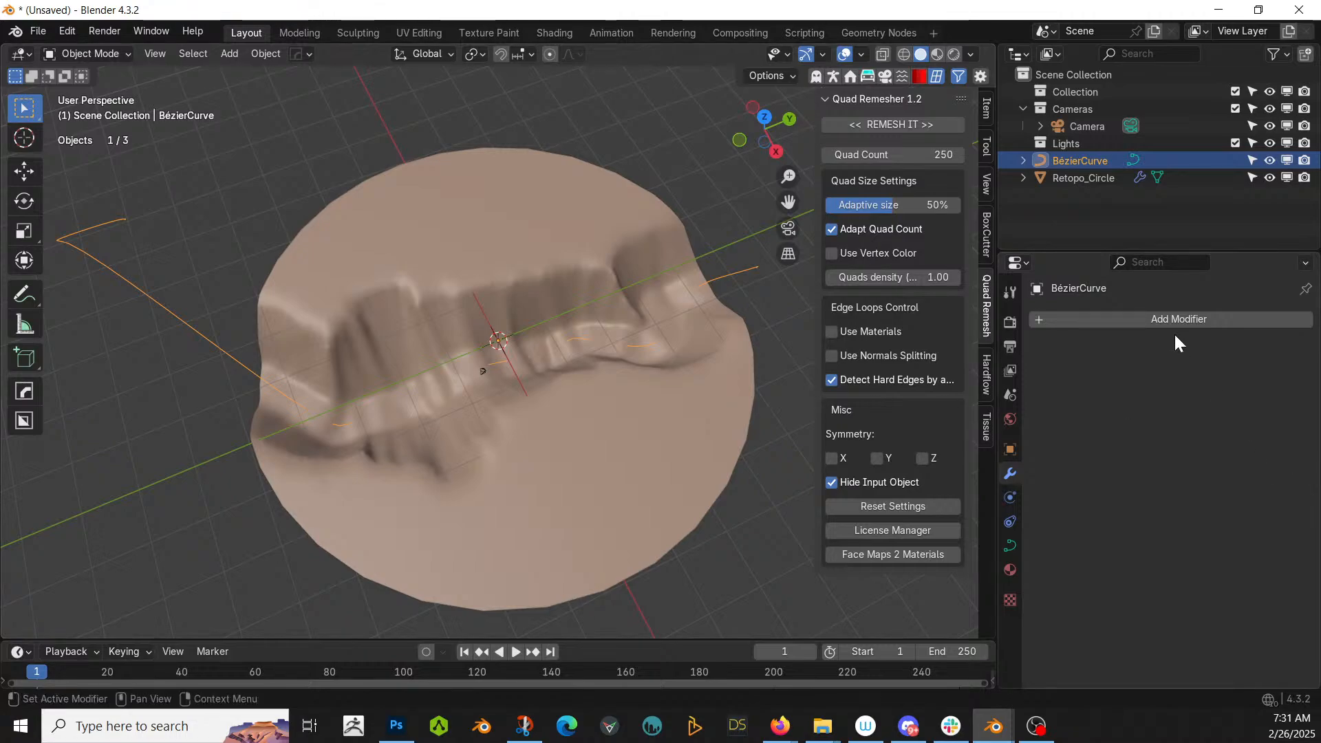
# - Apply all modifiers on the Retopo_Circle terrain and check its mesh in Edit Mode
pyautogui.click(455, 178)
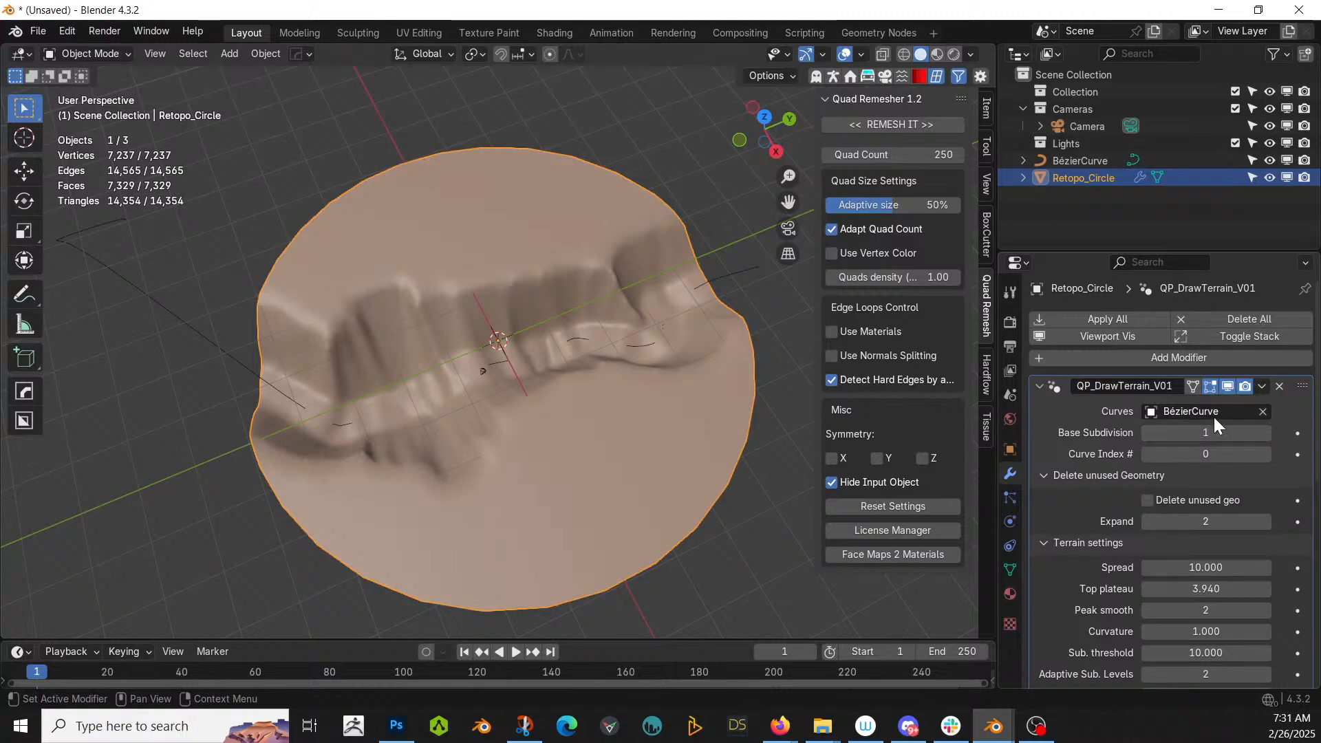
pyautogui.click(1119, 318)
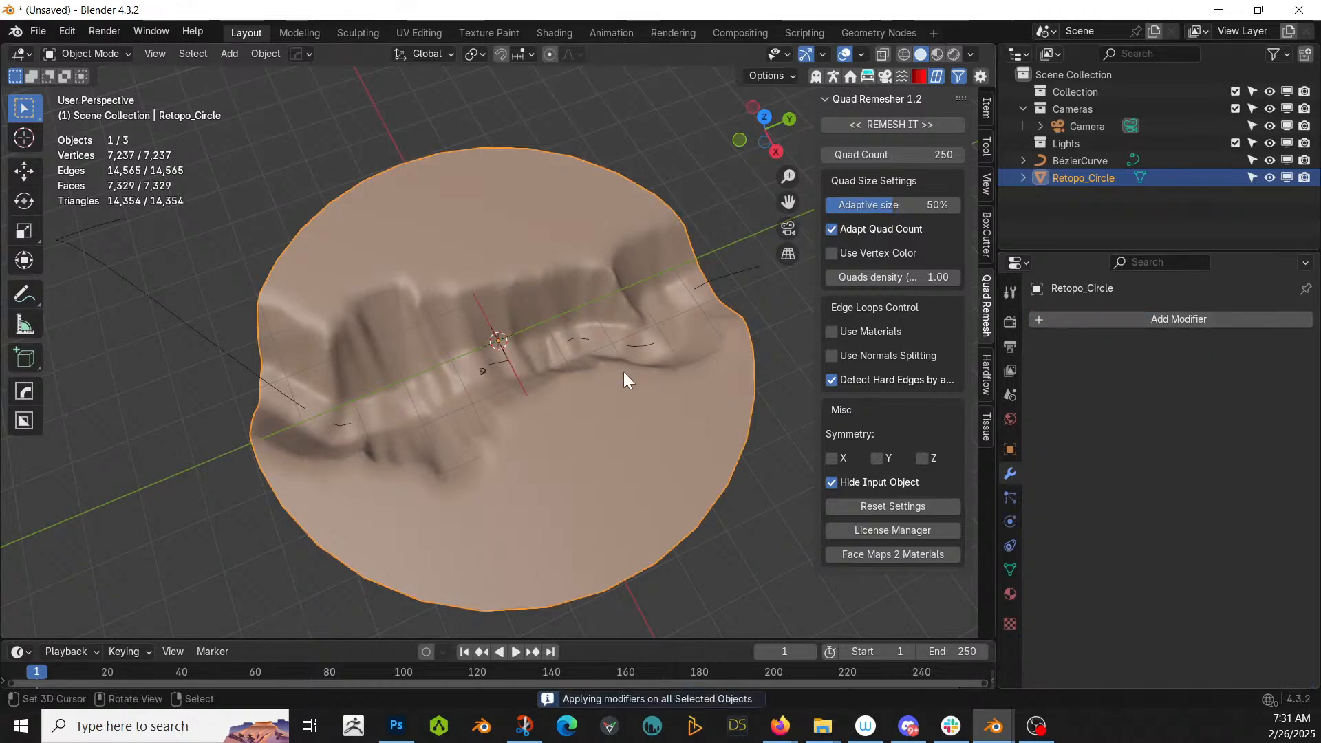
pyautogui.press('Tab')
pyautogui.moveTo(614, 380); pyautogui.dragTo(793, 435, button='middle')
pyautogui.press('Tab')
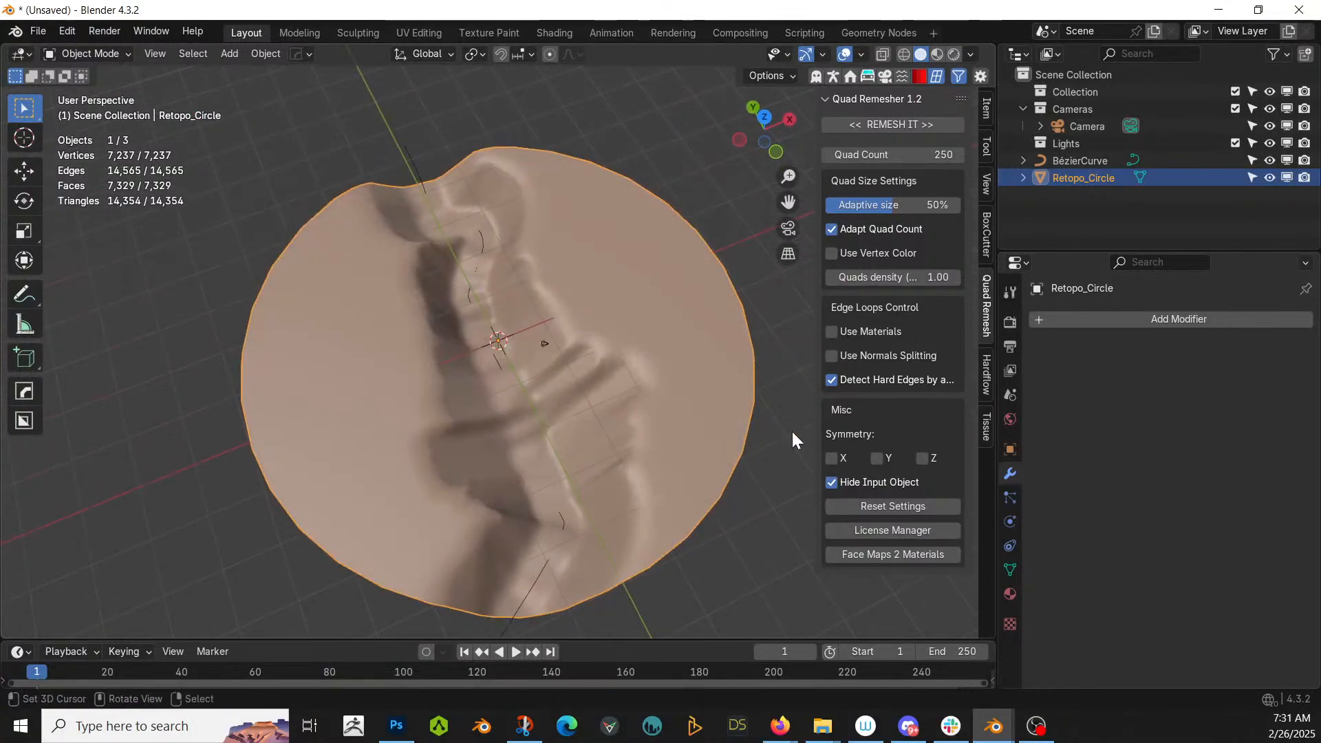
# - Add a NURBS path curve at the world origin and scale it uniformly by 8.756
pyautogui.press('KP_7')
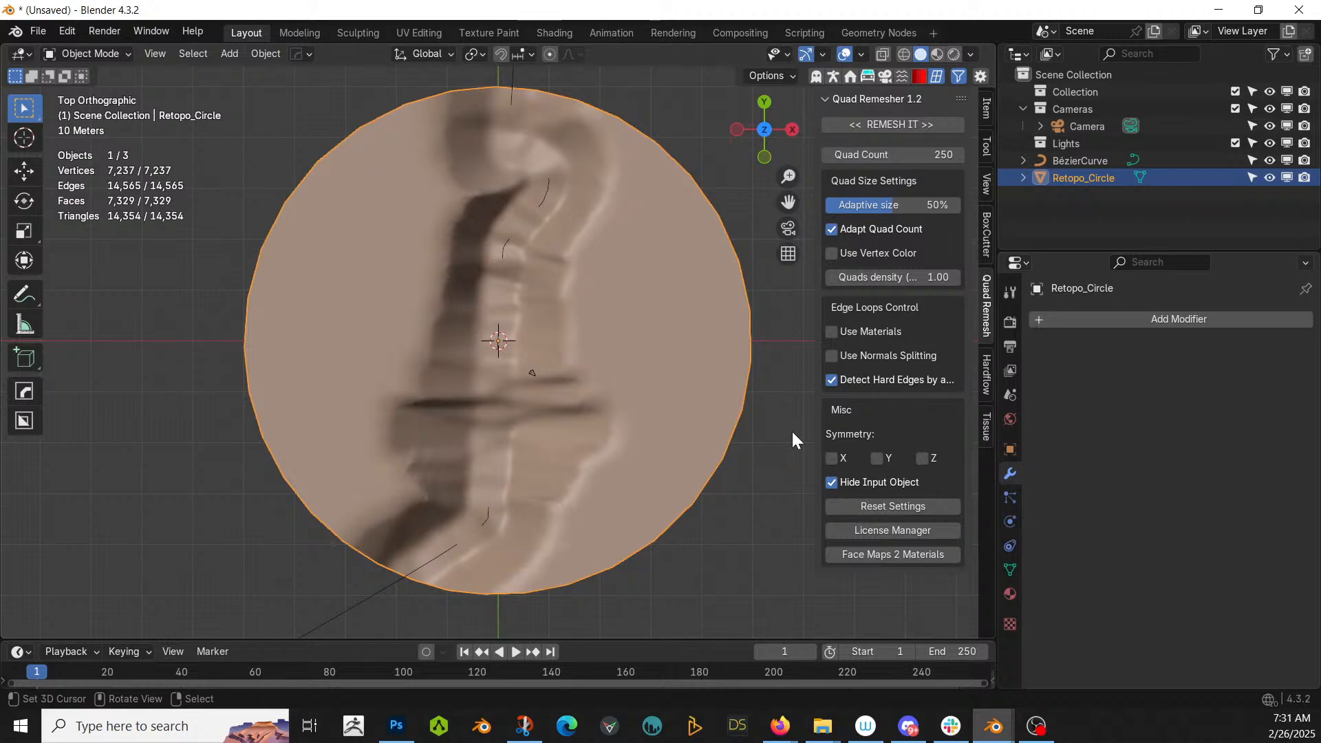
pyautogui.scroll(4, 791, 432)
pyautogui.moveTo(792, 431); pyautogui.dragTo(833, 372, button='middle')
pyautogui.scroll(2, 712, 373)
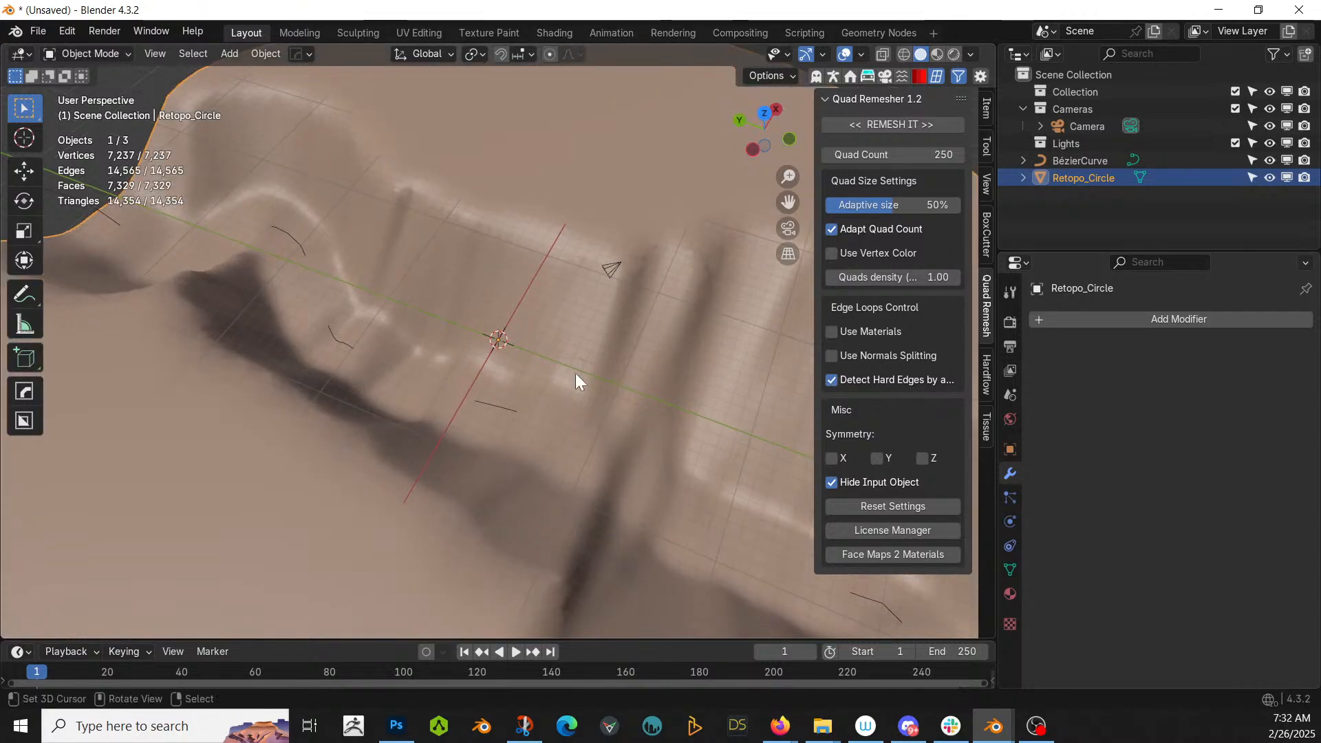
pyautogui.hotkey('shift', 'a')
pyautogui.moveTo(560, 263)
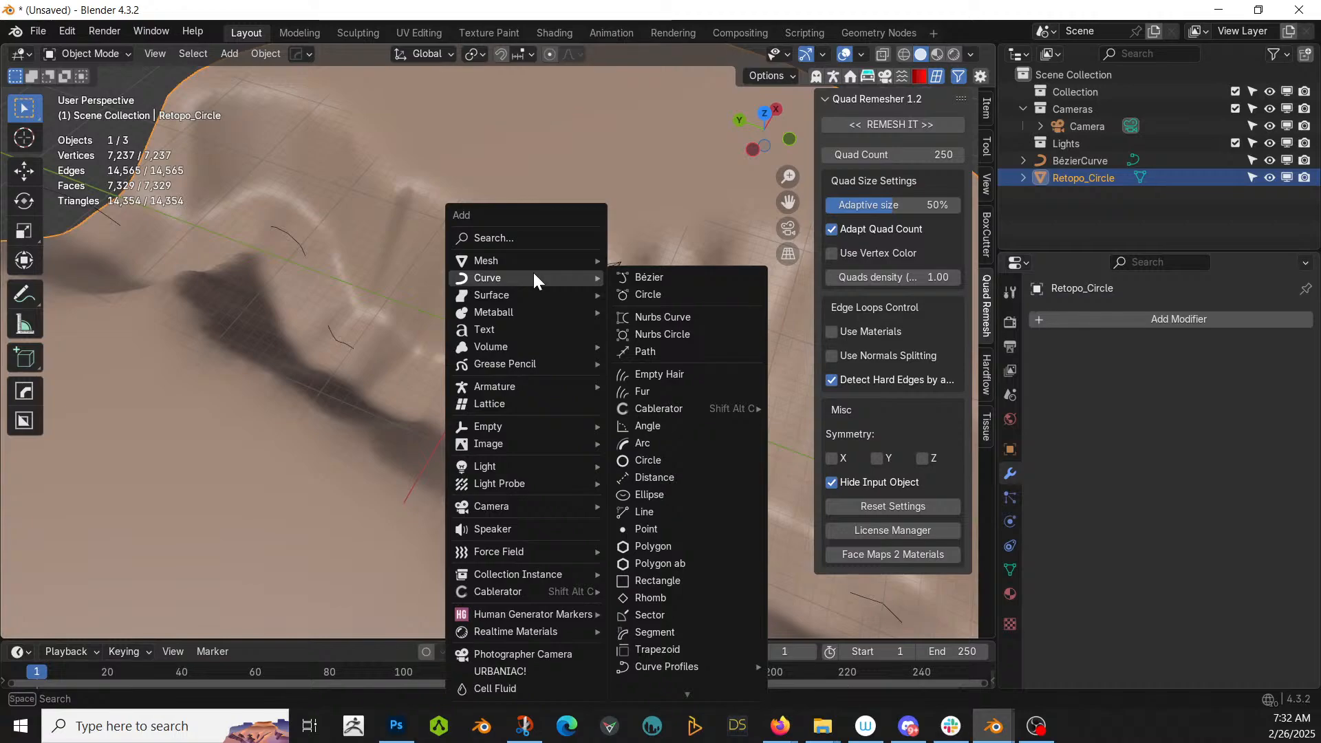
pyautogui.click(642, 354)
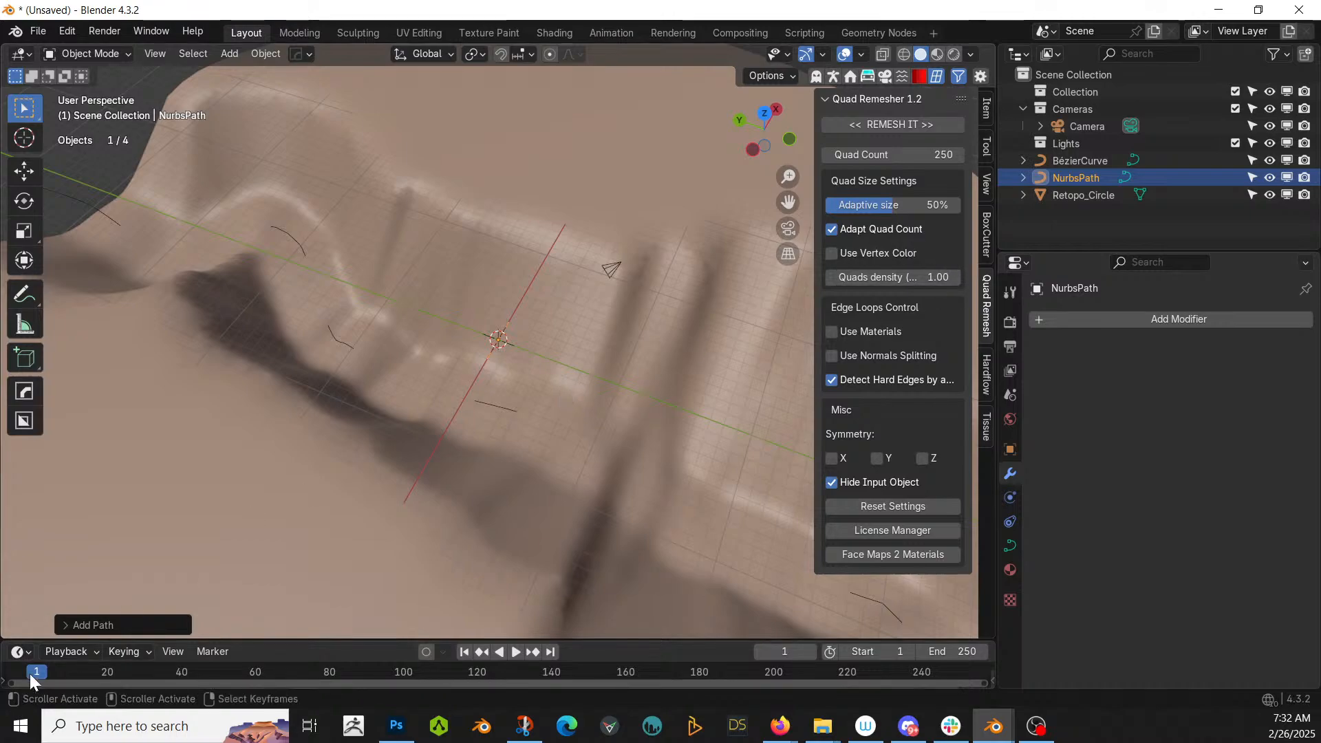
pyautogui.click(62, 627)
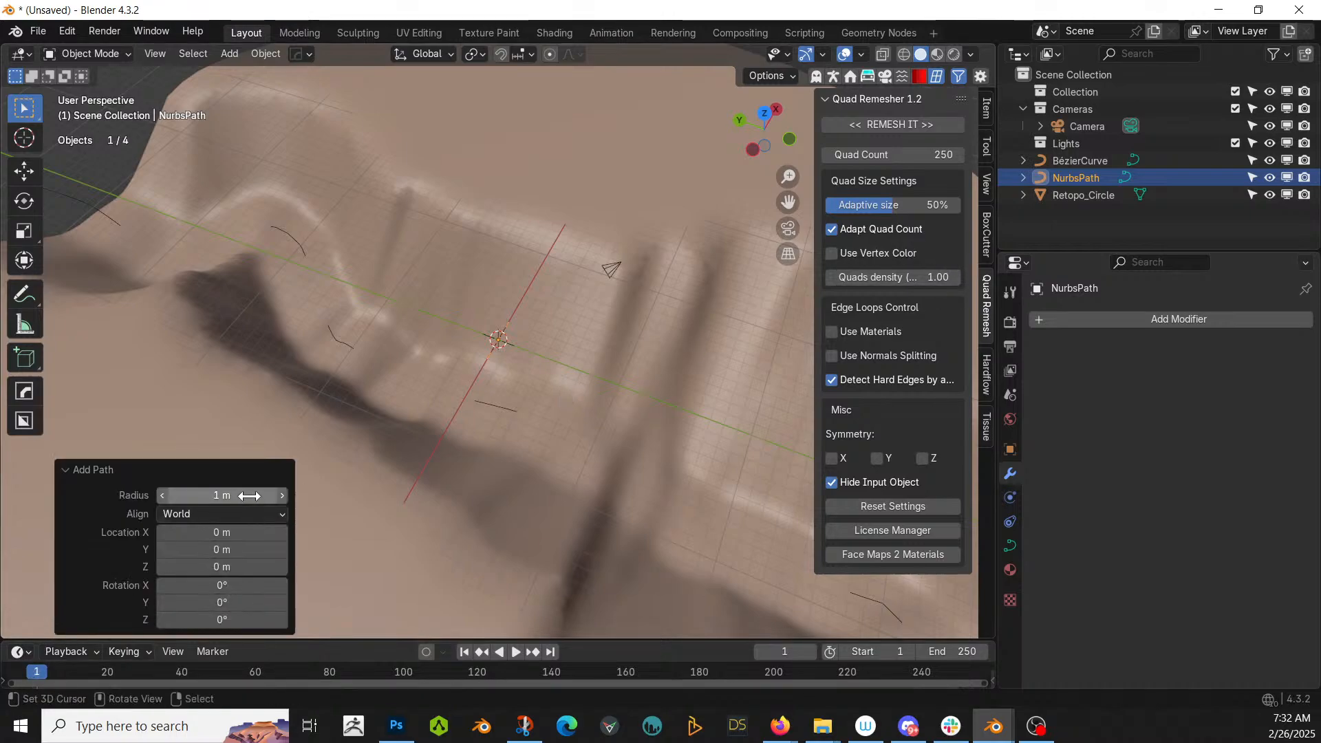
pyautogui.moveTo(472, 399); pyautogui.dragTo(399, 375, button='middle')
pyautogui.press('s')
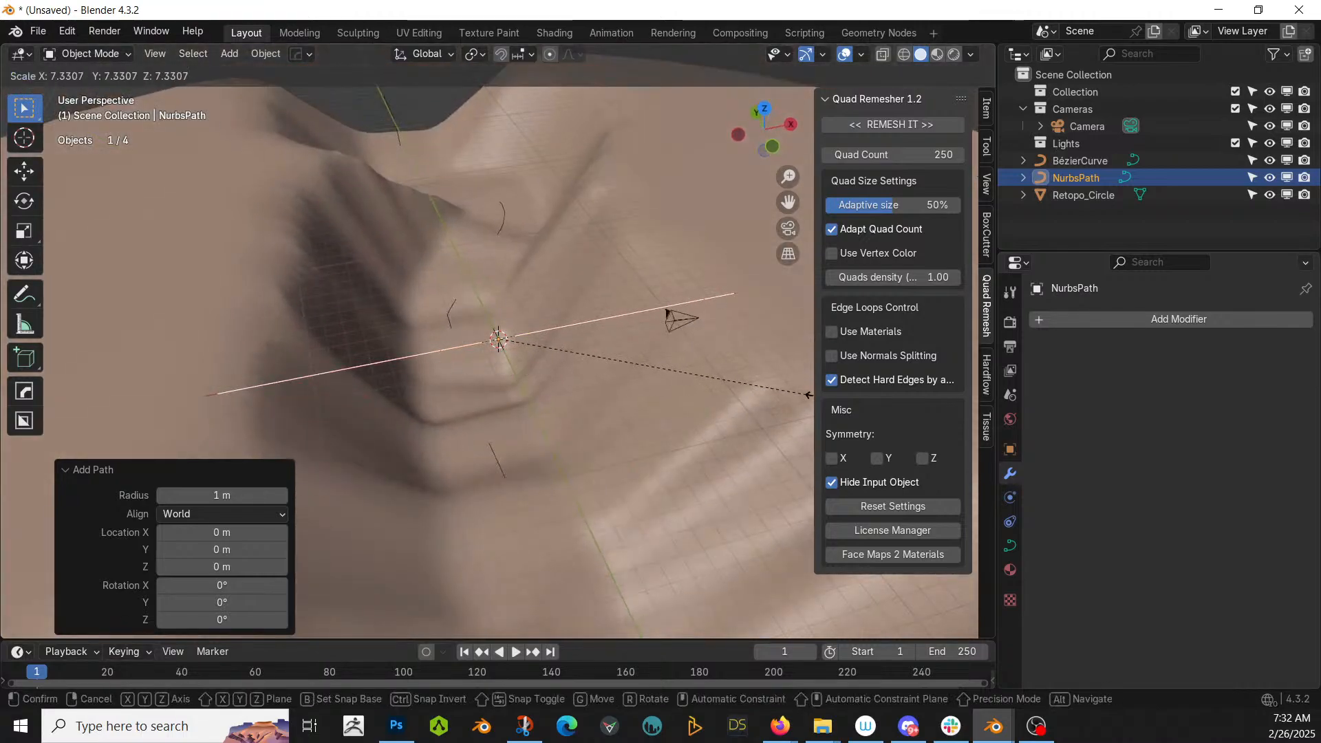
pyautogui.click(787, 423)
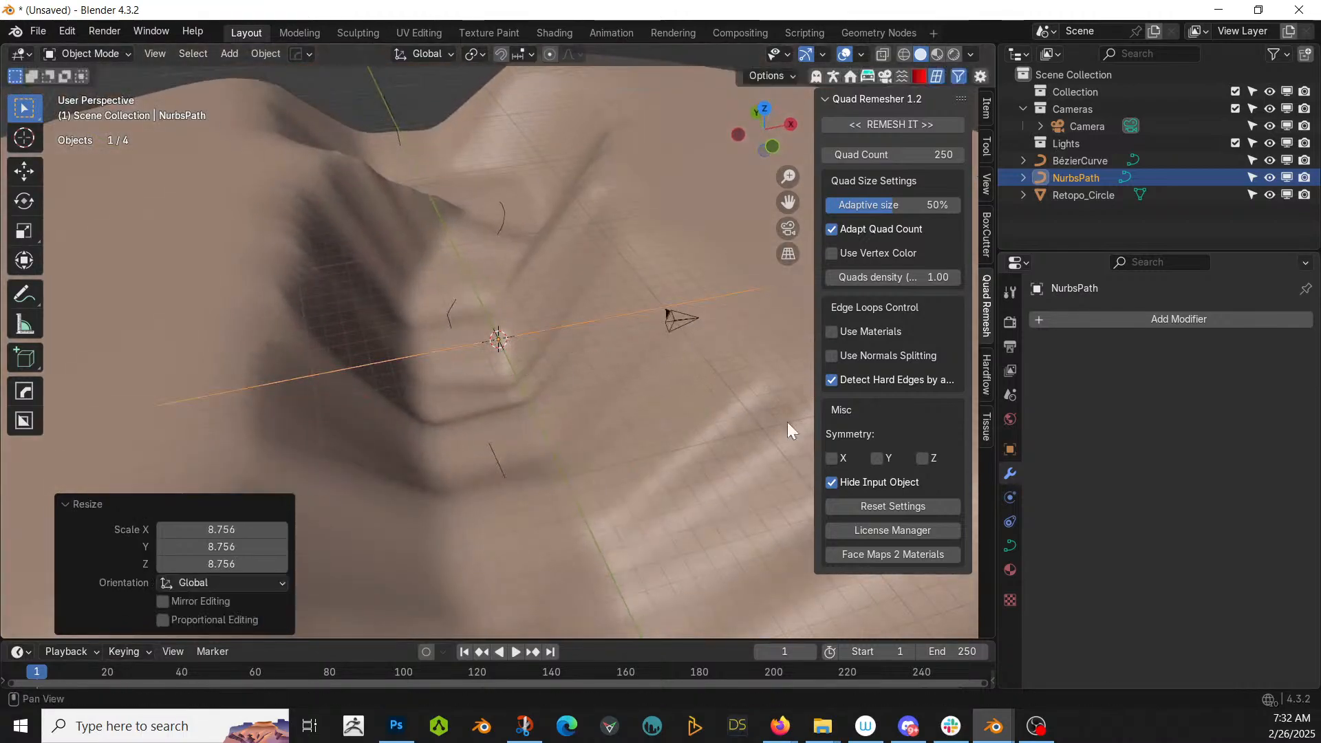
# - Apply the scale of the NURBS path on the terrain
pyautogui.hotkey('ctrl', 'a')
pyautogui.click(569, 398)
pyautogui.moveTo(571, 399); pyautogui.dragTo(597, 420, button='middle')
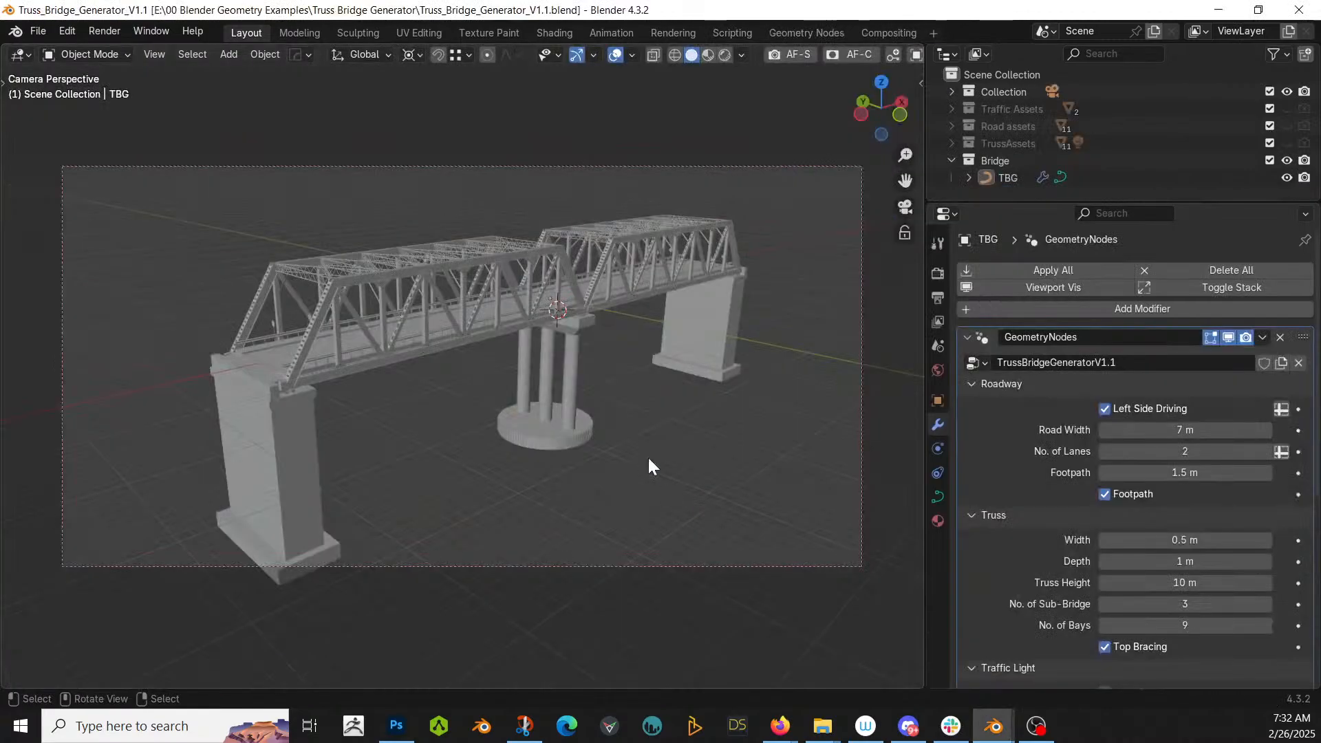
# - In the Truss_Bridge_Generator_V1.1 file, select the TBG bridge object in the Bridge collection and copy it
pyautogui.moveTo(649, 460); pyautogui.dragTo(504, 494, button='middle')
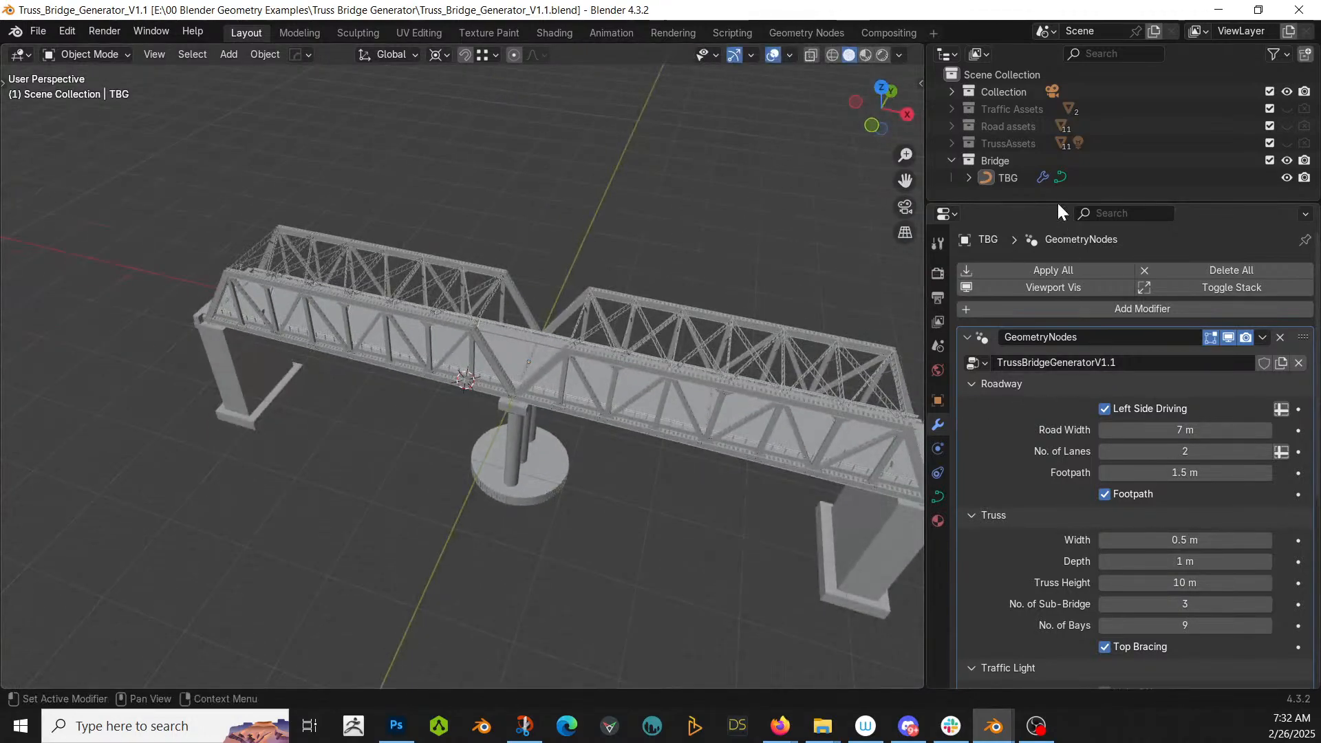
pyautogui.click(1013, 180)
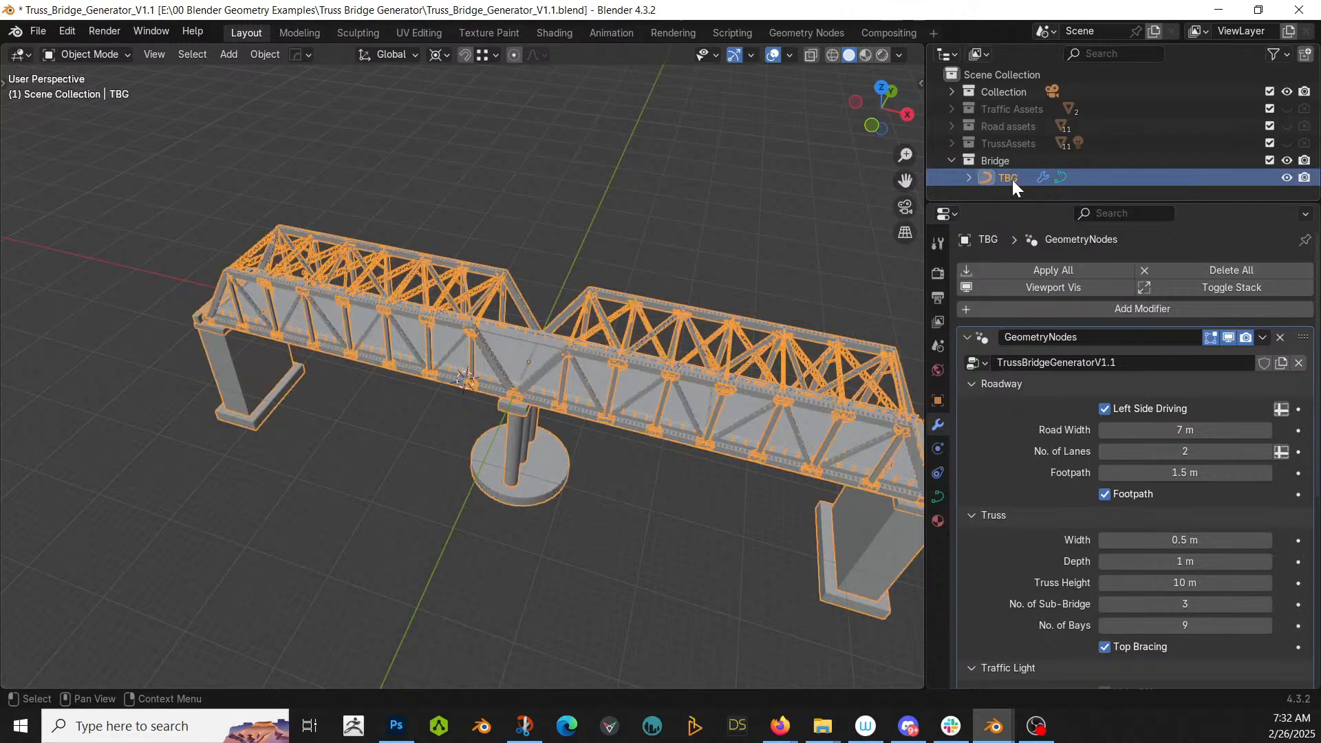
pyautogui.hotkey('ctrl', 'c')
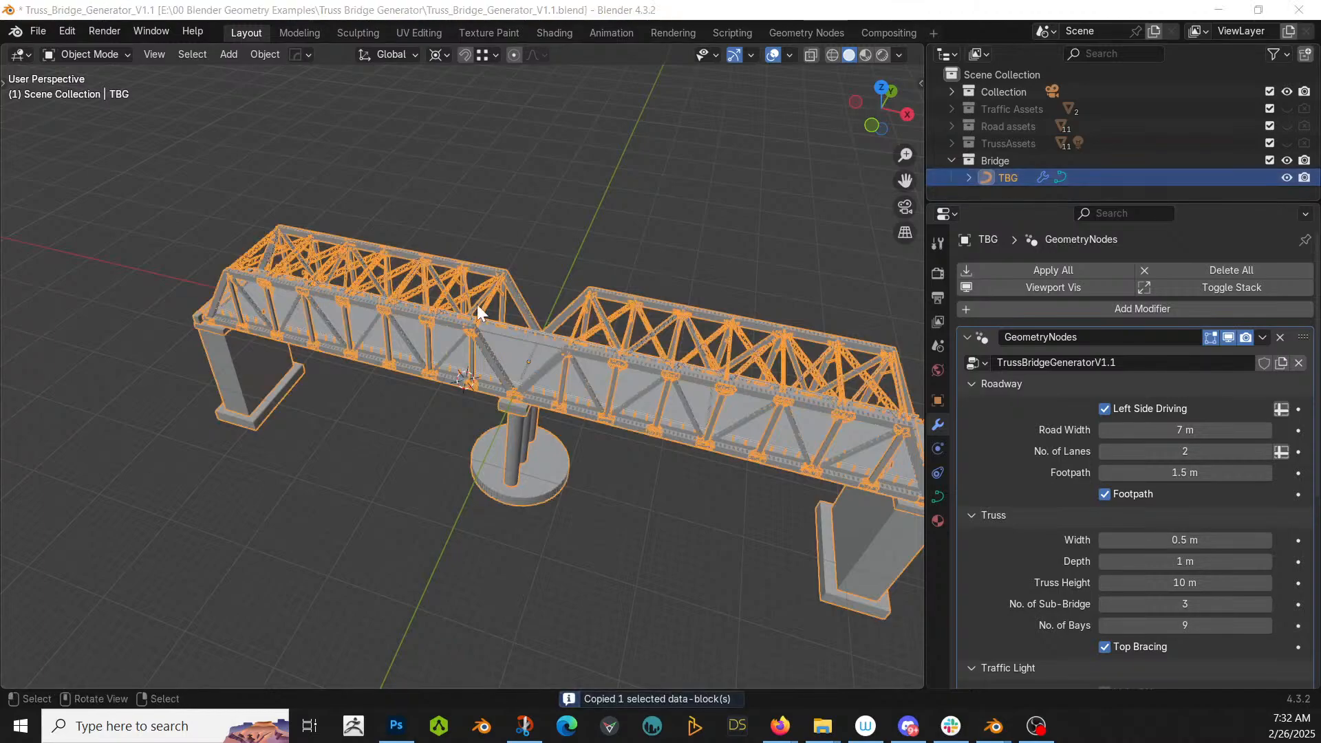
# - Switch back to the unsaved terrain file and paste the copied bridge objects into Collection
pyautogui.hotkey('alt', 'Tab')
pyautogui.click(1093, 91)
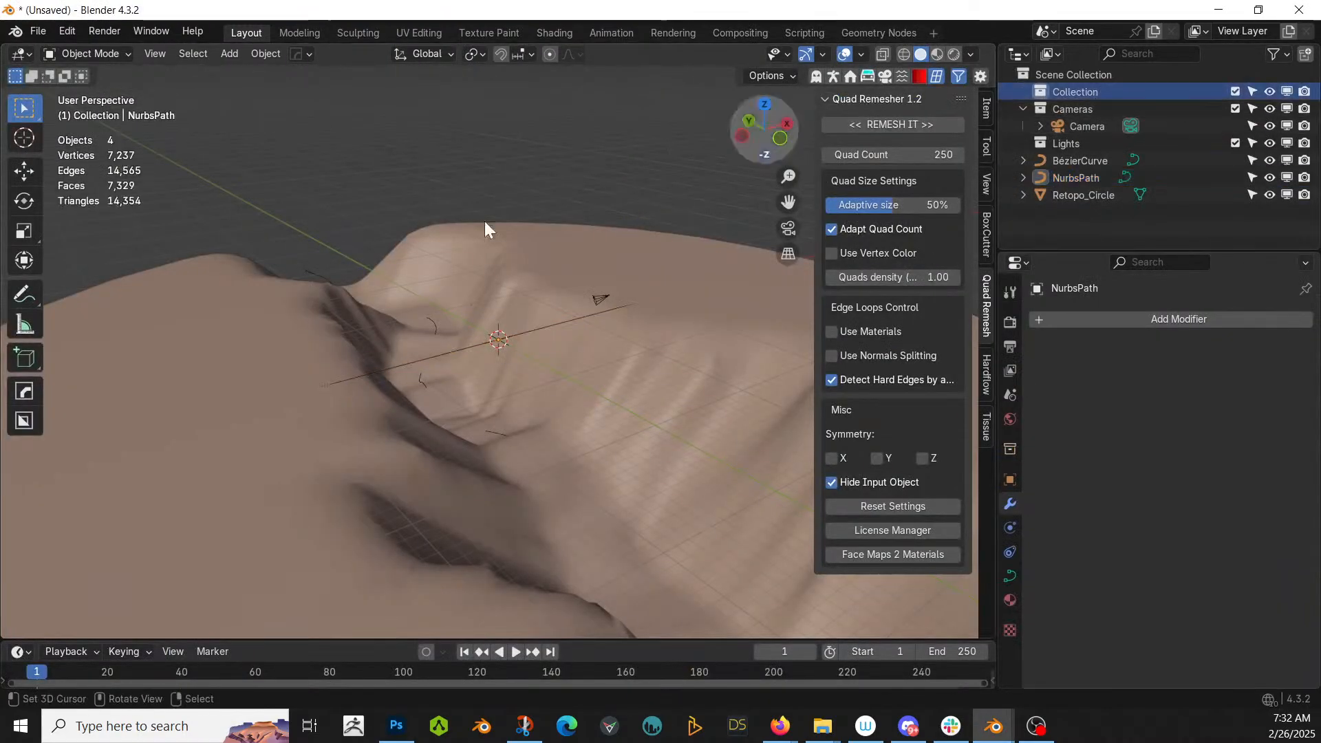
pyautogui.hotkey('ctrl', 'v')
pyautogui.moveTo(204, 332); pyautogui.dragTo(894, 360, button='middle')
pyautogui.scroll(4, 610, 372)
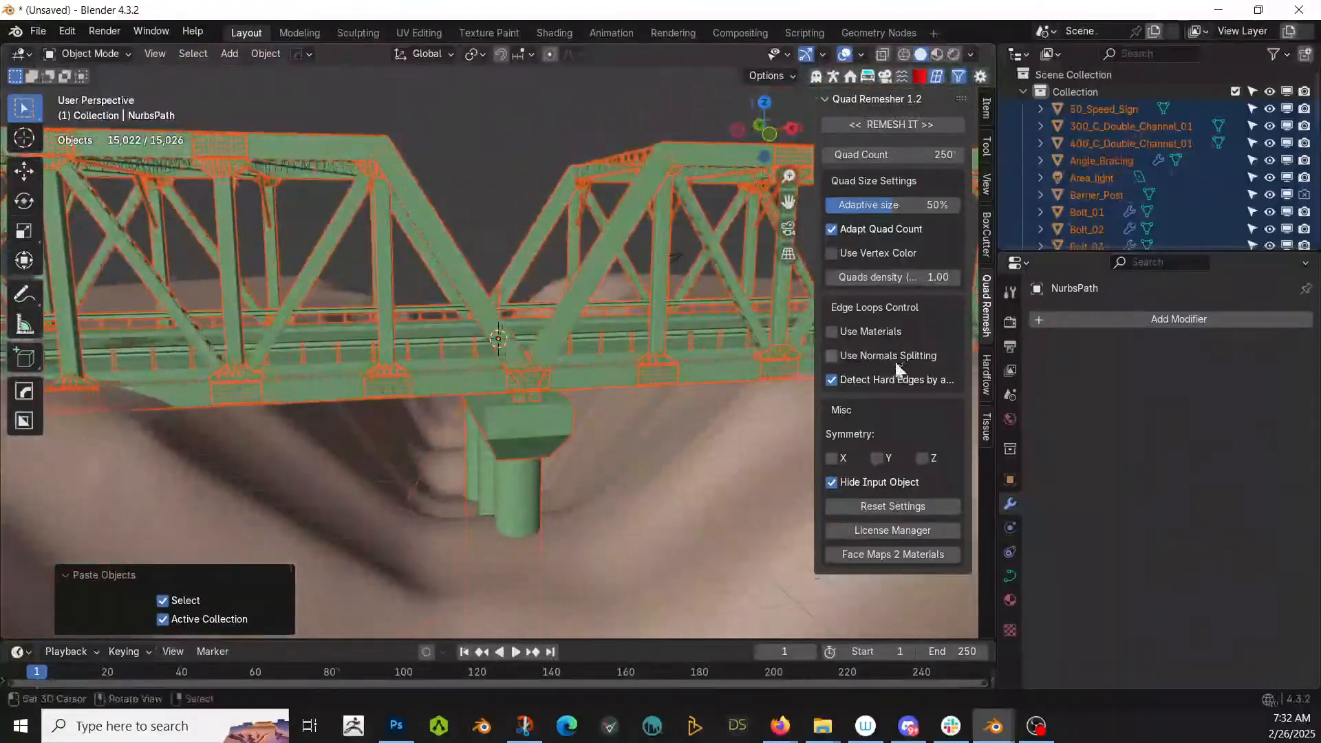
pyautogui.scroll(-3, 550, 459)
pyautogui.scroll(-3, 516, 474)
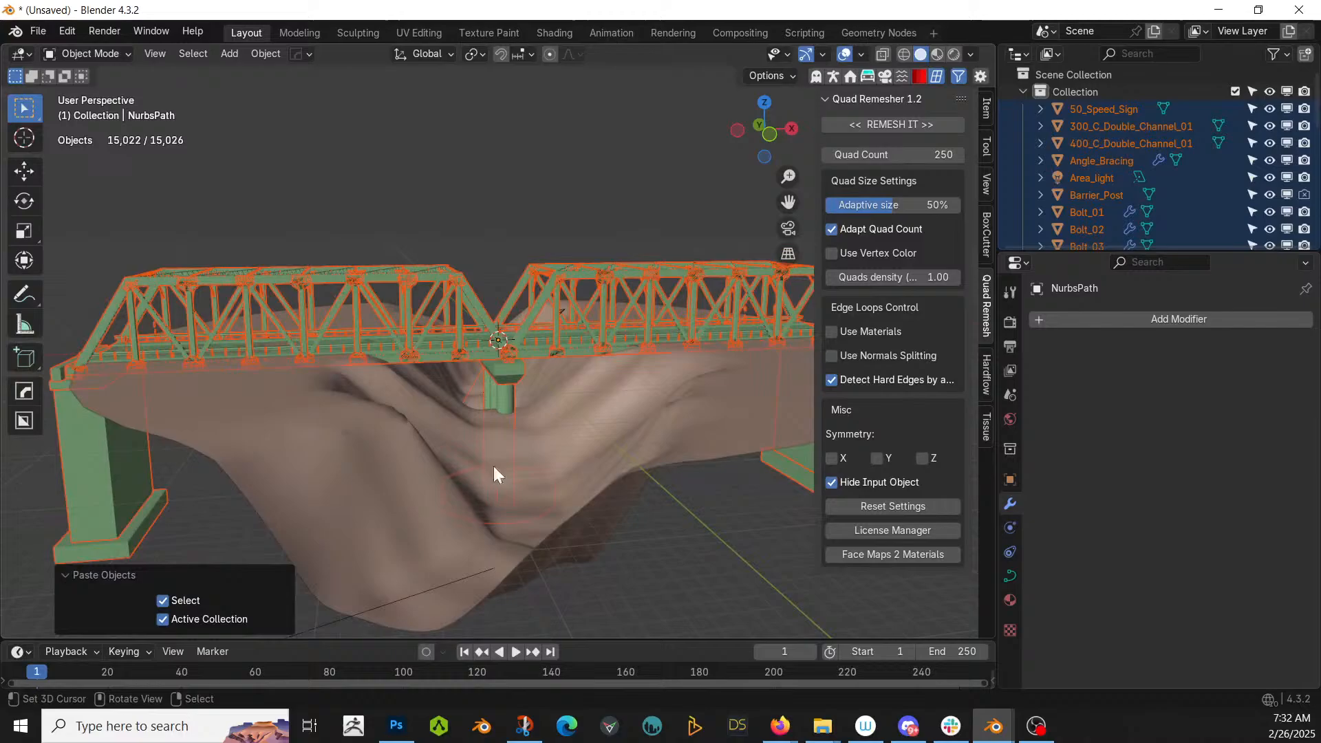
# - Select the NURBS path together with the Retopo_Circle terrain and scale both uniformly by 2.745
pyautogui.click(353, 440)
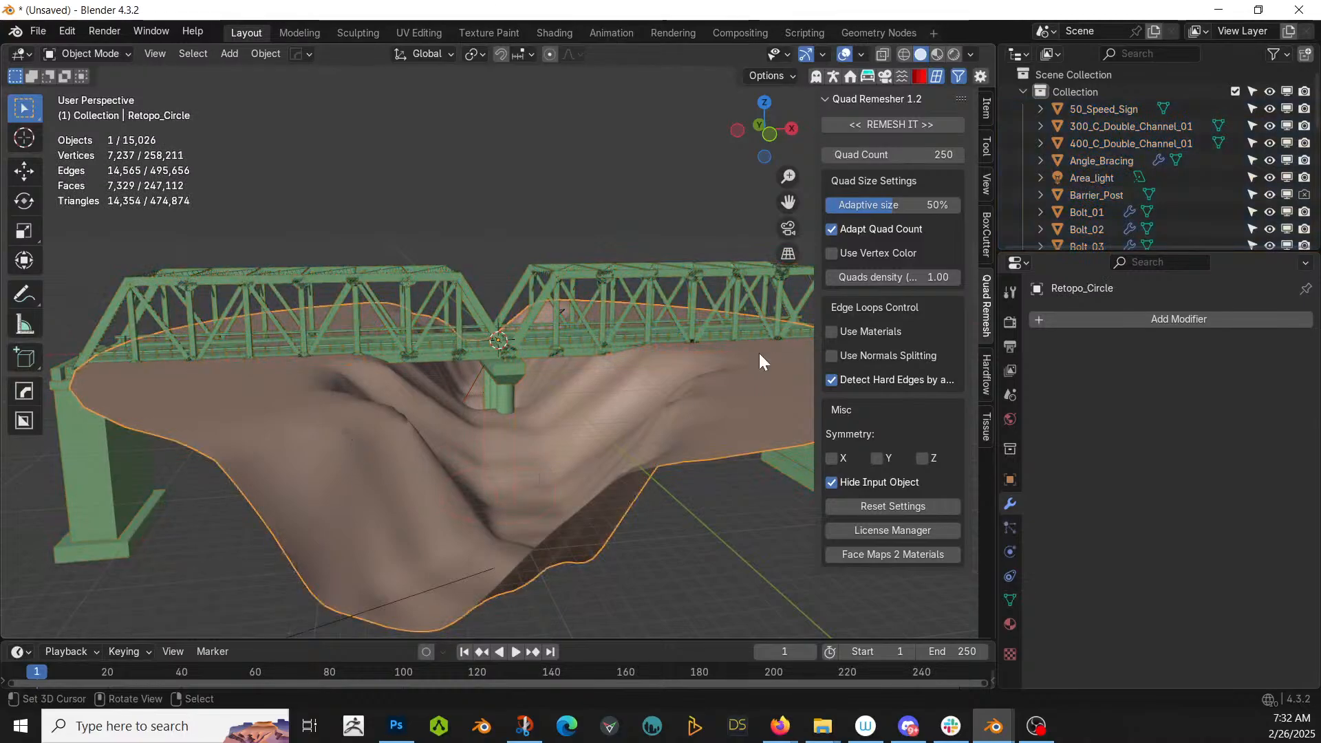
pyautogui.moveTo(624, 417); pyautogui.dragTo(573, 542, button='middle')
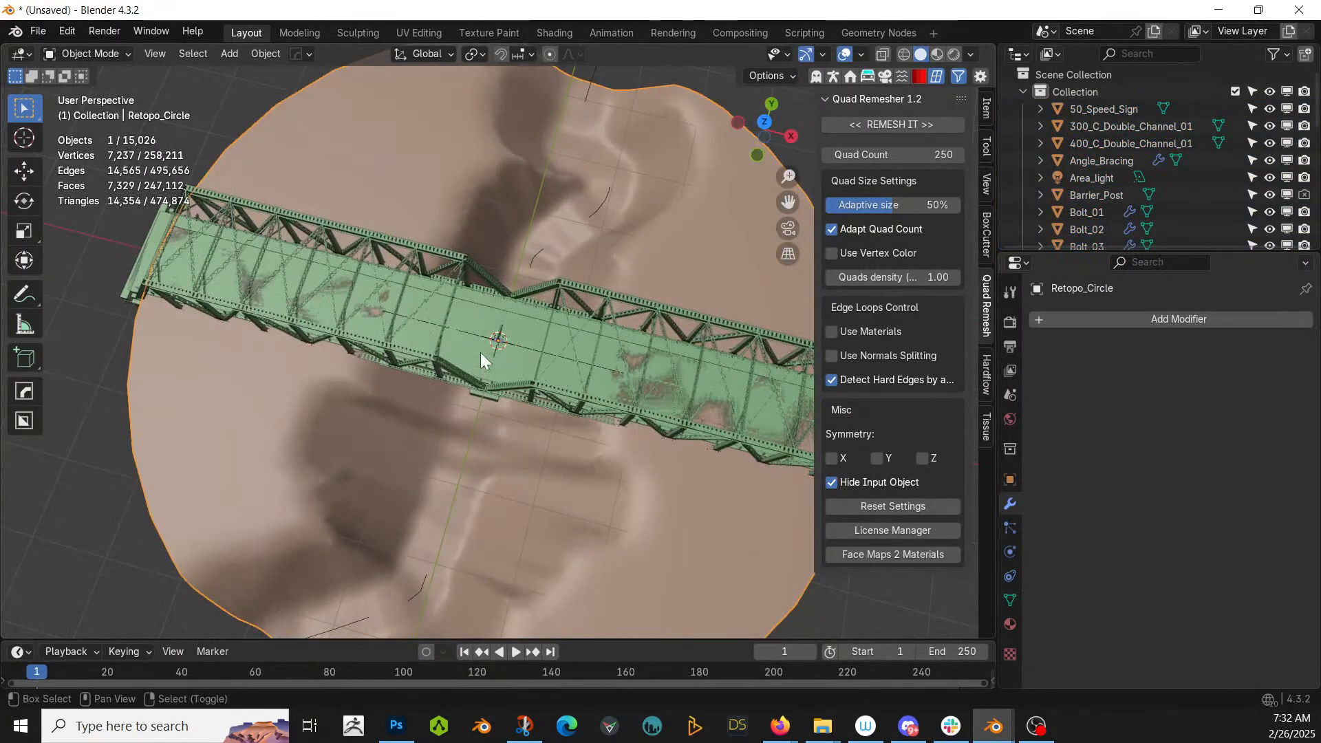
pyautogui.keyDown('shift'); pyautogui.rightClick(471, 317); pyautogui.keyUp('shift')
pyautogui.click(465, 333)
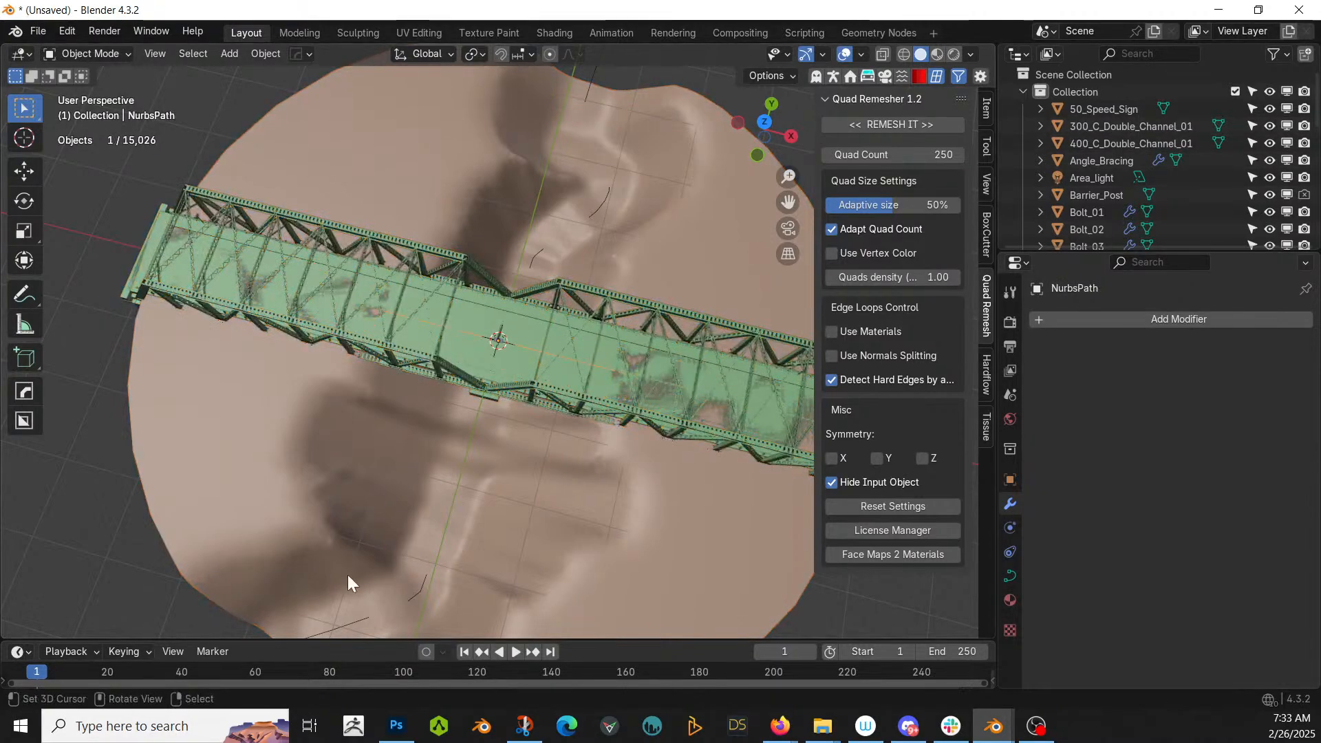
pyautogui.keyDown('shift'); pyautogui.click(311, 502); pyautogui.keyUp('shift')
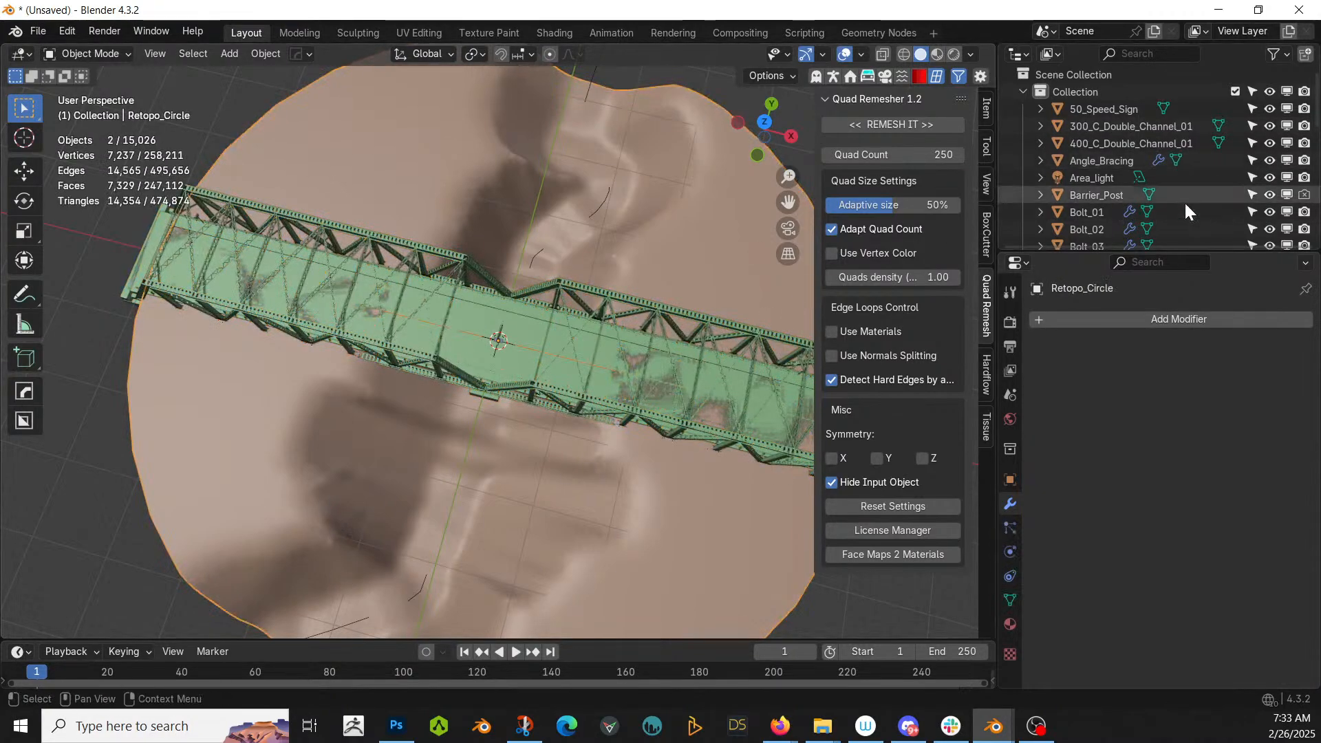
pyautogui.click(1022, 92)
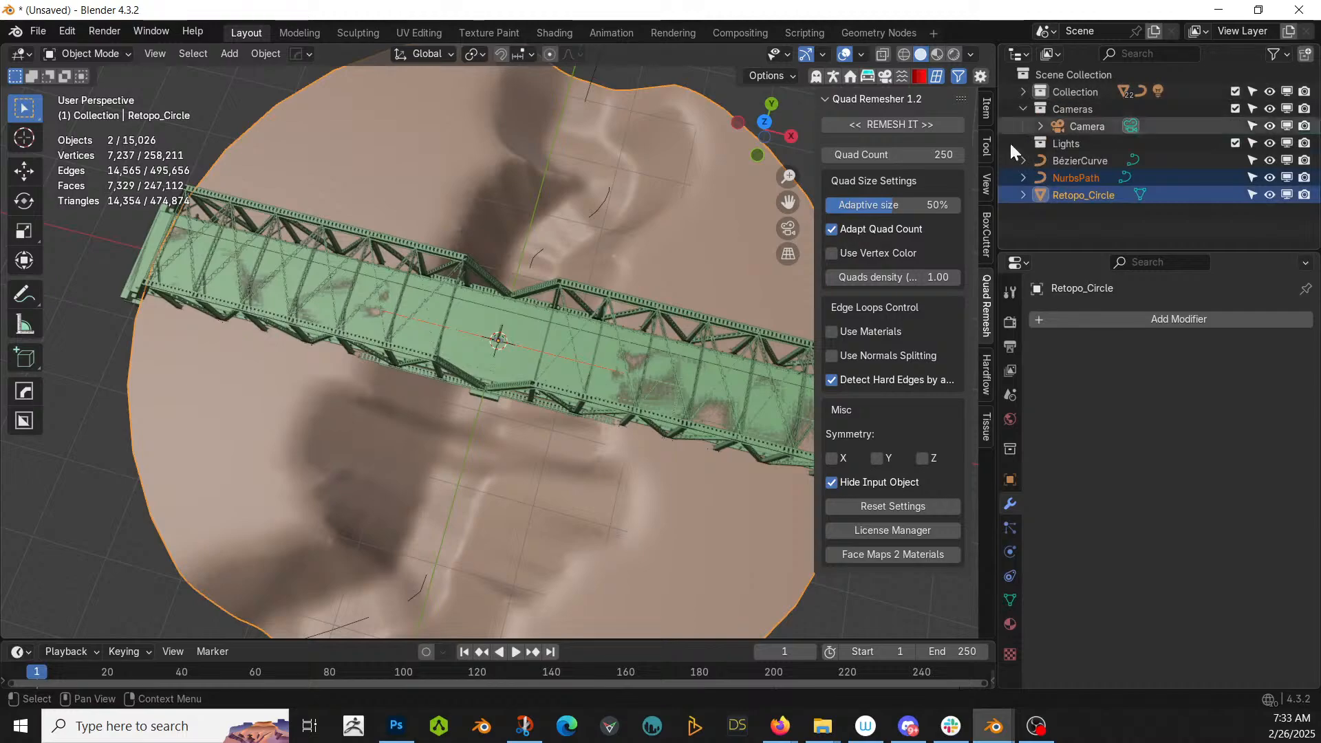
pyautogui.scroll(-3, 407, 497)
pyautogui.moveTo(407, 497); pyautogui.dragTo(472, 381, button='middle')
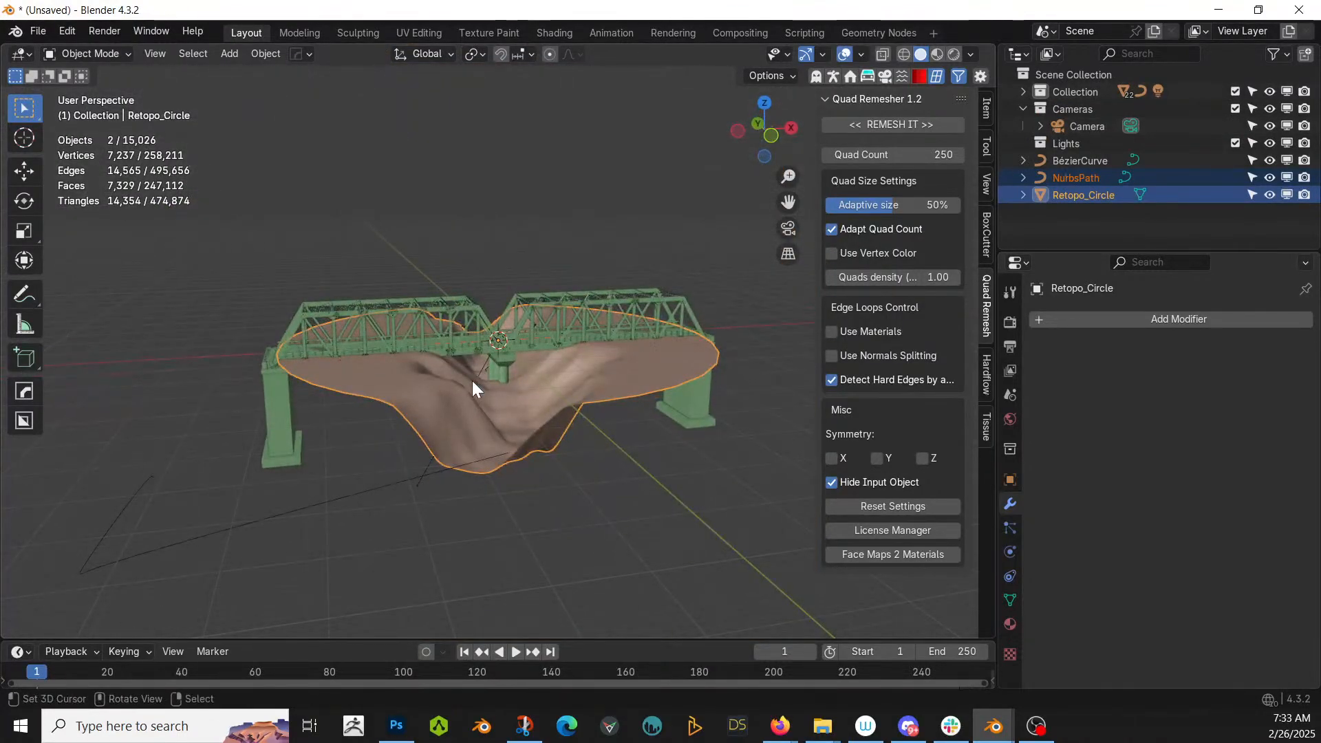
pyautogui.hotkey('shift', 's')
pyautogui.press('Escape')
pyautogui.press('s')
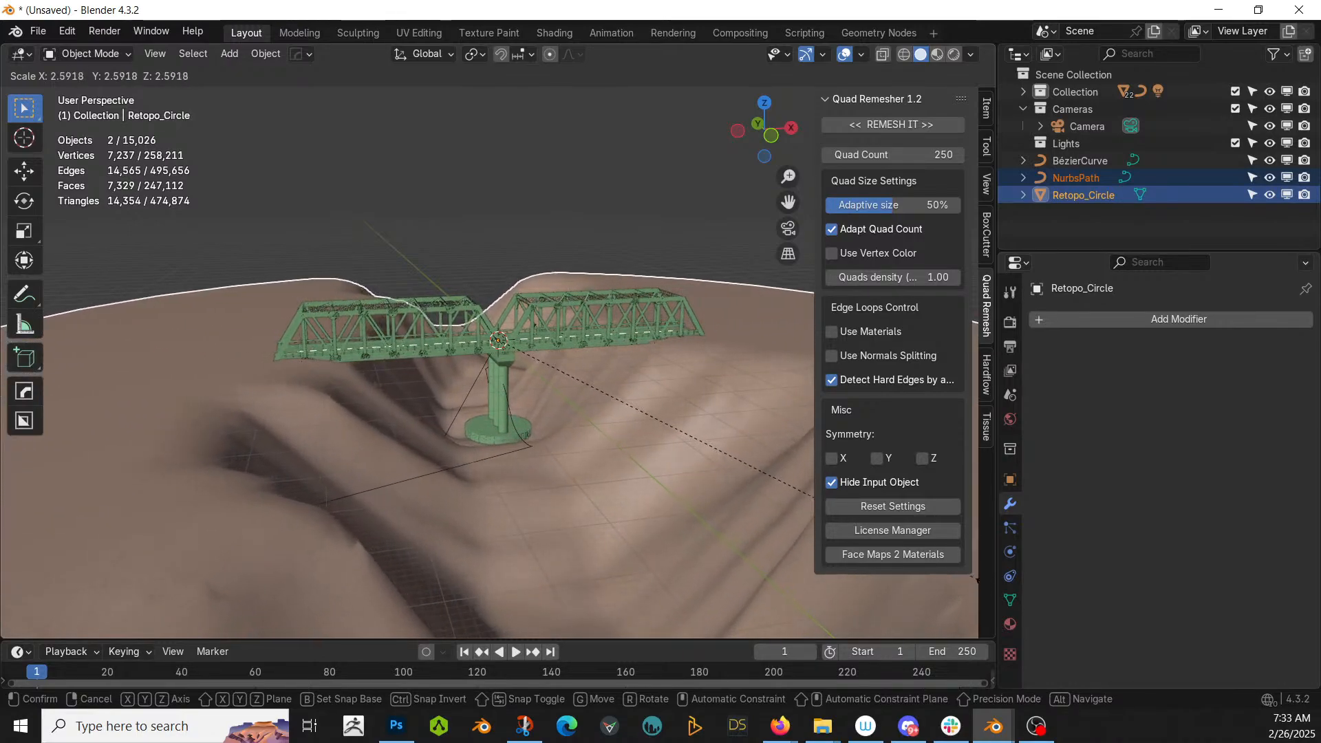
pyautogui.click(30, 584)
pyautogui.moveTo(567, 510); pyautogui.dragTo(763, 482, button='middle')
pyautogui.scroll(4, 763, 482)
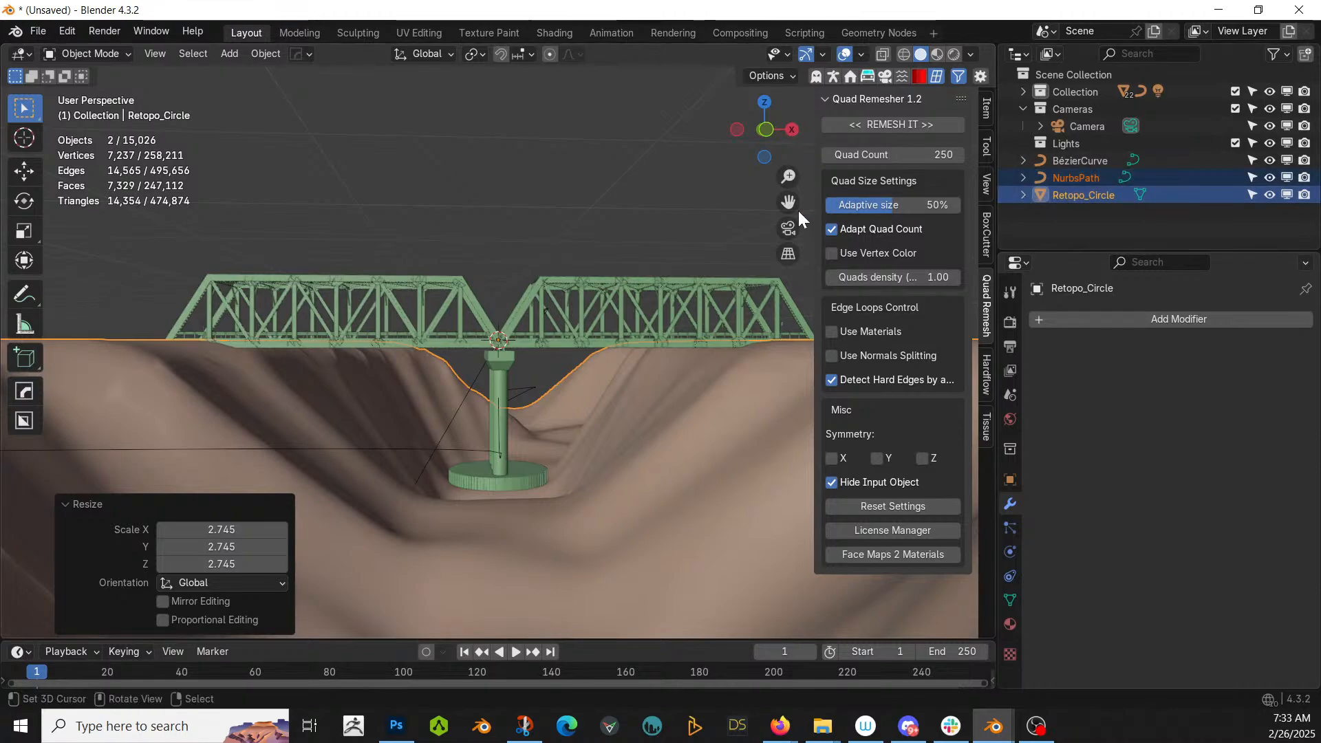
# - Select all objects in Collection and, from the top view, move them off the terrain by about -207 m in X and -105 m in Y
pyautogui.click(1024, 89)
pyautogui.click(531, 309)
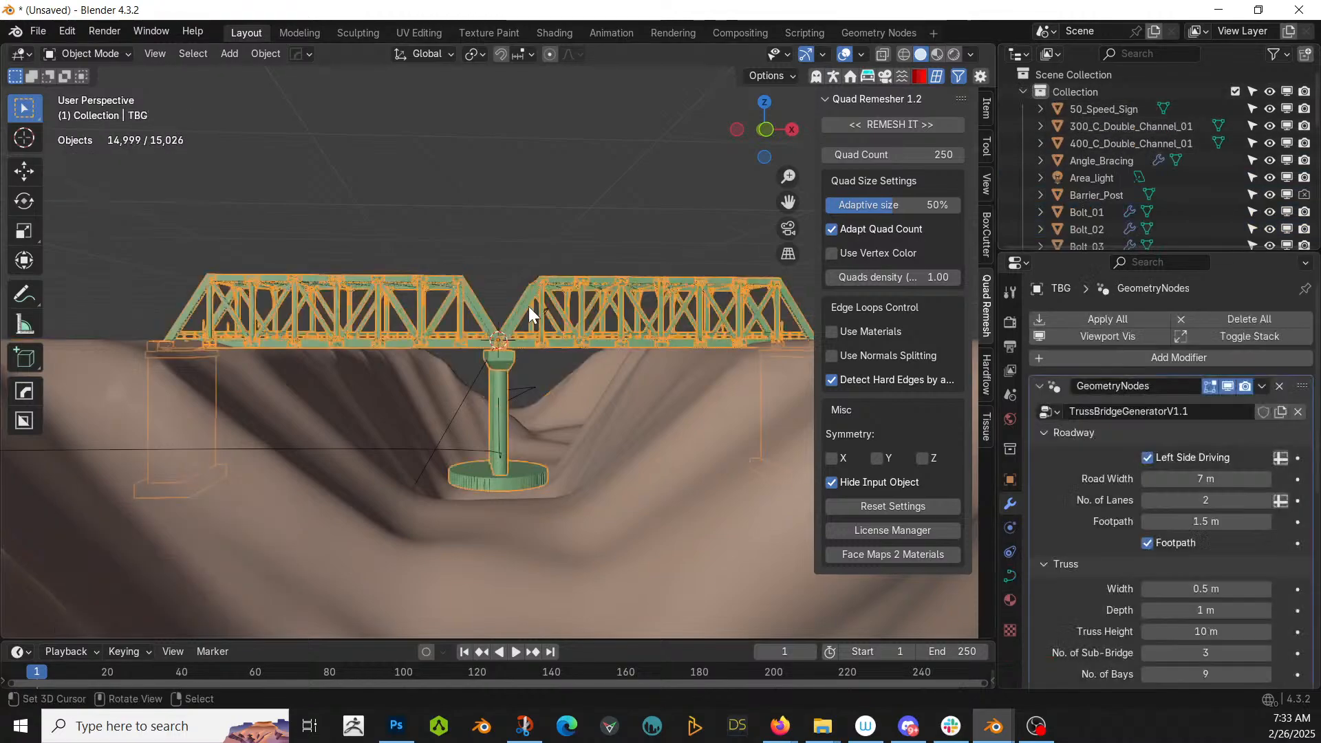
pyautogui.rightClick(1076, 91)
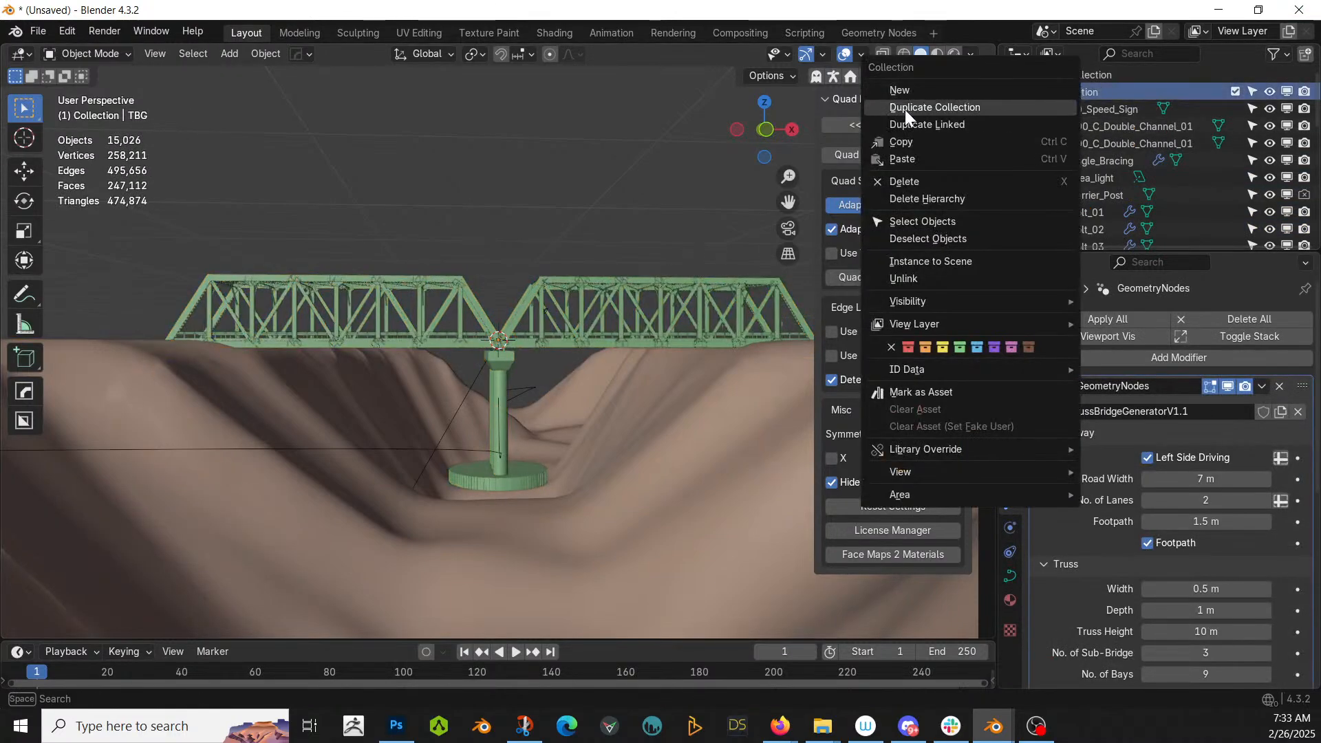
pyautogui.click(936, 220)
pyautogui.press('KP_7')
pyautogui.scroll(-4, 580, 423)
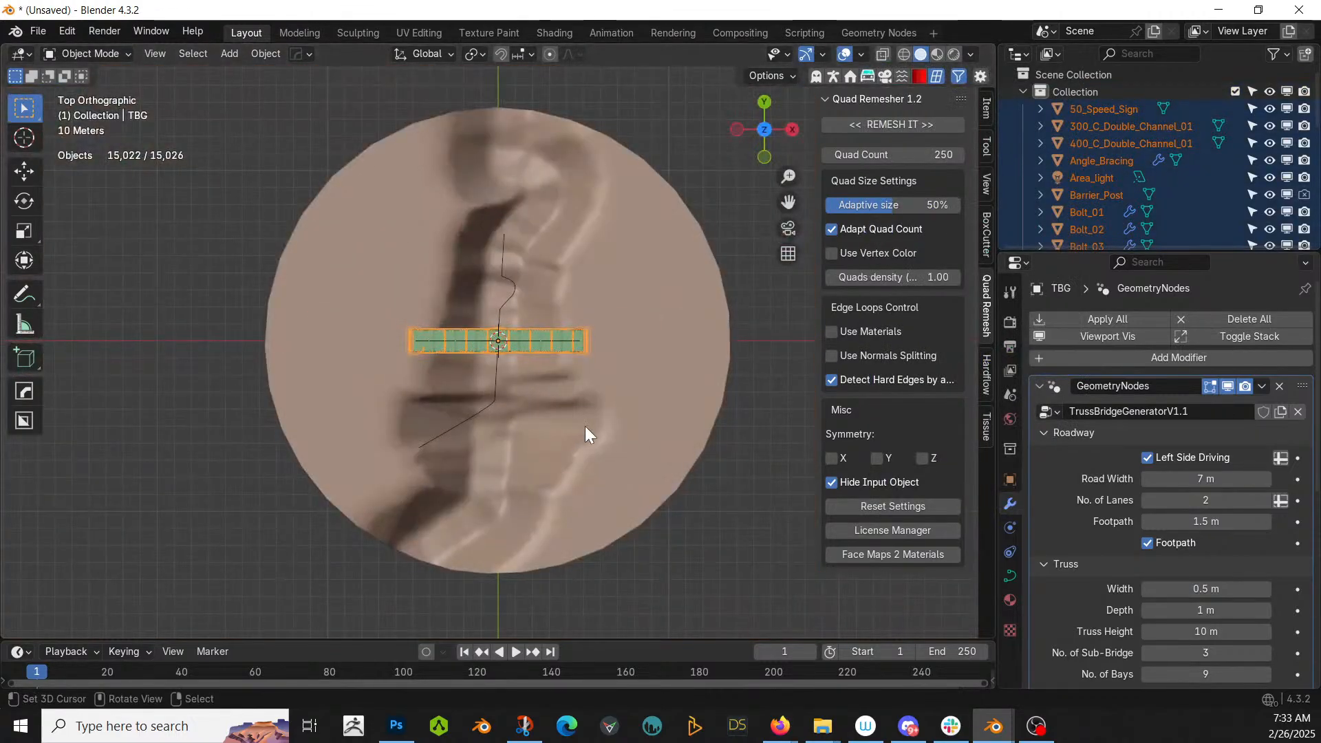
pyautogui.press('g')
pyautogui.click(233, 605)
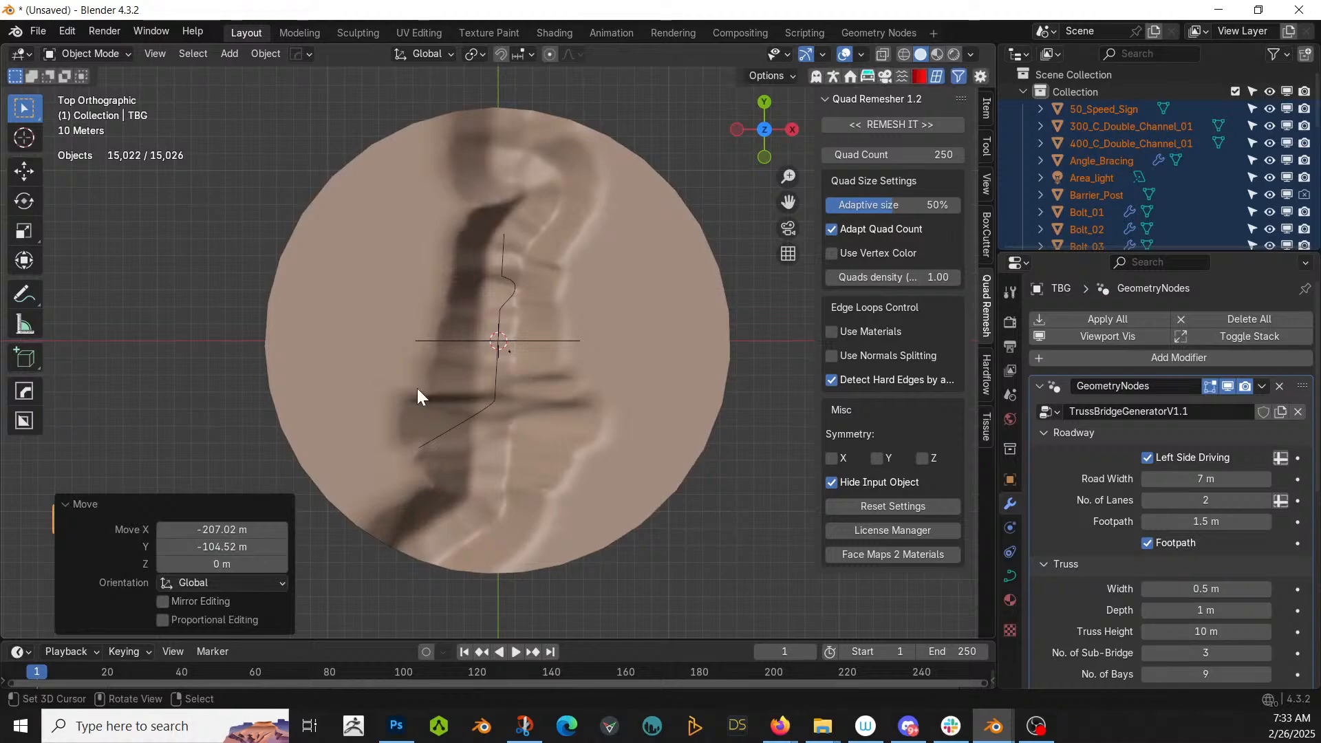
pyautogui.click(18, 455)
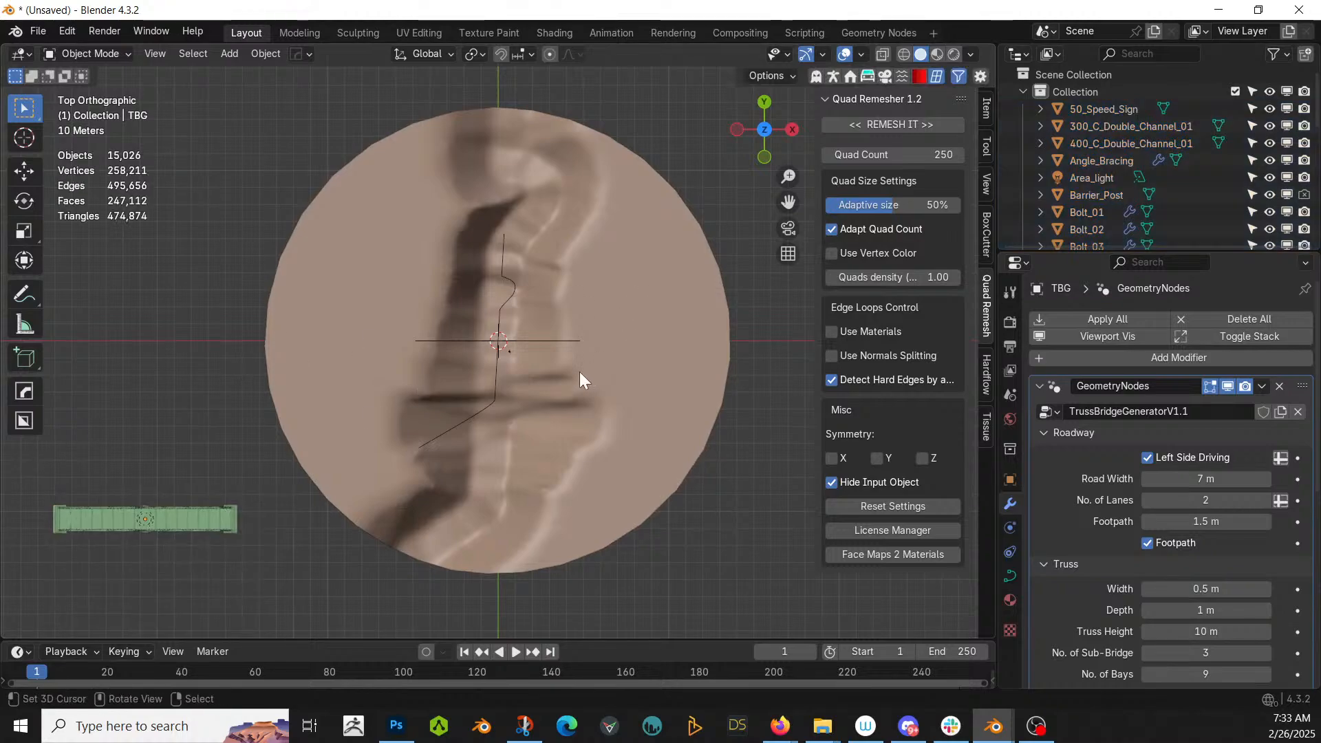
# - Copy the modifiers from the TBG bridge to the NURBS path across the canyon
pyautogui.click(545, 341)
pyautogui.keyDown('shift'); pyautogui.click(200, 521); pyautogui.keyUp('shift')
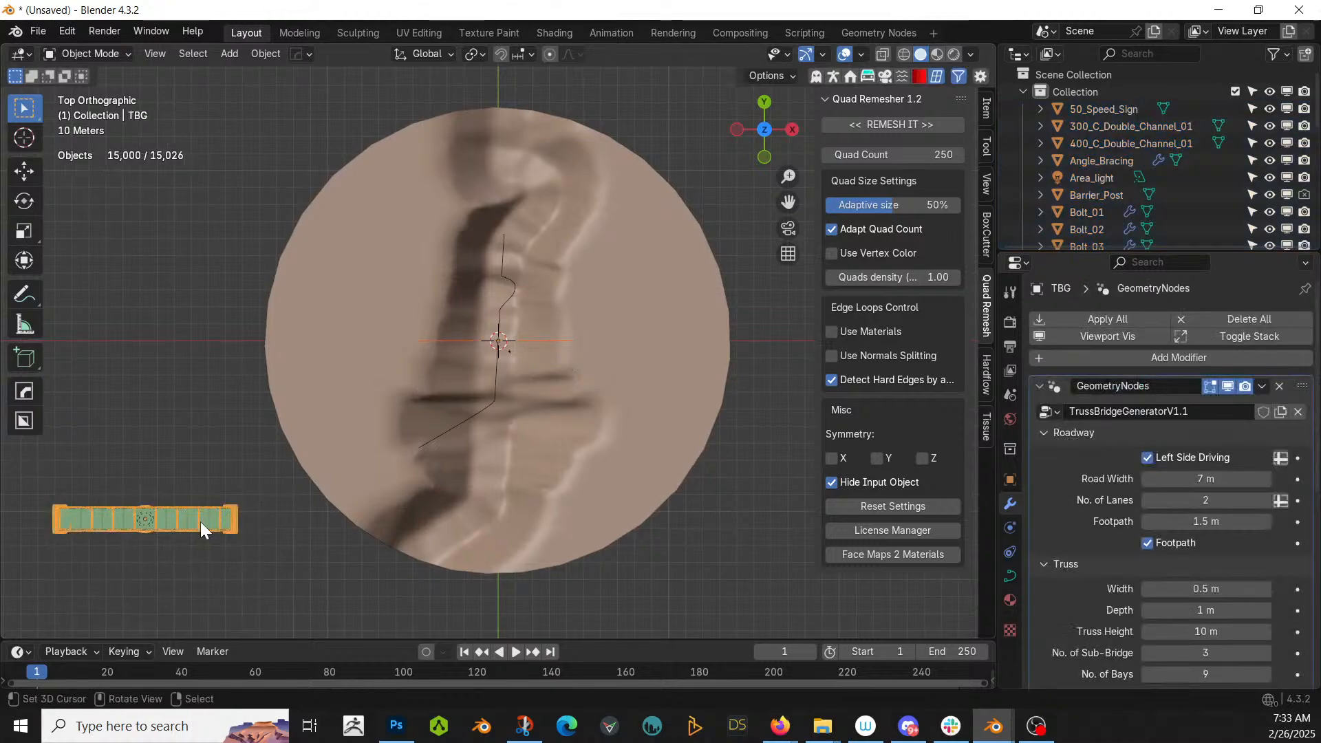
pyautogui.hotkey('ctrl', 'l')
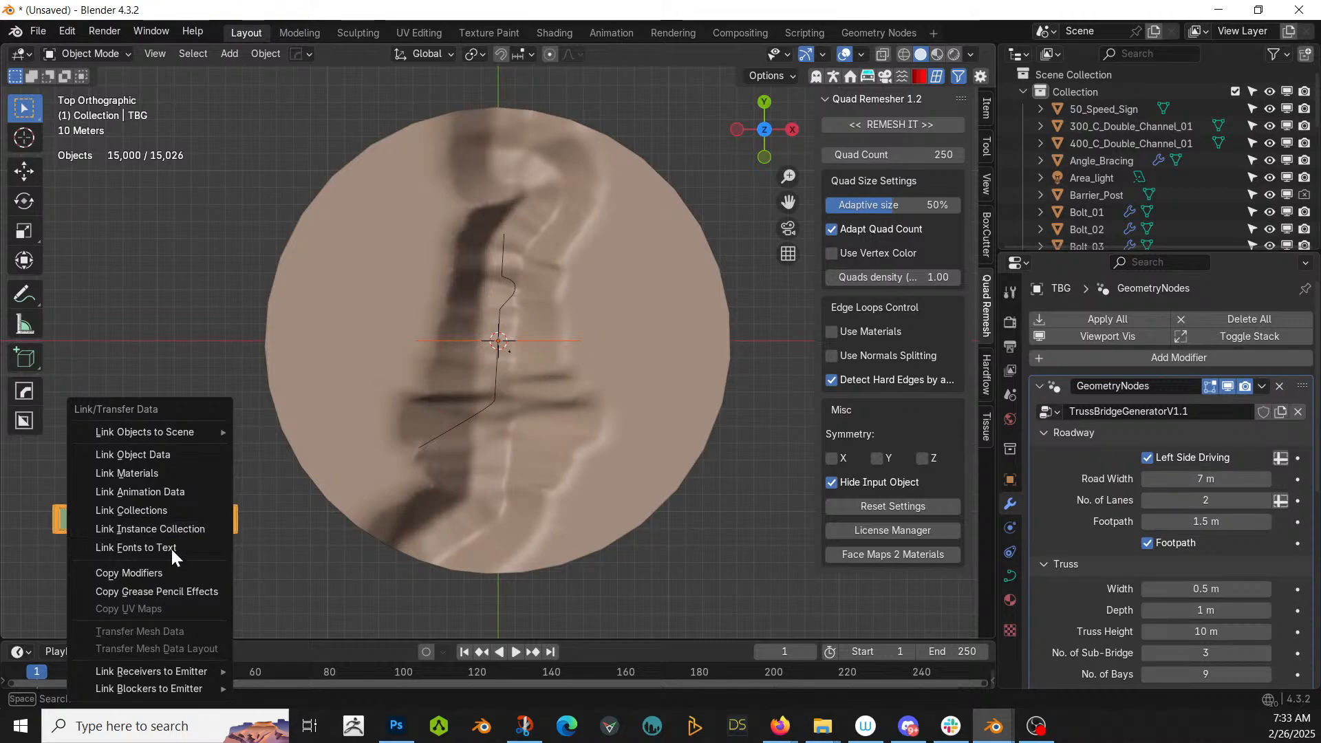
pyautogui.click(157, 571)
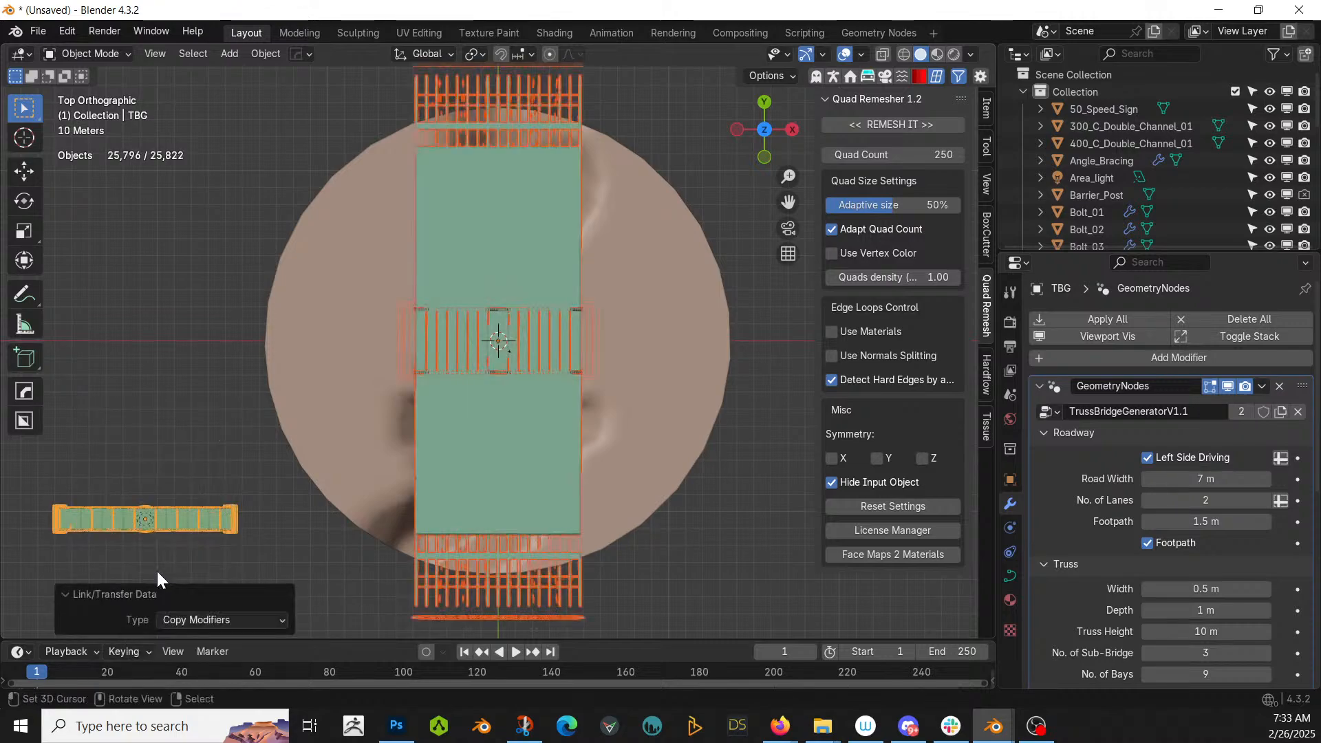
pyautogui.moveTo(525, 468); pyautogui.dragTo(493, 365, button='middle')
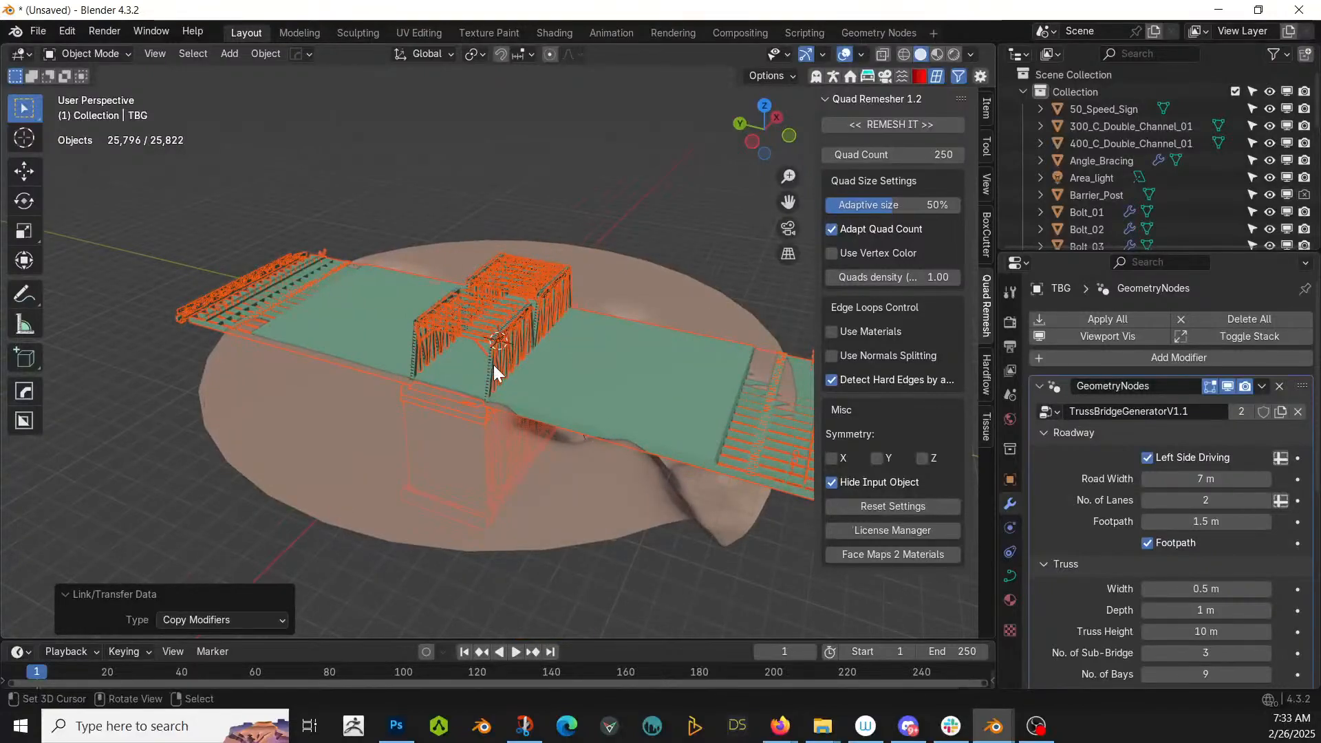
# - Try applying all transforms to the NURBS path bridge, and undo that
pyautogui.click(478, 325)
pyautogui.hotkey('ctrl', 'a')
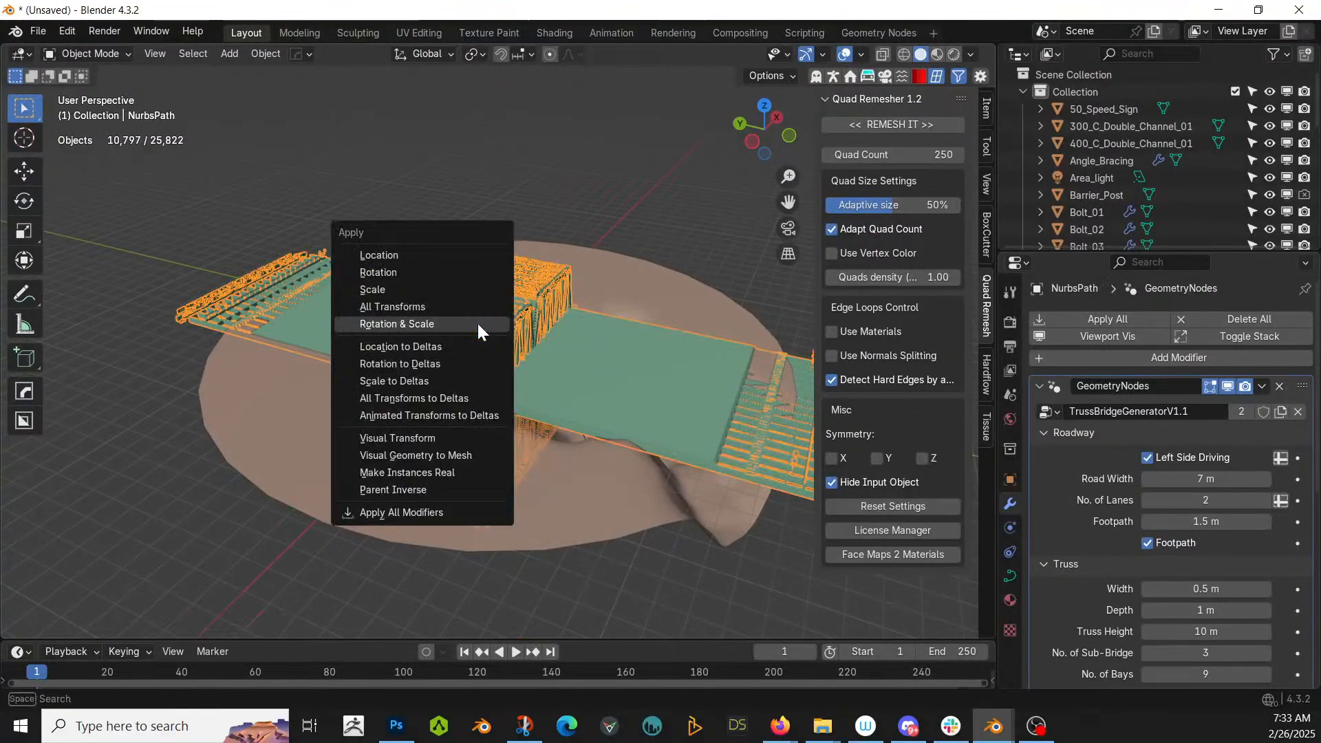
pyautogui.click(425, 307)
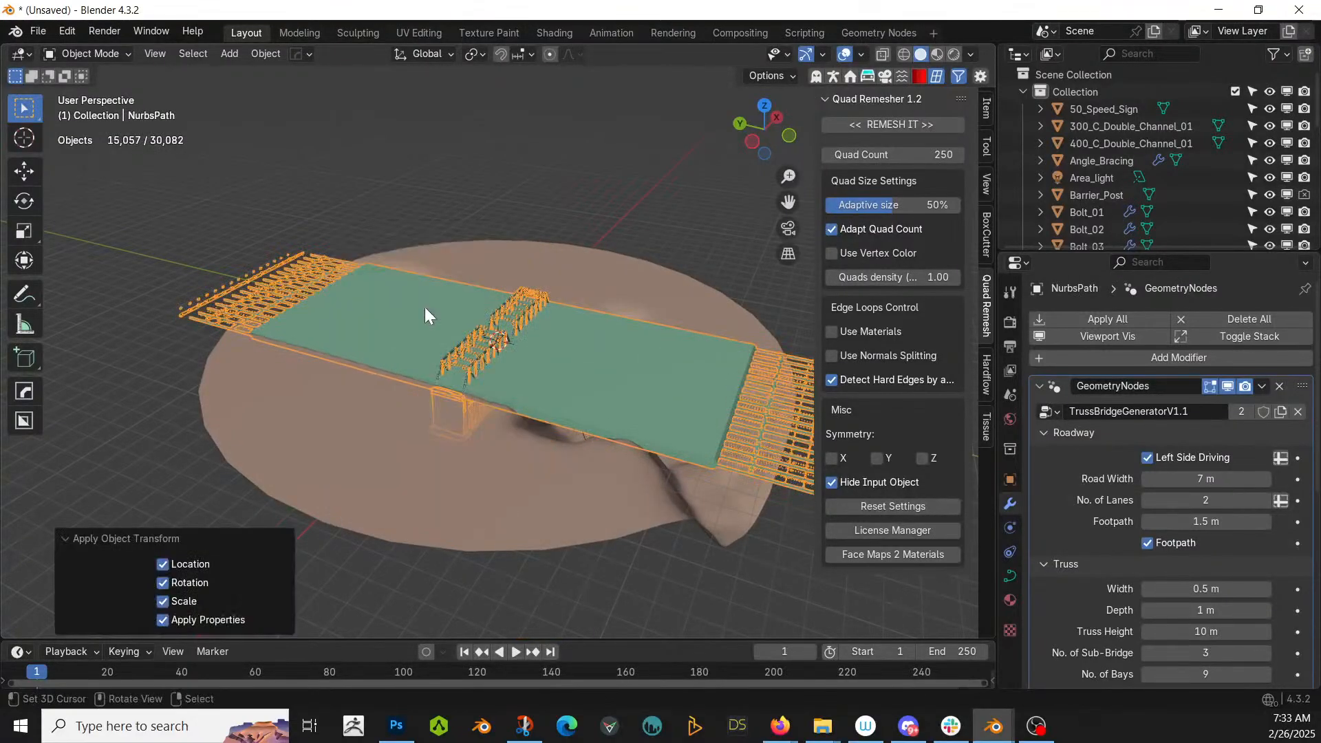
pyautogui.moveTo(493, 340); pyautogui.dragTo(711, 390, button='middle')
pyautogui.hotkey('ctrl', 'z')
# - In Edit Mode, scale the radius of all path points by 0.114 with Shrink/Fatten, and set their mean radius to 1
pyautogui.scroll(-3, 712, 389)
pyautogui.press('Tab')
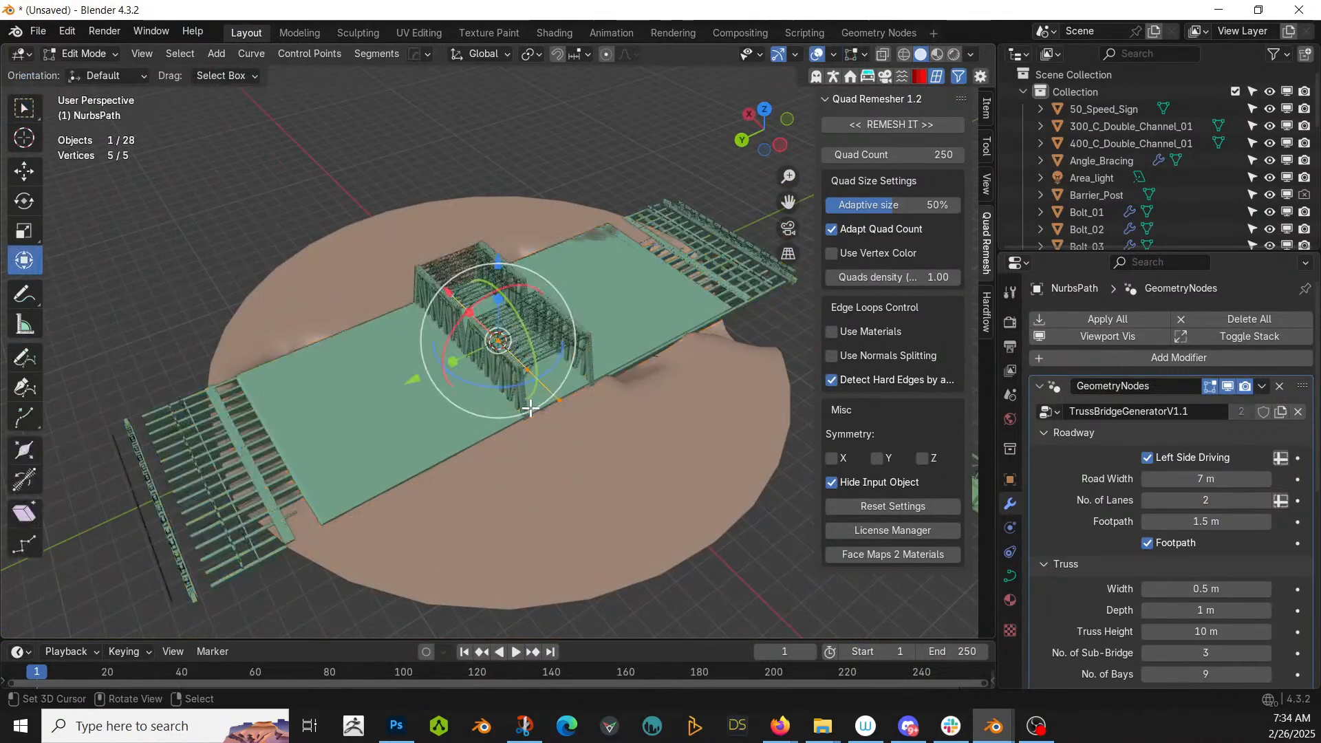
pyautogui.hotkey('alt', 's')
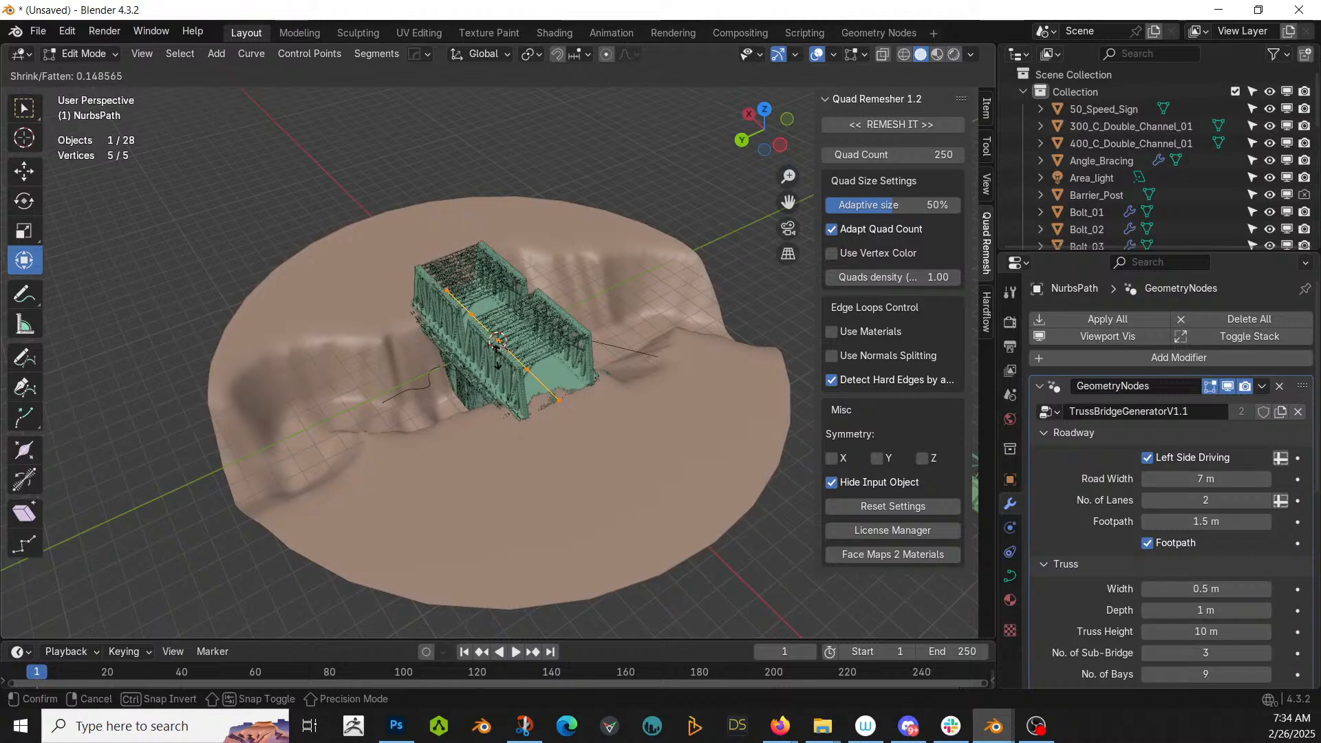
pyautogui.click(495, 342)
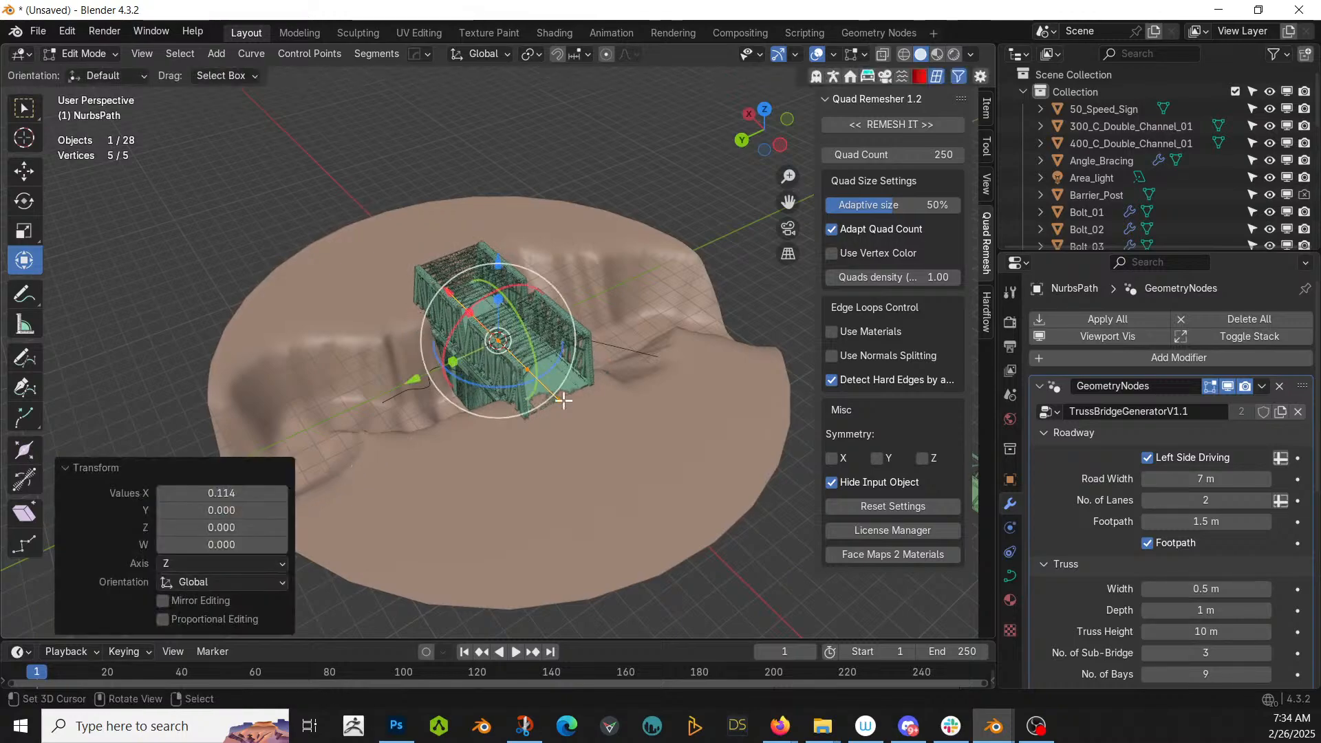
pyautogui.click(985, 108)
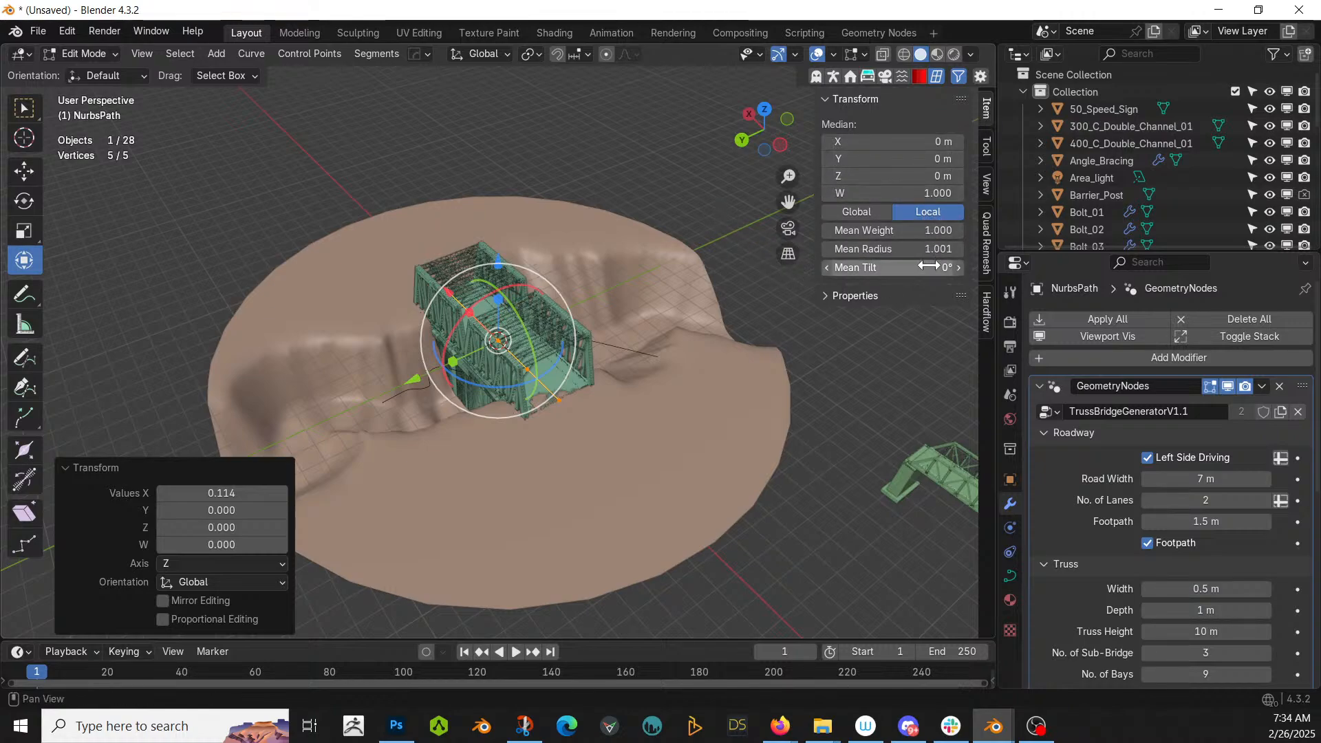
pyautogui.click(895, 249)
pyautogui.press('Return')
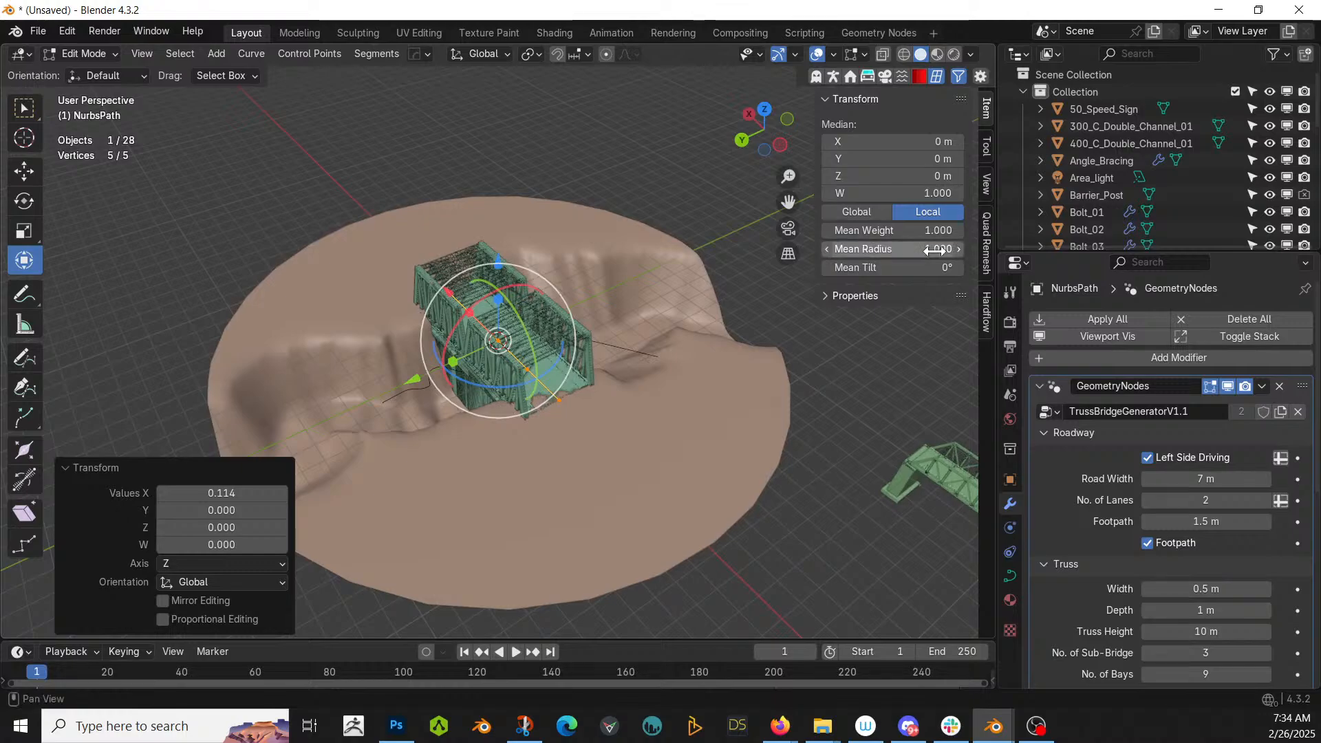
# - Return to Object Mode and isolate the NURBS path bridge in local view to examine its proportions
pyautogui.scroll(5, 552, 260)
pyautogui.moveTo(493, 300); pyautogui.dragTo(404, 353, button='middle')
pyautogui.press('Tab')
pyautogui.scroll(4, 412, 362)
pyautogui.press('KP_Divide')
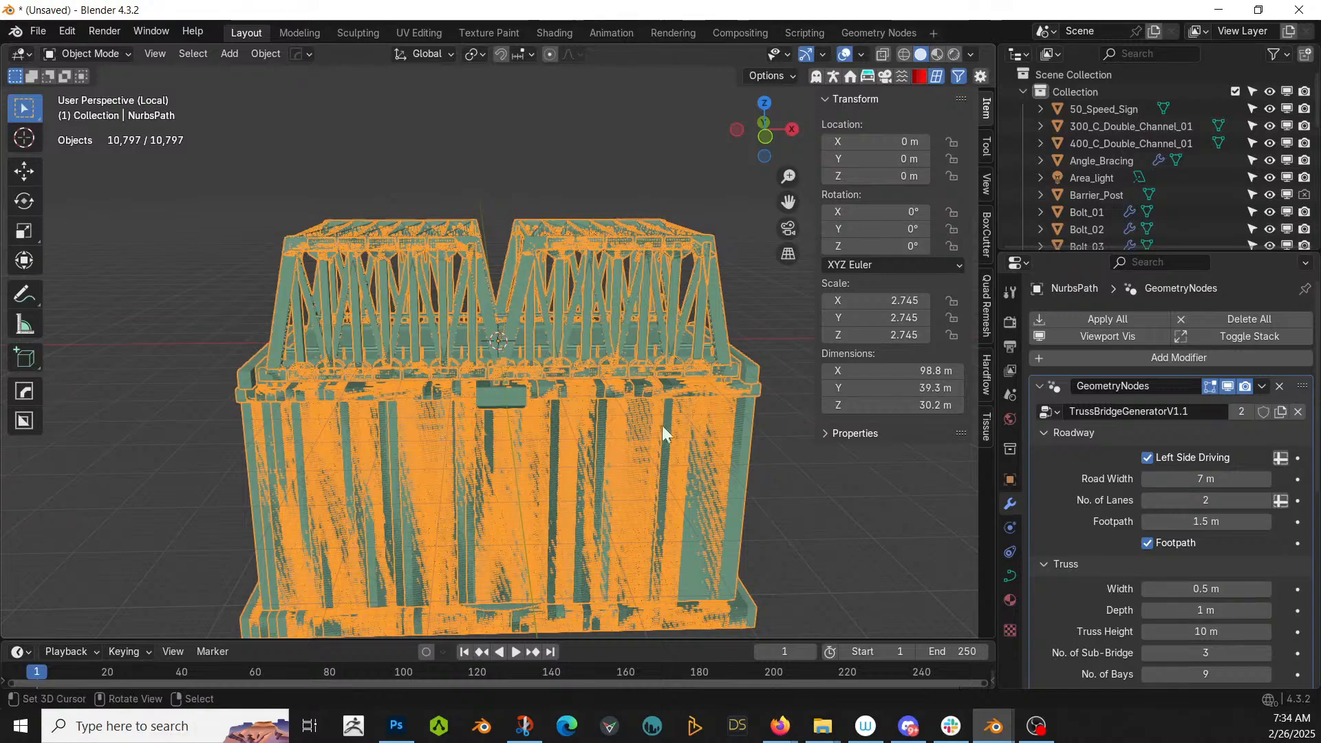
# - Apply the scale of the NURBS path bridge, leave local view, and delete the path
pyautogui.hotkey('ctrl', 'a')
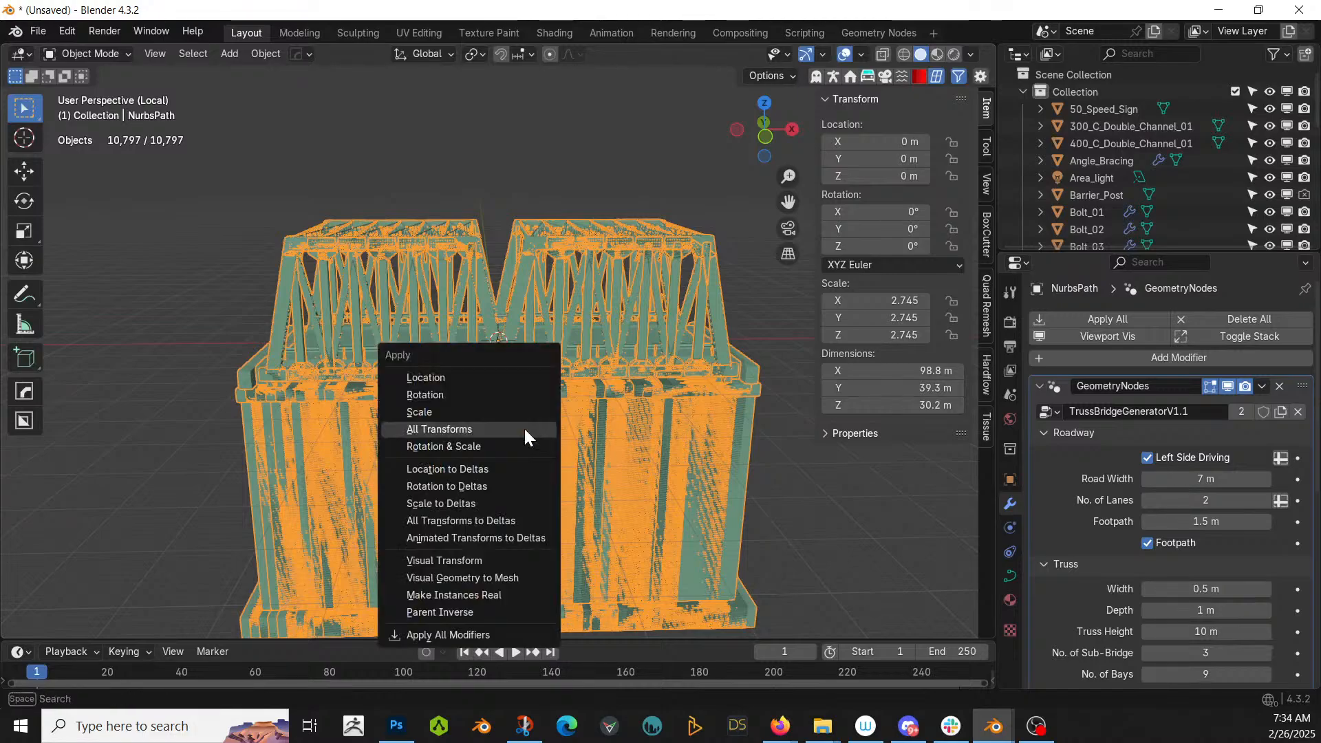
pyautogui.click(469, 413)
pyautogui.moveTo(469, 413); pyautogui.dragTo(570, 432, button='middle')
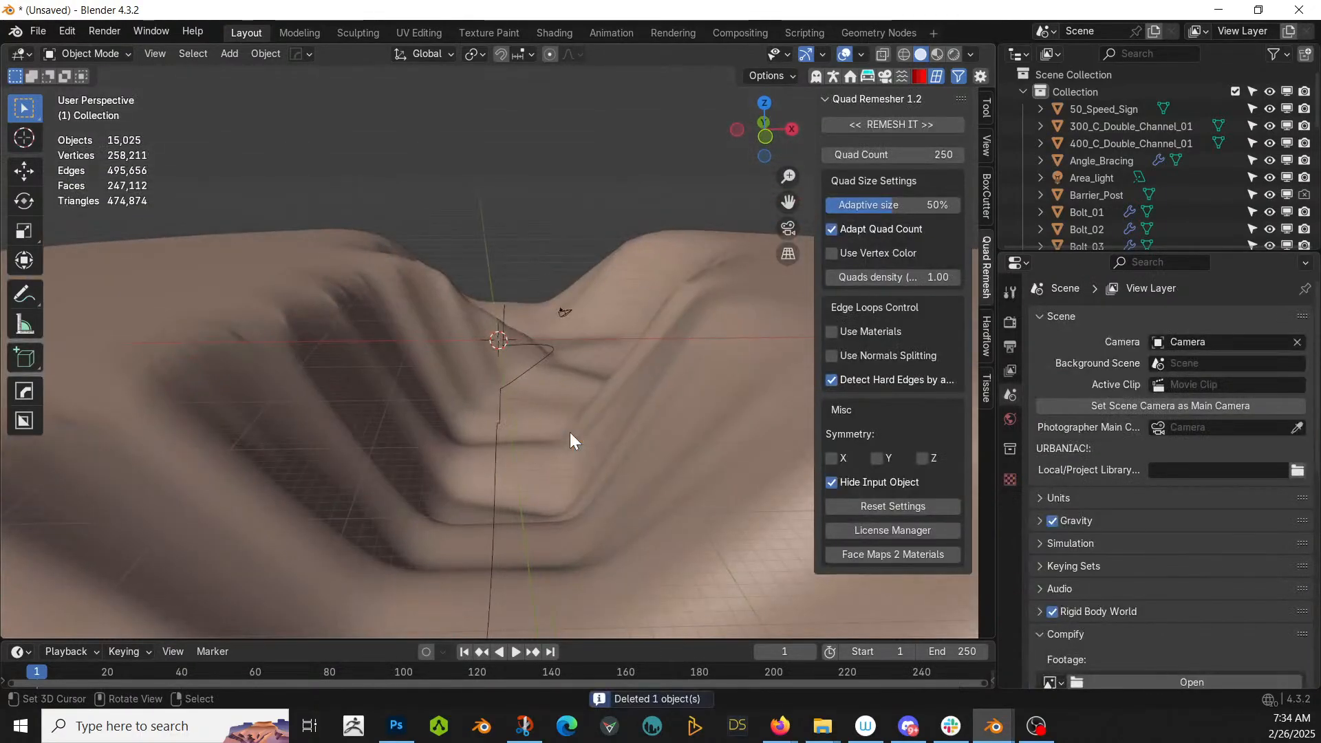
pyautogui.scroll(4, 592, 456)
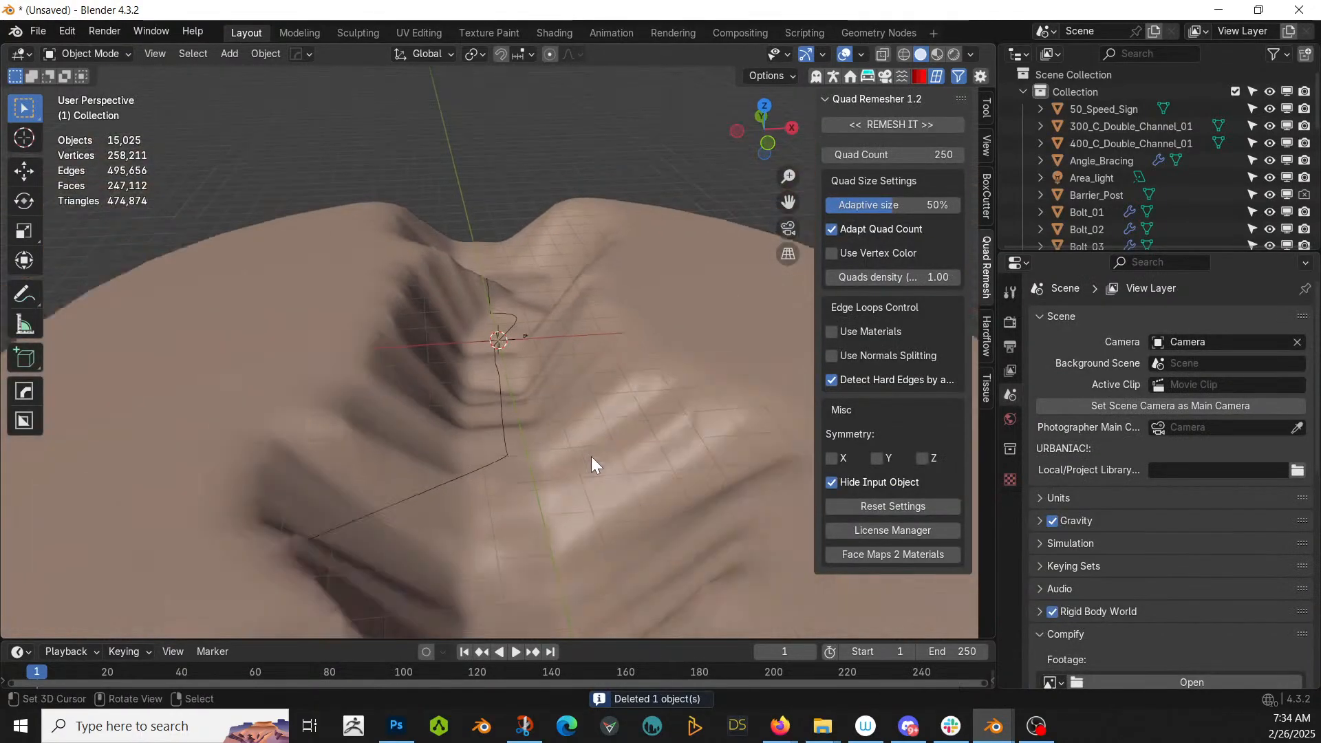
# - Add a Line curve at the centre of the canyon while viewing the terrain from above
pyautogui.scroll(-4, 592, 457)
pyautogui.press('KP_7')
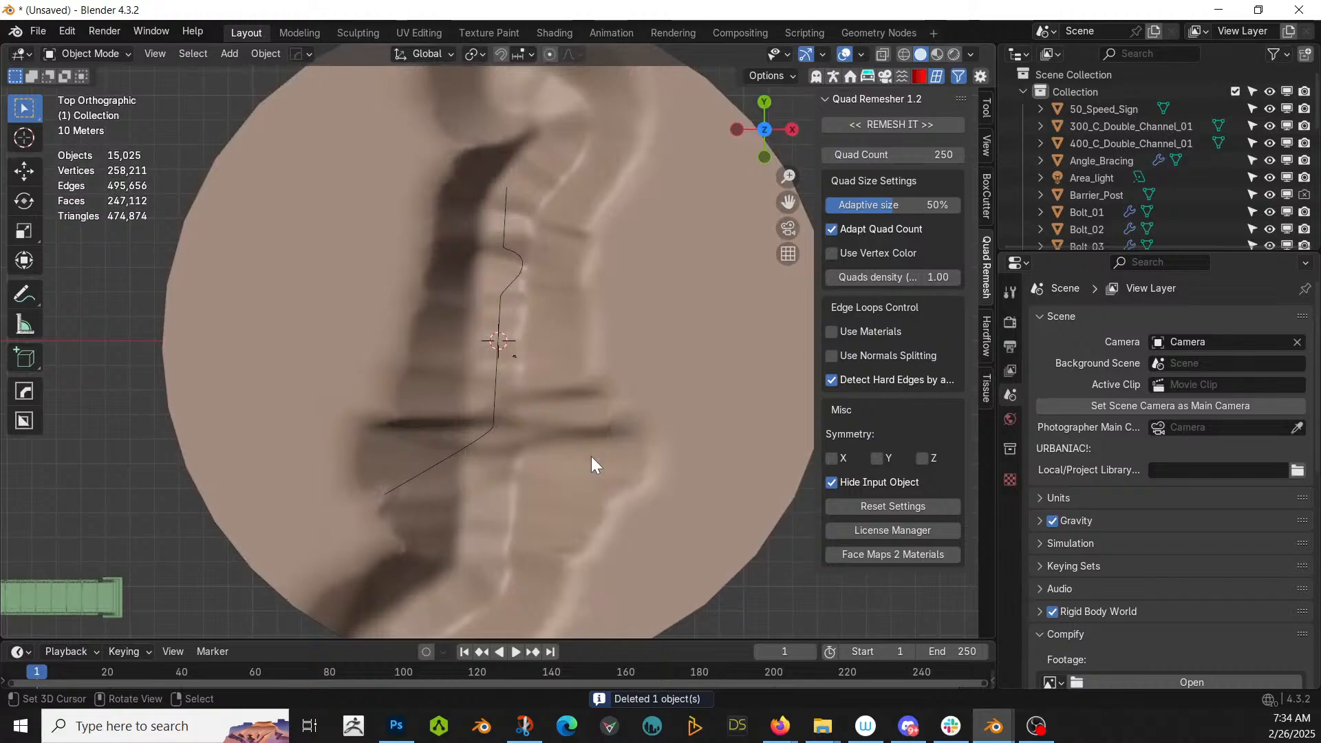
pyautogui.hotkey('shift', 'a')
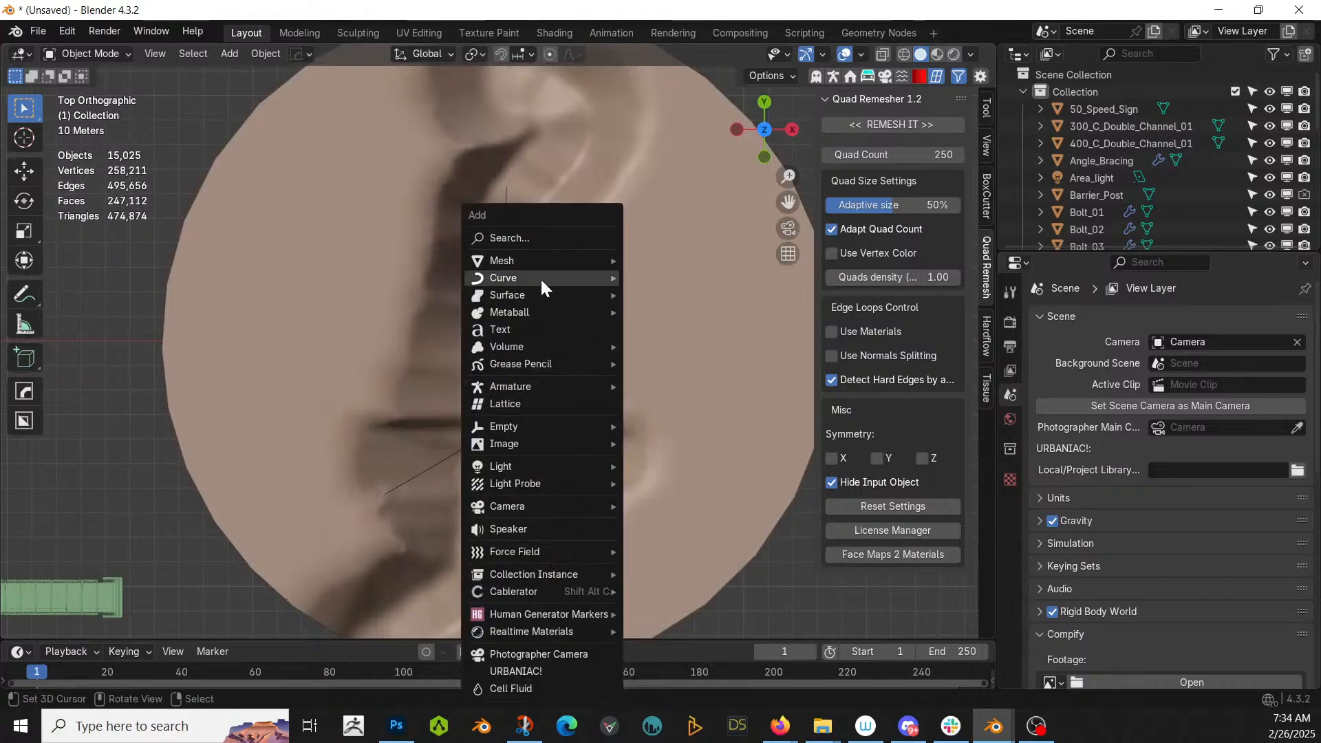
pyautogui.moveTo(548, 279)
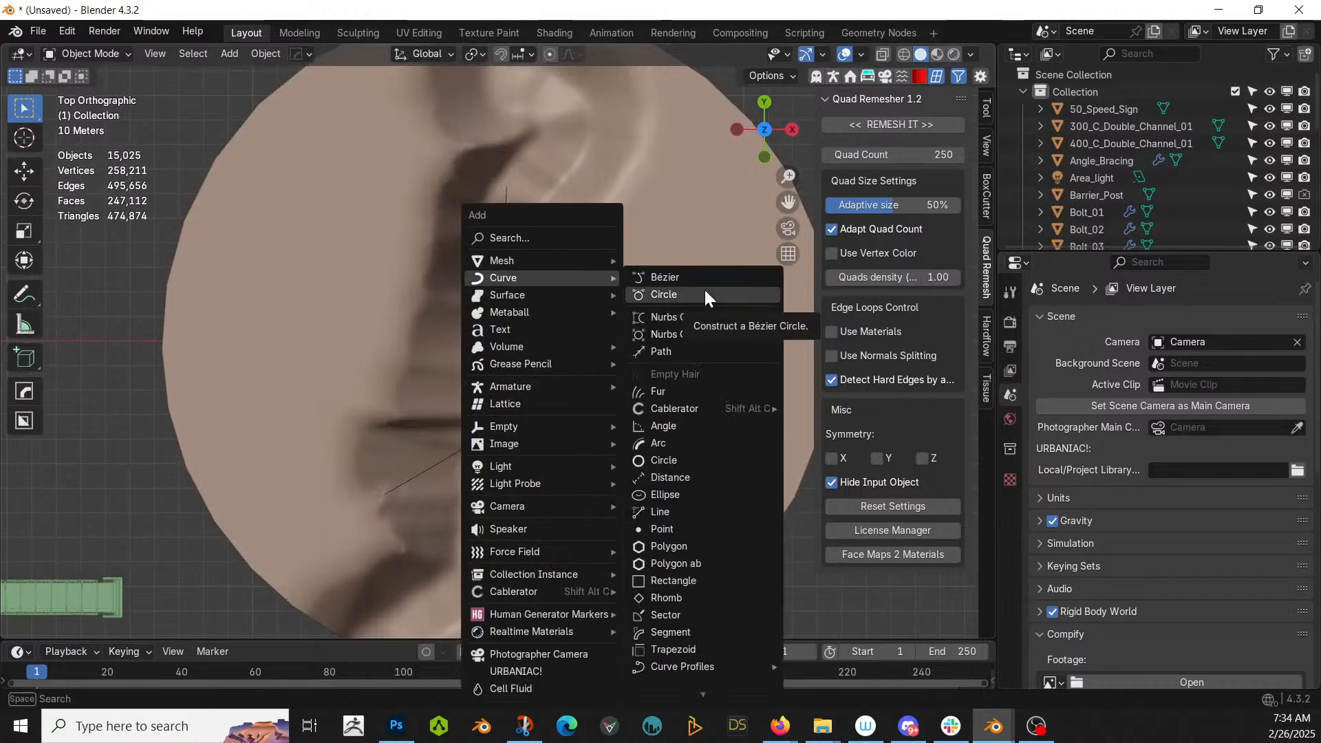
pyautogui.click(675, 512)
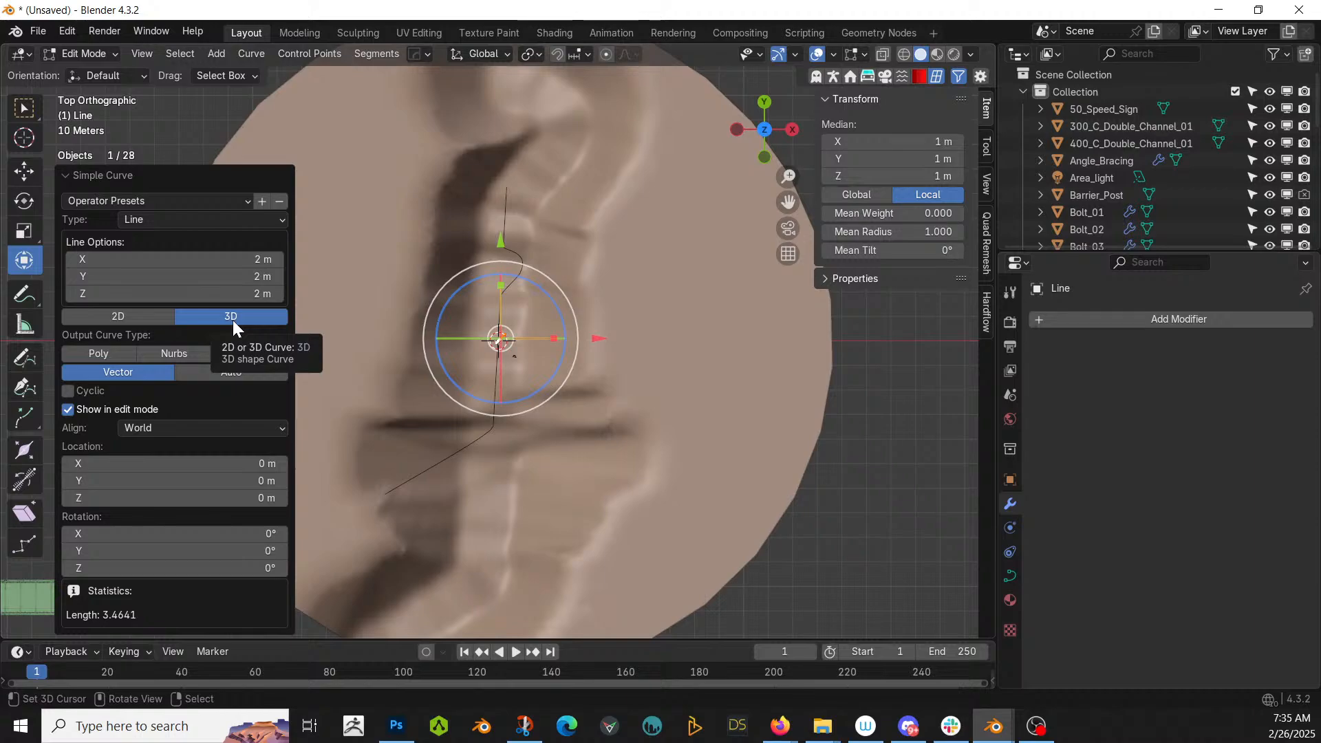
# - Change the new simple curve's type from Line to Distance and set its length to 25 m
pyautogui.moveTo(334, 289); pyautogui.dragTo(406, 347, button='middle')
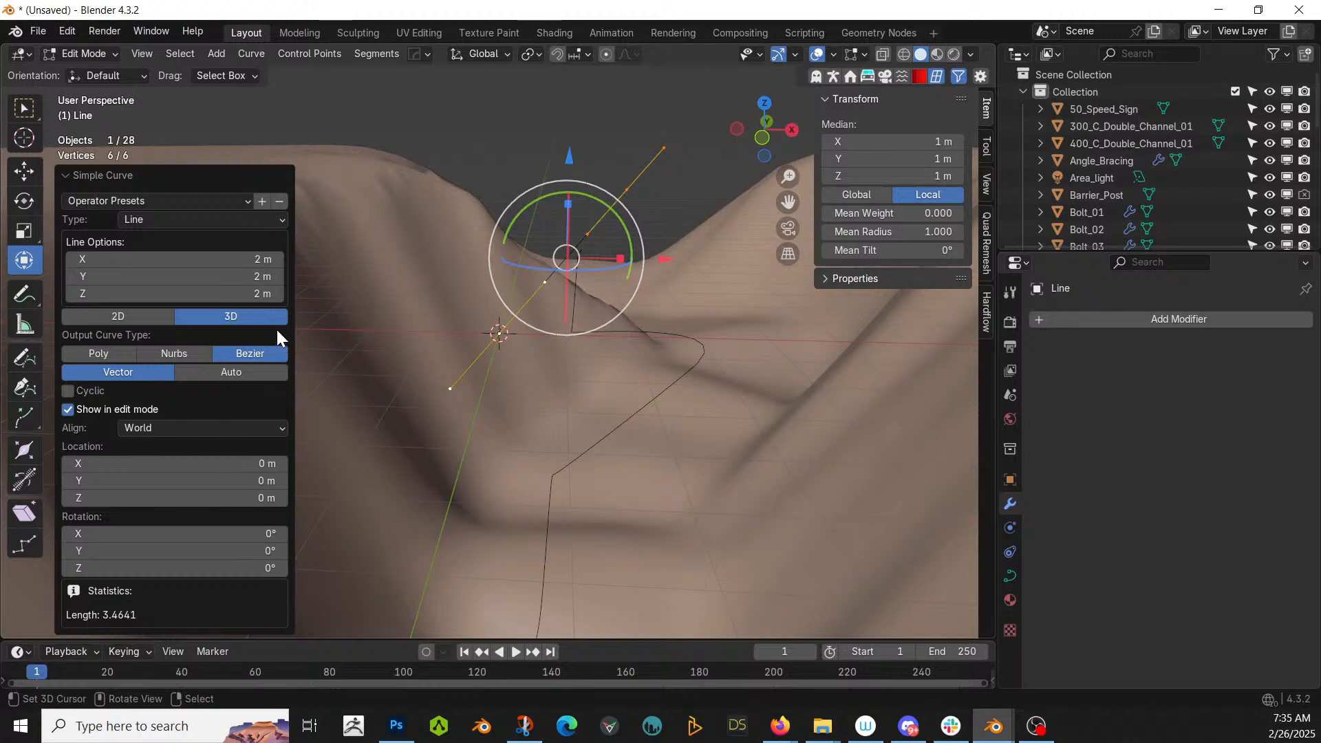
pyautogui.click(204, 204)
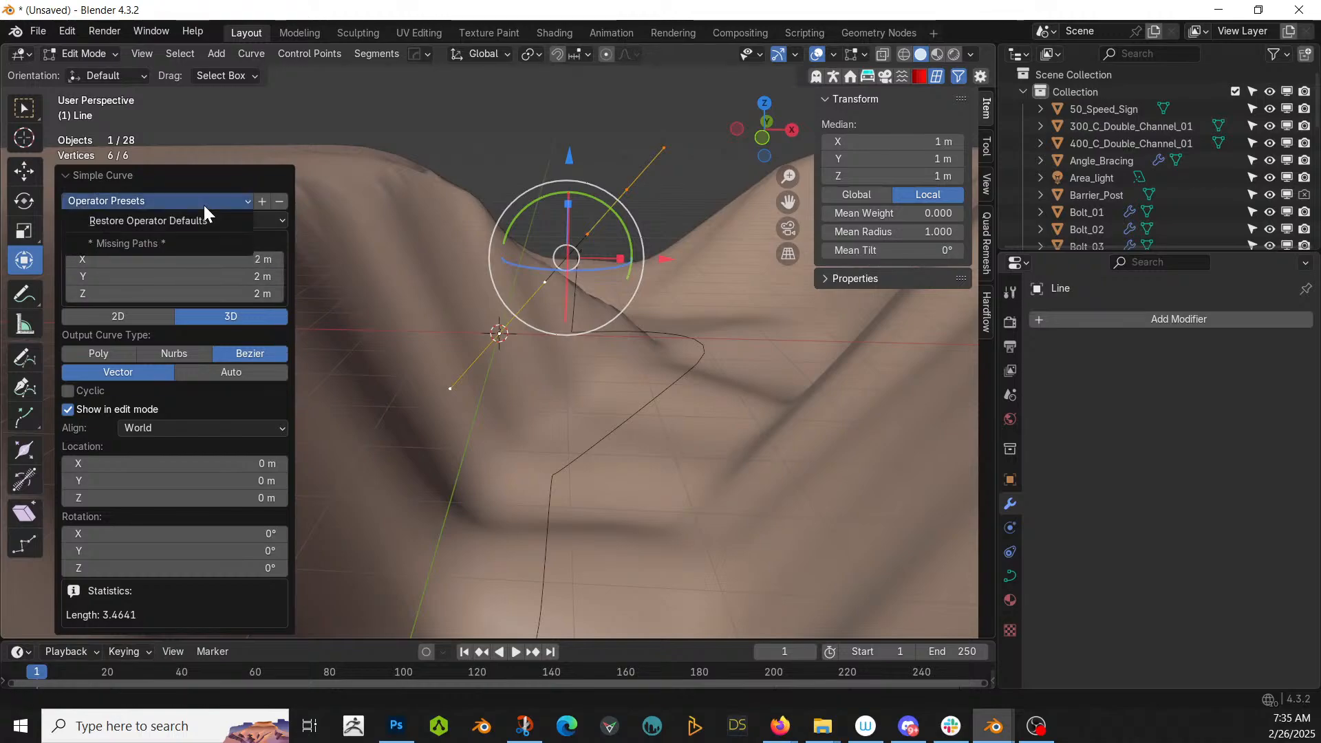
pyautogui.click(204, 204)
pyautogui.click(234, 217)
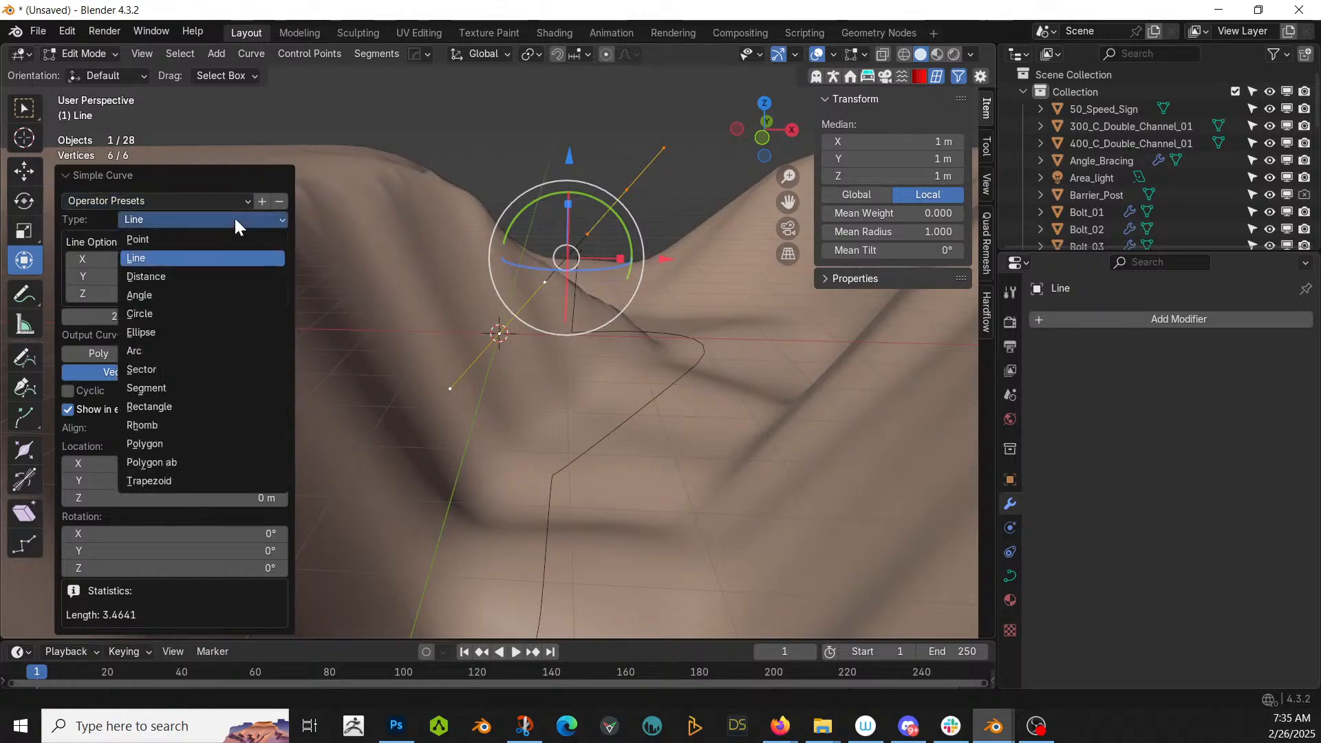
pyautogui.click(190, 276)
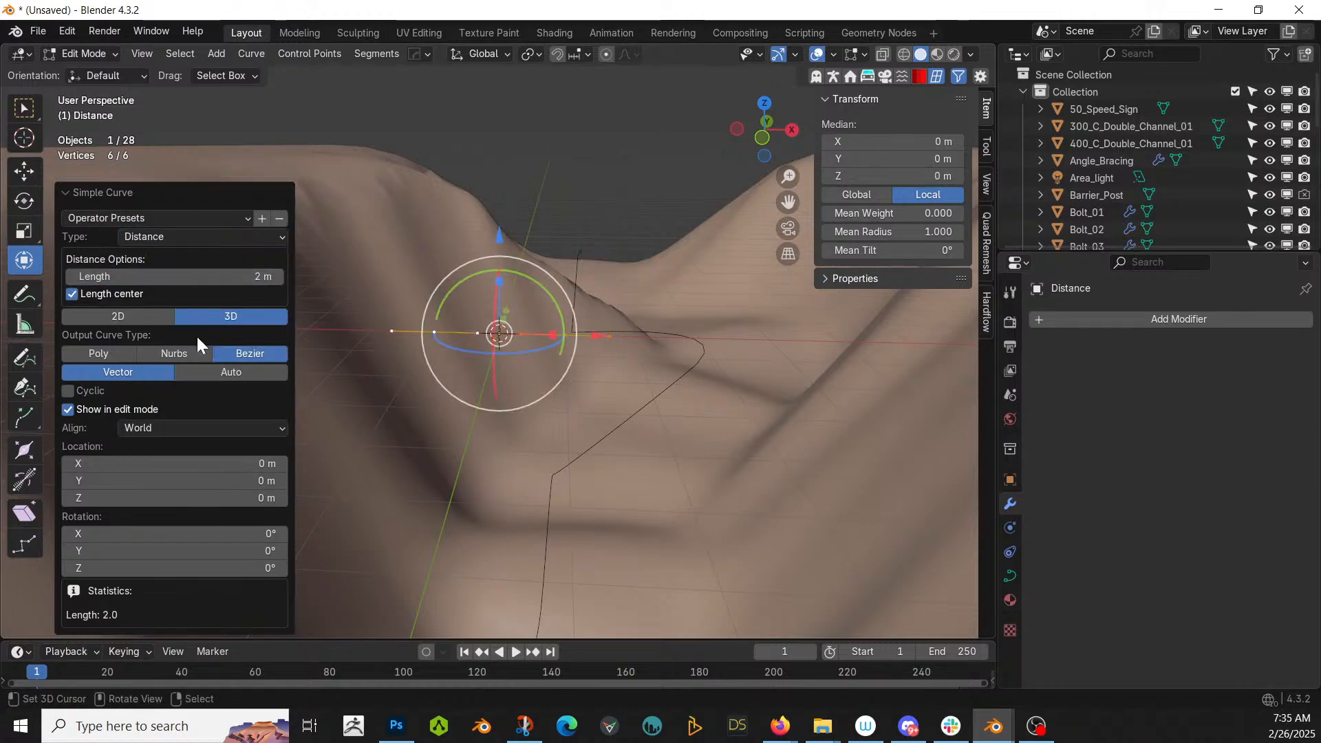
pyautogui.click(262, 276)
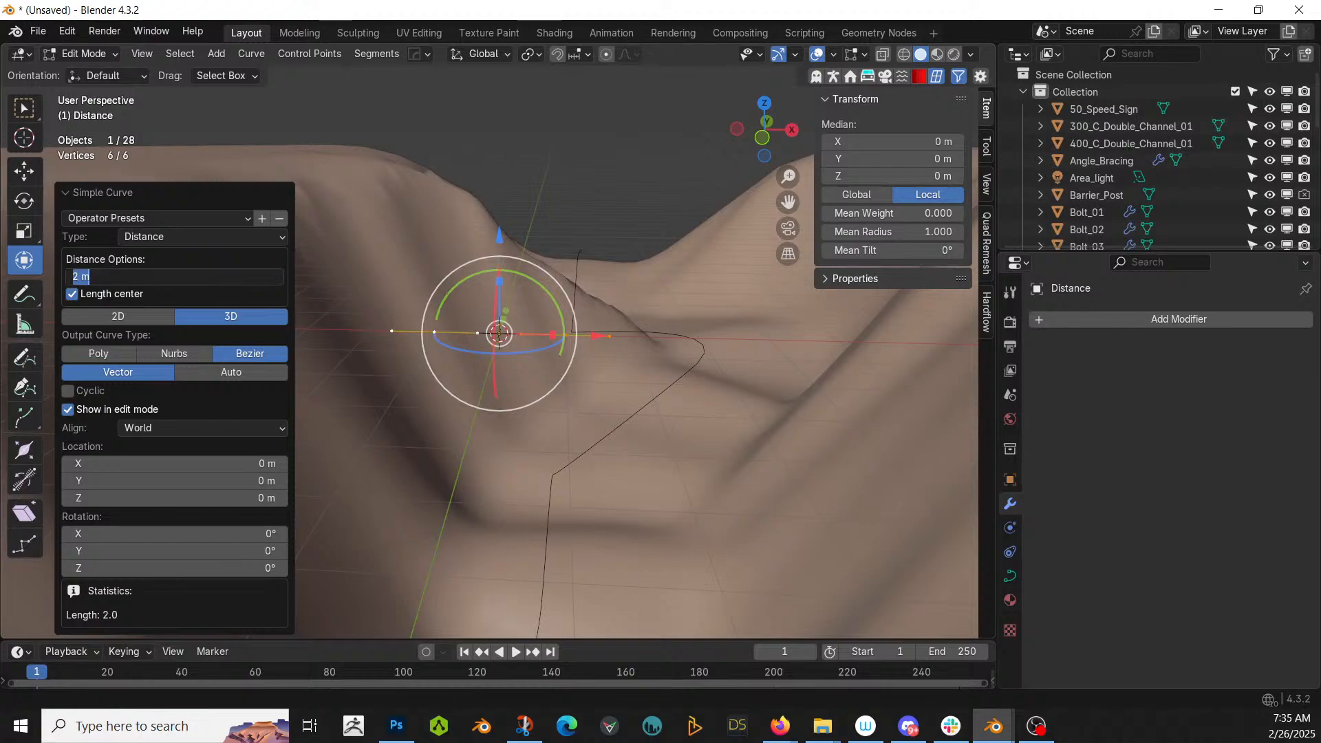
pyautogui.write('25')
pyautogui.press('Return')
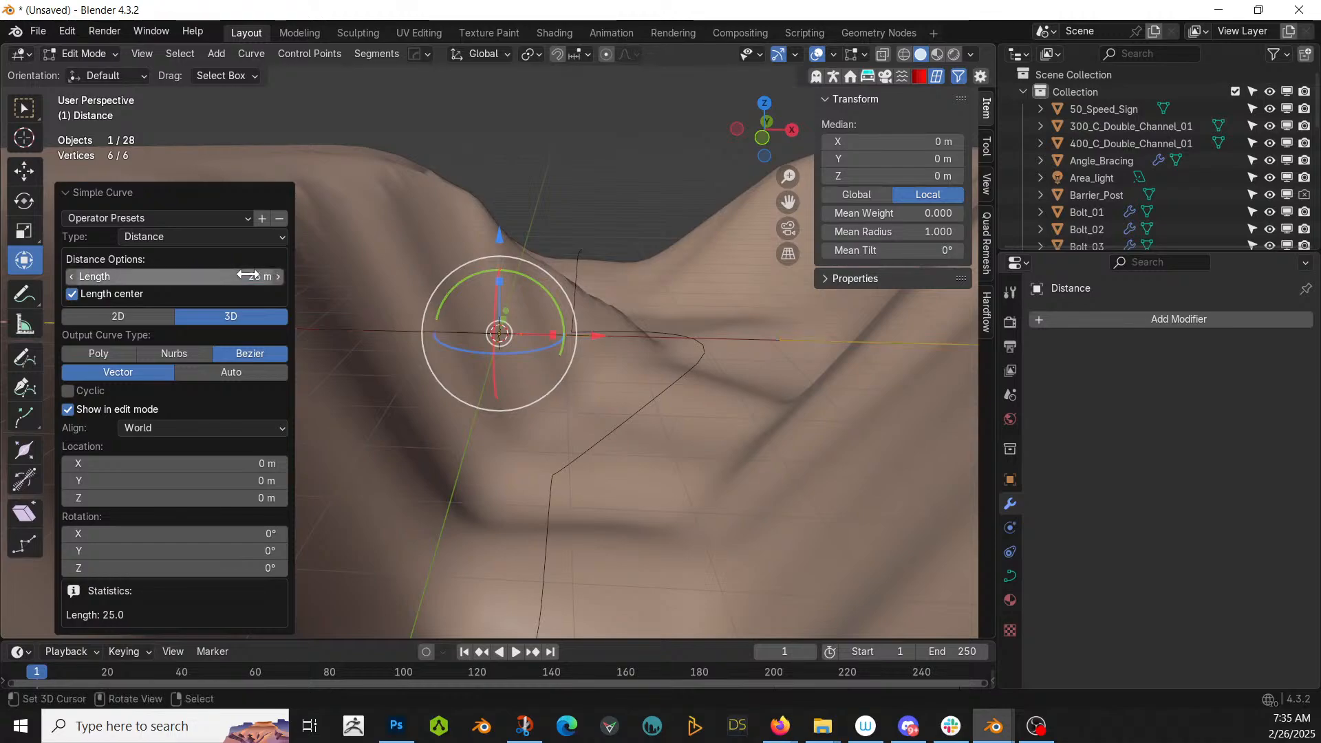
# - Increase the Distance curve's length to about 48 m so it reaches across the canyon, and collapse the curve's creation settings
pyautogui.moveTo(592, 478); pyautogui.dragTo(622, 437, button='middle')
pyautogui.scroll(3, 556, 477)
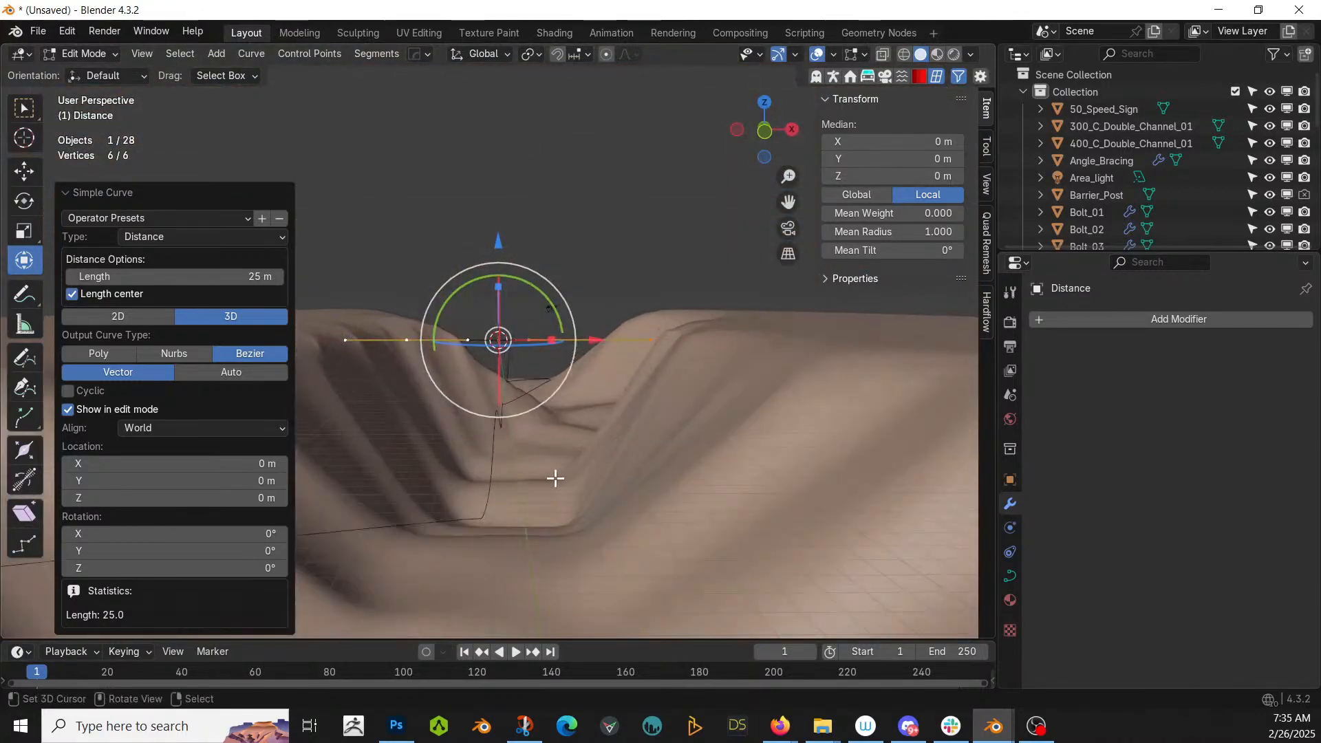
pyautogui.moveTo(237, 276); pyautogui.dragTo(242, 276)
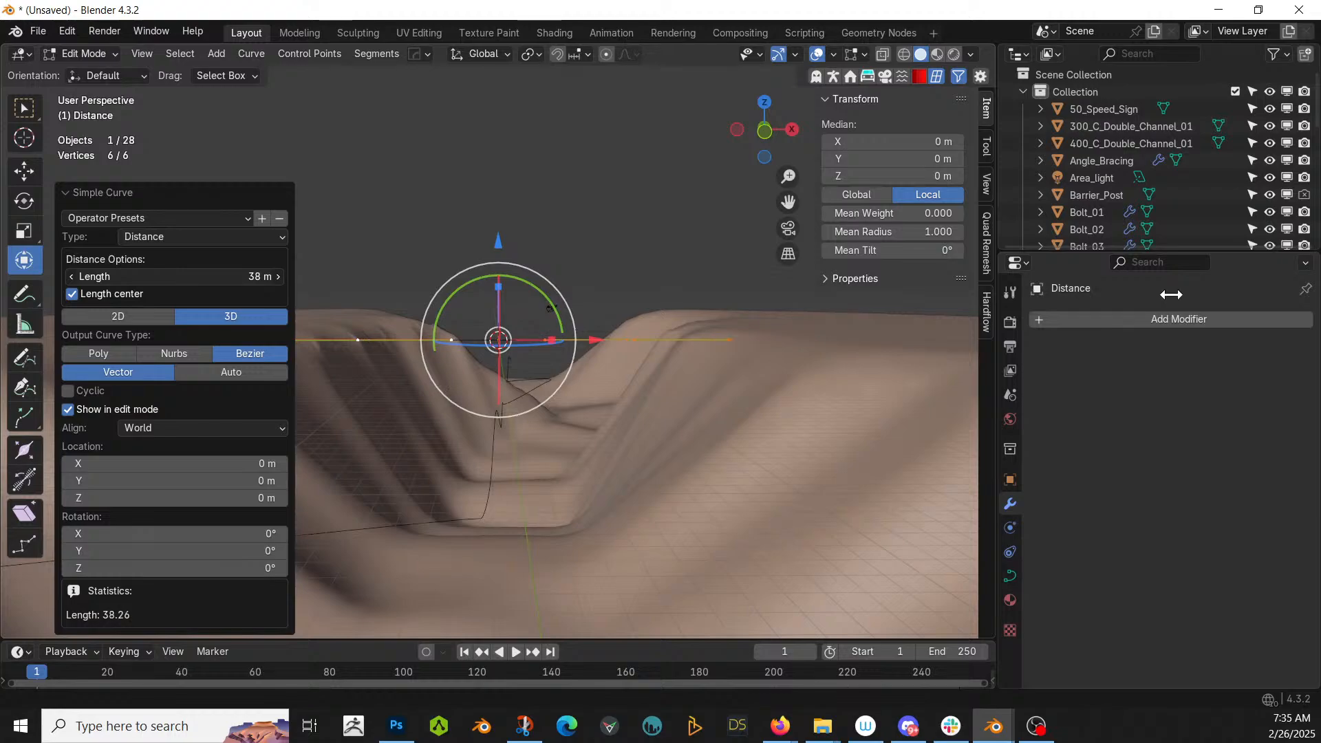
pyautogui.moveTo(497, 305); pyautogui.dragTo(788, 316)
pyautogui.moveTo(519, 413); pyautogui.dragTo(404, 478, button='middle')
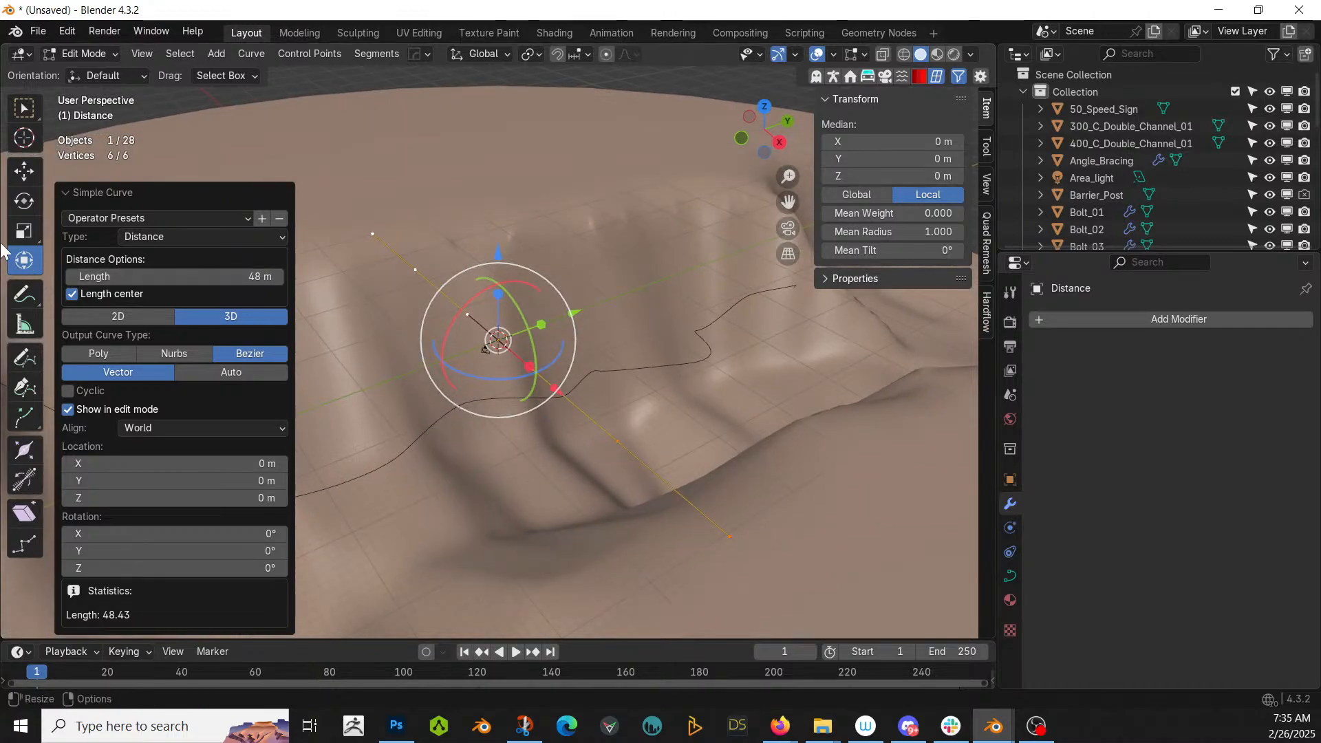
pyautogui.click(69, 192)
# - Return to Object Mode and copy the TBG bridge's modifiers to the Distance curve
pyautogui.scroll(-5, 472, 385)
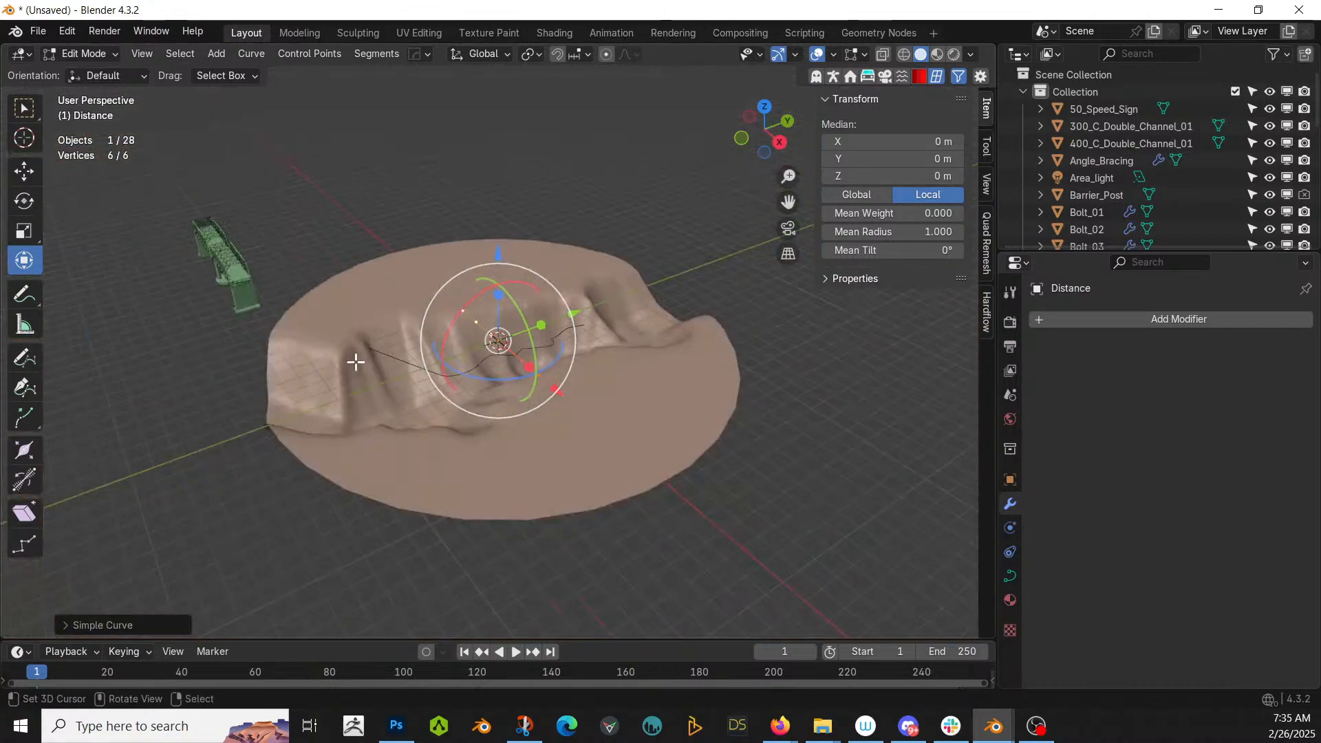
pyautogui.press('Tab')
pyautogui.click(244, 244)
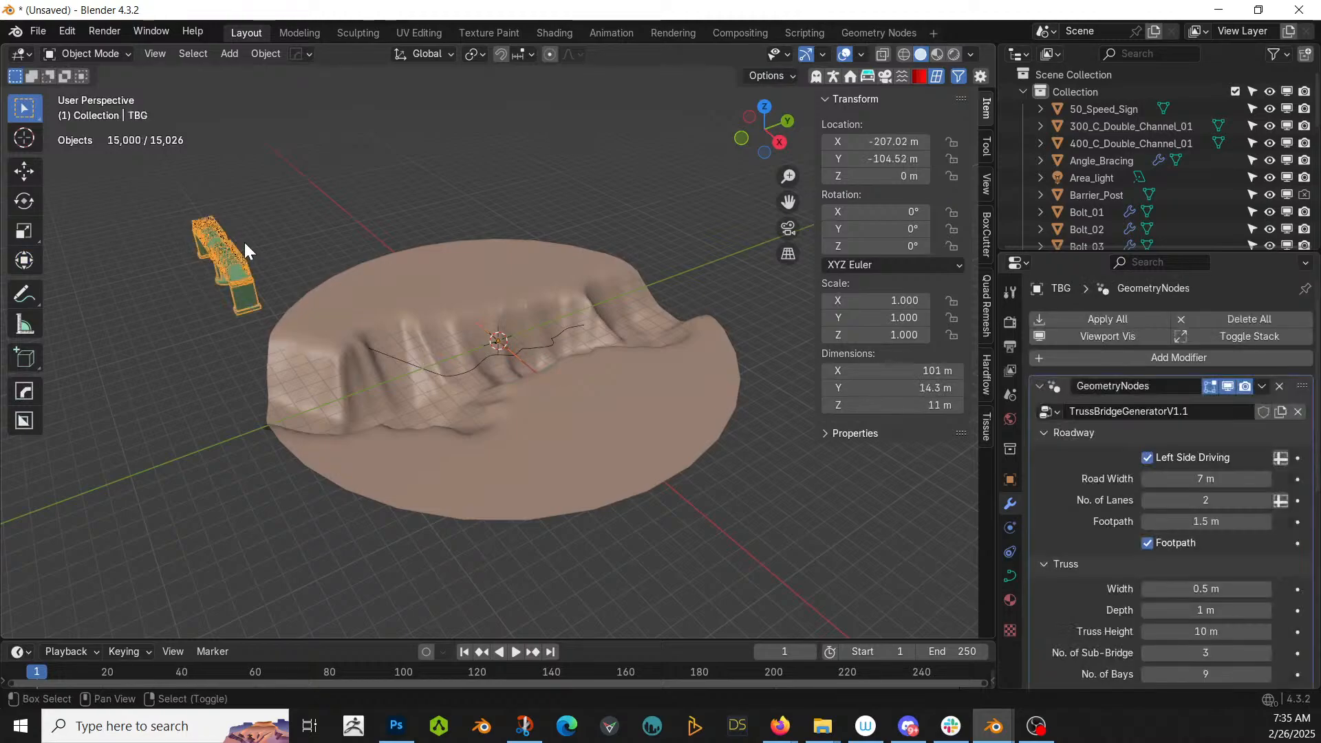
pyautogui.hotkey('ctrl', 'l')
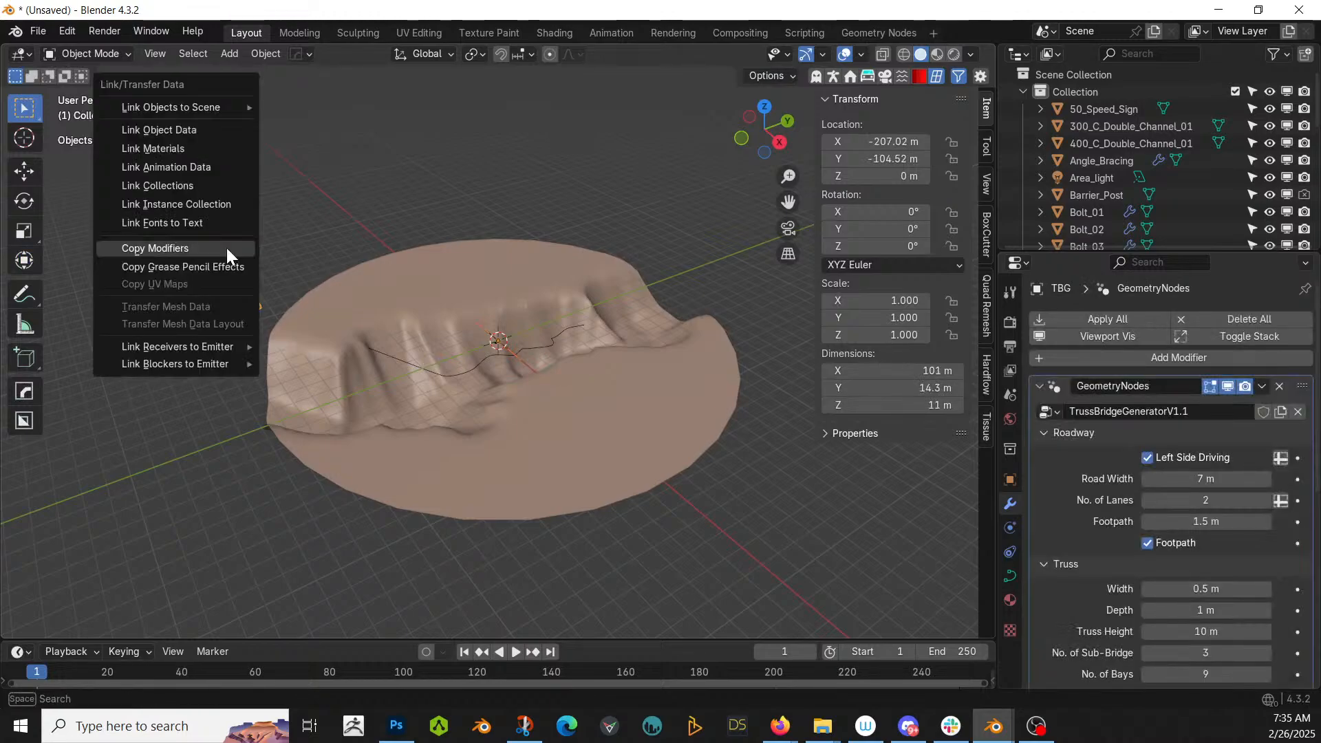
pyautogui.click(227, 249)
pyautogui.scroll(8, 475, 289)
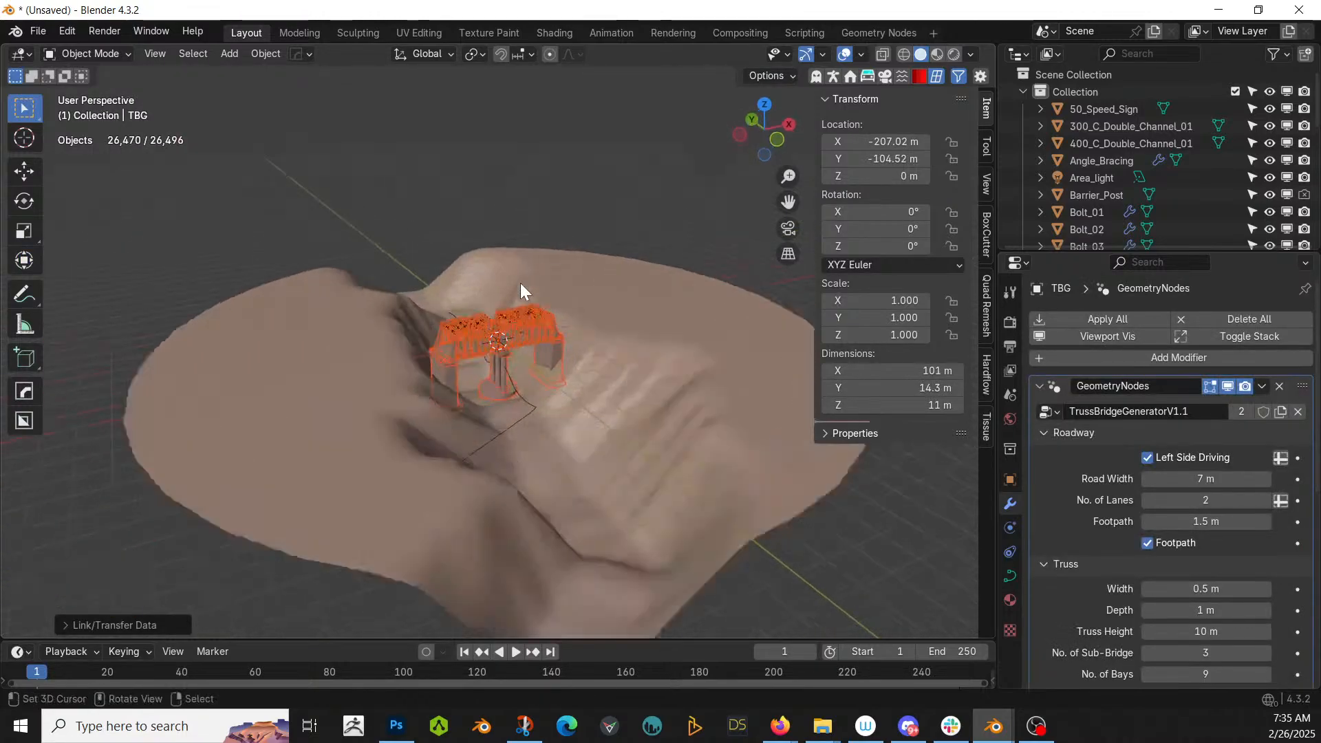
pyautogui.moveTo(522, 289); pyautogui.dragTo(470, 384, button='middle')
# - Select the canyon bridge alone, turn off its GeometryNodes modifier's Edit Mode display, and enter Edit Mode
pyautogui.click(490, 341)
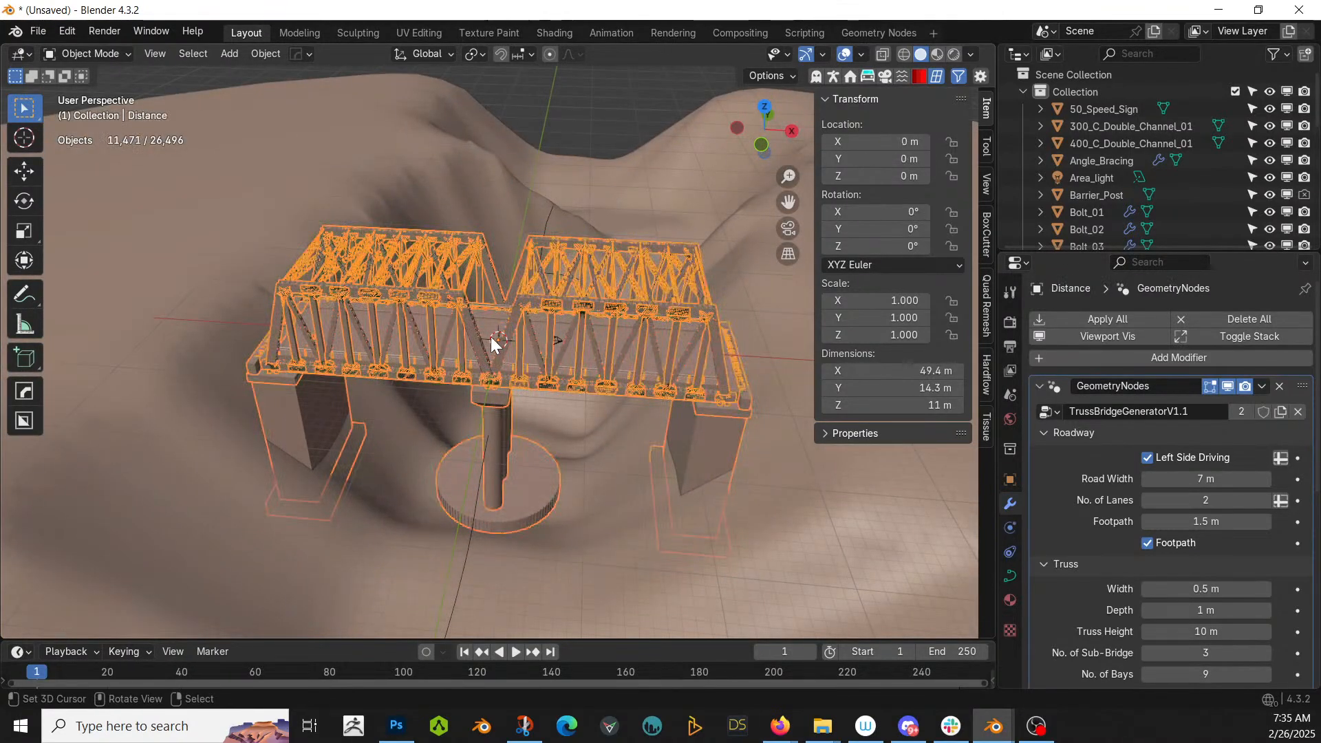
pyautogui.click(485, 338)
pyautogui.click(485, 339)
pyautogui.click(1213, 391)
pyautogui.press('Tab')
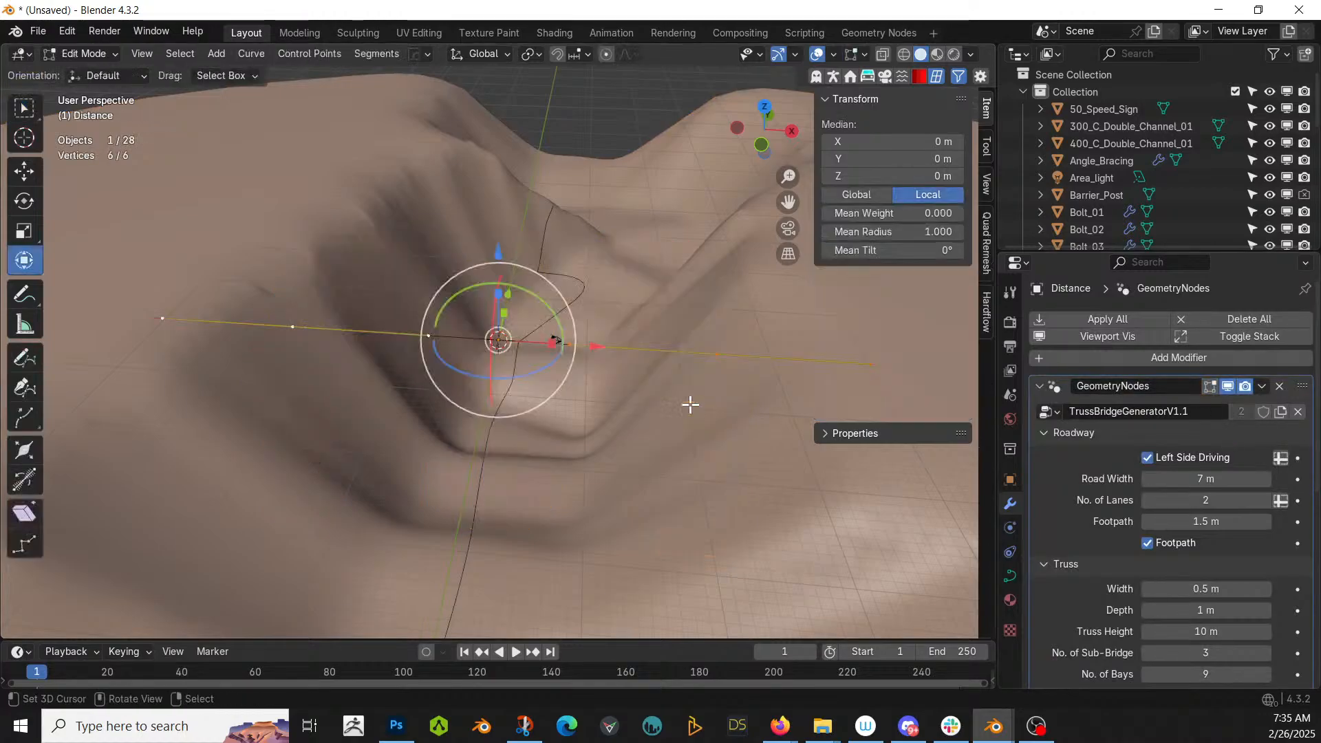
pyautogui.scroll(2, 554, 406)
pyautogui.moveTo(554, 406); pyautogui.dragTo(389, 422, button='middle')
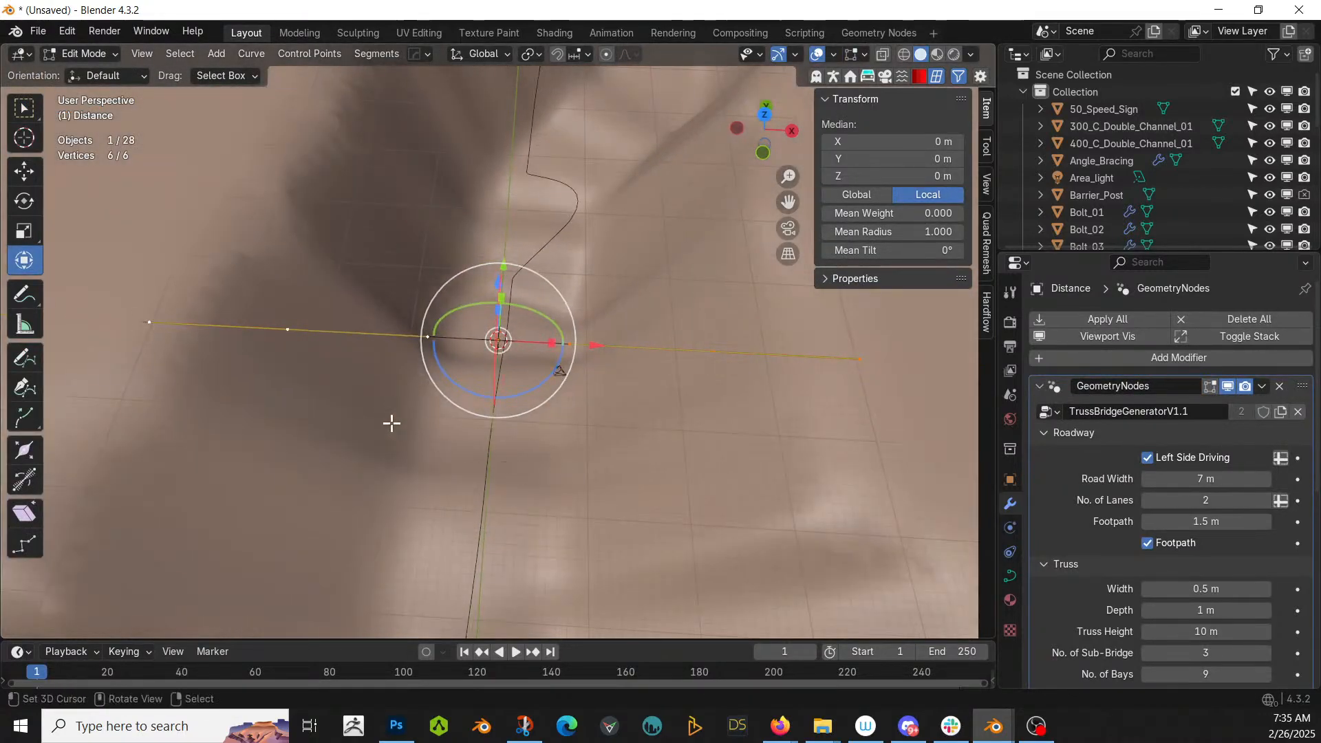
# - In top view, move the curve's end point on the negative X side about 14 m outward along X
pyautogui.click(291, 329)
pyautogui.press('KP_7')
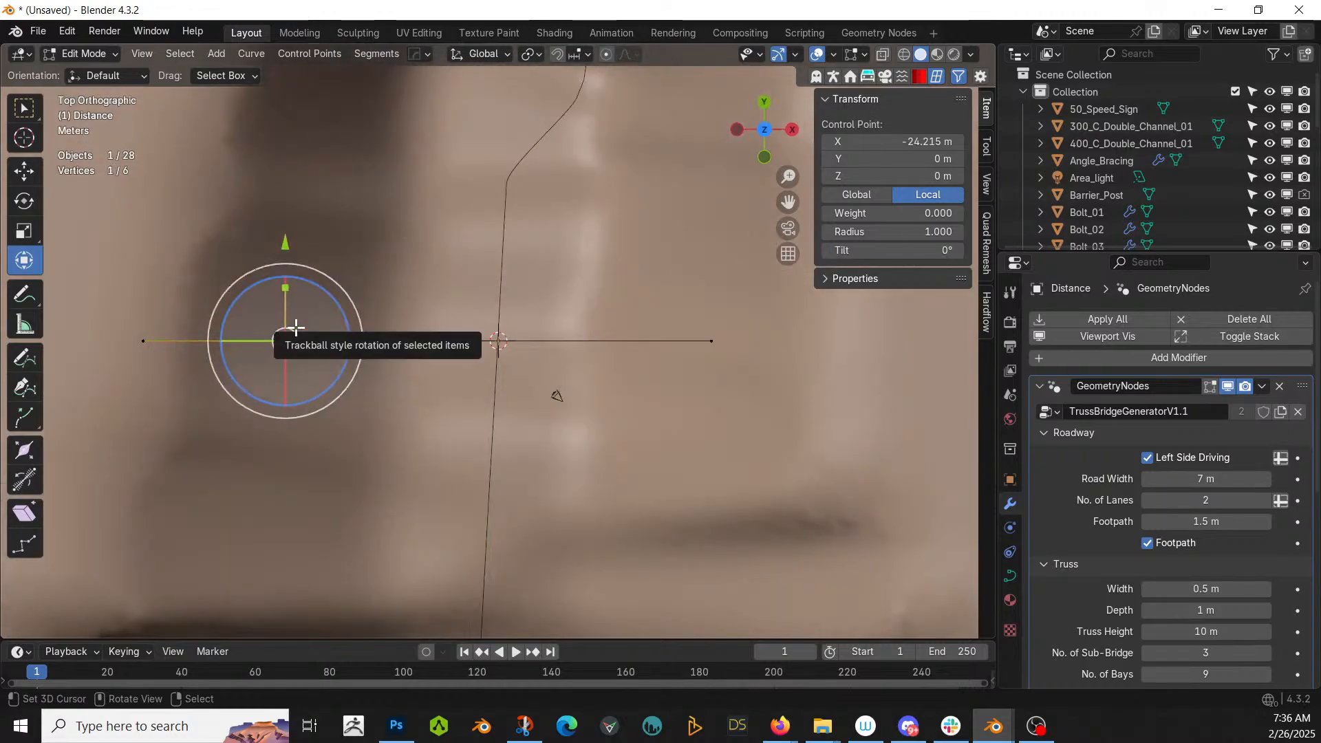
pyautogui.press('g')
pyautogui.press('x')
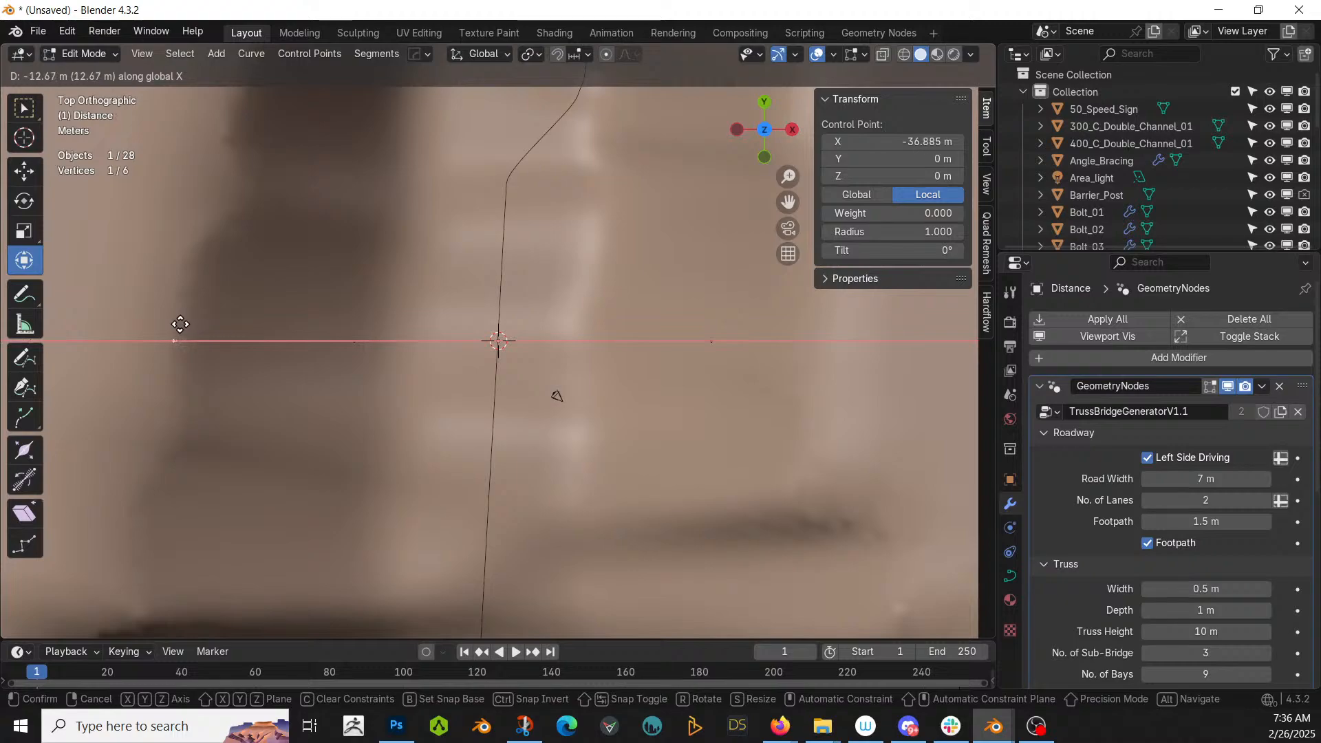
pyautogui.click(170, 324)
# - Move the curve's positive X end point outward along X to make the bridge about 88 m long, and return to Object Mode
pyautogui.click(714, 348)
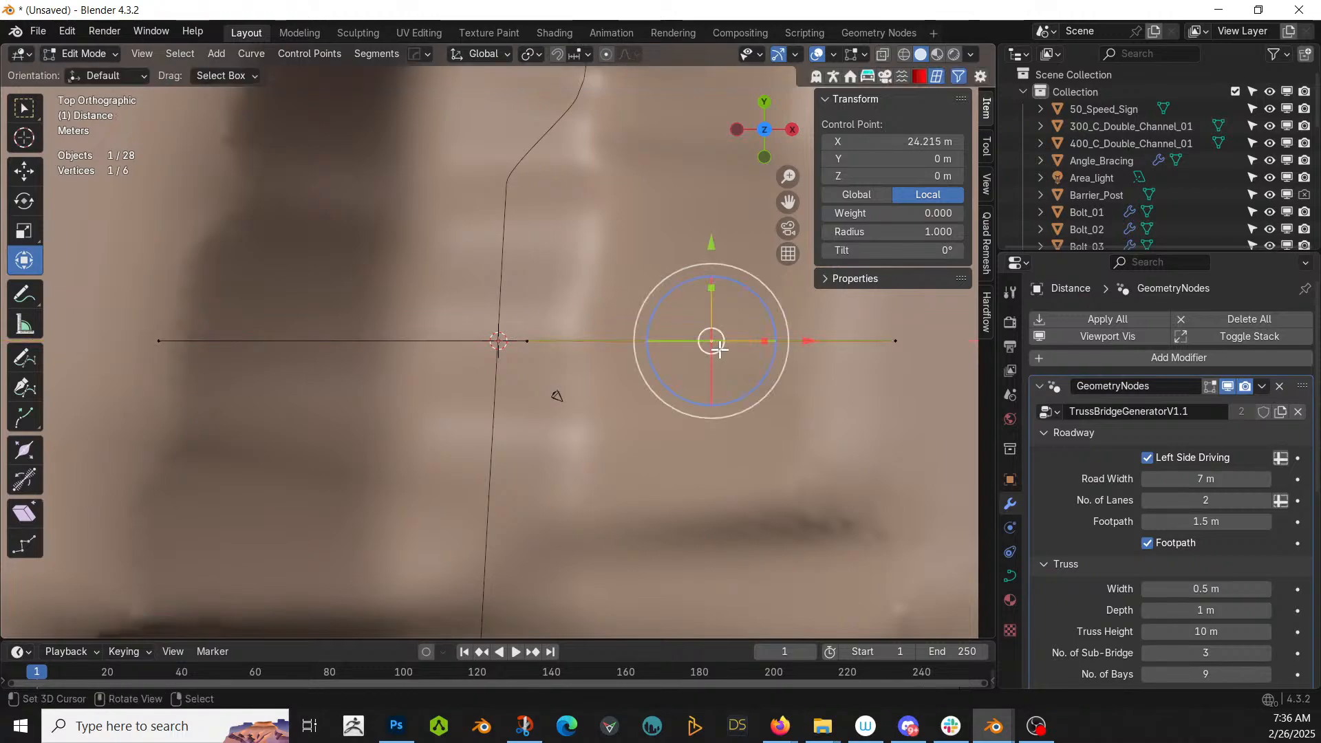
pyautogui.keyDown('shift'); pyautogui.moveTo(718, 350); pyautogui.dragTo(534, 385, button='middle'); pyautogui.keyUp('shift')
pyautogui.press('g')
pyautogui.press('x')
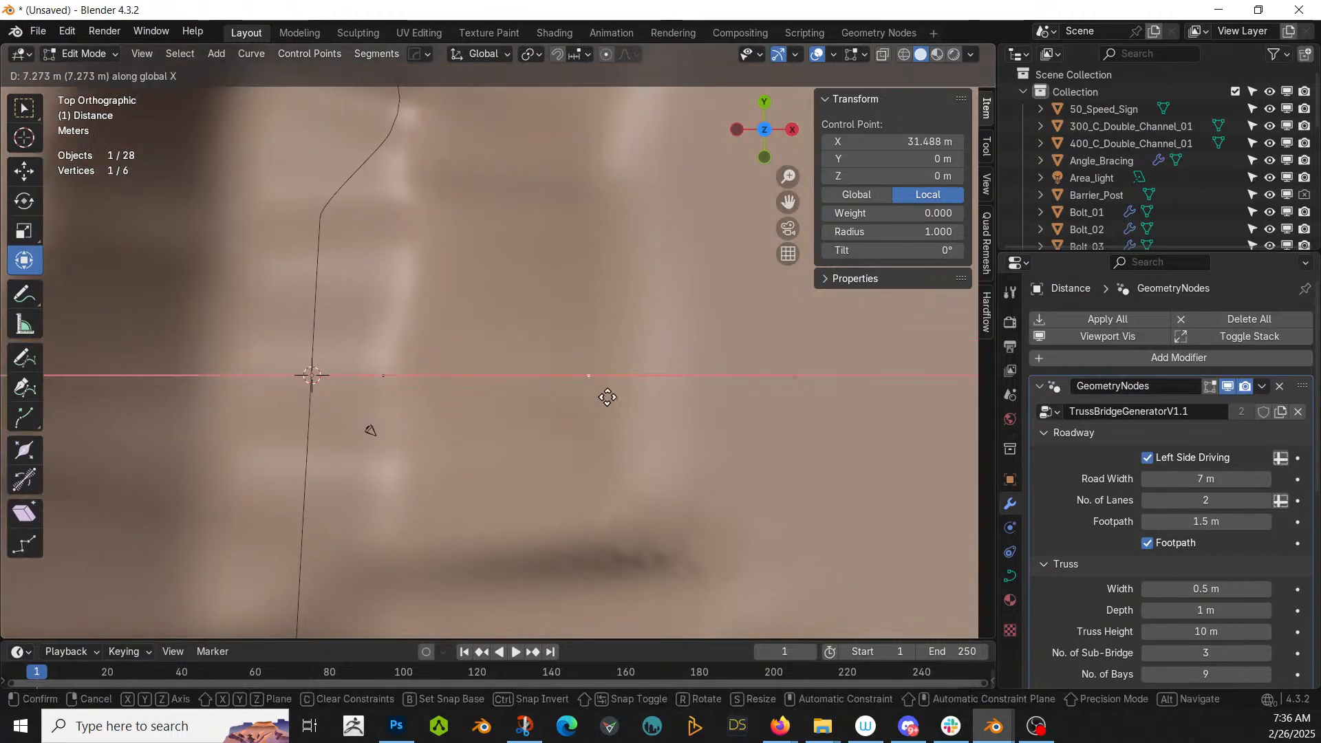
pyautogui.click(735, 411)
pyautogui.press('Tab')
pyautogui.moveTo(679, 428); pyautogui.dragTo(707, 249, button='middle')
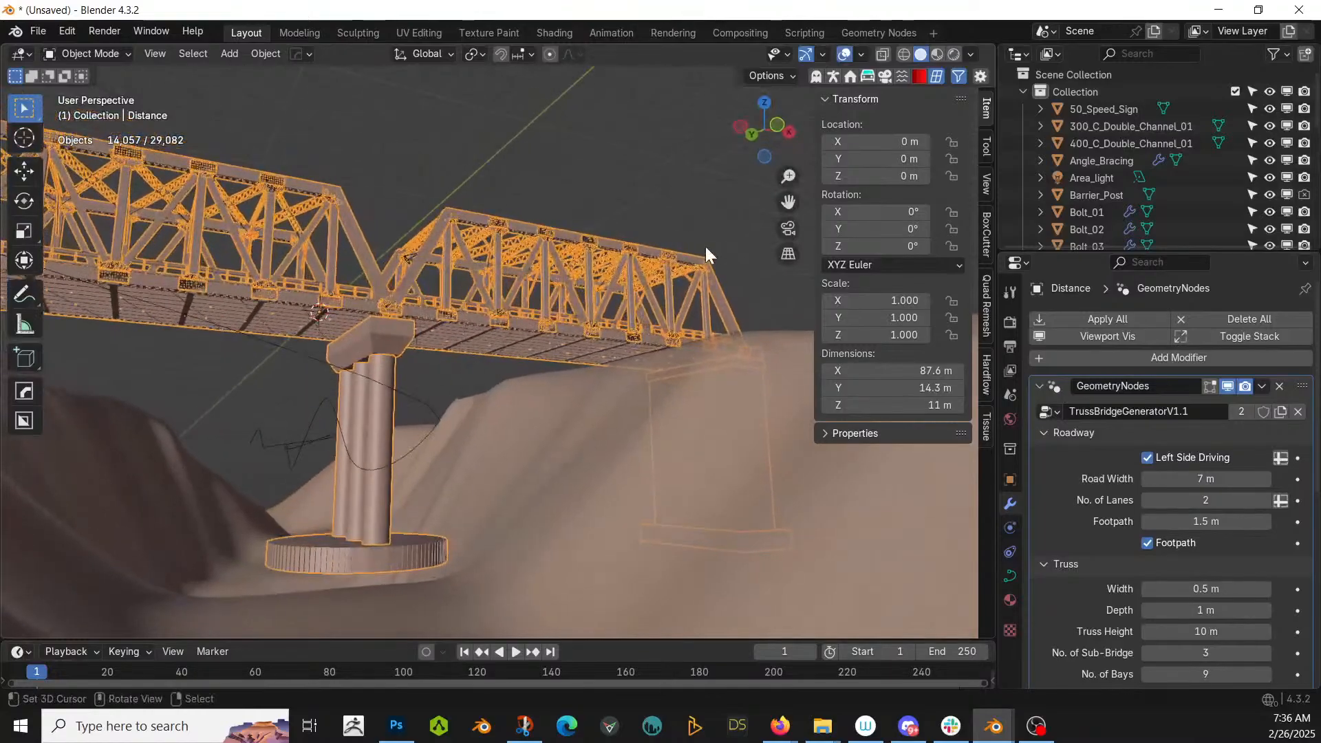
pyautogui.moveTo(584, 378); pyautogui.dragTo(640, 481, button='middle')
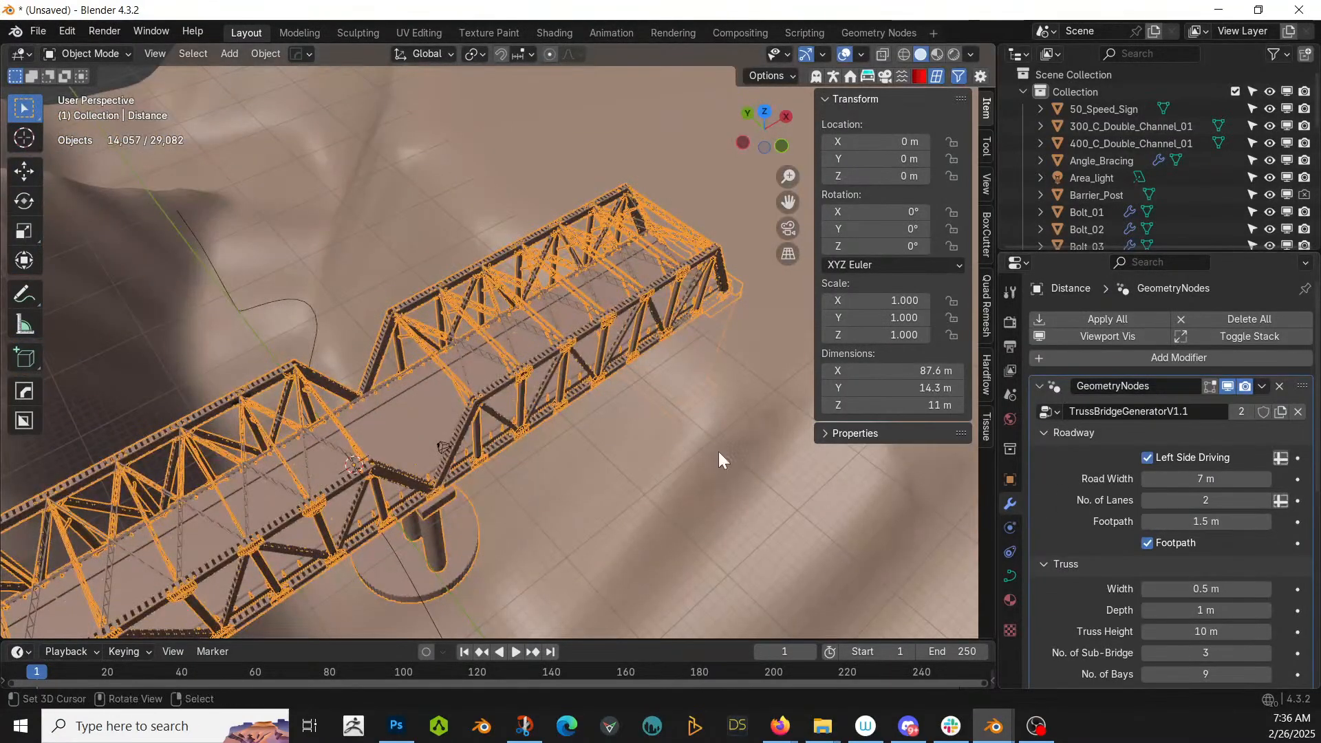
# - Set the bridge's Abudment Ht. to about 30.7 m
pyautogui.scroll(-3, 406, 450)
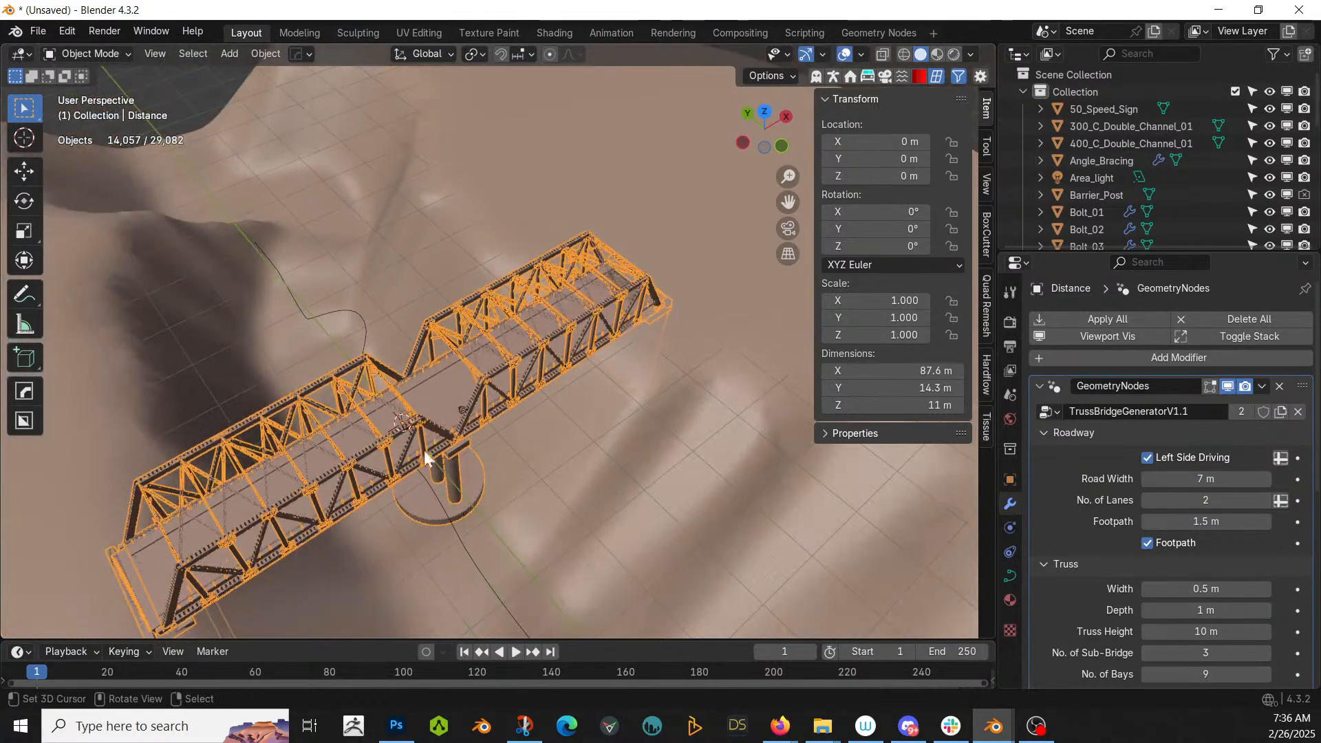
pyautogui.scroll(-8, 1081, 534)
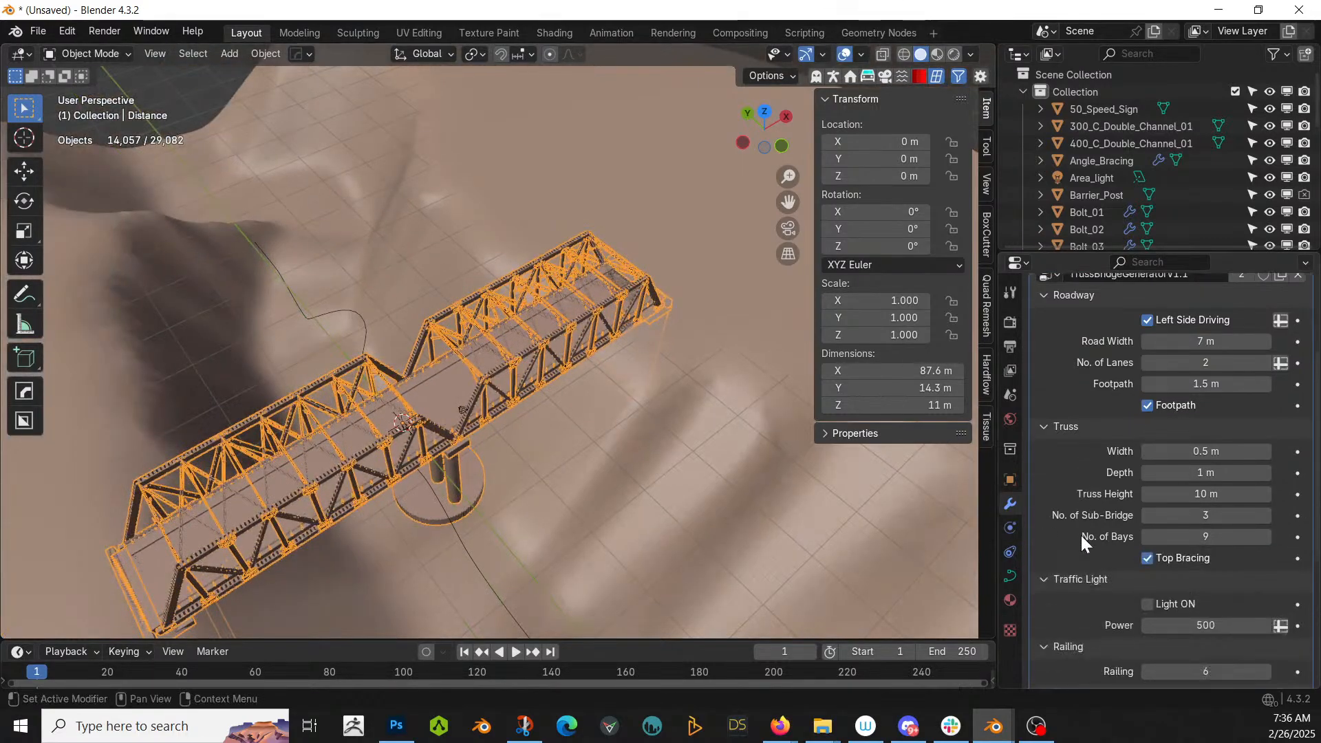
pyautogui.scroll(-3, 1076, 554)
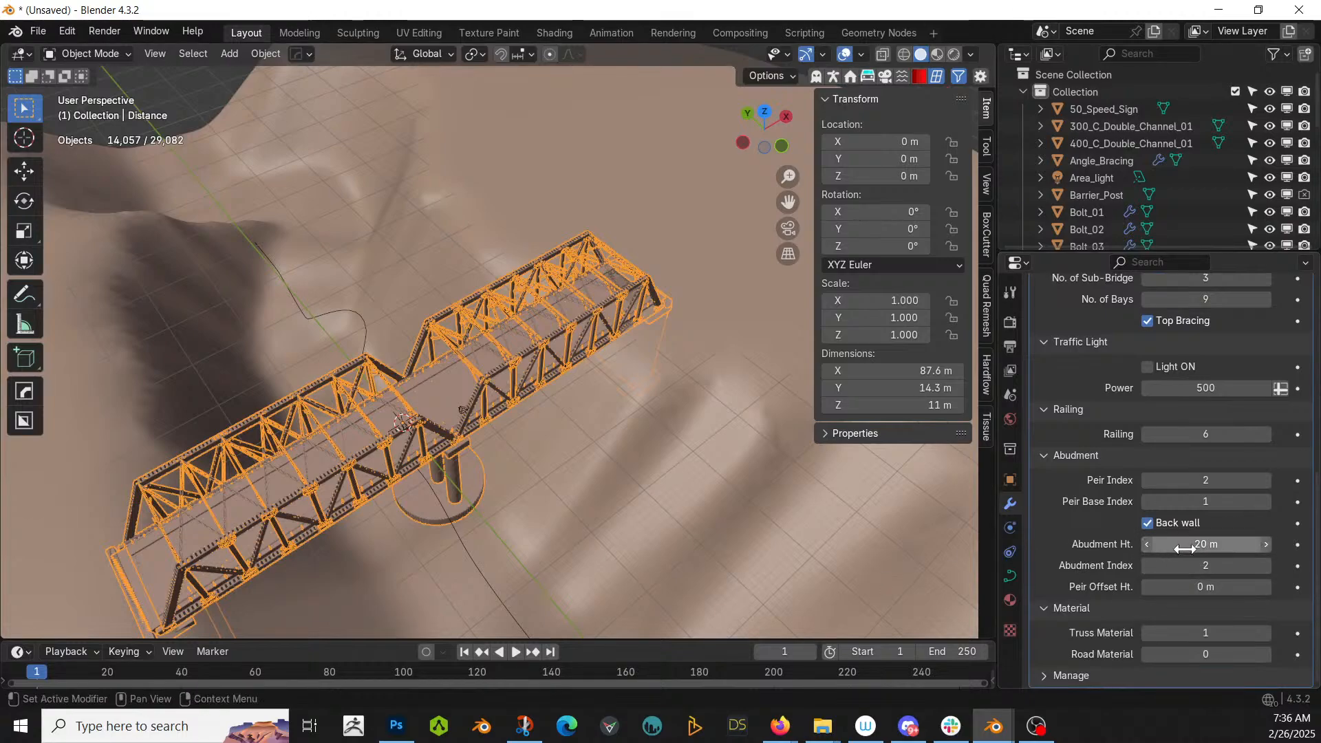
pyautogui.moveTo(1221, 549); pyautogui.dragTo(1289, 548)
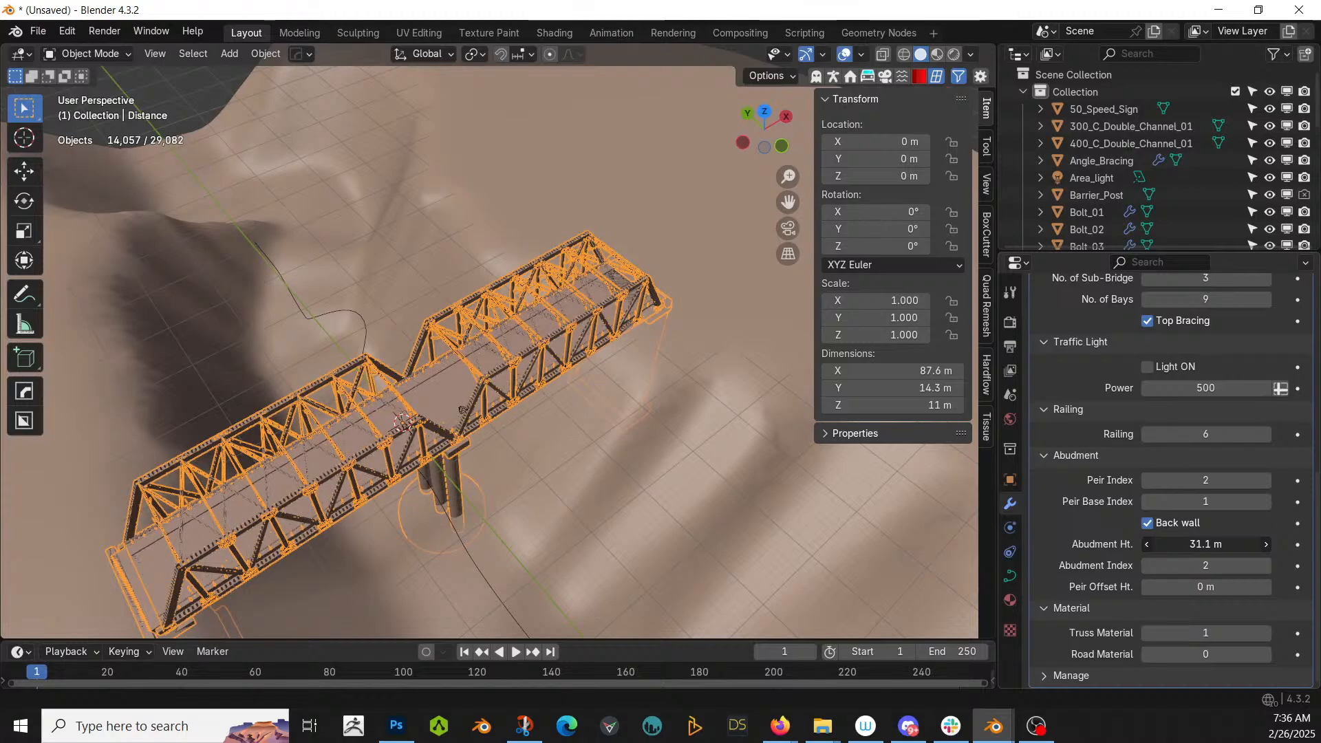
# - Adjust the bridge's height along Z to about 0.76 m so its ends sit on the canyon rims
pyautogui.moveTo(895, 480); pyautogui.dragTo(830, 396, button='middle')
pyautogui.scroll(3, 446, 402)
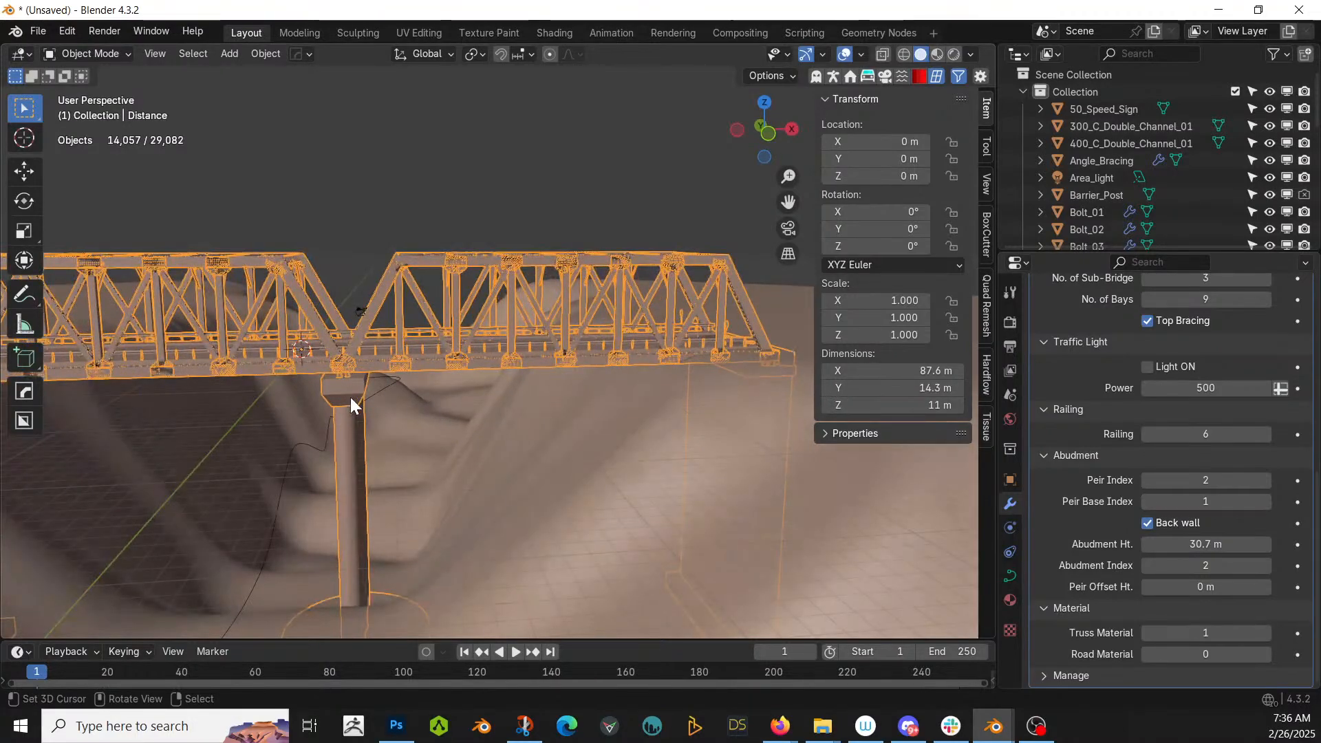
pyautogui.press('g')
pyautogui.press('z')
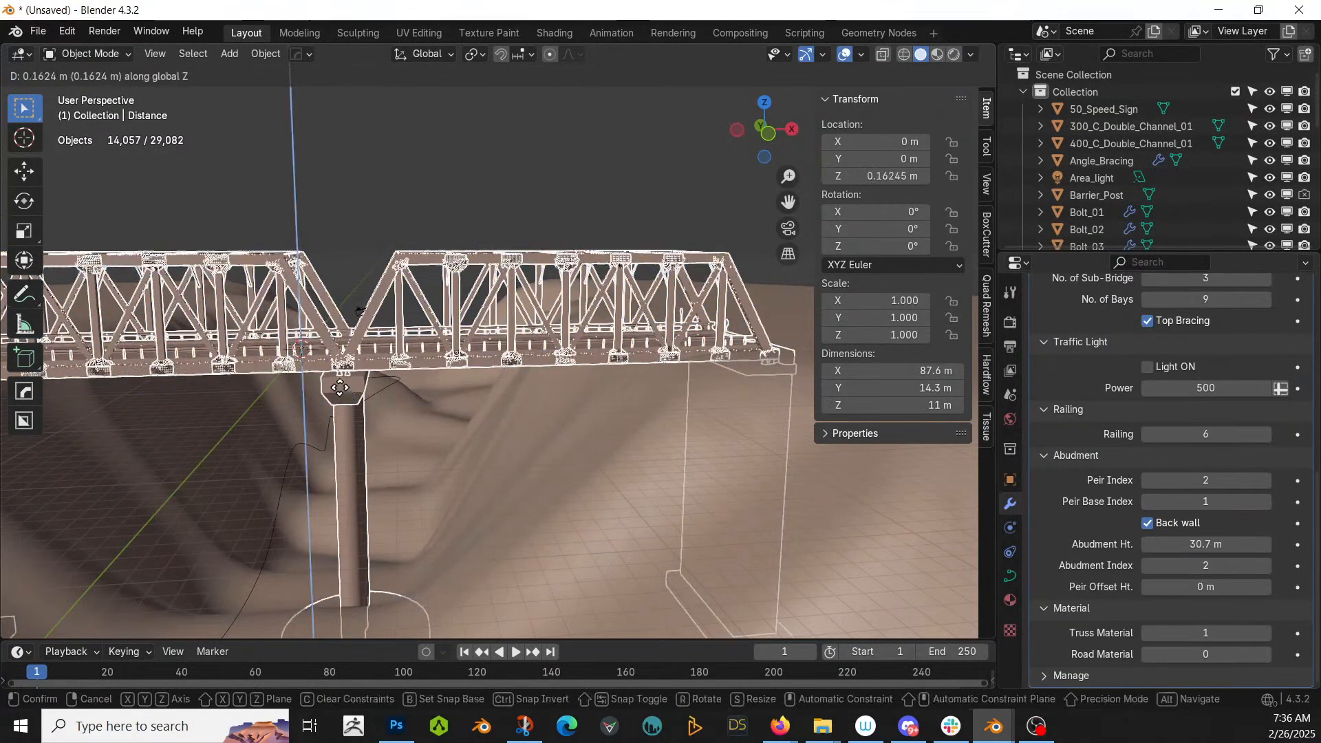
pyautogui.click(336, 382)
pyautogui.moveTo(336, 382); pyautogui.dragTo(444, 411, button='middle')
pyautogui.press('g')
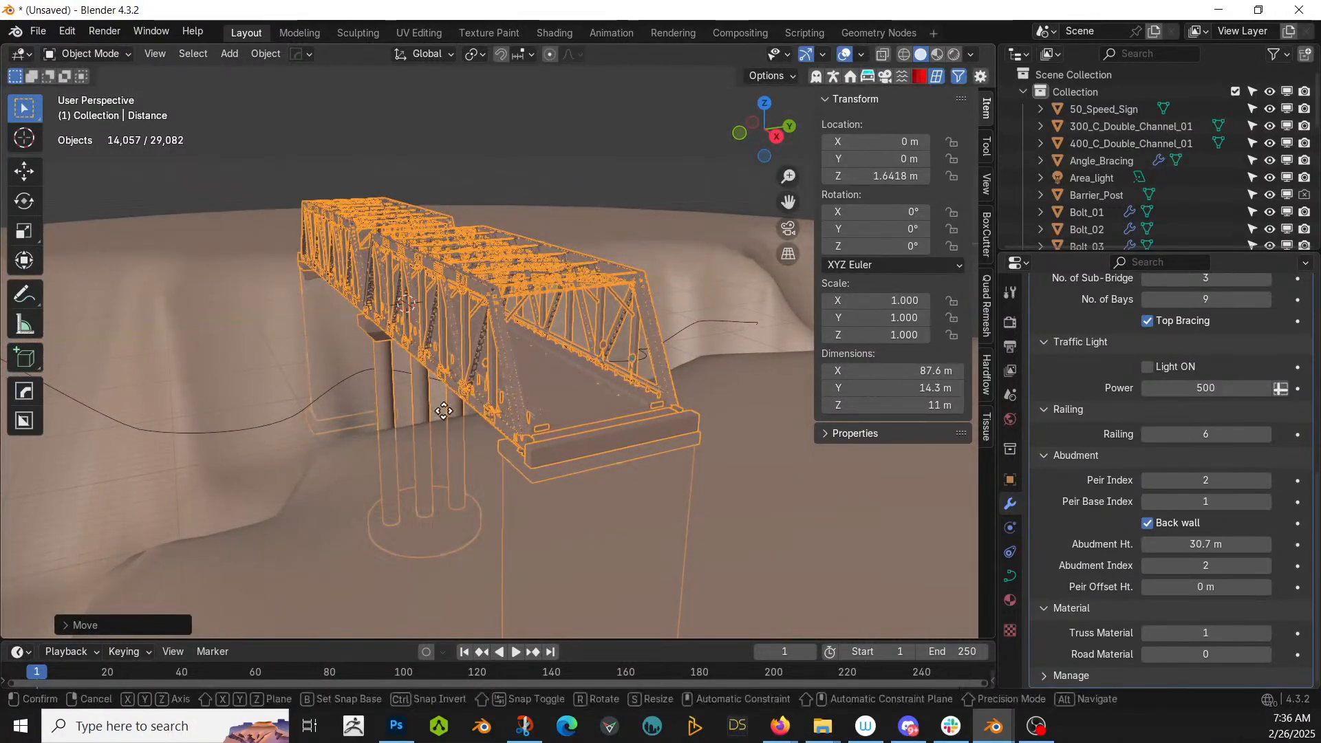
pyautogui.press('z')
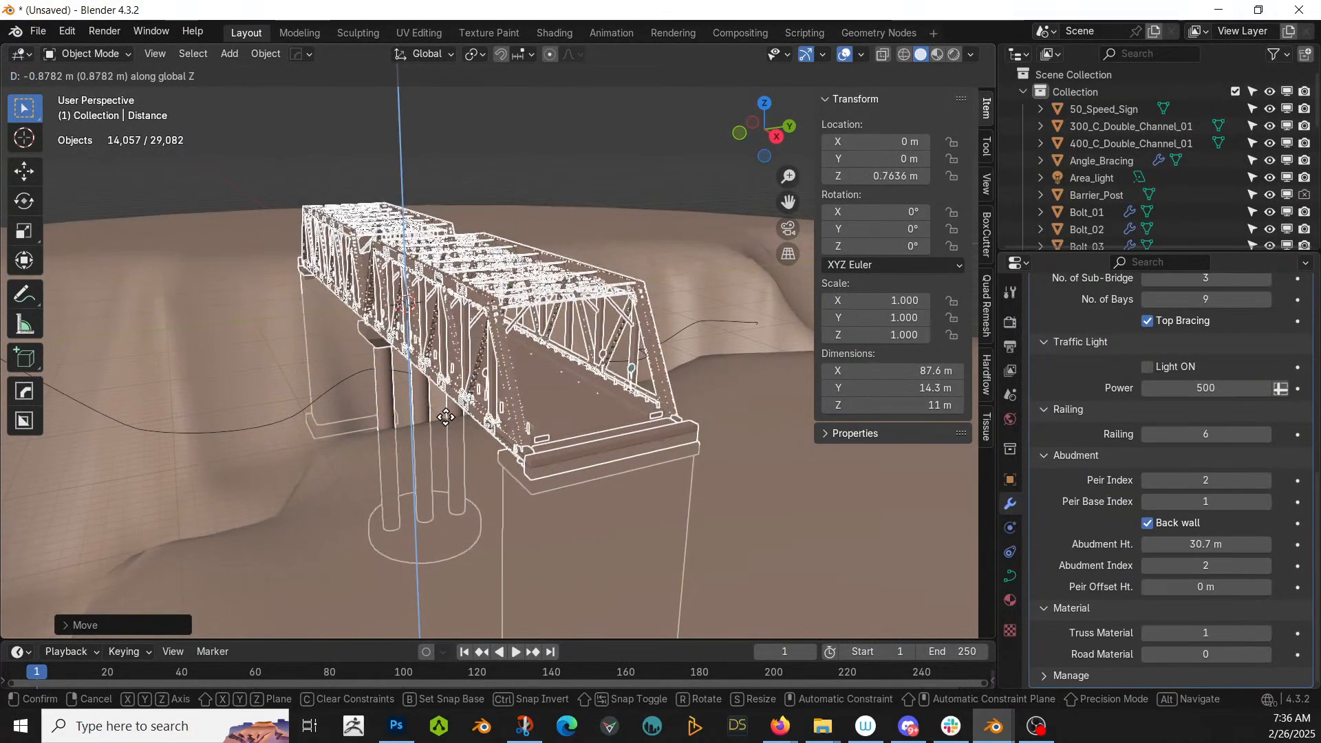
pyautogui.click(446, 417)
pyautogui.moveTo(446, 417); pyautogui.dragTo(596, 493, button='middle')
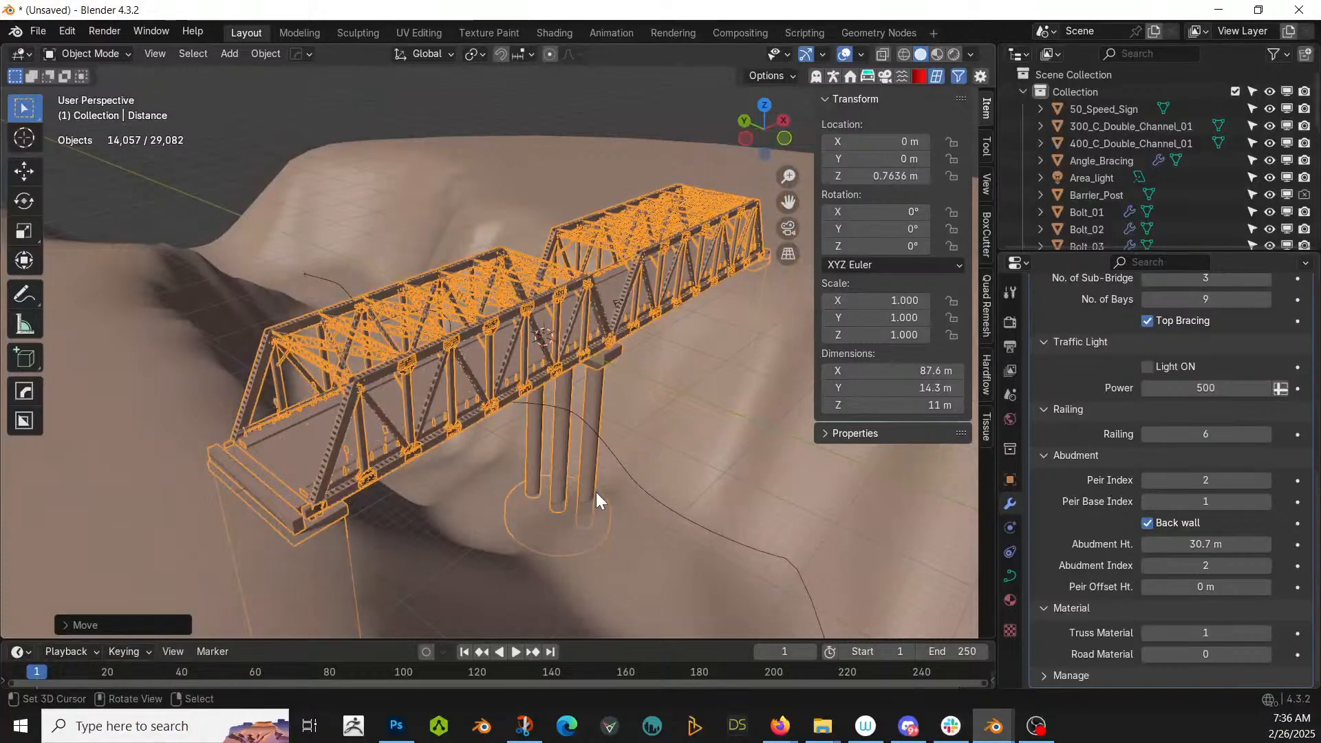
# - Try the bridge's No. of Lanes at 1, 2 and 3 in the Roadway settings
pyautogui.scroll(8, 1159, 433)
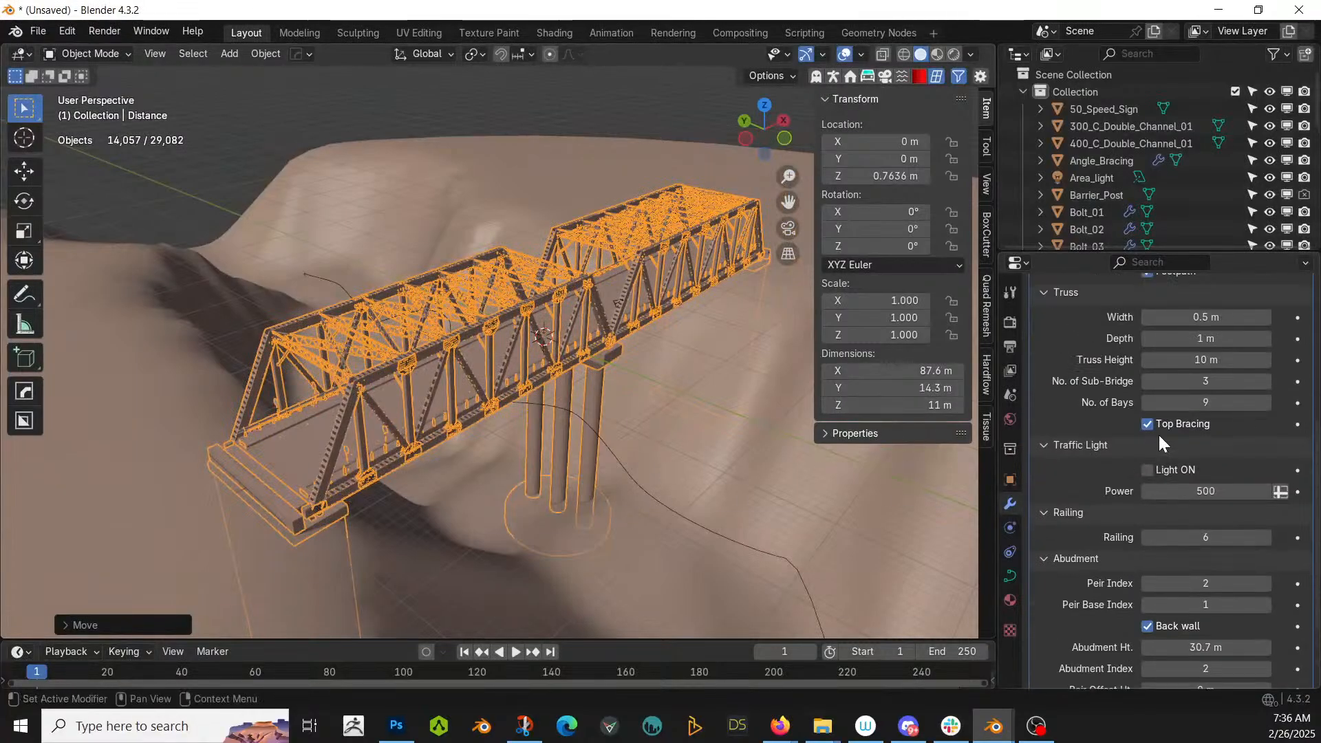
pyautogui.scroll(1, 1150, 434)
pyautogui.scroll(4, 621, 434)
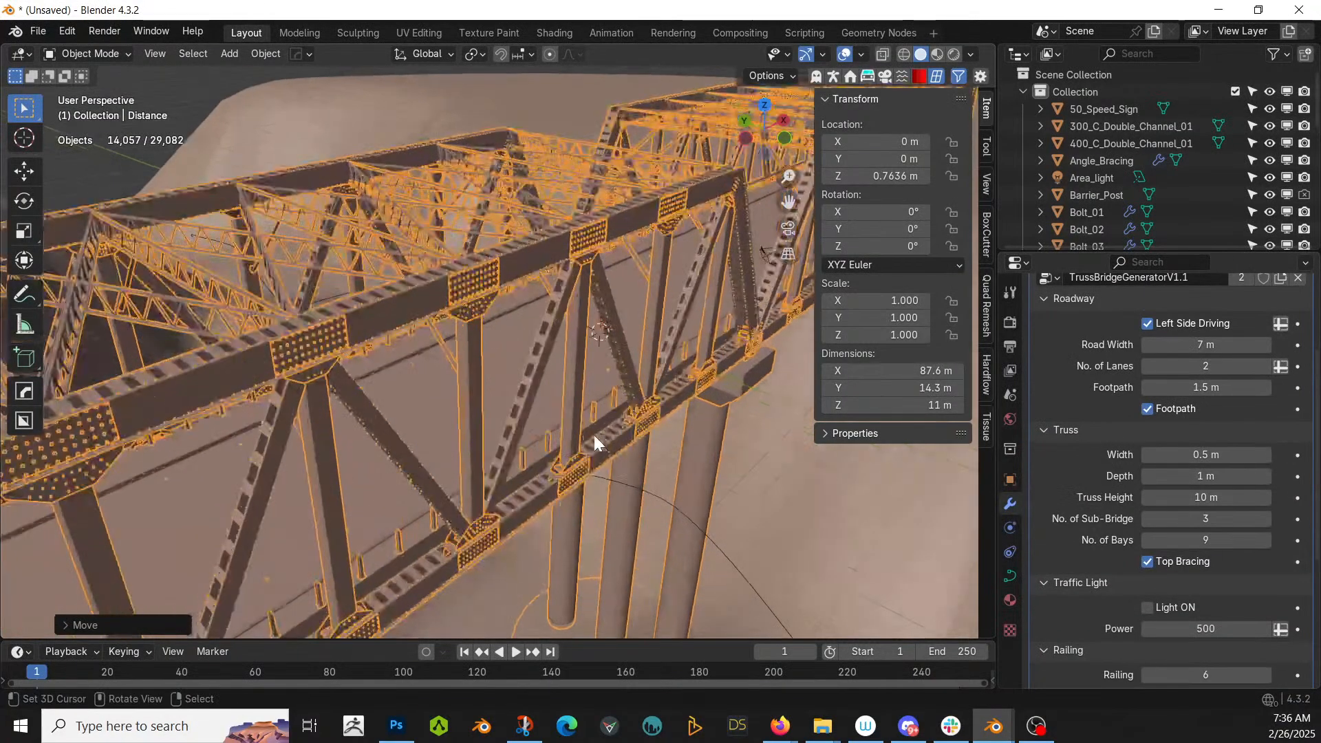
pyautogui.moveTo(594, 434); pyautogui.dragTo(643, 403, button='middle')
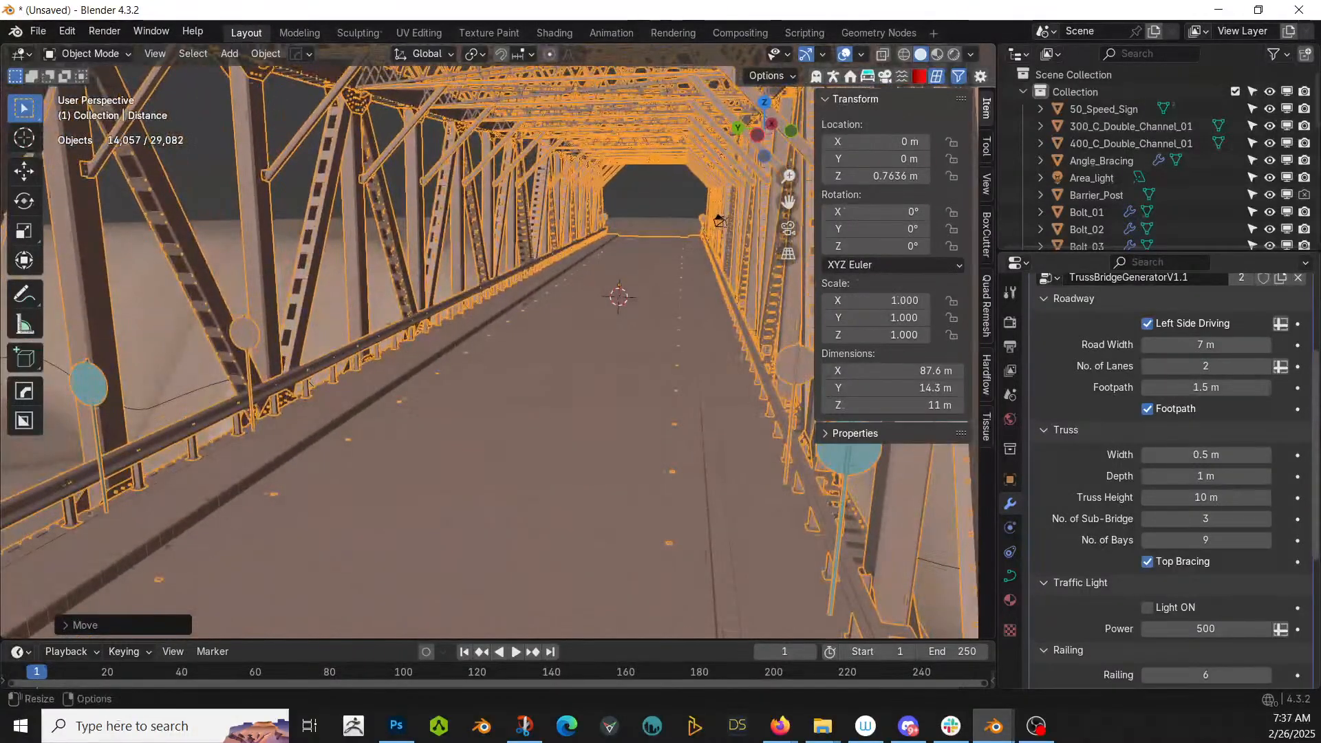
pyautogui.moveTo(1234, 370); pyautogui.dragTo(1228, 367)
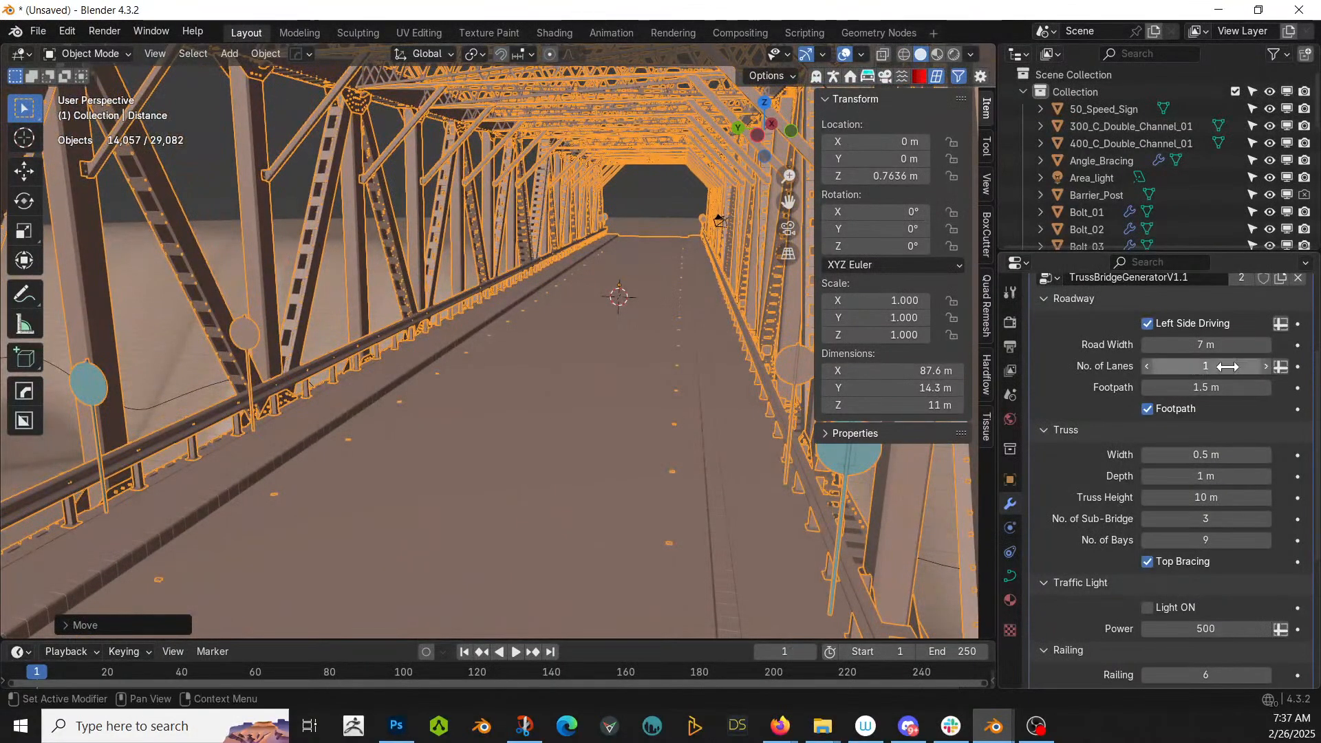
pyautogui.scroll(-4, 556, 182)
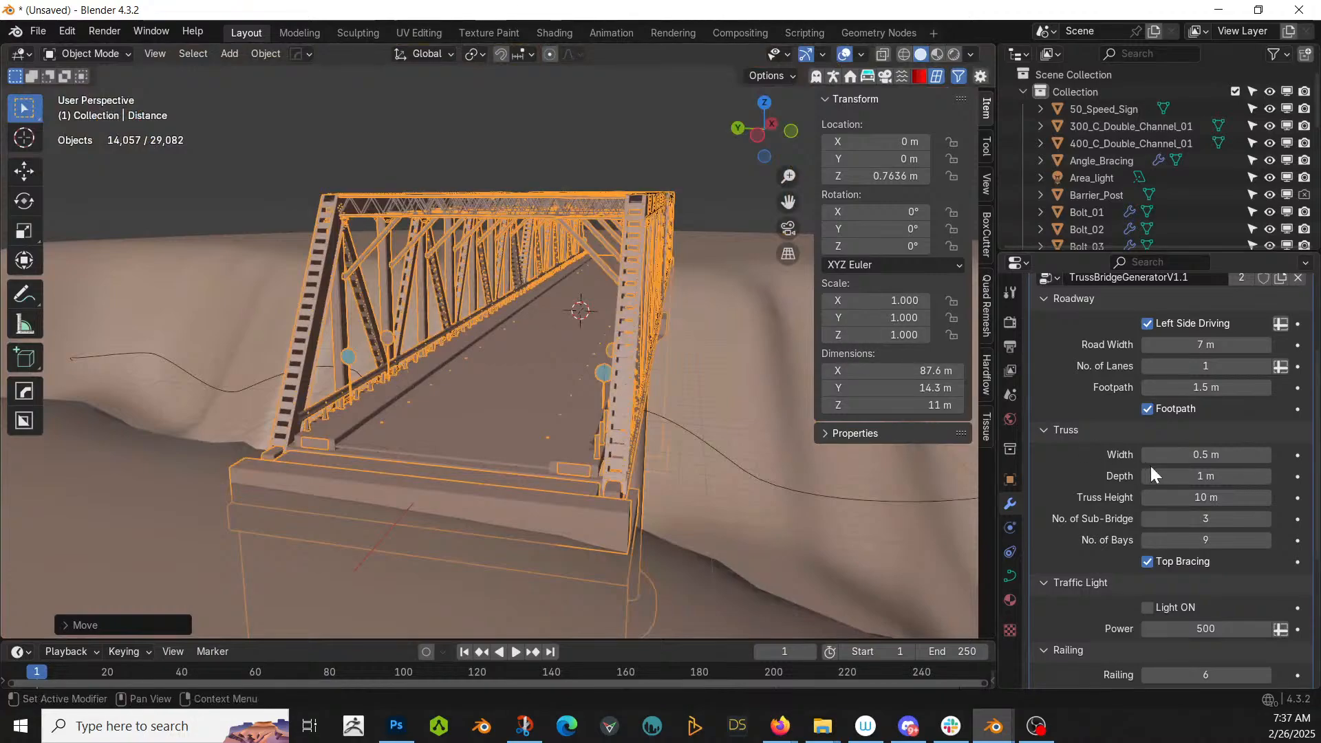
pyautogui.click(1265, 366)
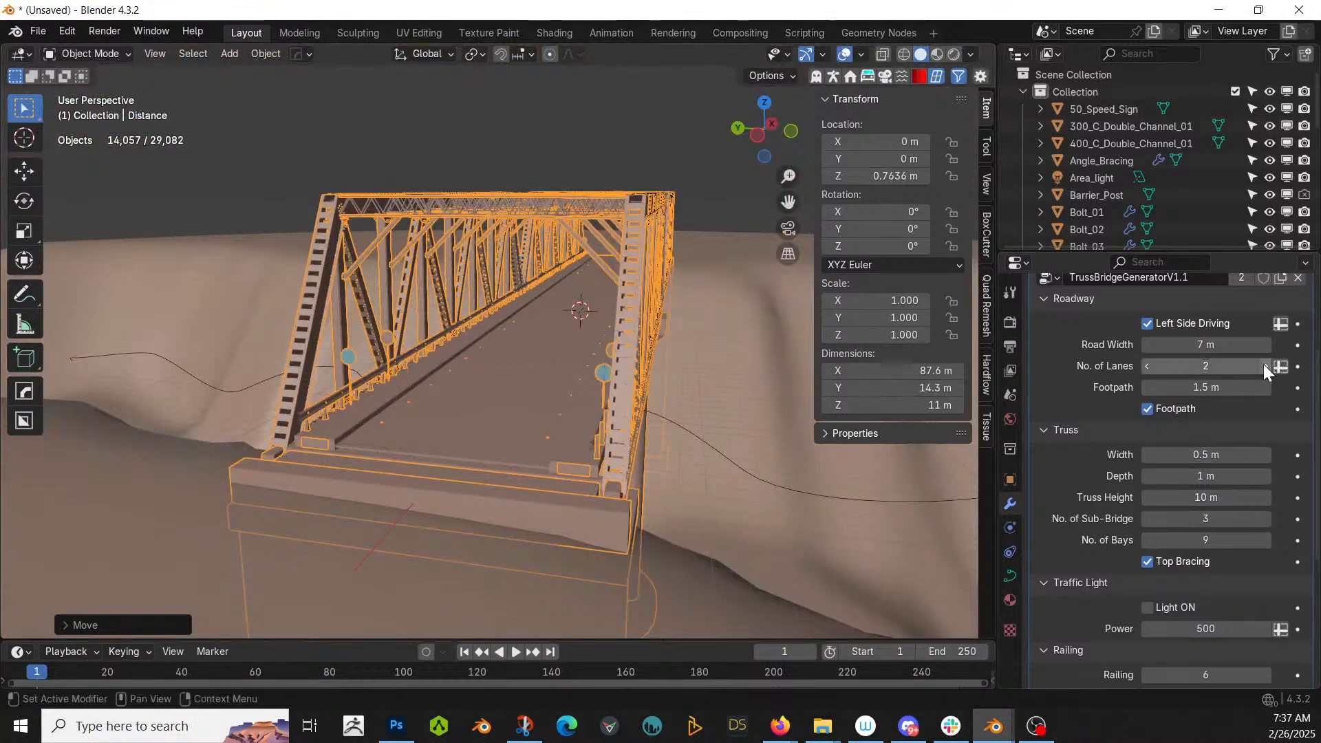
pyautogui.click(1265, 367)
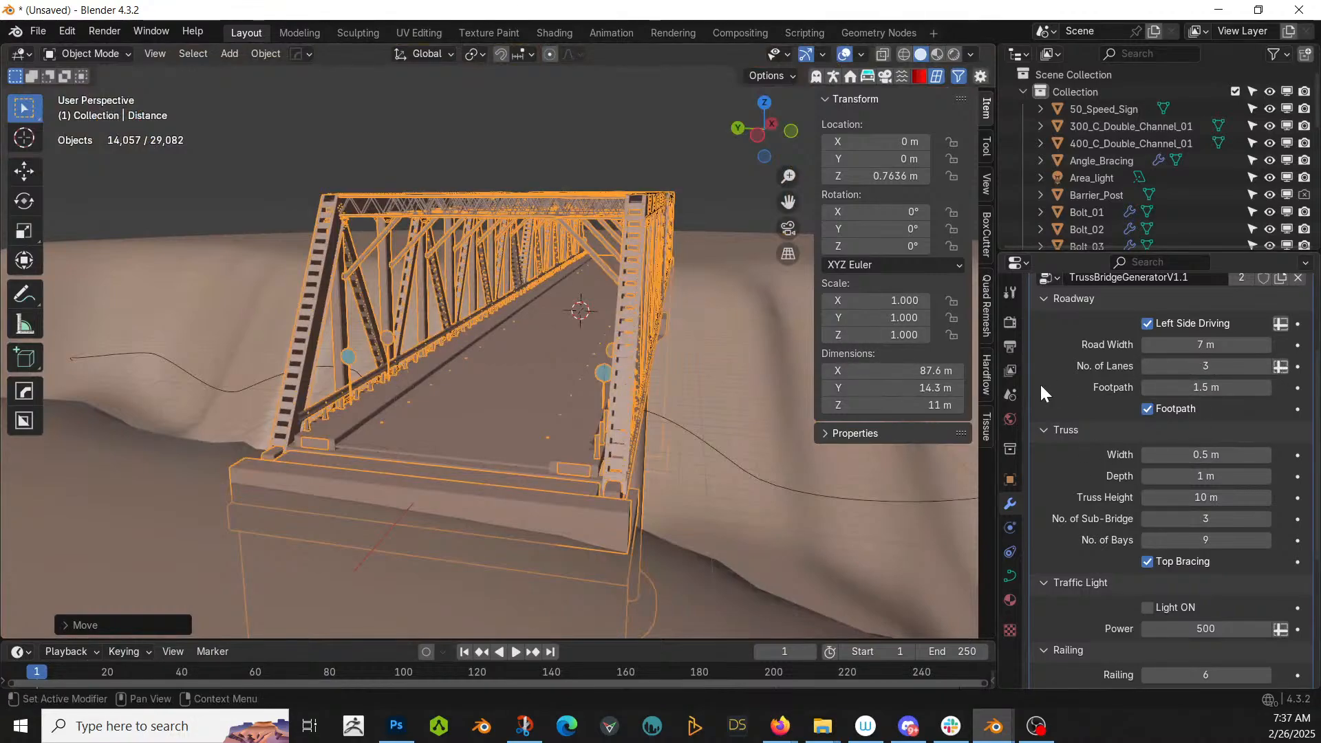
# - Reduce the bridge's No. of Lanes to 1 and set its Road Width to 3.5 m
pyautogui.click(1145, 367)
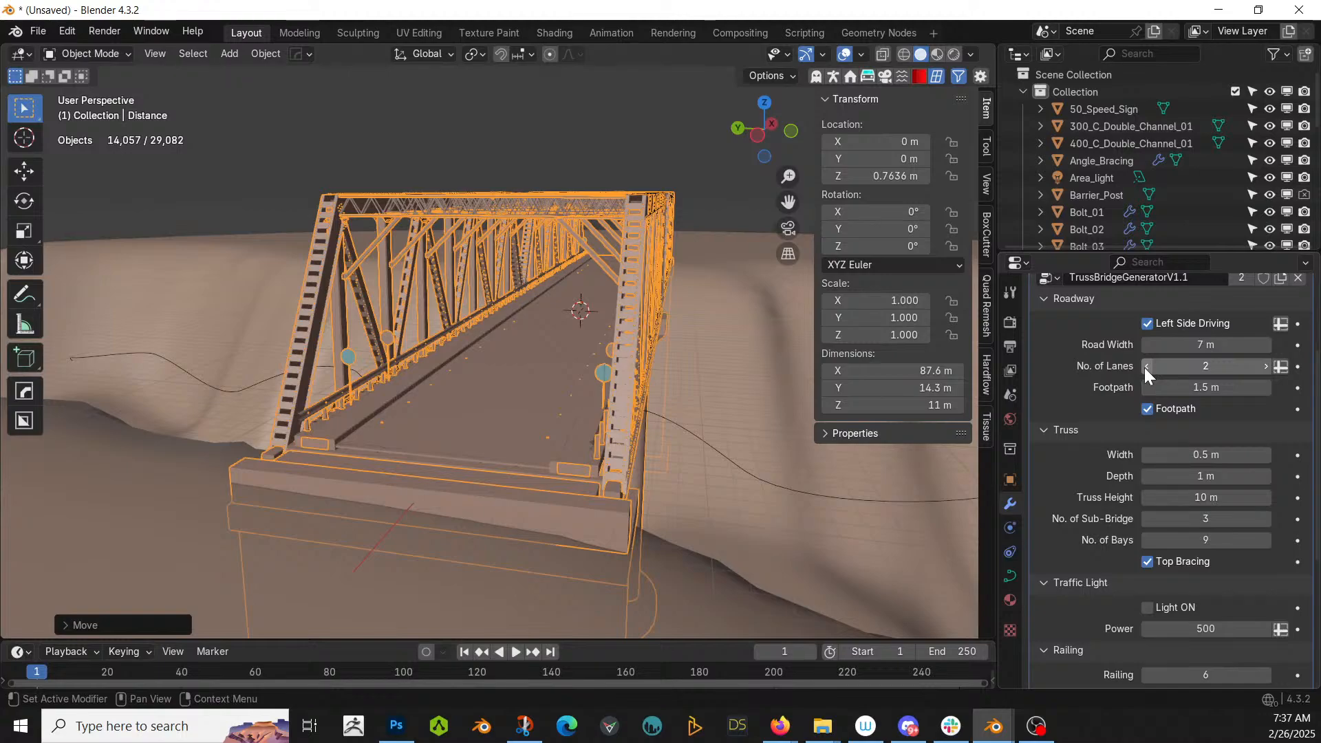
pyautogui.click(1145, 367)
pyautogui.click(1170, 345)
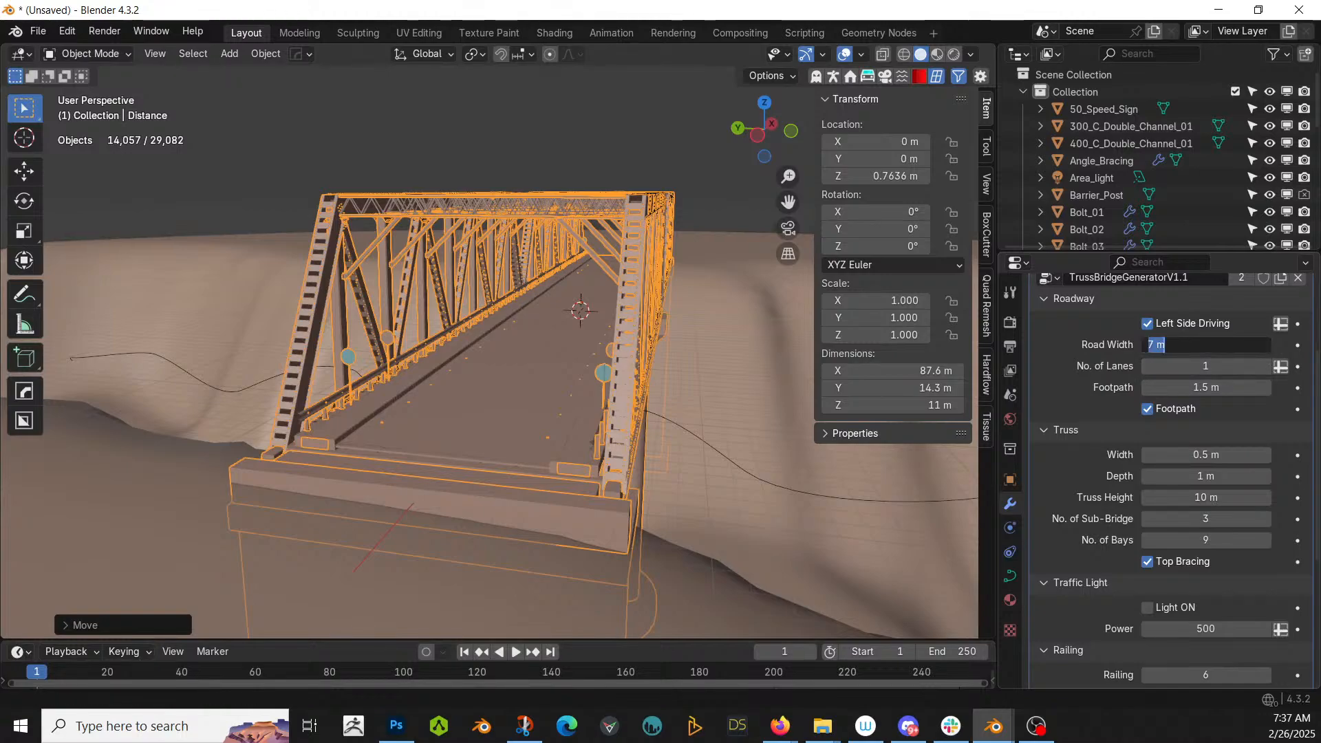
pyautogui.press('Return')
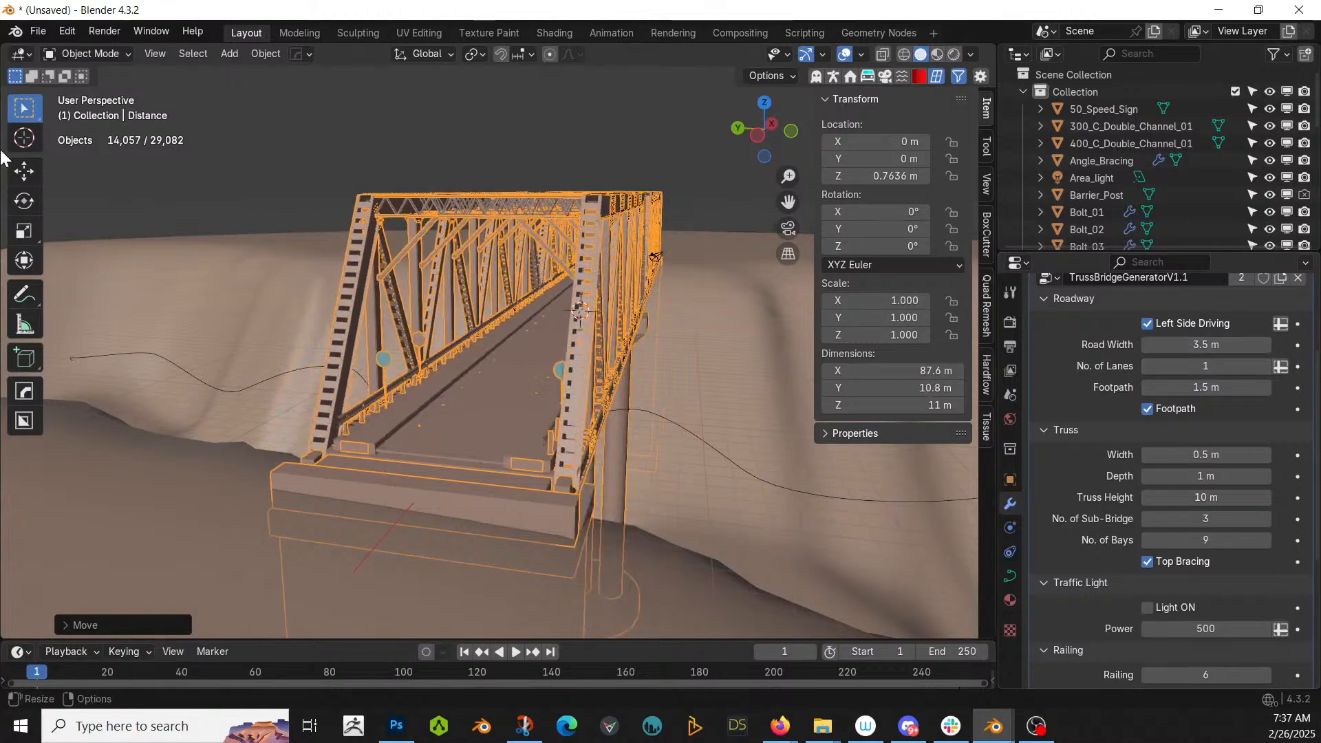
pyautogui.moveTo(373, 314); pyautogui.dragTo(40, 316, button='middle')
pyautogui.scroll(8, 387, 324)
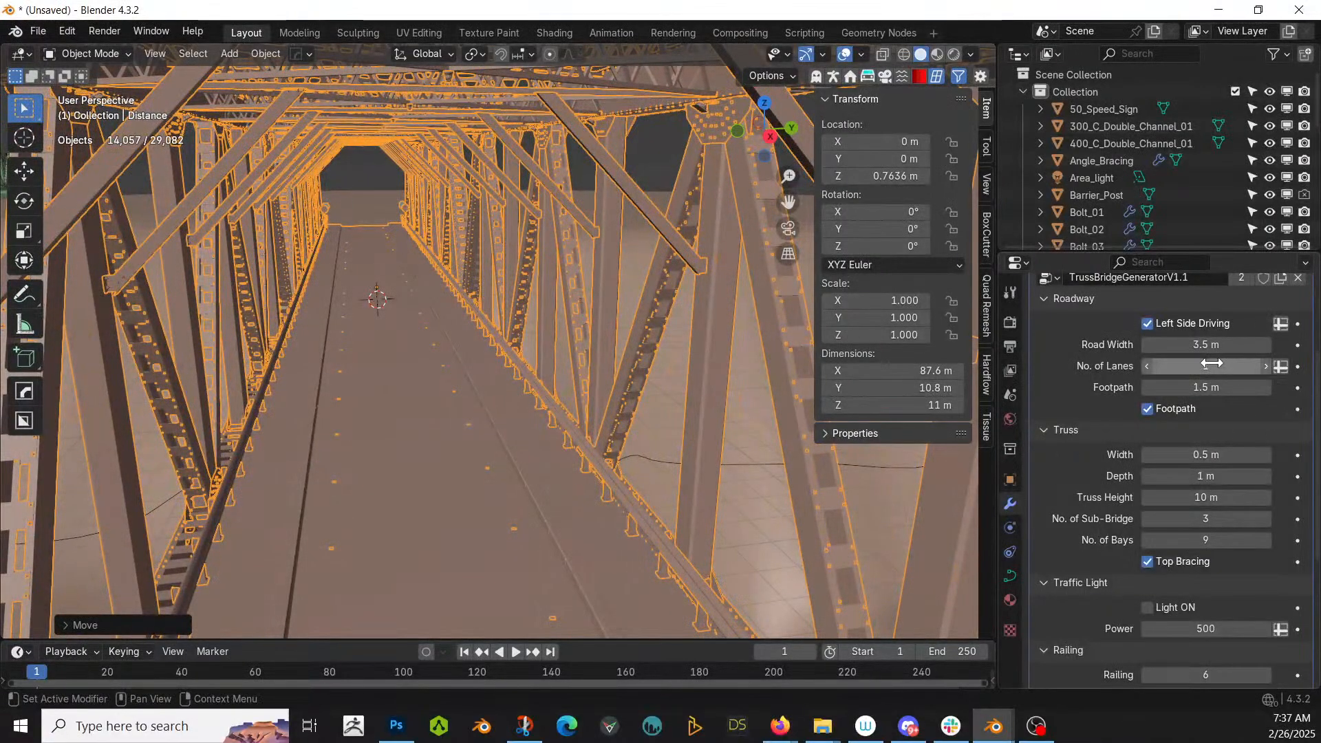
# - Set the bridge's No. of Lanes to 2 and its Road Width to 7 m
pyautogui.doubleClick(1266, 366)
pyautogui.write('2')
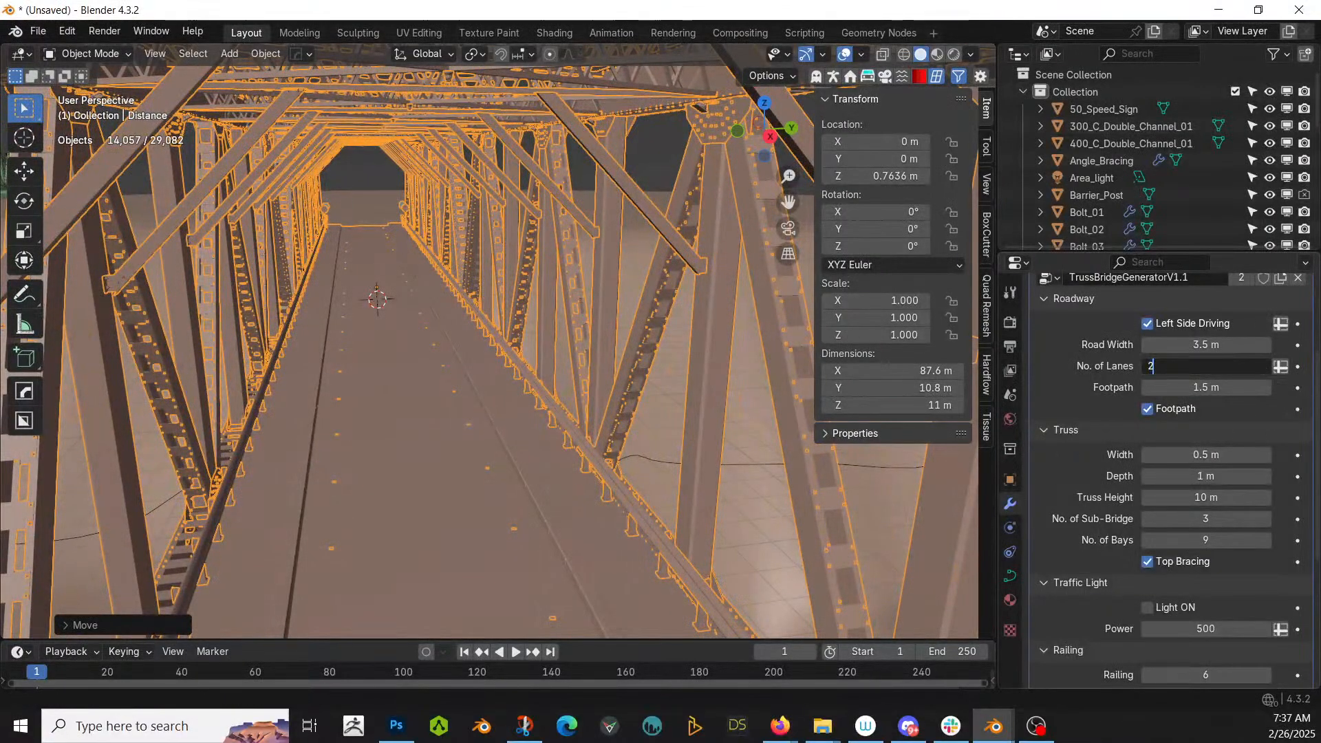
pyautogui.press('Return')
pyautogui.doubleClick(1206, 344)
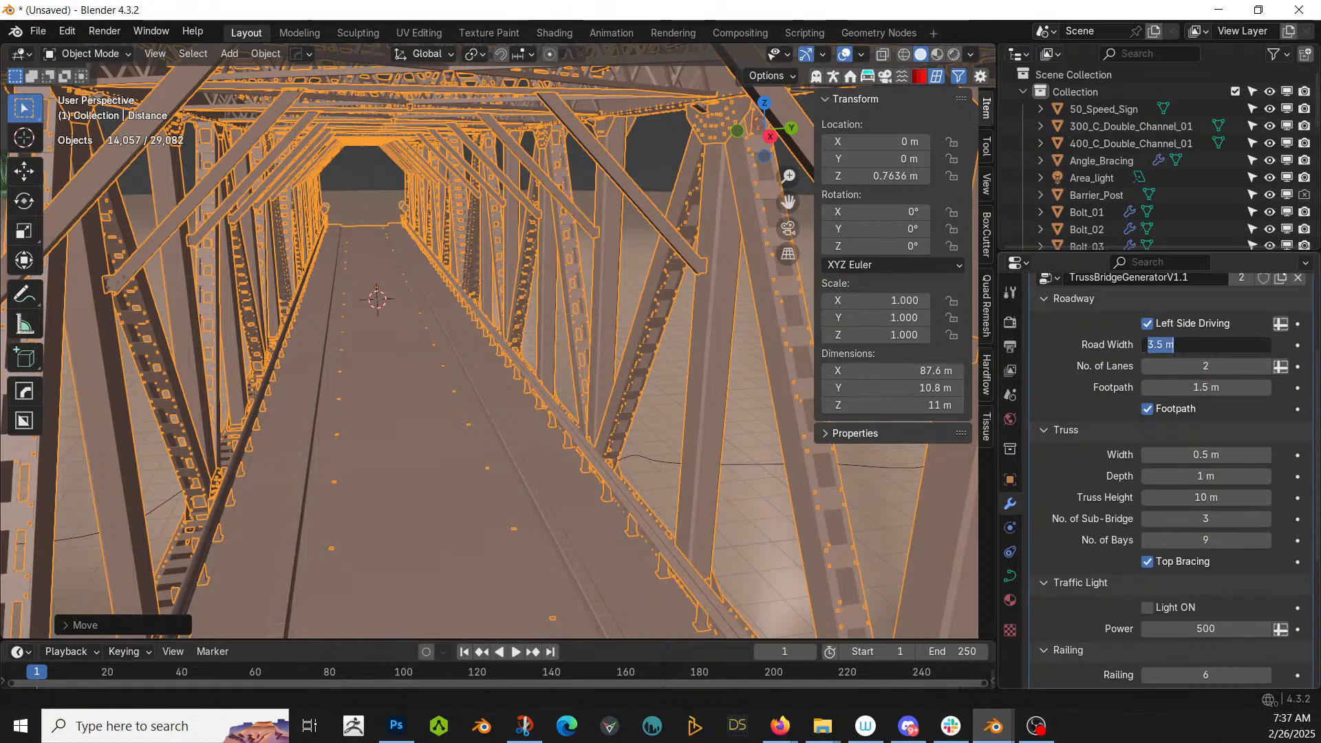
pyautogui.write('7')
pyautogui.press('Return')
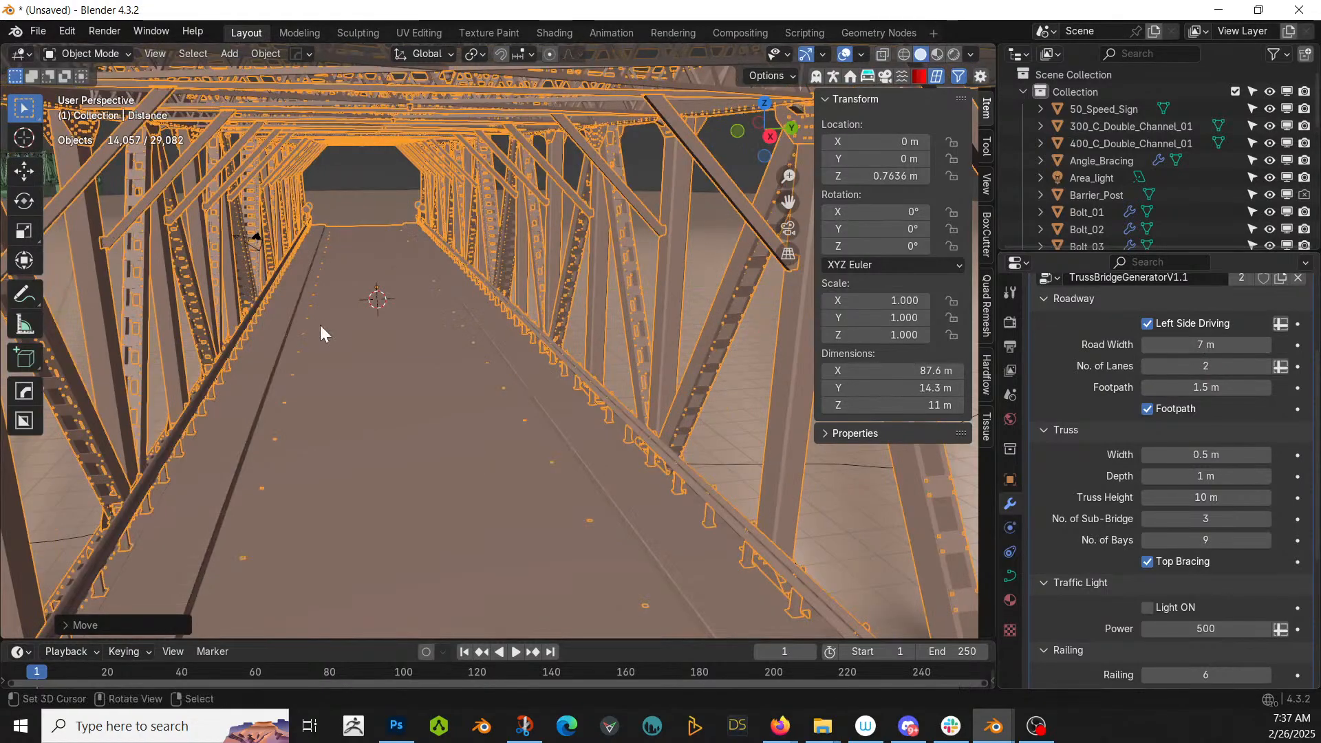
# - View the bridge from above and outside with Rendered viewport shading
pyautogui.moveTo(329, 320); pyautogui.dragTo(530, 386, button='middle')
pyautogui.scroll(-3, 530, 386)
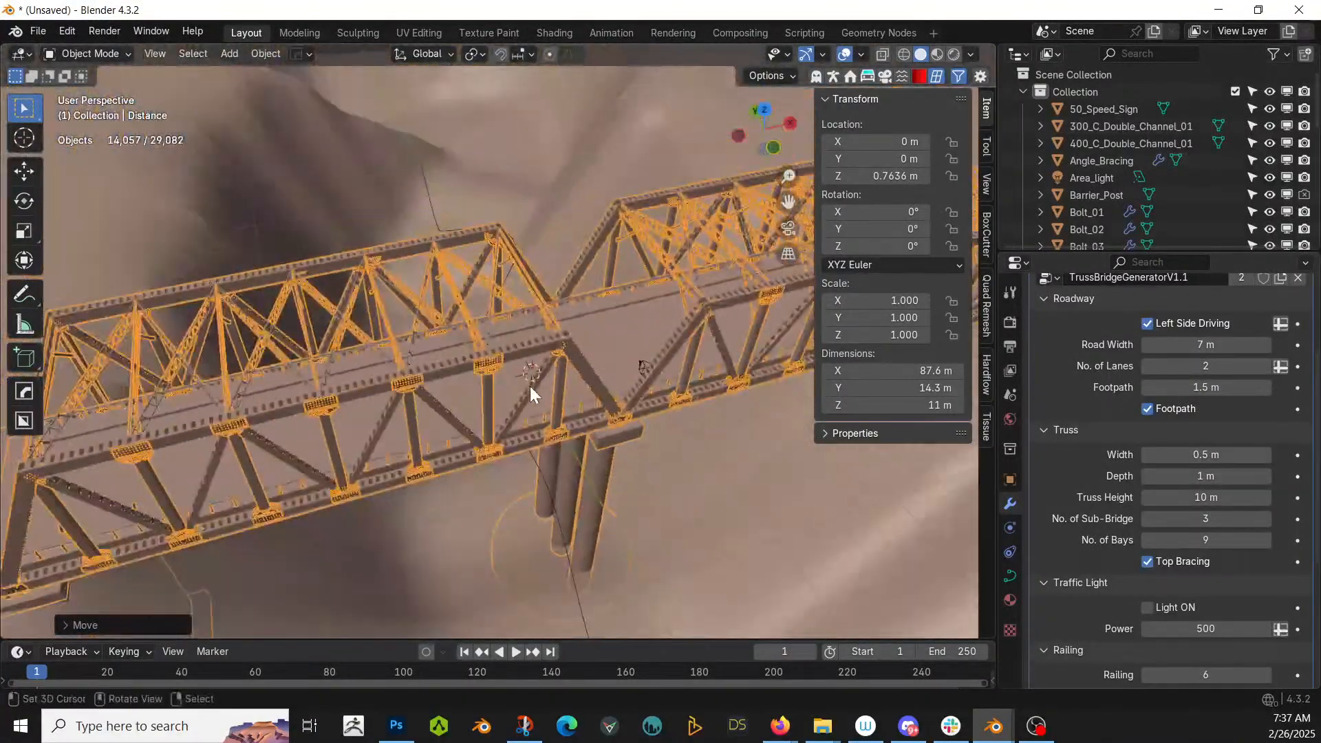
pyautogui.press('z')
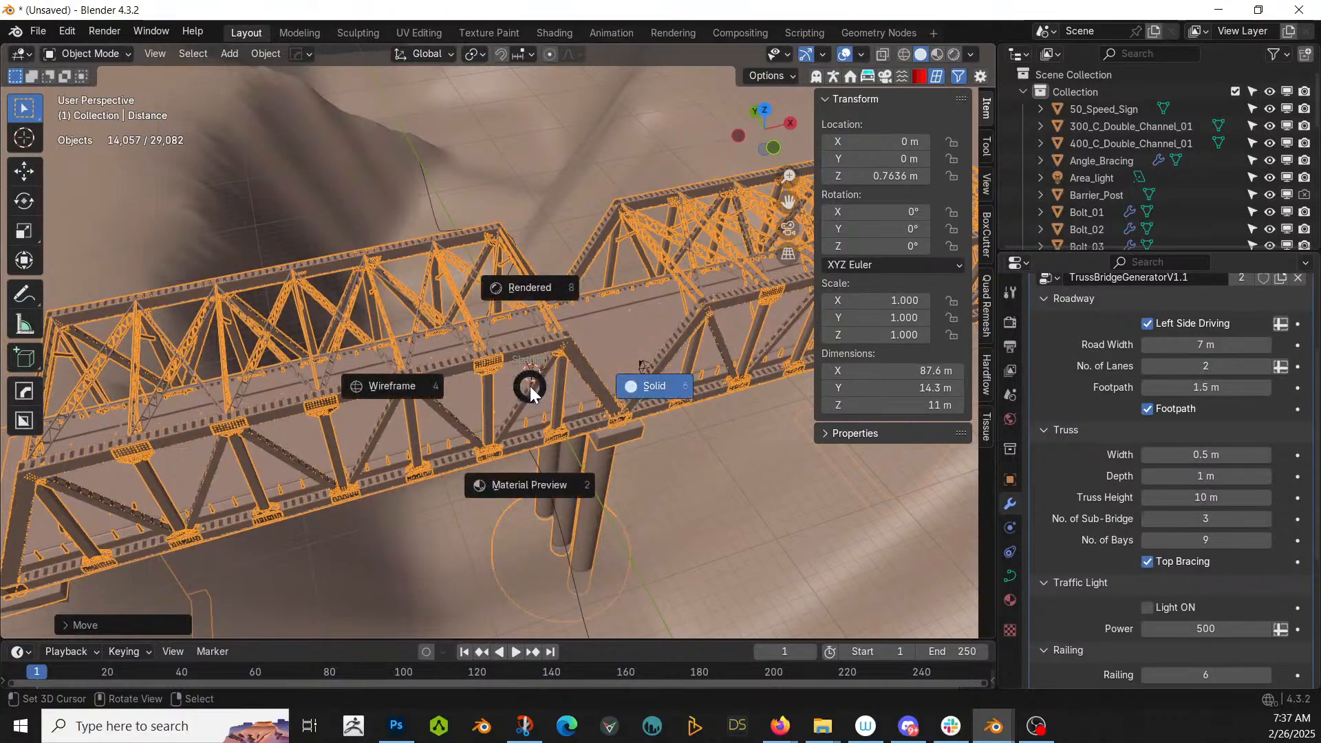
pyautogui.press('4')
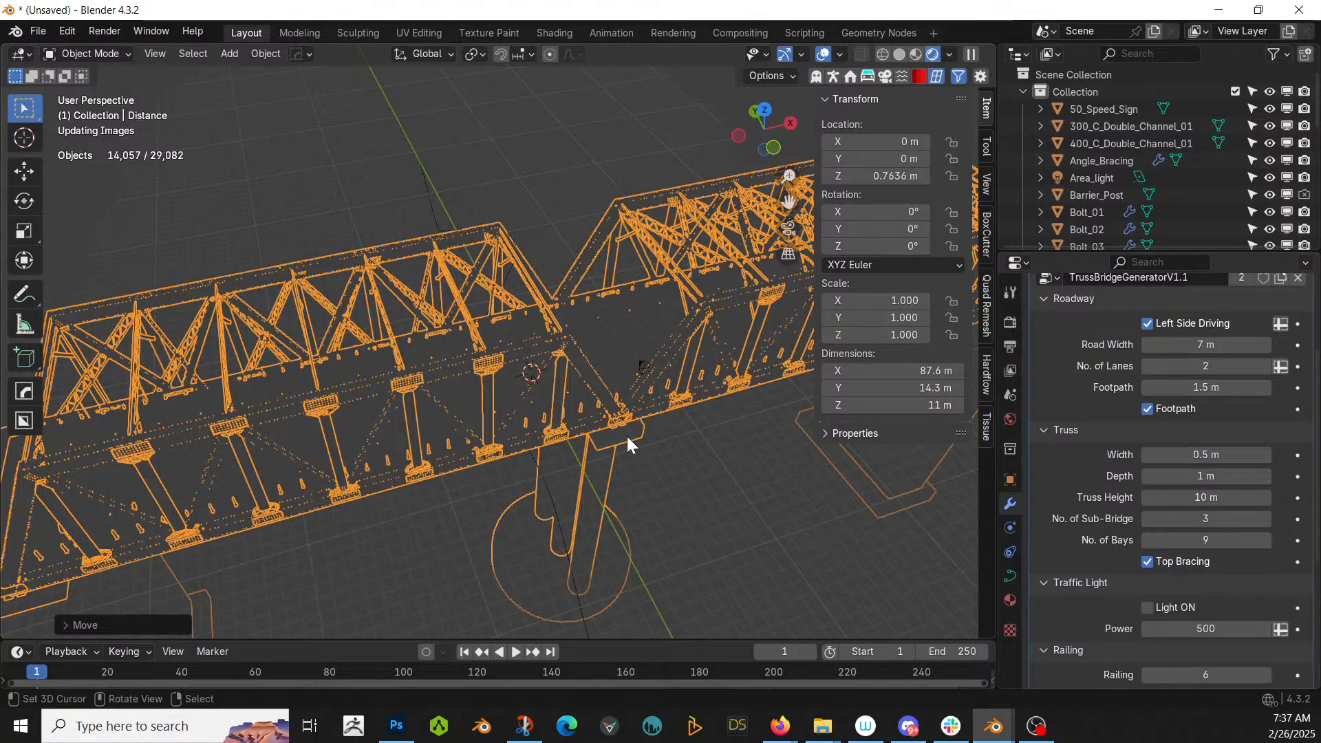
pyautogui.scroll(-1, 559, 490)
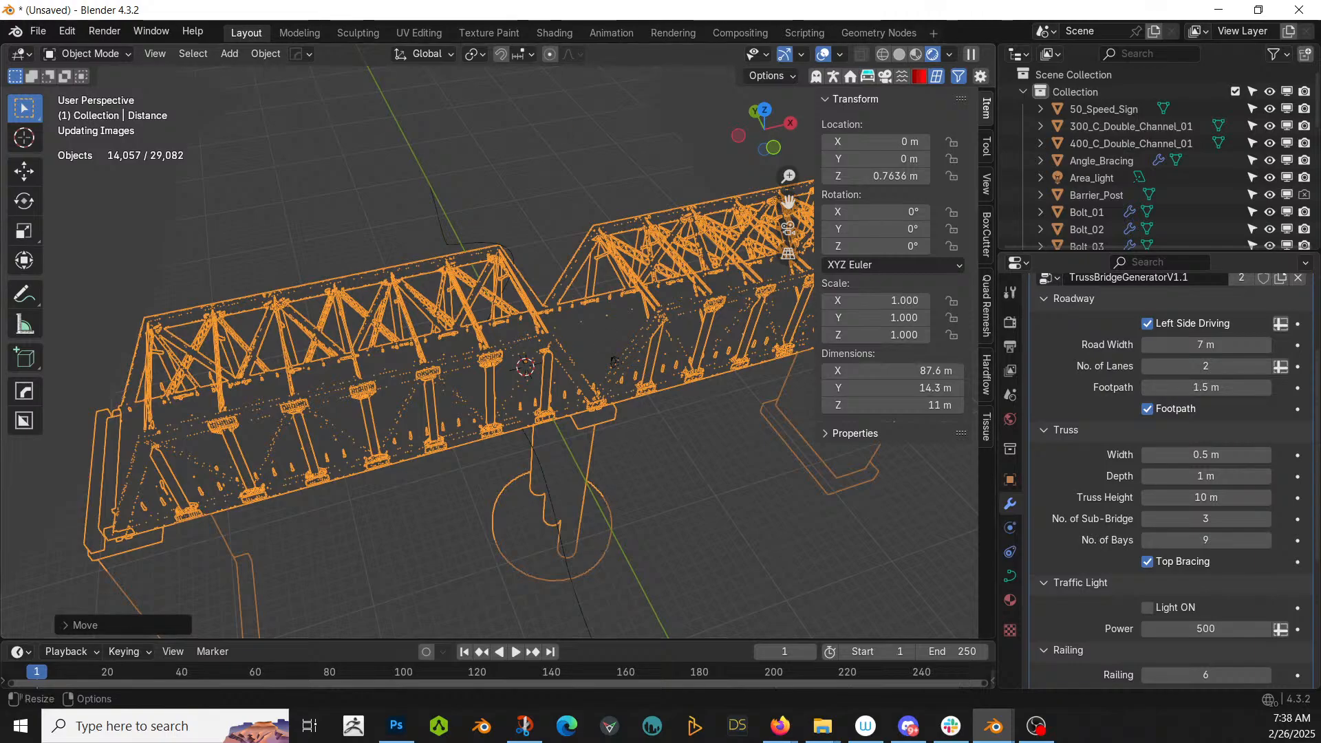
# - Start saving the scene under a new name and create the folder "250226-1 Livestream Bridge" in Z:\000 2025 Paintings\00 Paracologies, copying its name
pyautogui.click(40, 29)
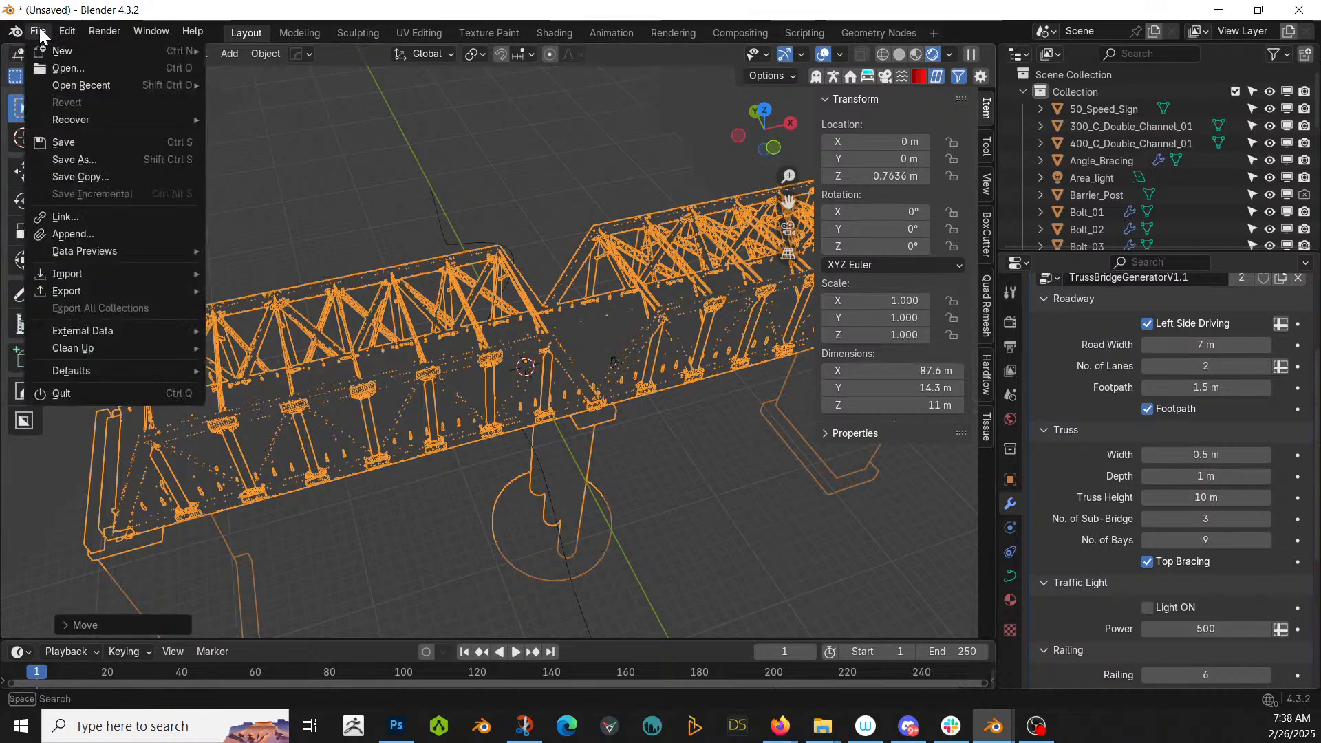
pyautogui.click(74, 159)
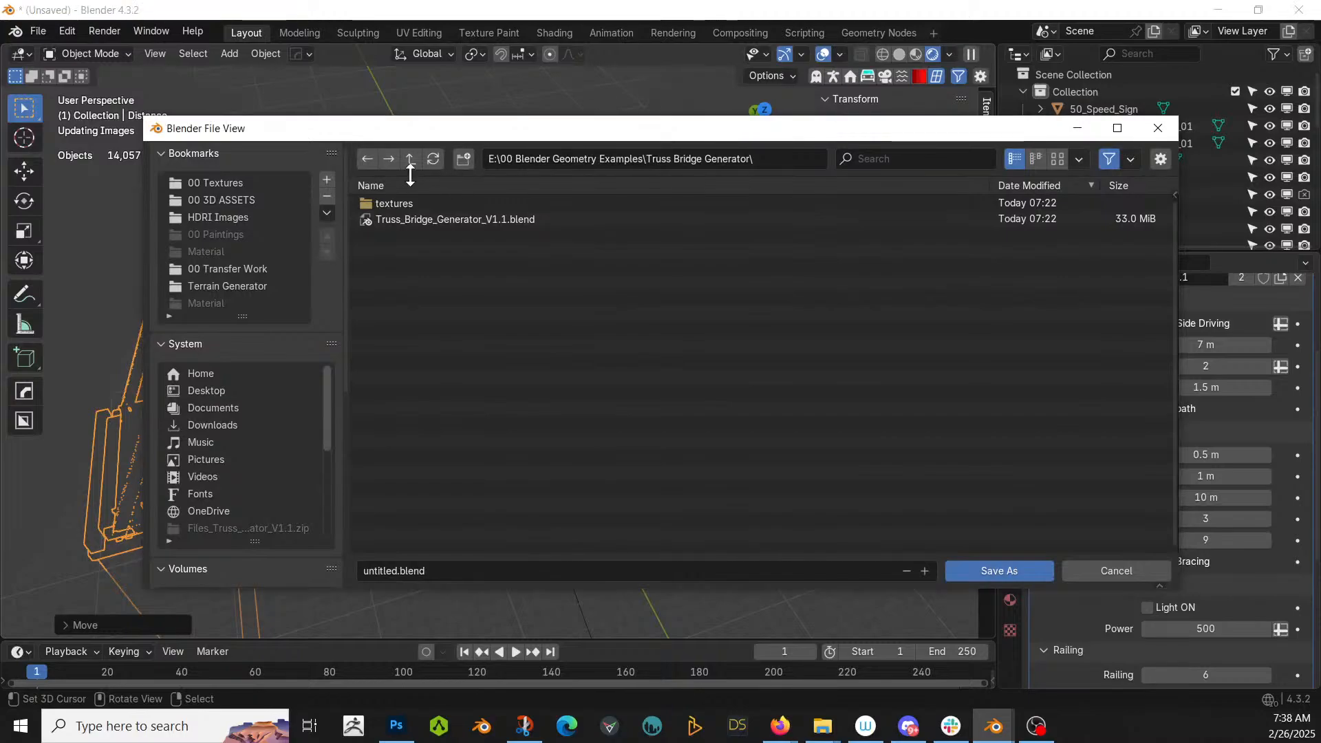
pyautogui.scroll(-5, 279, 506)
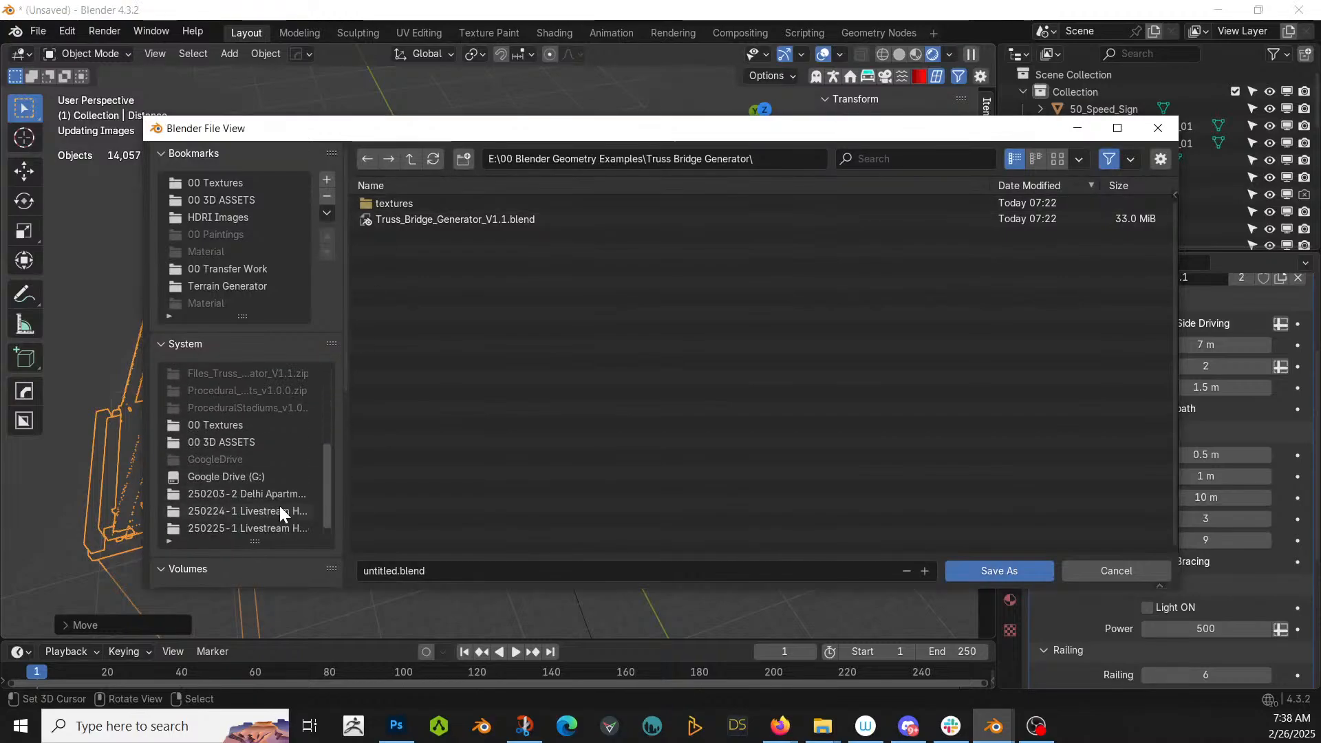
pyautogui.click(275, 493)
pyautogui.click(411, 160)
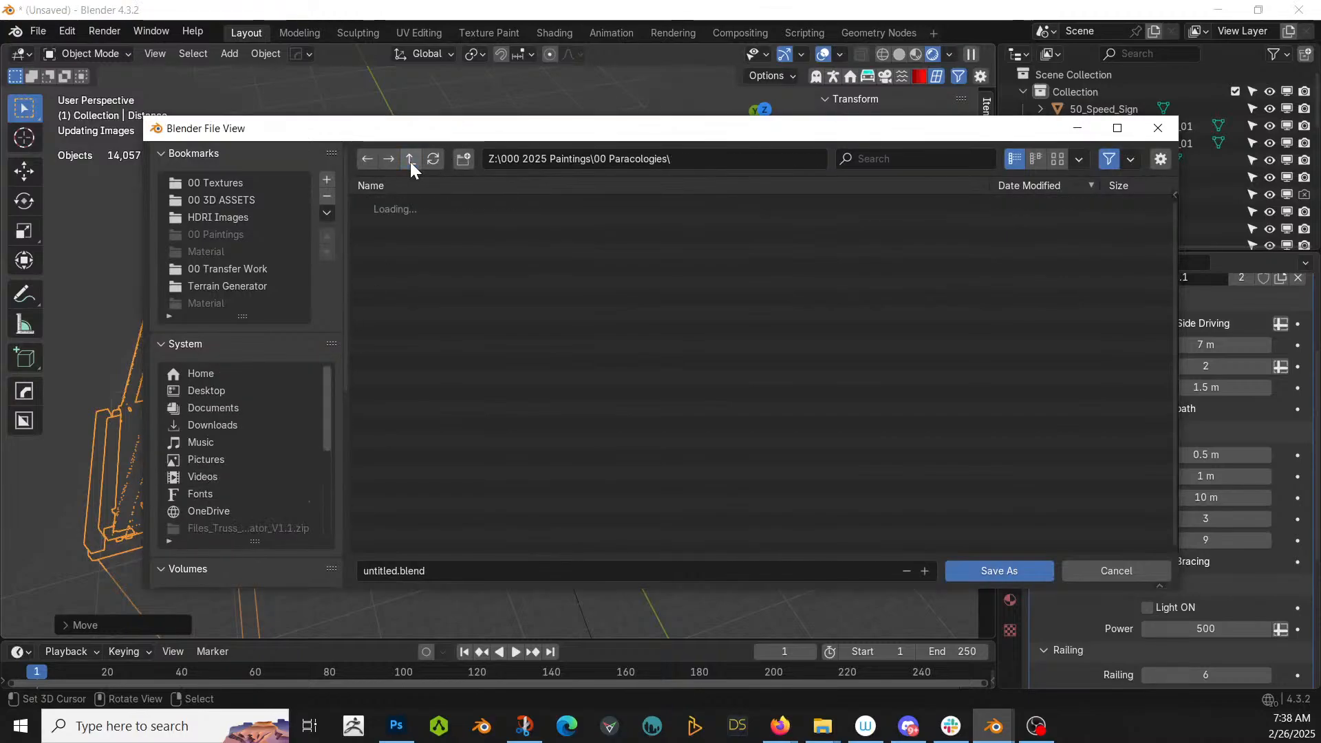
pyautogui.click(463, 159)
pyautogui.write('25')
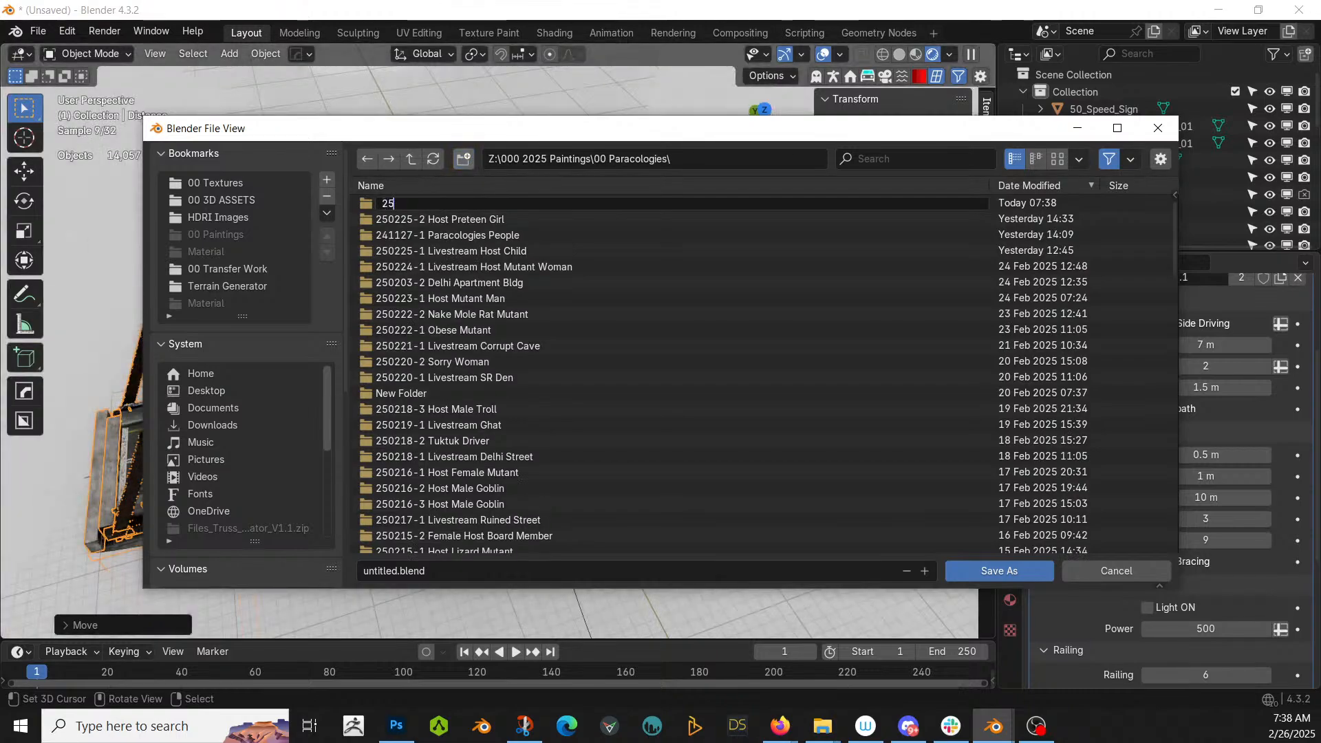
pyautogui.write('0226')
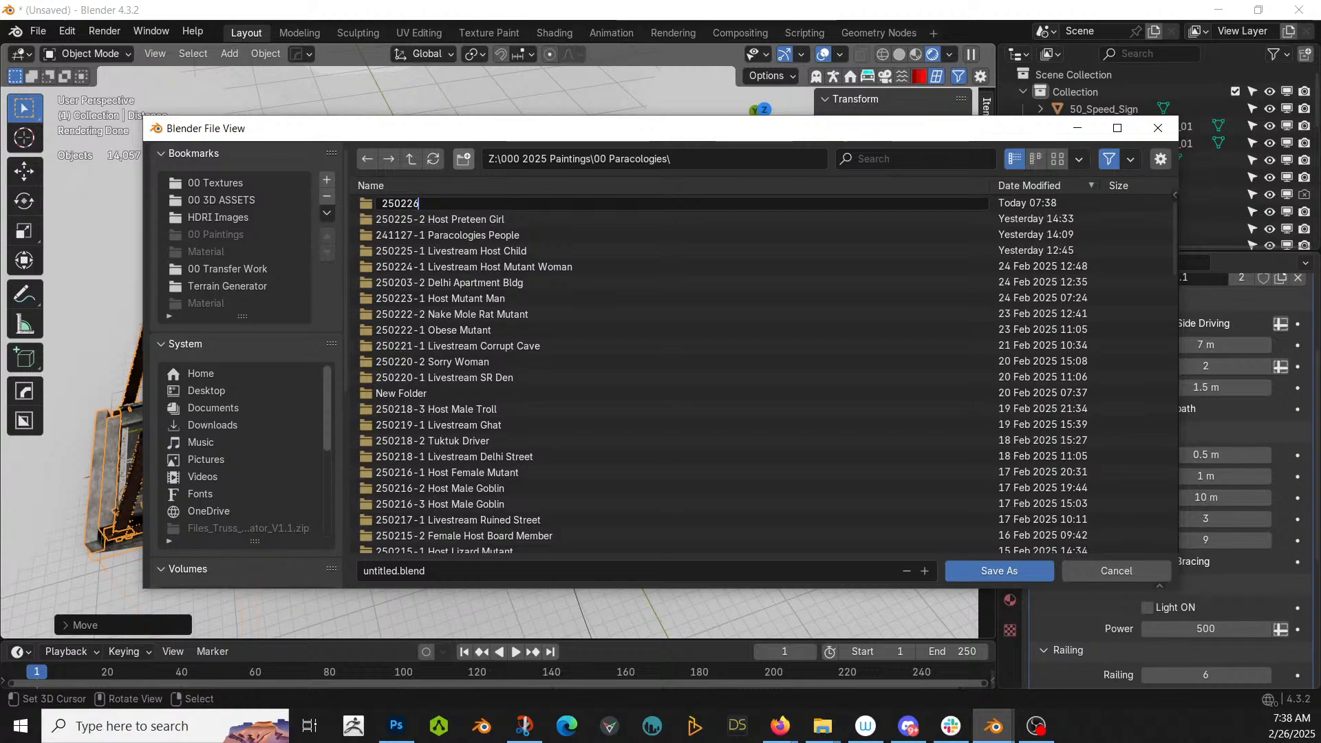
pyautogui.write('-1 Livest')
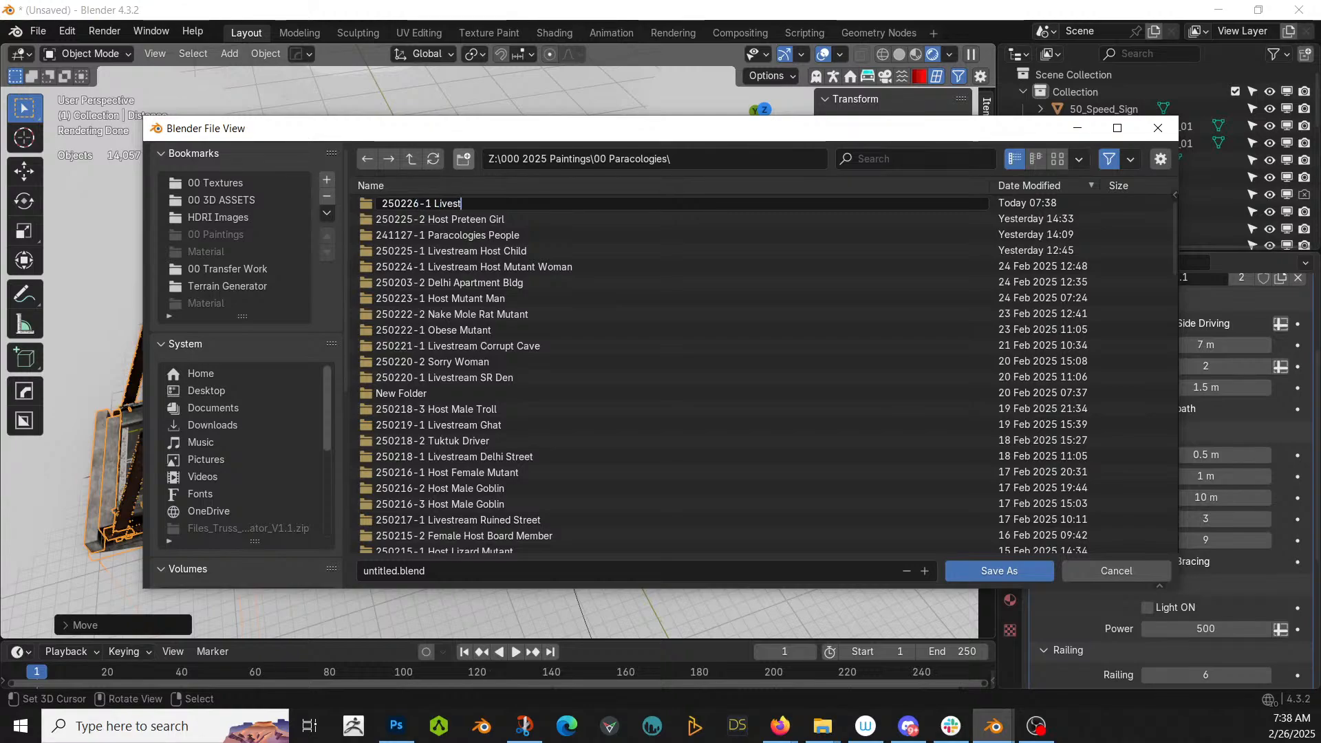
pyautogui.write('ream Bridge')
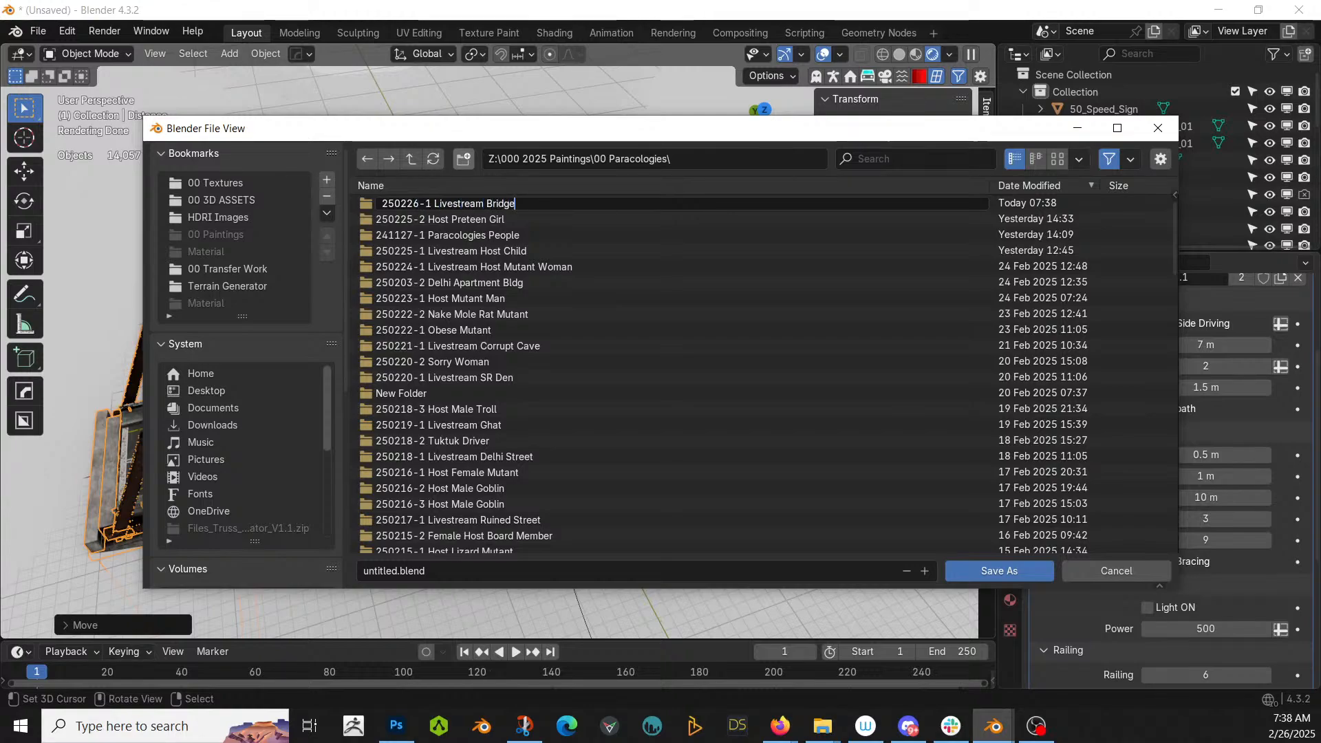
pyautogui.hotkey('ctrl', 'a')
pyautogui.hotkey('ctrl', 'c')
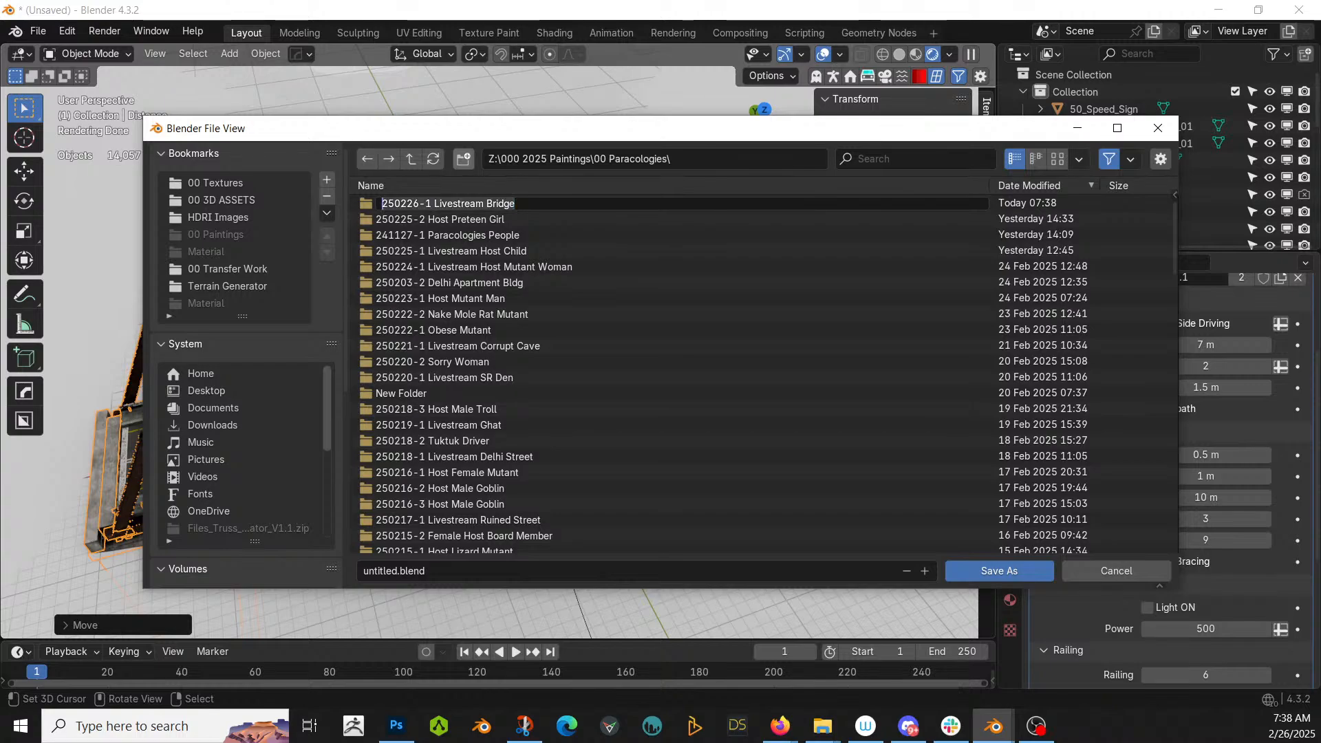
pyautogui.press('Return')
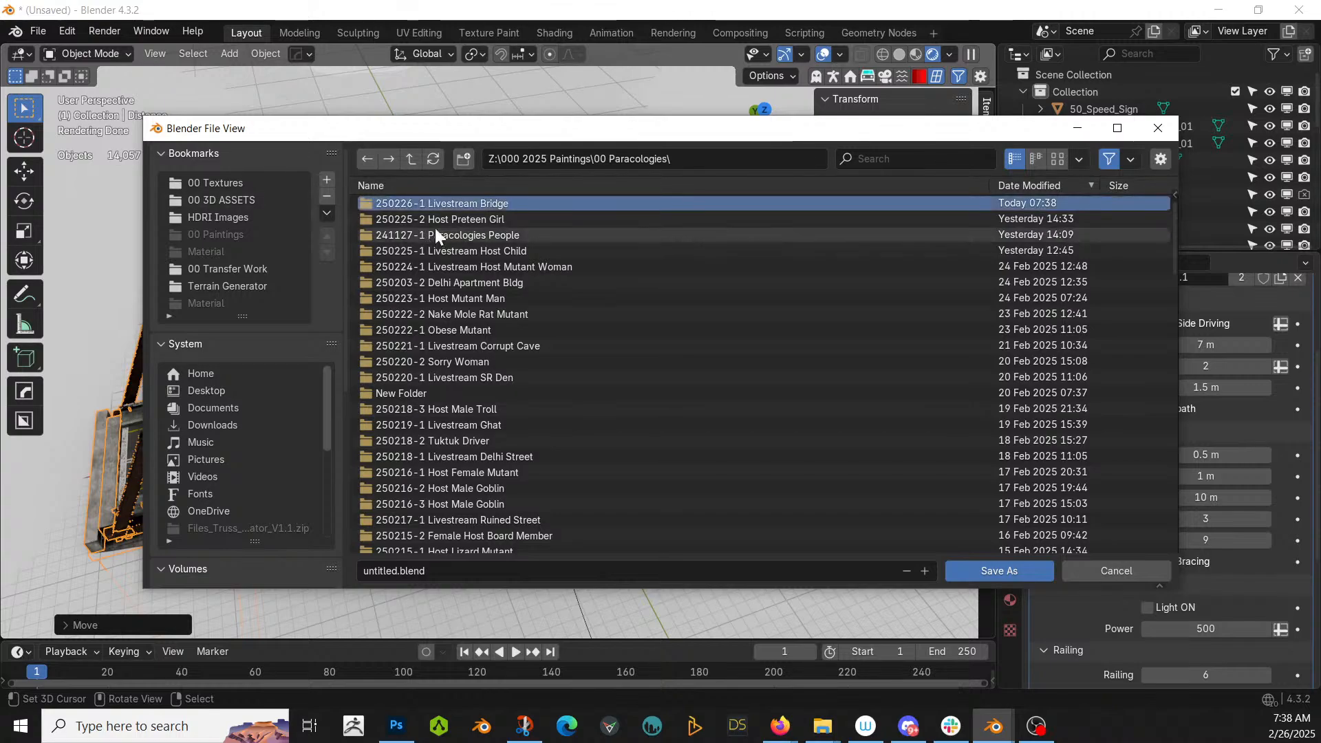
# - Save the scene inside the new folder as "250226-1 Livestream Bridge.blend", reusing the copied folder name
pyautogui.doubleClick(456, 197)
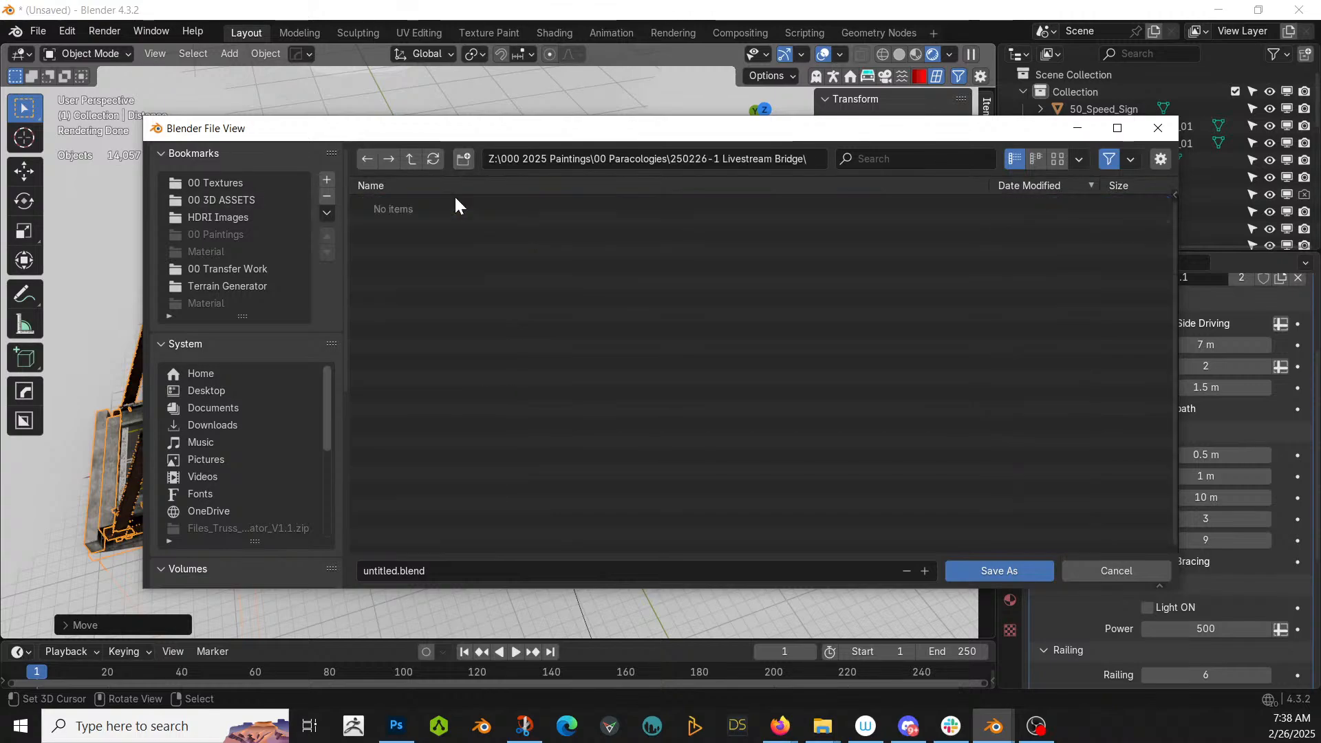
pyautogui.click(446, 571)
pyautogui.hotkey('ctrl', 'v')
pyautogui.press('Return')
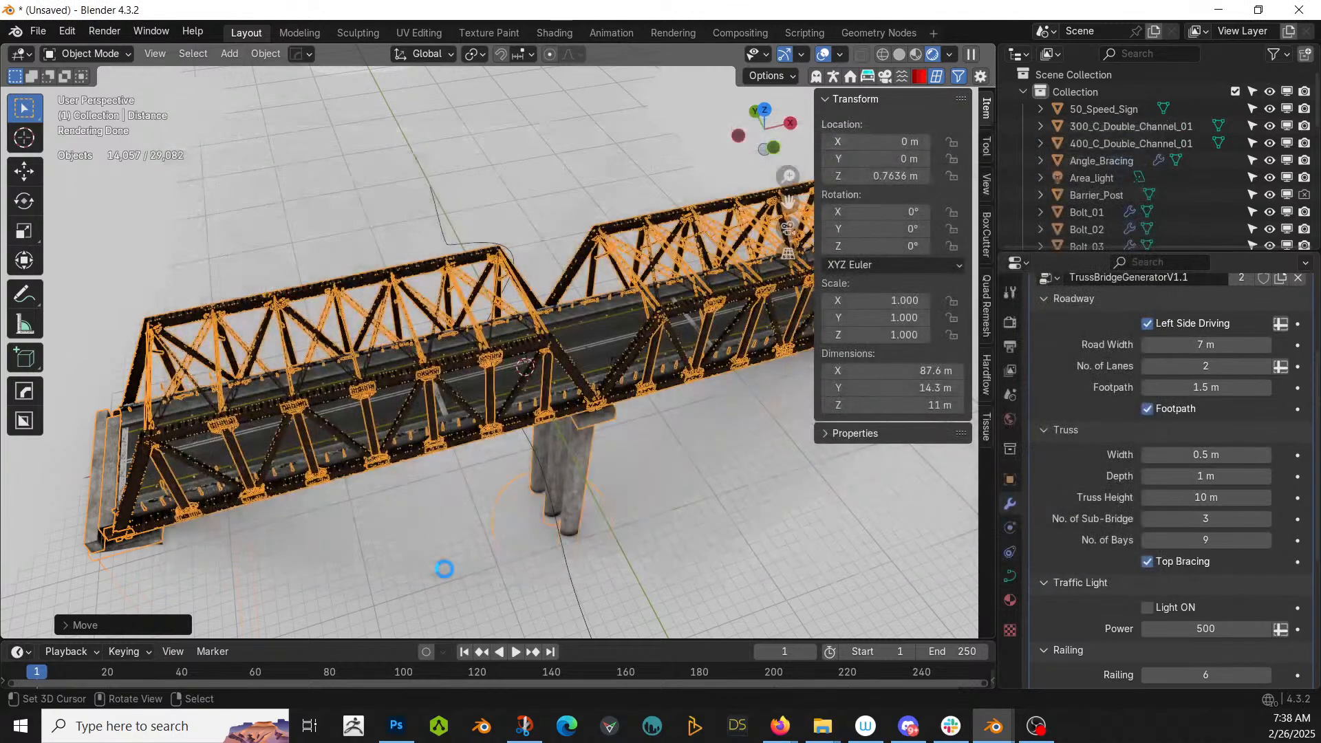
# - Select the canyon terrain, check the rendered bridge and pier, and return the viewport shading to Solid
pyautogui.scroll(10, 447, 550)
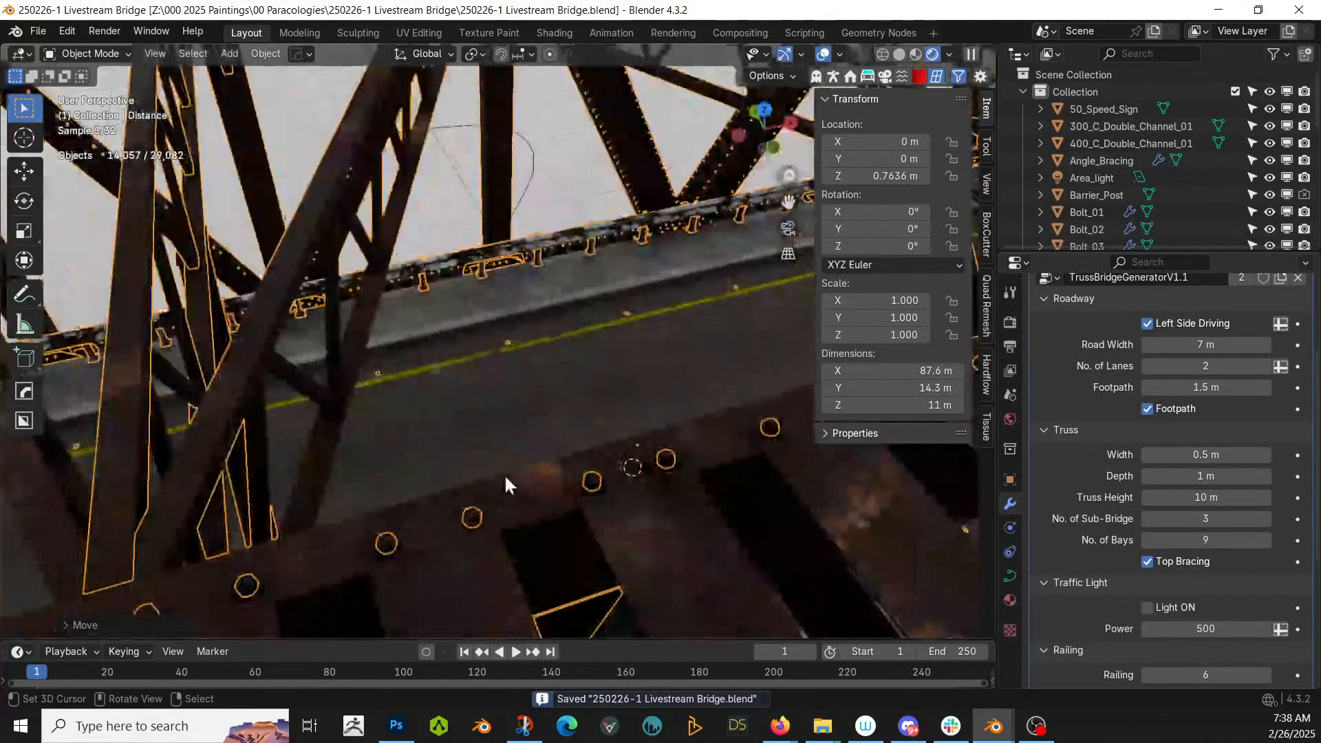
pyautogui.click(508, 472)
pyautogui.scroll(-5, 512, 469)
pyautogui.moveTo(518, 465); pyautogui.dragTo(502, 375, button='middle')
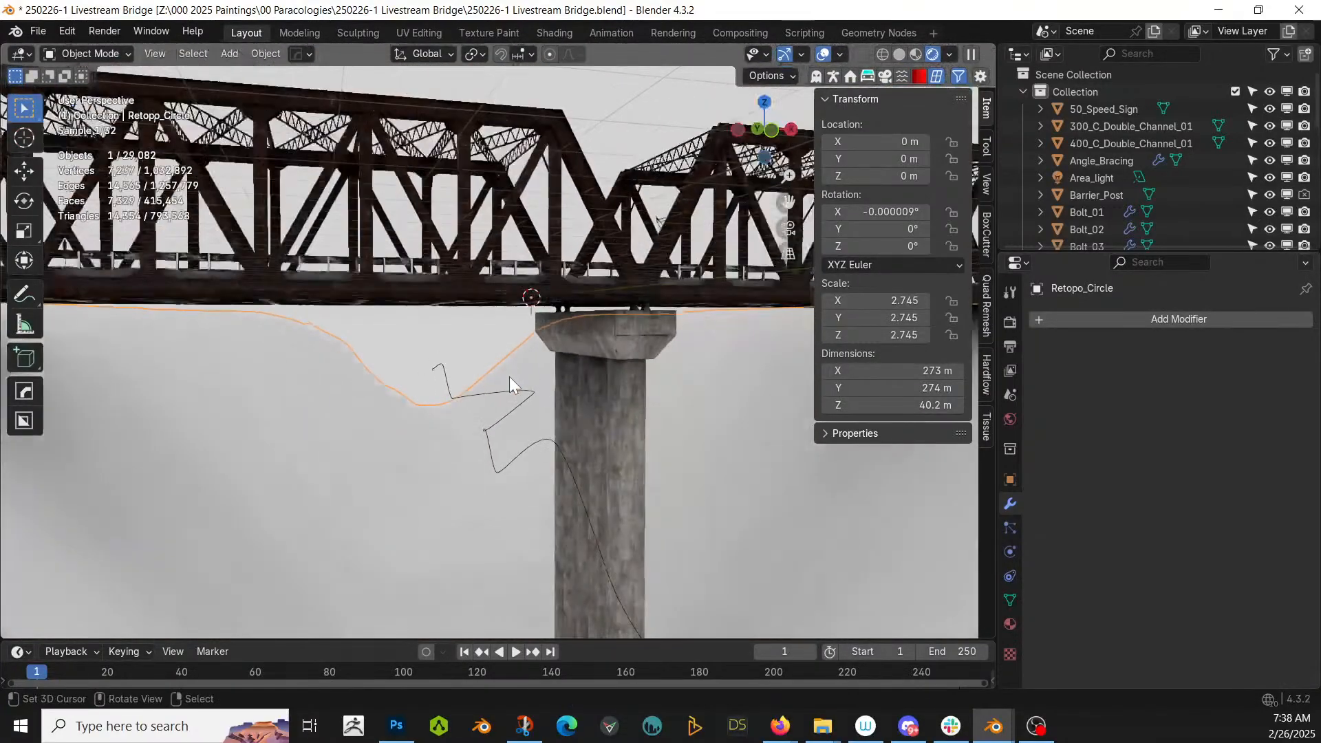
pyautogui.scroll(-8, 509, 378)
pyautogui.moveTo(478, 437); pyautogui.dragTo(399, 456, button='middle')
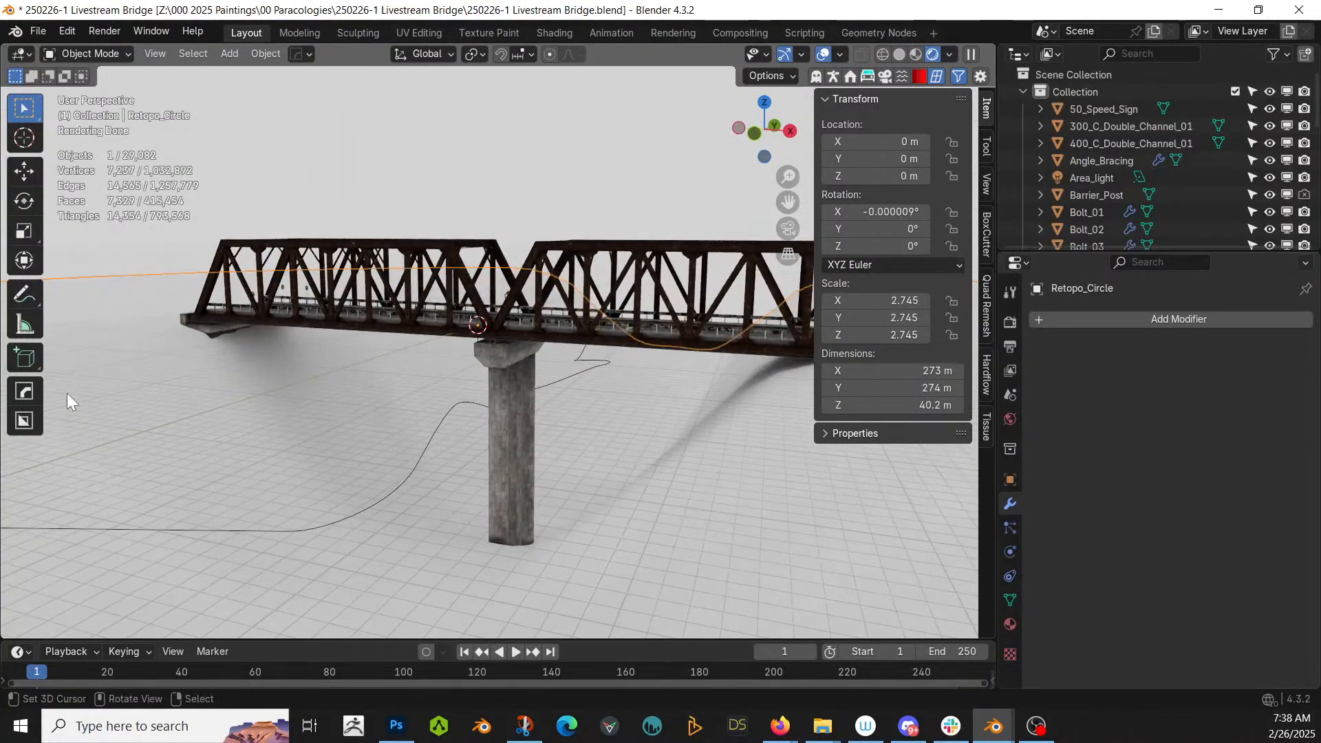
pyautogui.press('z')
pyautogui.click(766, 394)
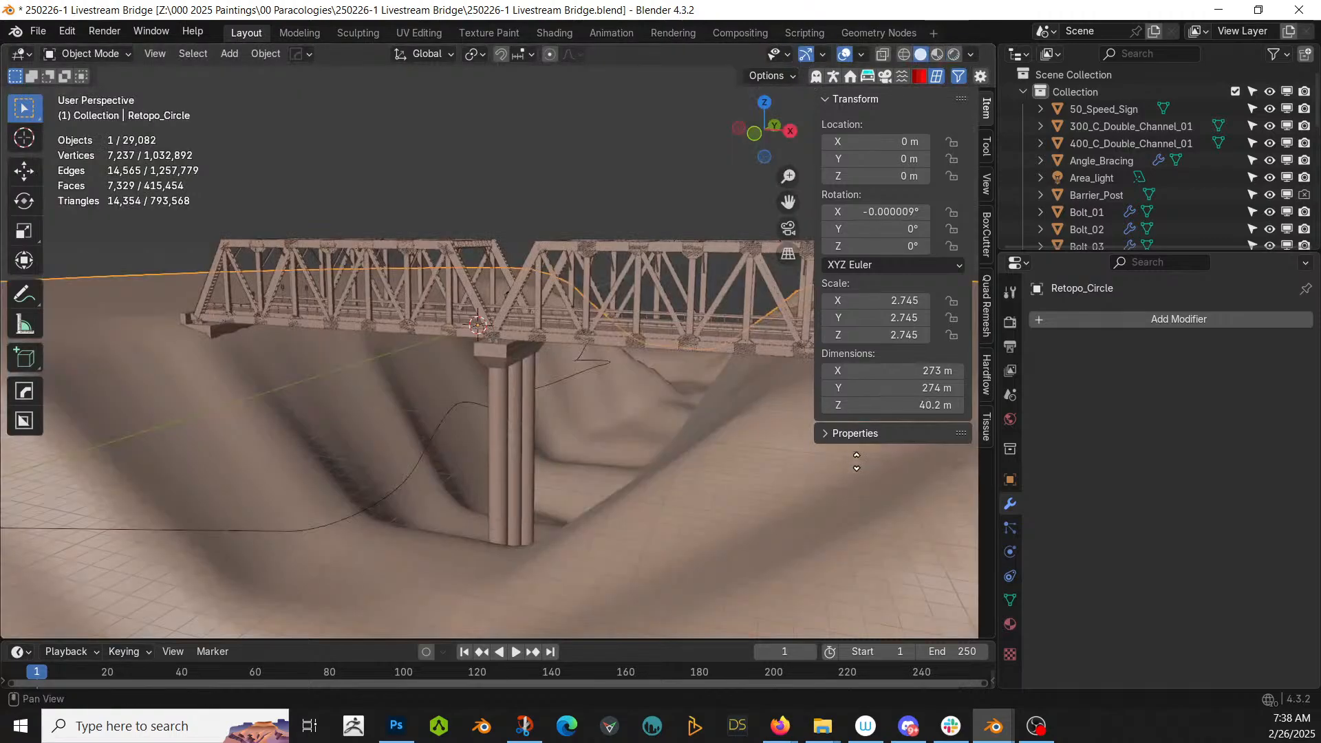
pyautogui.moveTo(468, 425); pyautogui.dragTo(557, 547, button='middle')
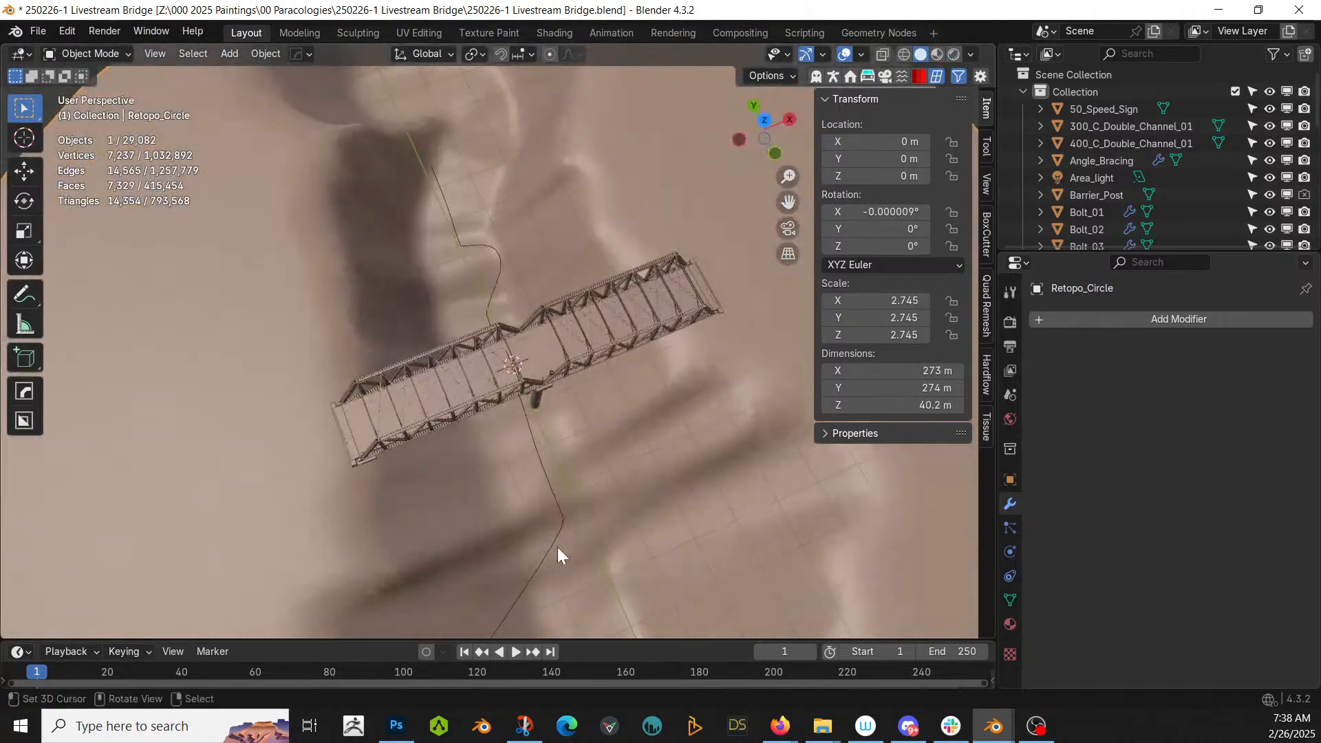
# - In the terrain mesh, select two rows of faces running from the bridge's west end out to the terrain's outer rim
pyautogui.press('KP_7')
pyautogui.press('Tab')
pyautogui.scroll(1, 404, 389)
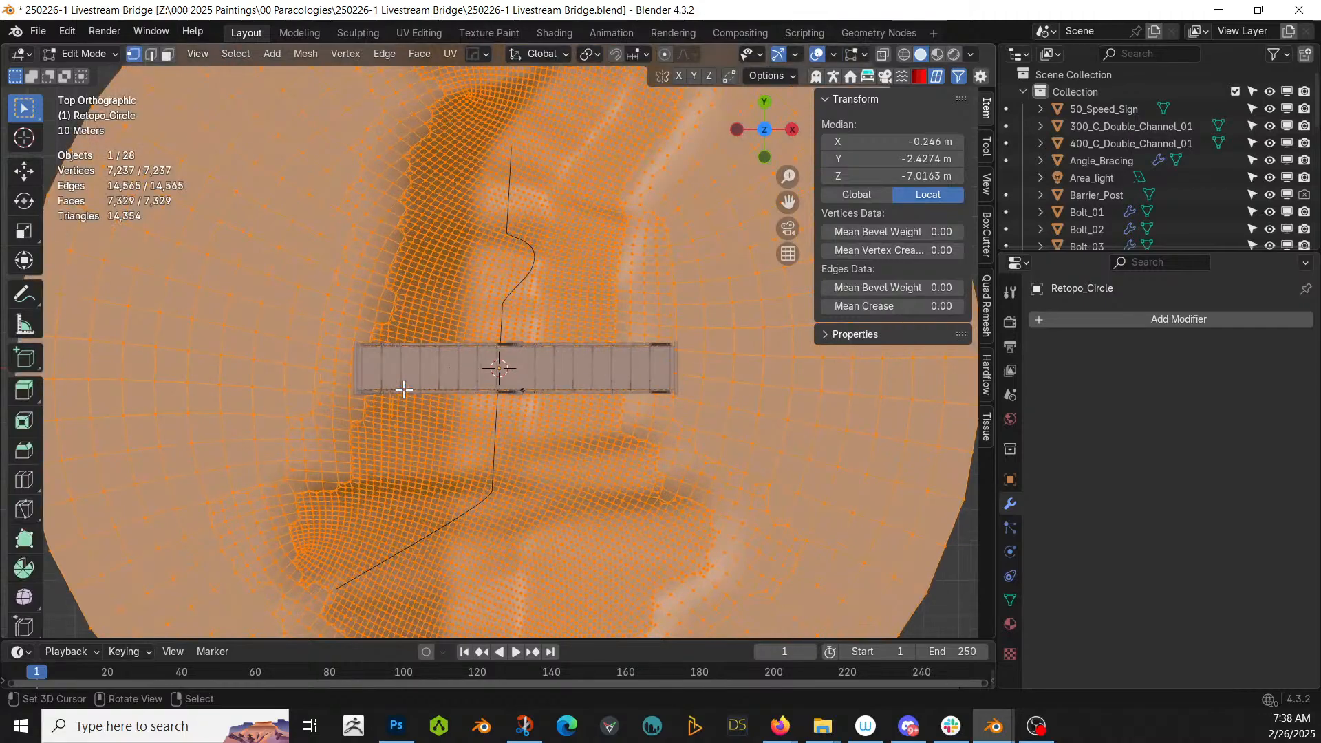
pyautogui.keyDown('shift'); pyautogui.moveTo(398, 389); pyautogui.dragTo(492, 370, button='middle'); pyautogui.keyUp('shift')
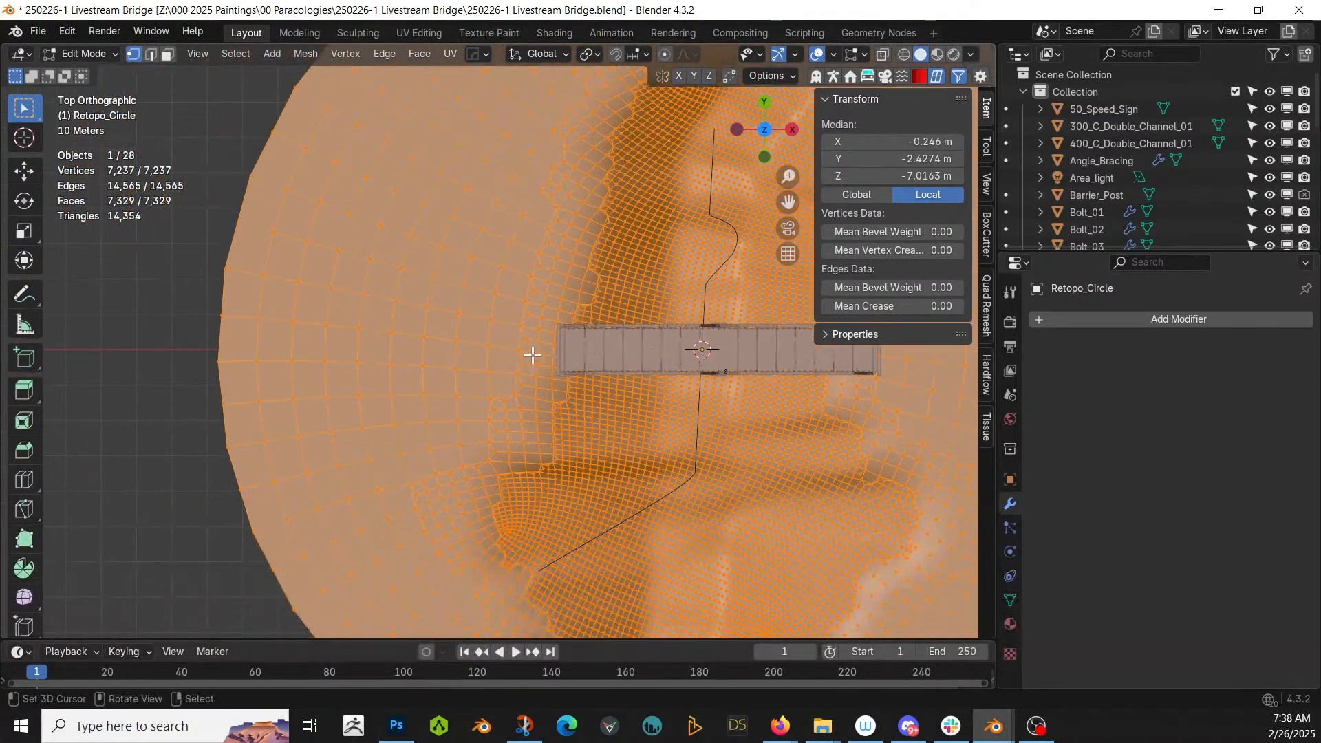
pyautogui.click(556, 337)
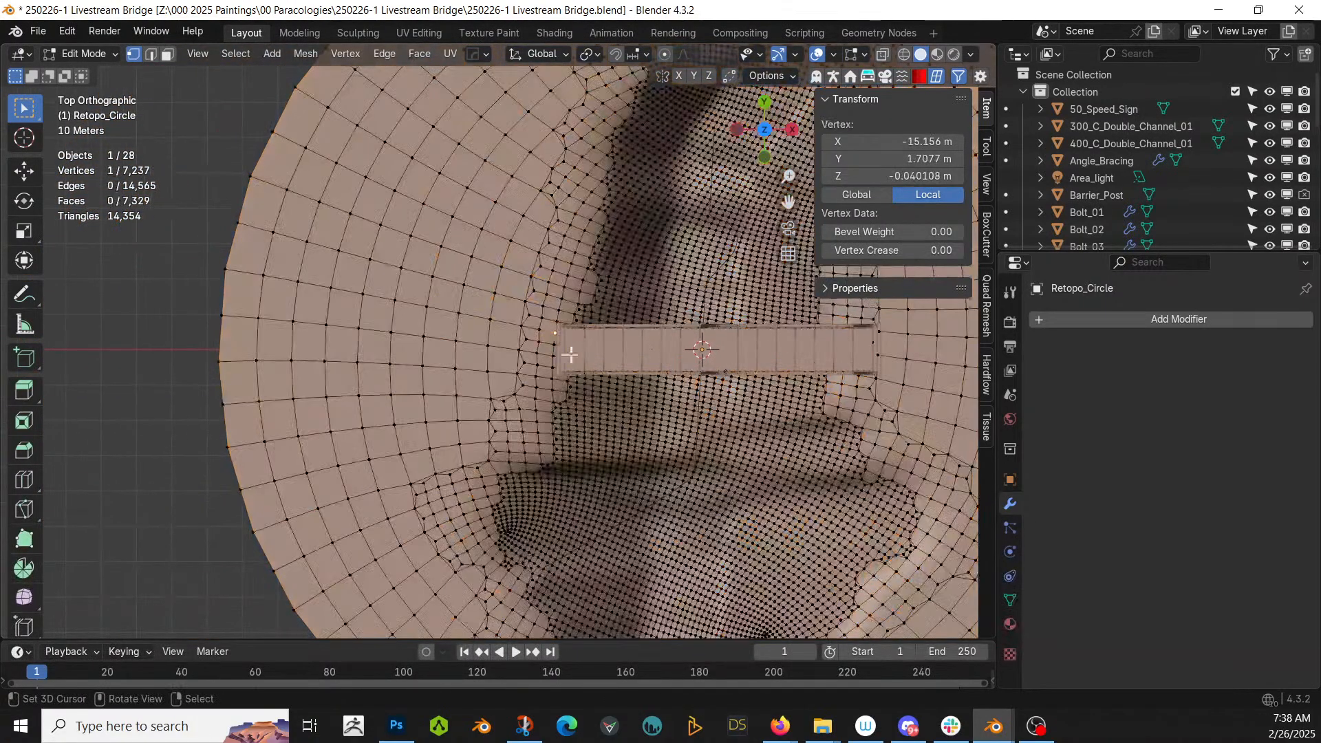
pyautogui.scroll(1, 576, 387)
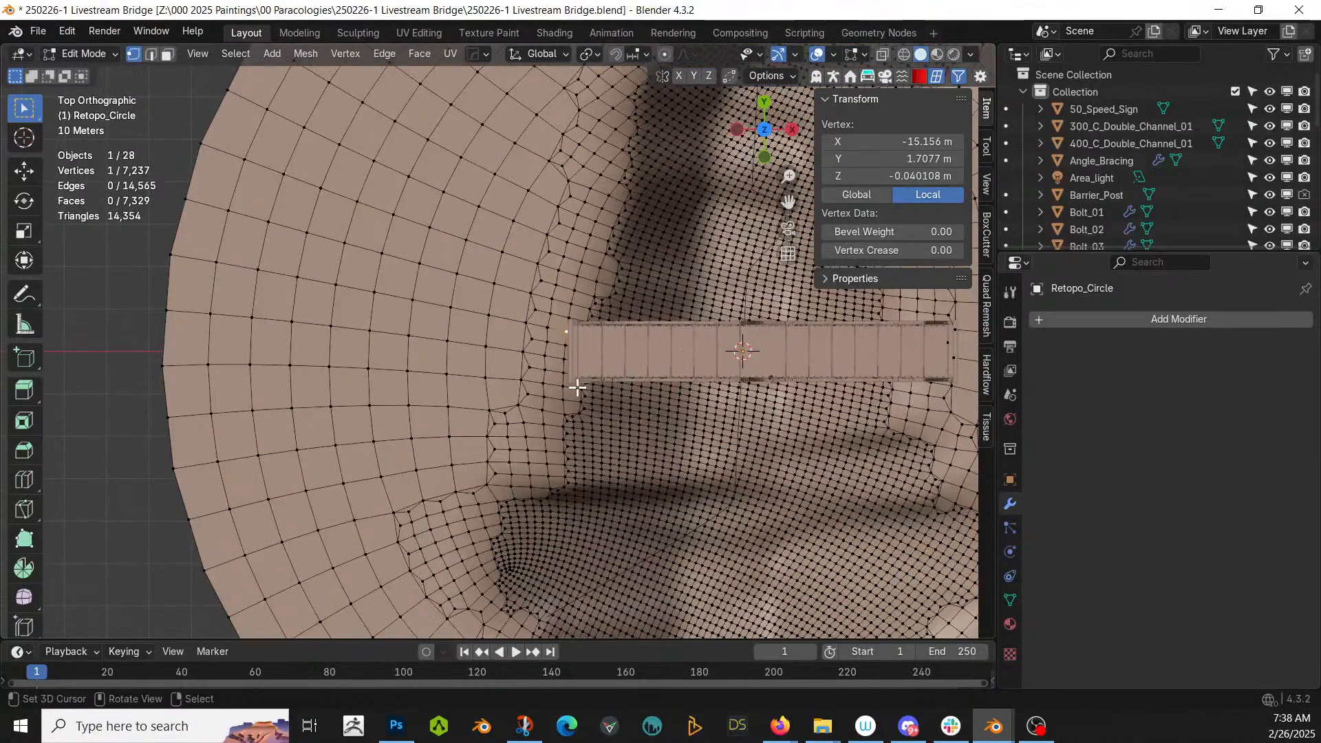
pyautogui.press('3')
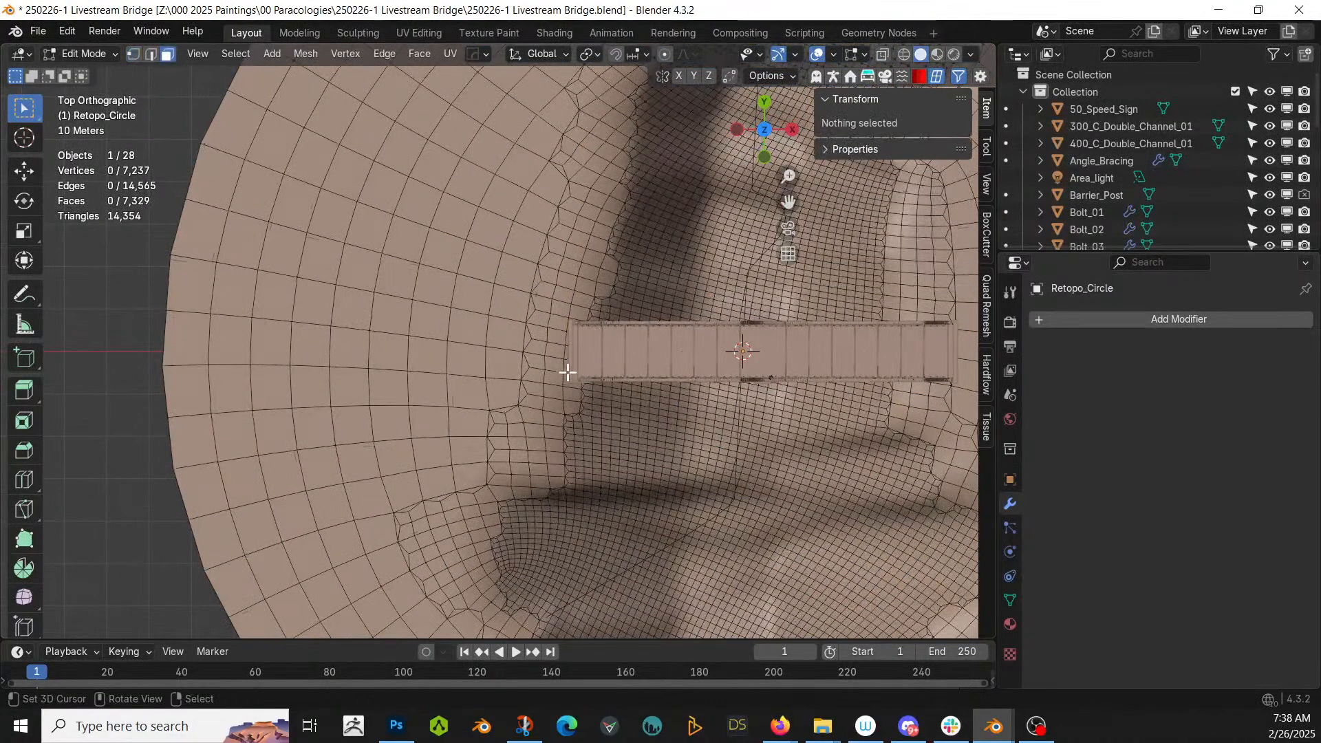
pyautogui.click(568, 332)
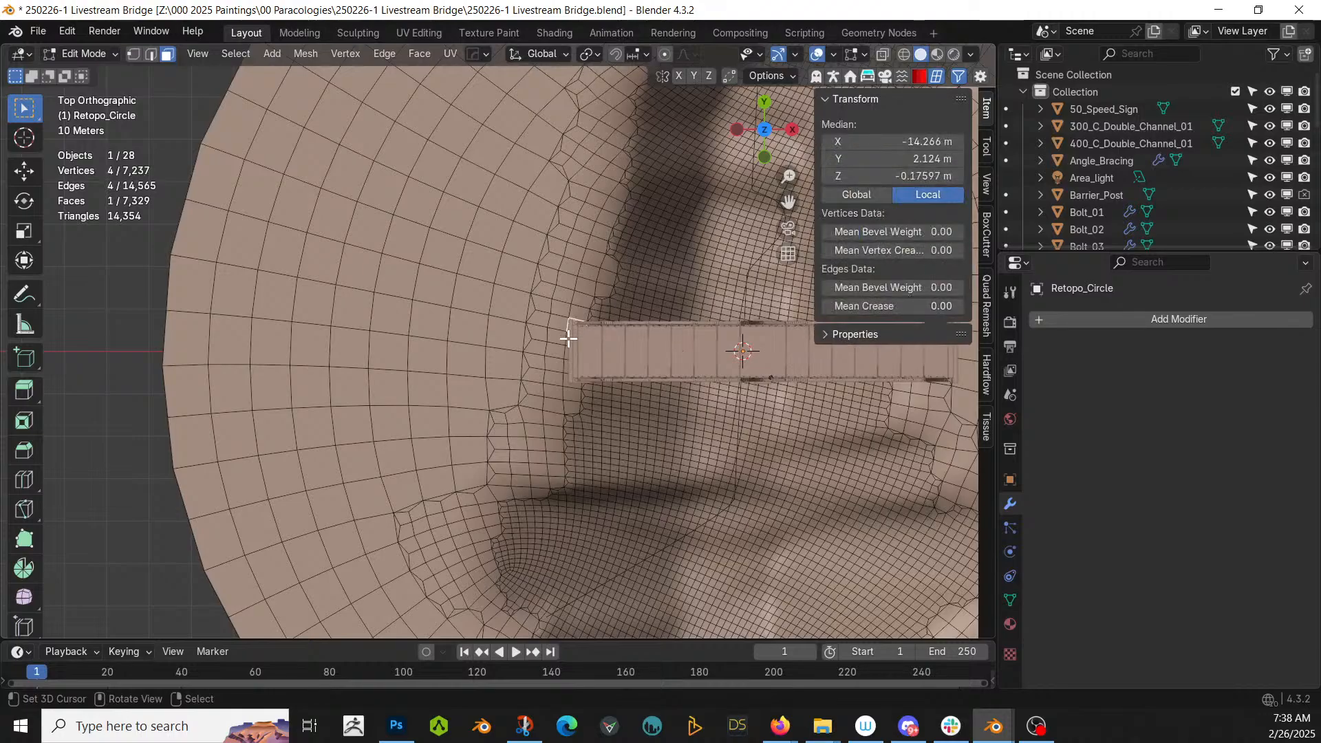
pyautogui.keyDown('ctrl'); pyautogui.click(203, 279); pyautogui.keyUp('ctrl')
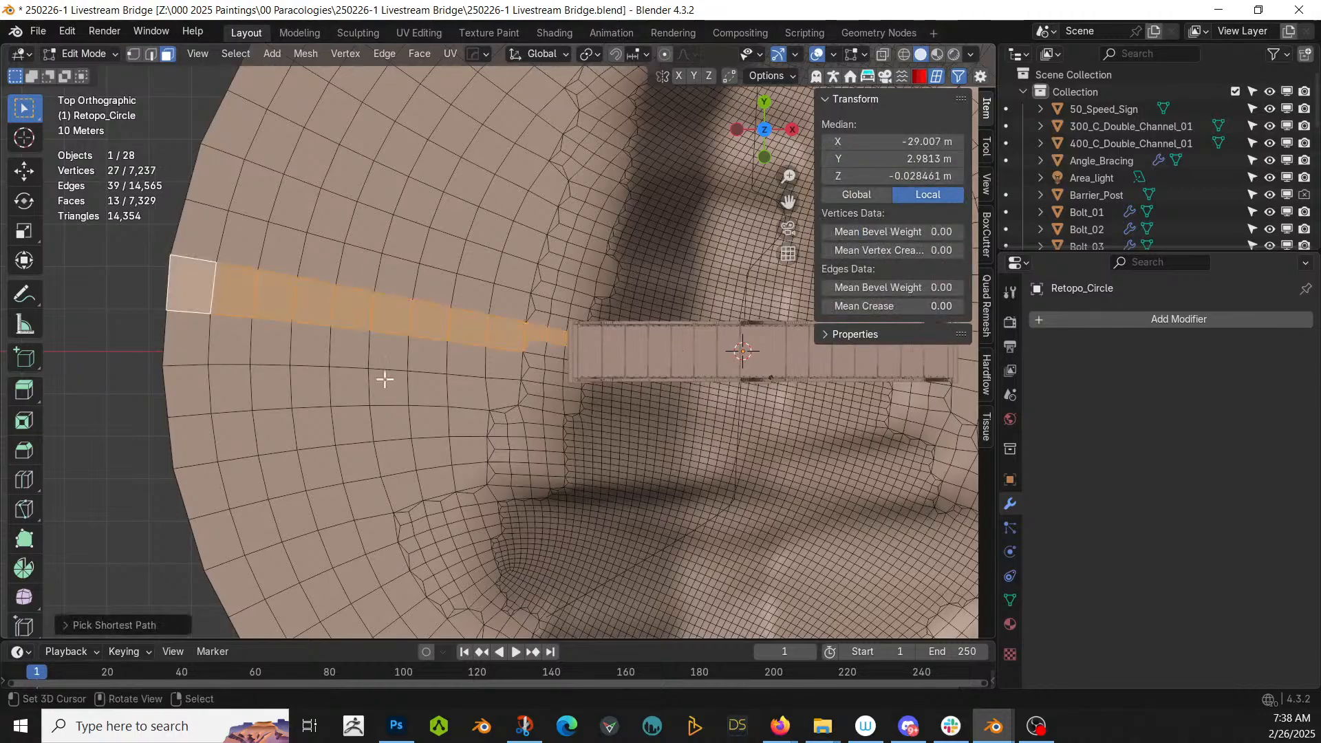
pyautogui.keyDown('shift'); pyautogui.click(201, 335); pyautogui.keyUp('shift')
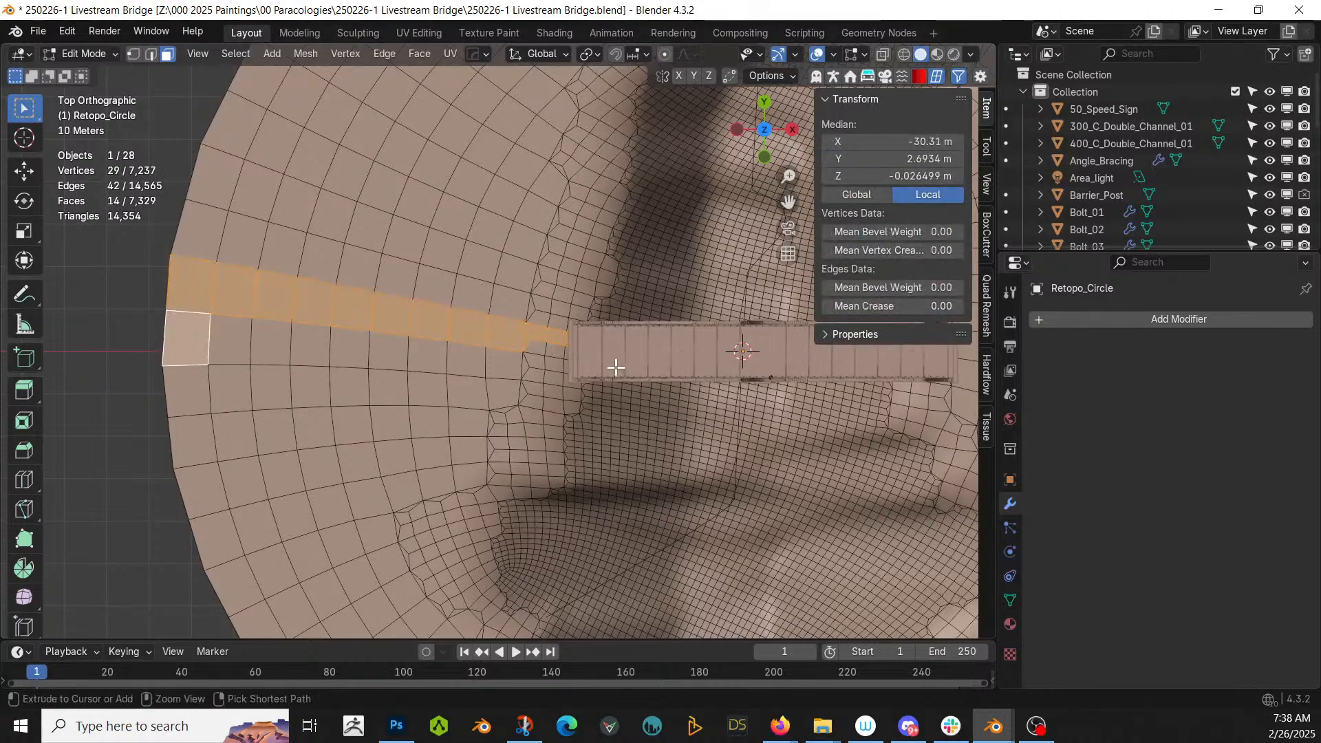
pyautogui.keyDown('ctrl'); pyautogui.click(563, 379); pyautogui.keyUp('ctrl')
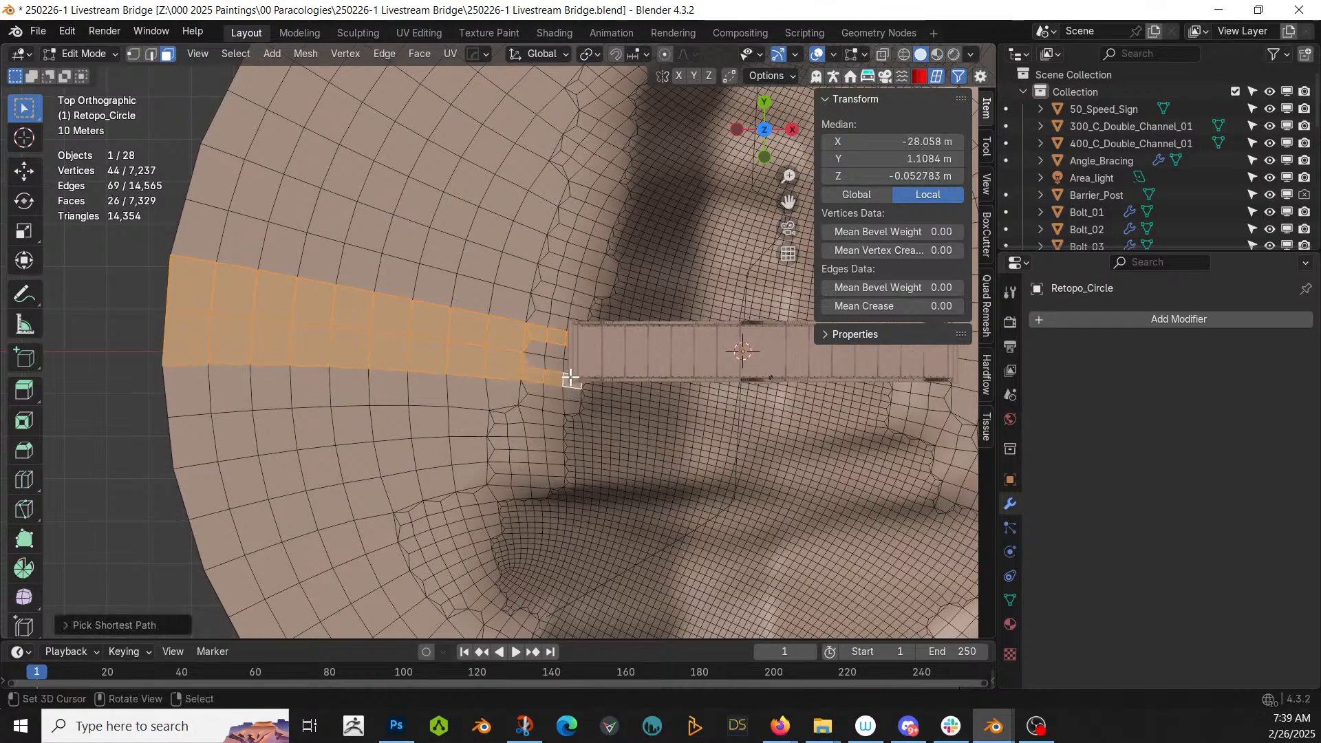
# - Fill the gap in the selection at the bridge's west end and add the bordering faces on both sides of it
pyautogui.press('c')
pyautogui.moveTo(544, 349); pyautogui.dragTo(573, 355)
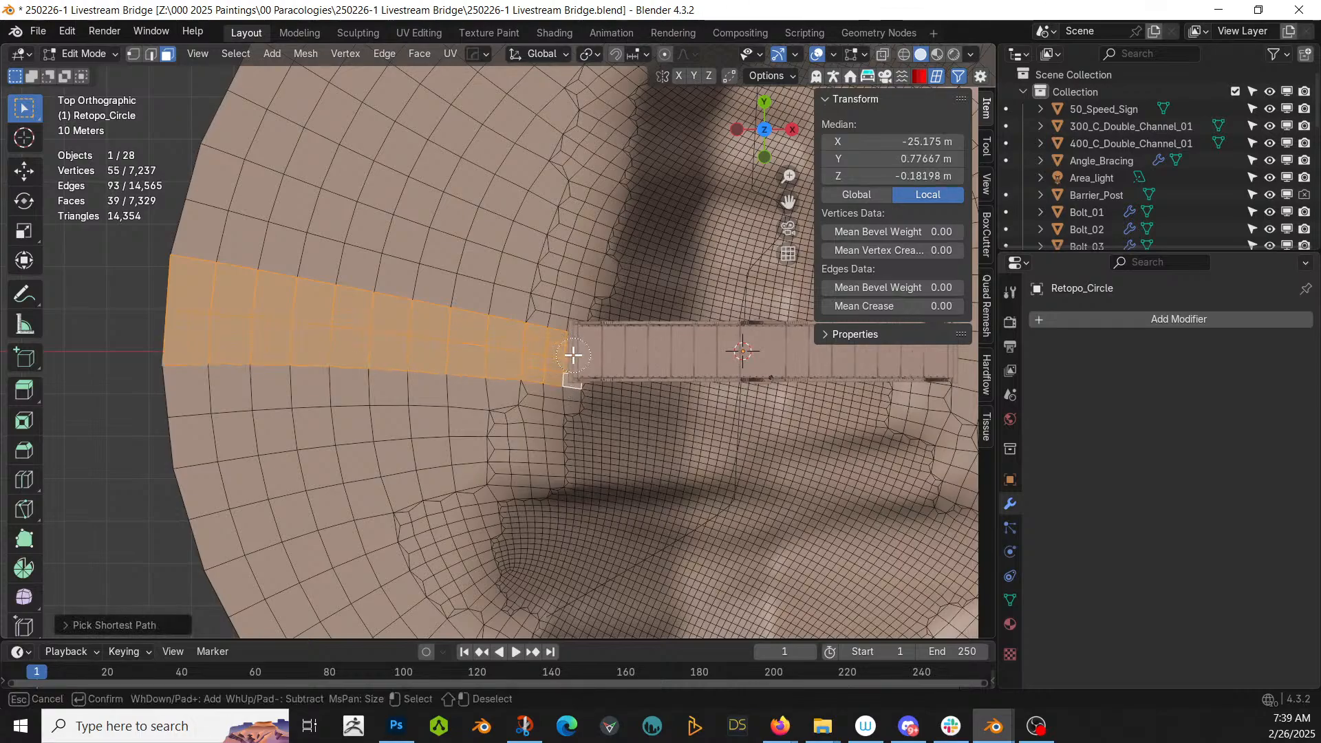
pyautogui.rightClick(577, 358)
pyautogui.scroll(2, 575, 363)
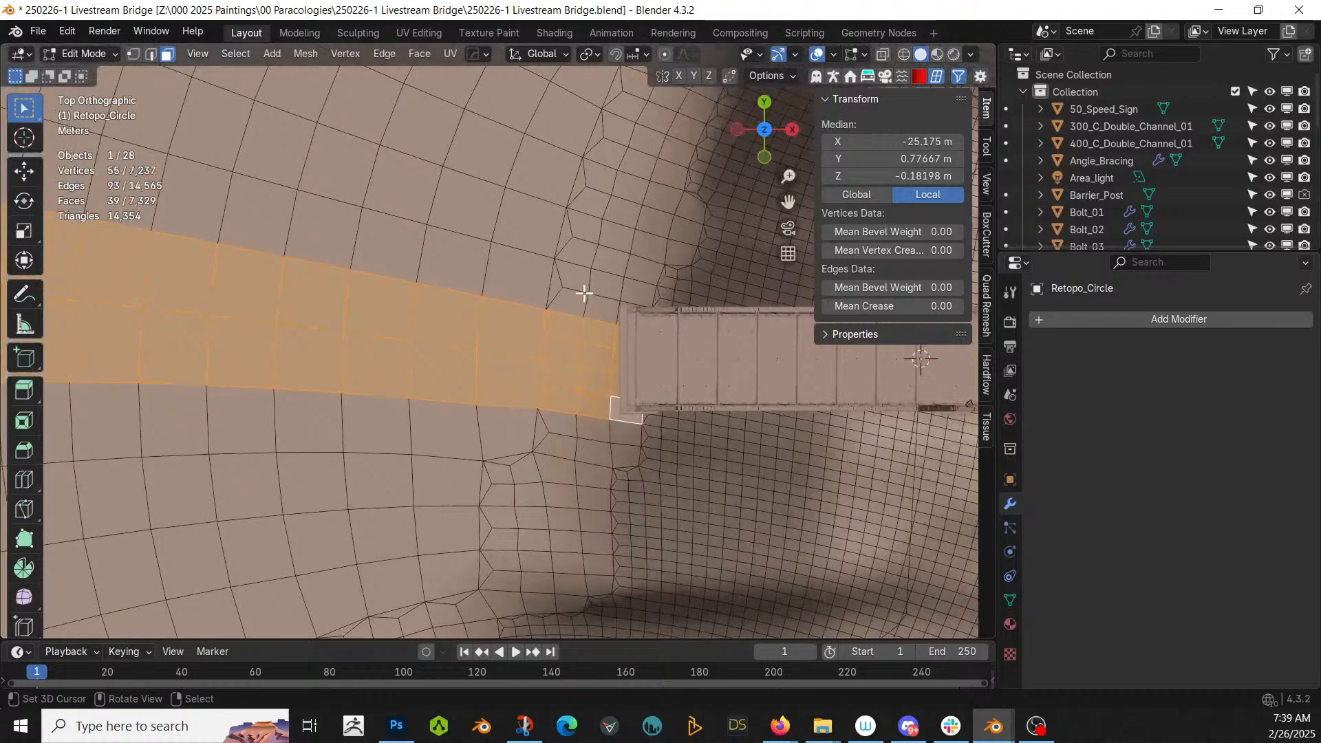
pyautogui.keyDown('shift'); pyautogui.click(626, 315); pyautogui.keyUp('shift')
pyautogui.keyDown('shift'); pyautogui.click(605, 311); pyautogui.keyUp('shift')
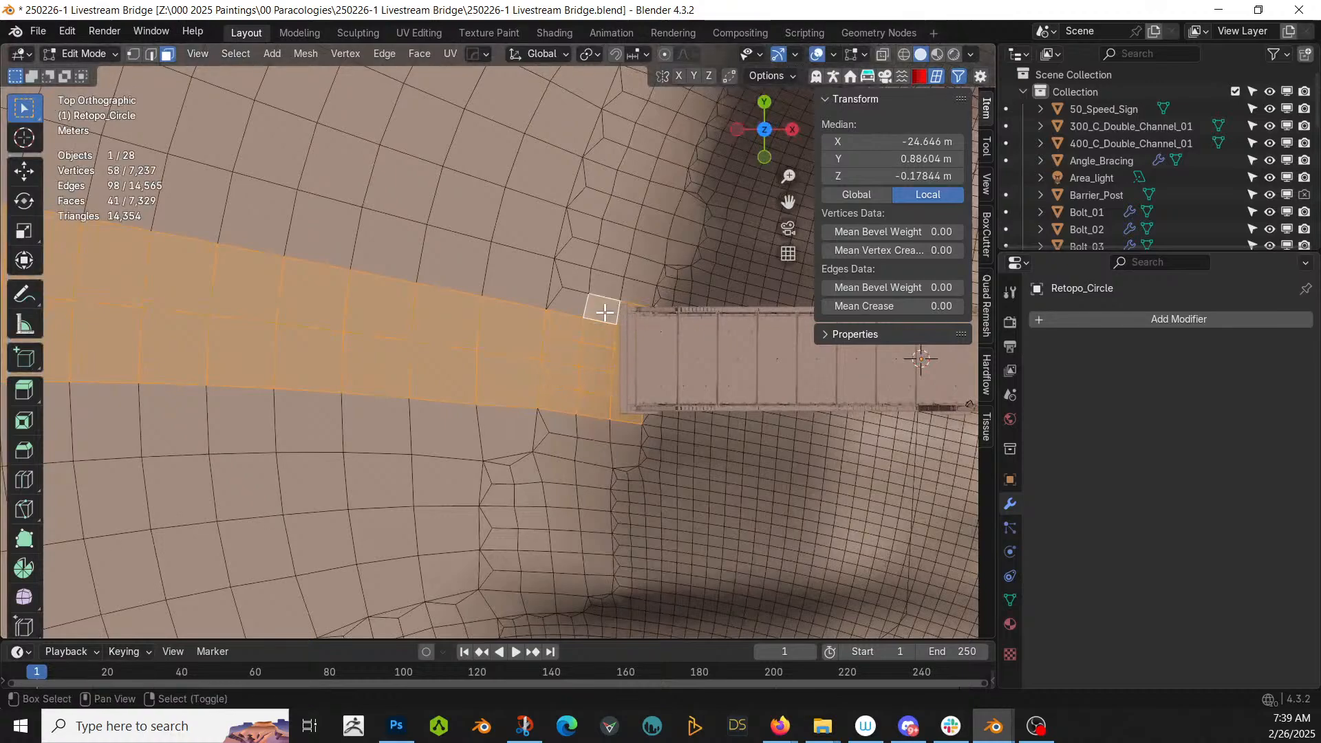
pyautogui.keyDown('shift'); pyautogui.click(571, 298); pyautogui.keyUp('shift')
pyautogui.keyDown('shift'); pyautogui.click(618, 433); pyautogui.keyUp('shift')
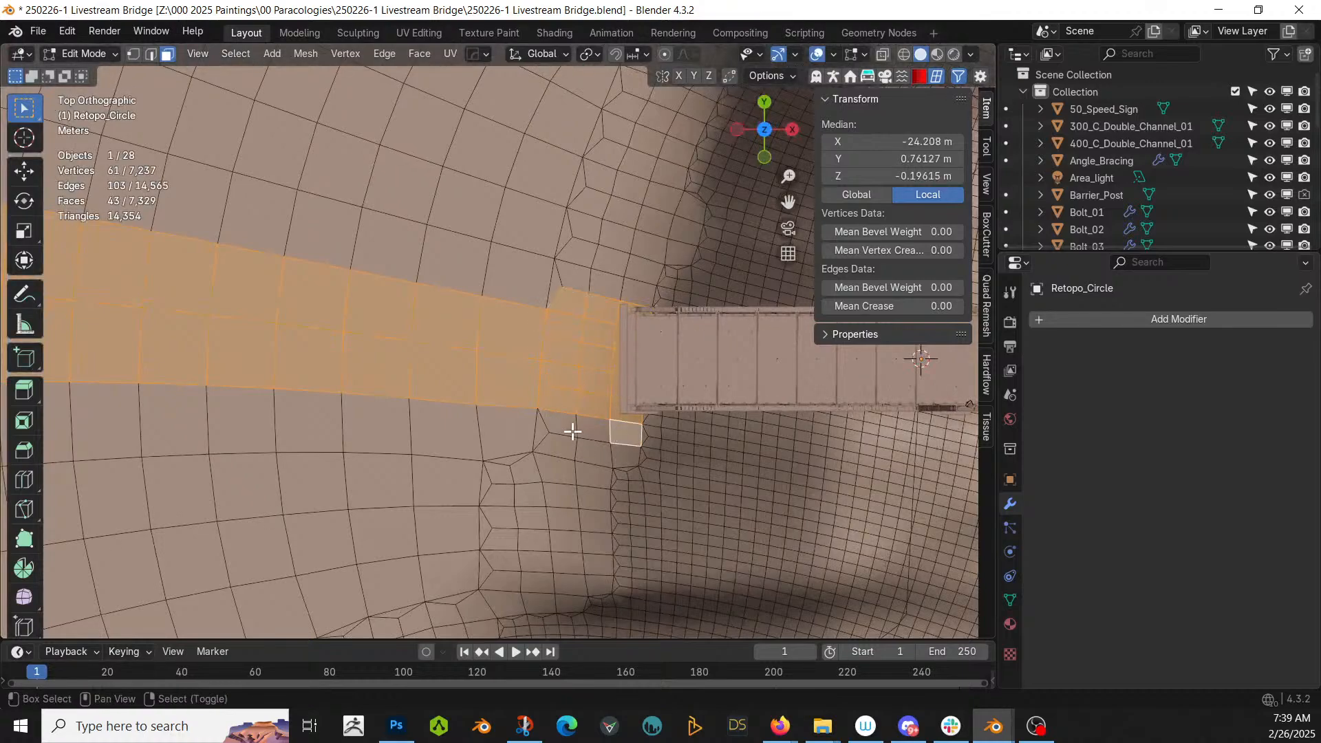
pyautogui.keyDown('shift'); pyautogui.click(573, 424); pyautogui.keyUp('shift')
pyautogui.keyDown('shift'); pyautogui.click(611, 426); pyautogui.keyUp('shift')
pyautogui.scroll(-2, 607, 426)
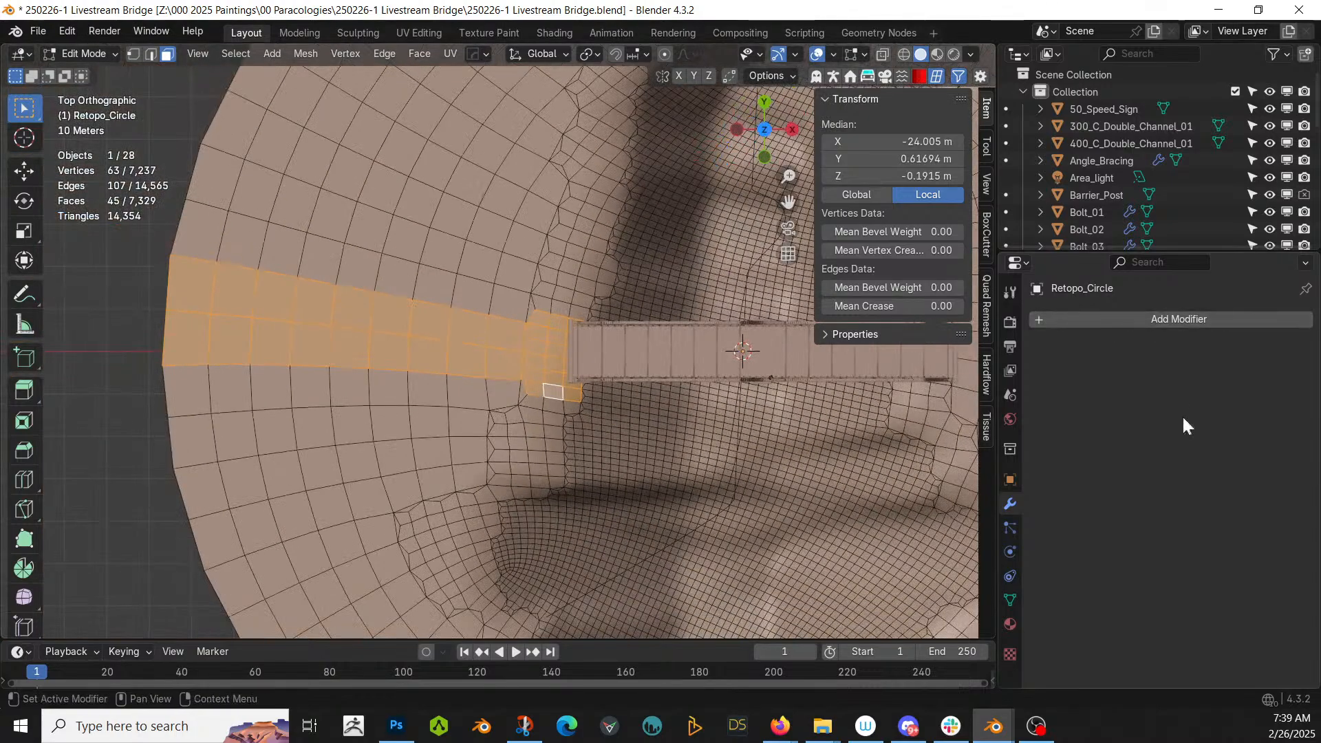
# - Create a vertex group named "Detail" on the terrain mesh for the selected approach faces
pyautogui.click(1011, 599)
pyautogui.click(1298, 375)
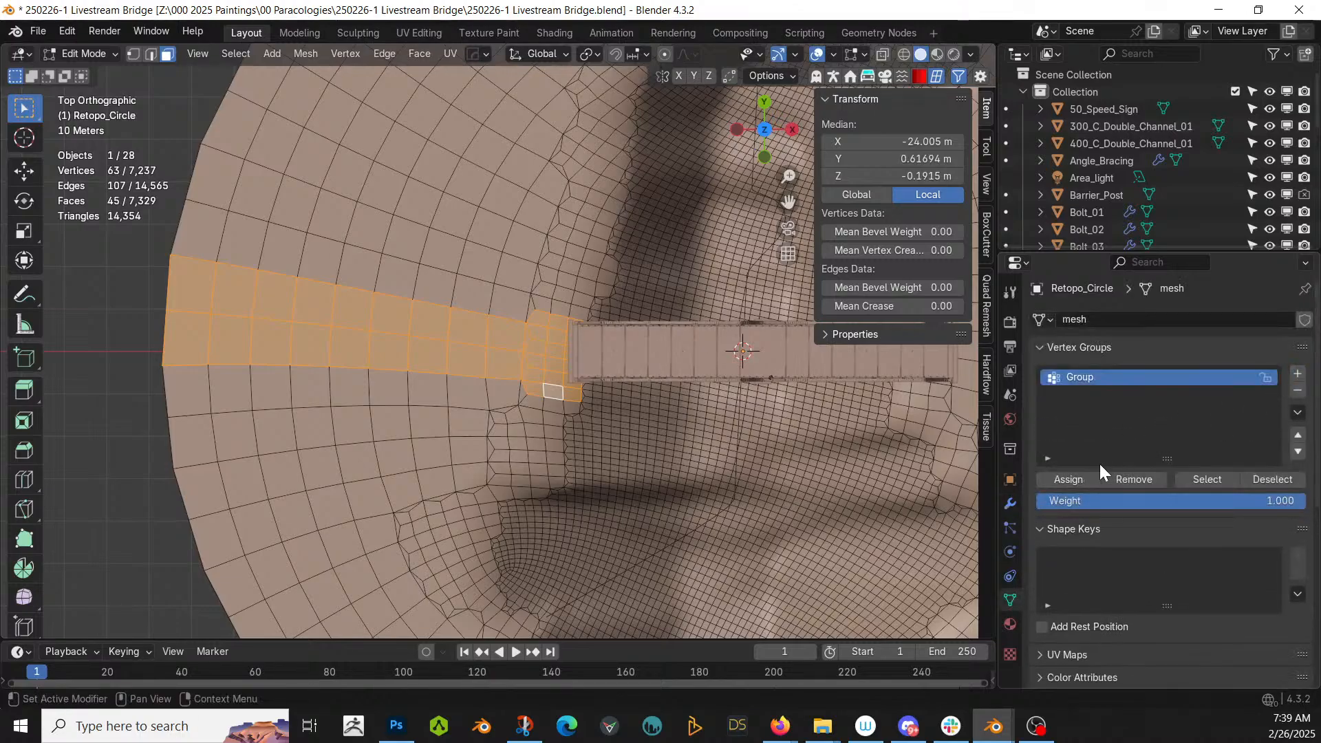
pyautogui.doubleClick(1079, 377)
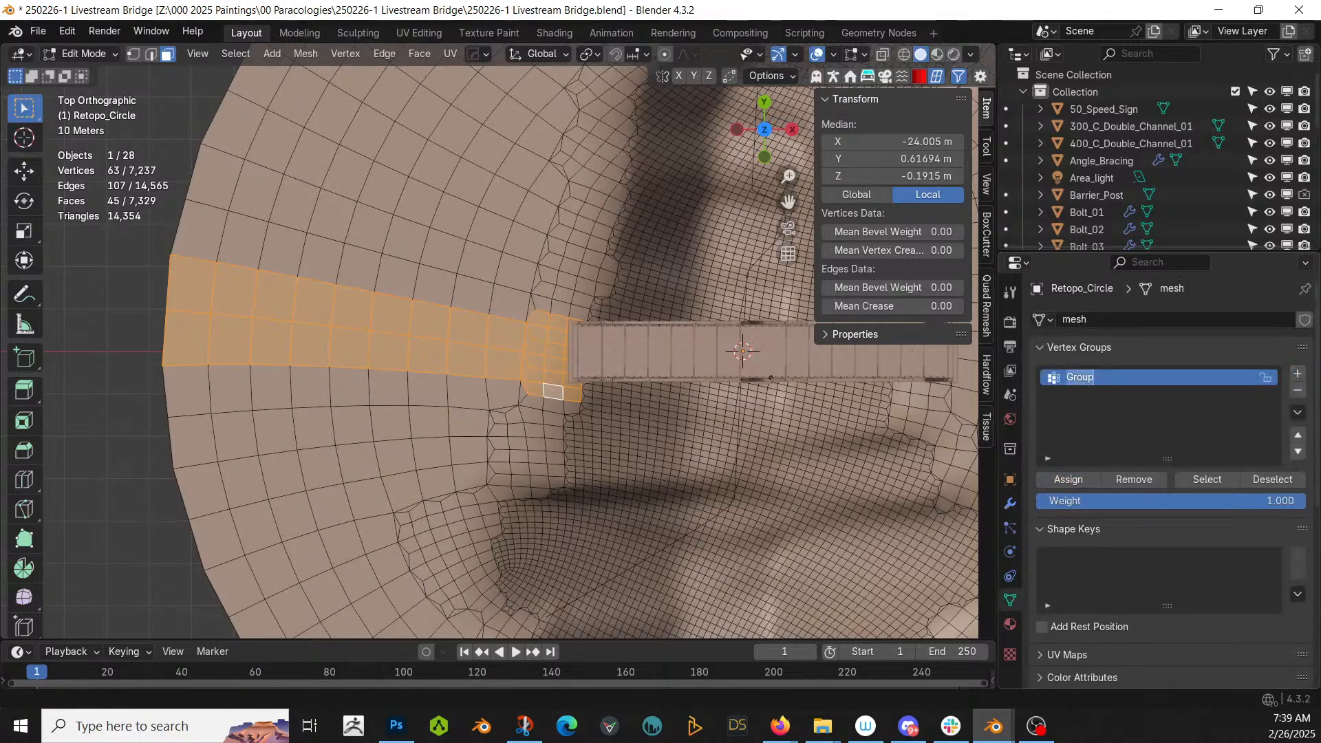
pyautogui.write('Detail')
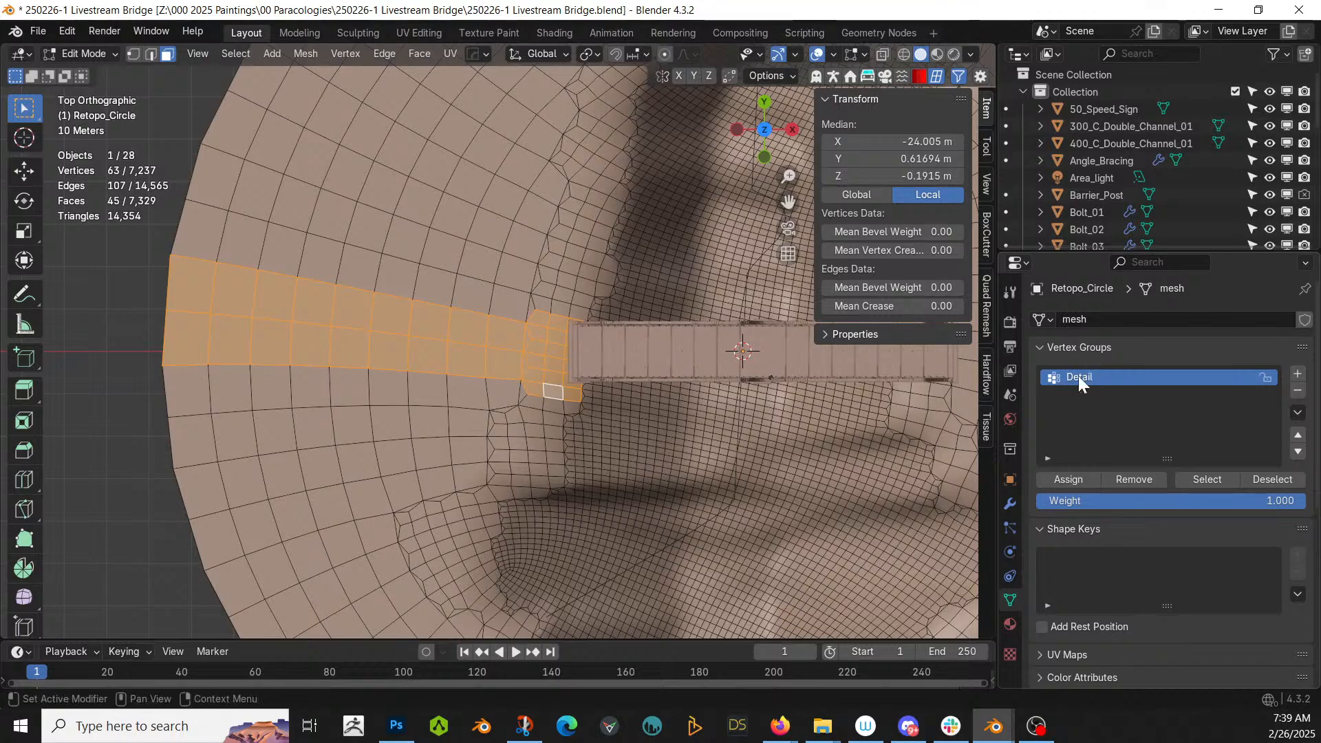
pyautogui.press('Return')
# - Select the three rows of faces from the bridge's east end to the terrain rim and assign them to the Detail vertex group
pyautogui.keyDown('shift'); pyautogui.moveTo(644, 399); pyautogui.dragTo(294, 427, button='middle'); pyautogui.keyUp('shift')
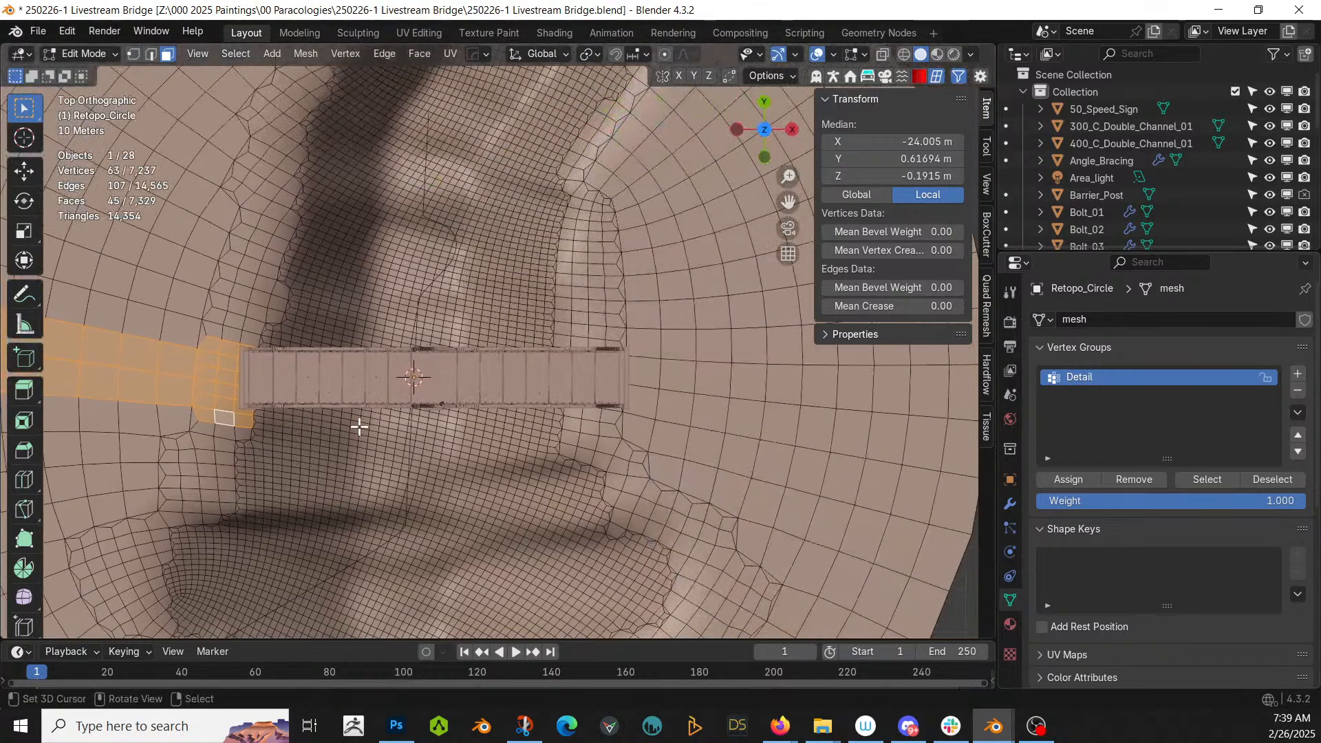
pyautogui.scroll(1, 407, 425)
pyautogui.click(669, 412)
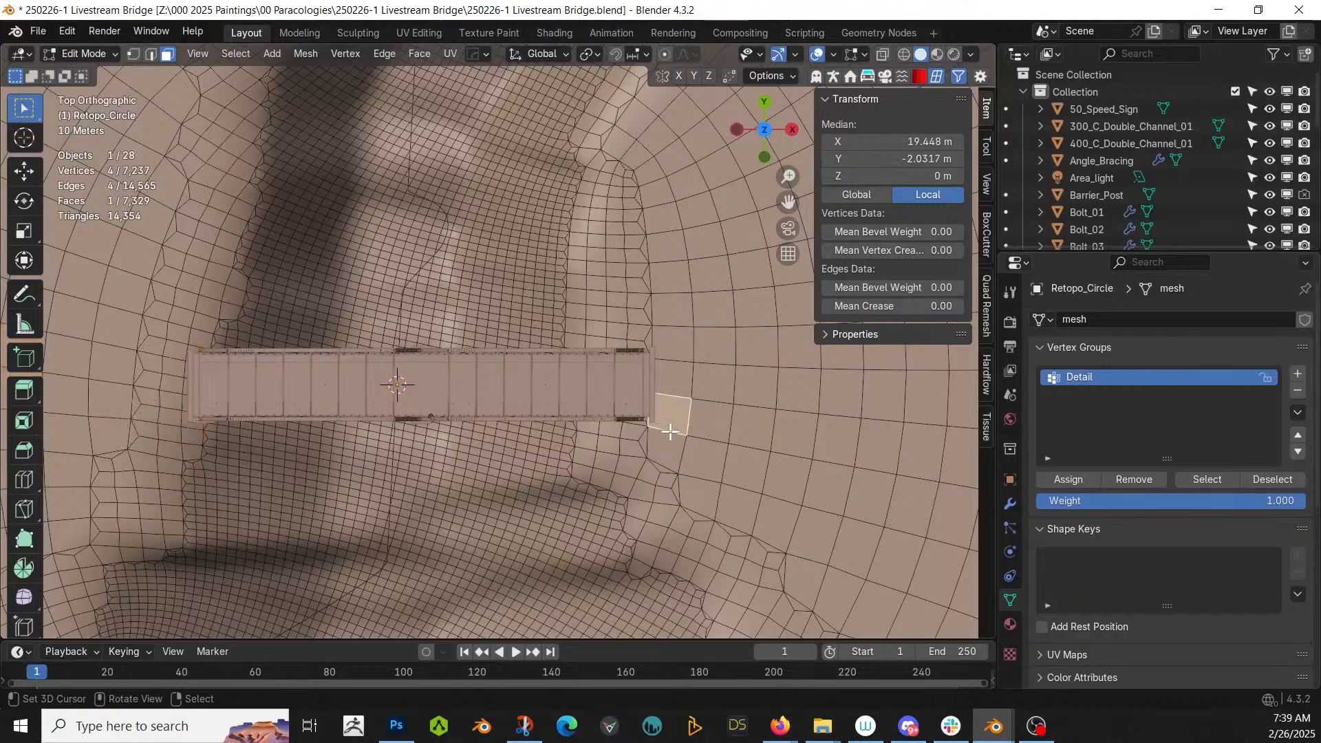
pyautogui.keyDown('shift'); pyautogui.moveTo(671, 413); pyautogui.dragTo(417, 411, button='middle'); pyautogui.keyUp('shift')
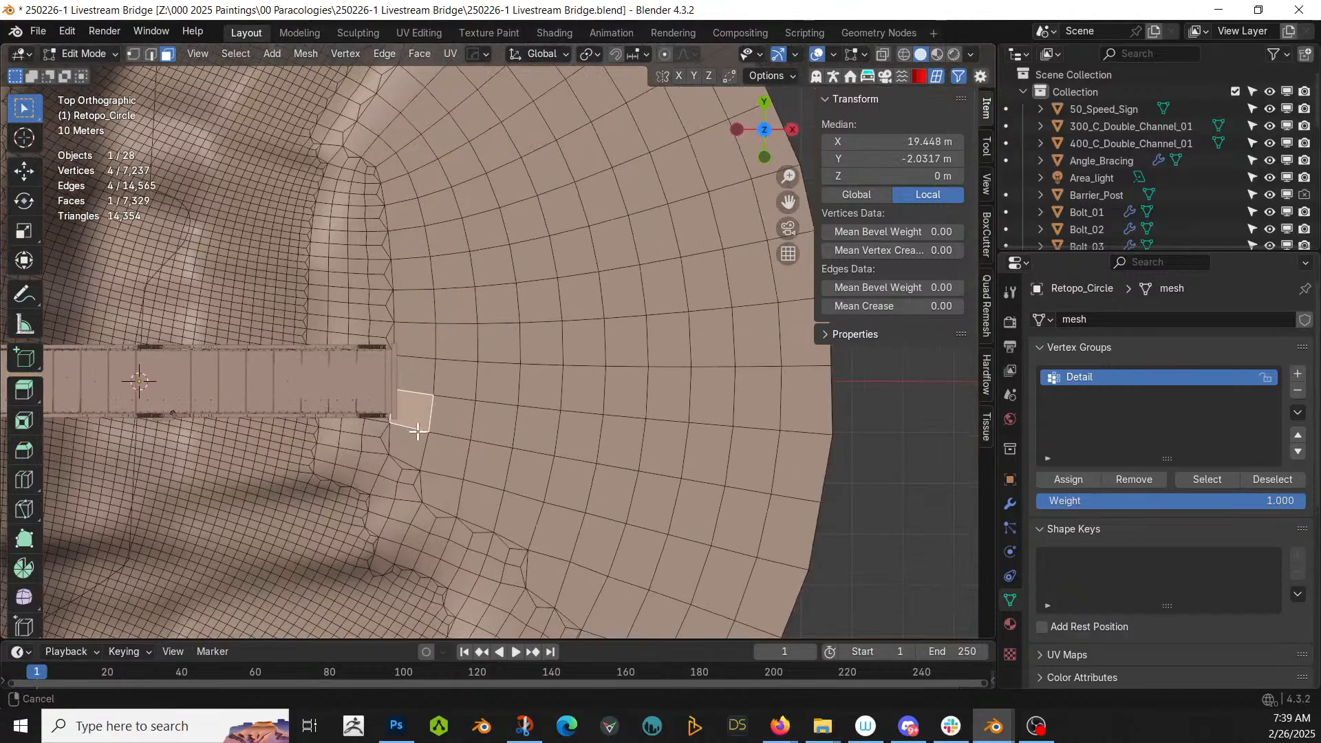
pyautogui.keyDown('ctrl'); pyautogui.click(799, 471); pyautogui.keyUp('ctrl')
pyautogui.keyDown('shift'); pyautogui.click(802, 336); pyautogui.keyUp('shift')
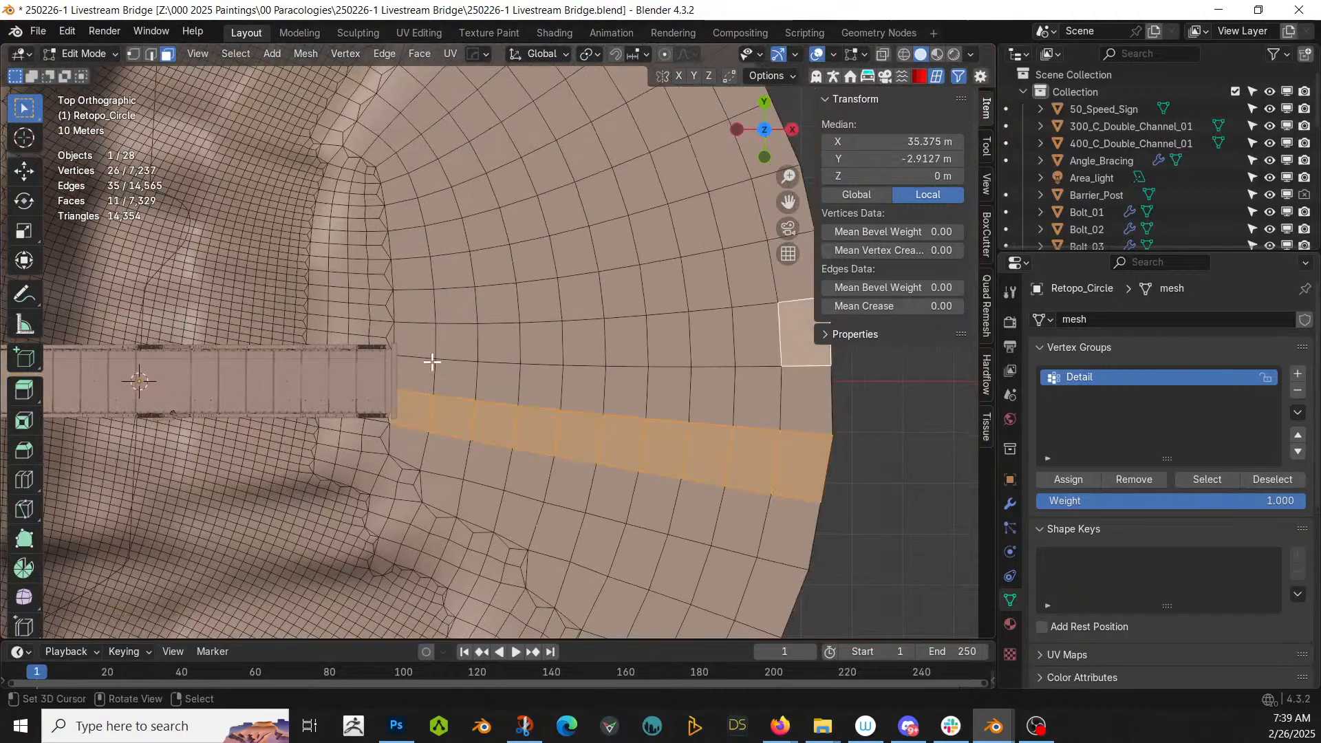
pyautogui.keyDown('ctrl'); pyautogui.click(417, 375); pyautogui.keyUp('ctrl')
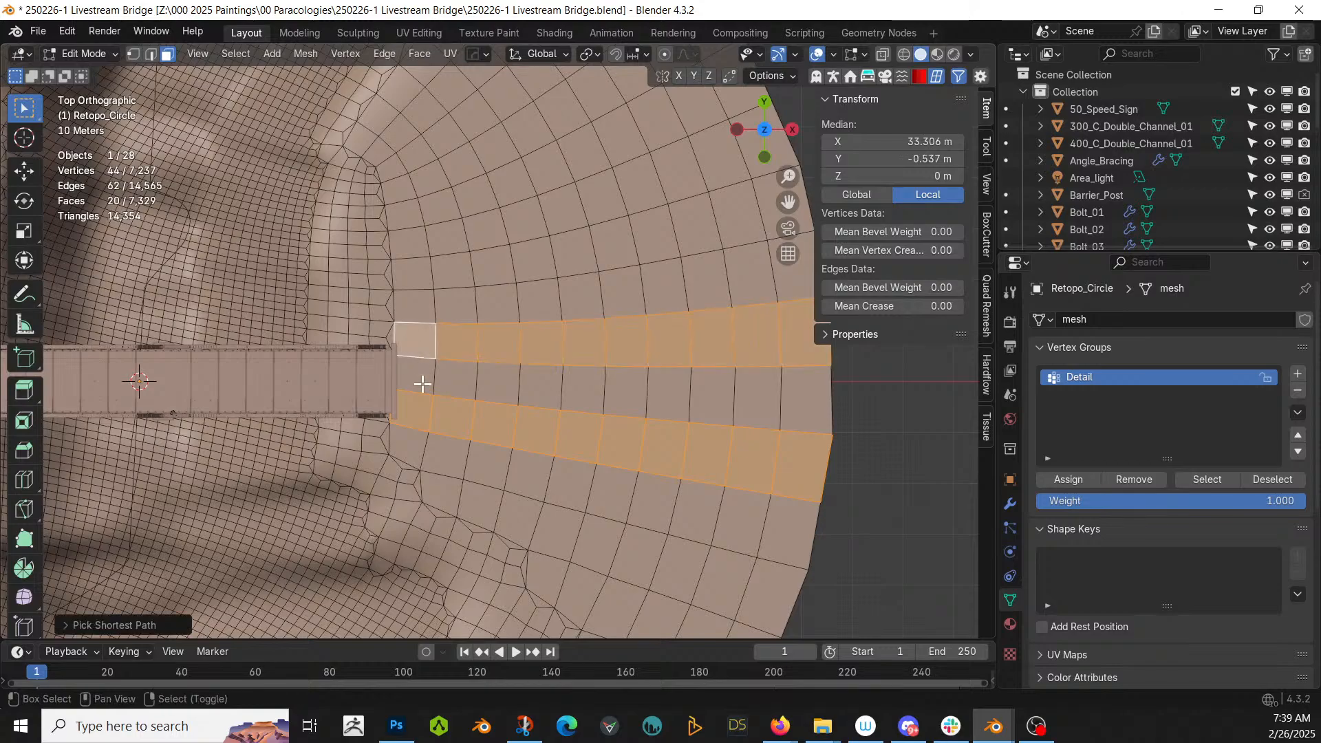
pyautogui.keyDown('ctrl'); pyautogui.click(815, 393); pyautogui.keyUp('ctrl')
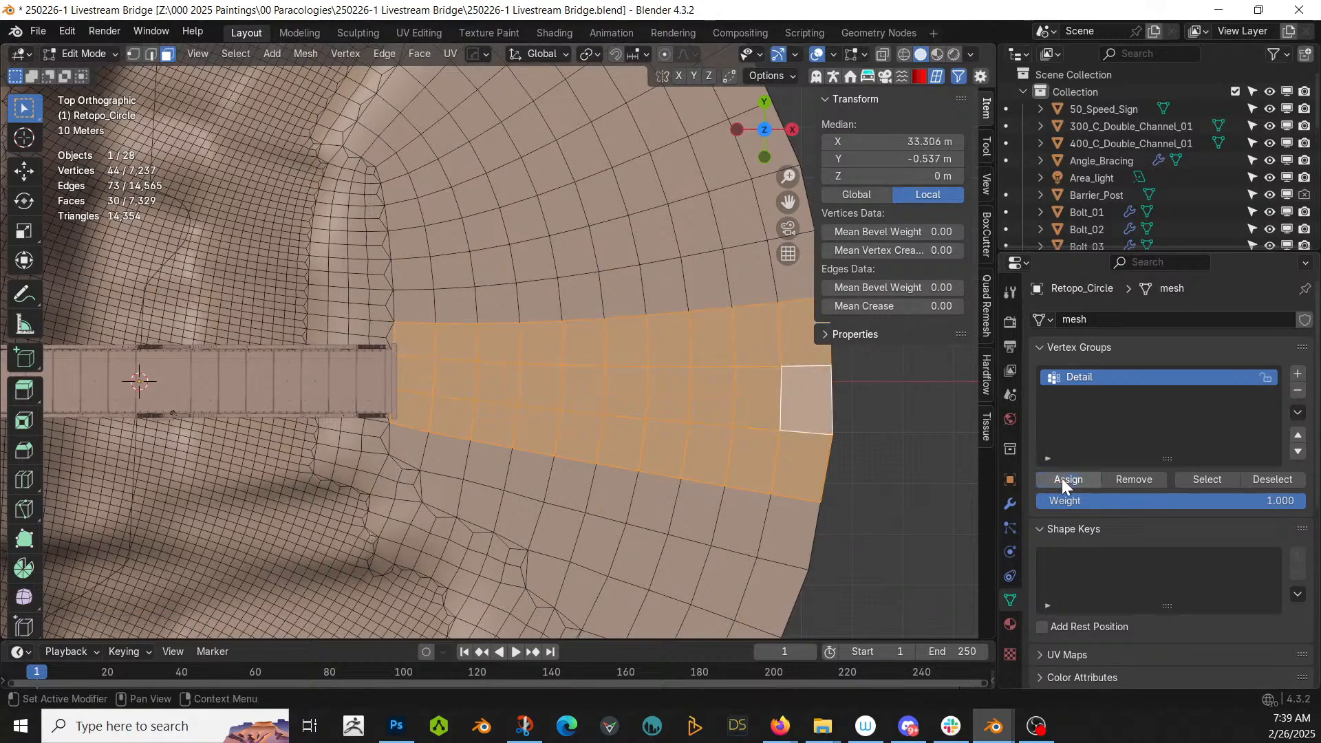
pyautogui.click(1064, 480)
# - Leave Edit Mode and delete the green structure standing outside the canyon terrain
pyautogui.scroll(-8, 257, 371)
pyautogui.press('Tab')
pyautogui.moveTo(258, 370); pyautogui.dragTo(288, 257, button='middle')
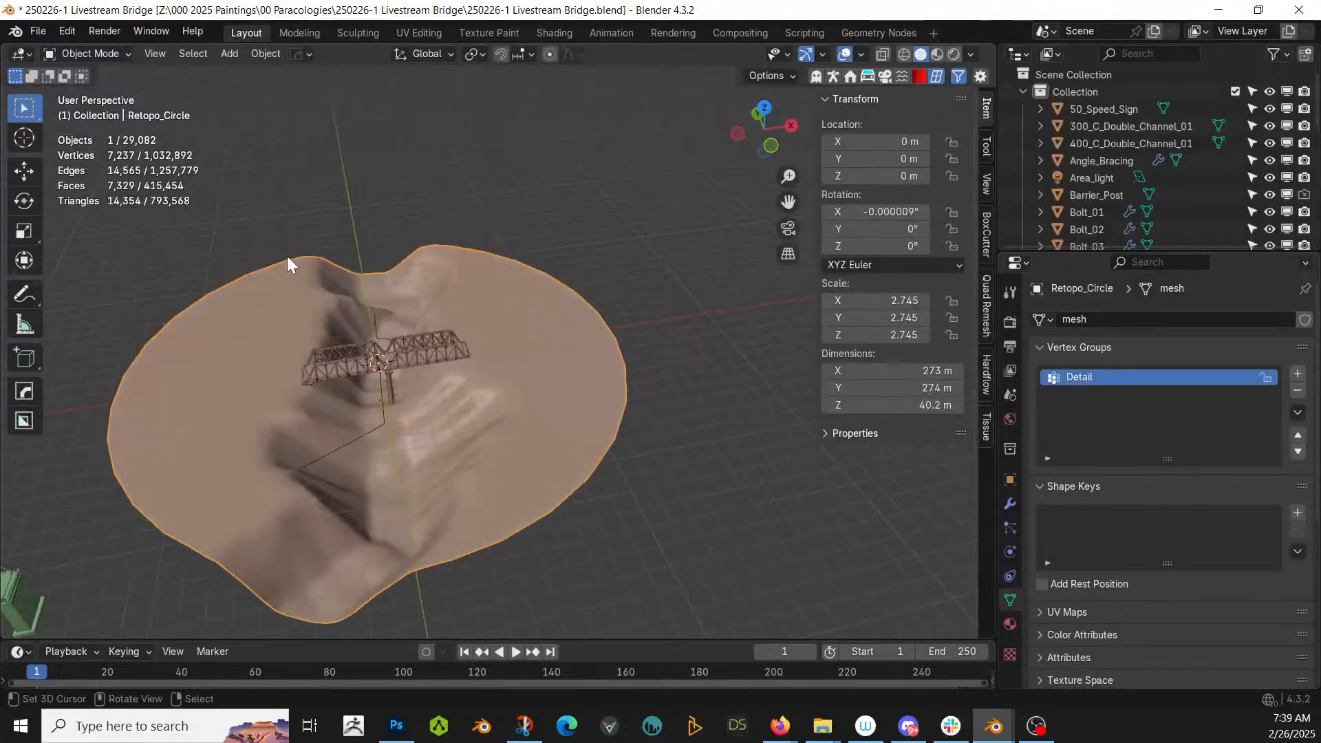
pyautogui.click(13, 582)
pyautogui.press('Delete')
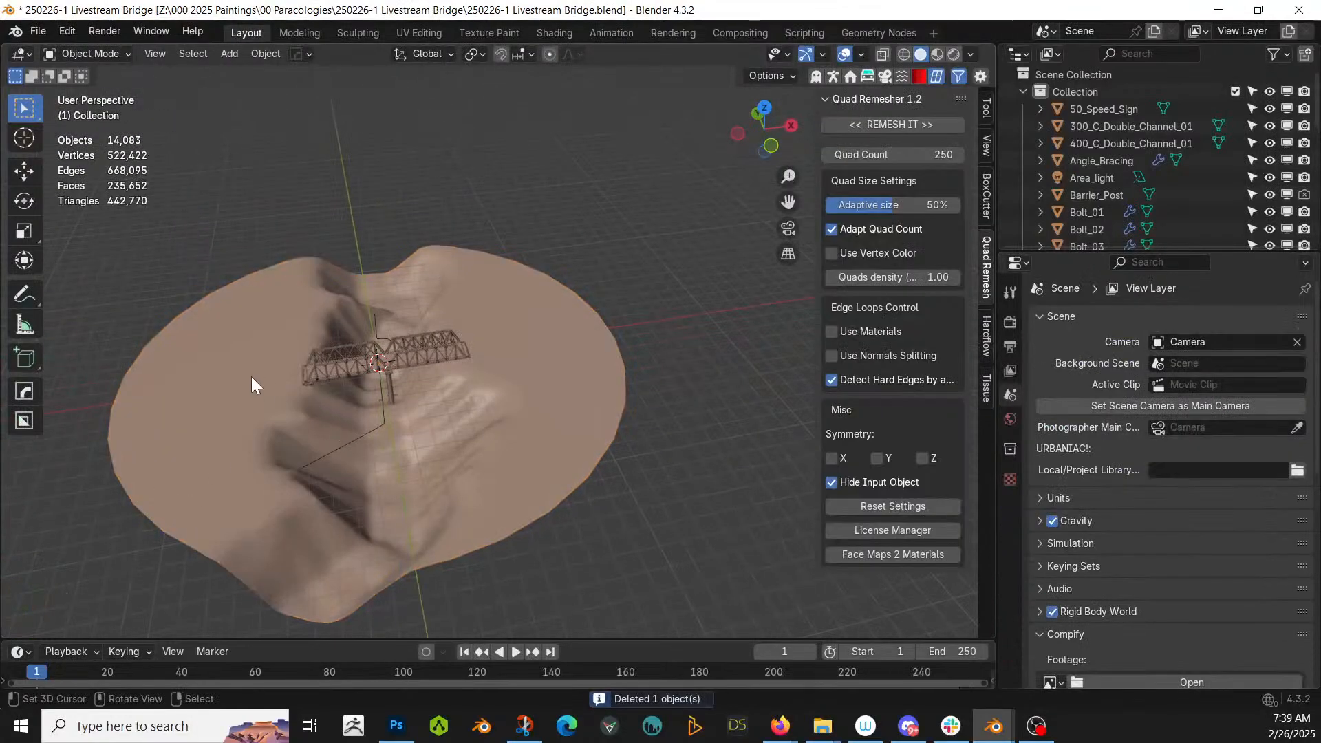
# - Add the Terrainer_Base modifier to the canyon terrain
pyautogui.click(251, 377)
pyautogui.click(1009, 502)
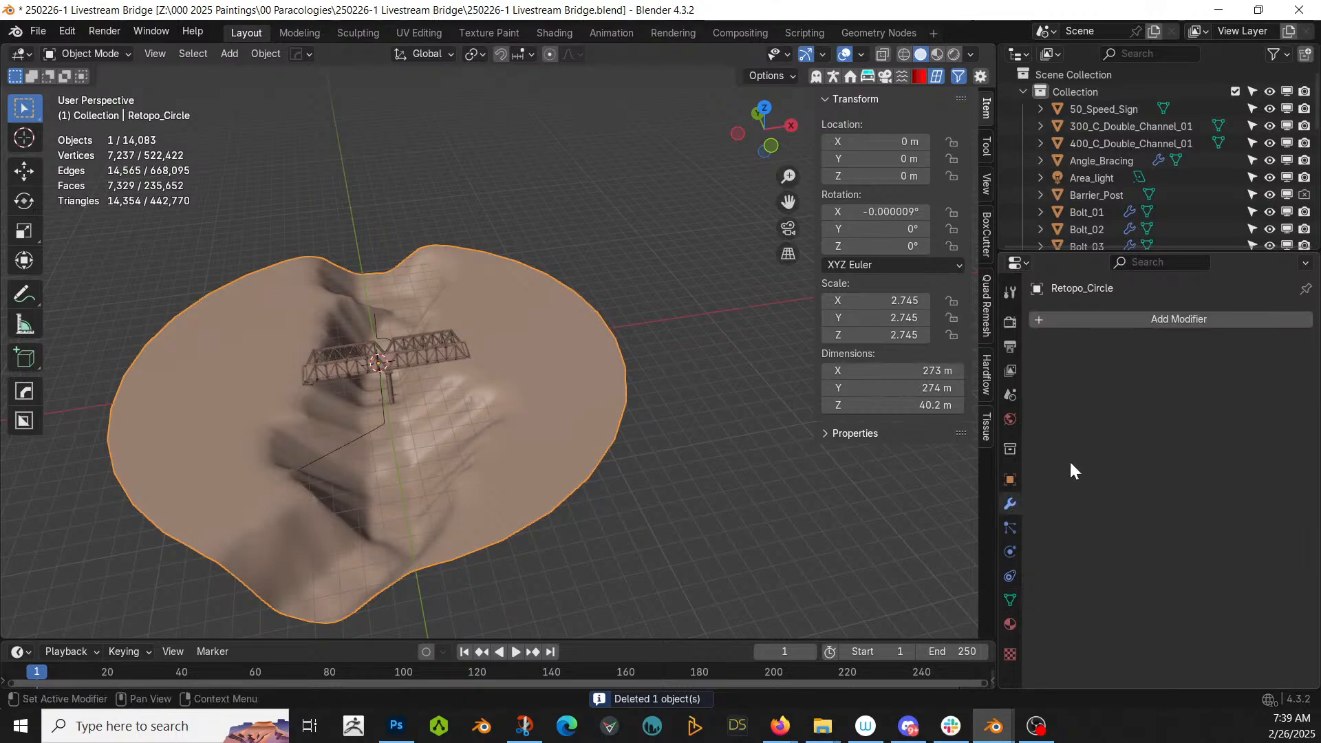
pyautogui.click(1137, 323)
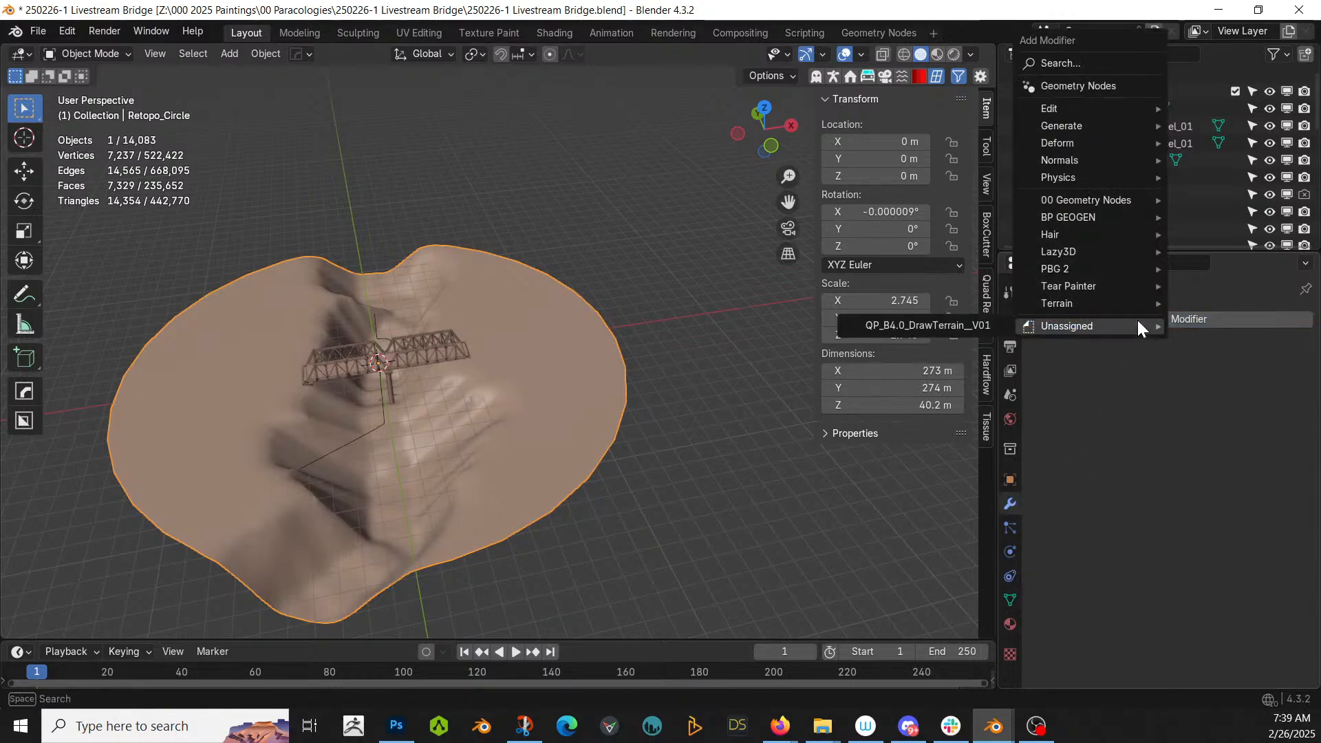
pyautogui.moveTo(1113, 303)
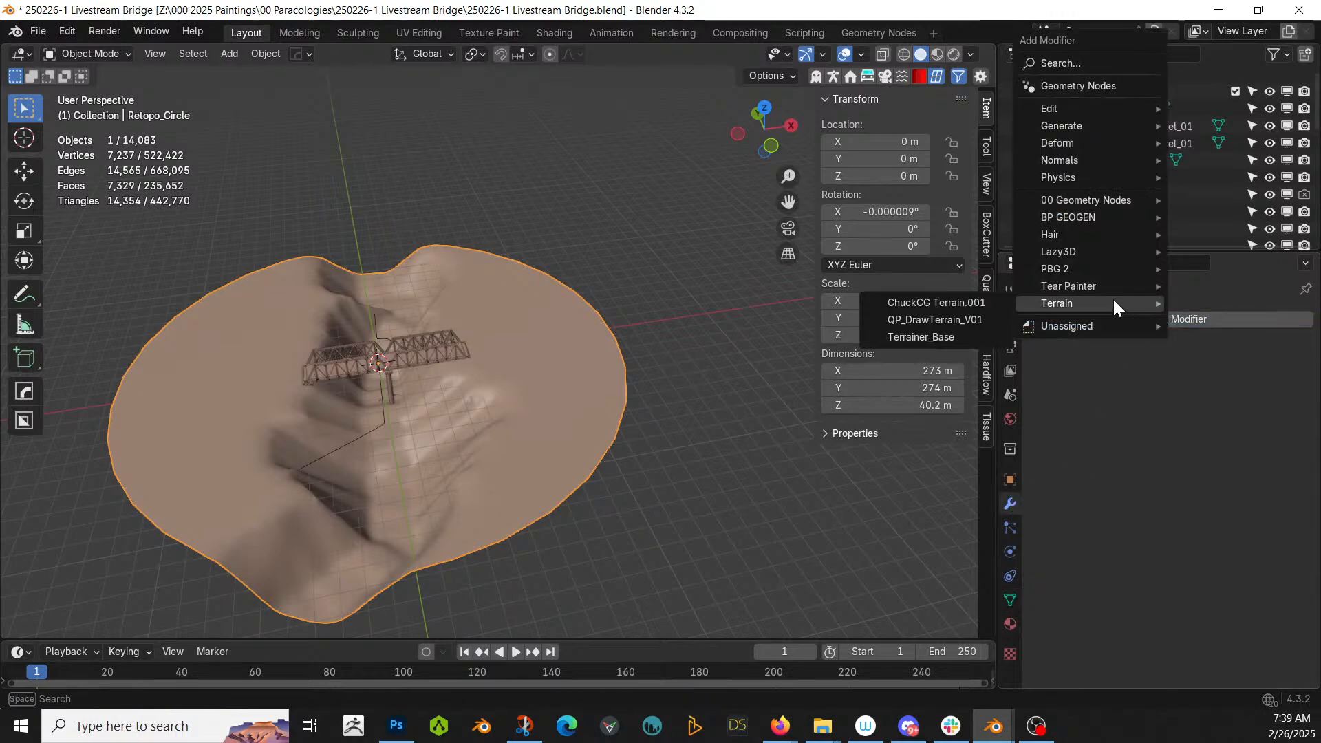
pyautogui.click(943, 342)
# - Apply the terrain's rotation and scale, and check where the generated terrain meets the bridge's east end
pyautogui.moveTo(522, 374); pyautogui.dragTo(490, 396, button='middle')
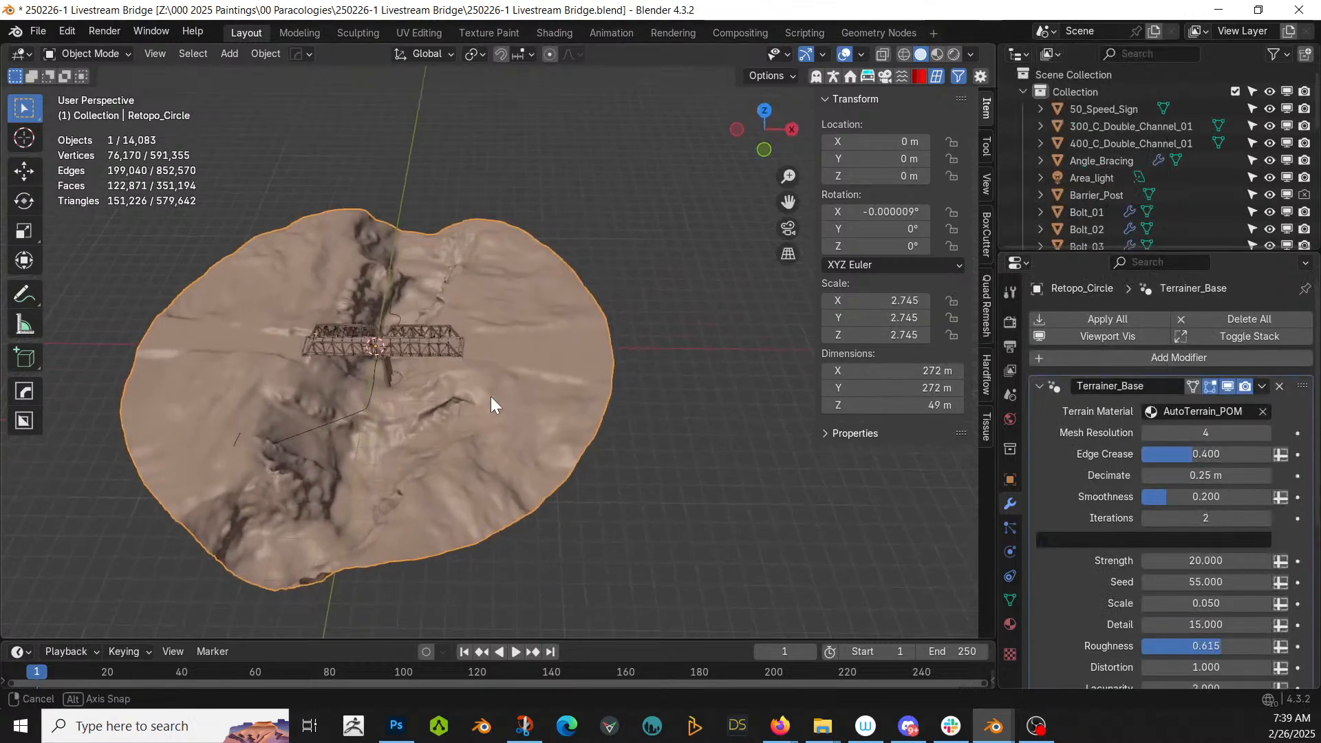
pyautogui.hotkey('ctrl', 'a')
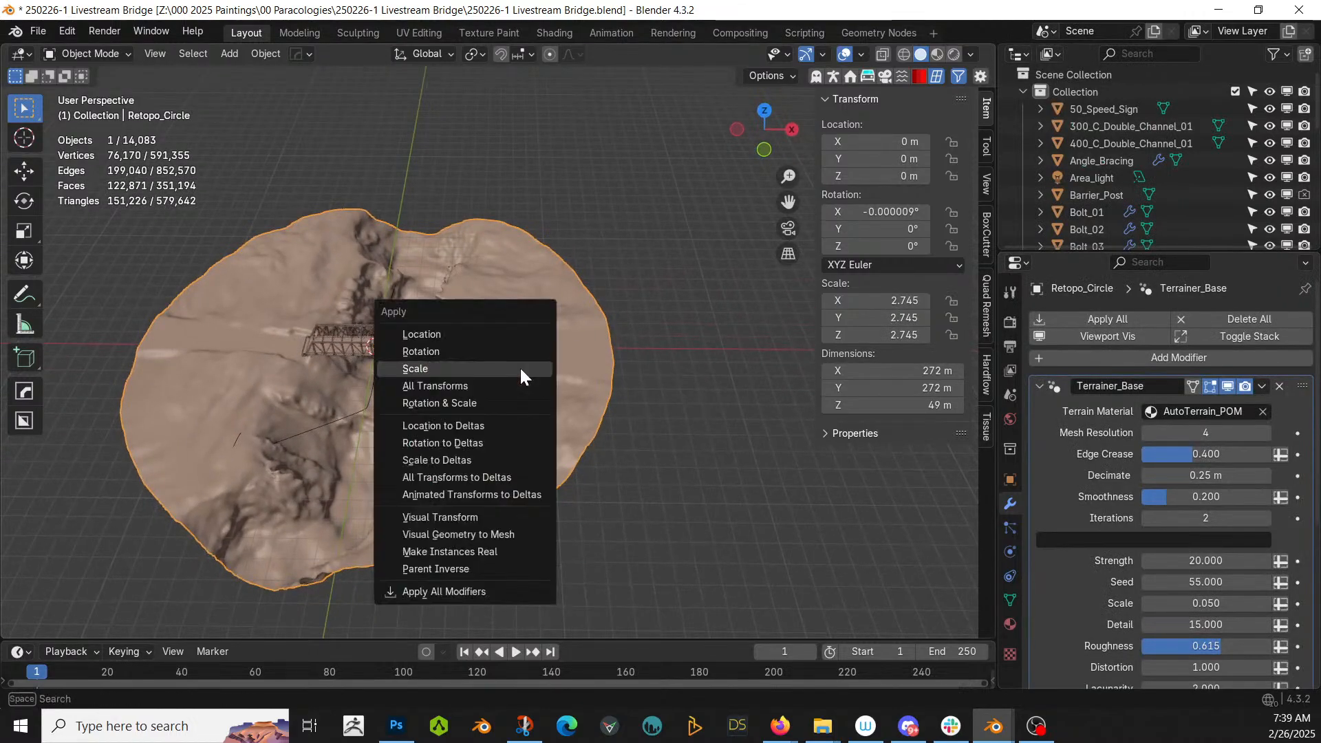
pyautogui.click(490, 402)
pyautogui.scroll(4, 481, 410)
pyautogui.moveTo(481, 410); pyautogui.dragTo(870, 90, button='middle')
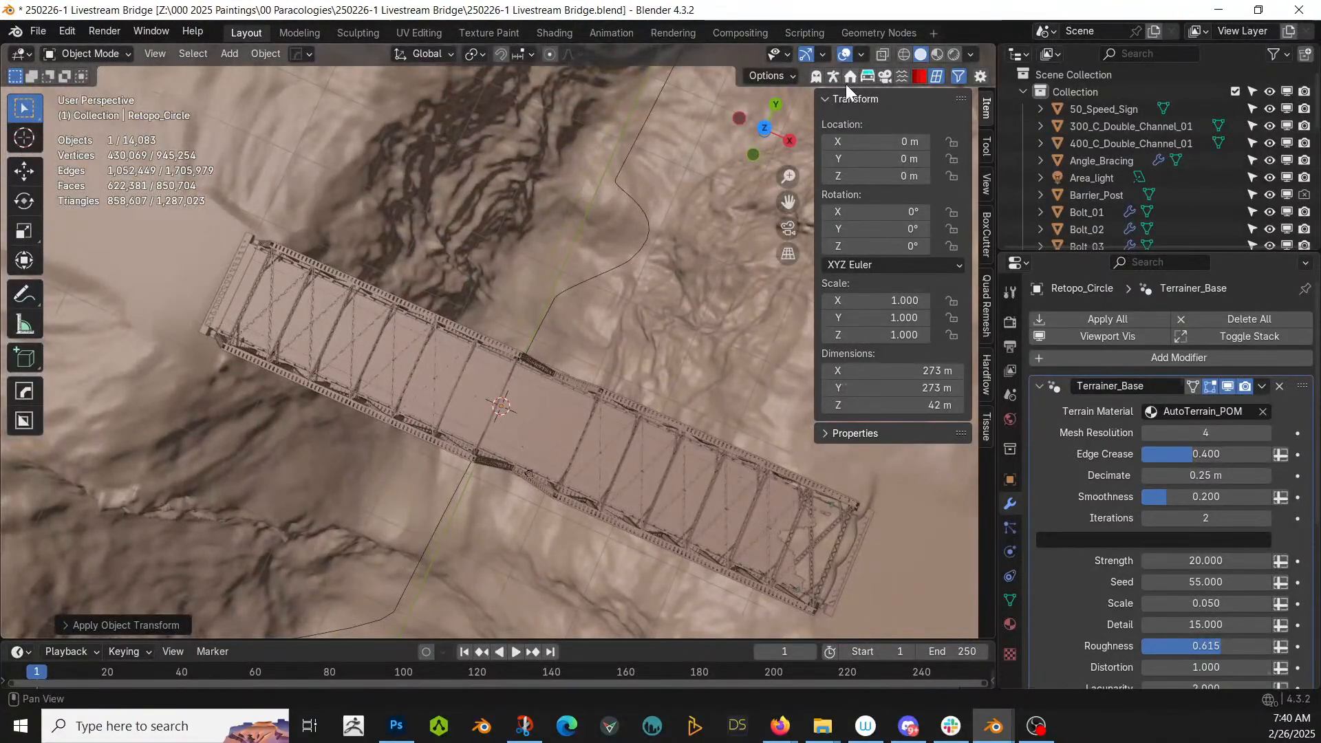
pyautogui.keyDown('shift'); pyautogui.moveTo(855, 465); pyautogui.dragTo(593, 312, button='middle'); pyautogui.keyUp('shift')
pyautogui.scroll(2, 594, 313)
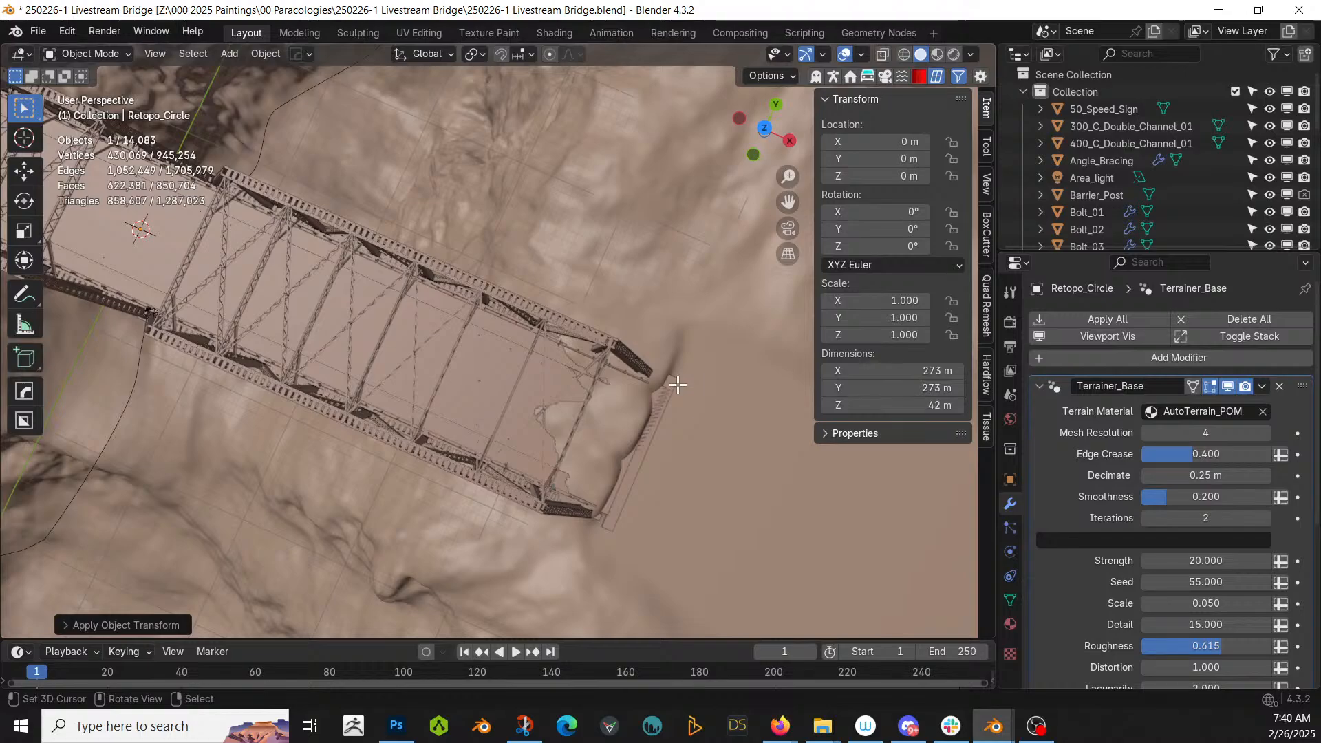
# - Turn off Terrainer_Base in Edit Mode and select the outline of terrain faces around the bridge's east end, isolating the terrain
pyautogui.press('Tab')
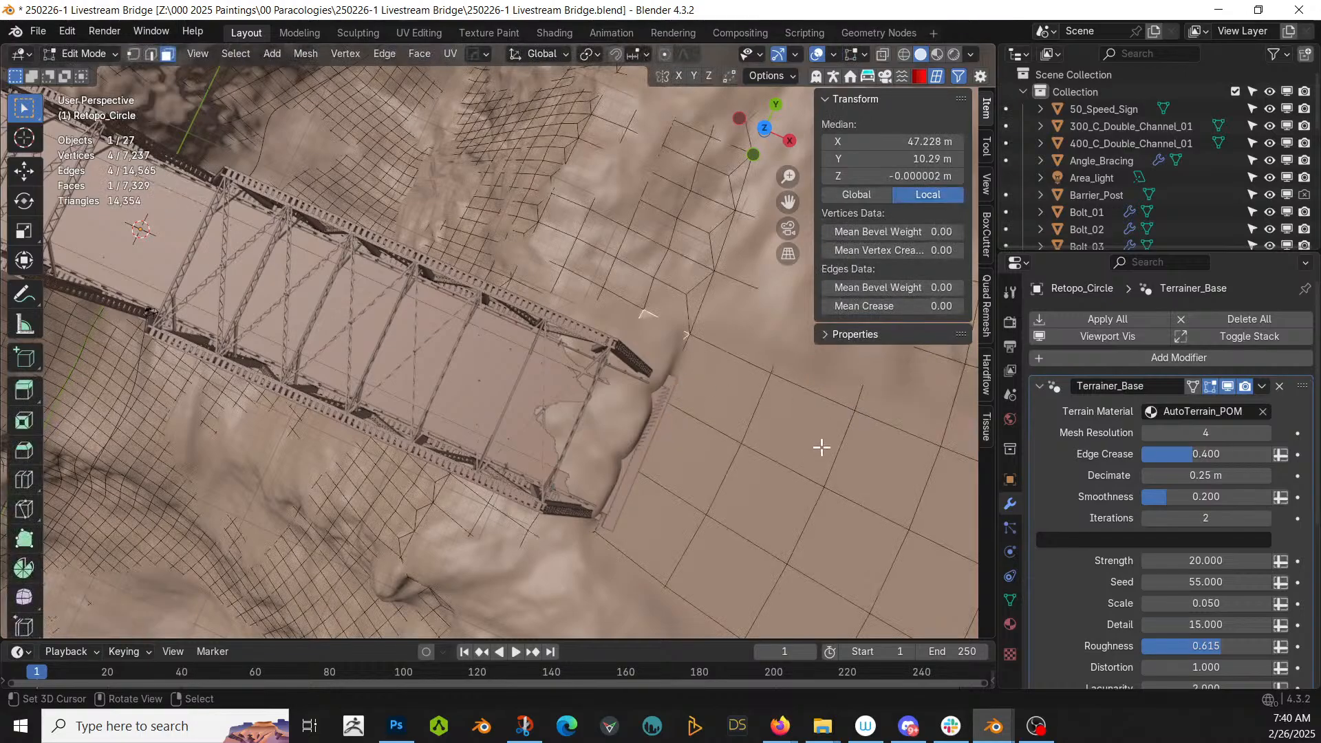
pyautogui.click(1210, 387)
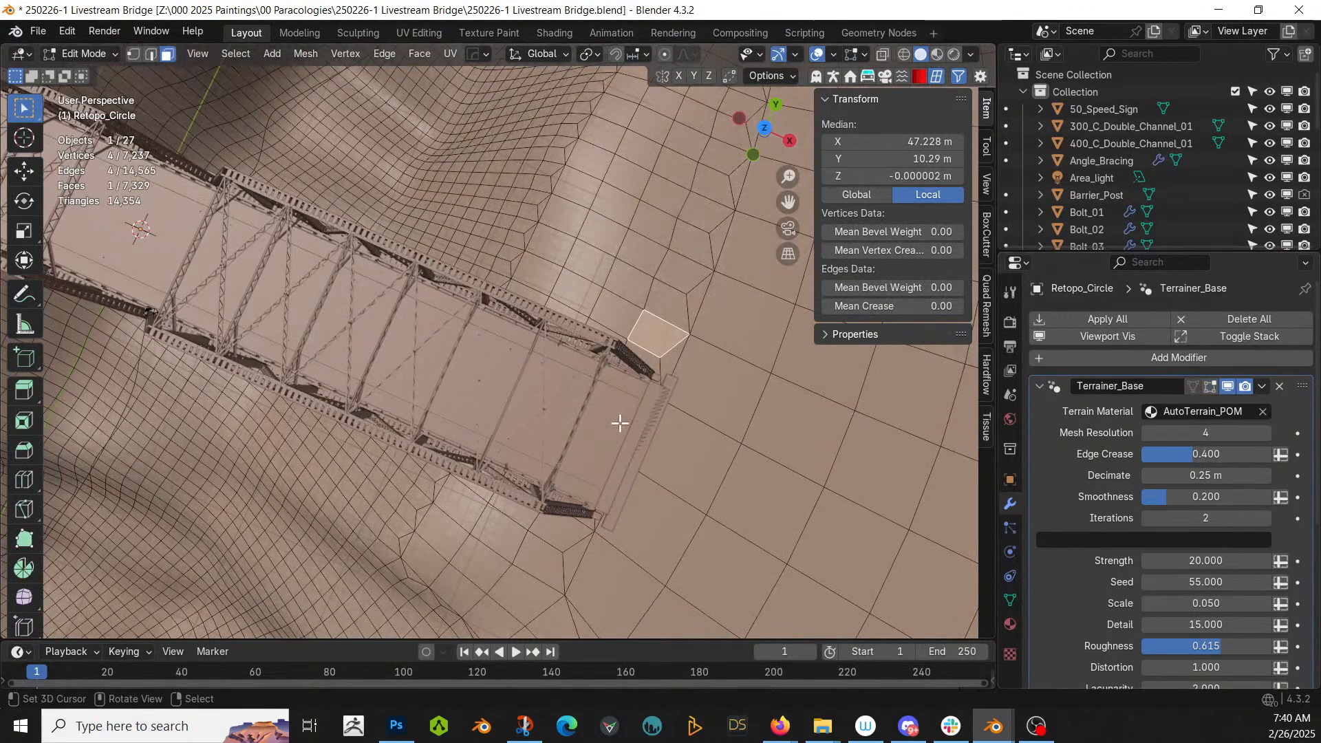
pyautogui.moveTo(611, 422); pyautogui.dragTo(587, 514, button='middle')
pyautogui.keyDown('ctrl'); pyautogui.click(545, 533); pyautogui.keyUp('ctrl')
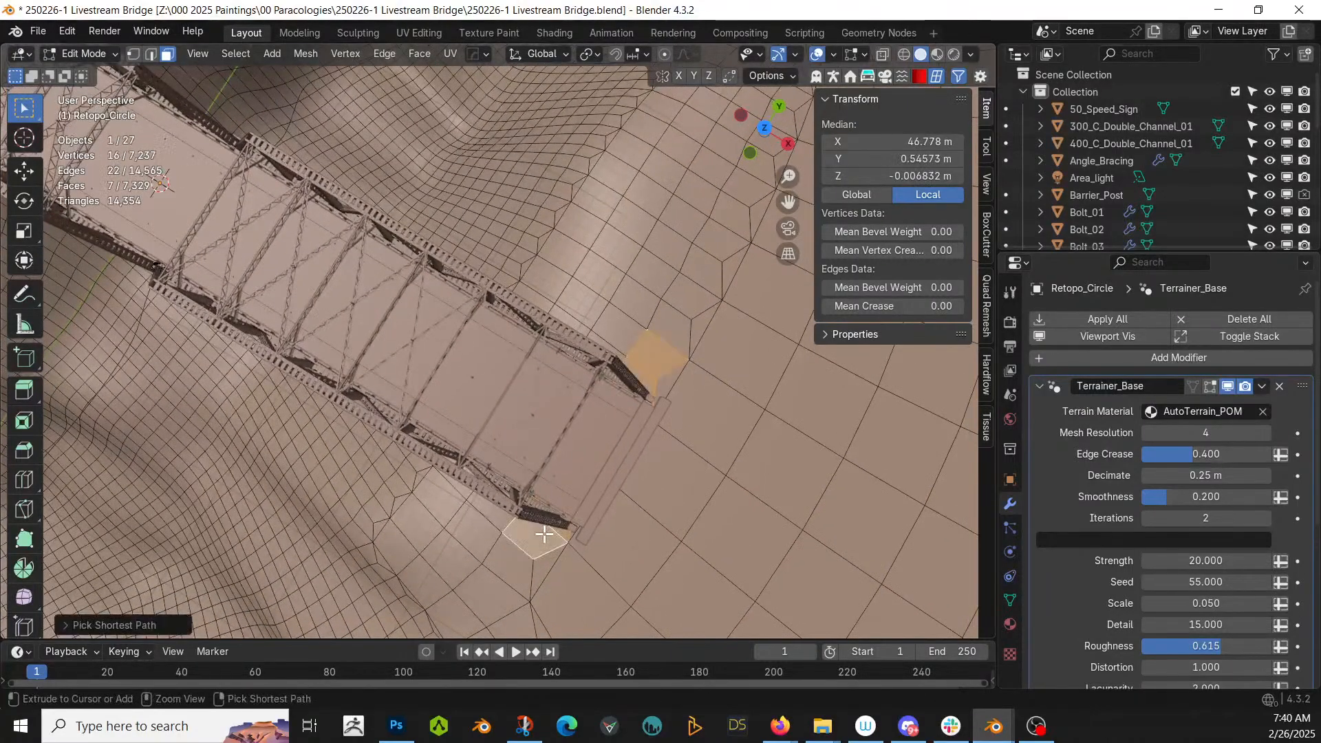
pyautogui.keyDown('shift'); pyautogui.click(678, 384); pyautogui.keyUp('shift')
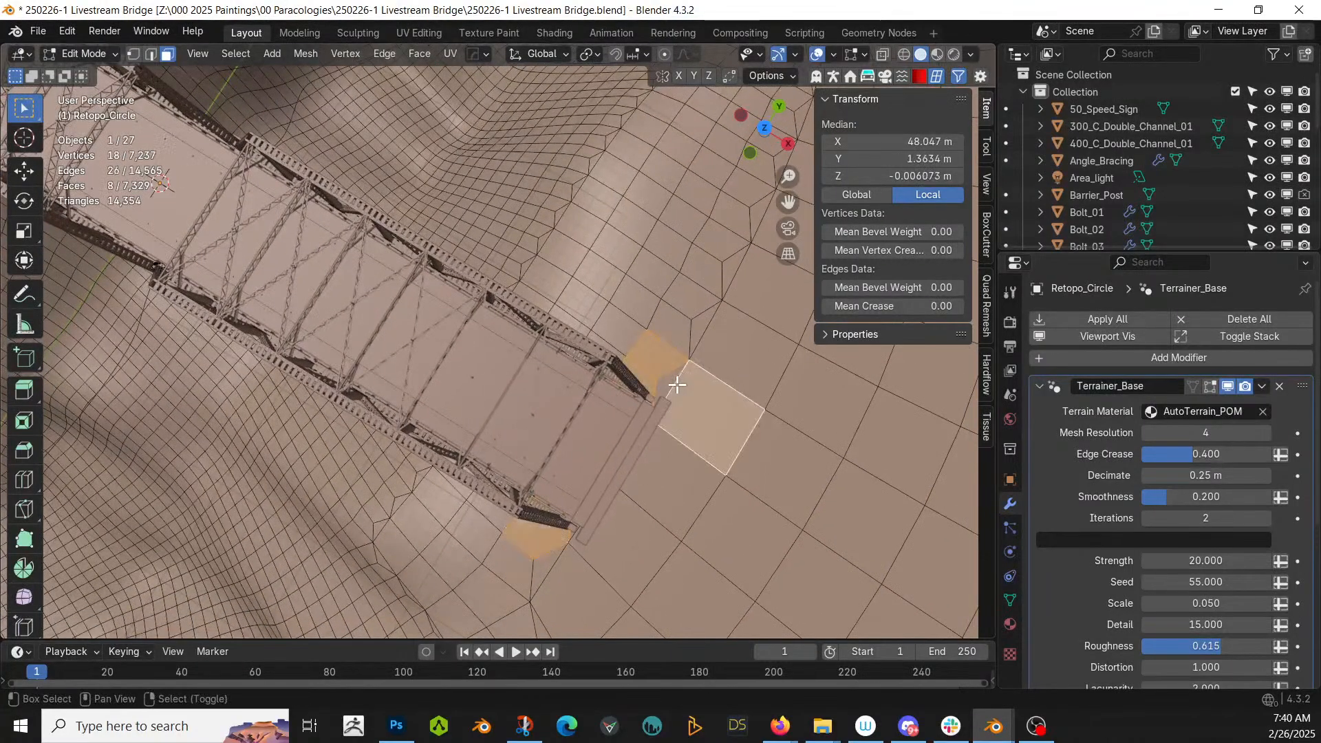
pyautogui.keyDown('shift'); pyautogui.click(581, 525); pyautogui.keyUp('shift')
pyautogui.press('KP_Divide')
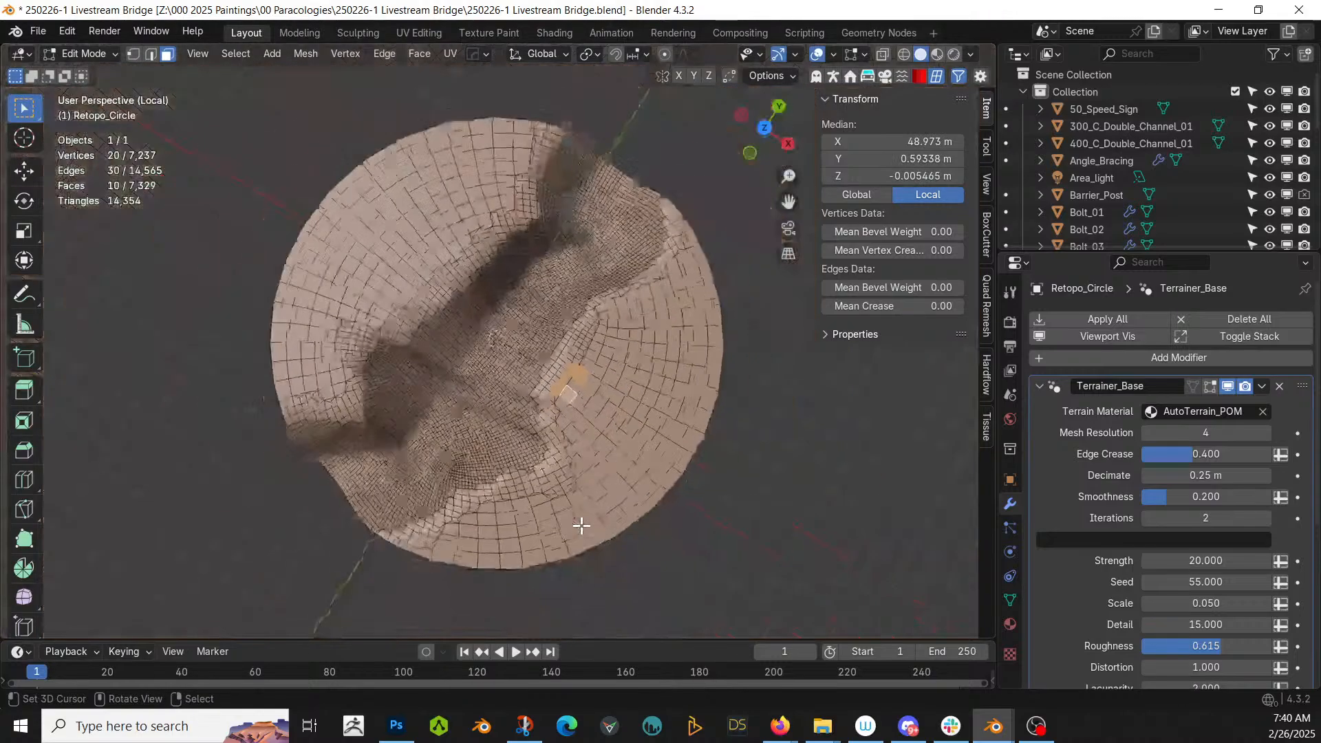
pyautogui.scroll(8, 582, 525)
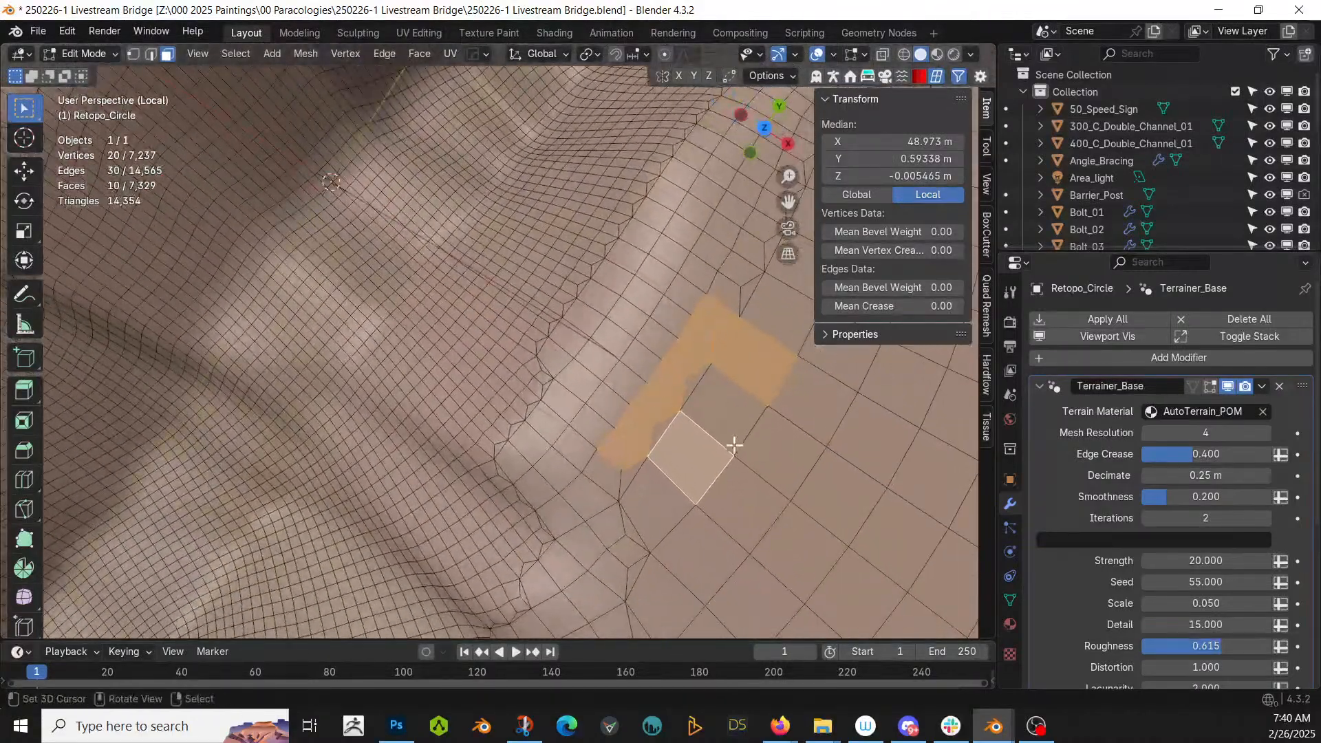
# - Add the remaining faces at the bridge's east end to the selection and assign them to the Detail vertex group
pyautogui.press('c')
pyautogui.moveTo(673, 435)
pyautogui.mouseDown()
pyautogui.moveTo(695, 385)
pyautogui.moveTo(660, 457)
pyautogui.mouseUp()
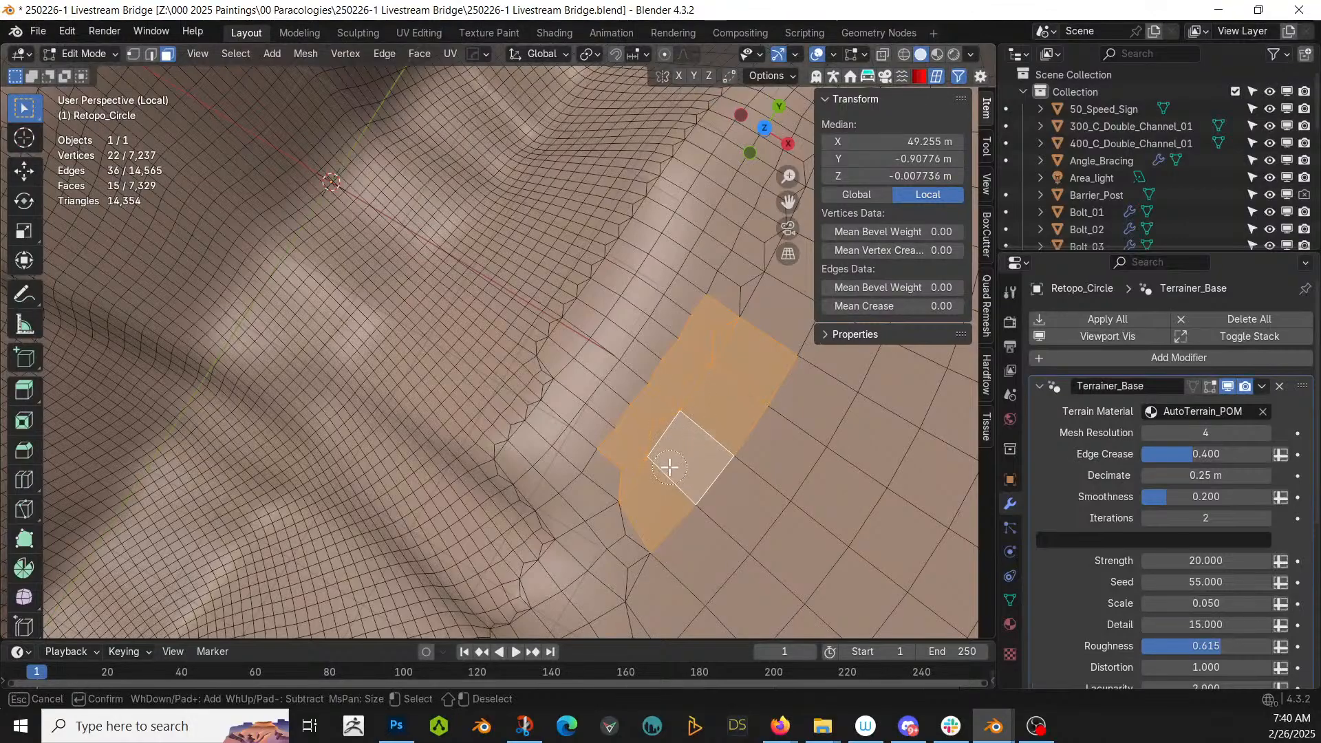
pyautogui.click(616, 470)
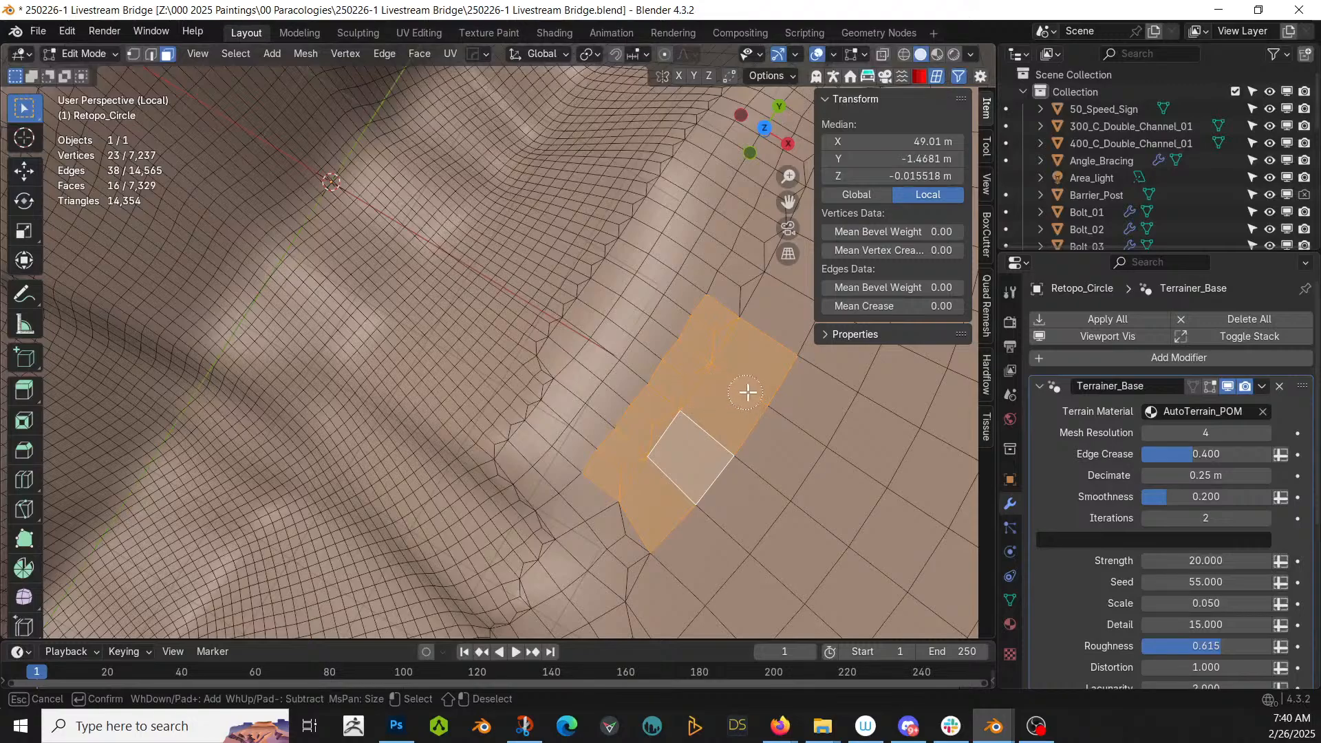
pyautogui.press('Escape')
pyautogui.click(1010, 599)
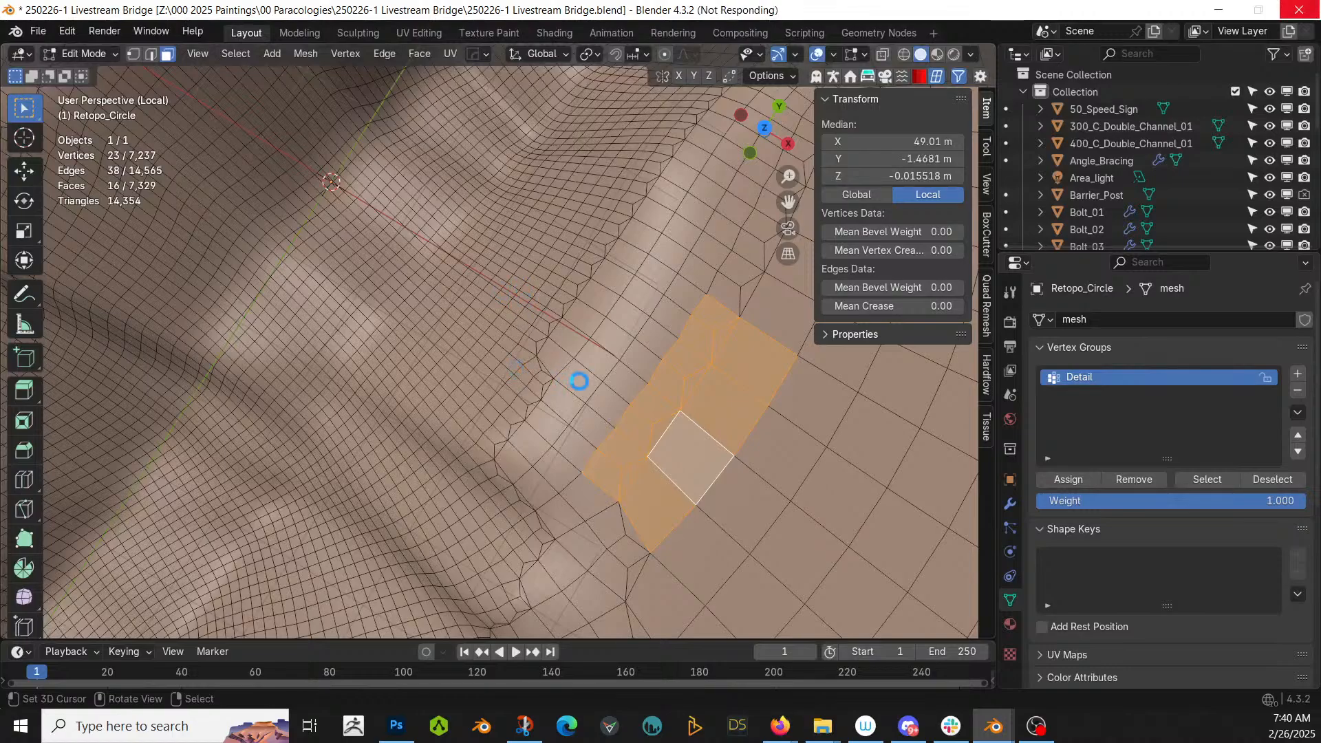
pyautogui.moveTo(544, 379); pyautogui.dragTo(523, 266, button='middle')
pyautogui.press('KP_Divide')
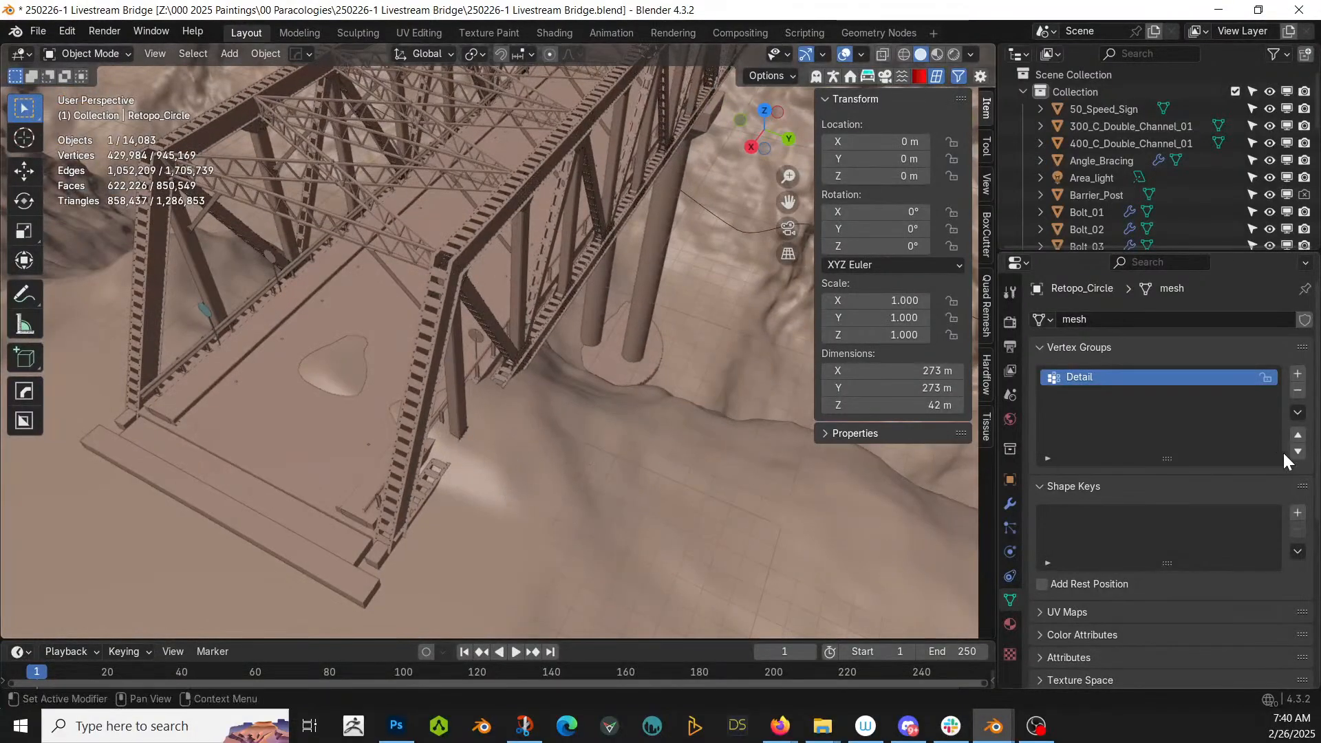
# - Hide Terrainer_Base in the viewport and select one terrain face on each side of the deck near the east end, isolating the terrain
pyautogui.click(1010, 504)
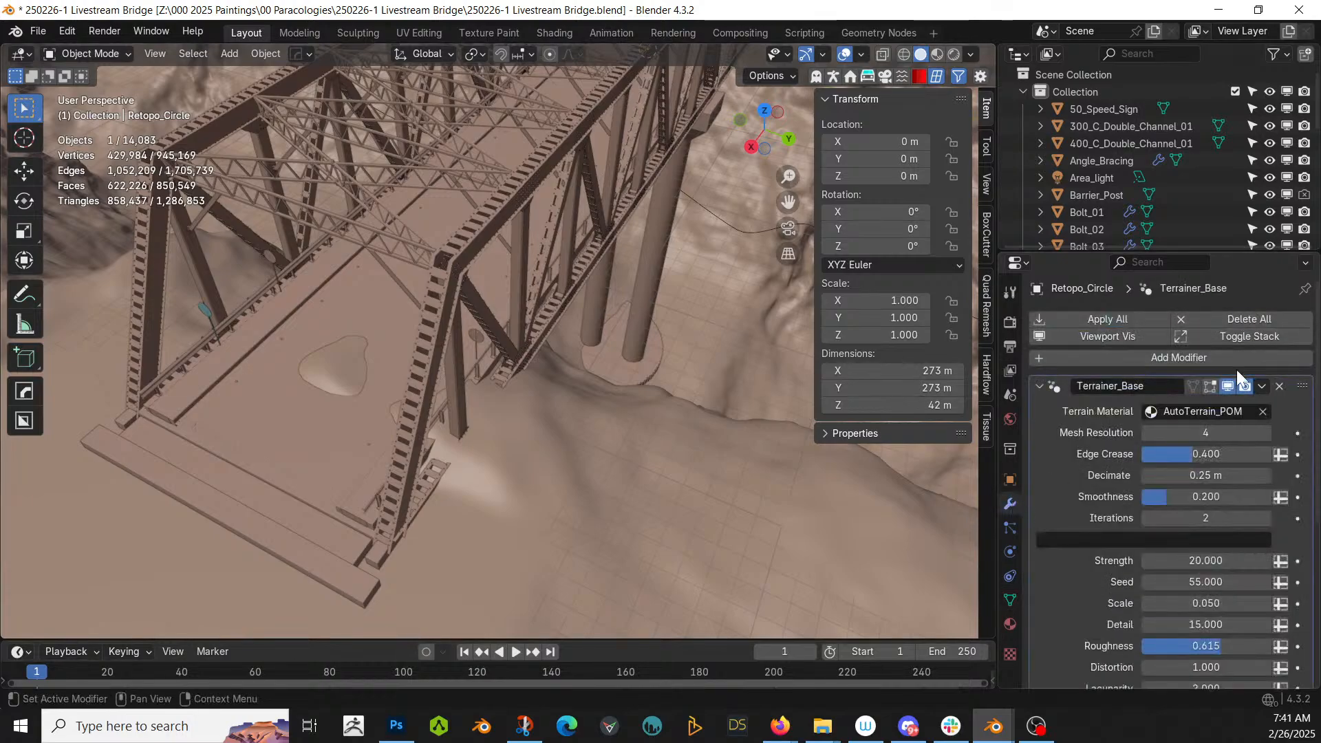
pyautogui.click(1229, 386)
pyautogui.press('Tab')
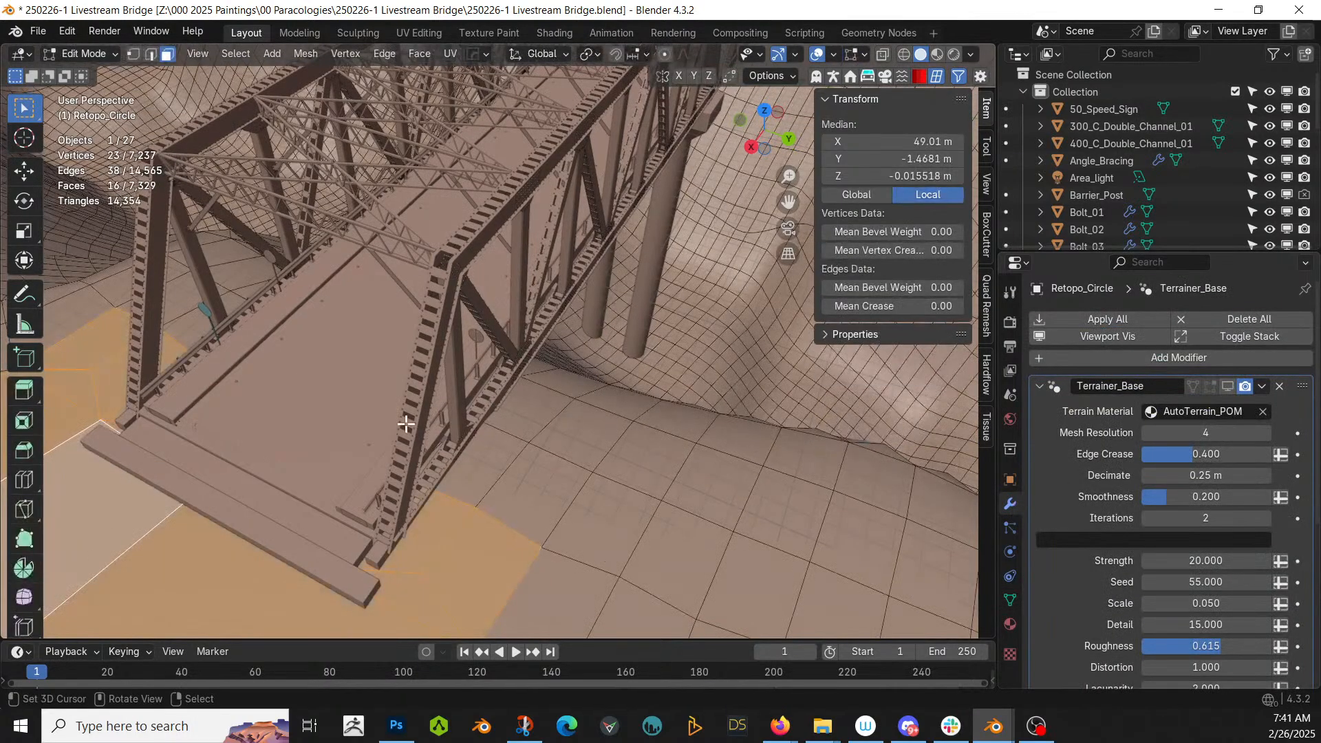
pyautogui.click(490, 391)
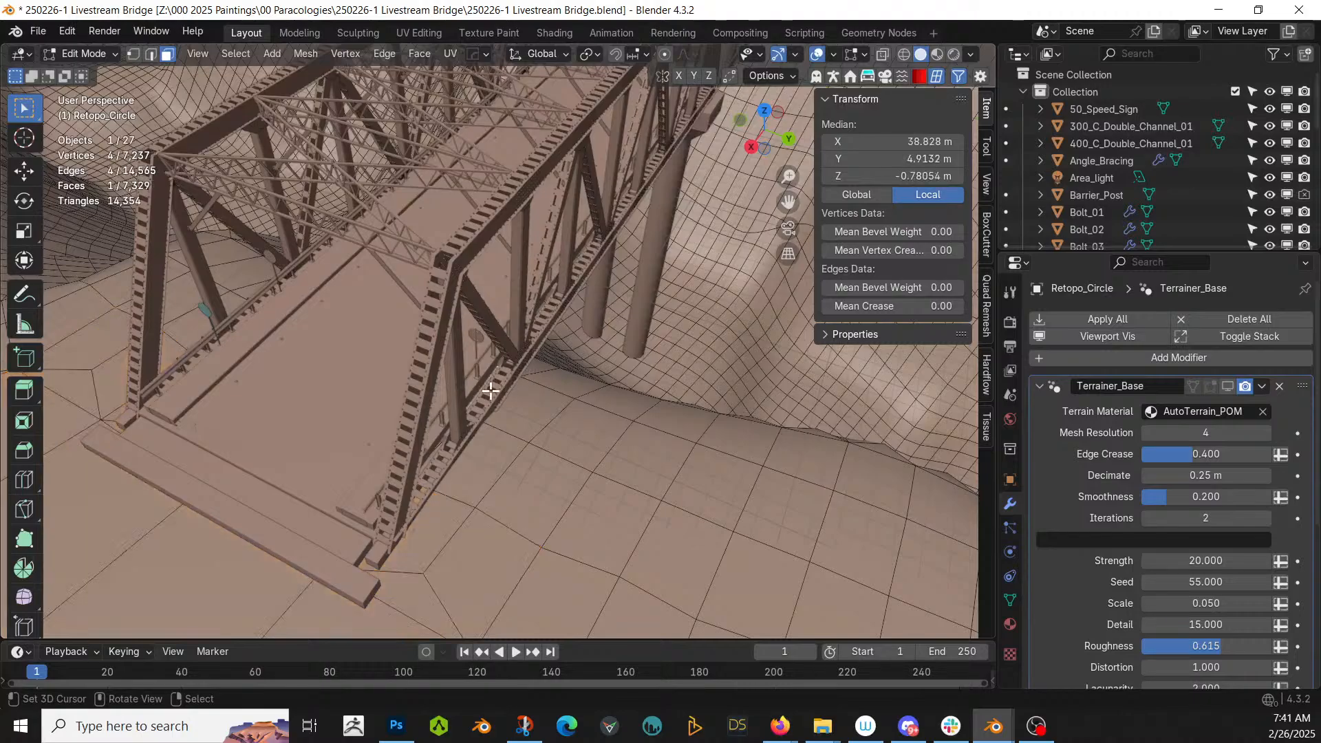
pyautogui.keyDown('shift'); pyautogui.click(247, 293); pyautogui.keyUp('shift')
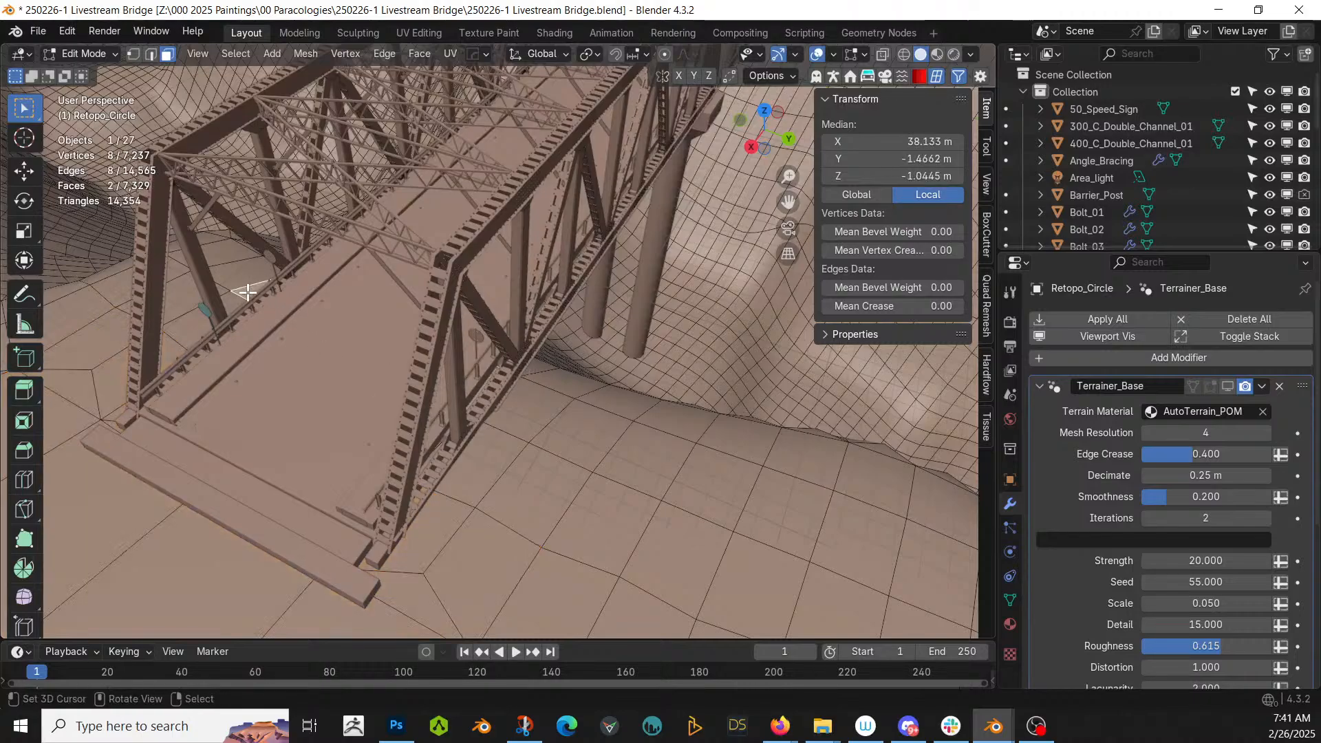
pyautogui.press('/')
pyautogui.scroll(7, 255, 278)
pyautogui.moveTo(262, 267); pyautogui.dragTo(324, 303, button='middle')
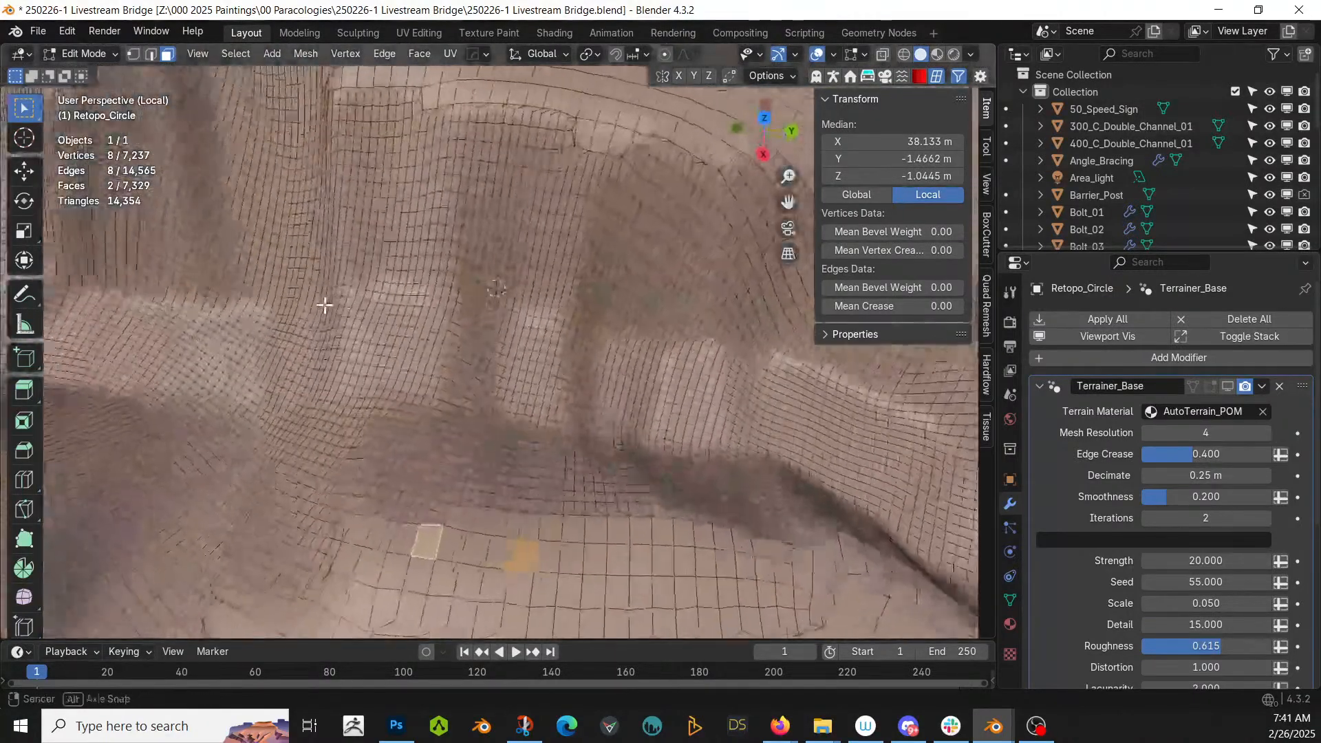
pyautogui.keyDown('shift'); pyautogui.moveTo(504, 595); pyautogui.dragTo(547, 352, button='middle'); pyautogui.keyUp('shift')
pyautogui.press('KP_7')
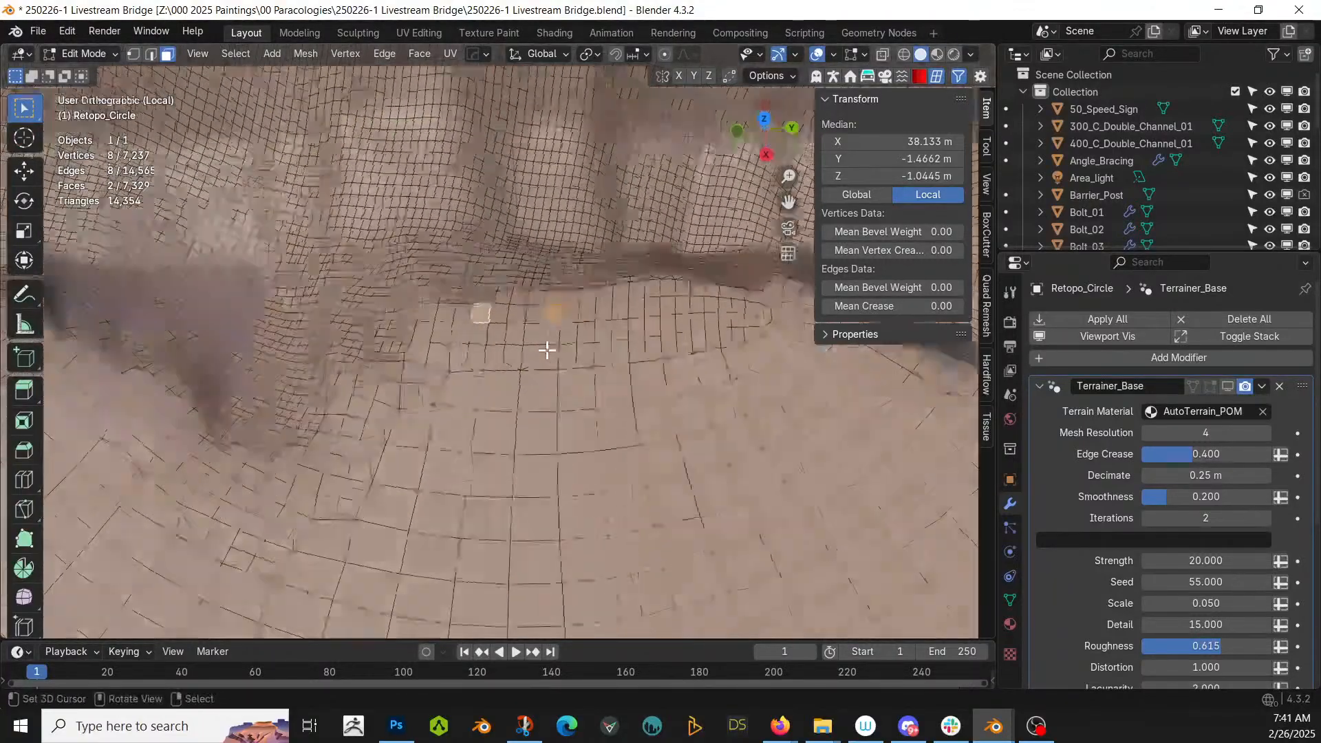
# - Circle-select the block of terrain faces between and around the two selected ones and assign them to the Detail vertex group
pyautogui.press('c')
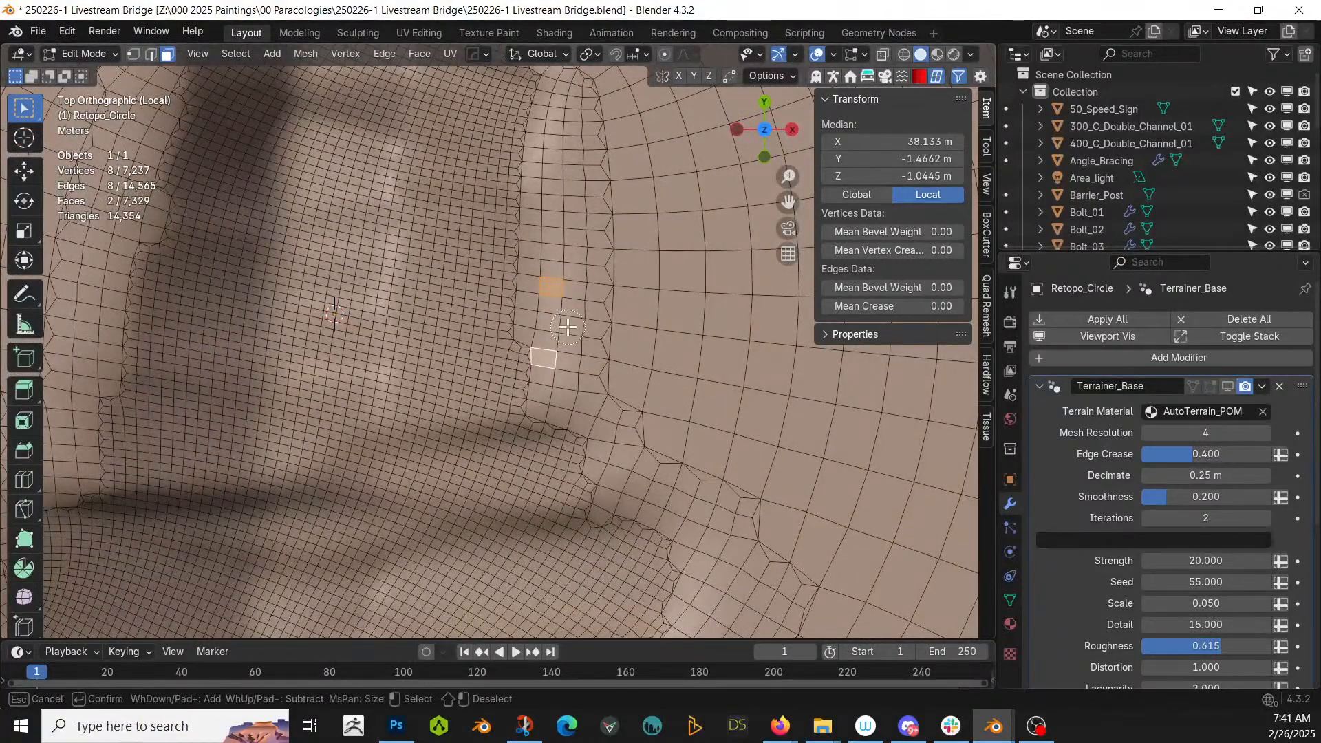
pyautogui.moveTo(566, 323)
pyautogui.mouseDown()
pyautogui.moveTo(554, 320)
pyautogui.moveTo(561, 302)
pyautogui.moveTo(588, 319)
pyautogui.moveTo(581, 342)
pyautogui.moveTo(536, 298)
pyautogui.mouseUp()
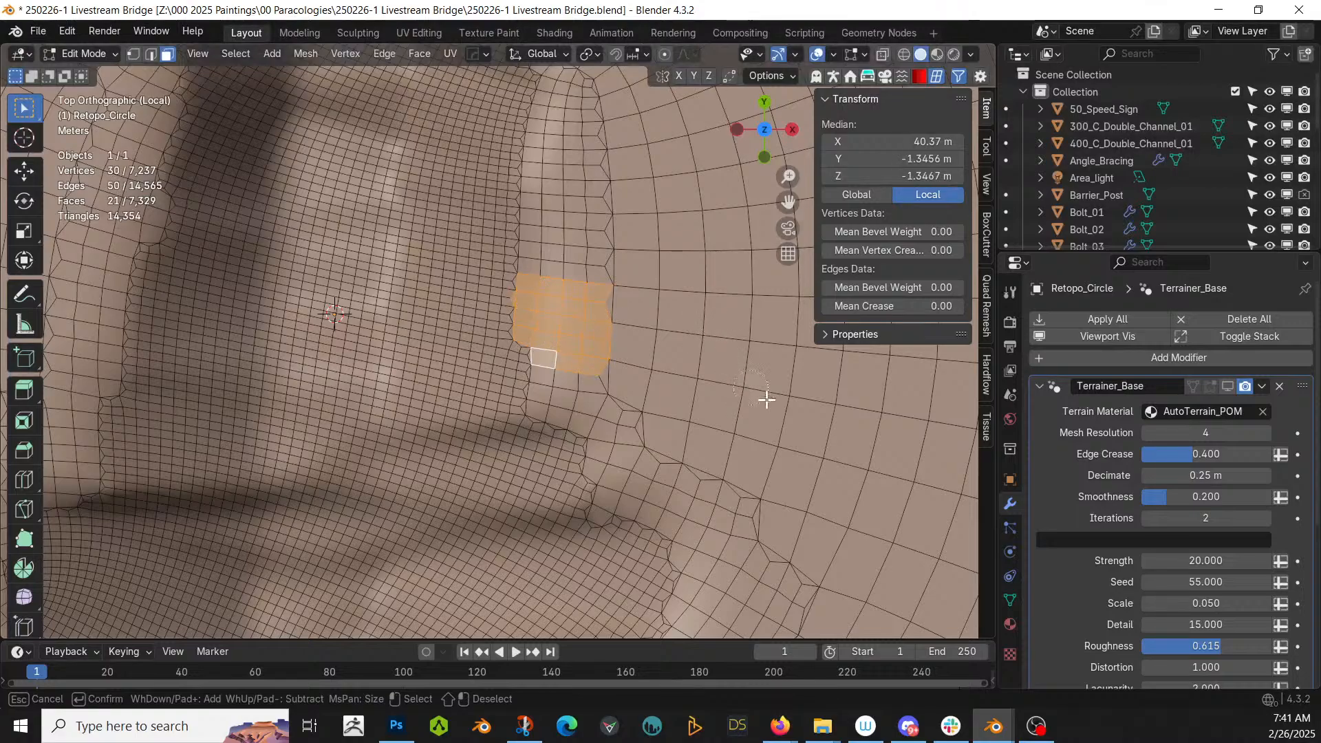
pyautogui.press('Escape')
pyautogui.click(1011, 602)
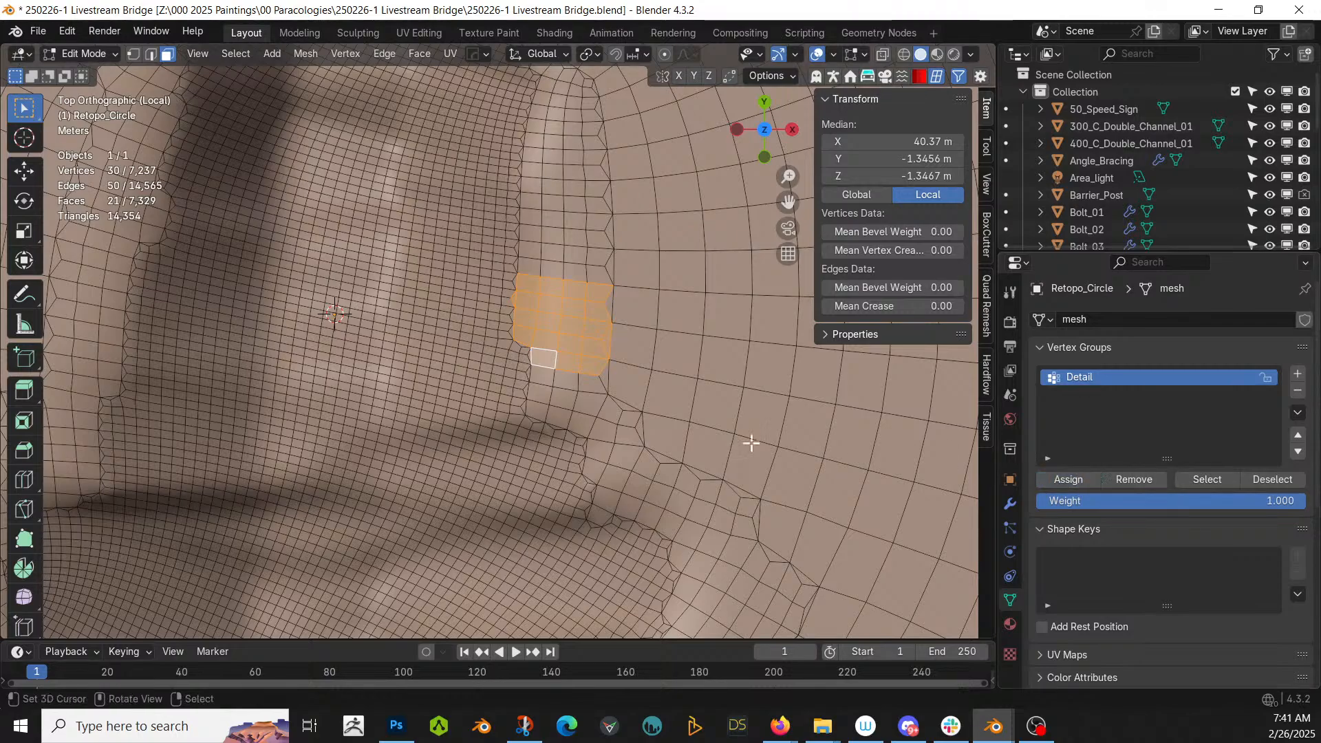
# - Leave Edit Mode, show Terrainer_Base in the viewport again, and check the terrain around the bridge with all objects visible
pyautogui.press('Tab')
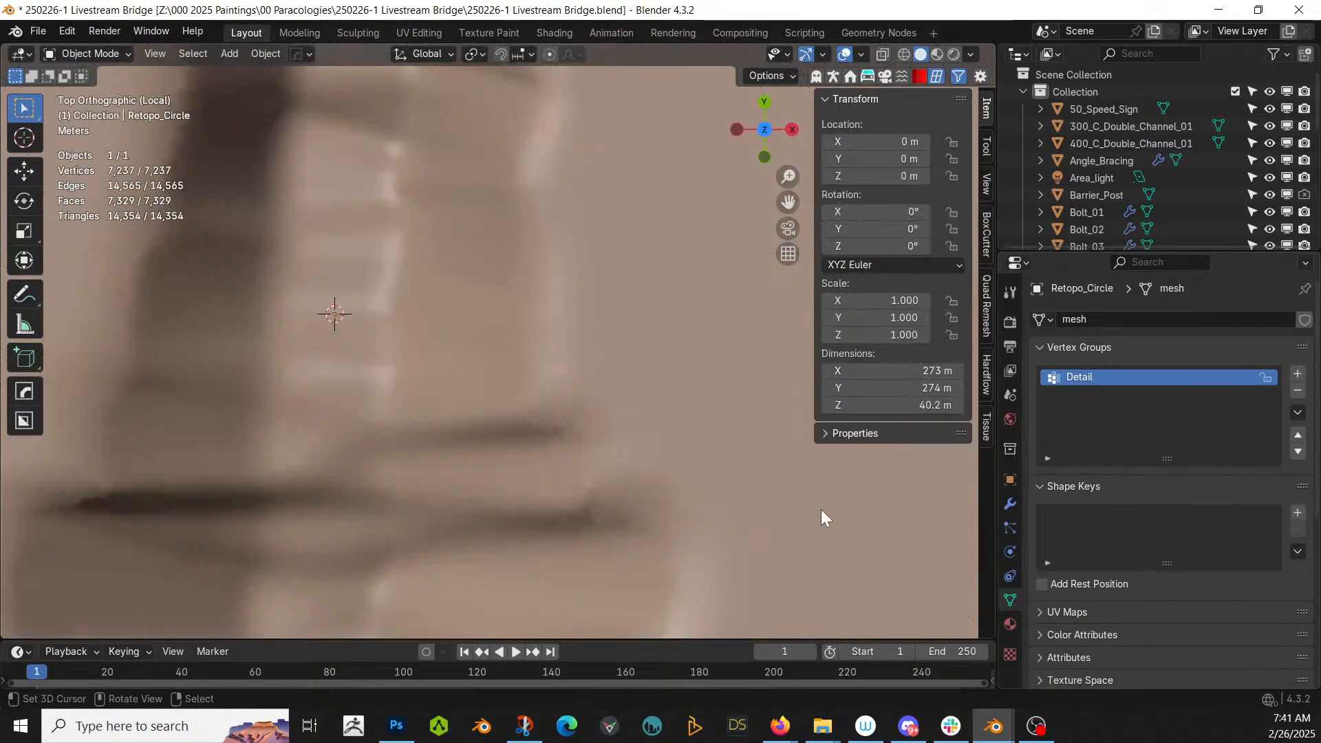
pyautogui.click(1010, 504)
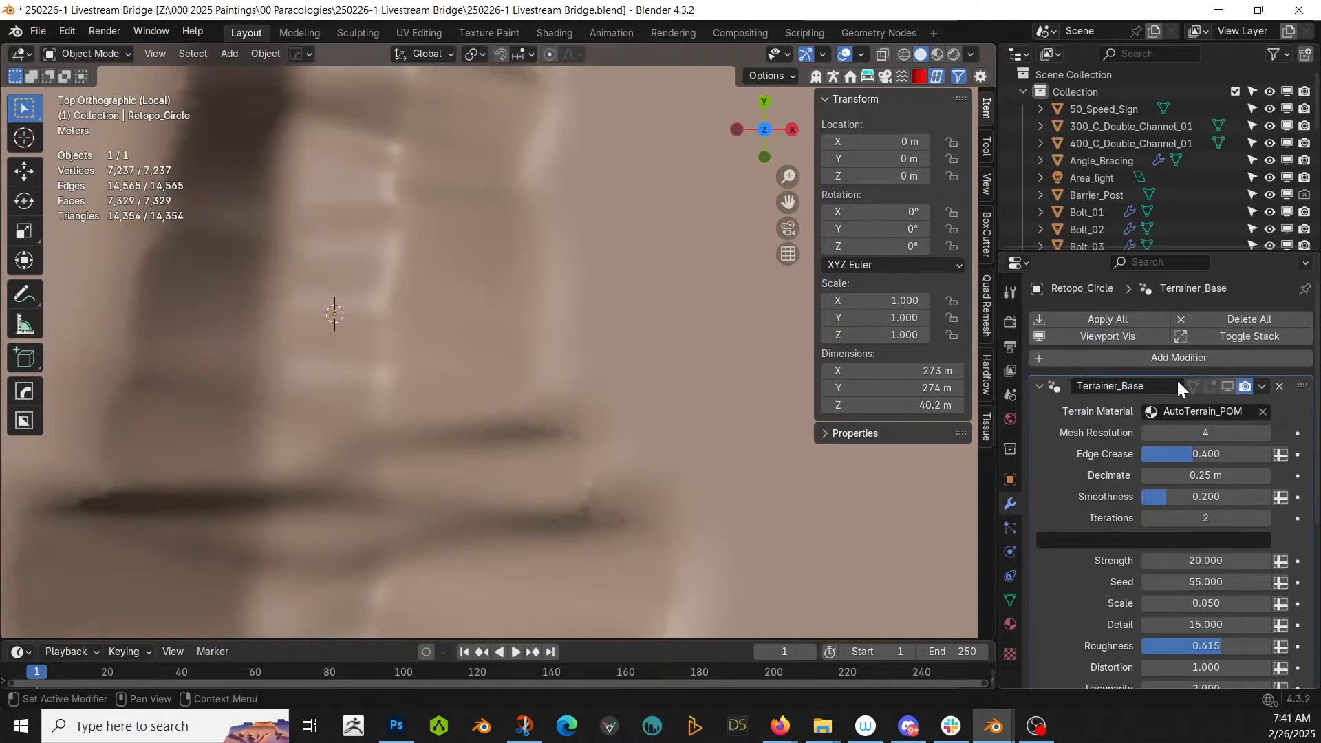
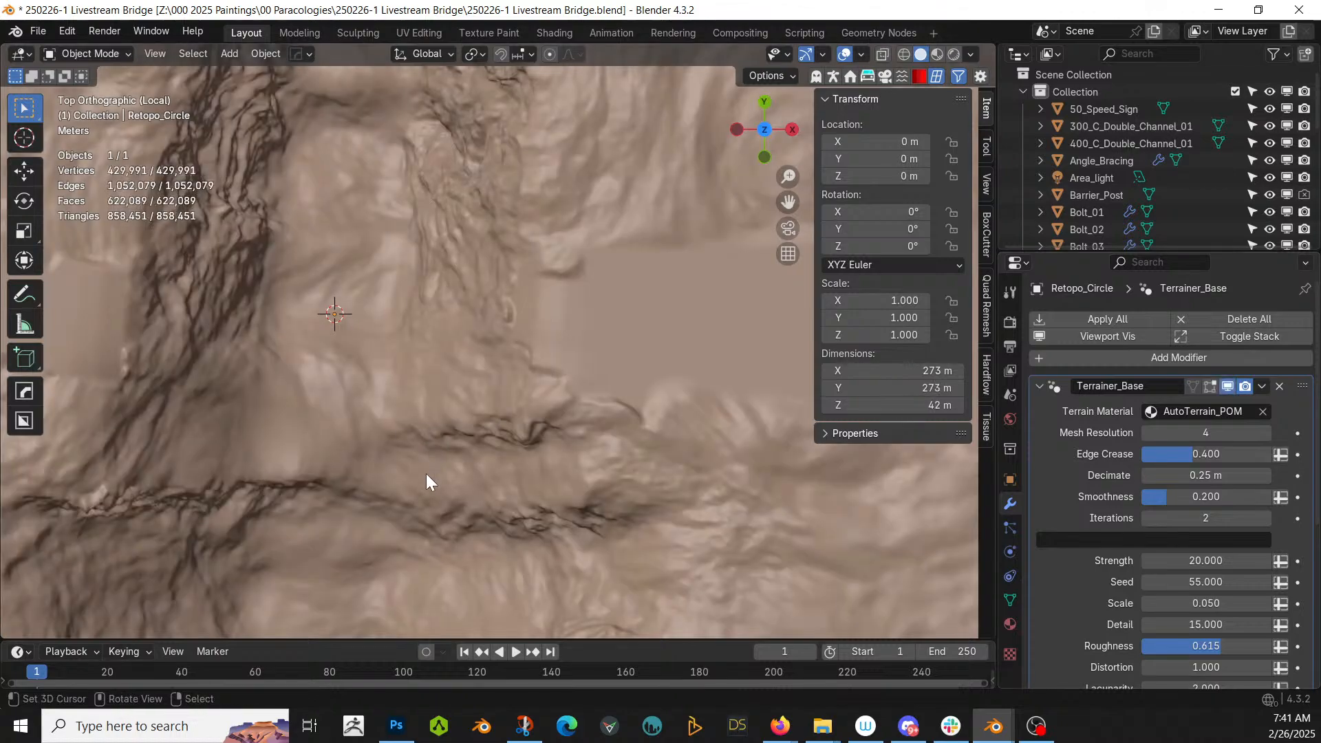
pyautogui.press('KP_Divide')
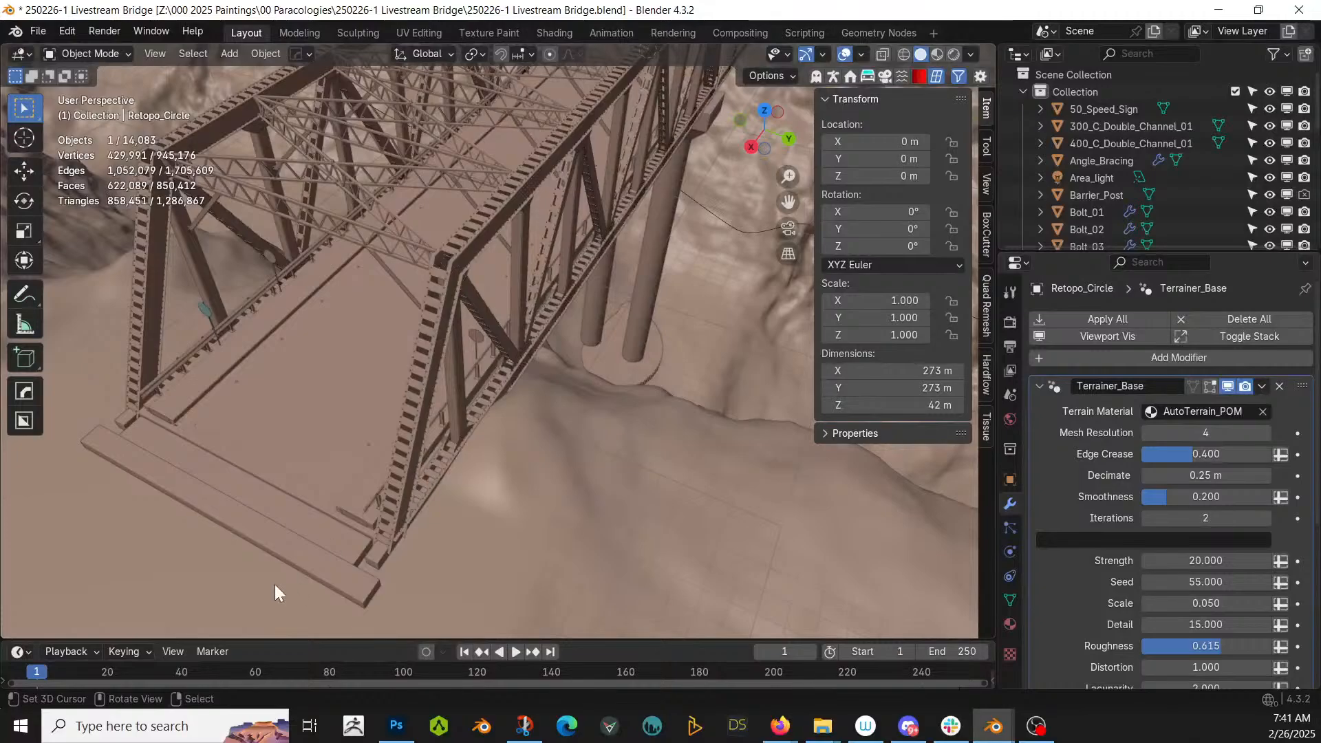
pyautogui.moveTo(275, 585); pyautogui.dragTo(496, 548, button='middle')
pyautogui.moveTo(385, 452); pyautogui.dragTo(448, 430, button='middle')
pyautogui.moveTo(324, 413); pyautogui.dragTo(96, 229, button='middle')
pyautogui.scroll(-5, 96, 221)
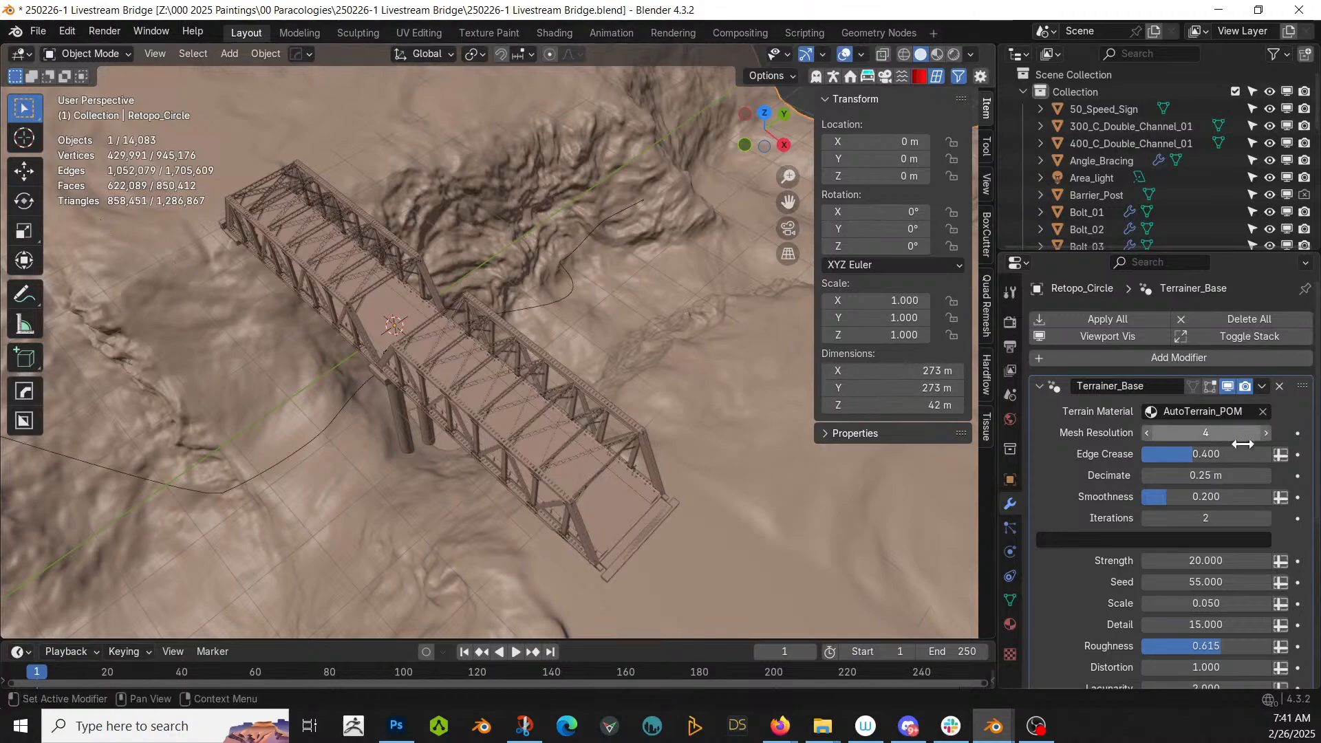
# - Append the Straight04 road from the Highways section of URBANIAC!'s Asphalts_New! assets
pyautogui.click(846, 72)
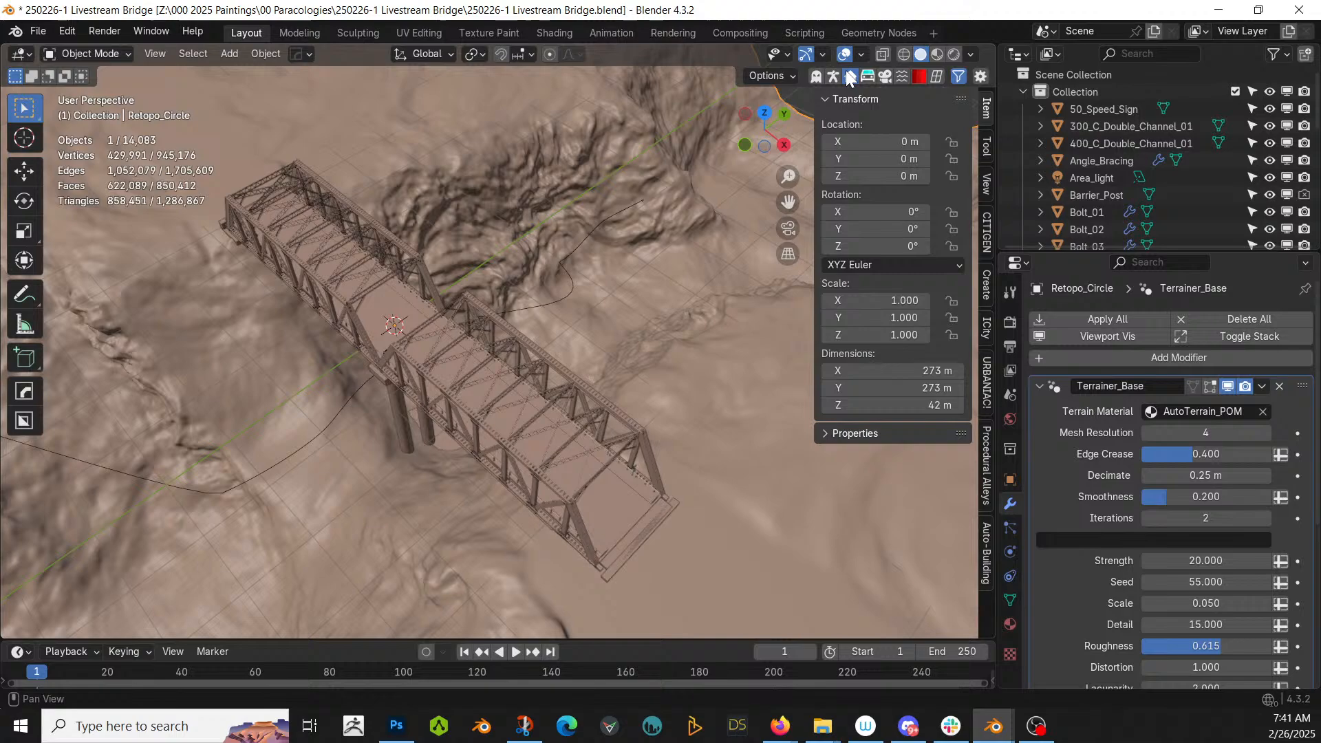
pyautogui.click(988, 377)
pyautogui.click(894, 143)
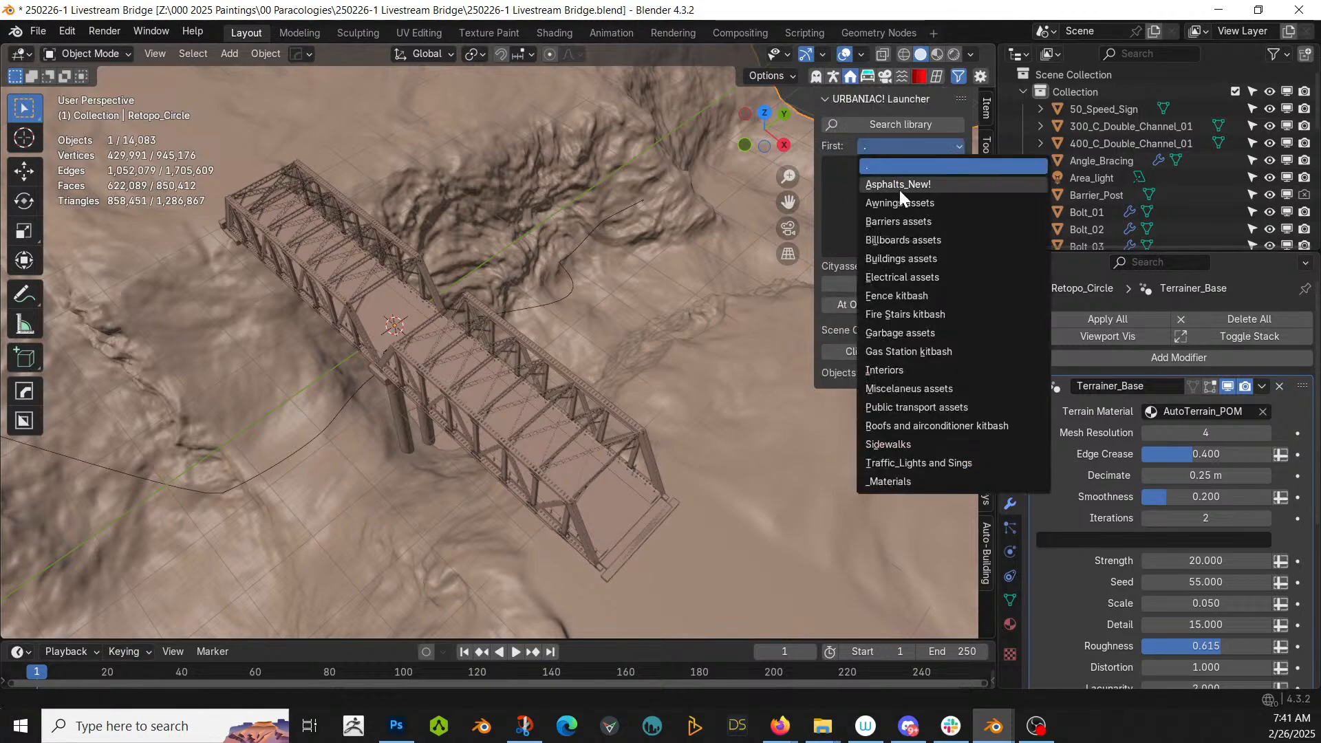
pyautogui.click(899, 180)
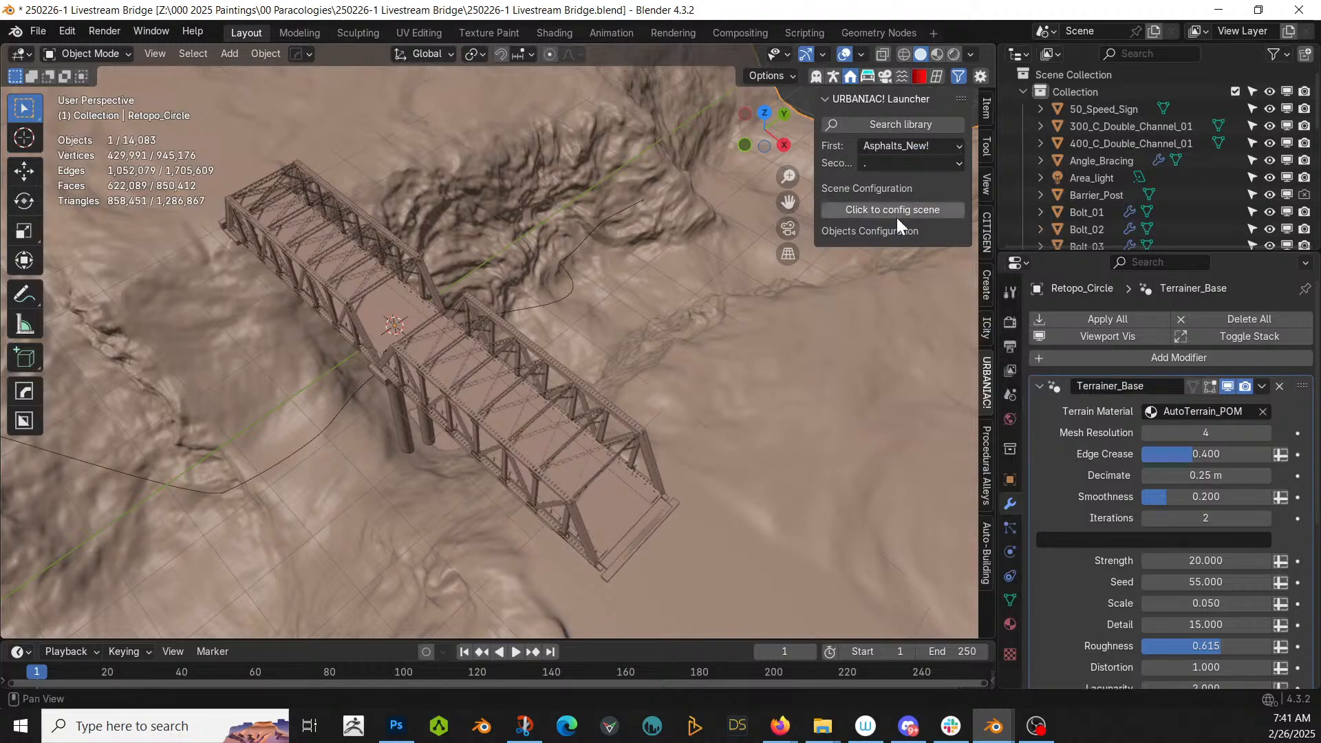
pyautogui.click(897, 160)
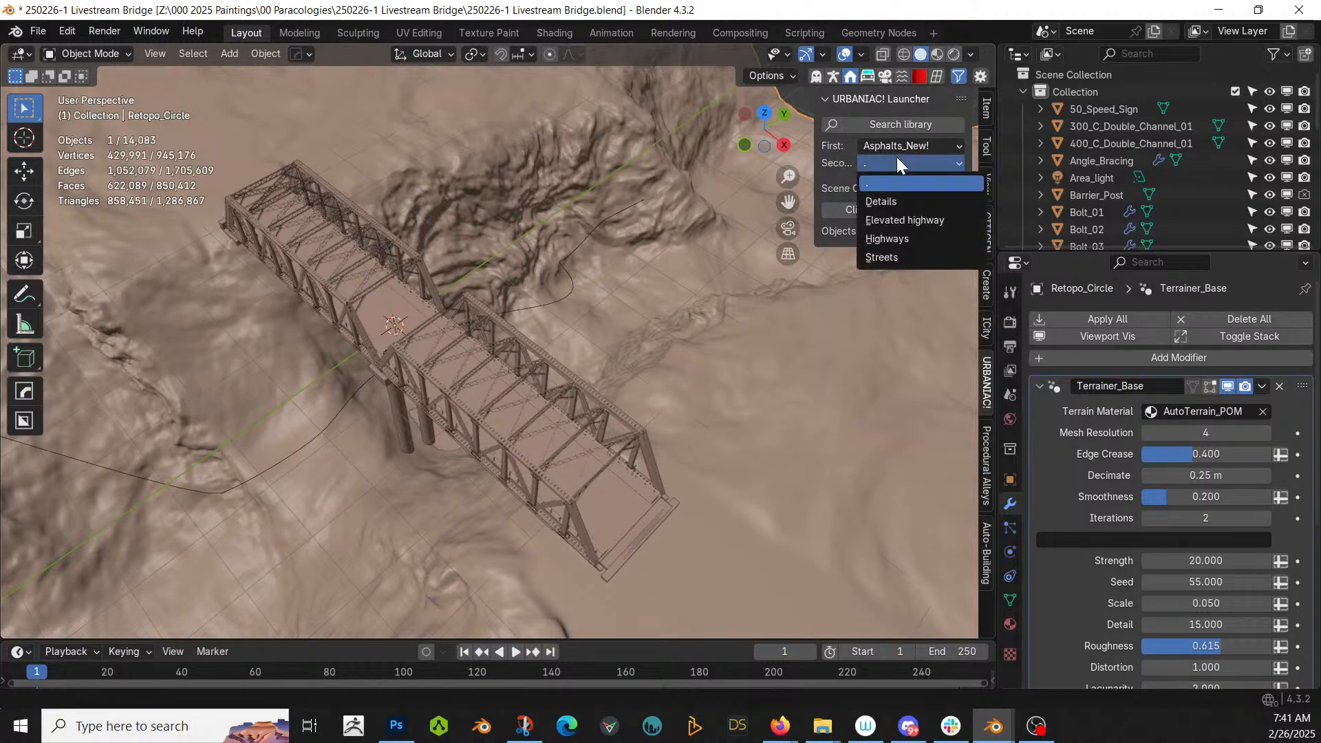
pyautogui.click(906, 240)
pyautogui.click(906, 217)
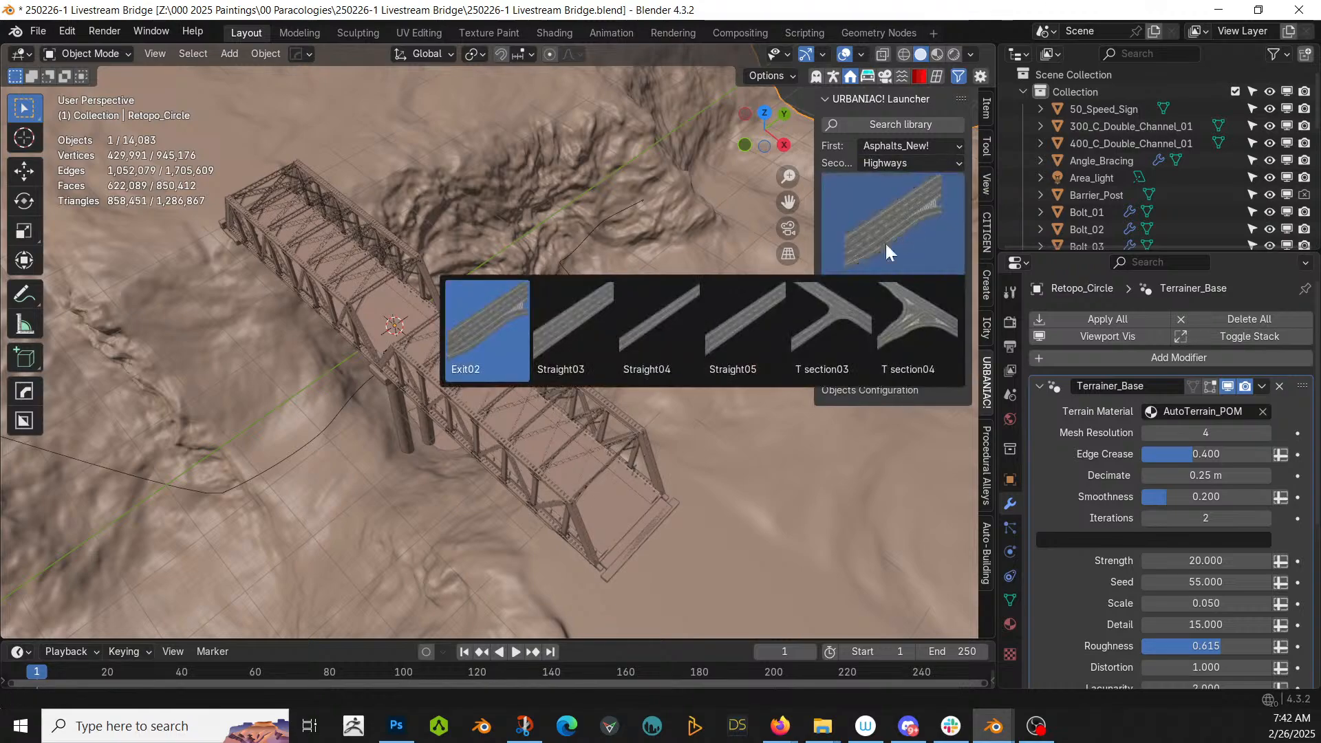
pyautogui.click(647, 327)
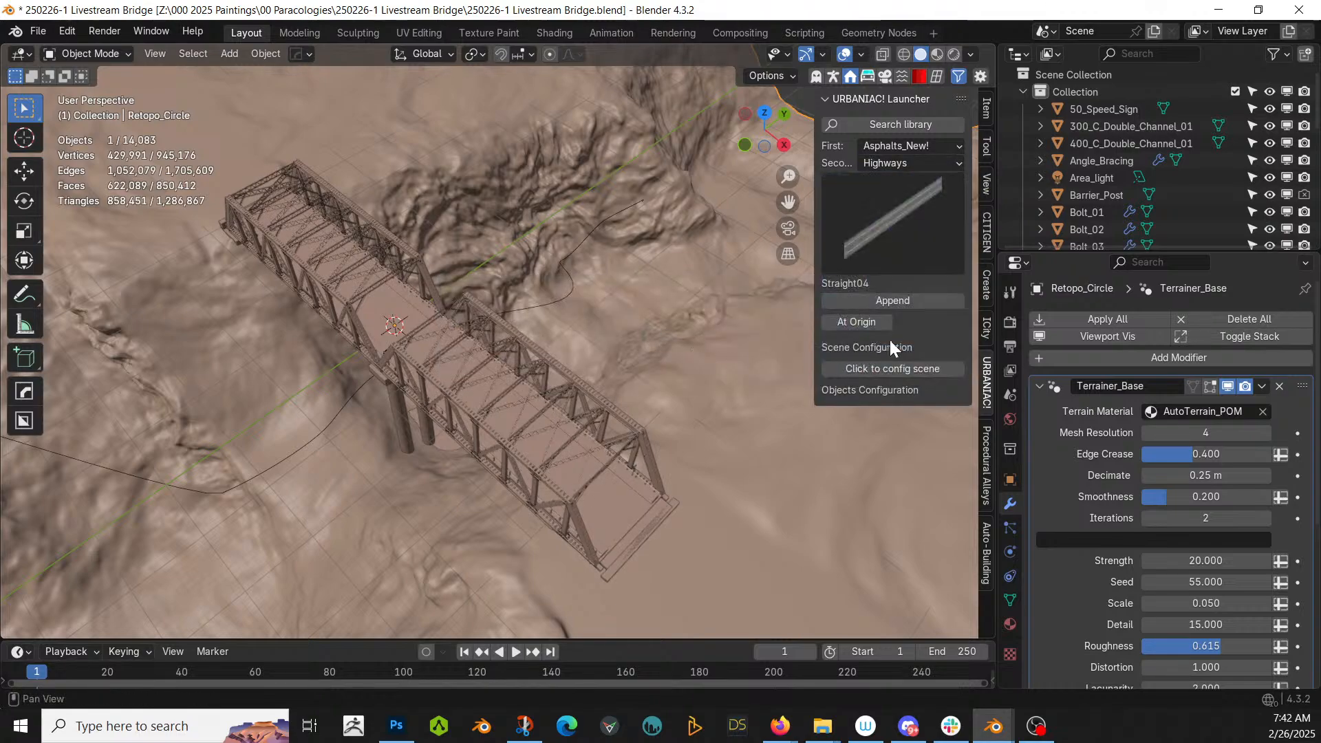
pyautogui.click(893, 300)
# - Move the CityAssets - Pavement_Straight03 collection out of Collection to the Scene Collection level
pyautogui.scroll(-4, 381, 294)
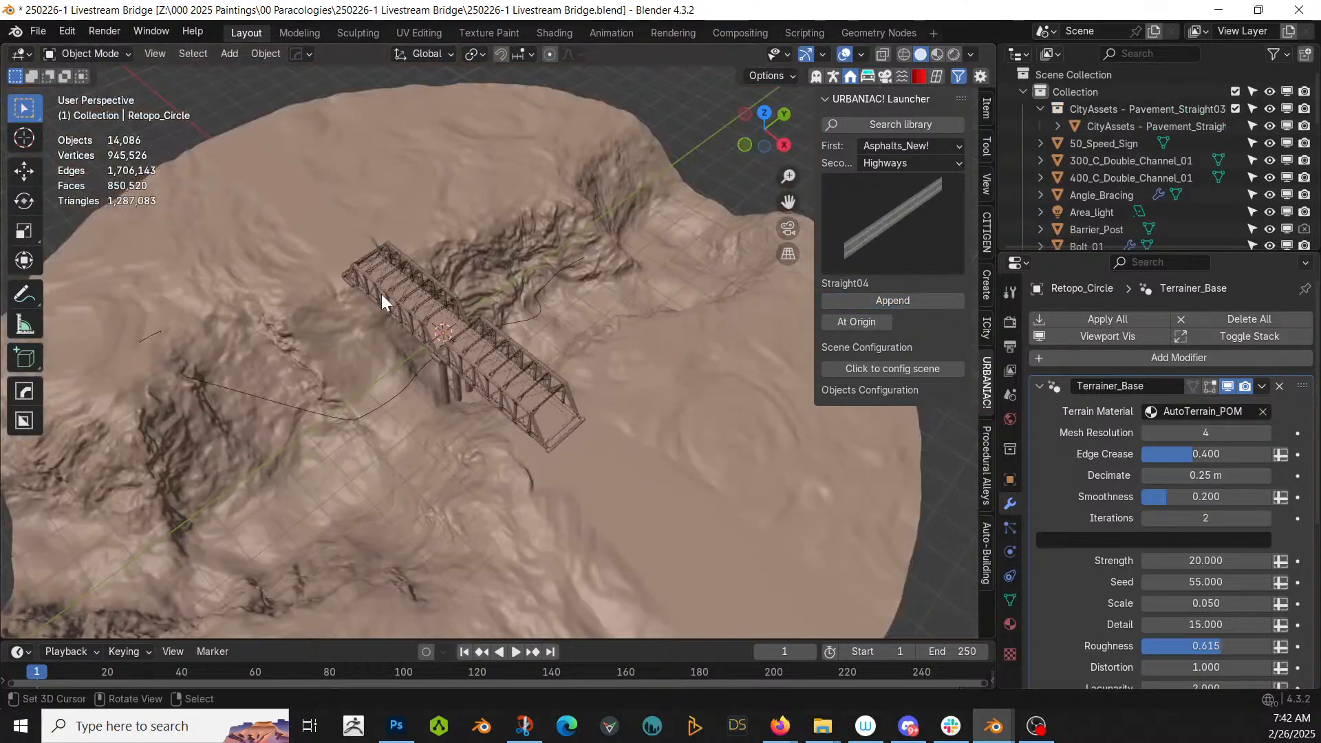
pyautogui.scroll(-3, 381, 295)
pyautogui.scroll(-5, 1096, 197)
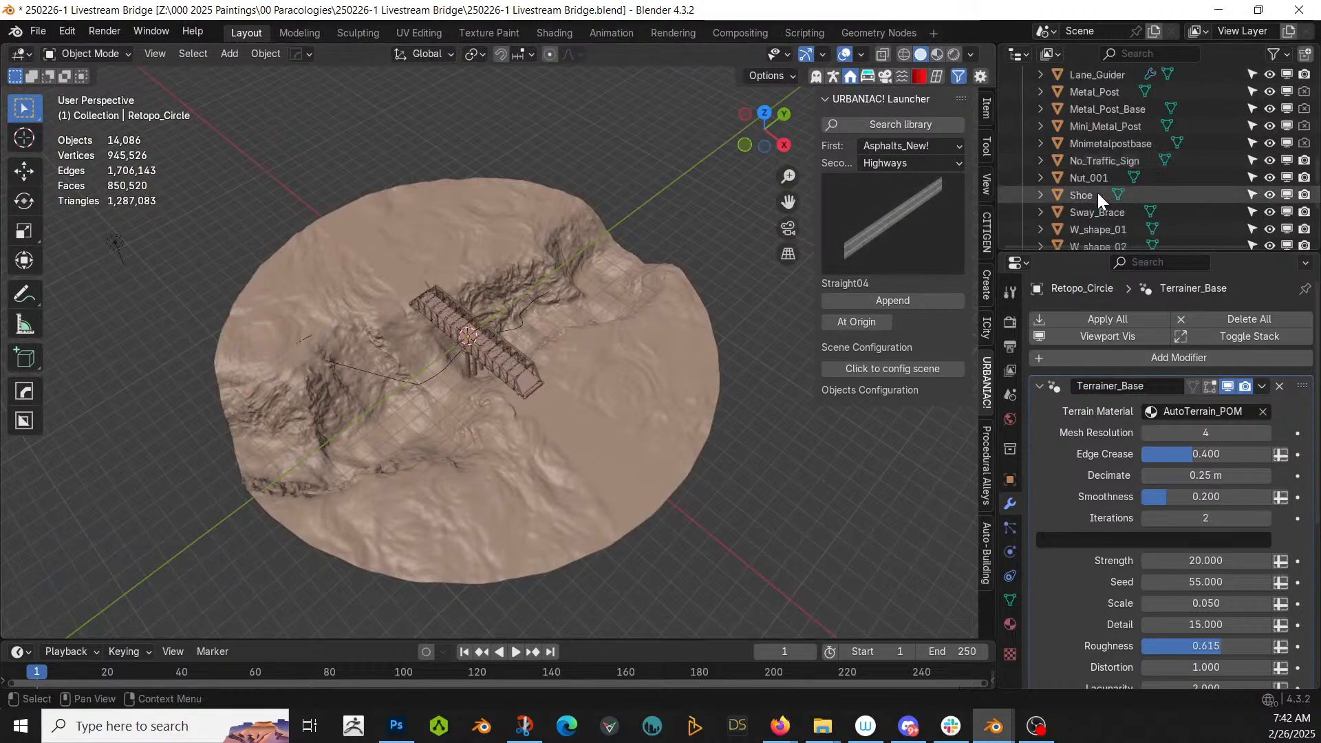
pyautogui.scroll(-3, 1097, 192)
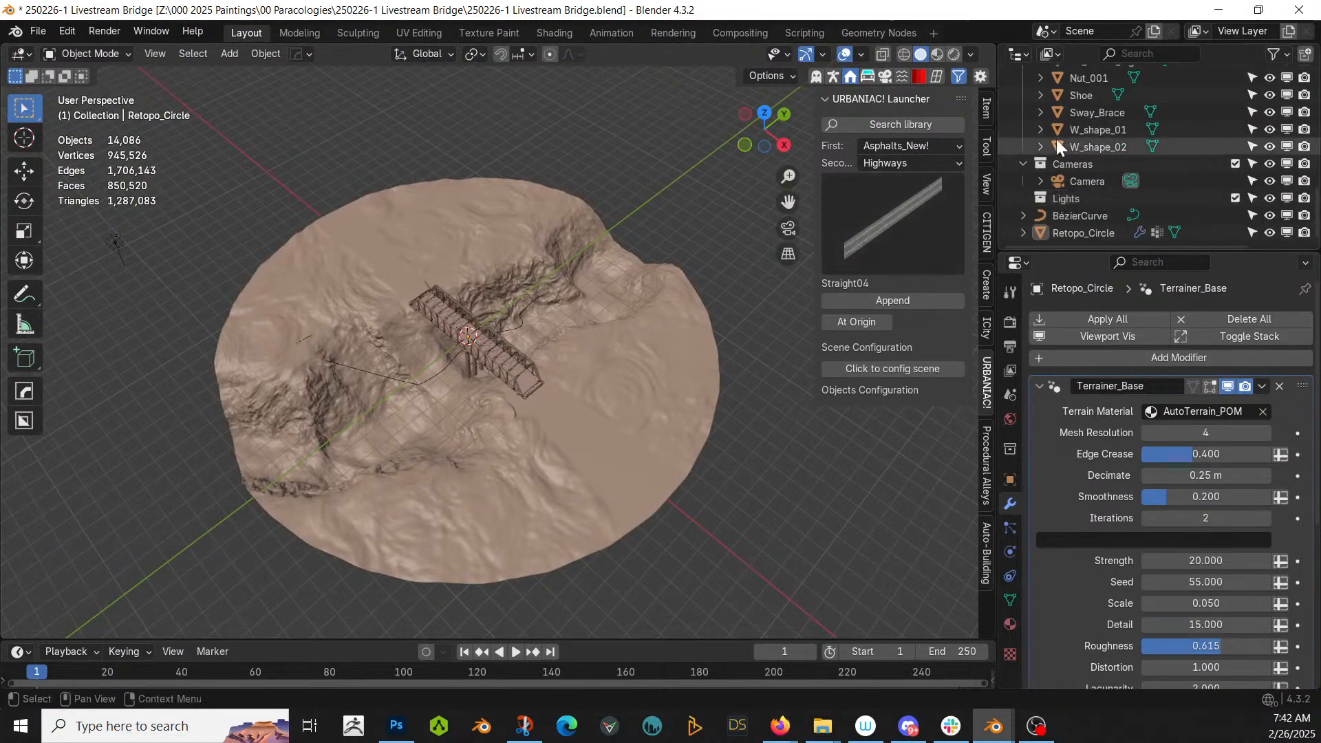
pyautogui.scroll(10, 1055, 139)
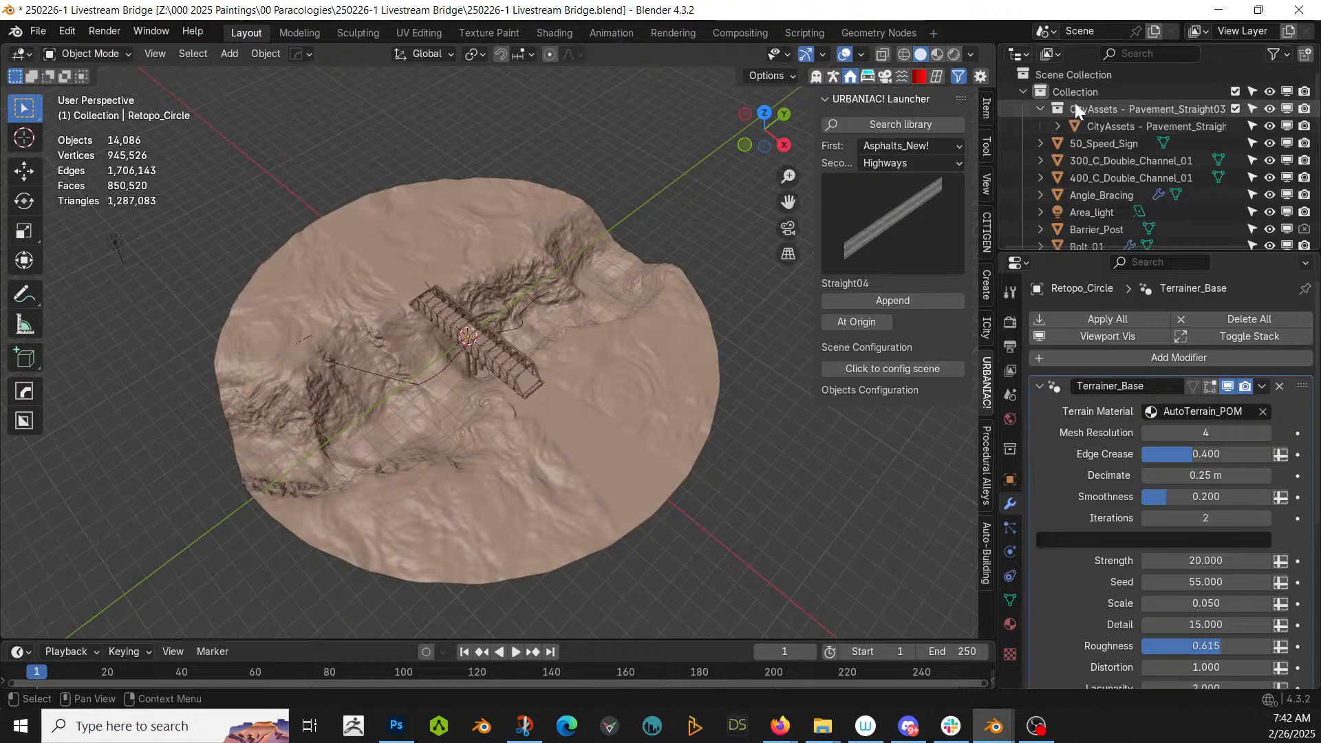
pyautogui.moveTo(1064, 109); pyautogui.dragTo(1061, 71)
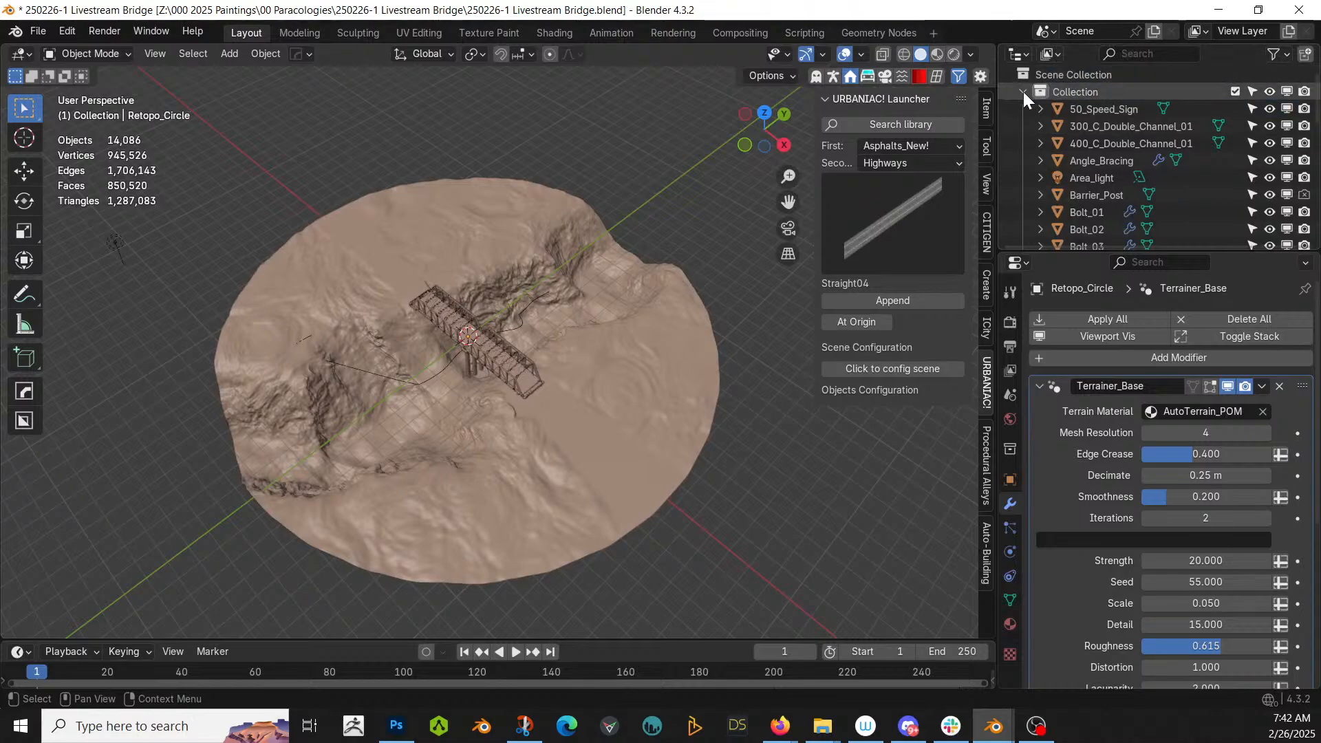
# - Move the Pavement_Straight03 road about 61 m along negative X so that it meets the near end of the bridge
pyautogui.click(1022, 92)
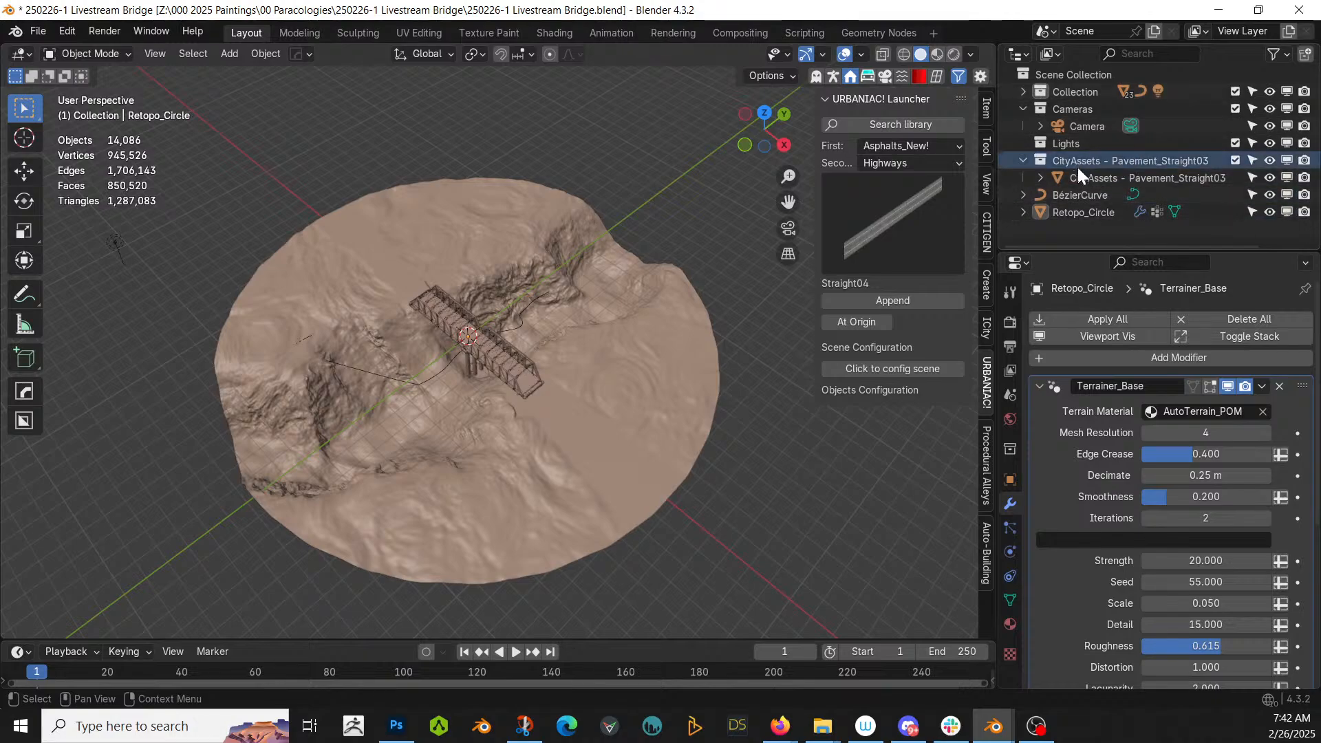
pyautogui.click(1068, 183)
pyautogui.press('KP_Decimal')
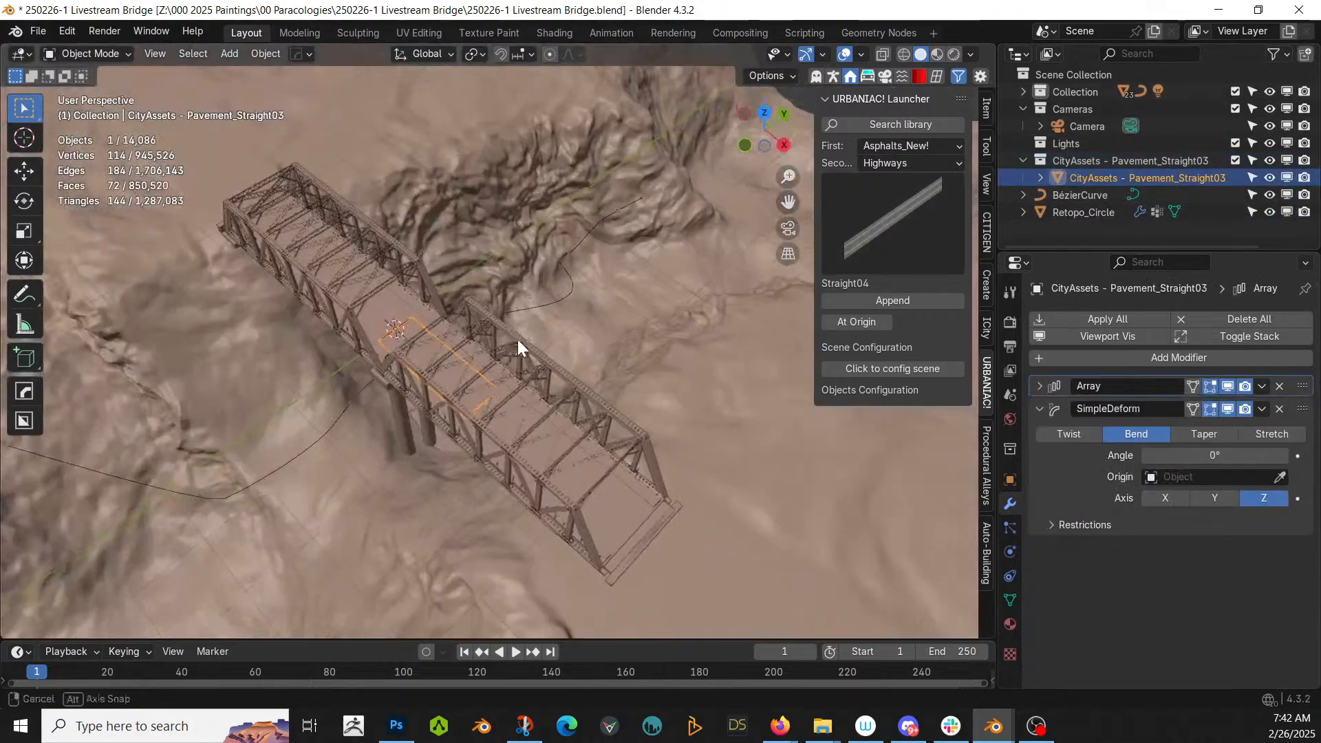
pyautogui.moveTo(517, 340); pyautogui.dragTo(621, 336, button='middle')
pyautogui.scroll(5, 620, 334)
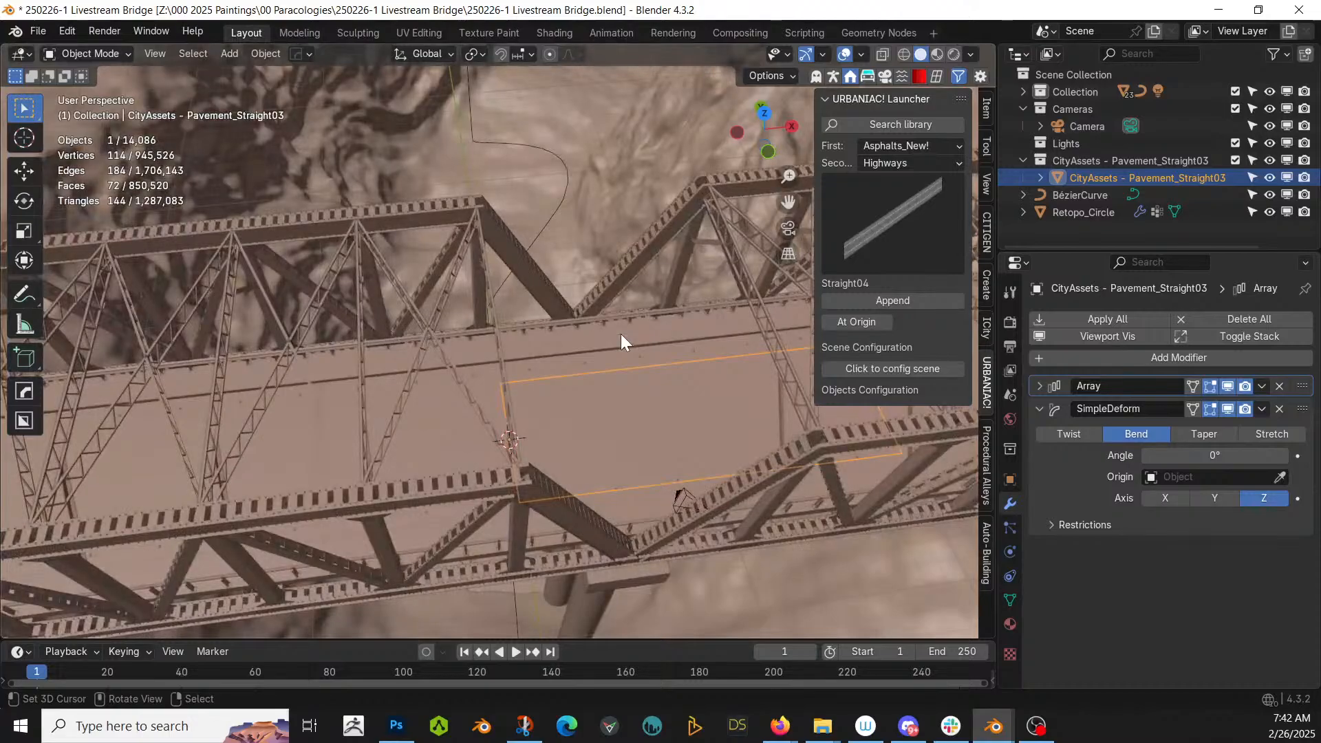
pyautogui.press('KP_7')
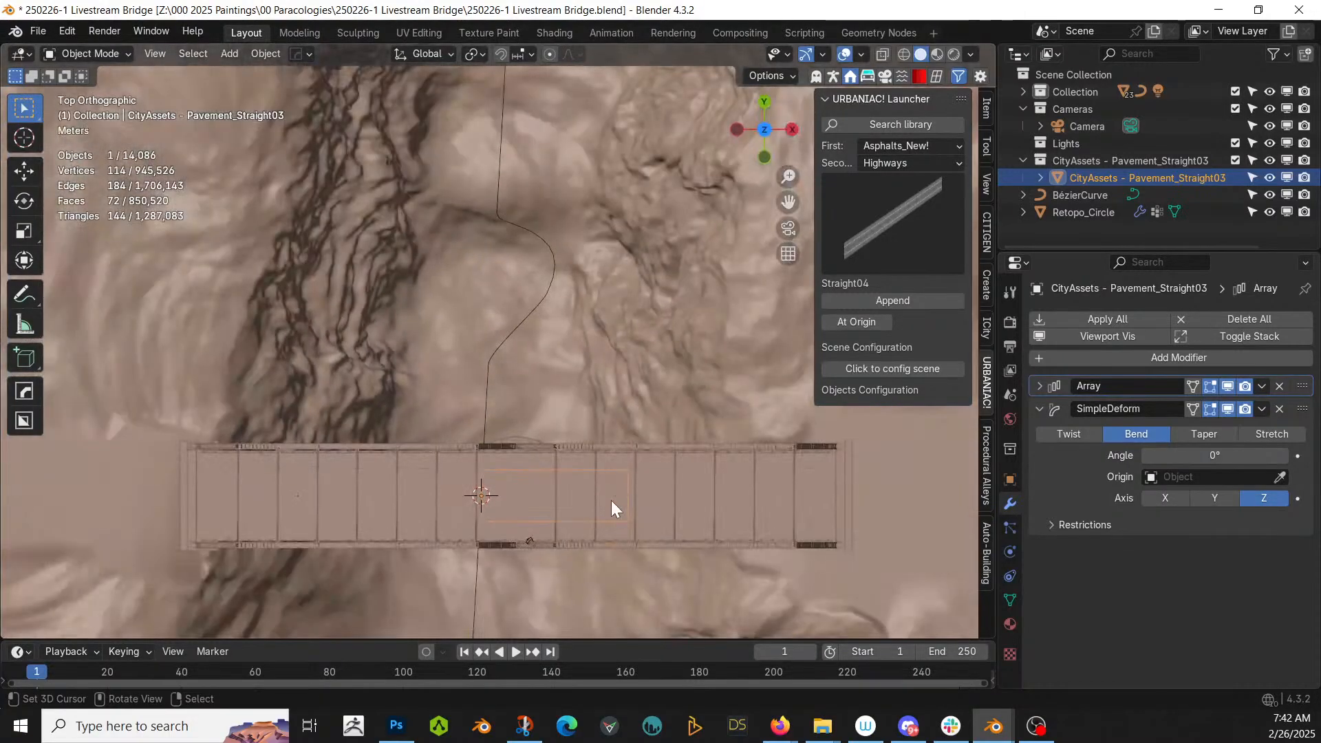
pyautogui.press('g')
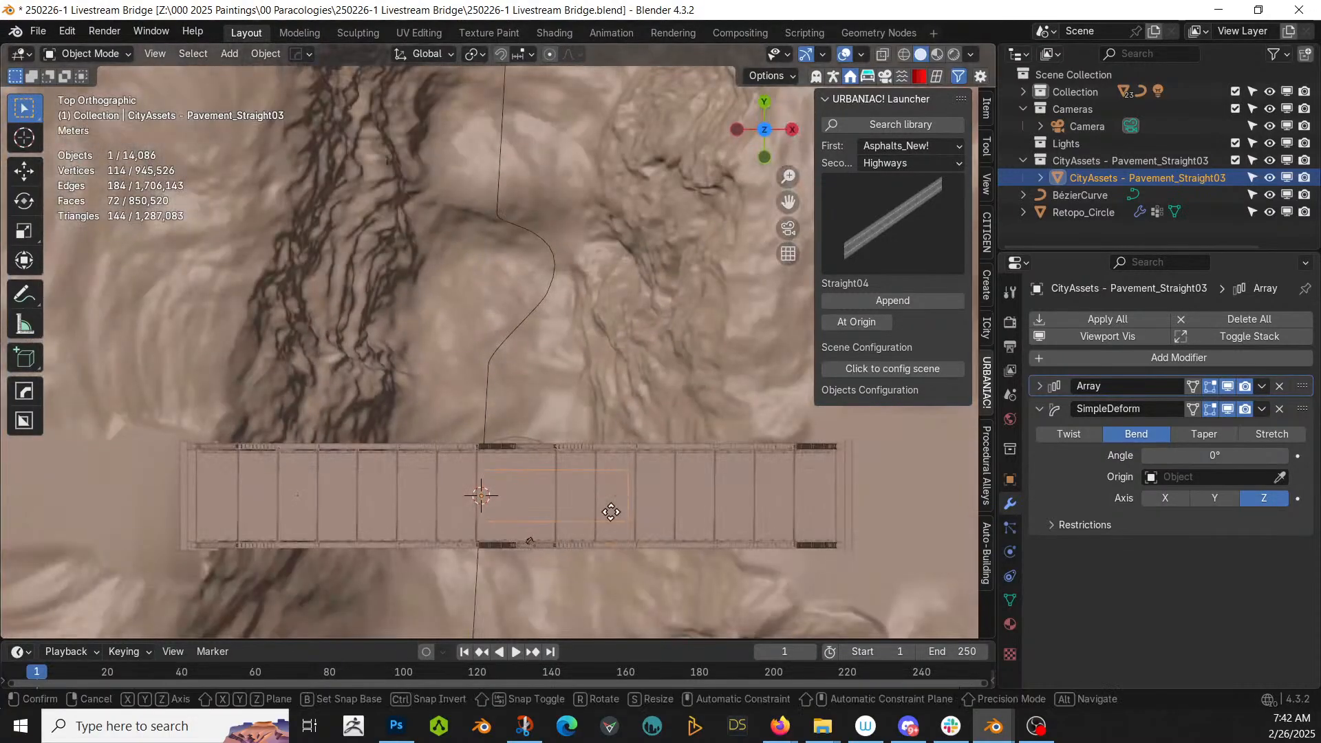
pyautogui.press('x')
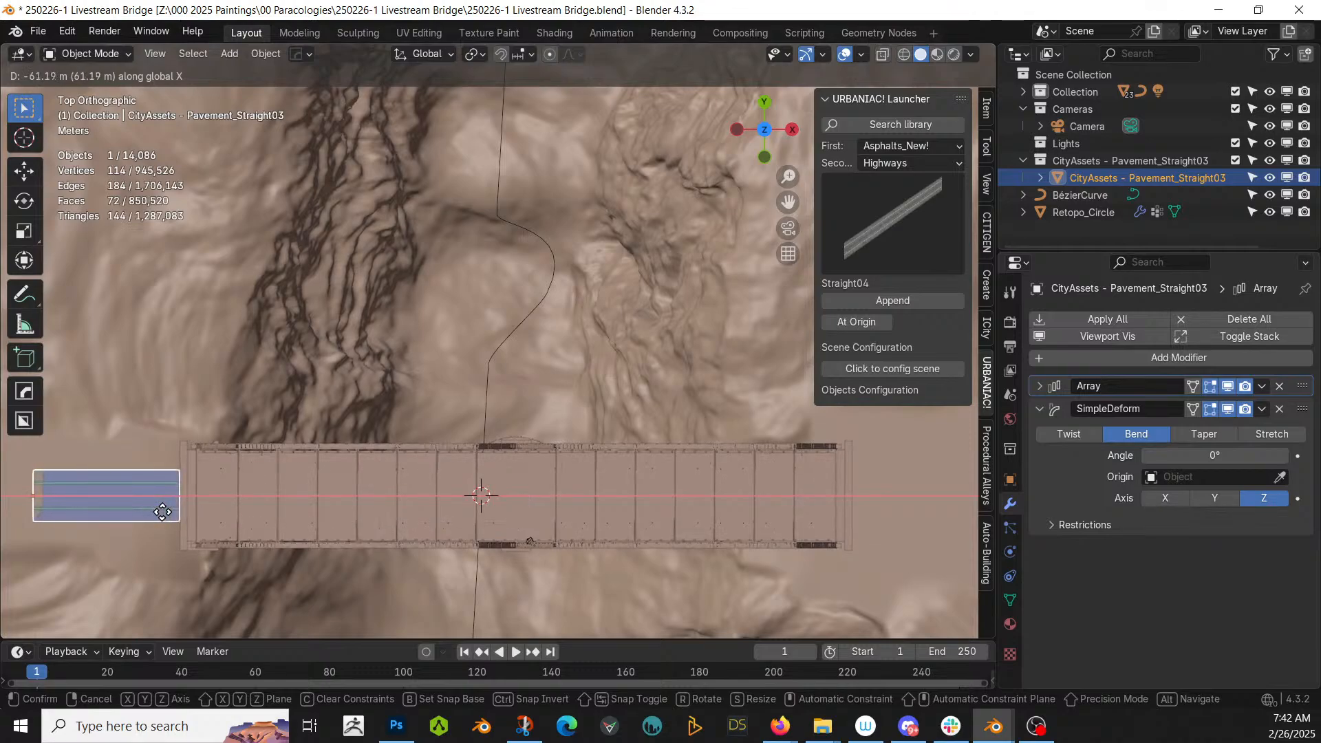
pyautogui.click(164, 512)
# - Extend the road away from the bridge by setting its Array modifier to a count of 5 and a relative offset factor X of -1
pyautogui.moveTo(164, 512); pyautogui.dragTo(357, 362, button='middle')
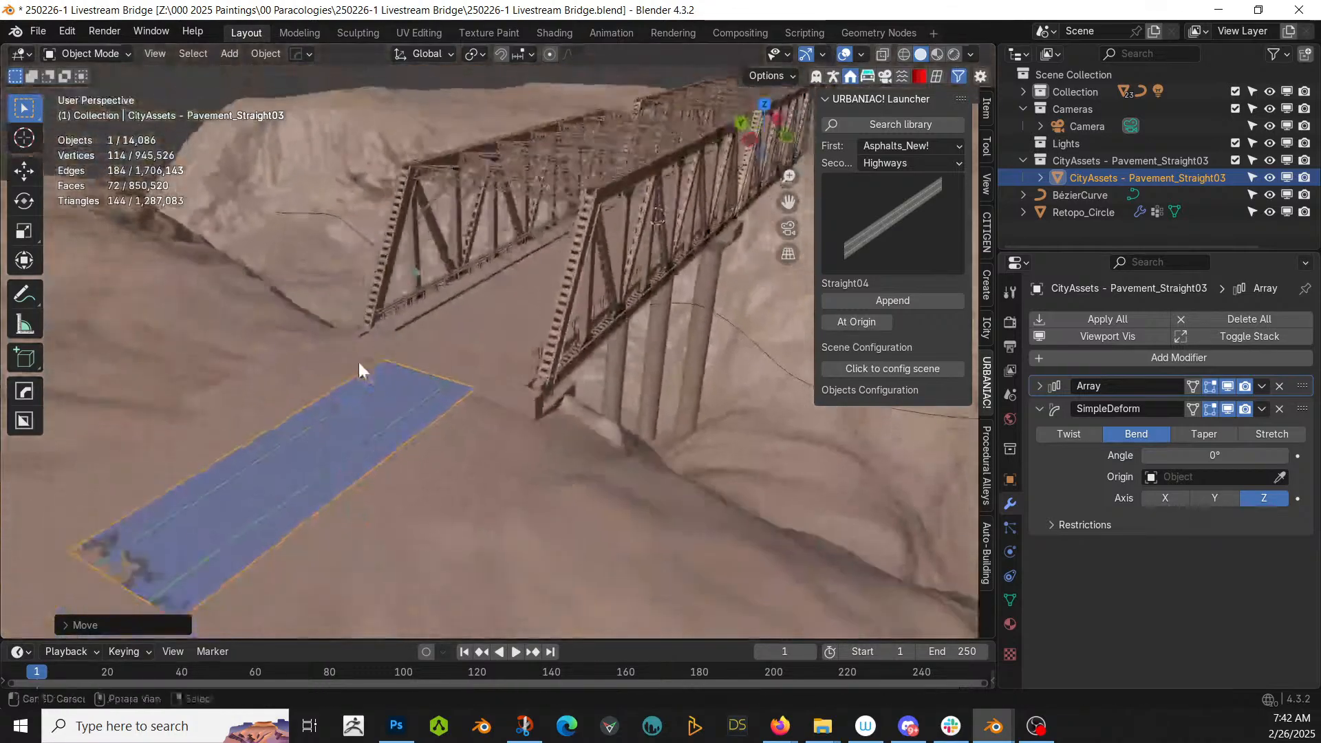
pyautogui.scroll(4, 362, 362)
pyautogui.scroll(-2, 344, 416)
pyautogui.moveTo(344, 416); pyautogui.dragTo(380, 423, button='middle')
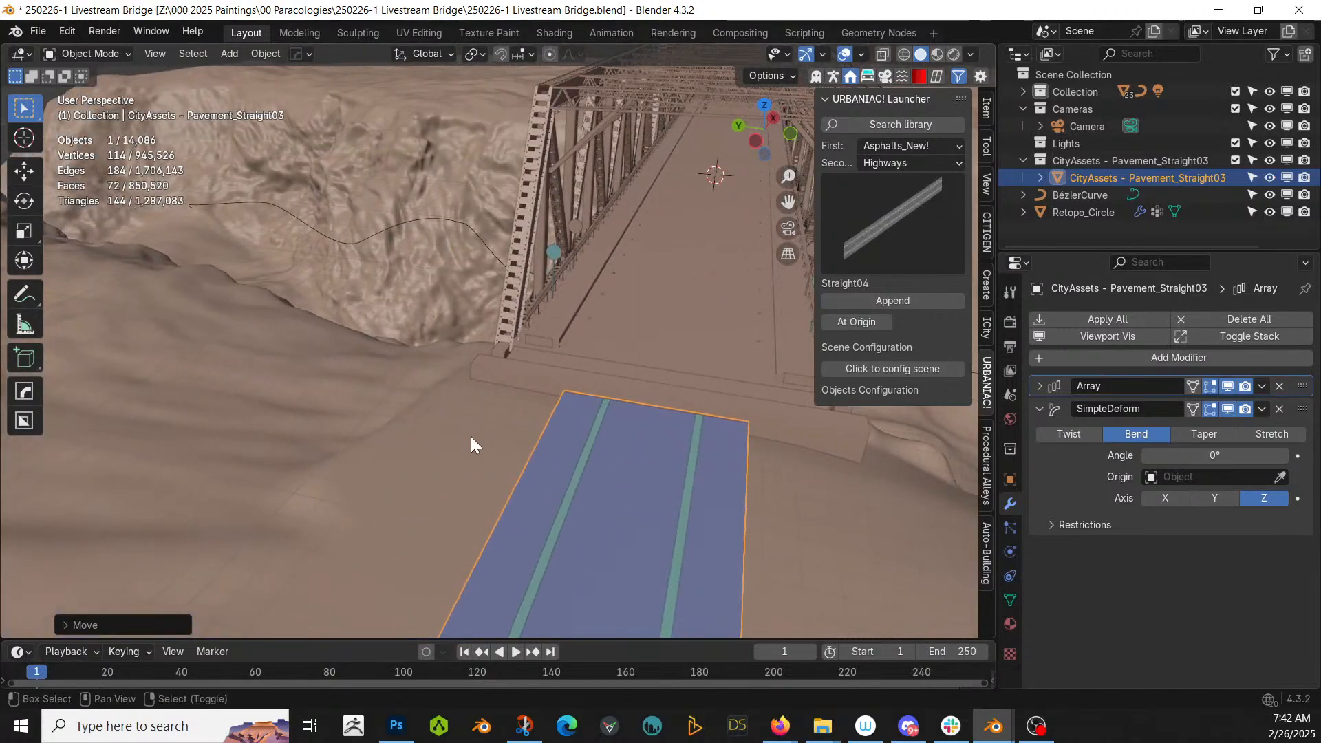
pyautogui.moveTo(471, 441); pyautogui.dragTo(407, 412, button='middle')
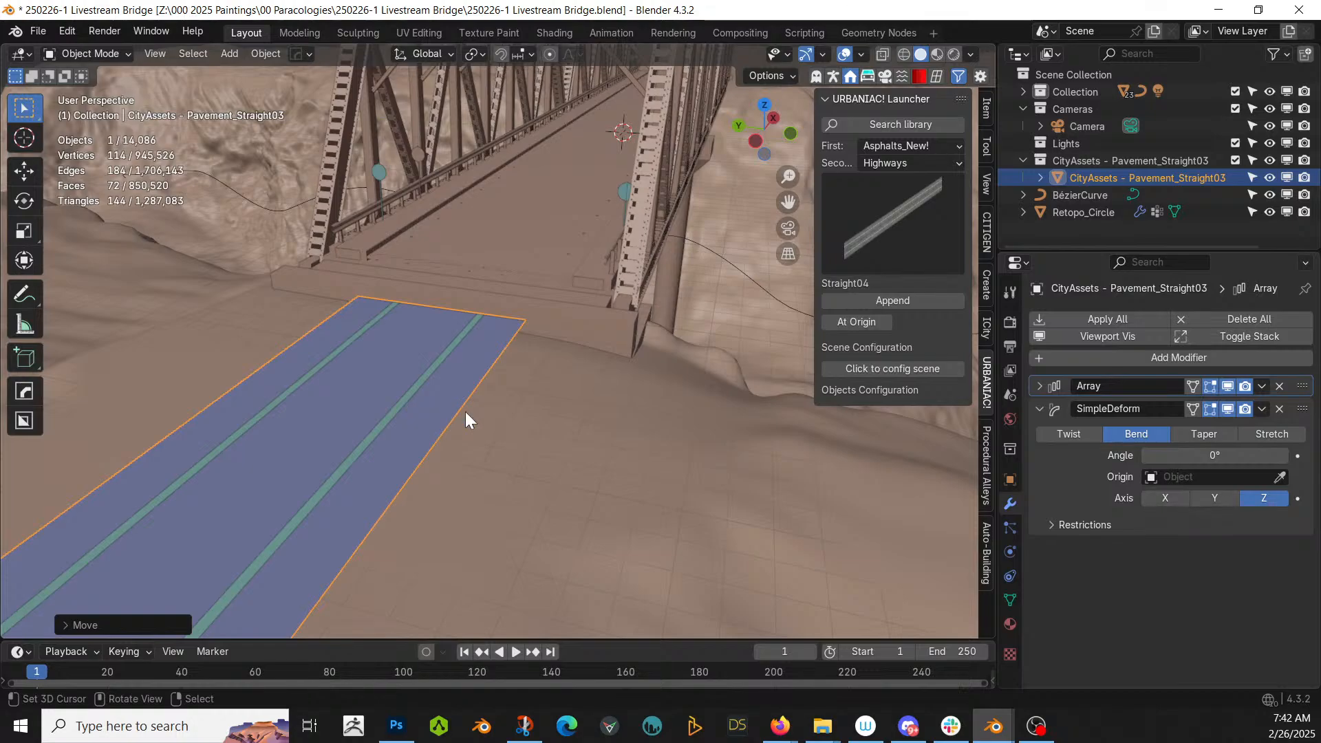
pyautogui.moveTo(466, 413); pyautogui.dragTo(654, 387, button='middle')
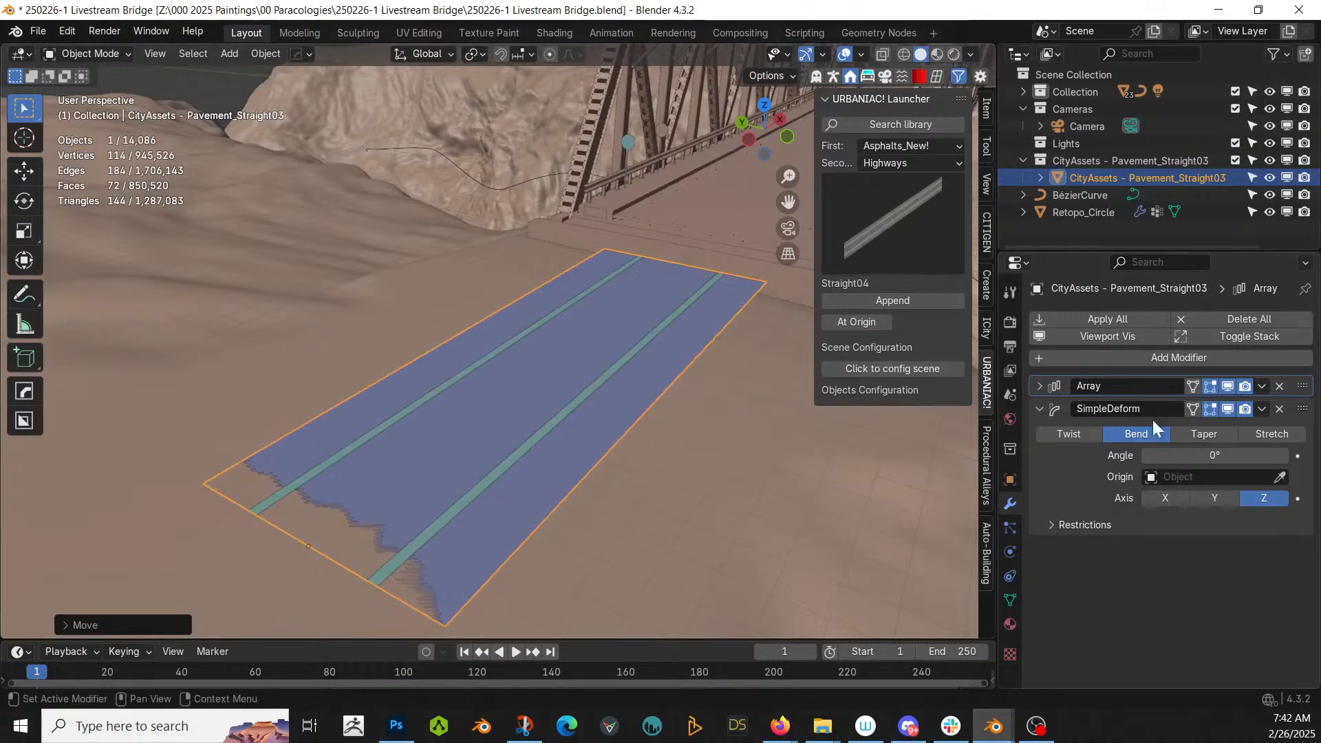
pyautogui.click(1039, 387)
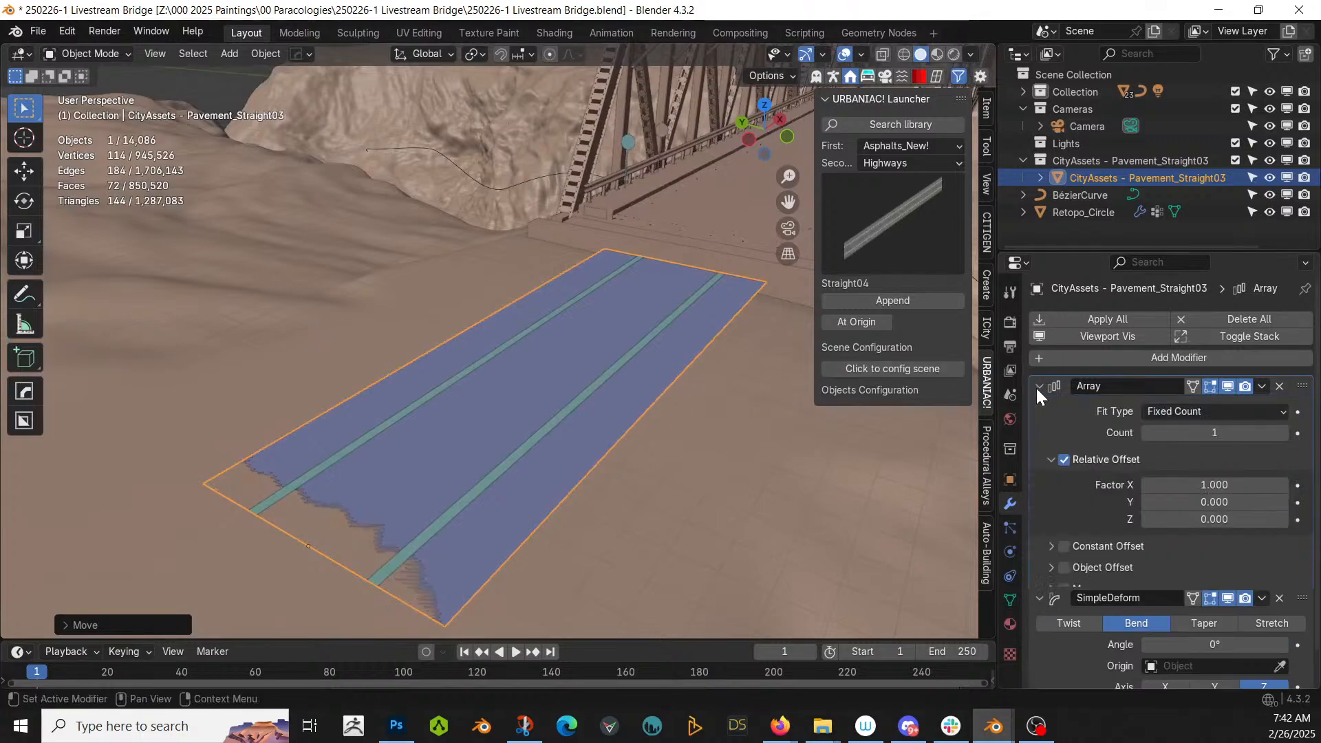
pyautogui.click(1284, 432)
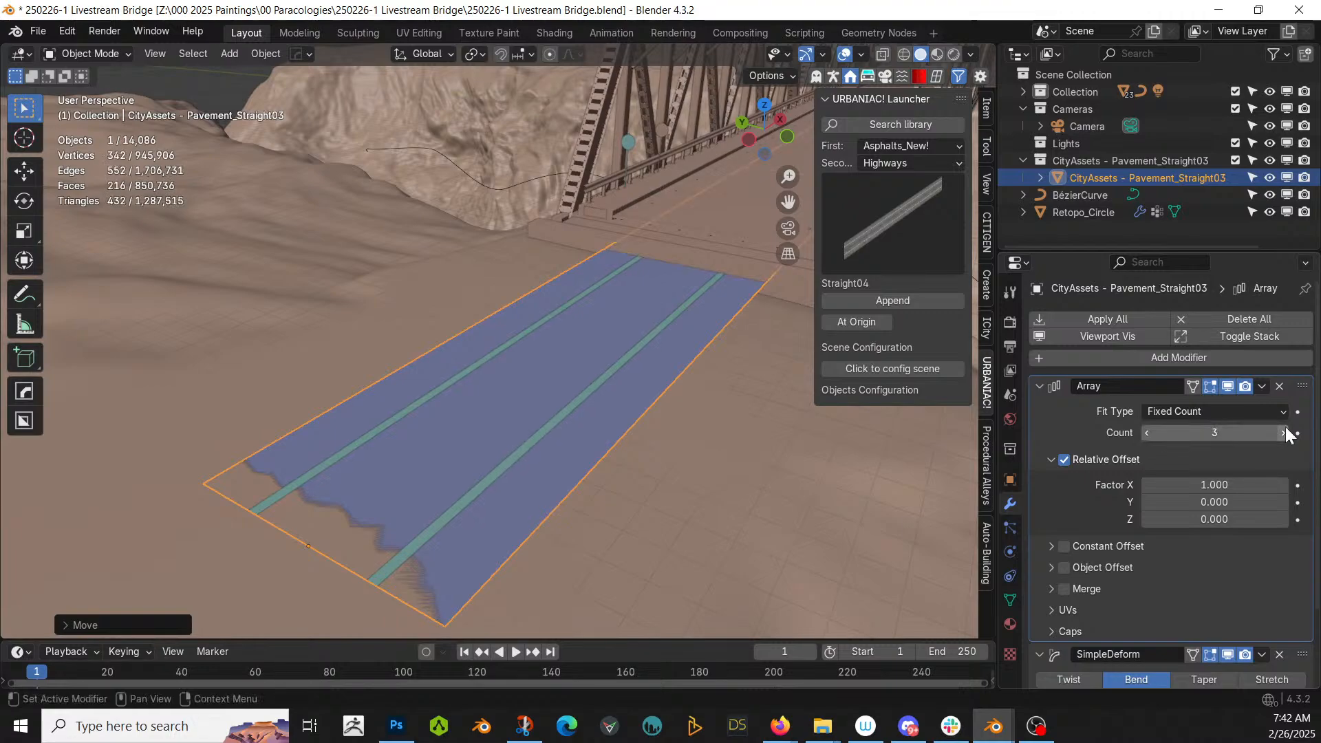
pyautogui.click(1284, 433)
pyautogui.click(1213, 486)
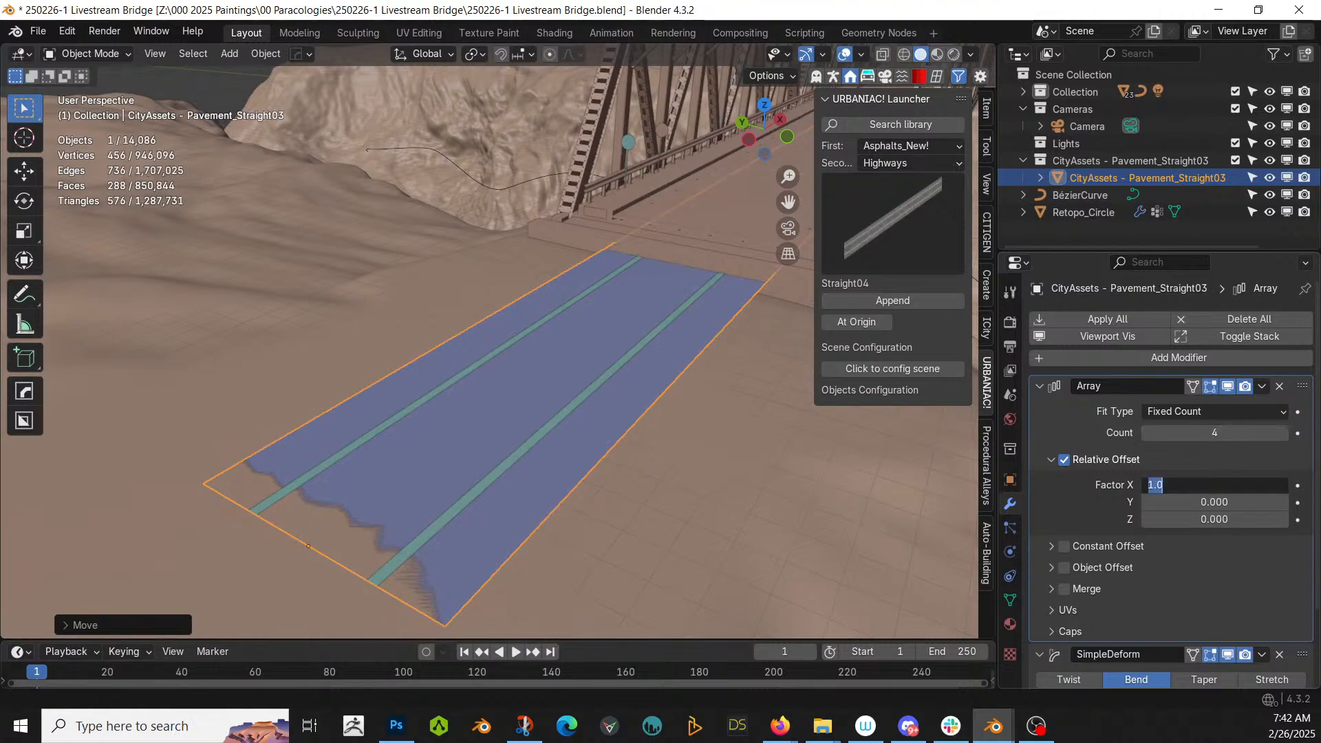
pyautogui.write('-1')
pyautogui.press('Return')
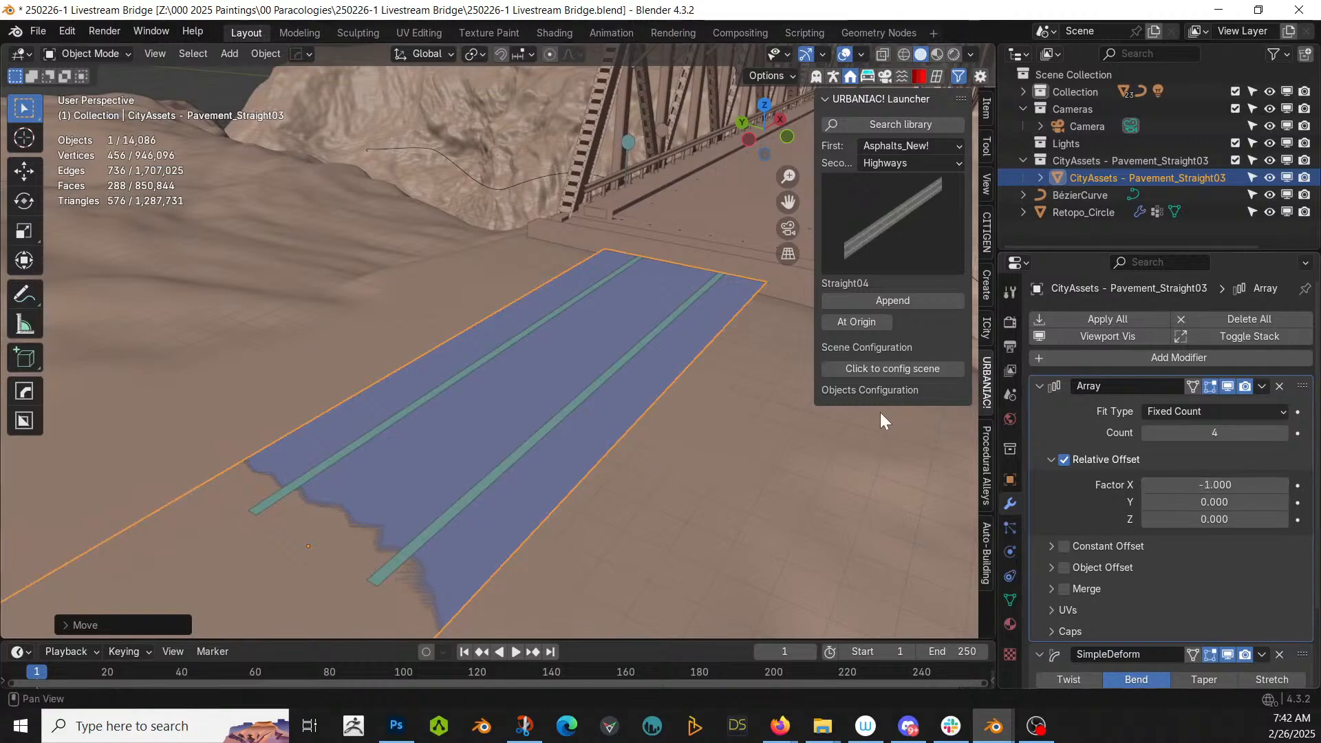
pyautogui.scroll(-5, 550, 447)
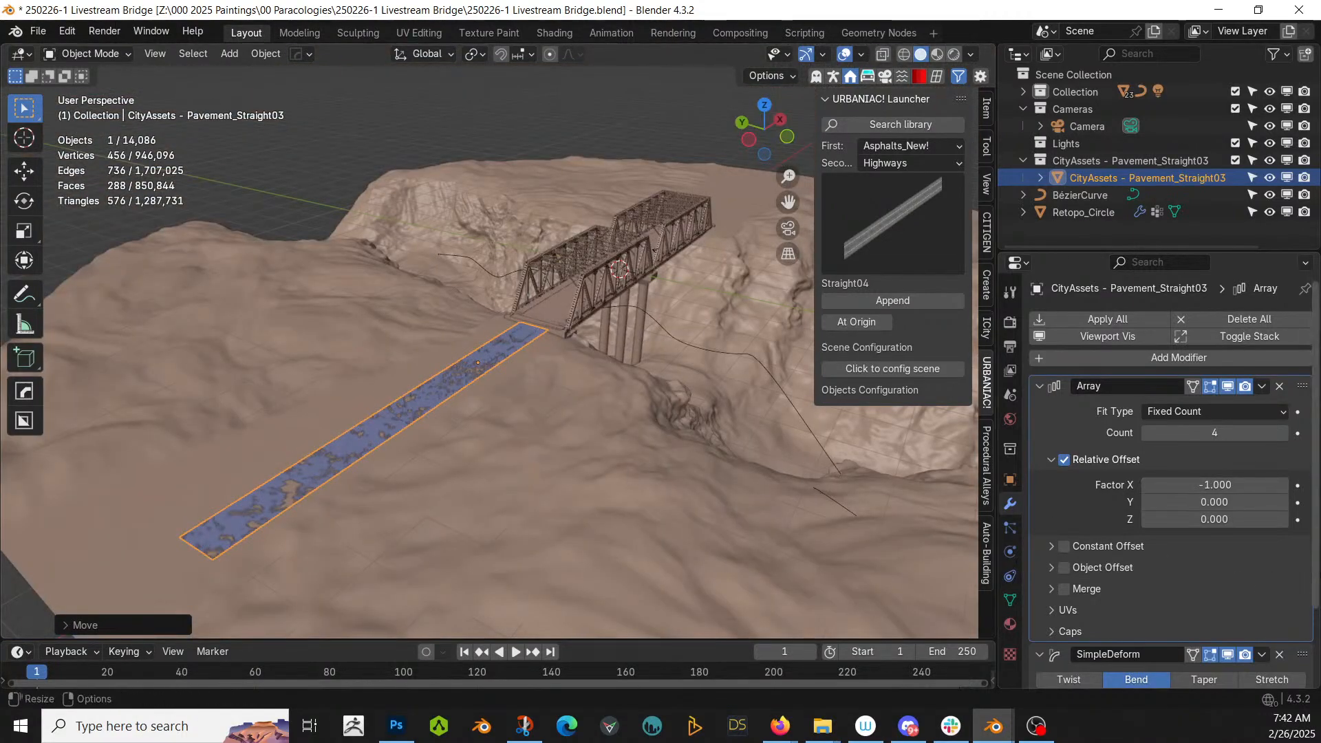
pyautogui.click(1284, 433)
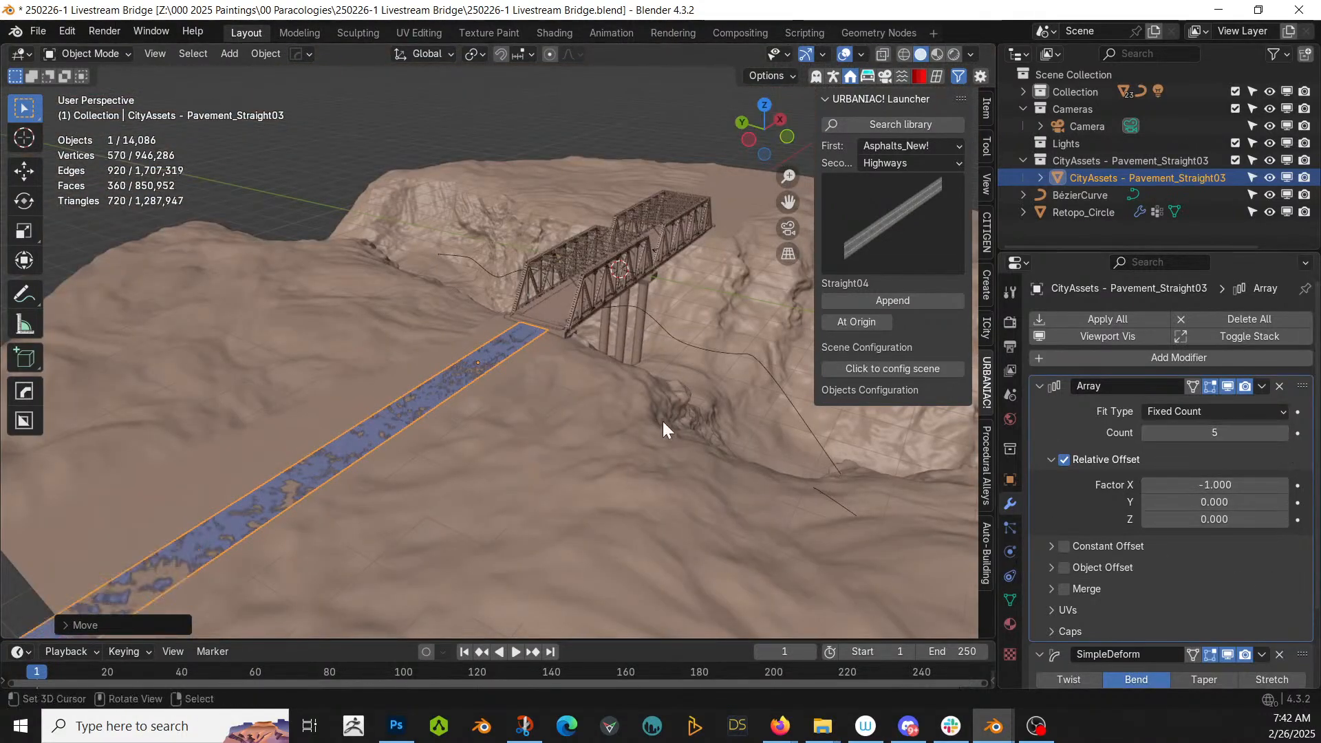
# - Raise the road slightly along Z until its surface sits clear of the terrain
pyautogui.scroll(8, 592, 428)
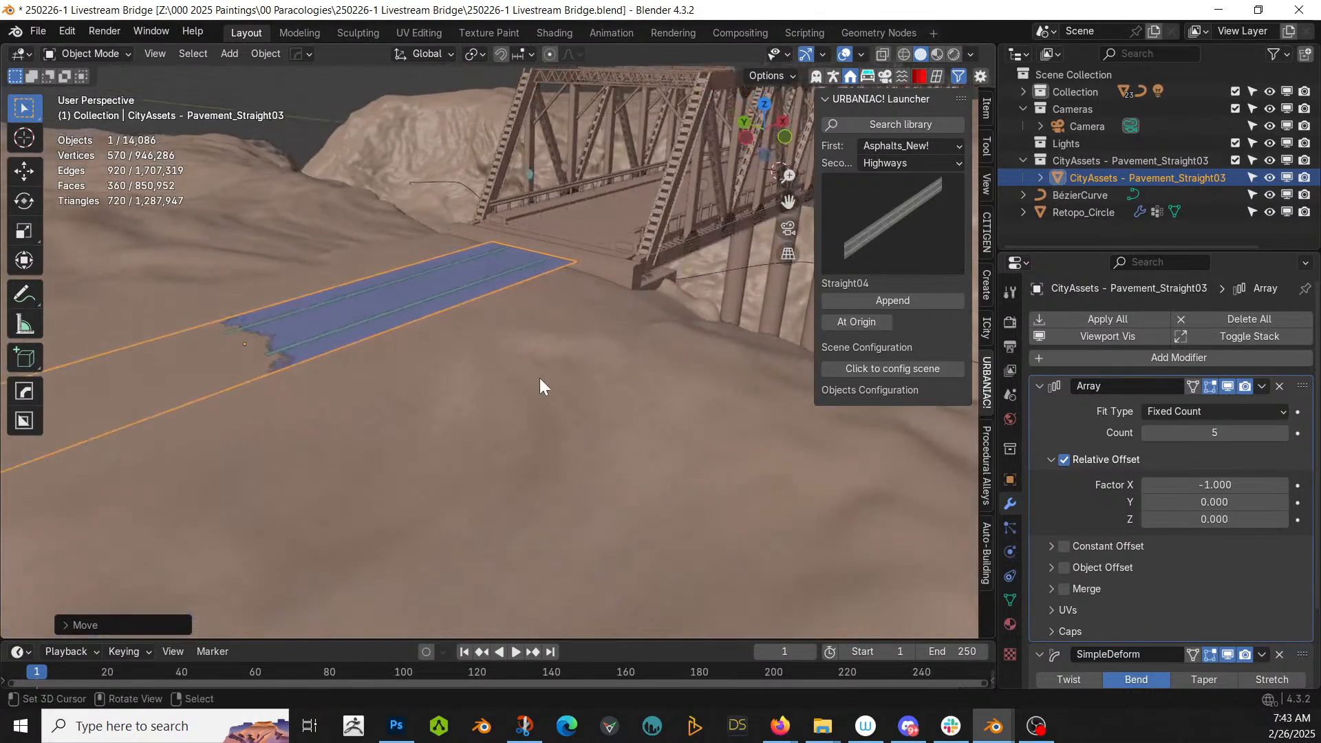
pyautogui.press('g')
pyautogui.press('z')
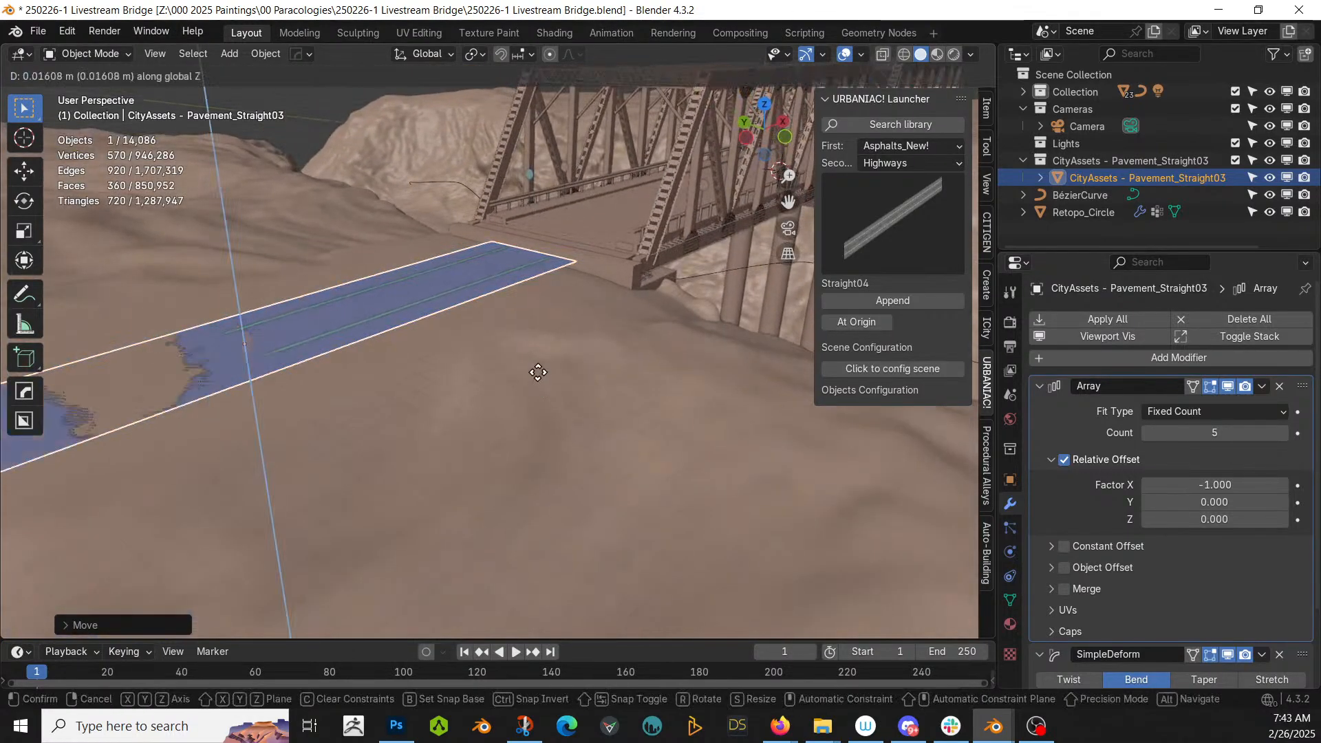
pyautogui.click(541, 275)
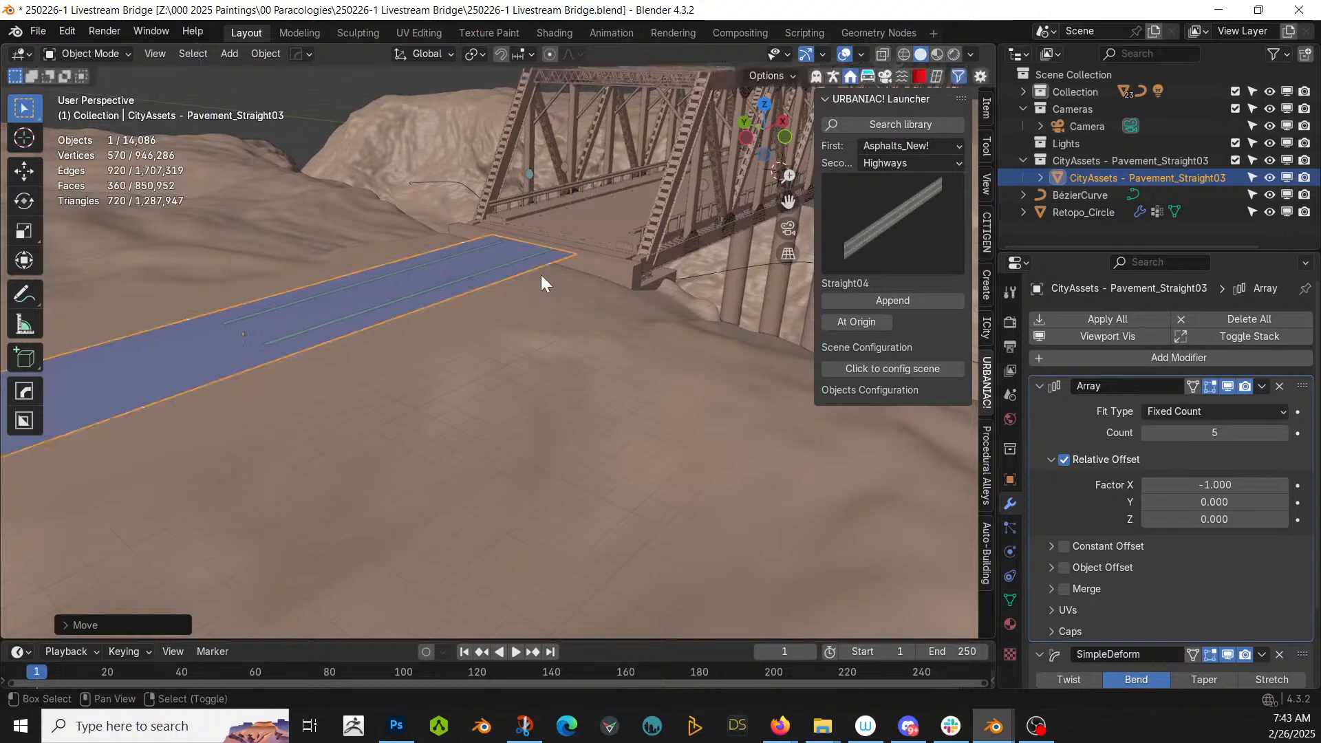
# - Set the Array relative offset factor X of the Pavement_Straight03_Lines object to -1 so the markings follow the road
pyautogui.moveTo(540, 275); pyautogui.dragTo(790, 295, button='middle')
pyautogui.scroll(4, 489, 347)
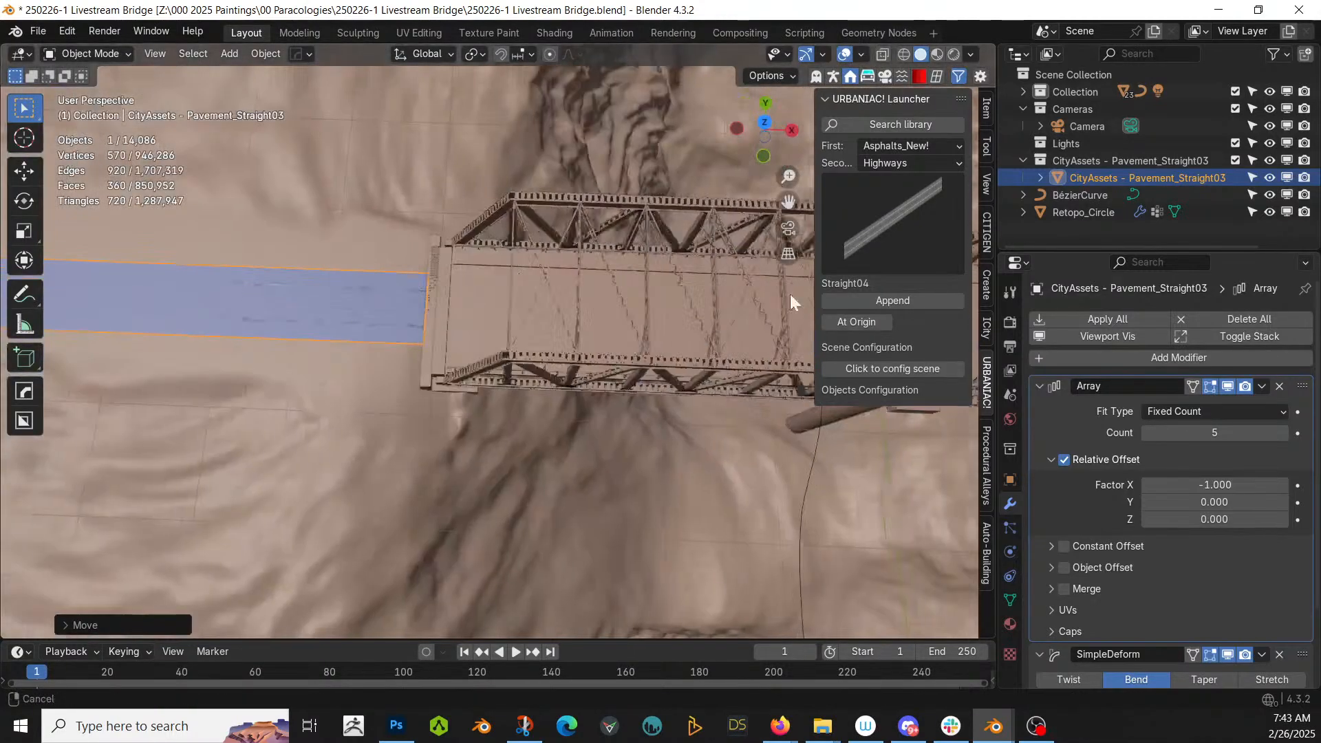
pyautogui.scroll(3, 778, 284)
pyautogui.moveTo(370, 263); pyautogui.dragTo(477, 233, button='middle')
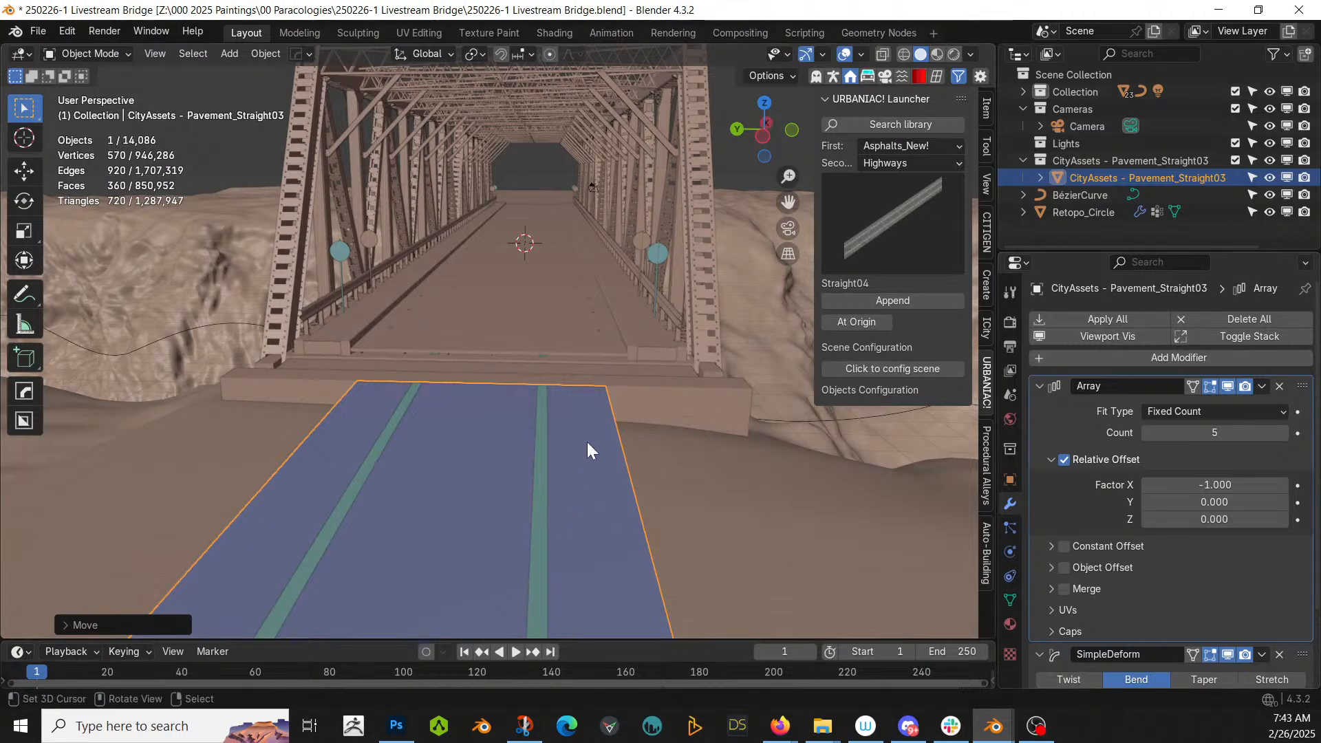
pyautogui.scroll(-6, 588, 446)
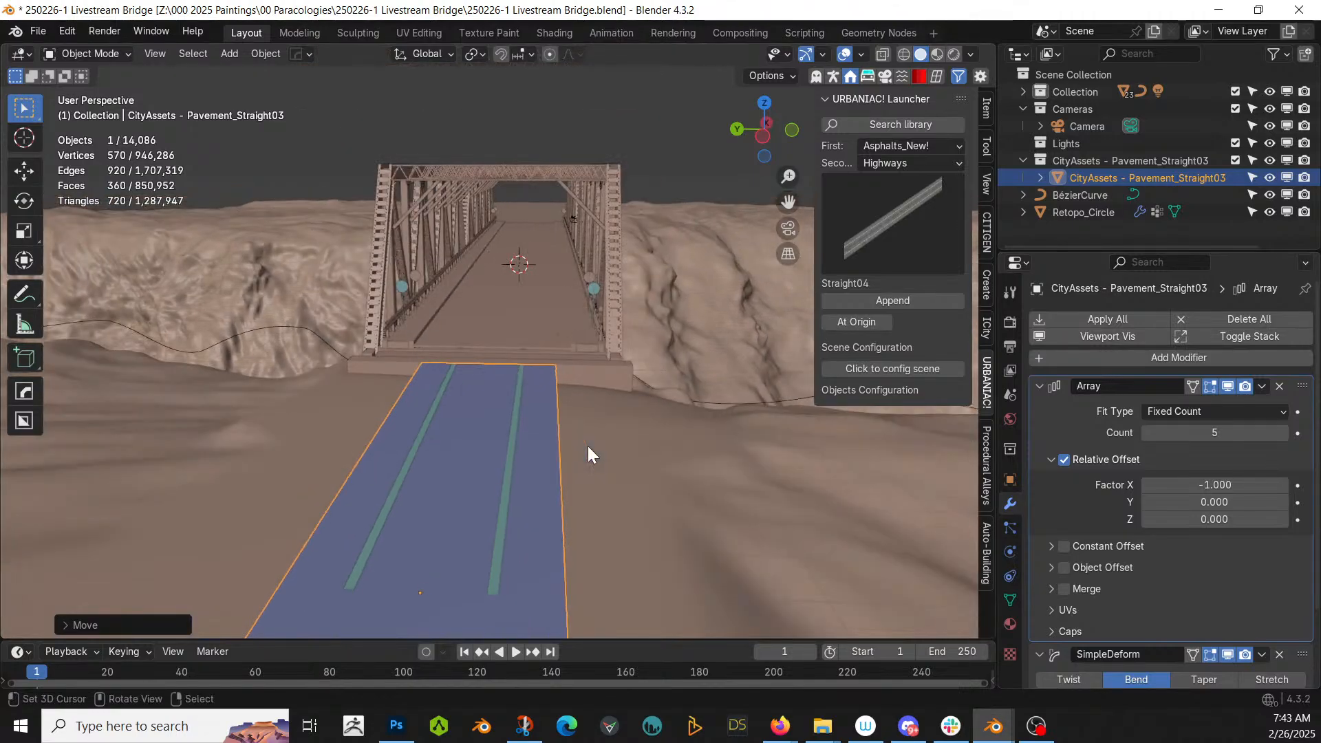
pyautogui.moveTo(588, 446); pyautogui.dragTo(553, 473, button='middle')
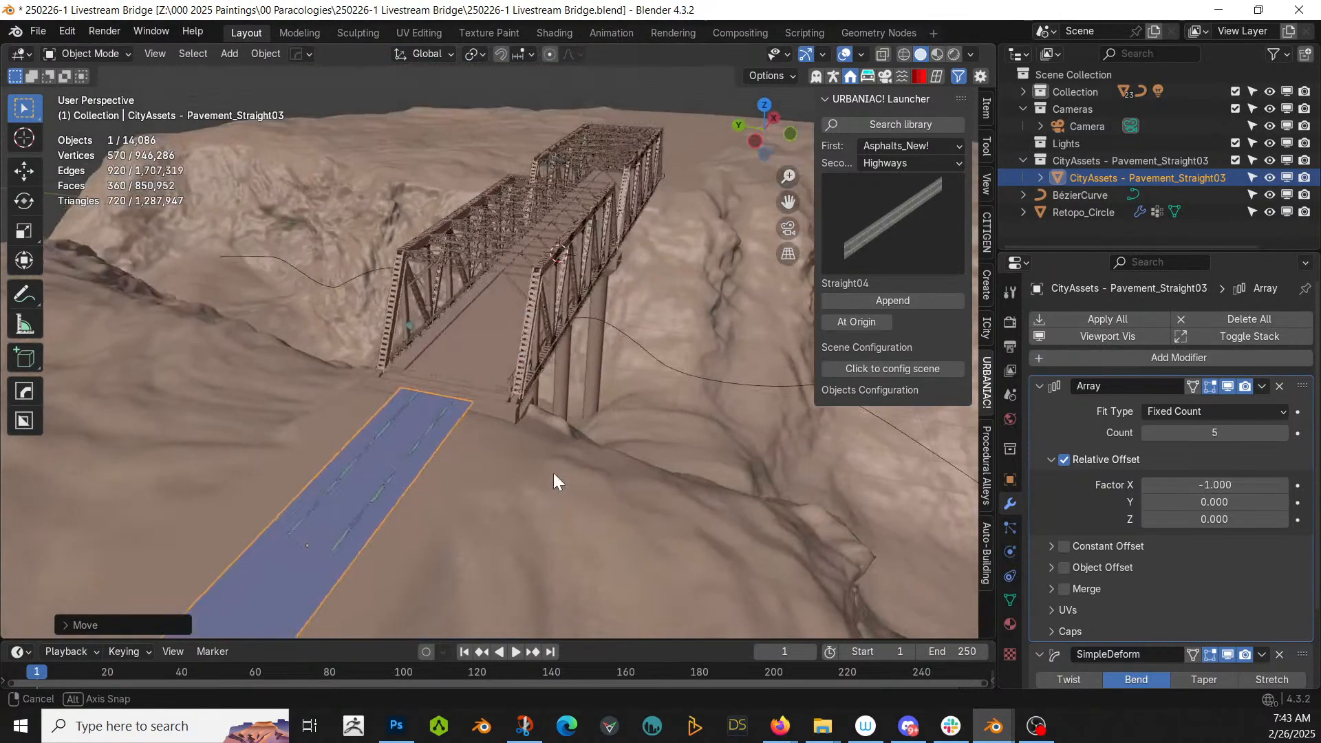
pyautogui.click(415, 447)
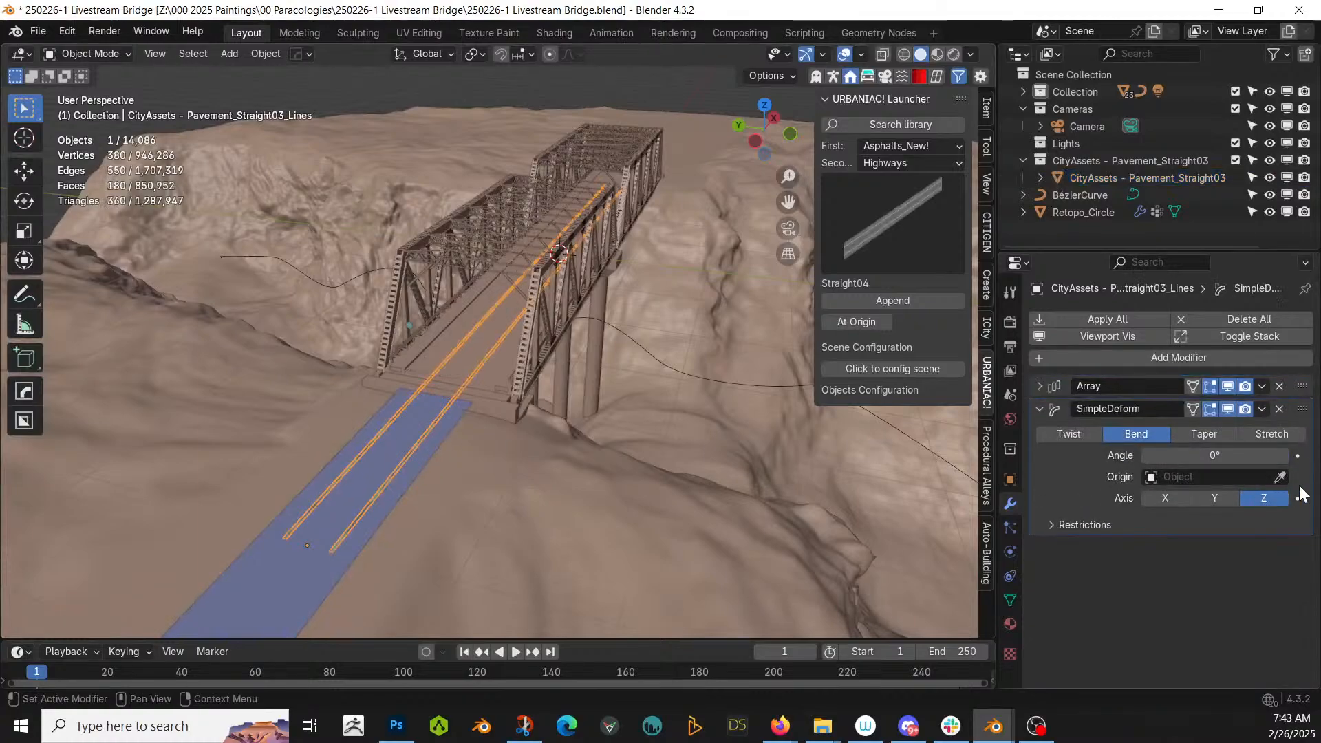
pyautogui.click(1041, 386)
pyautogui.doubleClick(1199, 485)
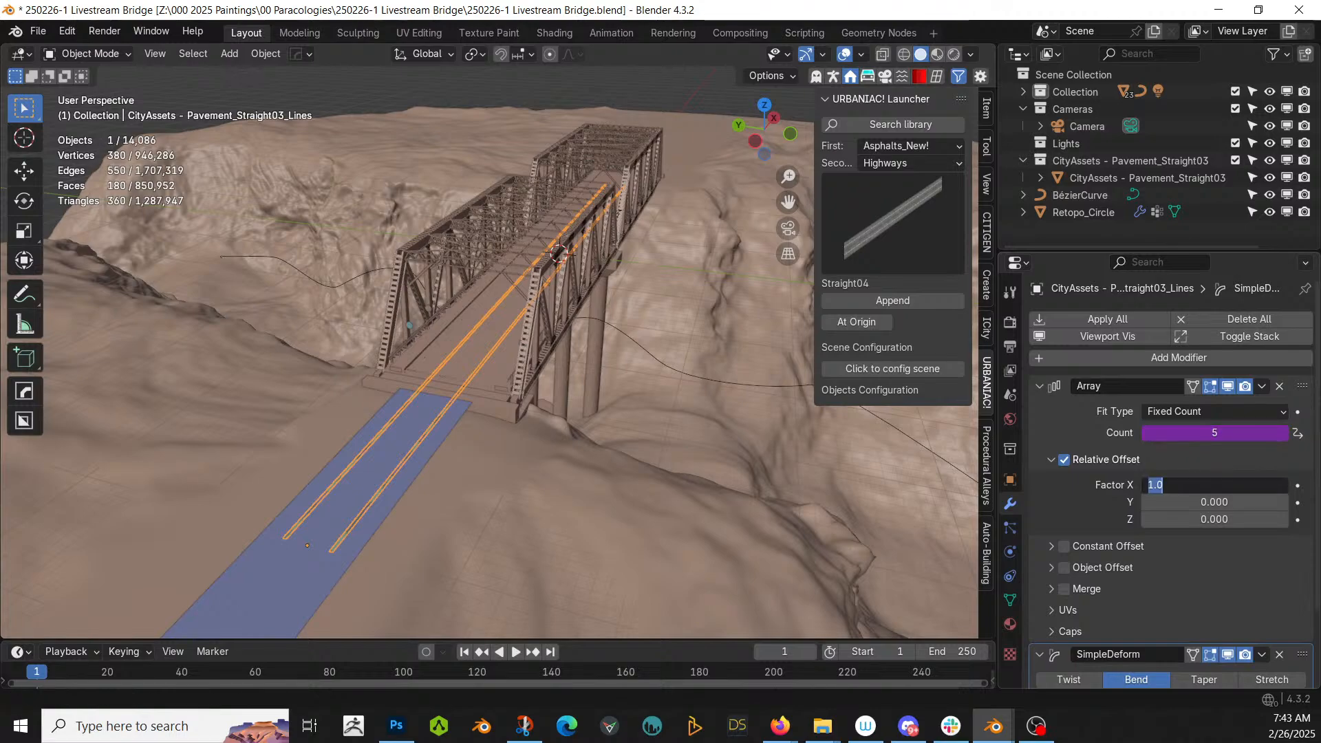
pyautogui.write('-1')
pyautogui.press('Return')
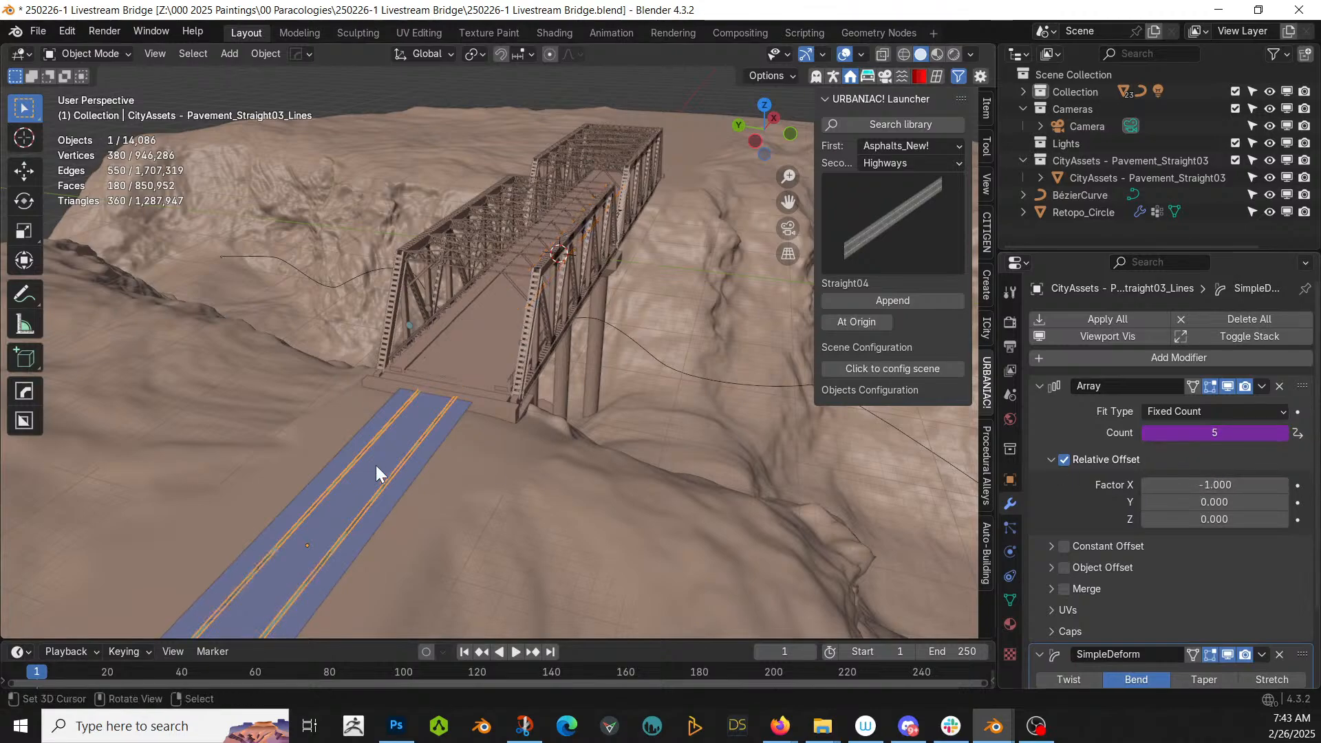
# - Switch the viewport to rendered shading and examine the road and its lane lines where they meet the bridge
pyautogui.scroll(4, 678, 433)
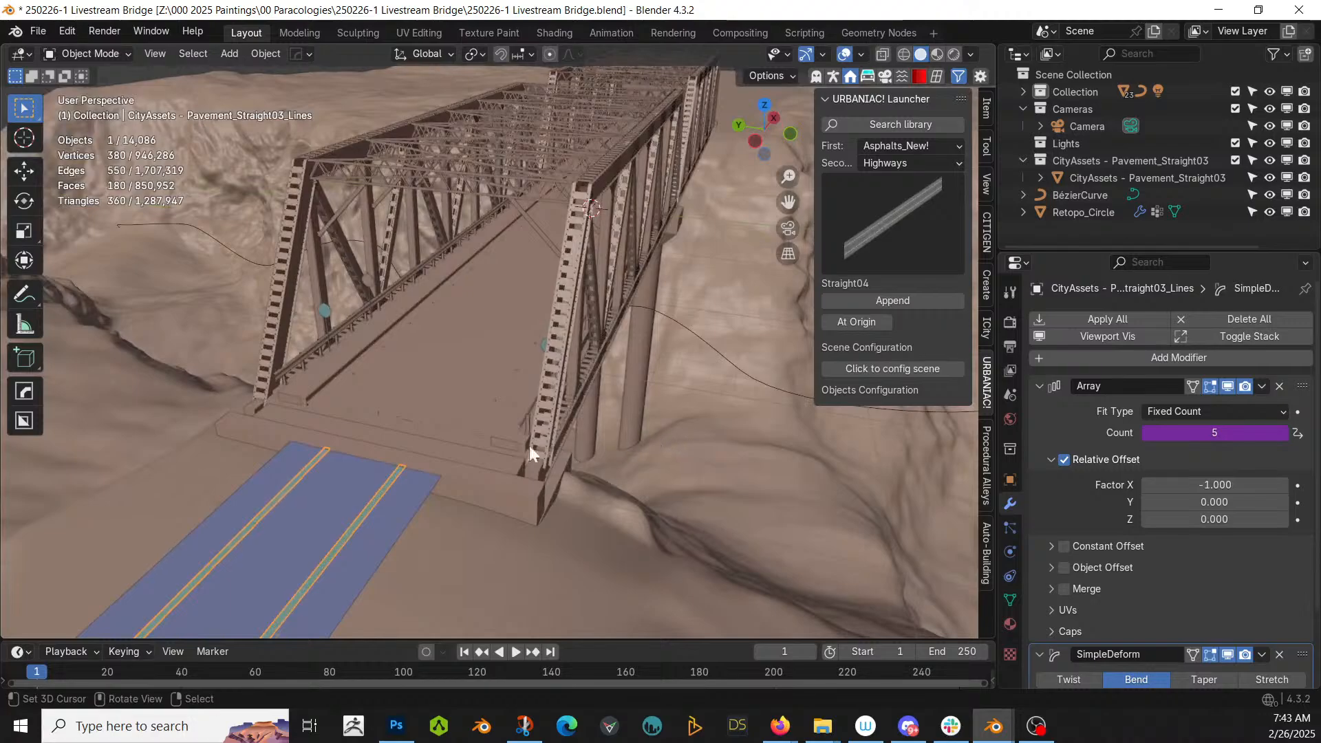
pyautogui.keyDown('shift'); pyautogui.moveTo(441, 478); pyautogui.dragTo(505, 347, button='middle'); pyautogui.keyUp('shift')
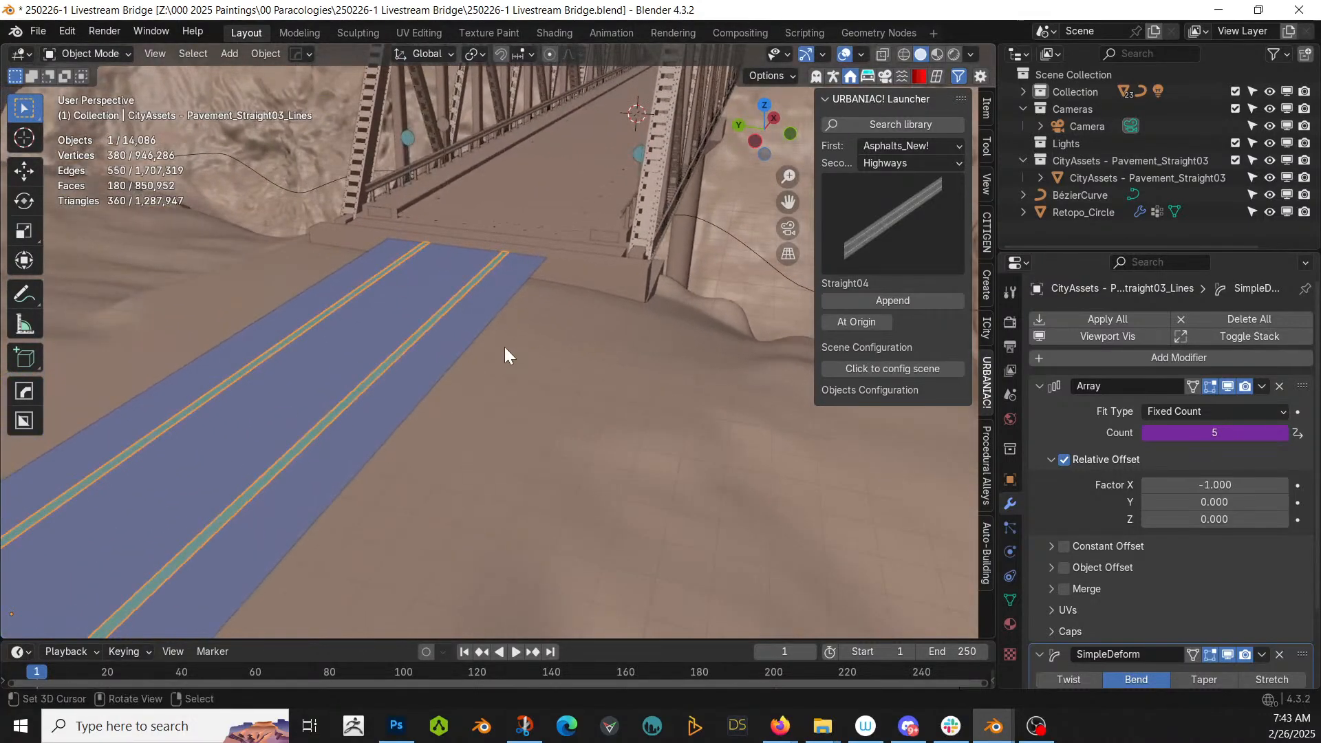
pyautogui.press('z')
pyautogui.press('8')
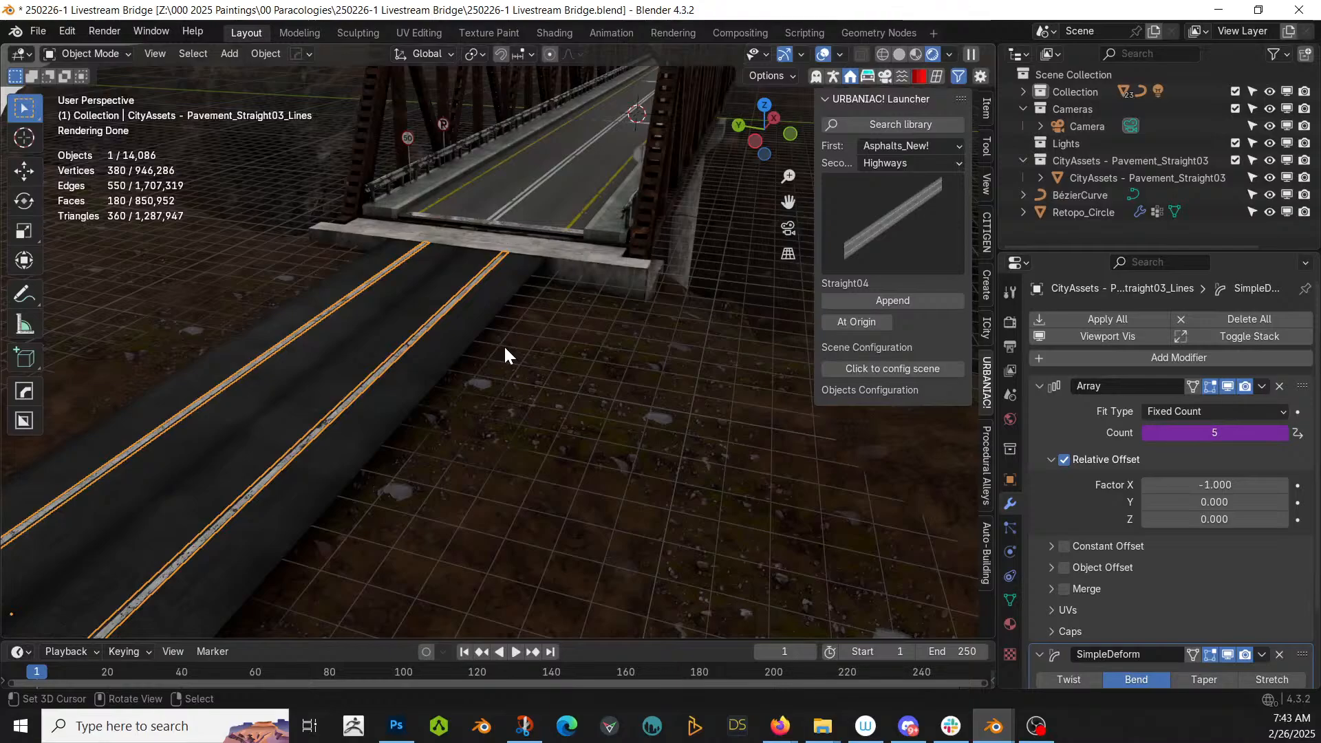
pyautogui.scroll(2, 506, 354)
pyautogui.moveTo(505, 349); pyautogui.dragTo(527, 356, button='middle')
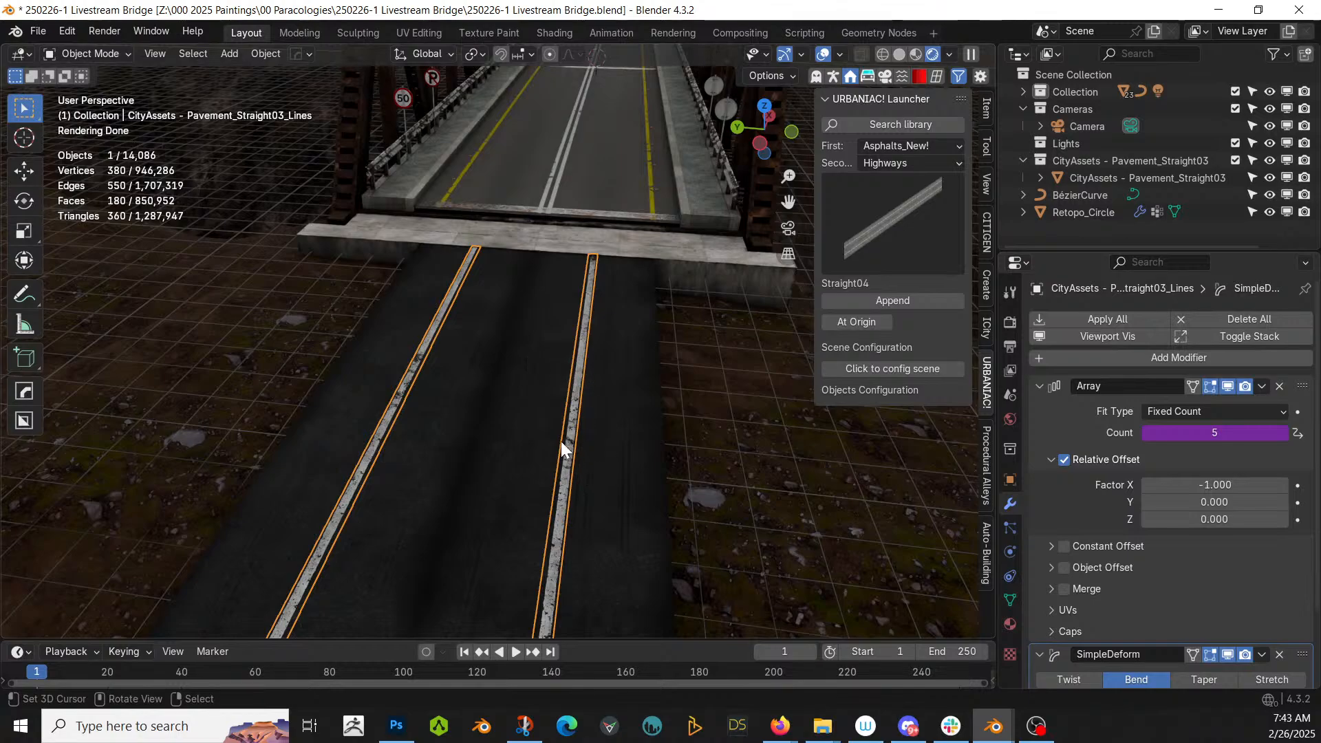
# - In Edit Mode, move one of the two lane lines about 1.47 m along Y towards the road's outer edge
pyautogui.press('Tab')
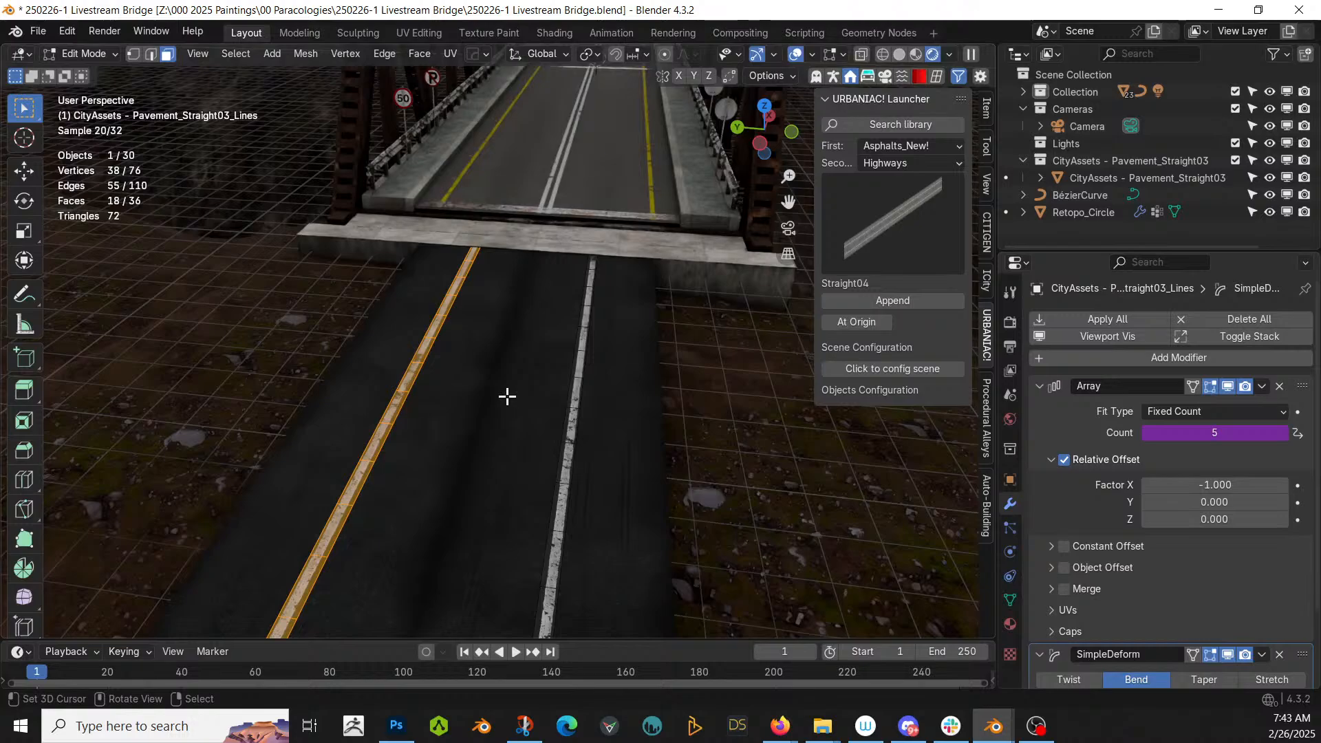
pyautogui.press('g')
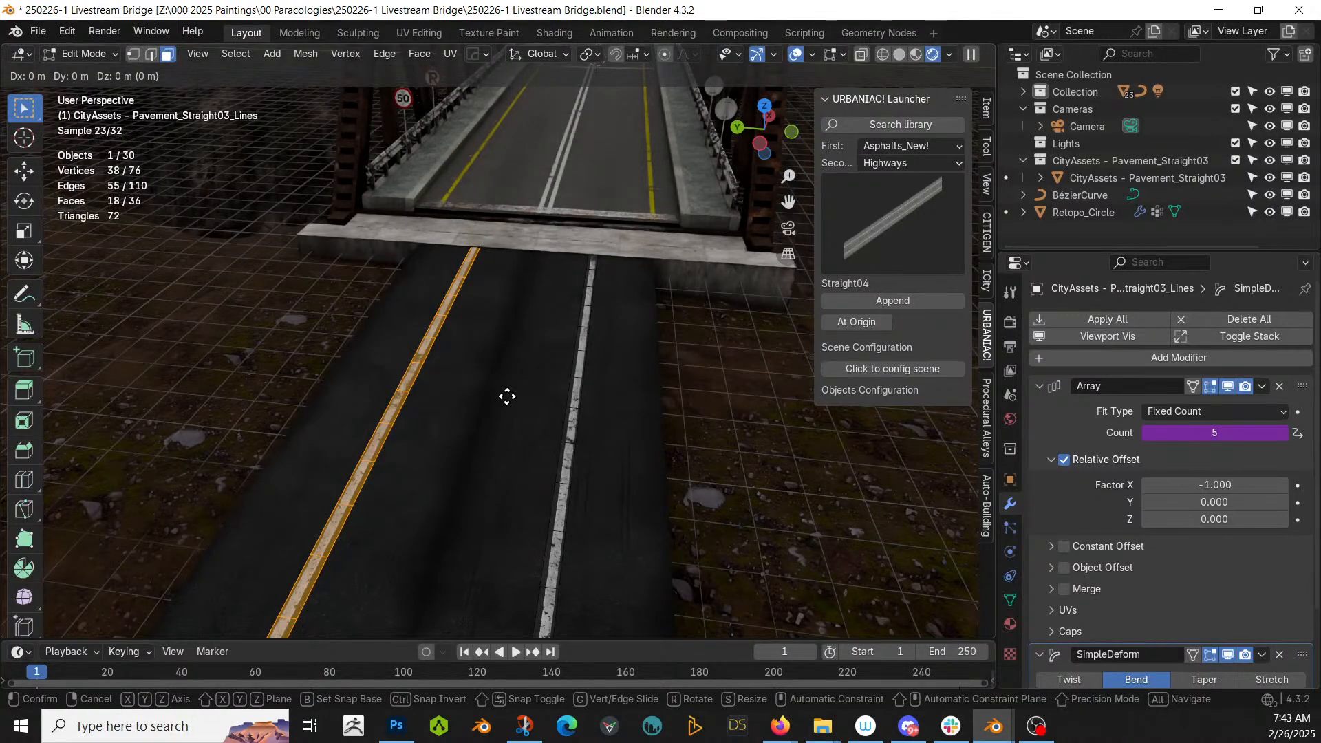
pyautogui.press('y')
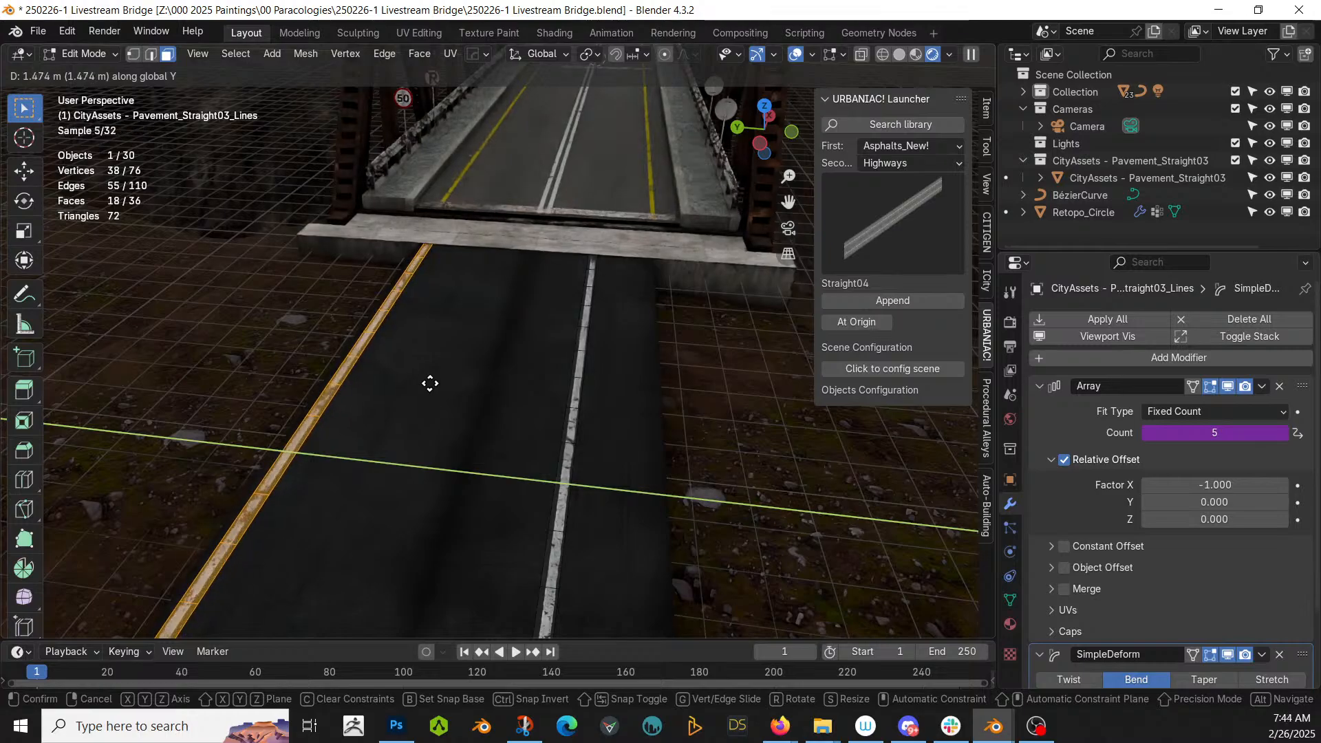
pyautogui.click(430, 384)
pyautogui.press('Tab')
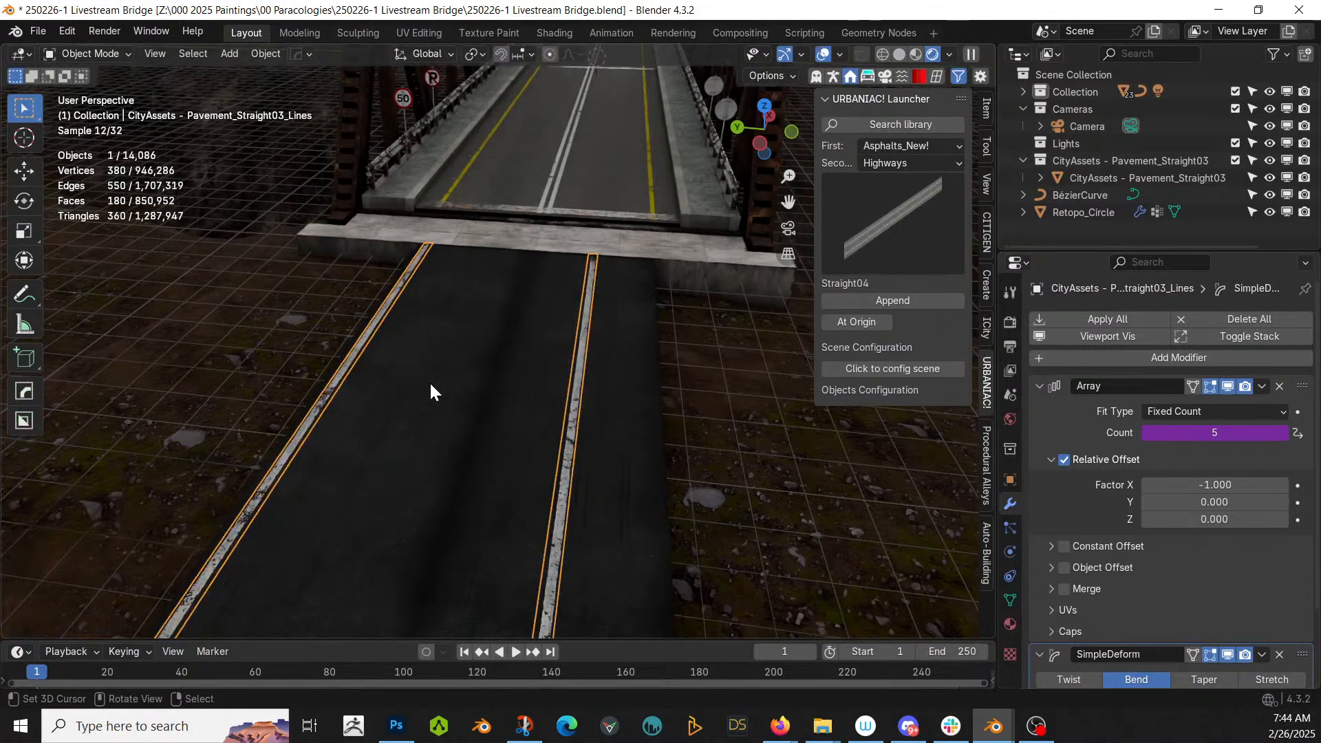
# - In Edit Mode, move the entire second lane line about 1.6 m along Y to the road's opposite outer edge
pyautogui.press('Tab')
pyautogui.click(577, 373)
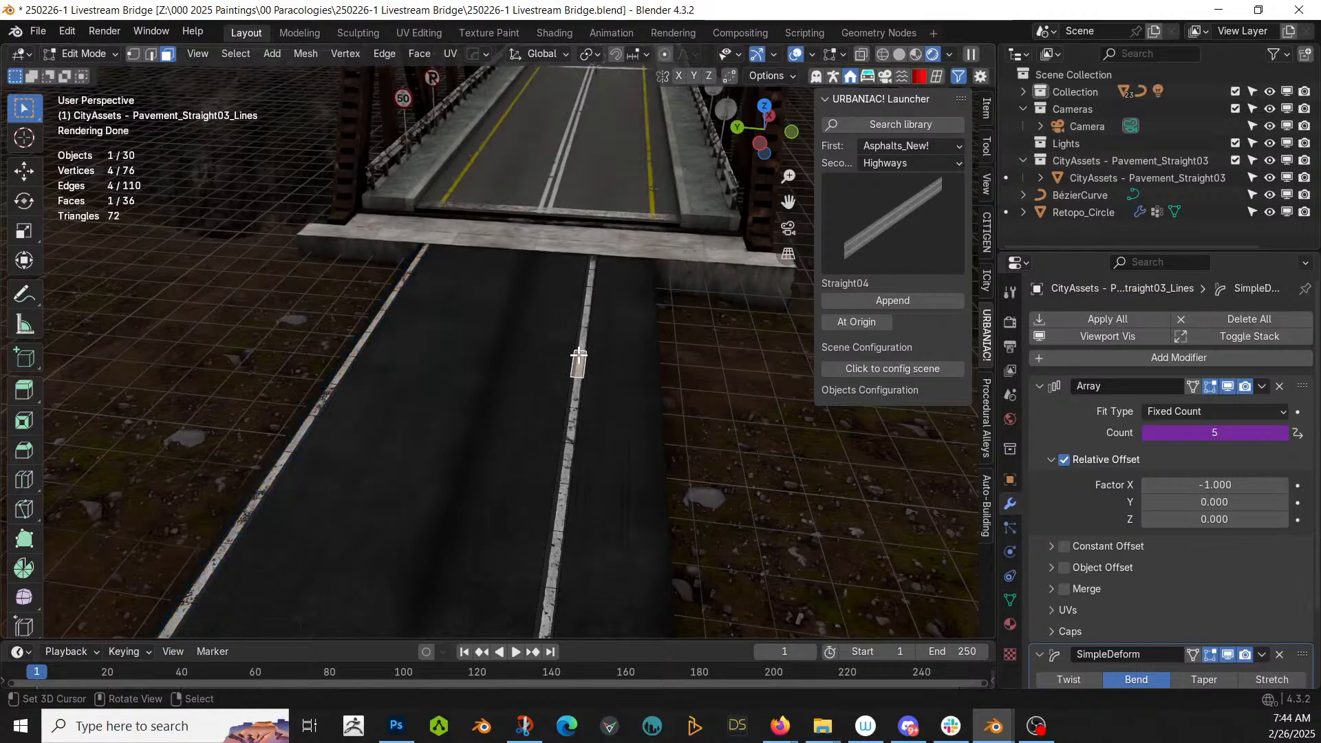
pyautogui.hotkey('ctrl', 'l')
pyautogui.press('g')
pyautogui.press('y')
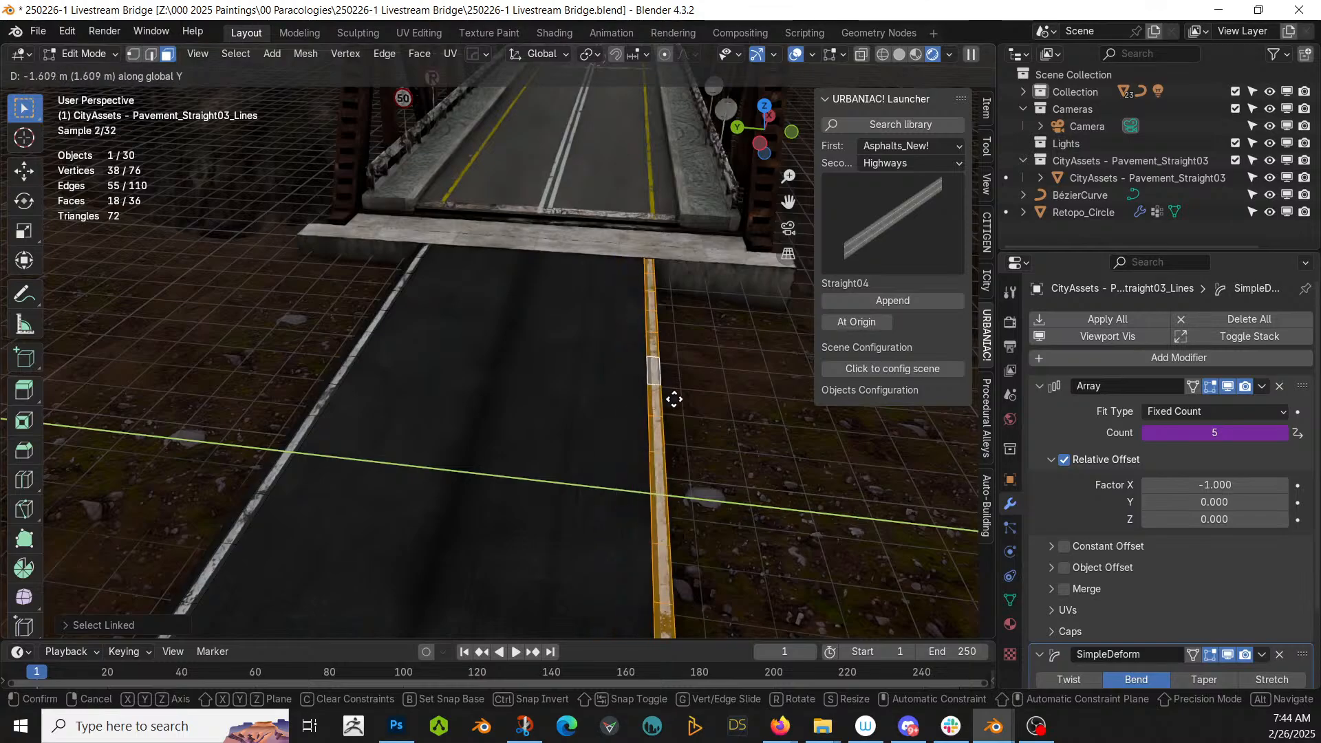
pyautogui.click(681, 396)
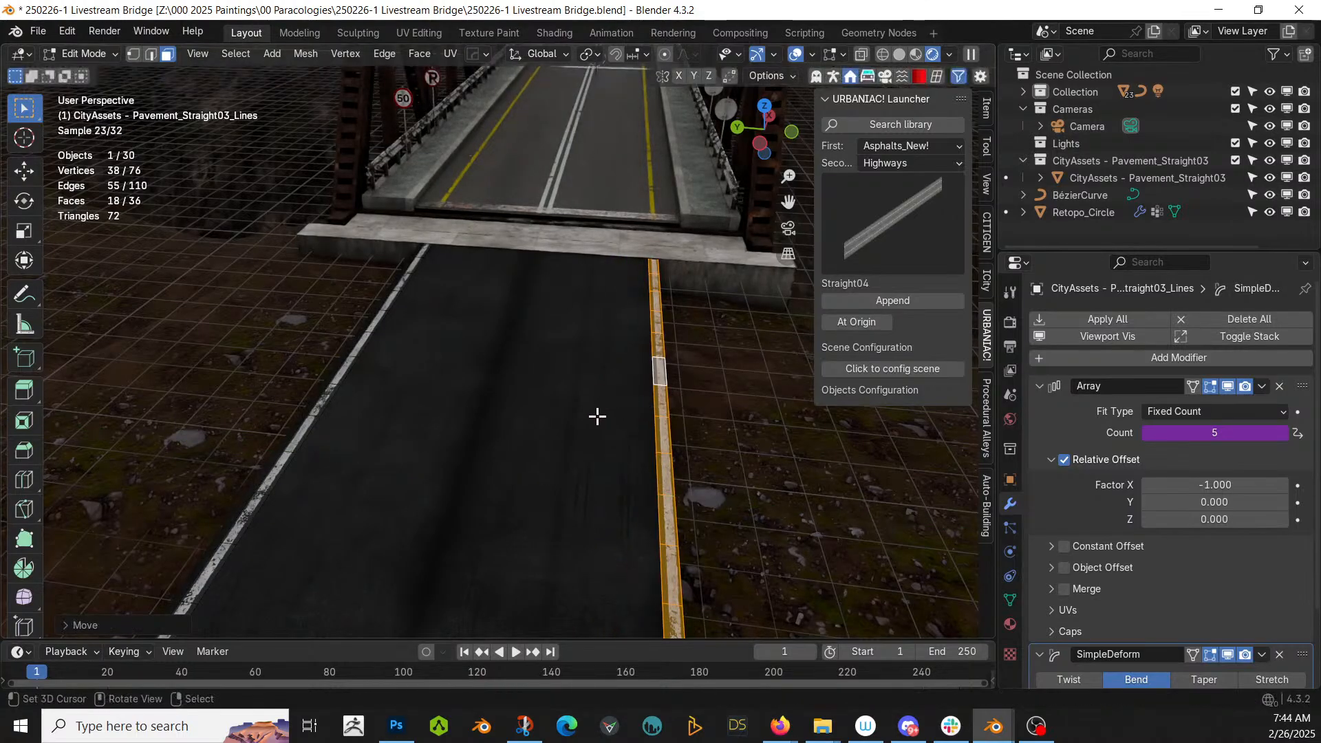
pyautogui.press('Tab')
pyautogui.click(597, 414)
# - Switch to solid shading and raise the Pavement_Straight03 road a little over 0.1 m along Z
pyautogui.moveTo(555, 416); pyautogui.dragTo(626, 433, button='middle')
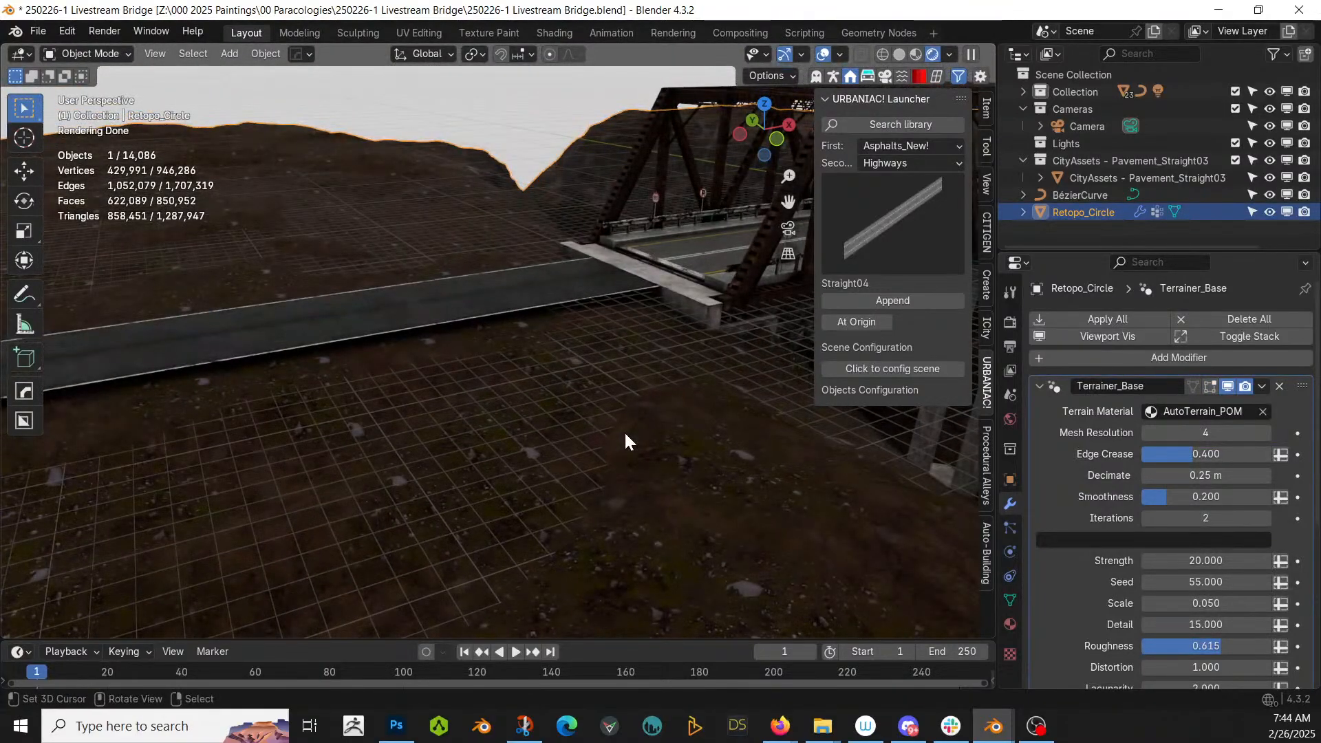
pyautogui.moveTo(625, 434)
pyautogui.keyDown('shift'); pyautogui.mouseDown(button='middle')
pyautogui.moveTo(601, 379)
pyautogui.moveTo(628, 463)
pyautogui.moveTo(521, 448)
pyautogui.mouseUp(button='middle'); pyautogui.keyUp('shift')
pyautogui.press('z')
pyautogui.press('6')
pyautogui.click(593, 410)
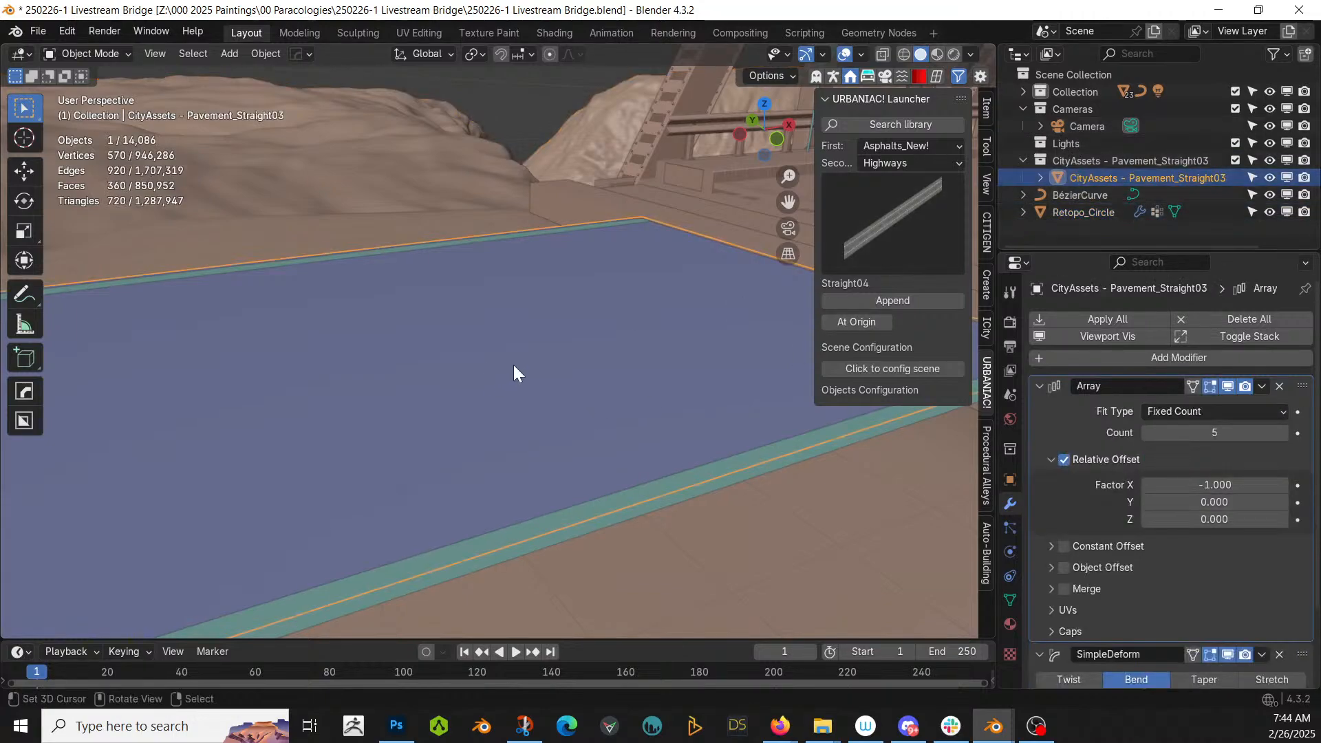
pyautogui.press('g')
pyautogui.press('z')
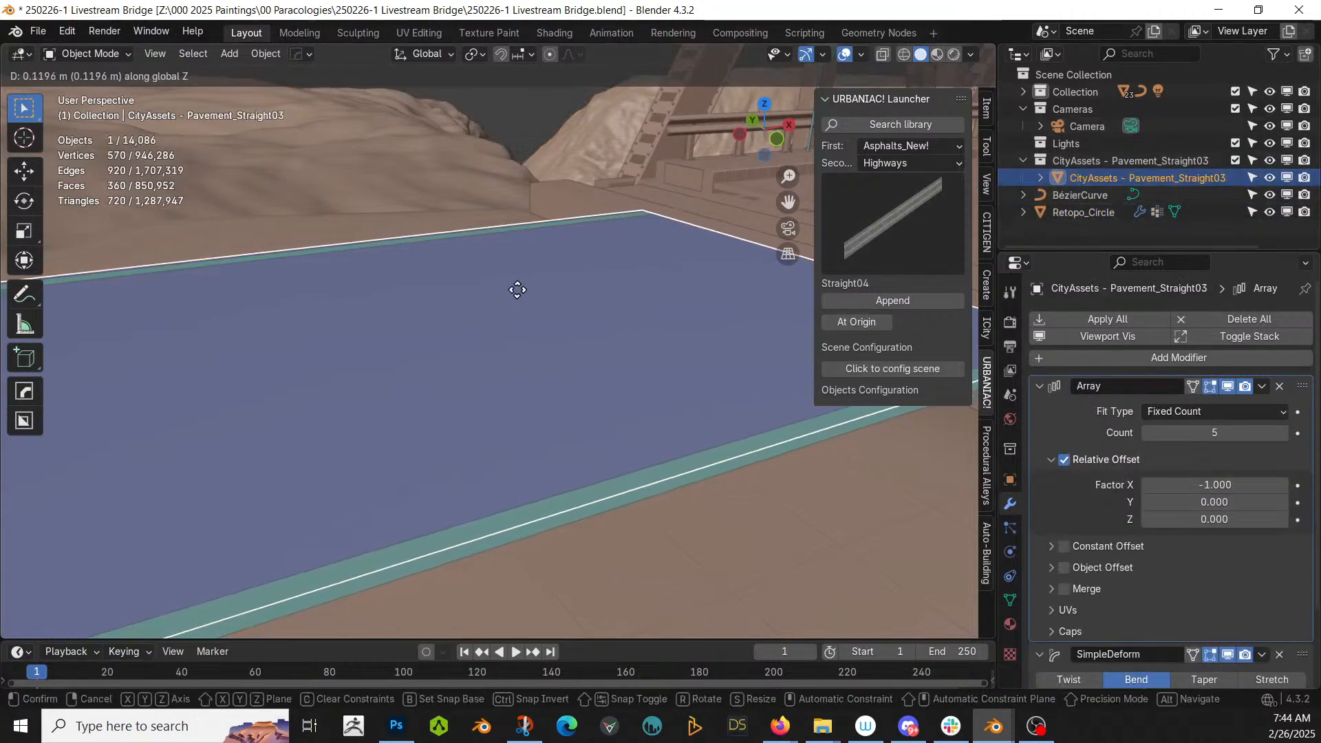
pyautogui.click(522, 271)
# - Add a Solidify modifier to the Pavement_Straight03 road with about 1.55 m thickness and offset -1
pyautogui.moveTo(522, 271); pyautogui.dragTo(475, 263, button='middle')
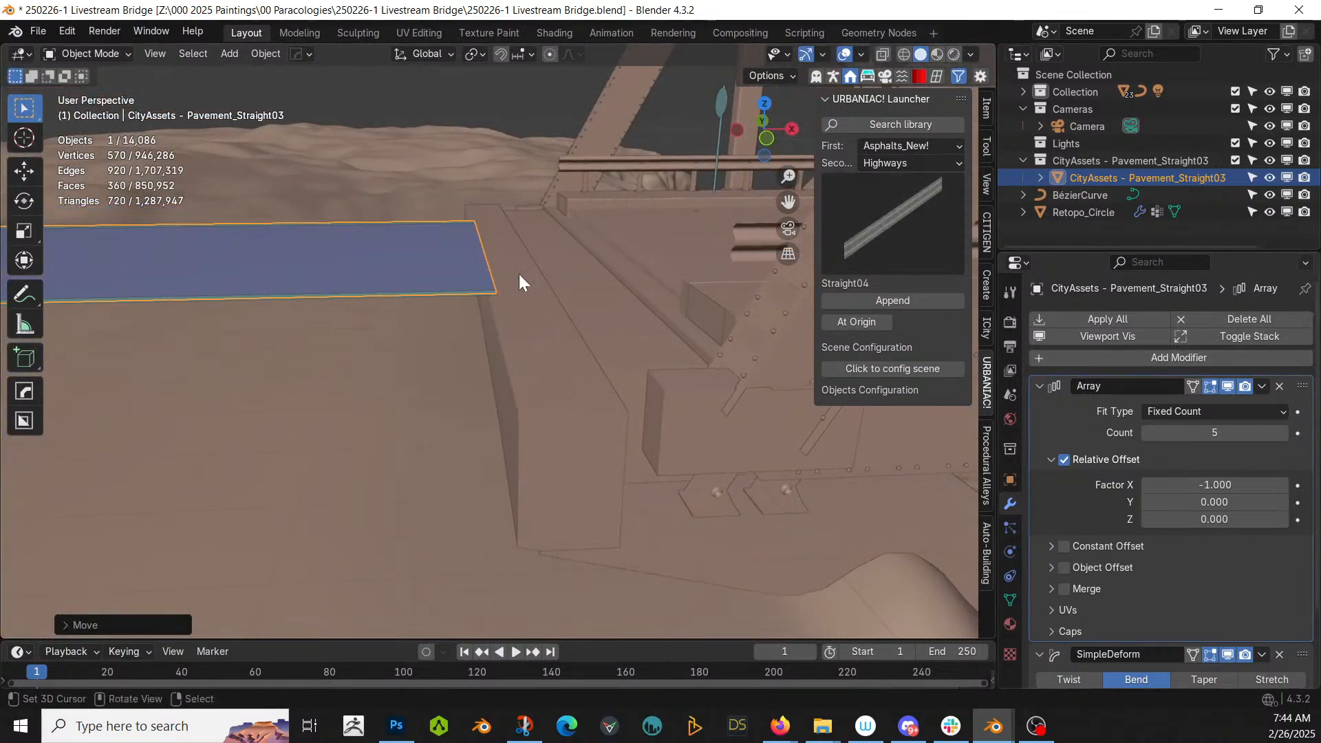
pyautogui.press('q')
pyautogui.moveTo(357, 358)
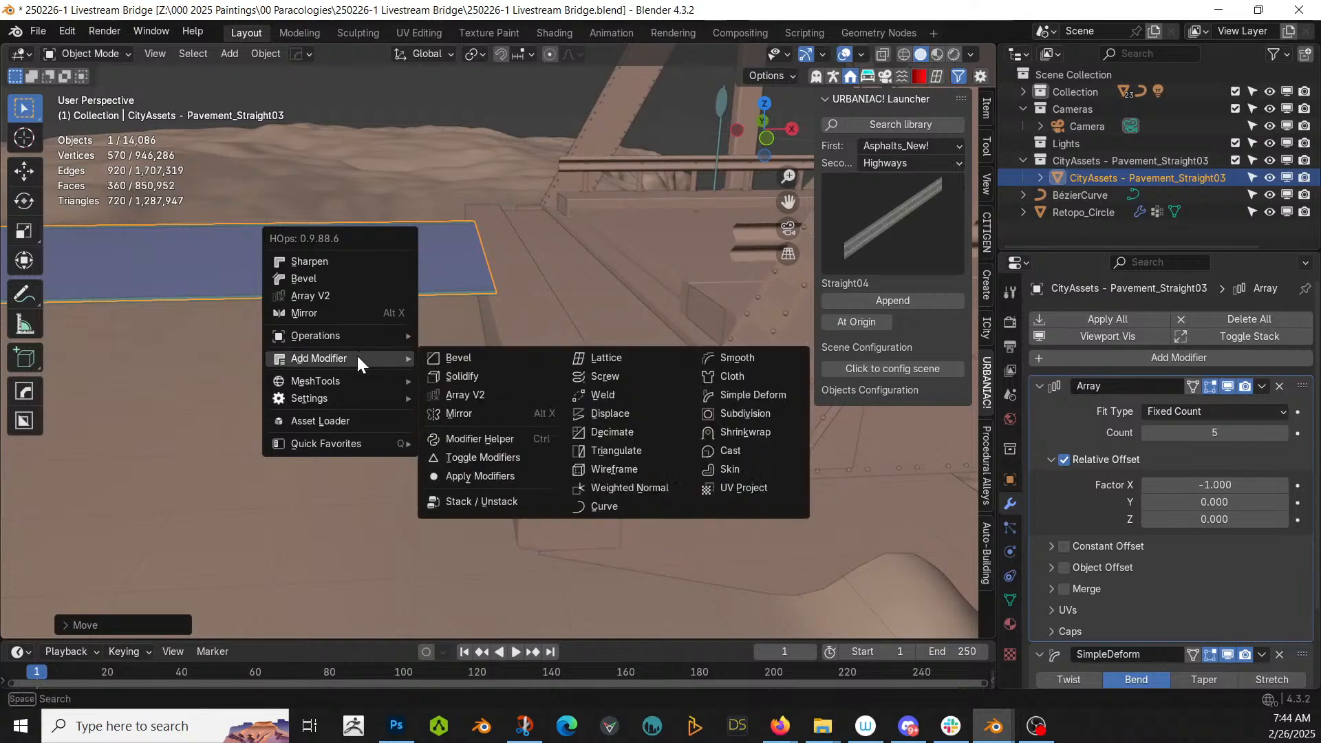
pyautogui.click(505, 370)
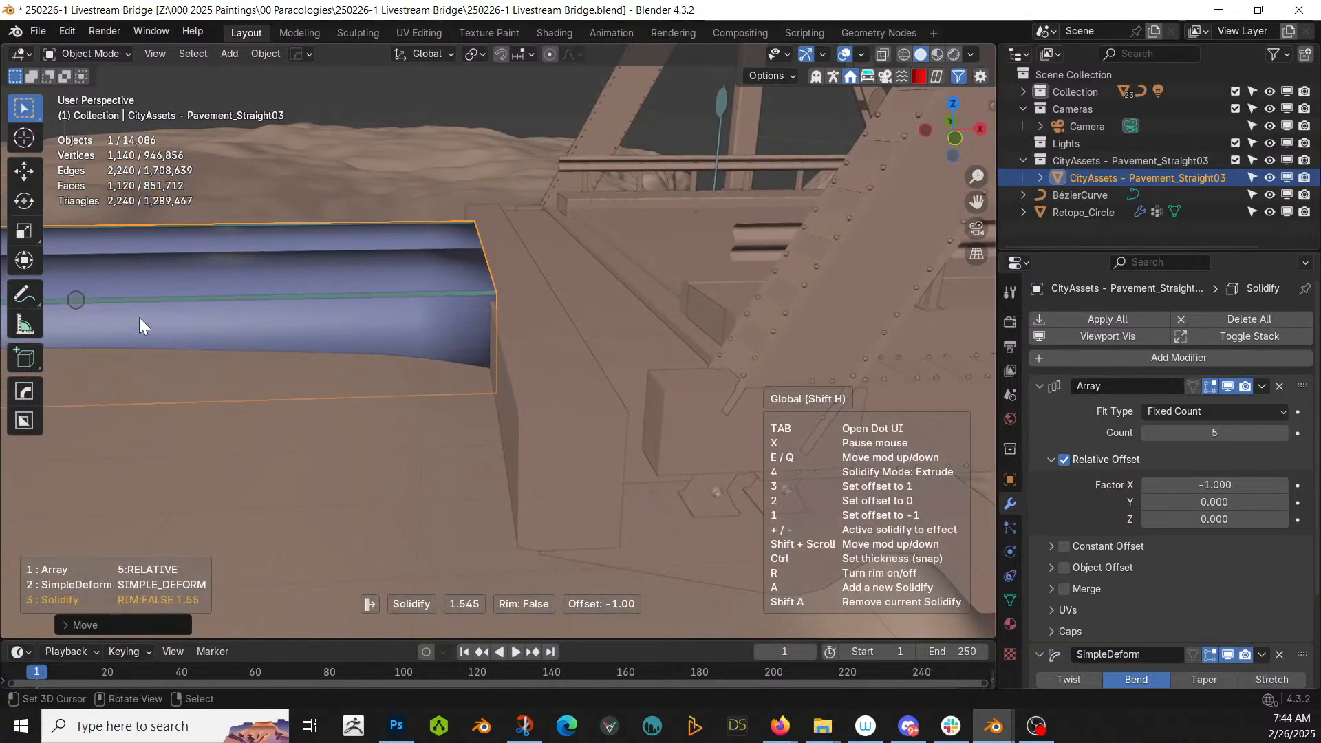
pyautogui.click(140, 318)
# - Examine the thickened road's sides and its alignment with the bridge in rendered shading, from ground level and from above
pyautogui.keyDown('shift'); pyautogui.moveTo(322, 410); pyautogui.dragTo(273, 448, button='middle'); pyautogui.keyUp('shift')
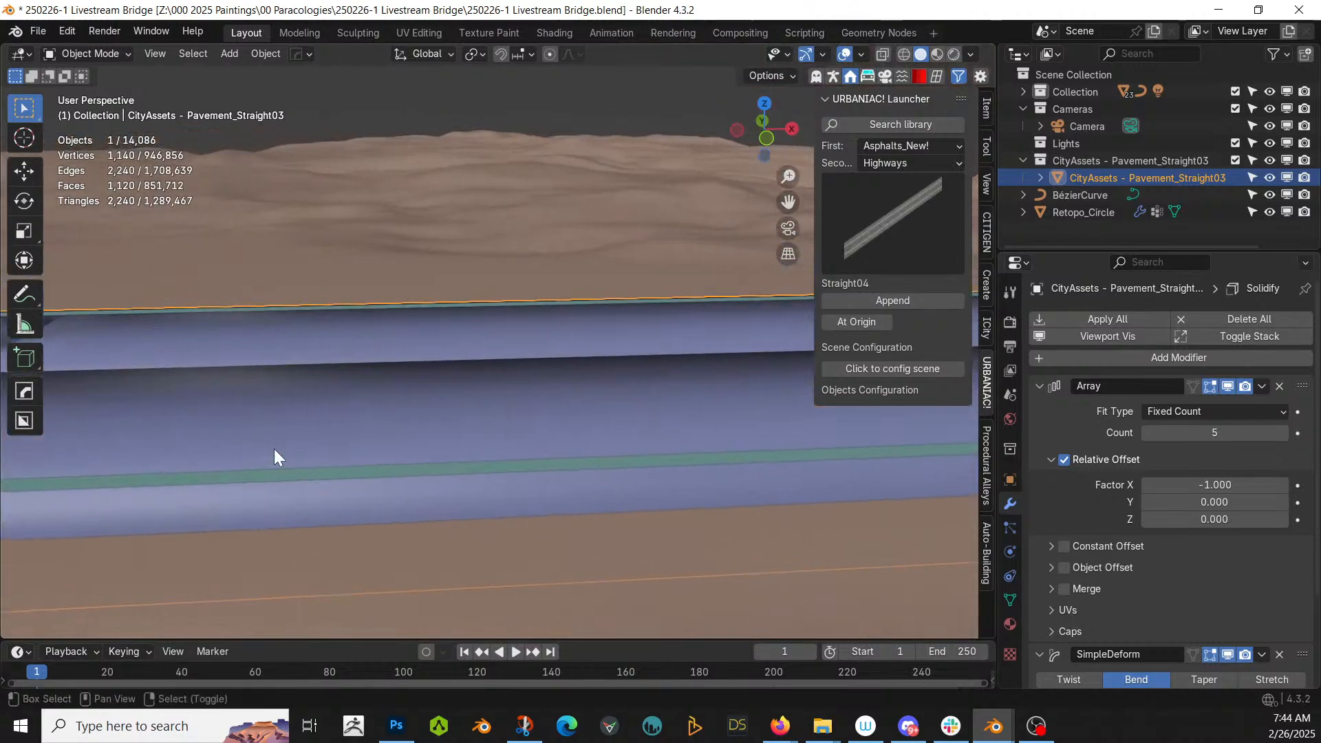
pyautogui.press('Tab')
pyautogui.scroll(-5, 274, 448)
pyautogui.press('z')
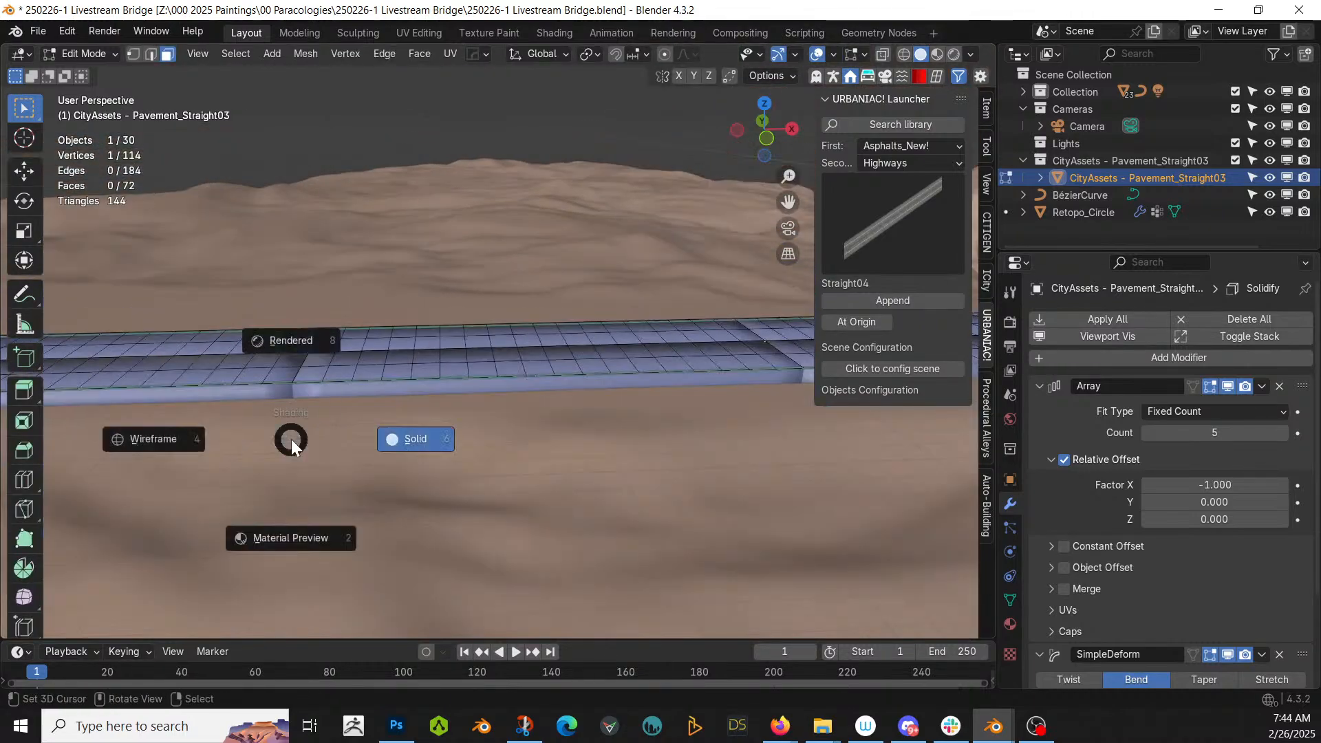
pyautogui.press('8')
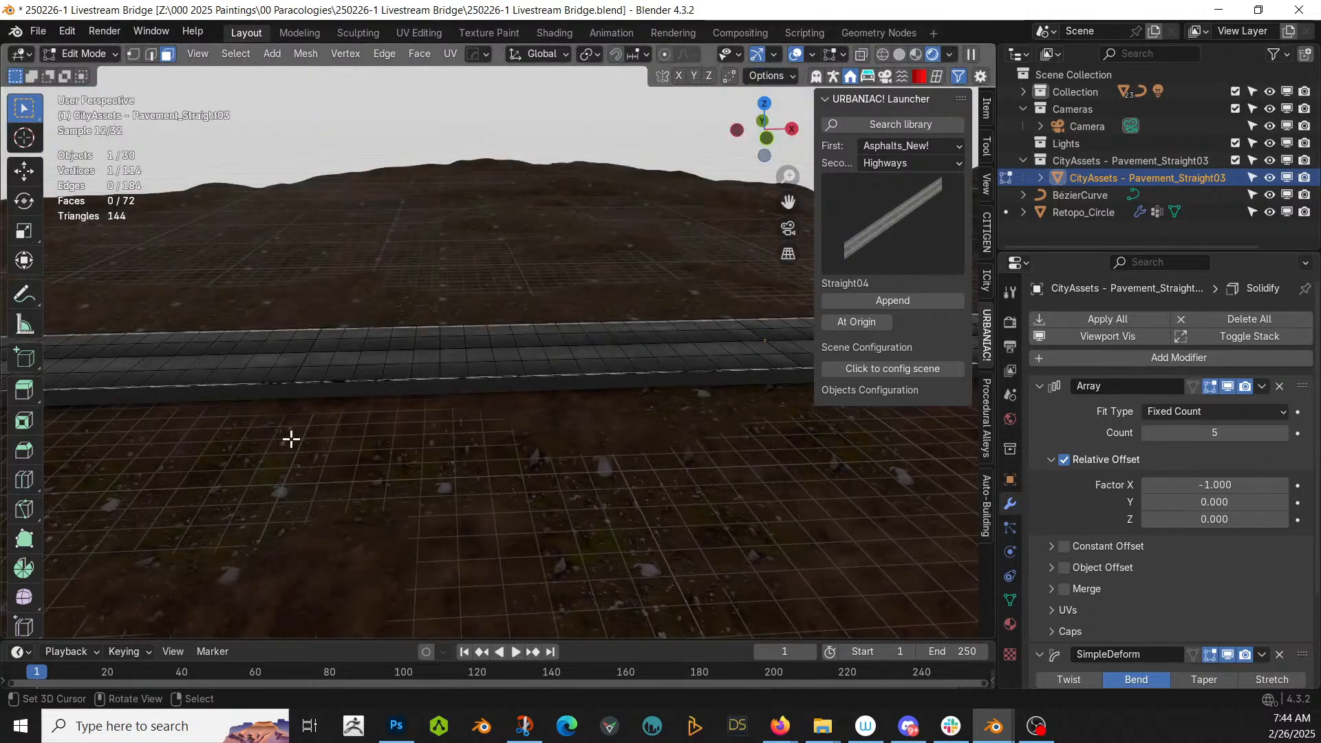
pyautogui.press('Tab')
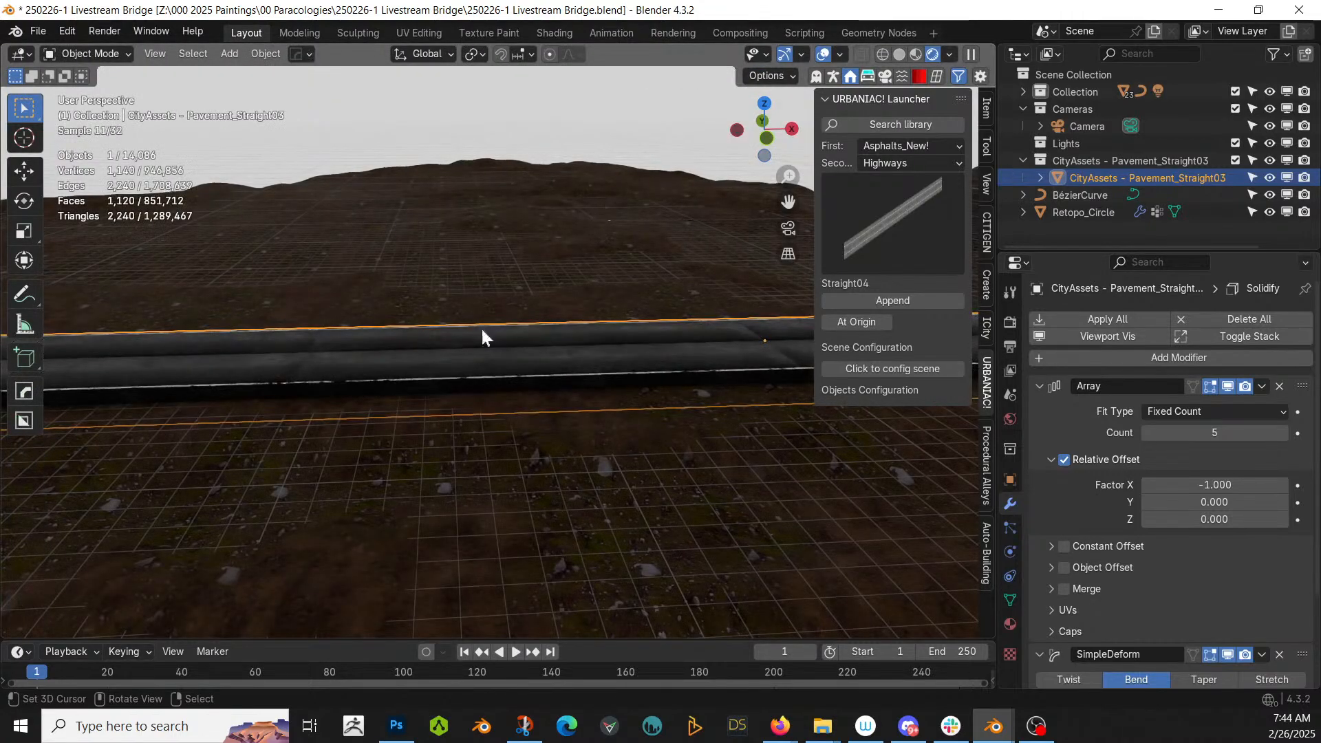
pyautogui.moveTo(481, 333); pyautogui.dragTo(413, 340, button='middle')
pyautogui.click(461, 154)
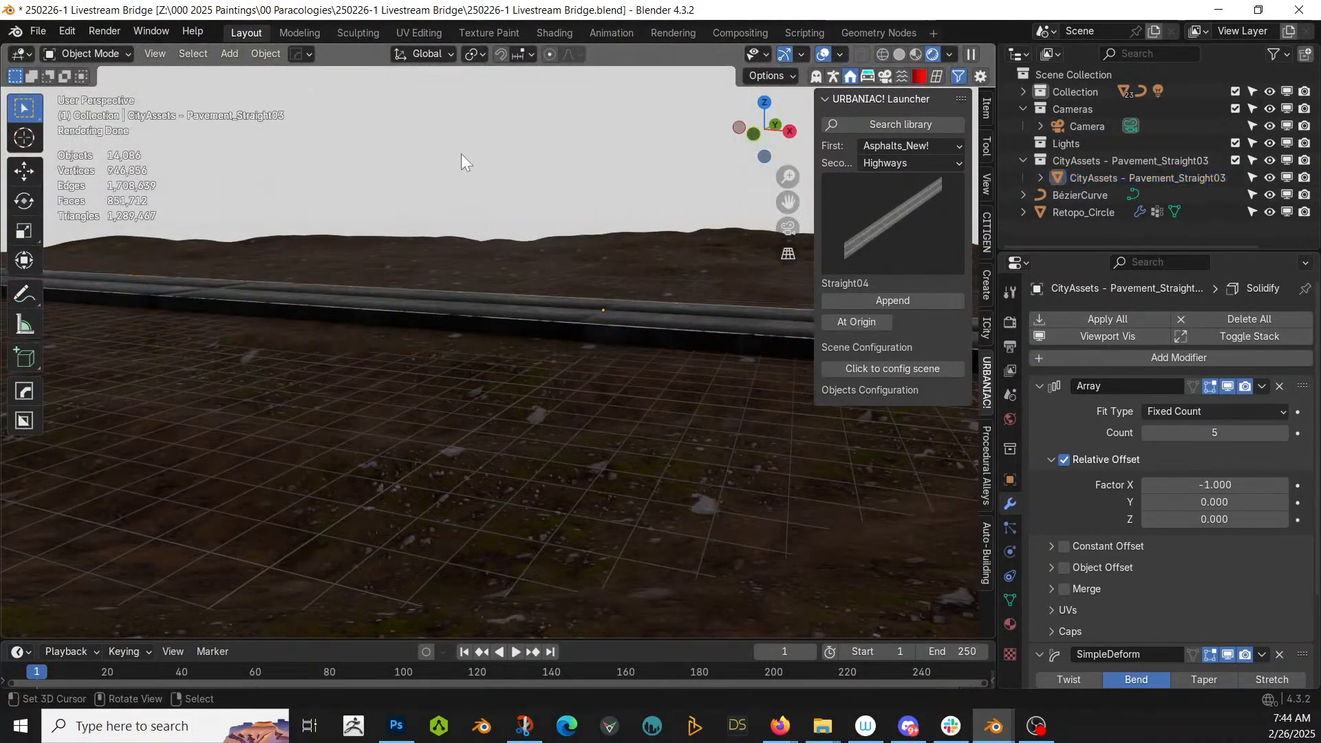
pyautogui.scroll(-3, 462, 154)
pyautogui.keyDown('shift'); pyautogui.moveTo(462, 154); pyautogui.dragTo(310, 364, button='middle'); pyautogui.keyUp('shift')
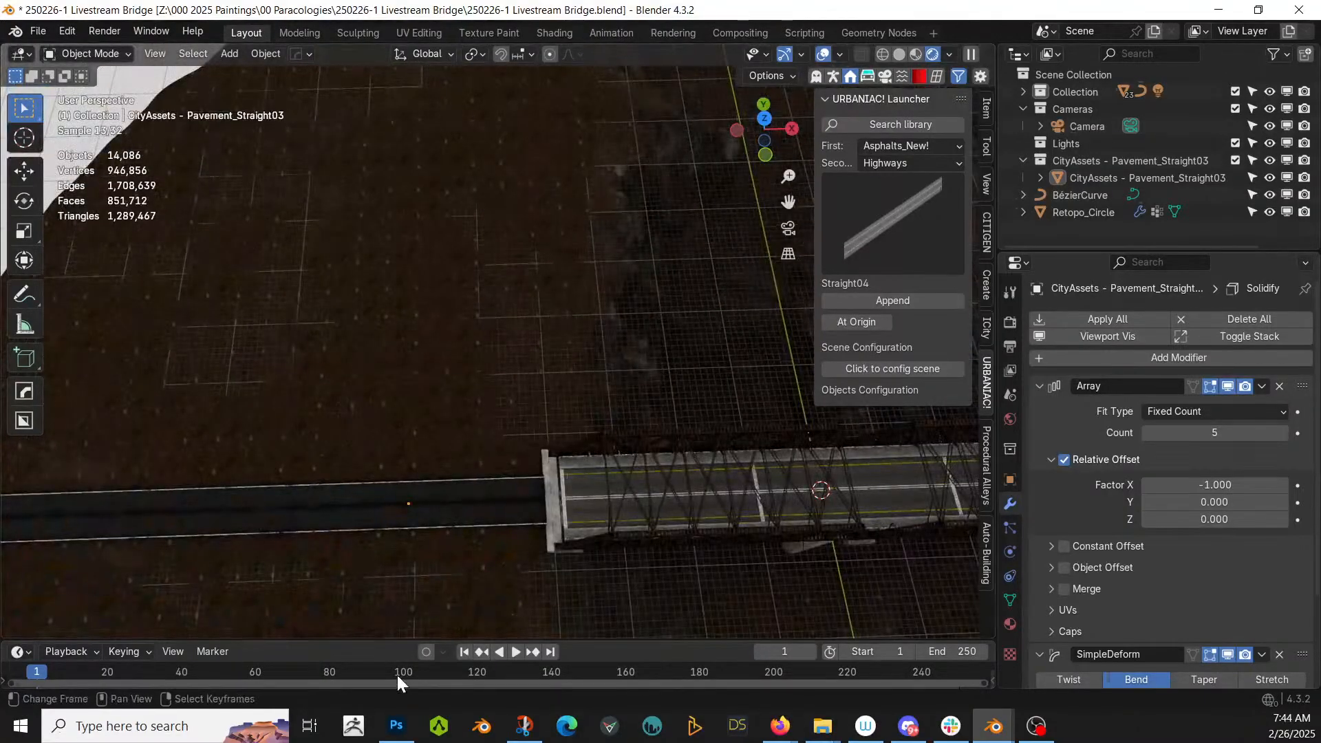
pyautogui.scroll(-2, 579, 465)
pyautogui.keyDown('shift'); pyautogui.moveTo(524, 463); pyautogui.dragTo(310, 474, button='middle'); pyautogui.keyUp('shift')
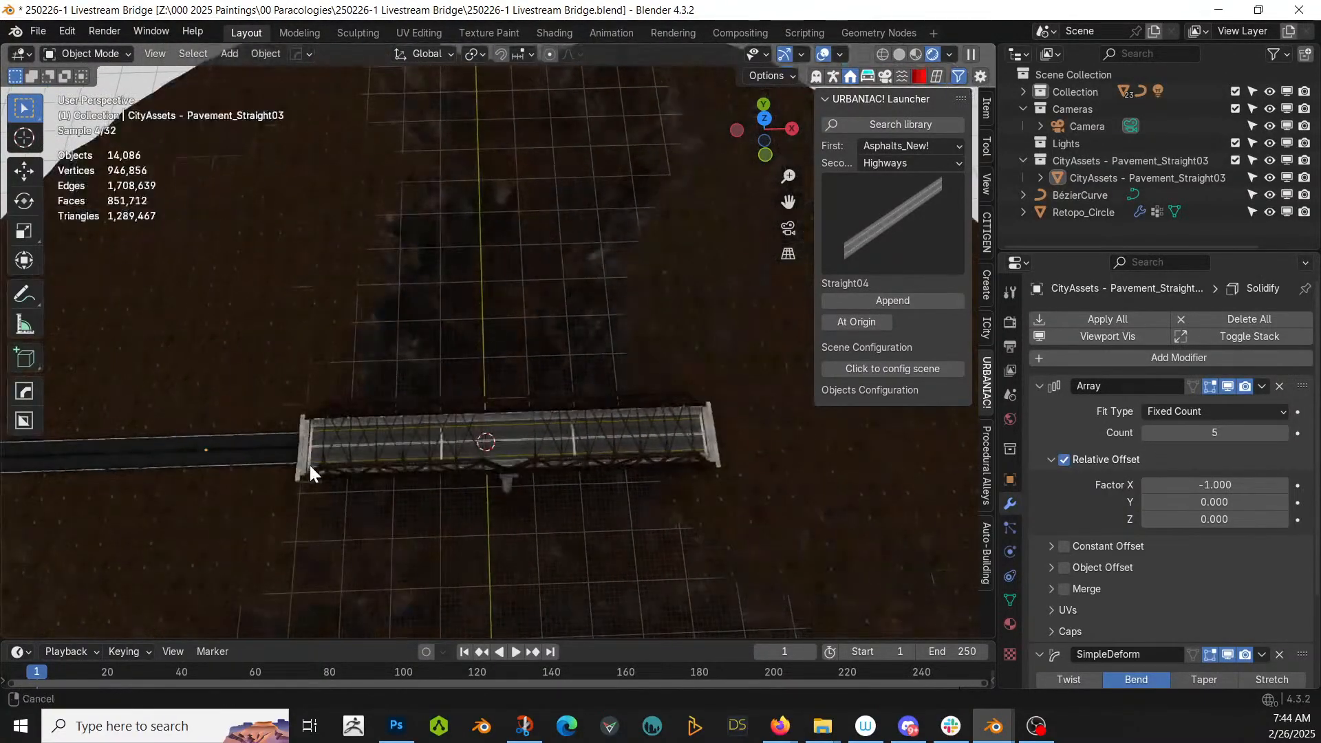
# - Select the Pavement_Straight03 road together with its child lines and make a linked duplicate in place
pyautogui.click(163, 470)
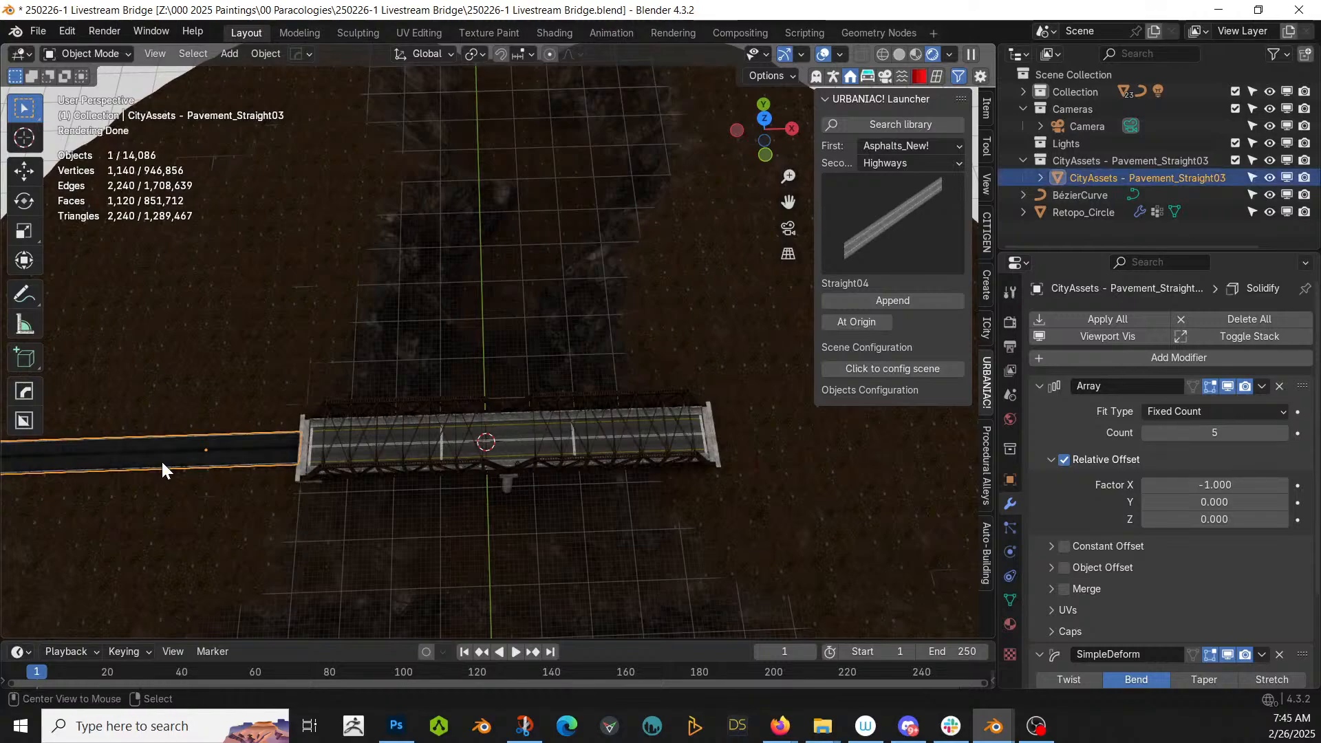
pyautogui.rightClick(1107, 178)
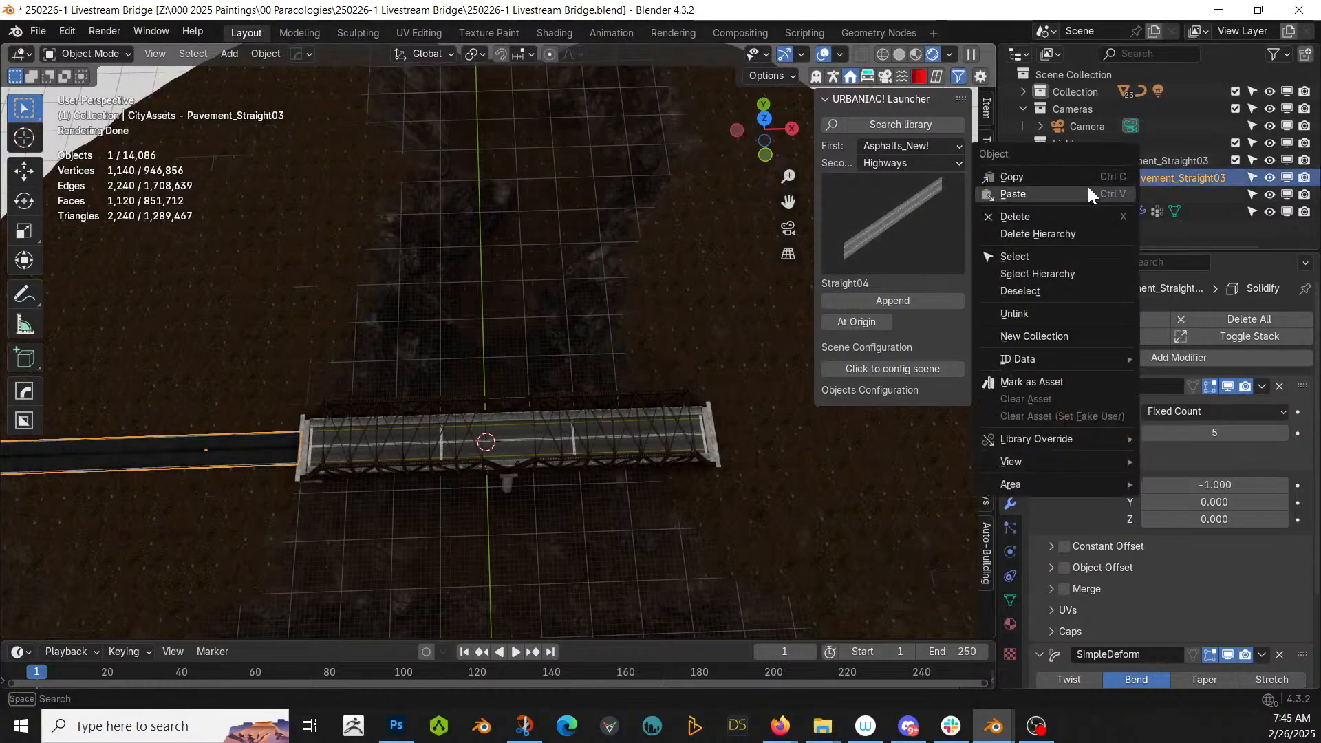
pyautogui.click(1052, 274)
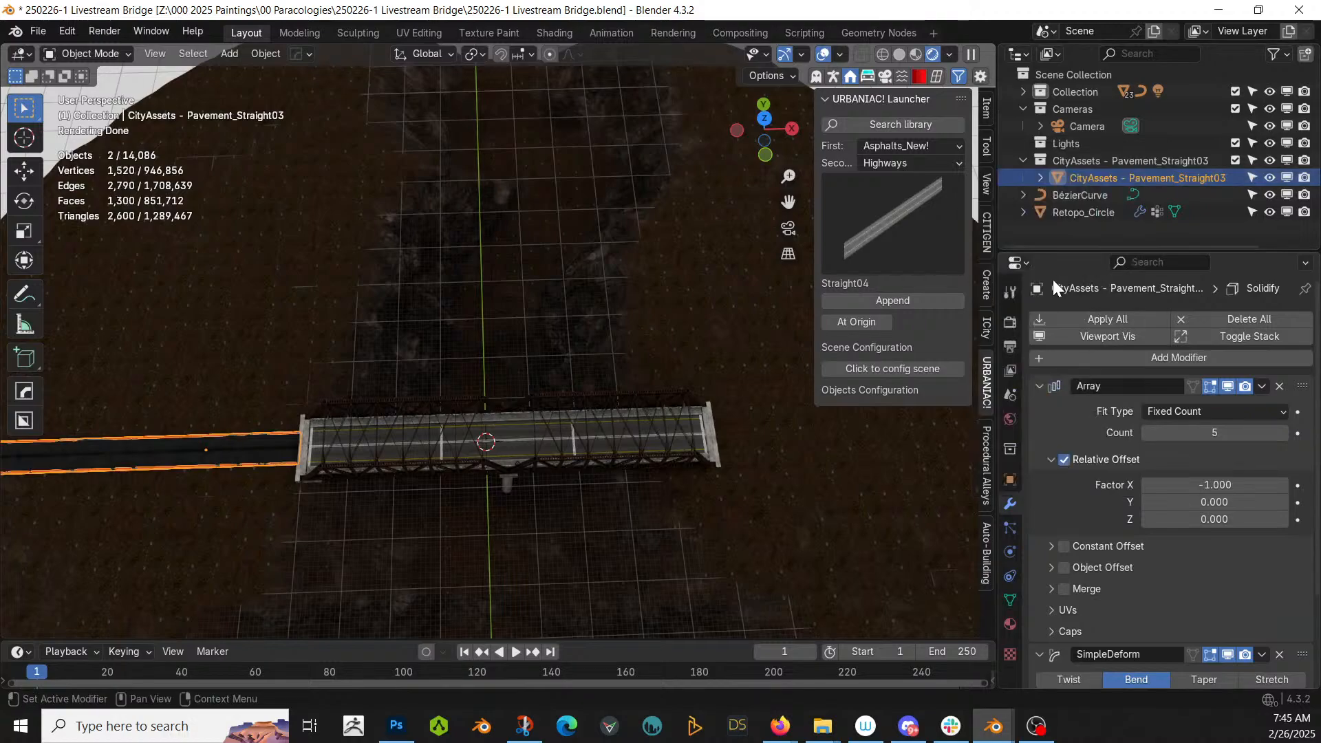
pyautogui.hotkey('shift', 'd')
pyautogui.rightClick(389, 404)
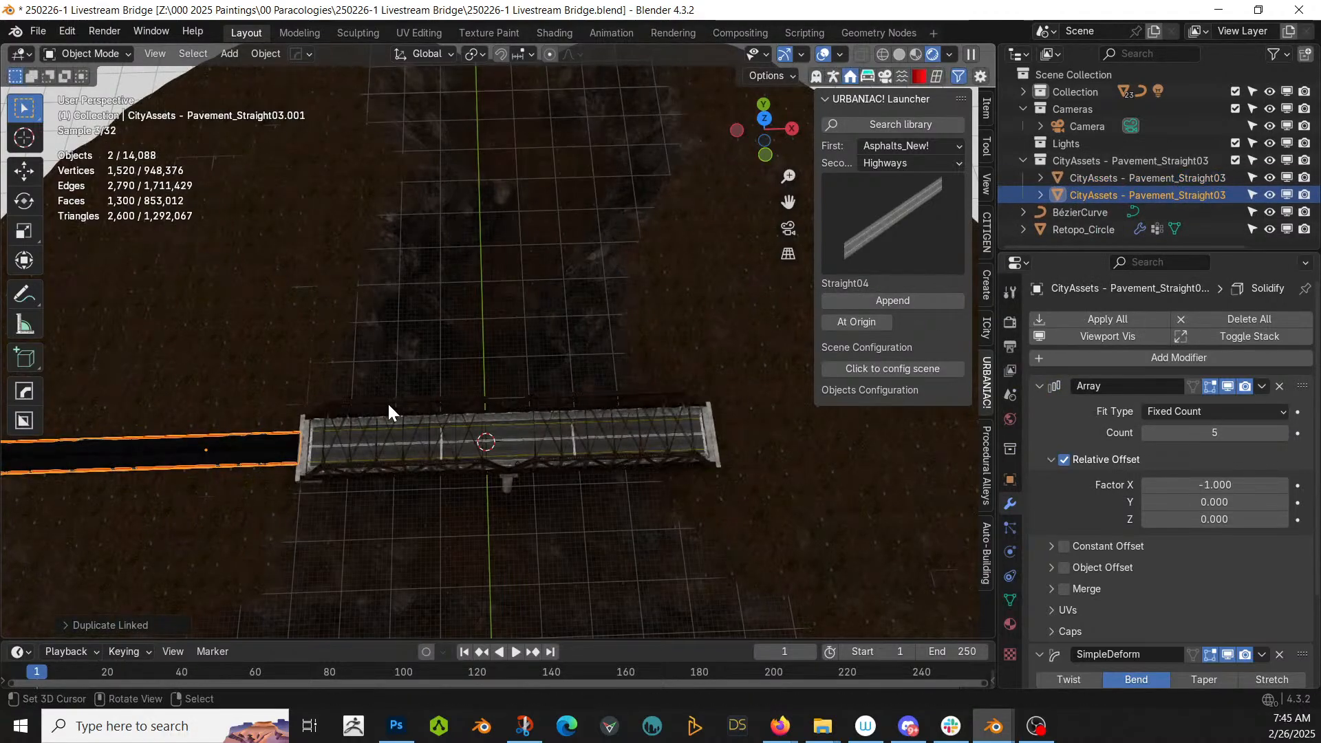
# - In solid shading, move the duplicated road about 192 m along X to the far end of the bridge
pyautogui.press('z')
pyautogui.press('6')
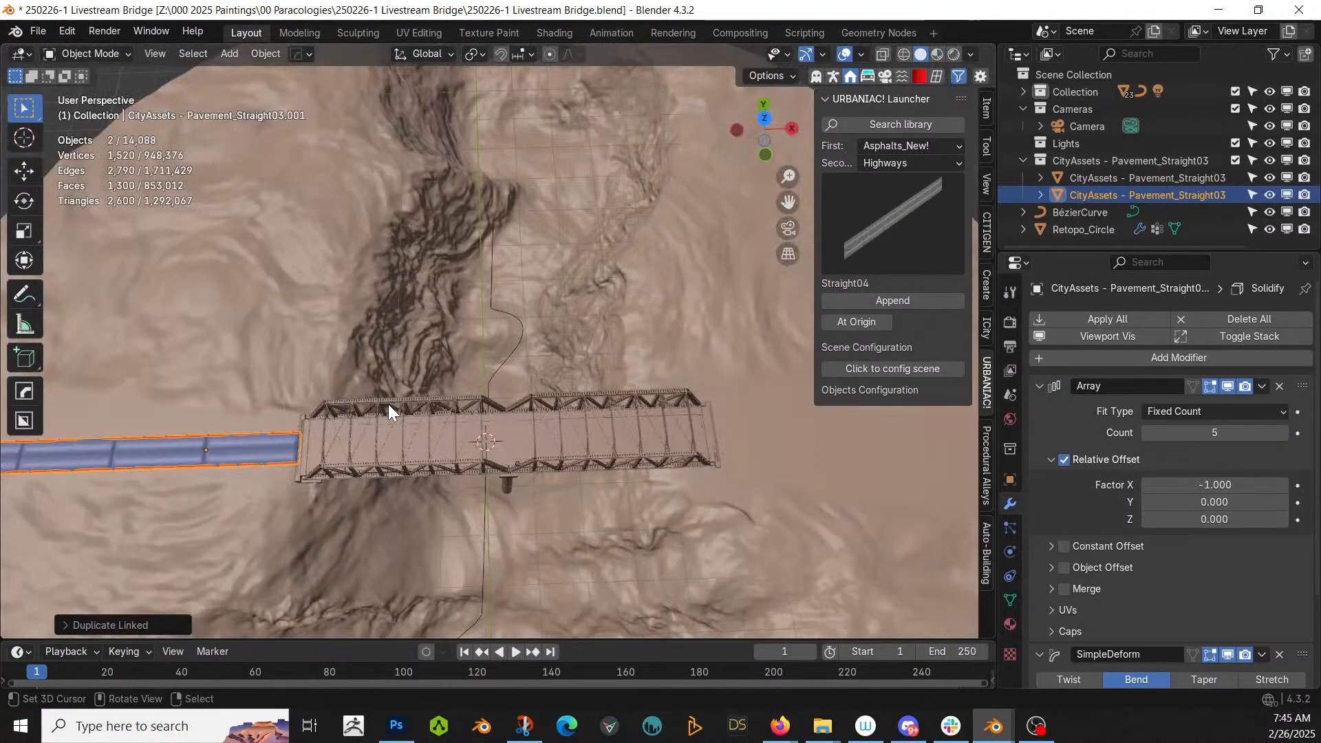
pyautogui.press('g')
pyautogui.press('x')
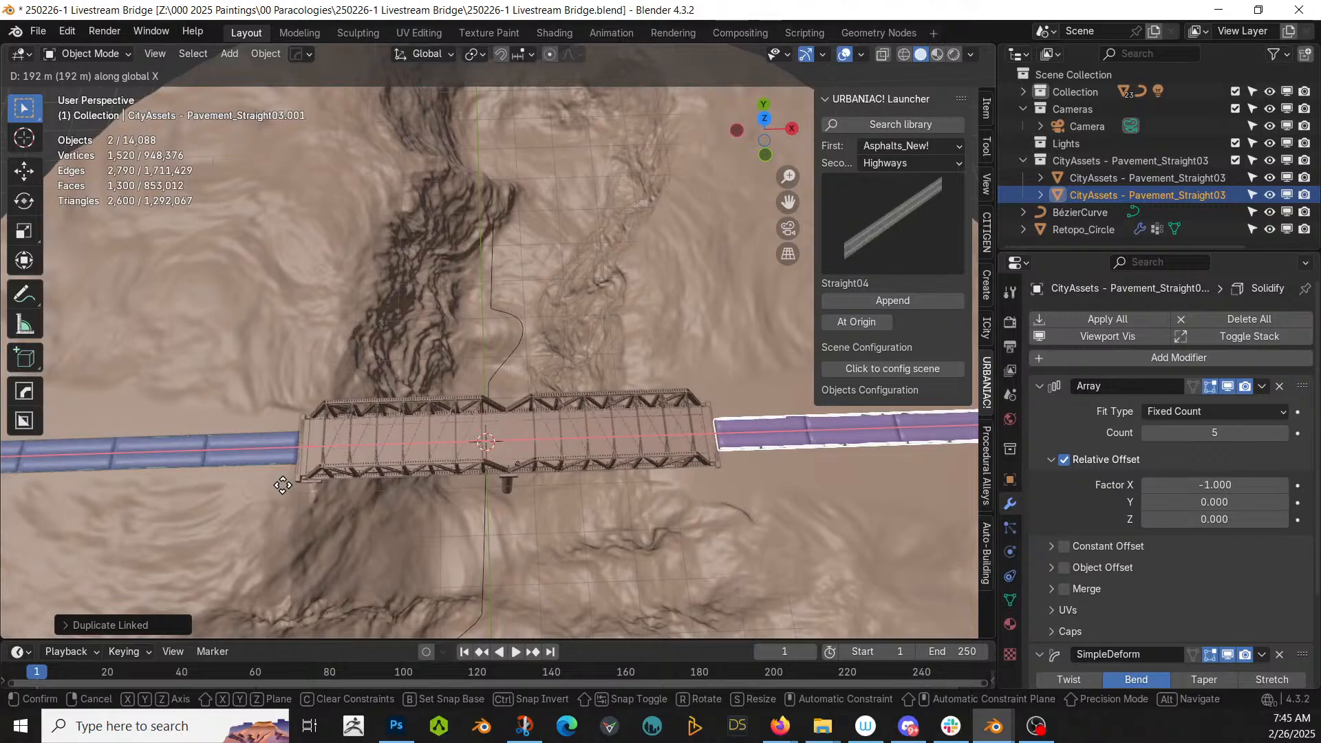
pyautogui.click(283, 485)
# - Nudge the duplicated road slightly back along X to fit its end against the bridge abutment
pyautogui.scroll(2, 607, 589)
pyautogui.moveTo(818, 609); pyautogui.dragTo(436, 493, button='middle')
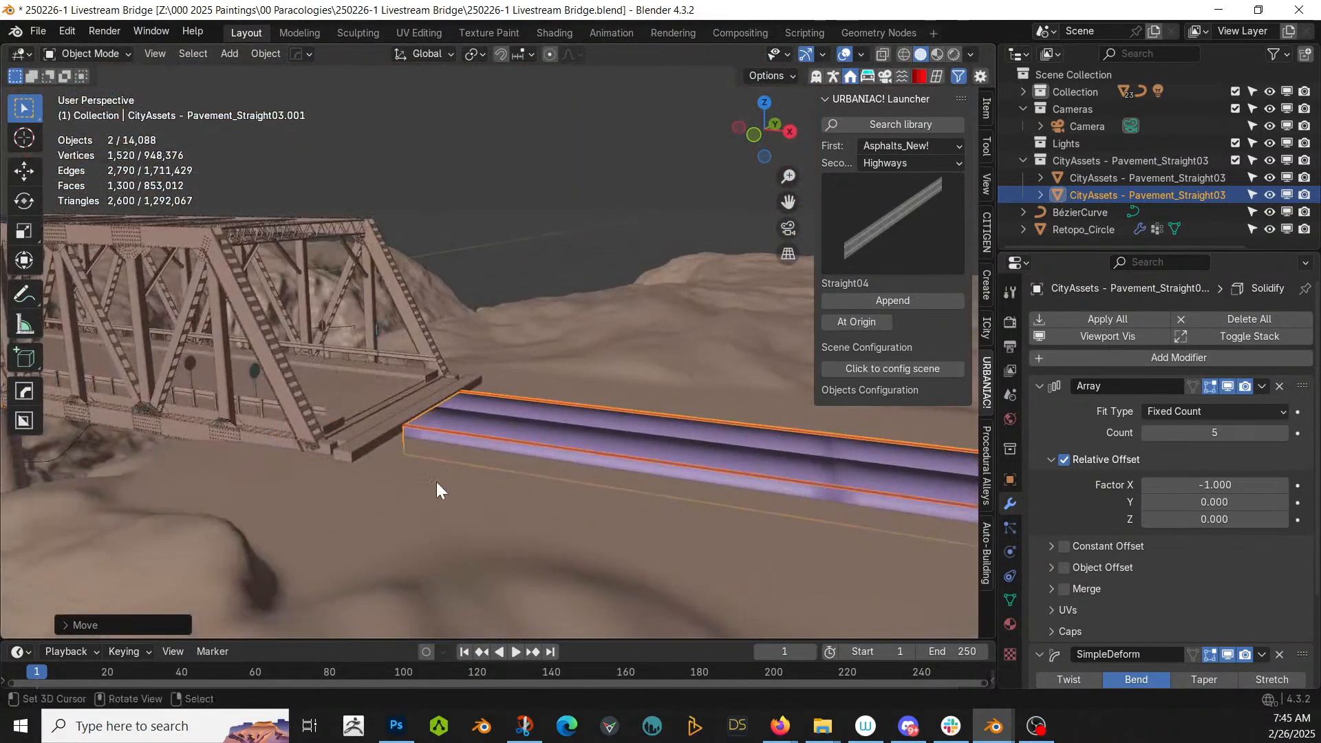
pyautogui.scroll(5, 447, 491)
pyautogui.press('g')
pyautogui.press('x')
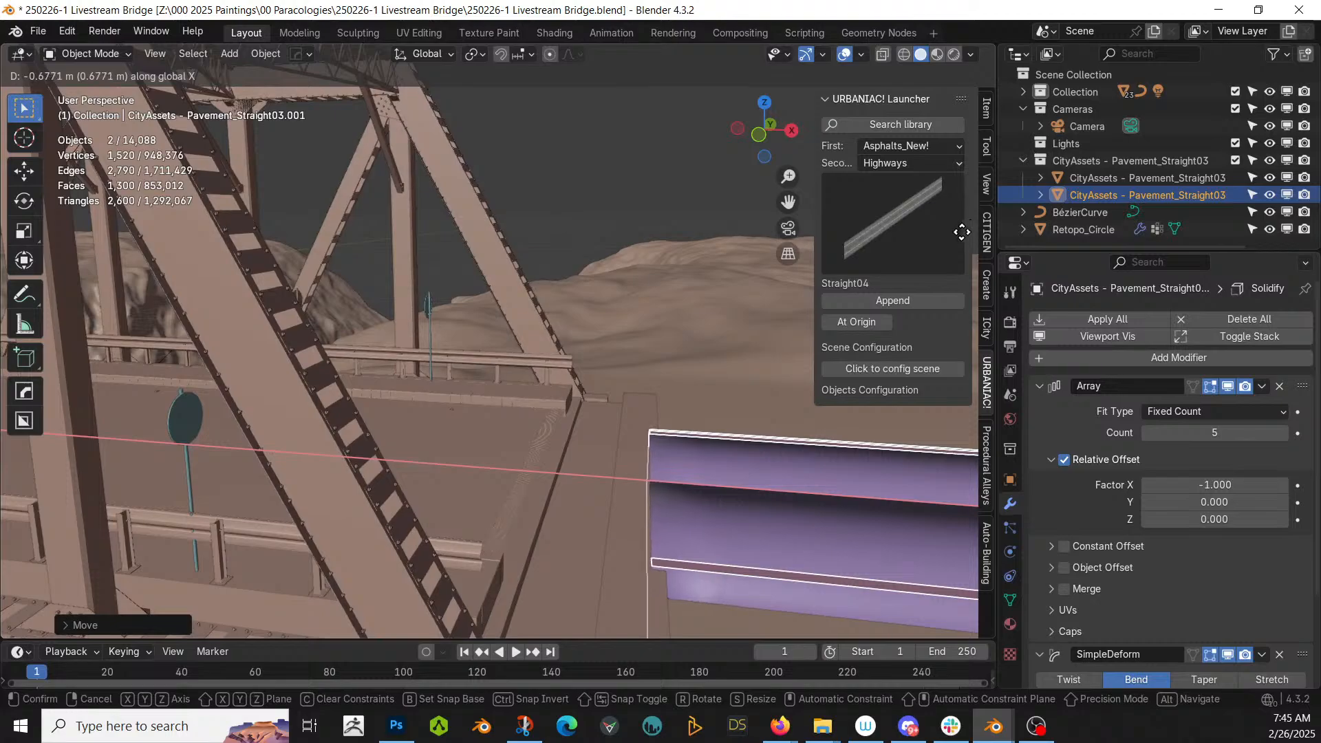
pyautogui.click(768, 275)
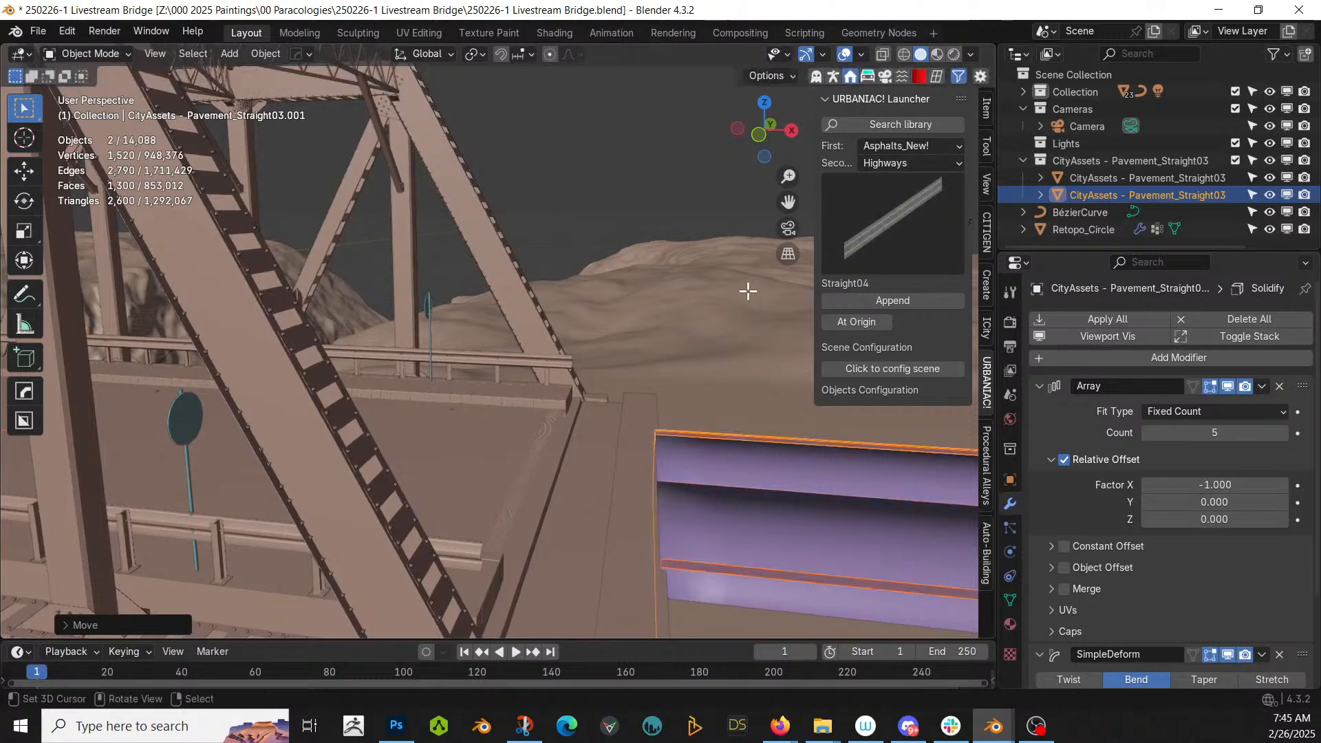
# - Deselect the duplicated road and save the Blender file with the whole terrain in view
pyautogui.scroll(-6, 734, 319)
pyautogui.moveTo(729, 321); pyautogui.dragTo(521, 185, button='middle')
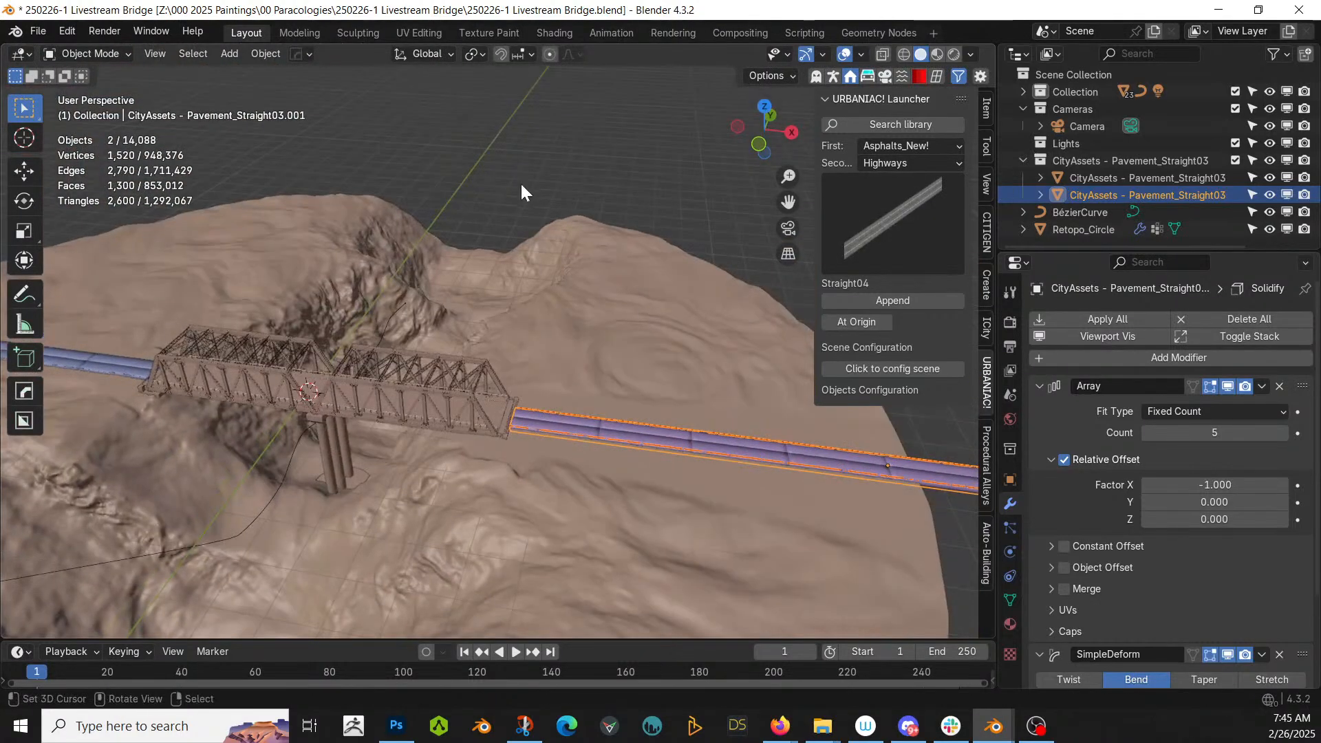
pyautogui.click(524, 160)
pyautogui.scroll(-5, 524, 160)
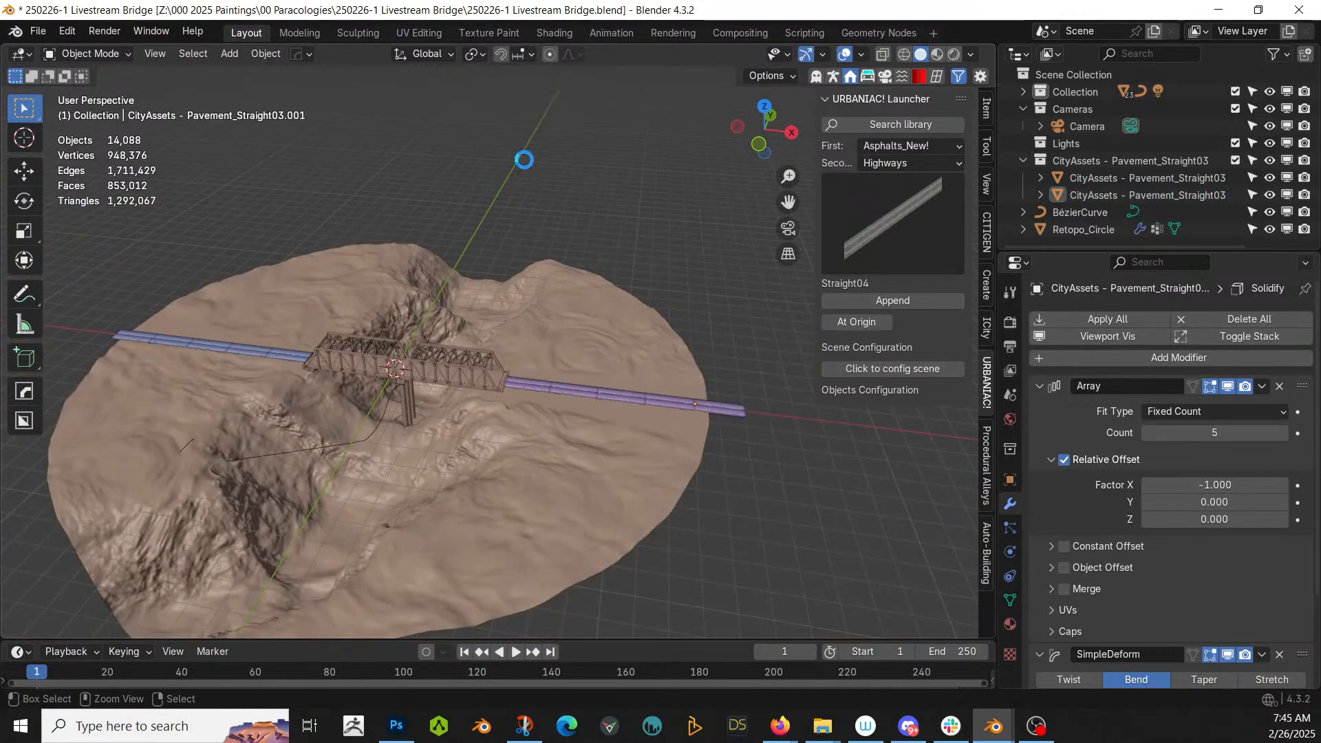
pyautogui.hotkey('ctrl', 's')
# - Switch to rendered shading, enable the Photographer camera's exposure control and set its value to 8
pyautogui.press('z')
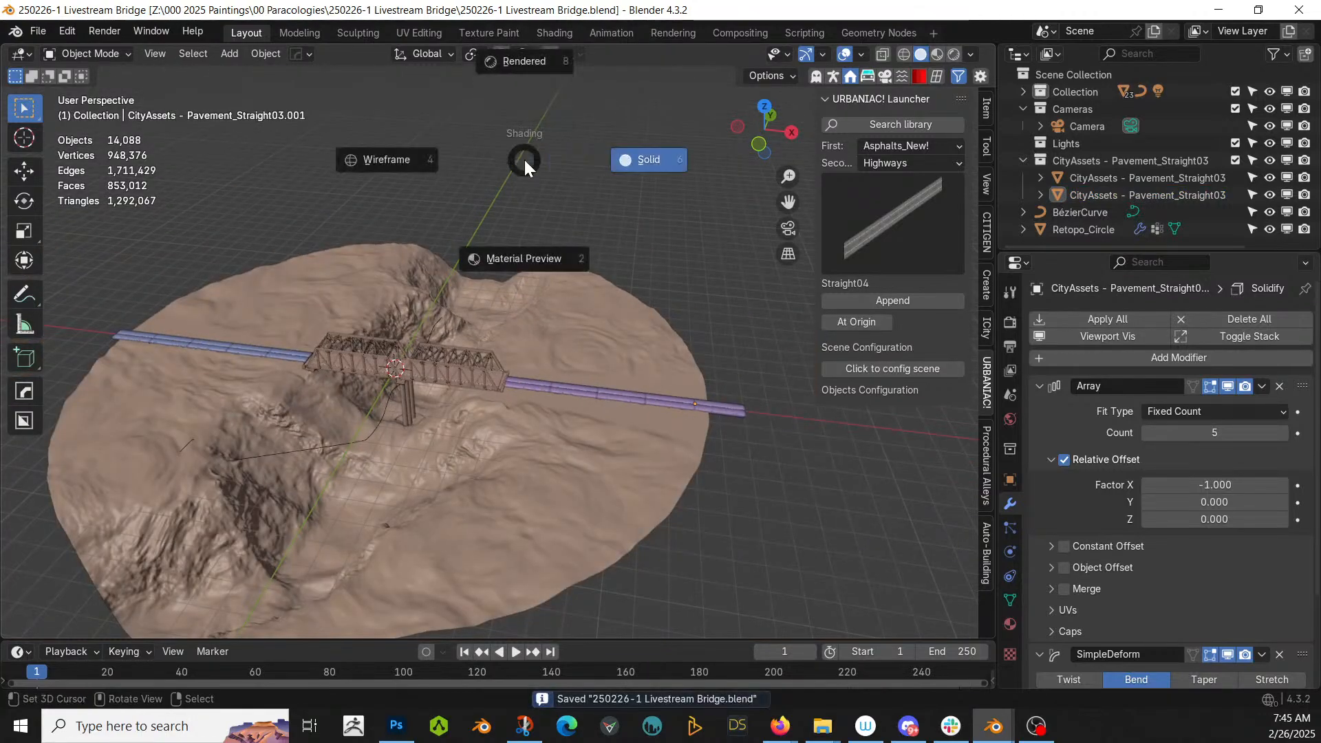
pyautogui.press('8')
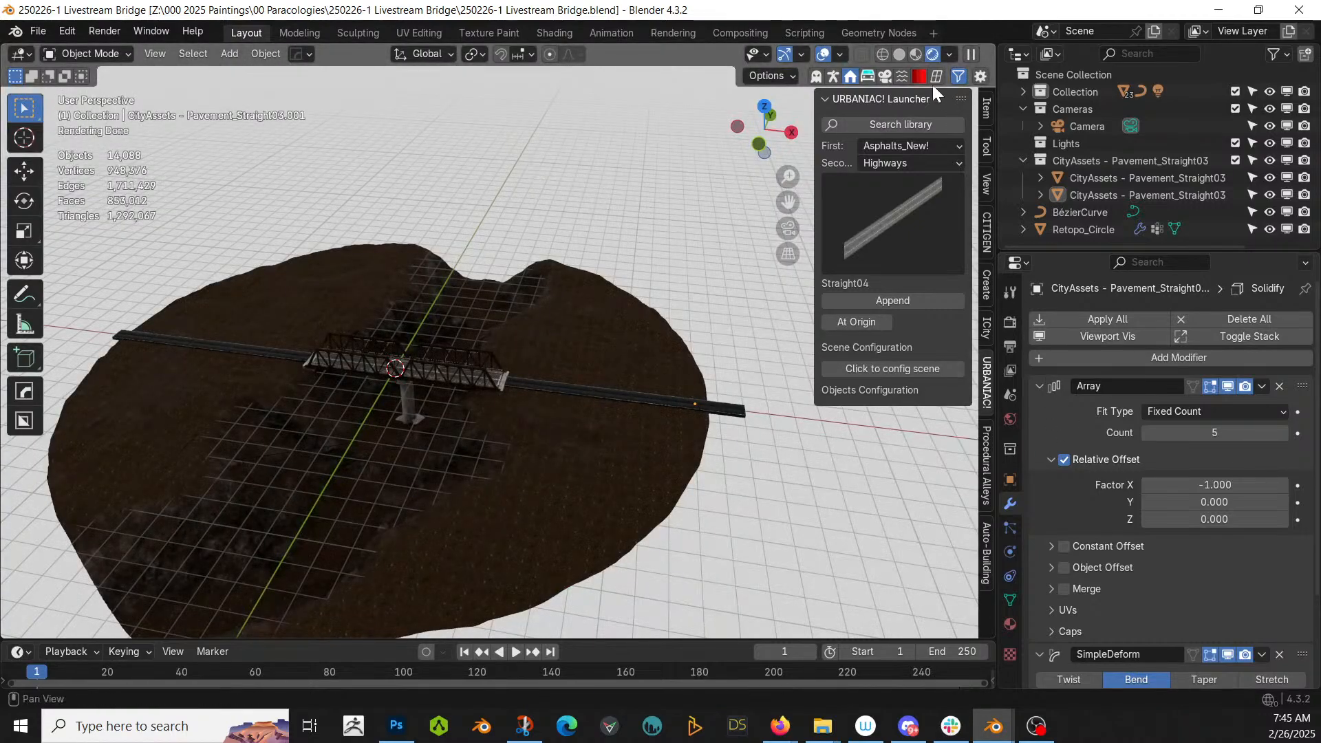
pyautogui.click(881, 78)
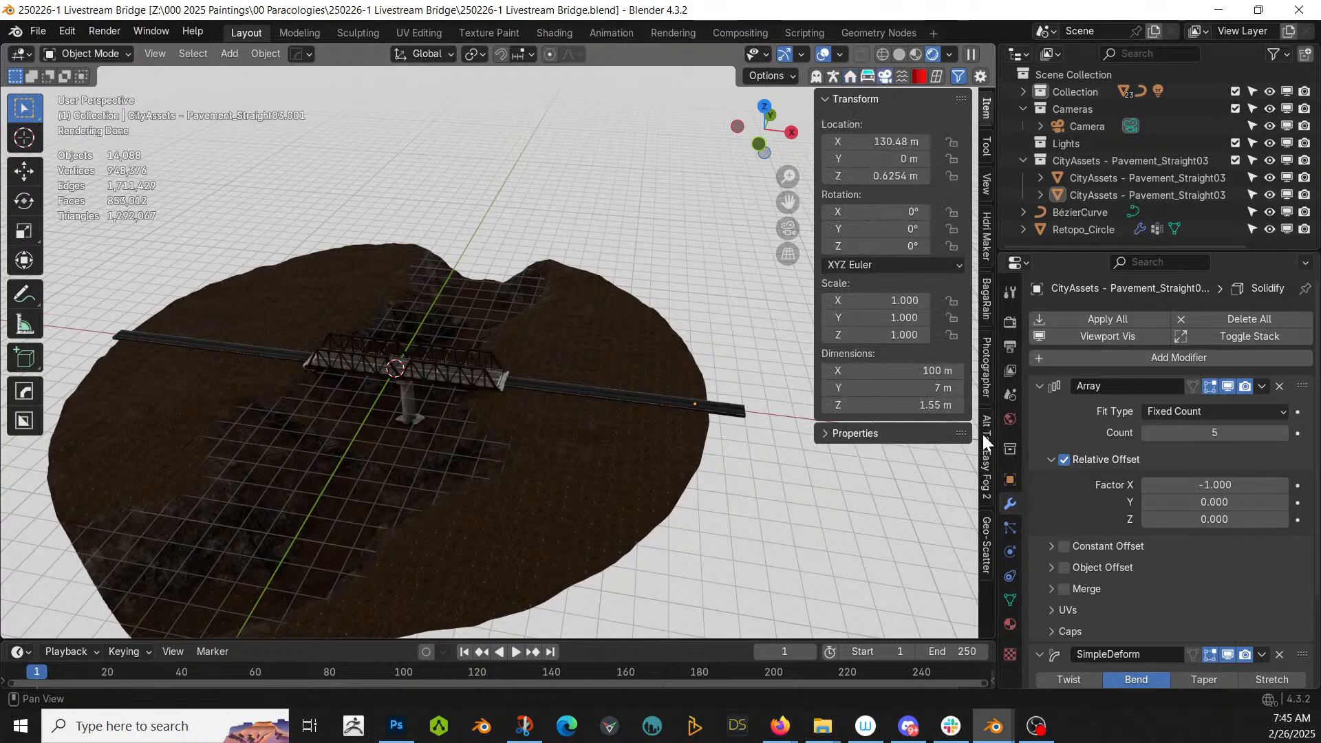
pyautogui.click(985, 373)
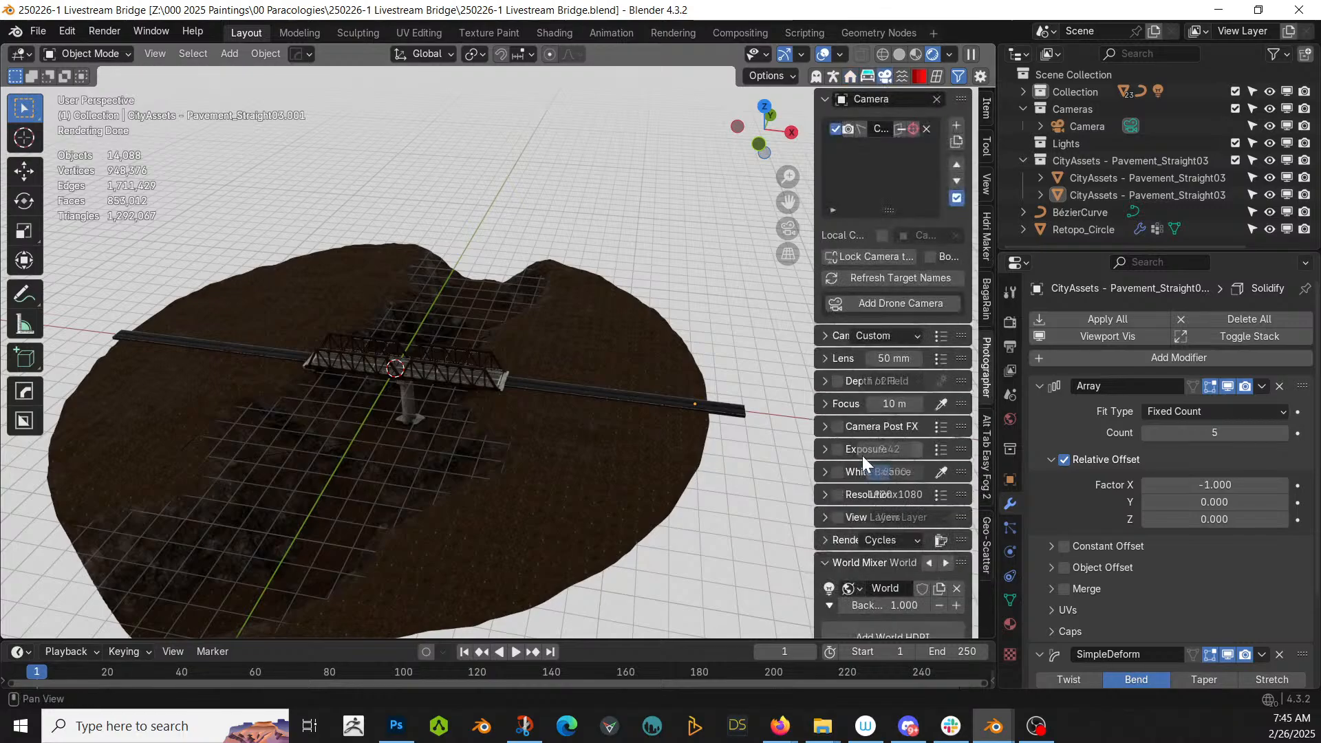
pyautogui.click(838, 449)
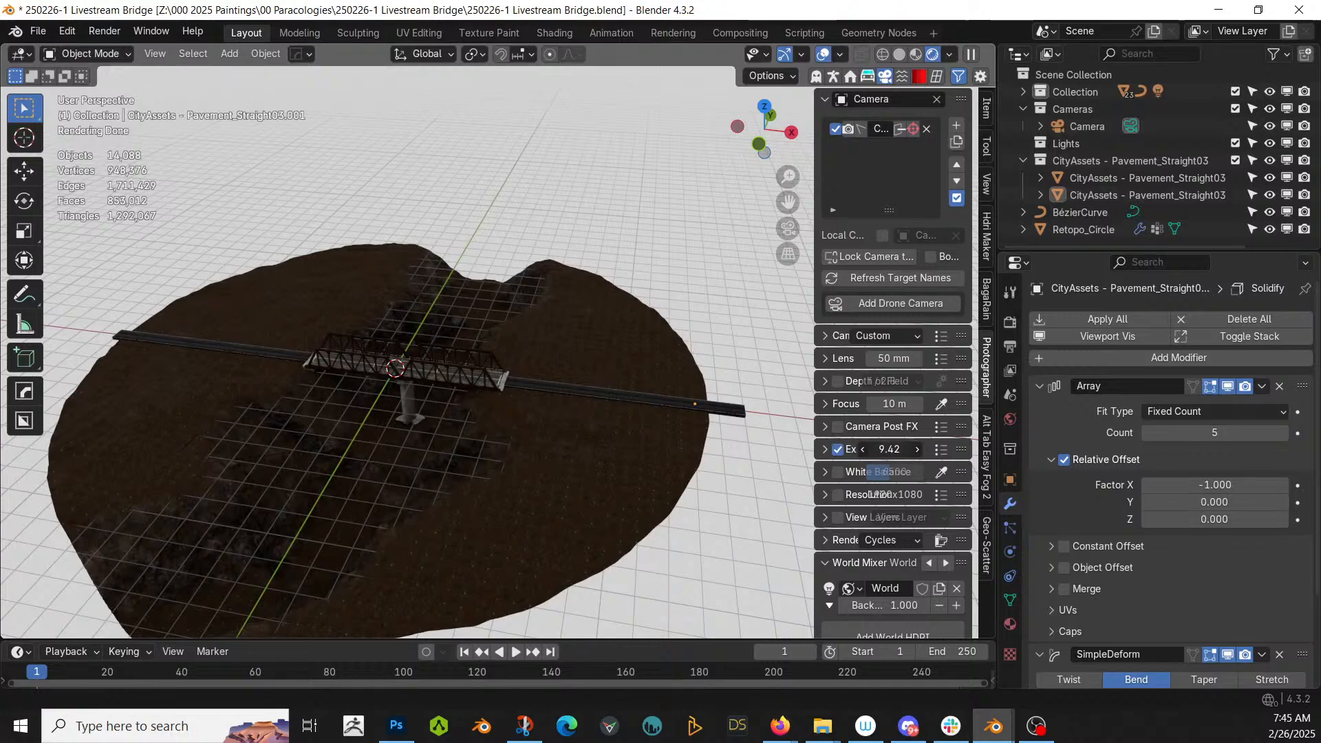
pyautogui.write('8')
pyautogui.press('Return')
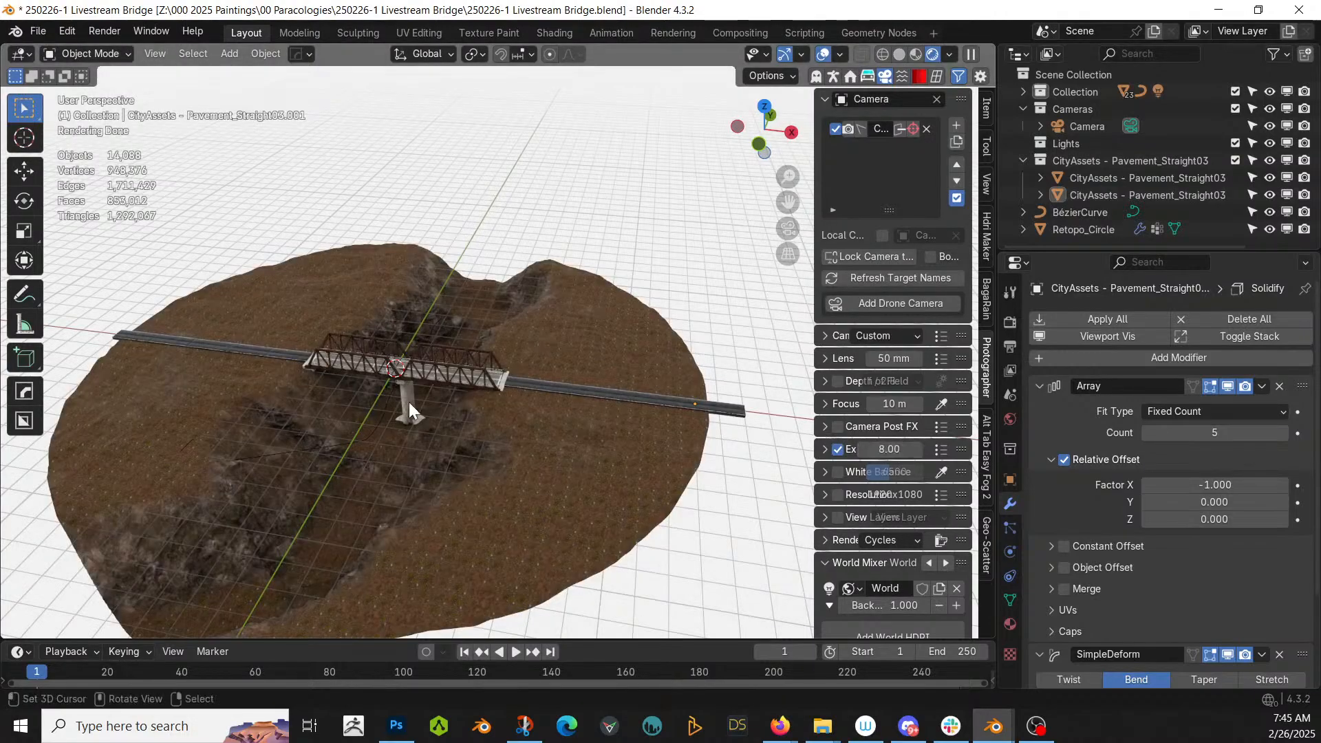
# - Select the truss bridge at its road end and check its material slots
pyautogui.scroll(8, 408, 402)
pyautogui.moveTo(414, 402); pyautogui.dragTo(329, 449, button='middle')
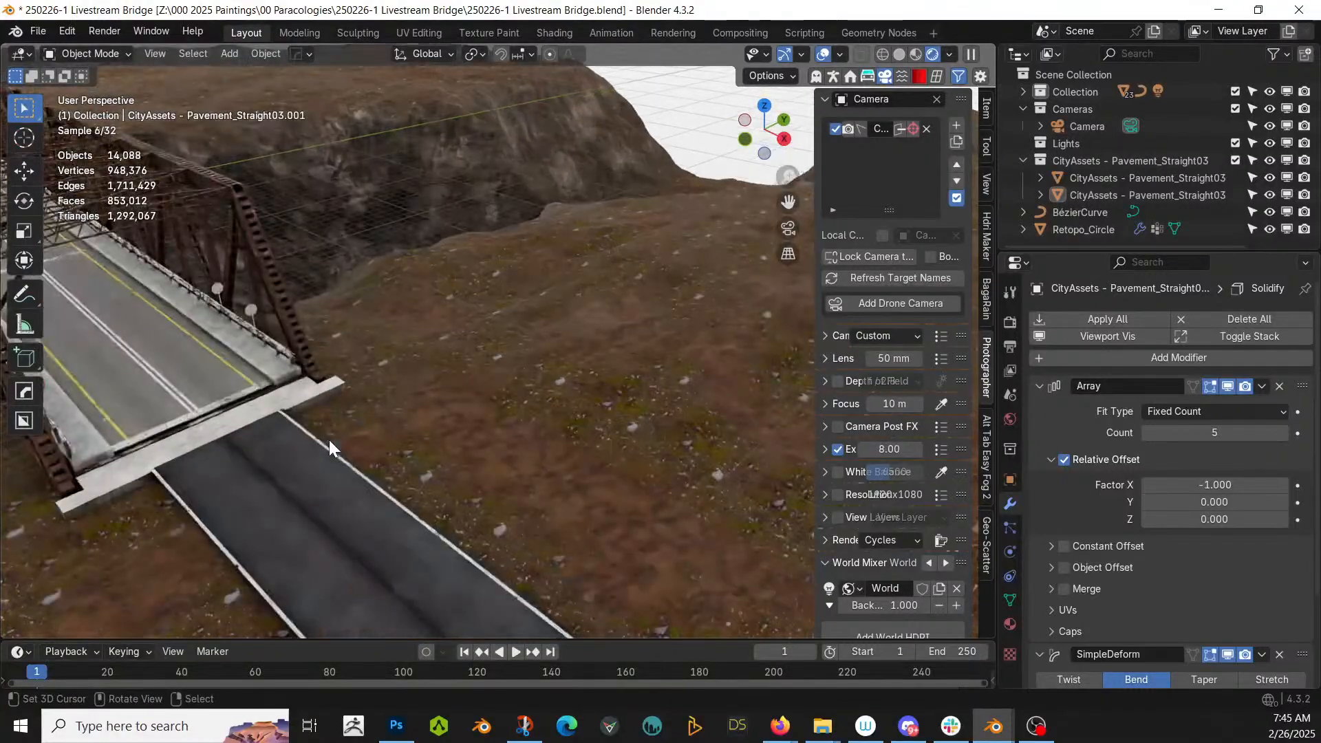
pyautogui.click(182, 362)
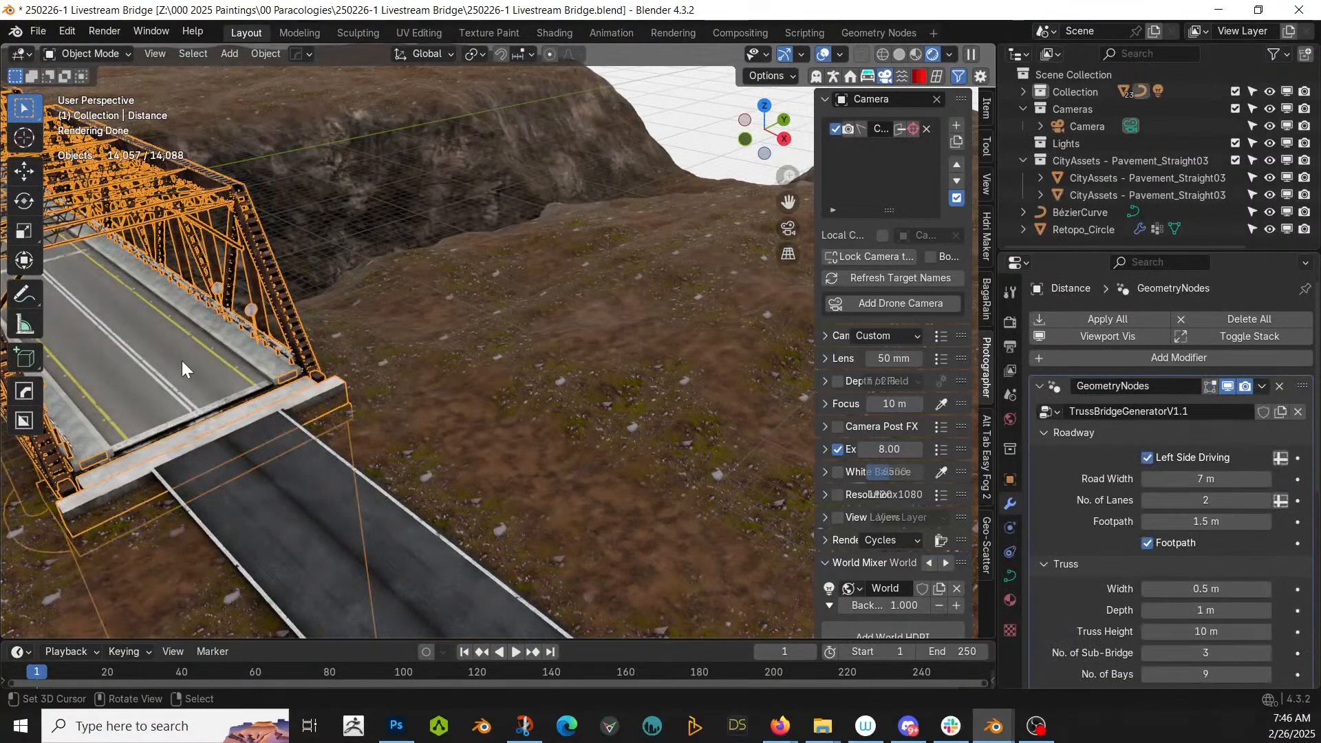
pyautogui.click(1011, 601)
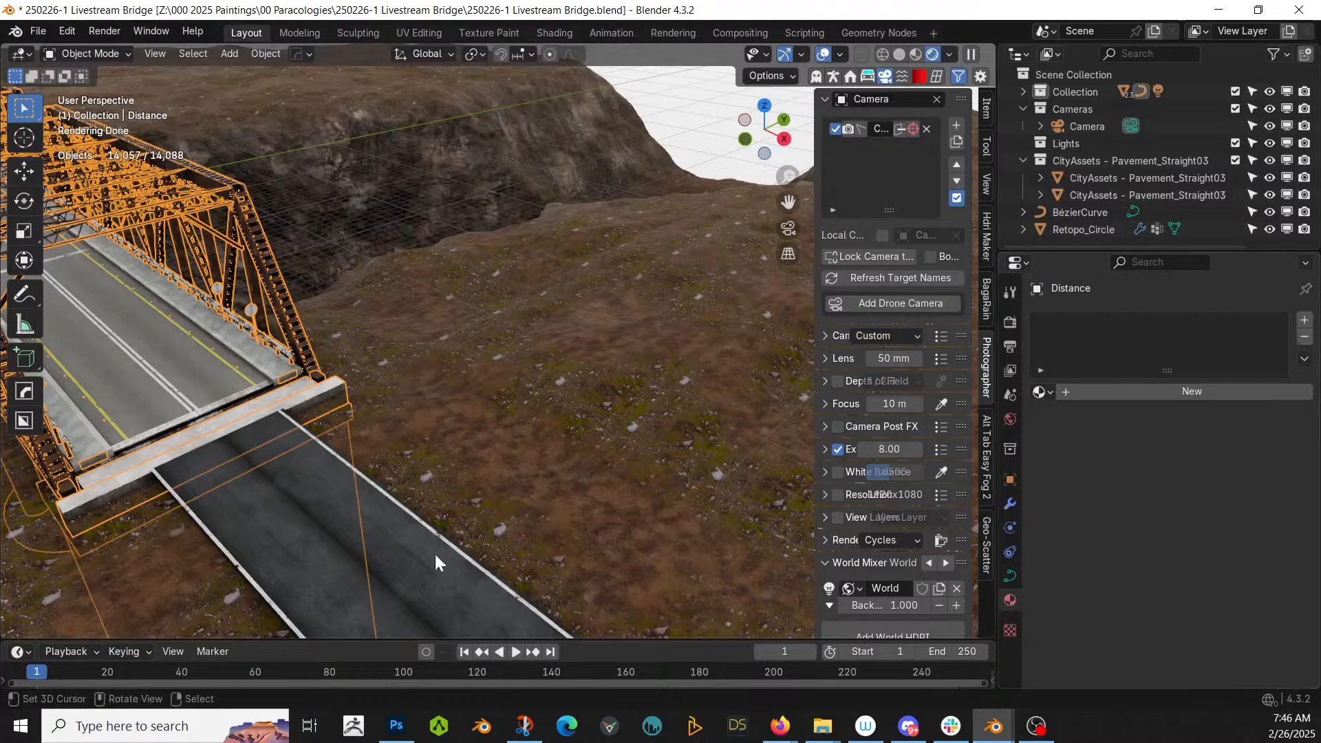
# - Try the material PavementMaterial.003 on the road segment adjoining the bridge abutment
pyautogui.click(415, 541)
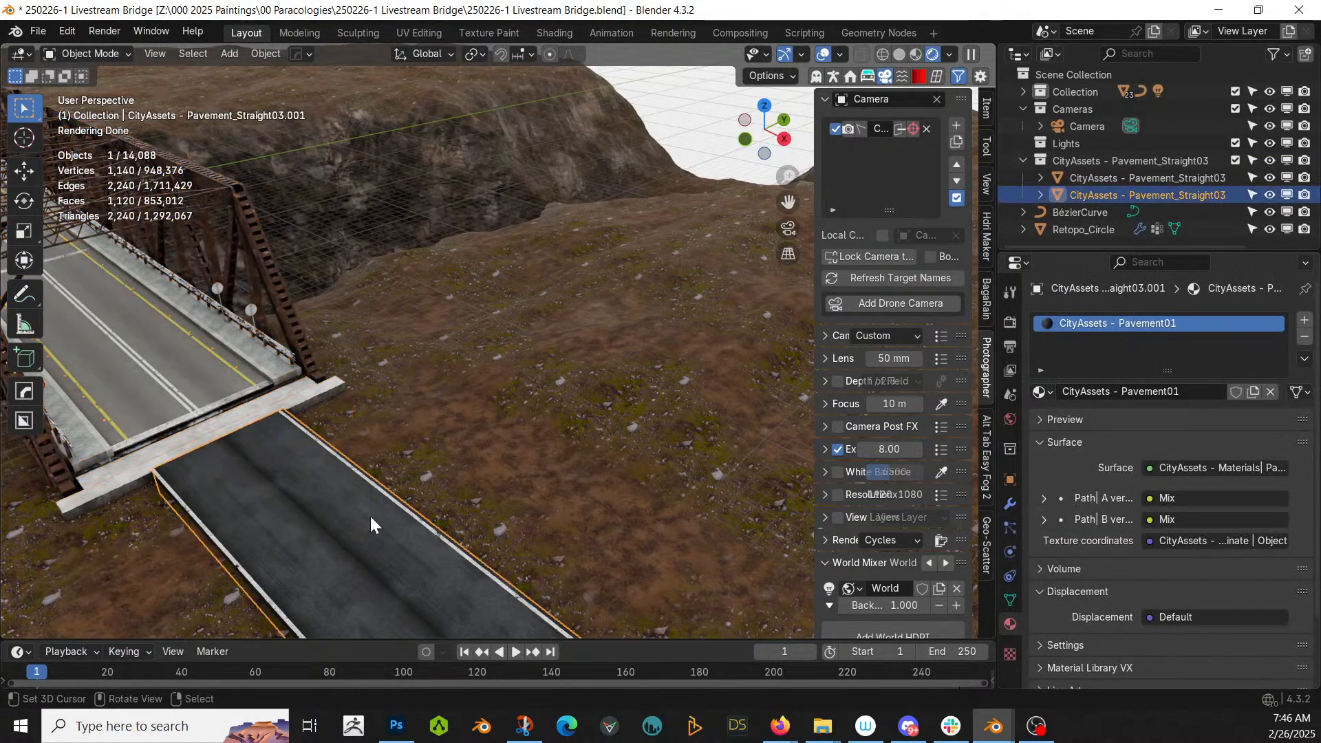
pyautogui.click(1042, 392)
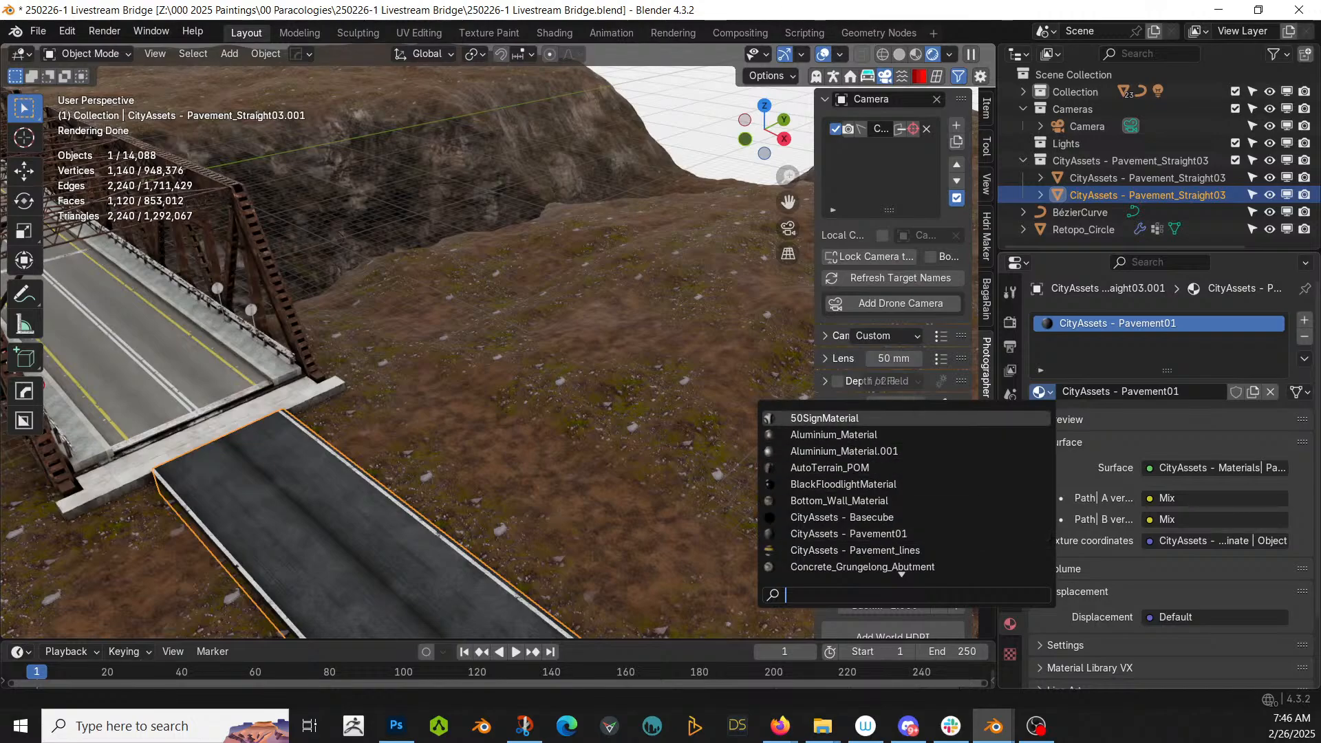
pyautogui.scroll(-15, 906, 493)
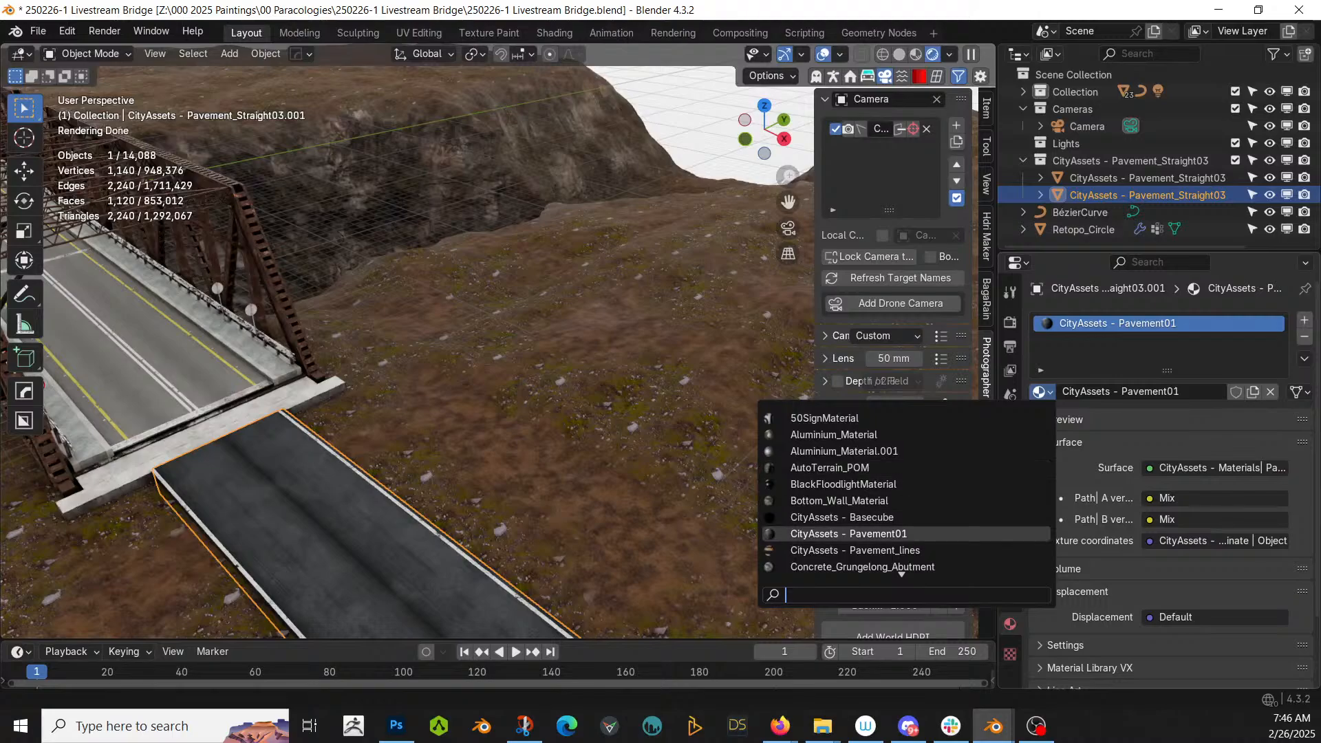
pyautogui.scroll(-7, 905, 493)
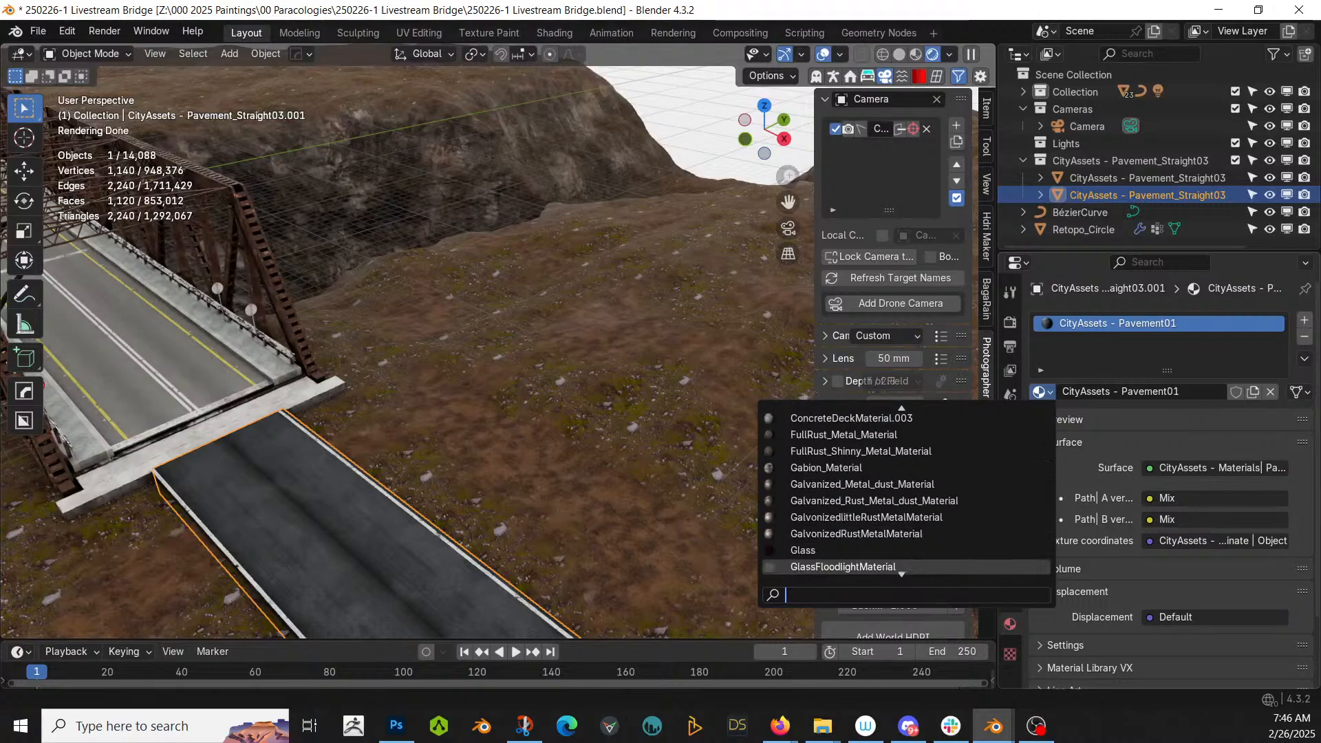
pyautogui.scroll(-12, 906, 493)
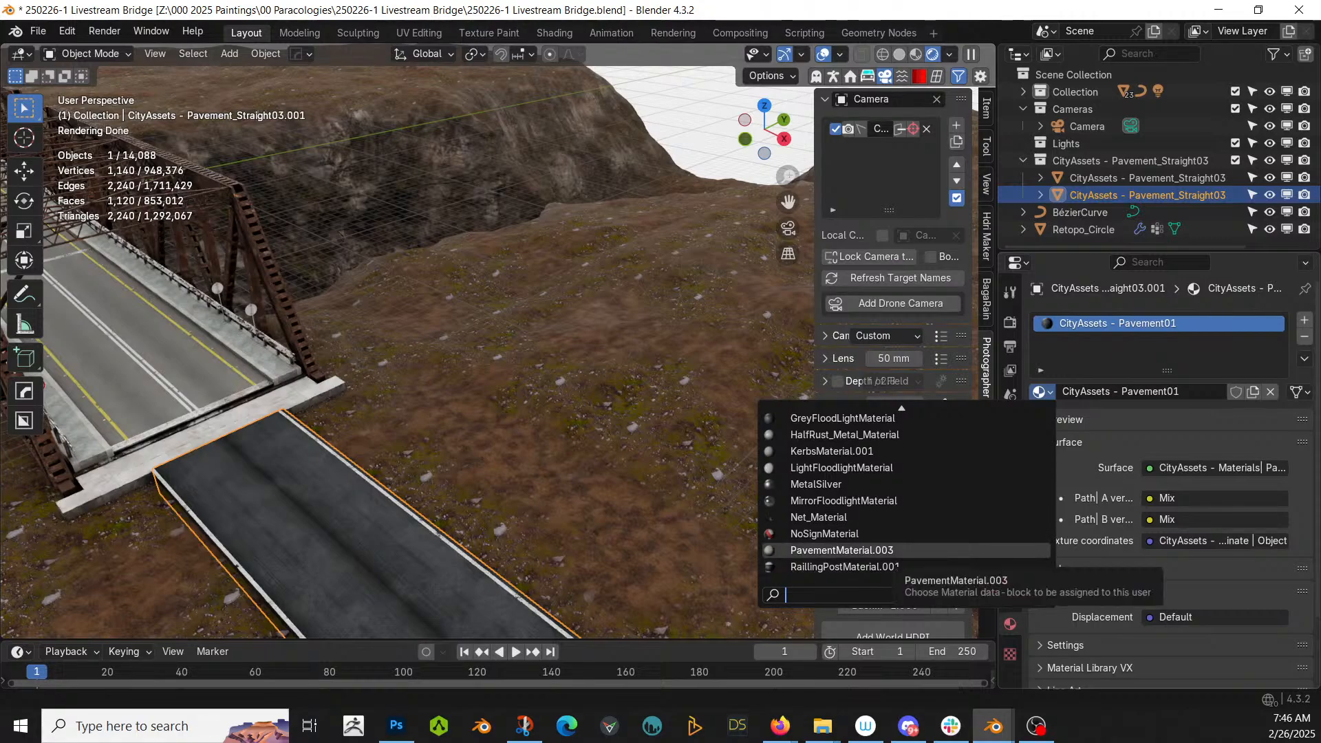
pyautogui.click(915, 550)
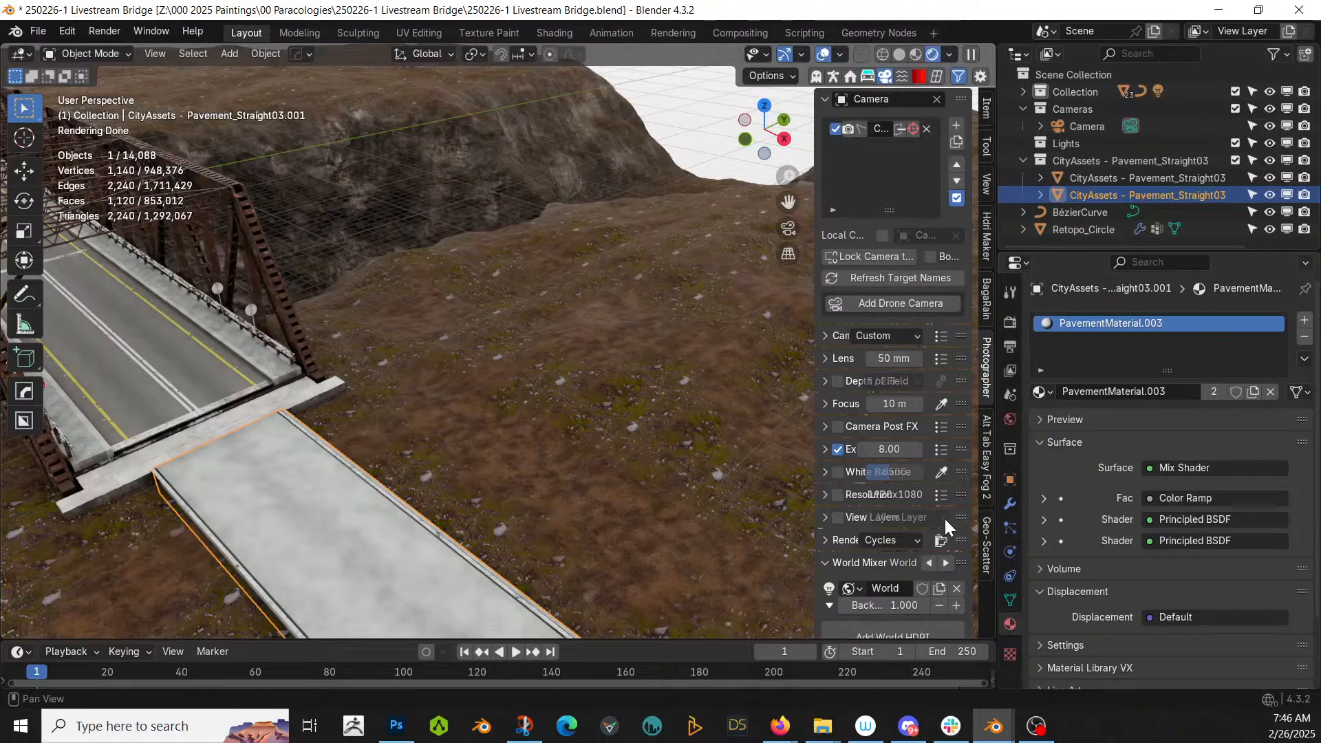
# - Try the material RoadMaterialX on the road segment and compare it with the bridge deck
pyautogui.click(1042, 393)
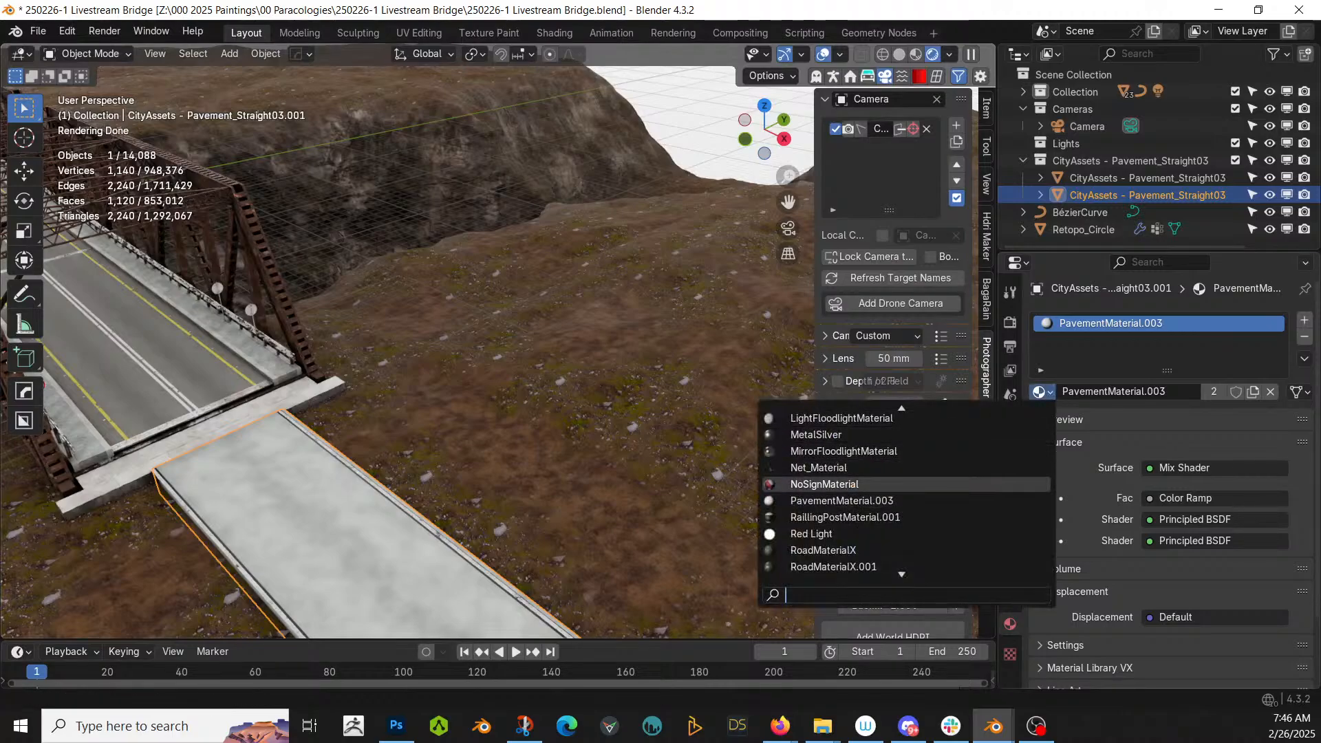
pyautogui.click(852, 551)
pyautogui.scroll(-3, 387, 508)
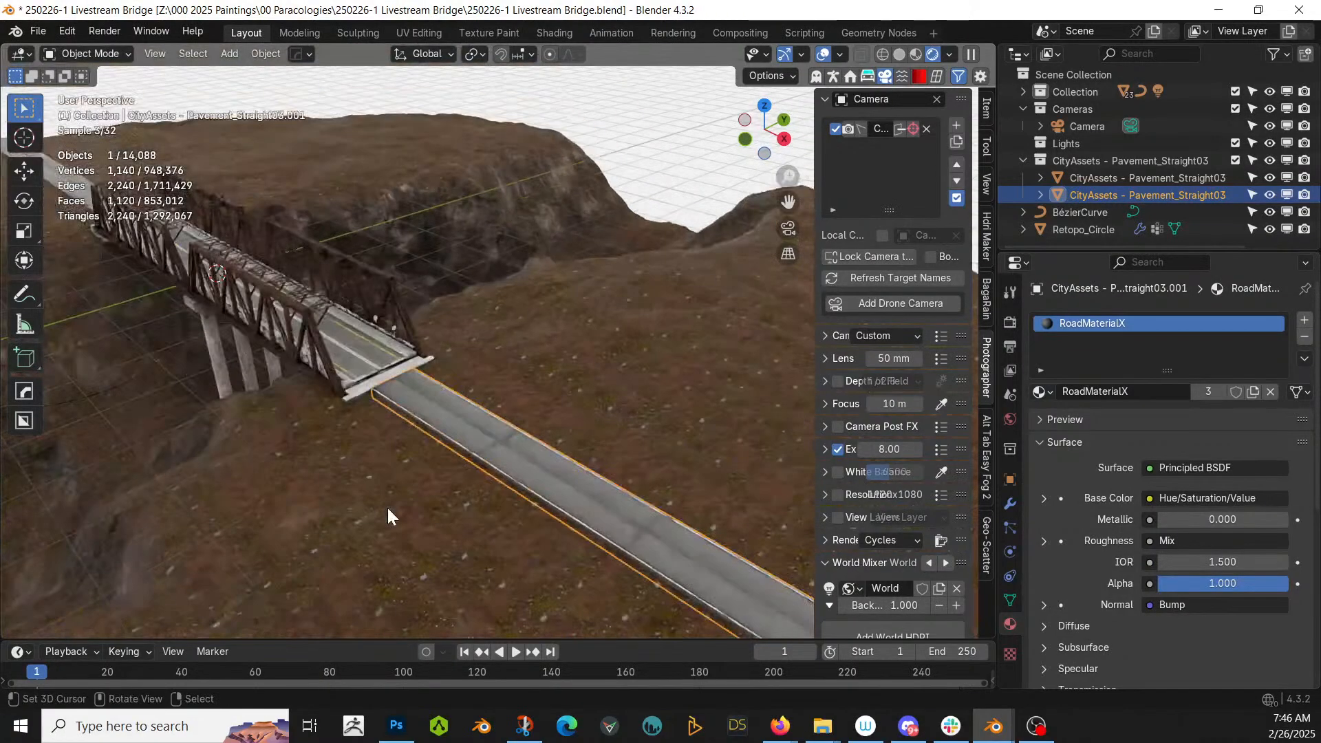
pyautogui.scroll(5, 387, 508)
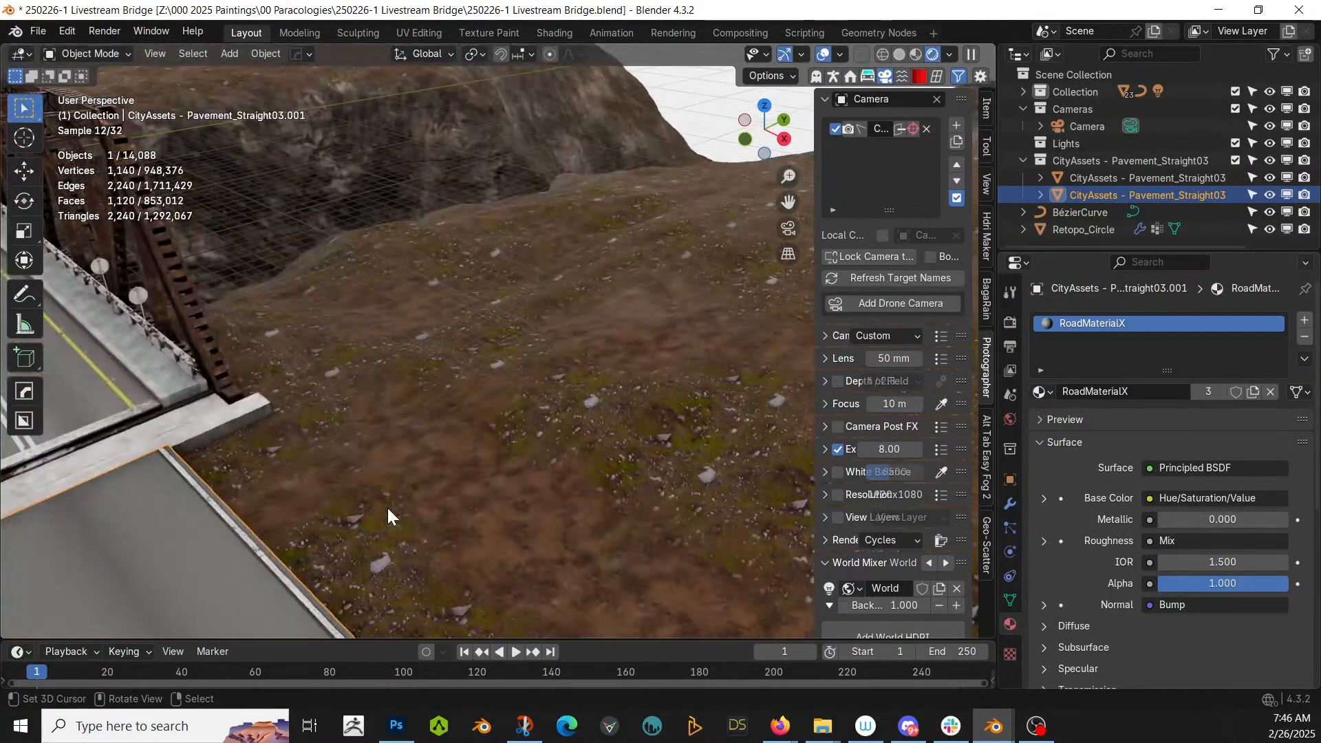
pyautogui.keyDown('shift'); pyautogui.moveTo(388, 508); pyautogui.dragTo(491, 471, button='middle'); pyautogui.keyUp('shift')
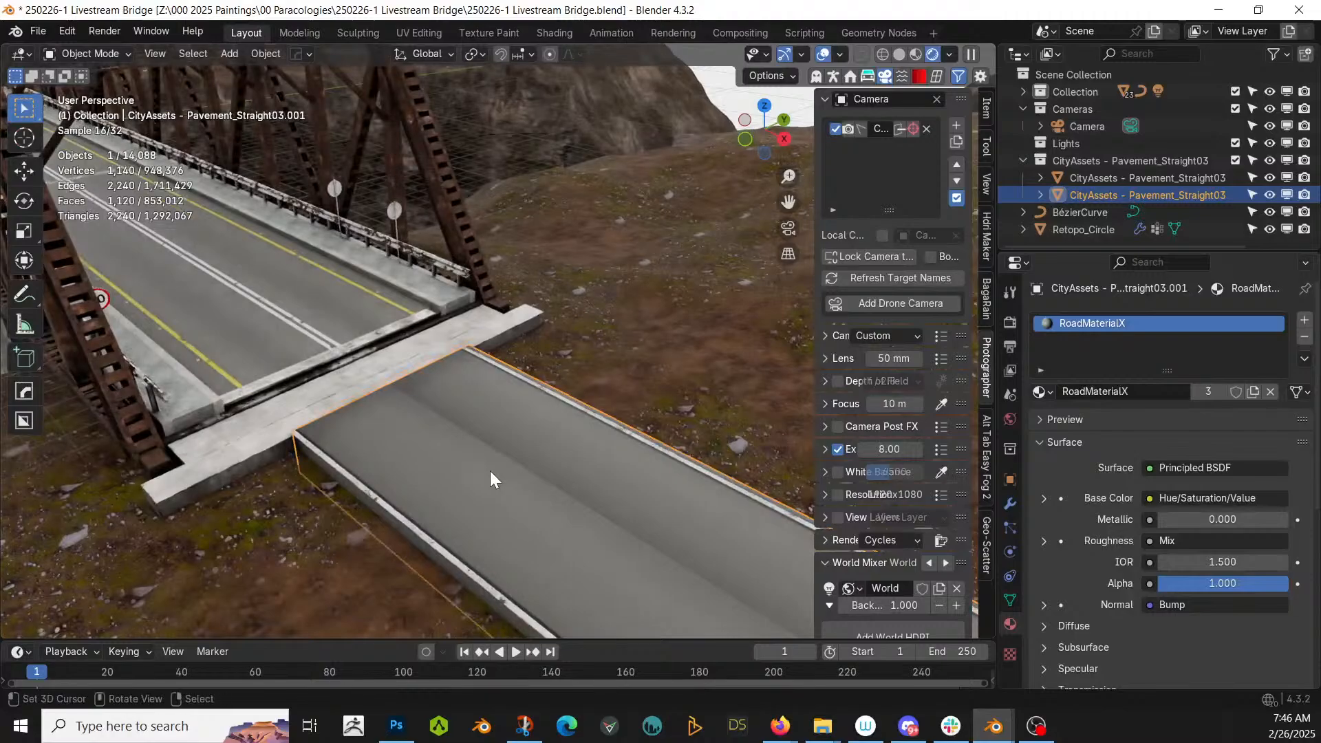
# - Undo the two material changes on the road segment
pyautogui.hotkey('ctrl', 'z')
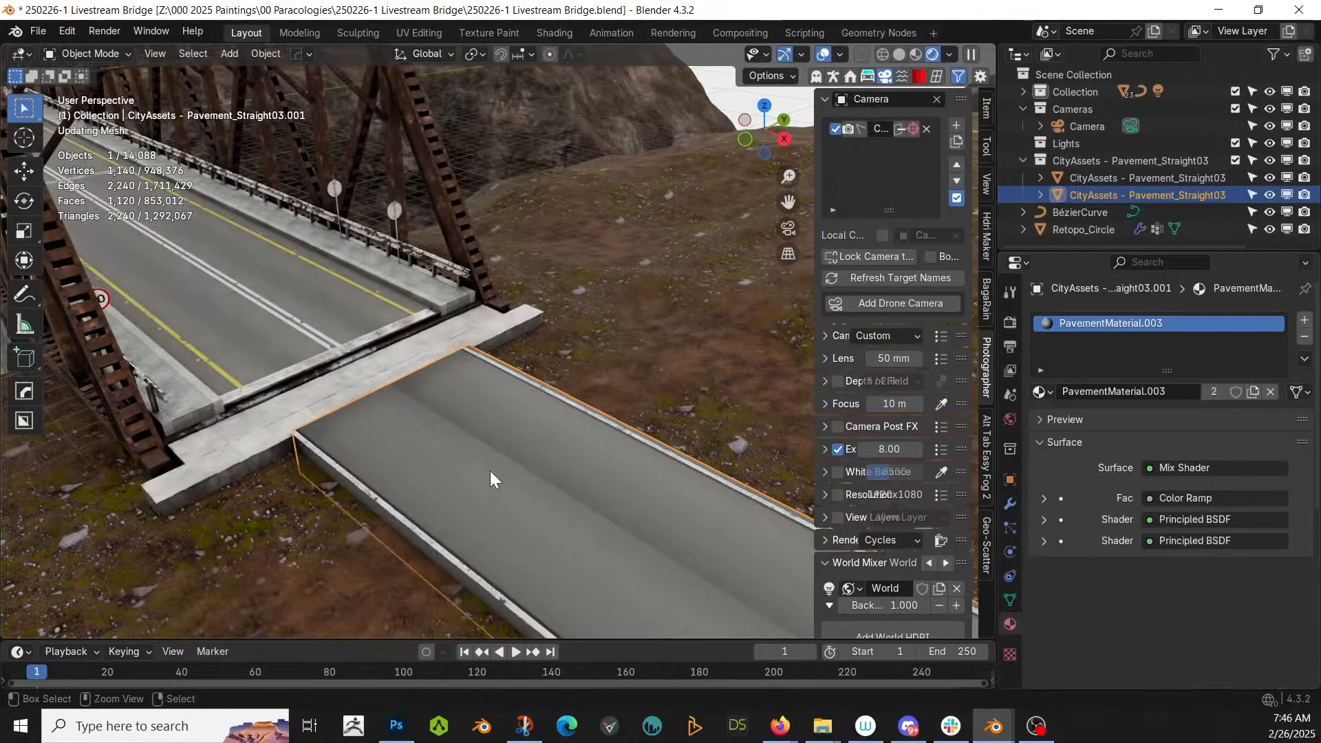
pyautogui.hotkey('ctrl', 'z')
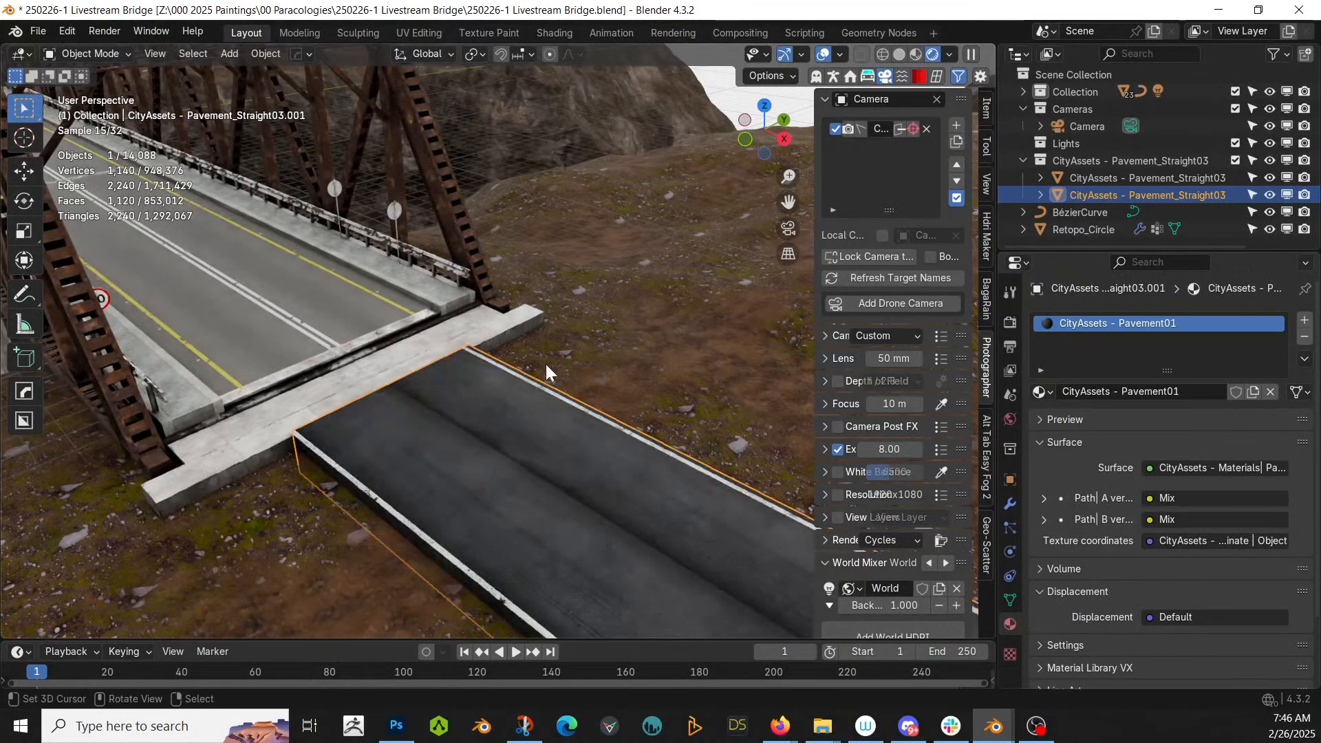
pyautogui.hotkey('ctrl', 'z')
# - Reselect the road segment and open the Shading workspace with rendered shading, framing the junction between road and bridge
pyautogui.scroll(-5, 566, 259)
pyautogui.moveTo(567, 262); pyautogui.dragTo(645, 273, button='middle')
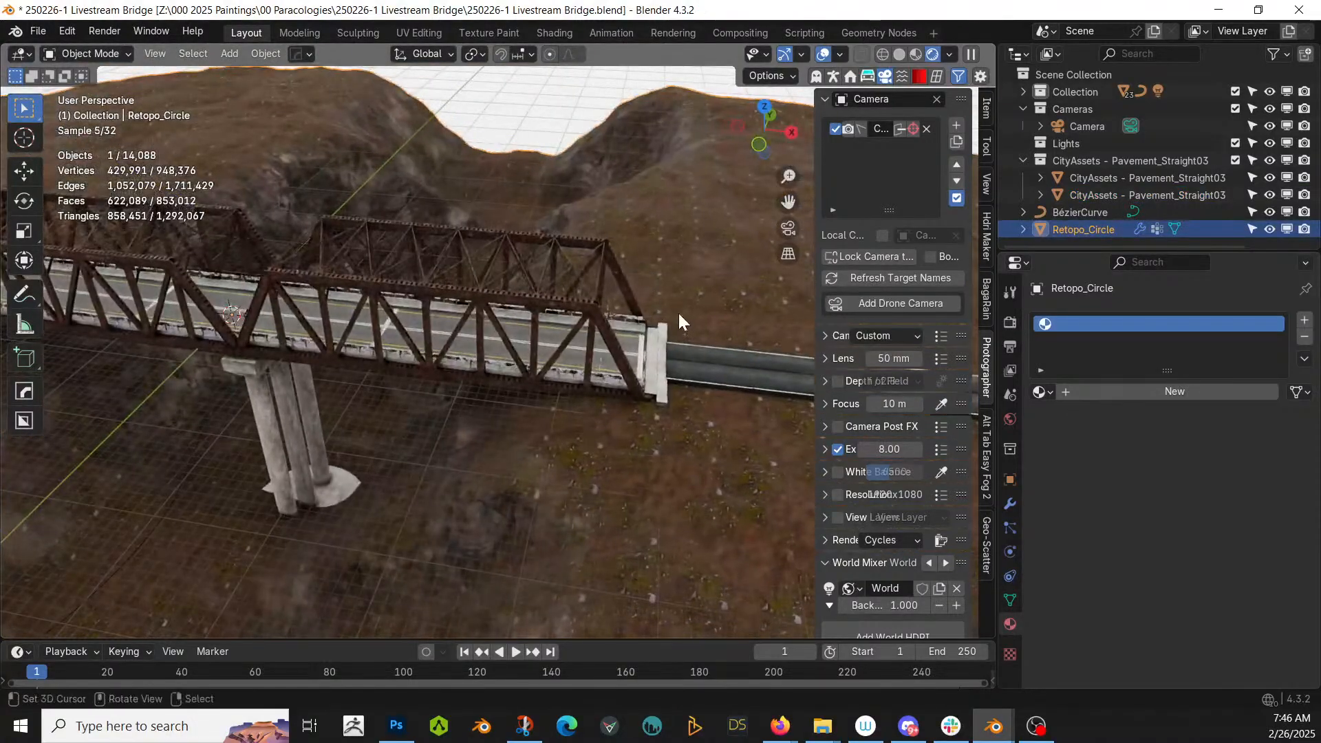
pyautogui.click(726, 366)
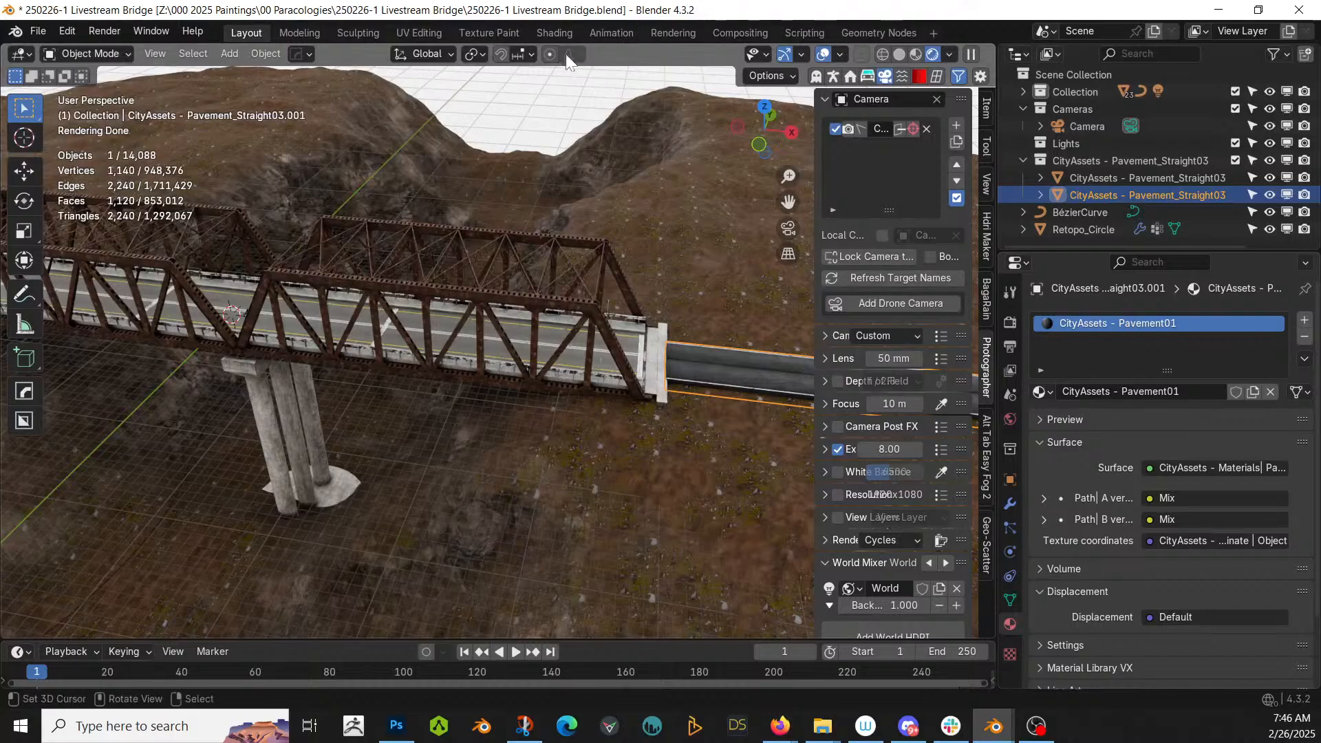
pyautogui.click(542, 35)
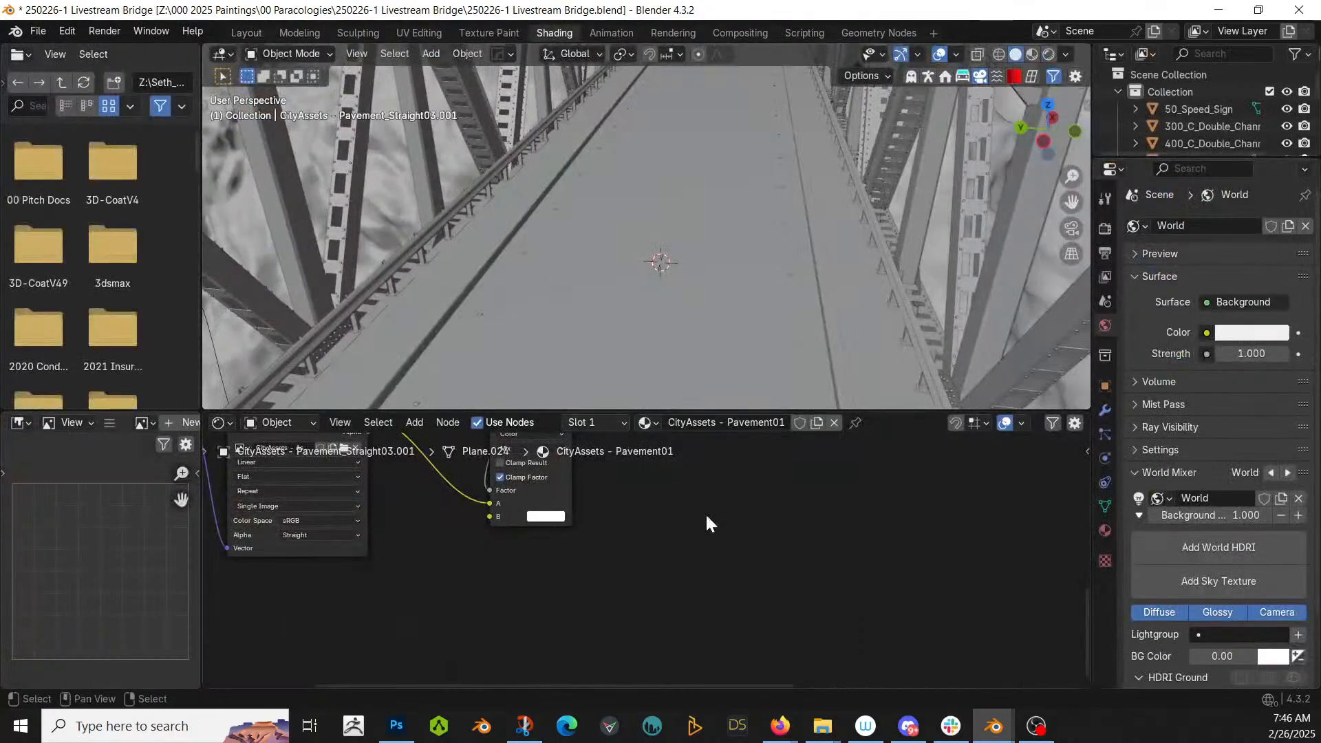
pyautogui.press('z')
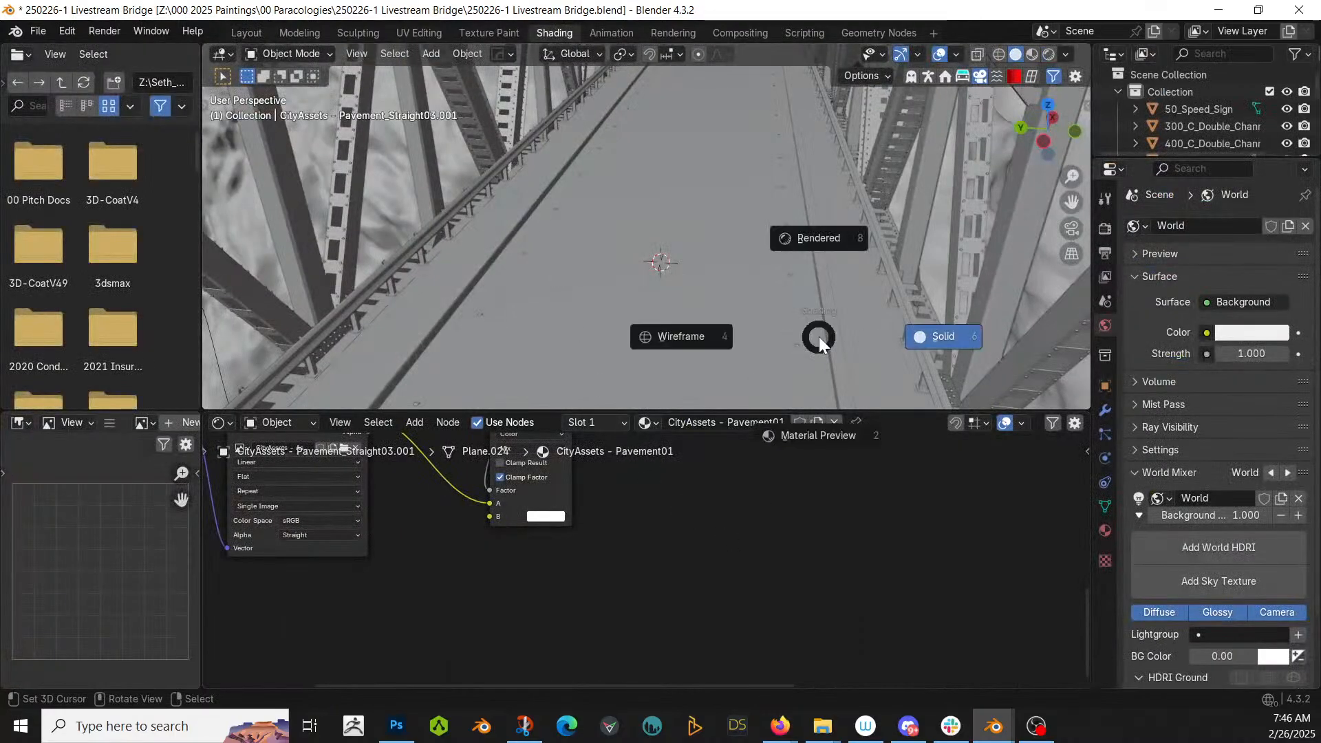
pyautogui.click(819, 238)
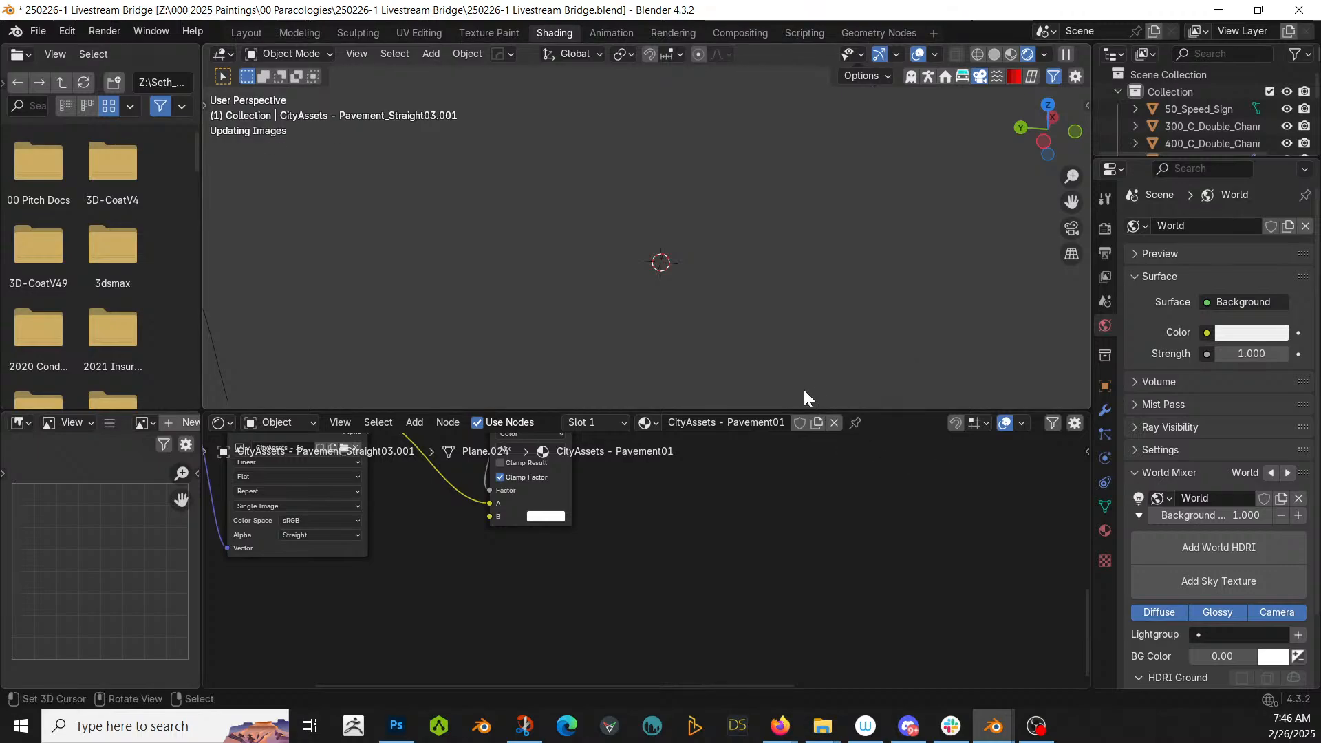
pyautogui.moveTo(804, 390); pyautogui.dragTo(497, 230, button='middle')
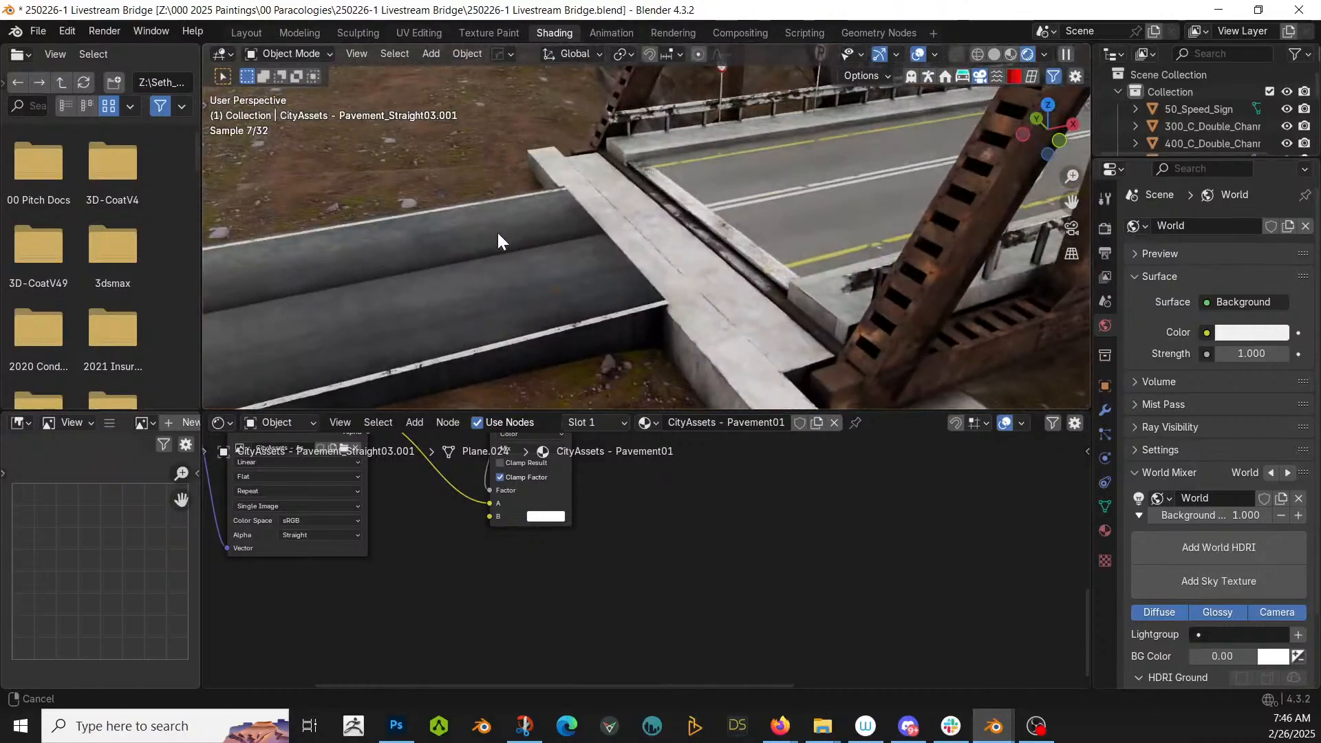
# - Move the basecube texture coordinate node out to the input side of the CityAssets Pavement group node
pyautogui.moveTo(527, 512); pyautogui.dragTo(796, 454, button='middle')
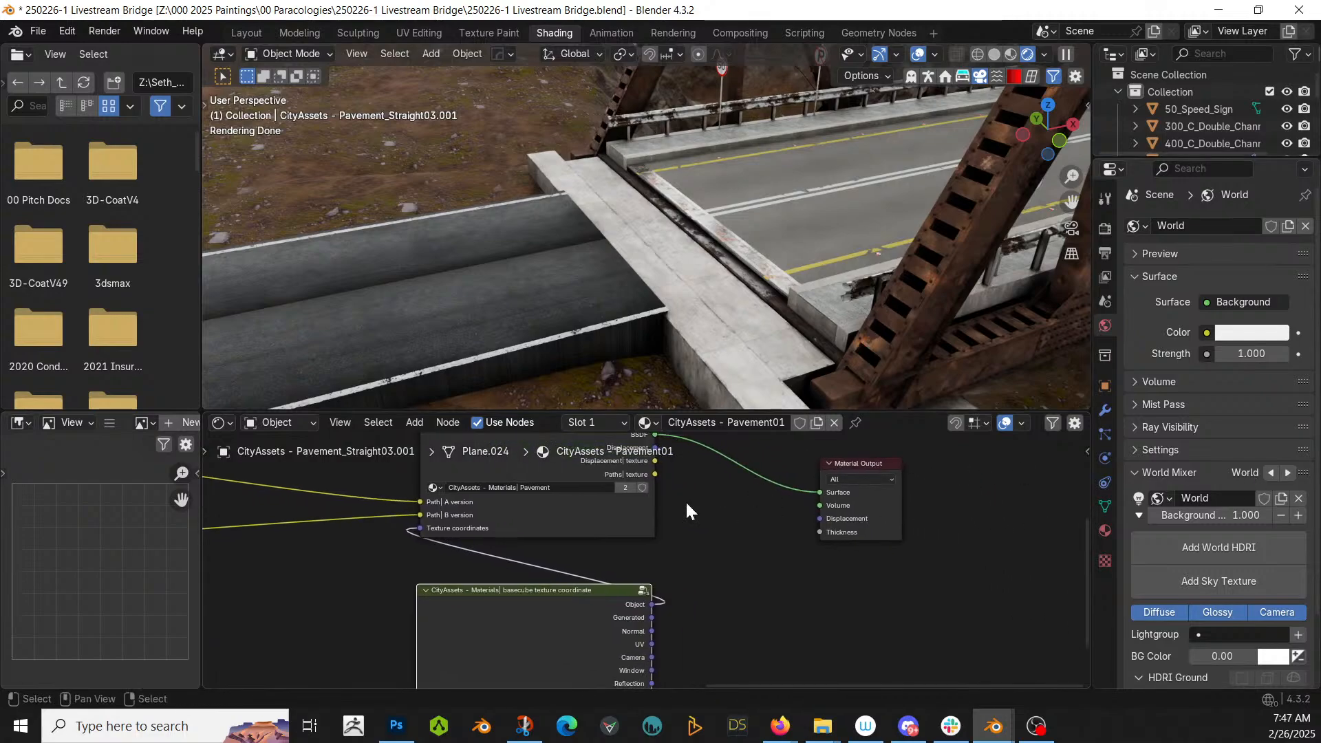
pyautogui.scroll(-3, 762, 507)
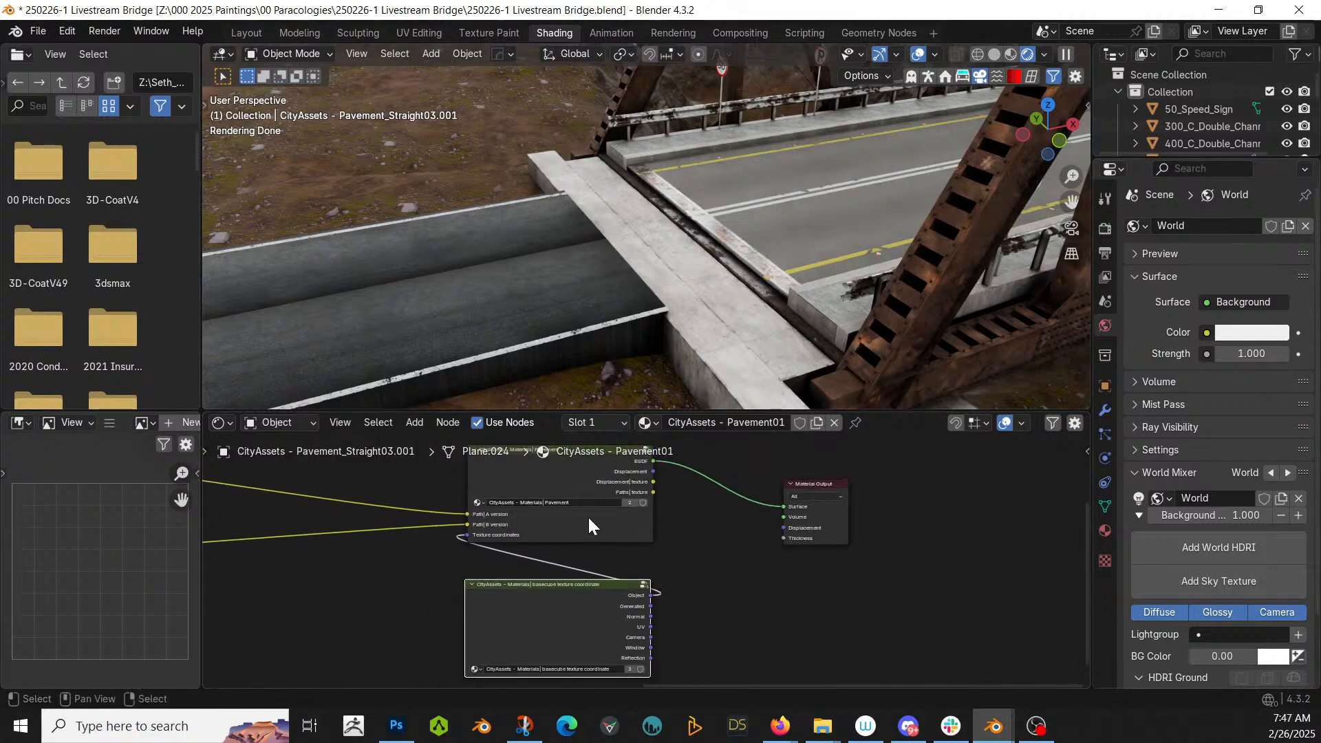
pyautogui.moveTo(559, 597); pyautogui.dragTo(299, 606)
pyautogui.moveTo(605, 599); pyautogui.dragTo(638, 661, button='middle')
pyautogui.scroll(1, 638, 660)
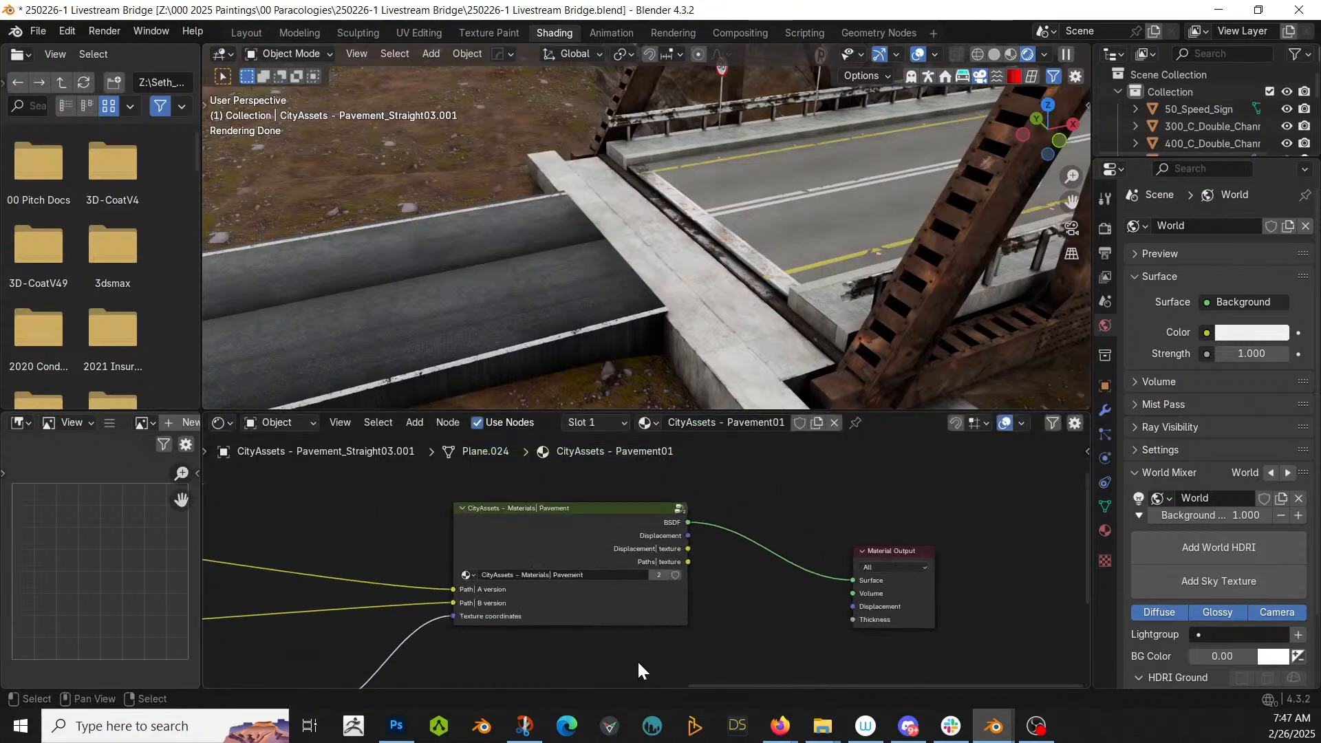
pyautogui.scroll(1, 638, 661)
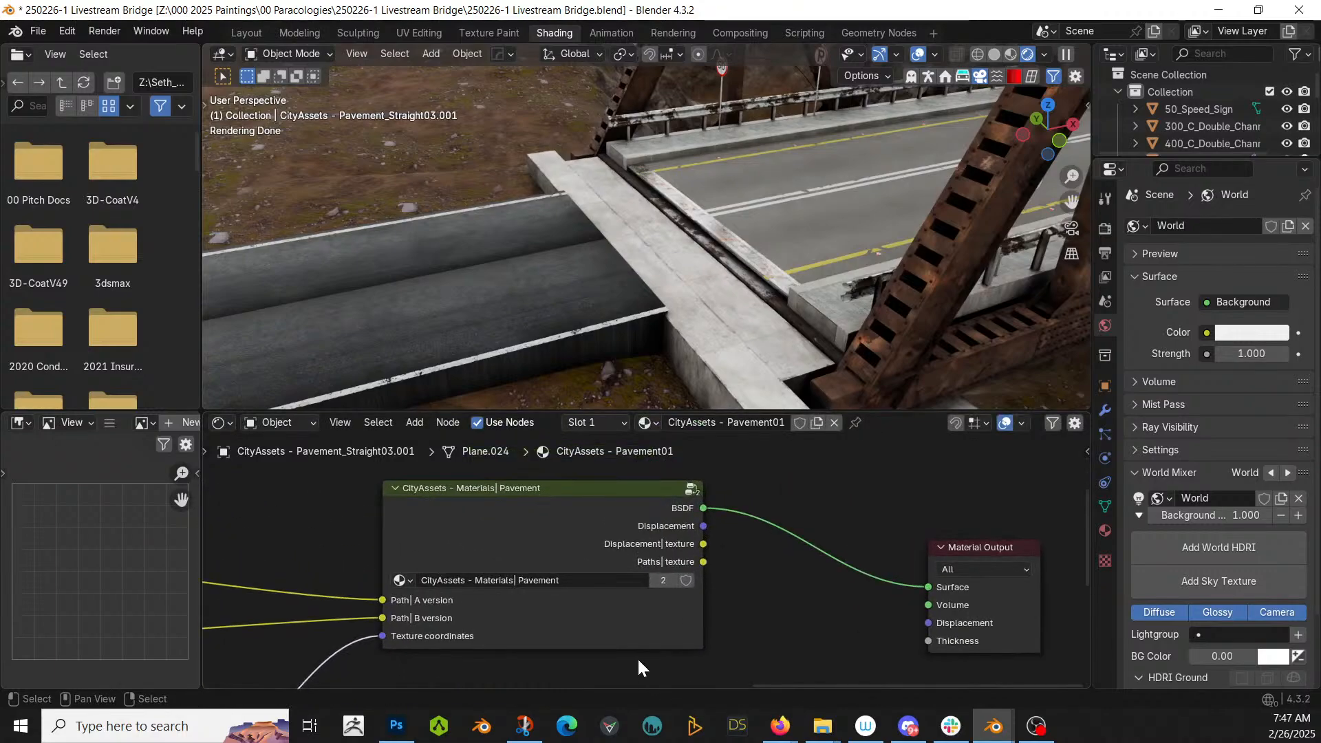
# - Insert a Hue/Saturation/Value node on the link between the Mix node's result and the Pavement group's Path A version input
pyautogui.moveTo(654, 642); pyautogui.dragTo(472, 684, button='middle')
pyautogui.hotkey('shift', 'a')
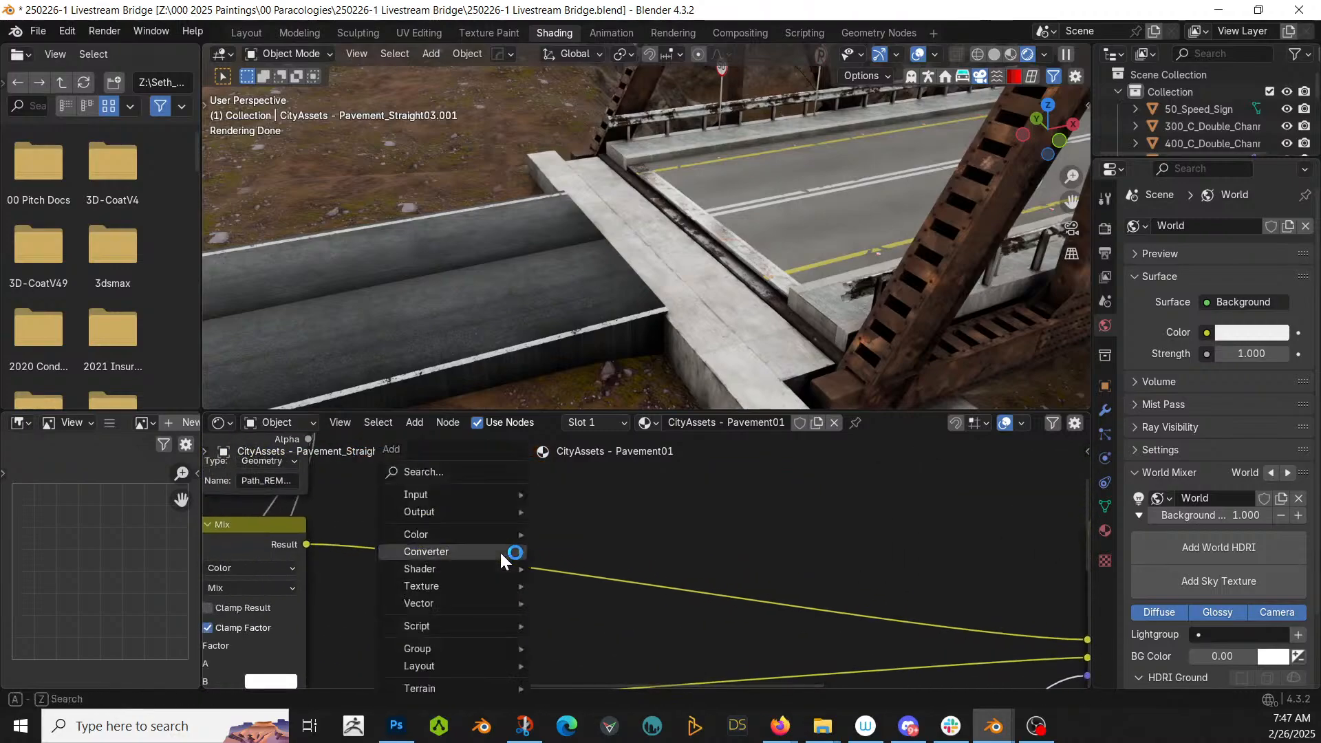
pyautogui.click(441, 473)
pyautogui.write('hue')
pyautogui.press('Return')
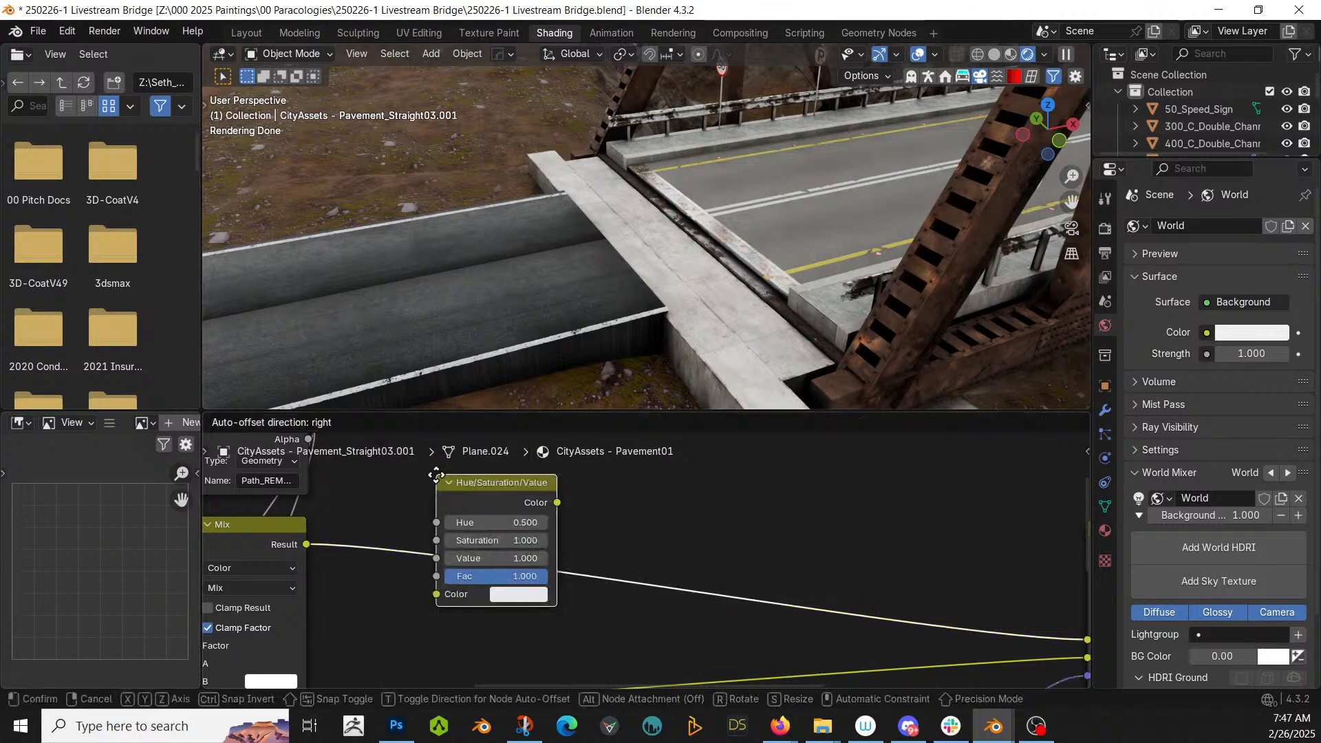
pyautogui.click(641, 495)
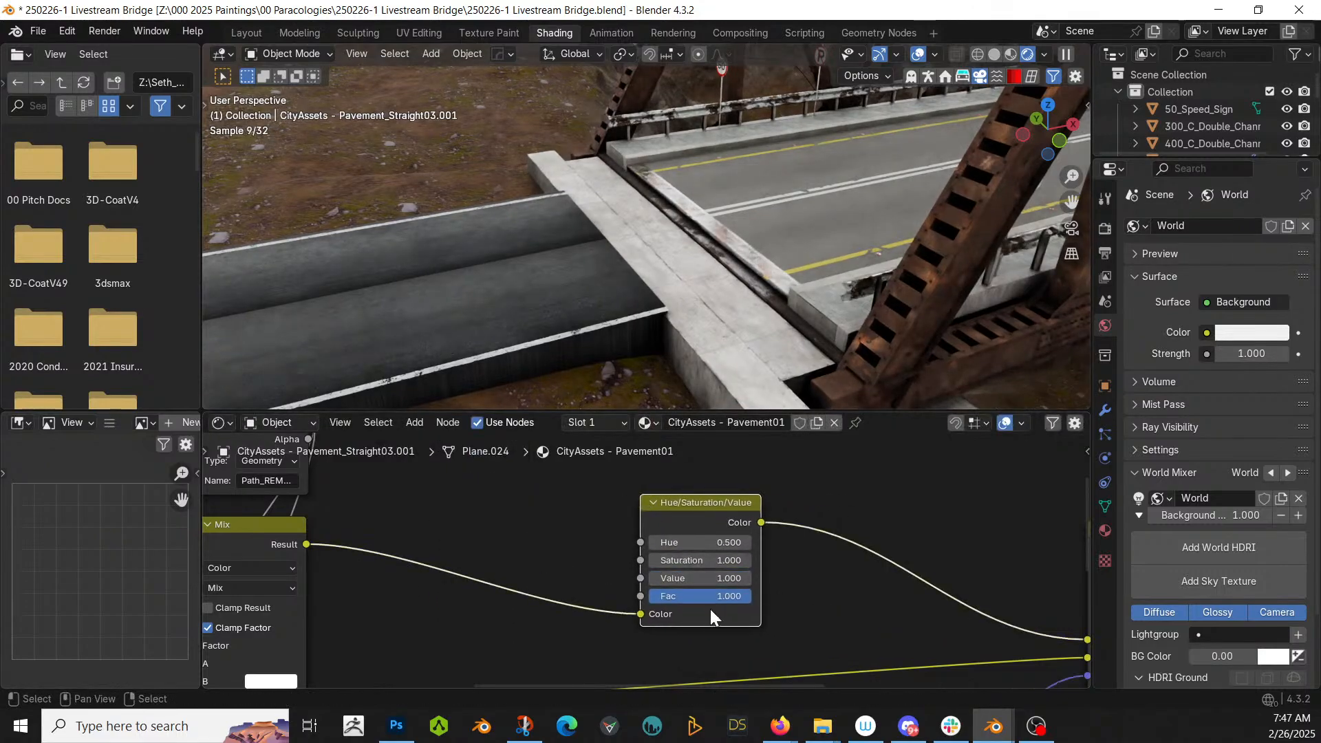
# - Try a Value of 2 and then 5 on the Hue/Saturation/Value node to brighten the road
pyautogui.click(711, 580)
pyautogui.write('2')
pyautogui.press('Return')
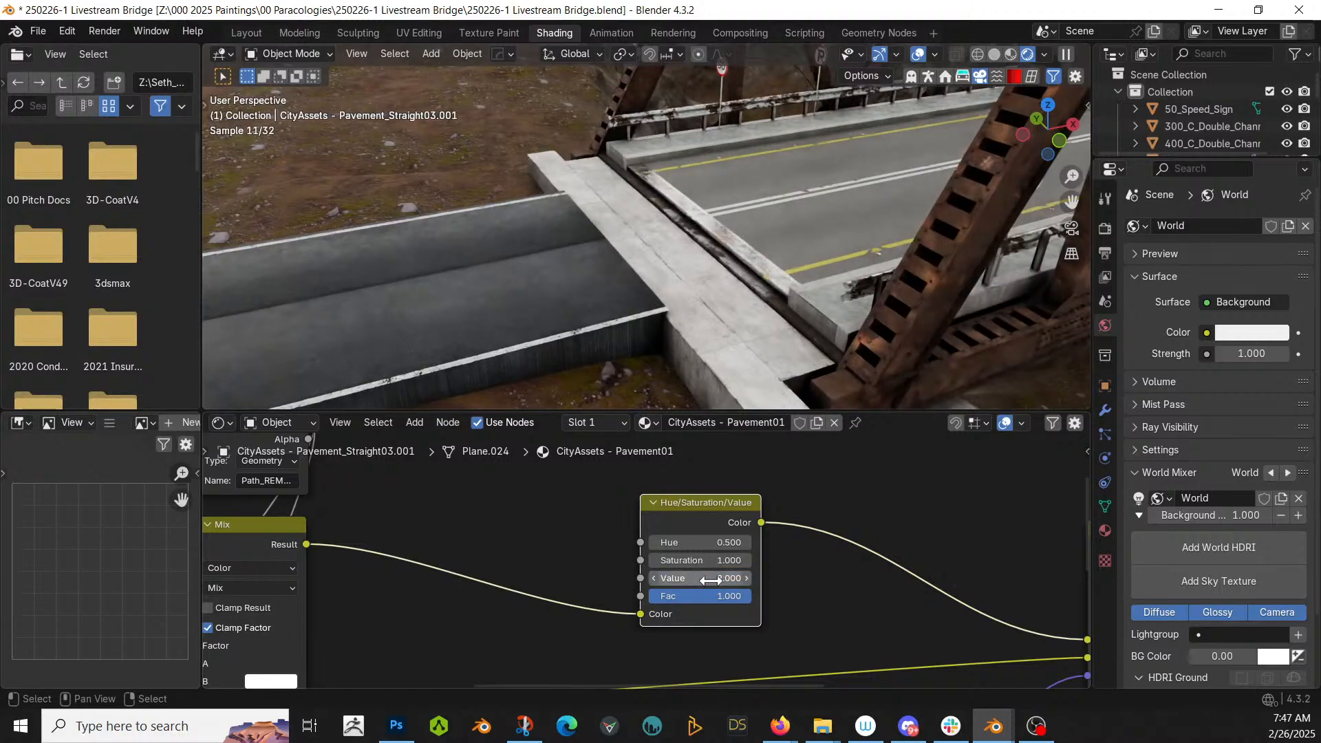
pyautogui.click(711, 580)
pyautogui.write('5')
pyautogui.press('Return')
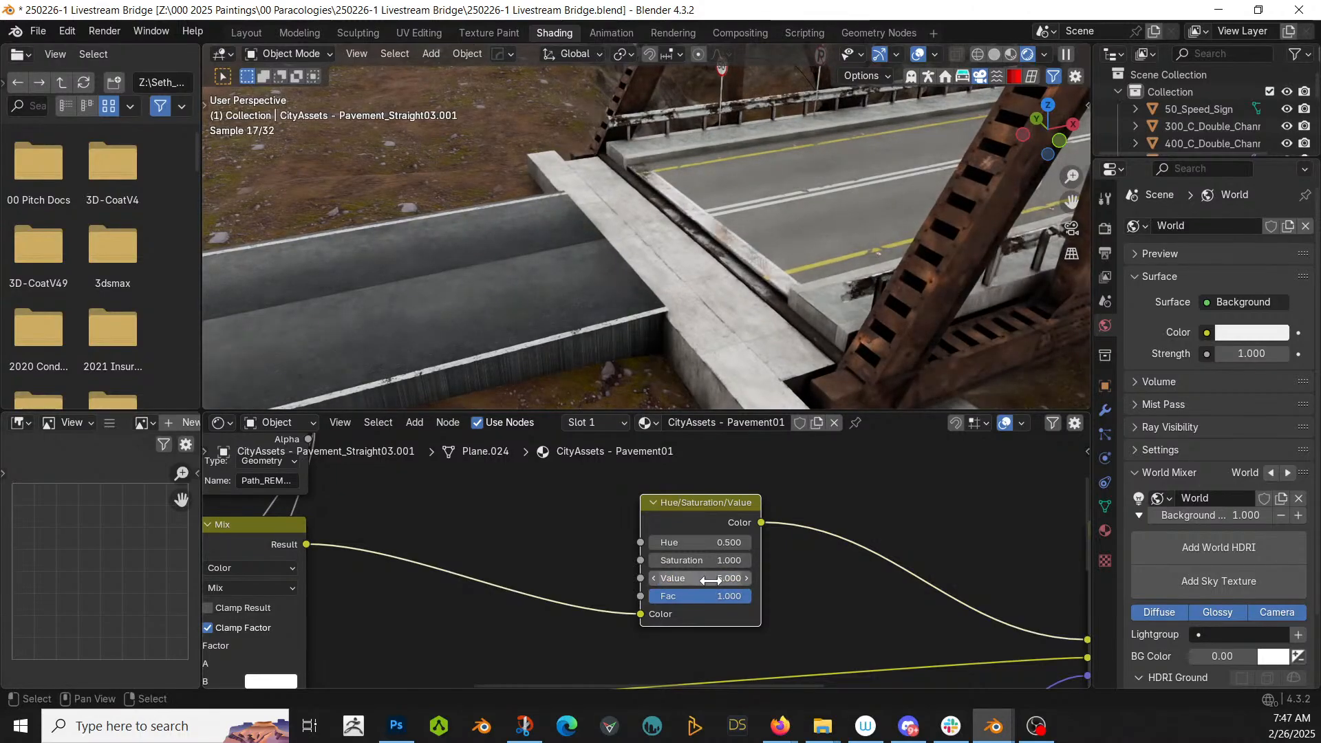
# - Try a Saturation of 1.7 on the Hue/Saturation/Value node, then return it to 1
pyautogui.click(698, 561)
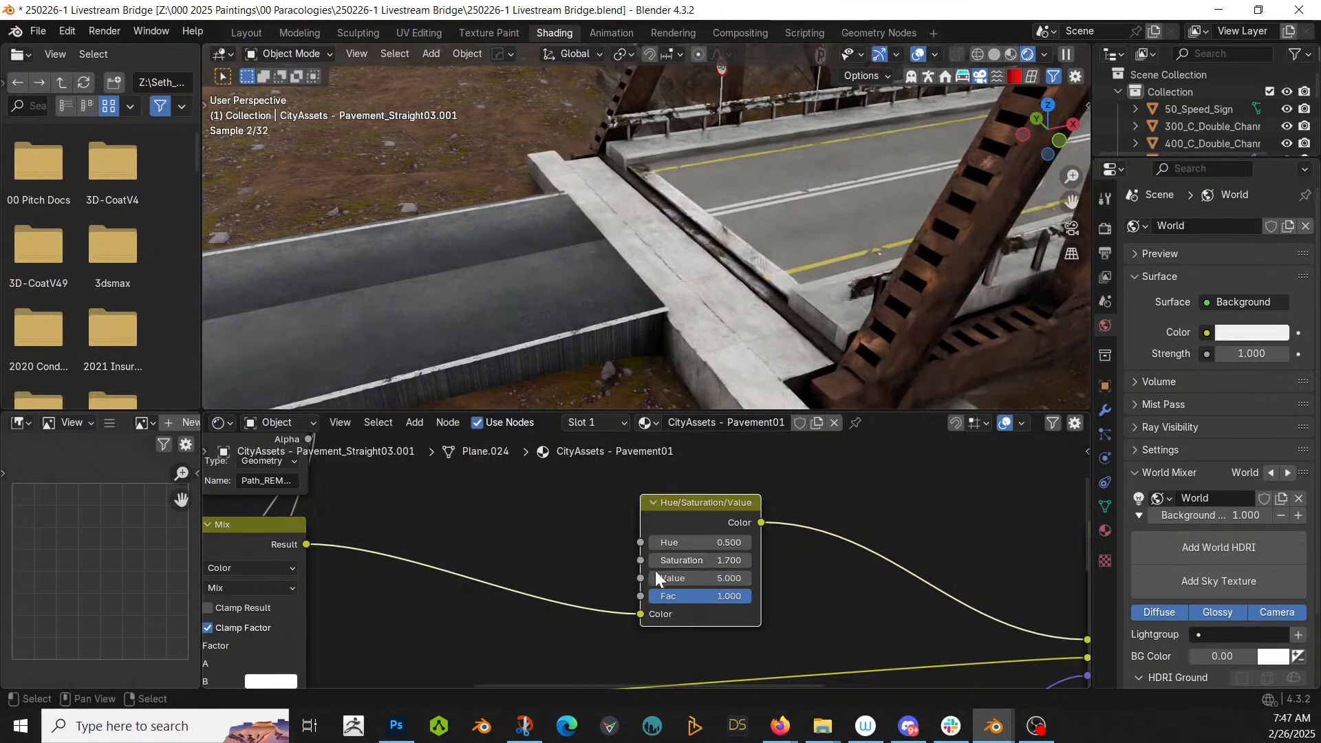
pyautogui.write('1.7')
pyautogui.press('Return')
pyautogui.click(698, 560)
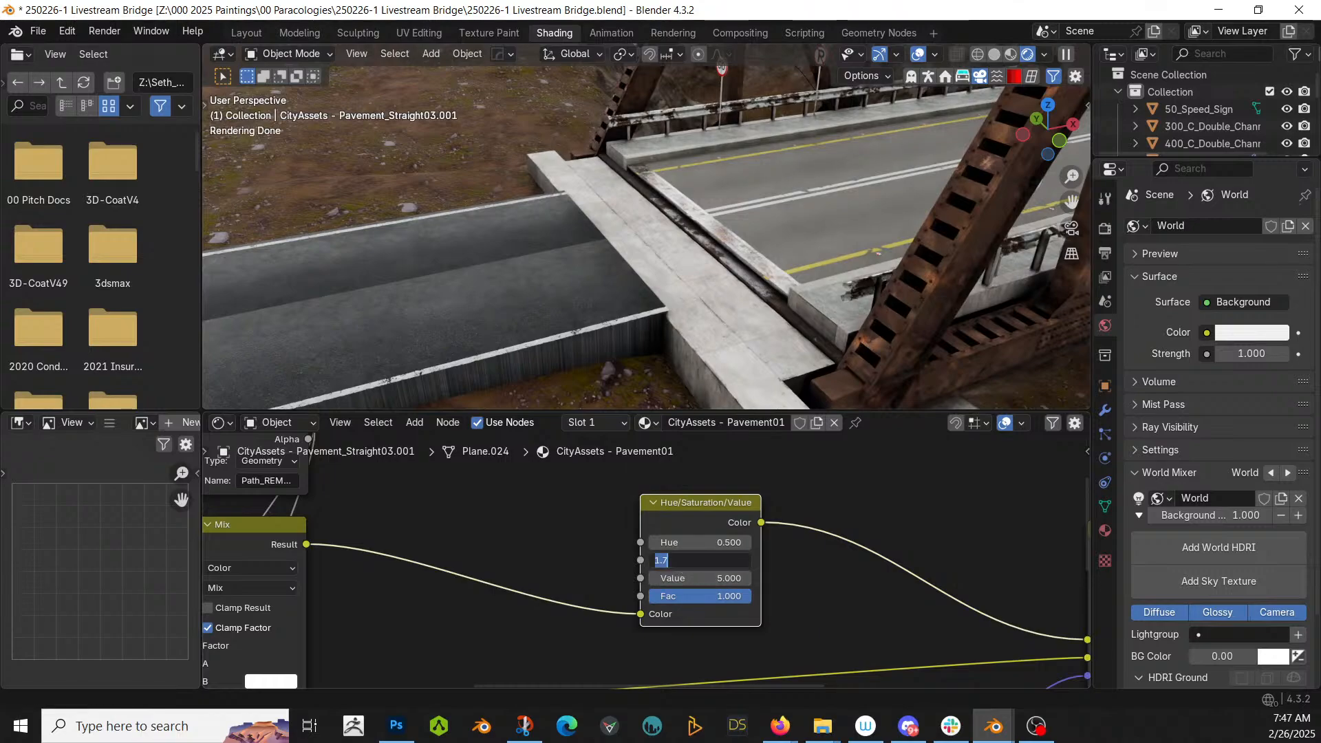
pyautogui.press('Return')
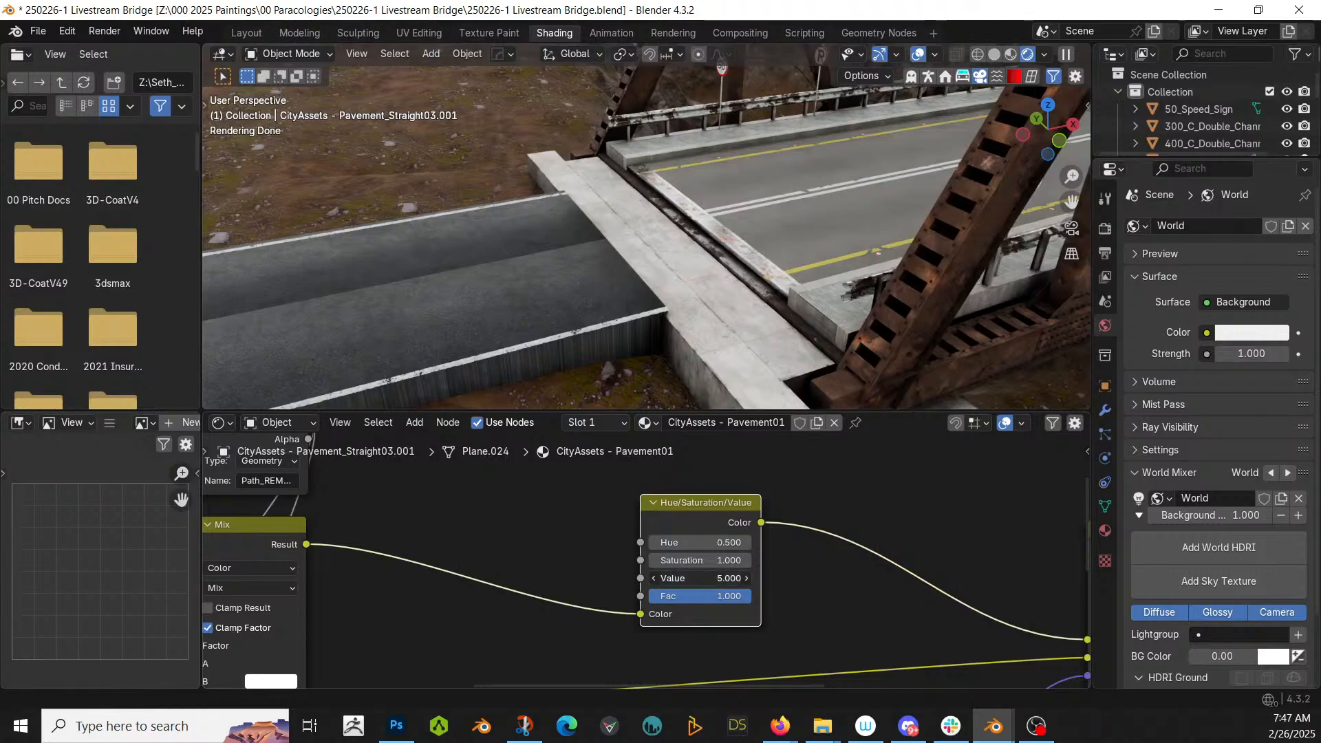
# - Try a Value of 10 on the Hue/Saturation/Value node, then return it to 1
pyautogui.click(696, 583)
pyautogui.write('10')
pyautogui.press('Return')
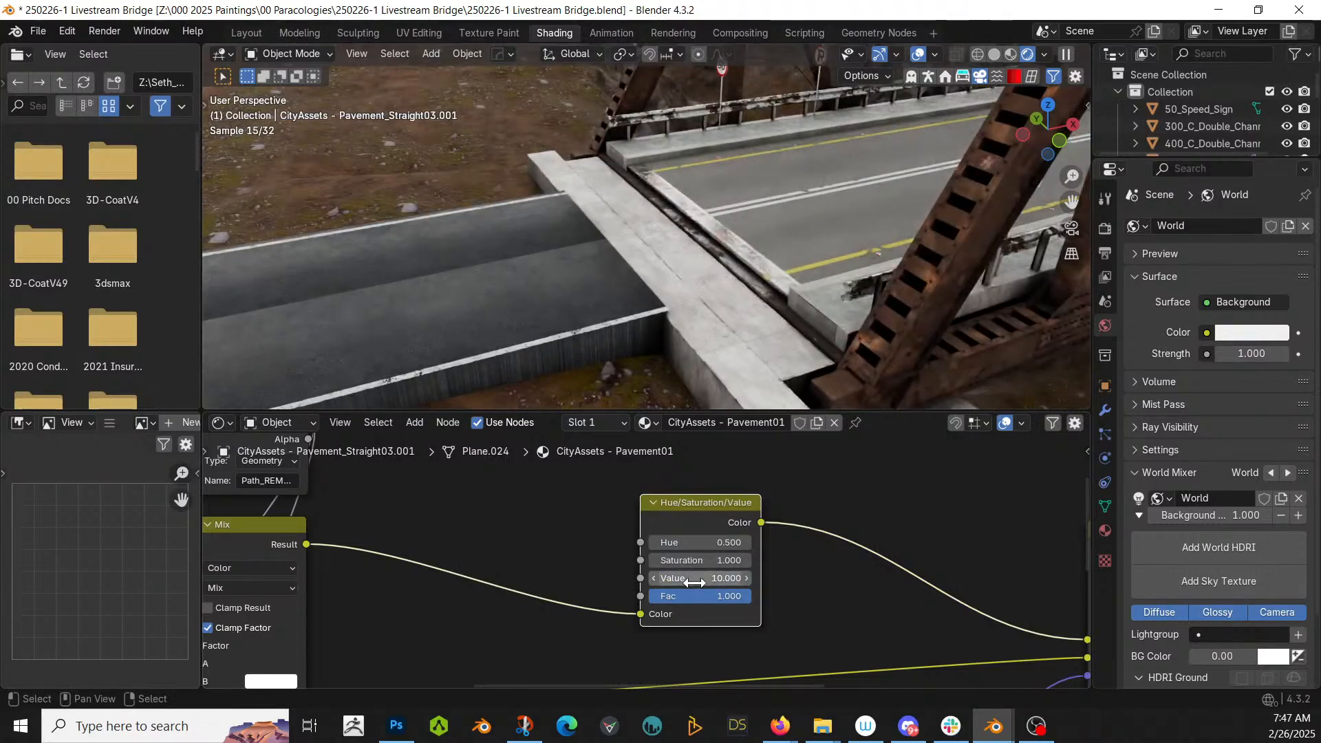
pyautogui.click(716, 580)
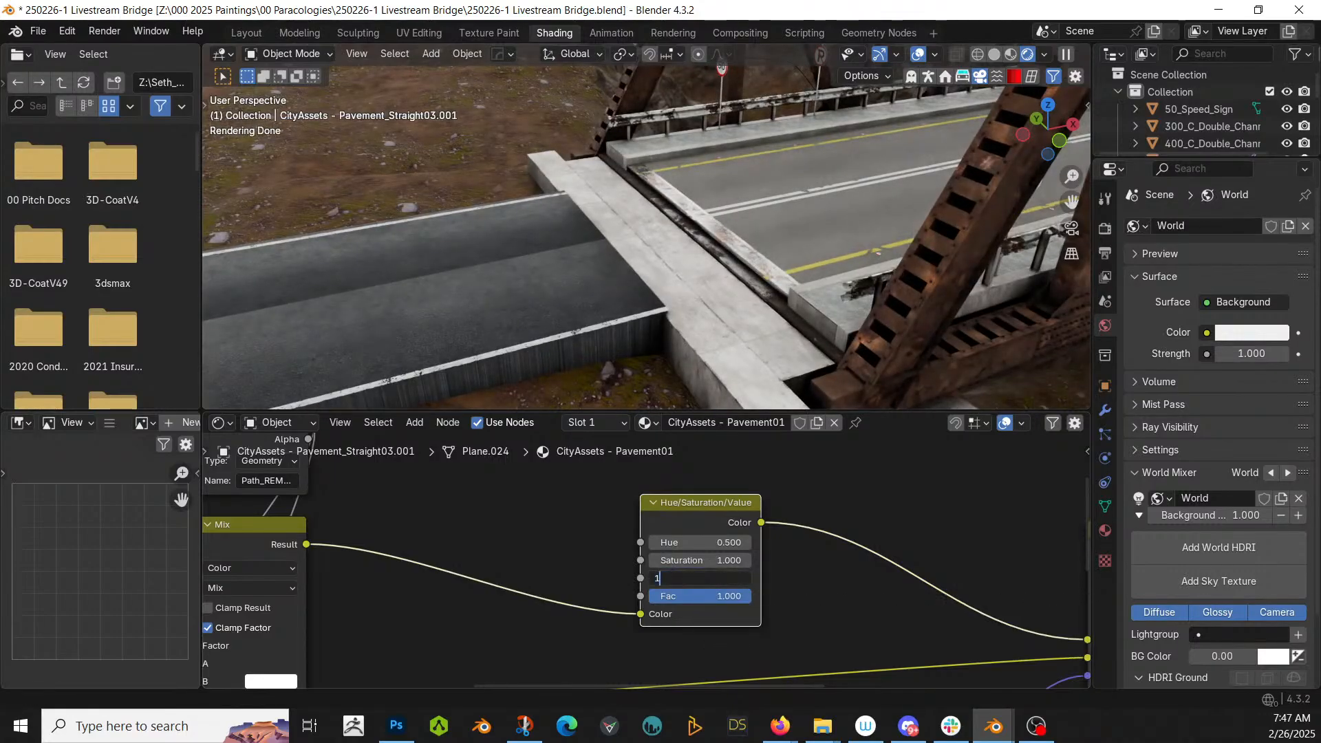
pyautogui.press('Return')
# - Inspect the Asphalt_path_01A and Asphalt_path_01B image textures that feed the road material's Mix nodes
pyautogui.scroll(-2, 741, 581)
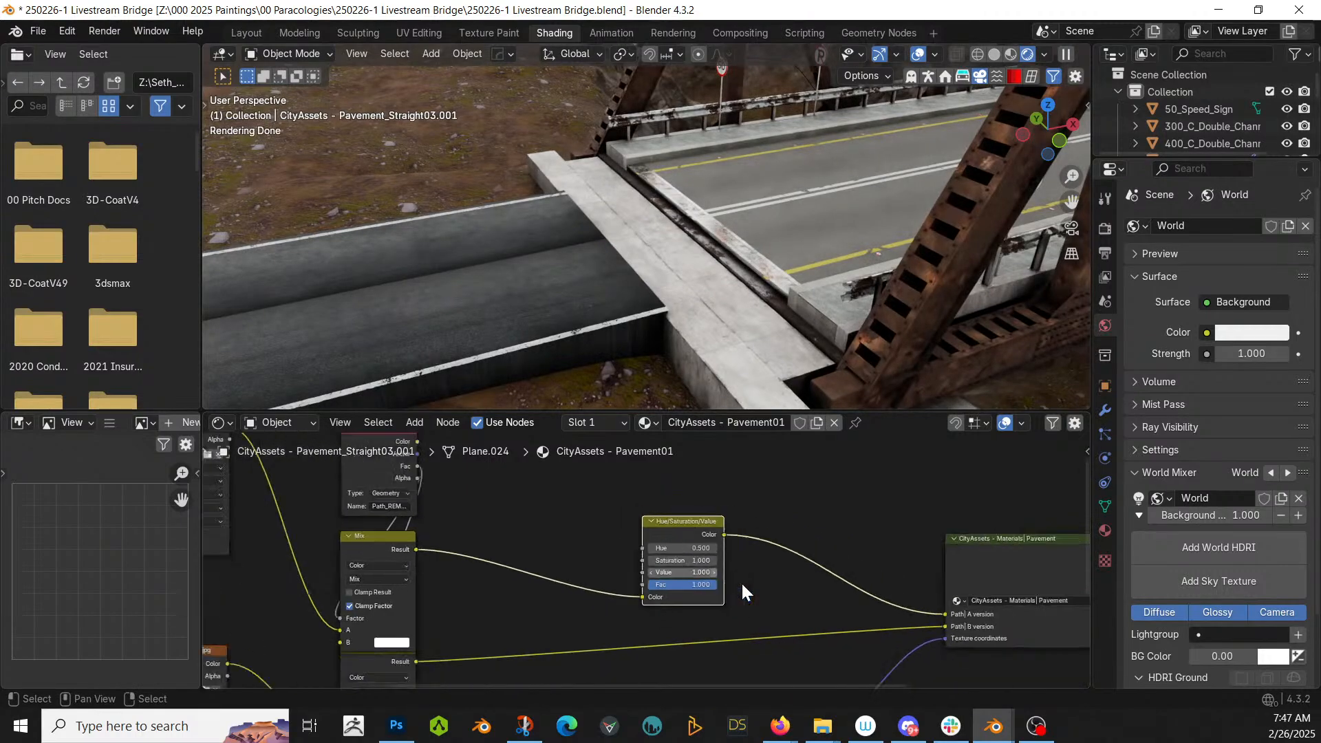
pyautogui.moveTo(512, 617); pyautogui.dragTo(934, 577, button='middle')
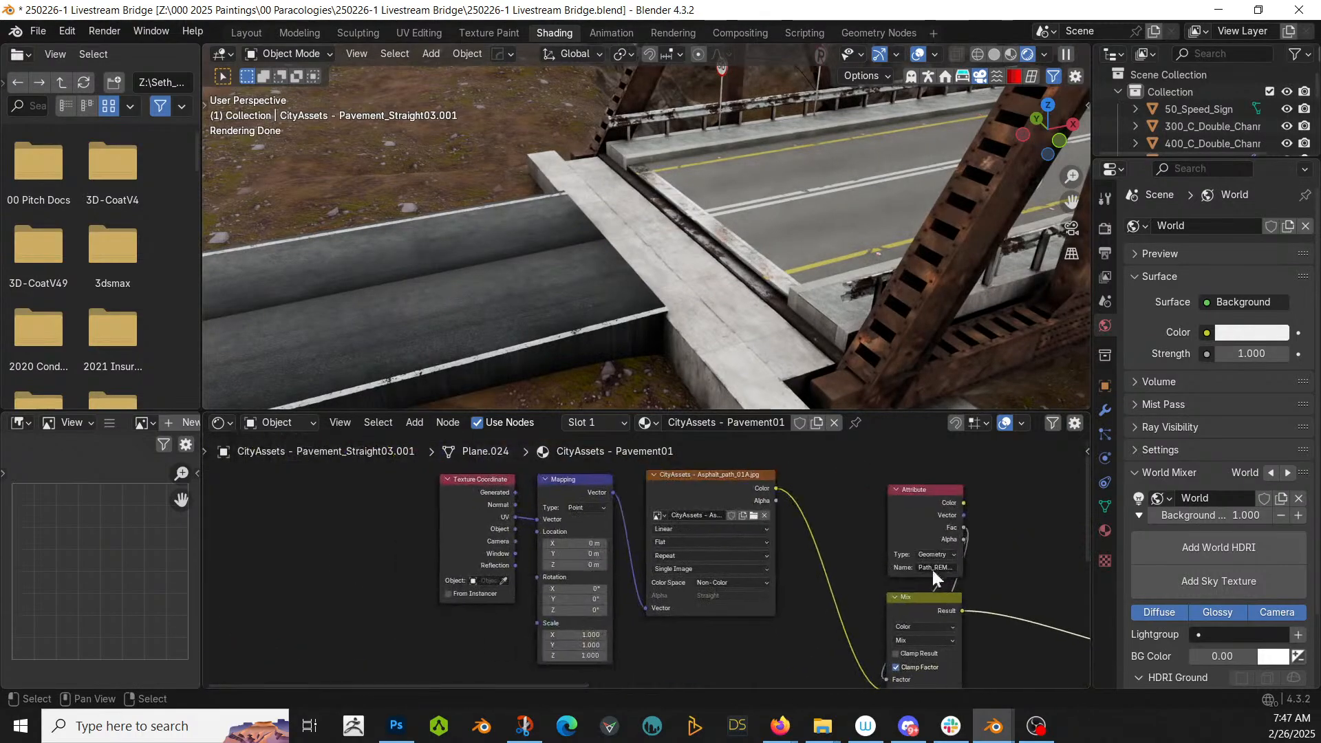
pyautogui.click(722, 474)
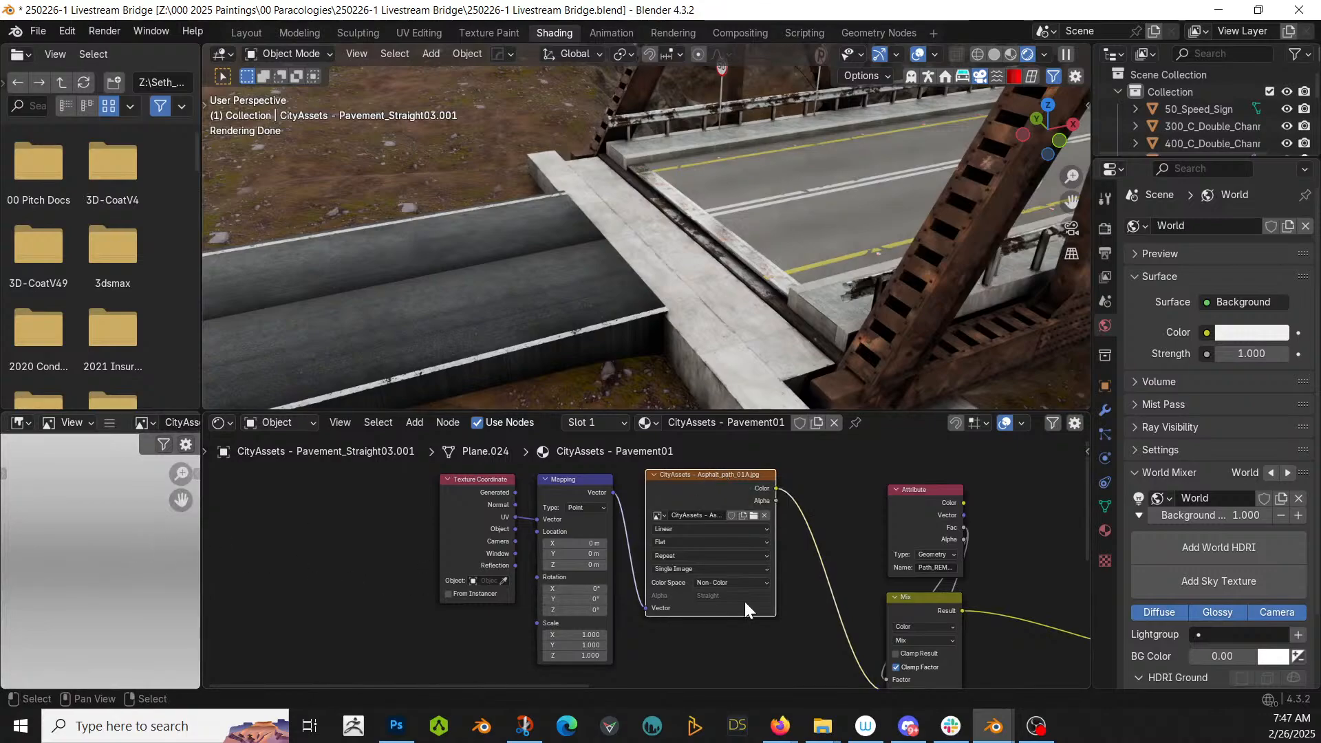
pyautogui.moveTo(843, 592); pyautogui.dragTo(760, 415, button='middle')
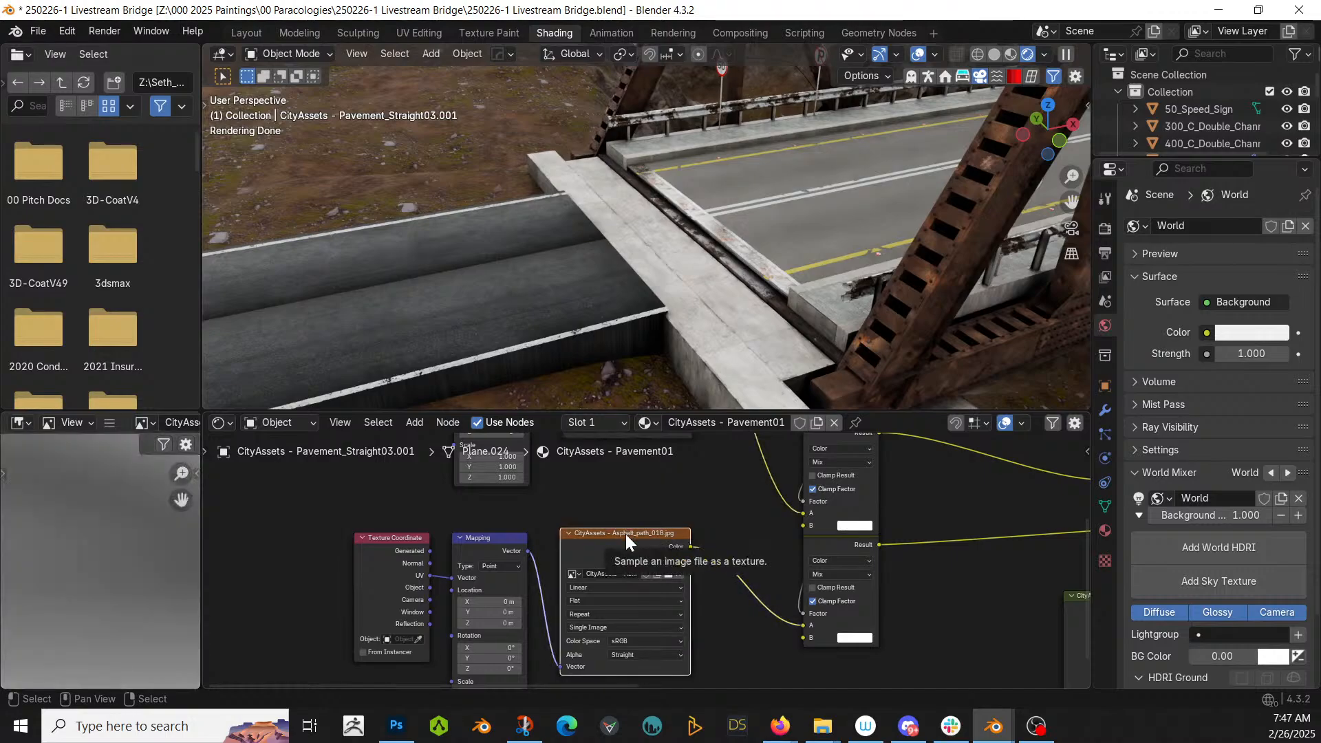
pyautogui.moveTo(625, 534); pyautogui.dragTo(1023, 608, button='middle')
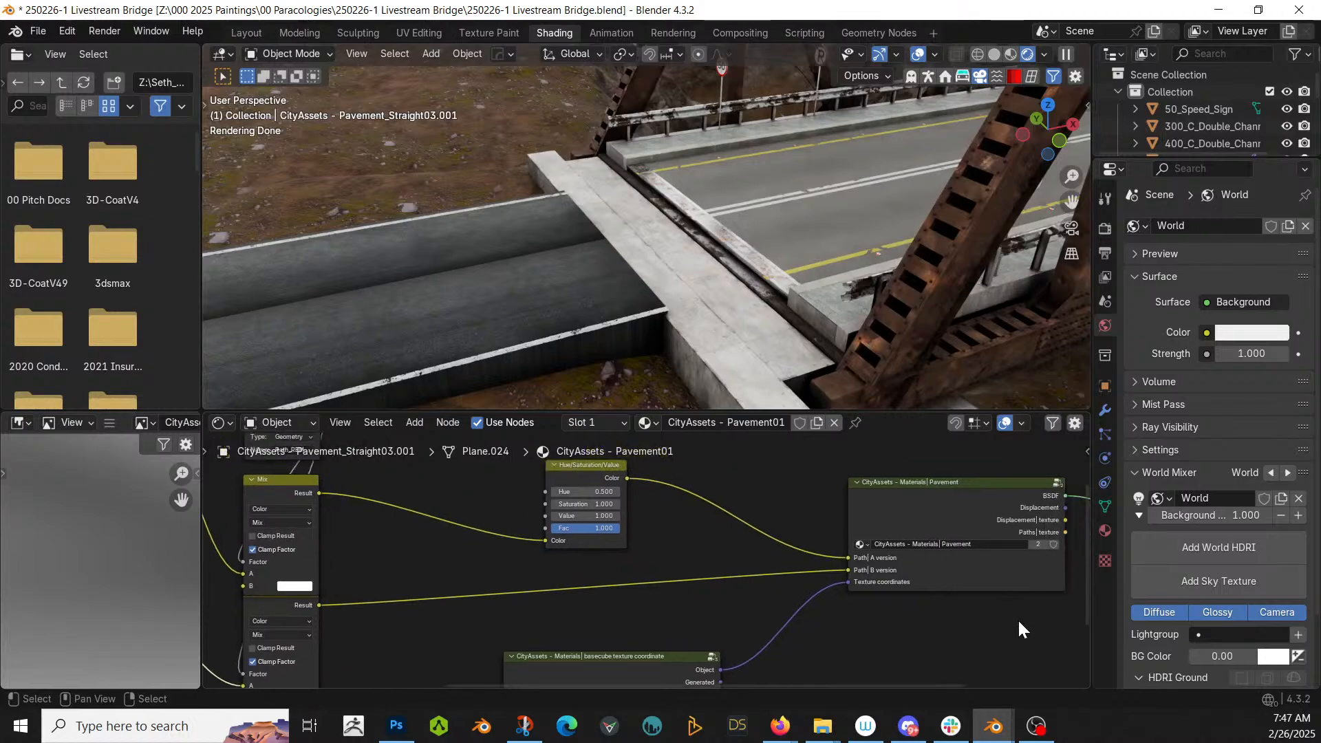
# - Delete the Hue/Saturation/Value node while keeping the Mix result linked to the Pavement group's Path A version input
pyautogui.click(951, 484)
pyautogui.click(581, 469)
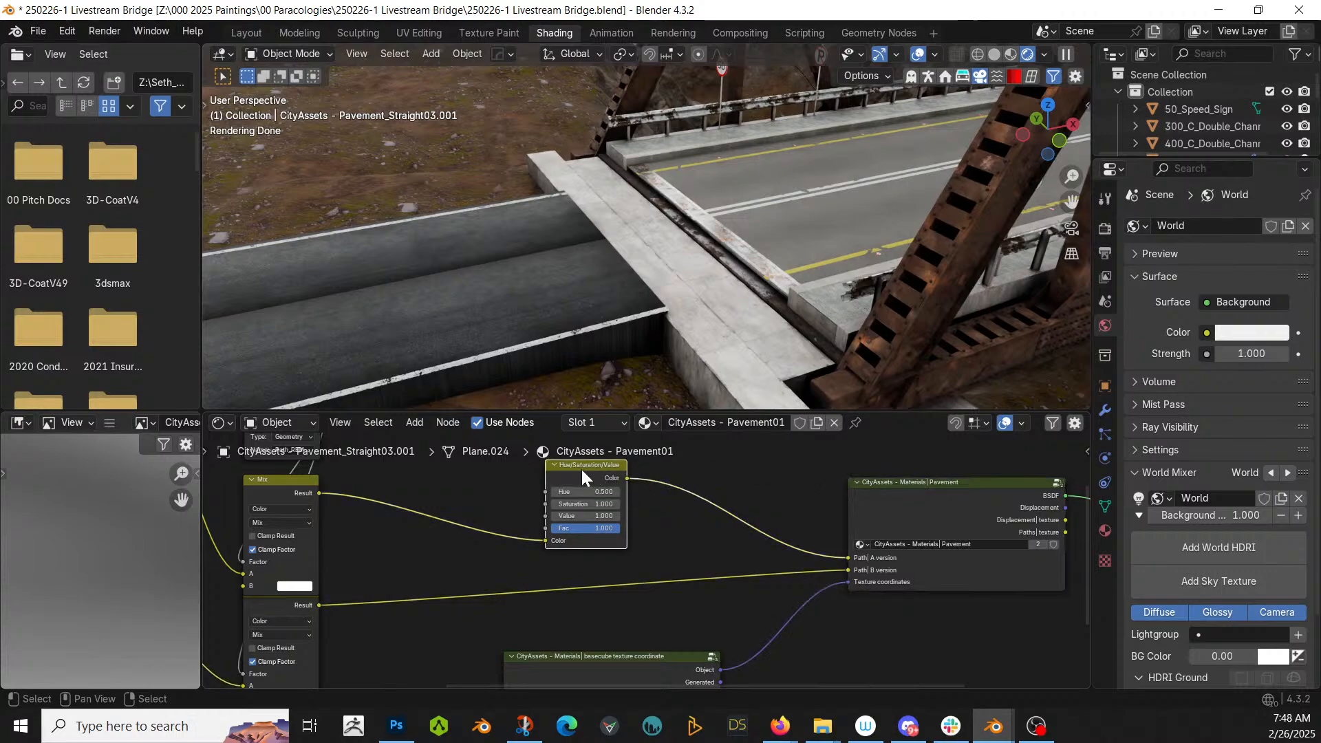
pyautogui.hotkey('ctrl', 'x')
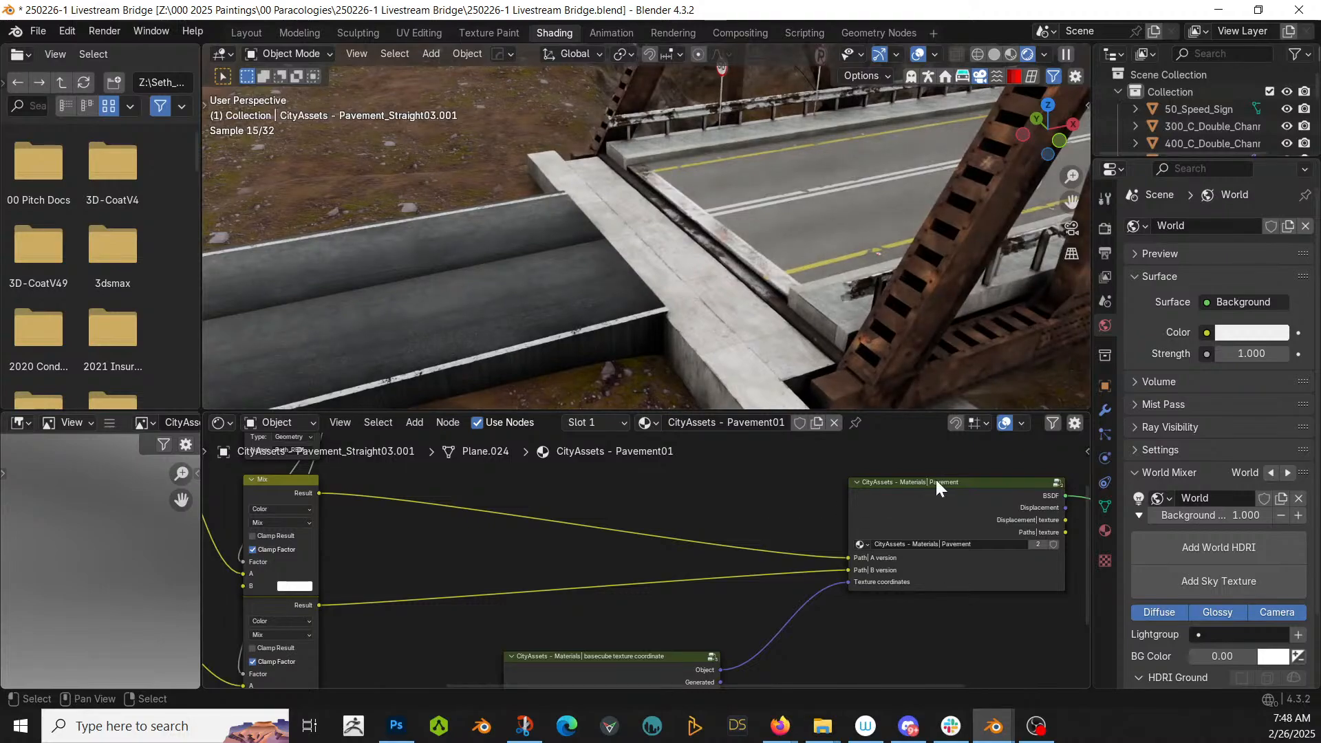
# - Enter the CityAssets Pavement node group and open the Pavement Color of its Pavements_asphalt node for editing
pyautogui.click(936, 480)
pyautogui.press('Tab')
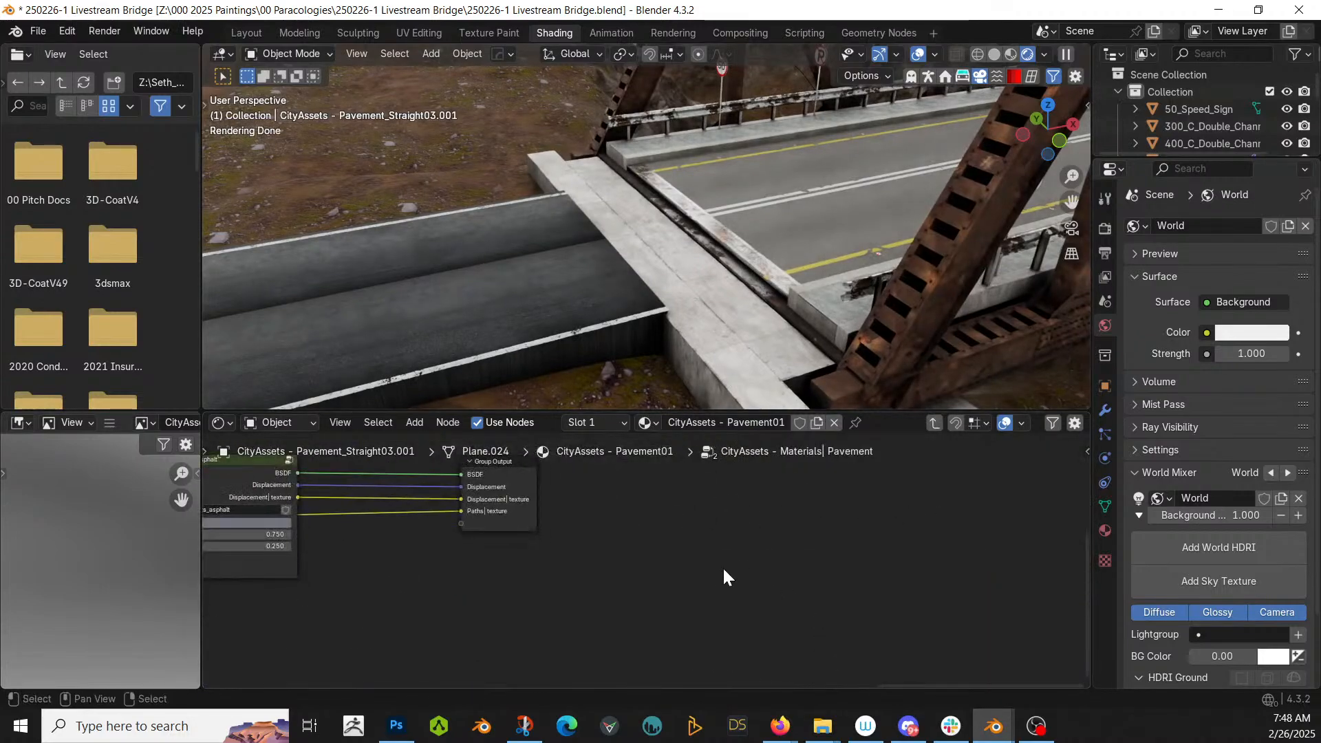
pyautogui.scroll(-1, 722, 578)
pyautogui.moveTo(722, 578); pyautogui.dragTo(1000, 613, button='middle')
pyautogui.scroll(1, 639, 602)
pyautogui.scroll(5, 637, 602)
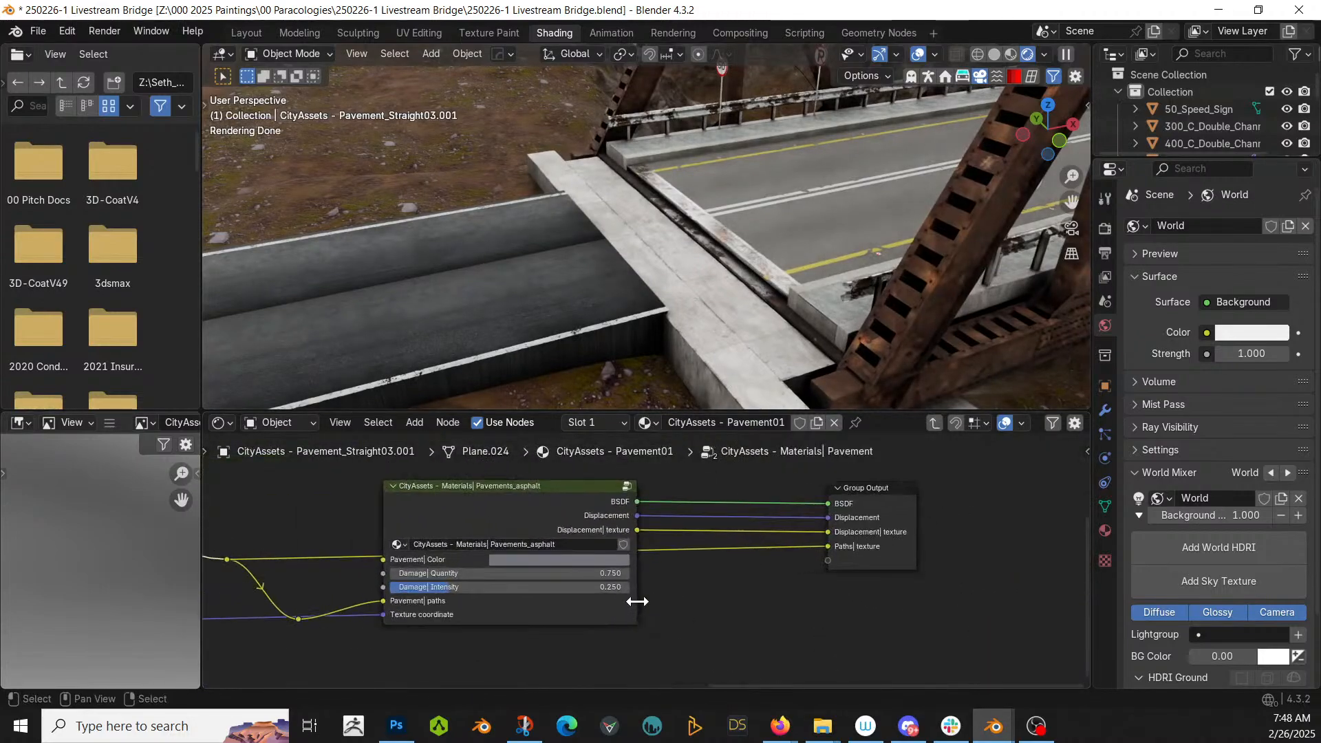
pyautogui.click(510, 564)
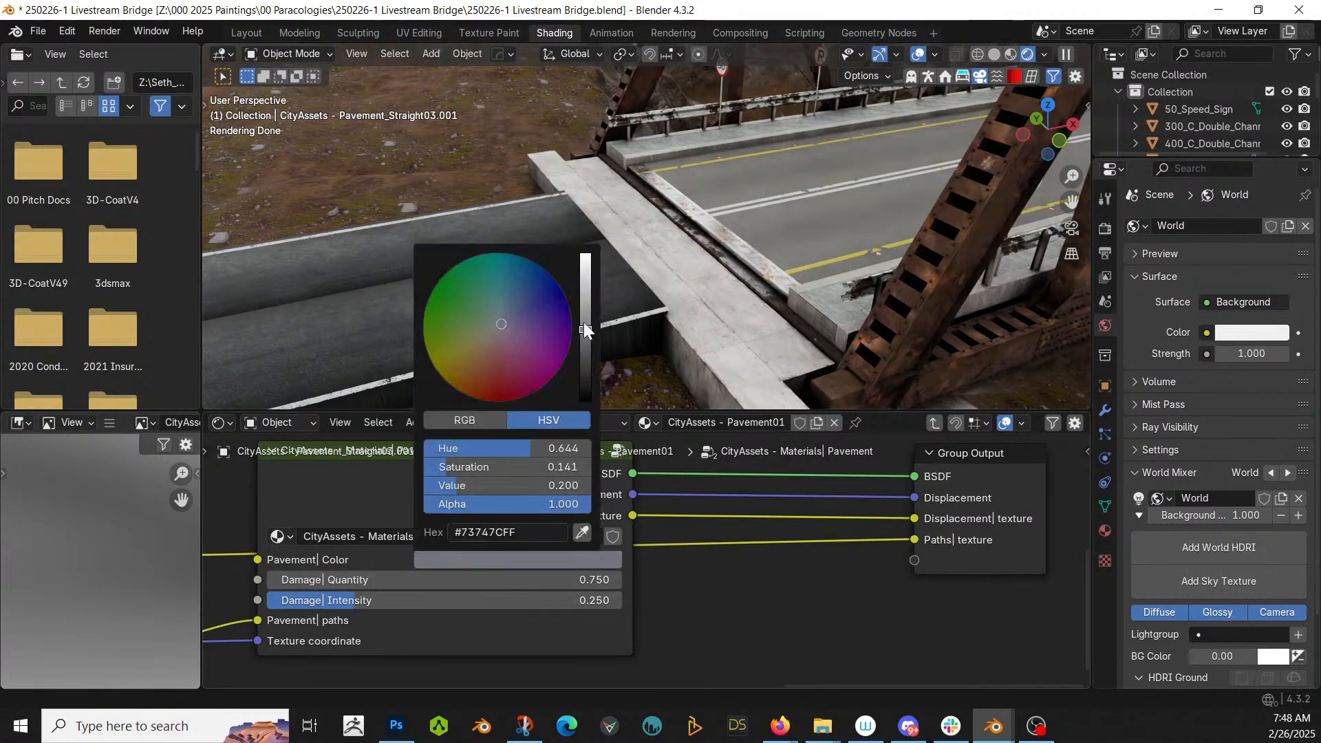
# - Lighten the Pavement Color of the Pavements_asphalt node group to near white by raising its brightness
pyautogui.moveTo(586, 331); pyautogui.dragTo(592, 262)
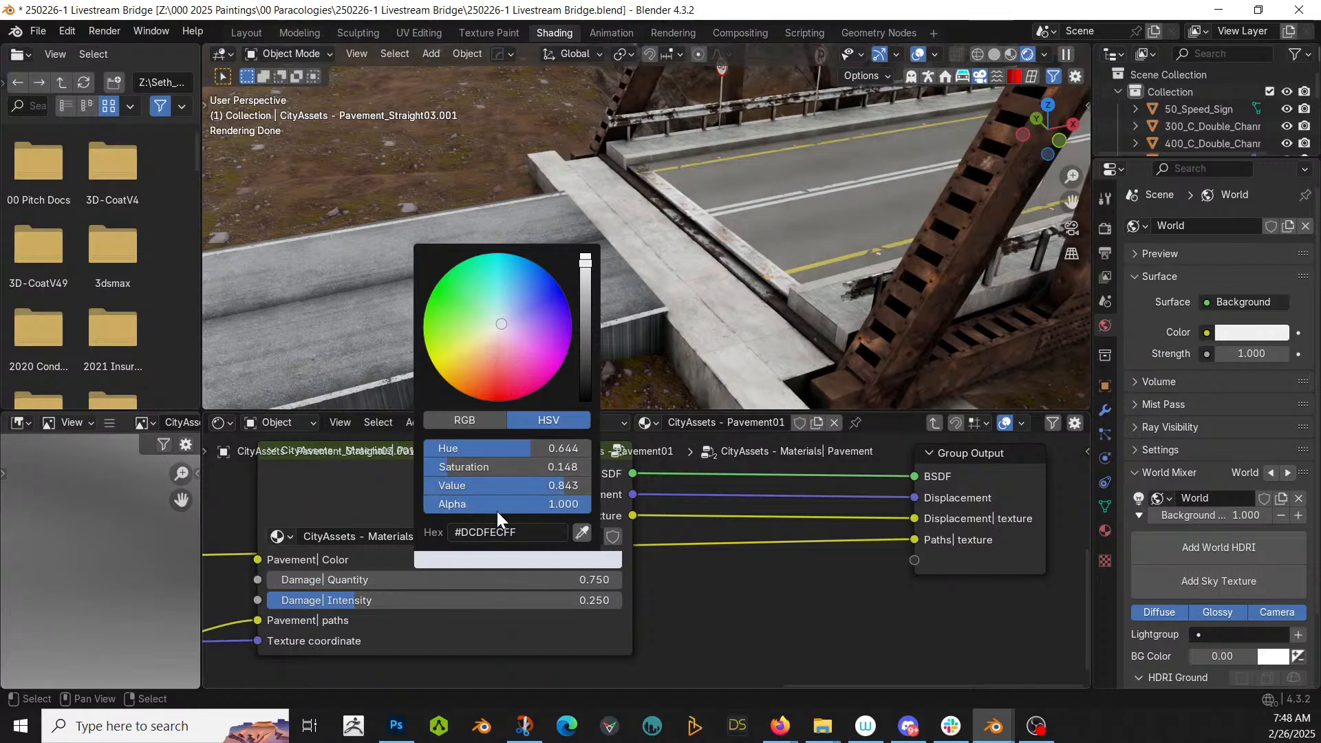
pyautogui.click(812, 228)
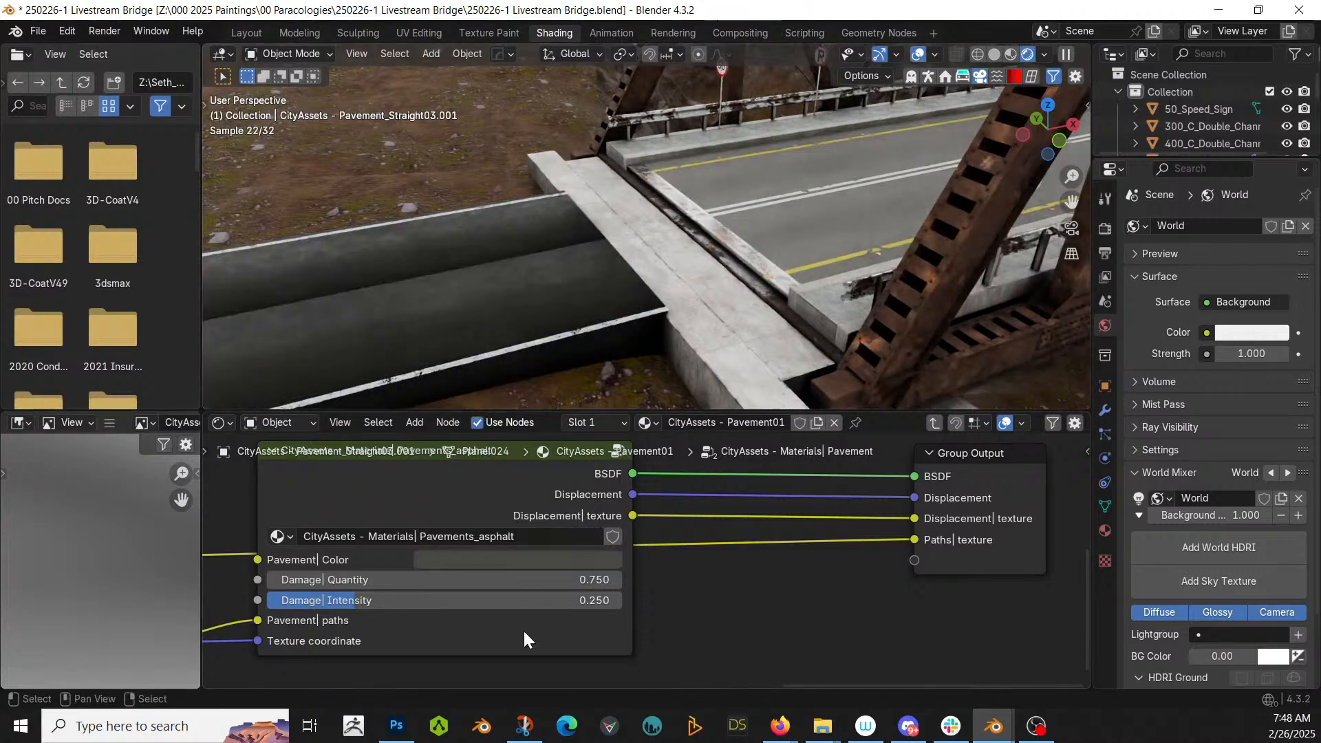
pyautogui.click(522, 560)
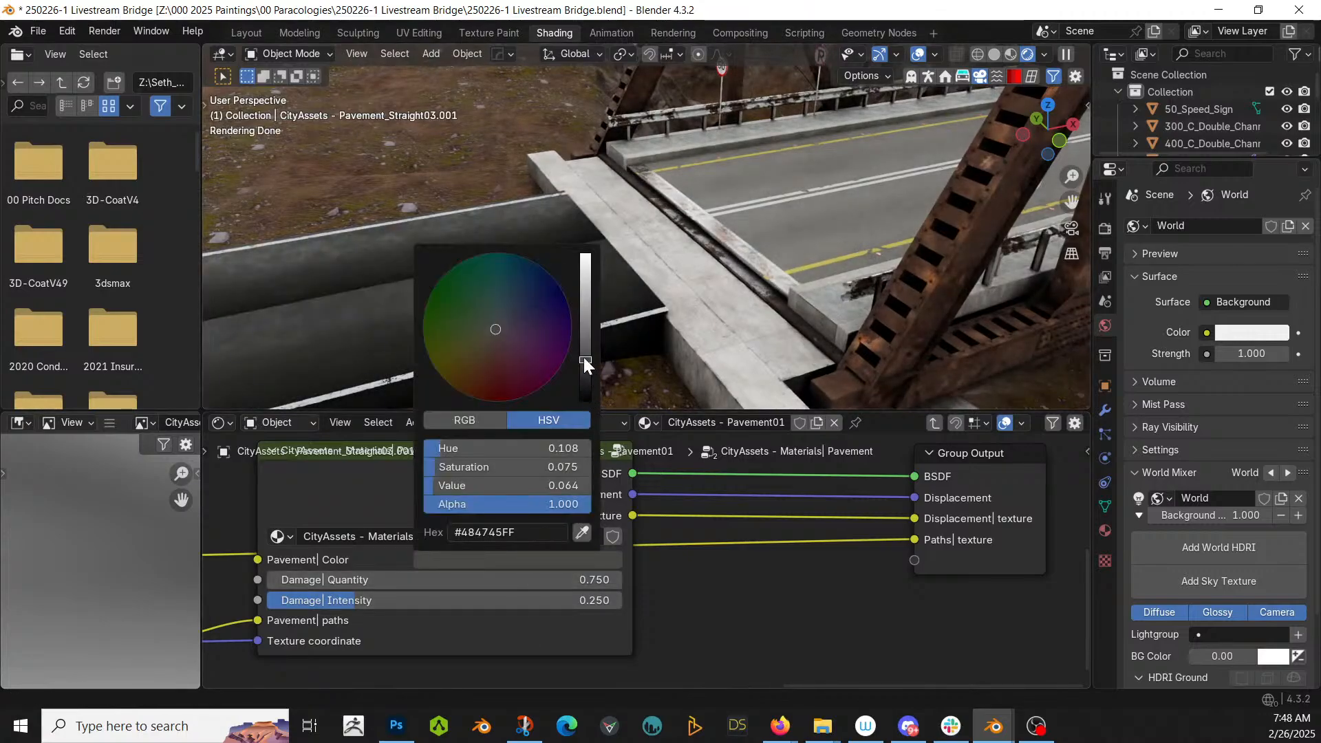
pyautogui.moveTo(584, 357); pyautogui.dragTo(590, 266)
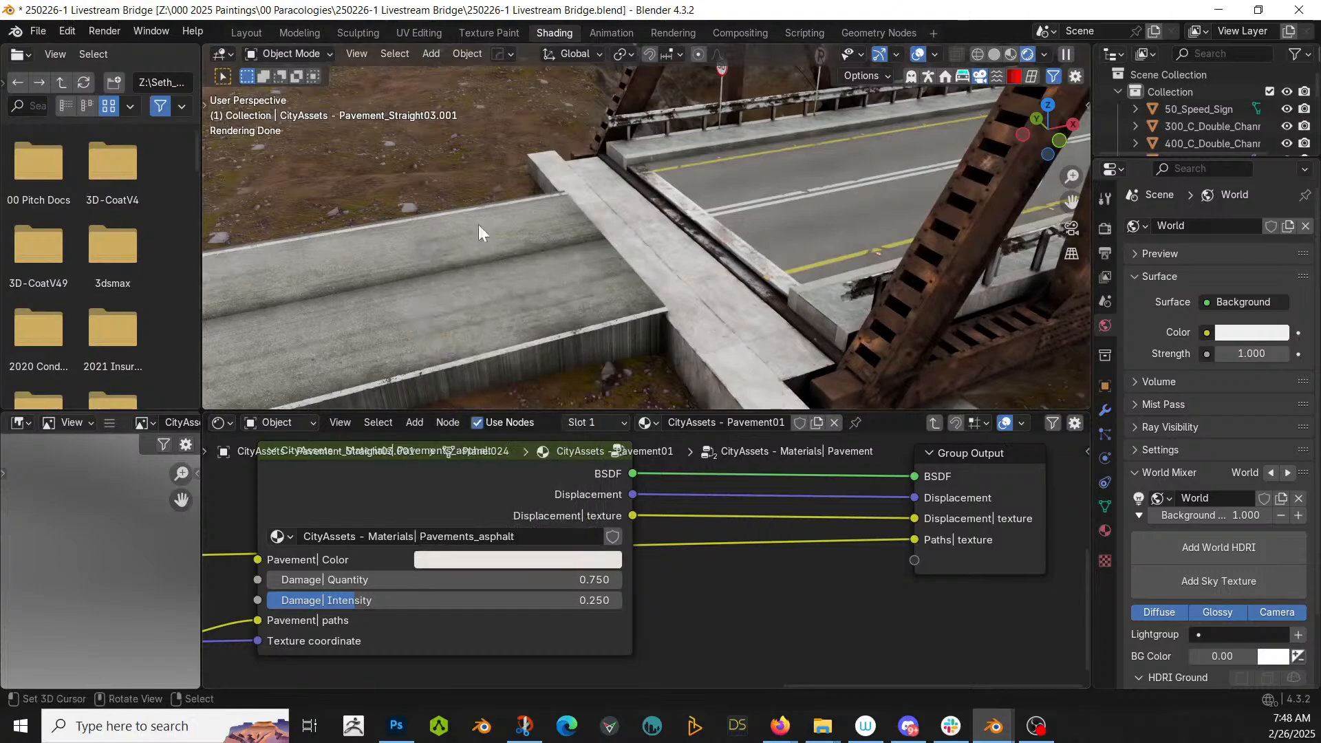
# - Duplicate the white edge lines of the approach road in place
pyautogui.scroll(-6, 685, 378)
pyautogui.moveTo(705, 220); pyautogui.dragTo(775, 148, button='middle')
pyautogui.scroll(3, 769, 246)
pyautogui.scroll(3, 770, 248)
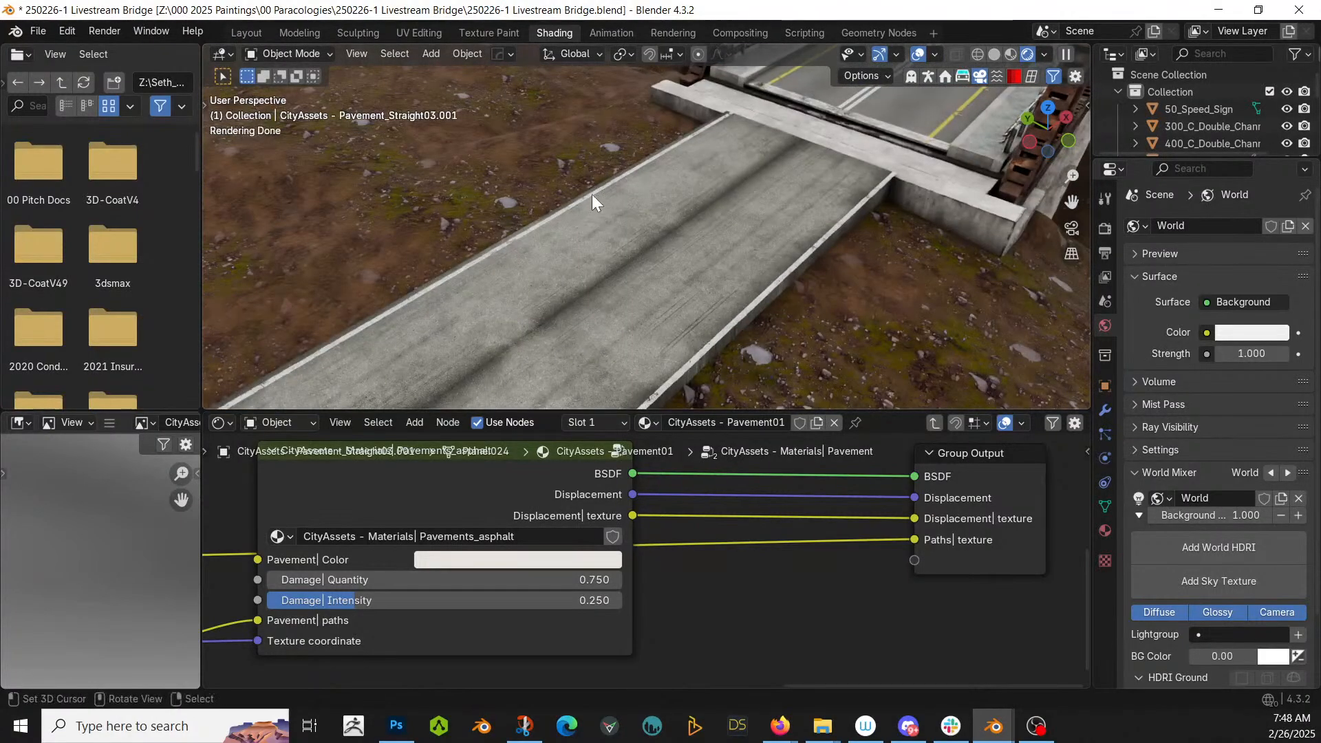
pyautogui.click(592, 195)
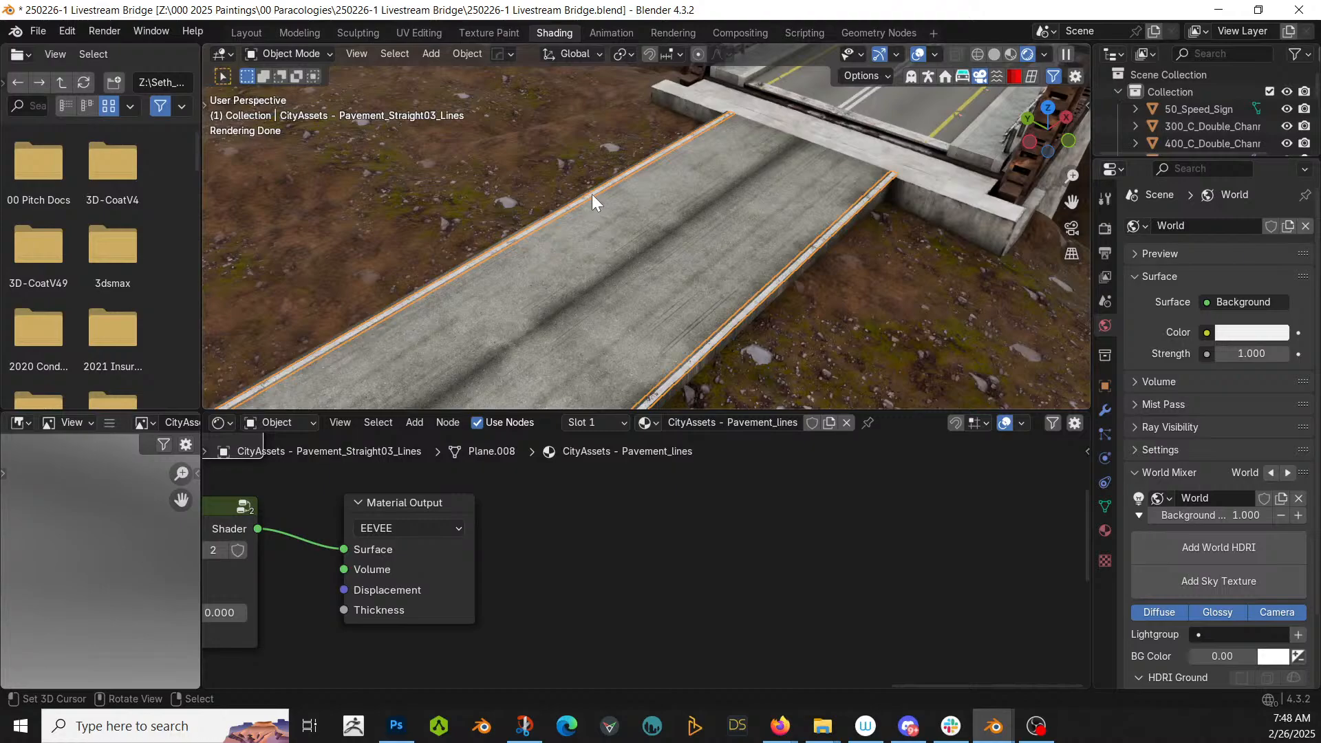
pyautogui.hotkey('shift', 'd')
pyautogui.rightClick(592, 195)
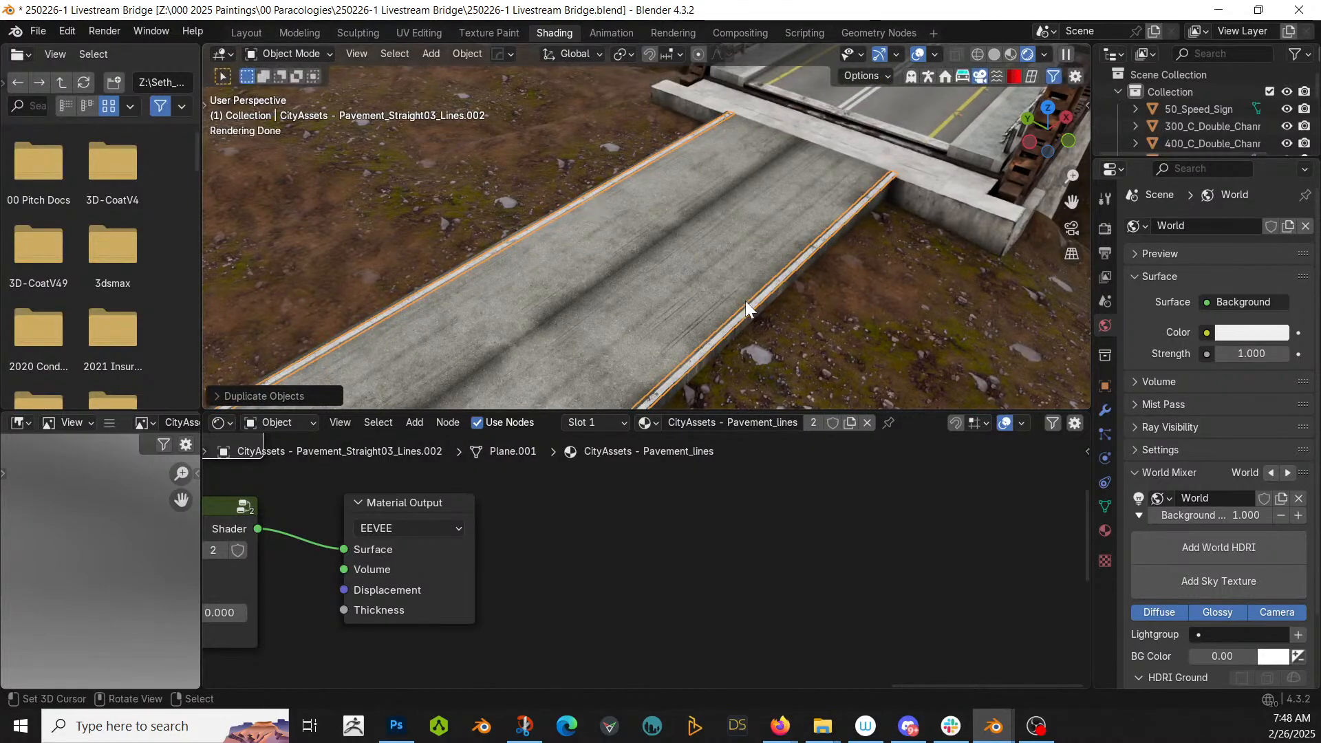
# - In the duplicated lines' mesh, move one whole edge line about 3.1 m along Y to the middle of the road
pyautogui.press('Tab')
pyautogui.hotkey('alt', 'a')
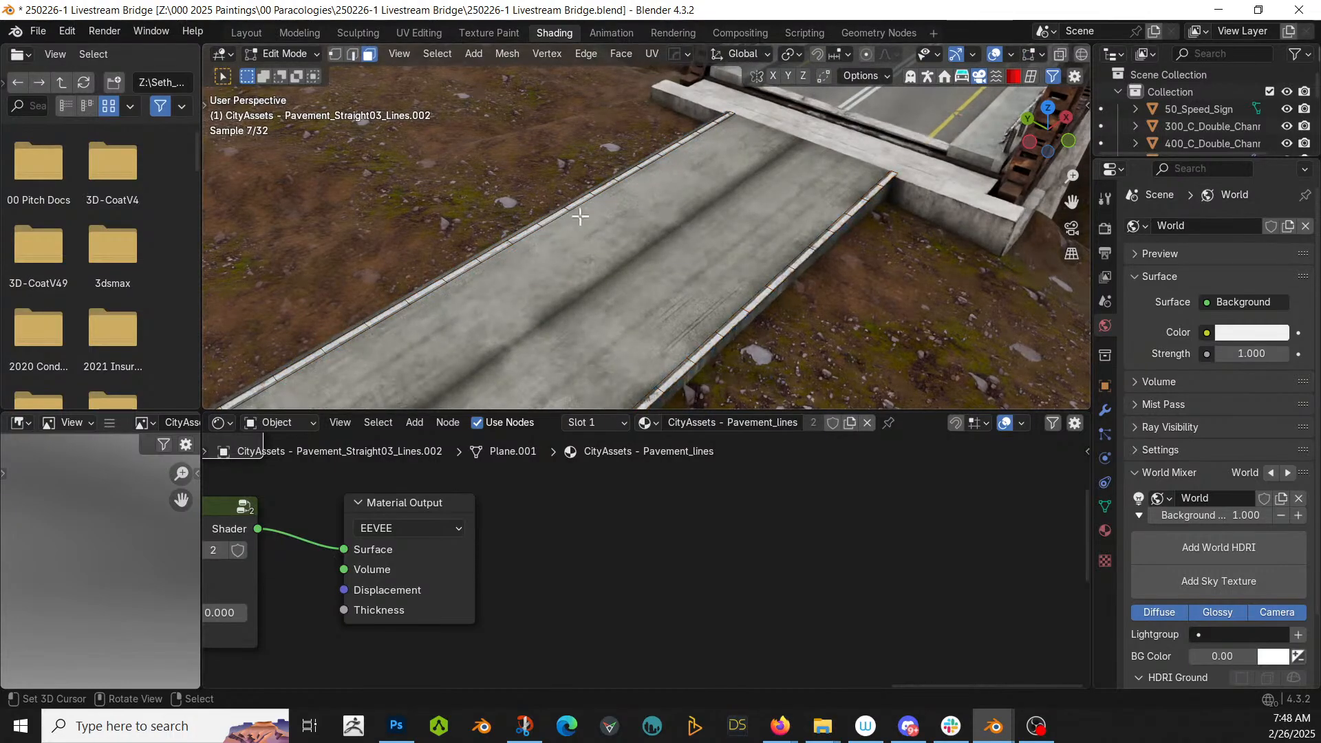
pyautogui.click(779, 278)
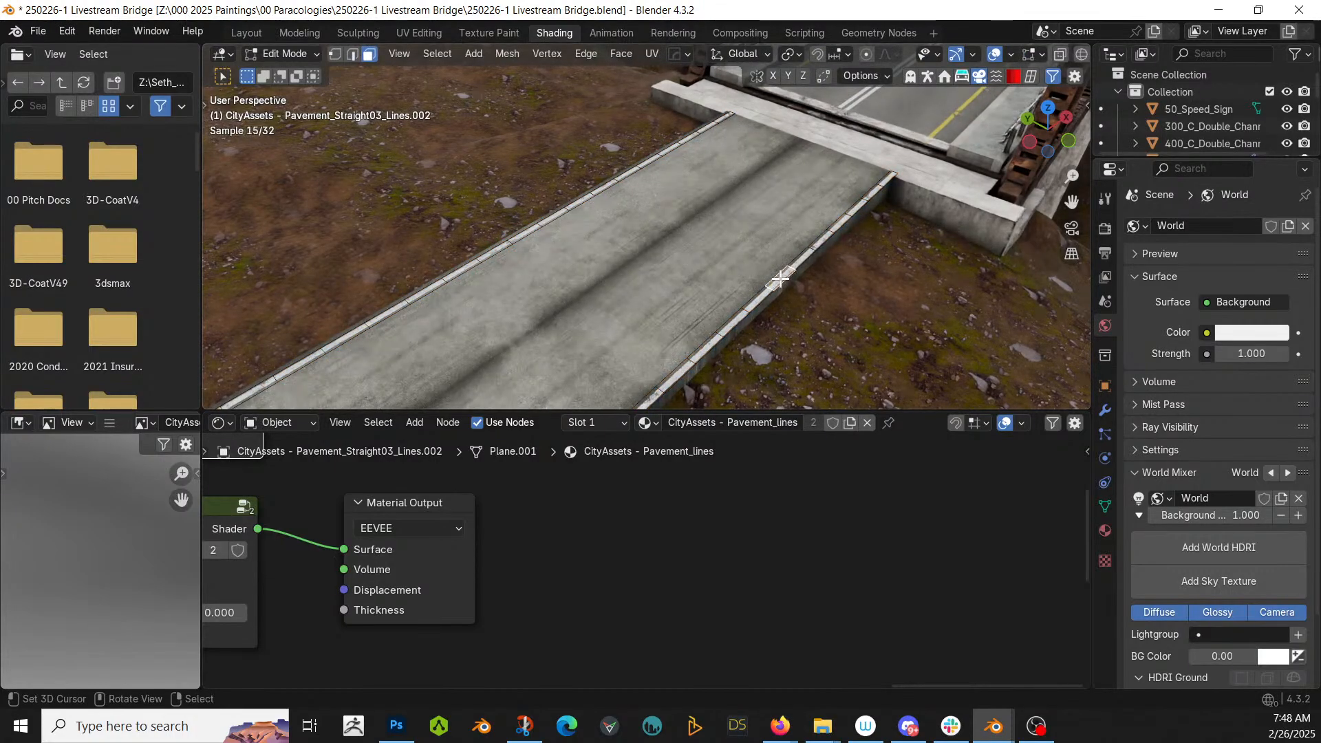
pyautogui.hotkey('ctrl', 'l')
pyautogui.press('g')
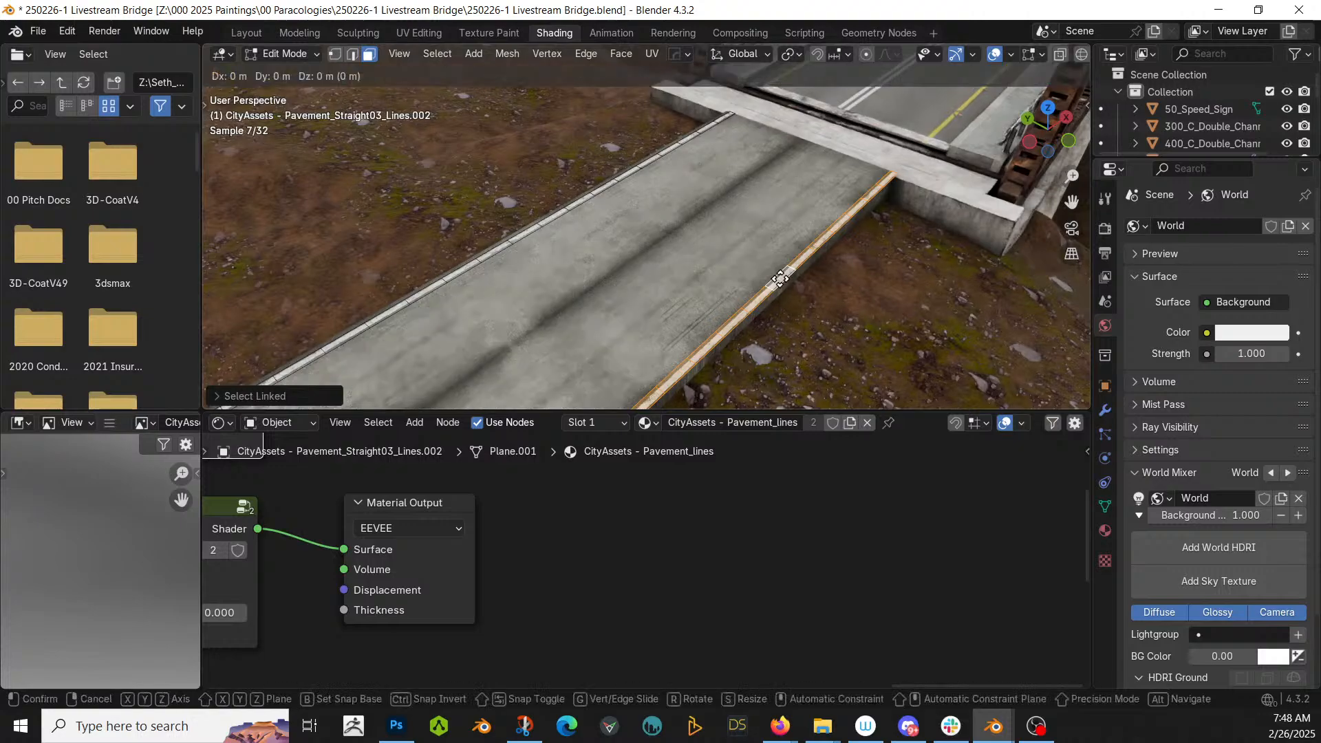
pyautogui.press('y')
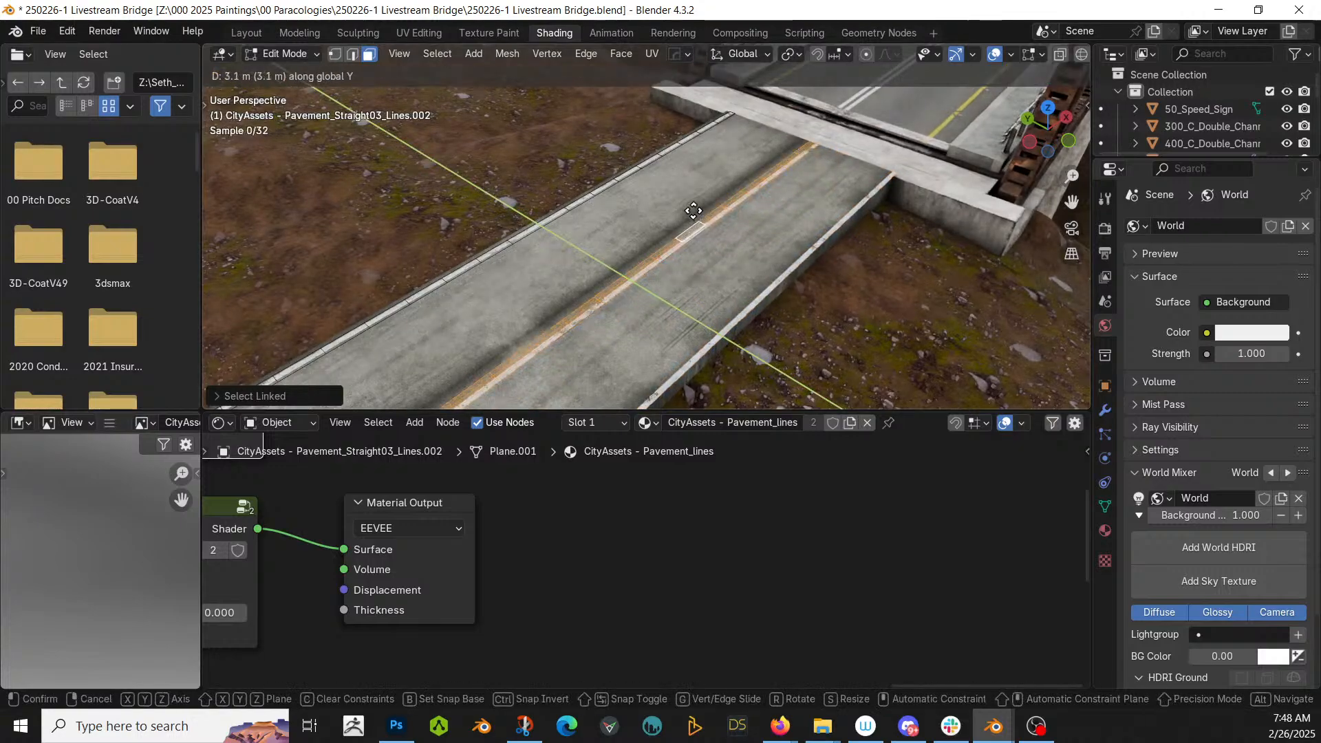
pyautogui.click(695, 213)
# - Move the duplicate's opposite edge line about 3.1 m along negative Y toward the centre, in line with the bridge's double line
pyautogui.press('KP_7')
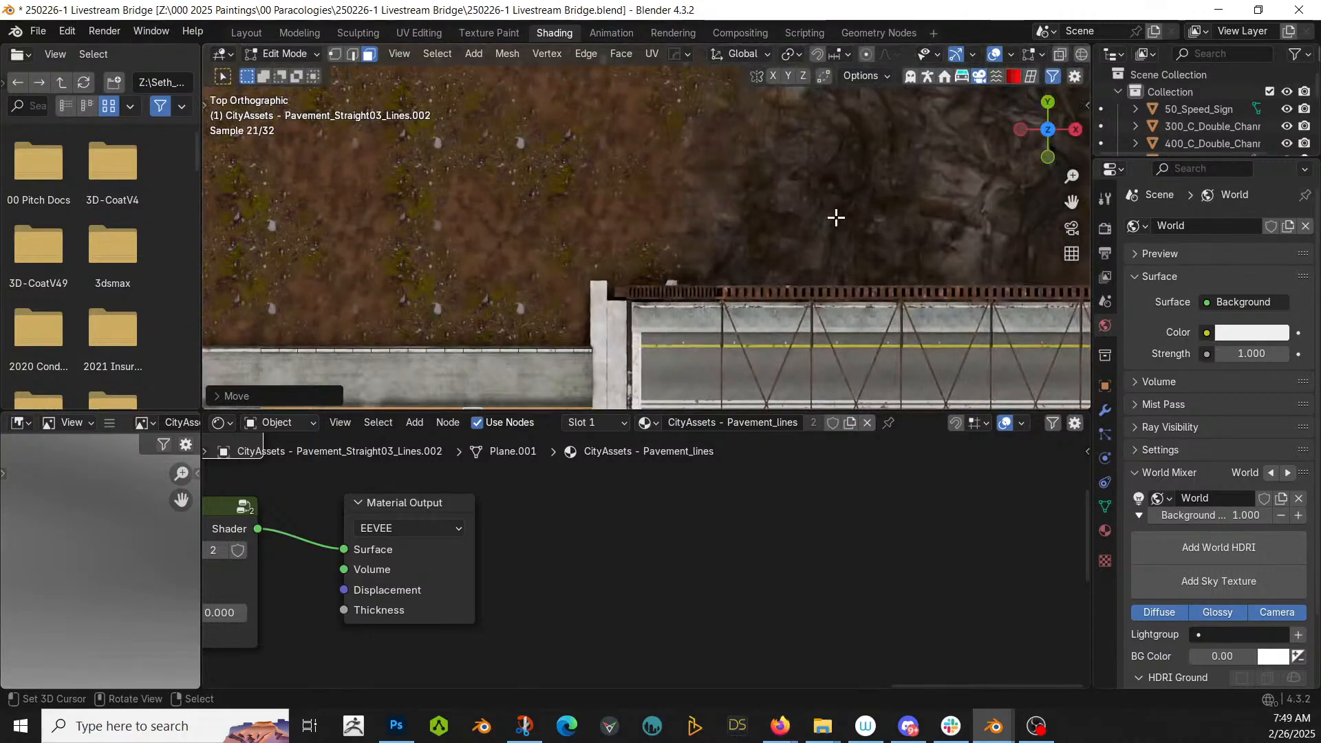
pyautogui.keyDown('shift'); pyautogui.moveTo(836, 247); pyautogui.dragTo(847, 129, button='middle'); pyautogui.keyUp('shift')
pyautogui.scroll(3, 635, 244)
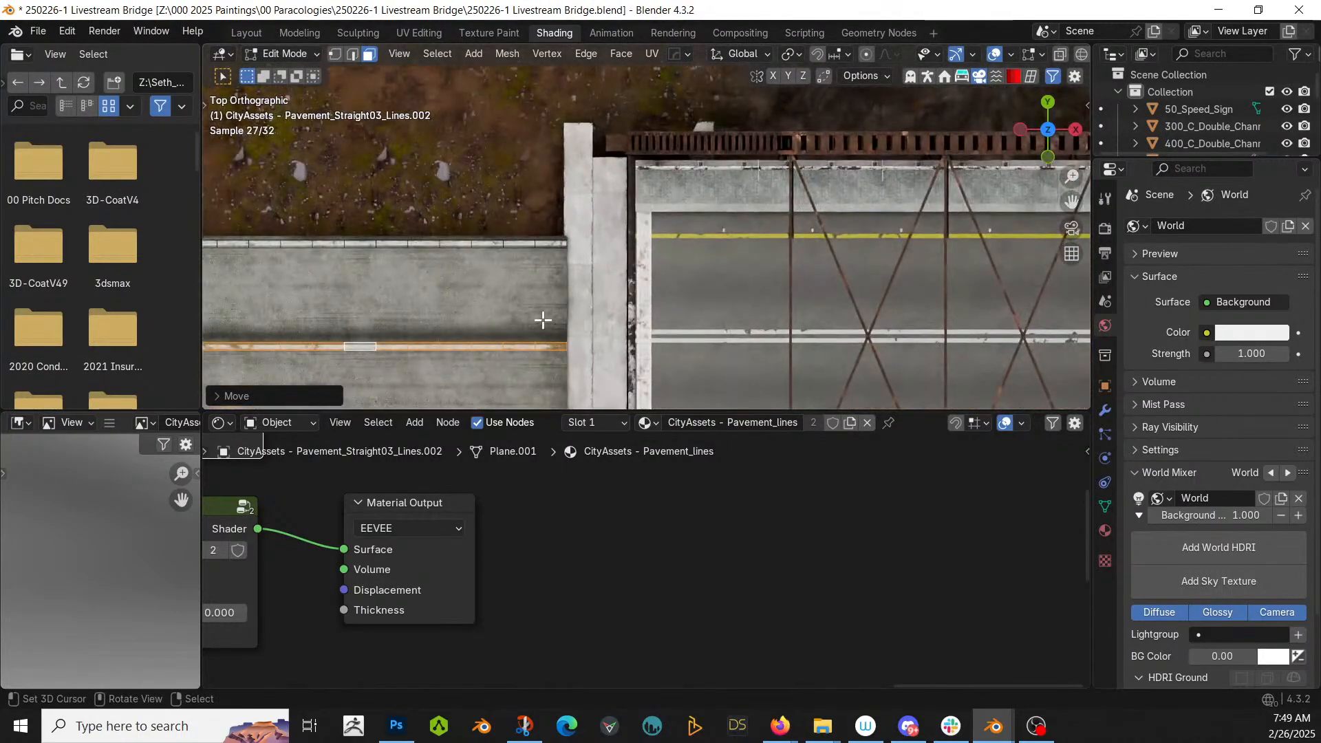
pyautogui.click(515, 241)
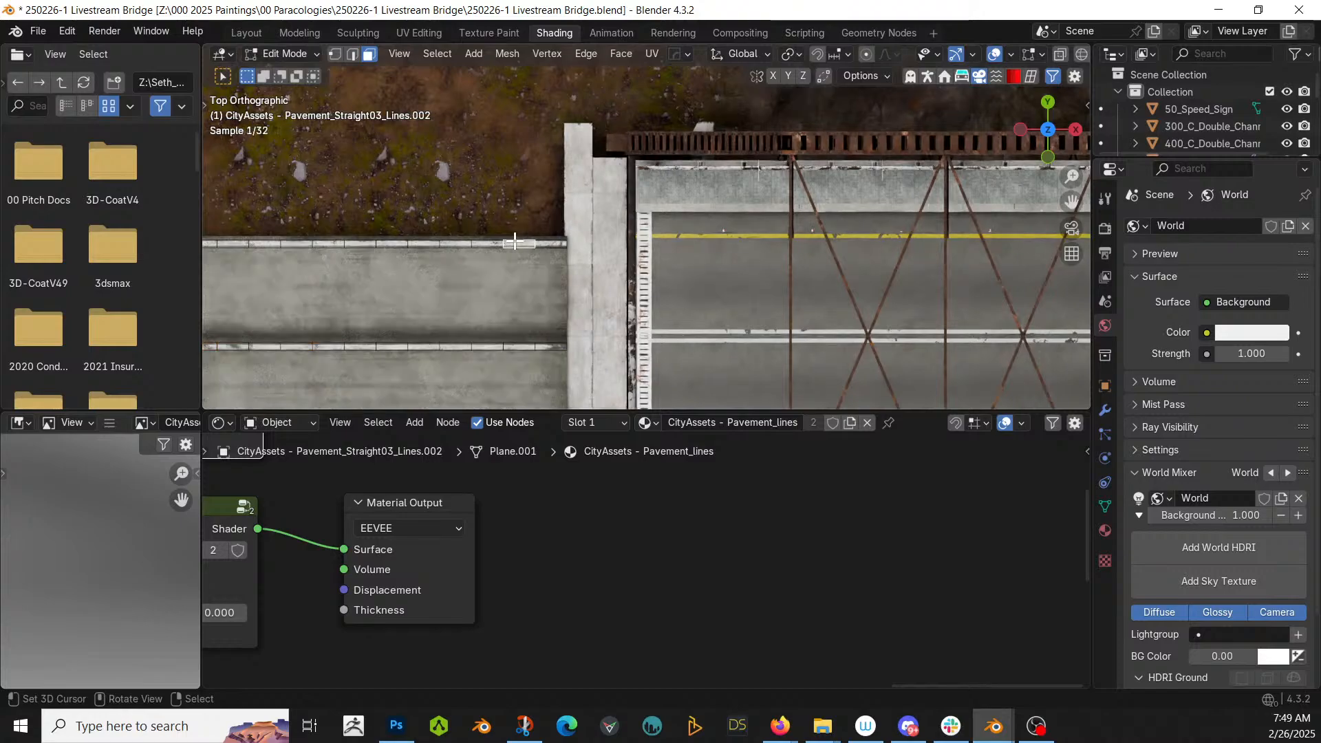
pyautogui.press('l')
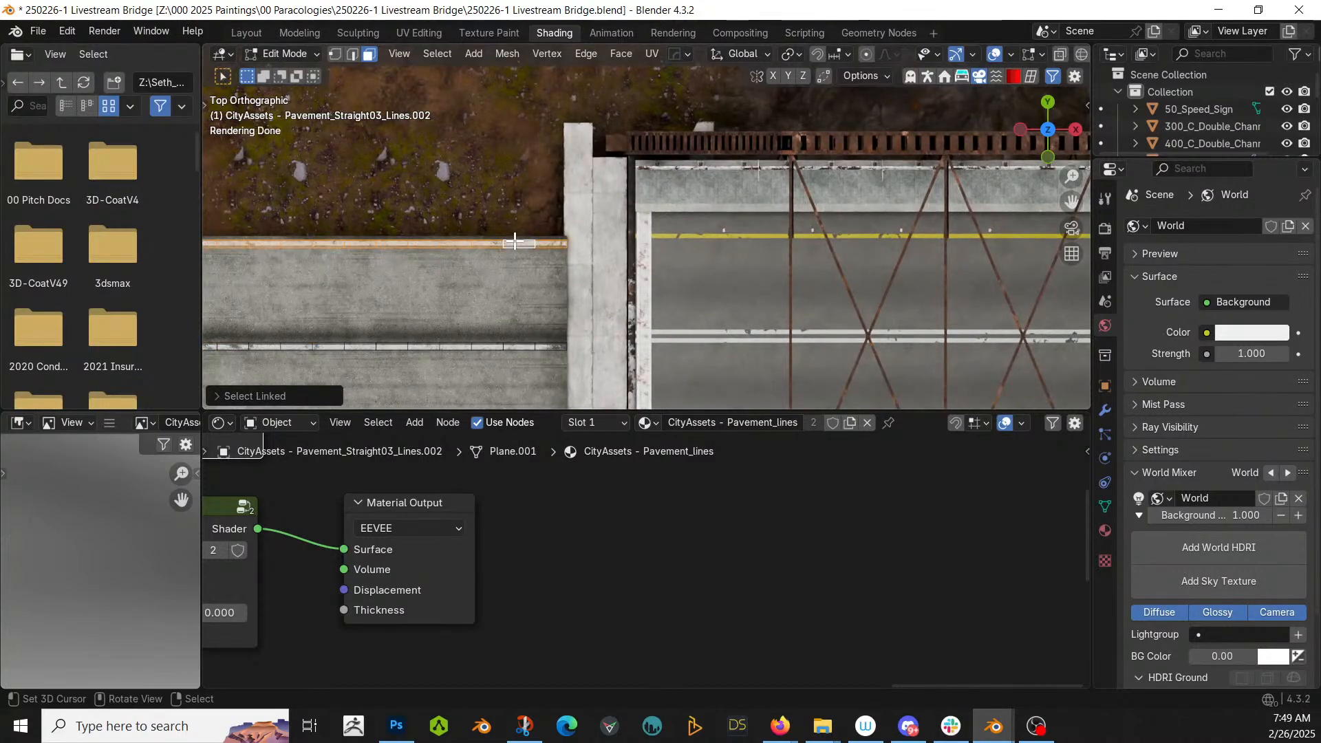
pyautogui.press('g')
pyautogui.press('y')
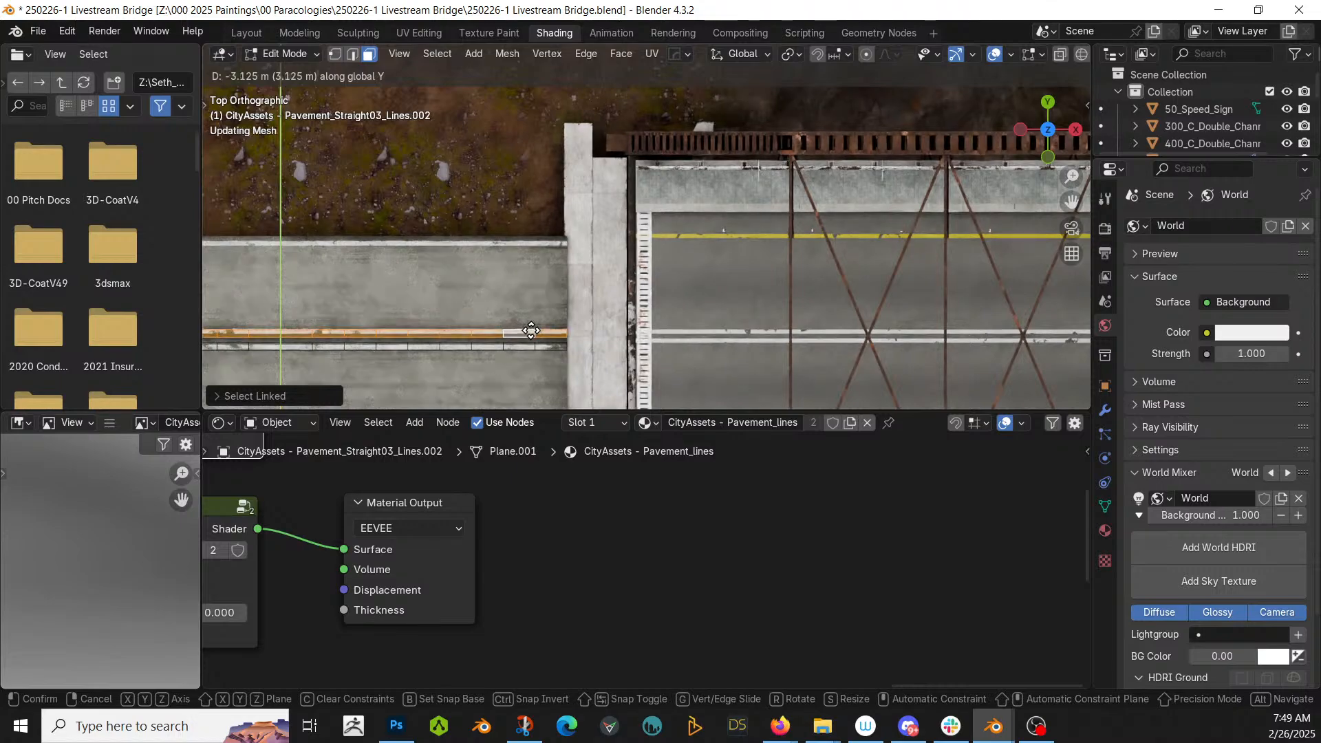
pyautogui.click(531, 331)
# - Nudge the other centre line along Y to close the gap and match the bridge's double centre line
pyautogui.rightClick(531, 346)
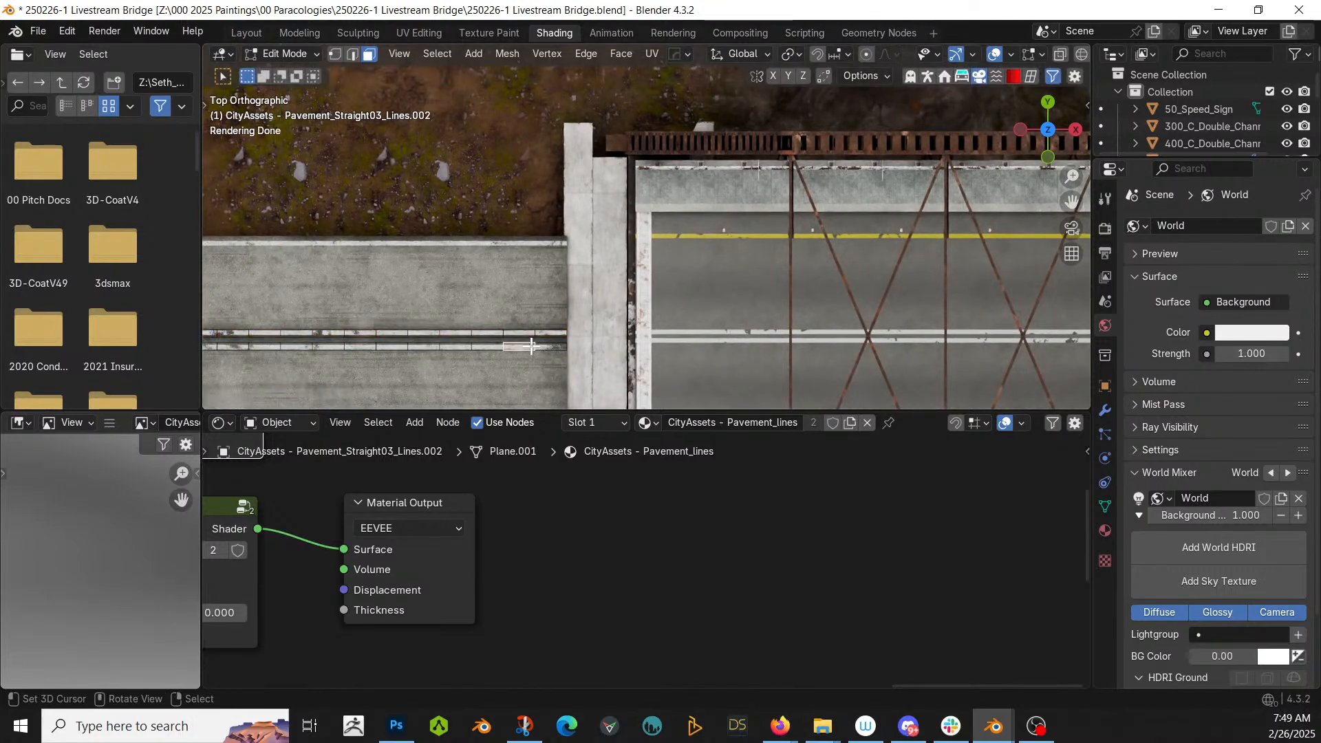
pyautogui.press('l')
pyautogui.press('g')
pyautogui.press('y')
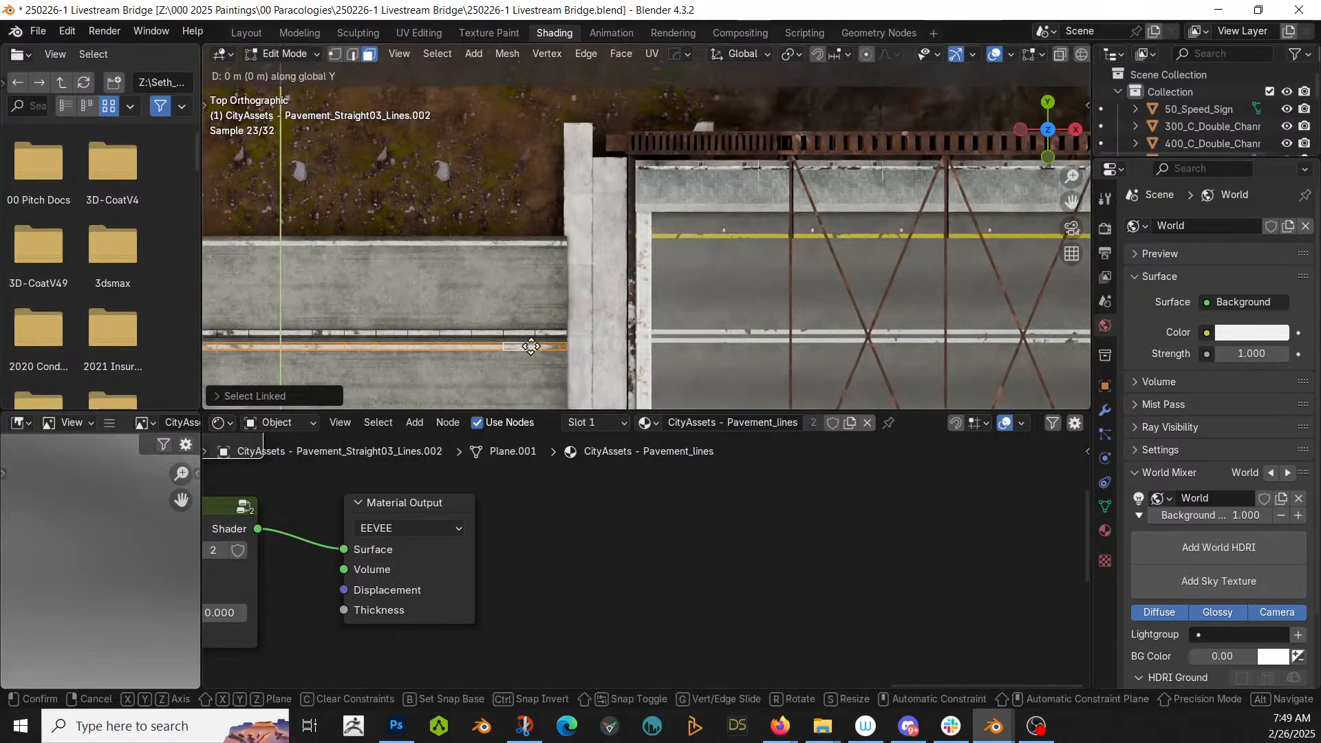
pyautogui.click(530, 341)
pyautogui.press('Tab')
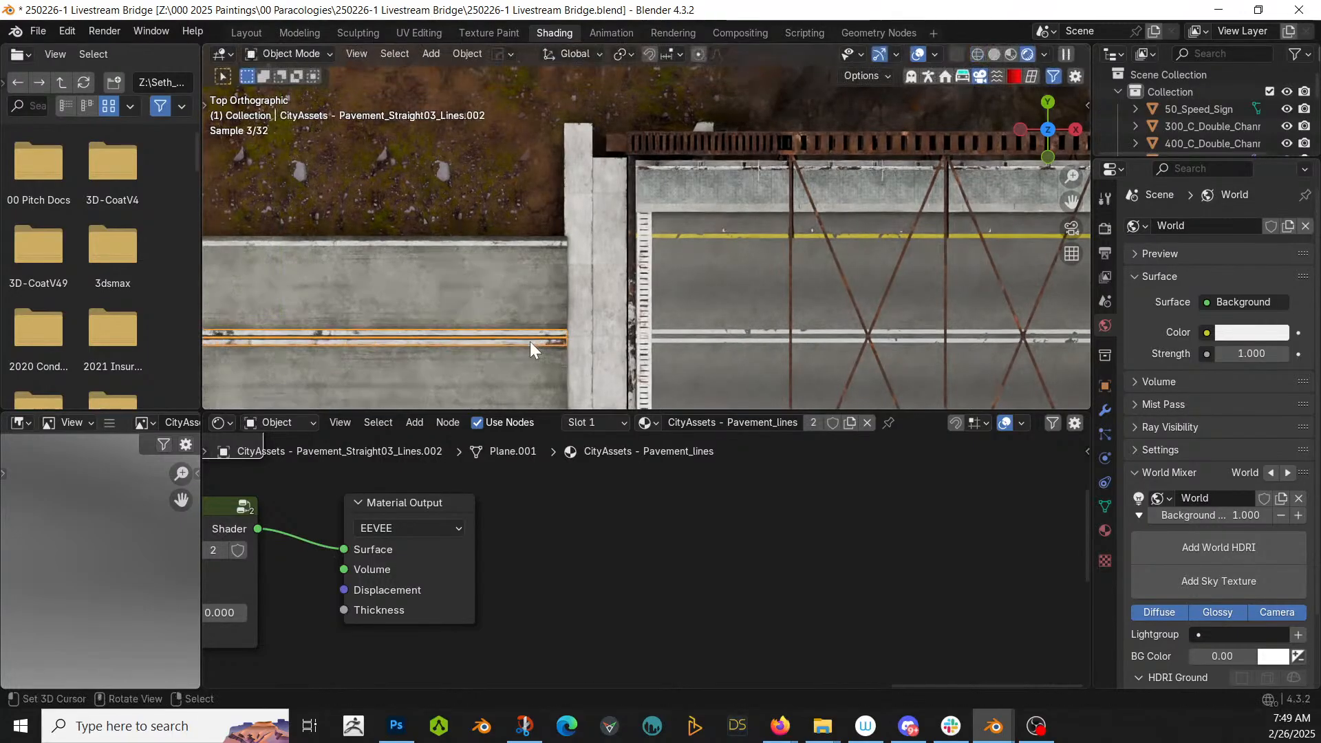
# - Duplicate the white edge lines of the approach road at the other end of the bridge in place and open the copy's mesh for editing
pyautogui.moveTo(530, 341); pyautogui.dragTo(624, 167, button='middle')
pyautogui.keyDown('shift'); pyautogui.moveTo(584, 272); pyautogui.dragTo(525, 376, button='middle'); pyautogui.keyUp('shift')
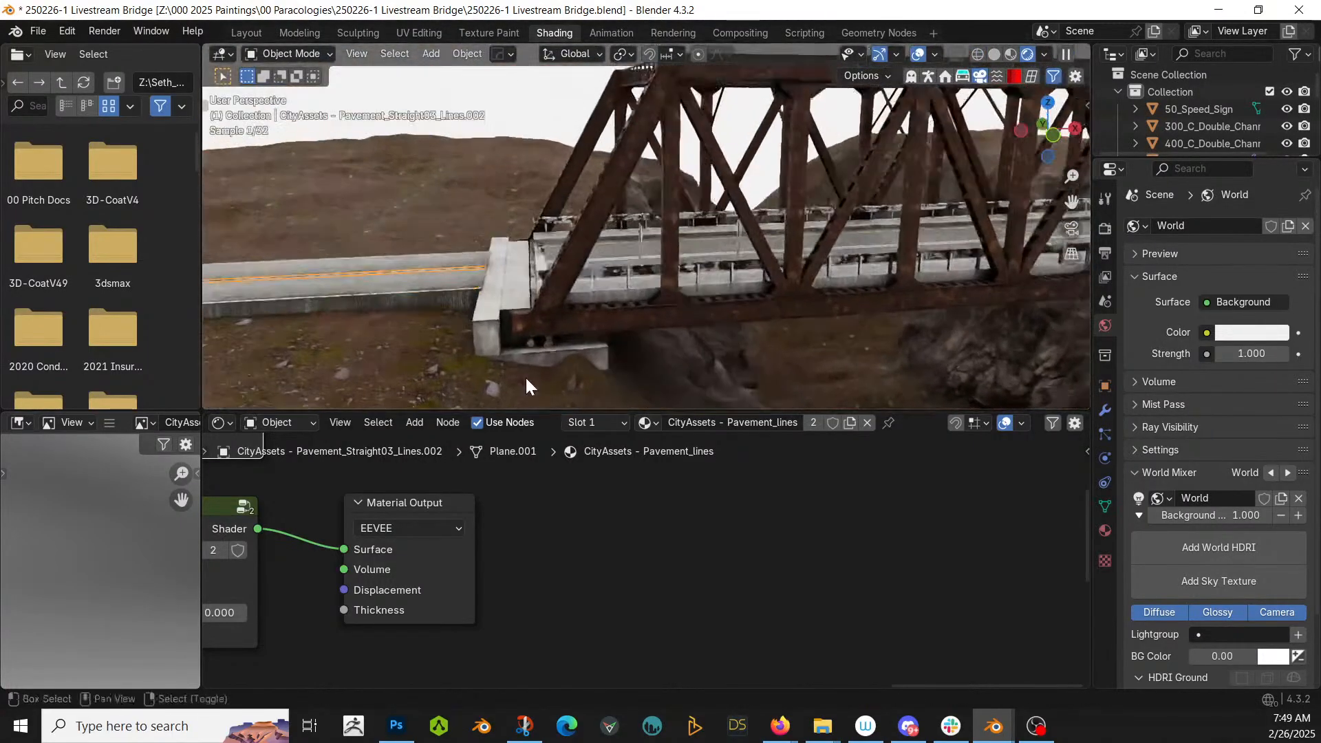
pyautogui.moveTo(770, 332); pyautogui.dragTo(289, 131, button='middle')
pyautogui.scroll(2, 713, 274)
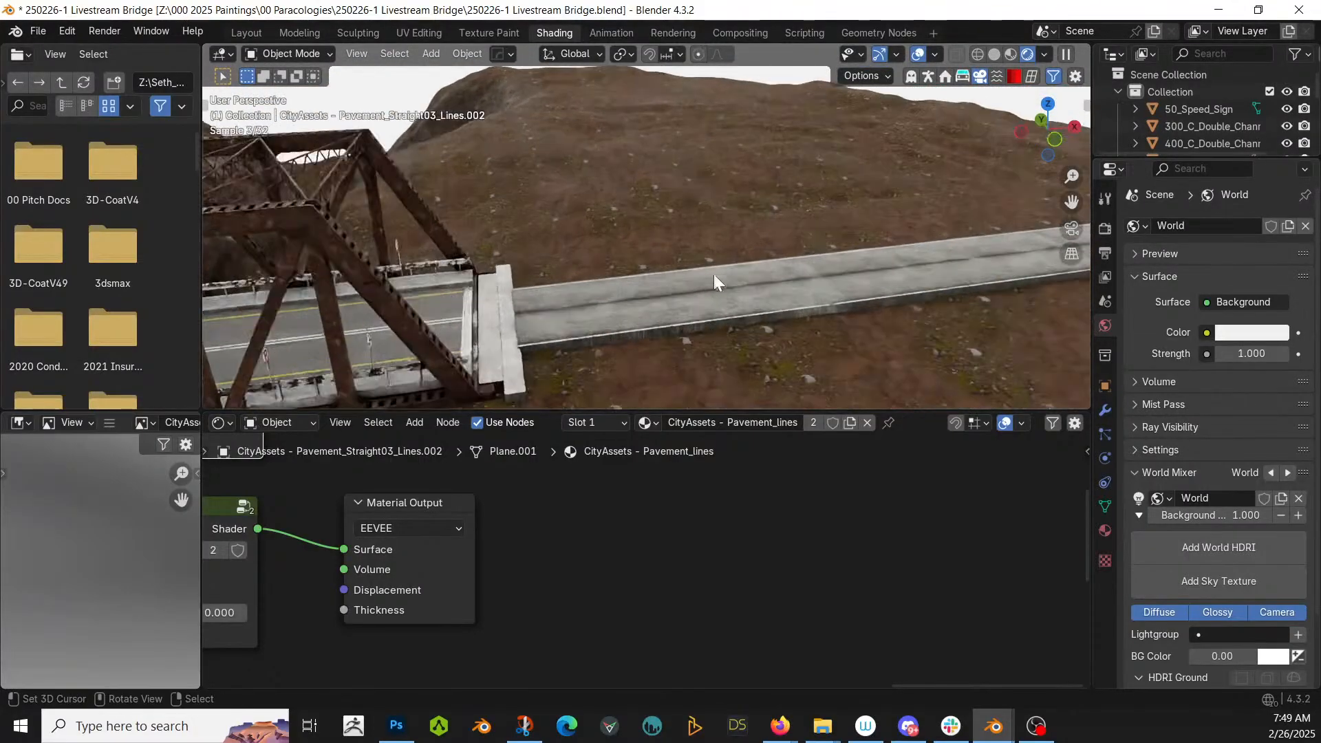
pyautogui.click(647, 330)
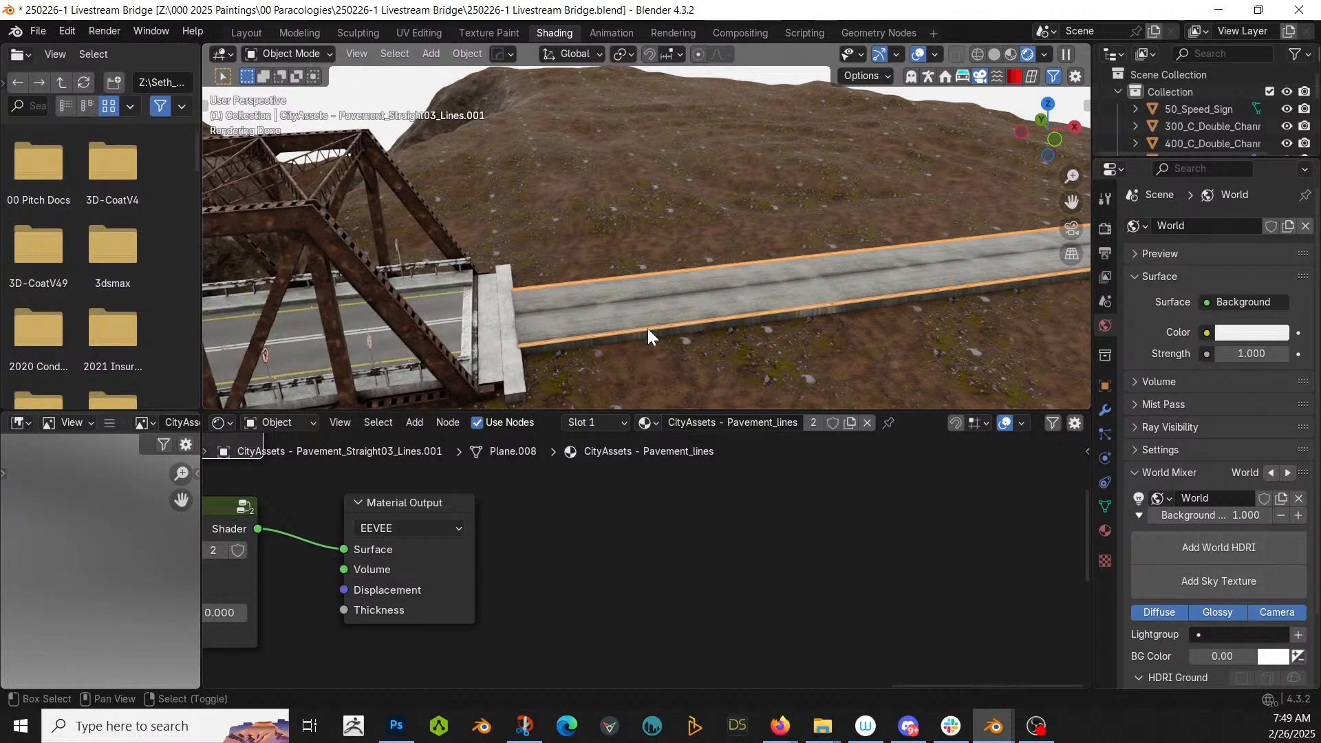
pyautogui.hotkey('shift', 'd')
pyautogui.press('Escape')
pyautogui.press('Tab')
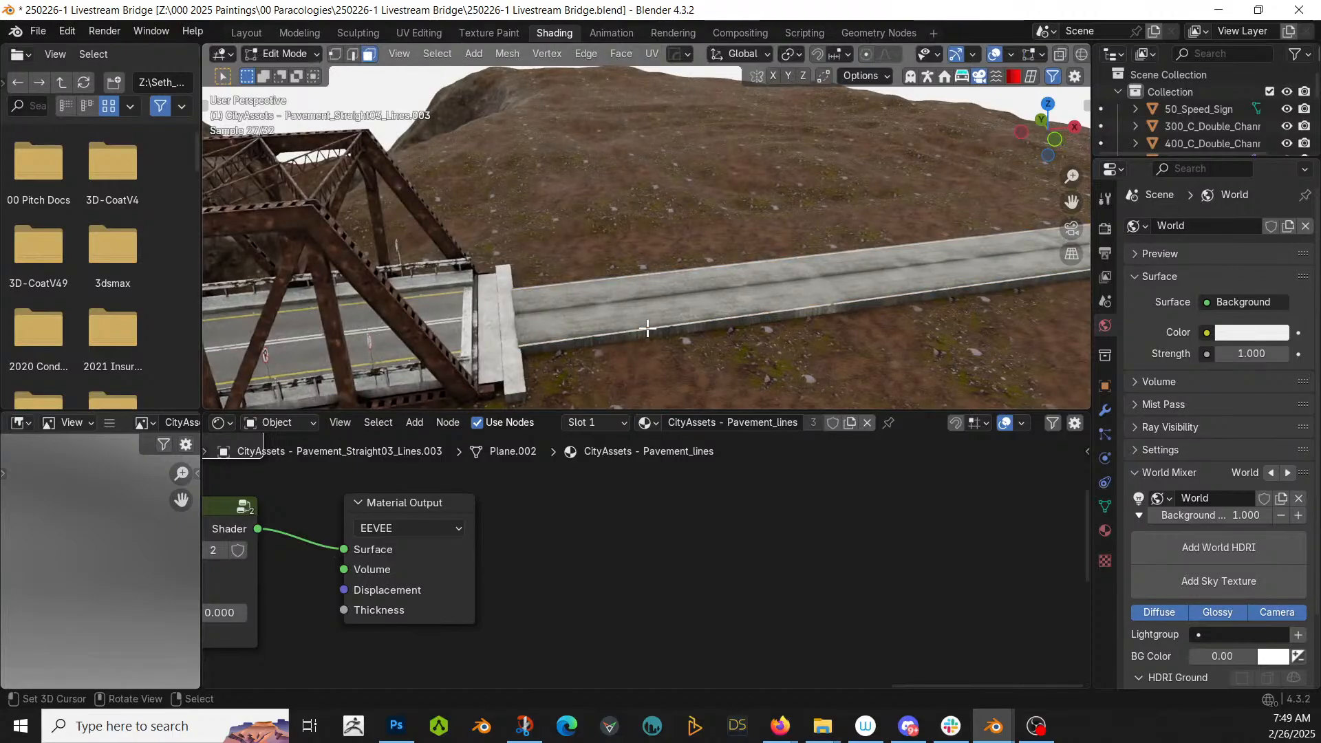
# - Move the copy's selected edge line about 3.4 m along Y to the middle of the road
pyautogui.press('KP_7')
pyautogui.press('KP_Decimal')
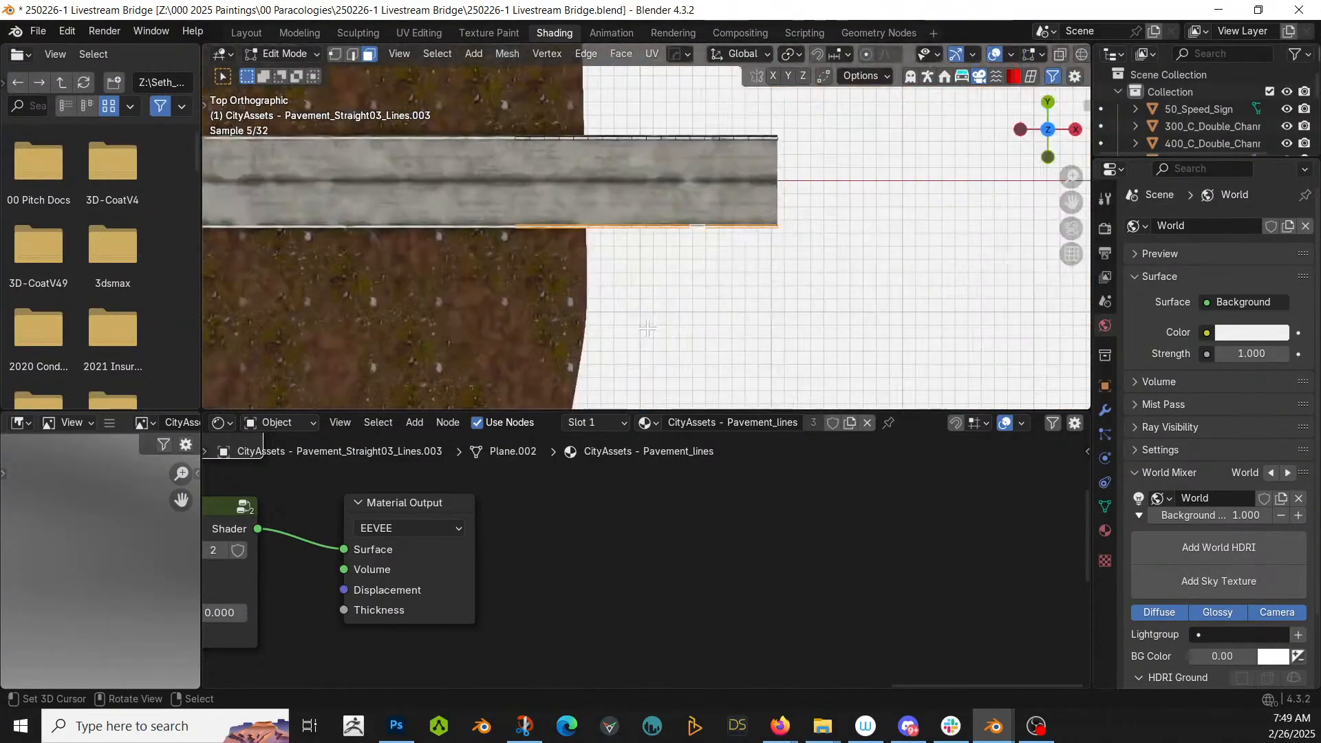
pyautogui.scroll(1, 647, 328)
pyautogui.keyDown('shift'); pyautogui.moveTo(550, 358); pyautogui.dragTo(850, 80, button='middle'); pyautogui.keyUp('shift')
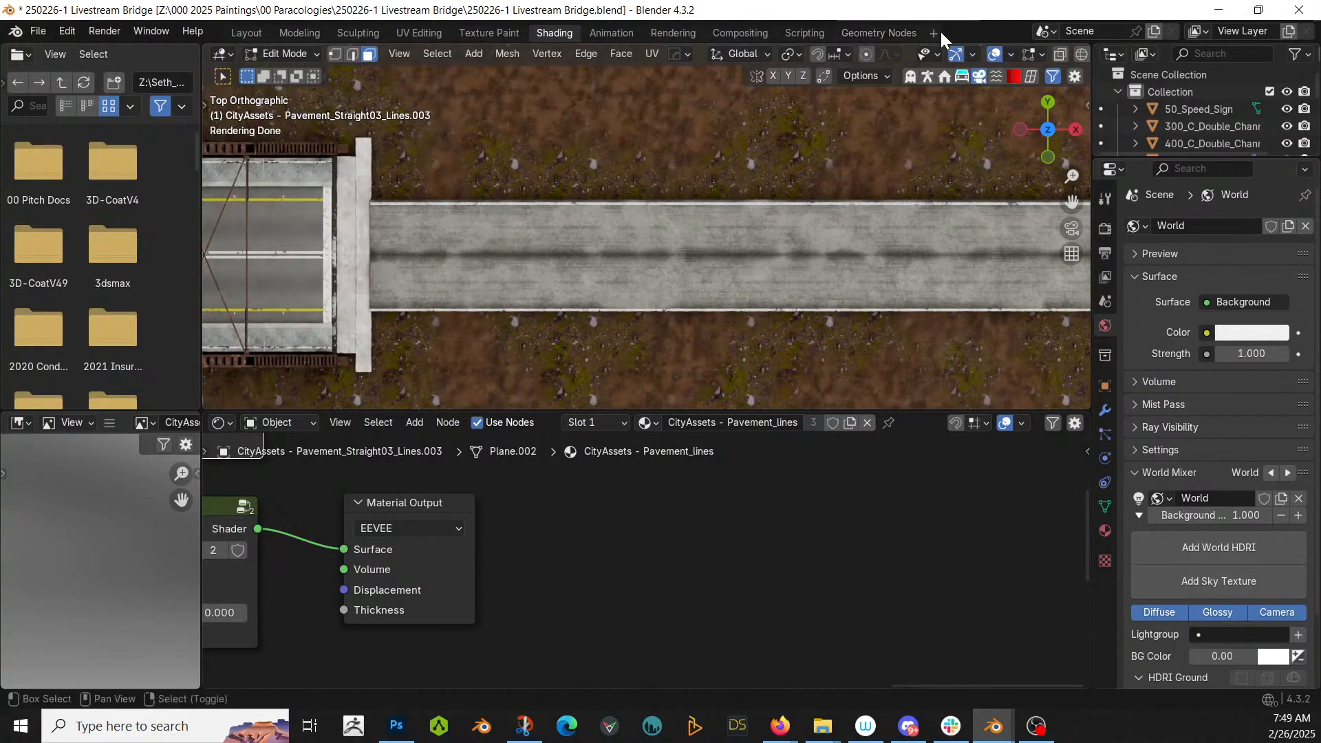
pyautogui.keyDown('shift'); pyautogui.moveTo(934, 327); pyautogui.dragTo(1023, 331, button='middle'); pyautogui.keyUp('shift')
pyautogui.keyDown('shift'); pyautogui.moveTo(412, 336); pyautogui.dragTo(960, 351, button='middle'); pyautogui.keyUp('shift')
pyautogui.hotkey('shift', 'd')
pyautogui.press('y')
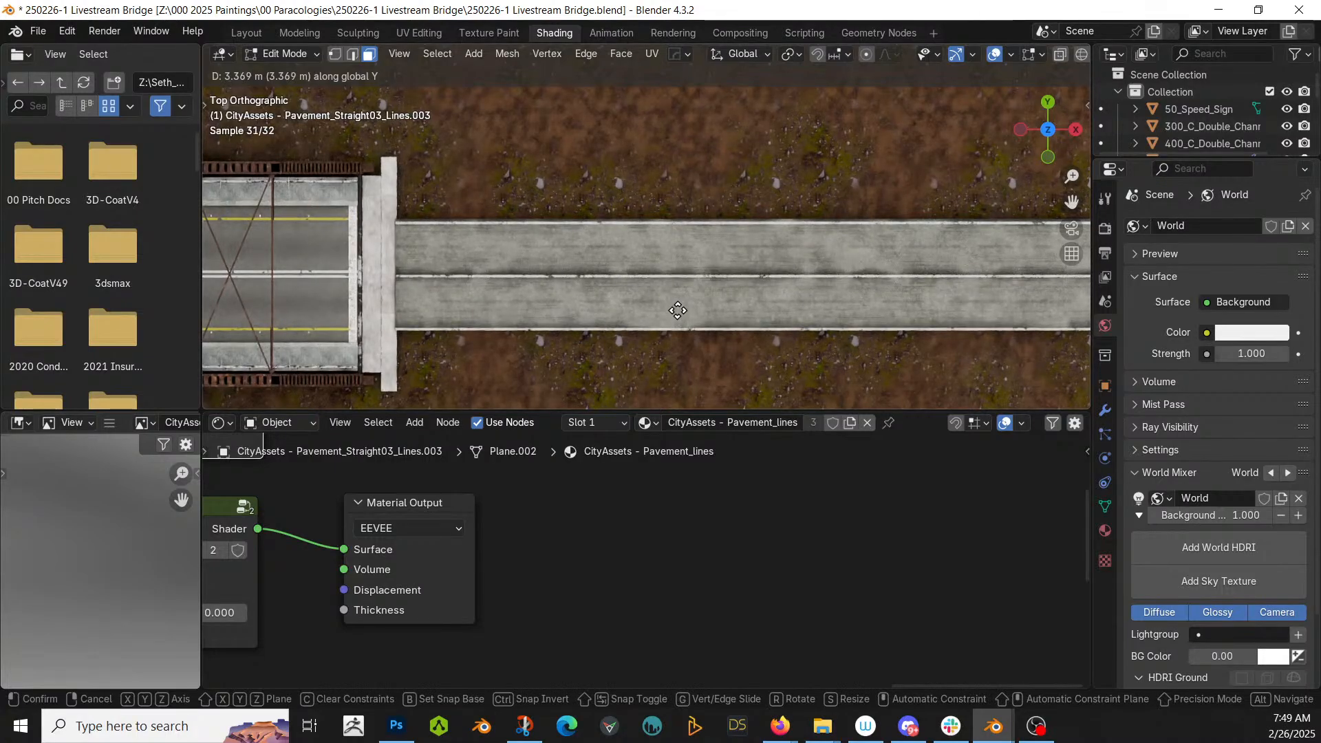
pyautogui.click(676, 328)
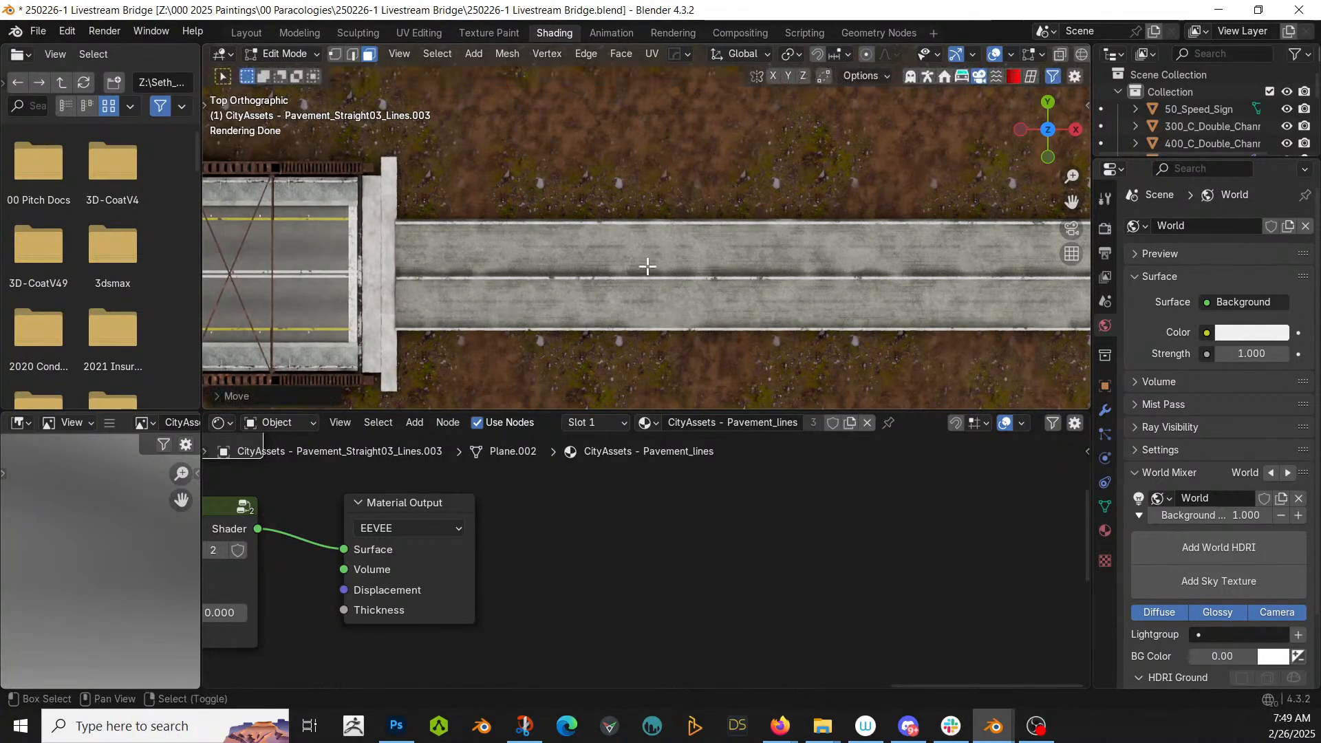
# - Move the copy's remaining edge line along Y beside the first to form a double centre line, and save the file
pyautogui.keyDown('shift'); pyautogui.moveTo(646, 265); pyautogui.dragTo(326, 315, button='middle'); pyautogui.keyUp('shift')
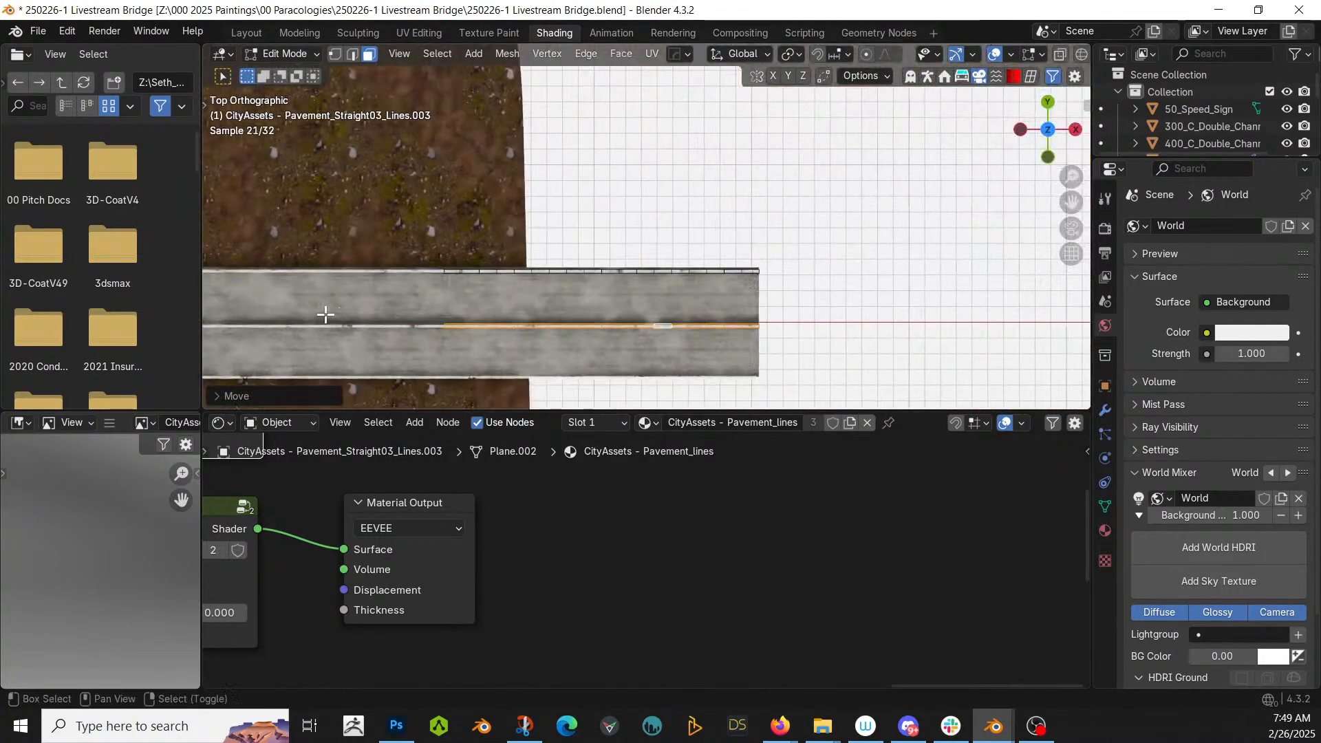
pyautogui.rightClick(658, 270)
pyautogui.press('l')
pyautogui.keyDown('shift'); pyautogui.moveTo(391, 286); pyautogui.dragTo(304, 316, button='middle'); pyautogui.keyUp('shift')
pyautogui.scroll(2, 472, 340)
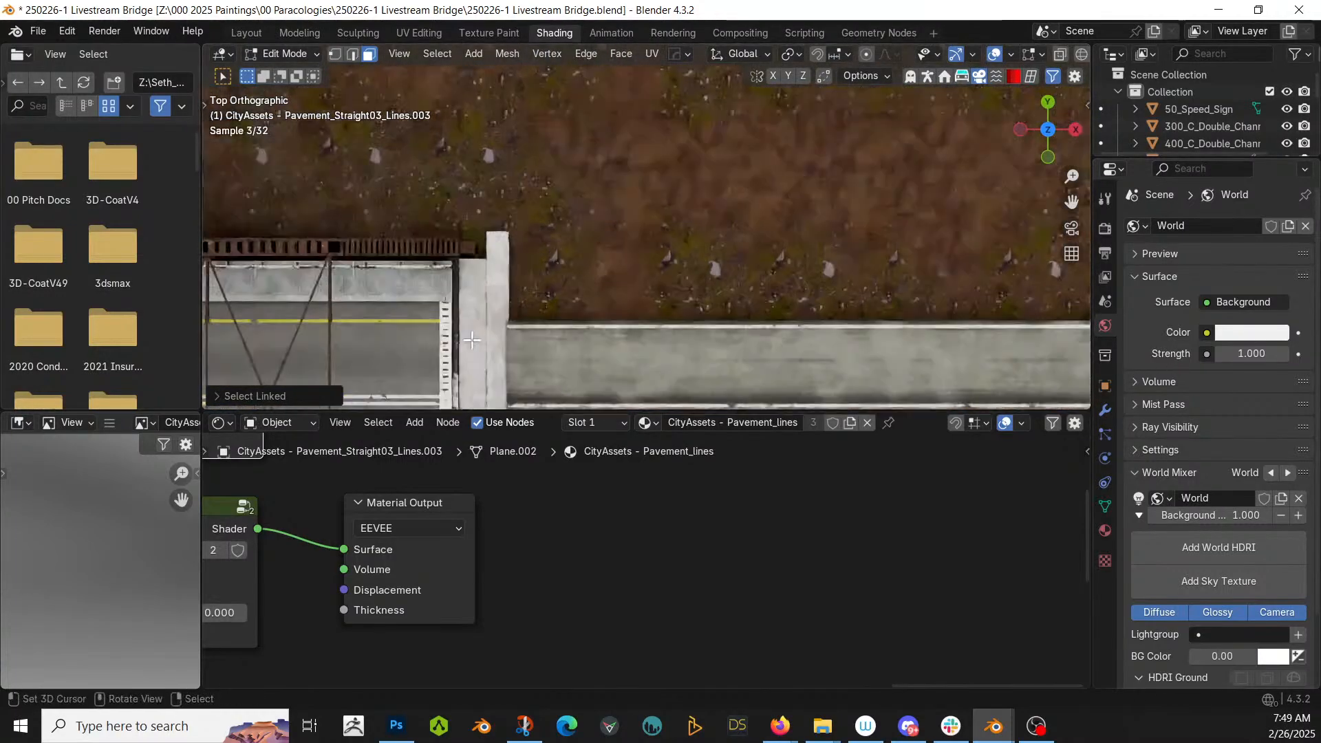
pyautogui.keyDown('shift'); pyautogui.moveTo(472, 339); pyautogui.dragTo(473, 232, button='middle'); pyautogui.keyUp('shift')
pyautogui.press('g')
pyautogui.press('y')
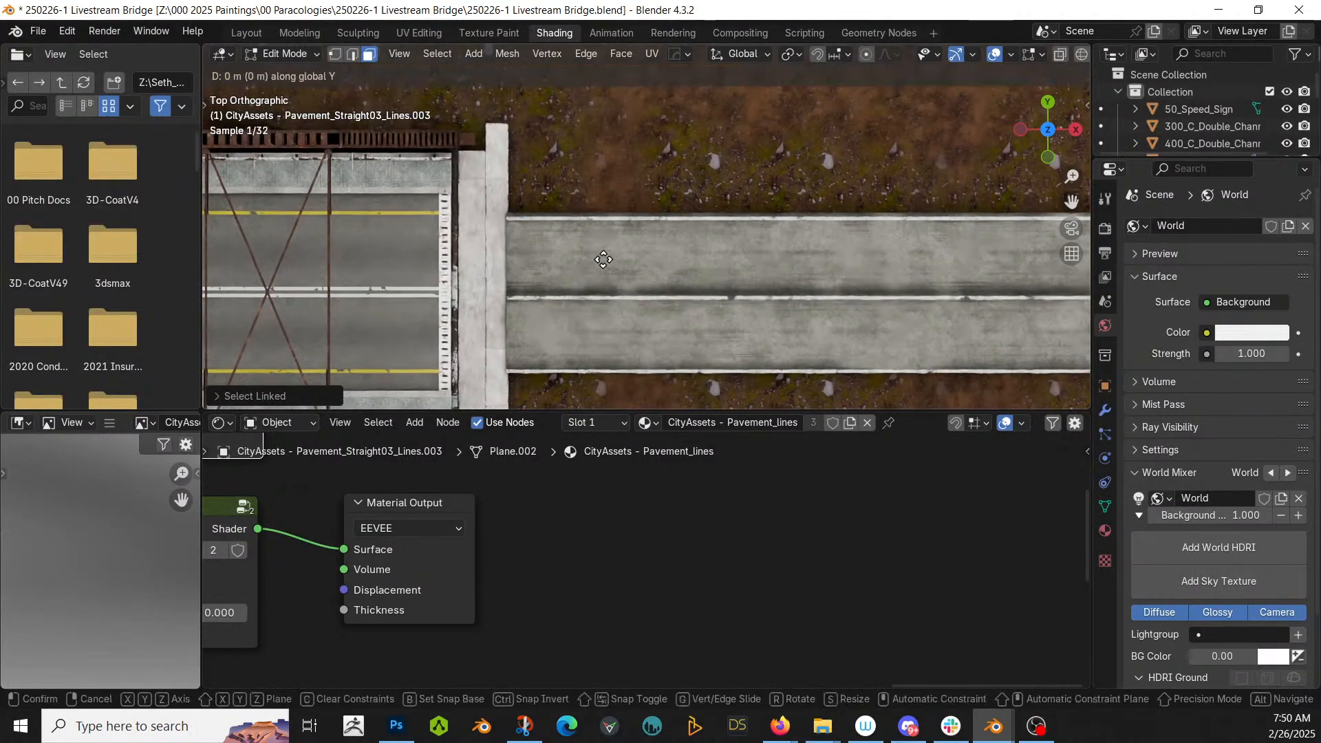
pyautogui.click(608, 332)
pyautogui.press('Tab')
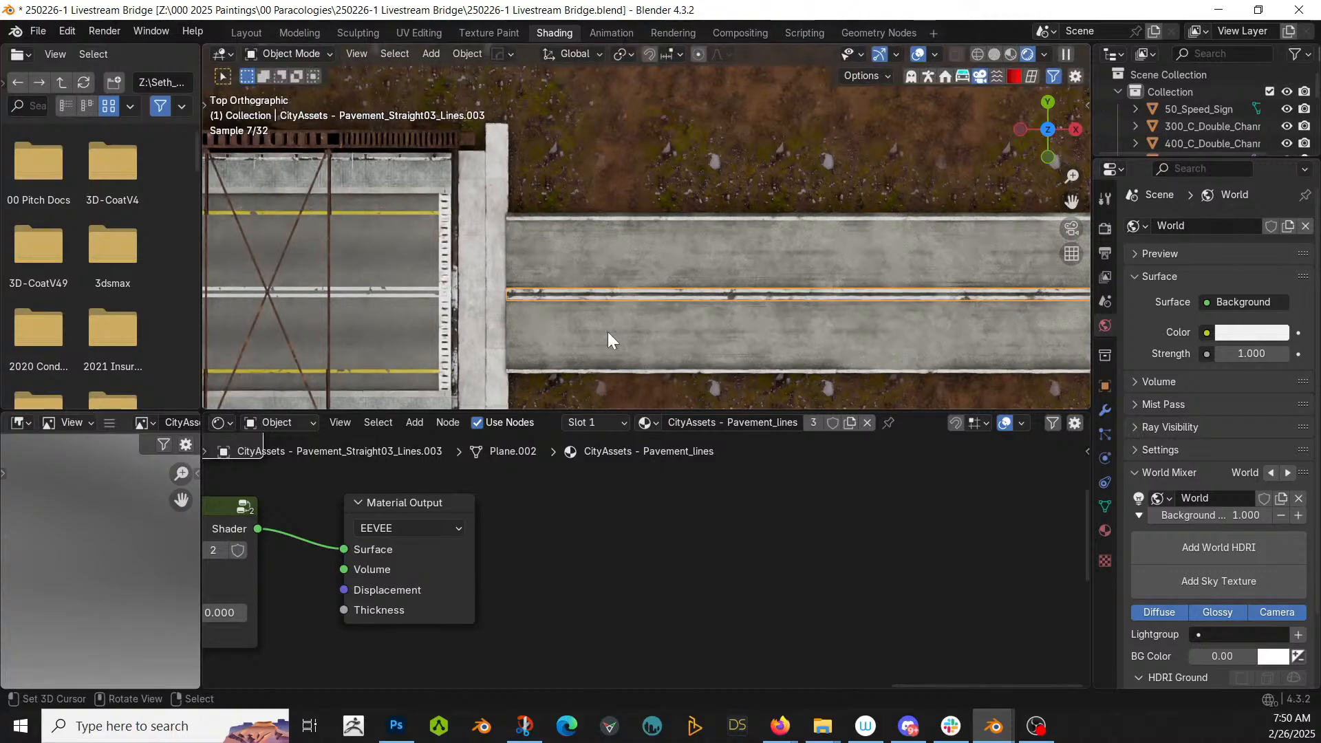
pyautogui.moveTo(608, 332); pyautogui.dragTo(665, 254, button='middle')
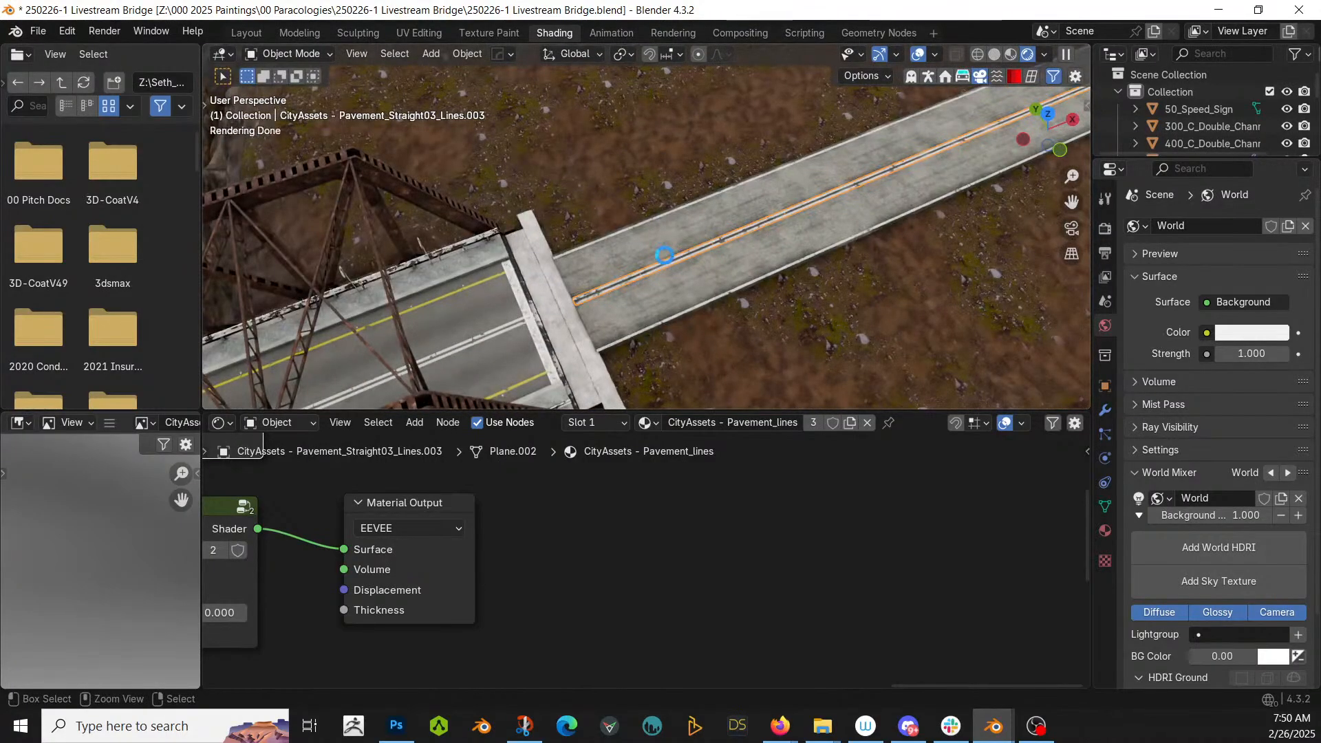
pyautogui.hotkey('ctrl', 's')
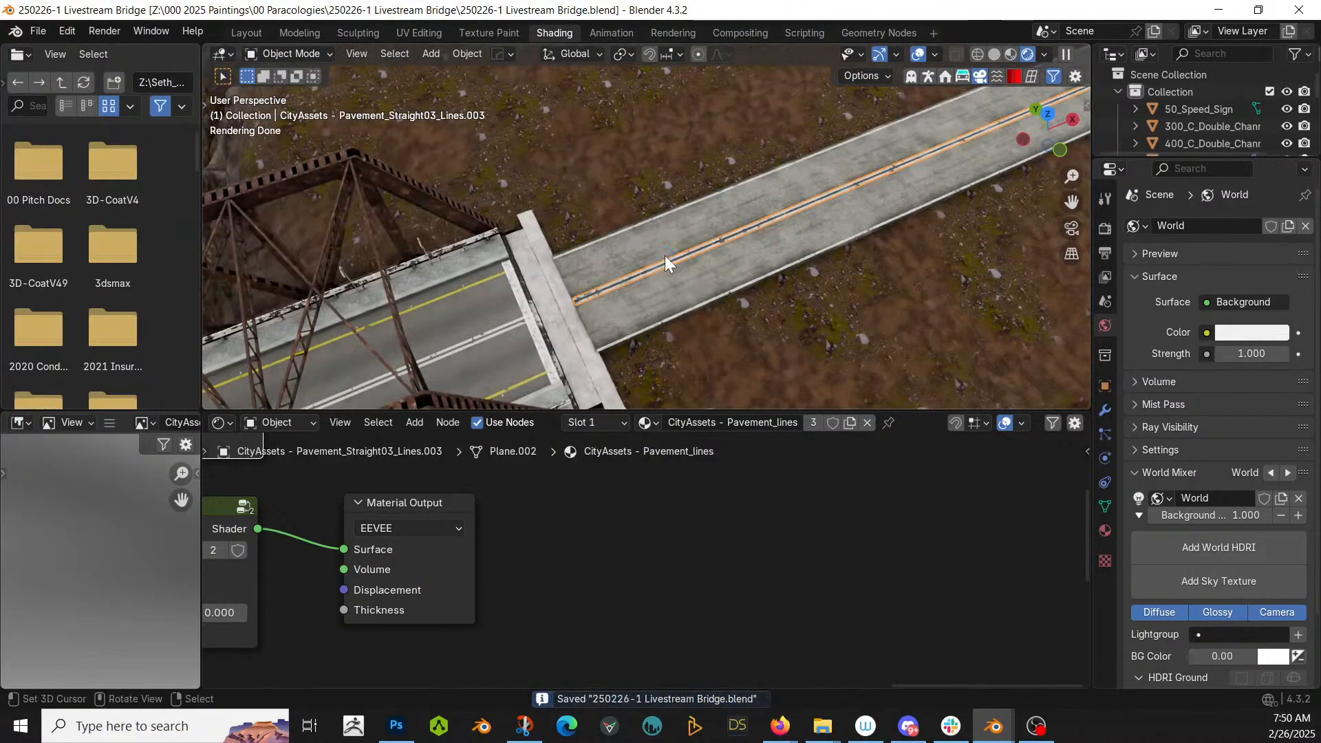
pyautogui.moveTo(665, 255); pyautogui.dragTo(531, 160, button='middle')
pyautogui.scroll(3, 530, 160)
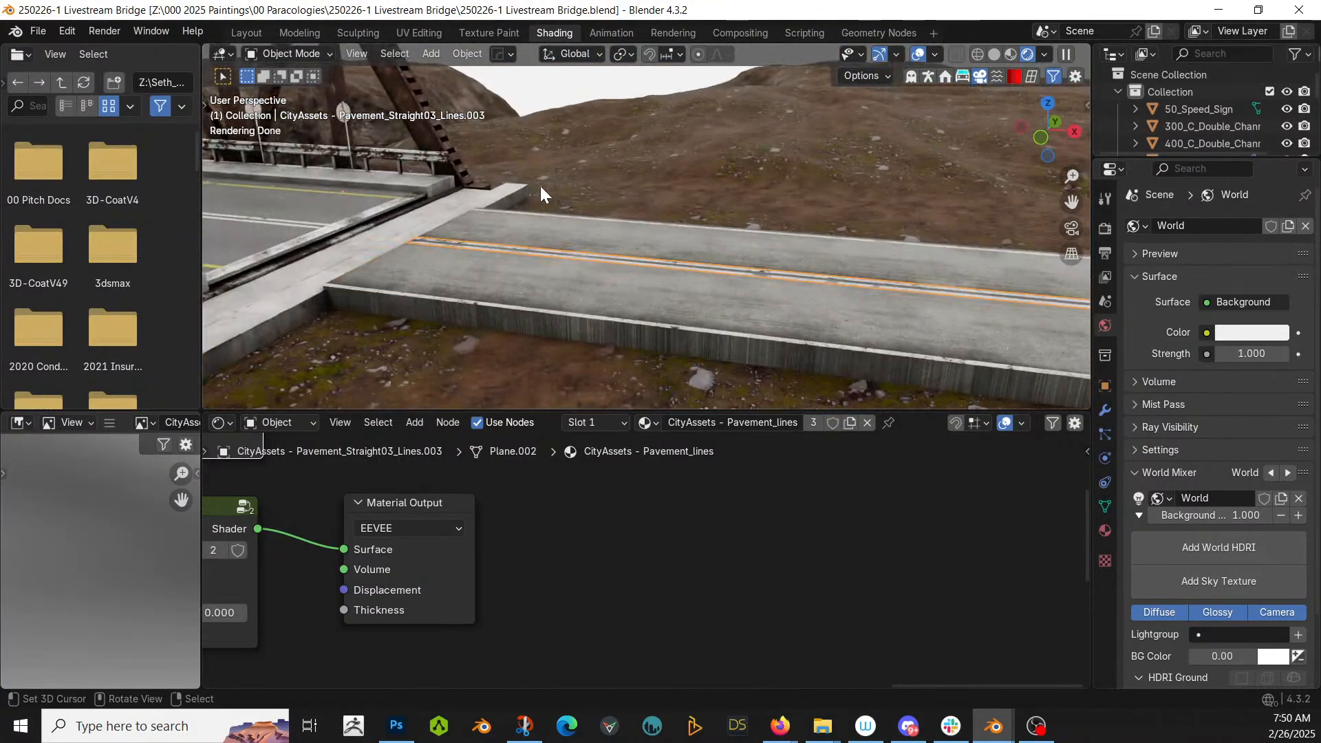
pyautogui.scroll(1, 541, 188)
pyautogui.scroll(-1, 542, 192)
pyautogui.moveTo(492, 242); pyautogui.dragTo(1068, 391, button='middle')
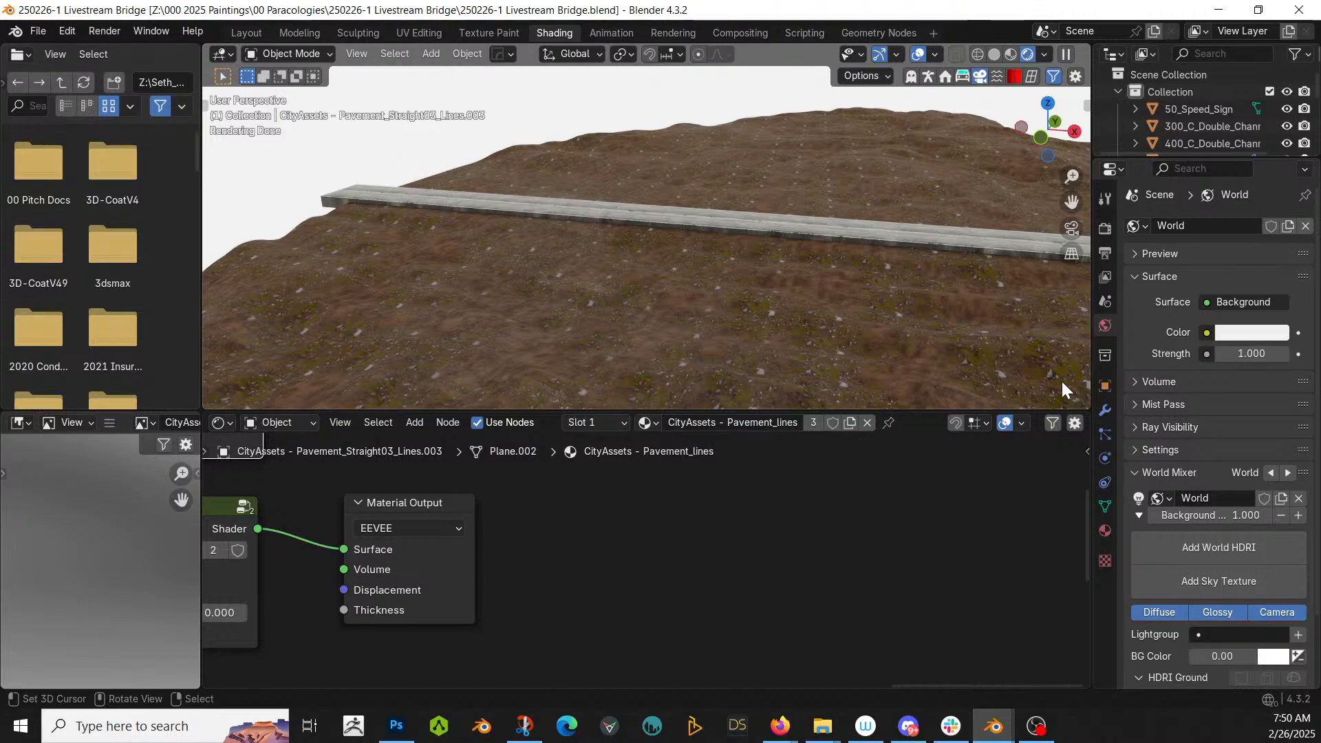
# - Save the bridge scene and switch to the Layout workspace
pyautogui.moveTo(537, 386); pyautogui.dragTo(799, 373, button='middle')
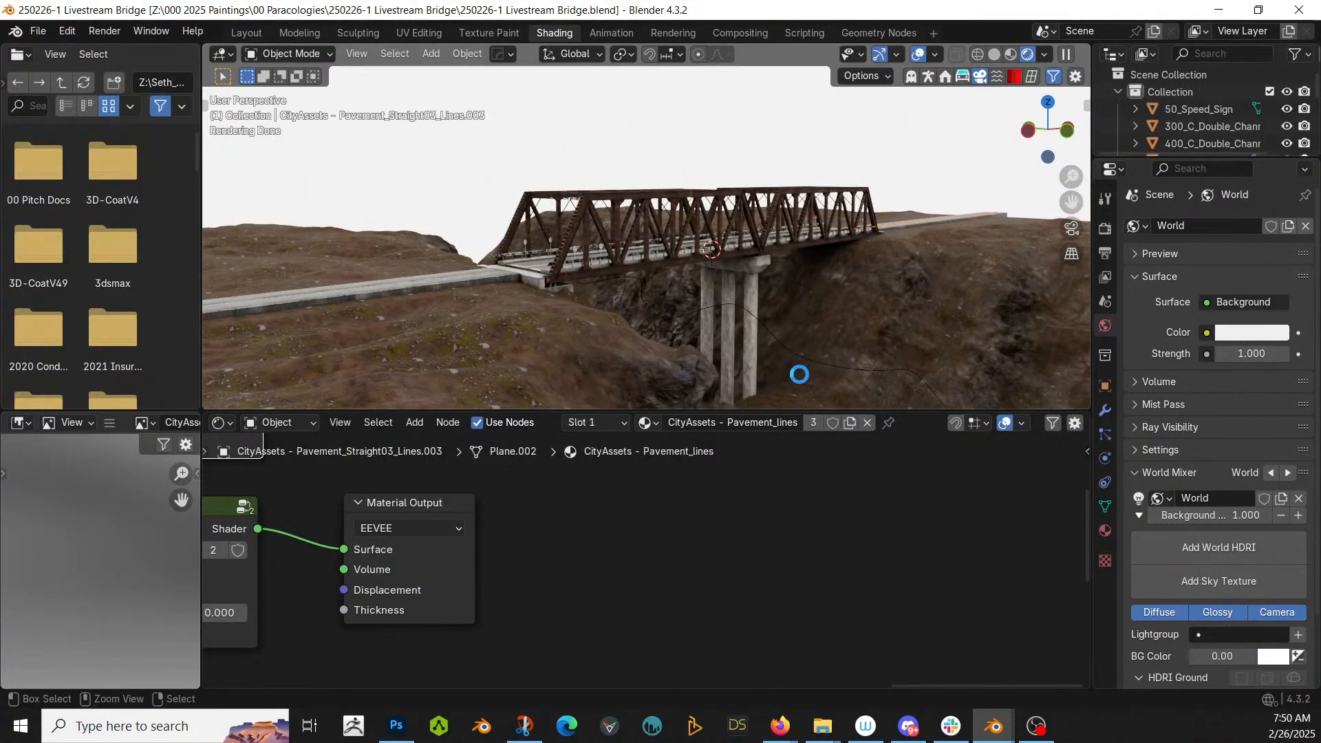
pyautogui.hotkey('ctrl', 's')
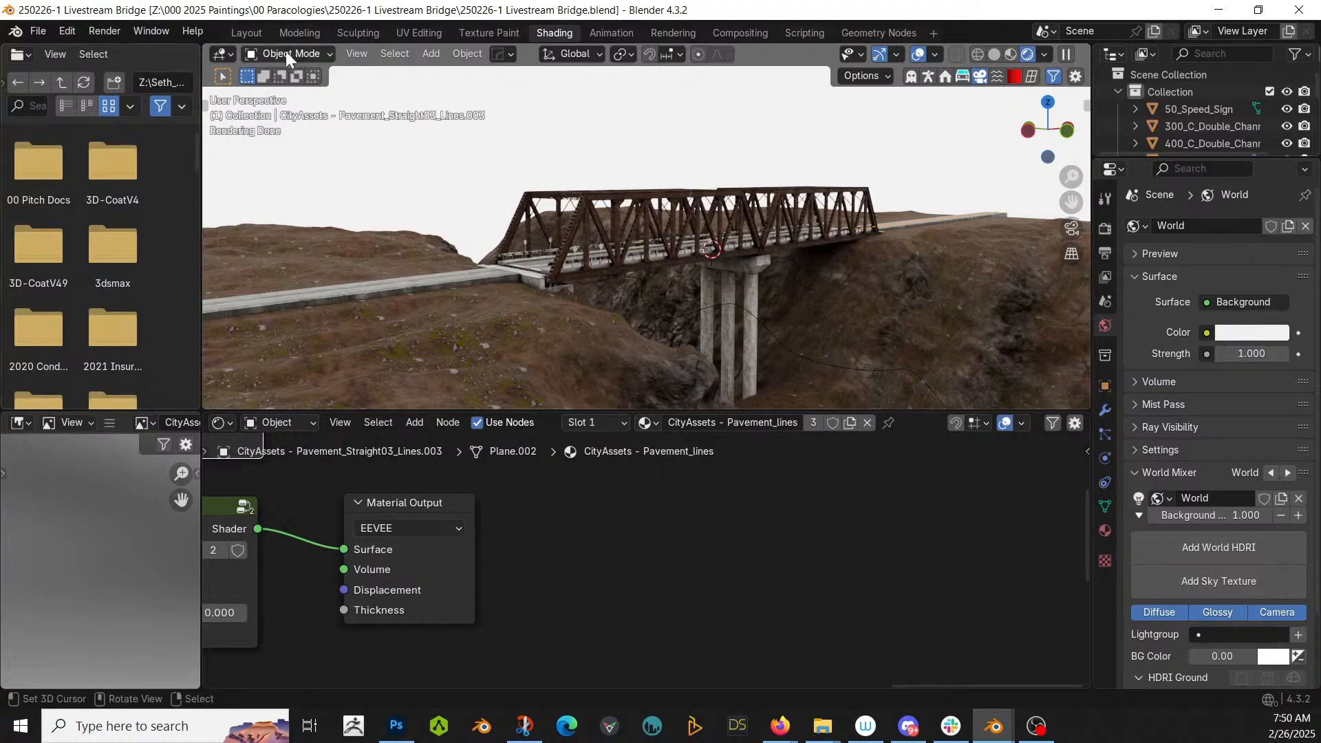
pyautogui.click(246, 33)
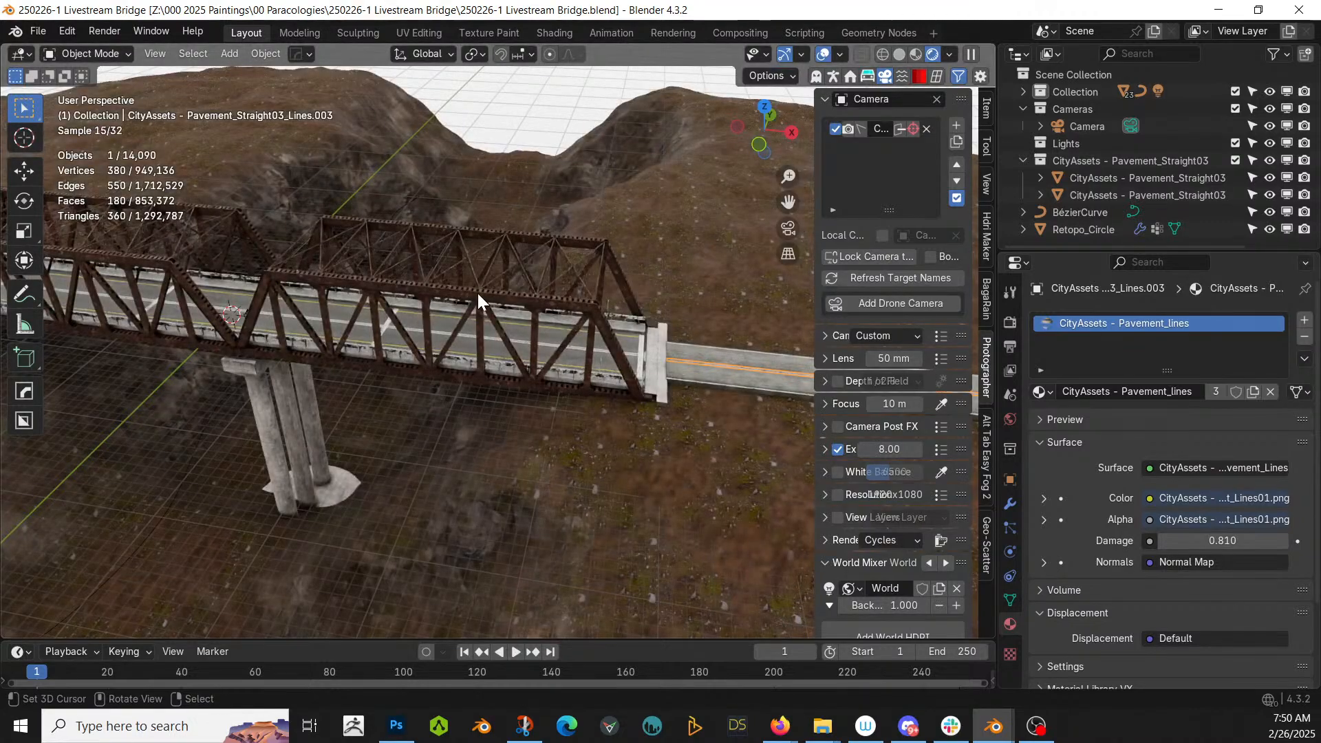
# - Select the truss bridge and switch the viewport to solid shading
pyautogui.click(479, 296)
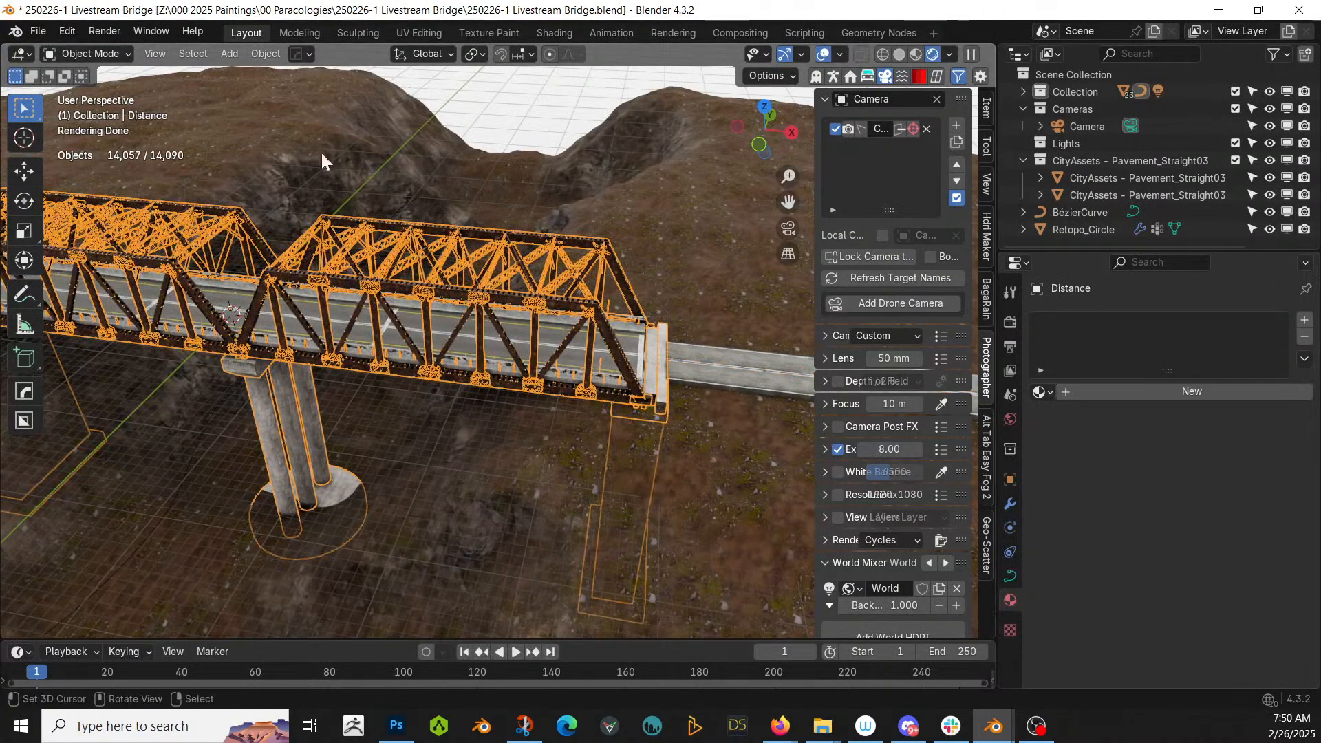
pyautogui.press('z')
pyautogui.press('6')
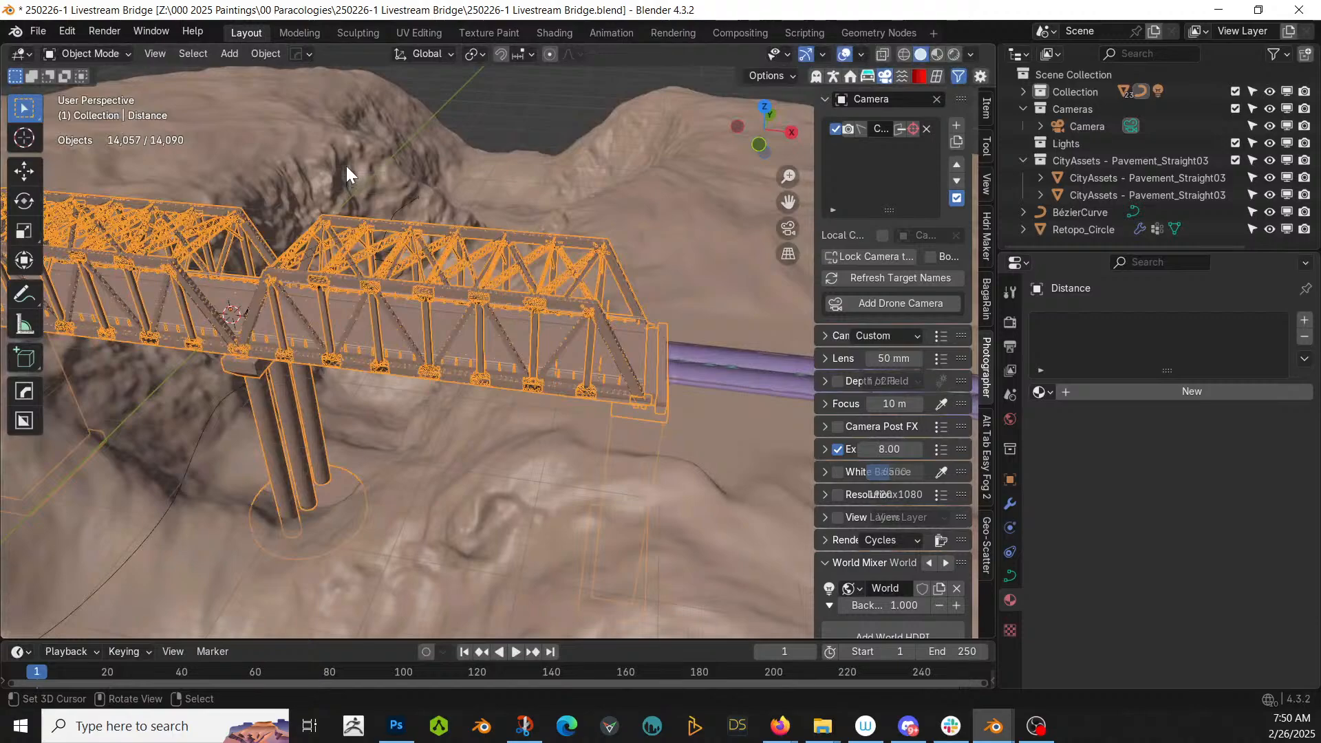
# - Try to convert the selected bridge to a mesh, then restore it and keep the original bridge selected
pyautogui.click(262, 58)
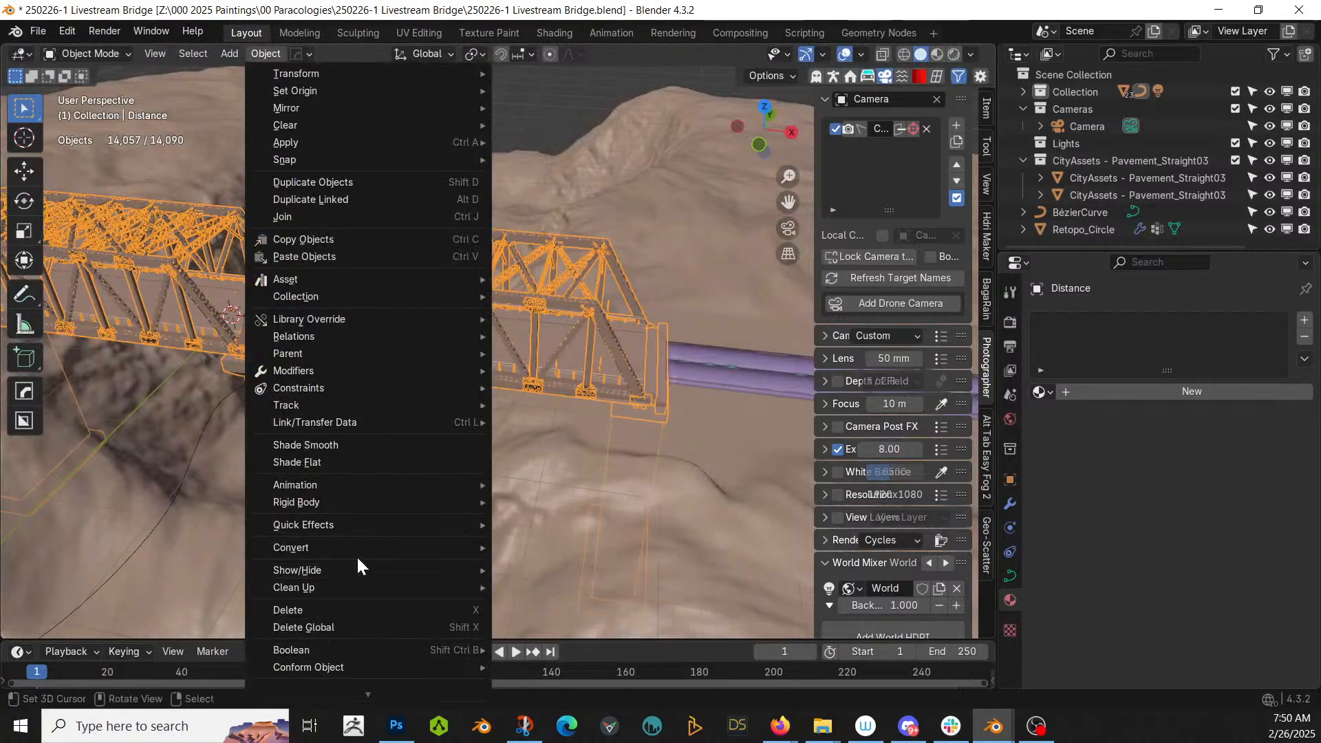
pyautogui.moveTo(361, 547)
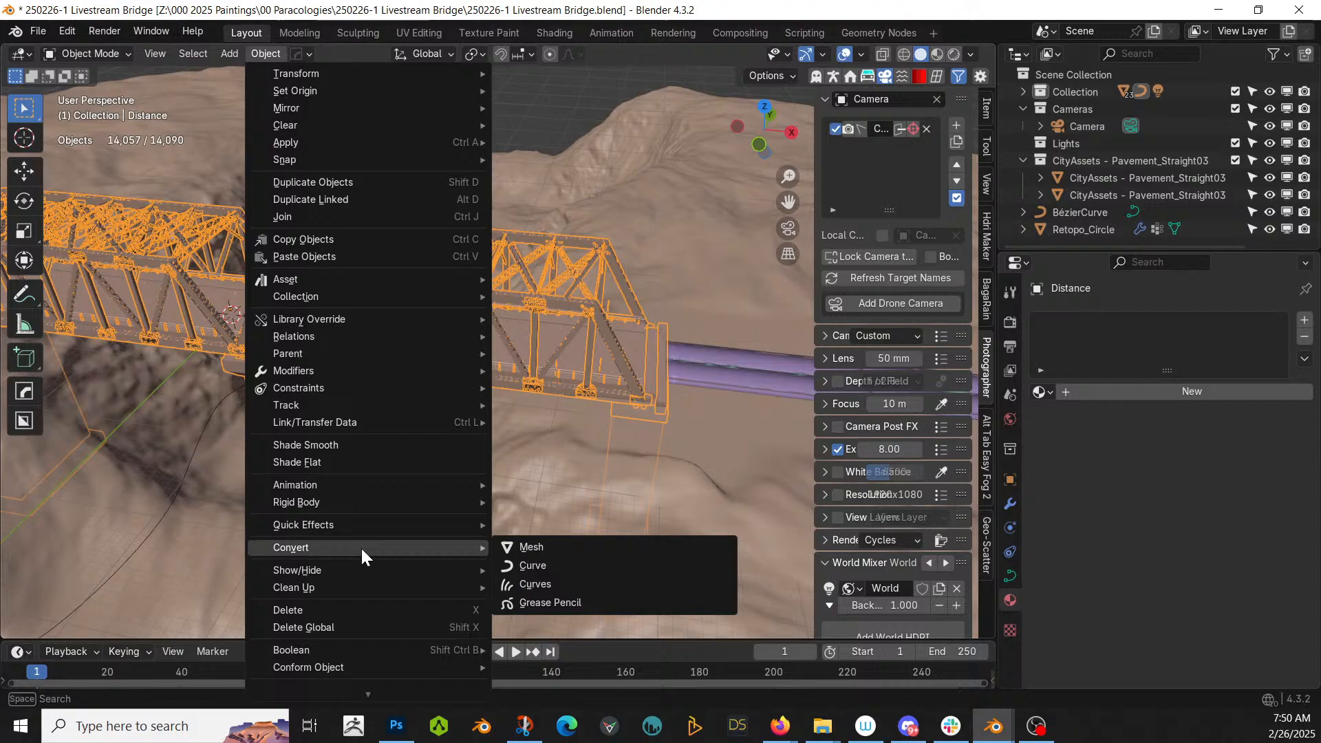
pyautogui.click(578, 548)
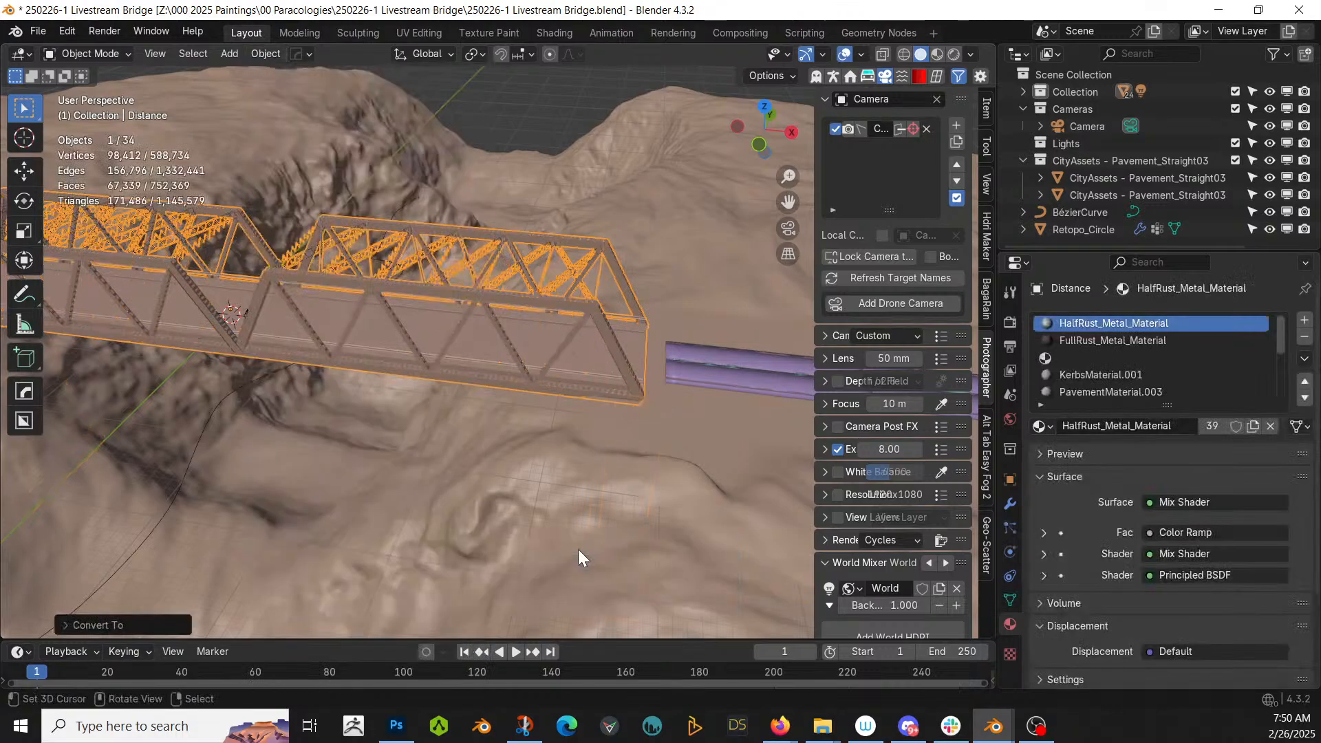
pyautogui.moveTo(281, 468); pyautogui.dragTo(296, 440, button='middle')
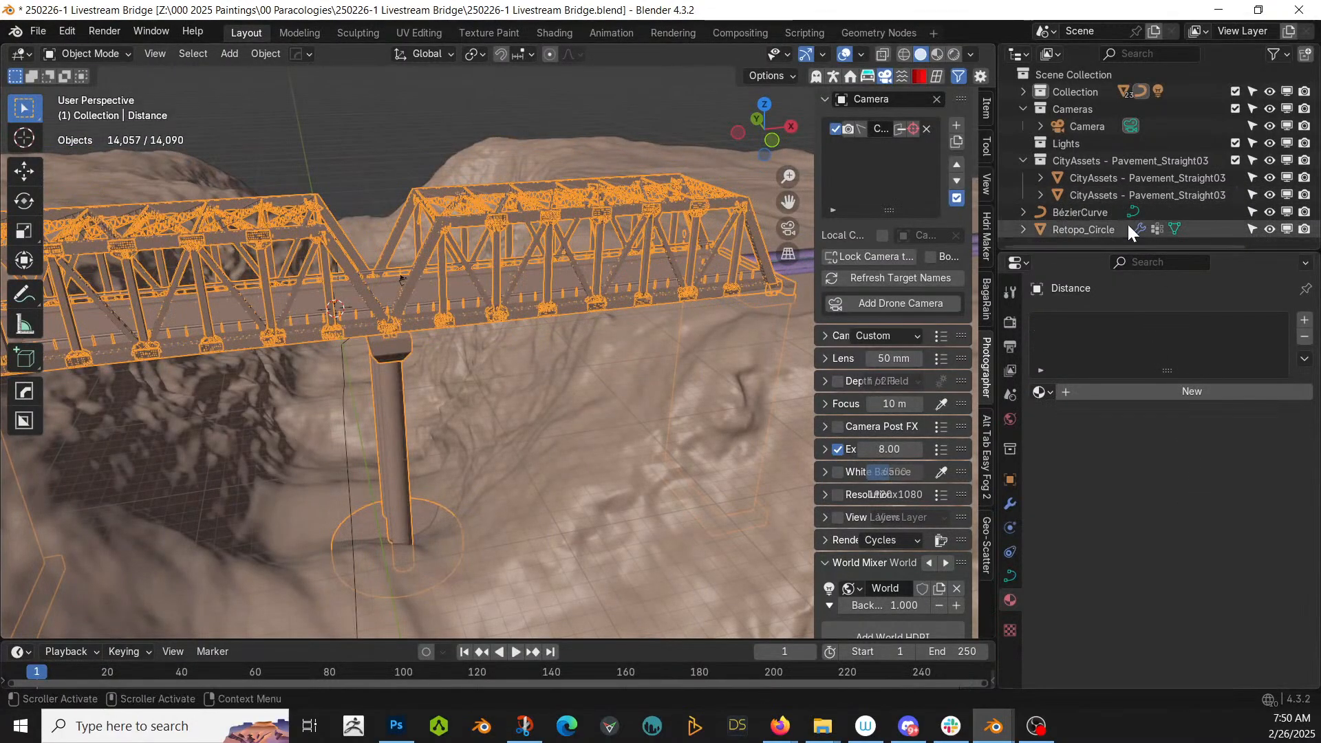
pyautogui.click(1100, 213)
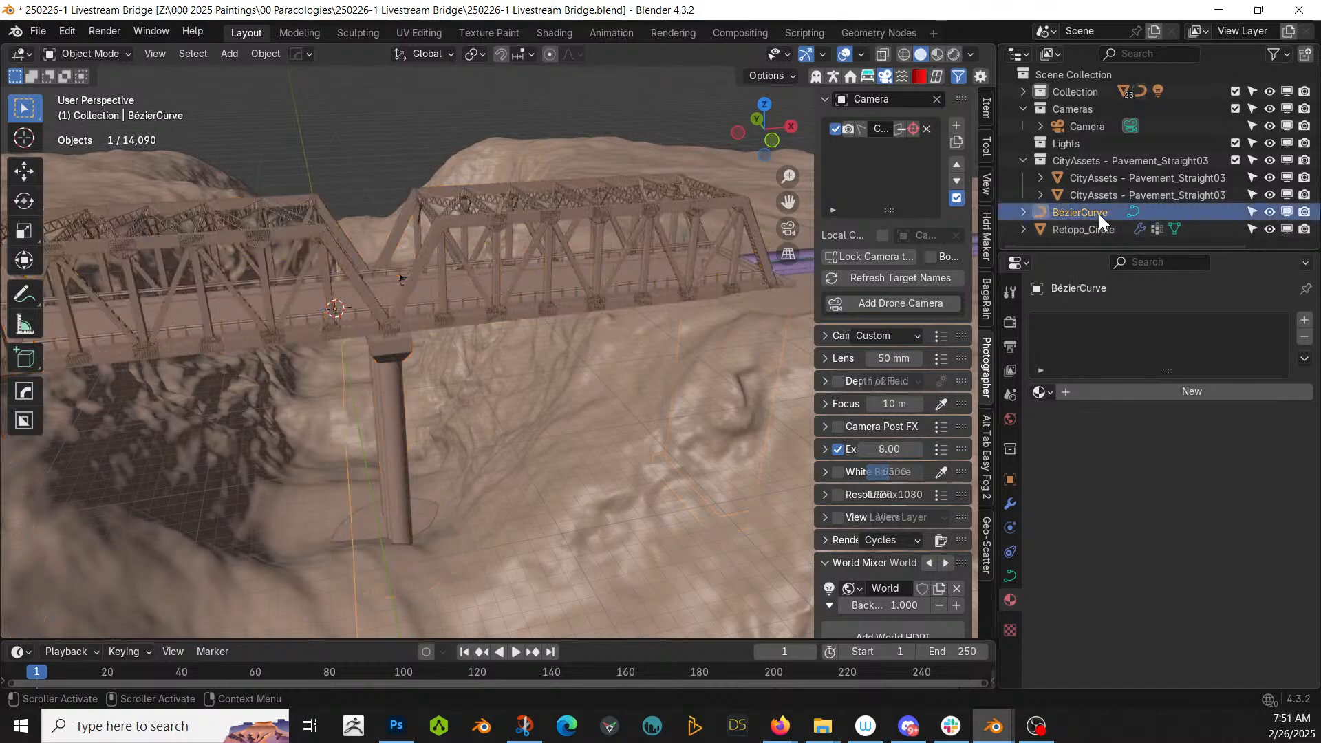
pyautogui.hotkey('ctrl', 'z')
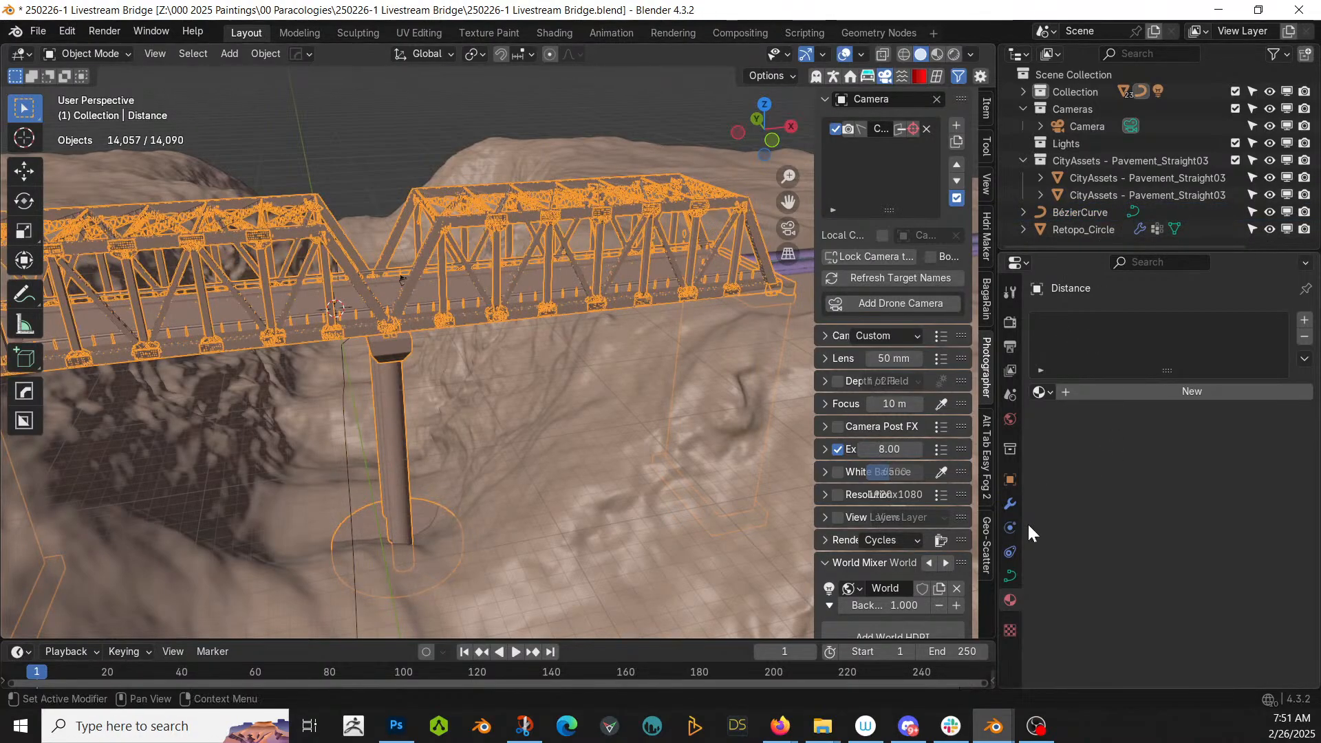
# - Examine the bridge's TrussBridgeGeneratorV1.1 modifier settings, from roadway to material, against the footpath and railing along the deck
pyautogui.click(1010, 502)
pyautogui.scroll(-3, 1087, 479)
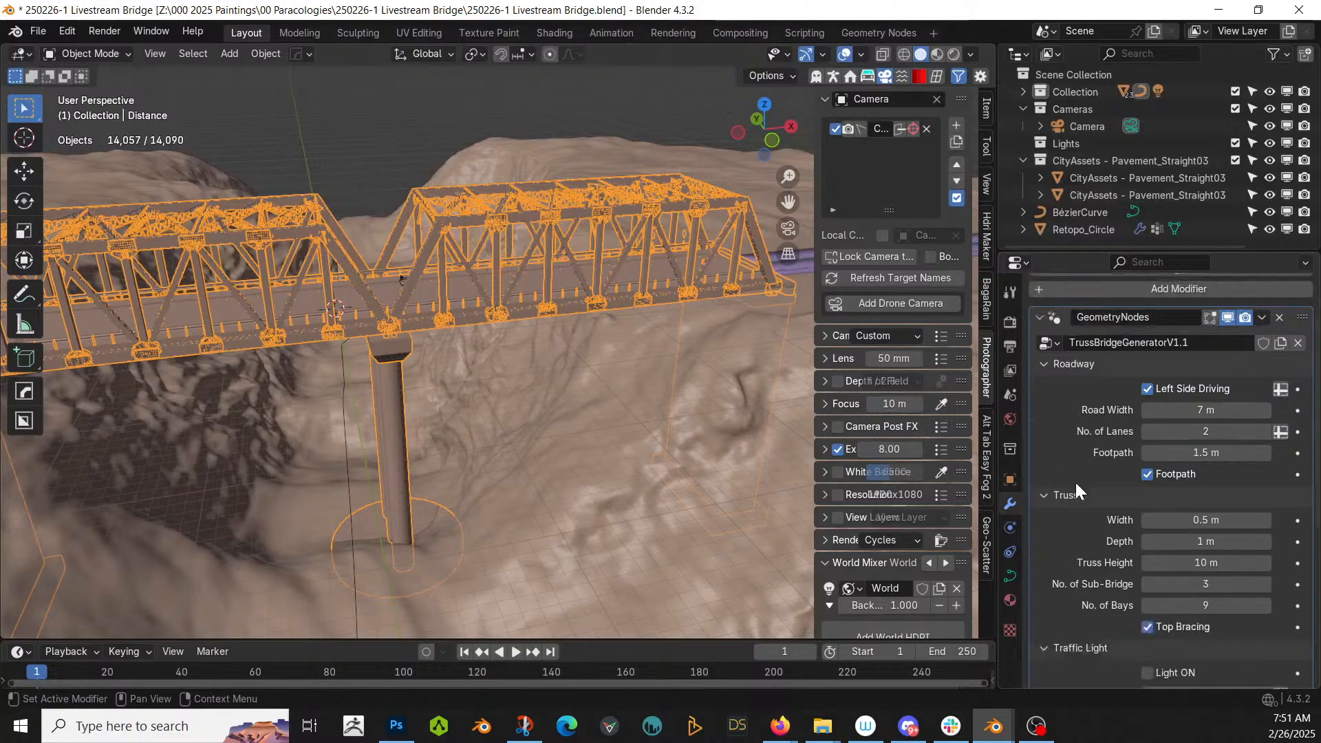
pyautogui.scroll(-8, 1077, 486)
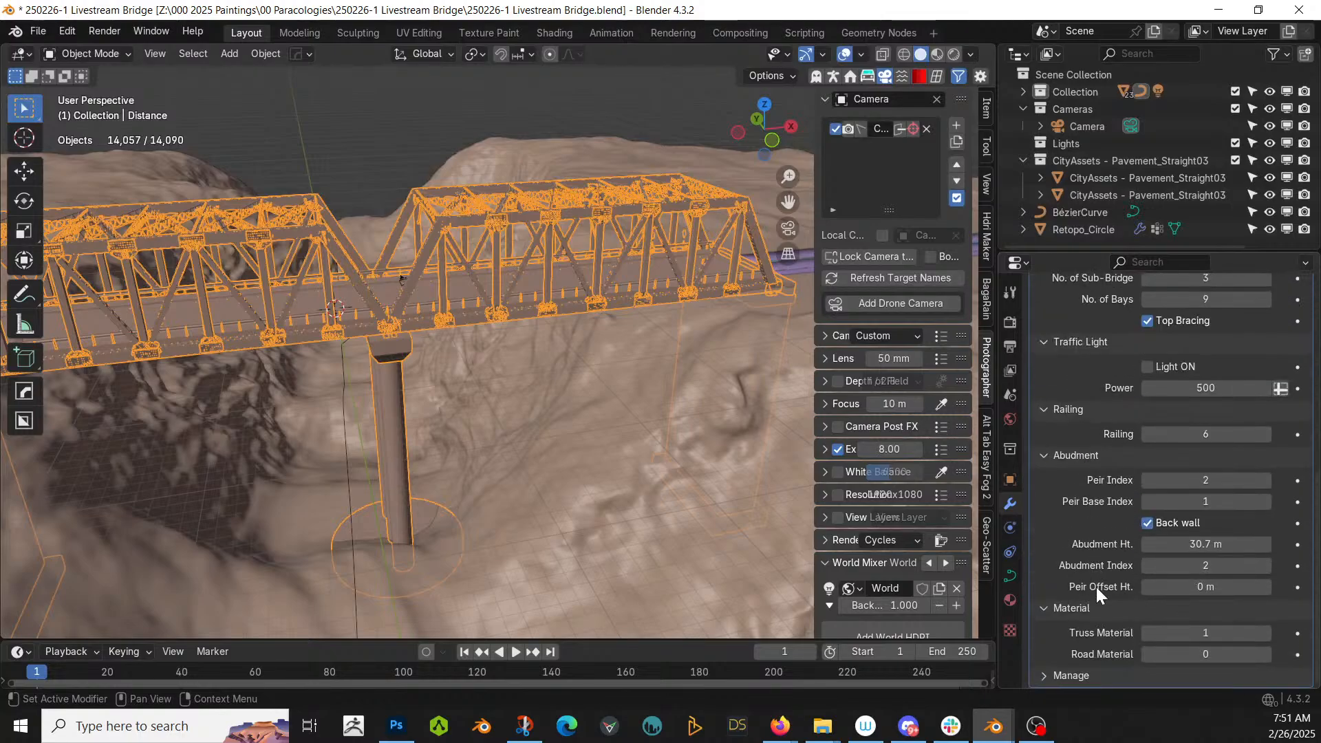
pyautogui.scroll(4, 1201, 536)
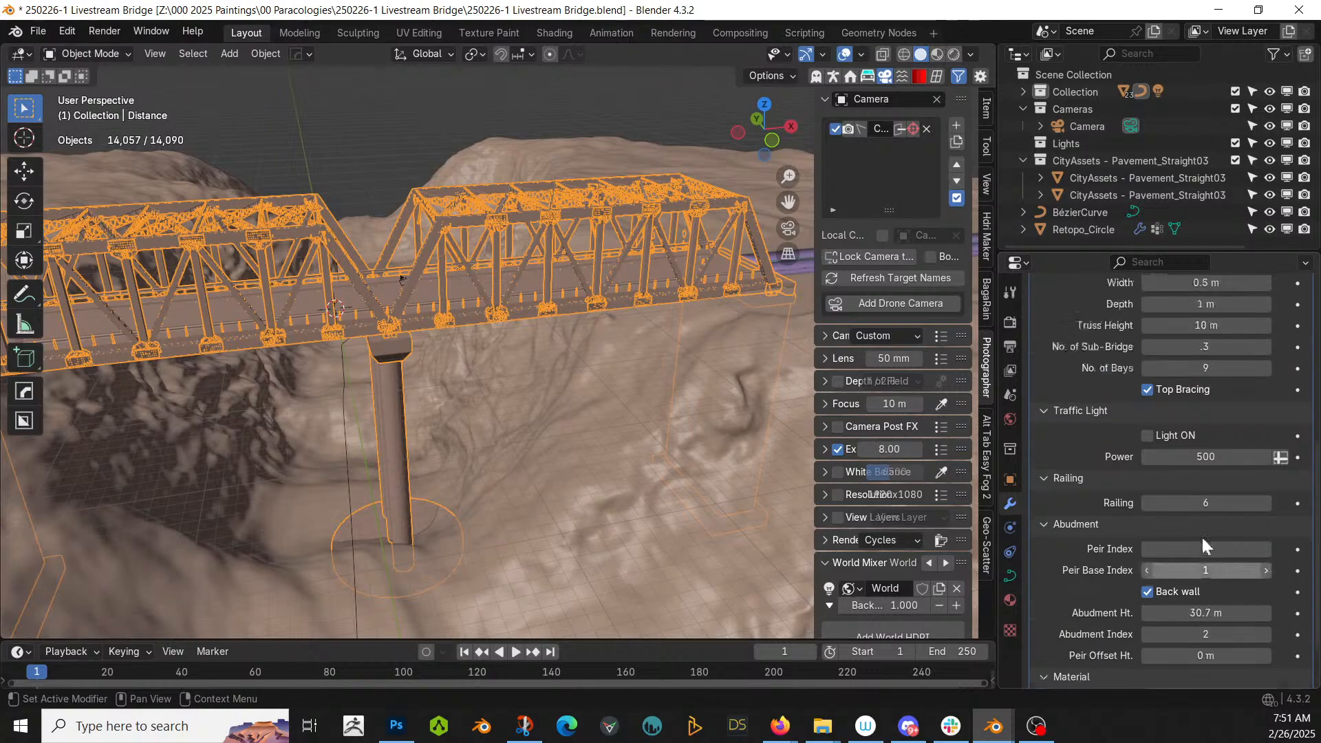
pyautogui.scroll(2, 1203, 546)
pyautogui.scroll(3, 1202, 536)
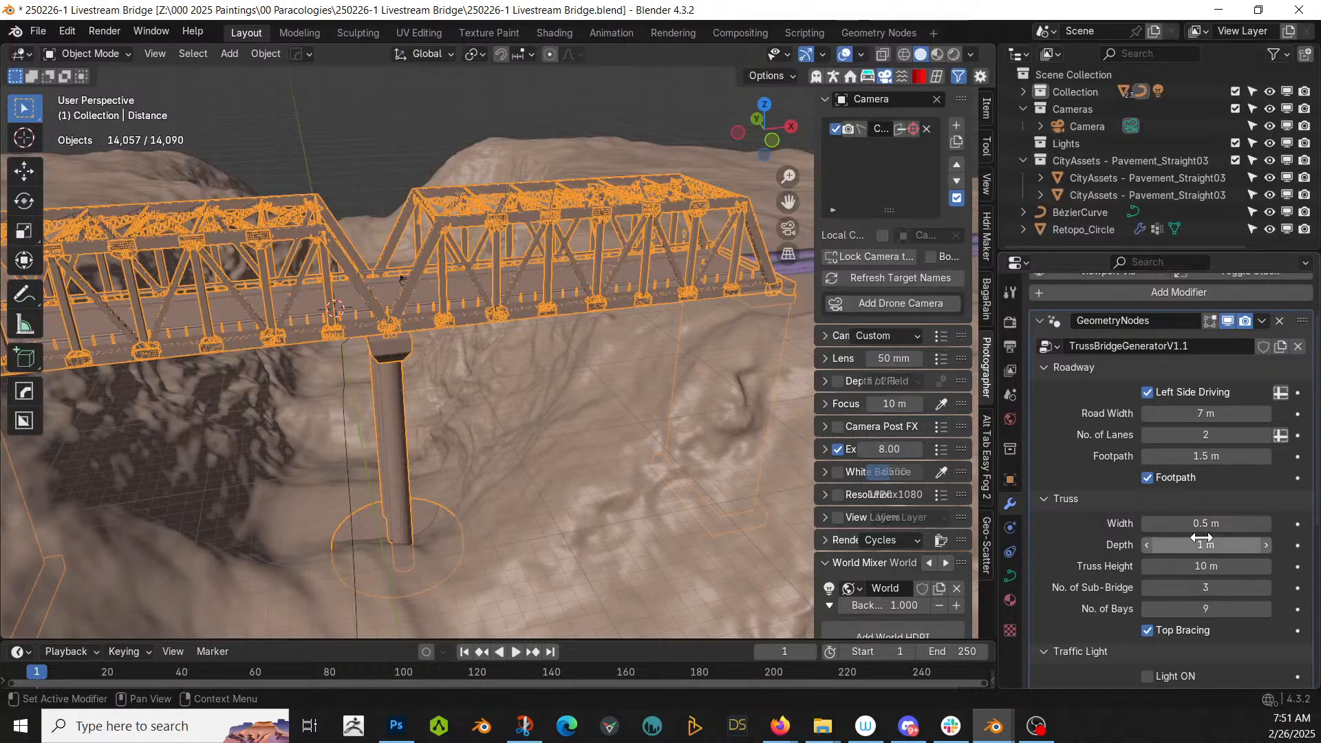
pyautogui.scroll(-2, 1202, 538)
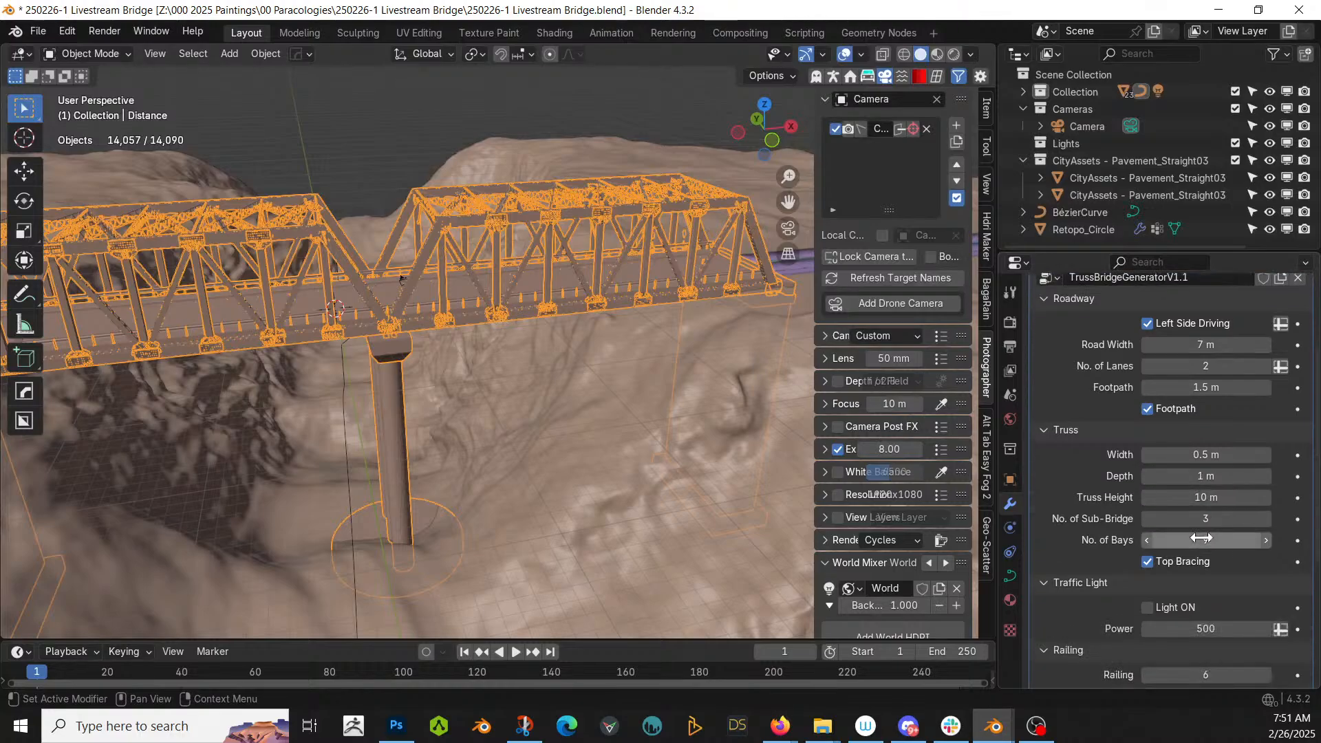
pyautogui.moveTo(623, 410); pyautogui.dragTo(701, 417, button='middle')
pyautogui.scroll(5, 682, 403)
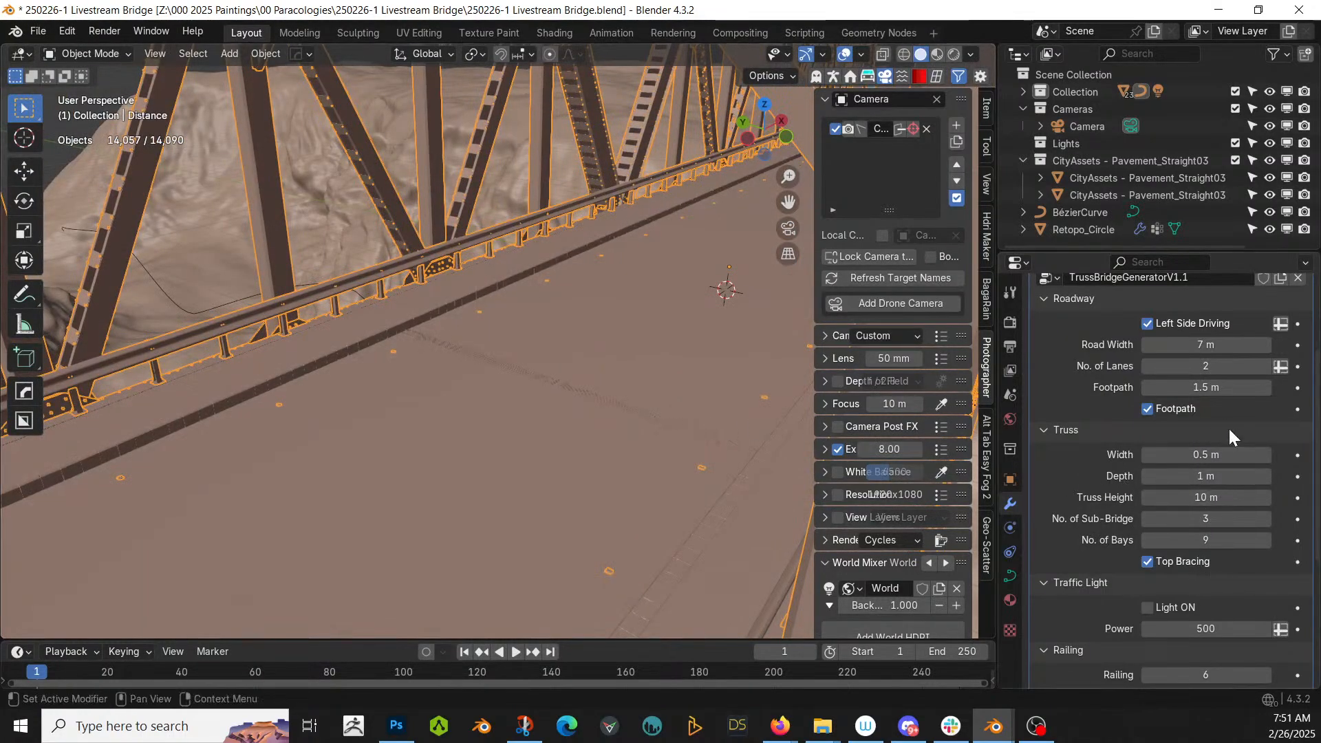
pyautogui.scroll(-4, 1229, 428)
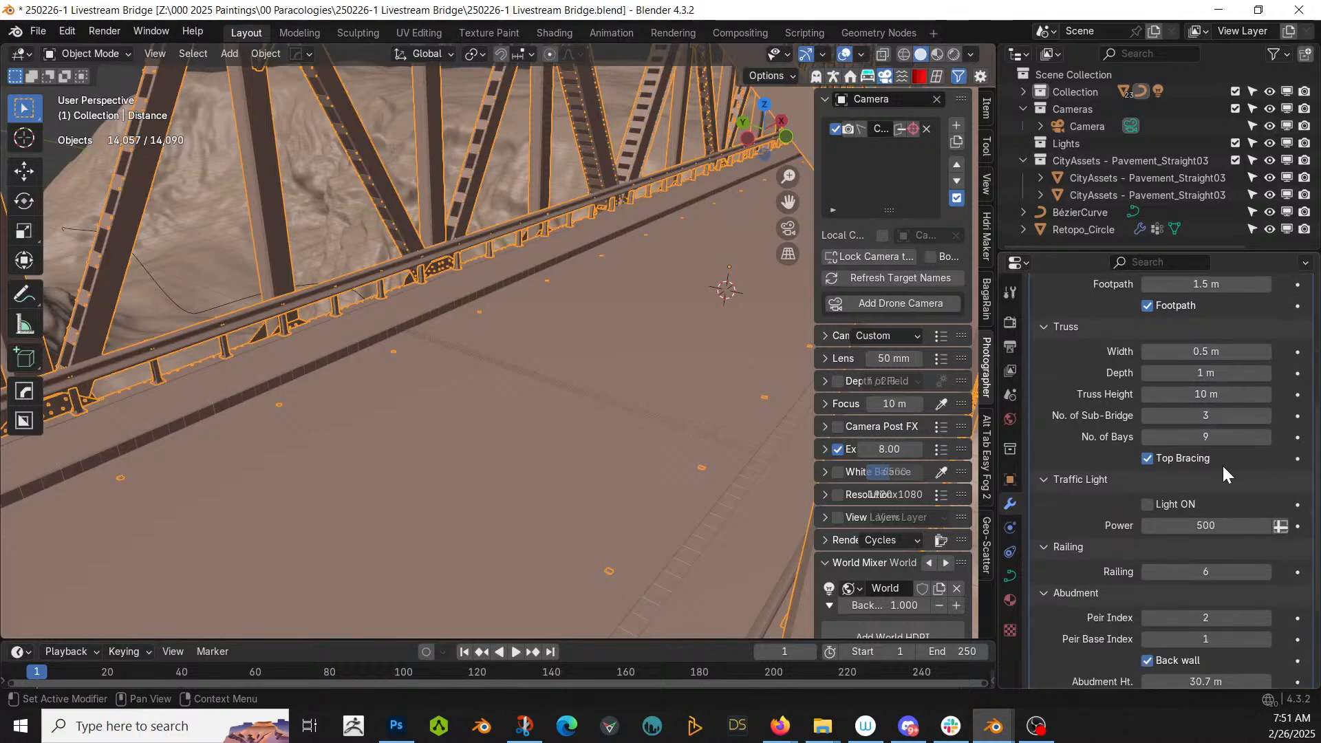
# - Set the bridge's footpath width to 0.5 m and turn the footpath off
pyautogui.scroll(2, 1222, 463)
pyautogui.click(1206, 318)
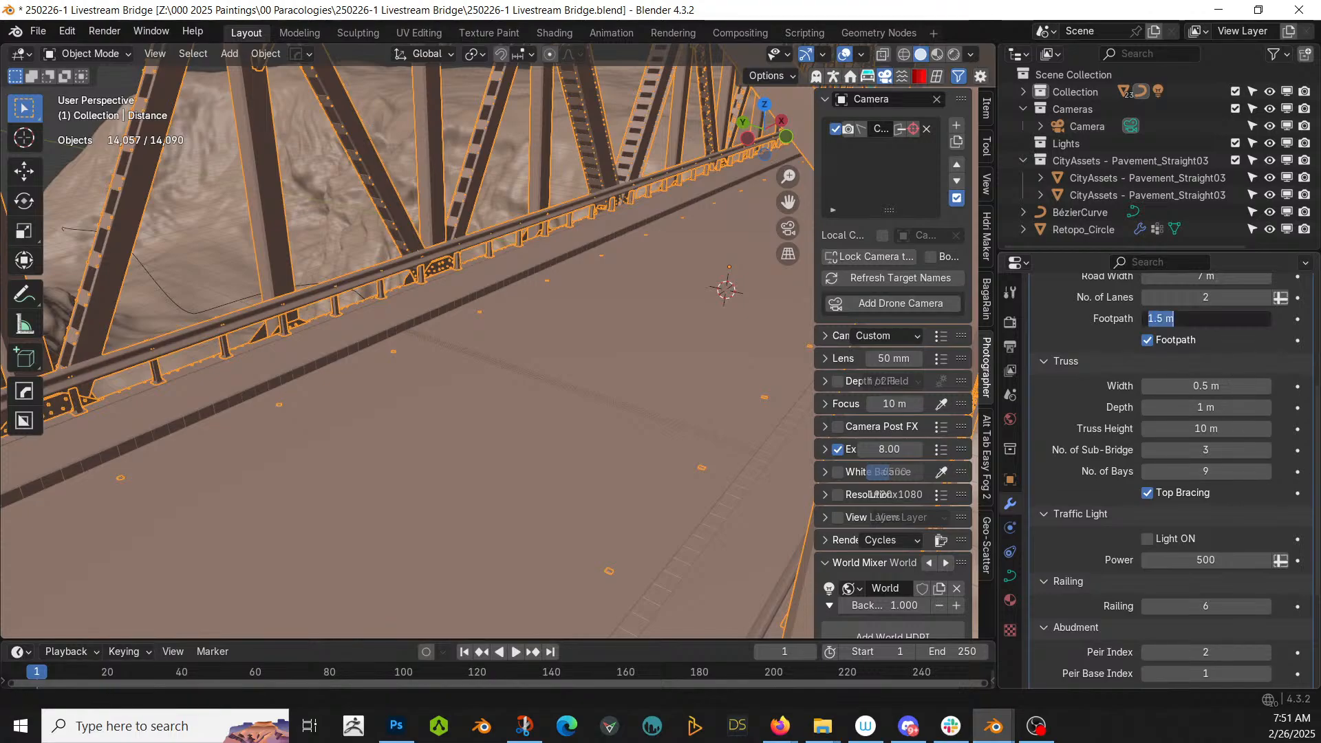
pyautogui.press('Return')
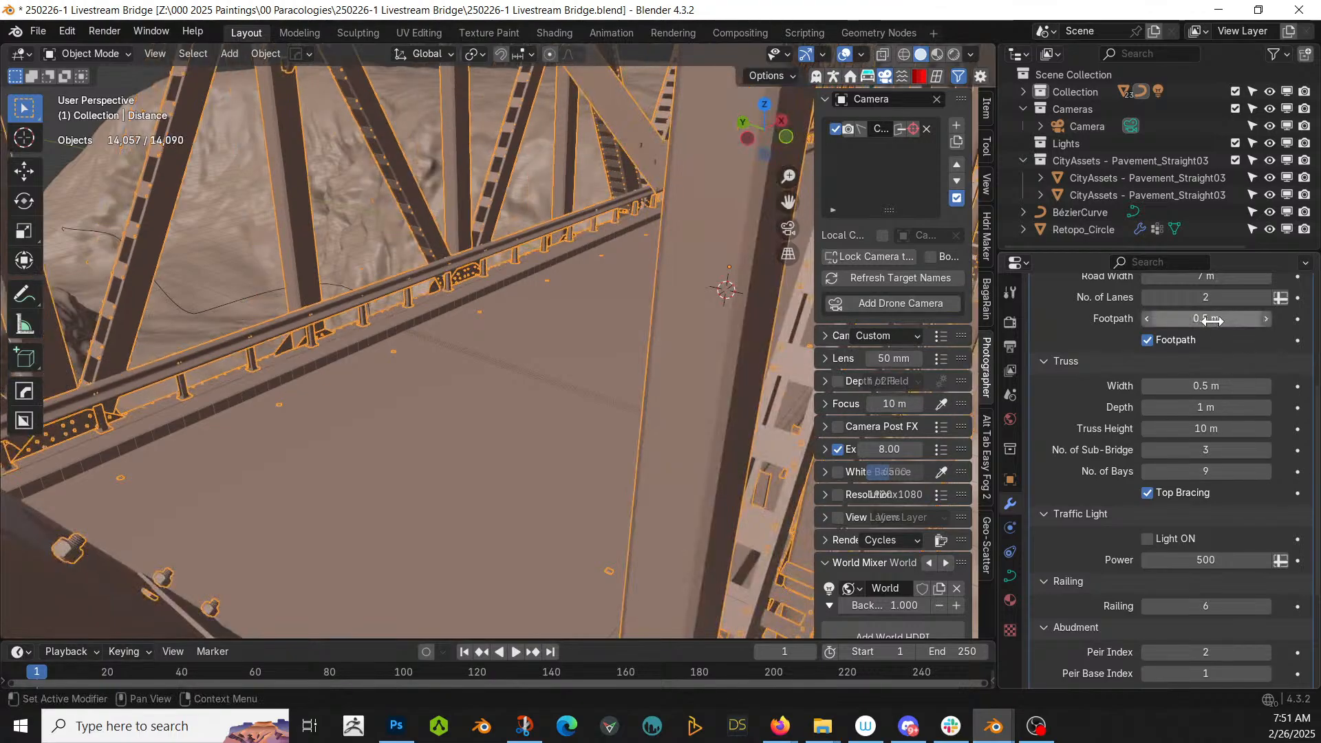
pyautogui.press('KP_Decimal')
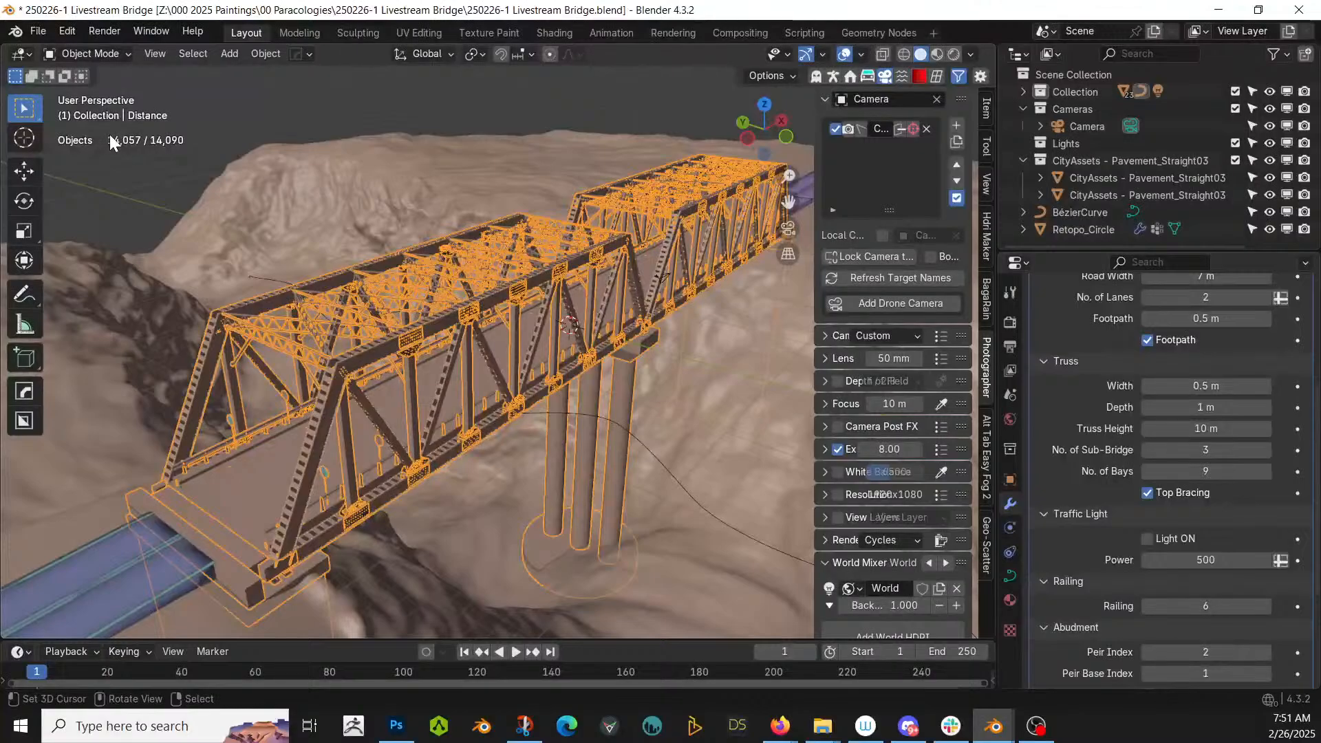
pyautogui.moveTo(110, 134); pyautogui.dragTo(157, 116, button='middle')
pyautogui.scroll(4, 133, 131)
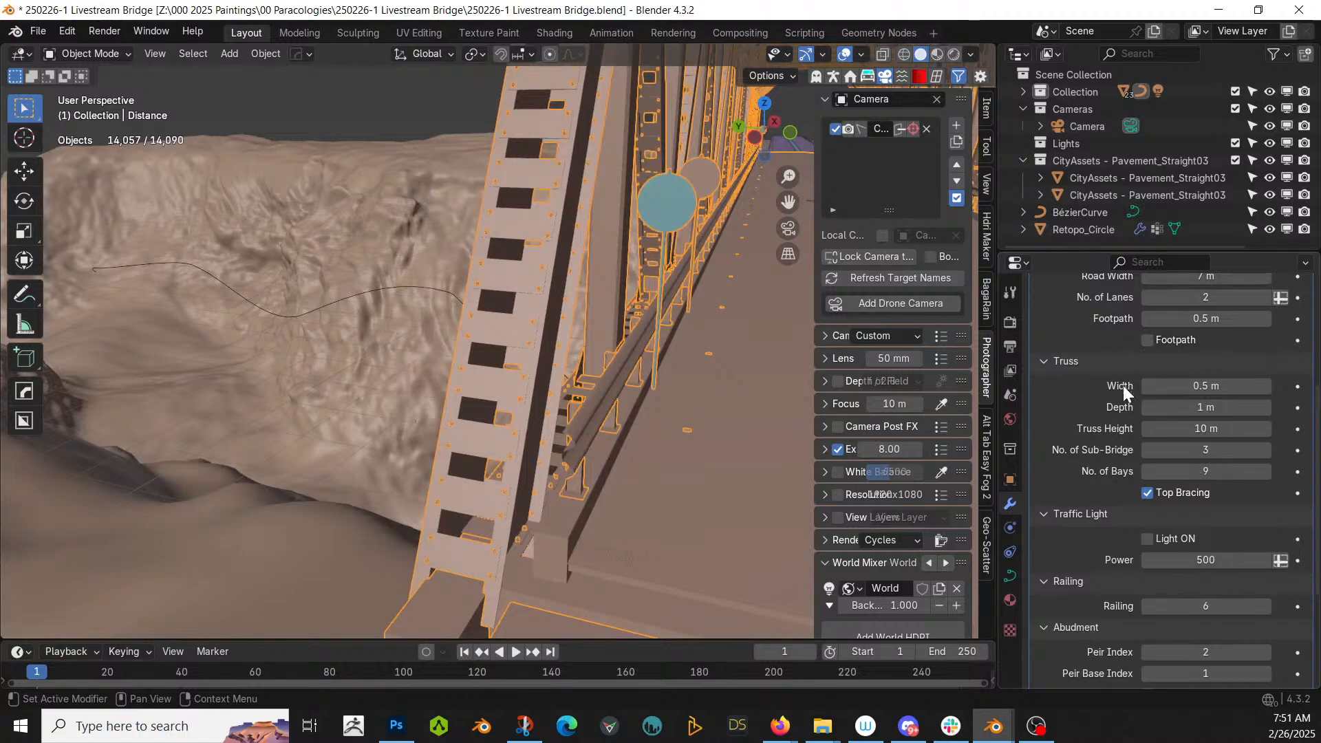
# - Look through the bridge modifier's roadway, truss, railing, abutment and material settings, and inspect the signs and railing on the deck
pyautogui.scroll(-5, 1178, 518)
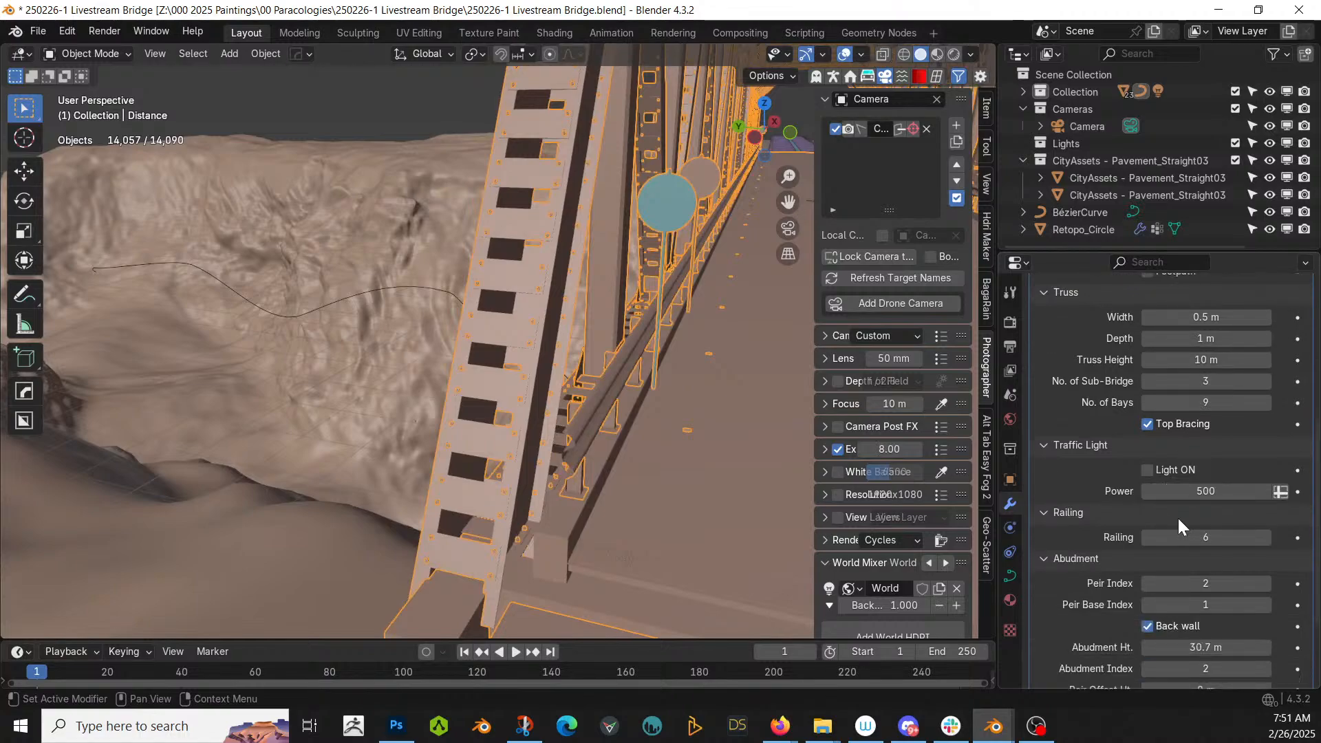
pyautogui.scroll(8, 1178, 523)
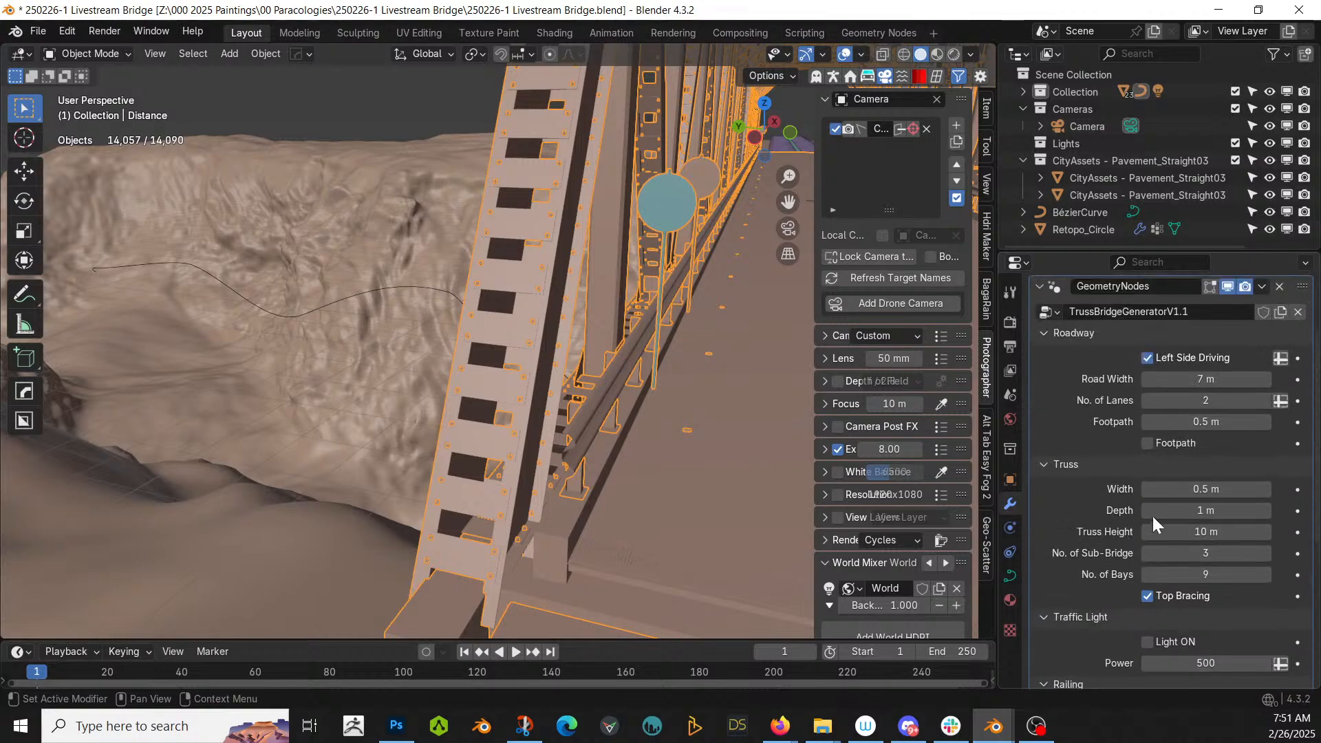
pyautogui.scroll(-3, 1180, 523)
pyautogui.scroll(-5, 1187, 614)
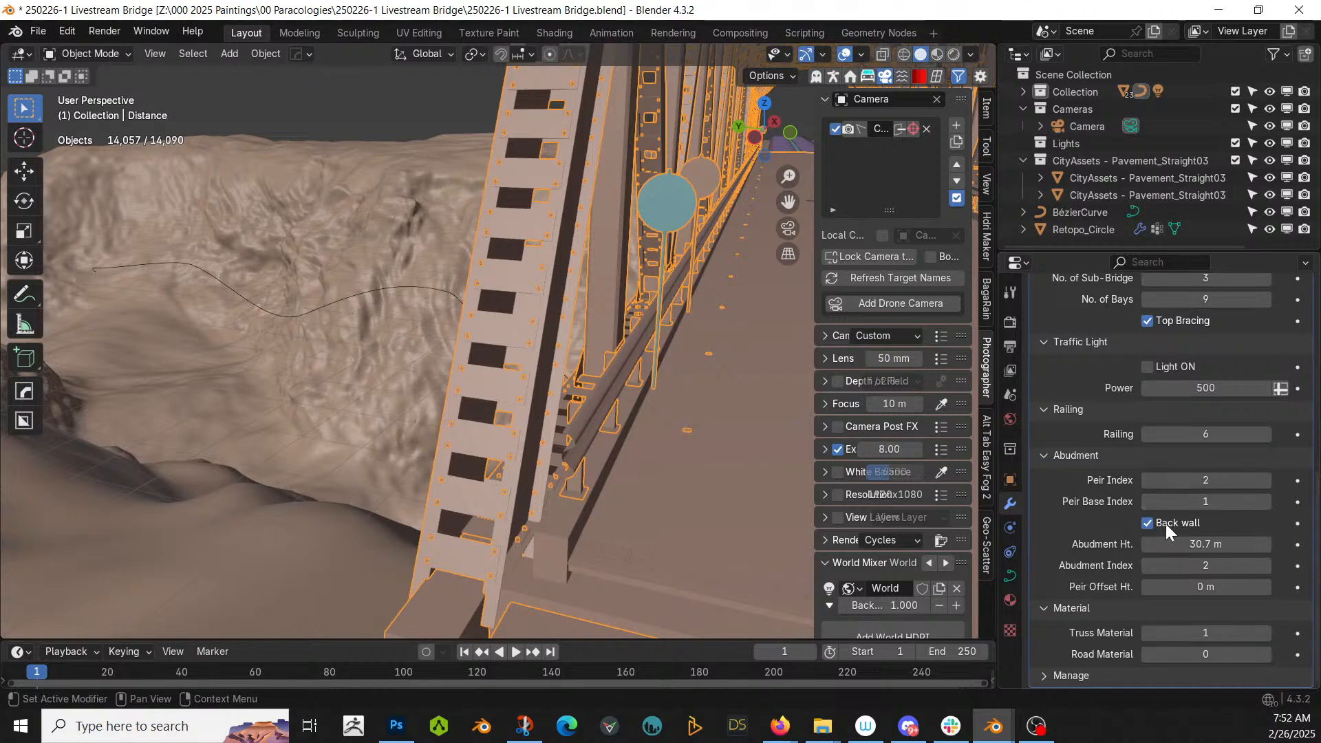
pyautogui.scroll(2, 1185, 503)
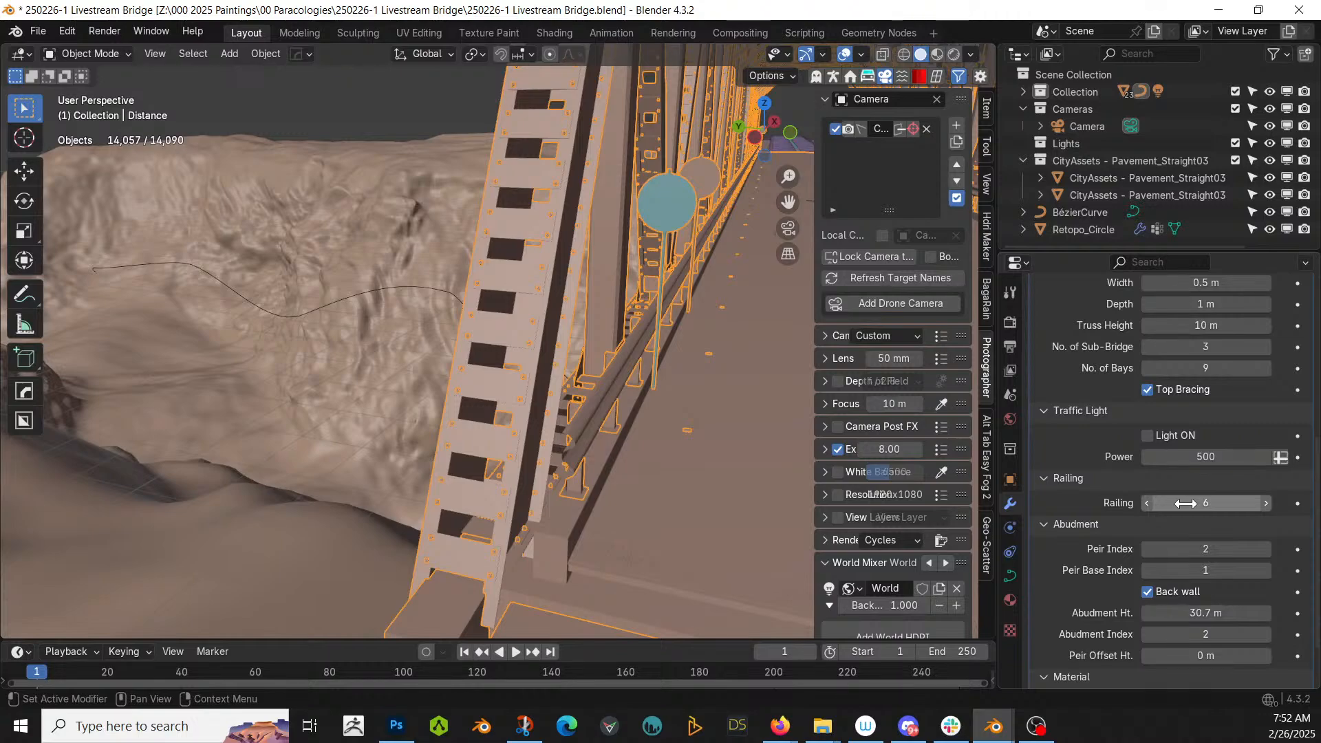
pyautogui.scroll(5, 1185, 503)
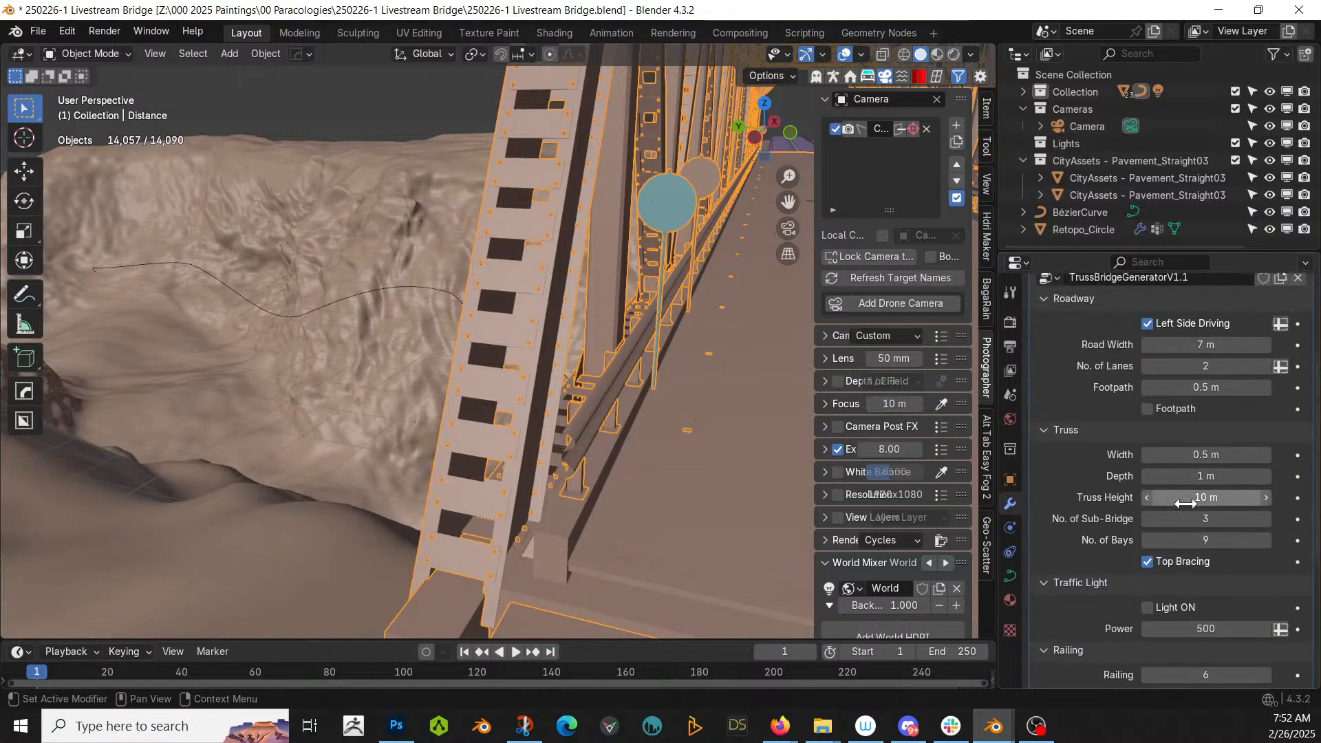
pyautogui.scroll(2, 1186, 503)
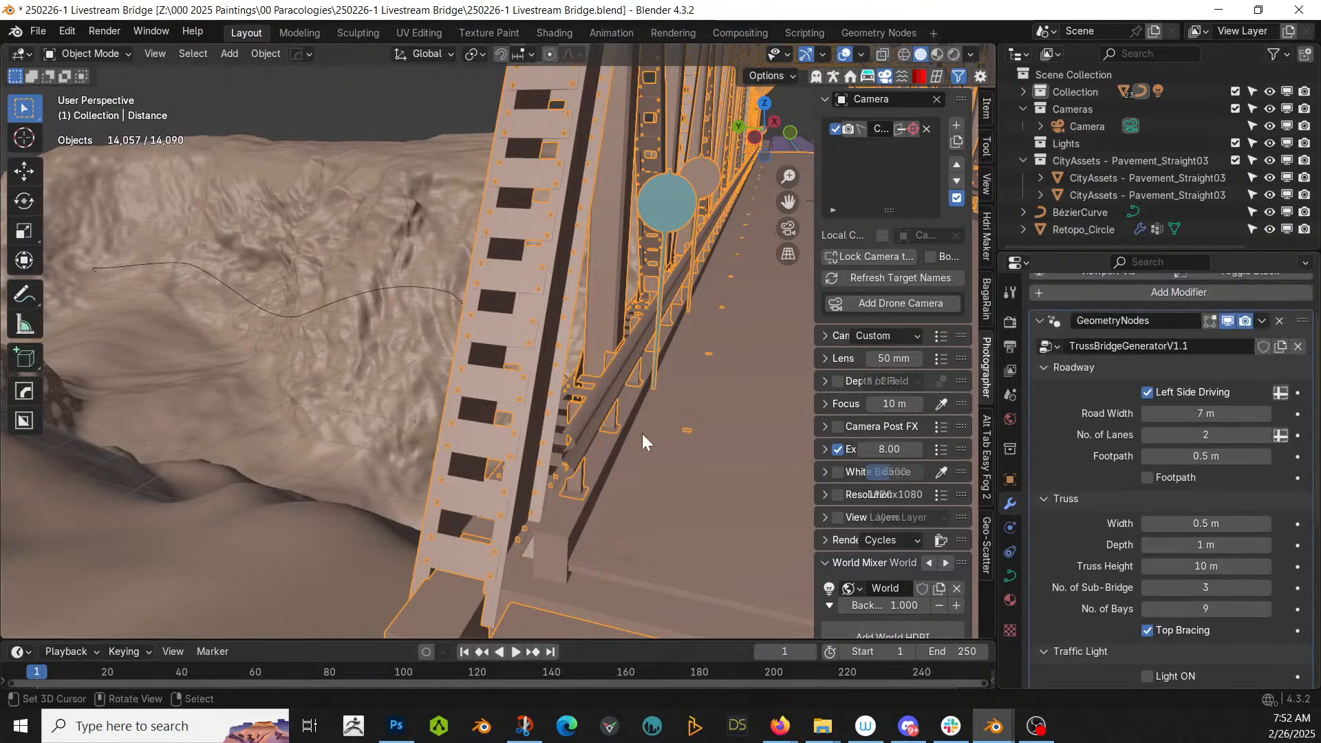
pyautogui.moveTo(642, 433); pyautogui.dragTo(550, 440, button='middle')
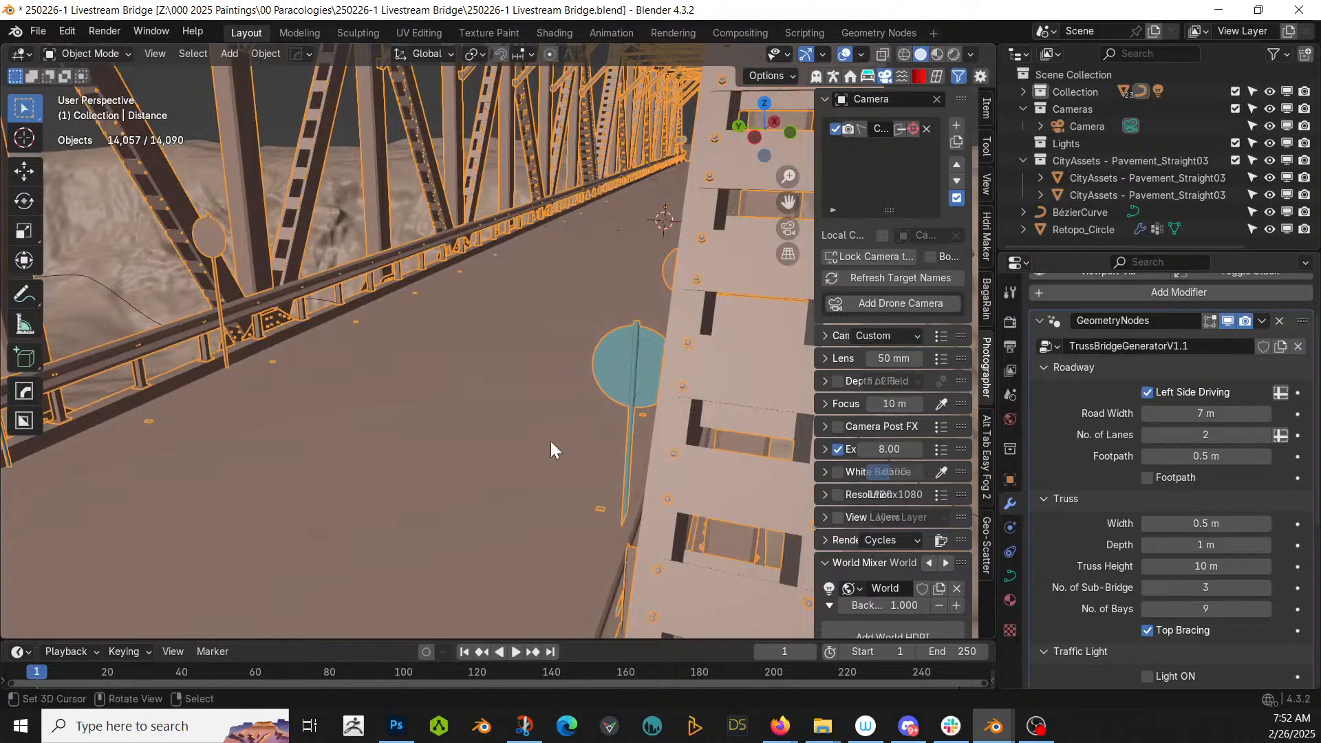
pyautogui.scroll(-4, 550, 440)
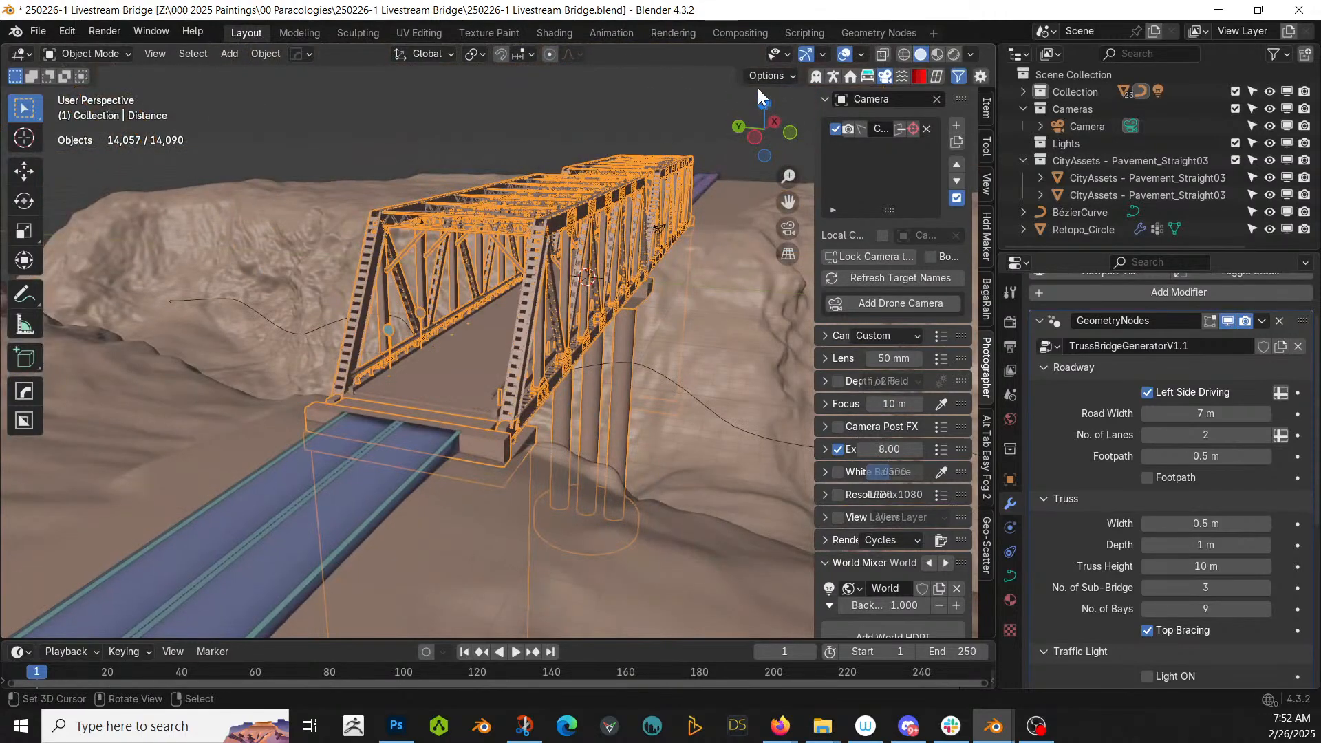
# - Insert a Realize Instances node between Join Geometry and Group Output in the bridge's TrussBridgeGeneratorV1.1 node tree
pyautogui.click(881, 33)
pyautogui.press('Home')
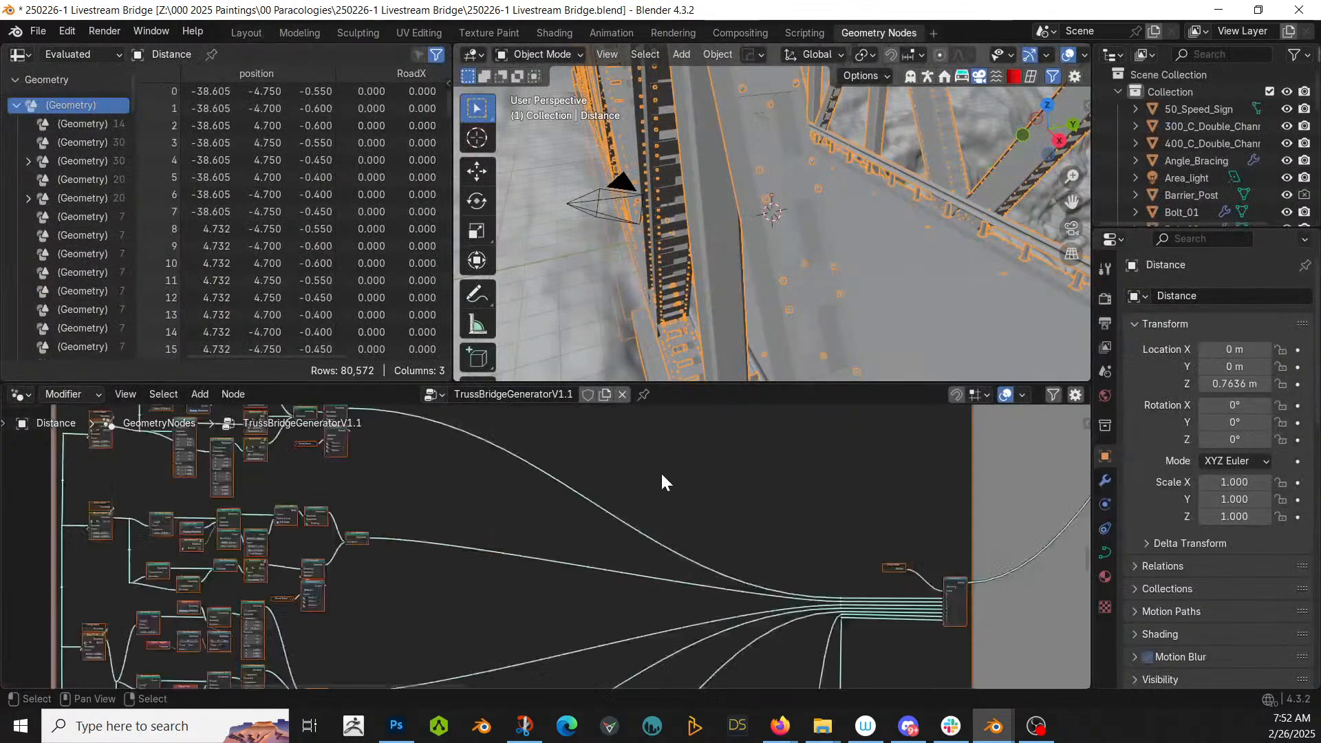
pyautogui.moveTo(831, 556); pyautogui.dragTo(352, 596, button='middle')
pyautogui.scroll(12, 614, 643)
pyautogui.scroll(5, 702, 622)
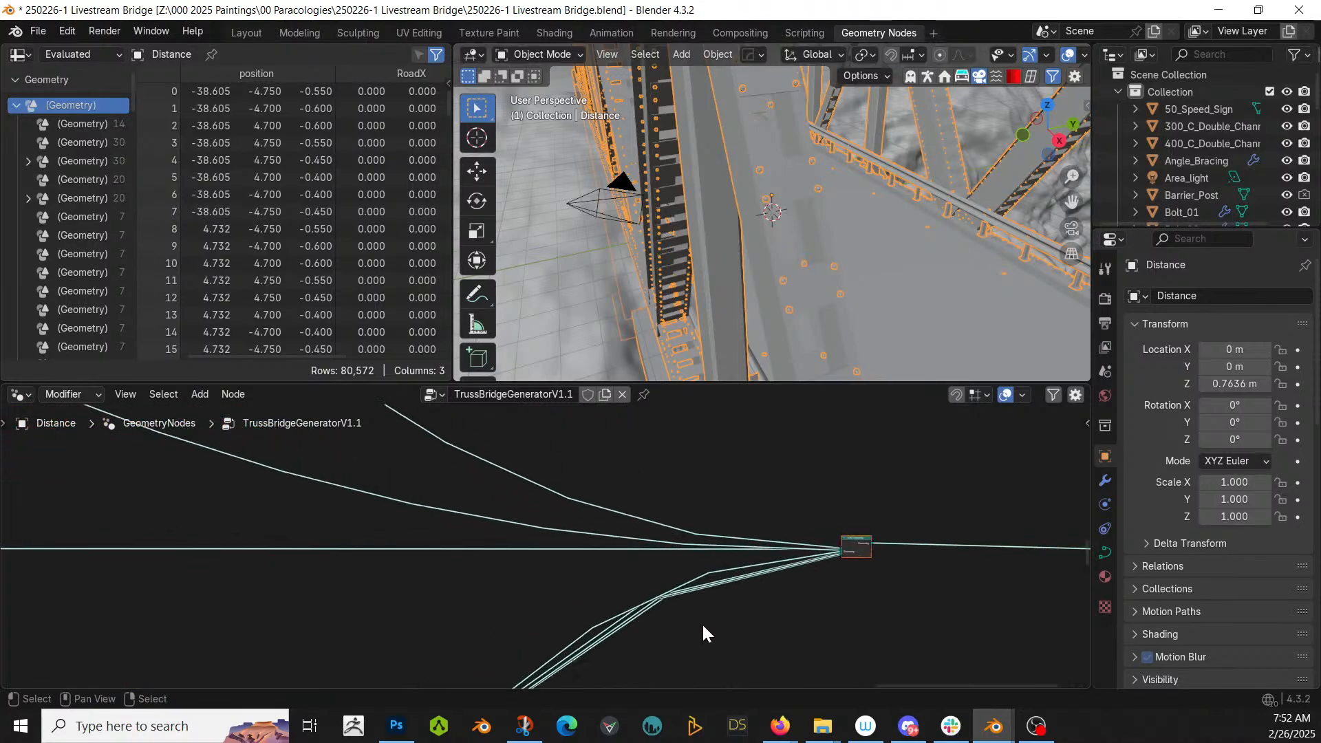
pyautogui.moveTo(788, 679); pyautogui.dragTo(0, 596, button='middle')
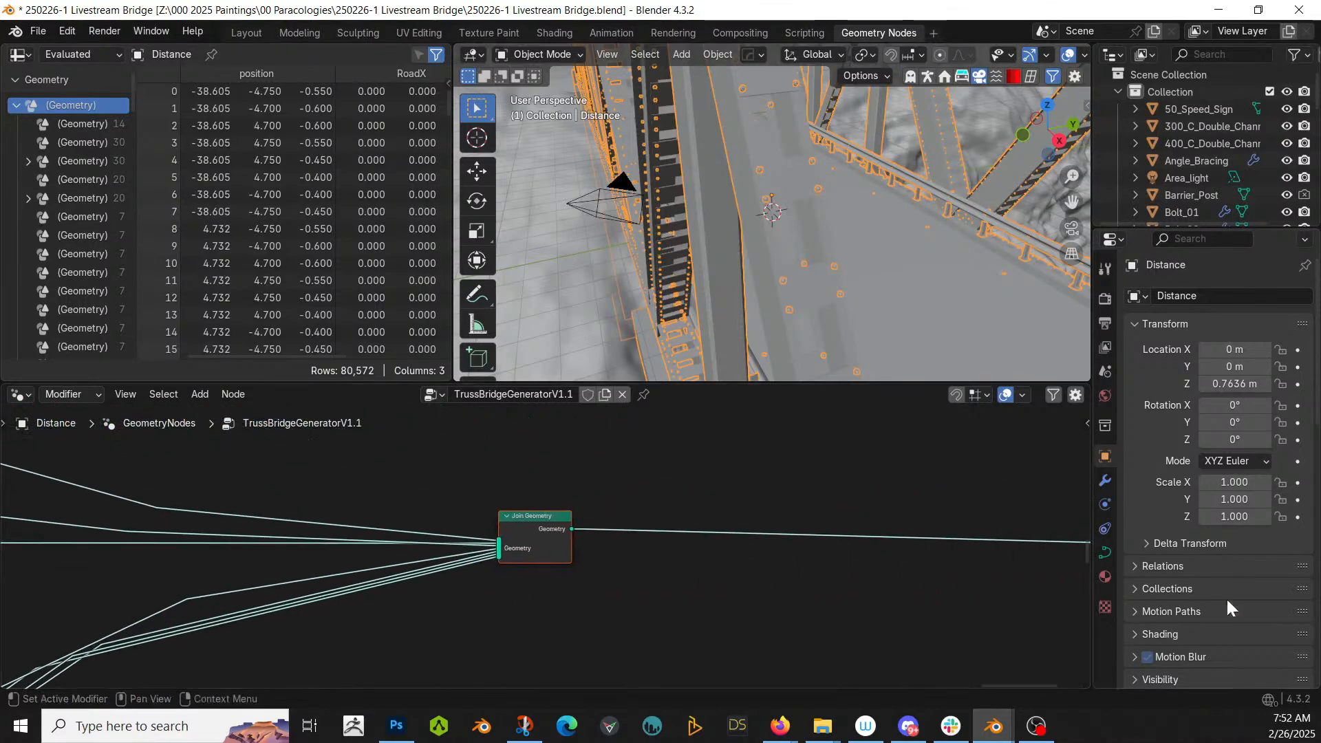
pyautogui.scroll(1, 531, 614)
pyautogui.moveTo(811, 645); pyautogui.dragTo(419, 619, button='middle')
pyautogui.scroll(-1, 420, 620)
pyautogui.hotkey('shift', 'a')
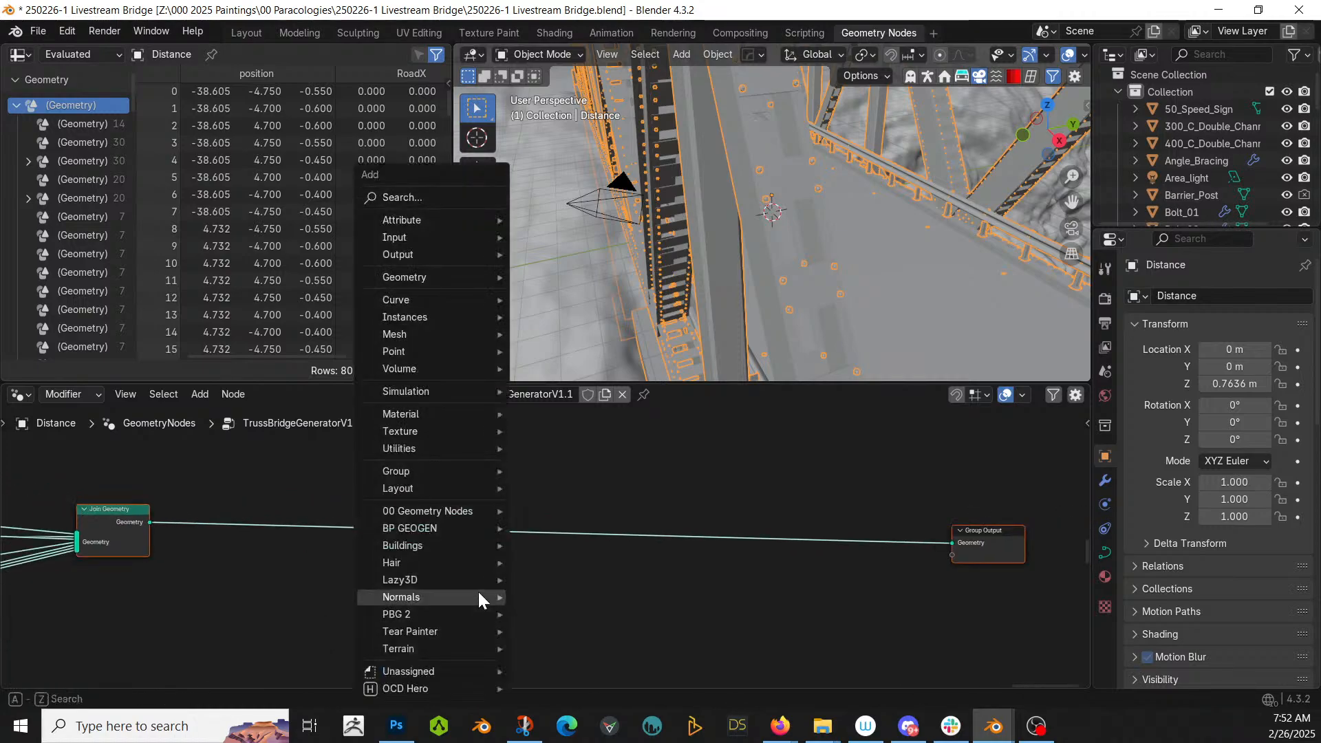
pyautogui.click(436, 197)
pyautogui.write('REAL')
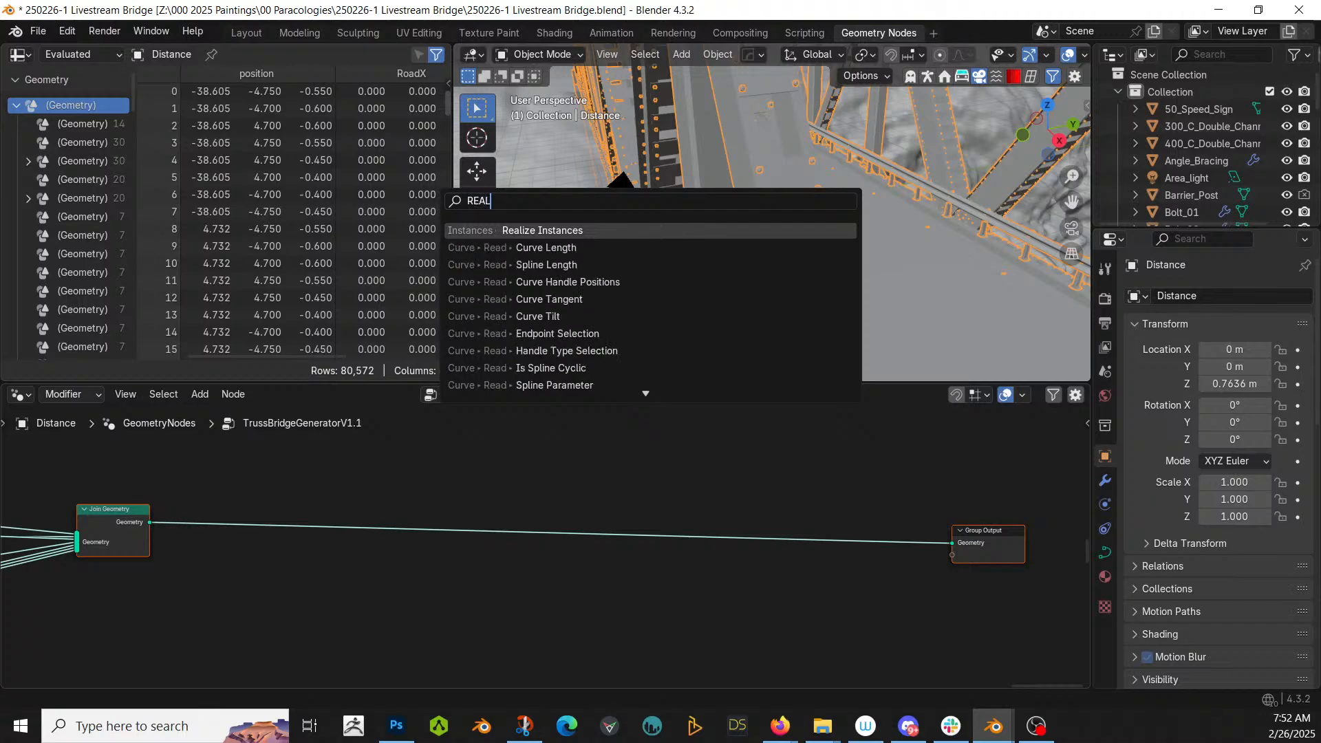
pyautogui.press('Return')
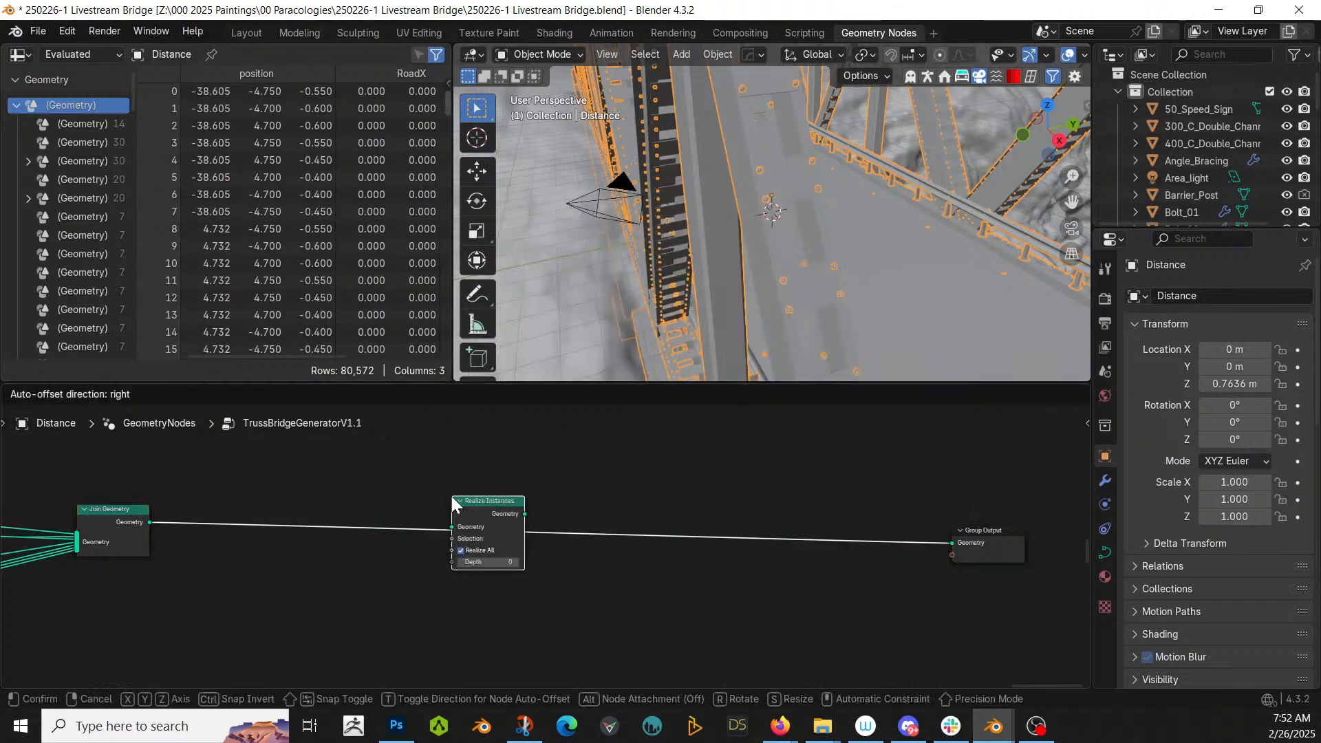
pyautogui.click(453, 500)
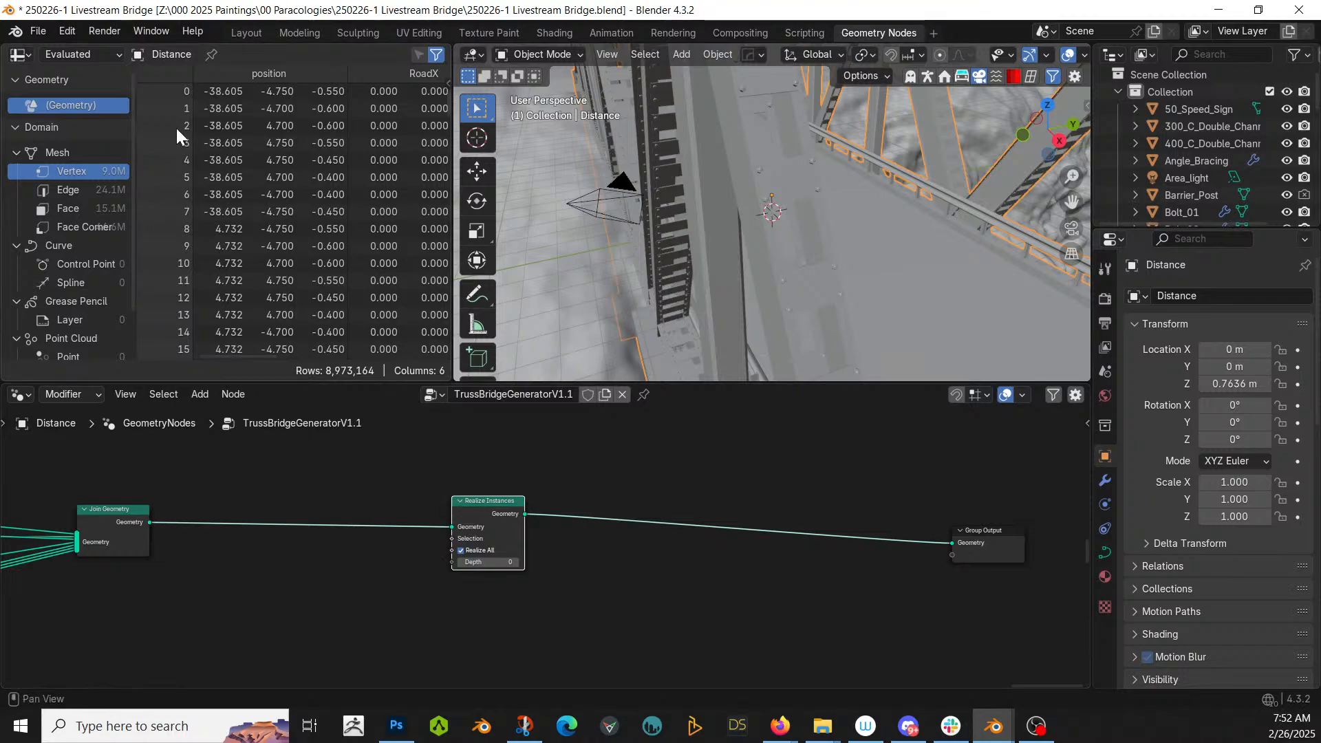
# - Convert the selected bridge to a mesh and save the file
pyautogui.click(249, 33)
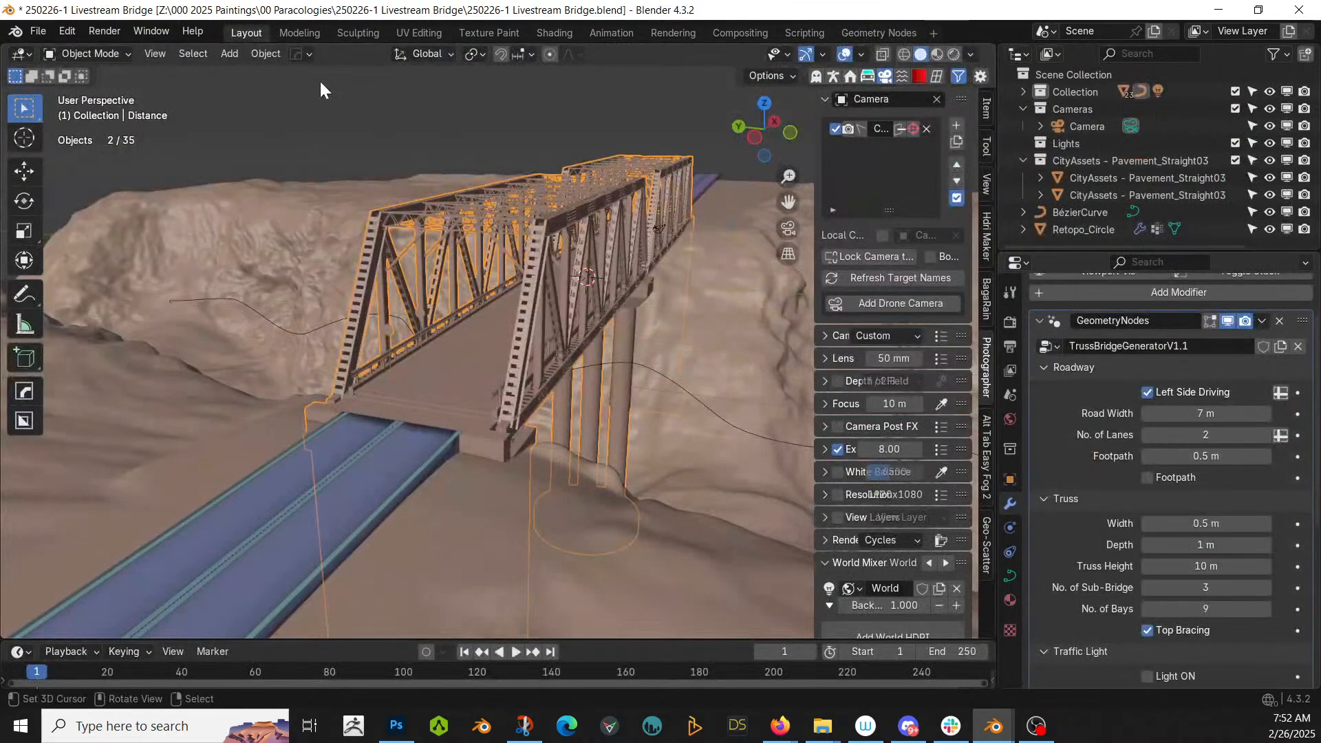
pyautogui.click(264, 52)
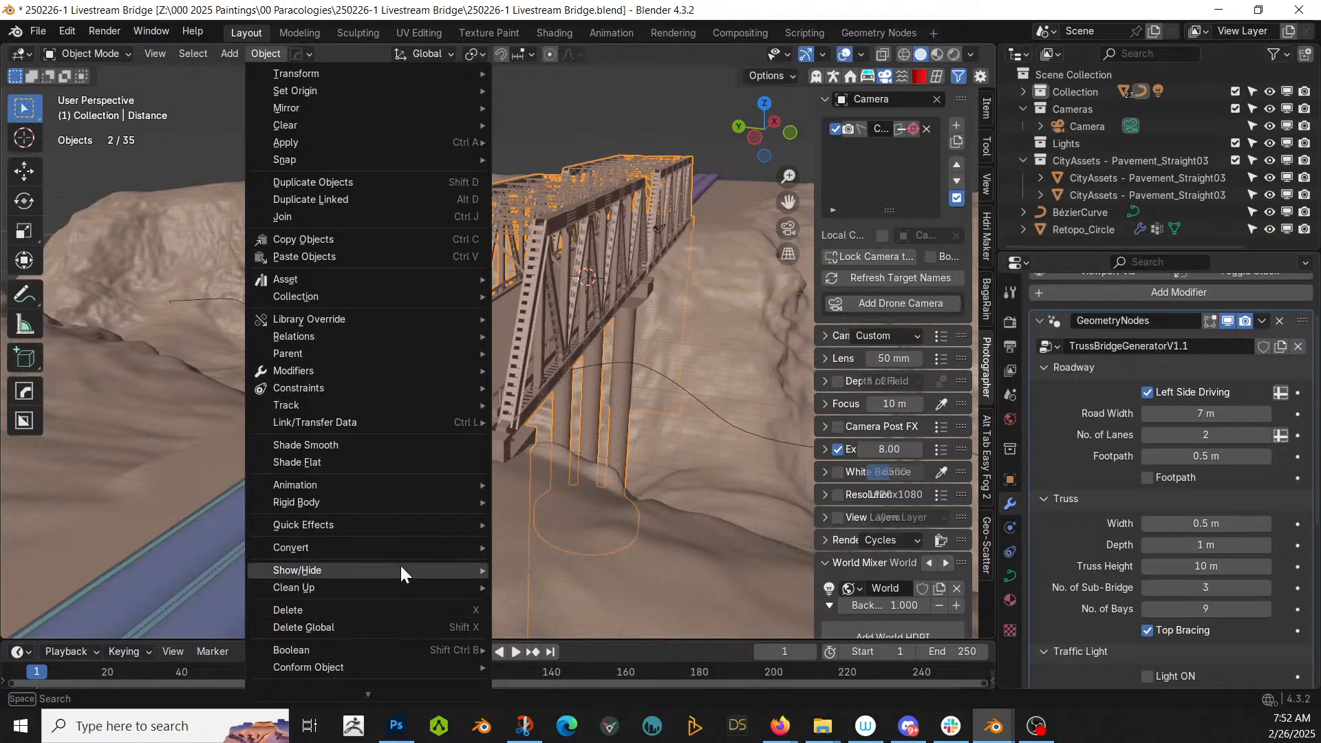
pyautogui.moveTo(402, 551)
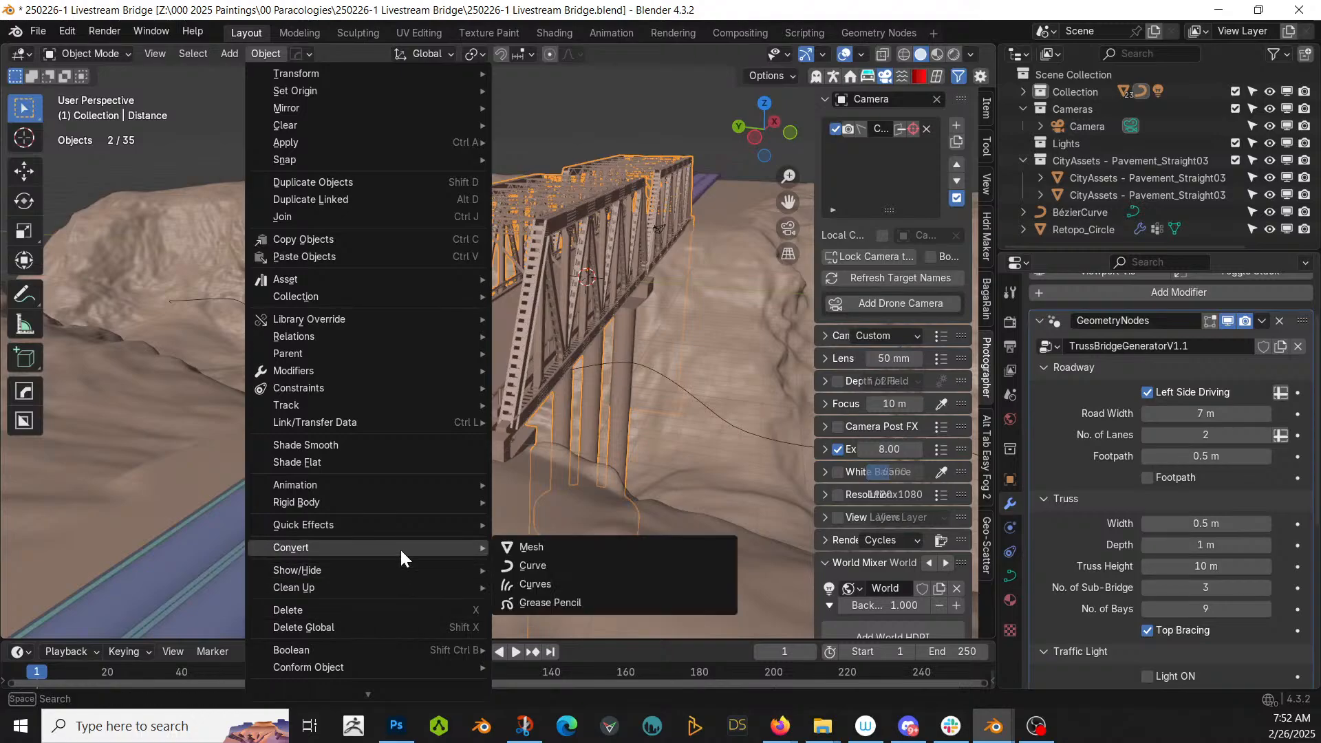
pyautogui.click(552, 545)
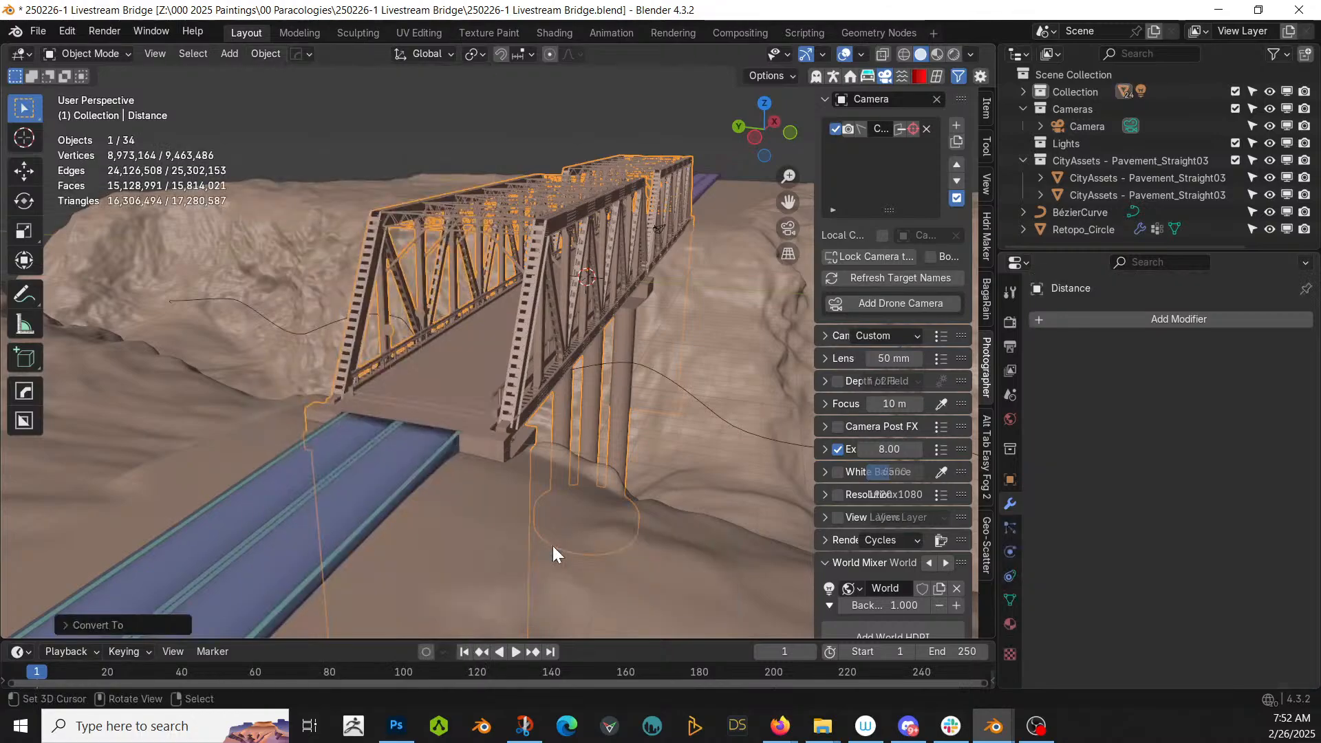
pyautogui.moveTo(535, 486); pyautogui.dragTo(576, 493, button='middle')
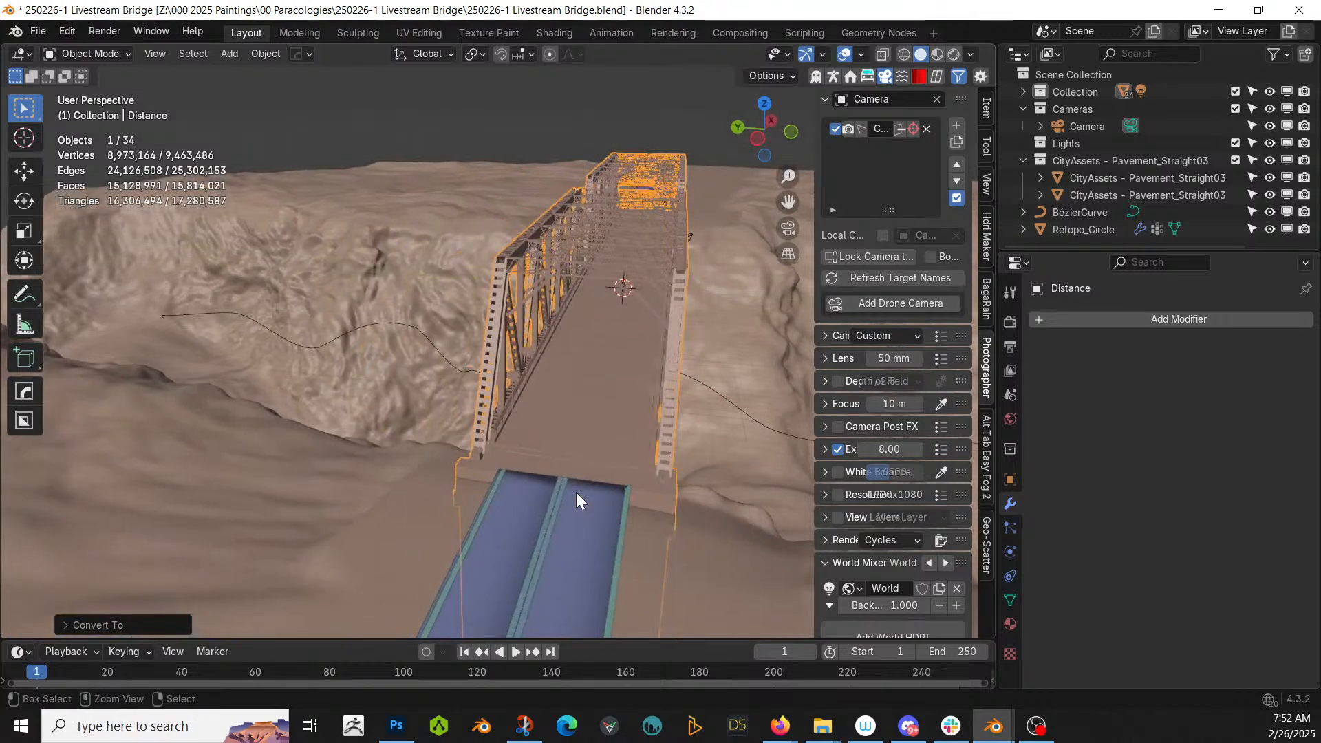
pyautogui.hotkey('ctrl', 's')
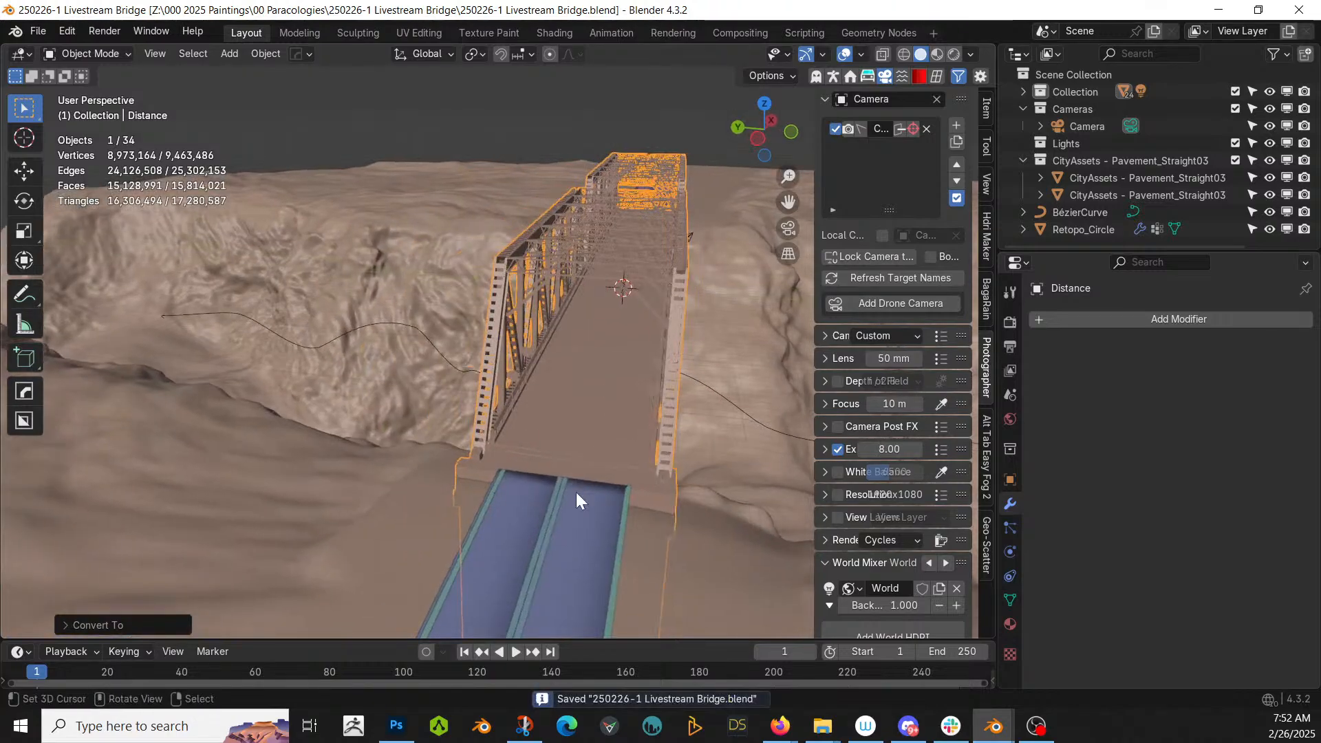
# - Switch the viewport to rendered shading and inspect the converted bridge's road deck, signs and railing up close
pyautogui.press('z')
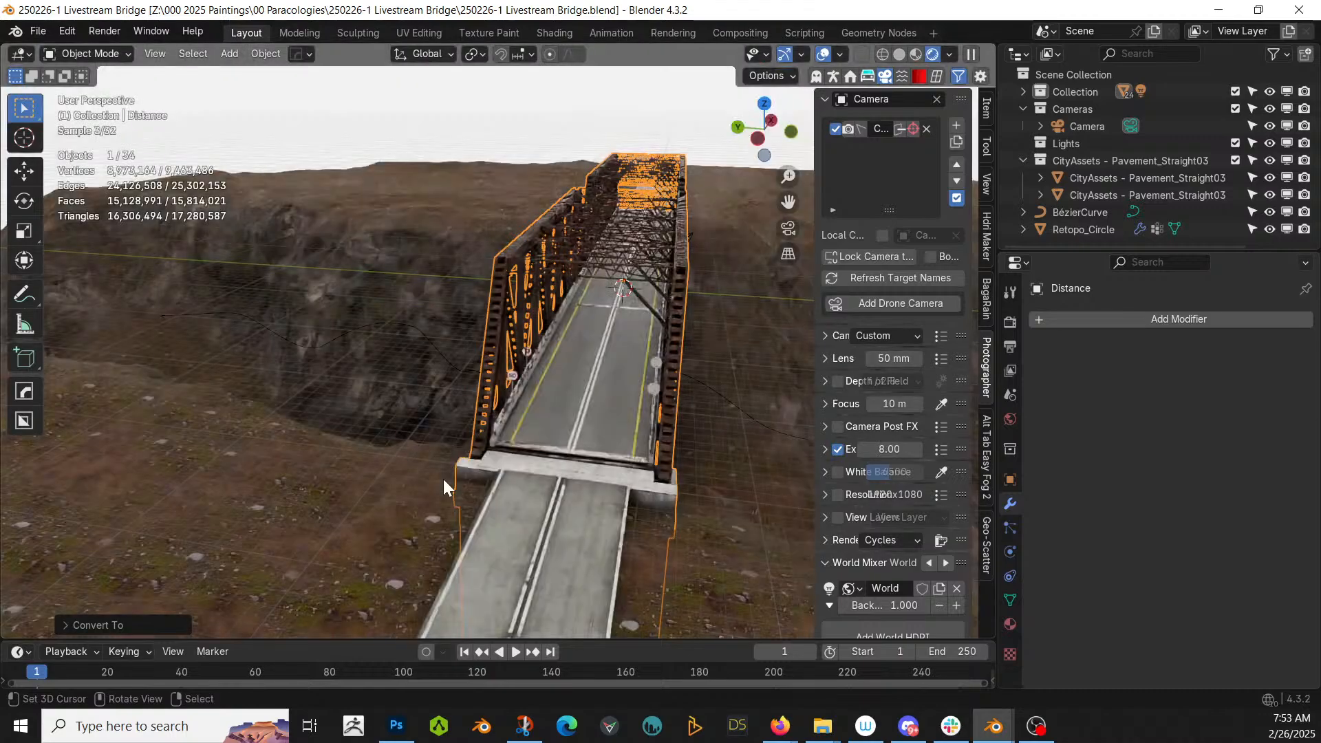
pyautogui.scroll(1, 433, 485)
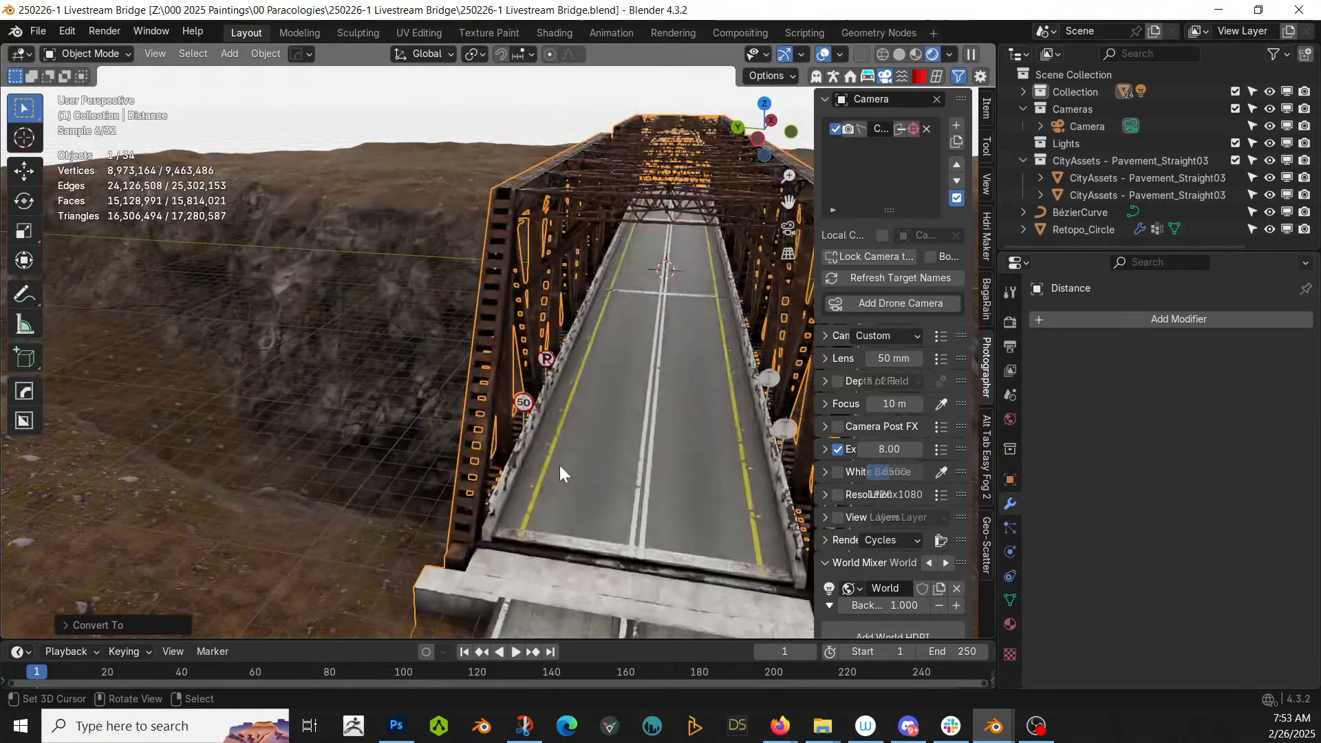
pyautogui.moveTo(559, 465); pyautogui.dragTo(561, 457, button='middle')
pyautogui.scroll(2, 560, 457)
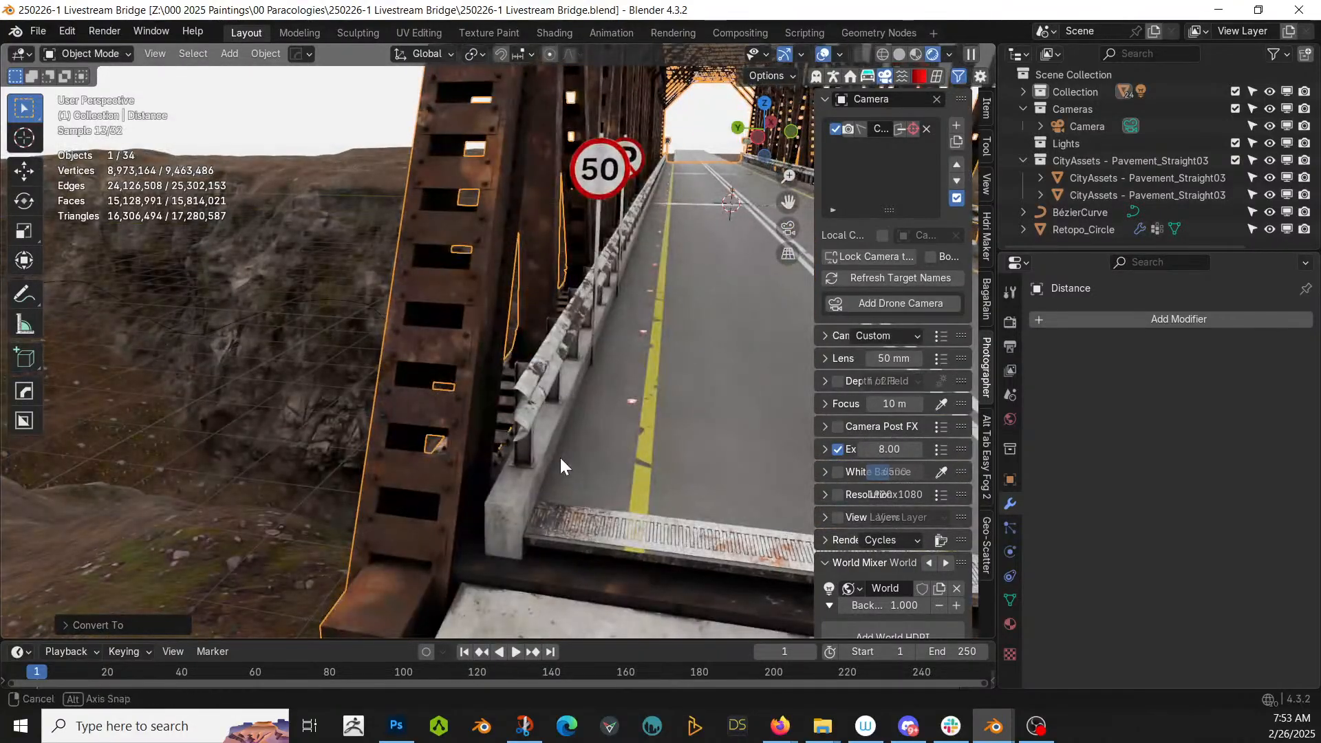
pyautogui.scroll(3, 560, 457)
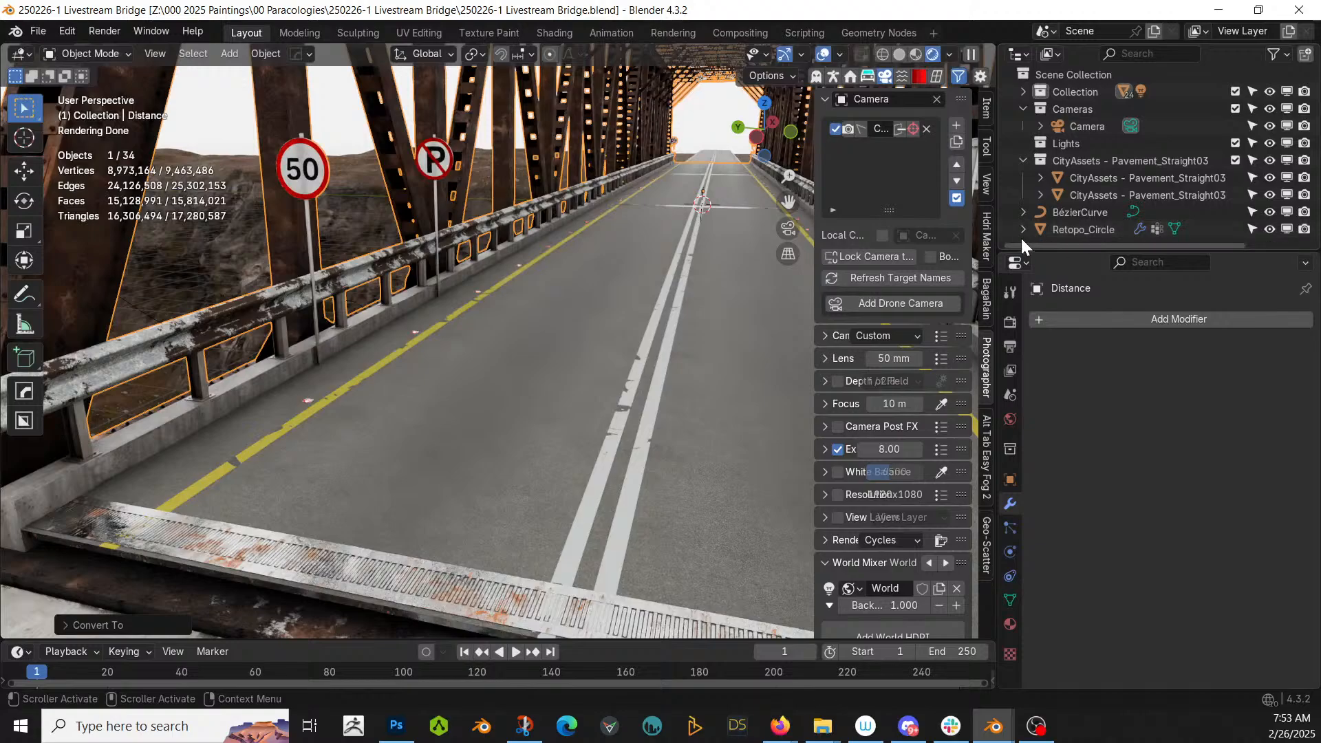
# - Move the bridge object into a new collection named Bridge
pyautogui.click(1056, 231)
pyautogui.click(585, 250)
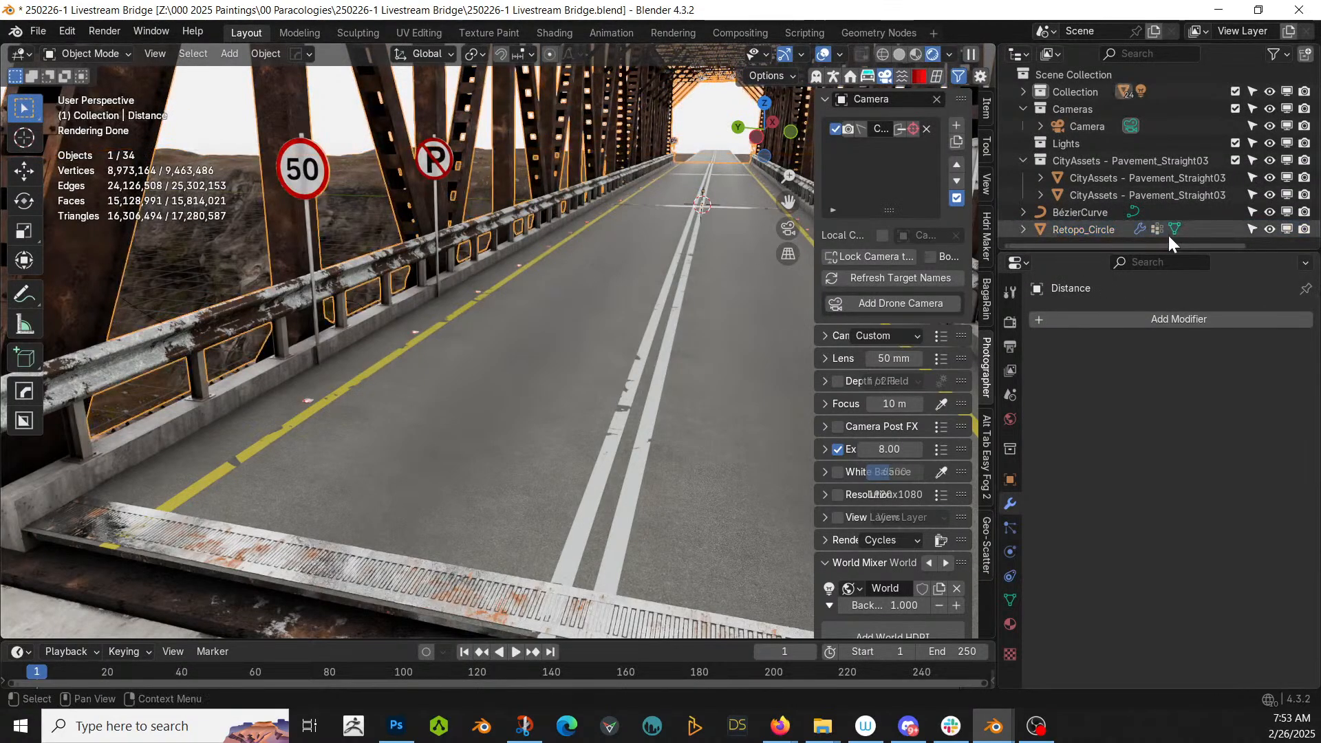
pyautogui.press('.')
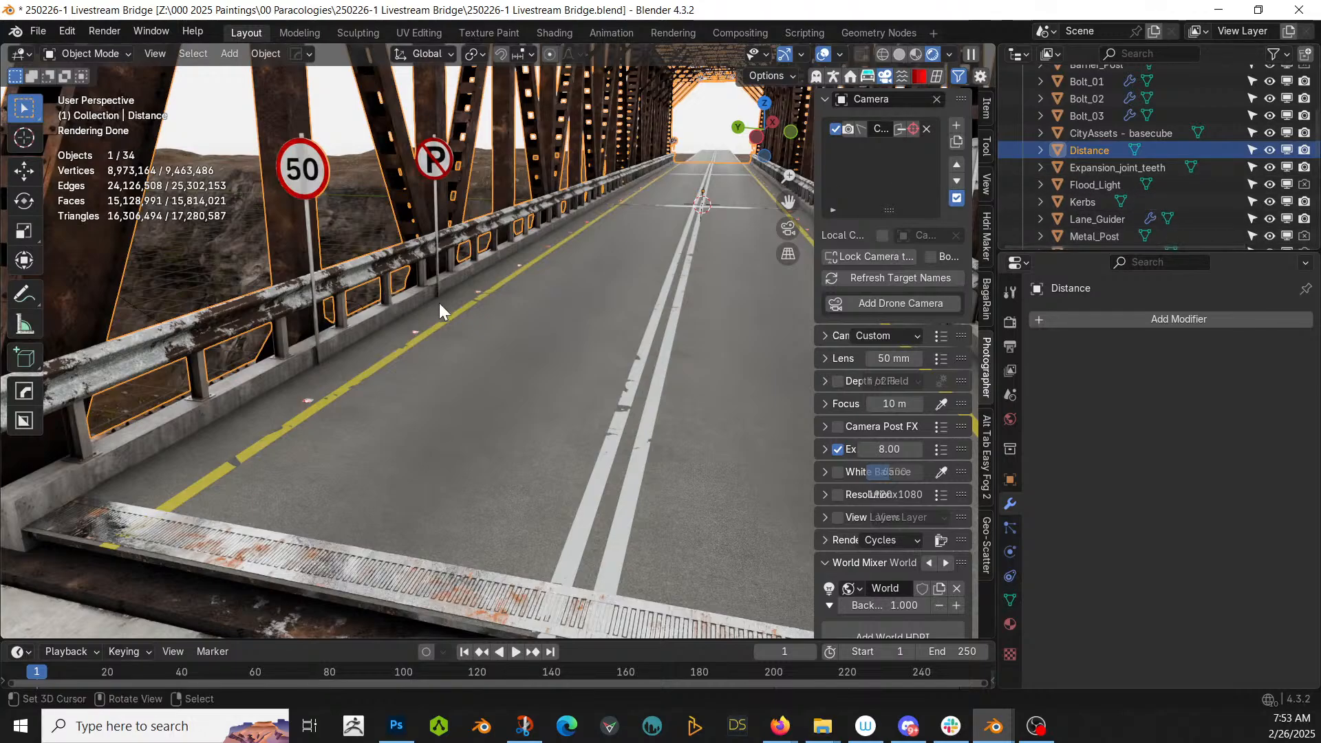
pyautogui.press('m')
pyautogui.click(440, 306)
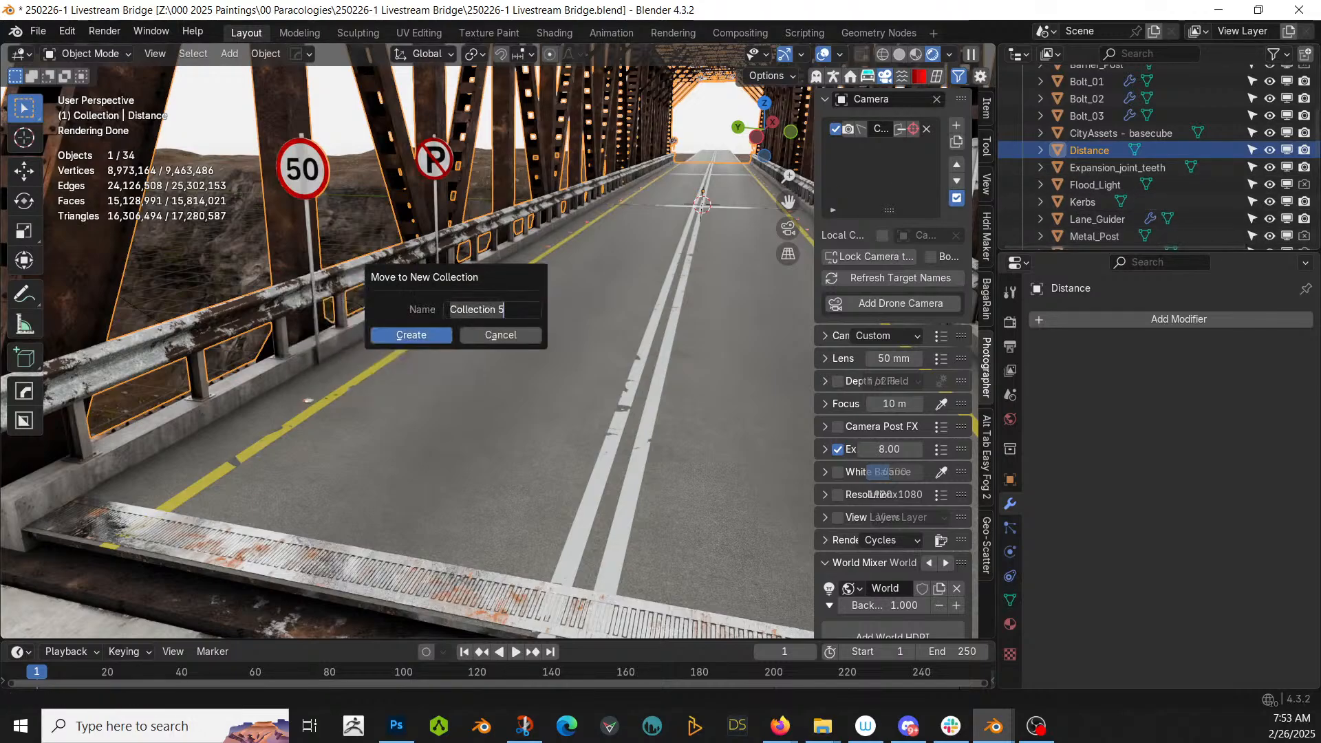
pyautogui.write('bRIDGE')
pyautogui.press('BackSpace')
pyautogui.press('BackSpace')
pyautogui.press('BackSpace')
pyautogui.press('BackSpace')
pyautogui.press('BackSpace')
pyautogui.press('BackSpace')
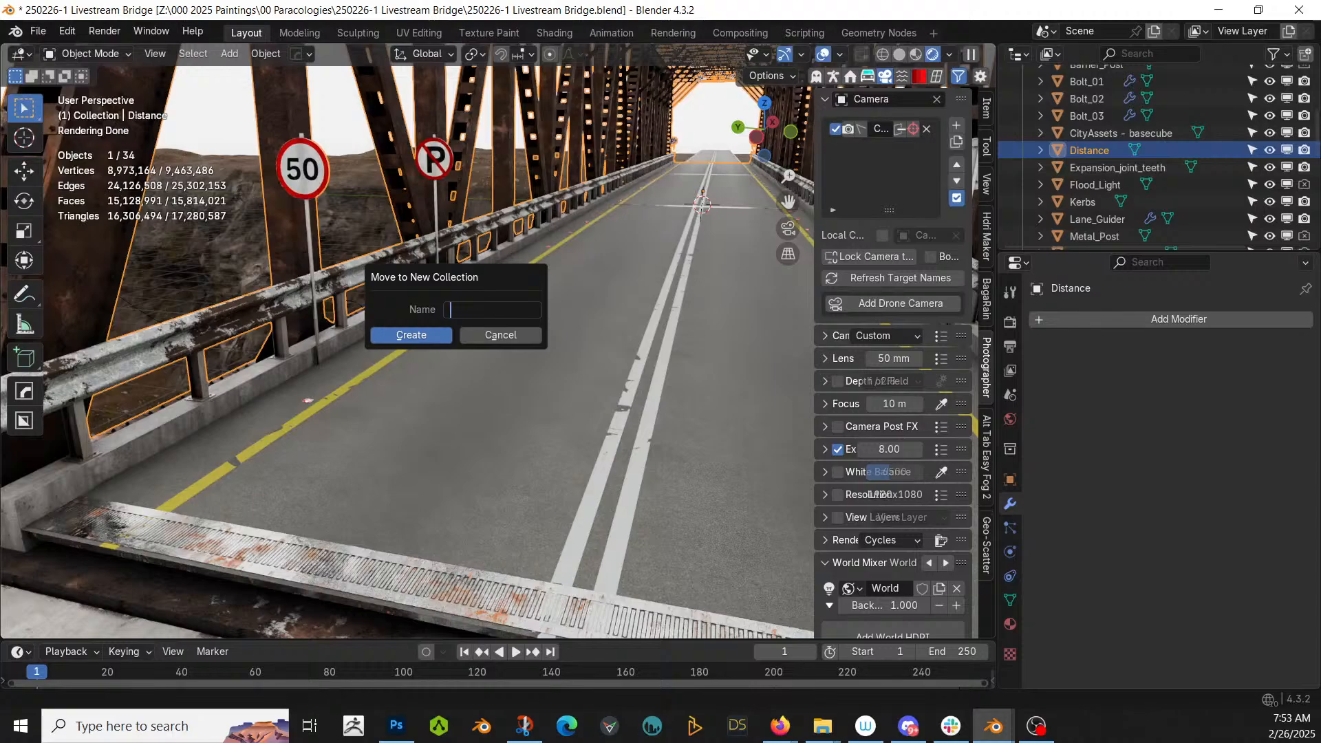
pyautogui.write('Bridge')
pyautogui.press('Return')
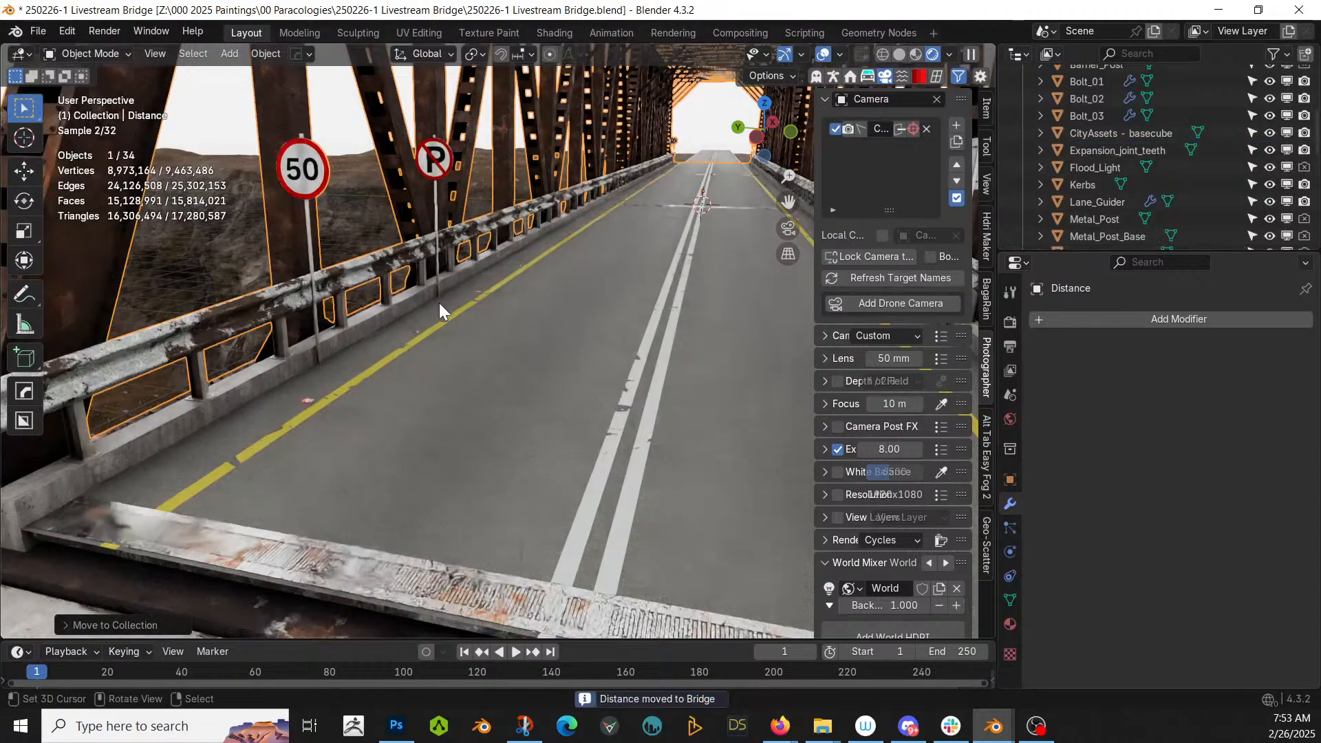
# - Isolate the bridge in local view and inspect its piers, trusses and riveted beams
pyautogui.press('KP_Divide')
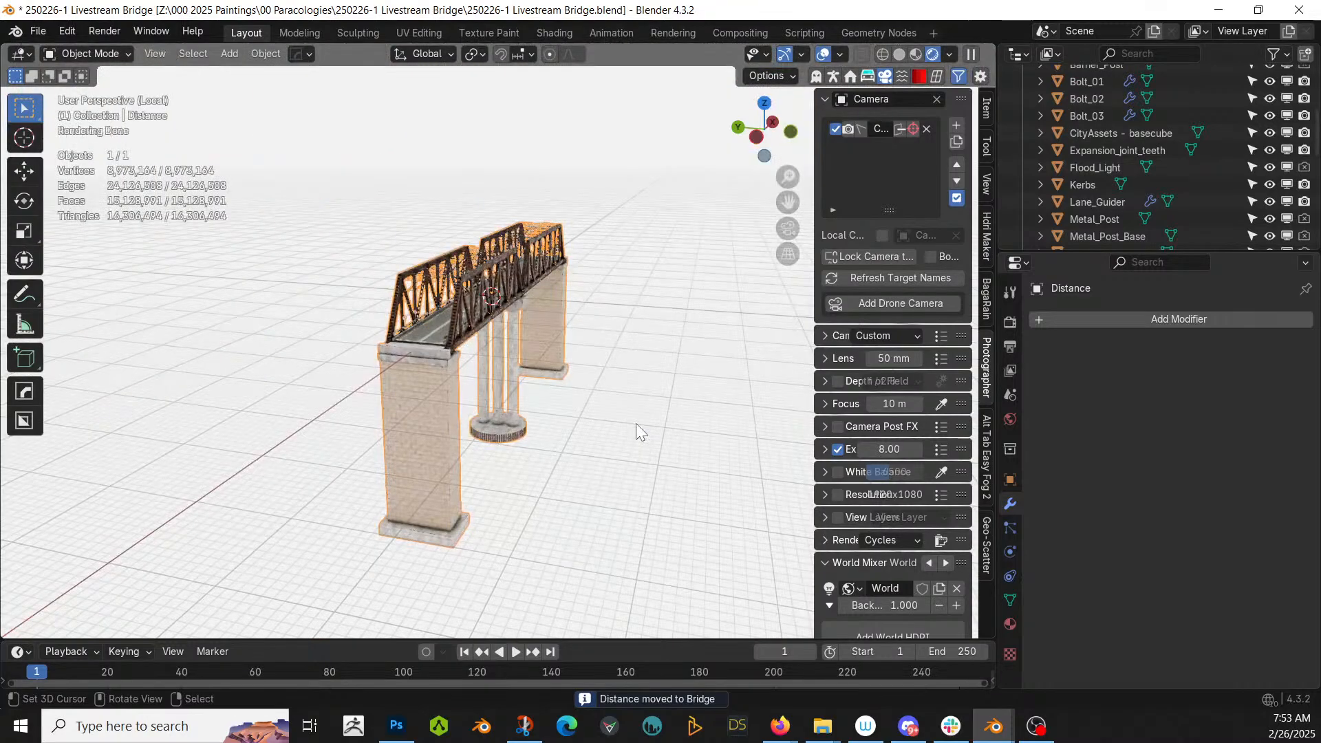
pyautogui.scroll(10, 636, 423)
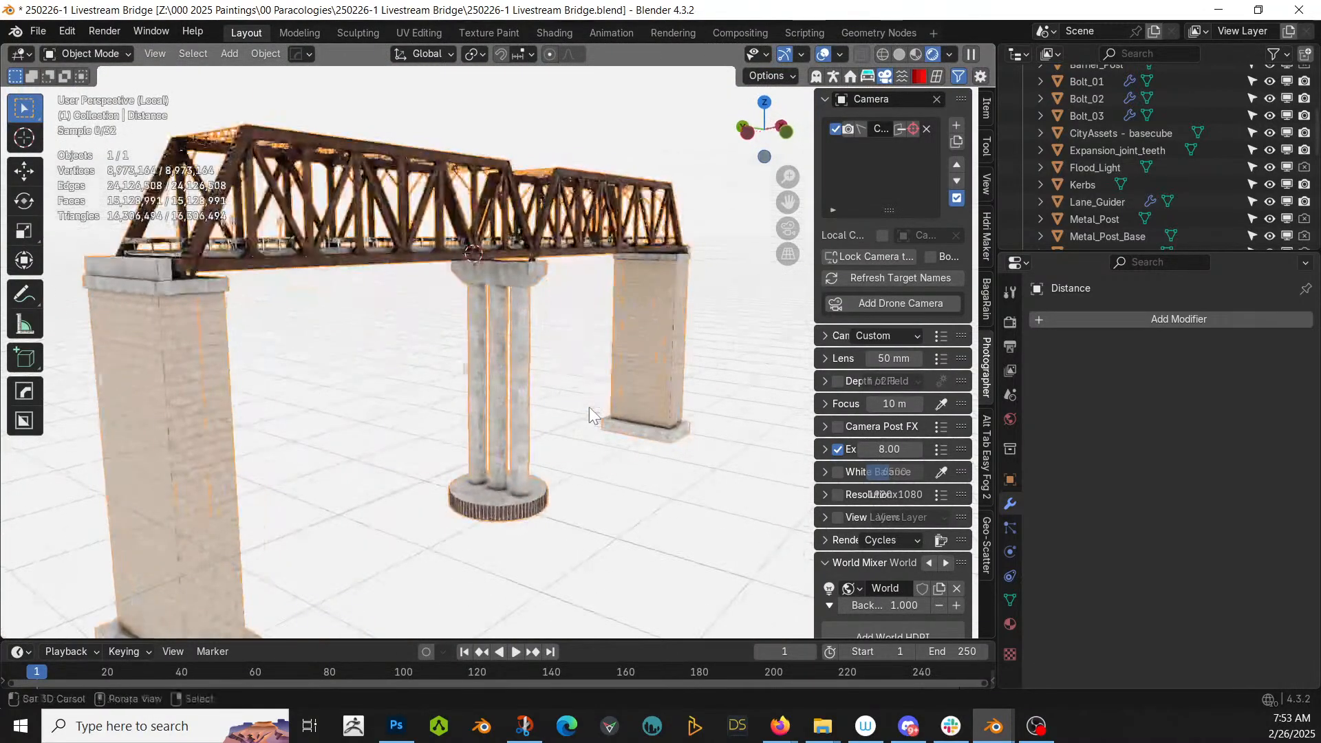
pyautogui.moveTo(442, 345); pyautogui.dragTo(720, 461, button='middle')
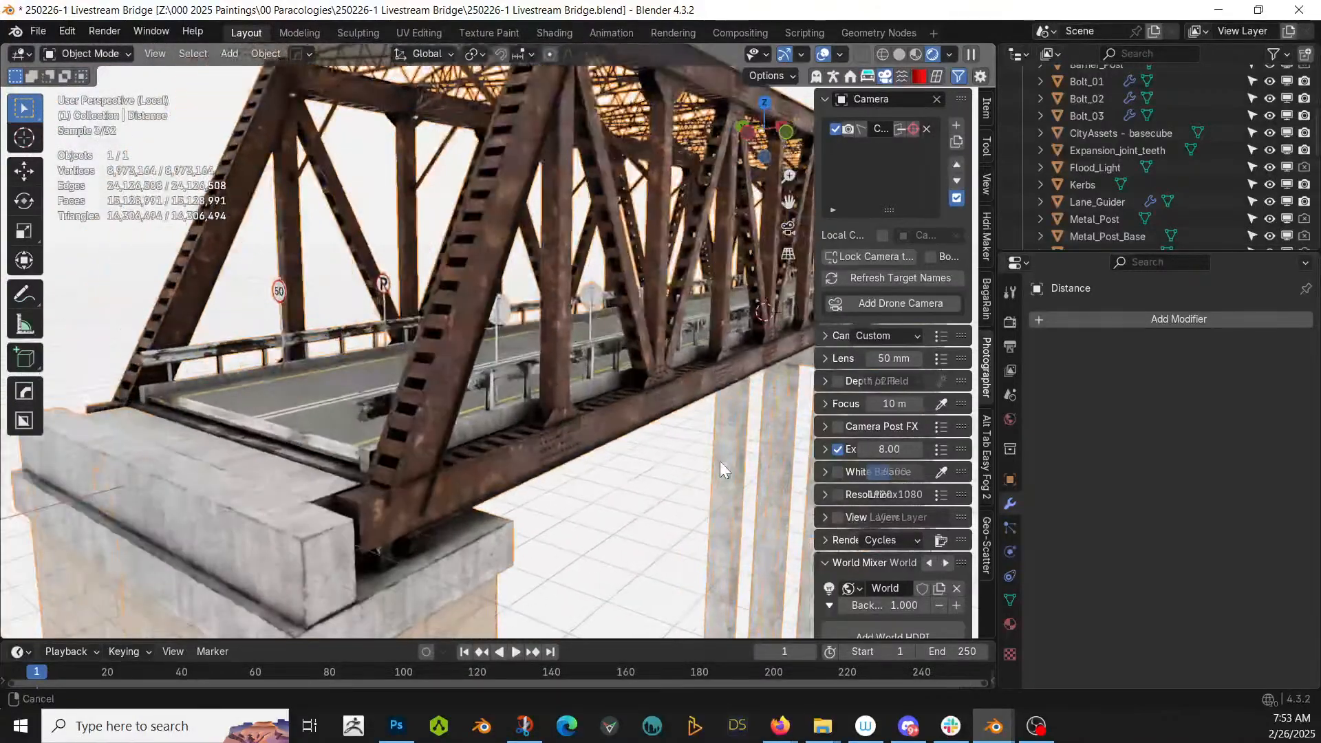
pyautogui.scroll(3, 718, 470)
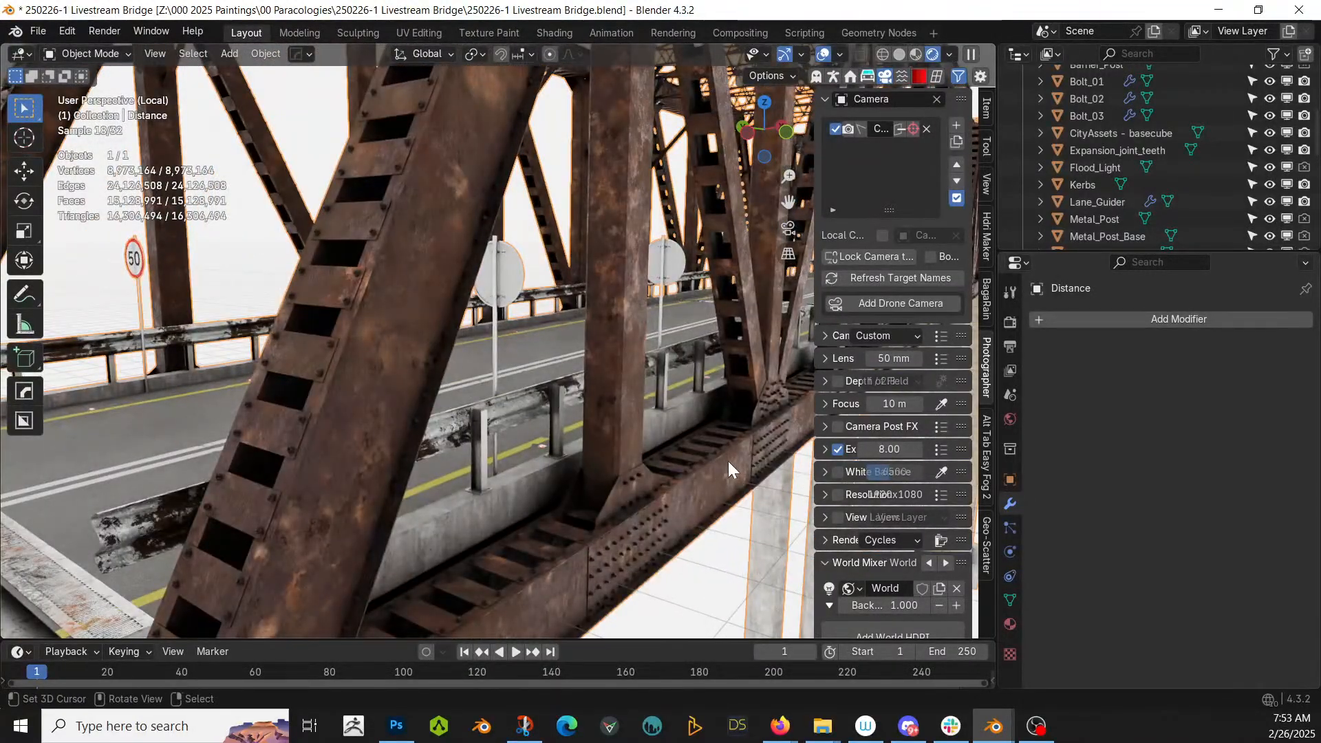
pyautogui.moveTo(739, 462); pyautogui.dragTo(582, 485, button='middle')
pyautogui.scroll(4, 580, 485)
pyautogui.scroll(-4, 618, 459)
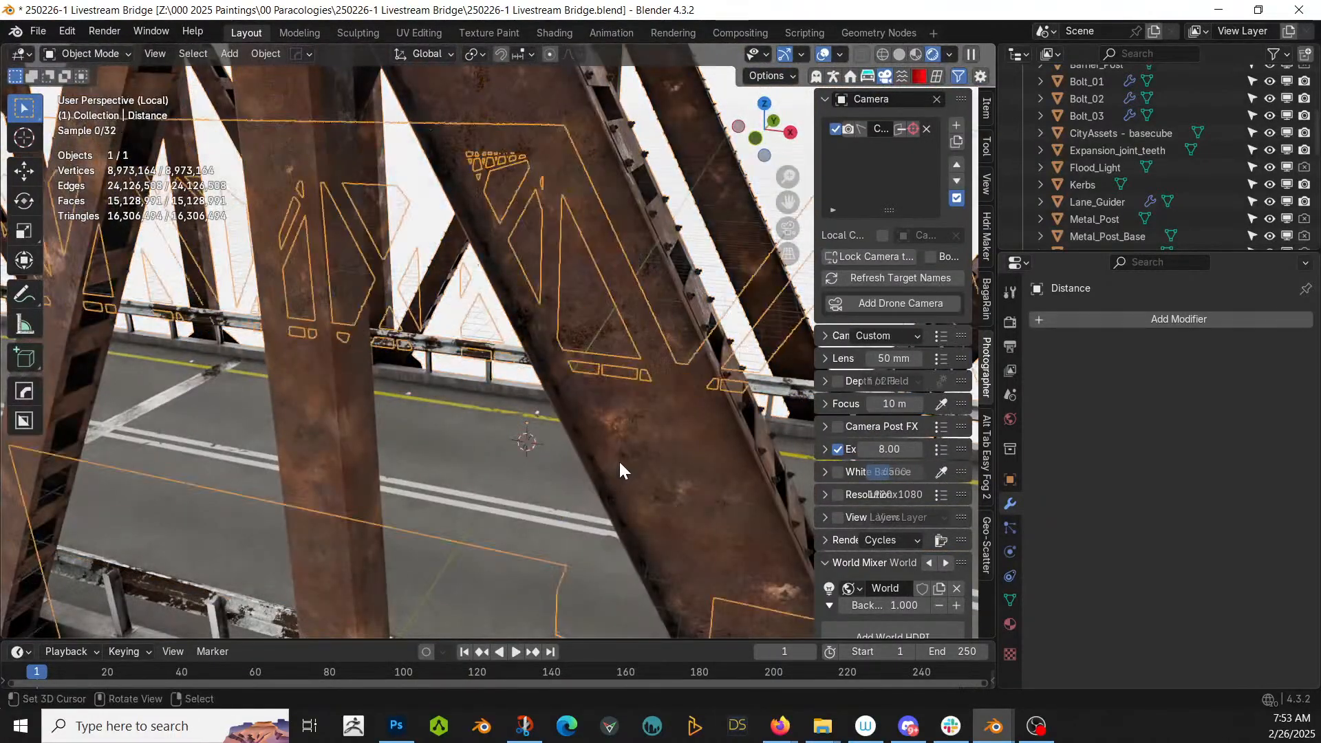
# - Simplify the bridge mesh with a Decimate modifier in Planar mode at a 5° angle limit, and apply it
pyautogui.click(1216, 317)
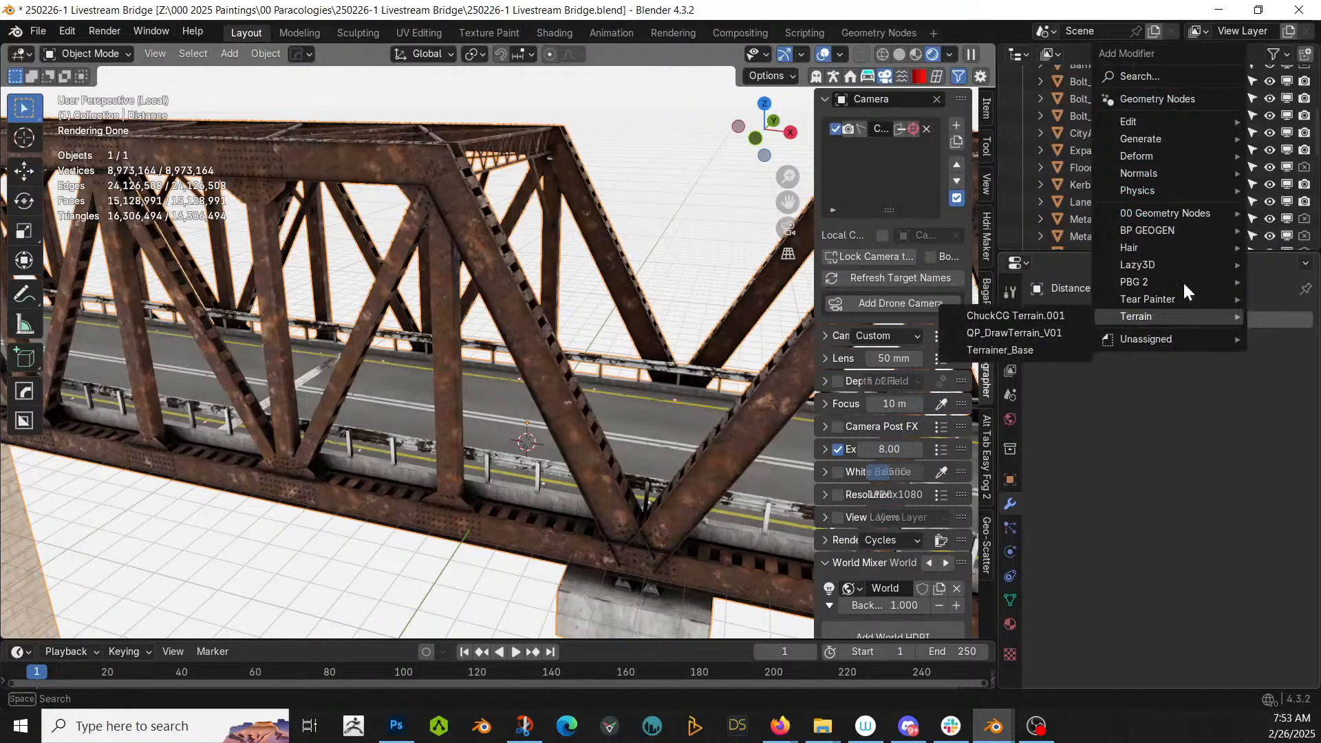
pyautogui.moveTo(1170, 138)
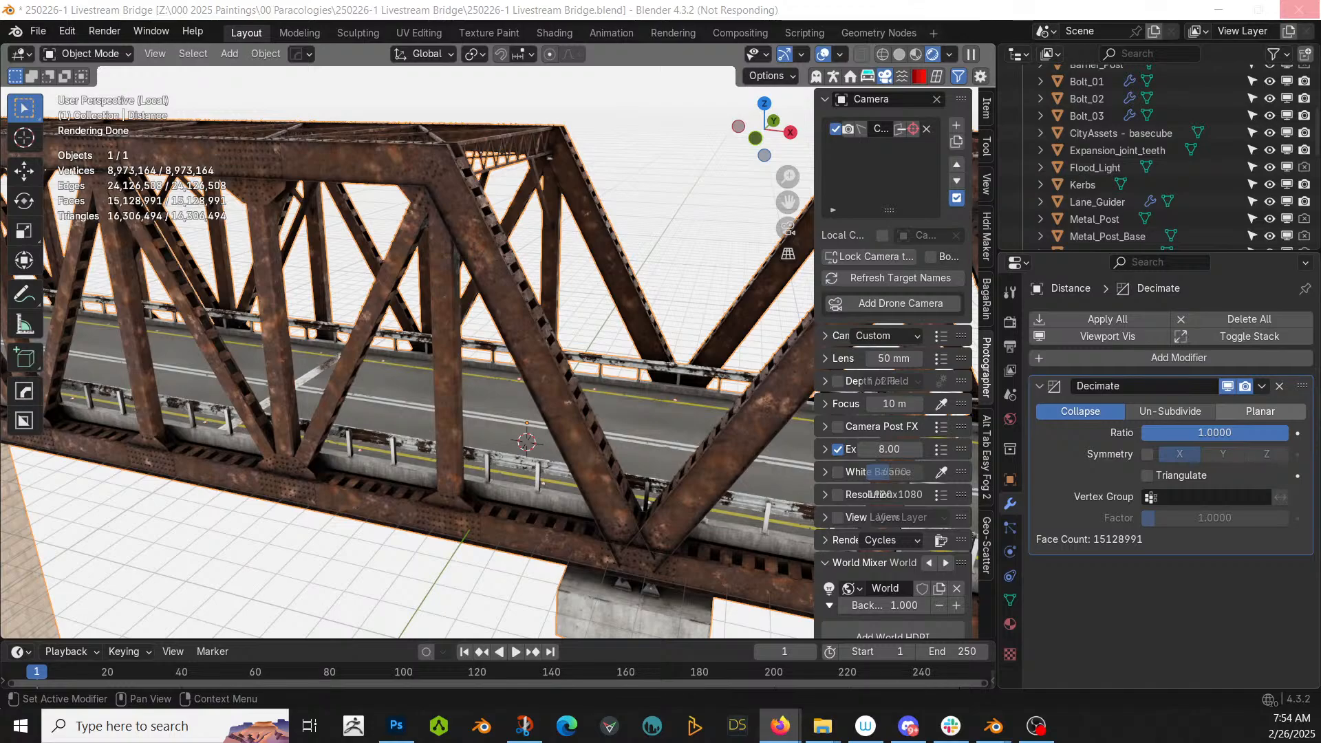
pyautogui.click(510, 345)
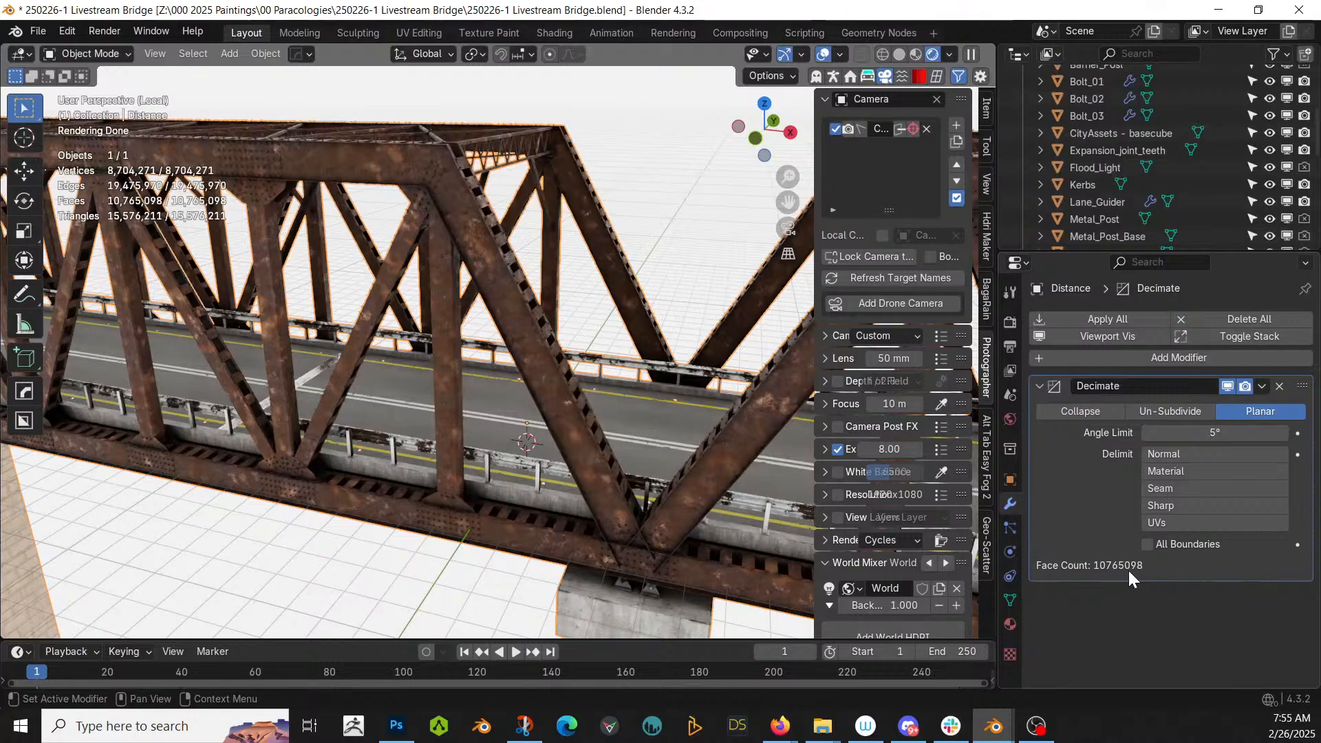
pyautogui.click(1262, 386)
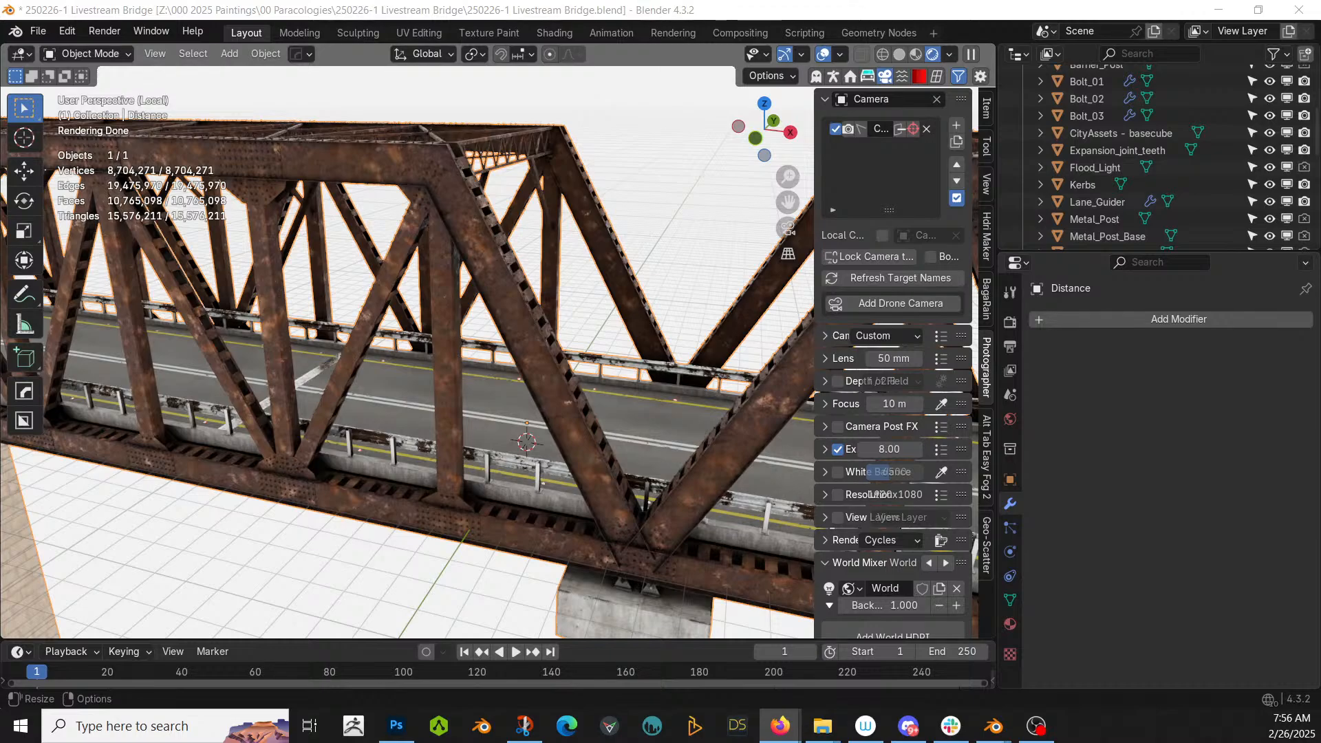
# - Switch the viewport to solid shading and leave local view so the bridge is shown within the whole canyon scene
pyautogui.moveTo(601, 411)
pyautogui.mouseDown(button='middle')
pyautogui.moveTo(514, 443)
pyautogui.moveTo(556, 453)
pyautogui.moveTo(625, 407)
pyautogui.mouseUp(button='middle')
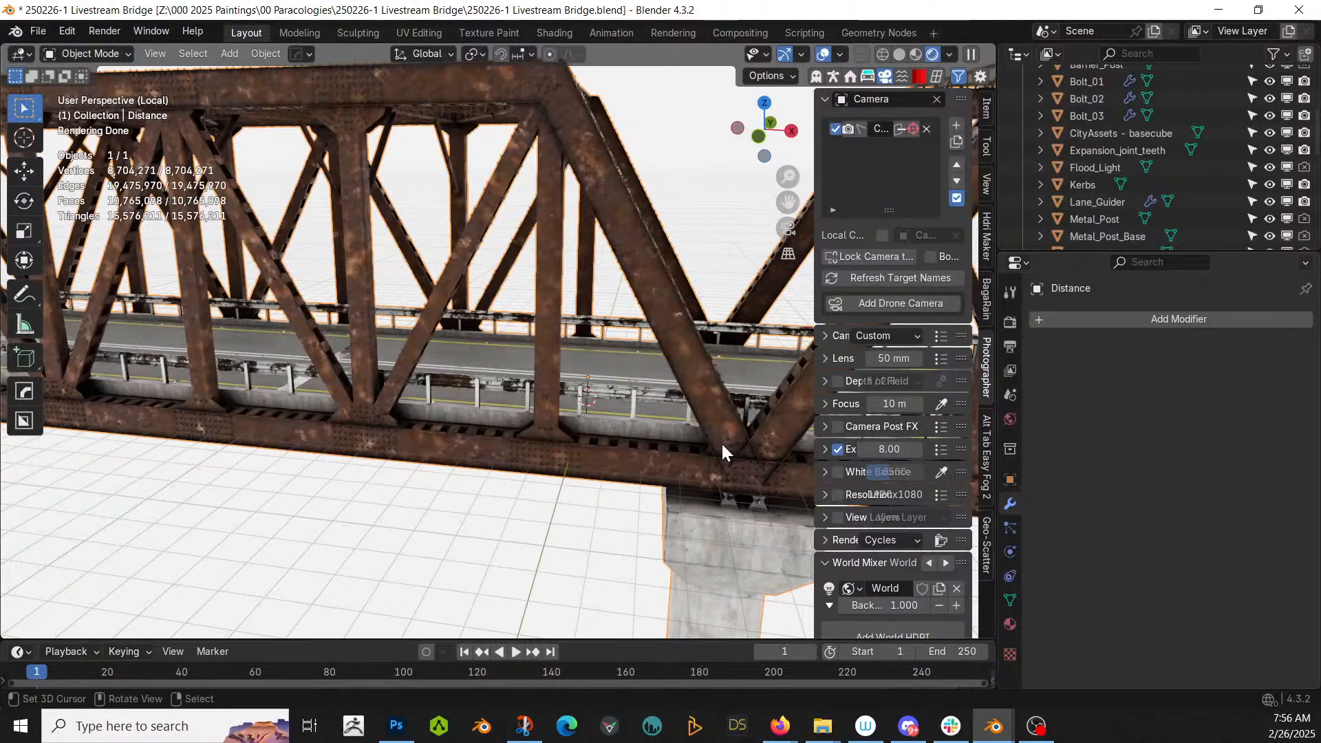
pyautogui.press('z')
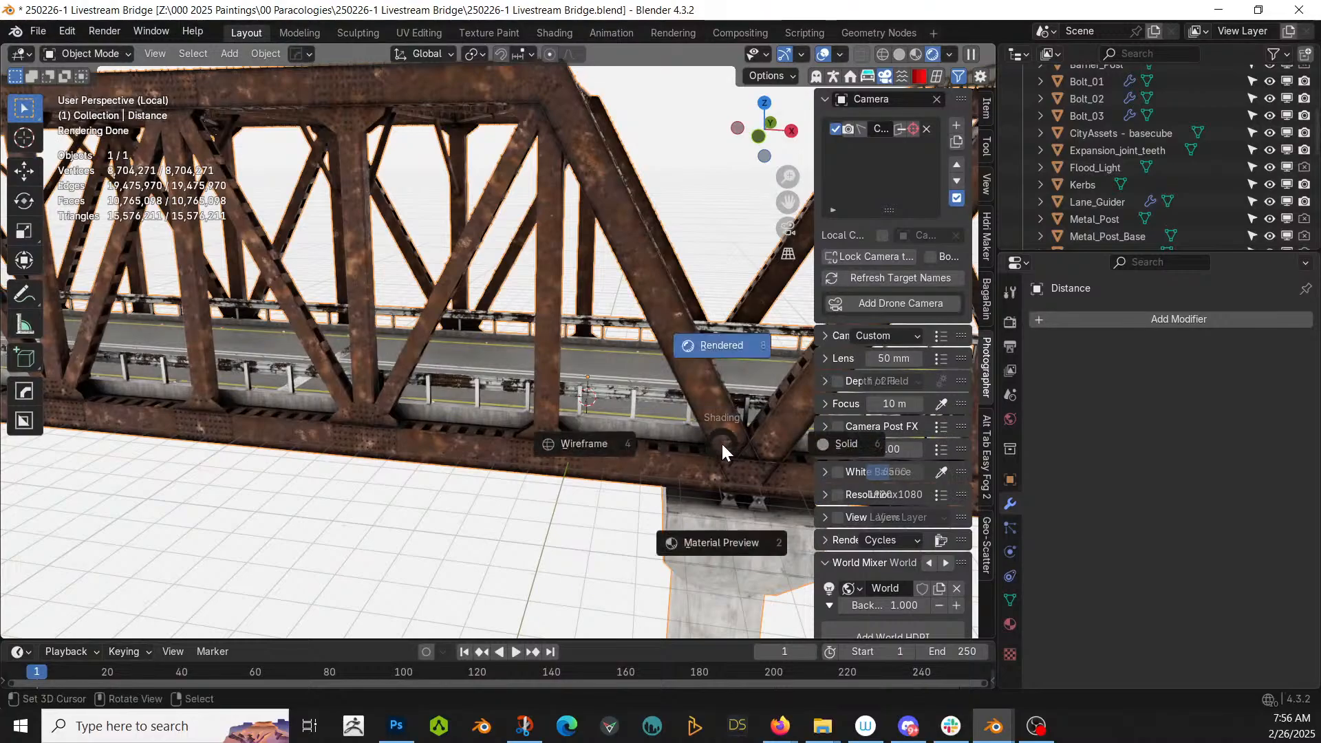
pyautogui.press('6')
pyautogui.moveTo(721, 444)
pyautogui.mouseDown(button='middle')
pyautogui.moveTo(608, 490)
pyautogui.moveTo(659, 516)
pyautogui.moveTo(704, 517)
pyautogui.moveTo(742, 510)
pyautogui.moveTo(510, 490)
pyautogui.moveTo(473, 460)
pyautogui.mouseUp(button='middle')
pyautogui.press('KP_Divide')
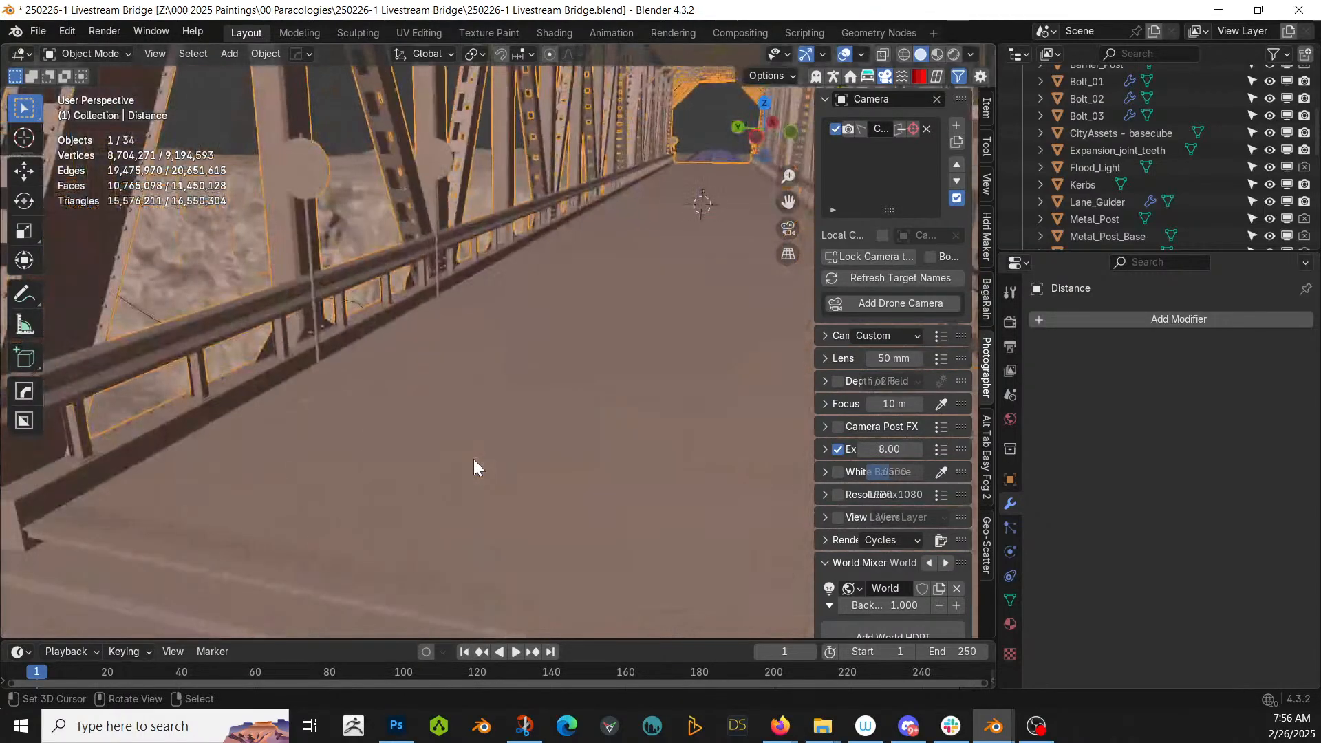
pyautogui.scroll(-3, 473, 459)
pyautogui.scroll(5, 473, 459)
pyautogui.scroll(-3, 544, 384)
pyautogui.moveTo(545, 381); pyautogui.dragTo(442, 362, button='middle')
pyautogui.scroll(-3, 514, 444)
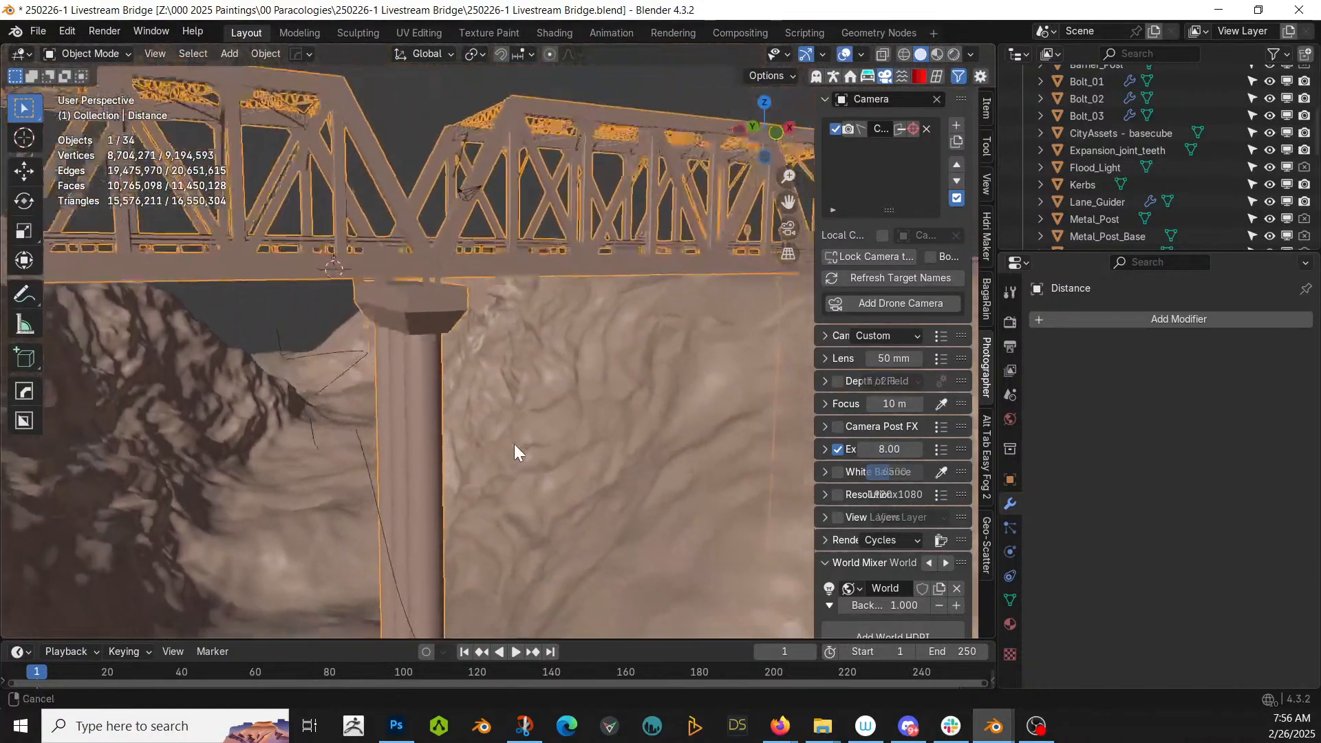
# - Add a plane beneath the bridge deck beside the central pier and scale it up to roughly the deck's width
pyautogui.scroll(2, 523, 457)
pyautogui.scroll(-3, 523, 457)
pyautogui.moveTo(505, 423); pyautogui.dragTo(447, 490, button='middle')
pyautogui.scroll(3, 582, 454)
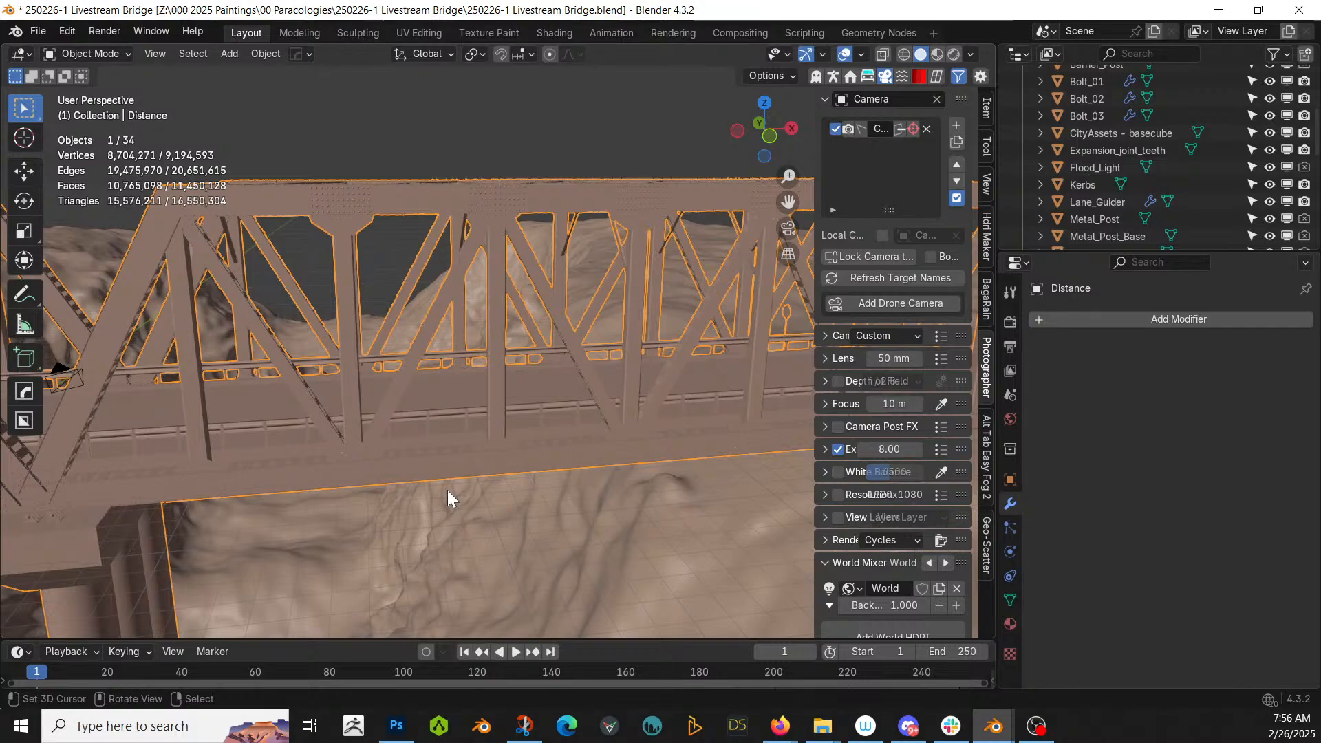
pyautogui.scroll(-4, 448, 490)
pyautogui.moveTo(448, 490); pyautogui.dragTo(527, 453, button='middle')
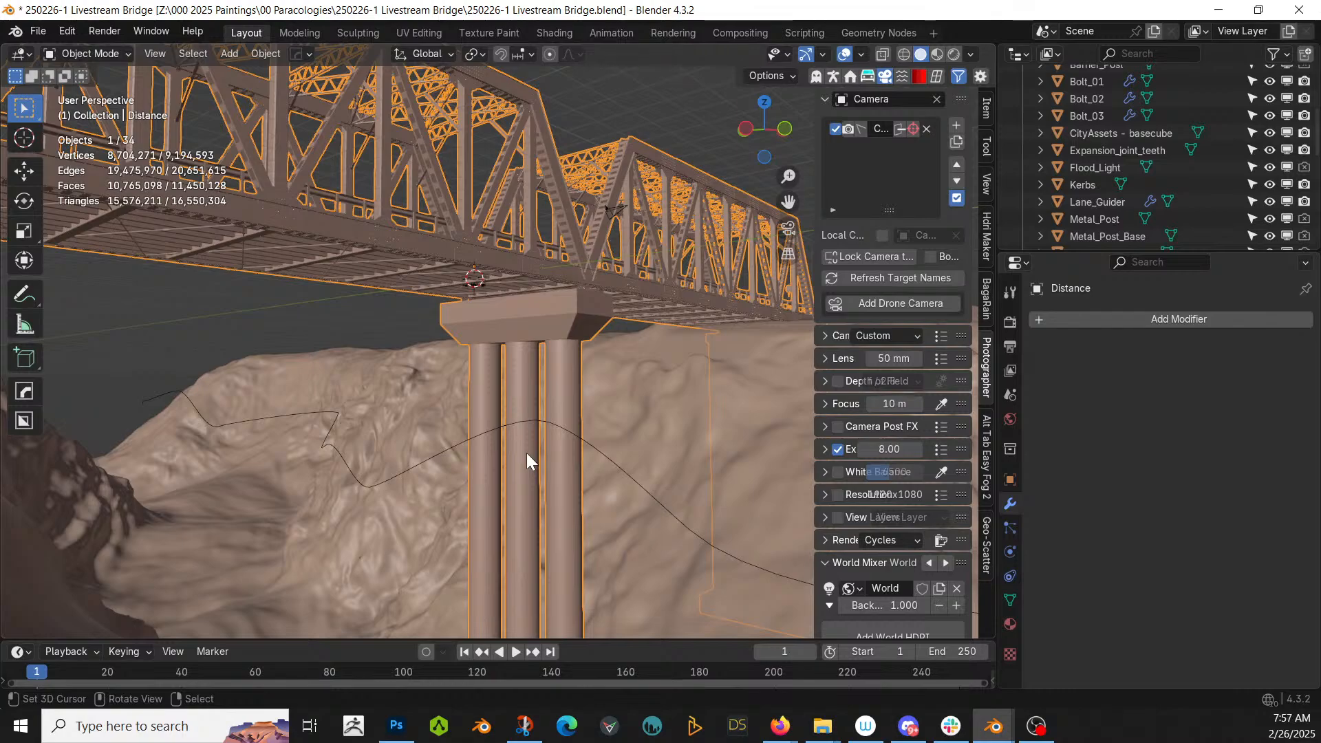
pyautogui.moveTo(526, 453); pyautogui.dragTo(504, 490, button='middle')
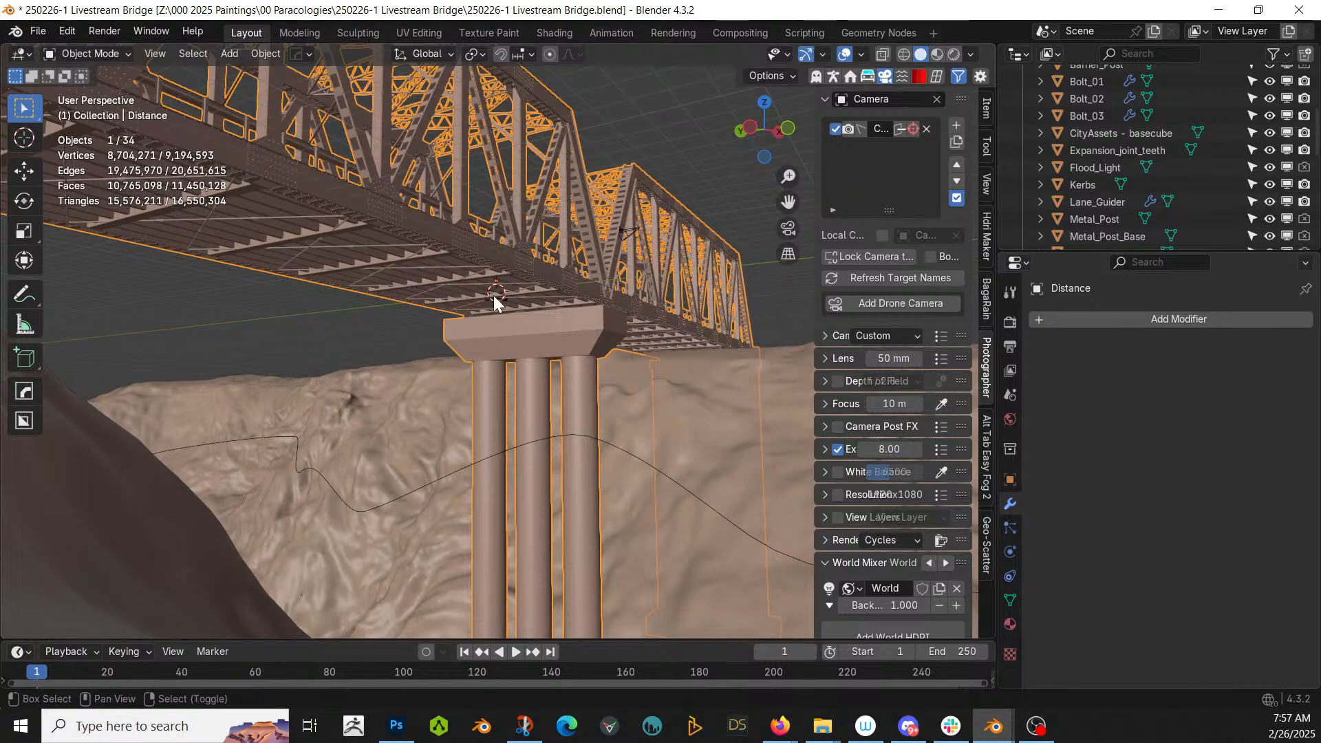
pyautogui.hotkey('shift', 'a')
pyautogui.moveTo(465, 265)
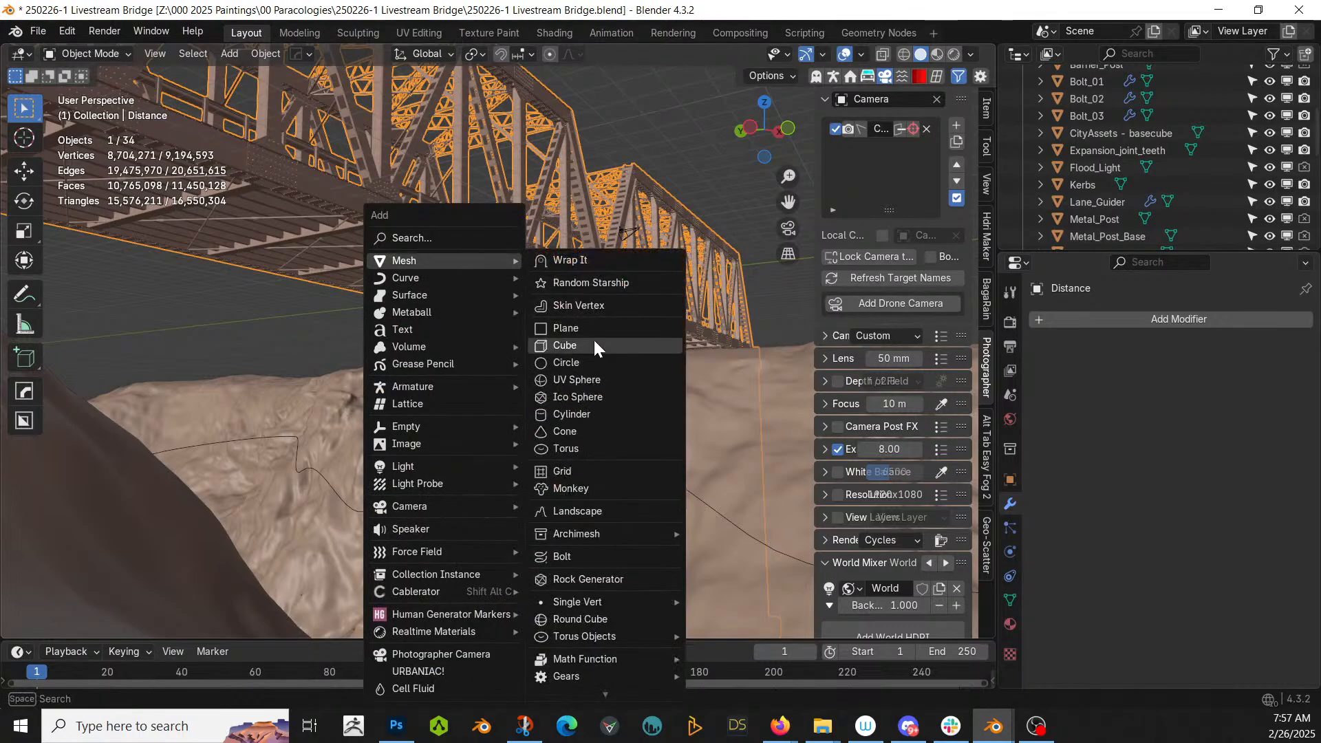
pyautogui.click(572, 329)
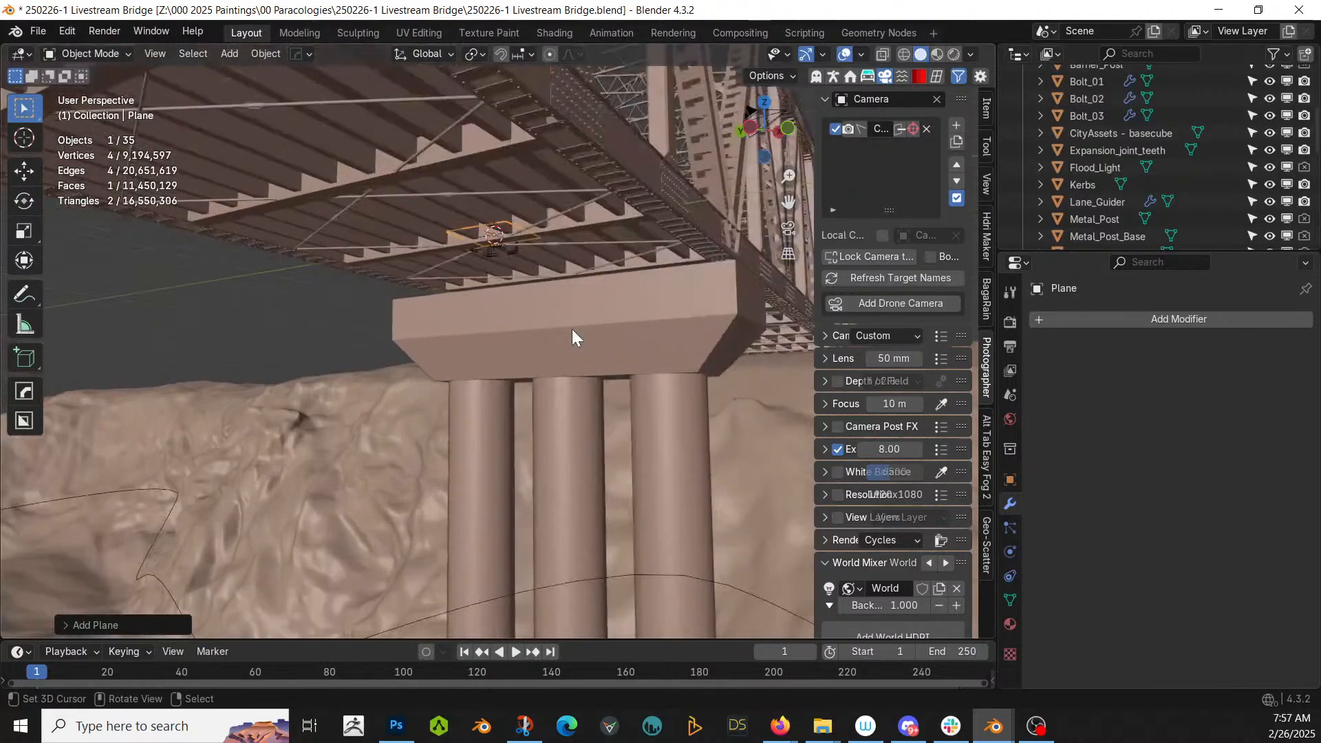
pyautogui.press('s')
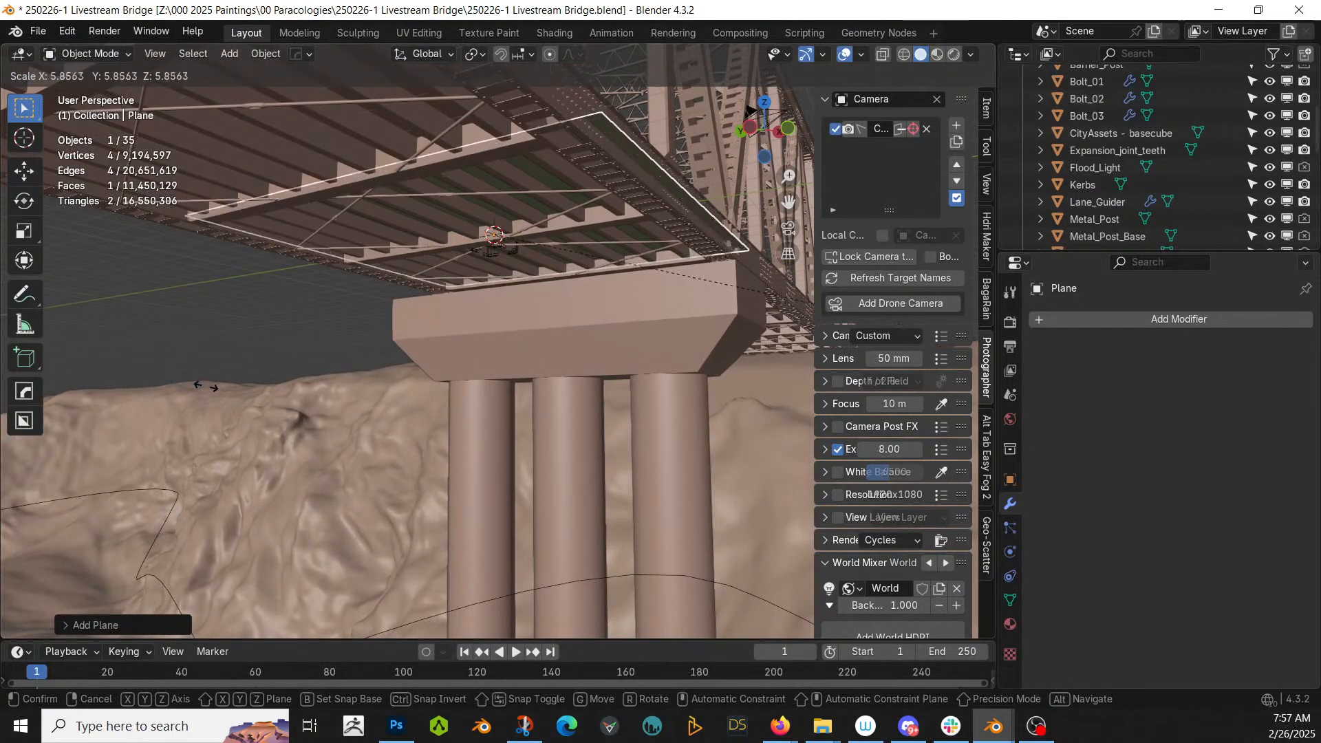
pyautogui.click(163, 384)
# - Lower the plane along the Z axis until it sits just below the deck's underside beams and cross bracing
pyautogui.press('g')
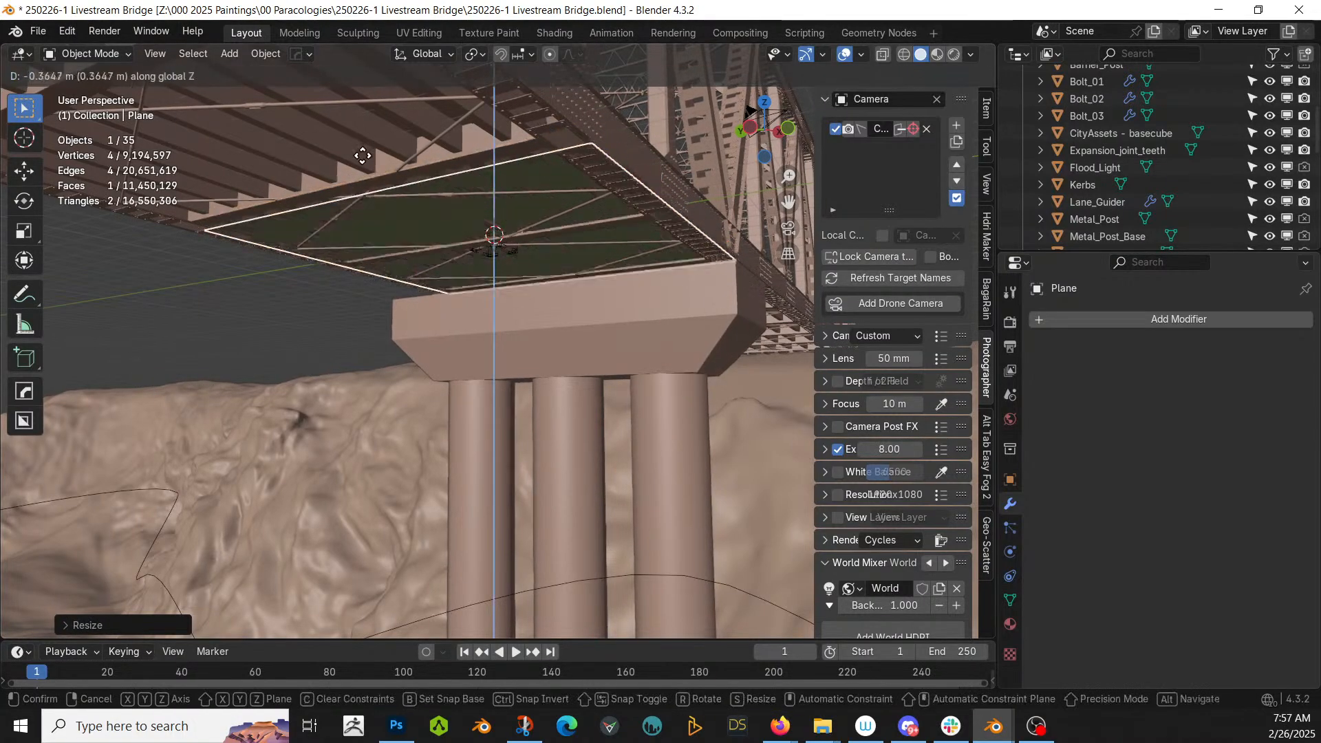
pyautogui.press('z')
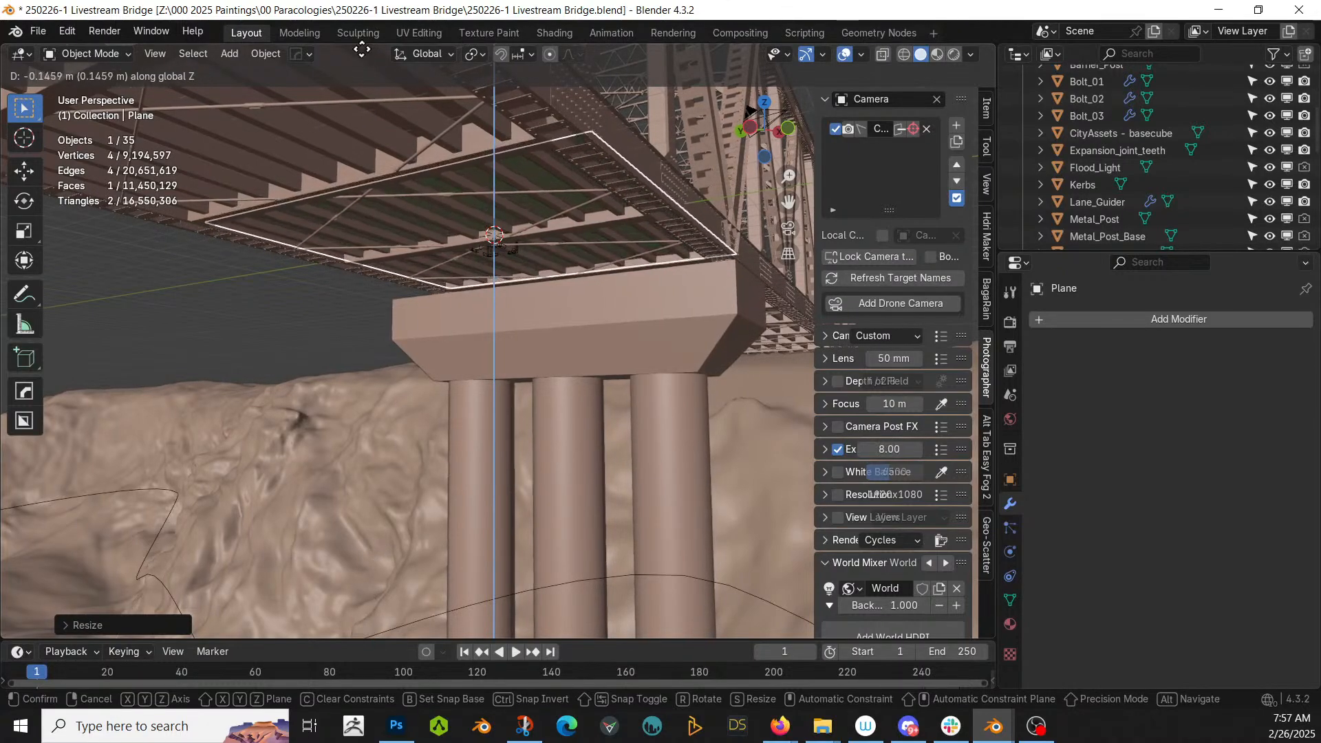
pyautogui.click(352, 127)
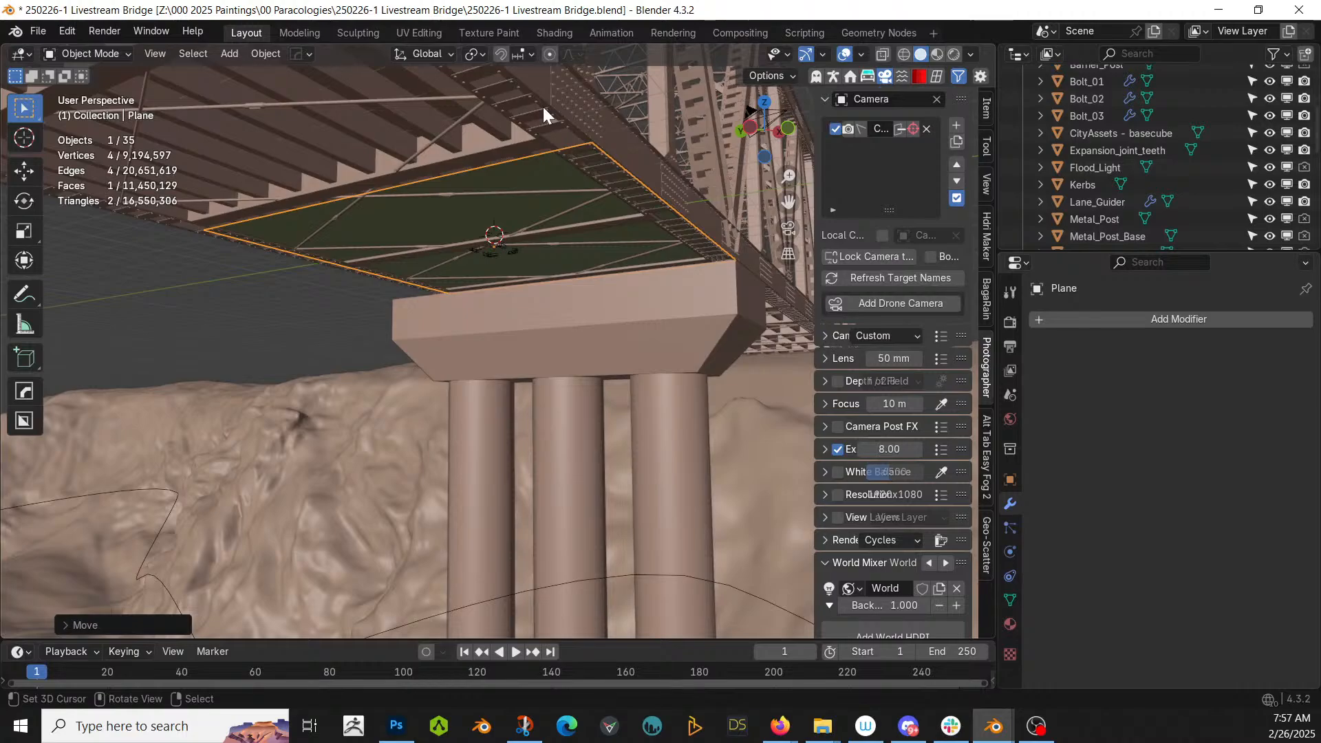
pyautogui.keyDown('shift'); pyautogui.moveTo(702, 226); pyautogui.dragTo(550, 339, button='middle'); pyautogui.keyUp('shift')
pyautogui.scroll(-4, 550, 339)
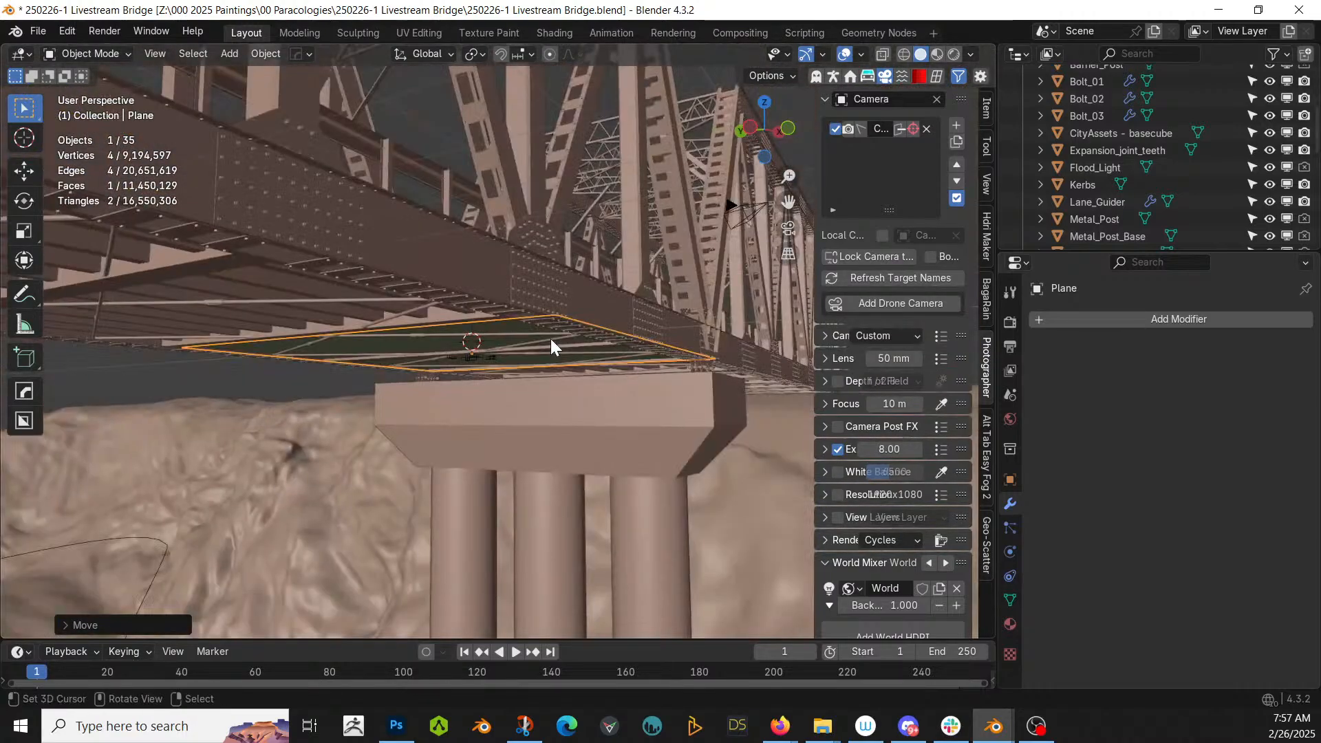
pyautogui.press('g')
pyautogui.press('z')
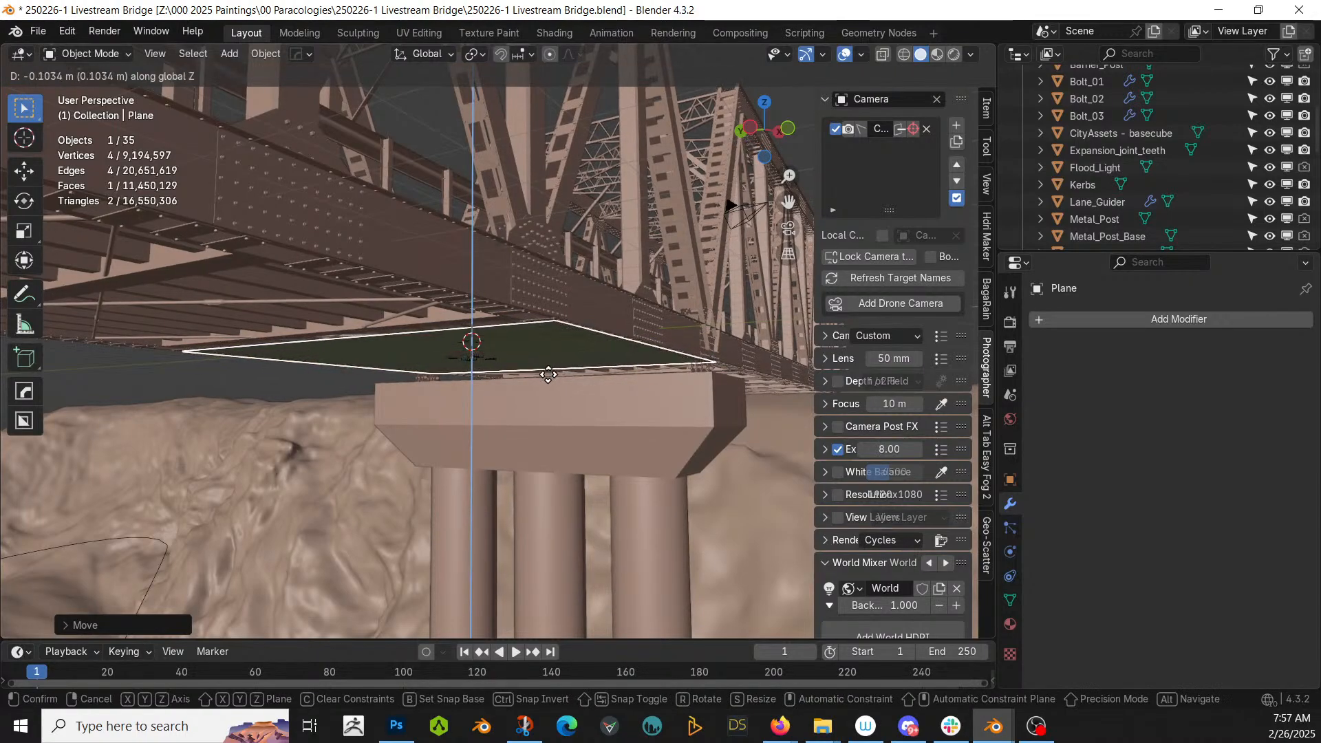
pyautogui.click(548, 374)
# - Stretch the plane along the X axis so it runs under both truss spans of the bridge
pyautogui.moveTo(548, 374); pyautogui.dragTo(409, 382, button='middle')
pyautogui.press('KP_Decimal')
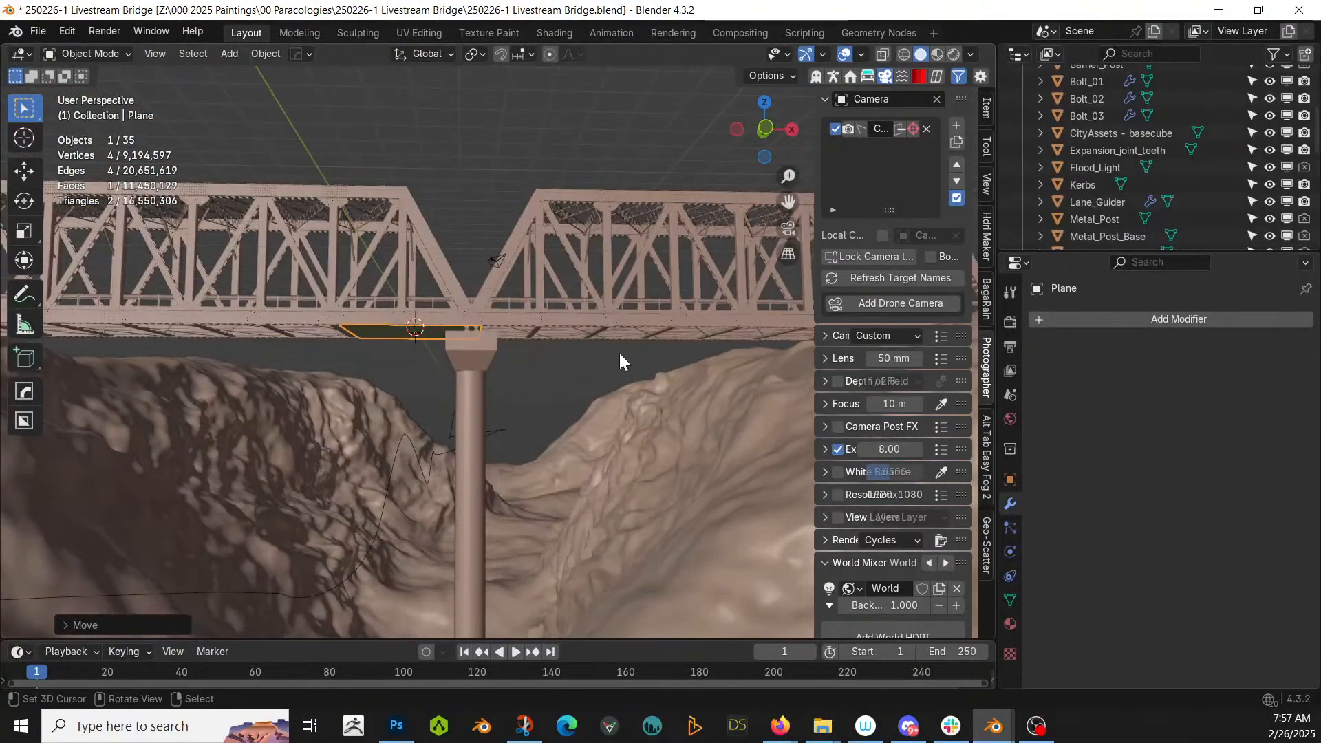
pyautogui.click(24, 260)
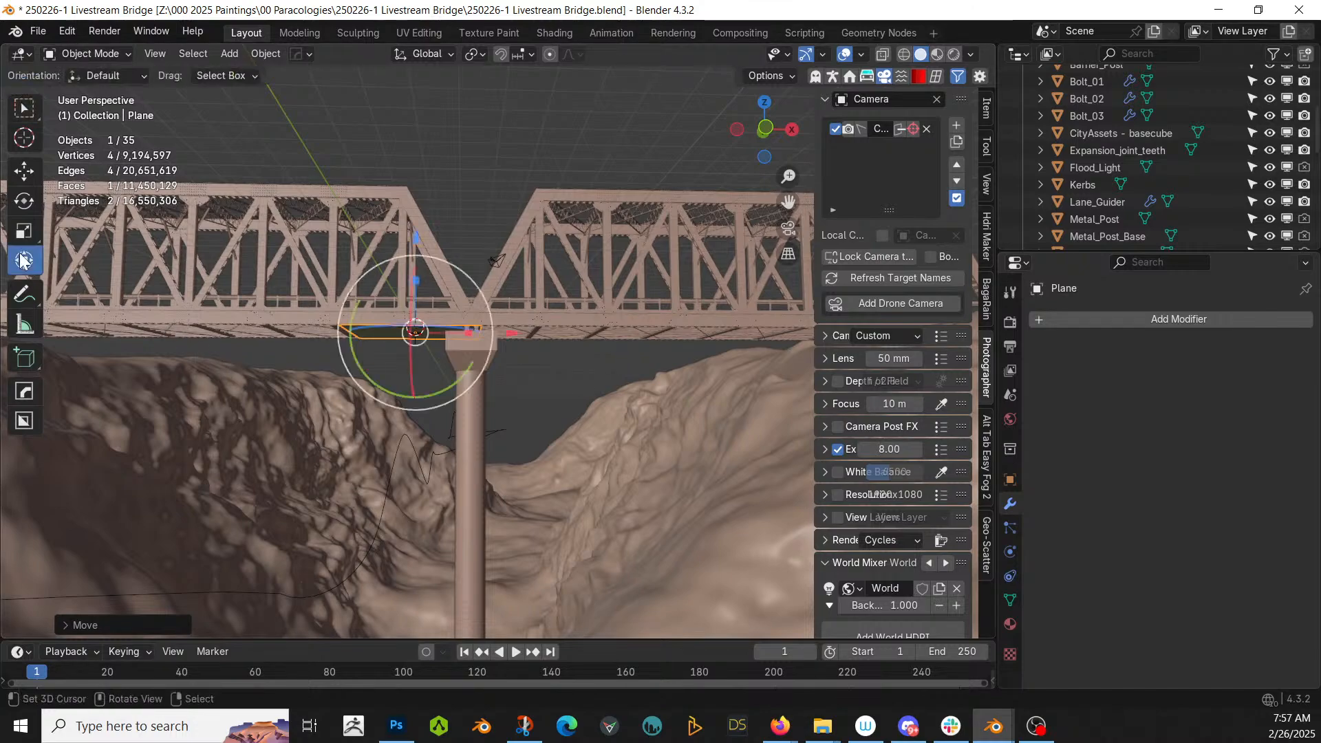
pyautogui.press('s')
pyautogui.press('x')
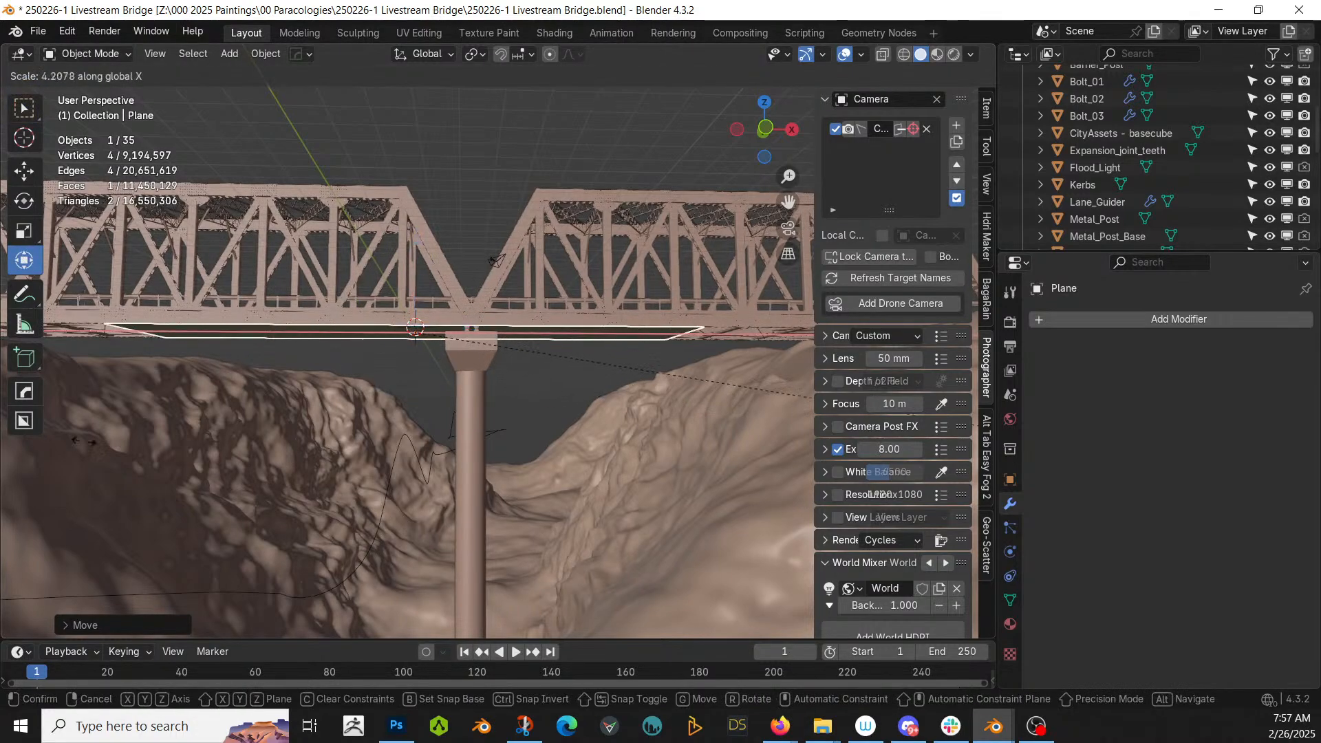
pyautogui.click(600, 466)
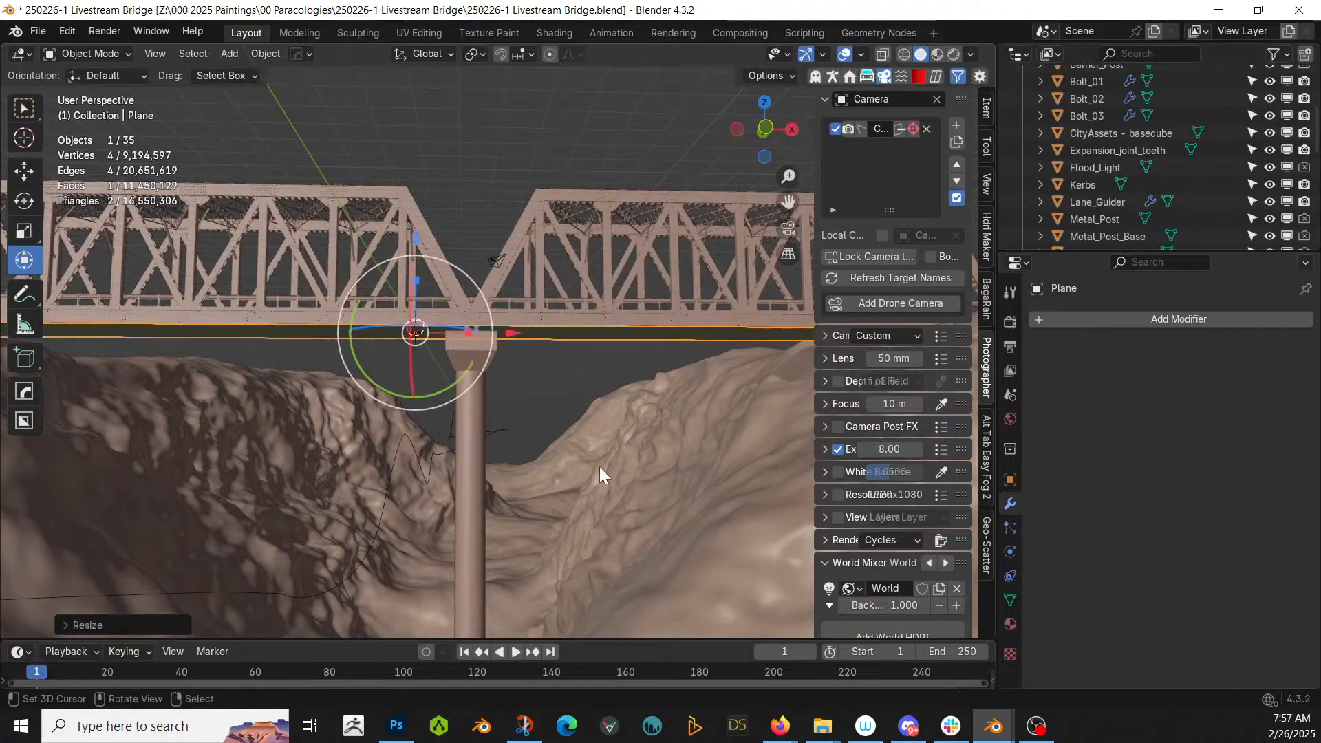
pyautogui.scroll(-4, 600, 466)
pyautogui.moveTo(600, 467); pyautogui.dragTo(596, 454, button='middle')
pyautogui.scroll(3, 596, 454)
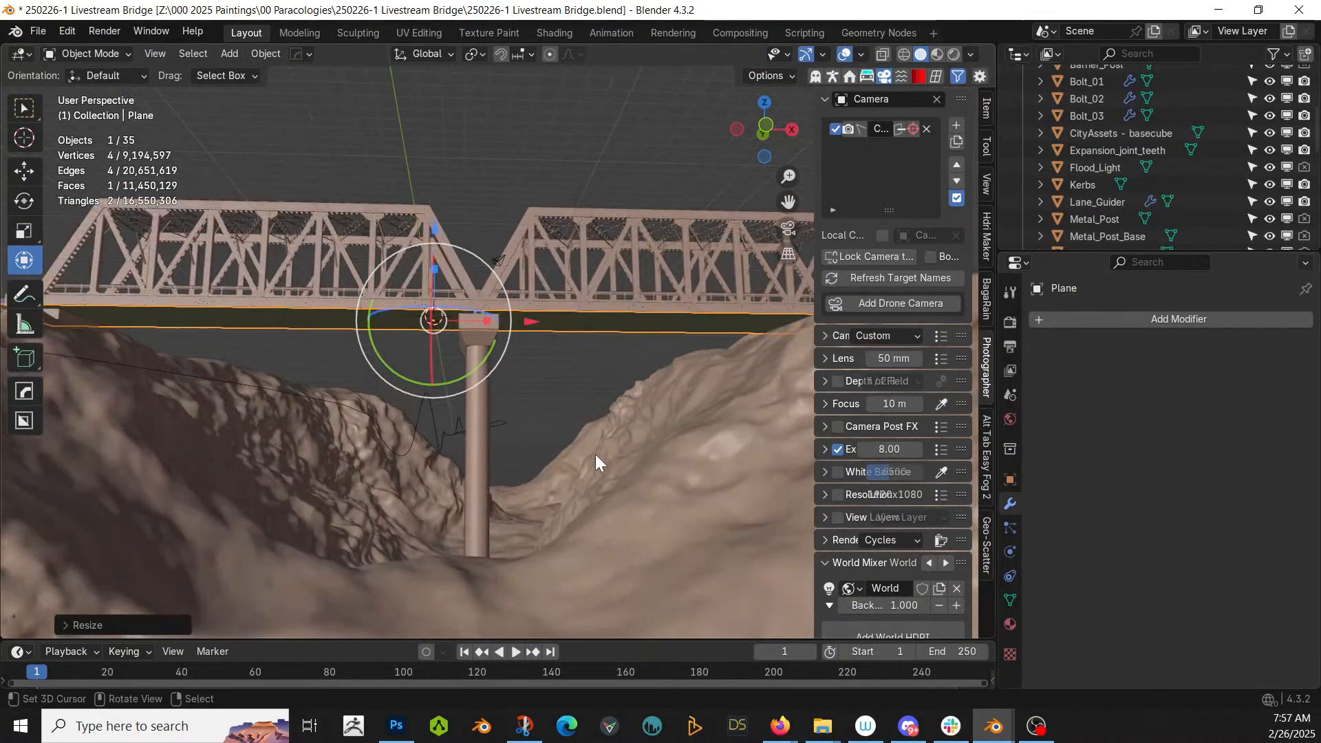
pyautogui.moveTo(596, 455); pyautogui.dragTo(628, 459, button='middle')
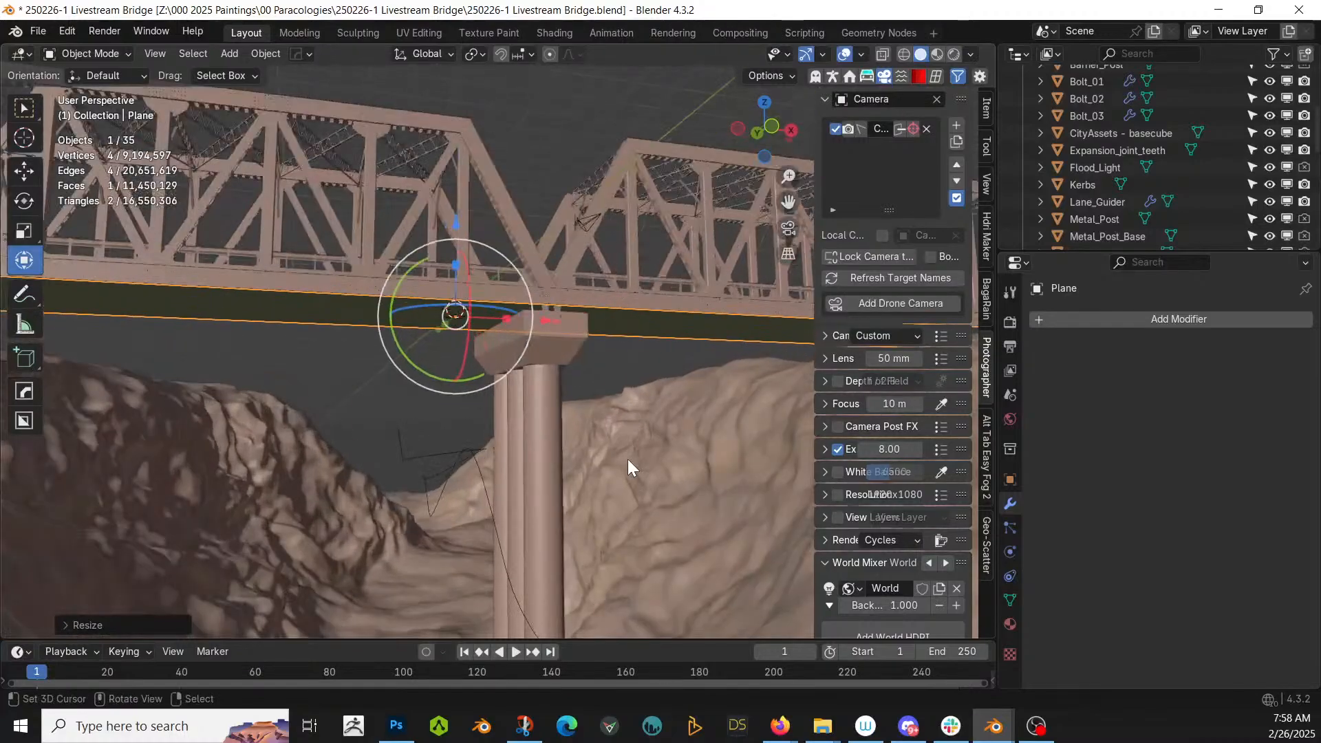
pyautogui.scroll(3, 627, 460)
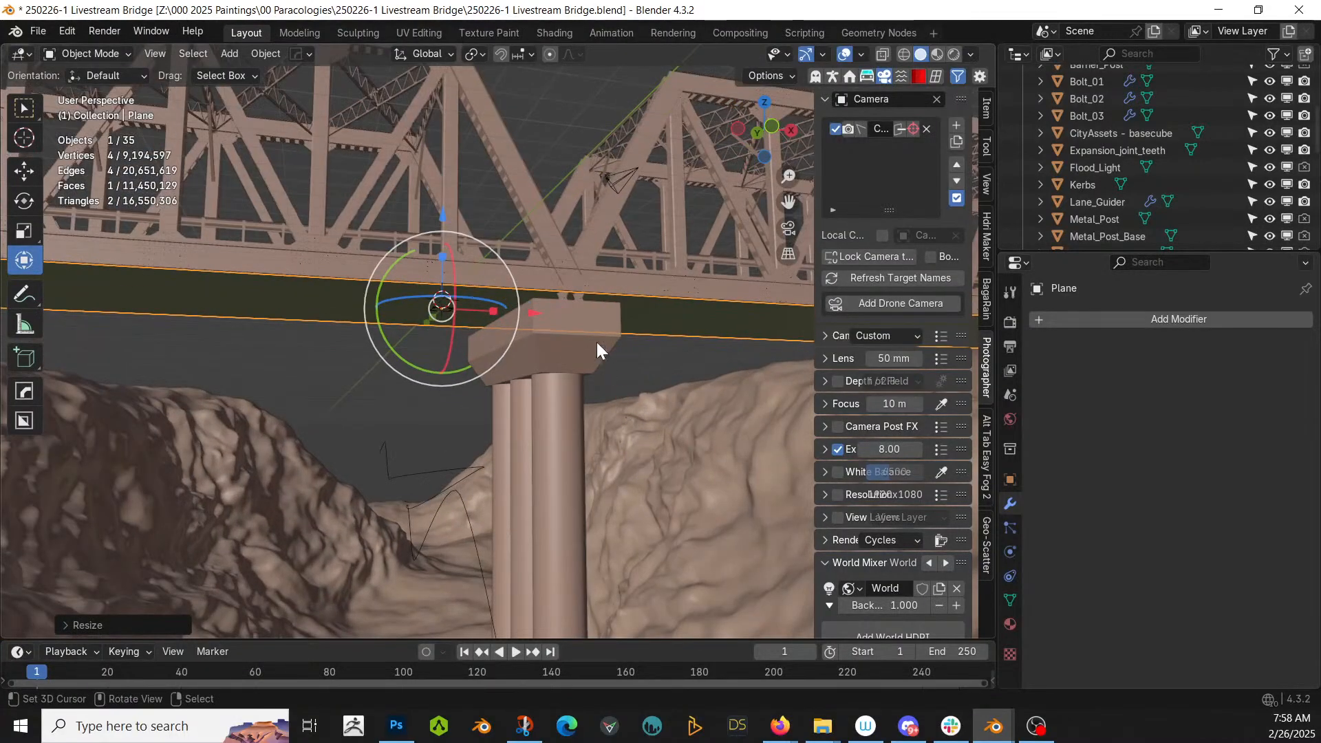
pyautogui.scroll(-1, 596, 342)
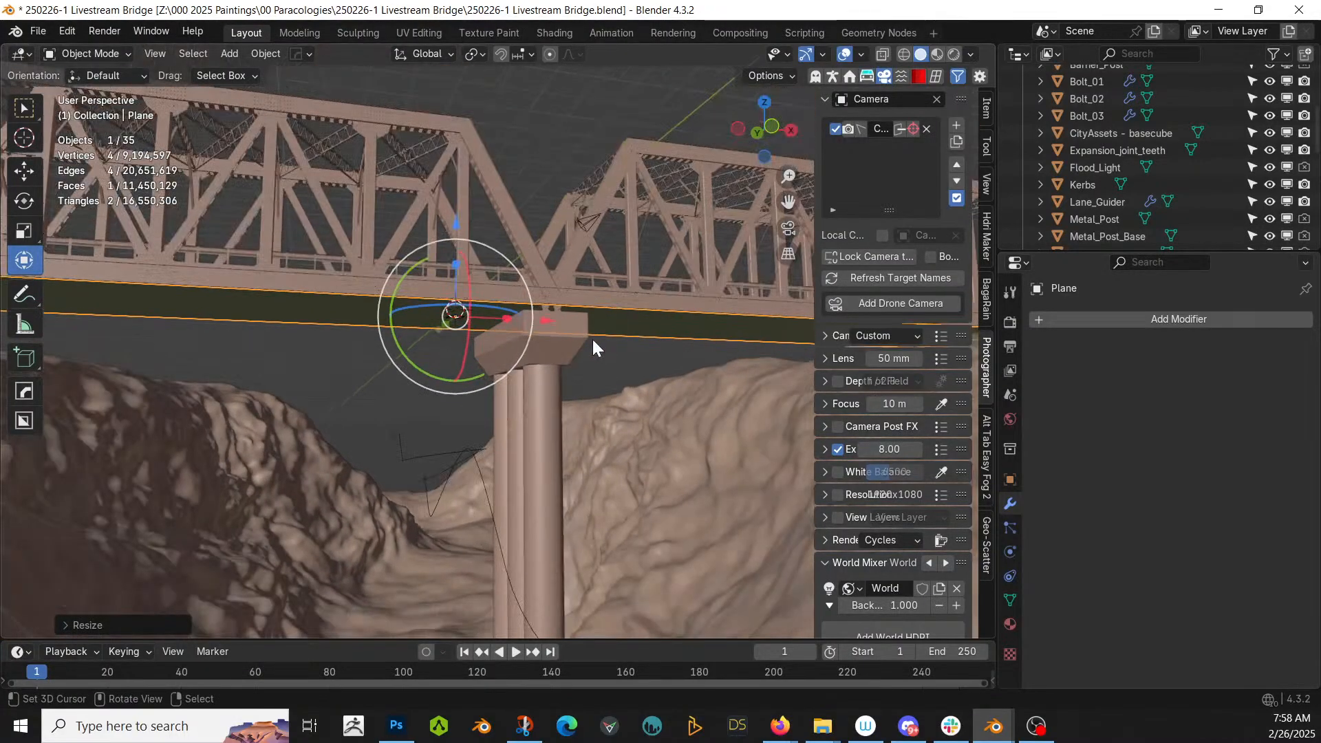
# - In Edit Mode on the bridge mesh, select the complete linked geometry of the central pier's cap and its three columns
pyautogui.click(572, 340)
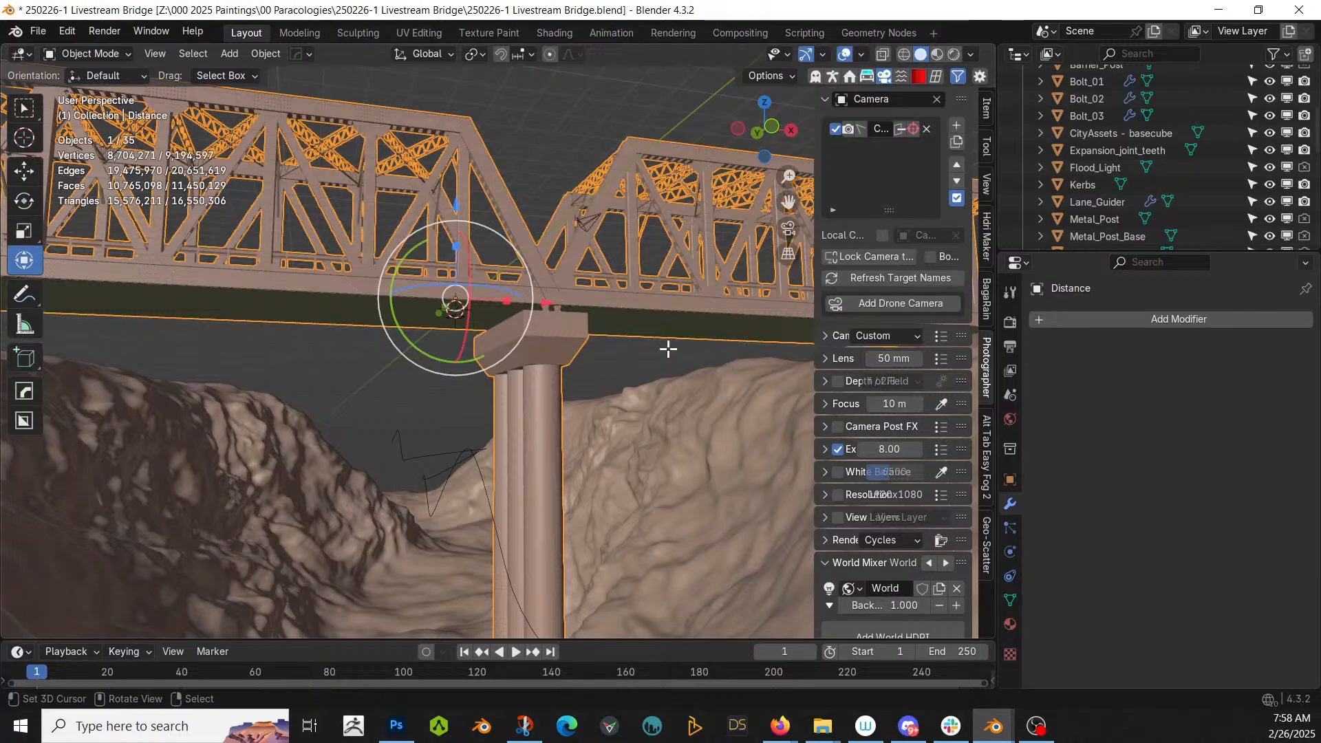
pyautogui.press('Tab')
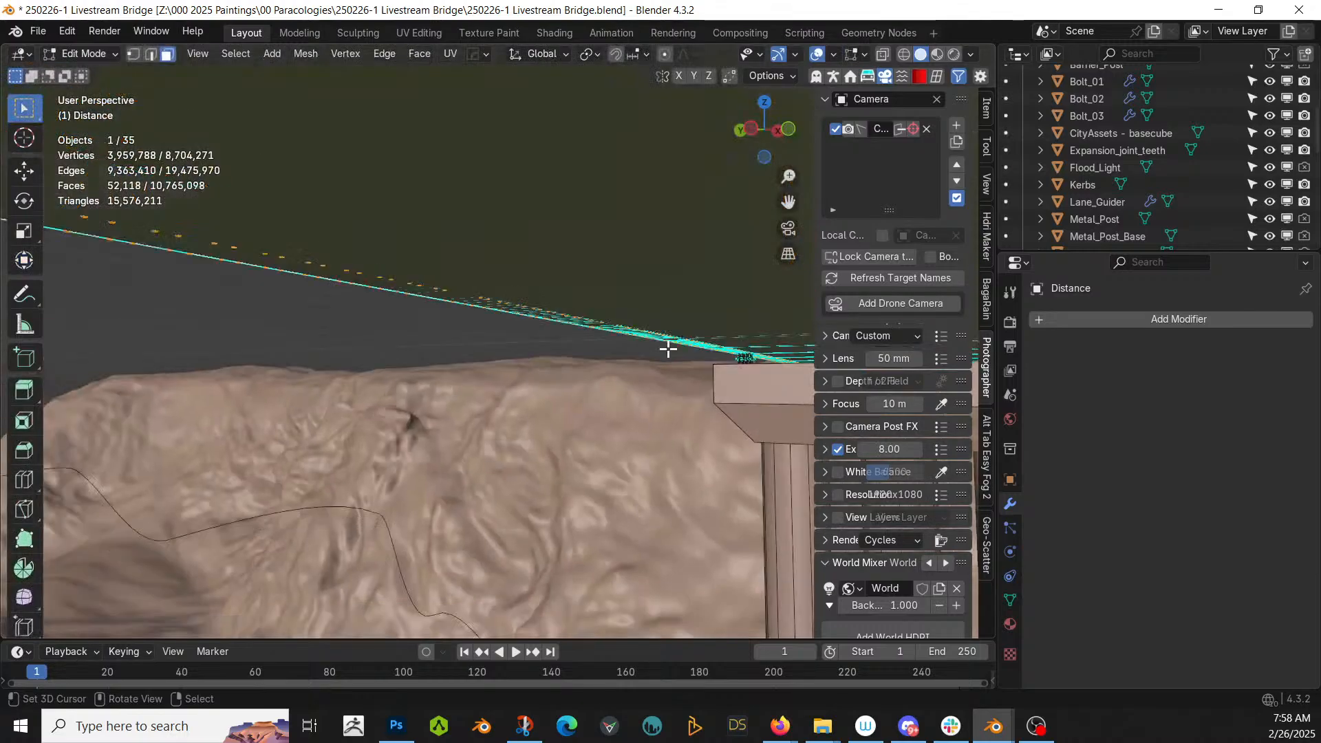
pyautogui.scroll(-4, 656, 353)
pyautogui.scroll(-5, 656, 354)
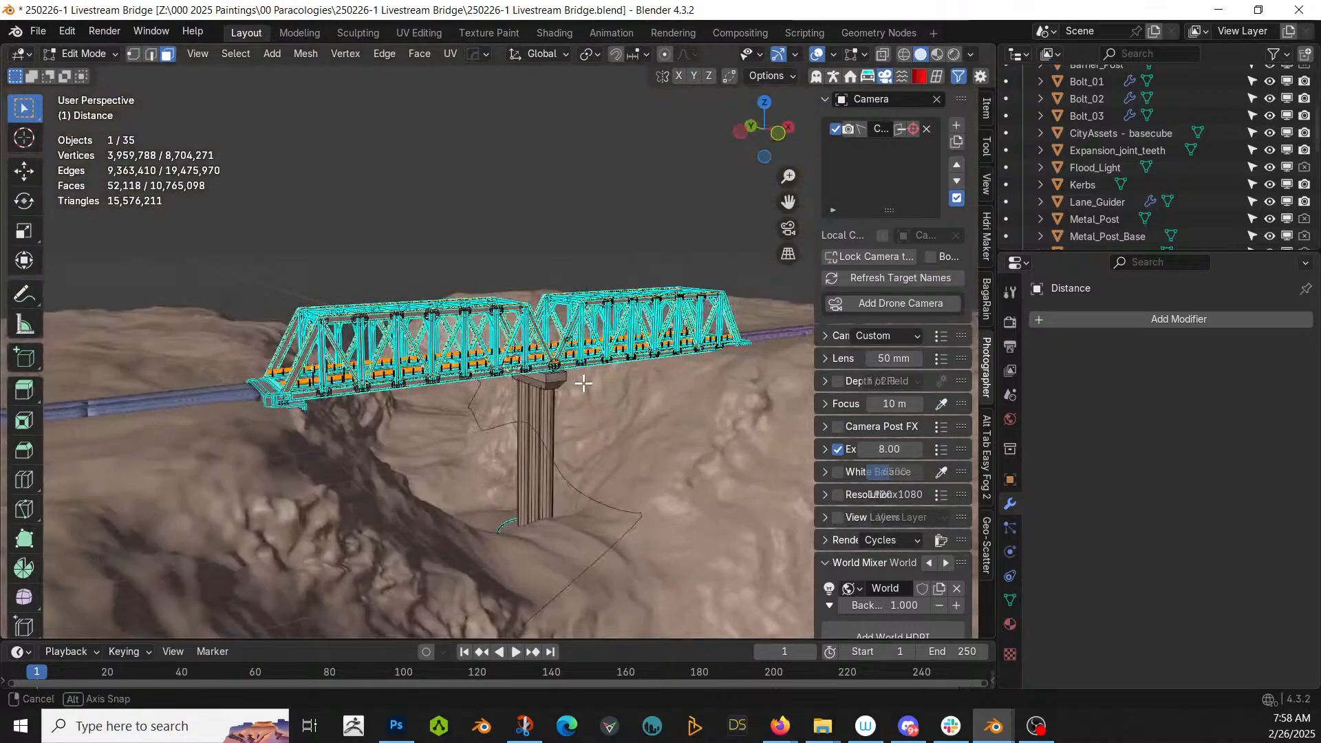
pyautogui.scroll(6, 578, 380)
pyautogui.moveTo(578, 380); pyautogui.dragTo(561, 362, button='middle')
pyautogui.scroll(5, 561, 362)
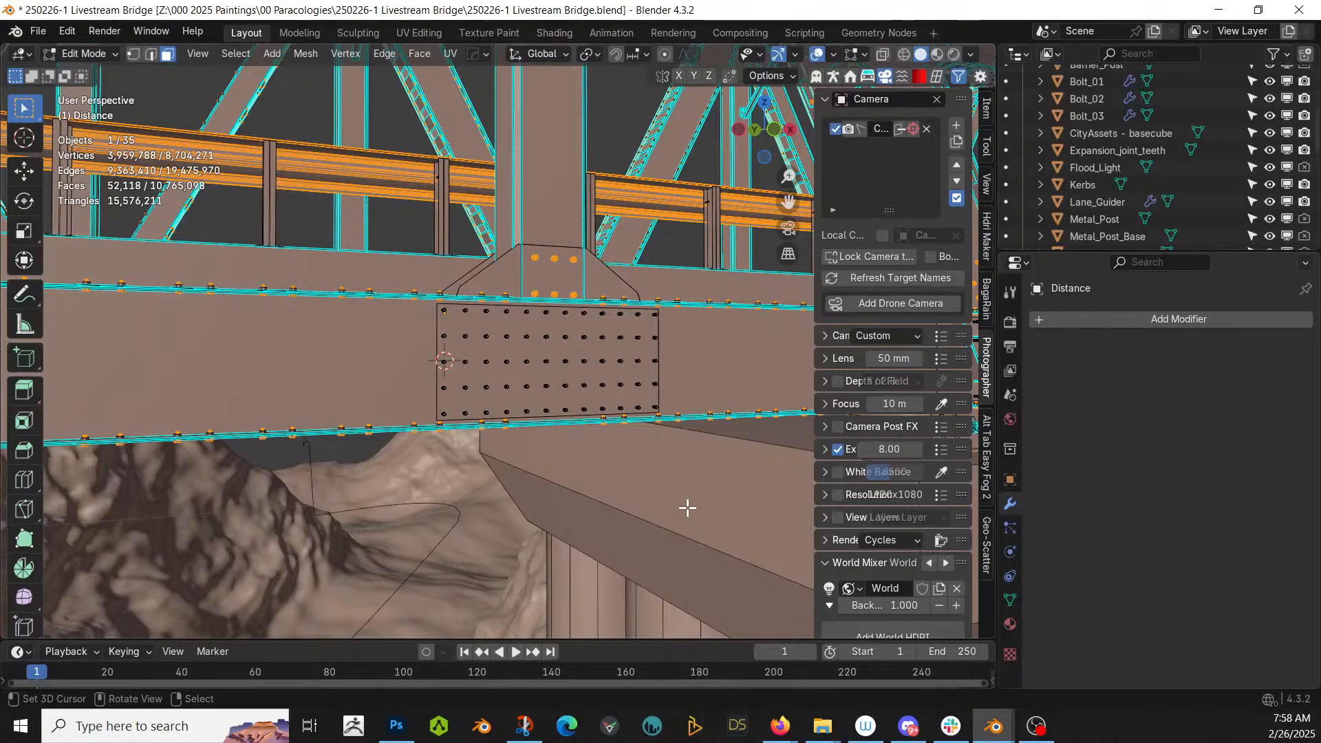
pyautogui.scroll(-5, 687, 507)
pyautogui.click(655, 412)
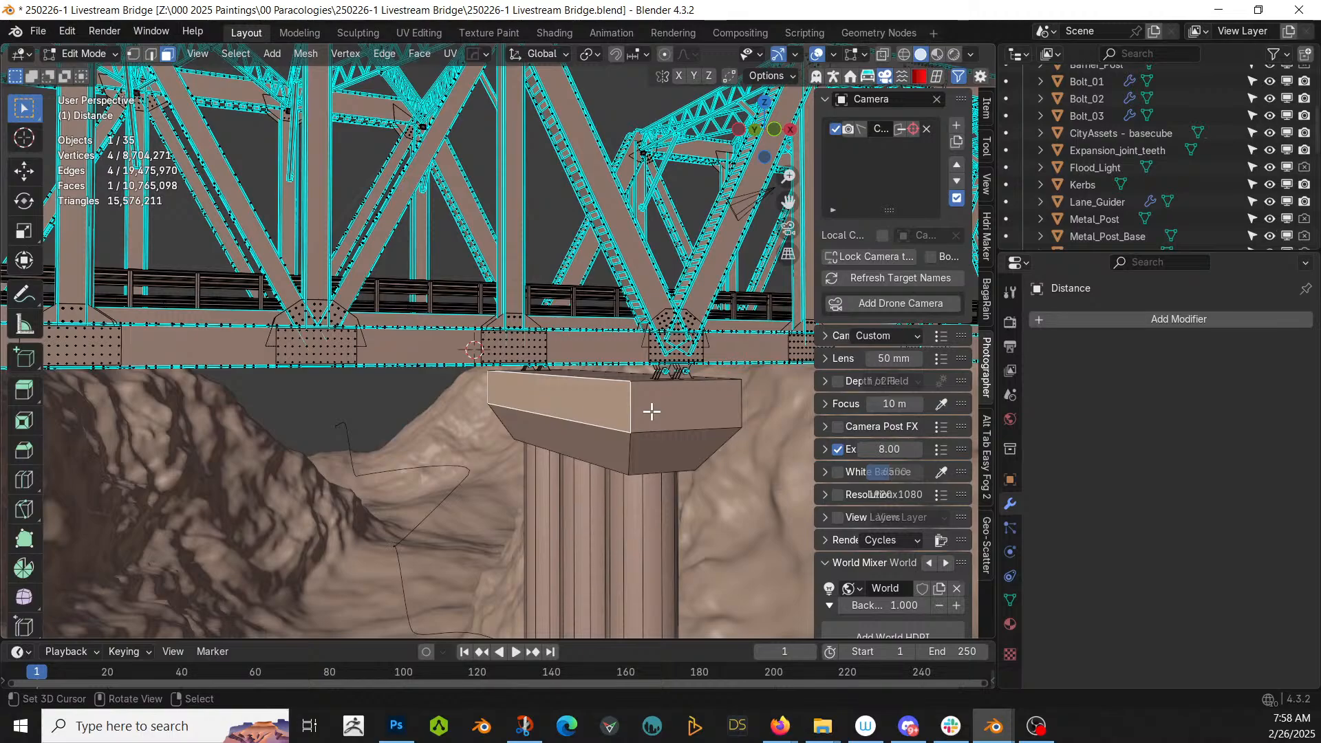
pyautogui.hotkey('ctrl', 'l')
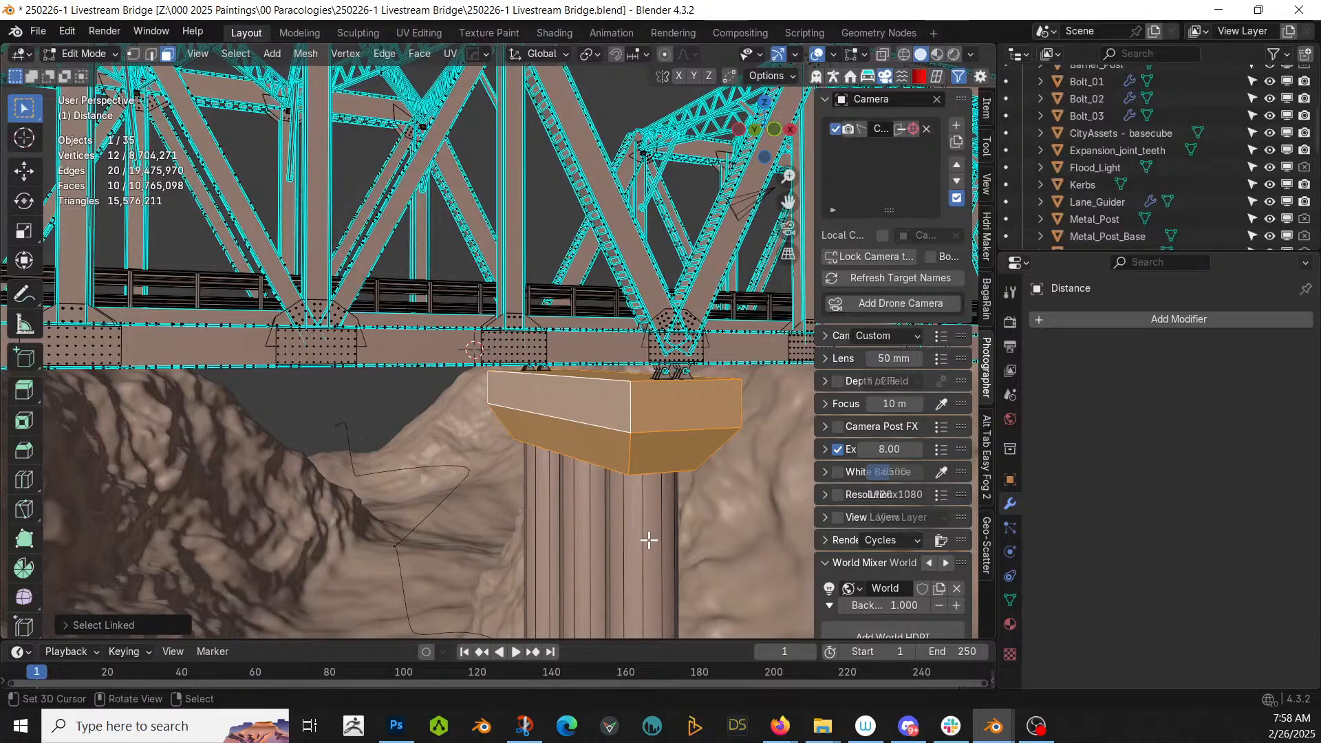
pyautogui.press('l')
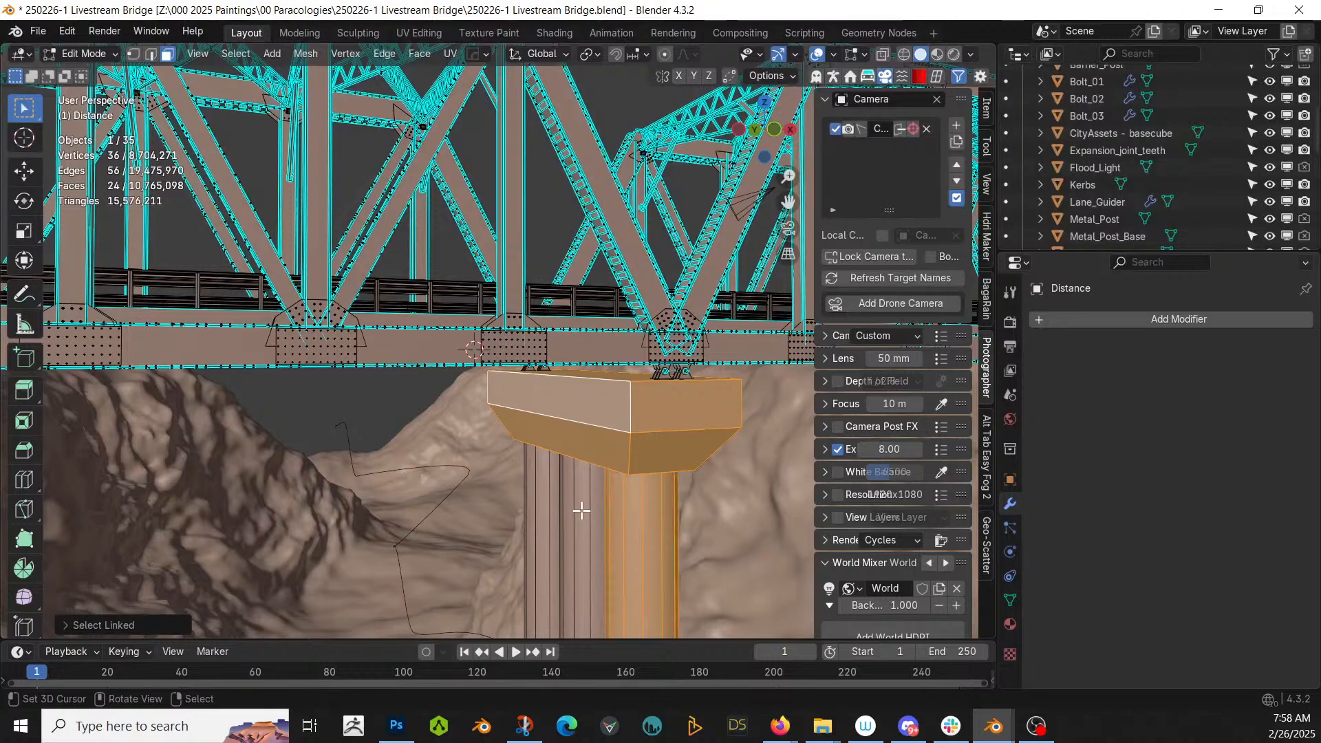
pyautogui.press('l')
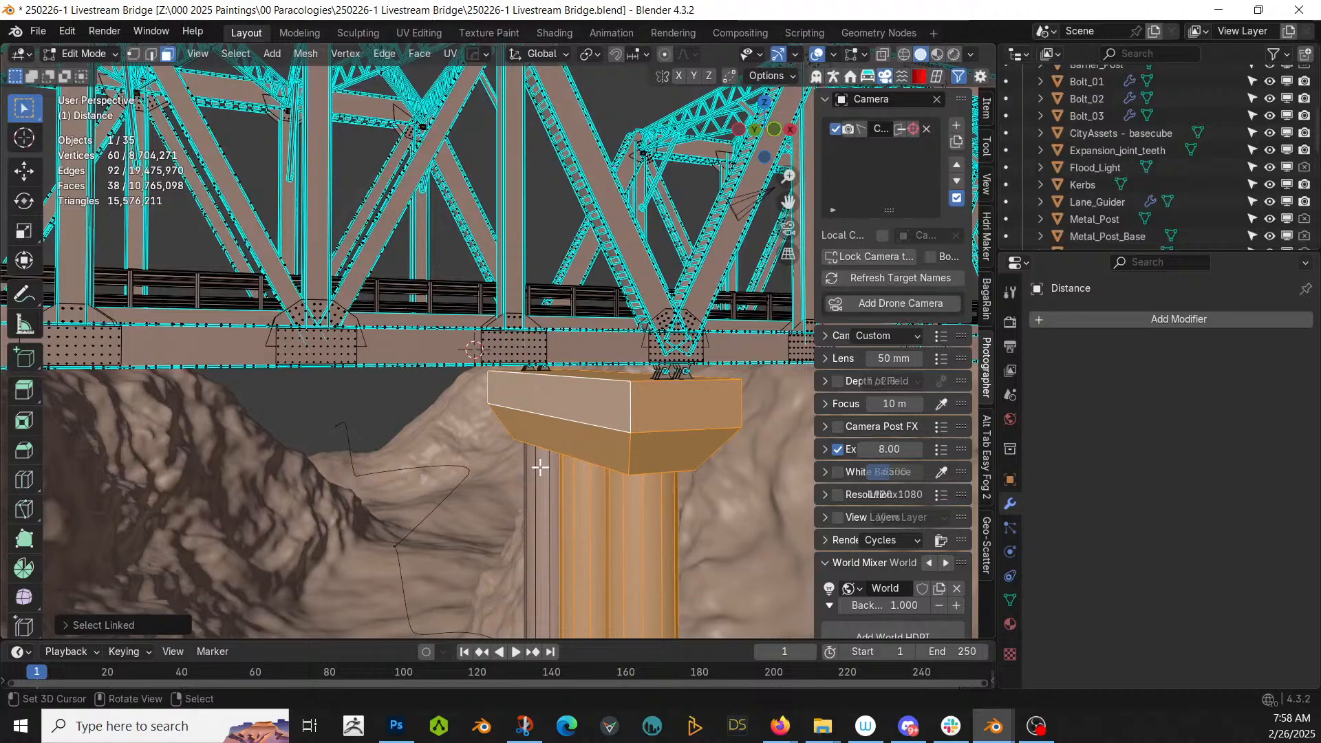
pyautogui.press('l')
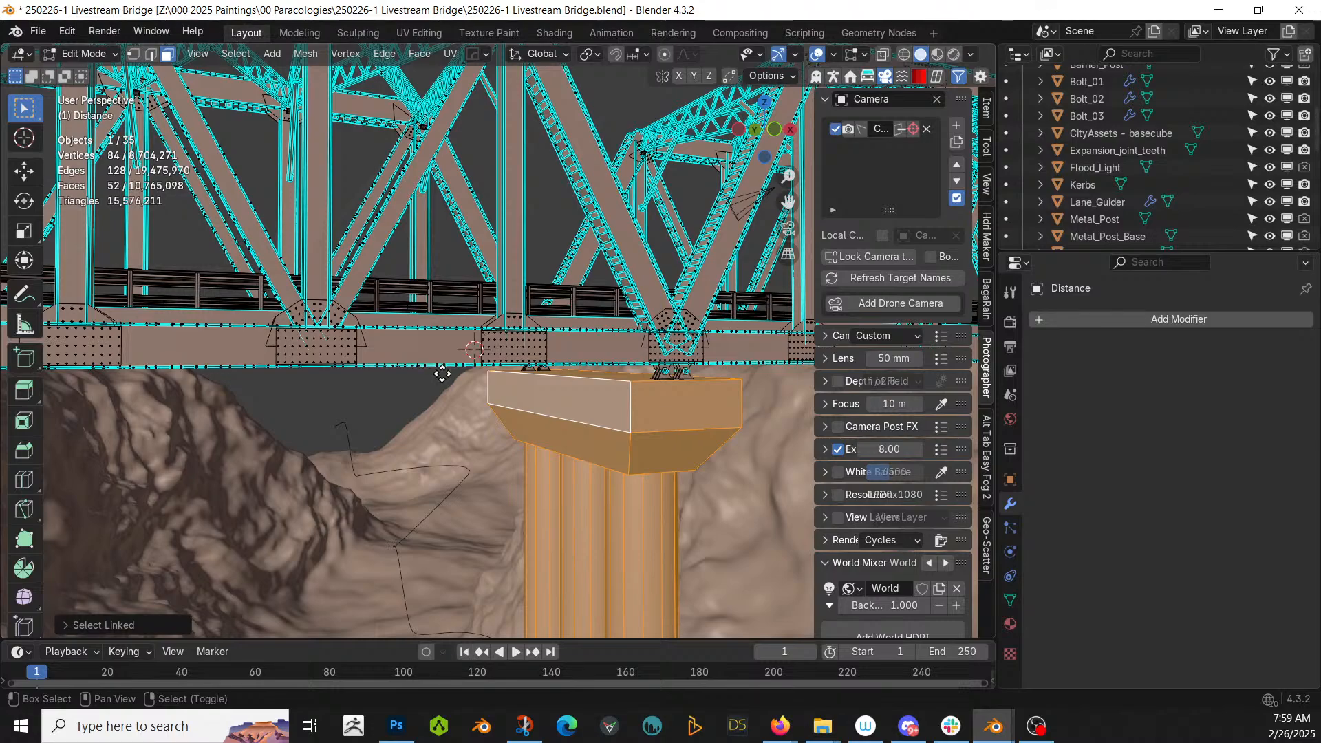
# - Duplicate the selected pier geometry in place, separate the copy into its own object and return to Object Mode
pyautogui.hotkey('shift', 'd')
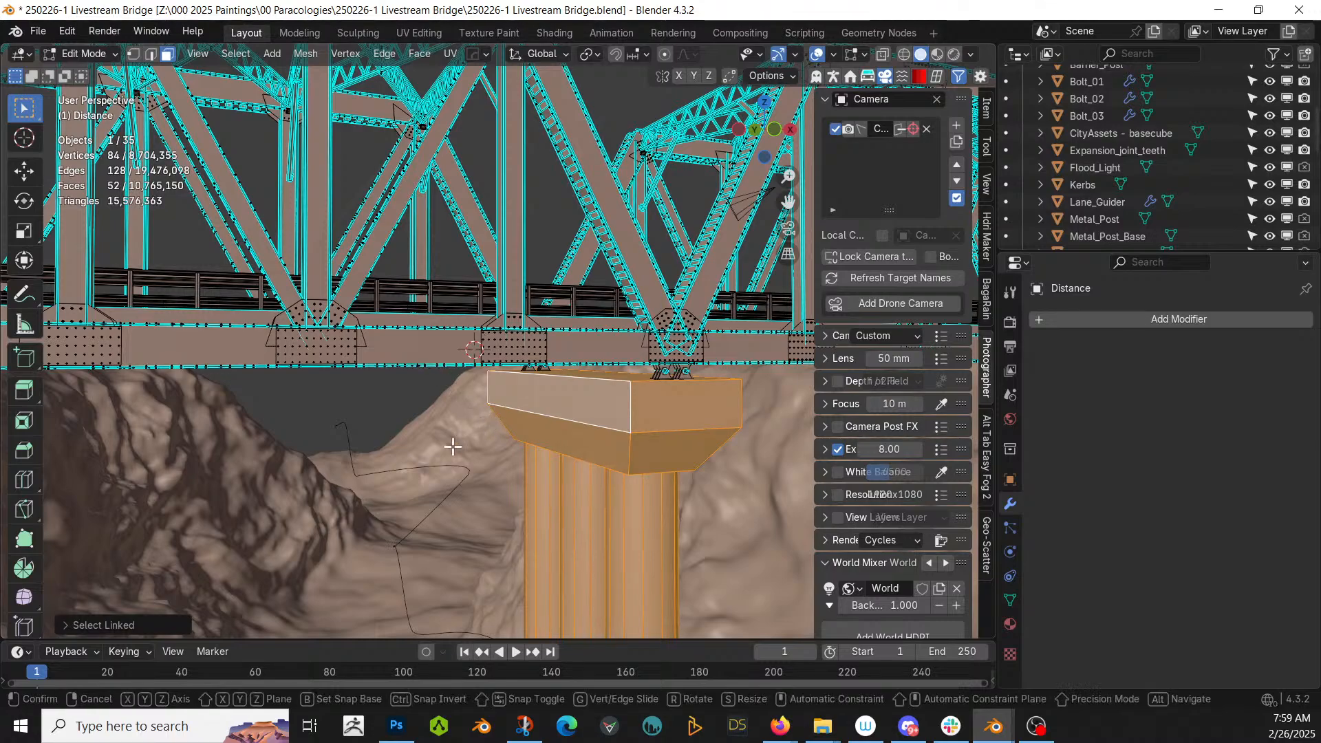
pyautogui.rightClick(401, 390)
pyautogui.press('p')
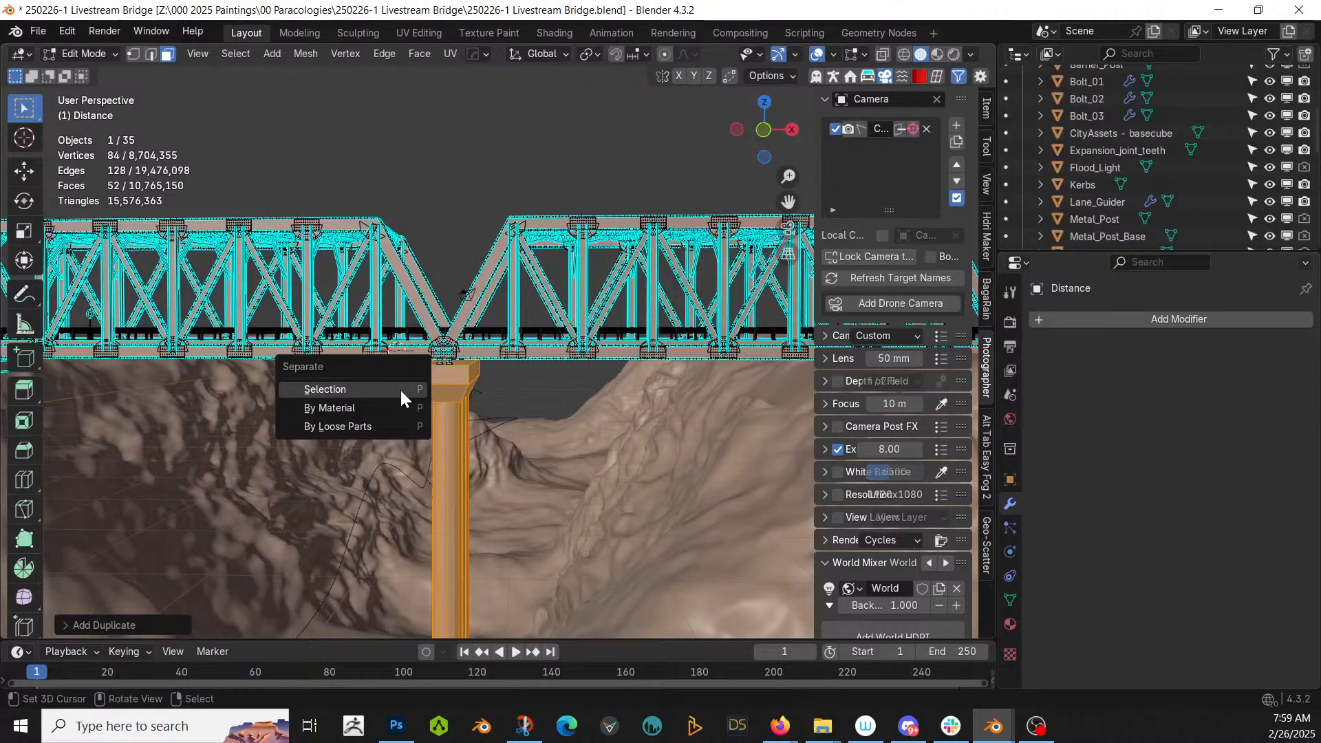
pyautogui.click(401, 397)
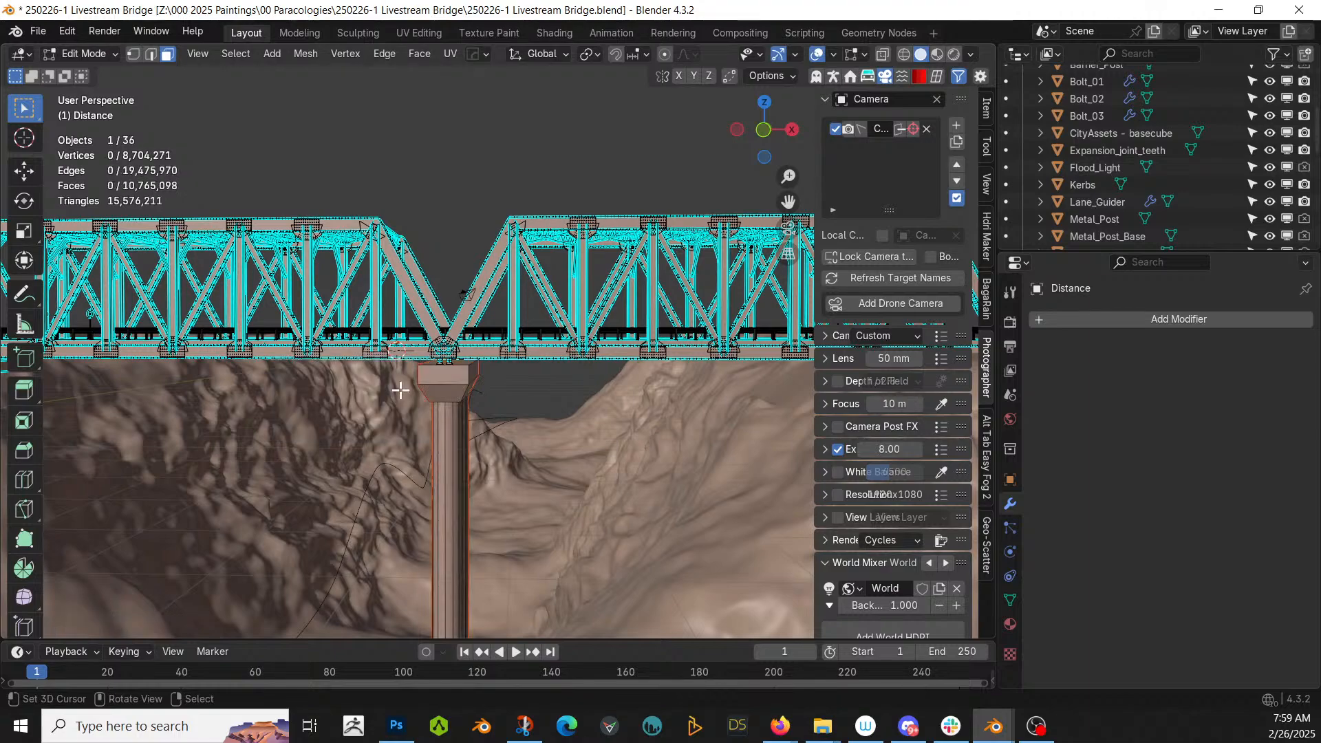
pyautogui.click(93, 54)
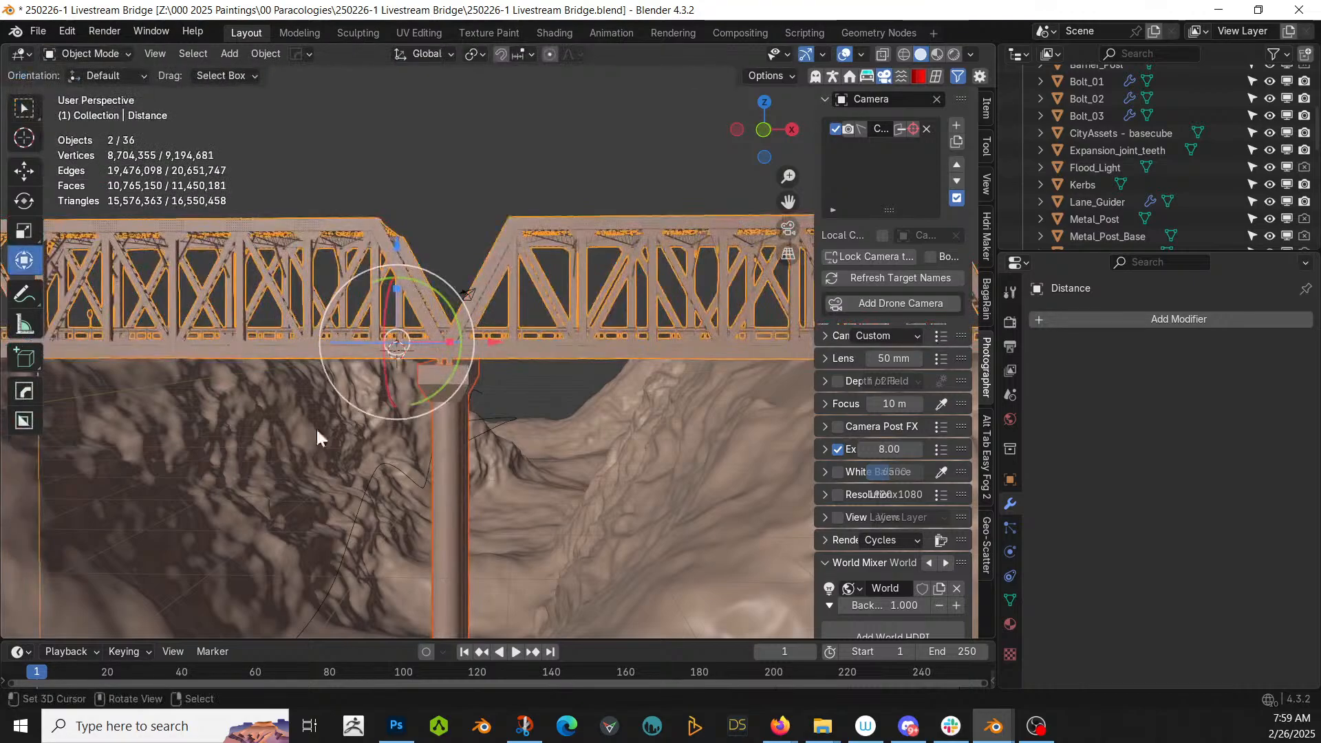
# - Select the separated pier copy together with the deck plane and isolate both in local view
pyautogui.moveTo(316, 438); pyautogui.dragTo(440, 488, button='middle')
pyautogui.click(548, 284)
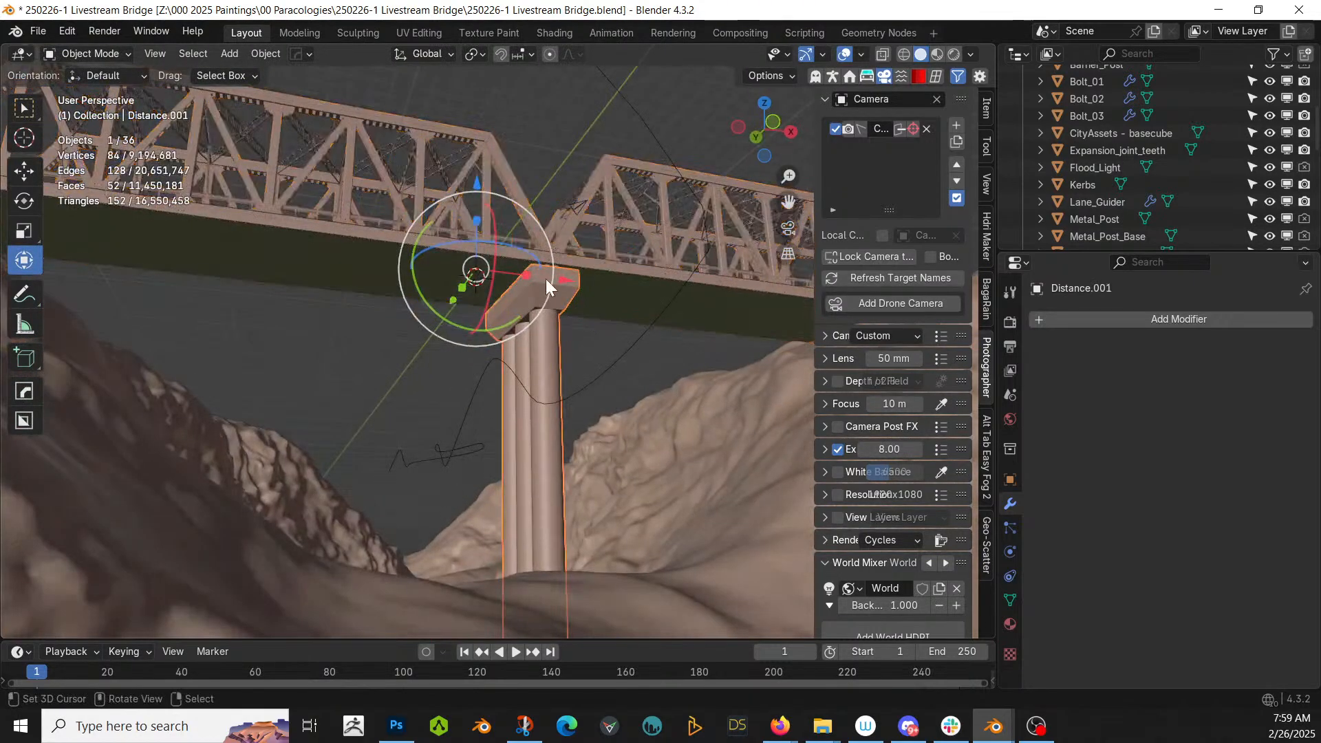
pyautogui.keyDown('shift'); pyautogui.click(263, 243); pyautogui.keyUp('shift')
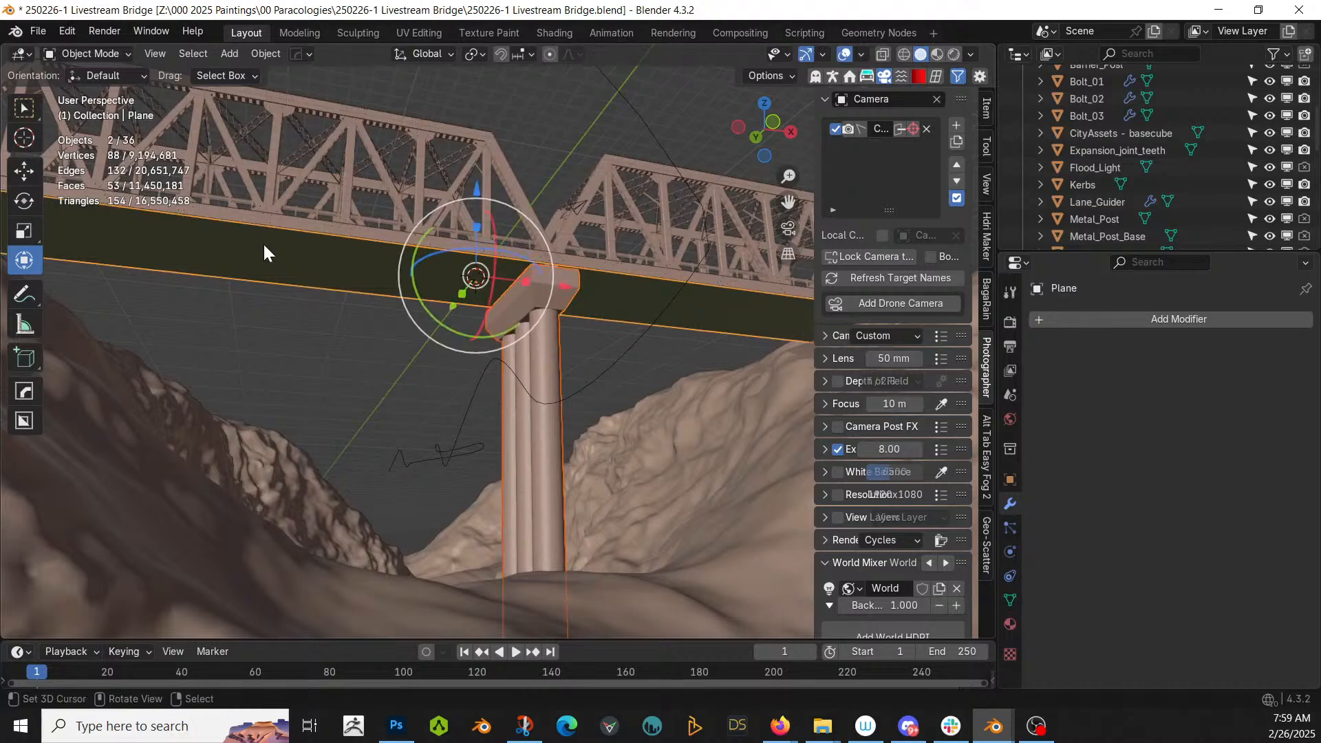
pyautogui.press('KP_Divide')
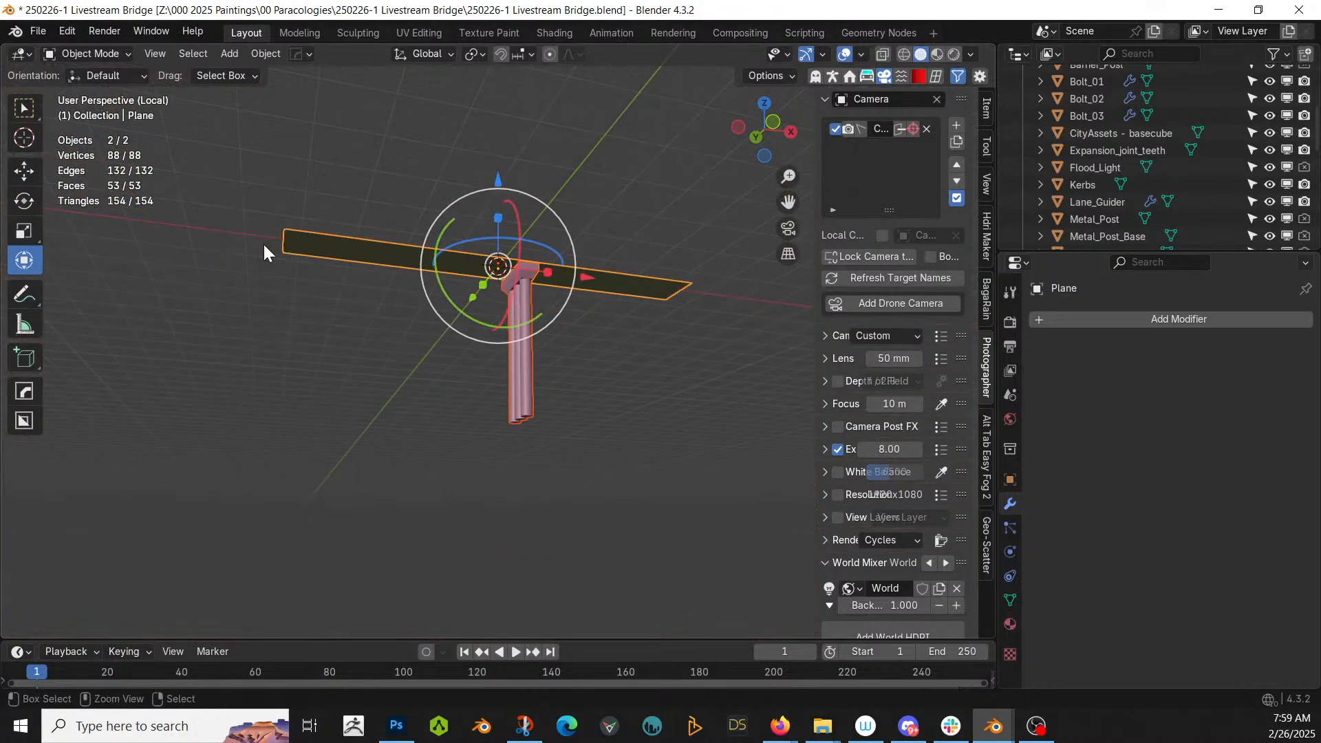
# - Join the pier copy with the deck plane, exit local view and move the combined object into a new collection named Corruption
pyautogui.click(263, 242)
pyautogui.press('KP_Divide')
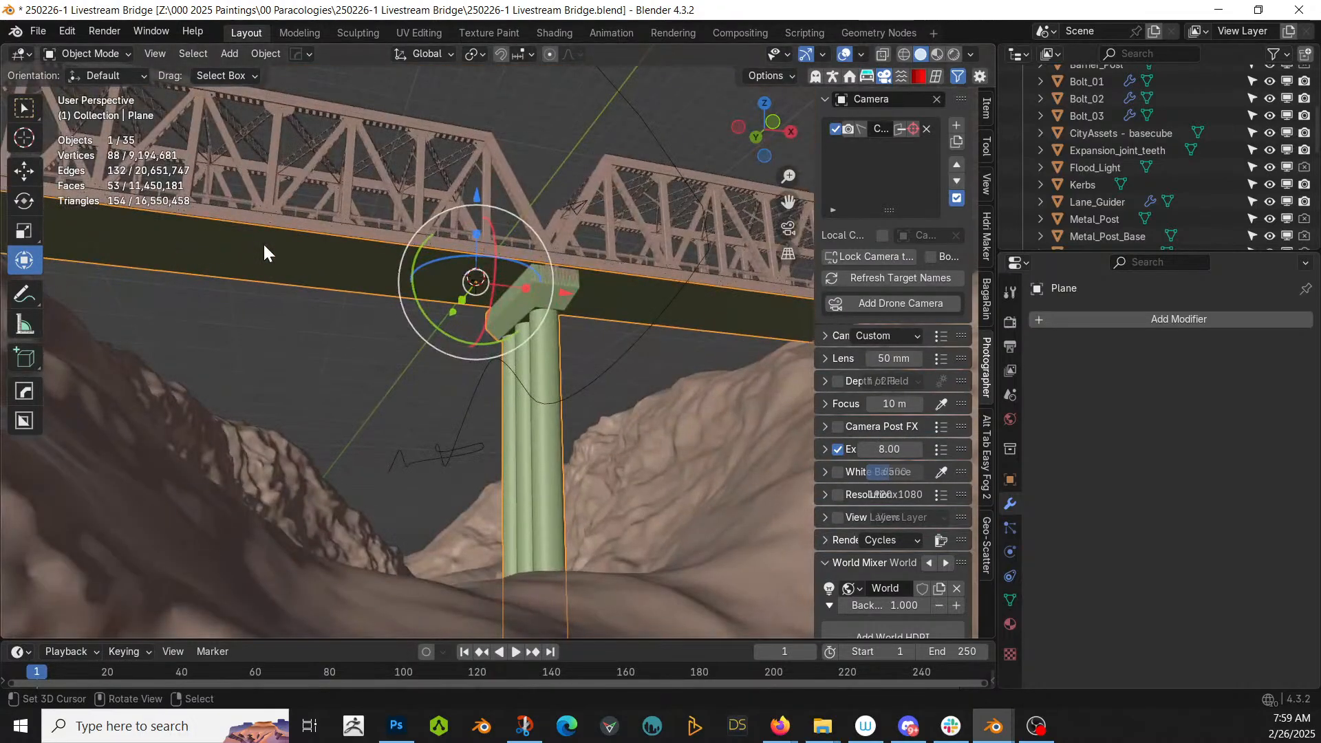
pyautogui.press('m')
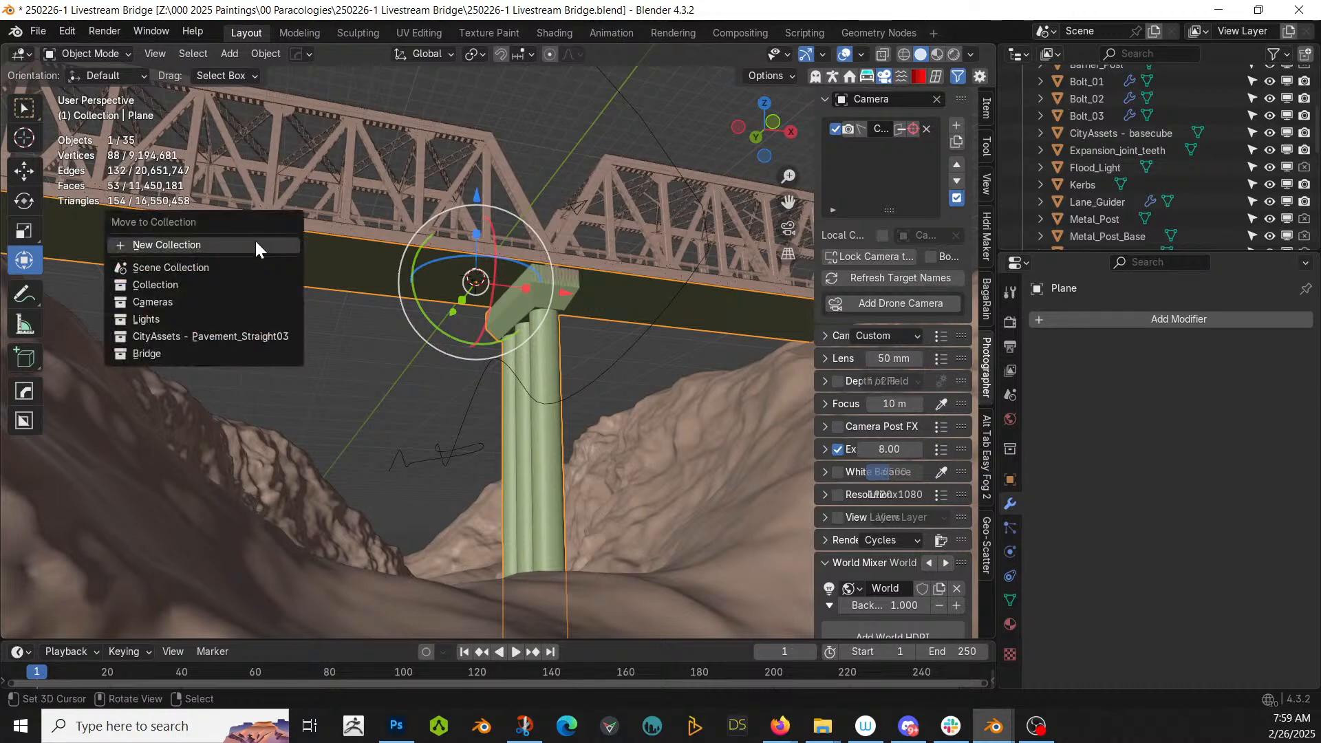
pyautogui.click(256, 245)
pyautogui.write('Corrup')
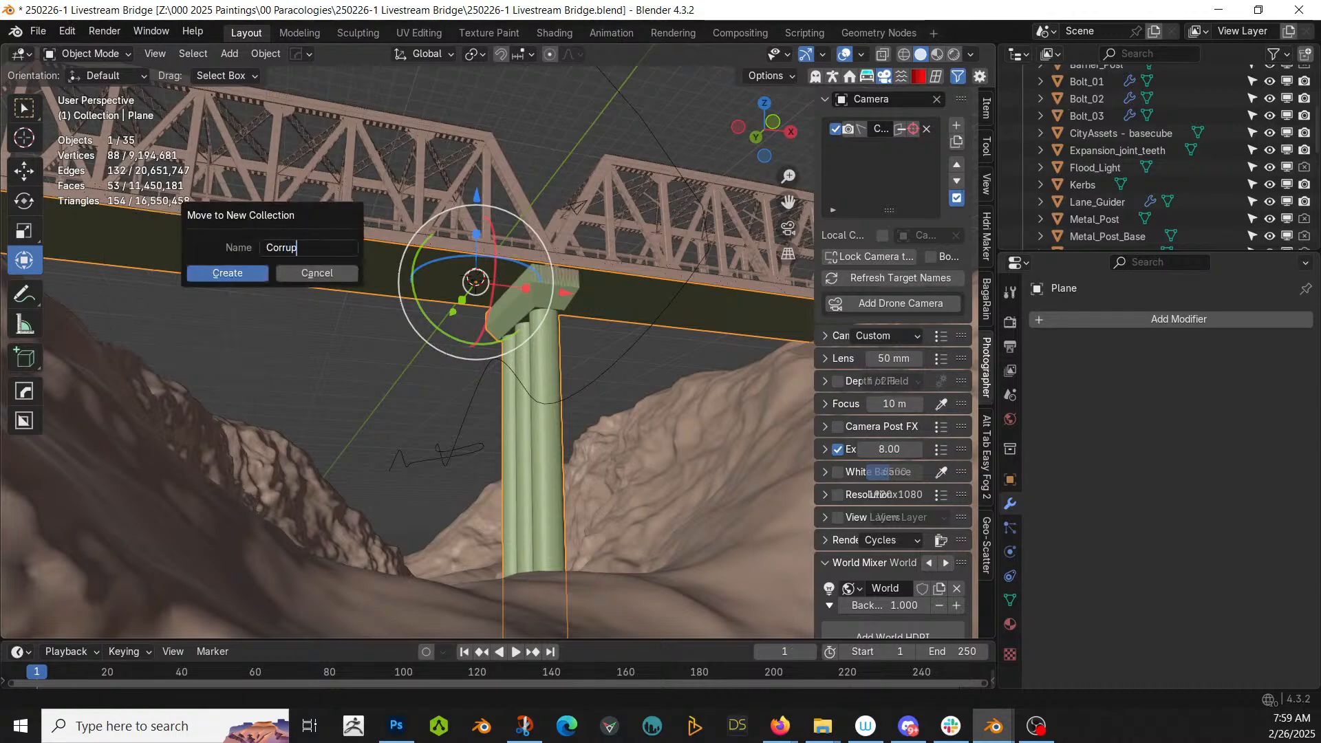
pyautogui.write('tion')
pyautogui.press('Return')
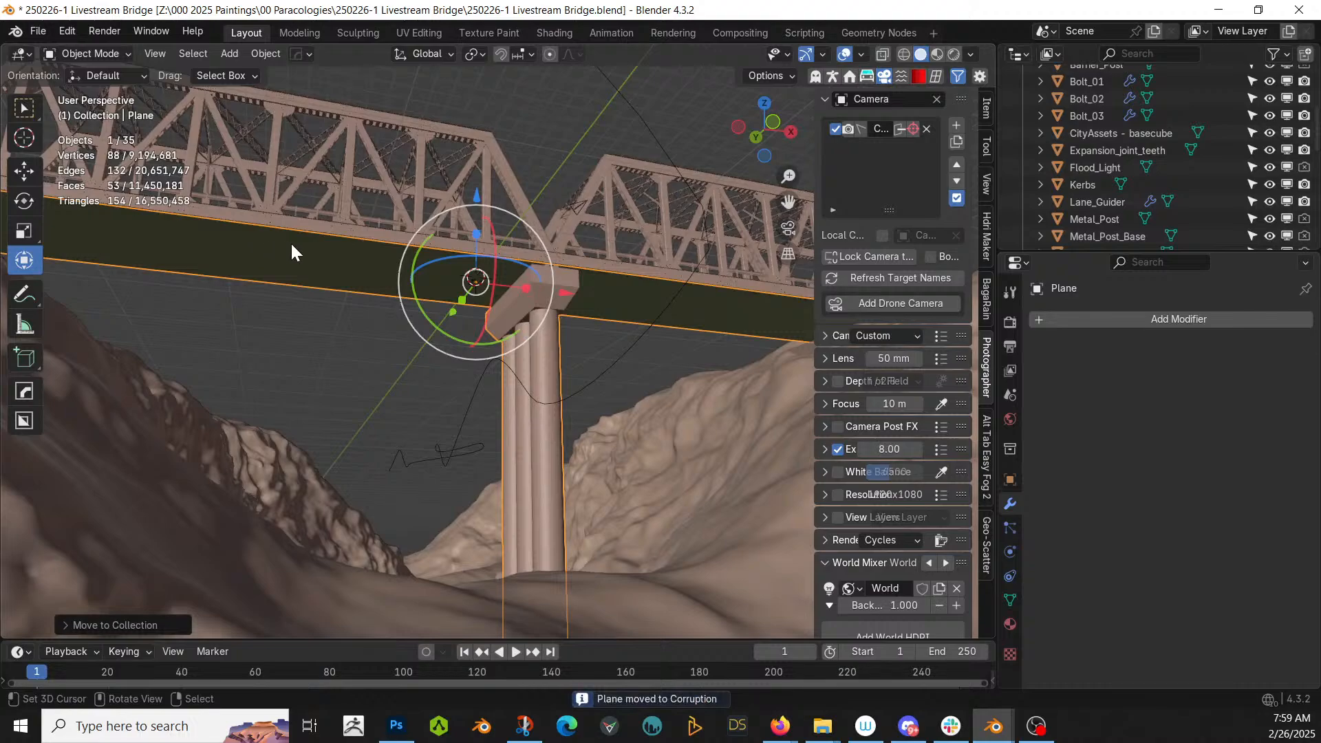
# - Compare the bridge with its stand-in by excluding and re-enabling the Bridge collection, followed by the Corruption collection
pyautogui.scroll(5, 1170, 110)
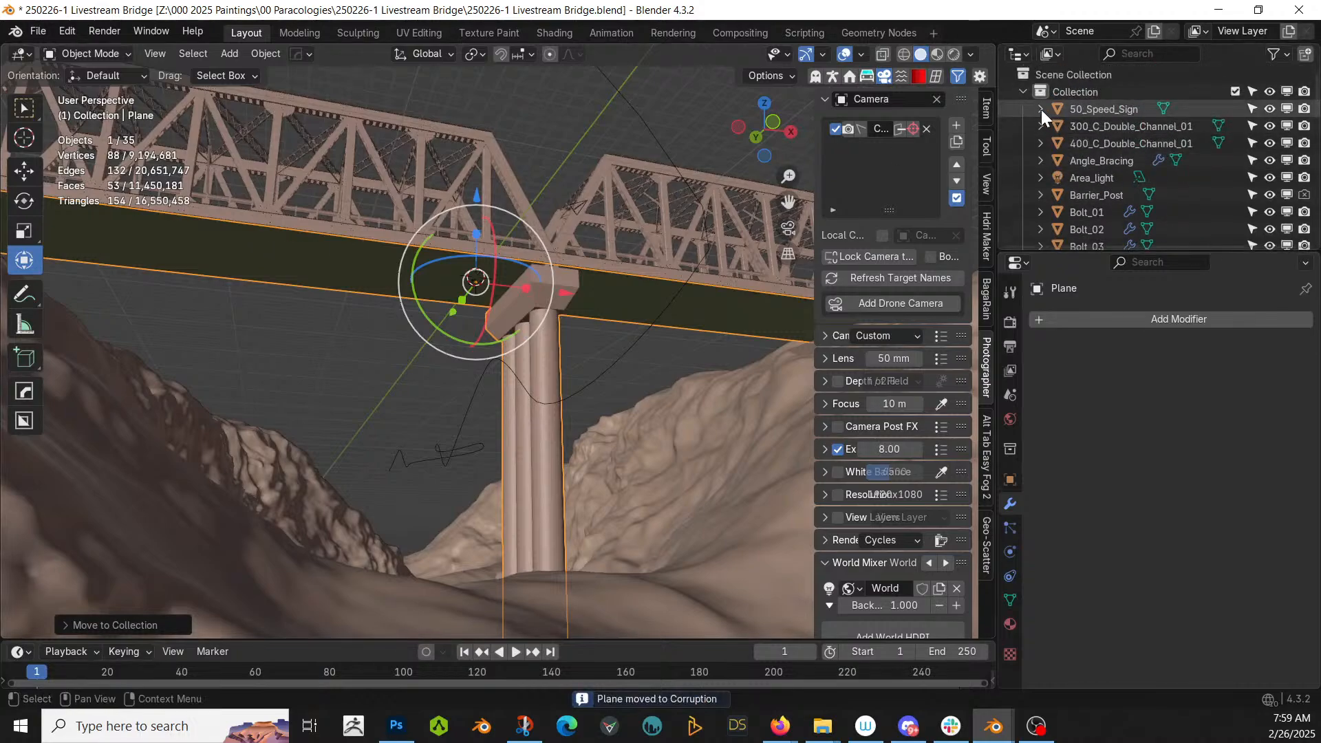
pyautogui.click(1025, 91)
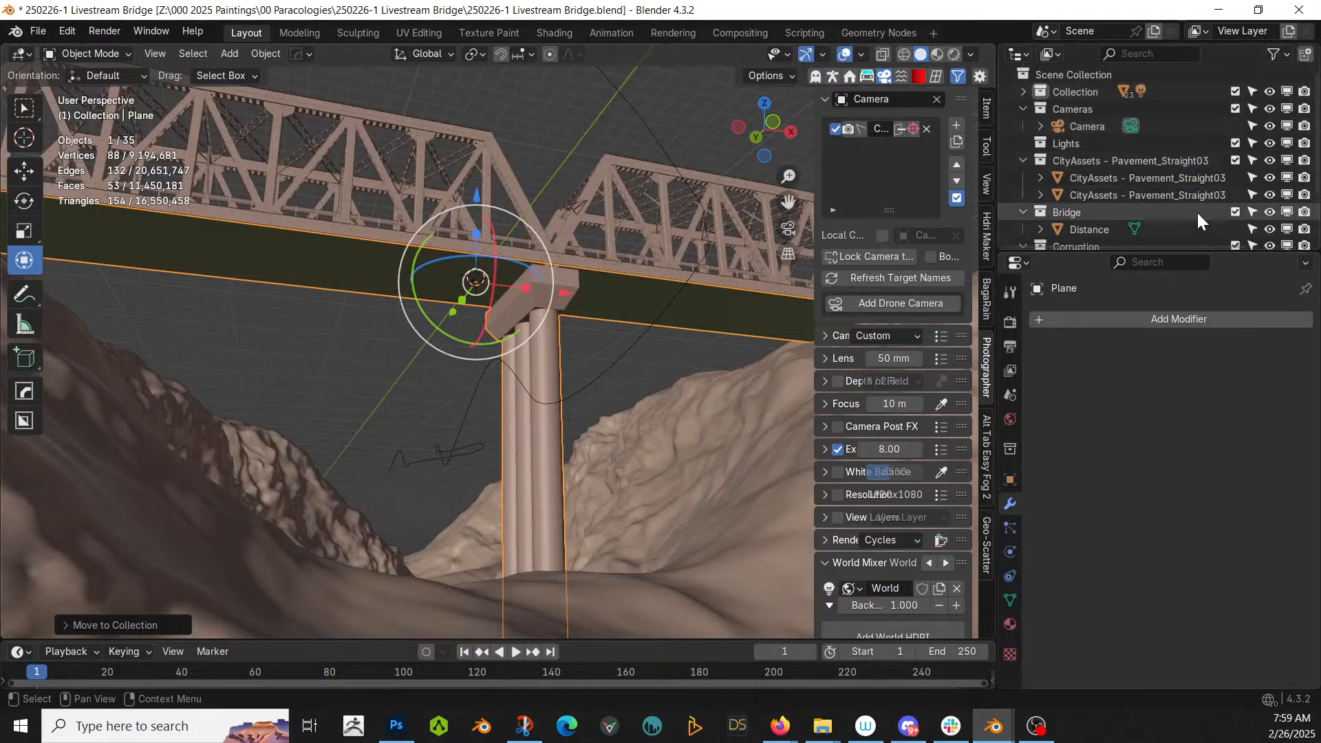
pyautogui.click(1236, 212)
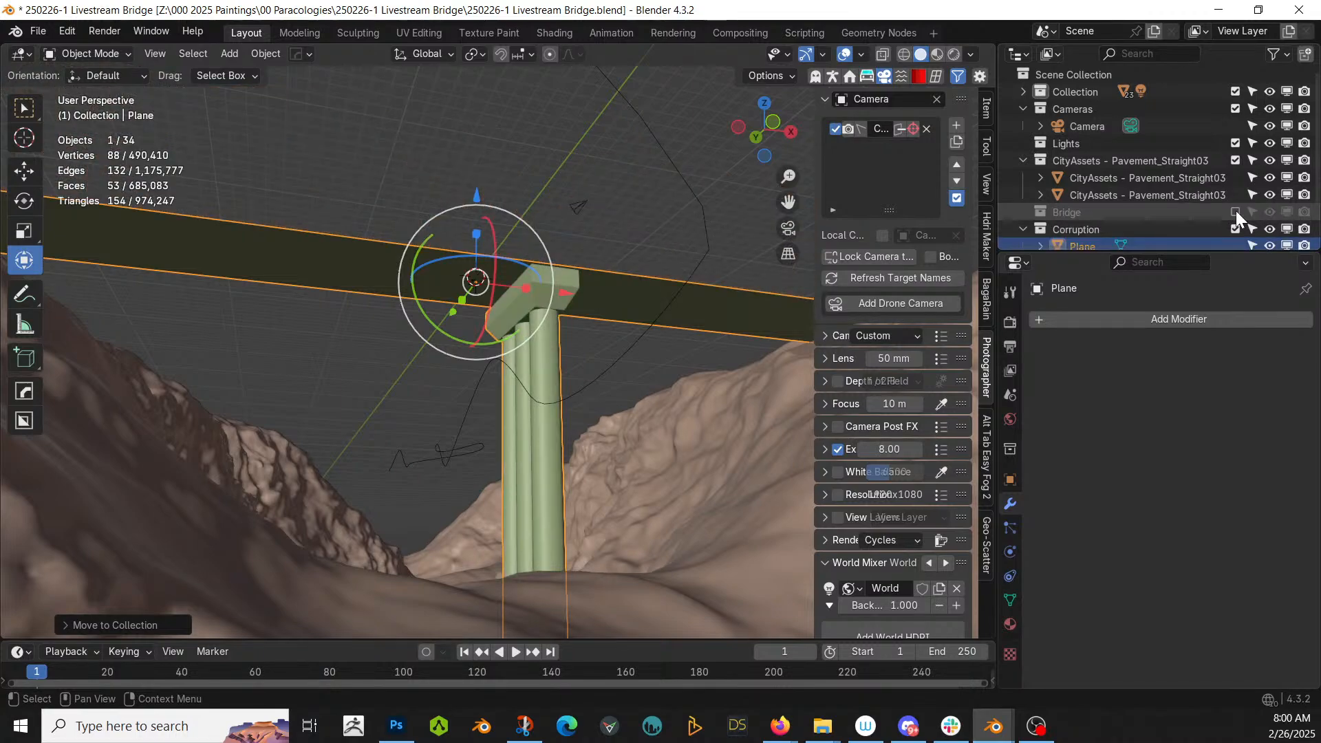
pyautogui.click(1236, 211)
pyautogui.scroll(-2, 1238, 229)
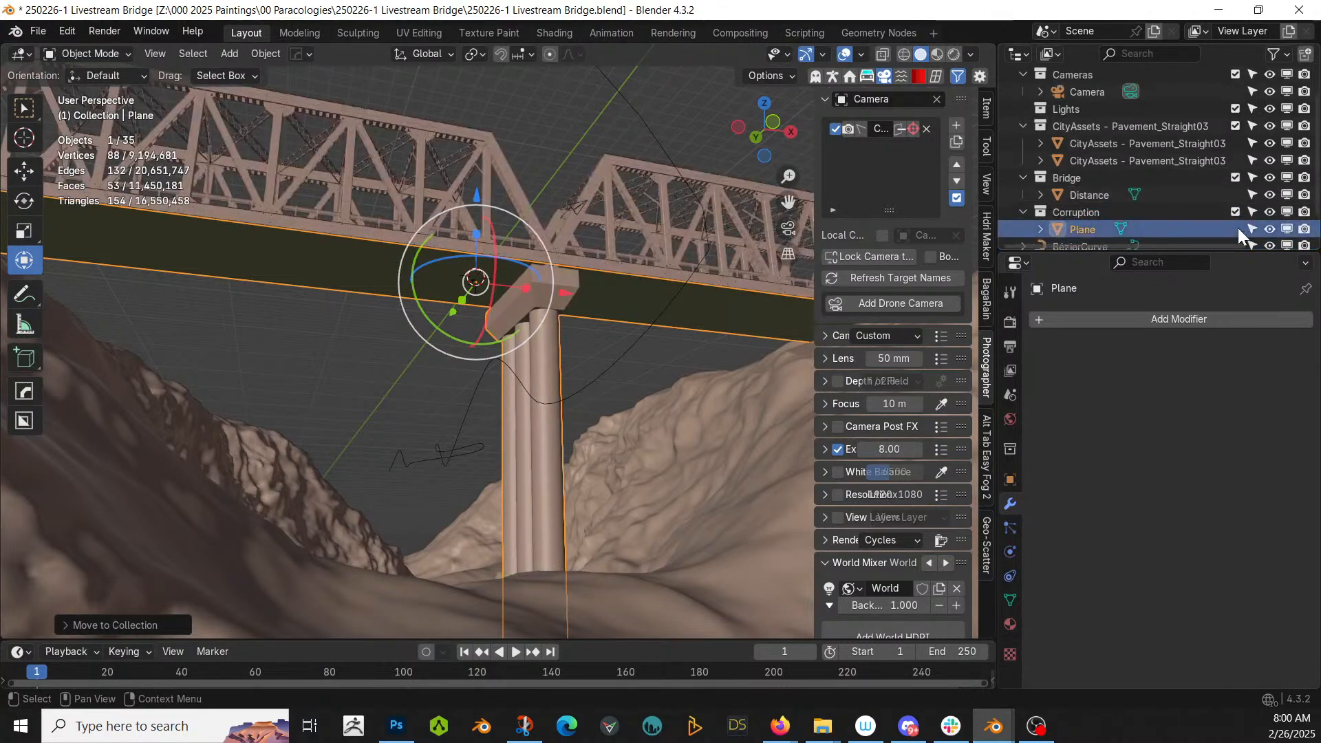
pyautogui.click(1233, 212)
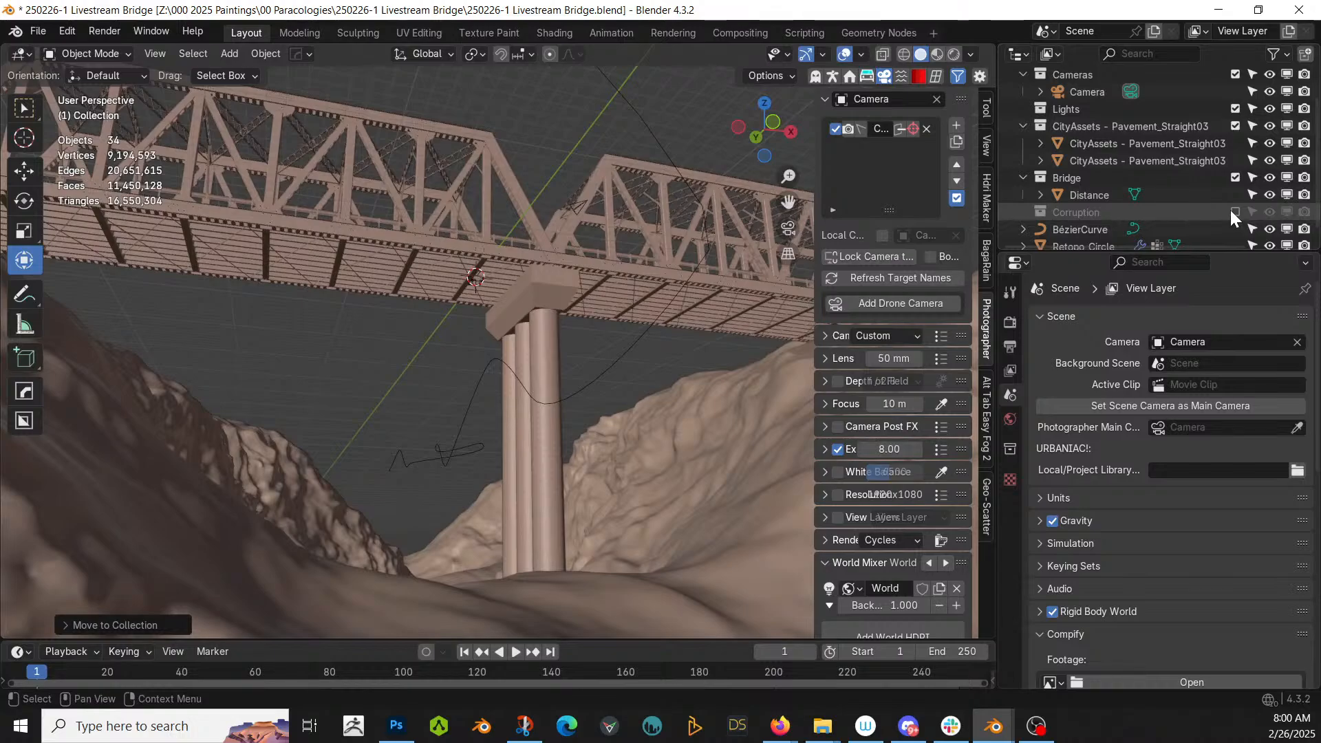
pyautogui.click(1233, 212)
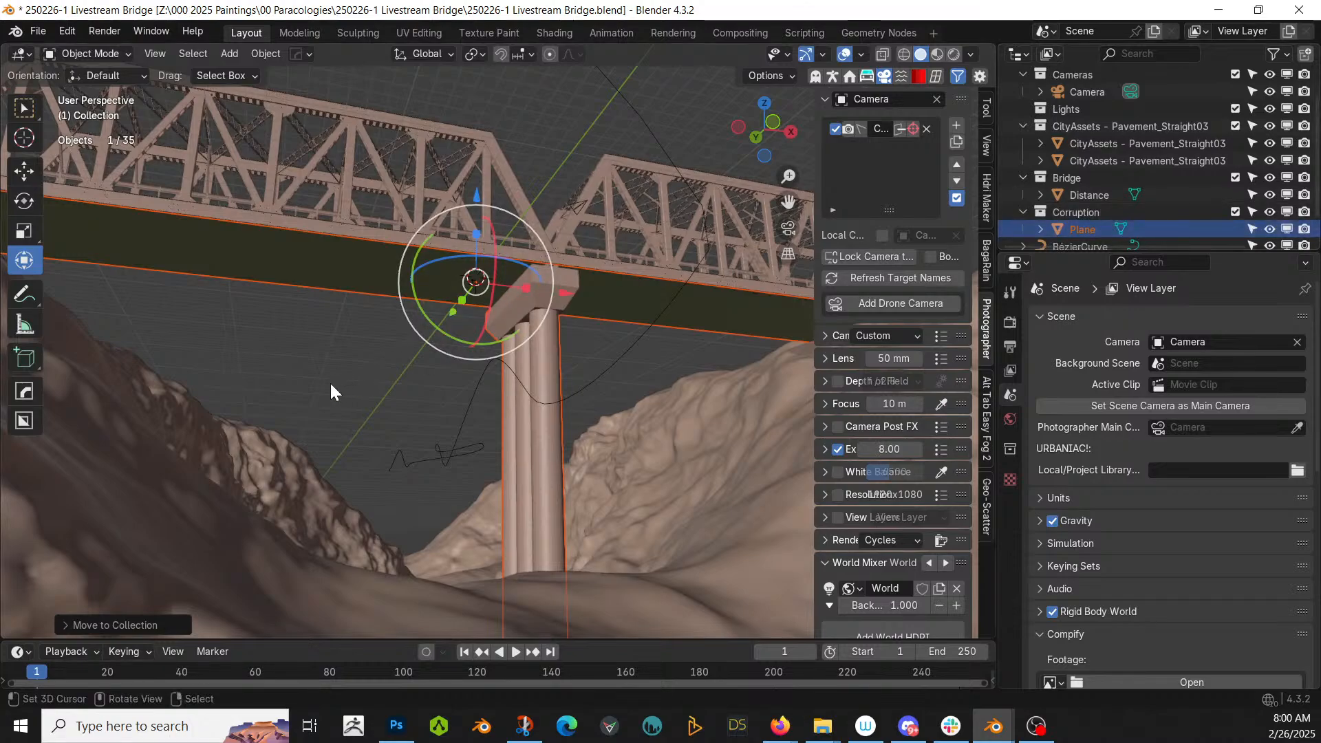
# - Isolate the combined deck and pier object in local view and frame the deck's negative X end
pyautogui.moveTo(613, 303); pyautogui.dragTo(597, 314, button='middle')
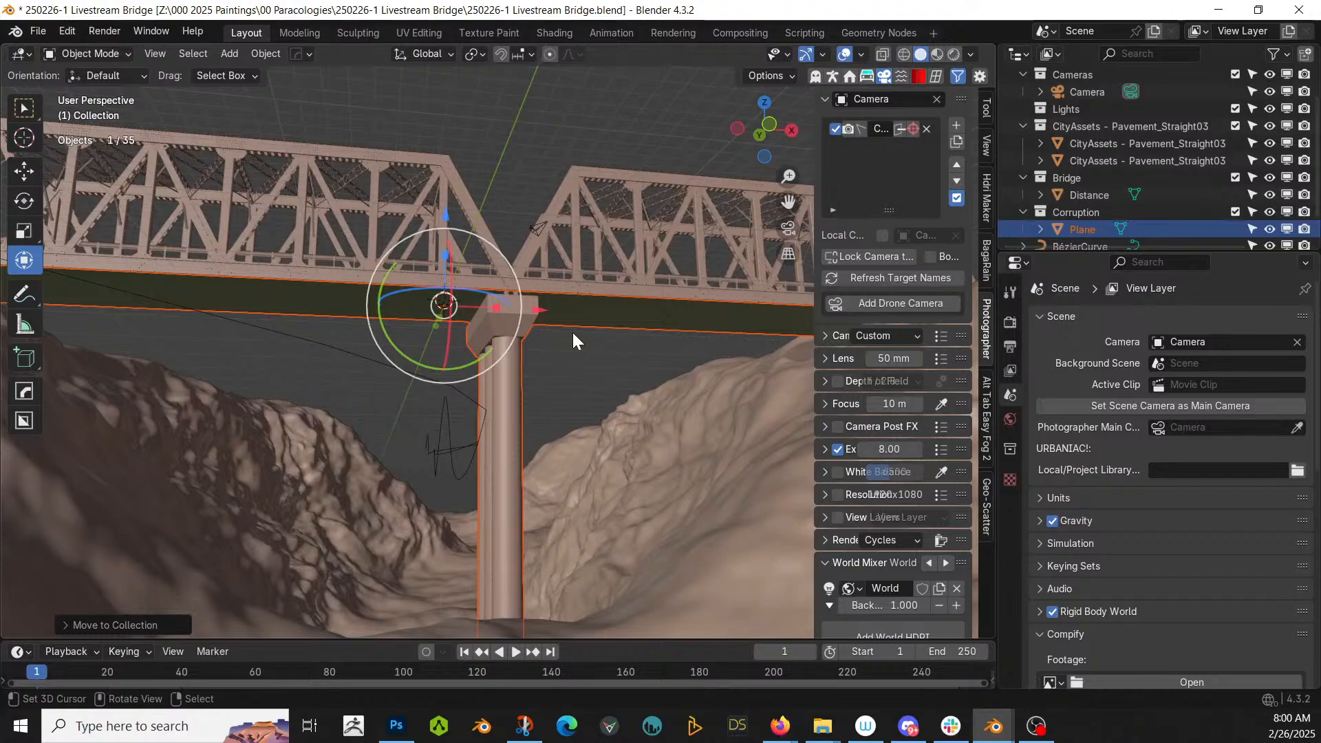
pyautogui.click(278, 296)
pyautogui.press('KP_Divide')
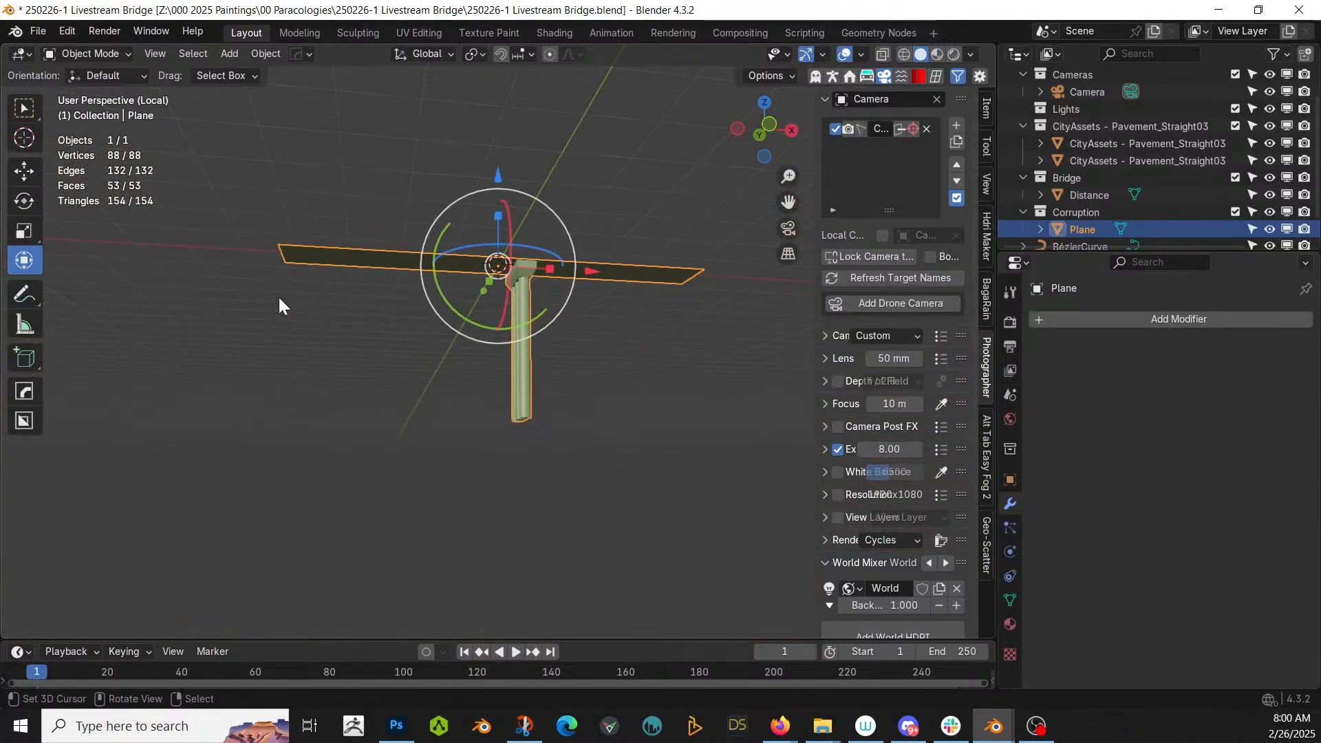
pyautogui.keyDown('shift'); pyautogui.moveTo(276, 298); pyautogui.dragTo(390, 341, button='middle'); pyautogui.keyUp('shift')
pyautogui.scroll(1, 383, 415)
pyautogui.scroll(4, 390, 341)
# - In Edit Mode, add a single loop cut across the deck and slide it close to the negative X end
pyautogui.press('Tab')
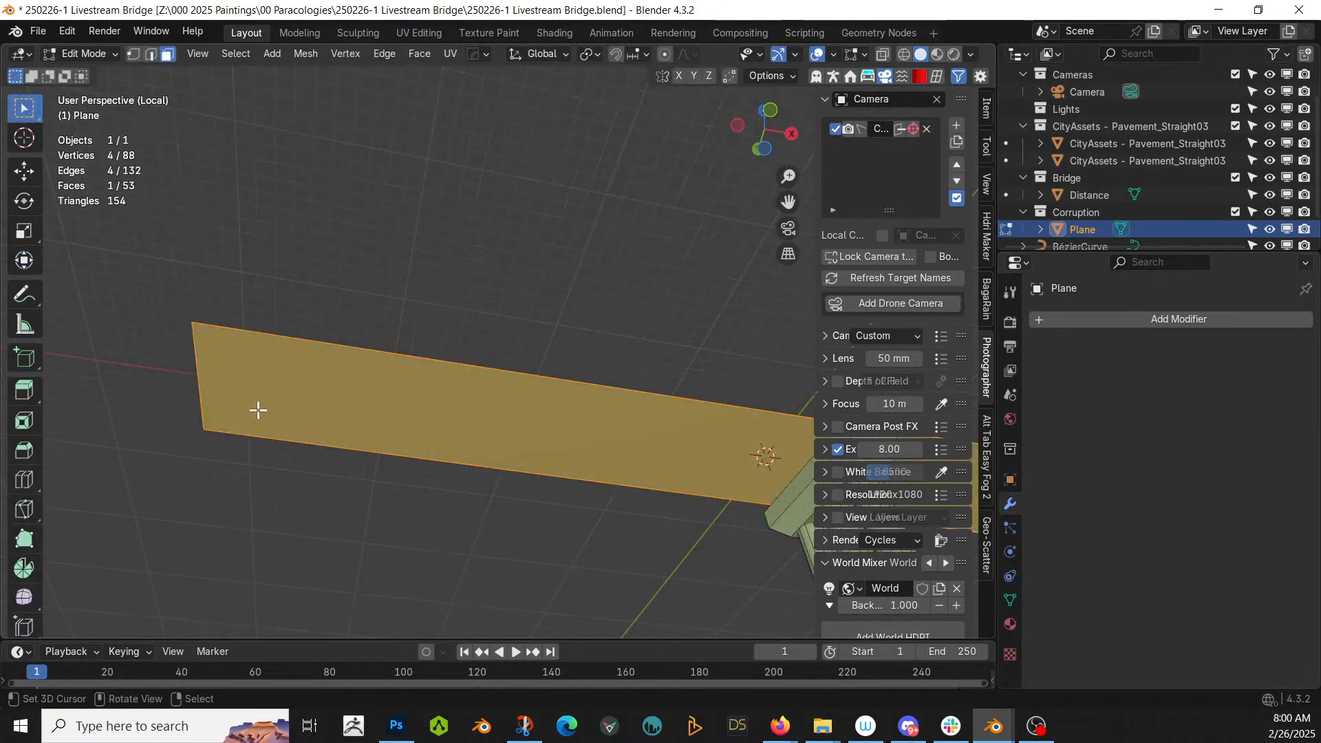
pyautogui.press('2')
pyautogui.click(200, 358)
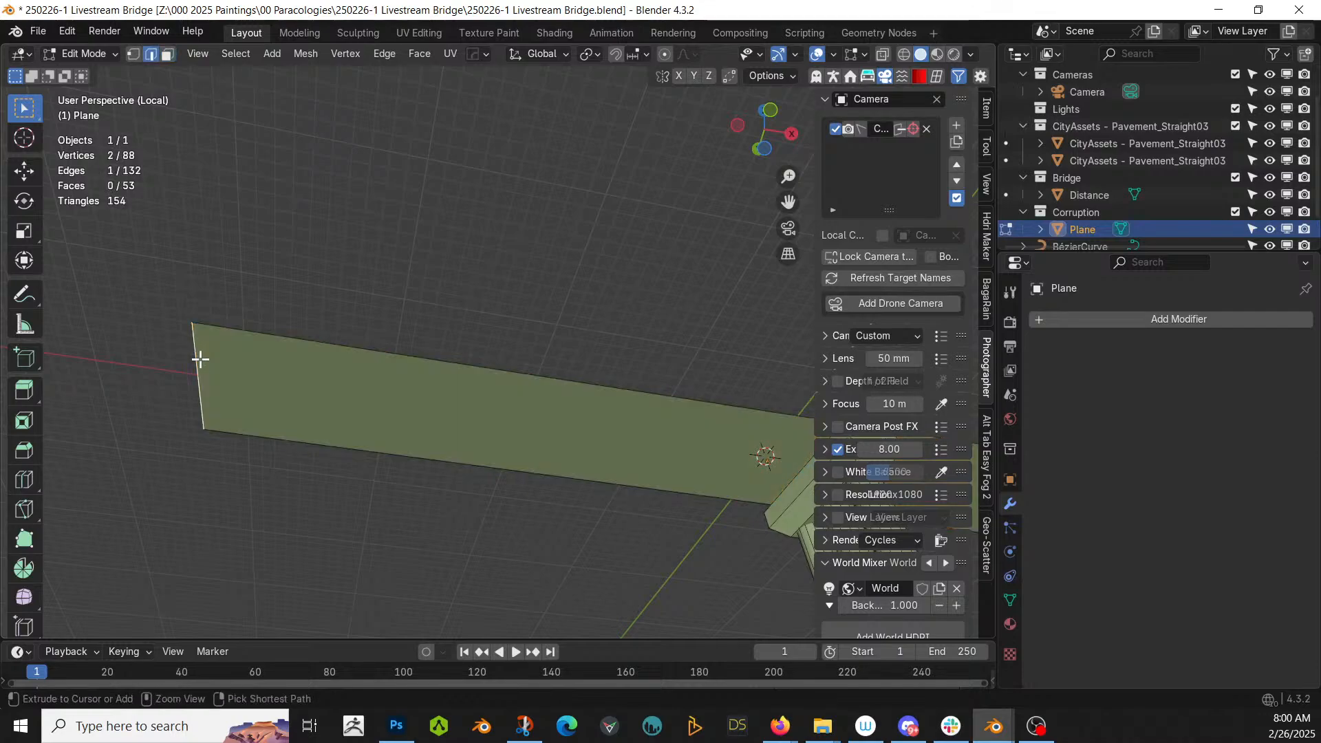
pyautogui.click(236, 330)
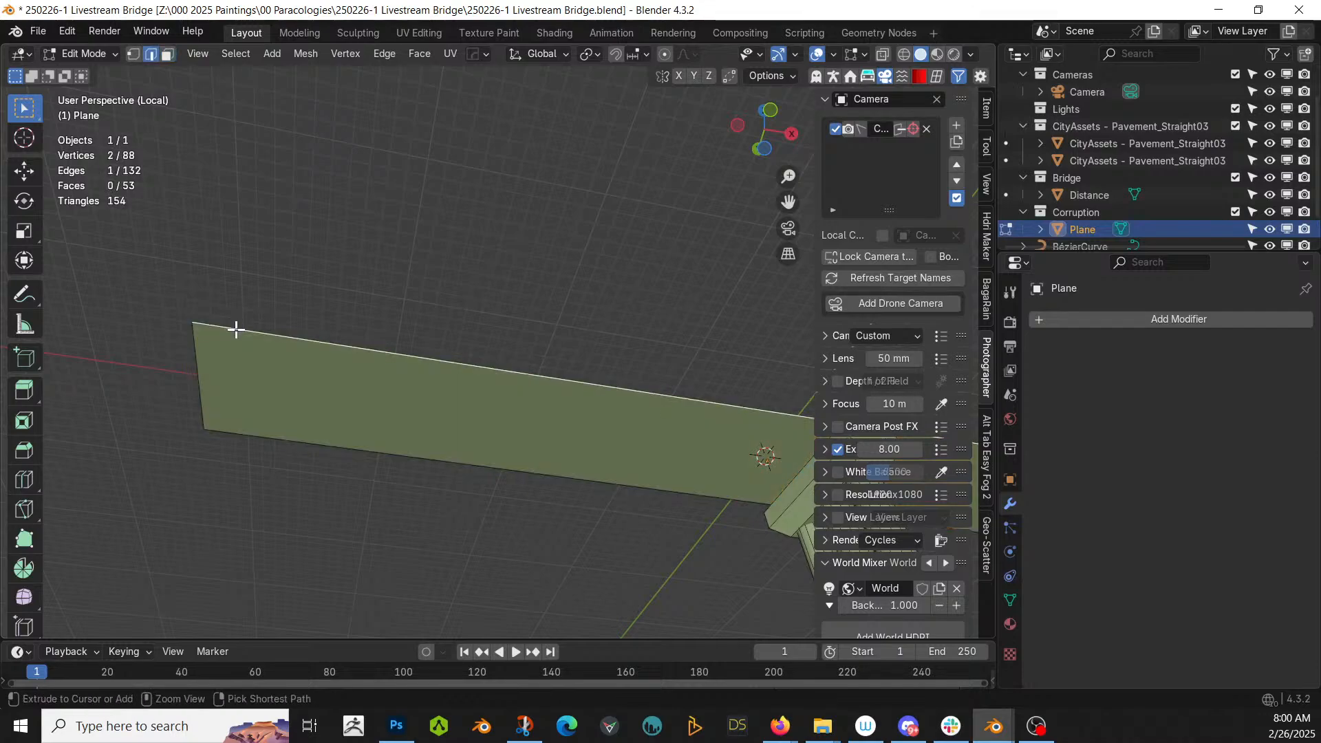
pyautogui.hotkey('ctrl', 'r')
pyautogui.click(236, 330)
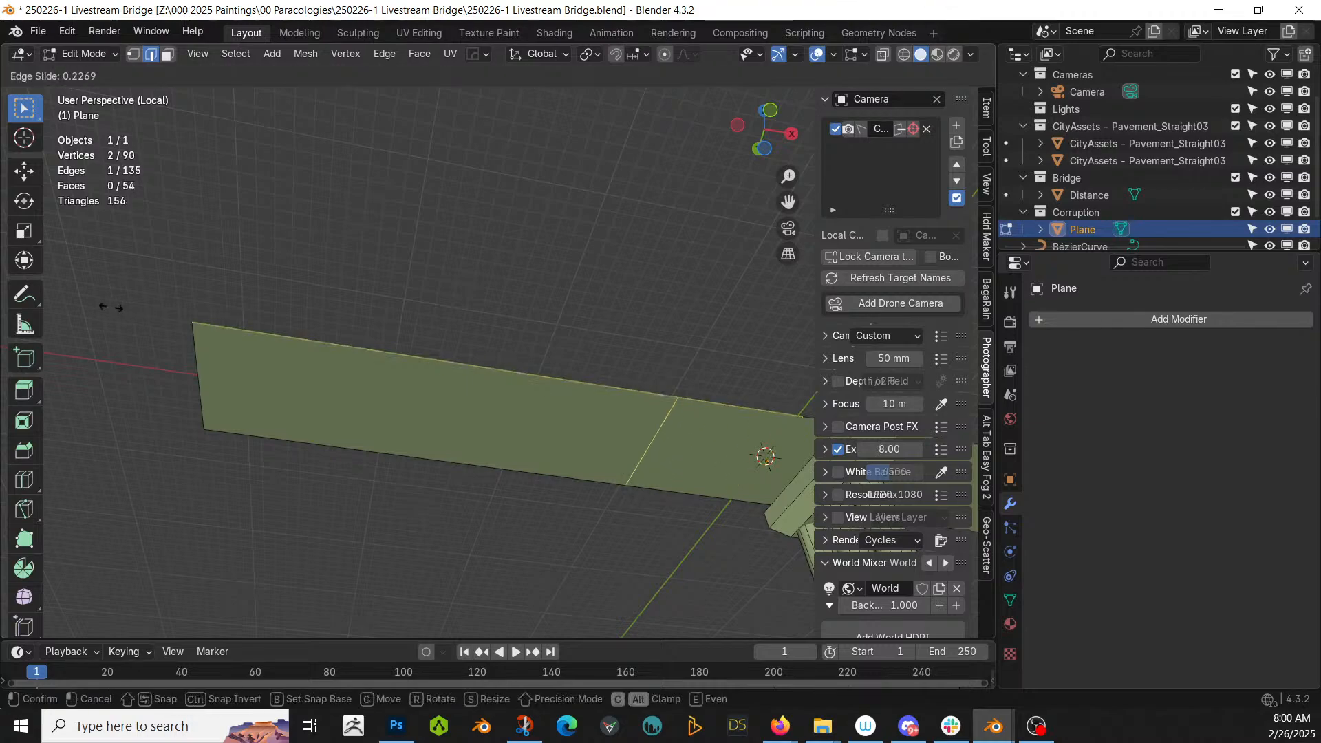
pyautogui.click(704, 241)
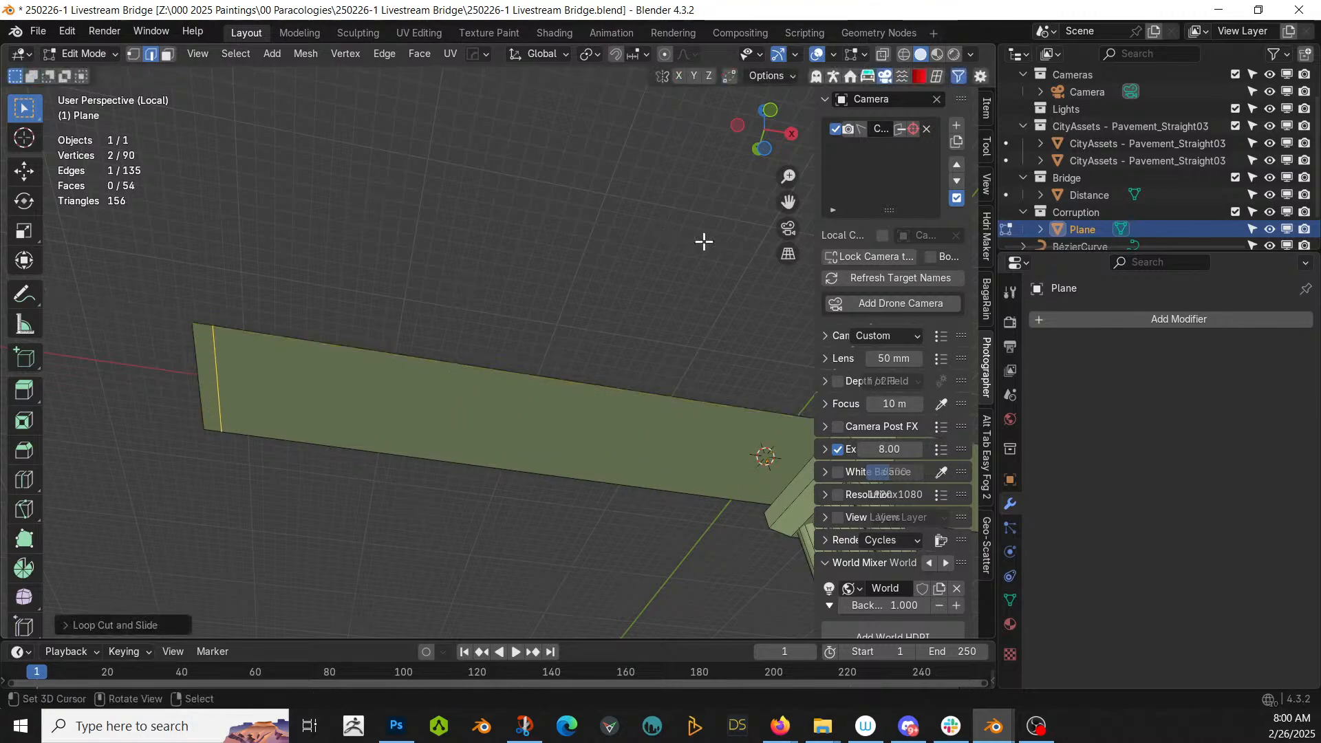
# - Duplicate the narrow end face of the deck in place, separate the copy into its own object and return to Object Mode
pyautogui.press('3')
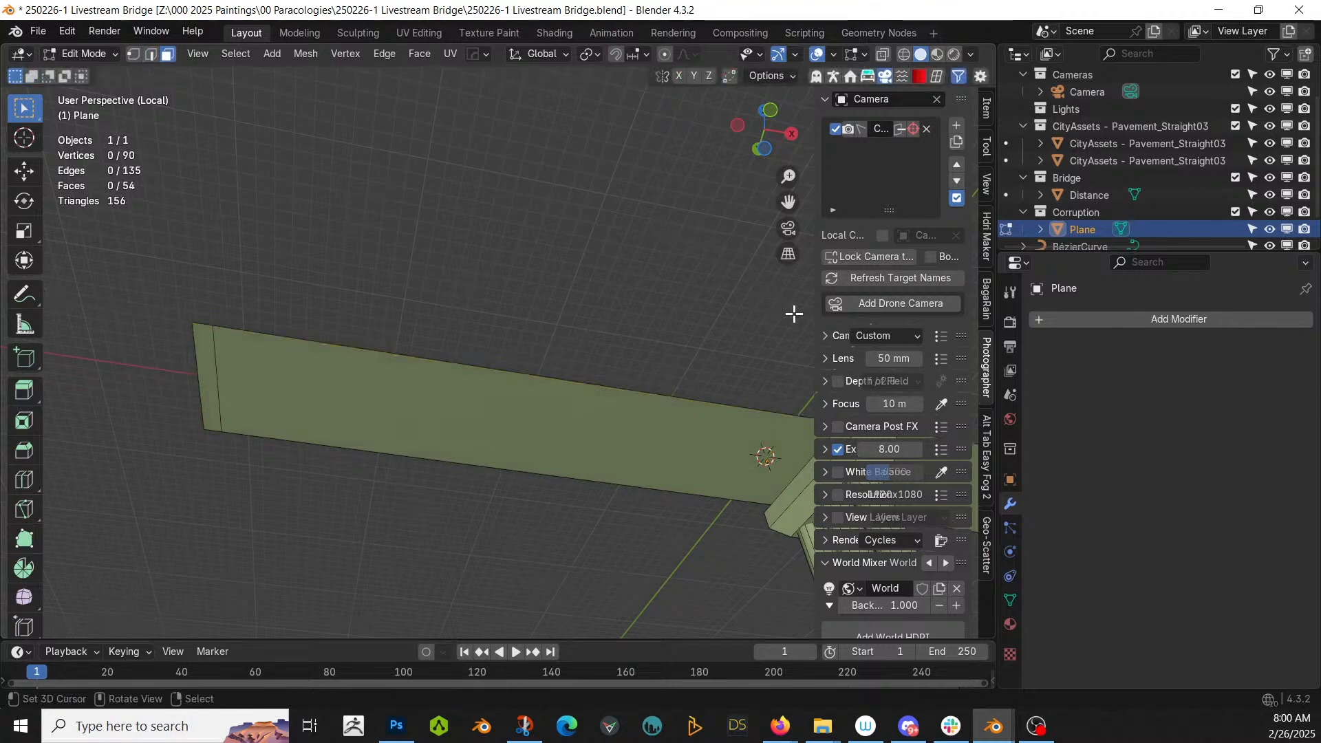
pyautogui.click(210, 360)
pyautogui.hotkey('shift', 'd')
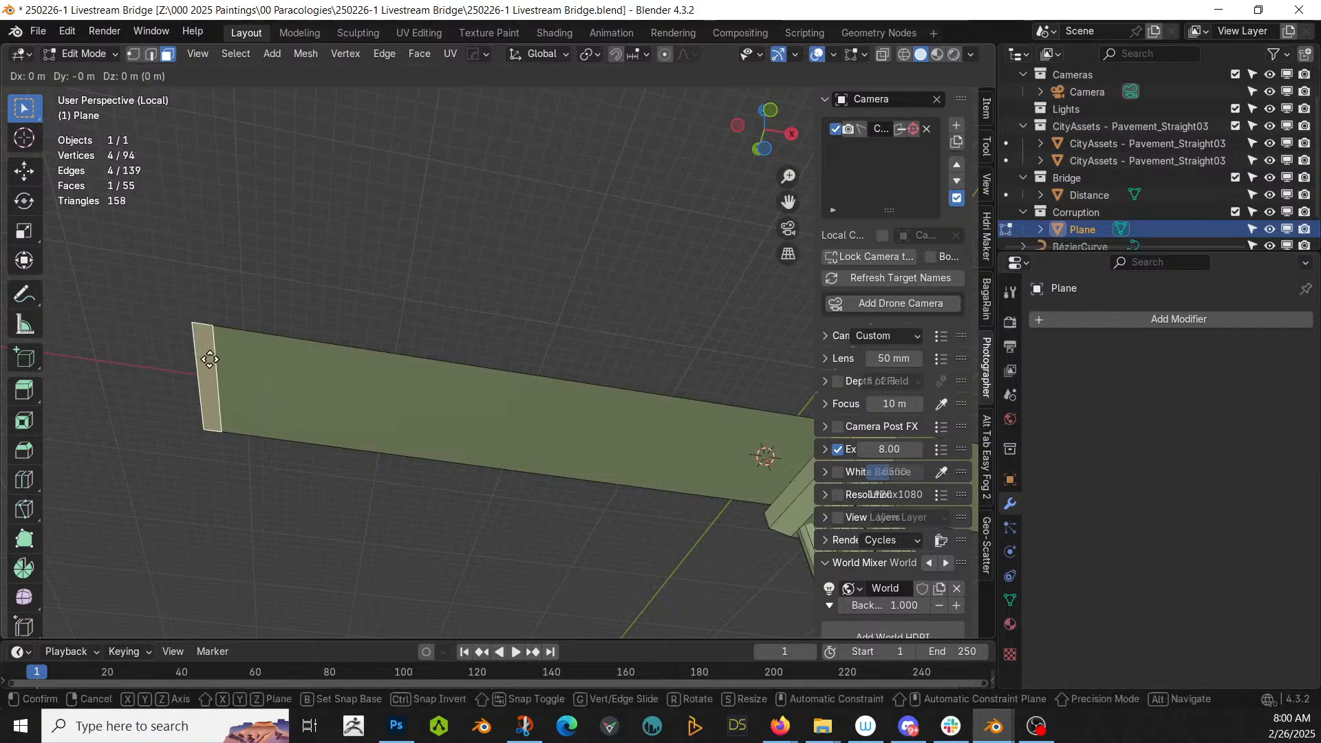
pyautogui.press('Escape')
pyautogui.press('p')
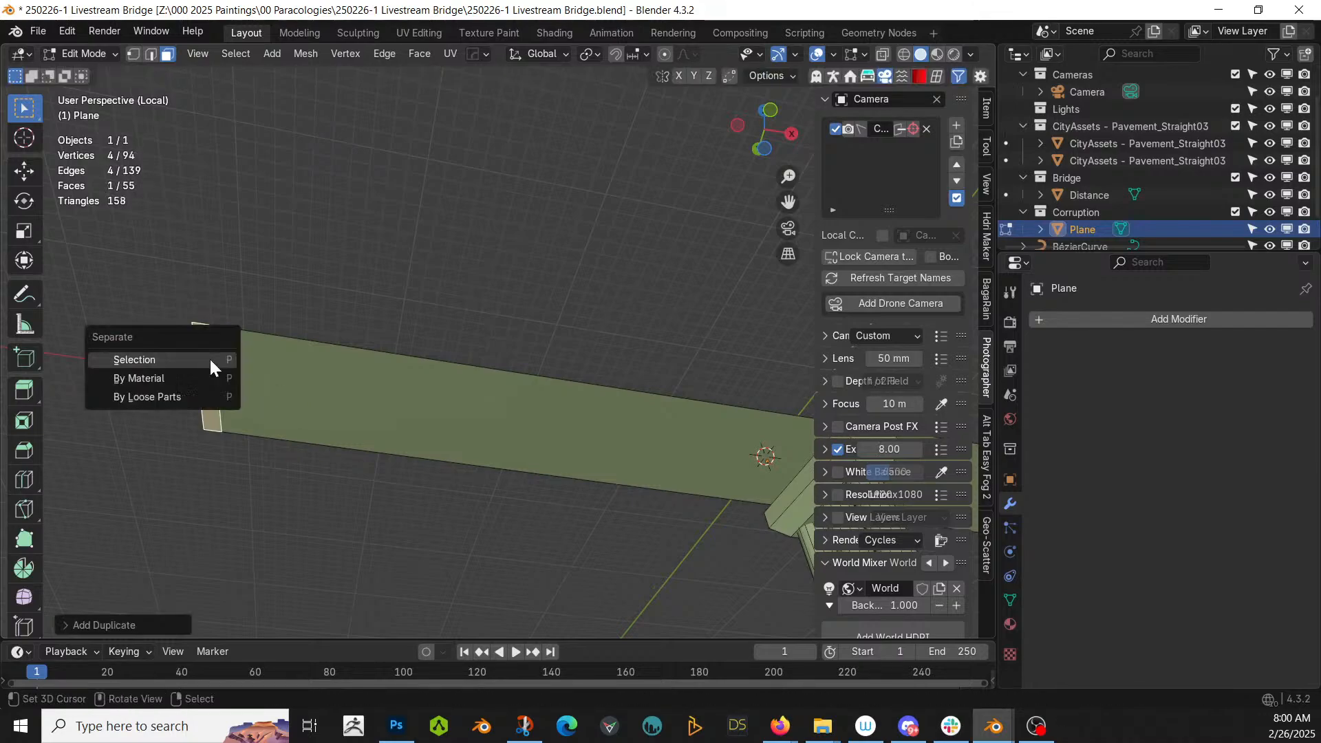
pyautogui.click(209, 357)
pyautogui.press('Tab')
# - Rename the separated end strip object as Source
pyautogui.click(209, 360)
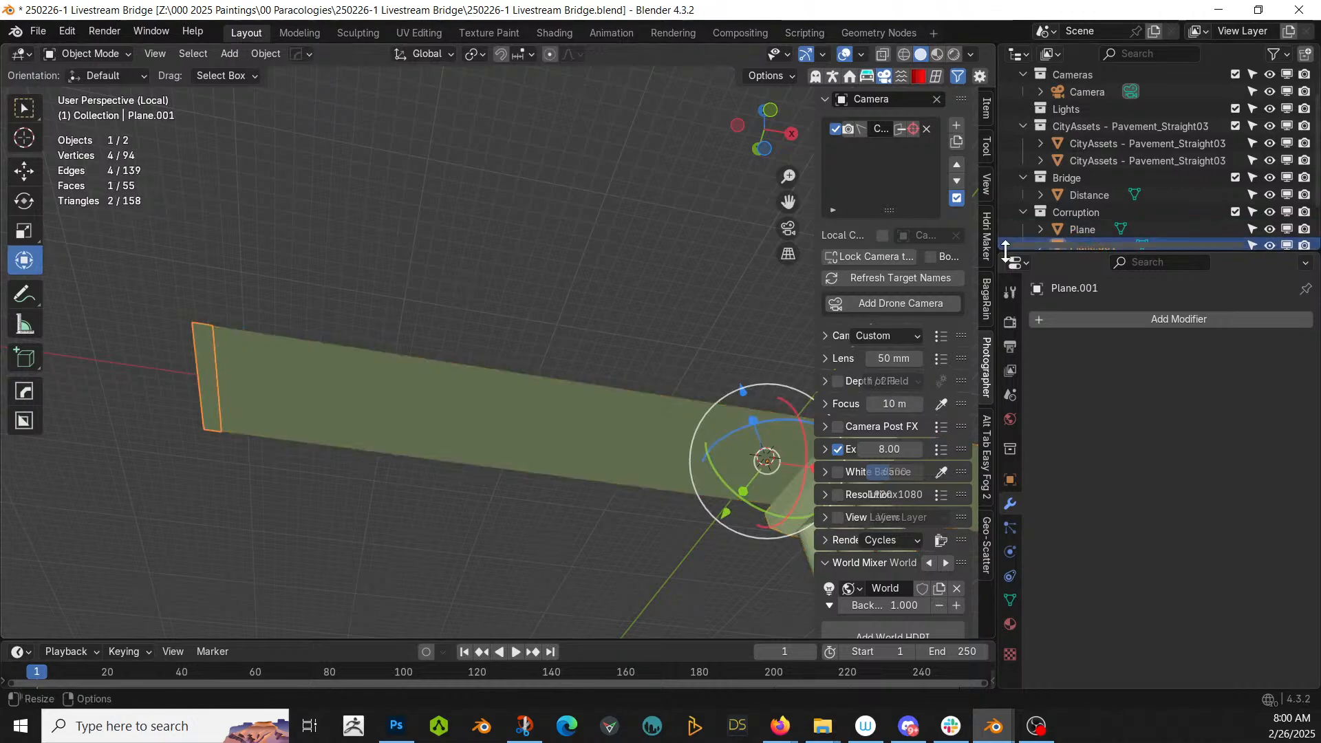
pyautogui.scroll(-2, 1086, 241)
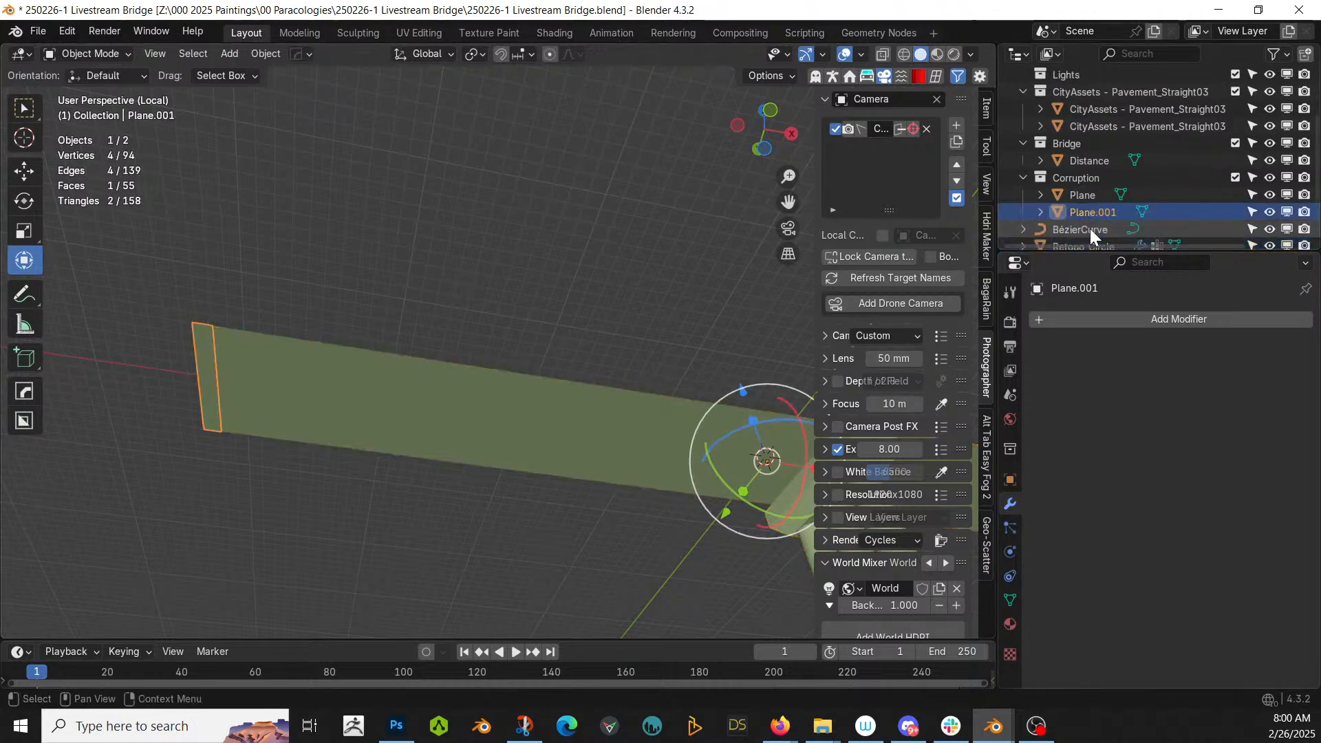
pyautogui.doubleClick(1090, 210)
pyautogui.write('Source')
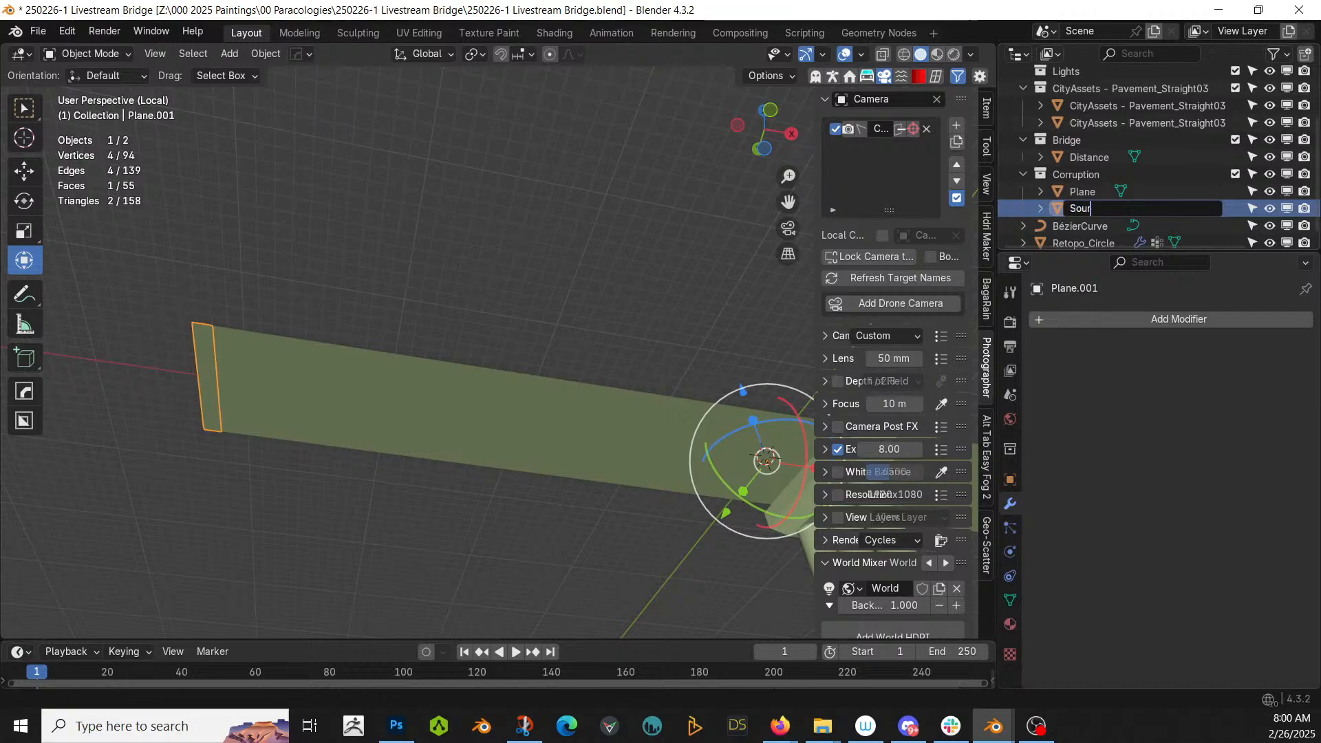
pyautogui.press('Return')
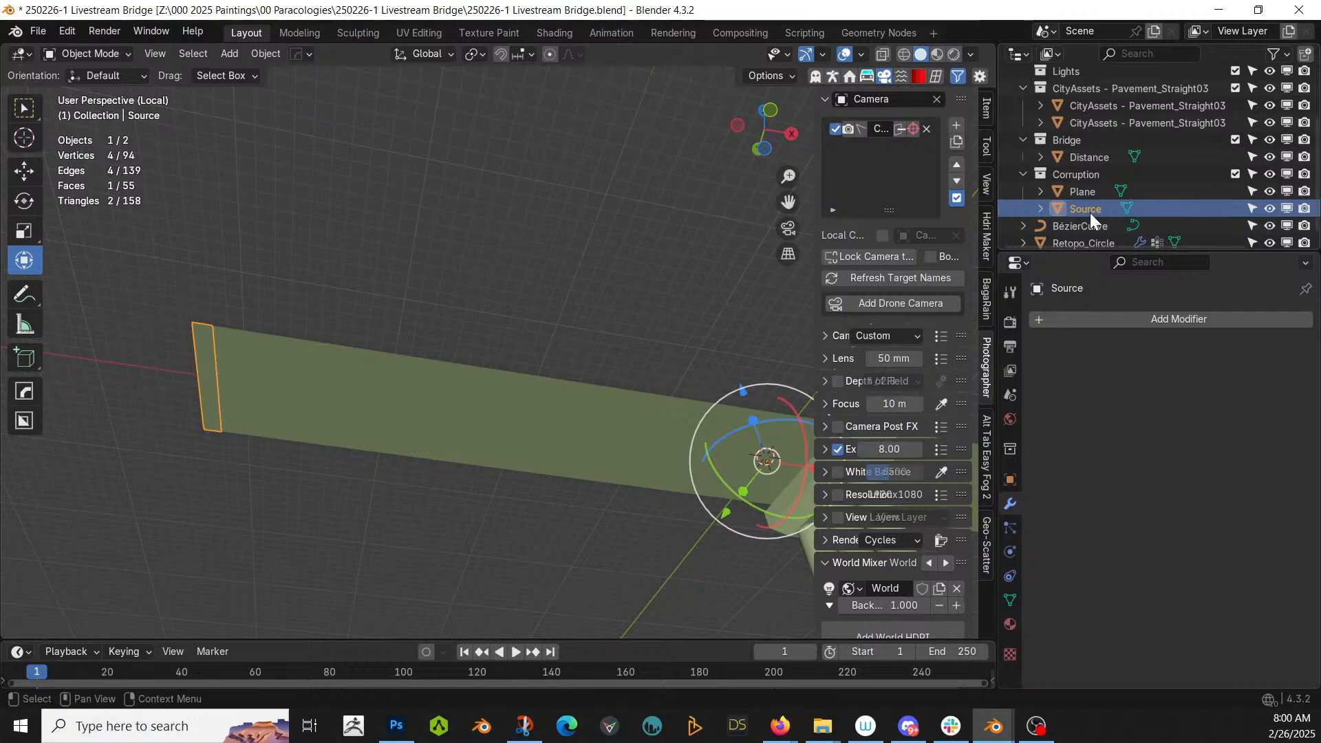
pyautogui.scroll(-1, 1091, 212)
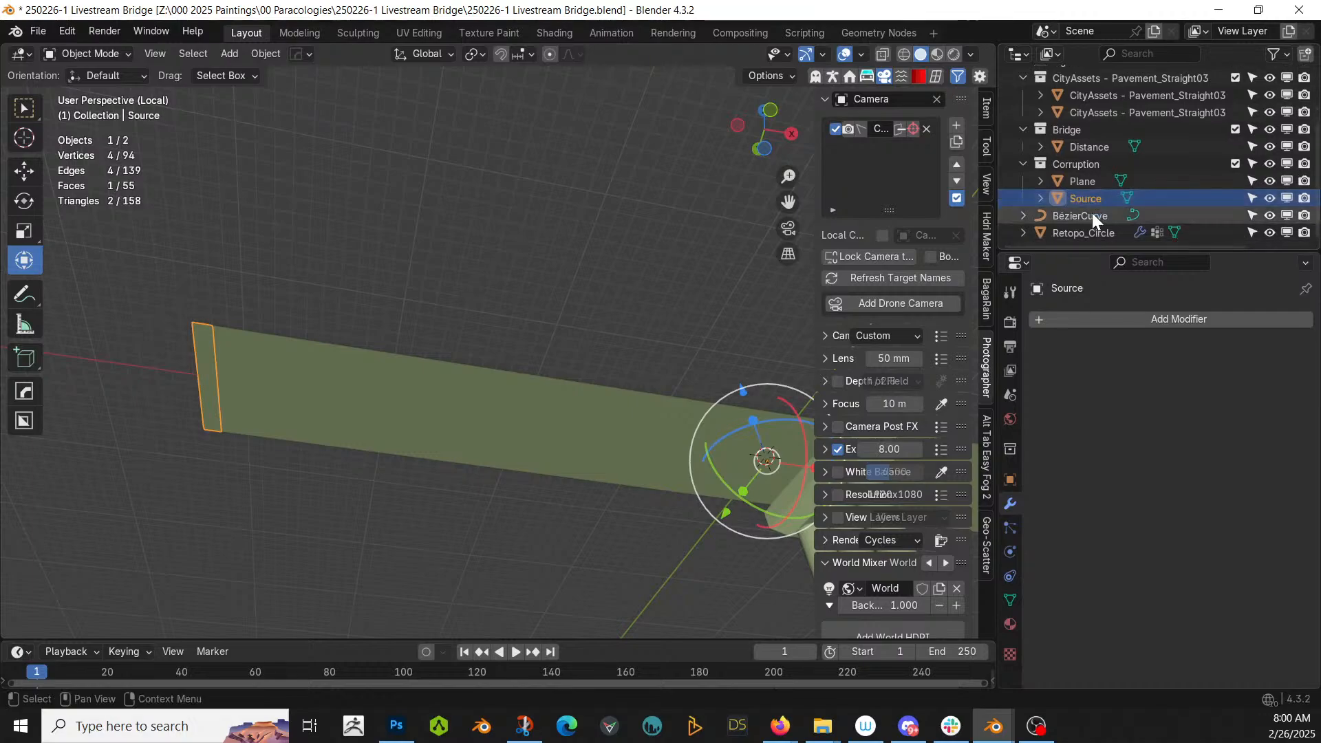
# - Make Corruption the active collection and add a sphere empty to it
pyautogui.scroll(-2, 694, 418)
pyautogui.keyDown('shift'); pyautogui.moveTo(694, 419); pyautogui.dragTo(468, 404, button='middle'); pyautogui.keyUp('shift')
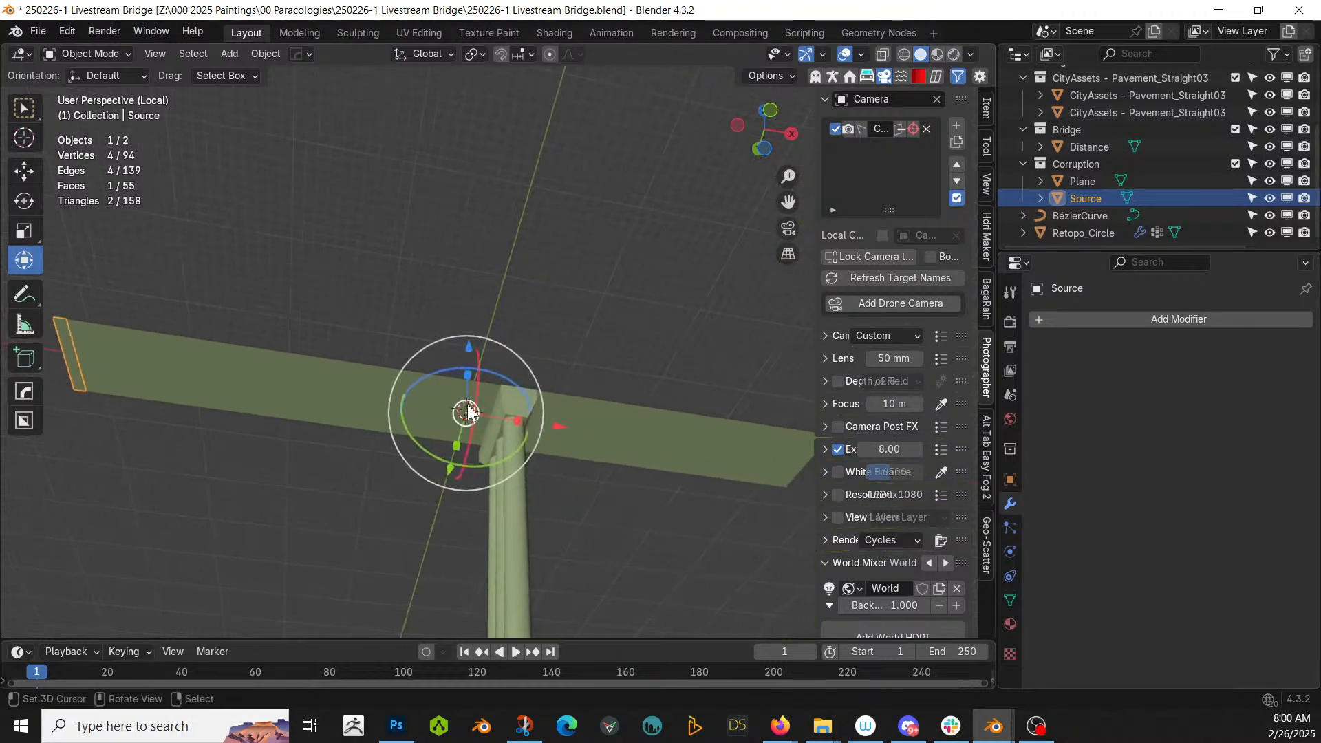
pyautogui.hotkey('shift', 'a')
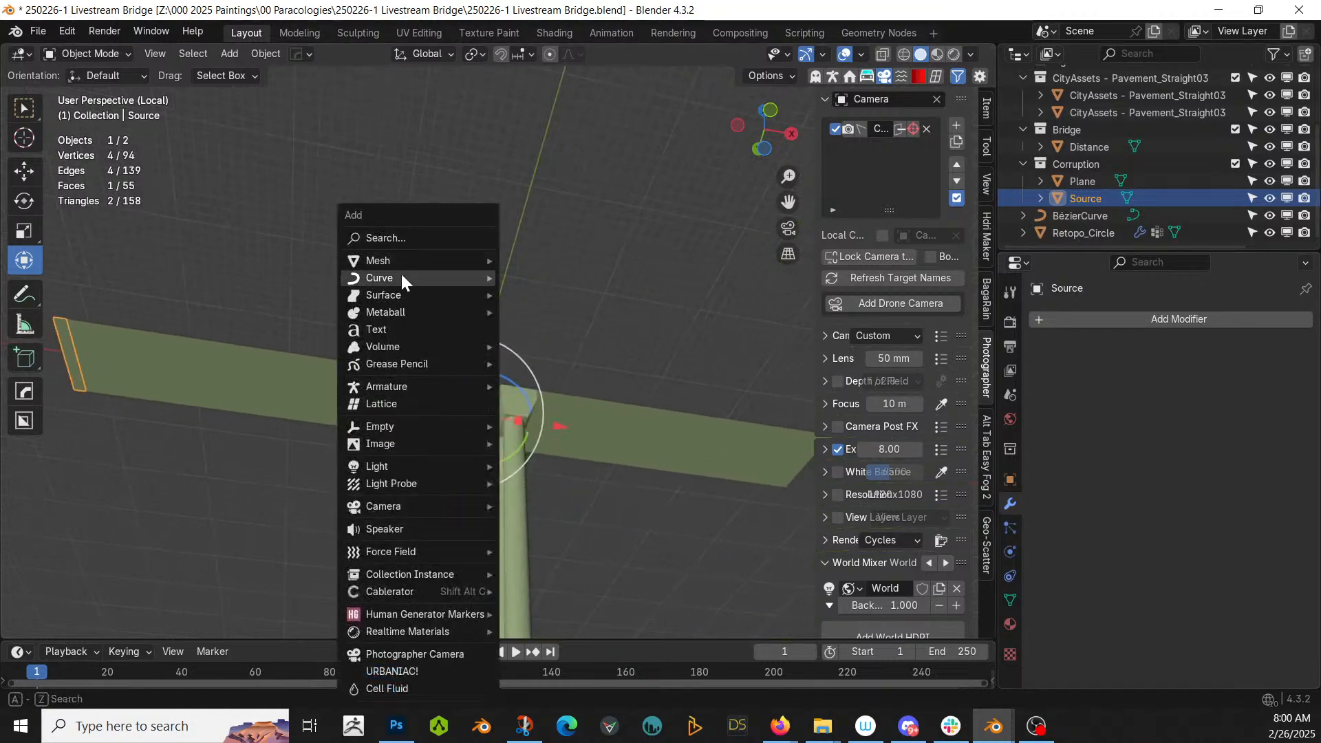
pyautogui.moveTo(402, 277)
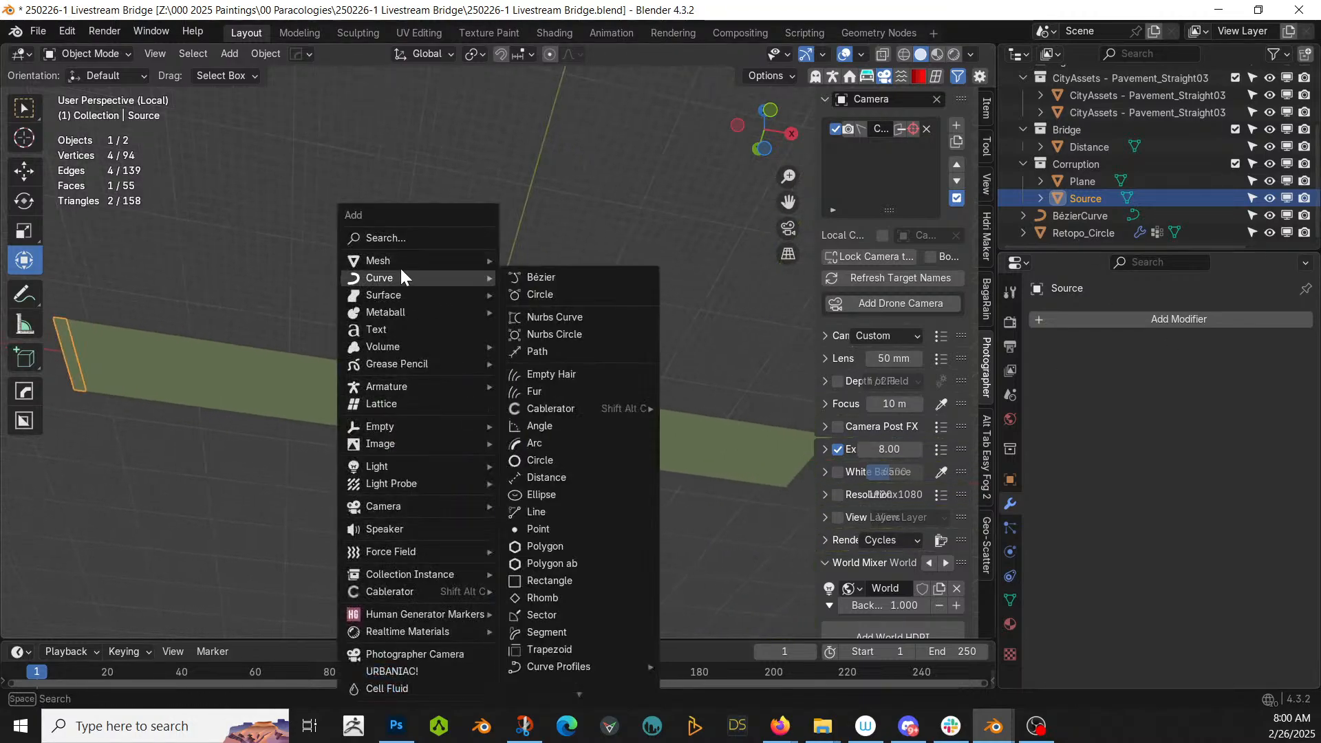
pyautogui.click(1080, 166)
pyautogui.hotkey('shift', 'a')
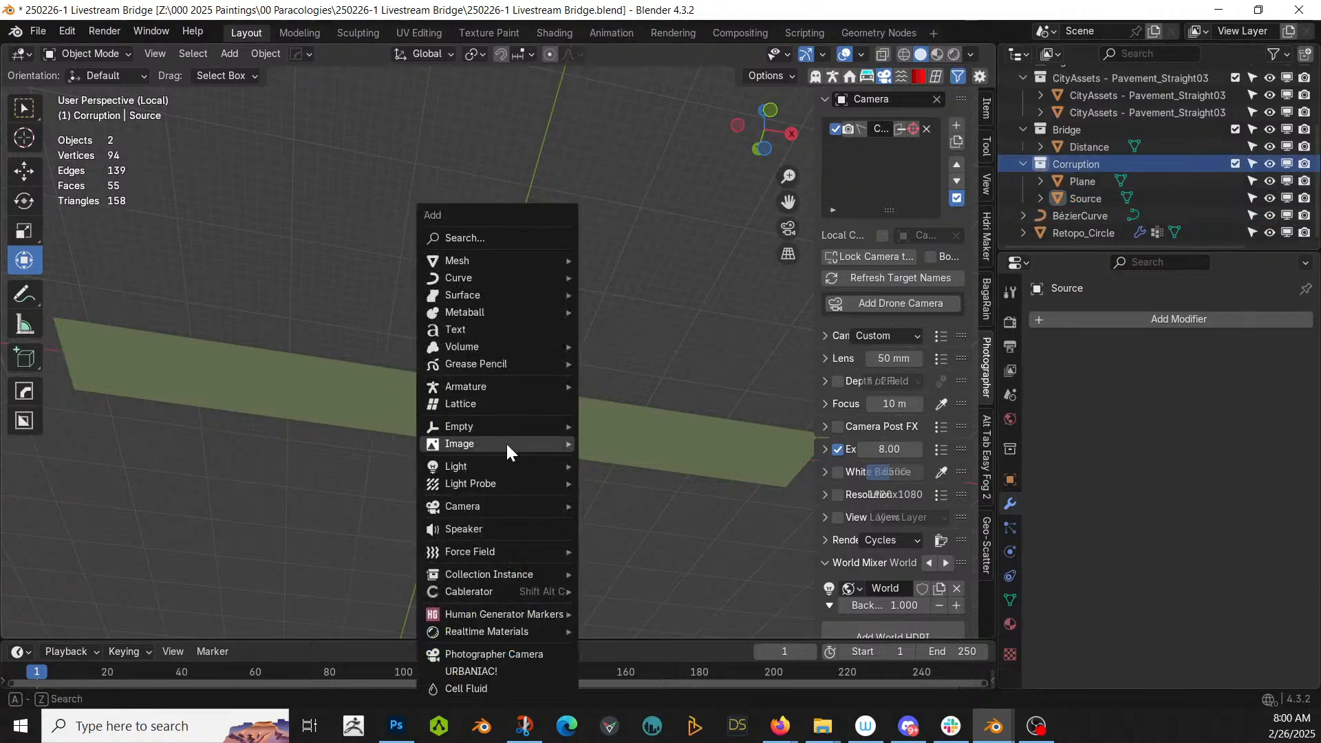
pyautogui.moveTo(501, 423)
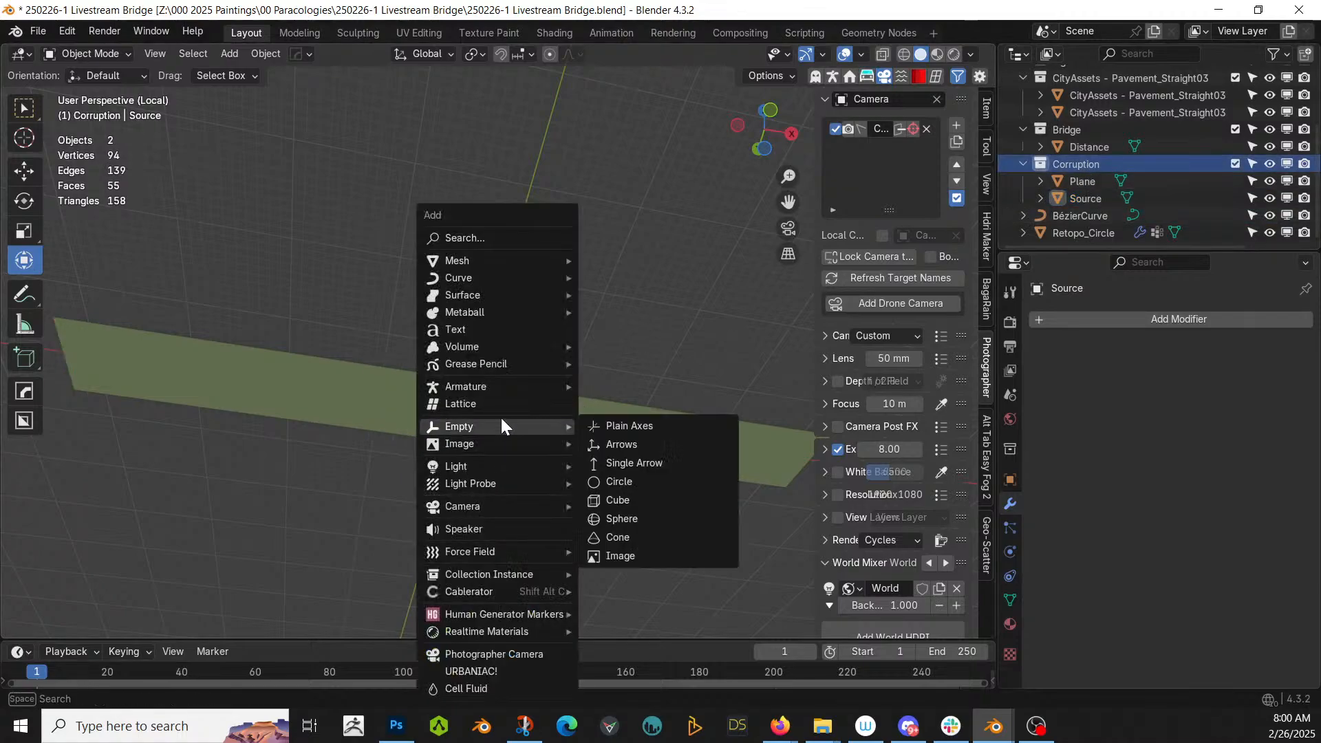
pyautogui.click(642, 520)
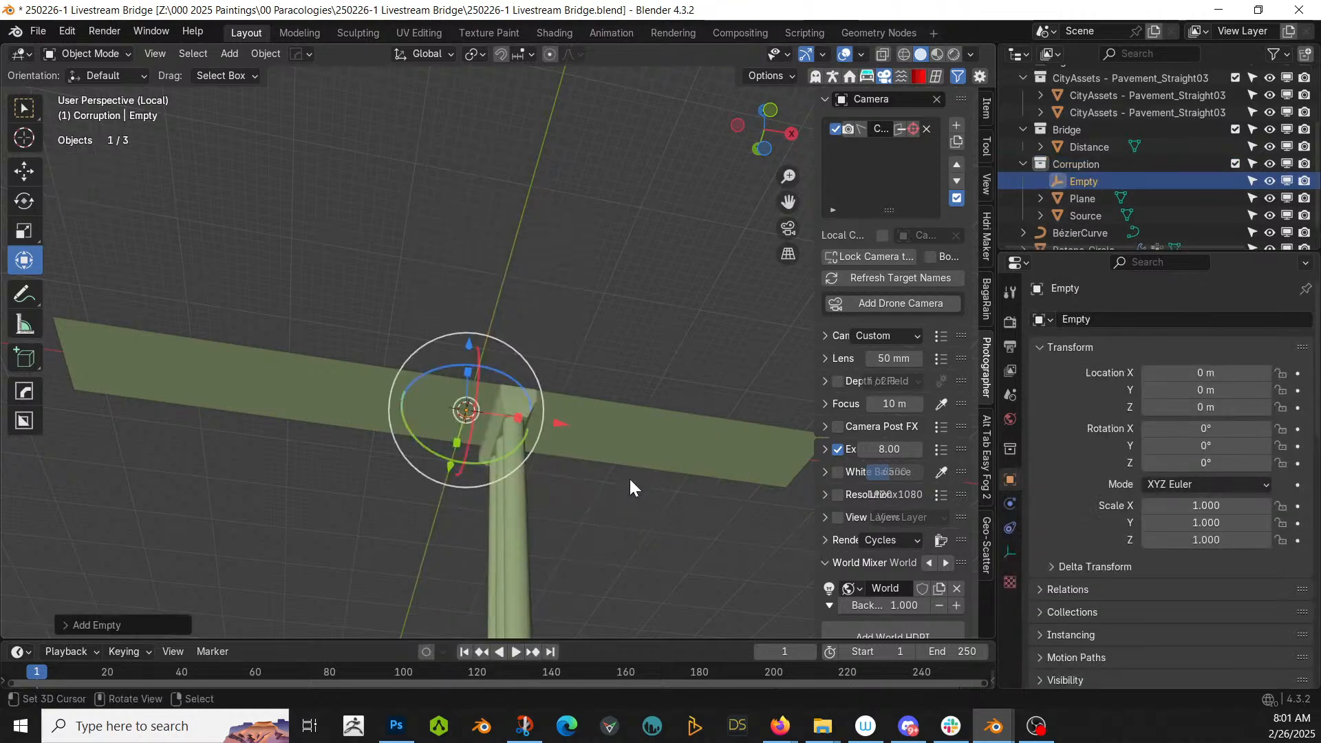
# - Rename the new empty as Target
pyautogui.moveTo(630, 479); pyautogui.dragTo(612, 470, button='middle')
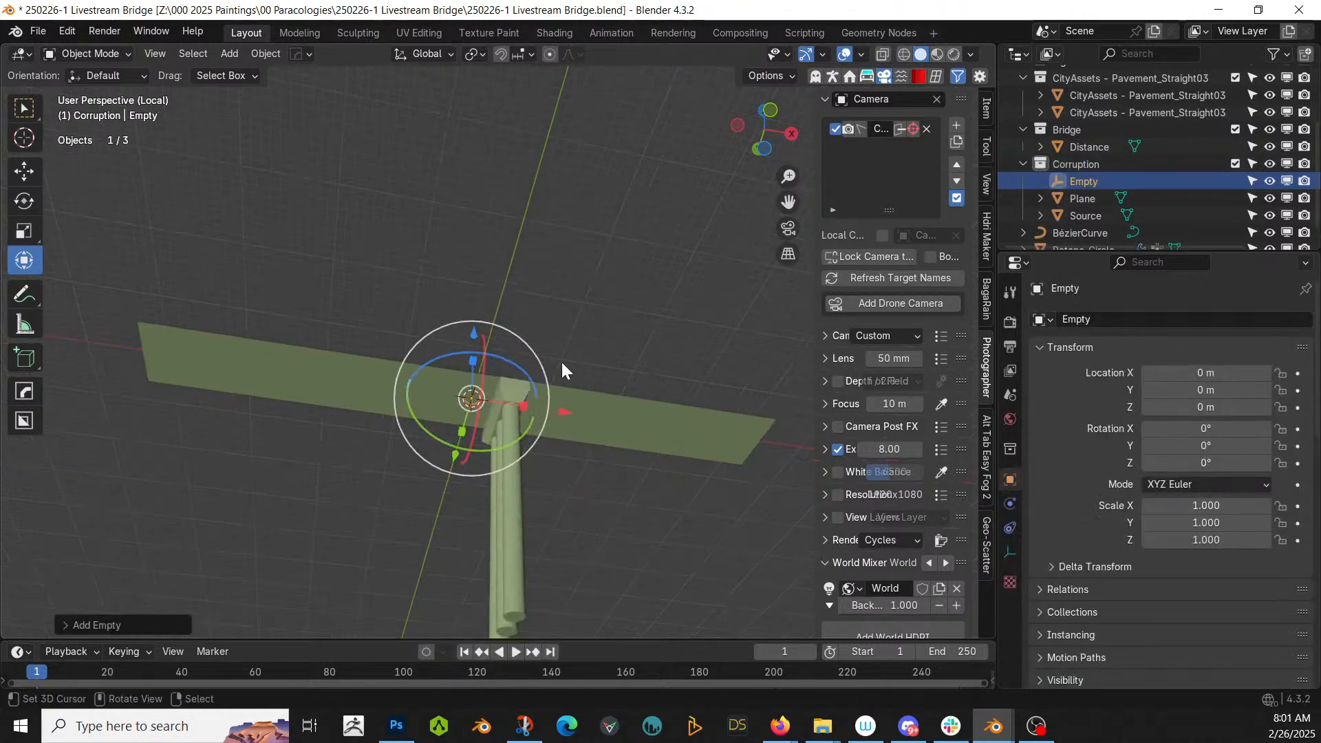
pyautogui.keyDown('shift'); pyautogui.moveTo(502, 373); pyautogui.dragTo(575, 403, button='middle'); pyautogui.keyUp('shift')
pyautogui.scroll(1, 563, 411)
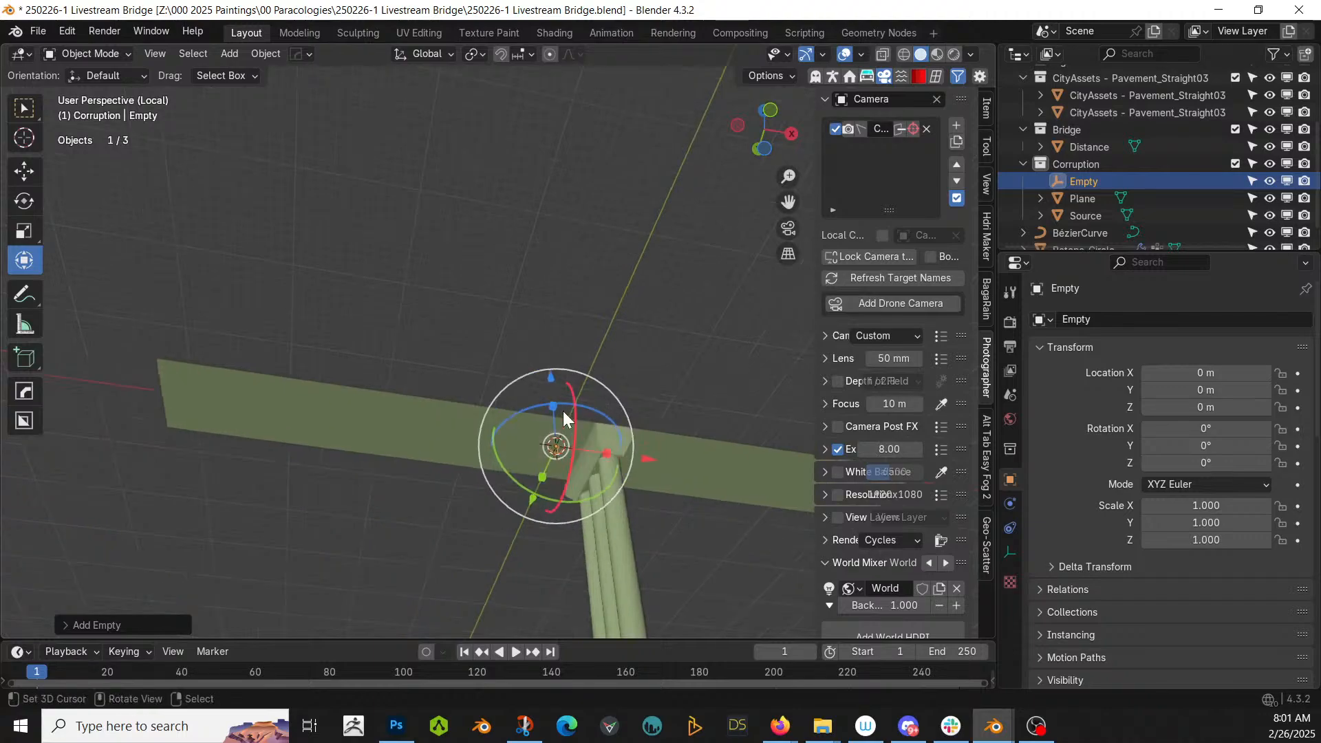
pyautogui.doubleClick(1084, 179)
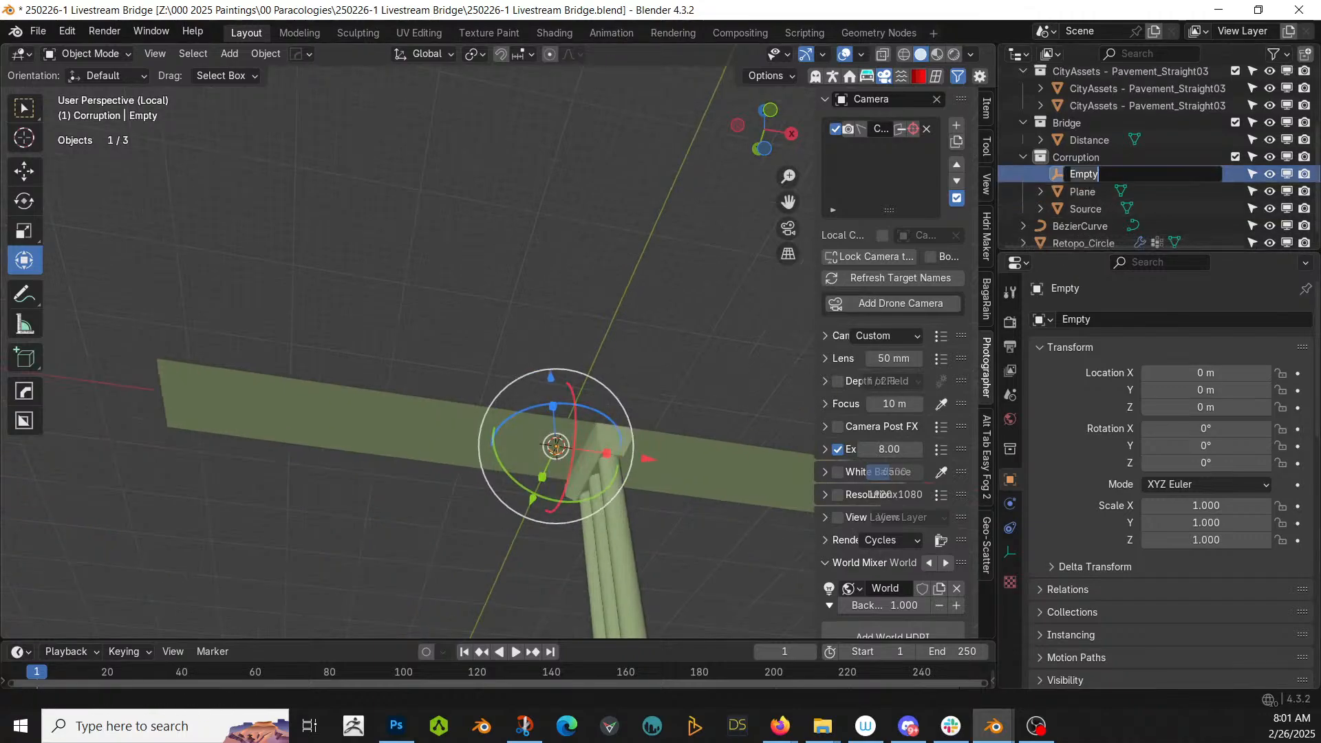
pyautogui.write('Target')
pyautogui.press('Return')
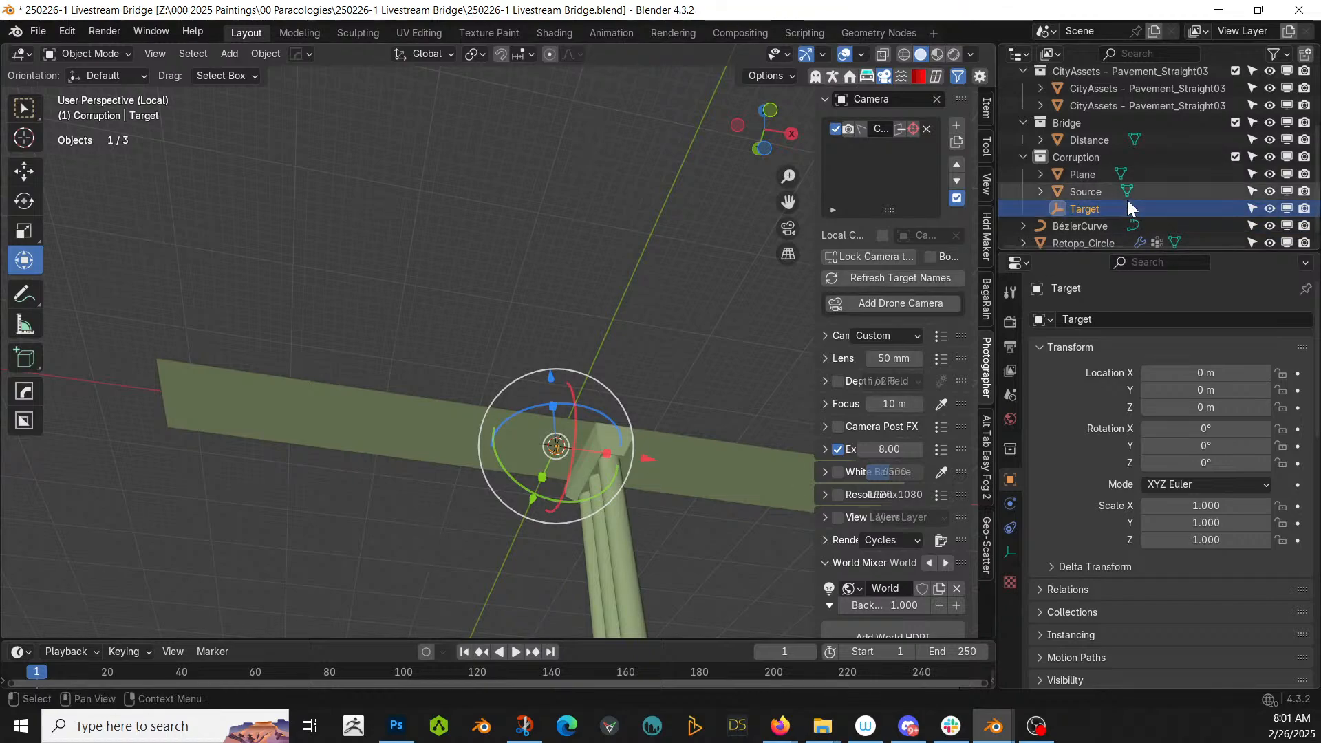
# - Rename the Plane object in the Corruption collection as Collision
pyautogui.click(1078, 180)
pyautogui.doubleClick(1075, 179)
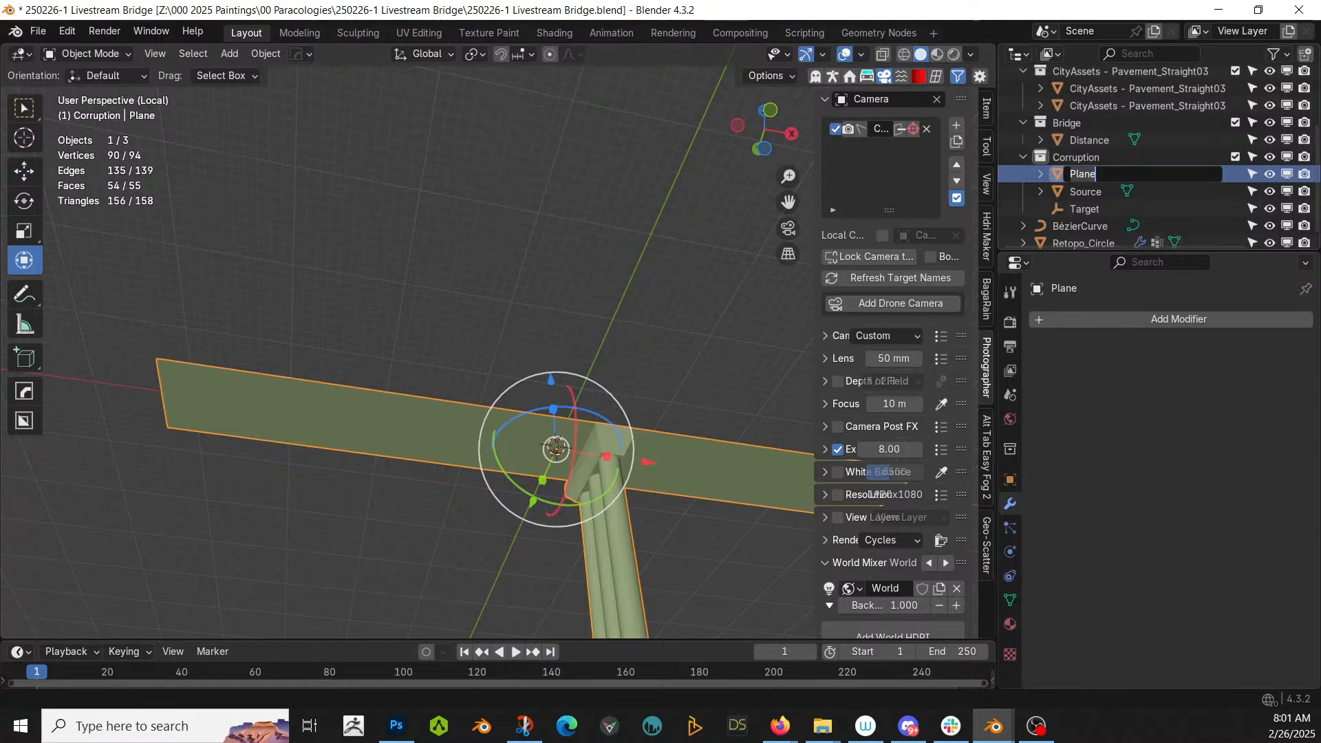
pyautogui.write('C')
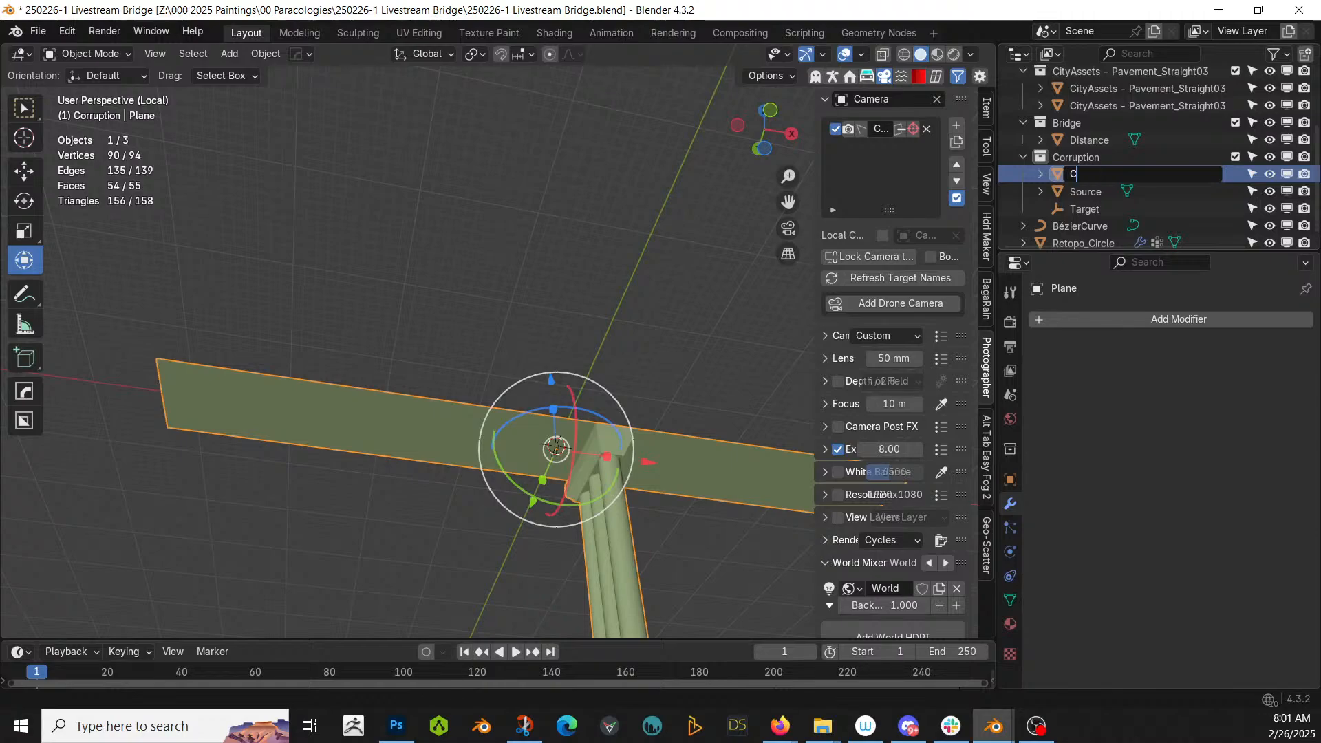
pyautogui.write('ollision')
pyautogui.press('Return')
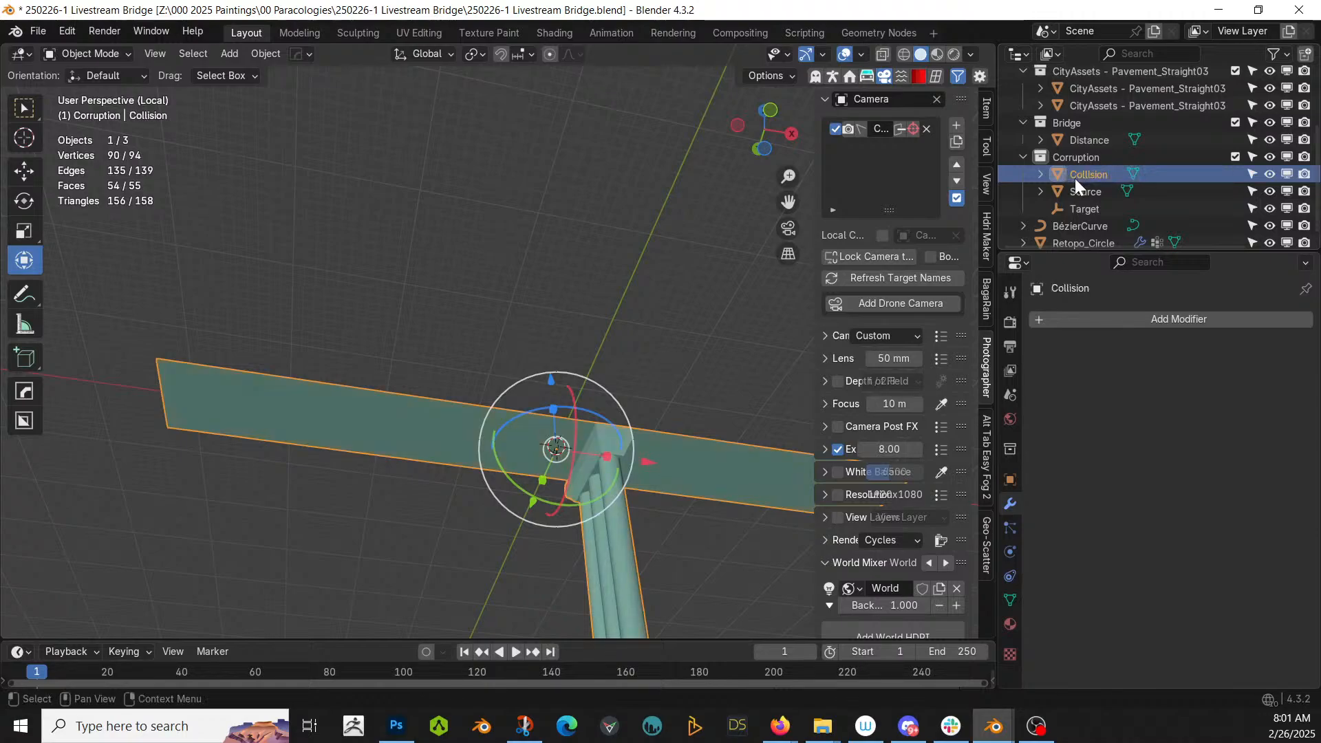
# - Add the Tendril Creation geometry nodes modifier to the Source strip
pyautogui.click(1071, 193)
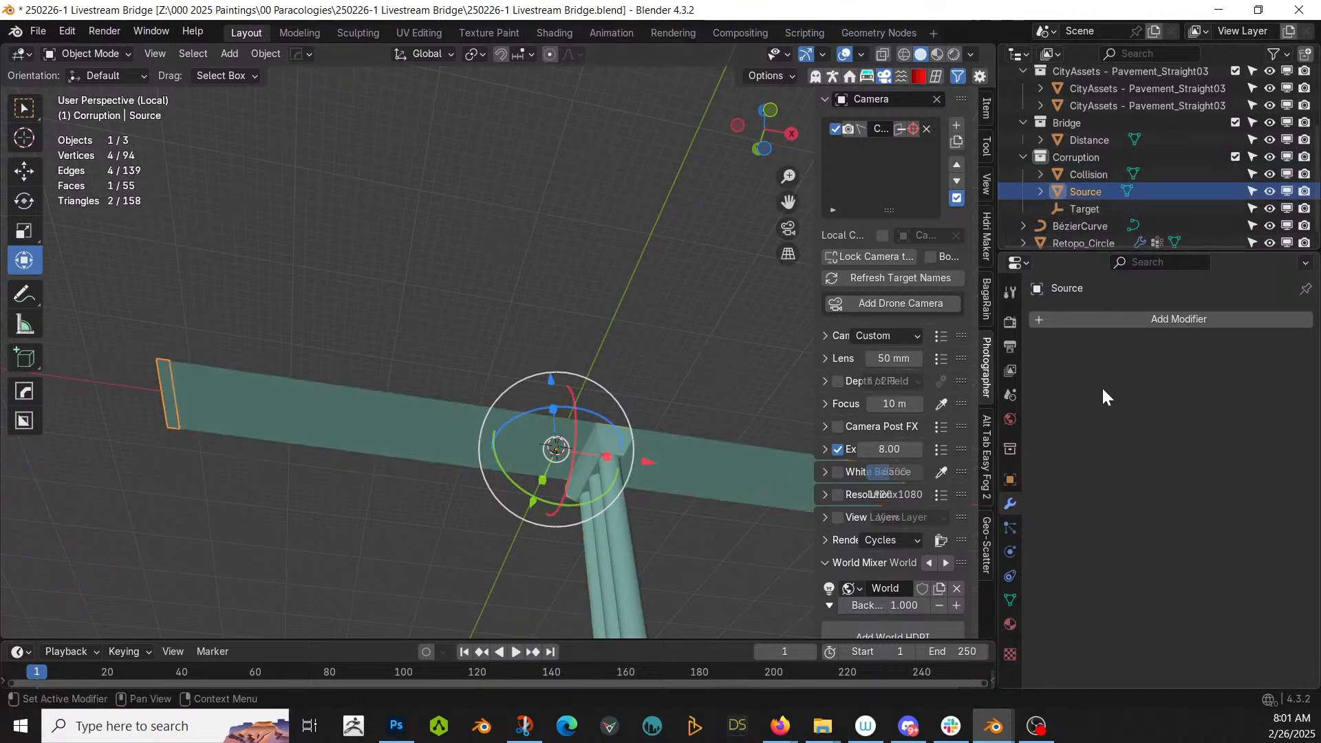
pyautogui.click(1150, 322)
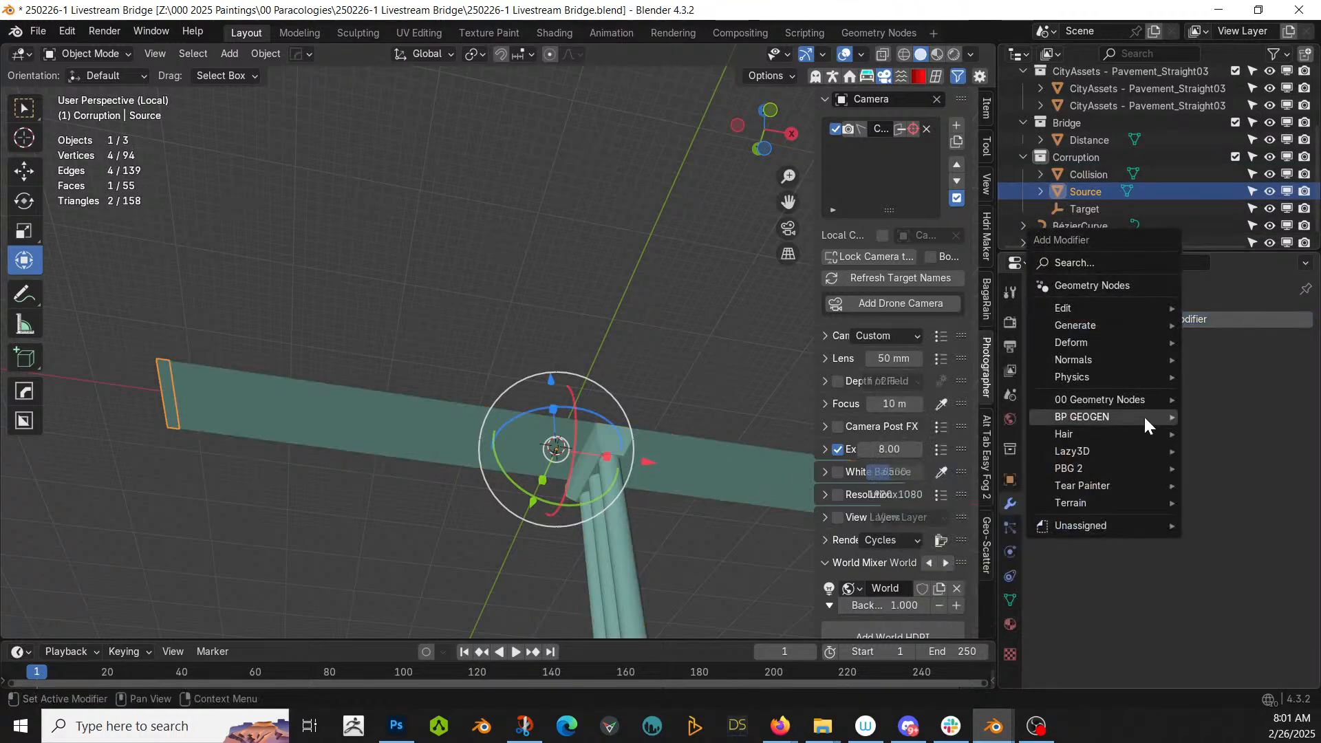
pyautogui.moveTo(1137, 404)
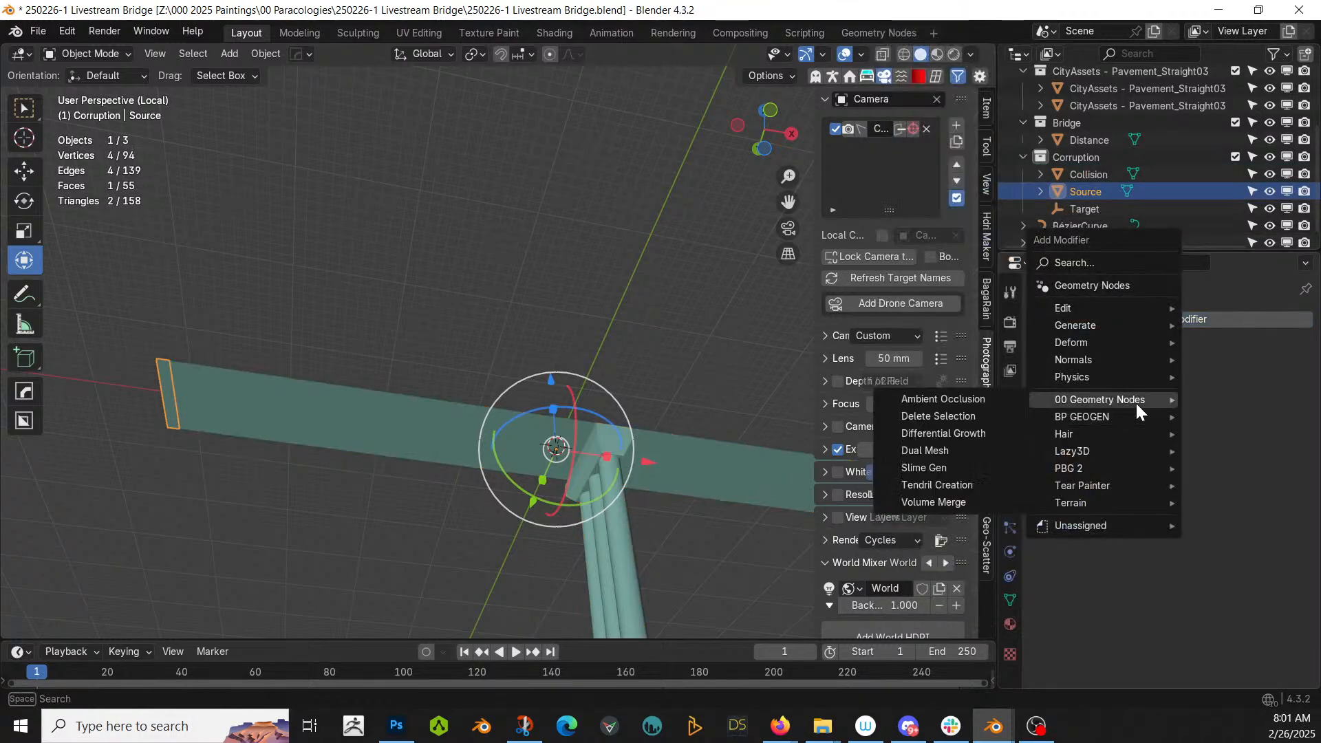
pyautogui.click(960, 485)
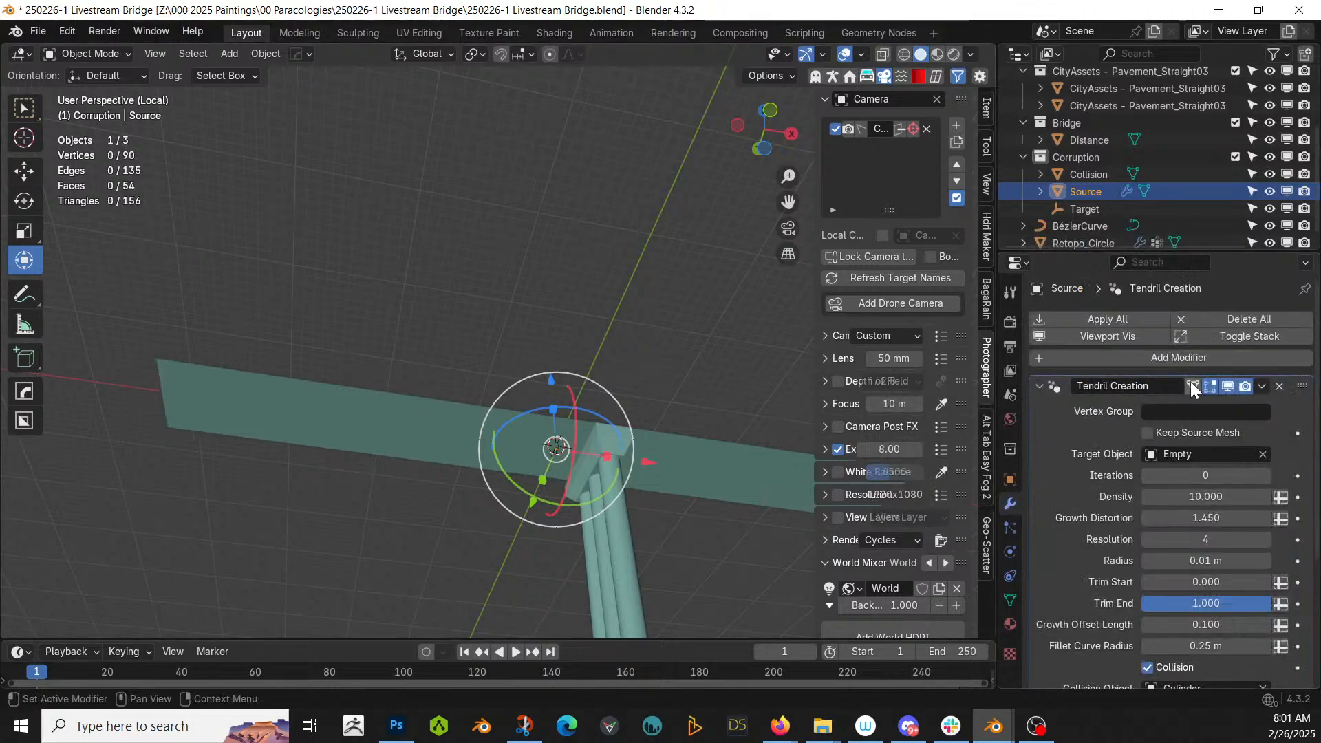
# - Subdivide the whole Source face once in Edit Mode
pyautogui.press('Tab')
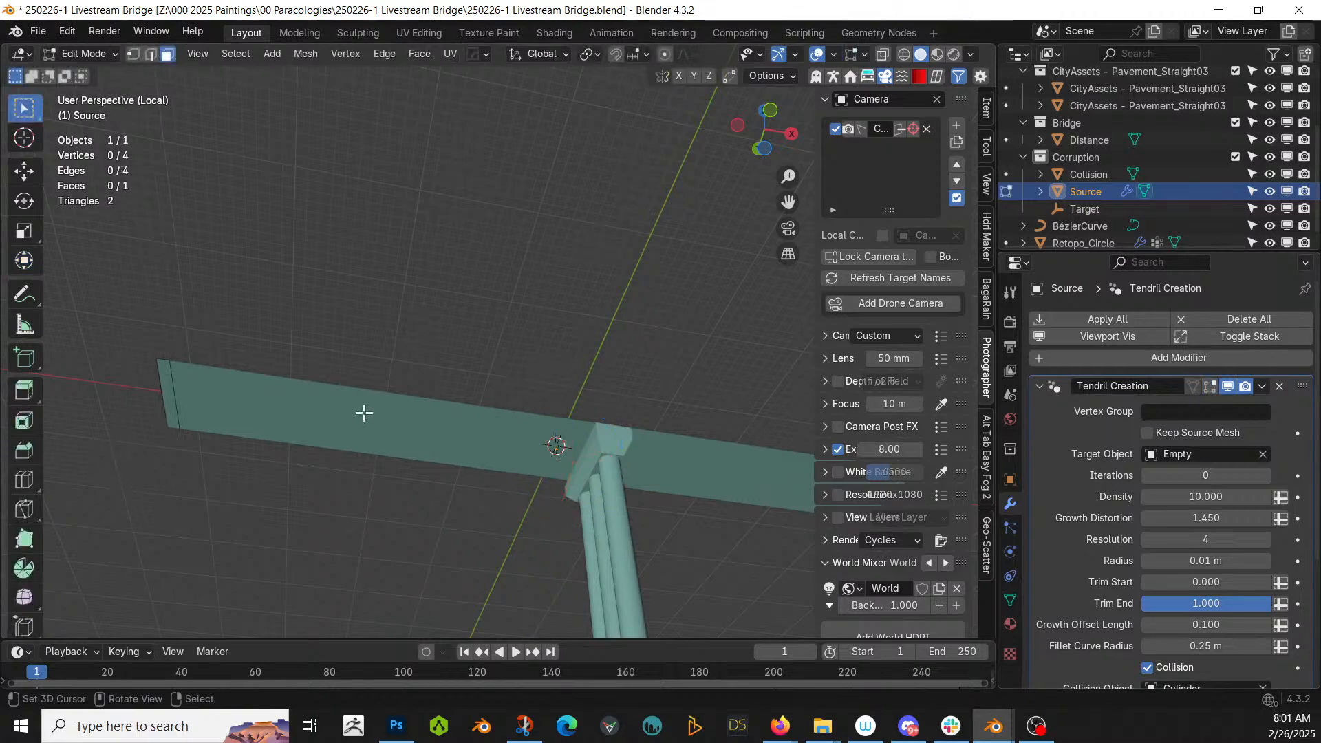
pyautogui.press('a')
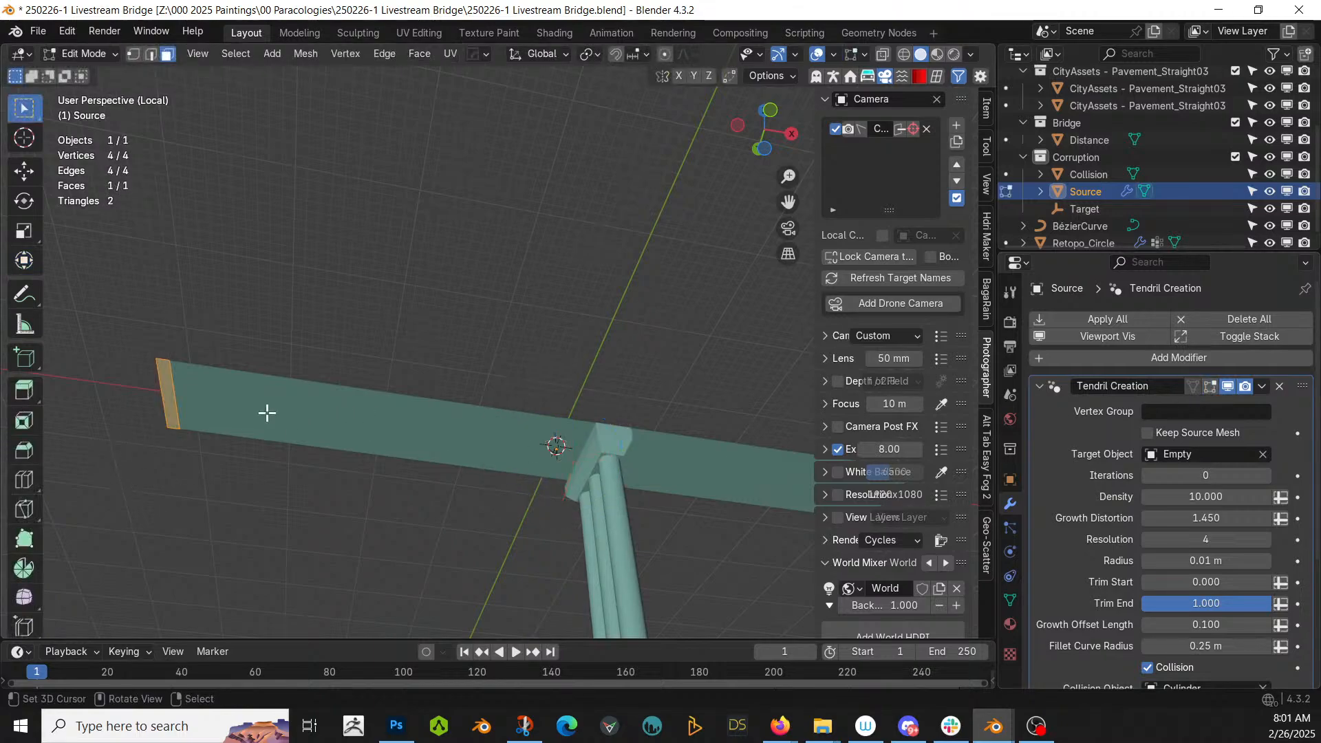
pyautogui.rightClick(331, 430)
pyautogui.click(271, 386)
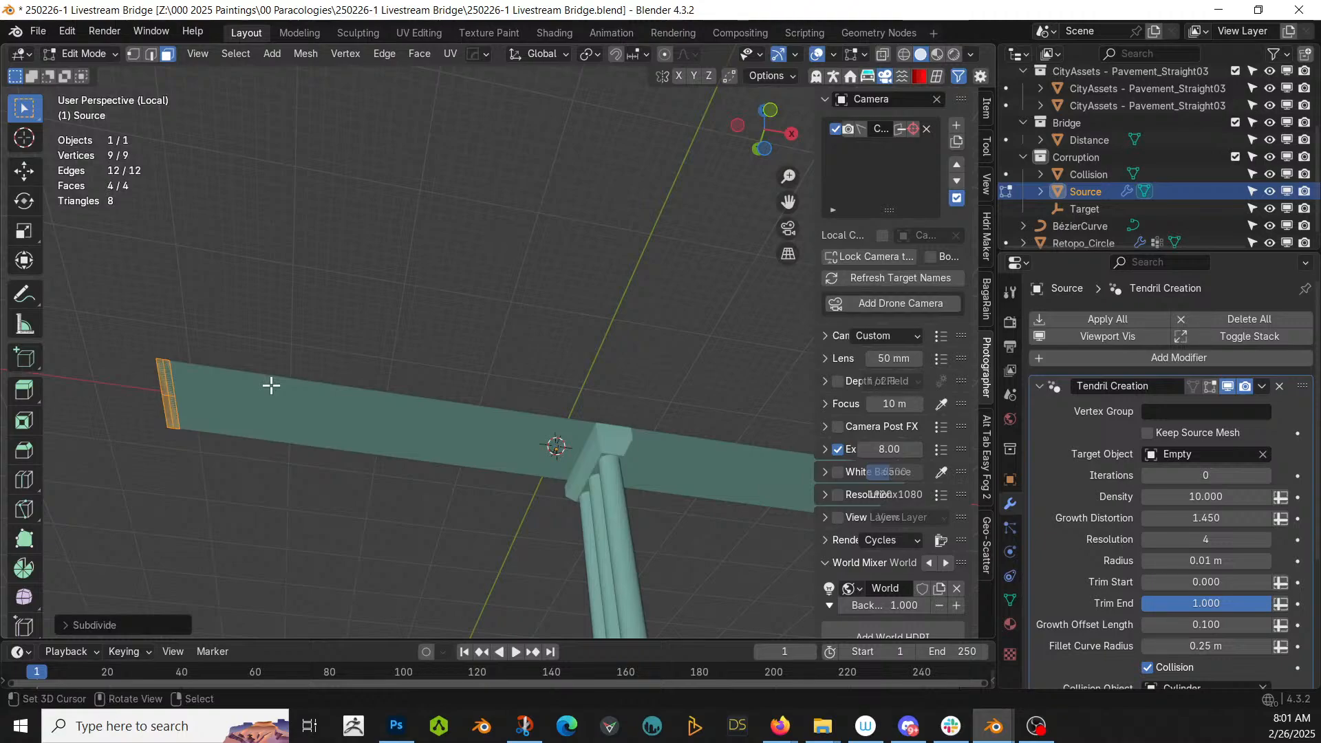
# - Add a vertex group to the Source mesh and return to Object Mode
pyautogui.click(1011, 601)
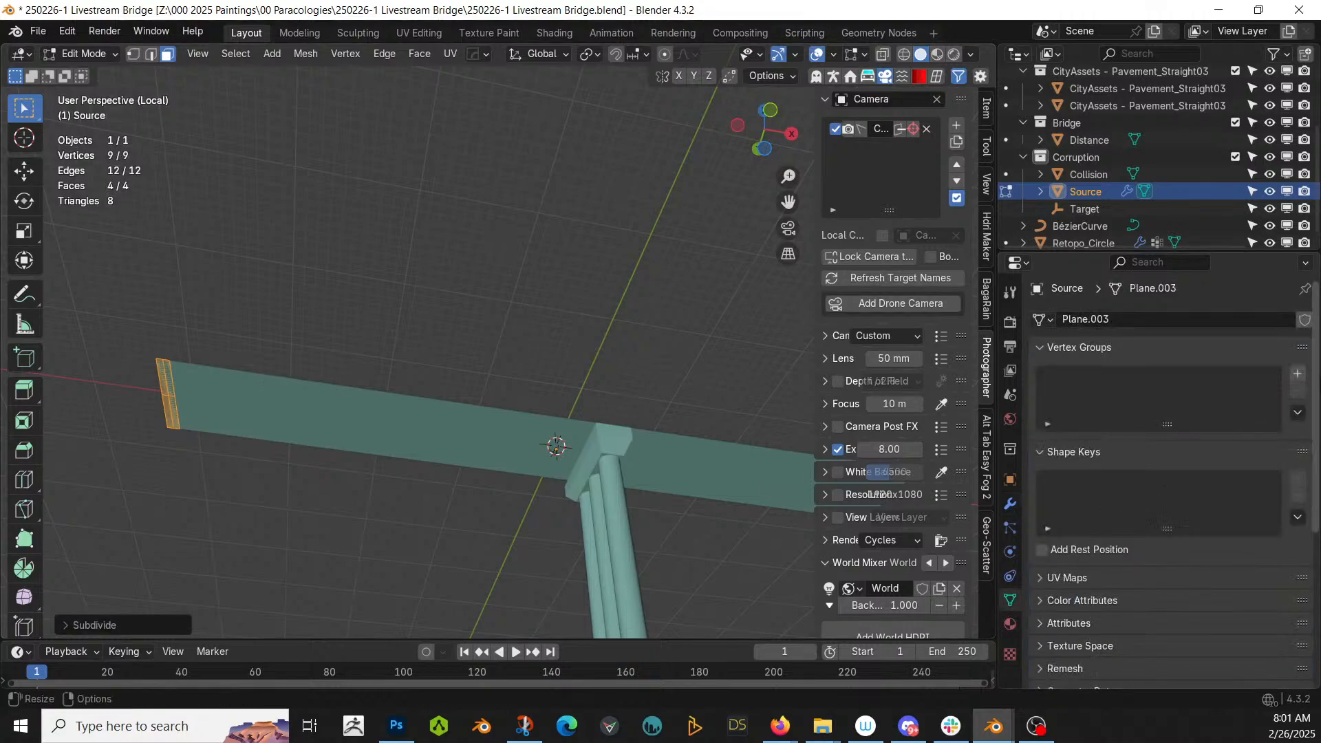
pyautogui.click(1298, 374)
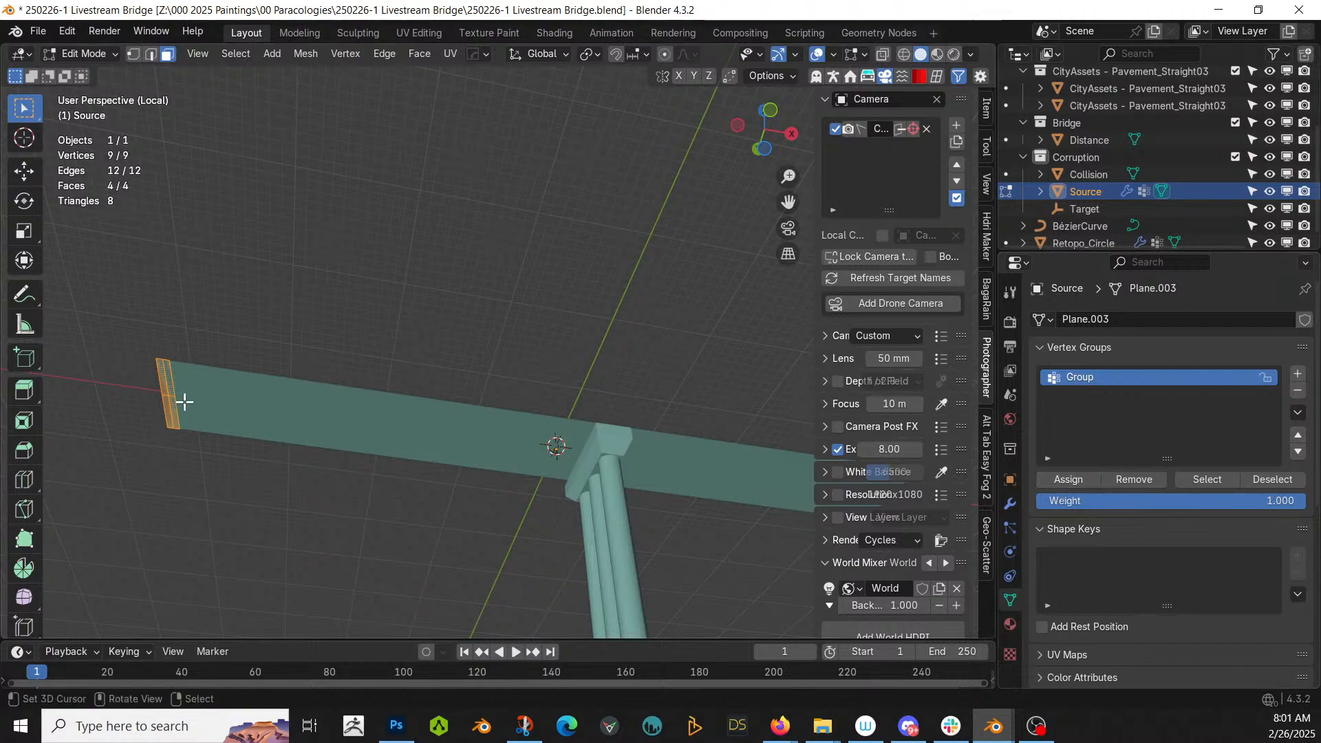
pyautogui.press('Tab')
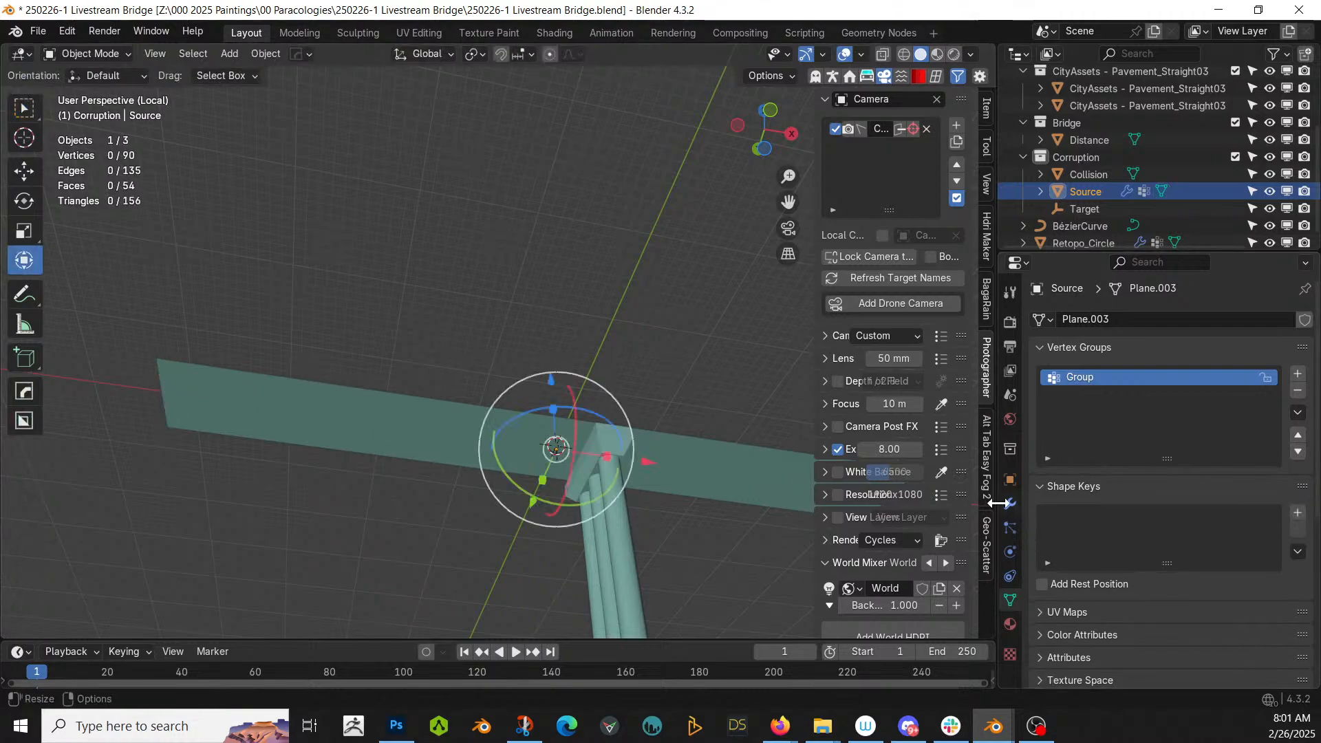
# - Set the vertex group of Source's Tendril Creation modifier to Group
pyautogui.click(1013, 503)
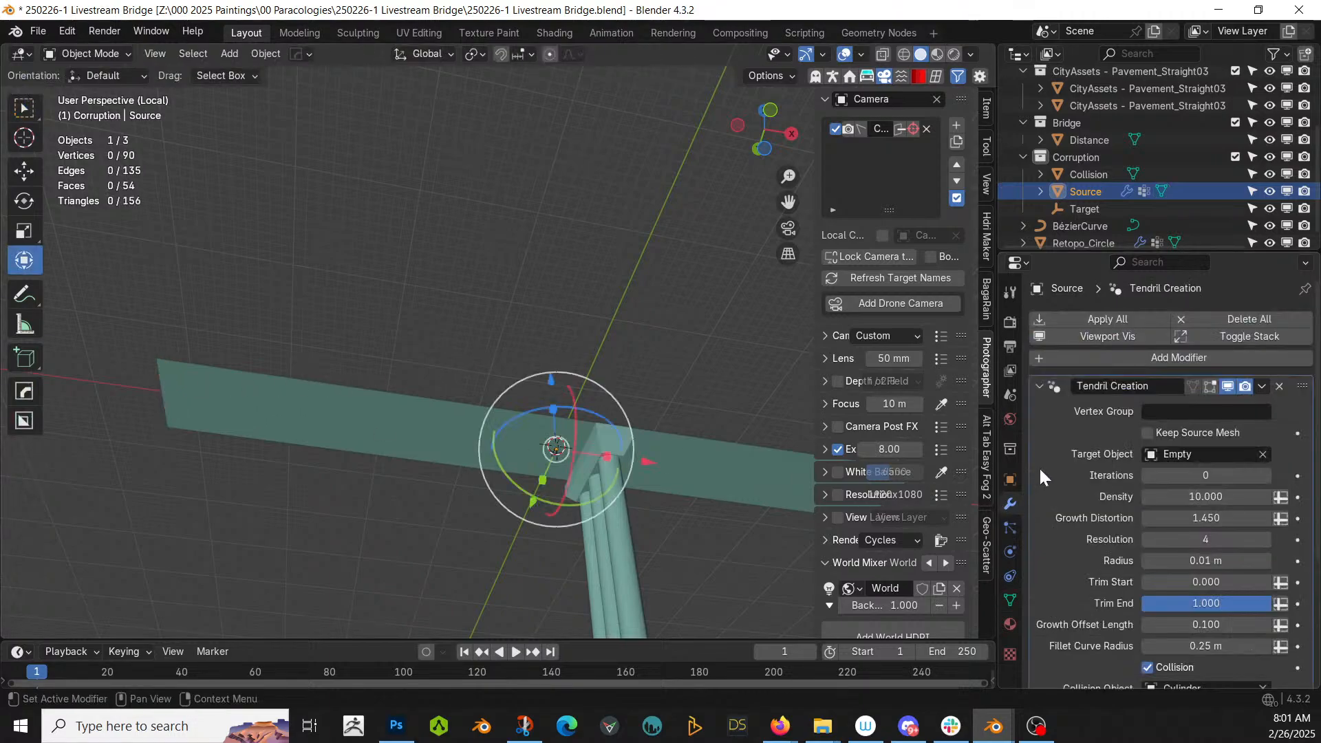
pyautogui.click(1176, 415)
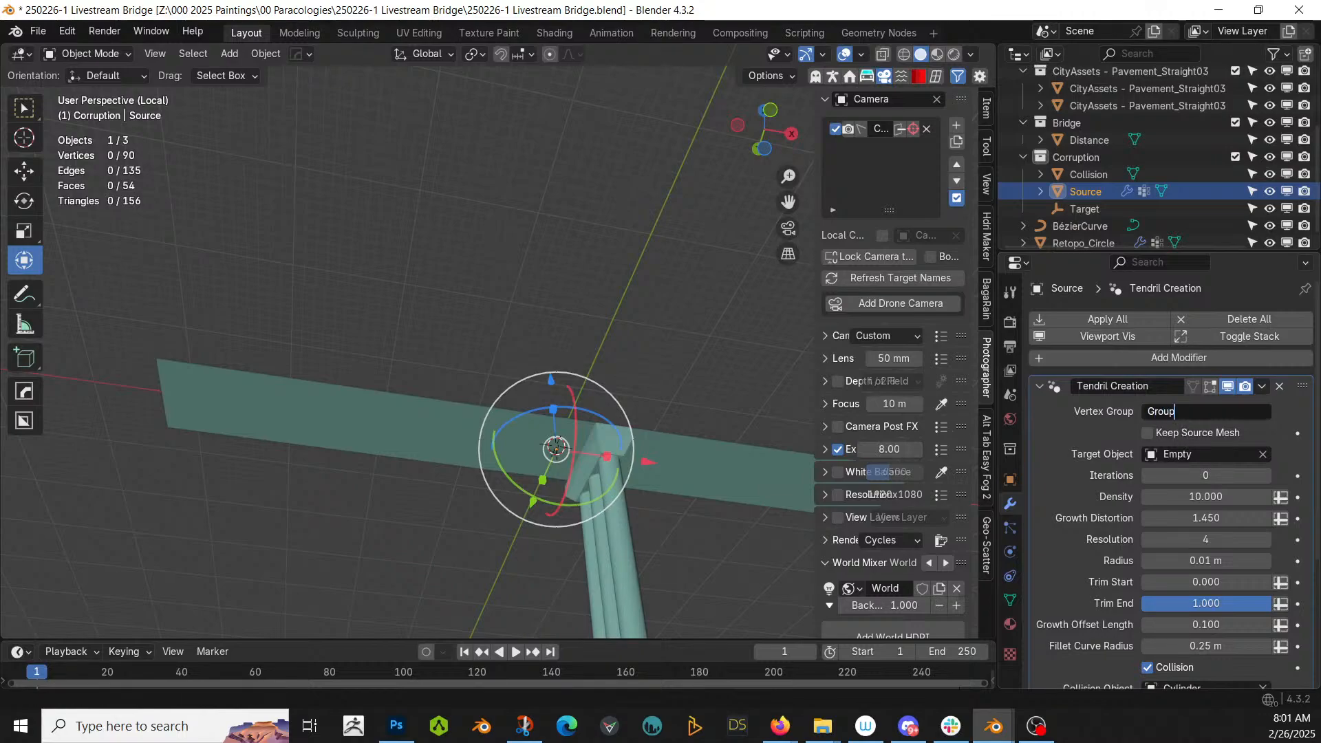
pyautogui.write('Group')
pyautogui.press('Return')
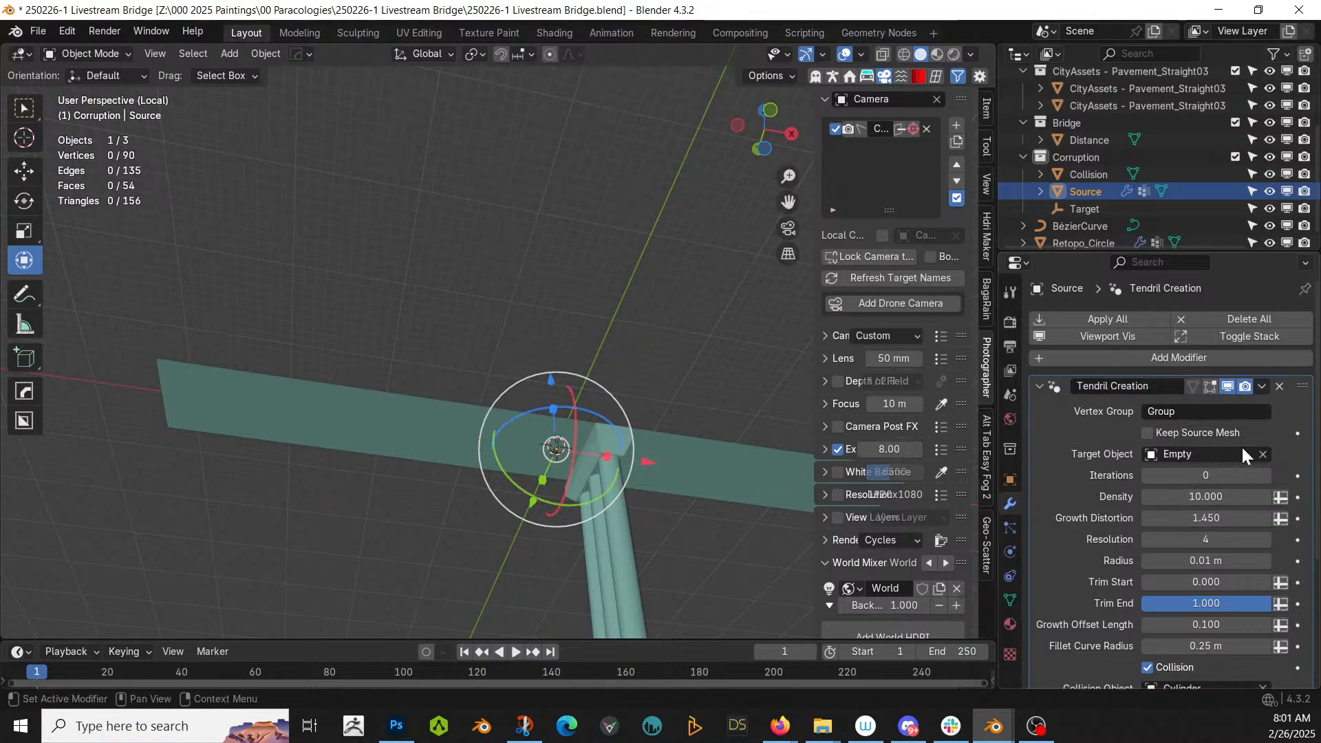
# - Replace the Tendril Creation modifier's target object with the Target empty
pyautogui.click(1262, 455)
pyautogui.click(1262, 455)
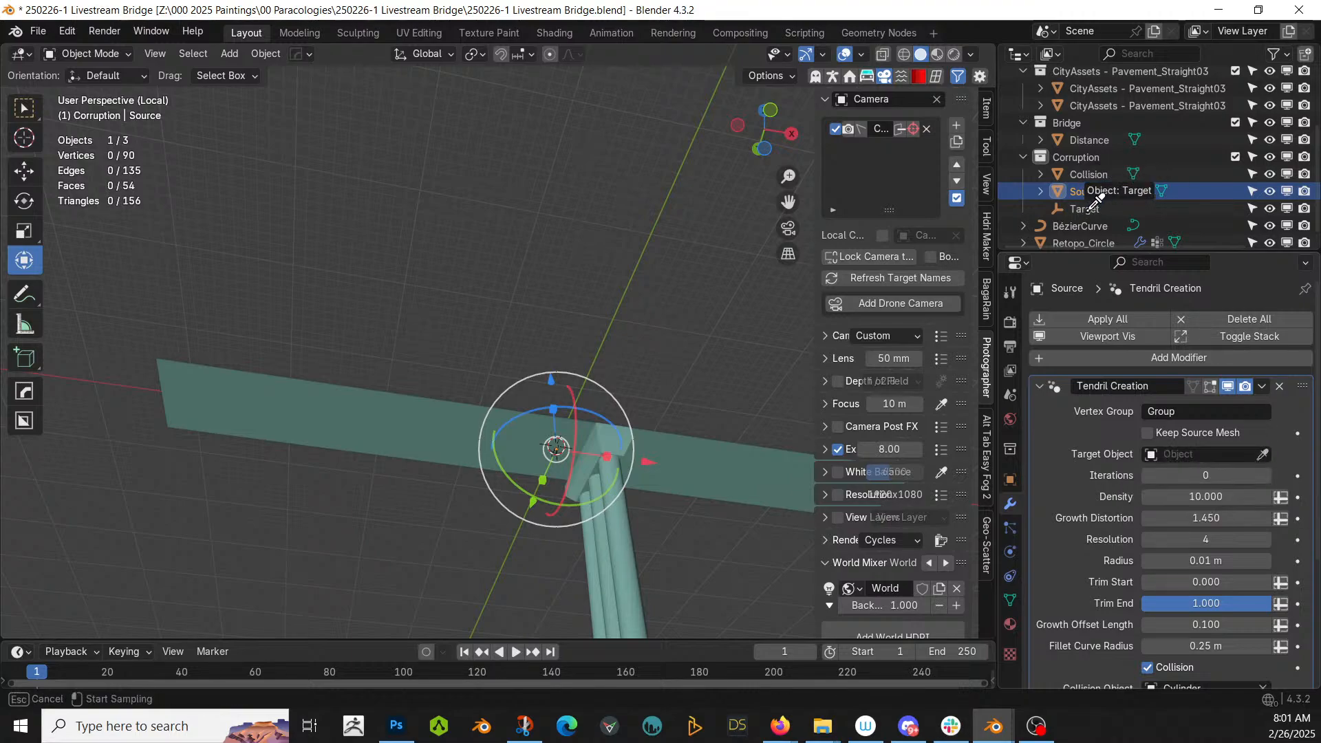
pyautogui.click(1088, 209)
# - Set the modifier's collision object to Collision and enable Grow On Surface
pyautogui.scroll(-5, 1246, 575)
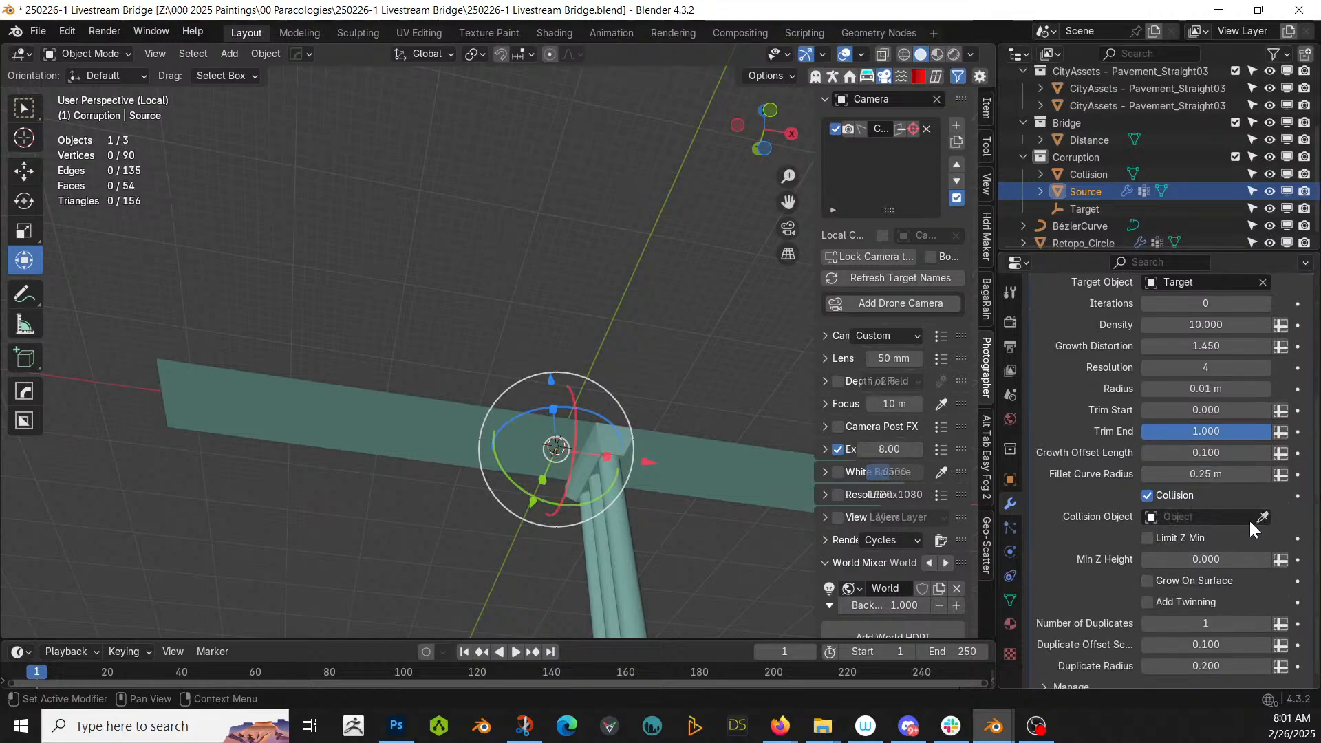
pyautogui.click(1261, 516)
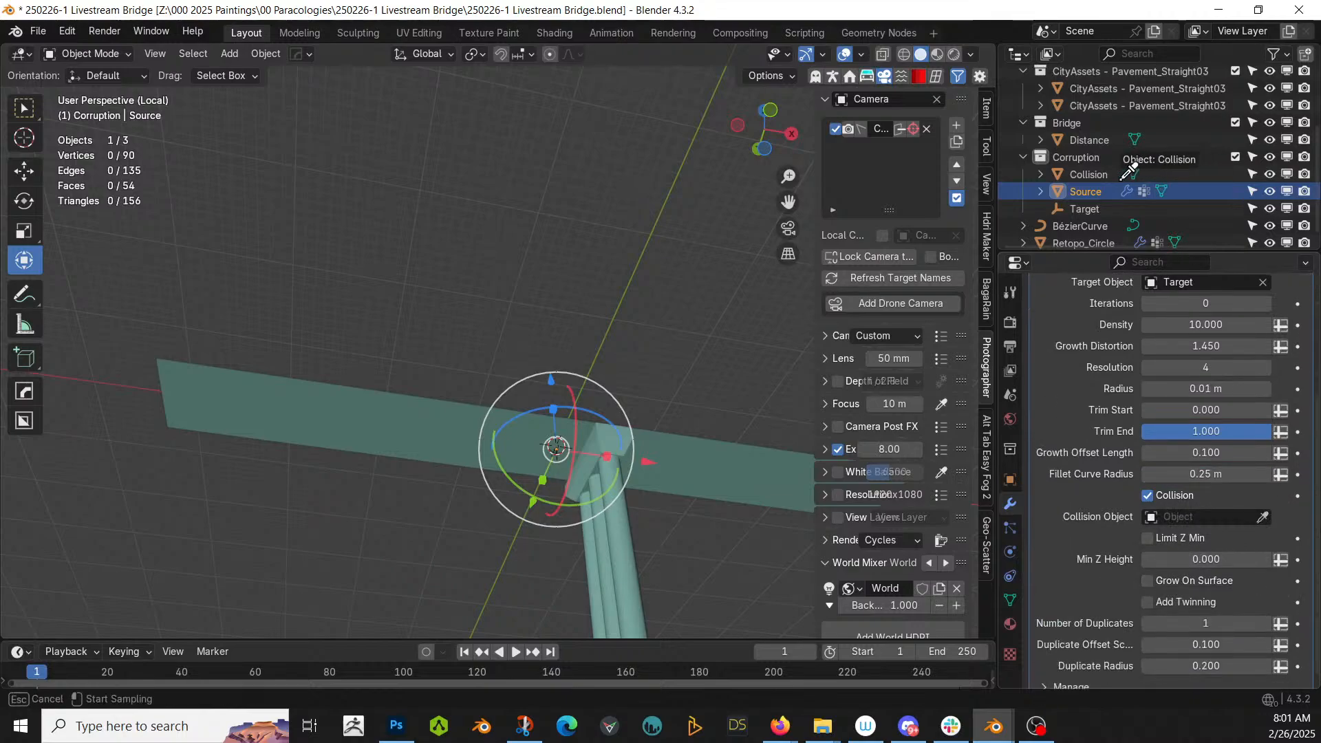
pyautogui.click(1087, 175)
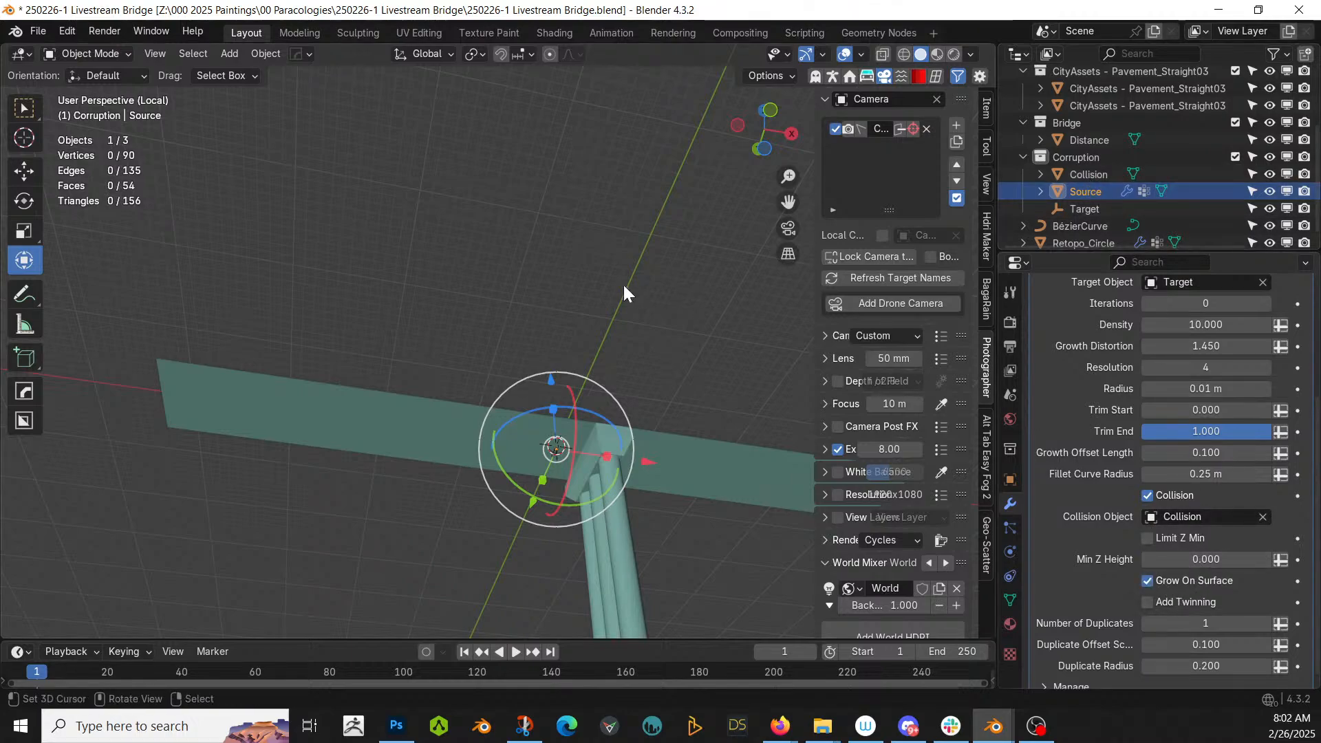
# - Set the Tendril Creation modifier's Density to 1 and its Iterations to 10
pyautogui.scroll(3, 1218, 371)
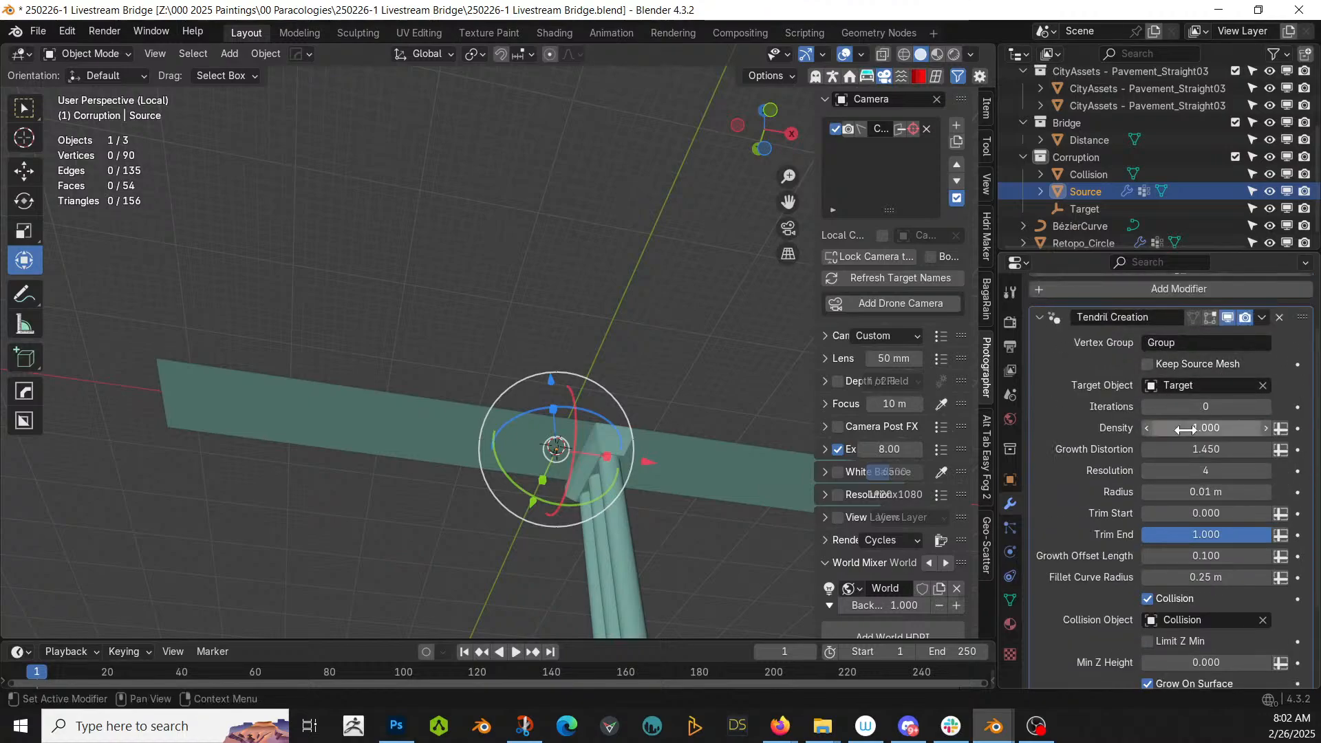
pyautogui.click(1177, 406)
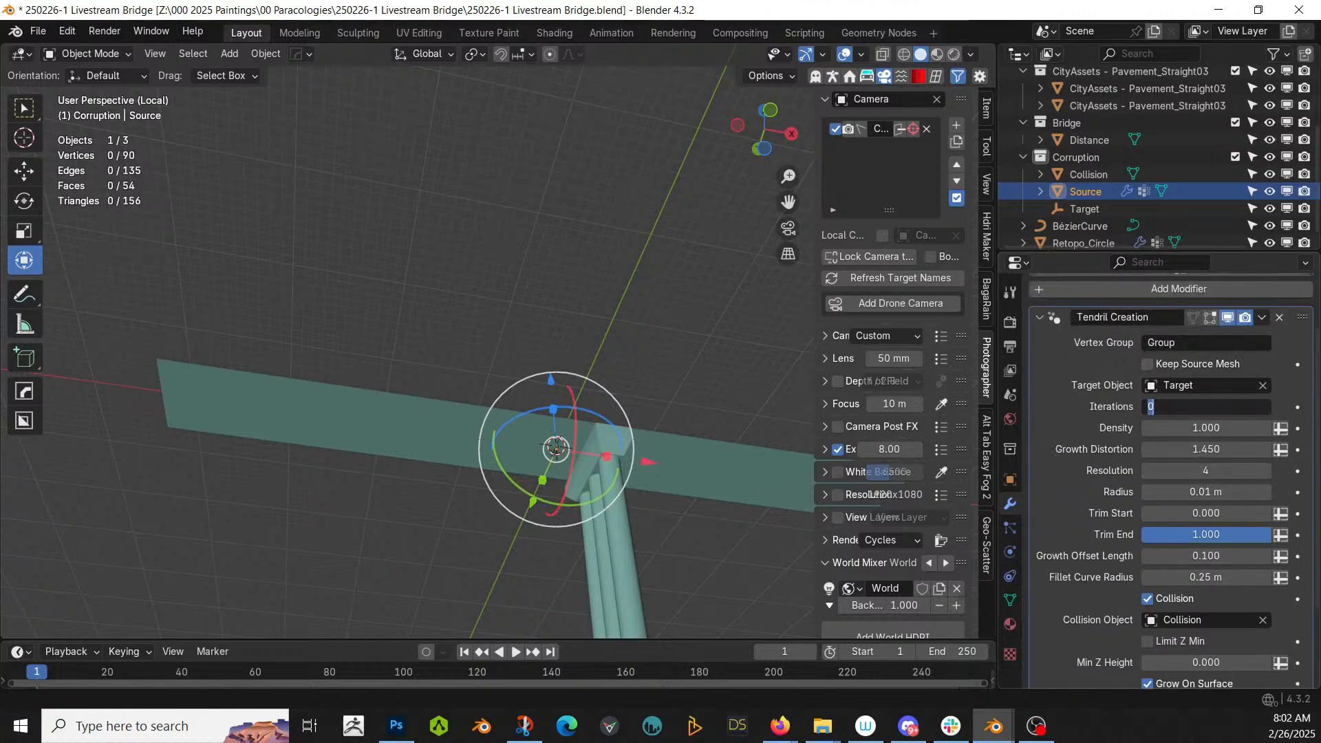
pyautogui.write('10')
pyautogui.press('Return')
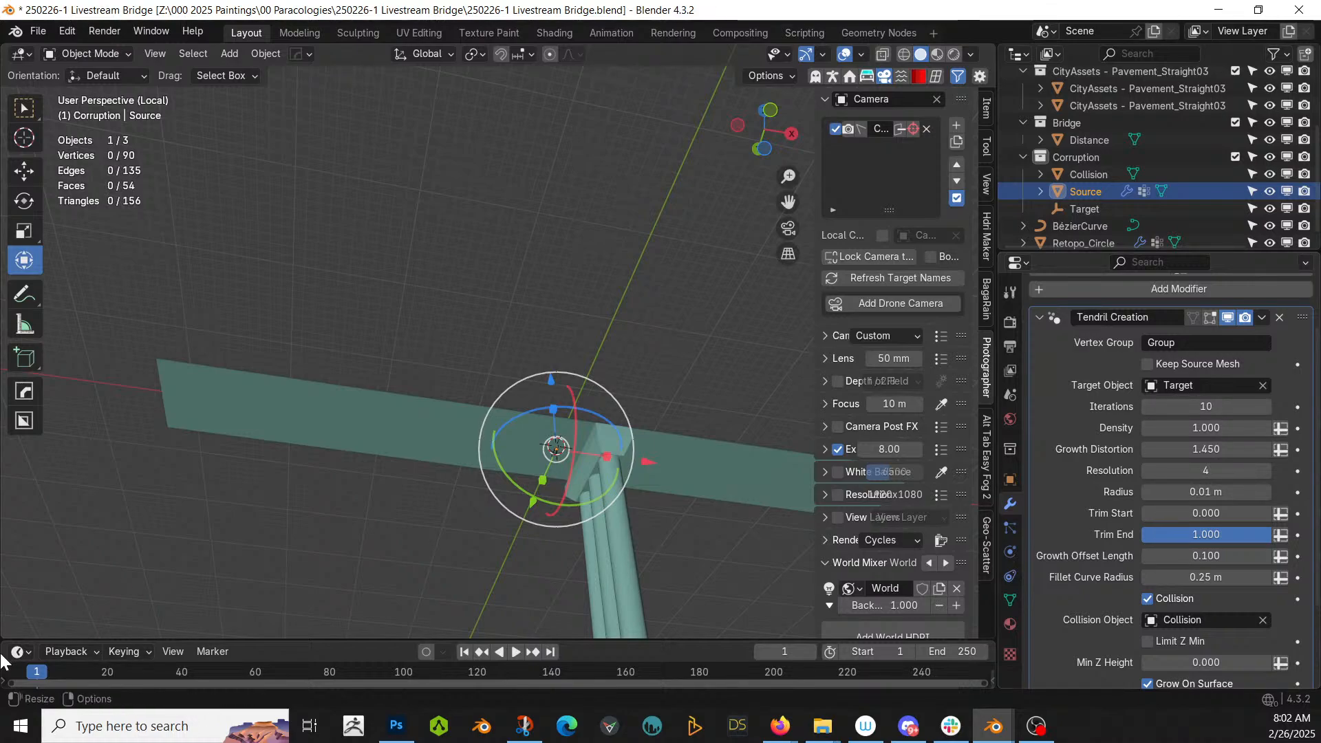
# - Isolate Source in local view and set its tendril Density to 10
pyautogui.moveTo(371, 401); pyautogui.dragTo(432, 303, button='middle')
pyautogui.press('/')
pyautogui.press('/')
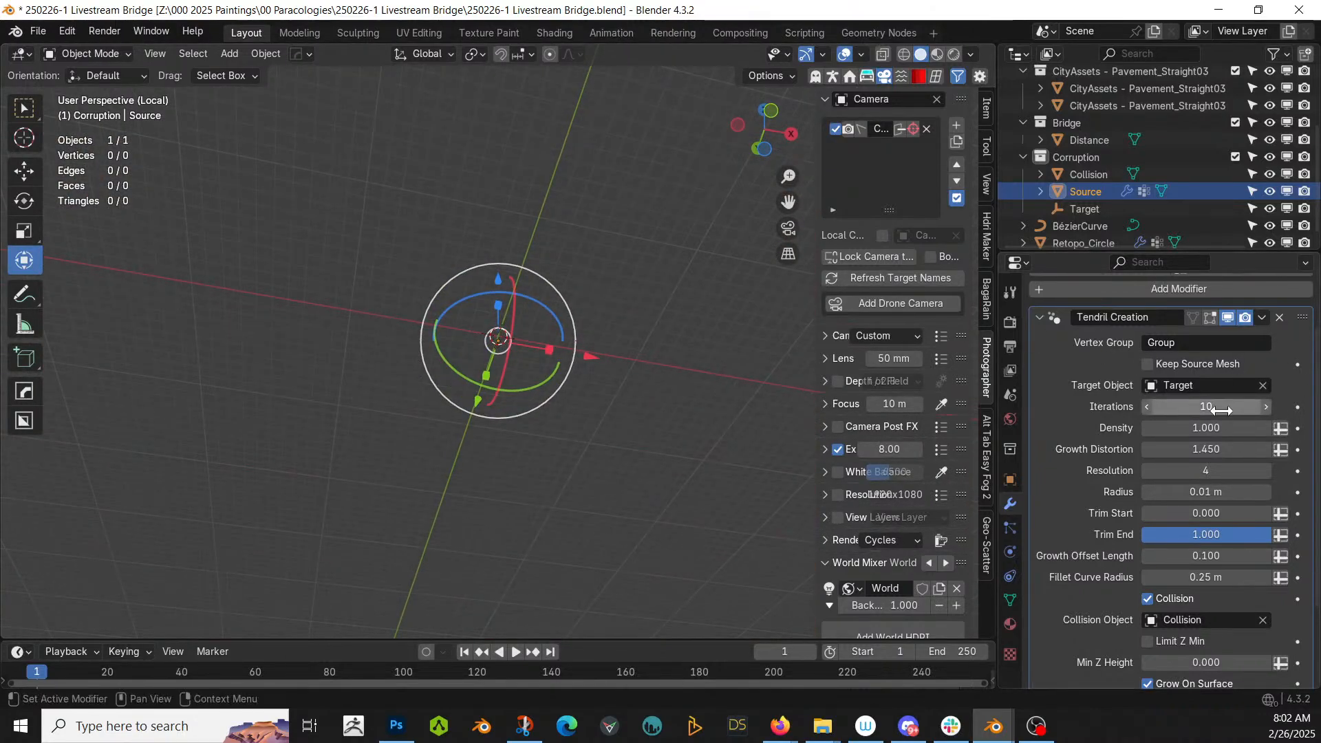
pyautogui.write('10')
pyautogui.press('Return')
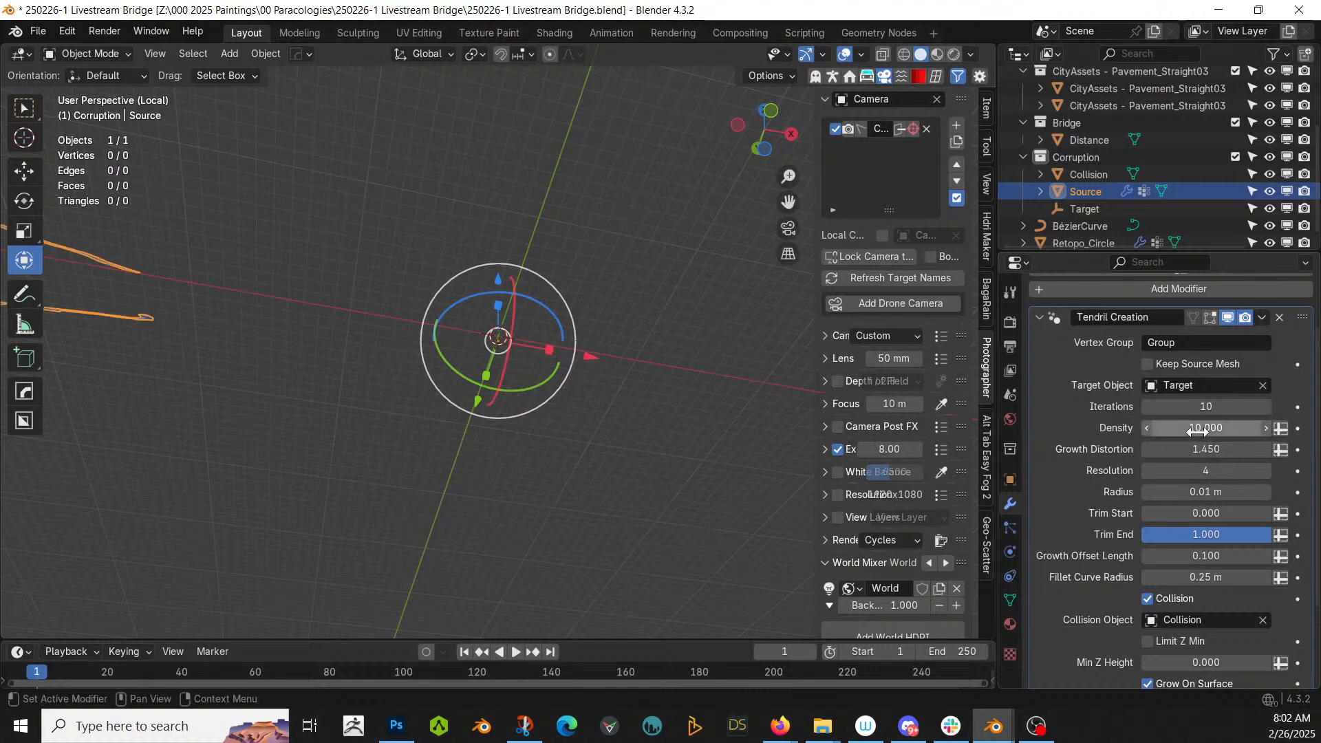
# - Raise the tendril Iterations to 889 and leave local view to show the full bridge scene
pyautogui.keyDown('shift'); pyautogui.moveTo(528, 298); pyautogui.dragTo(694, 335, button='middle'); pyautogui.keyUp('shift')
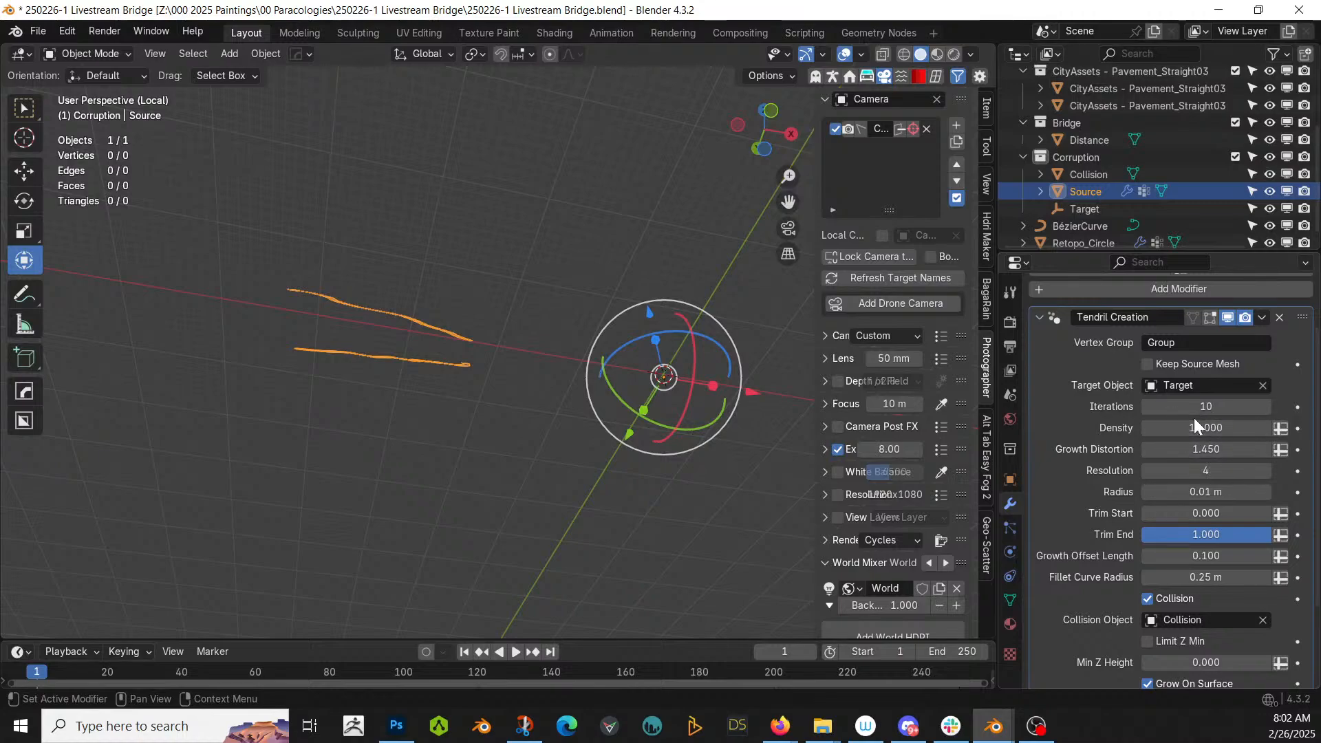
pyautogui.moveTo(1218, 407)
pyautogui.mouseDown()
pyautogui.moveTo(1273, 407)
pyautogui.moveTo(1238, 408)
pyautogui.mouseUp()
pyautogui.moveTo(168, 297); pyautogui.dragTo(490, 478, button='middle')
pyautogui.press('KP_Divide')
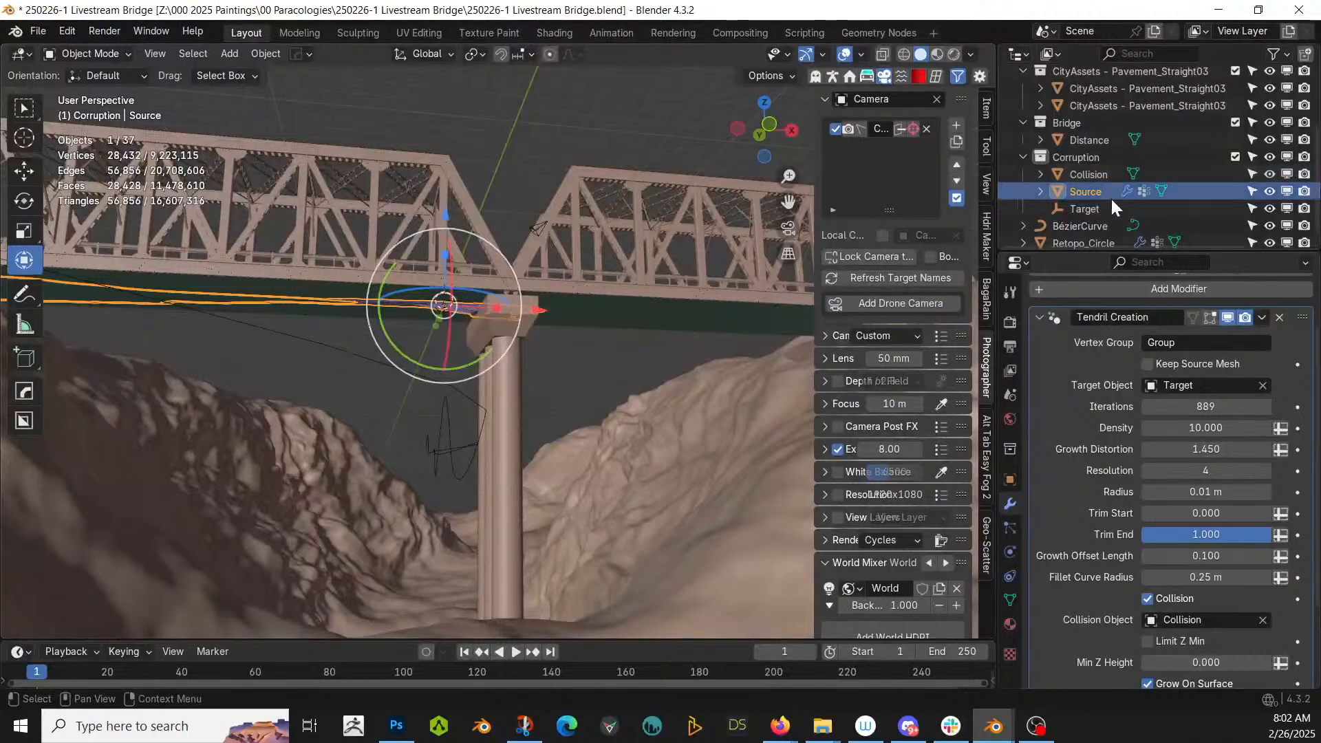
# - Move the Target empty 500 m along the global X axis
pyautogui.click(1114, 209)
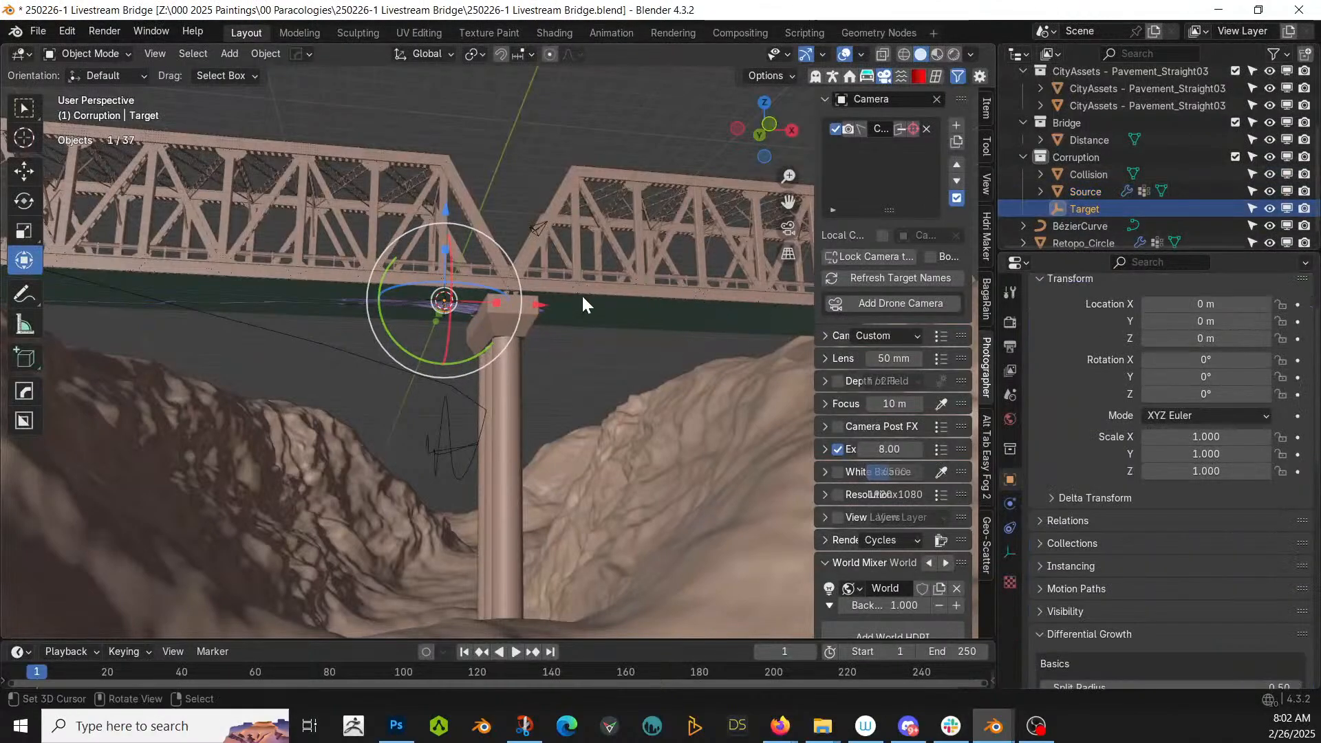
pyautogui.write('gx500')
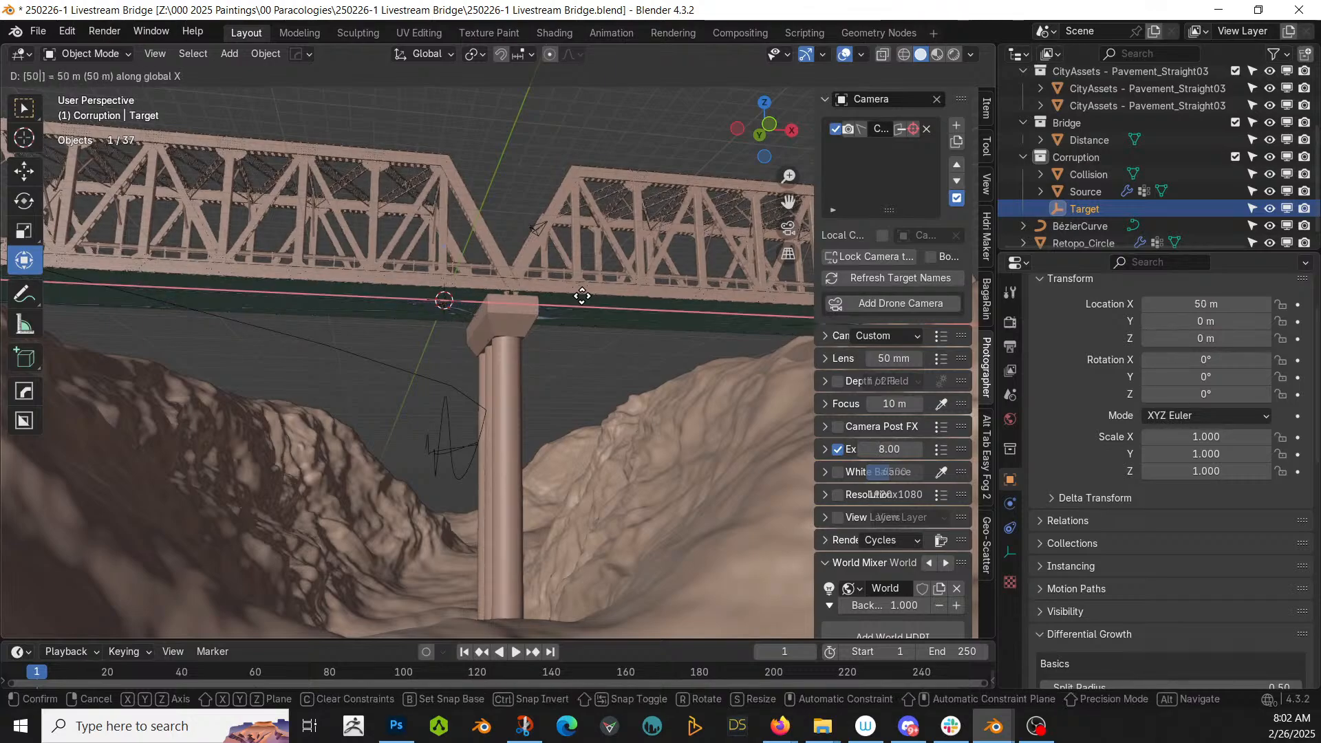
pyautogui.press('Return')
pyautogui.moveTo(583, 301); pyautogui.dragTo(571, 351, button='middle')
# - Select all objects of the Corruption collection and isolate them in local view
pyautogui.rightClick(1084, 157)
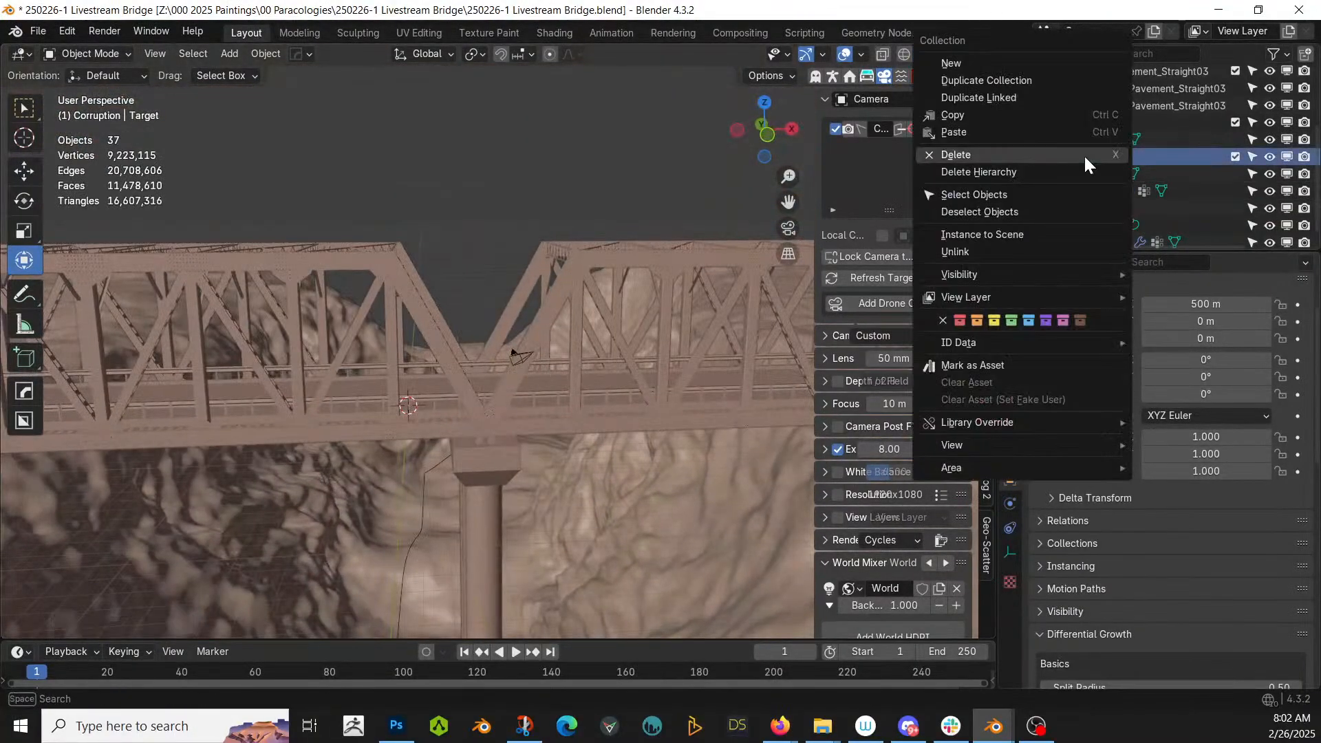
pyautogui.click(977, 194)
pyautogui.press('KP_Divide')
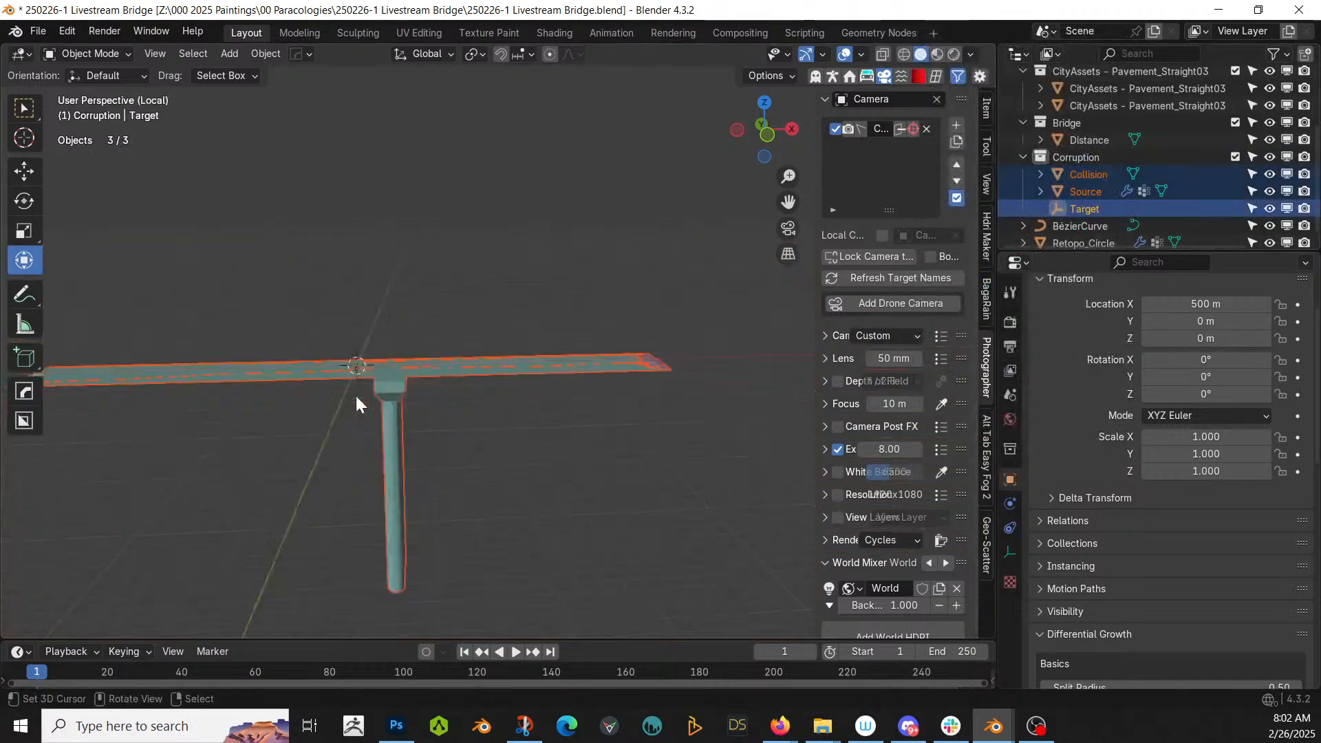
pyautogui.moveTo(356, 396); pyautogui.dragTo(466, 341, button='middle')
pyautogui.scroll(7, 341, 360)
# - Select the Source strip together with the Target empty and move both slightly down along the global Z axis
pyautogui.click(1099, 193)
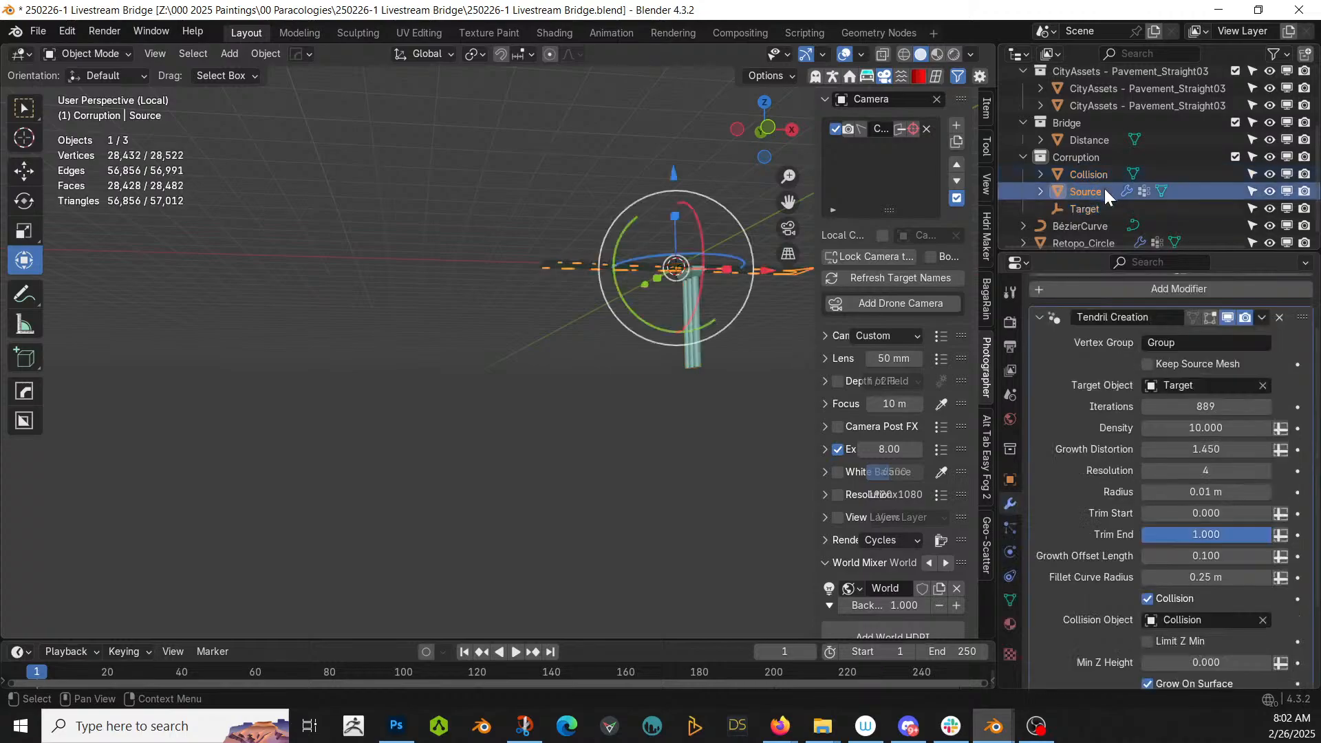
pyautogui.moveTo(539, 323); pyautogui.dragTo(452, 492, button='middle')
pyautogui.scroll(5, 502, 485)
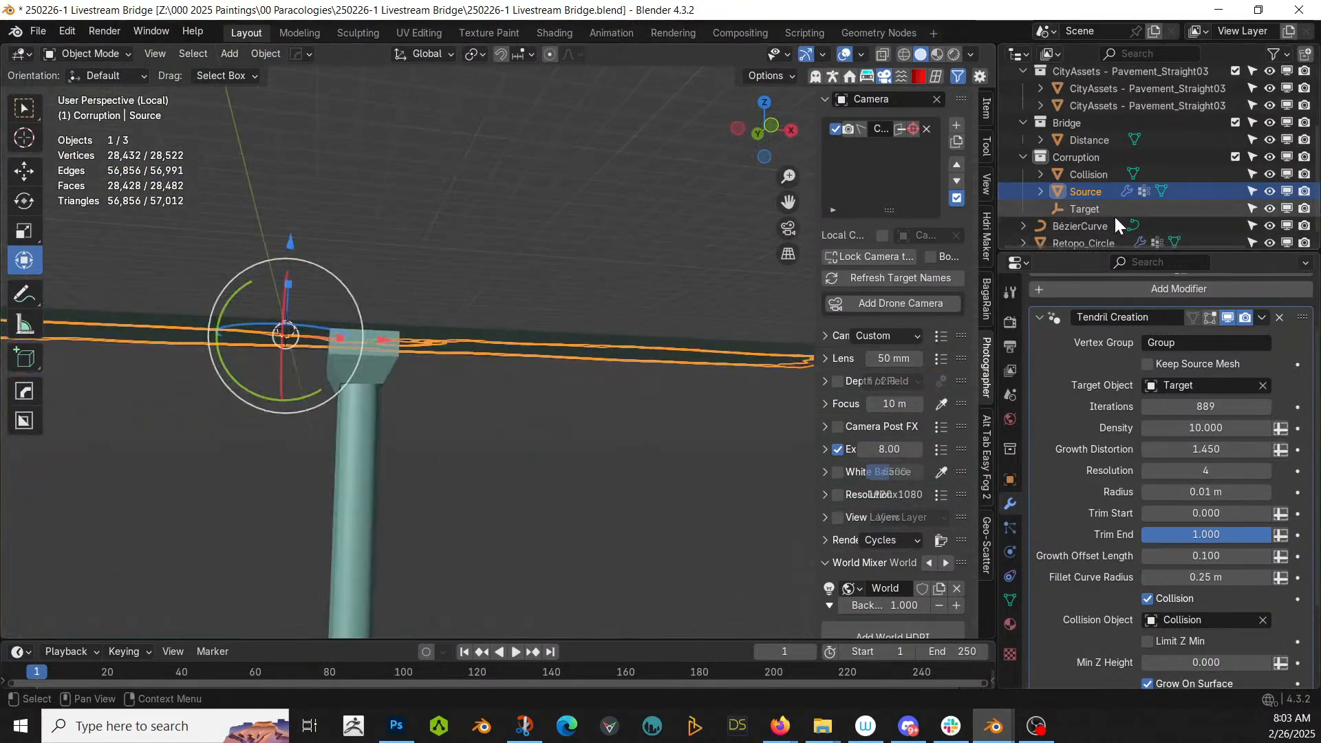
pyautogui.keyDown('shift'); pyautogui.click(1085, 209); pyautogui.keyUp('shift')
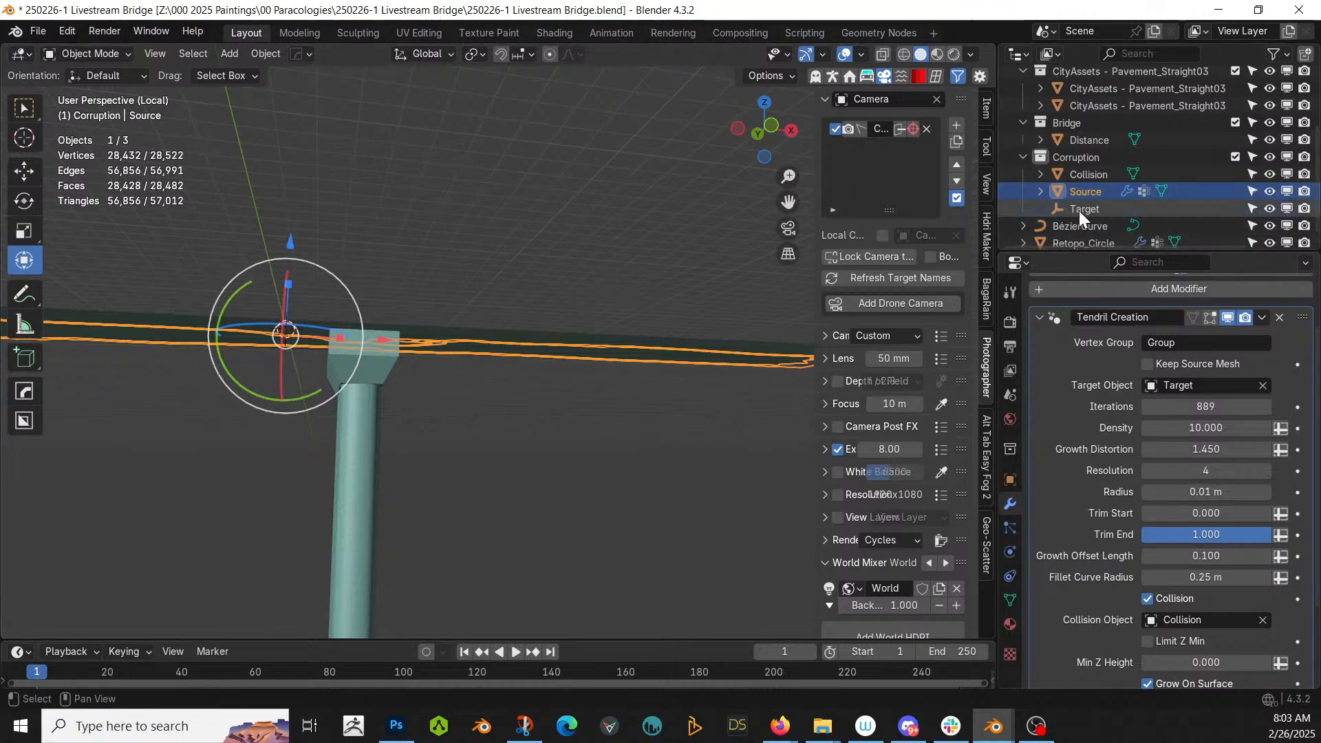
pyautogui.press('g')
pyautogui.press('z')
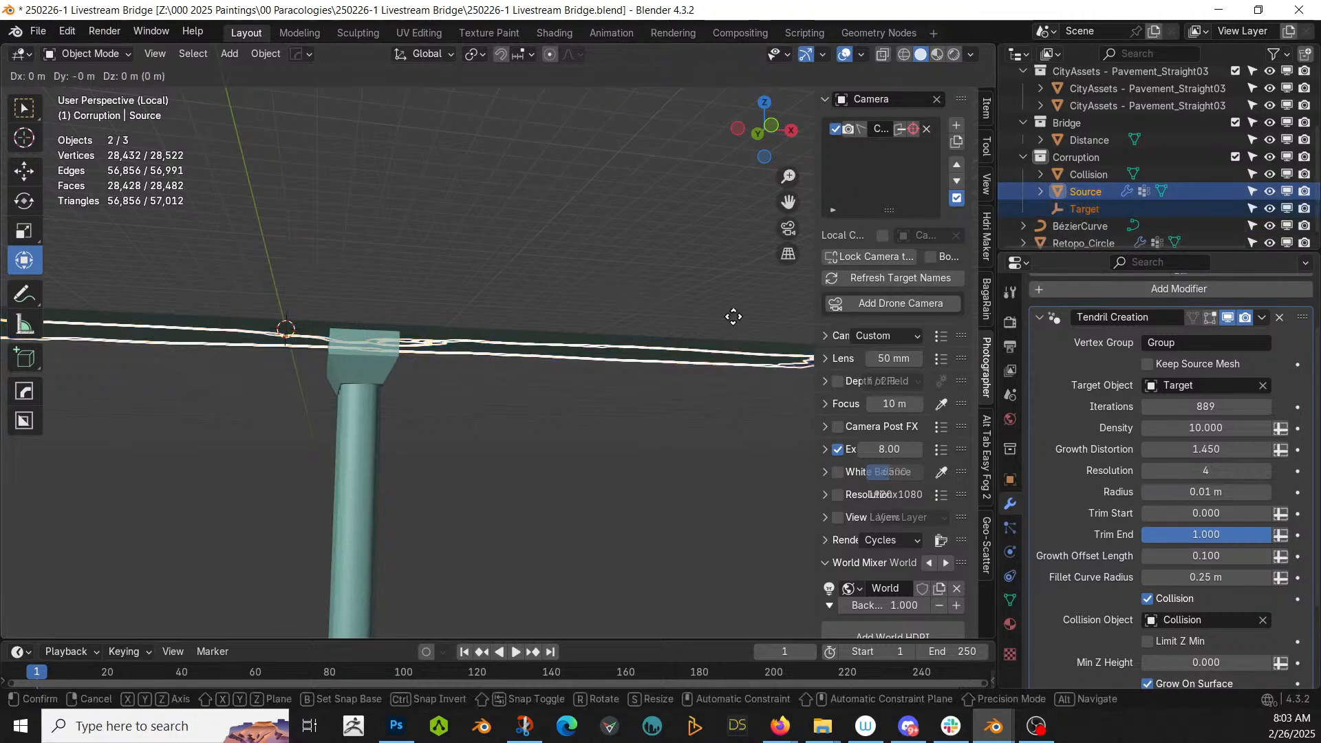
pyautogui.click(728, 324)
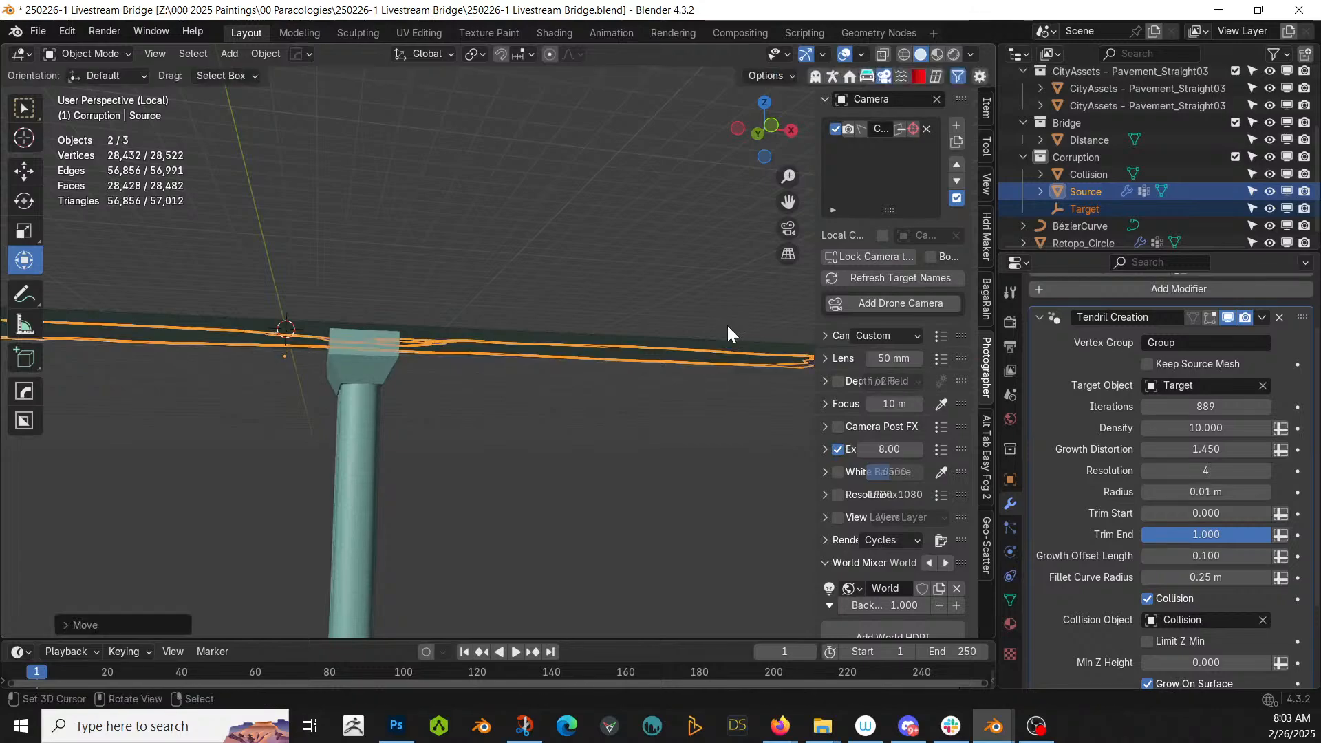
# - Try to extrude the deck face of the Collision mesh slightly upward to give the deck some thickness
pyautogui.moveTo(728, 325); pyautogui.dragTo(666, 436, button='middle')
pyautogui.scroll(3, 676, 428)
pyautogui.moveTo(576, 501); pyautogui.dragTo(473, 435, button='middle')
pyautogui.click(496, 465)
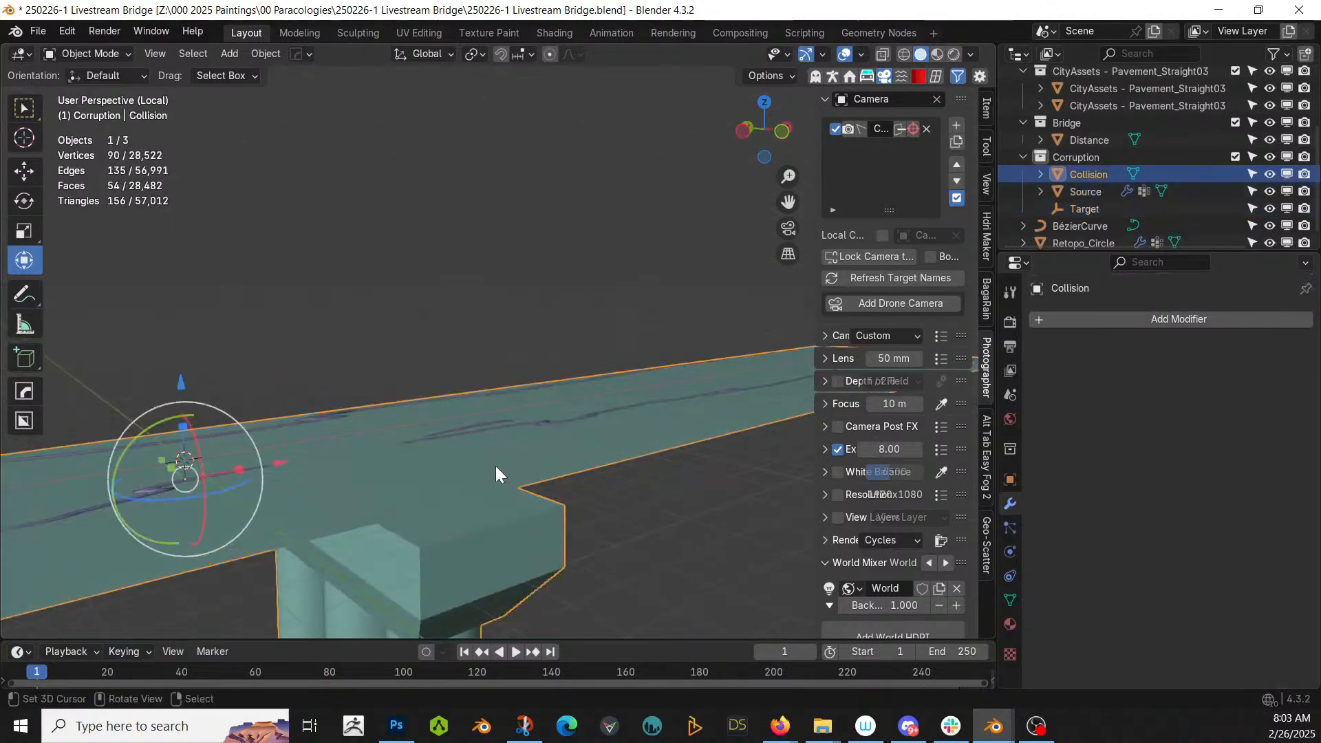
pyautogui.press('Tab')
pyautogui.click(492, 468)
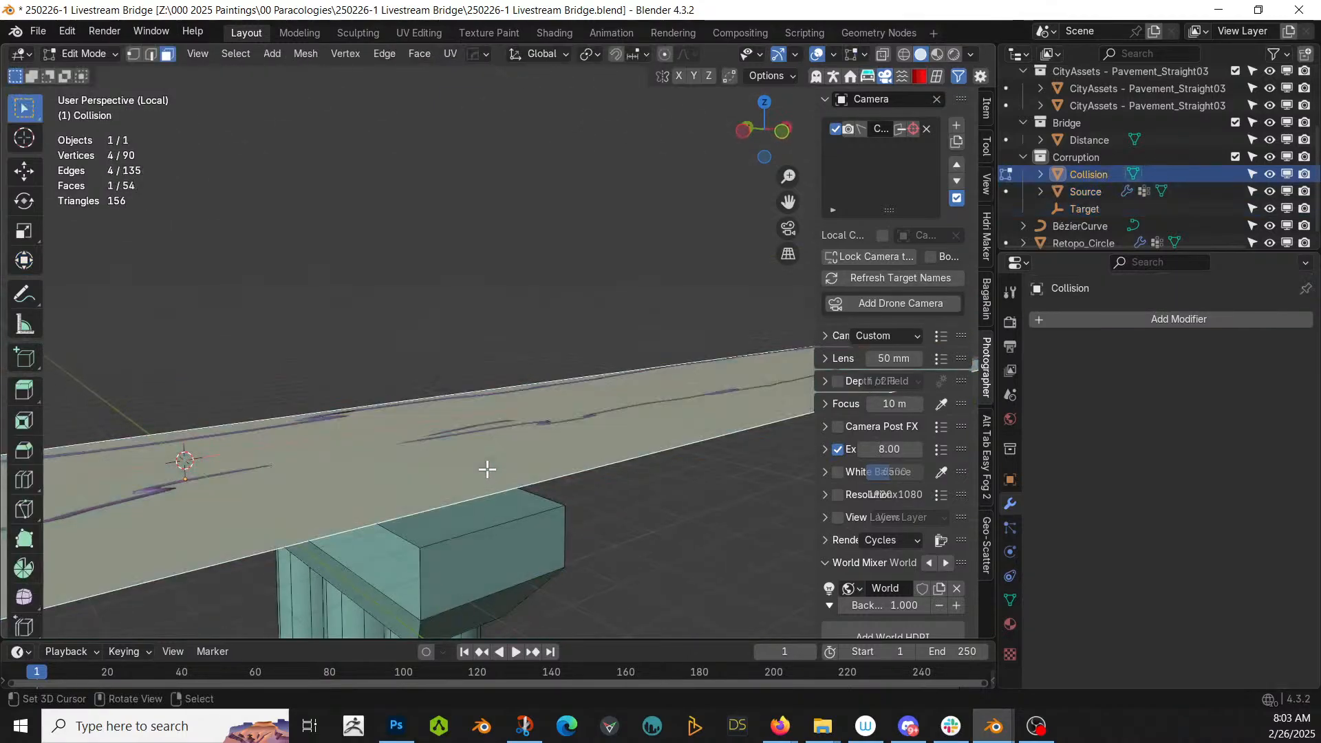
pyautogui.press('e')
pyautogui.click(491, 451)
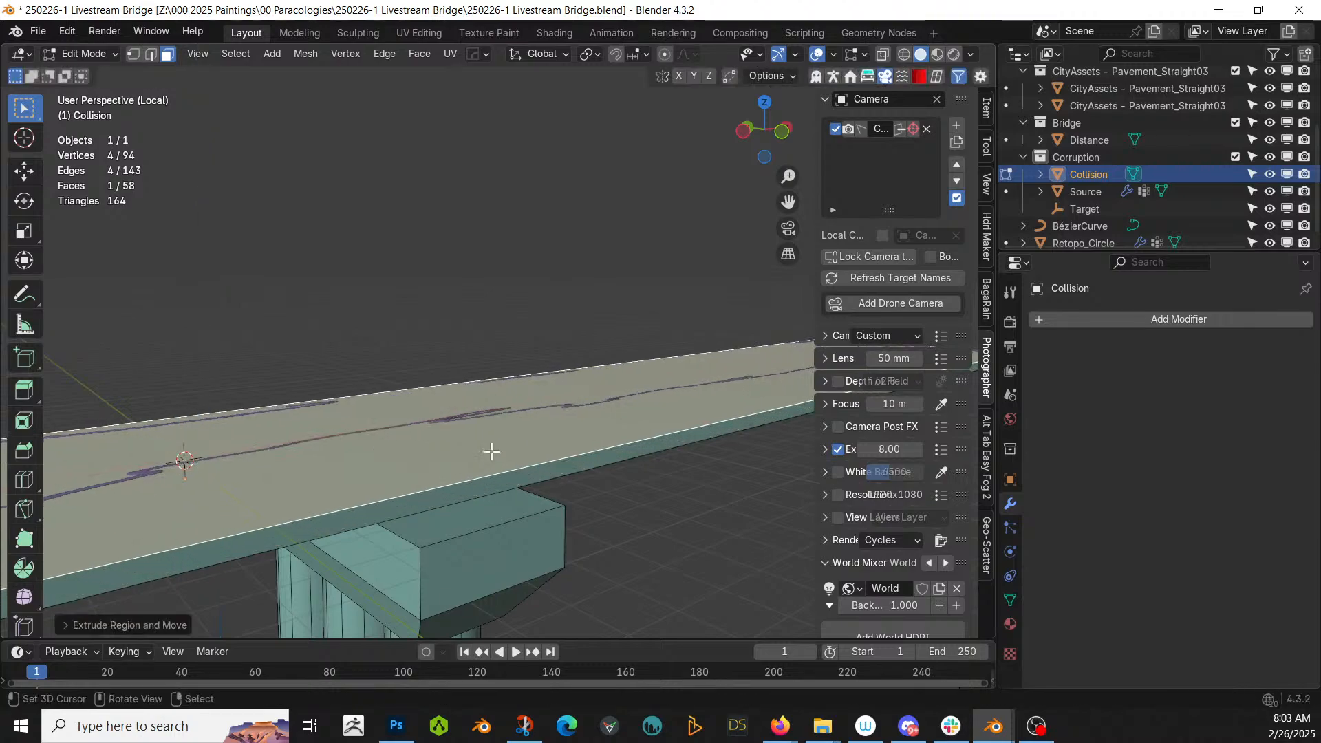
pyautogui.press('Tab')
# - Turn on the Face Orientation overlay and examine the normals on the underside of the Collision mesh
pyautogui.moveTo(491, 451)
pyautogui.mouseDown(button='middle')
pyautogui.moveTo(501, 424)
pyautogui.moveTo(533, 435)
pyautogui.moveTo(536, 447)
pyautogui.moveTo(499, 454)
pyautogui.mouseUp(button='middle')
pyautogui.hotkey('alt', 'v')
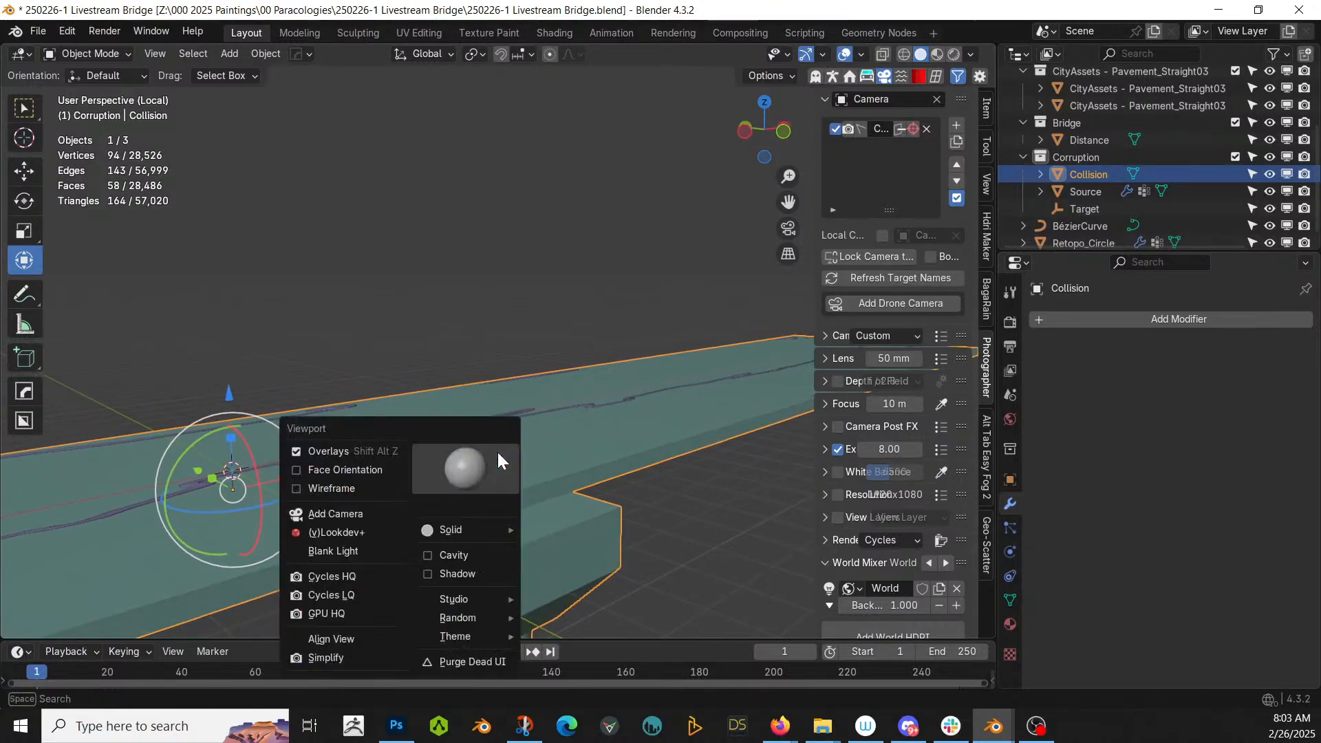
pyautogui.click(334, 469)
pyautogui.scroll(-4, 335, 469)
pyautogui.moveTo(335, 469); pyautogui.dragTo(341, 427, button='middle')
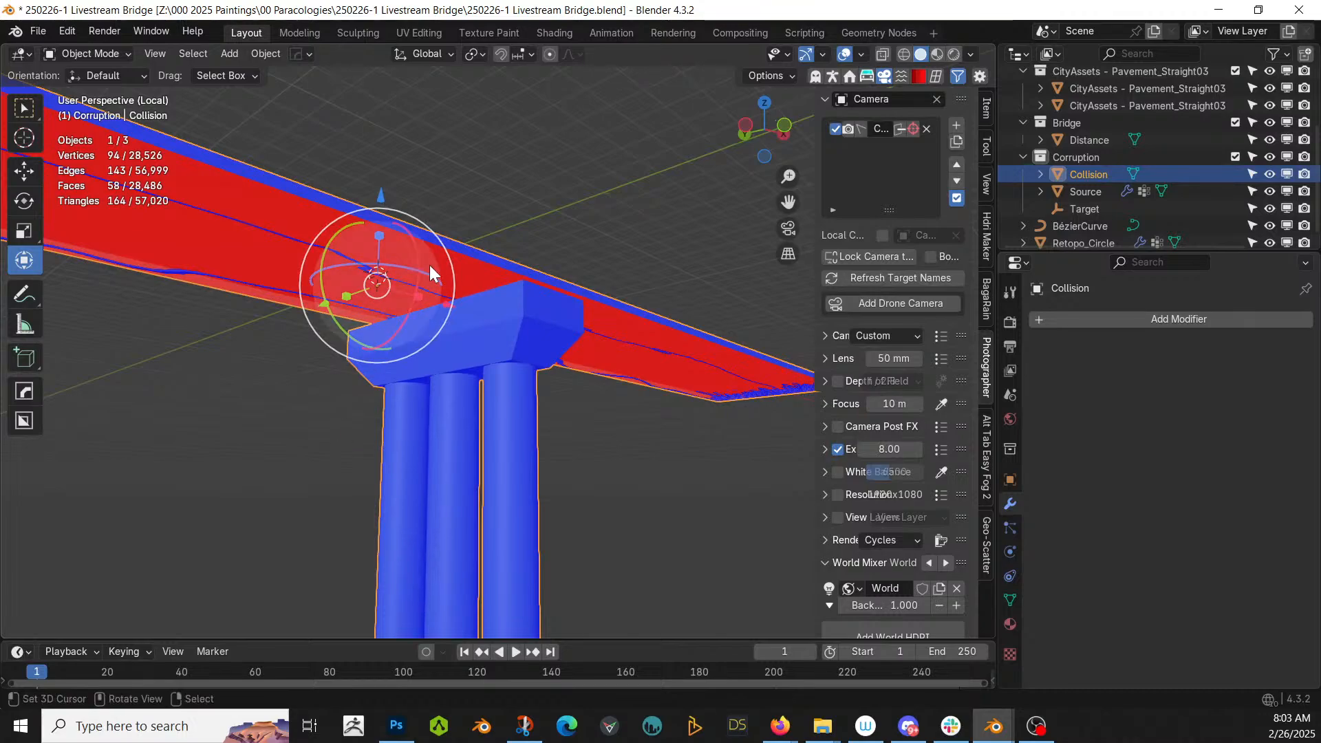
# - Undo the deck extrusion on Collision and recalculate the deck face's normals with Inside enabled
pyautogui.press('Tab')
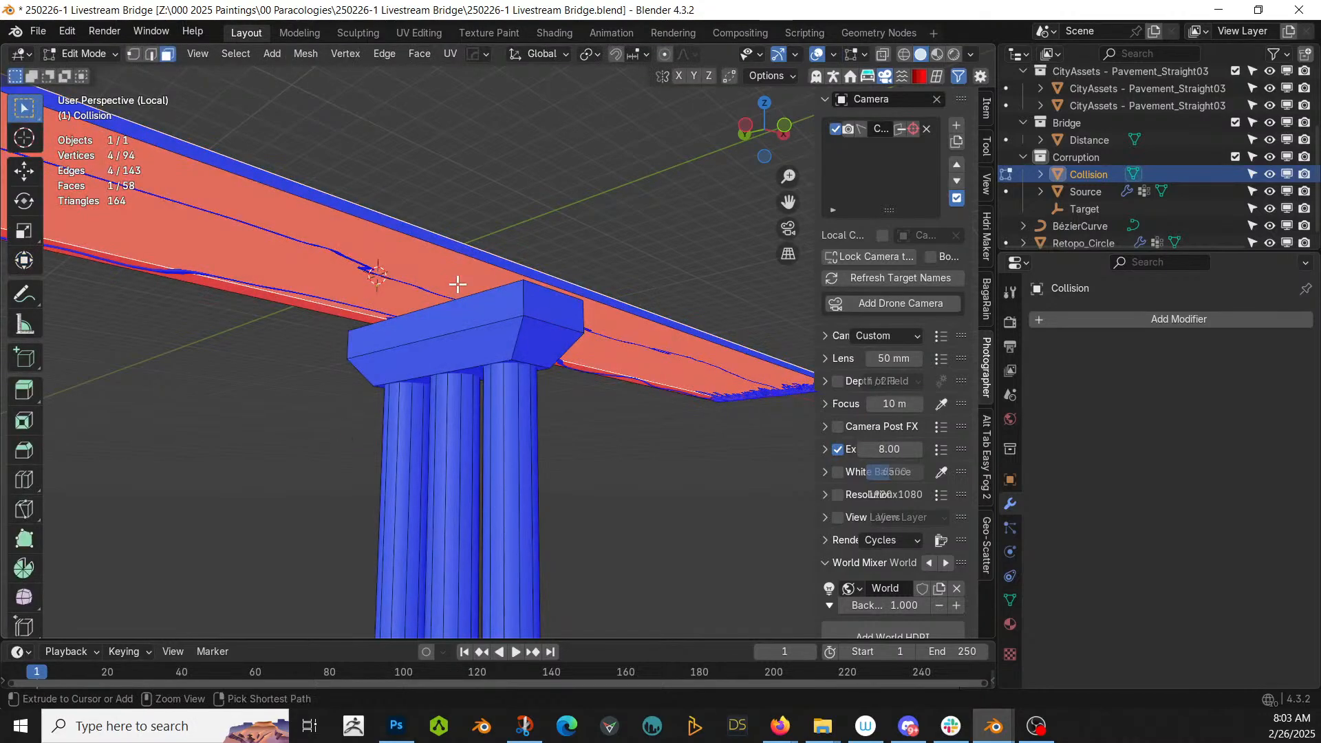
pyautogui.moveTo(457, 283)
pyautogui.mouseDown(button='middle')
pyautogui.moveTo(404, 366)
pyautogui.moveTo(439, 289)
pyautogui.mouseUp(button='middle')
pyautogui.scroll(2, 439, 289)
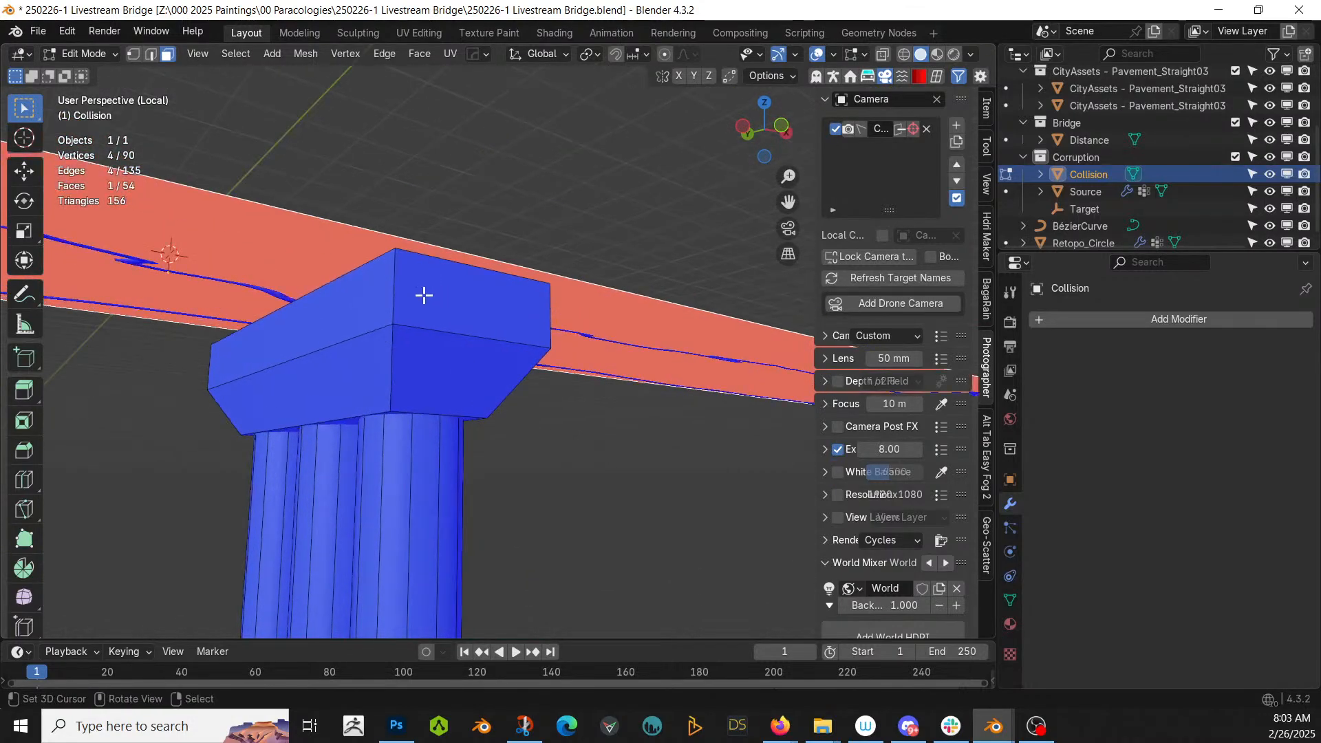
pyautogui.press('n')
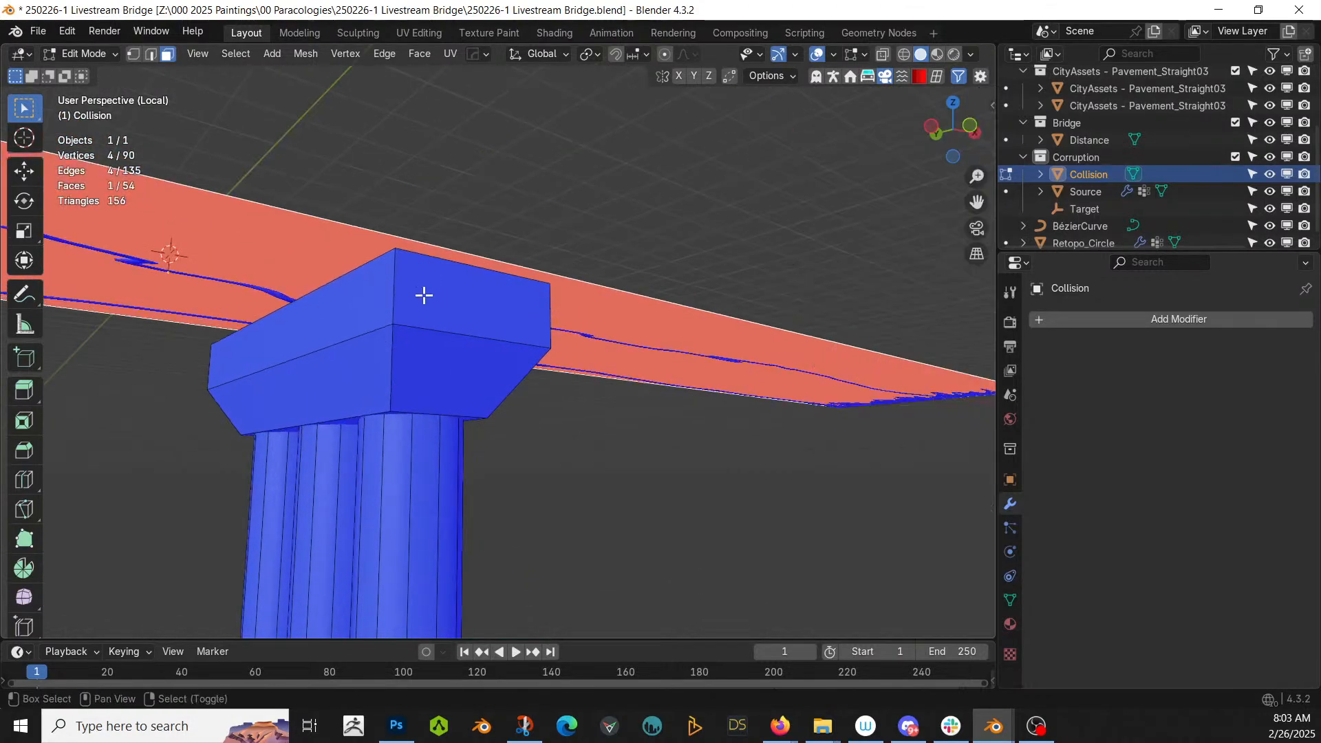
pyautogui.hotkey('shift', 'n')
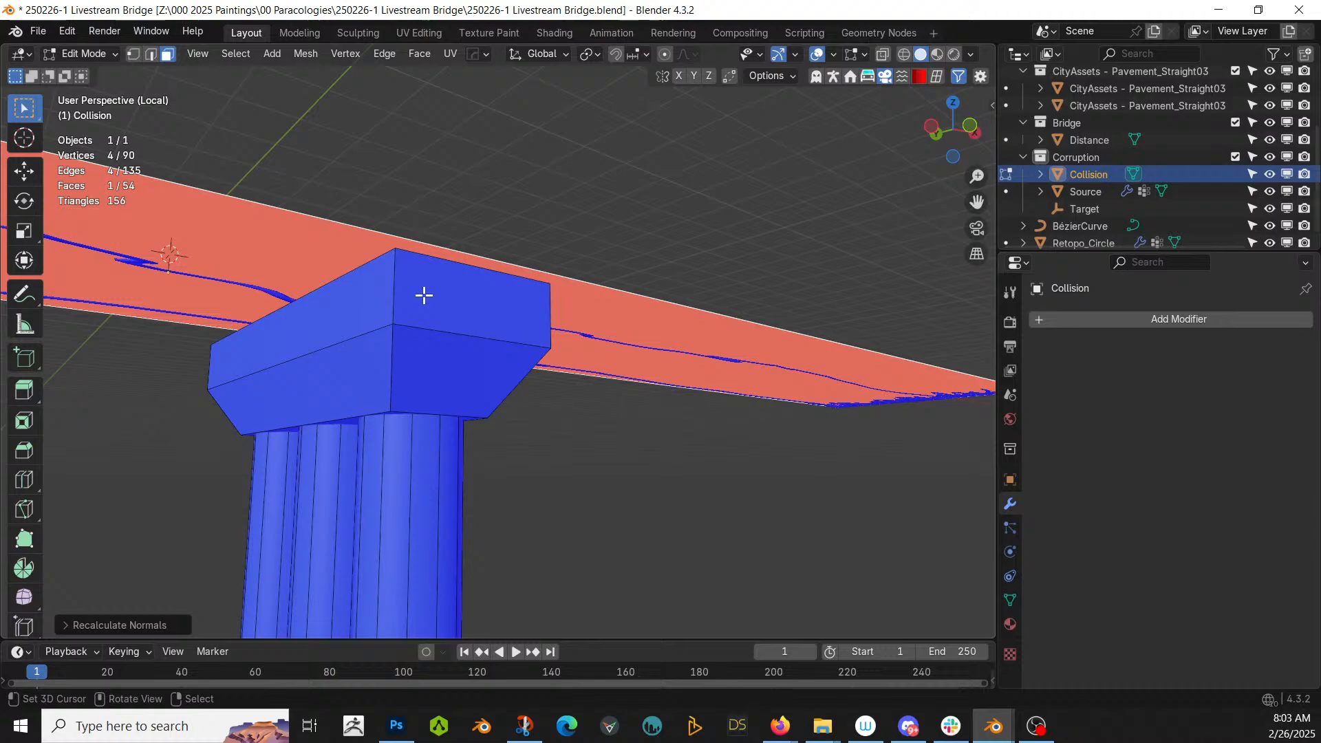
pyautogui.click(66, 626)
pyautogui.click(163, 621)
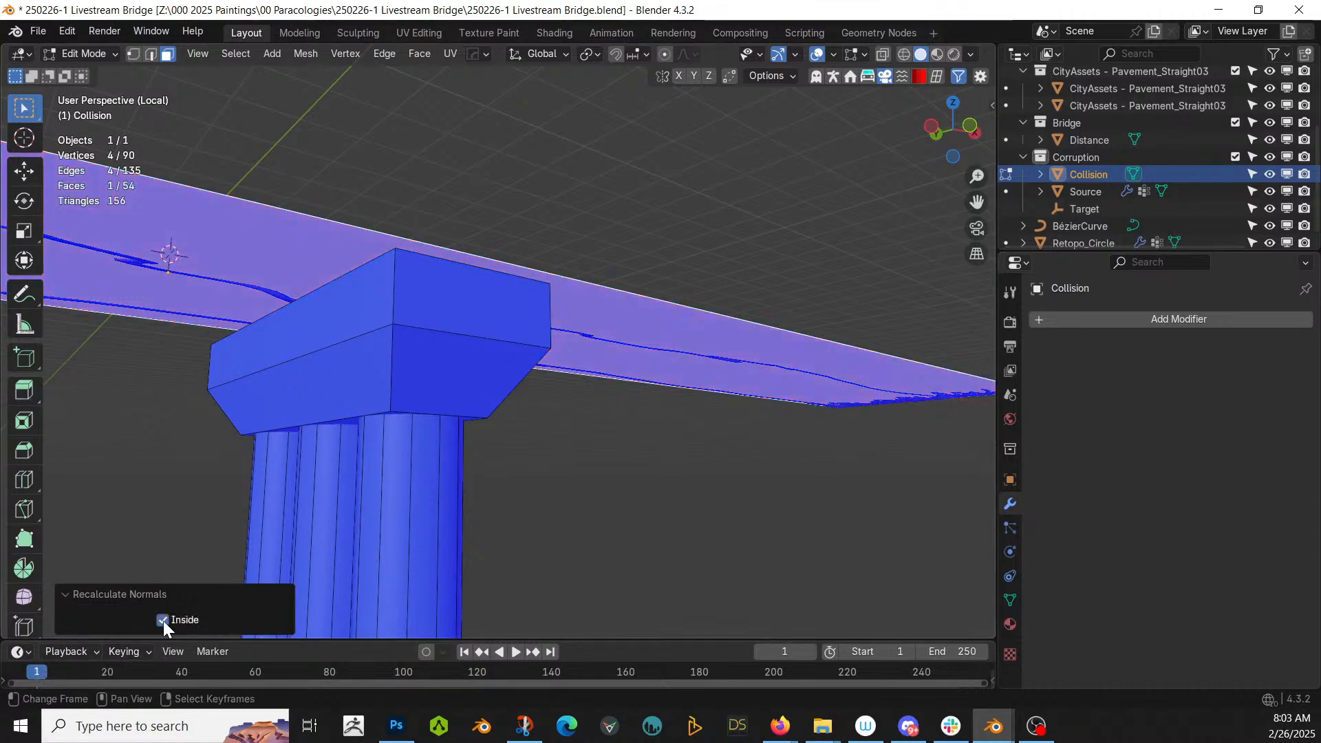
# - Leave mesh editing of Collision and turn off the Face Orientation overlay
pyautogui.moveTo(404, 484); pyautogui.dragTo(353, 530, button='middle')
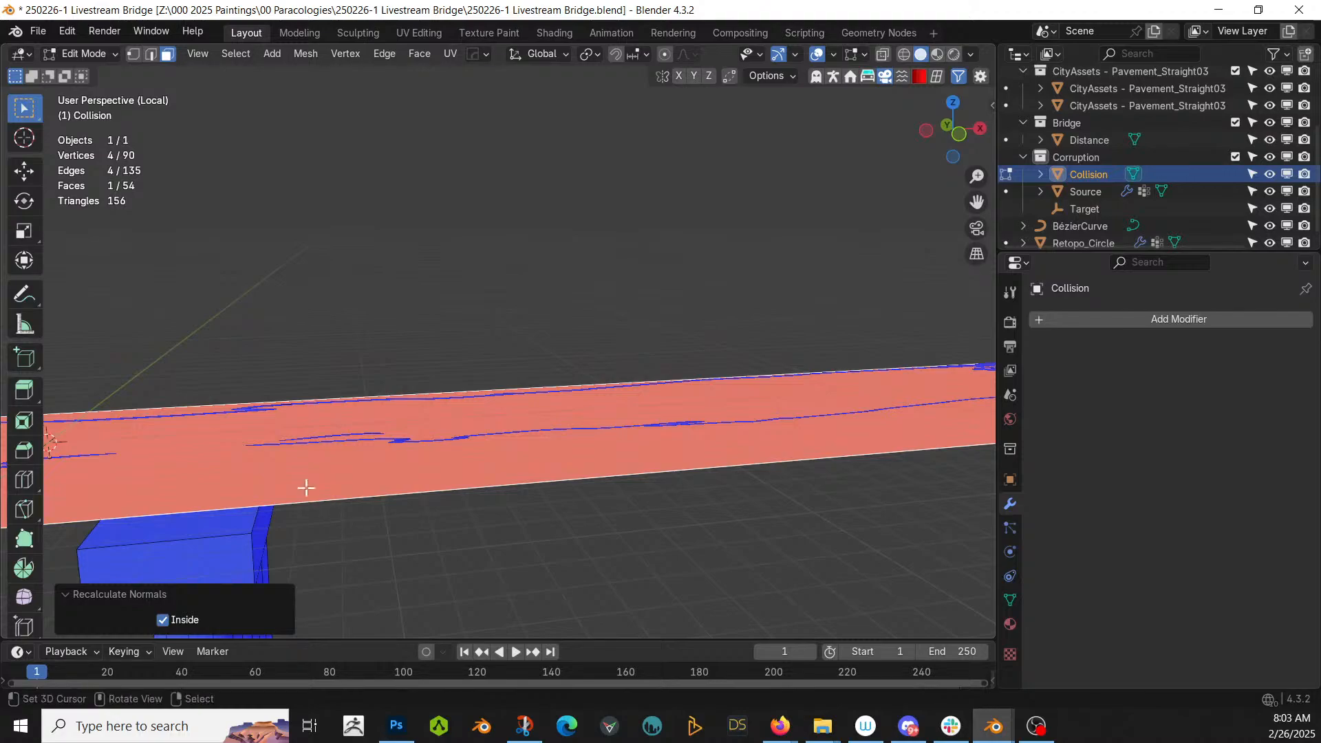
pyautogui.moveTo(364, 480); pyautogui.dragTo(440, 472, button='middle')
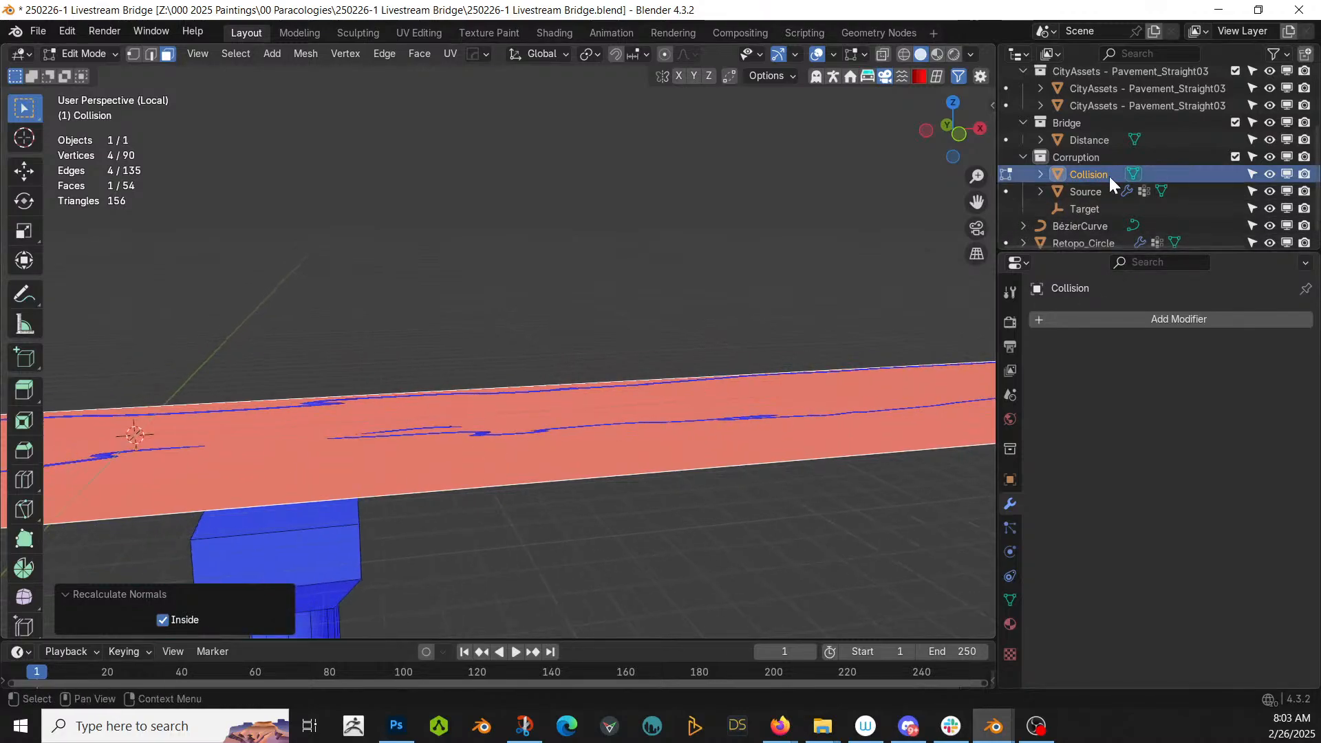
pyautogui.press('v')
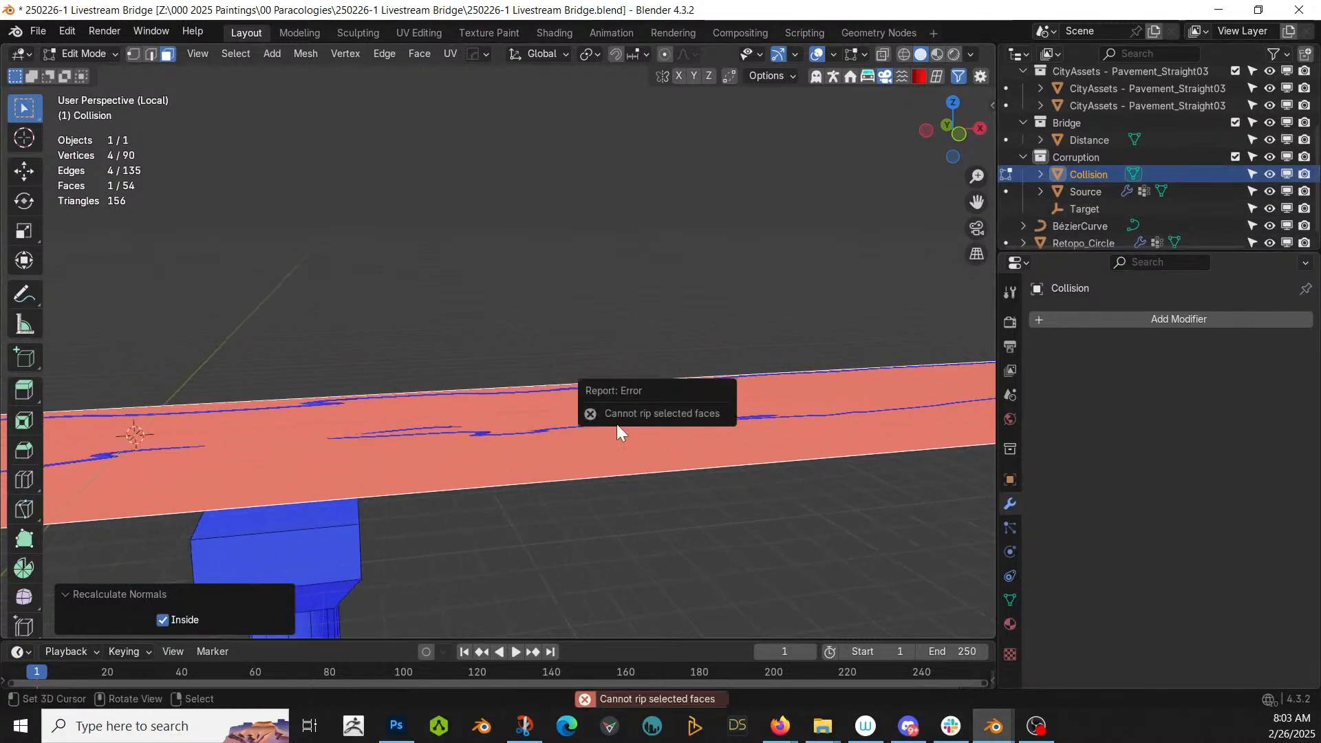
pyautogui.press('Tab')
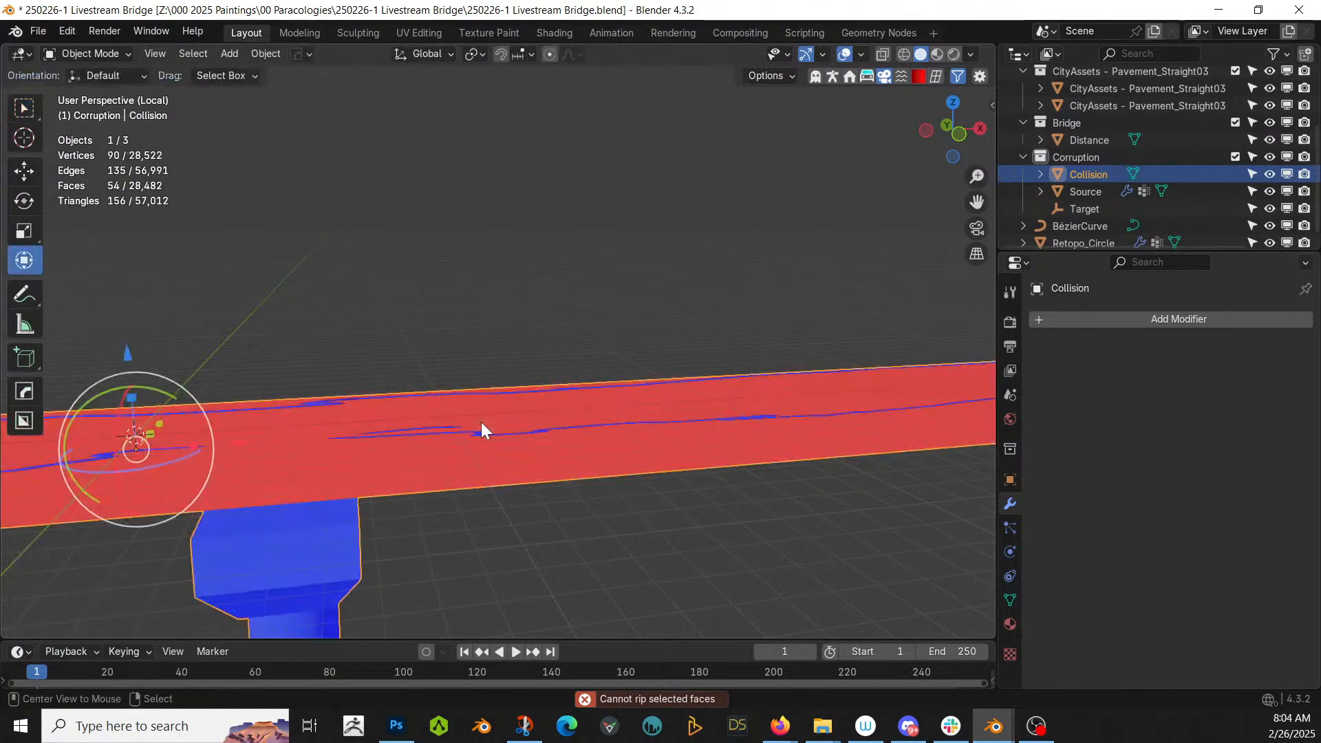
pyautogui.hotkey('alt', 'v')
pyautogui.click(481, 423)
pyautogui.moveTo(481, 422)
pyautogui.mouseDown(button='middle')
pyautogui.moveTo(502, 402)
pyautogui.moveTo(571, 393)
pyautogui.moveTo(576, 370)
pyautogui.moveTo(541, 362)
pyautogui.moveTo(516, 391)
pyautogui.moveTo(489, 361)
pyautogui.moveTo(544, 371)
pyautogui.mouseUp(button='middle')
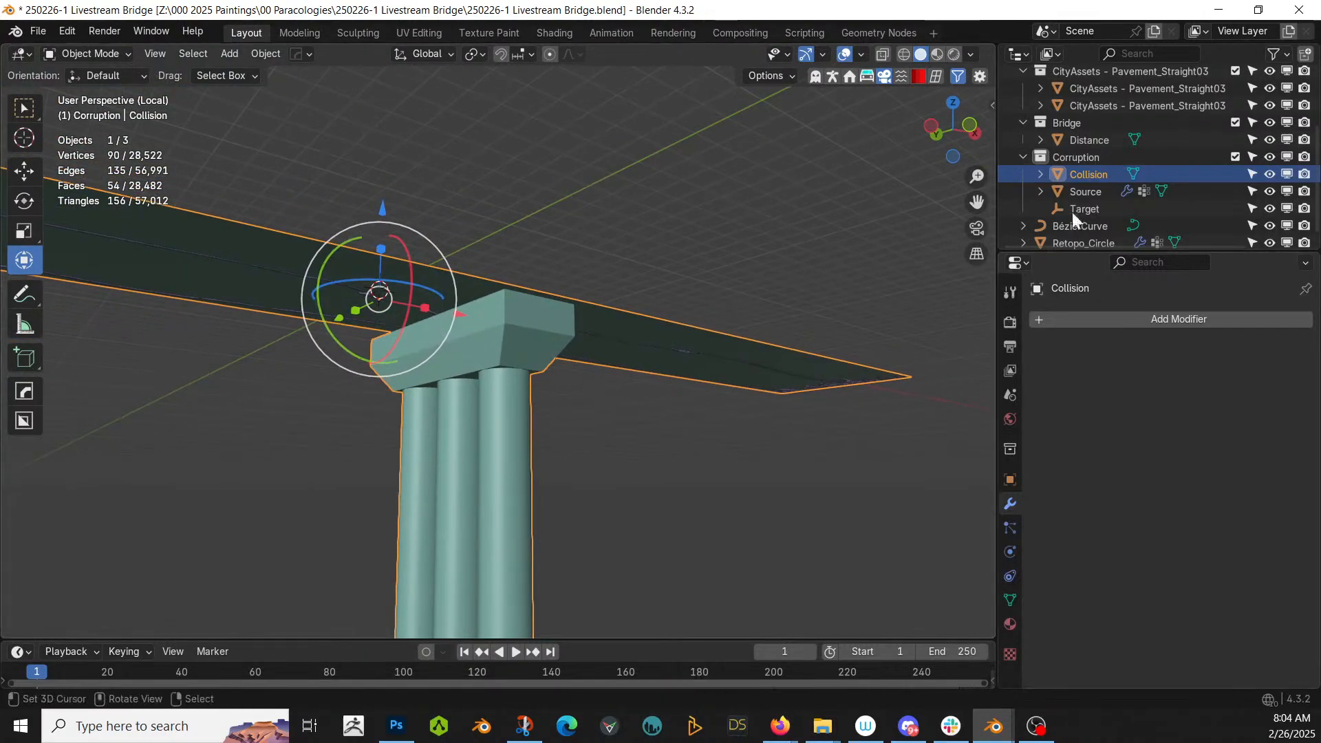
# - Set the Source object's tendril Density to 20 and its Iterations to 50
pyautogui.click(1104, 185)
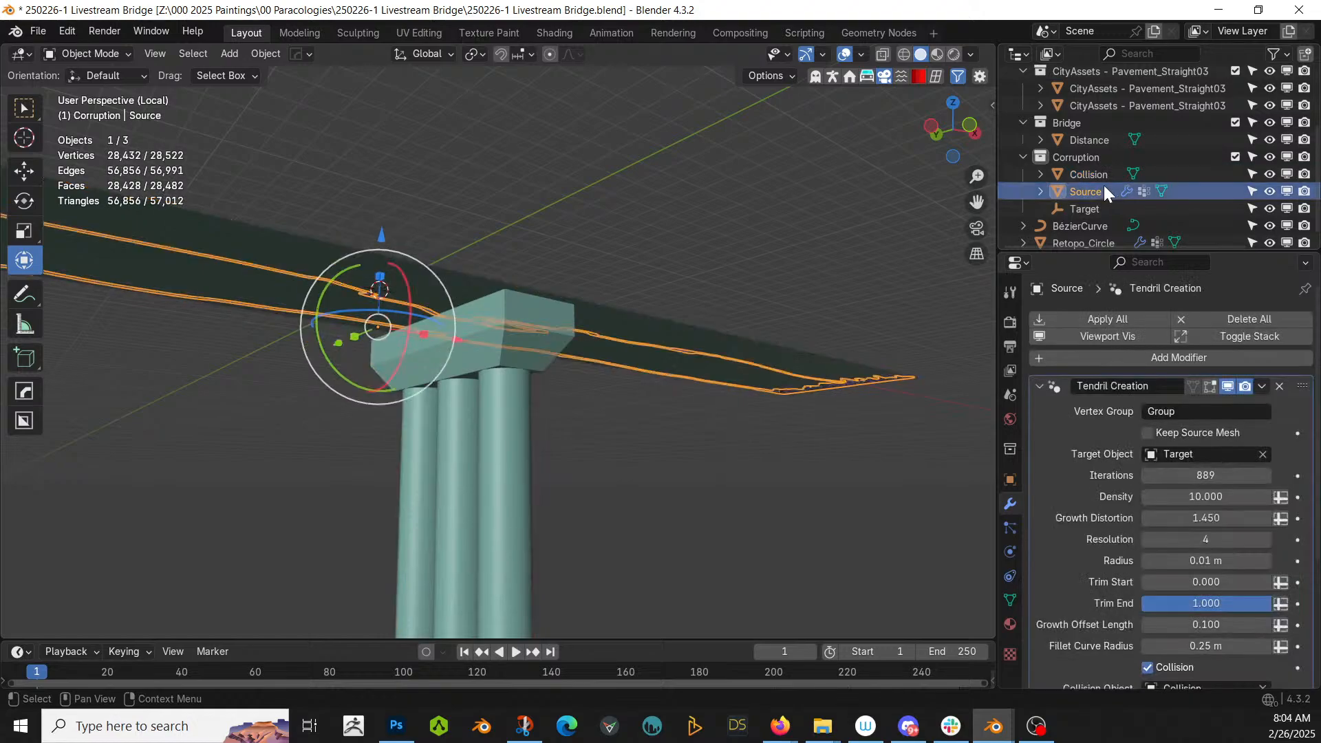
pyautogui.doubleClick(1206, 497)
pyautogui.write('2')
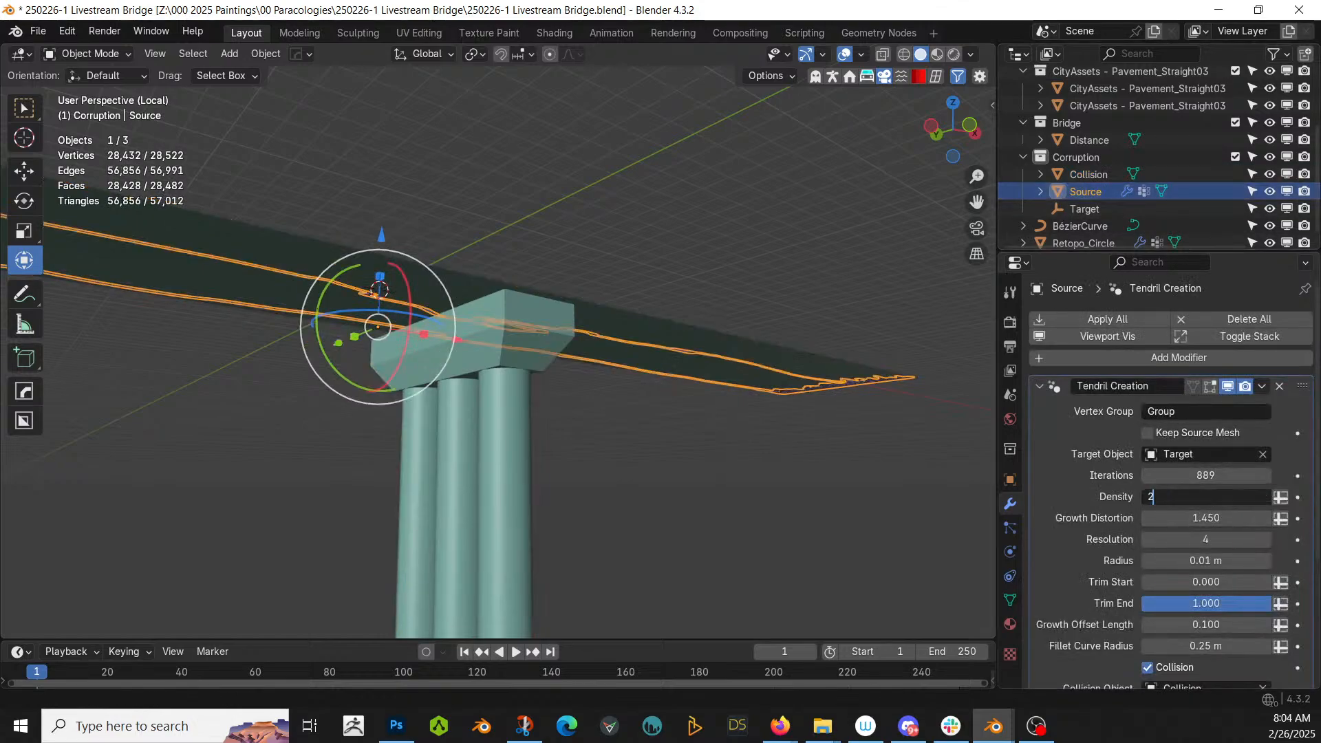
pyautogui.write('0')
pyautogui.press('Return')
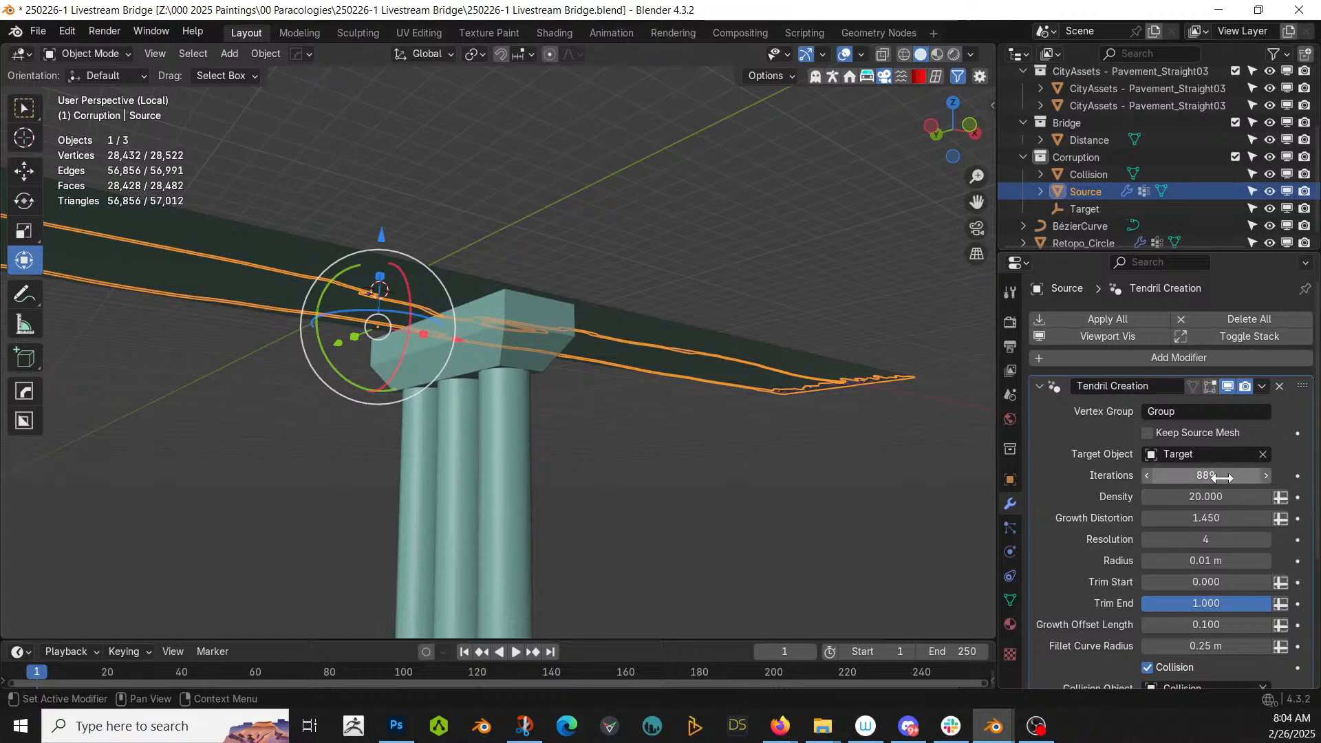
pyautogui.doubleClick(1206, 475)
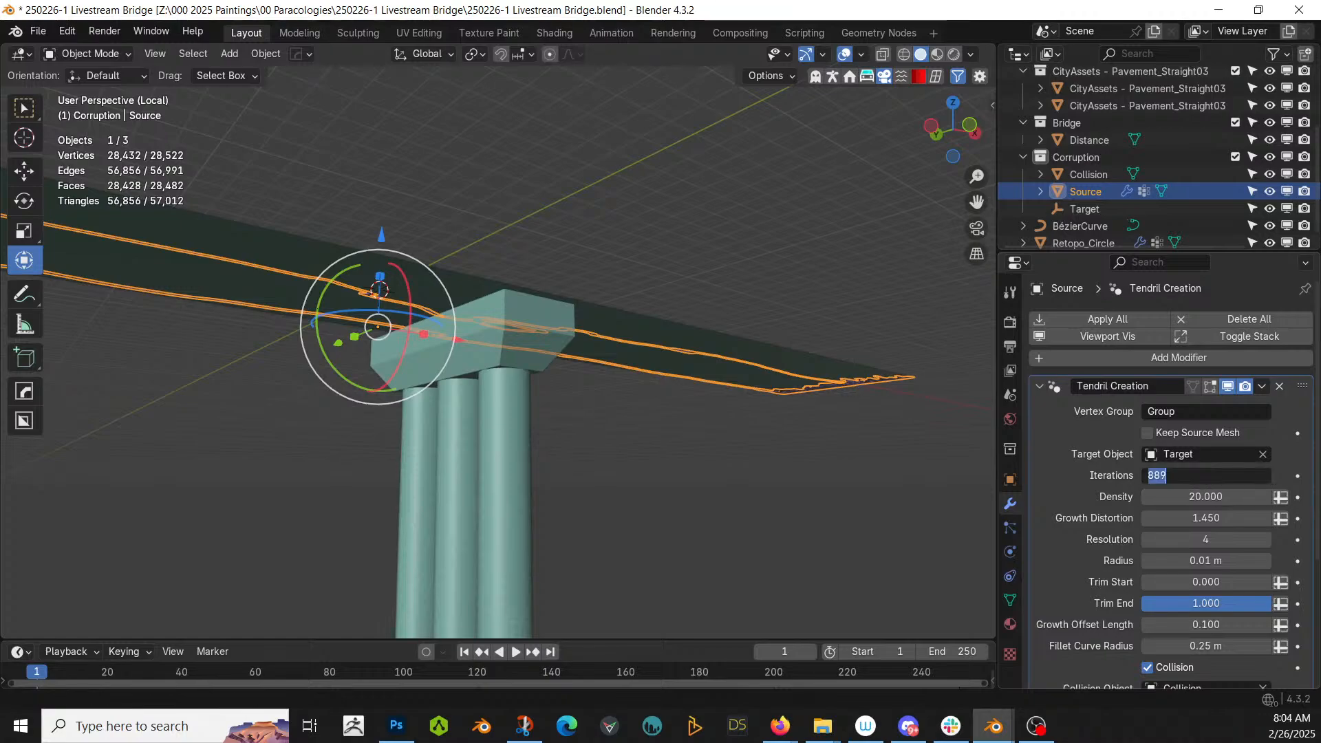
pyautogui.press('Return')
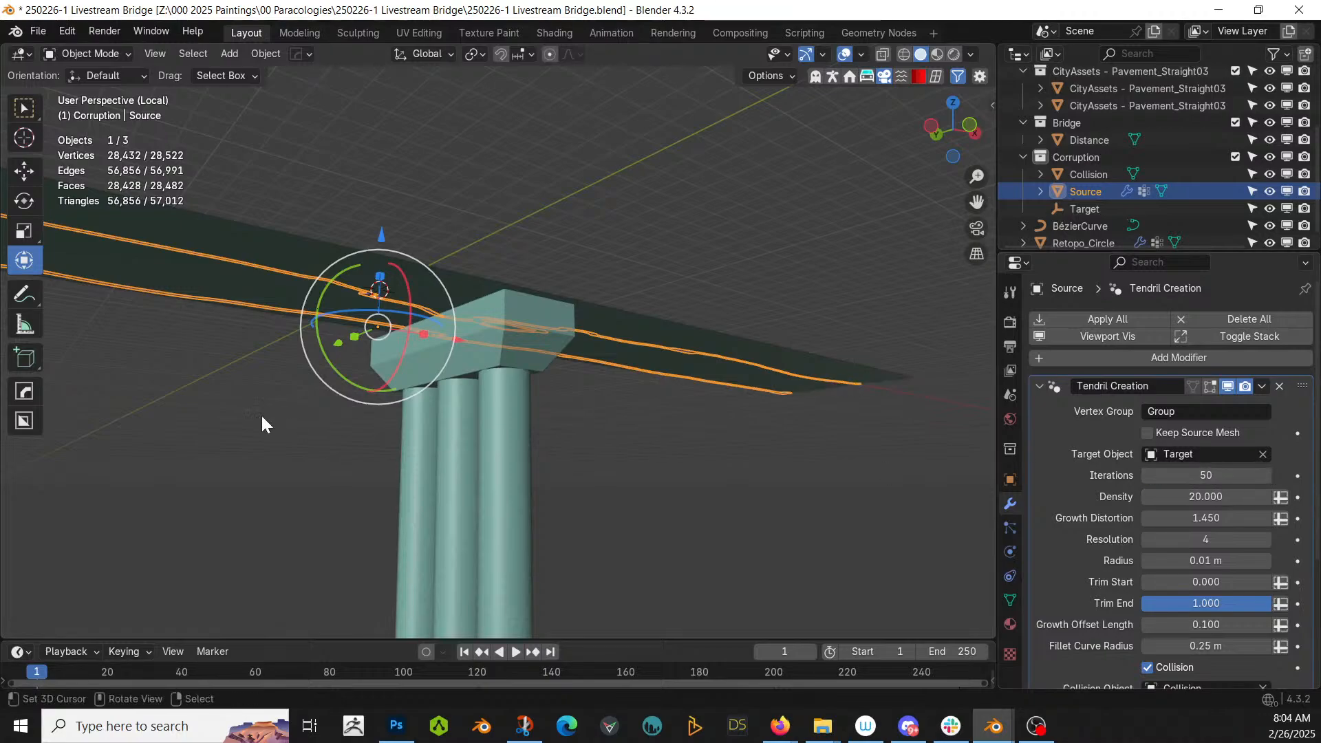
# - Add a level 2 Subdivision modifier to Source and place it before Tendril Creation in the stack
pyautogui.moveTo(261, 414); pyautogui.dragTo(678, 480, button='middle')
pyautogui.scroll(-5, 677, 470)
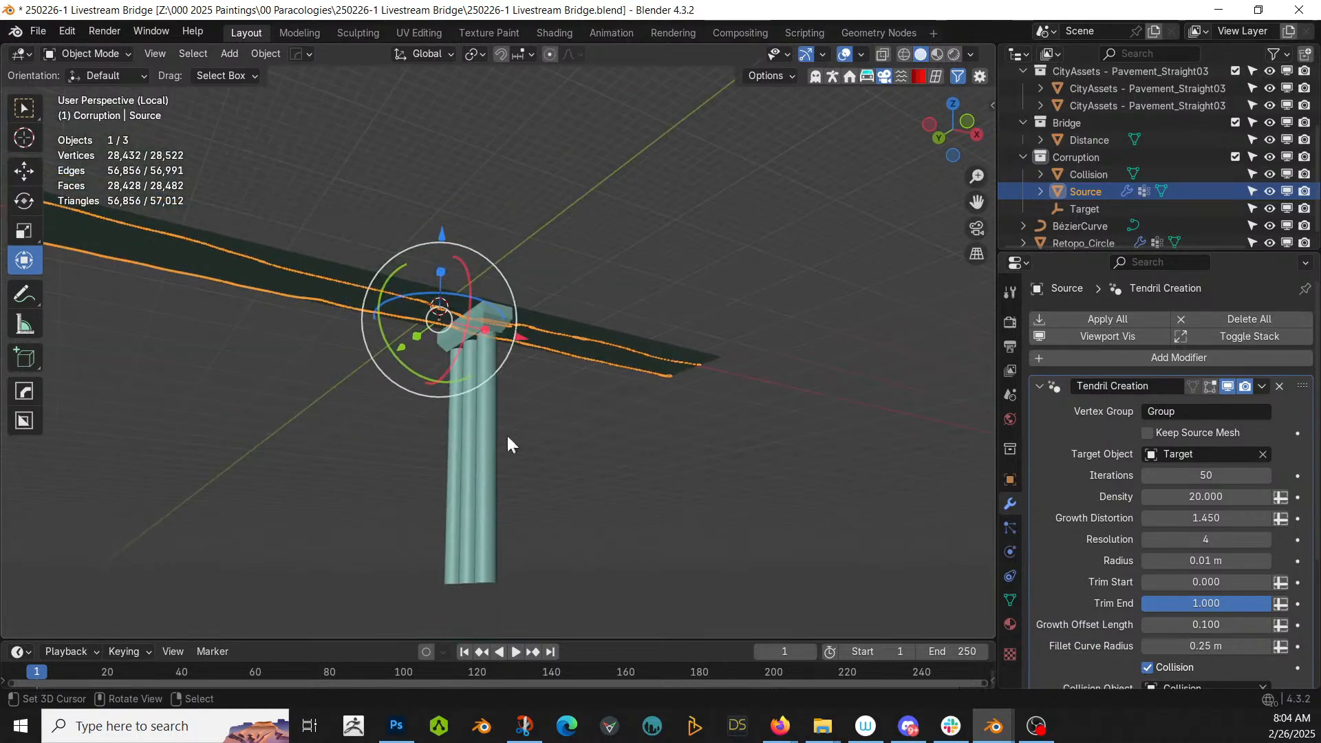
pyautogui.keyDown('shift'); pyautogui.moveTo(600, 399); pyautogui.dragTo(821, 420, button='middle'); pyautogui.keyUp('shift')
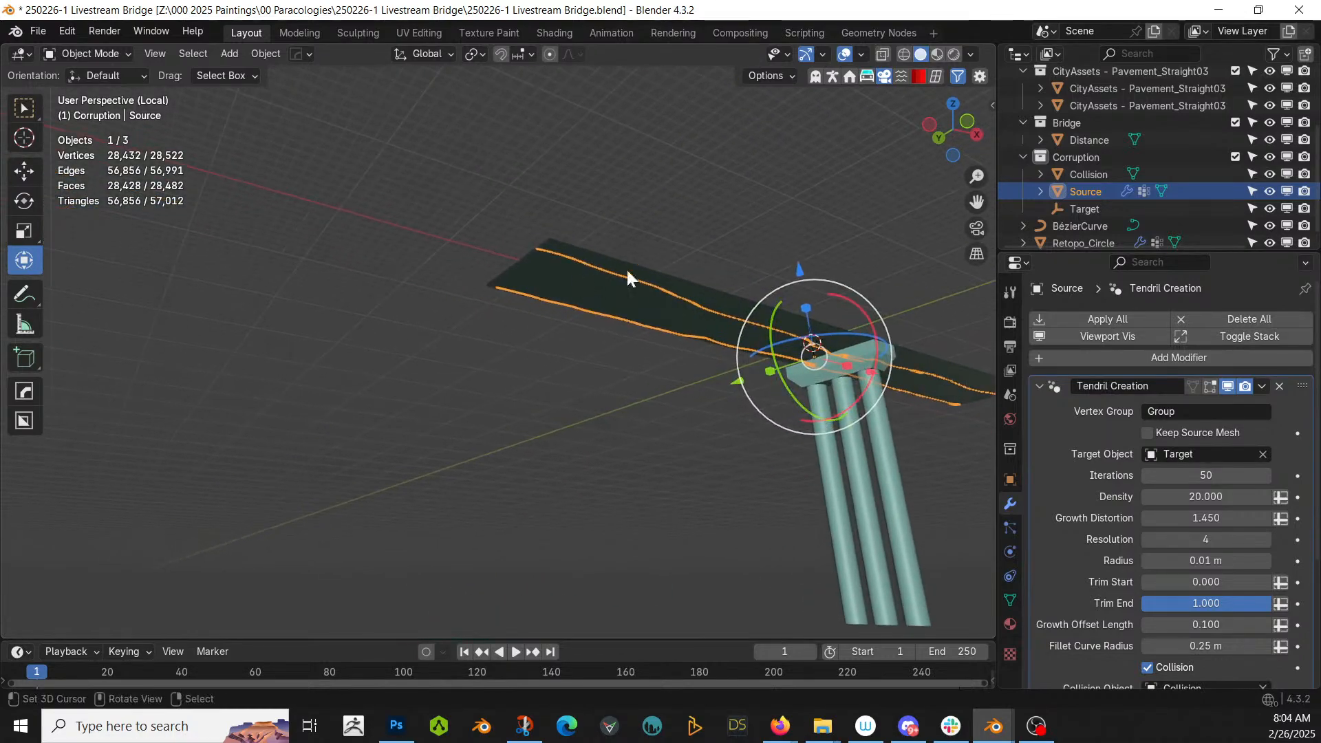
pyautogui.click(1039, 387)
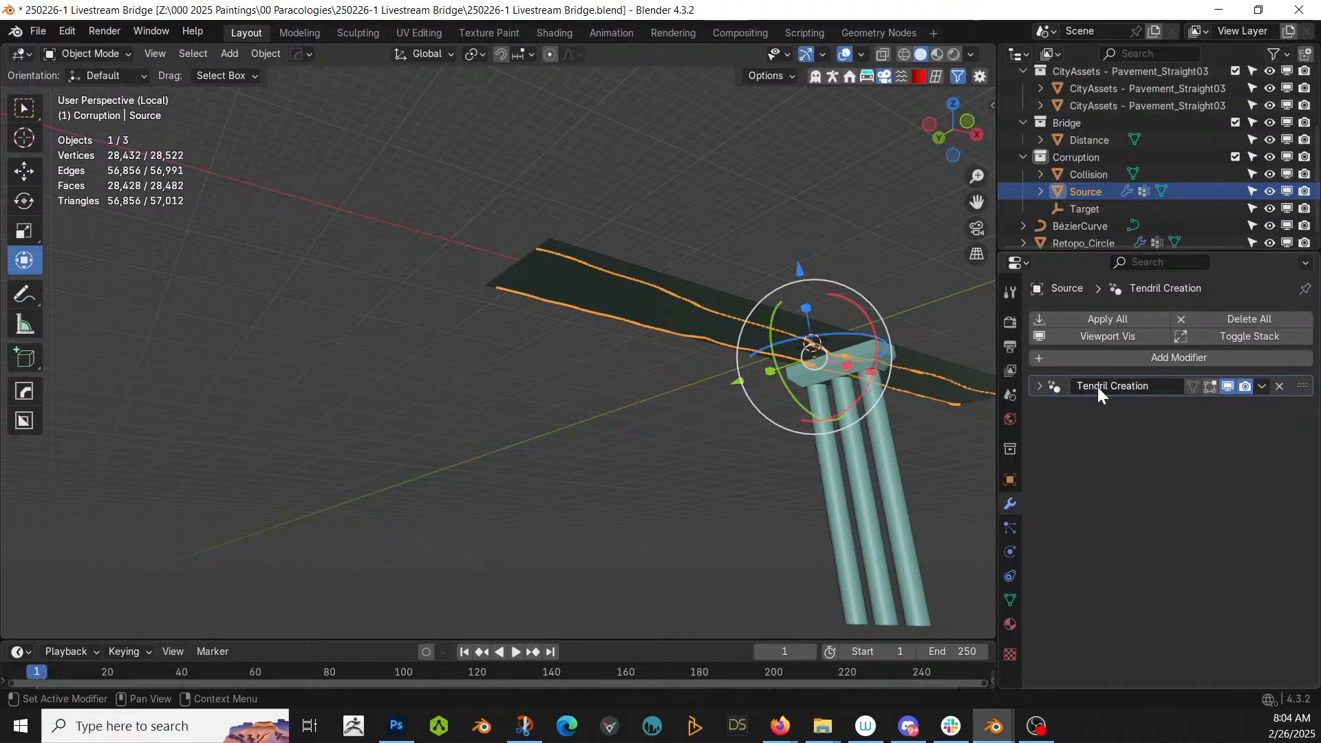
pyautogui.hotkey('ctrl', '2')
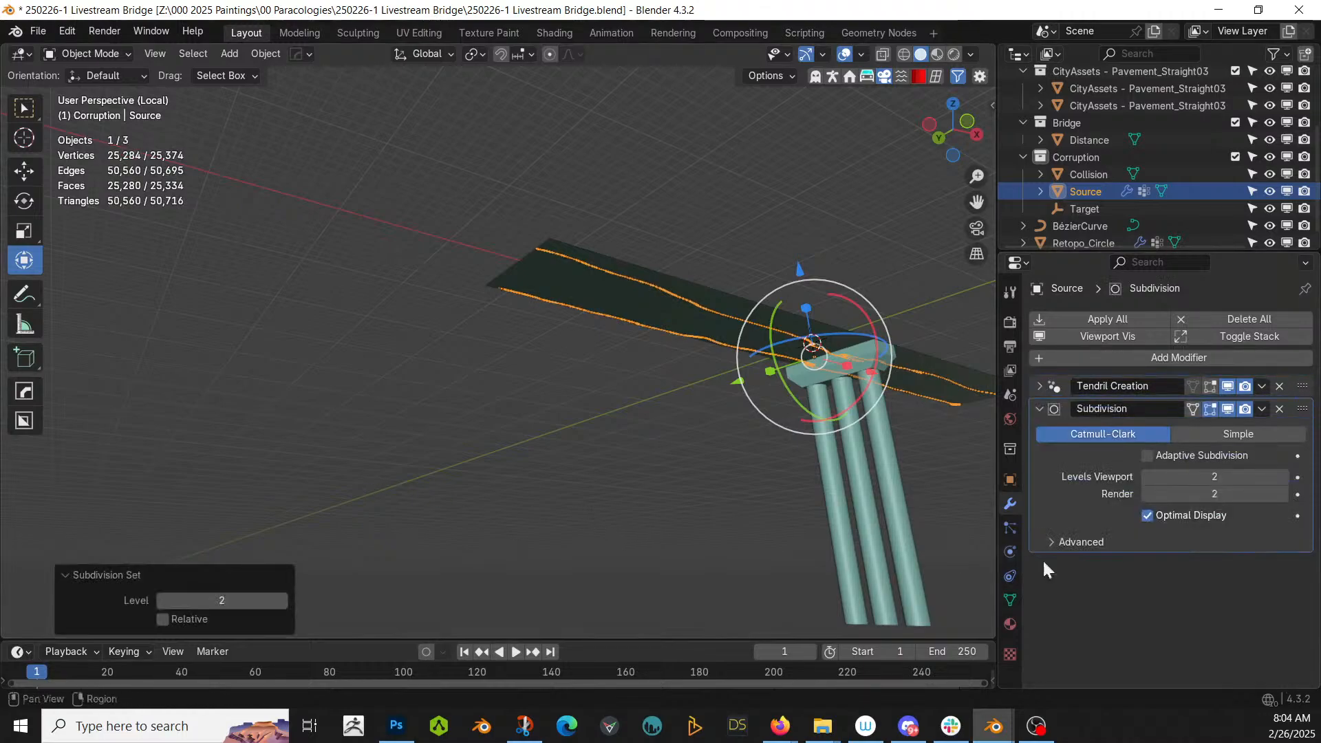
pyautogui.moveTo(1307, 416); pyautogui.dragTo(1307, 351)
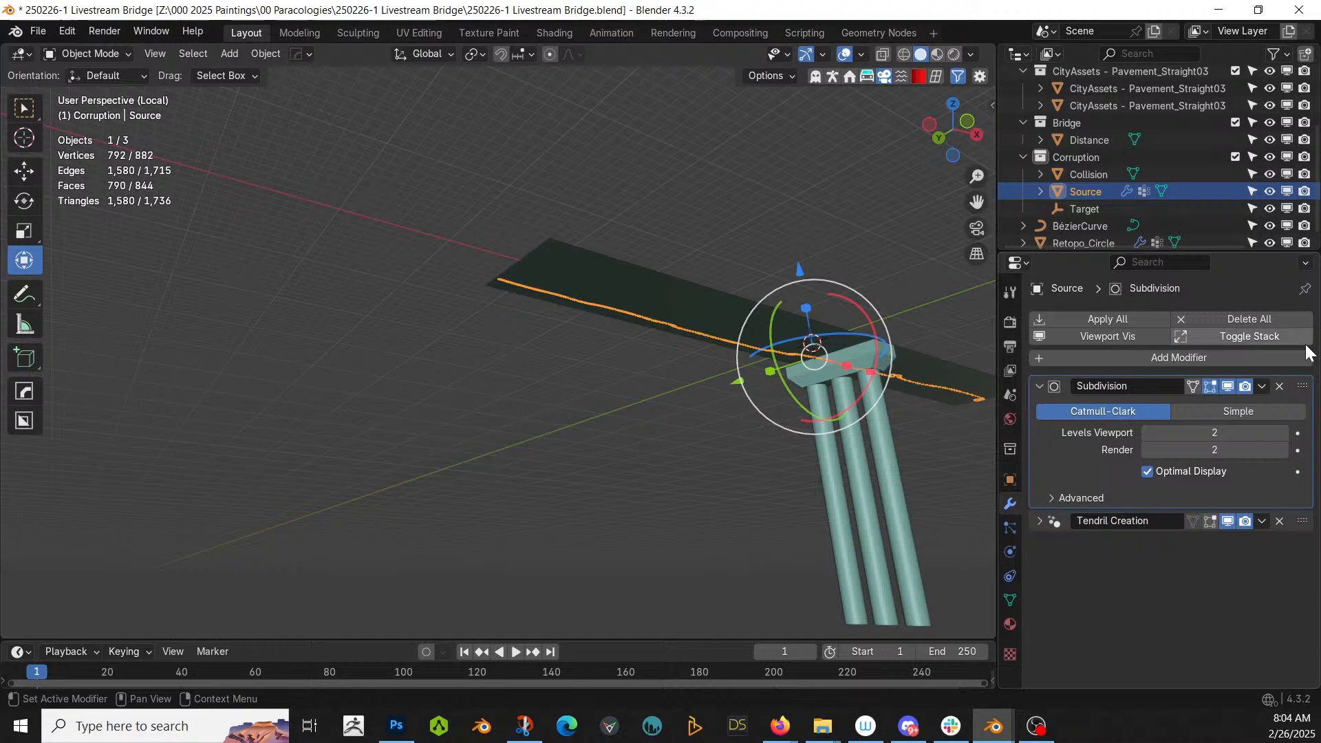
# - Set the Subdivision modifier's viewport and render levels to 3, then apply it to Source
pyautogui.click(1284, 433)
pyautogui.click(1282, 450)
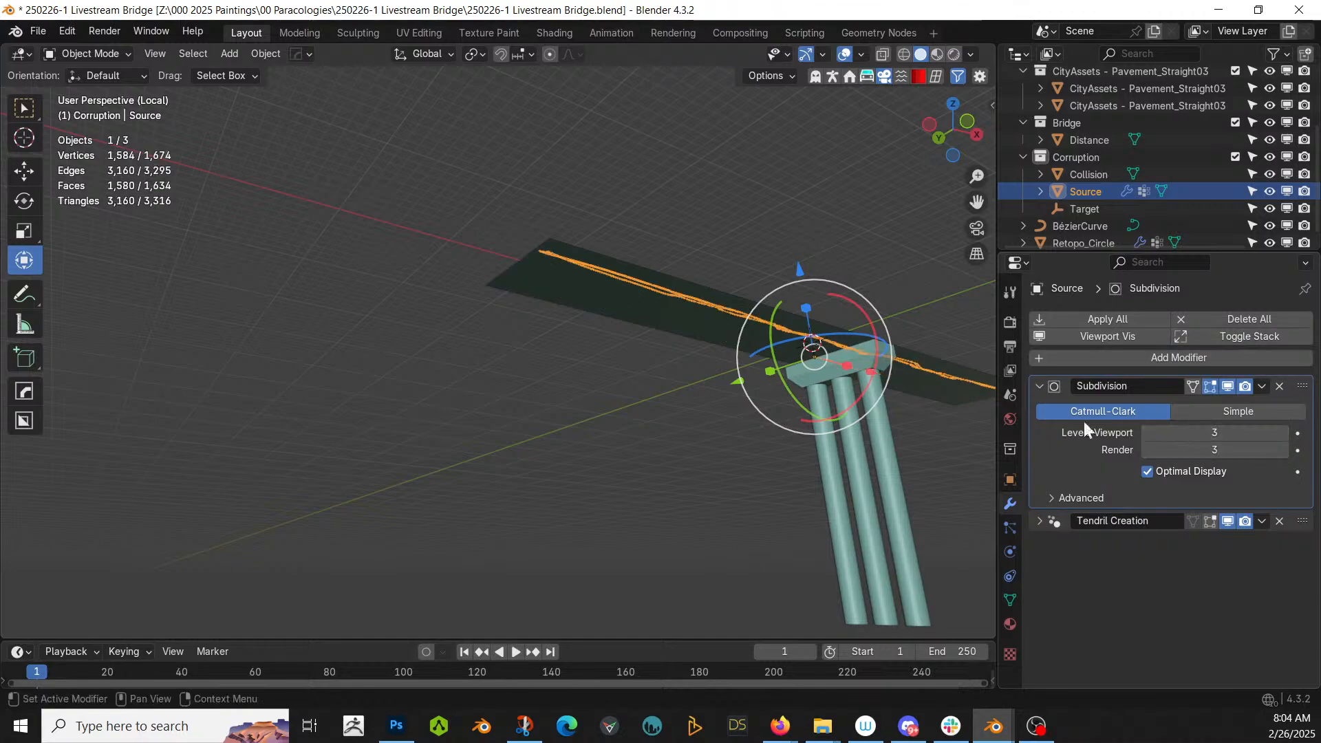
pyautogui.scroll(2, 573, 364)
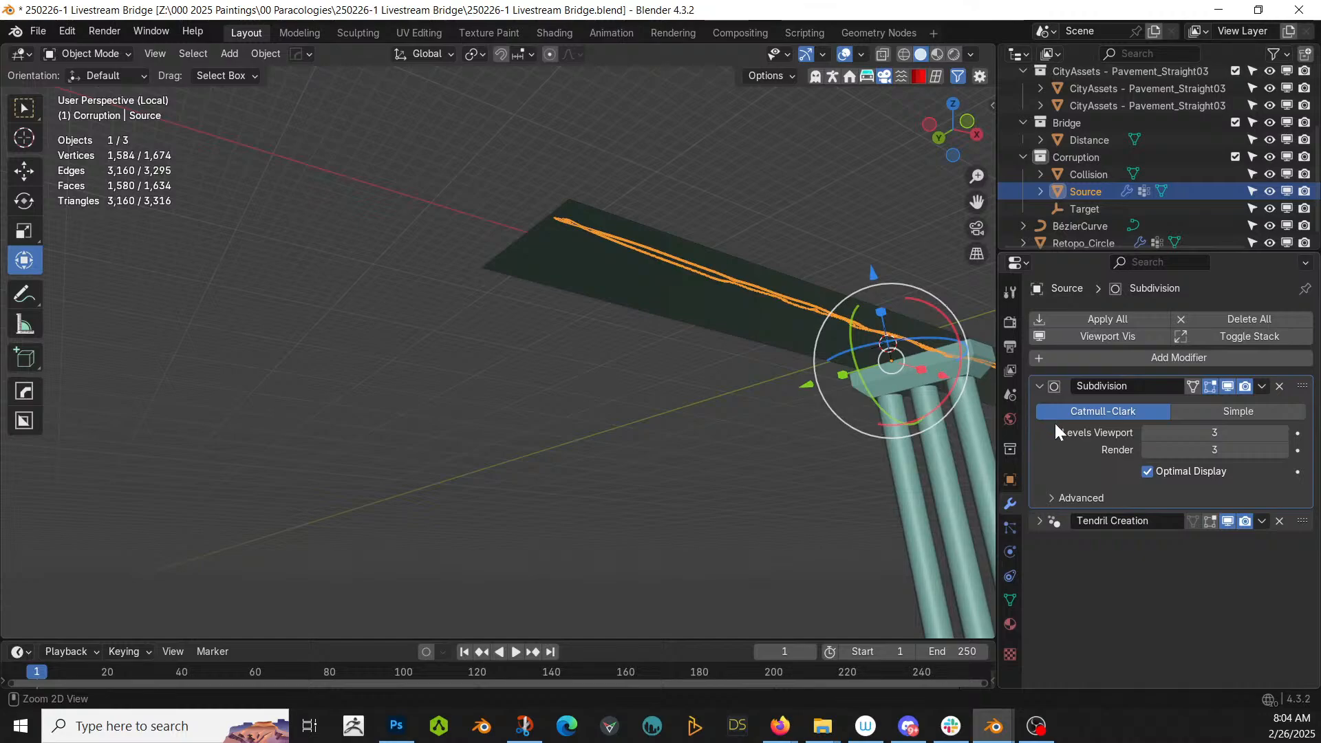
pyautogui.hotkey('ctrl', 'a')
pyautogui.click(1053, 389)
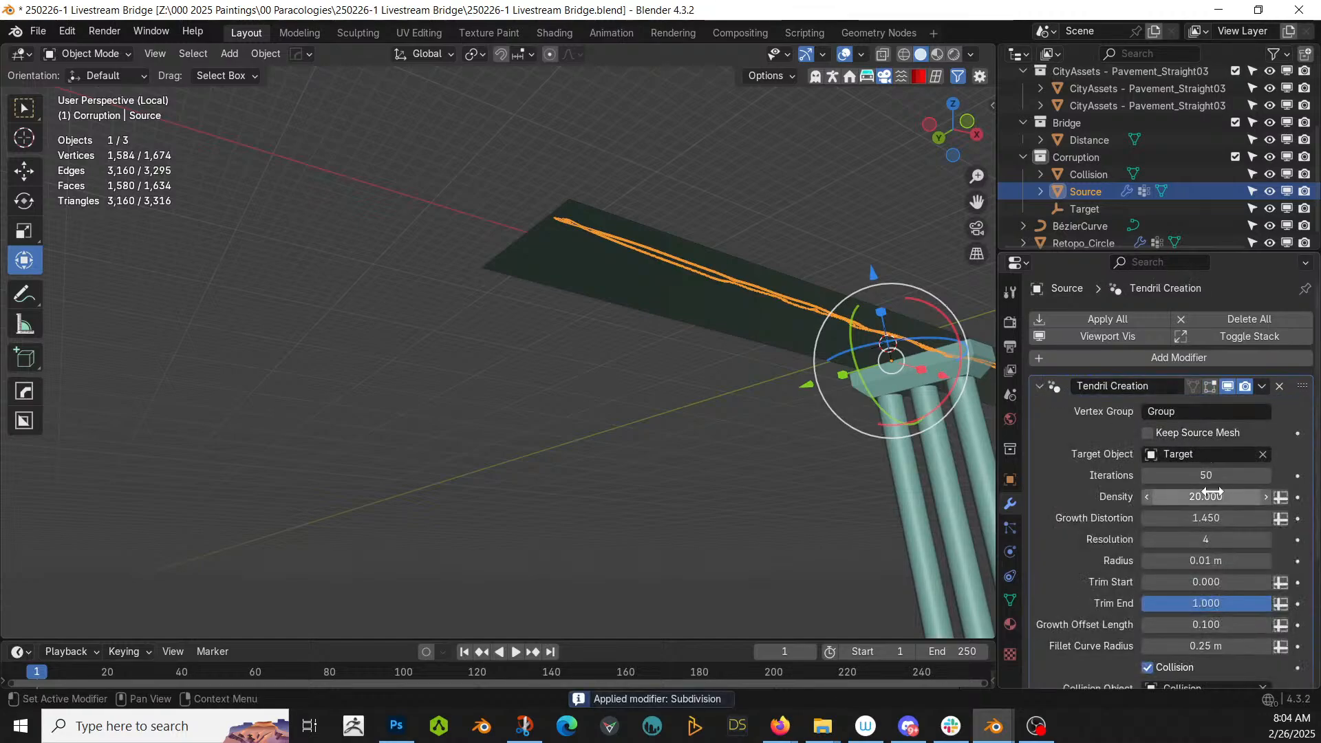
# - Raise the tendril Density on Source to about 82 and inspect the strands beneath the deck
pyautogui.moveTo(1204, 498); pyautogui.dragTo(1288, 498)
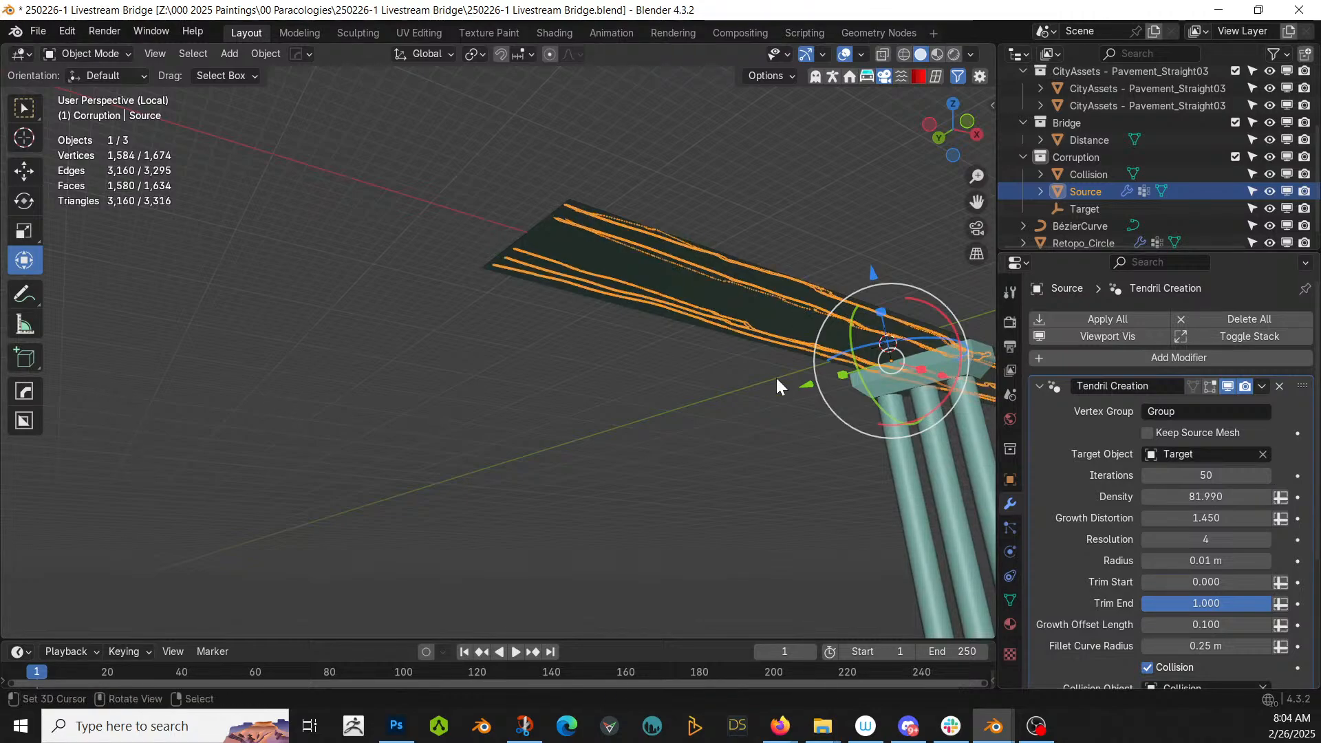
pyautogui.moveTo(777, 377); pyautogui.dragTo(663, 285, button='middle')
pyautogui.scroll(4, 635, 386)
pyautogui.scroll(-5, 634, 385)
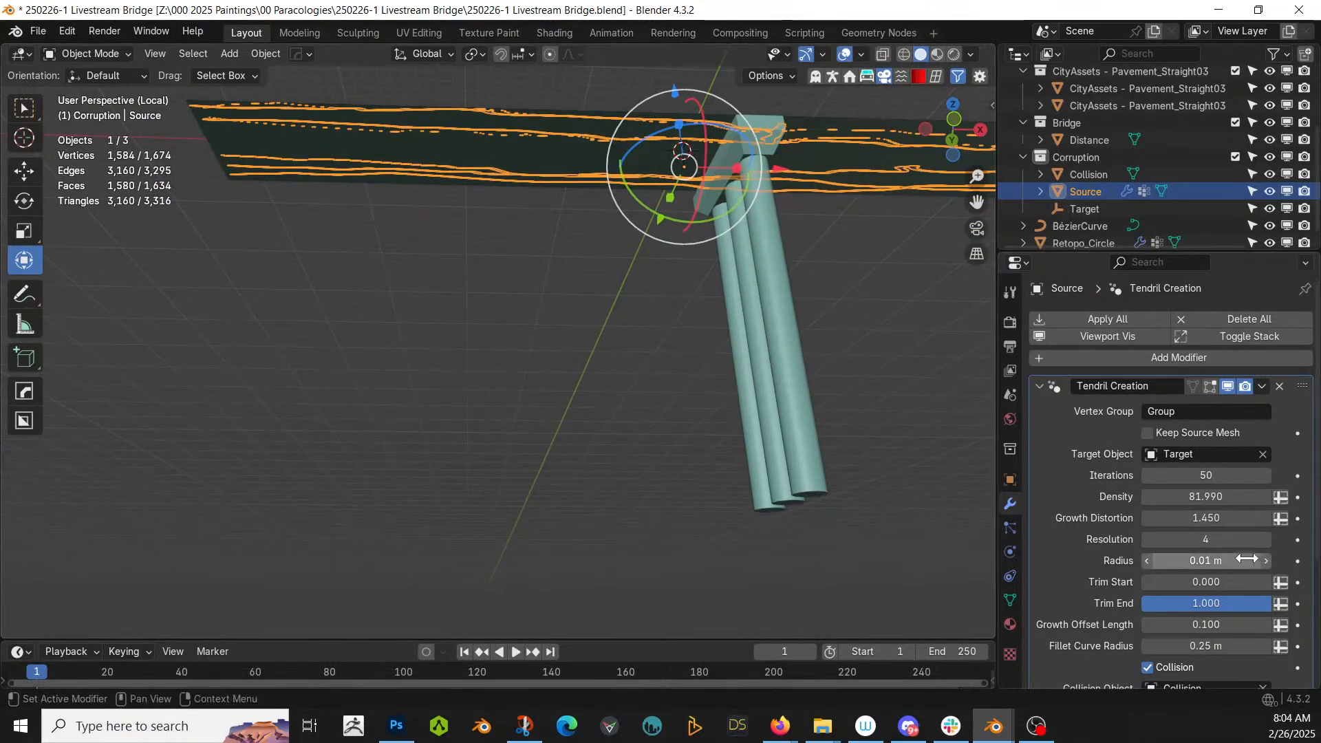
# - Isolate the Collision bridge stand-in in local view and open its mesh for editing
pyautogui.scroll(-3, 1208, 582)
pyautogui.scroll(-2, 1208, 582)
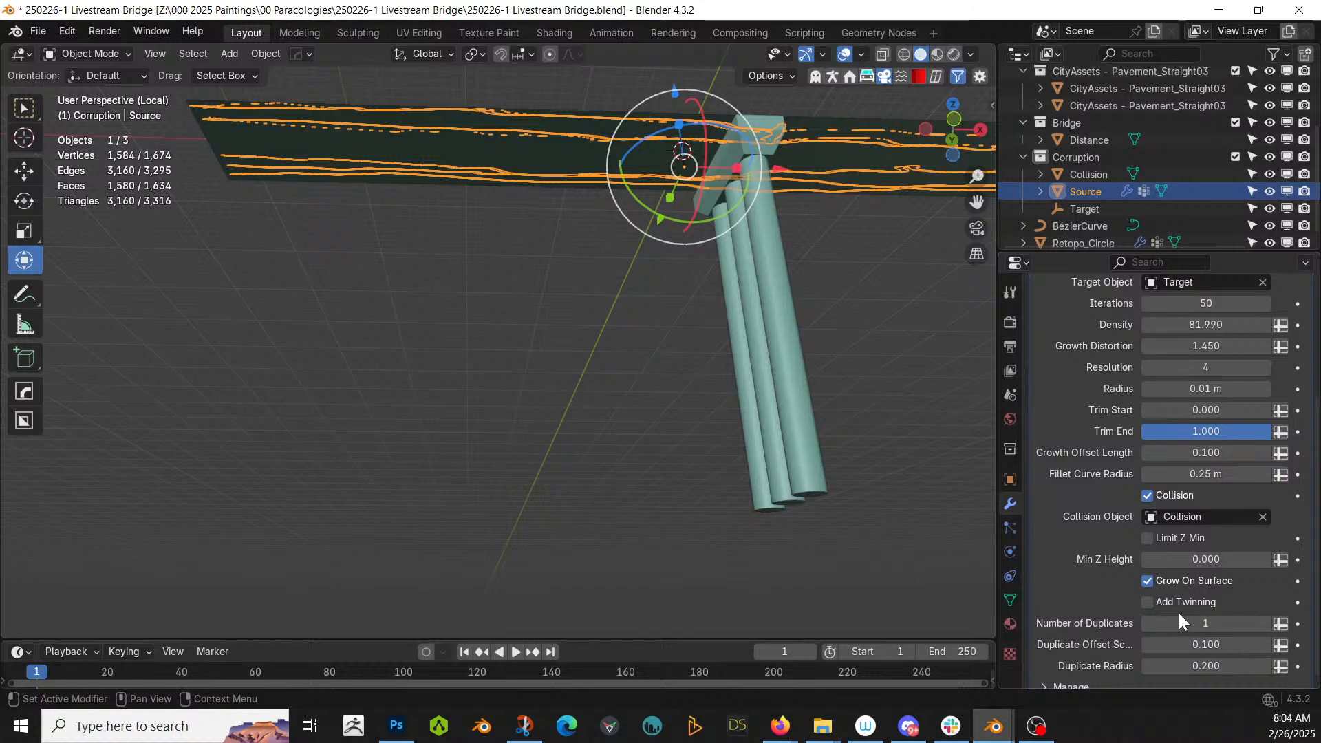
pyautogui.scroll(5, 858, 441)
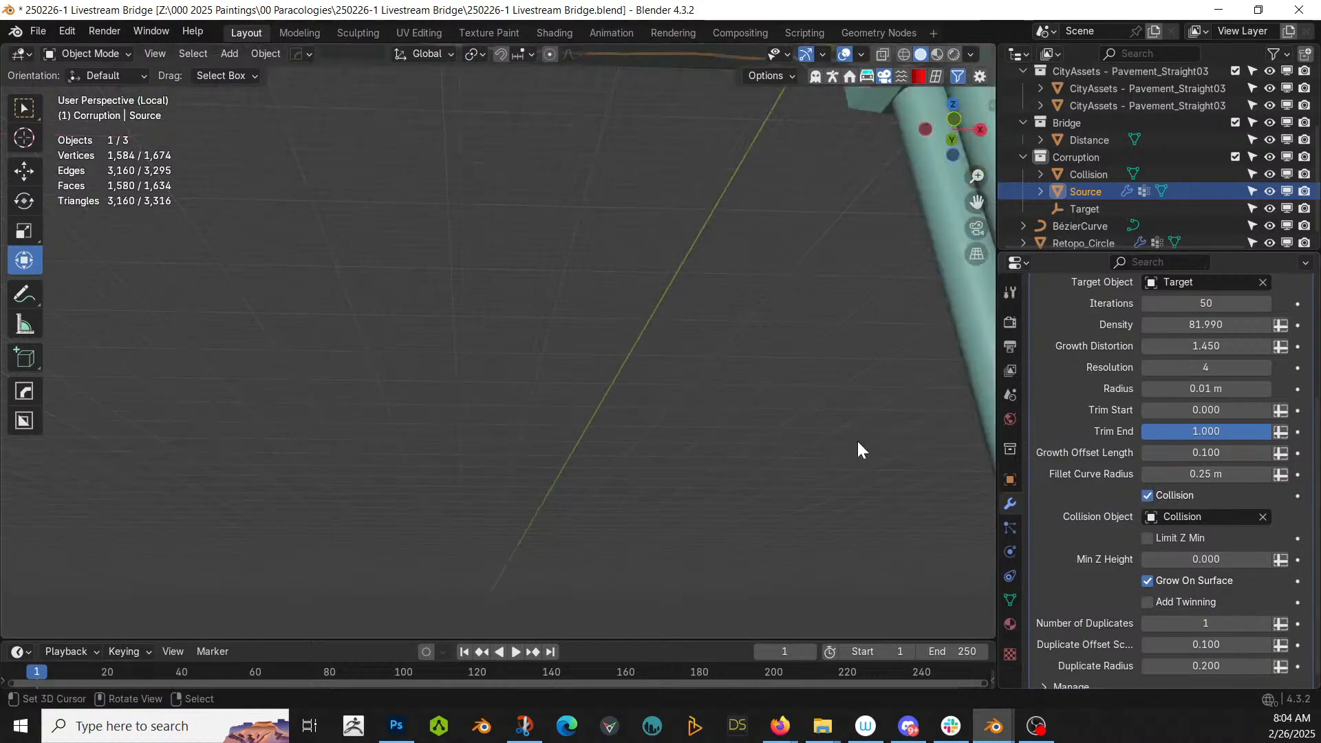
pyautogui.scroll(-4, 858, 450)
pyautogui.moveTo(857, 450); pyautogui.dragTo(692, 513, button='middle')
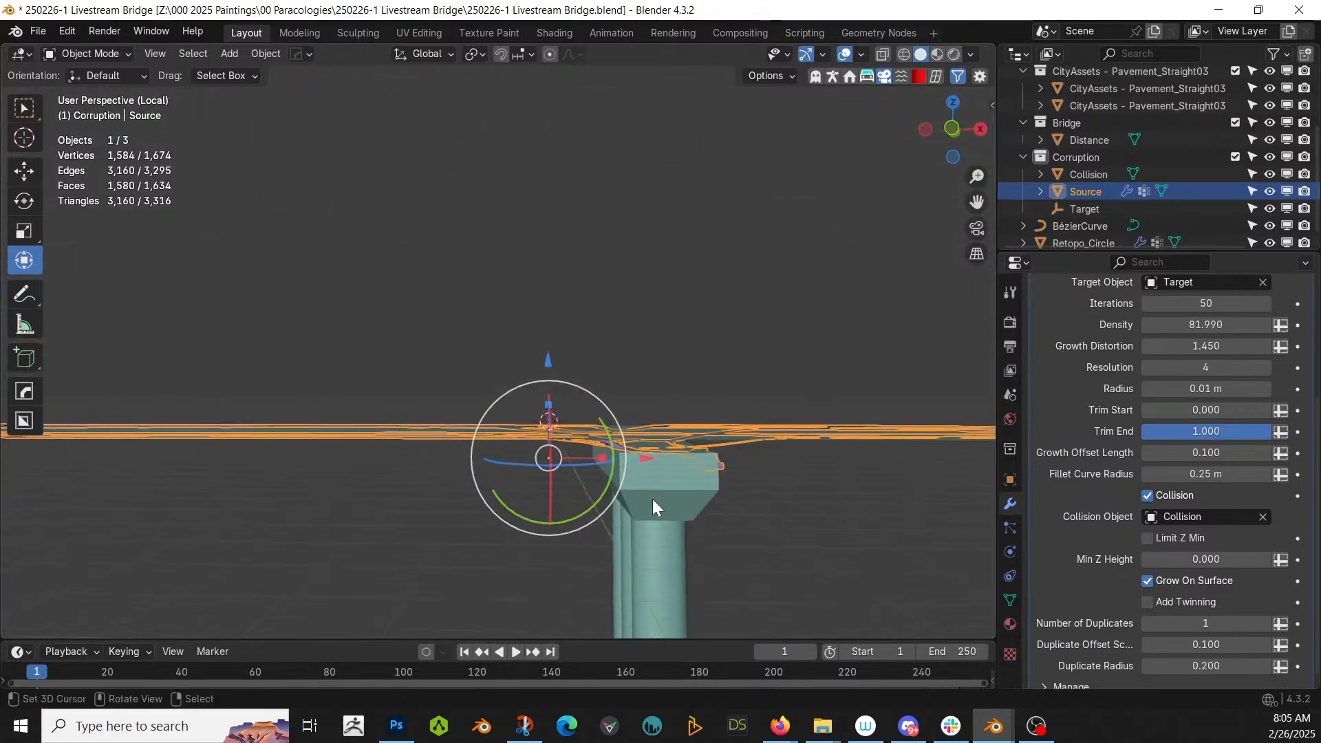
pyautogui.click(654, 465)
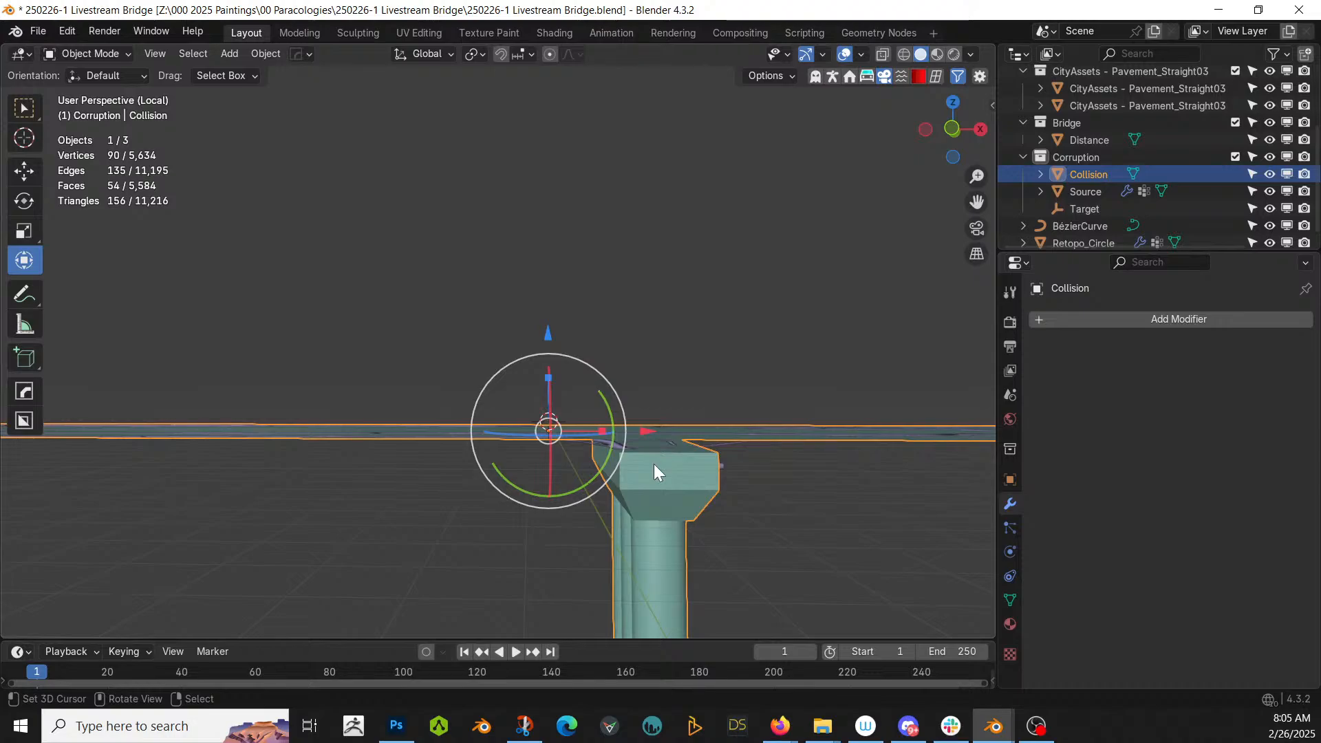
pyautogui.press('KP_Divide')
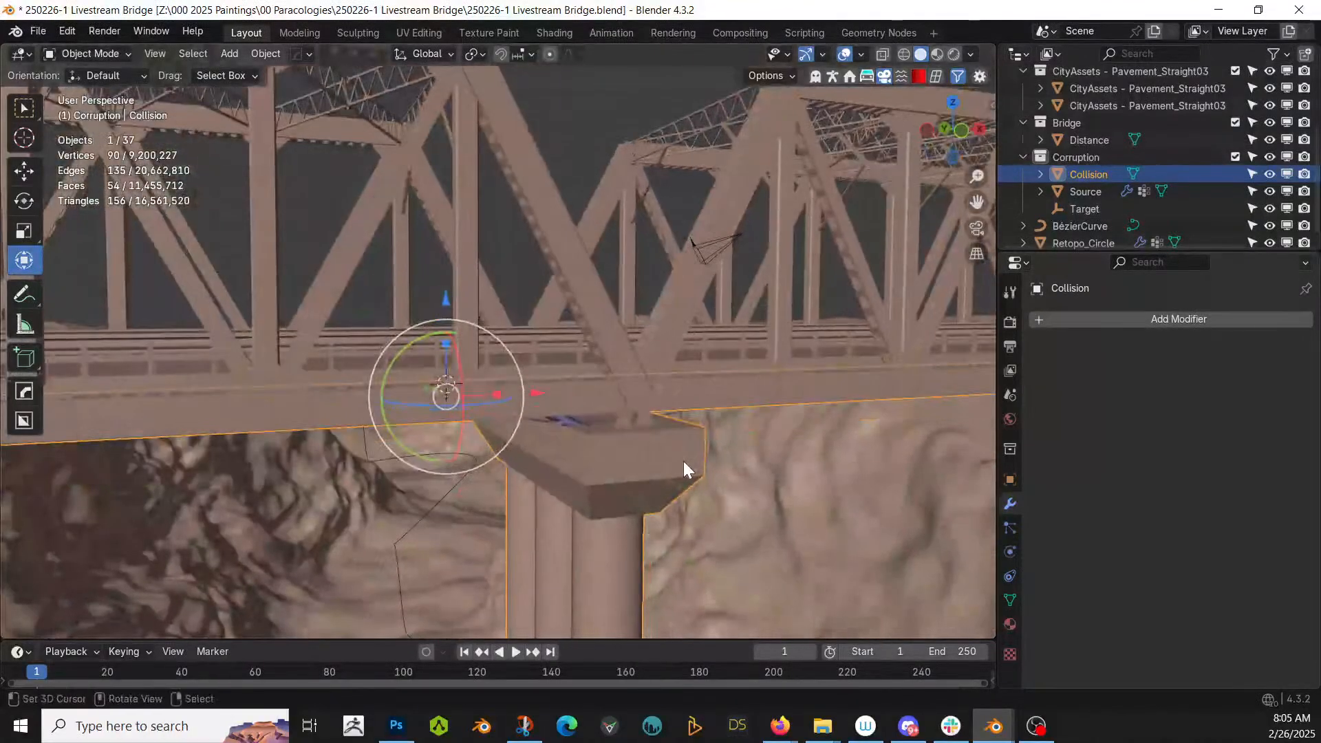
pyautogui.press('KP_Divide')
pyautogui.moveTo(683, 459); pyautogui.dragTo(474, 392, button='middle')
pyautogui.press('Tab')
pyautogui.scroll(2, 401, 318)
pyautogui.press('e')
pyautogui.click(472, 392)
pyautogui.hotkey('ctrl', 'z')
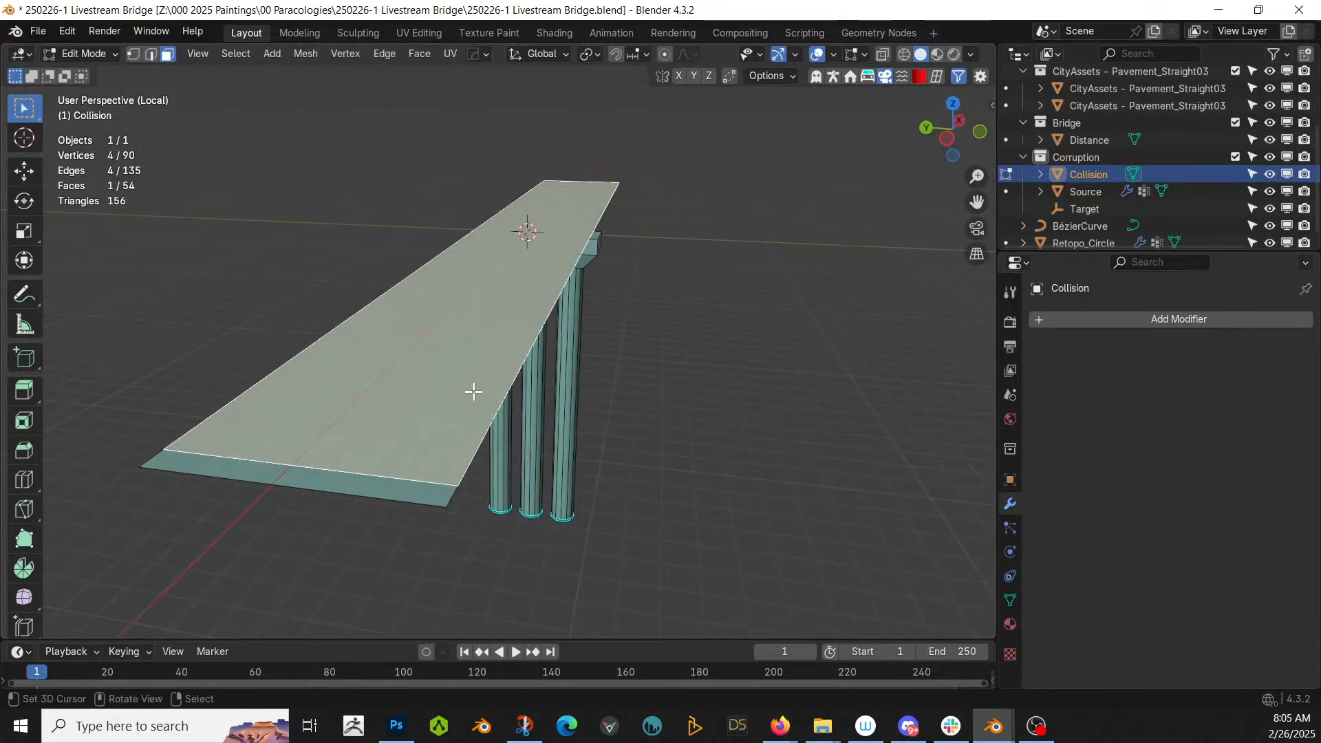
# - Duplicate the deck's top face in place and extrude the copy upward into a solid slab
pyautogui.hotkey('shift', 'd')
pyautogui.rightClick(474, 391)
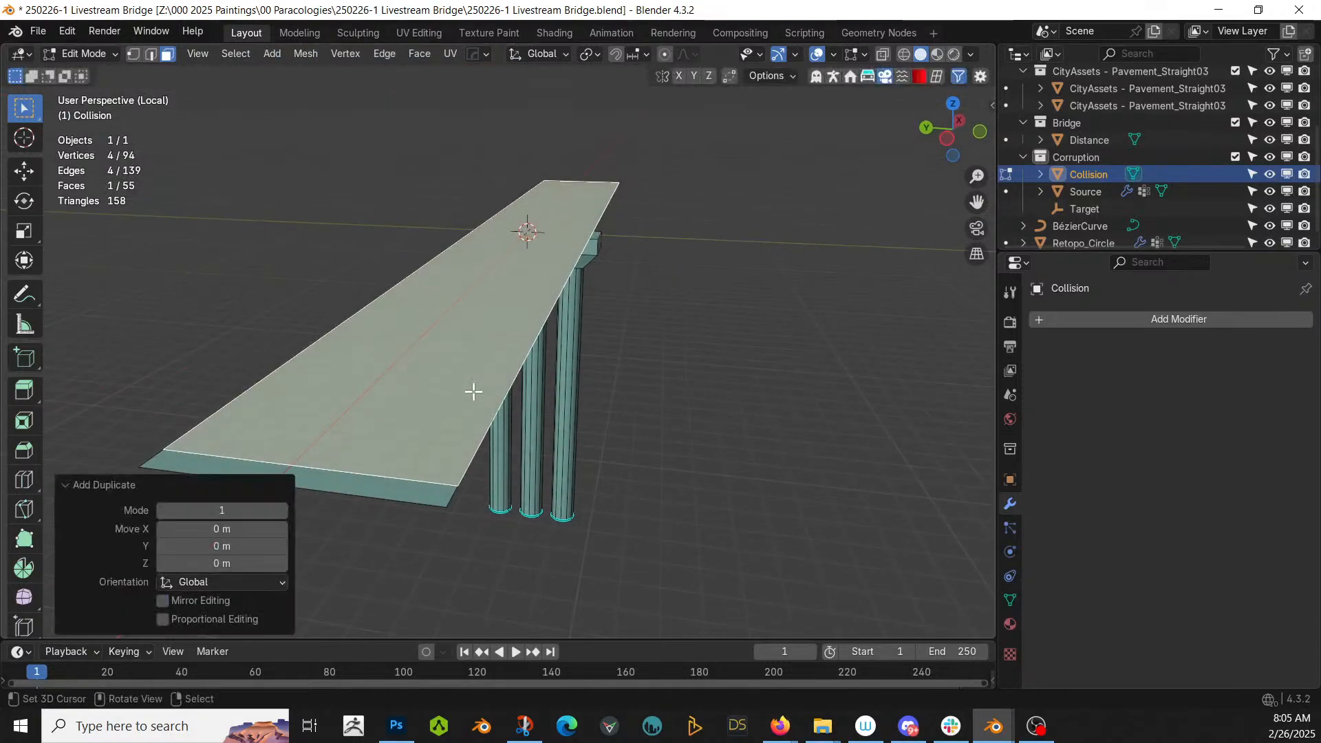
pyautogui.press('e')
pyautogui.click(478, 375)
# - Recalculate the normals of the whole Collision mesh and check them with the face orientation overlay
pyautogui.press('a')
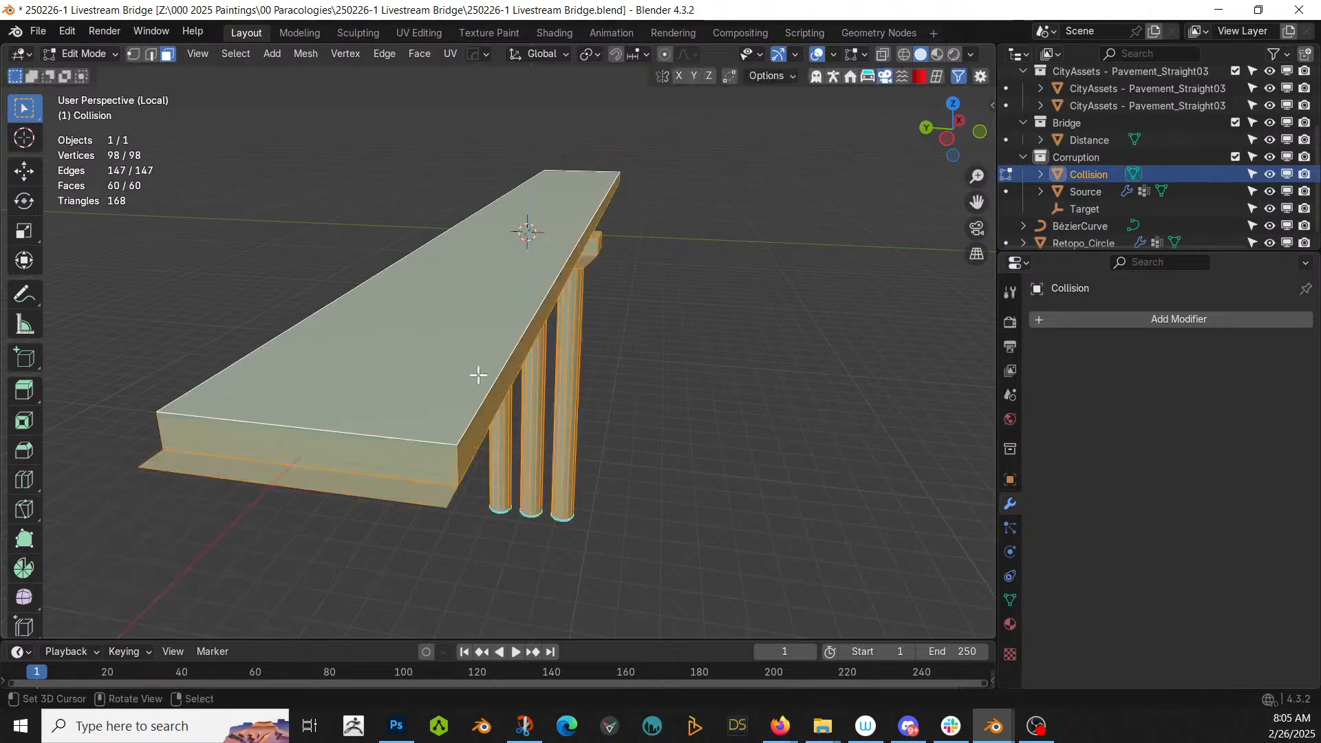
pyautogui.hotkey('shift', 'n')
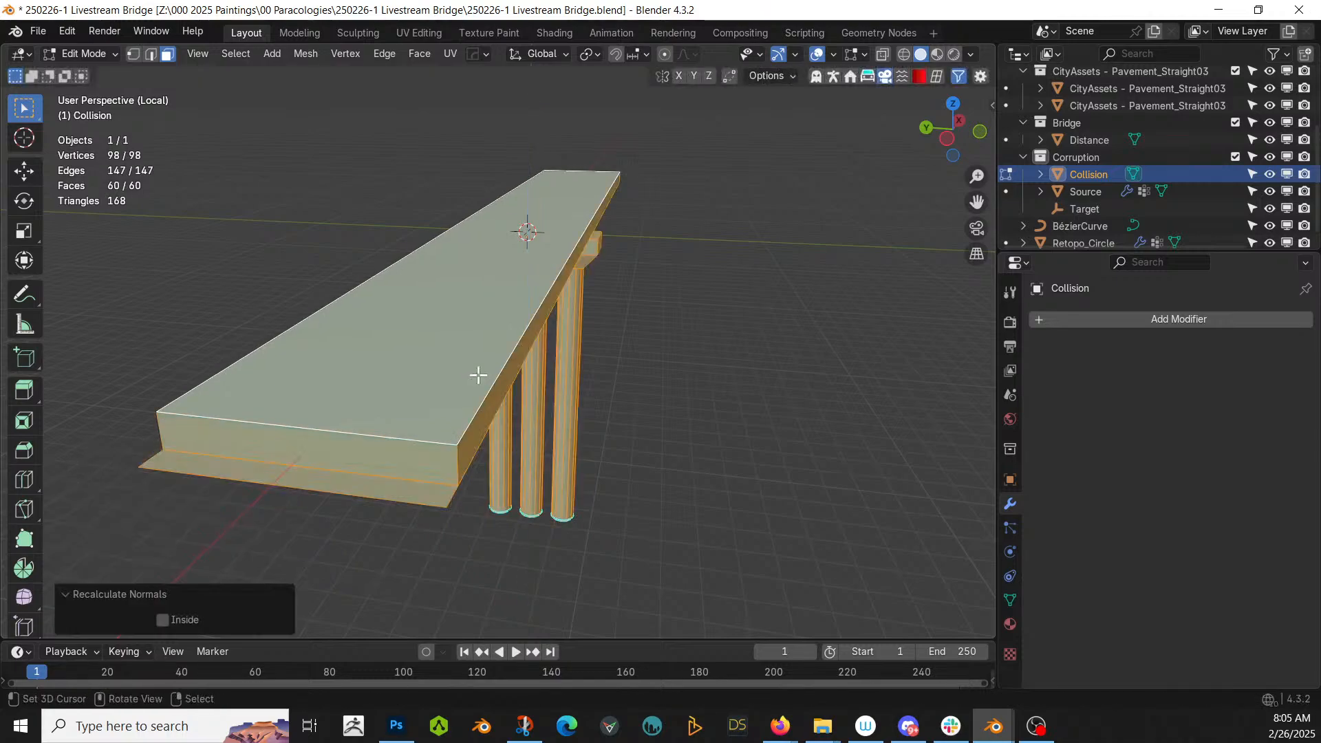
pyautogui.press('Tab')
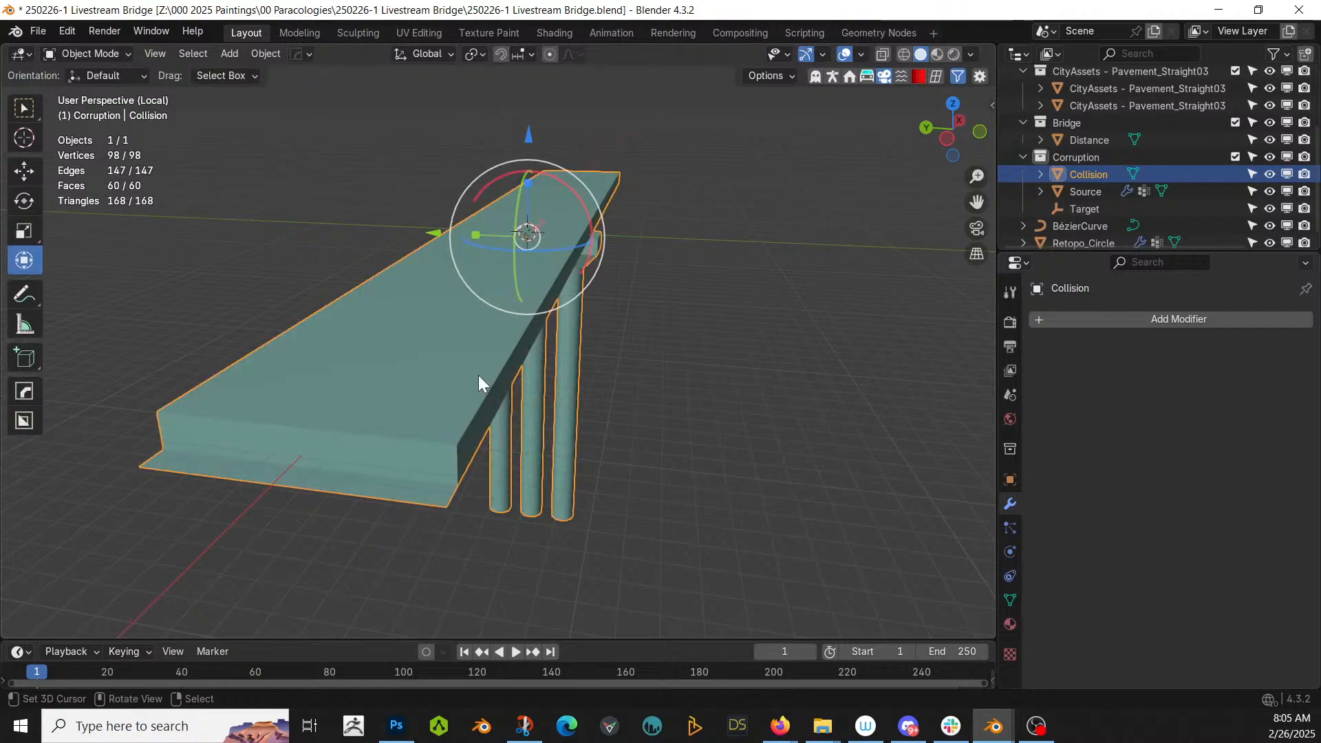
pyautogui.press('z')
pyautogui.click(477, 374)
pyautogui.moveTo(478, 375); pyautogui.dragTo(449, 311, button='middle')
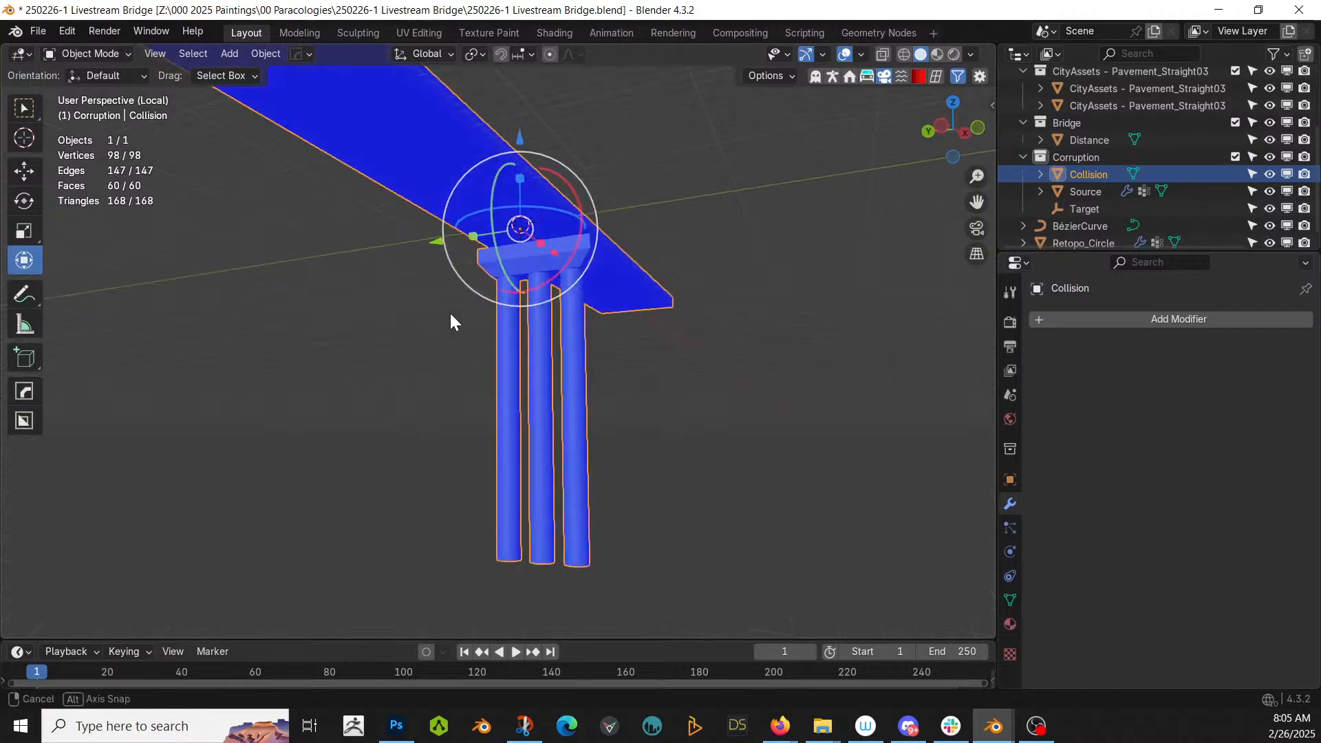
pyautogui.press('z')
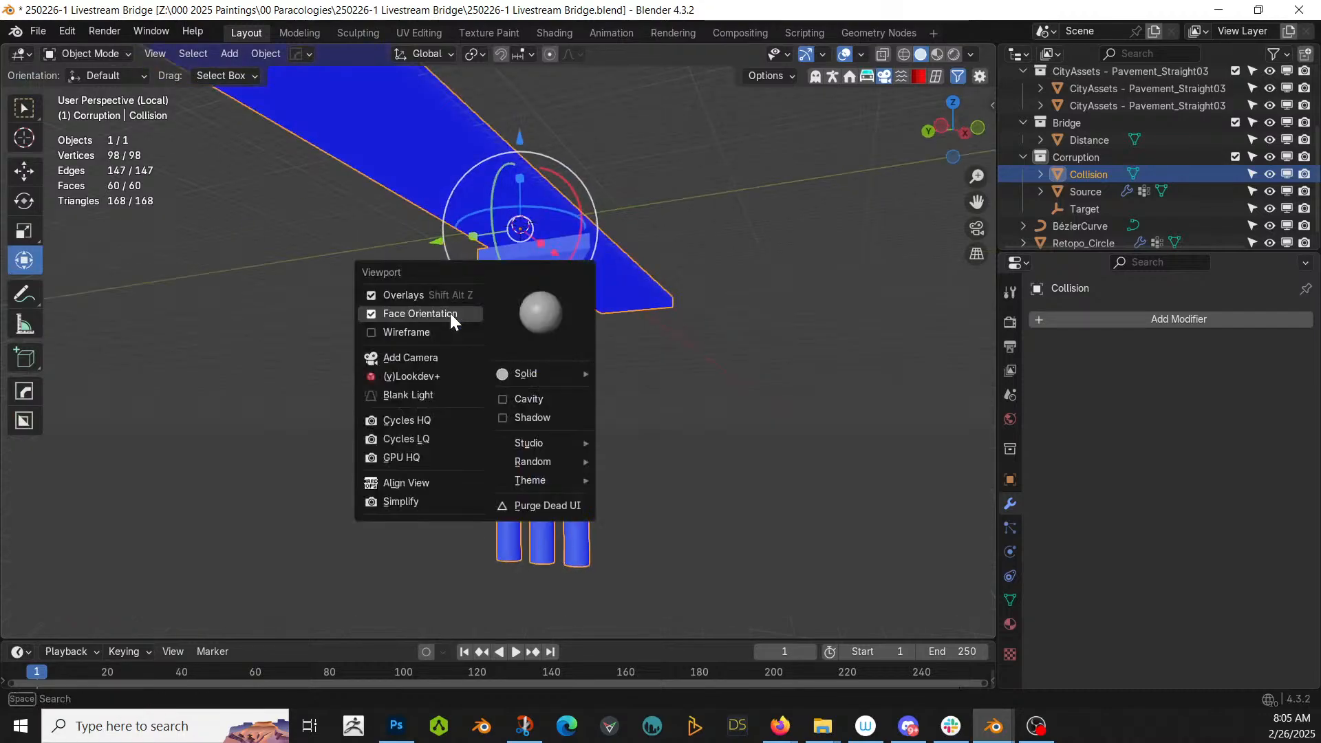
pyautogui.click(449, 311)
# - Examine the thickened Collision deck against the full bridge model, and return to the isolated Collision object
pyautogui.press('KP_Divide')
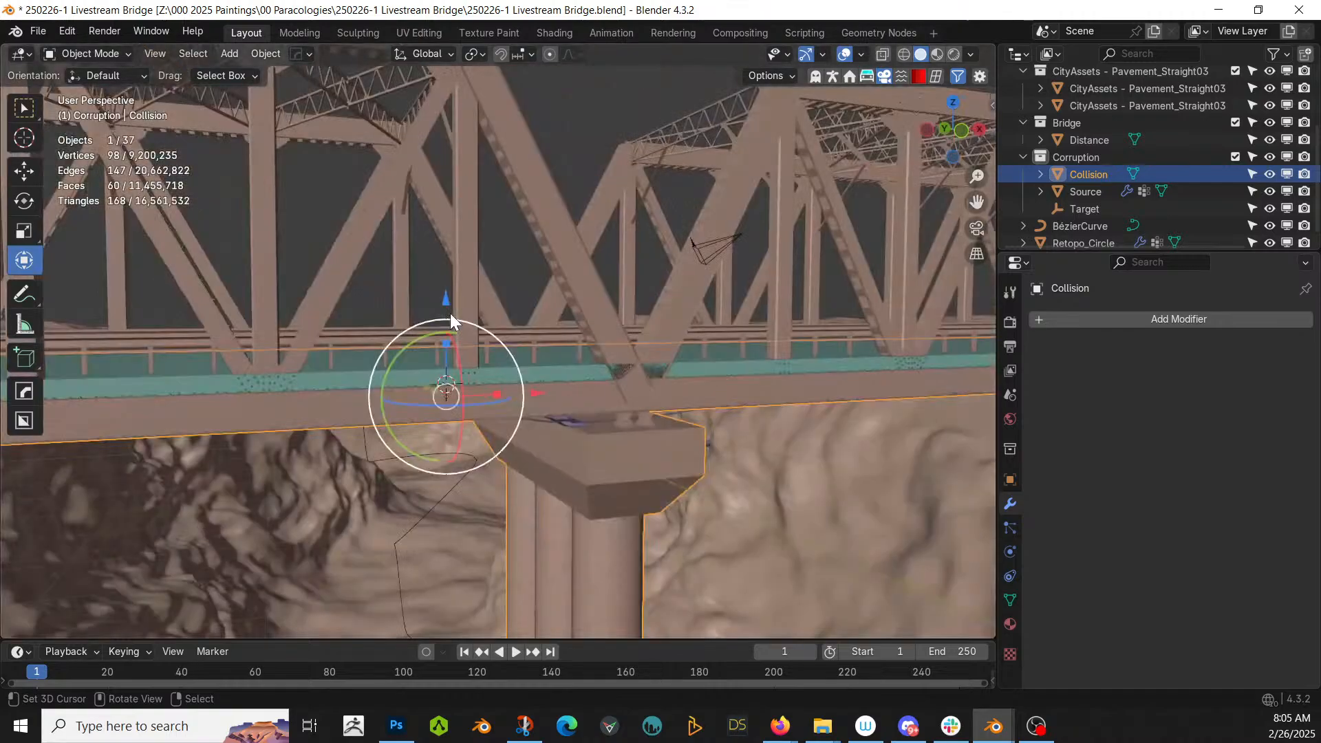
pyautogui.moveTo(450, 313); pyautogui.dragTo(322, 368, button='middle')
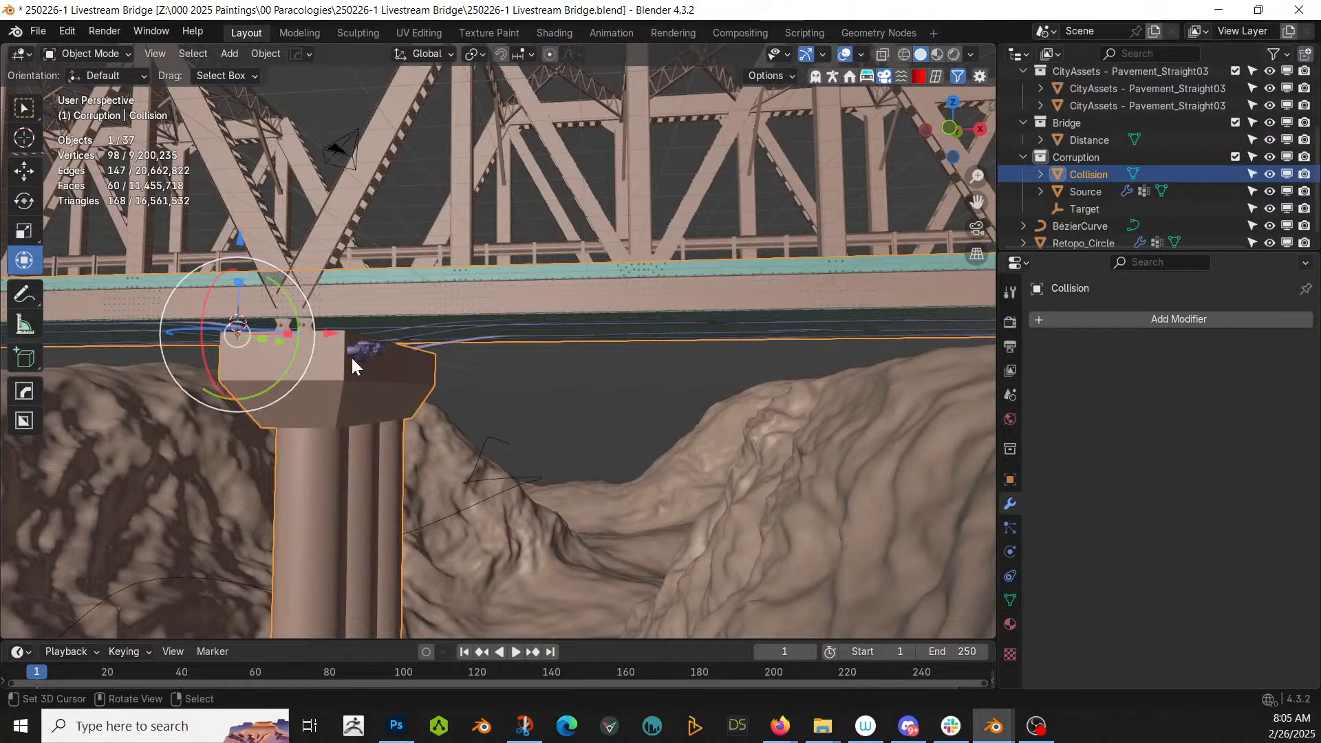
pyautogui.click(439, 325)
pyautogui.click(439, 325)
pyautogui.press('KP_Divide')
pyautogui.scroll(6, 439, 327)
pyautogui.moveTo(439, 327)
pyautogui.mouseDown(button='middle')
pyautogui.moveTo(339, 353)
pyautogui.moveTo(370, 509)
pyautogui.moveTo(484, 478)
pyautogui.moveTo(492, 458)
pyautogui.mouseUp(button='middle')
pyautogui.scroll(5, 387, 491)
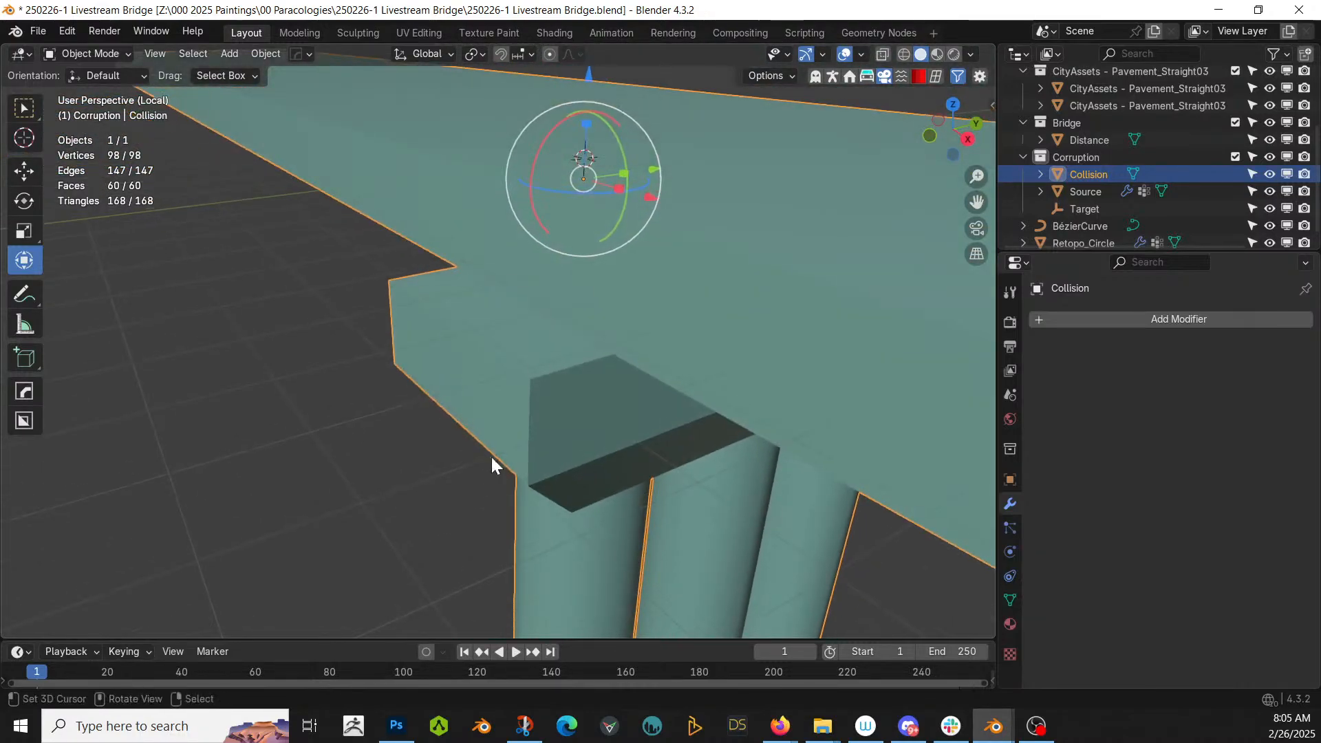
# - Extrude the pier cap's top face upward into the deck of the Collision mesh
pyautogui.press('Tab')
pyautogui.click(495, 331)
pyautogui.moveTo(496, 330); pyautogui.dragTo(484, 310, button='middle')
pyautogui.press('e')
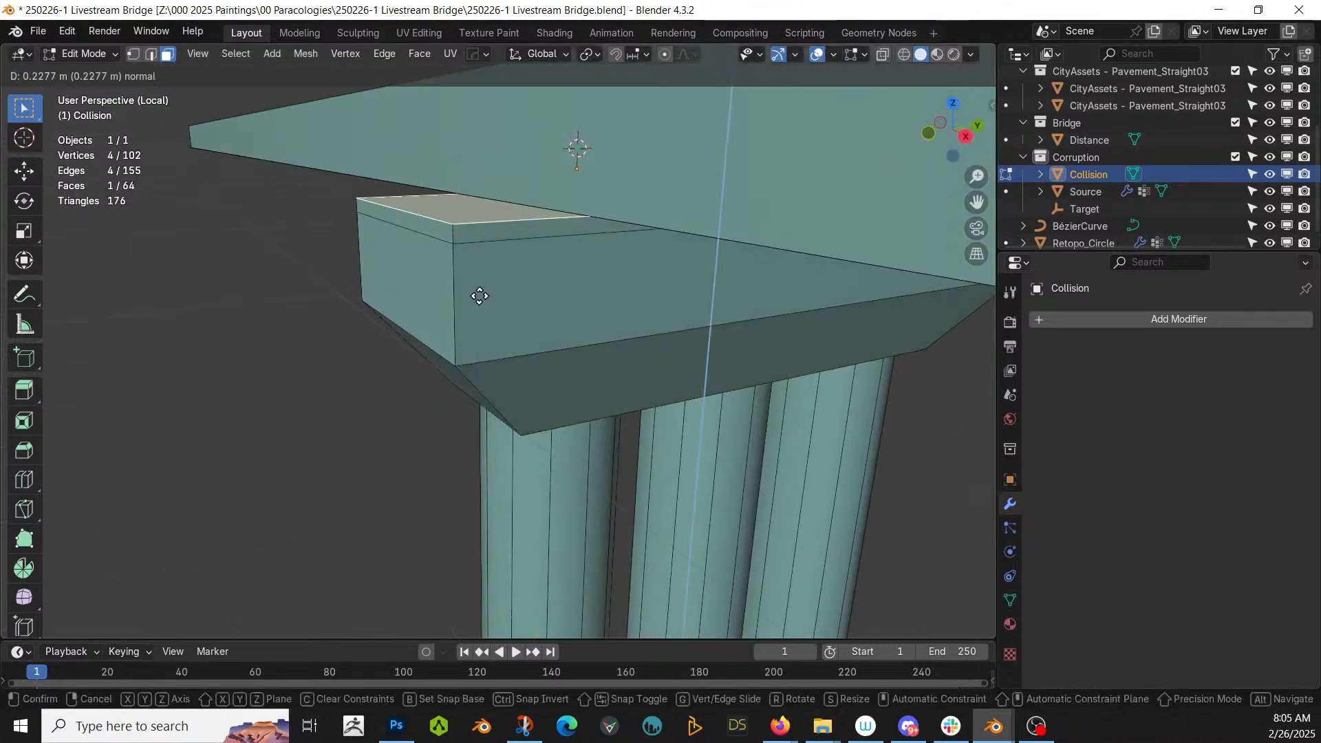
pyautogui.click(481, 259)
pyautogui.press('Tab')
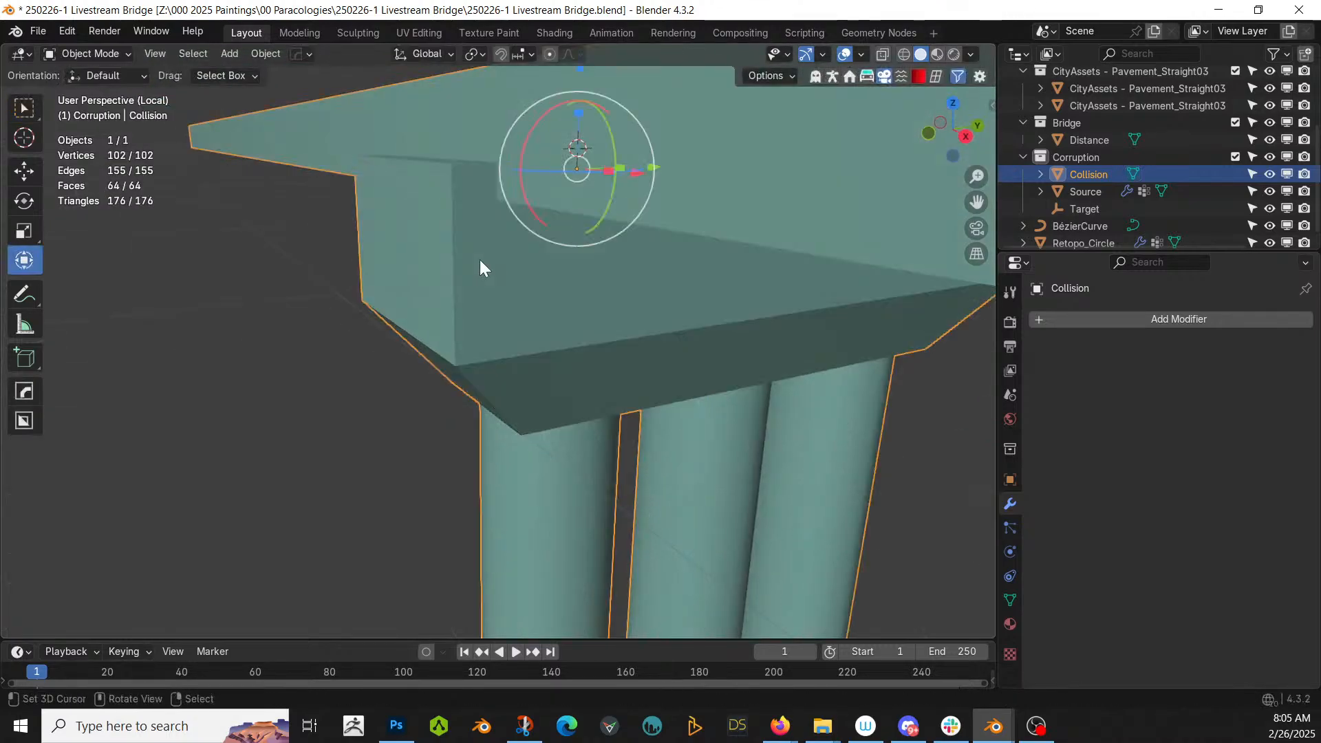
# - Select all objects in the Corruption collection and isolate them together in local view
pyautogui.press('KP_Divide')
pyautogui.moveTo(480, 259); pyautogui.dragTo(636, 295, button='middle')
pyautogui.press('KP_Divide')
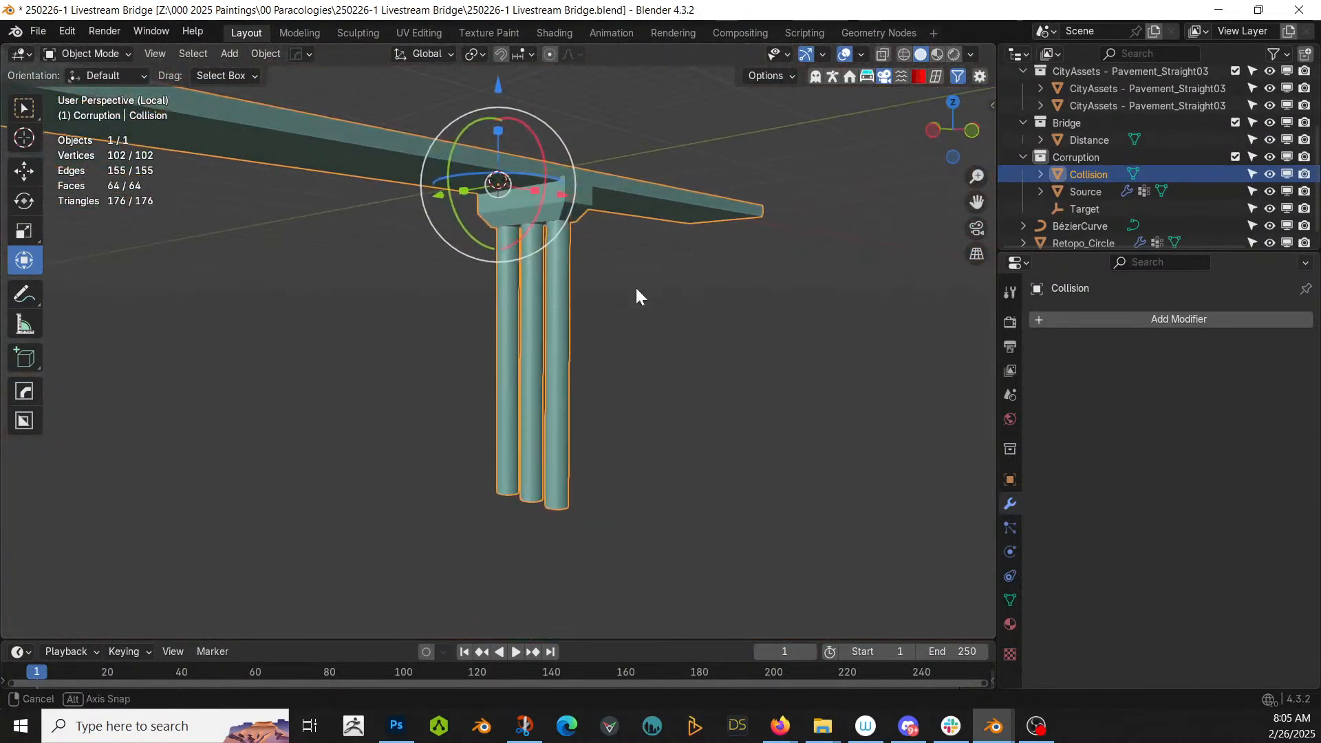
pyautogui.click(1084, 162)
pyautogui.rightClick(1085, 163)
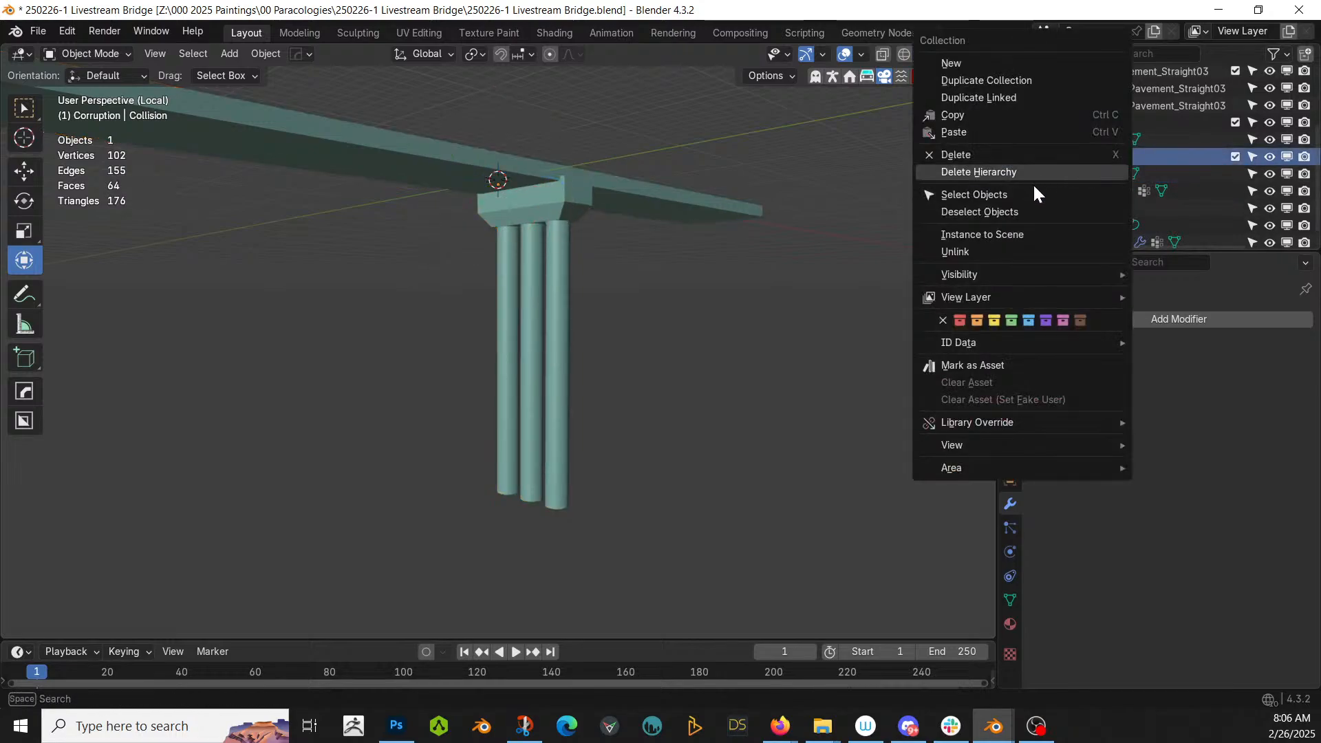
pyautogui.click(973, 195)
pyautogui.press('KP_Divide')
pyautogui.press('KP_Divide')
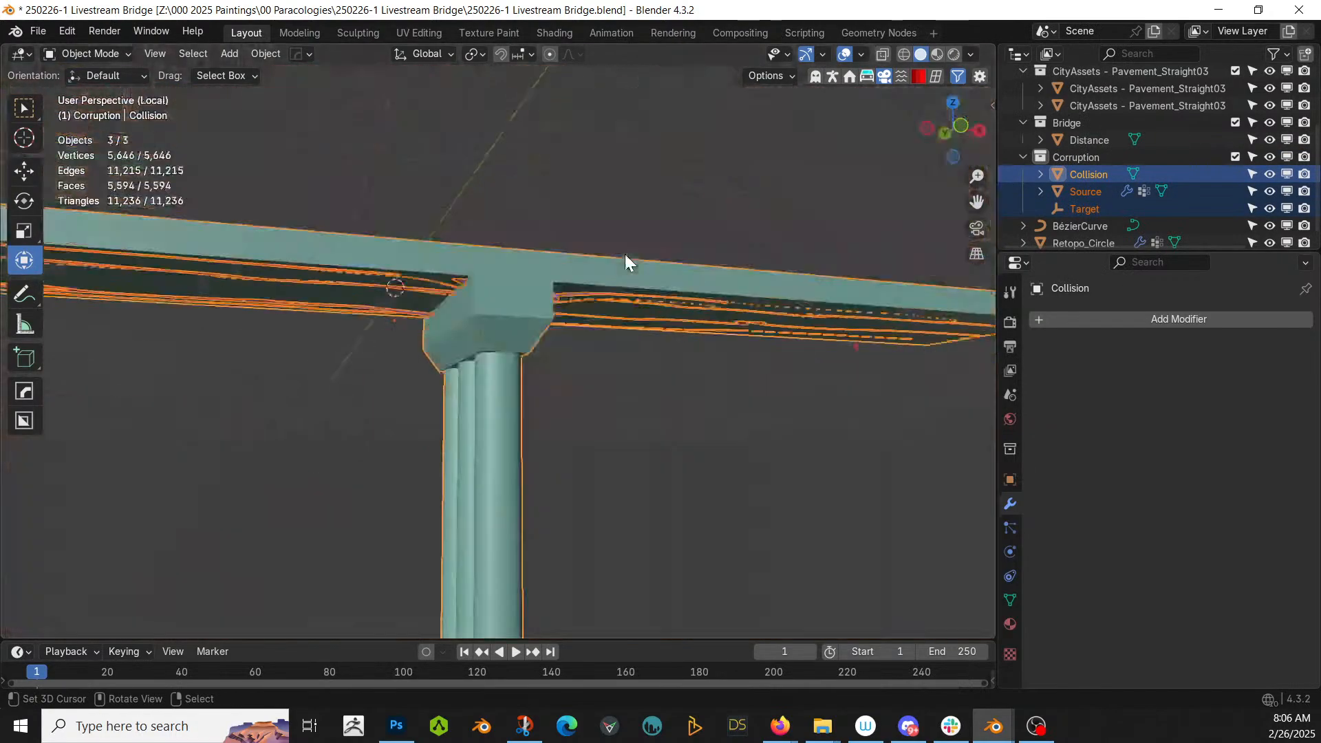
pyautogui.keyDown('shift'); pyautogui.moveTo(625, 254); pyautogui.dragTo(754, 307, button='middle'); pyautogui.keyUp('shift')
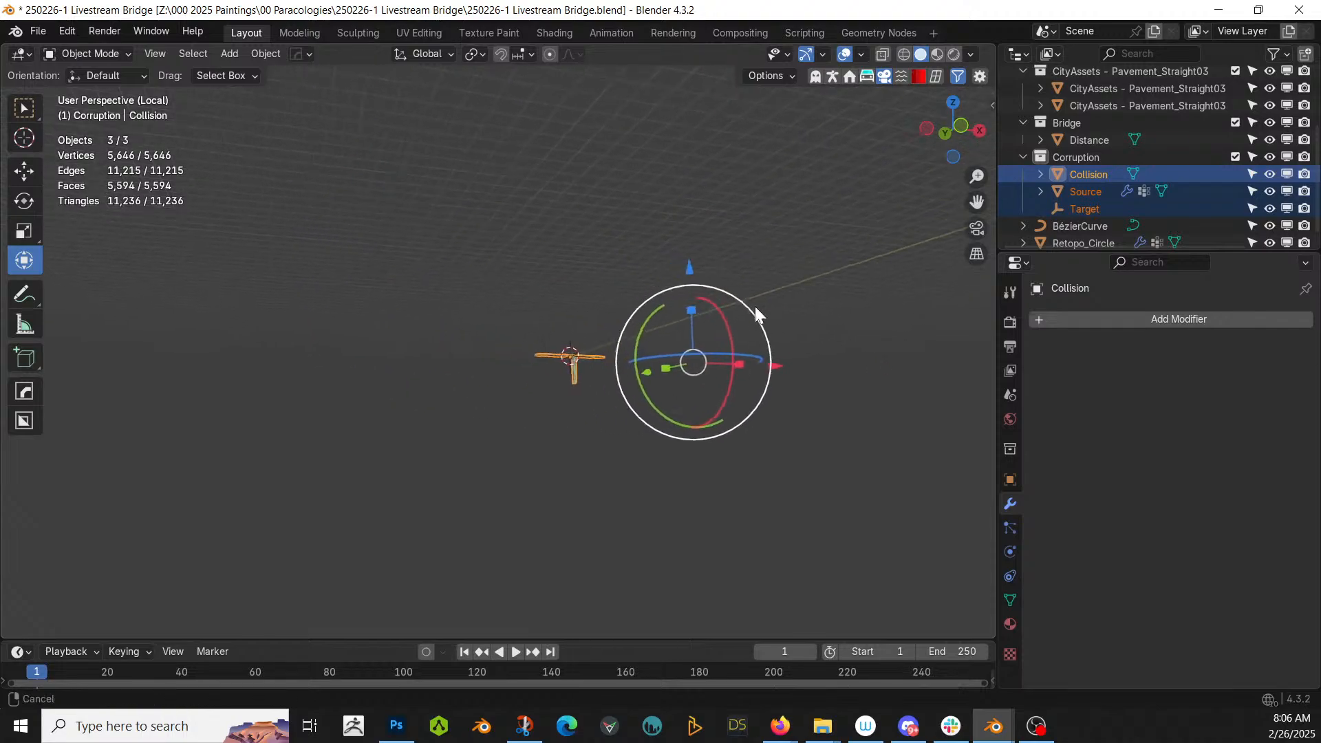
pyautogui.scroll(3, 758, 308)
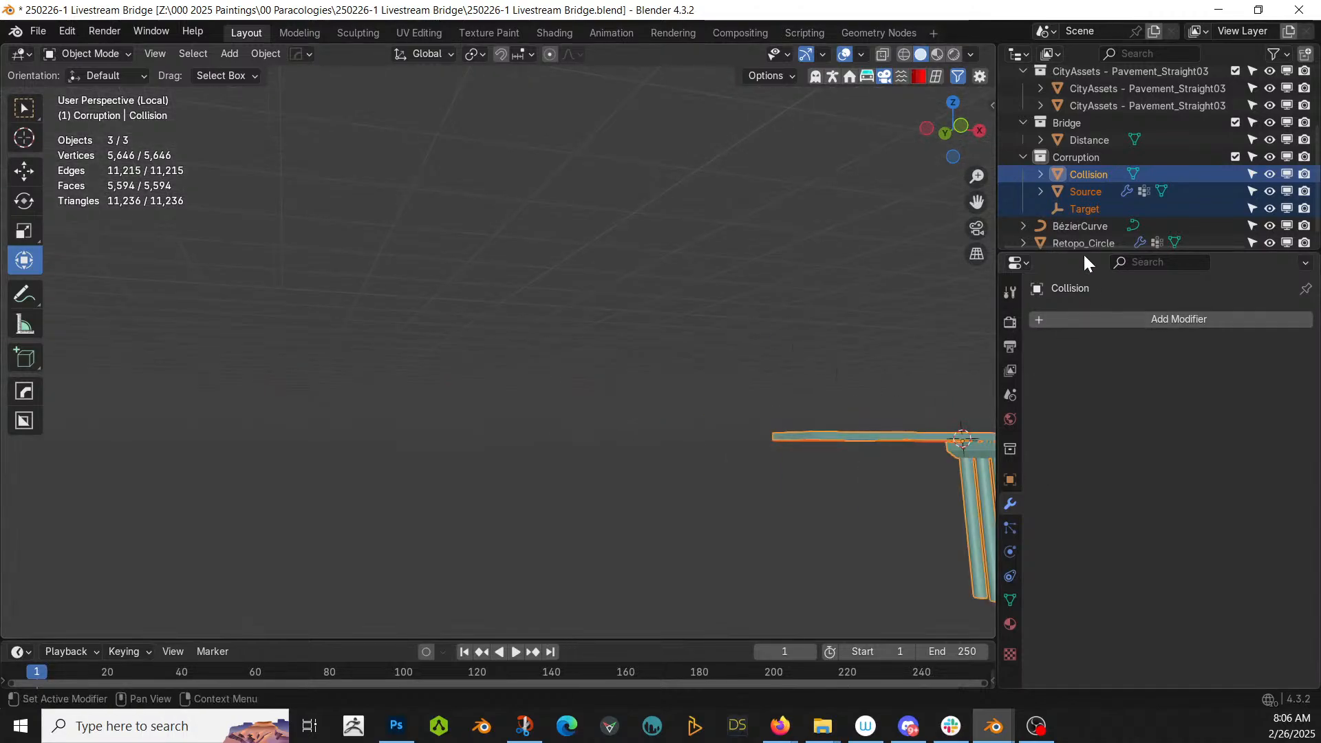
# - Select Source, frame it, and inspect how its tendrils meet the pier cap beneath the deck
pyautogui.click(1088, 193)
pyautogui.press('KP_Decimal')
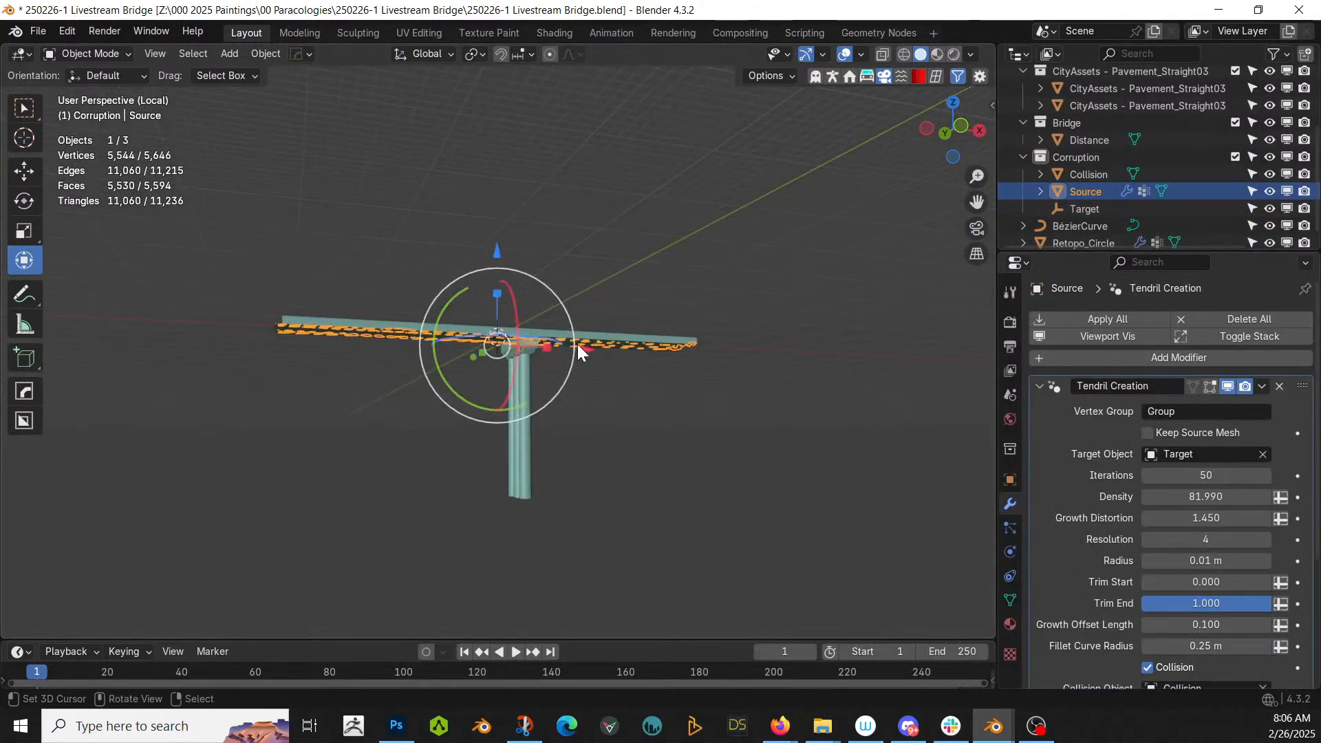
pyautogui.scroll(4, 564, 349)
pyautogui.scroll(2, 546, 356)
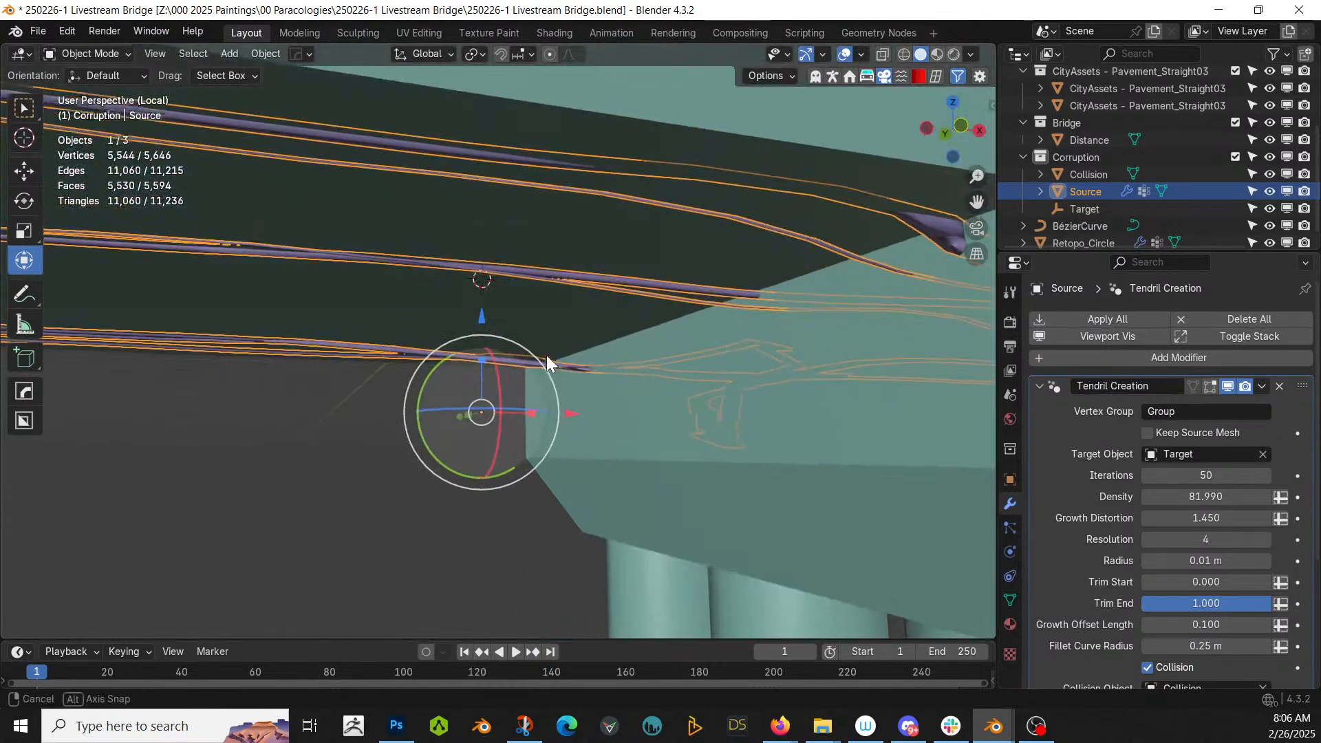
pyautogui.moveTo(547, 355); pyautogui.dragTo(567, 307, button='middle')
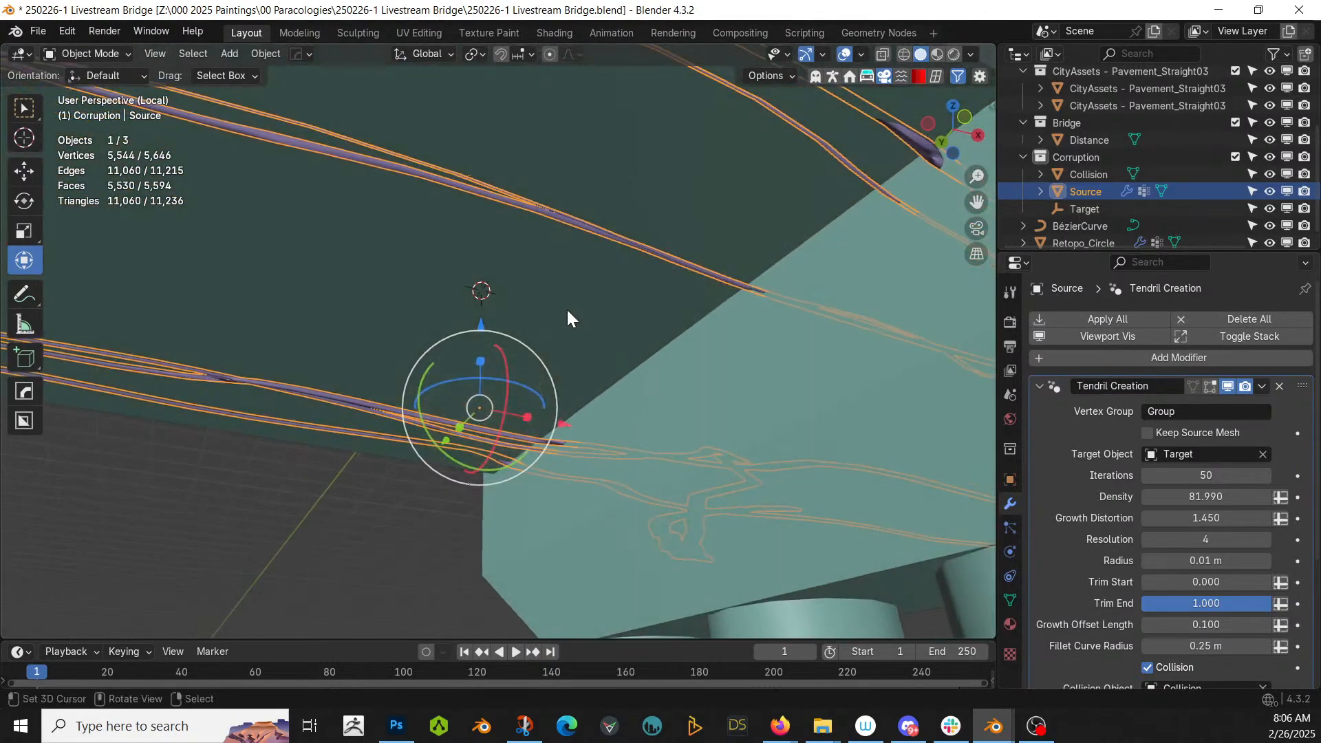
# - Move the Target empty into a new collection named Target
pyautogui.click(1110, 207)
pyautogui.press('m')
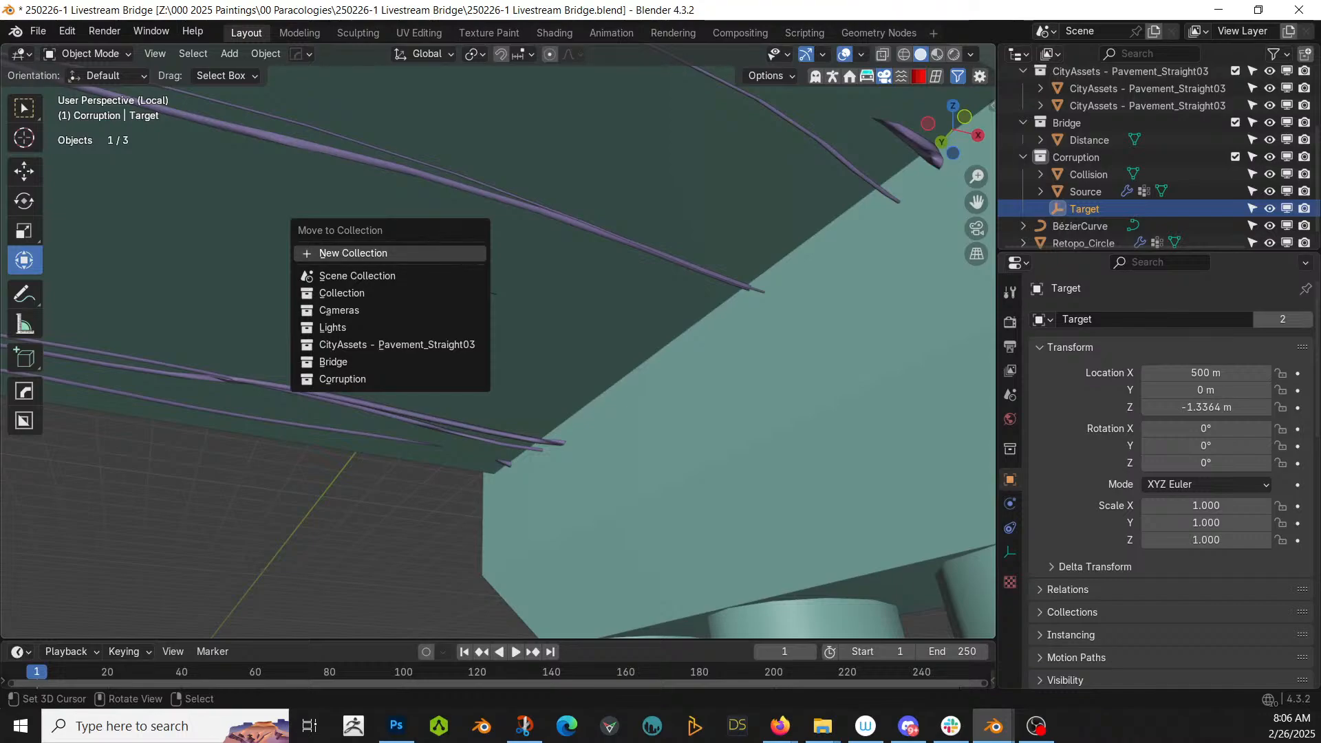
pyautogui.click(451, 254)
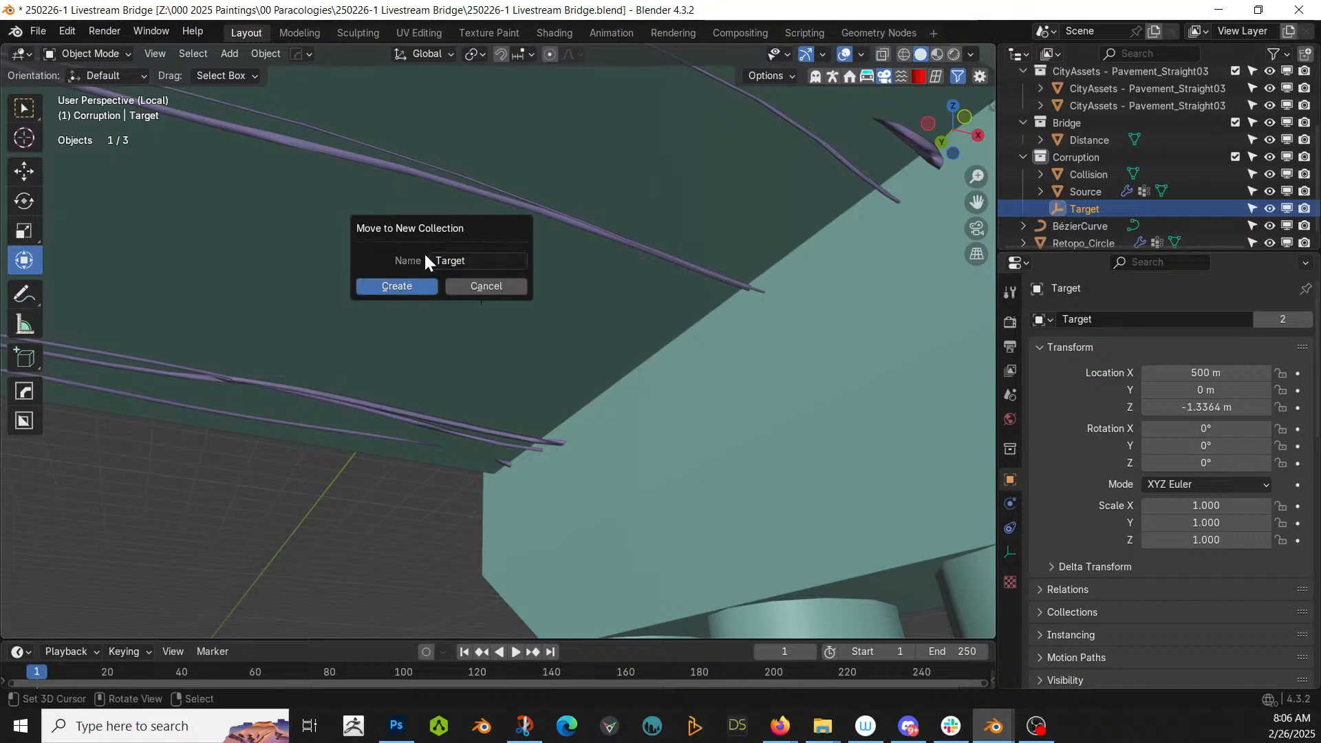
pyautogui.press('Return')
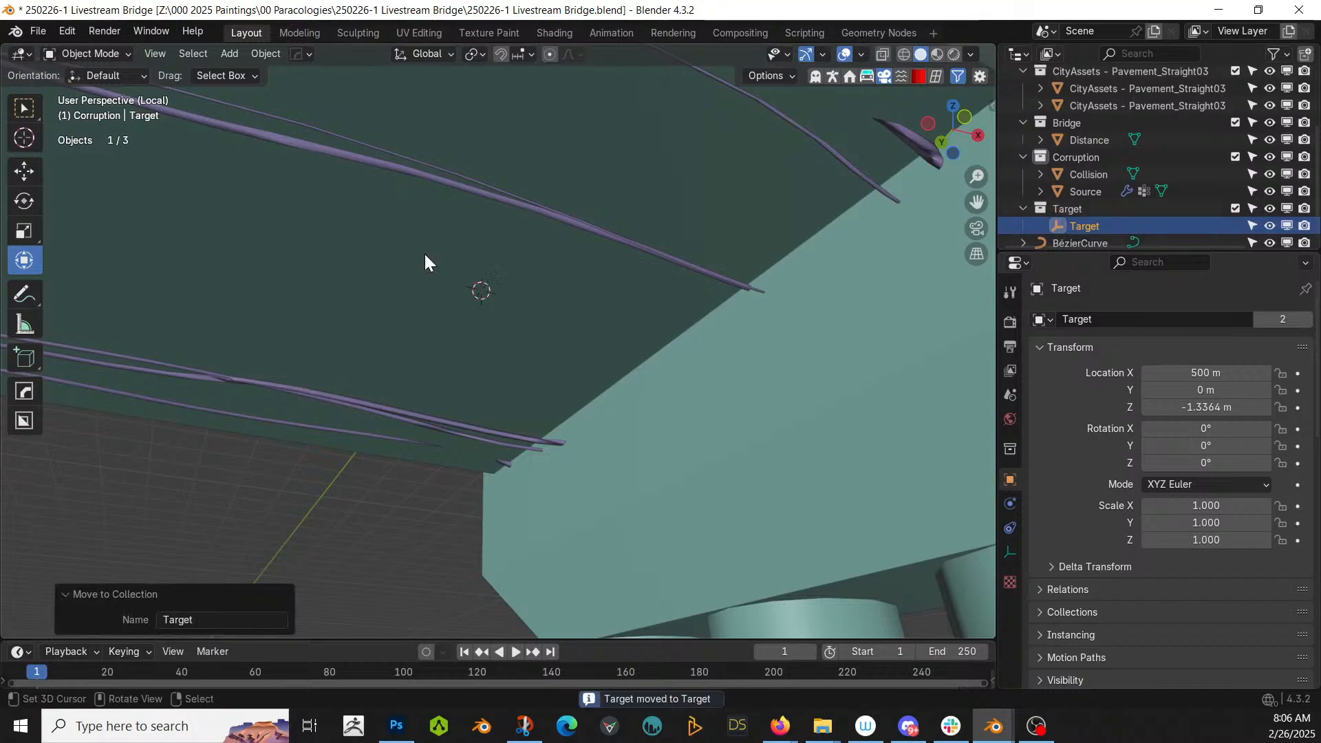
# - Raise the tendril Density on Source to 85.82
pyautogui.moveTo(758, 266); pyautogui.dragTo(556, 315, button='middle')
pyautogui.click(685, 251)
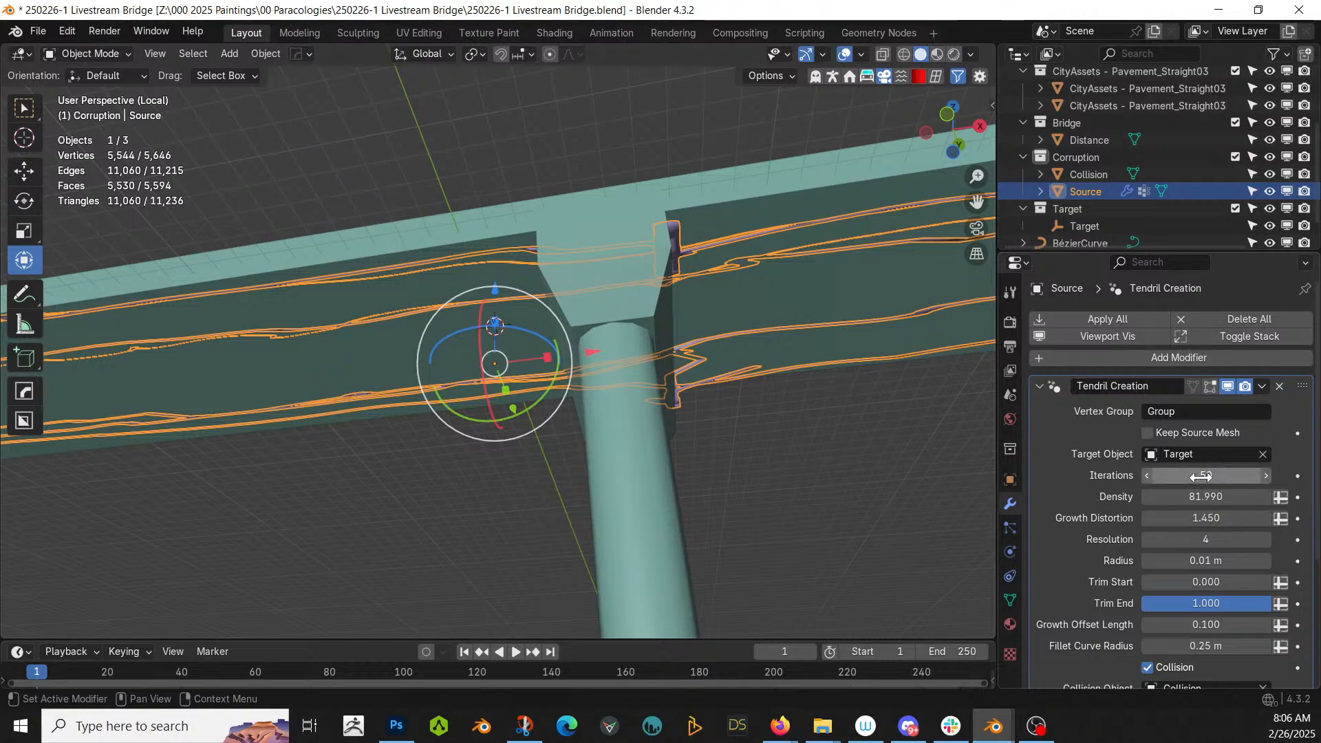
pyautogui.moveTo(1206, 497); pyautogui.dragTo(1227, 497)
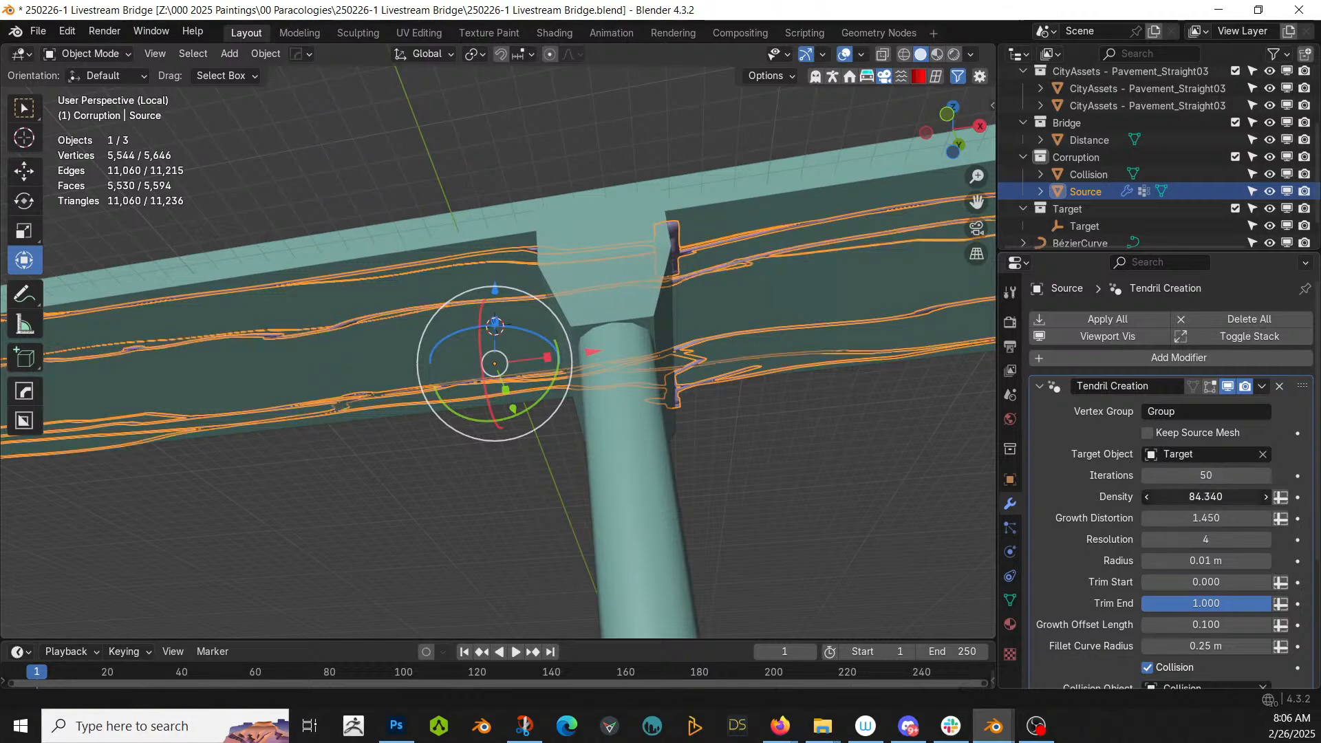
# - Duplicate the bottom end faces of the three pier columns in place, separate them into their own object, and select it
pyautogui.moveTo(663, 354); pyautogui.dragTo(703, 141, button='middle')
pyautogui.moveTo(576, 482); pyautogui.dragTo(572, 467, button='middle')
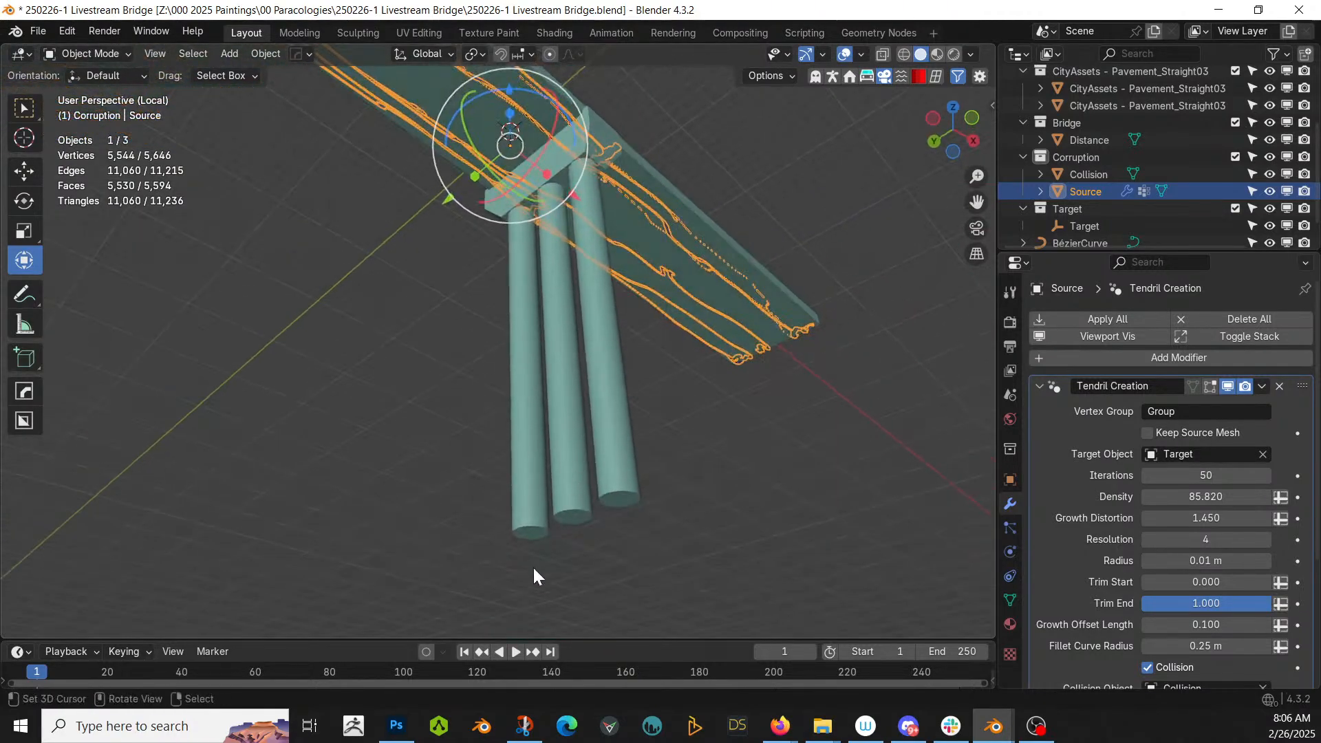
pyautogui.click(530, 539)
pyautogui.press('Tab')
pyautogui.click(528, 535)
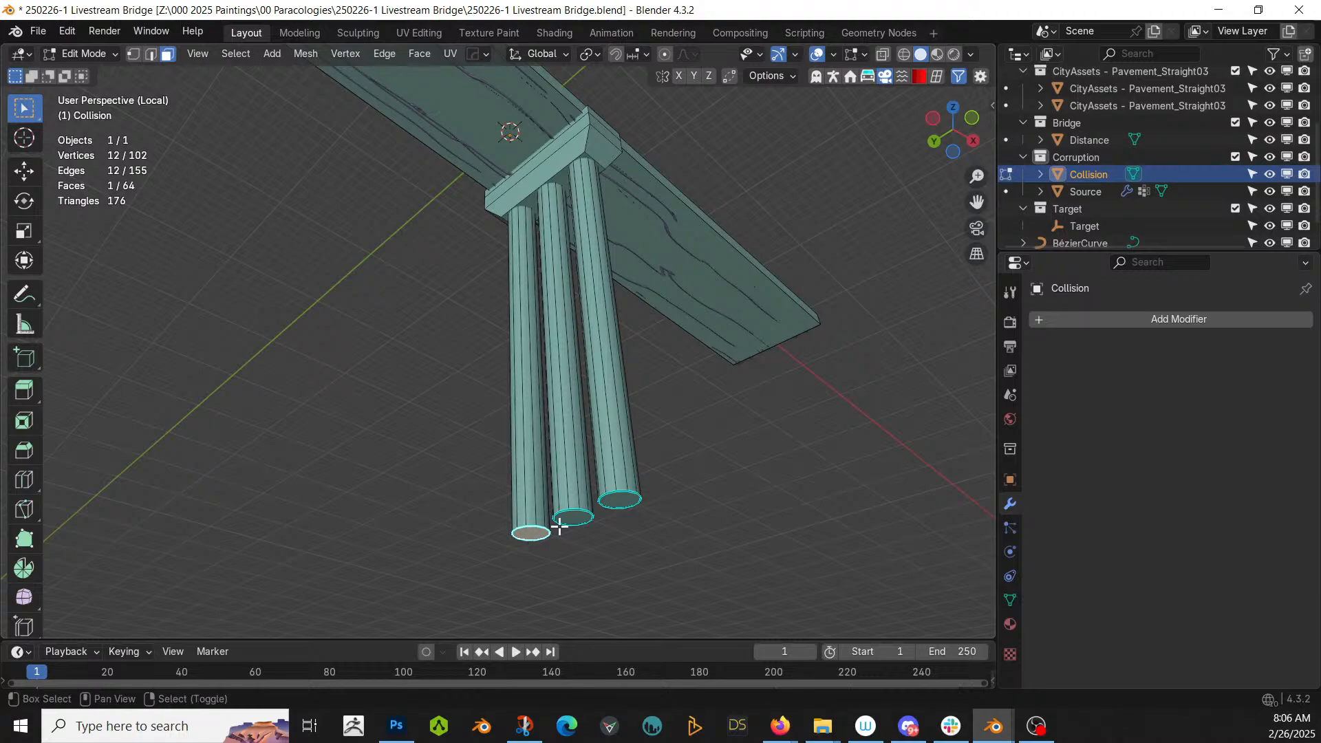
pyautogui.keyDown('shift'); pyautogui.click(620, 503); pyautogui.keyUp('shift')
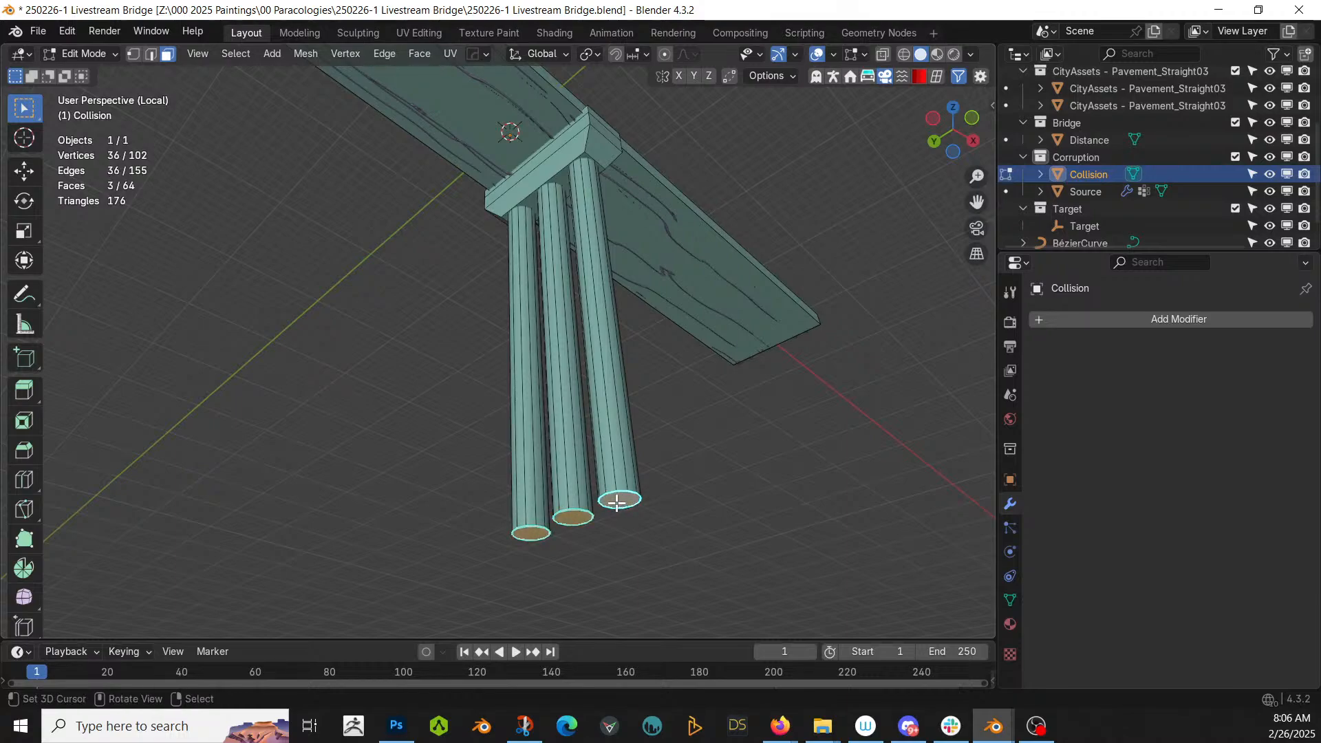
pyautogui.hotkey('shift', 'd')
pyautogui.rightClick(616, 503)
pyautogui.press('p')
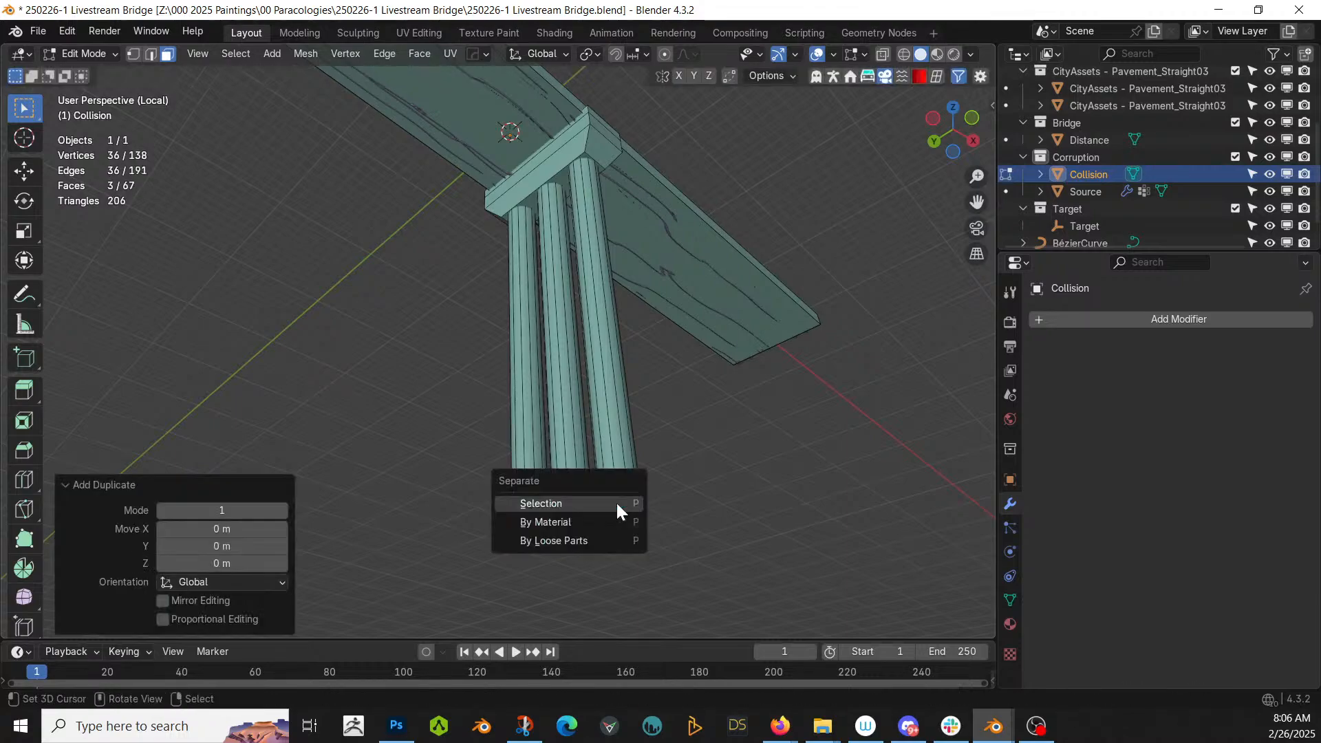
pyautogui.click(617, 501)
pyautogui.press('Tab')
pyautogui.click(613, 499)
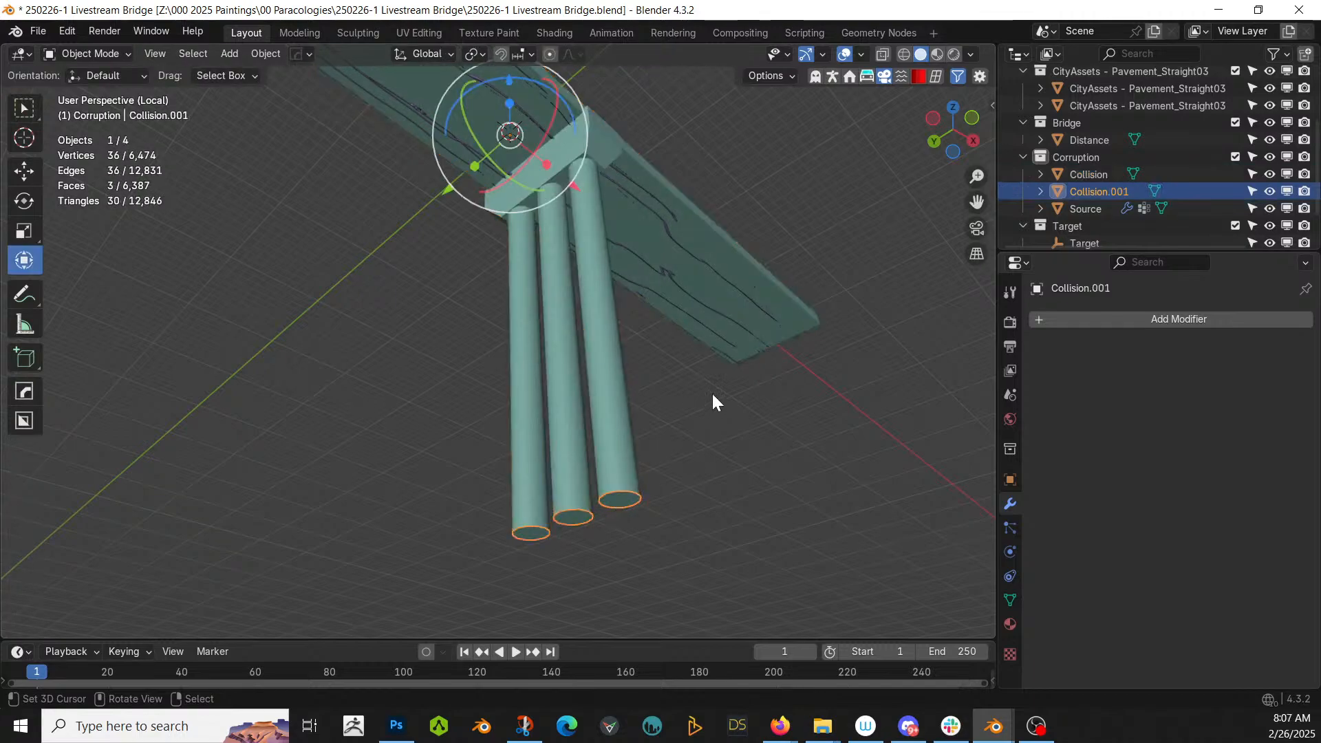
pyautogui.keyDown('shift'); pyautogui.click(1089, 208); pyautogui.keyUp('shift')
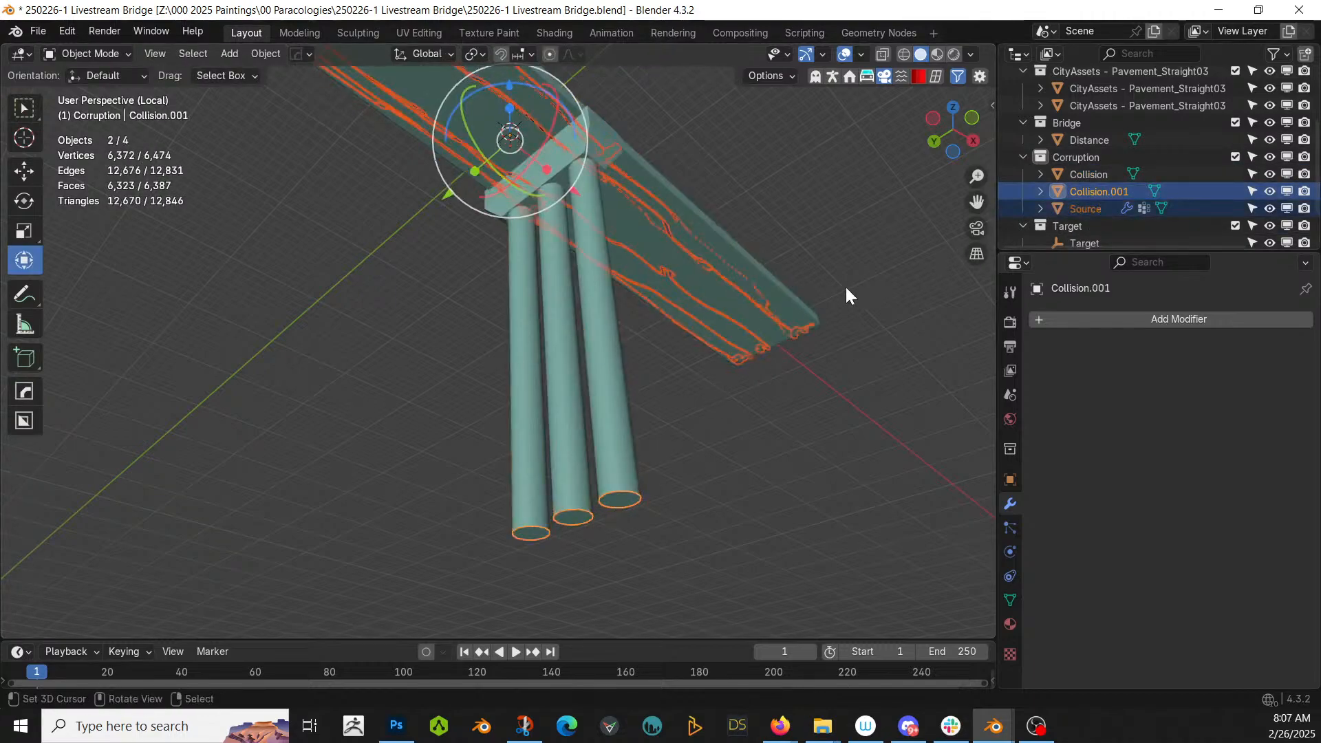
pyautogui.hotkey('ctrl', 'j')
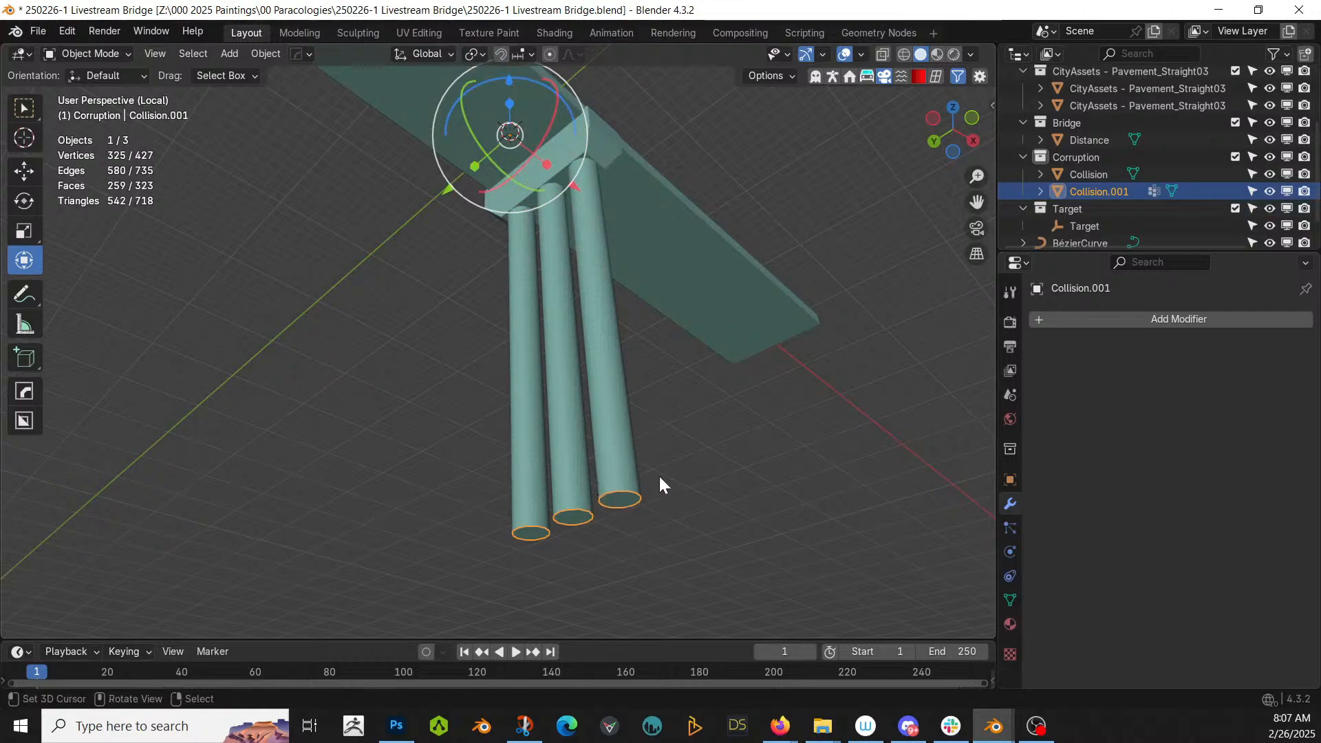
pyautogui.hotkey('ctrl', 'z')
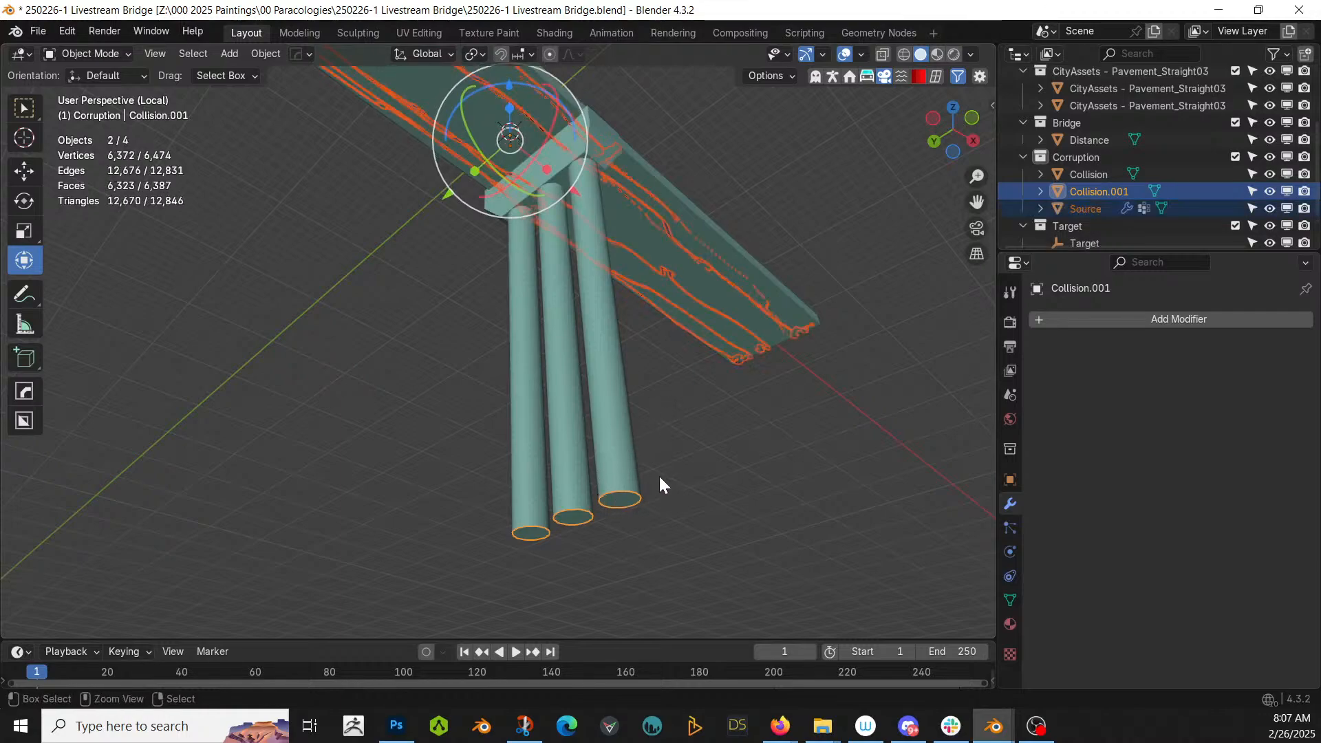
# - Join the separated column-end faces into Source as the active object, and assign the three end faces to its vertex group Group
pyautogui.keyDown('ctrl'); pyautogui.click(1099, 208); pyautogui.keyUp('ctrl')
pyautogui.press('Delete')
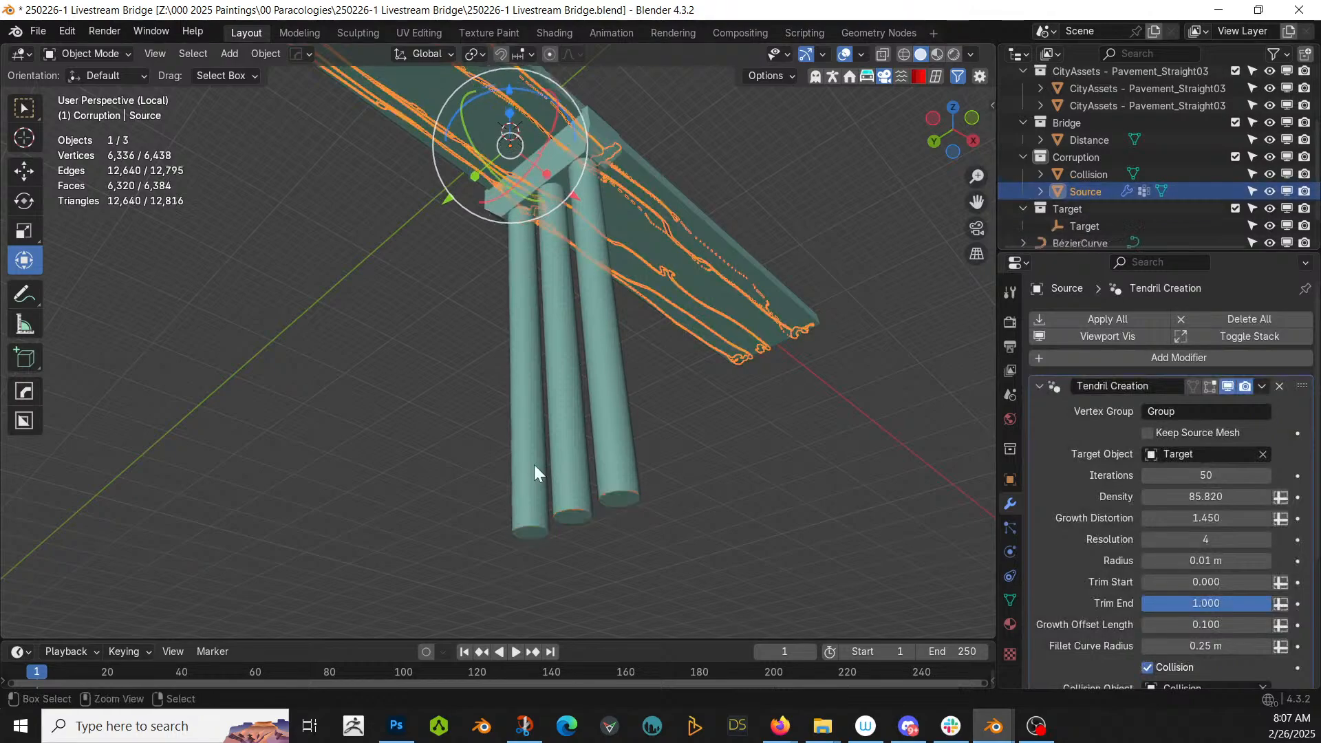
pyautogui.press('Tab')
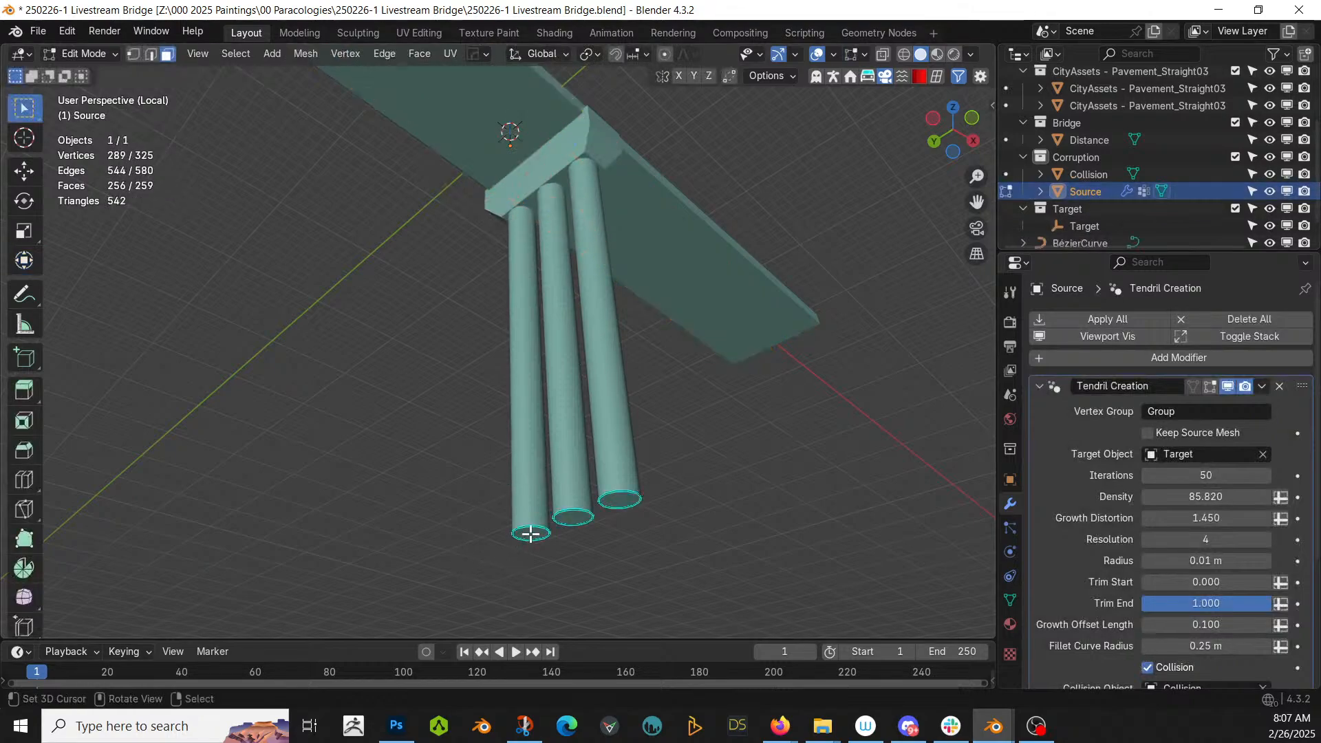
pyautogui.keyDown('shift'); pyautogui.click(582, 514); pyautogui.keyUp('shift')
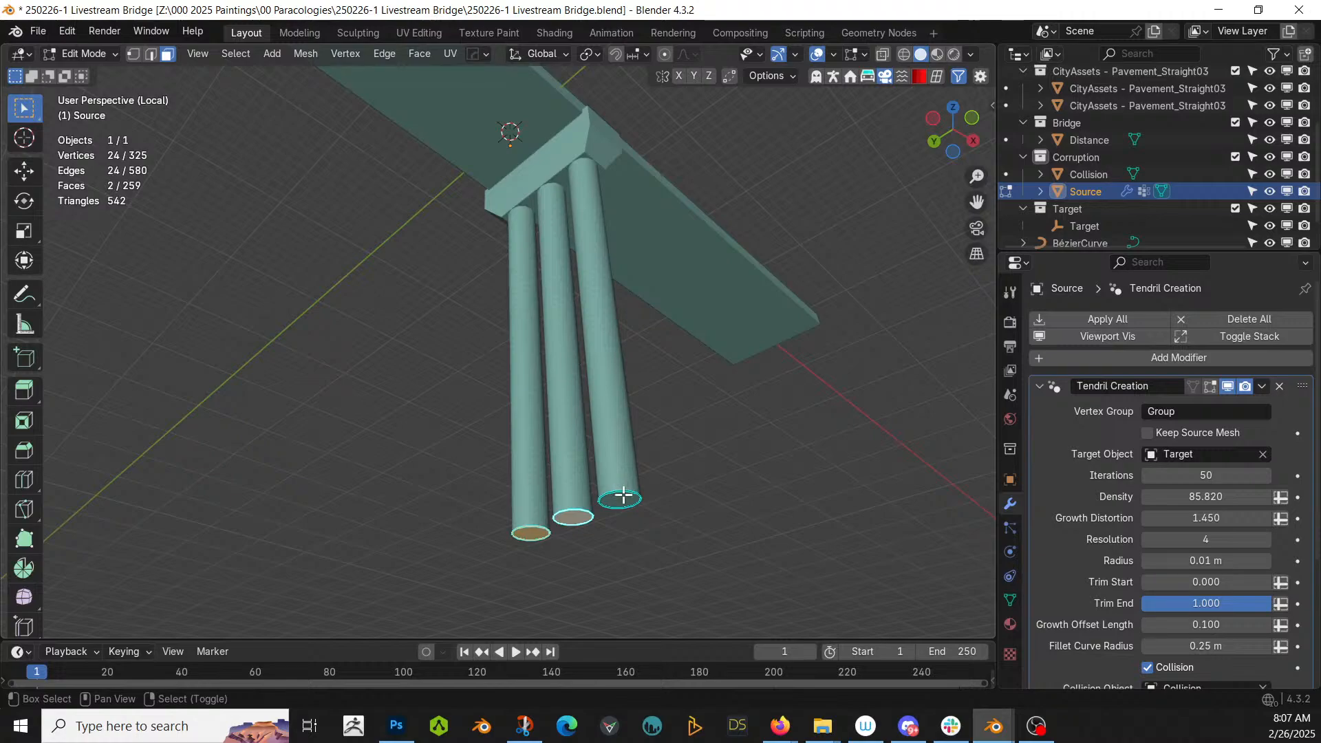
pyautogui.click(1010, 599)
pyautogui.click(1068, 479)
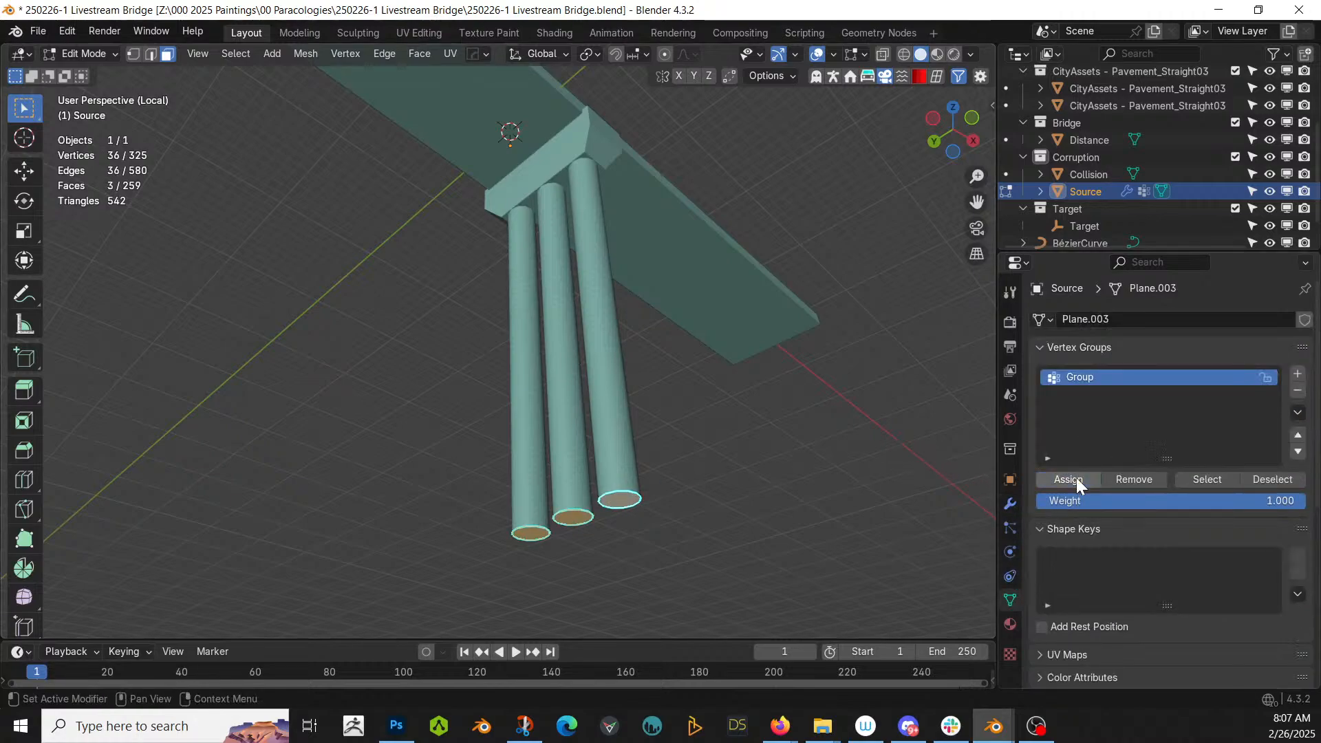
pyautogui.press('Tab')
# - Raise the tendril Iterations on Source to 786 so growth climbs the pier columns
pyautogui.moveTo(608, 472); pyautogui.dragTo(625, 511, button='middle')
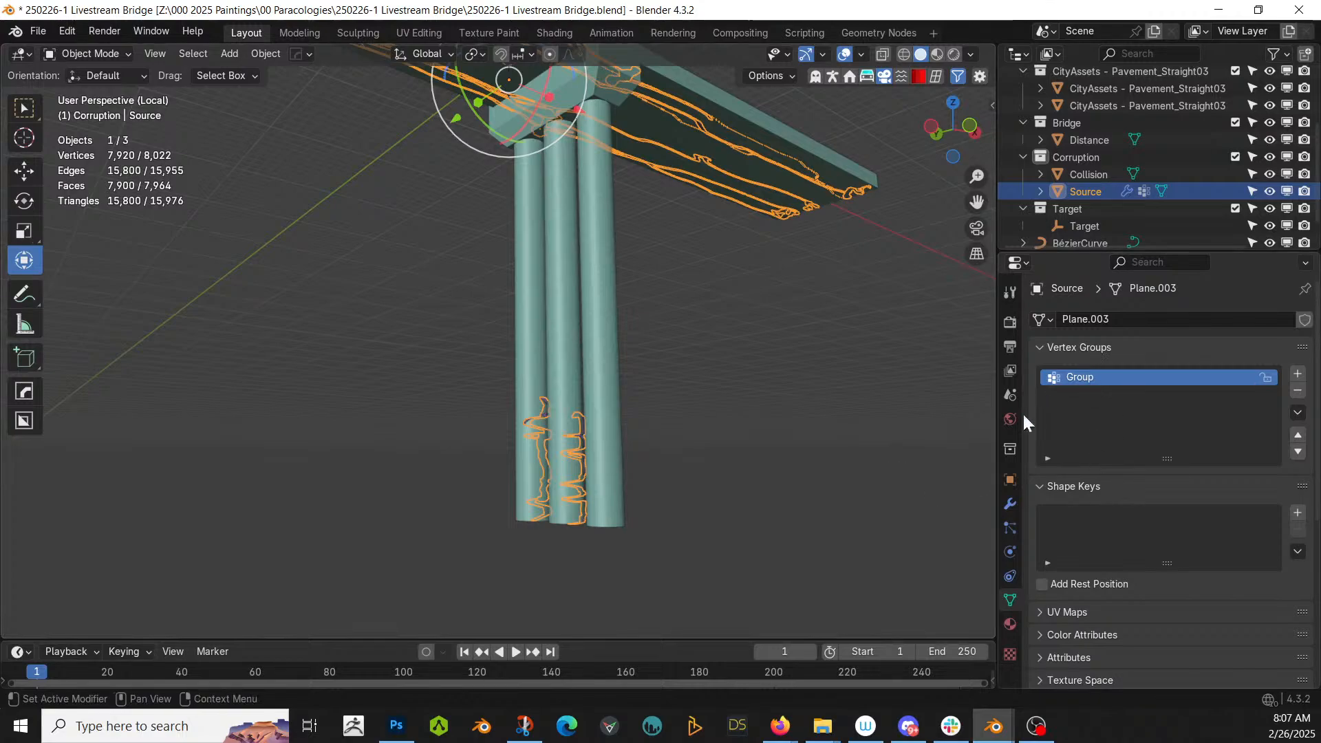
pyautogui.click(1010, 505)
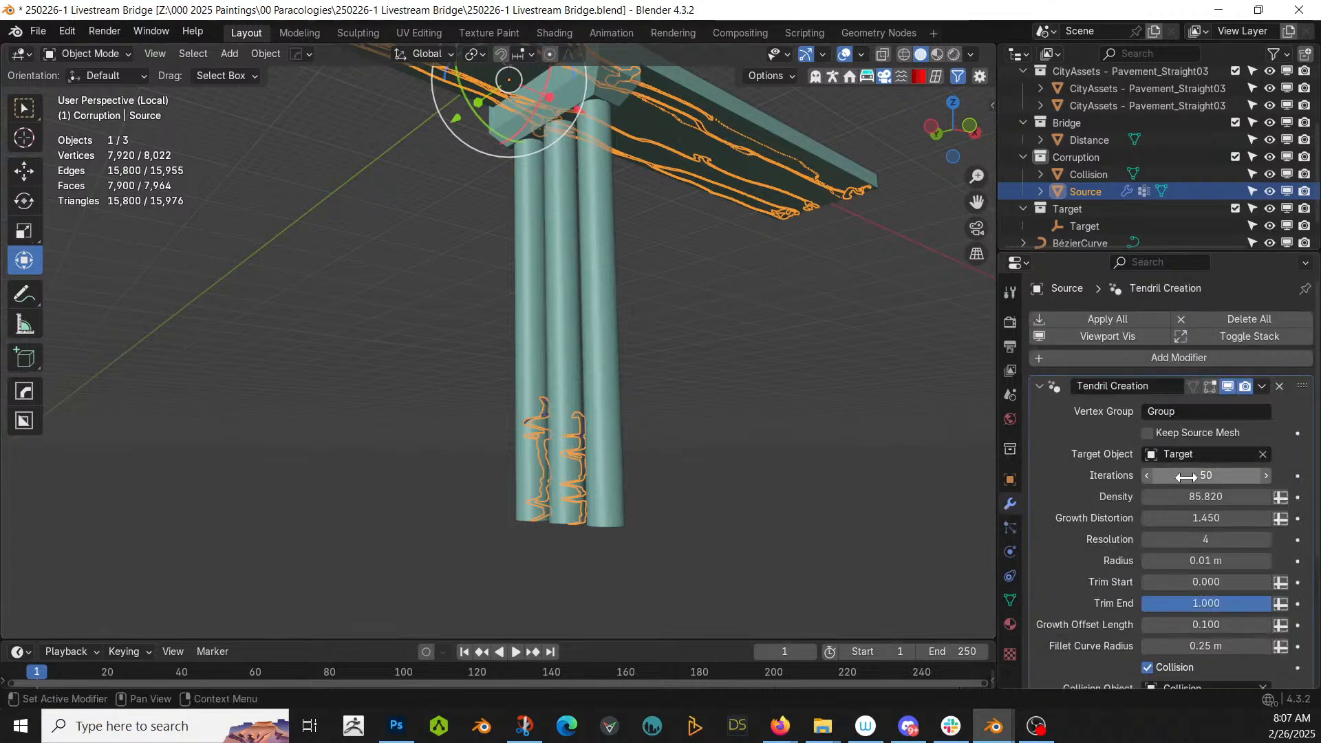
pyautogui.moveTo(1206, 476); pyautogui.dragTo(1260, 476)
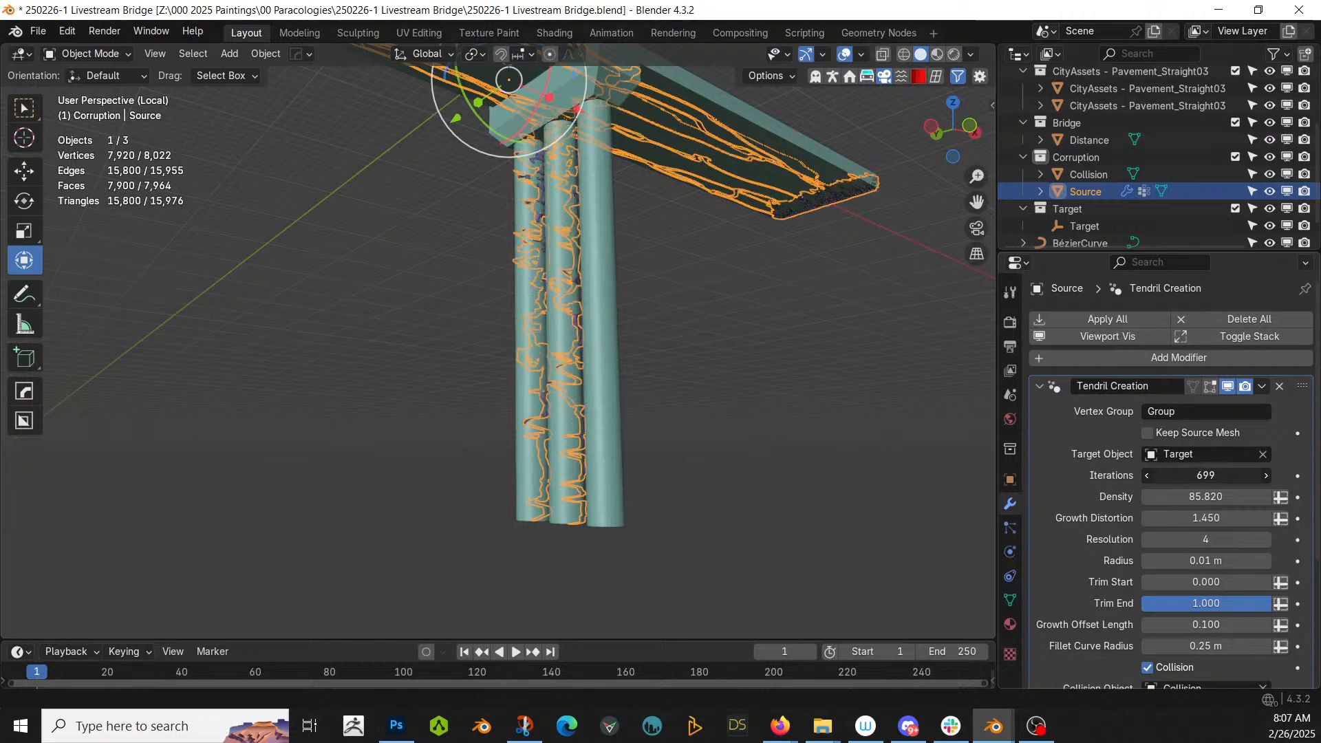
pyautogui.moveTo(1206, 475); pyautogui.dragTo(1217, 476)
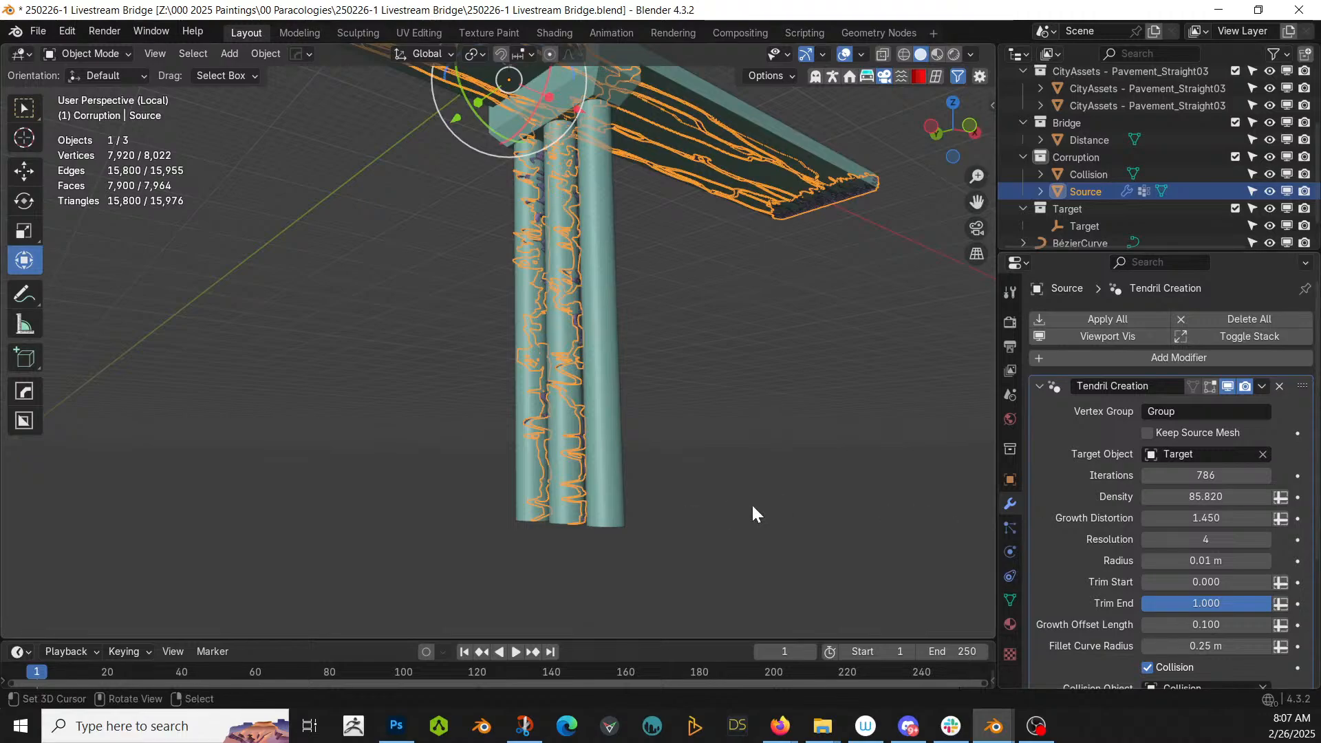
pyautogui.moveTo(752, 502); pyautogui.dragTo(510, 520, button='middle')
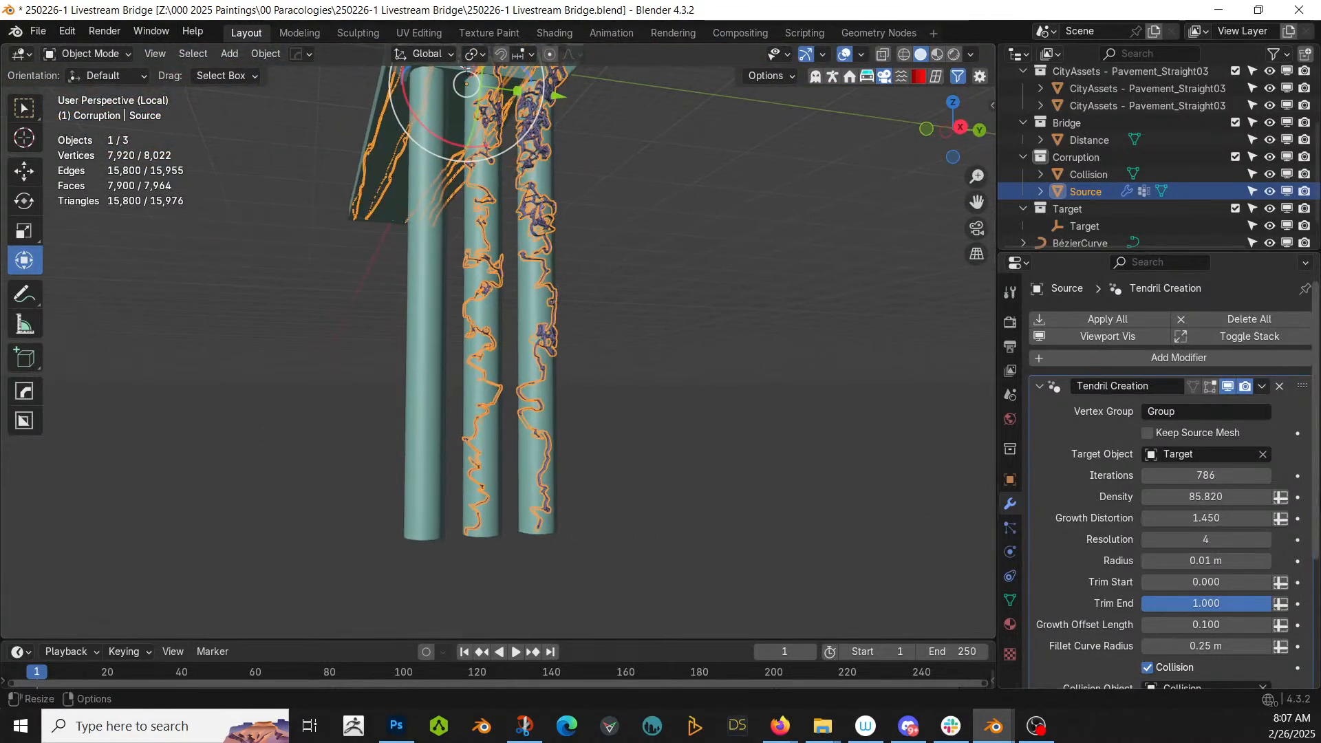
# - Set the tendril Density on Source to 100
pyautogui.click(1220, 497)
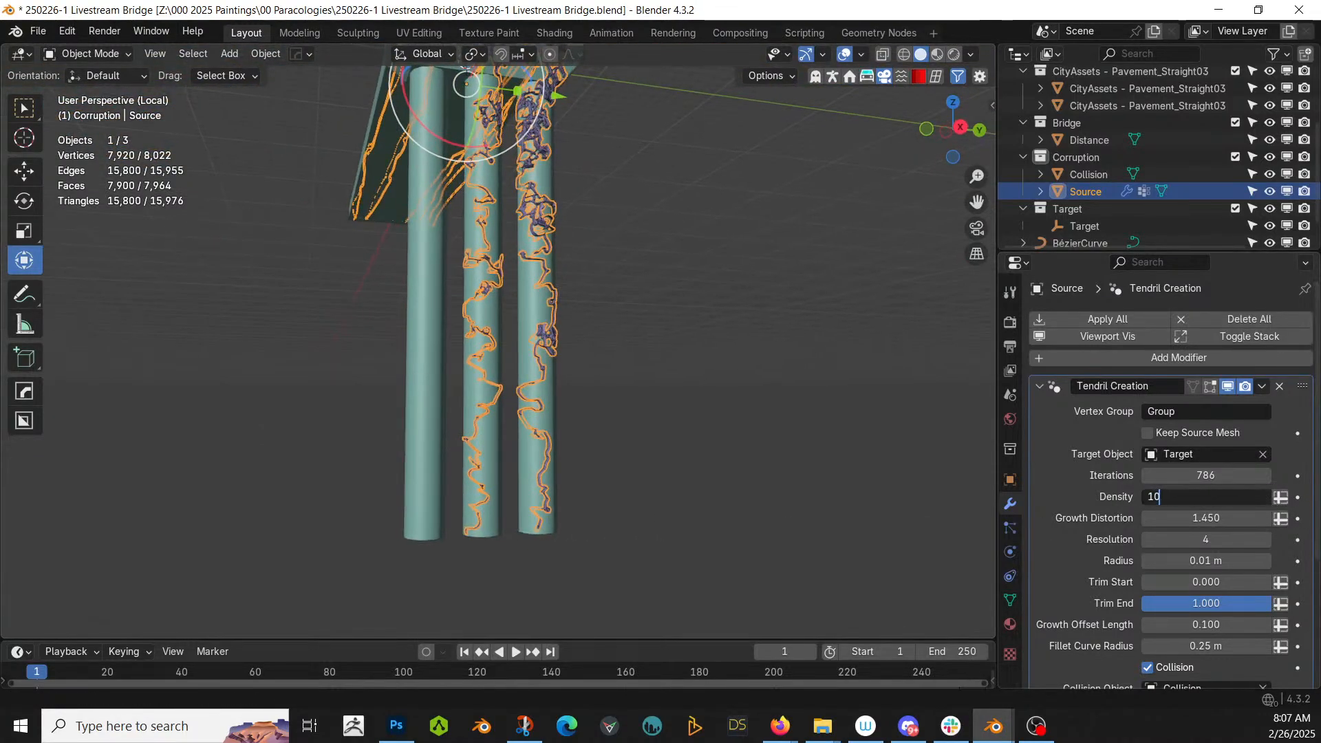
pyautogui.press('Return')
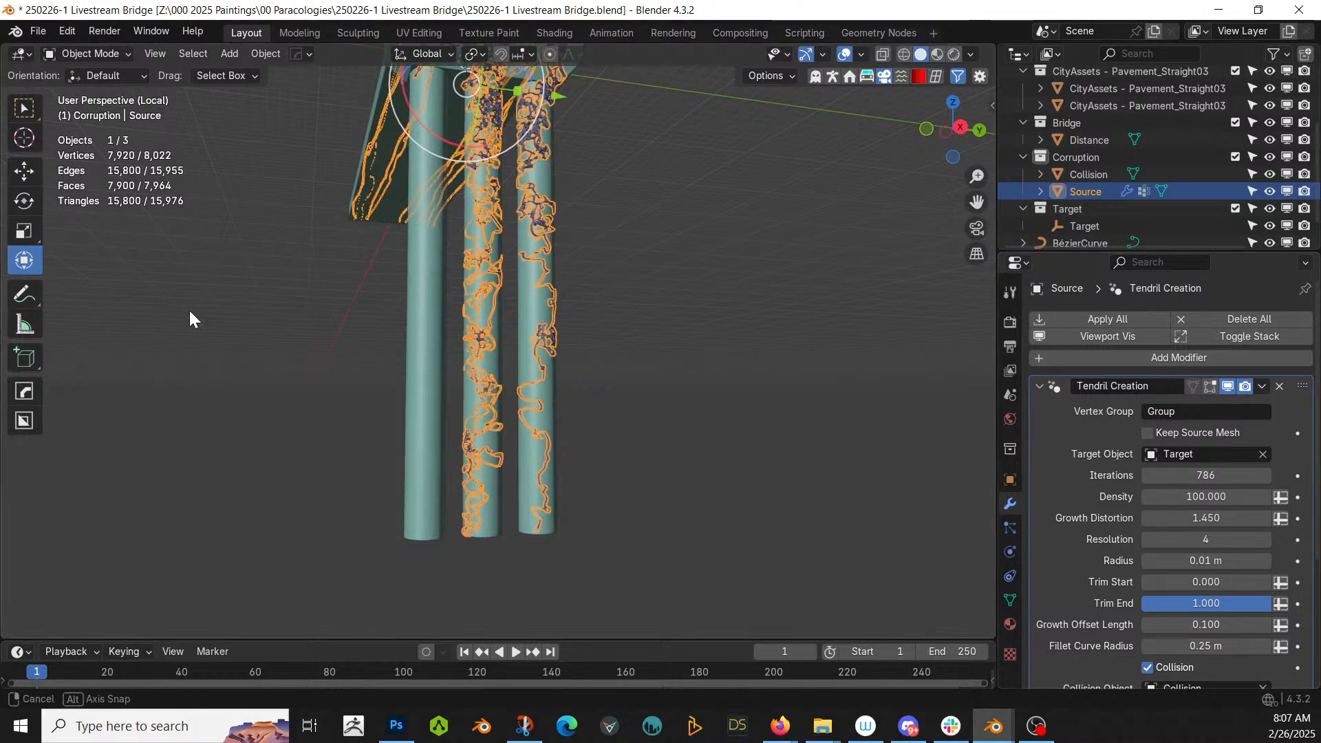
pyautogui.moveTo(190, 318); pyautogui.dragTo(302, 184, button='middle')
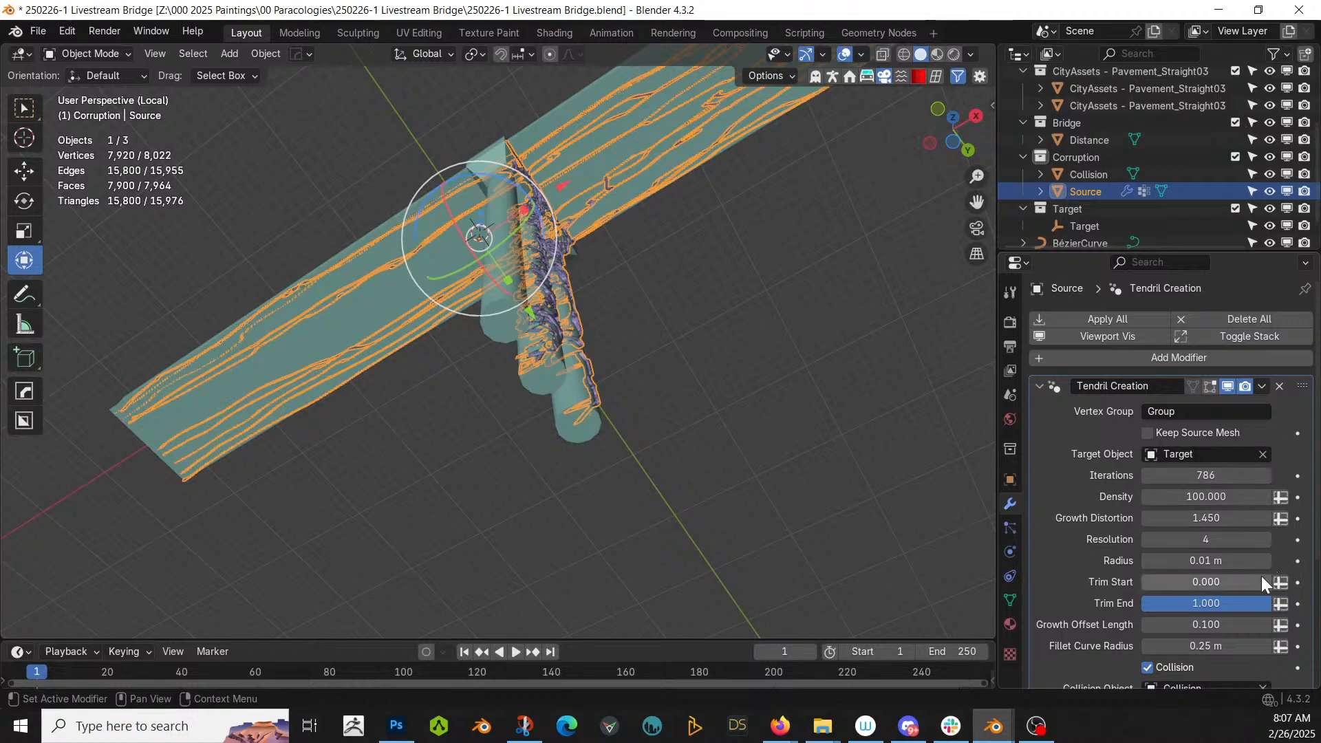
# - Thicken the tendrils by setting their Radius to 0.1 m
pyautogui.scroll(-5, 1261, 576)
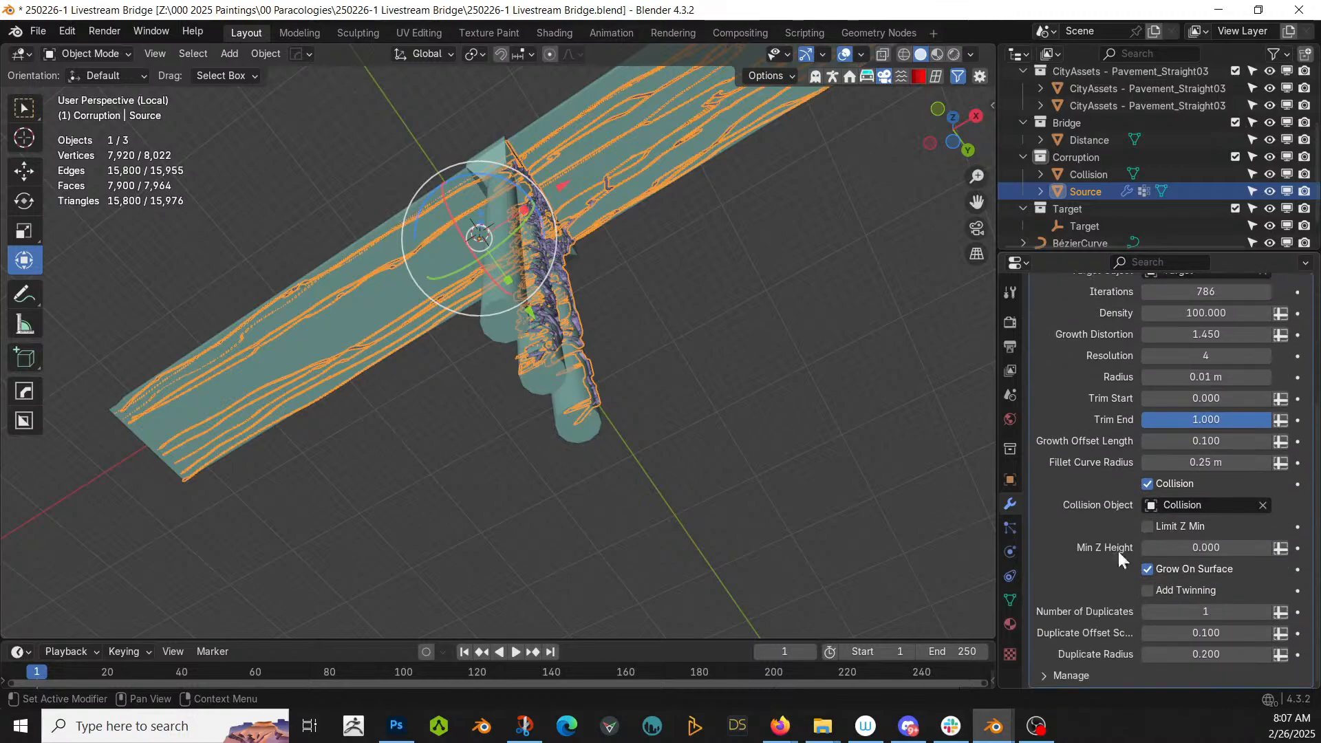
pyautogui.moveTo(729, 351); pyautogui.dragTo(771, 400, button='middle')
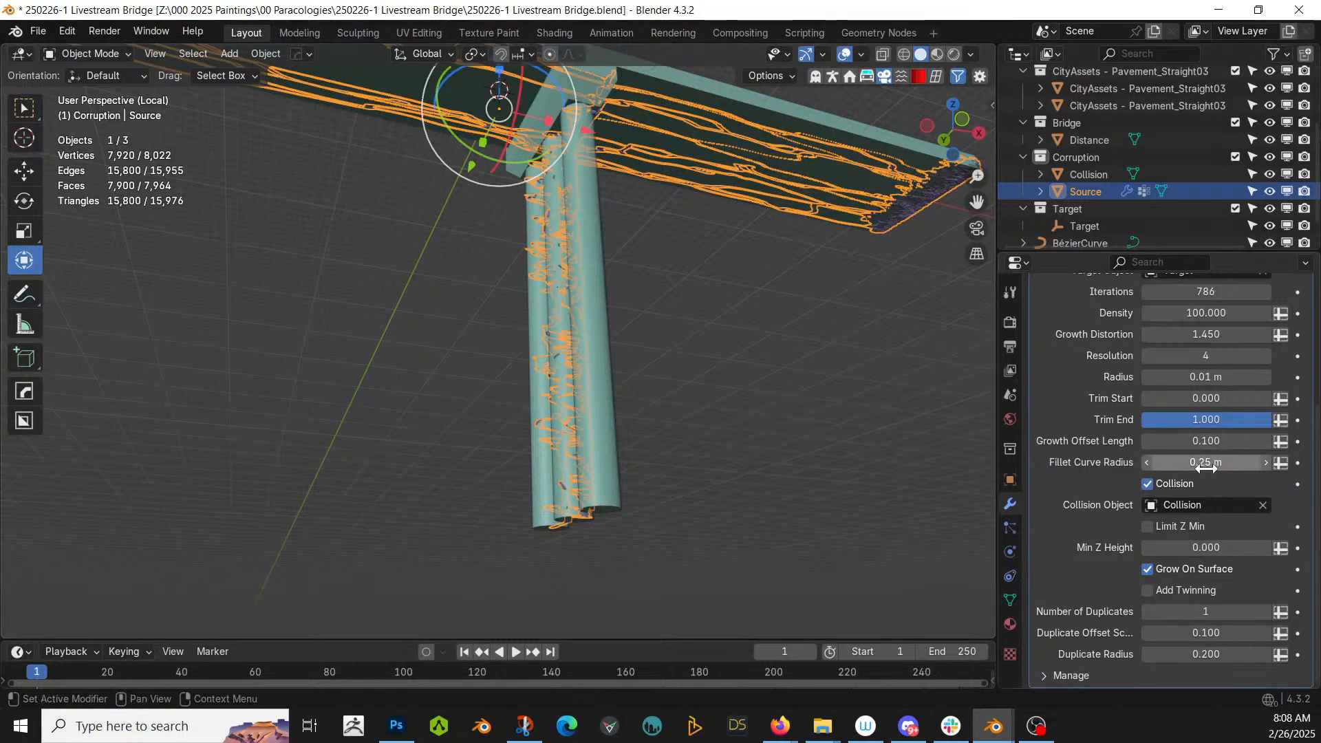
pyautogui.click(1206, 376)
pyautogui.write('.1')
pyautogui.press('Return')
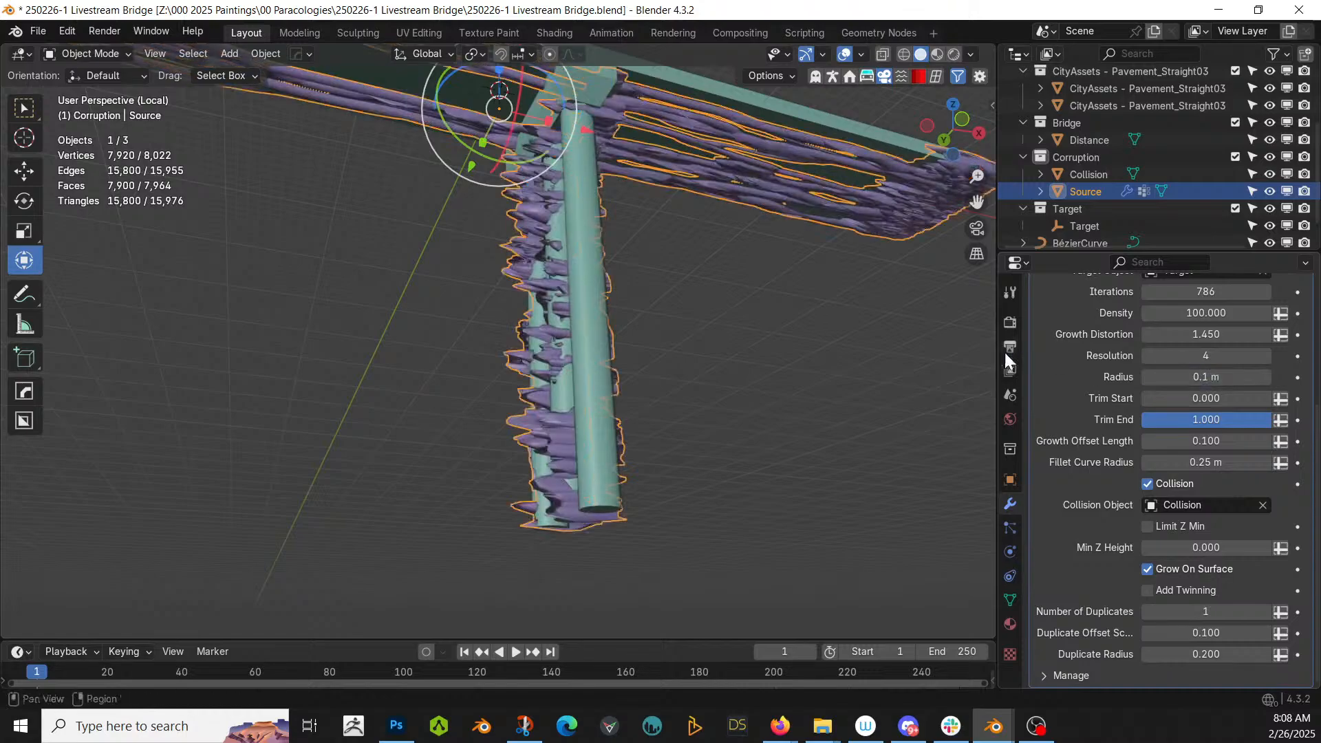
# - Set the tendril Radius on Source to 0.05 m and check the thickness around the pier and deck
pyautogui.moveTo(590, 327); pyautogui.dragTo(238, 426, button='middle')
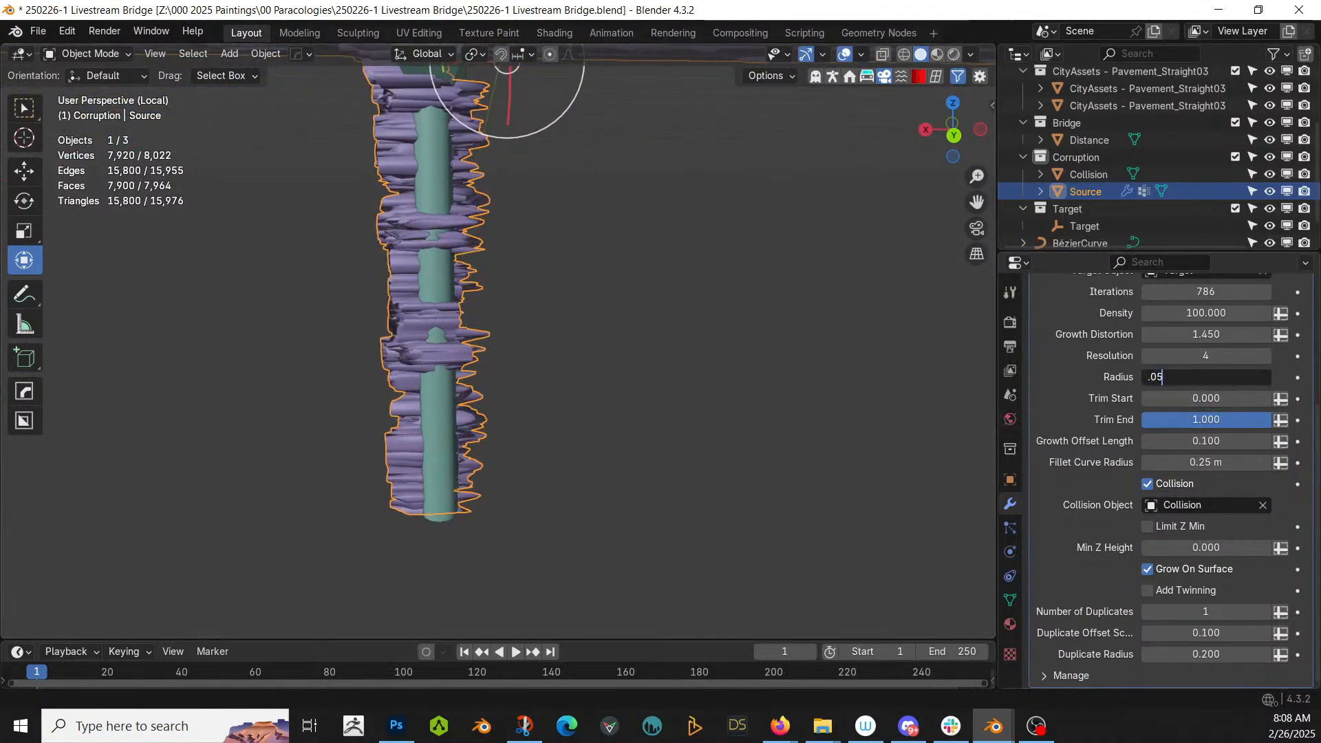
pyautogui.press('Return')
pyautogui.scroll(-5, 613, 590)
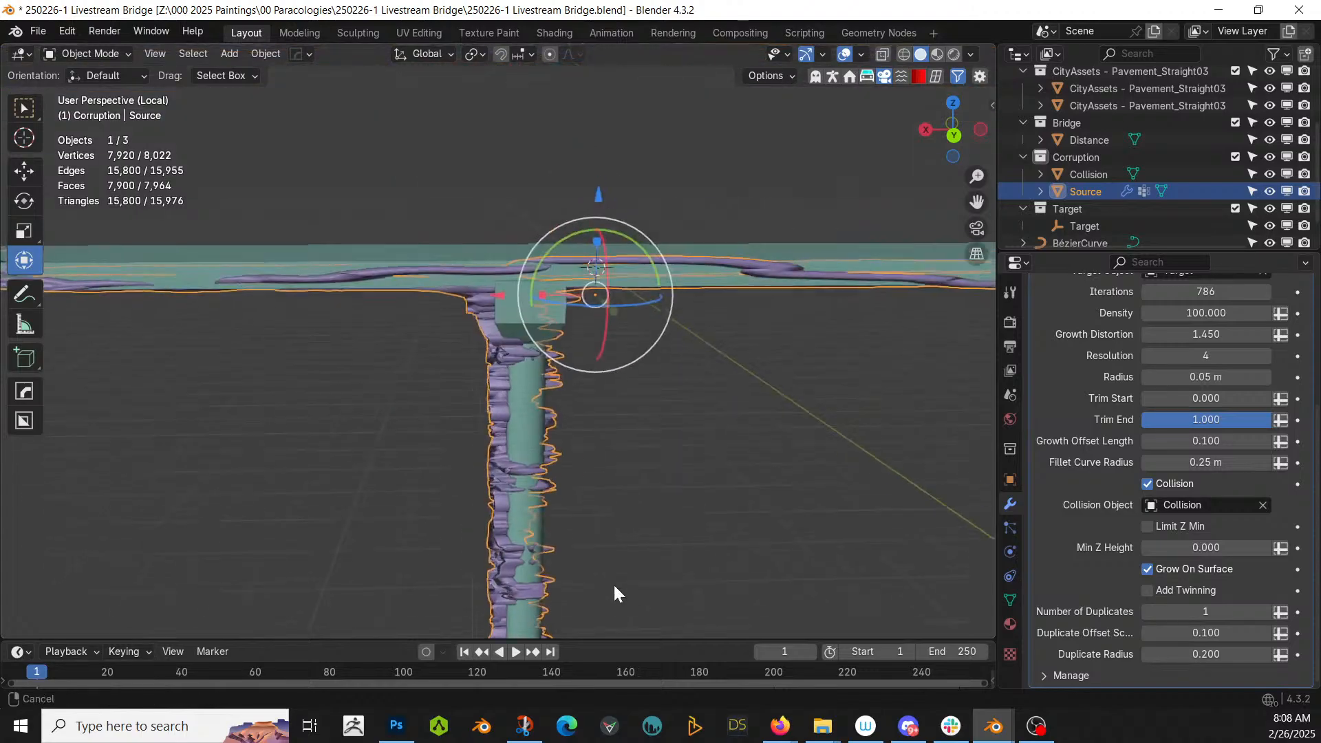
pyautogui.moveTo(614, 590)
pyautogui.mouseDown(button='middle')
pyautogui.moveTo(722, 533)
pyautogui.moveTo(790, 540)
pyautogui.moveTo(838, 601)
pyautogui.moveTo(765, 616)
pyautogui.moveTo(634, 587)
pyautogui.mouseUp(button='middle')
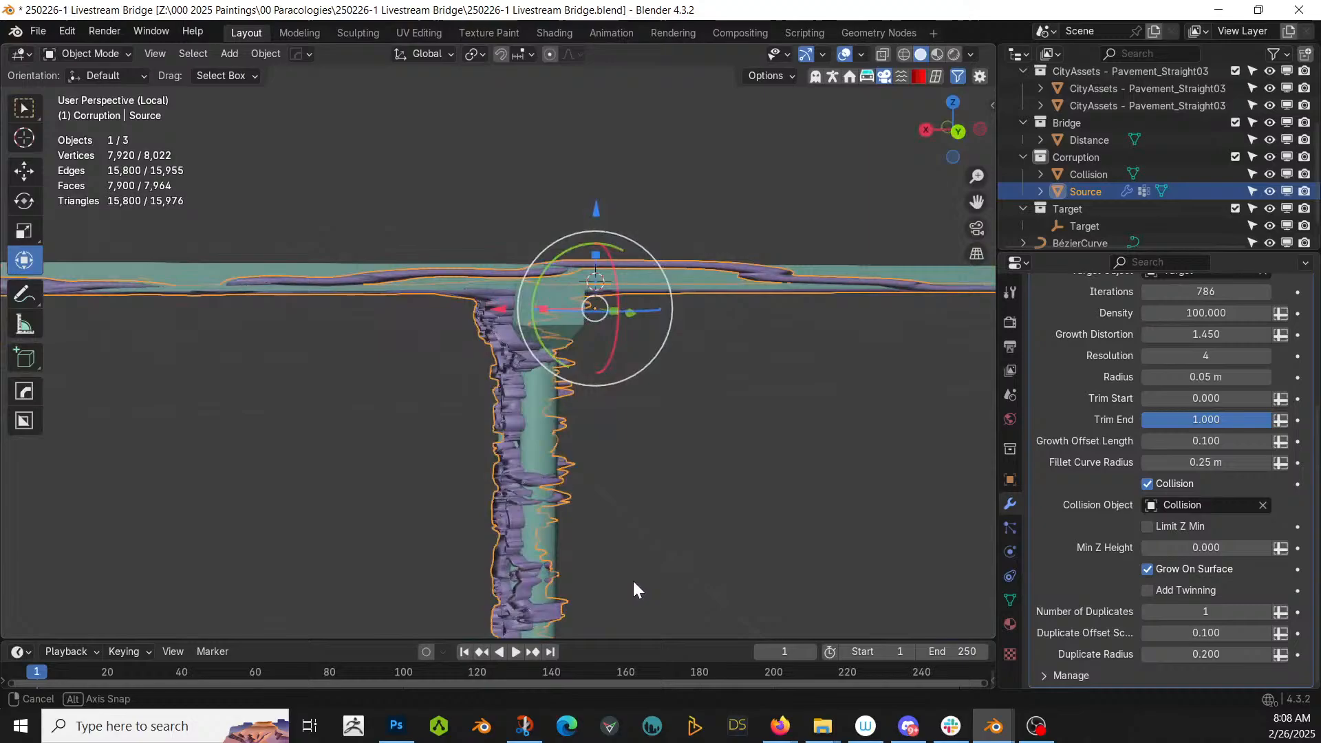
# - Hide the Collision mesh and leave local view to check the tendrils against the detailed bridge
pyautogui.click(1270, 174)
pyautogui.press('KP_Divide')
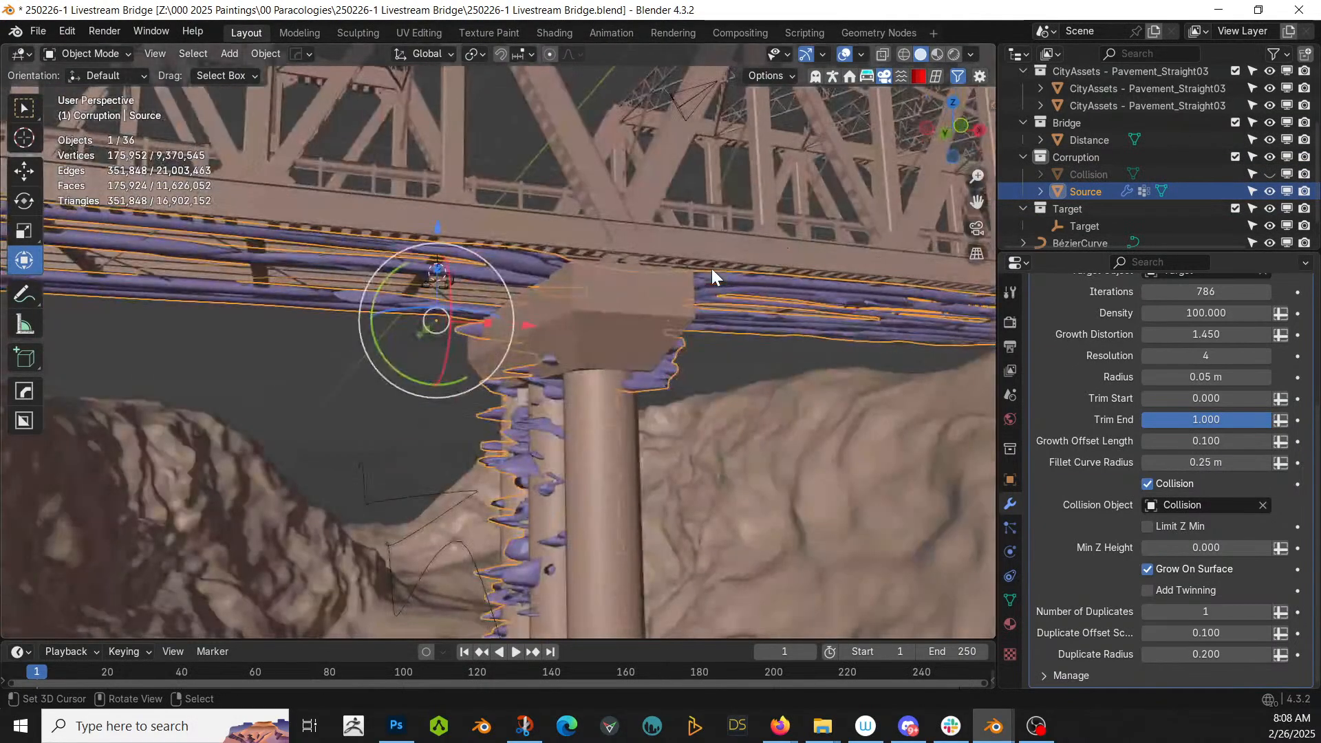
pyautogui.moveTo(711, 268); pyautogui.dragTo(713, 326, button='middle')
pyautogui.scroll(-4, 483, 201)
pyautogui.scroll(-6, 788, 284)
pyautogui.scroll(3, 713, 326)
pyautogui.keyDown('shift'); pyautogui.moveTo(661, 364); pyautogui.dragTo(762, 402, button='middle'); pyautogui.keyUp('shift')
pyautogui.scroll(4, 762, 402)
pyautogui.moveTo(571, 450); pyautogui.dragTo(750, 397, button='middle')
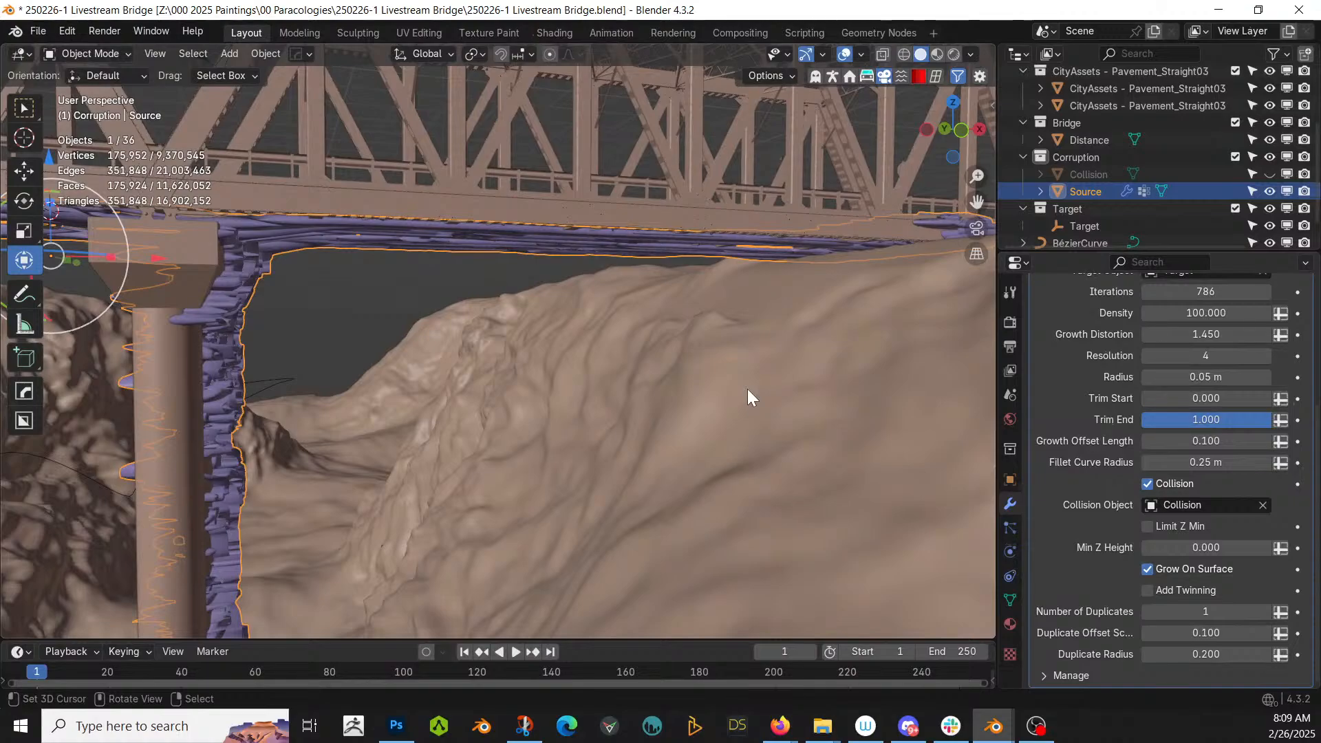
# - Shorten the tendrils by setting Trim End to 0.592, and save the file
pyautogui.scroll(-5, 747, 389)
pyautogui.scroll(3, 743, 413)
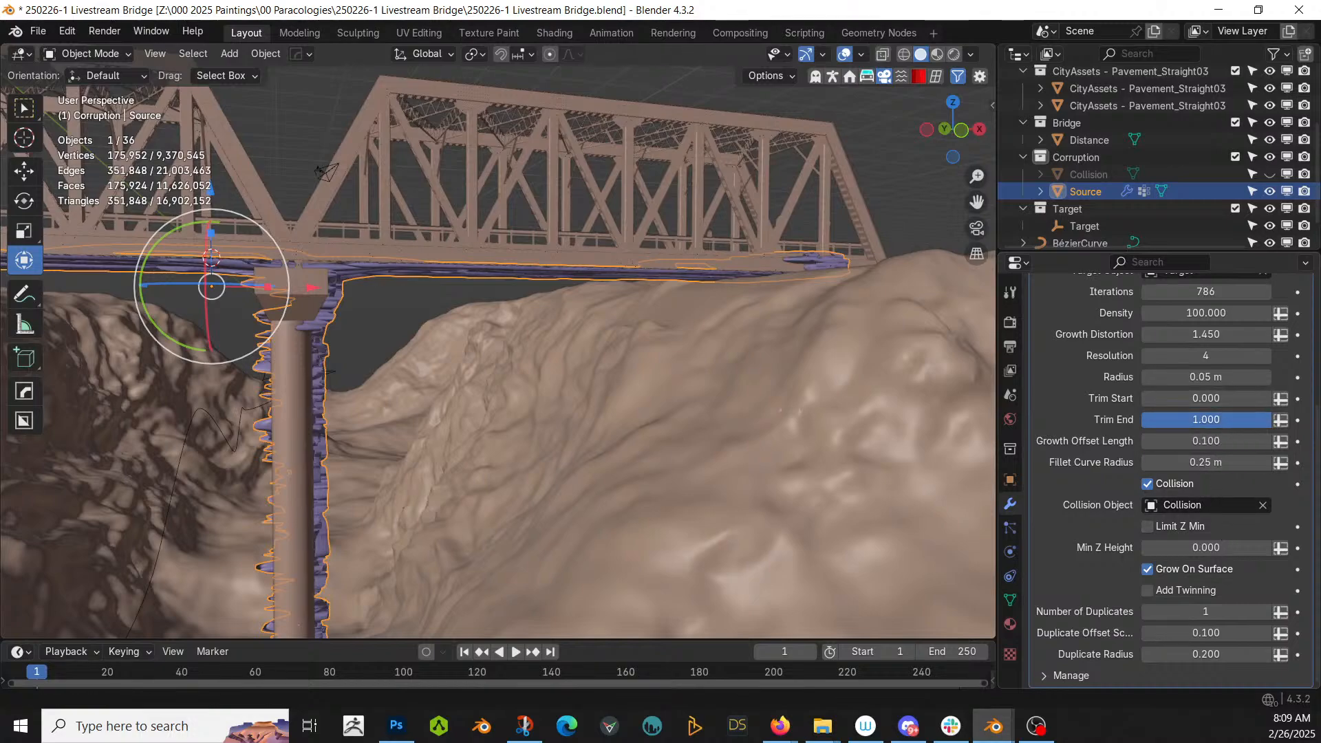
pyautogui.moveTo(1244, 419); pyautogui.dragTo(1190, 420)
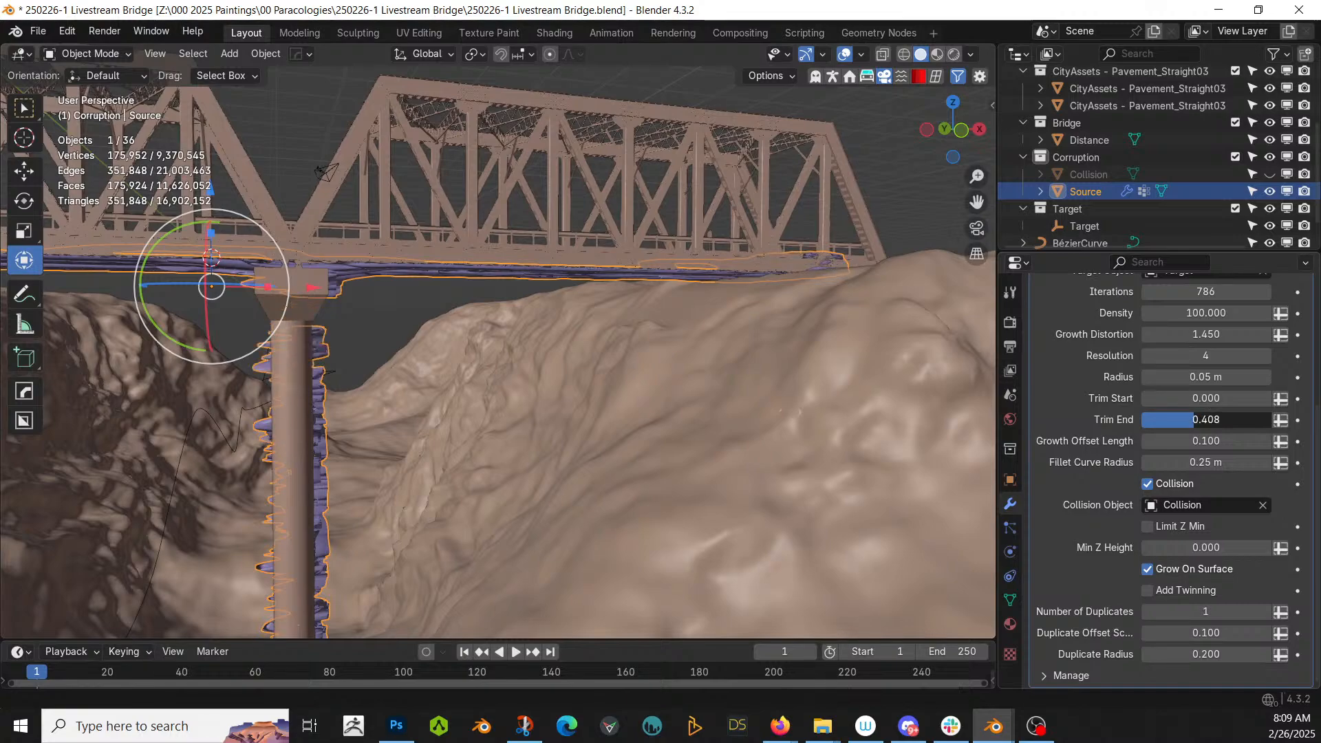
pyautogui.moveTo(1197, 419); pyautogui.dragTo(1198, 420)
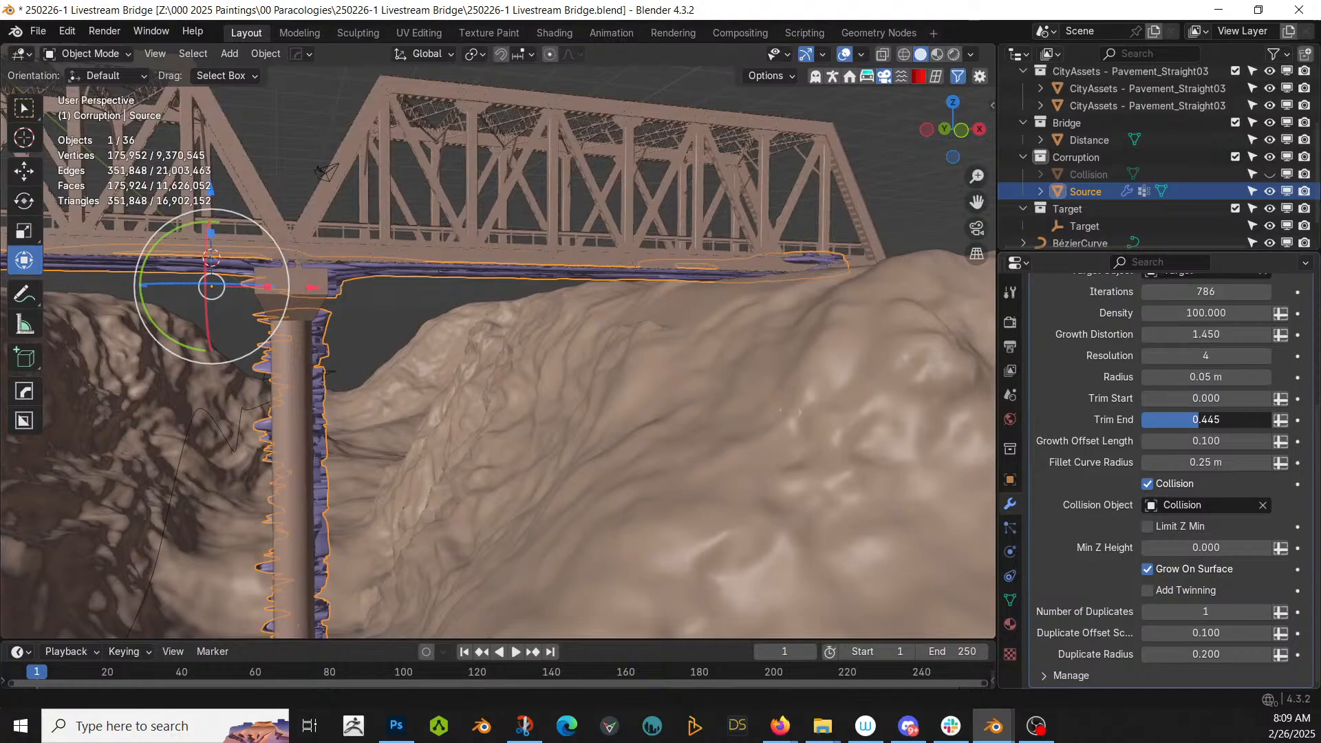
pyautogui.moveTo(720, 412); pyautogui.dragTo(686, 511, button='middle')
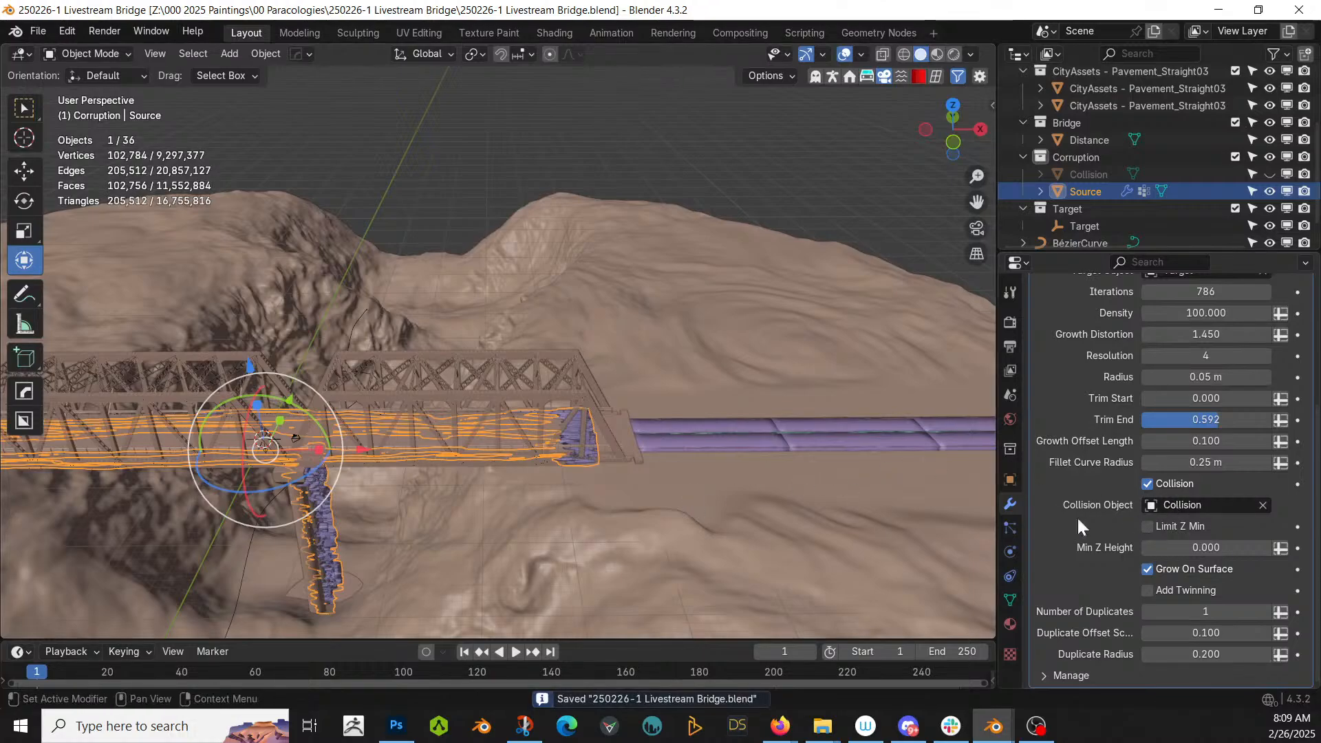
# - Thin out the tendrils on the pier and deck by setting Density to 50
pyautogui.scroll(4, 440, 517)
pyautogui.moveTo(439, 517); pyautogui.dragTo(509, 446, button='middle')
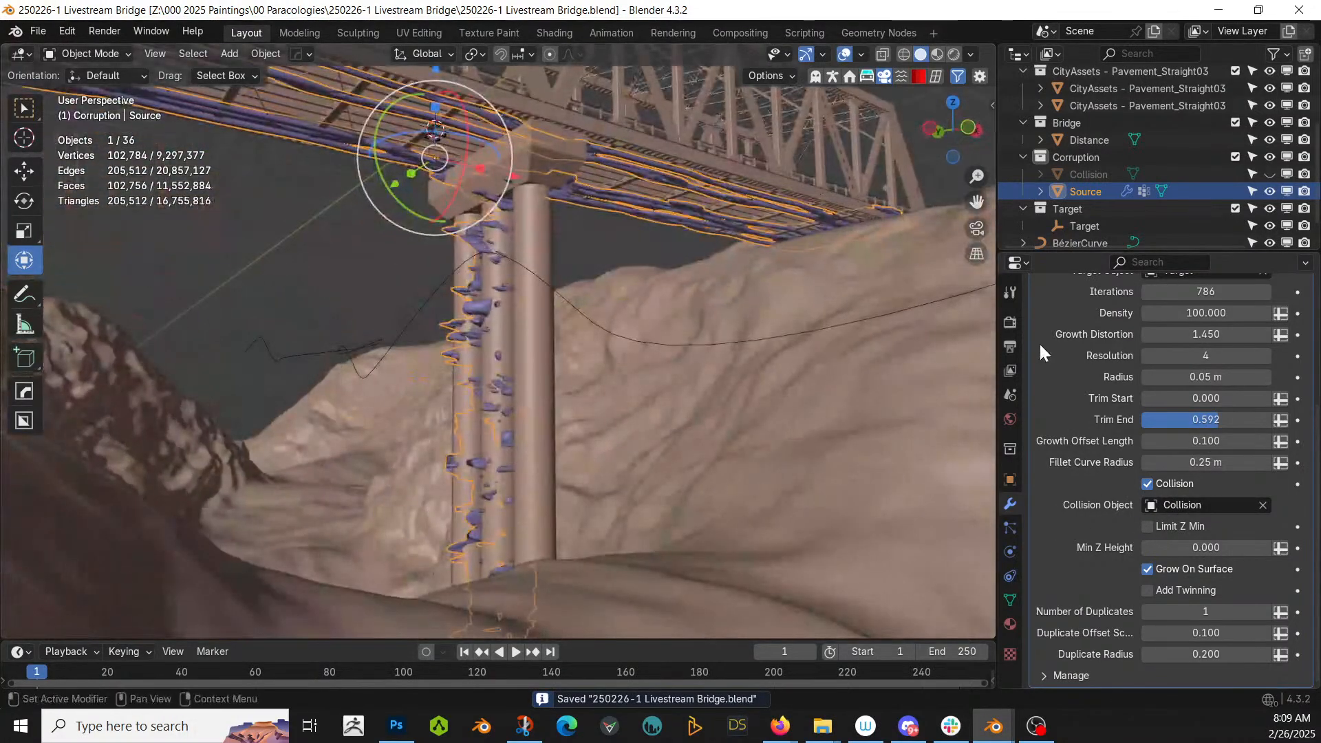
pyautogui.scroll(3, 1191, 337)
pyautogui.click(1184, 381)
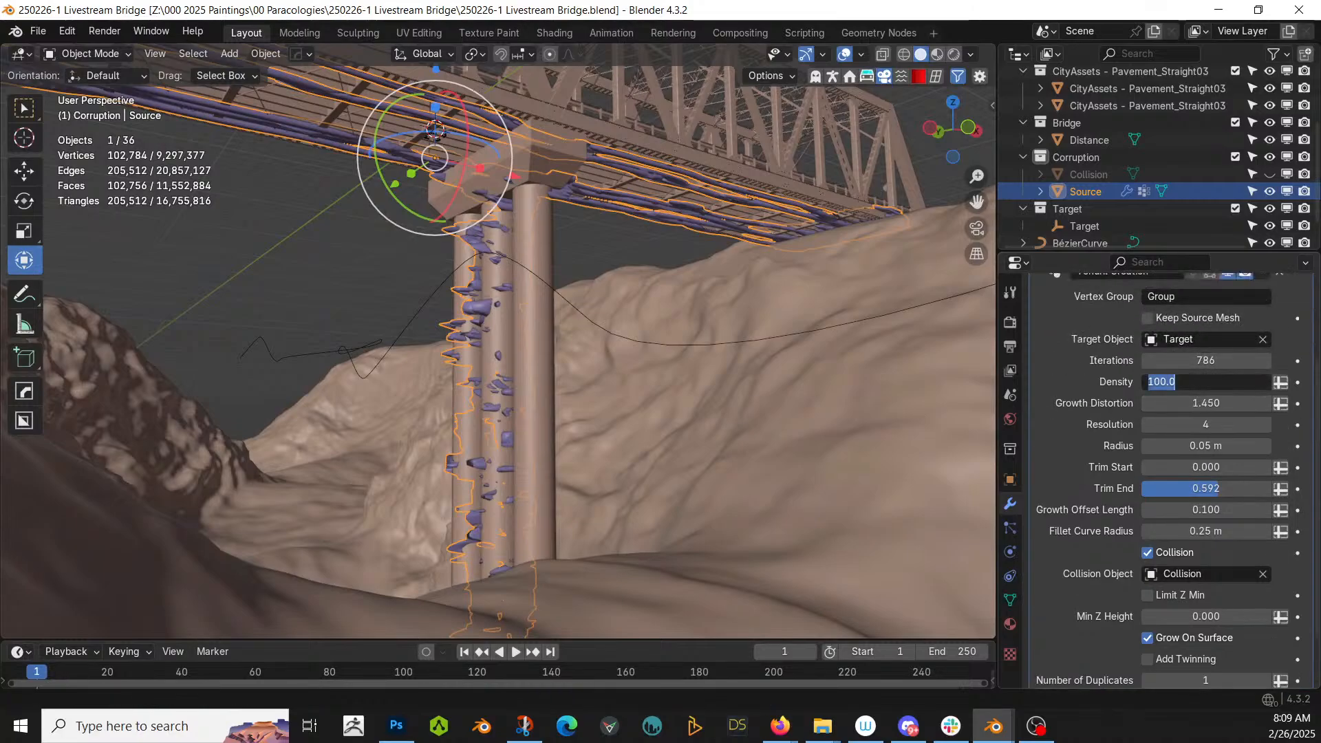
pyautogui.write('50')
pyautogui.press('Return')
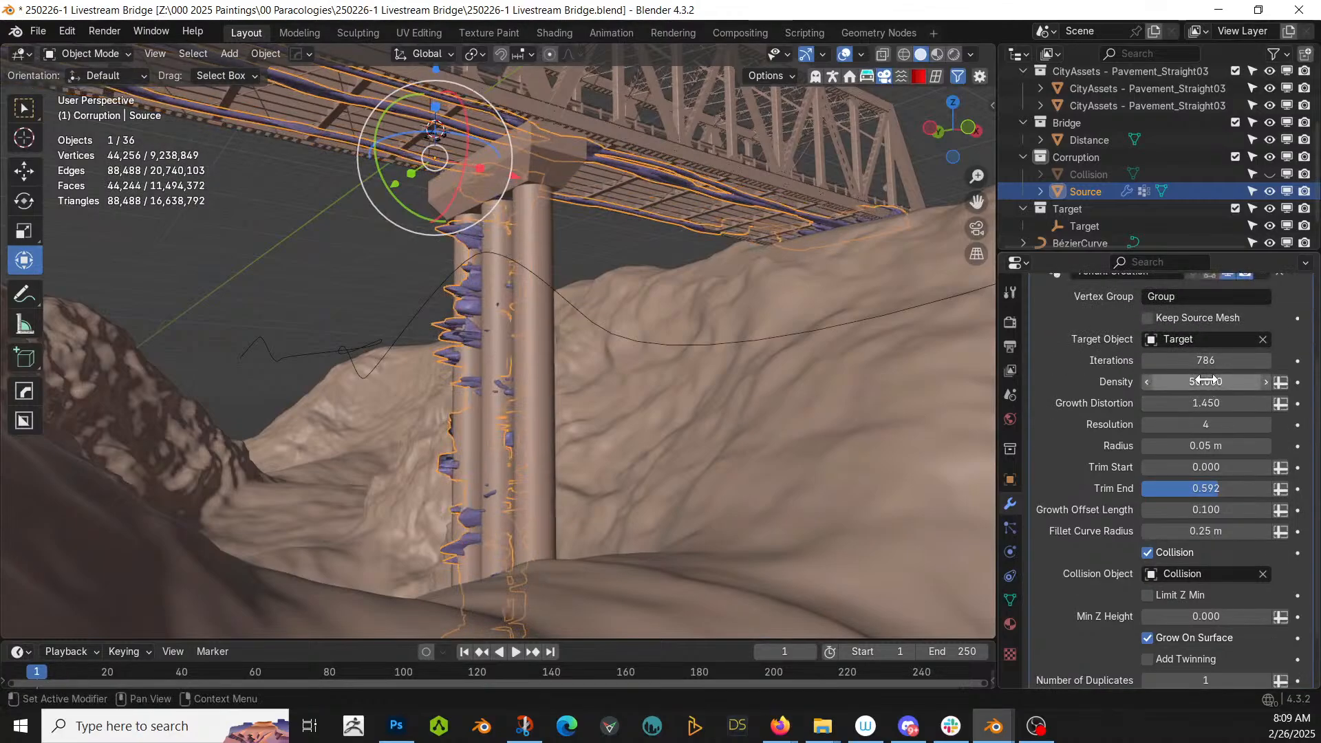
# - Enable Add Twinning on the tendrils with 3 duplicates and a Duplicate Offset Scale of 0.44
pyautogui.moveTo(358, 172); pyautogui.dragTo(375, 324, button='middle')
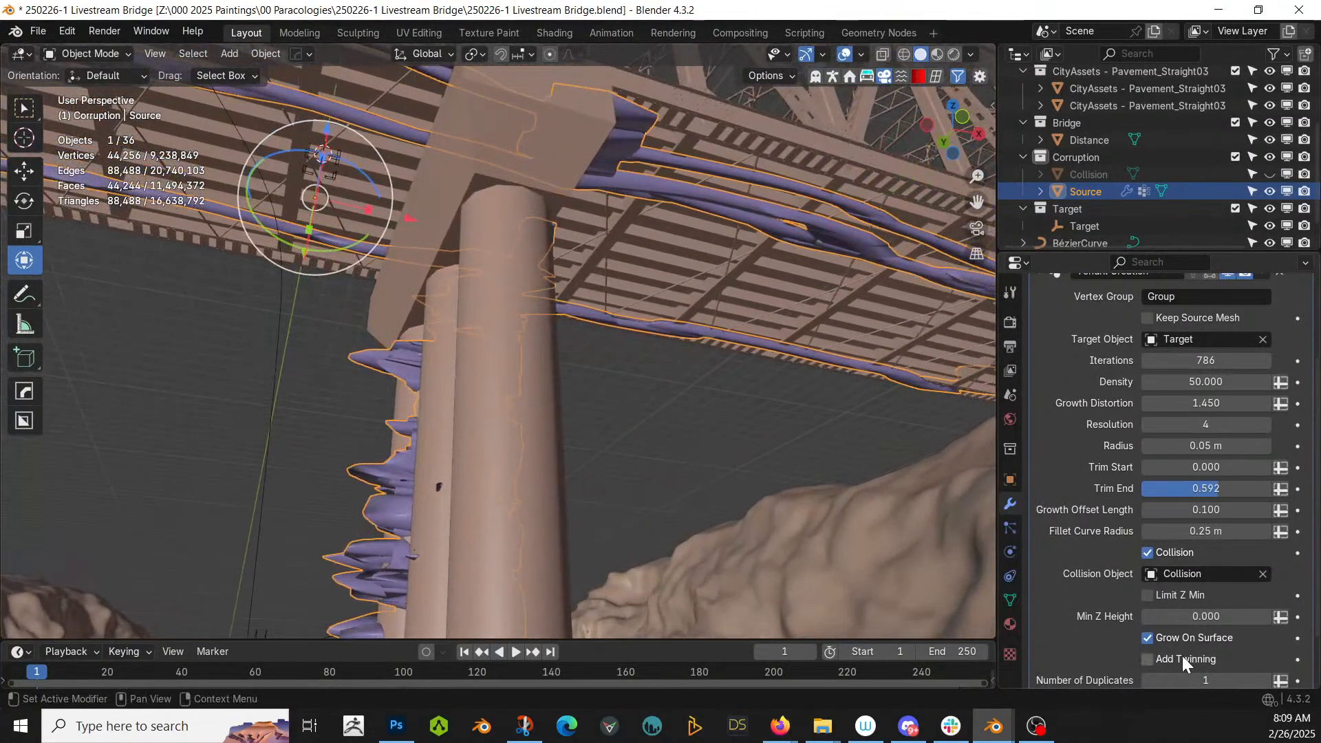
pyautogui.click(1148, 659)
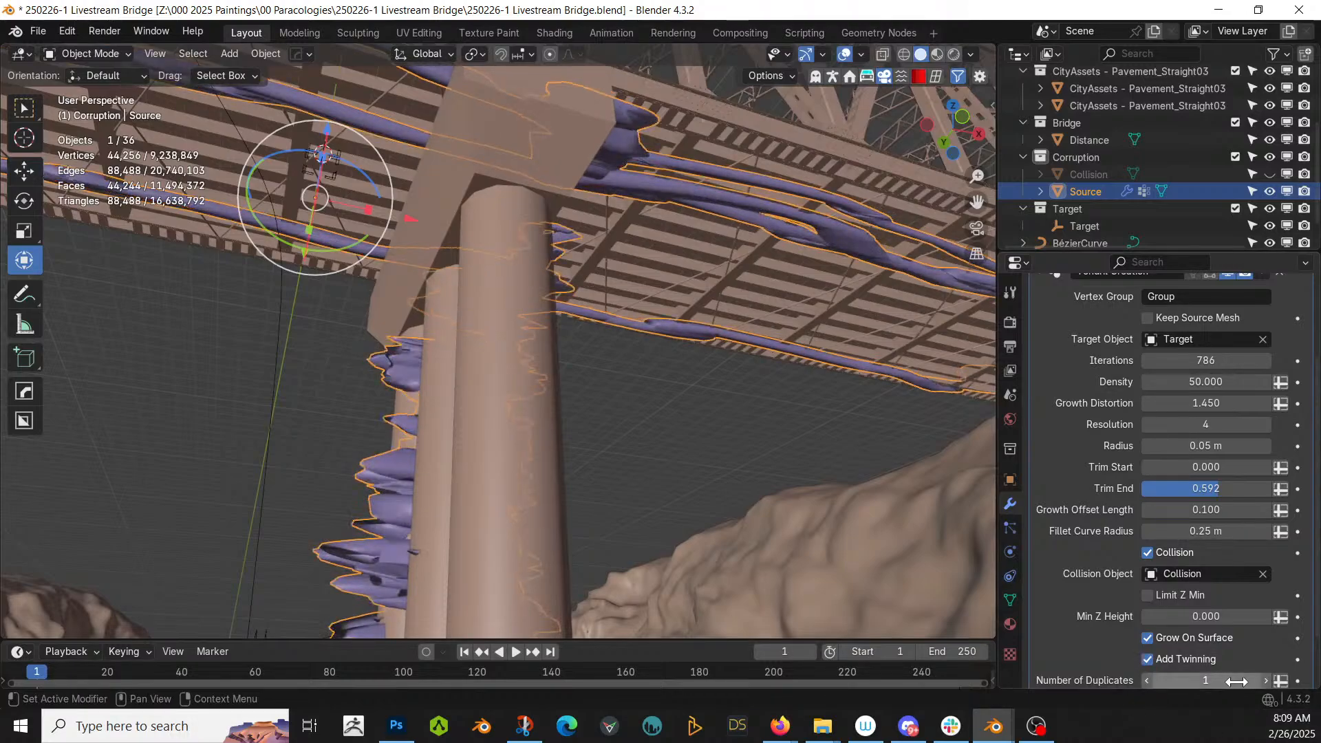
pyautogui.scroll(-2, 1272, 613)
pyautogui.click(1266, 613)
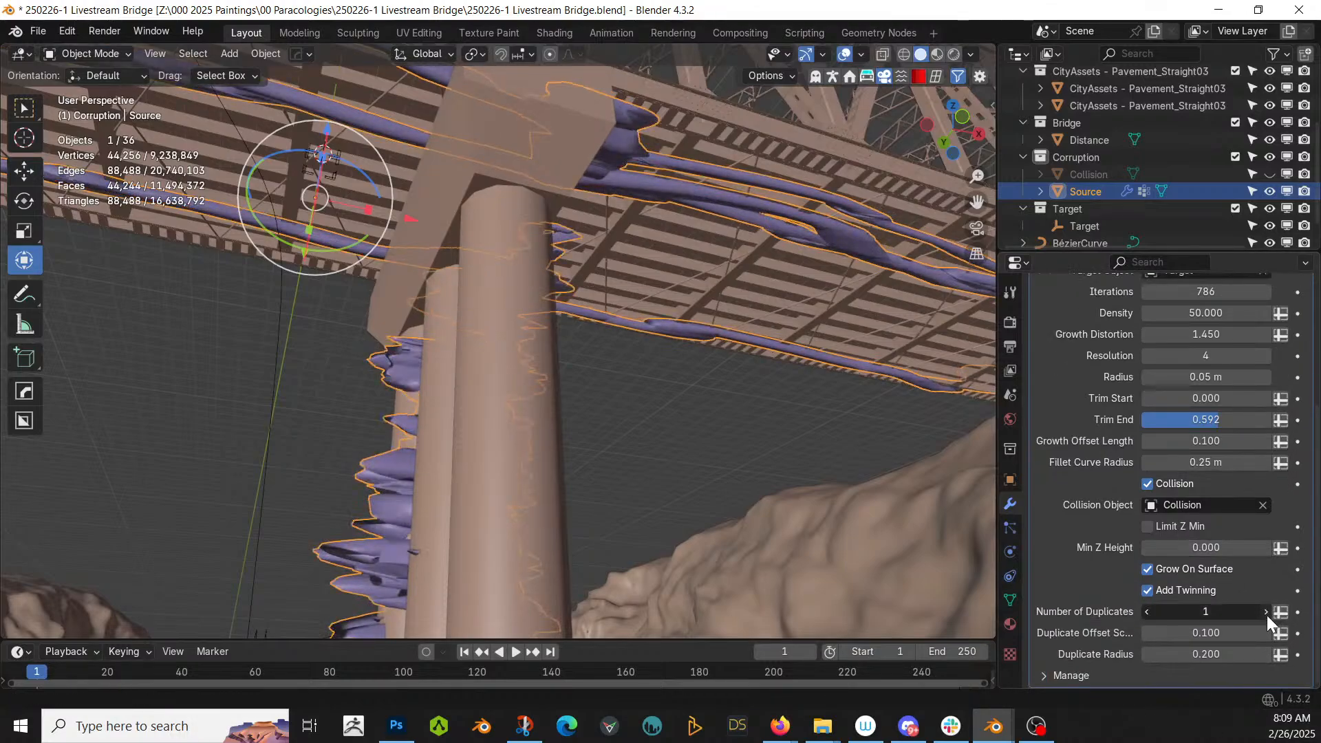
pyautogui.click(1267, 613)
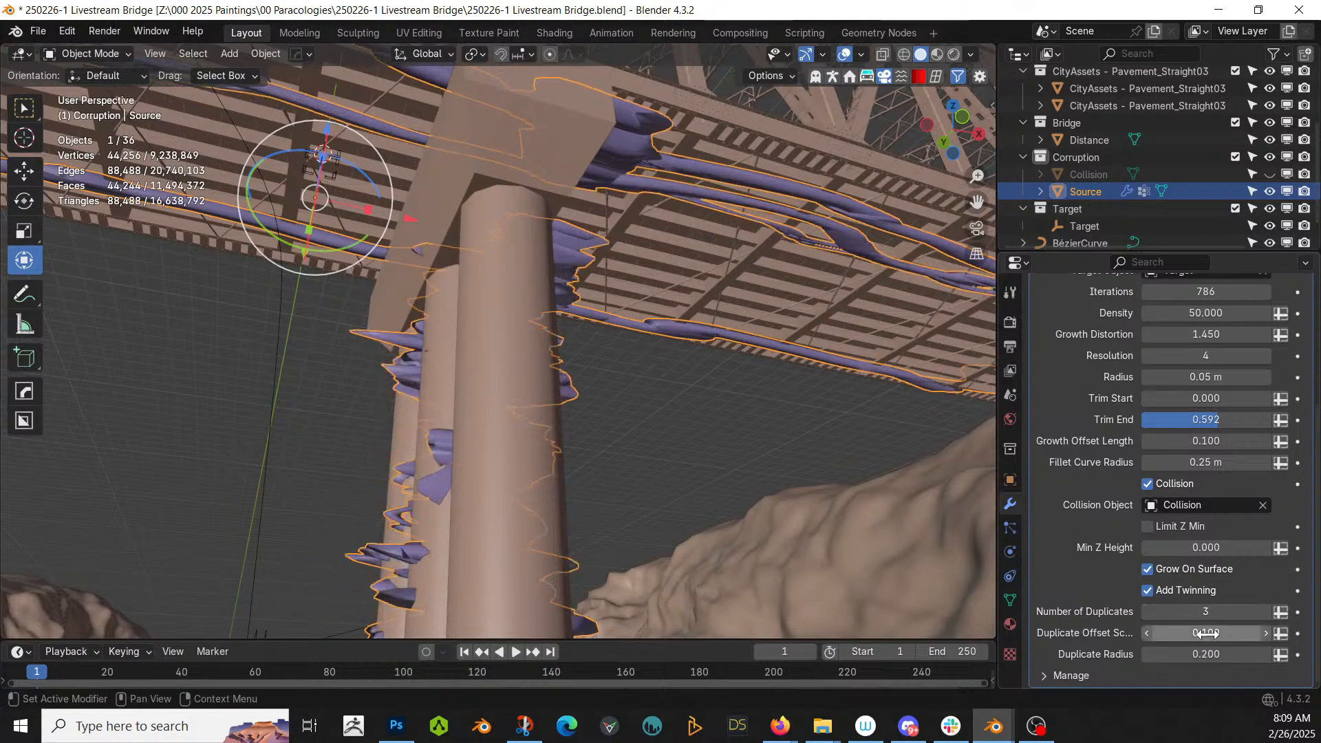
pyautogui.moveTo(1206, 632); pyautogui.dragTo(1239, 633)
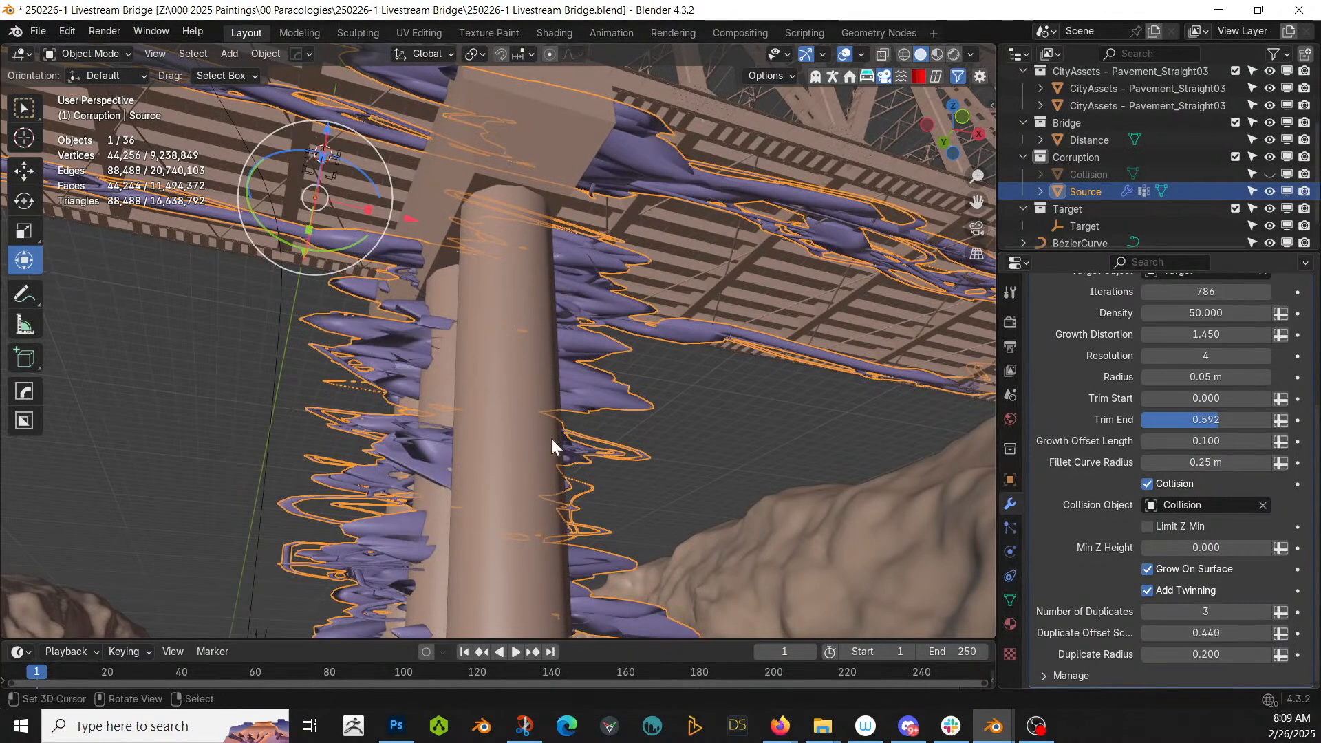
# - Unhide the Collision mesh and apply its rotation and scale
pyautogui.scroll(-5, 539, 428)
pyautogui.moveTo(538, 428); pyautogui.dragTo(522, 456, button='middle')
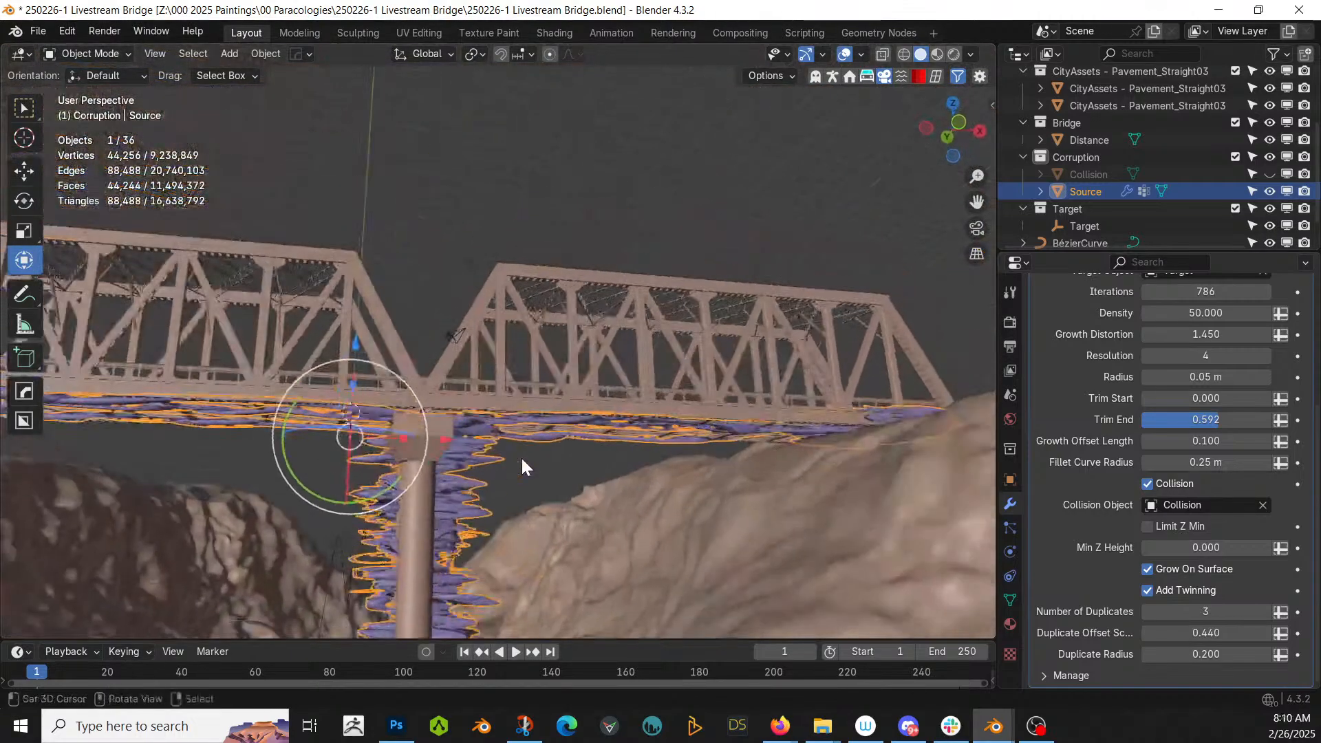
pyautogui.click(424, 511)
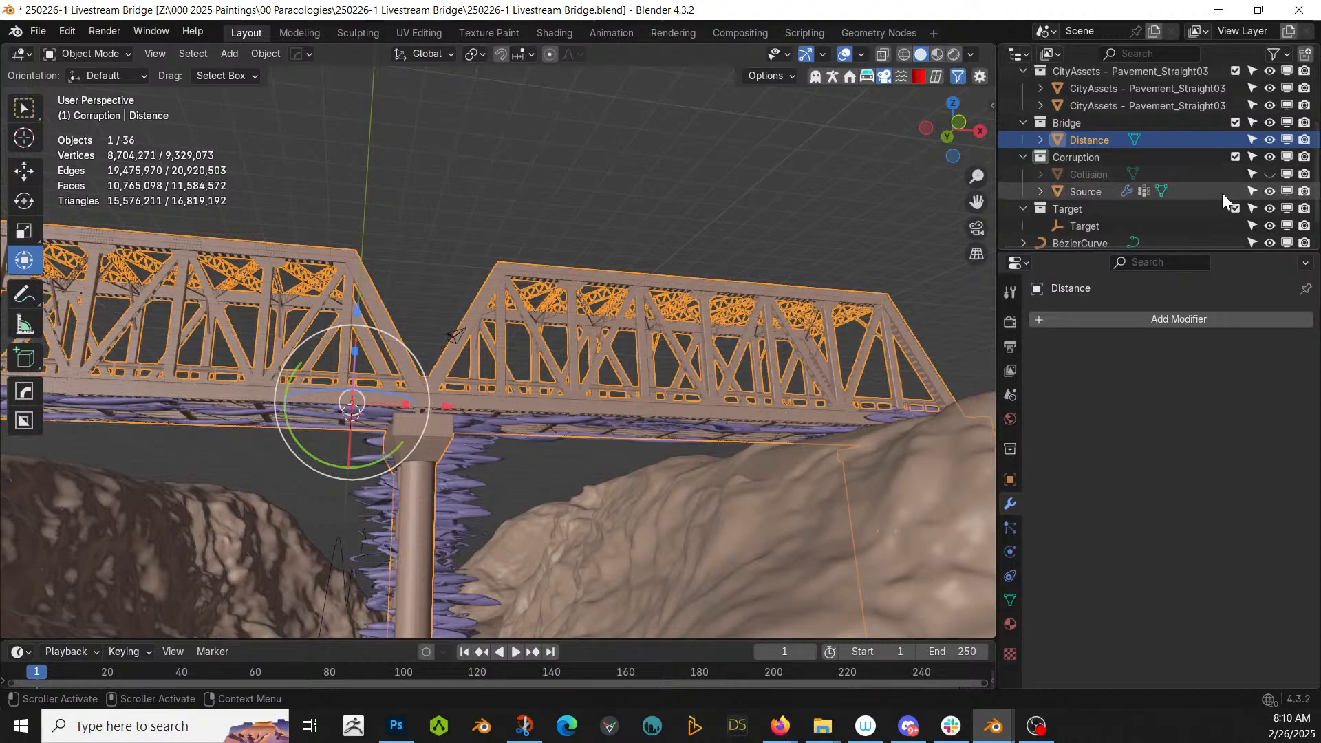
pyautogui.click(1269, 174)
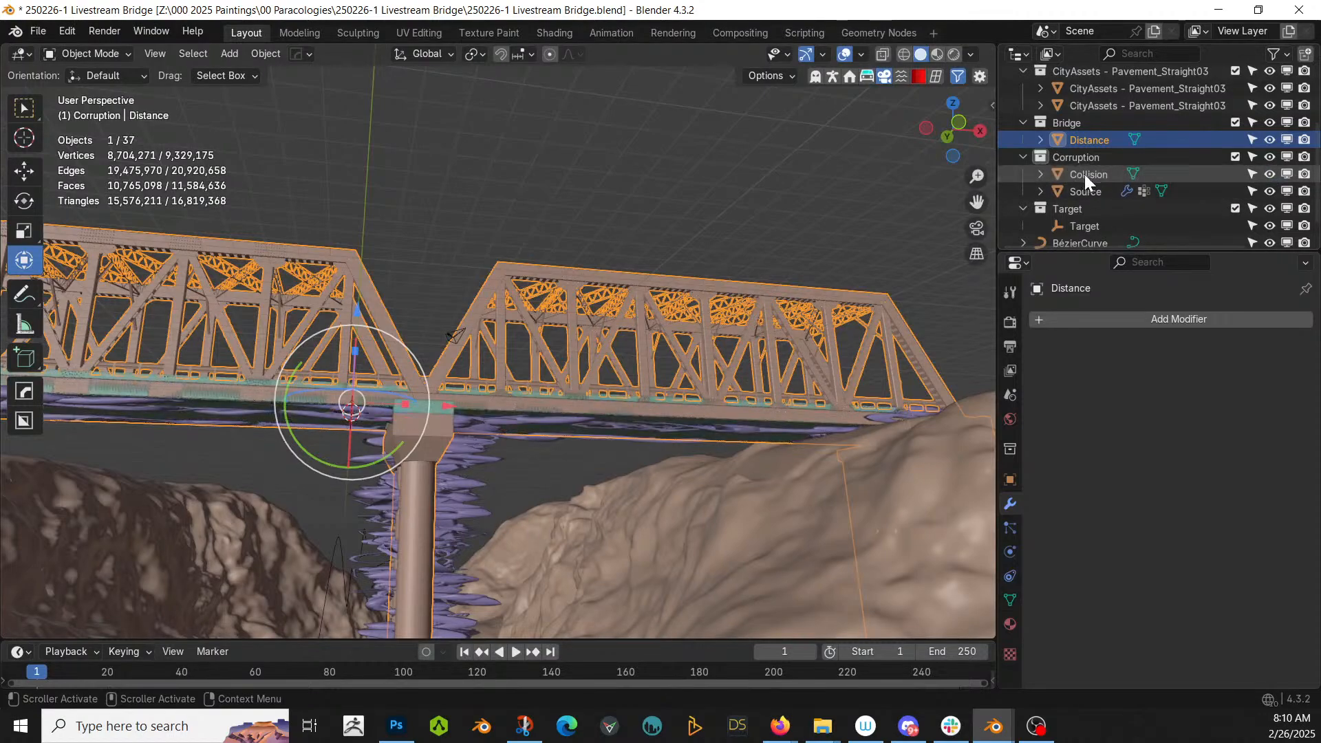
pyautogui.click(1086, 175)
pyautogui.hotkey('ctrl', 'a')
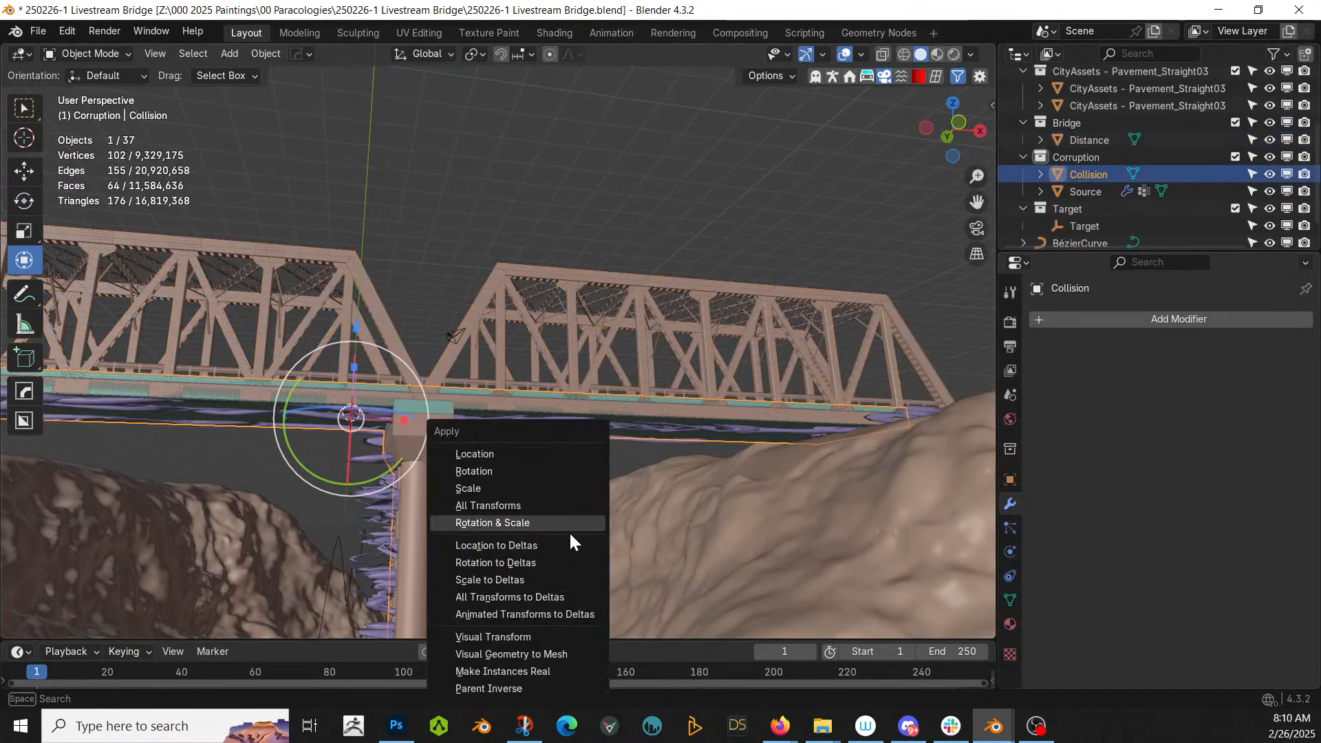
pyautogui.click(523, 523)
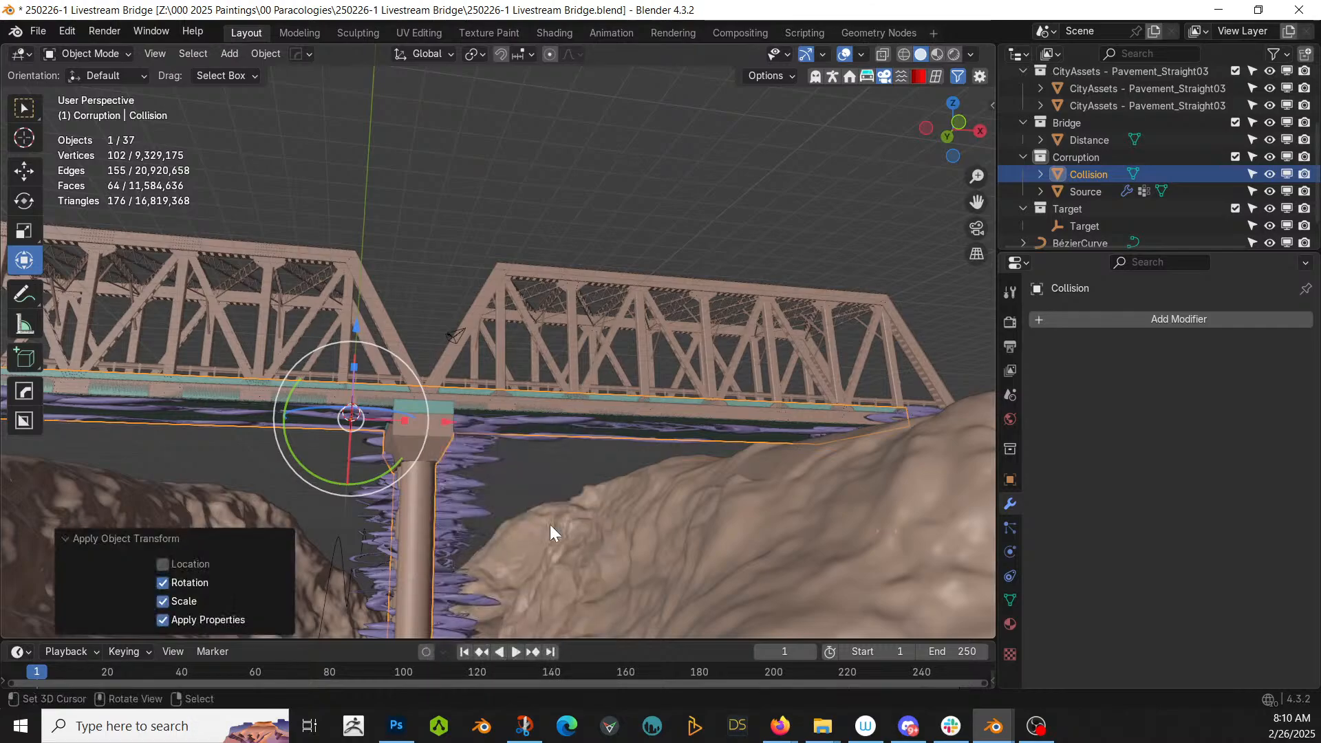
# - Set the Duplicate Offset Scale of the Source object's tendrils to 0.1
pyautogui.moveTo(550, 524); pyautogui.dragTo(570, 416, button='middle')
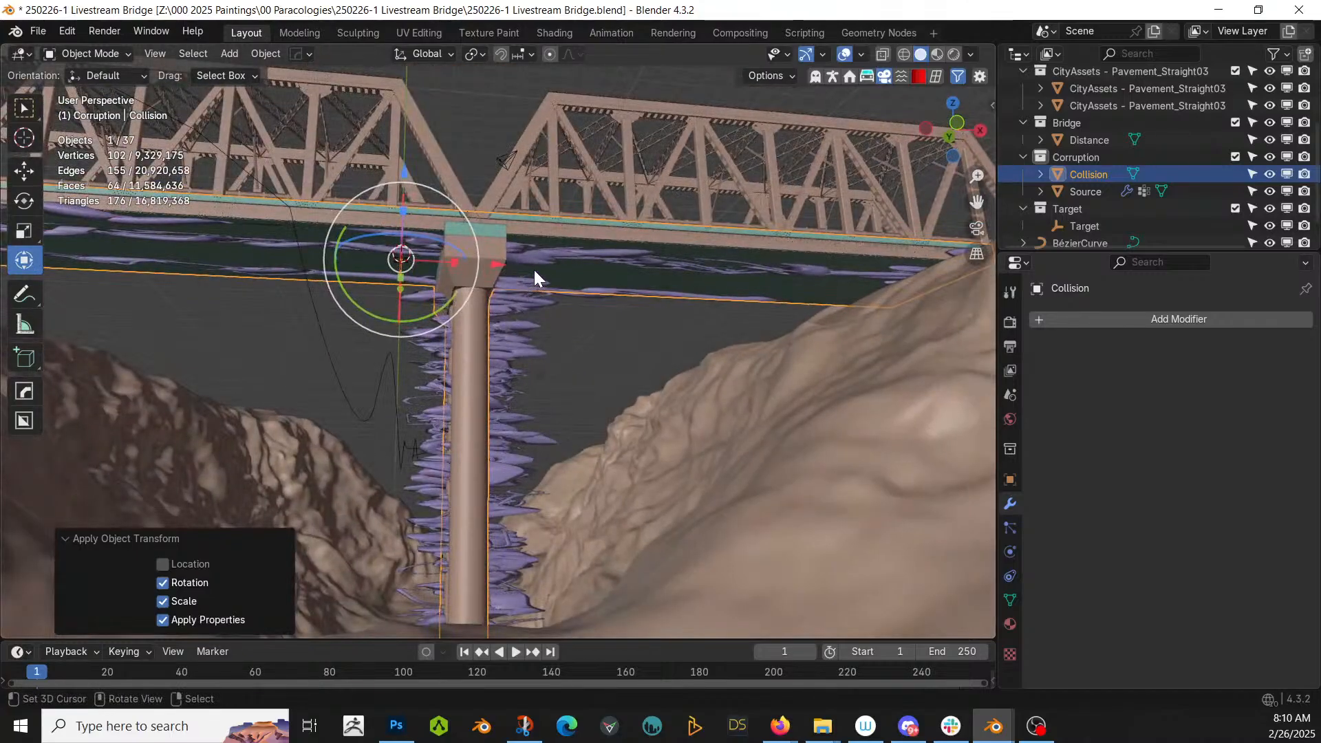
pyautogui.click(534, 270)
pyautogui.scroll(-6, 1233, 638)
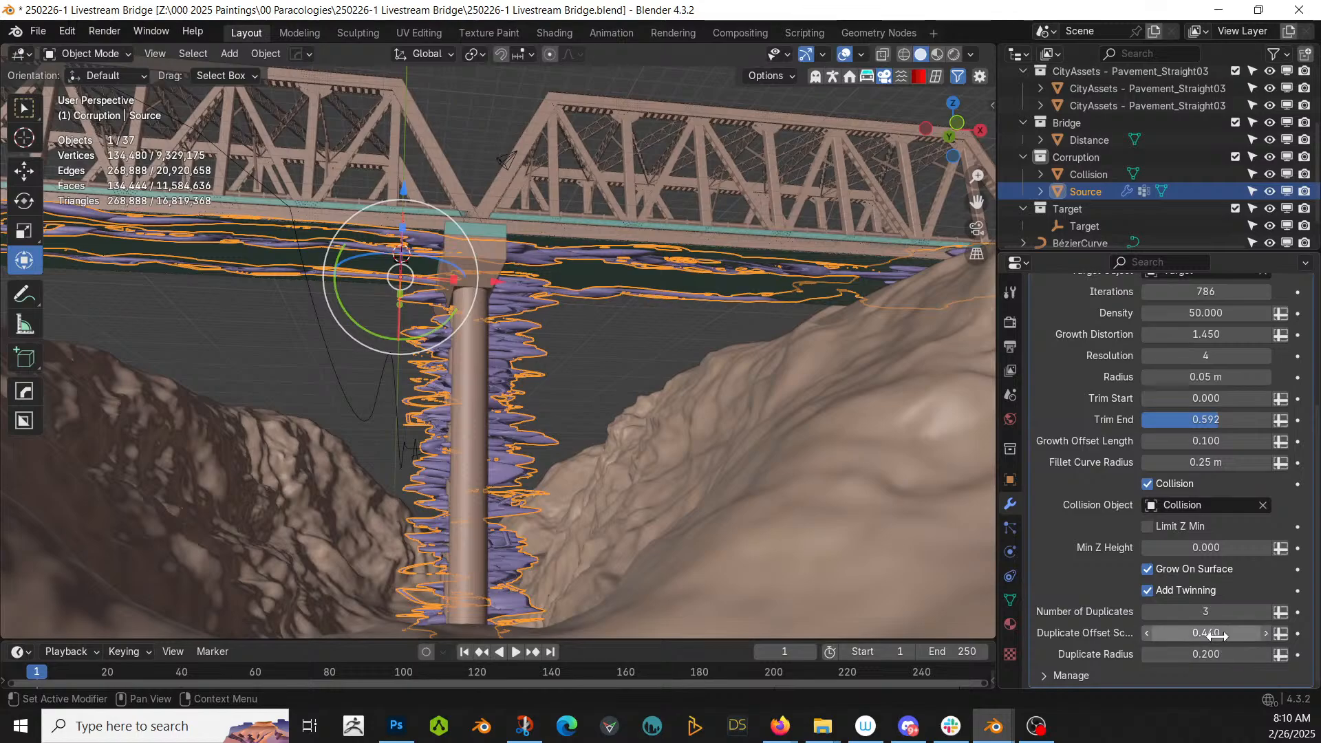
pyautogui.click(1217, 635)
pyautogui.press('Return')
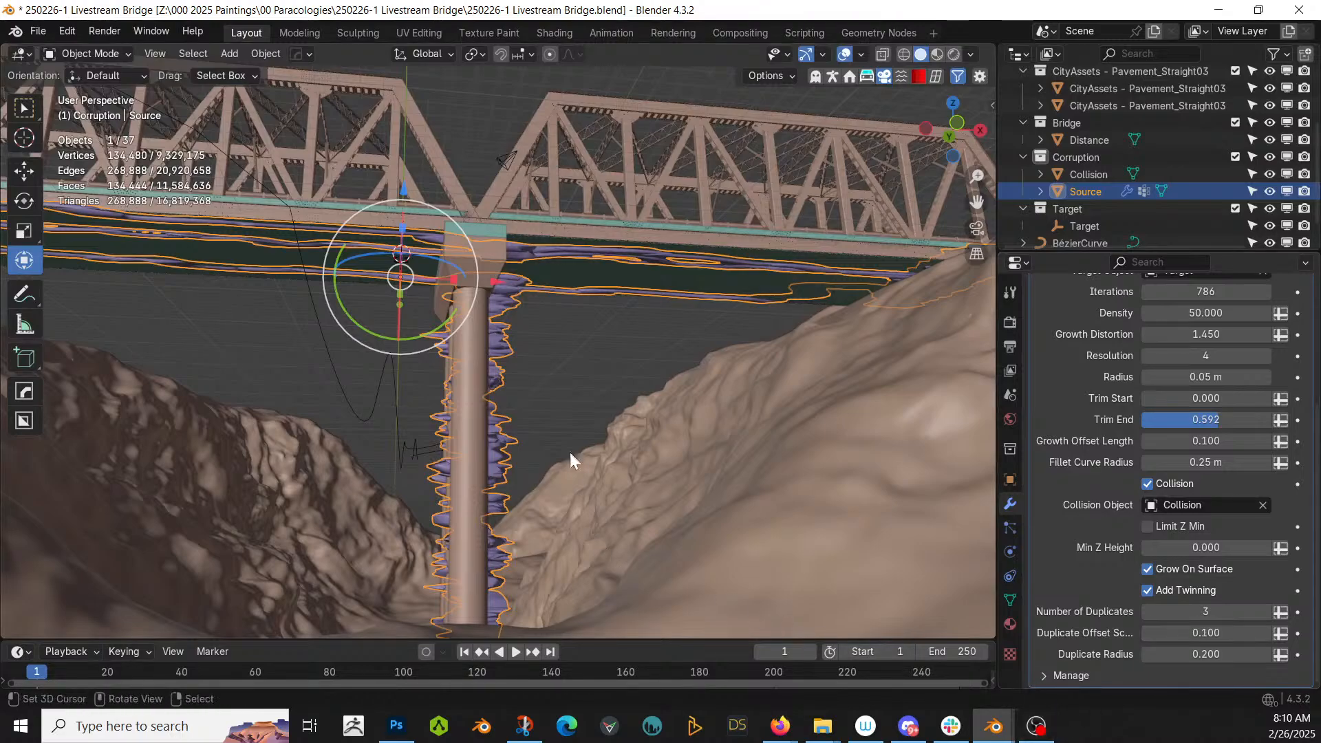
# - Isolate the Source mesh in Edit Mode, delete its three round pier column faces, and leave local view
pyautogui.moveTo(570, 452); pyautogui.dragTo(589, 427, button='middle')
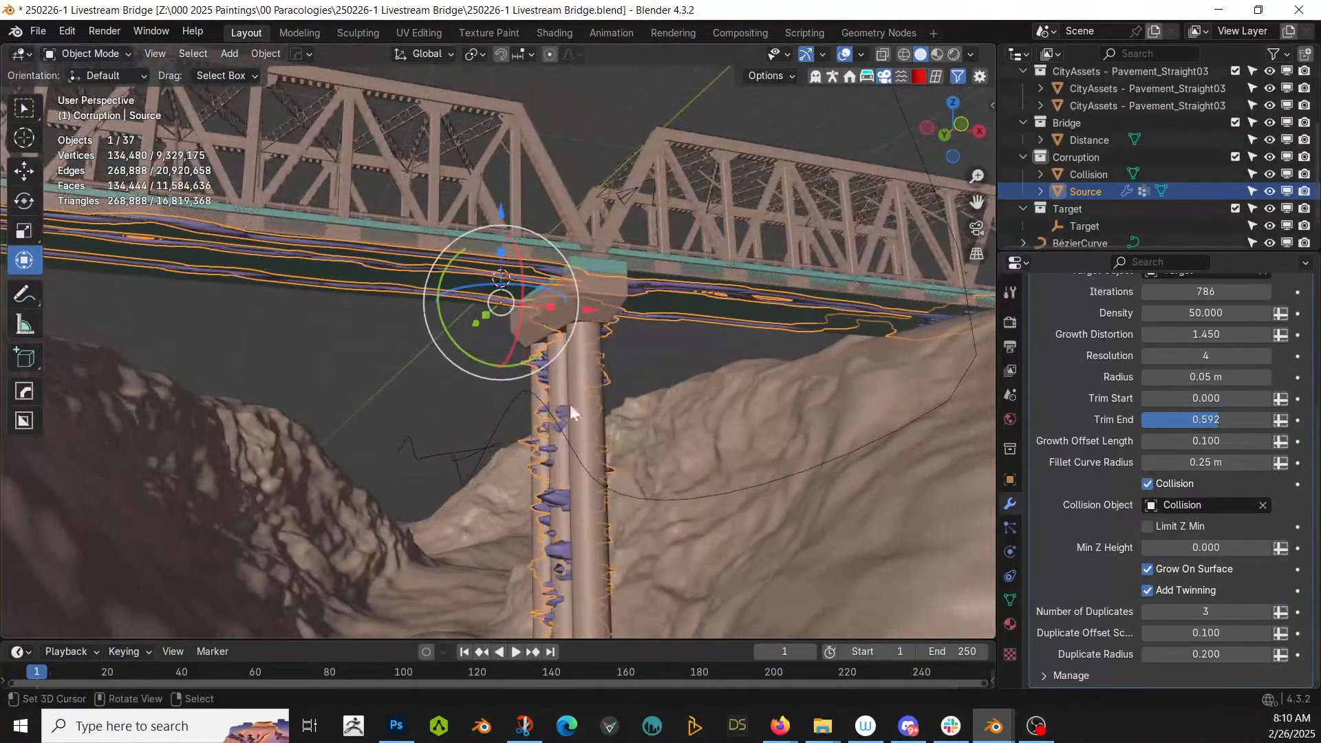
pyautogui.moveTo(637, 361)
pyautogui.mouseDown(button='middle')
pyautogui.moveTo(623, 354)
pyautogui.moveTo(654, 366)
pyautogui.moveTo(625, 370)
pyautogui.mouseUp(button='middle')
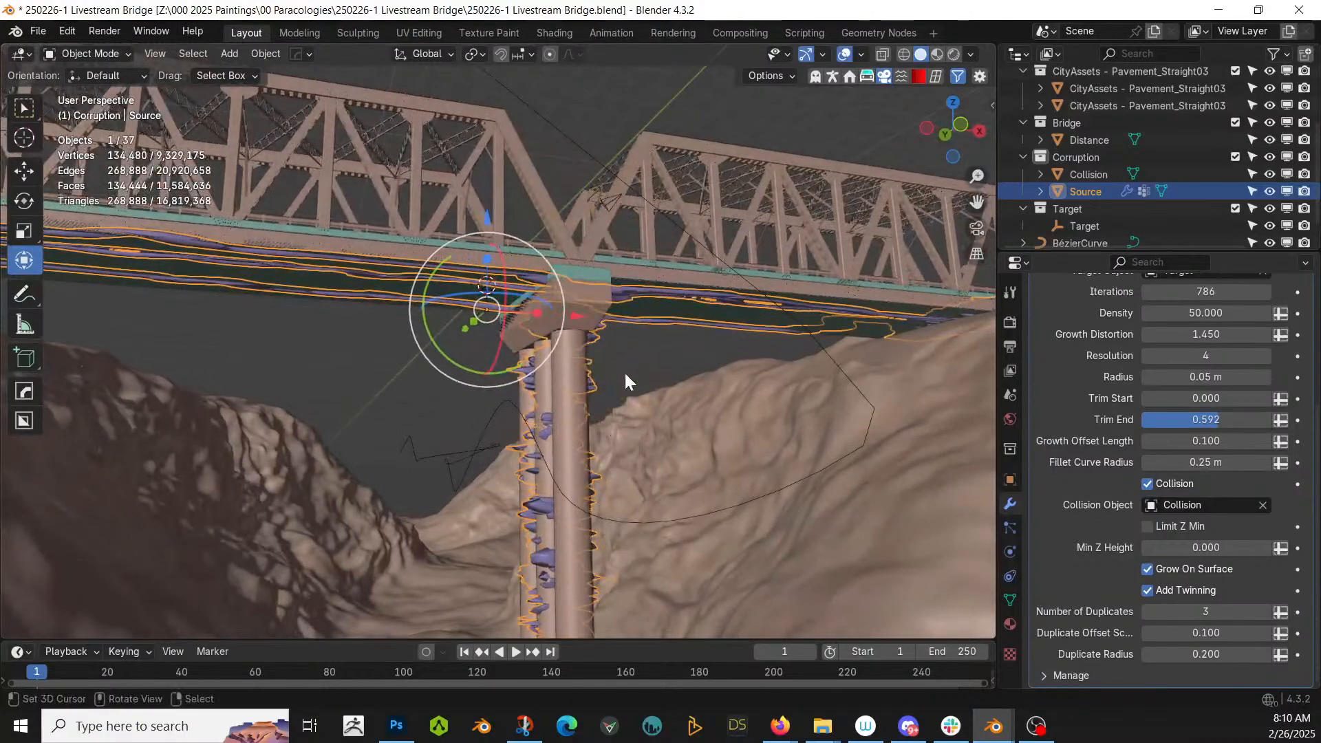
pyautogui.press('Tab')
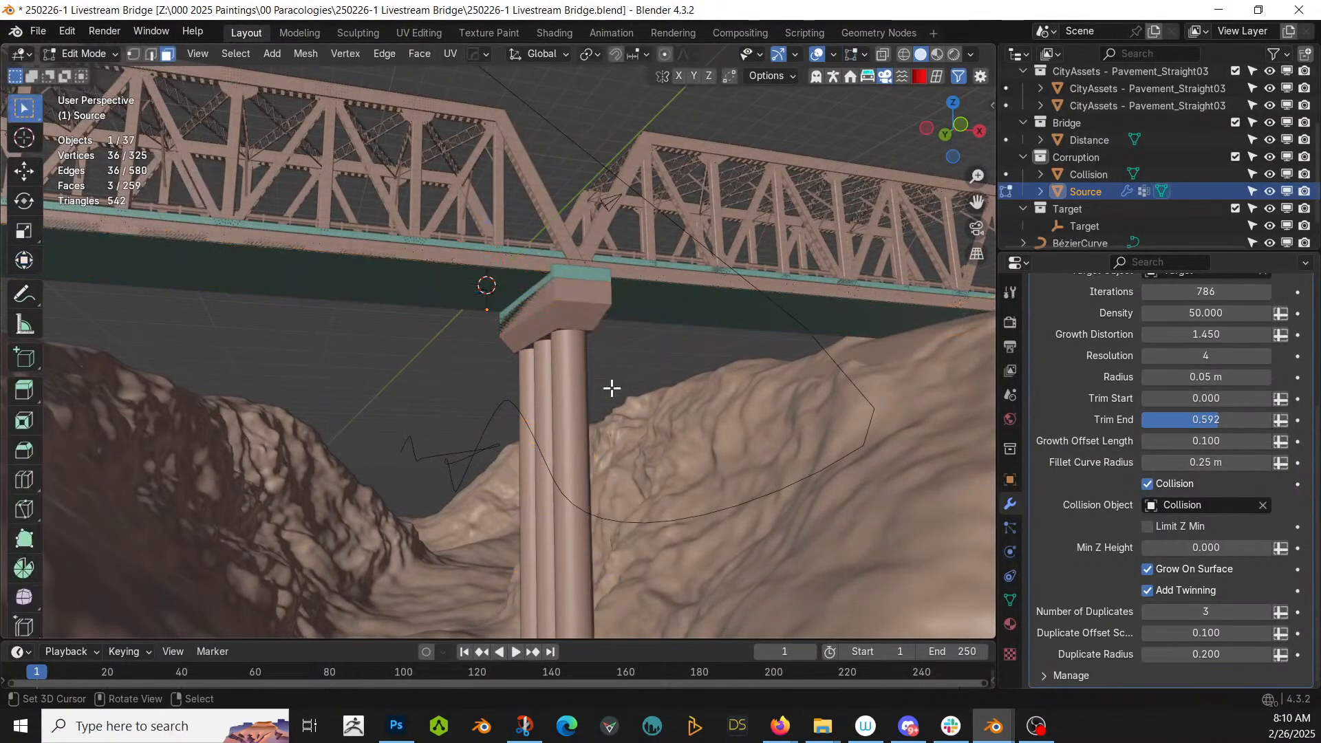
pyautogui.press('KP_Divide')
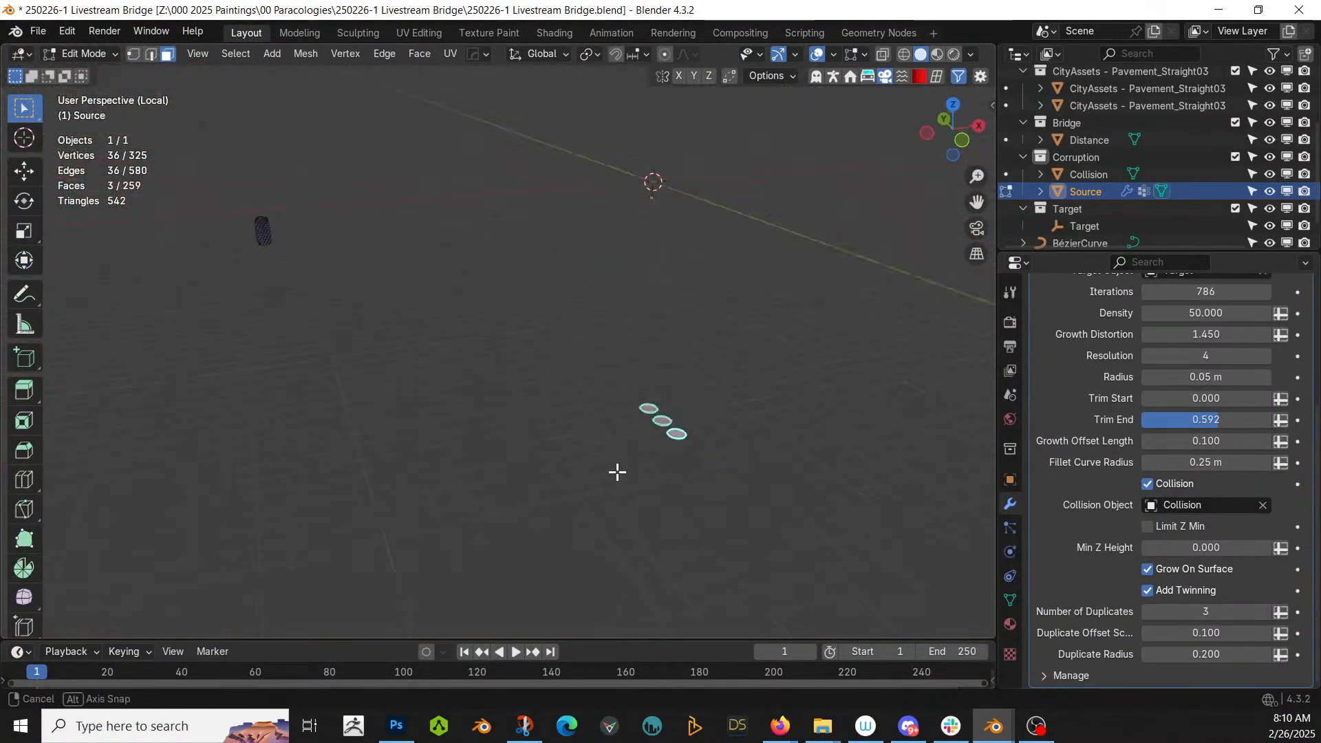
pyautogui.scroll(2, 698, 466)
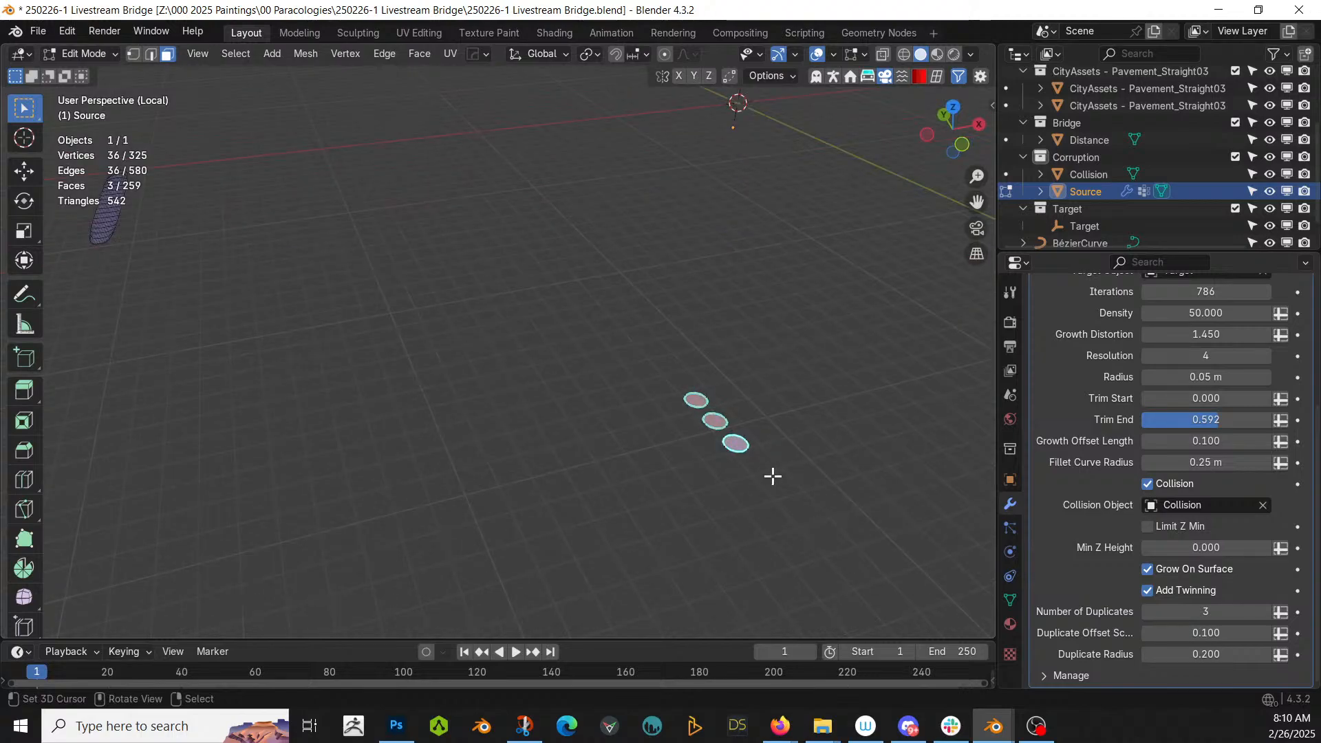
pyautogui.click(738, 445)
pyautogui.keyDown('shift'); pyautogui.click(698, 398); pyautogui.keyUp('shift')
pyautogui.press('x')
pyautogui.click(698, 393)
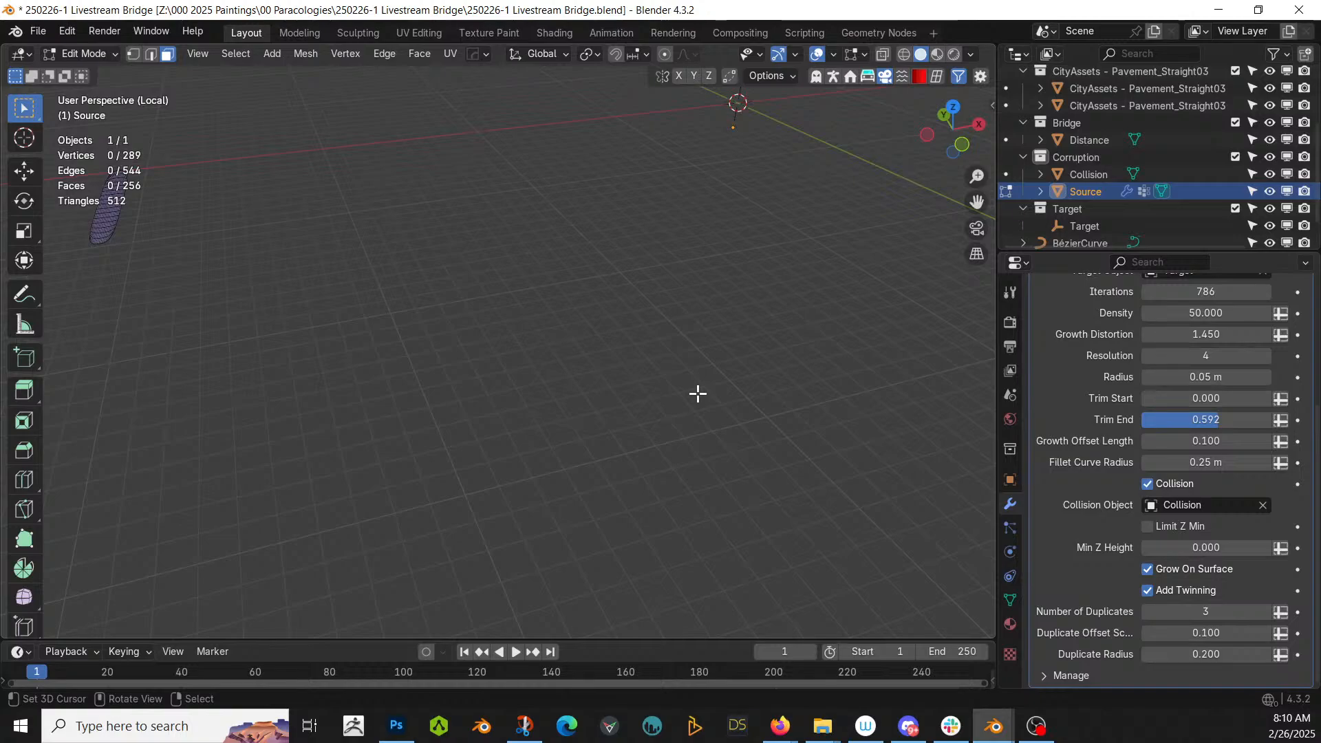
pyautogui.press('KP_Divide')
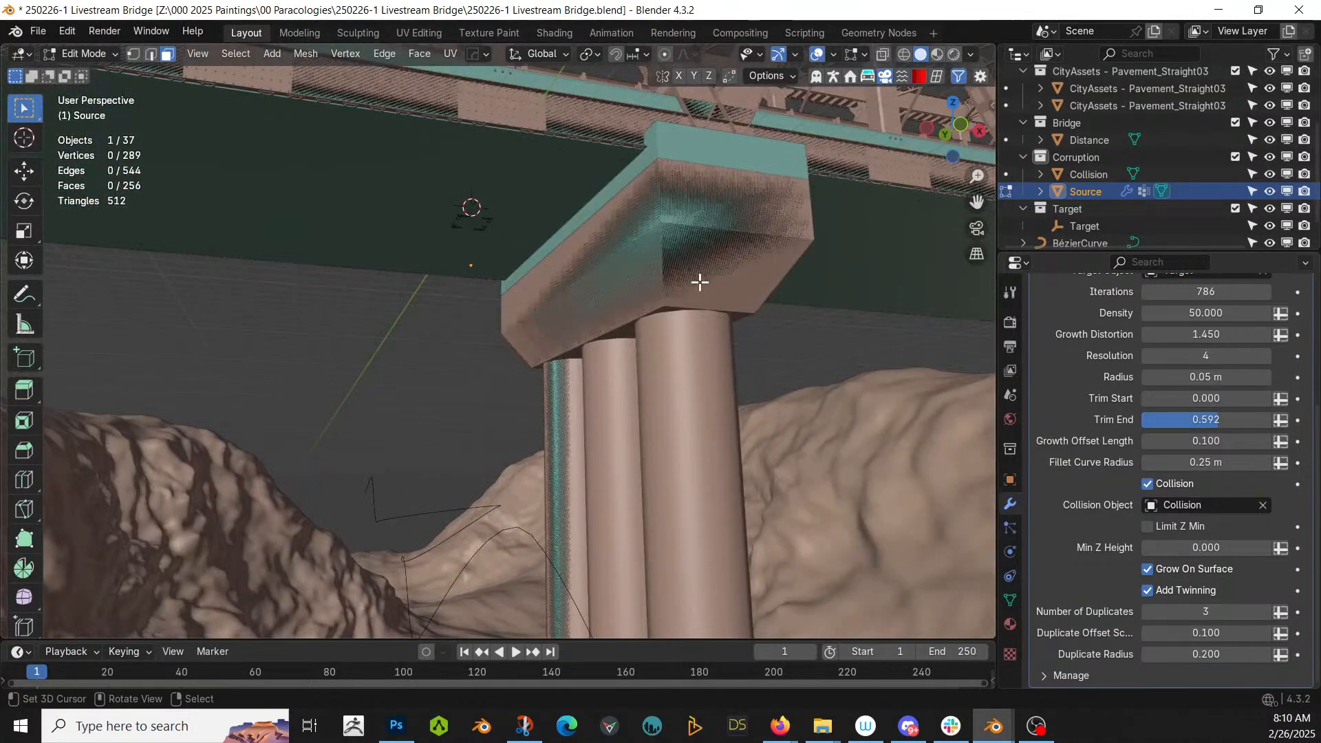
pyautogui.scroll(-5, 664, 309)
pyautogui.scroll(3, 643, 378)
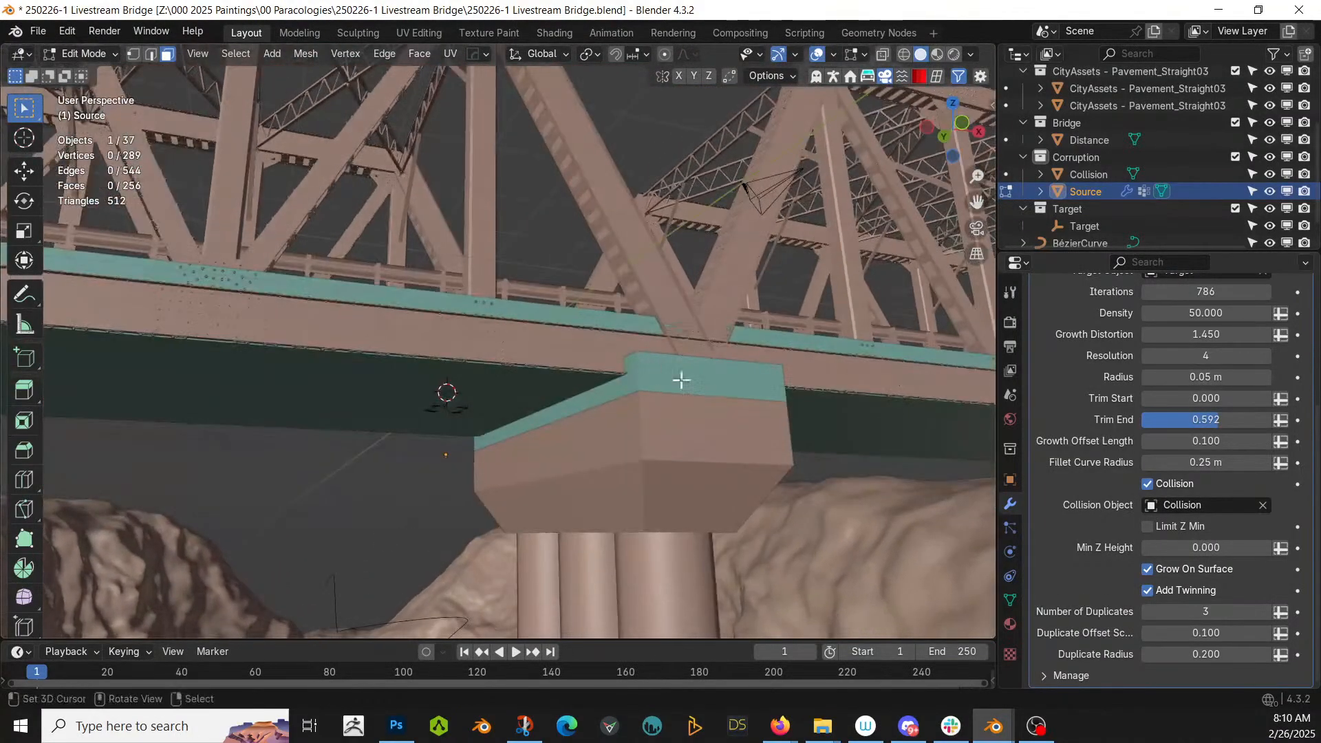
pyautogui.click(1096, 173)
pyautogui.press('KP_Divide')
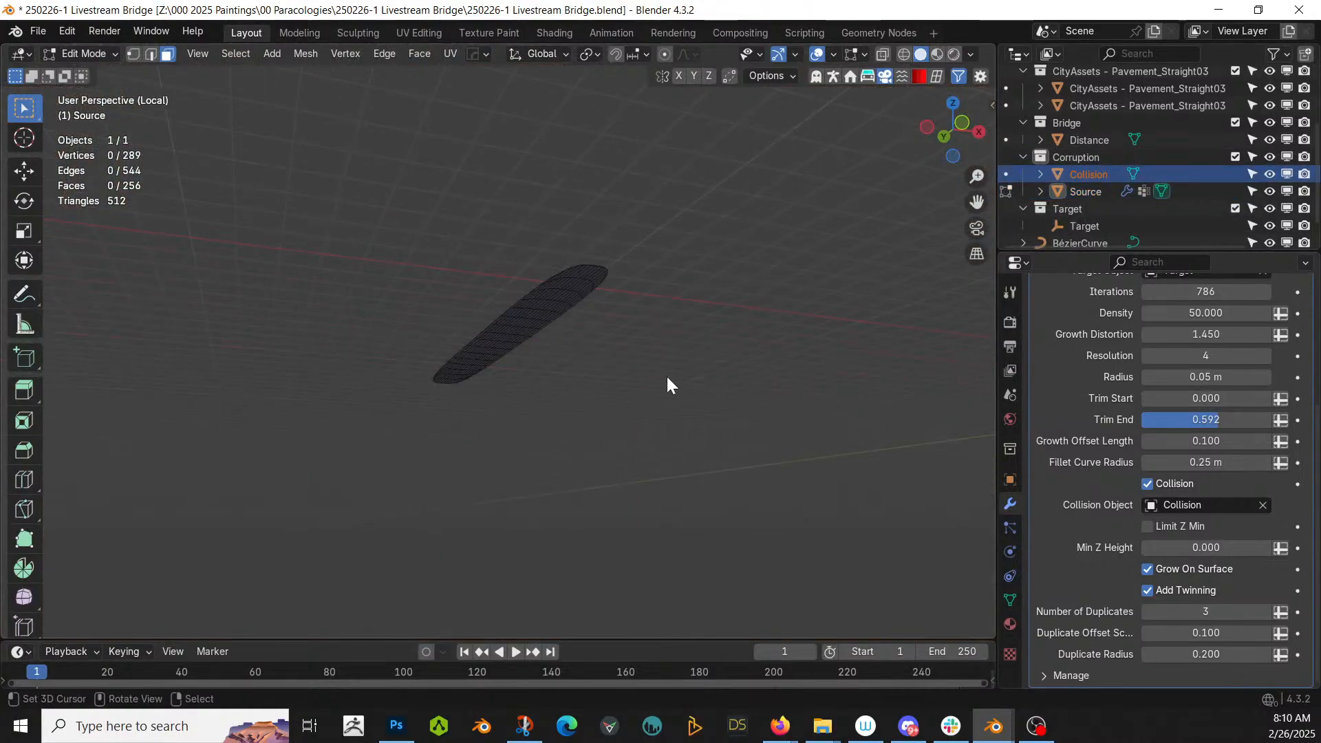
pyautogui.press('Tab')
pyautogui.moveTo(666, 375); pyautogui.dragTo(321, 592, button='middle')
pyautogui.press('Tab')
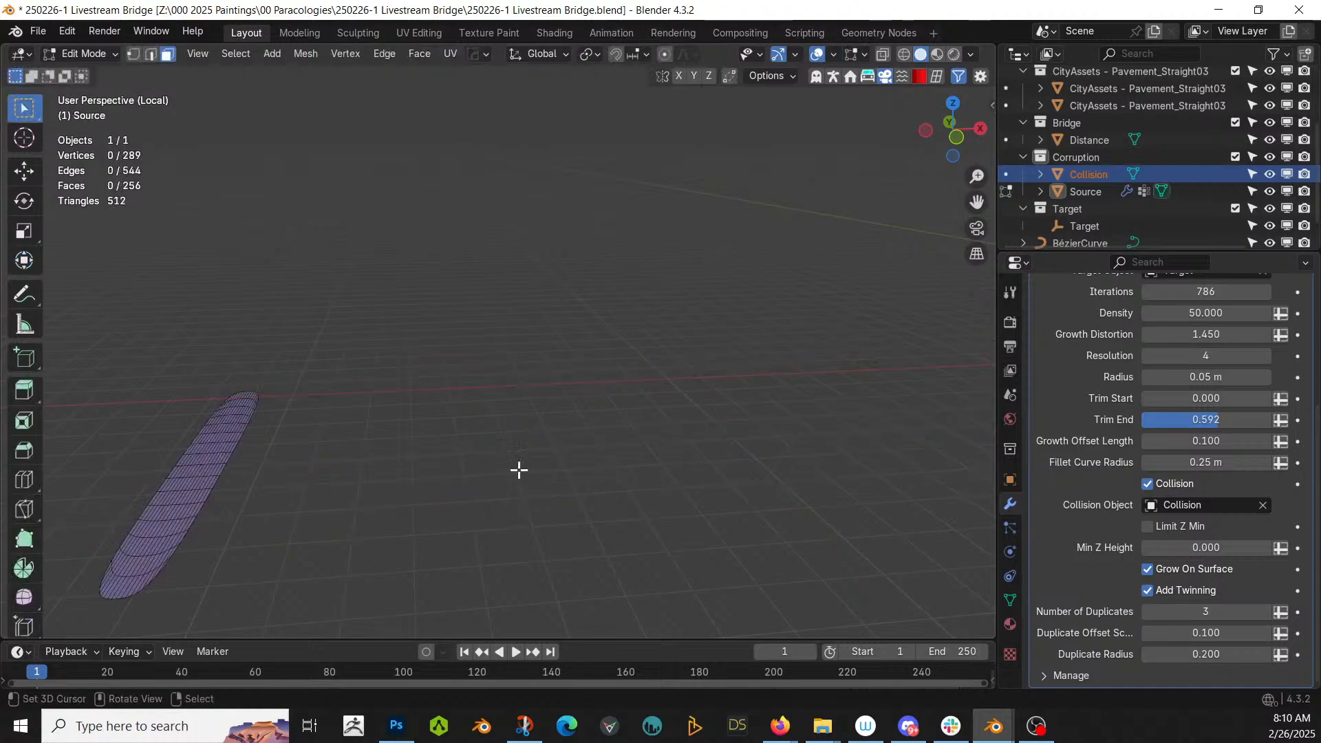
pyautogui.moveTo(323, 385); pyautogui.dragTo(304, 422, button='middle')
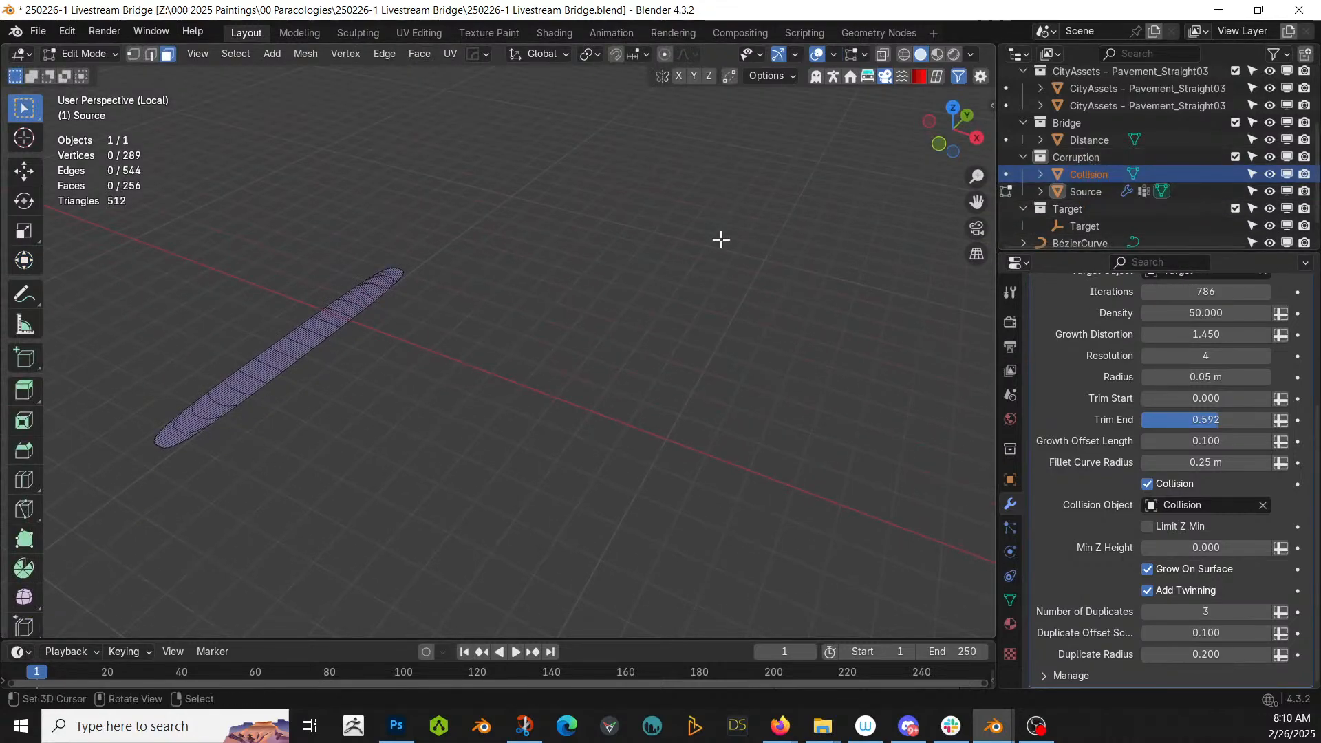
# - Leave Edit Mode on Source, isolate the Collision mesh in local view, and open it for editing at the pier cap
pyautogui.press('Tab')
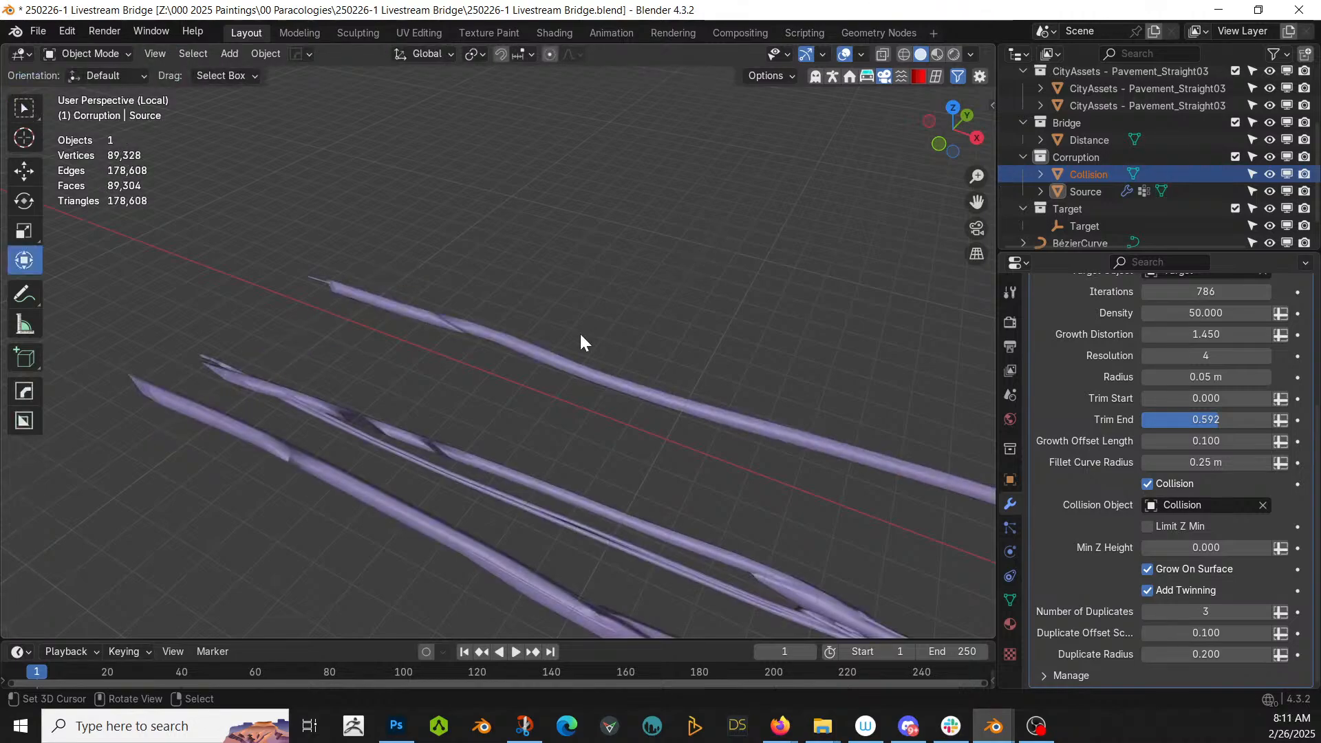
pyautogui.click(1094, 174)
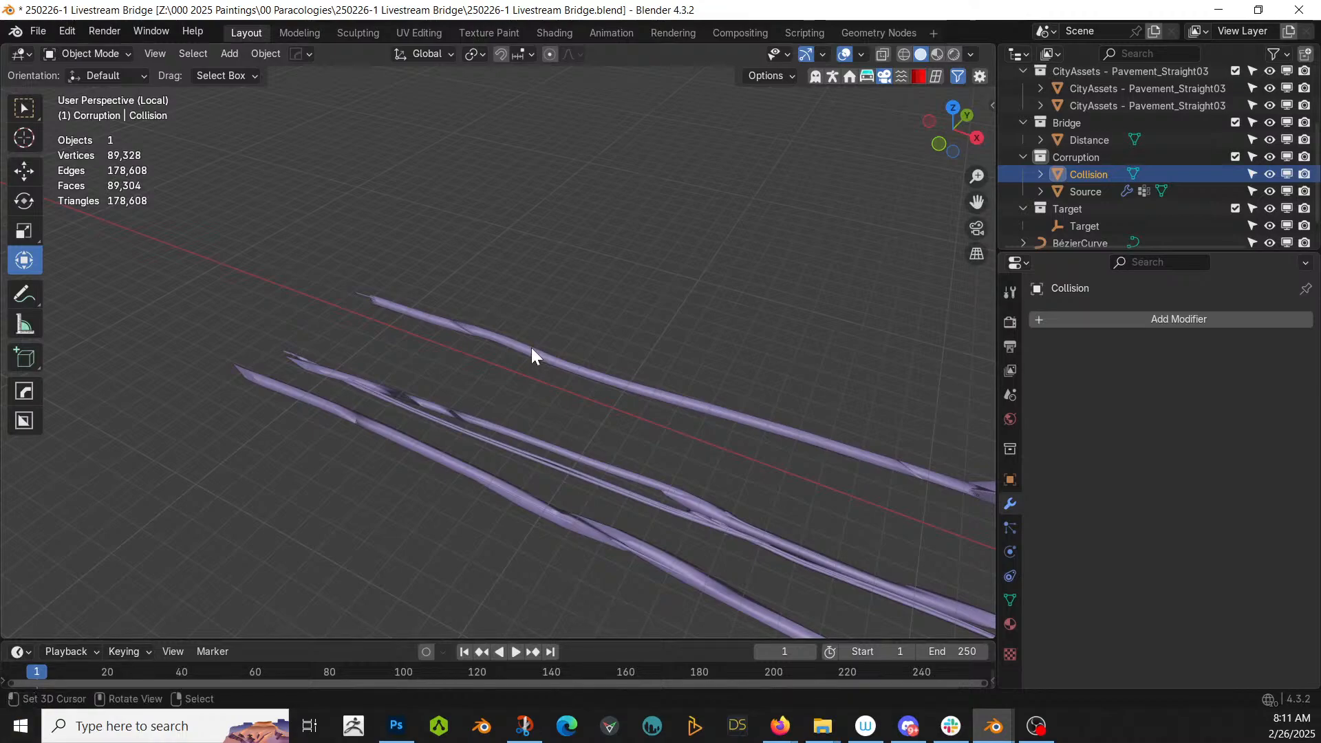
pyautogui.press('KP_Divide')
pyautogui.press('KP_Divide')
pyautogui.scroll(4, 531, 348)
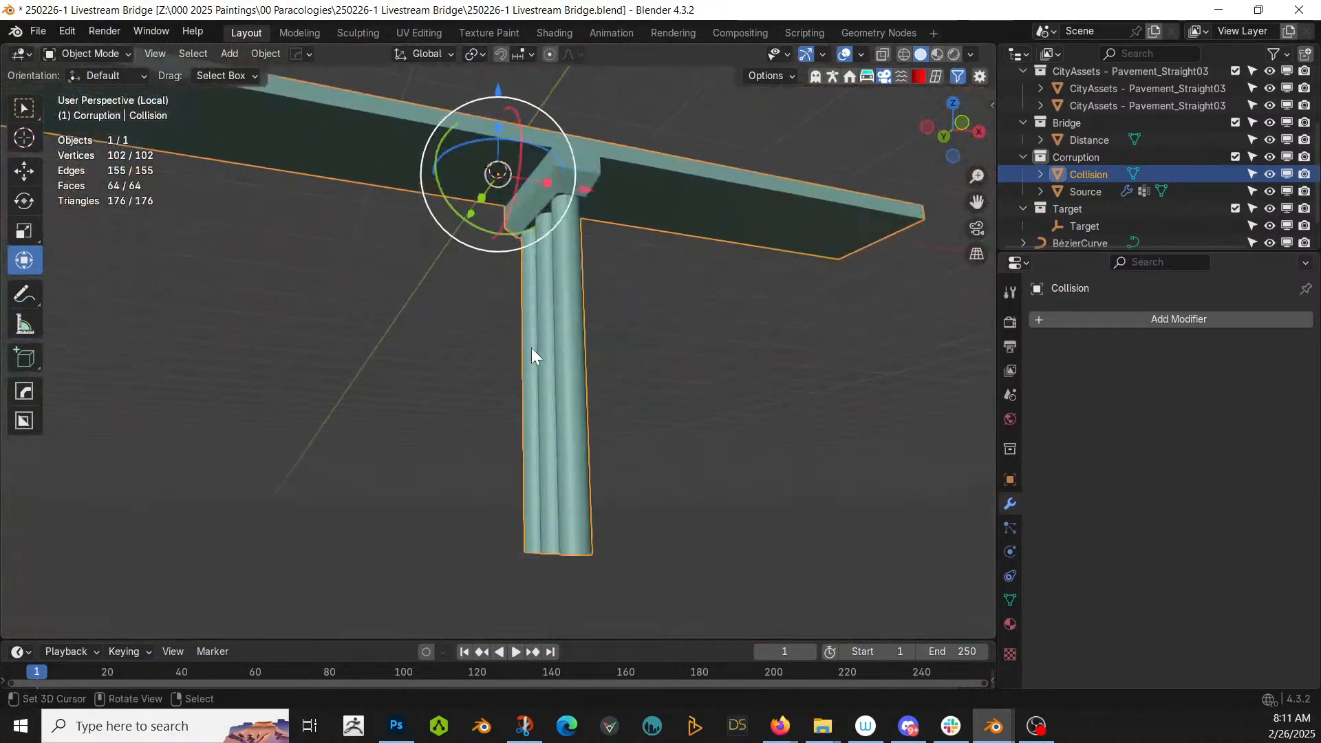
pyautogui.keyDown('shift'); pyautogui.moveTo(531, 348); pyautogui.dragTo(630, 432, button='middle'); pyautogui.keyUp('shift')
pyautogui.scroll(3, 567, 477)
pyautogui.press('Tab')
pyautogui.moveTo(730, 413); pyautogui.dragTo(706, 442, button='middle')
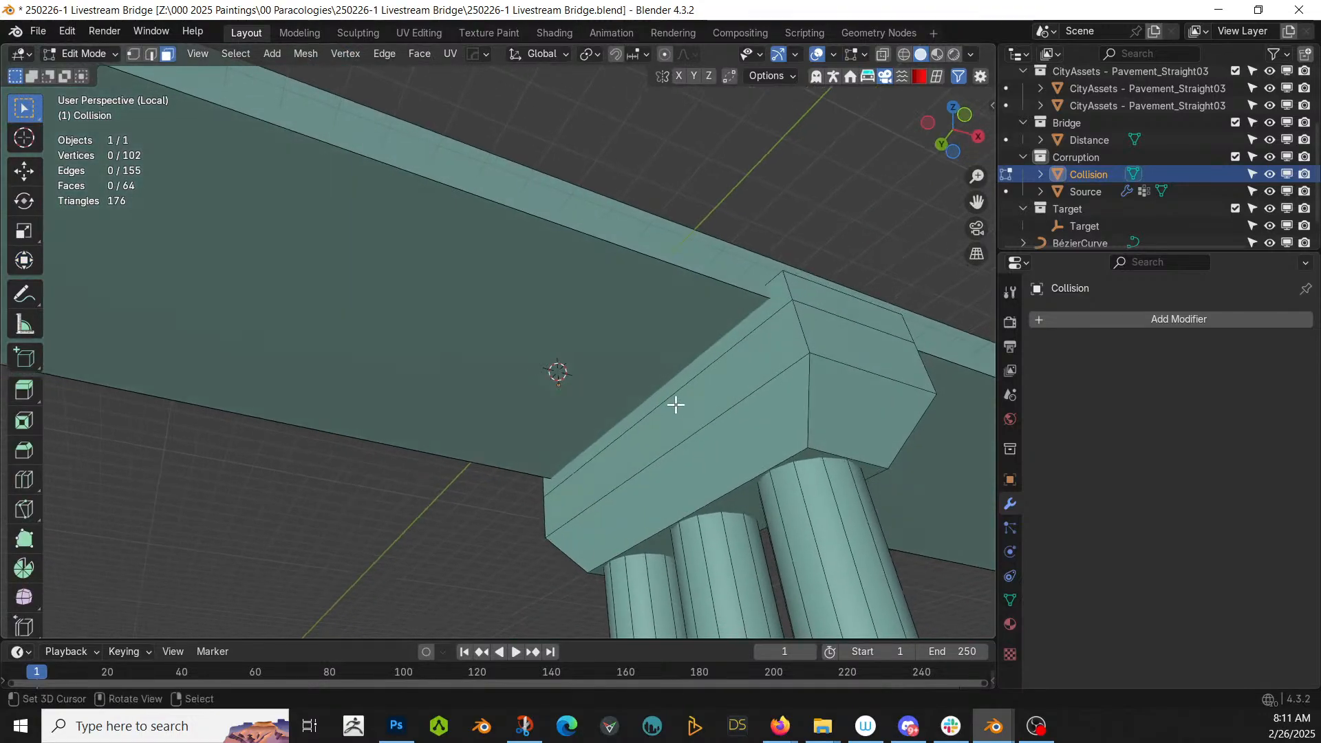
# - Duplicate the three stacked side faces of the pier cap in place and separate them into their own object
pyautogui.click(680, 377)
pyautogui.keyDown('shift'); pyautogui.click(685, 406); pyautogui.keyUp('shift')
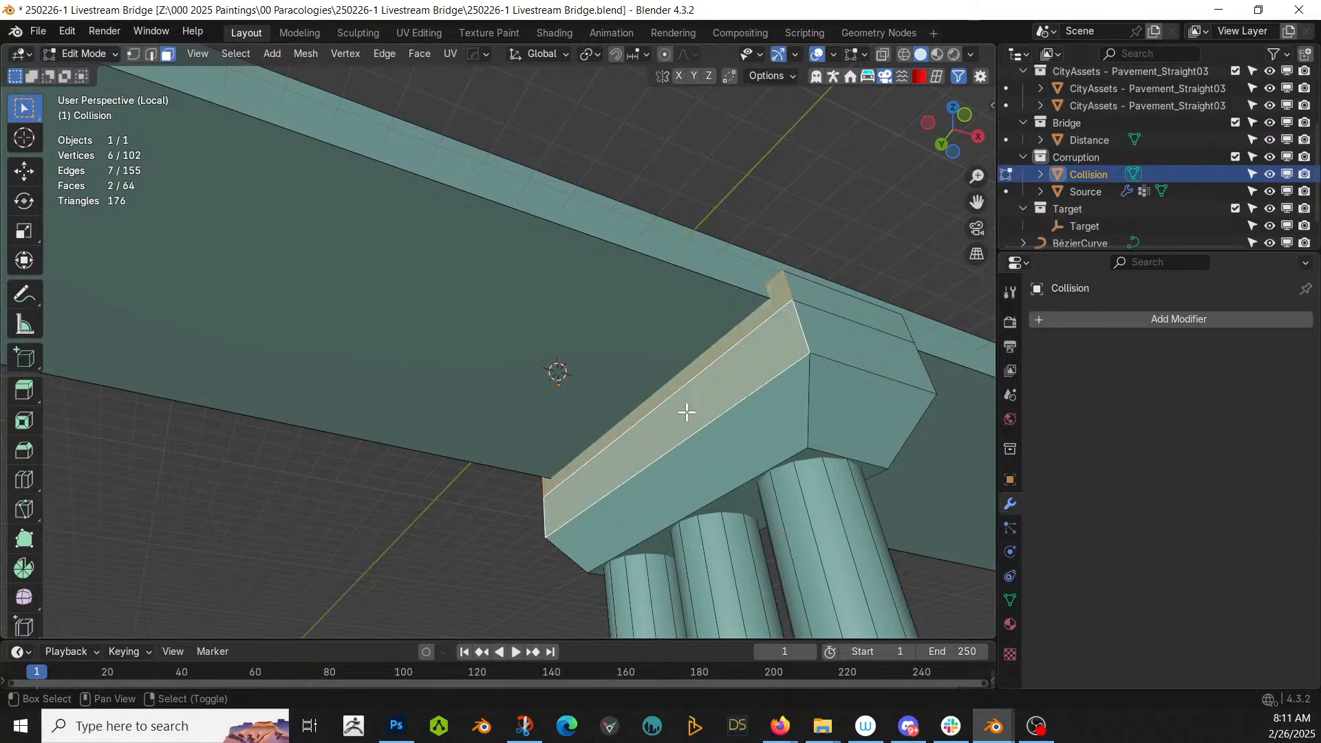
pyautogui.keyDown('shift'); pyautogui.click(707, 469); pyautogui.keyUp('shift')
pyautogui.moveTo(707, 468); pyautogui.dragTo(654, 515, button='middle')
pyautogui.hotkey('shift', 'd')
pyautogui.rightClick(653, 515)
pyautogui.press('p')
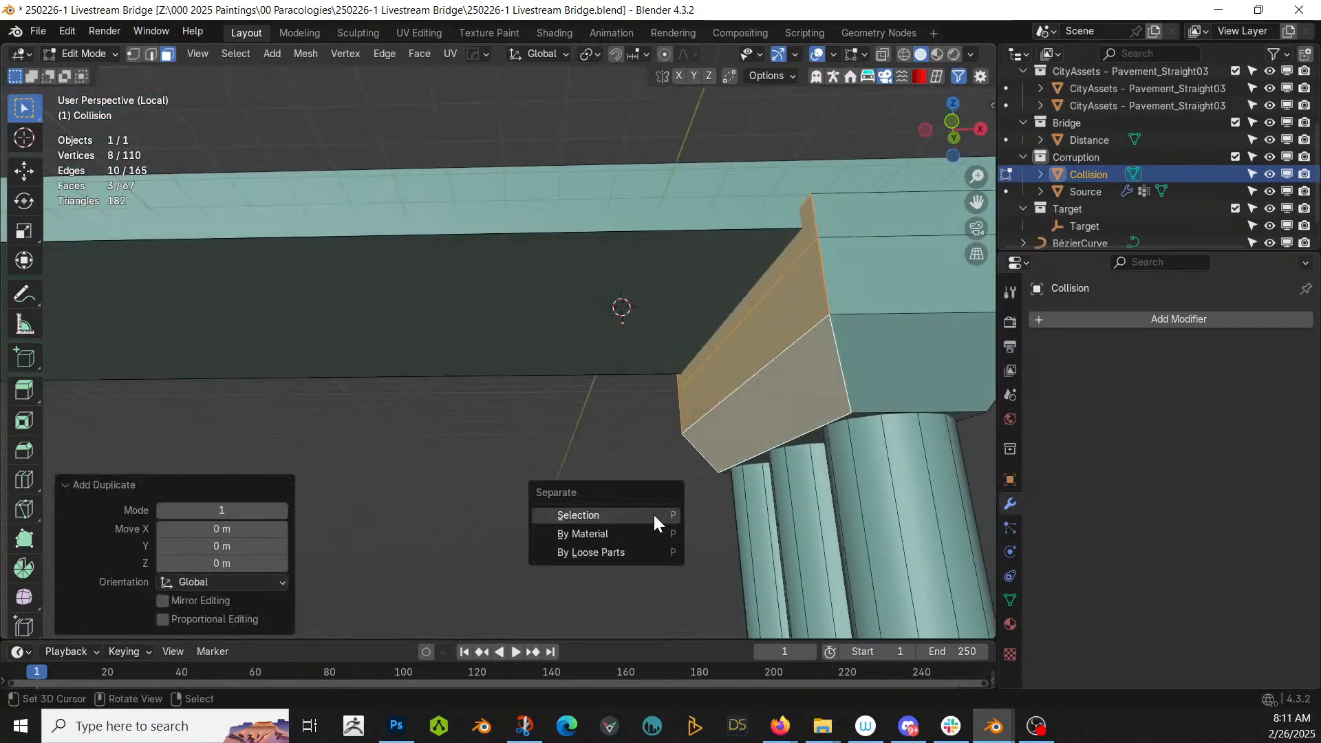
pyautogui.click(654, 515)
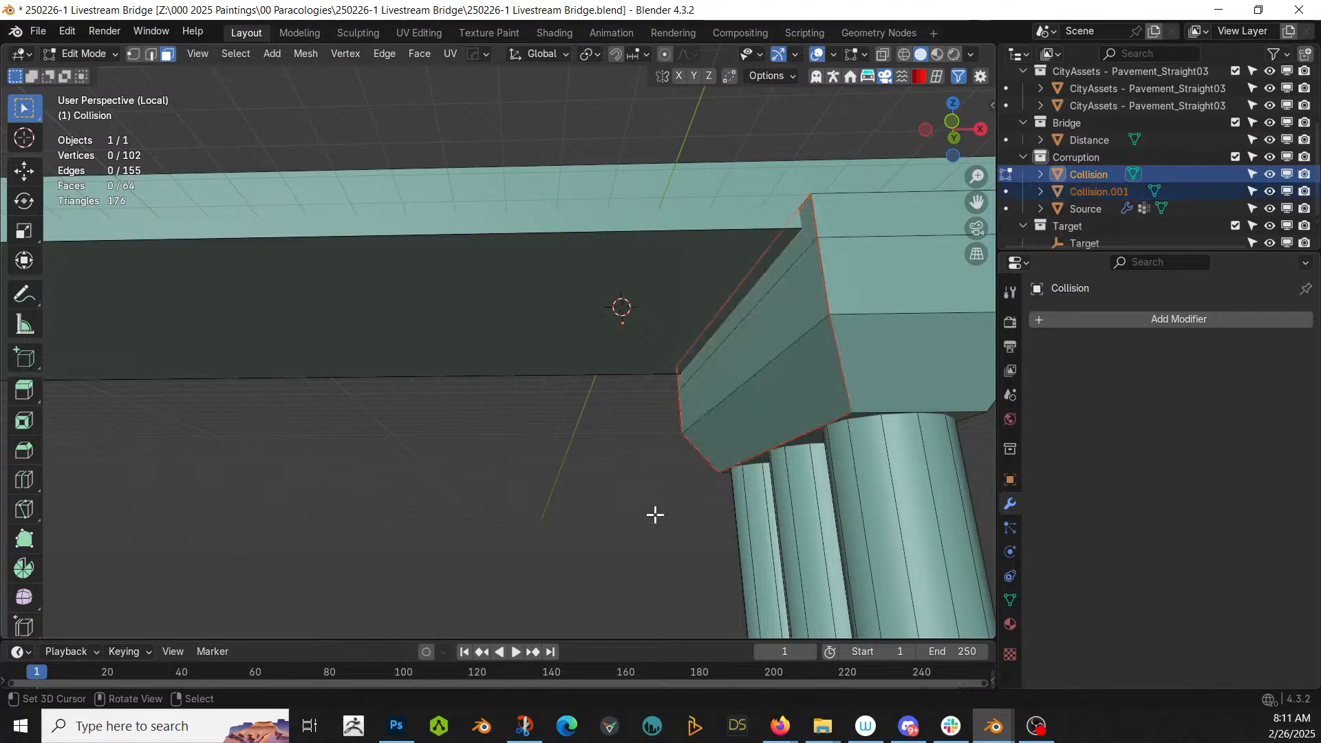
# - Join the separated pier cap faces into the Source object, leaving local view
pyautogui.press('Tab')
pyautogui.click(1116, 191)
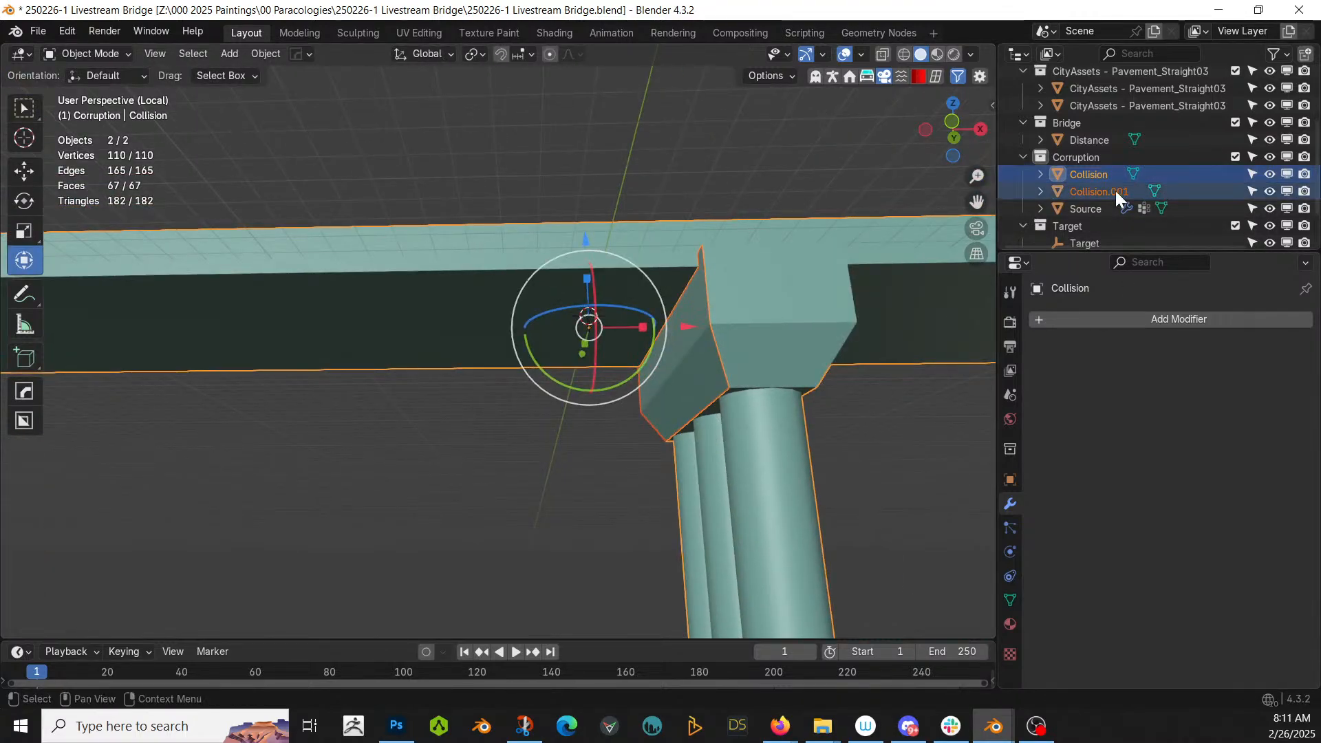
pyautogui.keyDown('ctrl'); pyautogui.click(1097, 211); pyautogui.keyUp('ctrl')
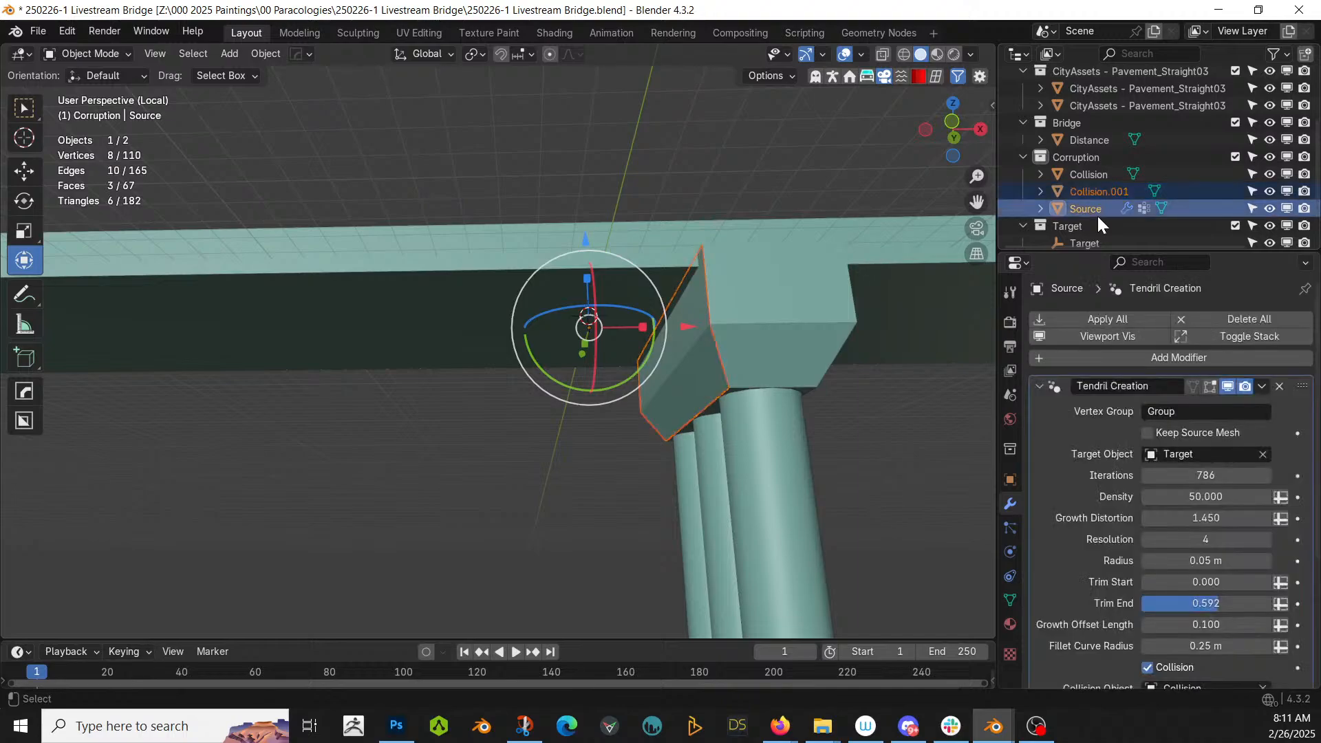
pyautogui.hotkey('ctrl', 'j')
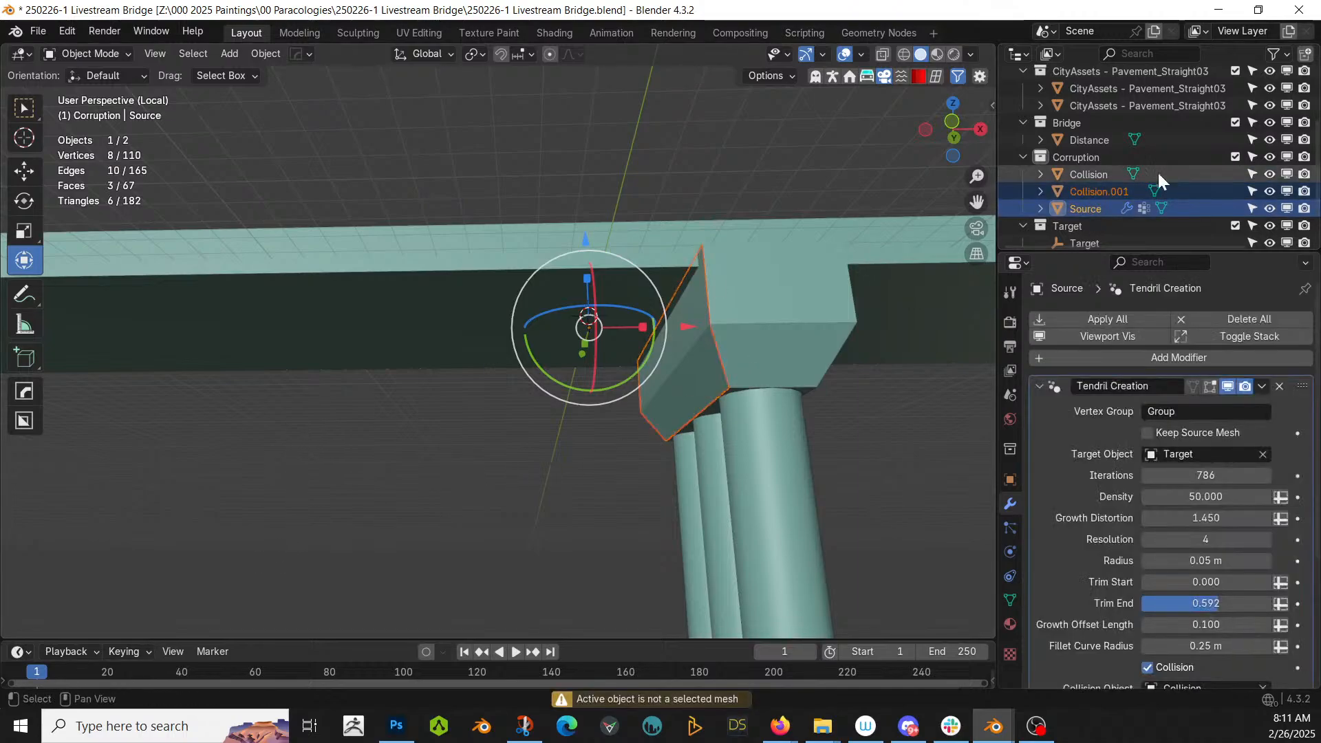
pyautogui.press('KP_Divide')
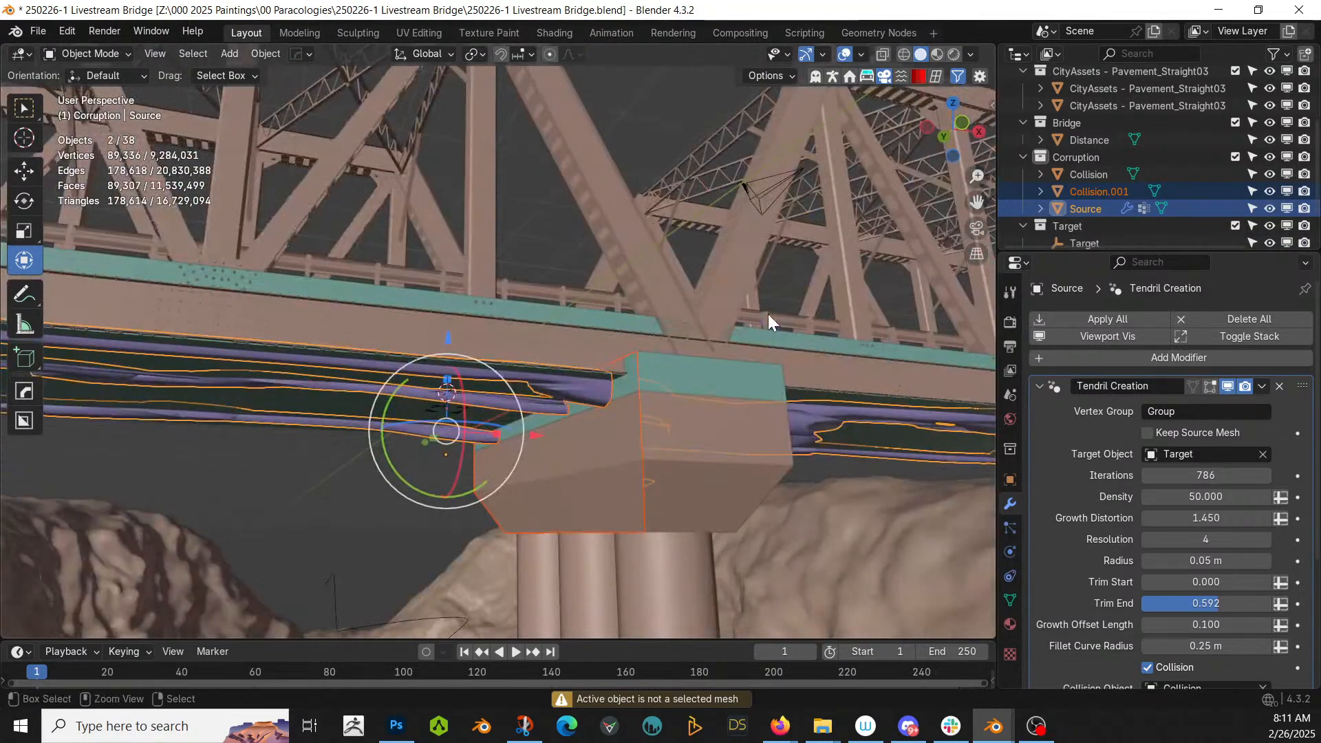
pyautogui.press('Delete')
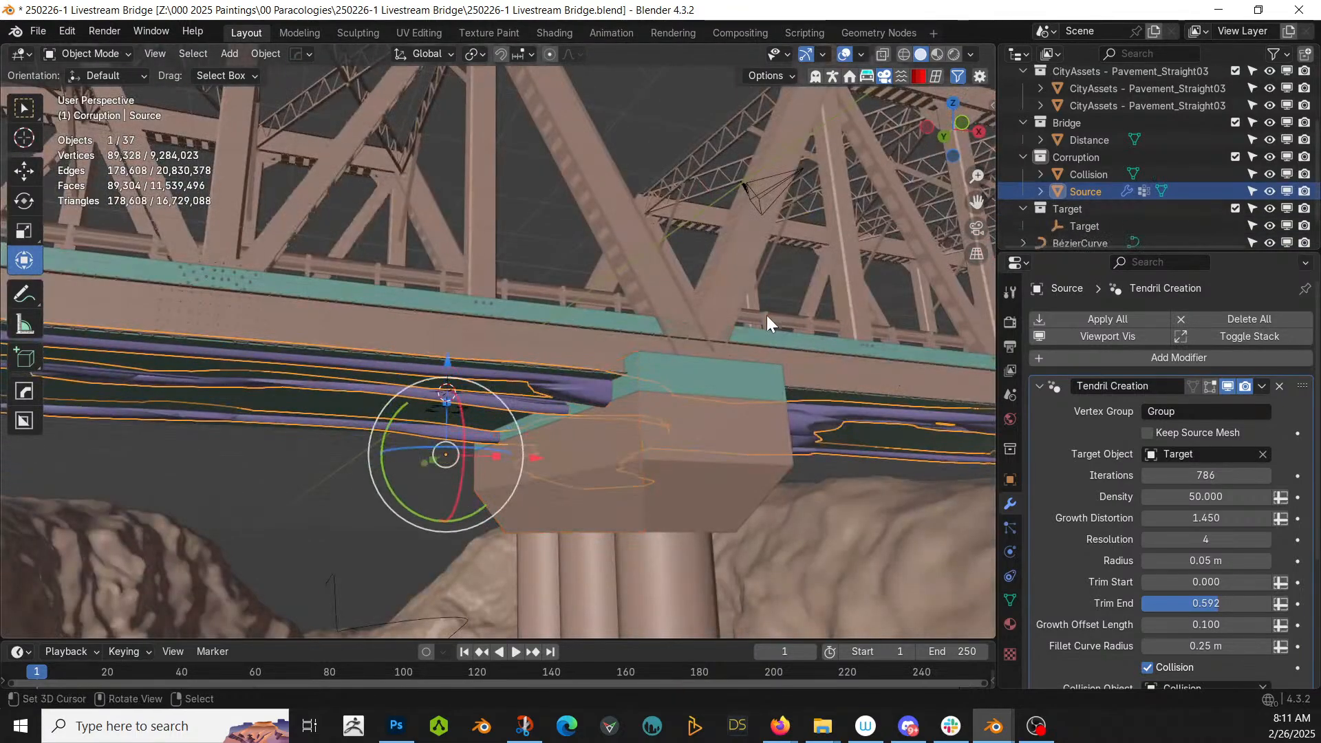
# - Isolate the Source mesh, add three evenly spaced loop cuts across the pier cap faces, and select all its geometry
pyautogui.press('KP_Divide')
pyautogui.press('Tab')
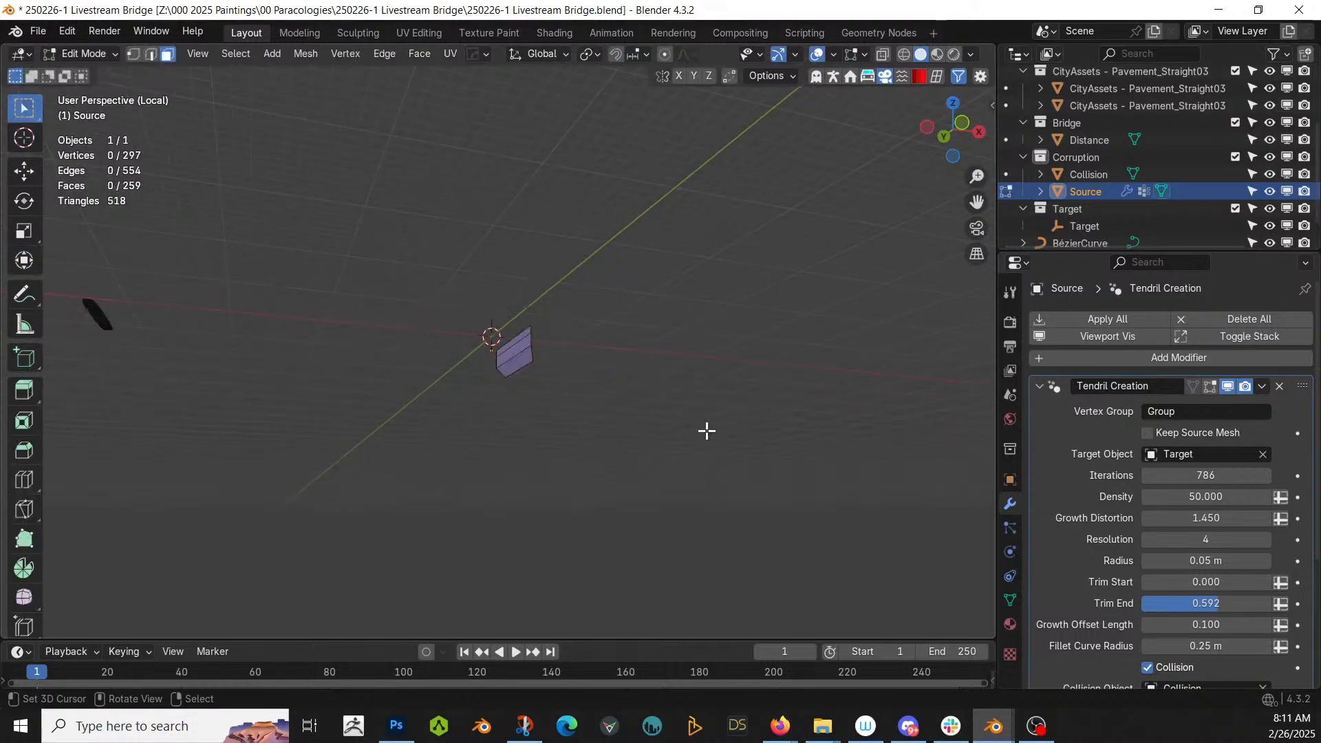
pyautogui.scroll(3, 534, 442)
pyautogui.click(543, 438)
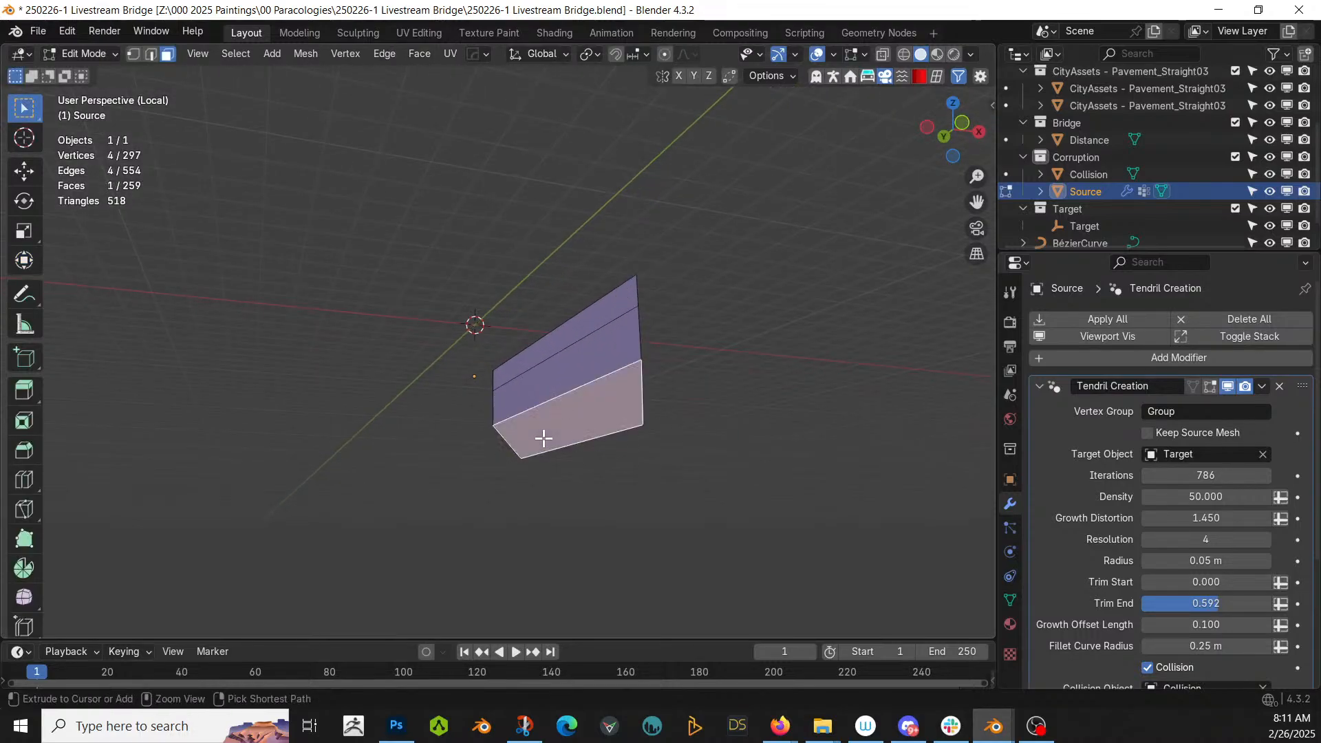
pyautogui.hotkey('ctrl', 'r')
pyautogui.scroll(1, 543, 439)
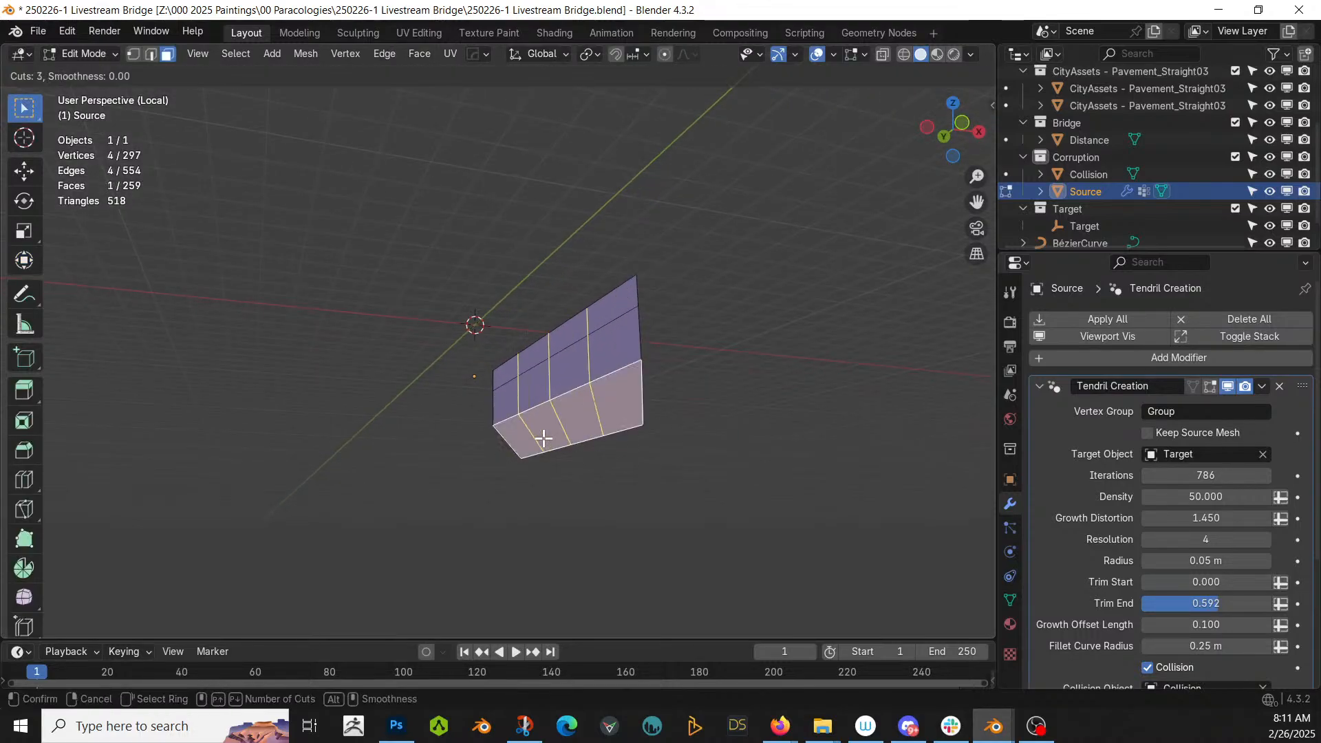
pyautogui.click(543, 438)
pyautogui.rightClick(544, 438)
pyautogui.press('a')
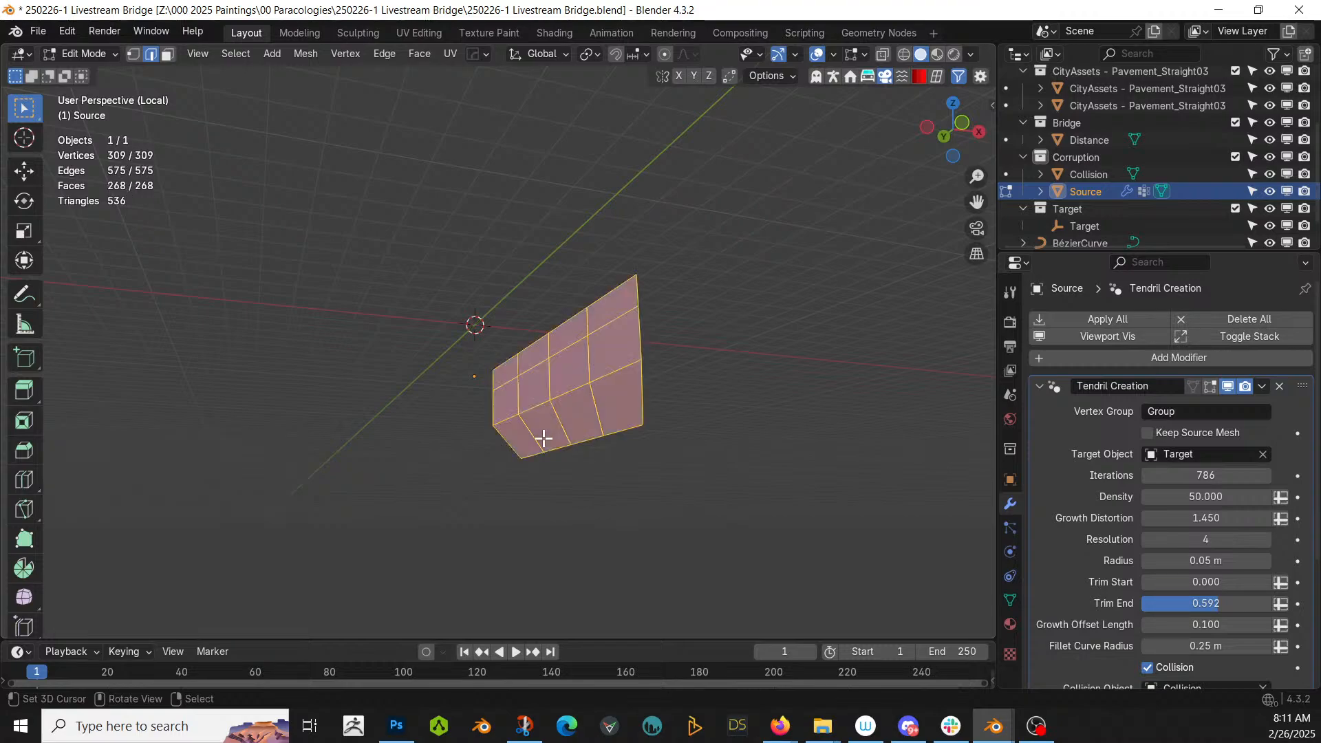
# - Assign all of the Source geometry to the vertex group "Group", collapse the Tendril Creation settings, and inspect the resulting tendrils in Object Mode
pyautogui.click(1009, 601)
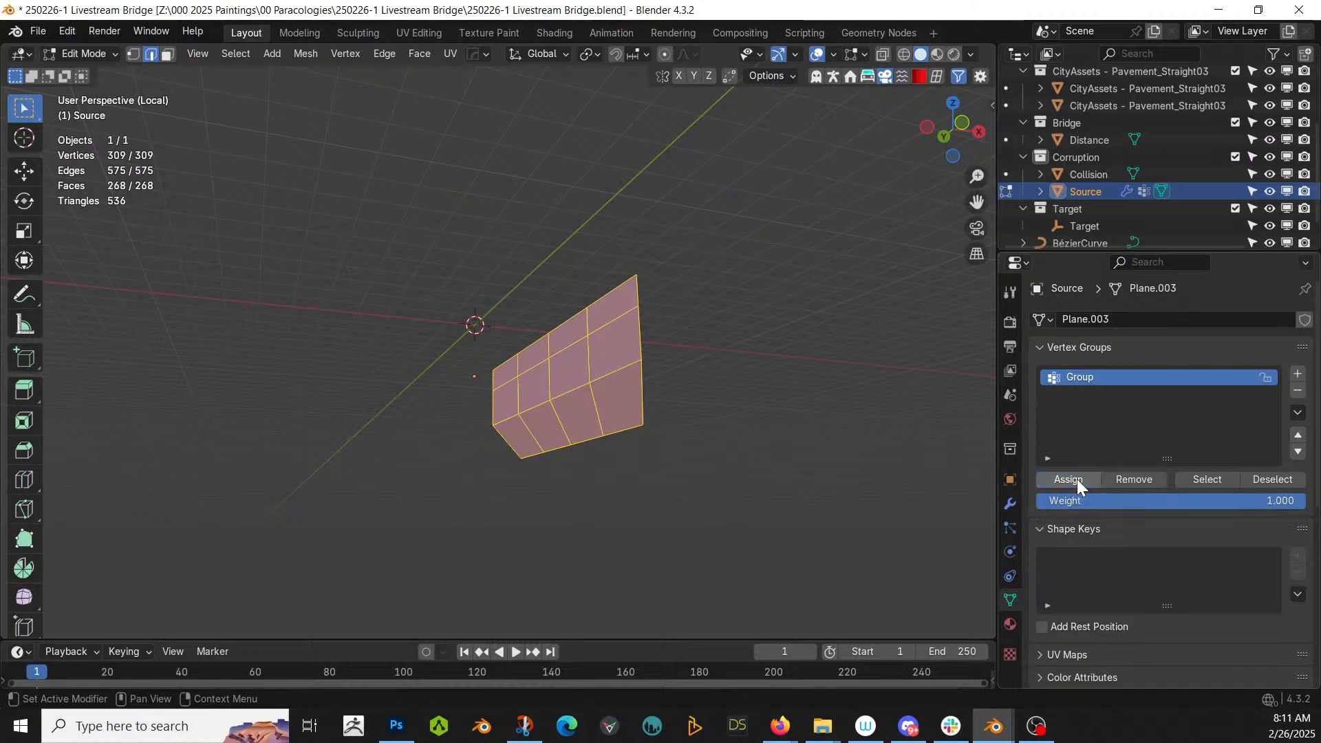
pyautogui.click(1008, 504)
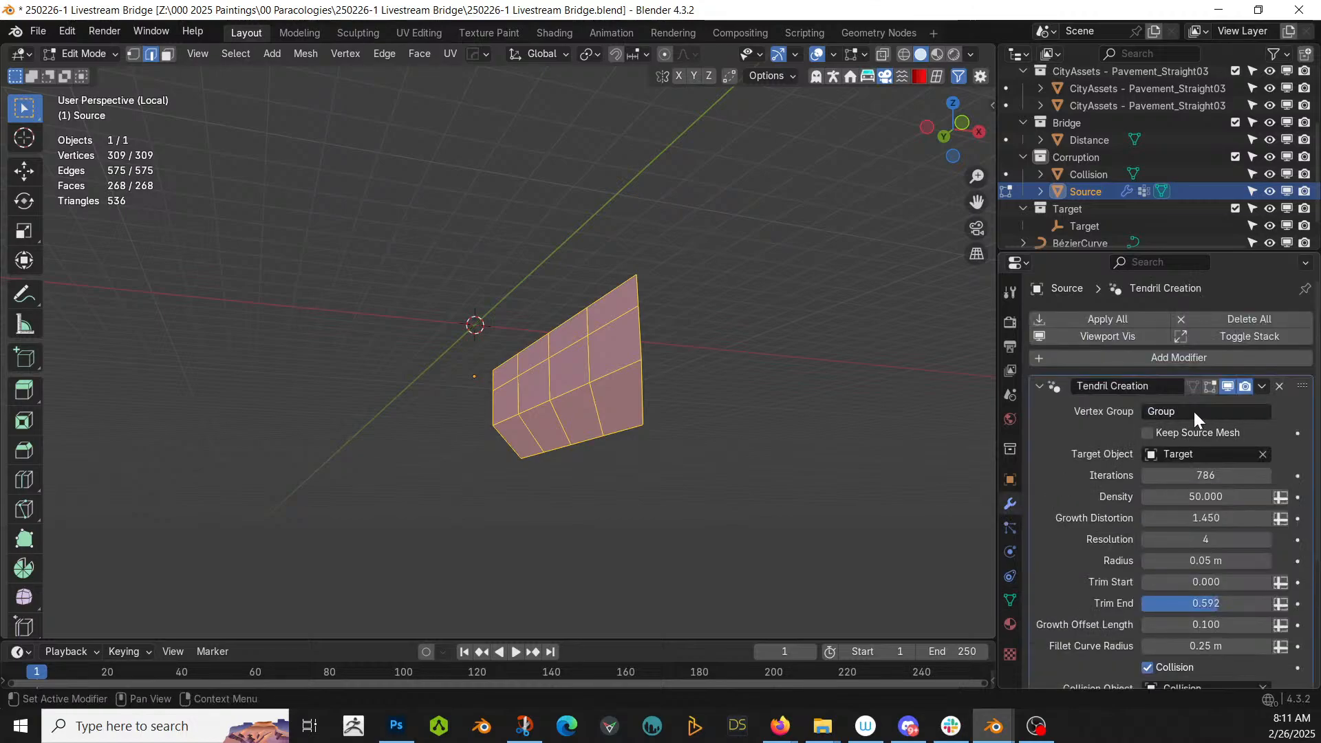
pyautogui.click(1040, 387)
pyautogui.scroll(-2, 759, 425)
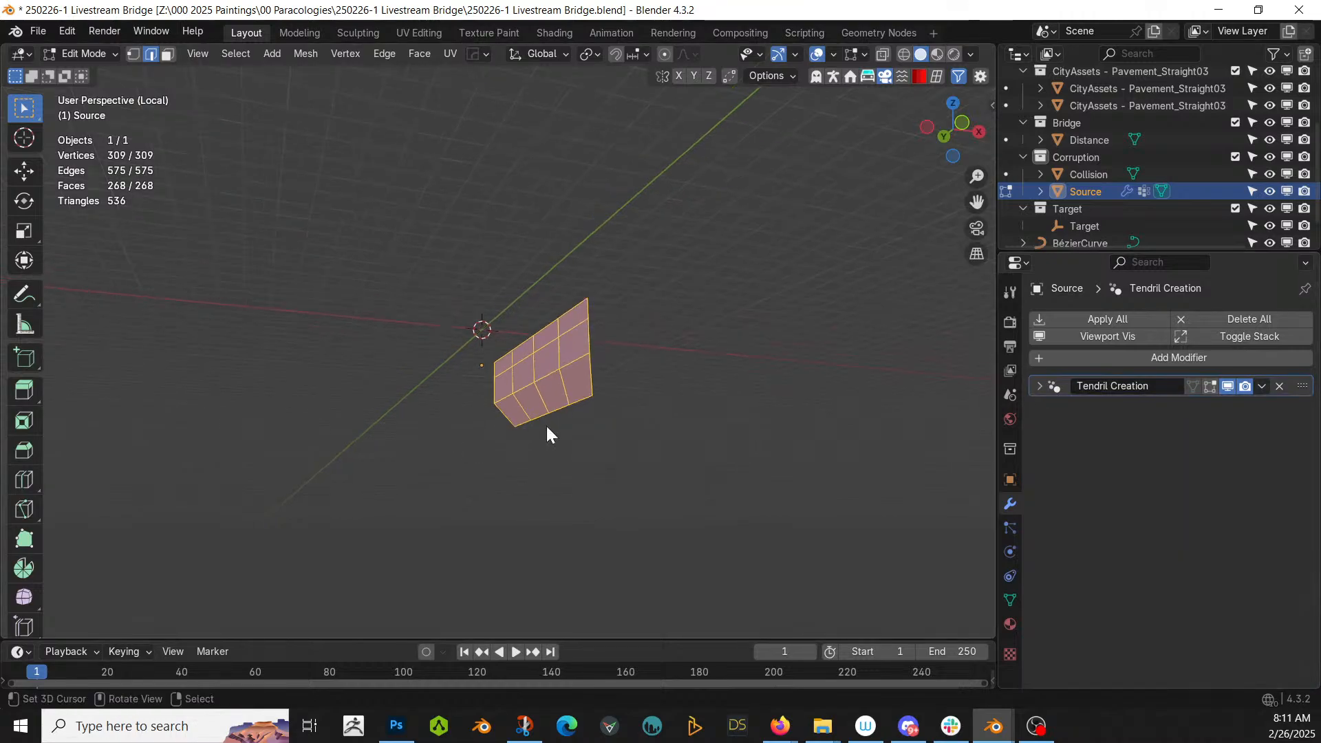
pyautogui.press('Tab')
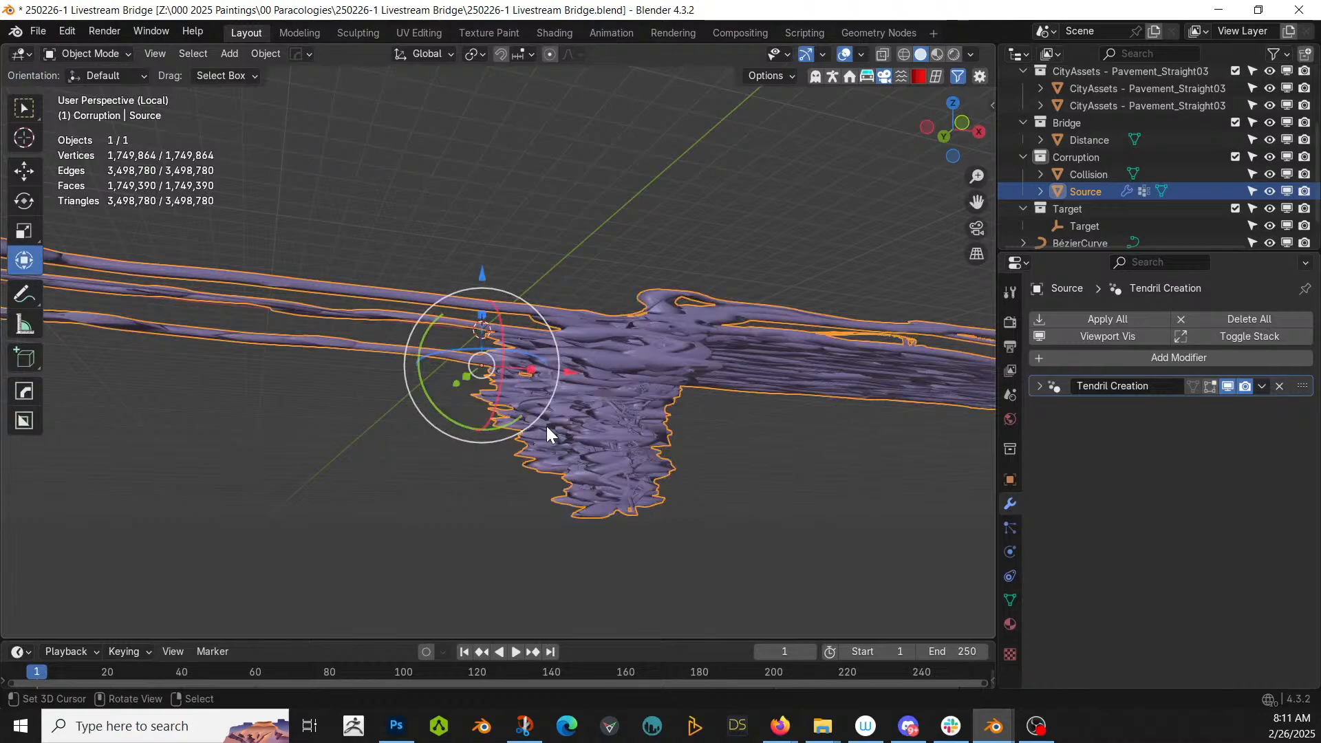
pyautogui.moveTo(546, 427); pyautogui.dragTo(589, 433, button='middle')
# - Dissolve the added loop cuts and the upper lengthwise edge on the Source pier cap faces, and inspect the tendrils in Object Mode
pyautogui.press('Tab')
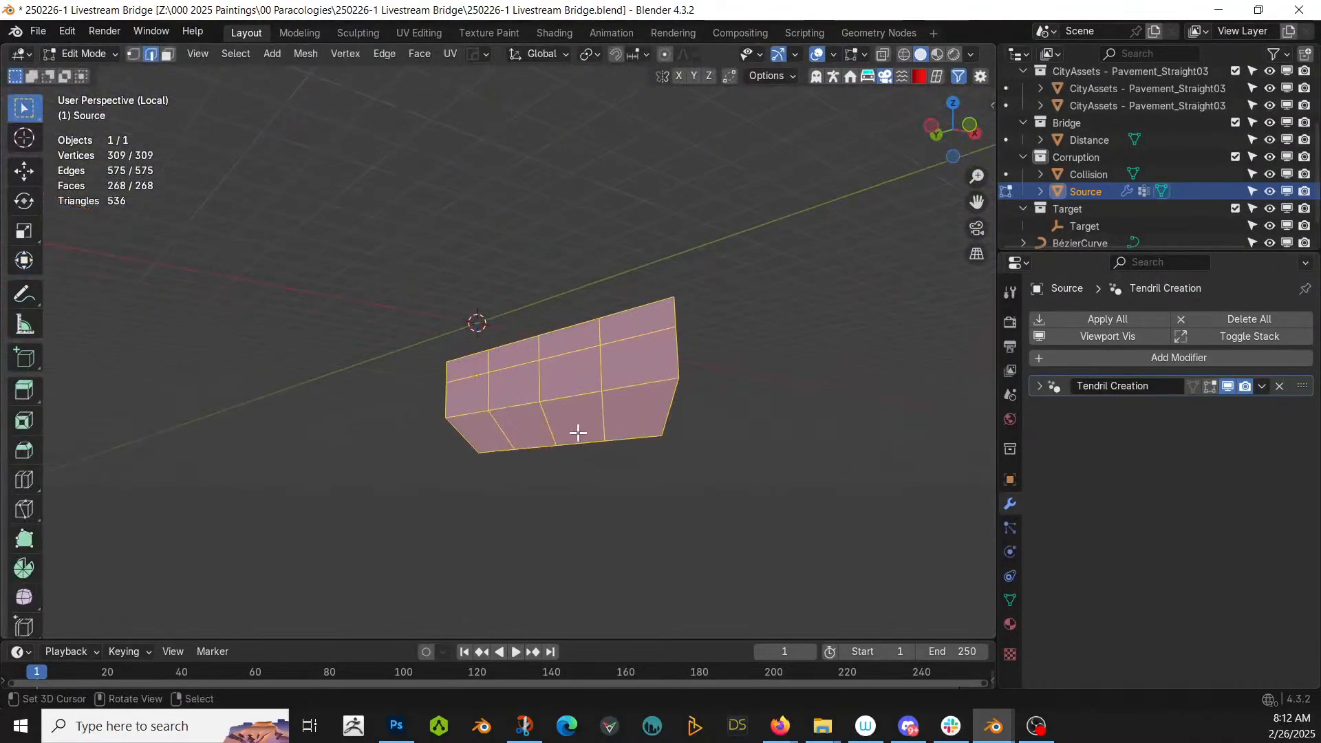
pyautogui.hotkey('alt', 'a')
pyautogui.keyDown('alt'); pyautogui.click(497, 425); pyautogui.keyUp('alt')
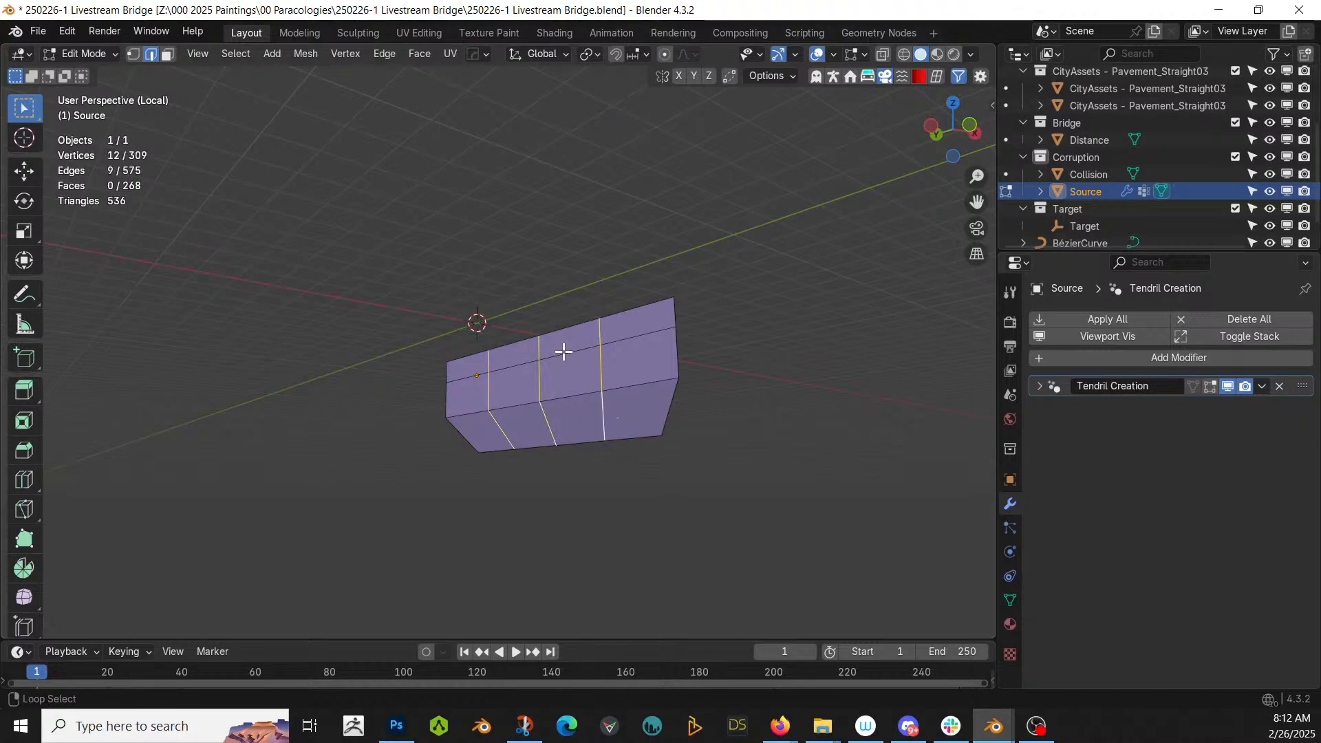
pyautogui.hotkey('ctrl', 'x')
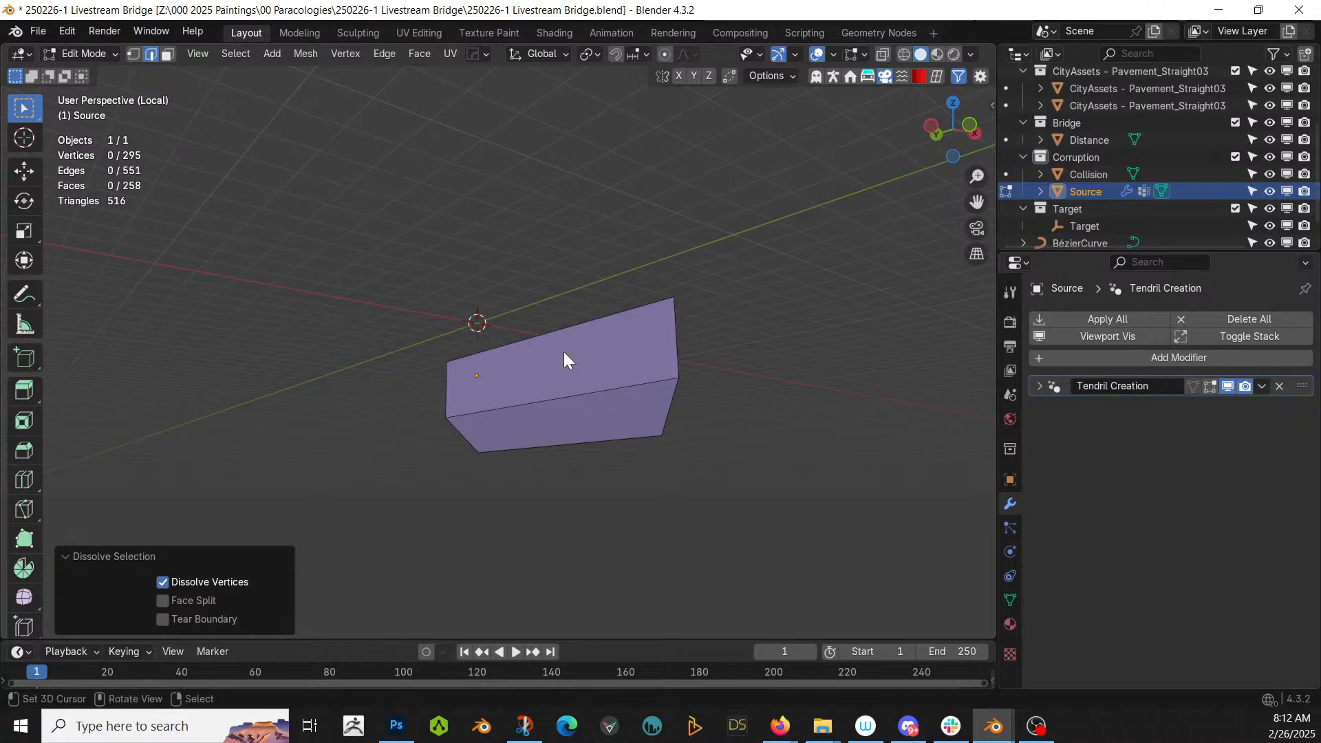
pyautogui.press('Tab')
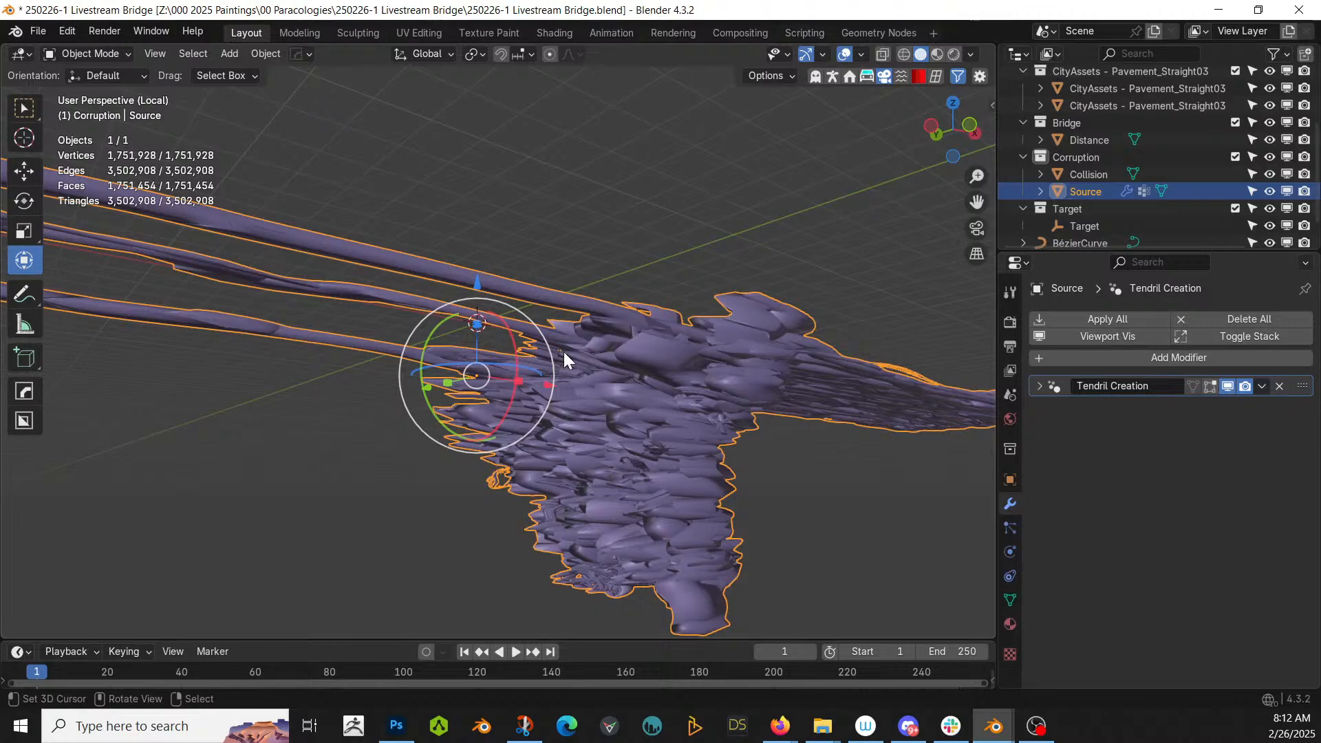
pyautogui.moveTo(605, 370); pyautogui.dragTo(336, 397, button='middle')
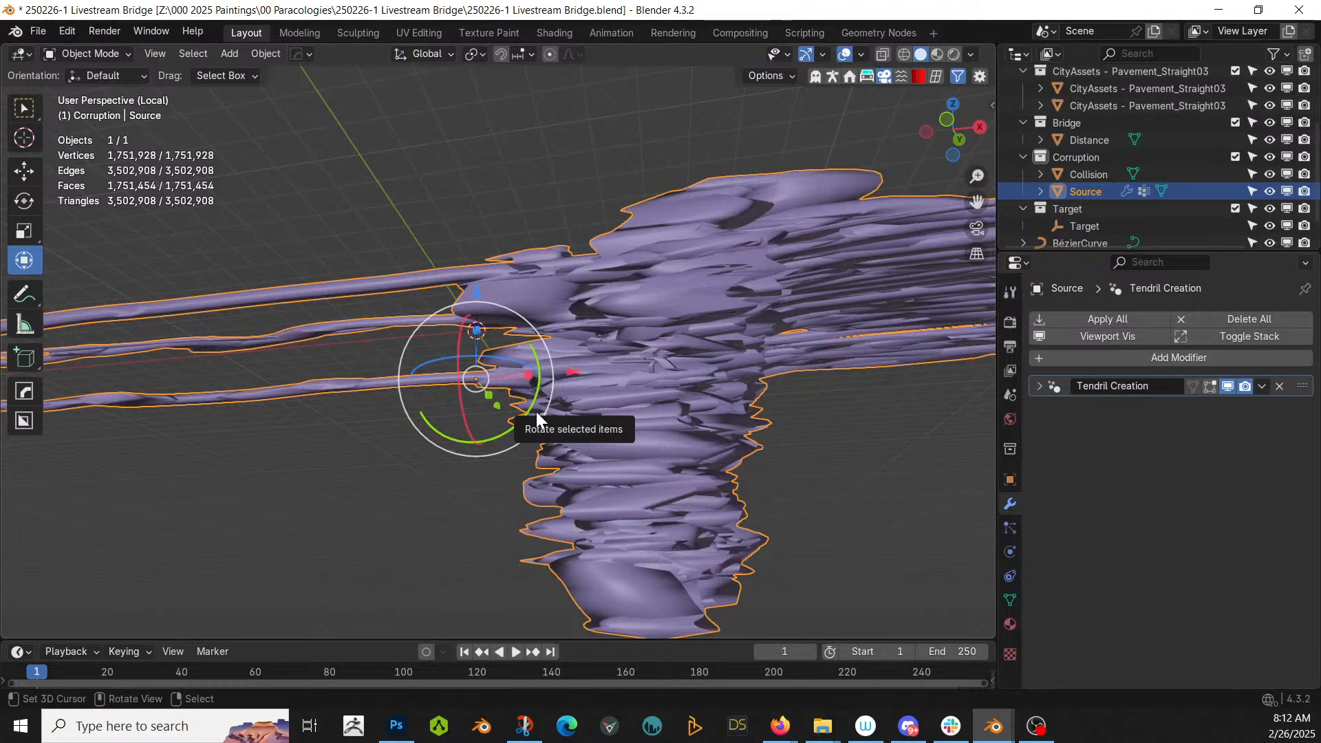
# - Circle-select all six corner vertices of the simplified pier cap faces in Source and remove them from the vertex group "Group"
pyautogui.press('Tab')
pyautogui.moveTo(536, 412); pyautogui.dragTo(621, 463, button='middle')
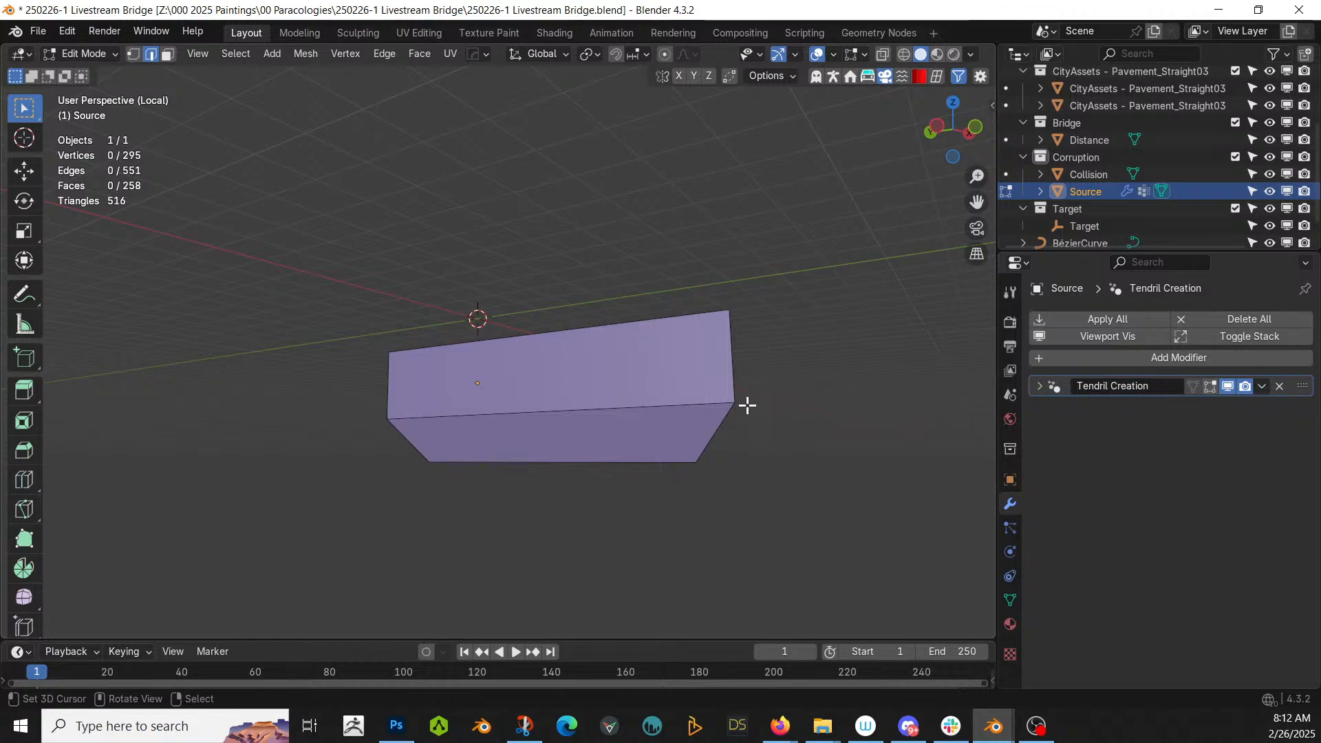
pyautogui.press('c')
pyautogui.click(746, 397)
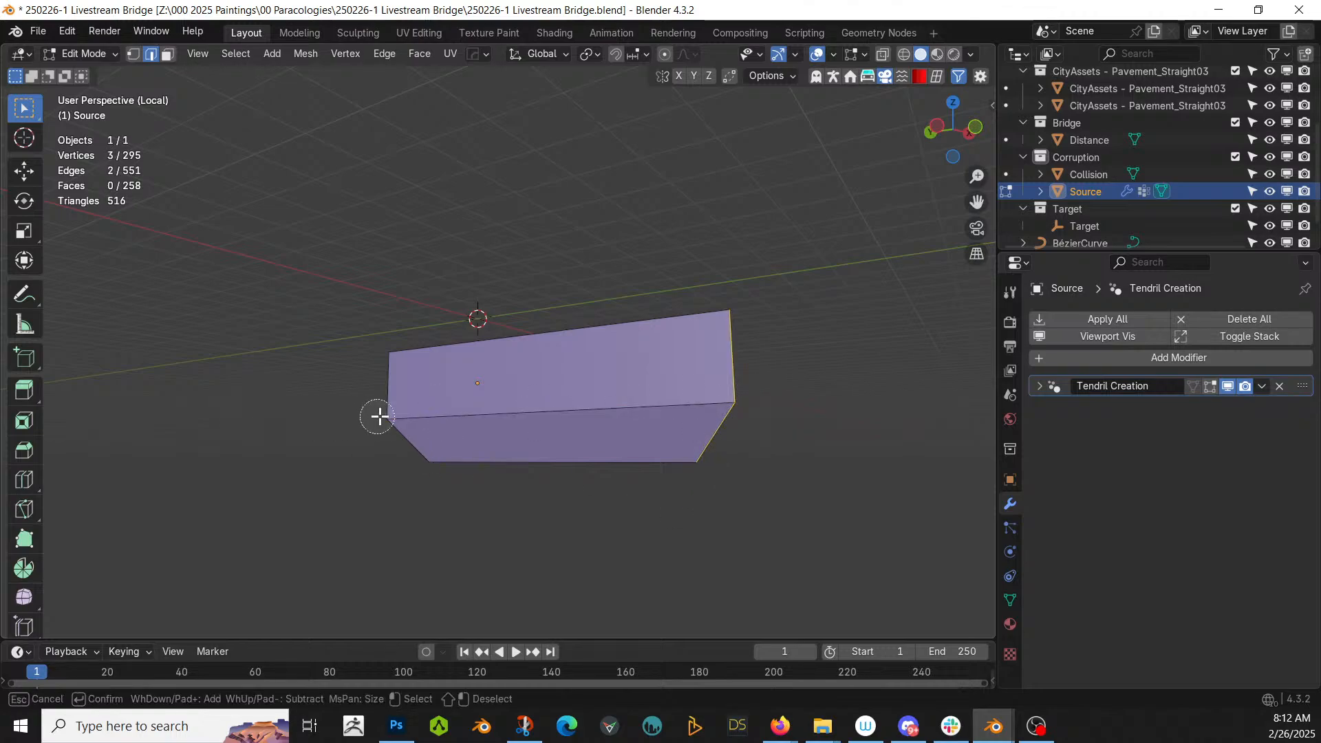
pyautogui.moveTo(379, 416)
pyautogui.mouseDown()
pyautogui.moveTo(457, 337)
pyautogui.moveTo(727, 318)
pyautogui.mouseUp()
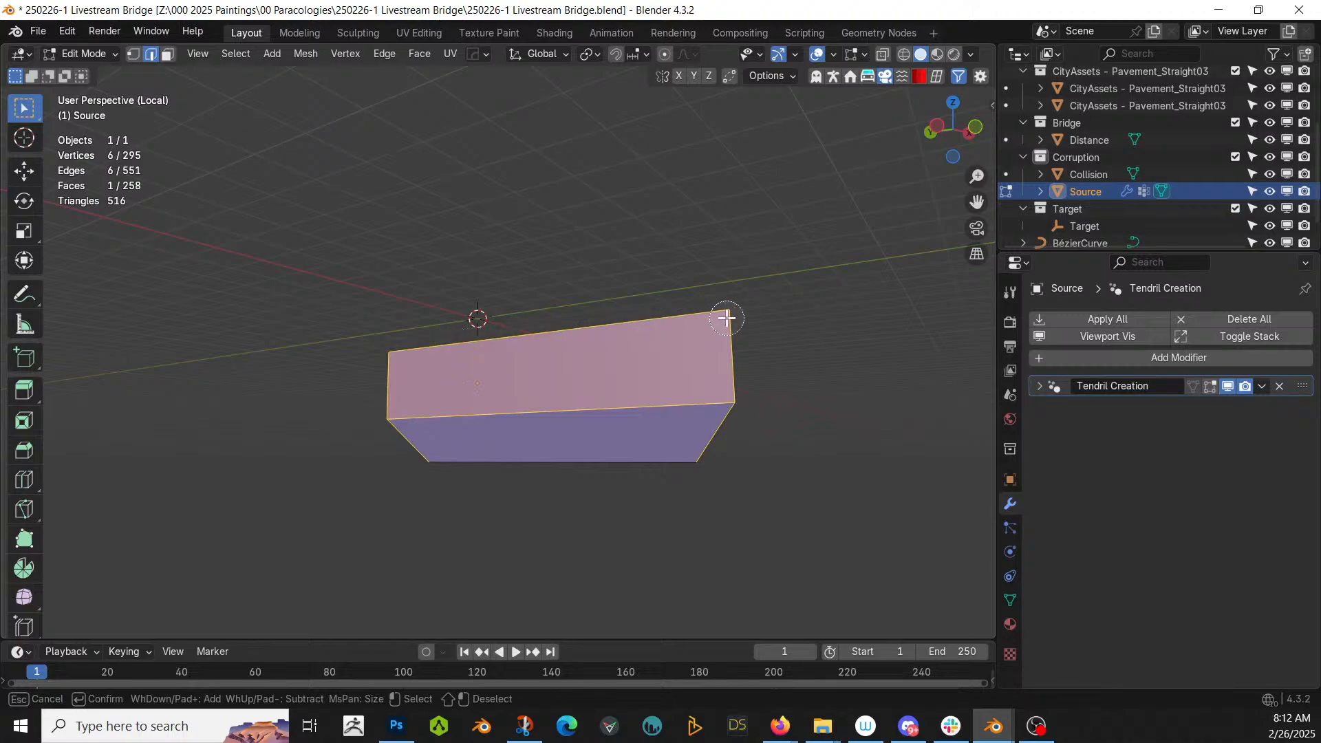
pyautogui.click(1011, 599)
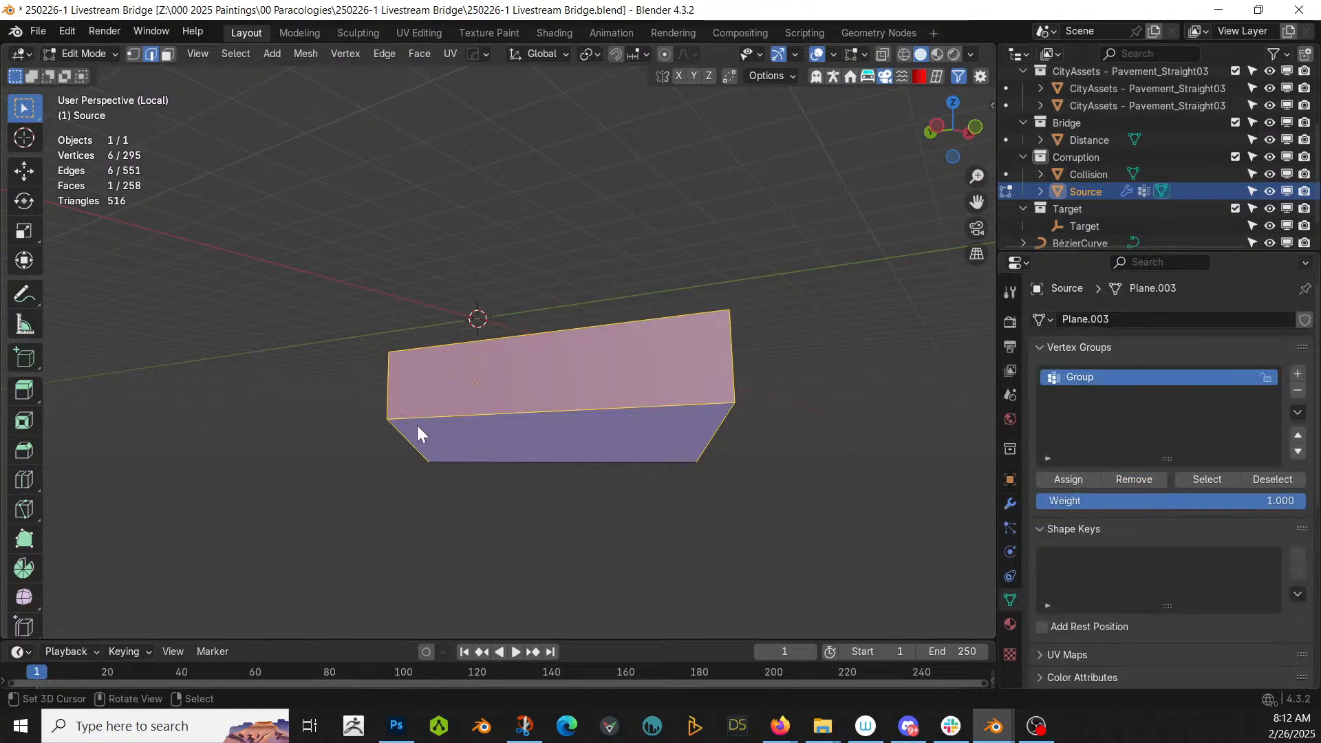
# - Leave Edit Mode on Source and exit local view to show the tendrils with the whole bridge
pyautogui.press('Tab')
pyautogui.moveTo(417, 425); pyautogui.dragTo(388, 284, button='middle')
pyautogui.press('KP_Divide')
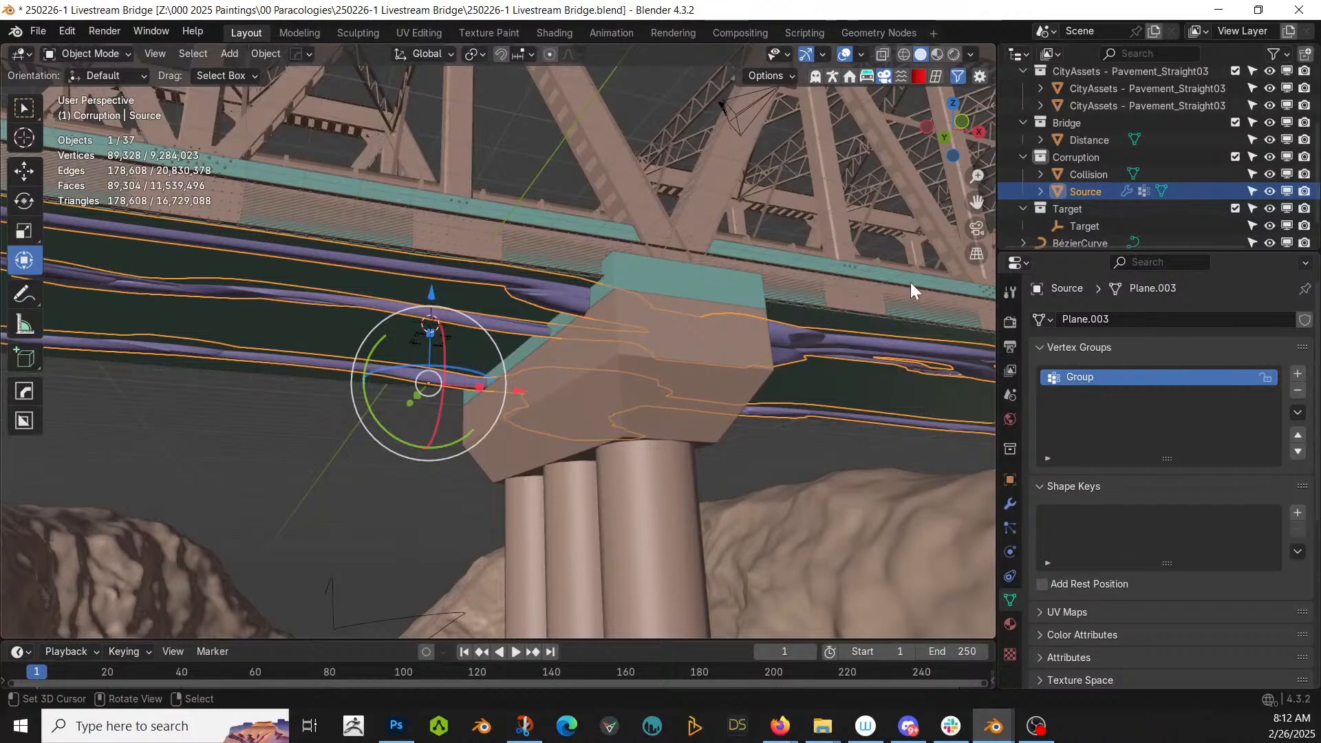
# - Review the Tendril Creation settings of the Source object beneath the bridge and convert the object to a mesh
pyautogui.scroll(-7, 798, 312)
pyautogui.moveTo(798, 312); pyautogui.dragTo(747, 332, button='middle')
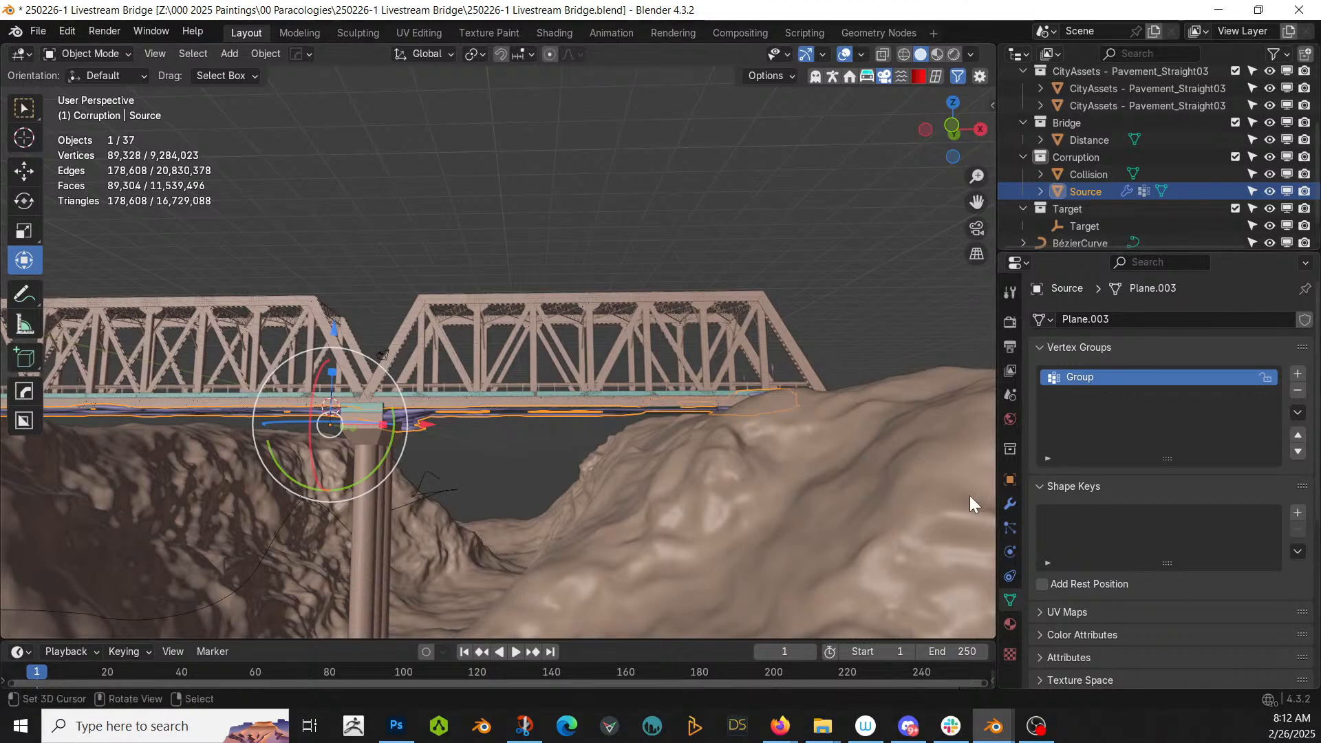
pyautogui.click(1010, 508)
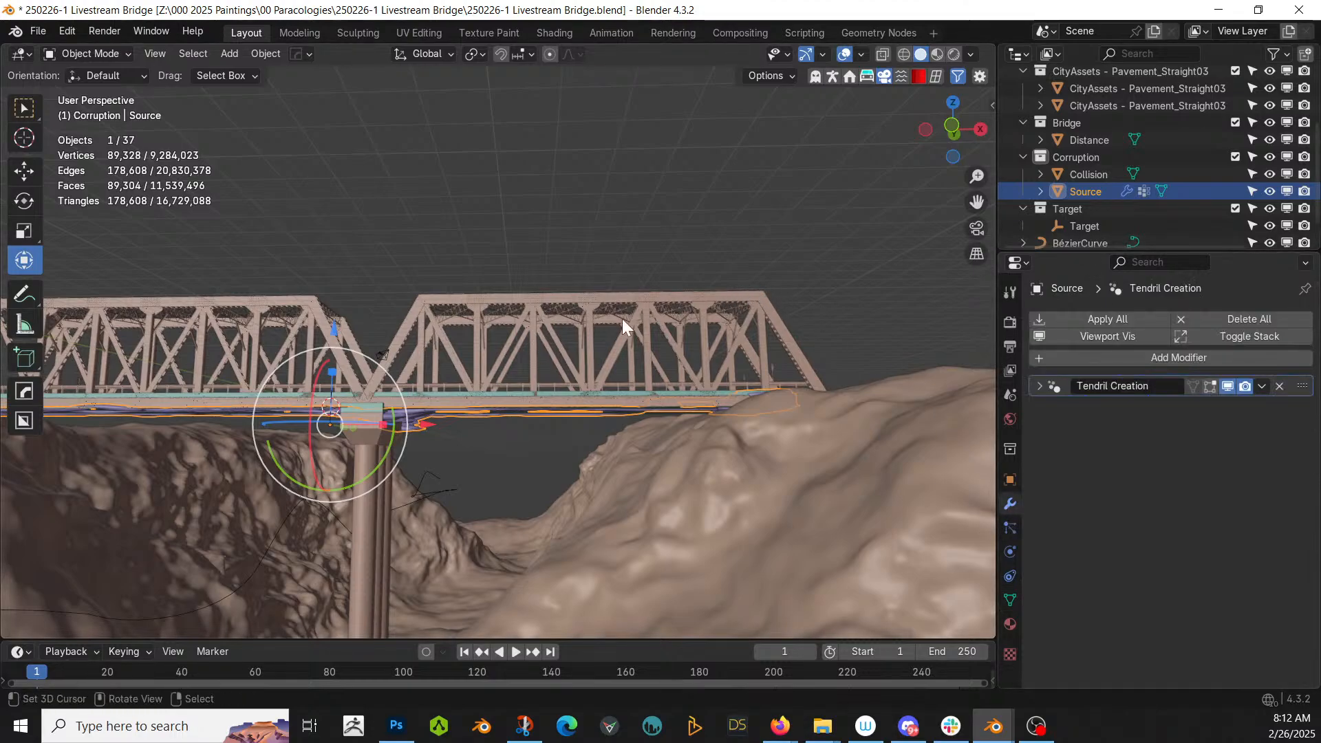
pyautogui.moveTo(622, 319); pyautogui.dragTo(675, 270, button='middle')
pyautogui.scroll(4, 676, 270)
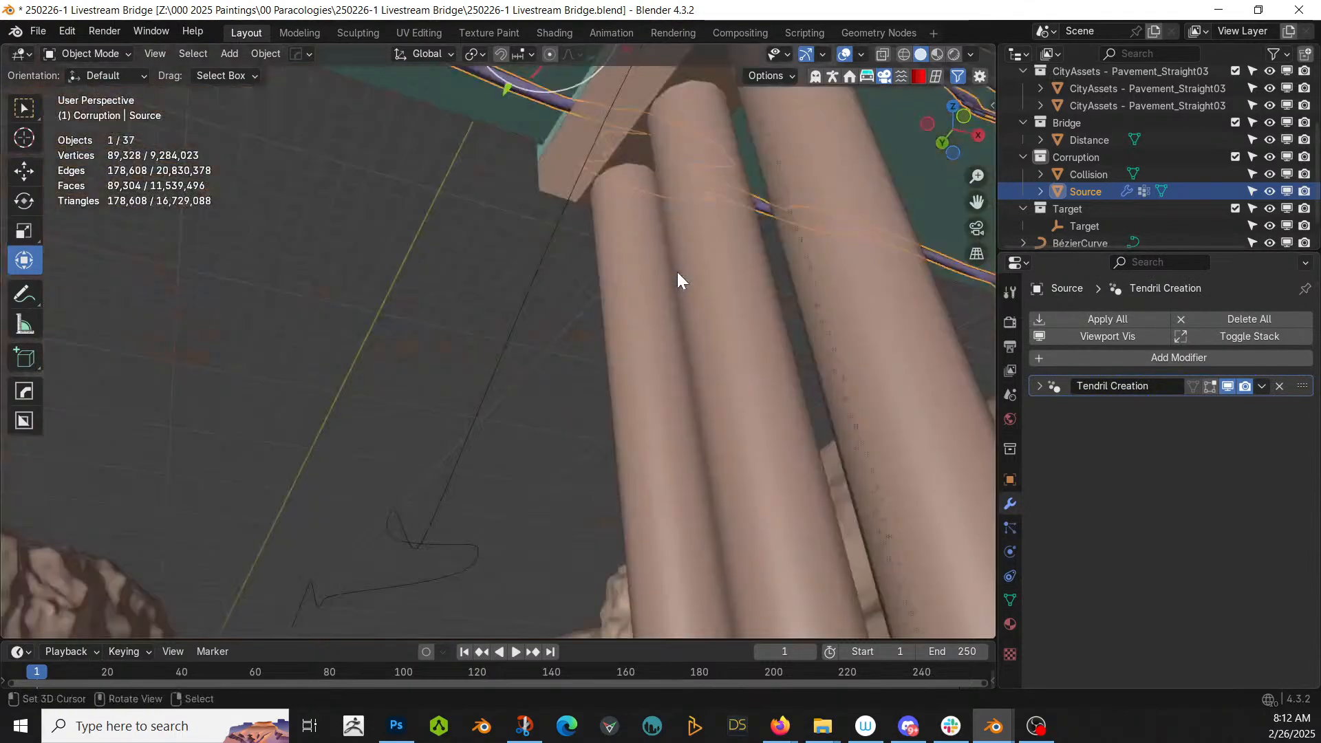
pyautogui.click(1047, 383)
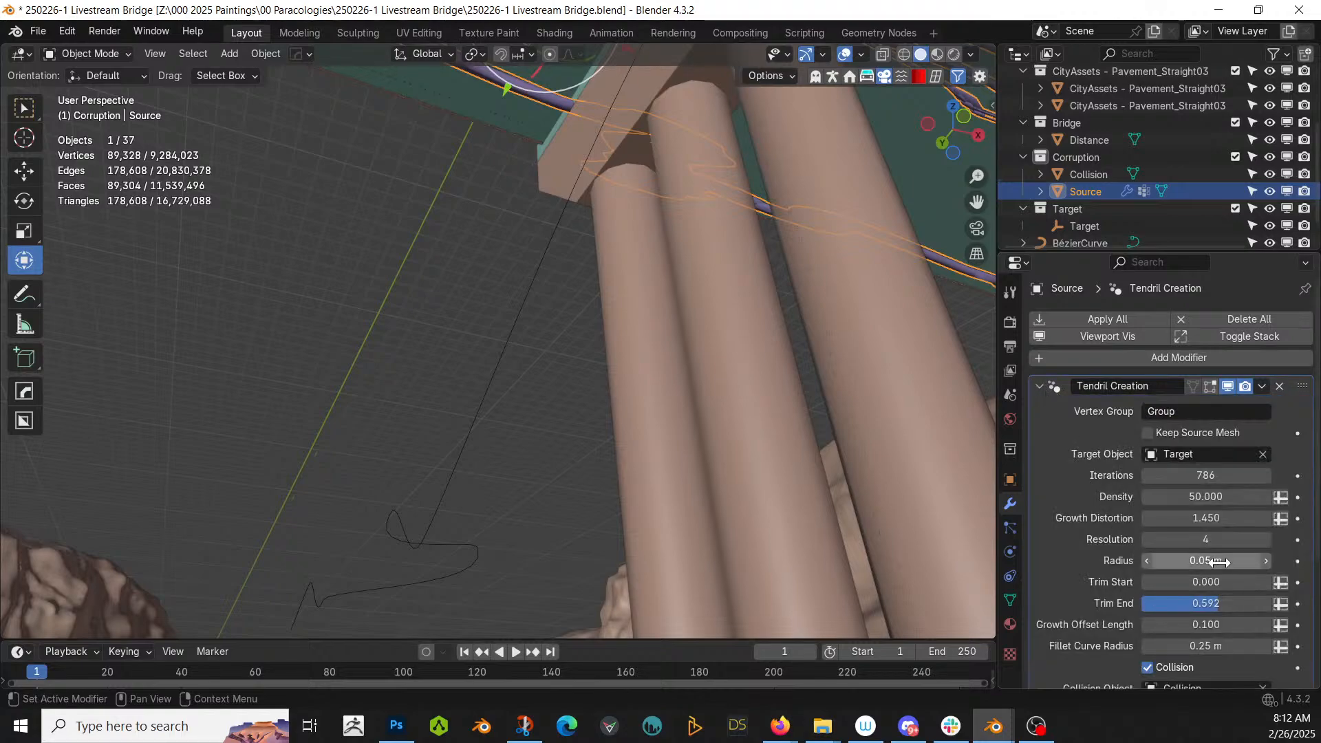
pyautogui.moveTo(841, 306); pyautogui.dragTo(807, 329, button='middle')
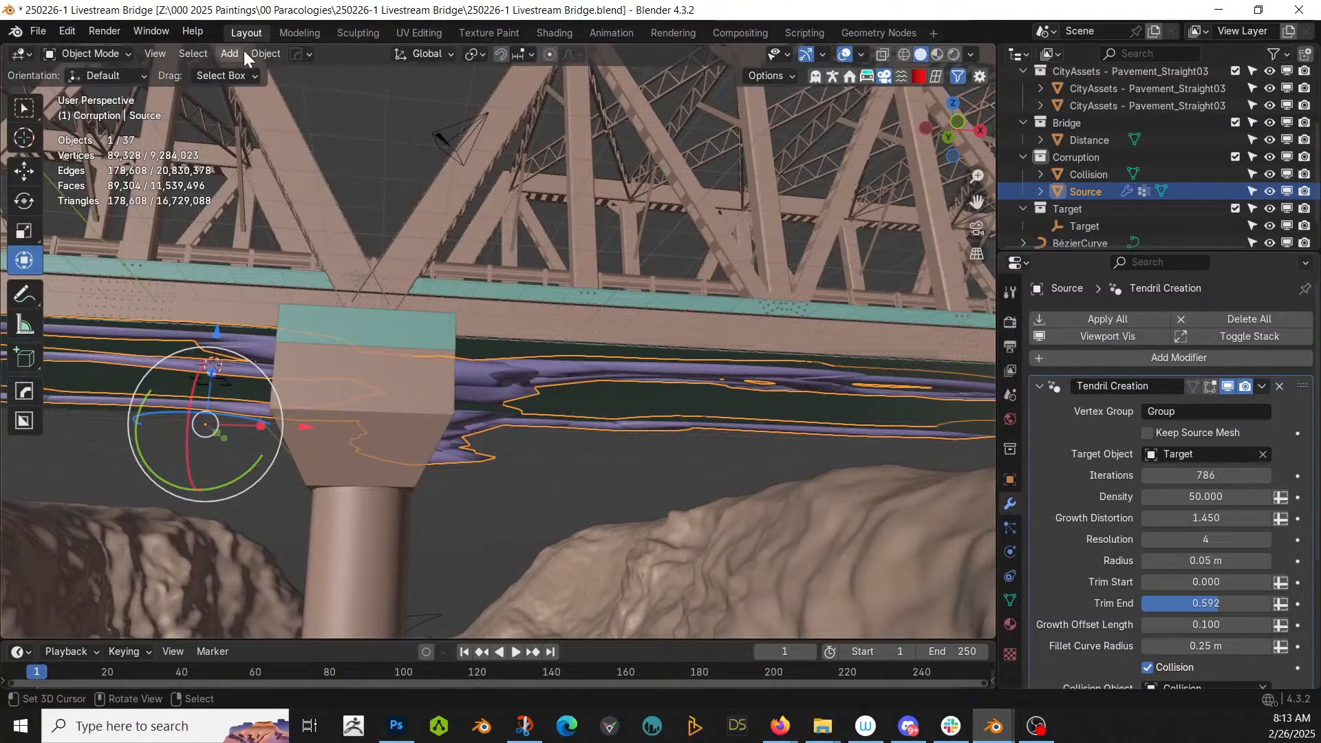
pyautogui.click(267, 55)
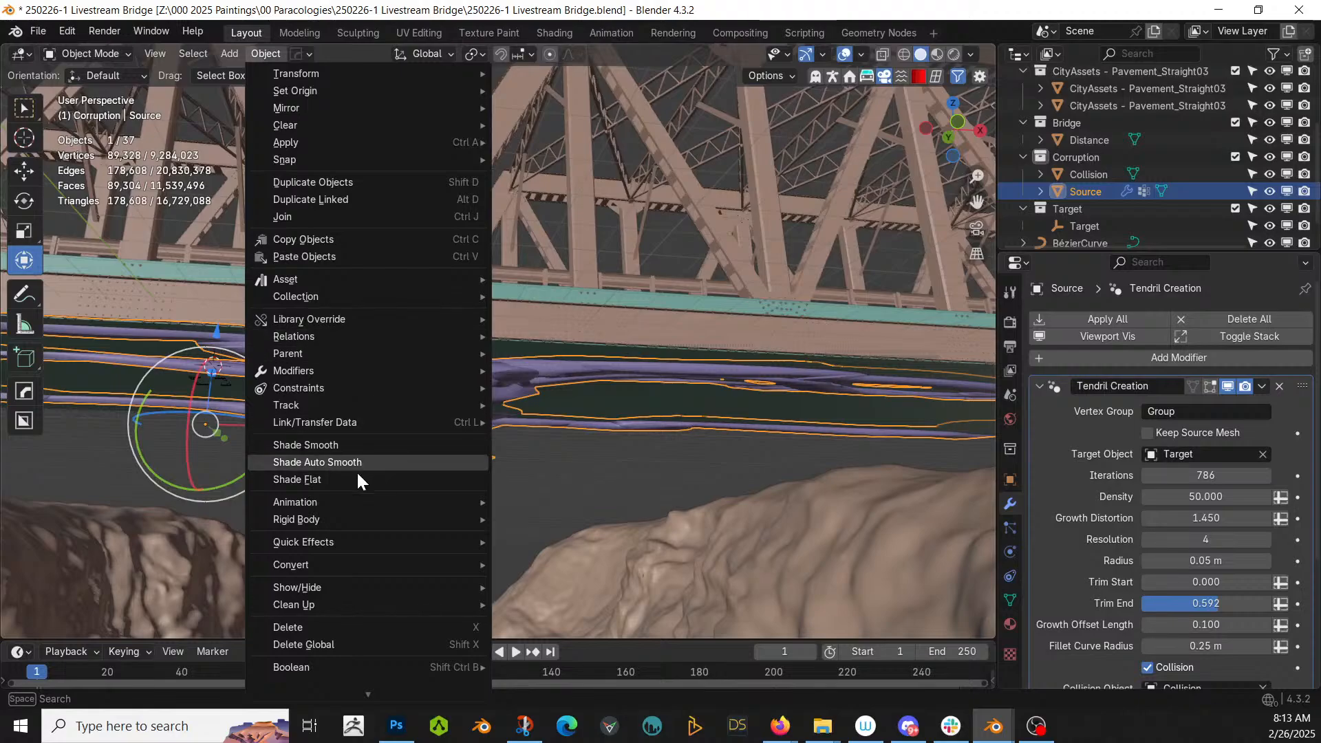
pyautogui.moveTo(321, 573)
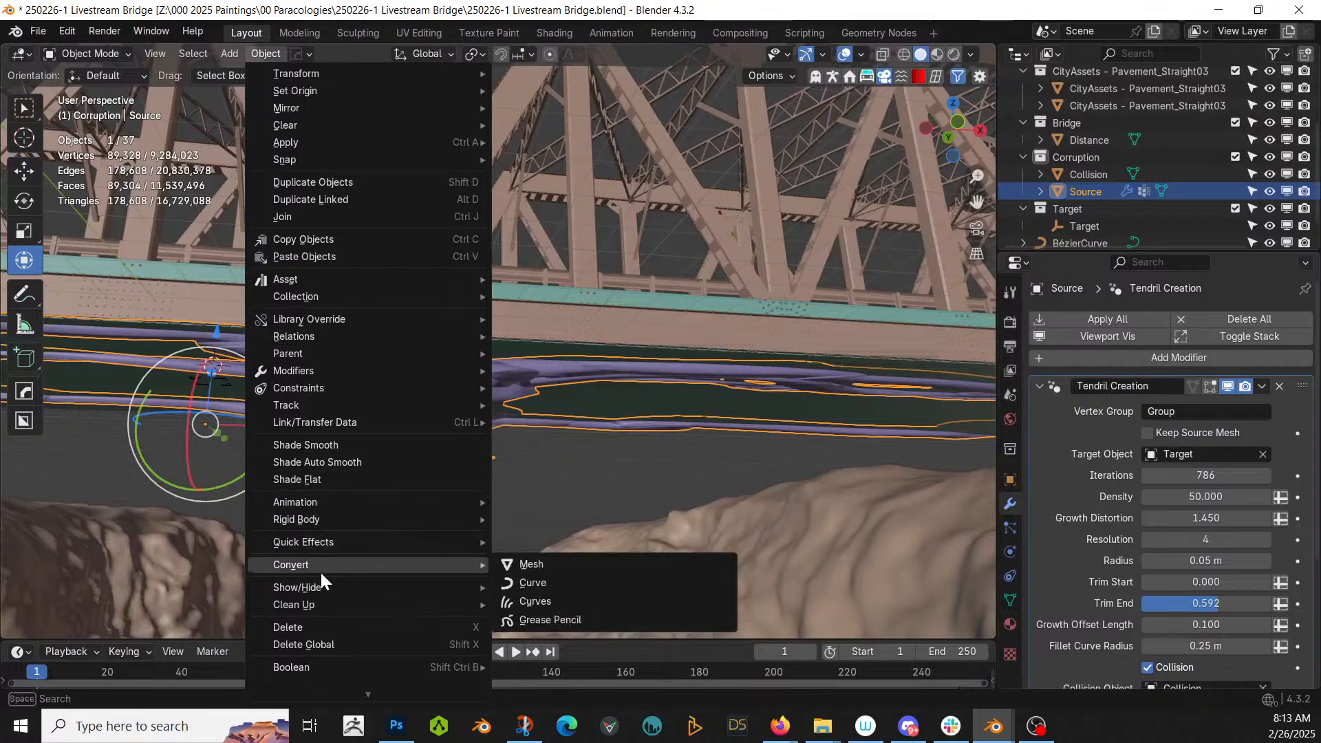
pyautogui.click(592, 566)
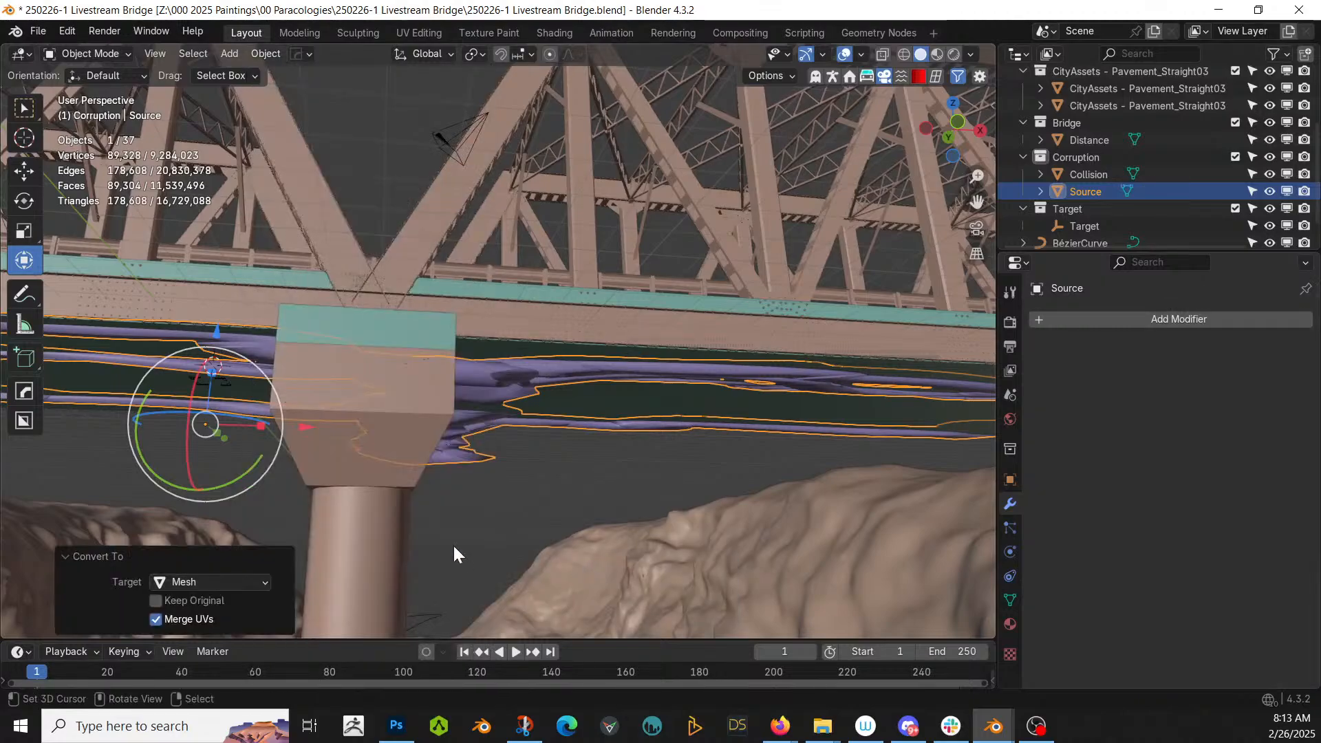
# - Isolate the converted Source tendrils in local view and switch them to Weight Paint mode
pyautogui.moveTo(422, 497); pyautogui.dragTo(438, 505, button='middle')
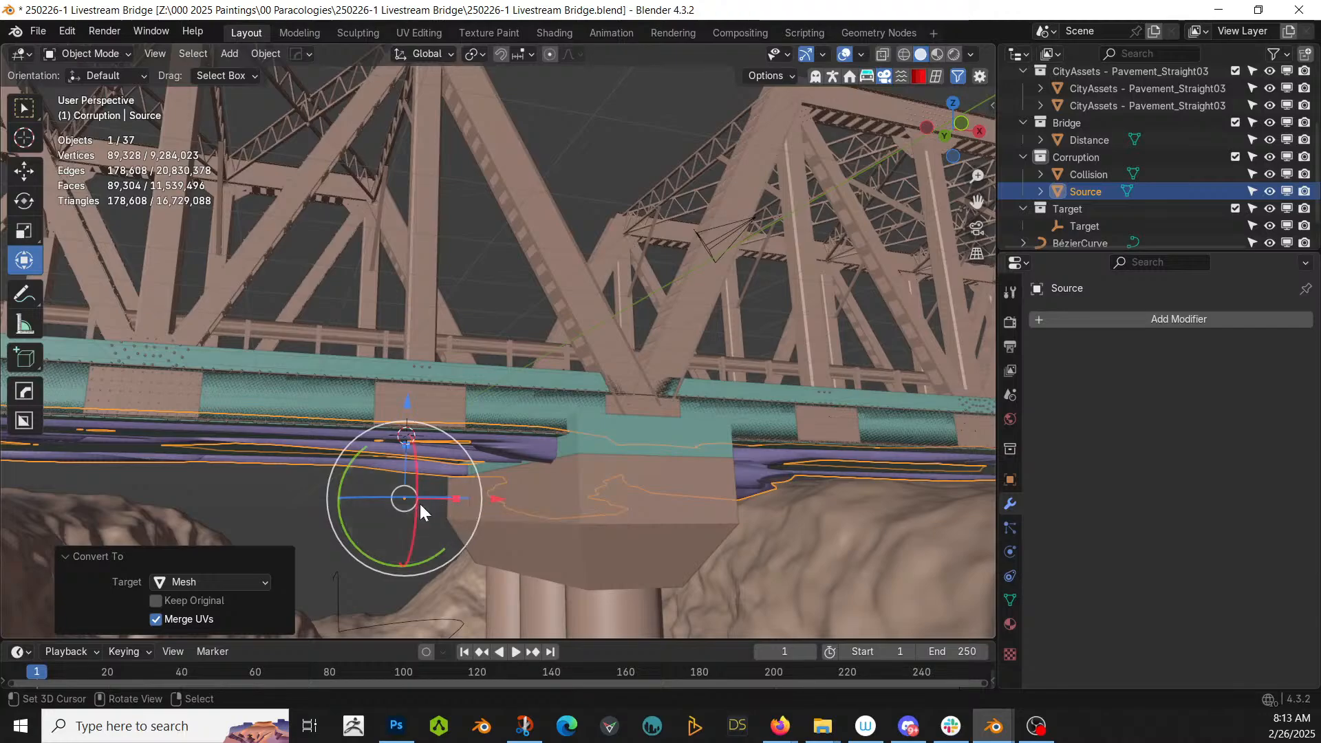
pyautogui.click(506, 443)
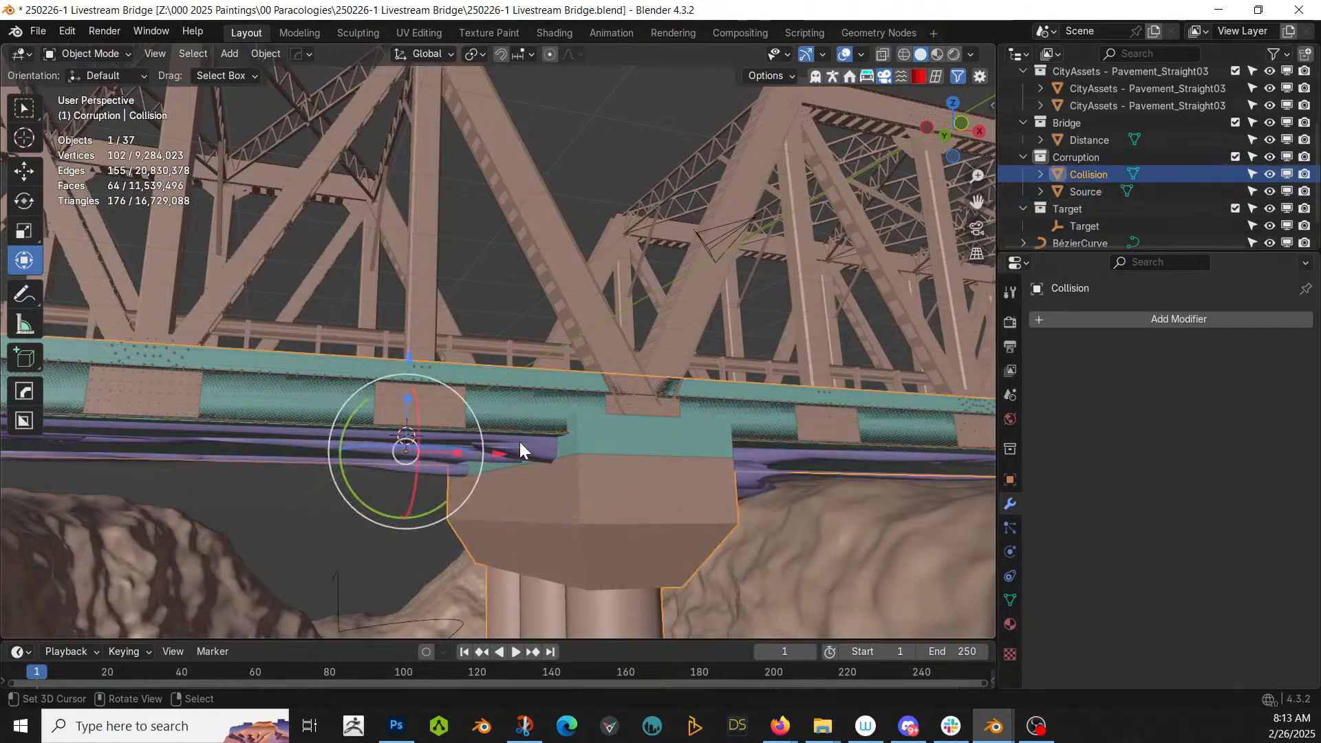
pyautogui.click(520, 448)
pyautogui.press('KP_Divide')
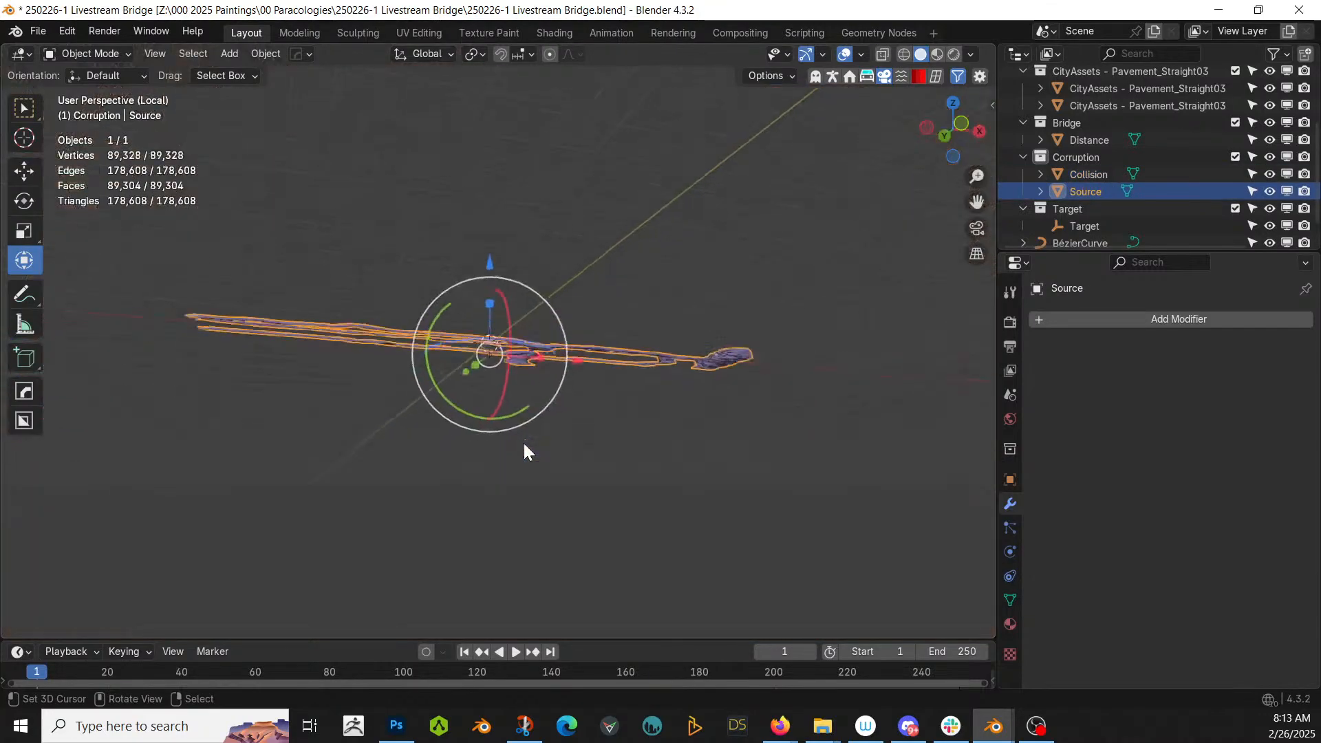
pyautogui.moveTo(523, 443)
pyautogui.mouseDown(button='middle')
pyautogui.moveTo(496, 404)
pyautogui.moveTo(520, 446)
pyautogui.moveTo(510, 420)
pyautogui.mouseUp(button='middle')
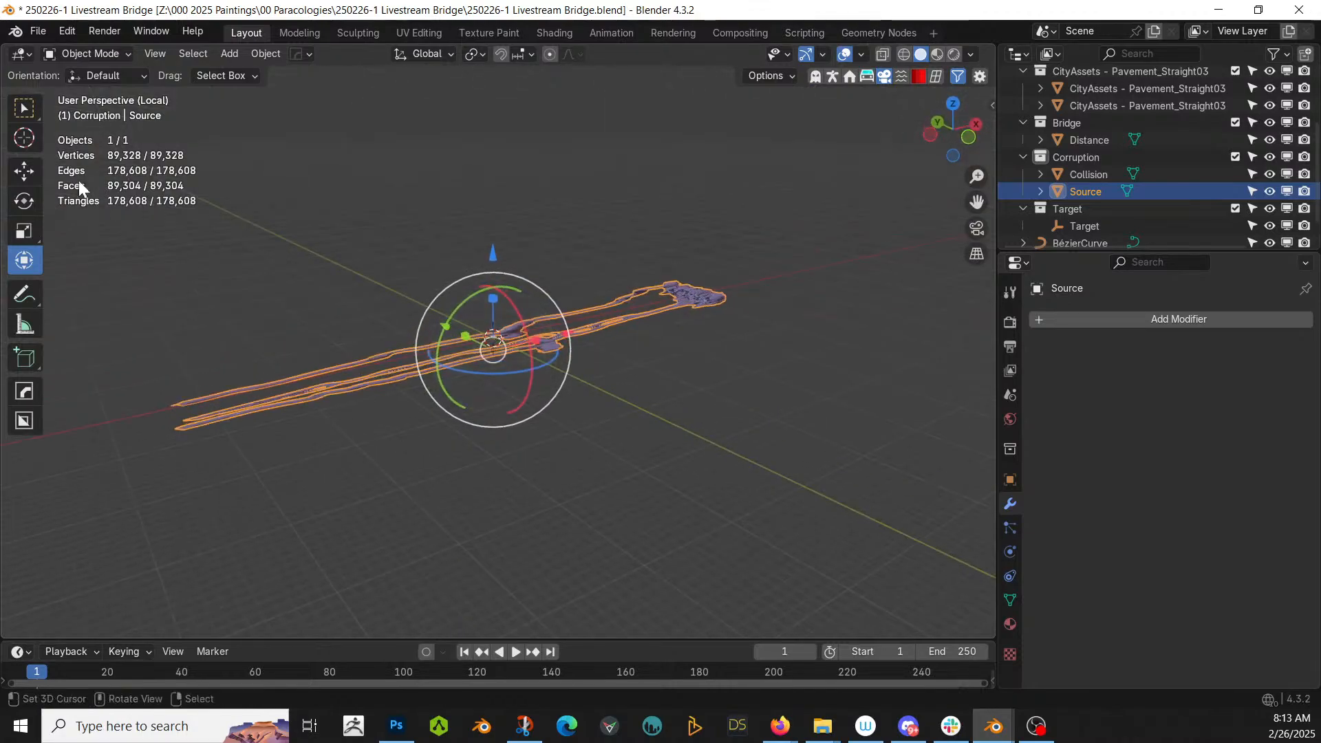
pyautogui.click(82, 54)
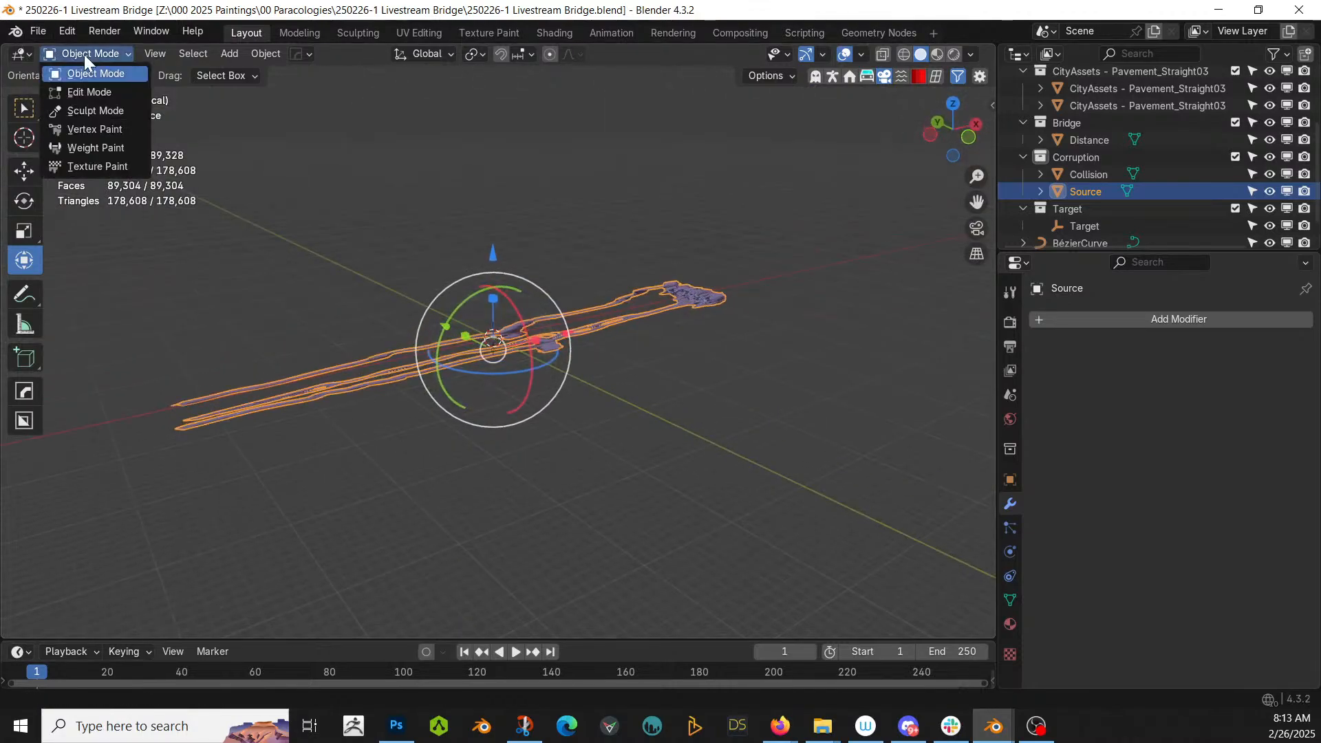
pyautogui.click(96, 147)
pyautogui.scroll(3, 472, 354)
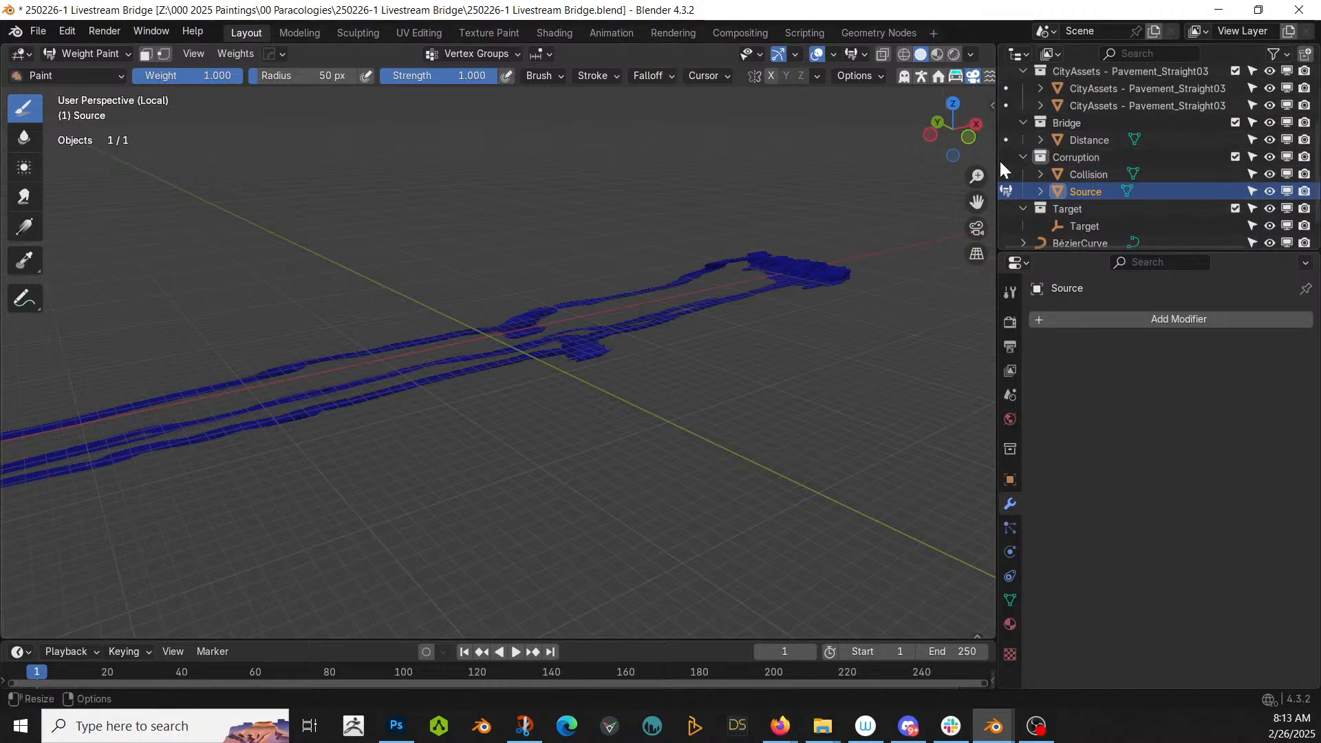
# - Widen the 3D viewport and show the Tissue Tools in its sidebar
pyautogui.moveTo(998, 159); pyautogui.dragTo(1181, 102)
pyautogui.click(1151, 76)
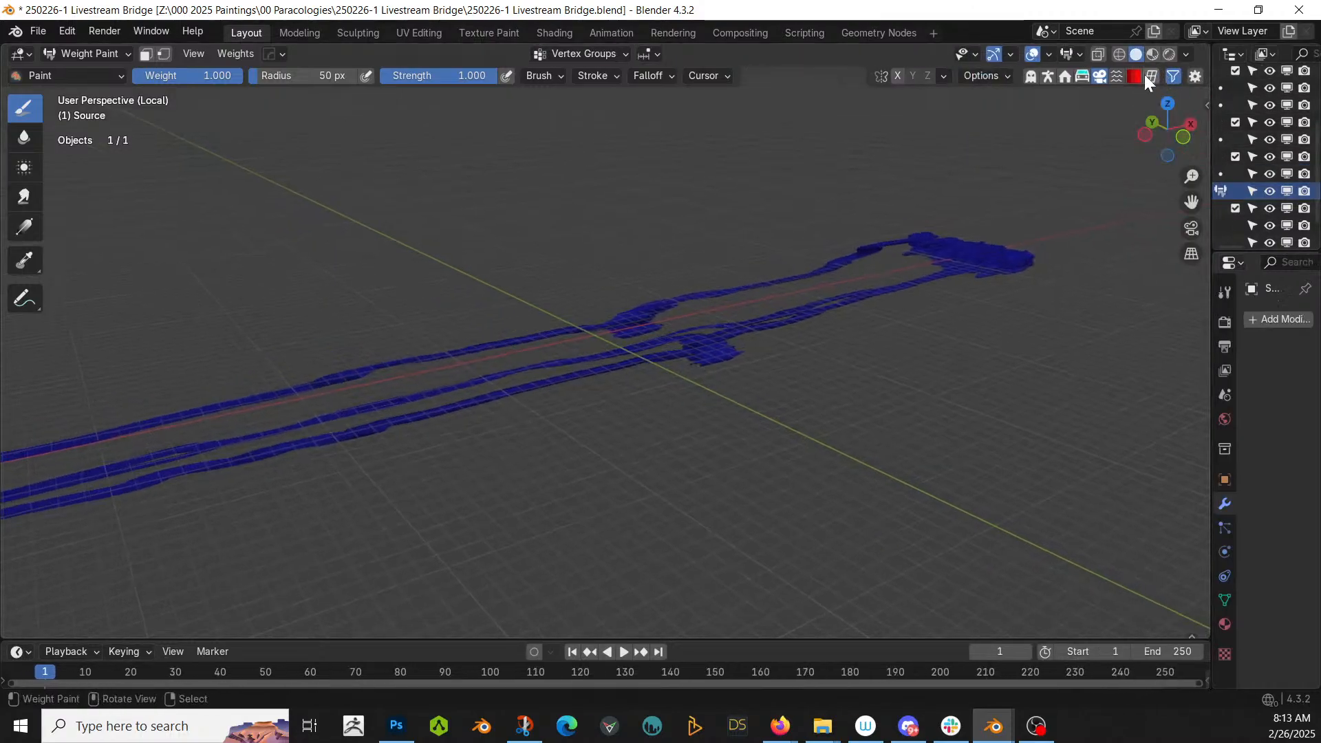
pyautogui.press('n')
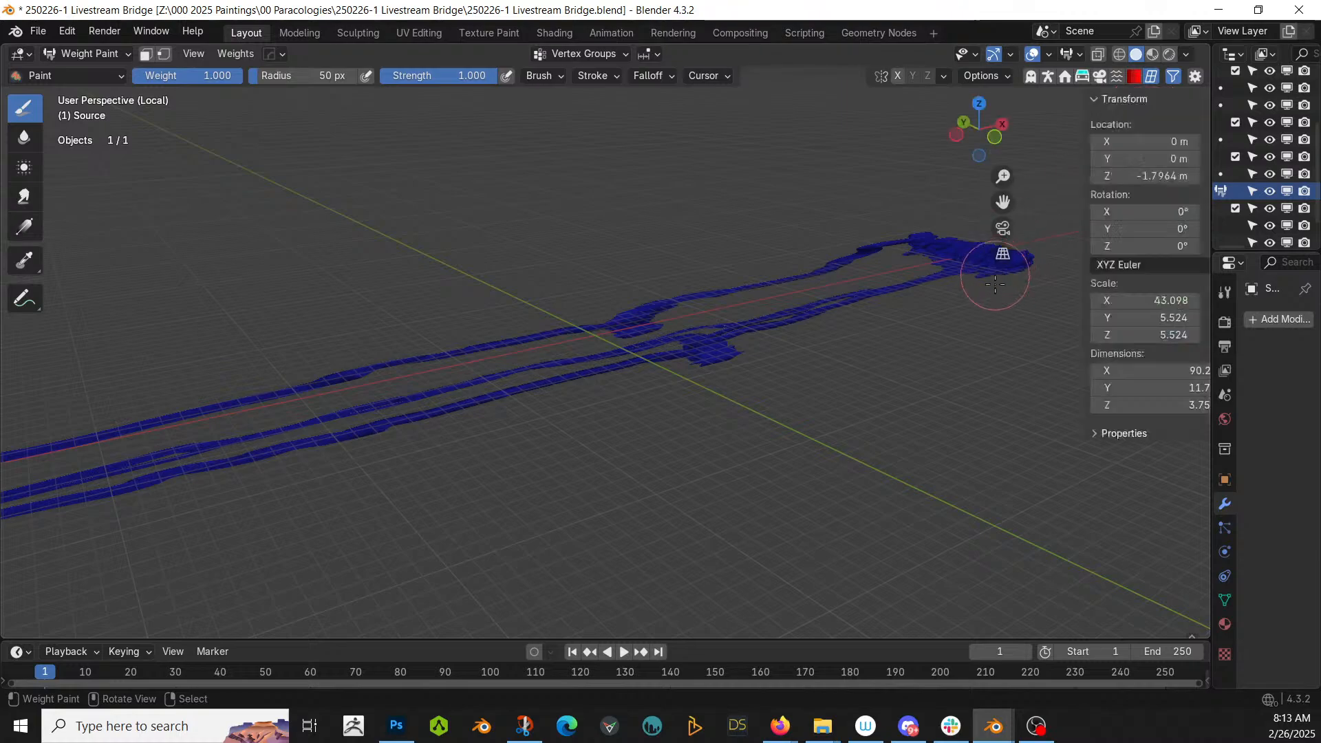
pyautogui.click(1200, 363)
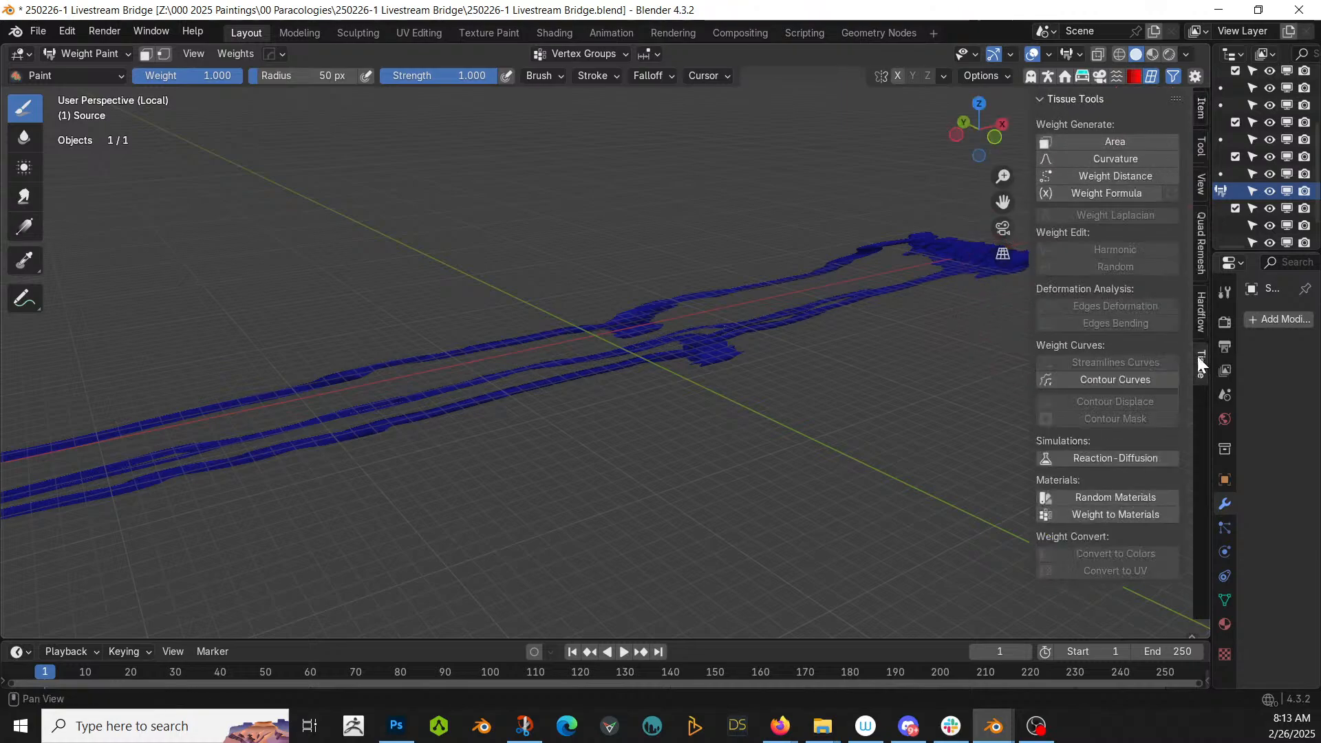
# - Generate vertex weights on the tendrils with the Weight Formula nz
pyautogui.click(1119, 195)
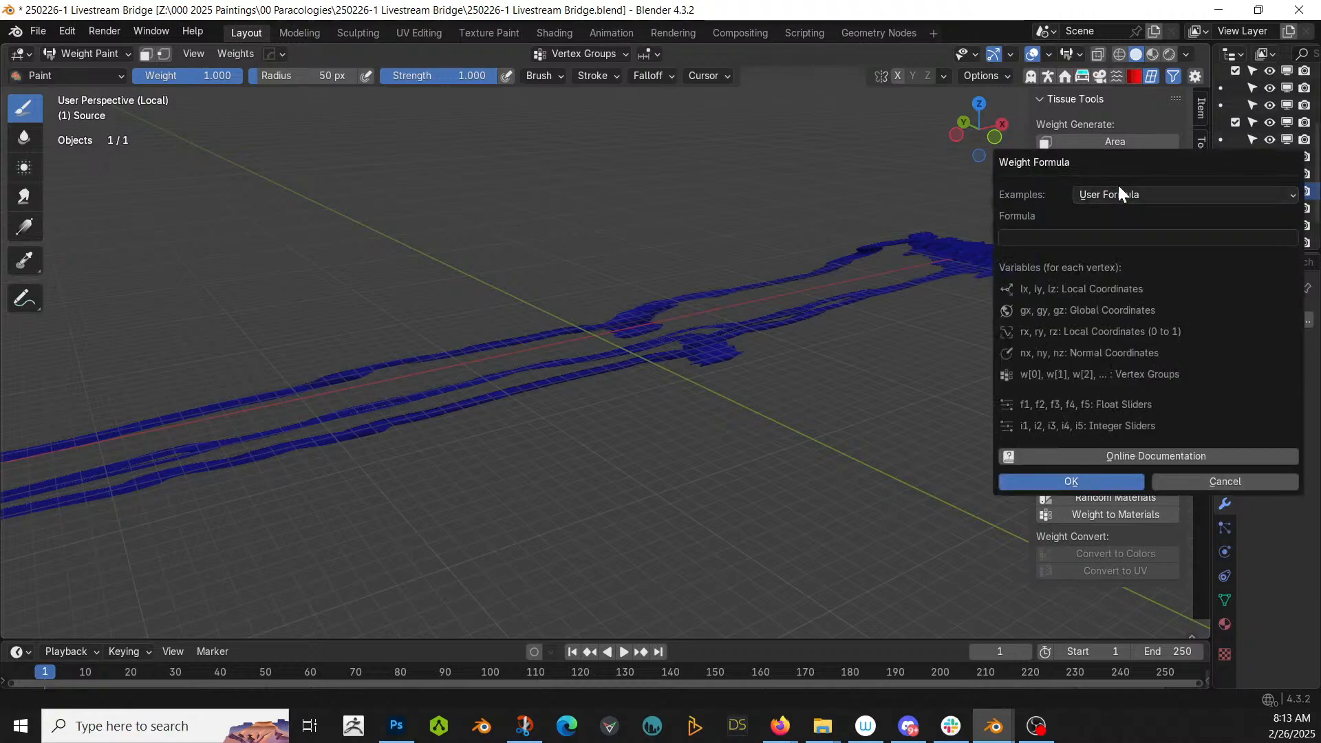
pyautogui.click(1053, 239)
pyautogui.write('nz')
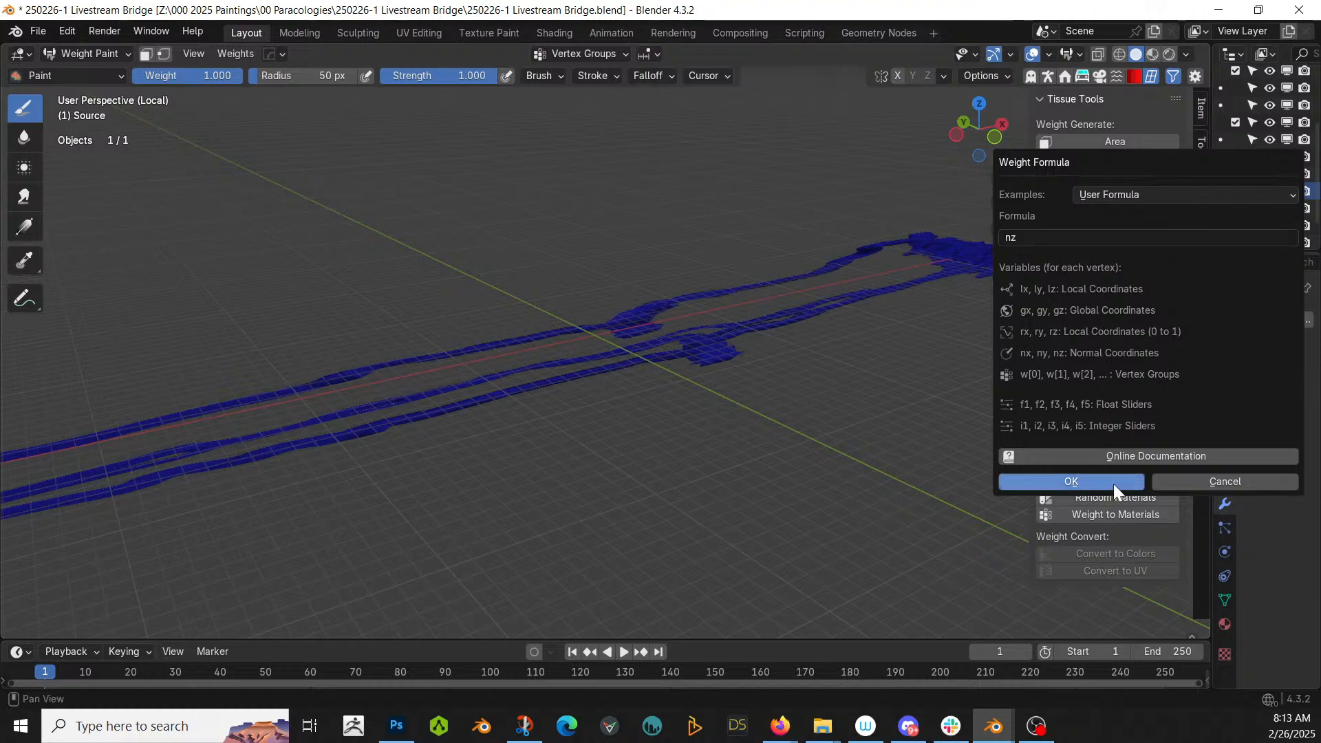
pyautogui.click(1071, 482)
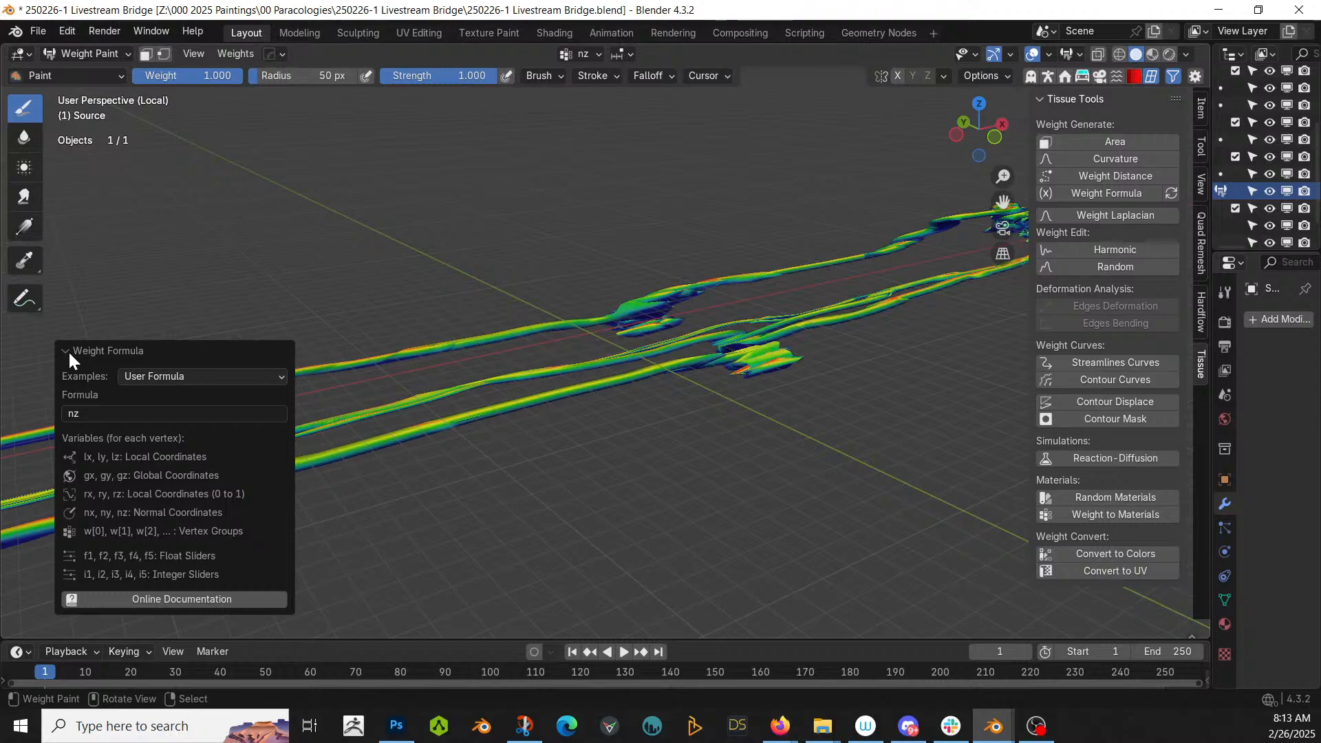
# - Change the weight formula to nz*(1-nz) and inspect the weights along the tendrils
pyautogui.click(85, 412)
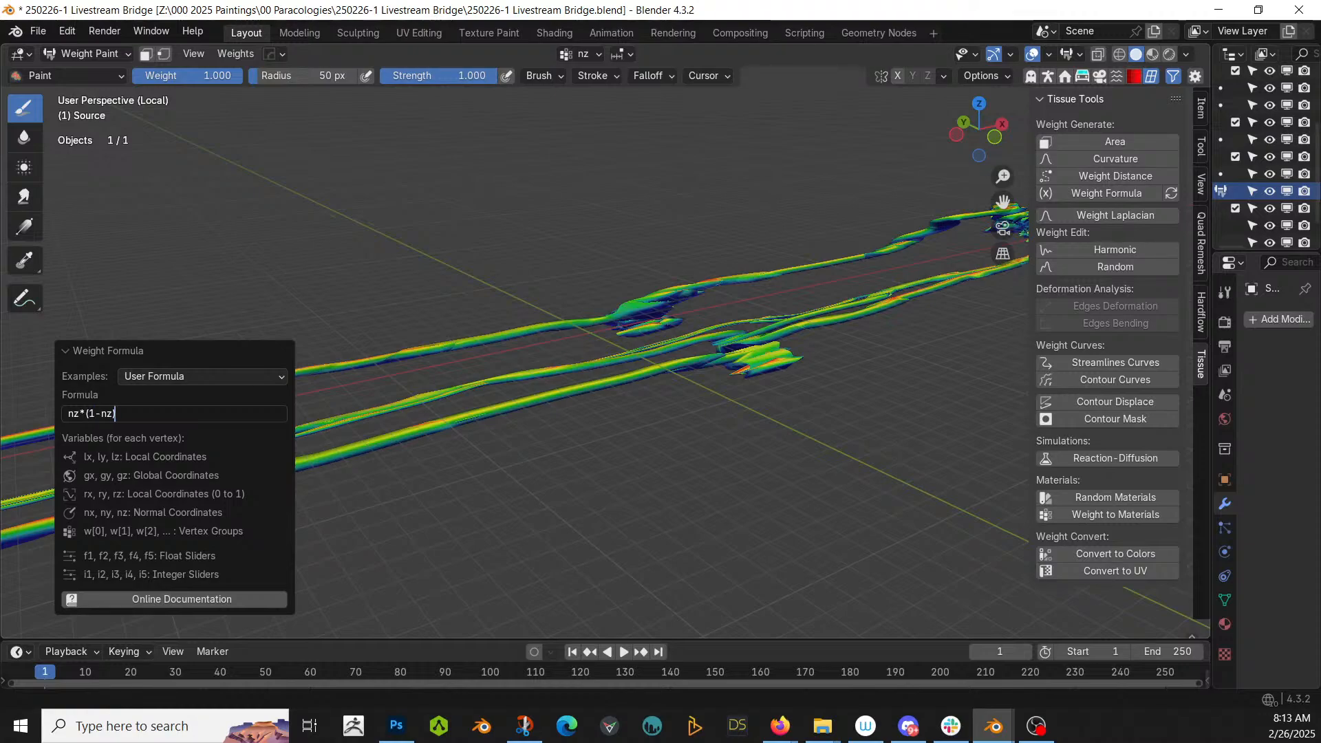
pyautogui.press('Return')
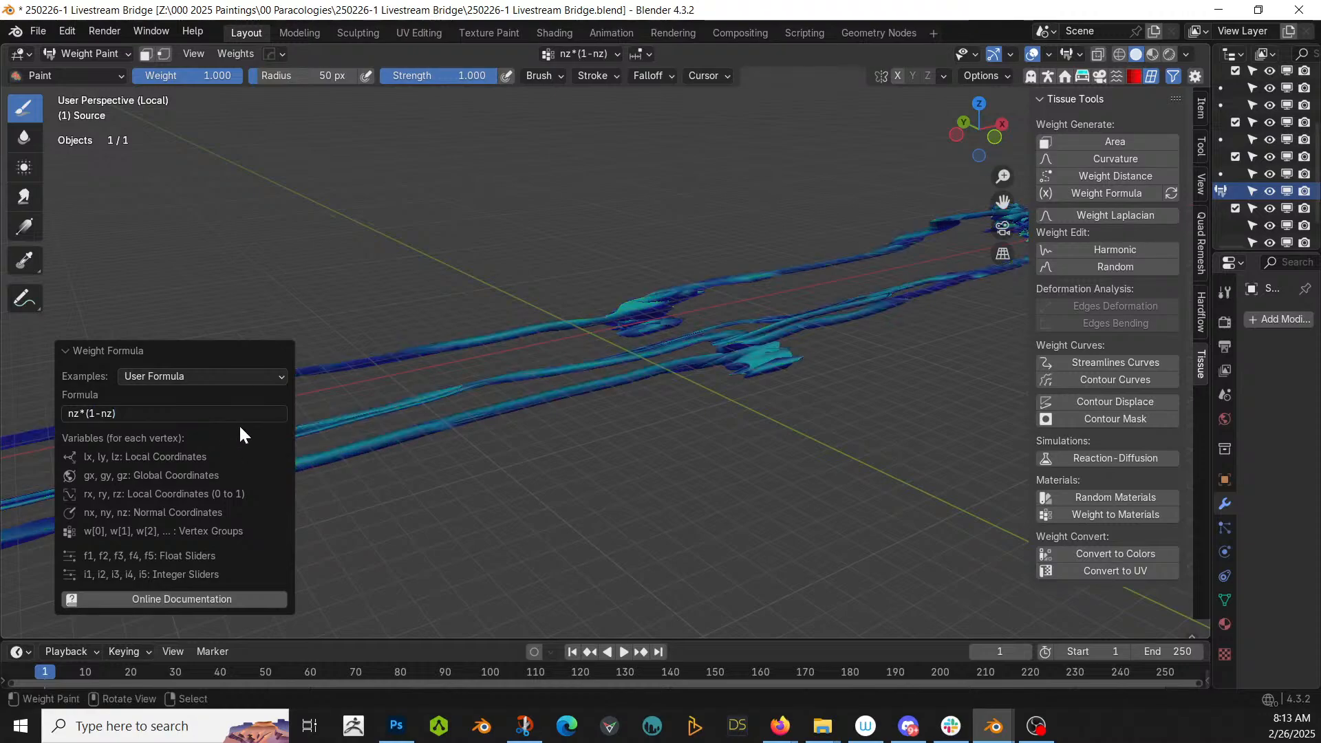
pyautogui.moveTo(706, 422)
pyautogui.mouseDown(button='middle')
pyautogui.moveTo(763, 427)
pyautogui.moveTo(717, 422)
pyautogui.moveTo(606, 461)
pyautogui.mouseUp(button='middle')
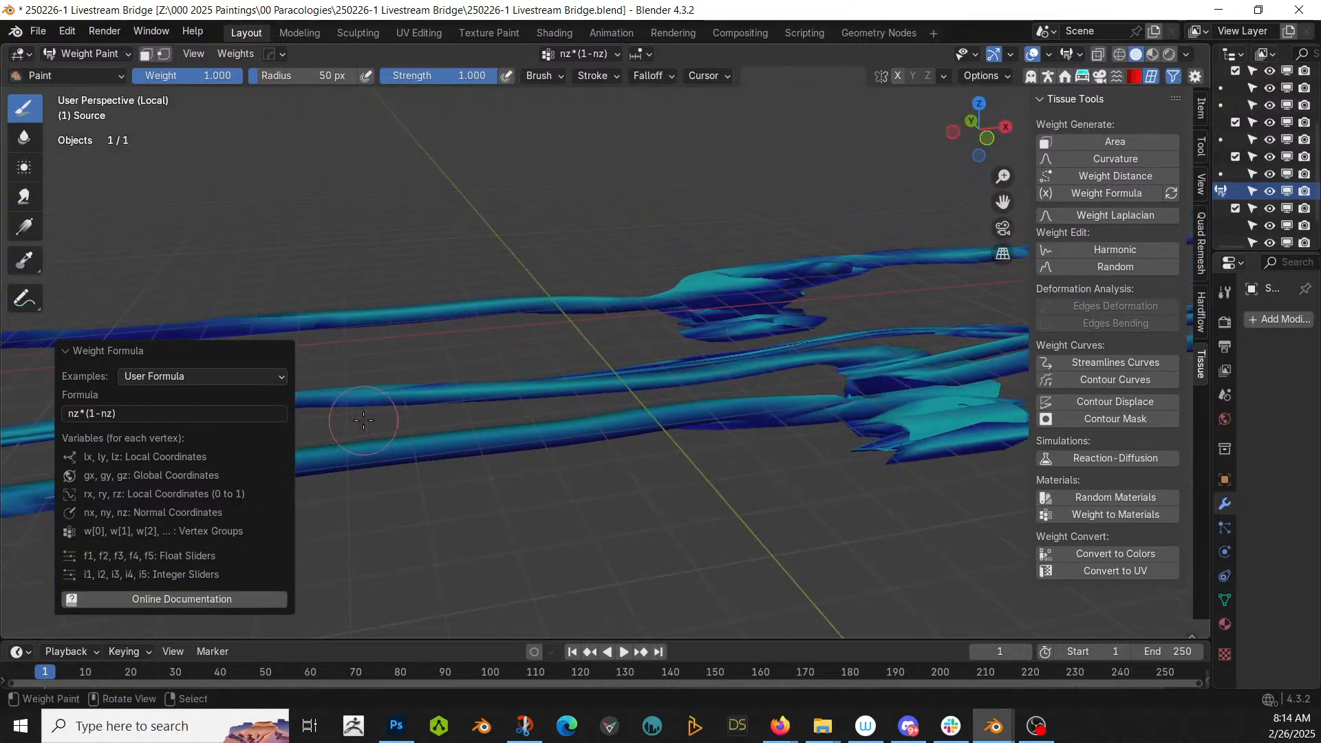
# - Revert through the undo history to the Local View entry before the mesh conversion
pyautogui.click(66, 32)
pyautogui.moveTo(89, 88)
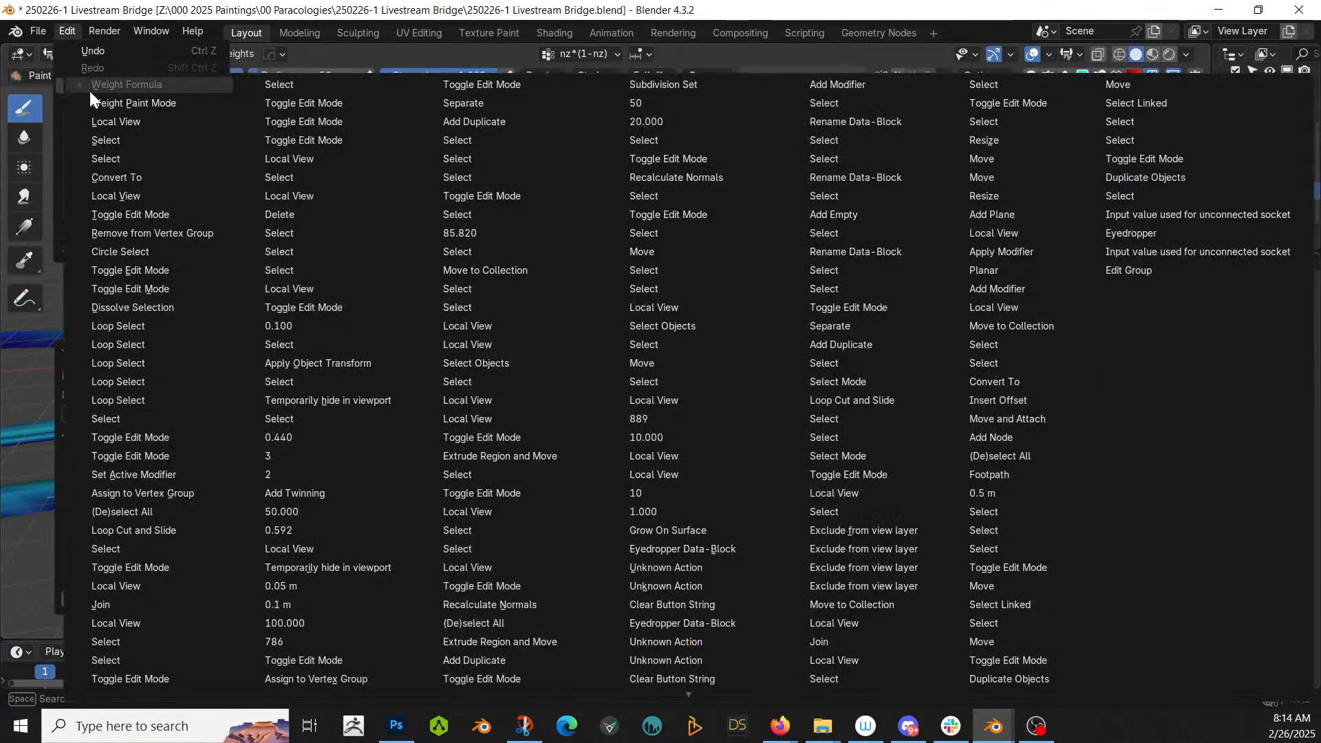
pyautogui.click(143, 197)
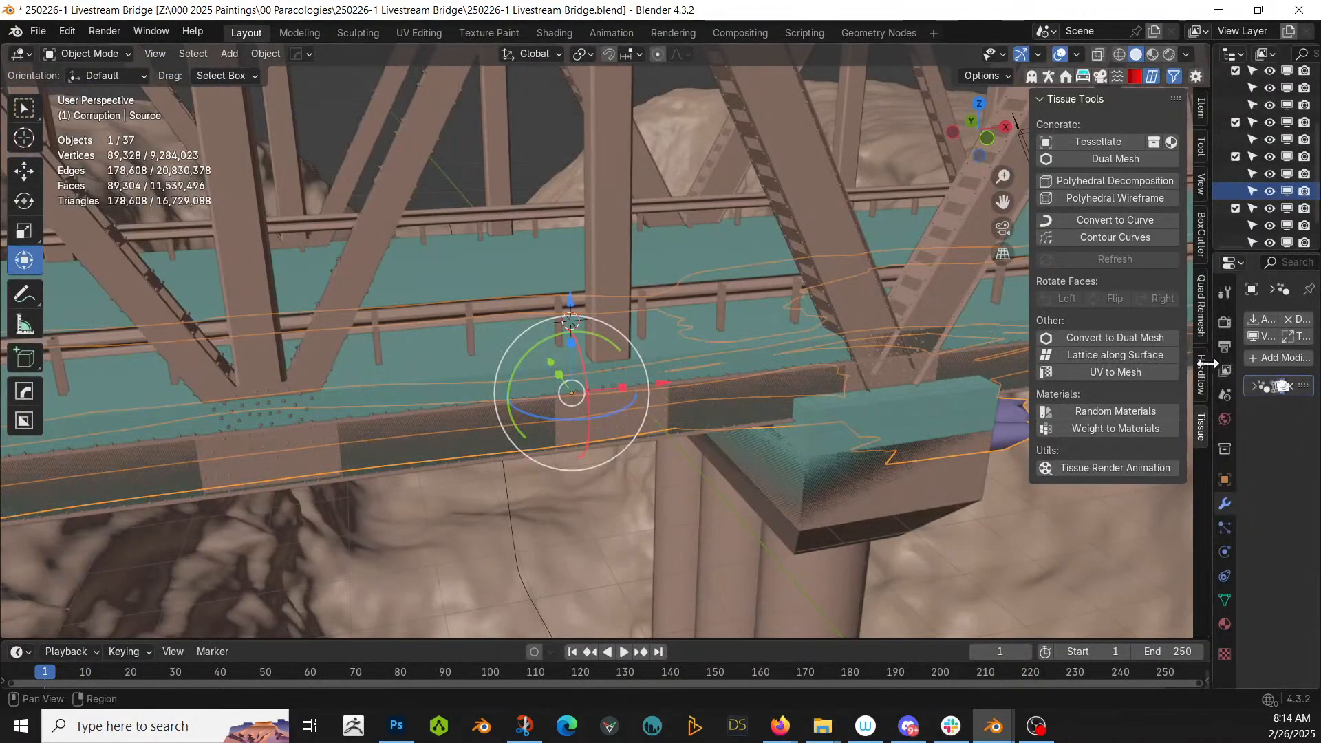
# - Widen the properties area and set the Tendril Creation modifier's Resolution to 5
pyautogui.moveTo(1209, 364); pyautogui.dragTo(857, 392)
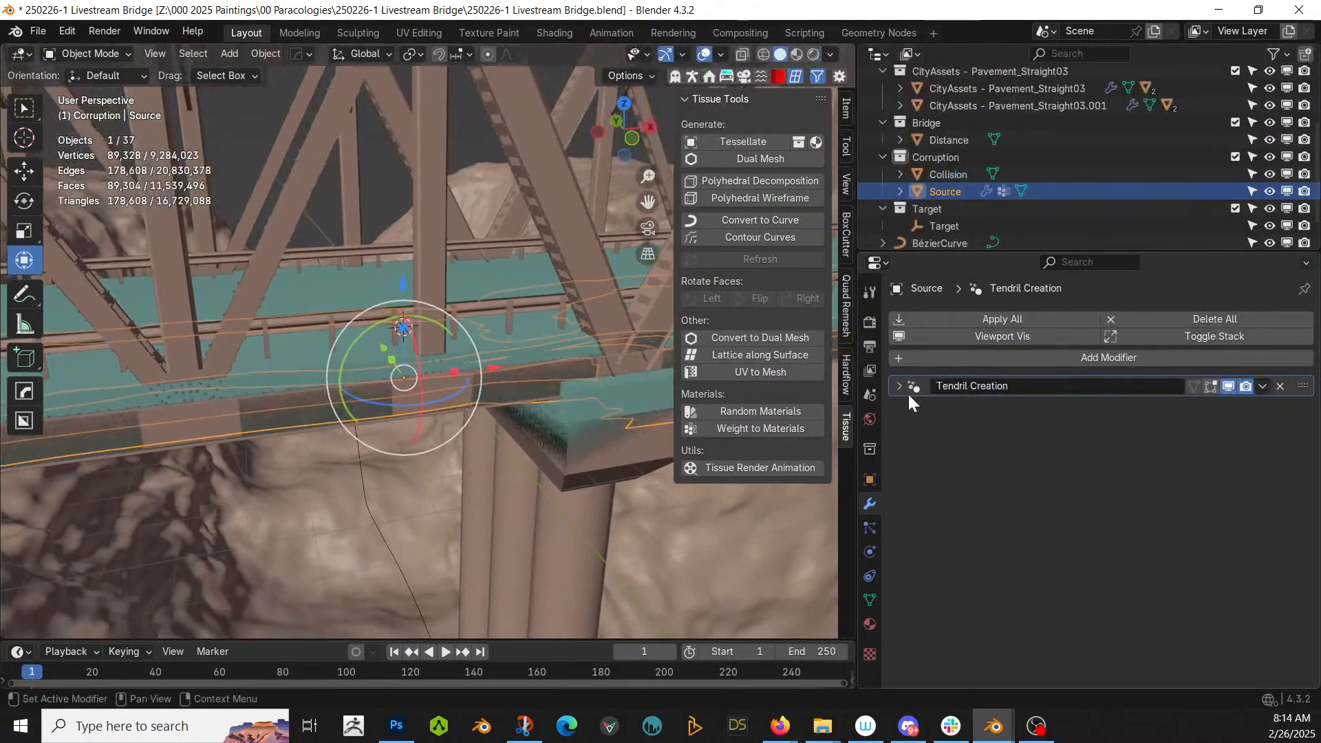
pyautogui.click(899, 386)
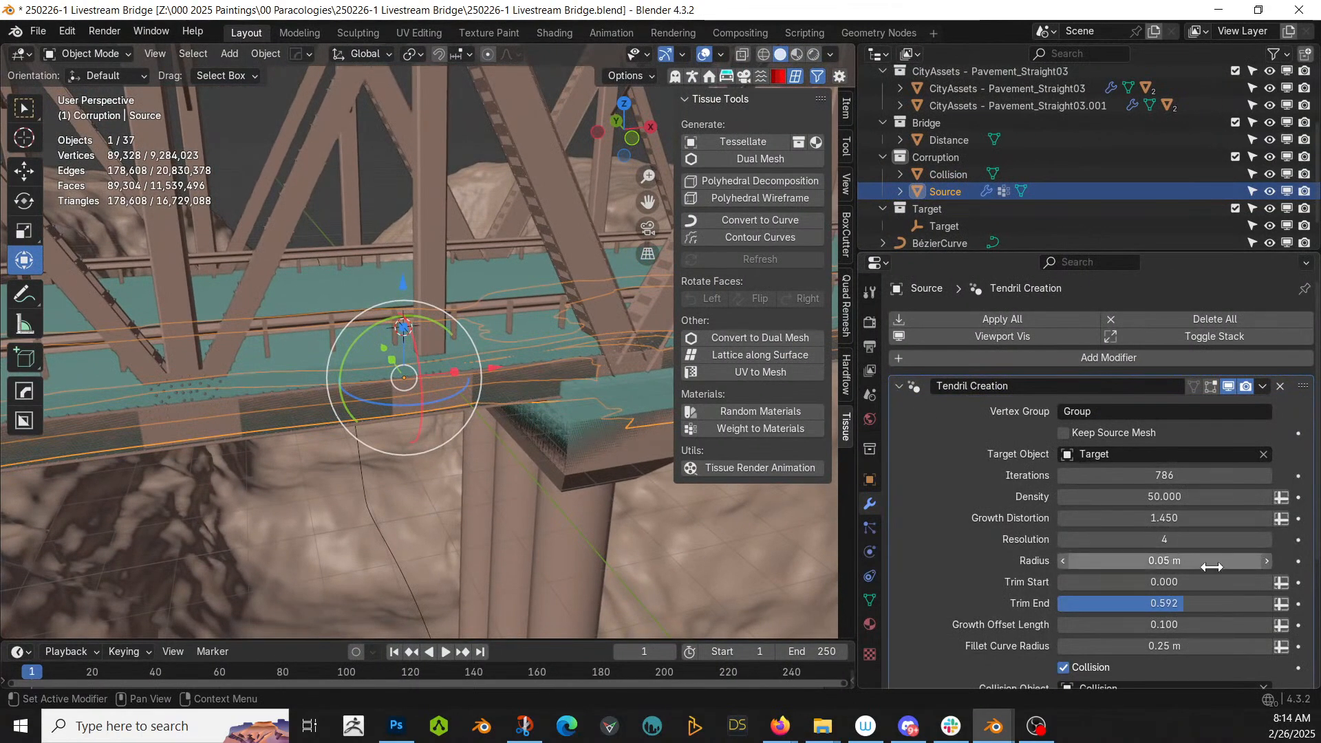
pyautogui.click(1266, 539)
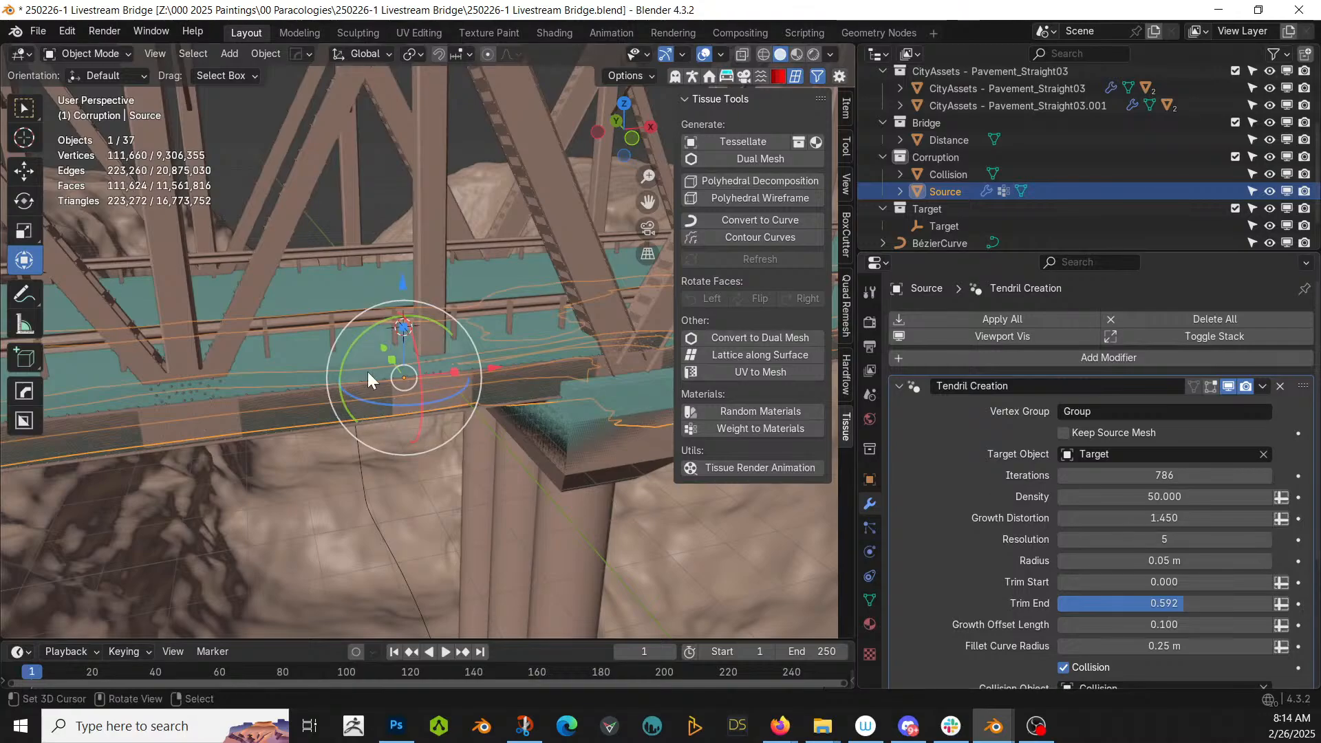
# - Isolate the Source tendrils in local view and convert them to a mesh
pyautogui.press('KP_Divide')
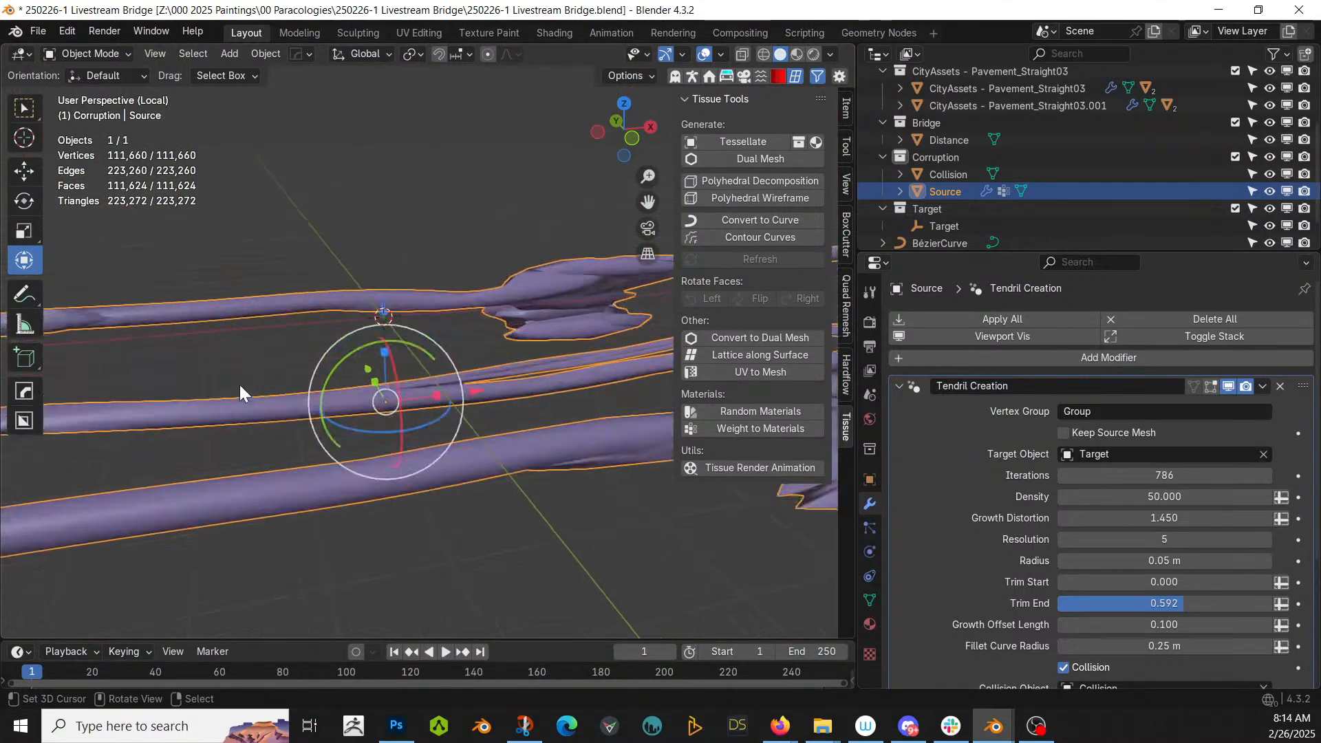
pyautogui.moveTo(240, 386); pyautogui.dragTo(318, 356, button='middle')
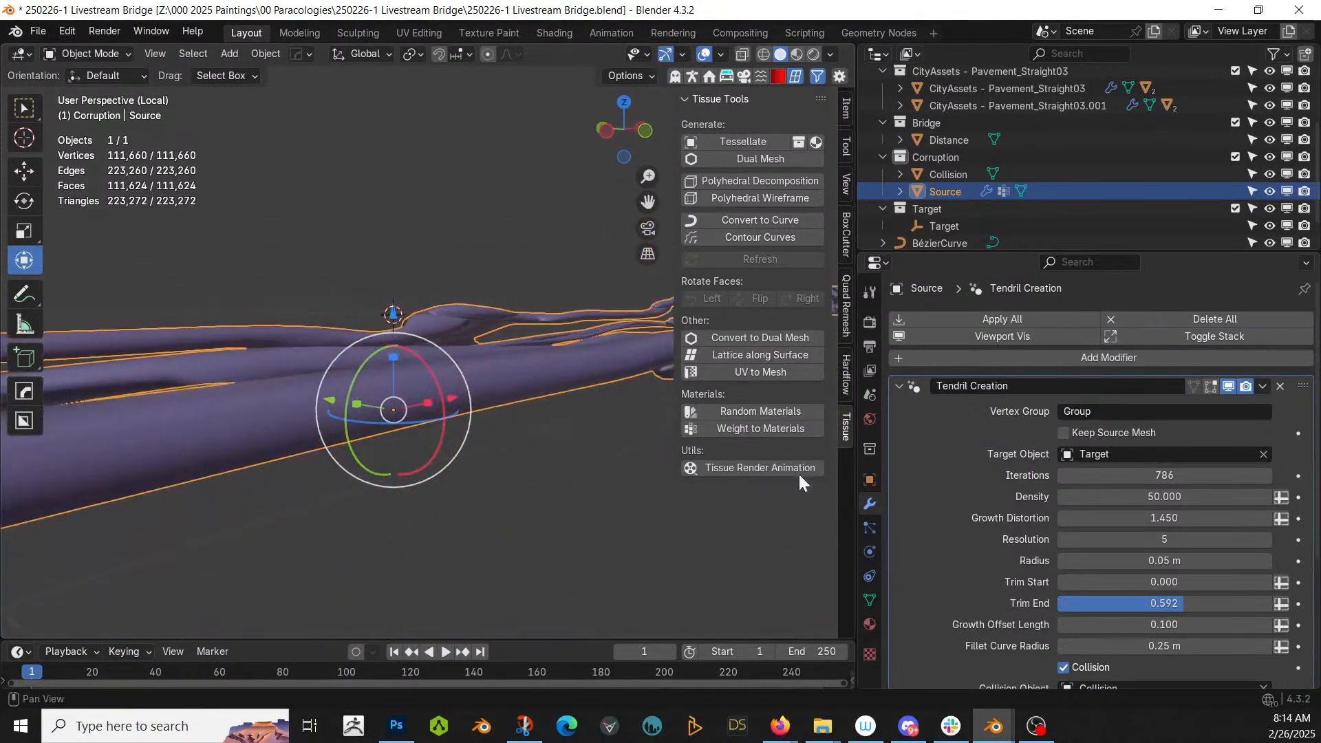
pyautogui.click(264, 54)
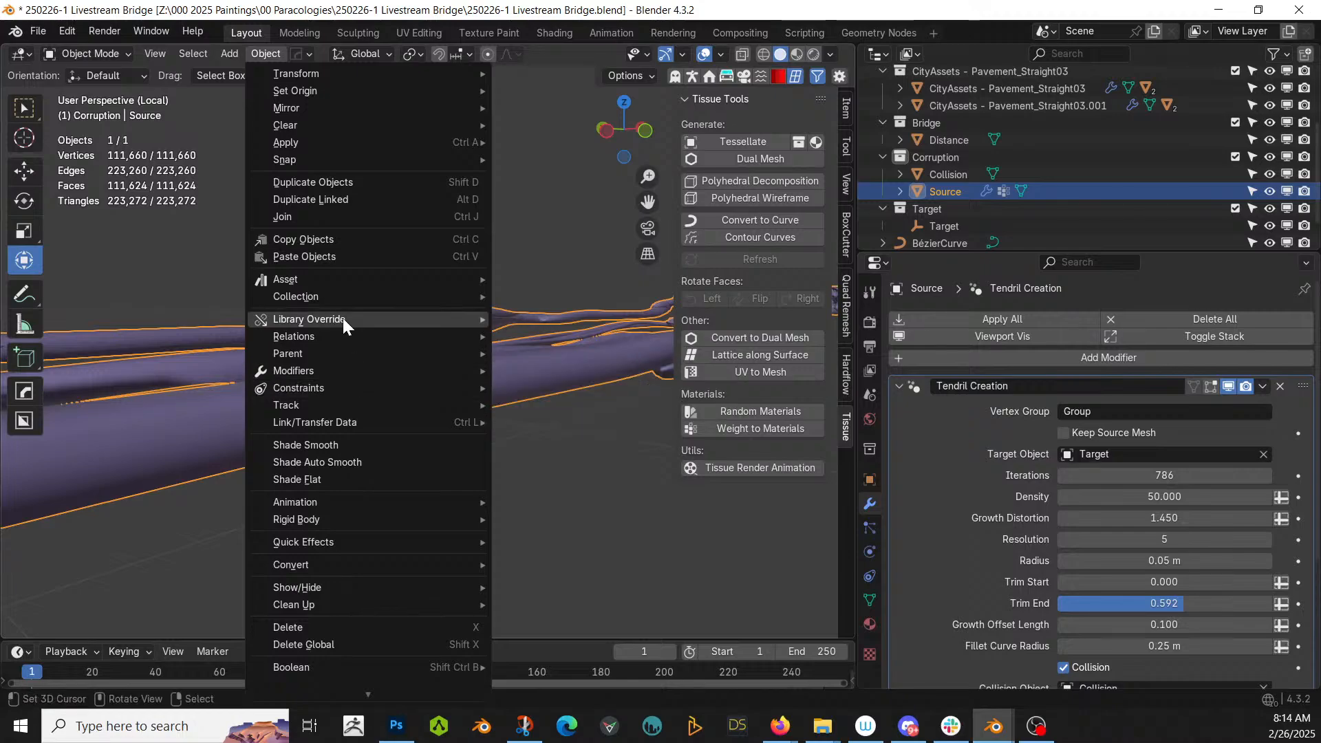
pyautogui.moveTo(403, 563)
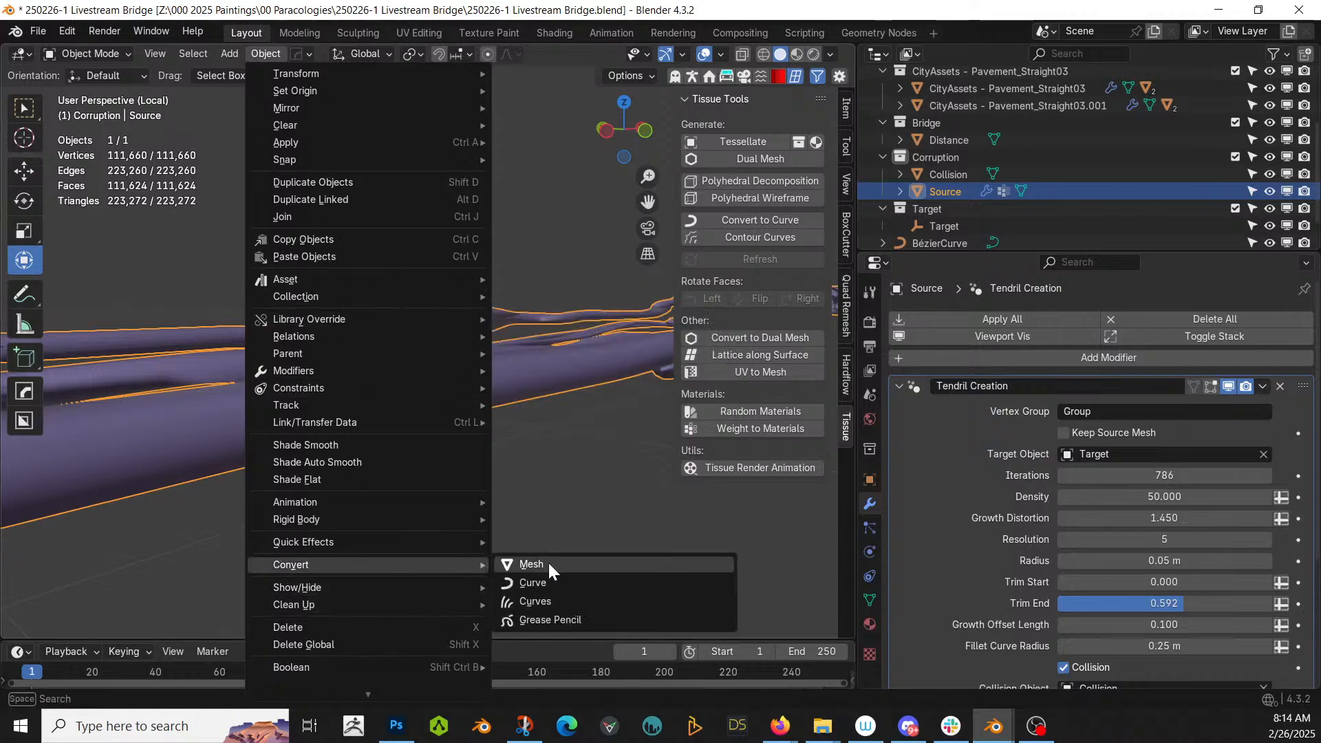
pyautogui.click(547, 563)
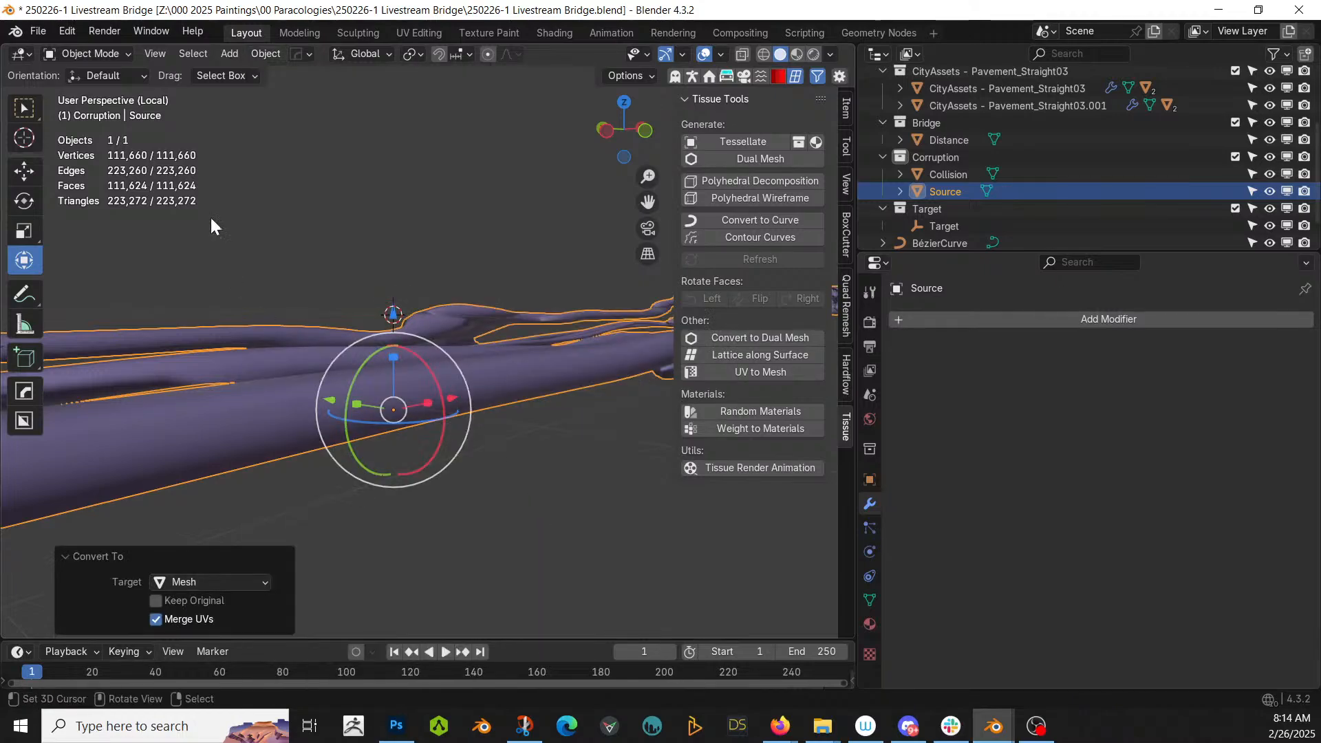
# - Switch the Source mesh to Weight Paint mode and generate weights with the Weight Formula nz*(1-nz)
pyautogui.click(118, 56)
pyautogui.click(89, 148)
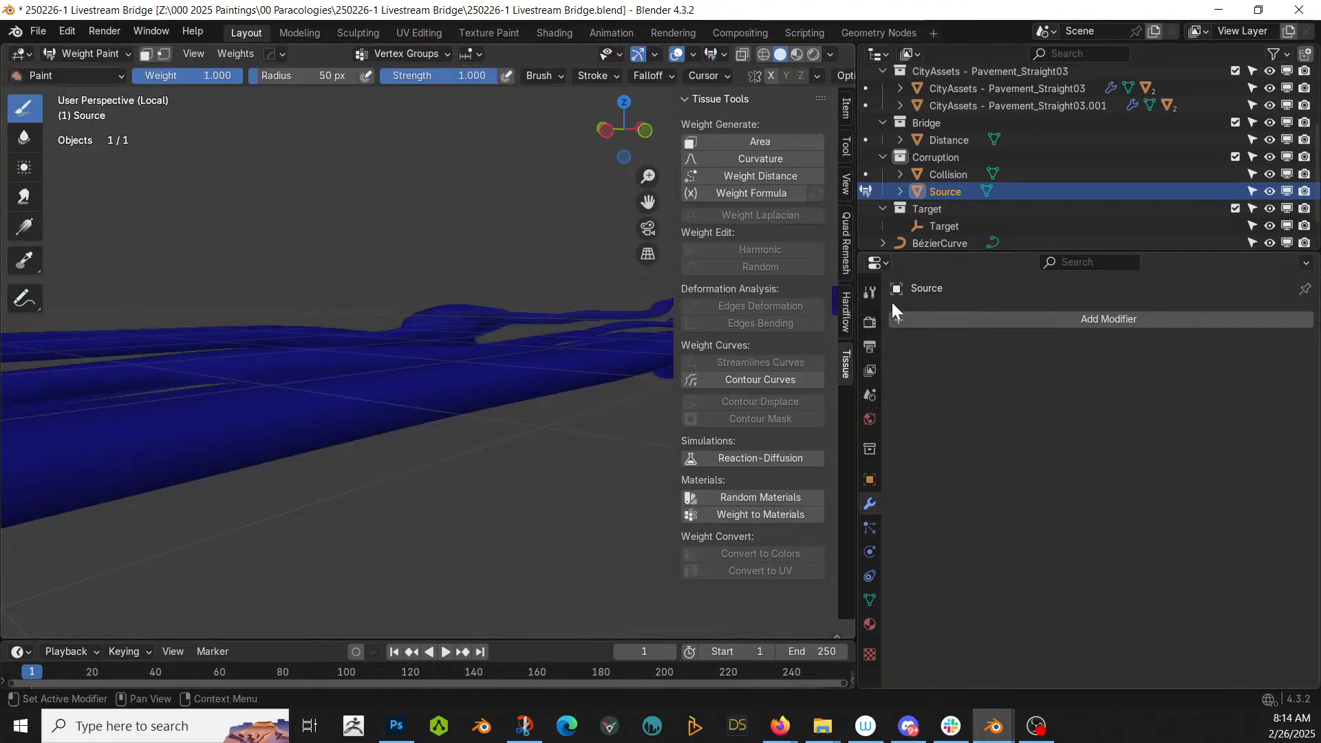
pyautogui.click(777, 192)
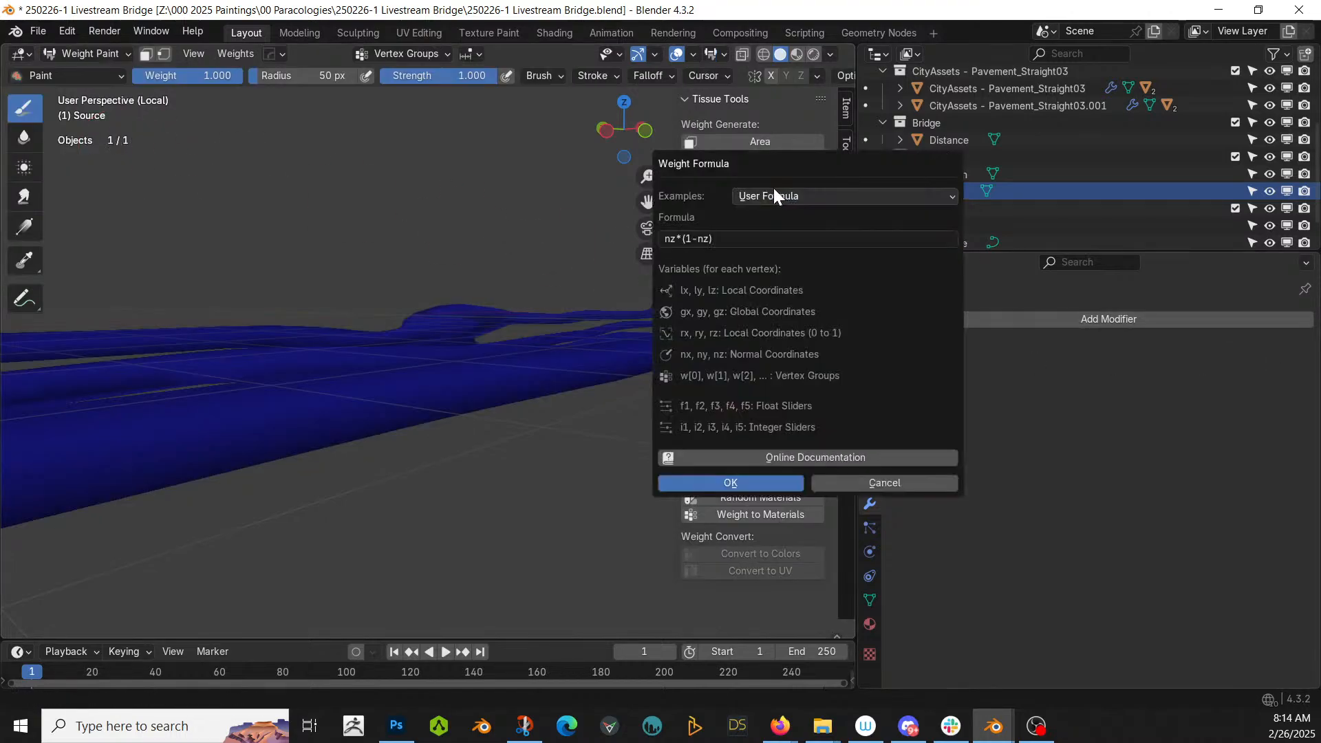
pyautogui.click(750, 483)
pyautogui.moveTo(453, 432); pyautogui.dragTo(544, 451, button='middle')
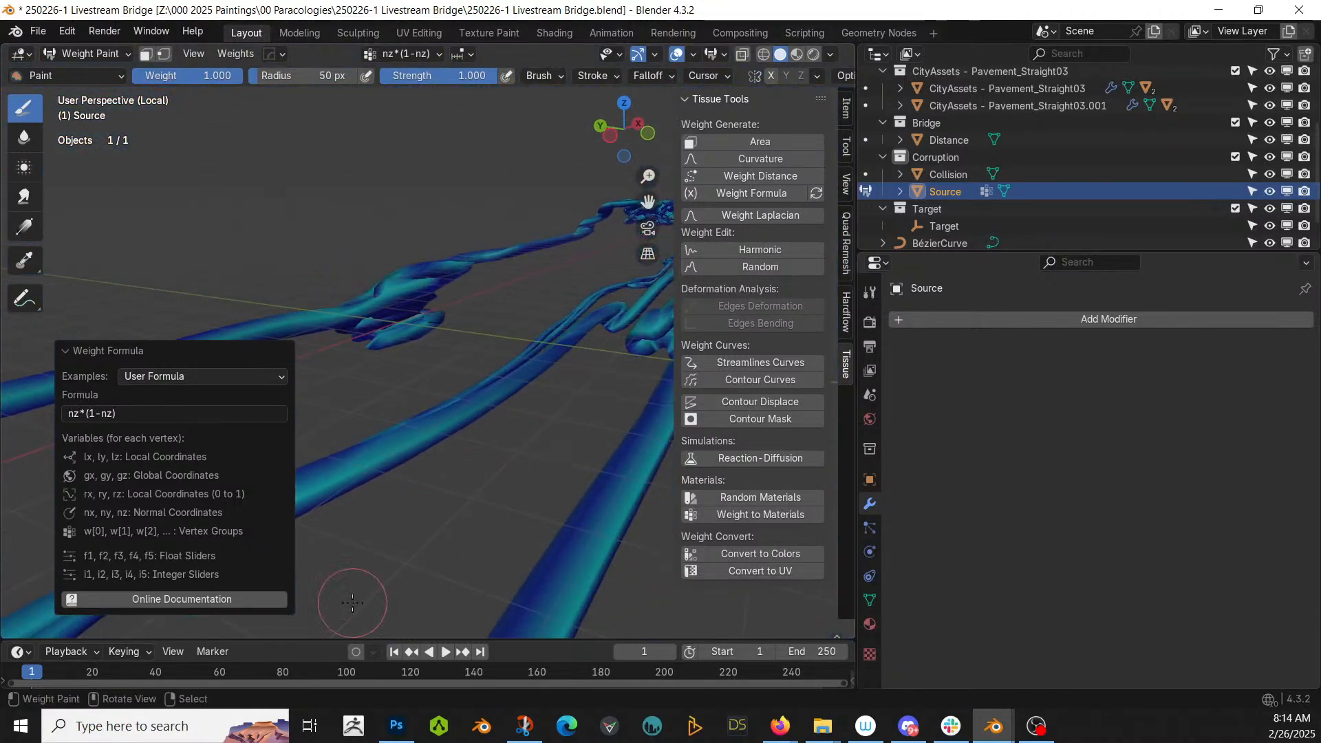
# - Change the weight formula to nz*(1-nz)*2 and inspect the weights along the tendrils
pyautogui.click(142, 417)
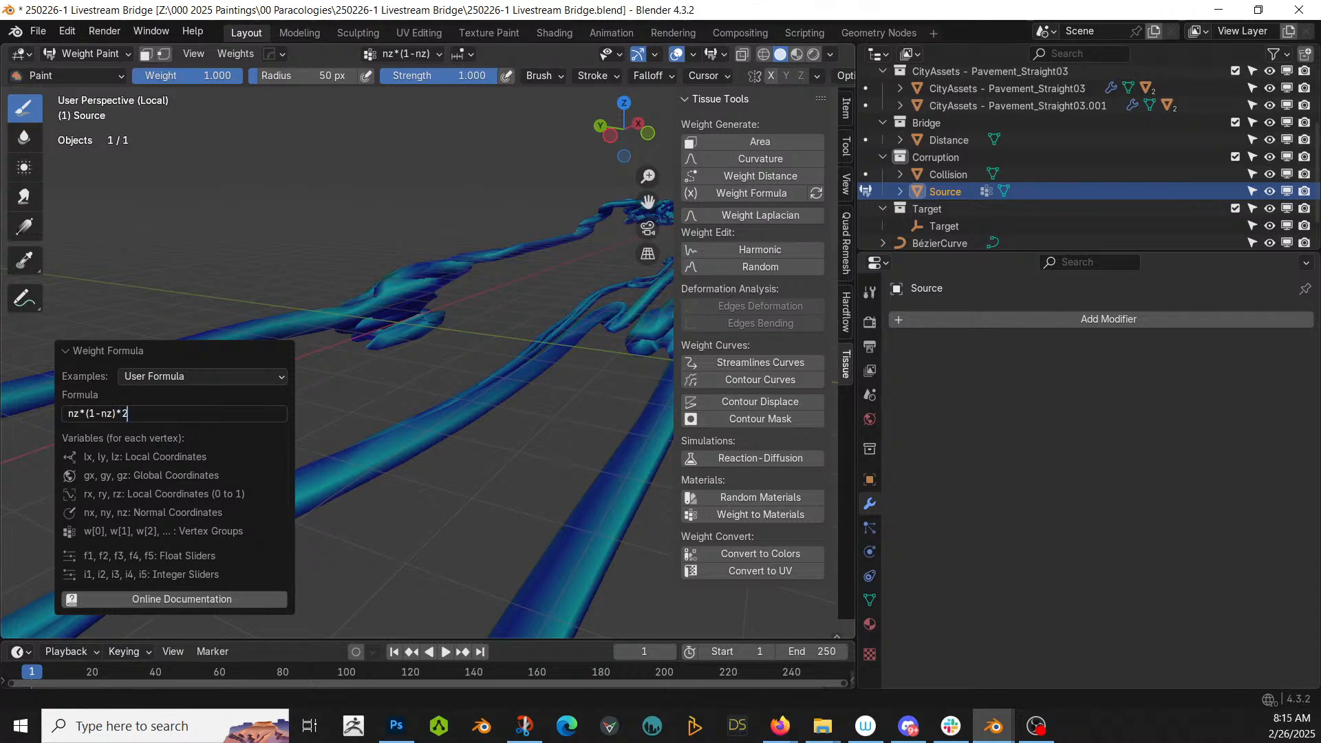
pyautogui.write('*2')
pyautogui.press('Return')
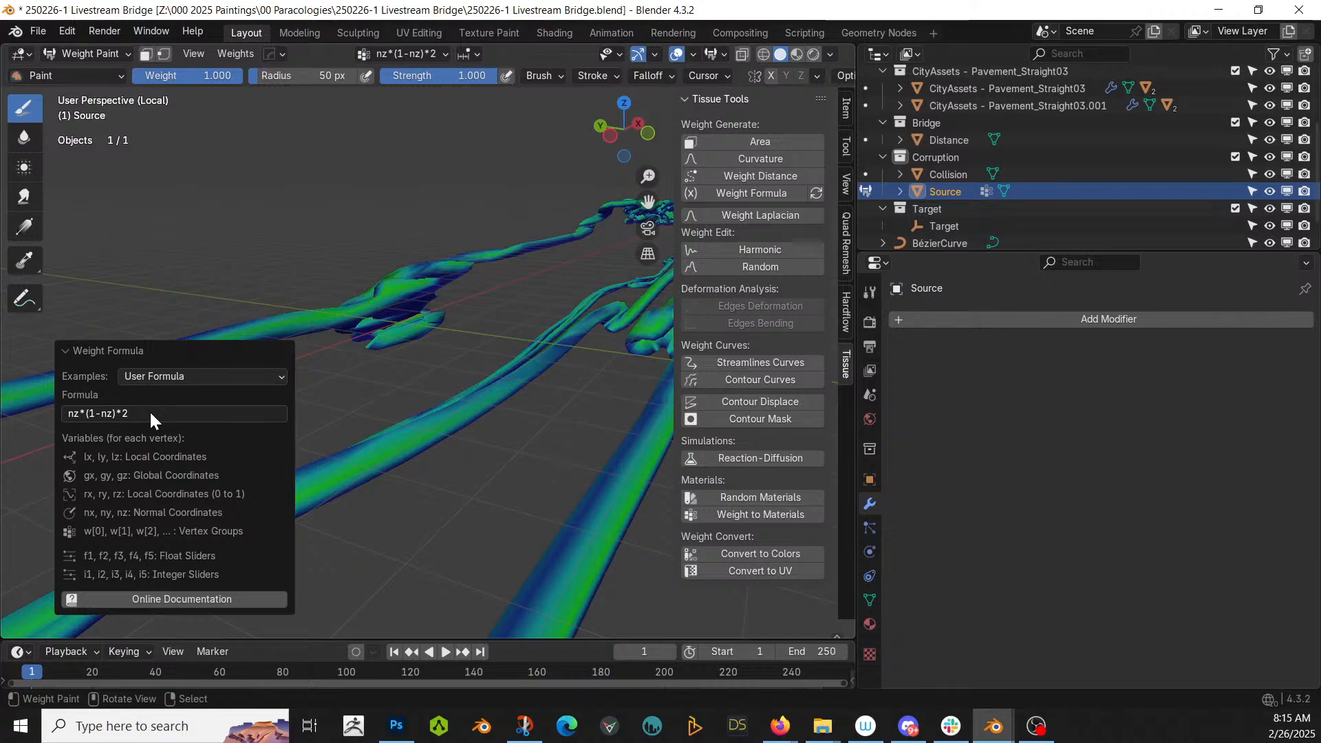
pyautogui.moveTo(259, 436)
pyautogui.mouseDown(button='middle')
pyautogui.moveTo(382, 439)
pyautogui.moveTo(401, 422)
pyautogui.mouseUp(button='middle')
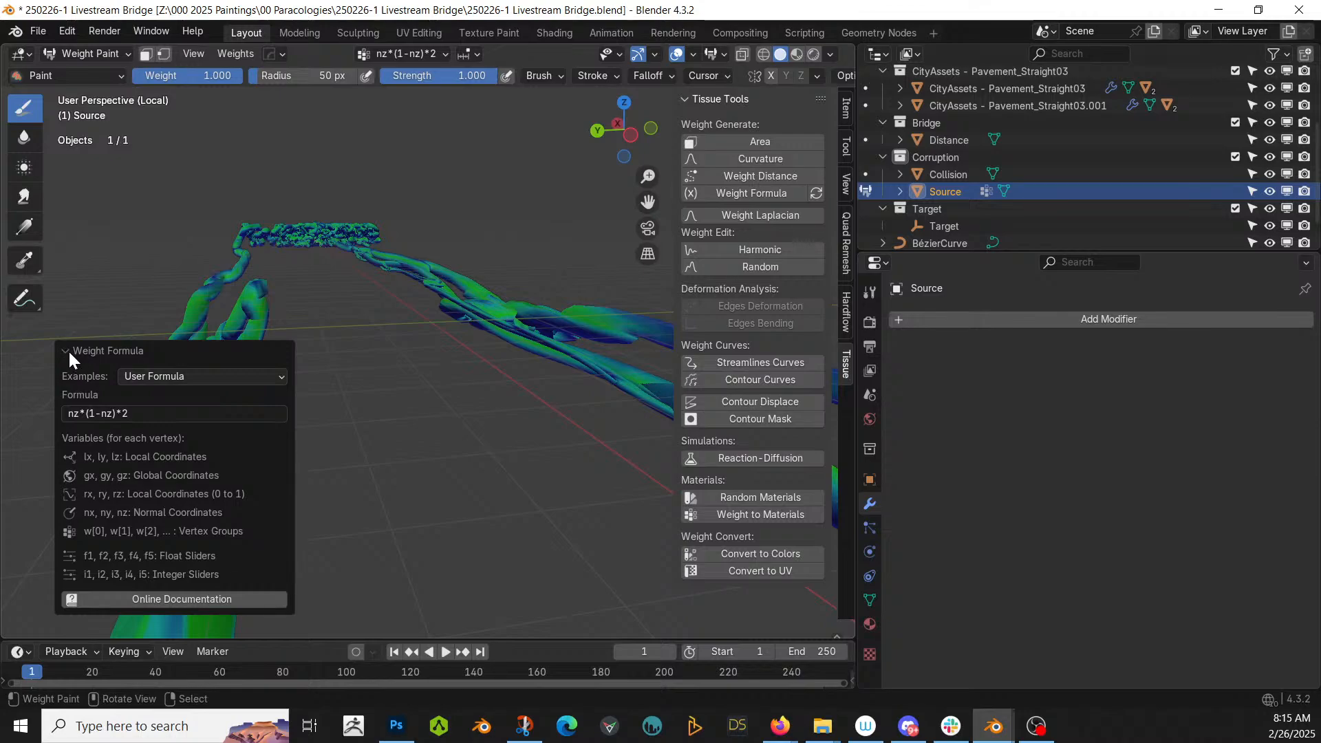
# - Set the weight formula to nz*(1-nz)*4, check the weights on the tendrils, and collapse the operator settings
pyautogui.click(145, 415)
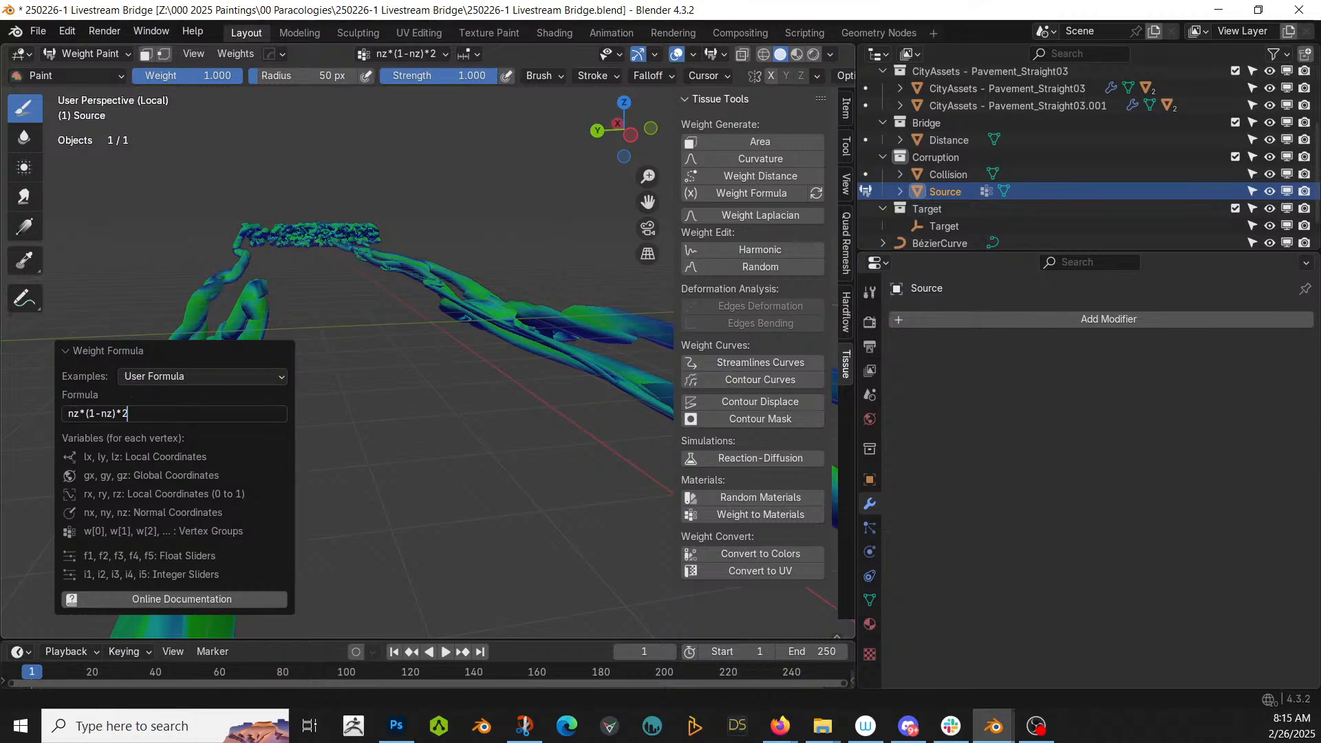
pyautogui.press('Return')
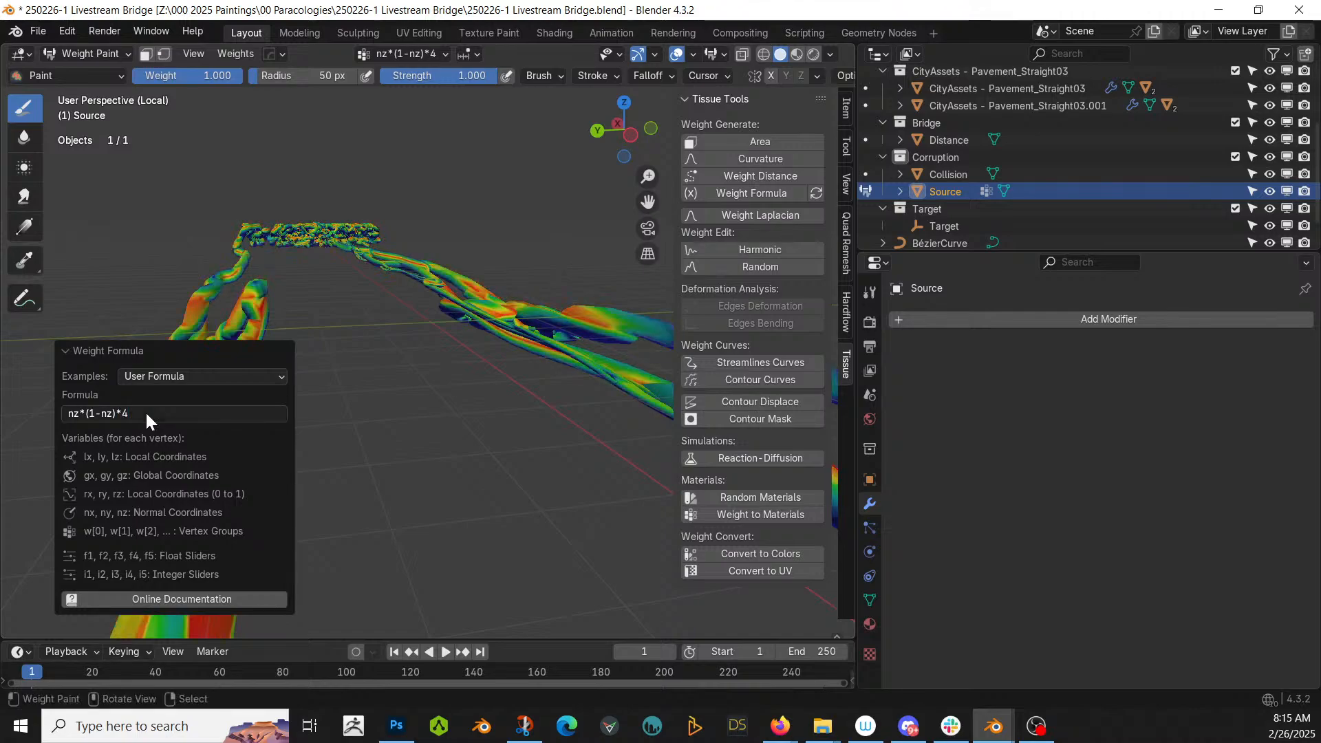
pyautogui.moveTo(283, 432); pyautogui.dragTo(159, 377, button='middle')
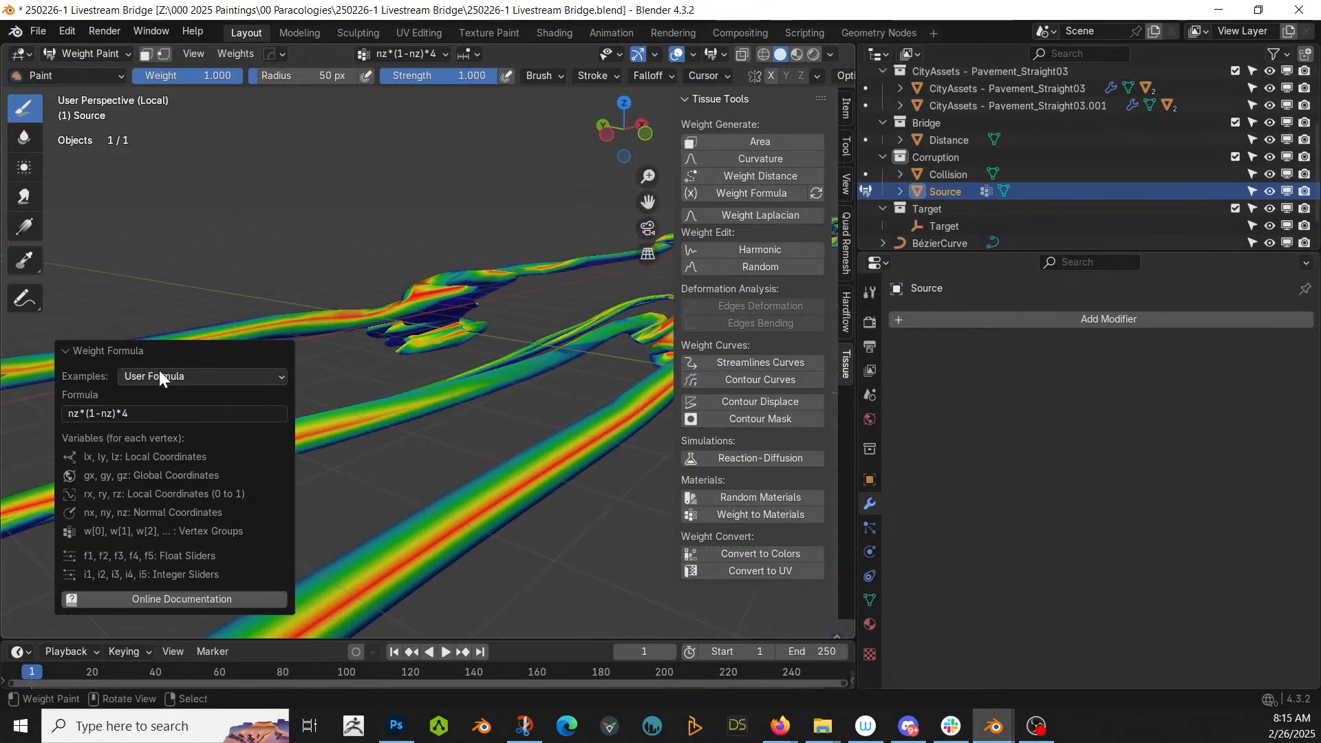
pyautogui.click(71, 351)
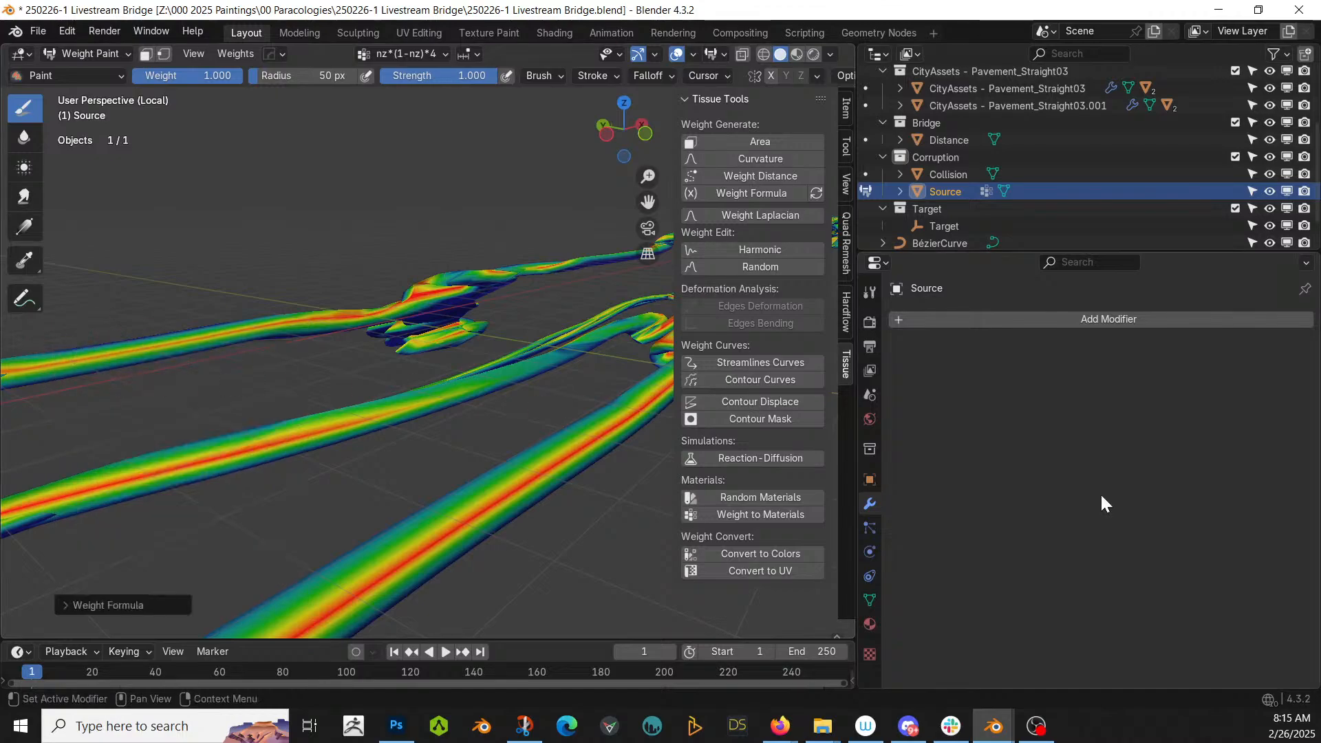
# - Rename the Source mesh's generated vertex group as Group
pyautogui.click(870, 600)
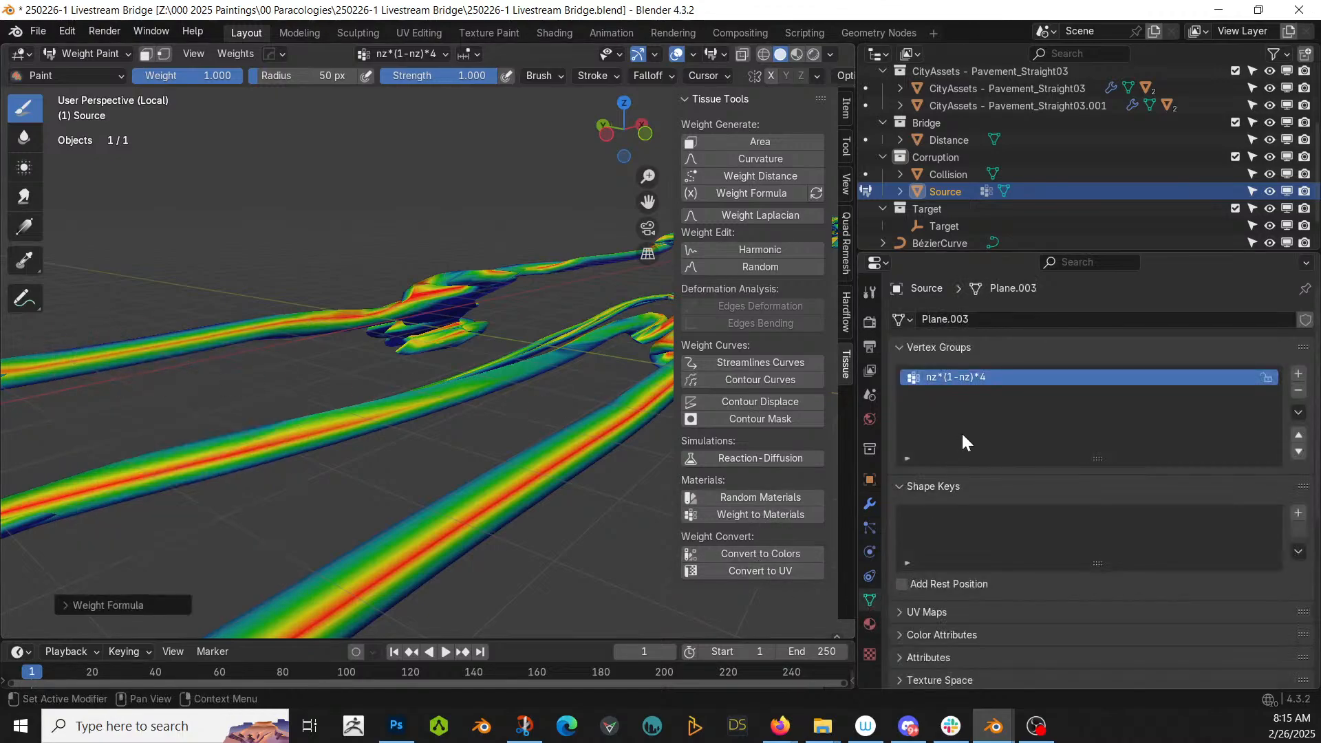
pyautogui.doubleClick(972, 380)
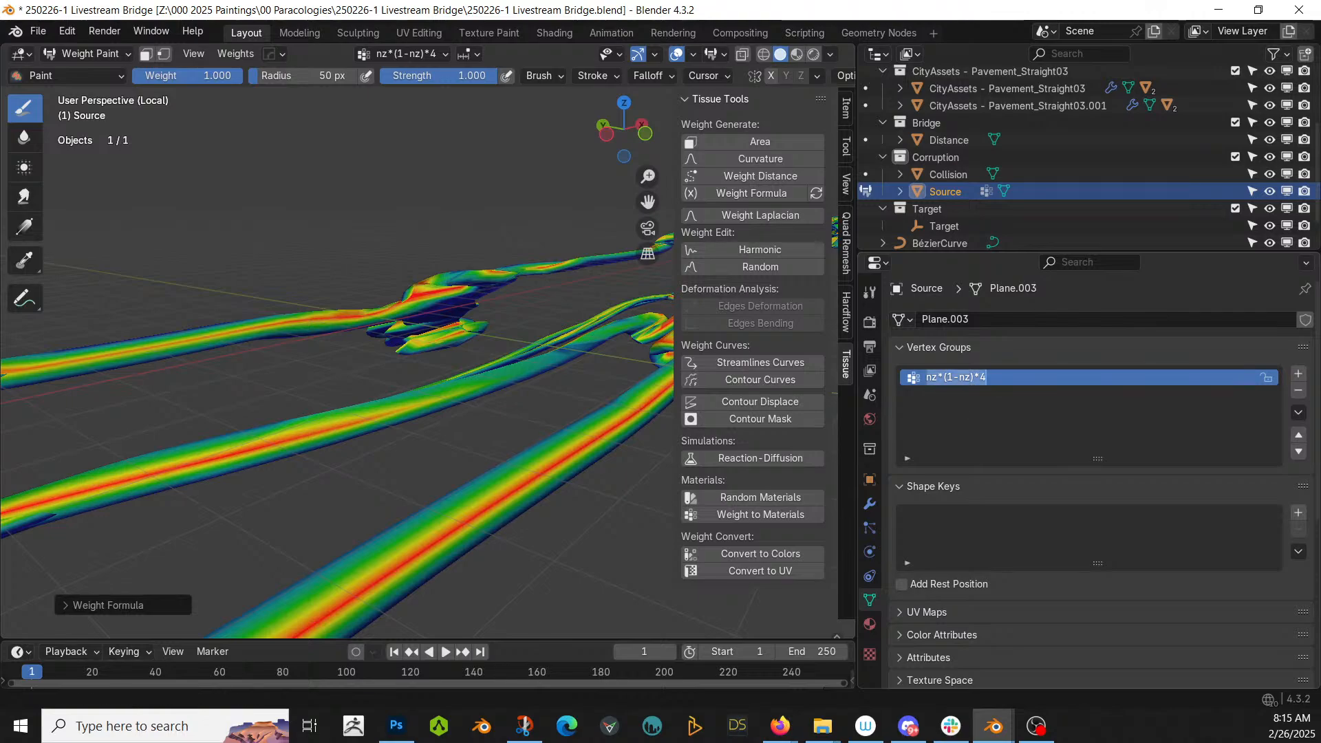
pyautogui.write('Group')
pyautogui.press('Return')
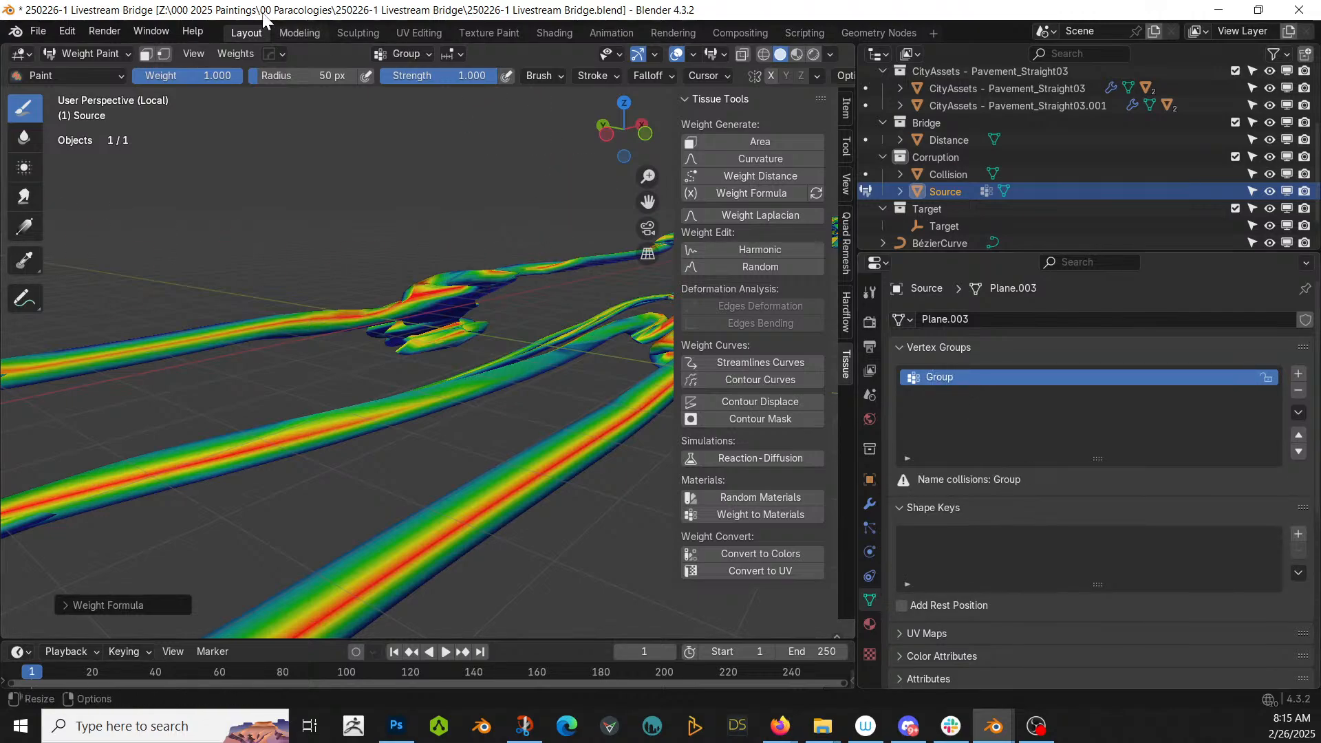
# - Return to Object Mode and add the Differential Growth geometry nodes modifier to the Source mesh
pyautogui.click(109, 54)
pyautogui.click(101, 68)
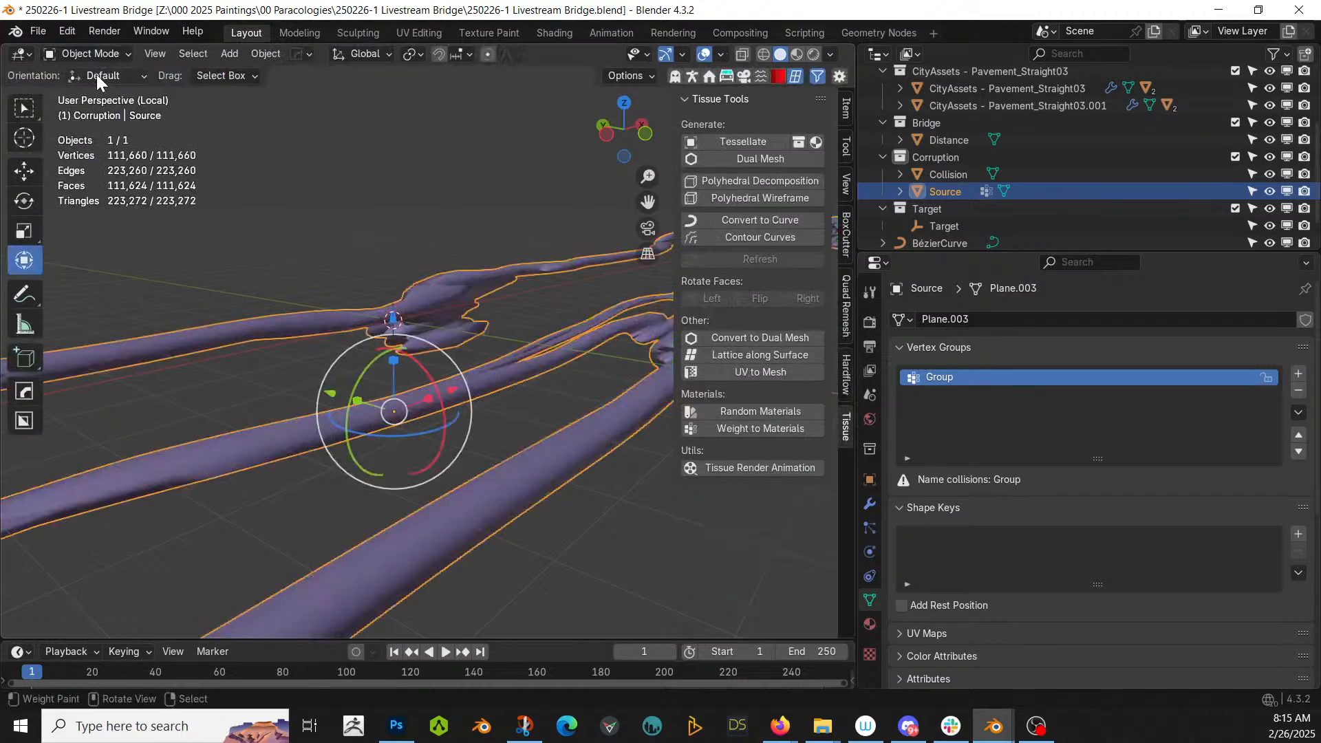
pyautogui.click(869, 505)
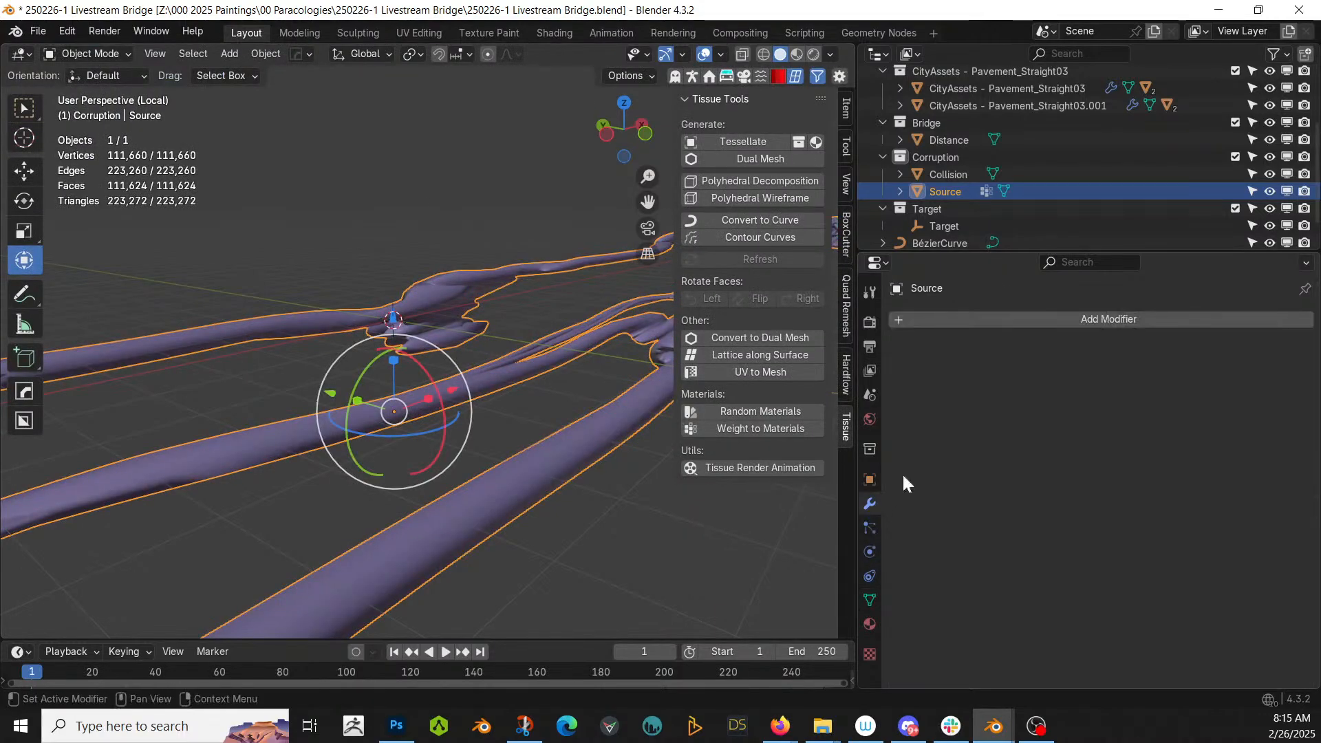
pyautogui.click(1111, 320)
pyautogui.moveTo(1104, 300)
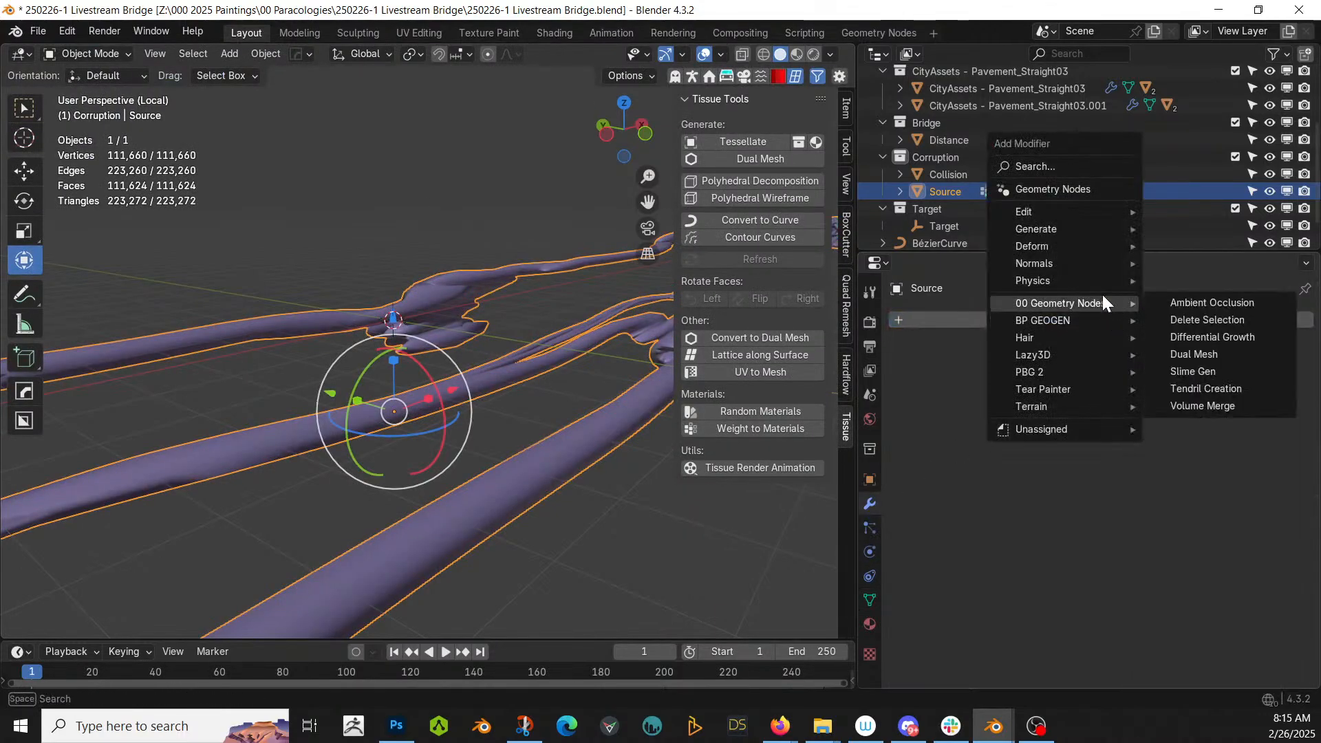
pyautogui.click(1236, 336)
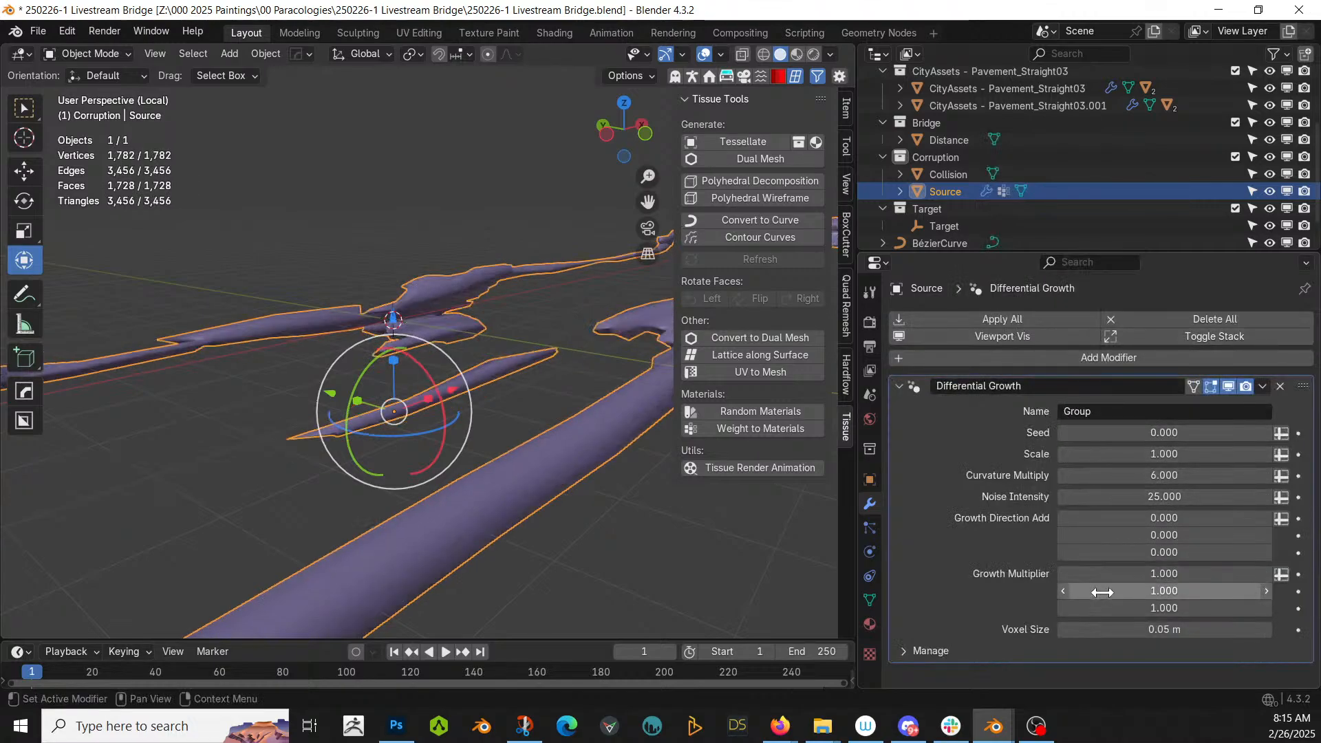
# - Set the Differential Growth modifier's Voxel Size to 0.02 m and the animation's end frame to 25
pyautogui.click(1156, 629)
pyautogui.write('.02')
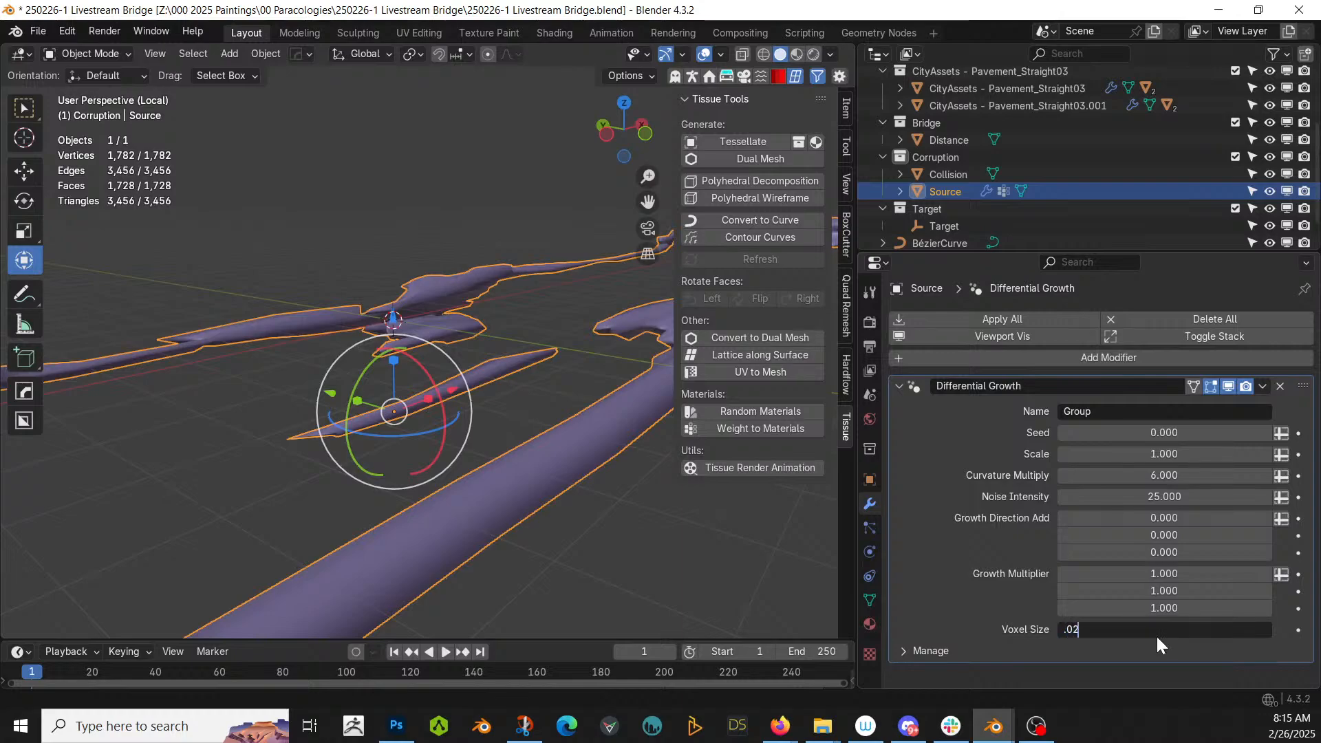
pyautogui.press('Return')
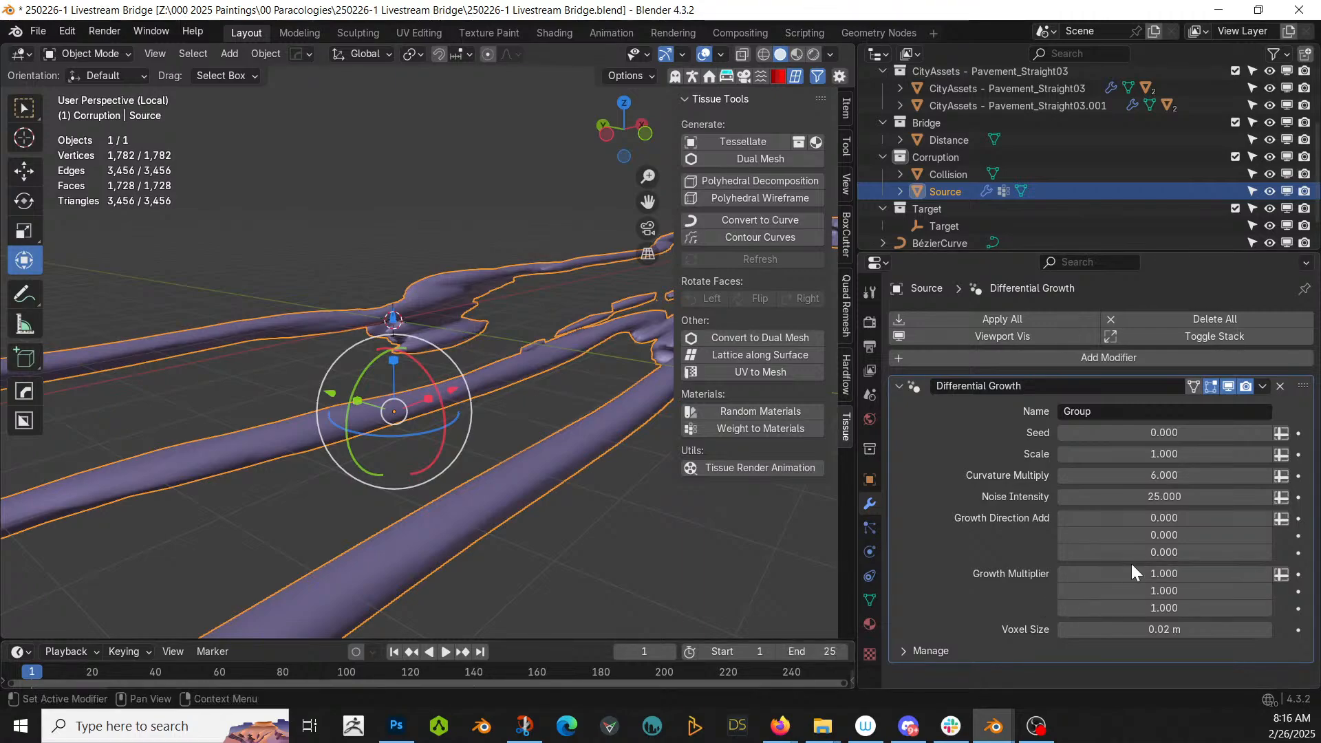
# - Set the Differential Growth modifier's Z Growth Multiplier to 0.1 and save the file
pyautogui.click(1163, 579)
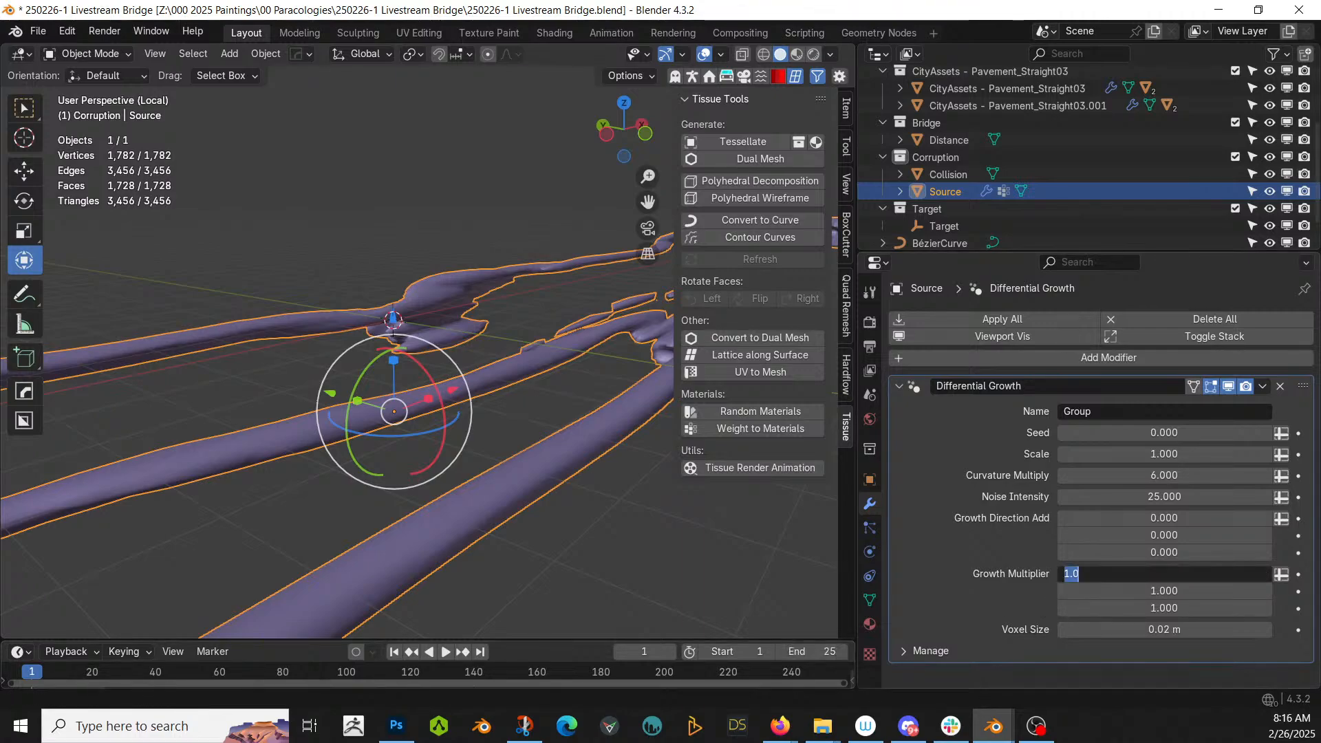
pyautogui.click(1170, 609)
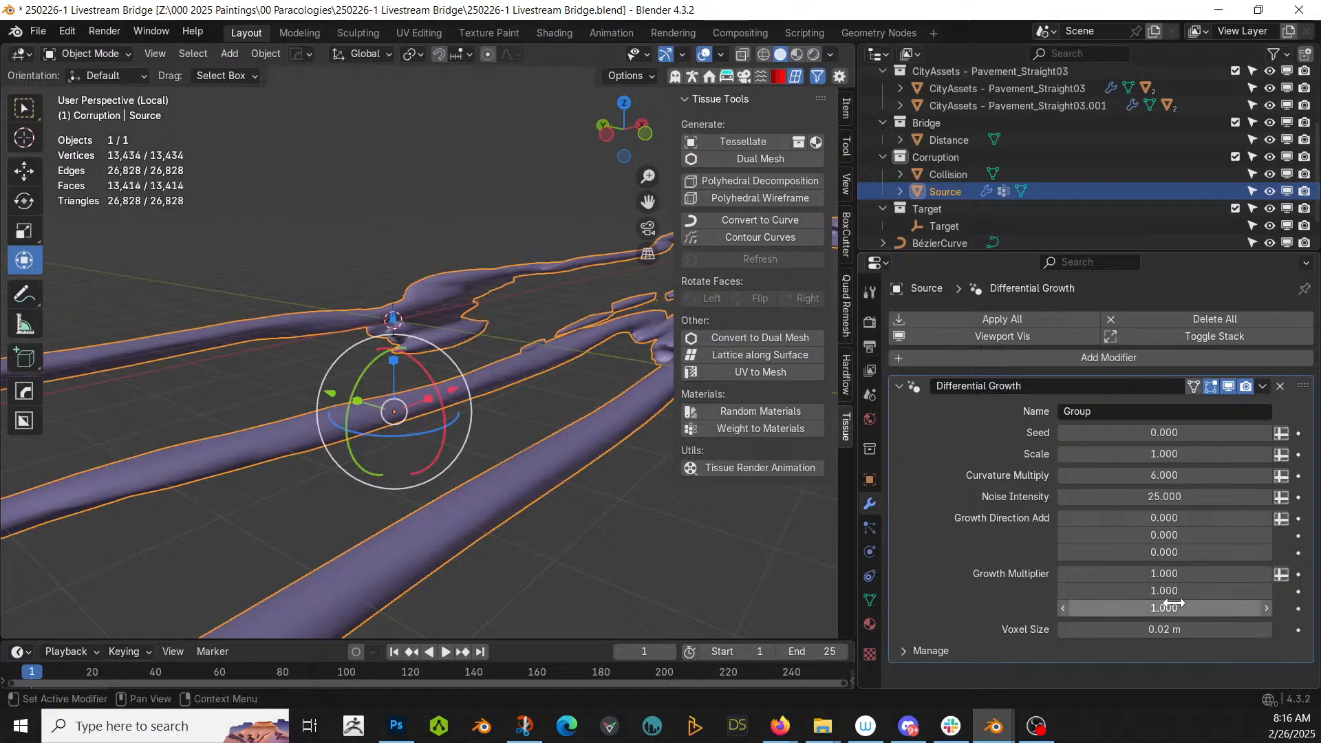
pyautogui.write('0.1')
pyautogui.press('Return')
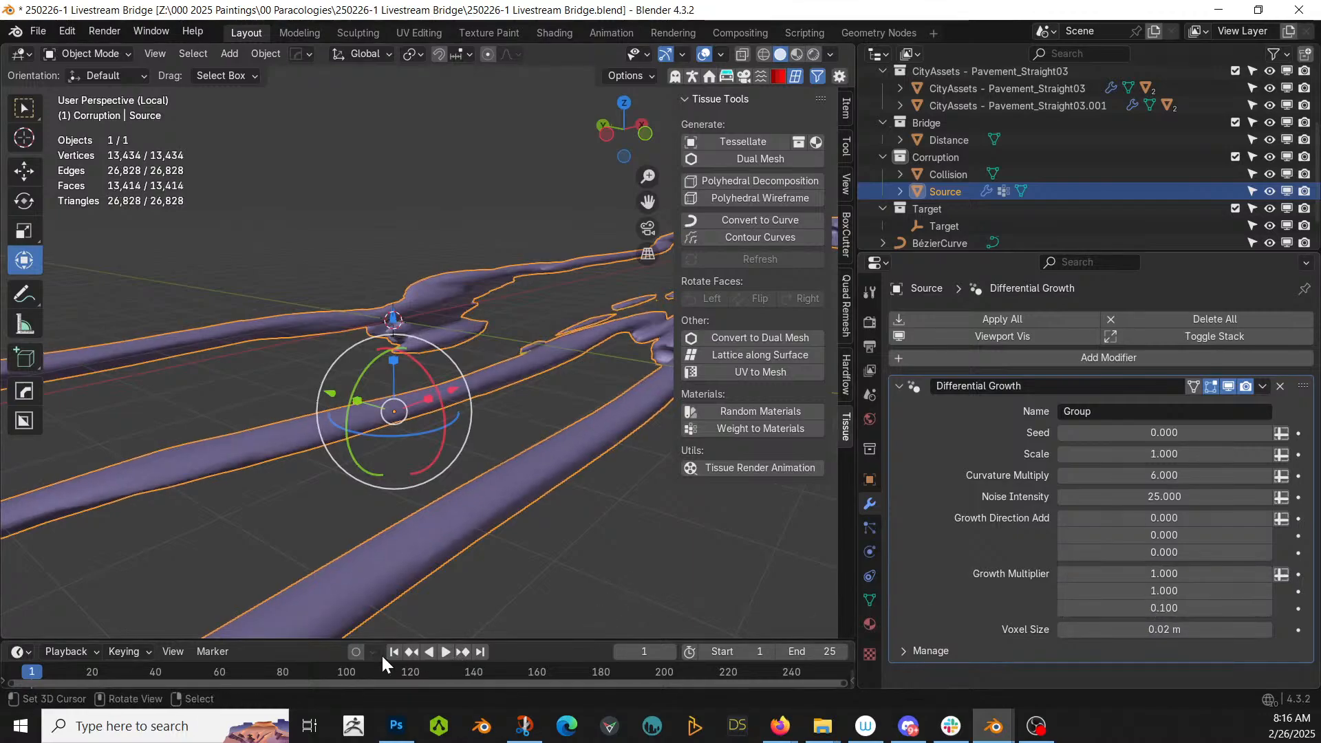
pyautogui.hotkey('ctrl', 's')
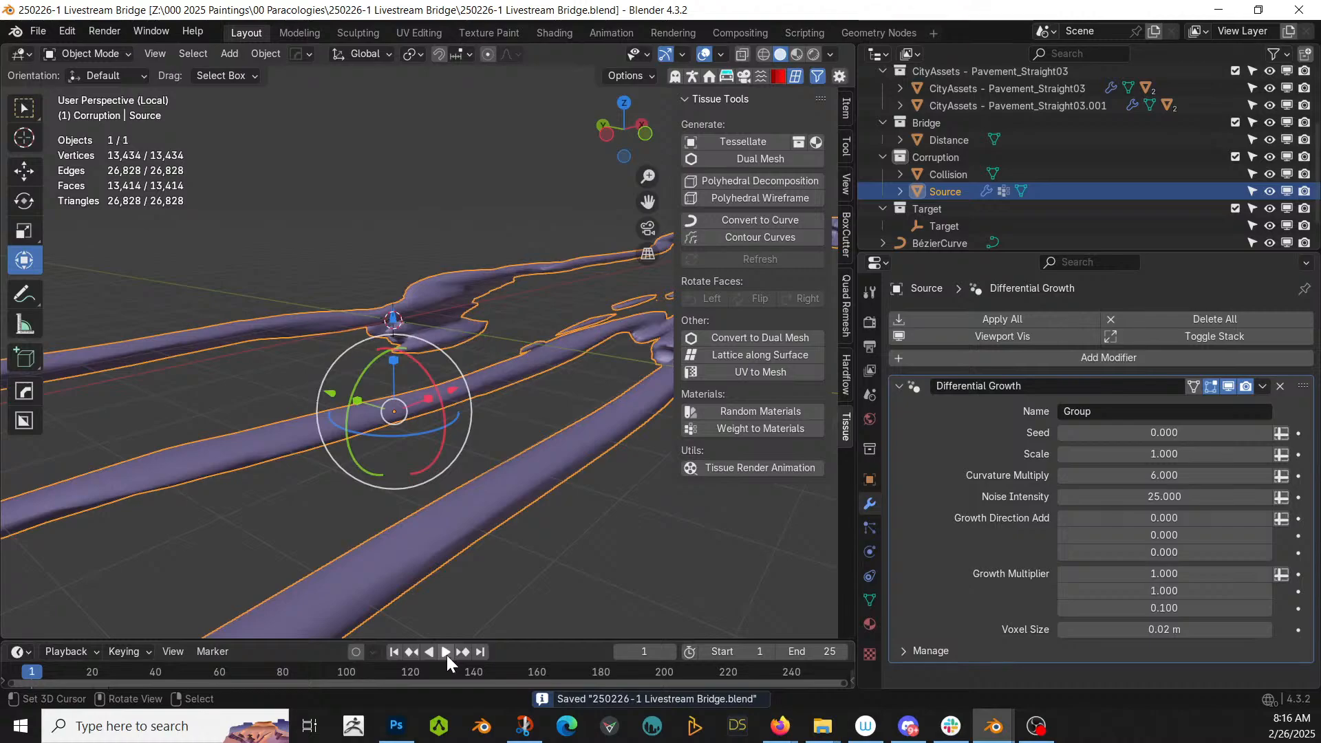
# - Run the growth simulation to the last frame and leave local view to inspect the tendrils under the bridge
pyautogui.click(445, 651)
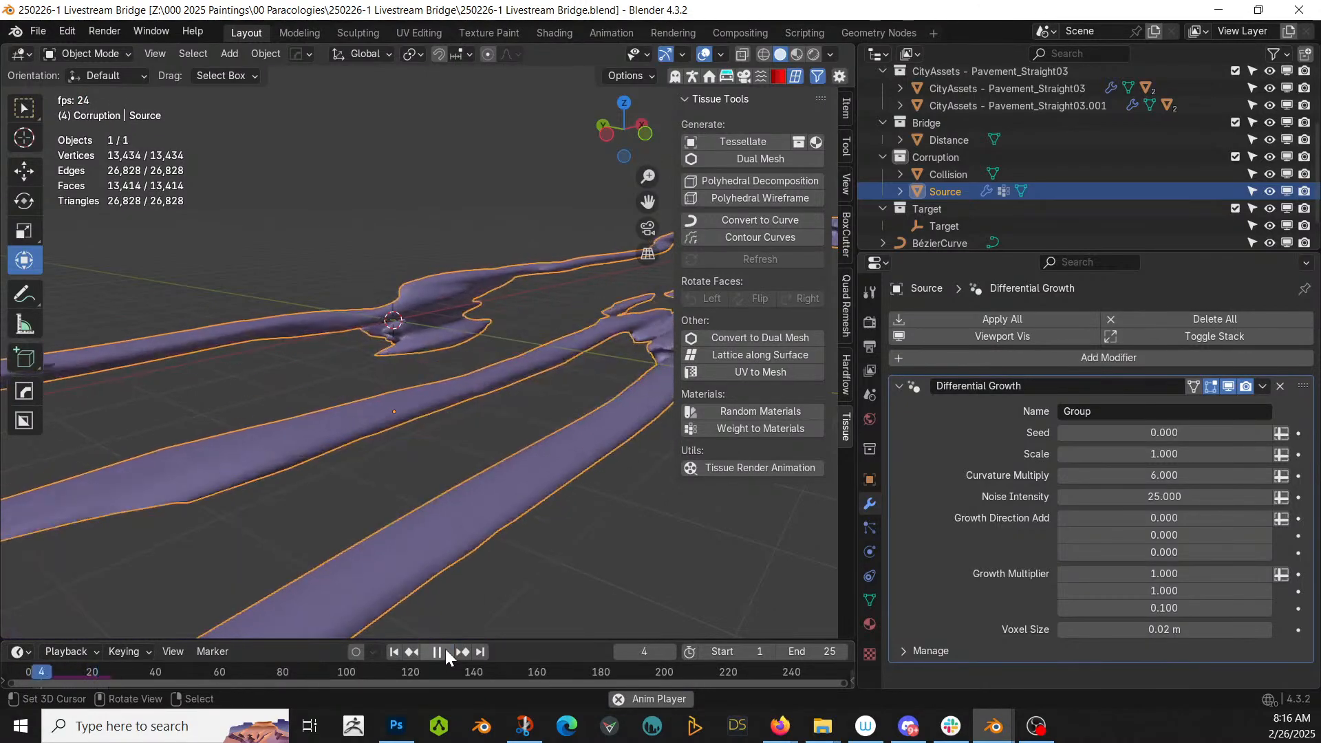
pyautogui.click(444, 649)
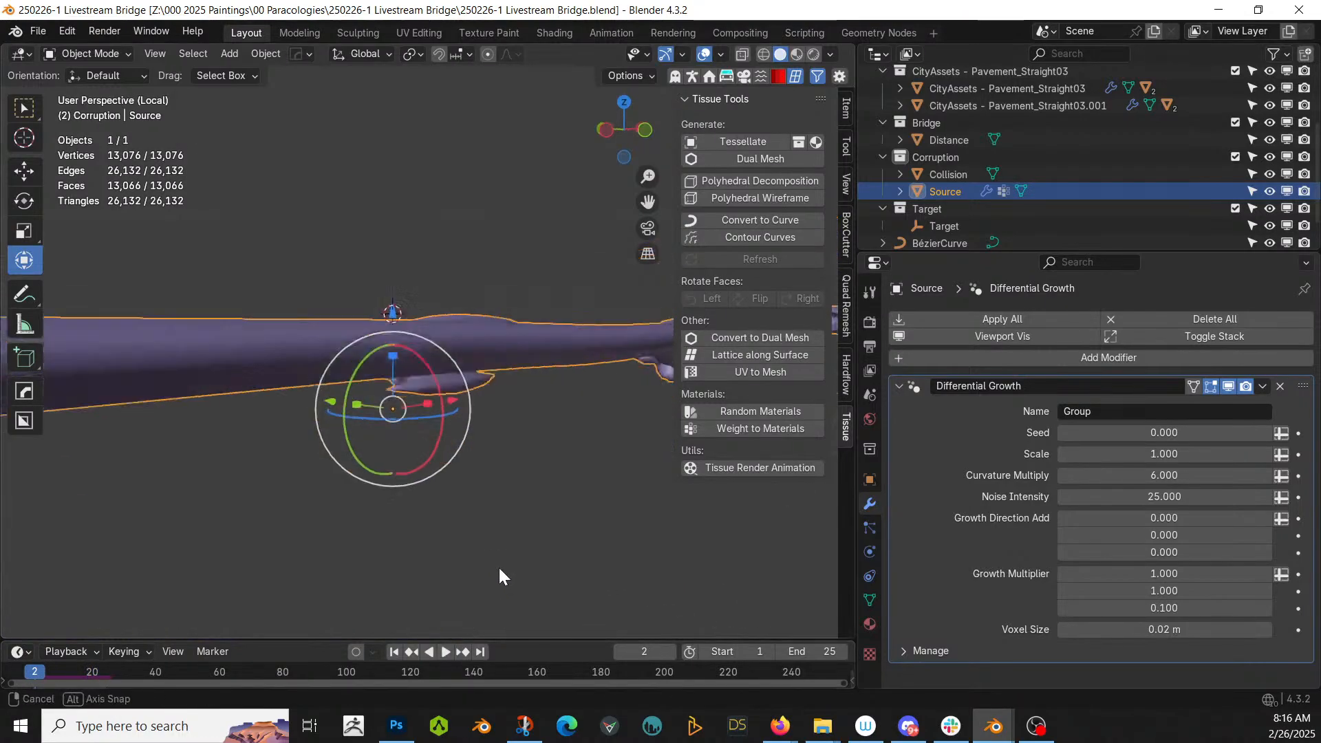
pyautogui.click(480, 651)
pyautogui.press('KP_Divide')
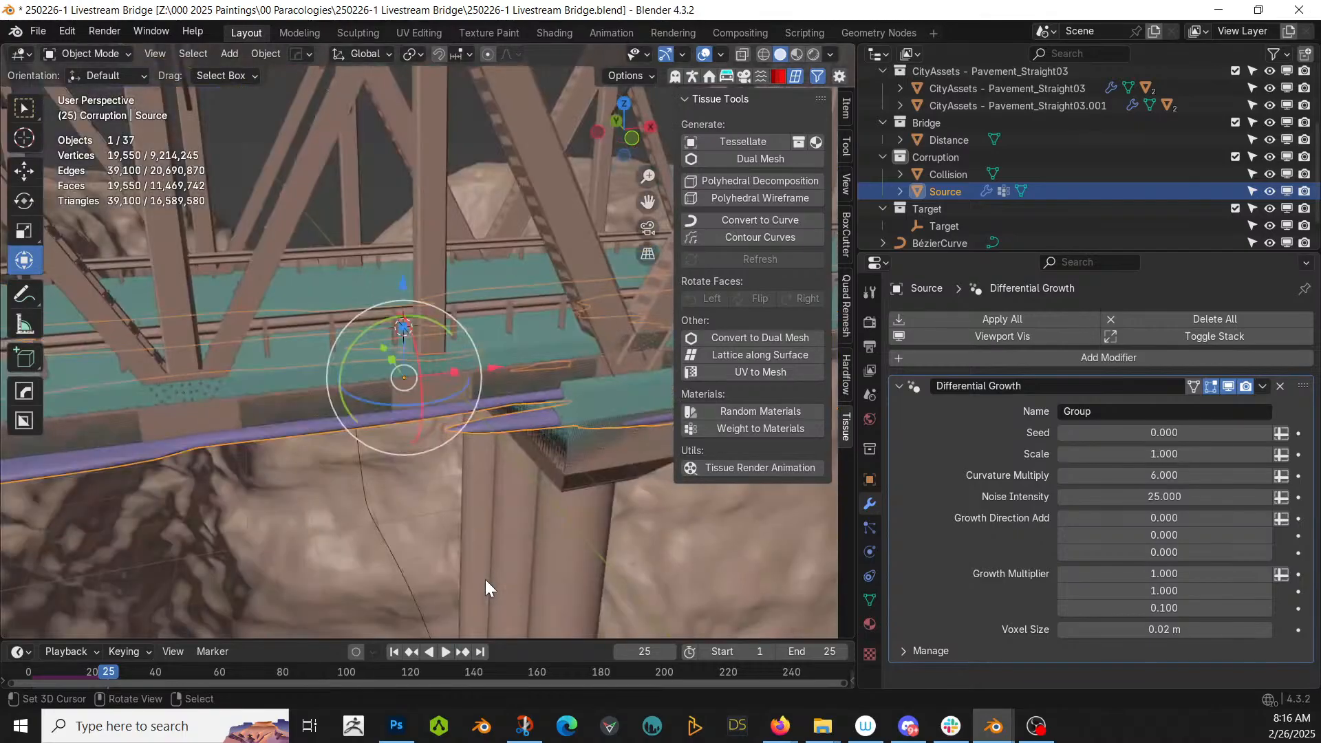
pyautogui.moveTo(486, 582); pyautogui.dragTo(895, 551, button='middle')
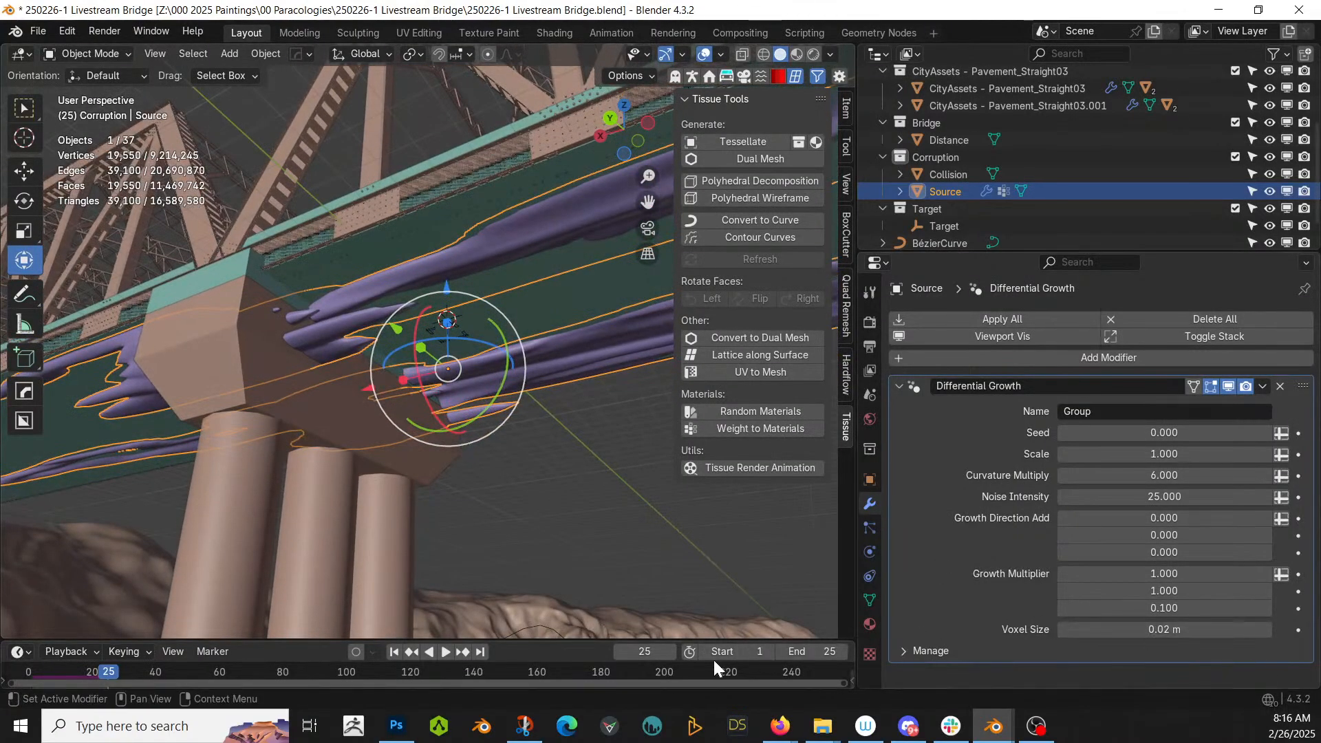
# - Test the growth simulation from the first frame with the Y Growth Multiplier set to 0.1
pyautogui.click(394, 651)
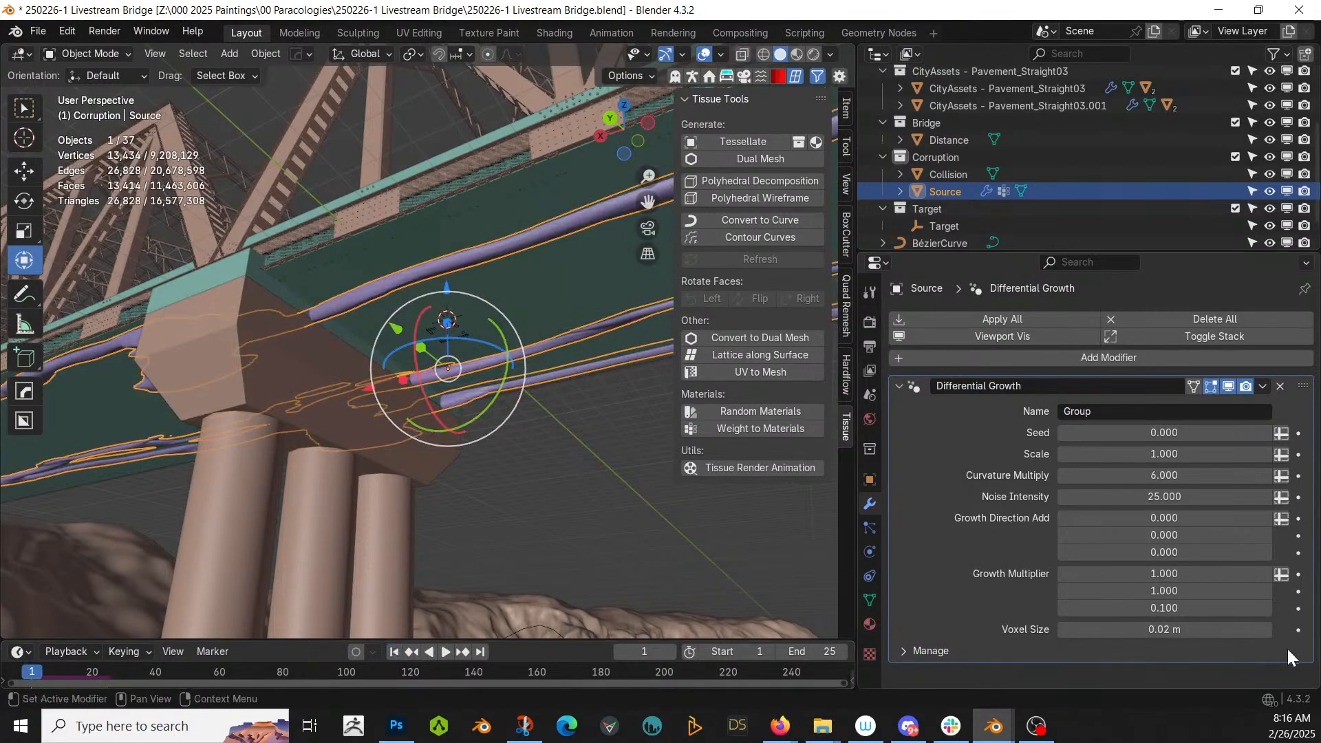
pyautogui.click(1166, 591)
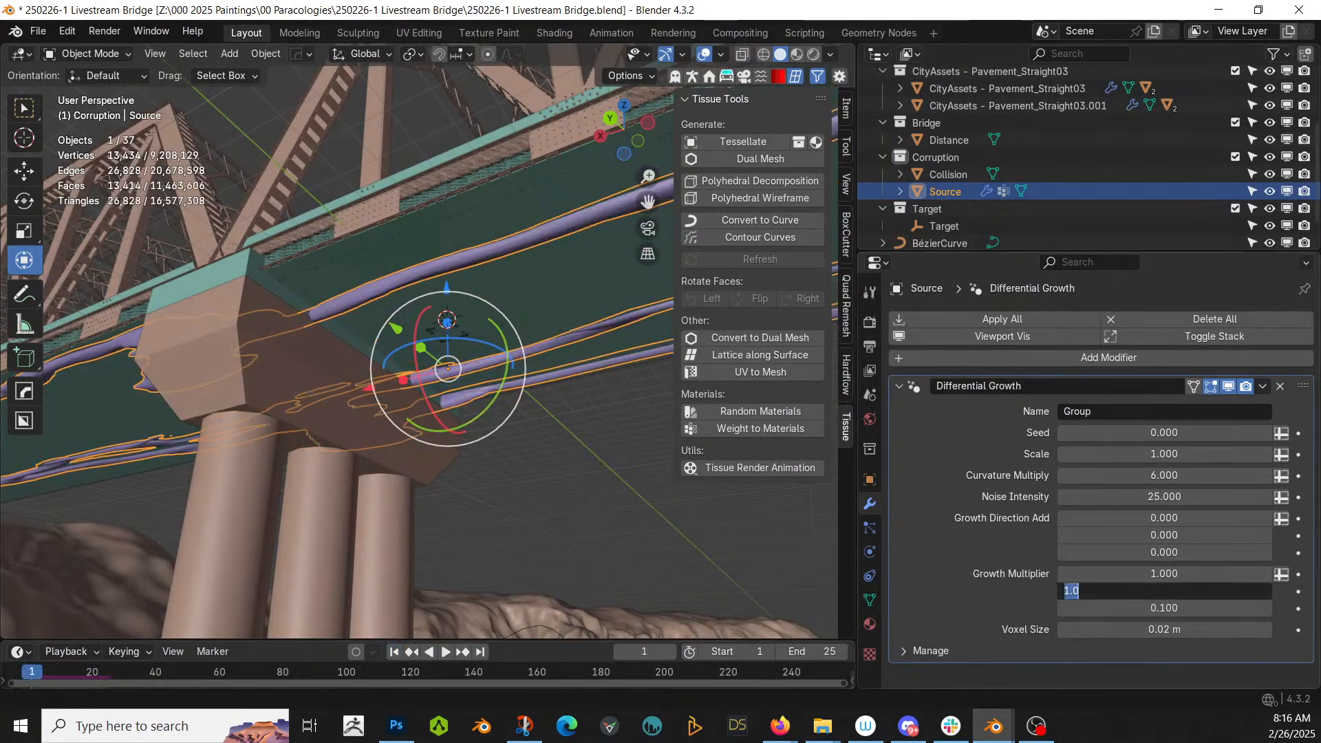
pyautogui.write('.1')
pyautogui.press('Return')
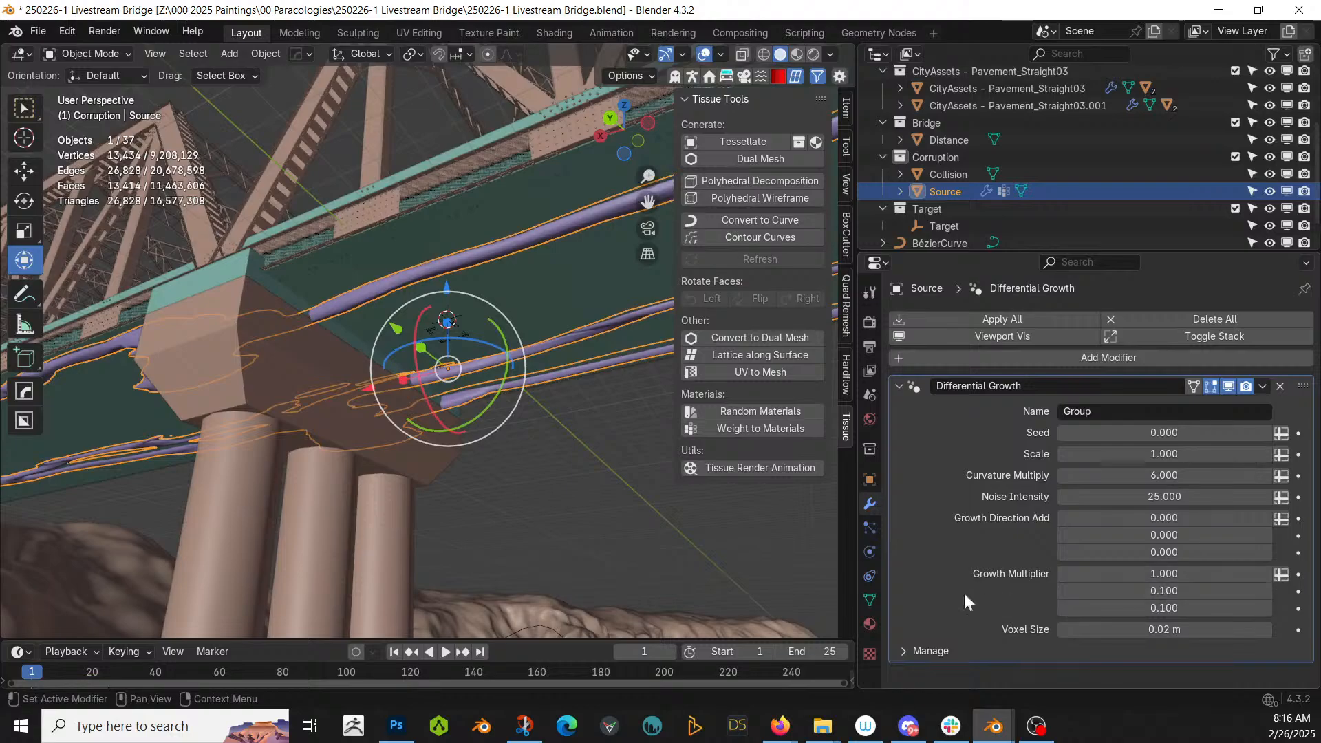
pyautogui.click(447, 651)
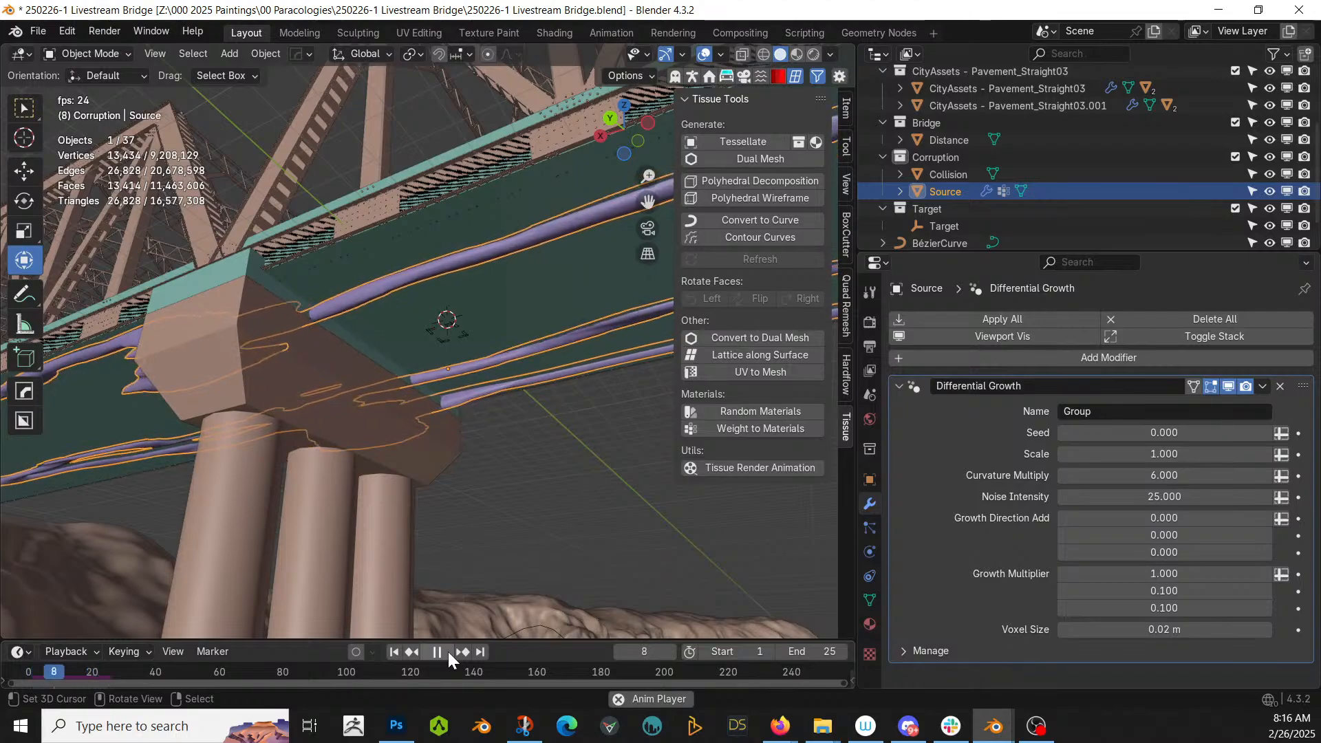
pyautogui.click(441, 651)
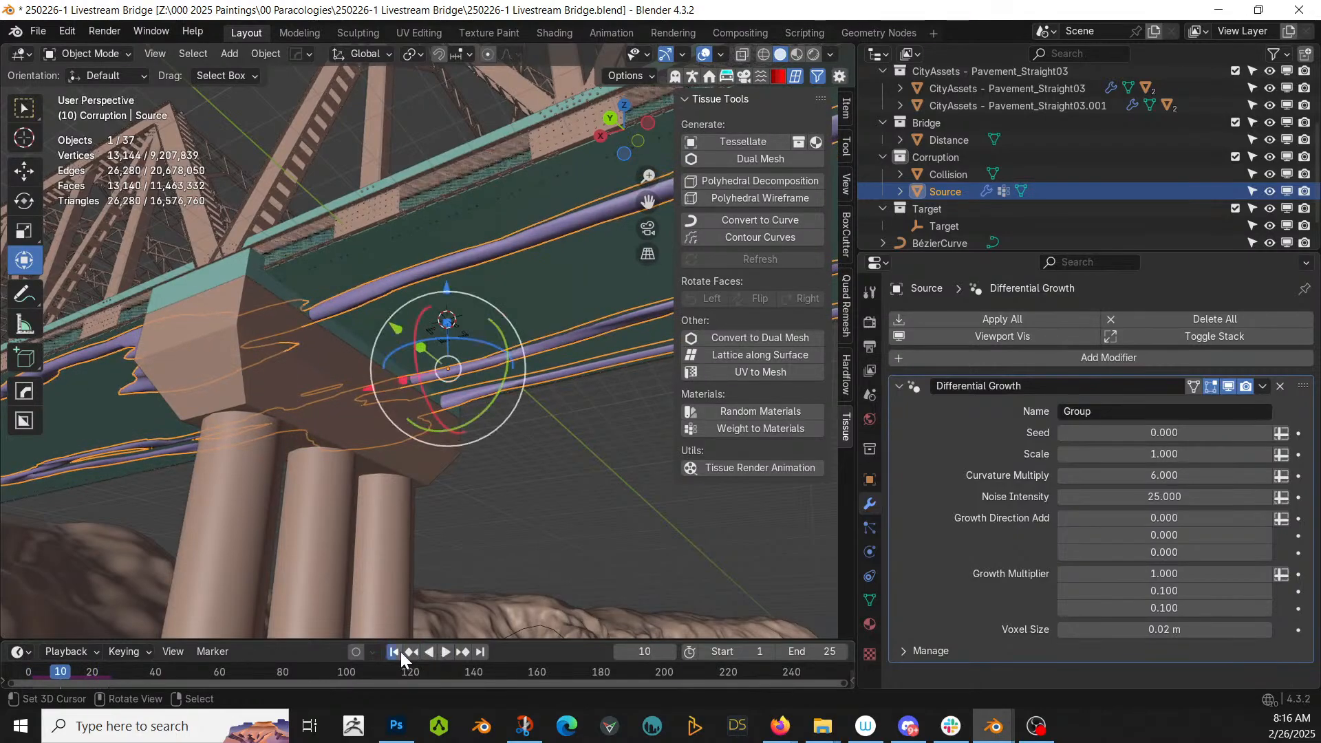
# - Return to the first frame and set the Differential Growth modifier's Y Growth Multiplier to 0.01
pyautogui.click(396, 652)
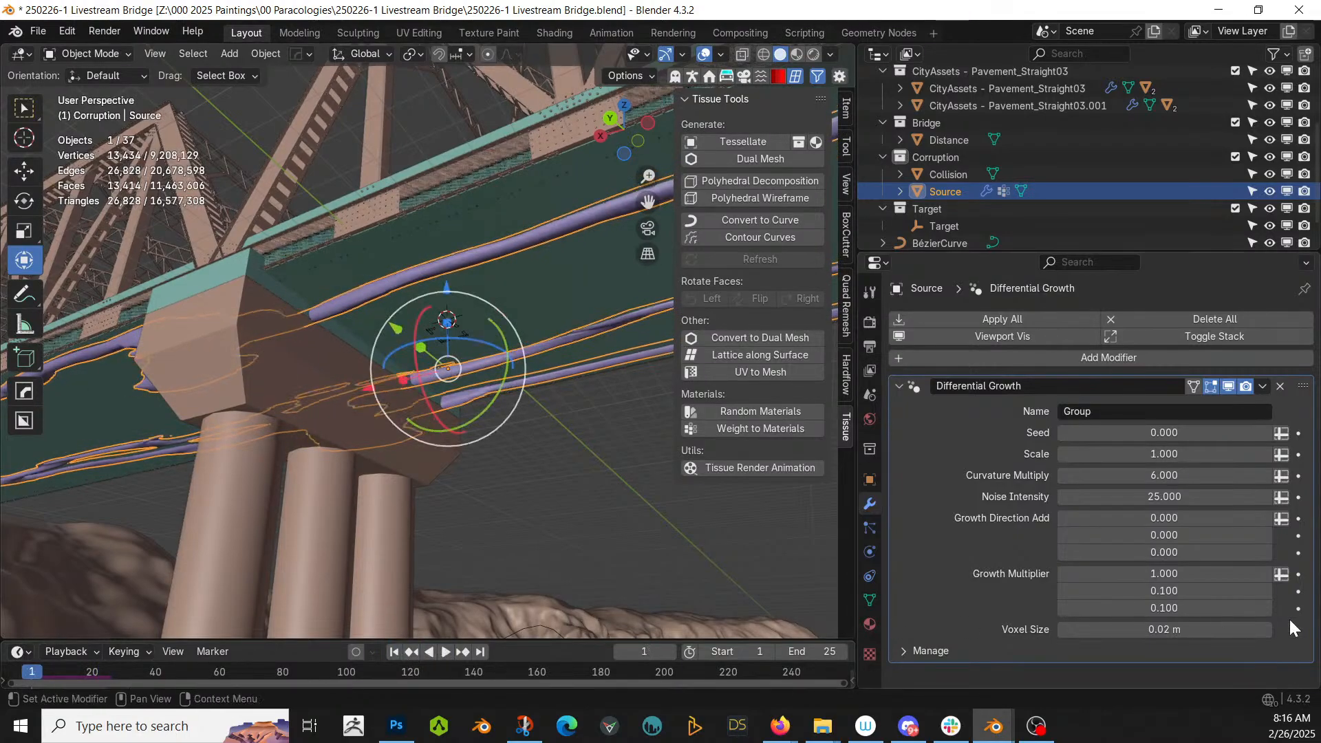
pyautogui.click(1176, 591)
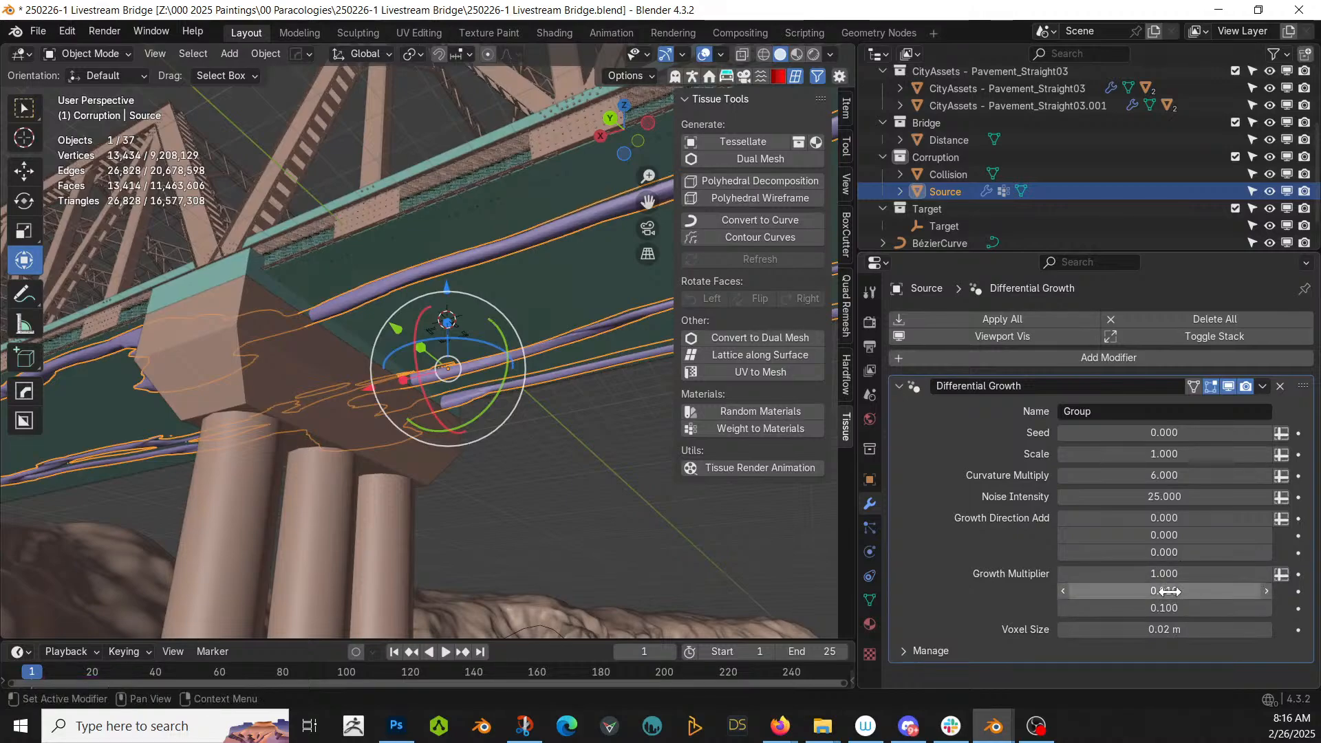
pyautogui.press('Return')
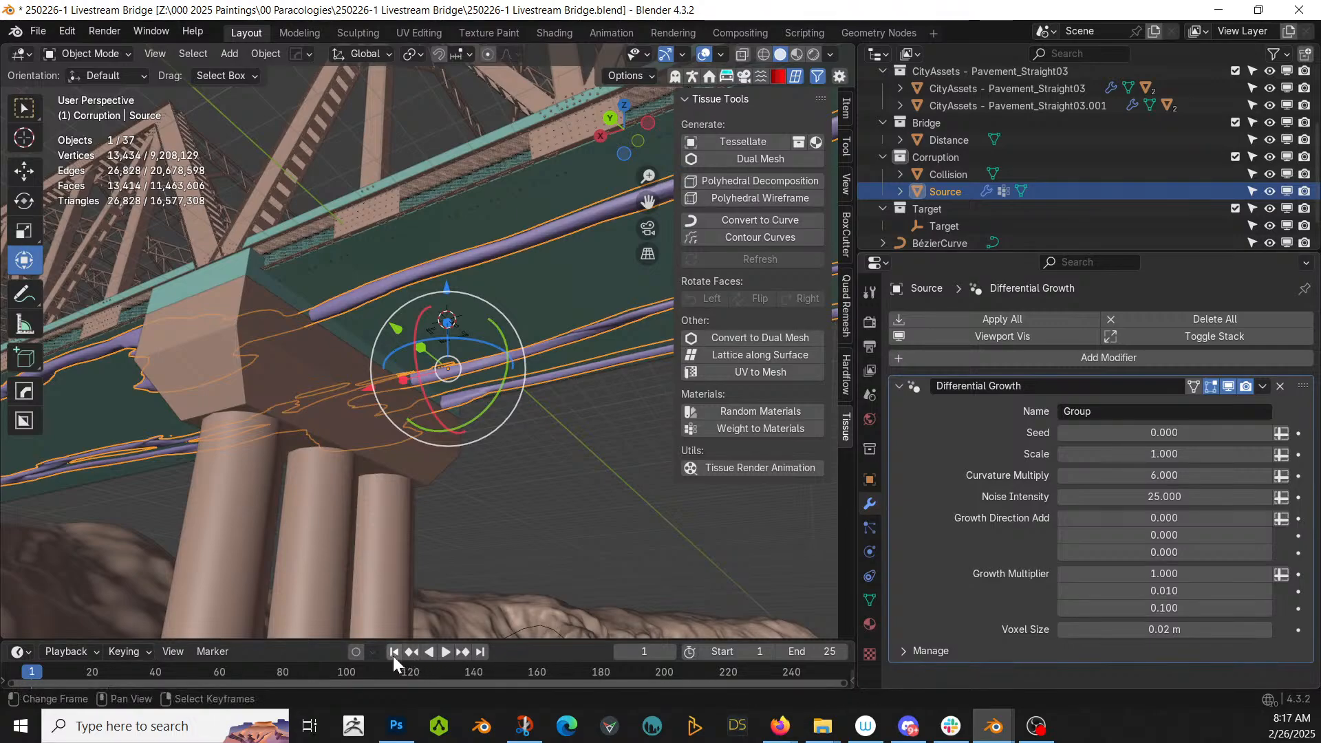
# - Test the growth simulation with the current multipliers and return to the first frame
pyautogui.click(446, 651)
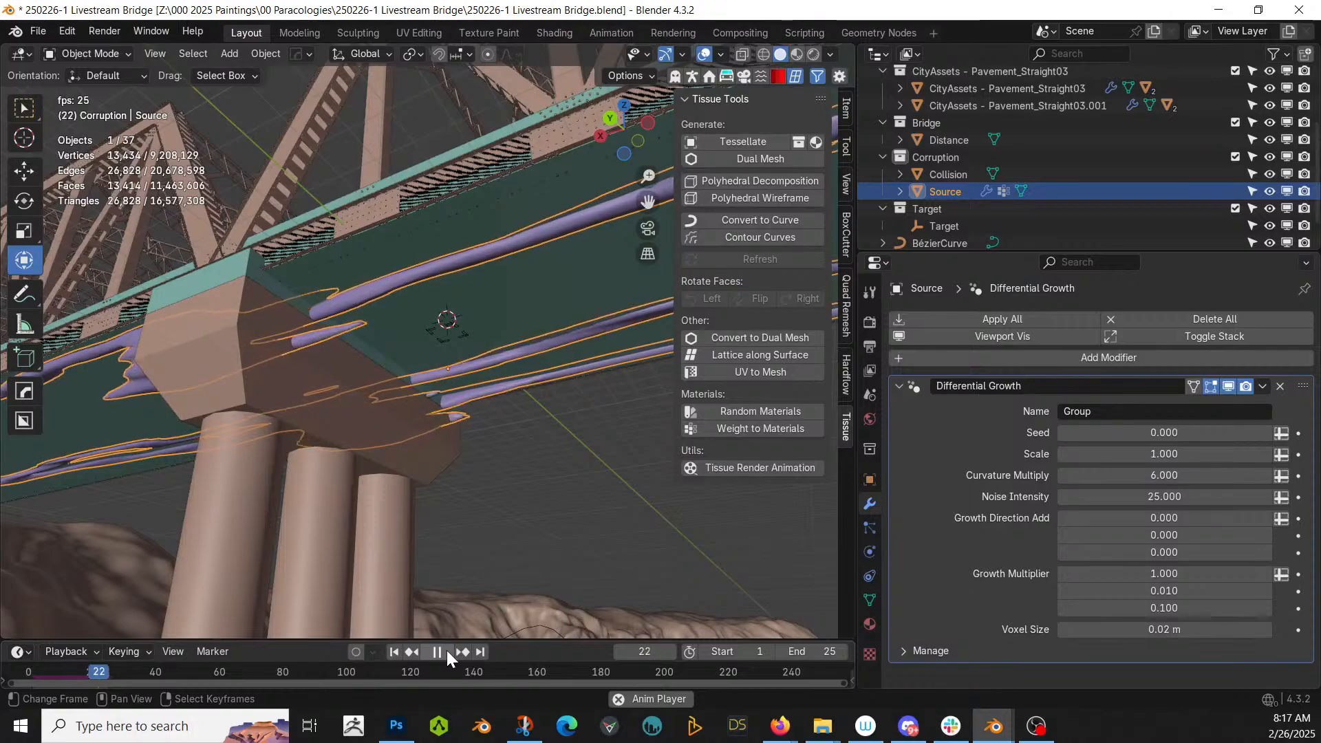
pyautogui.click(447, 650)
pyautogui.click(393, 651)
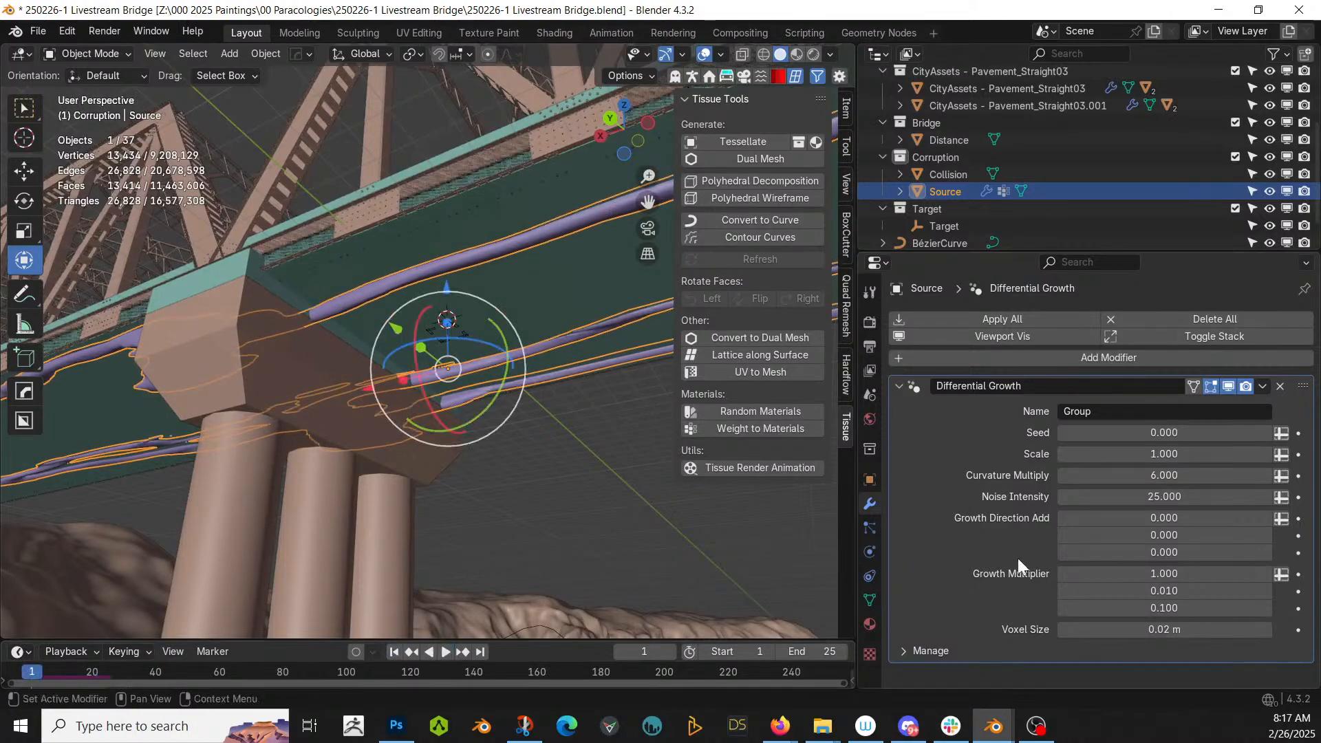
# - Try the Differential Growth modifier's X Growth Multiplier at 5 in a simulation test, ending back on the first frame
pyautogui.click(1164, 573)
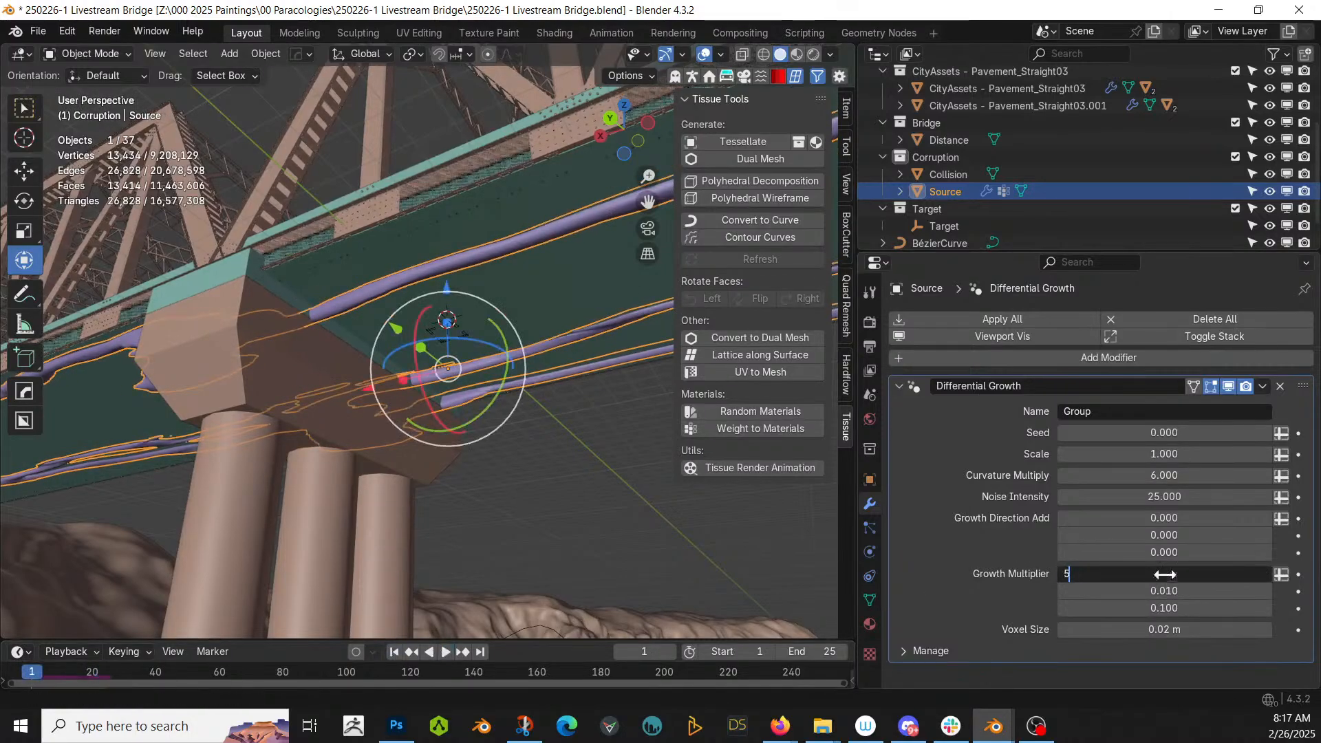
pyautogui.press('Return')
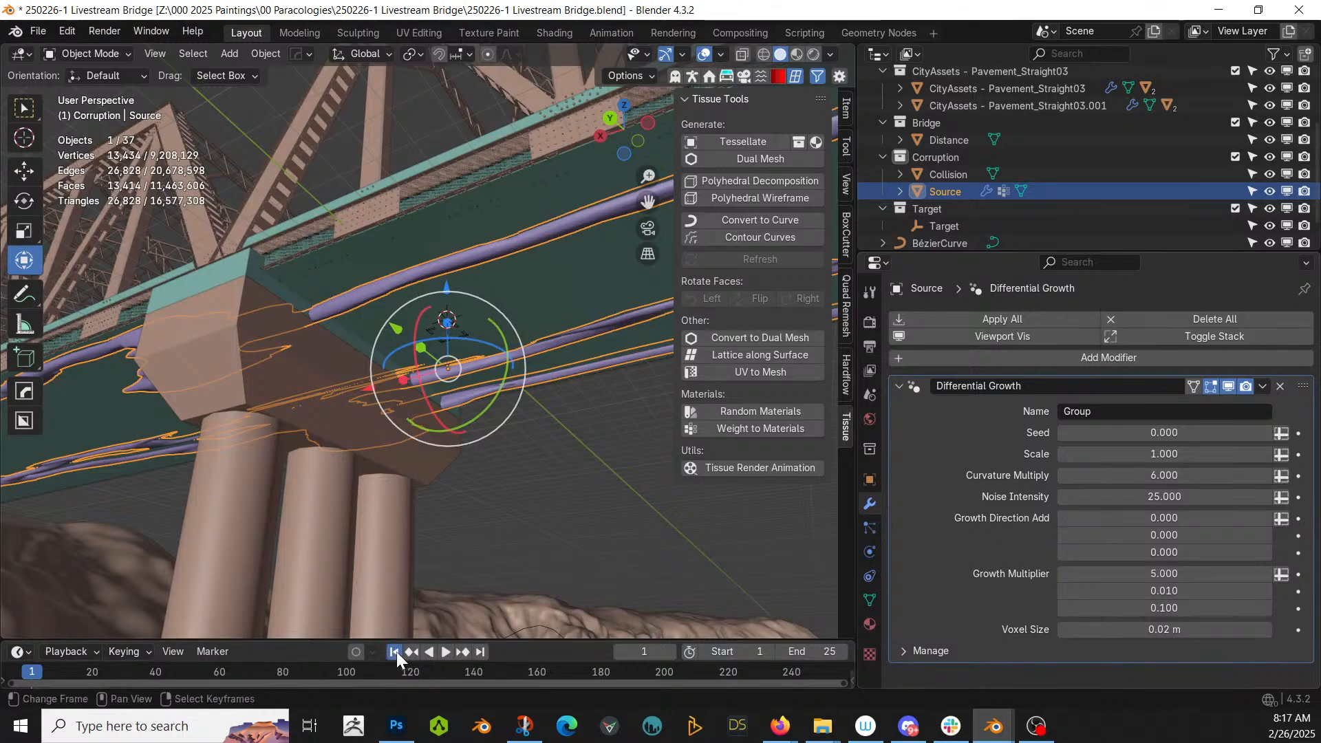
pyautogui.click(443, 651)
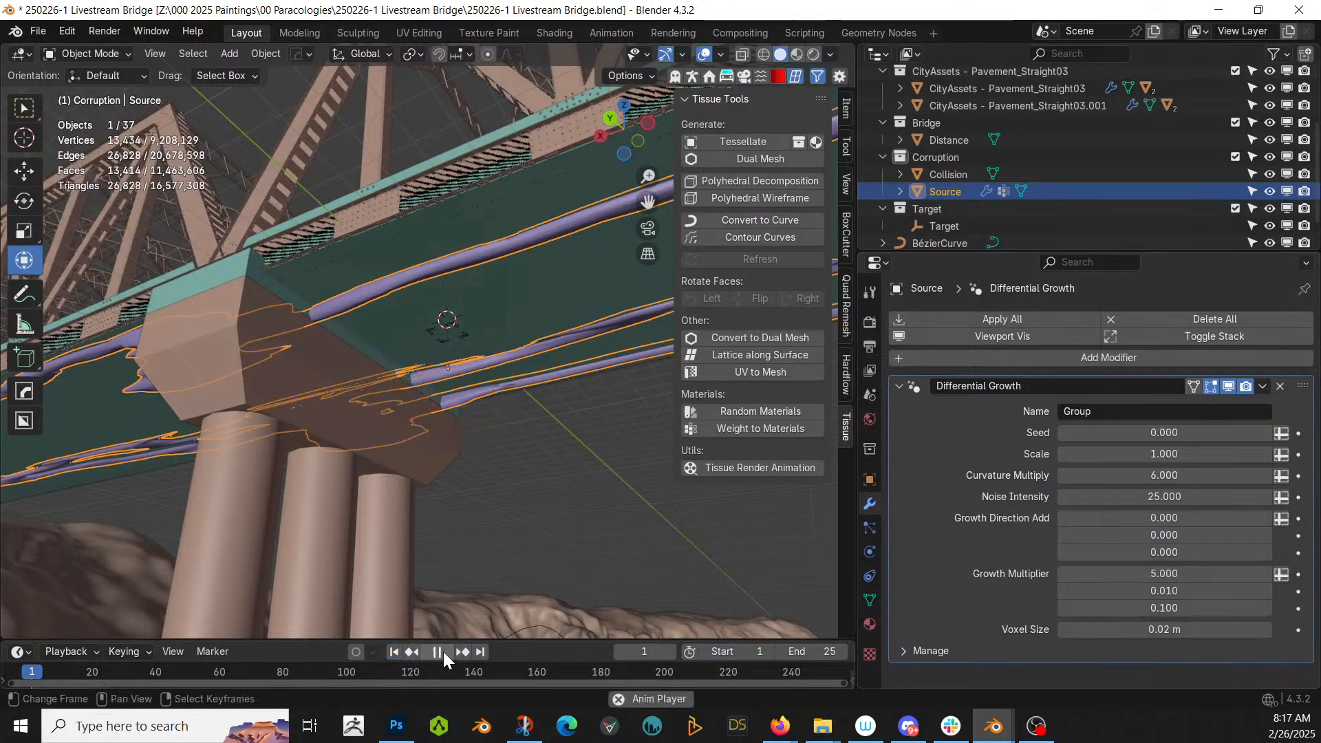
pyautogui.click(444, 651)
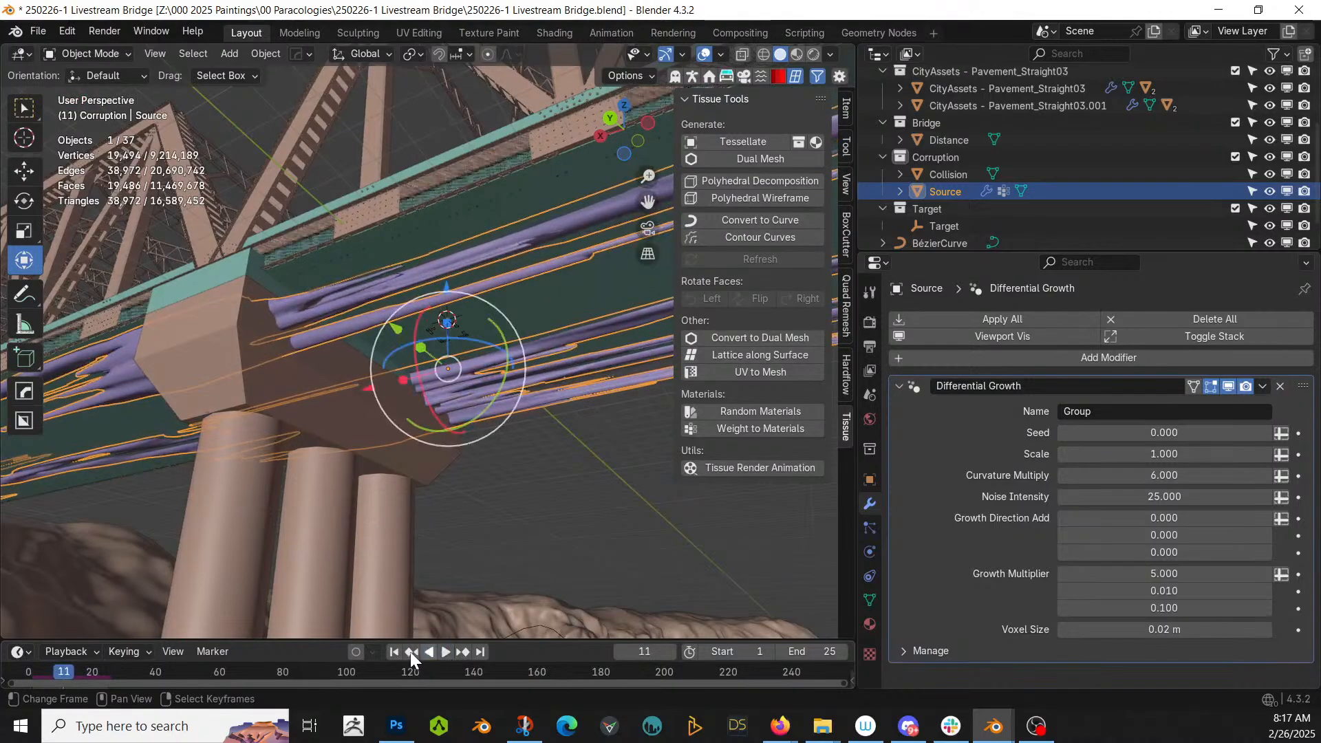
pyautogui.click(393, 651)
# - Set the Differential Growth modifier's X Growth Multiplier to 0.1 and its Y Growth Multiplier to 1
pyautogui.click(1163, 573)
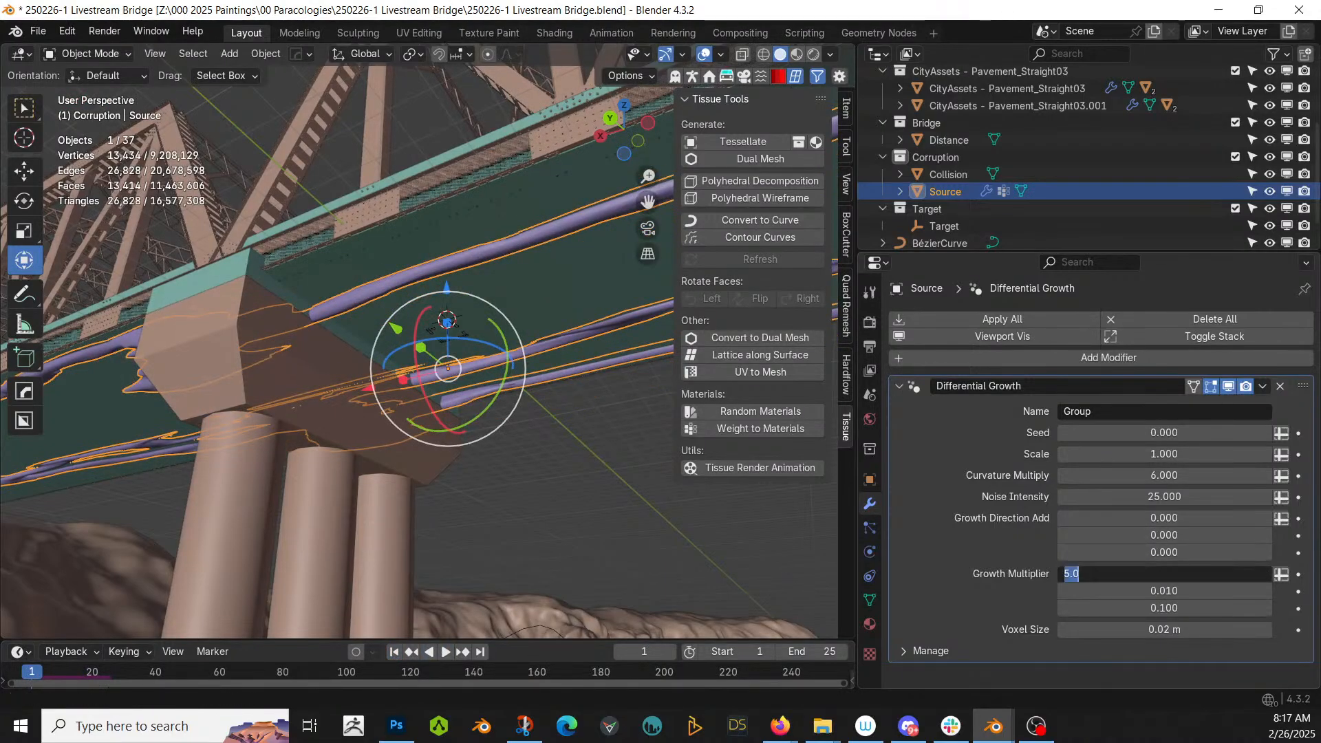
pyautogui.write('.1')
pyautogui.press('Tab')
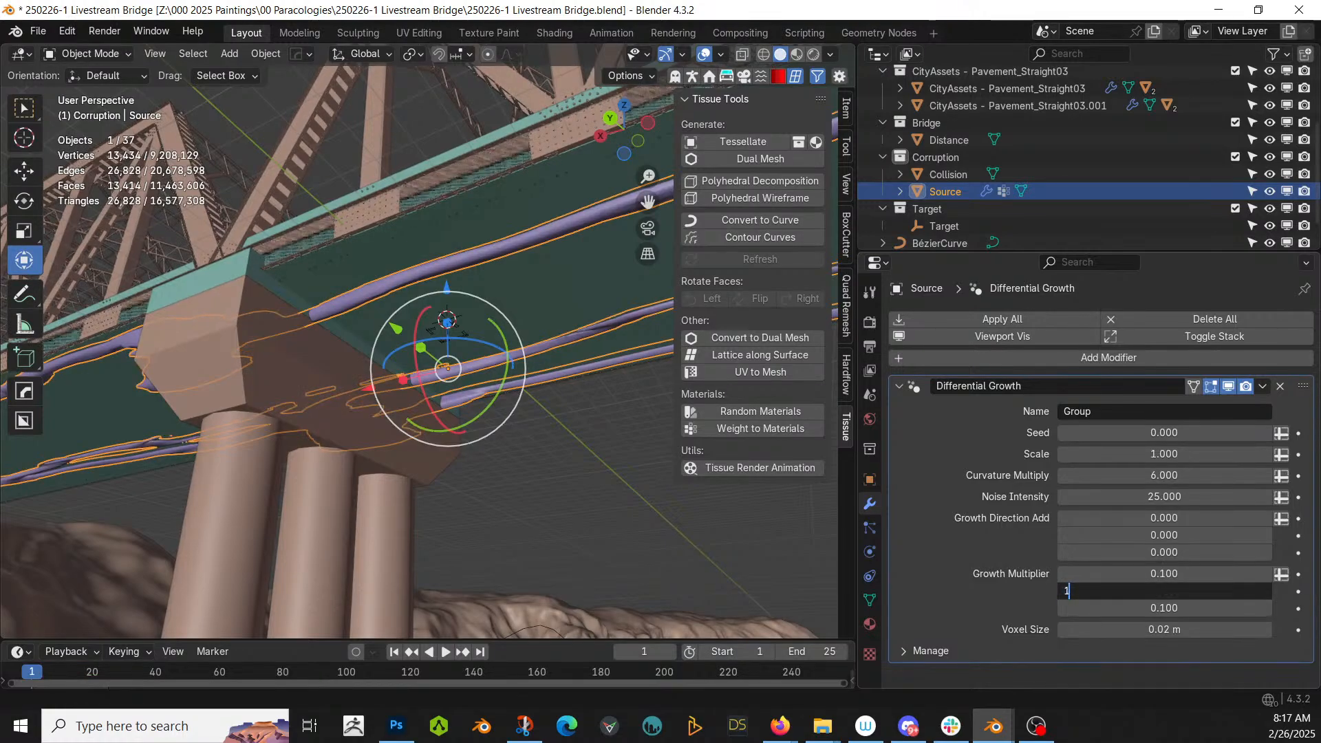
pyautogui.press('Return')
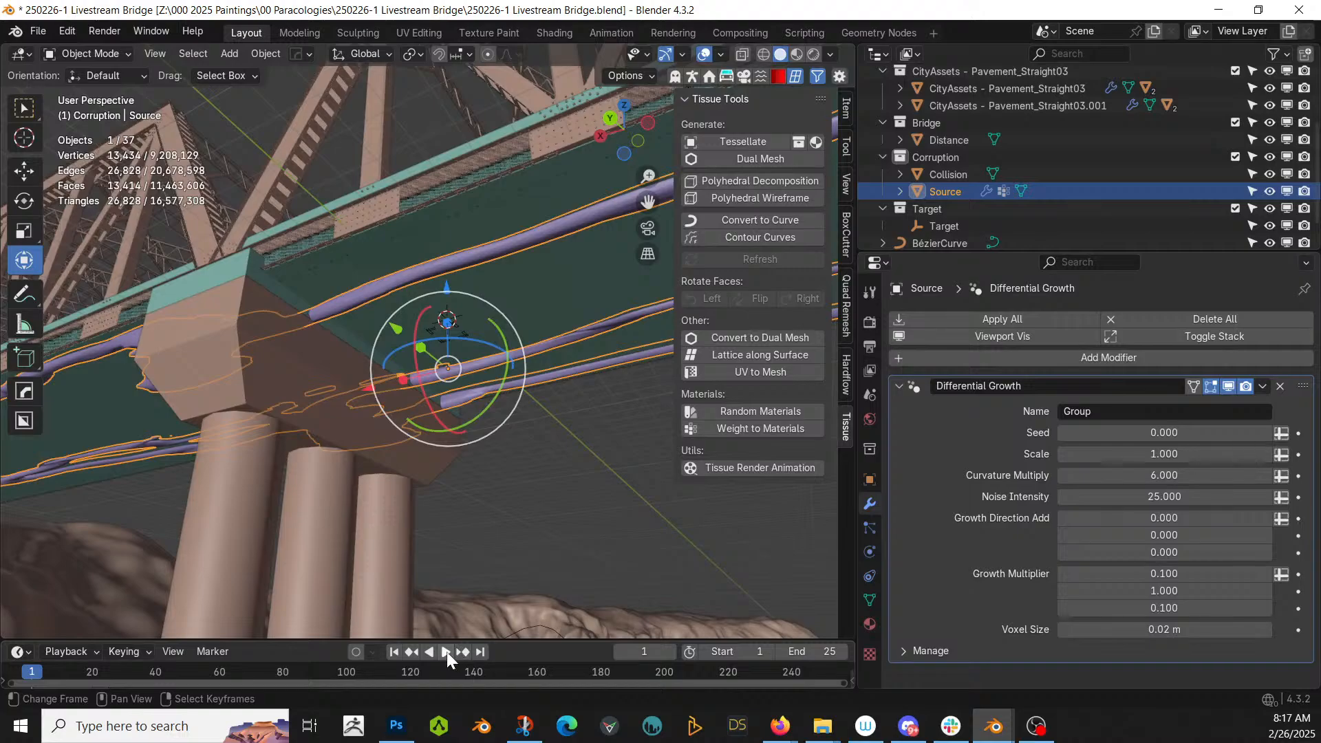
# - Play the growth with the X and Y multipliers swapped in strength, and rewind to the first frame
pyautogui.click(446, 652)
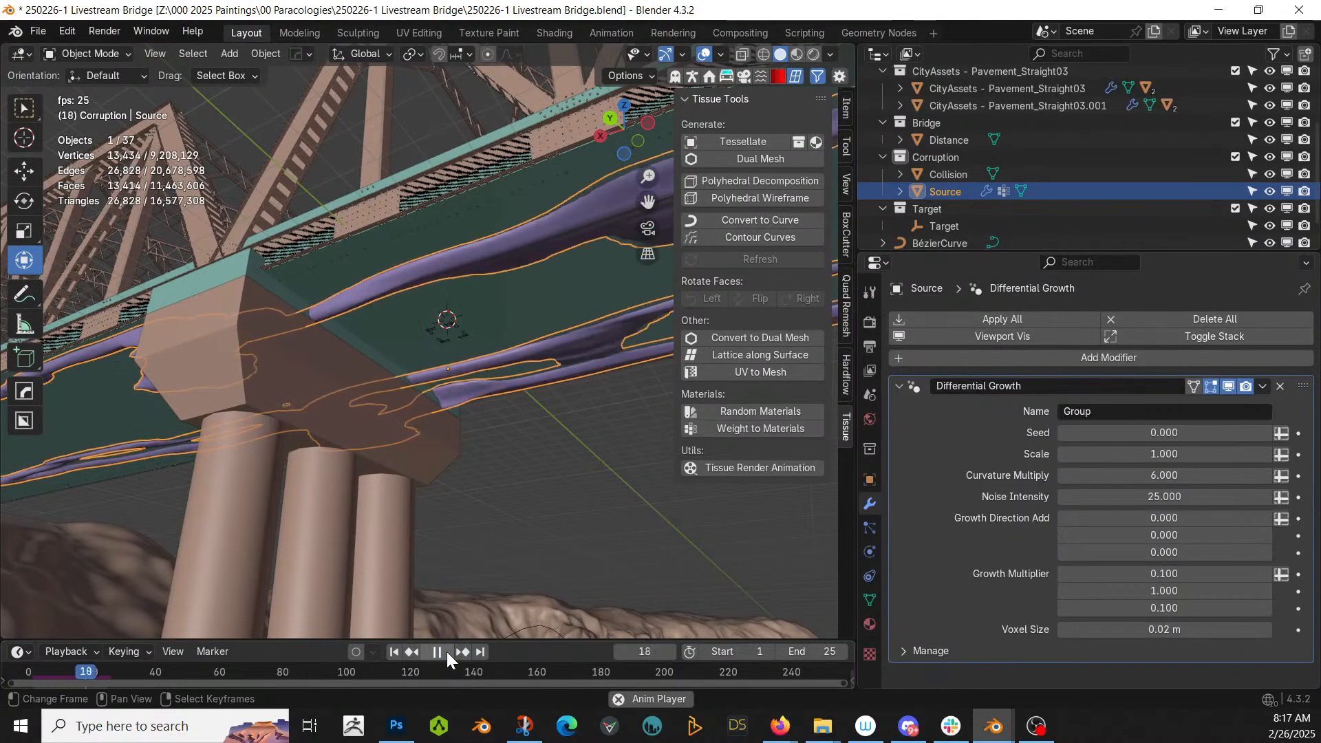
pyautogui.click(434, 651)
pyautogui.click(399, 651)
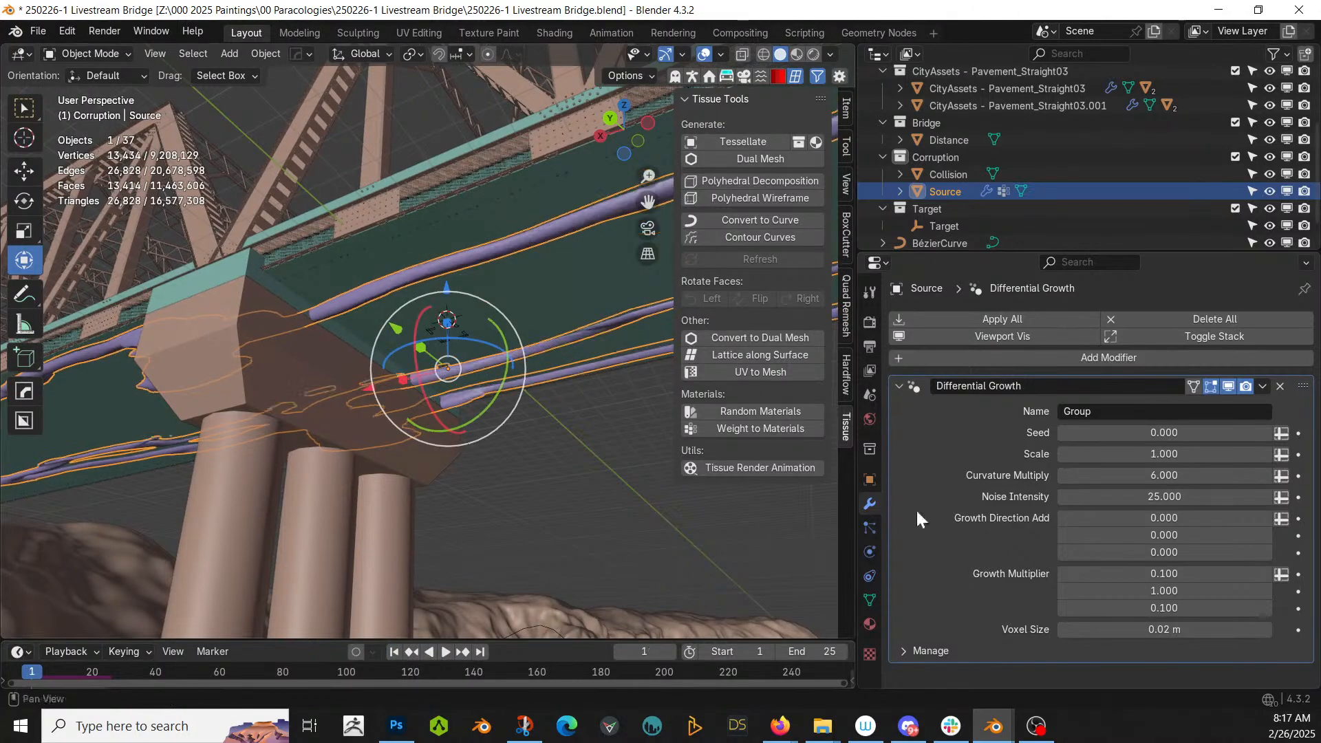
# - Set the Differential Growth modifier's Scale to 3, save the file and briefly play the simulation
pyautogui.click(1108, 453)
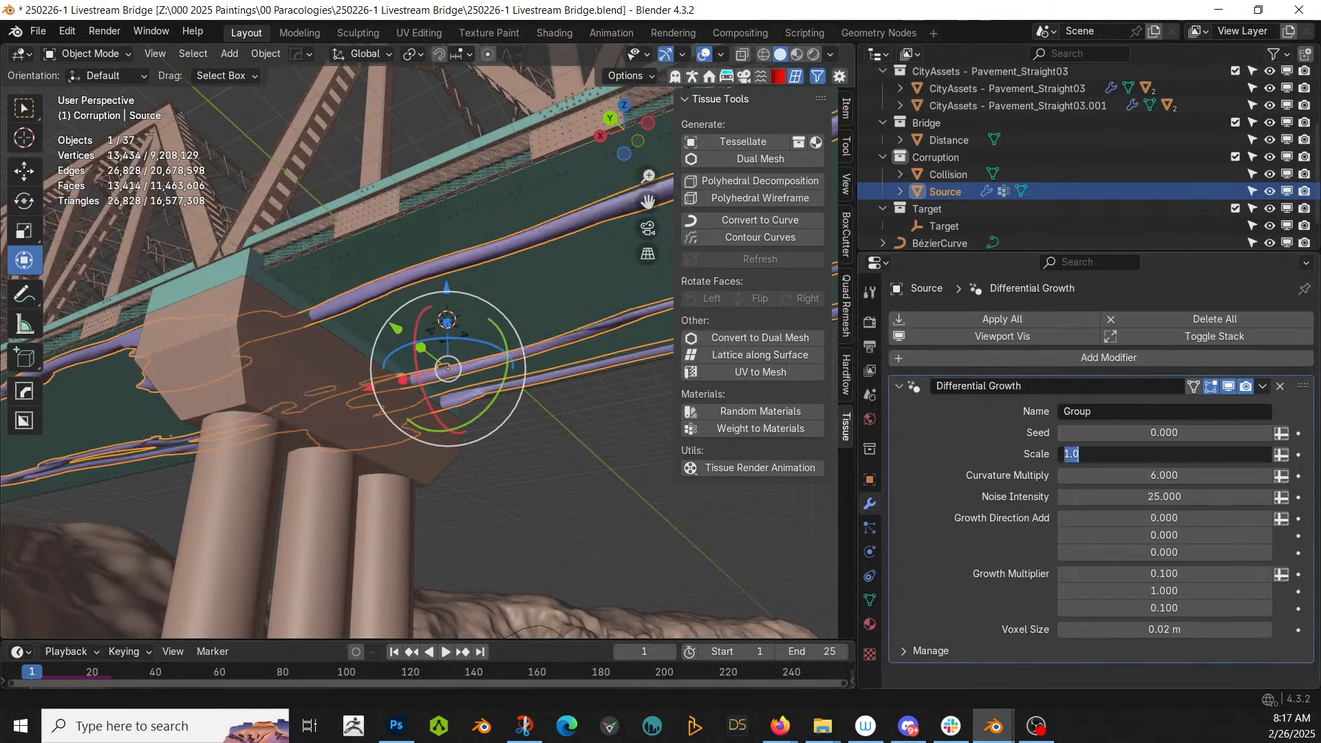
pyautogui.write('3')
pyautogui.press('Return')
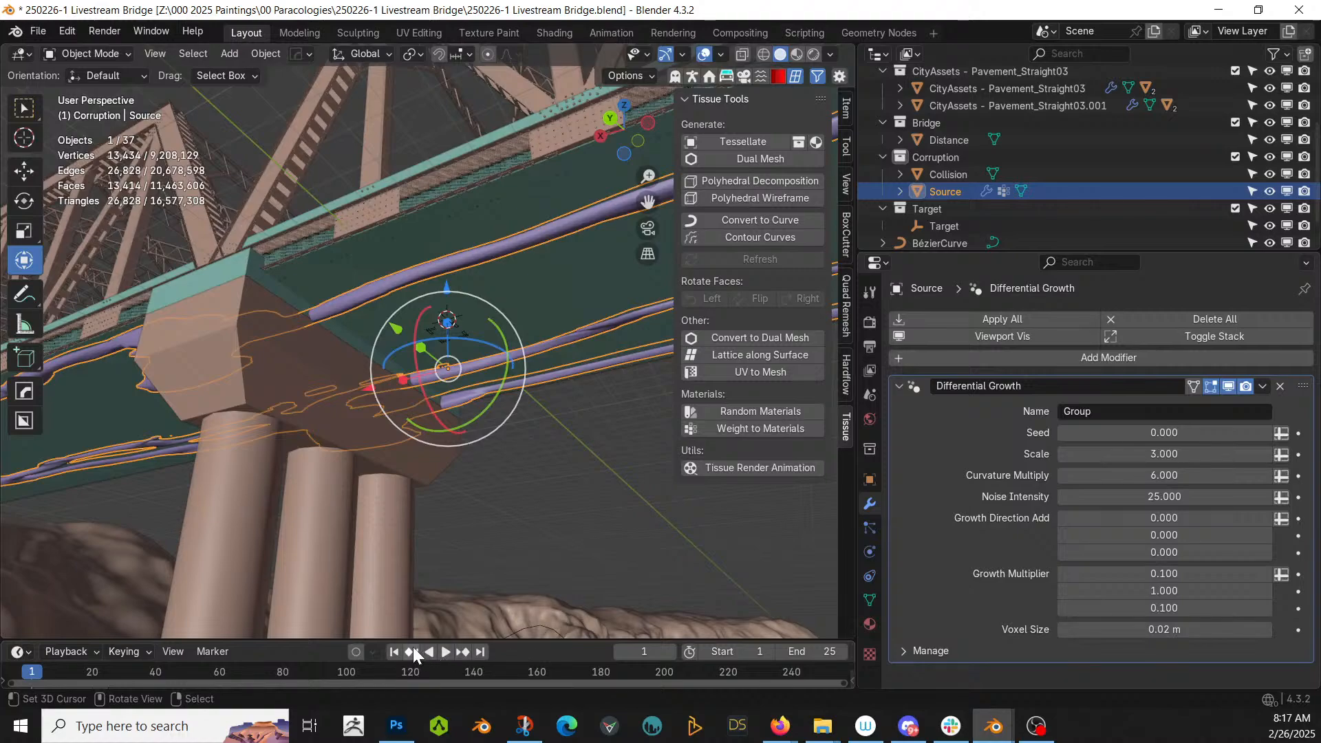
pyautogui.click(753, 428)
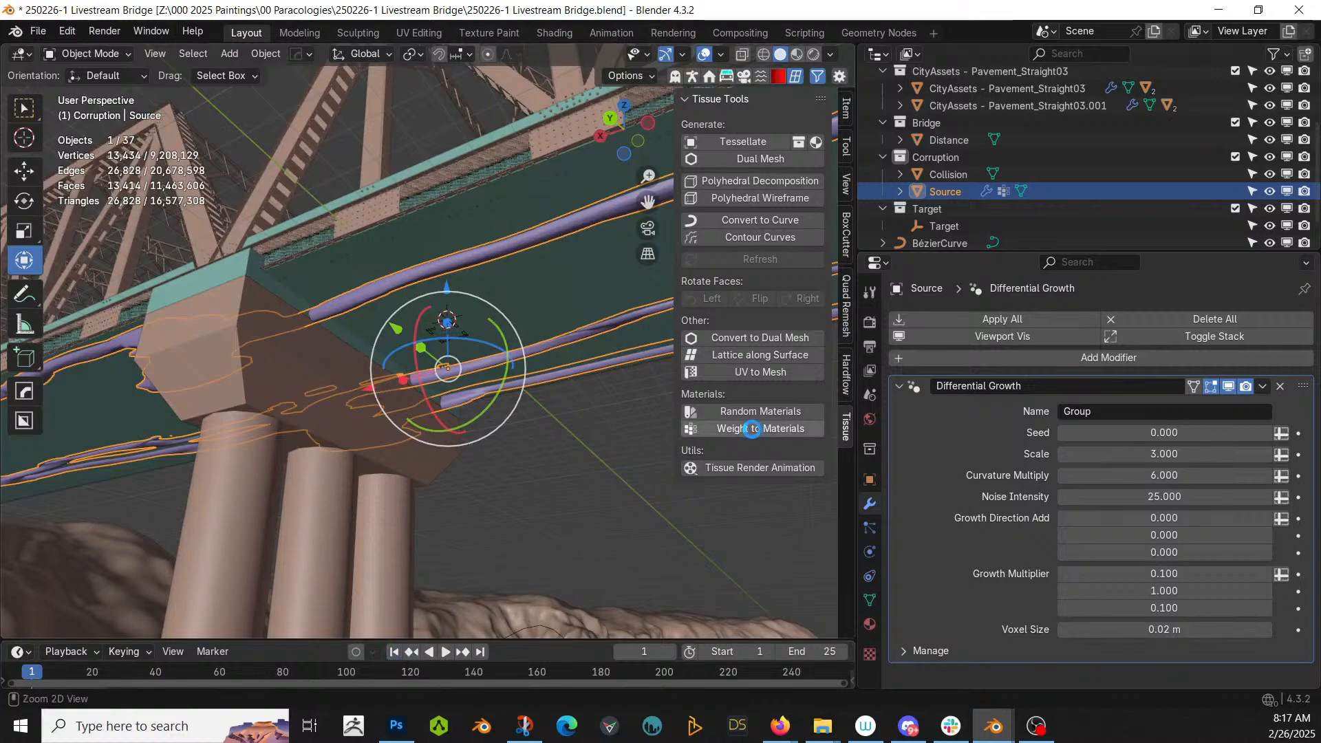
pyautogui.hotkey('ctrl', 's')
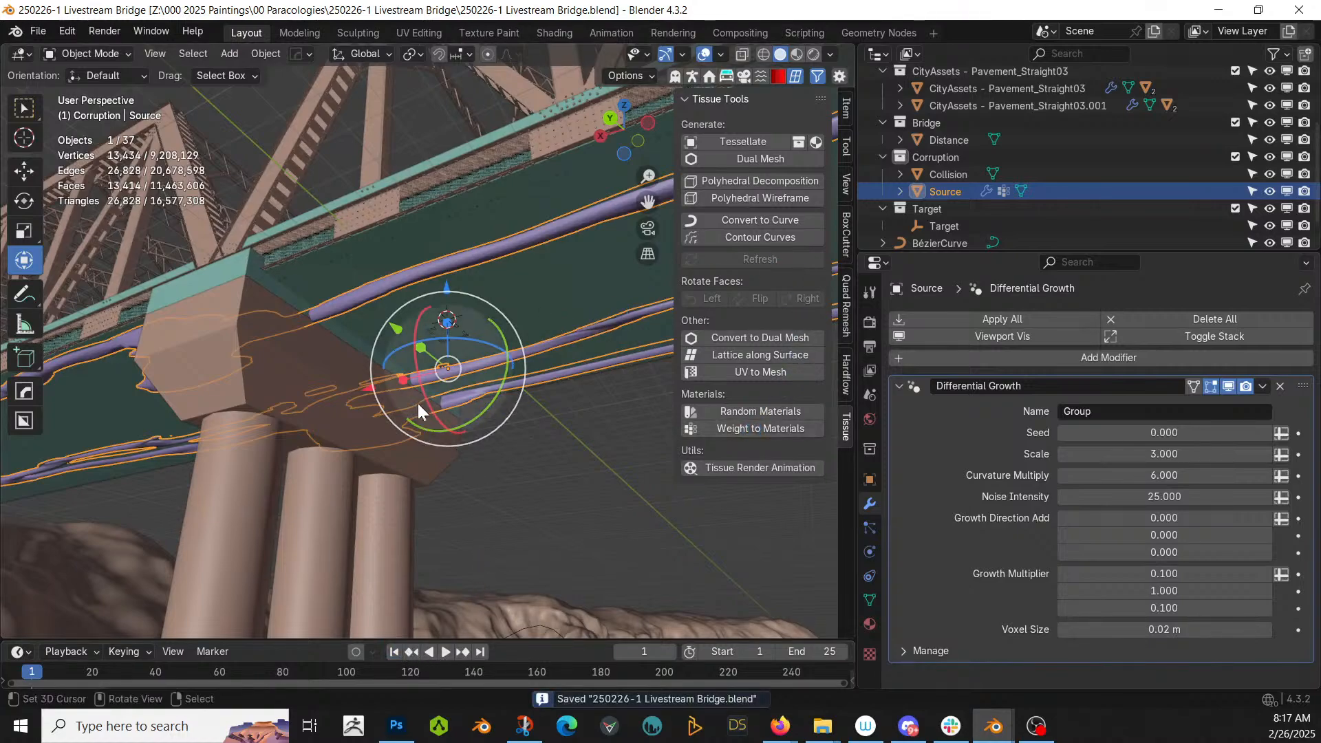
pyautogui.click(447, 651)
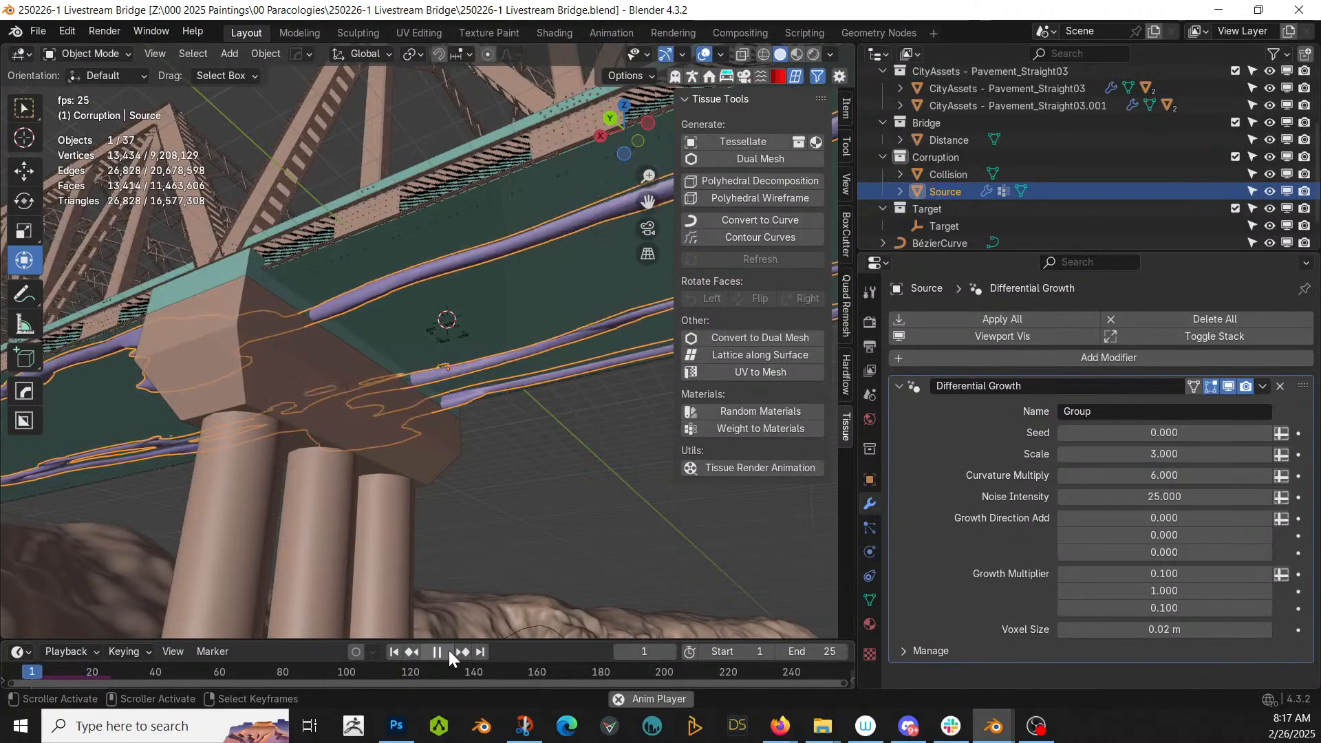
pyautogui.click(449, 651)
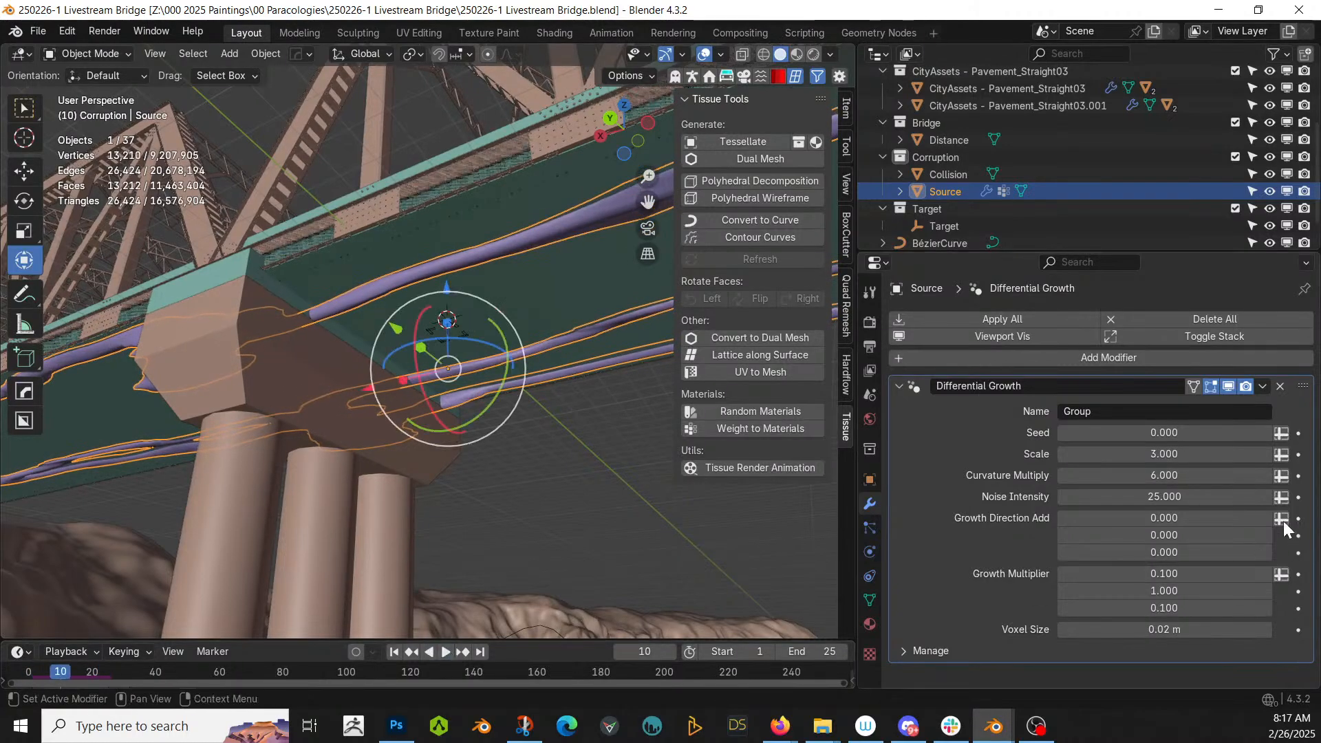
# - Set the Differential Growth modifier's Scale to 5 and its Curvature Multiply to 10
pyautogui.click(1189, 457)
pyautogui.write('5')
pyautogui.press('Return')
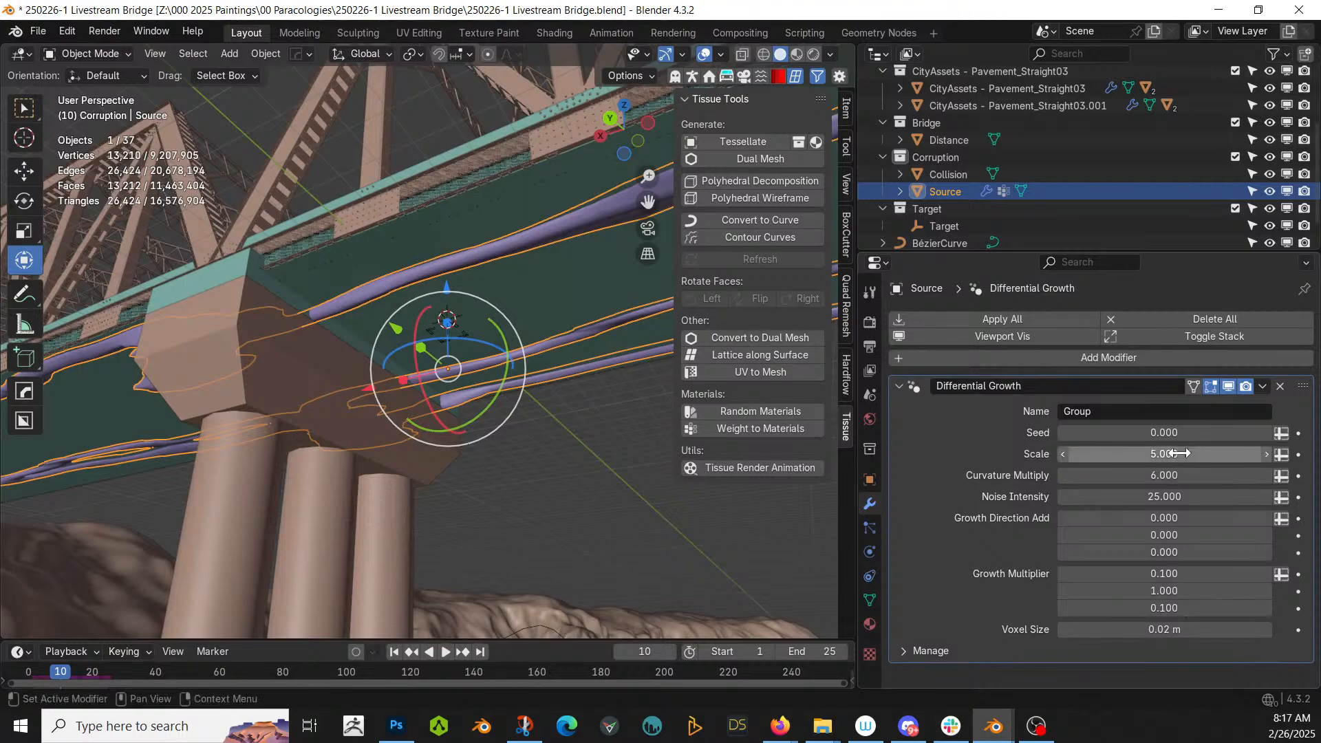
pyautogui.click(1154, 477)
pyautogui.write('1')
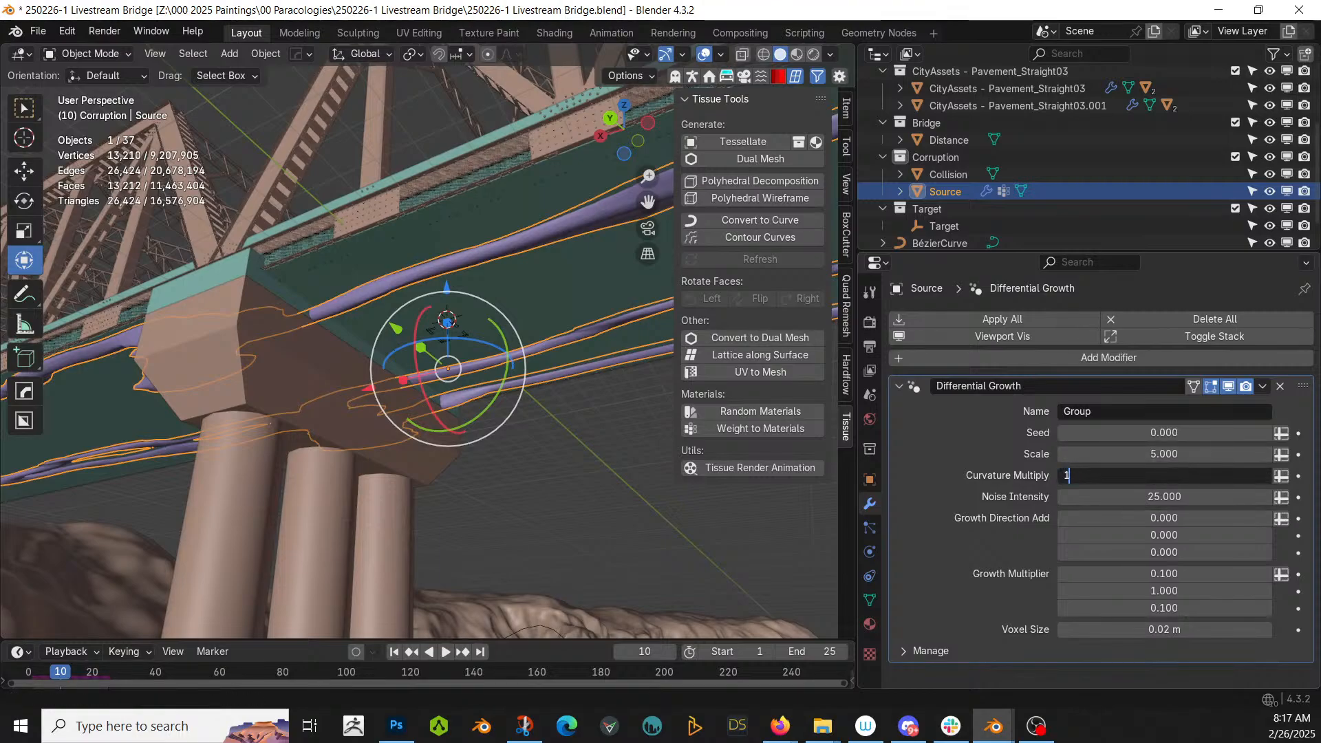
pyautogui.write('0')
pyautogui.press('Return')
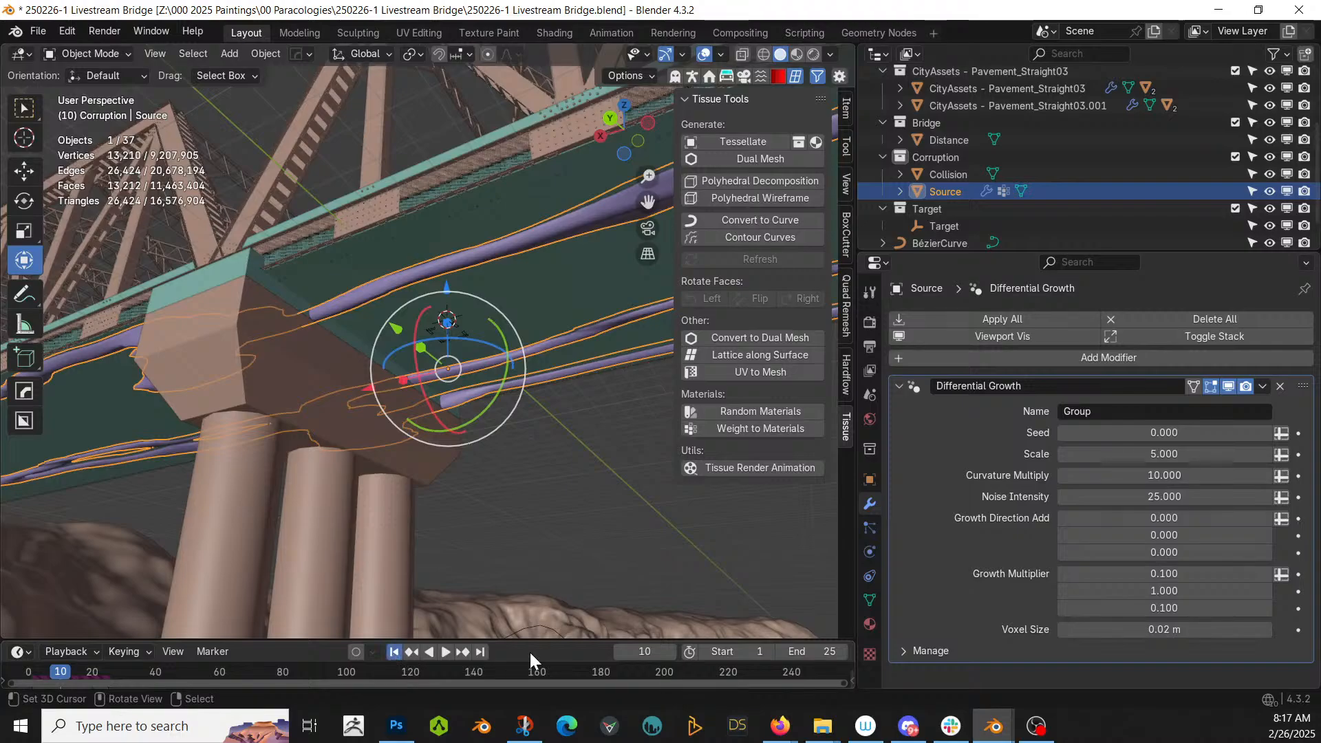
# - Run the growth simulation to the last frame and inspect the tendrils around the bridge pier
pyautogui.click(444, 653)
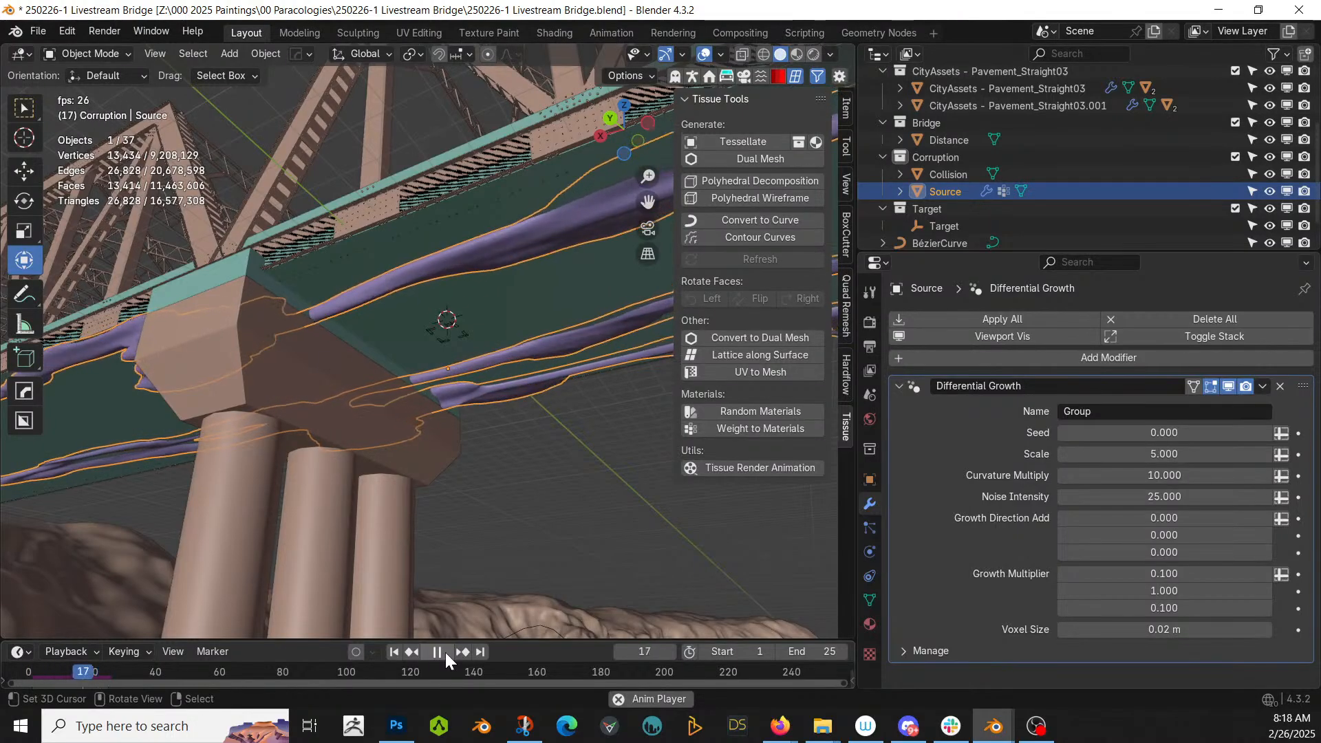
pyautogui.click(444, 651)
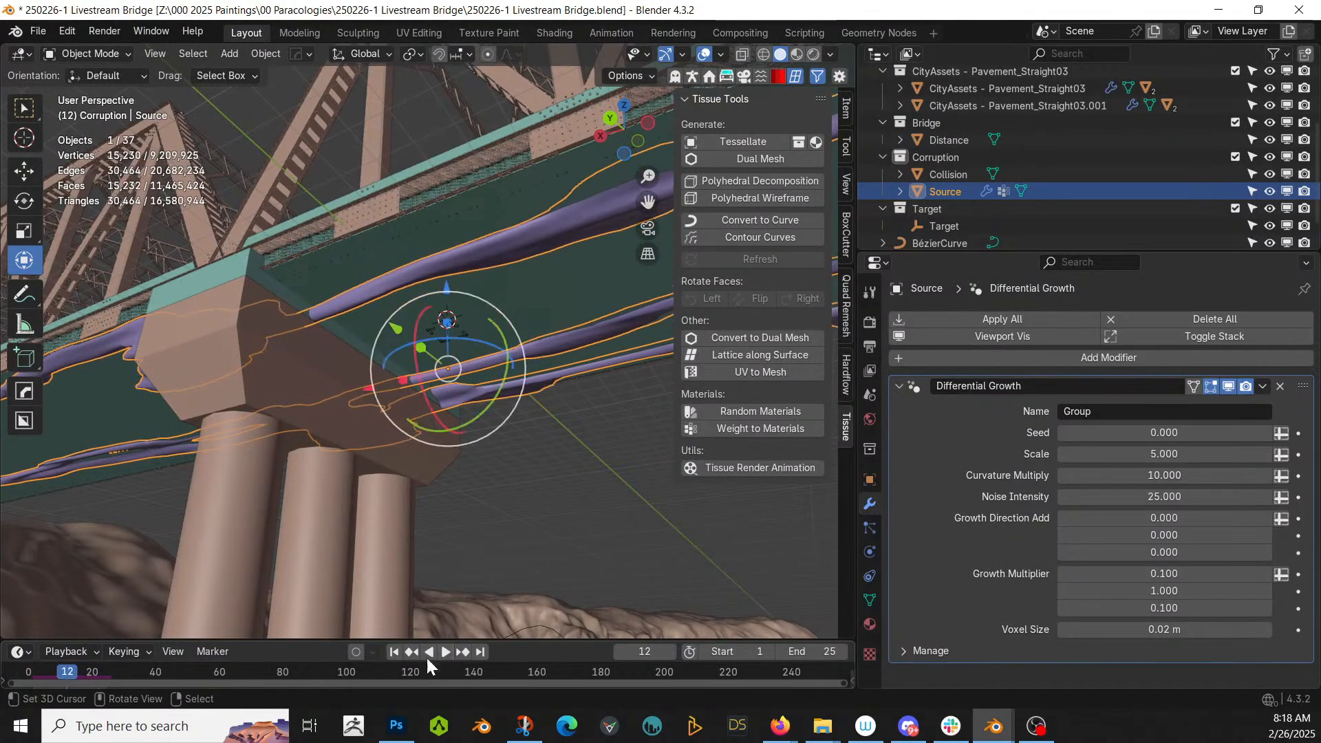
pyautogui.click(480, 653)
pyautogui.moveTo(530, 442); pyautogui.dragTo(358, 472, button='middle')
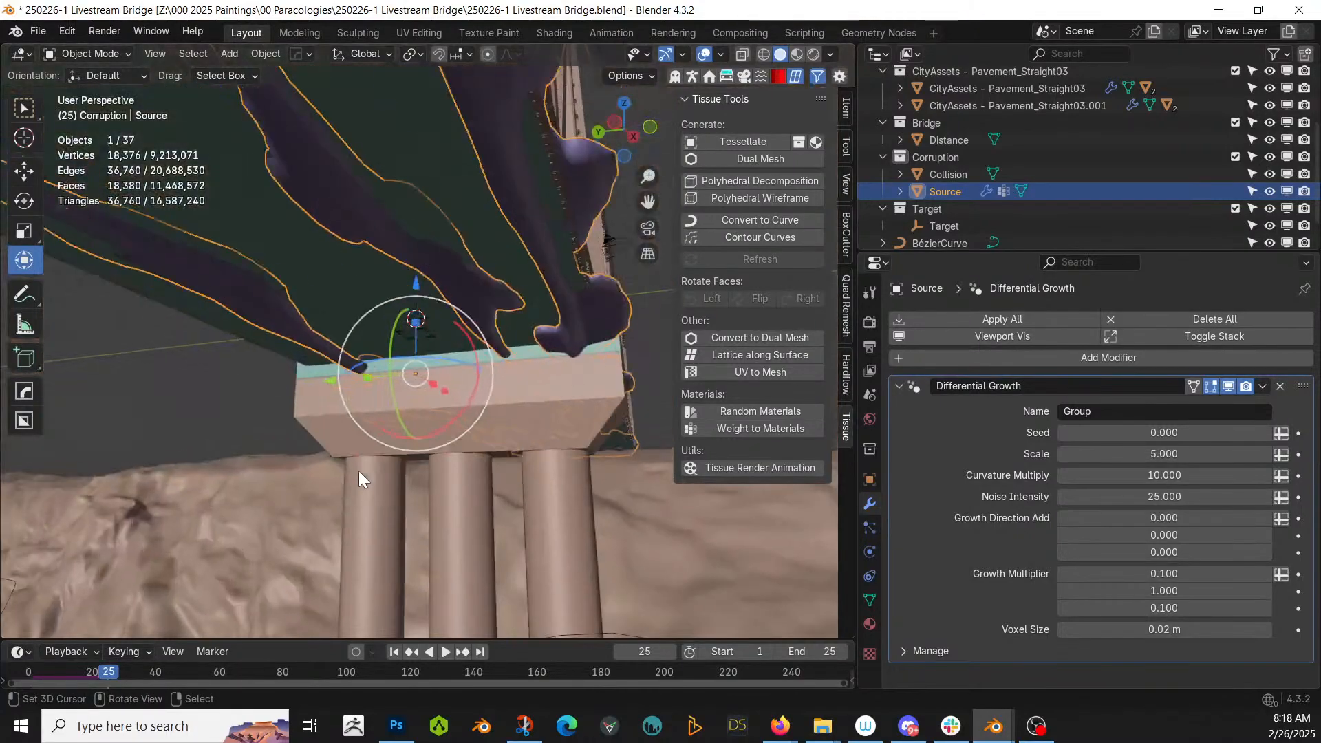
# - Set the Differential Growth modifier's Voxel Size to 0.015 m
pyautogui.click(1155, 630)
pyautogui.write('.01')
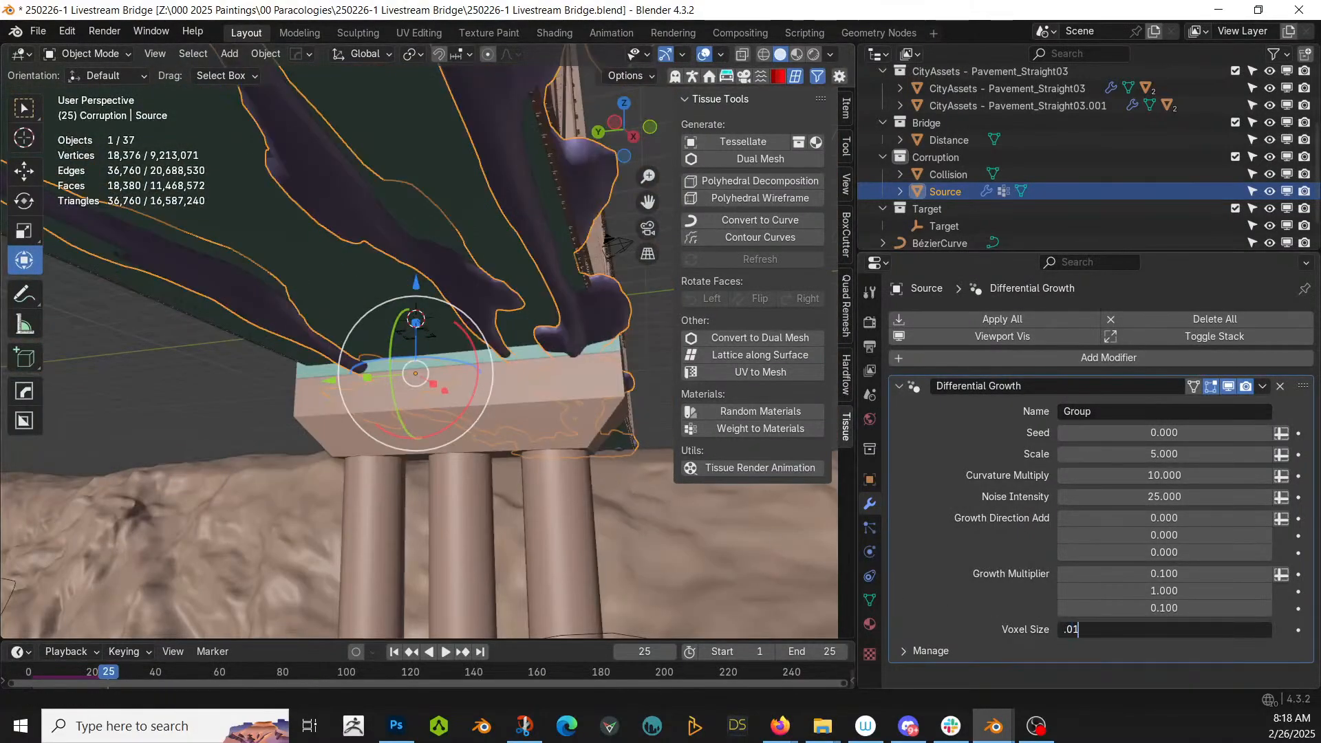
pyautogui.write('5')
pyautogui.press('Return')
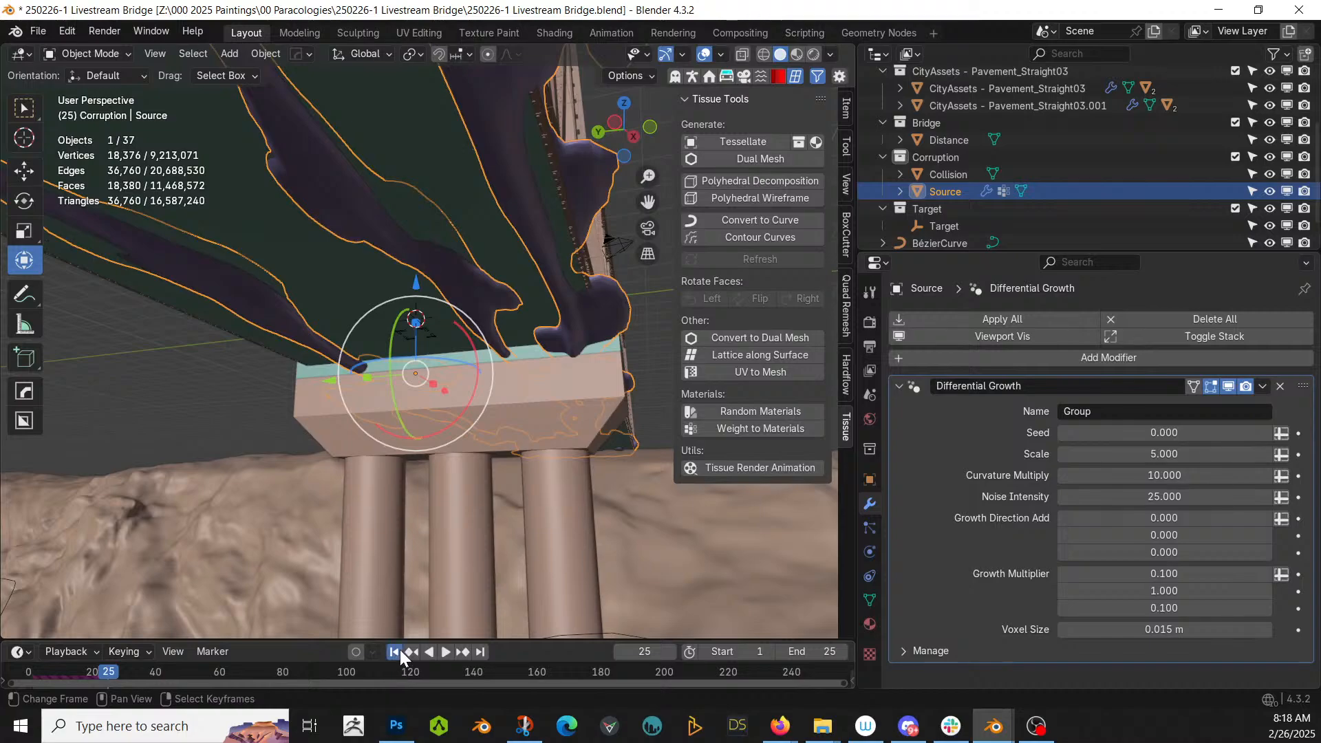
# - Rerun the growth simulation from the first frame to frame 25 and inspect the finer tendrils along the bridge
pyautogui.click(395, 651)
pyautogui.click(446, 651)
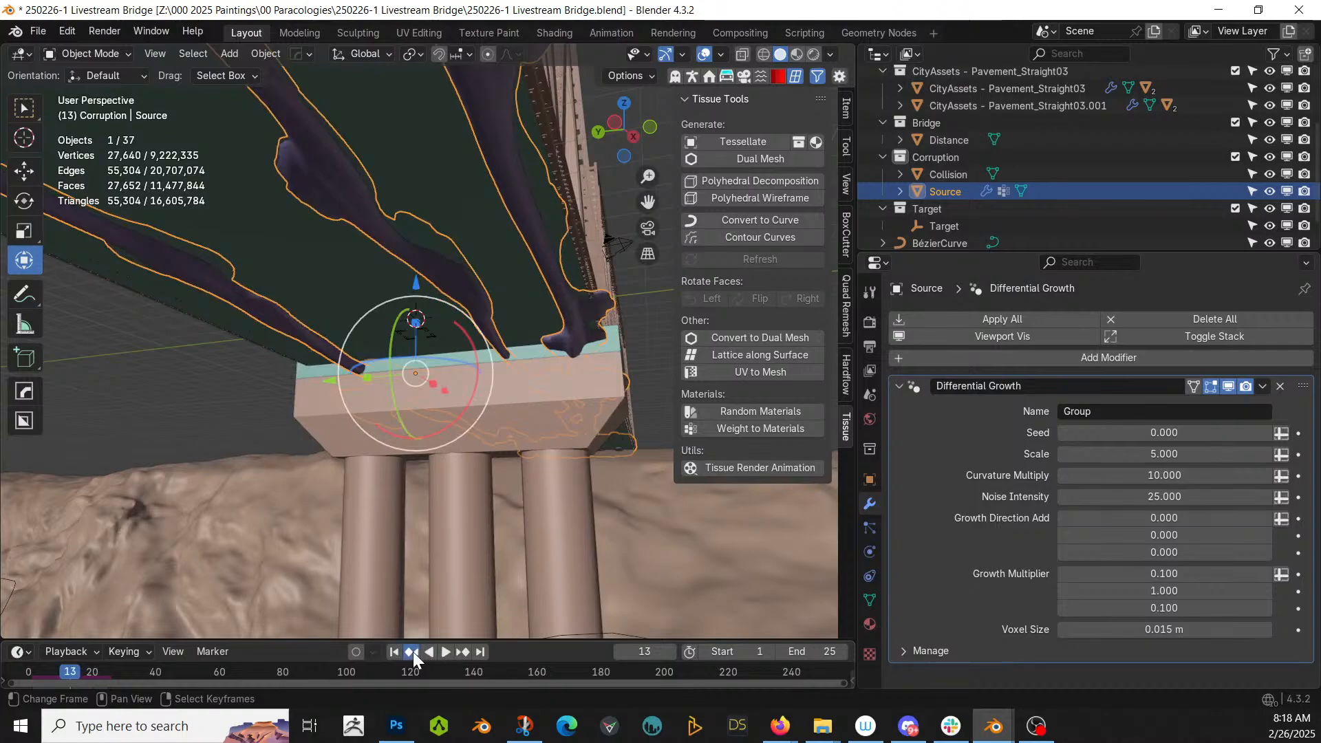
pyautogui.click(413, 651)
pyautogui.click(481, 651)
pyautogui.moveTo(564, 482); pyautogui.dragTo(506, 401, button='middle')
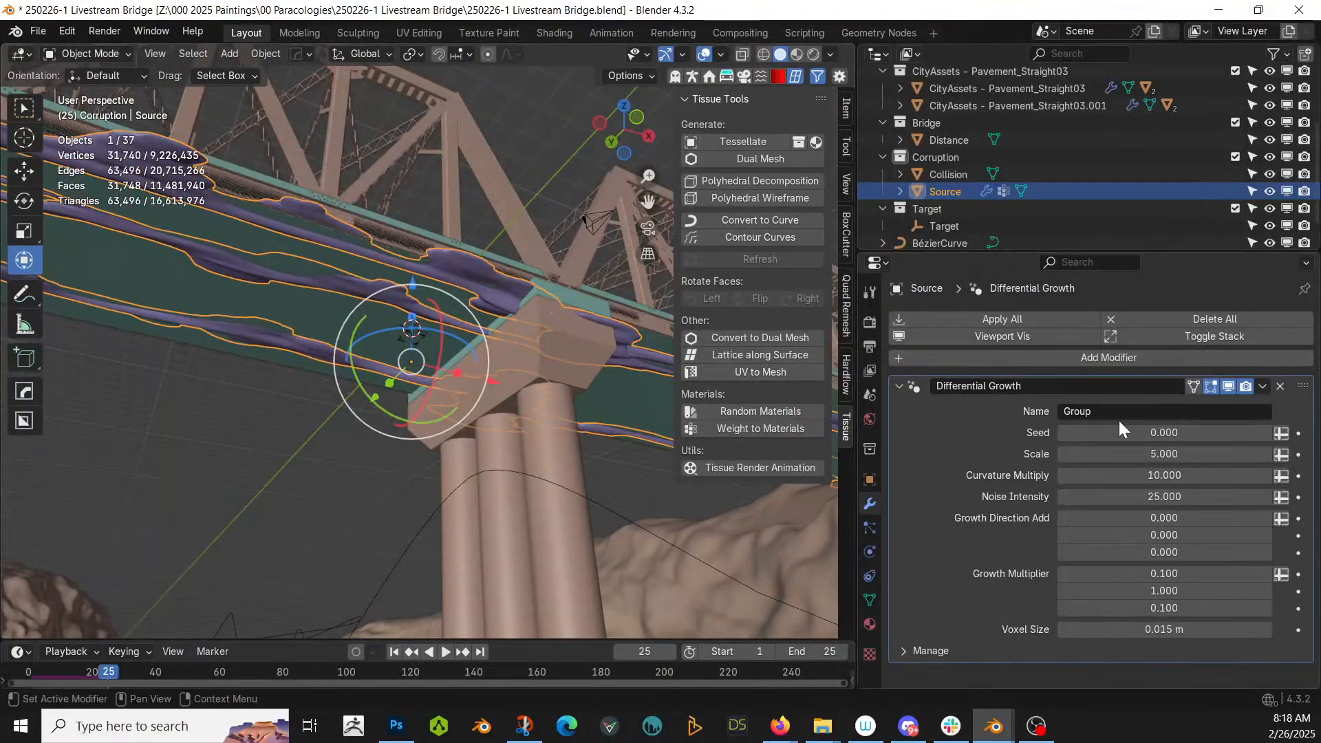
# - Apply all modifiers on the Source tendrils and isolate the resulting mesh in local view at the first frame
pyautogui.click(998, 320)
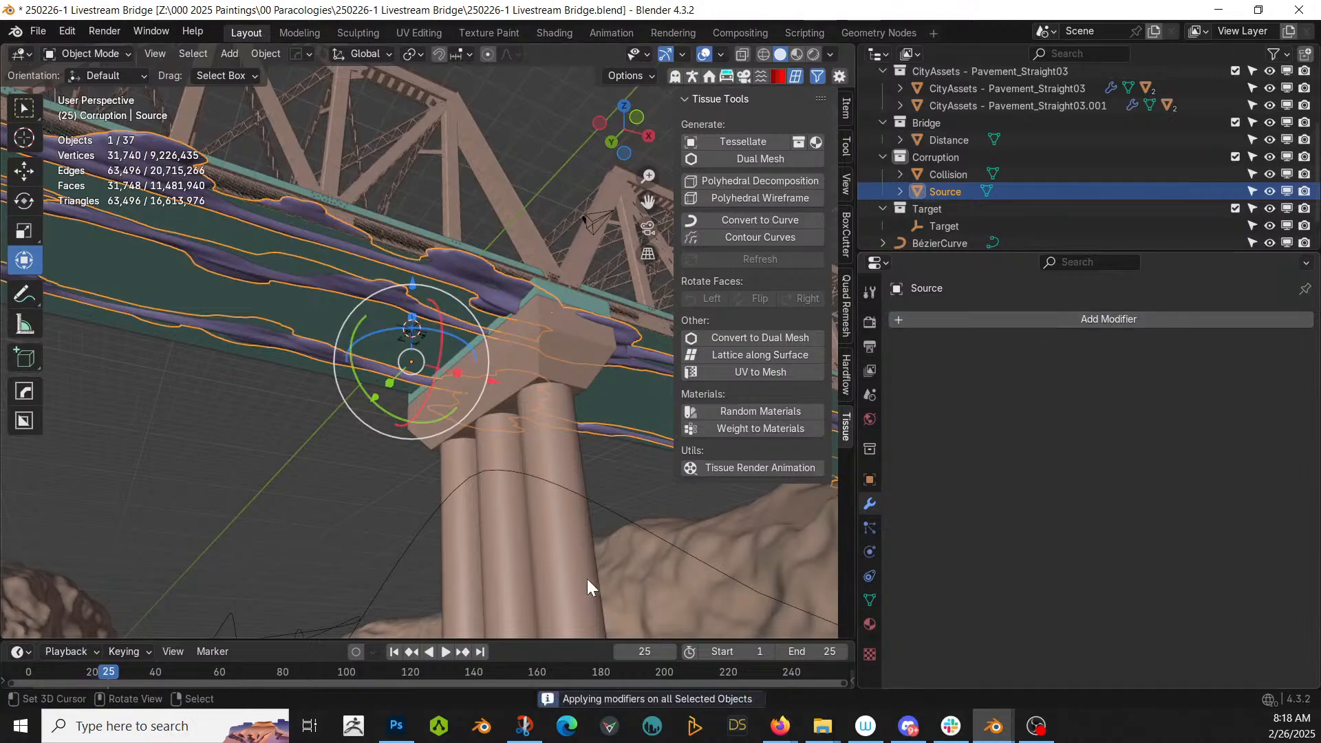
pyautogui.click(394, 651)
pyautogui.moveTo(482, 482); pyautogui.dragTo(489, 423, button='middle')
pyautogui.press('KP_Divide')
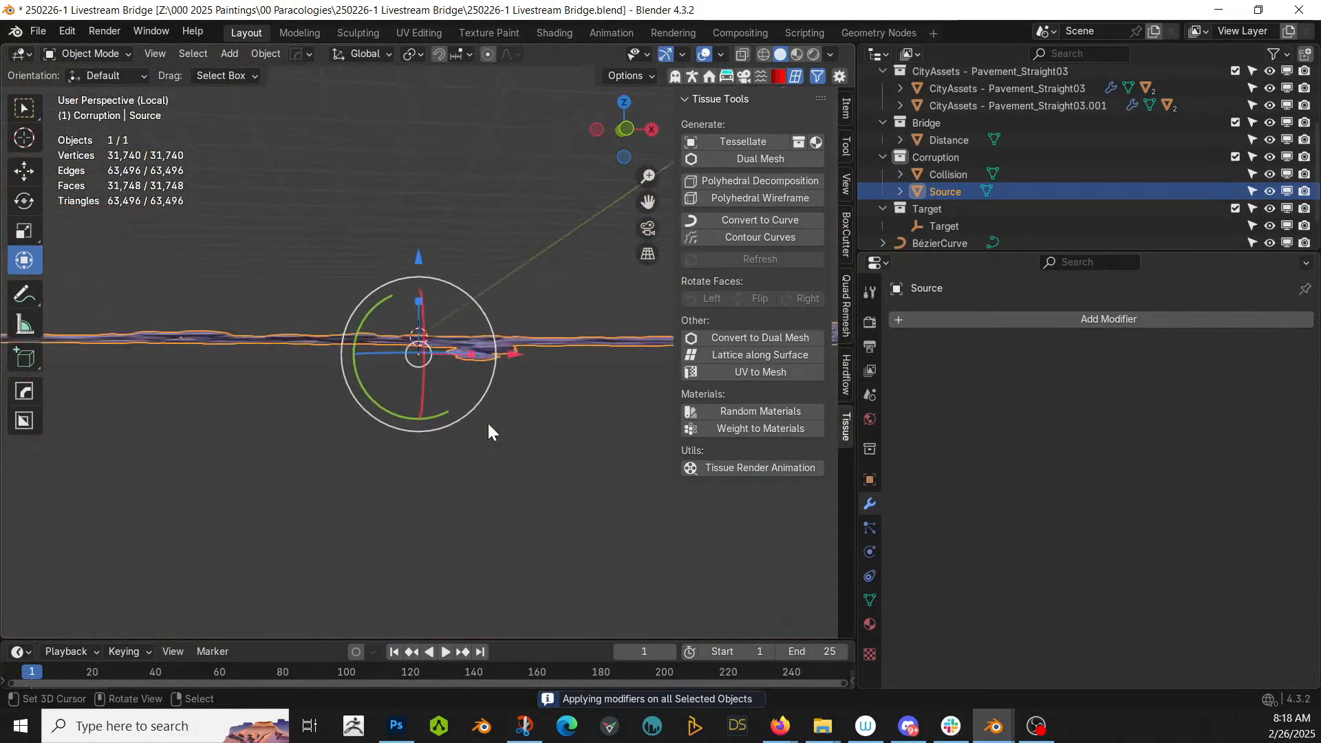
# - Generate a vertex group on the Source mesh in Weight Paint mode using the Weight Formula 1-nz
pyautogui.click(867, 598)
pyautogui.click(76, 52)
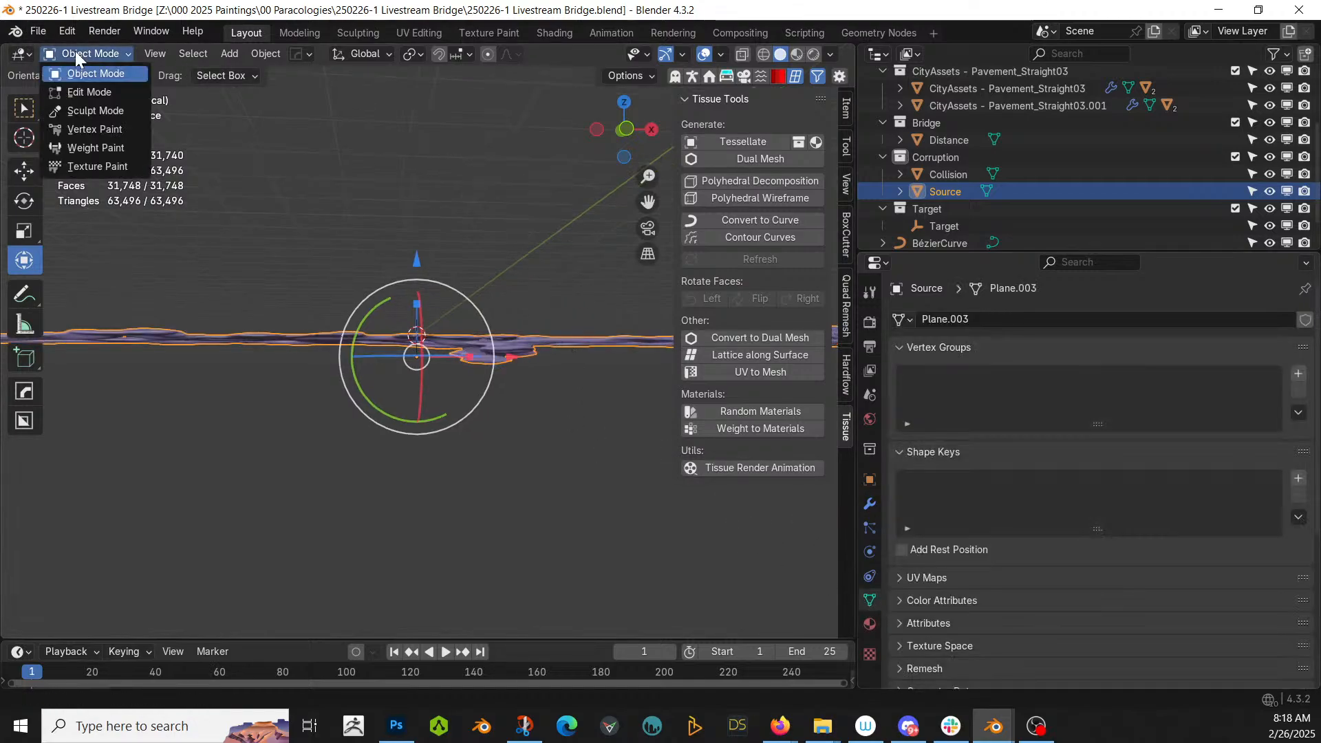
pyautogui.click(96, 148)
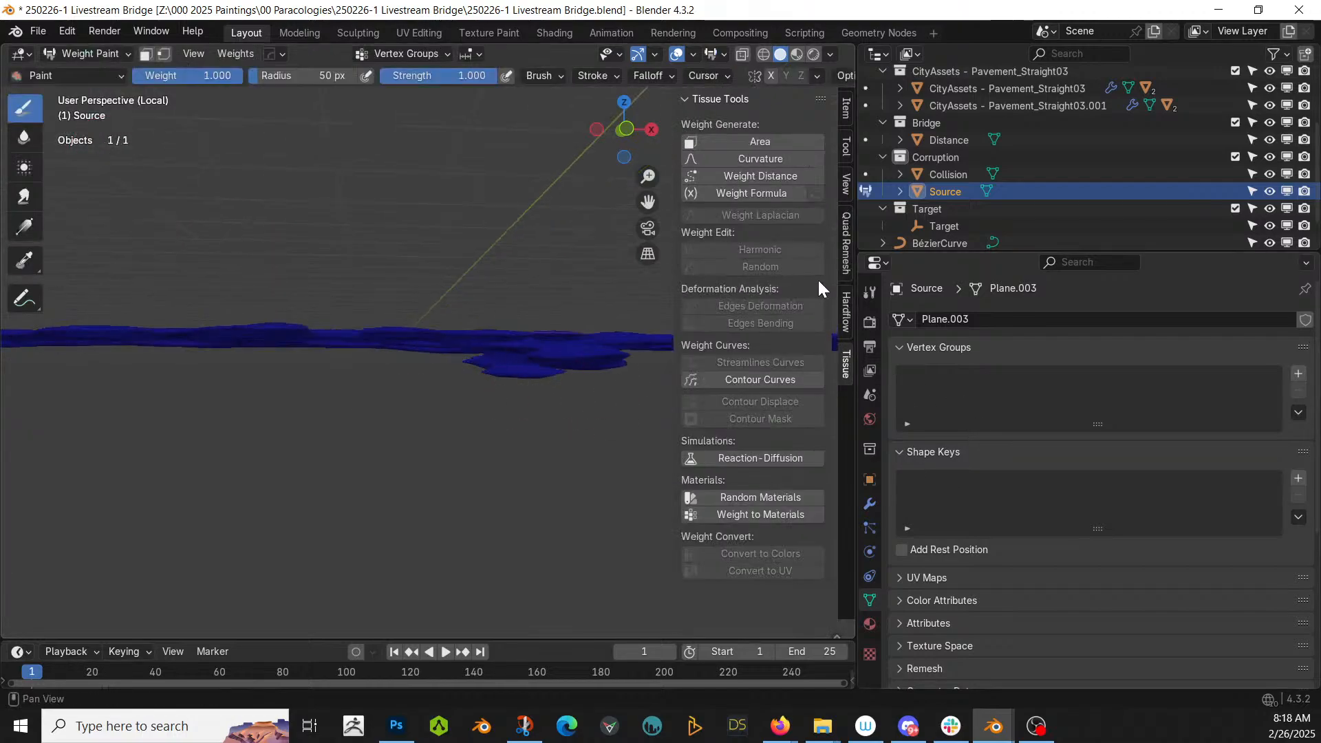
pyautogui.click(779, 197)
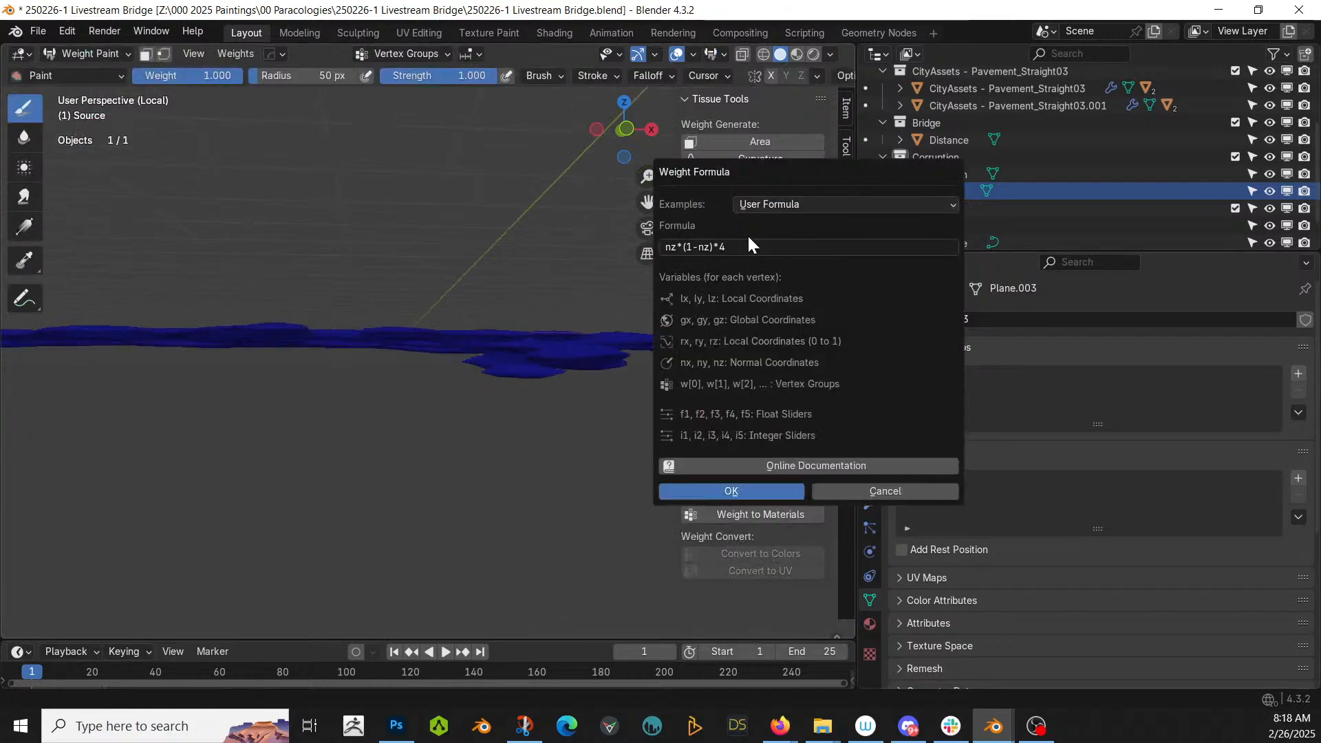
pyautogui.click(747, 246)
pyautogui.click(774, 493)
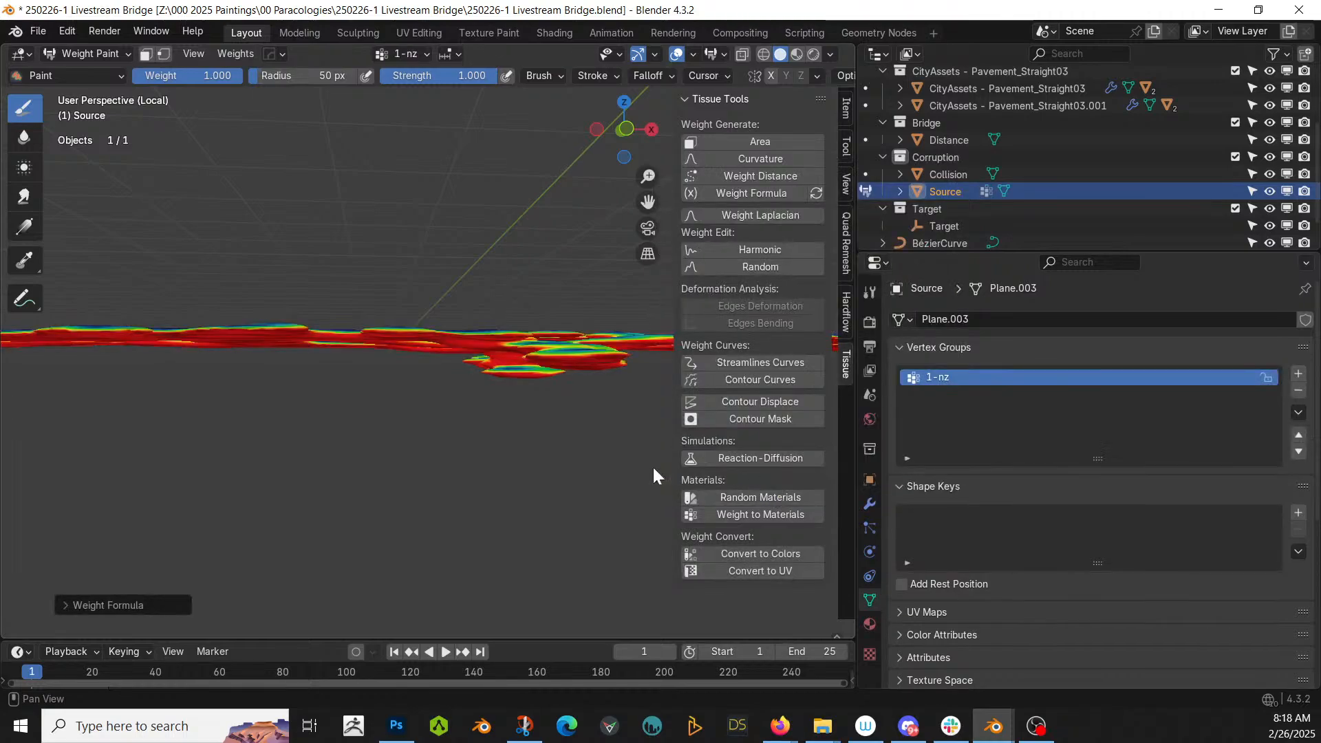
# - Rename the 1-nz vertex group to Group and return the Source mesh to Object Mode
pyautogui.moveTo(654, 475); pyautogui.dragTo(417, 484, button='middle')
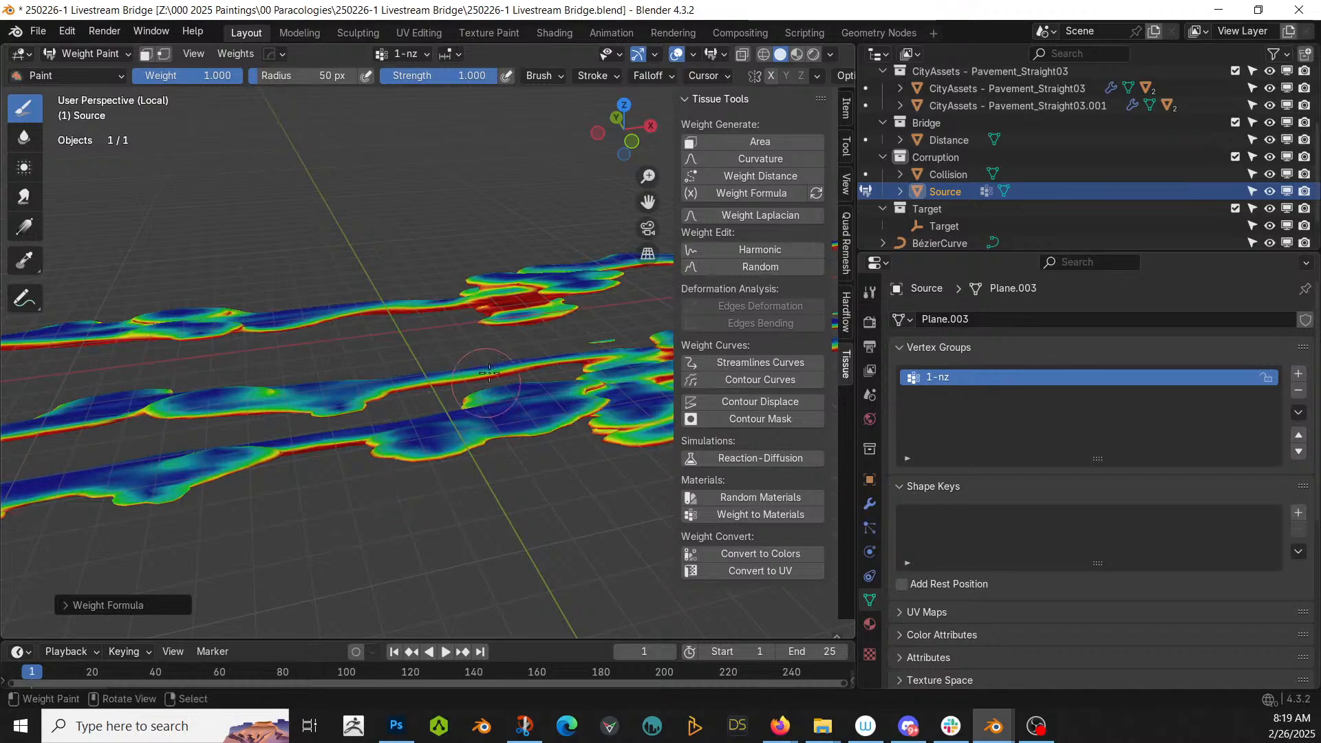
pyautogui.doubleClick(944, 380)
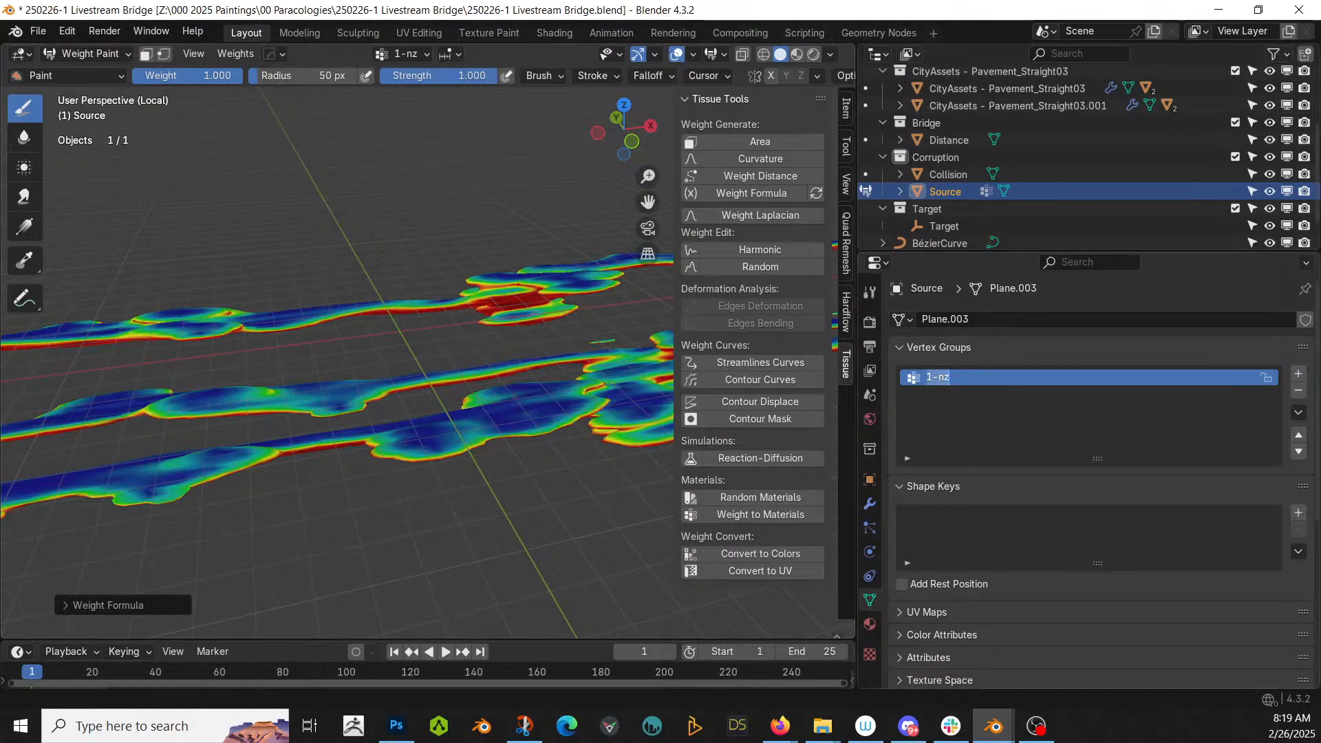
pyautogui.press('Return')
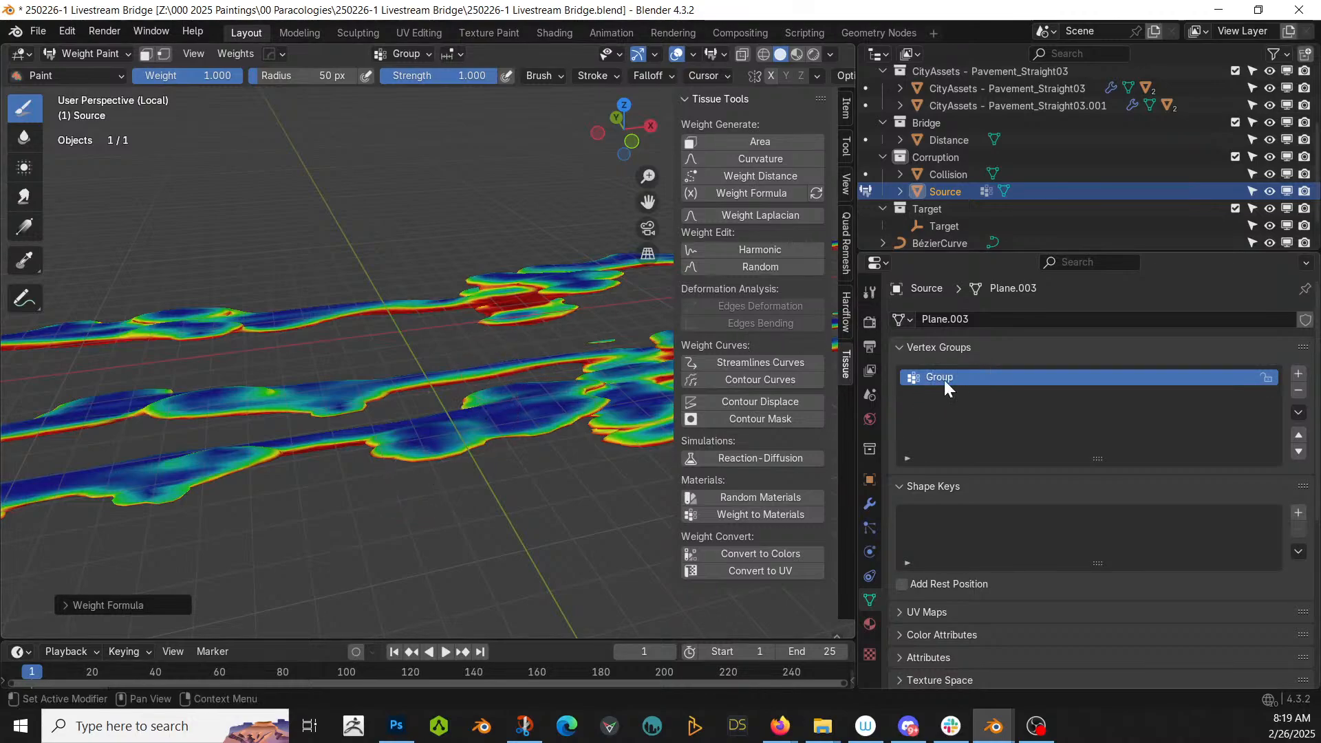
pyautogui.click(92, 51)
pyautogui.click(92, 73)
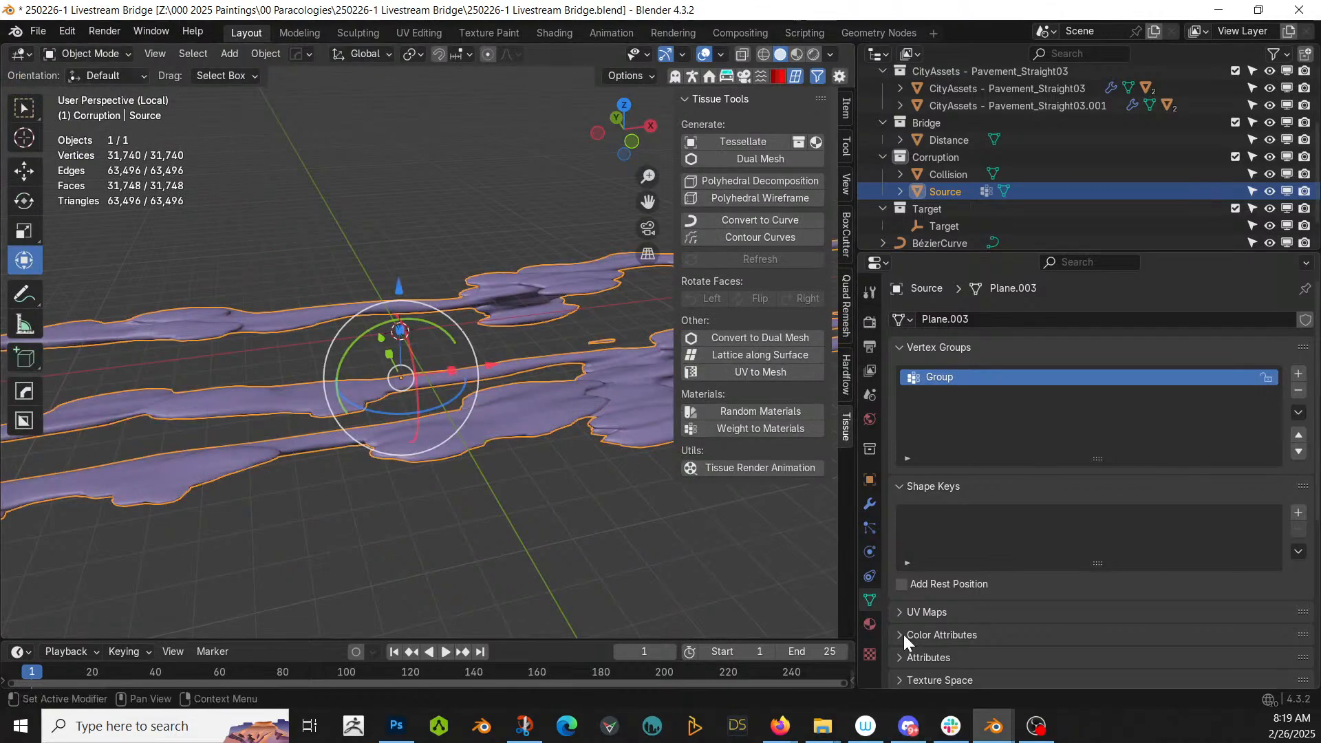
# - Add a Differential Growth modifier to the Source mesh with a Voxel Size of 0.015 m
pyautogui.click(870, 504)
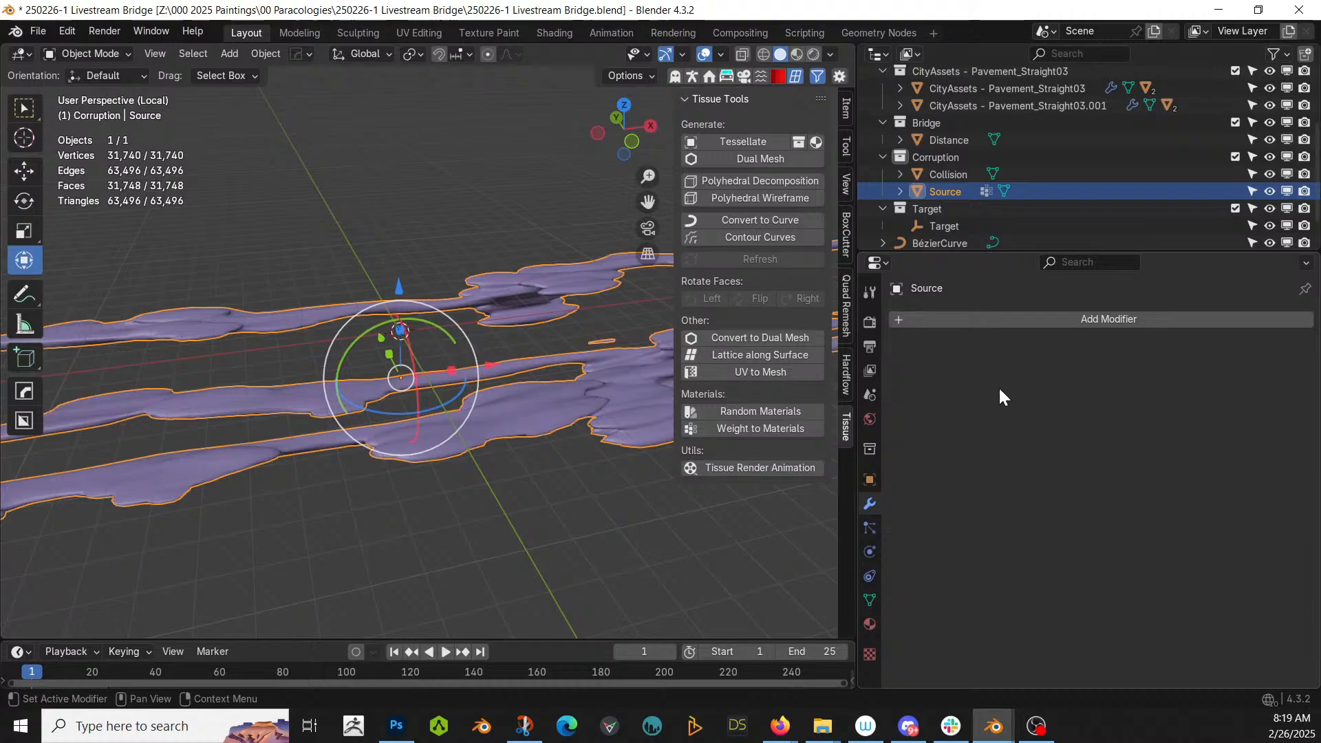
pyautogui.click(1010, 325)
pyautogui.moveTo(1010, 324)
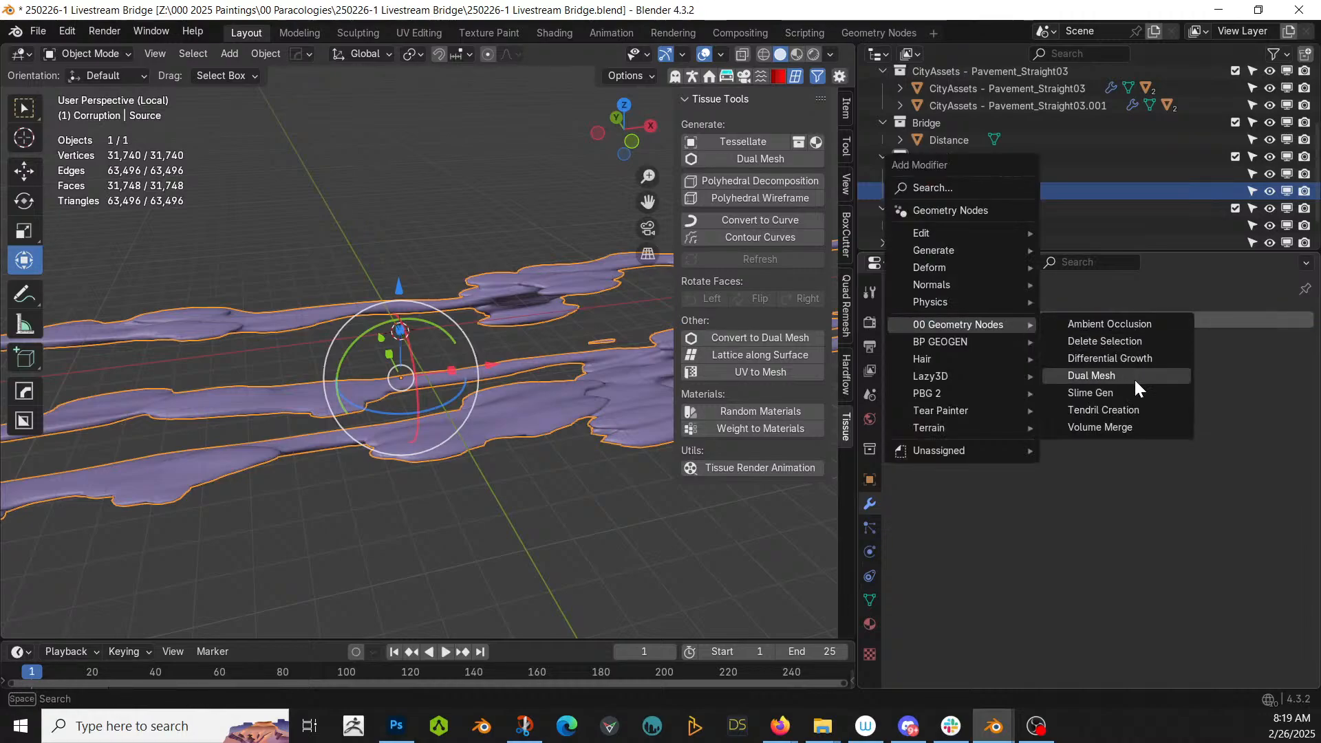
pyautogui.click(1134, 358)
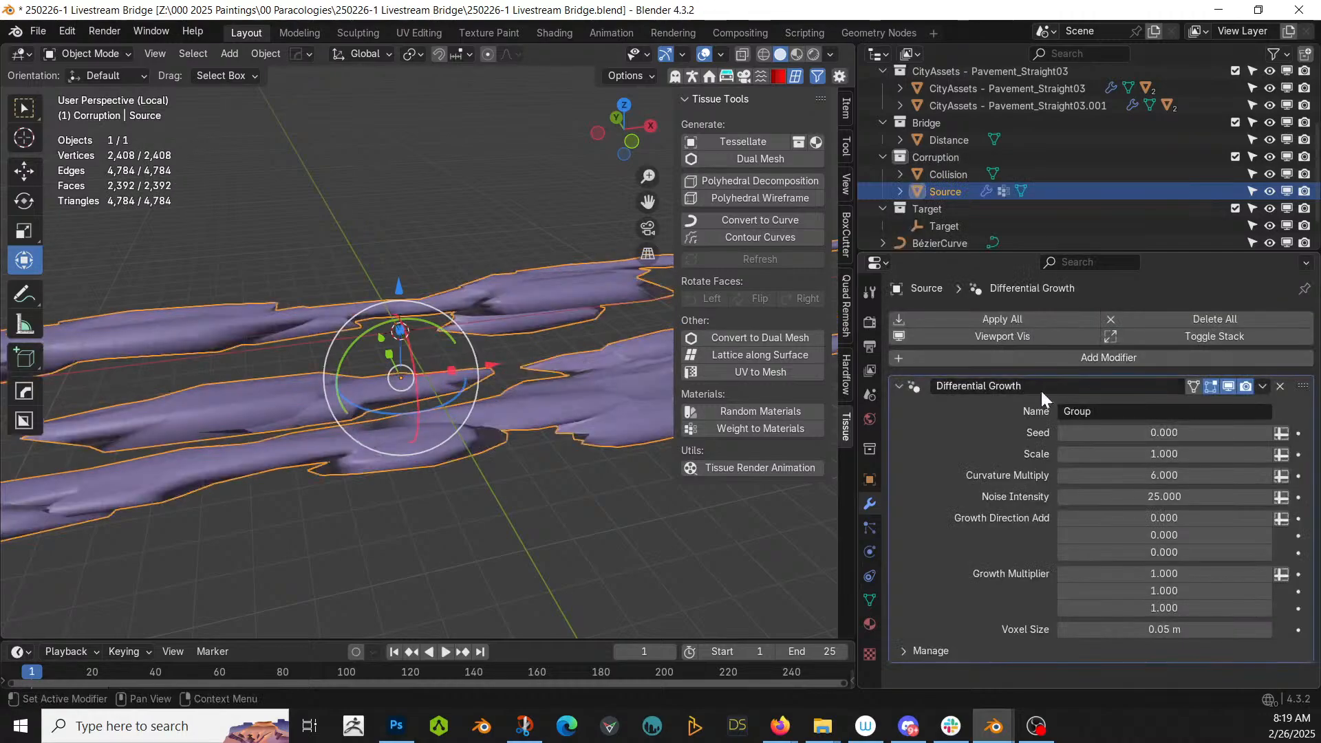
pyautogui.click(1160, 630)
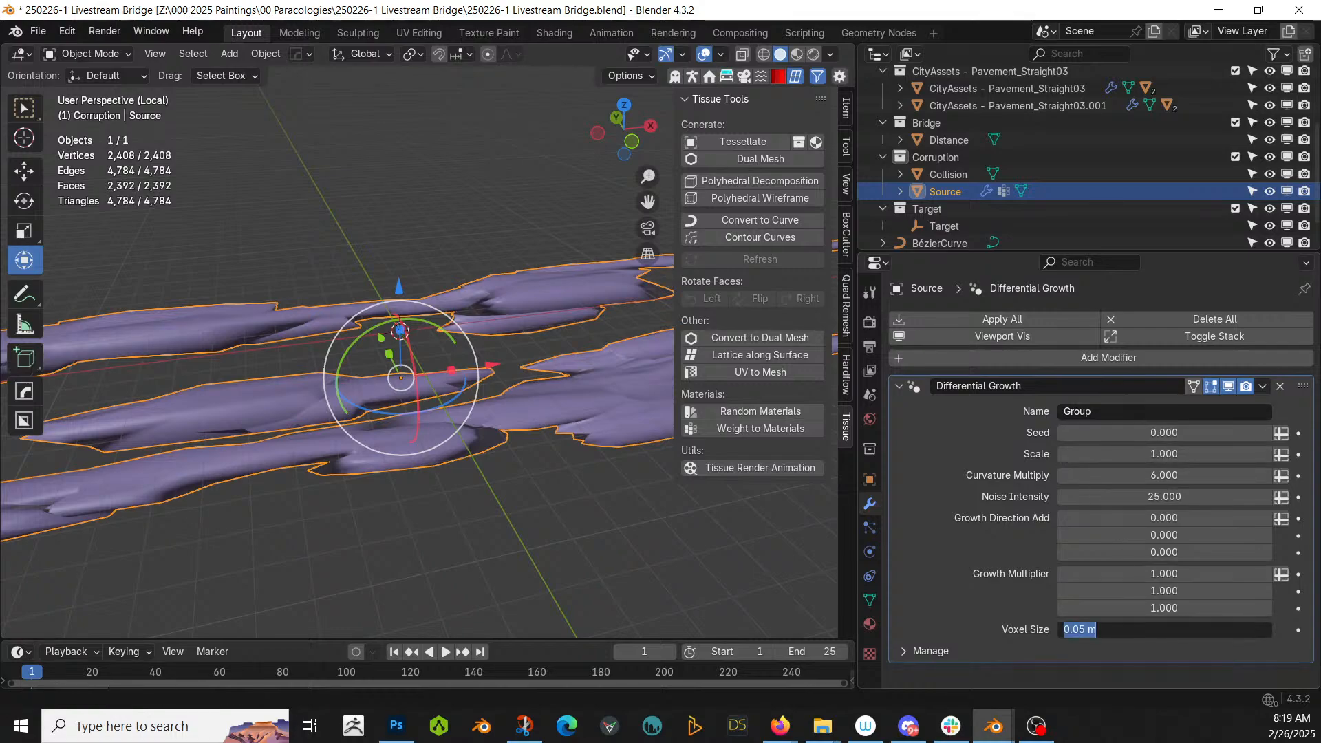
pyautogui.write('.015')
pyautogui.press('Return')
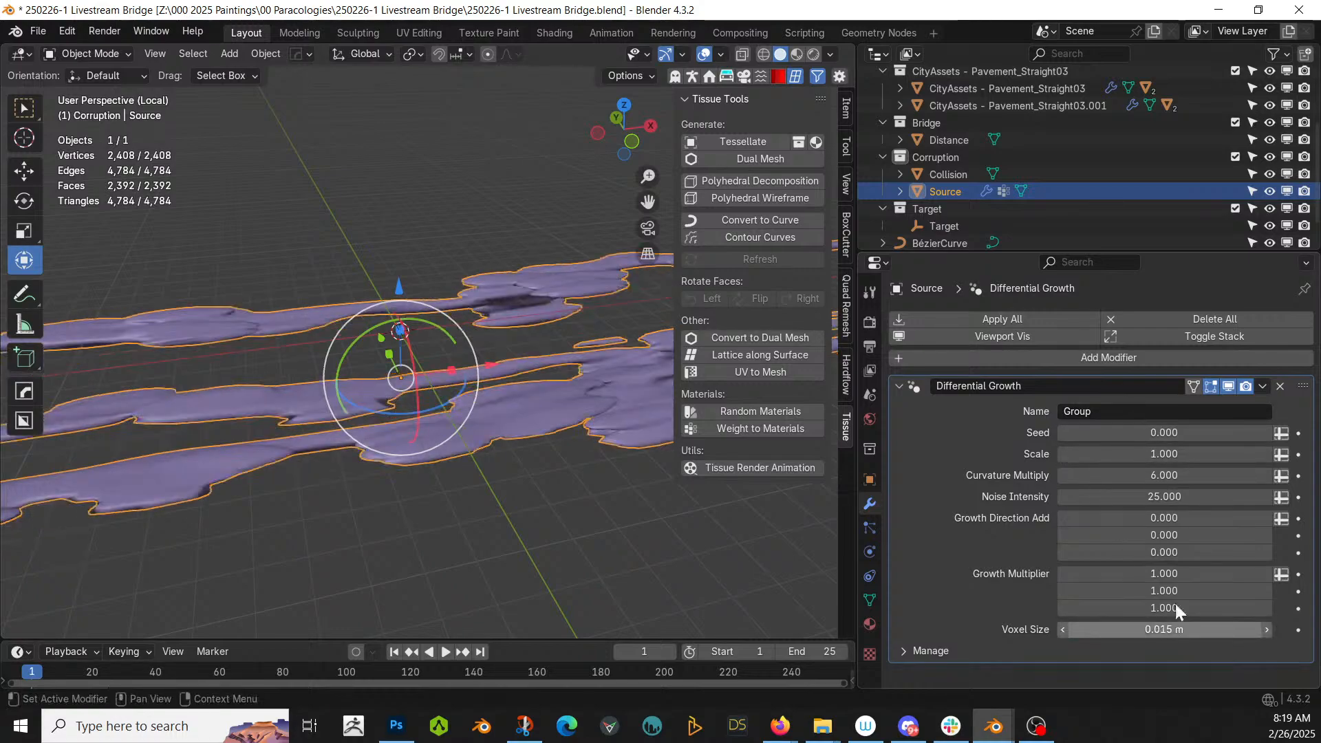
# - Set the Differential Growth Scale to 5 and the Z component of Growth Direction Add to -1
pyautogui.write('5')
pyautogui.press('Return')
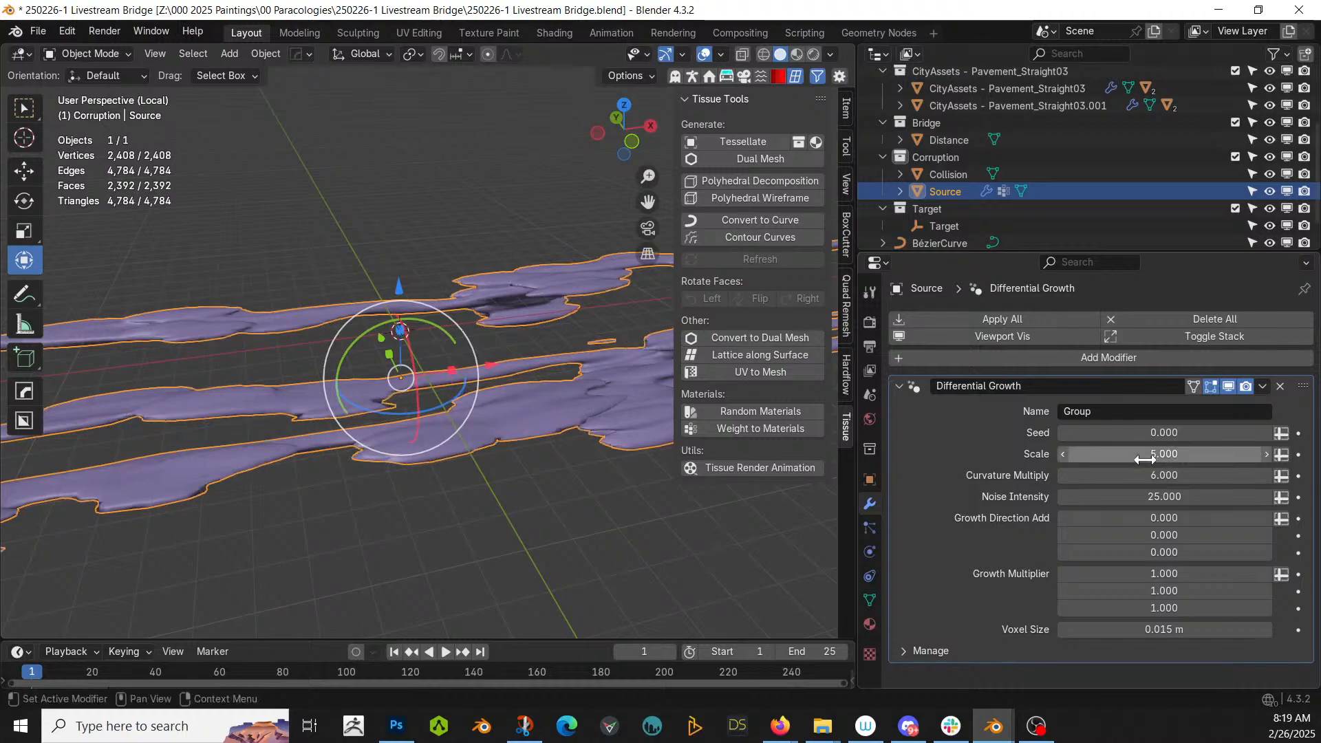
pyautogui.click(1170, 551)
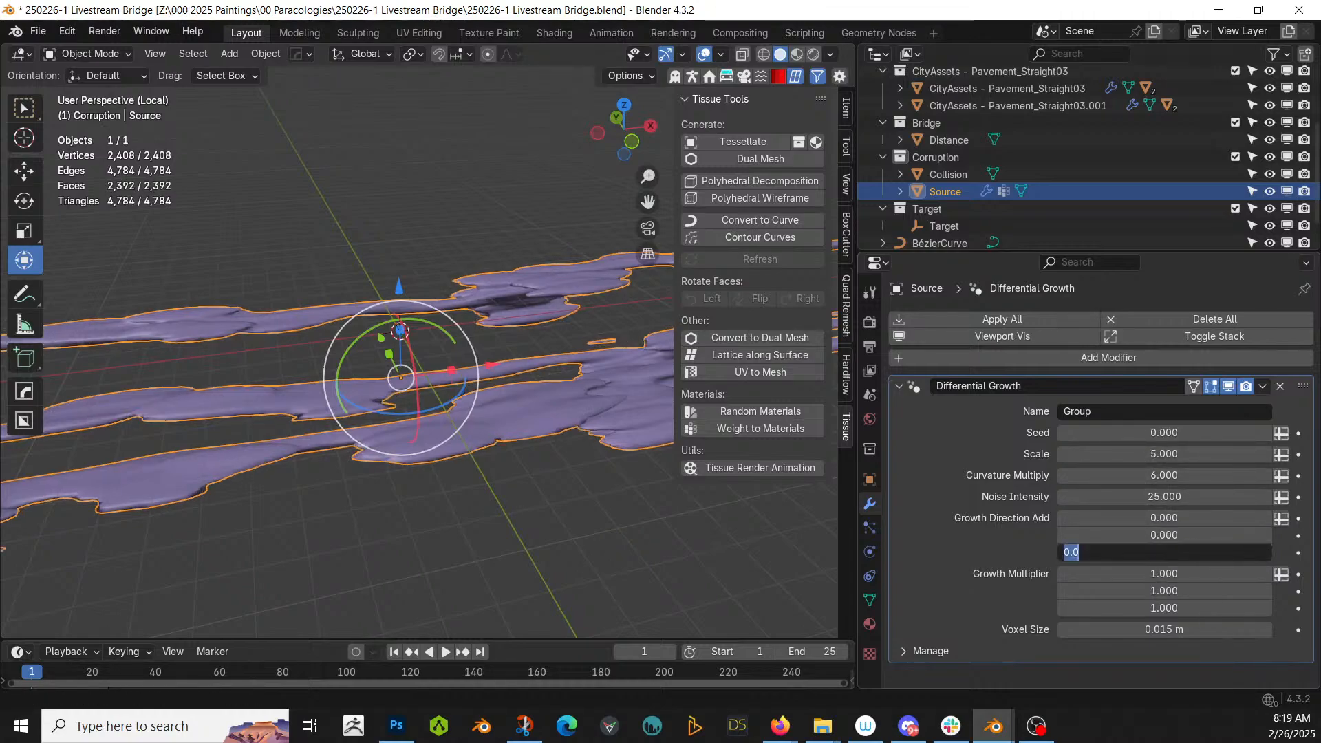
pyautogui.press('Return')
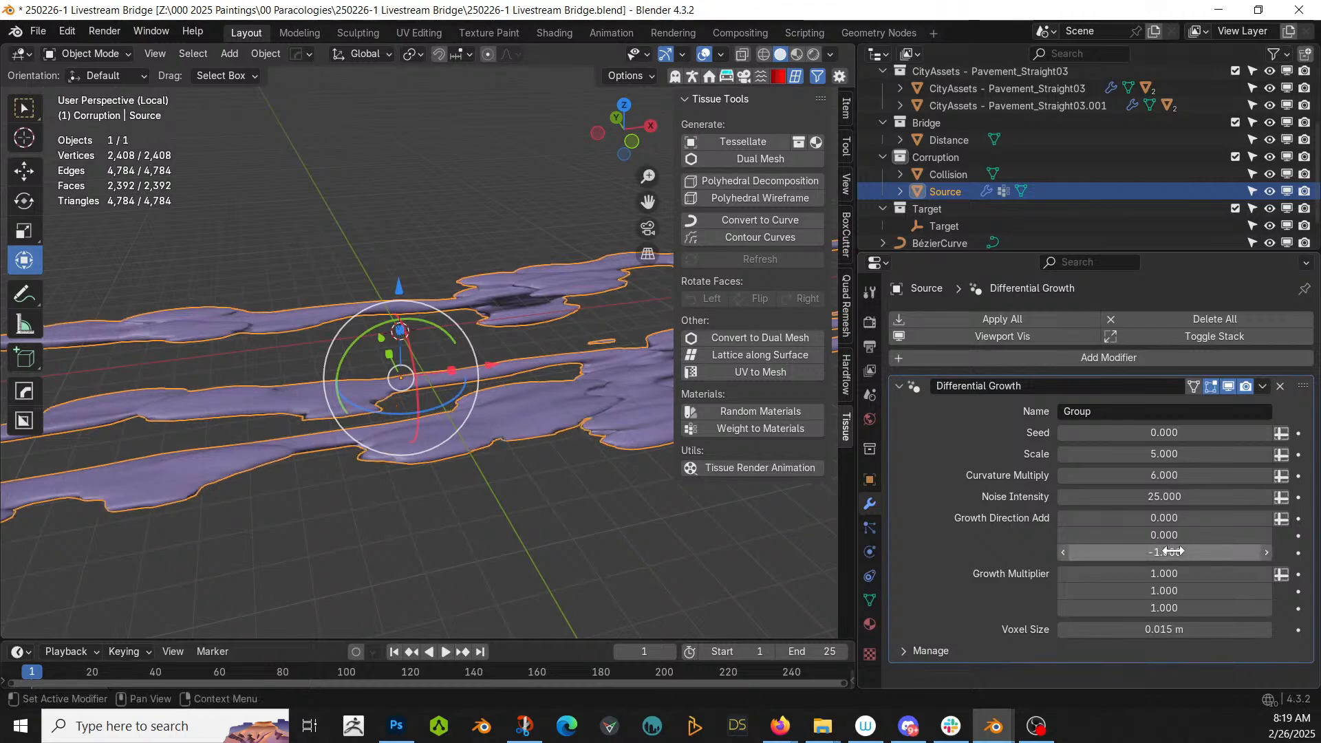
# - Set the X and Y components of the Growth Multiplier to 0.1
pyautogui.click(1164, 574)
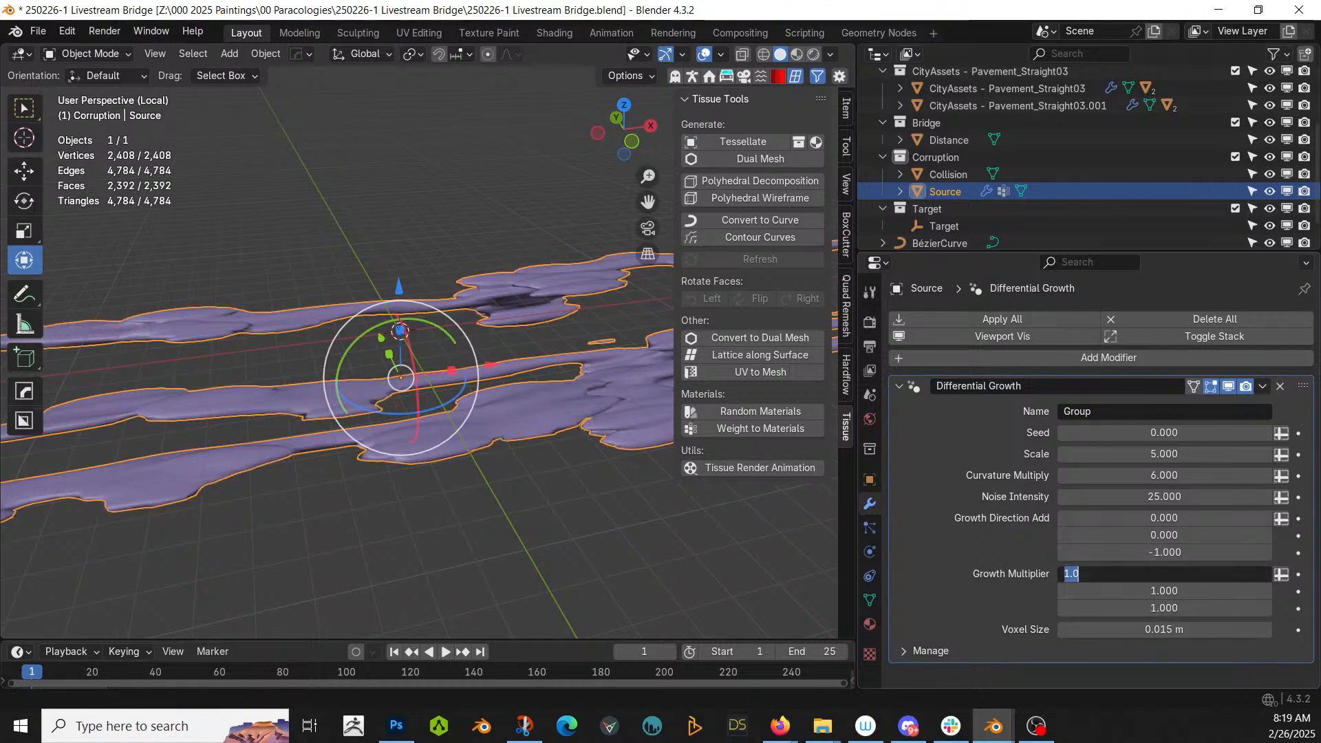
pyautogui.write('.1')
pyautogui.press('Return')
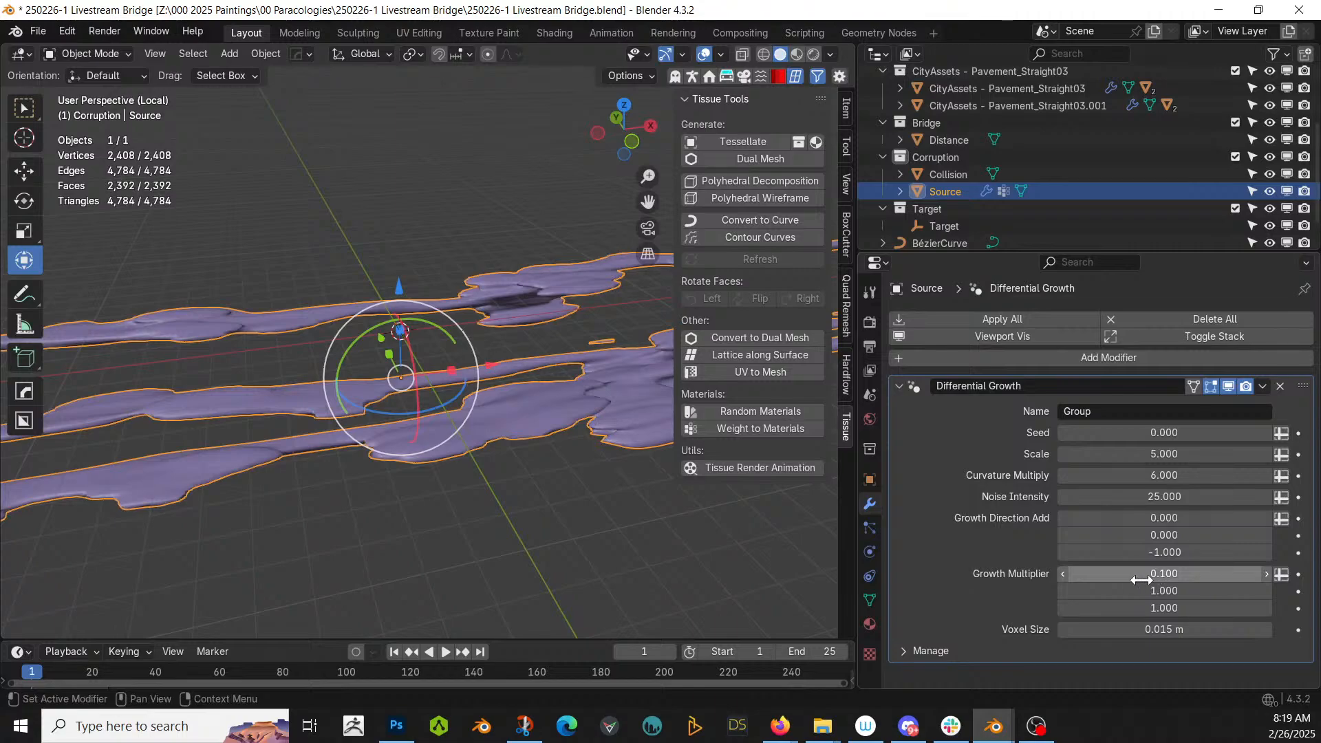
pyautogui.click(1161, 591)
pyautogui.press('Escape')
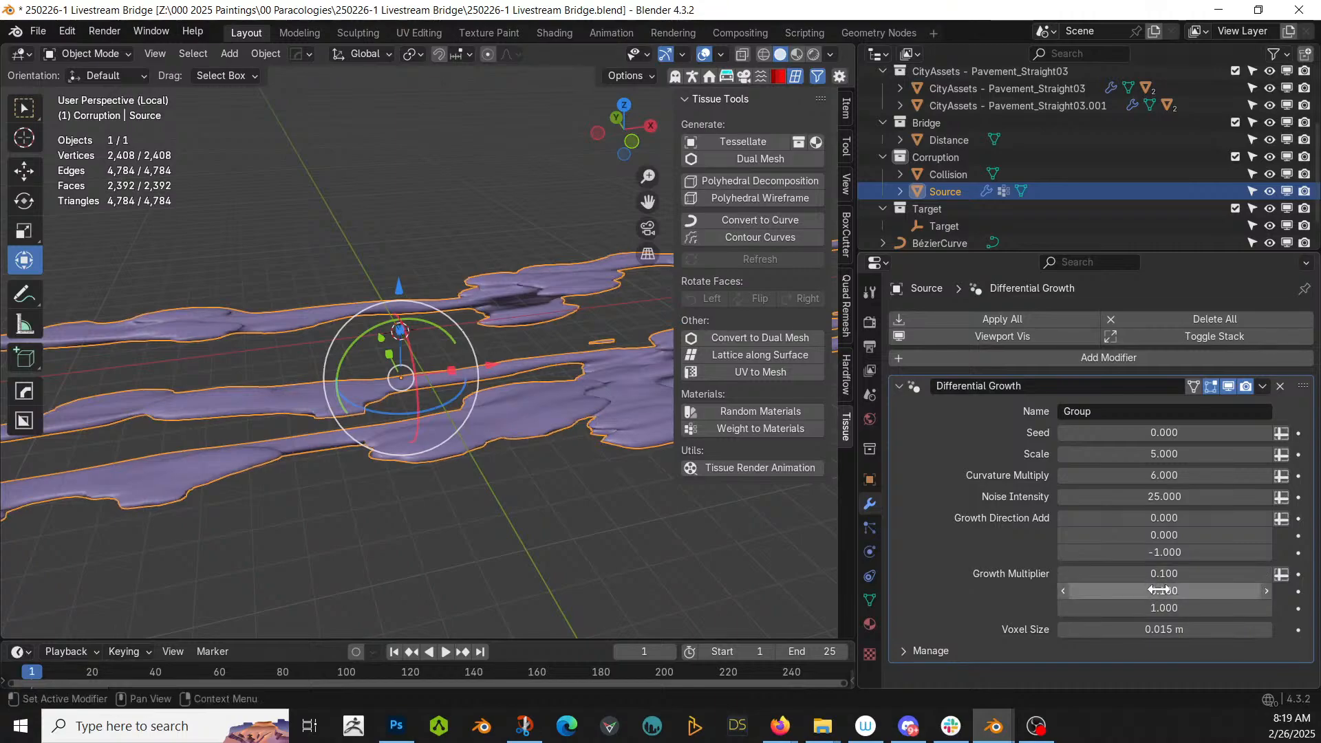
# - Save the project at the first frame and briefly test the growth simulation, returning to frame 1
pyautogui.click(398, 652)
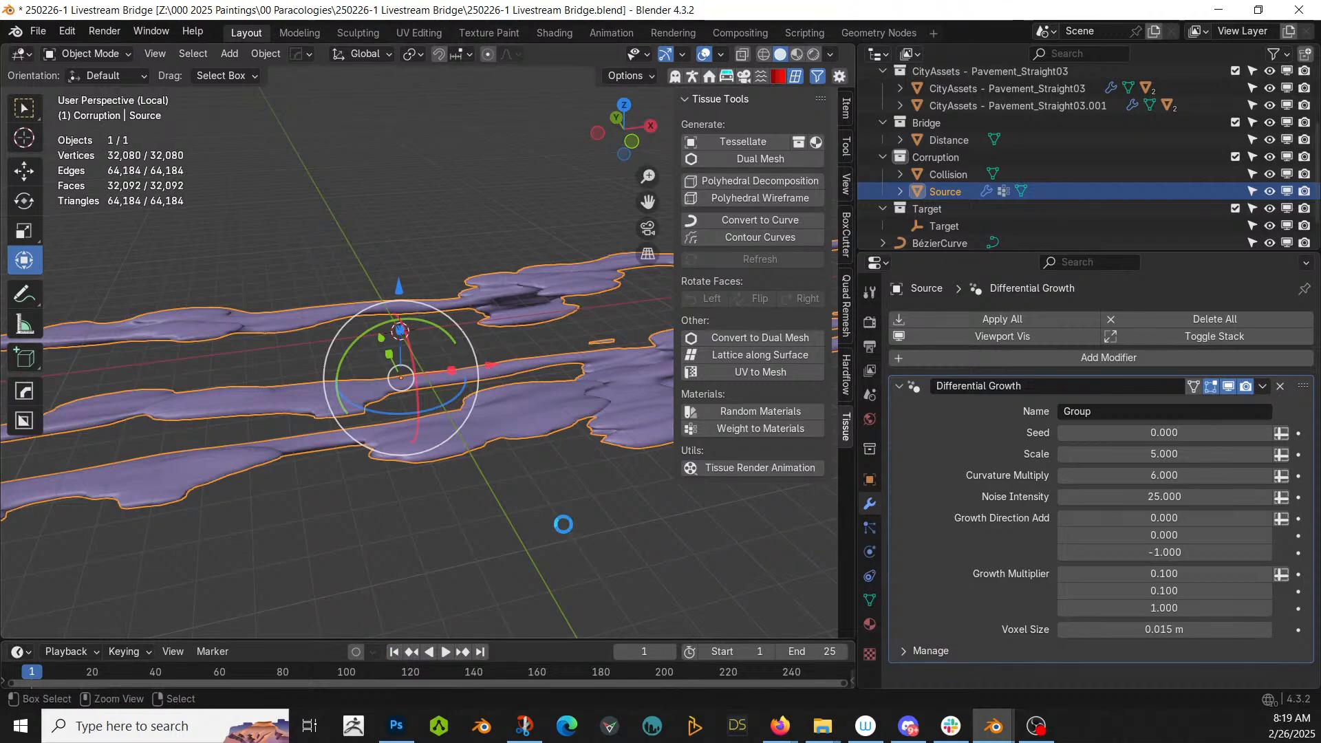
pyautogui.hotkey('ctrl', 's')
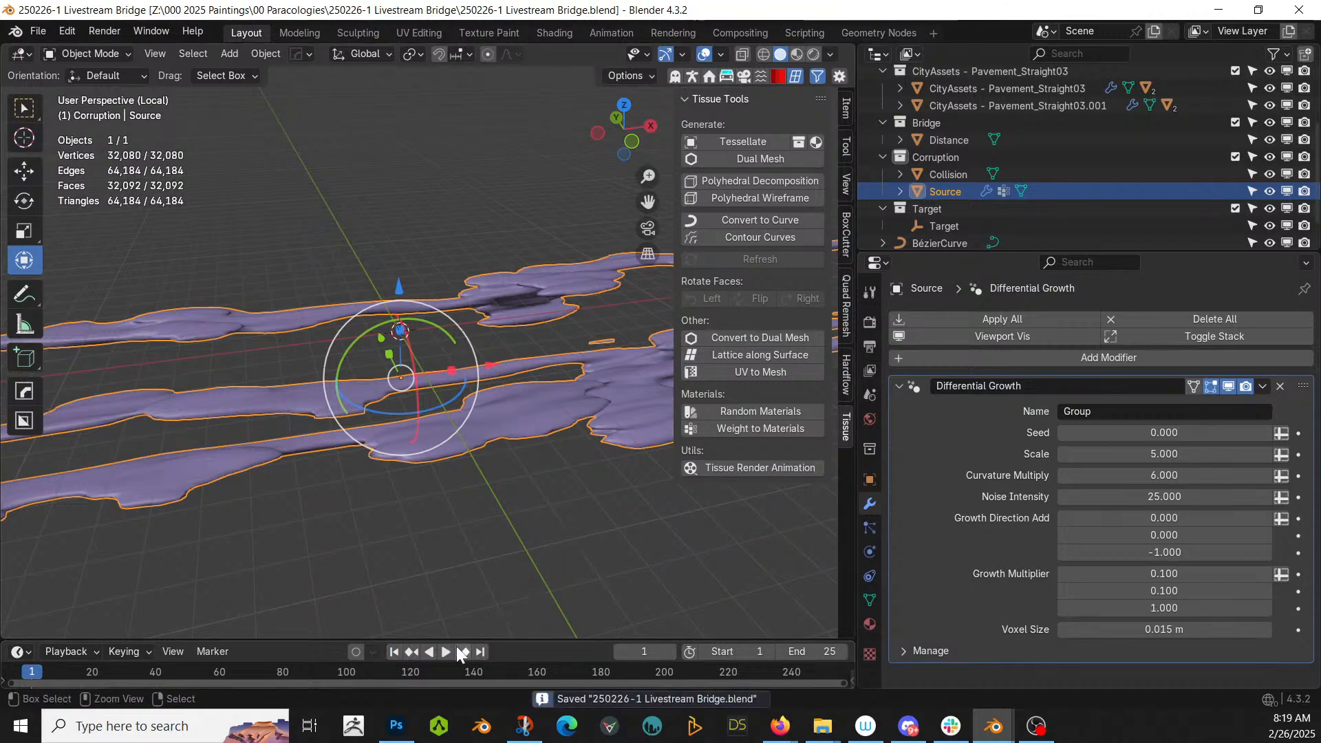
pyautogui.click(447, 652)
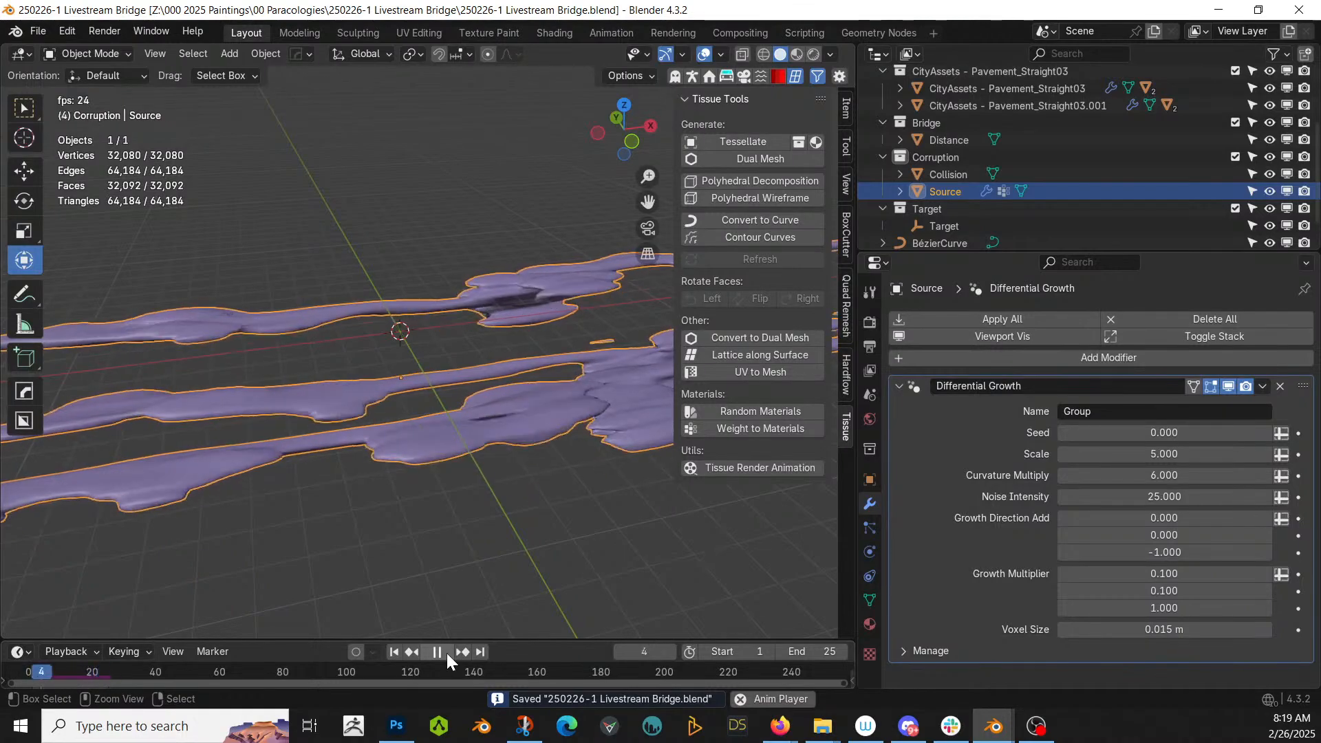
pyautogui.click(448, 654)
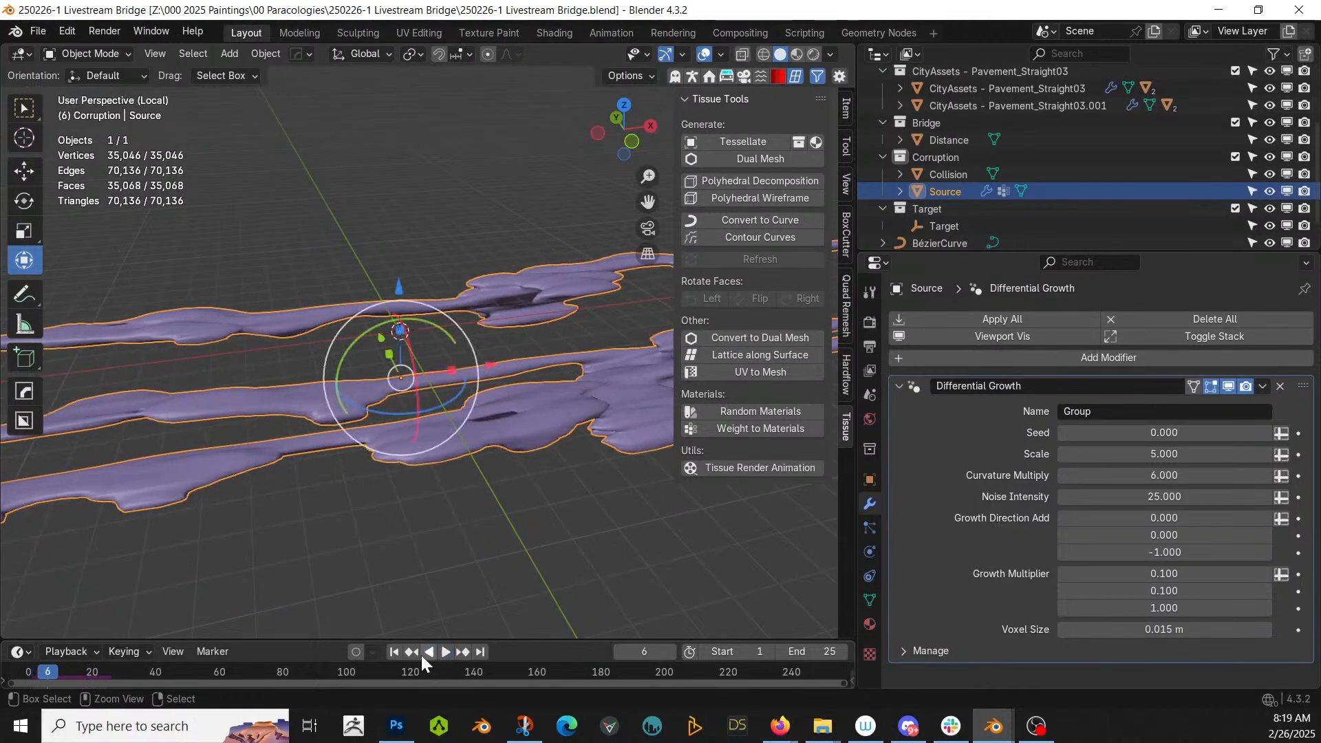
pyautogui.click(398, 653)
# - Set the animation's end frame to 50
pyautogui.click(813, 652)
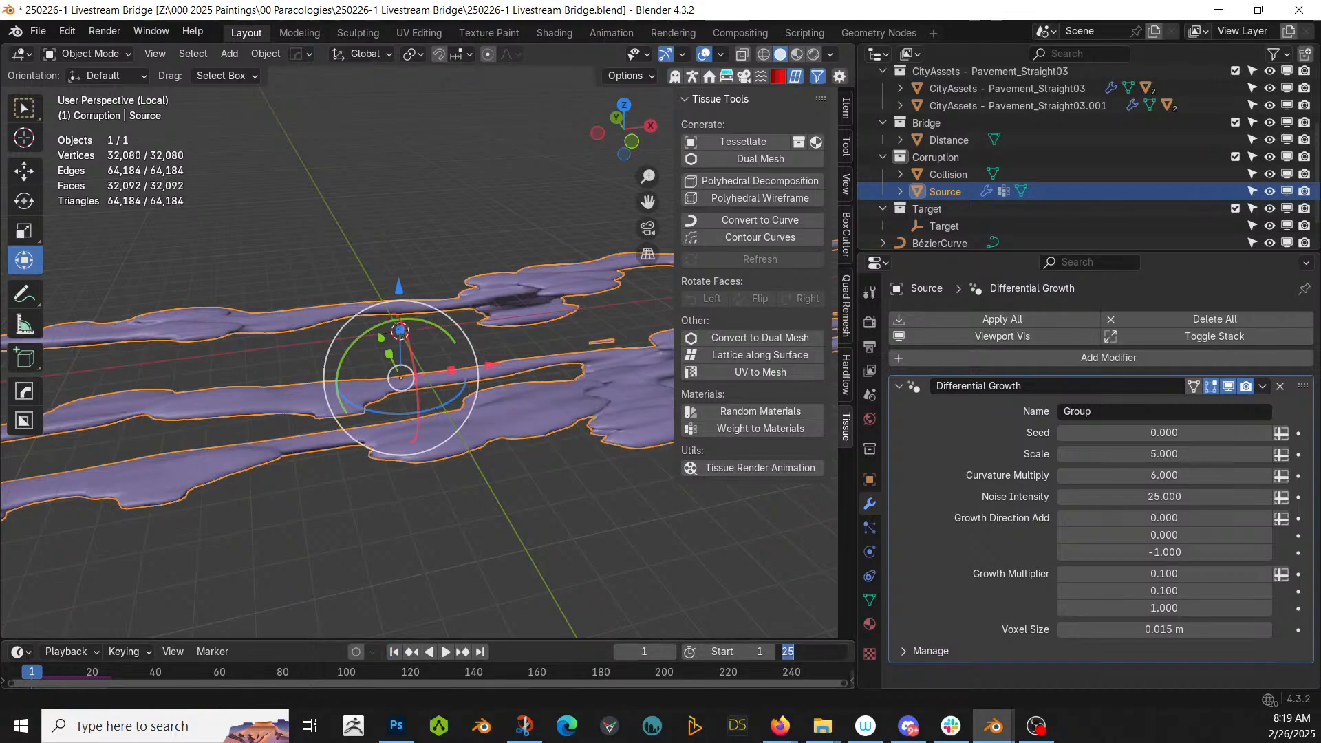
pyautogui.write('50')
pyautogui.press('Return')
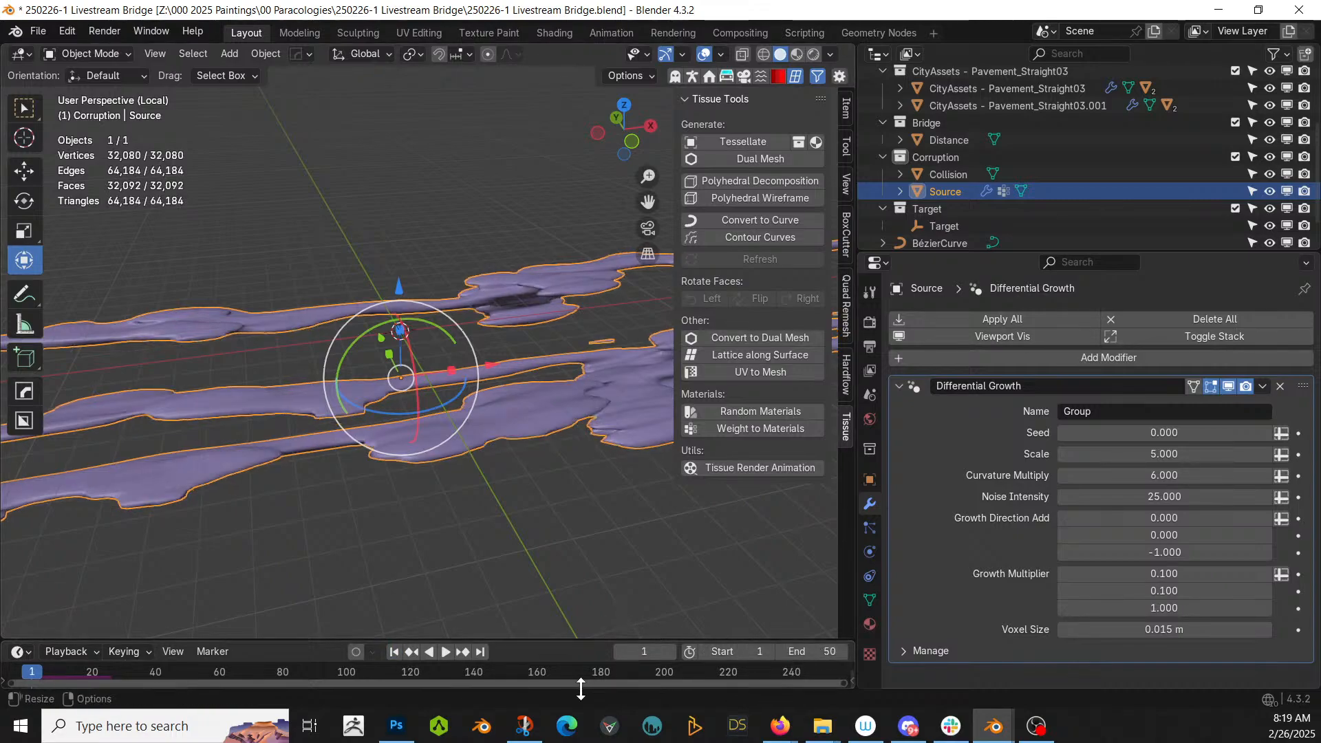
# - Run the growth simulation and inspect the Source tendrils at frame 50
pyautogui.click(444, 651)
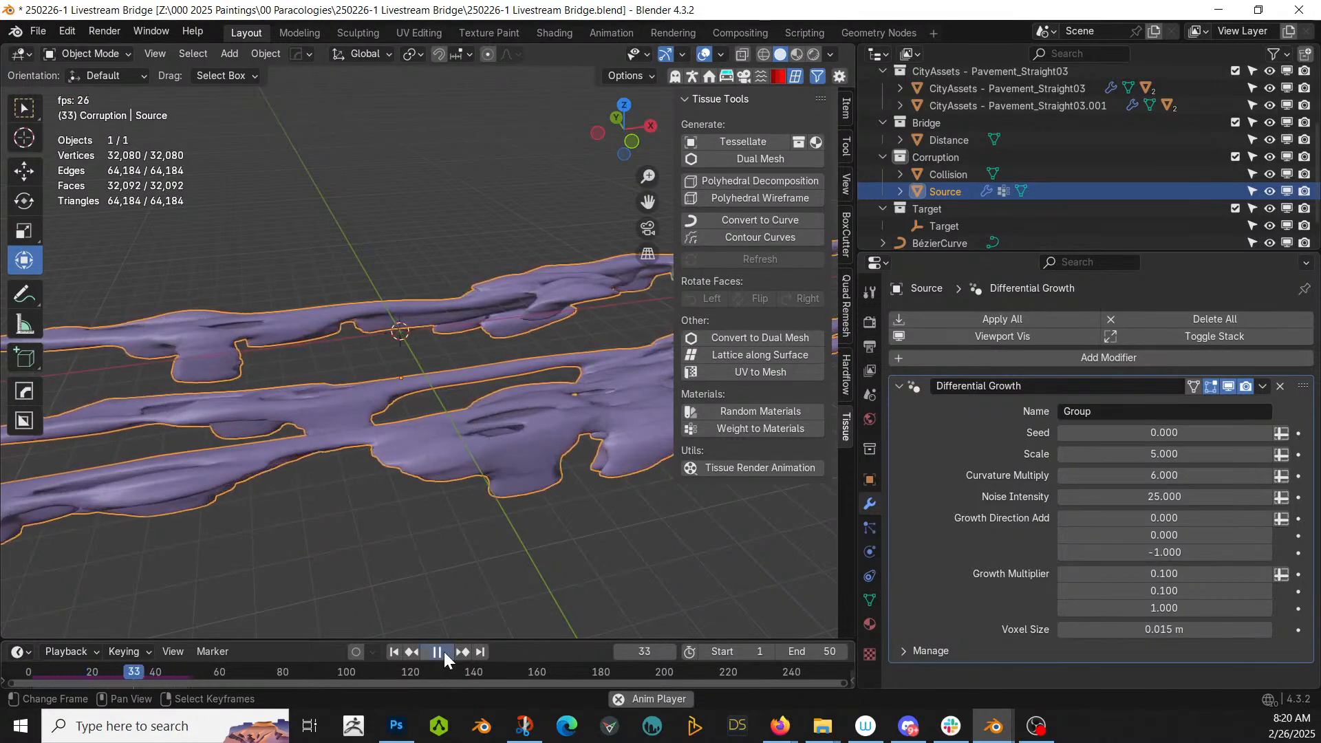
pyautogui.click(444, 651)
pyautogui.click(480, 652)
pyautogui.moveTo(511, 493); pyautogui.dragTo(541, 492, button='middle')
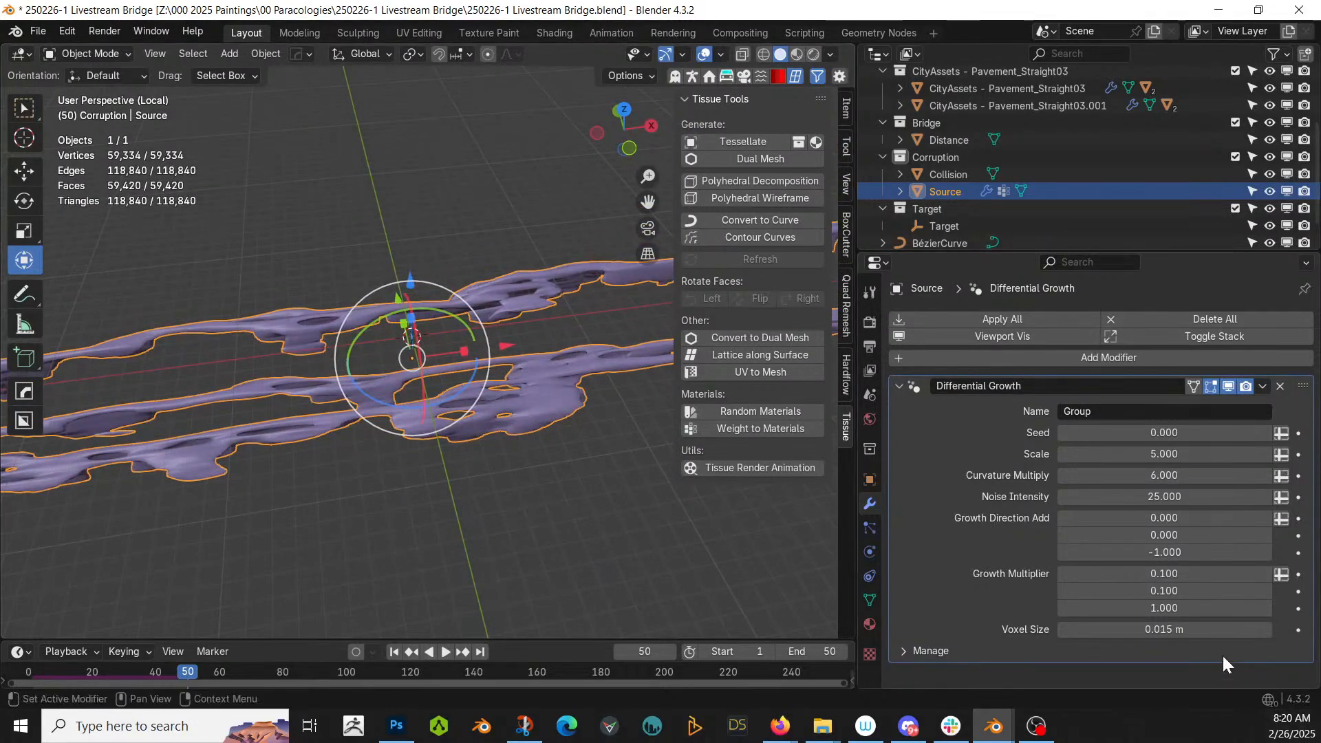
# - Return to the first frame and set the Z Growth Multiplier to 3 and the Scale to 8
pyautogui.click(393, 652)
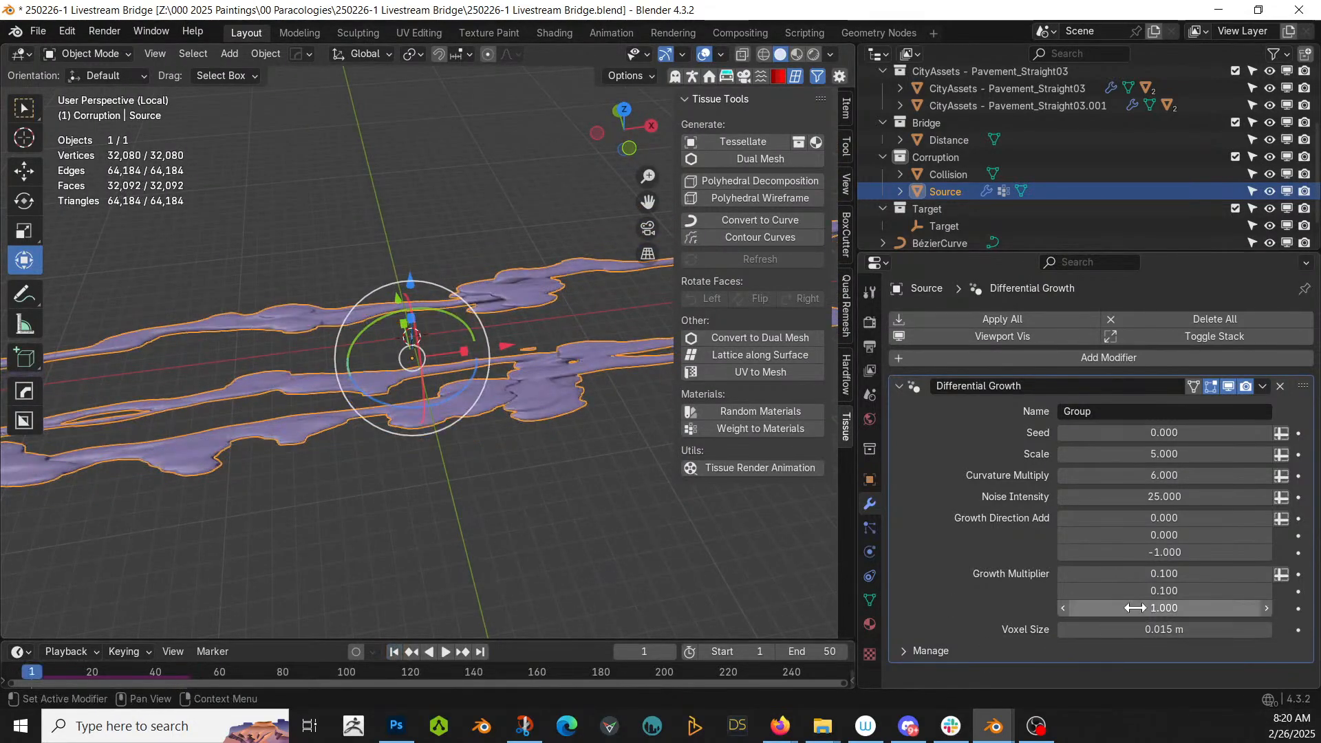
pyautogui.click(1165, 608)
pyautogui.press('Return')
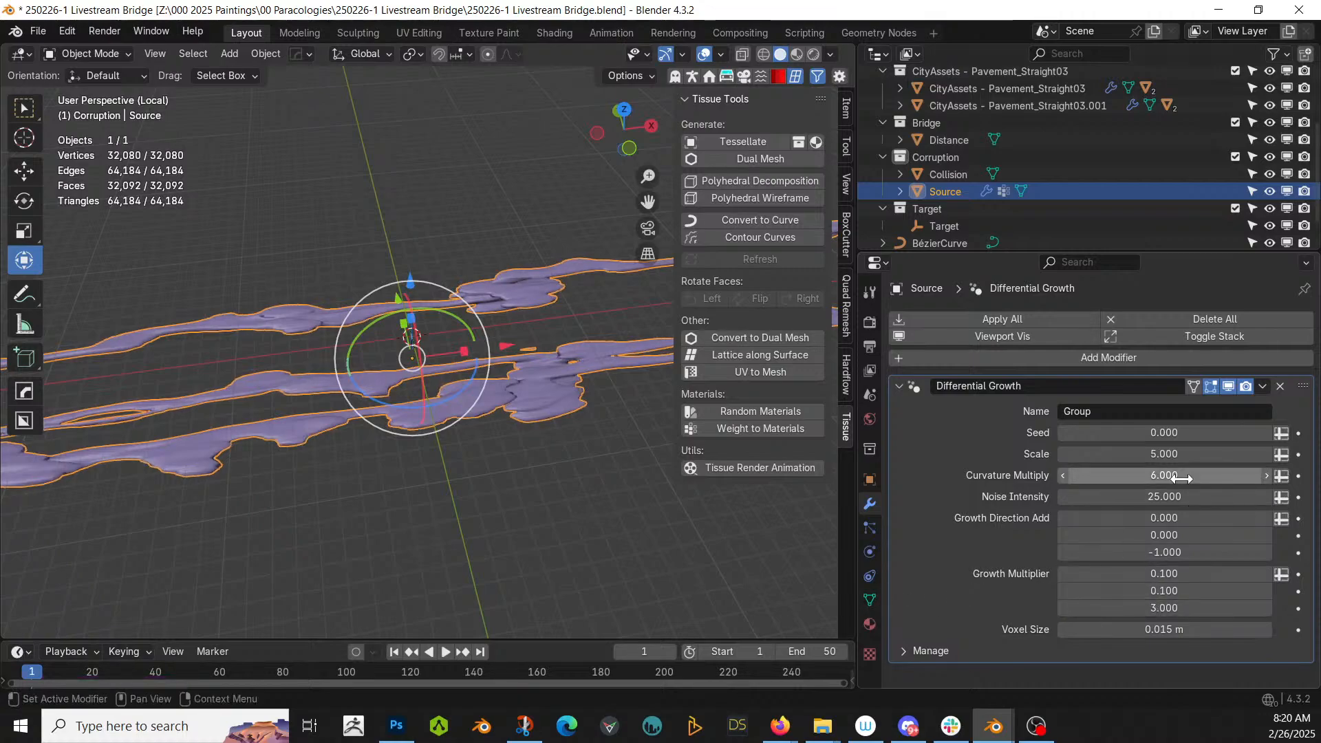
pyautogui.click(1204, 455)
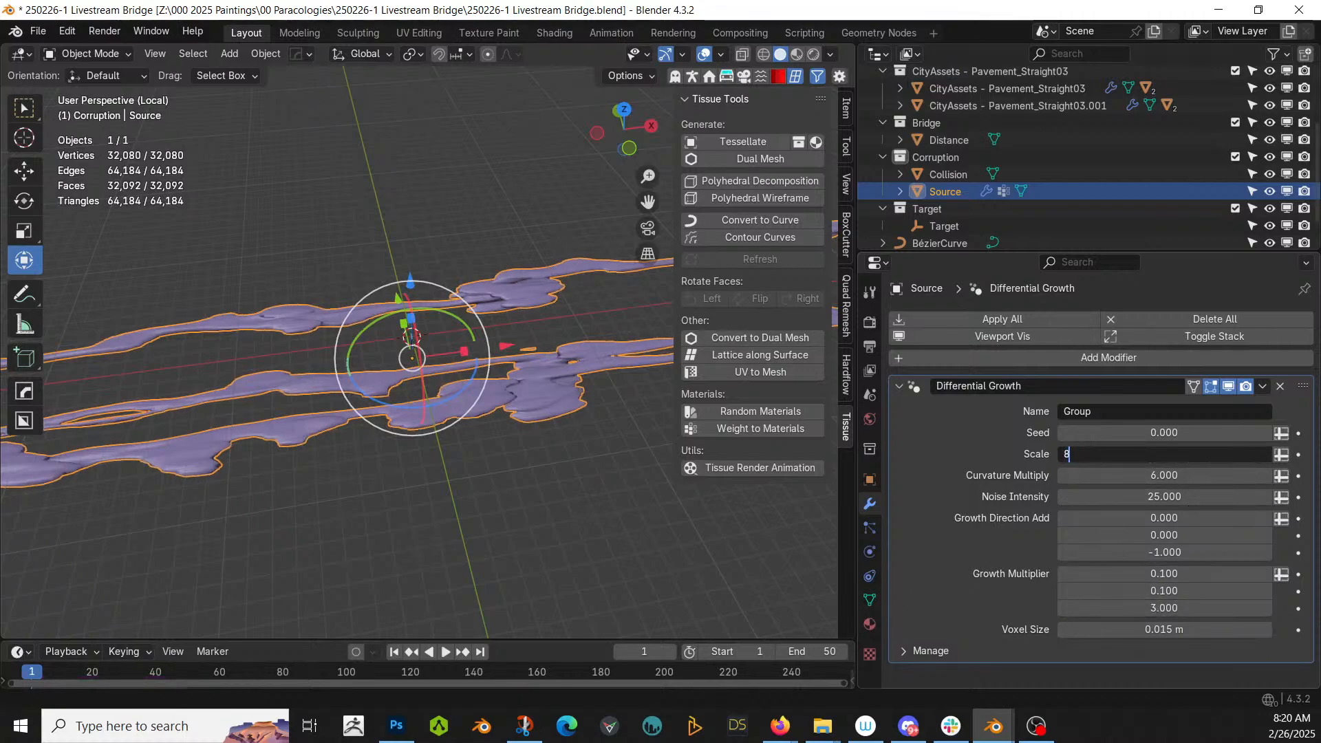
pyautogui.press('Return')
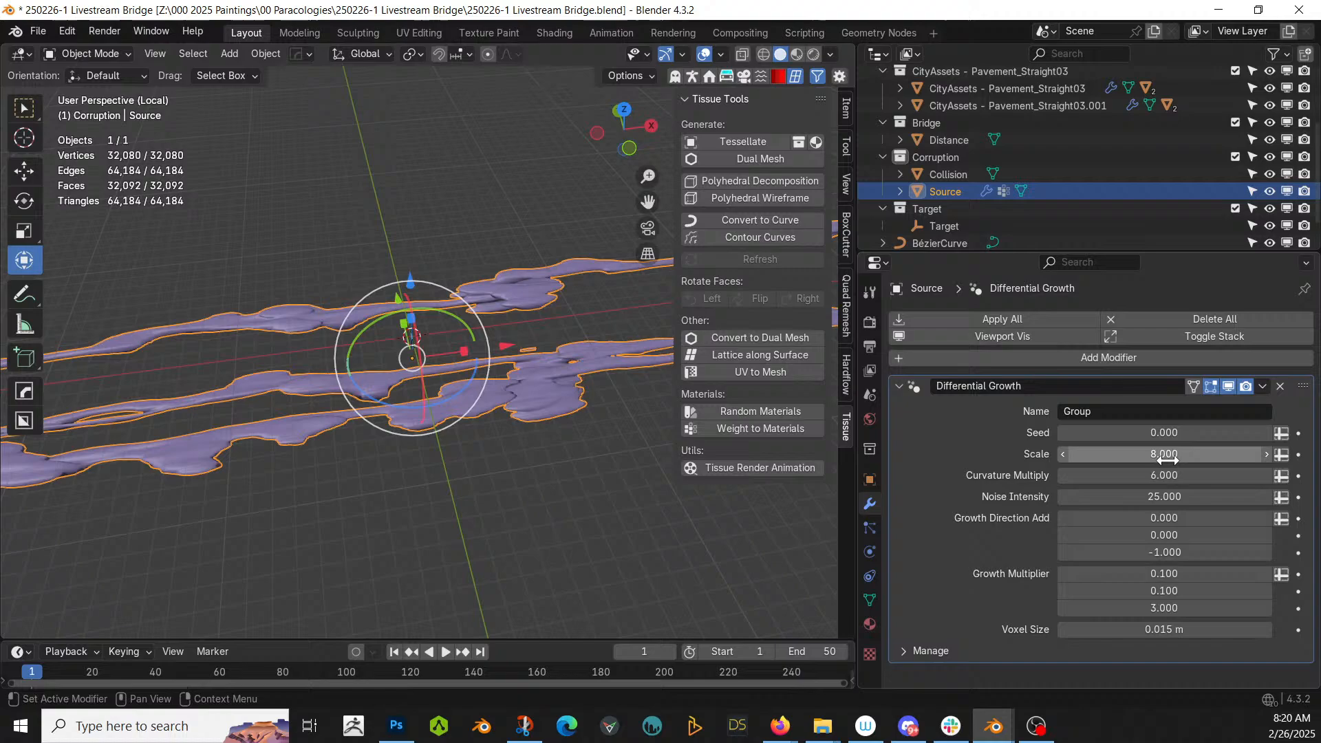
# - Play the growth simulation to check the stronger vertical growth, and return to the first frame
pyautogui.click(448, 652)
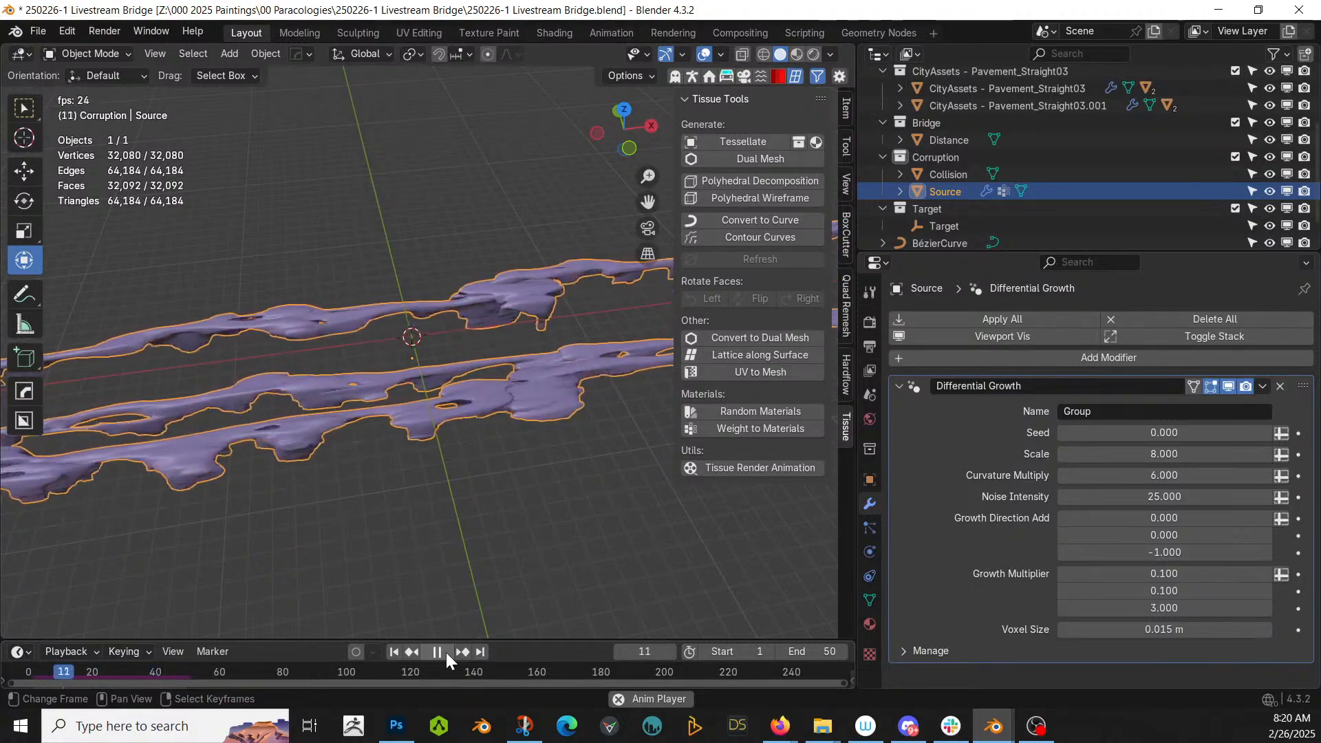
pyautogui.click(437, 651)
pyautogui.click(394, 652)
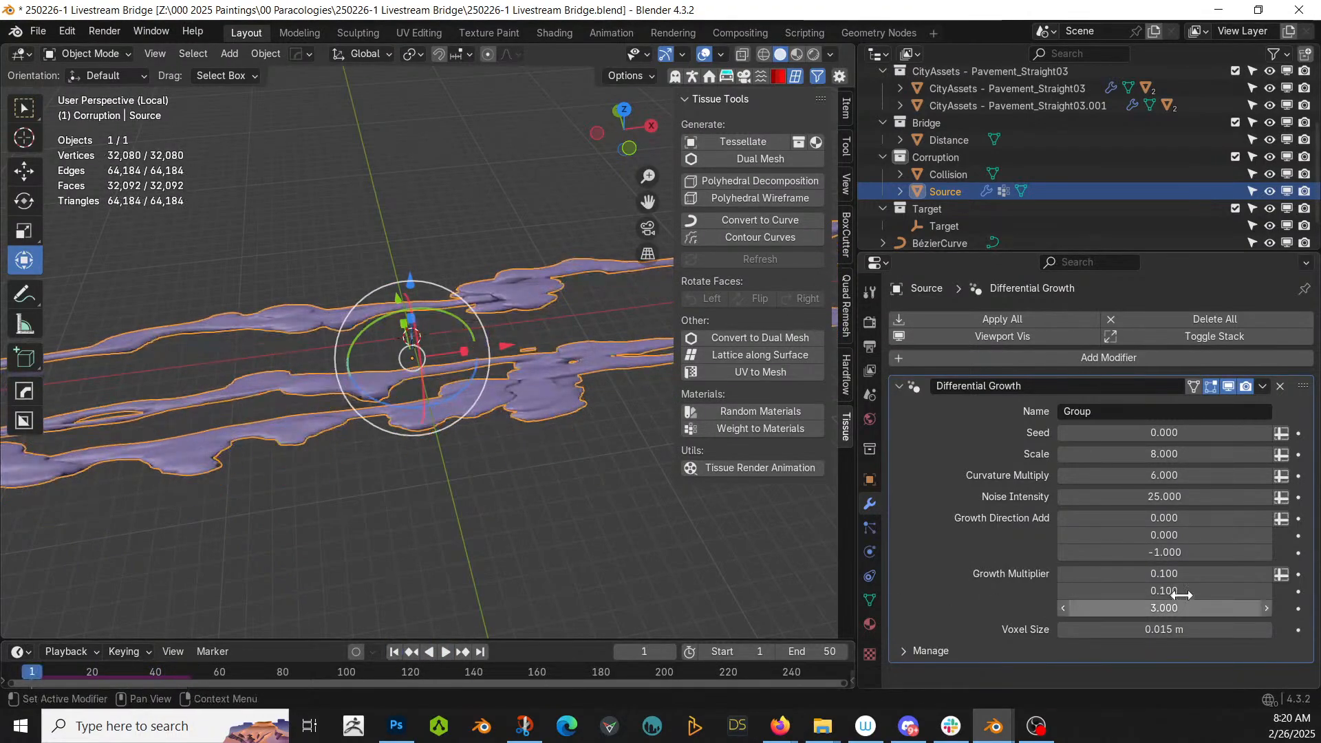
# - Set the Growth Multiplier to 0.5 in X, 0.5 in Y and 3 in Z
pyautogui.moveTo(1170, 574); pyautogui.dragTo(1170, 609)
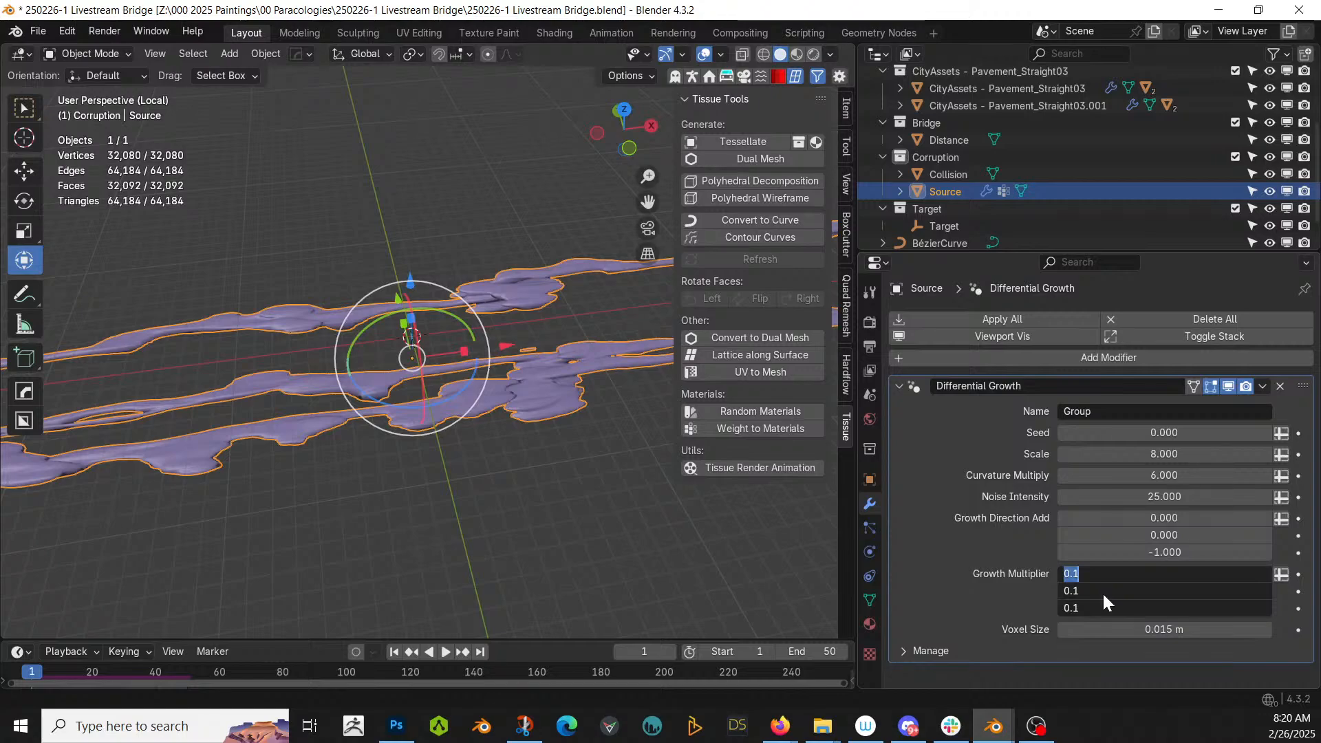
pyautogui.press('Return')
pyautogui.moveTo(1182, 590); pyautogui.dragTo(1182, 574)
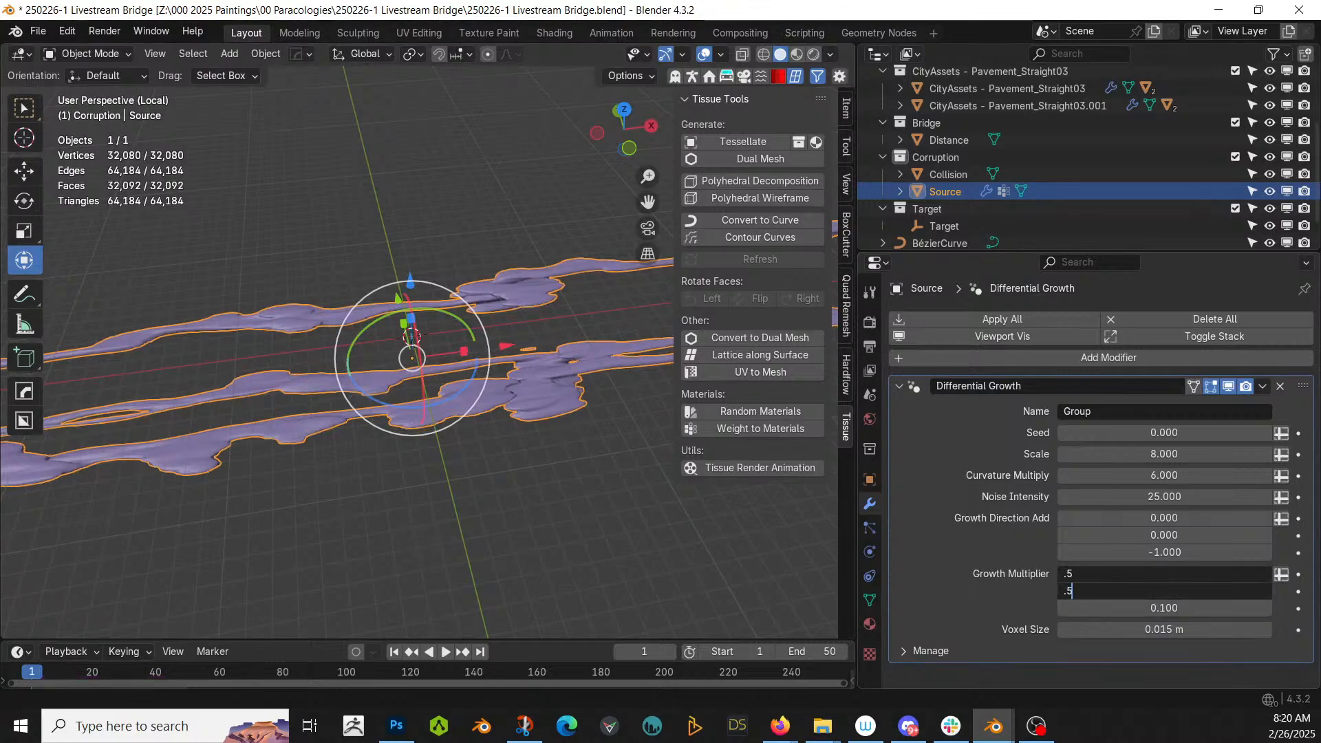
pyautogui.write('.5')
pyautogui.press('Return')
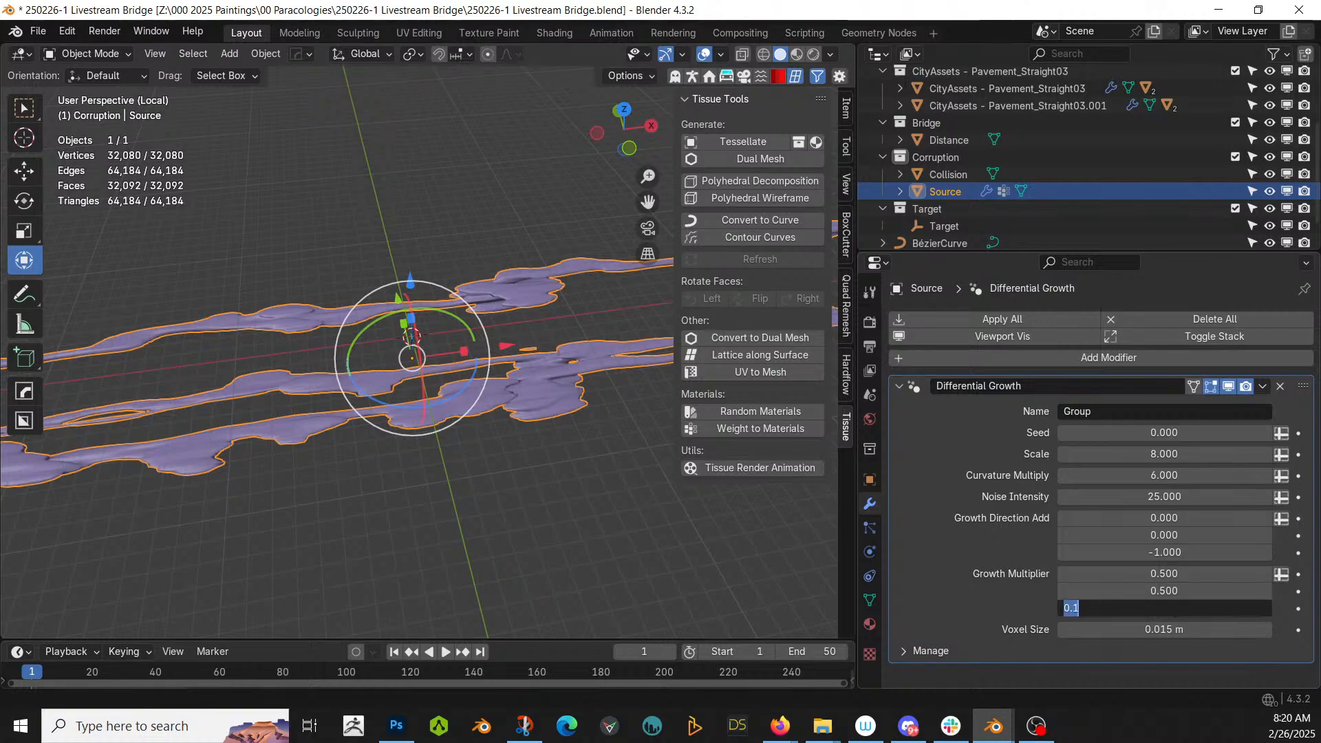
pyautogui.write('3')
pyautogui.press('Return')
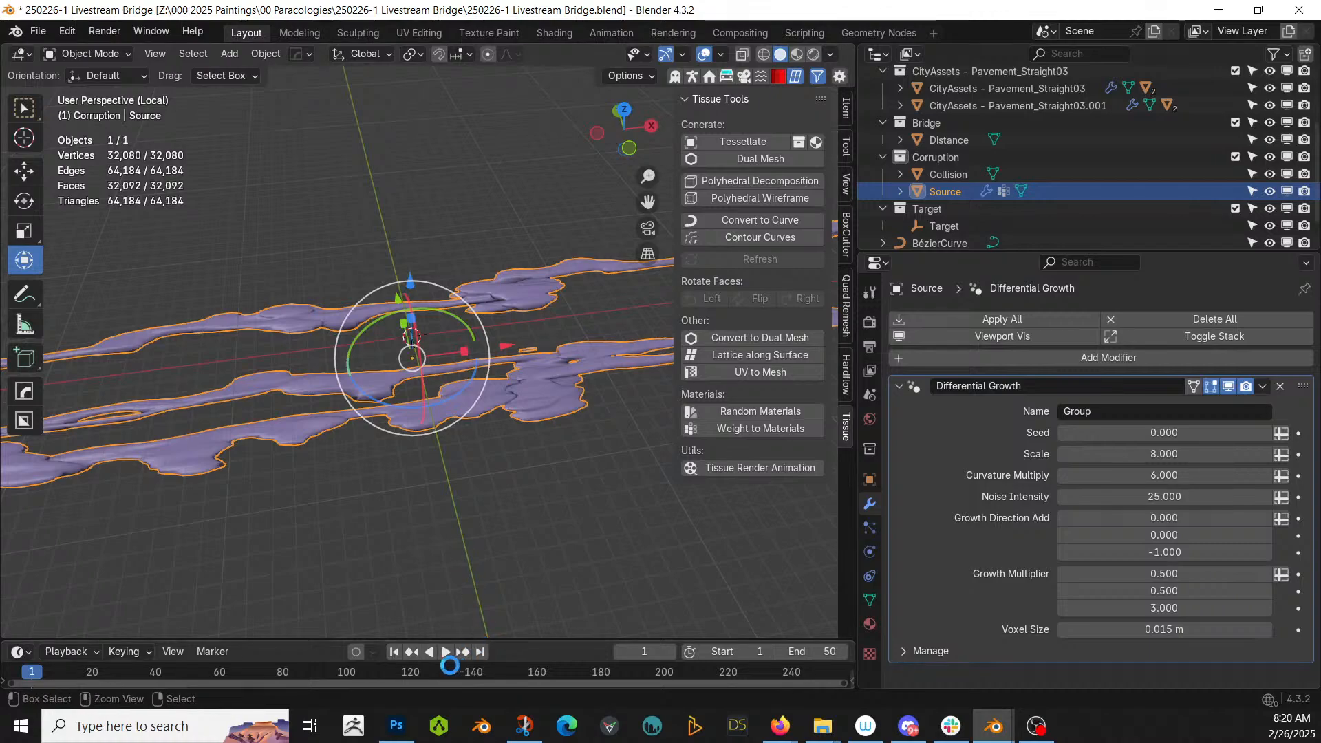
# - Play the growth simulation with the wider X and Y growth to about frame 42, and rewind to frame 1
pyautogui.click(444, 651)
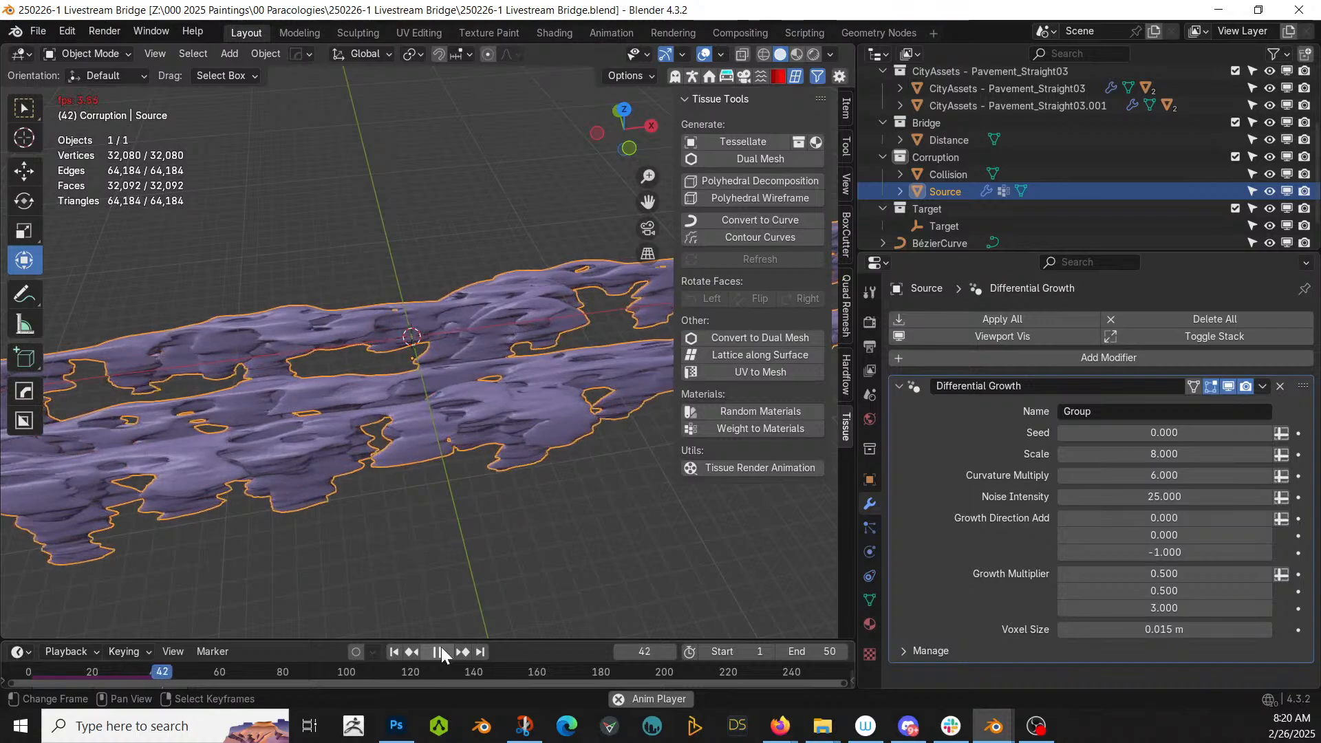
pyautogui.click(441, 652)
pyautogui.click(400, 652)
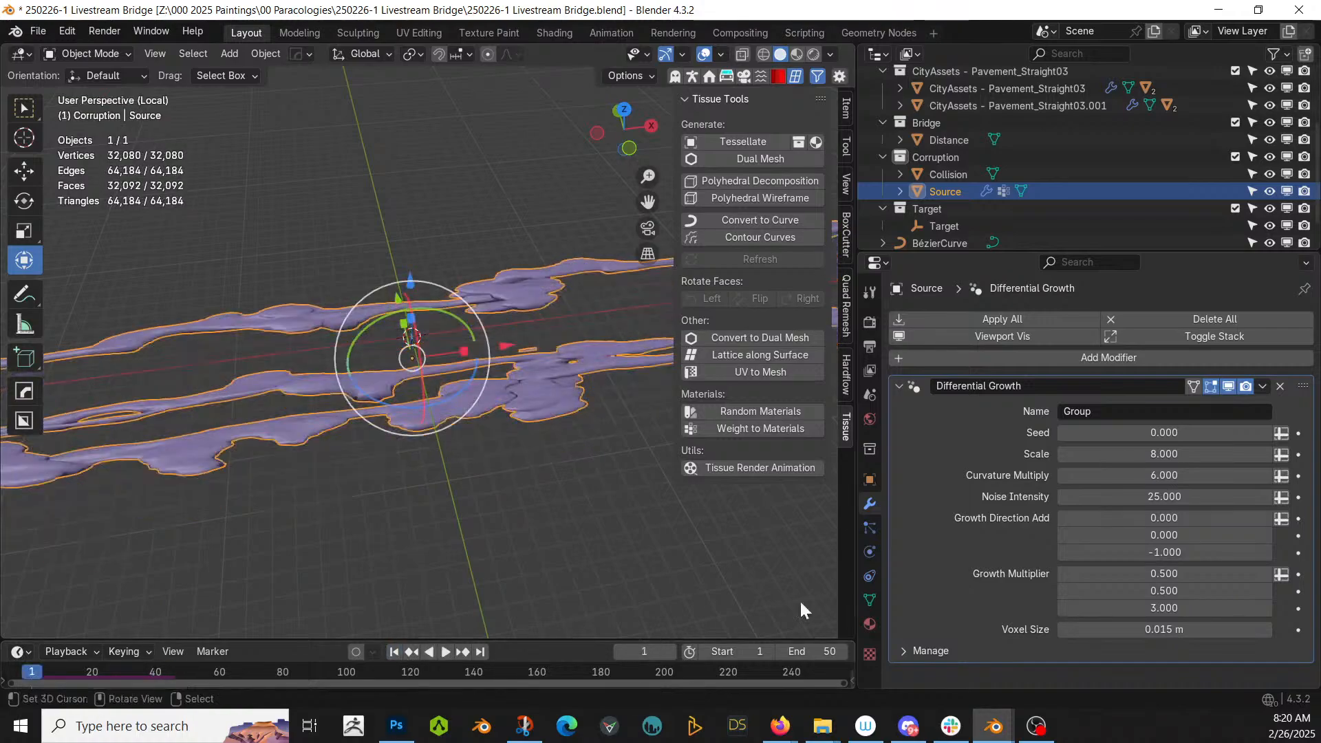
# - Set the Growth Multiplier to 0.8 in Y and 0.3 in X
pyautogui.click(1163, 591)
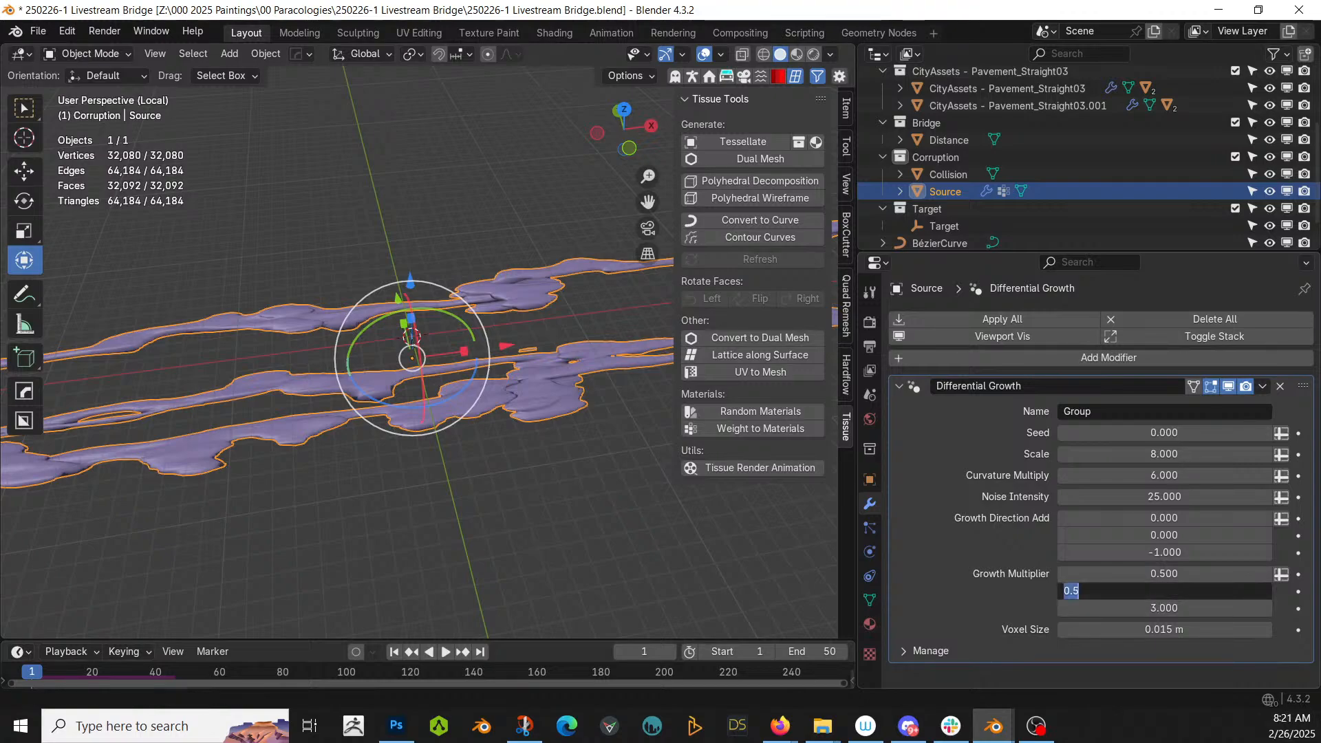
pyautogui.write('.8')
pyautogui.press('Return')
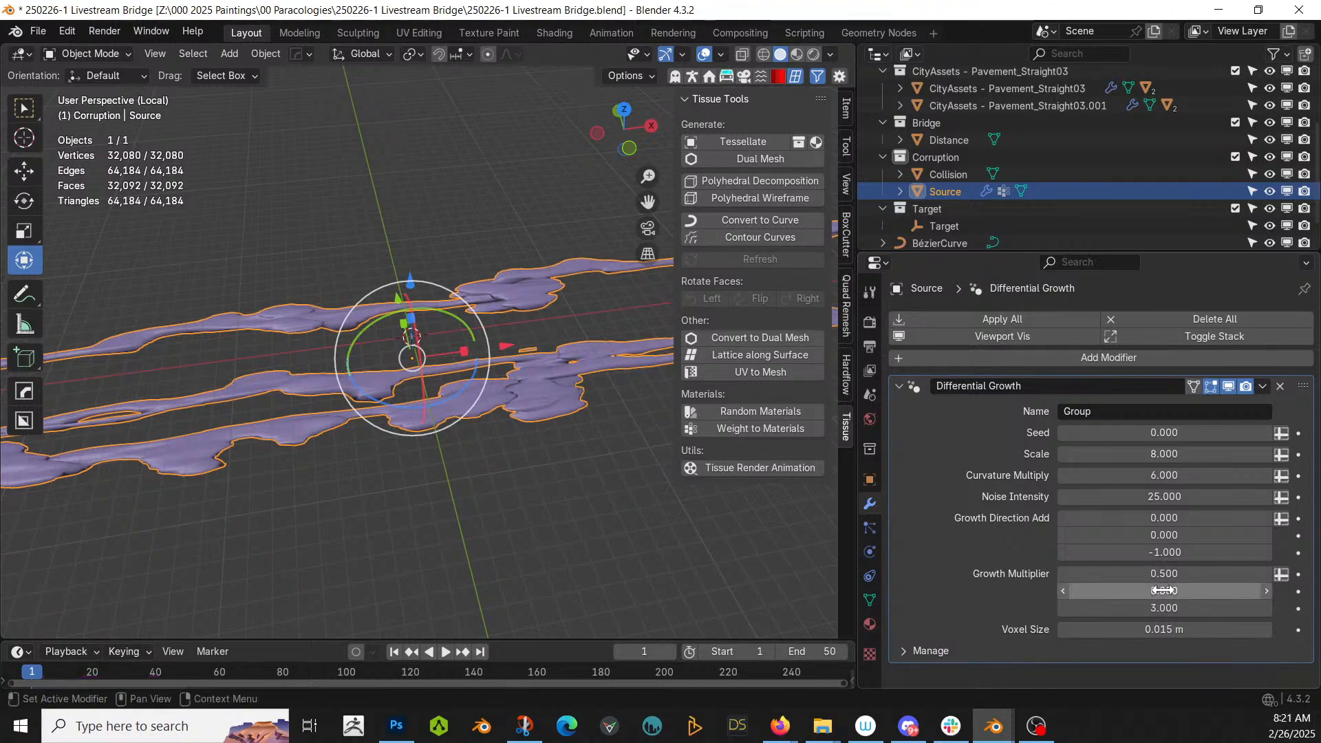
pyautogui.click(1108, 574)
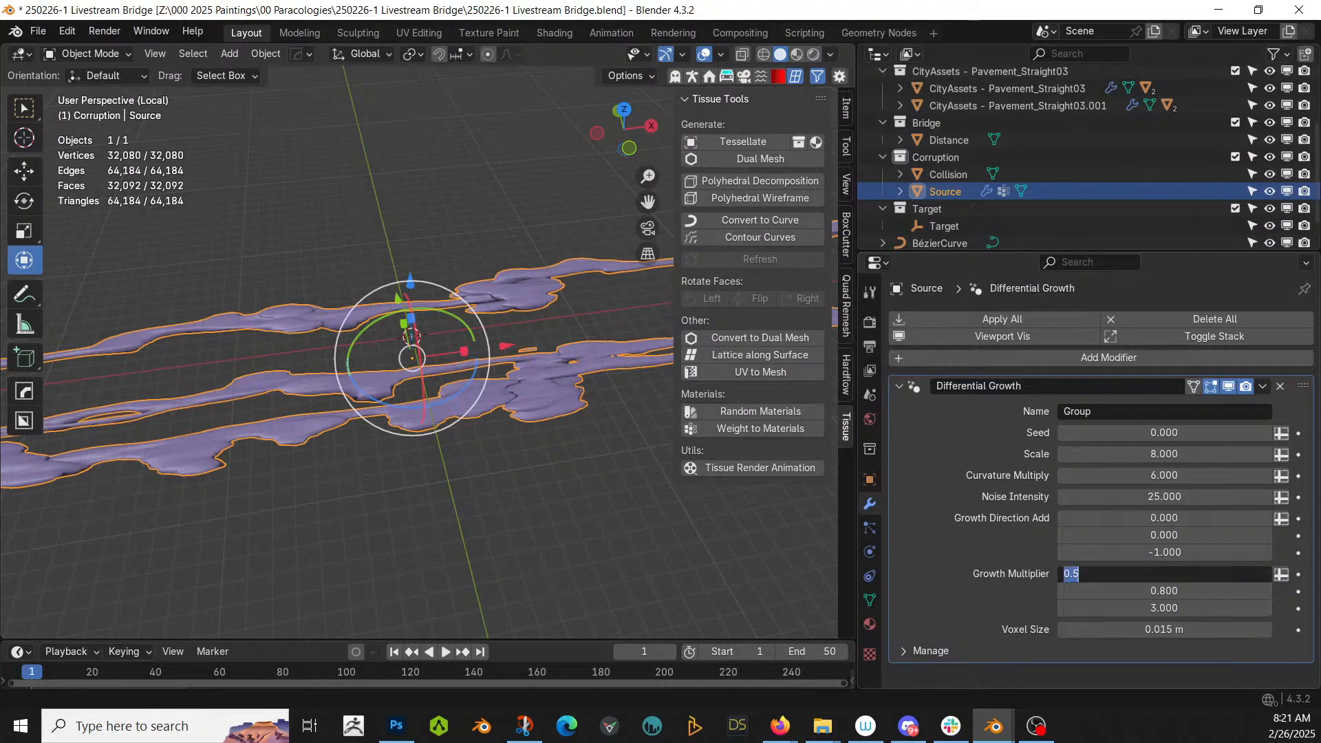
pyautogui.write('.3')
pyautogui.press('Return')
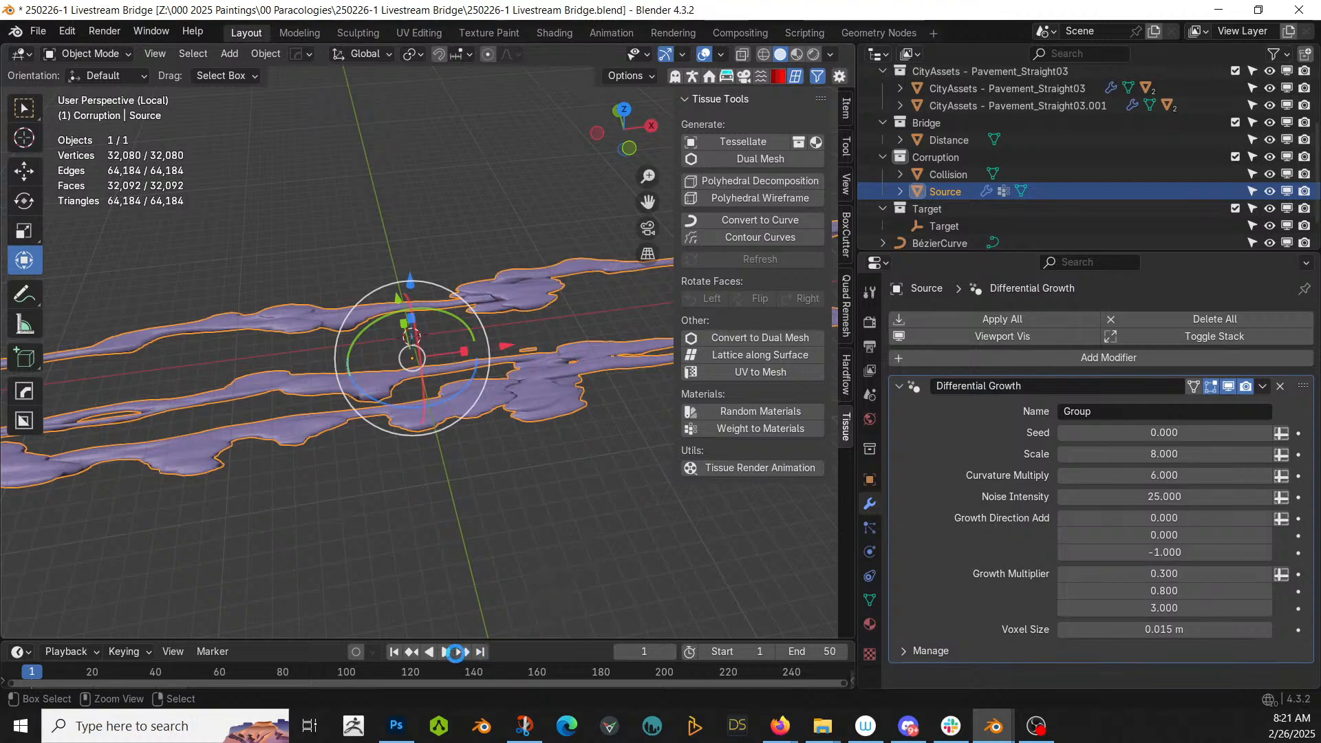
# - Play the growth simulation with the uneven X and Y growth, and inspect the tendrils from below at frame 50
pyautogui.click(444, 652)
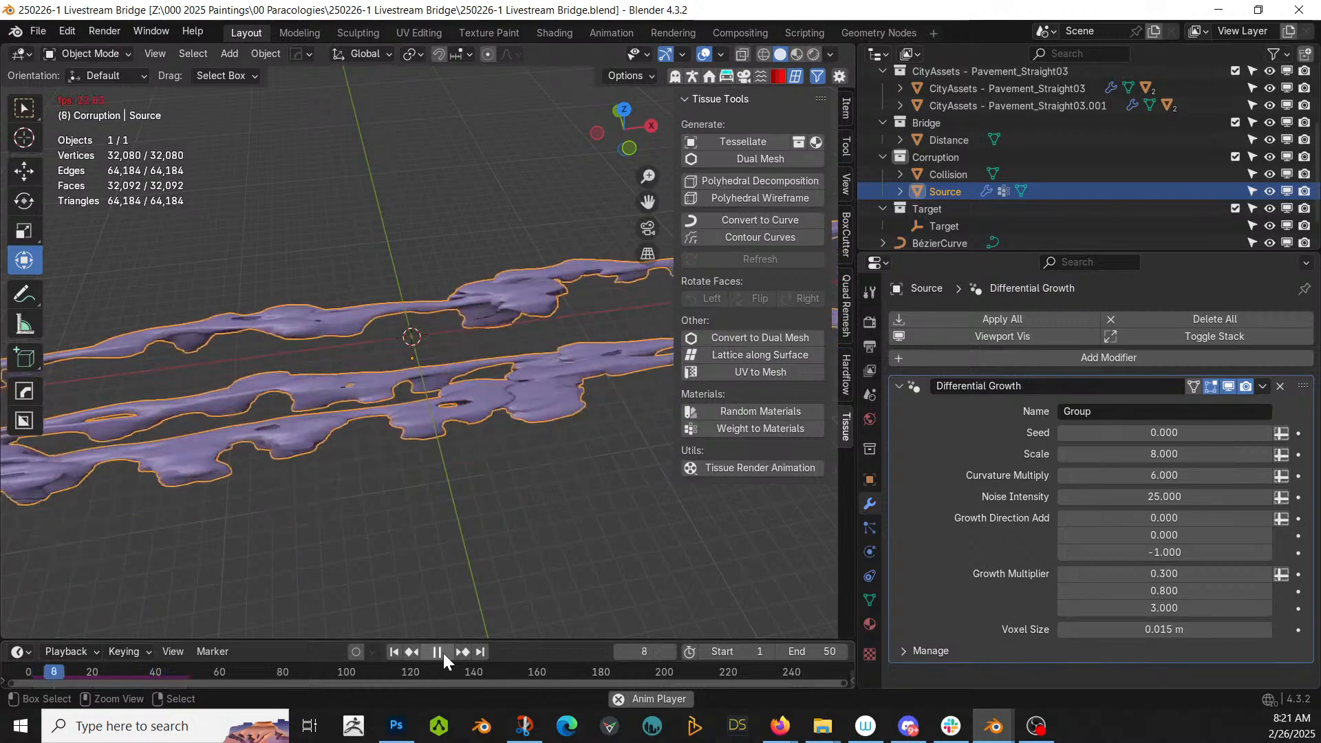
pyautogui.click(437, 653)
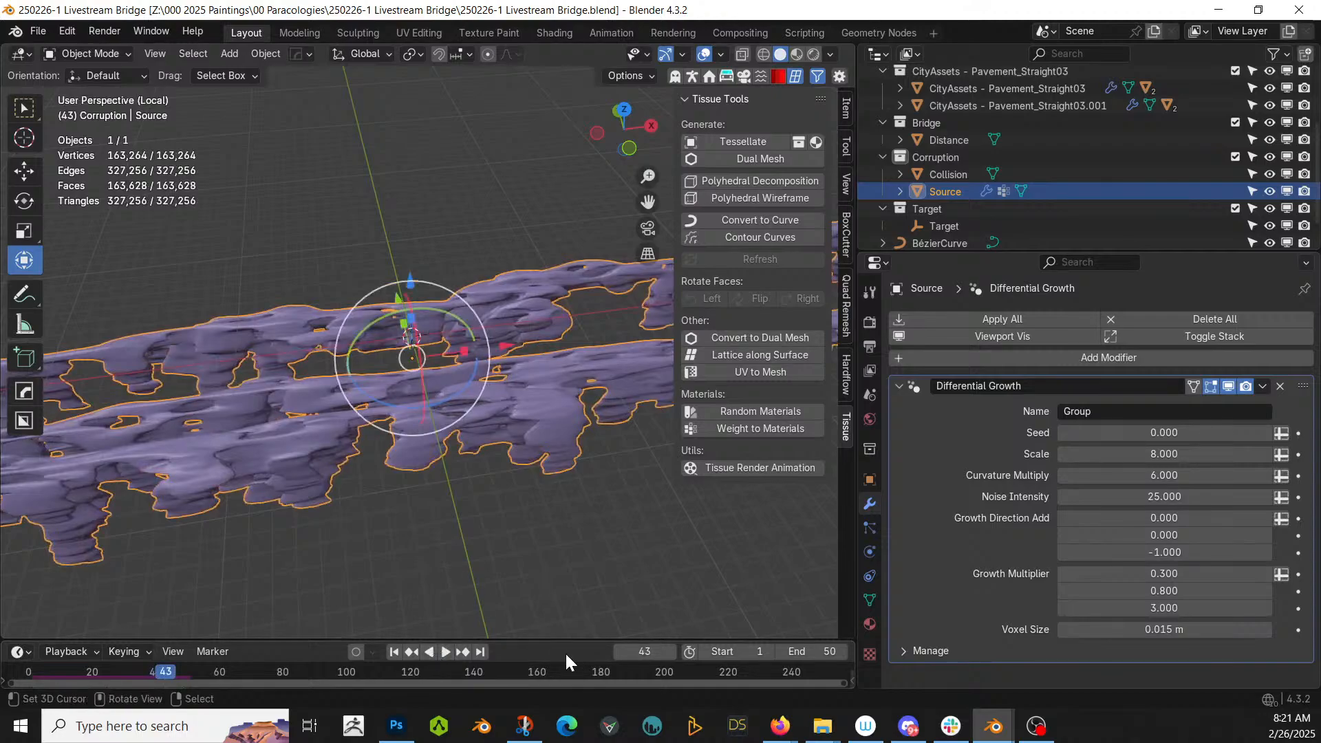
pyautogui.click(480, 652)
pyautogui.moveTo(471, 574); pyautogui.dragTo(635, 454, button='middle')
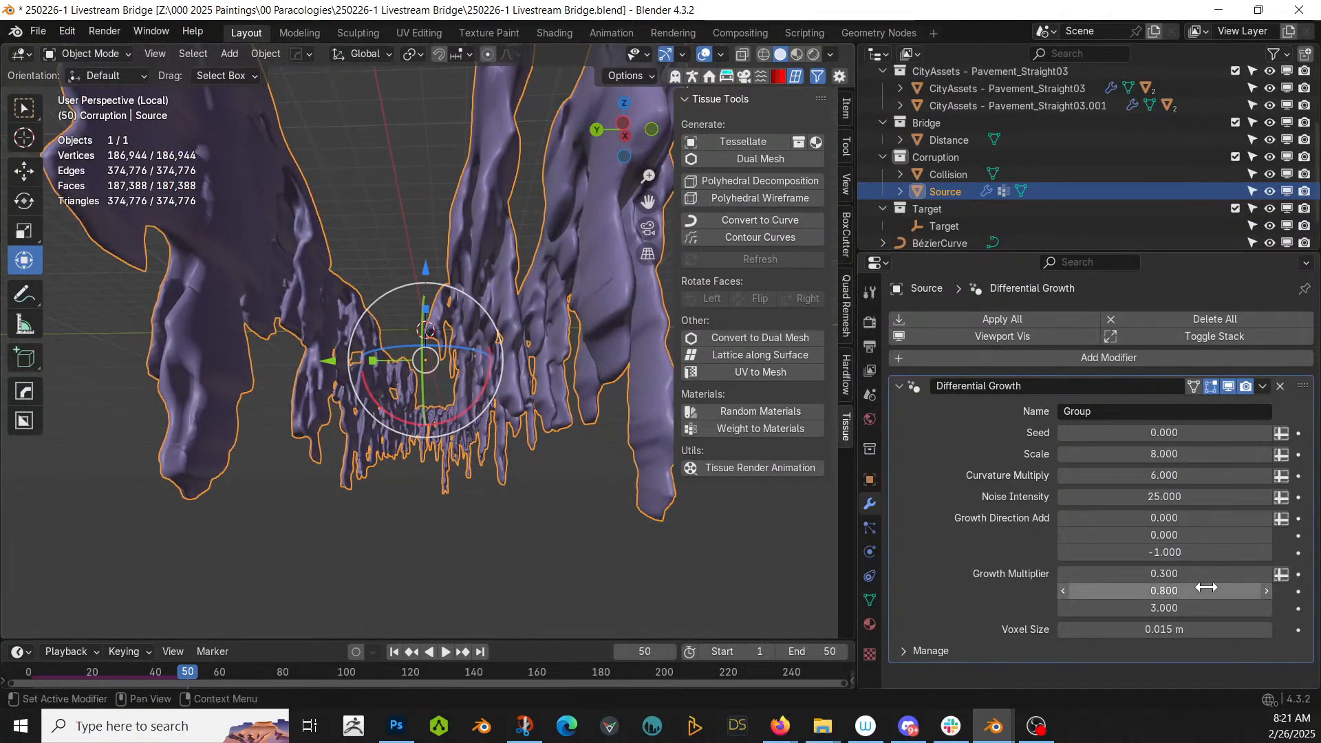
# - Set the X and Y values of the Growth Multiplier to 1 together
pyautogui.moveTo(1172, 574); pyautogui.dragTo(1172, 590)
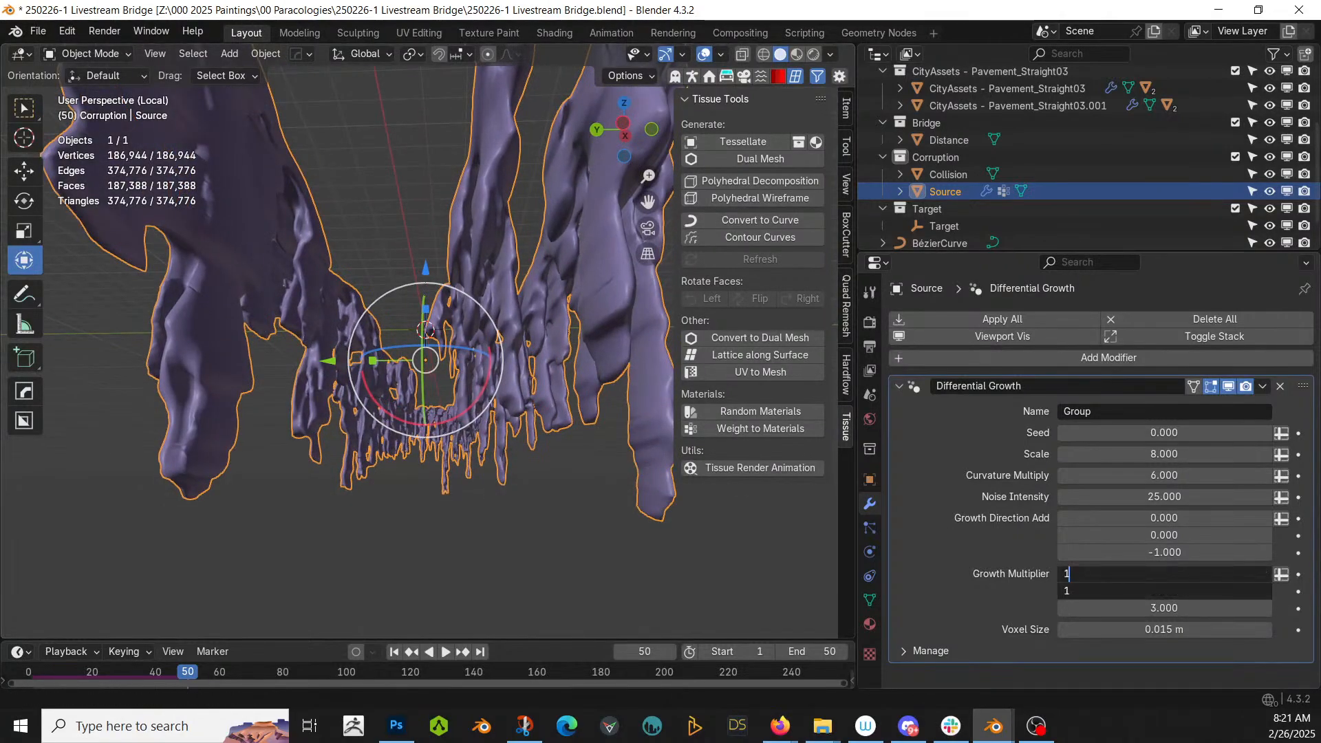
pyautogui.write('1')
pyautogui.press('Return')
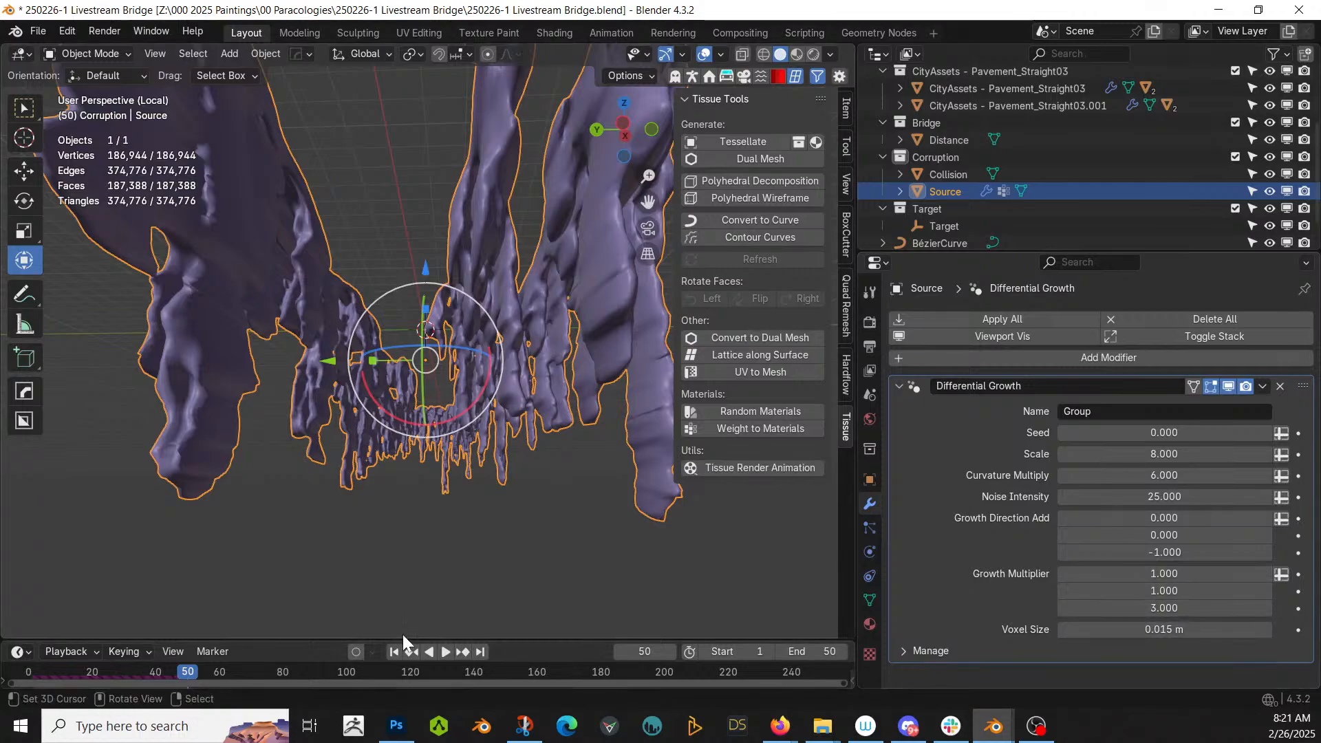
# - Play the growth simulation with the equal X and Y growth, and inspect the mesh from the side at frame 50
pyautogui.click(451, 652)
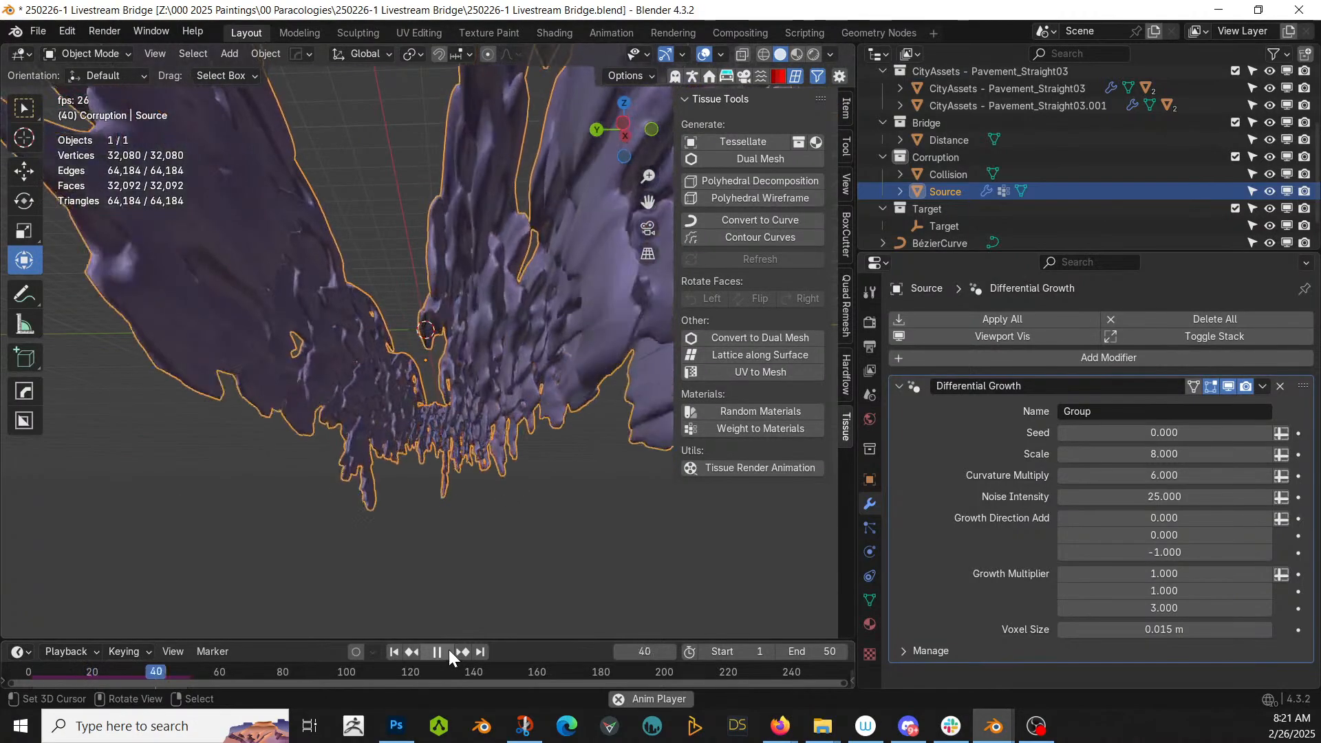
pyautogui.click(447, 651)
pyautogui.click(480, 651)
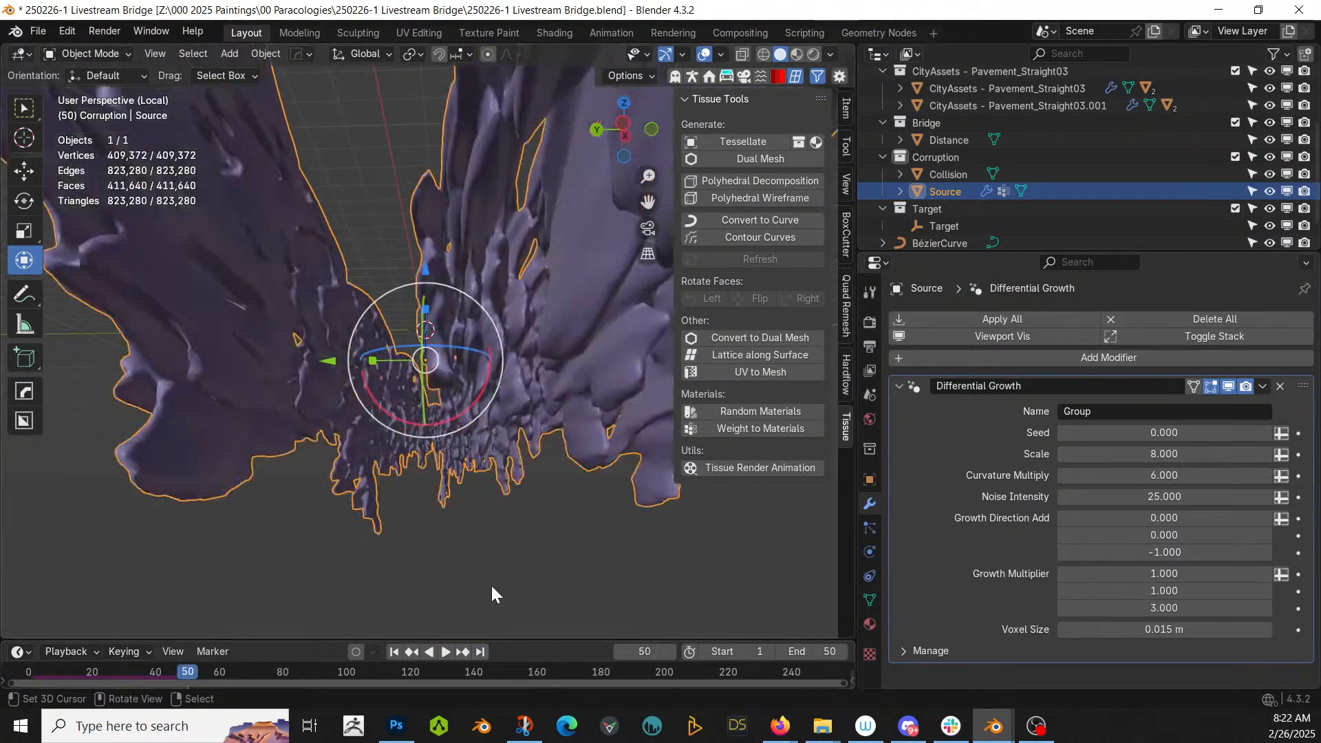
pyautogui.moveTo(490, 583); pyautogui.dragTo(657, 517, button='middle')
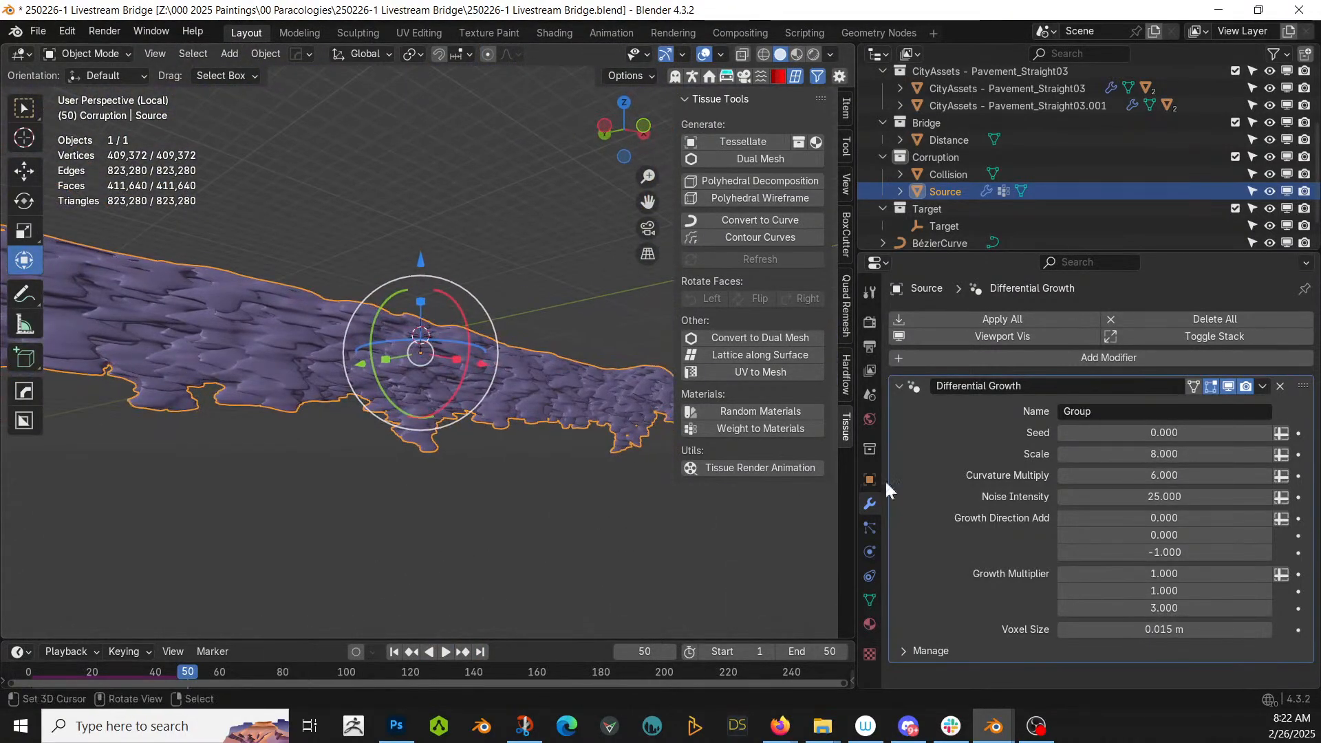
# - Reduce the X value of the Growth Multiplier to 0.1
pyautogui.click(1176, 574)
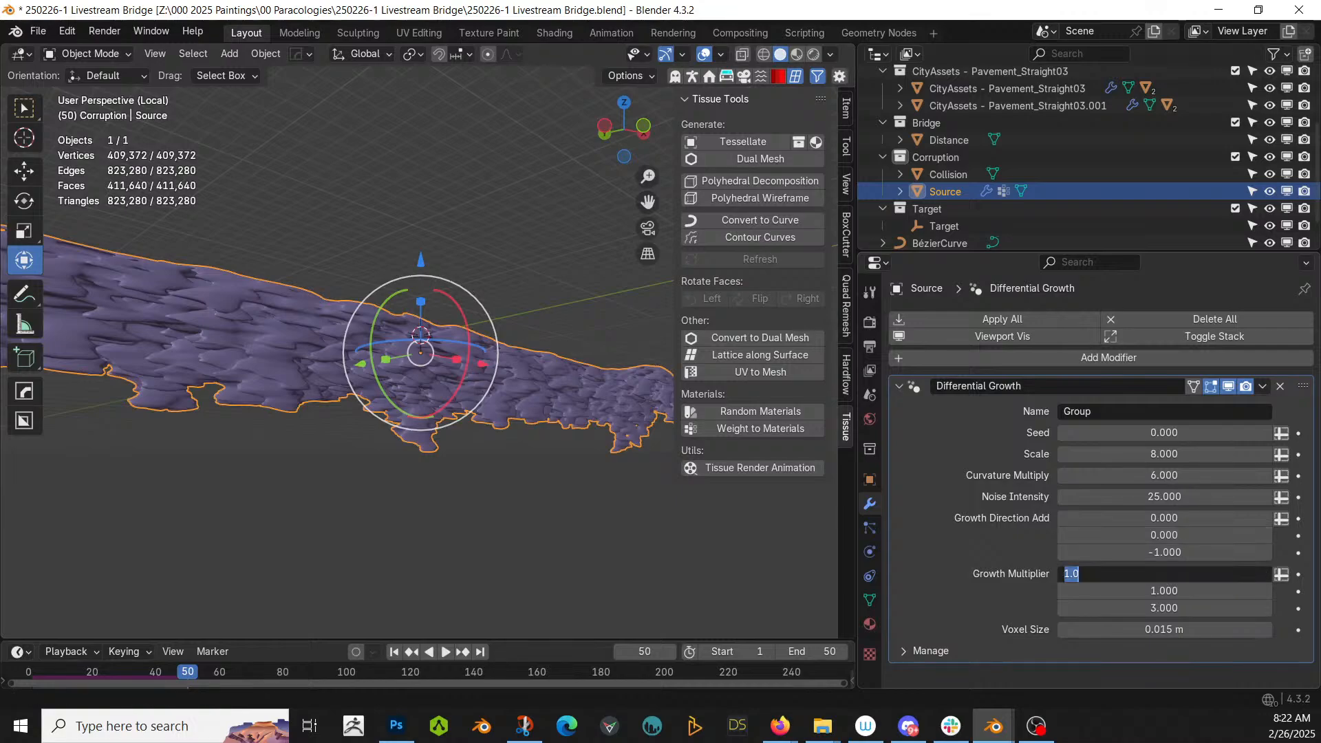
pyautogui.write('.1')
pyautogui.press('Return')
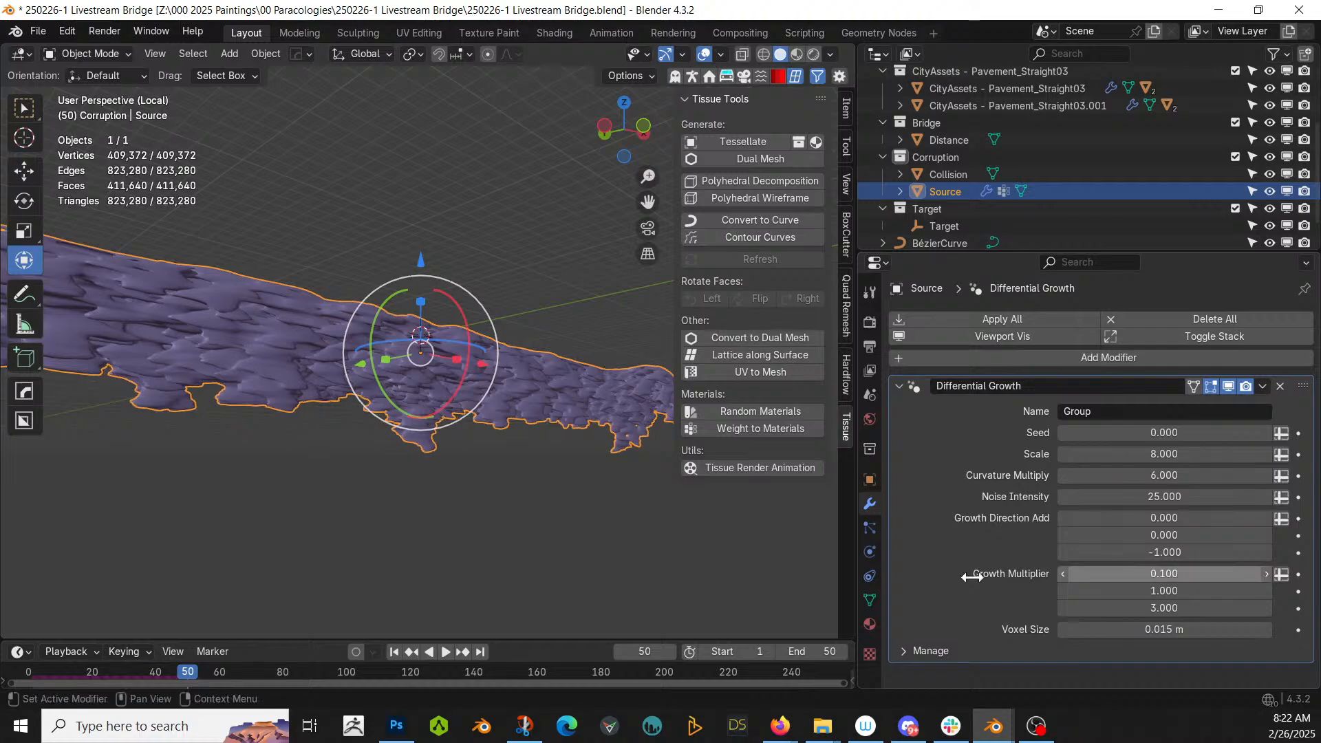
# - Rerun the growth simulation from frame 1, go to frame 50 and apply all modifiers on the Source mesh
pyautogui.click(394, 651)
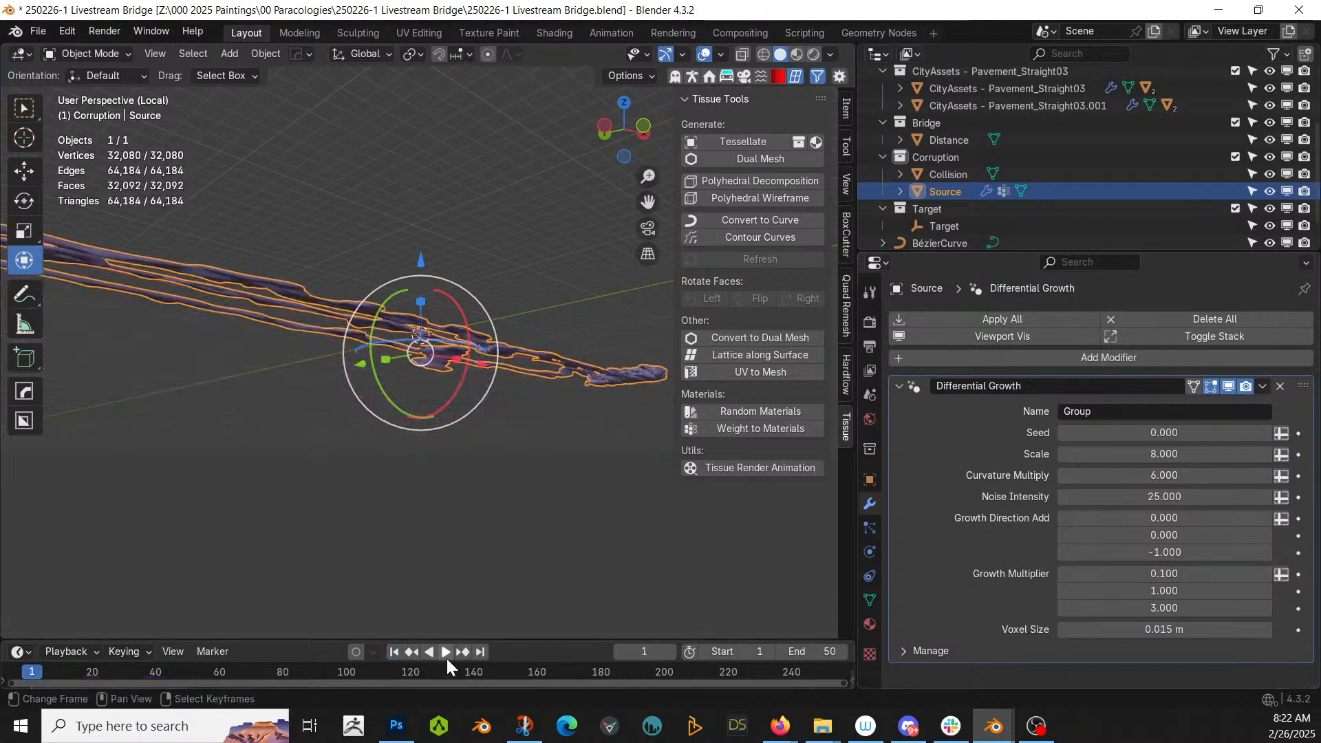
pyautogui.click(445, 650)
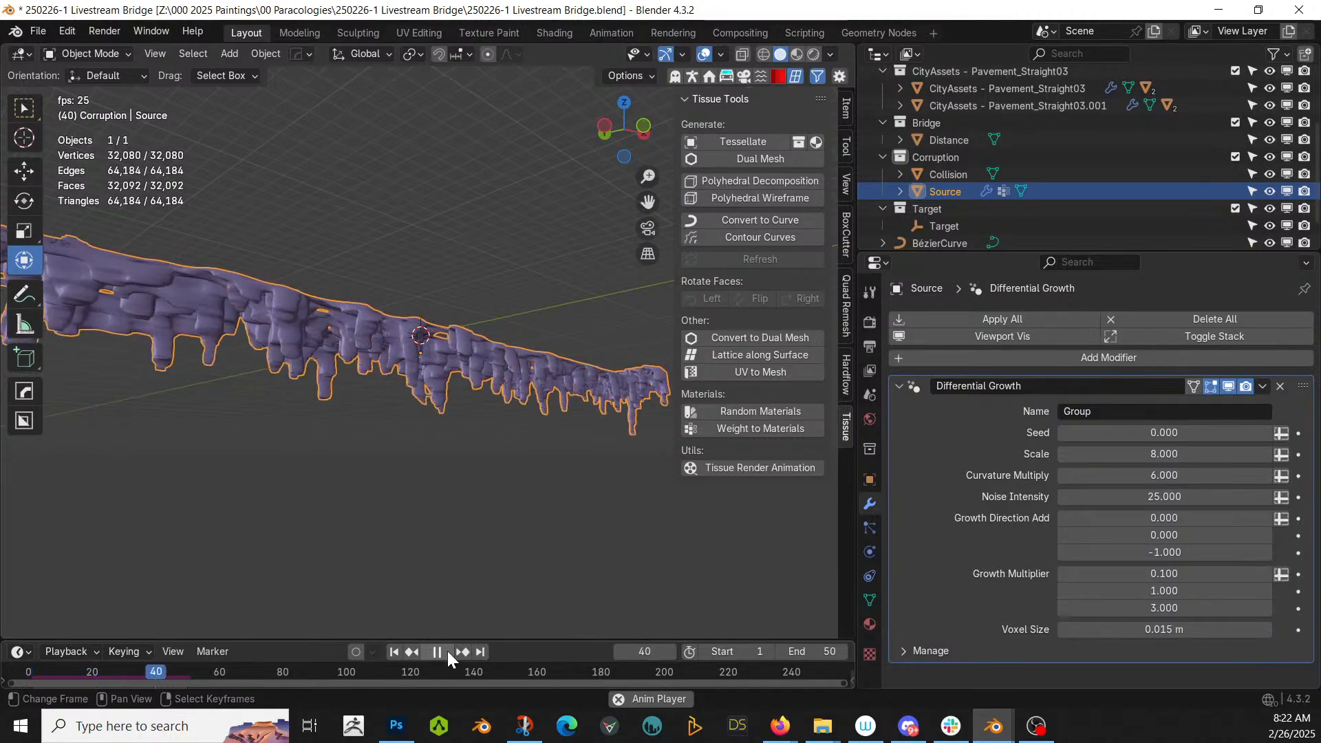
pyautogui.click(447, 651)
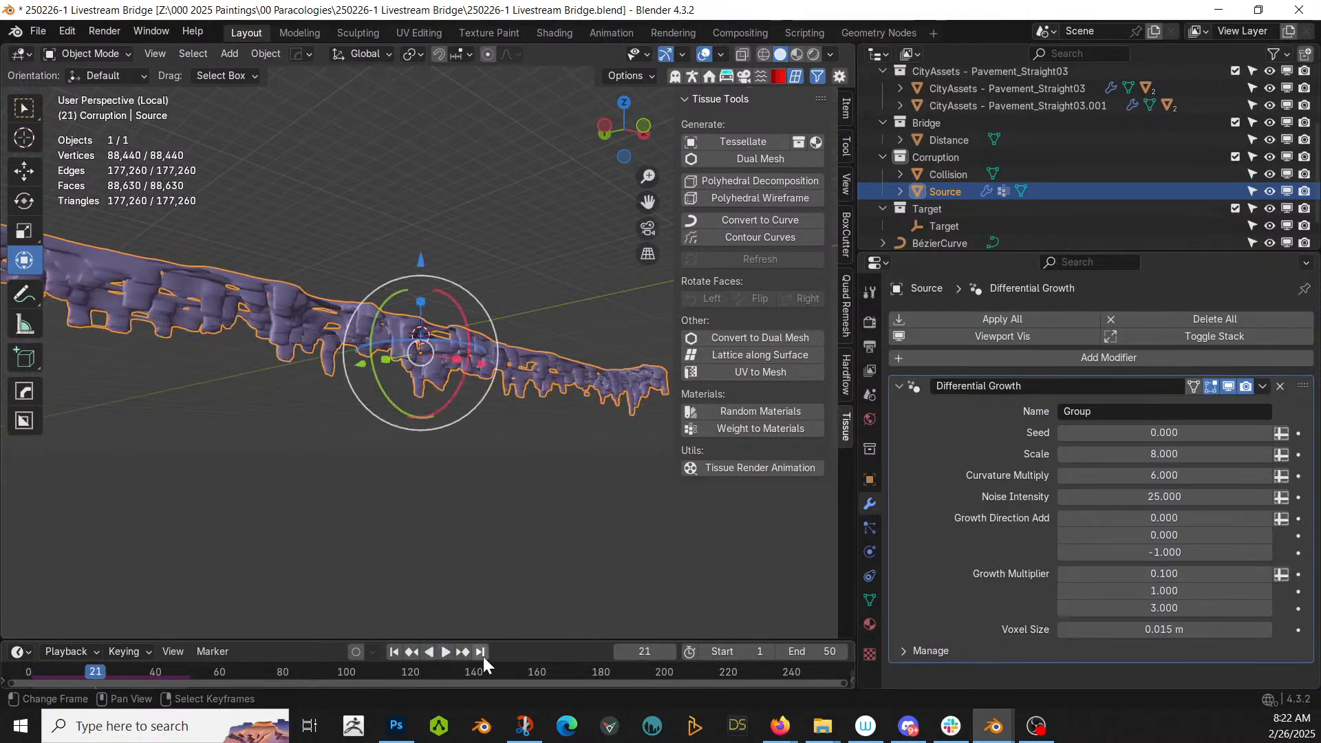
pyautogui.click(482, 653)
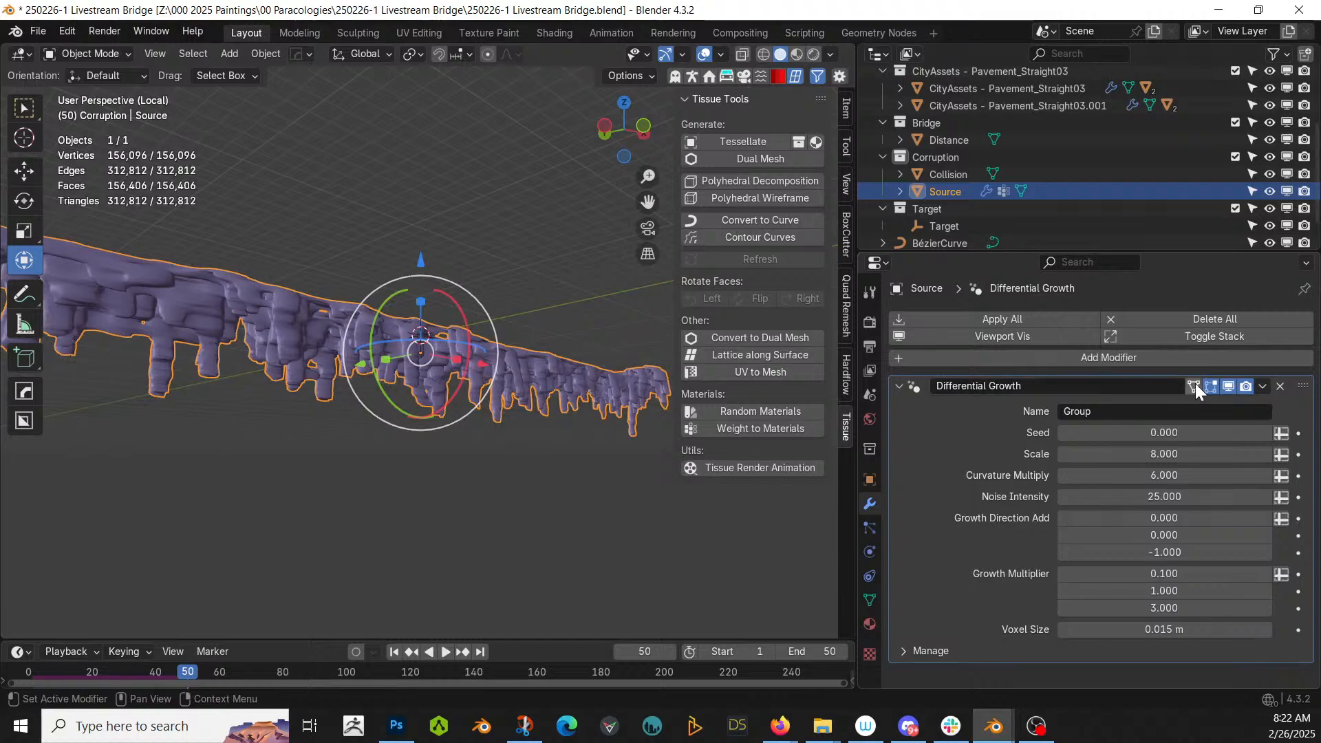
pyautogui.click(977, 319)
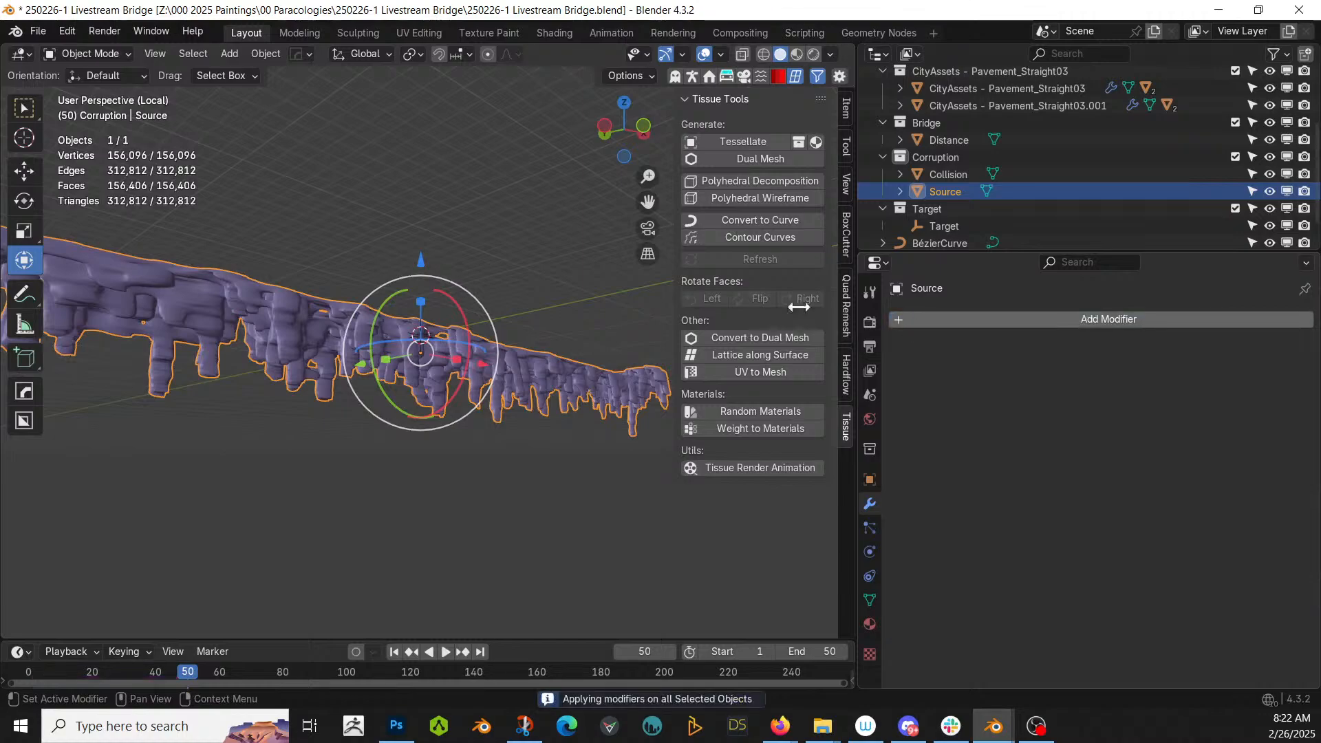
# - Switch the Source mesh to Weight Paint and generate weights using the rz (Vertical Gradient) example of Weight Formula
pyautogui.moveTo(208, 325); pyautogui.dragTo(170, 354, button='middle')
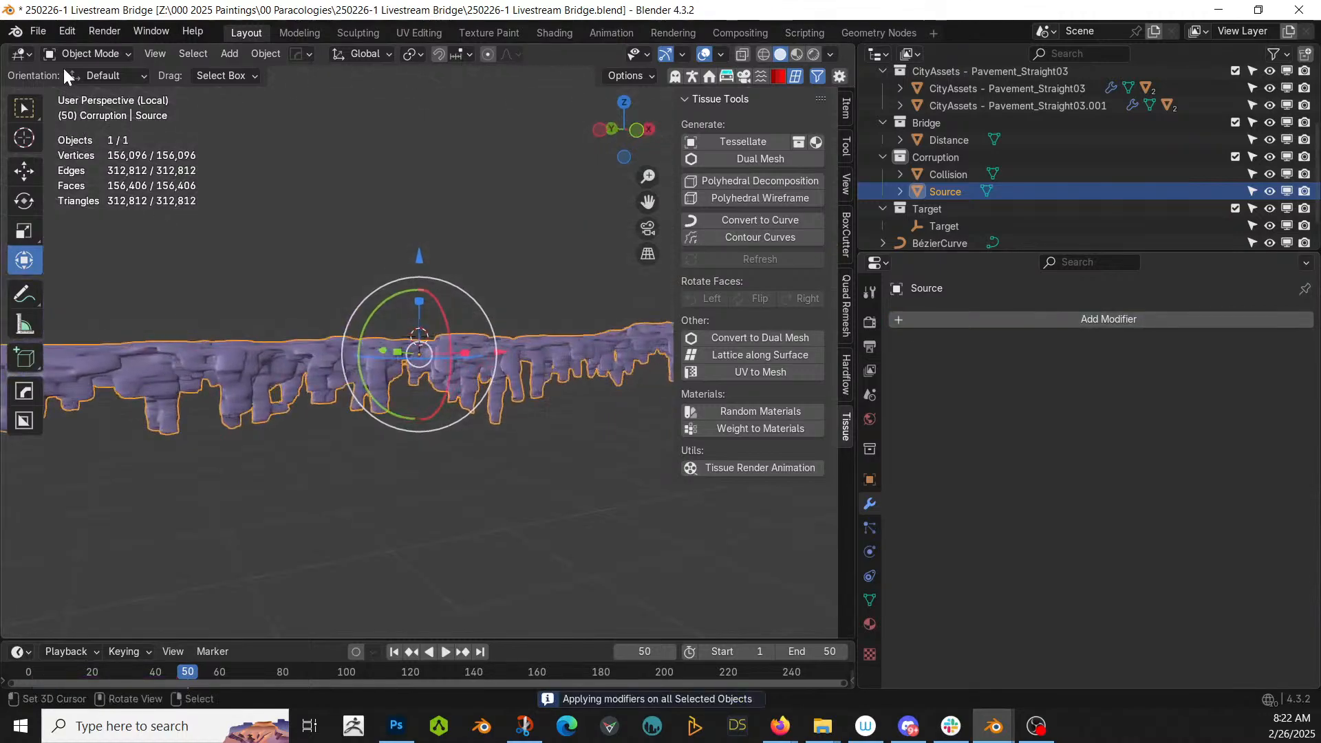
pyautogui.click(95, 53)
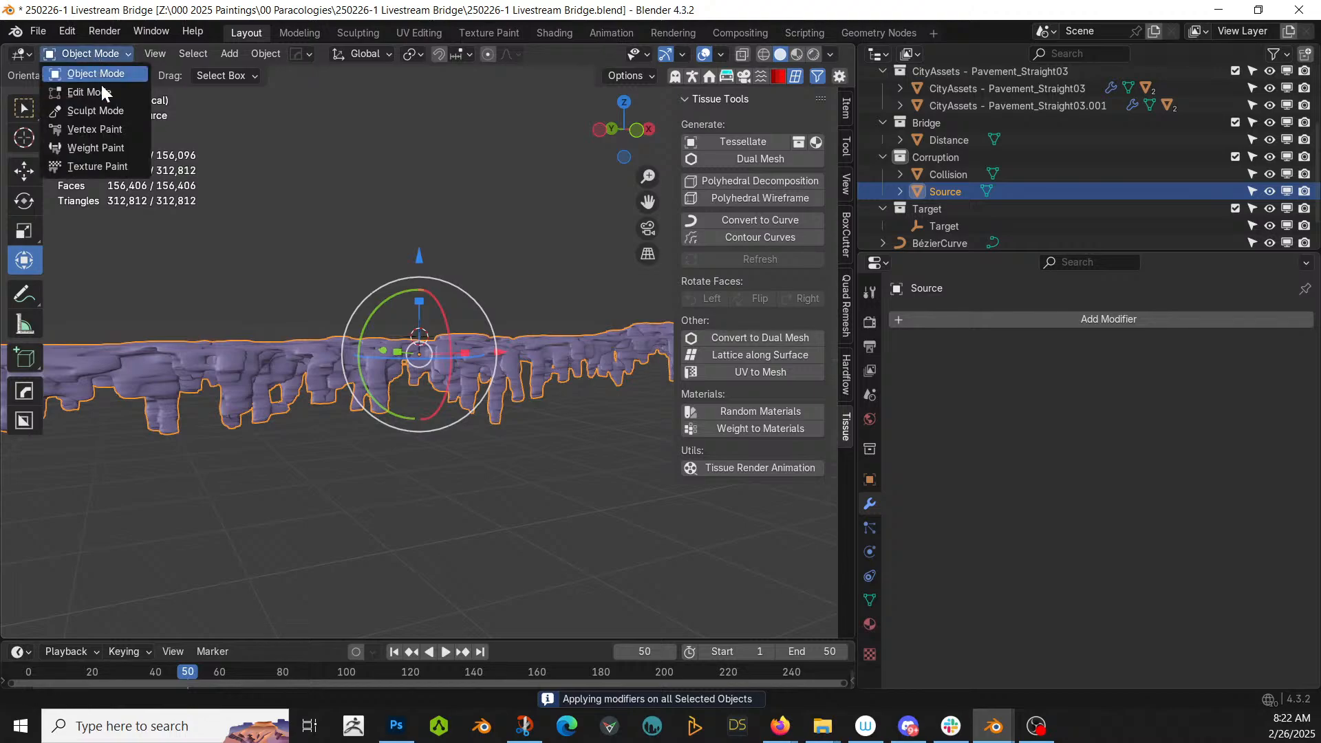
pyautogui.click(100, 149)
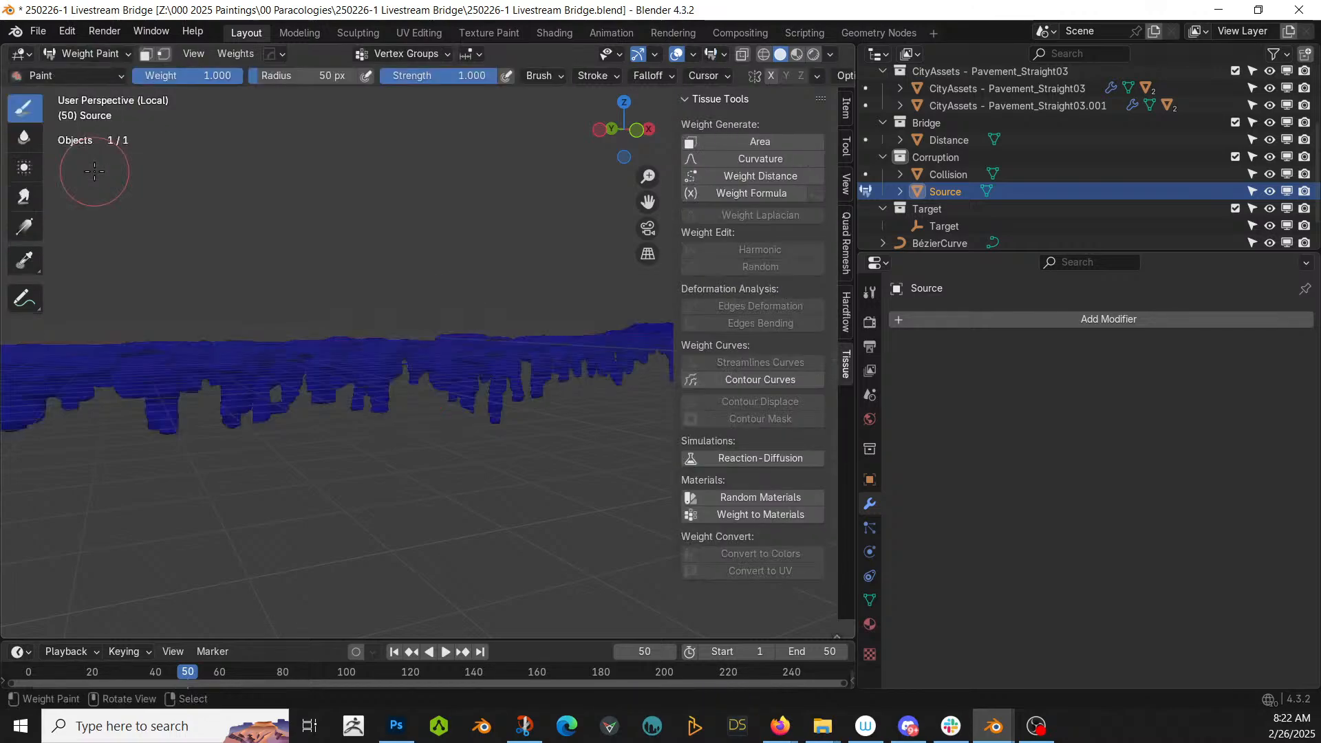
pyautogui.click(778, 196)
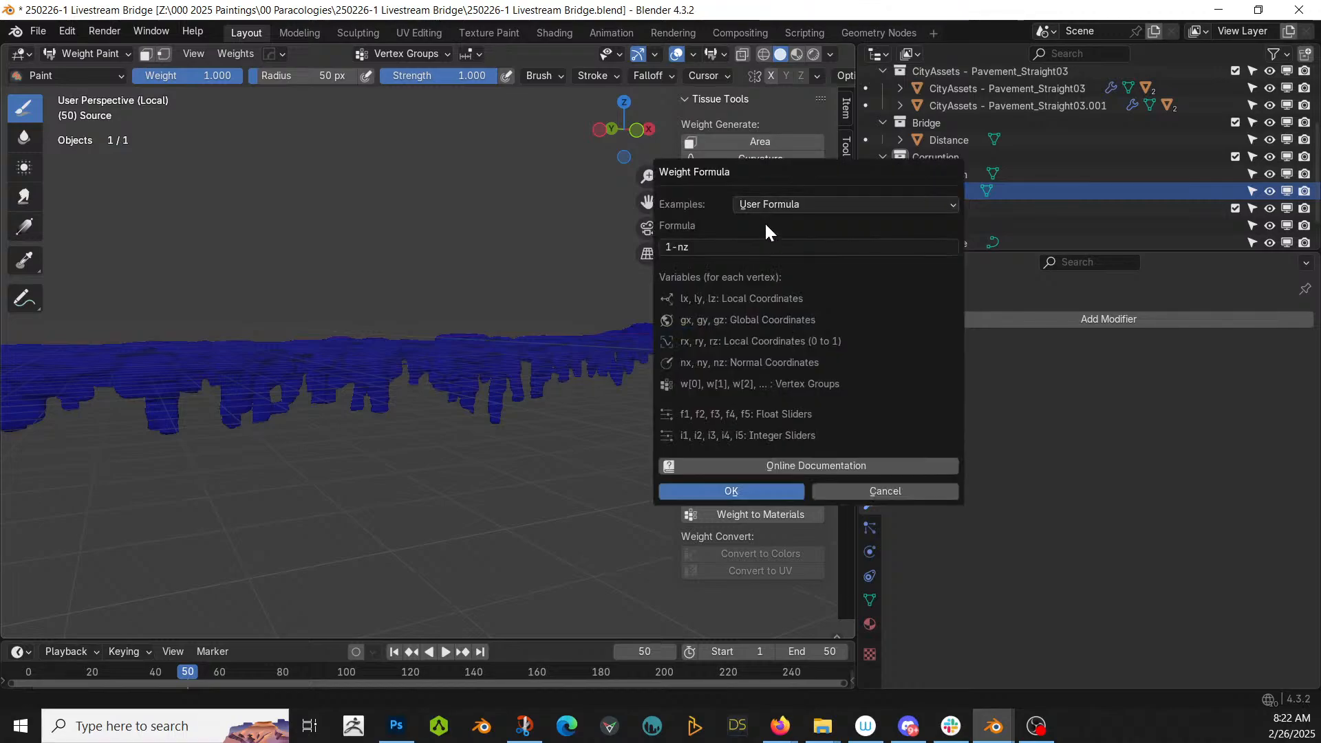
pyautogui.click(767, 208)
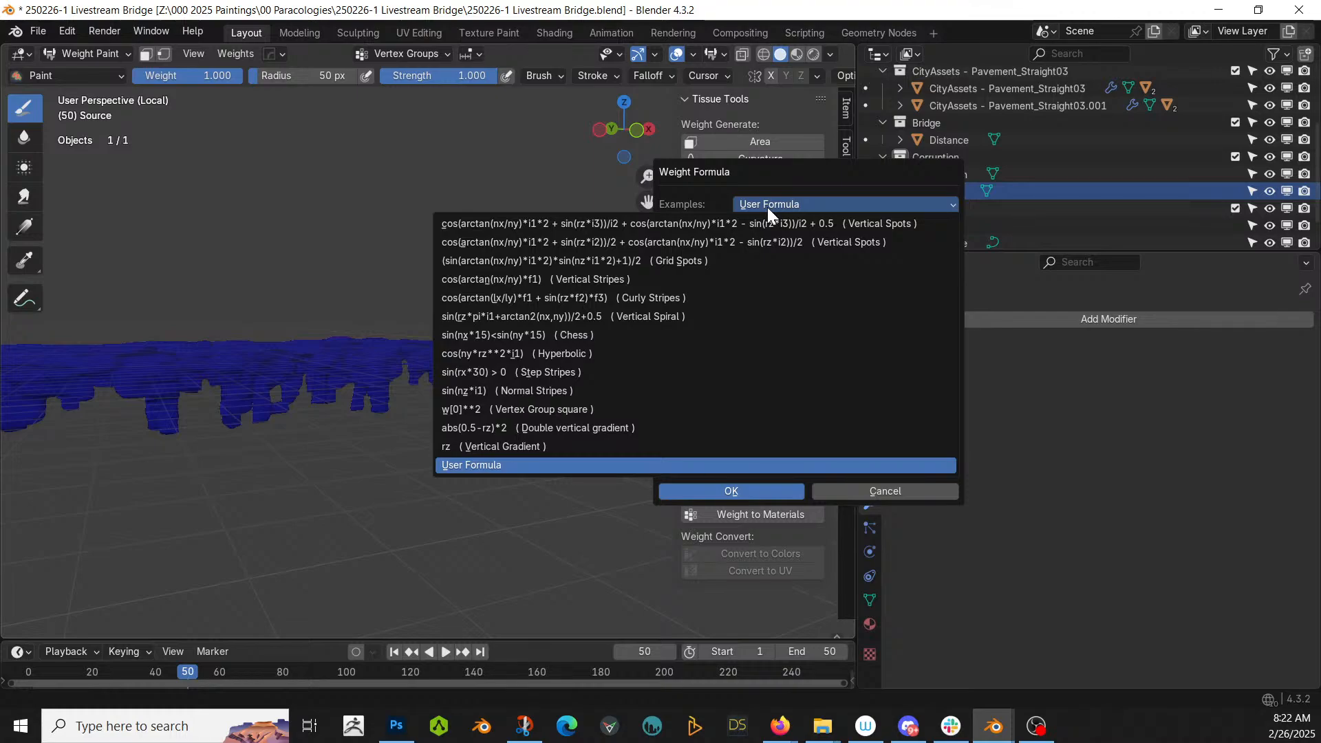
pyautogui.click(505, 448)
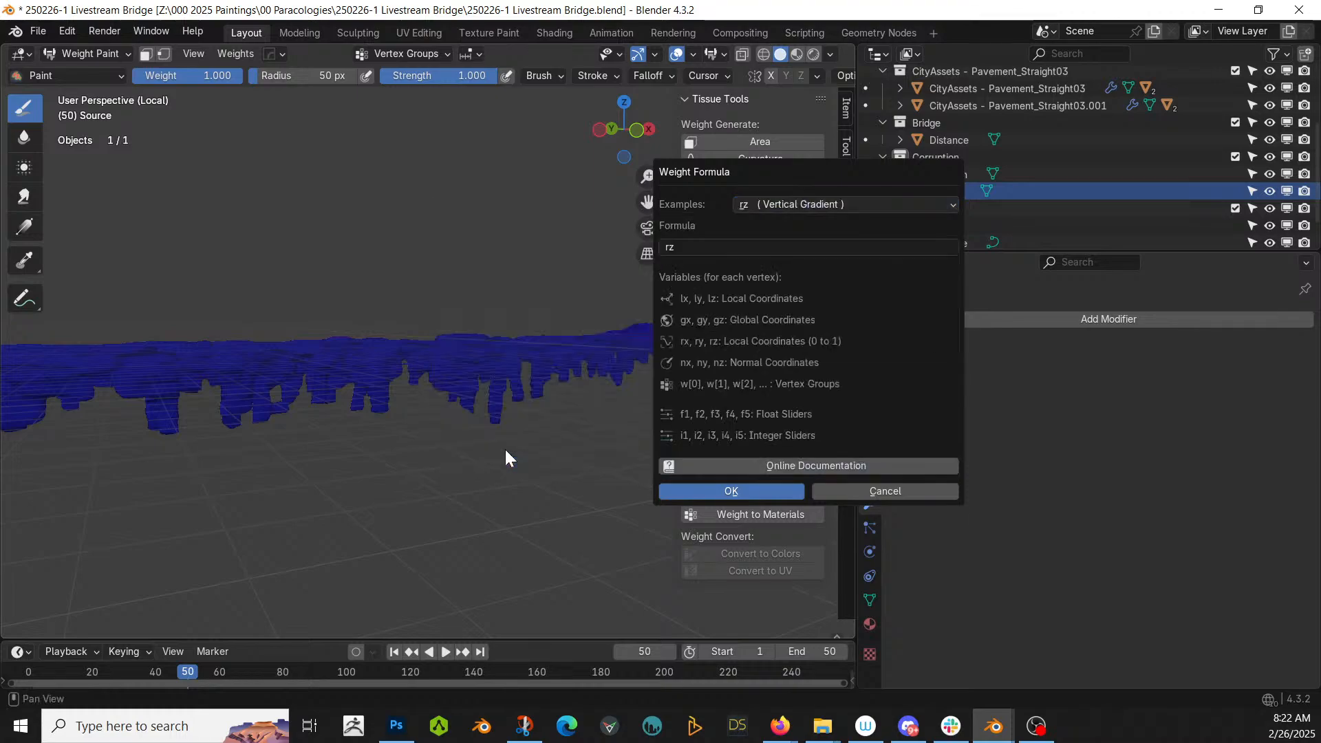
pyautogui.click(708, 493)
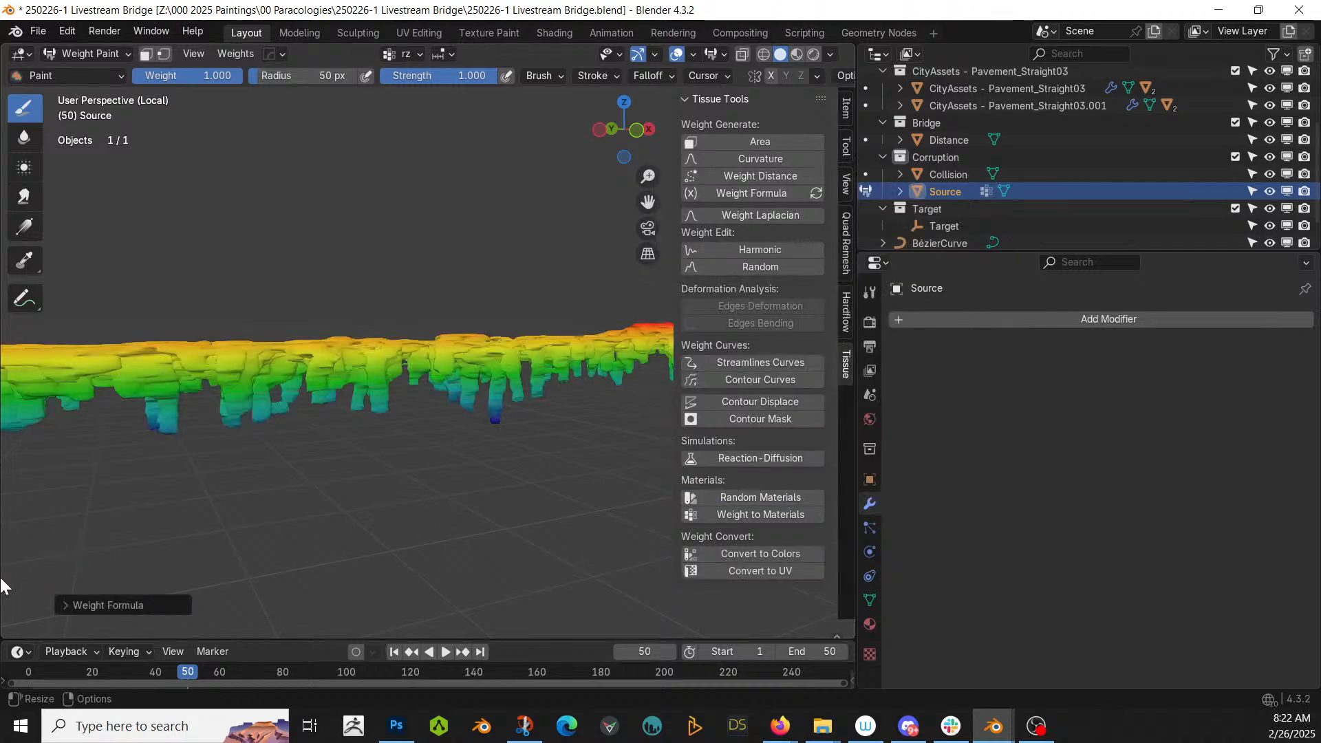
# - Invert the vertical gradient weights by changing the Weight Formula to 1-rz, and collapse its settings
pyautogui.click(72, 603)
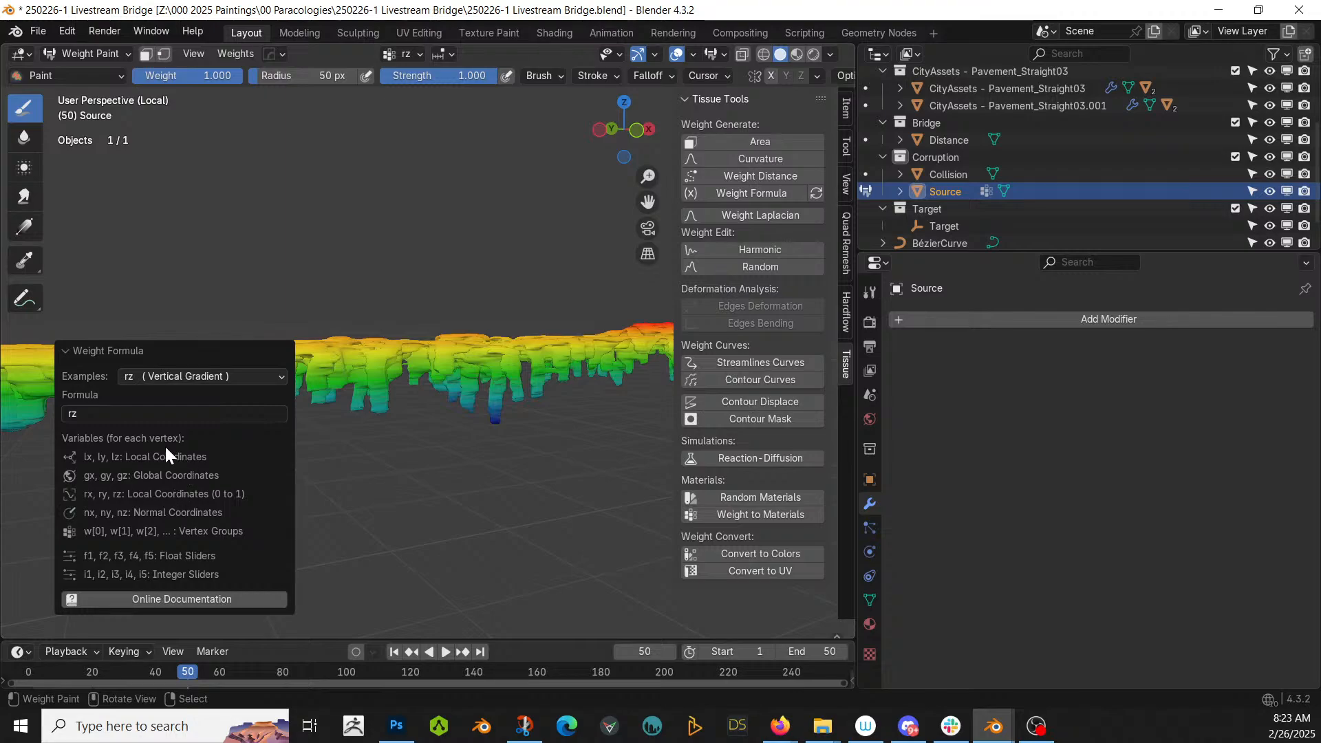
pyautogui.click(85, 414)
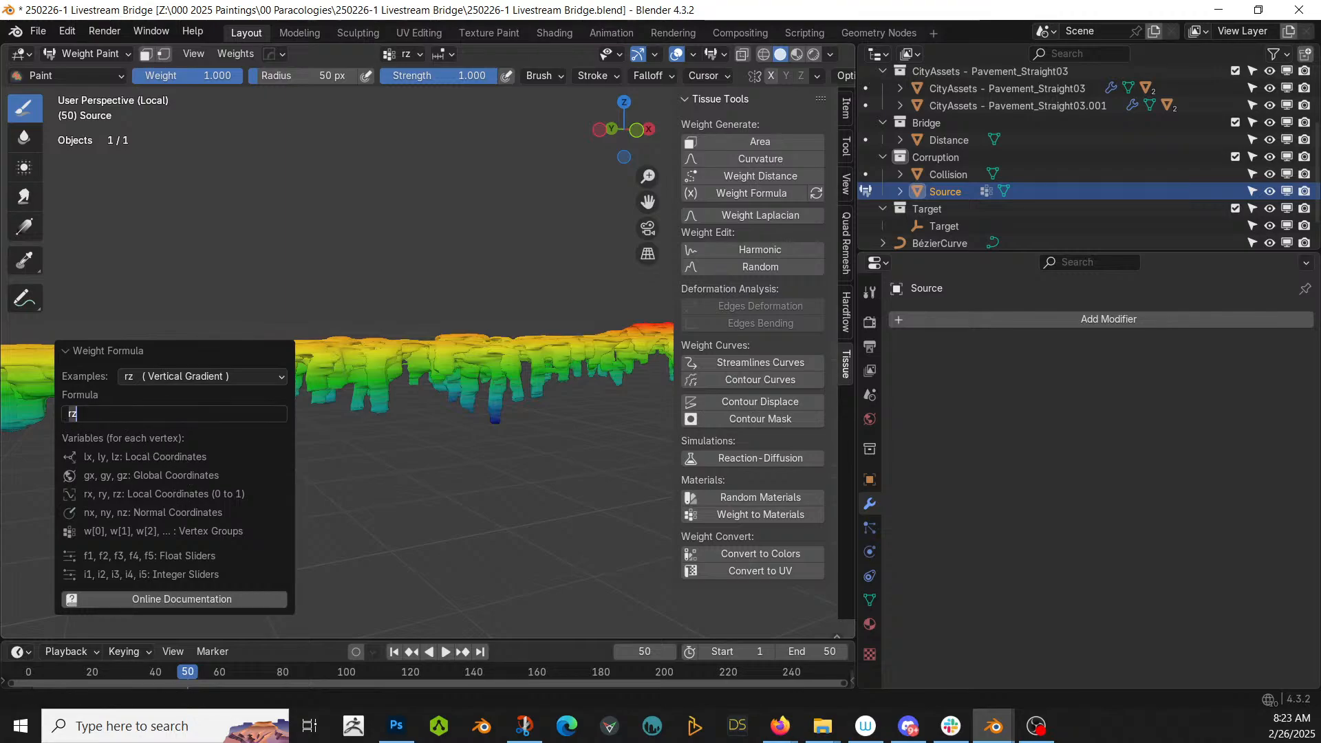
pyautogui.write('1-')
pyautogui.press('Return')
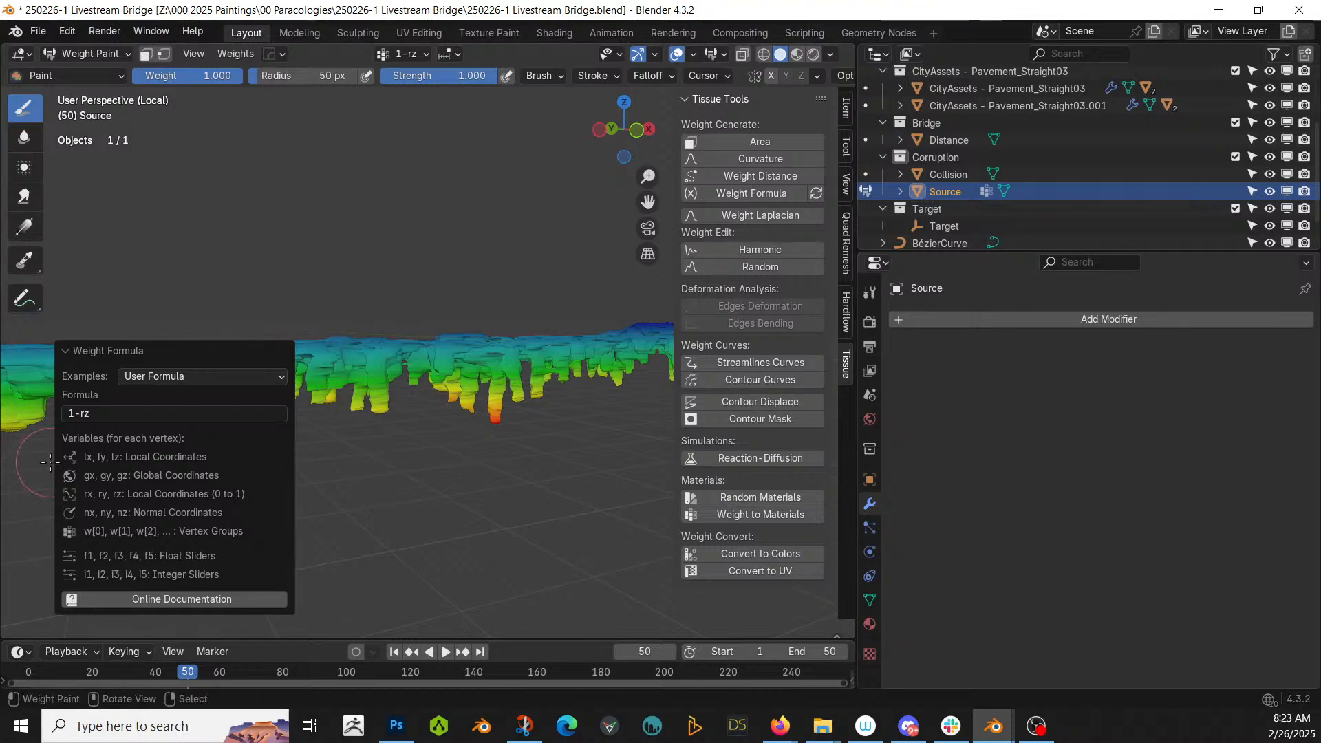
pyautogui.click(67, 350)
pyautogui.moveTo(537, 475)
pyautogui.mouseDown(button='middle')
pyautogui.moveTo(461, 585)
pyautogui.moveTo(468, 475)
pyautogui.moveTo(406, 469)
pyautogui.moveTo(605, 440)
pyautogui.mouseUp(button='middle')
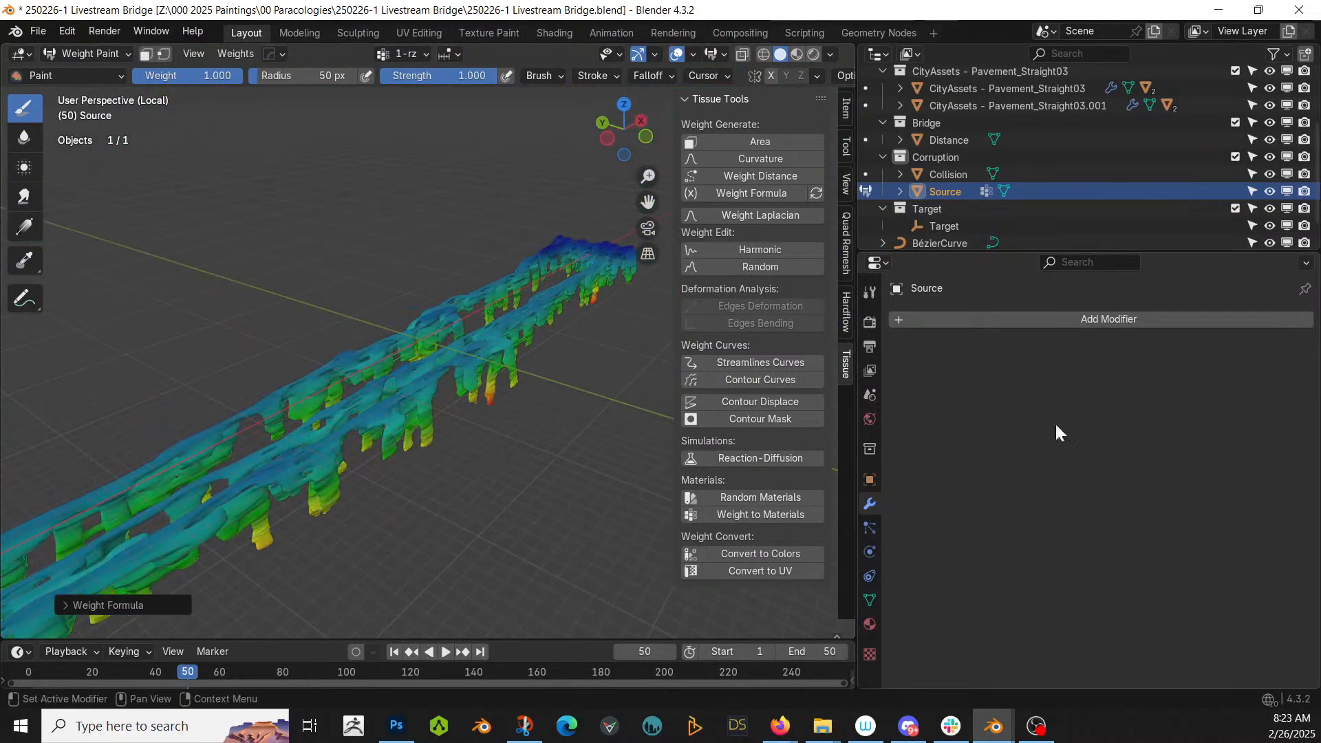
# - Rename the Source mesh's 1-rz vertex group as Group
pyautogui.click(869, 600)
pyautogui.doubleClick(941, 379)
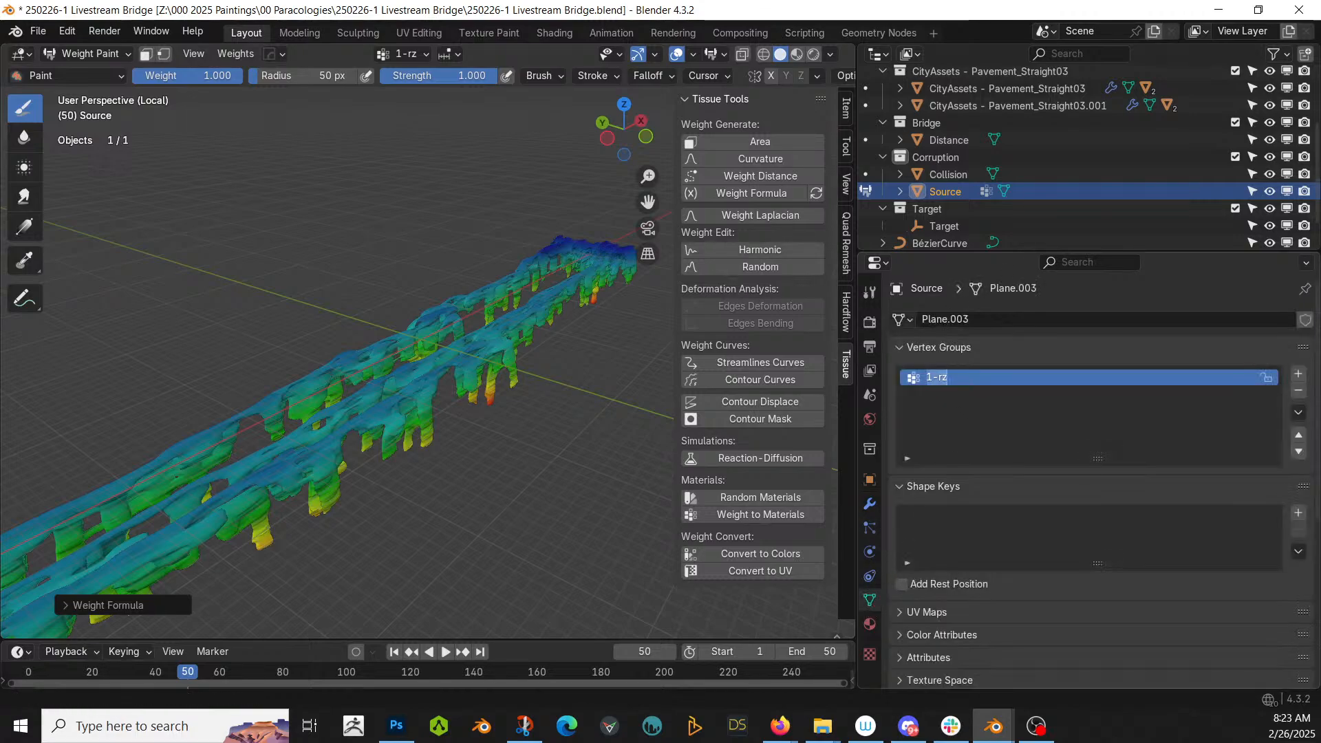
pyautogui.press('Return')
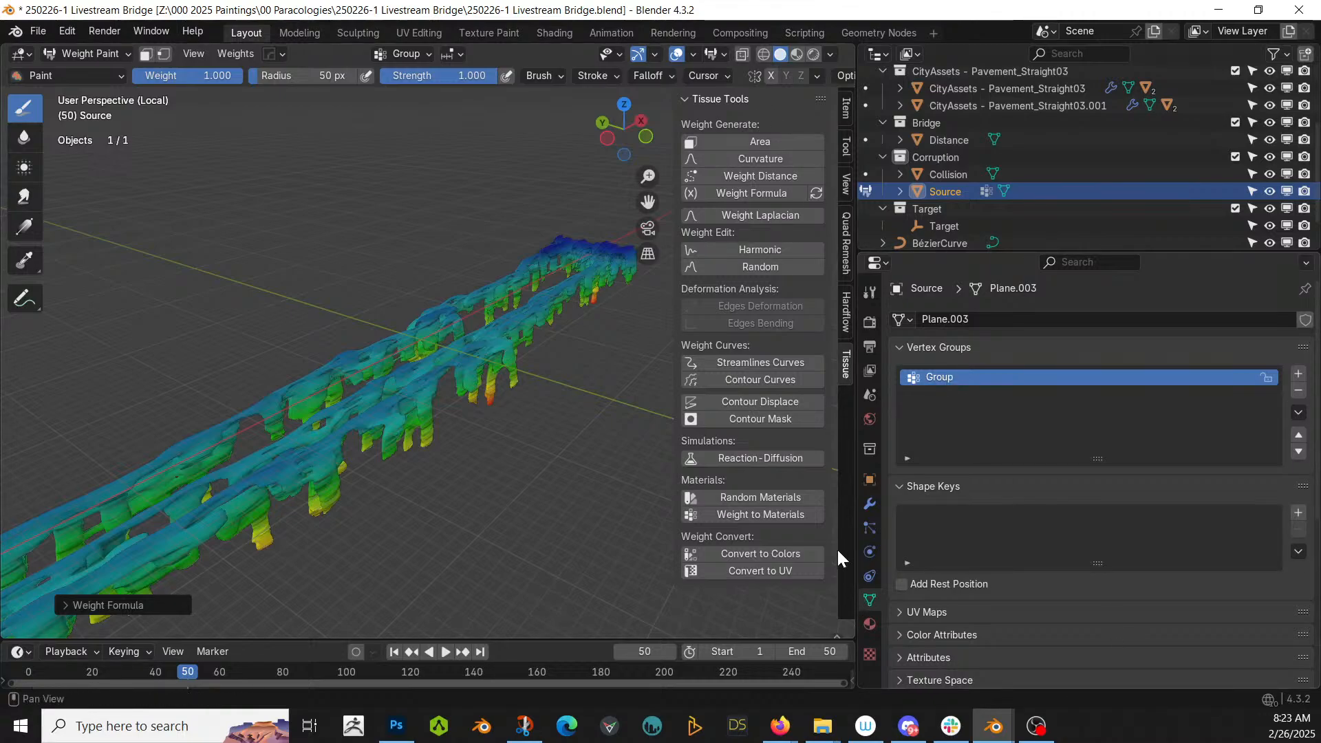
# - Return the Source mesh to Object Mode and add the Differential Growth modifier from the 00 Geometry Nodes assets
pyautogui.click(96, 56)
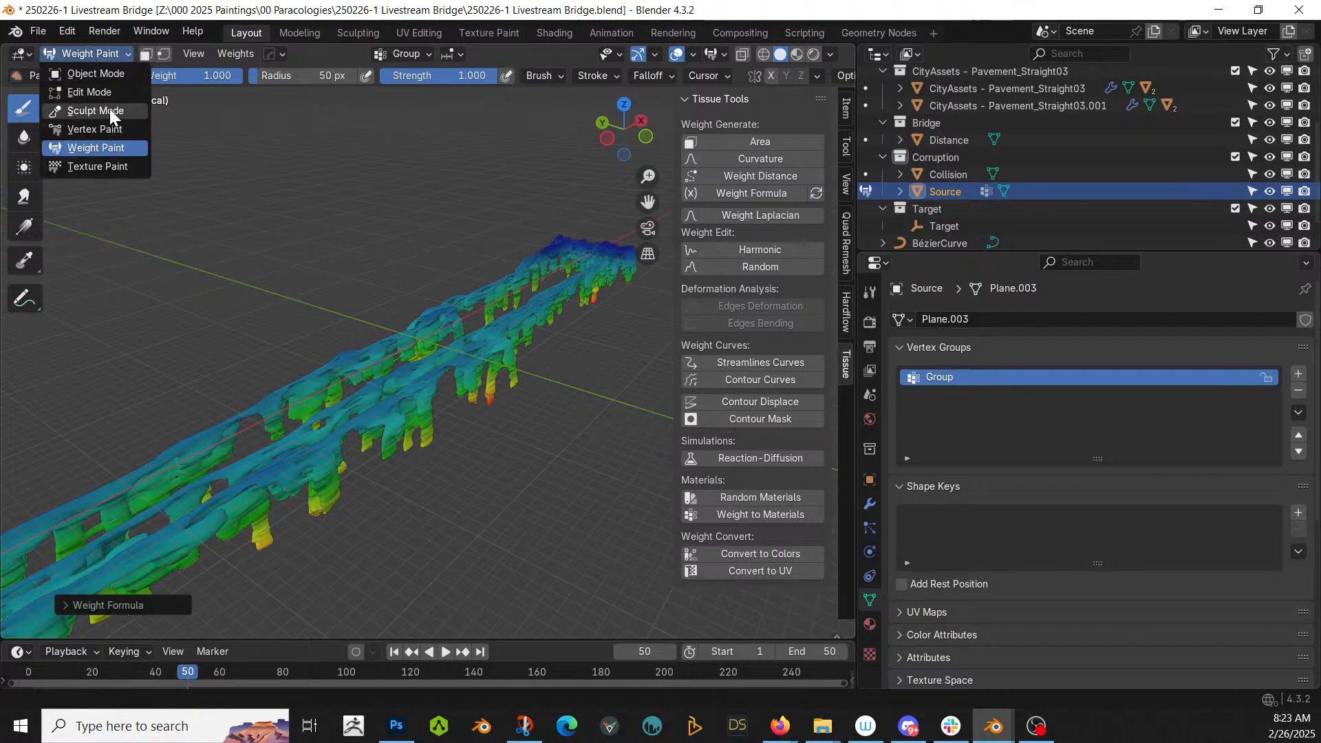
pyautogui.click(95, 73)
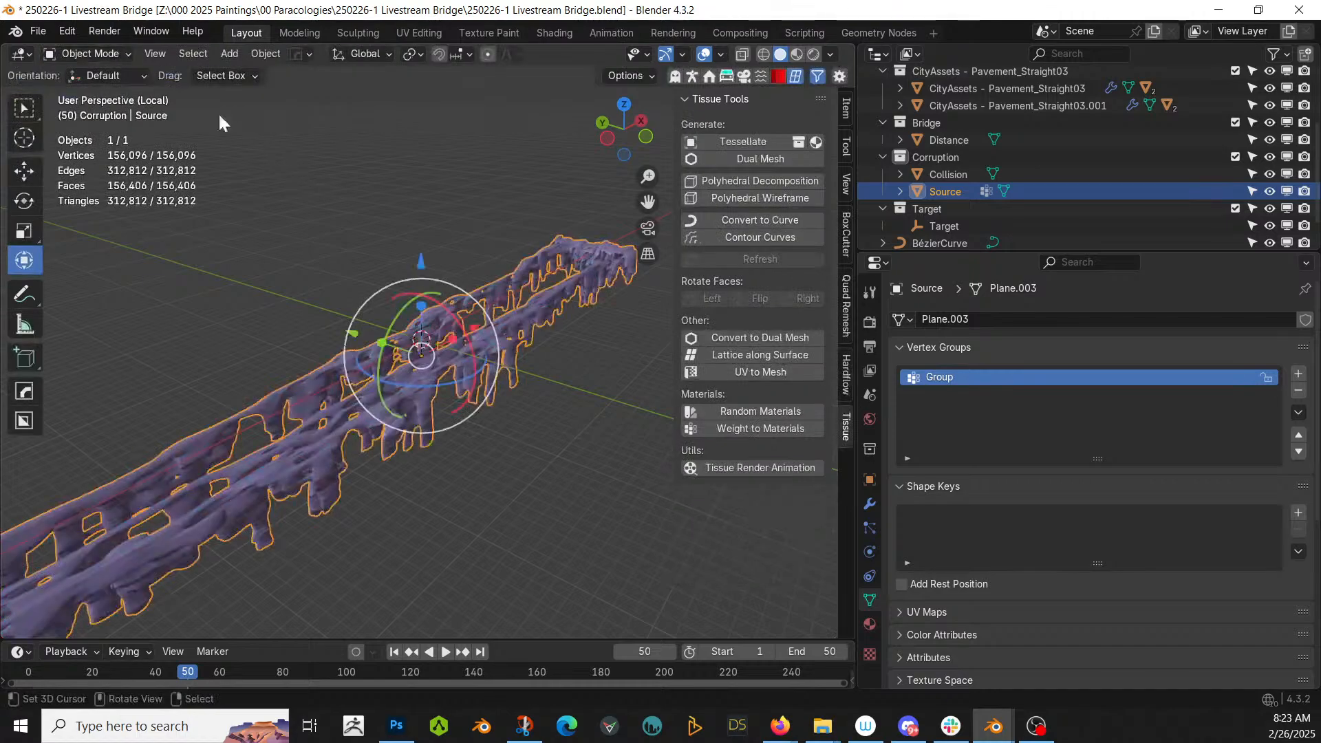
pyautogui.click(869, 502)
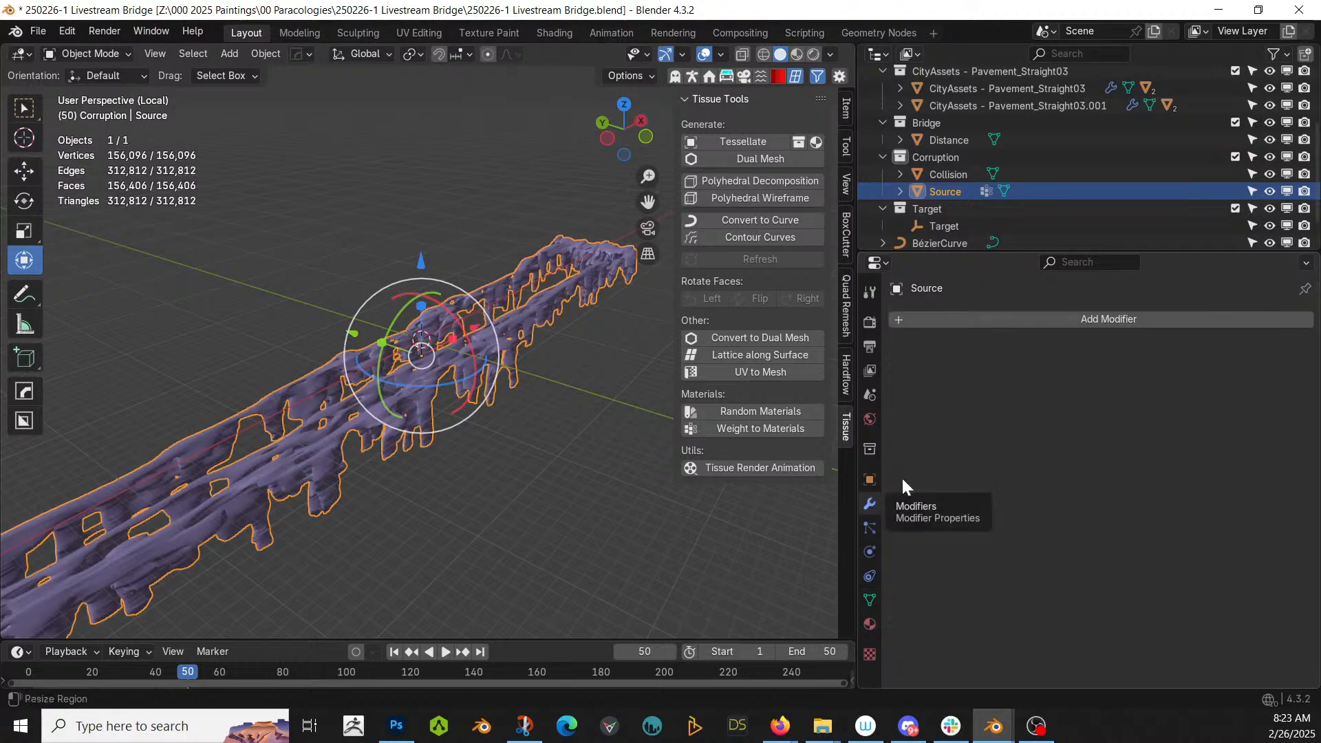
pyautogui.click(1014, 325)
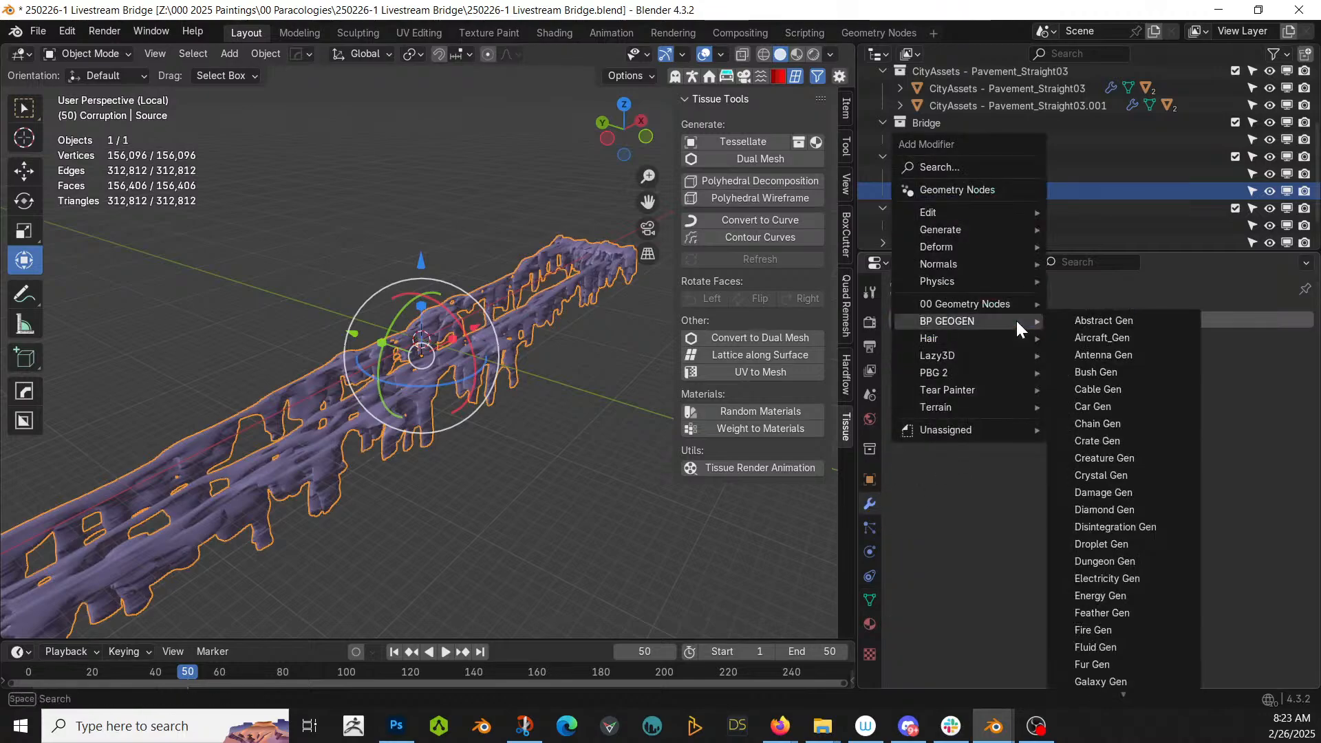
pyautogui.moveTo(999, 308)
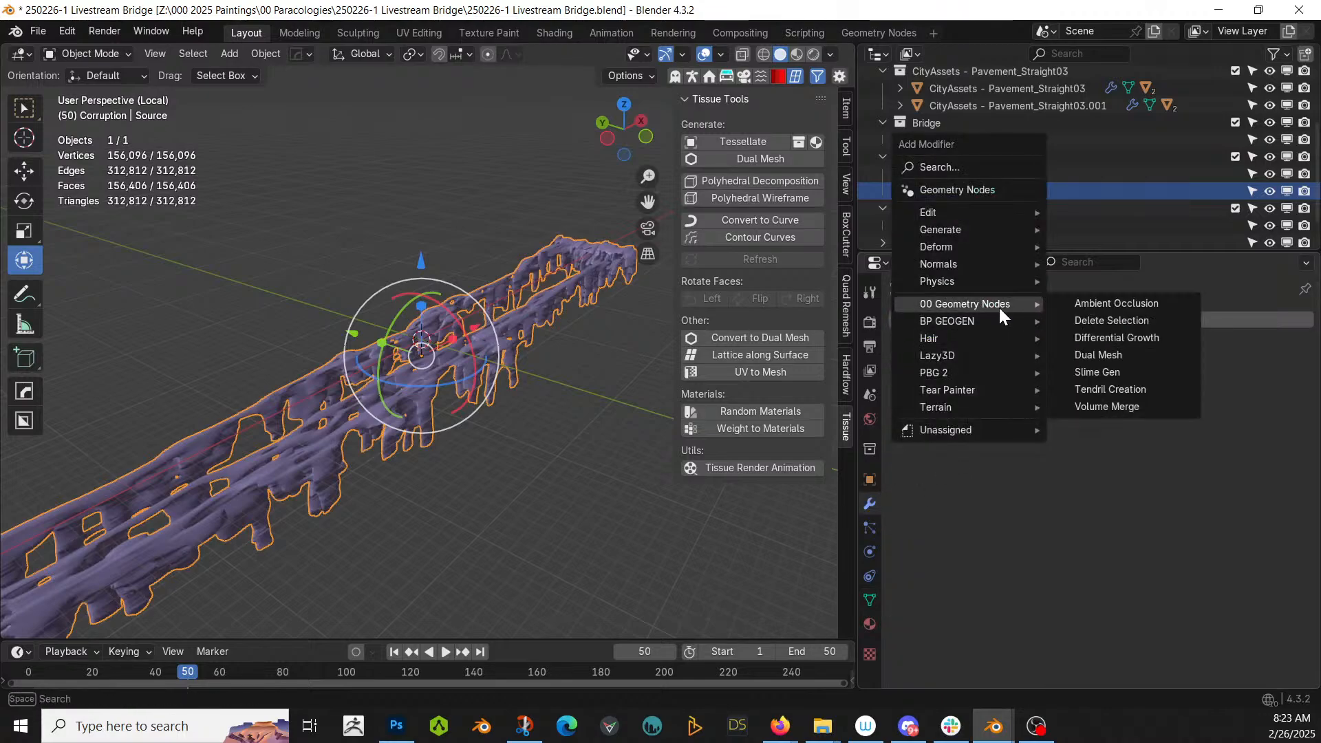
pyautogui.click(1137, 340)
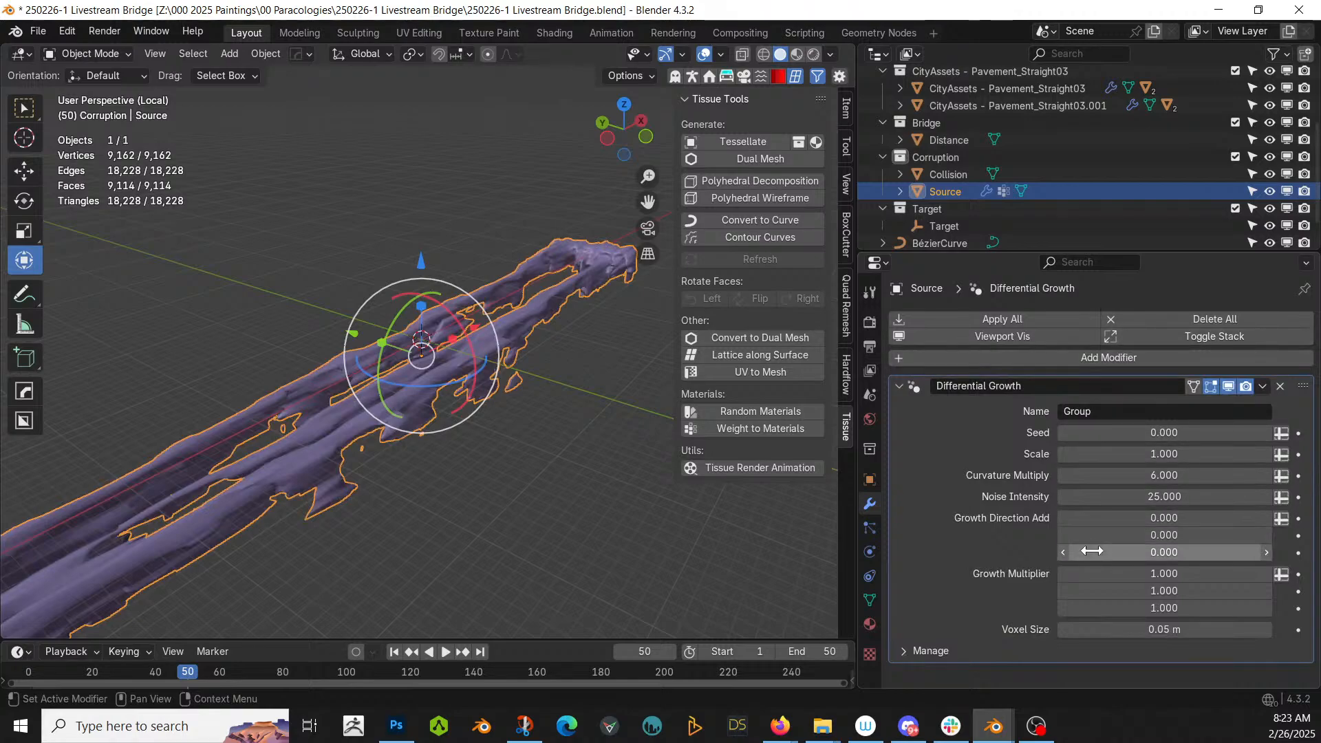
# - Set the Differential Growth modifier's Voxel Size to 0.01 m
pyautogui.click(1154, 636)
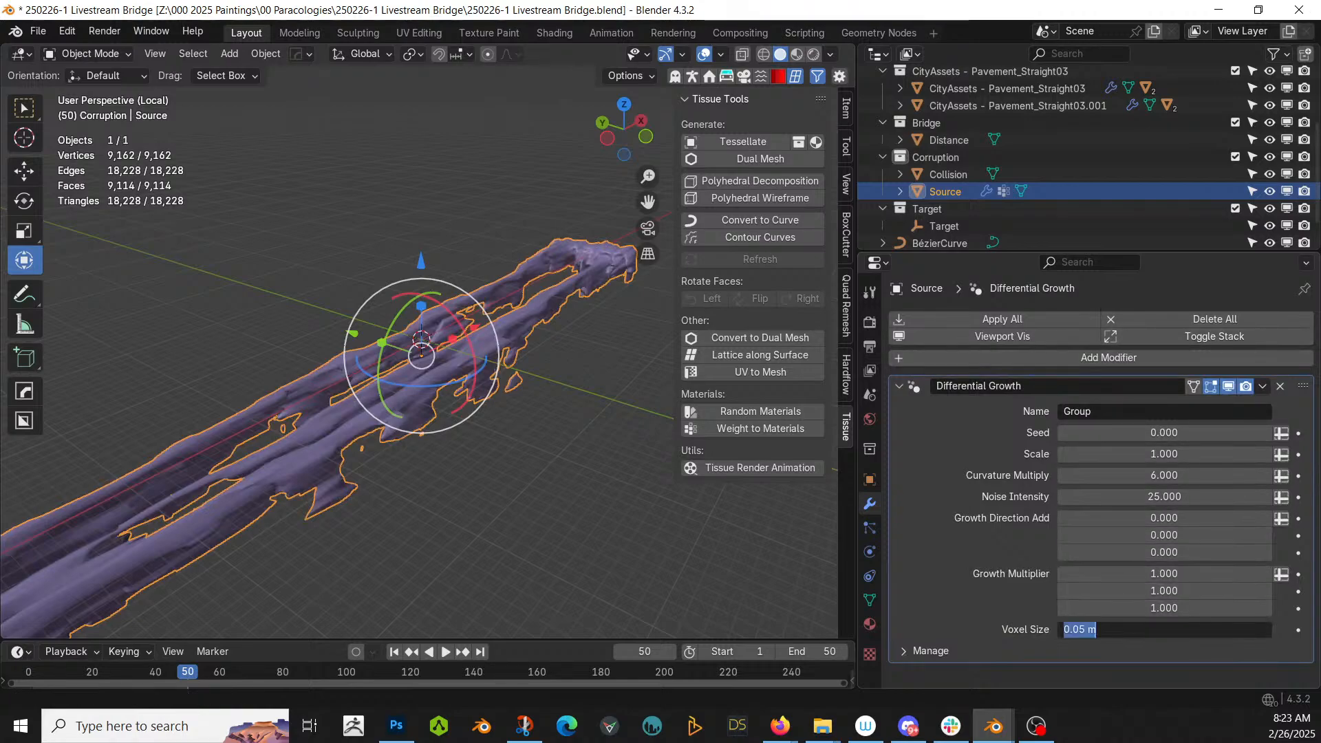
pyautogui.write('.01')
pyautogui.press('Return')
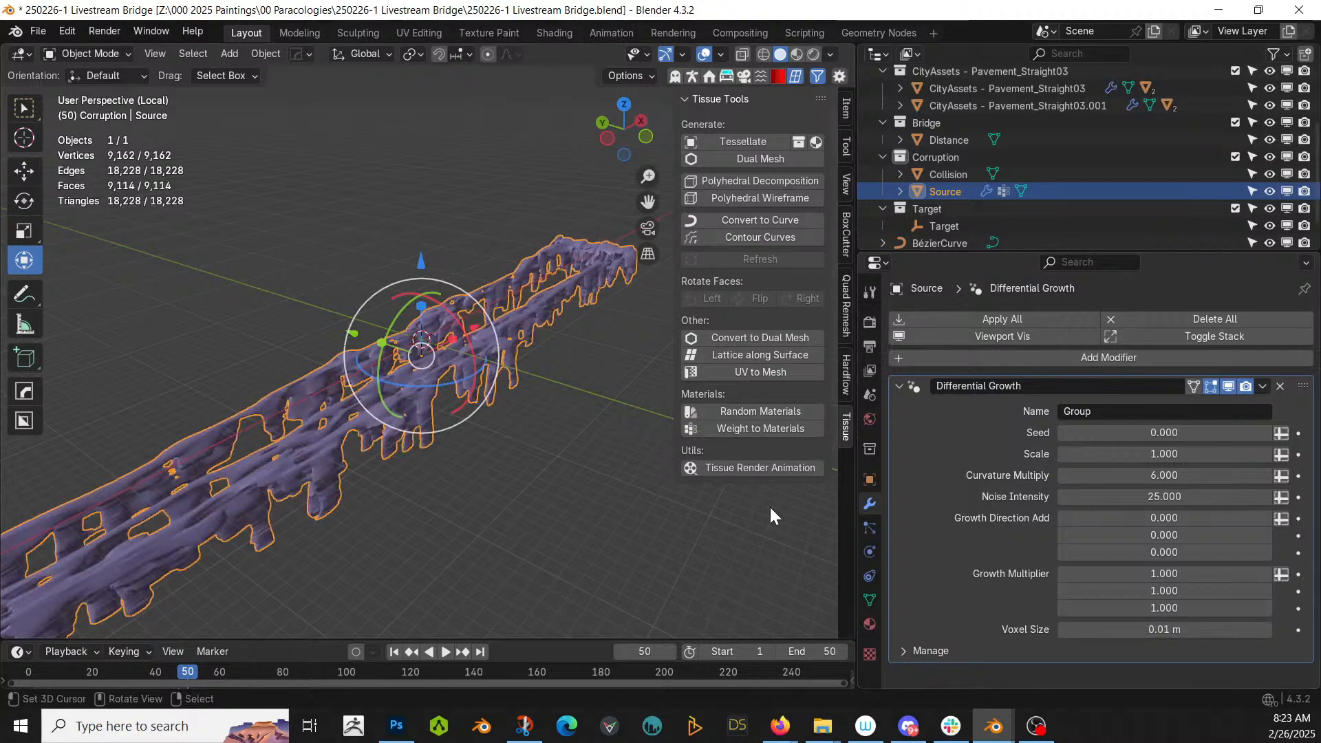
# - Set the animation's end frame to 25 and preview the growth from frame 1, stopping and rewinding it
pyautogui.click(807, 651)
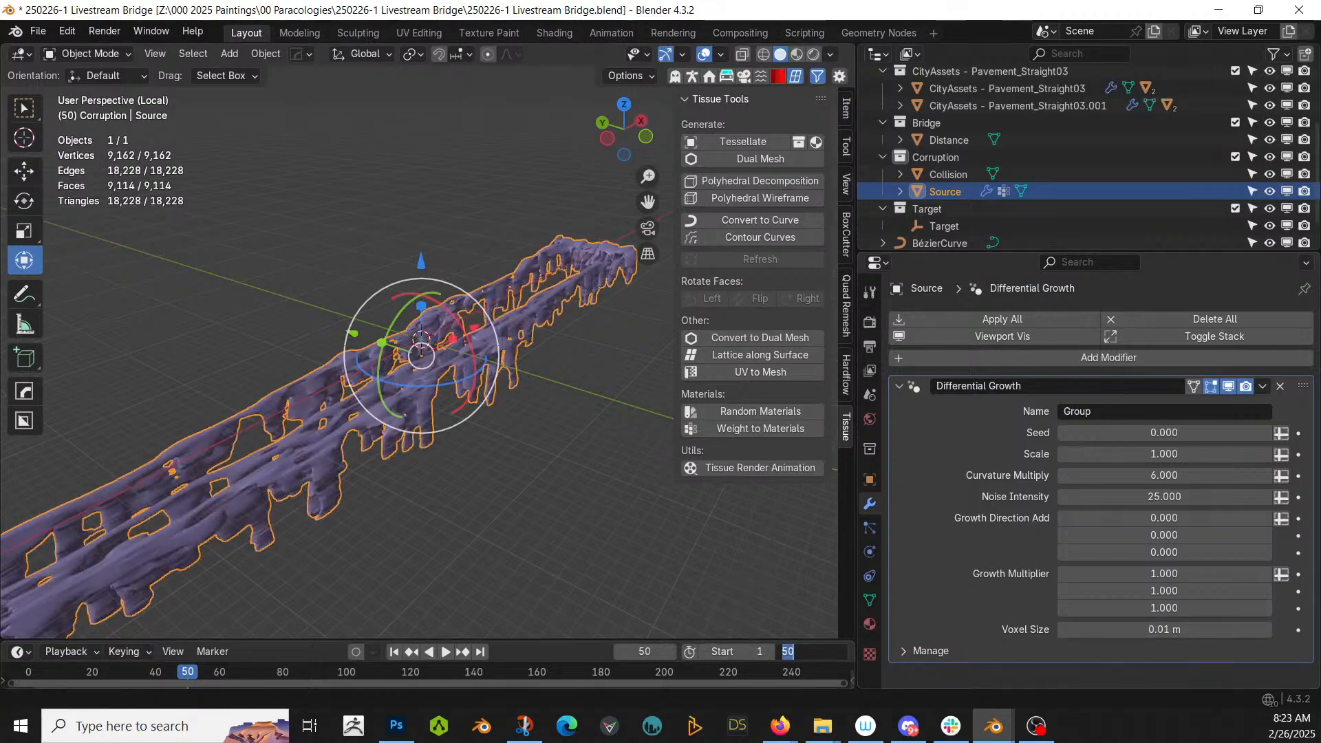
pyautogui.write('25')
pyautogui.press('Return')
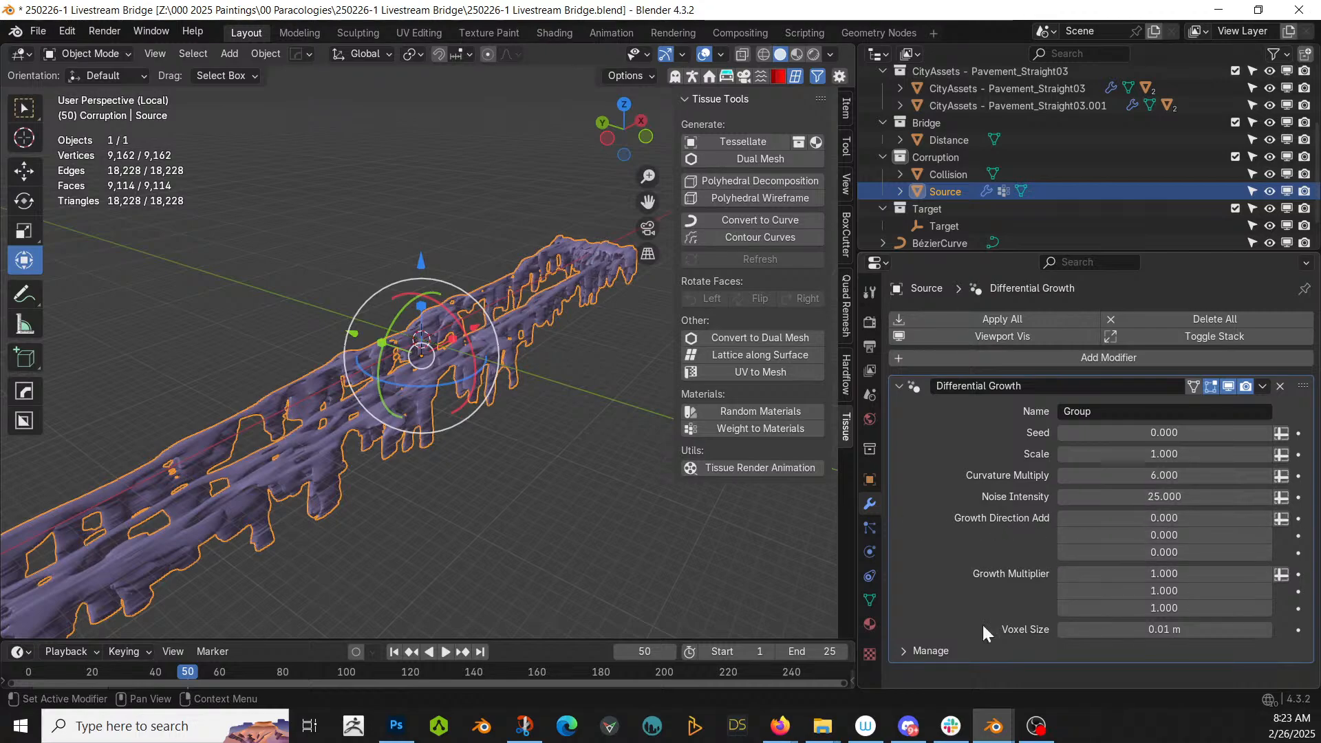
pyautogui.click(394, 651)
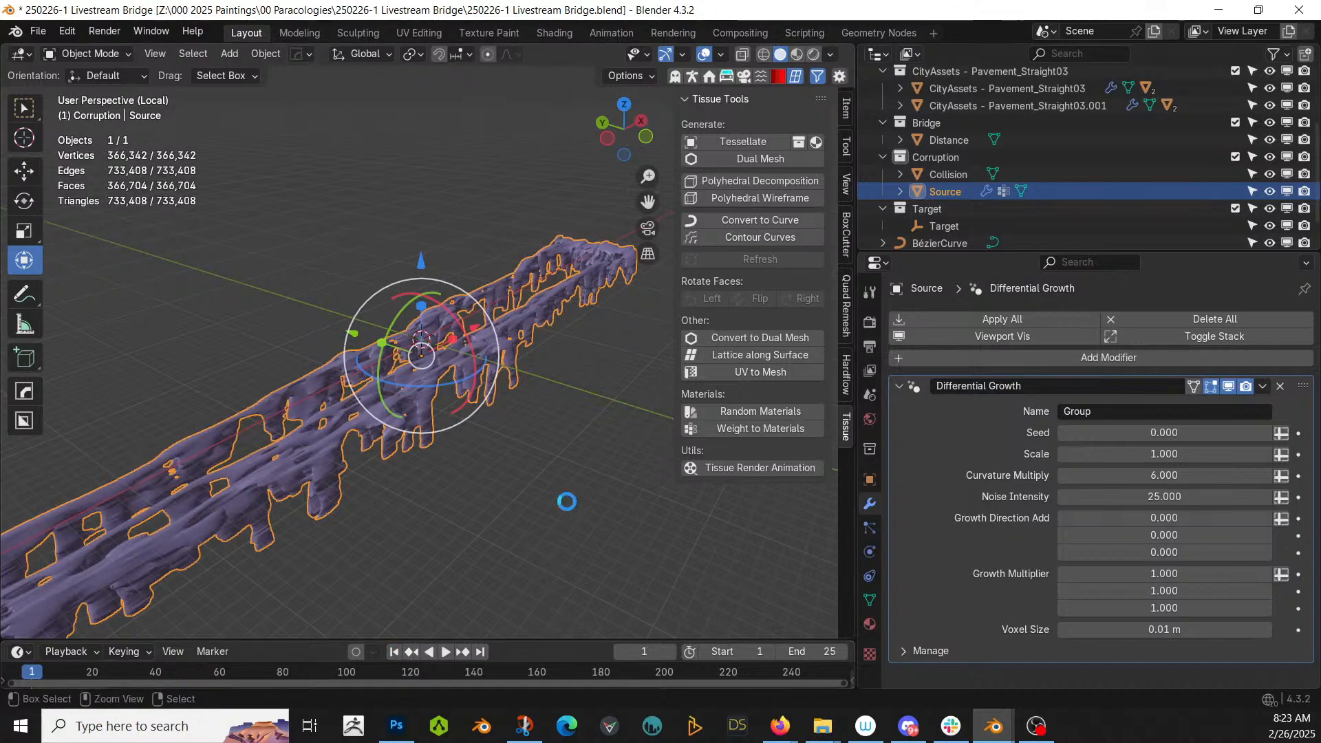
pyautogui.click(447, 647)
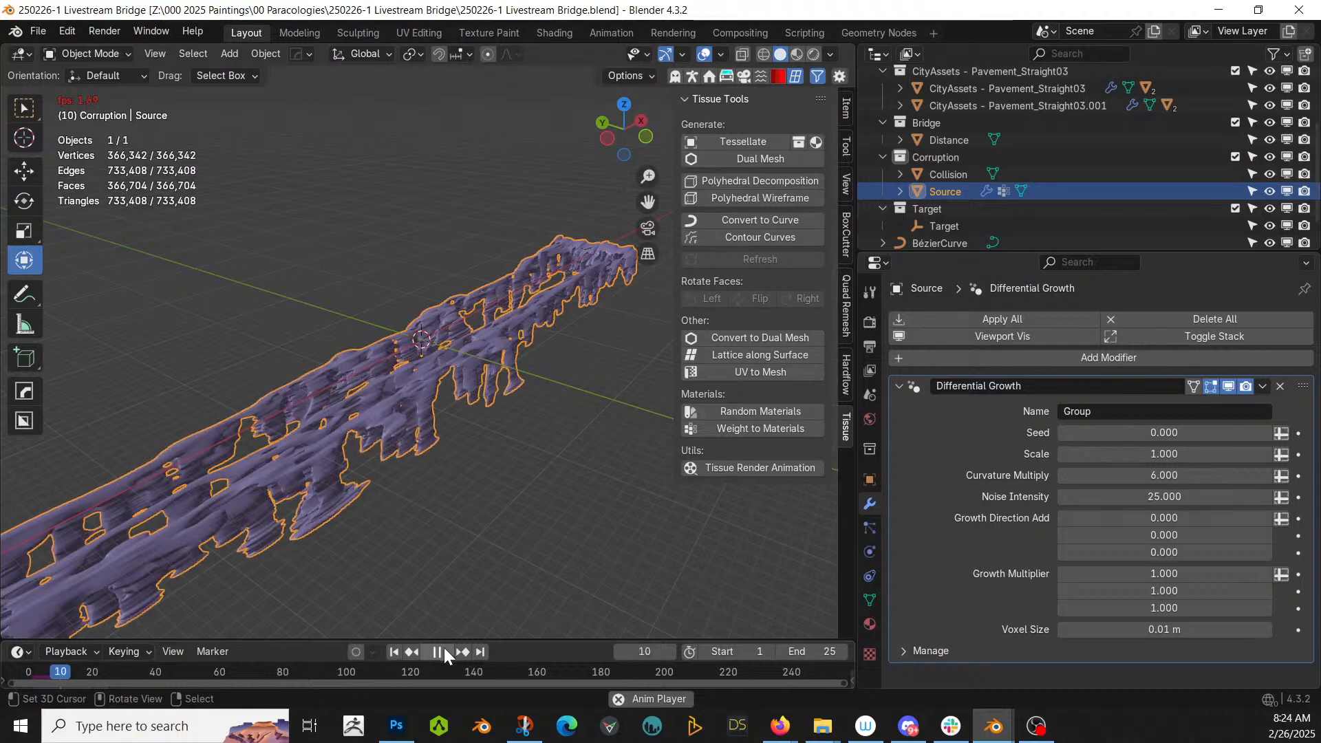
pyautogui.click(436, 652)
pyautogui.click(395, 652)
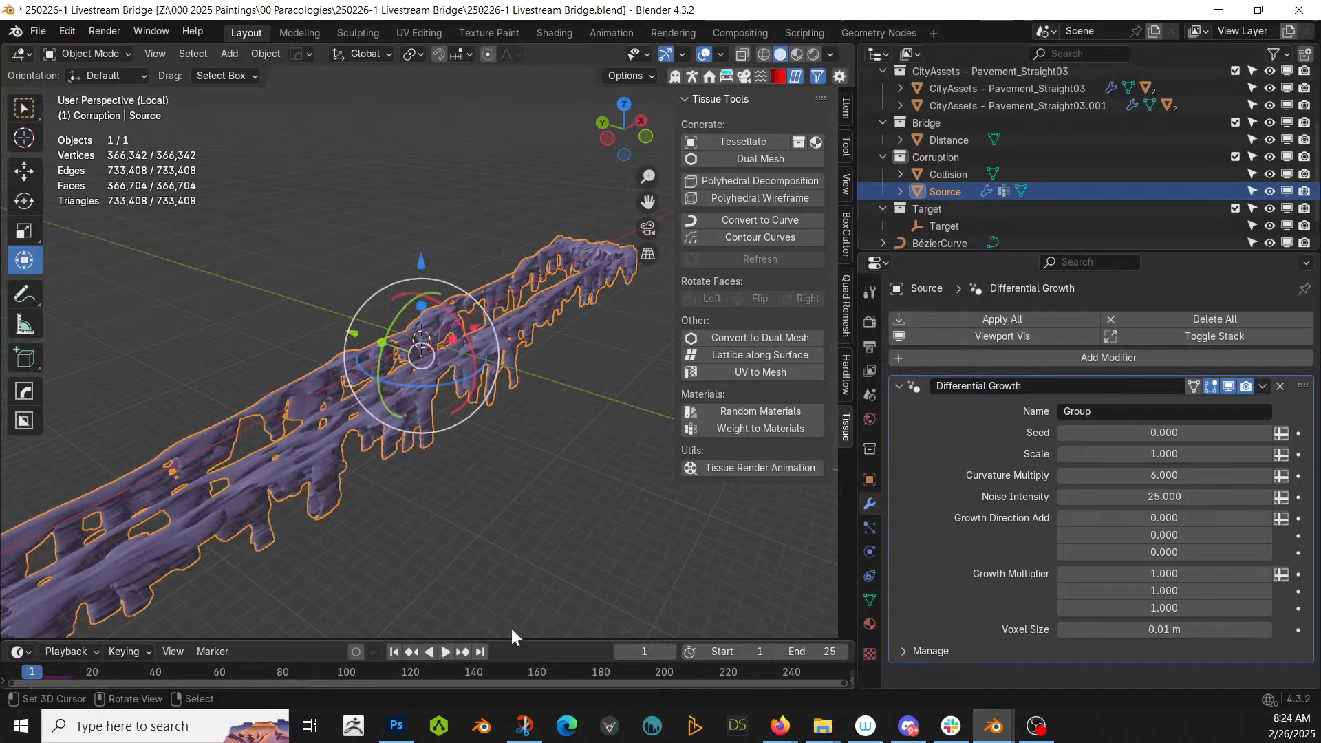
# - Set the X component of Growth Multiplier to 0.1 and test the growth simulation, returning to frame 1
pyautogui.doubleClick(1165, 574)
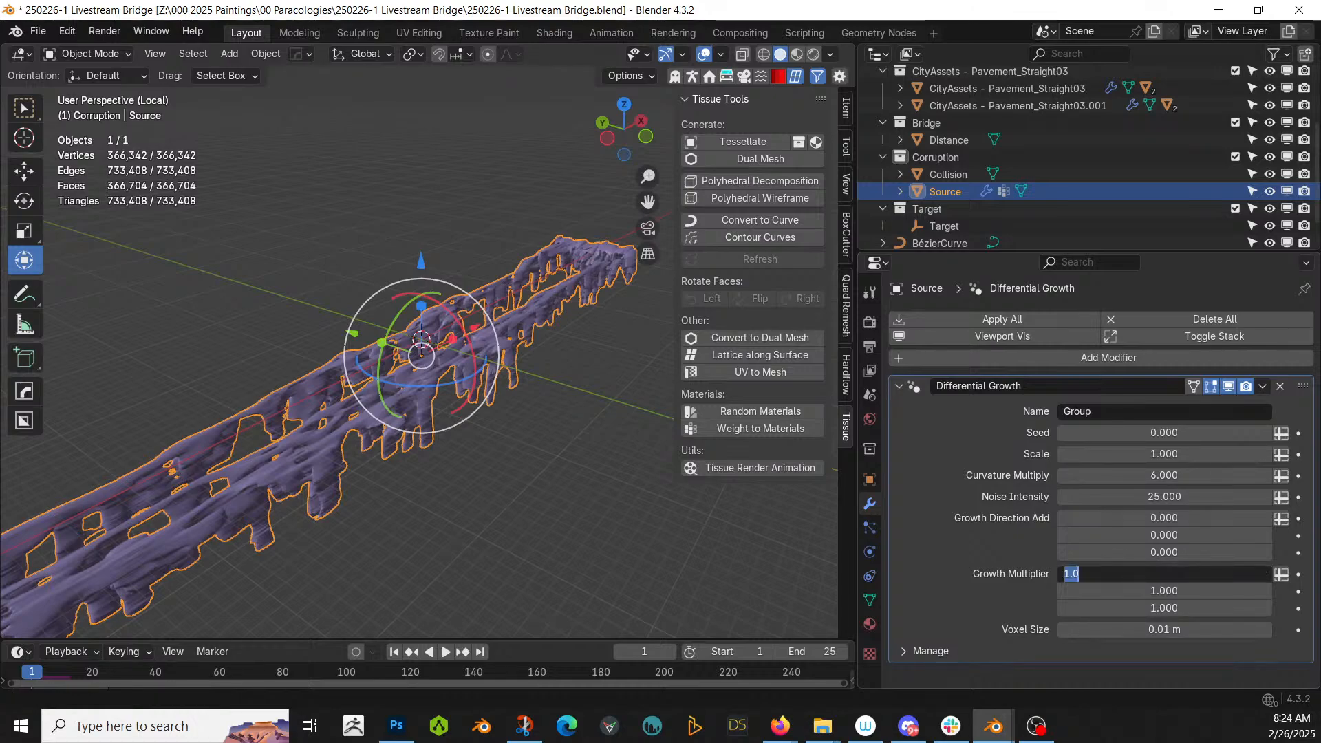
pyautogui.write('.1')
pyautogui.press('Return')
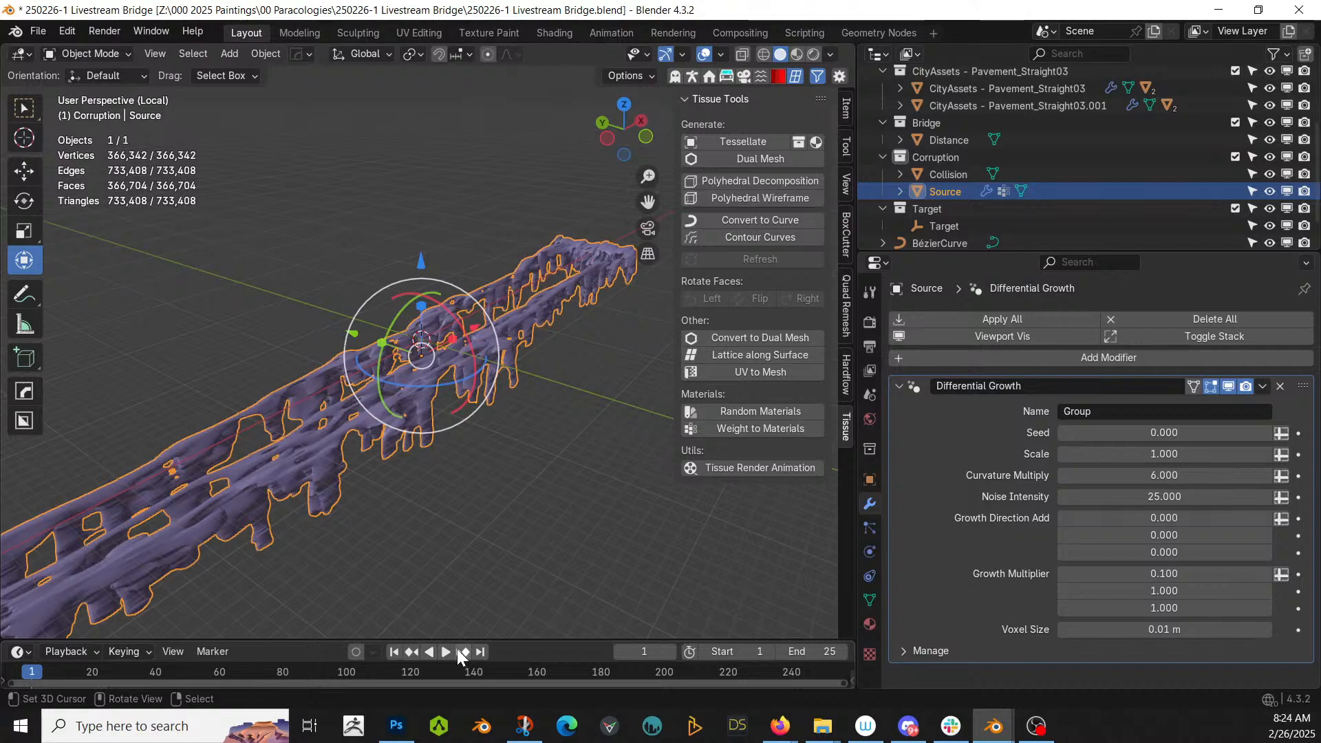
pyautogui.click(446, 653)
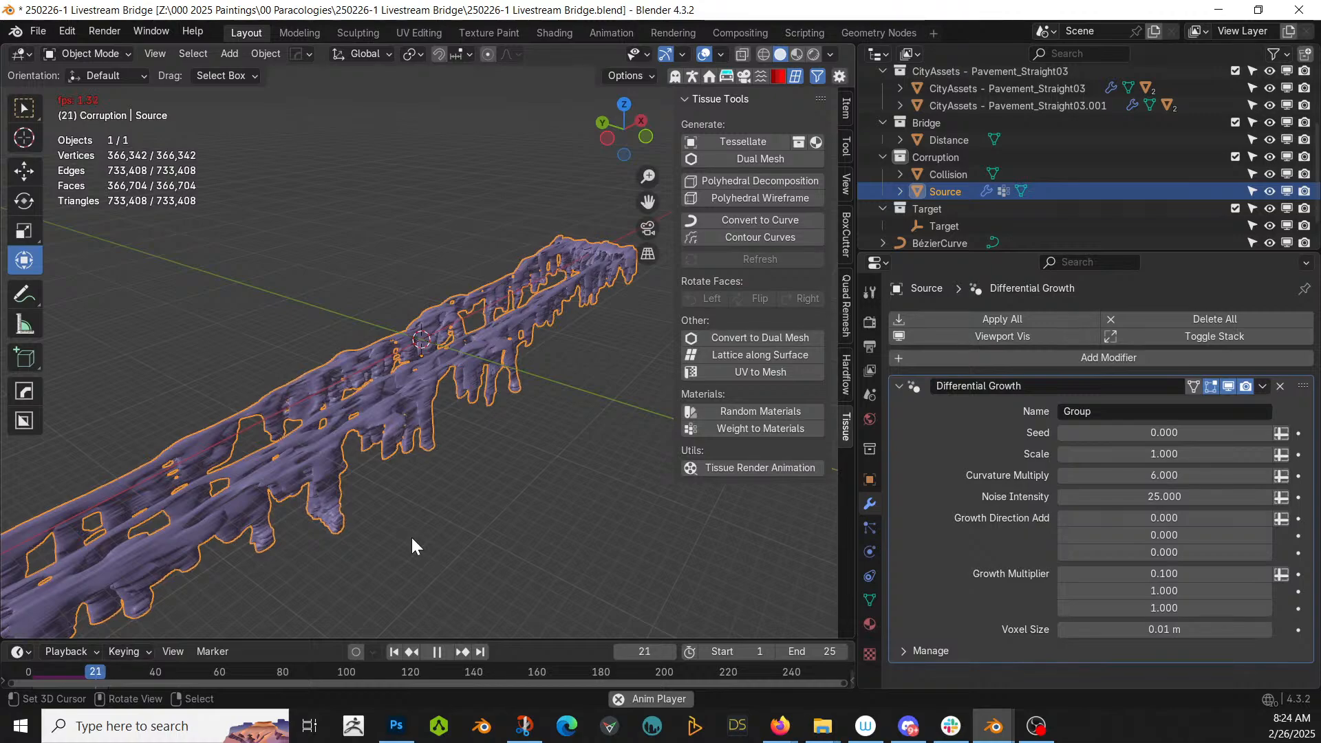
pyautogui.click(433, 653)
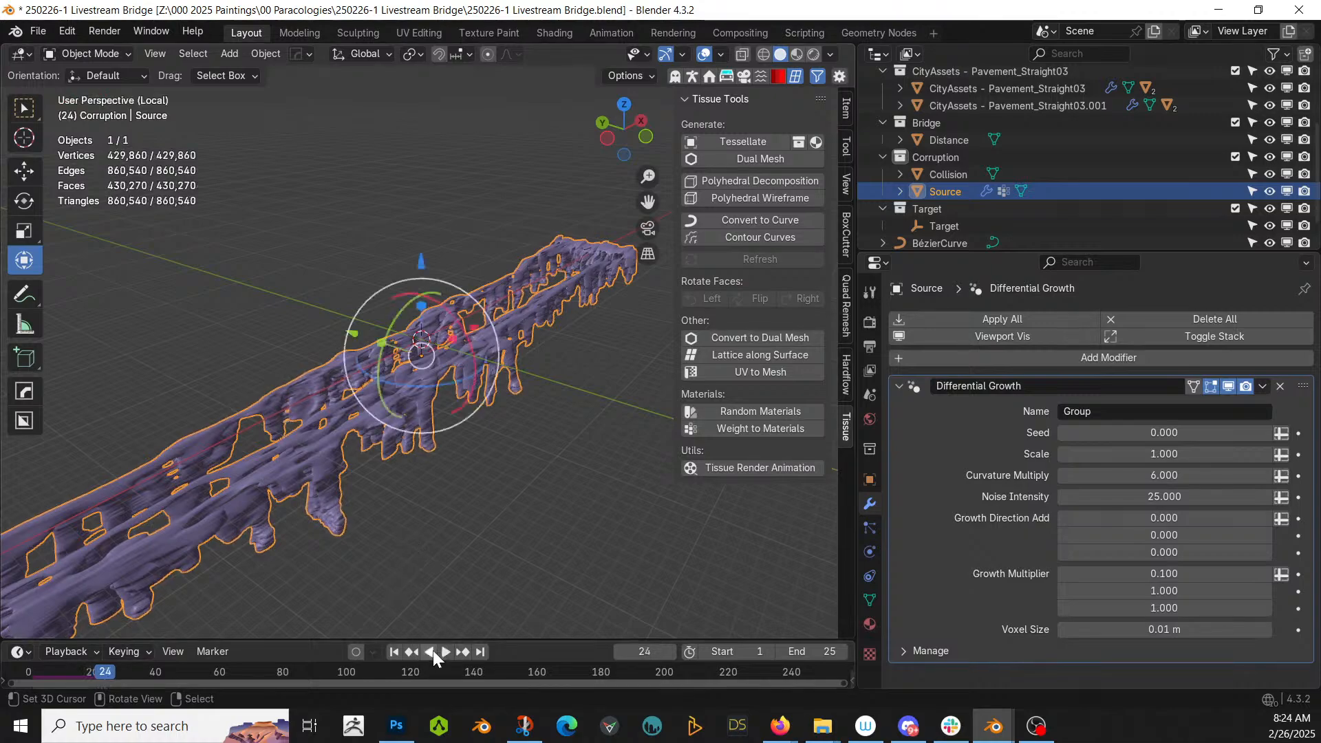
pyautogui.click(394, 651)
# - Set the Differential Growth Scale to 5 and save the file
pyautogui.click(1243, 452)
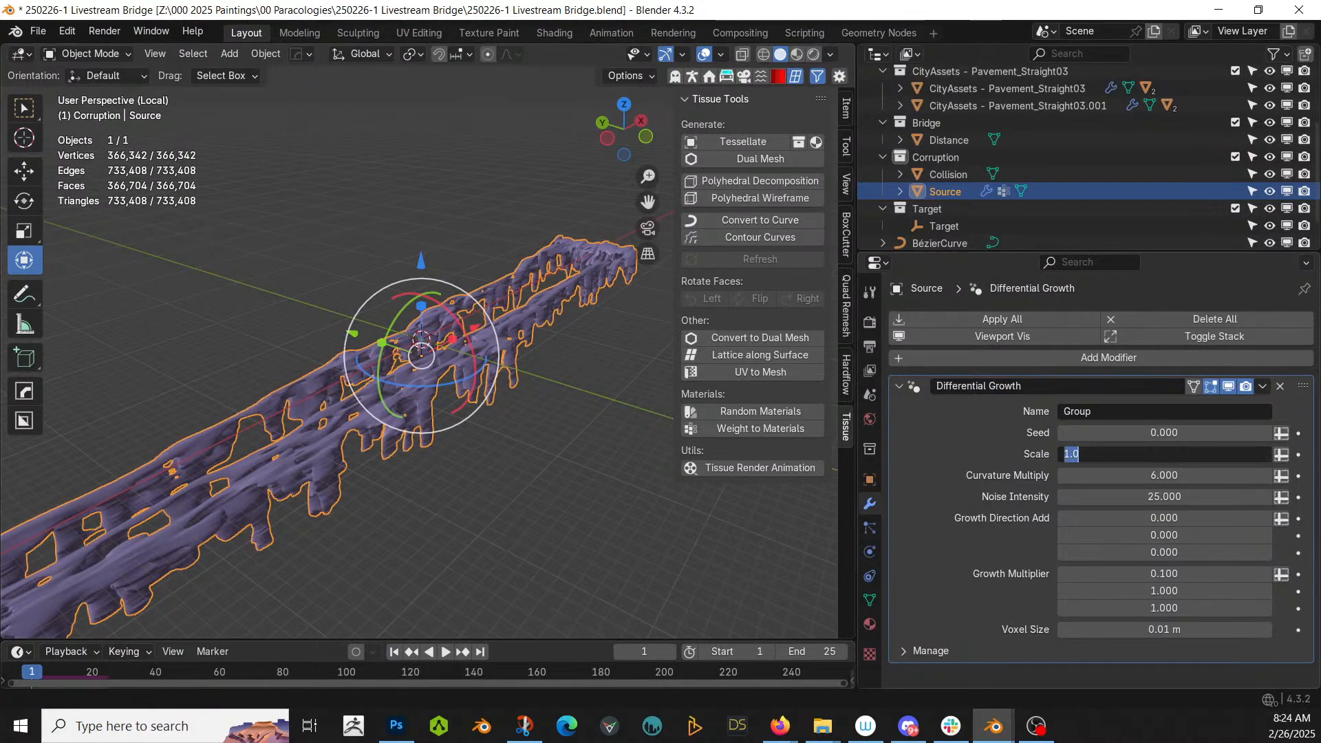
pyautogui.write('5')
pyautogui.press('Return')
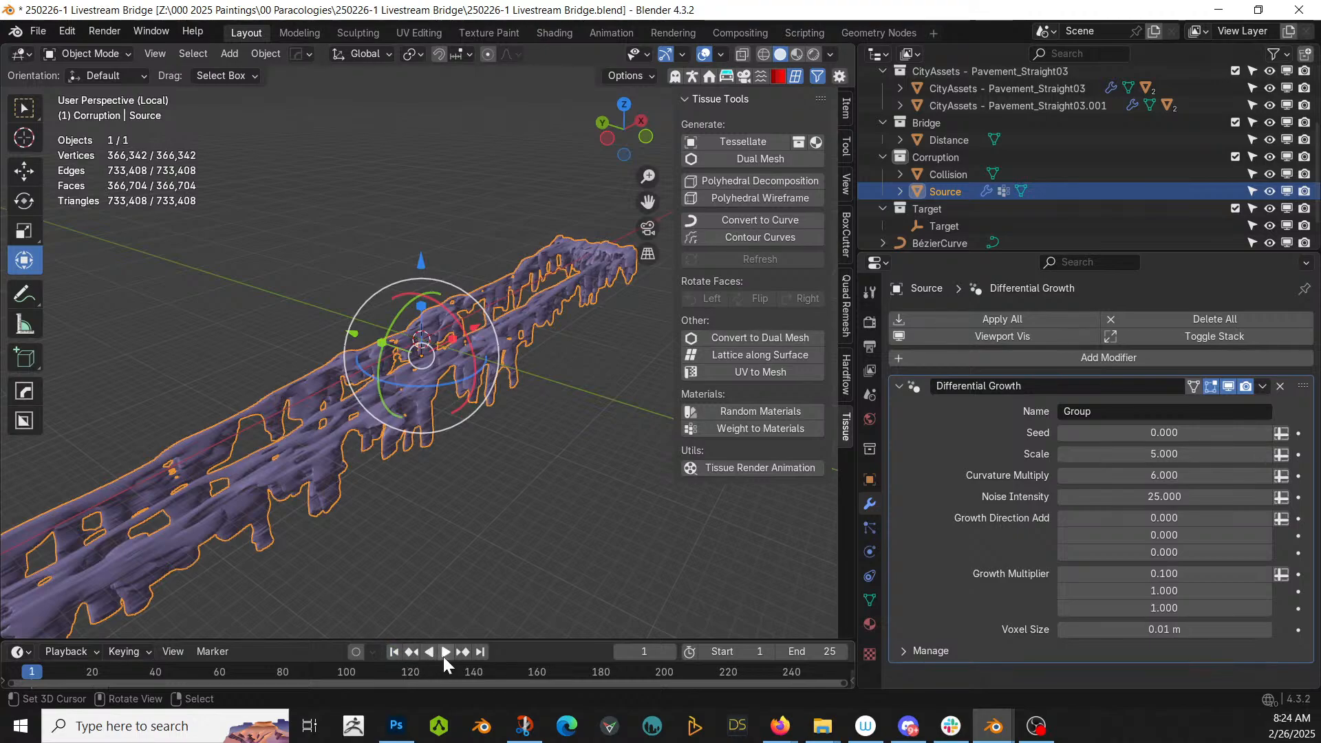
pyautogui.hotkey('ctrl', 's')
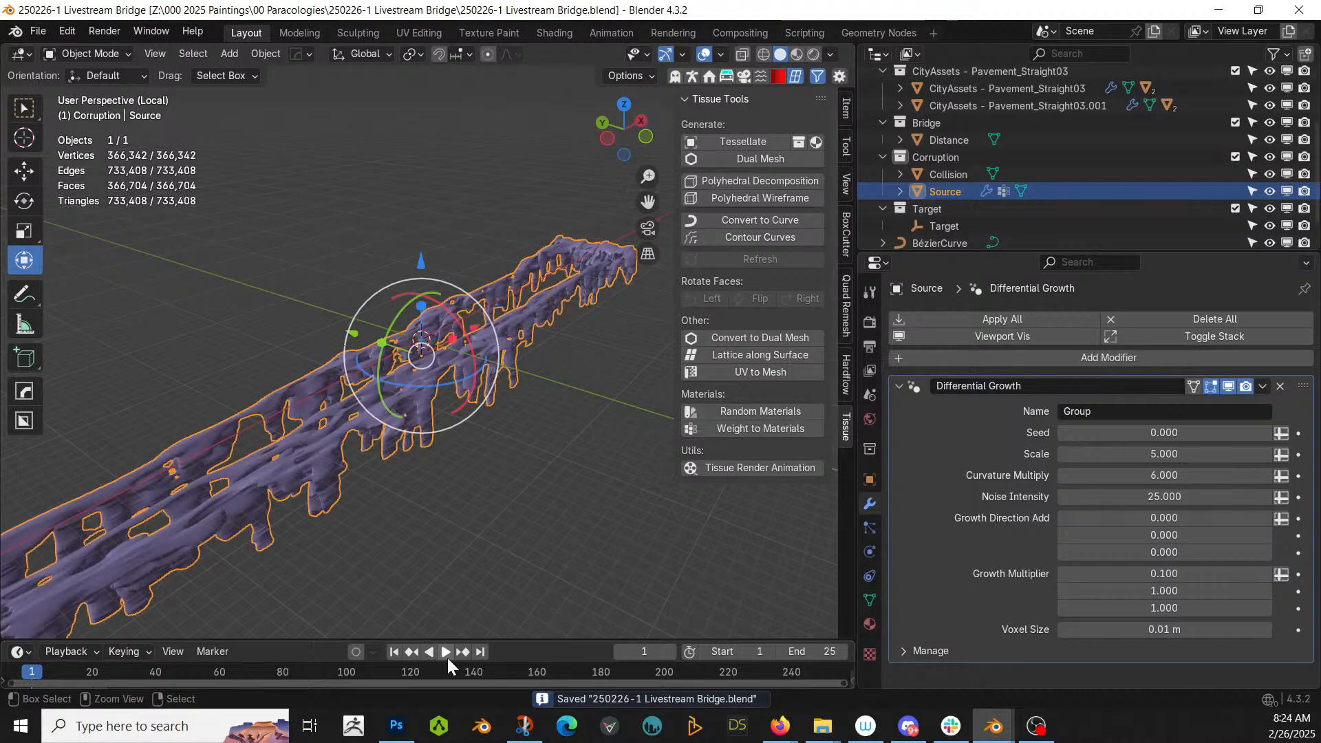
# - Run the growth simulation, stop it and inspect the tendrils at frame 25
pyautogui.click(445, 651)
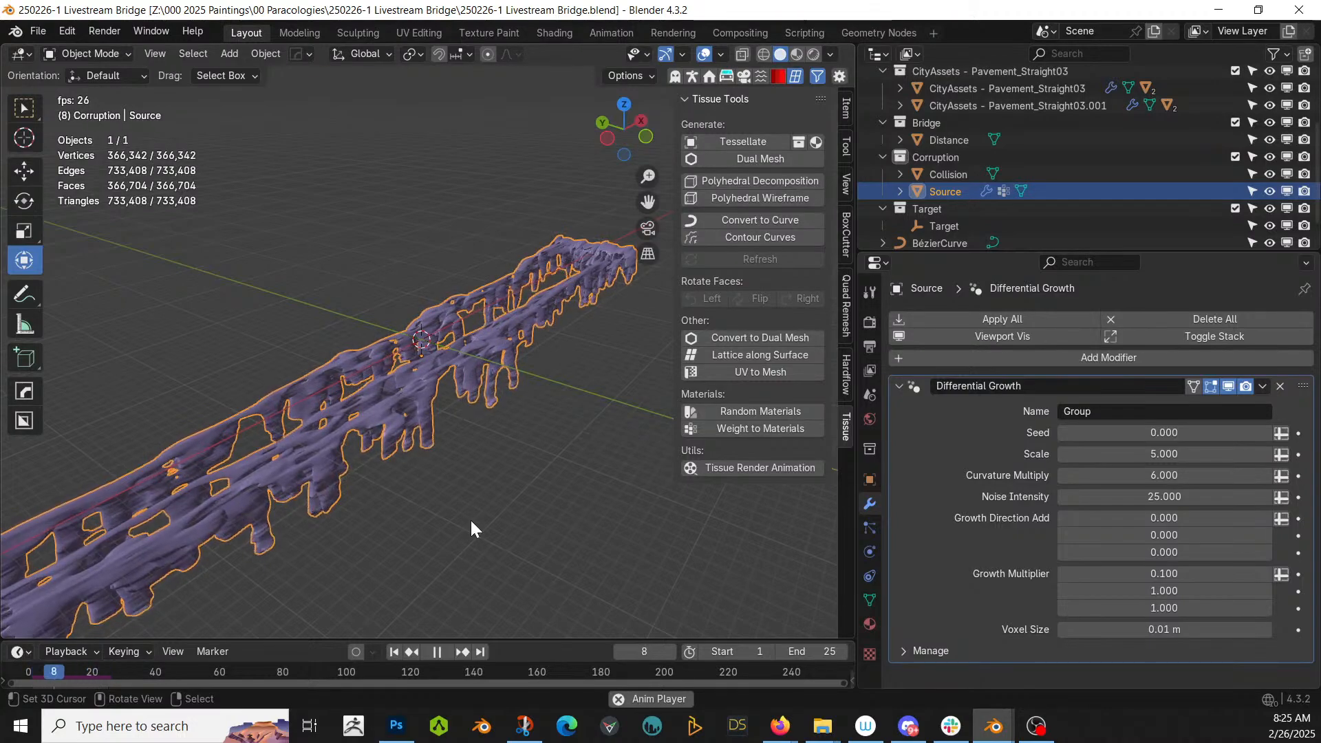
pyautogui.click(437, 651)
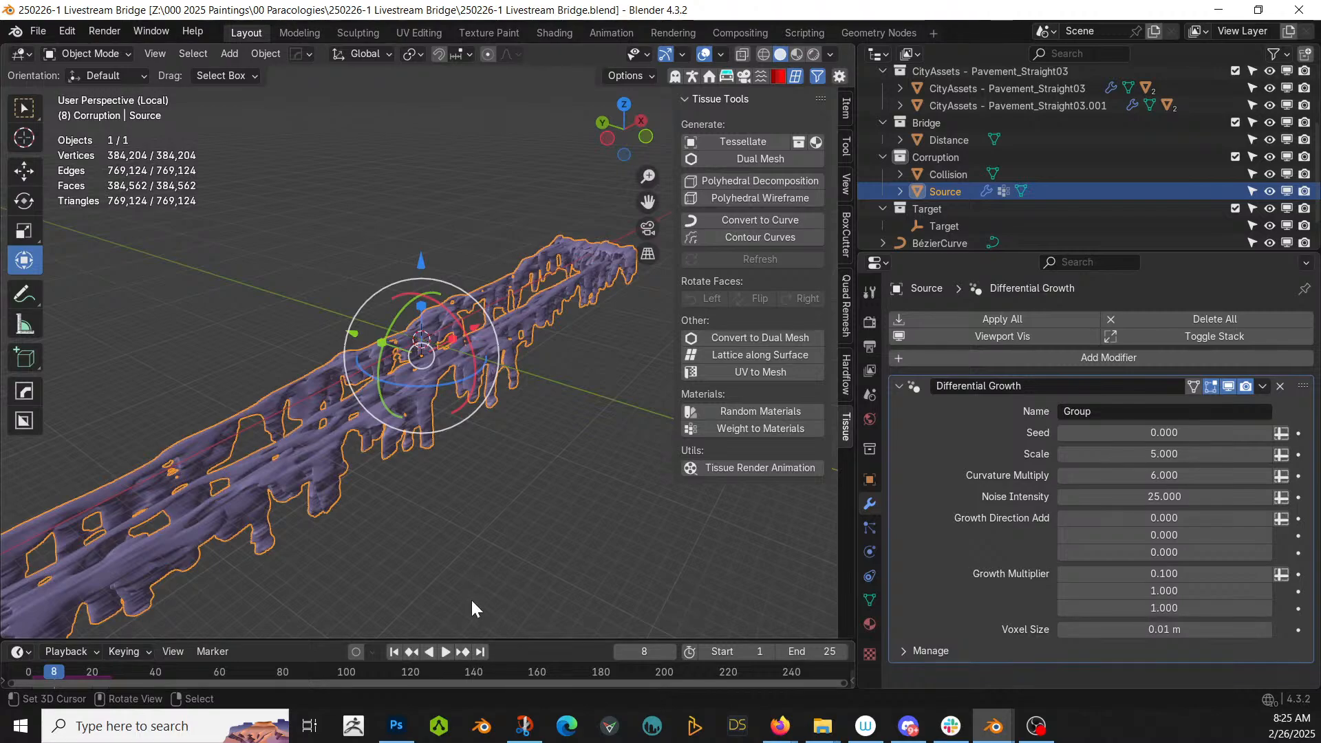
pyautogui.click(482, 651)
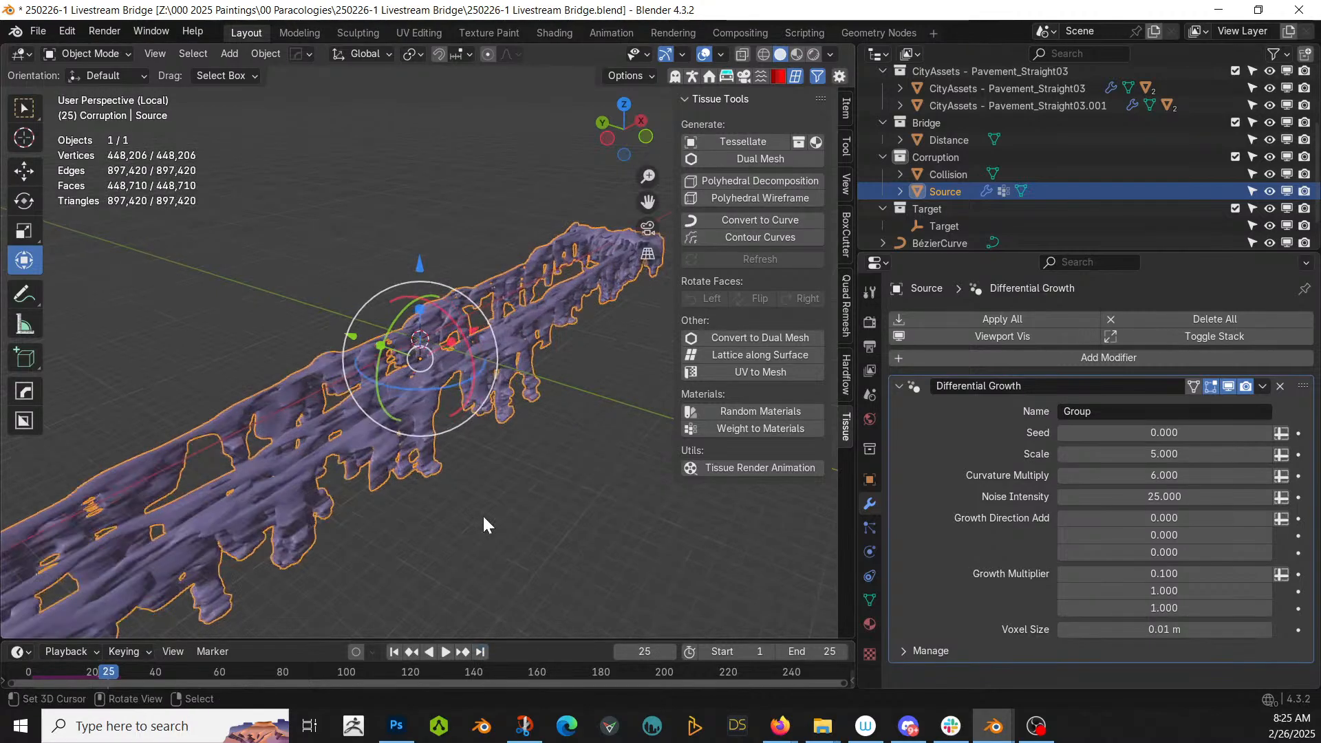
pyautogui.moveTo(484, 517)
pyautogui.mouseDown(button='middle')
pyautogui.moveTo(507, 475)
pyautogui.moveTo(564, 452)
pyautogui.moveTo(564, 465)
pyautogui.moveTo(540, 459)
pyautogui.moveTo(471, 507)
pyautogui.mouseUp(button='middle')
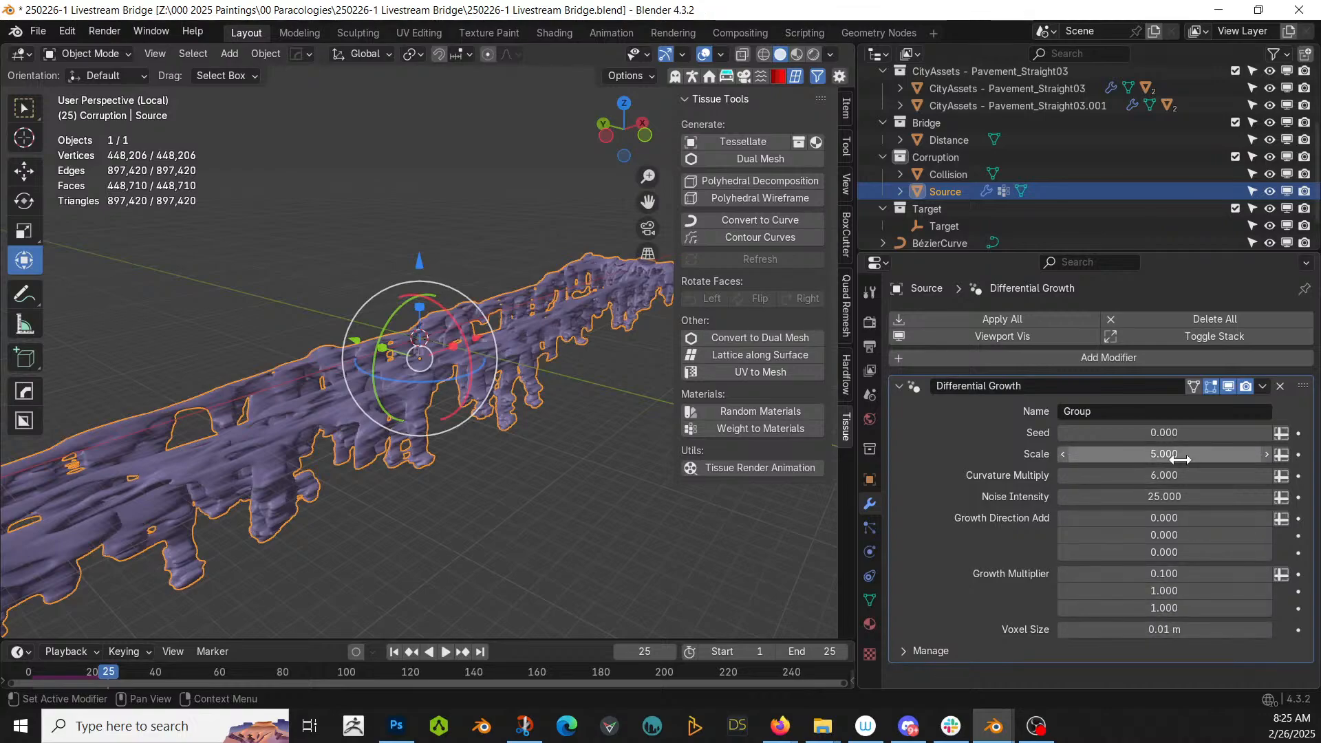
# - Set Curvature Multiply to 10 and the Z component of Growth Direction Add to -0.5
pyautogui.click(1164, 475)
pyautogui.write('10')
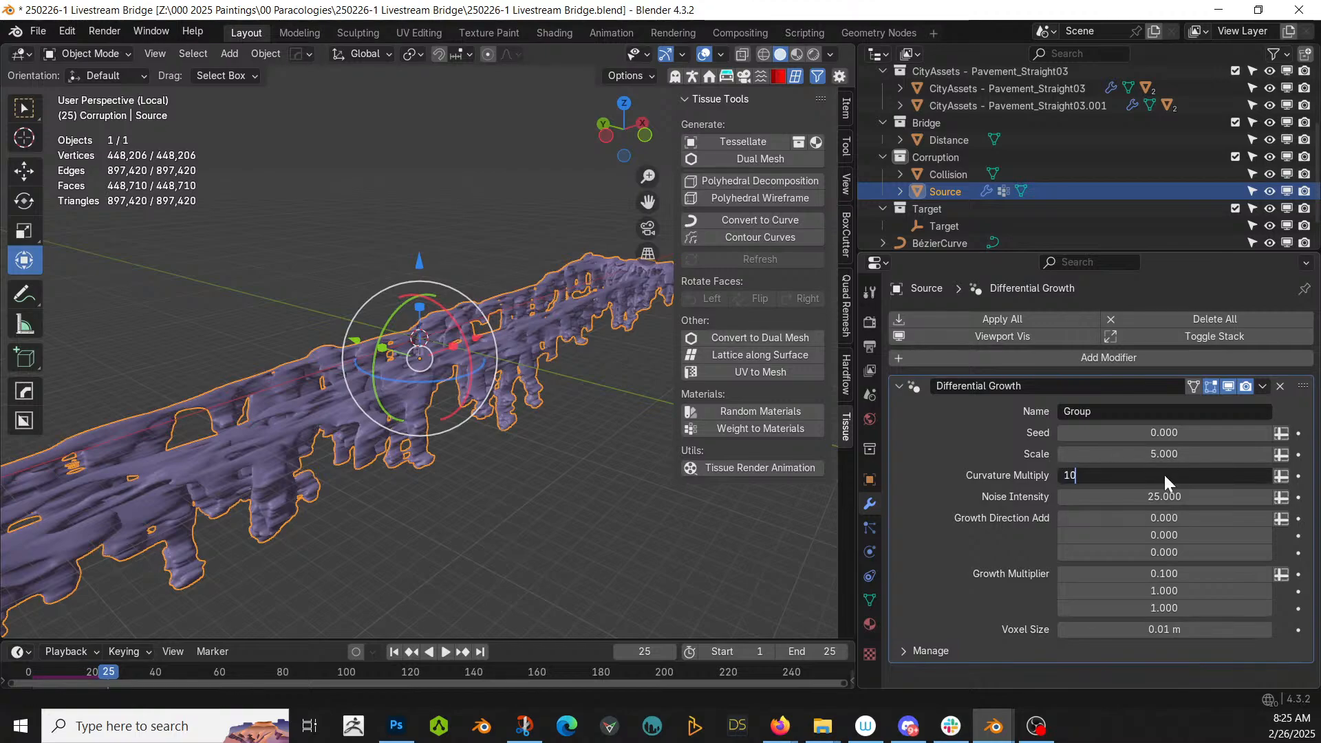
pyautogui.press('Return')
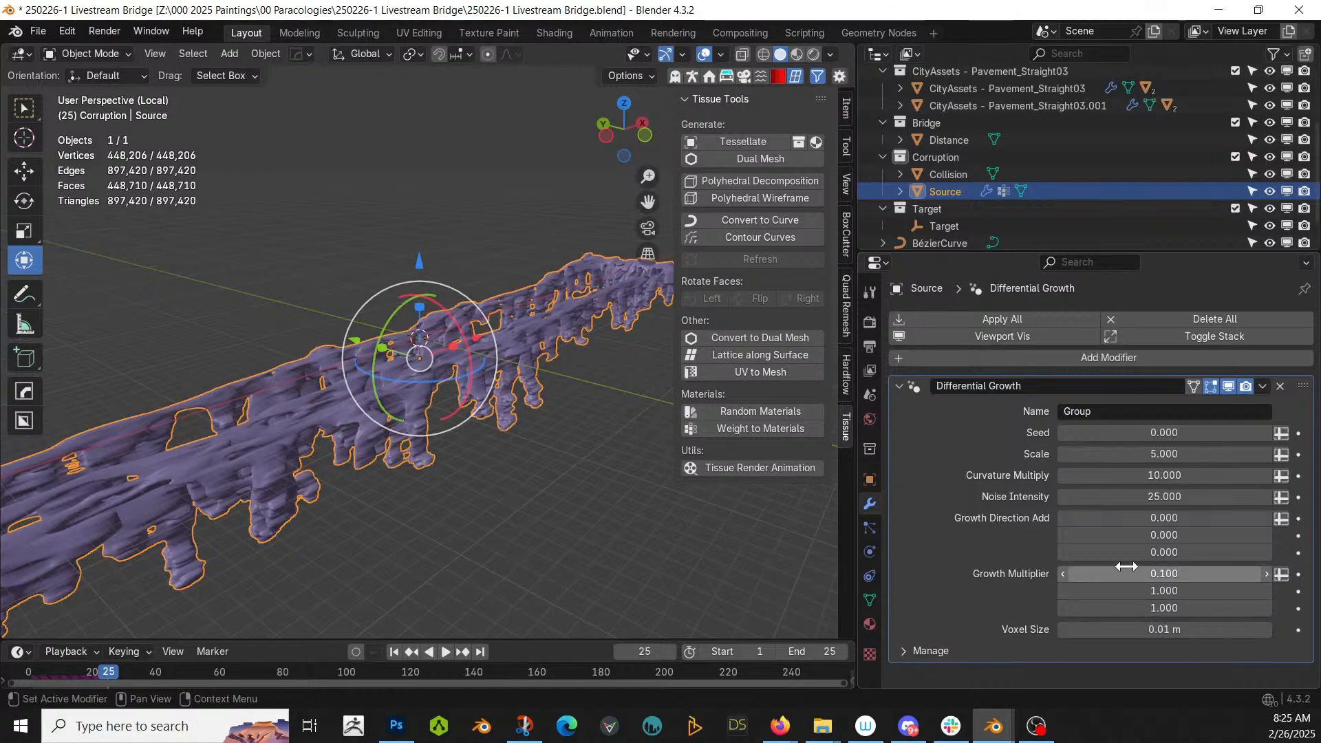
pyautogui.click(1170, 552)
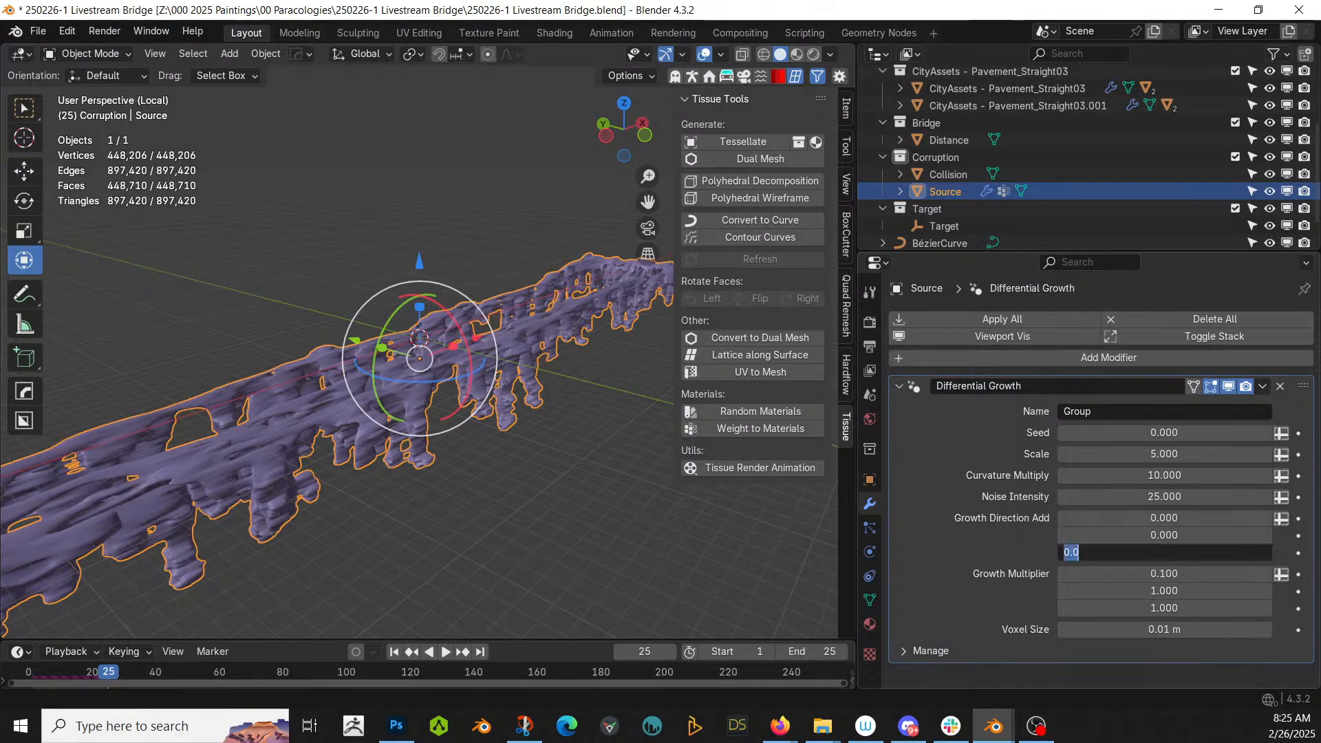
pyautogui.write('-0')
pyautogui.write('.5')
pyautogui.press('Return')
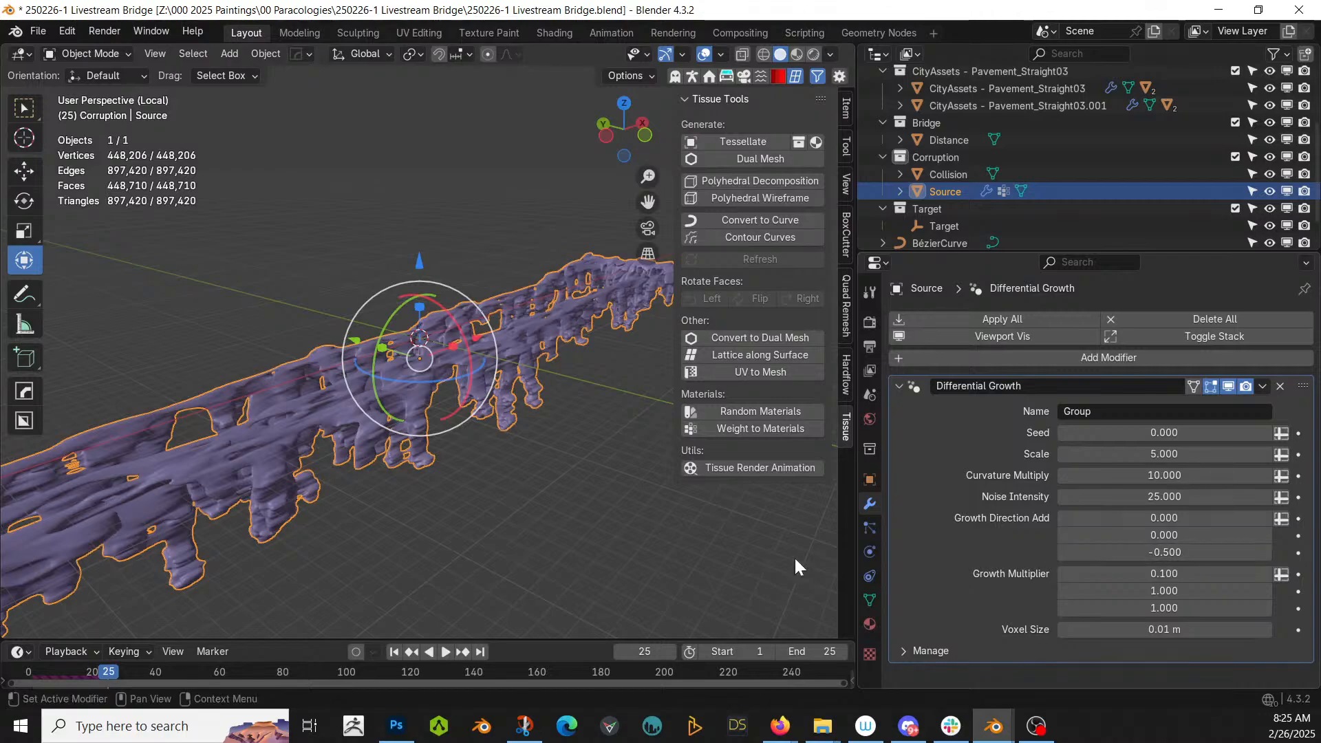
# - Preview the downward growth from frame 1, stop playback and rewind to the first frame
pyautogui.click(397, 651)
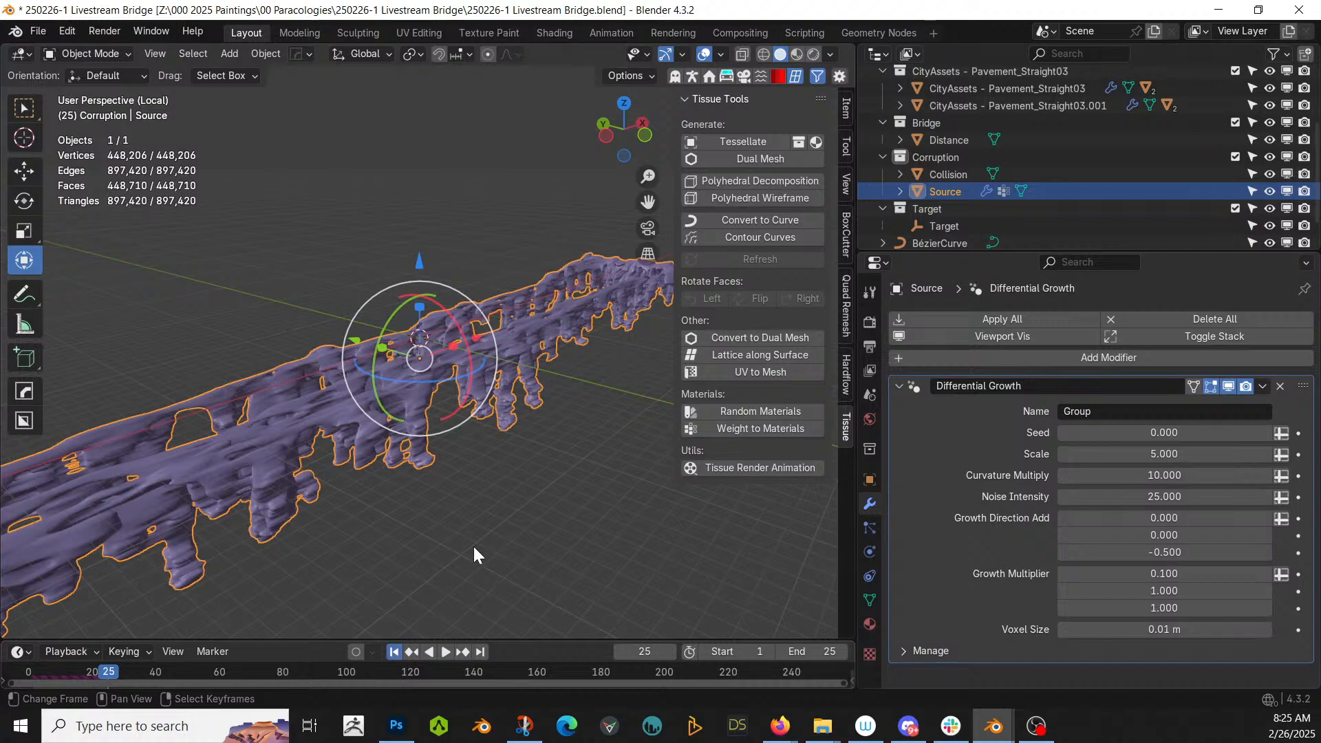
pyautogui.click(446, 651)
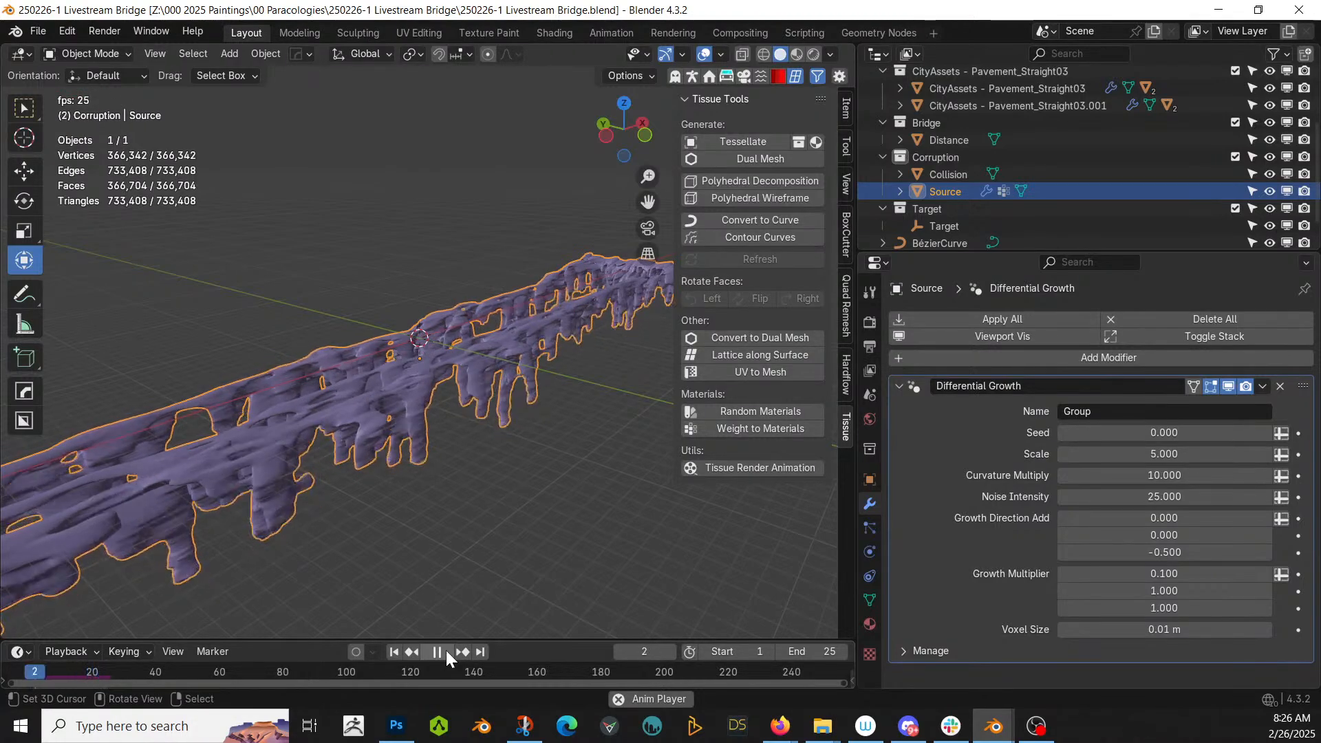
pyautogui.click(437, 652)
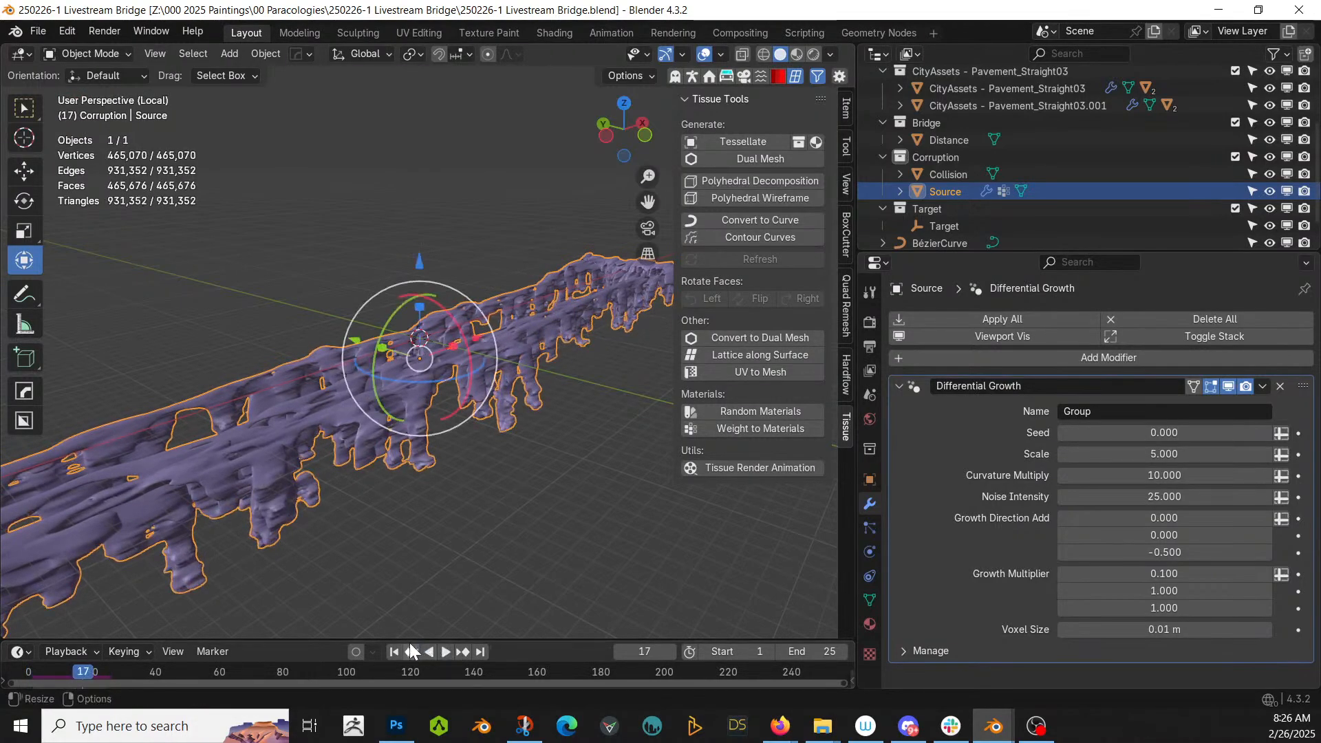
pyautogui.click(392, 651)
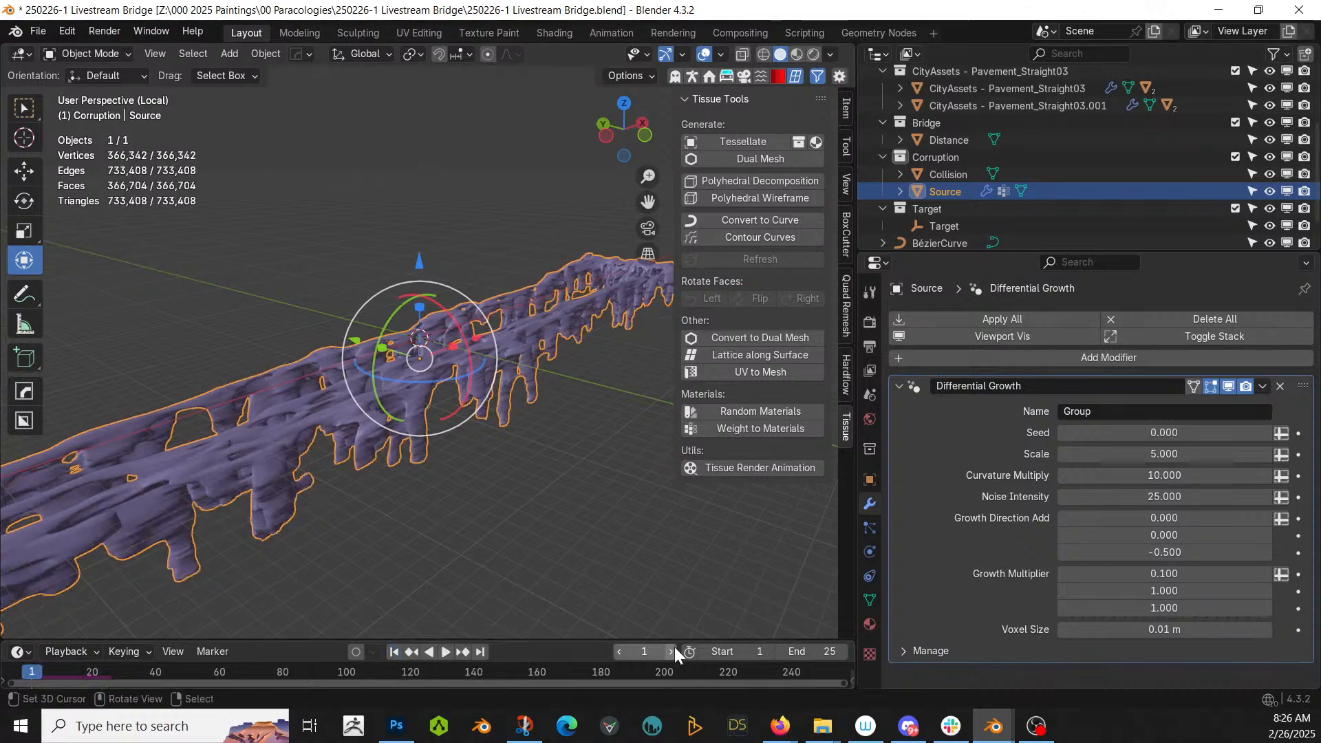
# - Extend the end frame to 50 and run the growth simulation from frame 1 after saving the file
pyautogui.click(829, 652)
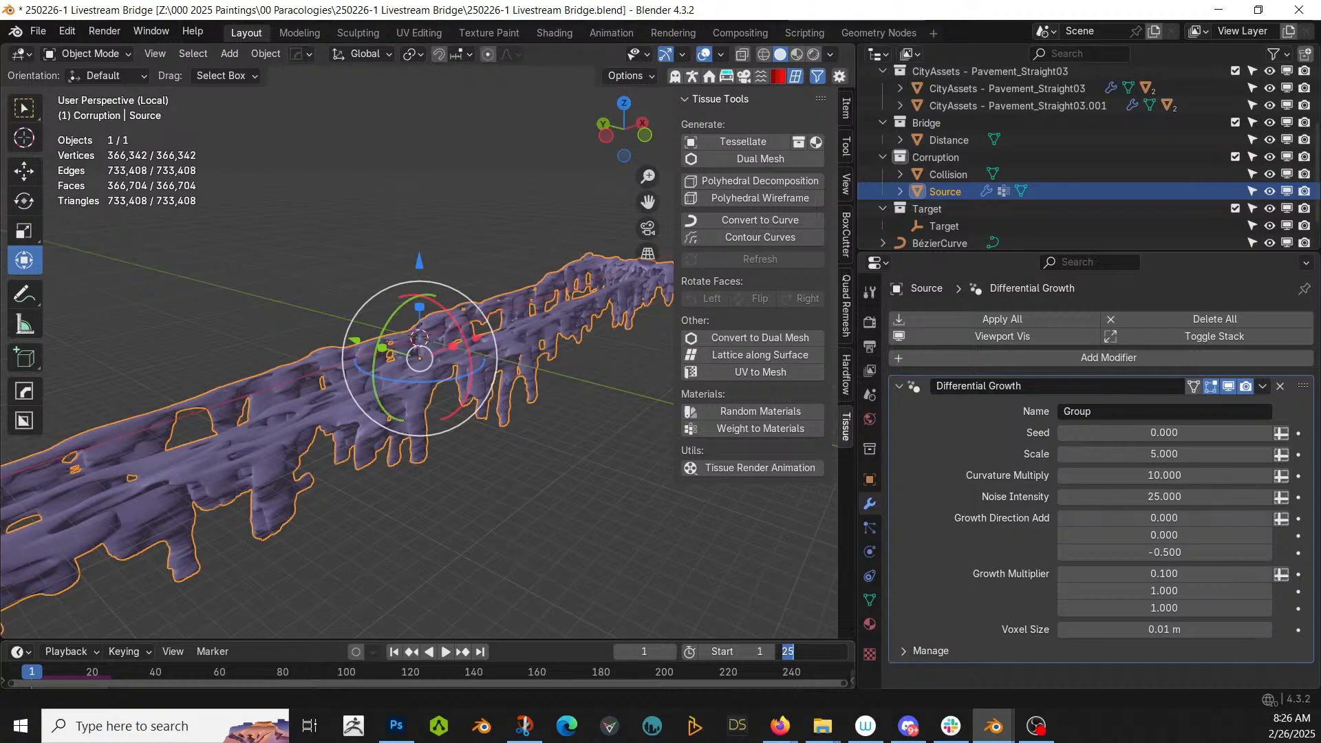
pyautogui.write('50')
pyautogui.press('Return')
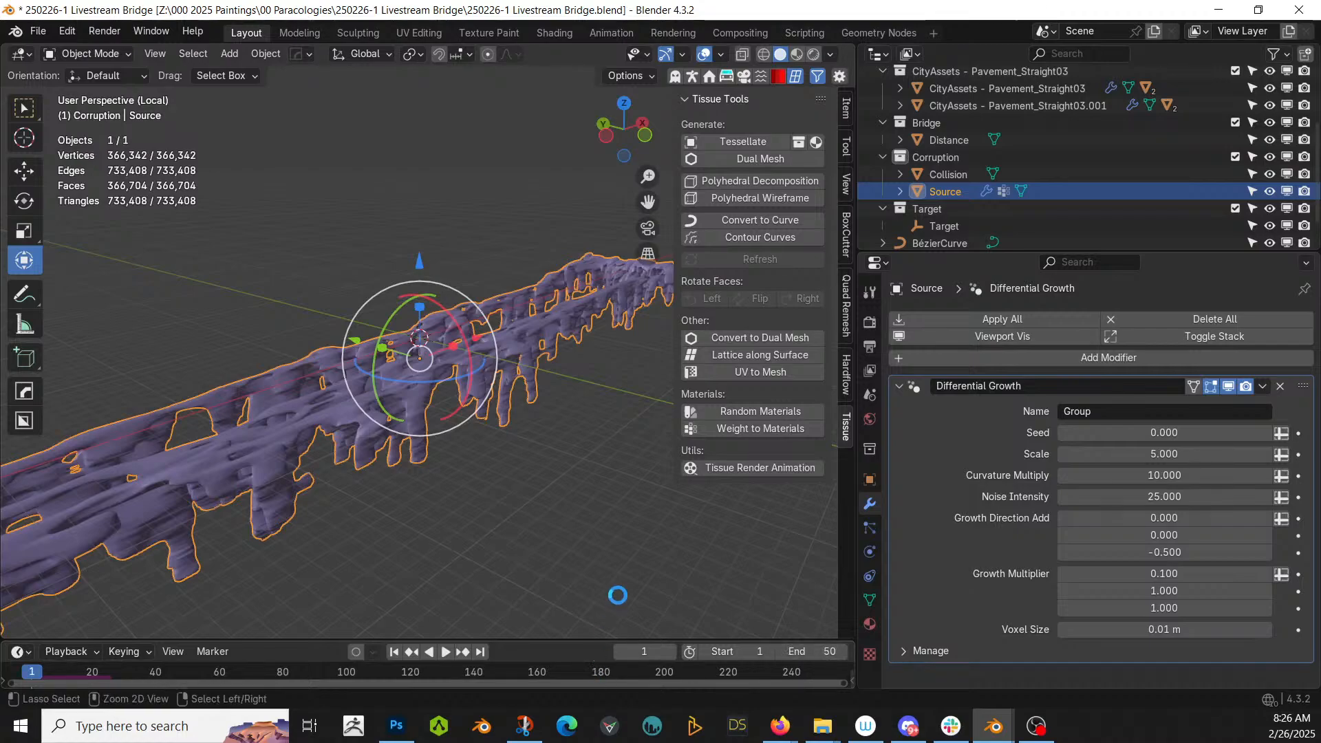
pyautogui.hotkey('ctrl', 's')
pyautogui.press('space')
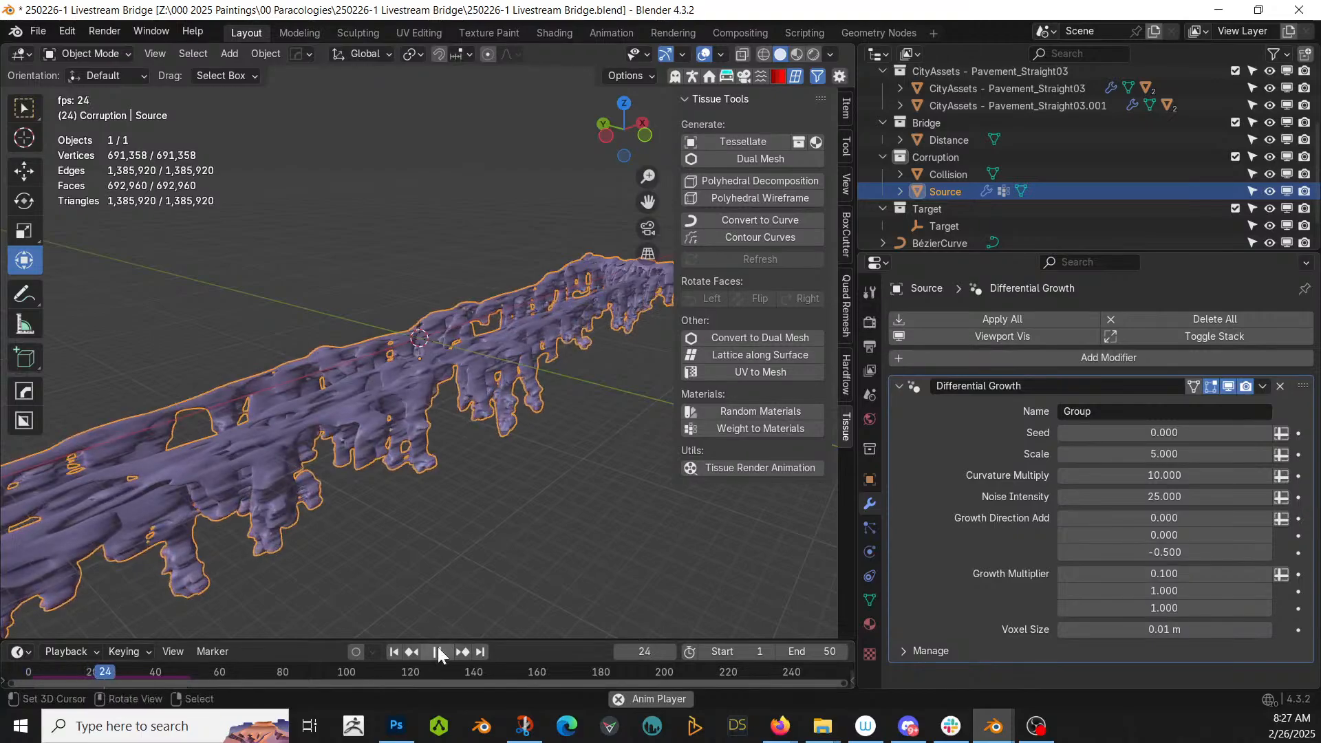
# - Stop the growth simulation, jump to the last frame and apply all modifiers on the Source mesh
pyautogui.click(437, 652)
pyautogui.click(482, 651)
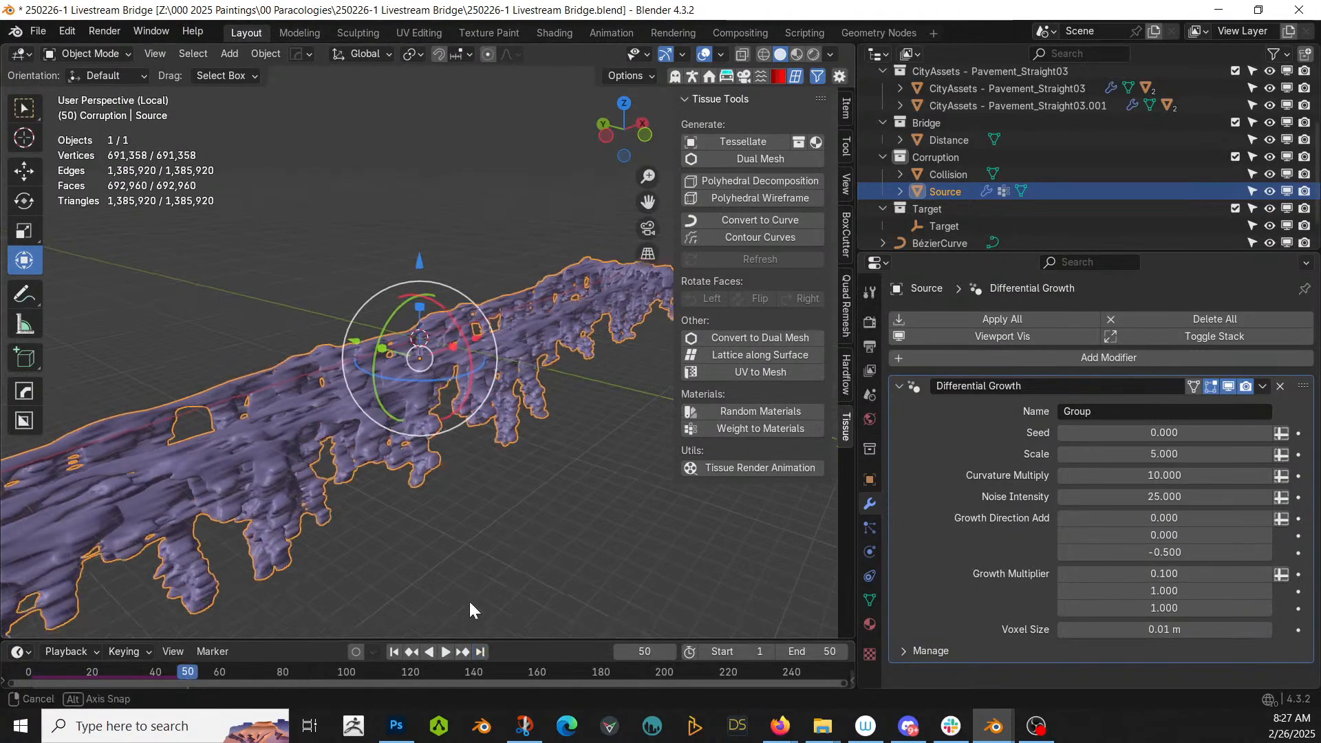
pyautogui.moveTo(469, 601); pyautogui.dragTo(282, 594, button='middle')
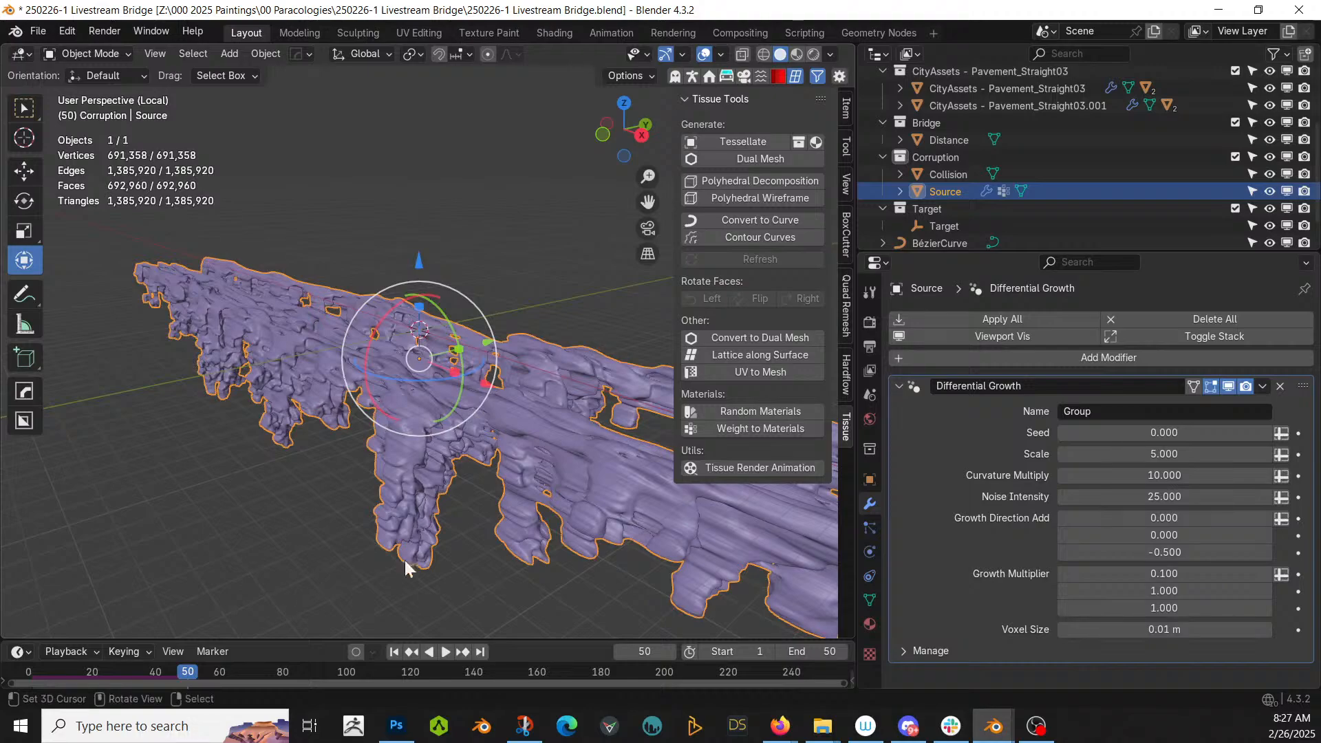
pyautogui.click(998, 315)
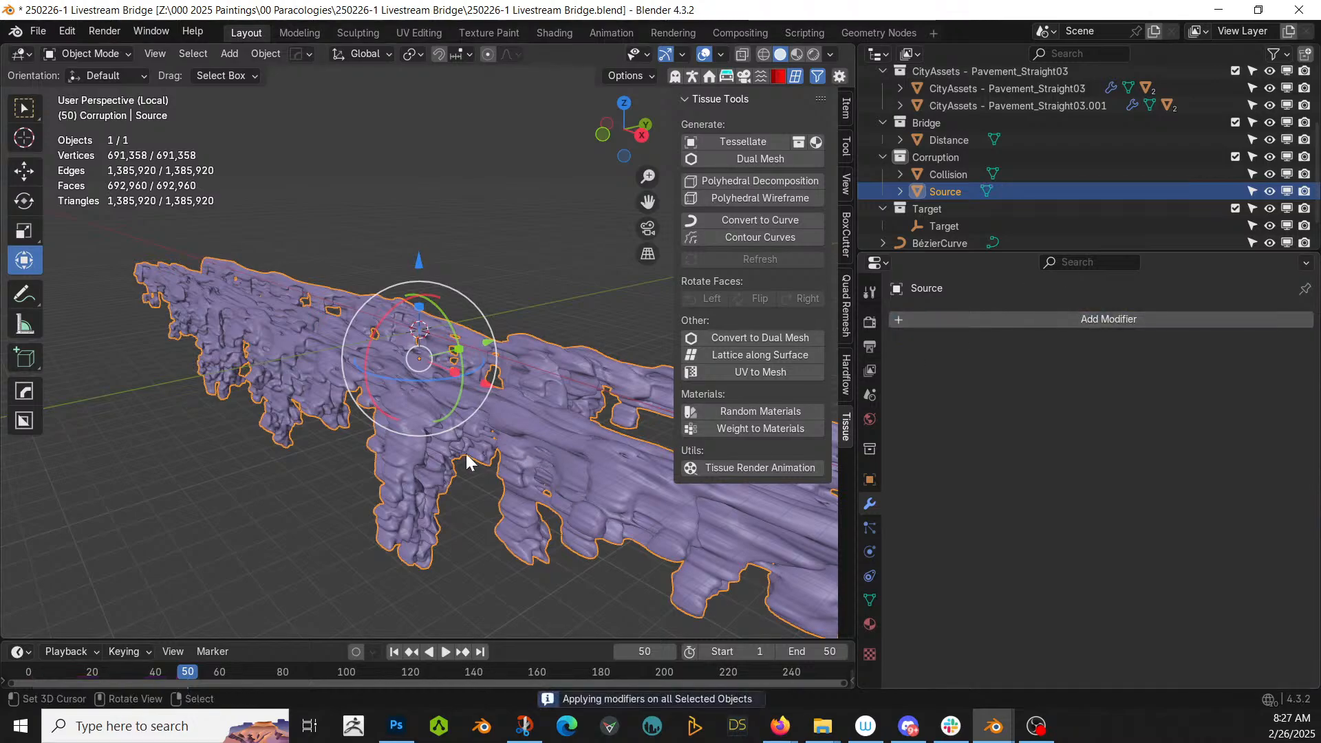
# - Inspect the grown Source mesh up close and against the full bridge scene, returning to the isolated view
pyautogui.press('Tab')
pyautogui.moveTo(464, 466); pyautogui.dragTo(515, 442, button='middle')
pyautogui.press('Tab')
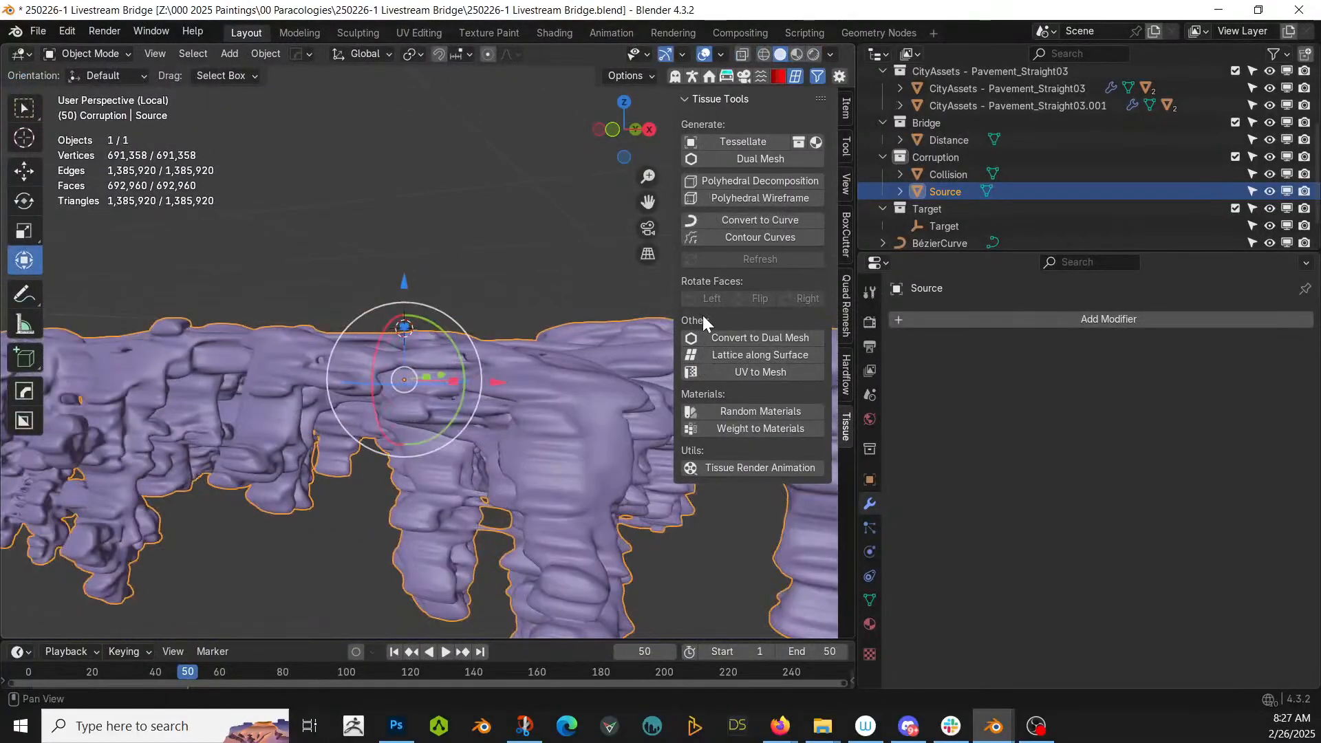
pyautogui.press('KP_Divide')
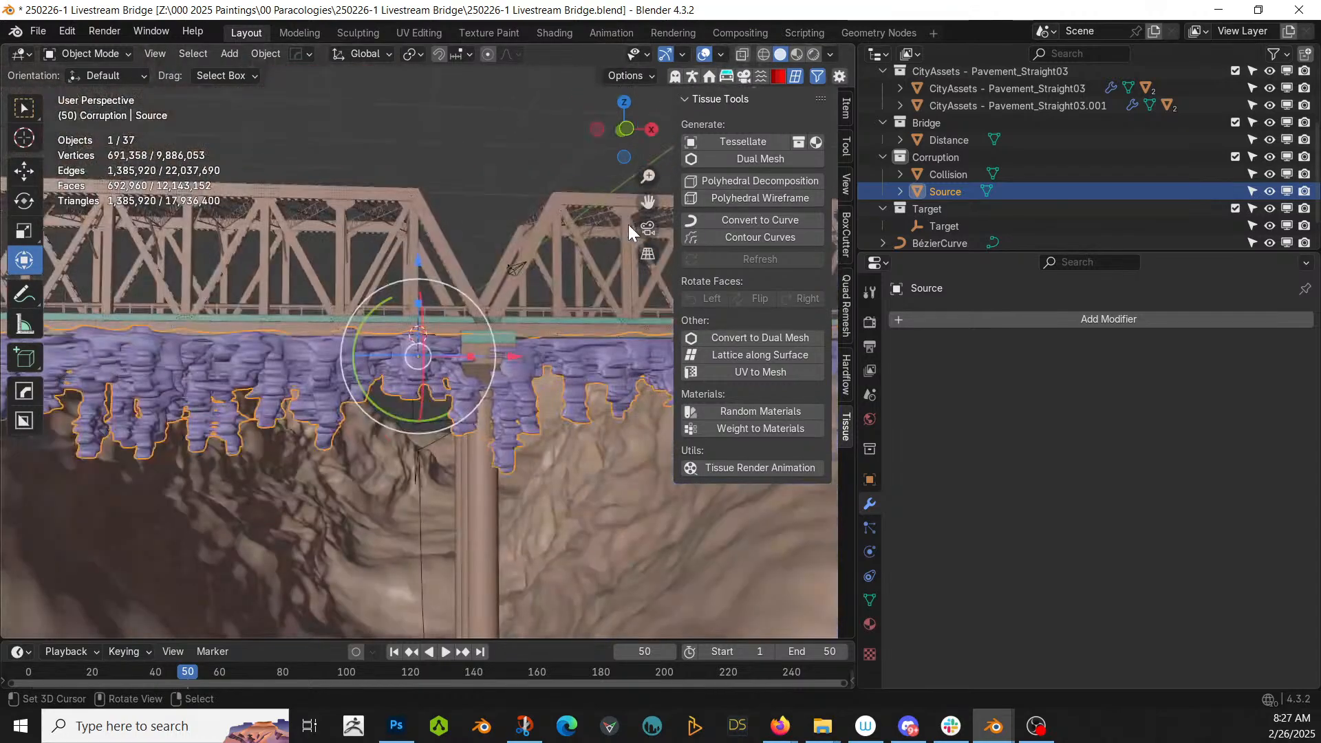
pyautogui.press('KP_Divide')
pyautogui.scroll(3, 629, 225)
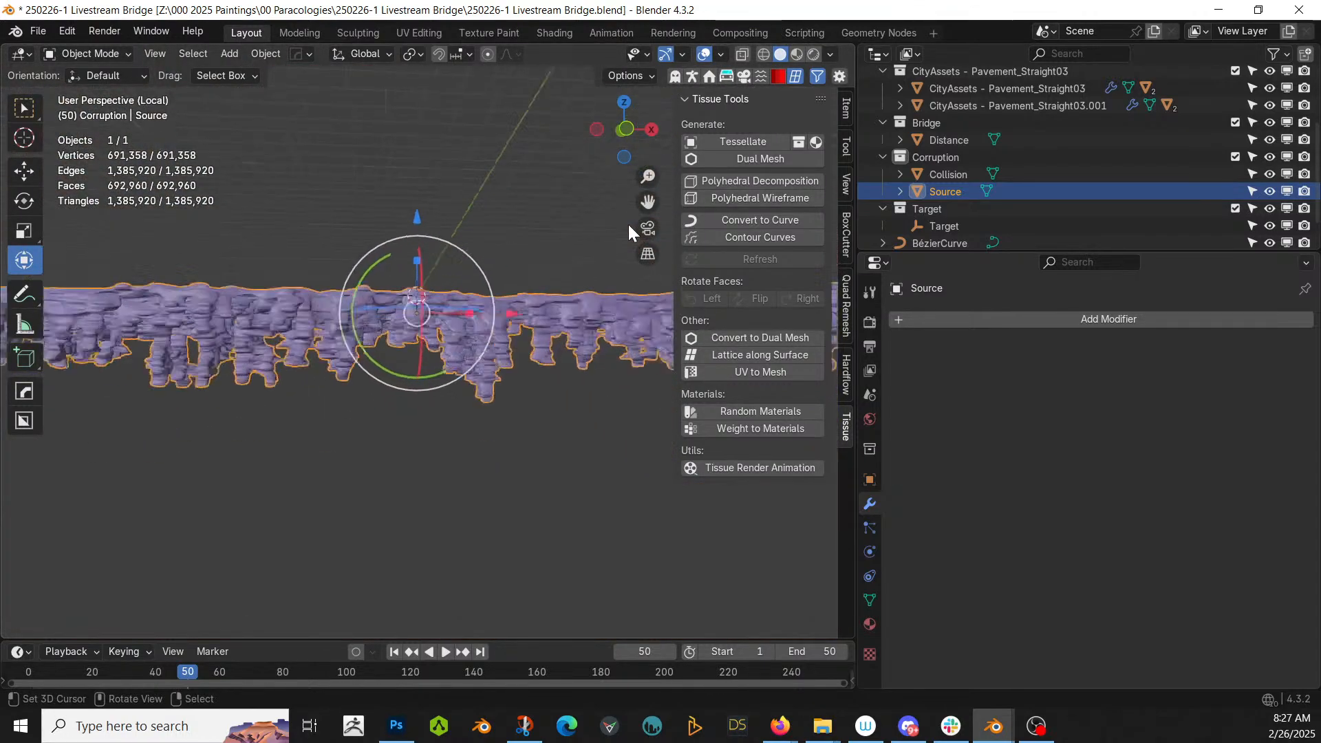
# - Save the file and try to remesh Source with Quad Remesher at a quad count of 600000
pyautogui.click(848, 303)
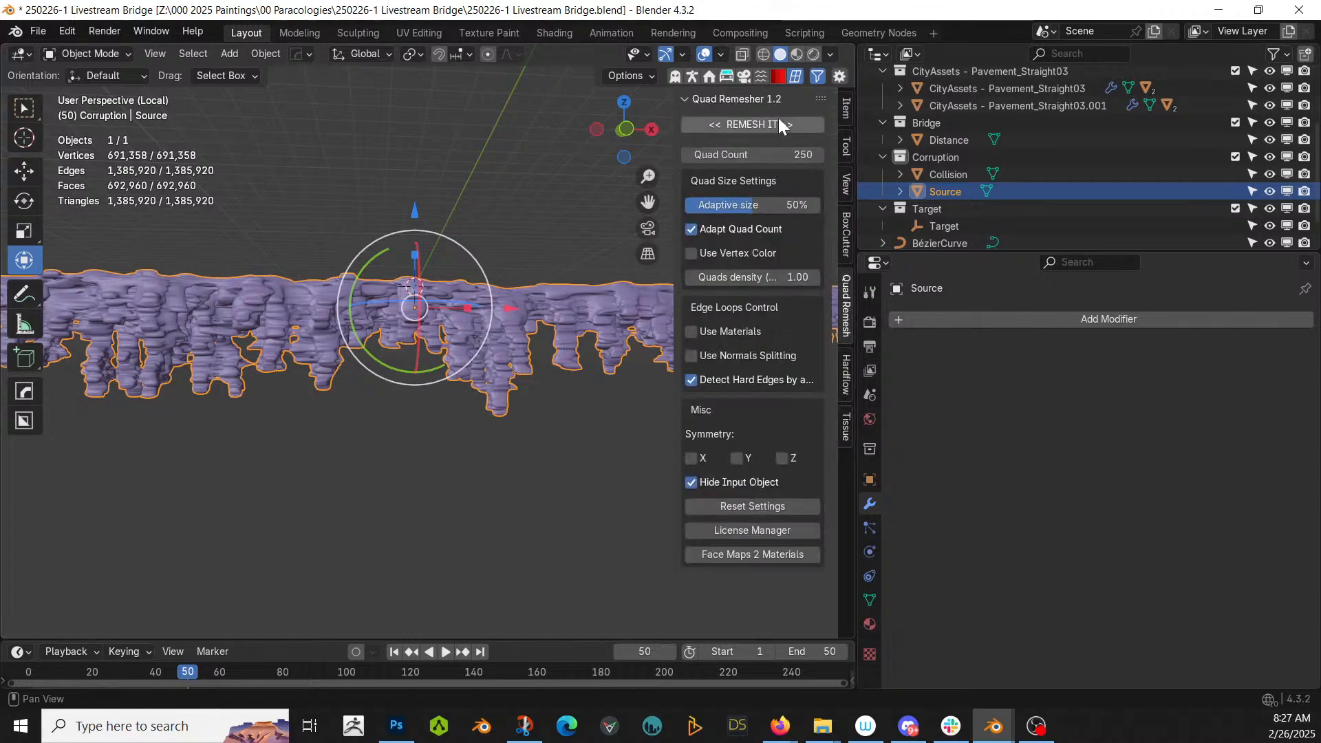
pyautogui.click(750, 155)
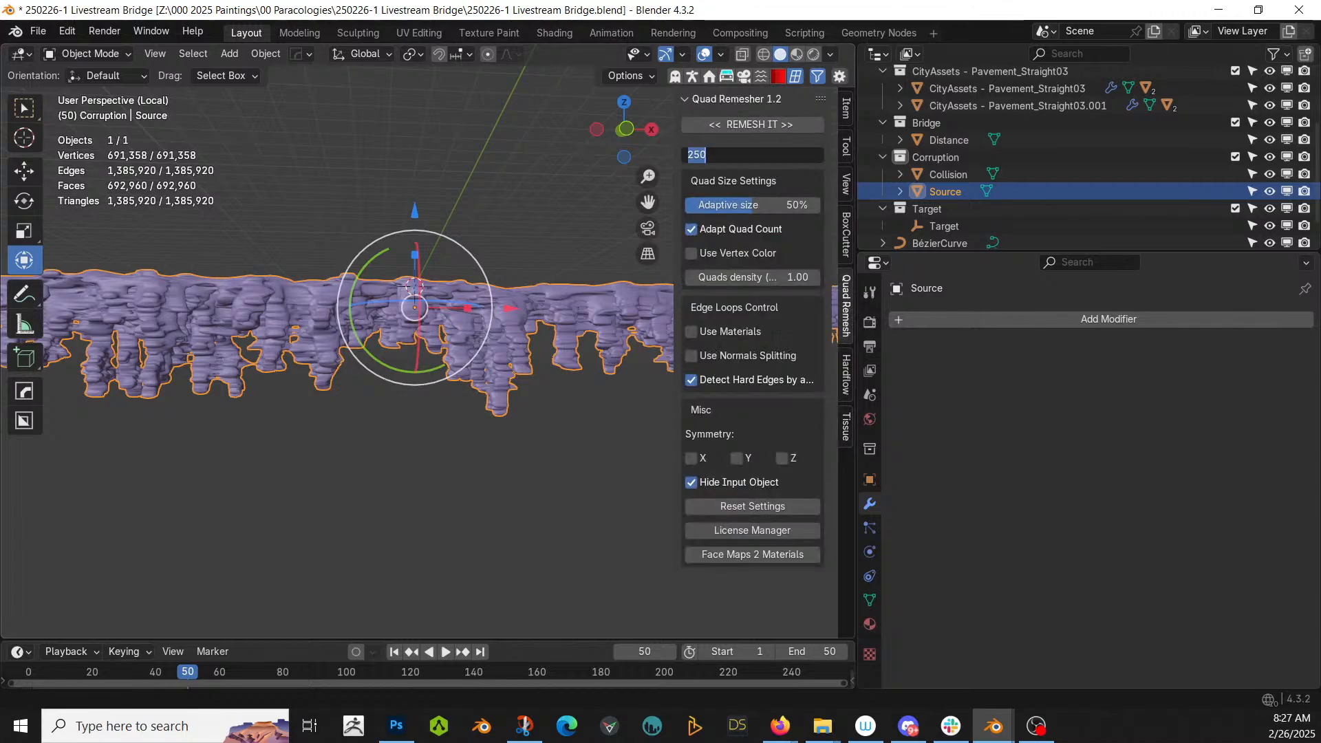
pyautogui.write('600000')
pyautogui.press('Return')
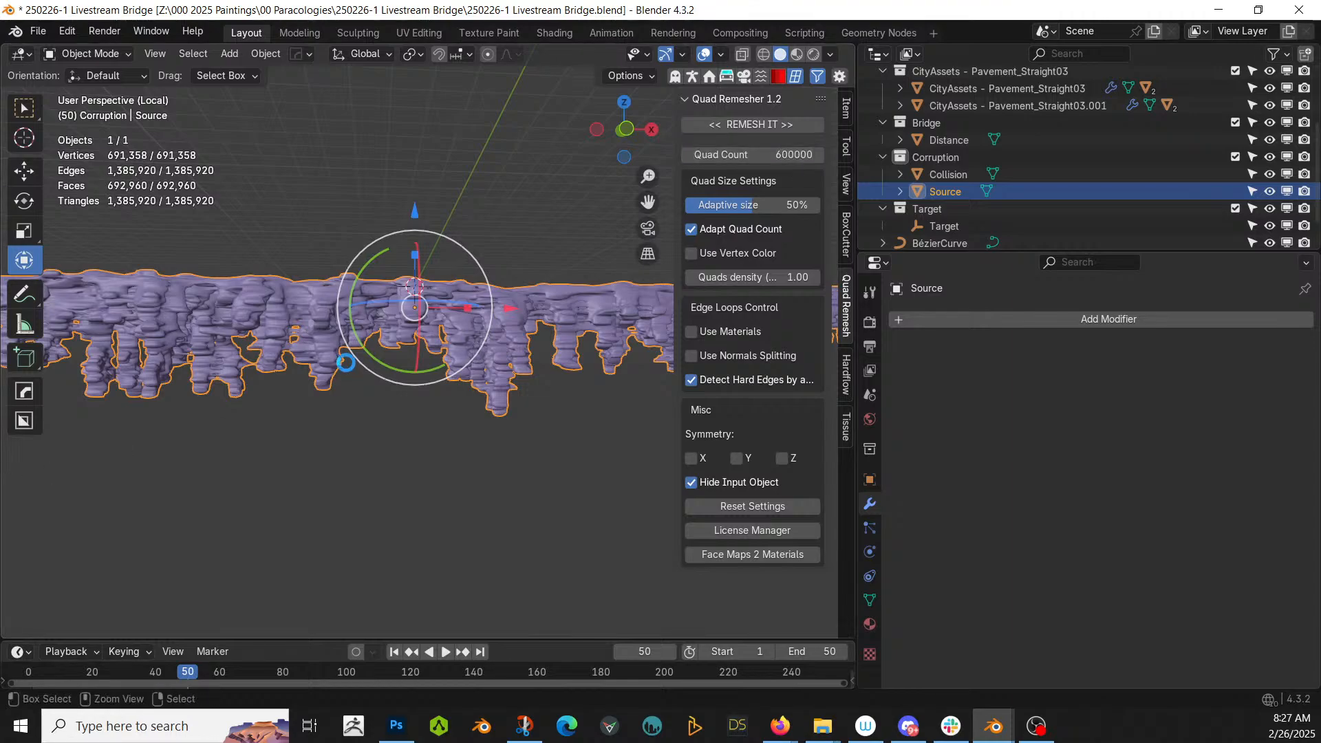
pyautogui.hotkey('ctrl', 's')
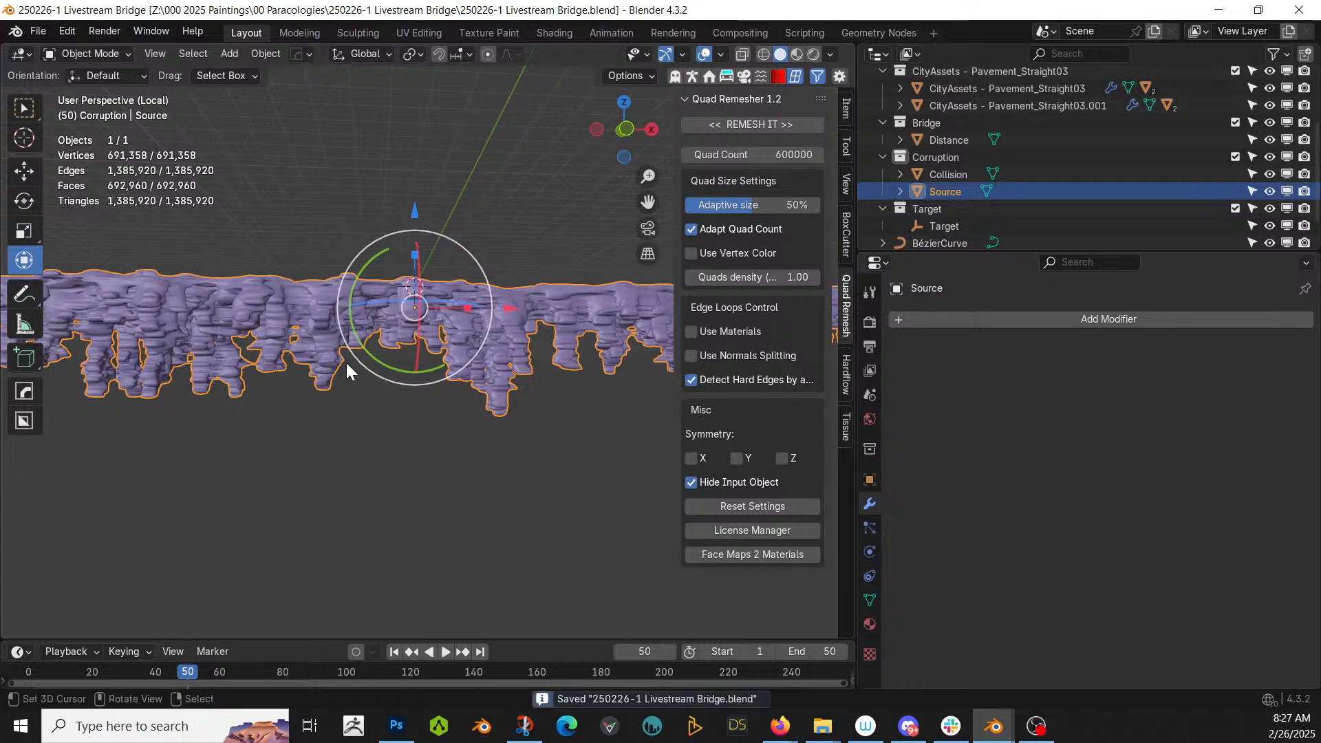
pyautogui.click(757, 123)
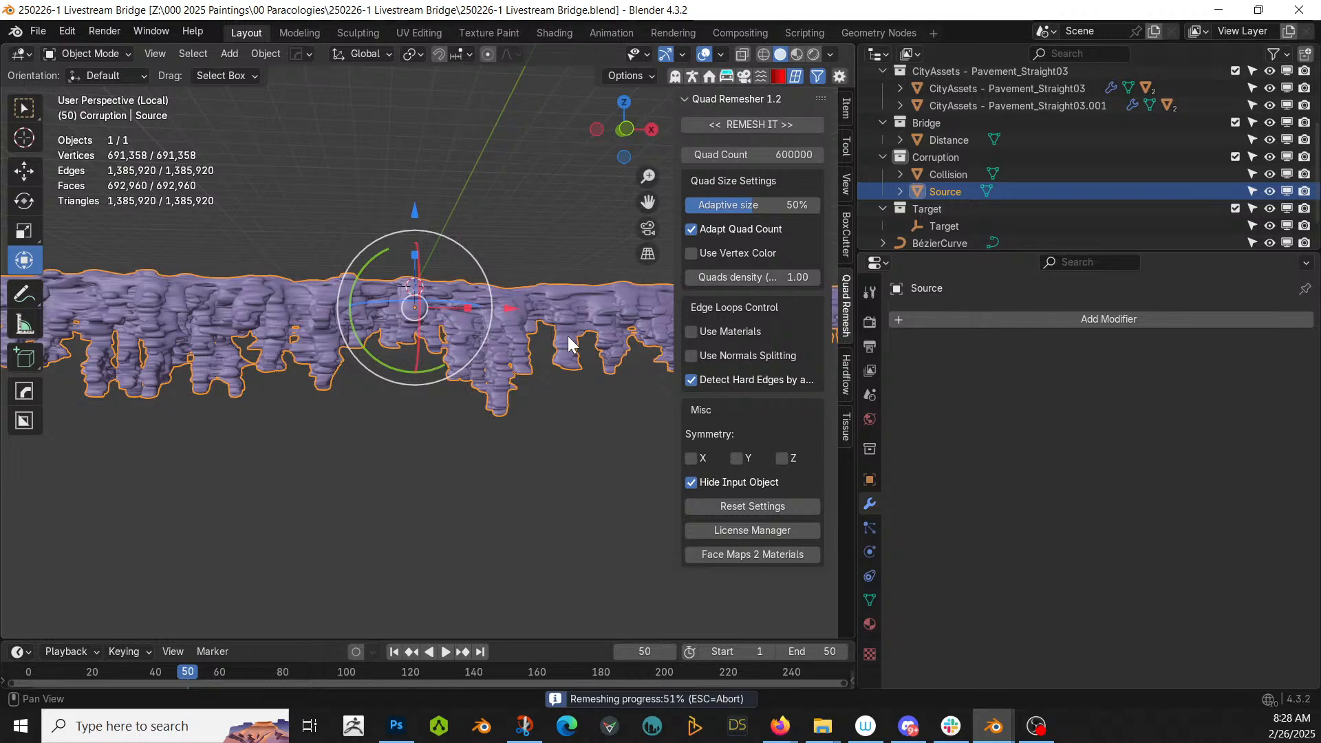
pyautogui.press('Escape')
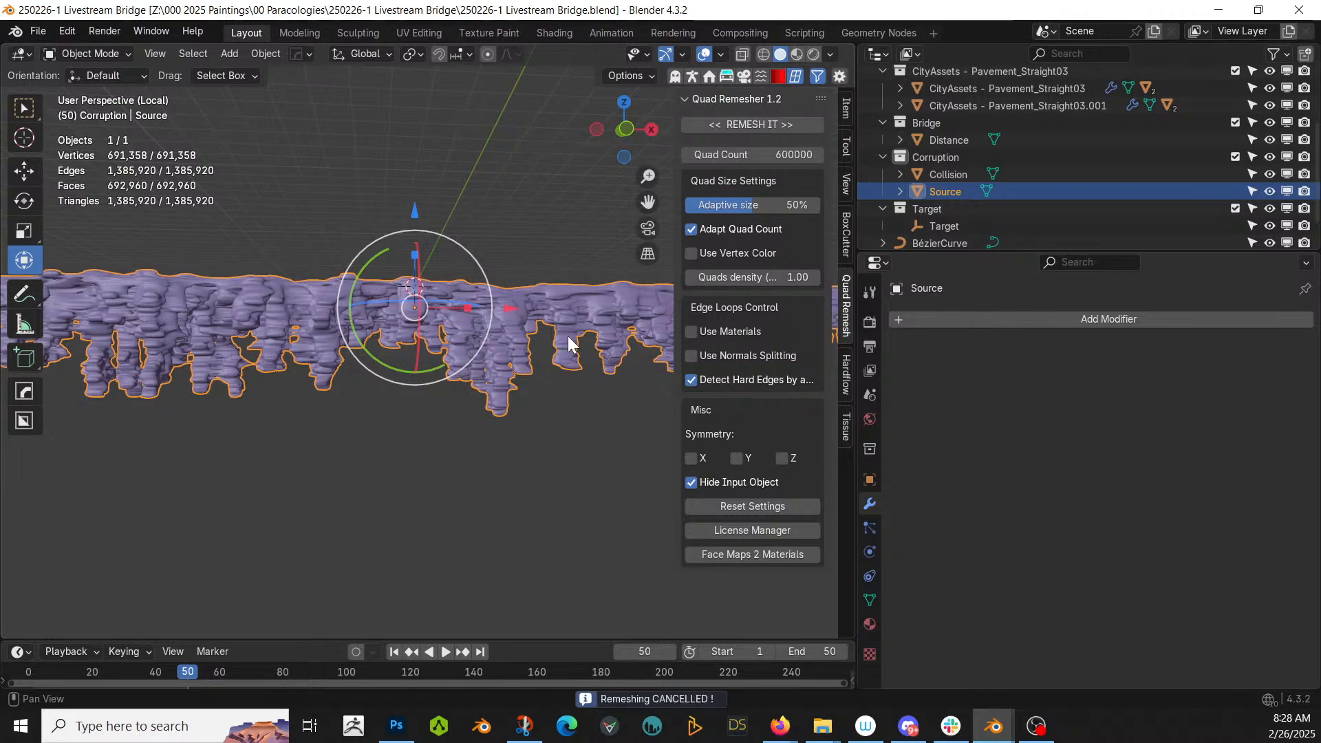
# - Apply the rotation and scale of the Source object
pyautogui.click(848, 109)
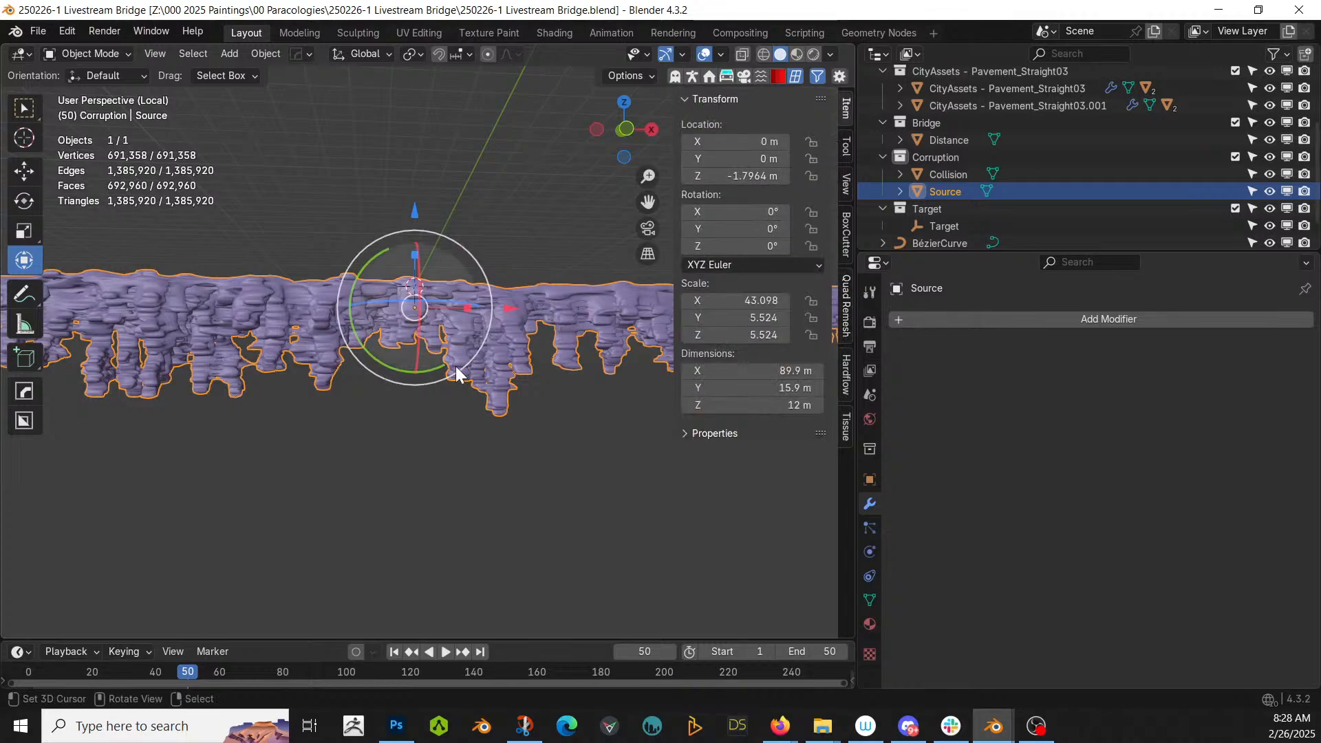
pyautogui.hotkey('ctrl', 'a')
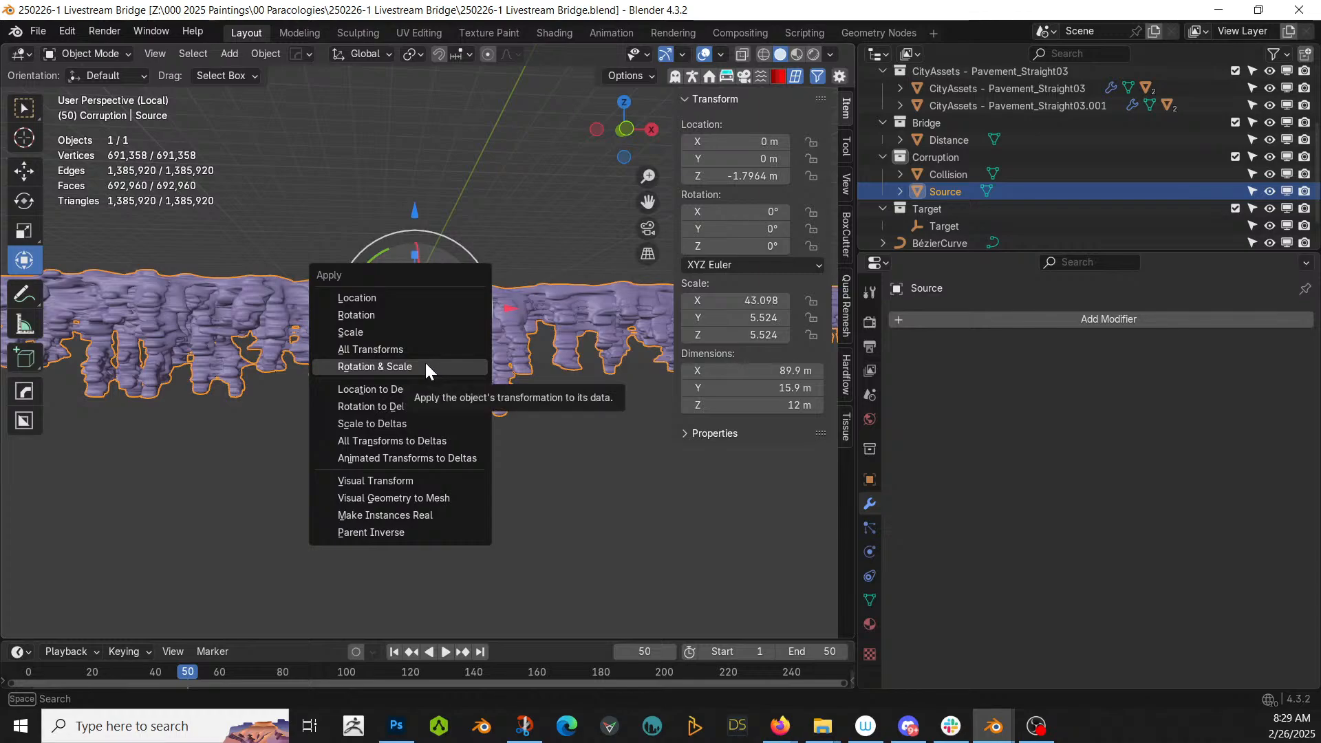
pyautogui.click(424, 361)
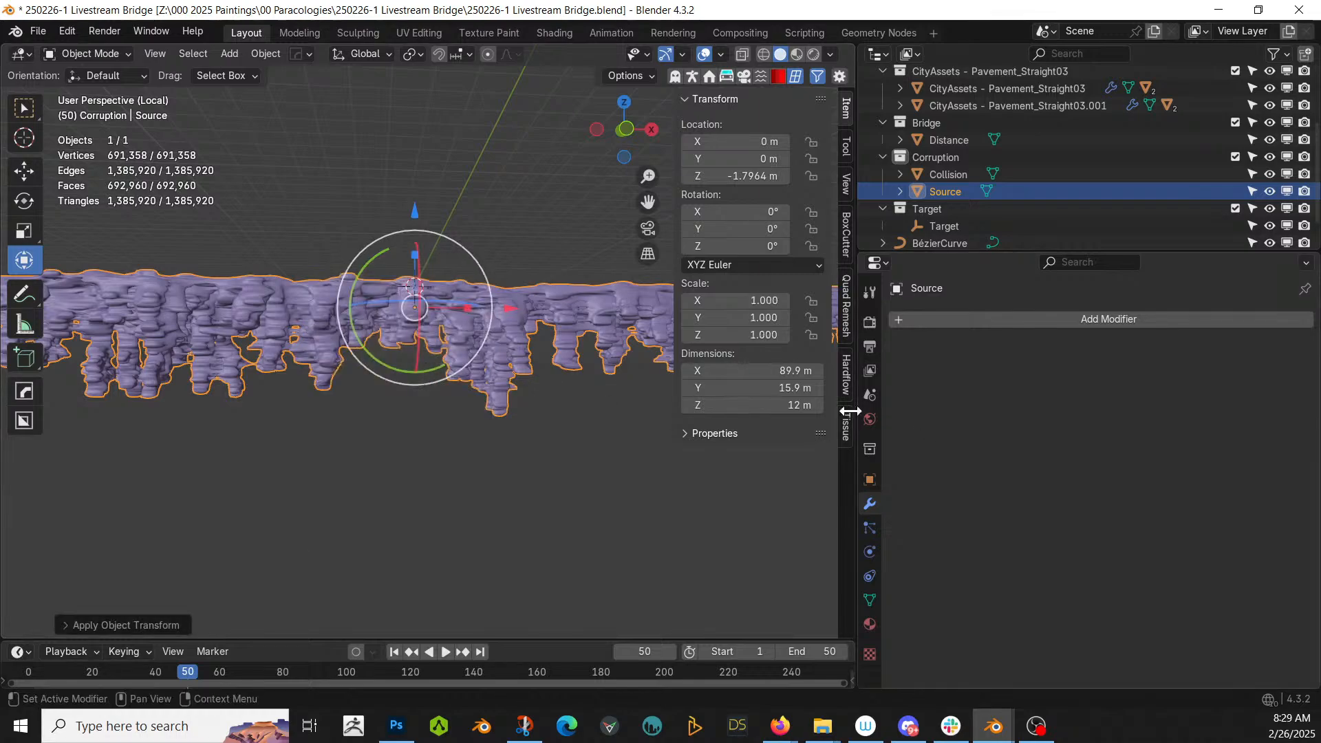
# - In Weight Paint mode, generate a vertical weight gradient on Source with the Tissue Weight Formula 1-rz
pyautogui.moveTo(481, 378); pyautogui.dragTo(550, 397, button='middle')
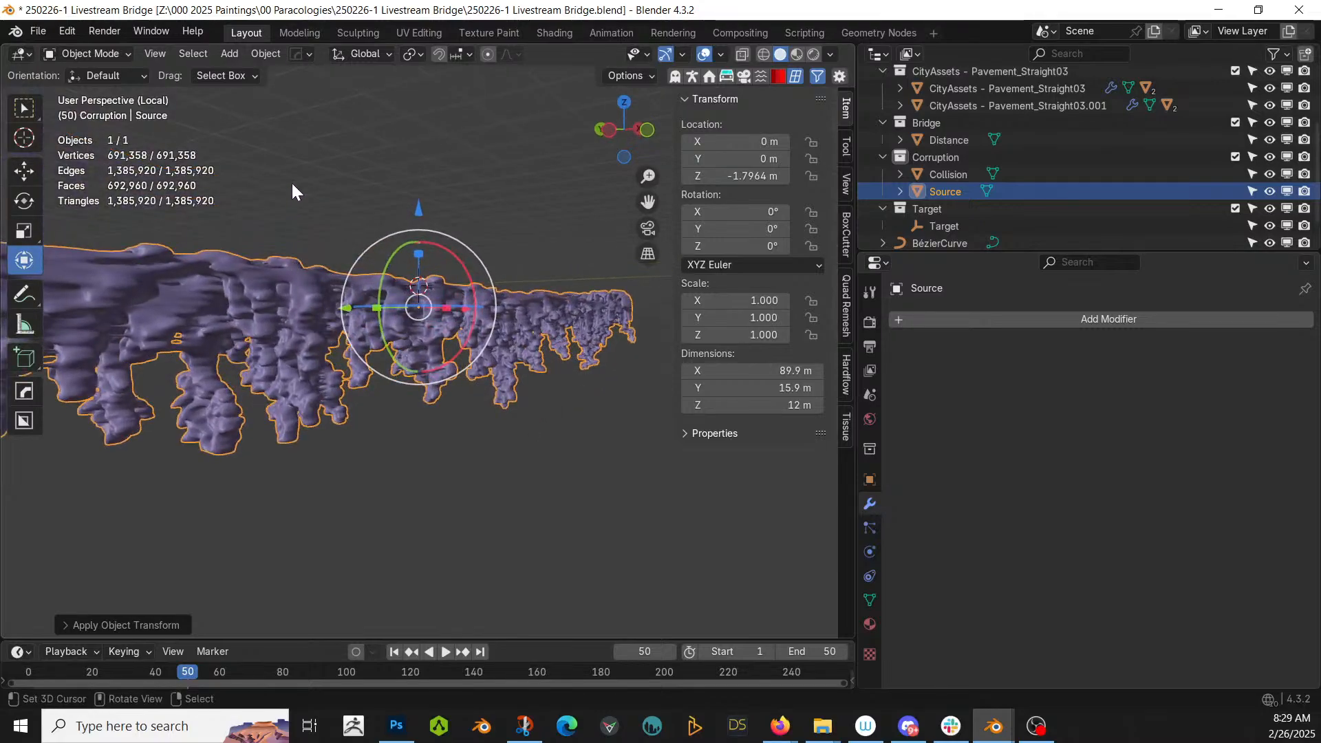
pyautogui.click(93, 52)
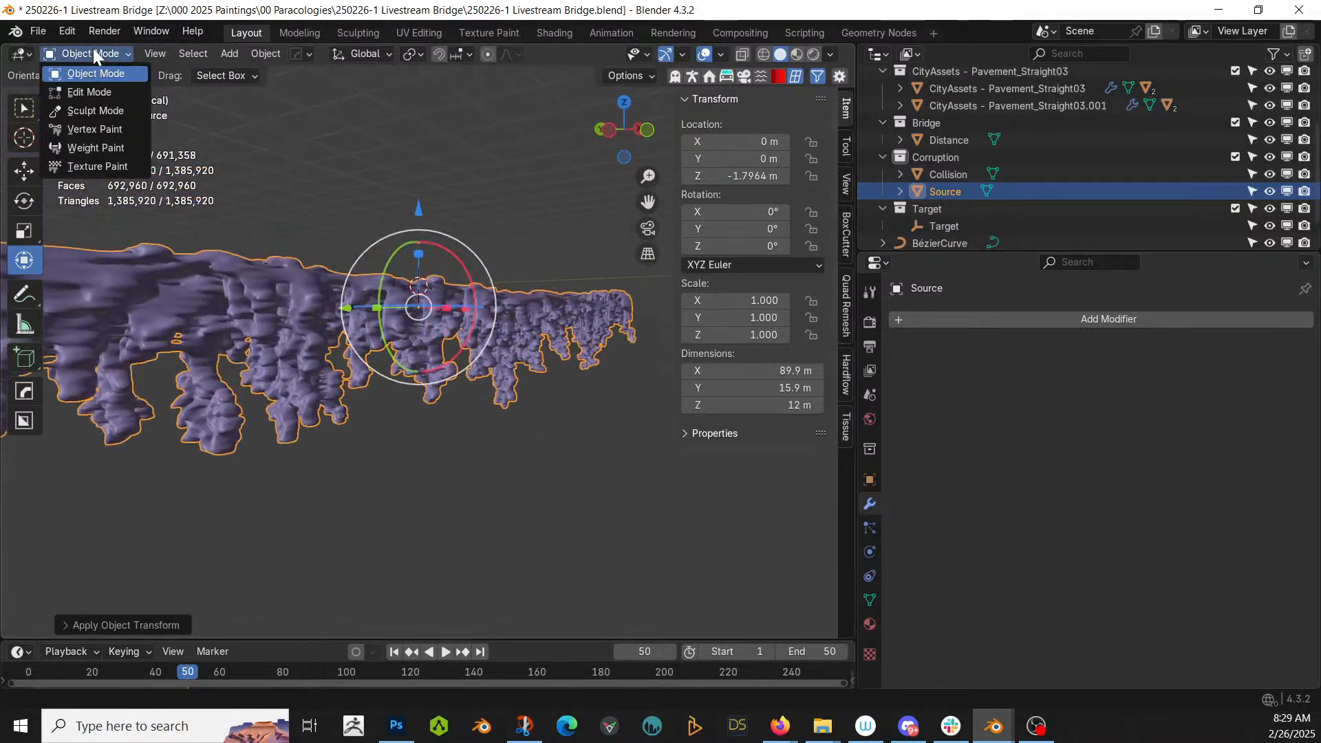
pyautogui.click(103, 148)
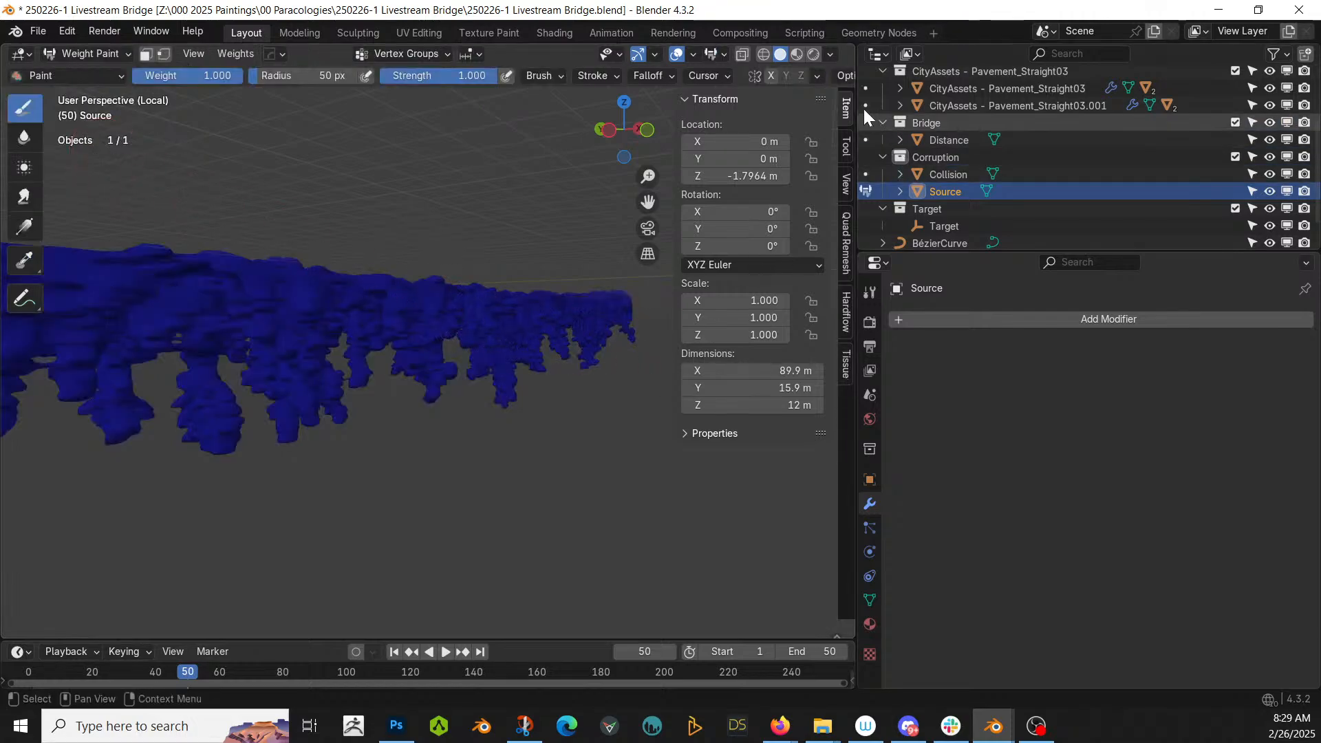
pyautogui.moveTo(858, 138); pyautogui.dragTo(1166, 138)
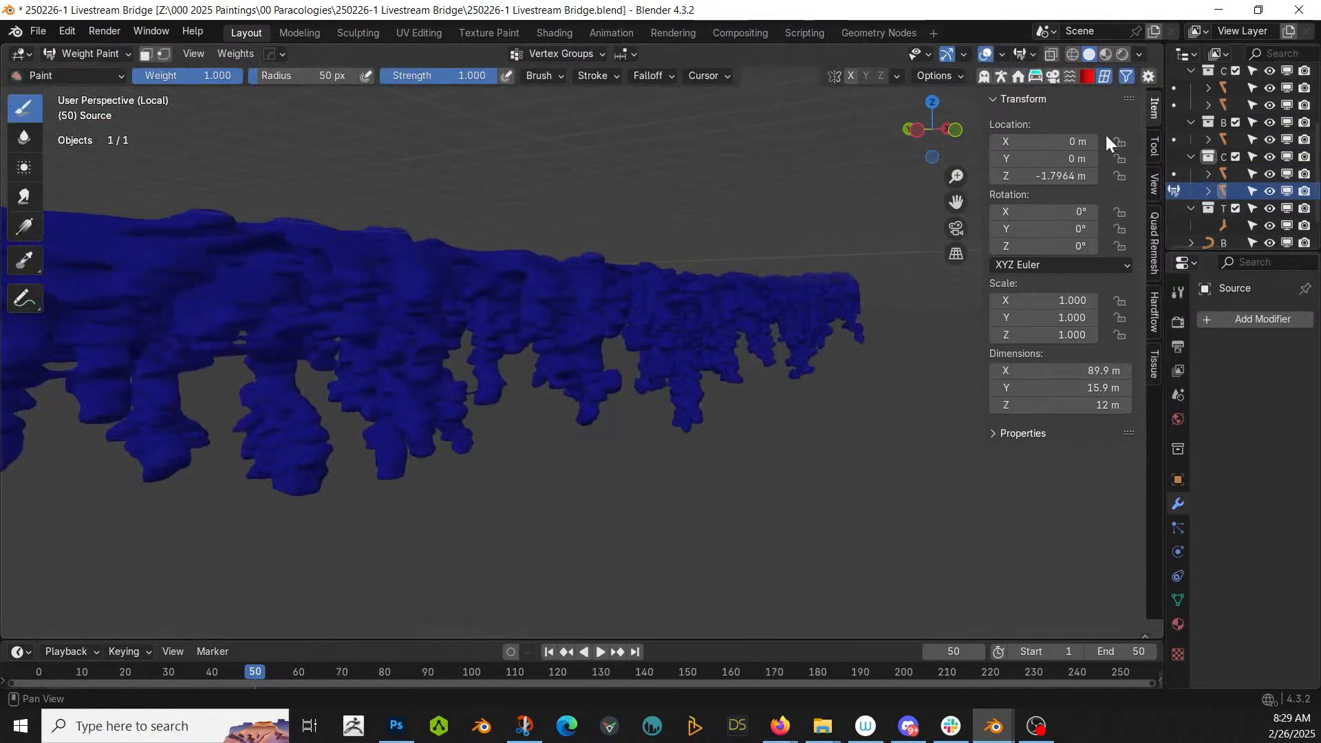
pyautogui.click(1155, 369)
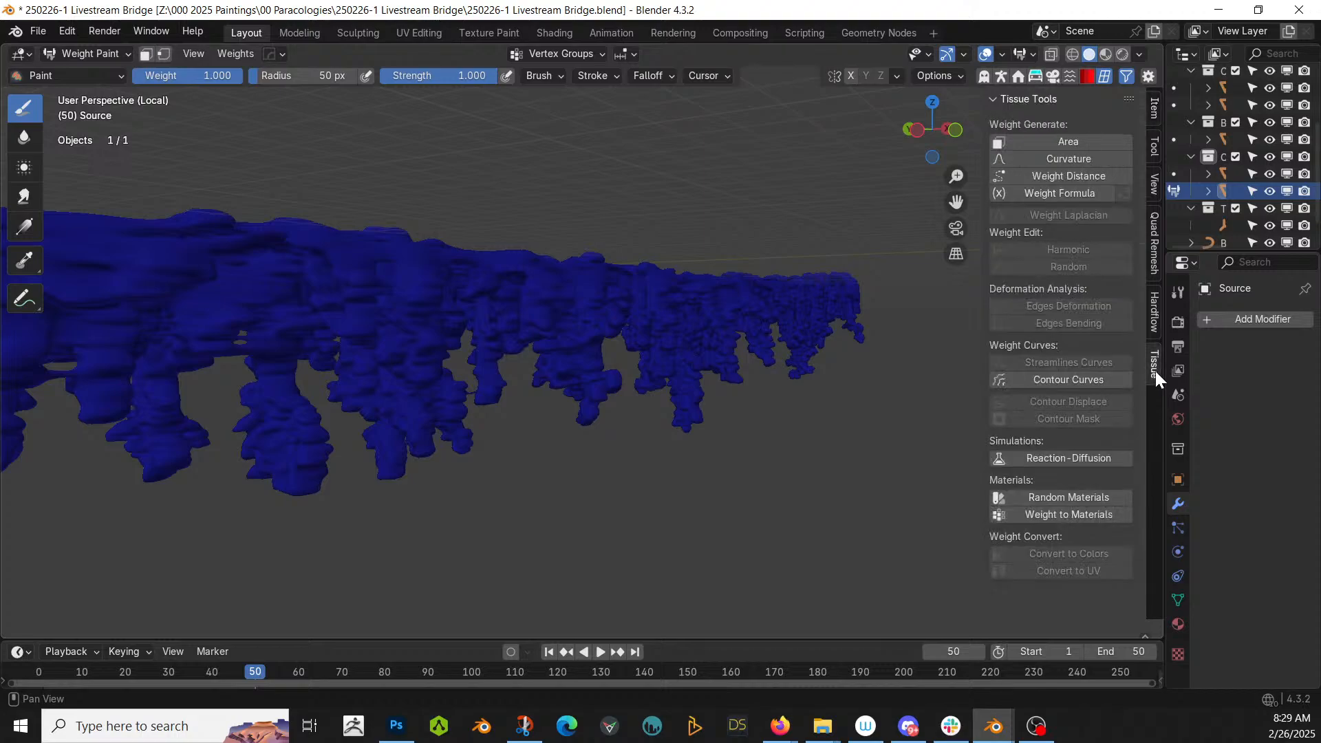
pyautogui.click(1072, 193)
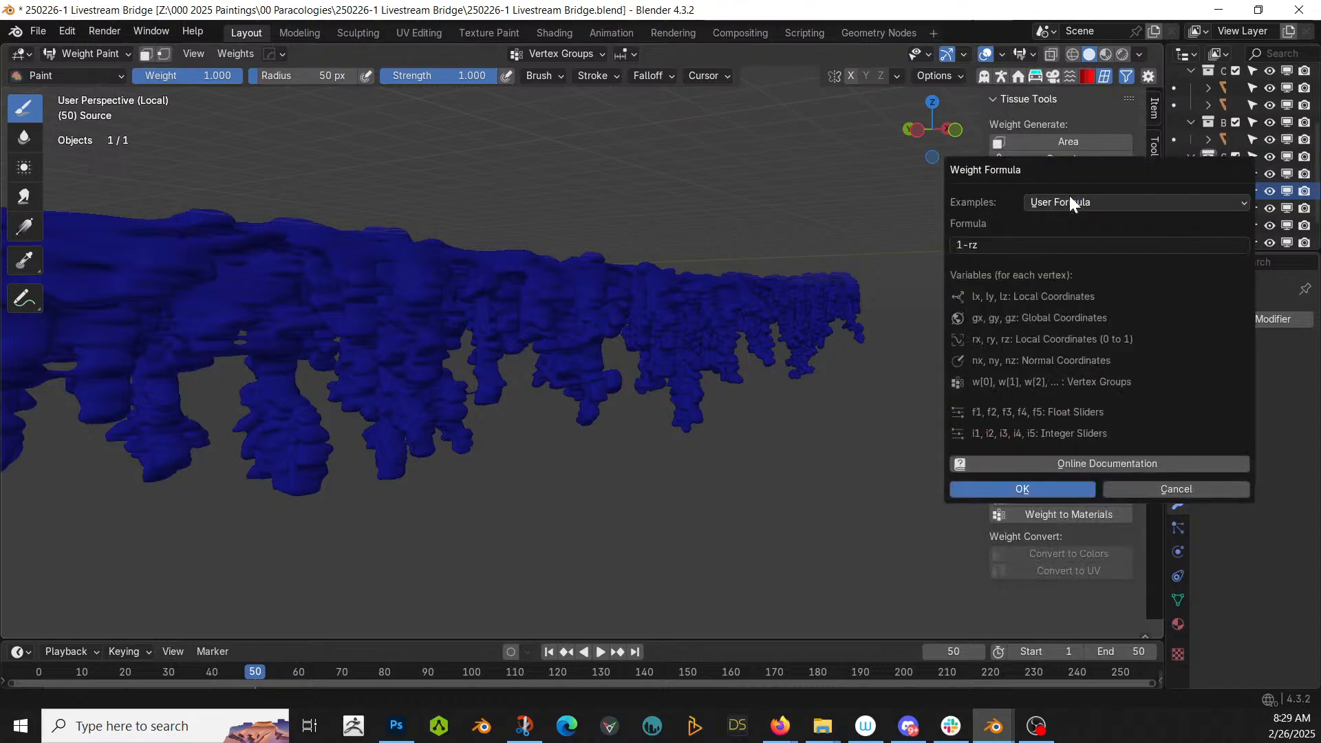
pyautogui.click(1038, 489)
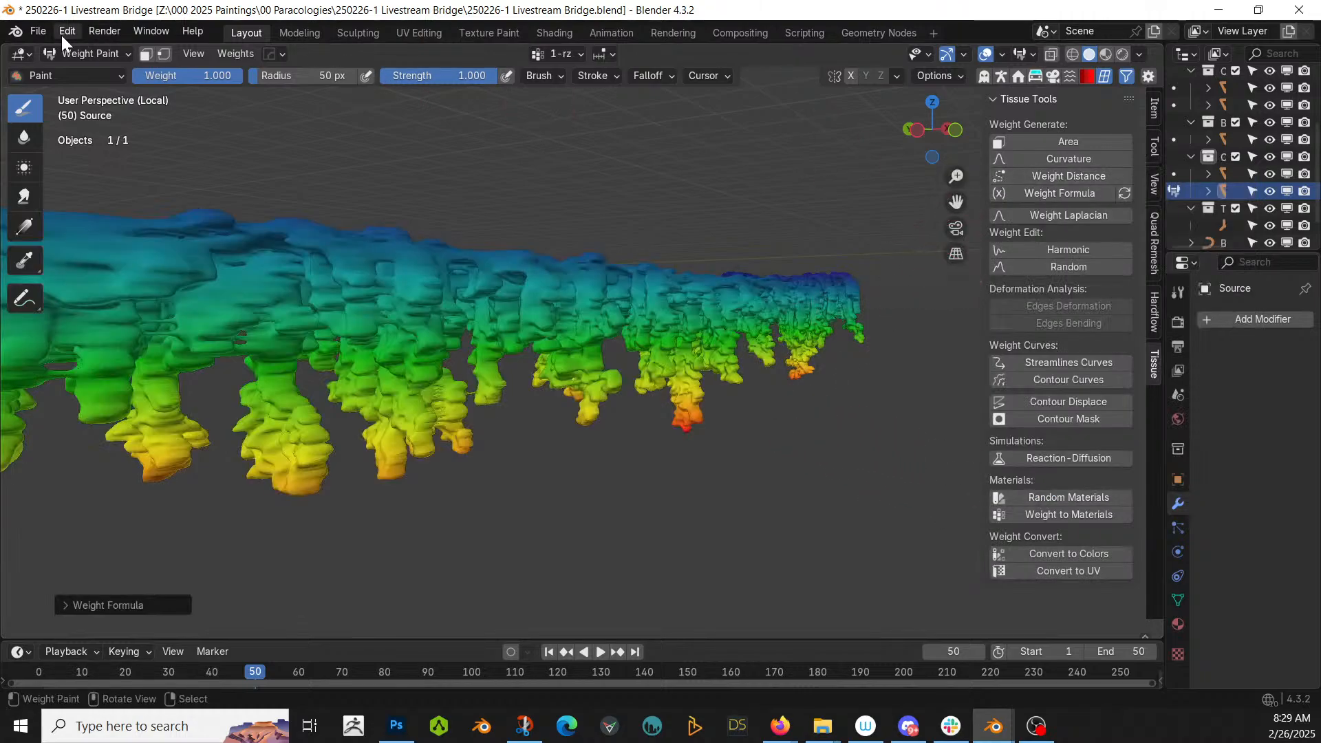
# - Return to Object Mode and rename the 1-rz vertex group to Group
pyautogui.click(76, 55)
pyautogui.click(81, 70)
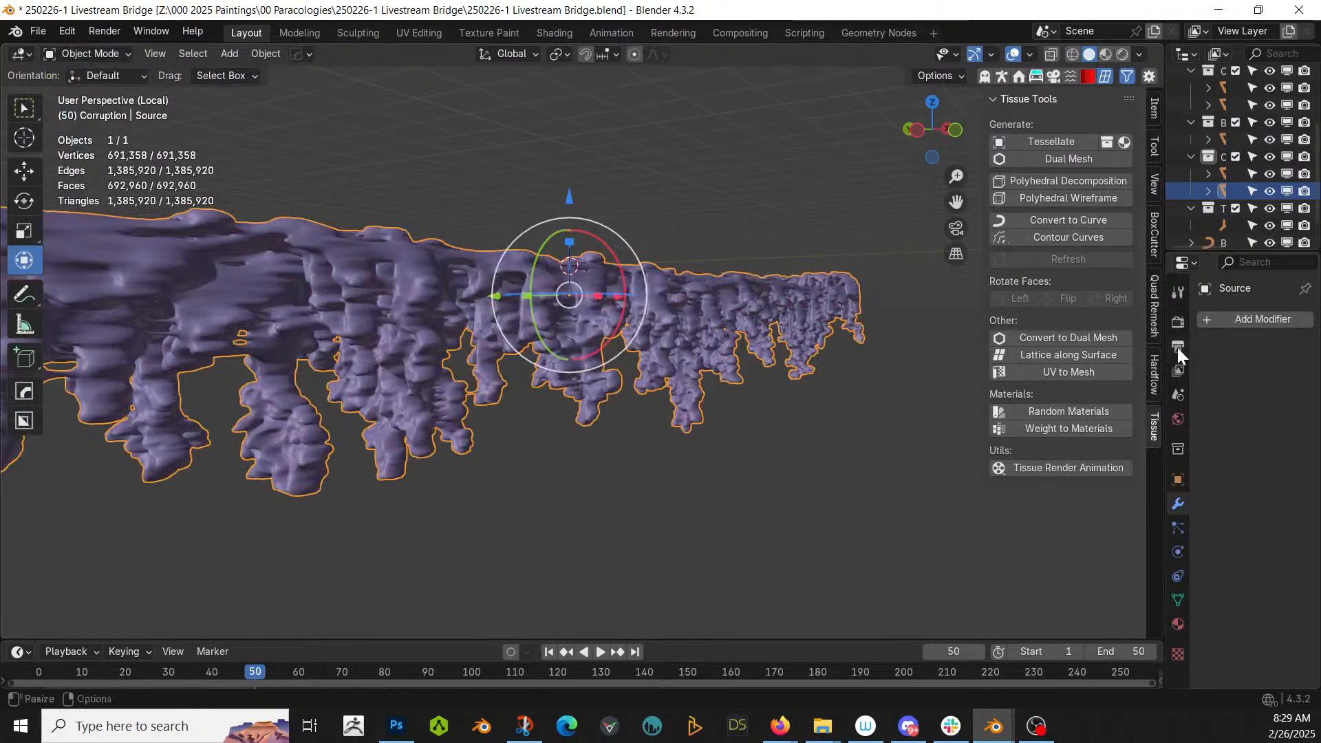
pyautogui.moveTo(1163, 333); pyautogui.dragTo(943, 329)
pyautogui.click(1035, 319)
pyautogui.moveTo(1035, 318)
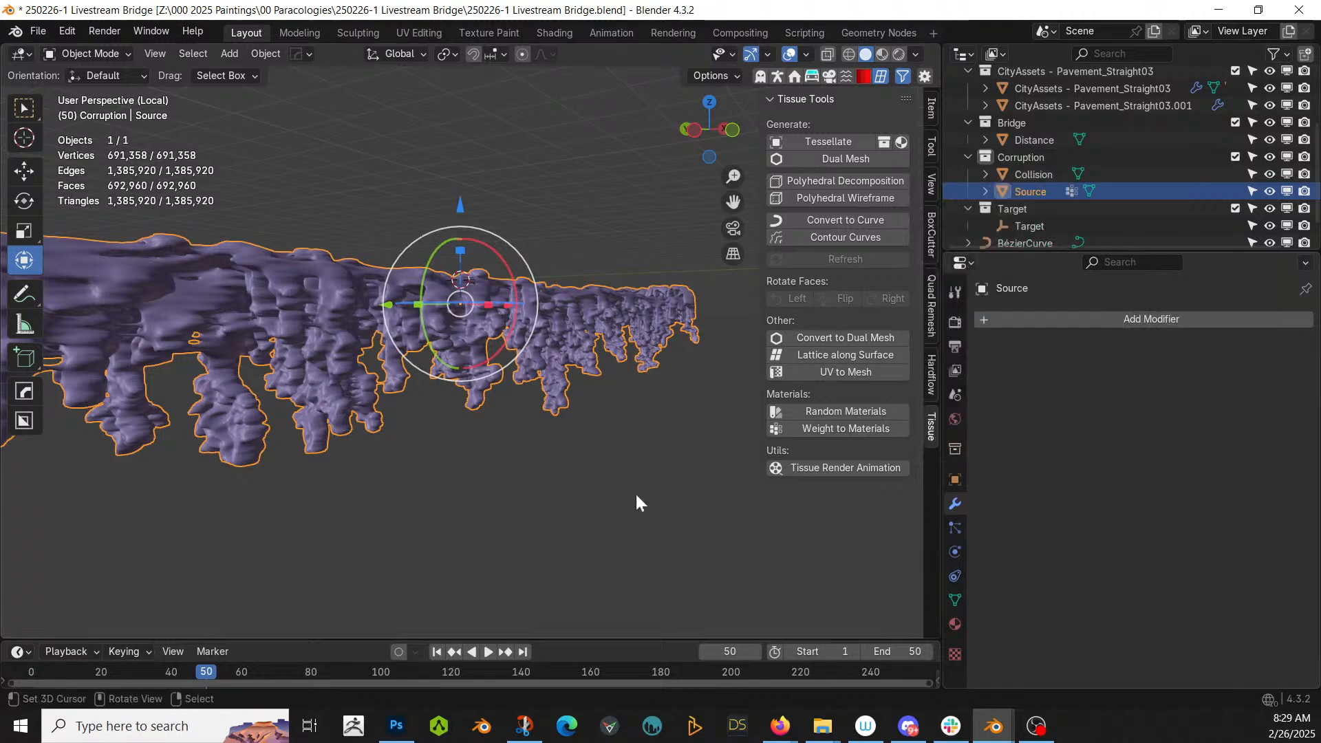
pyautogui.click(956, 600)
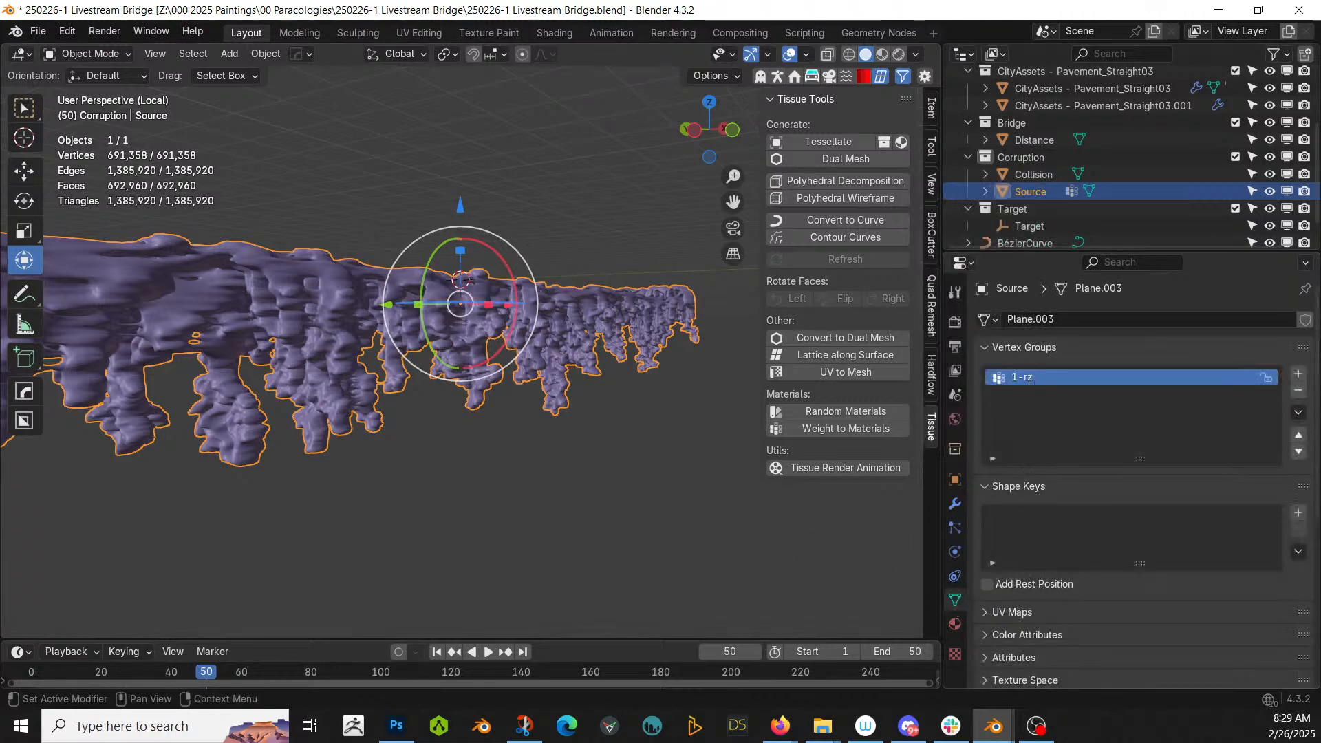
pyautogui.doubleClick(1023, 377)
pyautogui.write('Group')
pyautogui.press('Return')
# - Add another Differential Growth modifier to the Source mesh
pyautogui.click(955, 504)
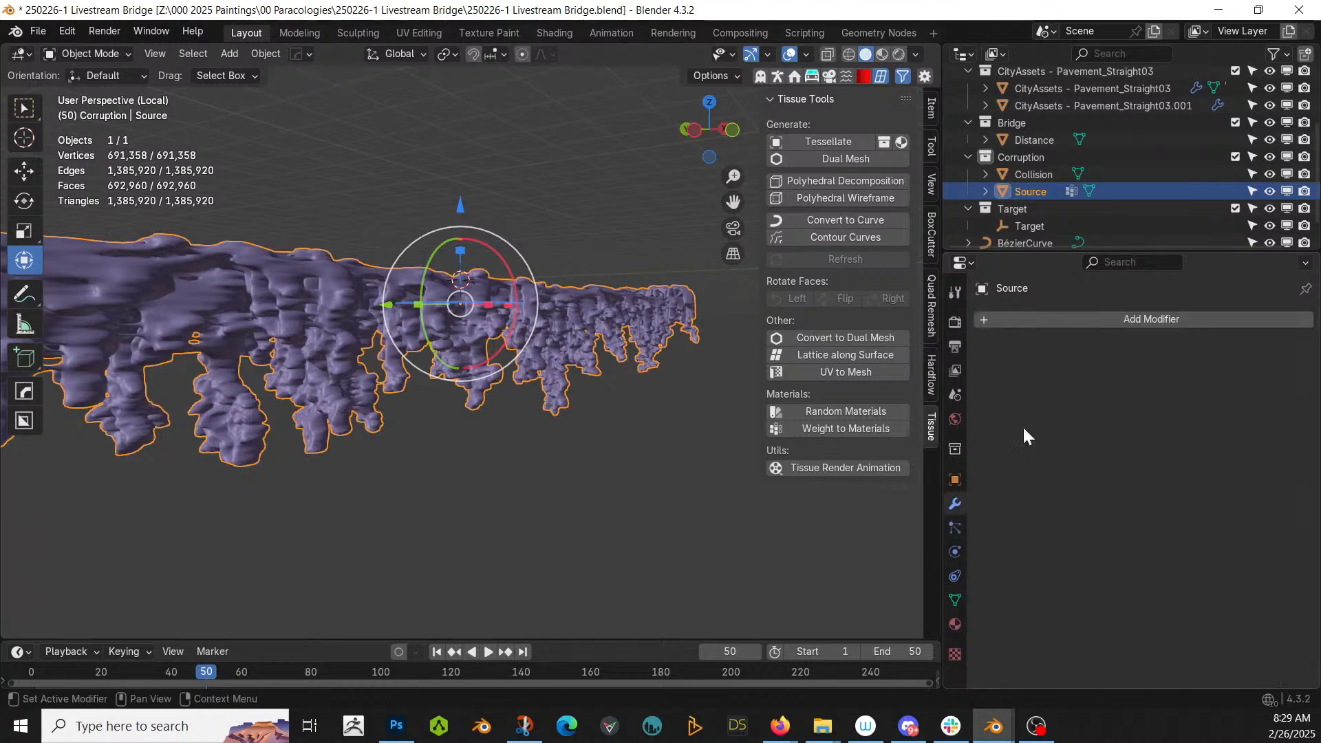
pyautogui.click(1051, 318)
pyautogui.moveTo(1052, 318)
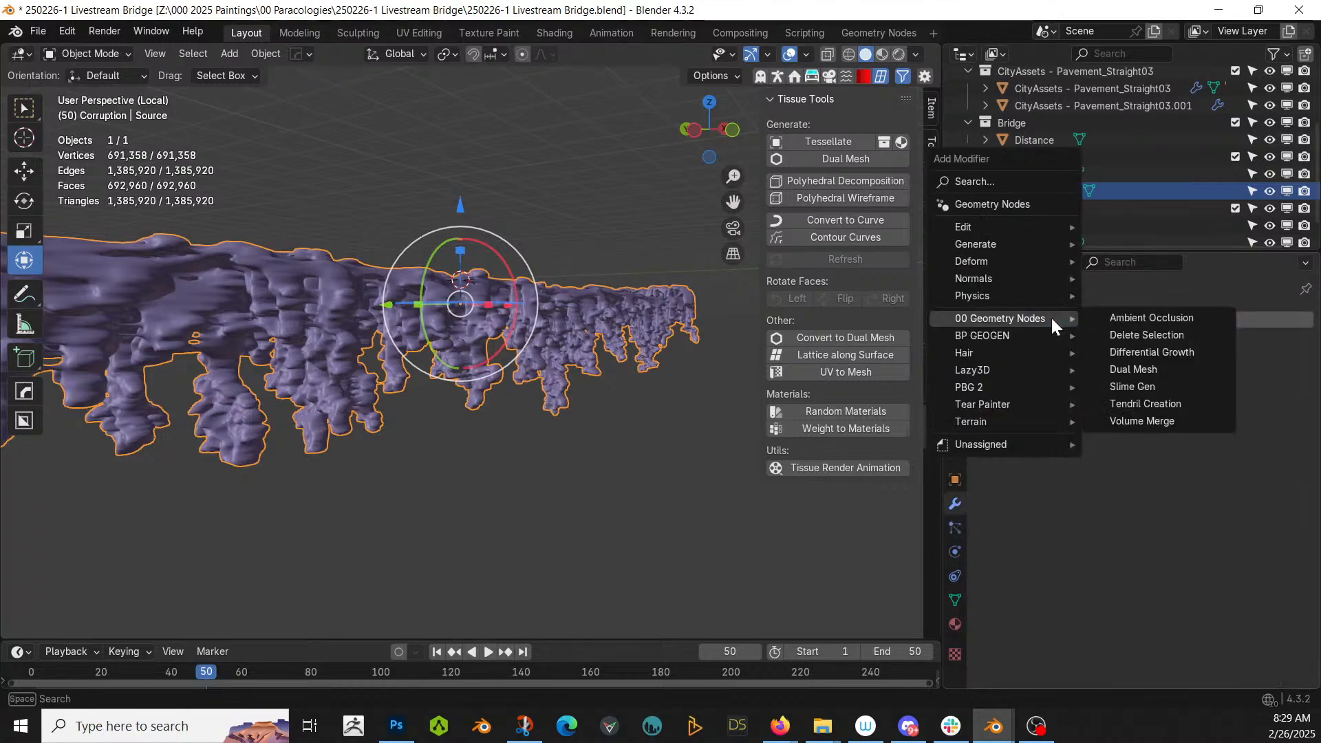
pyautogui.click(1190, 348)
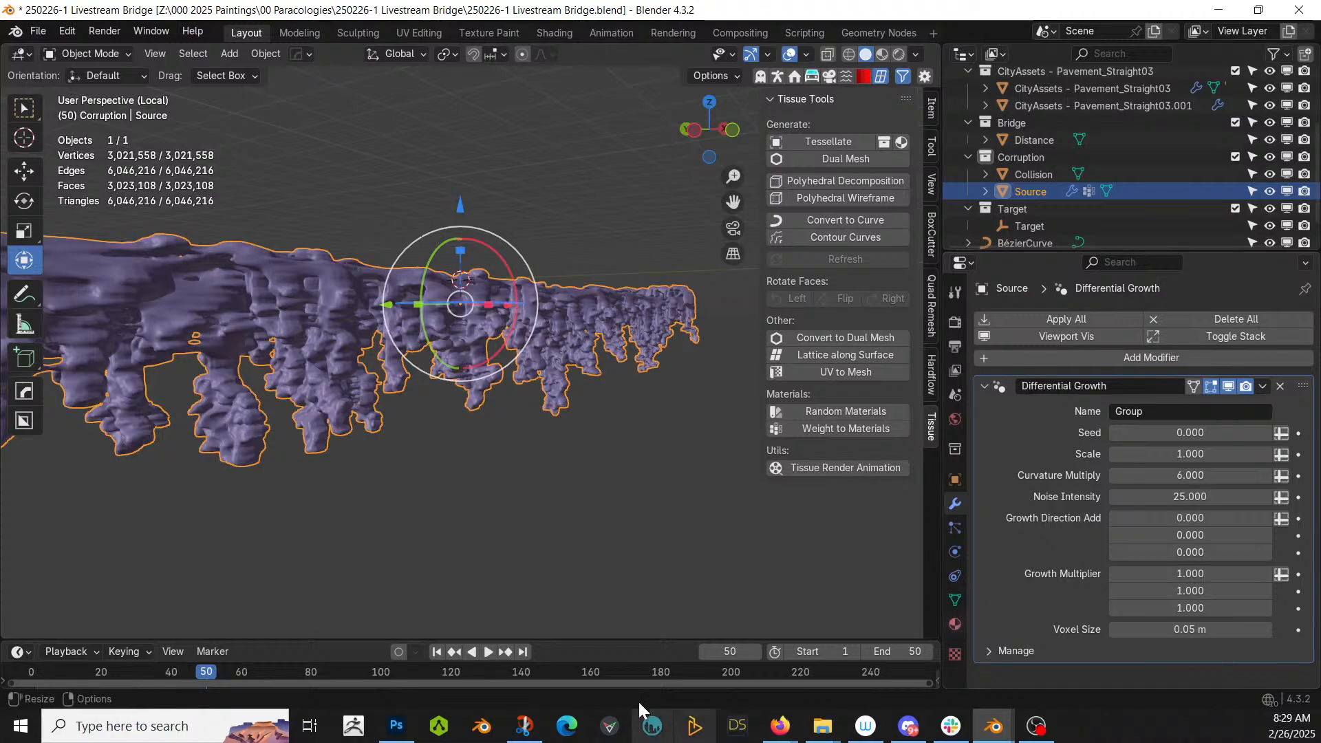
# - From the first frame, shorten the timeline to end at frame 25 and enter .01 as the modifier's Voxel Size
pyautogui.click(433, 651)
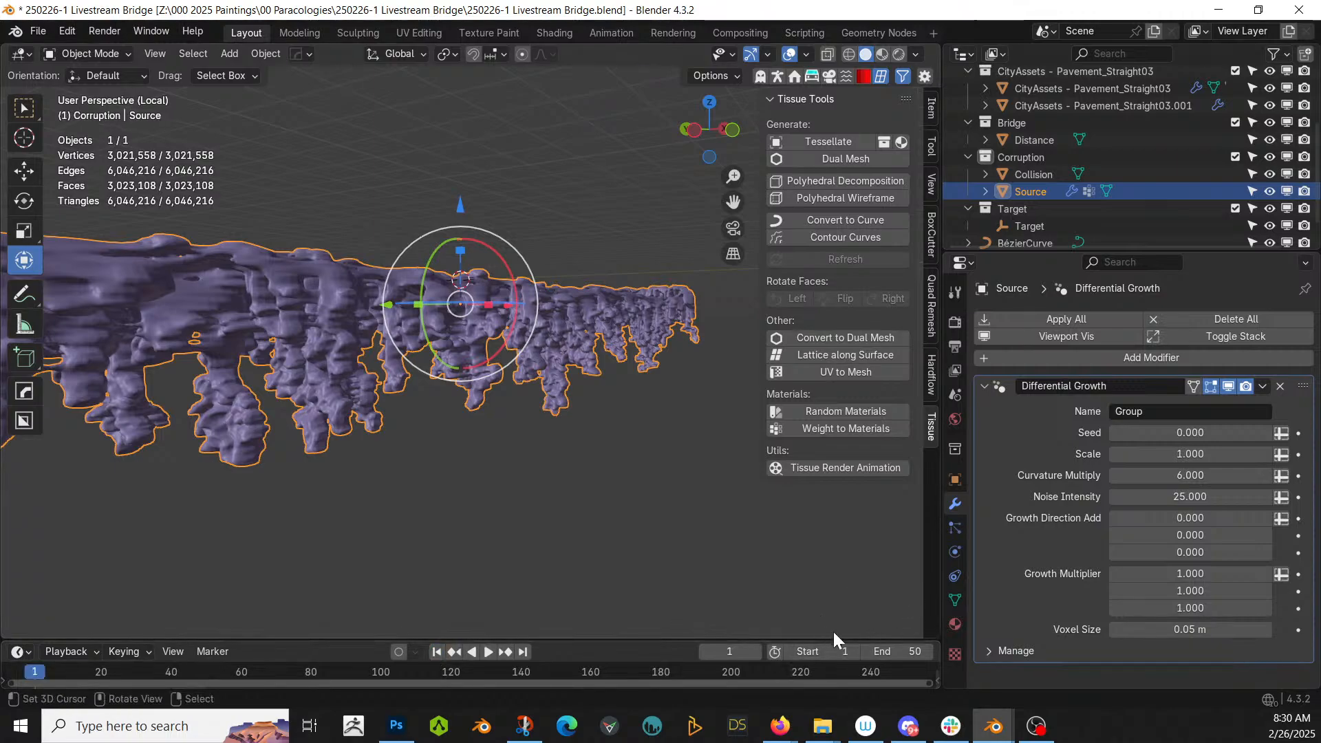
pyautogui.click(891, 651)
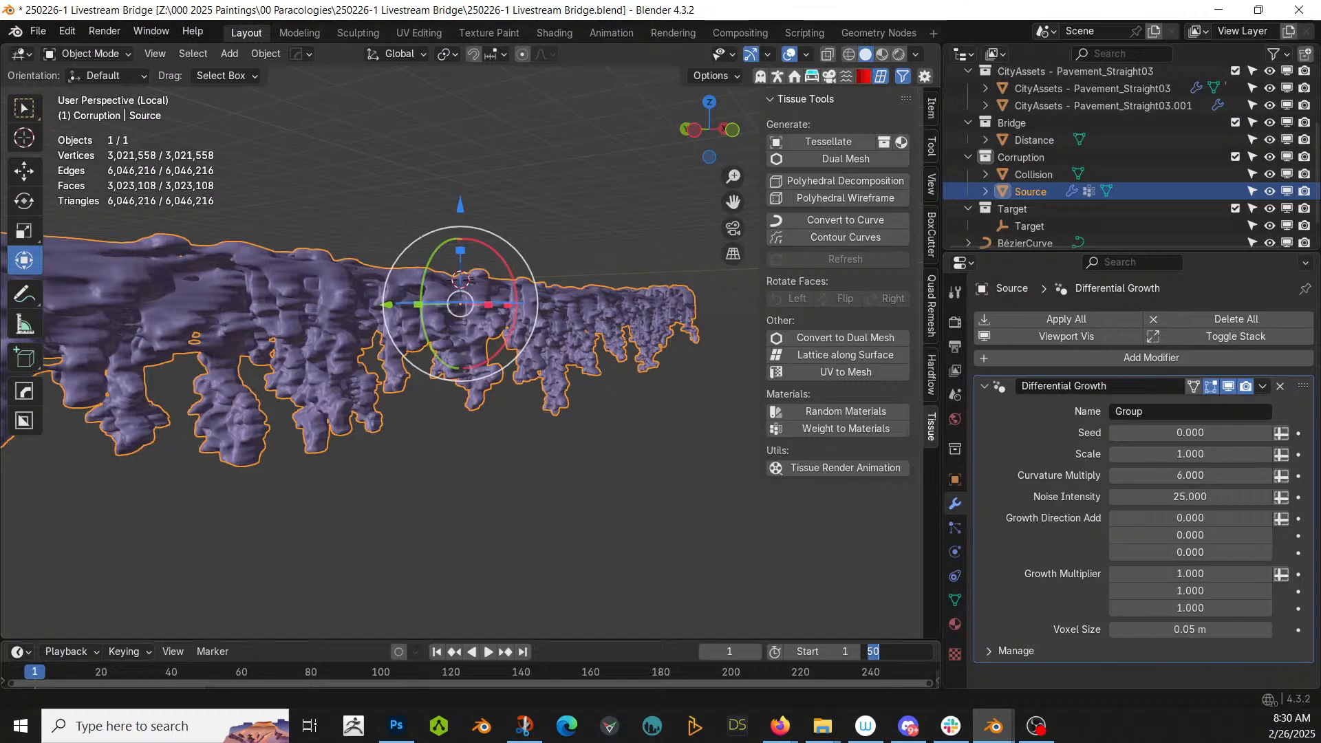
pyautogui.write('25')
pyautogui.press('Return')
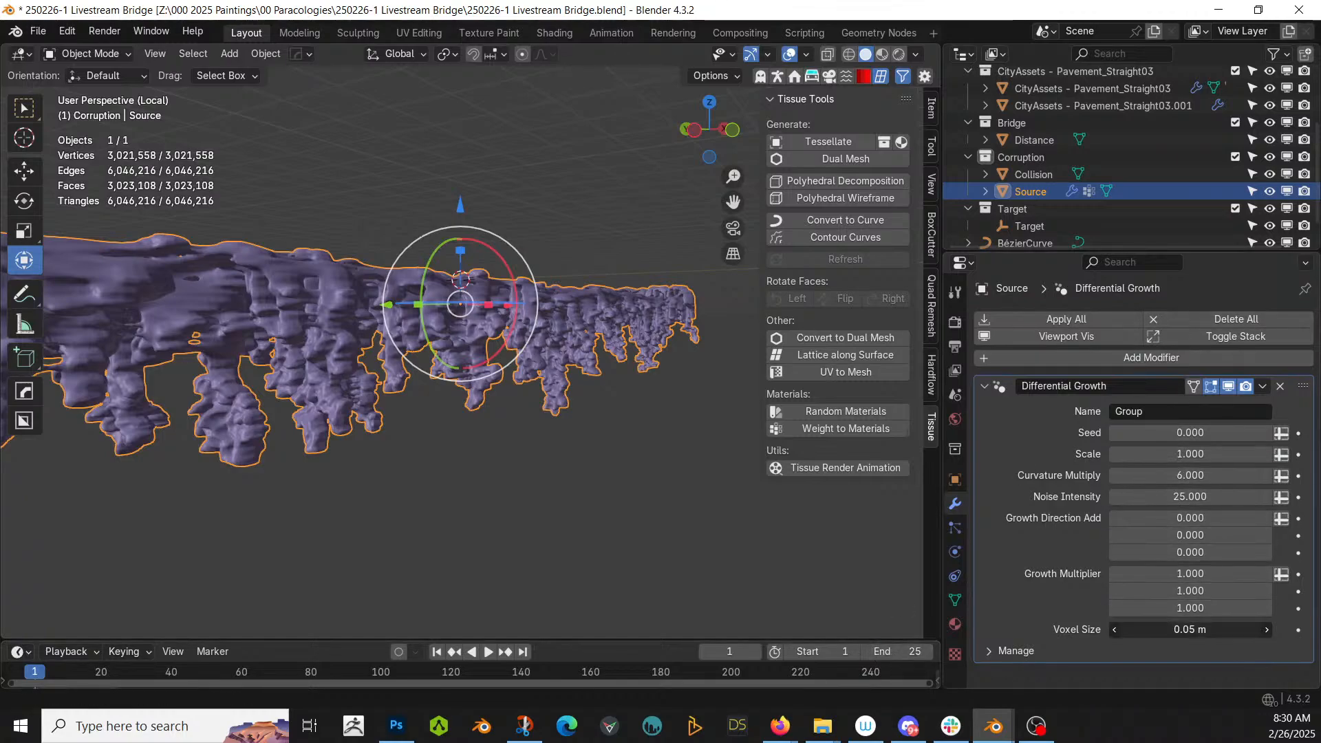
pyautogui.click(1191, 630)
pyautogui.write('.01')
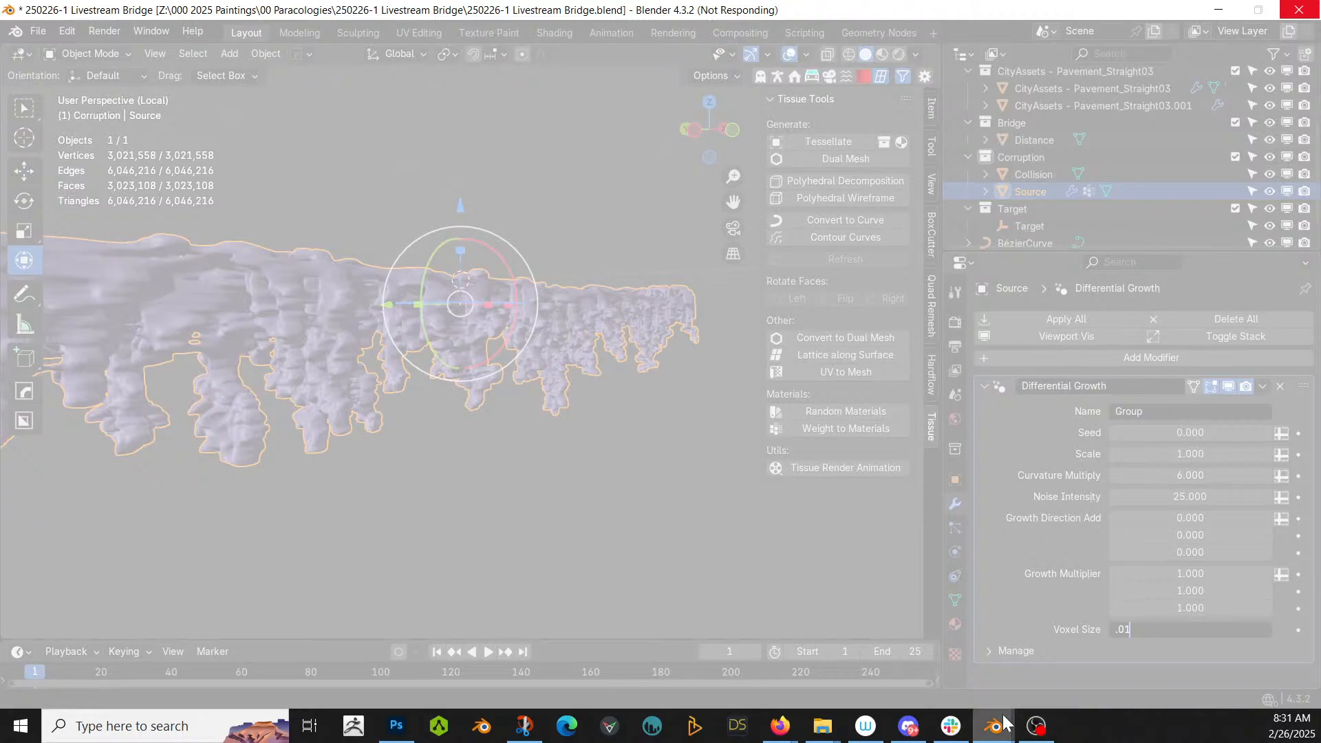
# - Leave the frozen project for the Truss_Bridge_Generator_V1.1 window and start opening another file there without saving its changes
pyautogui.moveTo(1003, 721)
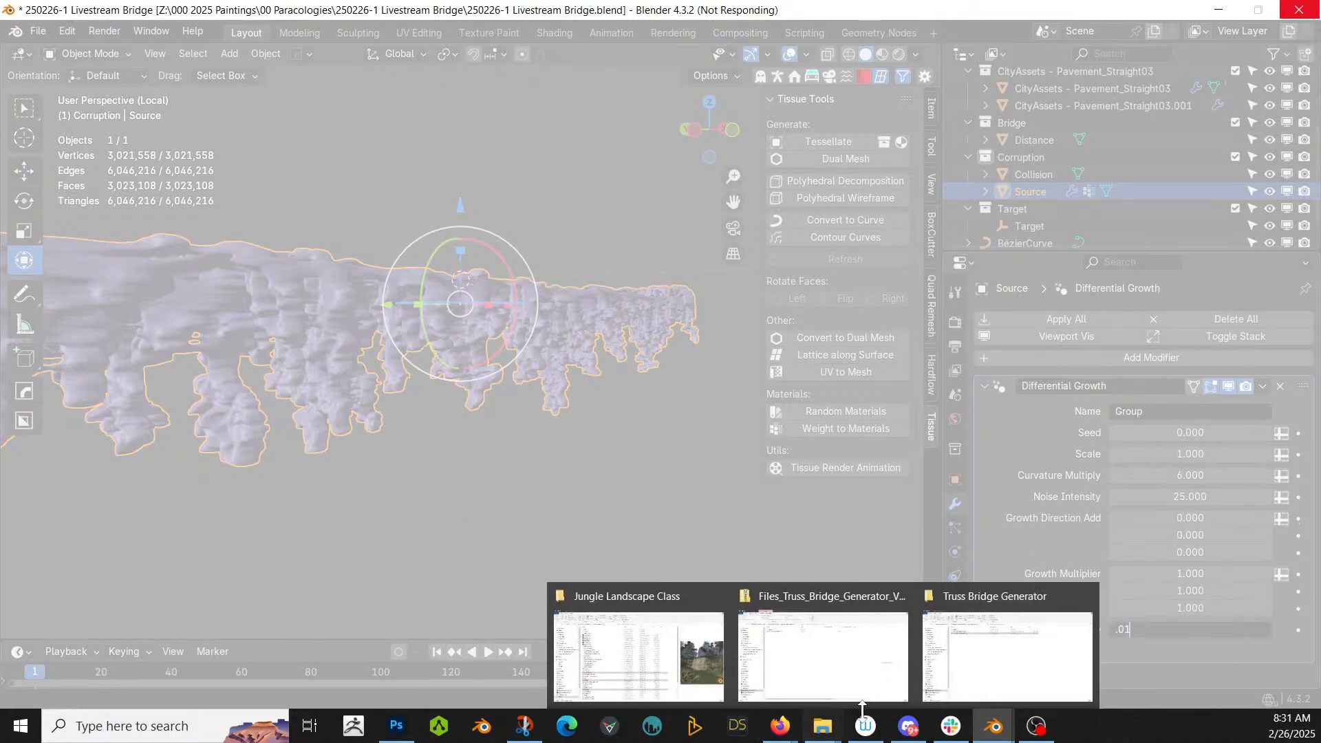
pyautogui.rightClick(994, 729)
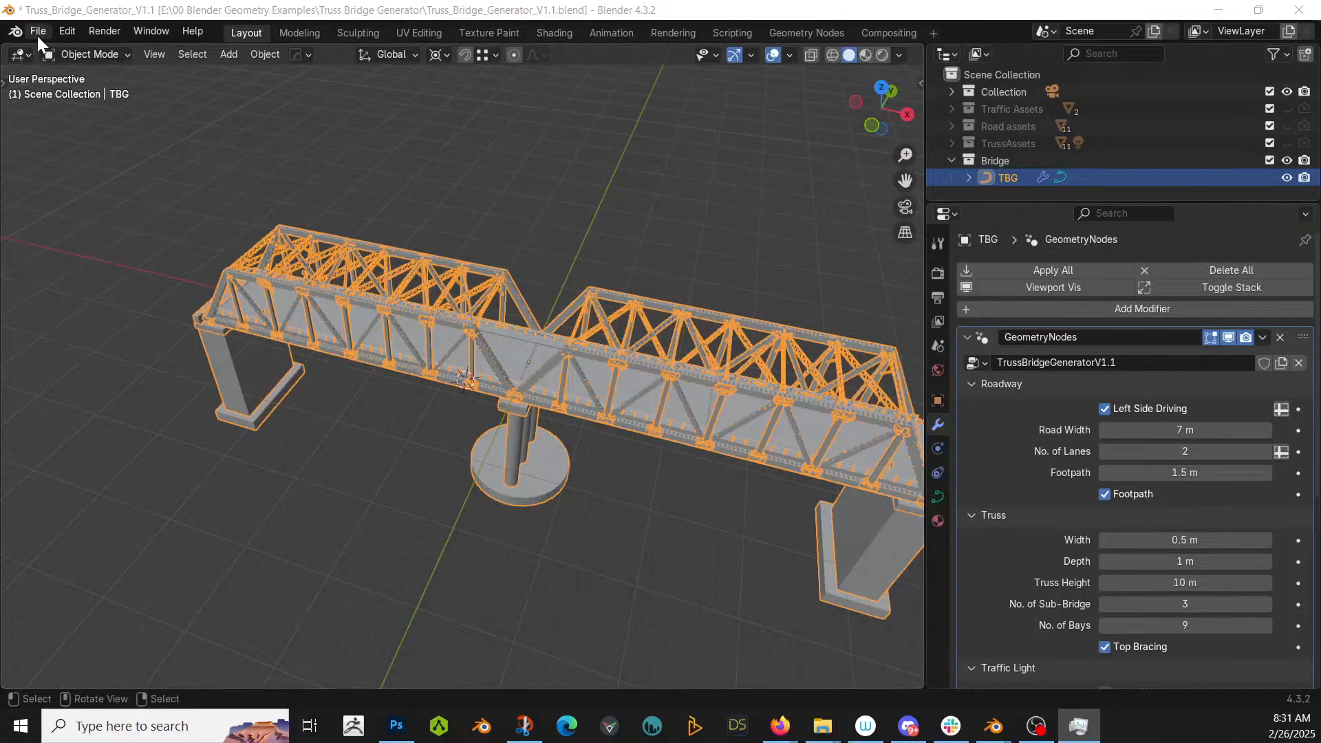
pyautogui.click(37, 38)
pyautogui.moveTo(56, 82)
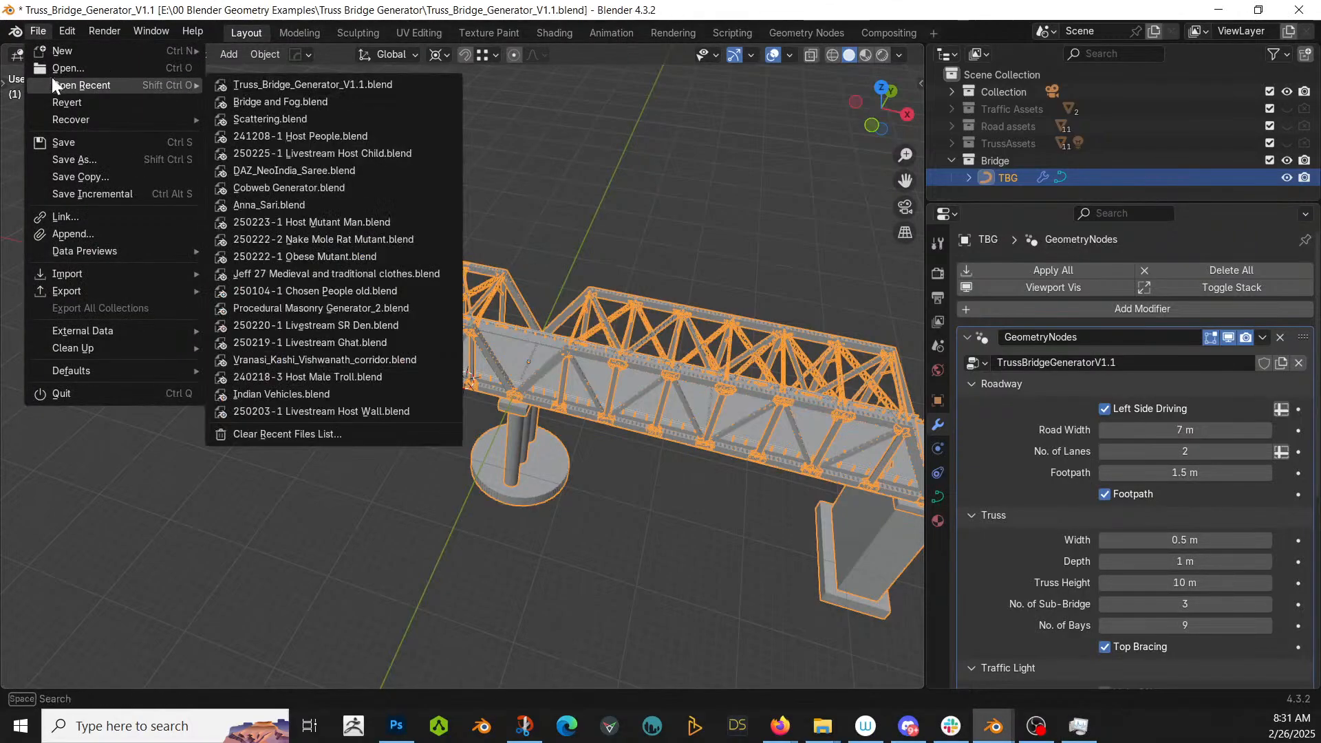
pyautogui.click(65, 64)
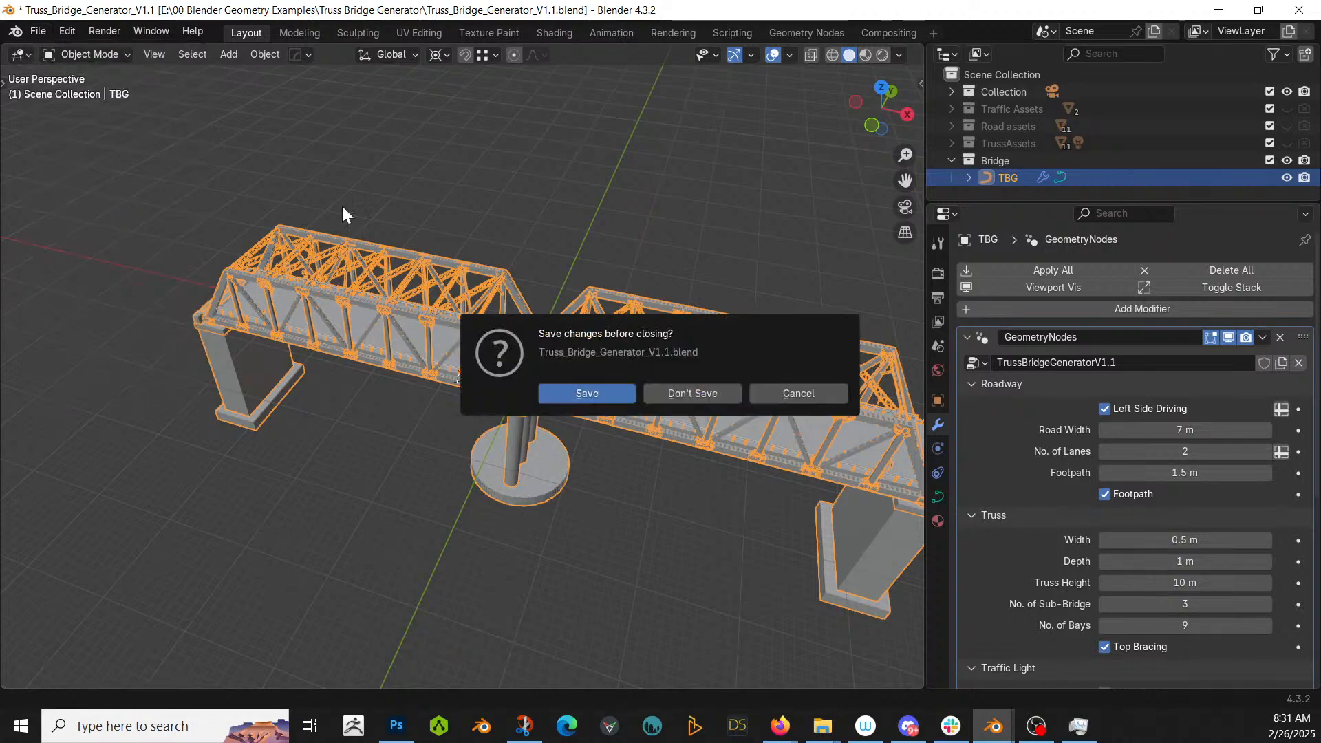
pyautogui.click(679, 395)
# - Open 250226-1 Livestream Bridge.blend from the 250226-1 Livestream Bridge folder inside 00 Paracologies
pyautogui.scroll(-3, 250, 523)
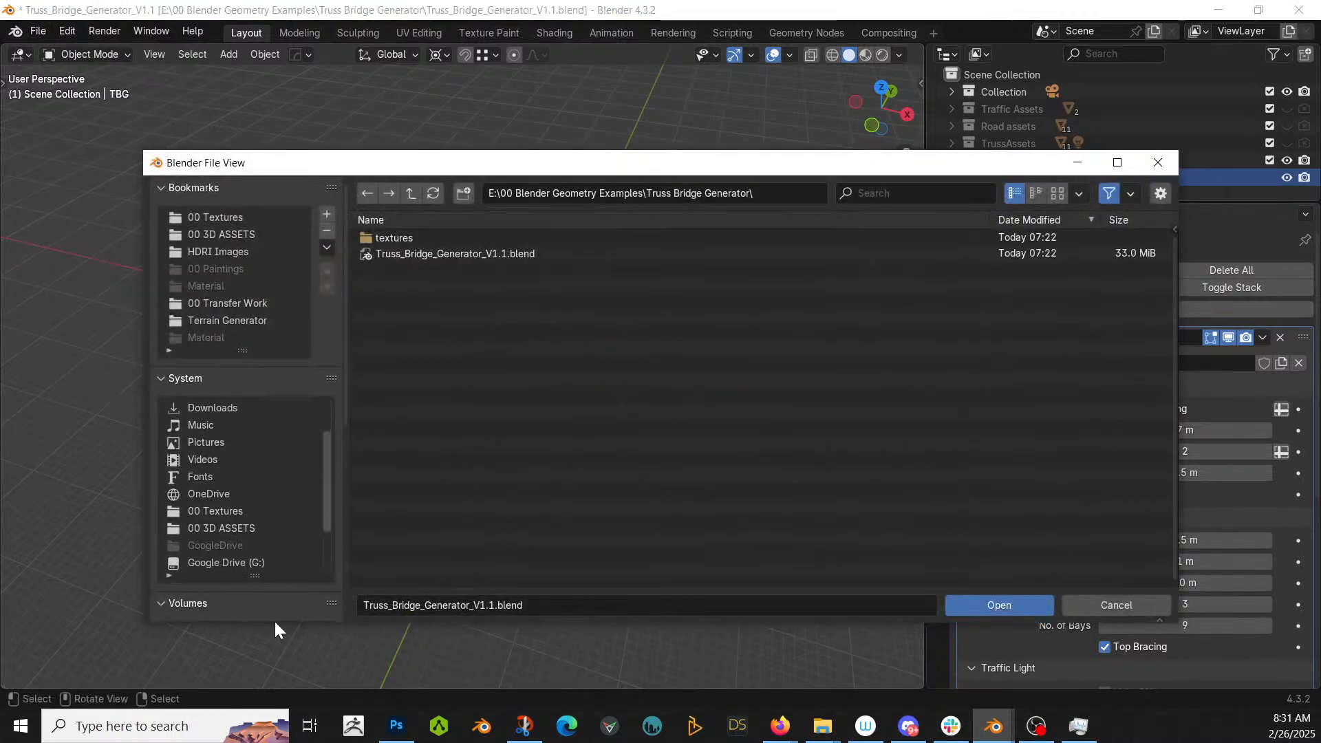
pyautogui.scroll(-5, 274, 619)
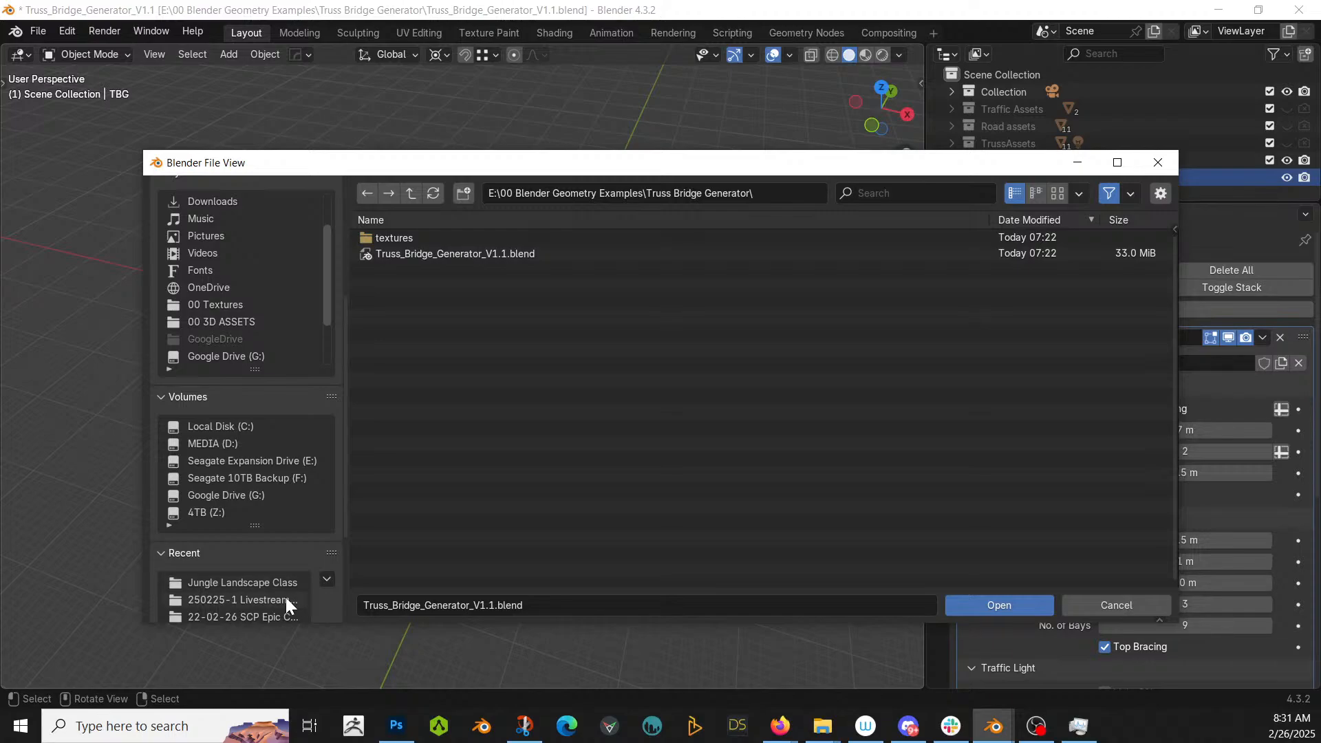
pyautogui.click(286, 598)
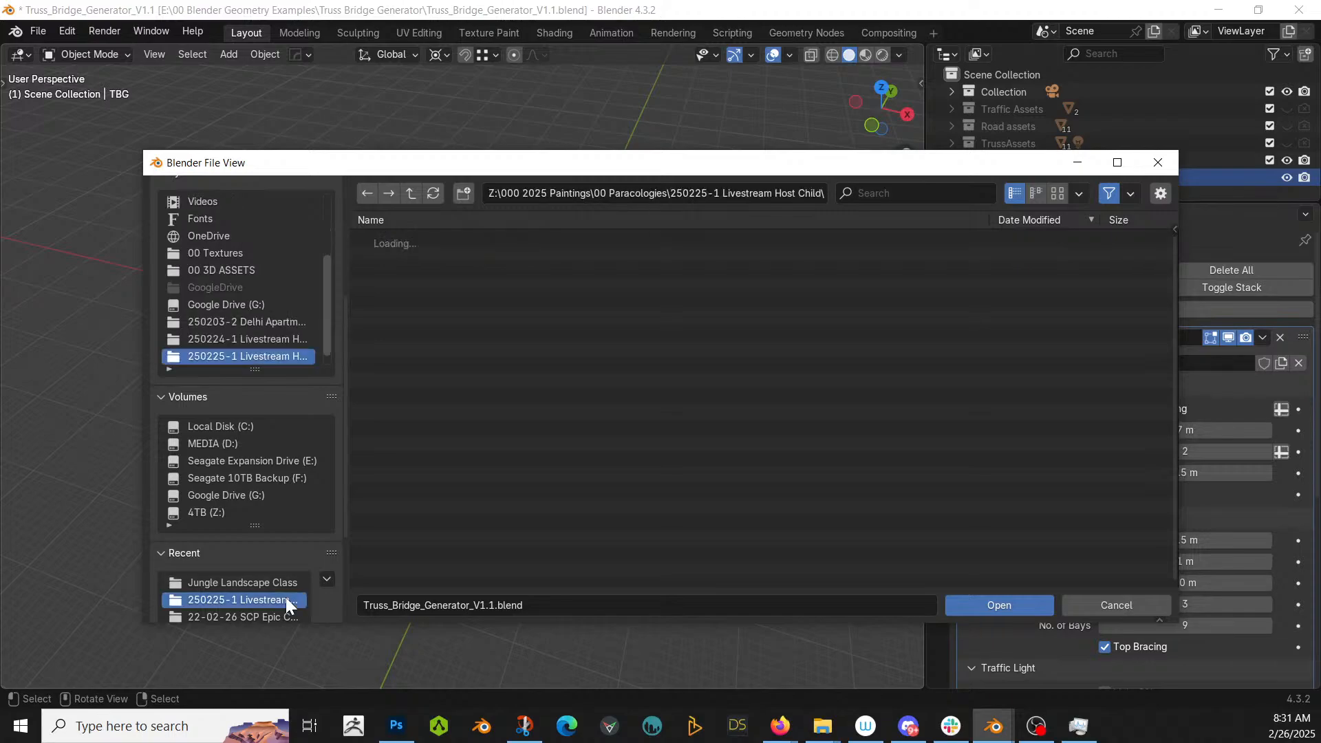
pyautogui.click(411, 193)
pyautogui.doubleClick(473, 237)
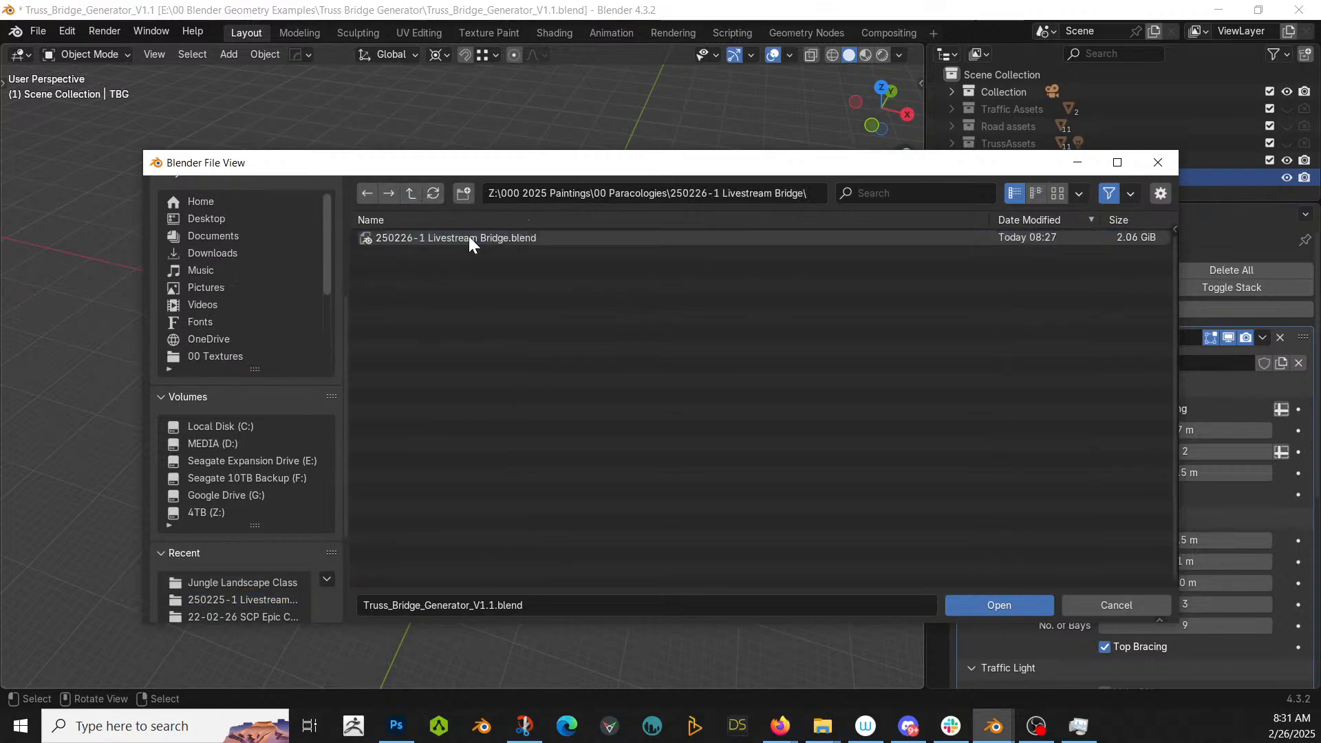
pyautogui.doubleClick(469, 237)
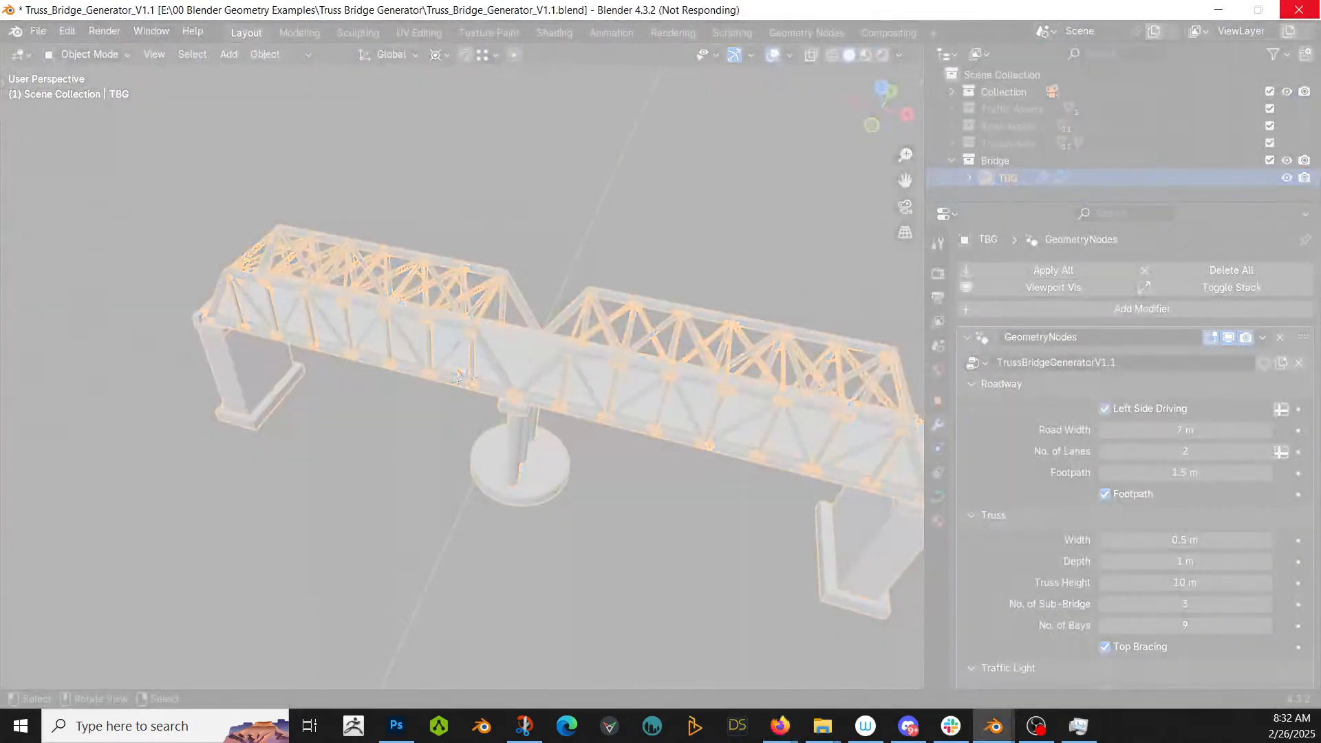
pyautogui.click(1299, 10)
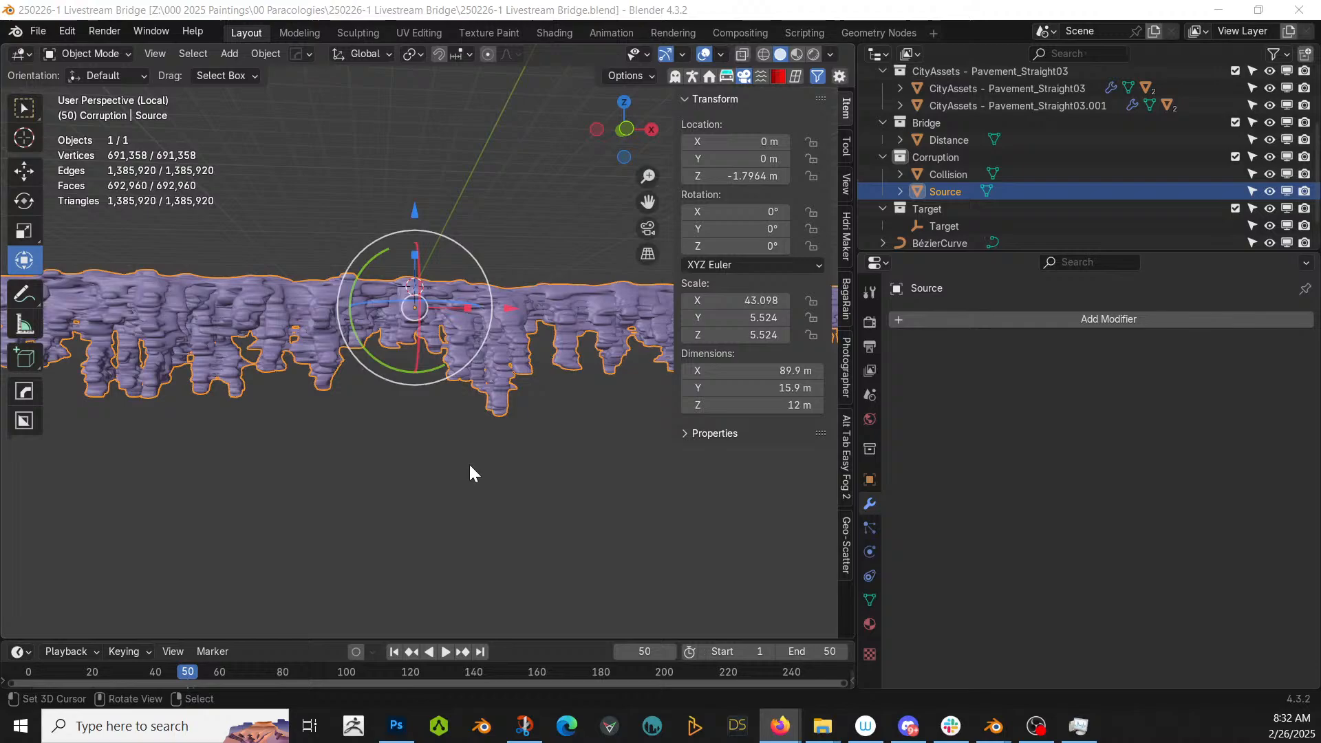
# - Apply the rotation and scale of the Source mesh
pyautogui.moveTo(521, 372); pyautogui.dragTo(511, 428, button='middle')
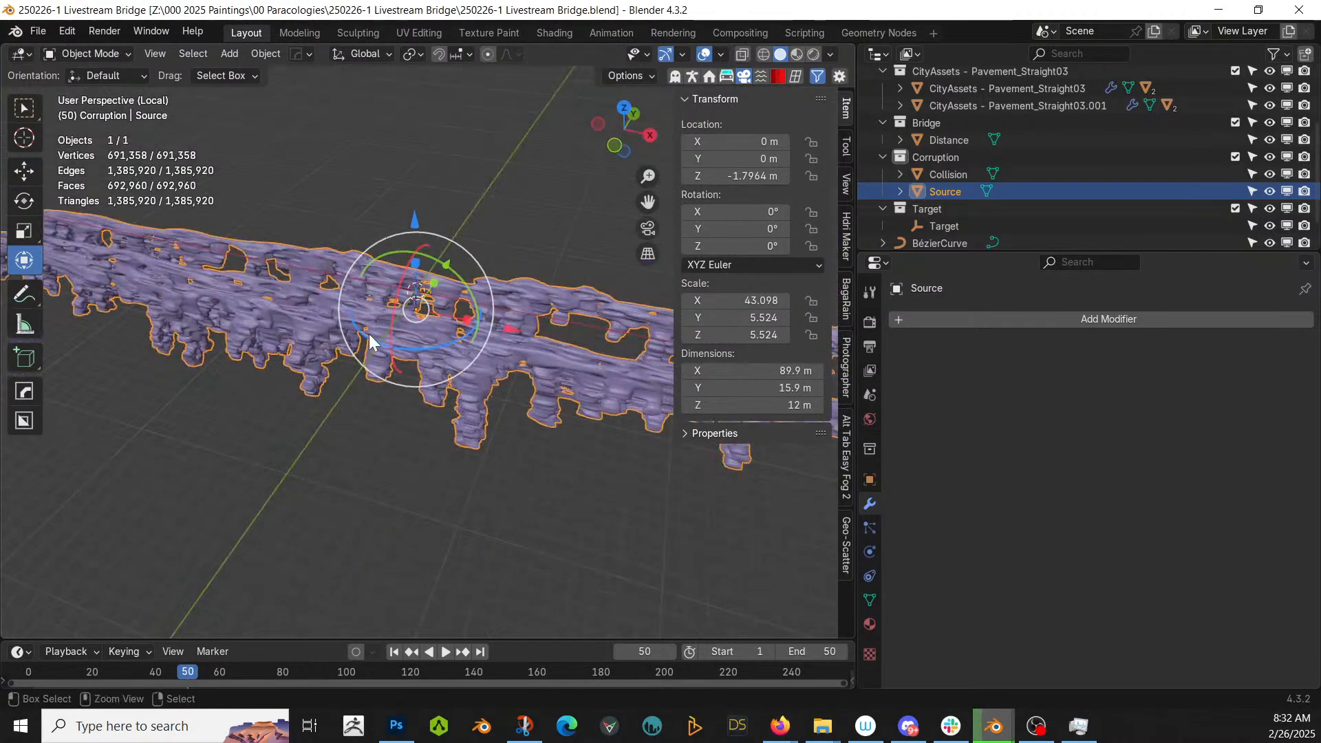
pyautogui.hotkey('ctrl', 'a')
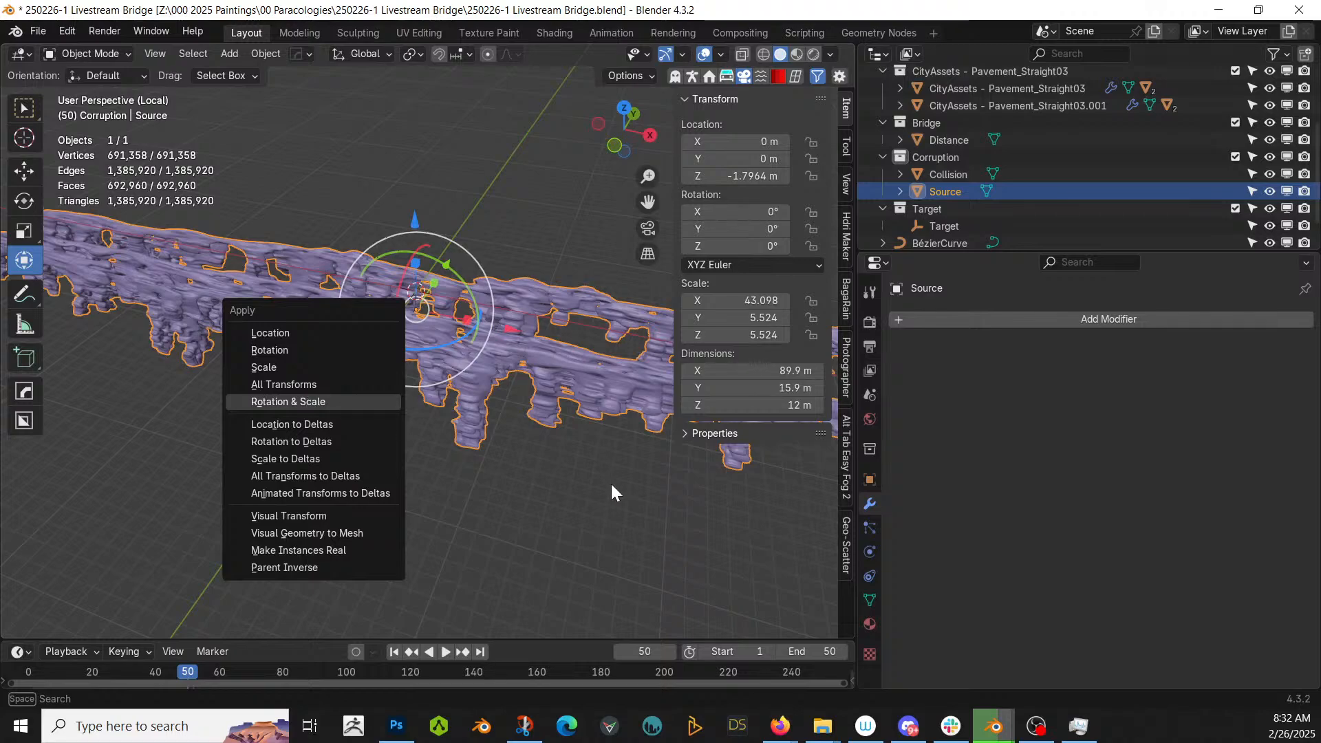
pyautogui.press('Return')
# - Switch Source to Weight Paint mode, widen the viewport and bring up the Tissue tools
pyautogui.moveTo(490, 474); pyautogui.dragTo(605, 396, button='middle')
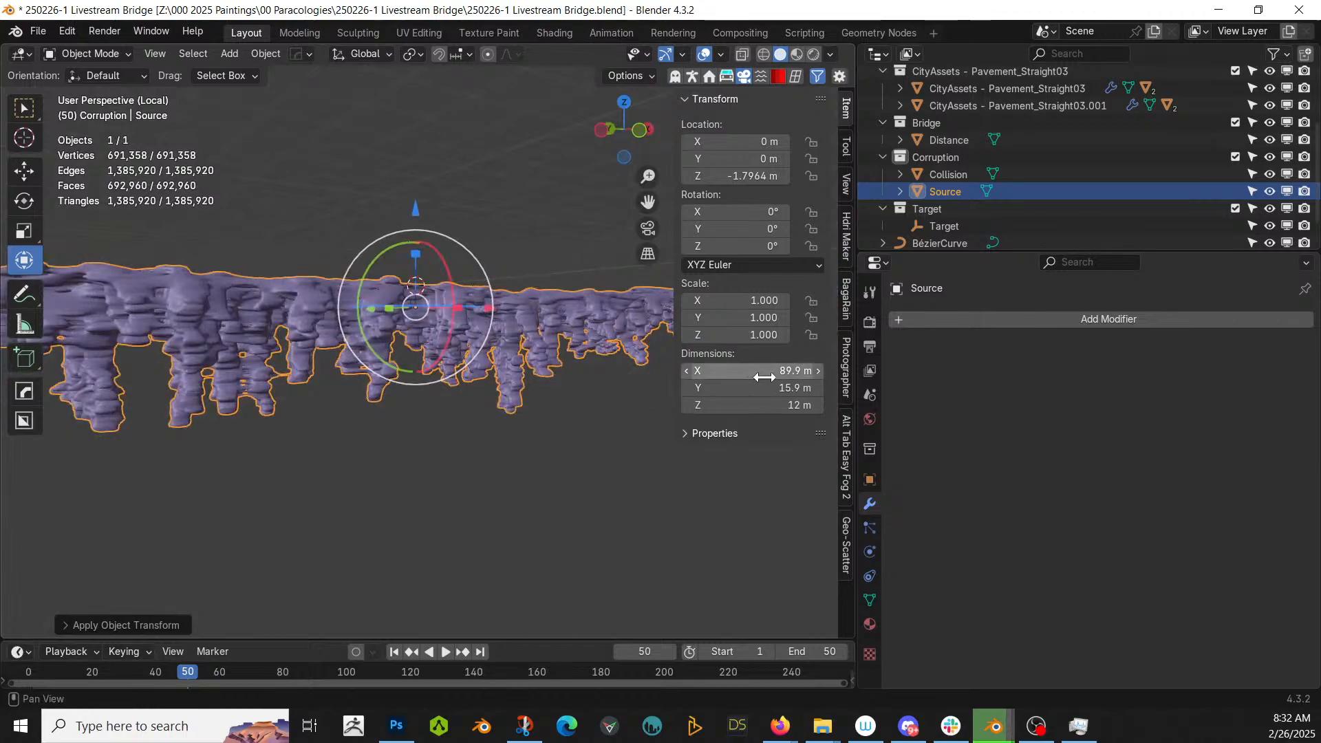
pyautogui.click(84, 54)
pyautogui.click(114, 147)
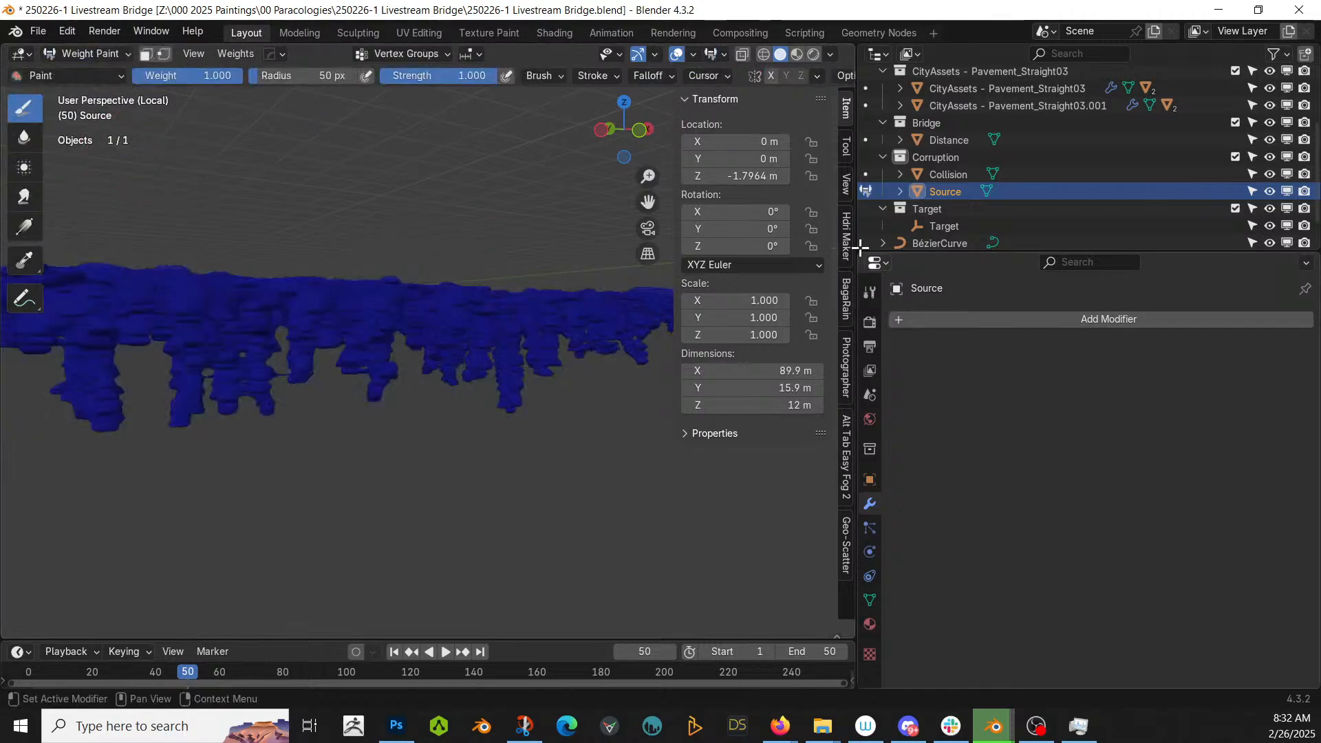
pyautogui.moveTo(855, 243); pyautogui.dragTo(1173, 243)
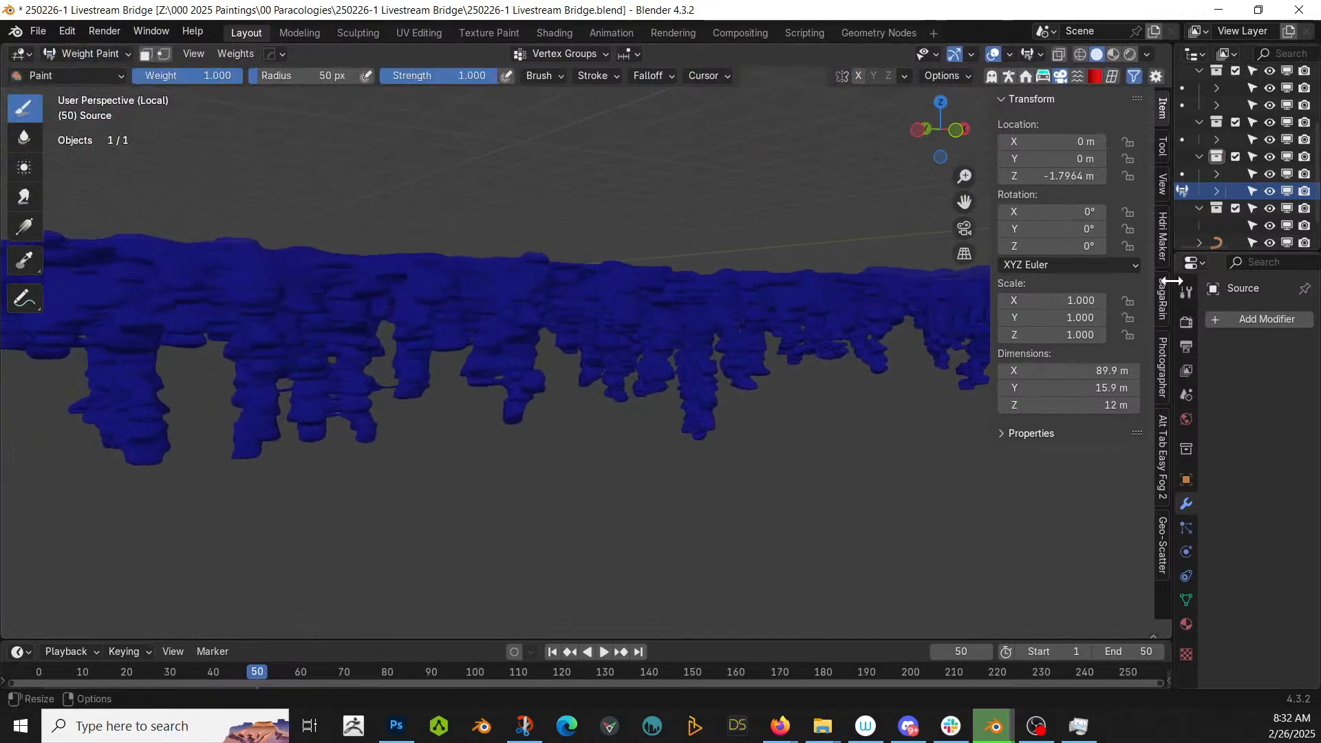
pyautogui.click(1112, 77)
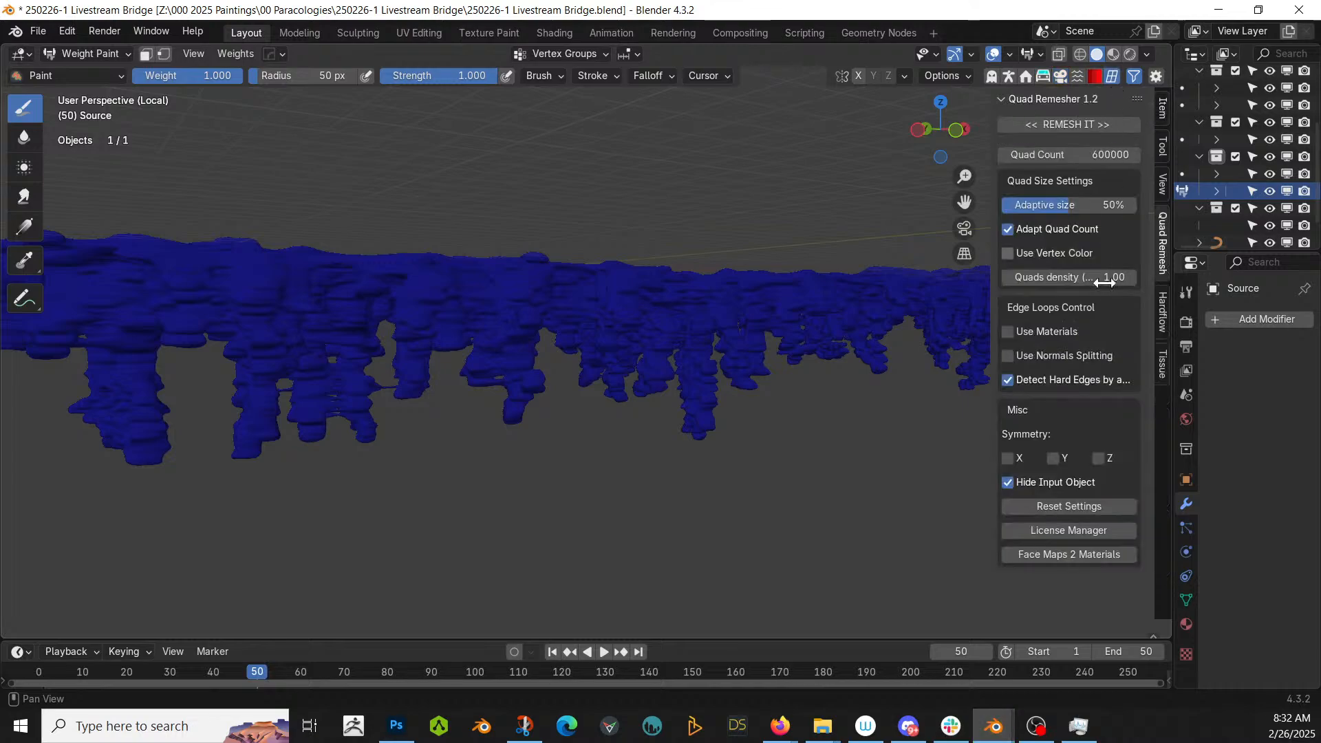
pyautogui.click(1161, 364)
# - Generate a vertical weight gradient on Source with the Tissue Weight Formula 1-rz
pyautogui.click(1100, 190)
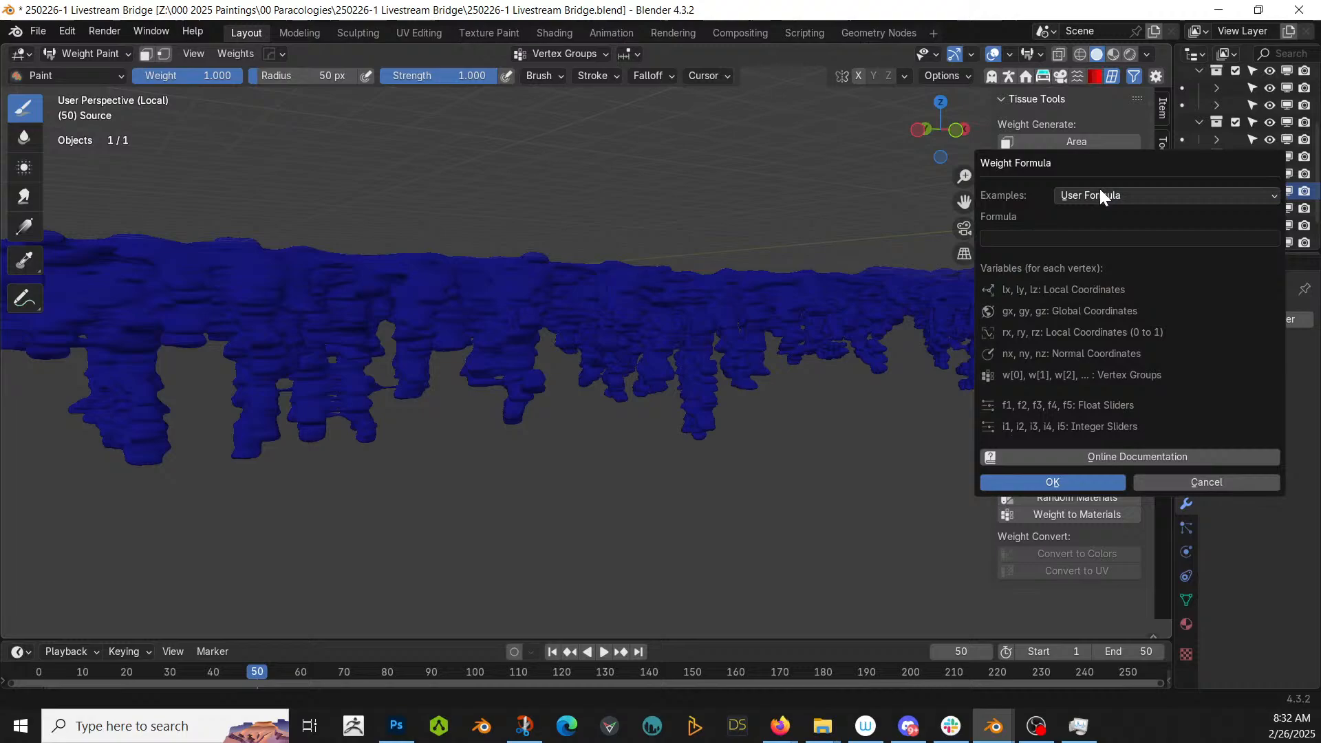
pyautogui.click(1051, 239)
pyautogui.write('1-')
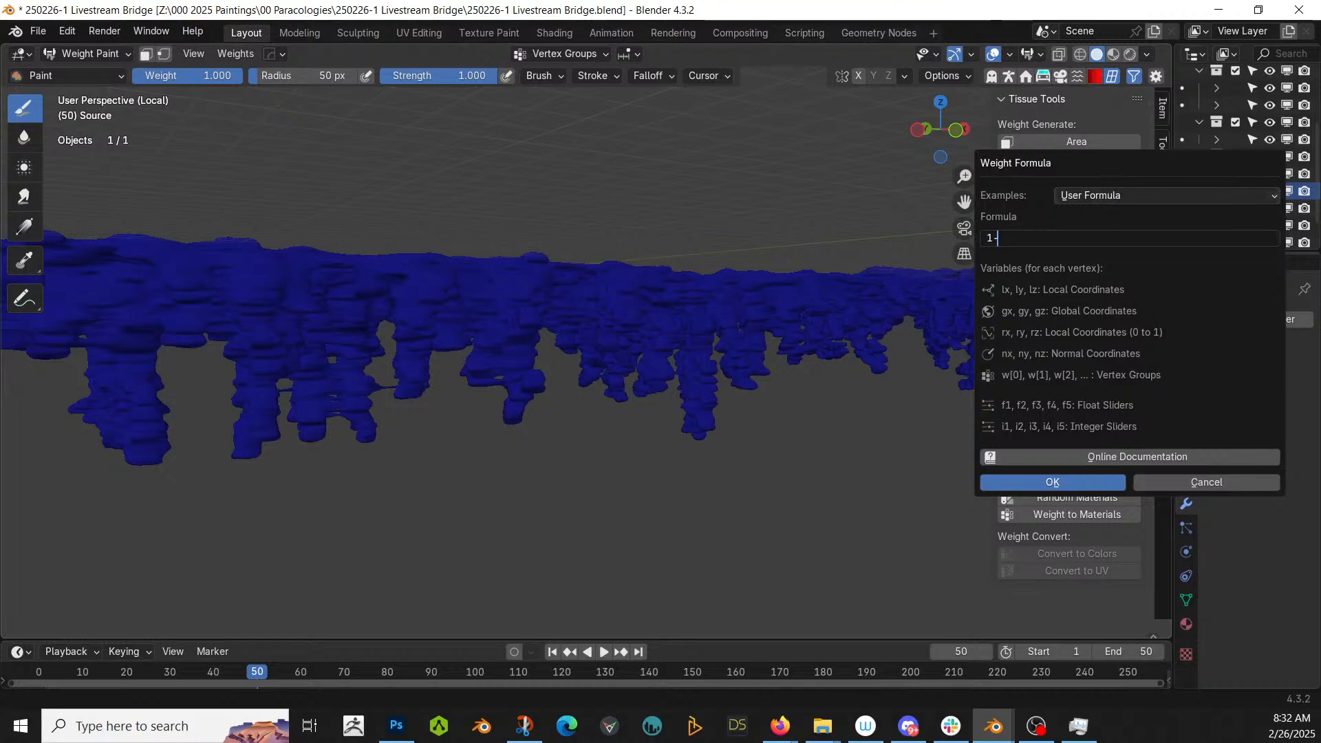
pyautogui.write('rz')
pyautogui.press('Return')
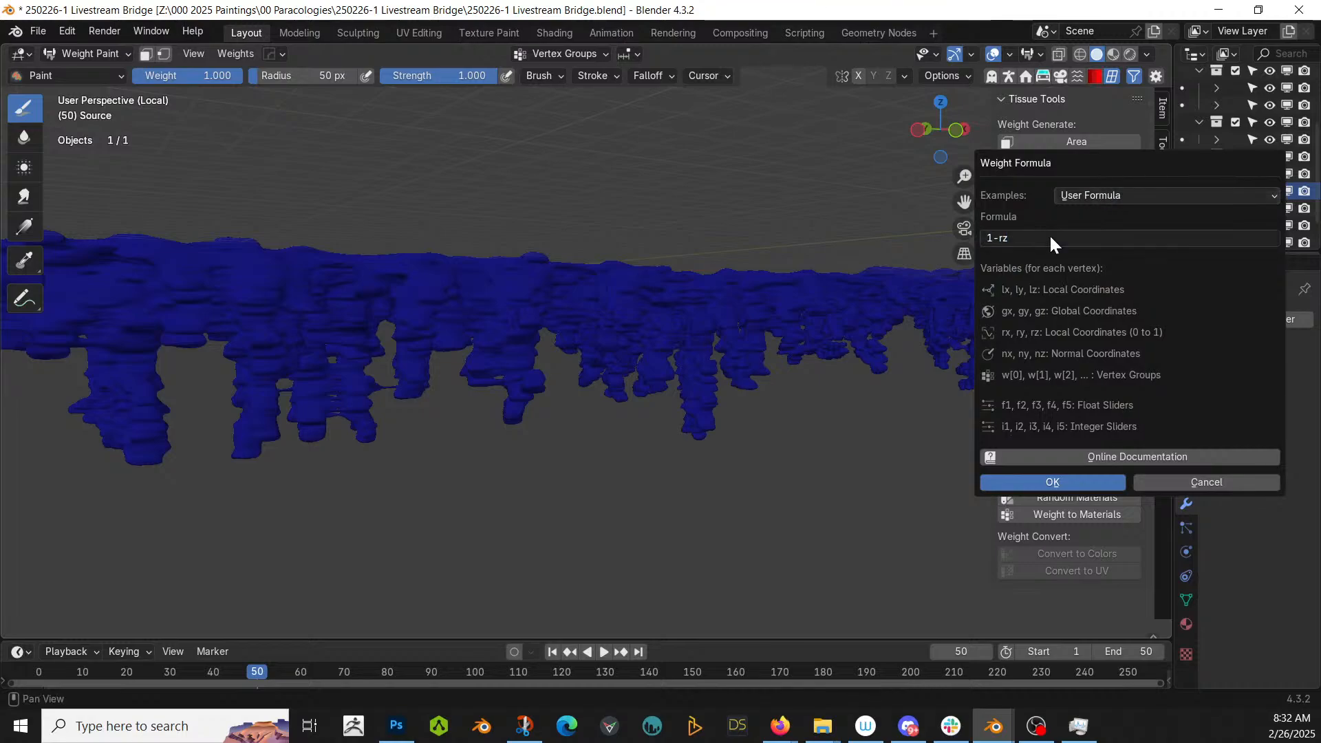
pyautogui.click(1050, 481)
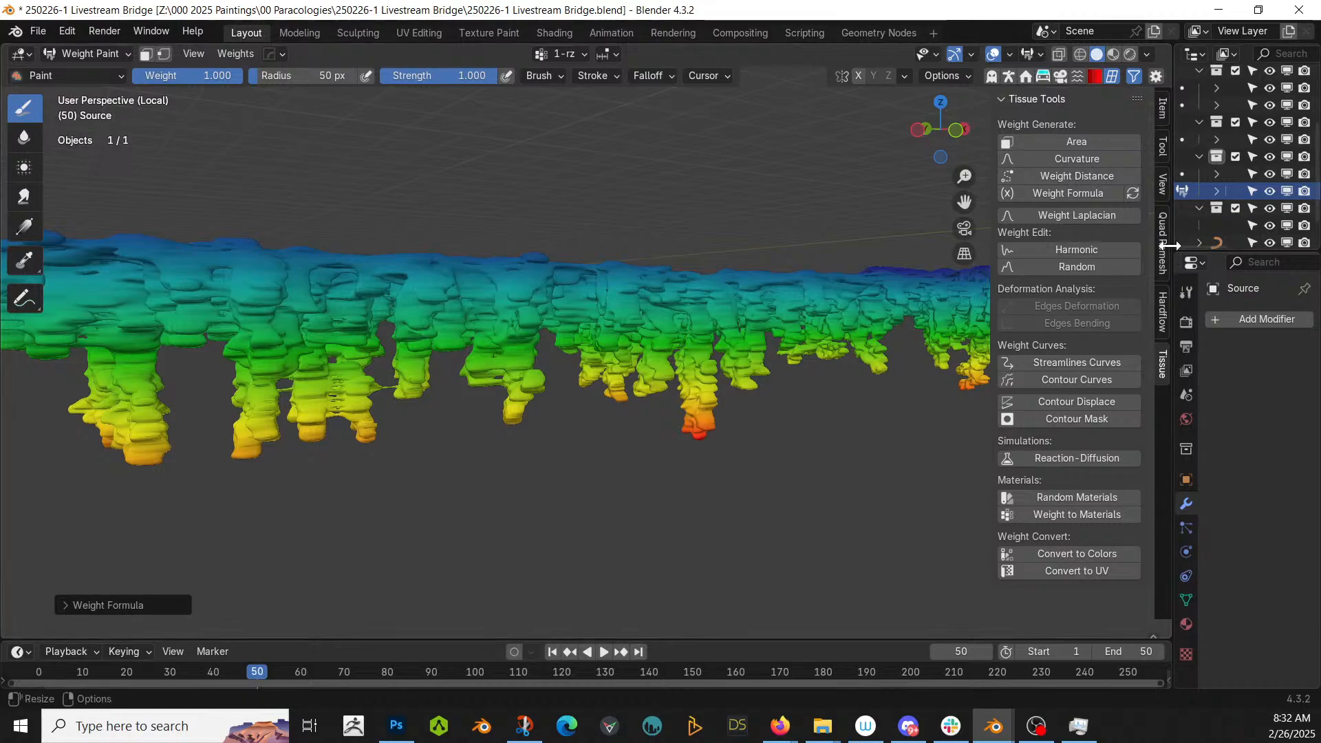
# - Widen the properties area again and rename Source's 1-rz vertex group to Group
pyautogui.moveTo(1168, 245); pyautogui.dragTo(894, 262)
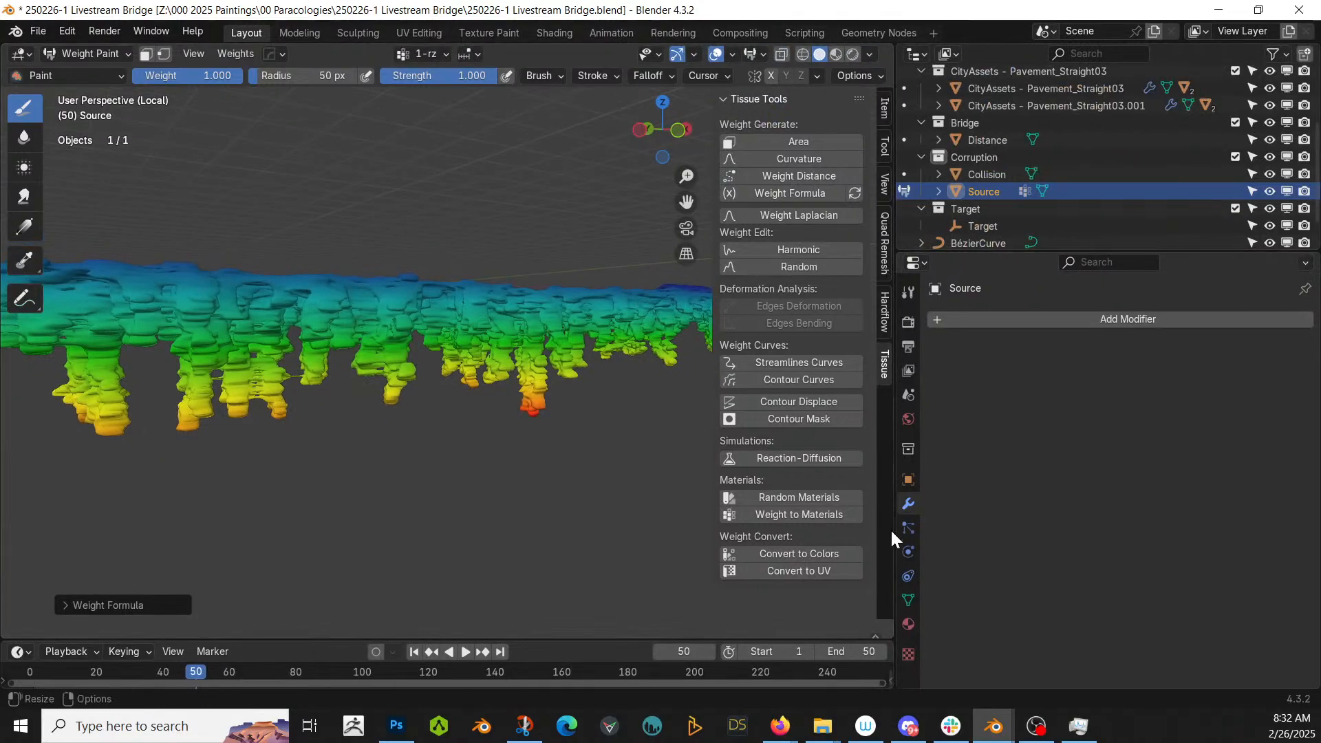
pyautogui.click(908, 600)
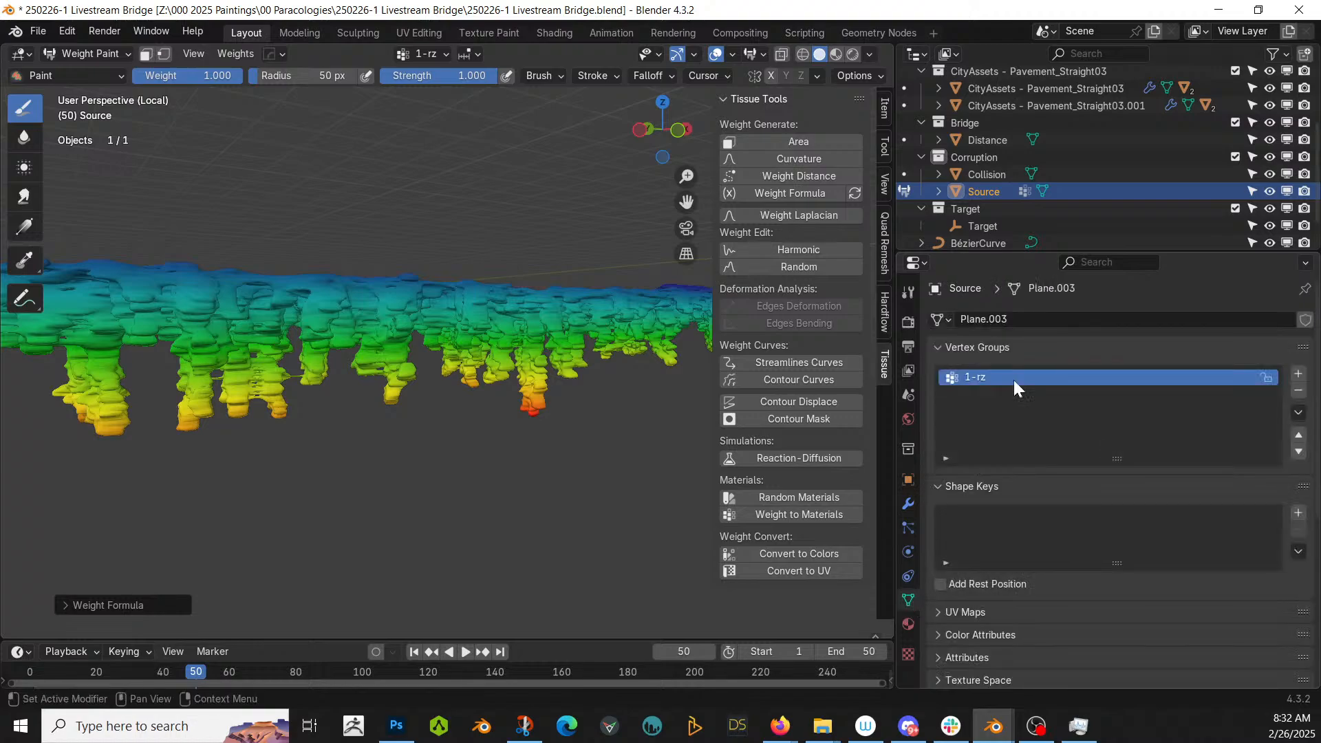
pyautogui.doubleClick(979, 377)
pyautogui.write('Group')
pyautogui.press('Return')
# - Return Source to Object Mode and save the project
pyautogui.click(91, 53)
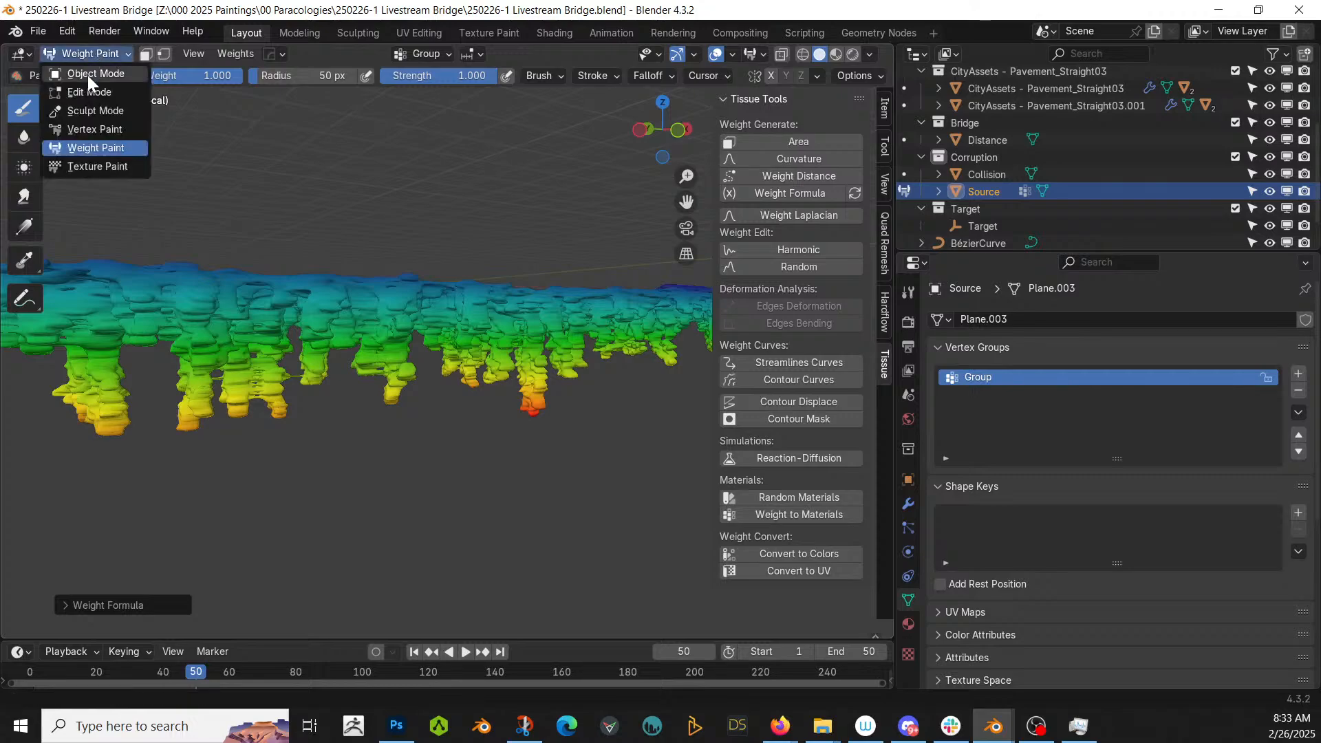
pyautogui.click(88, 81)
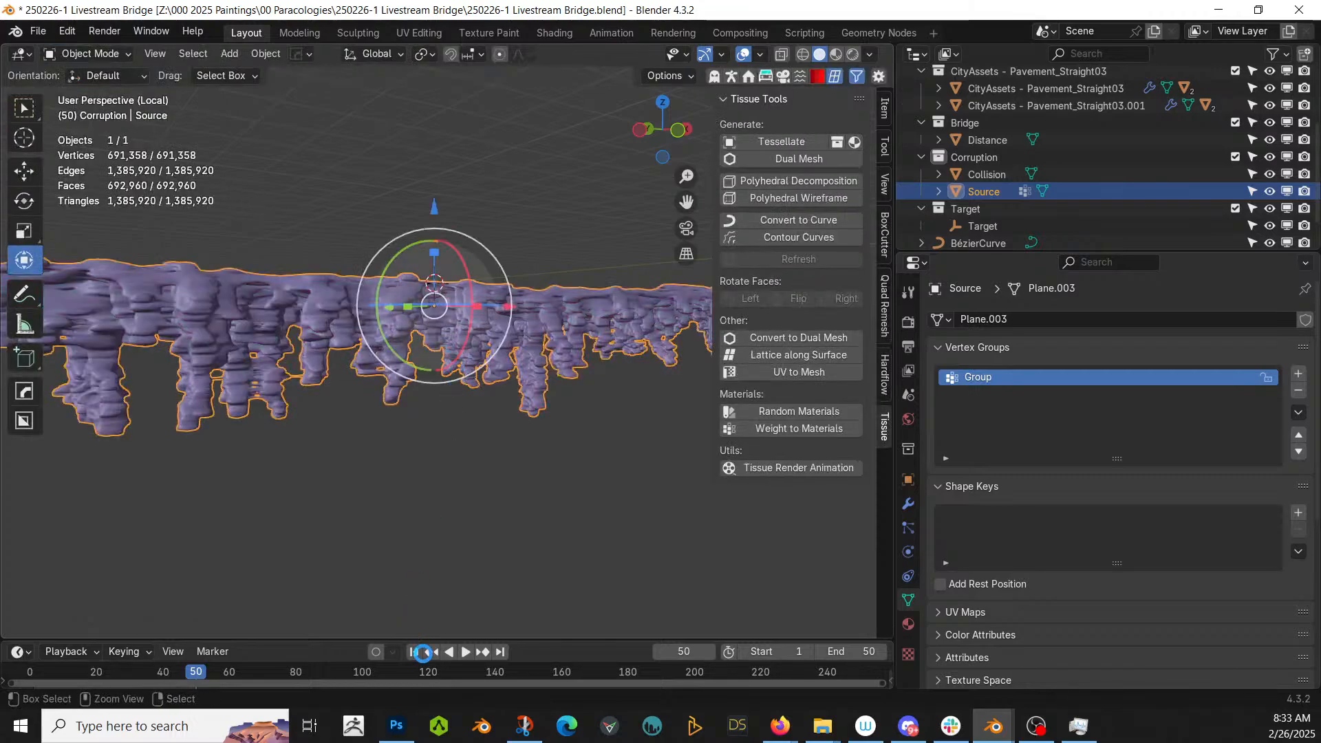
pyautogui.hotkey('ctrl', 's')
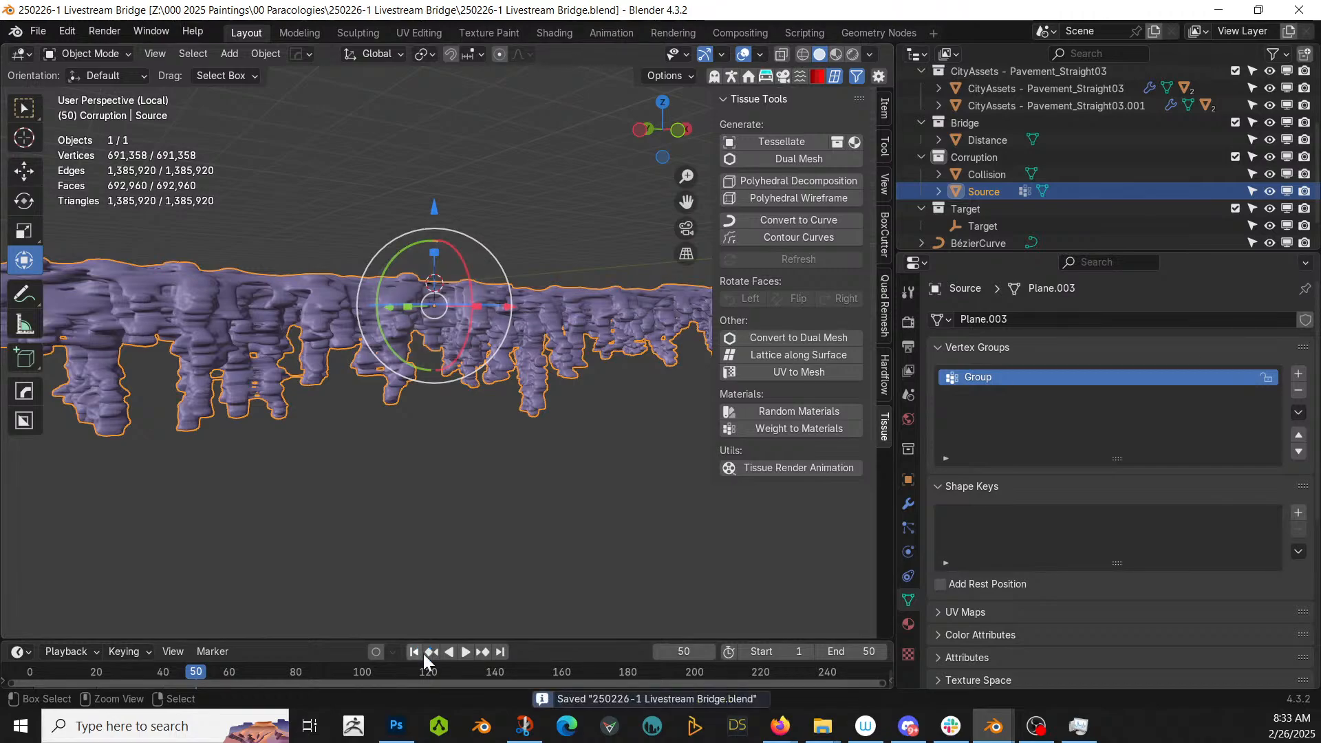
# - Go to the first frame and add a Differential Growth modifier to the Source mesh
pyautogui.click(413, 652)
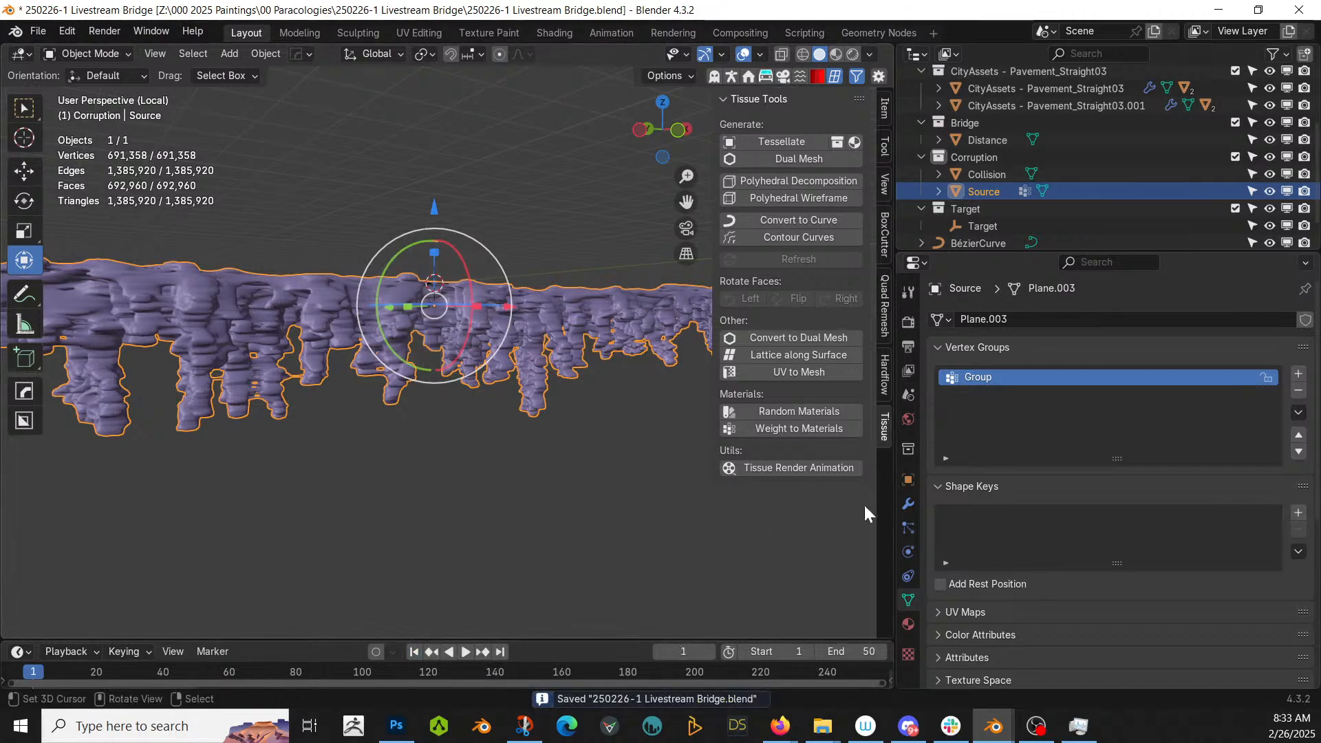
pyautogui.click(905, 508)
pyautogui.click(1093, 320)
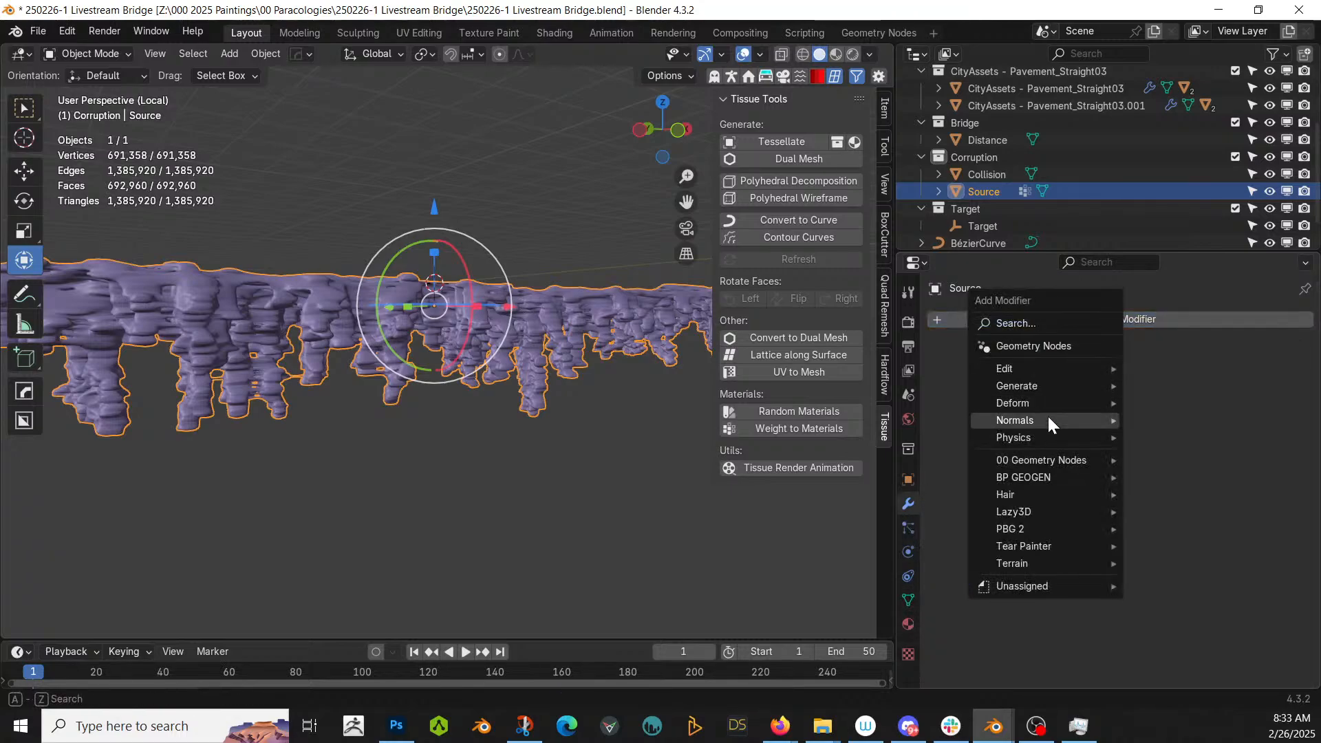
pyautogui.moveTo(1047, 459)
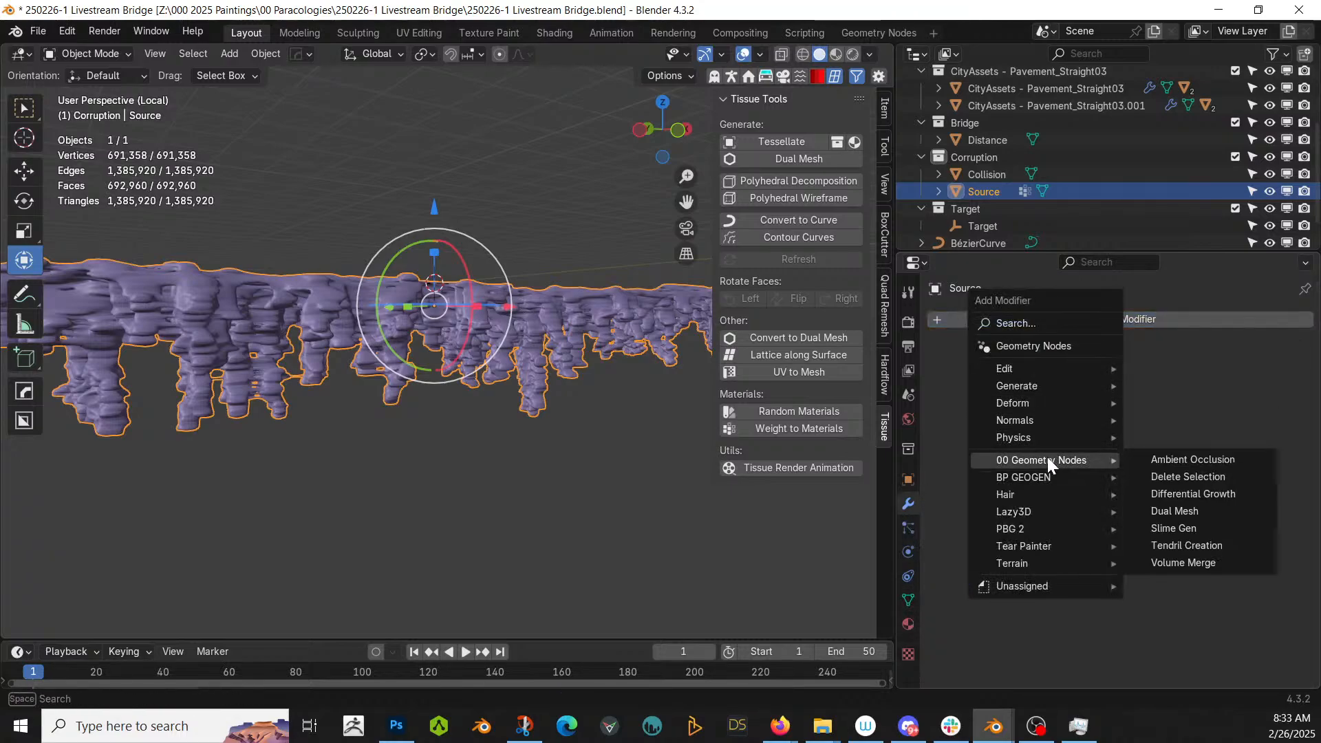
pyautogui.click(1217, 494)
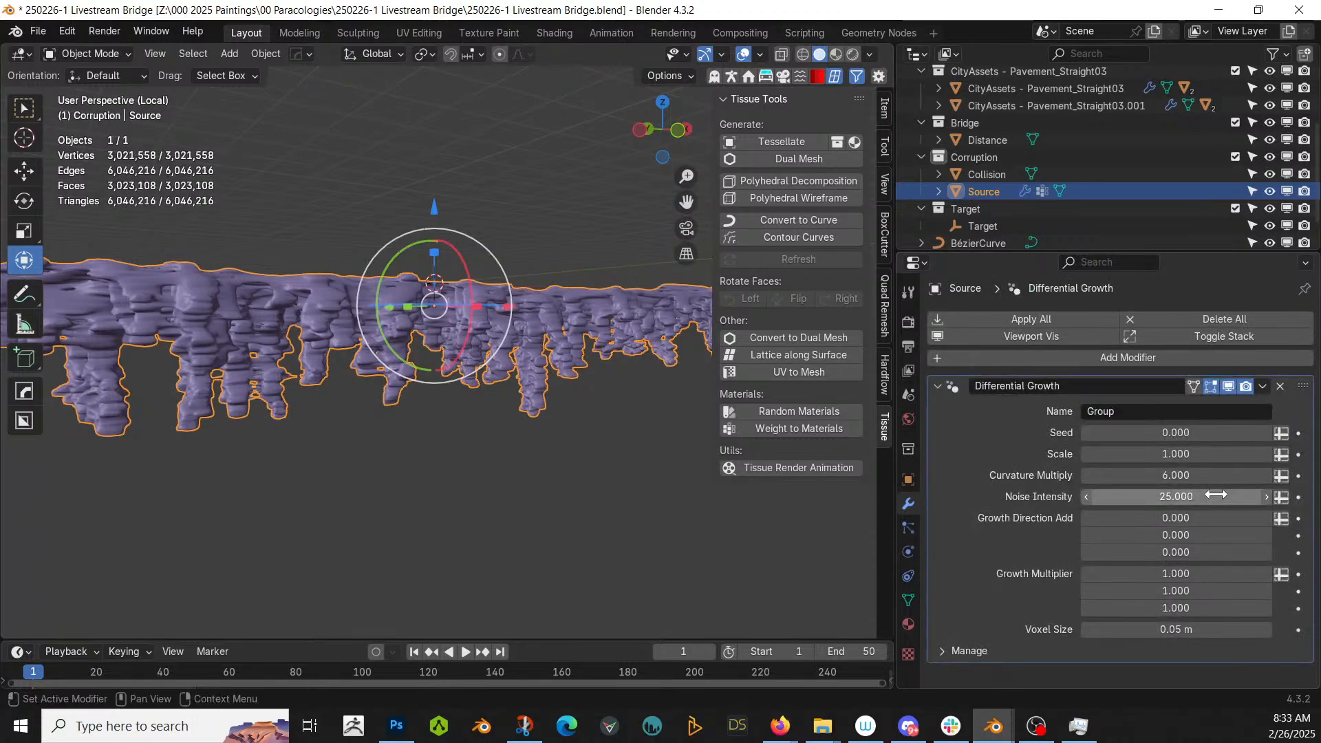
# - Shorten the timeline to end at frame 5 and play the growth simulation to frame 3
pyautogui.click(857, 652)
pyautogui.write('5')
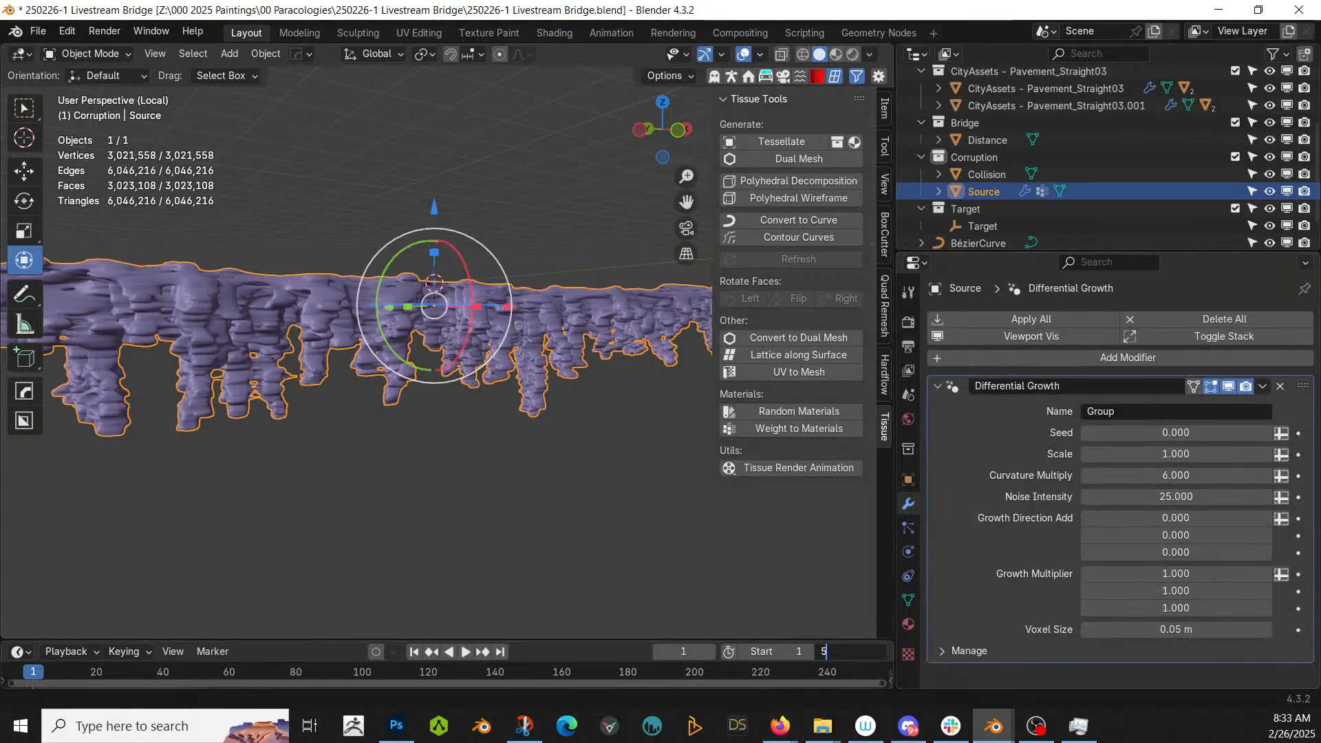
pyautogui.press('Return')
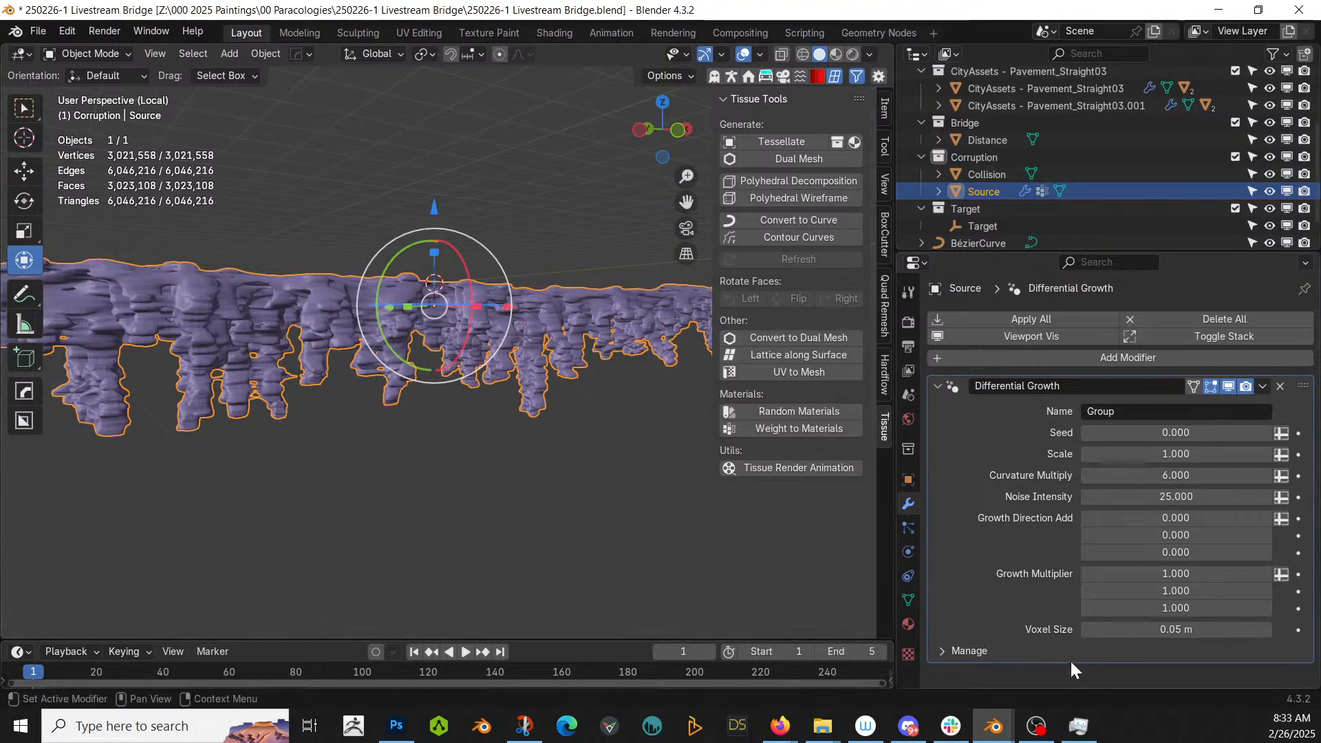
pyautogui.click(465, 653)
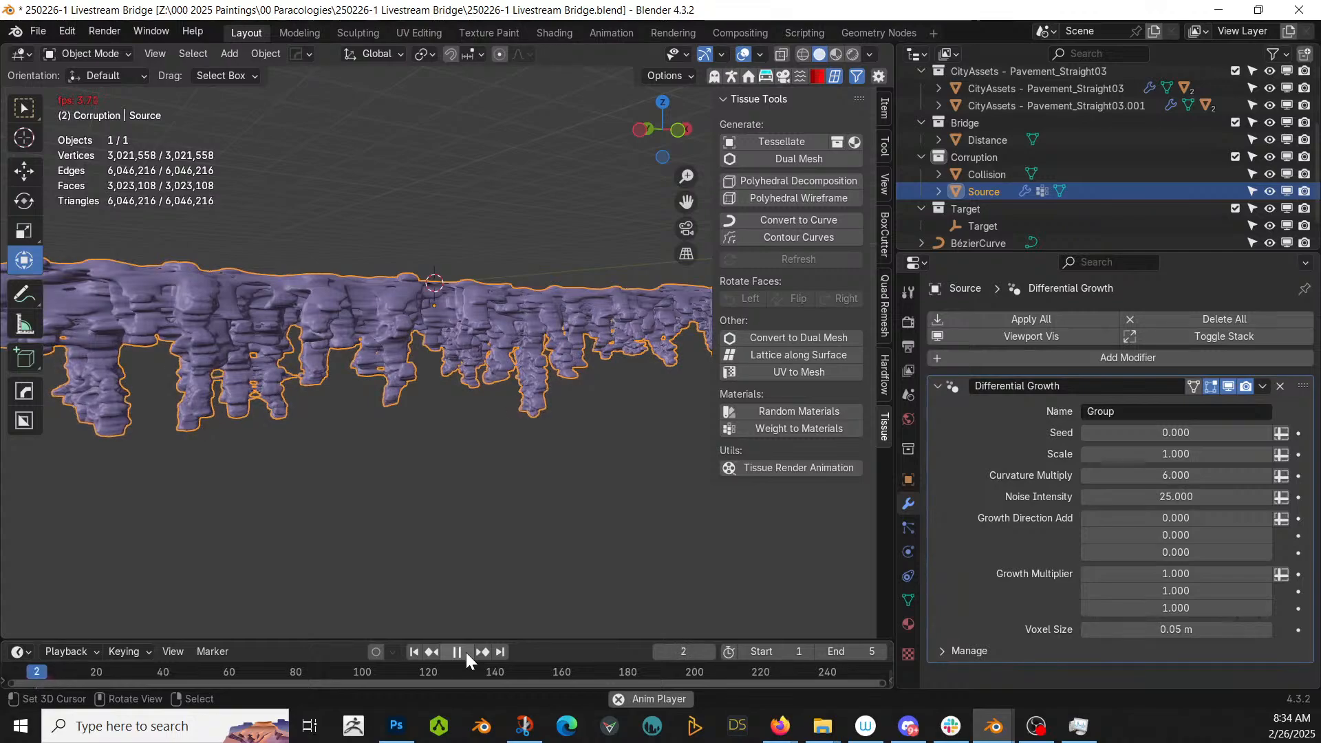
pyautogui.click(465, 651)
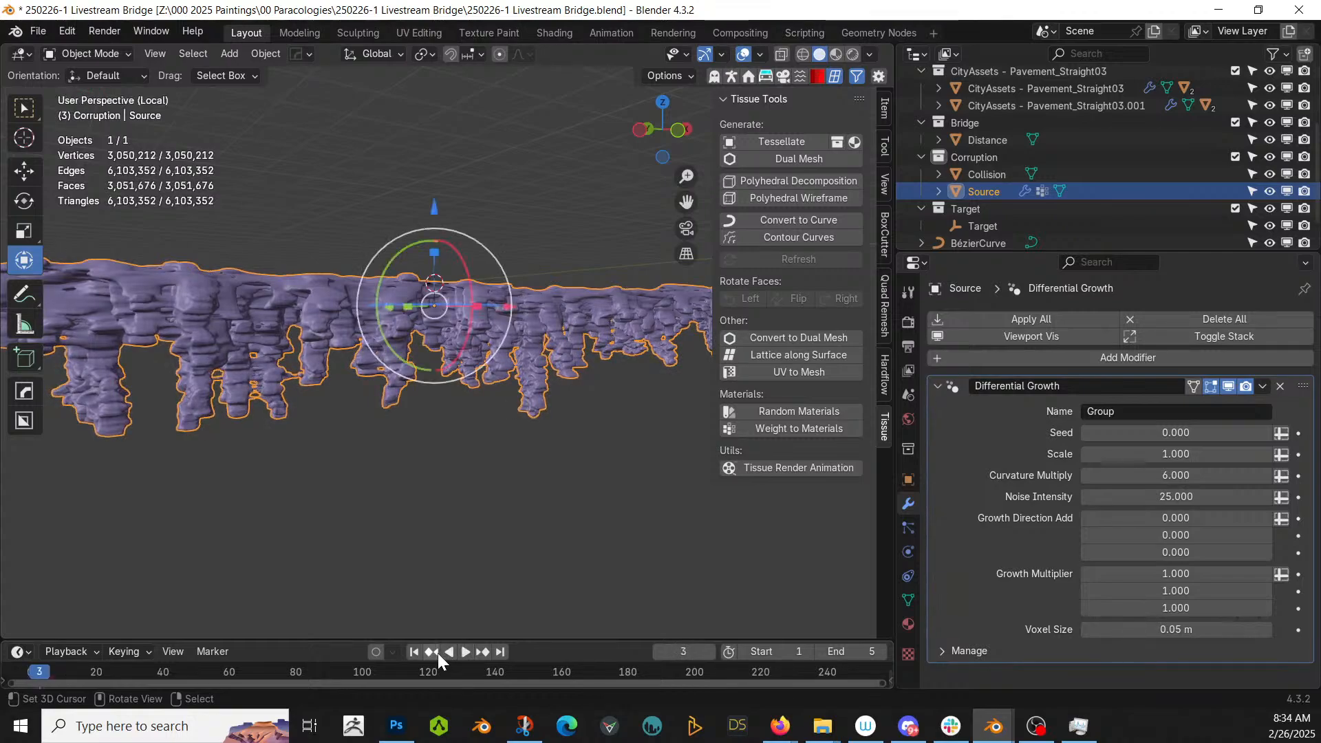
# - Return to the first frame and set the Differential Growth Scale to 5
pyautogui.click(415, 652)
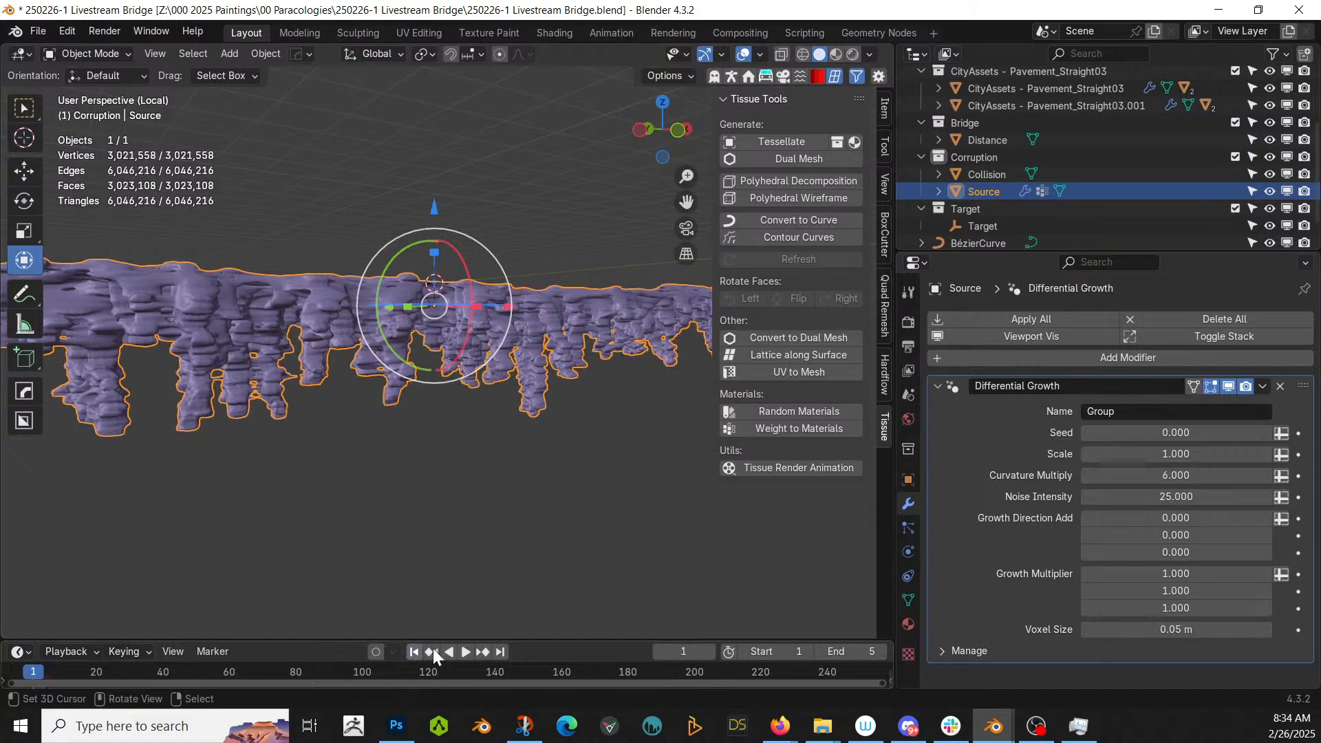
pyautogui.click(1191, 455)
pyautogui.write('5')
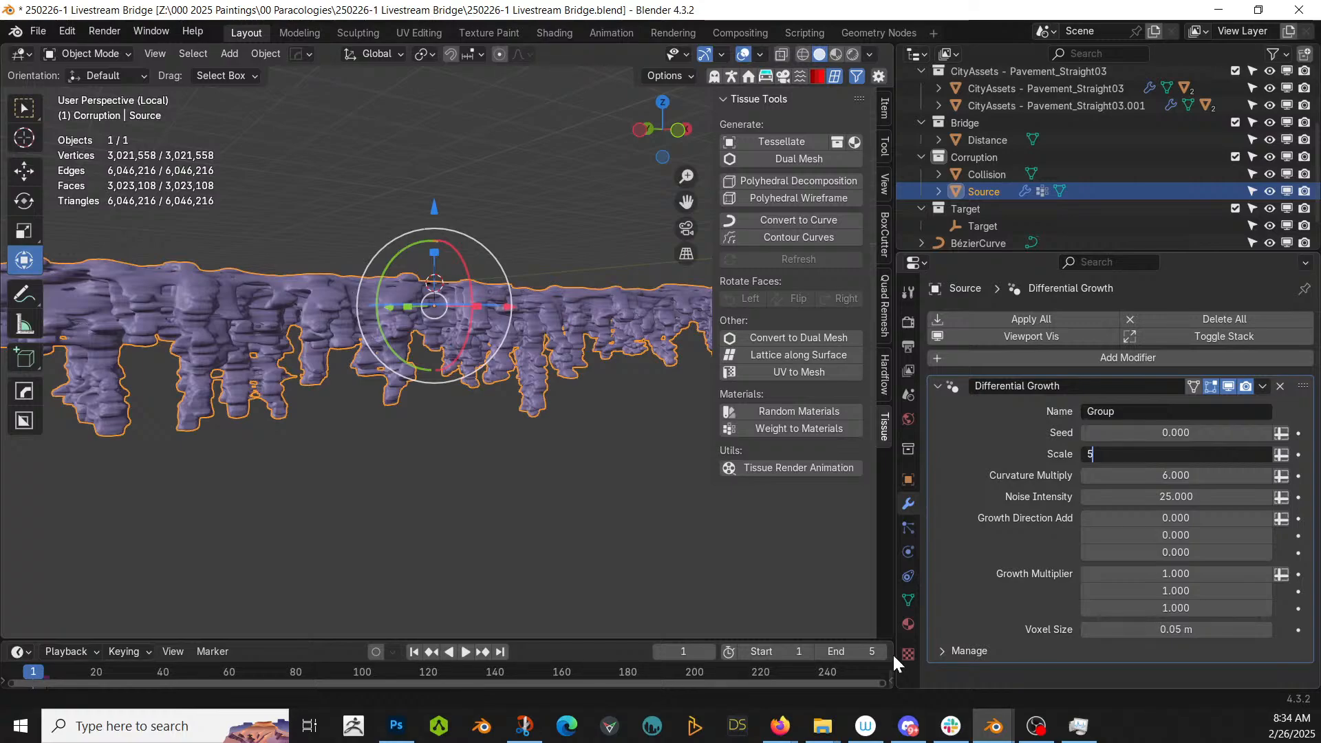
# - Extend the timeline to end at frame 10 and save the project
pyautogui.click(872, 650)
pyautogui.click(873, 650)
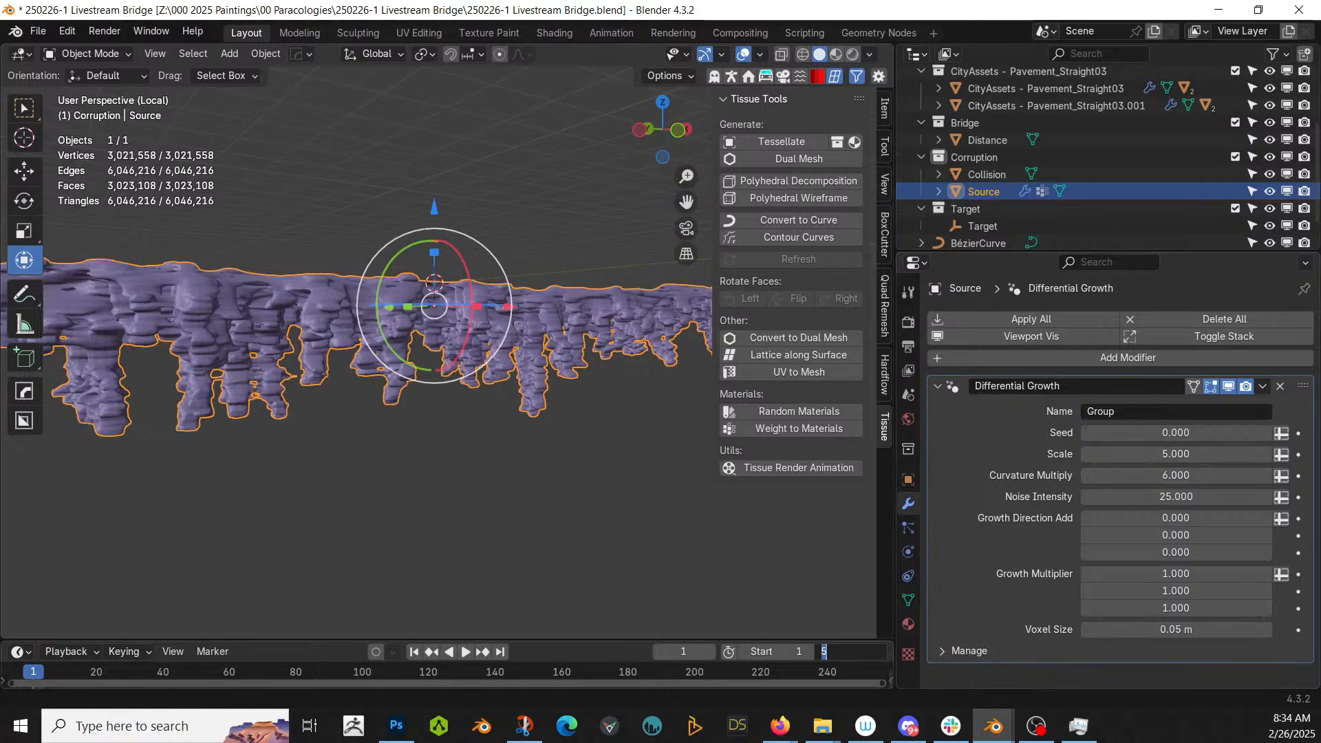
pyautogui.write('10')
pyautogui.press('Return')
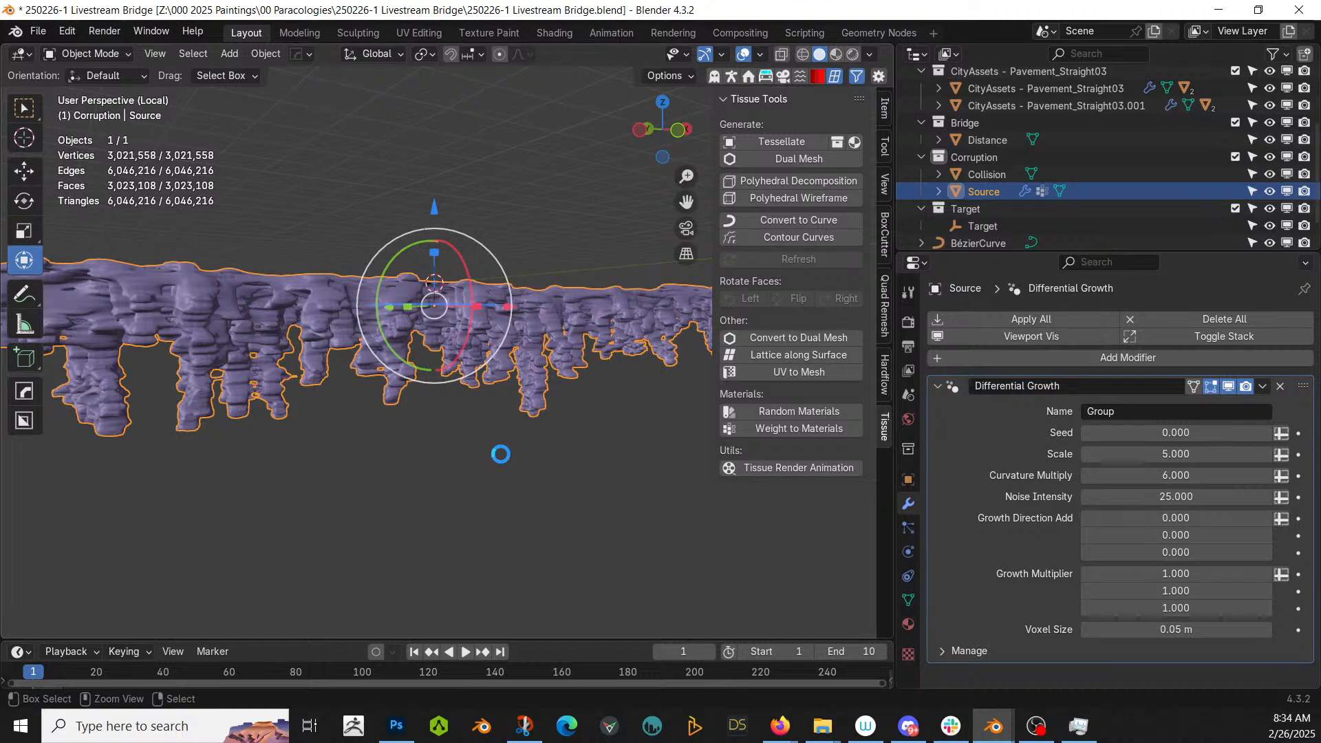
pyautogui.hotkey('ctrl', 's')
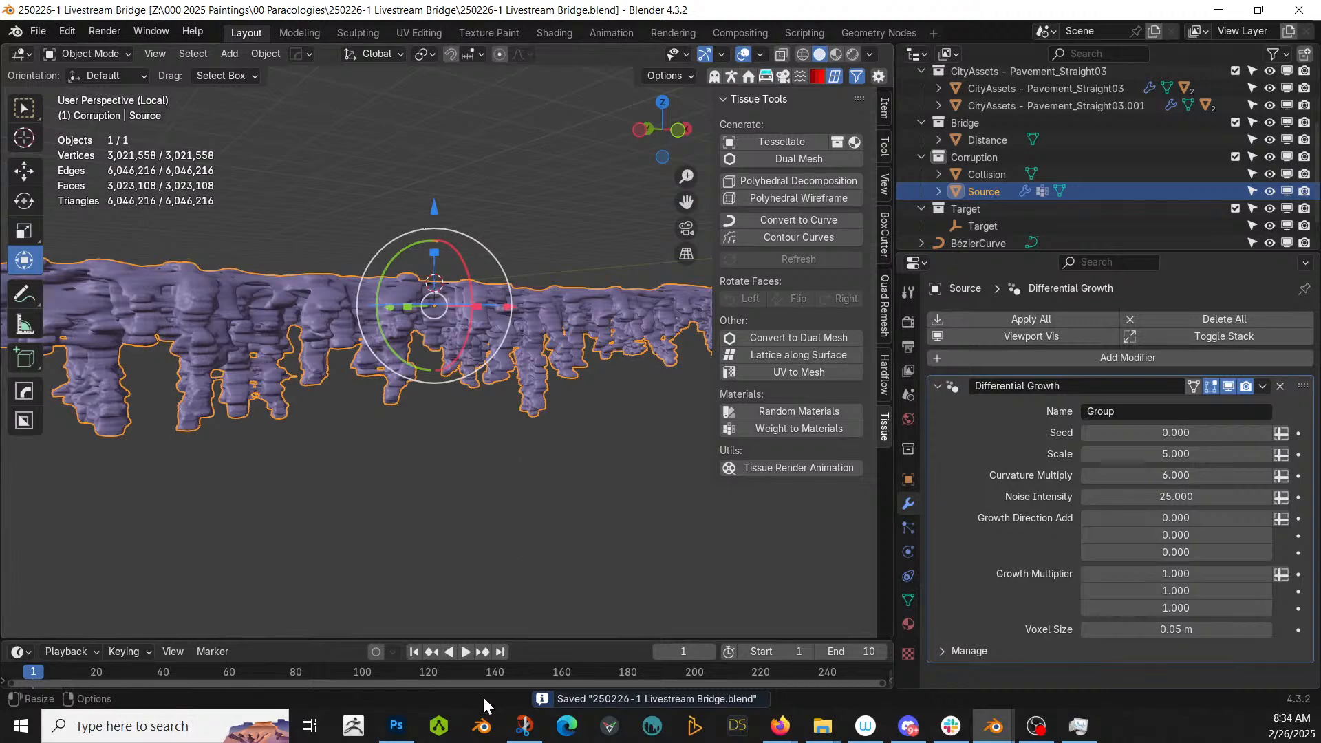
# - Play the growth simulation through, go to frame 10 and apply all modifiers on Source
pyautogui.click(462, 651)
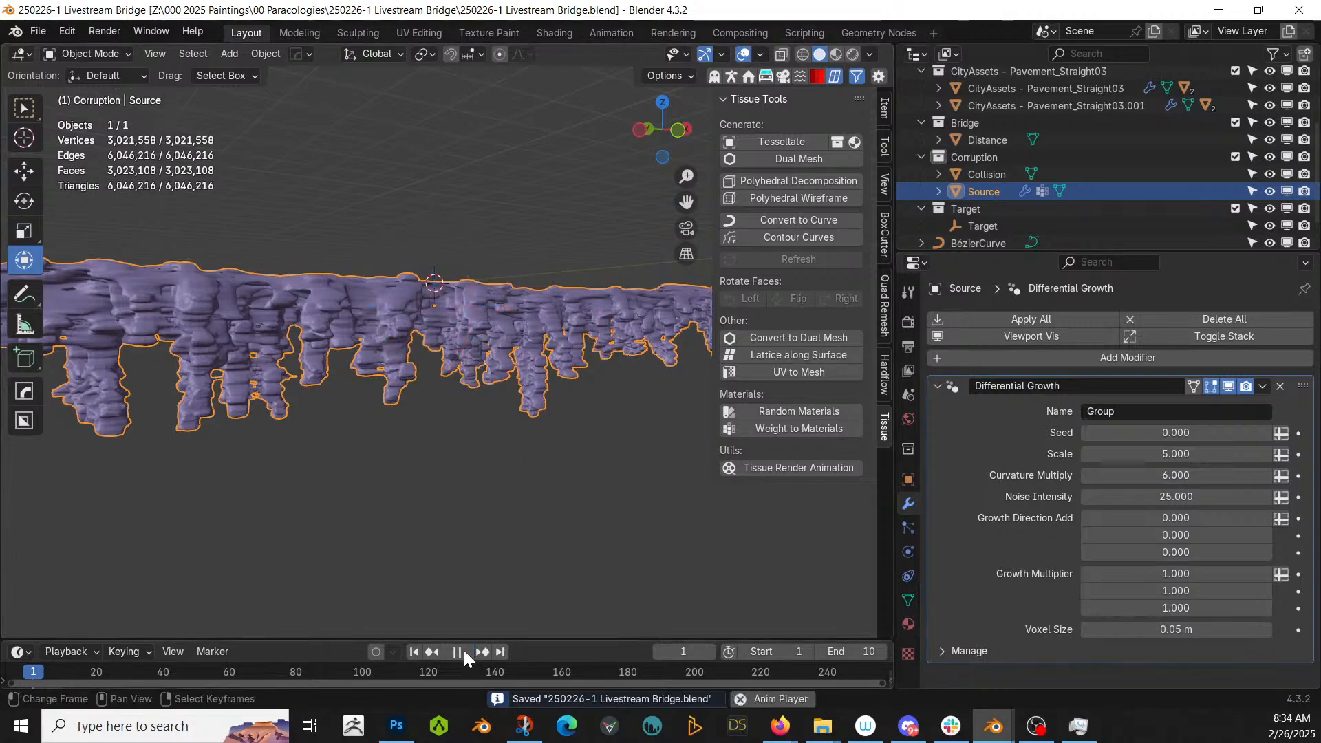
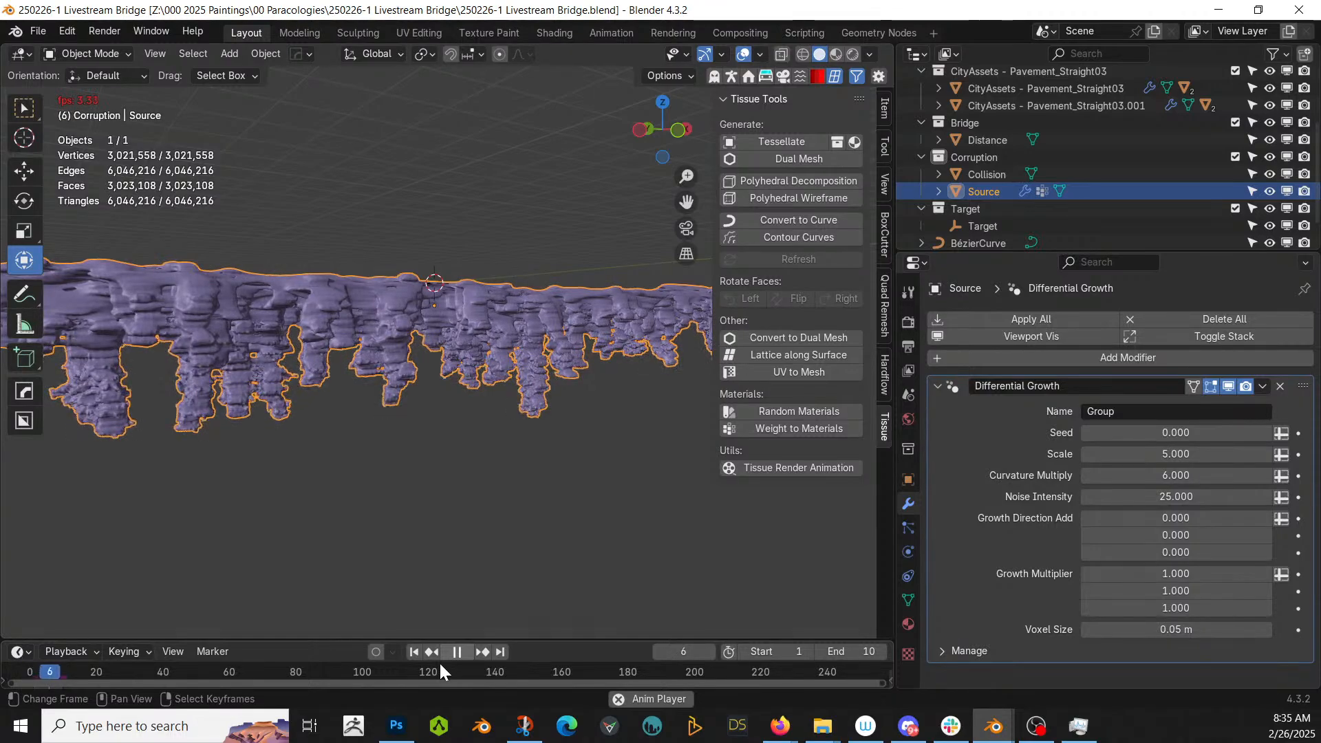
pyautogui.click(459, 652)
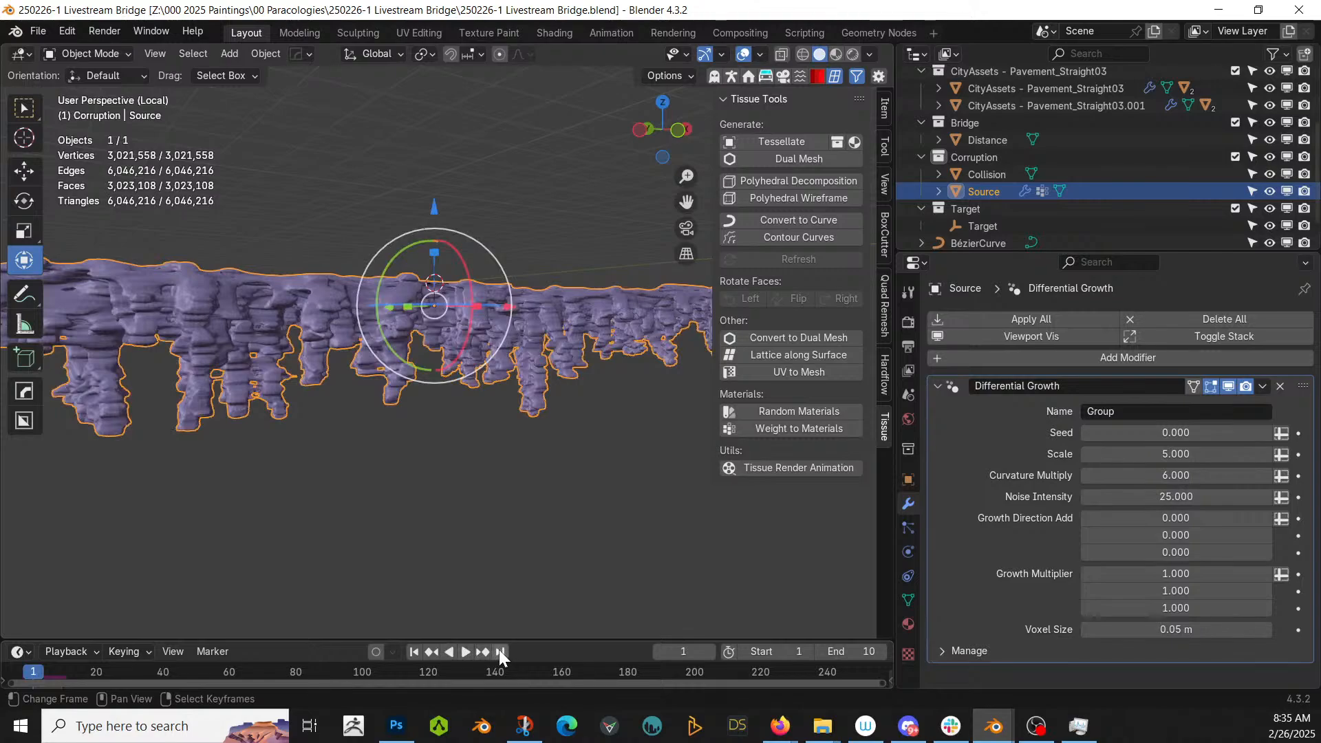
pyautogui.click(501, 652)
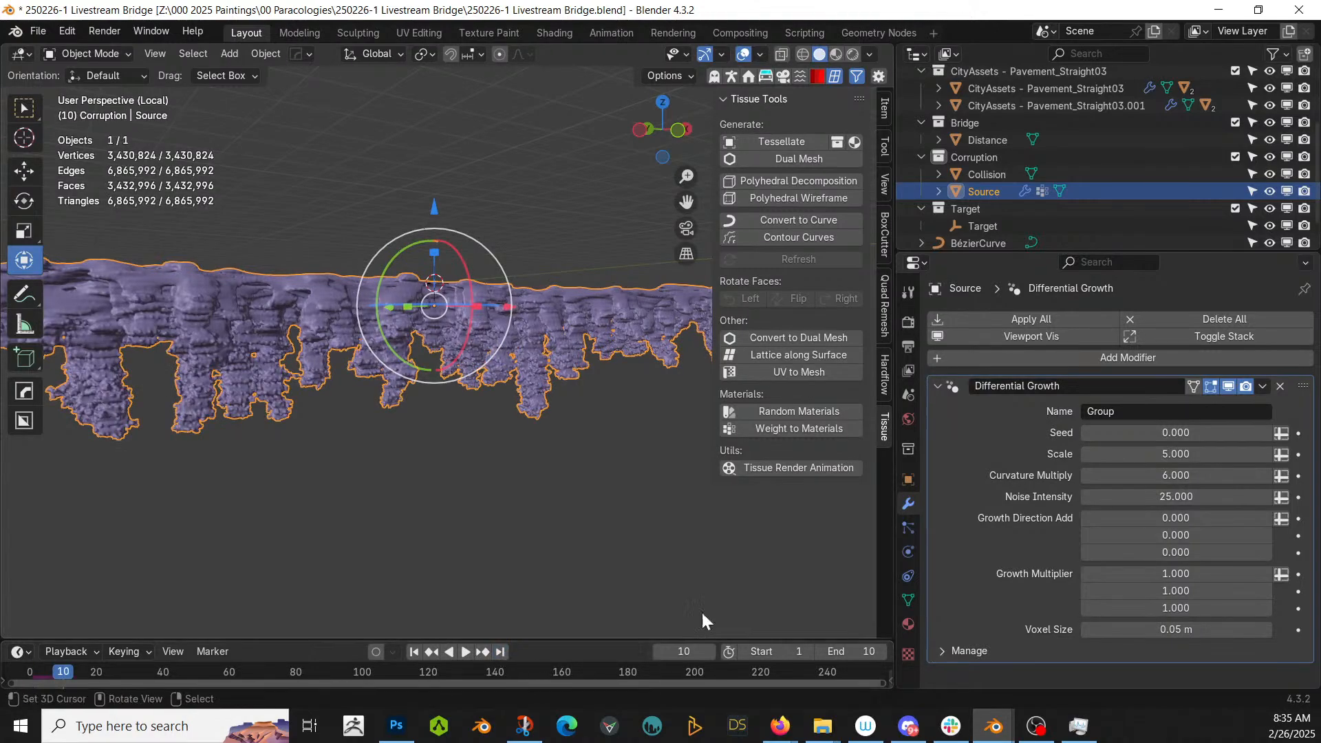
pyautogui.click(1075, 314)
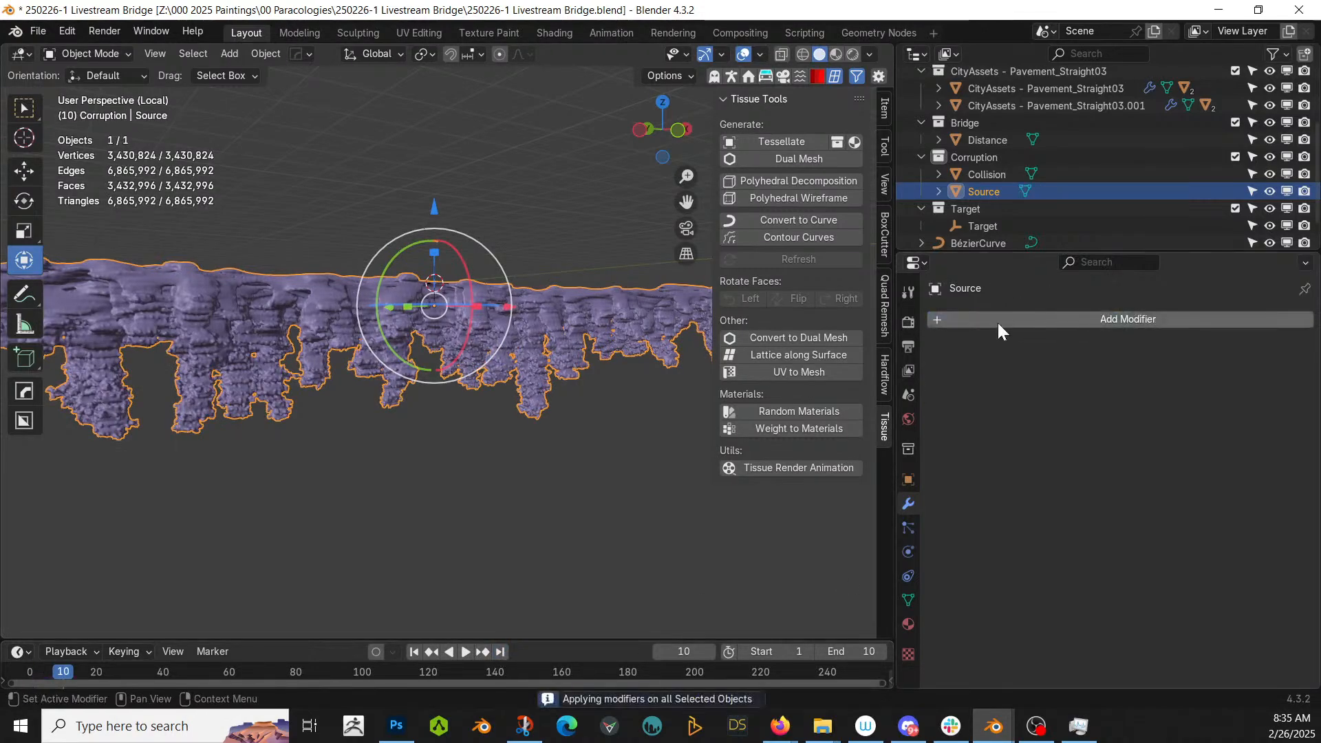
# - Add a Decimate modifier to Source with a Collapse ratio of 0.2 and apply it
pyautogui.click(1035, 315)
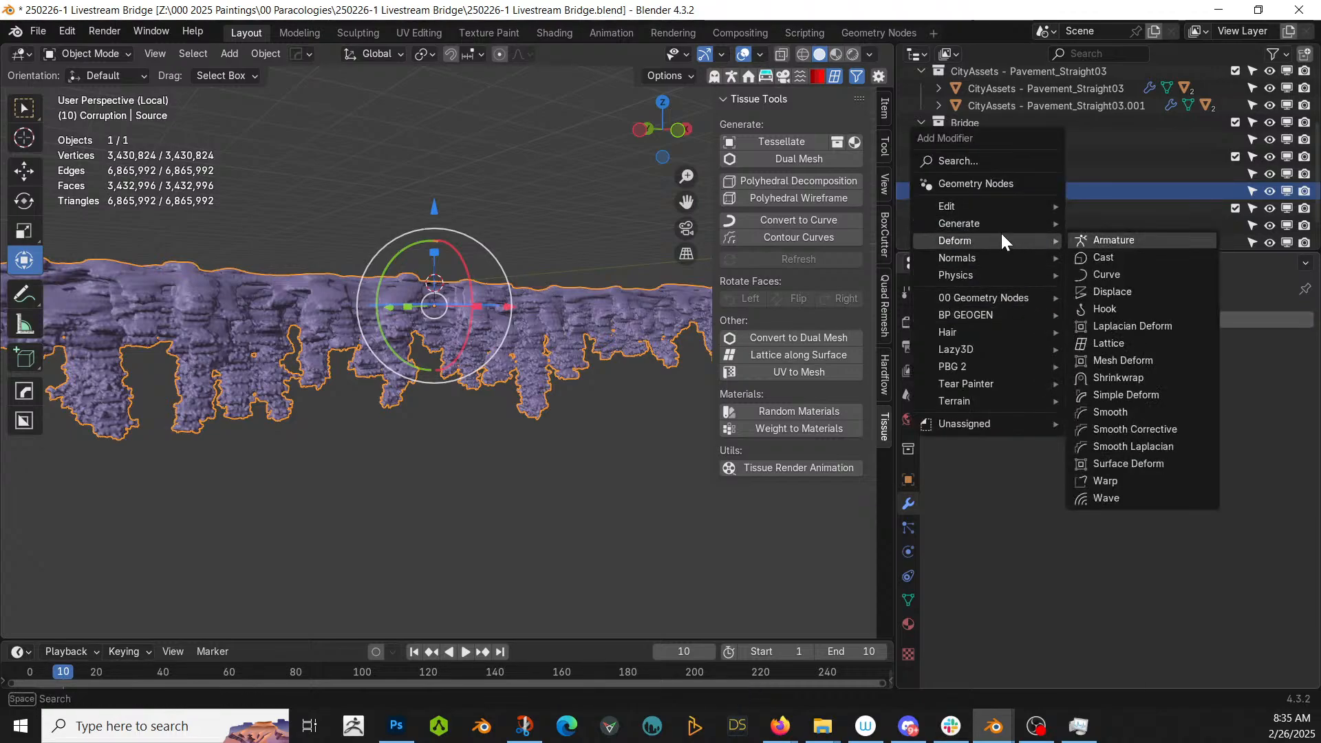
pyautogui.moveTo(989, 227)
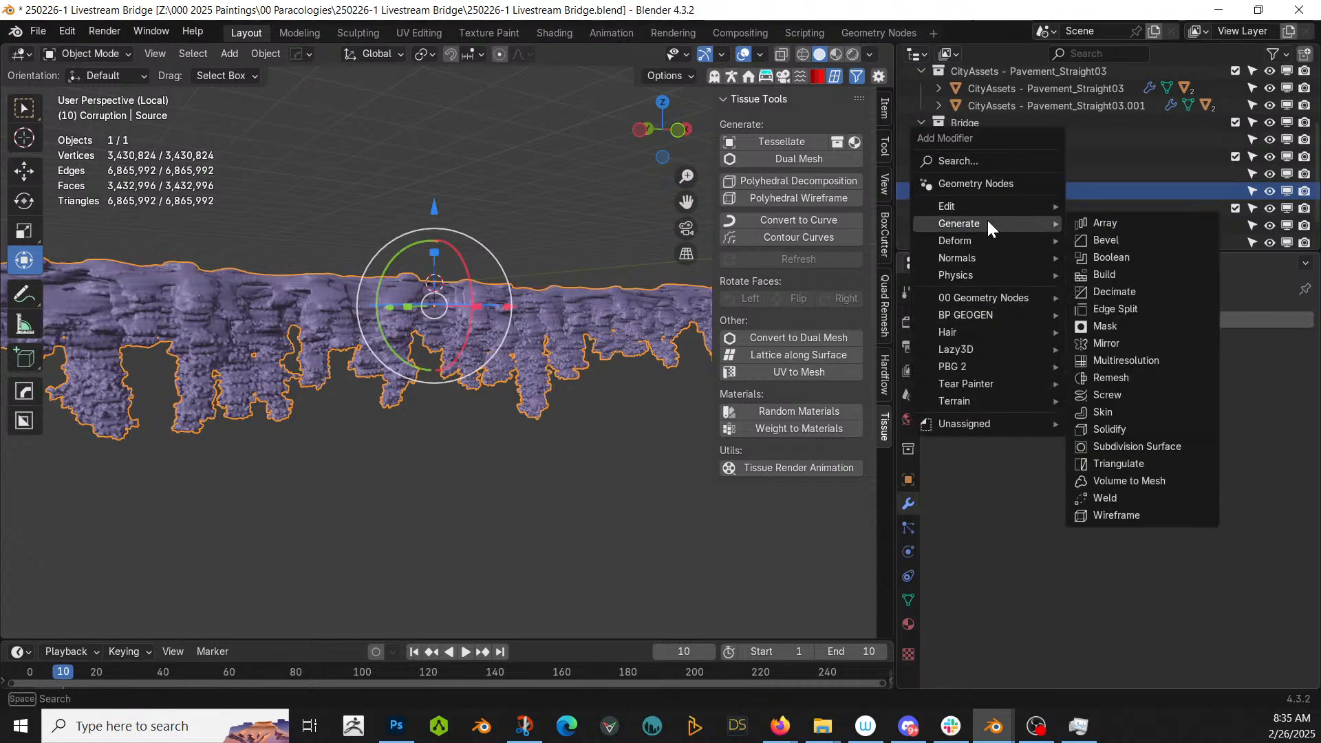
pyautogui.click(1114, 293)
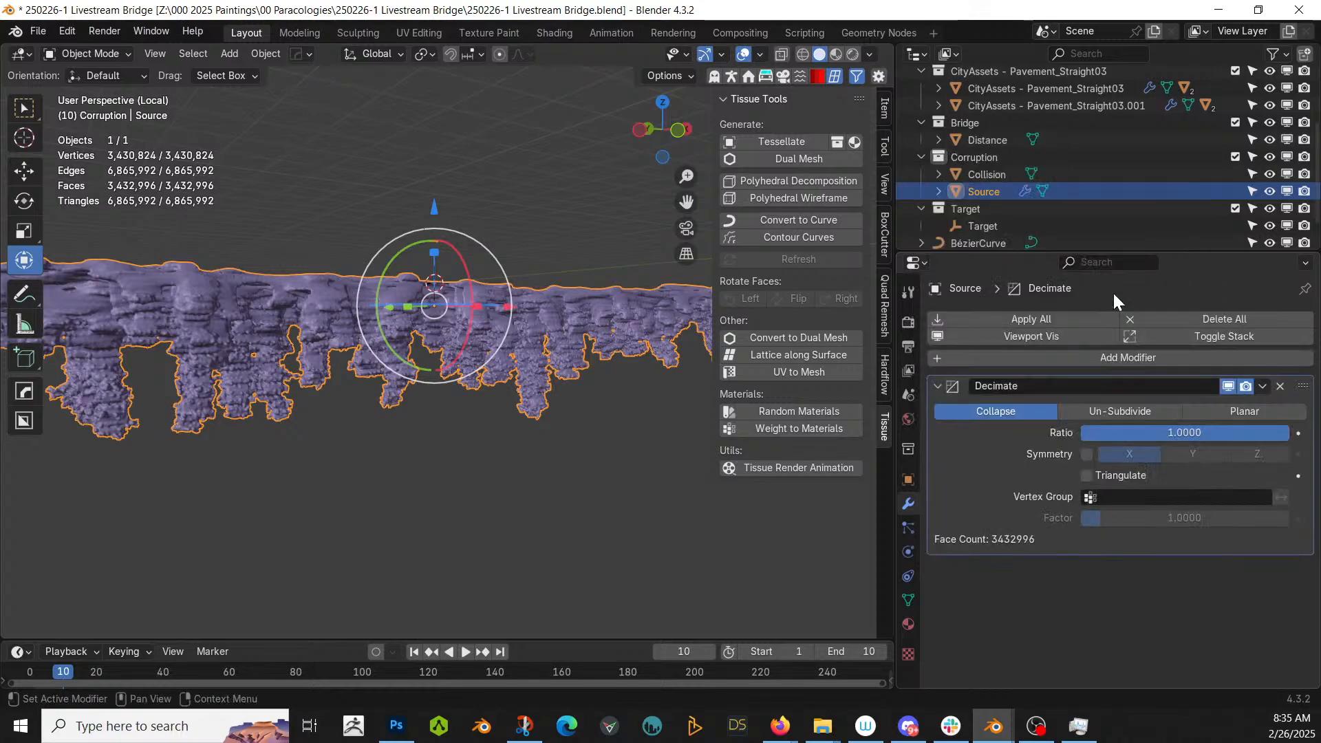
pyautogui.click(1156, 430)
pyautogui.write('.2')
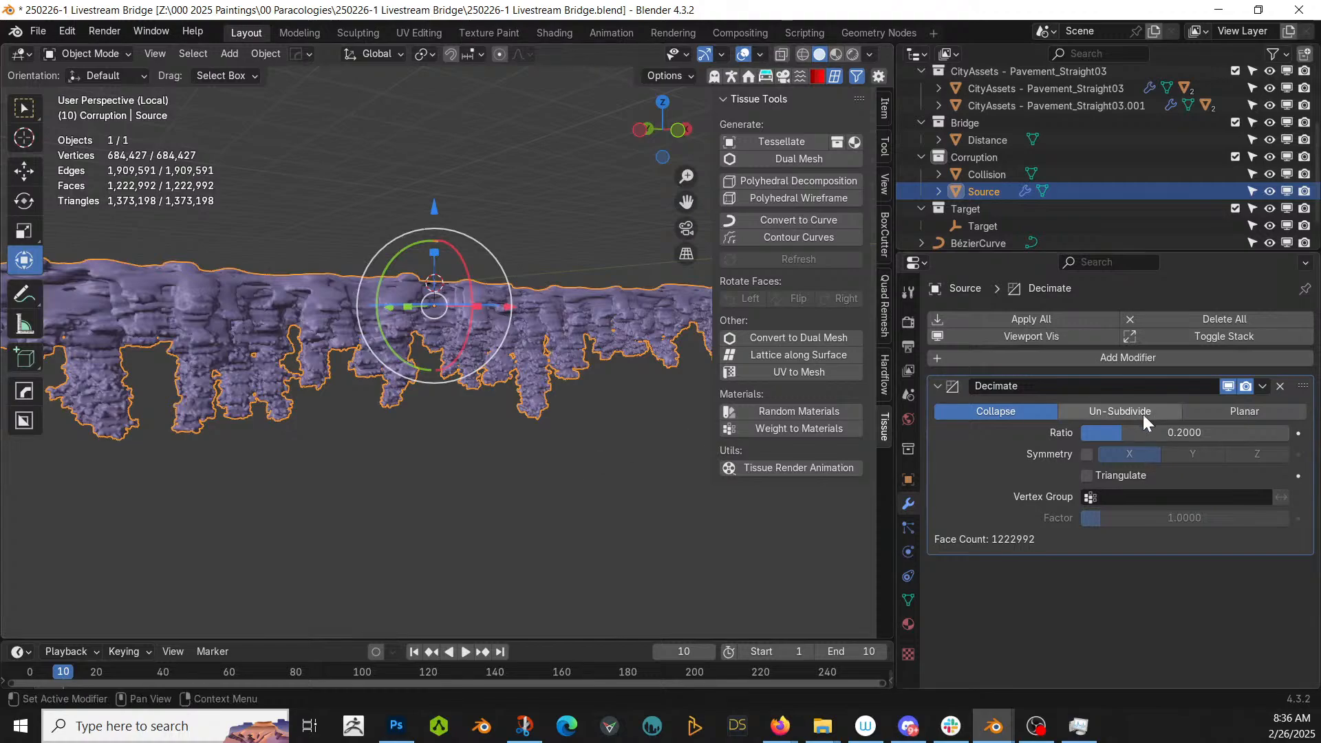
pyautogui.moveTo(466, 460); pyautogui.dragTo(498, 489, button='middle')
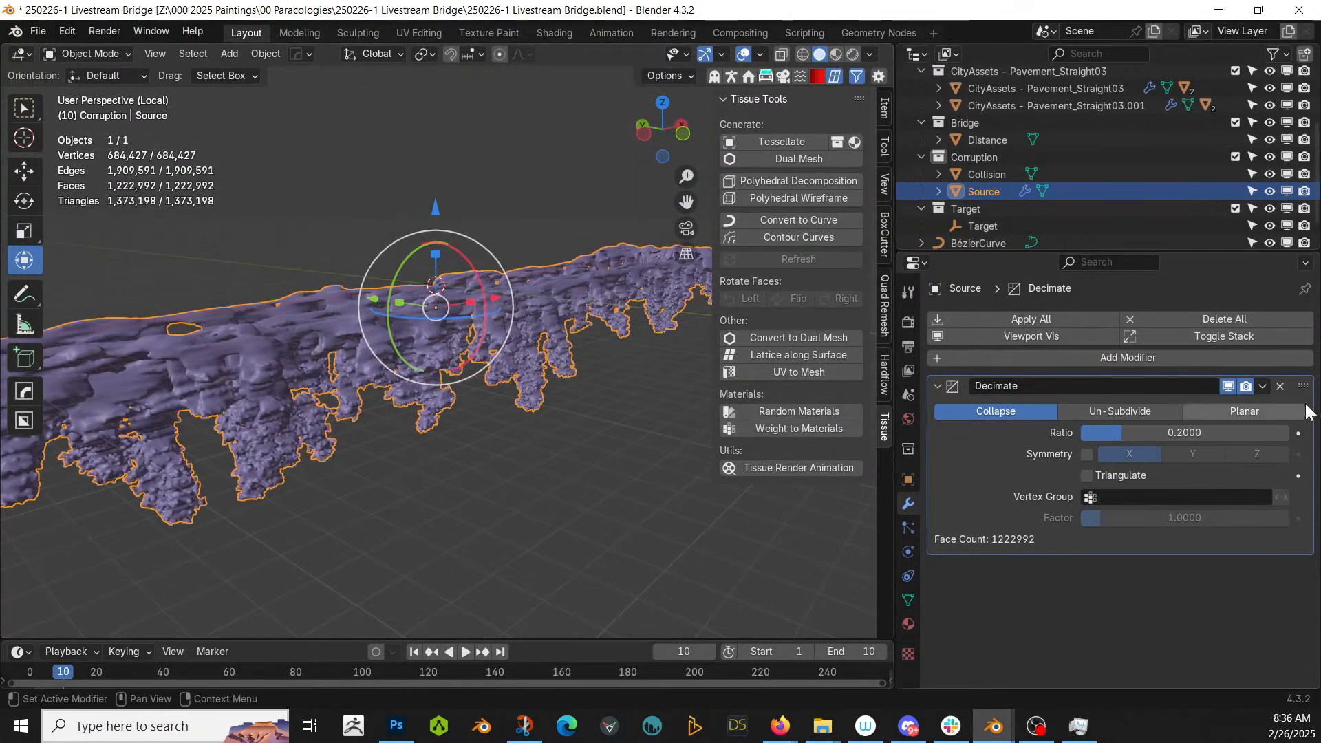
pyautogui.click(1263, 386)
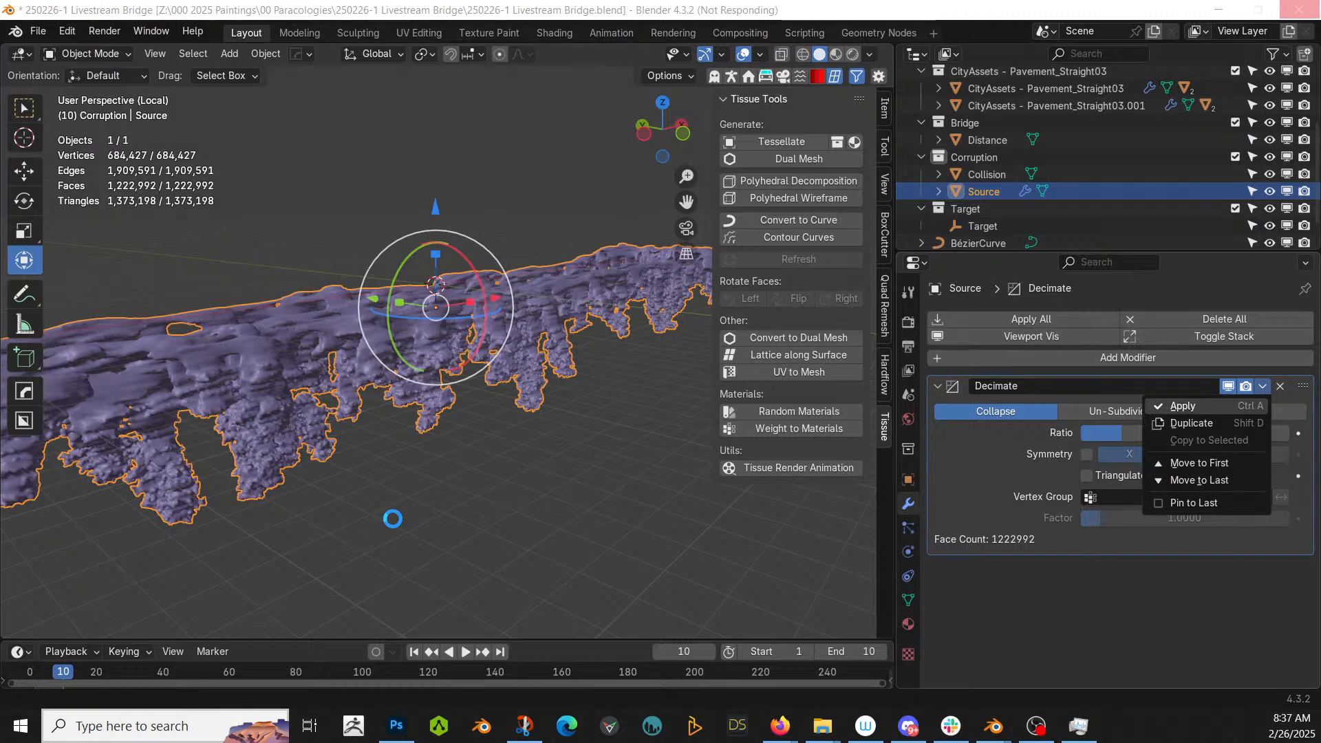
# - Switch to the 241208-1 Host People project and examine the lineup of creature and human figures
pyautogui.hotkey('alt', 'Tab')
pyautogui.scroll(1, 461, 448)
pyautogui.moveTo(461, 448); pyautogui.dragTo(497, 452, button='middle')
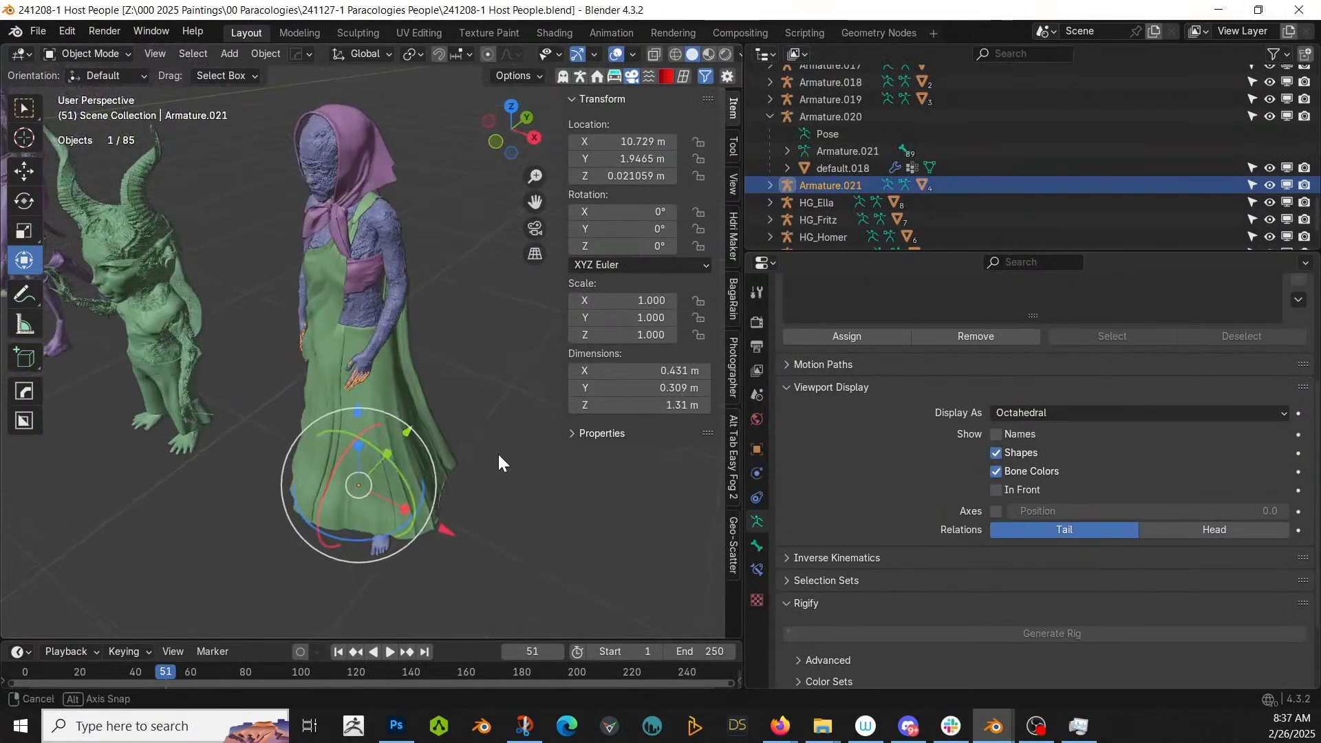
pyautogui.scroll(-2, 386, 484)
pyautogui.keyDown('shift'); pyautogui.moveTo(386, 484); pyautogui.dragTo(805, 698, button='middle'); pyautogui.keyUp('shift')
pyautogui.scroll(-2, 85, 267)
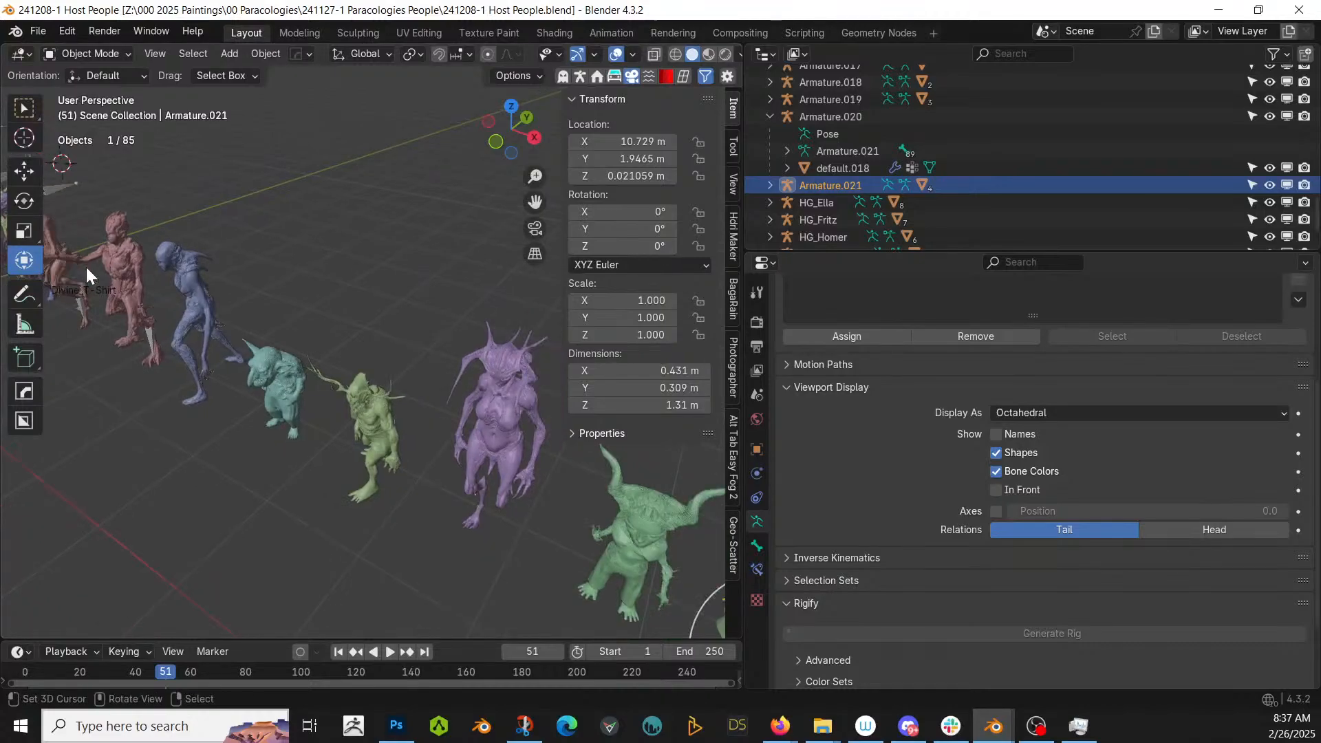
pyautogui.moveTo(118, 307); pyautogui.dragTo(507, 179, button='middle')
pyautogui.scroll(4, 461, 292)
pyautogui.keyDown('shift'); pyautogui.moveTo(372, 422); pyautogui.dragTo(485, 221, button='middle'); pyautogui.keyUp('shift')
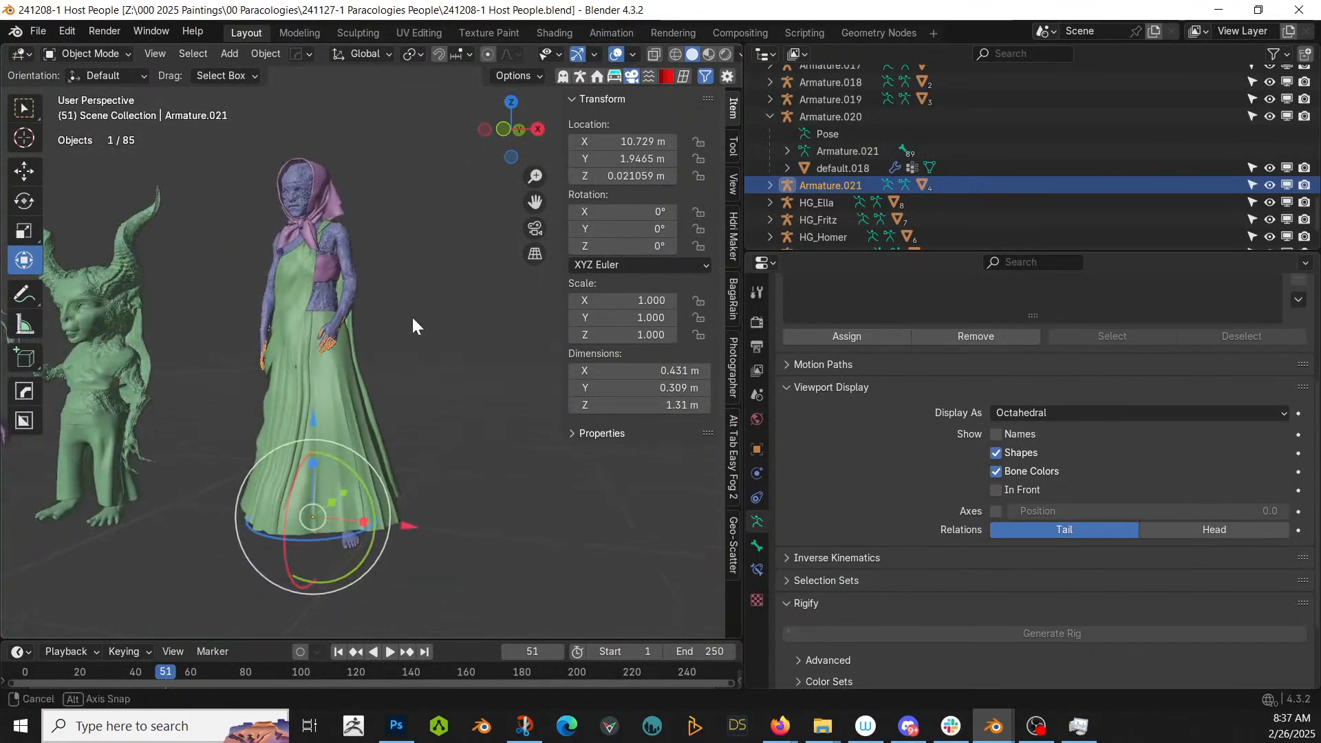
pyautogui.moveTo(411, 315); pyautogui.dragTo(409, 362, button='middle')
pyautogui.keyDown('shift'); pyautogui.moveTo(324, 394); pyautogui.dragTo(56, 52, button='middle'); pyautogui.keyUp('shift')
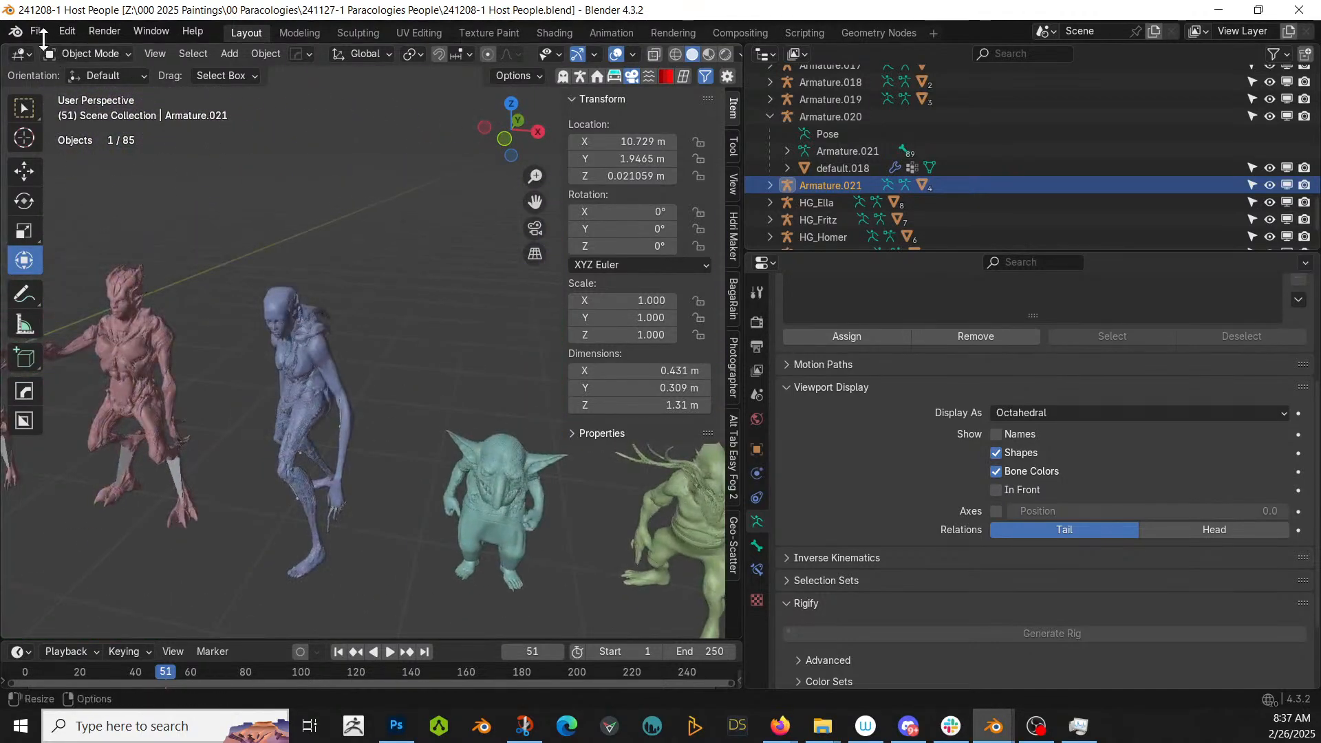
pyautogui.scroll(-6, 348, 258)
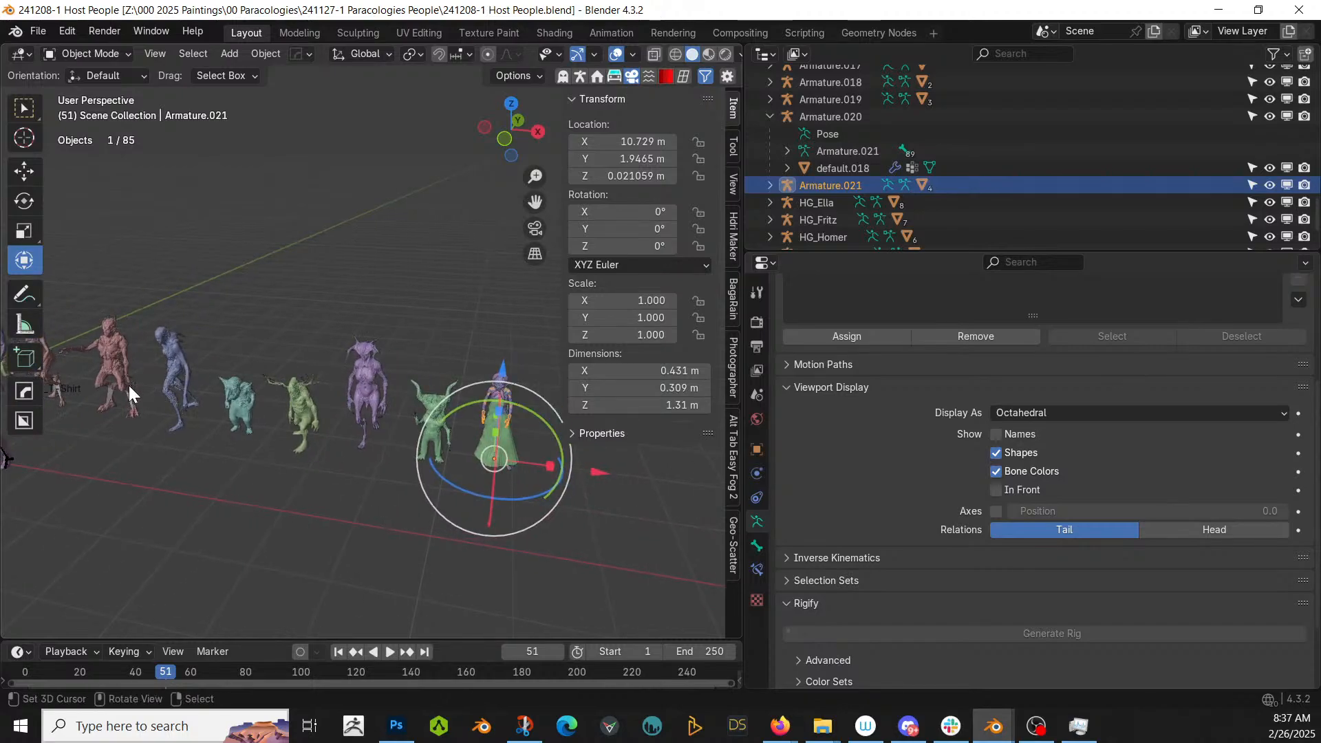
pyautogui.moveTo(124, 411); pyautogui.dragTo(537, 198, button='middle')
pyautogui.scroll(3, 336, 523)
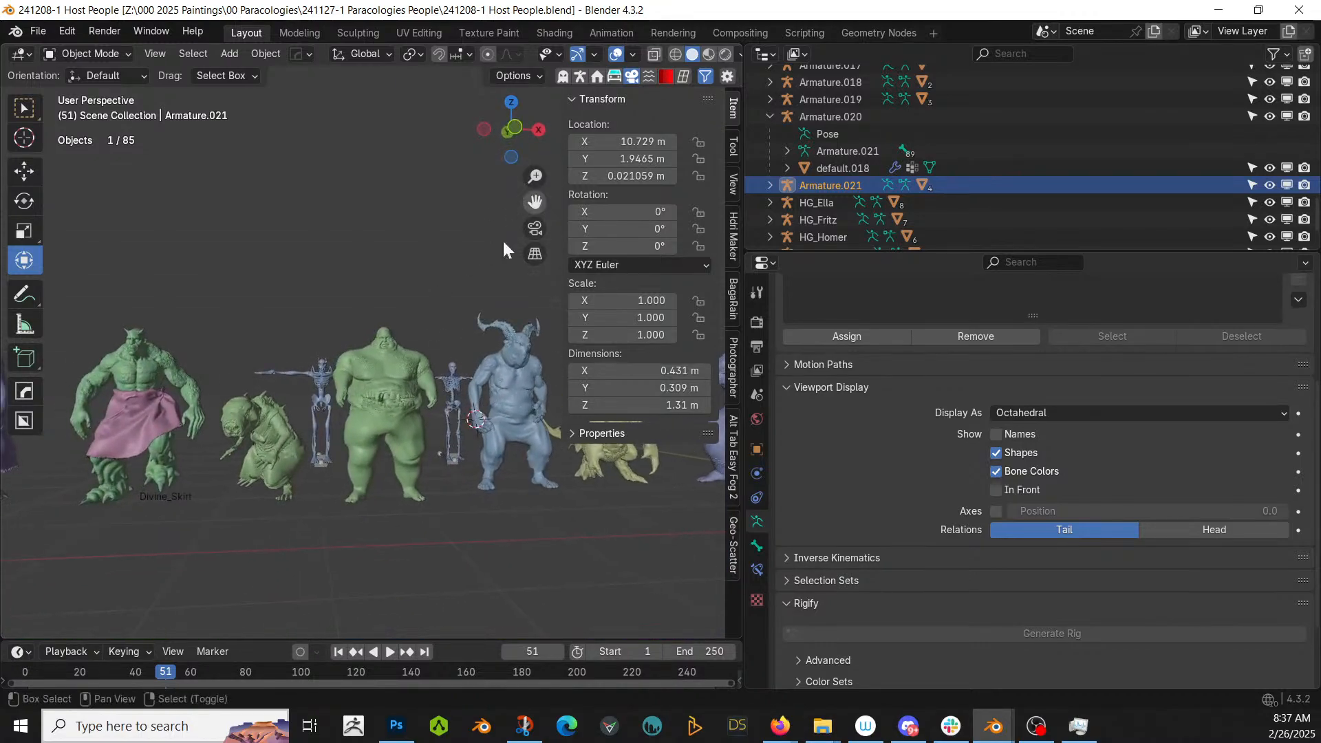
pyautogui.scroll(2, 361, 402)
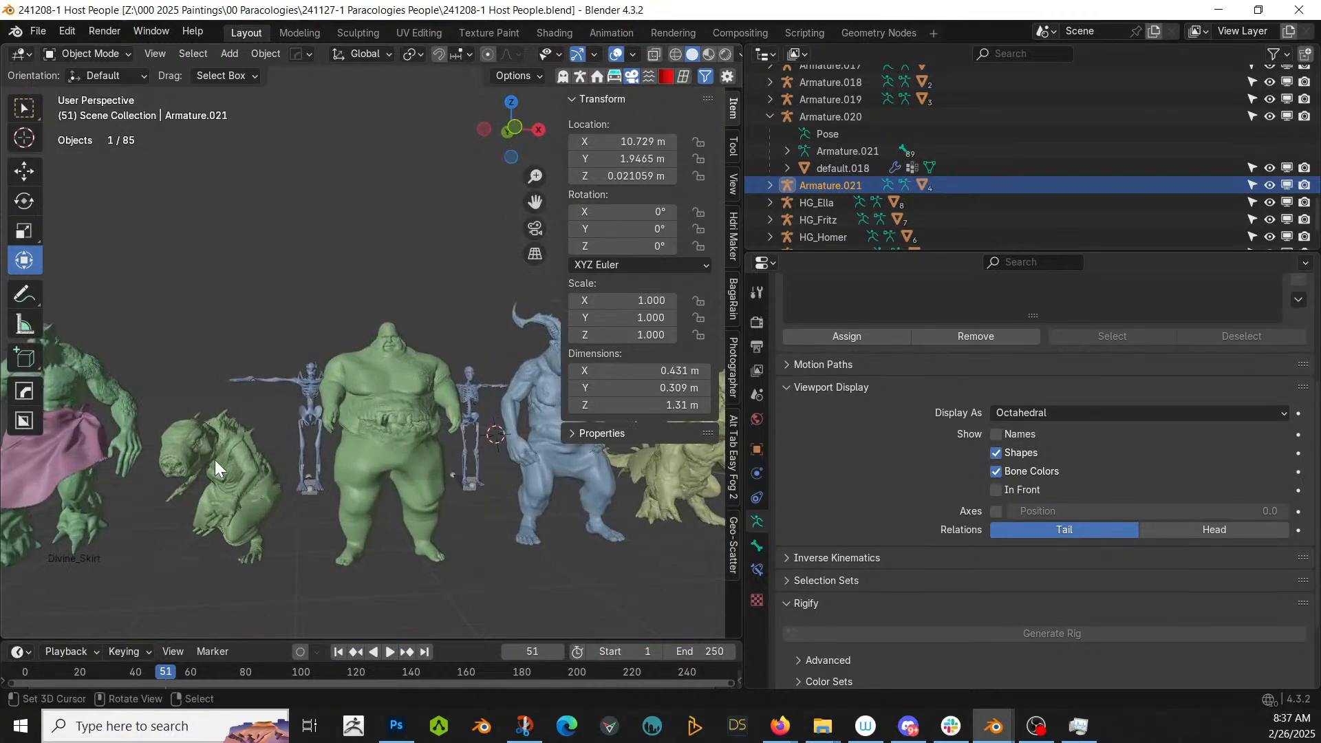
# - Return to the 250226-1 Livestream Bridge project, exit local view and delete the Bézier curve beside the bridge pillar
pyautogui.hotkey('alt', 'Tab')
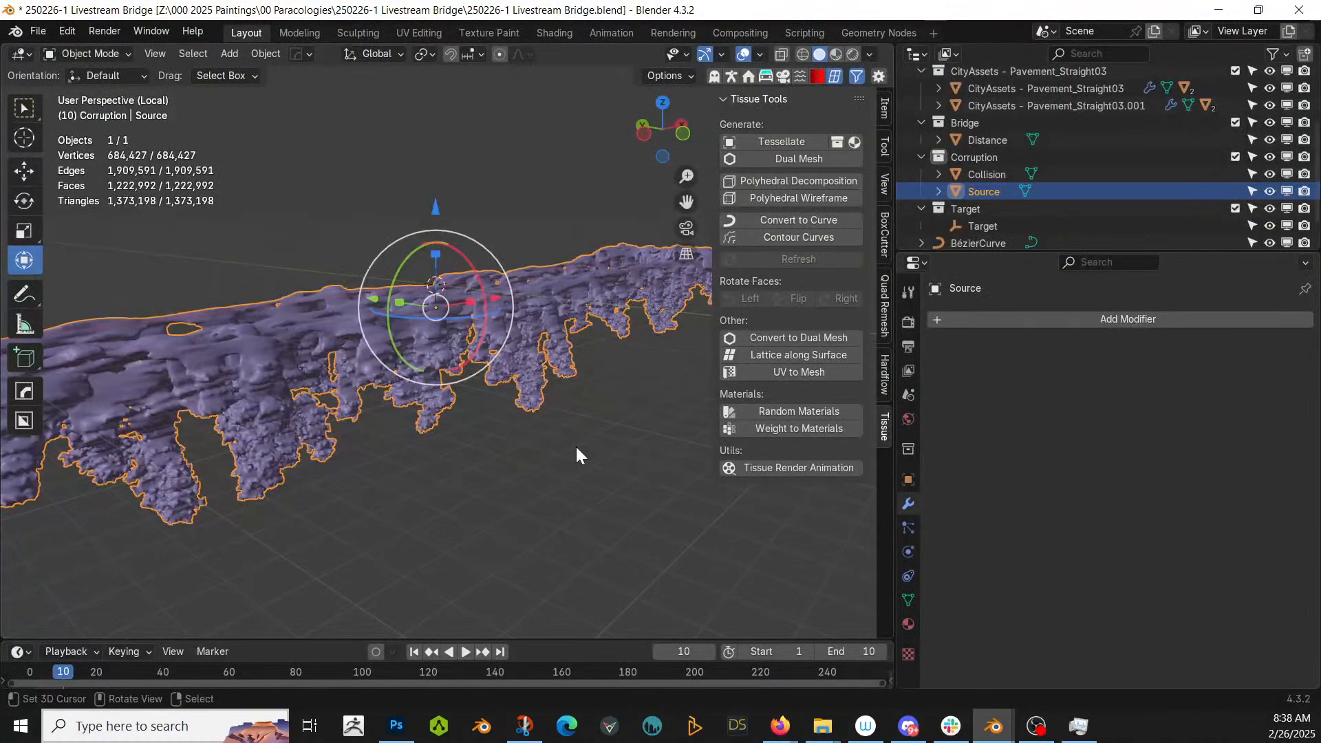
pyautogui.press('KP_Divide')
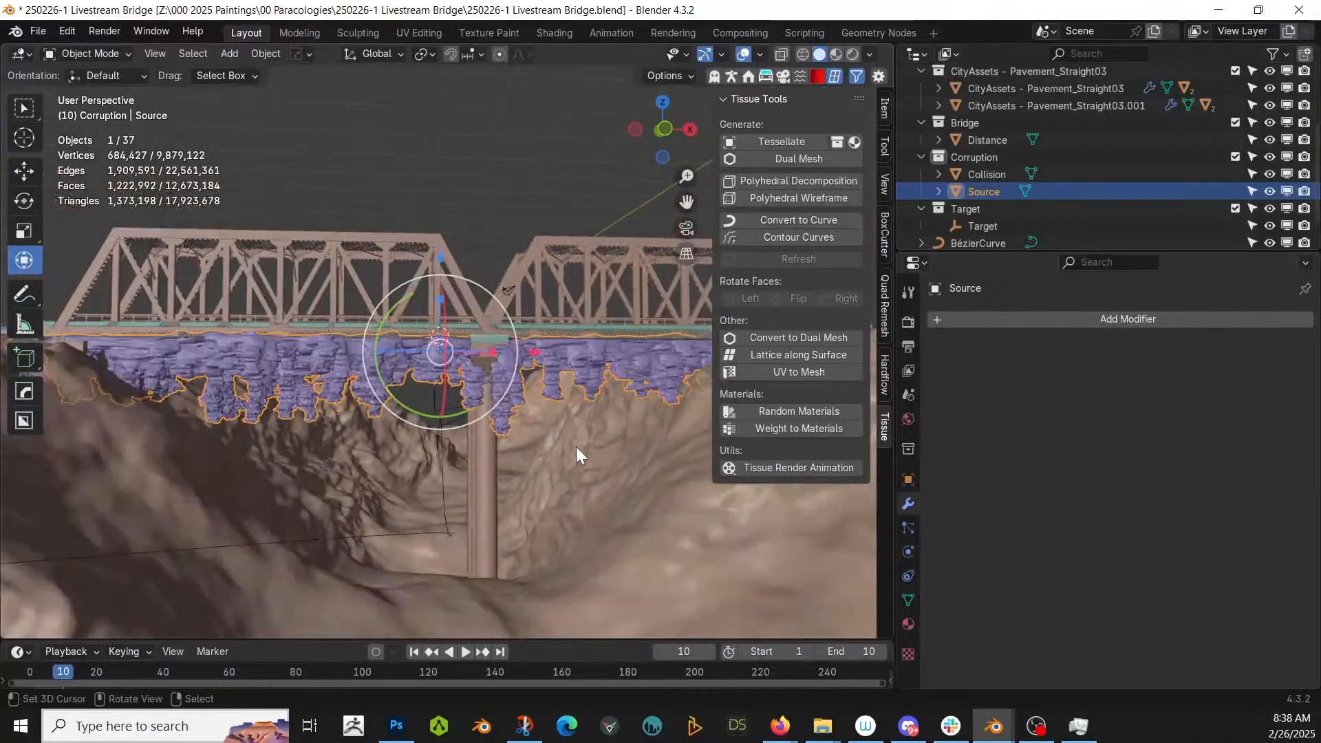
pyautogui.moveTo(576, 447); pyautogui.dragTo(393, 401, button='middle')
pyautogui.click(380, 331)
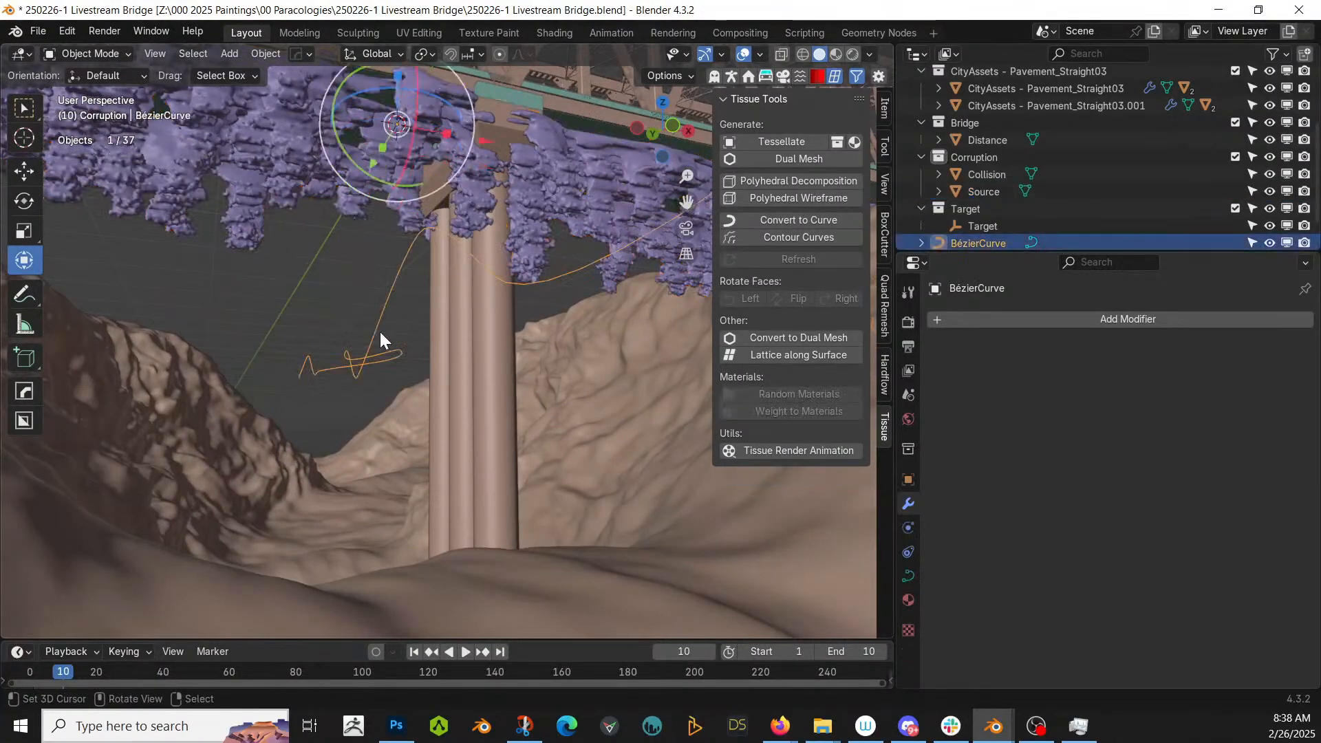
pyautogui.press('Delete')
pyautogui.moveTo(380, 331); pyautogui.dragTo(386, 432, button='middle')
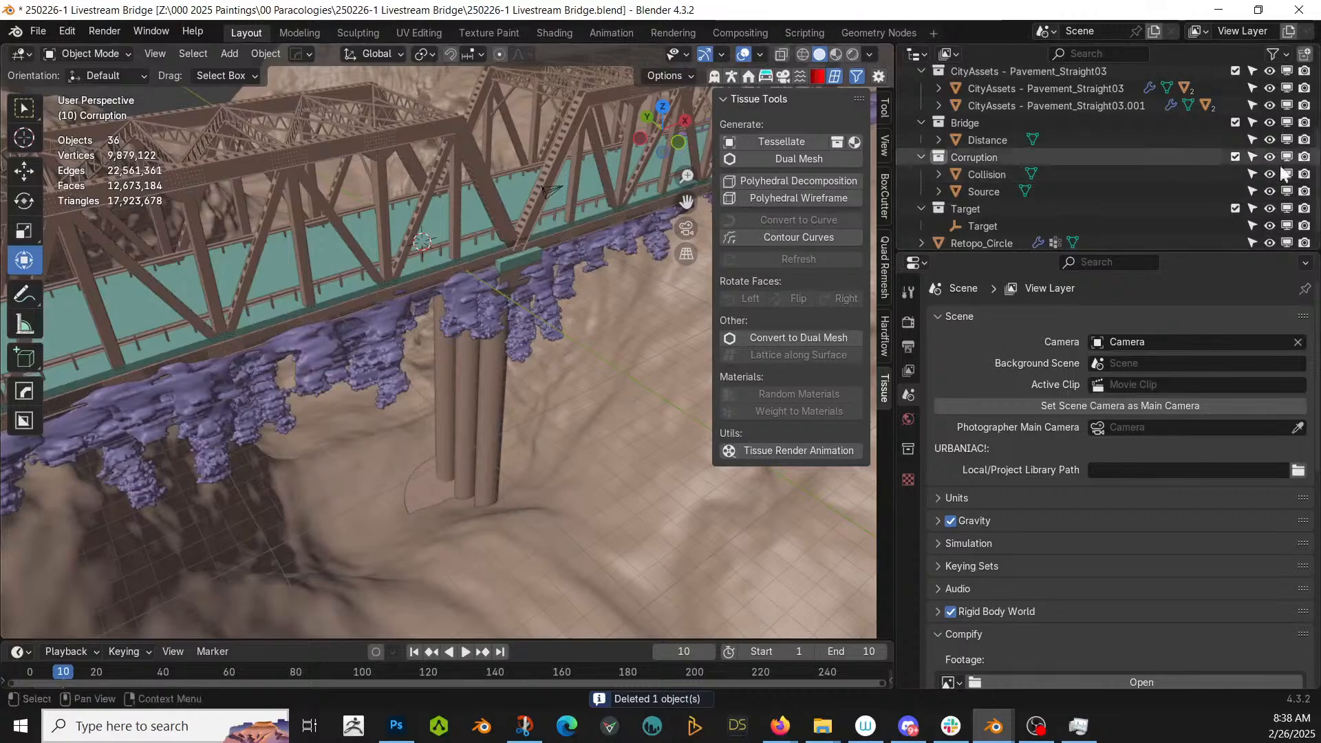
# - Delete the Collision object and the Target collection together with its contents
pyautogui.click(1008, 174)
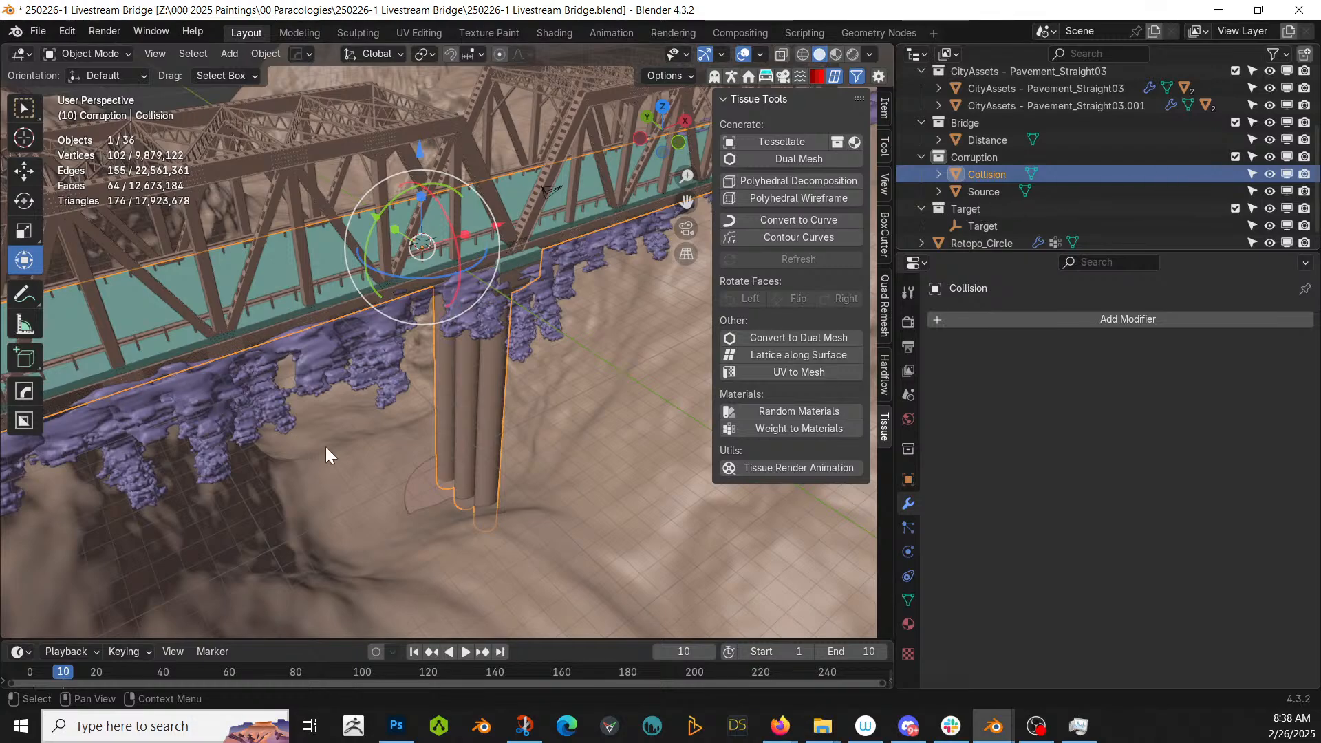
pyautogui.hotkey('ctrl', 'z')
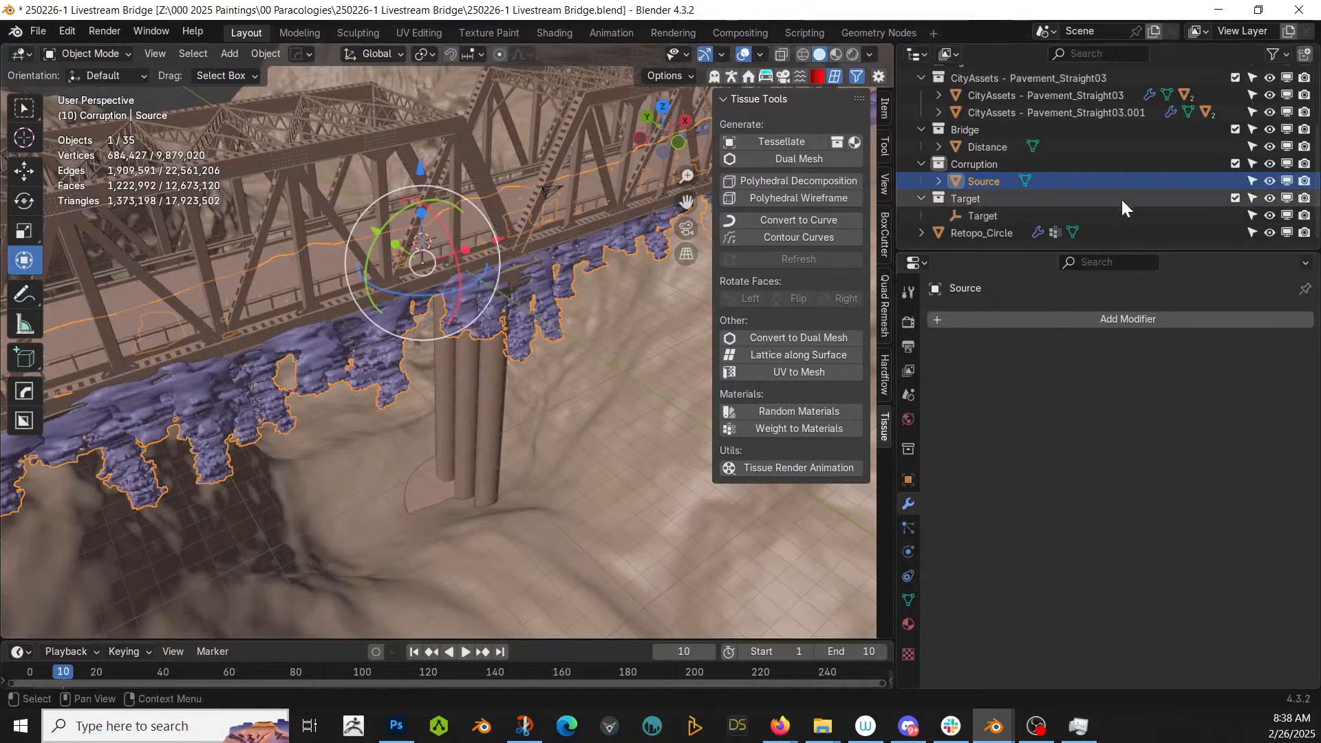
pyautogui.click(974, 198)
pyautogui.rightClick(974, 197)
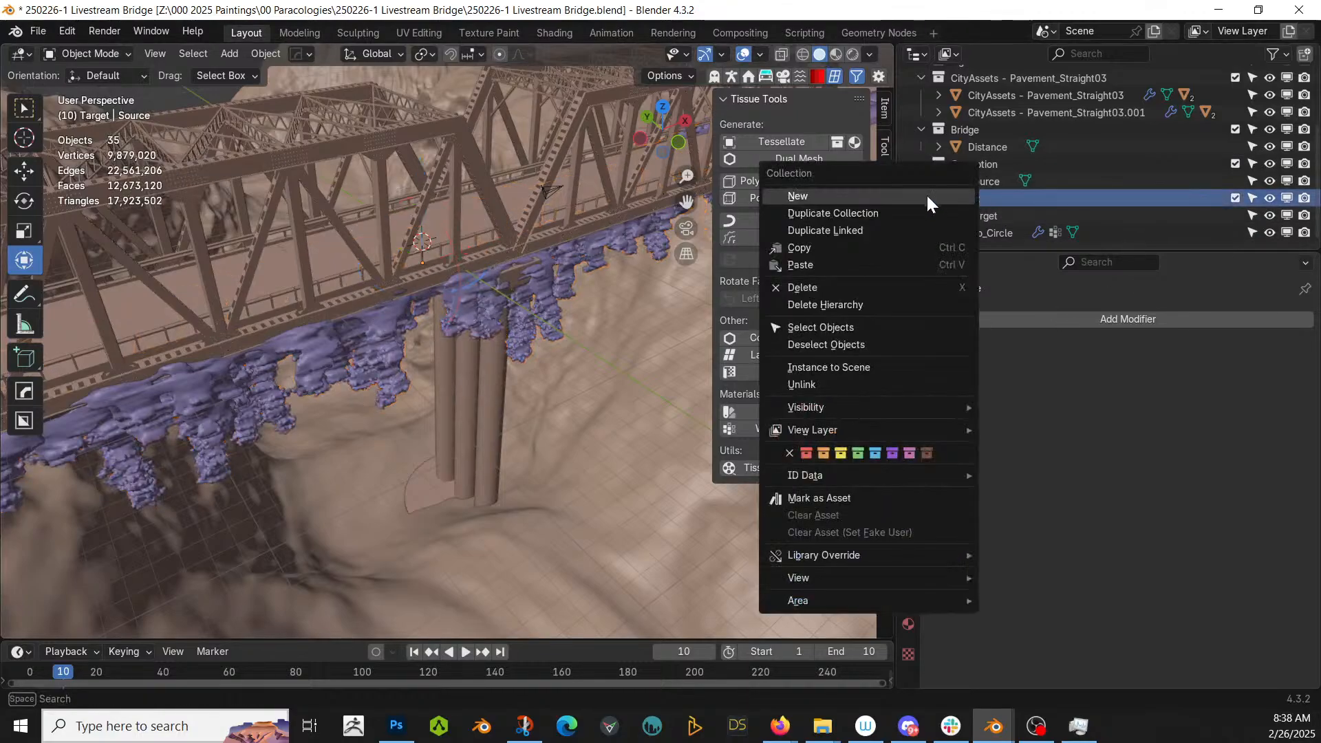
pyautogui.click(830, 305)
# - Widen the 3D viewport and add a Bézier curve to the Corruption collection
pyautogui.moveTo(534, 357); pyautogui.dragTo(534, 480, button='middle')
pyautogui.scroll(2, 444, 285)
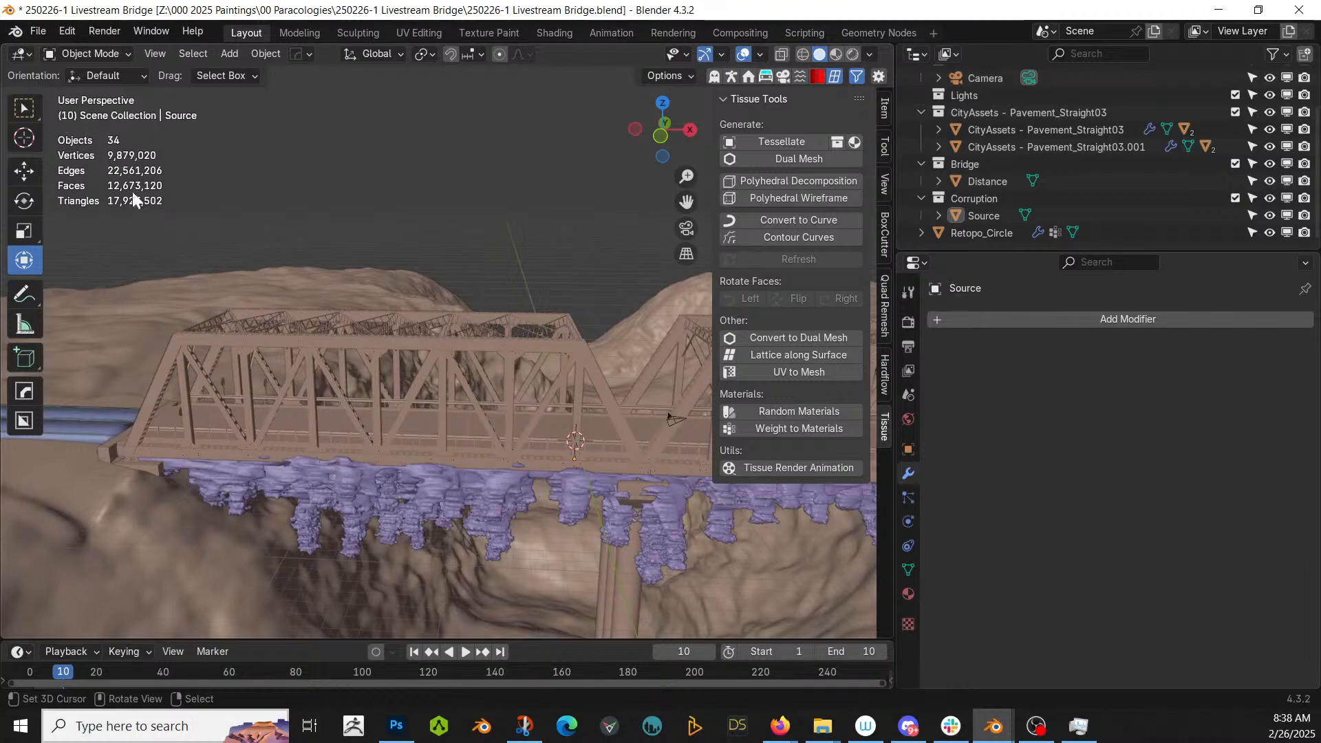
pyautogui.keyDown('shift'); pyautogui.moveTo(581, 551); pyautogui.dragTo(506, 531, button='middle'); pyautogui.keyUp('shift')
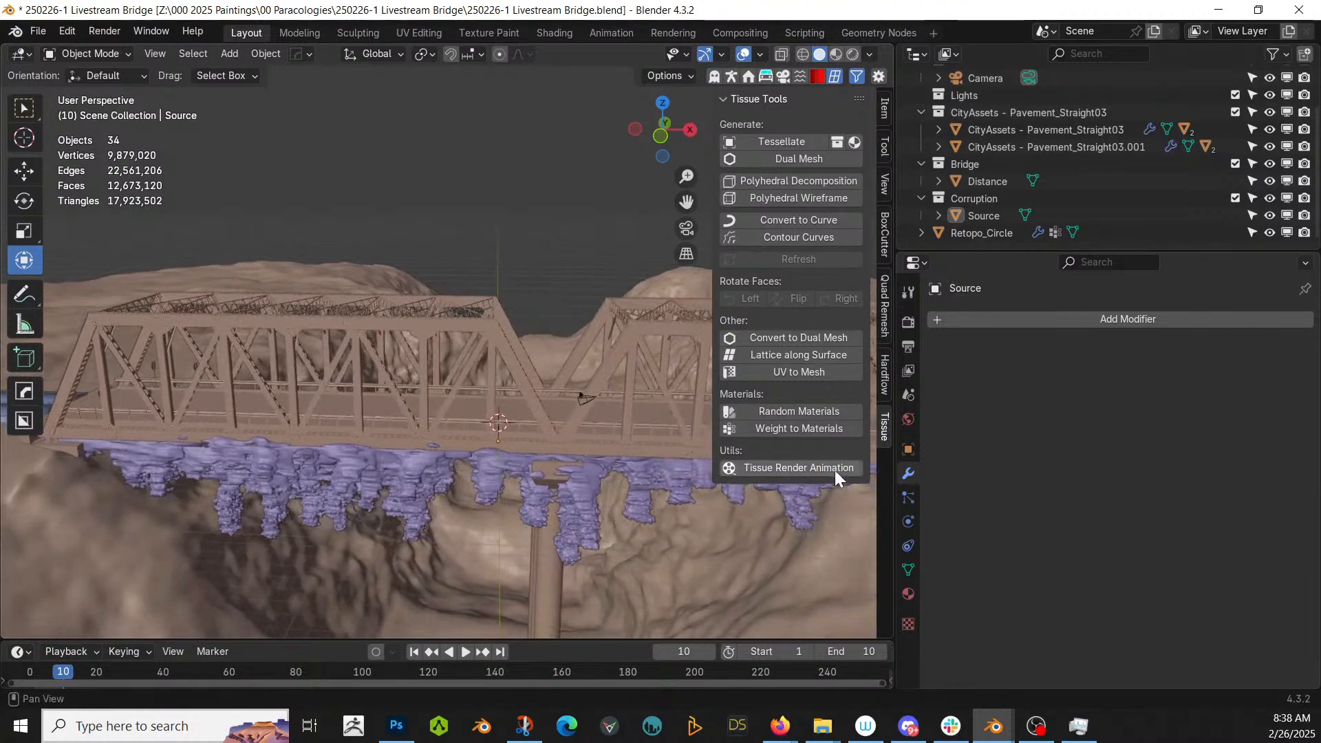
pyautogui.moveTo(896, 344); pyautogui.dragTo(1068, 330)
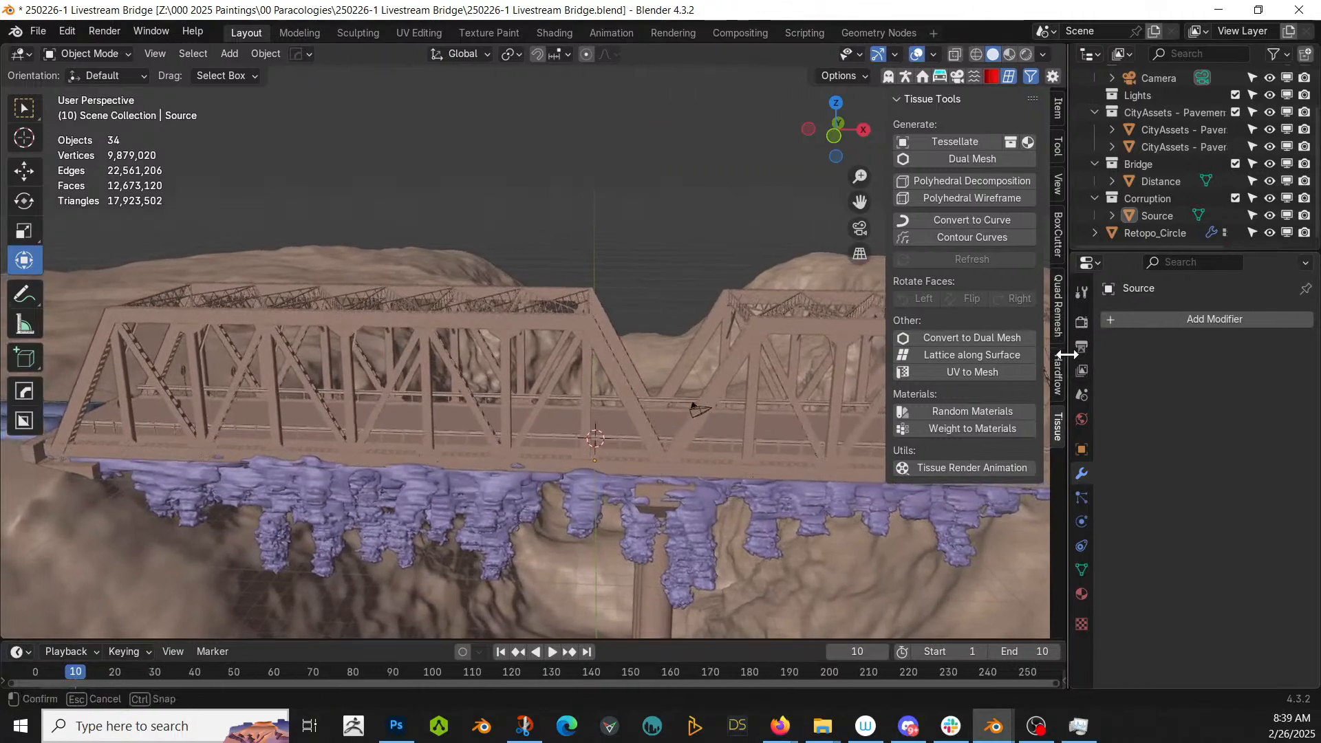
pyautogui.click(1148, 190)
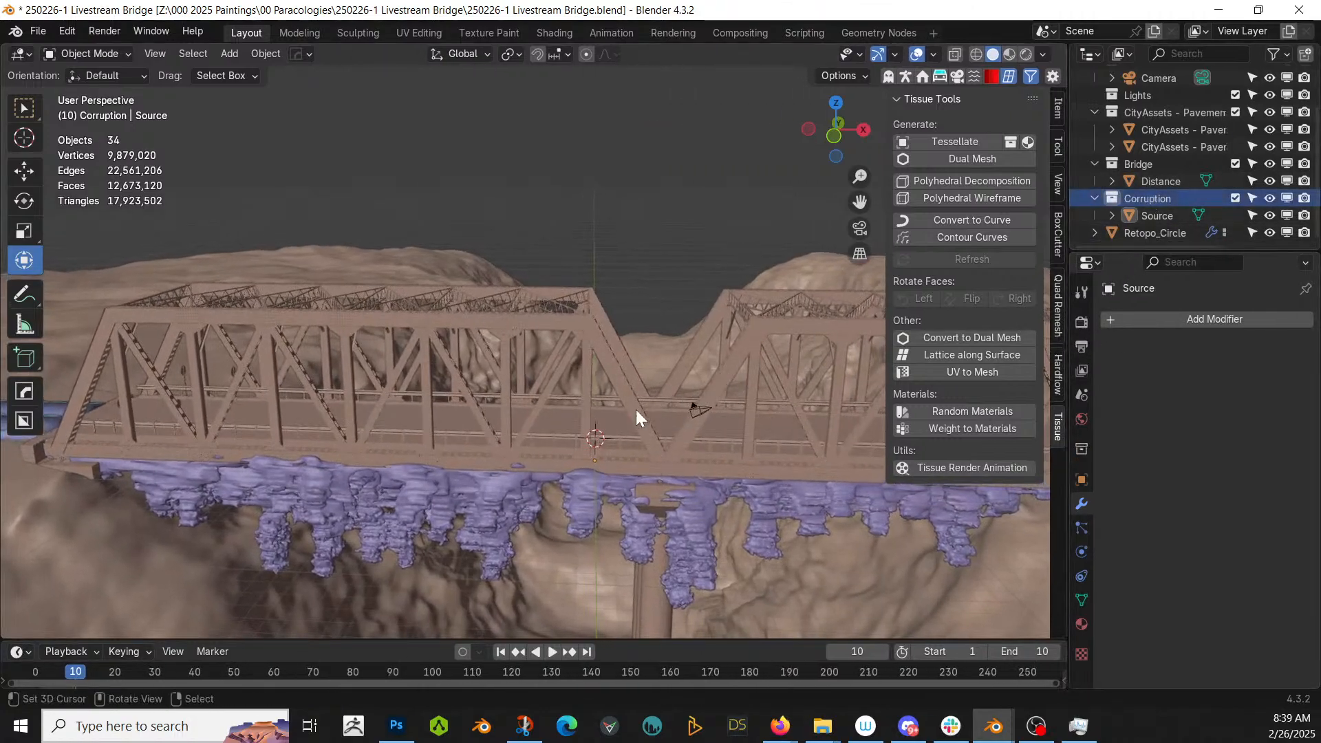
pyautogui.hotkey('shift', 'a')
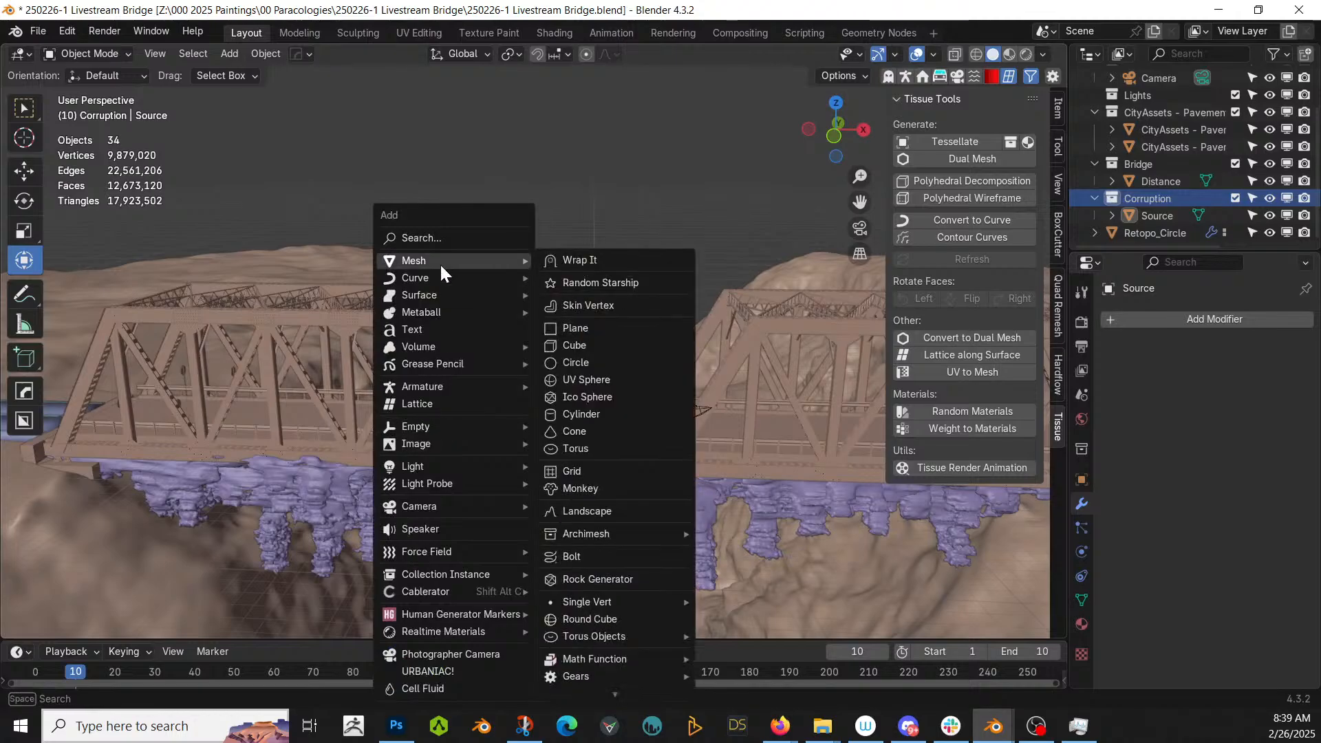
pyautogui.moveTo(436, 278)
pyautogui.click(614, 279)
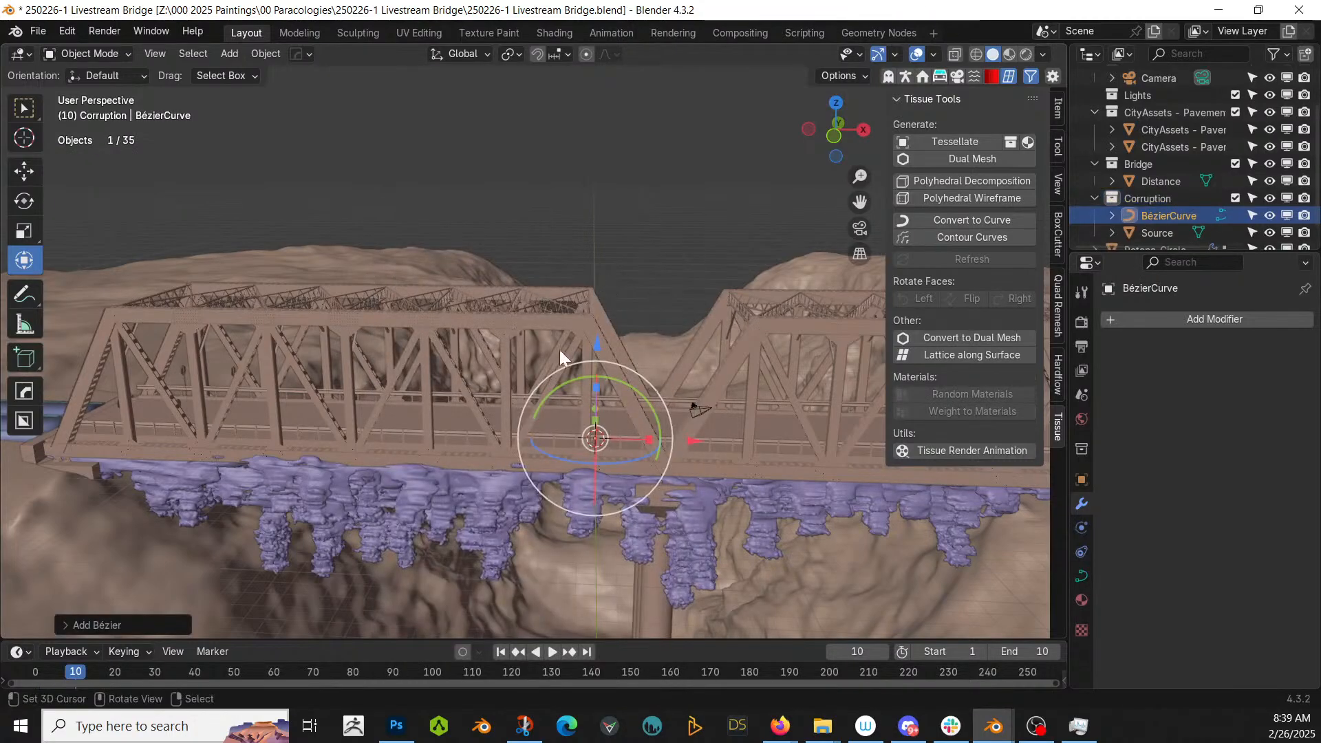
# - Delete all the default control points of the new Bézier curve
pyautogui.scroll(-3, 535, 399)
pyautogui.press('Tab')
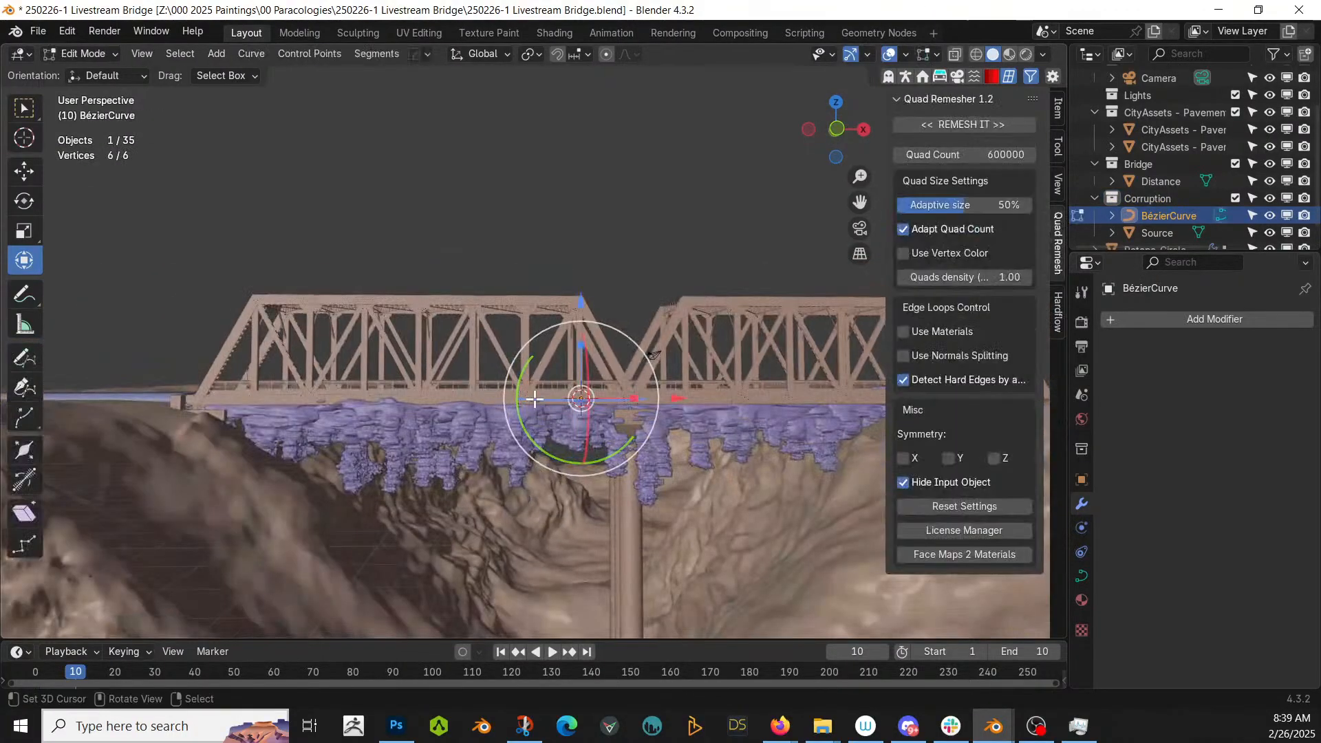
pyautogui.press('x')
pyautogui.click(534, 398)
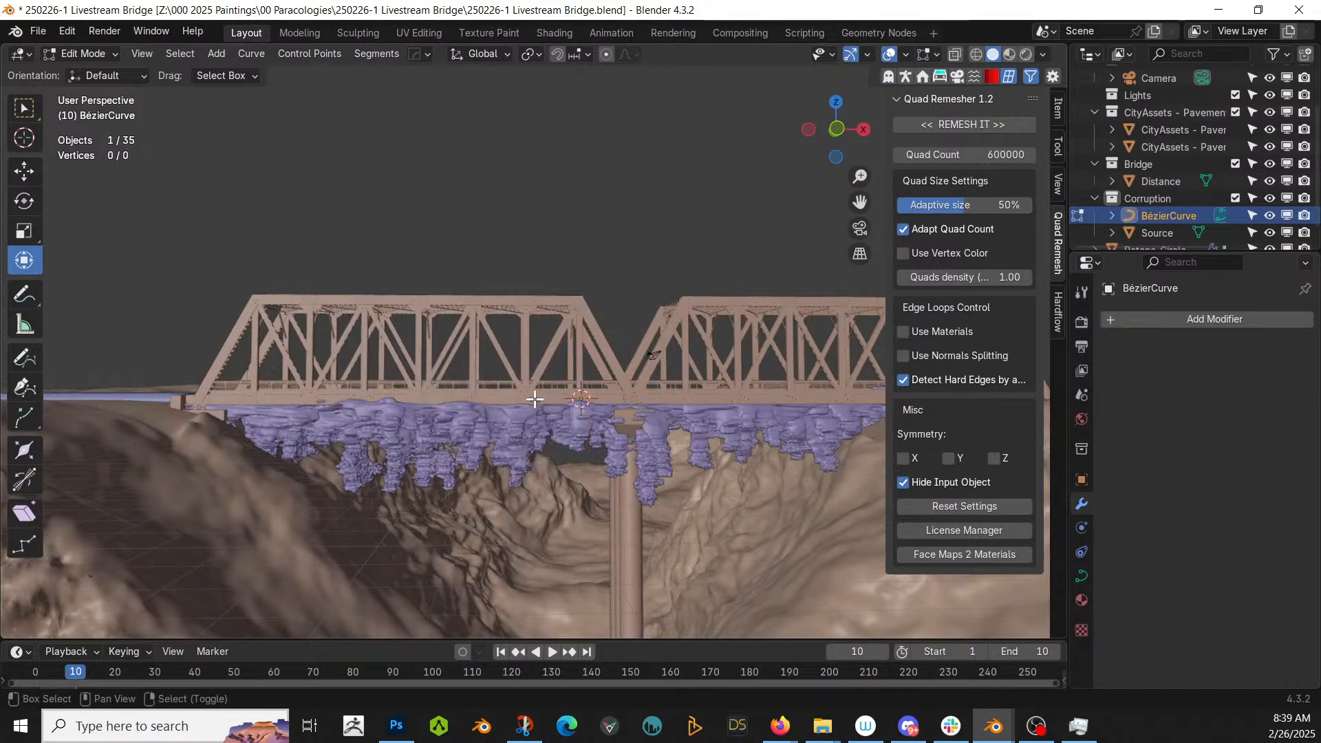
# - Set the curve Draw tool's depth to Surface and draw a freehand curve along the side edge of the bridge deck across both spans
pyautogui.scroll(-2, 534, 398)
pyautogui.keyDown('shift'); pyautogui.moveTo(534, 400); pyautogui.dragTo(507, 401, button='middle'); pyautogui.keyUp('shift')
pyautogui.scroll(1, 493, 398)
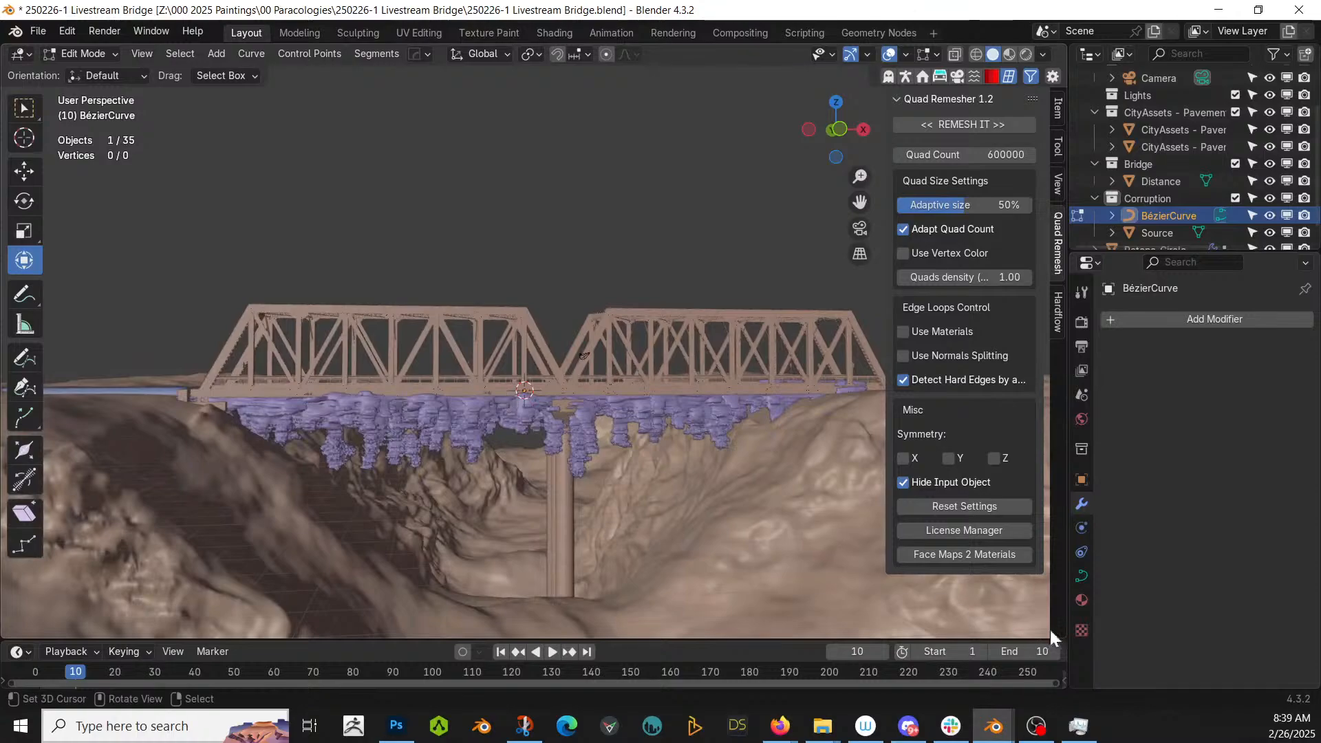
pyautogui.click(24, 360)
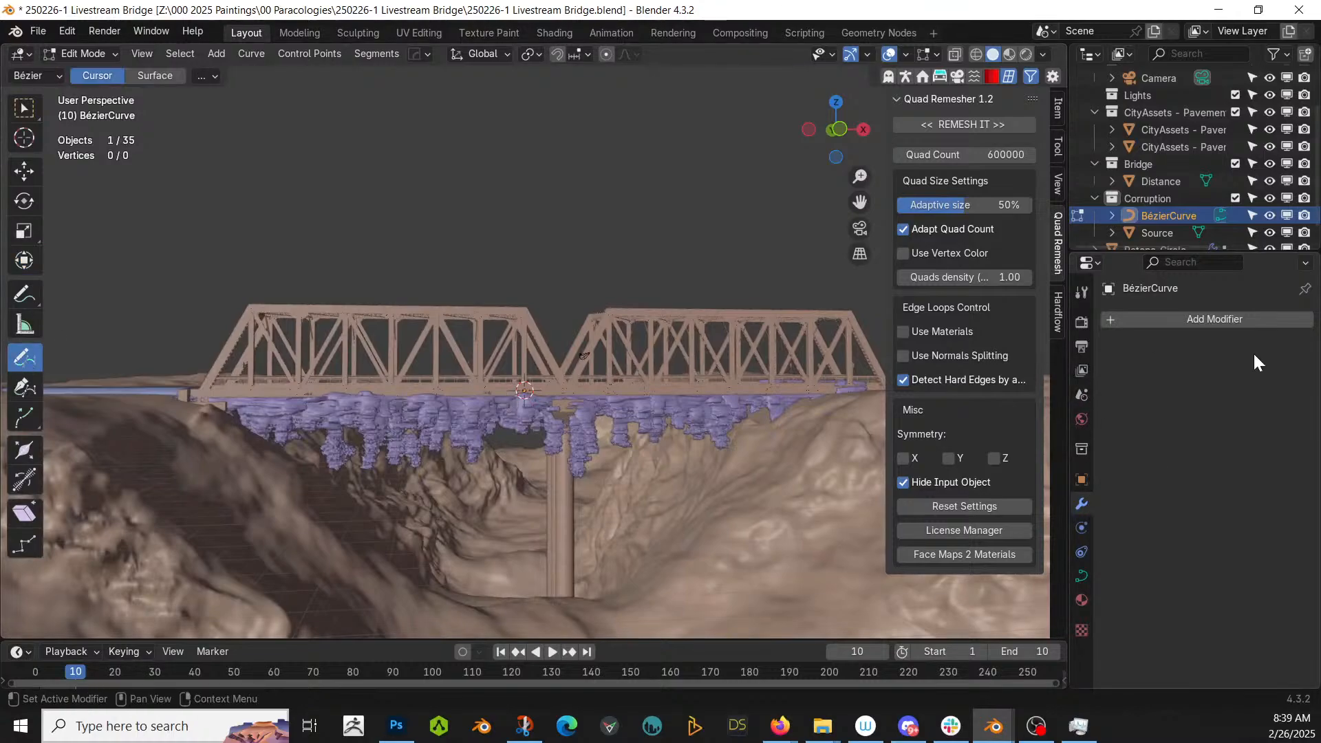
pyautogui.click(1082, 292)
pyautogui.click(1254, 495)
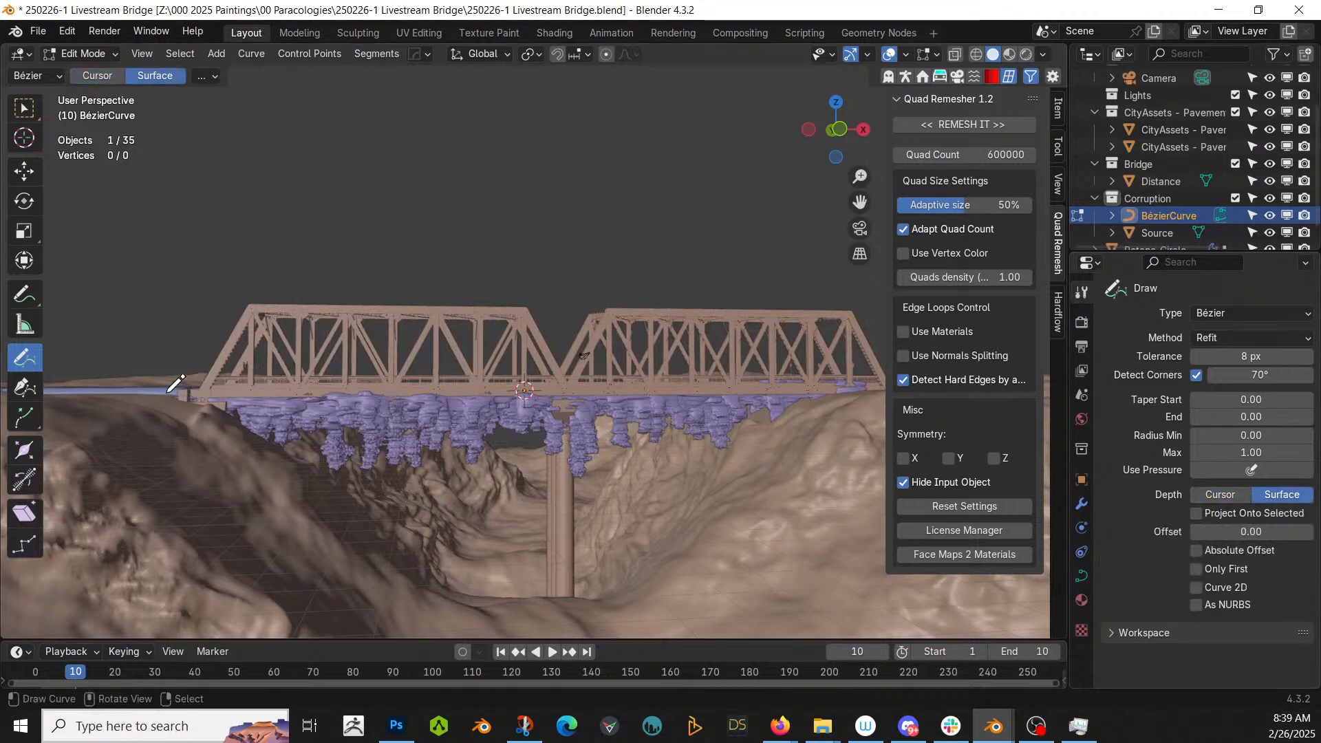
pyautogui.moveTo(206, 393); pyautogui.dragTo(298, 391)
pyautogui.moveTo(398, 389)
pyautogui.mouseDown()
pyautogui.moveTo(461, 388)
pyautogui.moveTo(480, 369)
pyautogui.moveTo(492, 387)
pyautogui.moveTo(559, 394)
pyautogui.mouseUp()
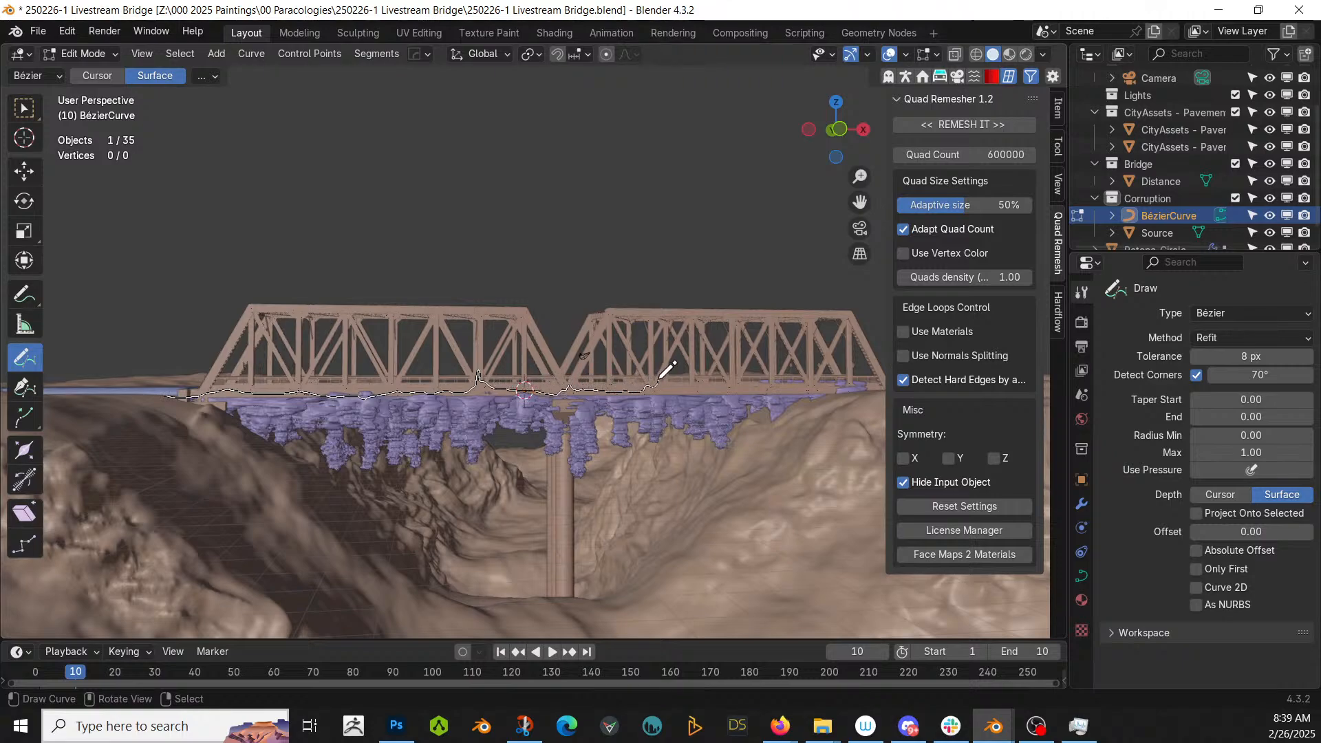
pyautogui.moveTo(734, 386); pyautogui.dragTo(810, 390)
pyautogui.moveTo(883, 366); pyautogui.dragTo(872, 353)
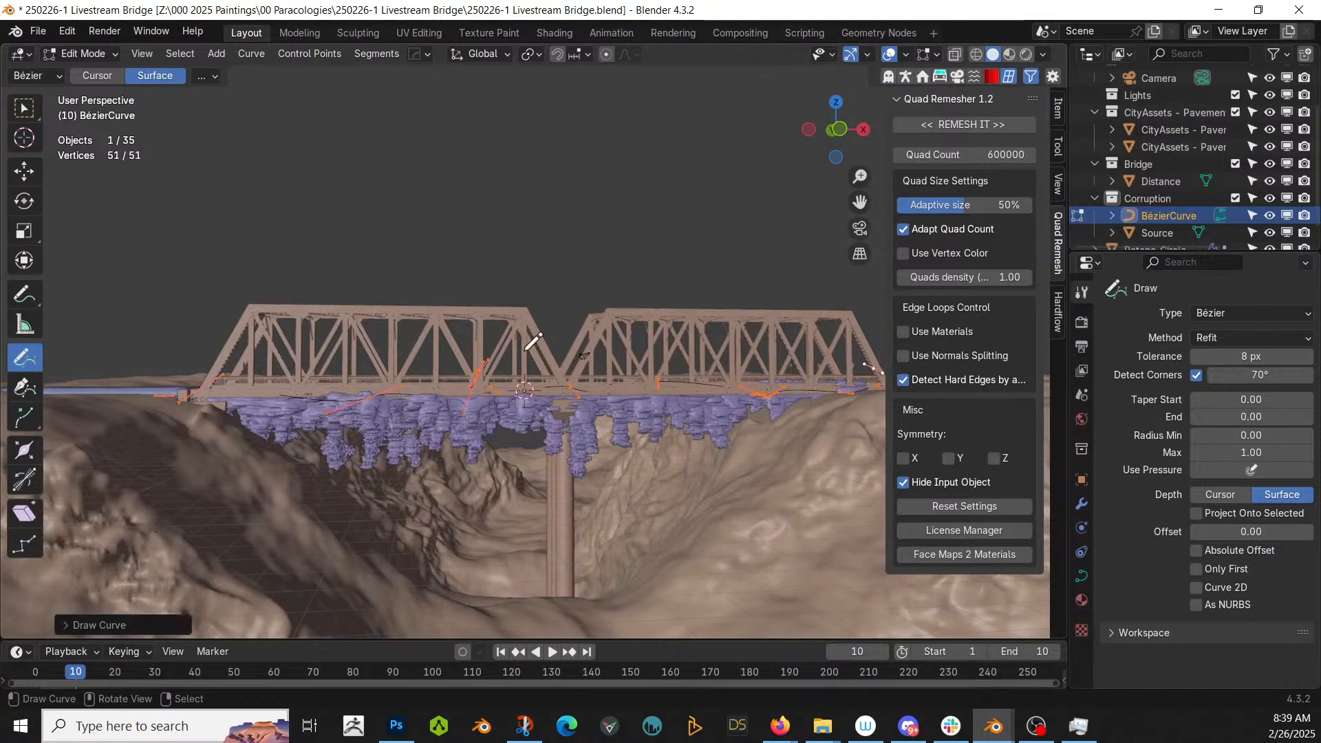
# - Set the drawn curve's fitting error to 0.02 m
pyautogui.moveTo(531, 342); pyautogui.dragTo(578, 463, button='middle')
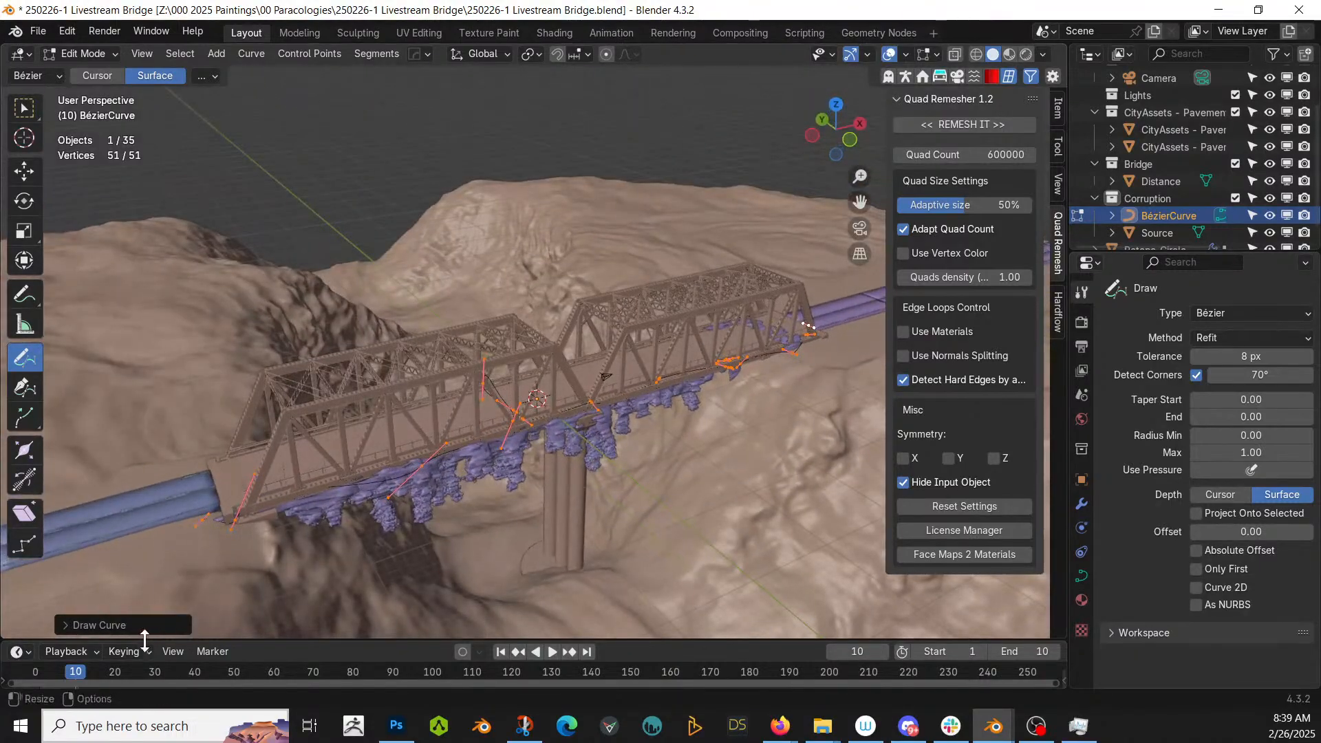
pyautogui.click(73, 626)
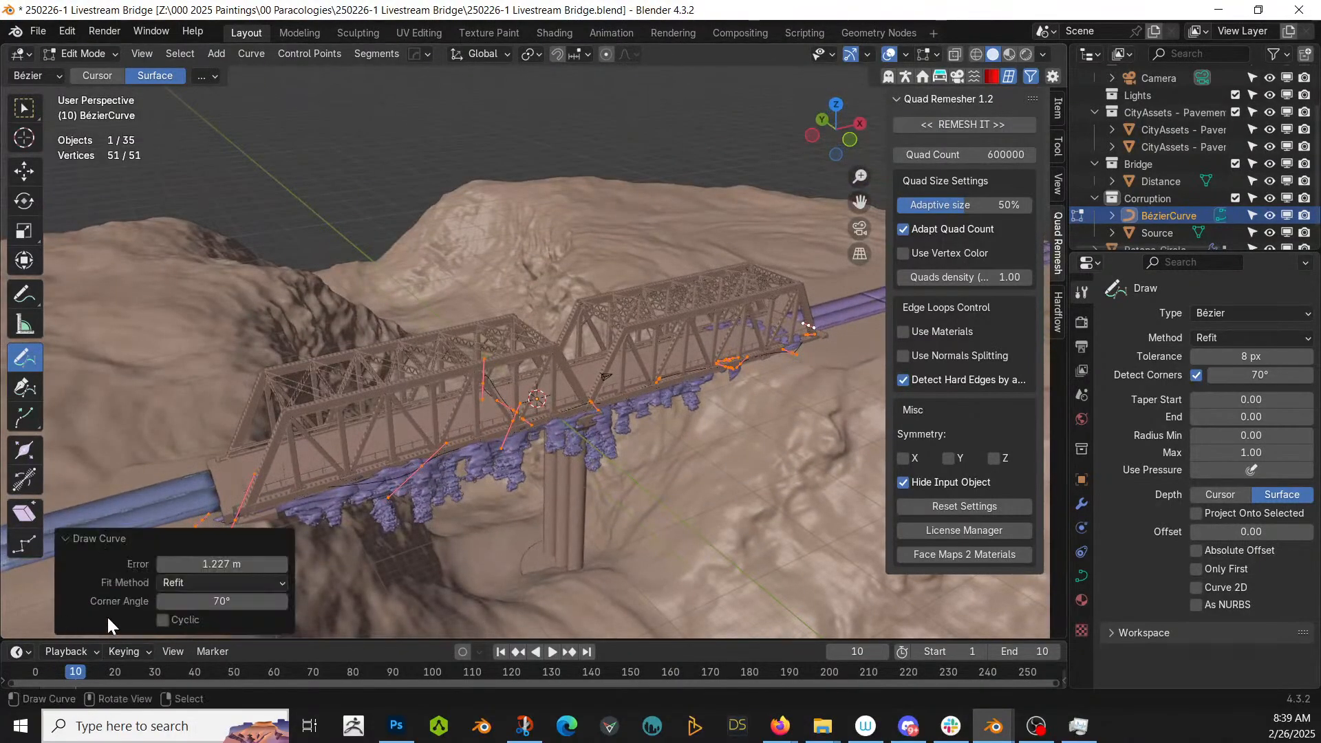
pyautogui.click(214, 565)
pyautogui.write('0.02')
pyautogui.press('Return')
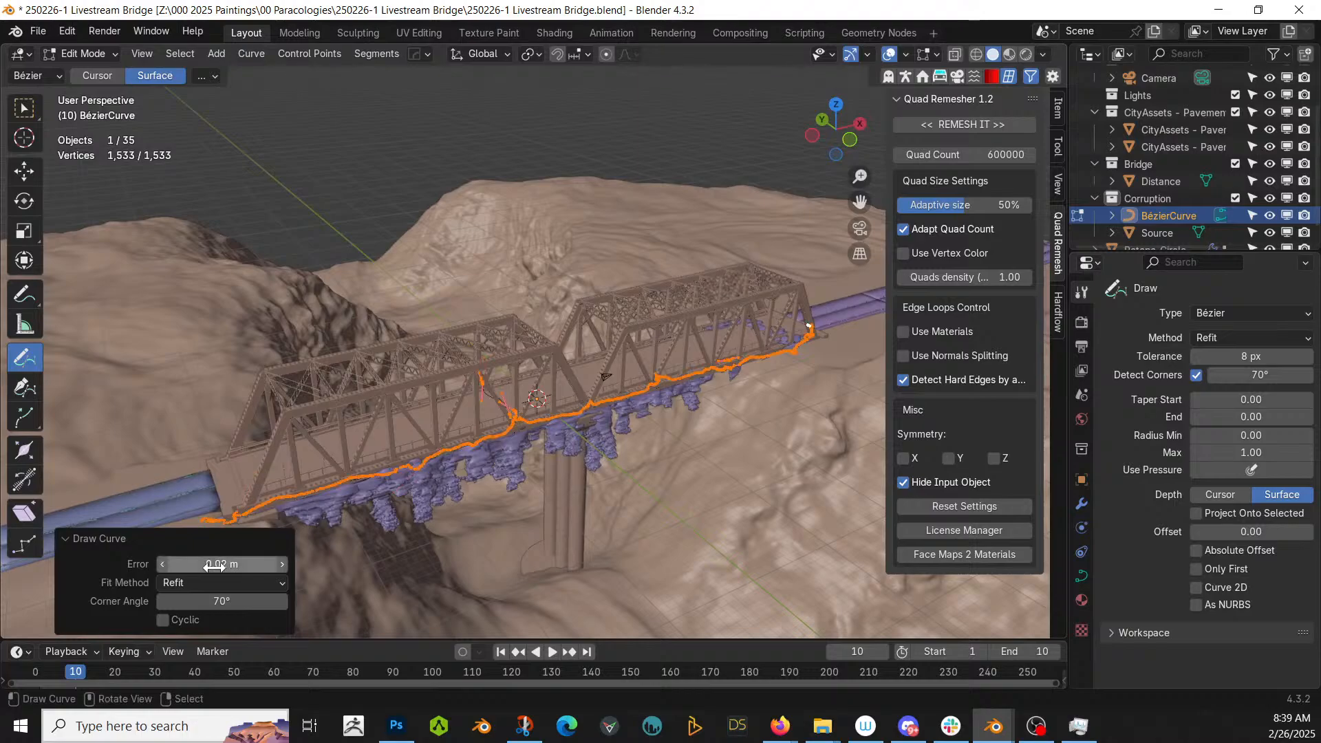
# - Delete the stray curve points that lie on the opposite side of the bridge roadway
pyautogui.scroll(4, 227, 504)
pyautogui.moveTo(227, 504); pyautogui.dragTo(353, 445, button='middle')
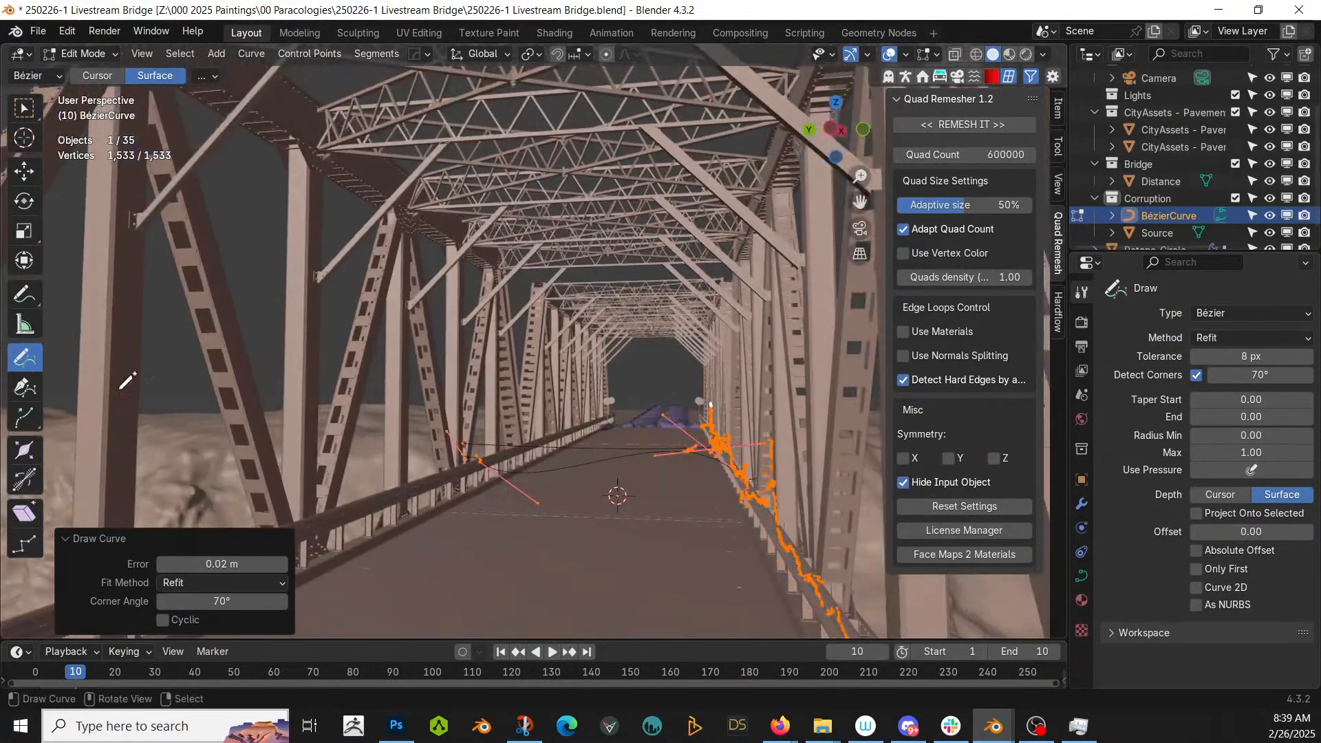
pyautogui.click(22, 265)
pyautogui.click(407, 392)
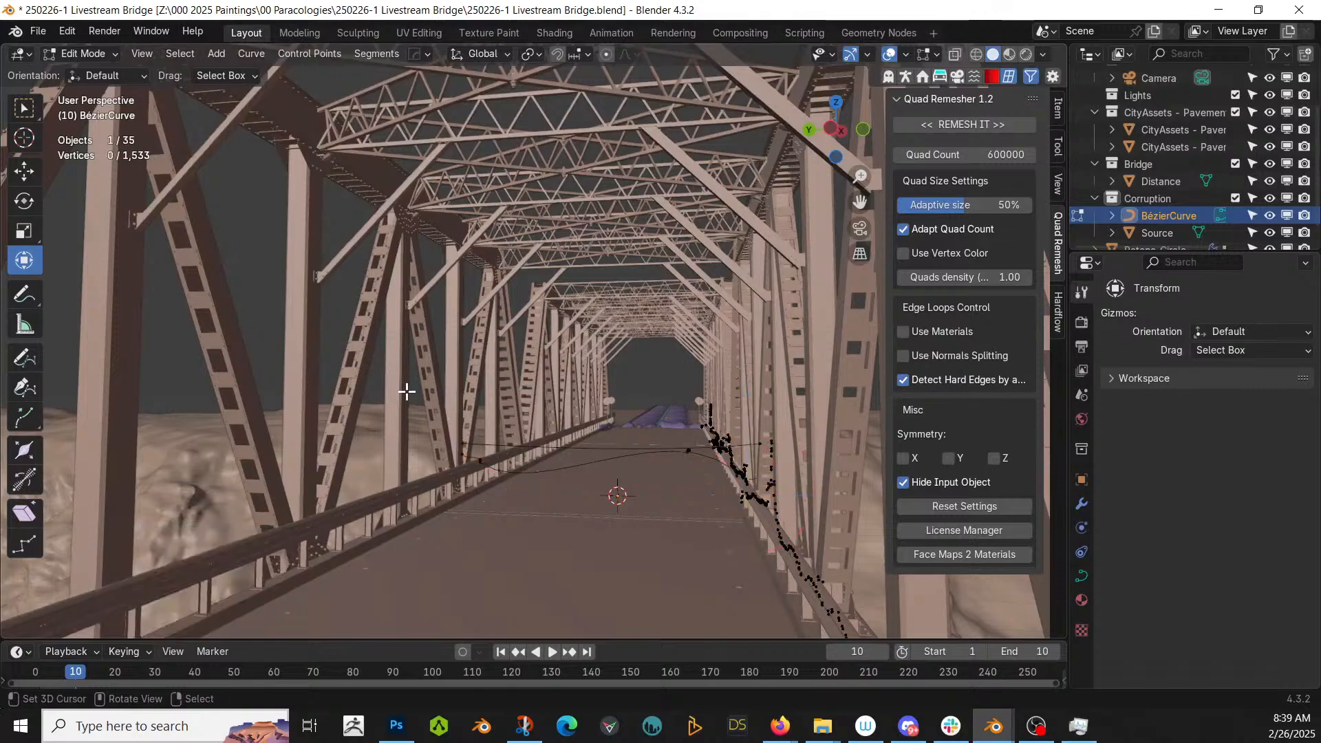
pyautogui.press('b')
pyautogui.moveTo(440, 409); pyautogui.dragTo(589, 560)
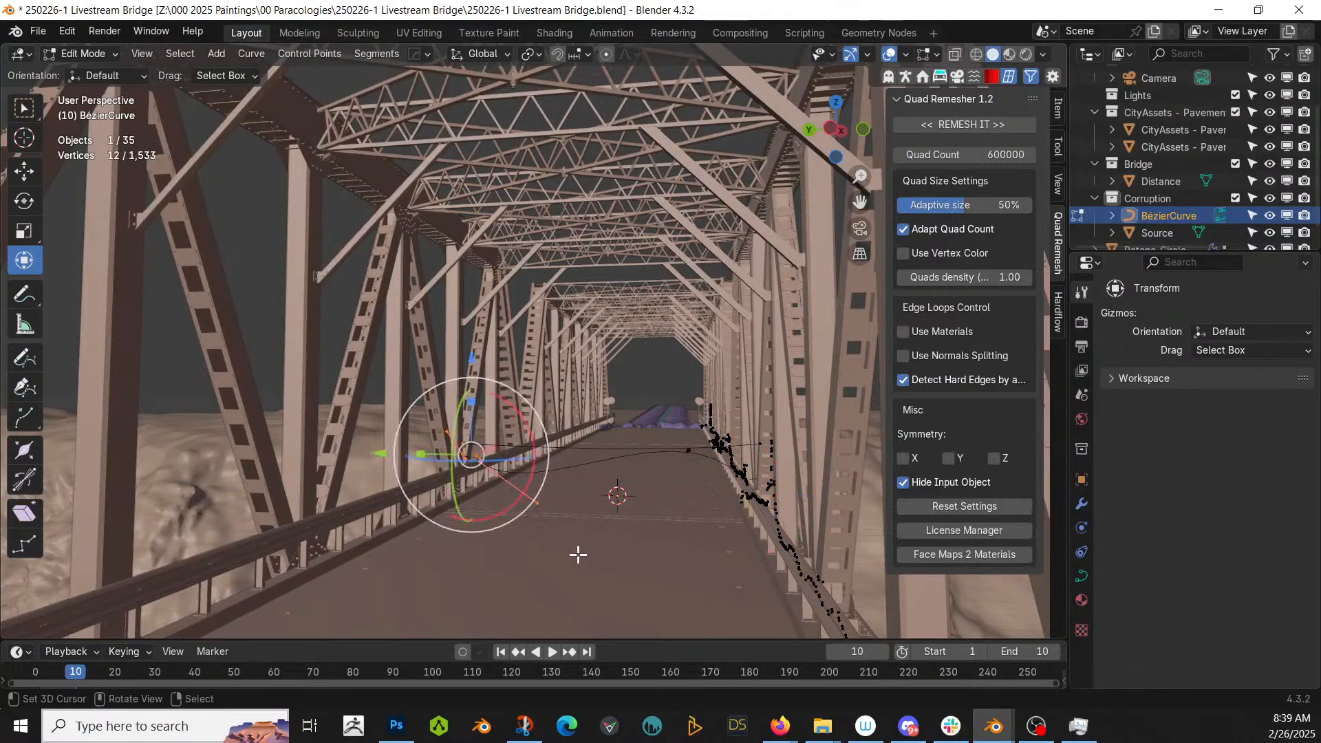
pyautogui.press('x')
pyautogui.click(541, 561)
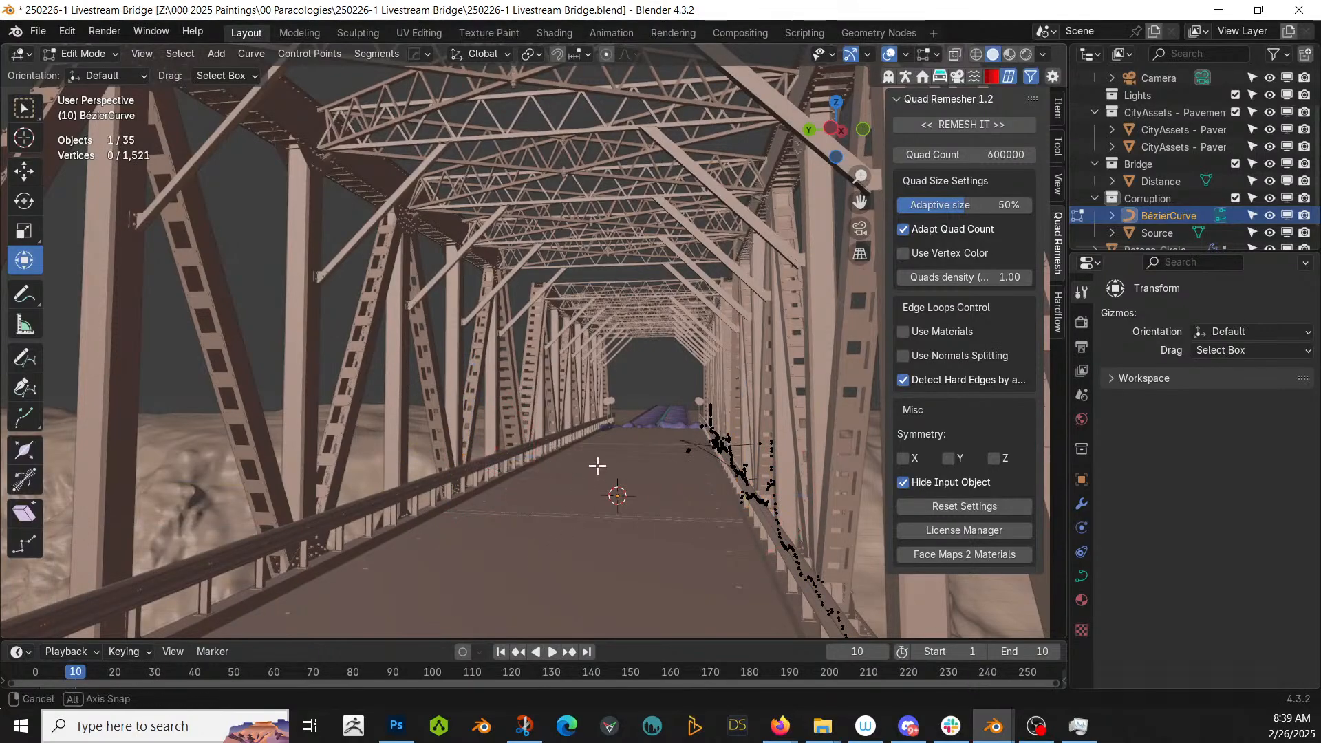
# - Delete the curve points that stray up the truss beside the vertical post near the bridge's middle and return to Object Mode
pyautogui.moveTo(597, 466); pyautogui.dragTo(477, 509, button='middle')
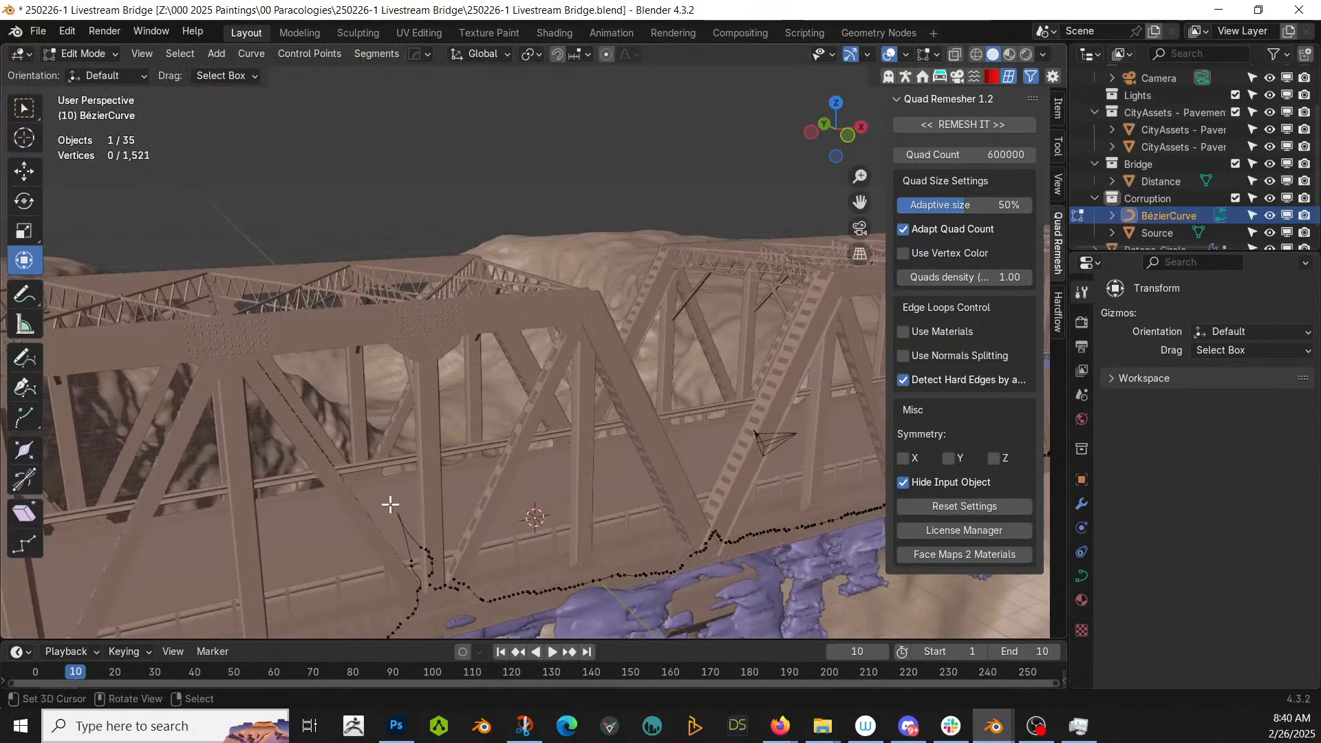
pyautogui.moveTo(390, 504); pyautogui.dragTo(442, 555)
pyautogui.press('x')
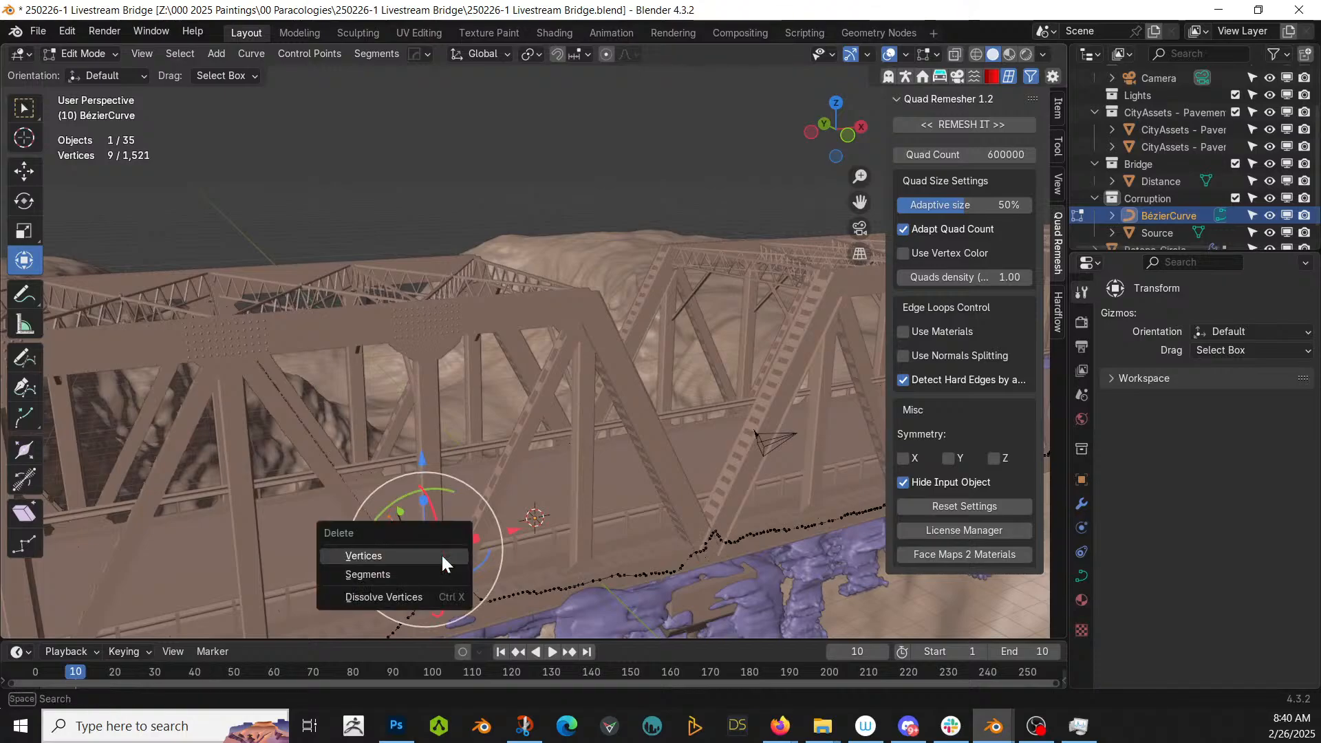
pyautogui.click(442, 561)
pyautogui.moveTo(442, 561); pyautogui.dragTo(383, 543, button='middle')
pyautogui.press('Tab')
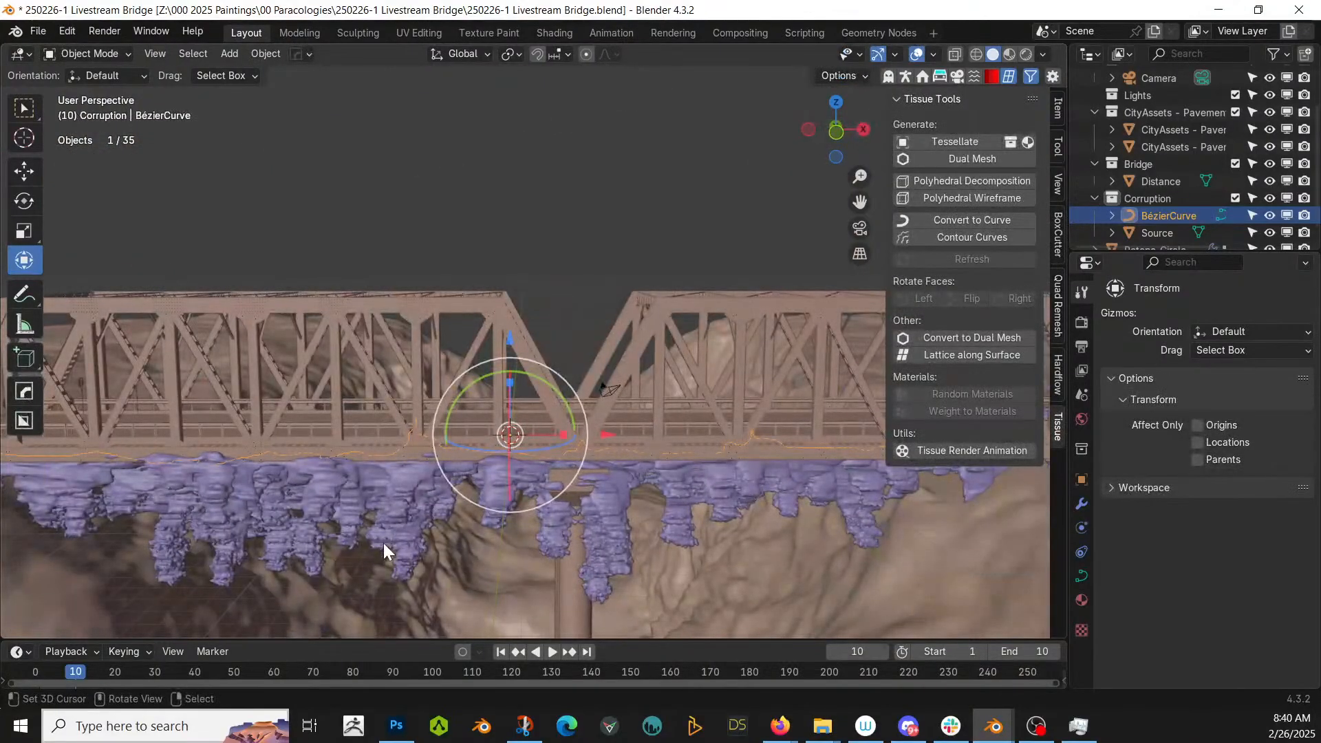
# - Give the curve a round bevel with filled caps and a depth of 0.29 m
pyautogui.rightClick(628, 559)
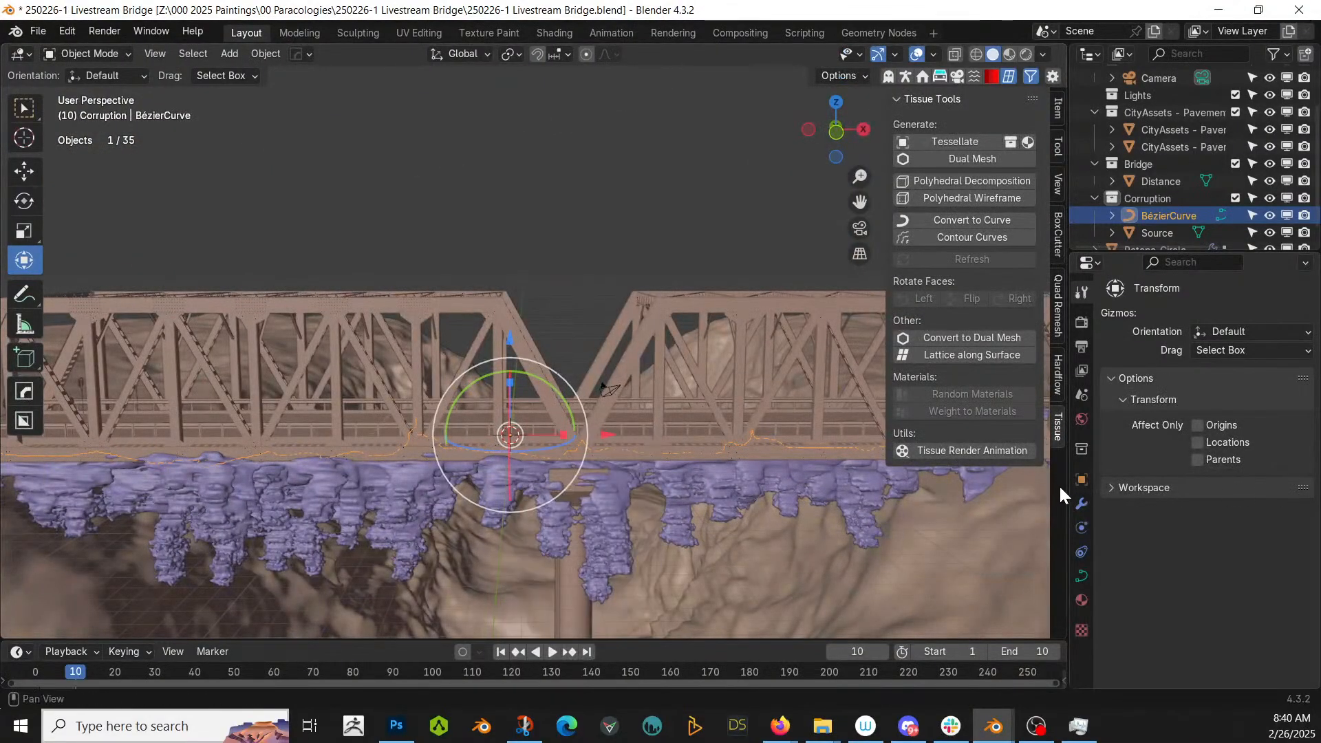
pyautogui.click(1082, 574)
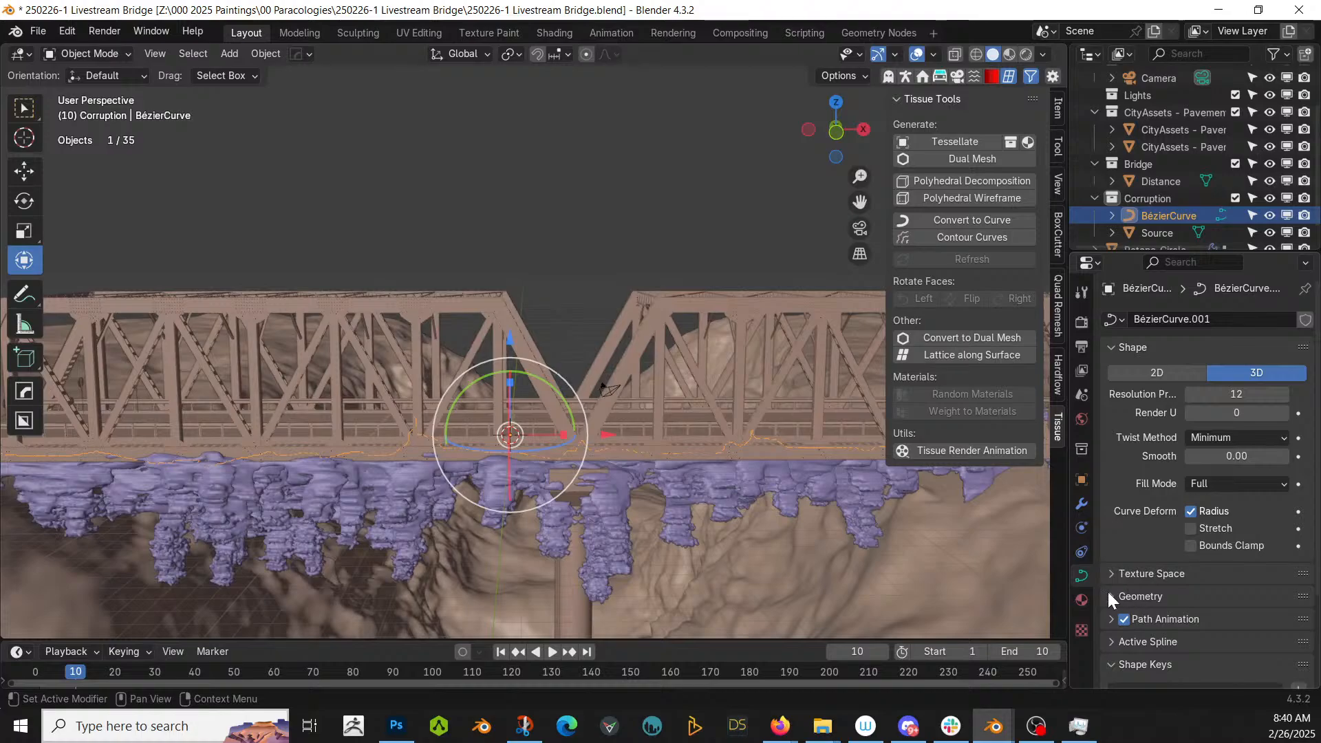
pyautogui.click(1110, 596)
pyautogui.scroll(-5, 1123, 592)
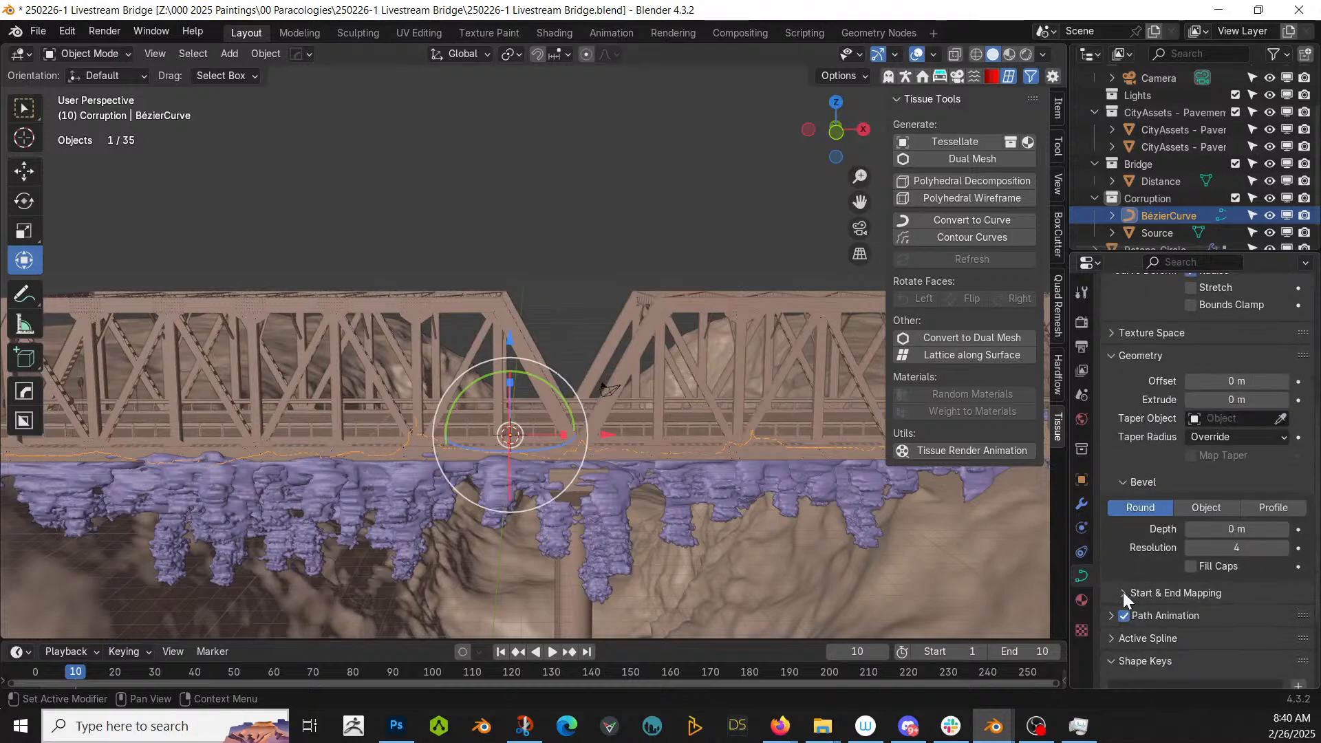
pyautogui.click(1192, 566)
pyautogui.doubleClick(1237, 528)
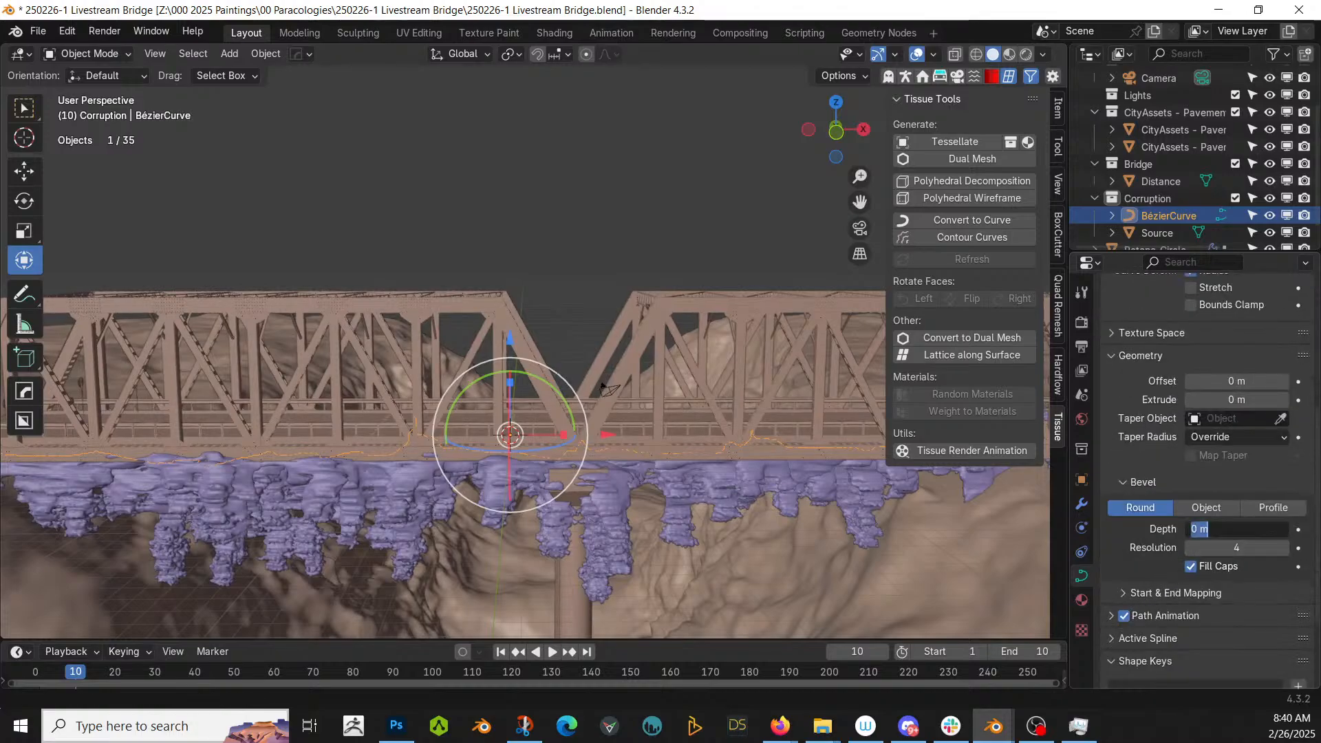
pyautogui.write('0.1')
pyautogui.press('Return')
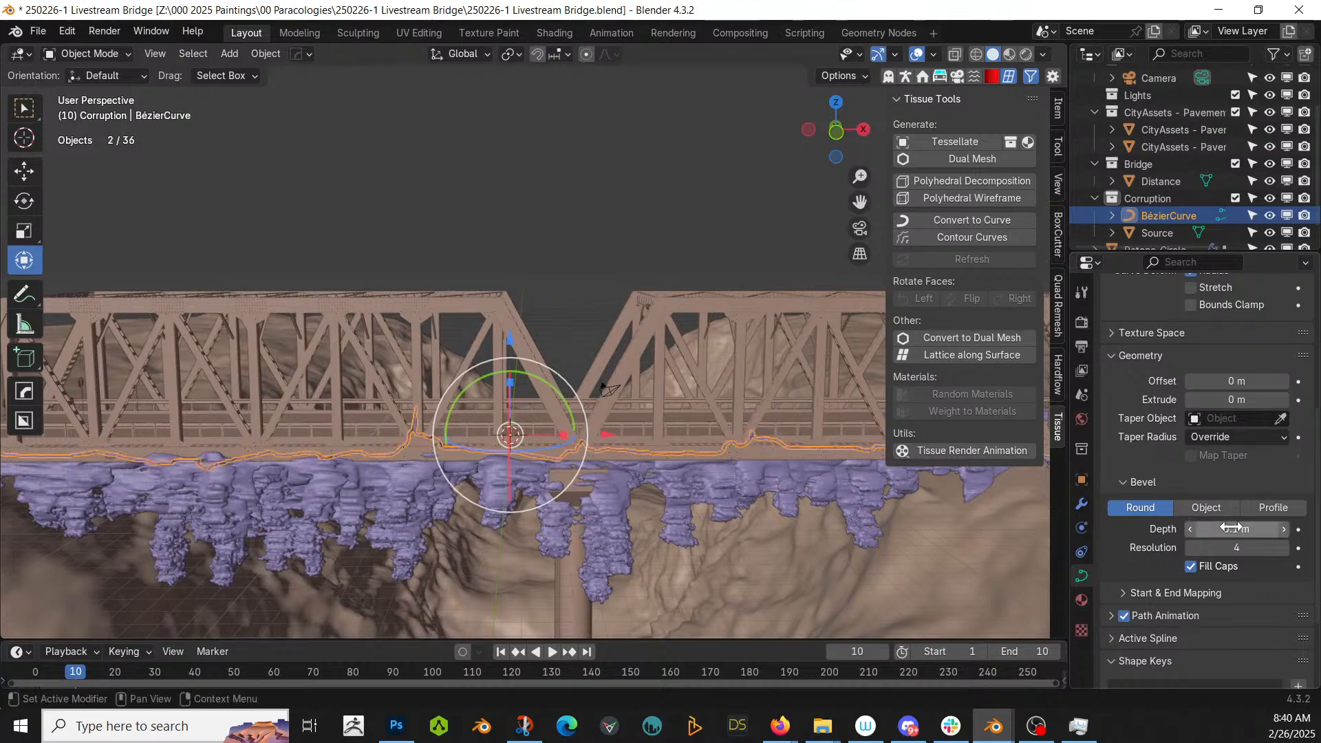
pyautogui.moveTo(1232, 527)
pyautogui.mouseDown()
pyautogui.moveTo(1266, 527)
pyautogui.moveTo(1251, 528)
pyautogui.mouseUp()
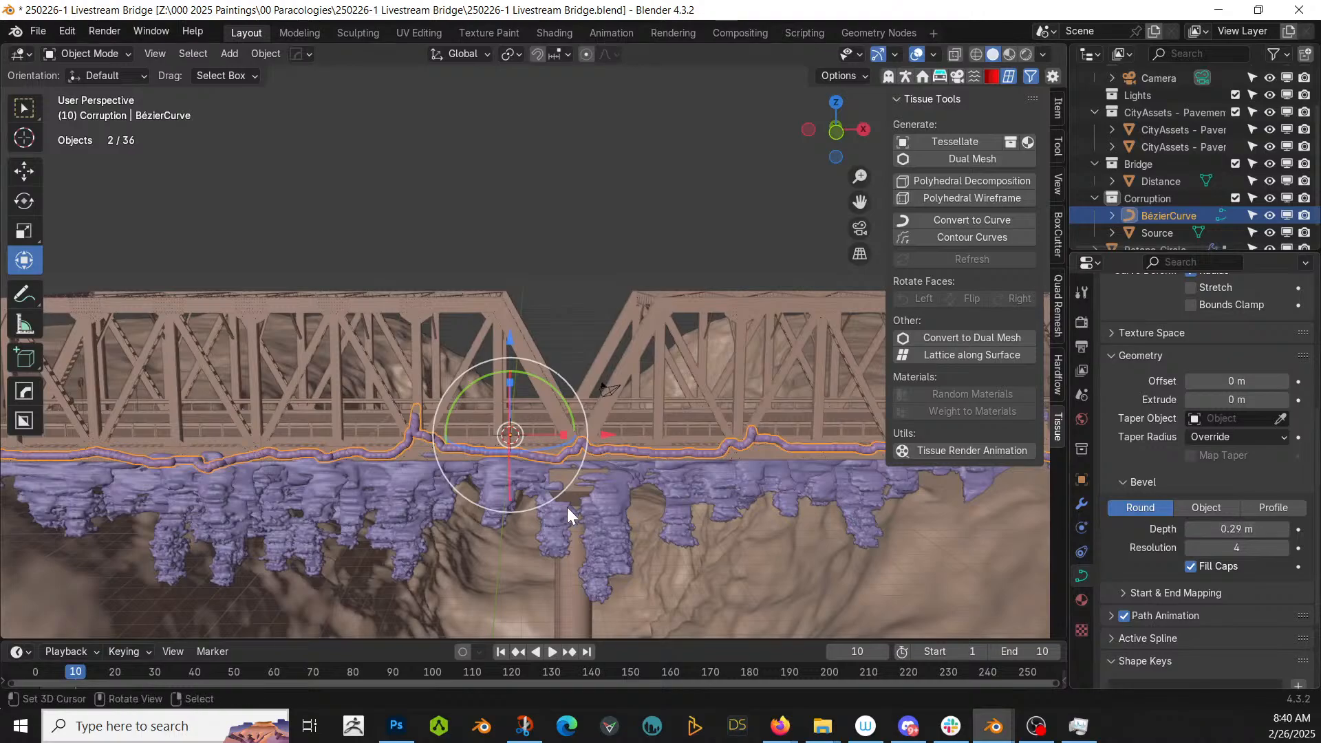
# - Convert the beveled curve along the bridge edge to a mesh
pyautogui.moveTo(515, 491); pyautogui.dragTo(628, 464, button='middle')
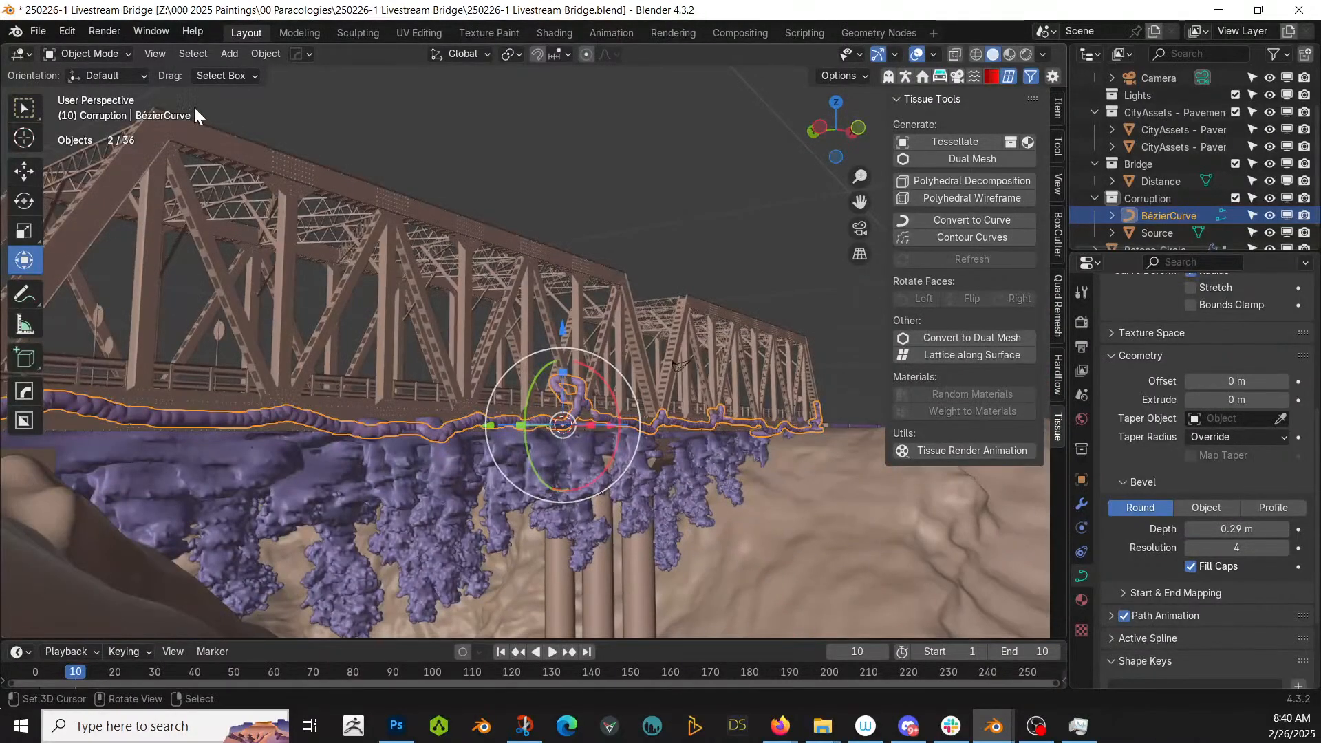
pyautogui.click(258, 55)
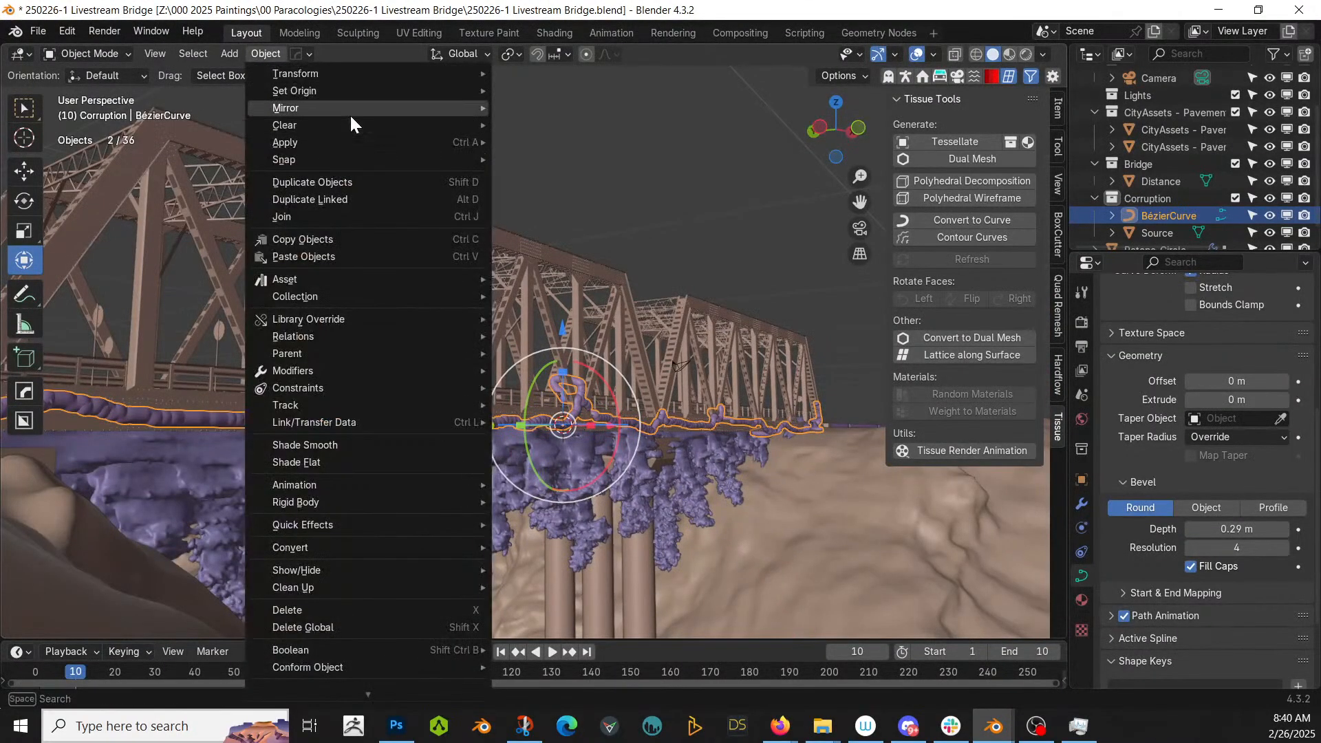
pyautogui.moveTo(399, 544)
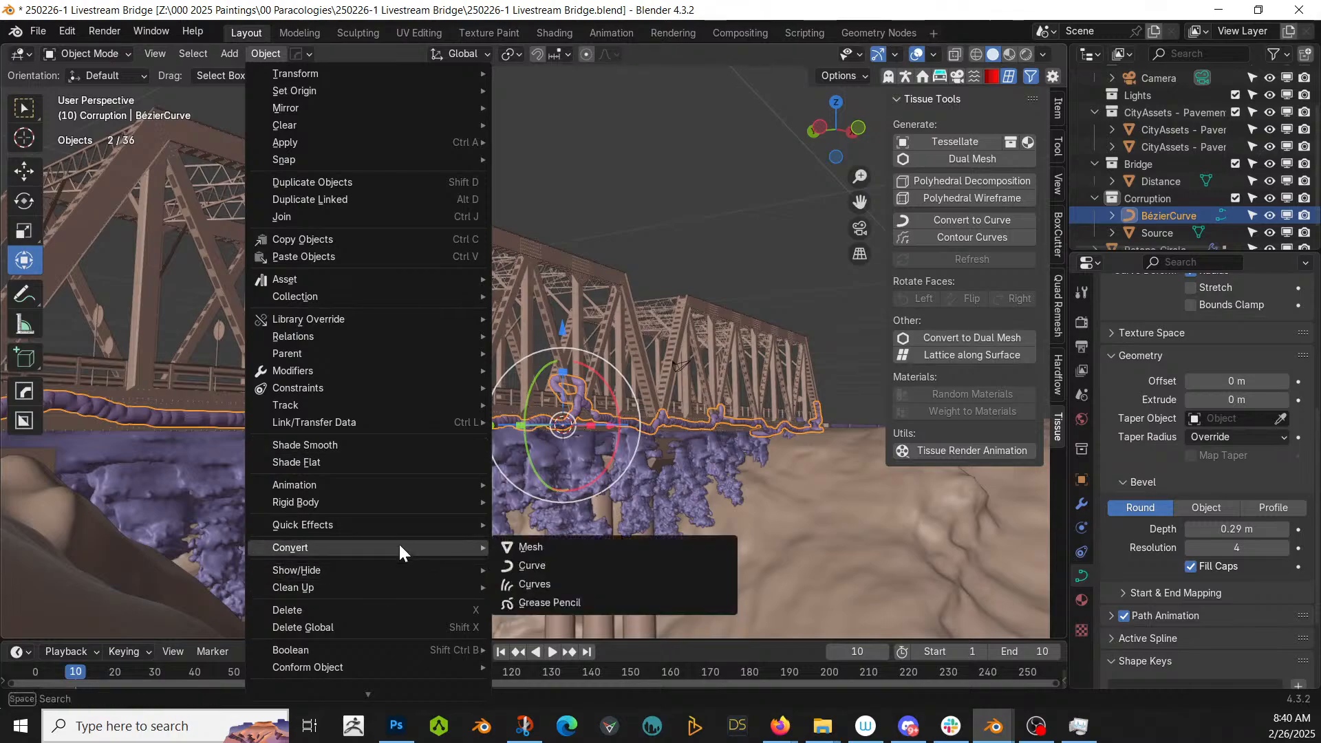
pyautogui.click(572, 543)
pyautogui.moveTo(572, 543); pyautogui.dragTo(537, 560, button='middle')
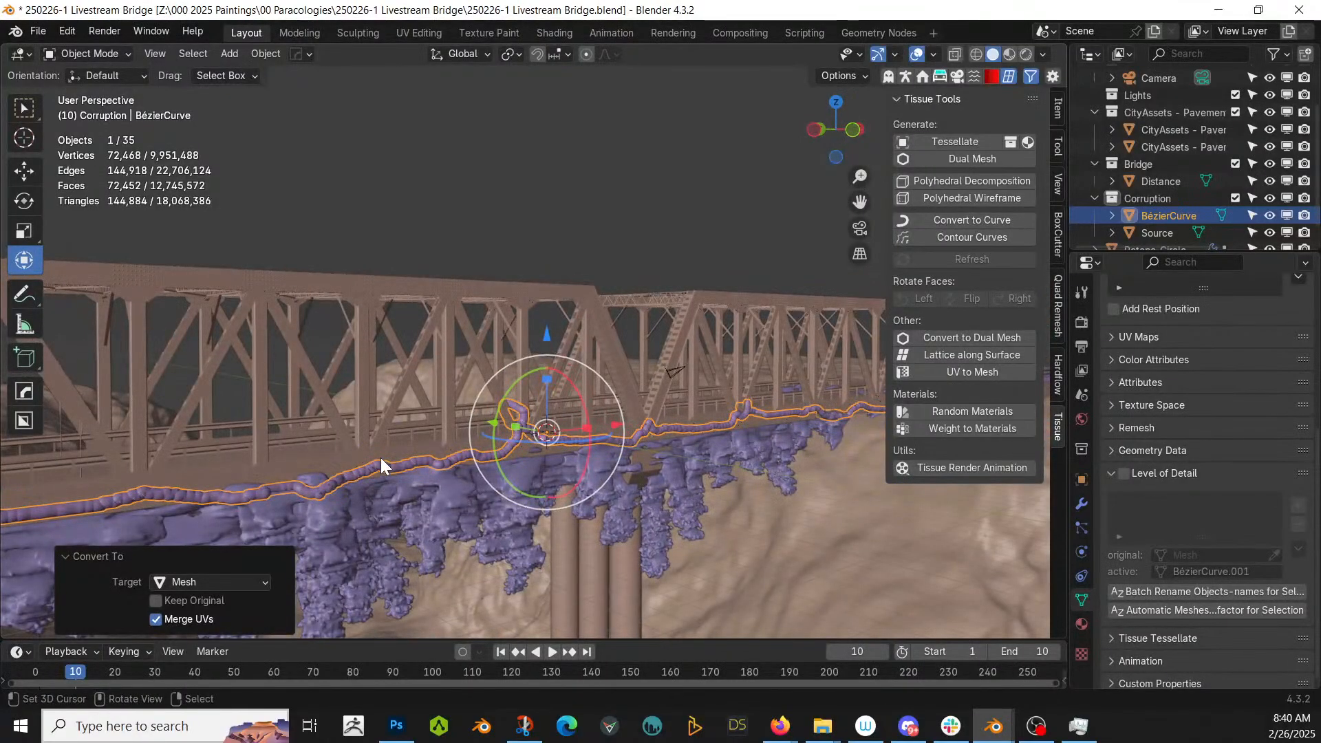
pyautogui.moveTo(303, 466); pyautogui.dragTo(257, 464, button='middle')
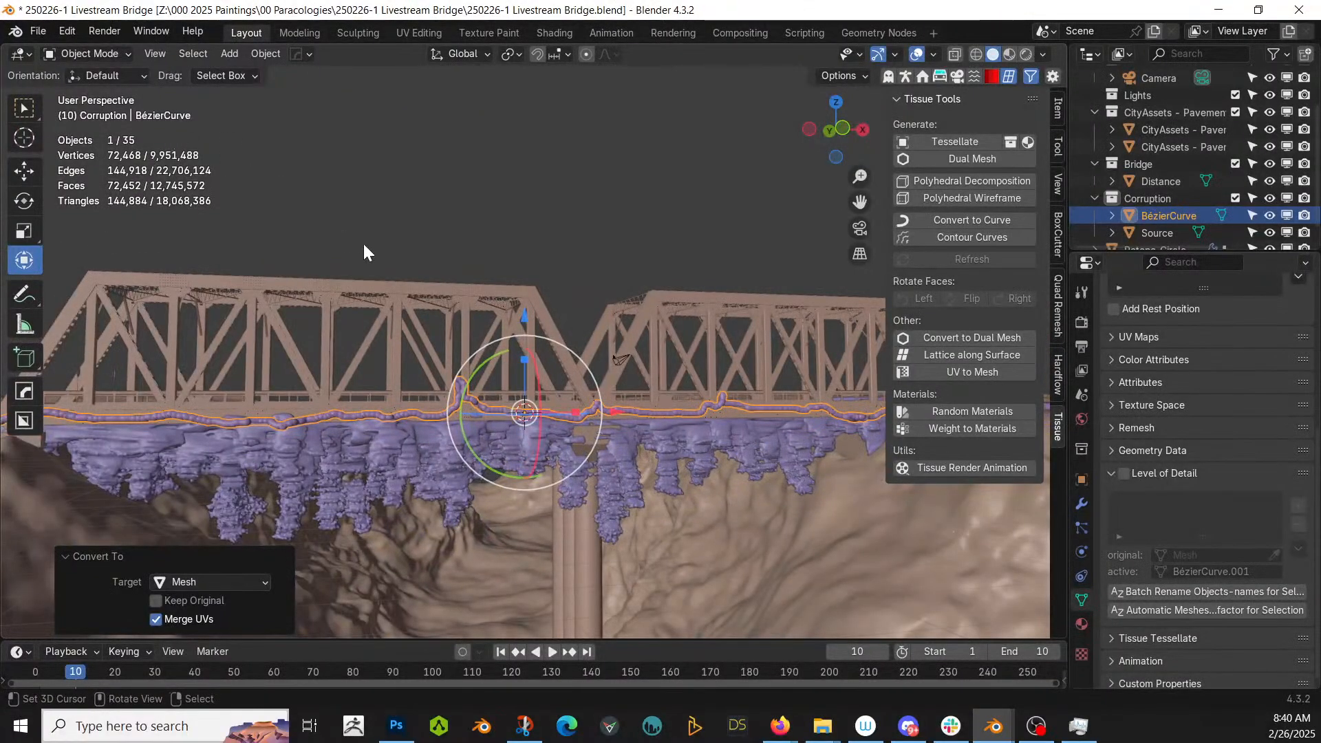
# - Select all of the tube mesh's geometry in Edit Mode, add a vertex group and return to Object Mode
pyautogui.press('Tab')
pyautogui.press('a')
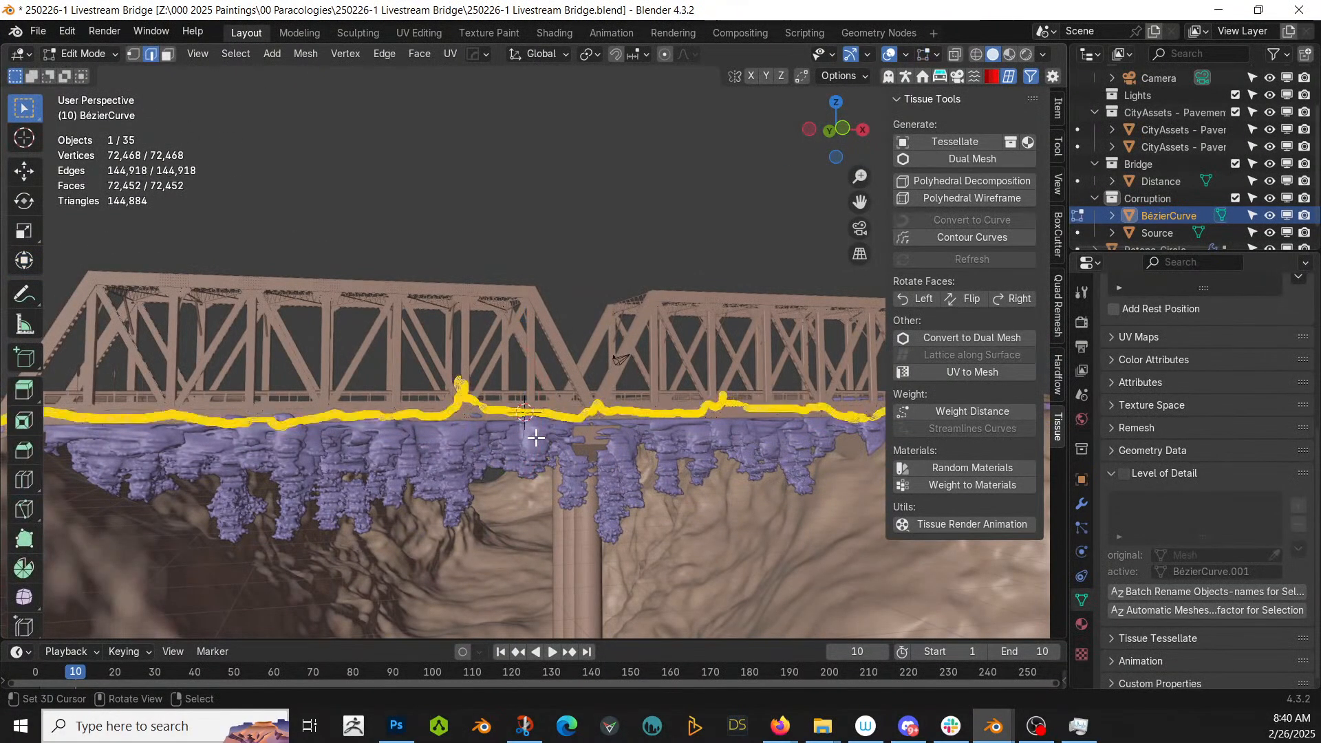
pyautogui.press('Tab')
pyautogui.press('Tab')
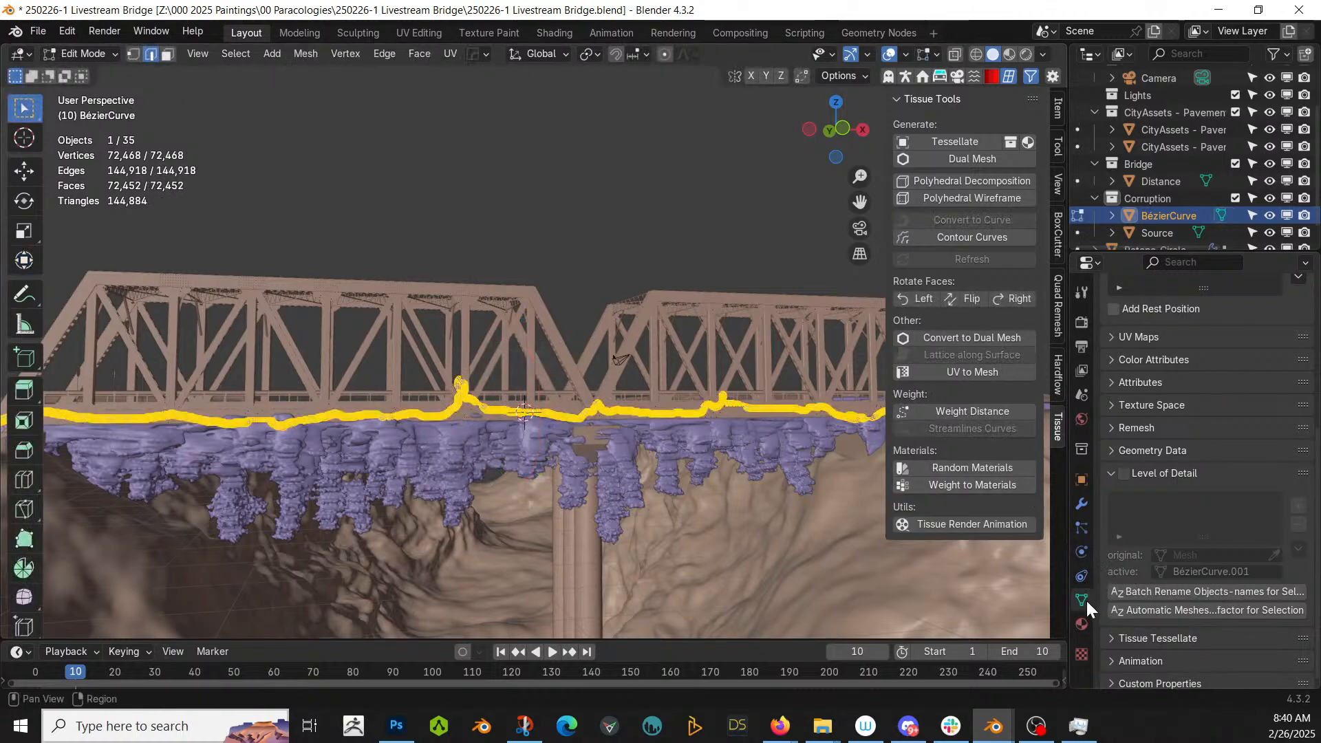
pyautogui.scroll(8, 1192, 493)
pyautogui.click(1299, 374)
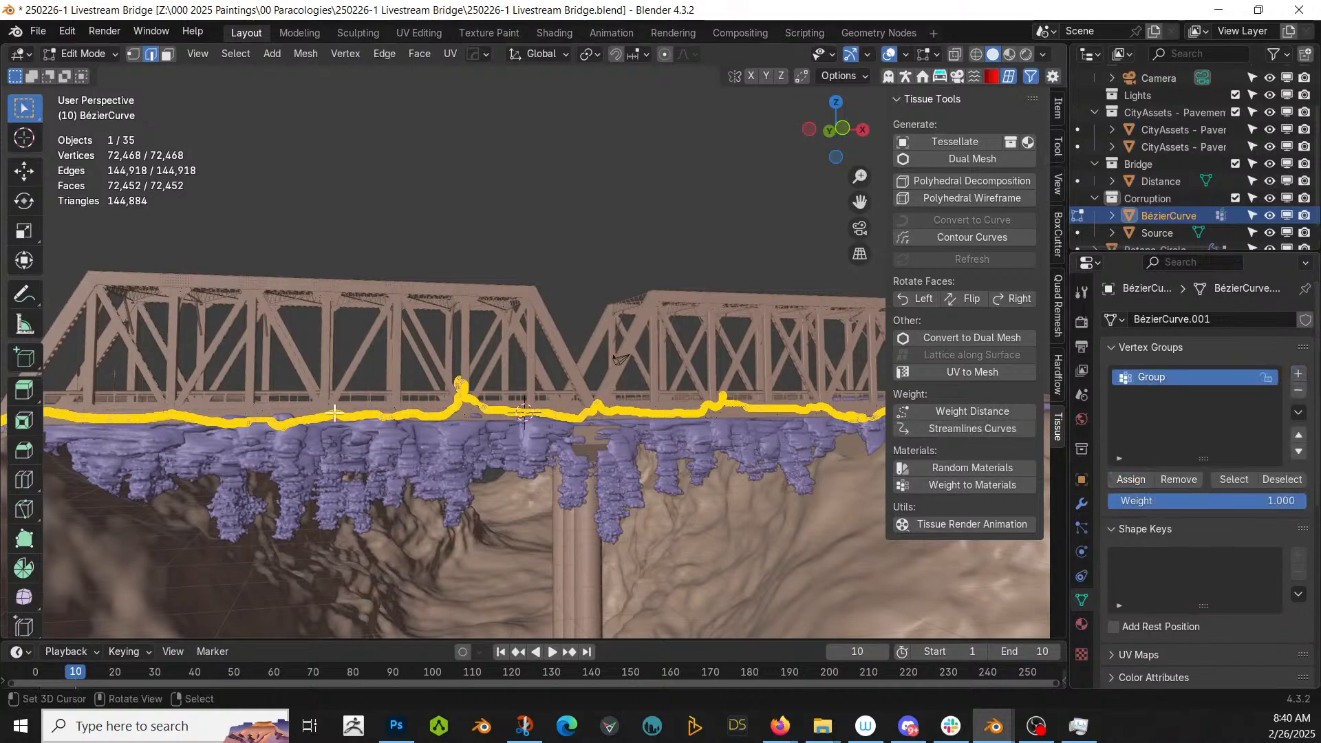
pyautogui.press('Tab')
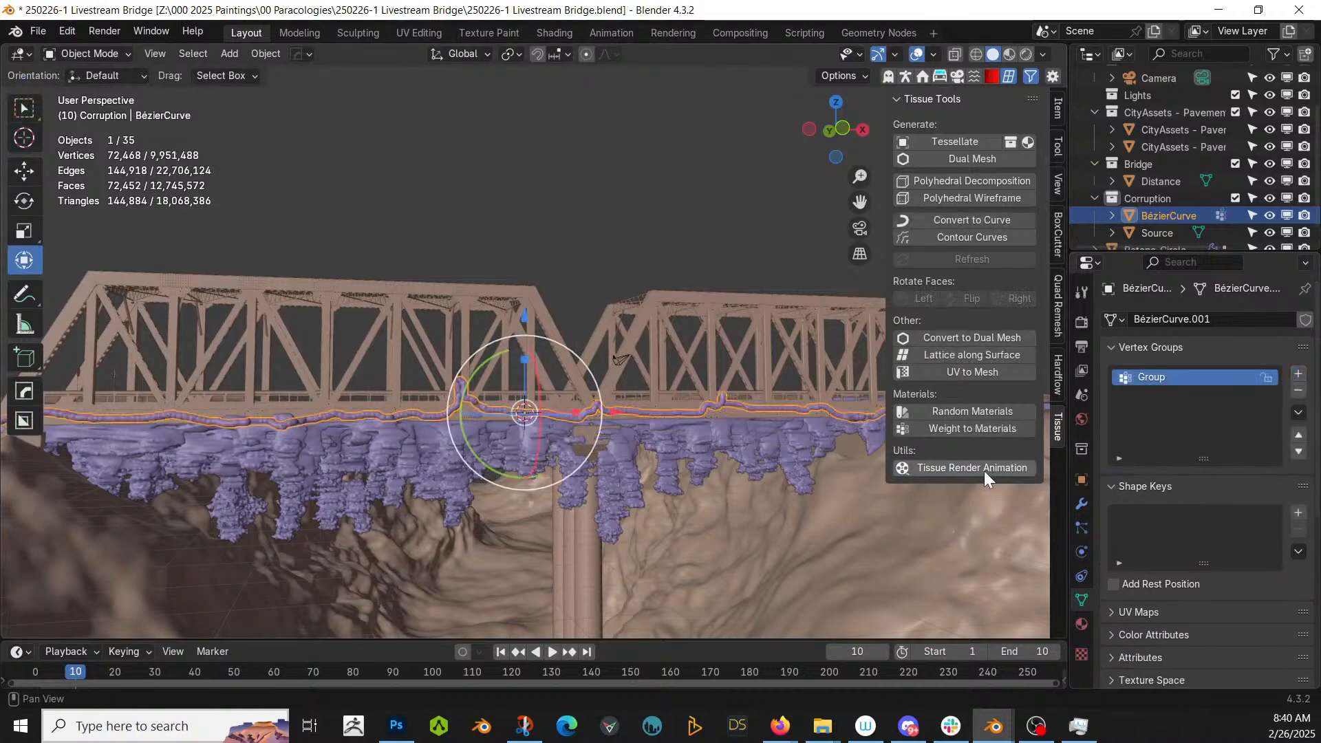
# - Add the Differential Growth geometry nodes modifier to the tube with a Scale of 5, and save the file
pyautogui.click(1082, 504)
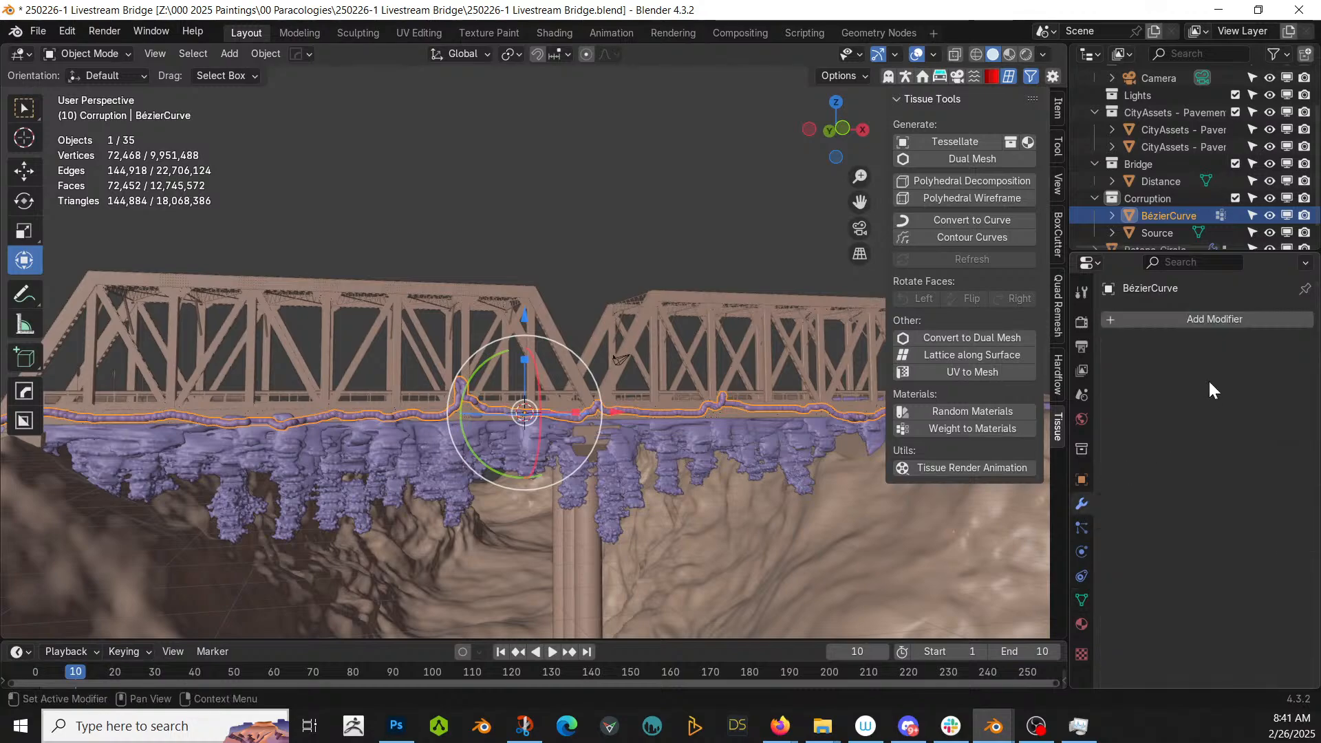
pyautogui.click(1200, 314)
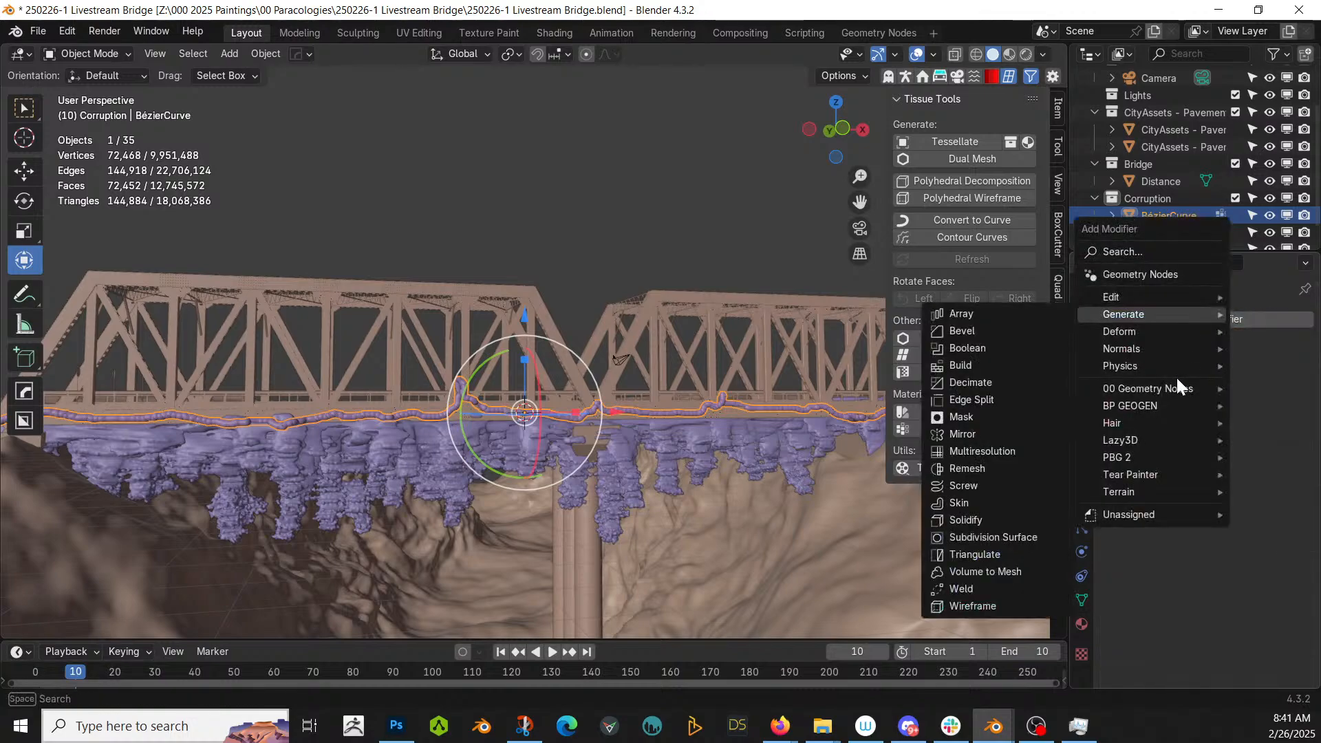
pyautogui.moveTo(1200, 389)
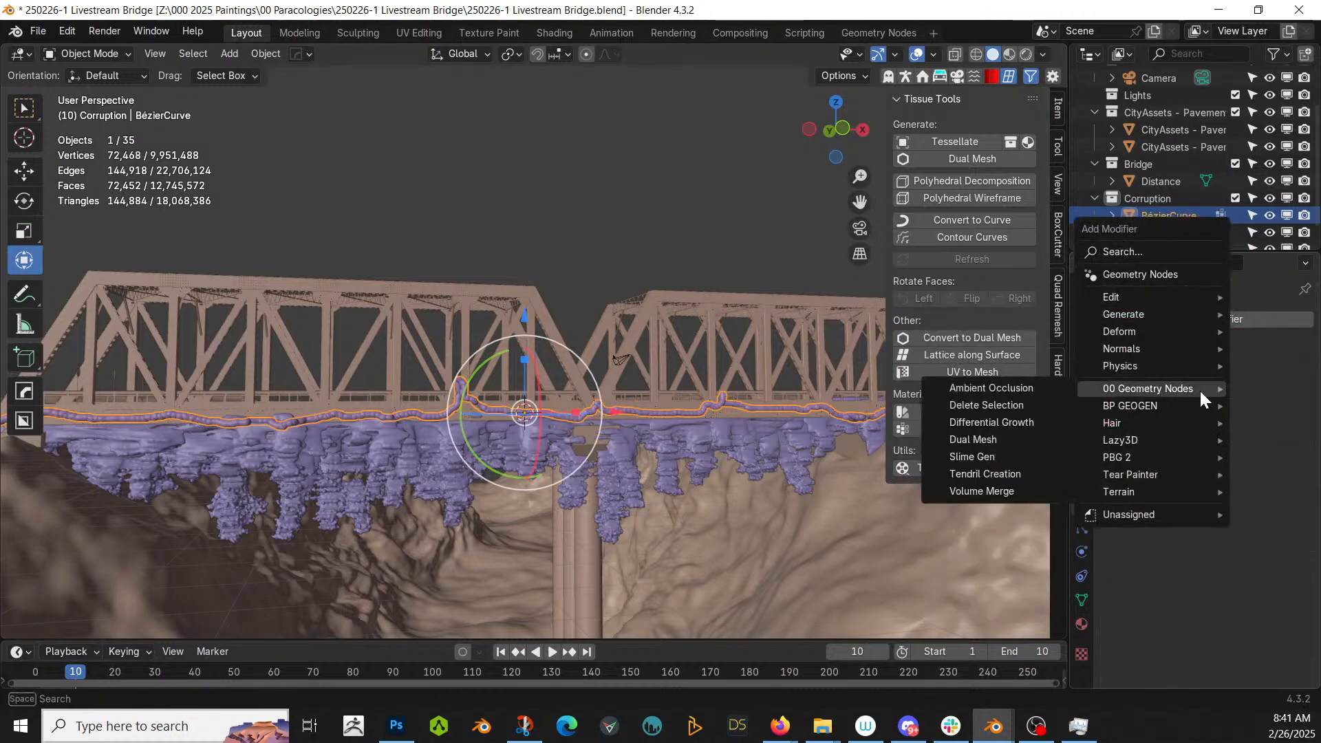
pyautogui.click(1016, 425)
pyautogui.click(1232, 455)
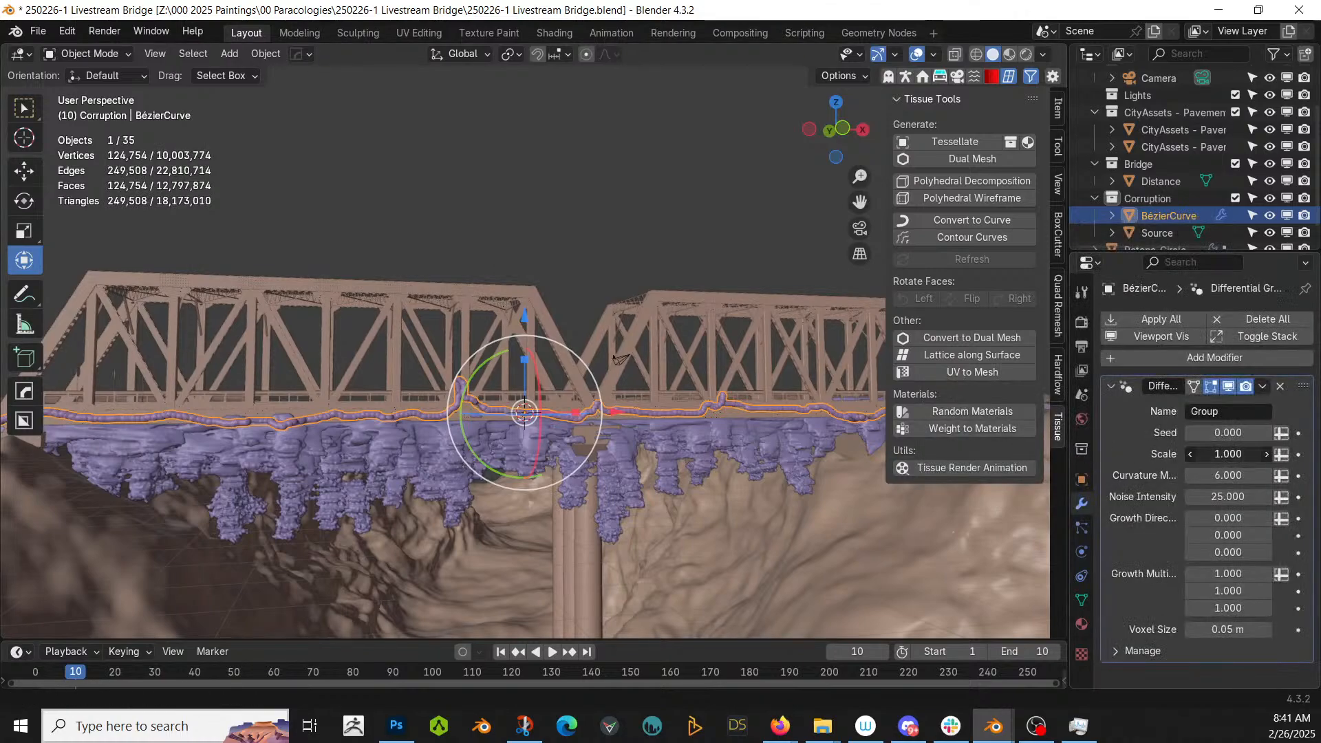
pyautogui.press('Return')
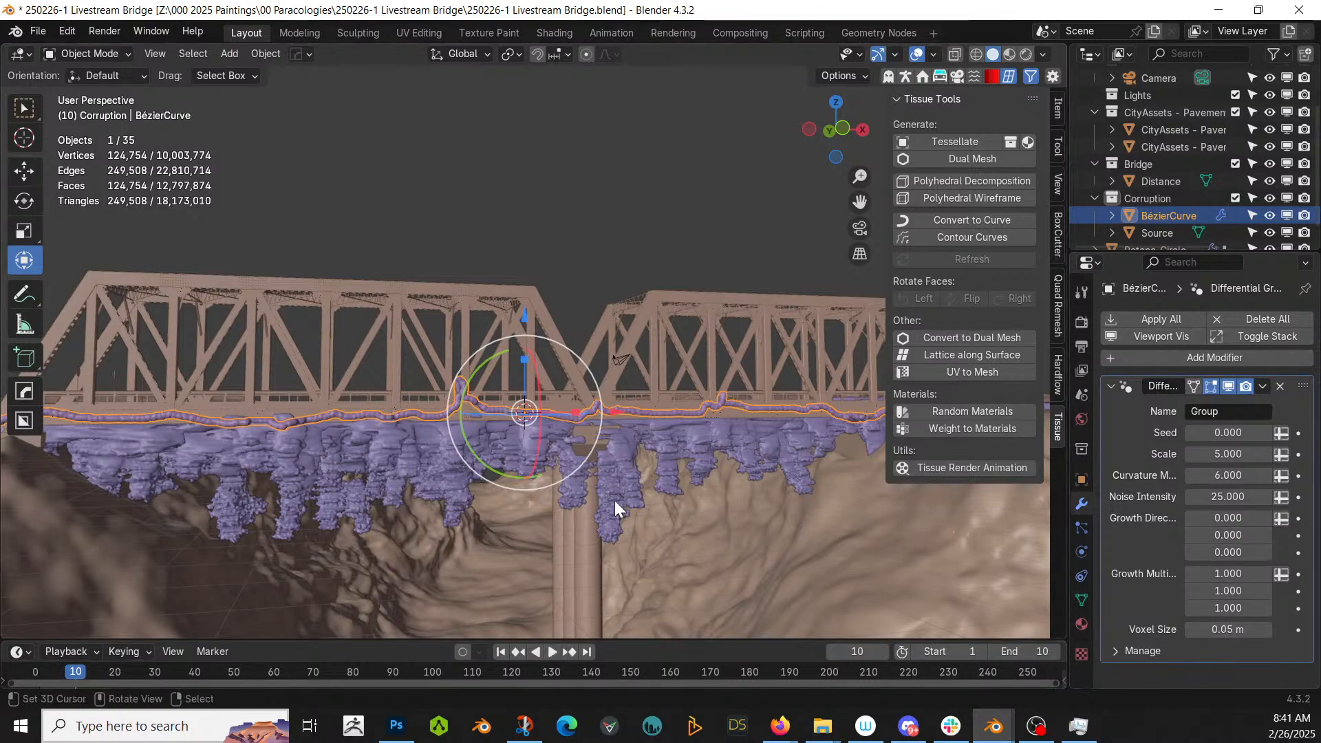
pyautogui.hotkey('ctrl', 's')
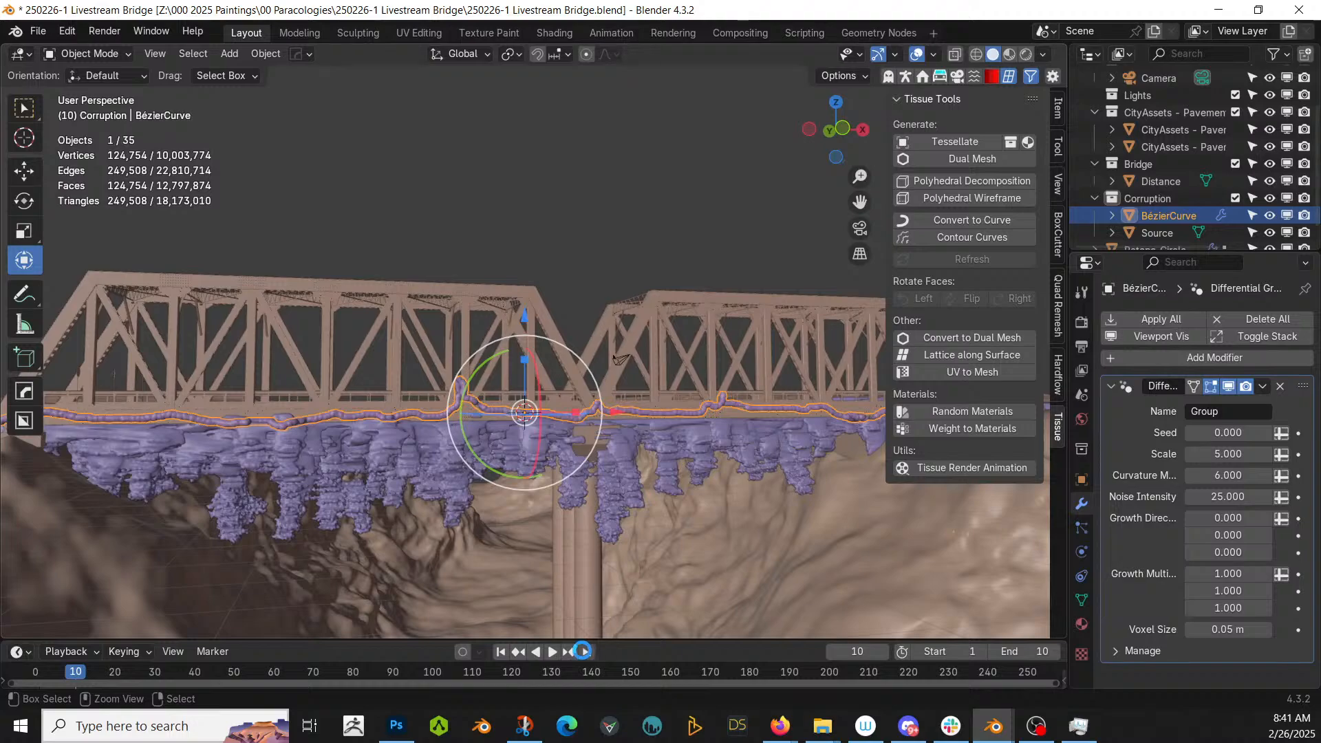
# - Play the tube's growth simulation from frame 1 as a short test and return to the first frame
pyautogui.click(502, 652)
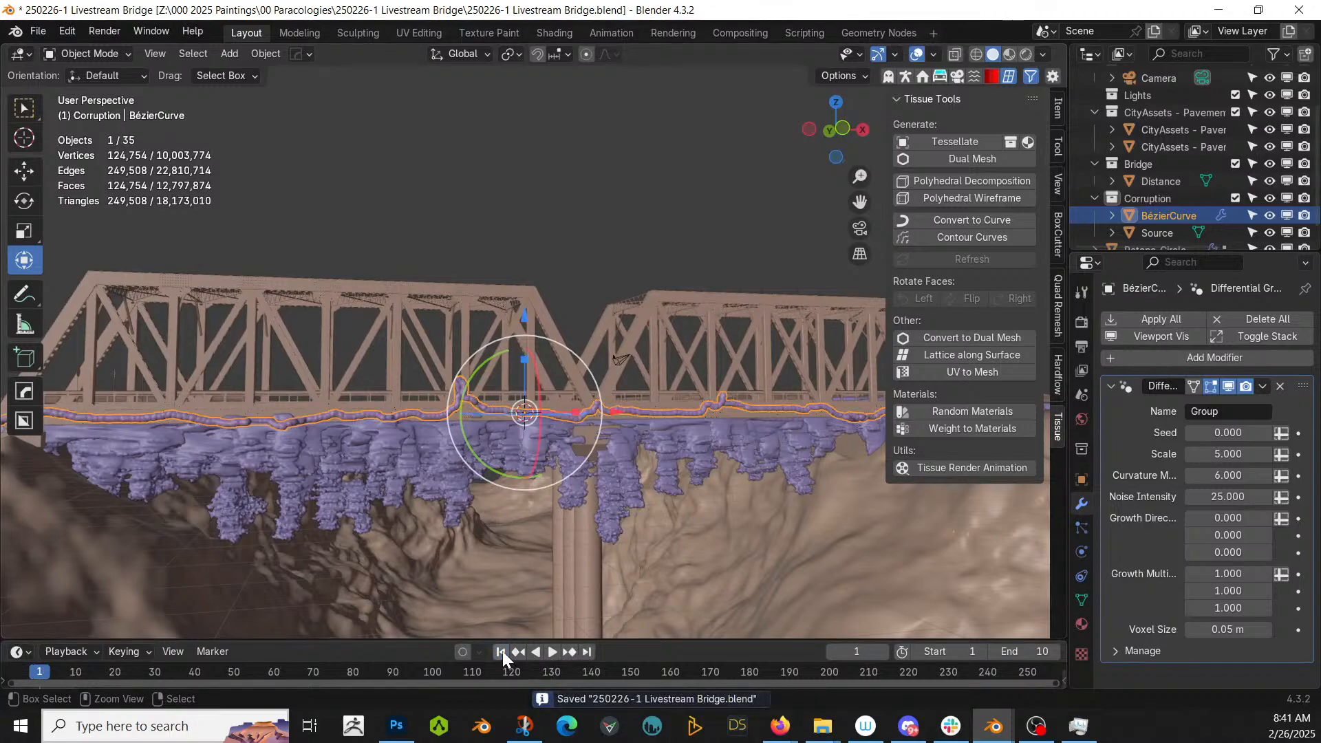
pyautogui.click(554, 652)
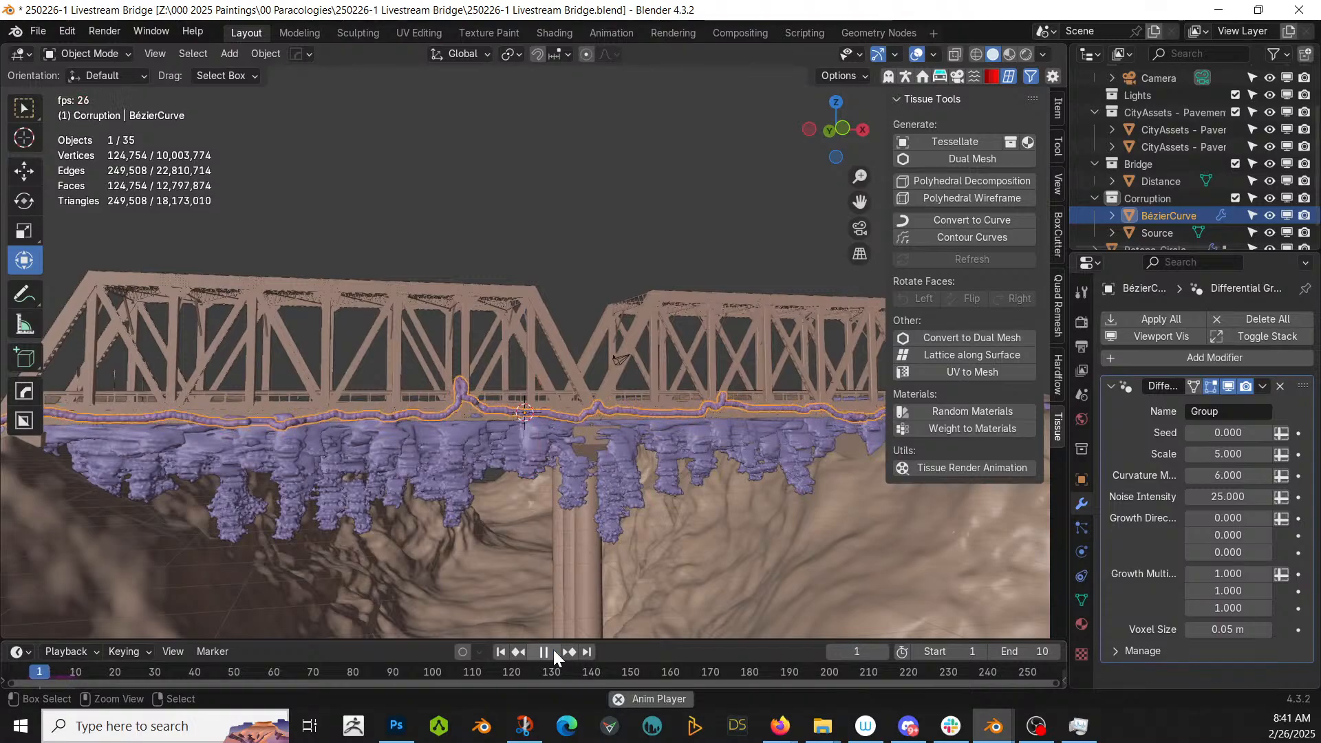
pyautogui.click(554, 652)
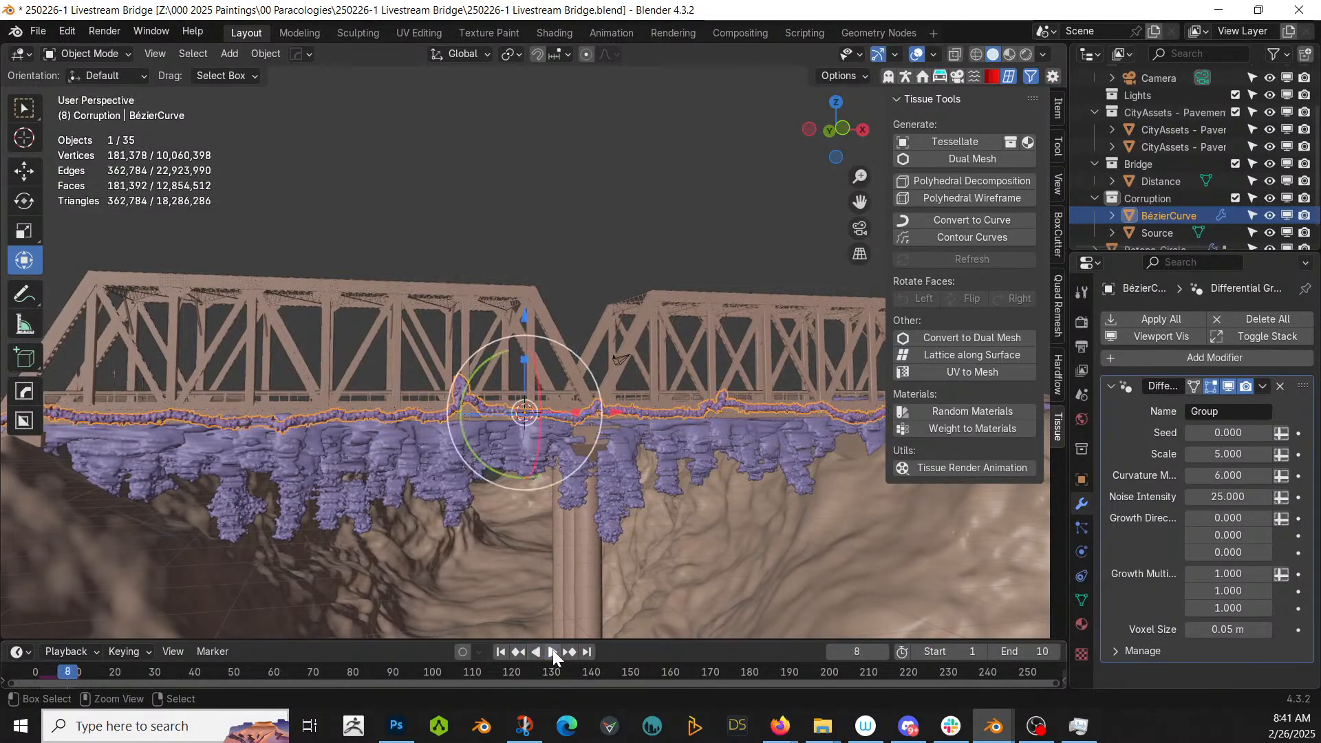
pyautogui.click(501, 651)
# - Set the scene's end frame to 50, run the growth simulation partway and return to the first frame
pyautogui.click(1024, 651)
pyautogui.write('50')
pyautogui.press('Return')
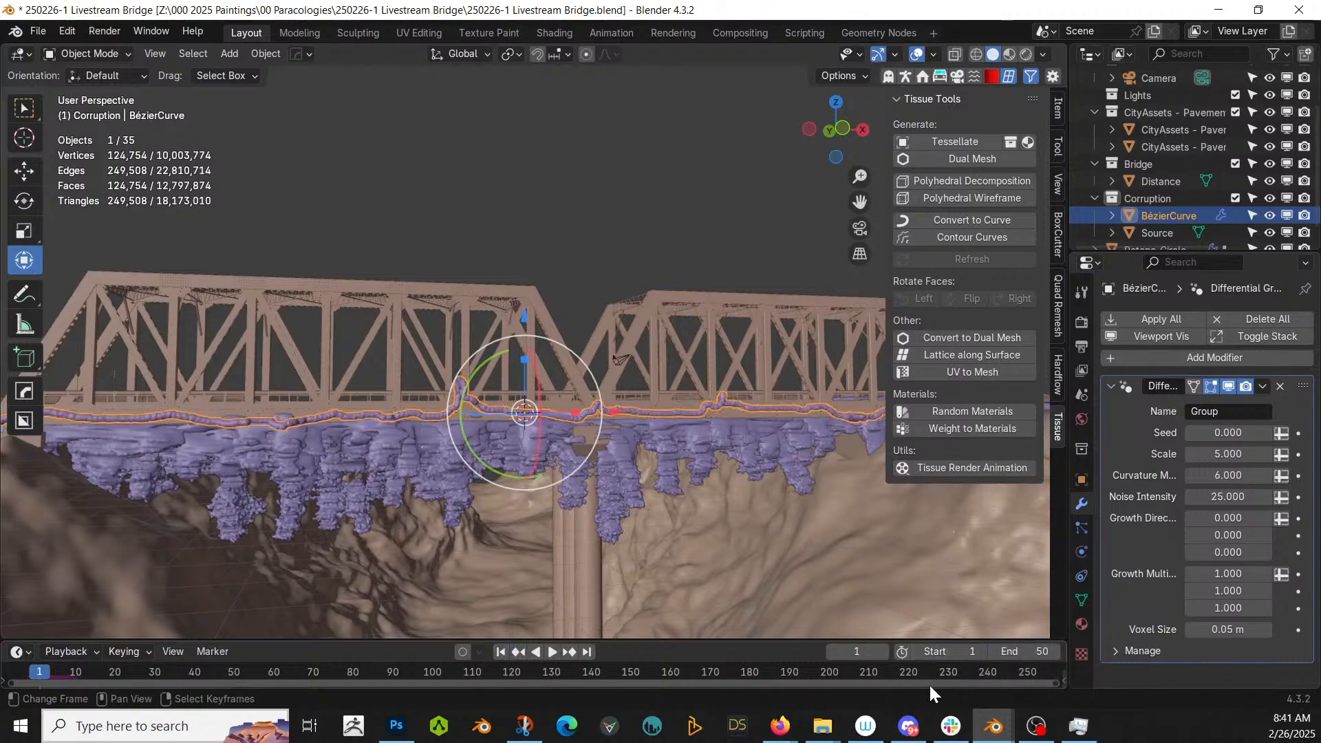
pyautogui.click(552, 653)
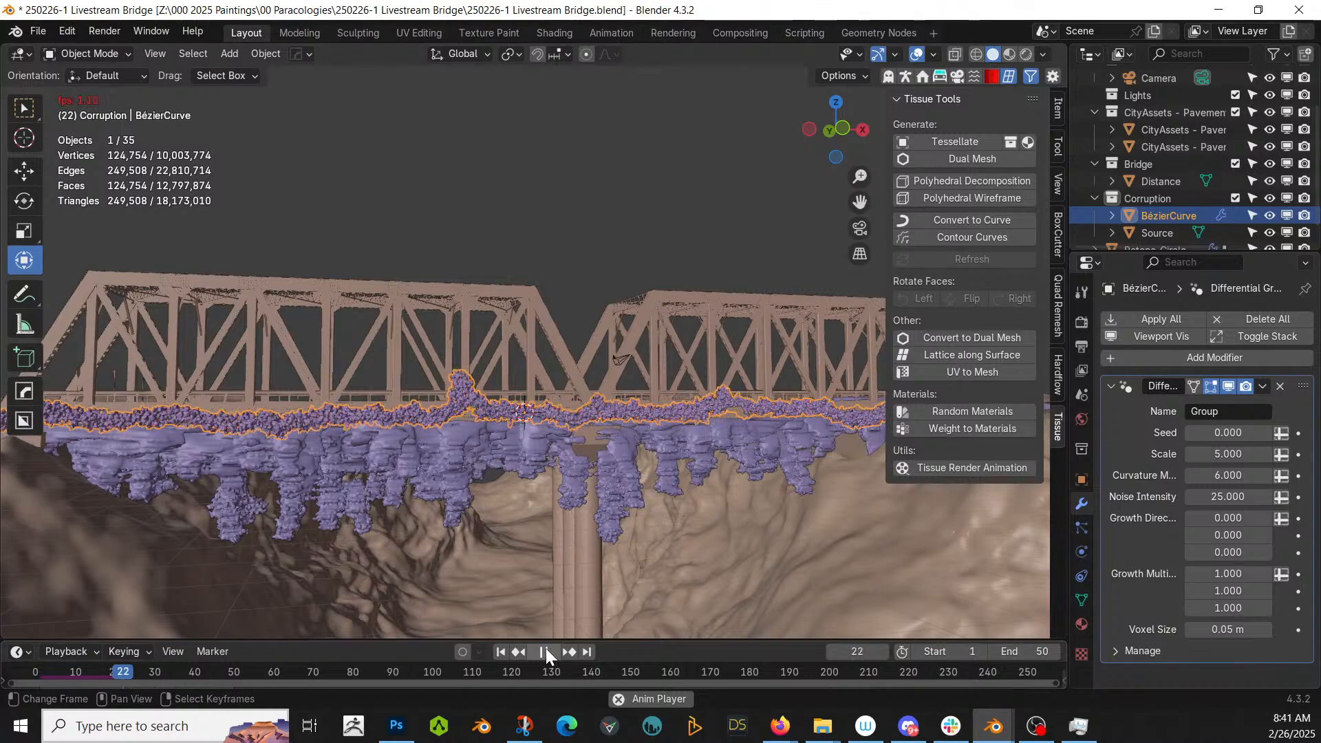
pyautogui.click(544, 652)
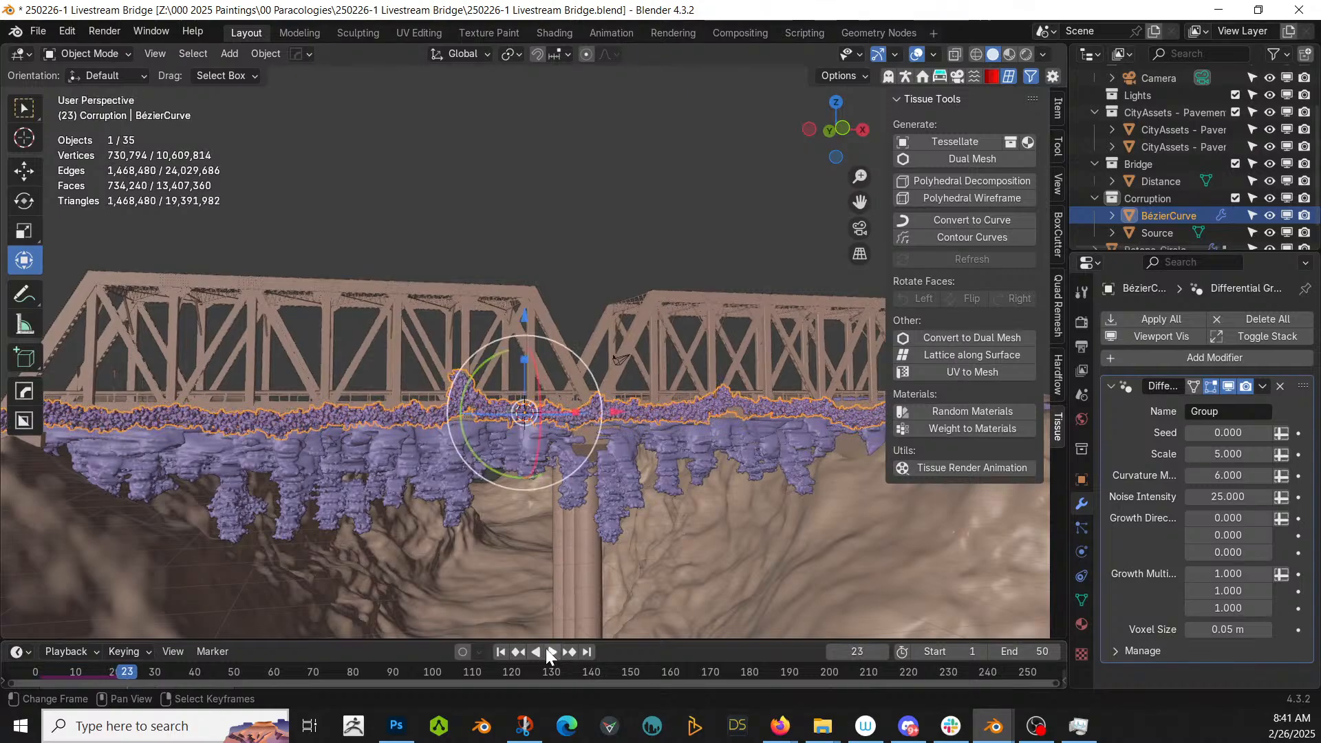
pyautogui.click(506, 650)
# - Set the growth modifier's Voxel Size to 0.1 m and the scene's end frame to 25
pyautogui.click(1229, 629)
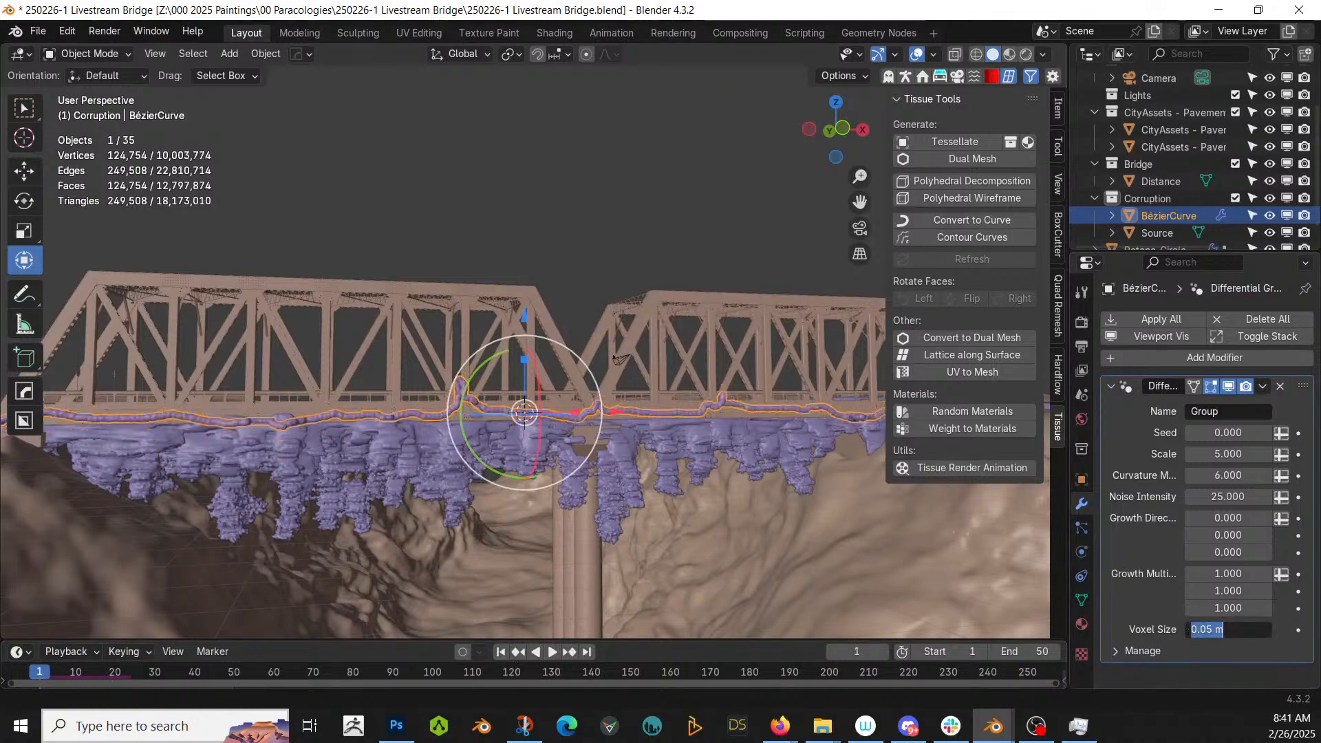
pyautogui.write('0.1')
pyautogui.press('Return')
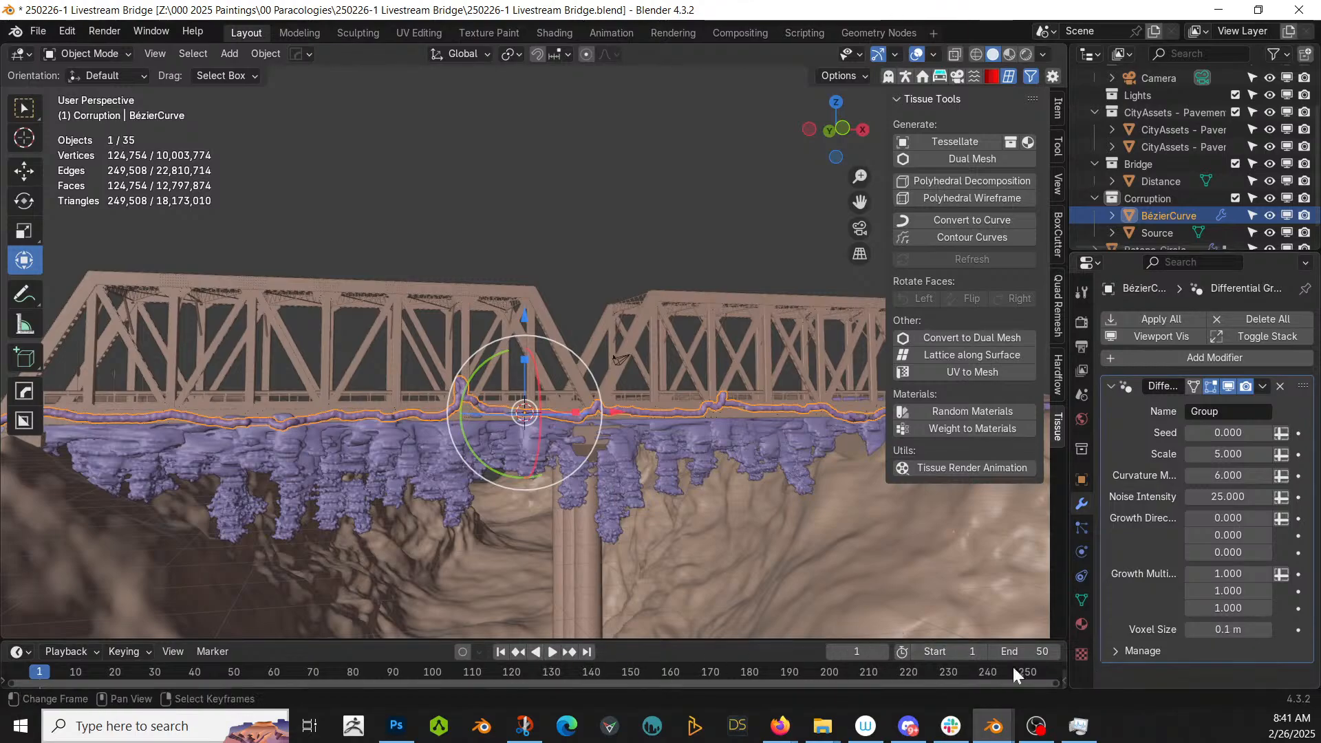
pyautogui.click(1035, 651)
pyautogui.write('25')
pyautogui.press('Return')
# - Run the growth simulation through to frame 25 and apply all modifiers on the tube
pyautogui.click(551, 652)
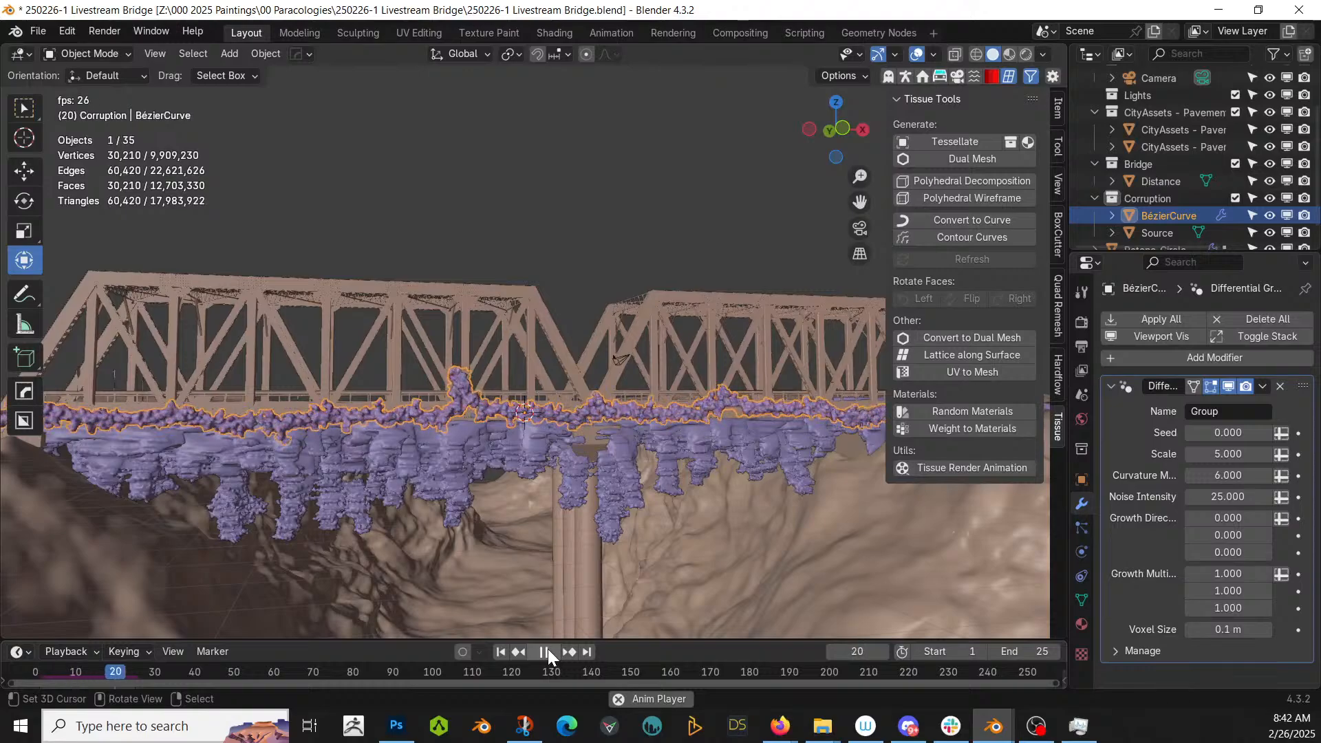
pyautogui.click(545, 651)
pyautogui.click(588, 651)
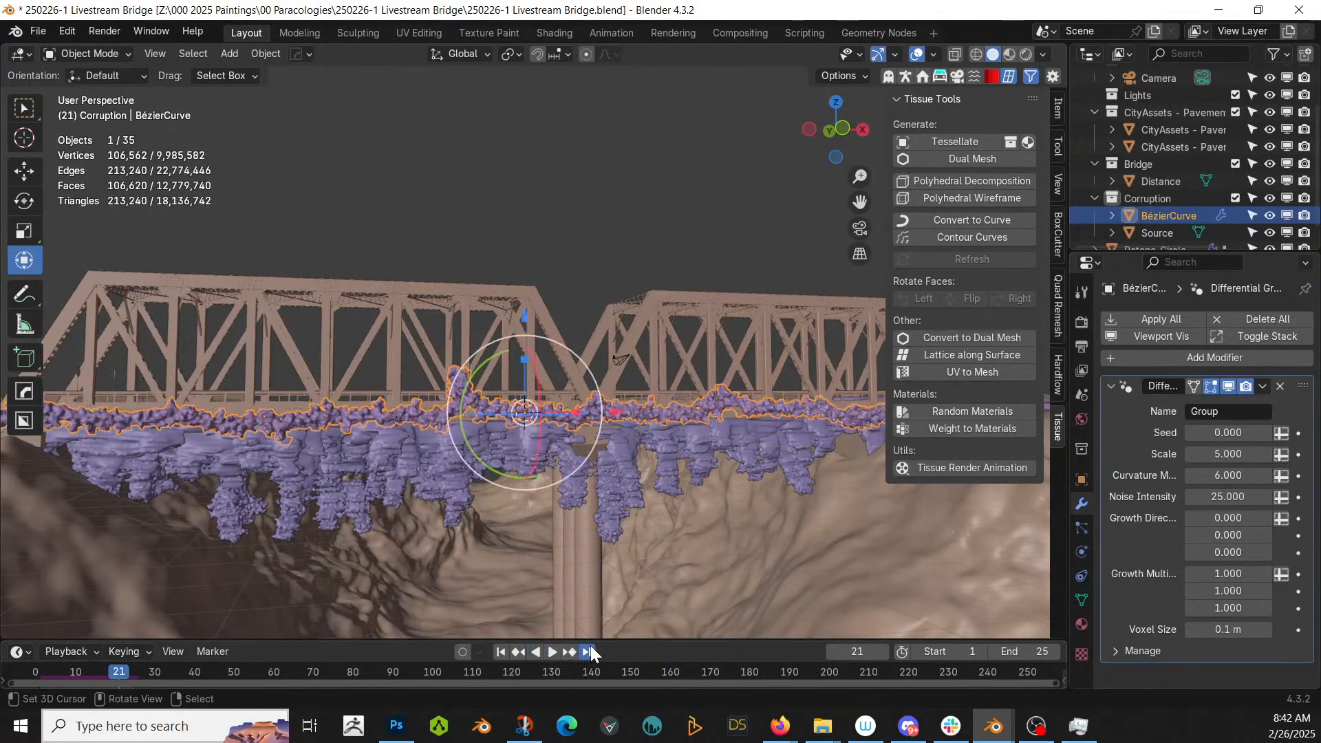
pyautogui.moveTo(563, 596)
pyautogui.mouseDown(button='middle')
pyautogui.moveTo(680, 555)
pyautogui.moveTo(648, 581)
pyautogui.moveTo(659, 592)
pyautogui.moveTo(452, 610)
pyautogui.moveTo(386, 559)
pyautogui.moveTo(383, 592)
pyautogui.moveTo(486, 609)
pyautogui.moveTo(575, 597)
pyautogui.mouseUp(button='middle')
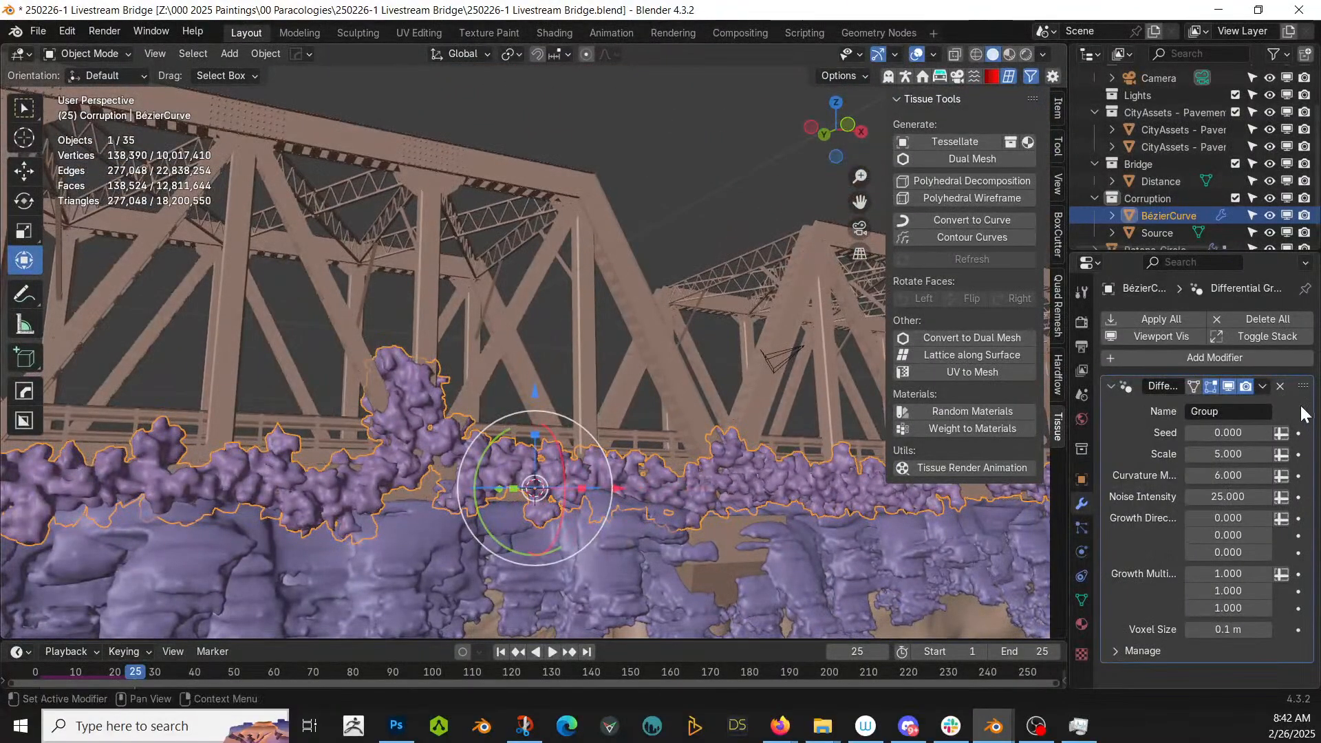
pyautogui.click(1179, 318)
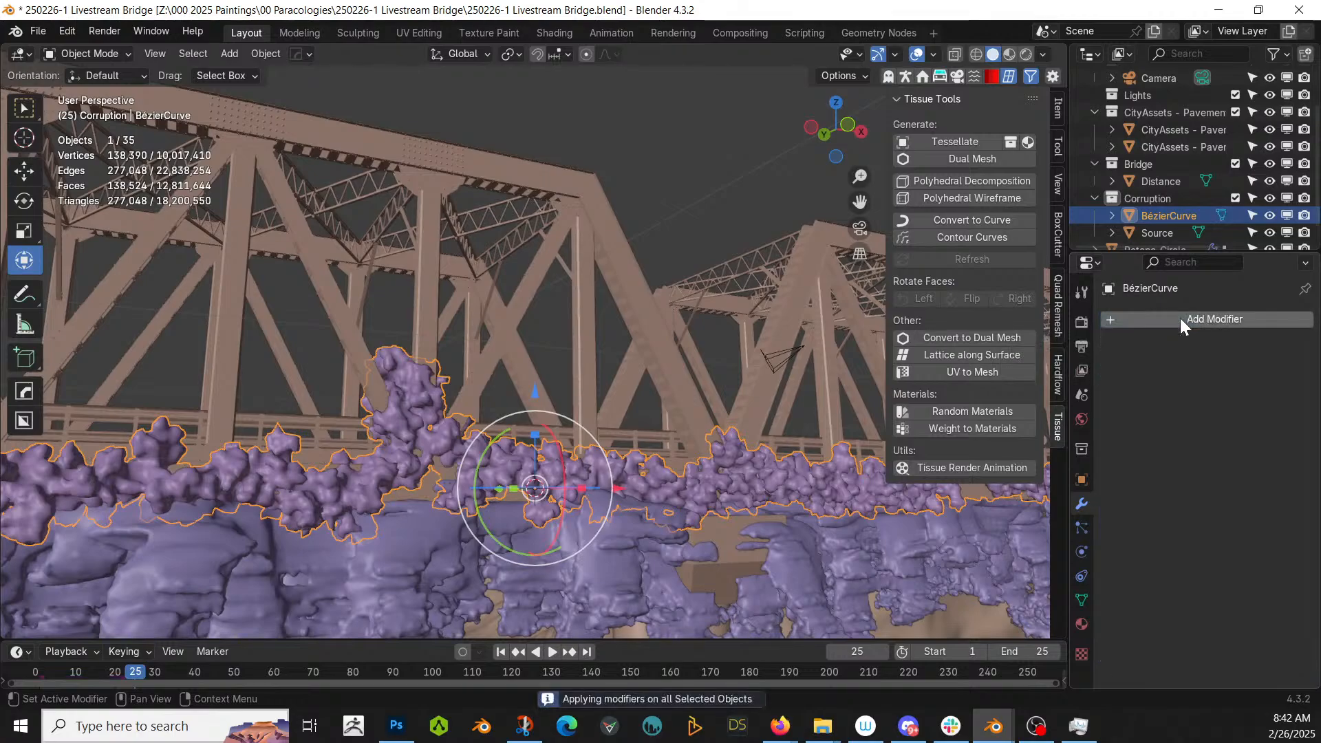
# - Open the choice of Generate modifiers for the grown tube mesh
pyautogui.click(1179, 317)
pyautogui.moveTo(1149, 225)
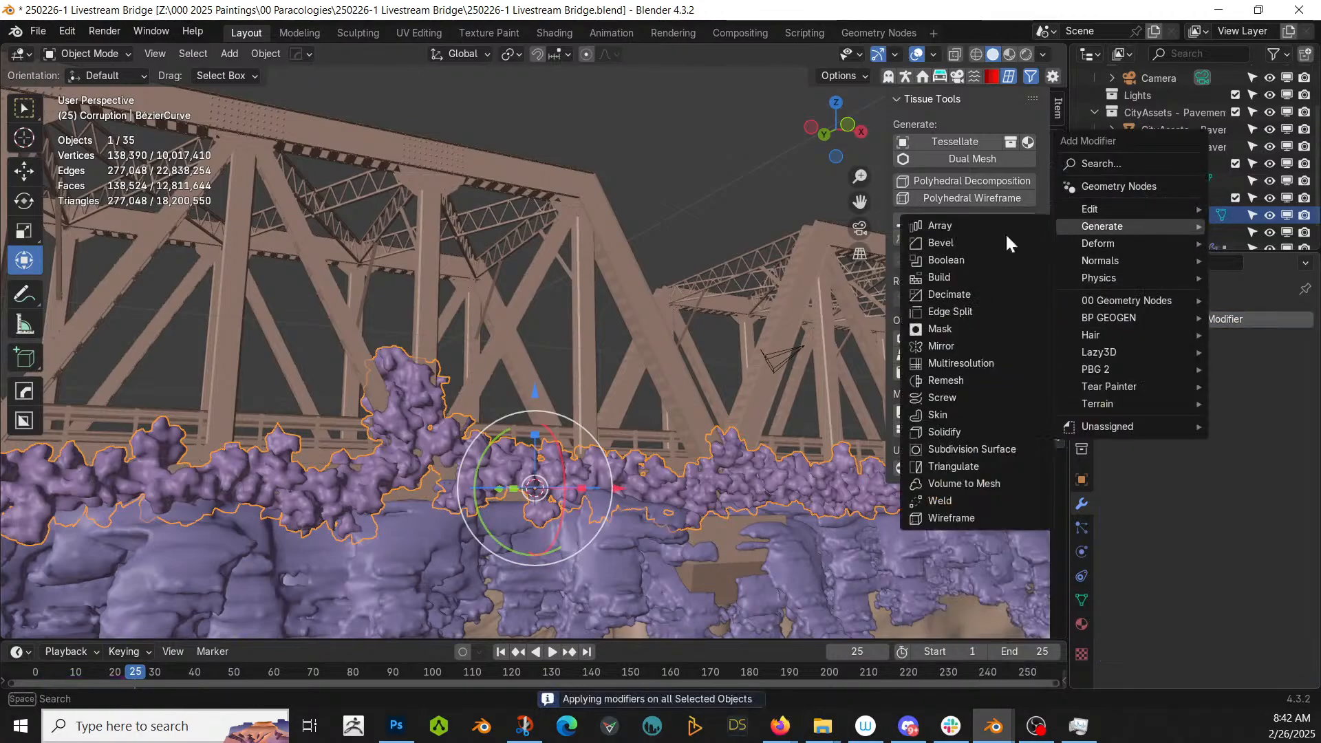
# - Try a Decimate modifier on BézierCurve without keeping it, and join the object into the Source mesh under the bridge
pyautogui.click(959, 291)
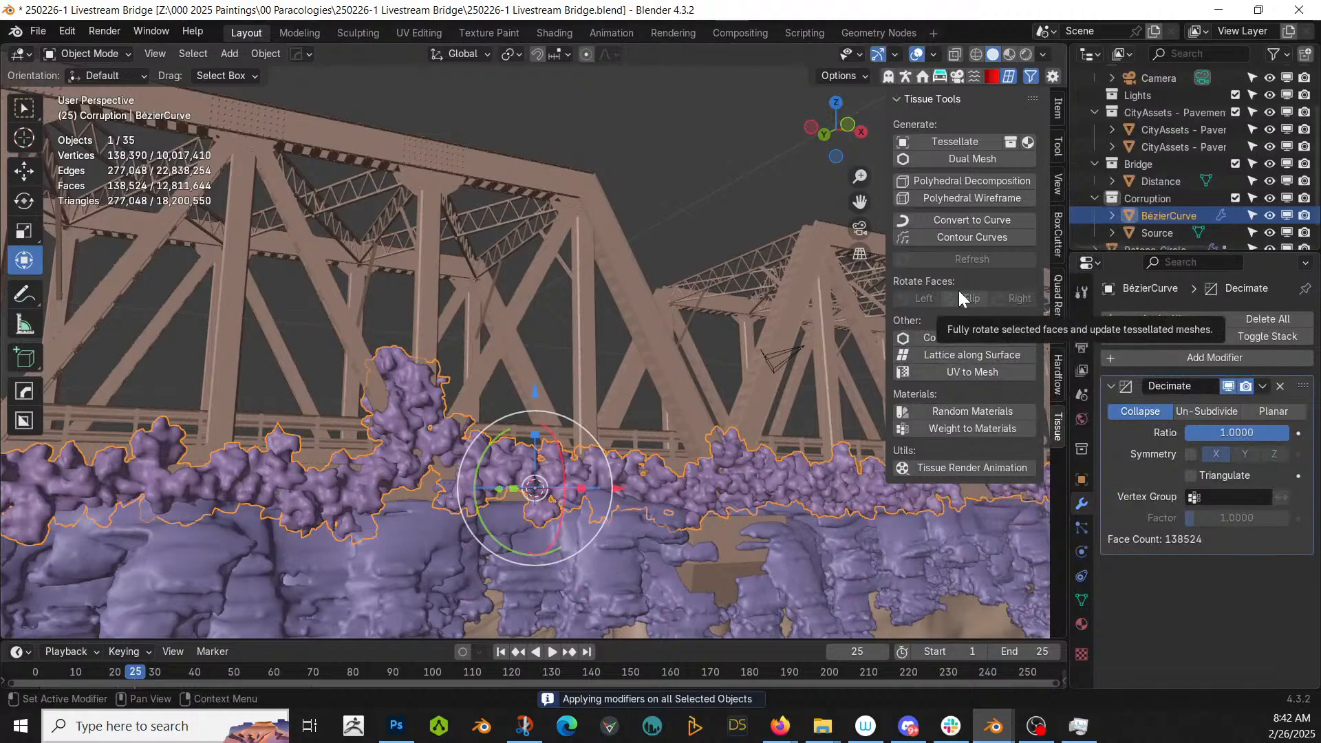
pyautogui.click(1280, 386)
pyautogui.scroll(-3, 348, 399)
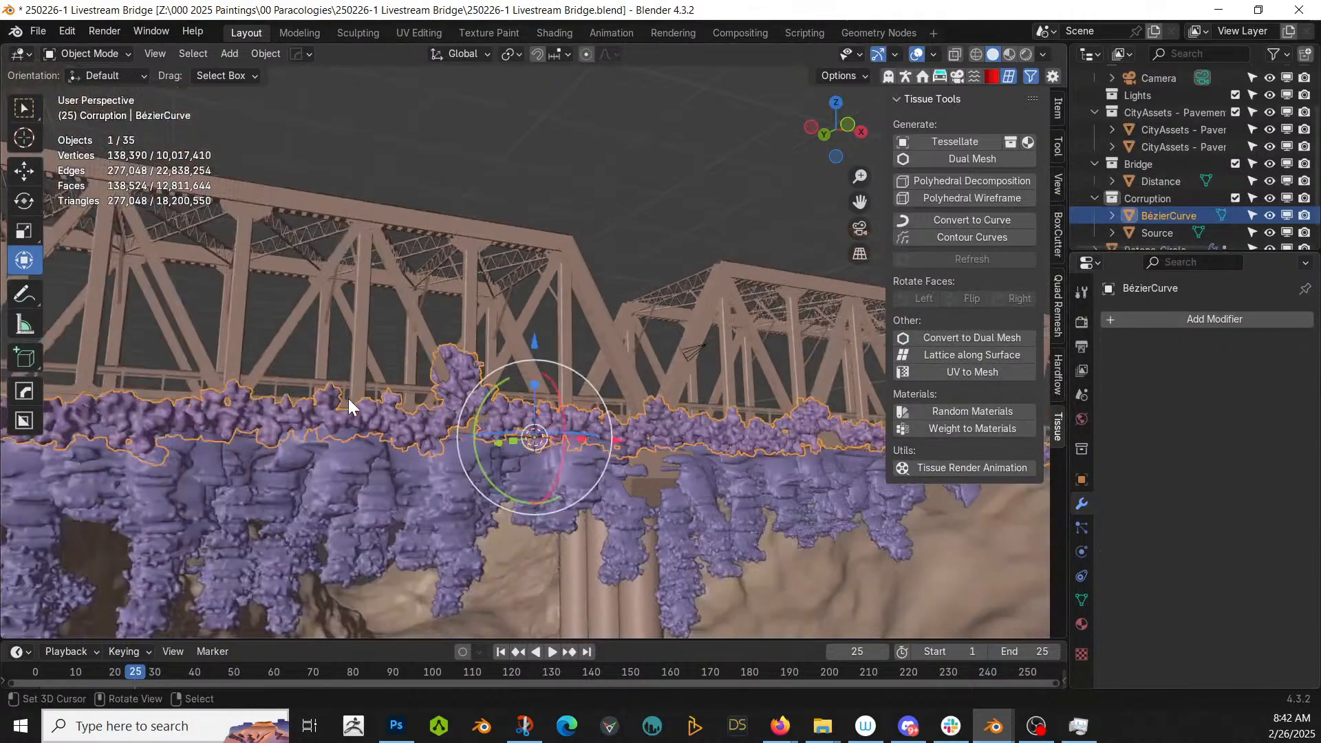
pyautogui.keyDown('shift'); pyautogui.rightClick(225, 464); pyautogui.keyUp('shift')
pyautogui.hotkey('ctrl', 'j')
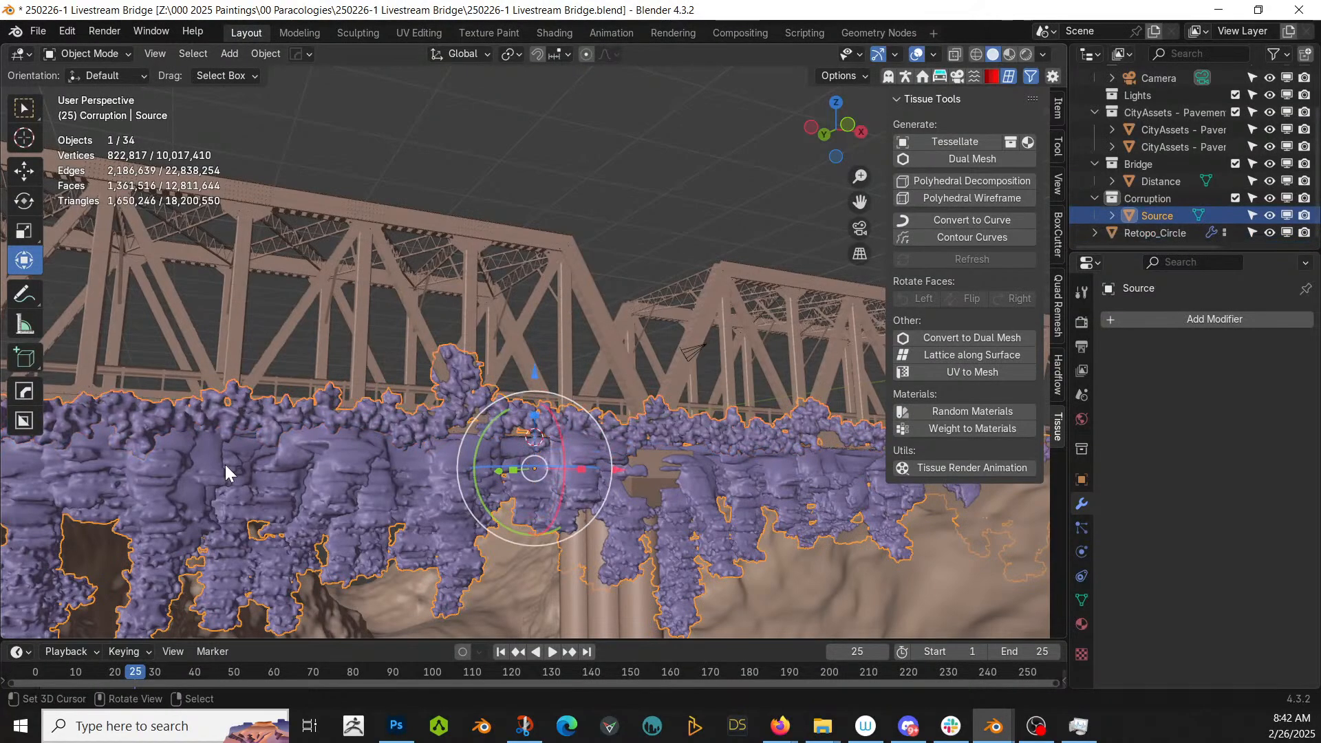
# - Split the 3D viewport vertically and turn the new area into an Asset Browser
pyautogui.moveTo(225, 464); pyautogui.dragTo(290, 372, button='middle')
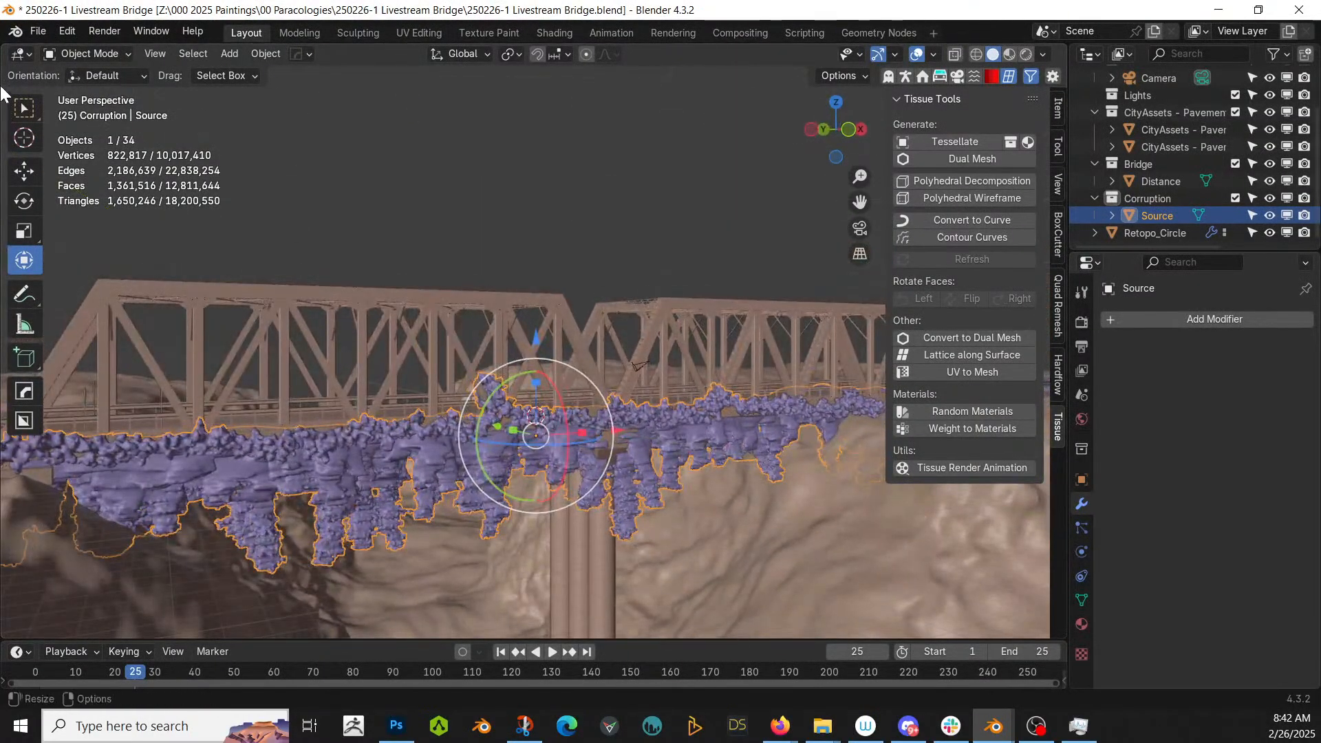
pyautogui.moveTo(3, 46); pyautogui.dragTo(502, 138)
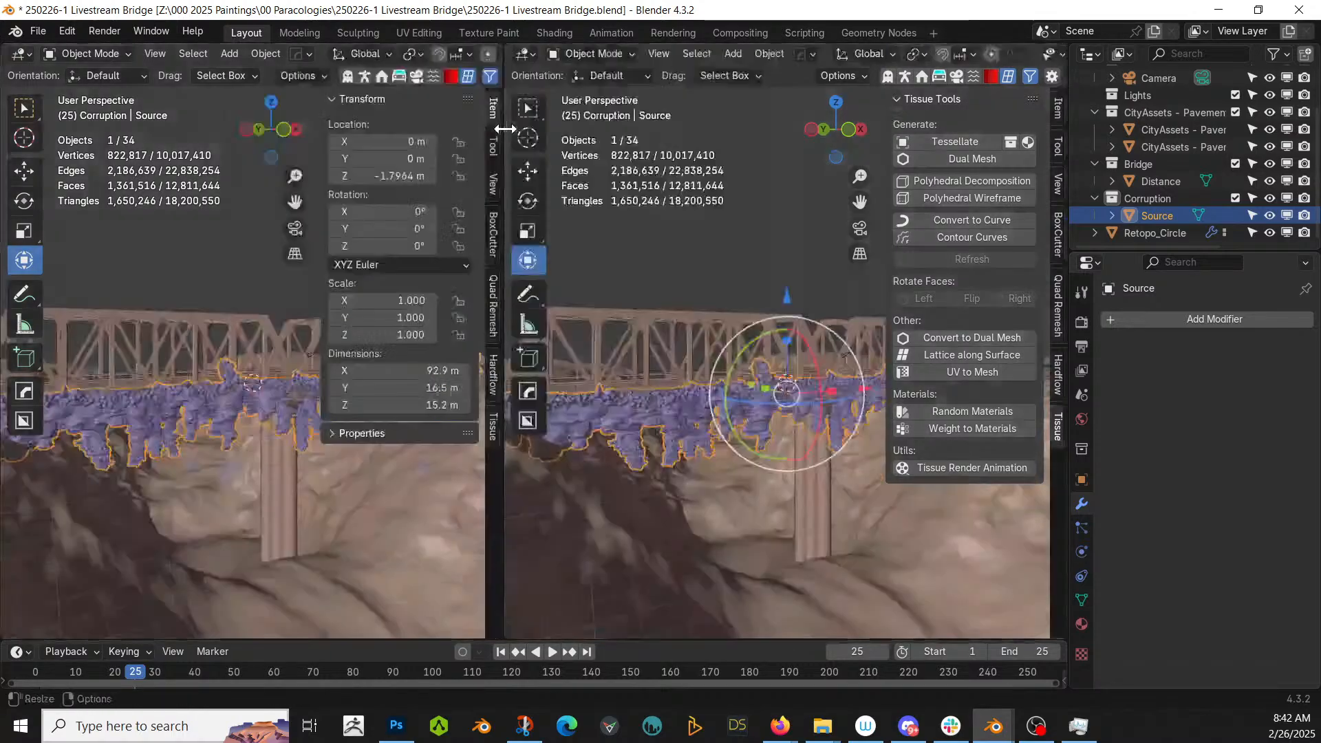
pyautogui.hotkey('shift', 'F1')
pyautogui.hotkey('shift', 'F1')
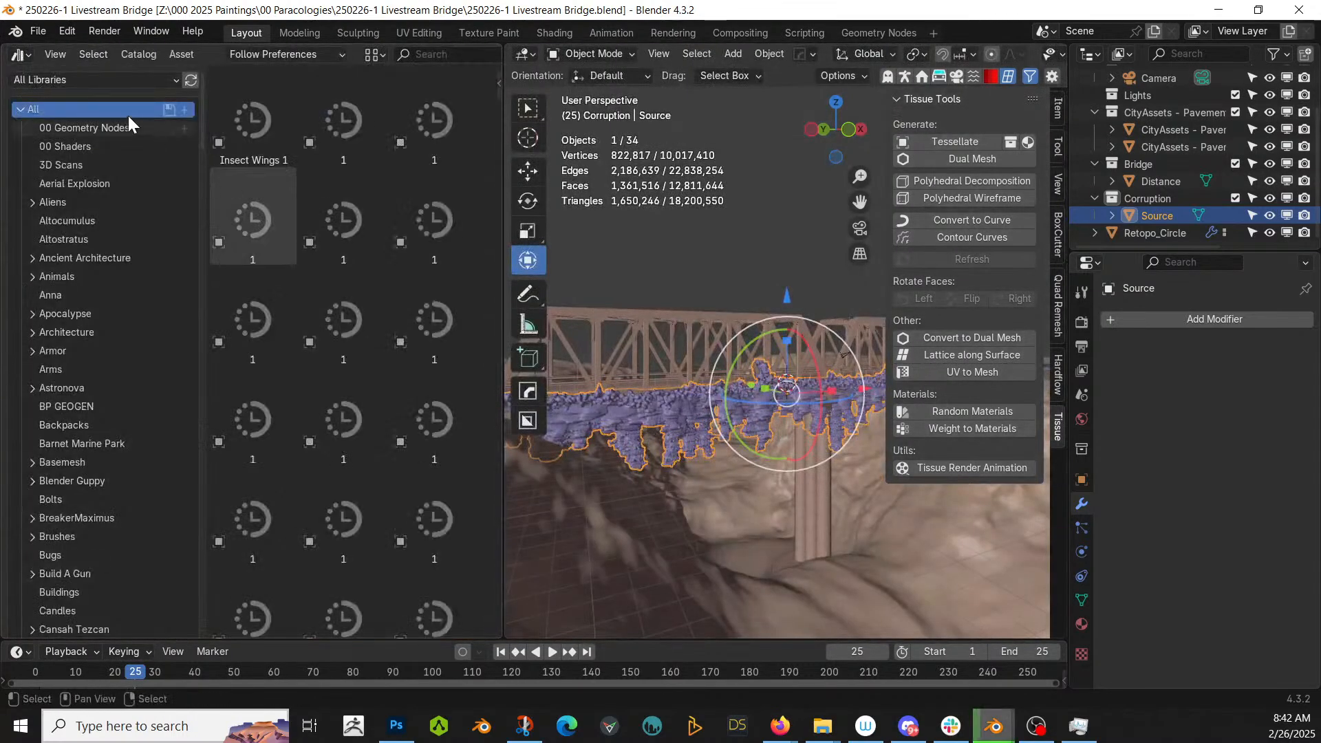
# - Apply the Procedrual Host material from the Seth Created Organic catalog of 00 Blender Shaders to the Source mesh and close the asset area
pyautogui.click(54, 78)
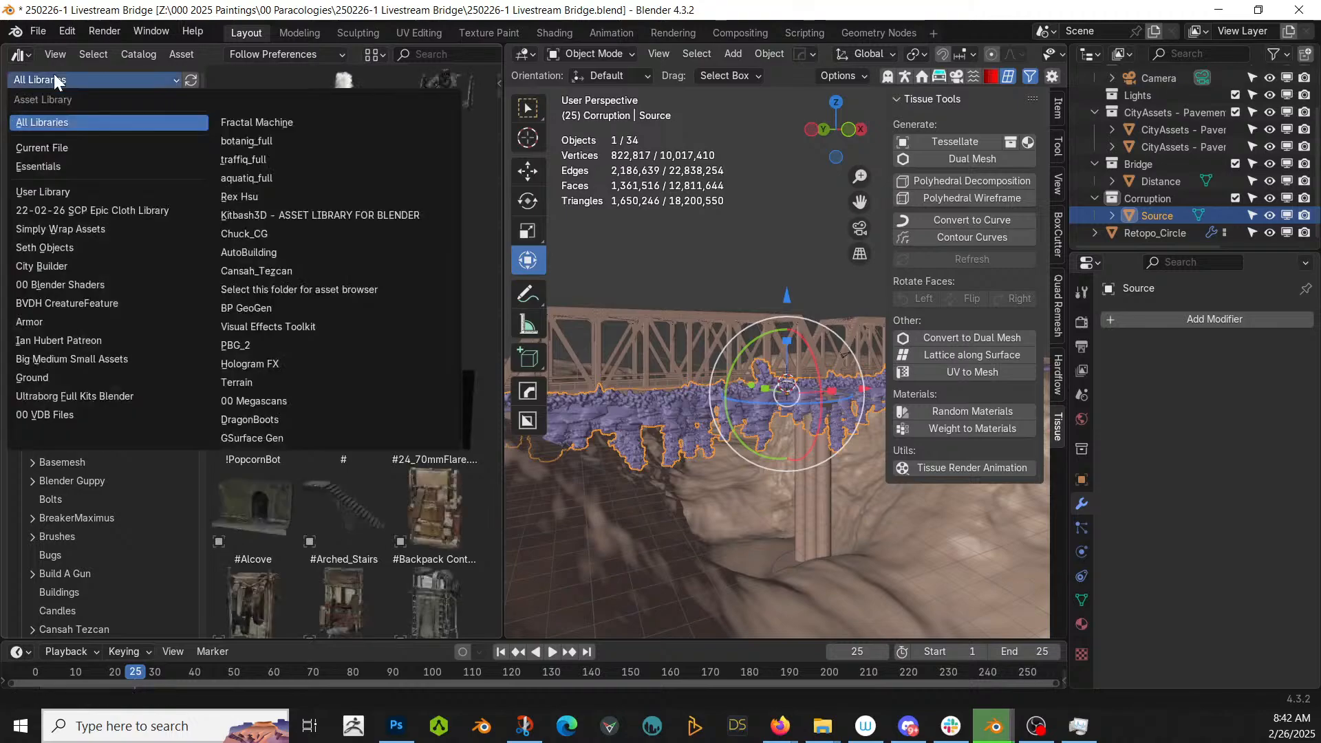
pyautogui.click(95, 285)
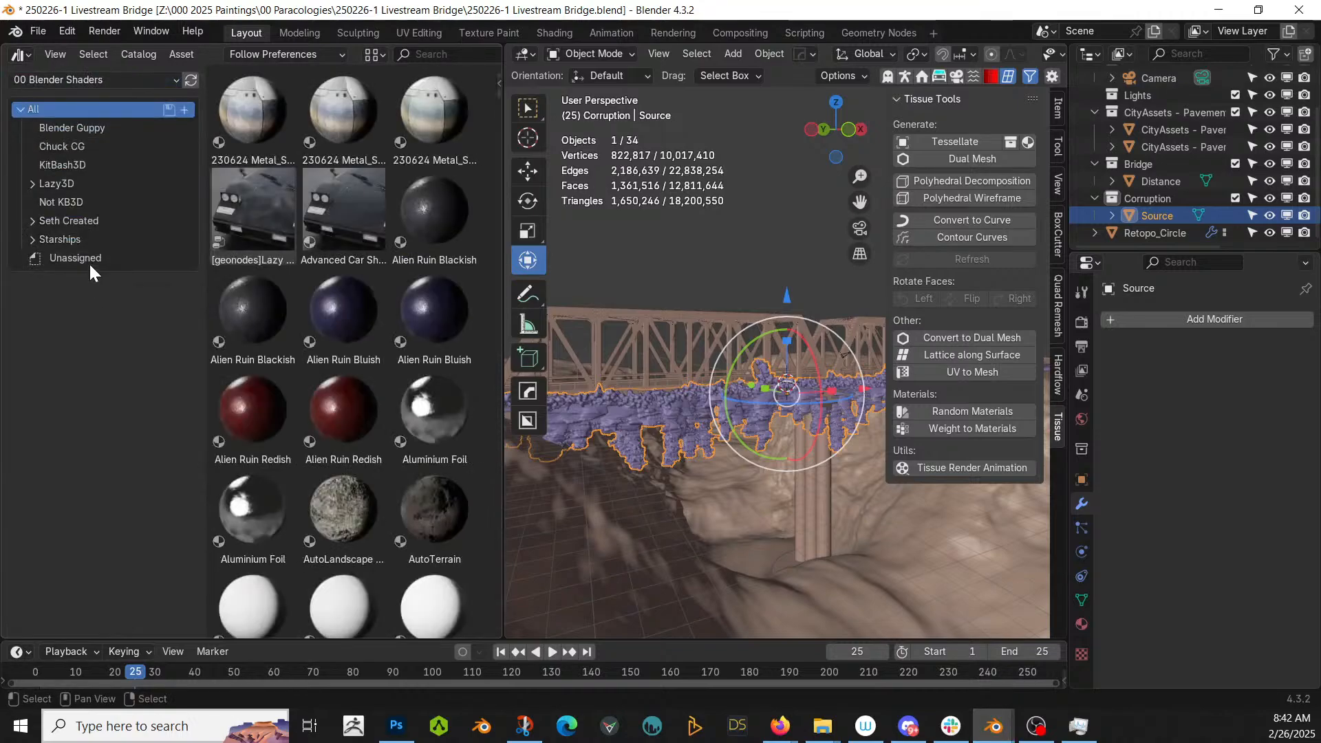
pyautogui.click(74, 218)
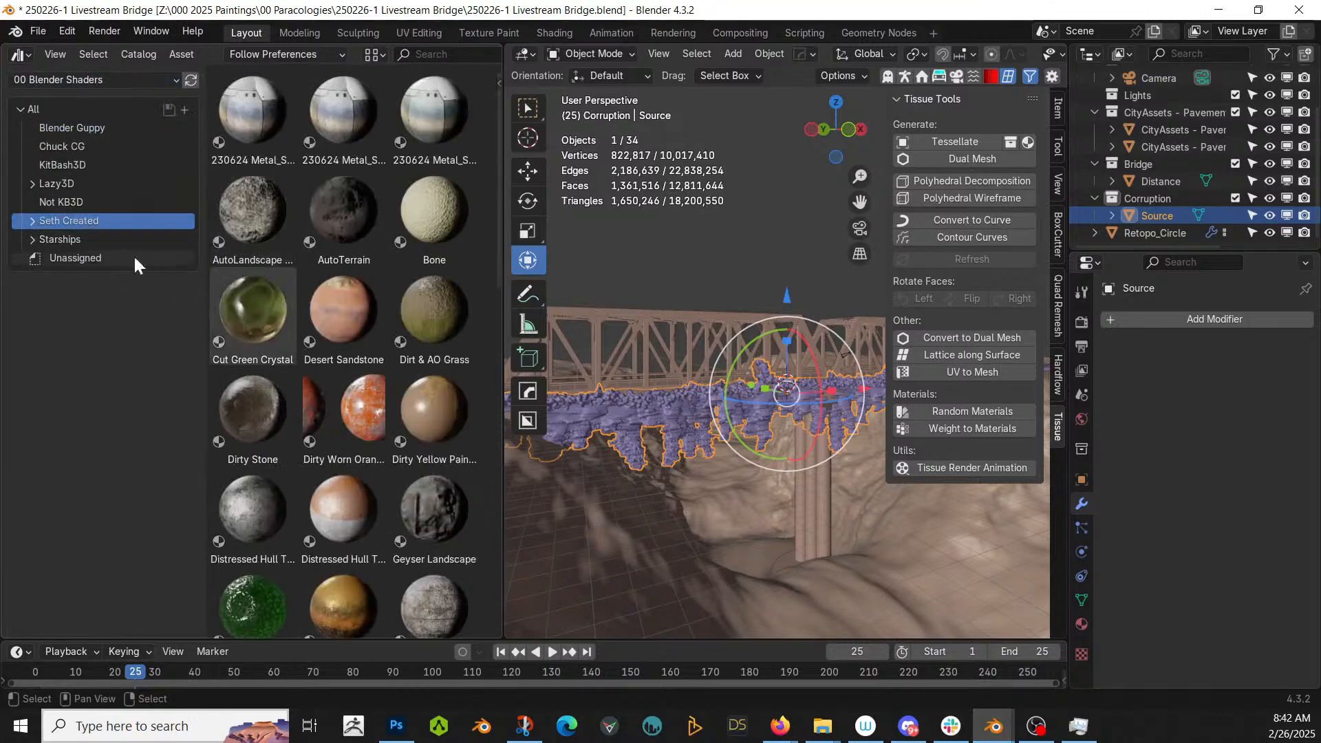
pyautogui.click(32, 219)
pyautogui.click(81, 295)
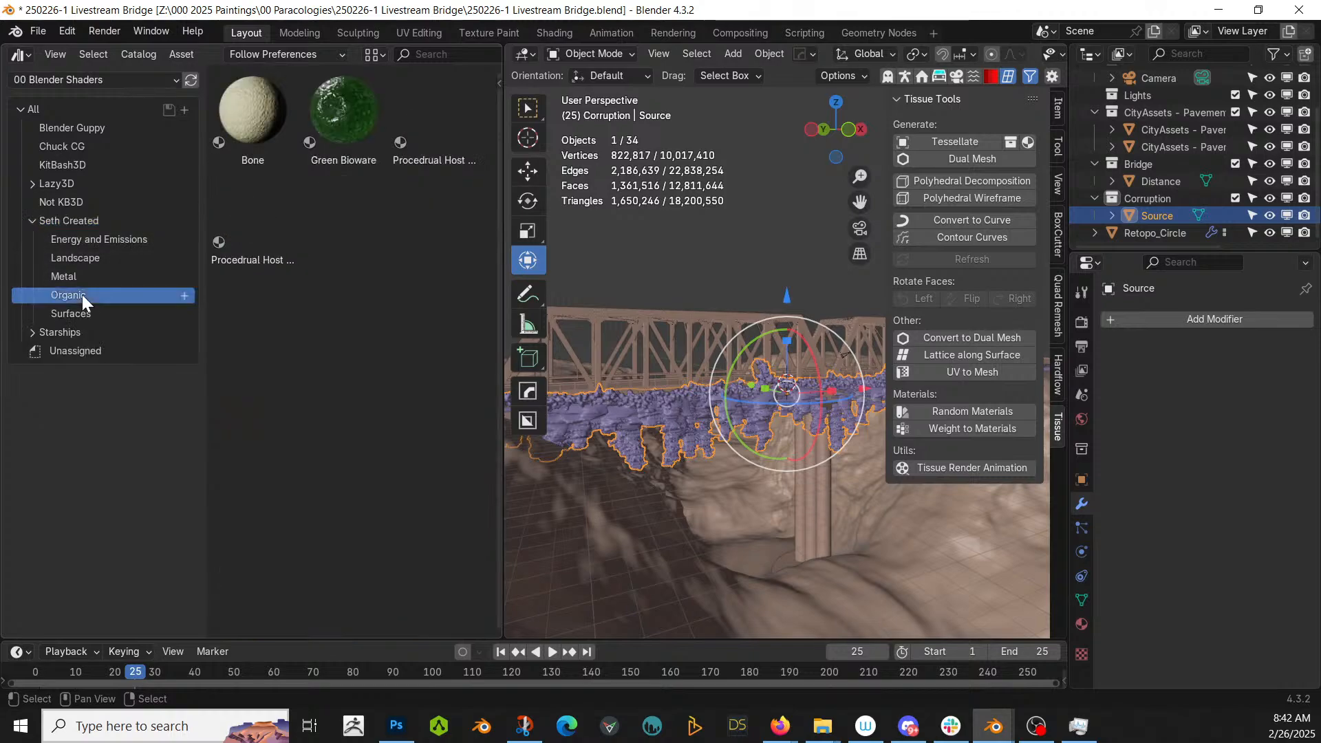
pyautogui.moveTo(426, 96); pyautogui.dragTo(682, 409)
pyautogui.moveTo(4, 47); pyautogui.dragTo(7, 38)
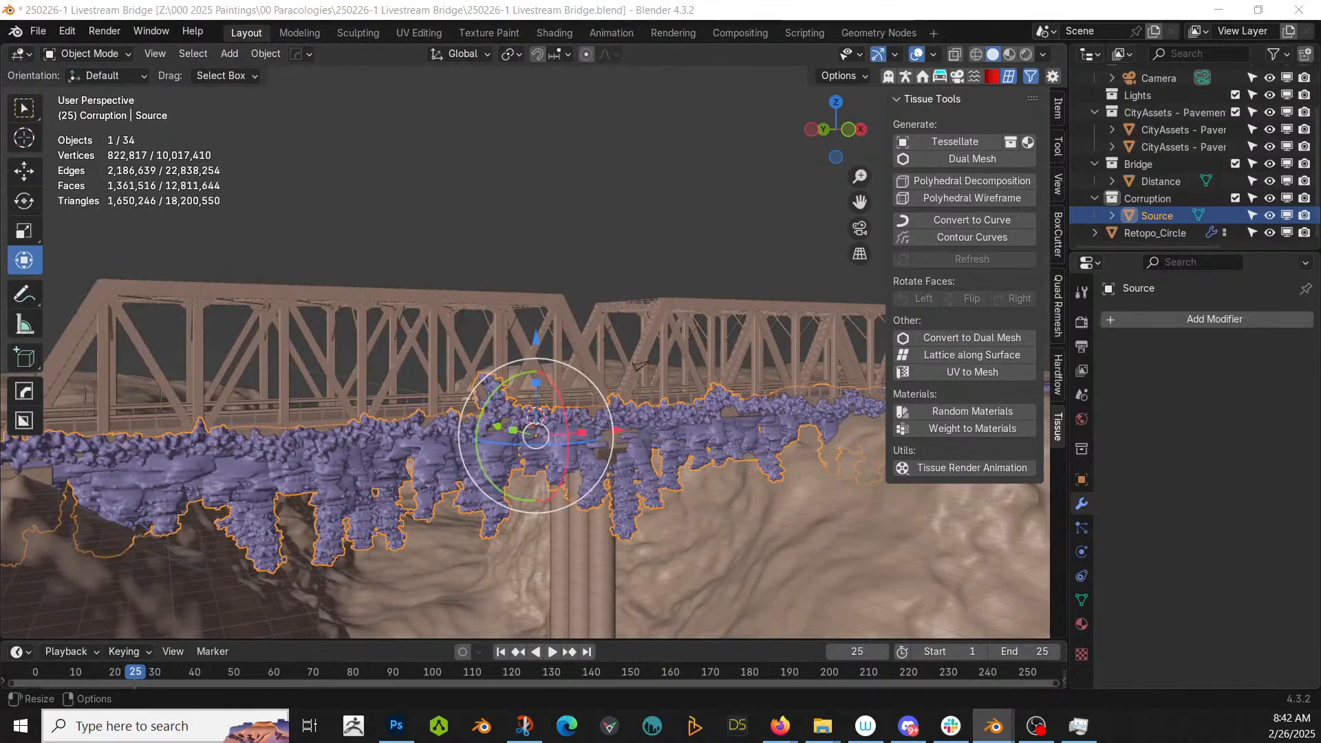
# - Display the scene in Rendered shading and examine the corruption growth under the bridge with nothing selected
pyautogui.press('z')
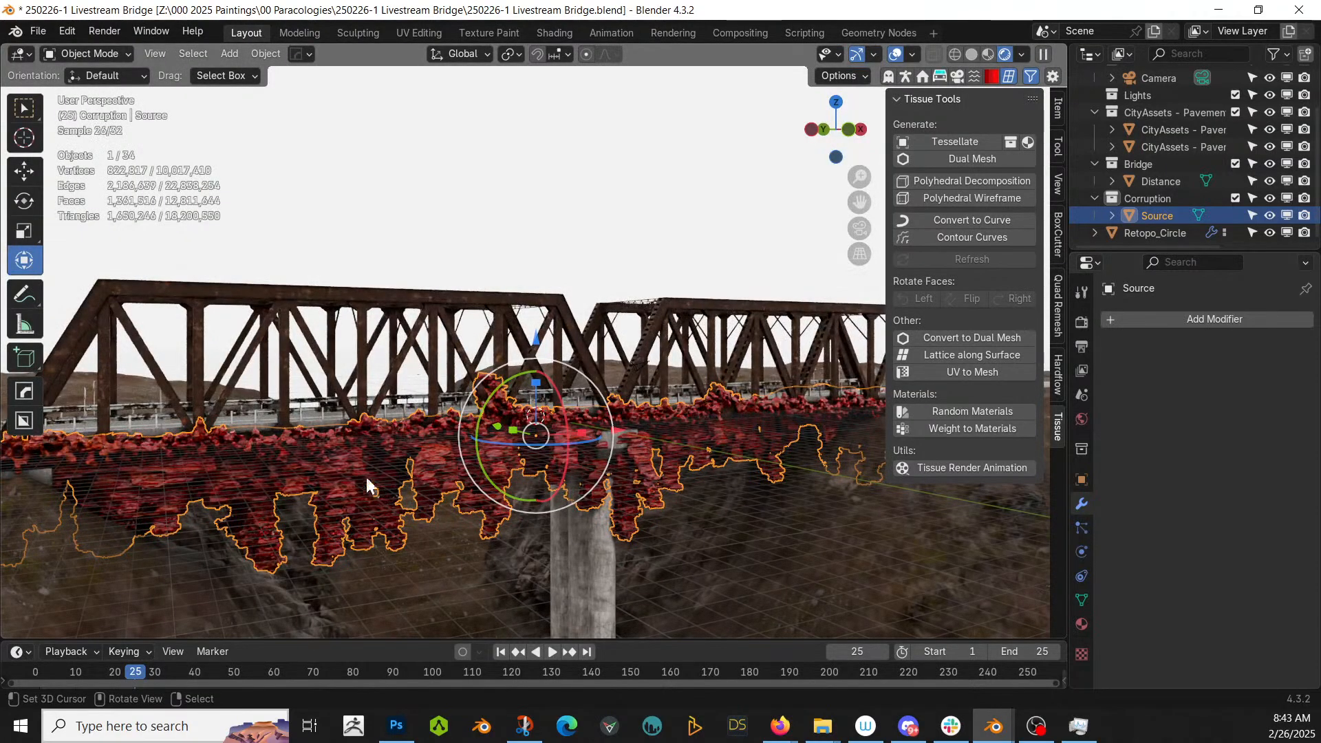
pyautogui.click(563, 192)
pyautogui.moveTo(598, 354); pyautogui.dragTo(474, 276, button='middle')
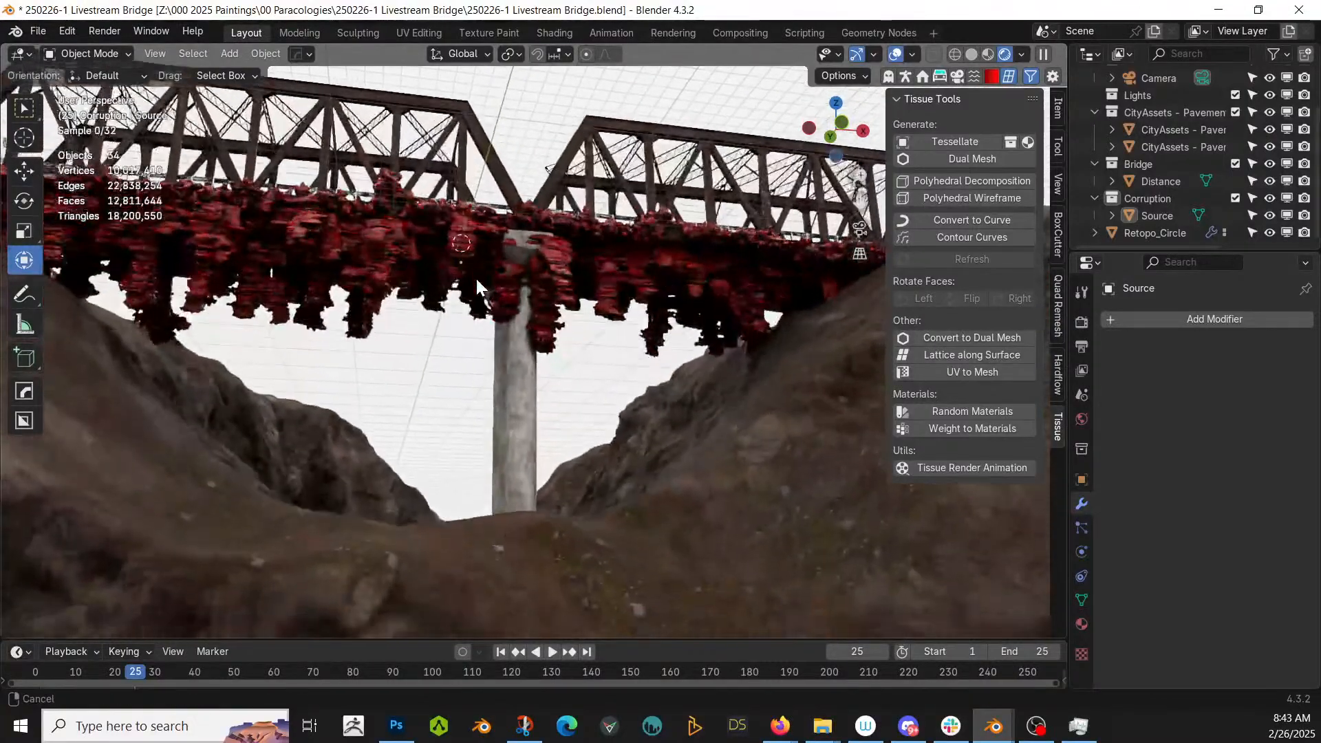
# - Apply all modifiers on the Retopo_Circle terrain
pyautogui.click(731, 486)
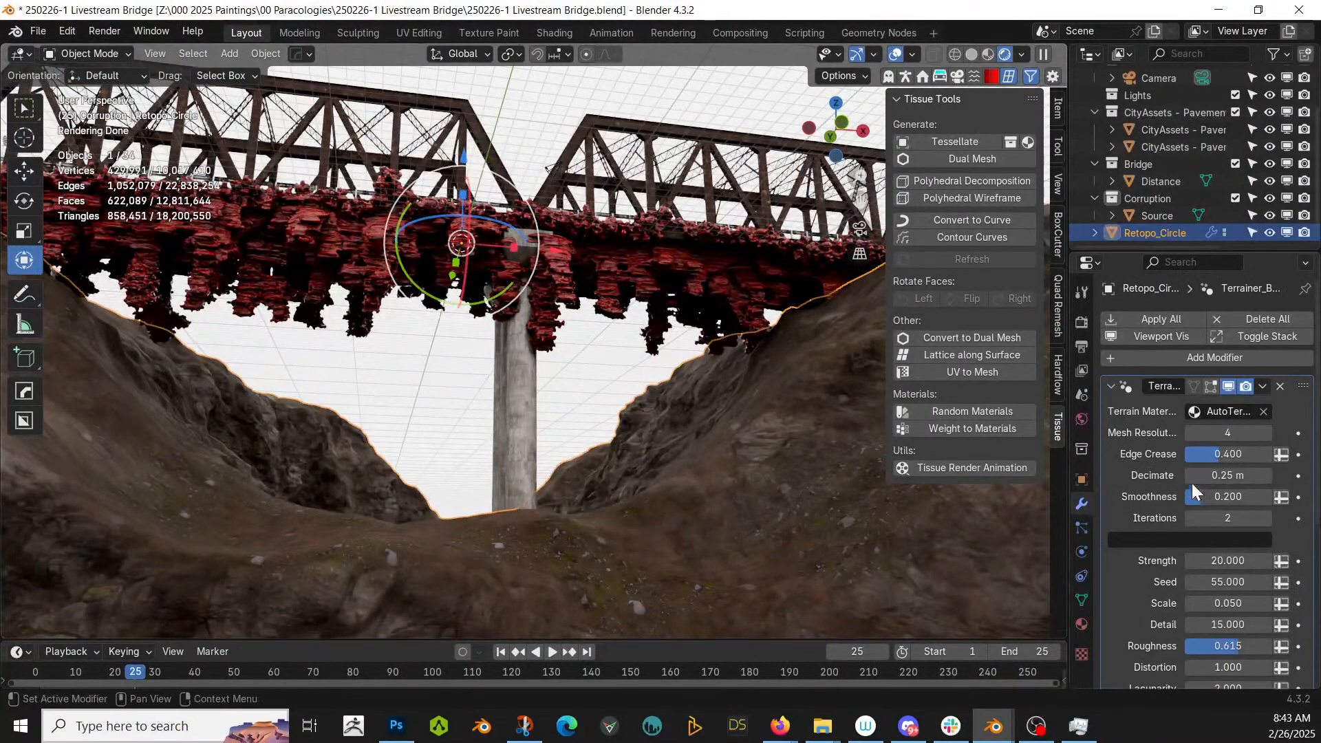
pyautogui.moveTo(493, 501); pyautogui.dragTo(531, 557, button='middle')
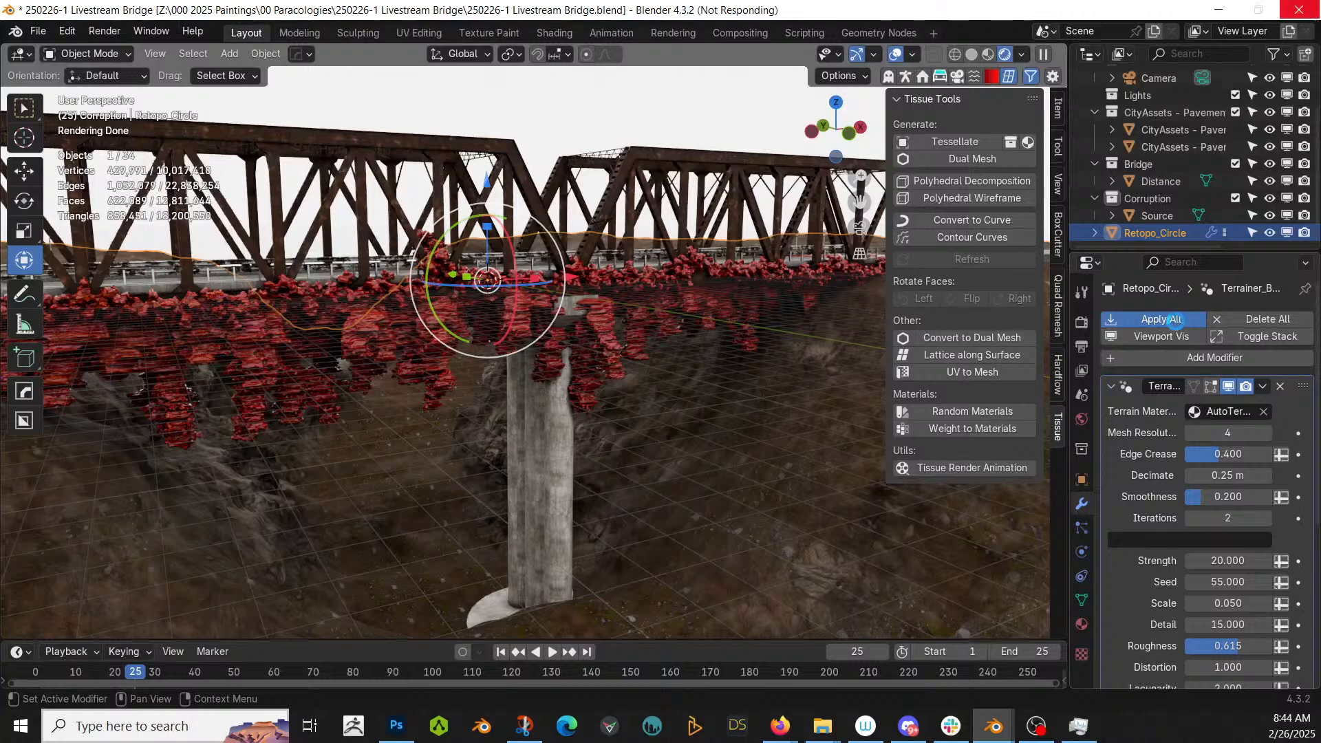
pyautogui.moveTo(423, 328); pyautogui.dragTo(398, 449, button='middle')
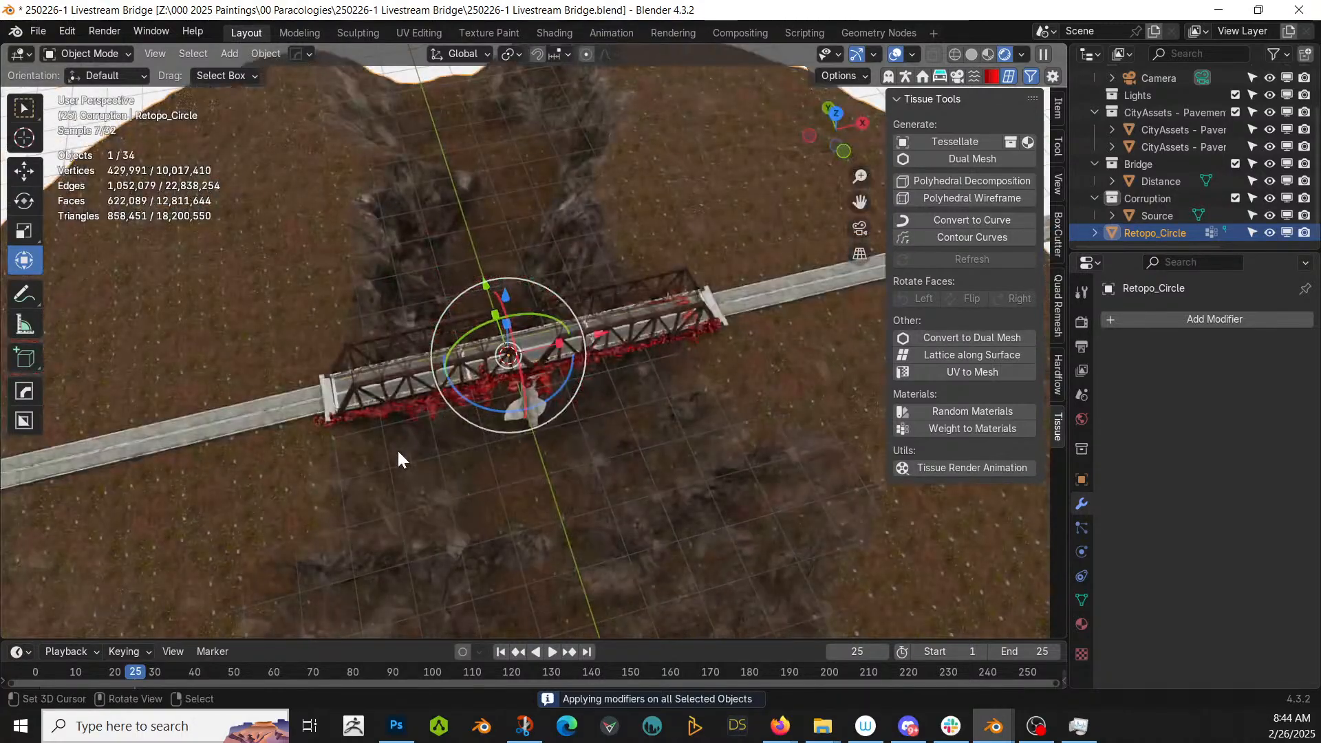
# - Select both pavement strips, make their CityAssets pavement collection active and return the viewport to Solid shading
pyautogui.click(138, 441)
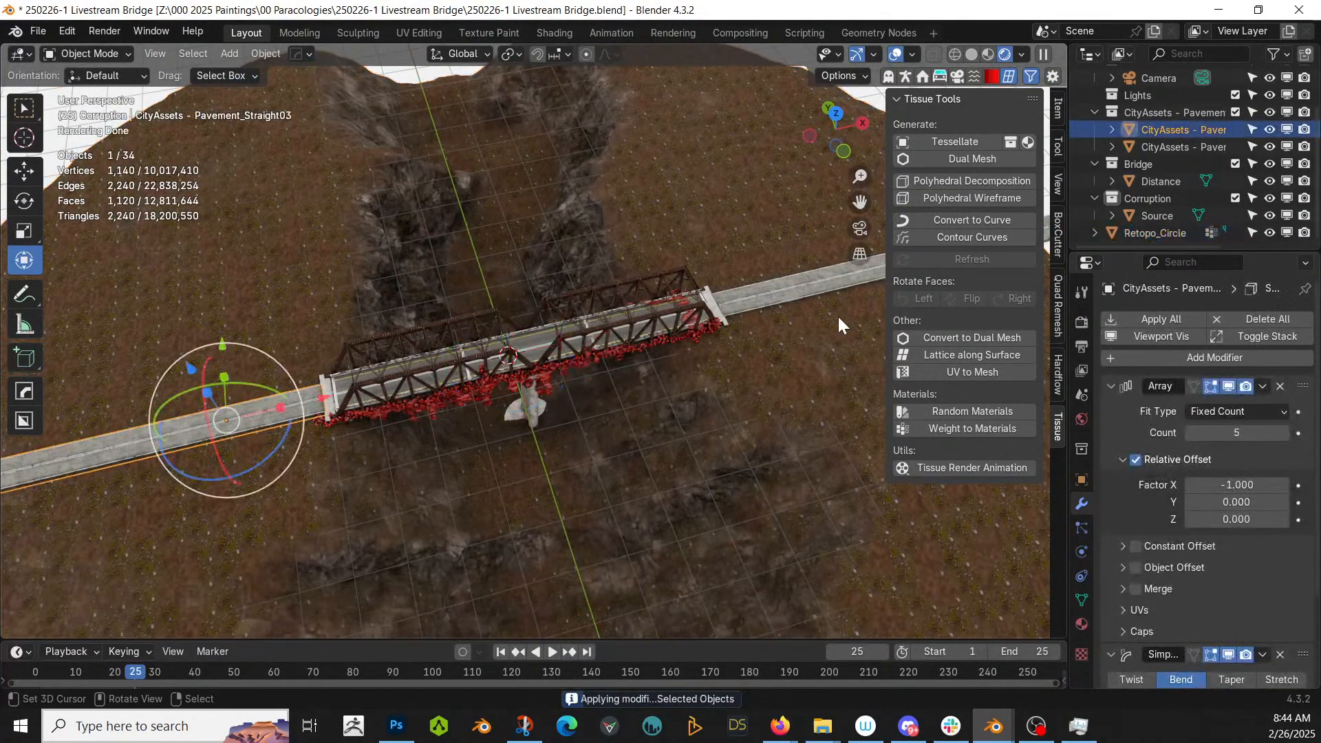
pyautogui.click(794, 295)
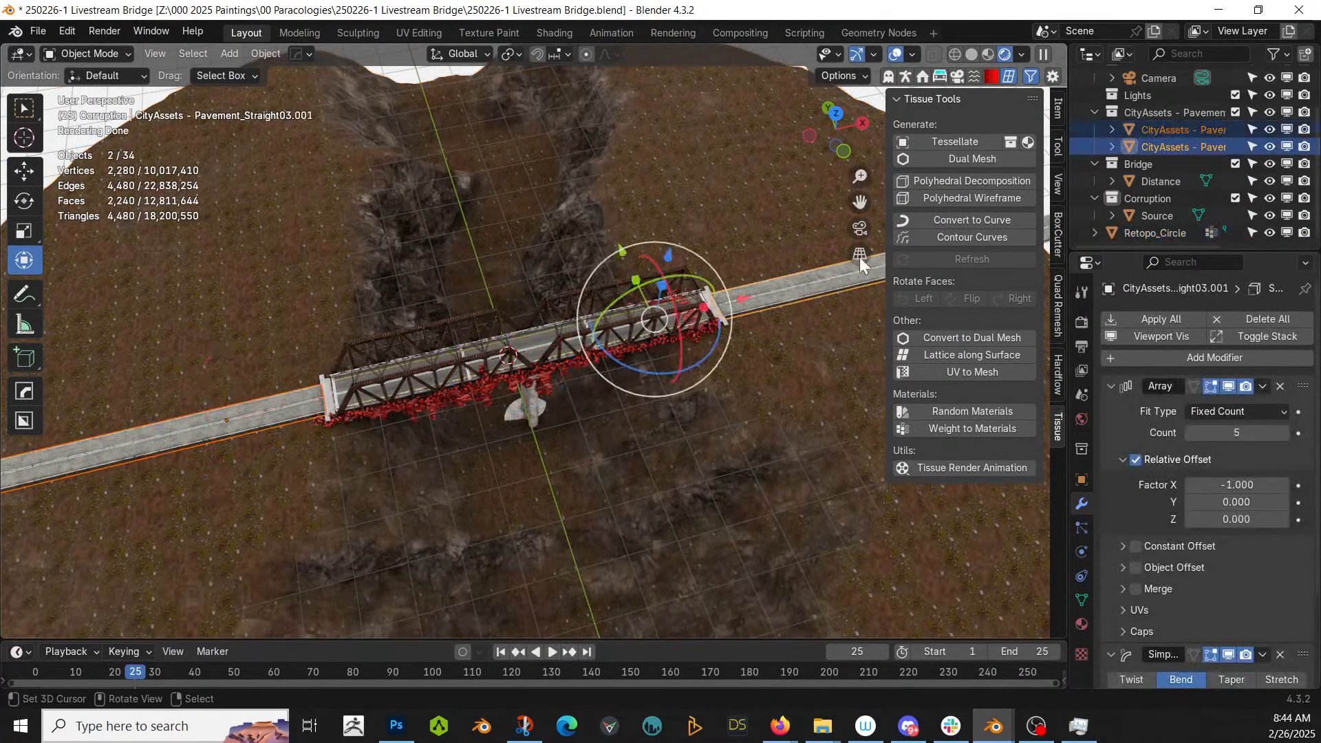
pyautogui.click(1170, 113)
pyautogui.scroll(-5, 382, 504)
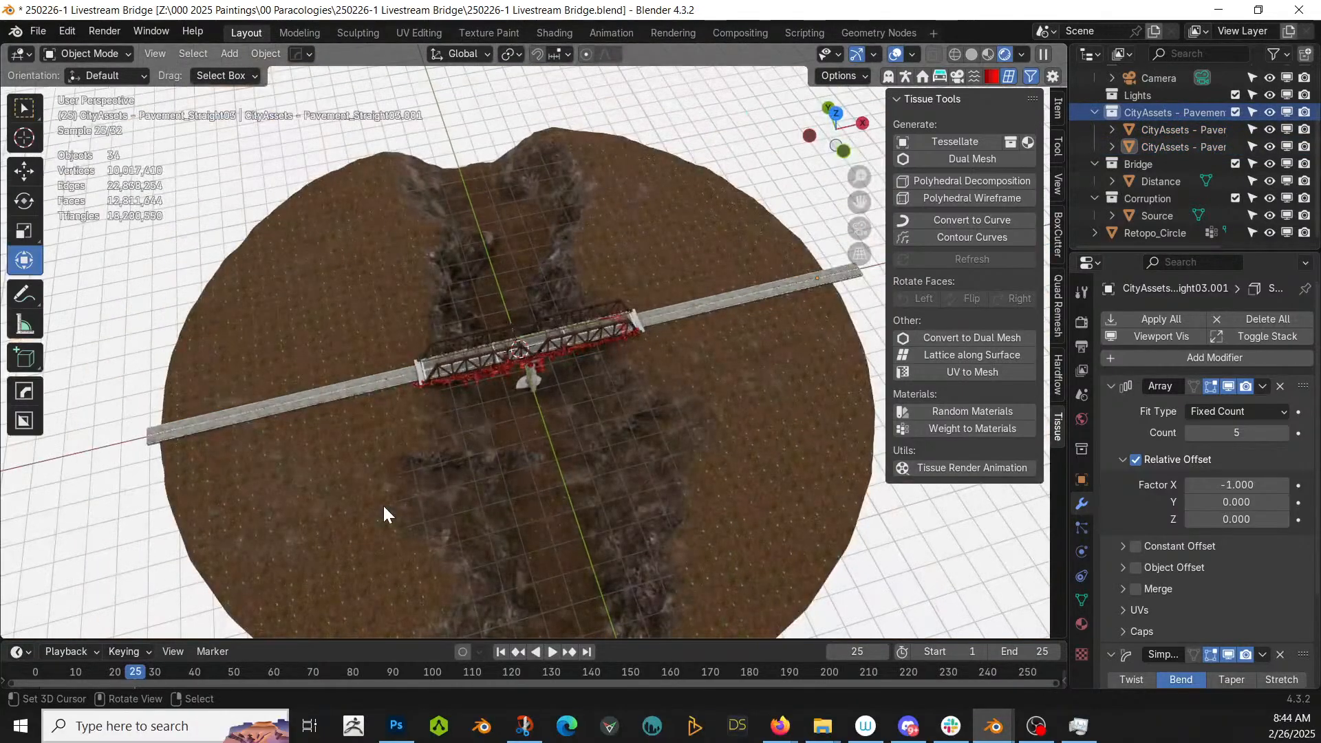
pyautogui.press('z')
pyautogui.press('6')
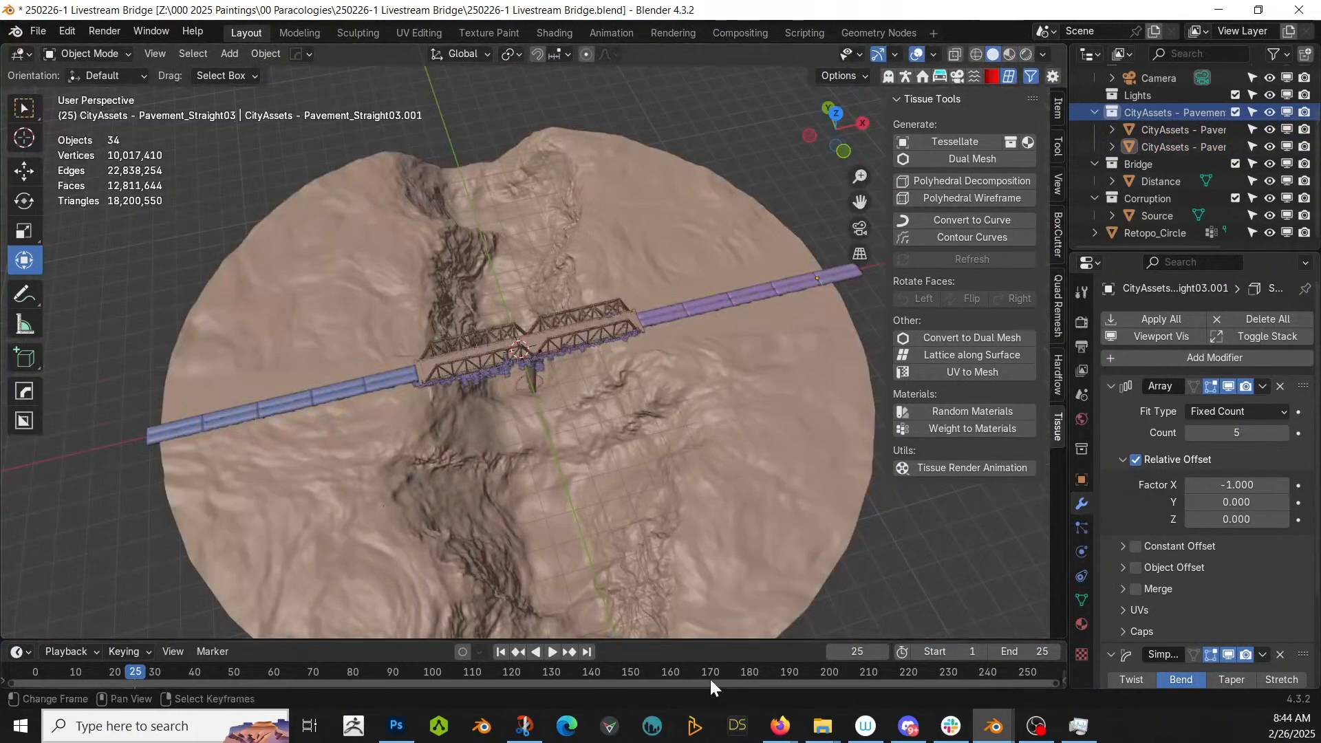
# - Show the Geo-Scatter tools and set the Retopo_Circle terrain as the scatter emitter
pyautogui.moveTo(711, 469); pyautogui.dragTo(688, 399, button='middle')
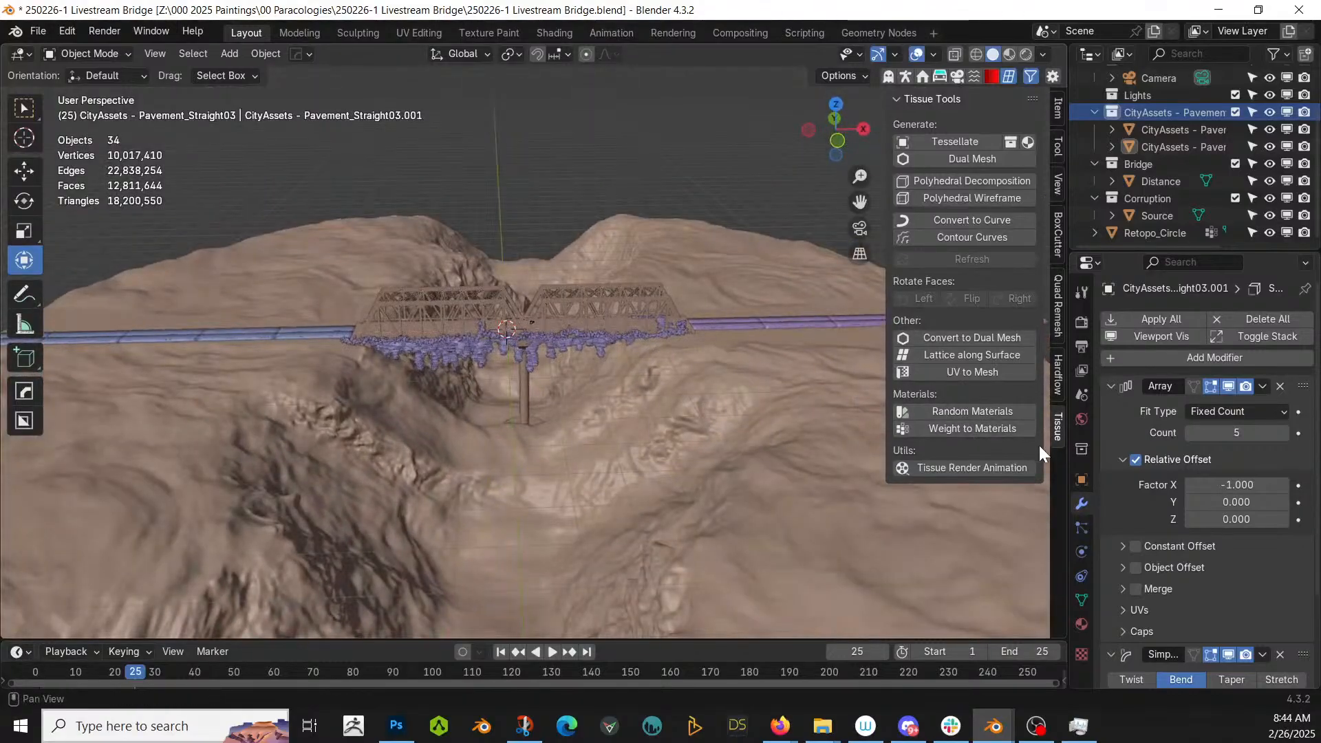
pyautogui.click(955, 74)
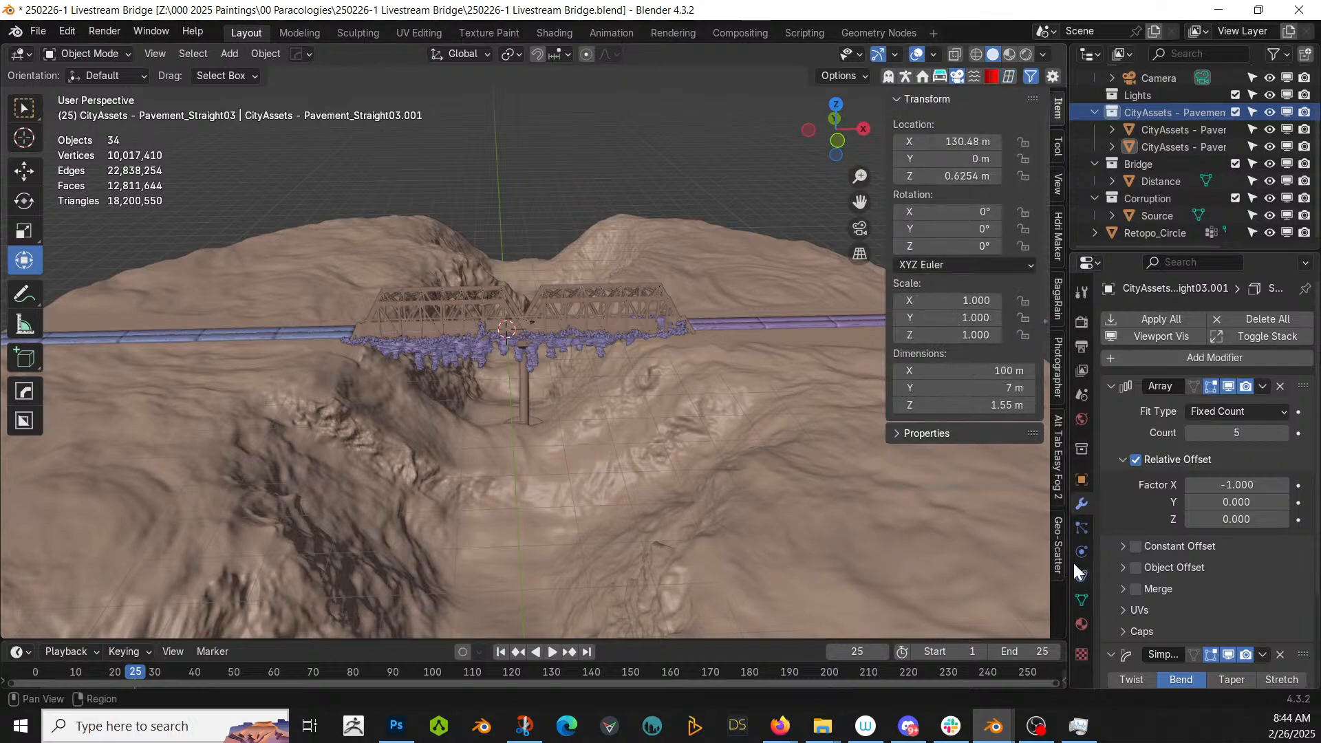
pyautogui.click(1057, 534)
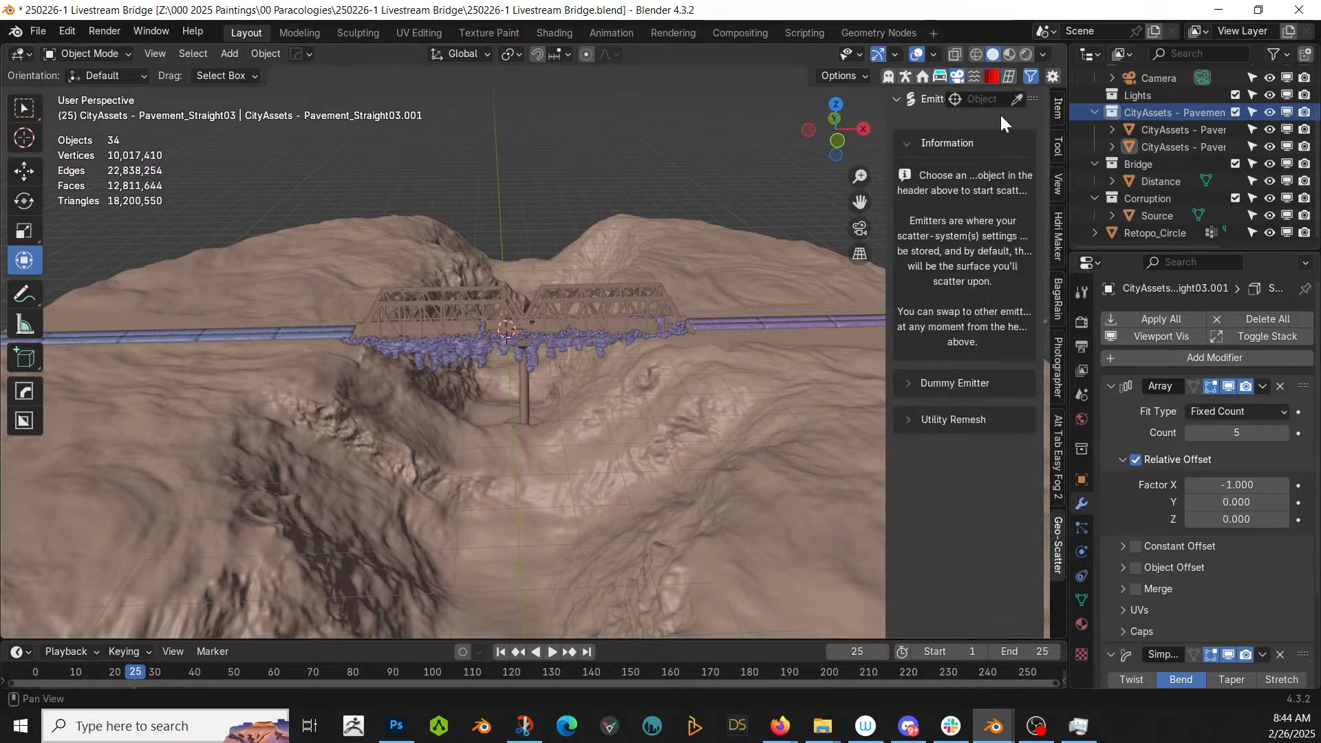
pyautogui.click(1019, 98)
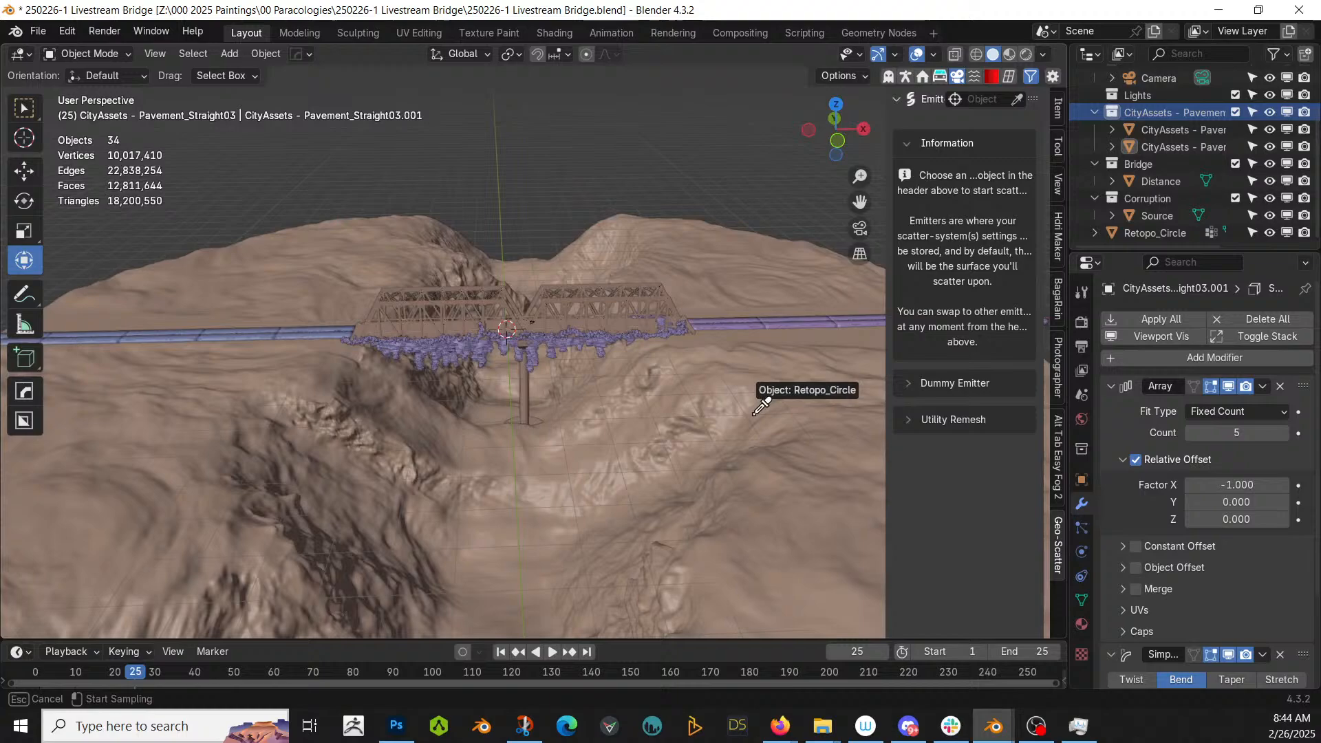
pyautogui.click(643, 423)
pyautogui.scroll(-2, 921, 520)
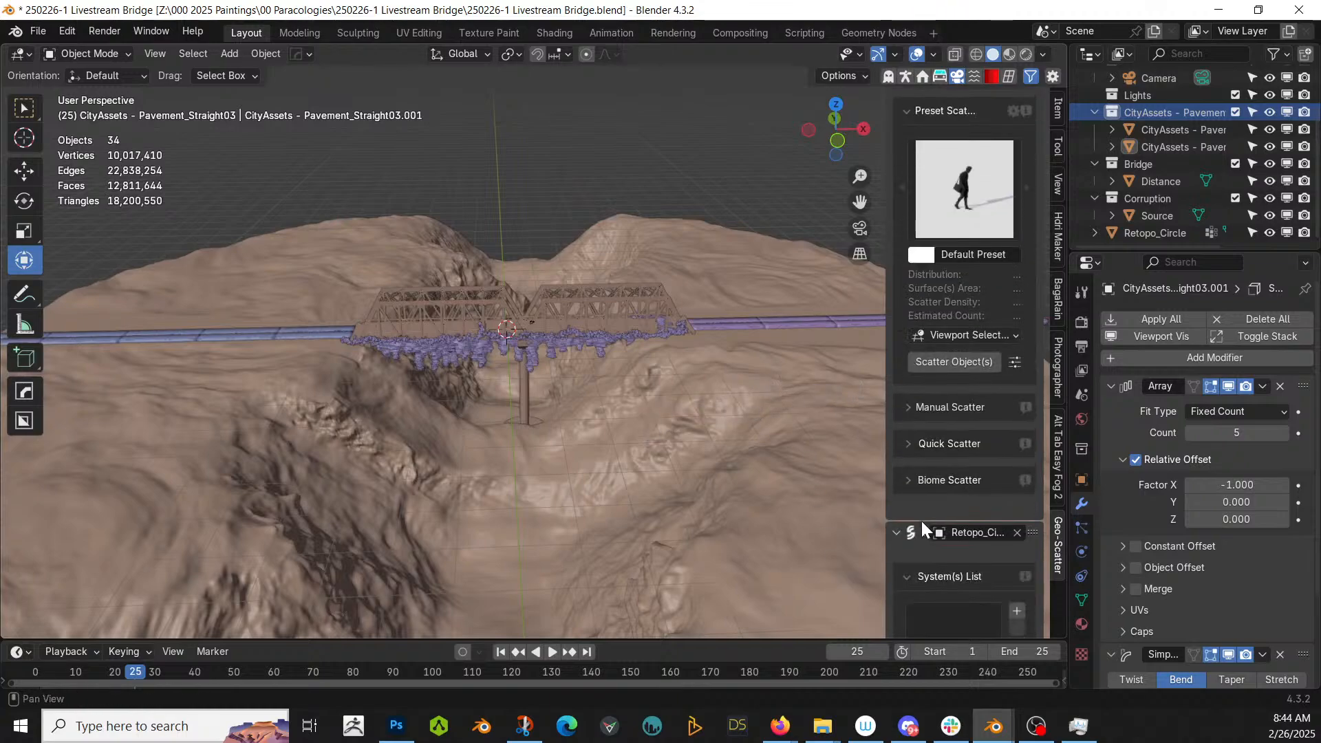
# - Open the Geo-Scatter biome browser, reload the biome library and maximize its window
pyautogui.click(918, 481)
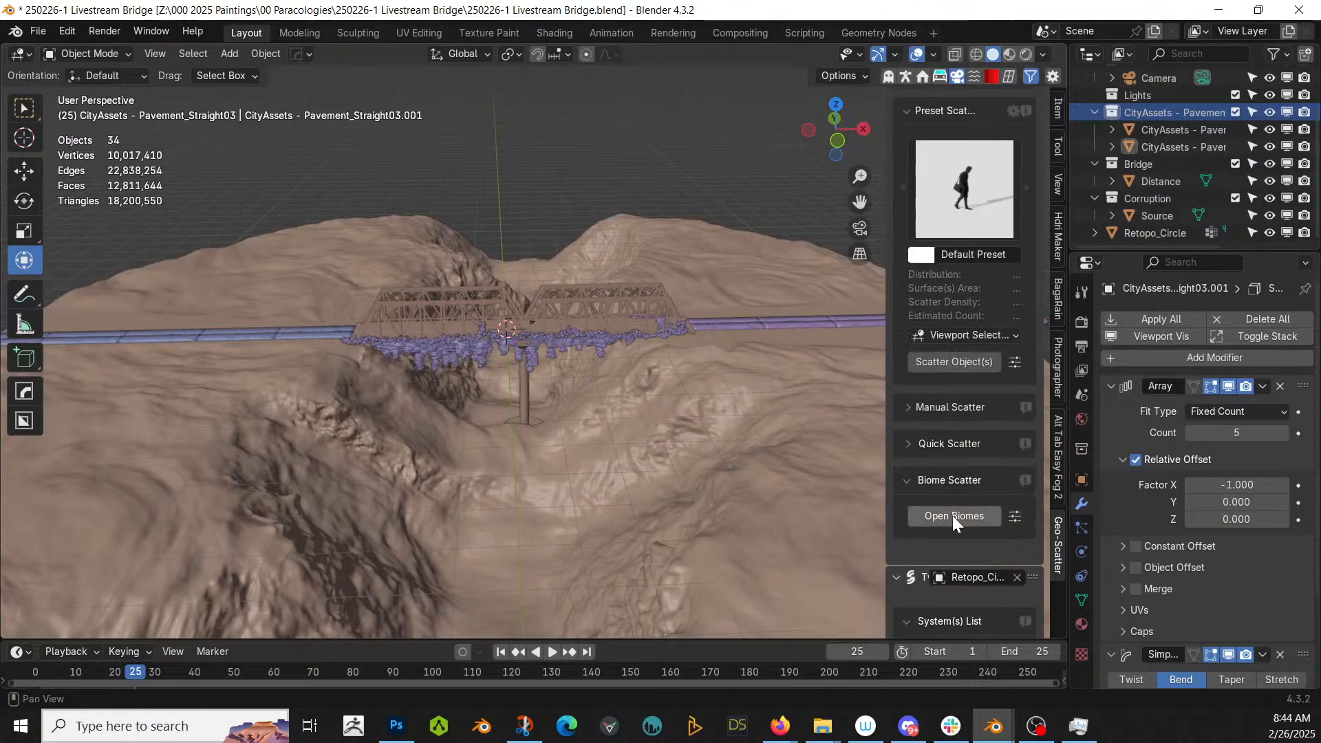
pyautogui.click(952, 515)
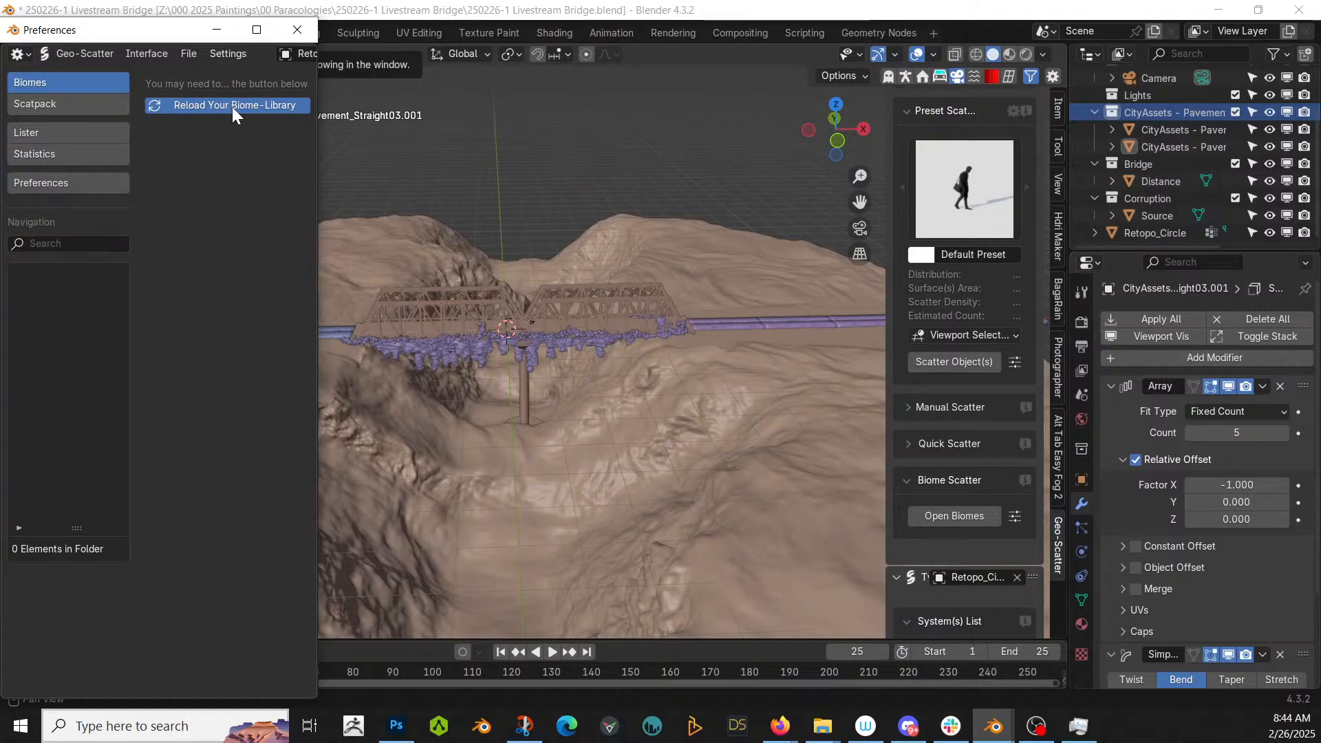
pyautogui.click(233, 106)
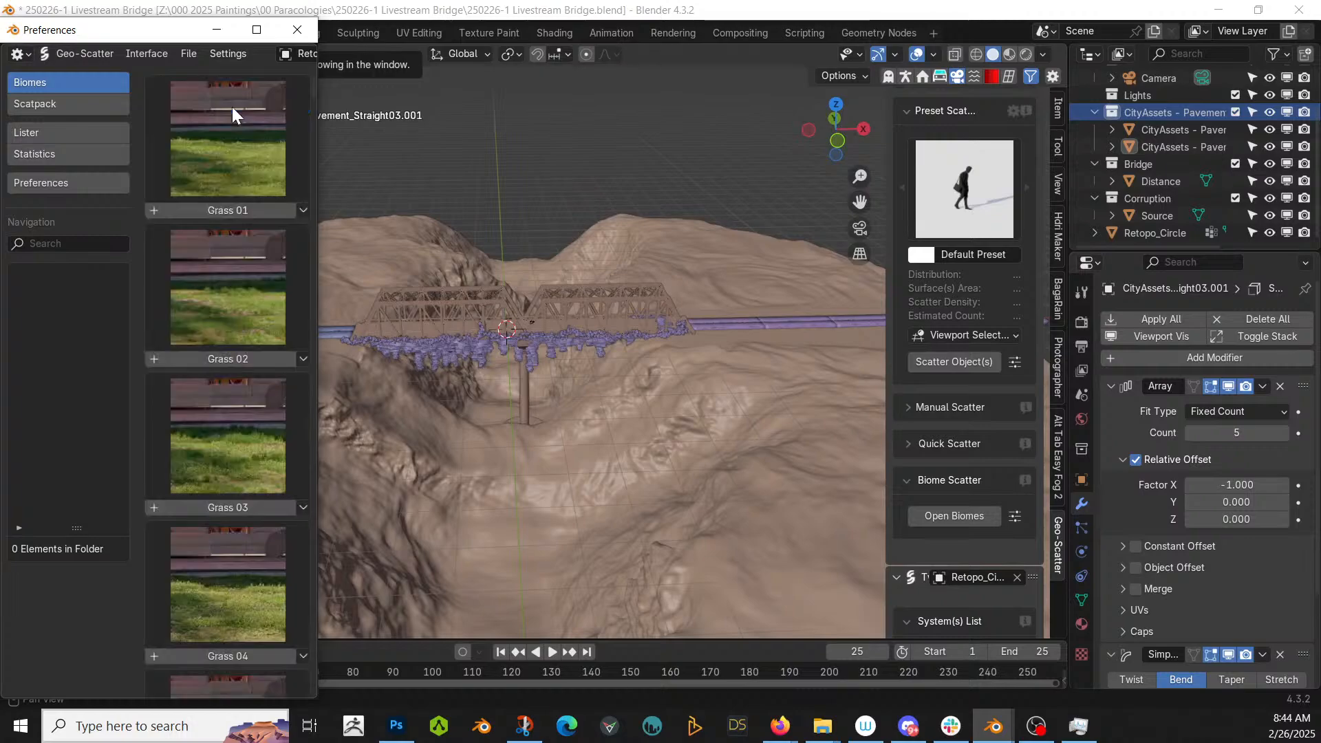
pyautogui.click(256, 29)
# - Scatter the Junkyard 24 biome over the Retopo_Circle terrain and check its loading progress
pyautogui.scroll(-8, 614, 340)
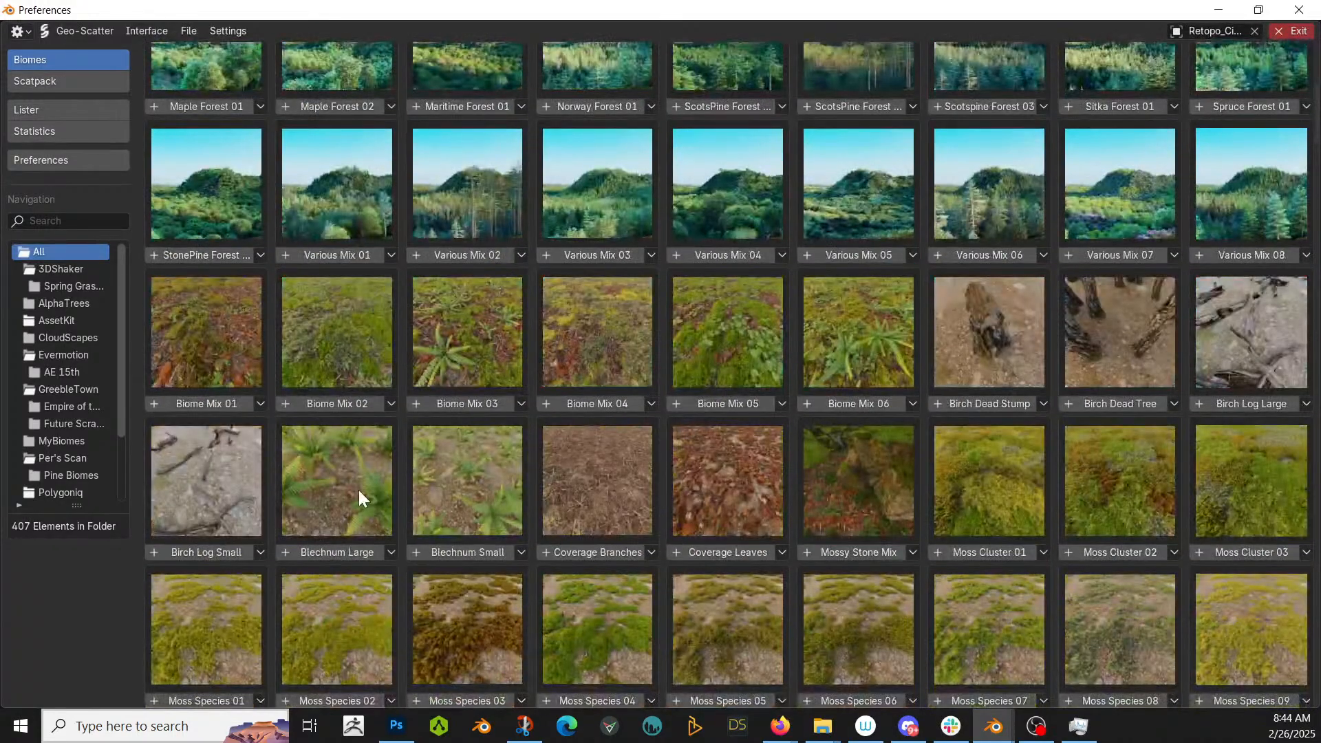
pyautogui.scroll(-10, 358, 490)
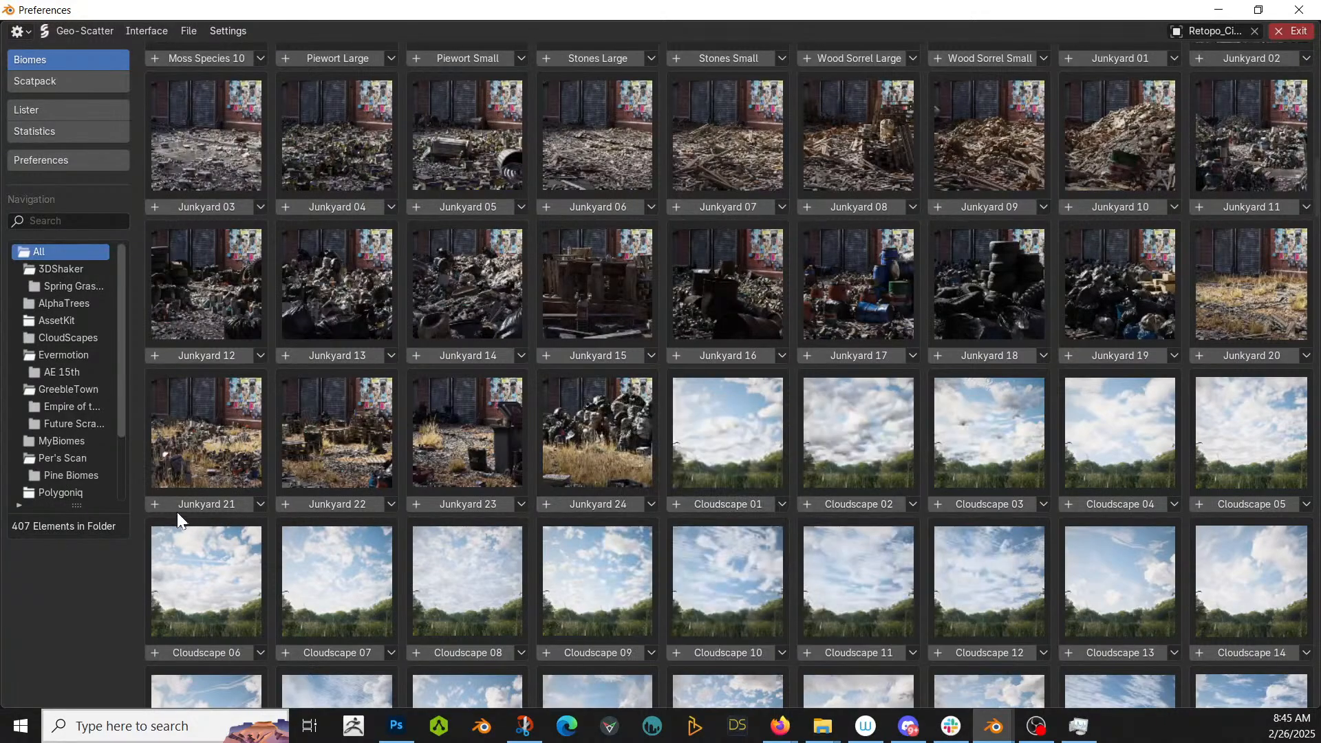
pyautogui.moveTo(183, 506)
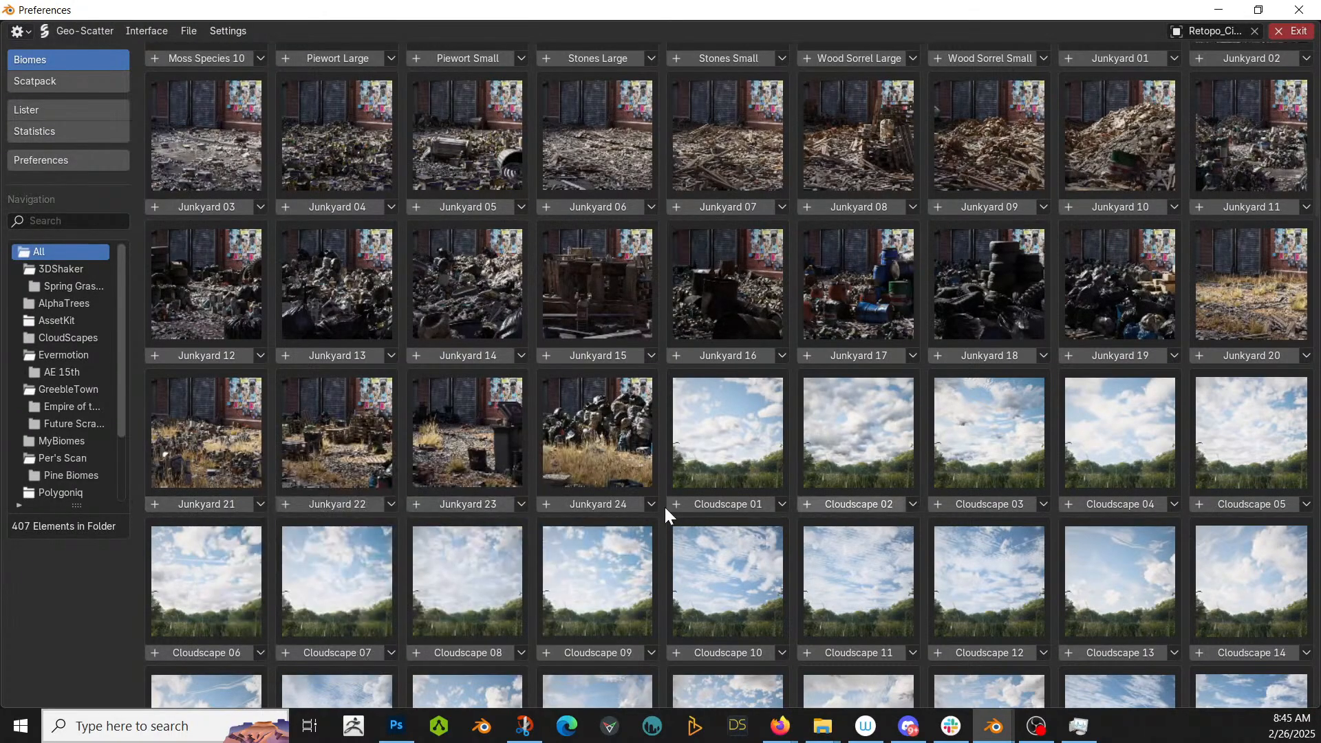
pyautogui.moveTo(613, 514)
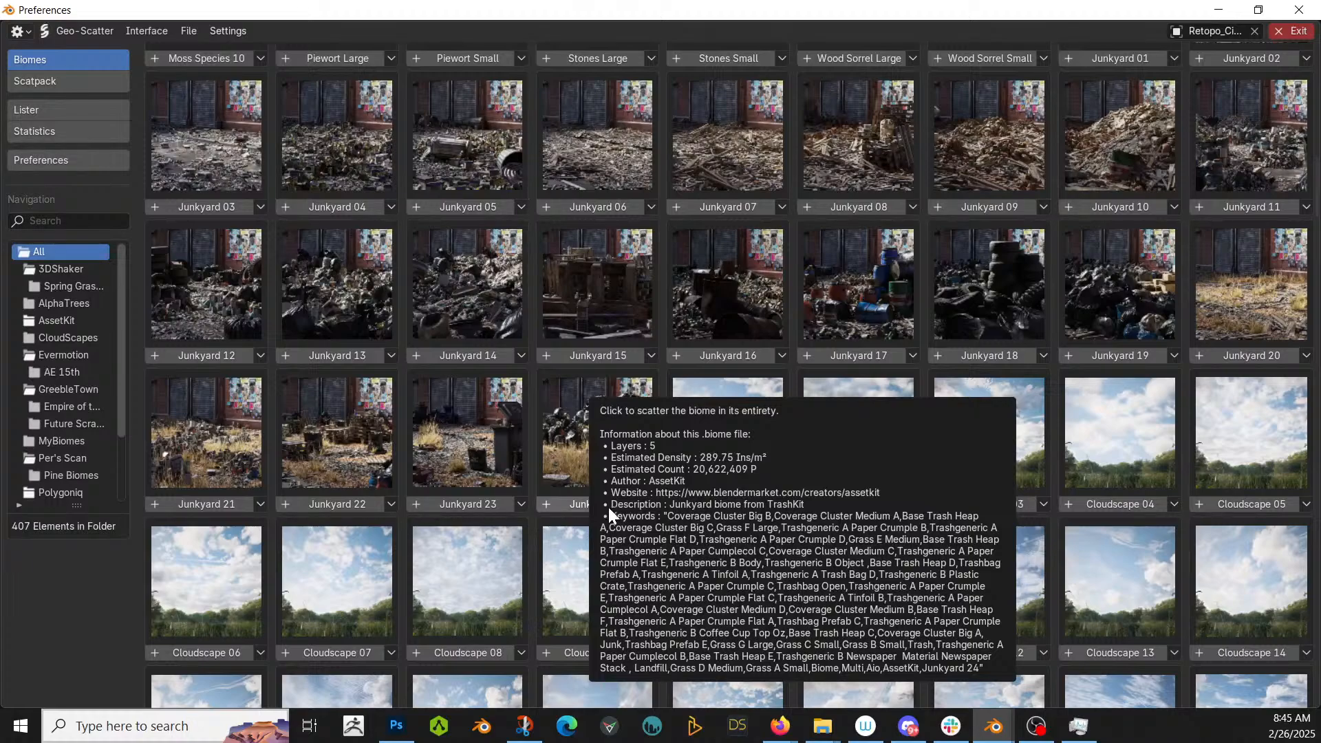
pyautogui.moveTo(351, 513)
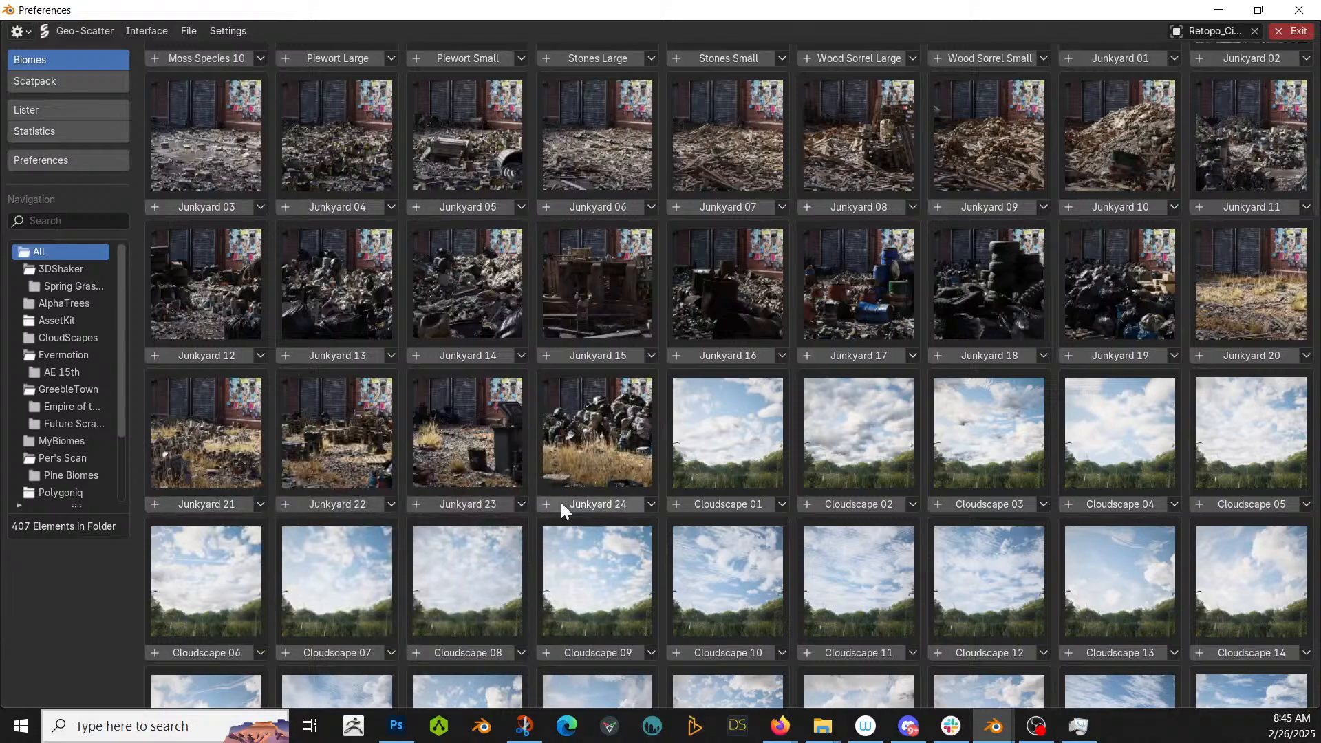
pyautogui.moveTo(560, 503)
pyautogui.click(601, 504)
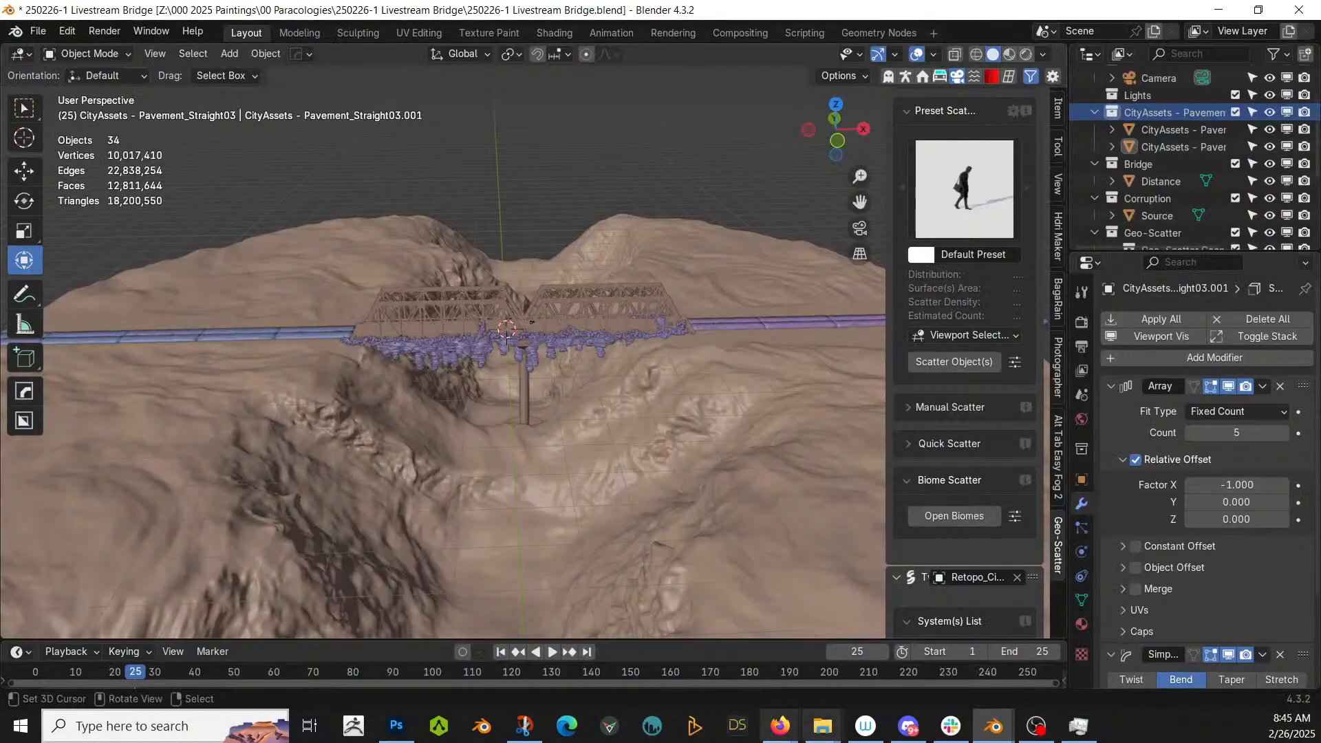
pyautogui.moveTo(994, 728)
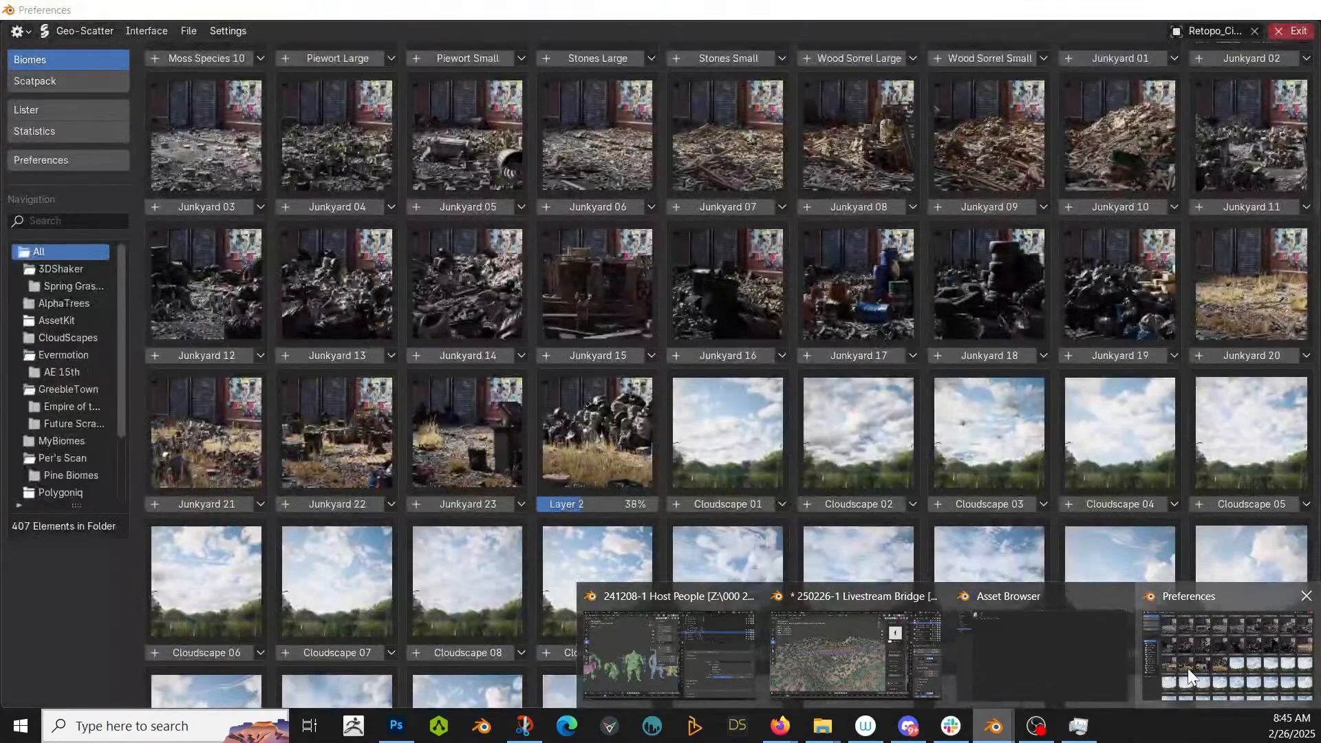
# - Accept the heavy-scatter warning with the scatter systems hidden, then exit the biome browser and close the Preferences window
pyautogui.click(1188, 667)
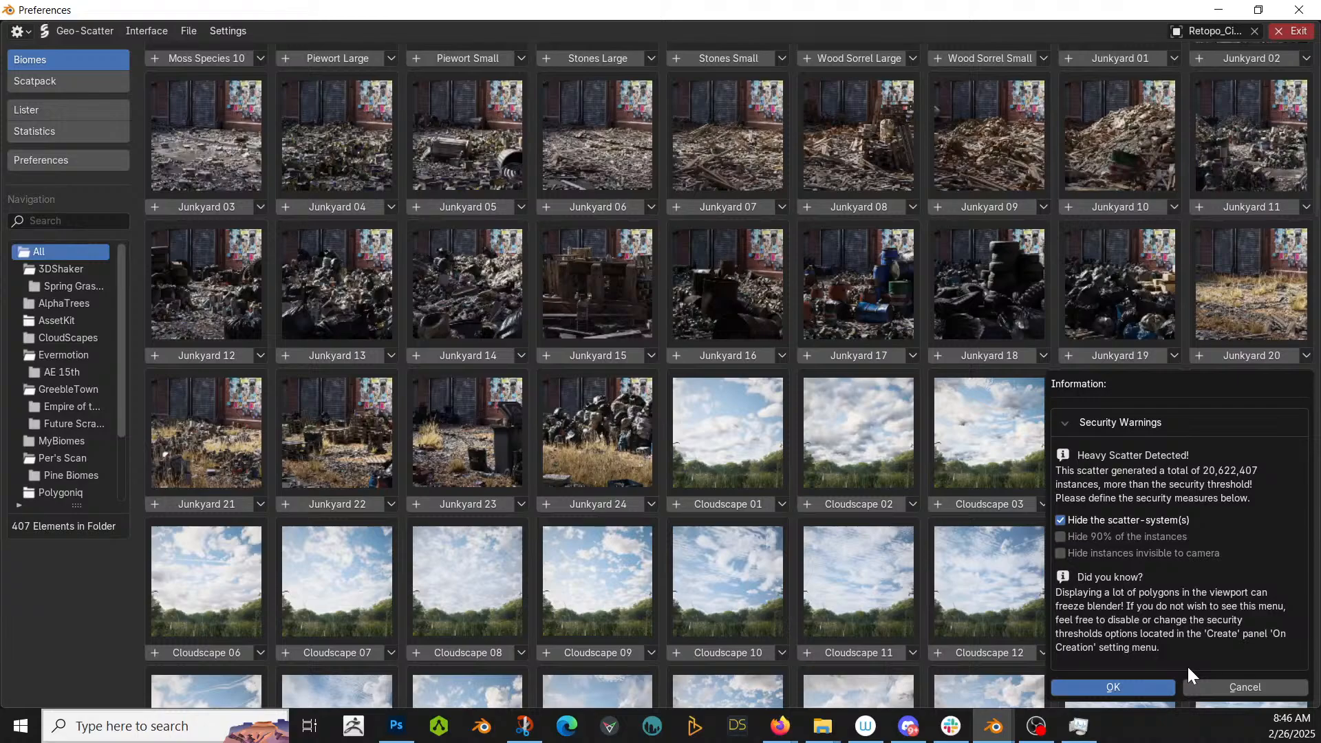
pyautogui.click(1104, 693)
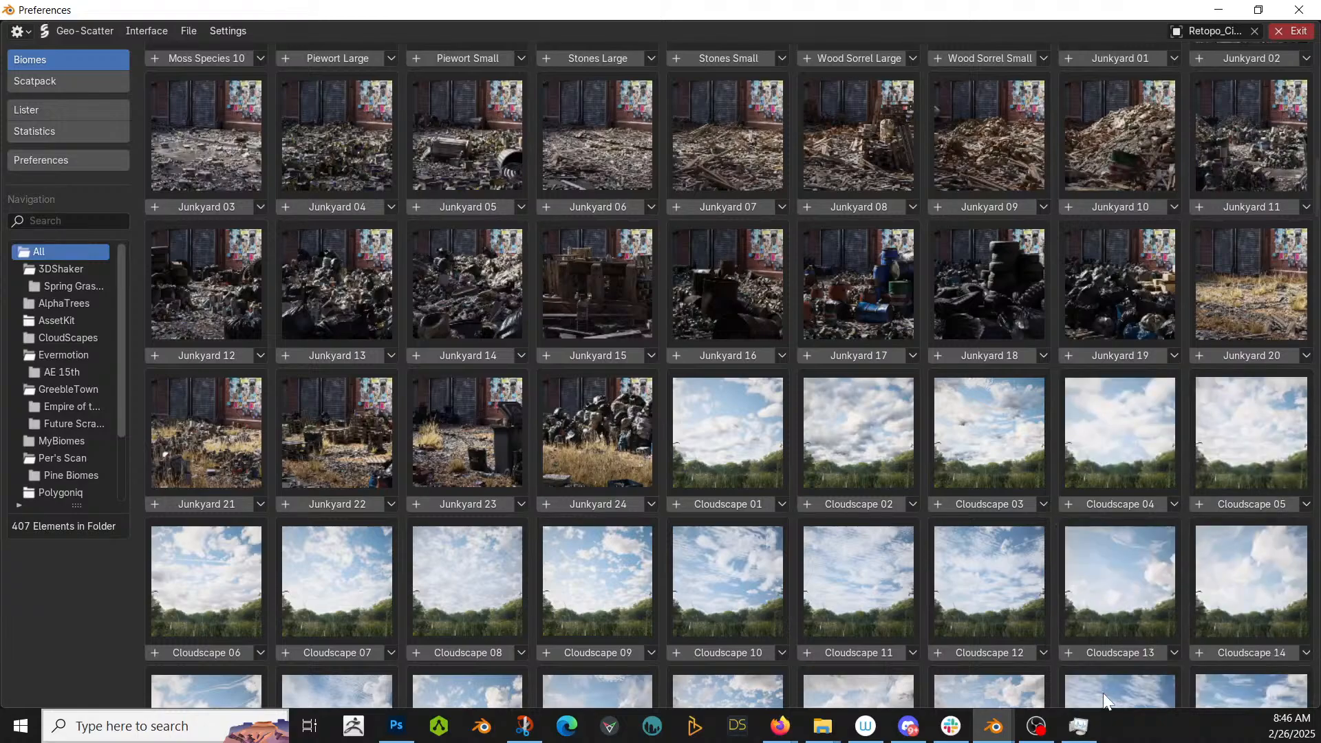
pyautogui.click(1297, 32)
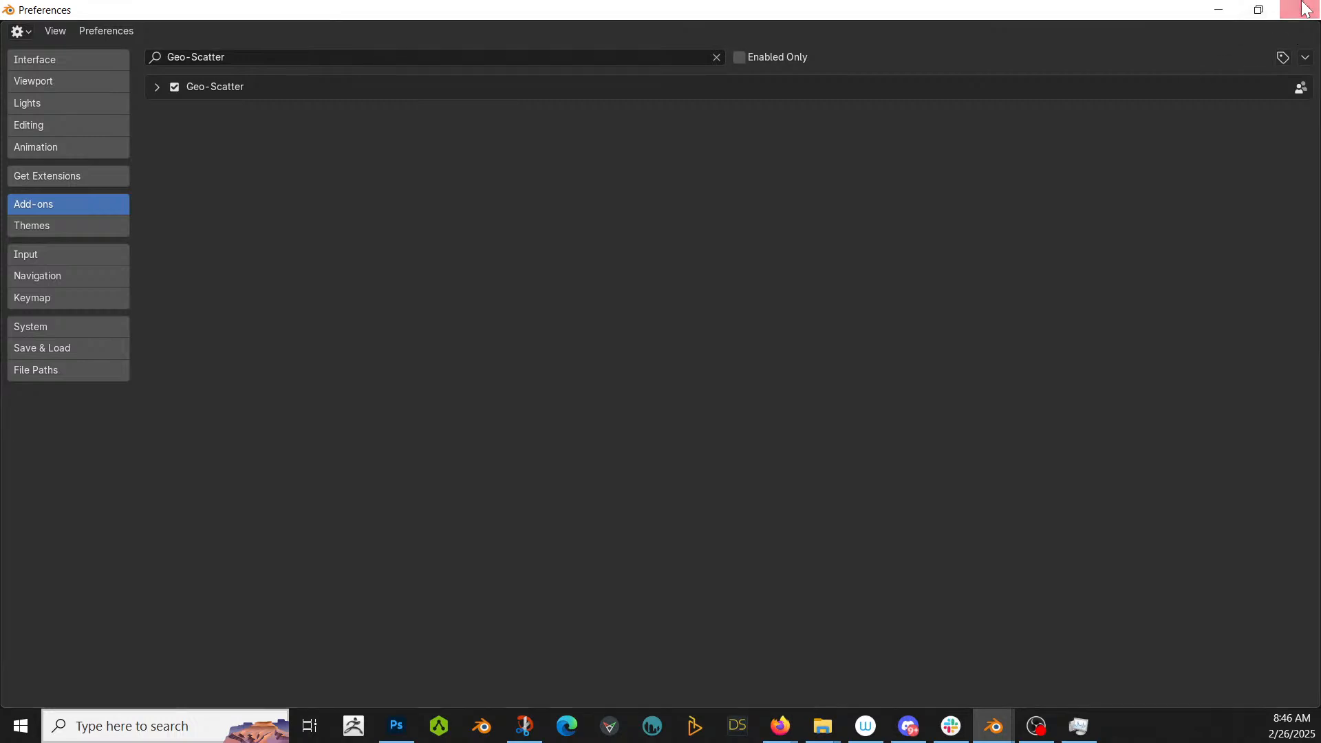
pyautogui.click(1303, 10)
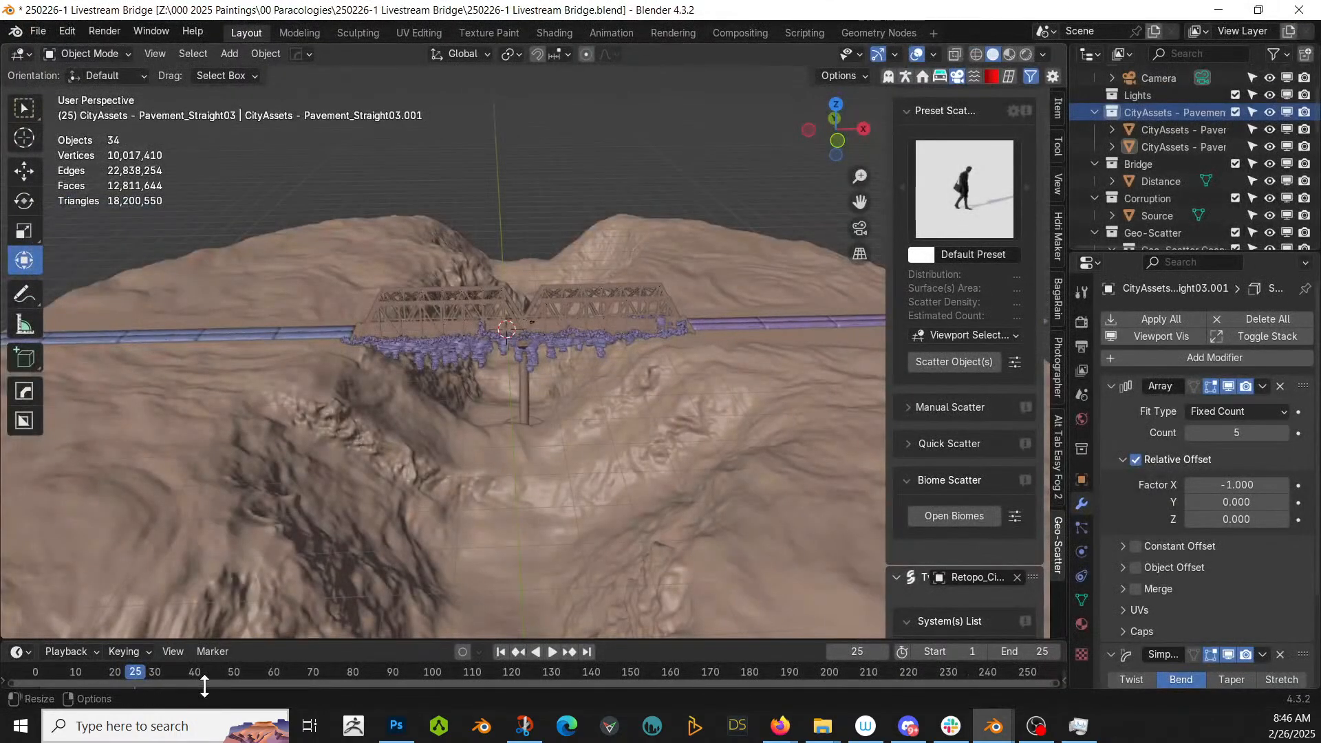
# - Enable the Upward-Obstruction culling mask for the Junkyard 24 group, using the CityAssets - Pavement_Straight03 collection
pyautogui.scroll(-5, 963, 529)
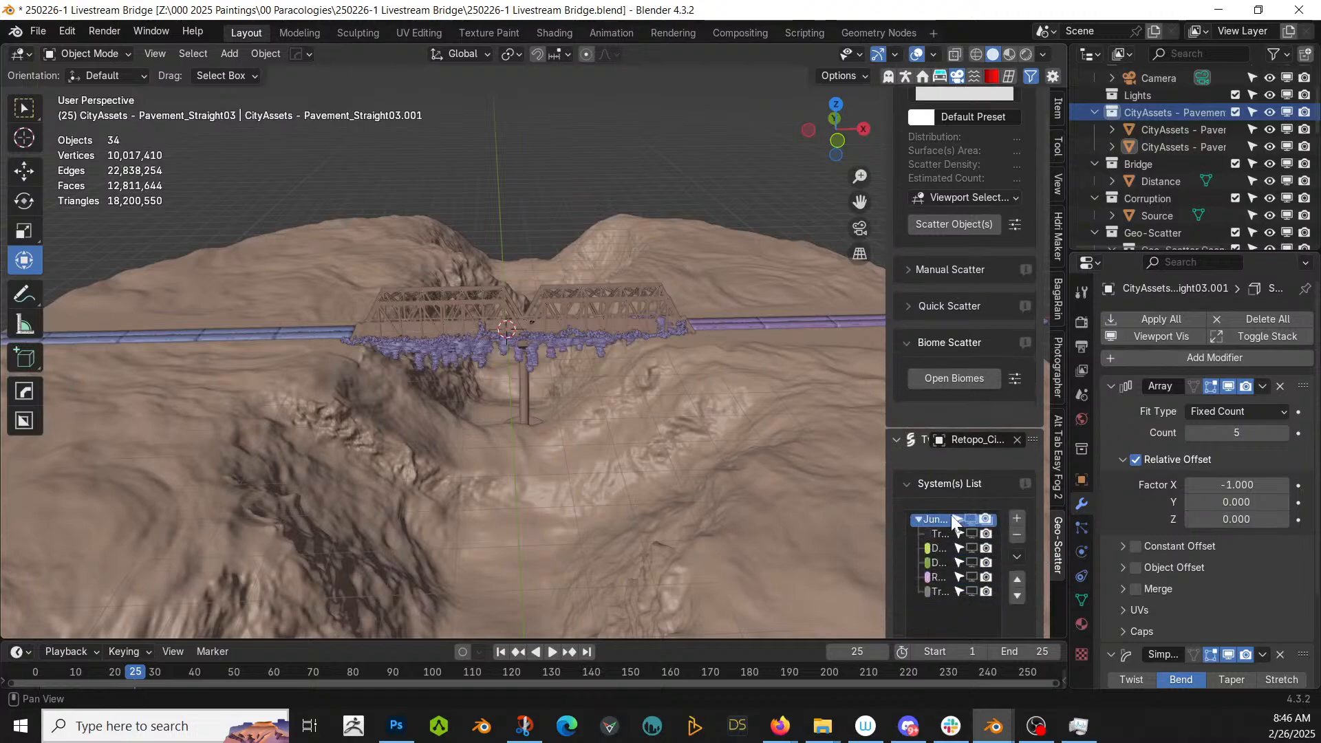
pyautogui.scroll(-3, 955, 523)
pyautogui.moveTo(886, 417); pyautogui.dragTo(604, 436)
pyautogui.scroll(-3, 748, 564)
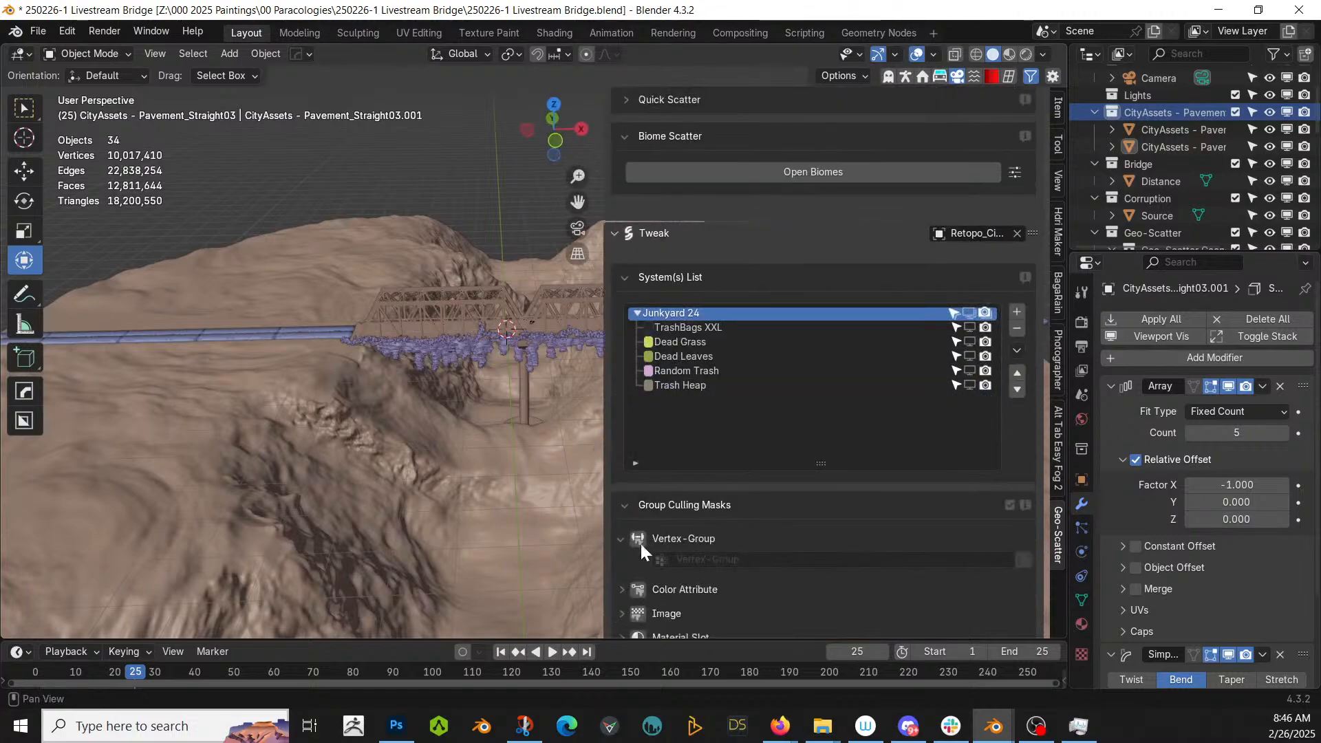
pyautogui.scroll(-3, 641, 544)
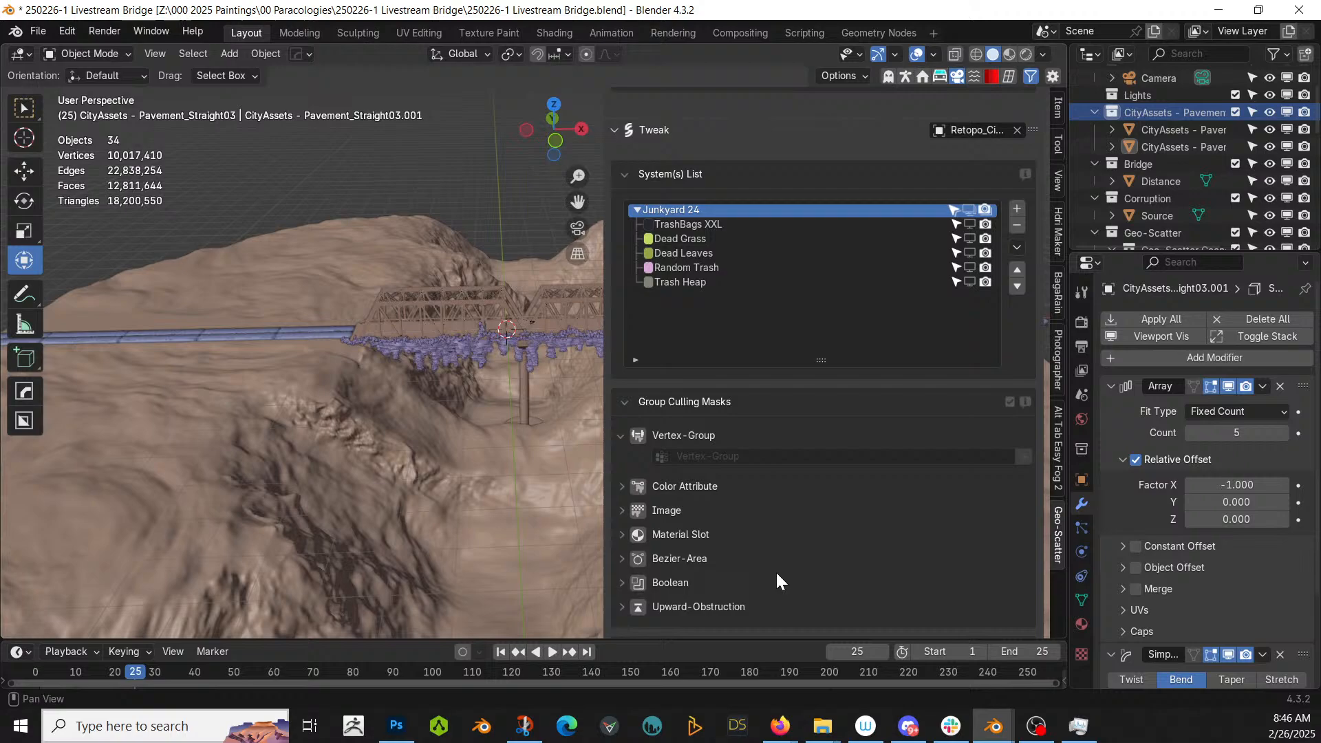
pyautogui.click(626, 605)
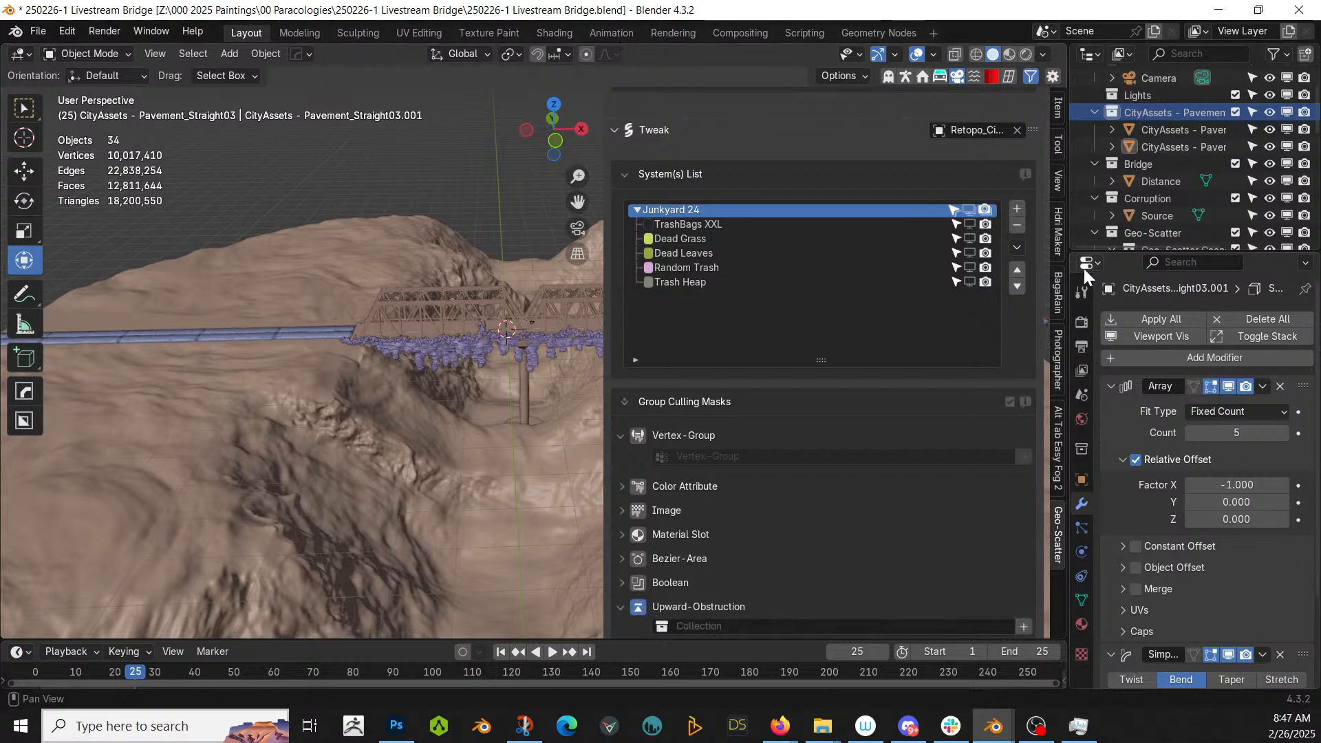
pyautogui.click(699, 626)
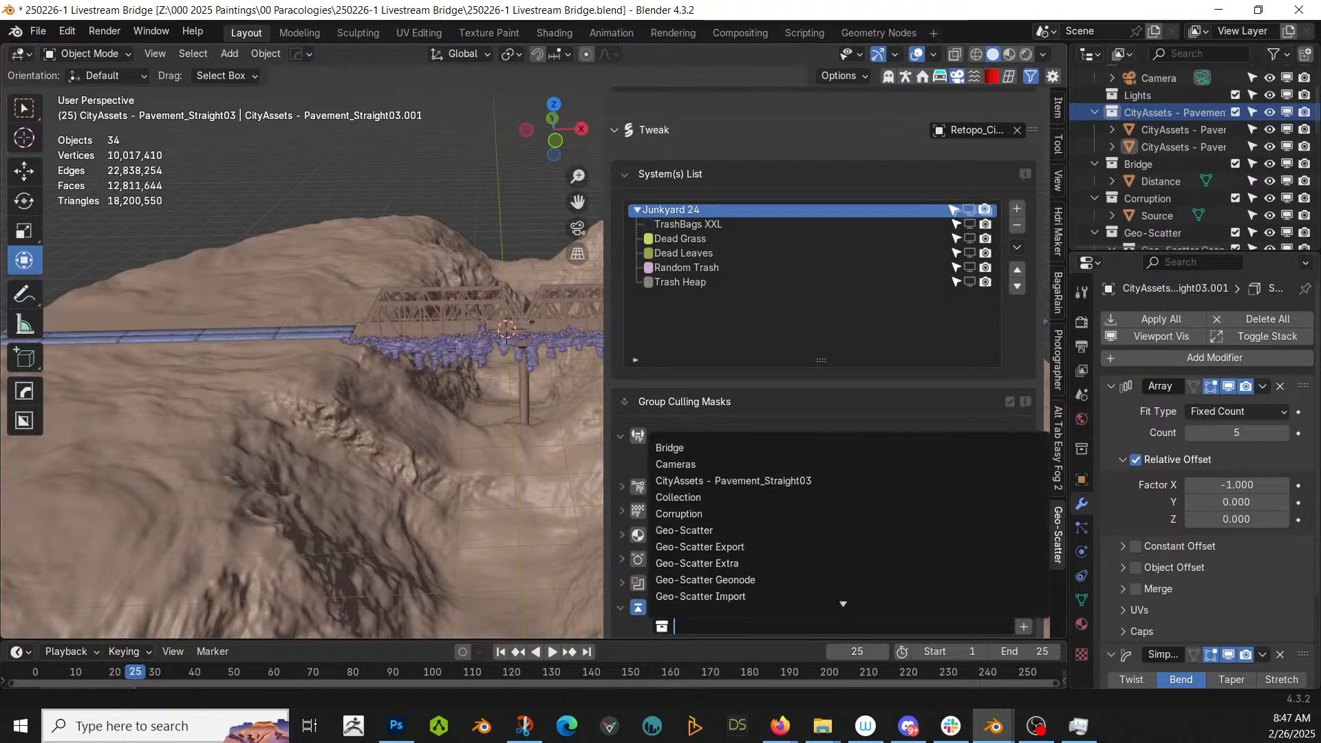
pyautogui.click(741, 482)
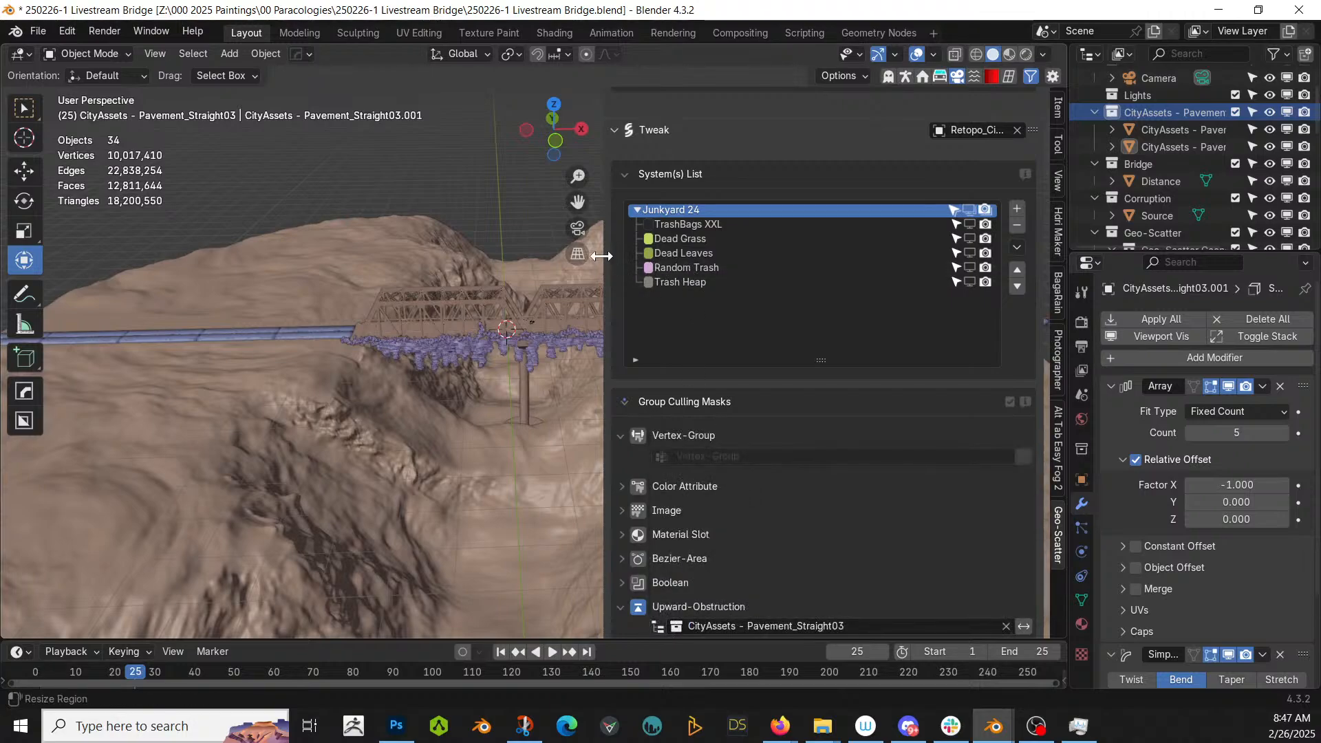
pyautogui.moveTo(606, 258); pyautogui.dragTo(741, 259)
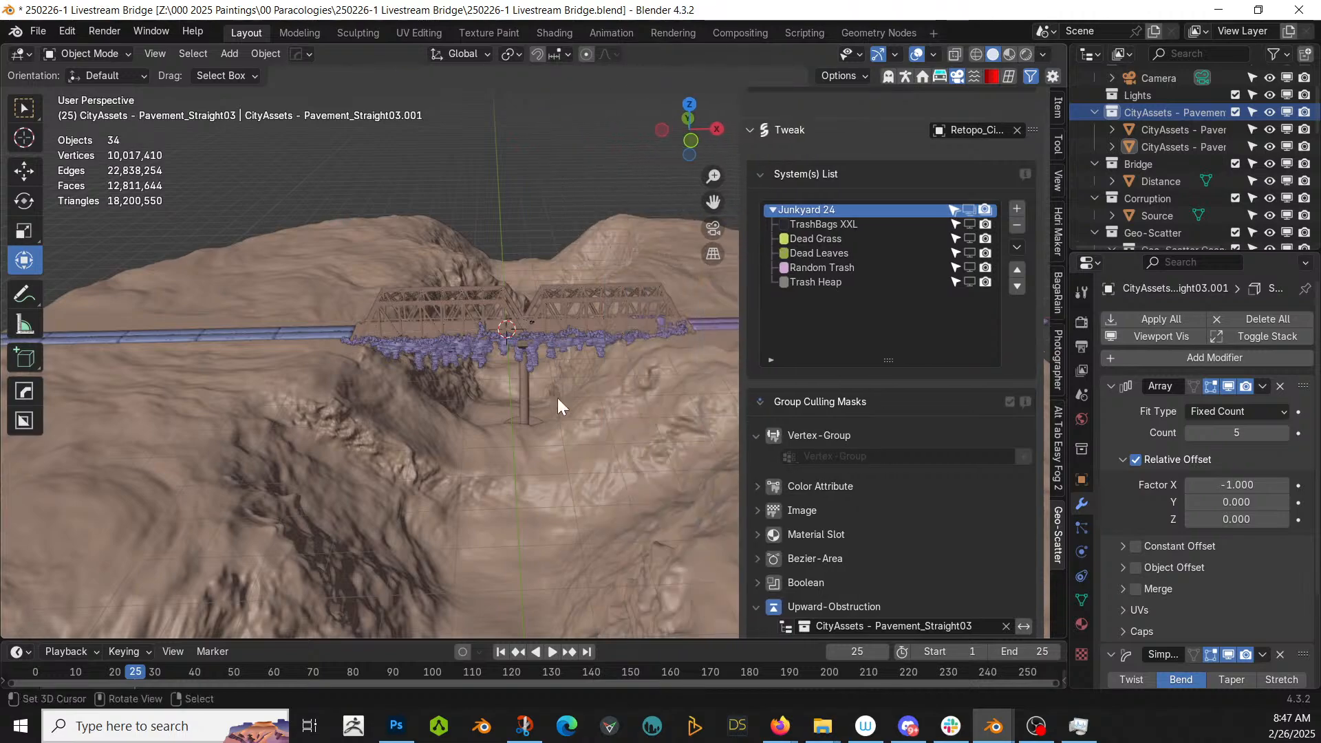
# - Set the TrashBags XXL distribution density to 0.1 instances/m² and display that scatter system in the viewport
pyautogui.moveTo(562, 454); pyautogui.dragTo(456, 481, button='middle')
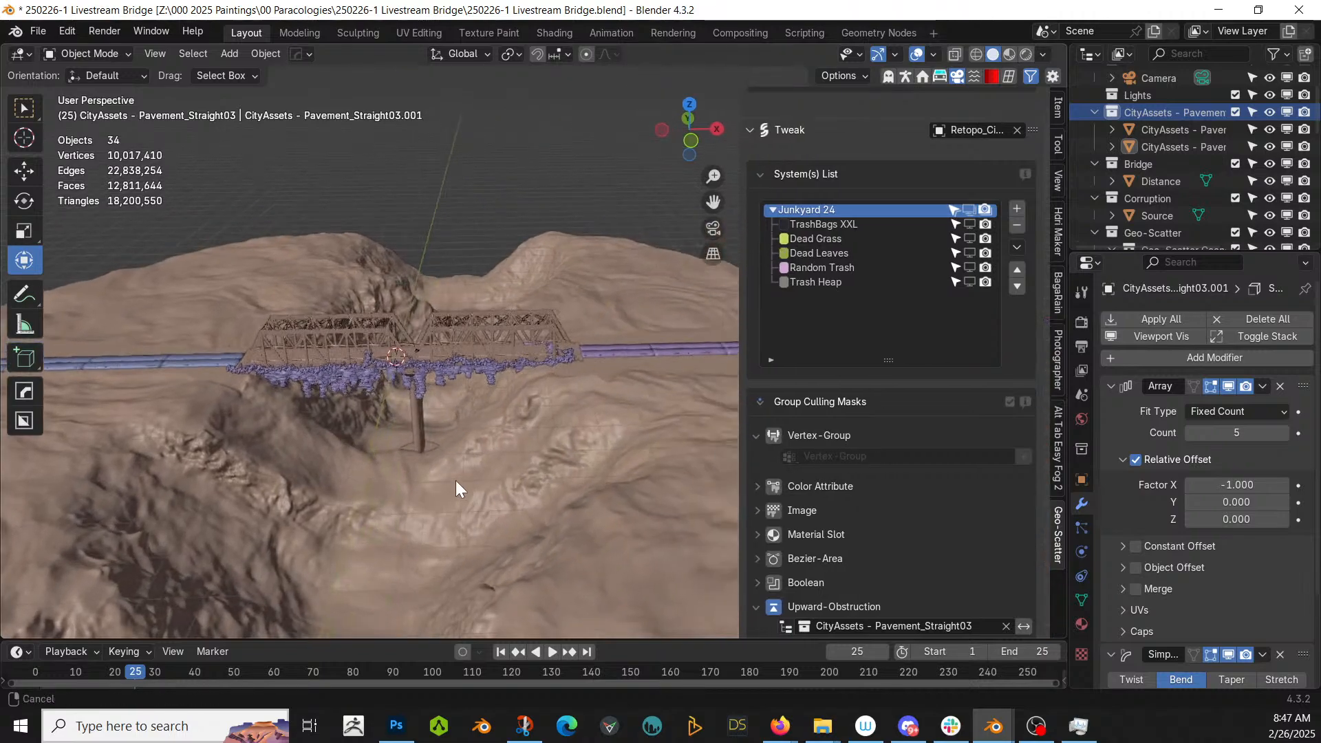
pyautogui.click(836, 223)
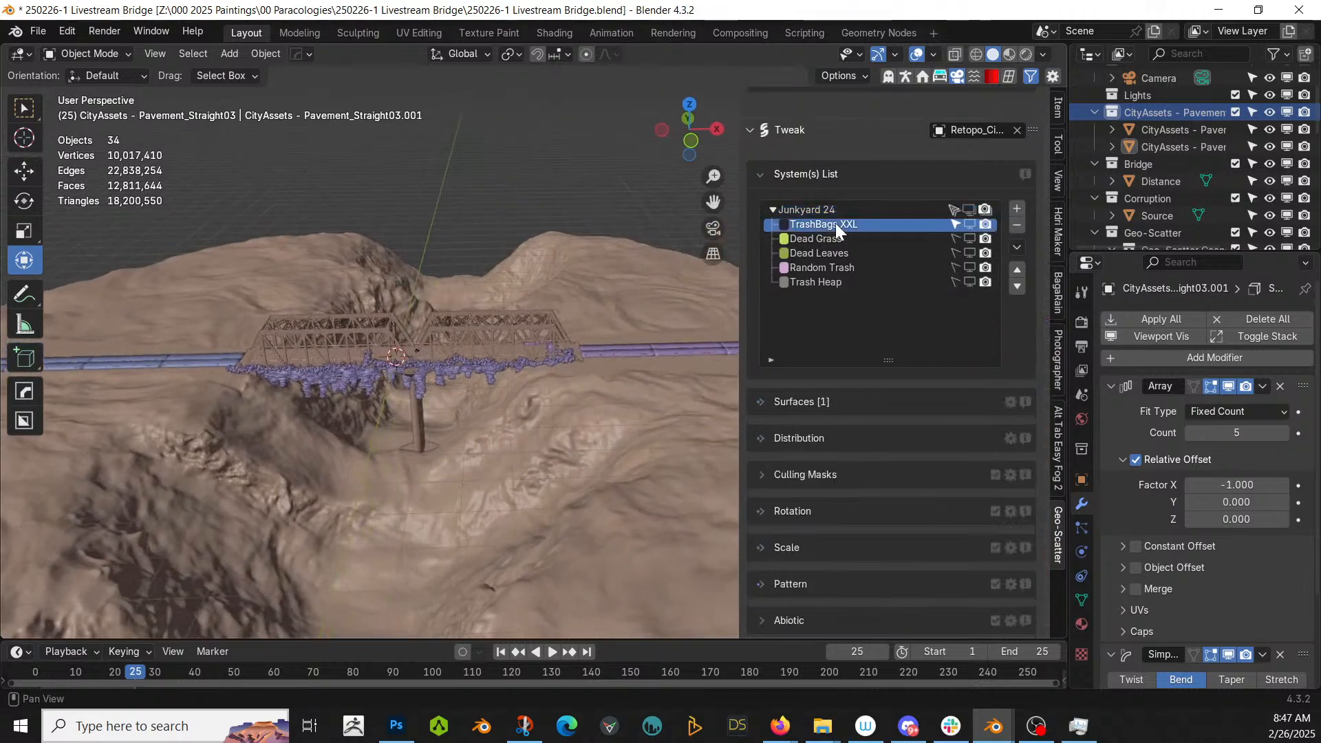
pyautogui.click(766, 441)
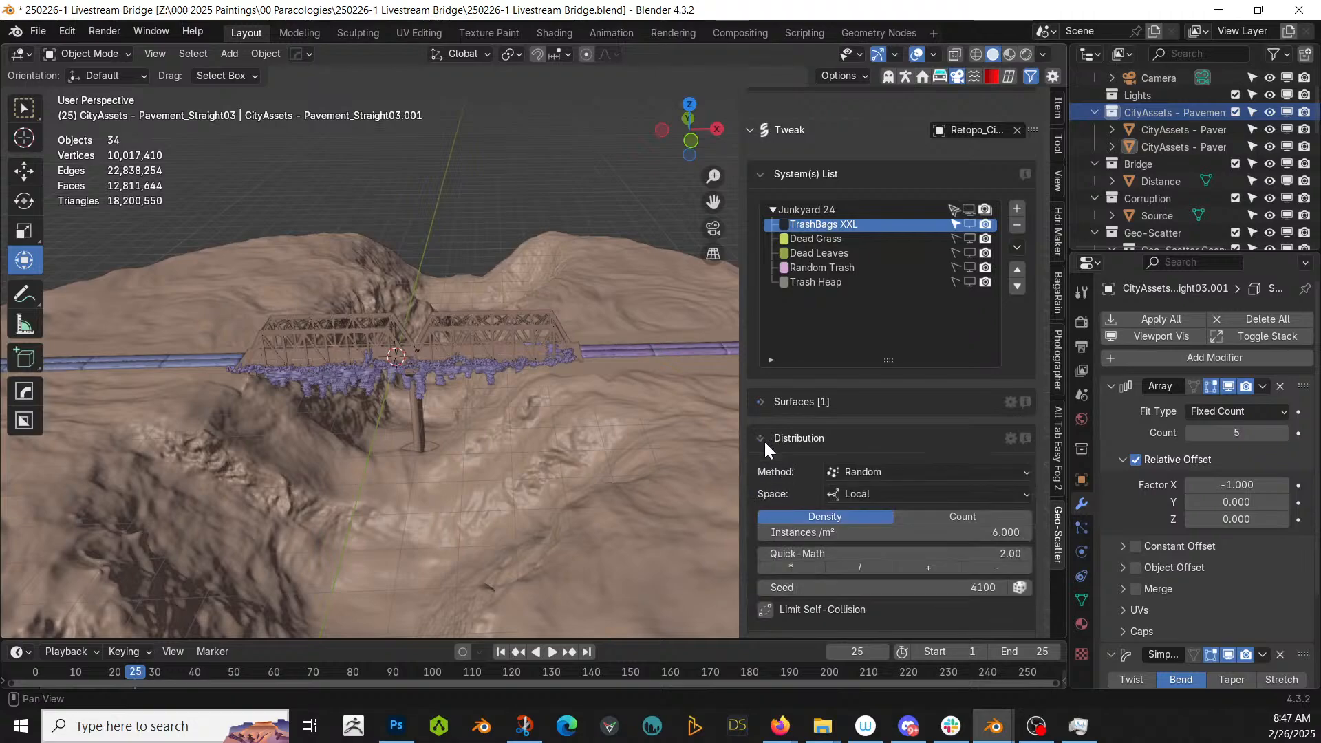
pyautogui.click(931, 534)
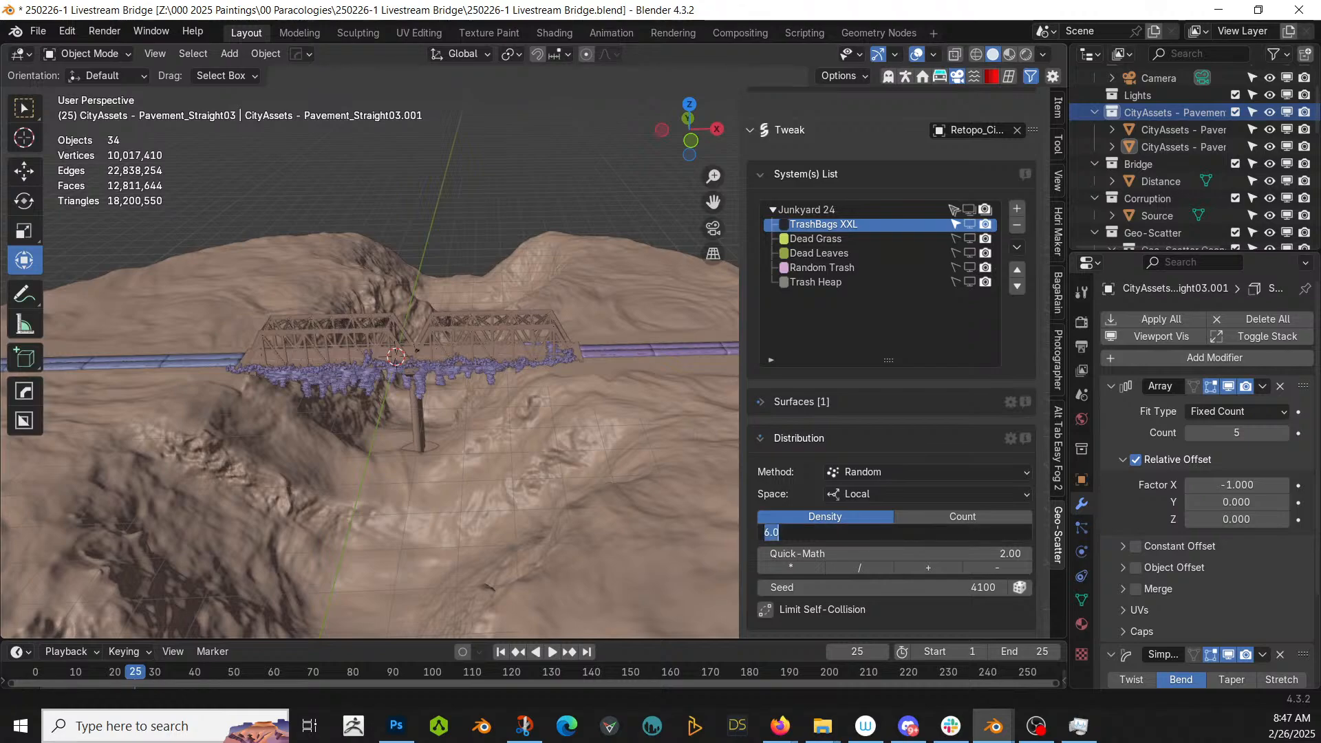
pyautogui.write('0.1')
pyautogui.press('Return')
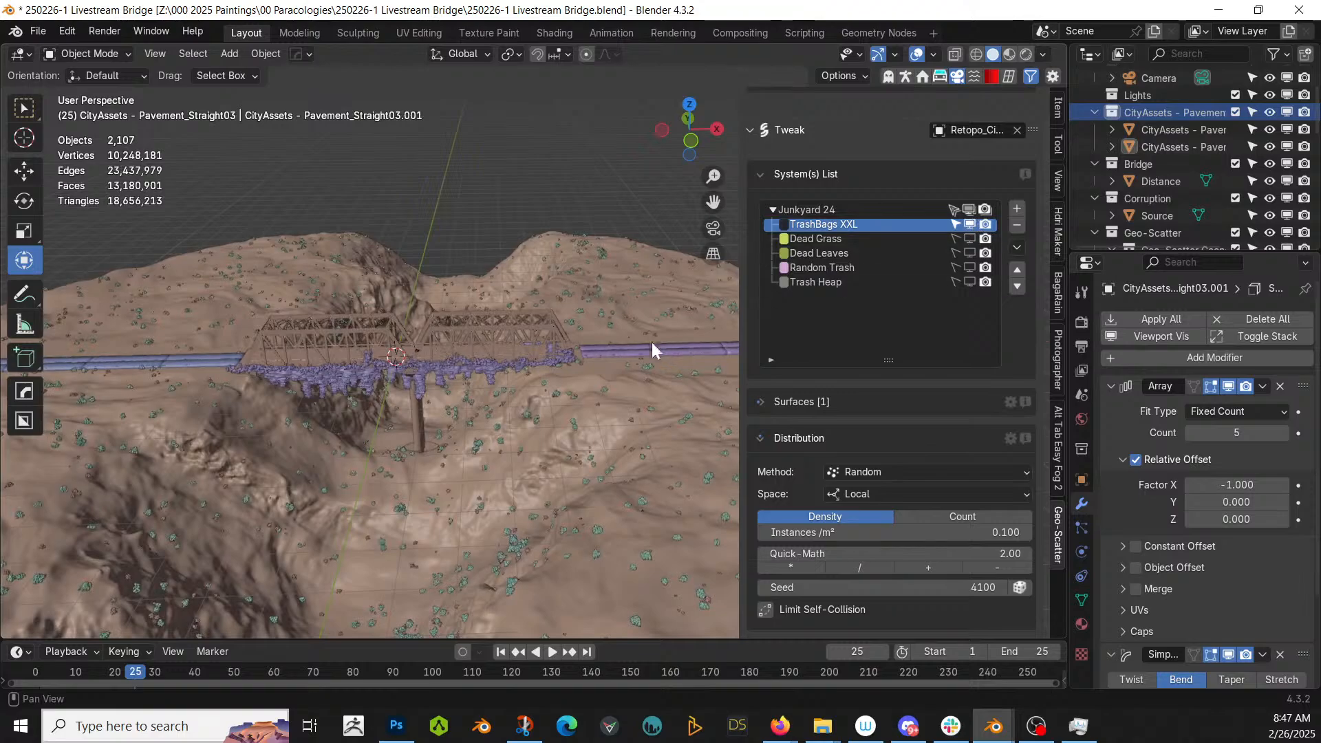
pyautogui.moveTo(528, 403); pyautogui.dragTo(553, 358, button='middle')
pyautogui.scroll(-4, 902, 594)
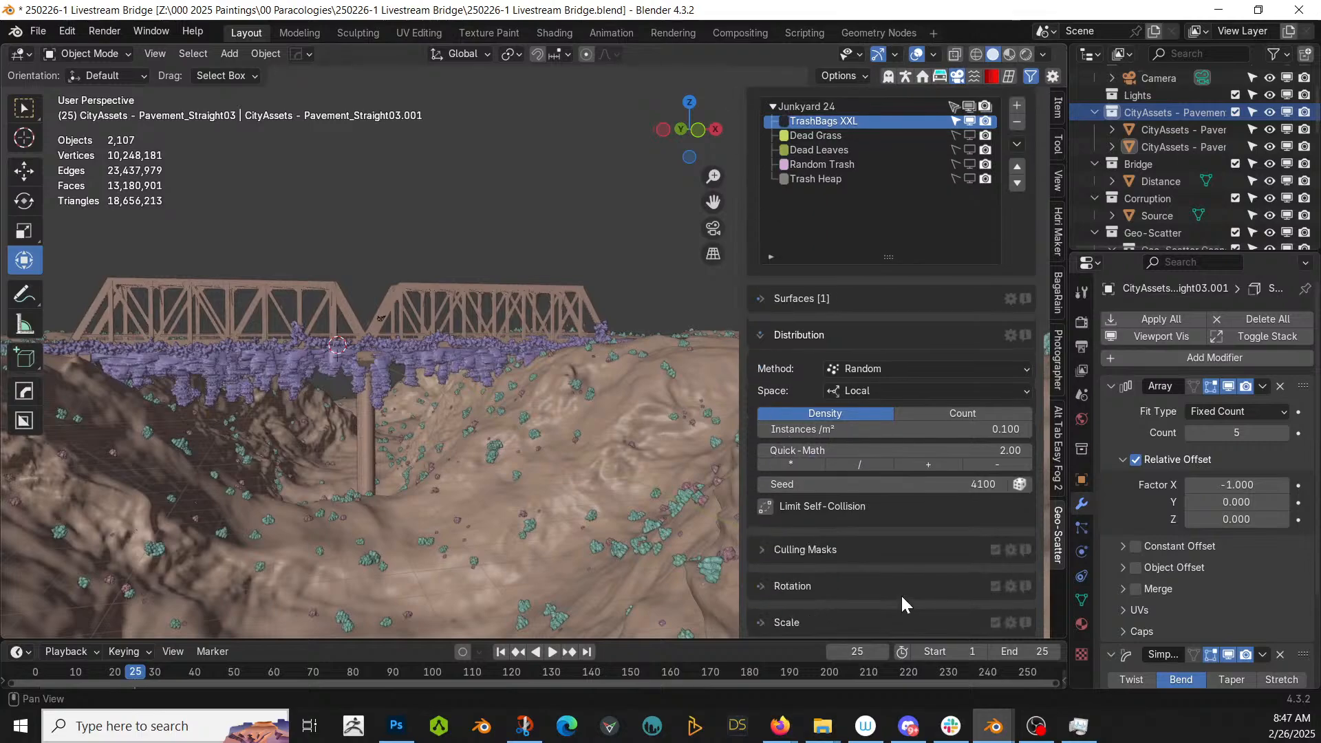
# - Enable the abiotic Slope filter for TrashBags XXL and turn off Absolute Slope
pyautogui.scroll(-10, 901, 603)
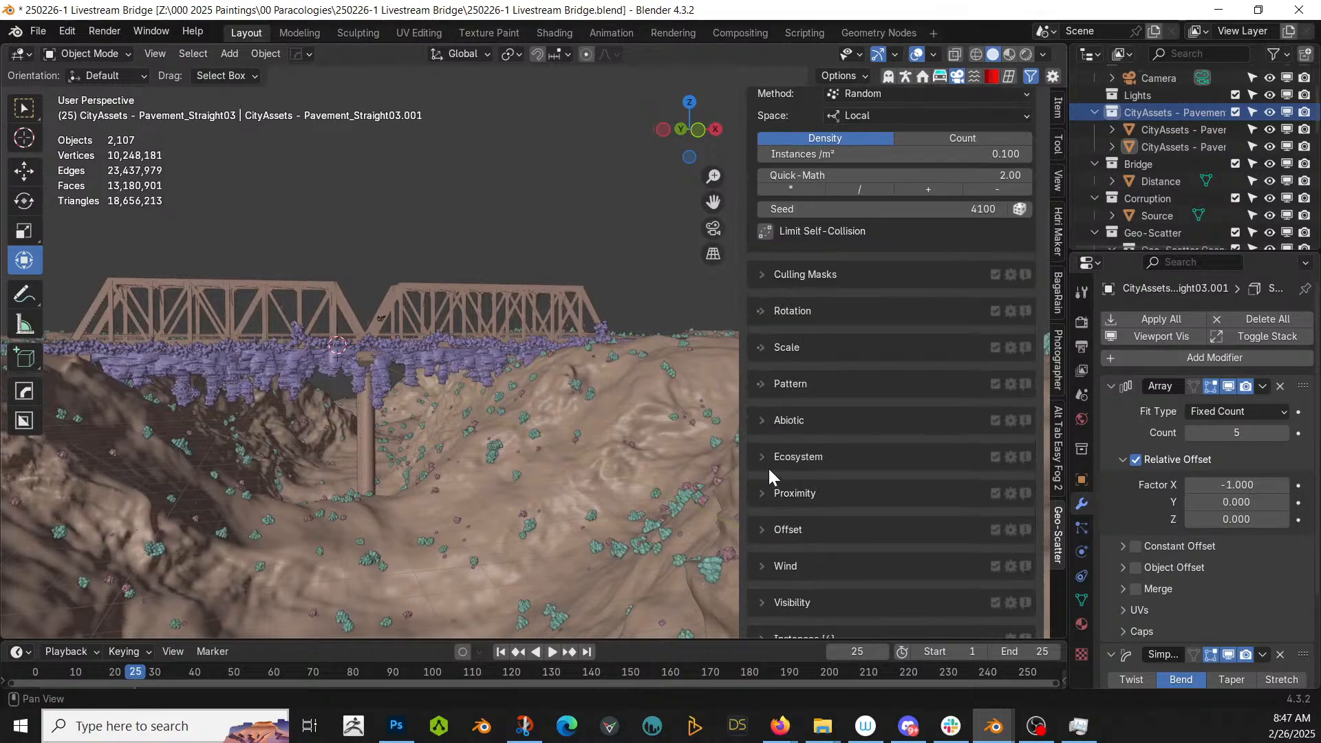
pyautogui.click(766, 420)
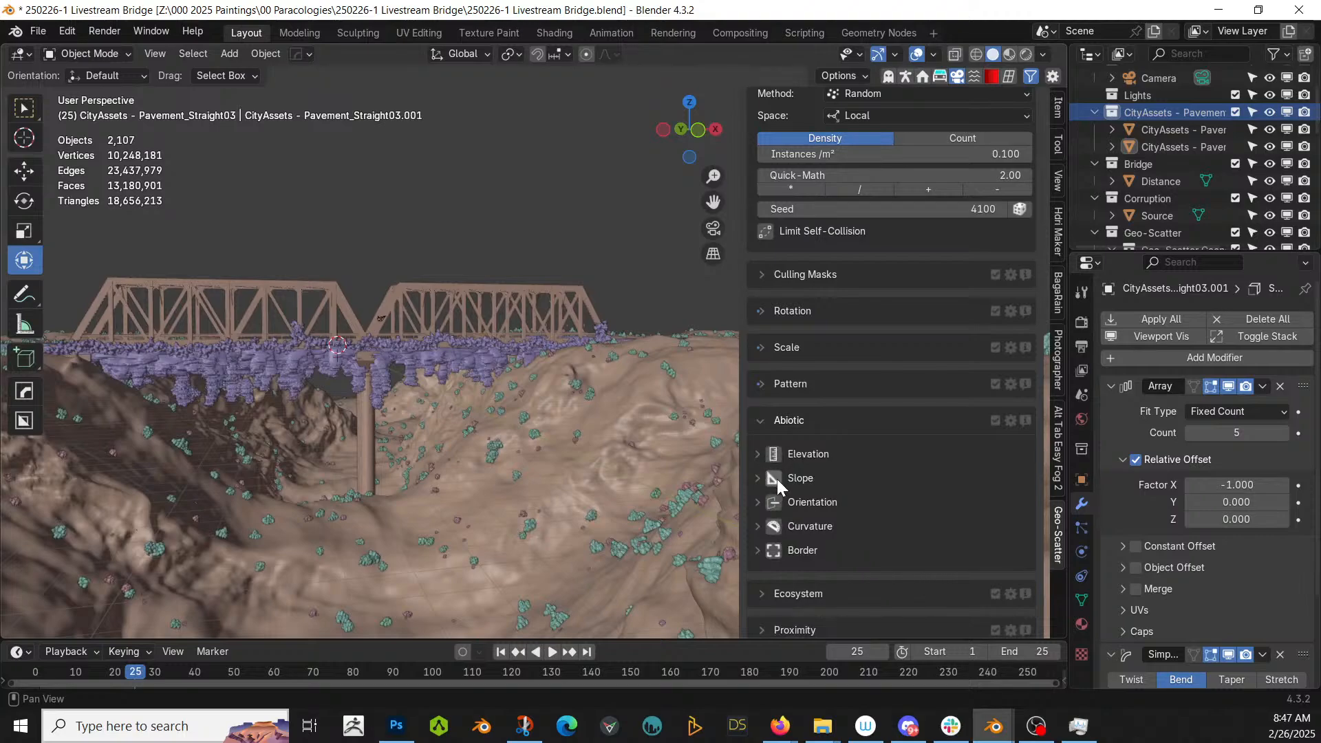
pyautogui.click(757, 477)
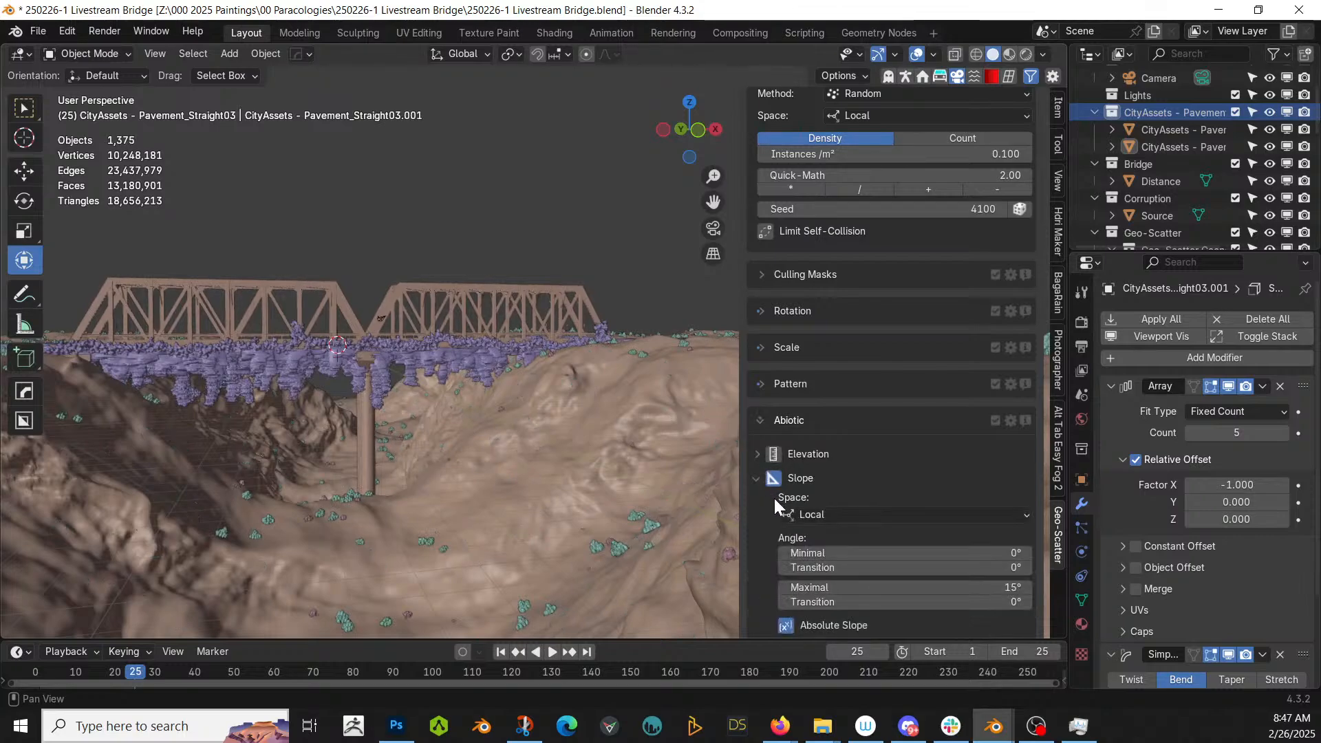
pyautogui.click(787, 625)
pyautogui.moveTo(665, 414)
pyautogui.mouseDown(button='middle')
pyautogui.moveTo(644, 428)
pyautogui.moveTo(656, 436)
pyautogui.moveTo(633, 424)
pyautogui.moveTo(647, 424)
pyautogui.mouseUp(button='middle')
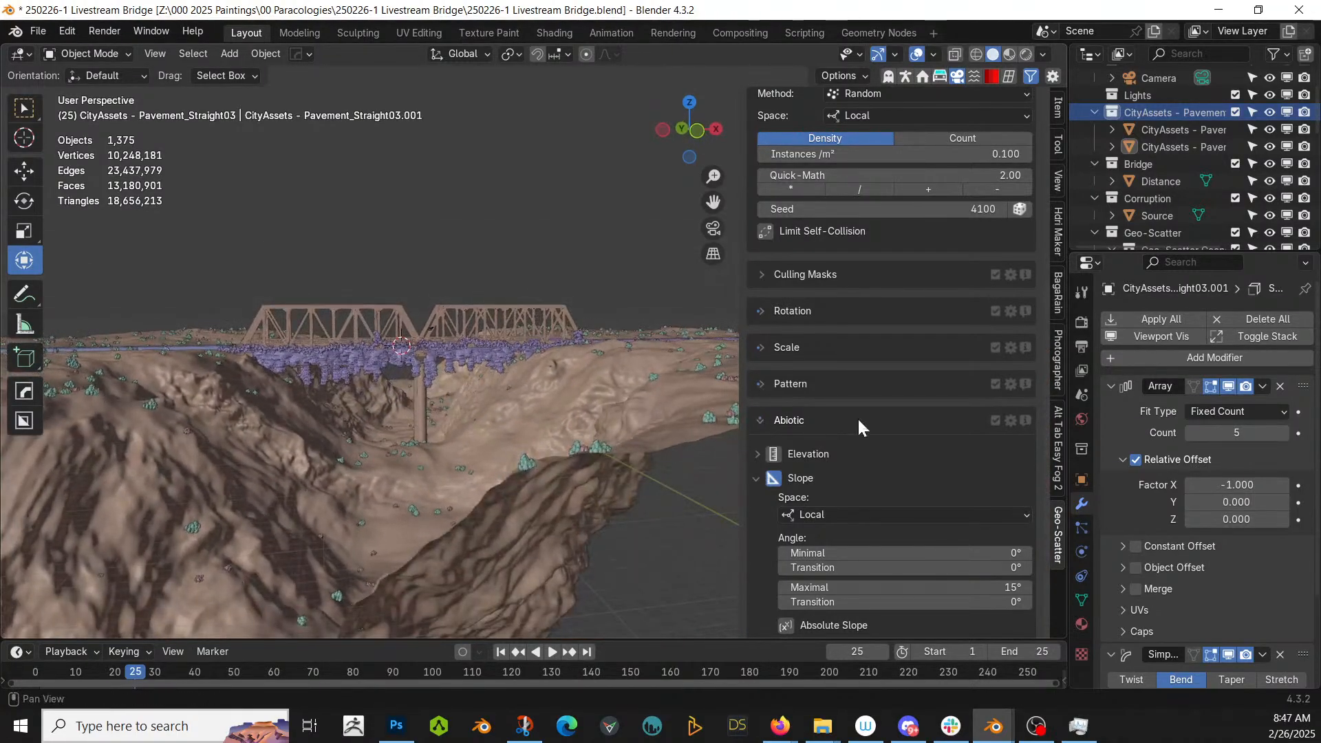
# - Enable the abiotic Elevation filter for TrashBags XXL and check the bags' distribution in the canyon
pyautogui.click(764, 418)
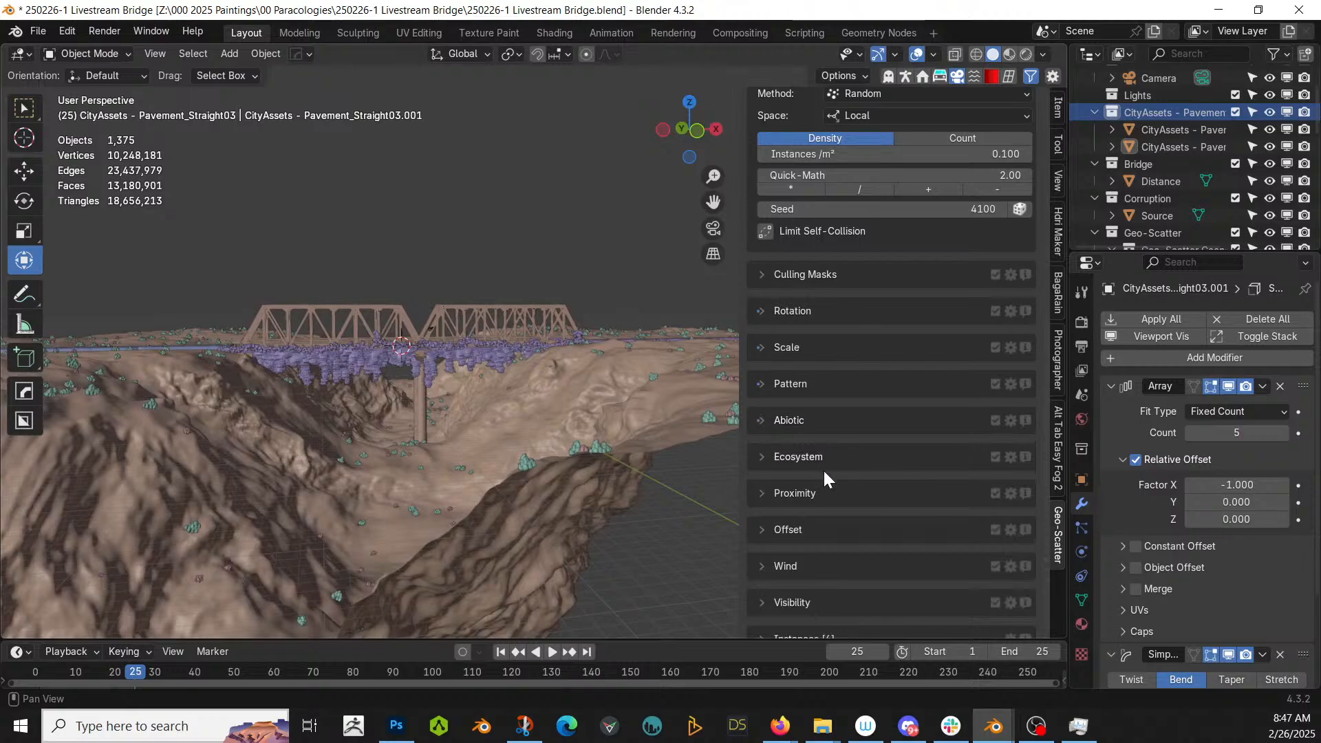
pyautogui.click(762, 423)
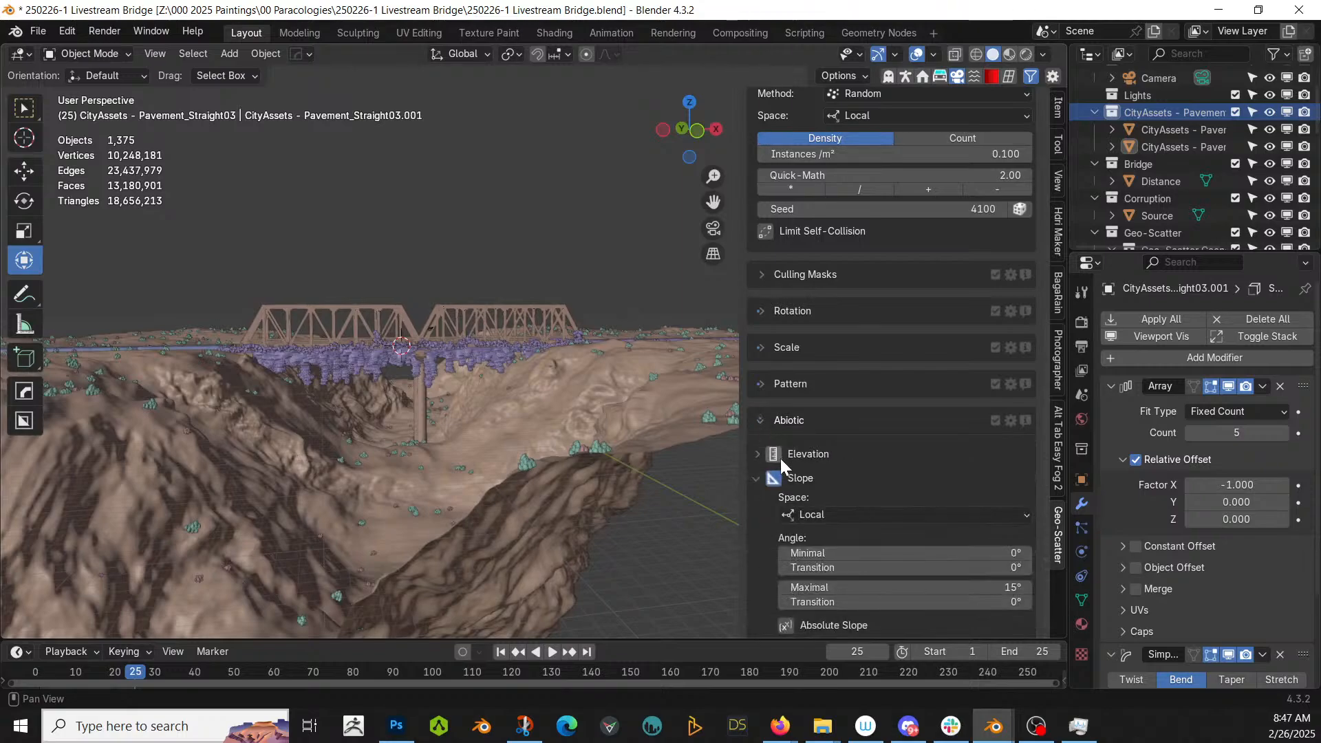
pyautogui.click(763, 453)
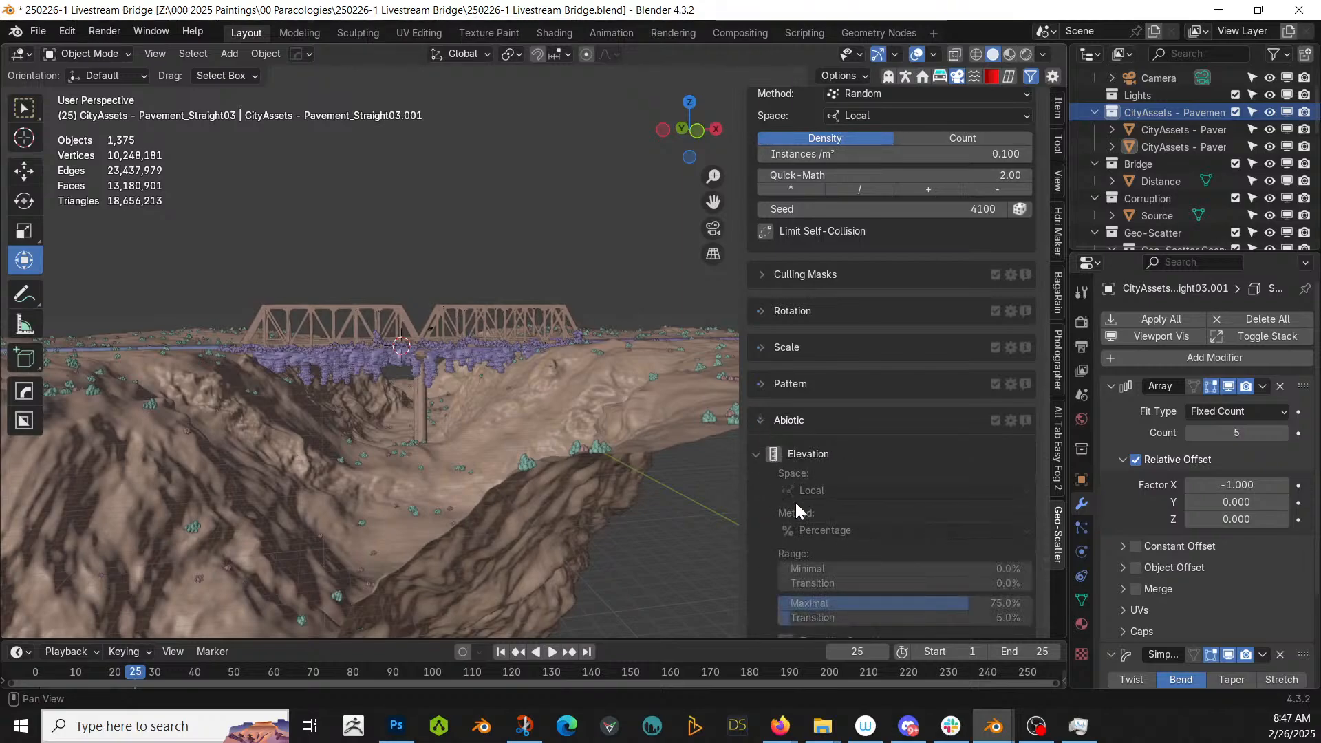
pyautogui.scroll(-3, 799, 515)
pyautogui.click(773, 386)
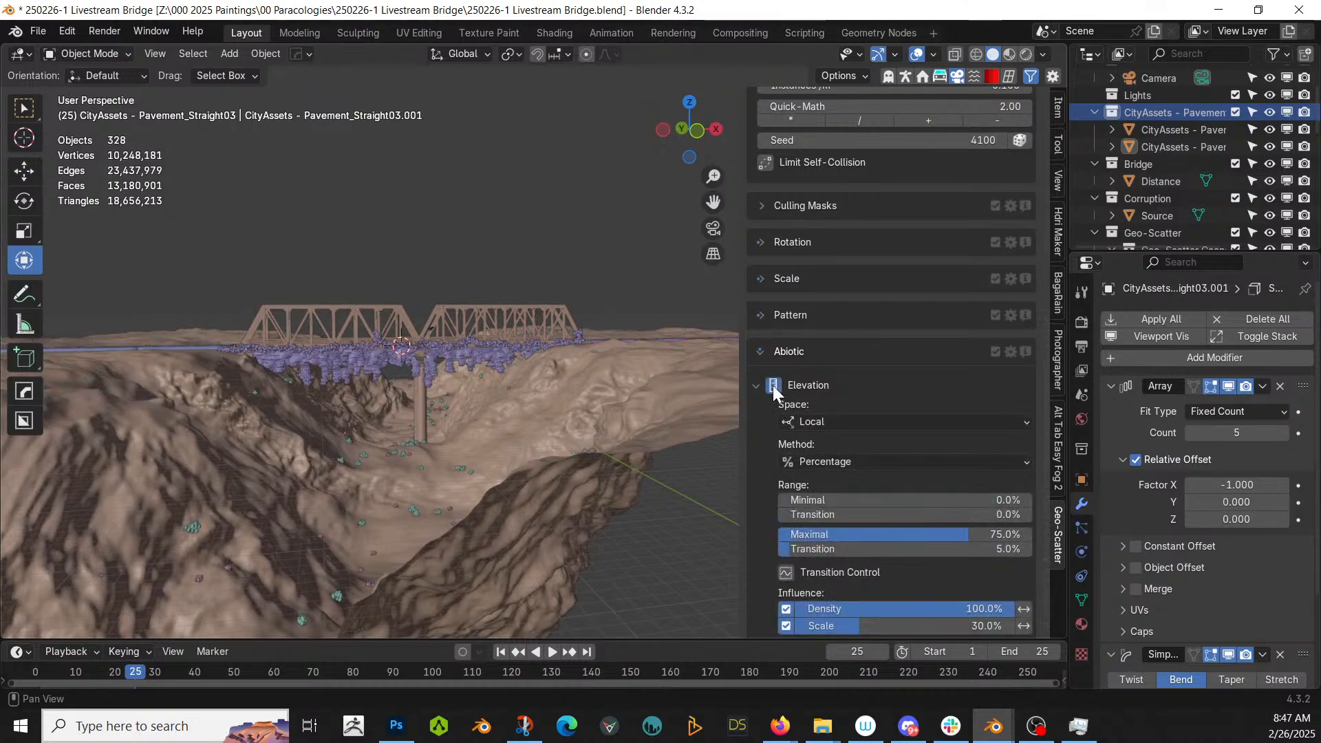
pyautogui.moveTo(688, 537); pyautogui.dragTo(599, 603, button='middle')
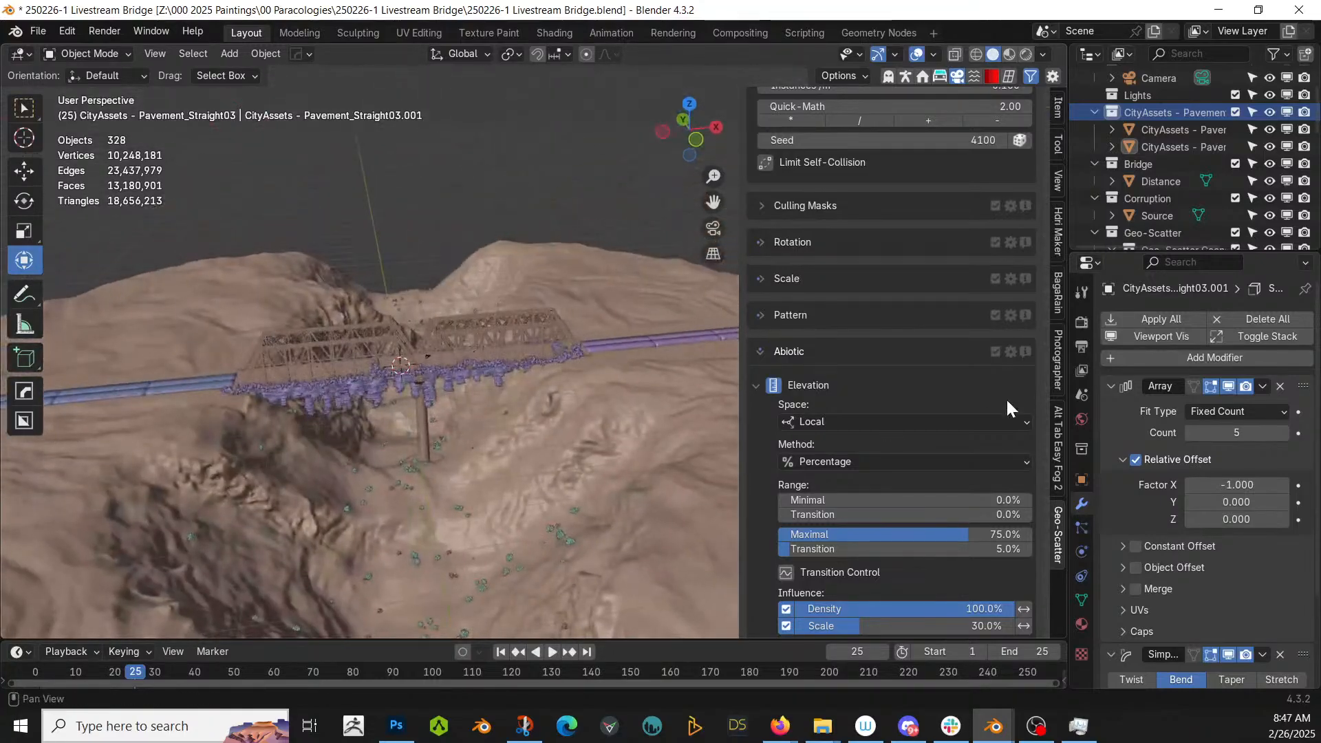
# - Set the TrashBags XXL density to 6 instances/m², inspect the bags below the bridge and hide the system in the viewport
pyautogui.scroll(3, 939, 374)
pyautogui.scroll(5, 941, 379)
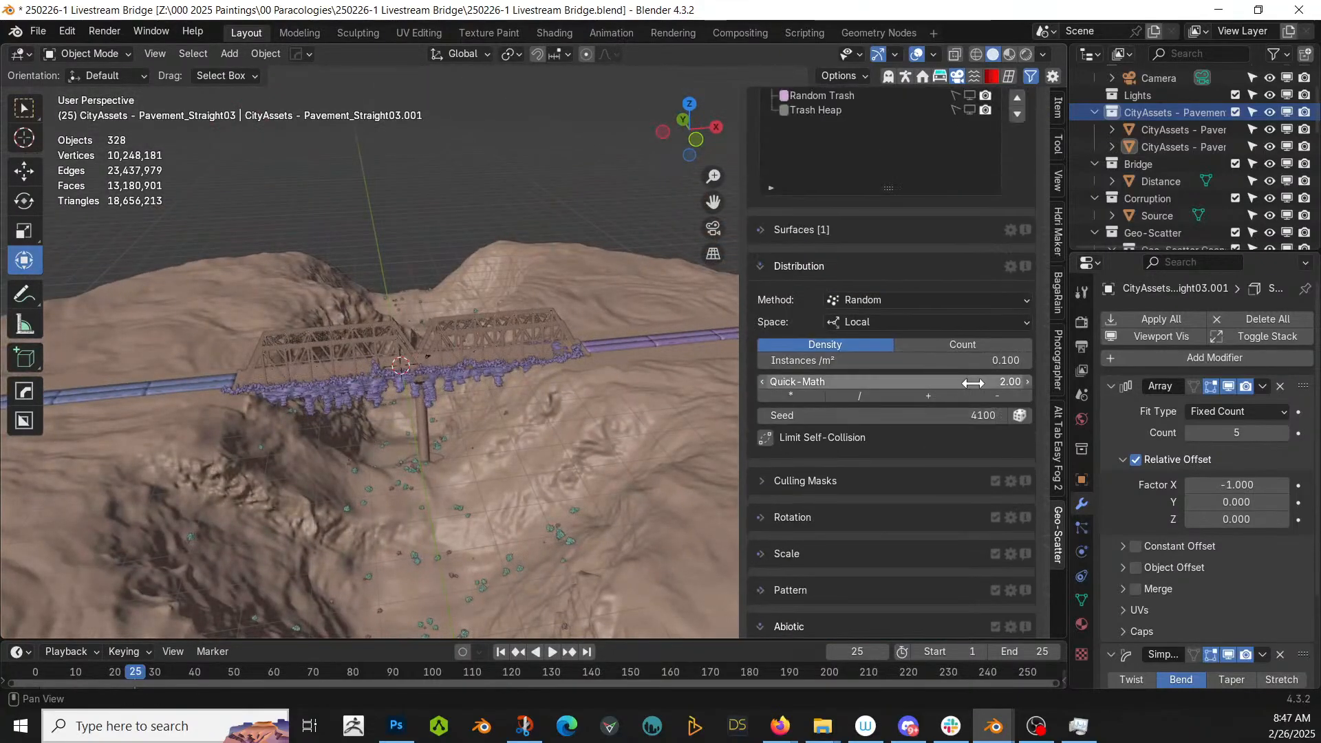
pyautogui.click(991, 360)
pyautogui.write('5')
pyautogui.press('Return')
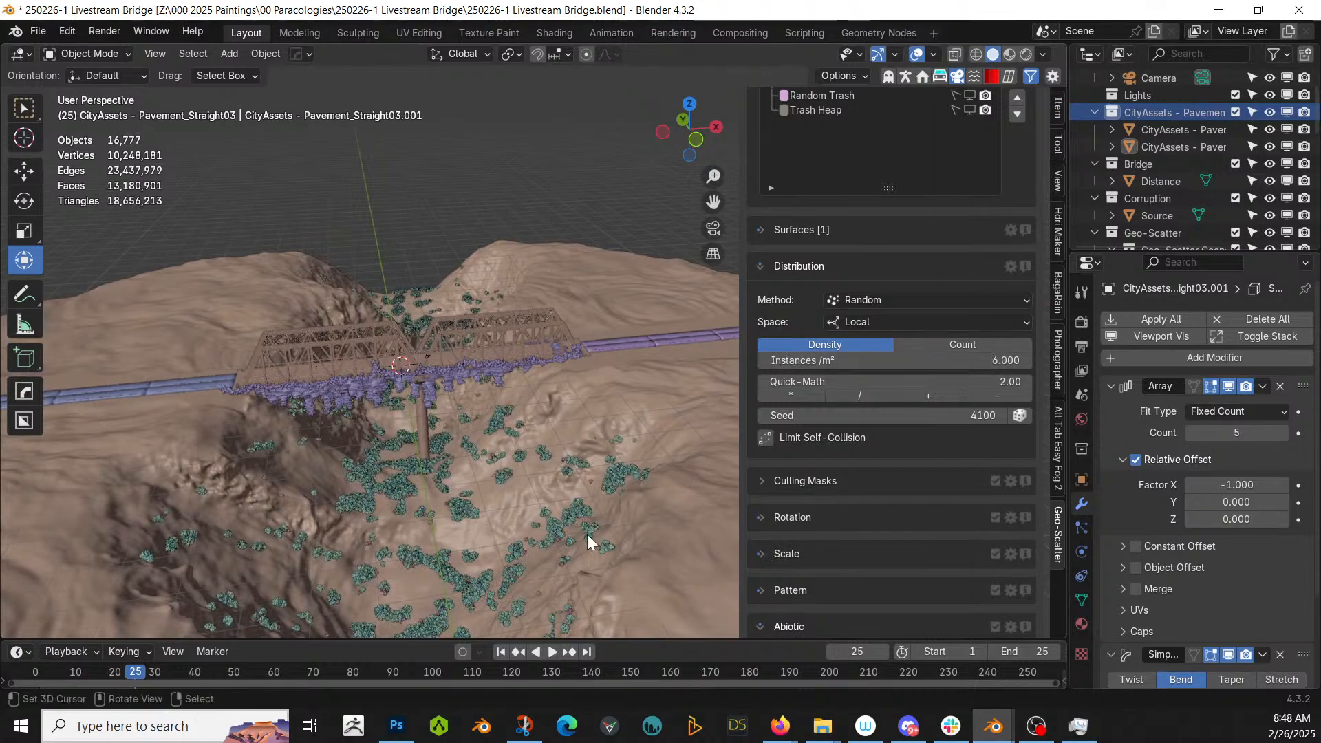
pyautogui.moveTo(589, 522); pyautogui.dragTo(584, 406, button='middle')
pyautogui.scroll(5, 854, 275)
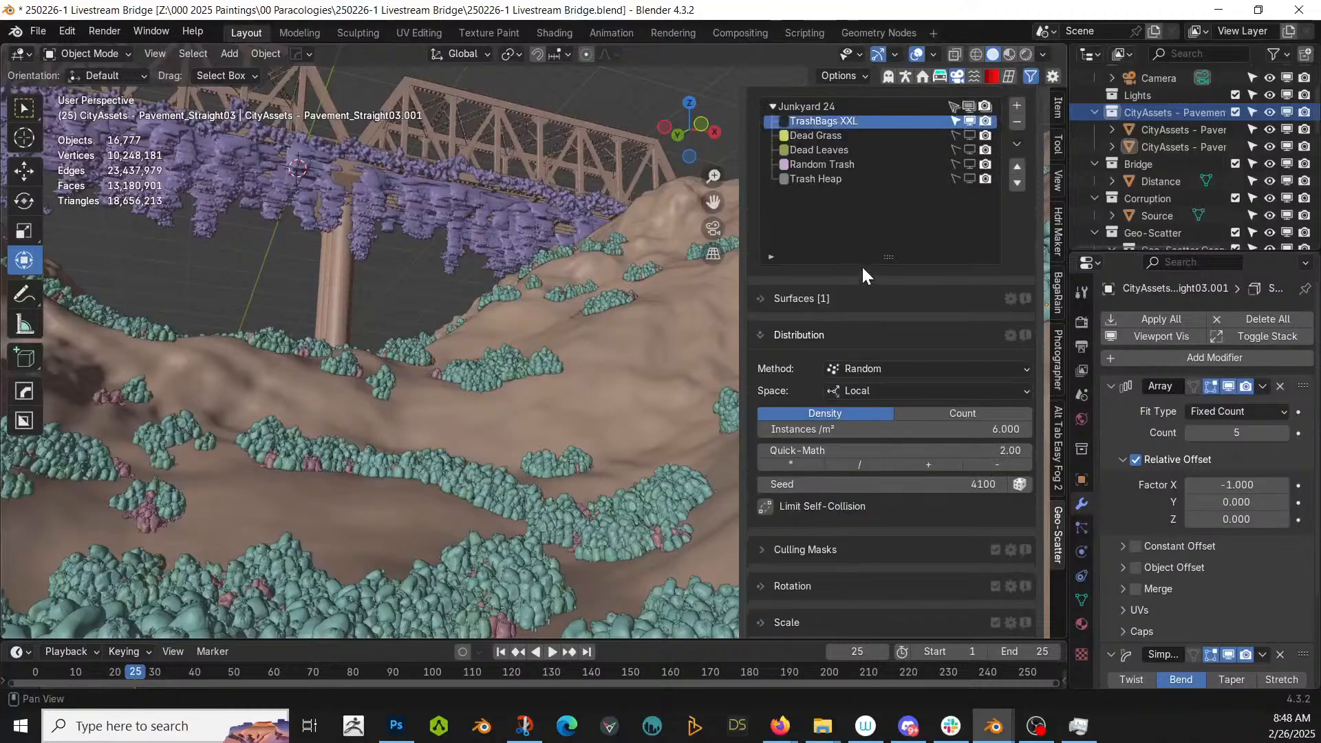
pyautogui.click(969, 190)
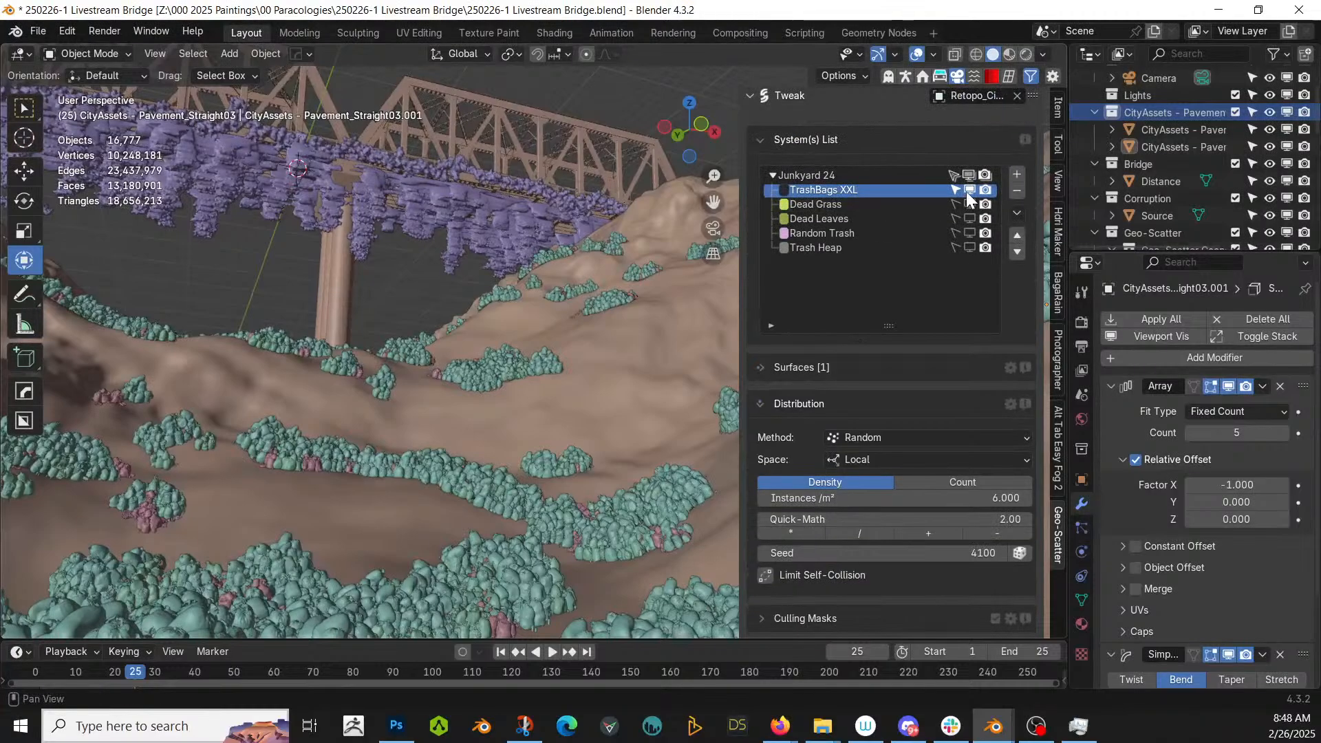
# - Enable the abiotic Slope filter for the Random Trash scatter system and turn off Absolute Slope
pyautogui.click(821, 208)
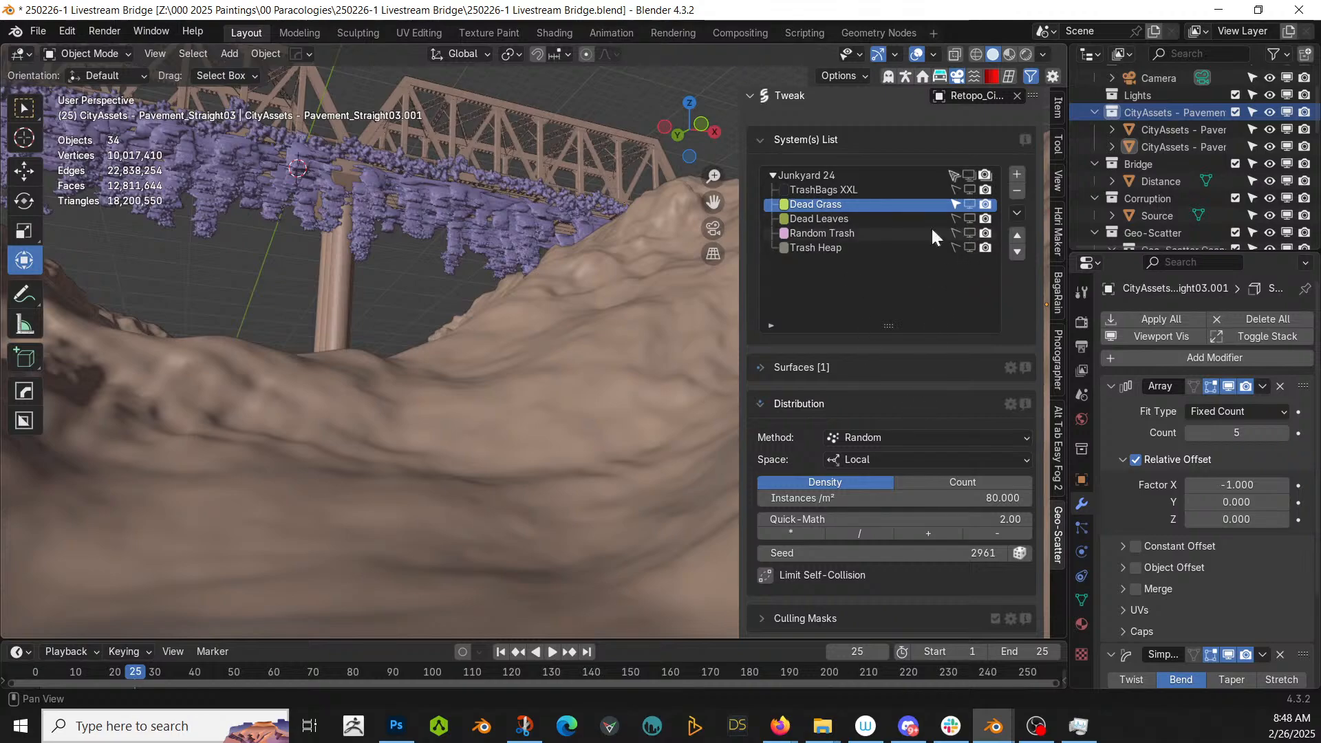
pyautogui.click(819, 236)
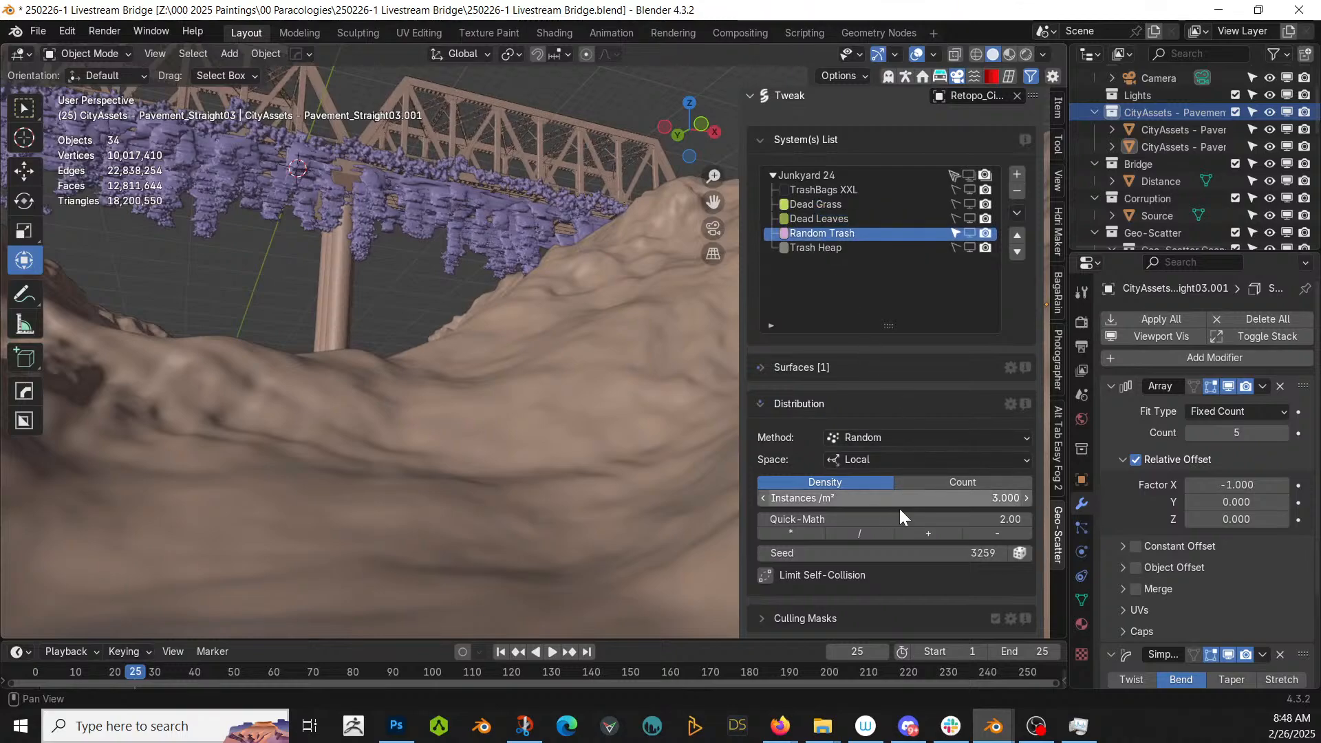
pyautogui.scroll(-3, 850, 578)
pyautogui.scroll(-3, 851, 583)
pyautogui.scroll(4, 905, 478)
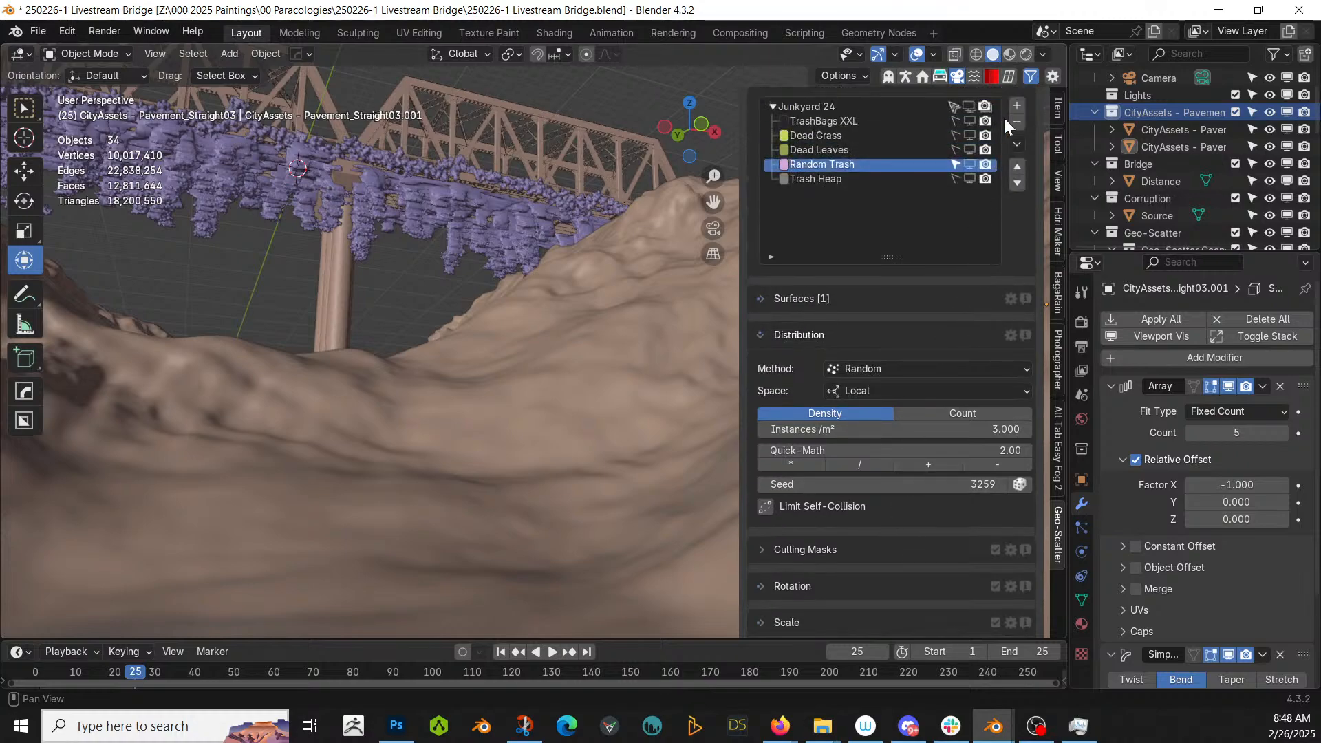
pyautogui.scroll(-2, 843, 482)
pyautogui.scroll(-3, 835, 497)
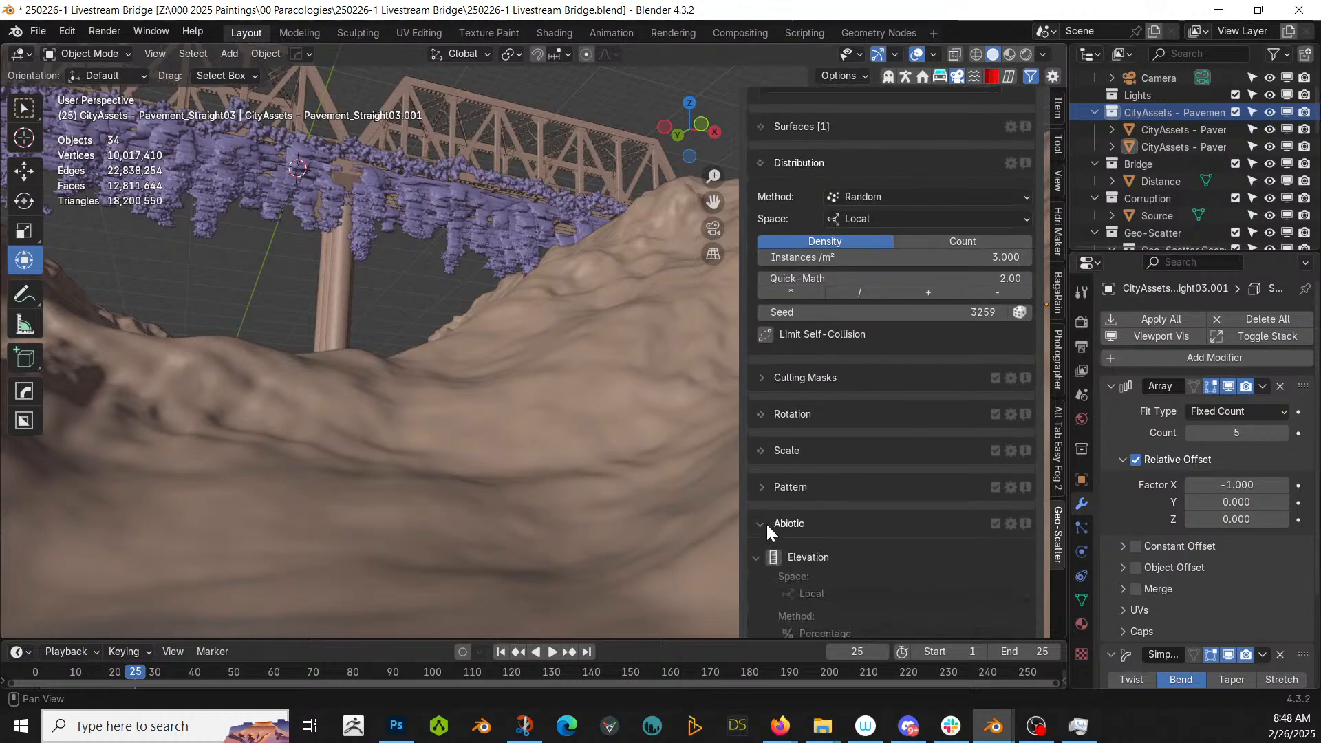
pyautogui.scroll(-9, 779, 561)
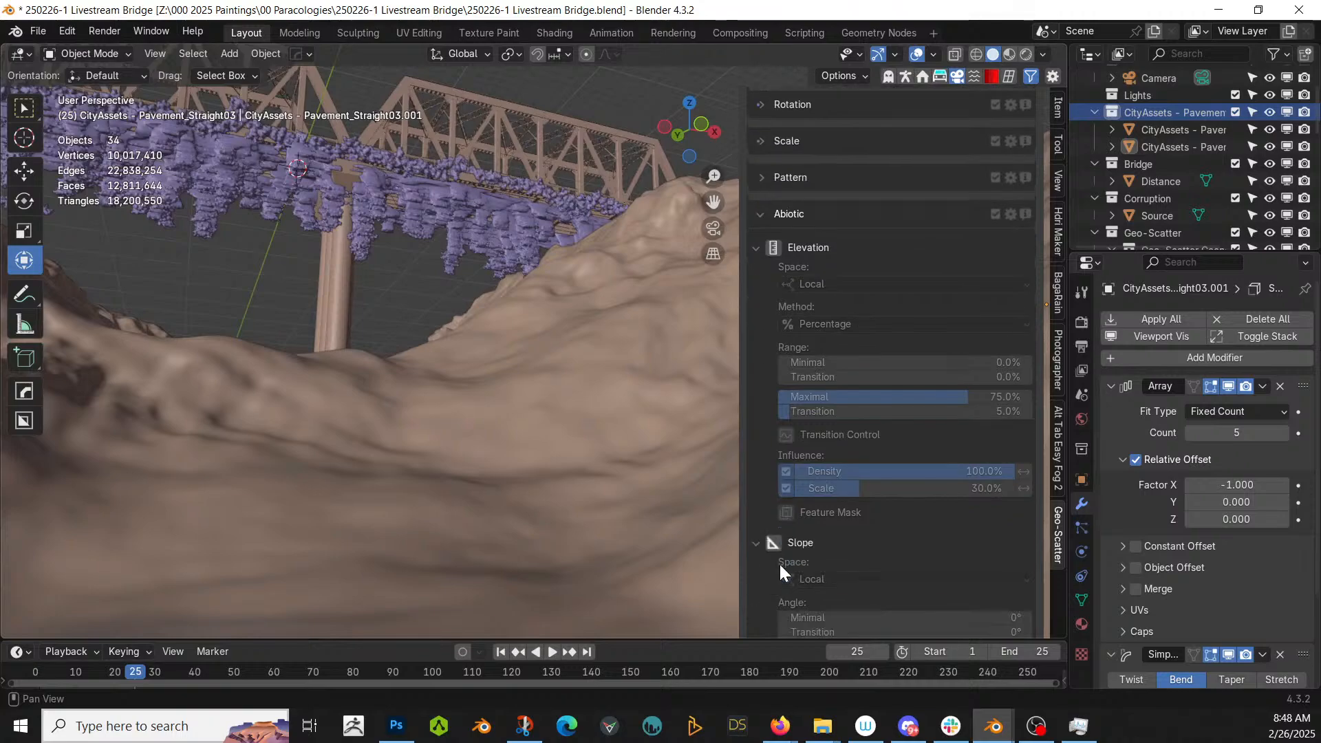
pyautogui.click(773, 542)
pyautogui.scroll(-3, 772, 544)
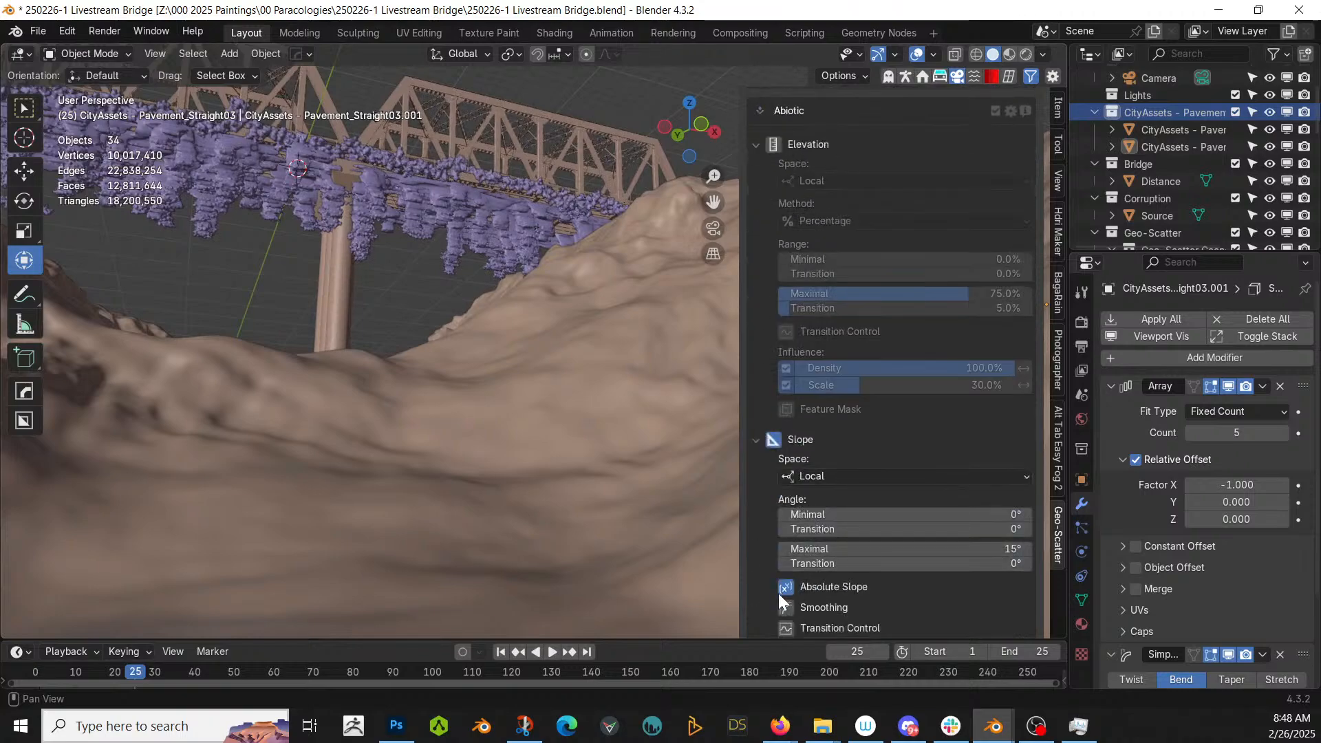
# - Enable the abiotic Elevation filter for Random Trash and display that system in the viewport
pyautogui.scroll(7, 835, 510)
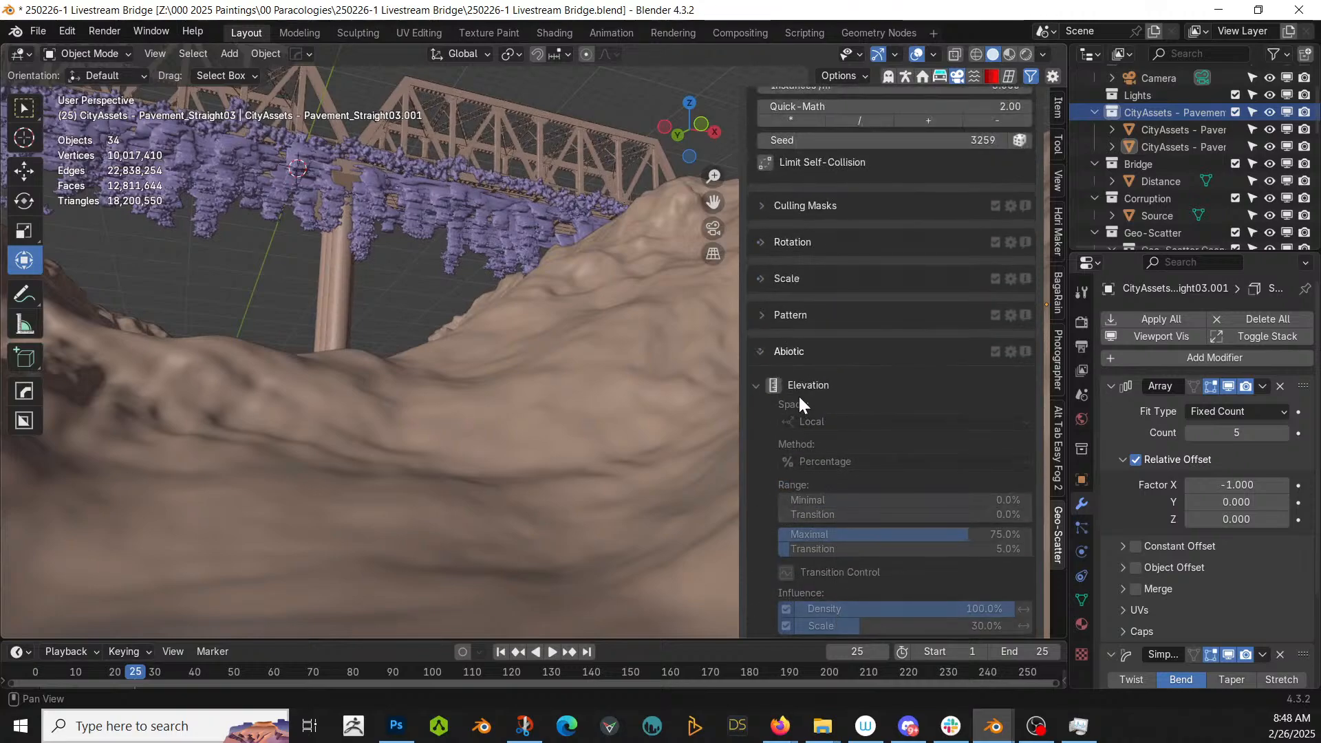
pyautogui.click(779, 386)
pyautogui.scroll(15, 892, 325)
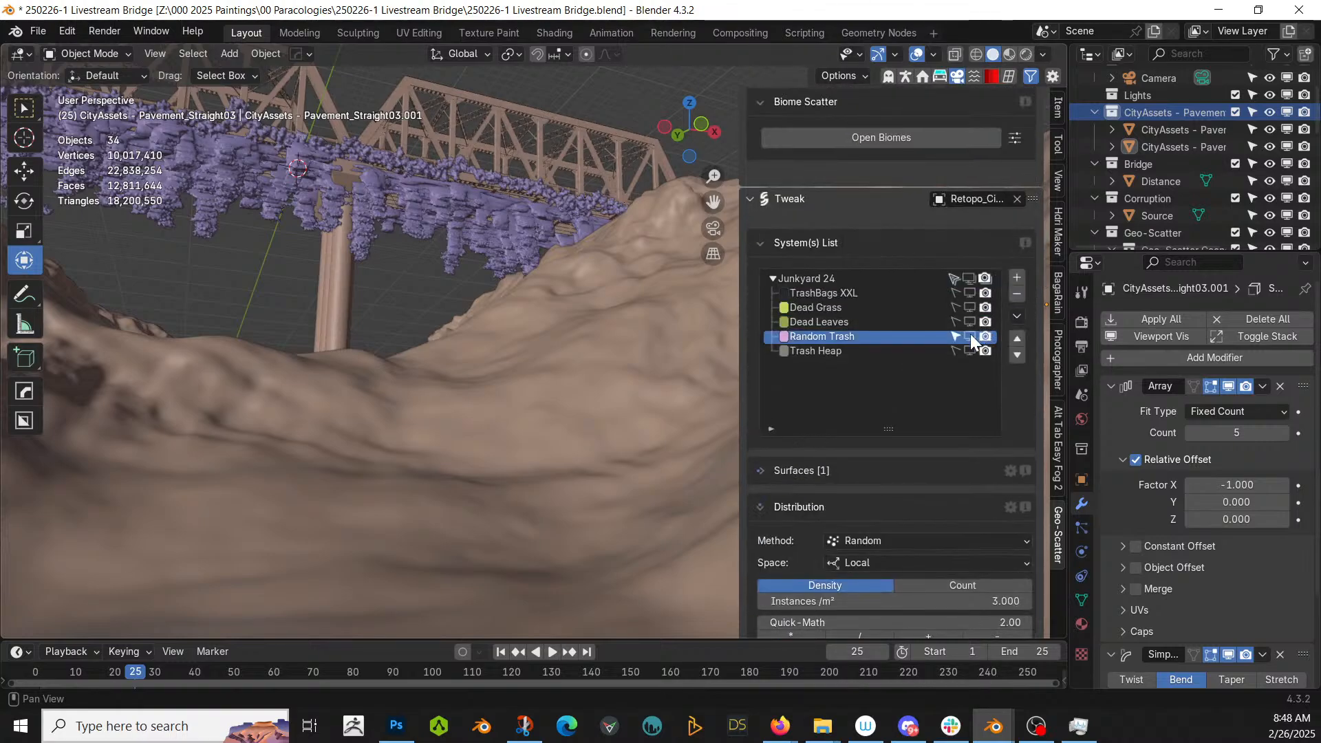
pyautogui.click(971, 337)
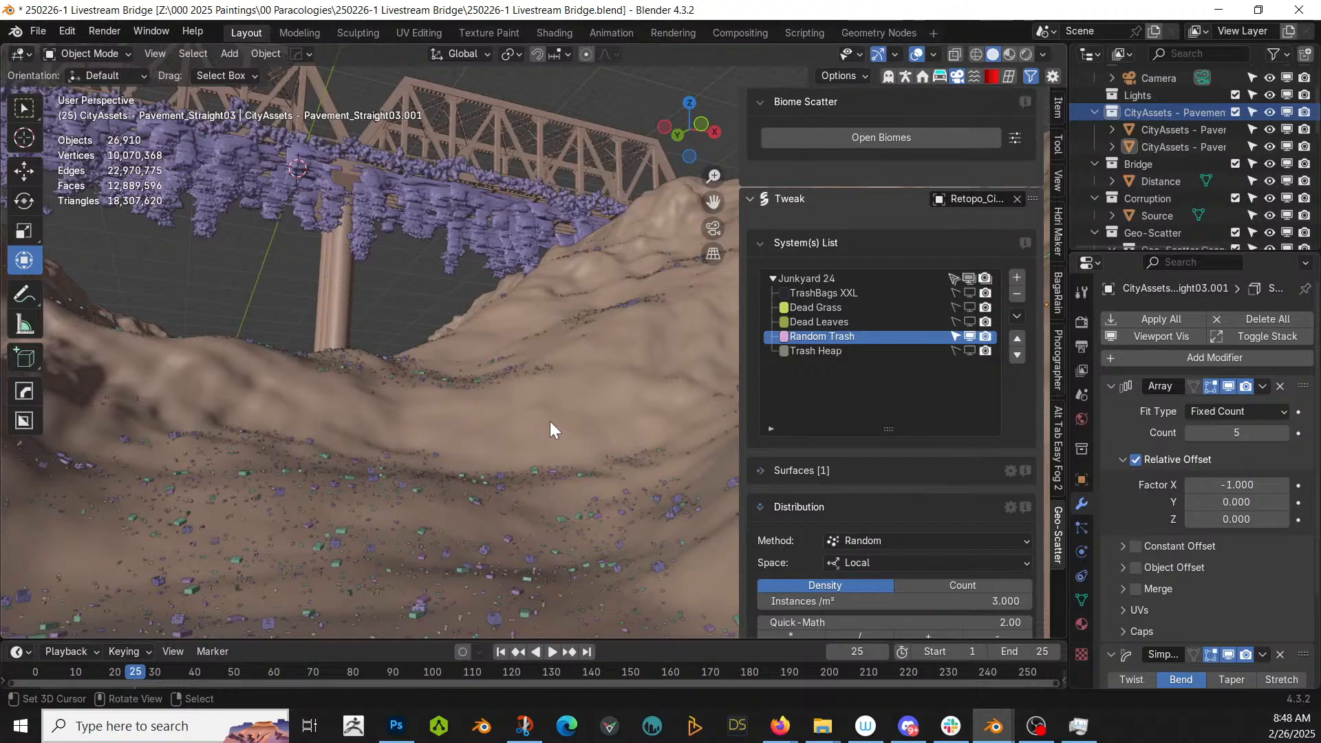
# - Set the Random Trash maximal slope angle to 25° and hide the system in the viewport
pyautogui.scroll(-9, 845, 546)
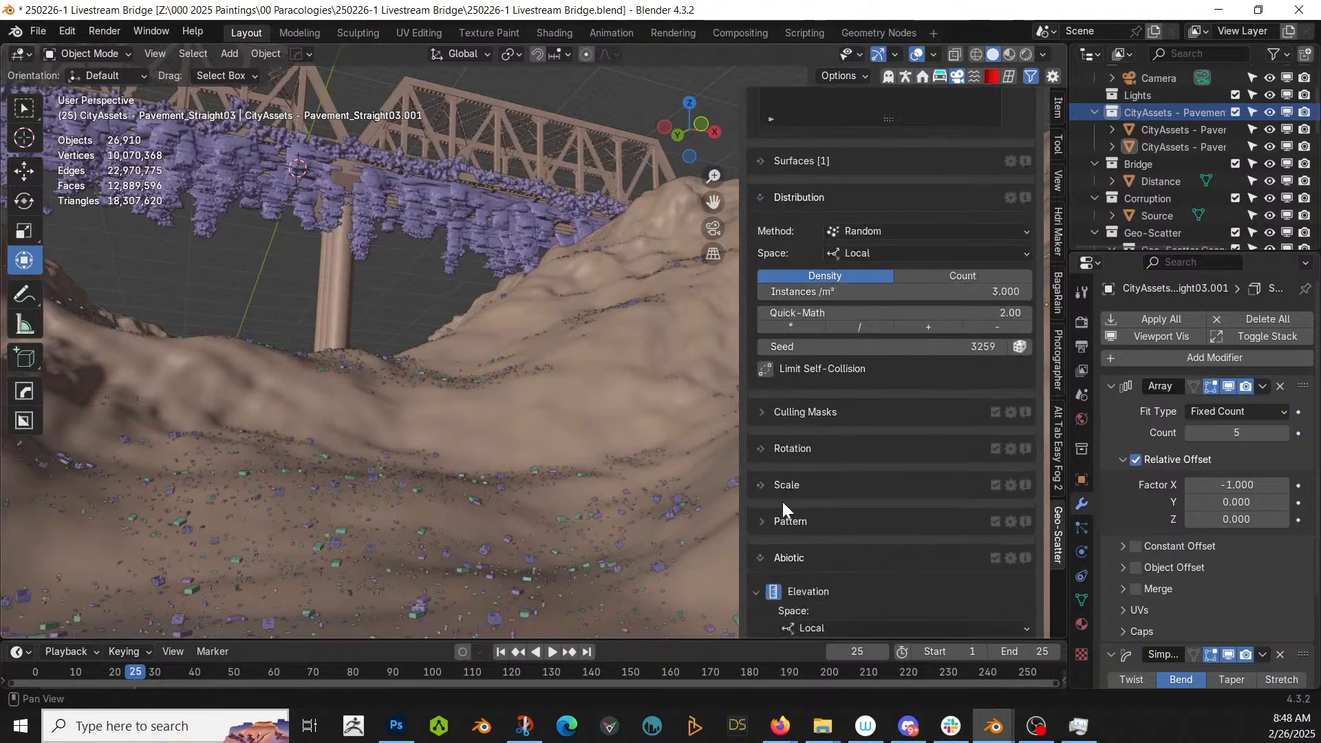
pyautogui.scroll(-10, 797, 556)
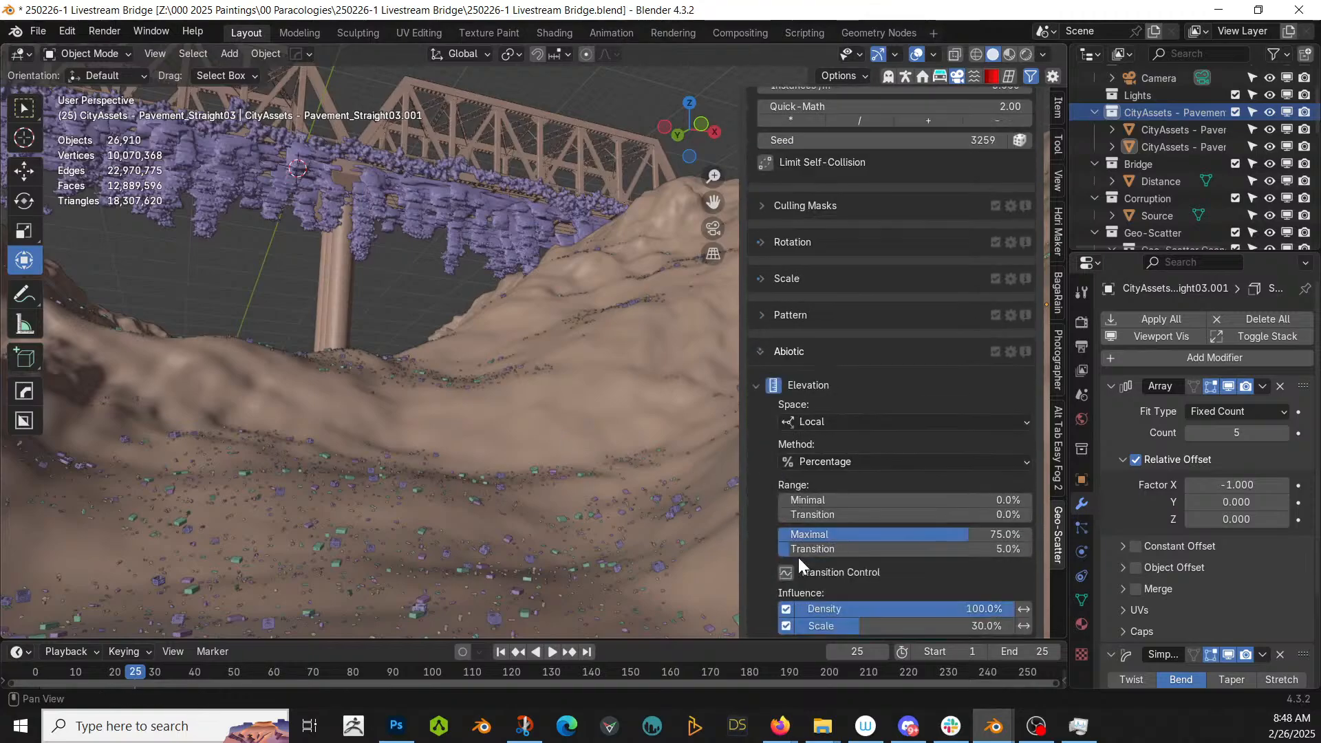
pyautogui.scroll(-2, 943, 579)
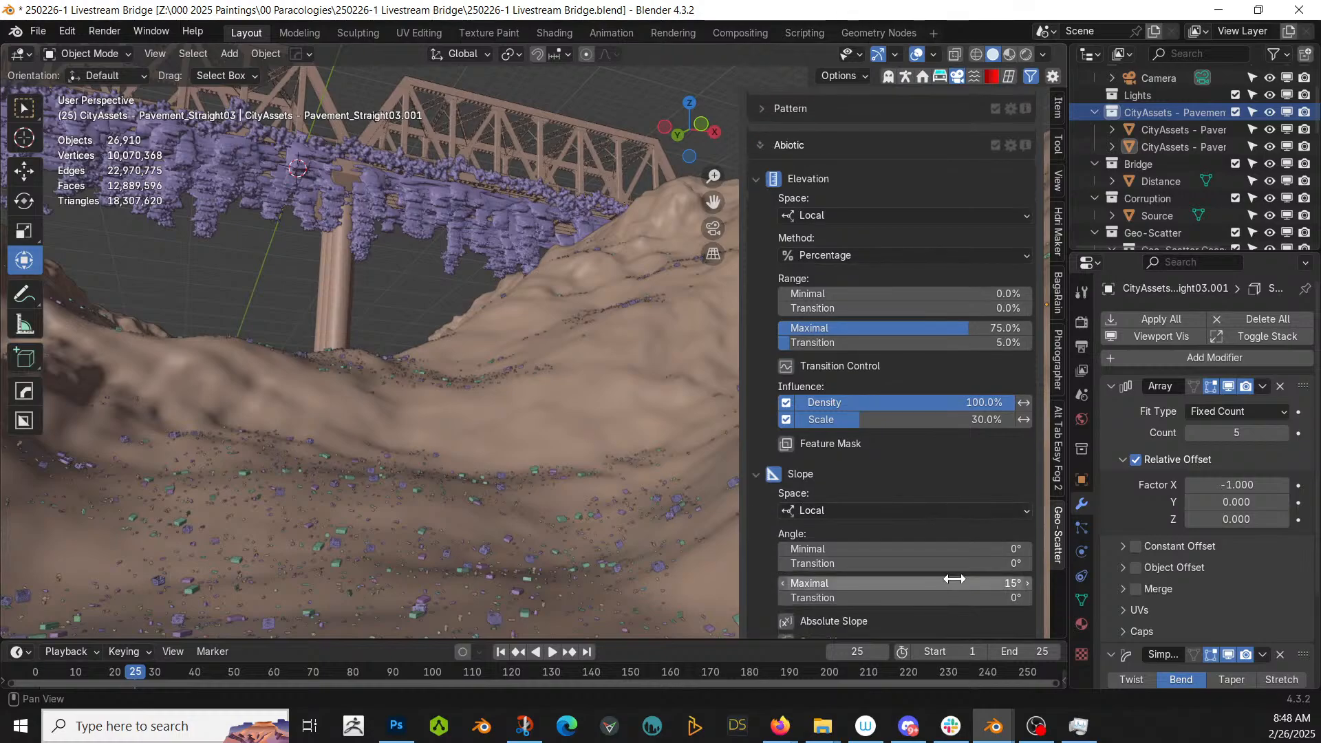
pyautogui.click(954, 589)
pyautogui.write('25')
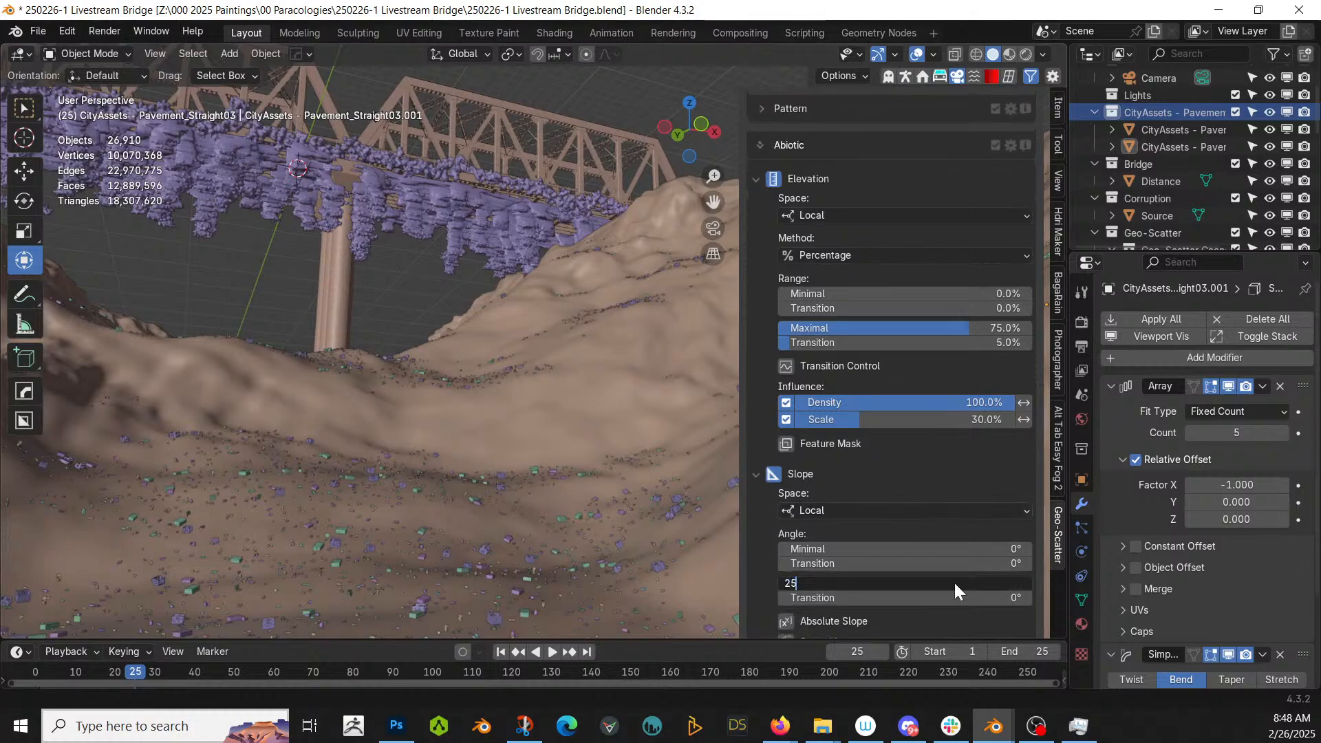
pyautogui.press('Return')
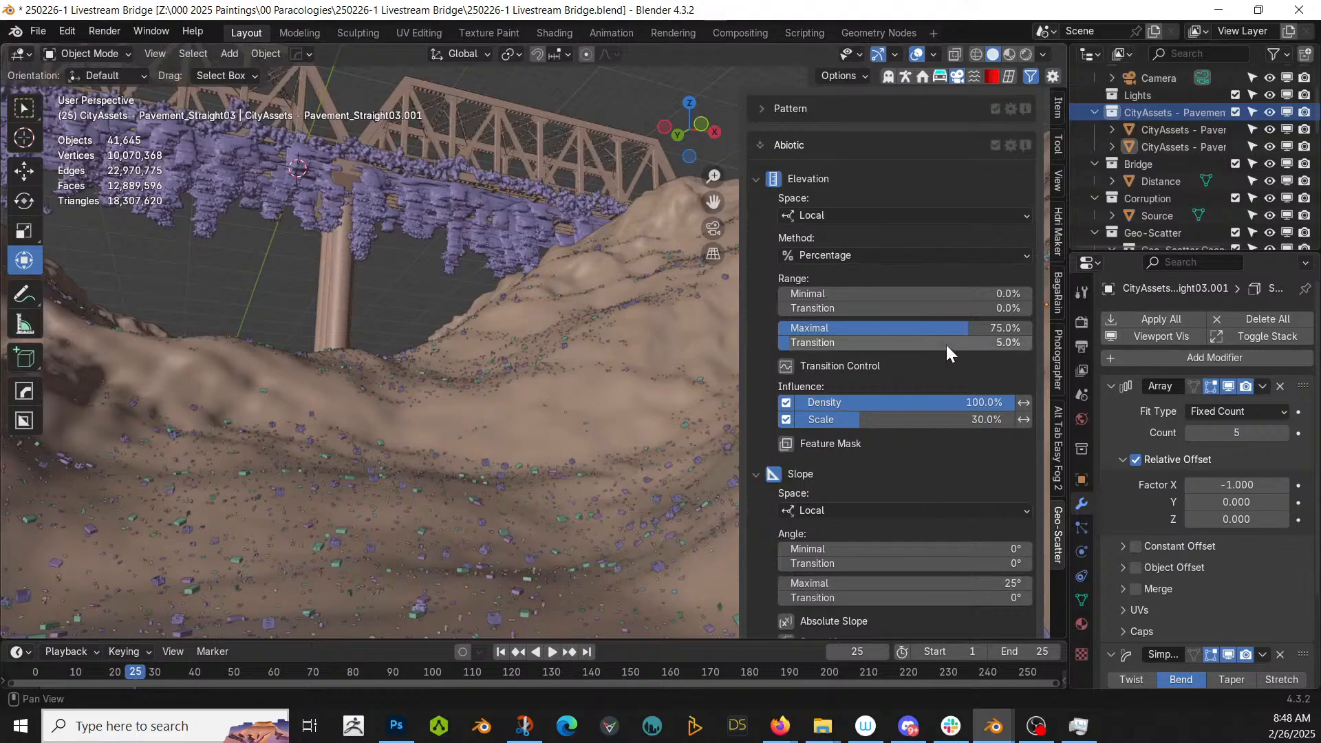
pyautogui.scroll(14, 945, 344)
pyautogui.scroll(4, 947, 345)
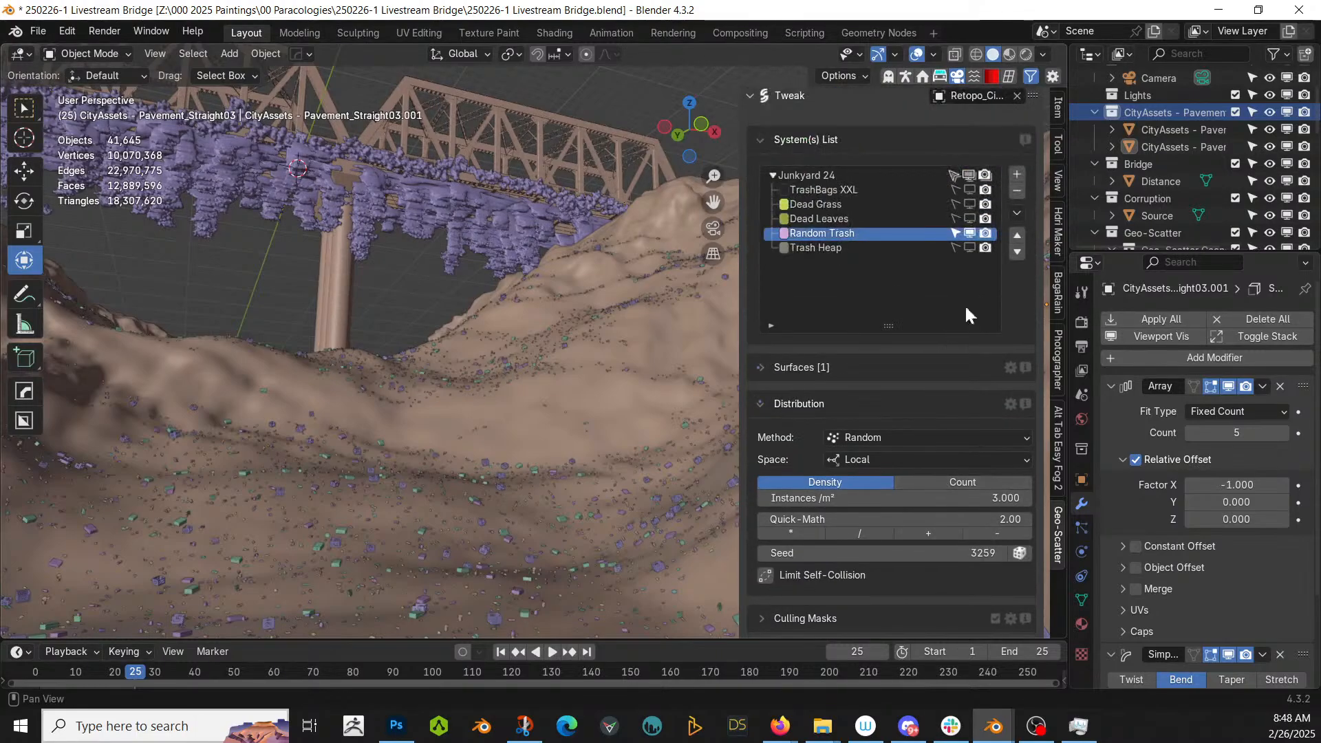
pyautogui.click(969, 234)
# - Enable the abiotic Elevation and Slope filters for the Trash Heap scatter system
pyautogui.click(815, 249)
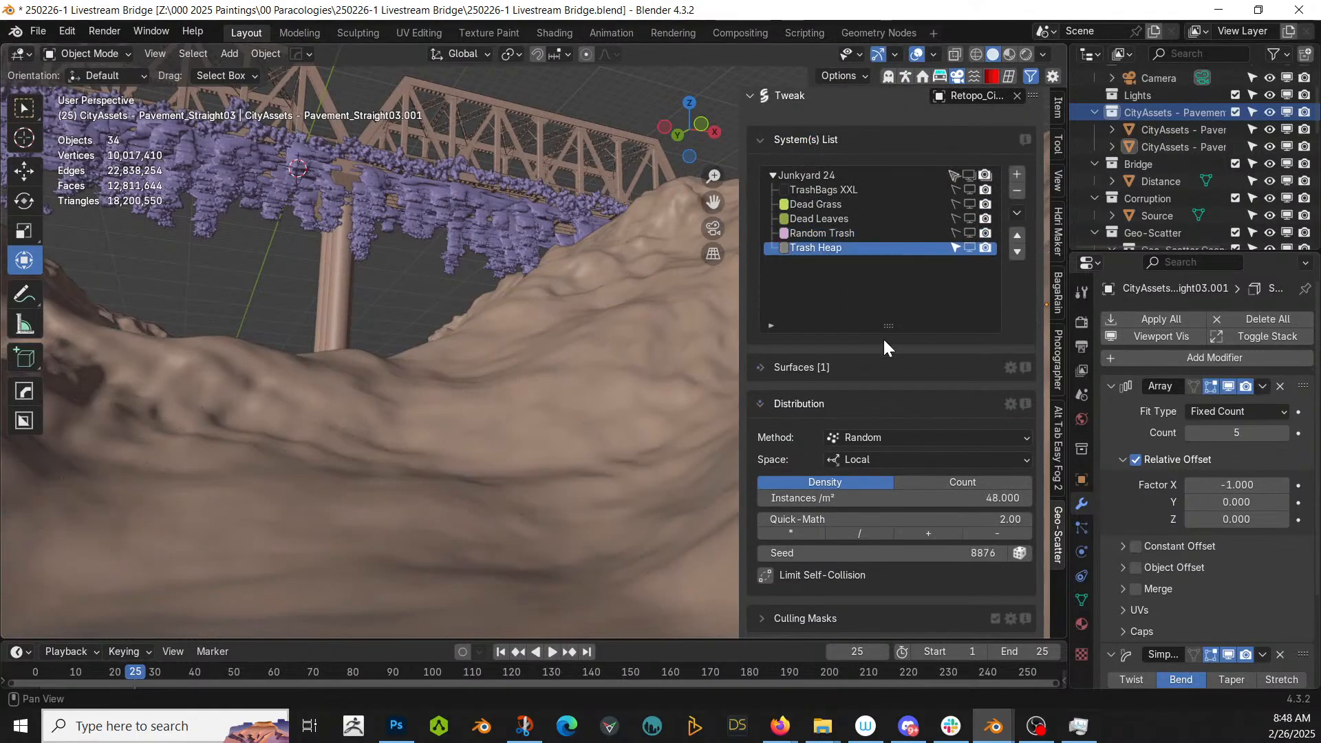
pyautogui.scroll(-8, 882, 490)
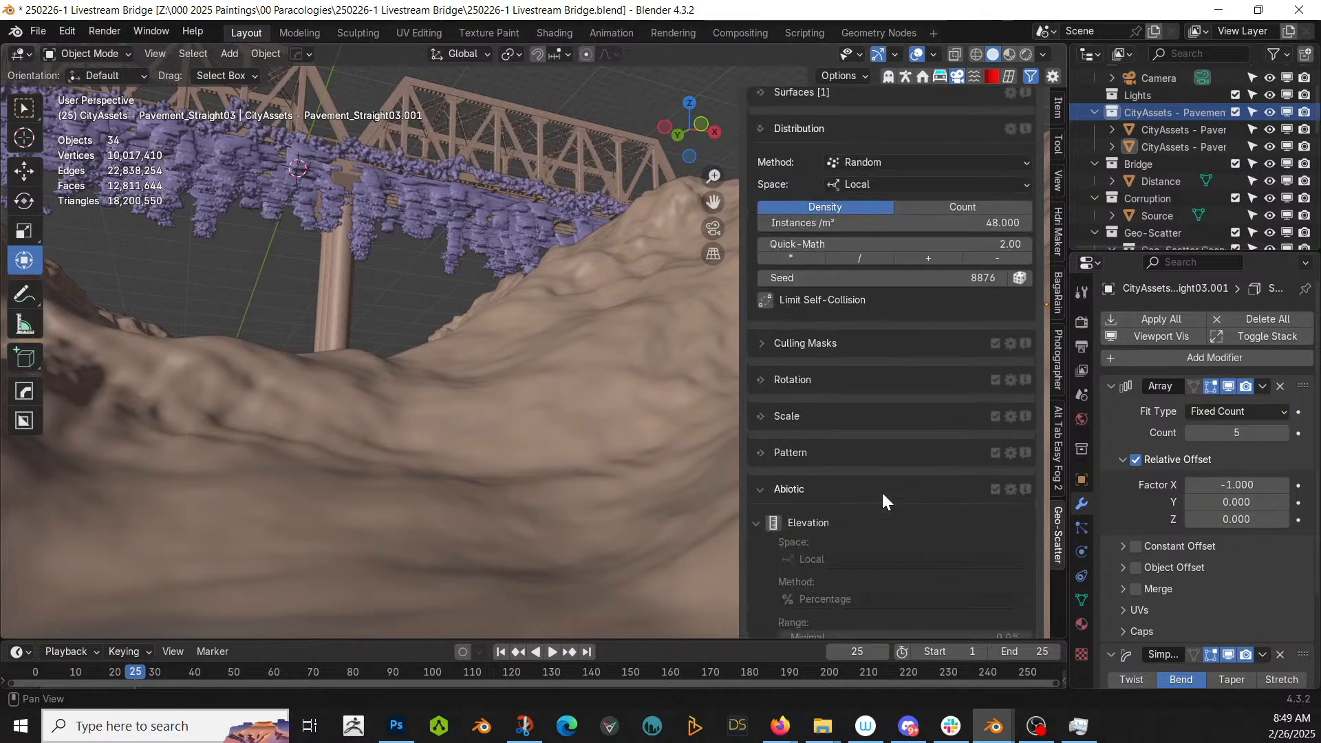
pyautogui.scroll(-3, 882, 501)
pyautogui.click(773, 420)
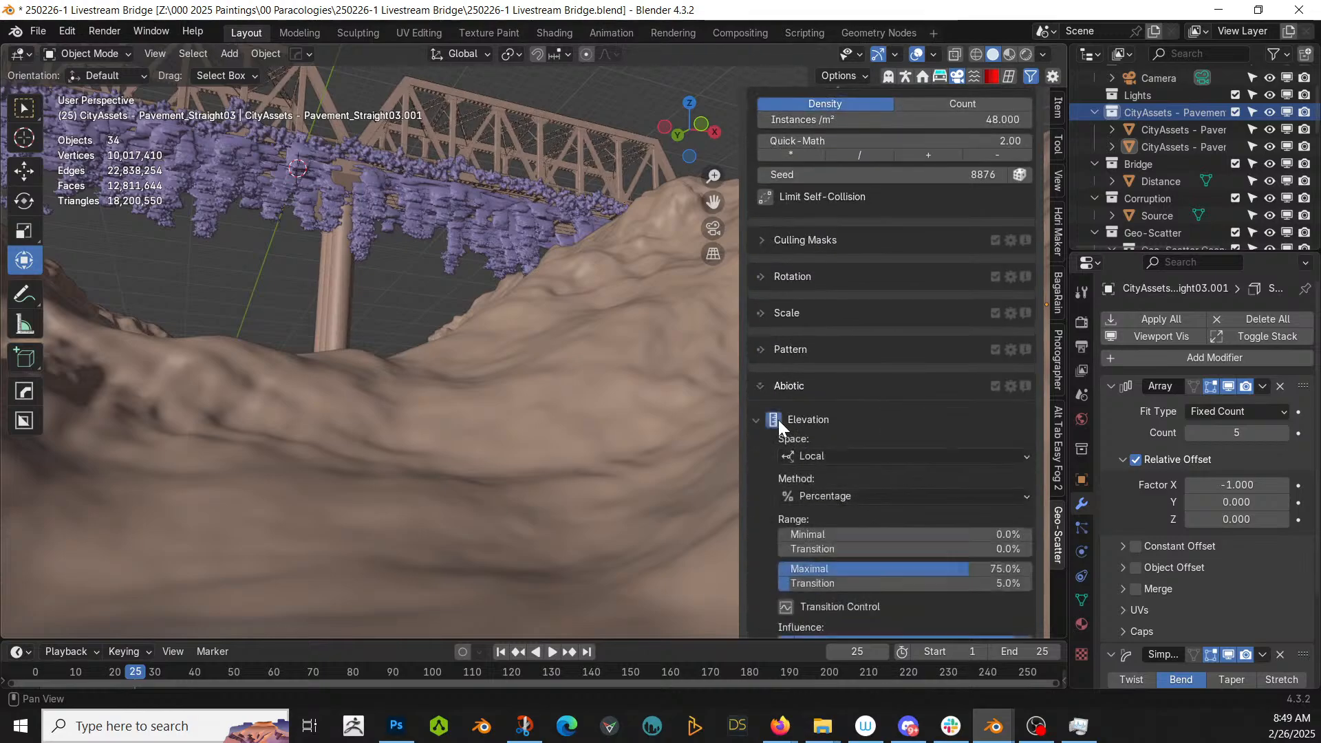
pyautogui.scroll(-7, 894, 502)
pyautogui.click(773, 474)
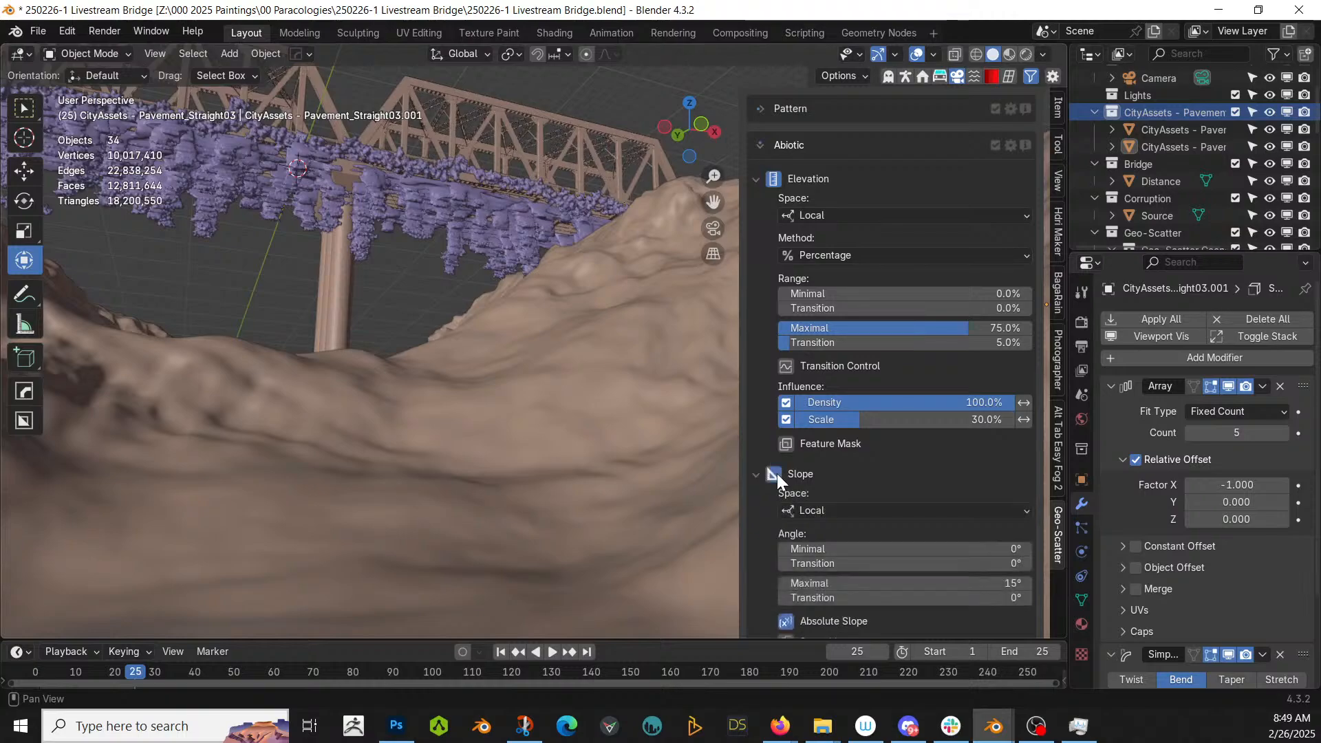
pyautogui.scroll(-3, 784, 489)
# - Display Trash Heap in the viewport to check its distribution across the canyon, and hide it again
pyautogui.scroll(18, 810, 486)
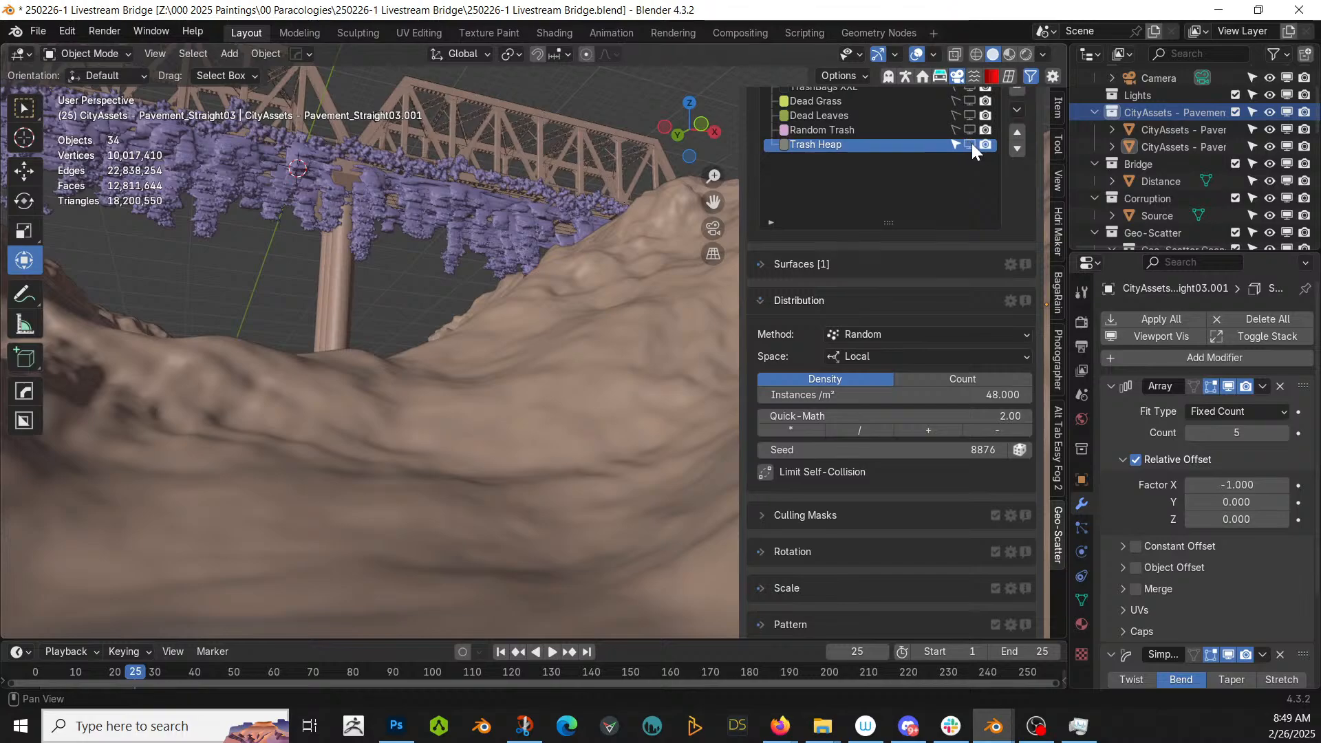
pyautogui.click(970, 144)
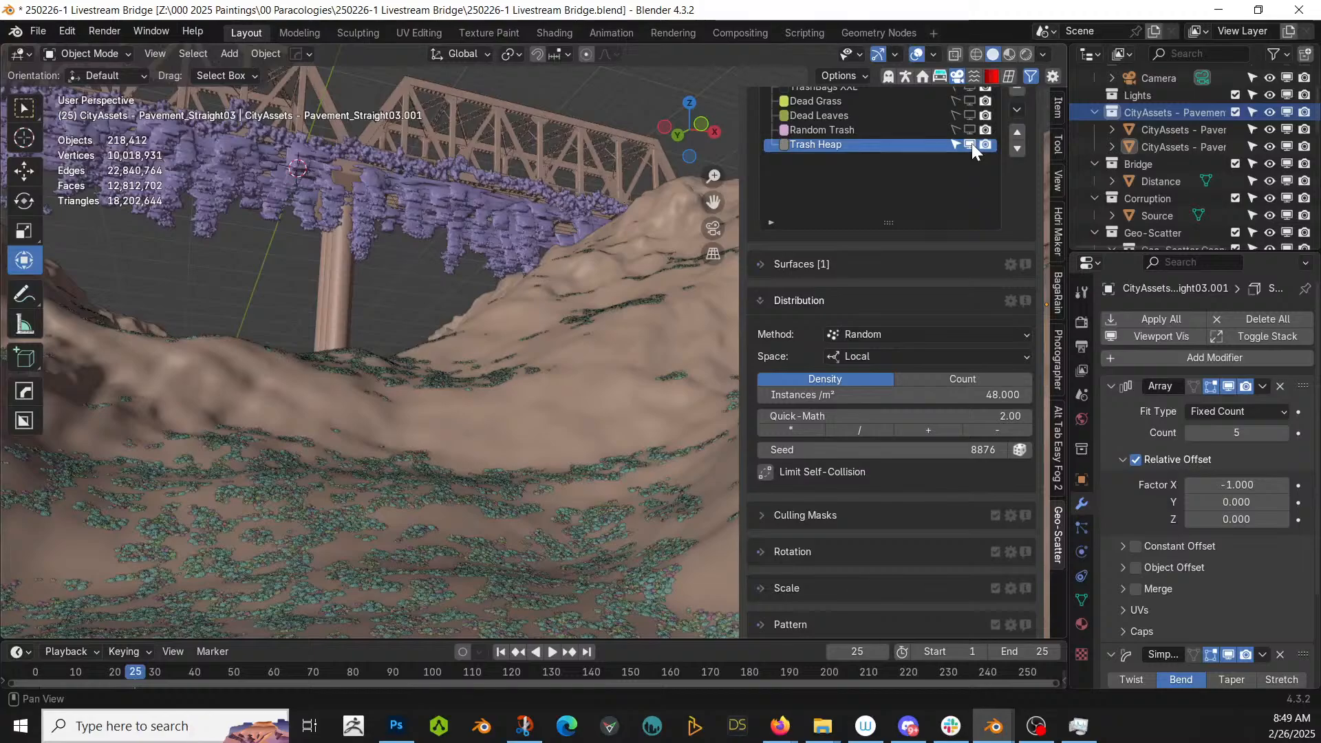
pyautogui.scroll(2, 963, 159)
pyautogui.scroll(2, 964, 160)
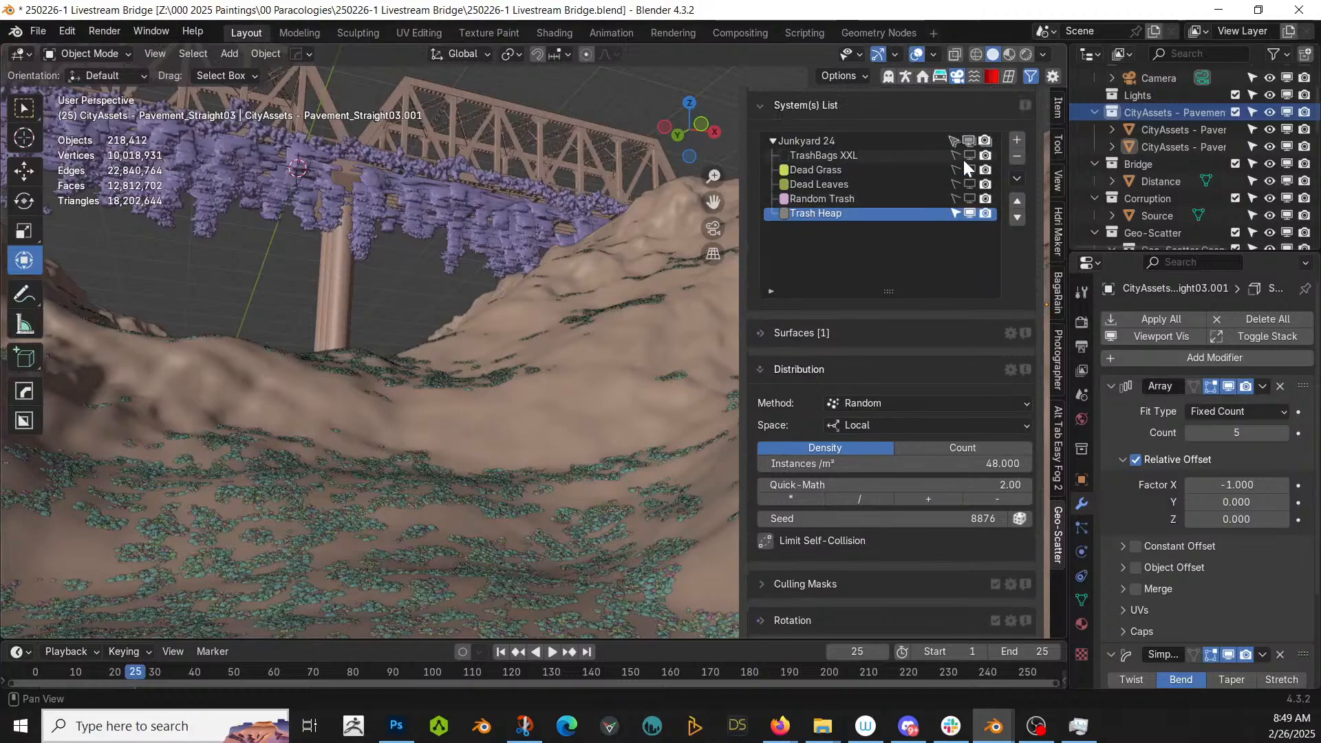
pyautogui.click(969, 214)
# - Enable the abiotic Elevation and Slope filters for the Dead Leaves scatter system
pyautogui.click(822, 185)
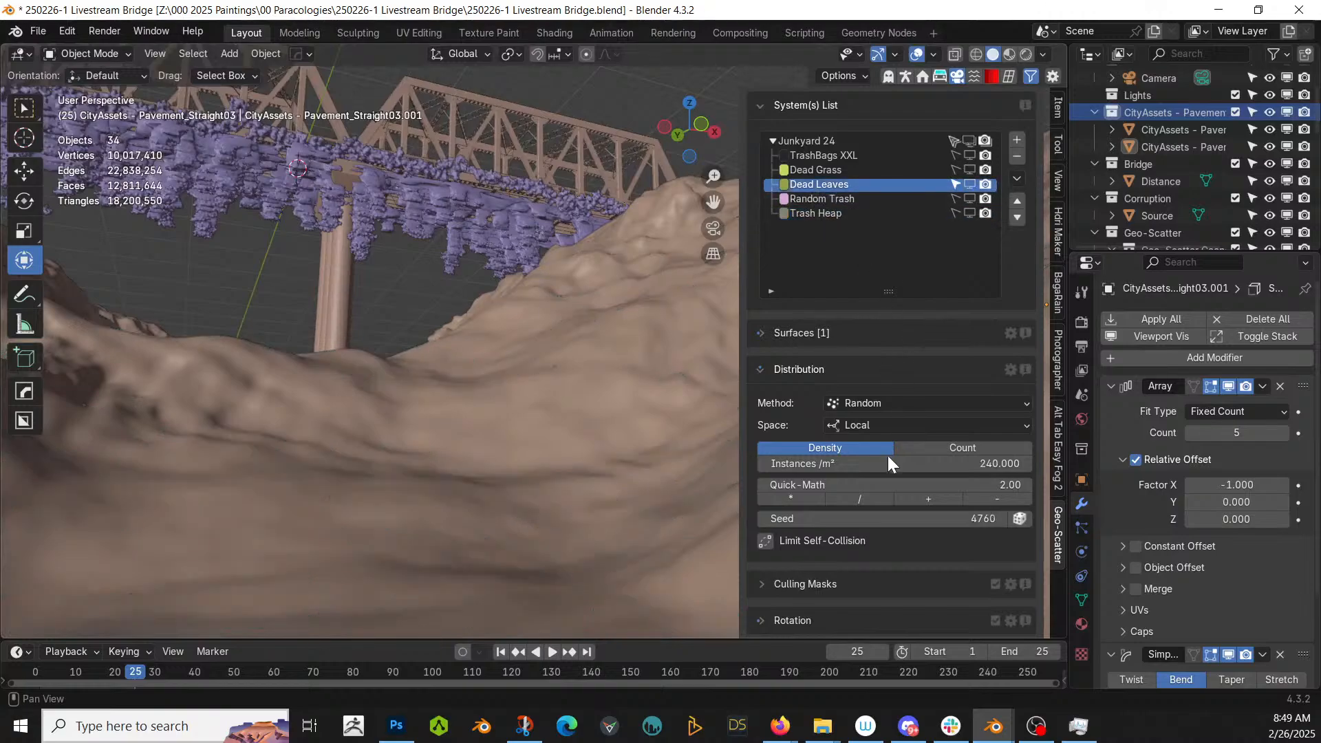
pyautogui.scroll(-1, 874, 523)
pyautogui.scroll(-9, 871, 540)
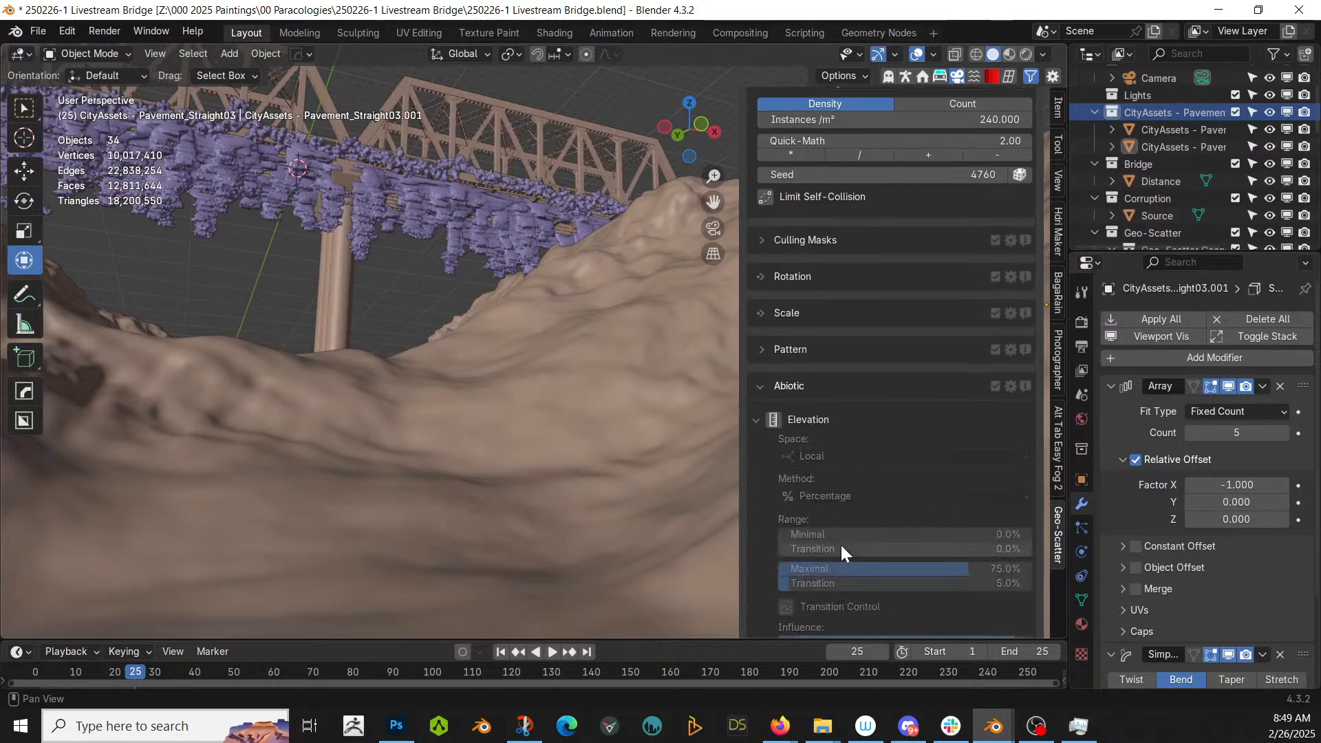
pyautogui.click(773, 420)
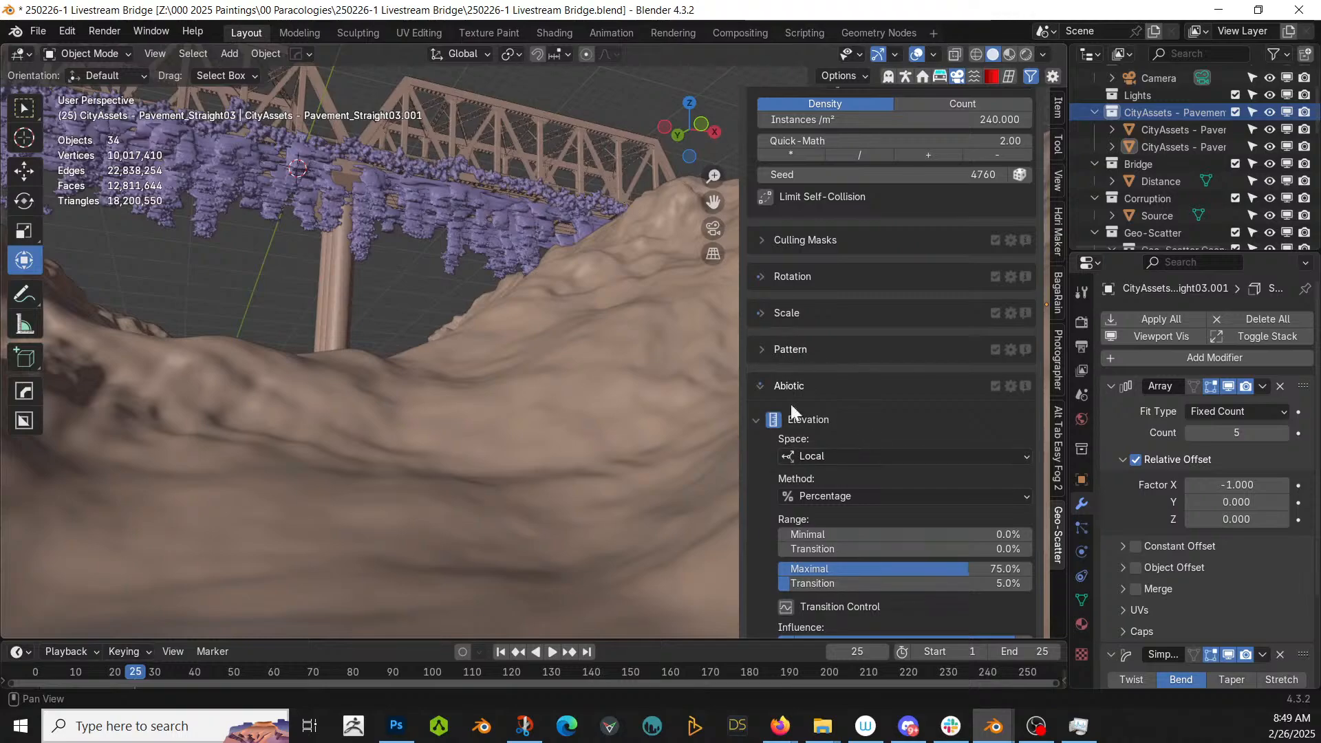
pyautogui.scroll(-4, 791, 419)
pyautogui.scroll(-2, 790, 418)
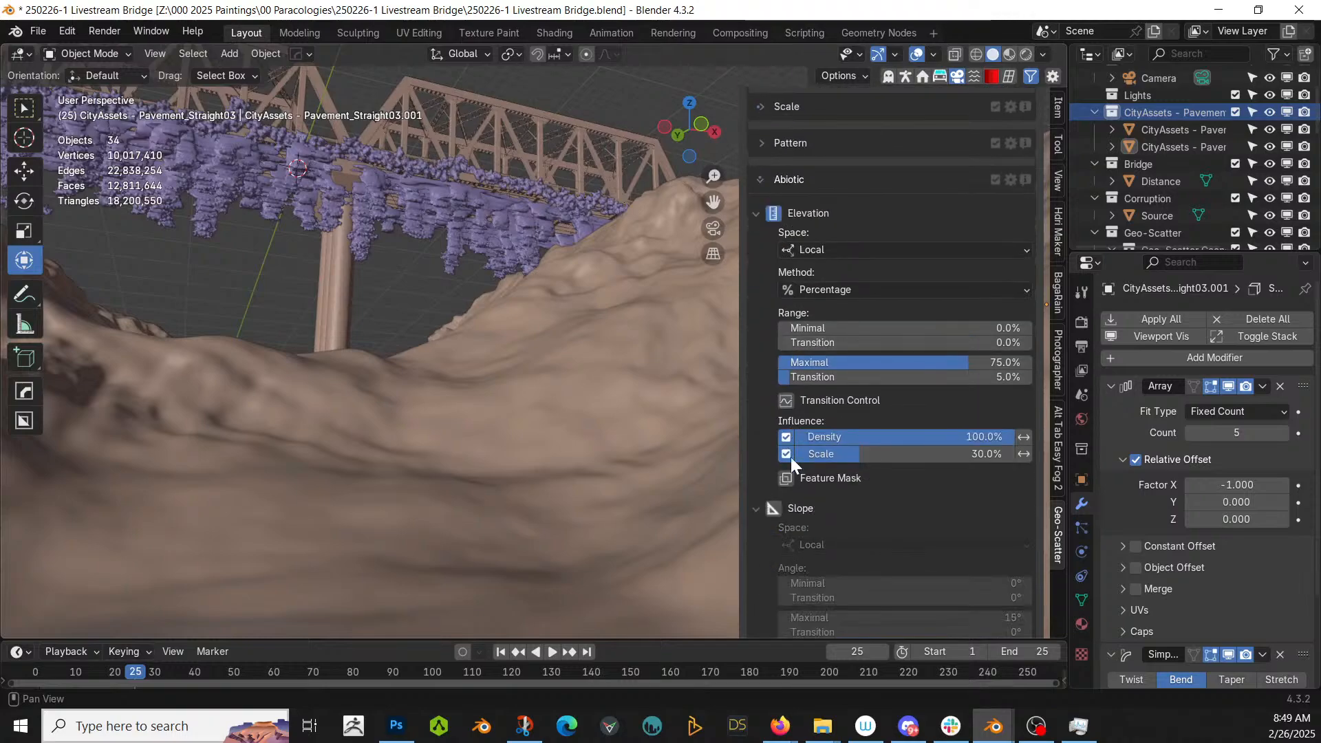
pyautogui.click(782, 506)
# - Set the Dead Leaves maximal slope angle to 45° and save the file
pyautogui.scroll(-3, 952, 588)
pyautogui.click(958, 509)
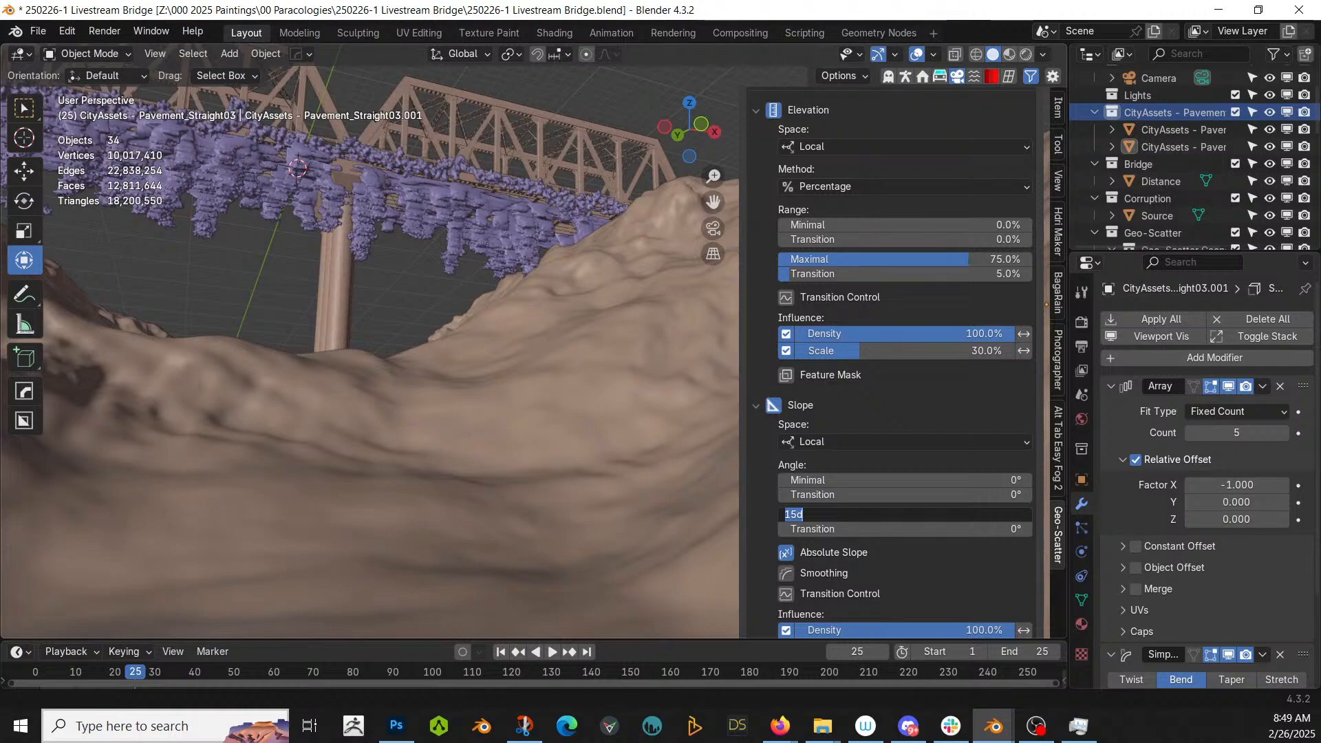
pyautogui.write('45')
pyautogui.press('Return')
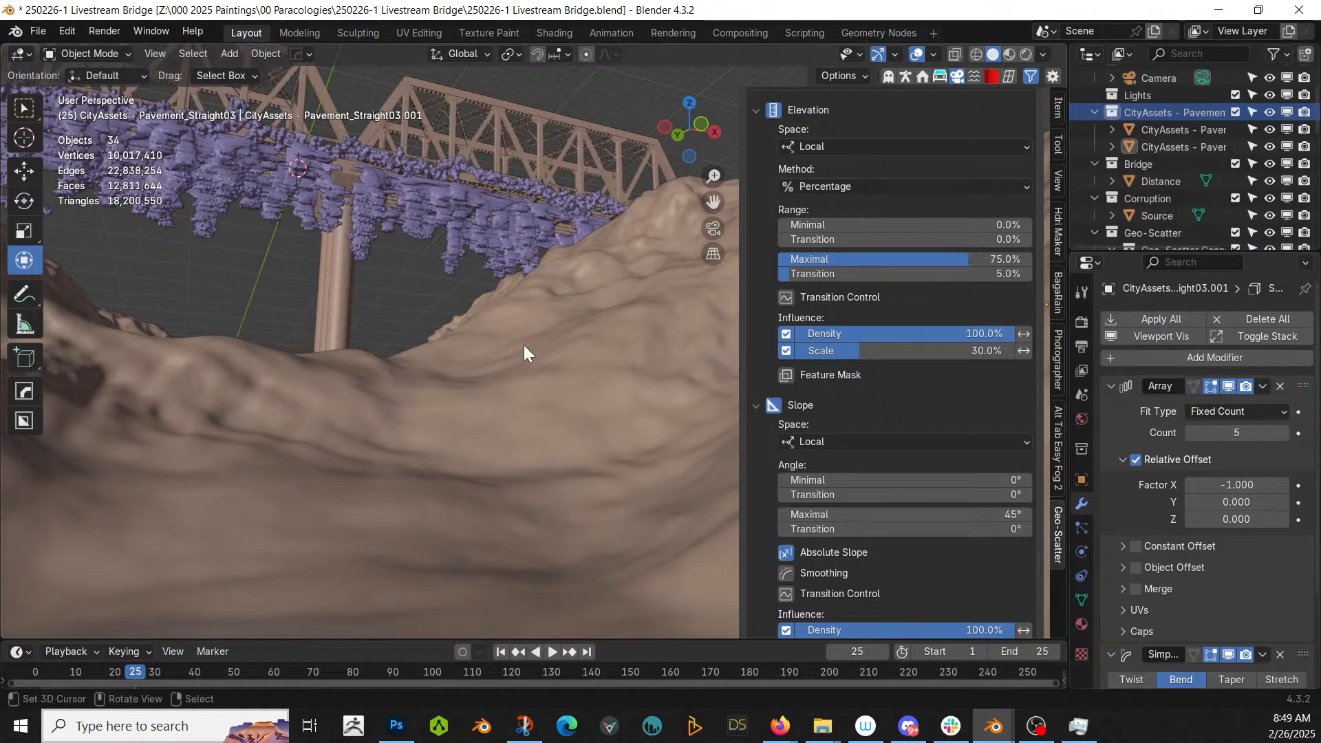
pyautogui.hotkey('ctrl', 's')
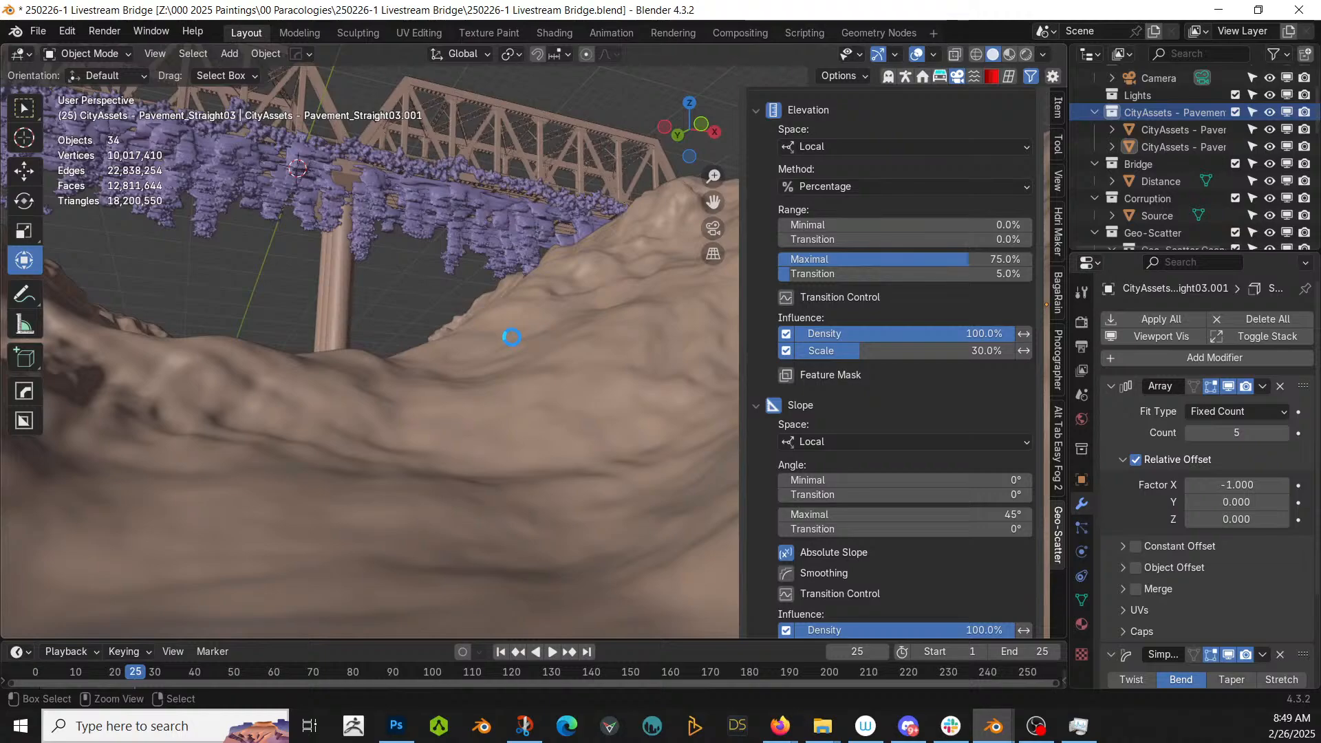
# - Enable the abiotic Slope filter for the Dead Grass scatter system, set its maximal angle to 45°, and save the file
pyautogui.scroll(12, 886, 299)
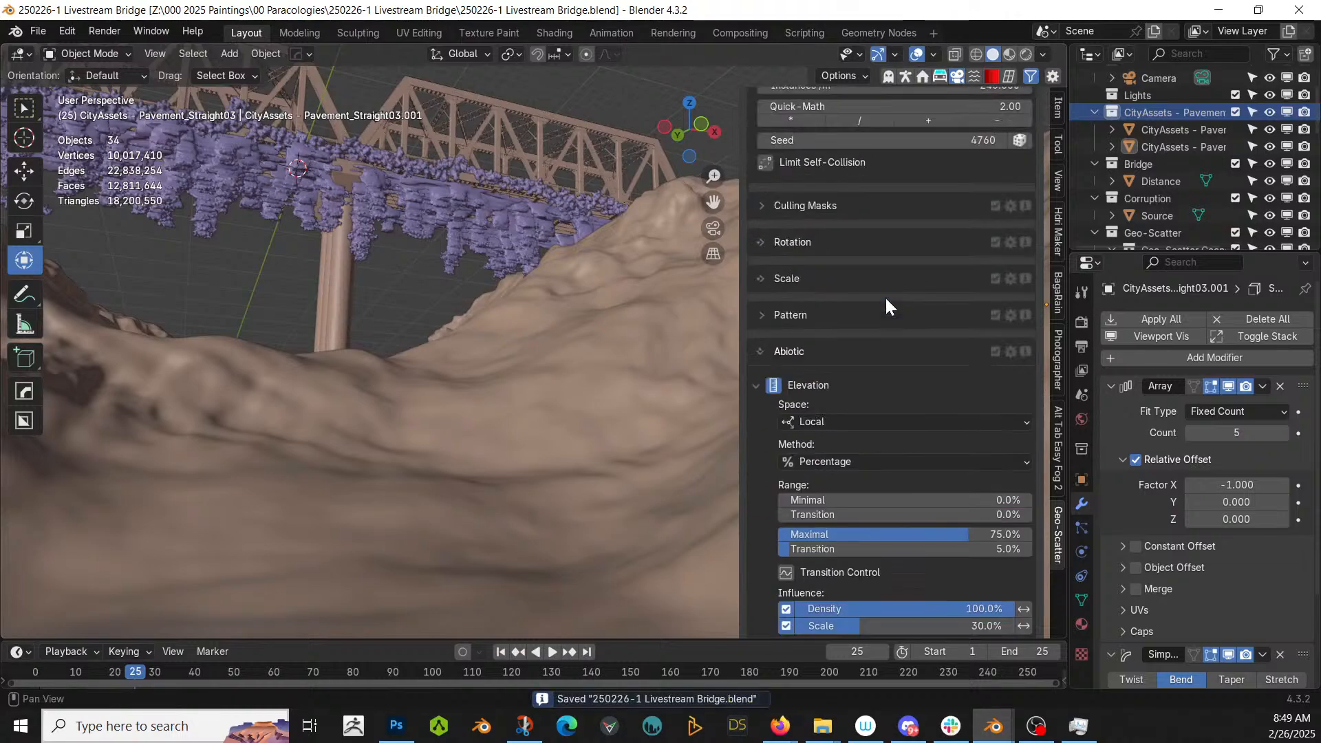
pyautogui.scroll(8, 885, 298)
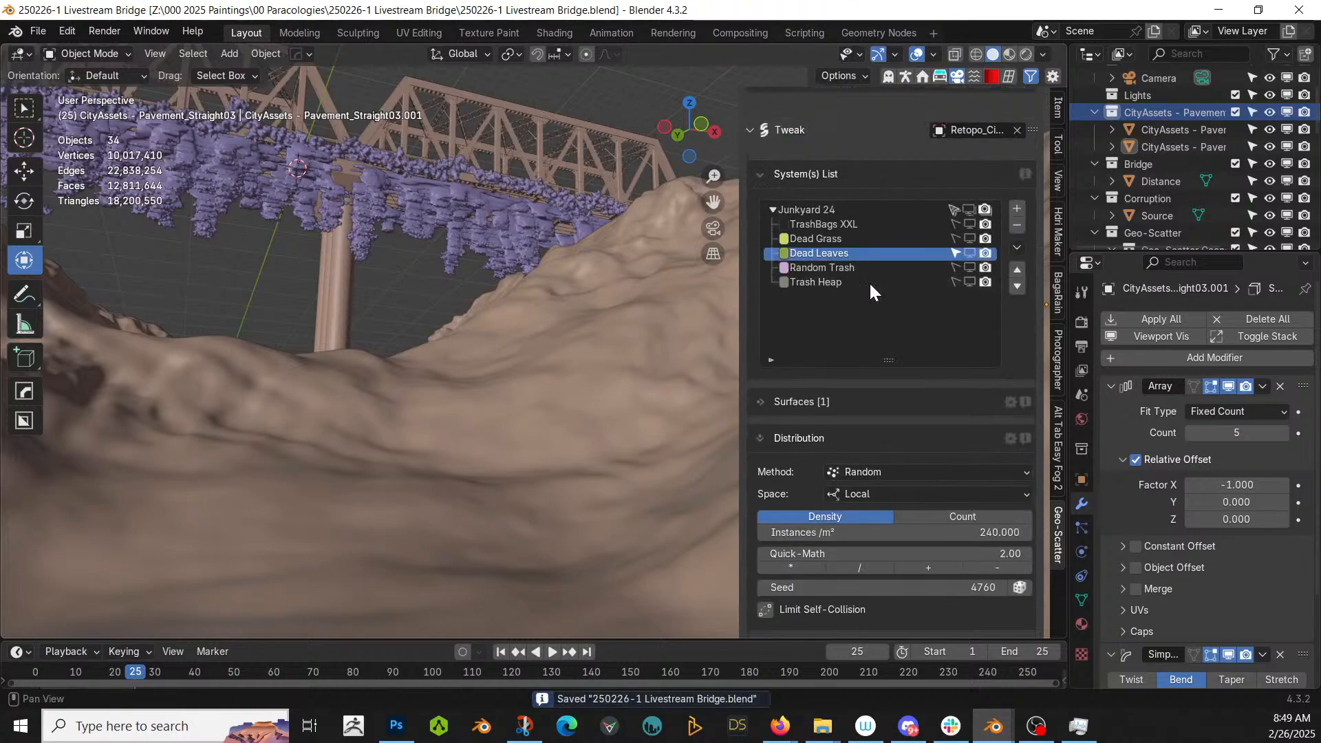
pyautogui.click(845, 238)
pyautogui.scroll(-12, 915, 453)
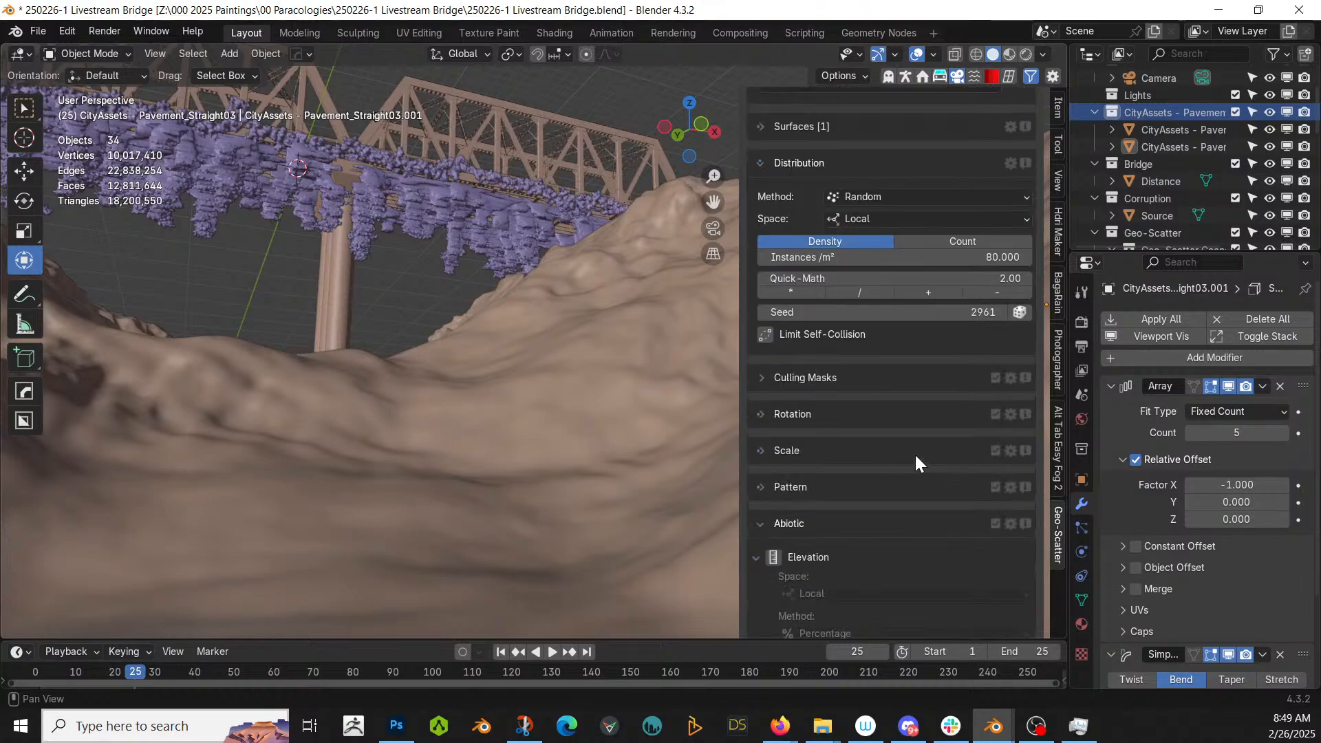
pyautogui.scroll(-7, 912, 458)
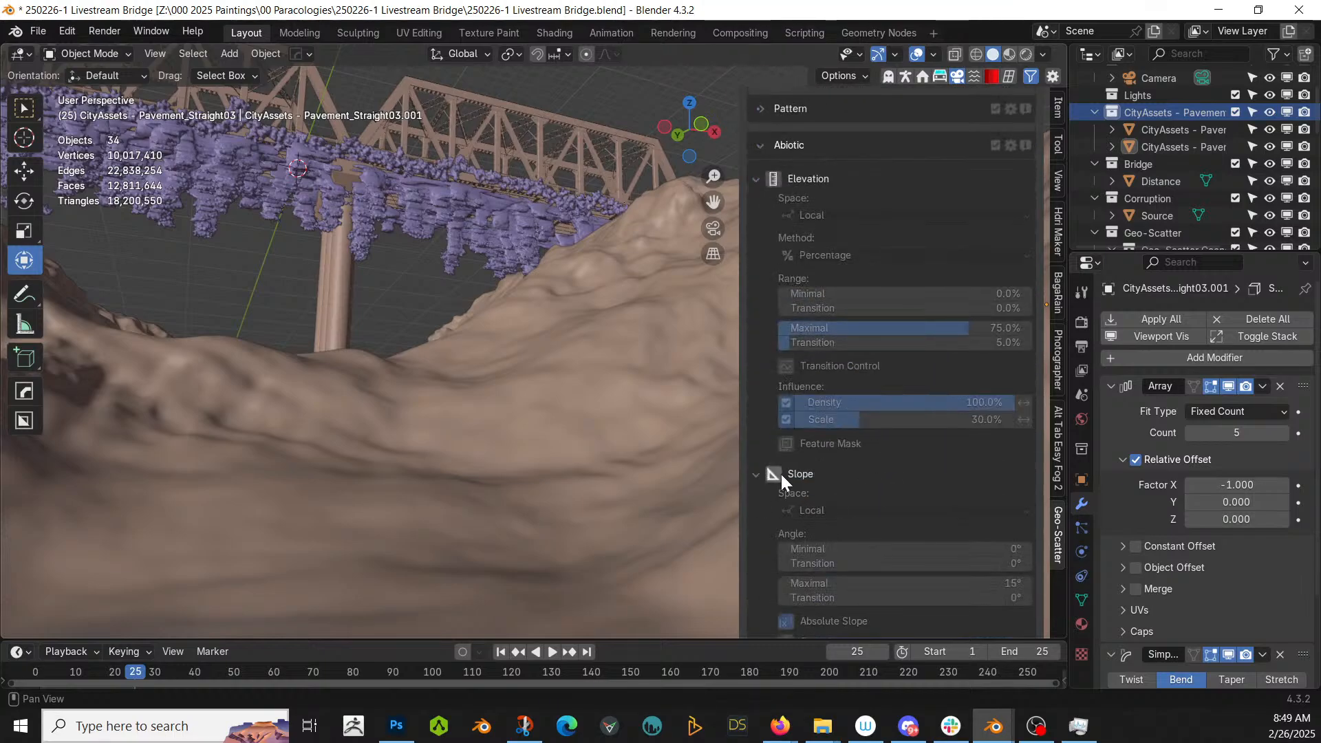
pyautogui.click(782, 474)
pyautogui.scroll(-2, 802, 530)
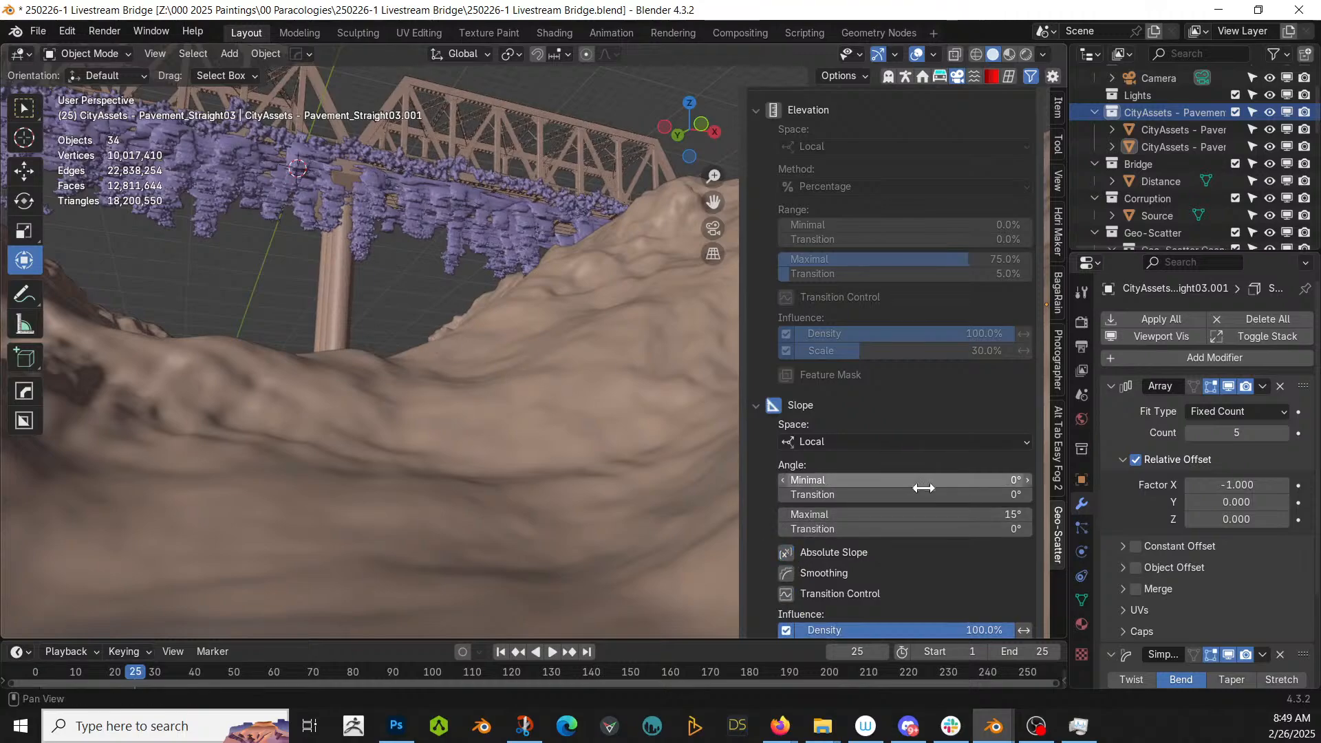
pyautogui.click(900, 514)
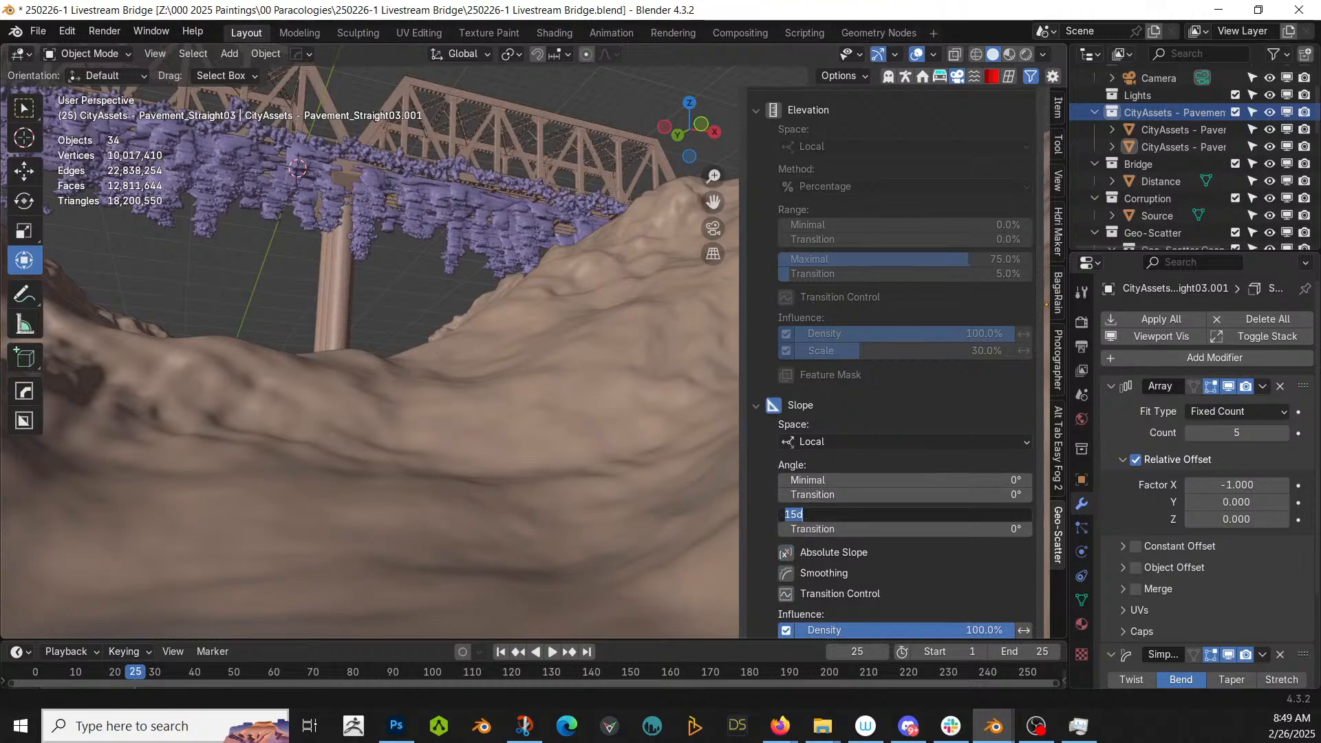
pyautogui.write('45')
pyautogui.press('Return')
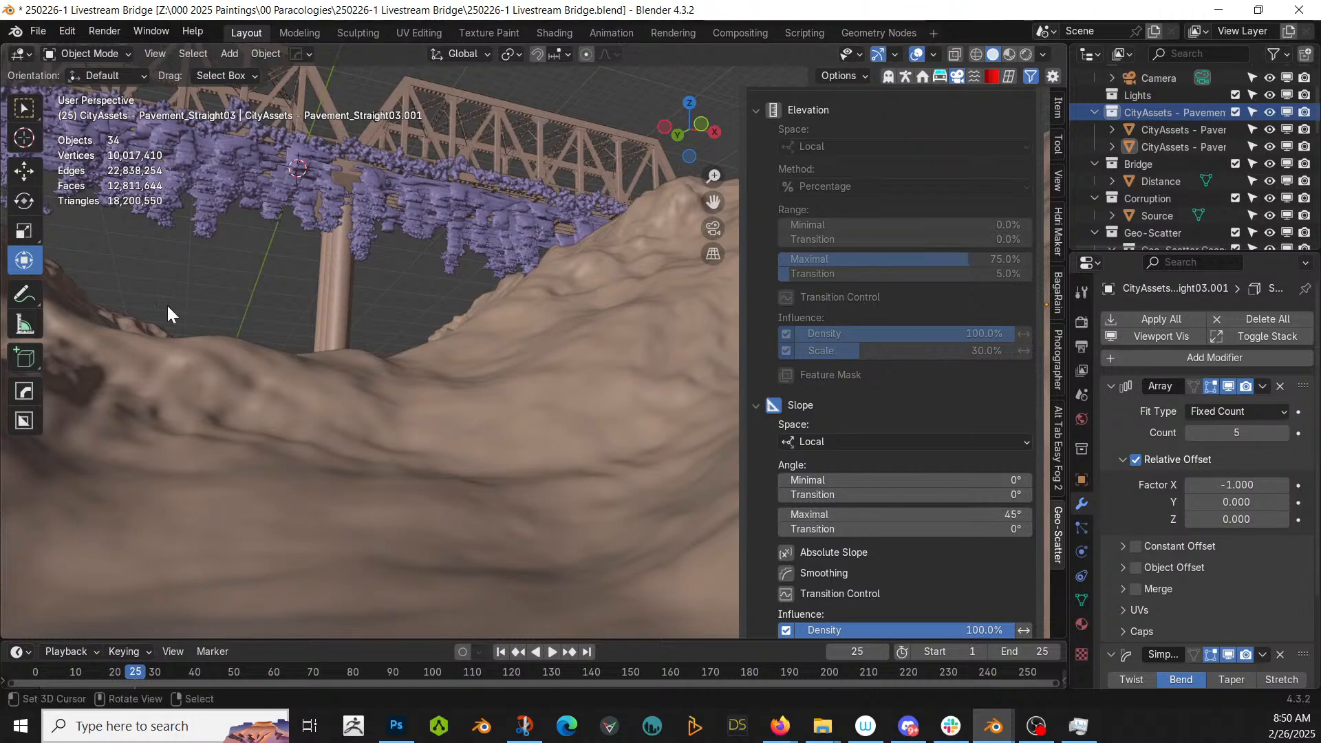
pyautogui.hotkey('ctrl', 's')
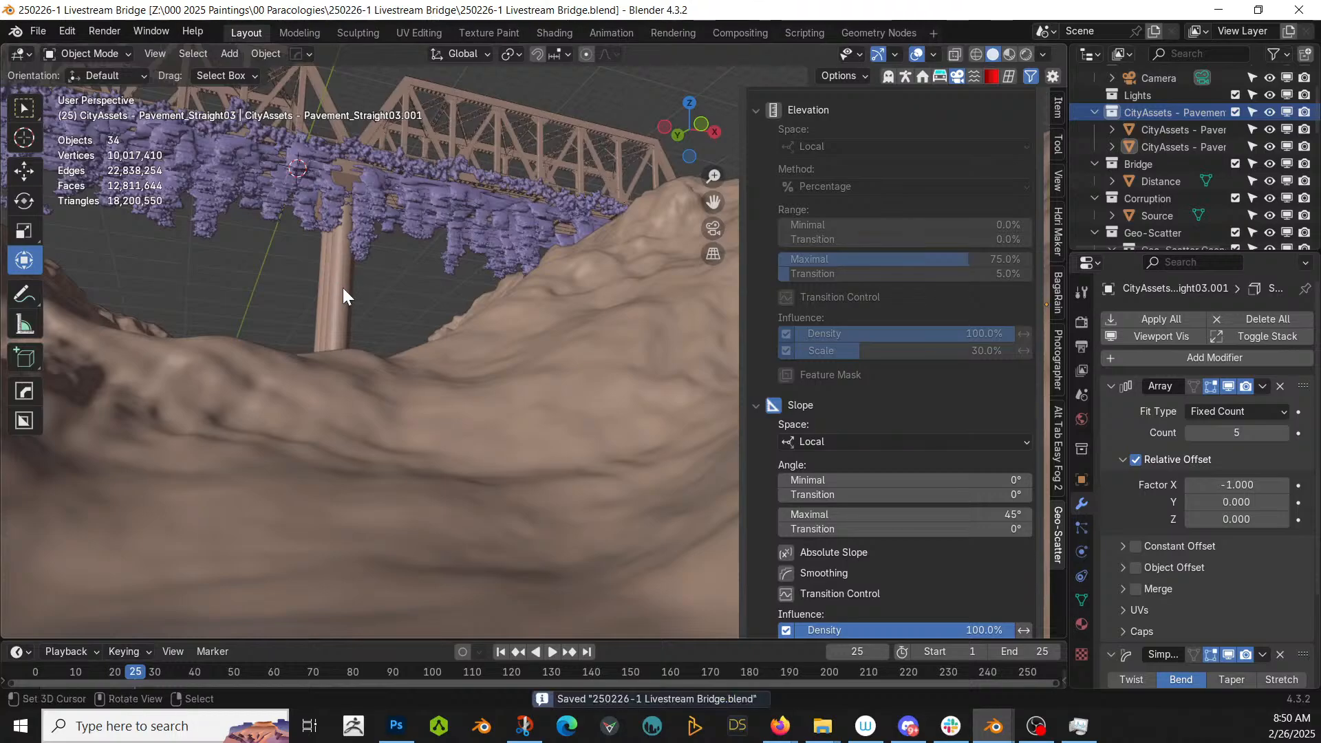
# - Set the Dead Grass density to 8 instances/m², display it in the viewport to check its distribution, and hide it again
pyautogui.moveTo(449, 306); pyautogui.dragTo(481, 332, button='middle')
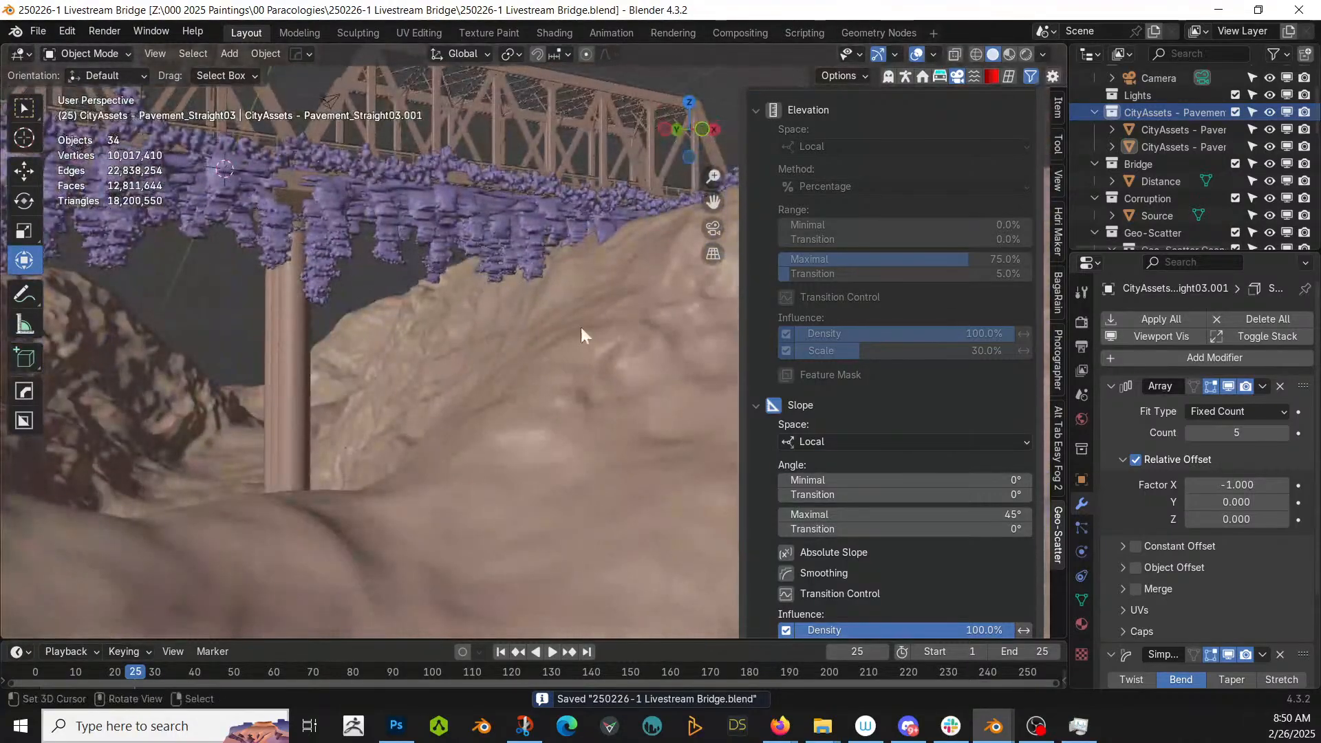
pyautogui.scroll(10, 887, 401)
pyautogui.scroll(12, 888, 406)
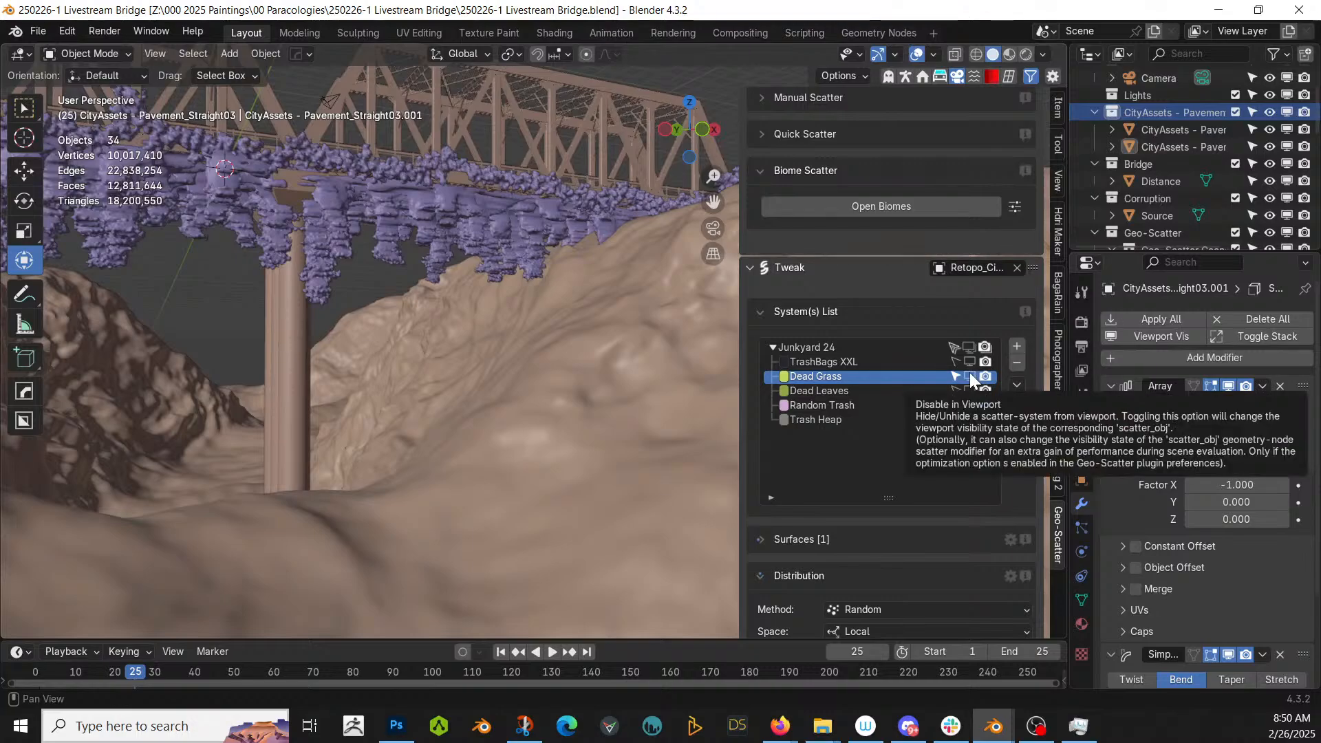
pyautogui.scroll(-4, 920, 493)
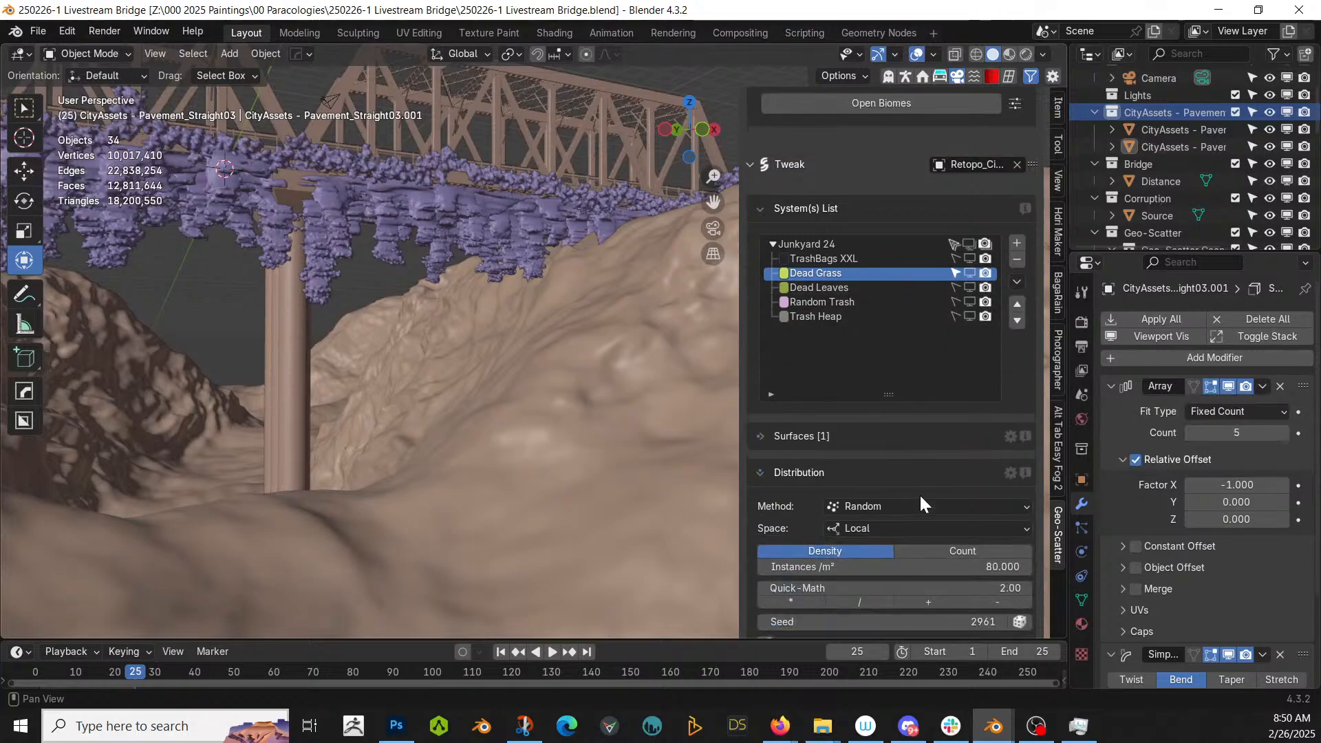
pyautogui.click(938, 564)
pyautogui.write('8')
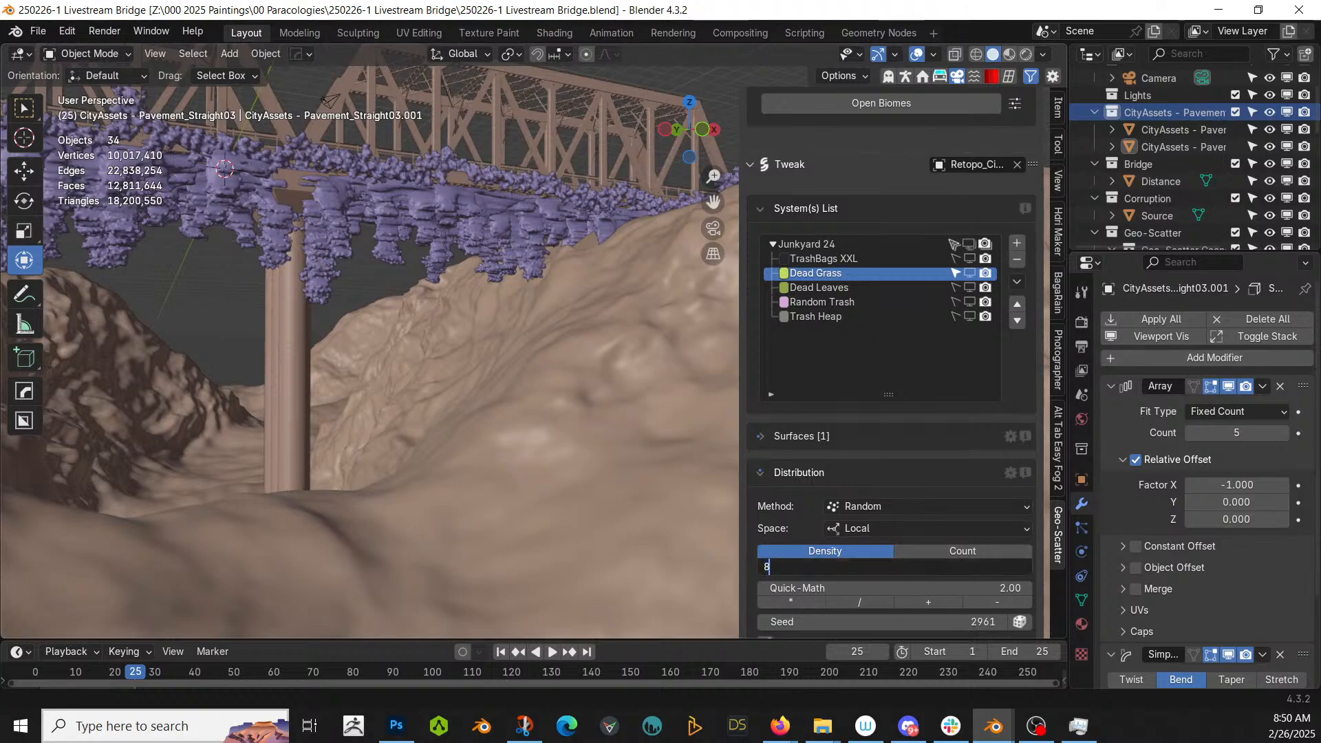
pyautogui.press('Return')
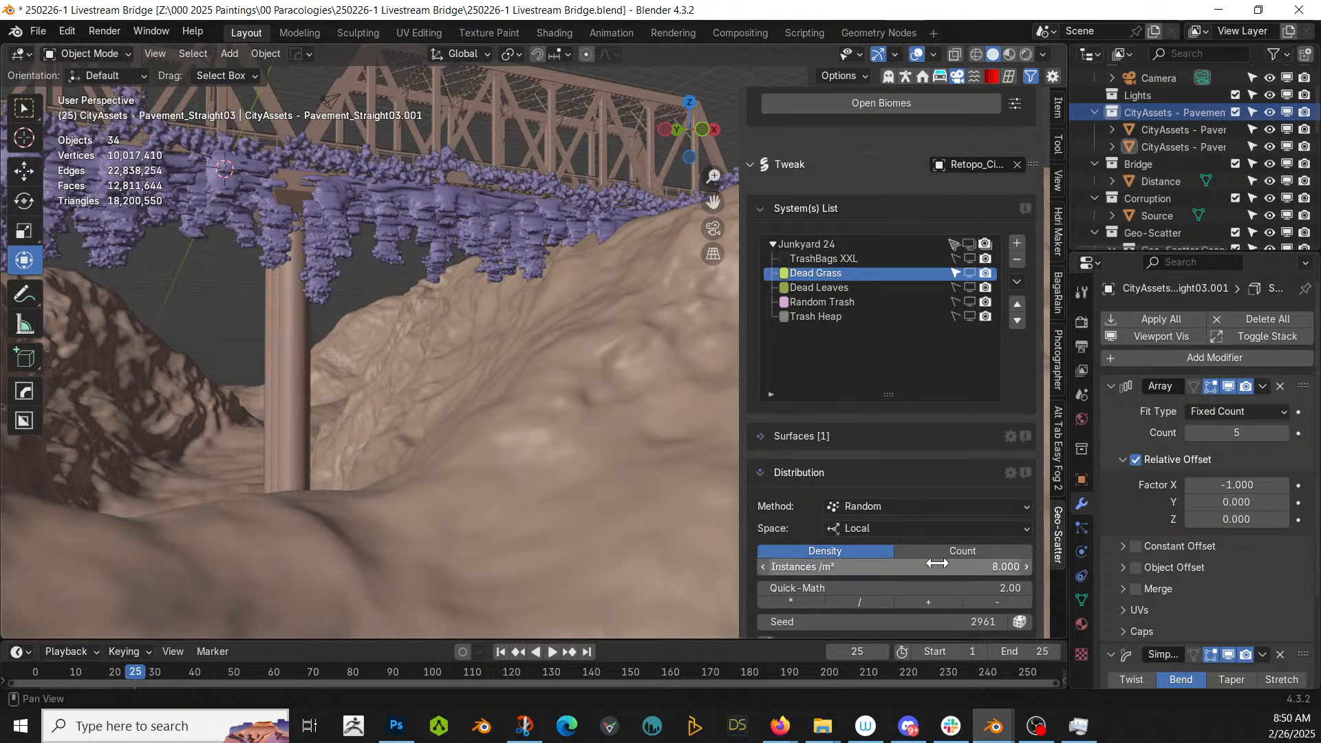
pyautogui.click(970, 273)
pyautogui.moveTo(706, 364); pyautogui.dragTo(689, 389, button='middle')
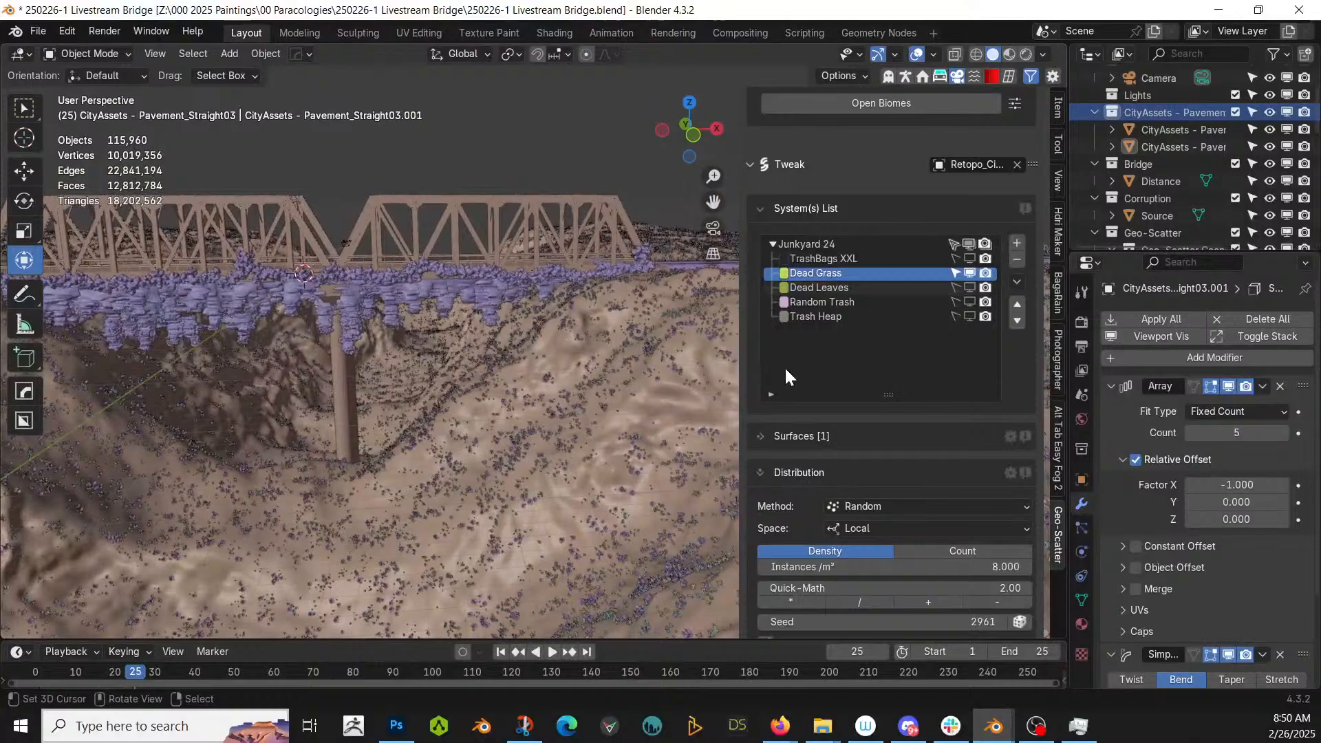
pyautogui.click(971, 274)
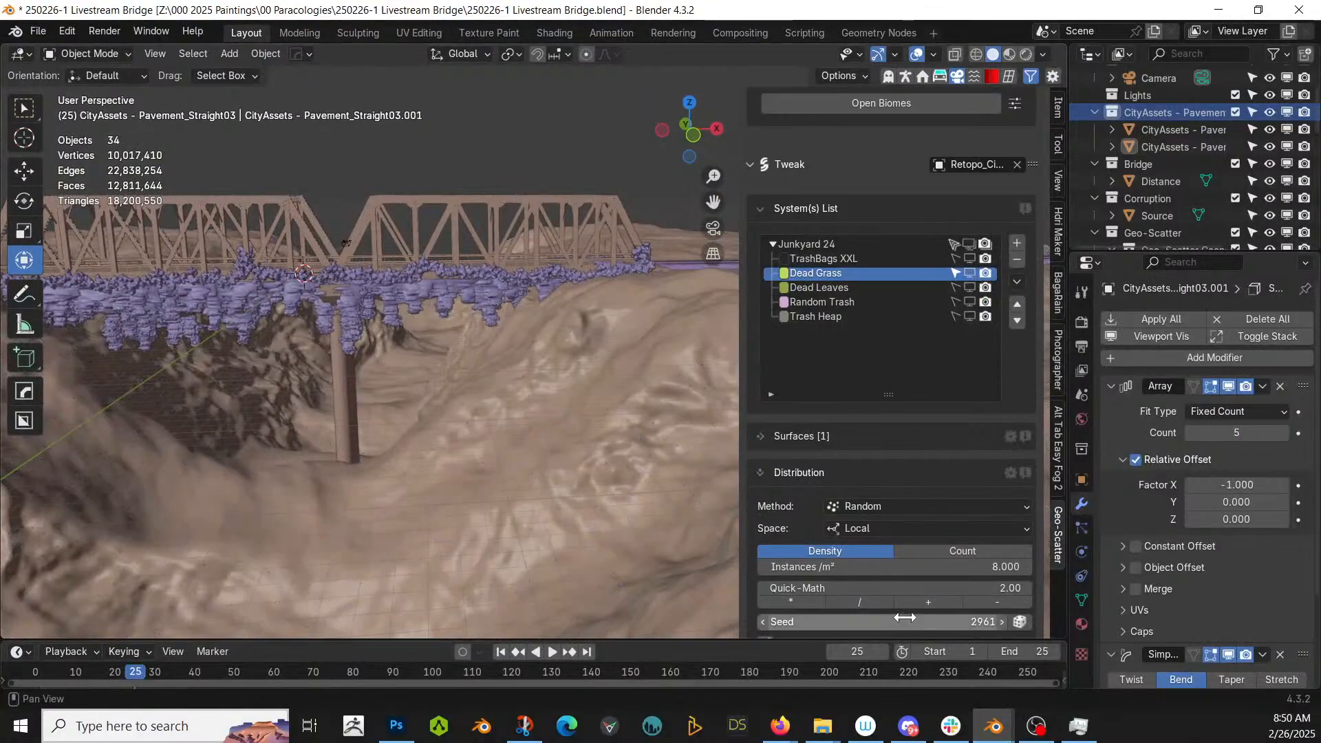
# - Set the Dead Grass density back to 80 instances/m²
pyautogui.click(974, 567)
pyautogui.write('80')
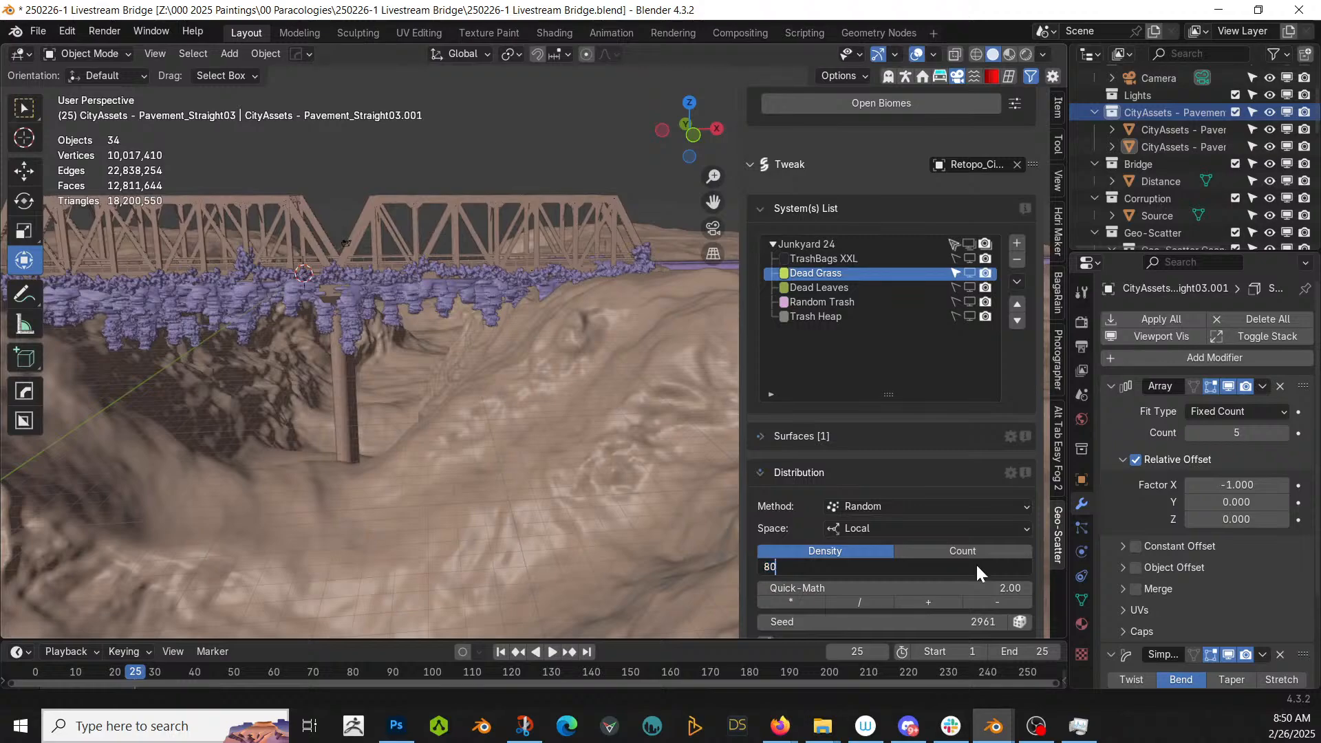
pyautogui.press('Return')
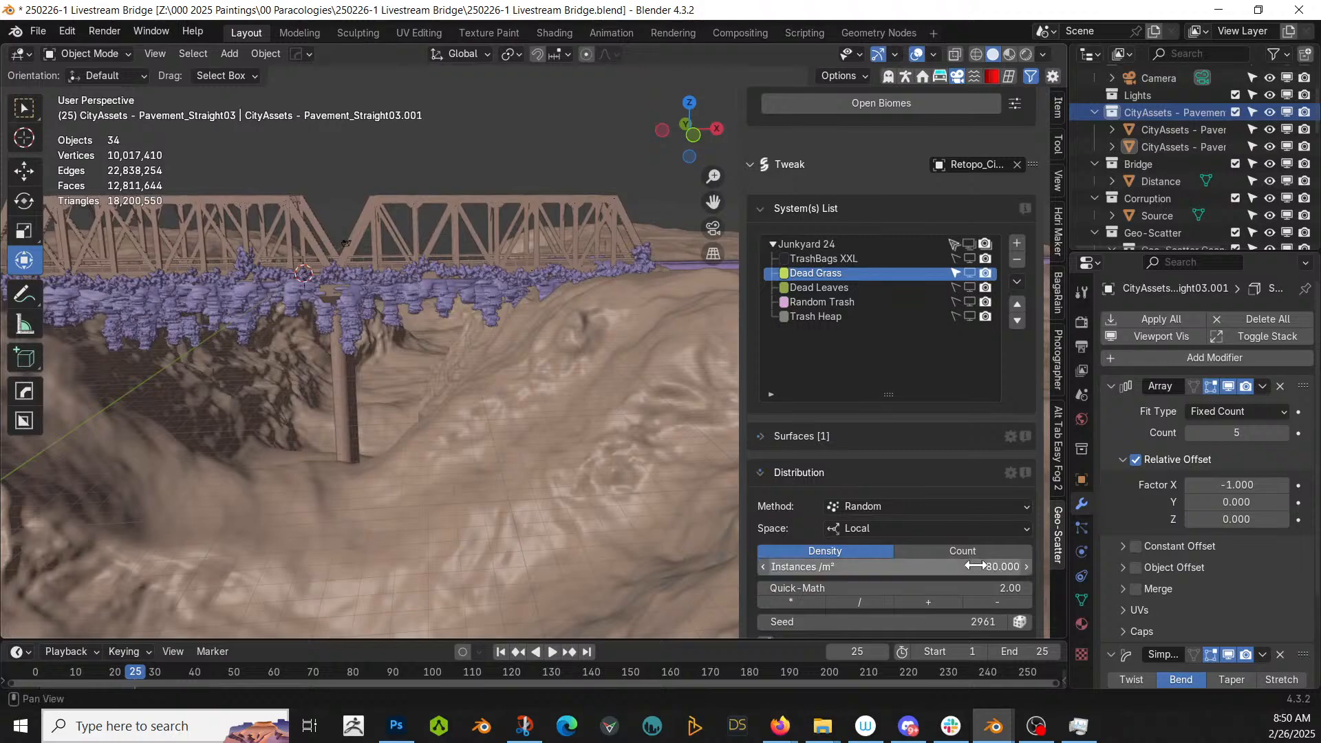
# - Set the Dead Leaves density to 15 instances/m² and display the system in the viewport to inspect its coverage
pyautogui.click(857, 287)
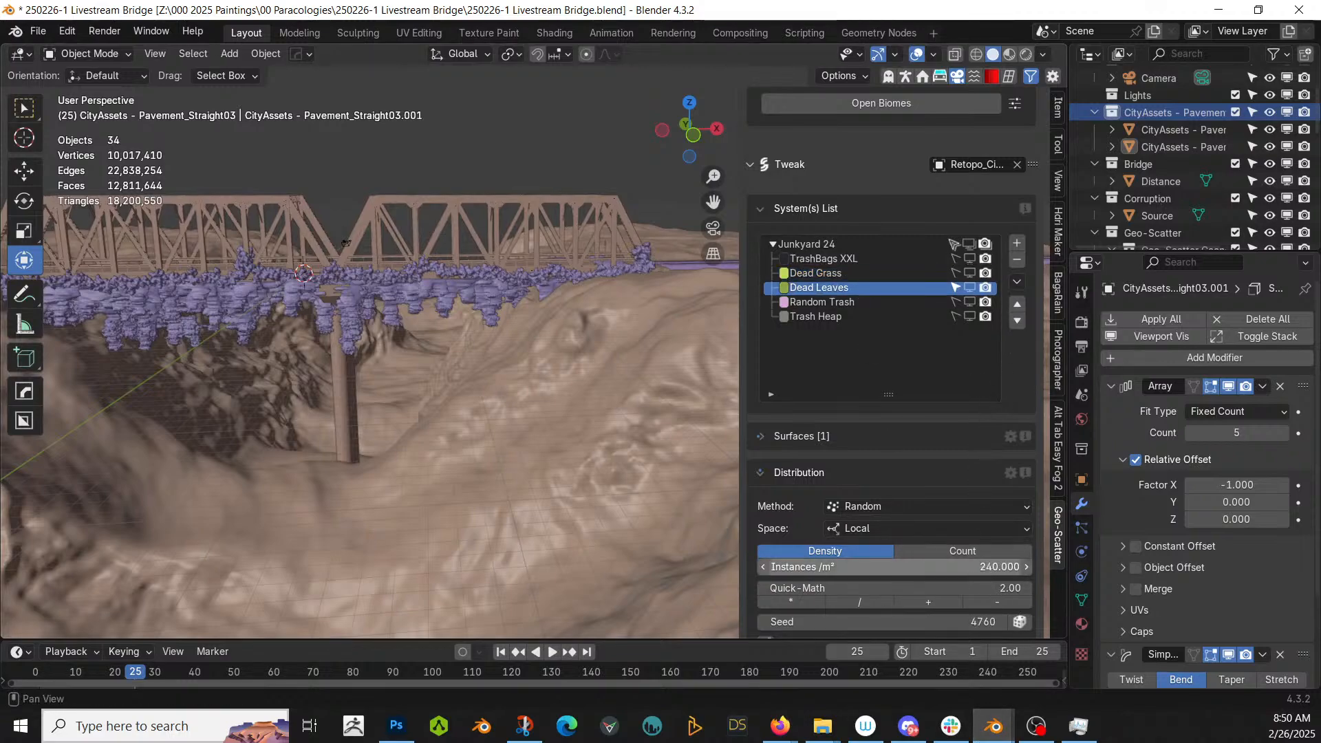
pyautogui.click(988, 568)
pyautogui.write('15')
pyautogui.press('Return')
pyautogui.click(968, 287)
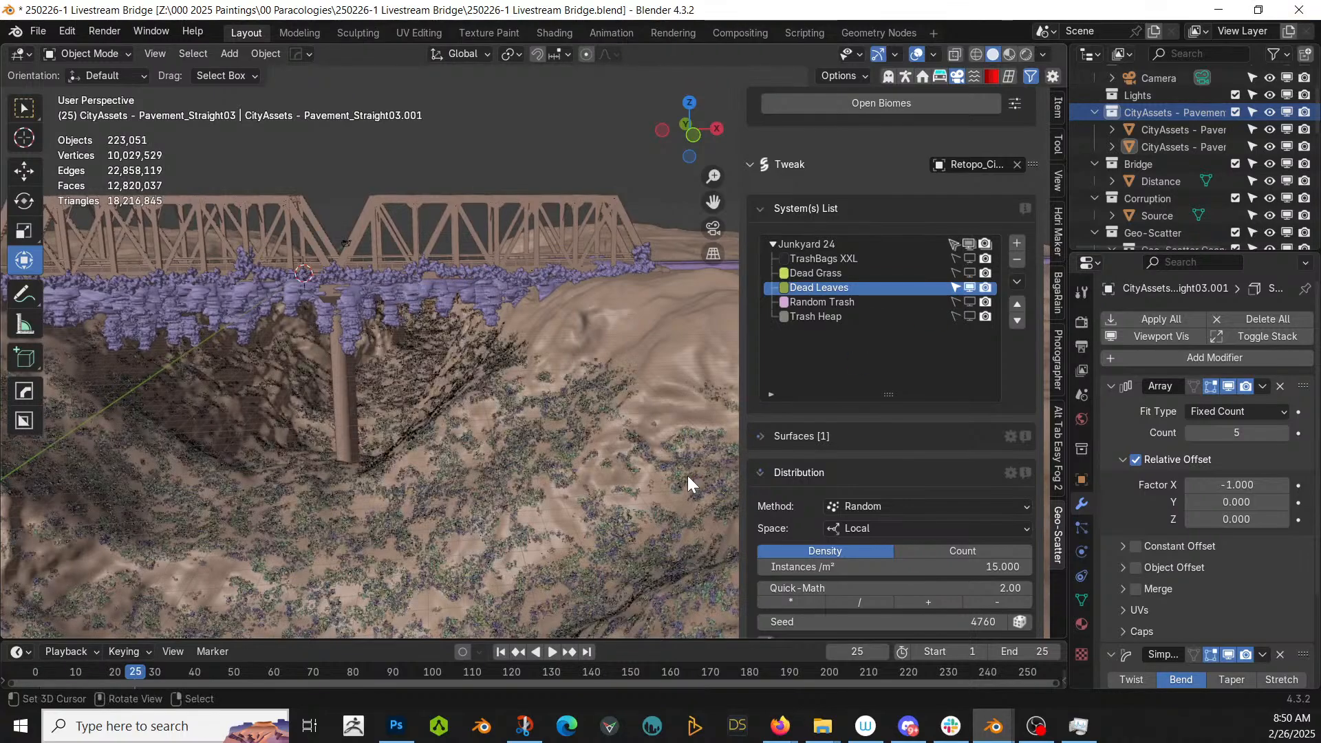
pyautogui.moveTo(587, 505); pyautogui.dragTo(640, 466, button='middle')
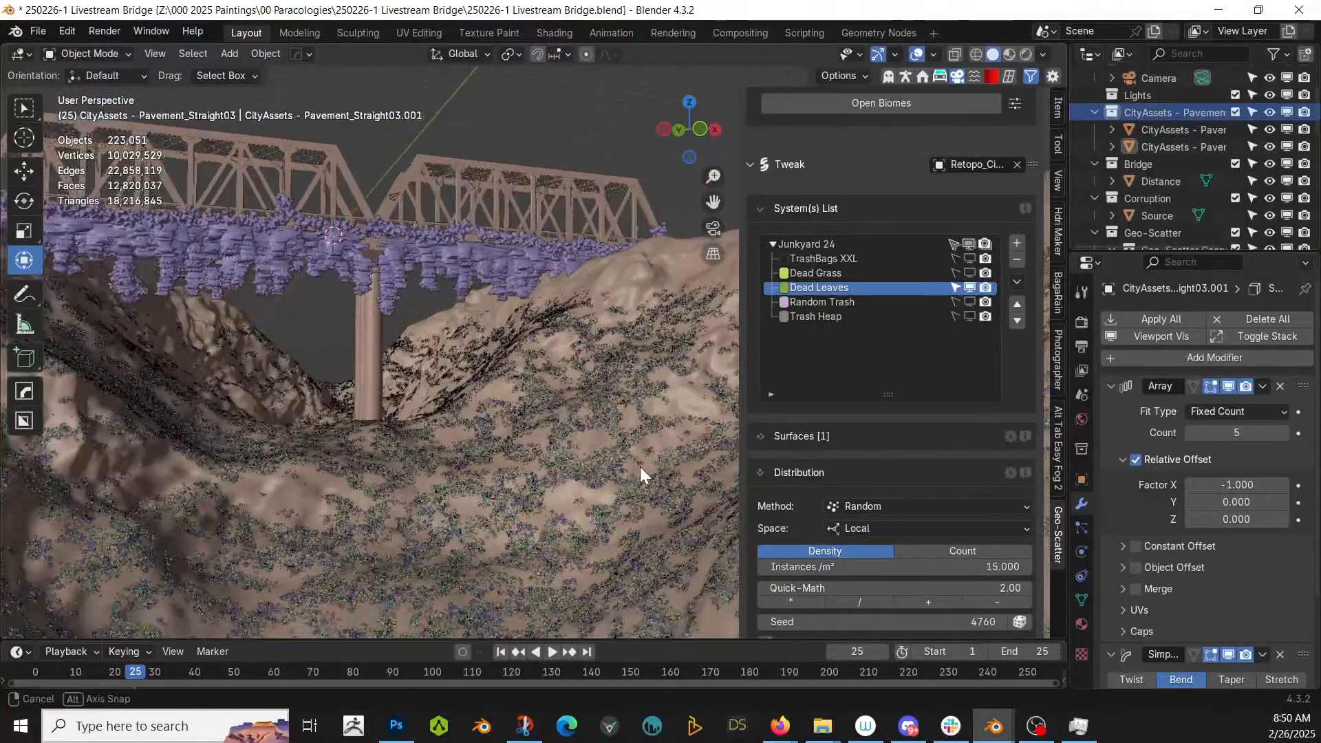
pyautogui.scroll(2, 580, 480)
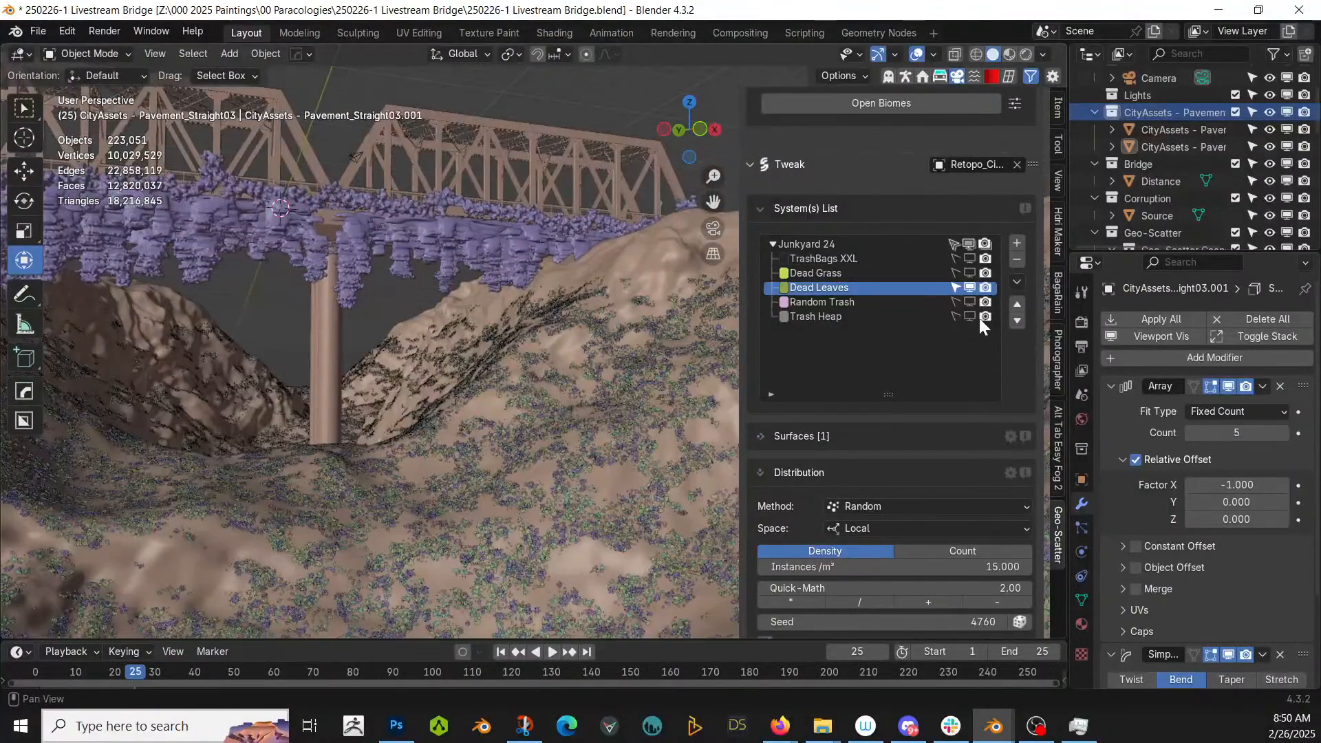
# - Remove the Dead Leaves scatter system from the Junkyard 24 group and save the file
pyautogui.click(1020, 260)
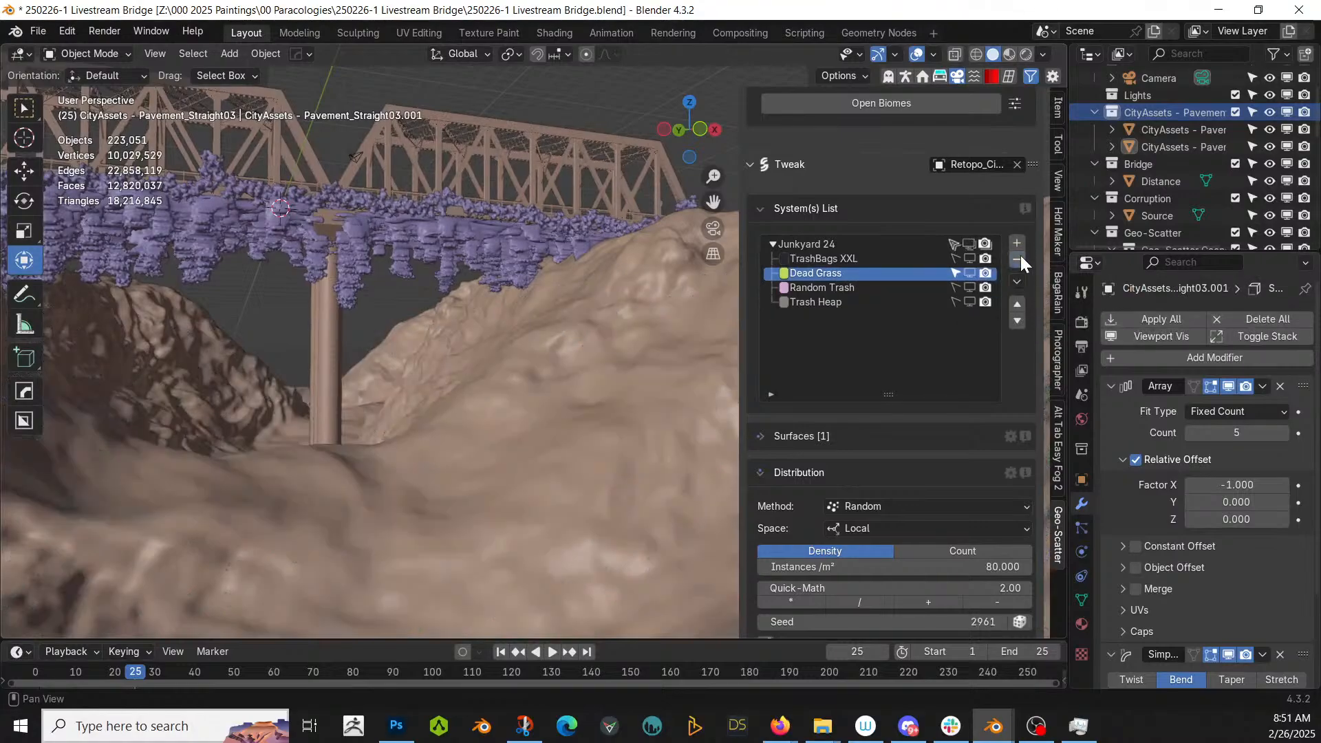
pyautogui.scroll(-1, 262, 357)
pyautogui.moveTo(283, 378); pyautogui.dragTo(243, 440, button='middle')
pyautogui.scroll(-2, 243, 439)
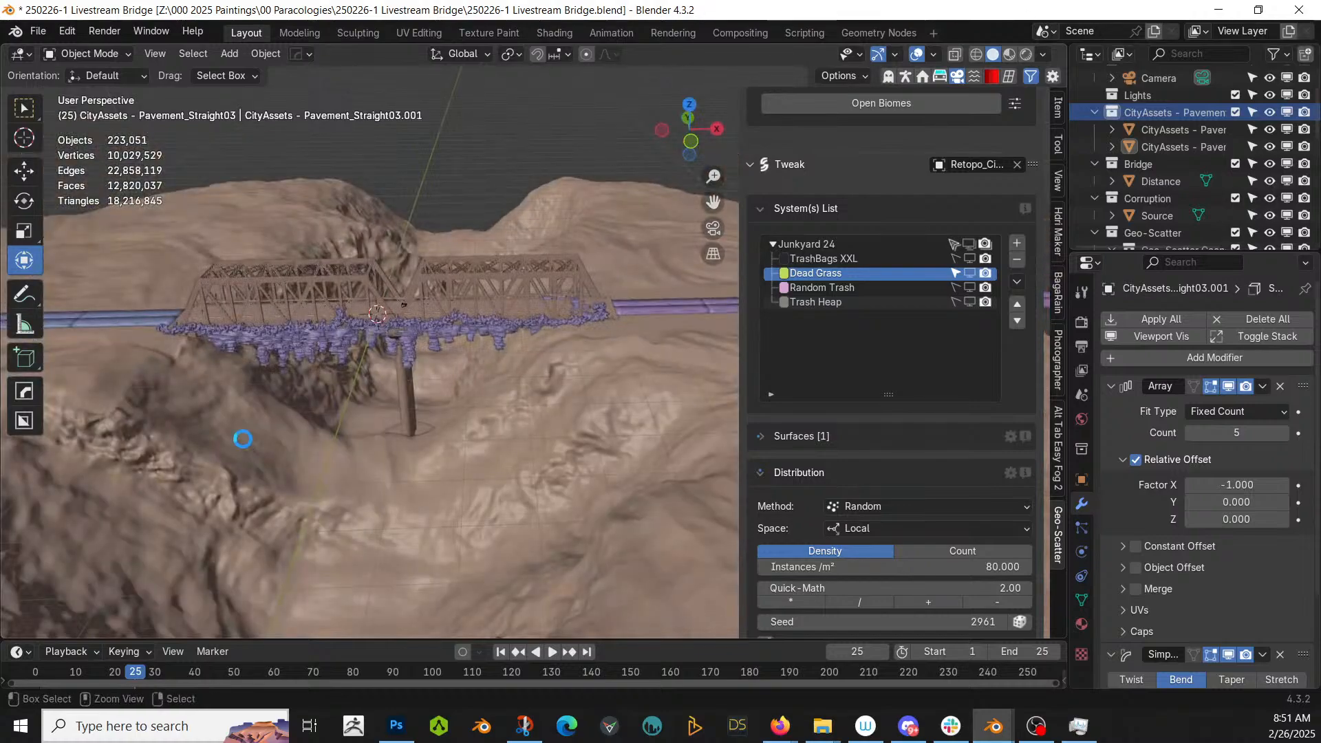
pyautogui.hotkey('ctrl', 's')
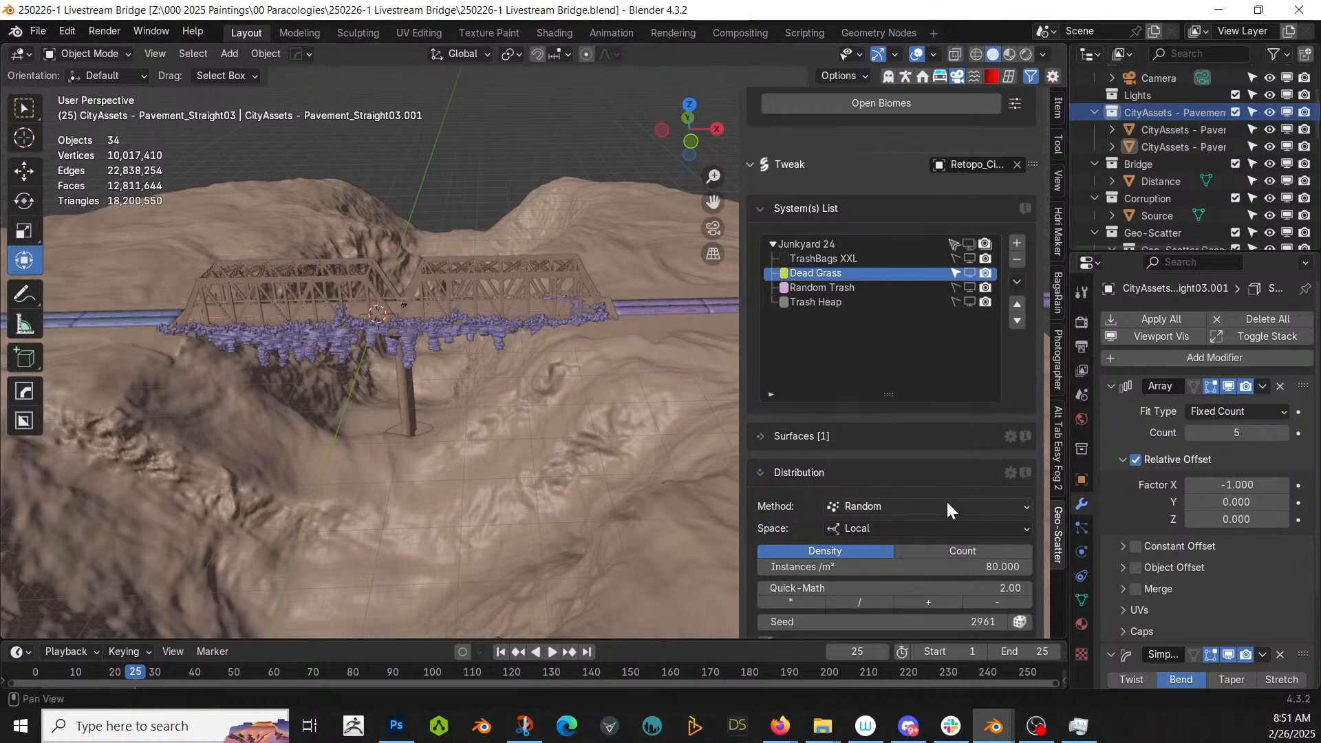
# - Open the Geo-Scatter biome library and maximize its window
pyautogui.scroll(-4, 944, 503)
pyautogui.scroll(12, 943, 501)
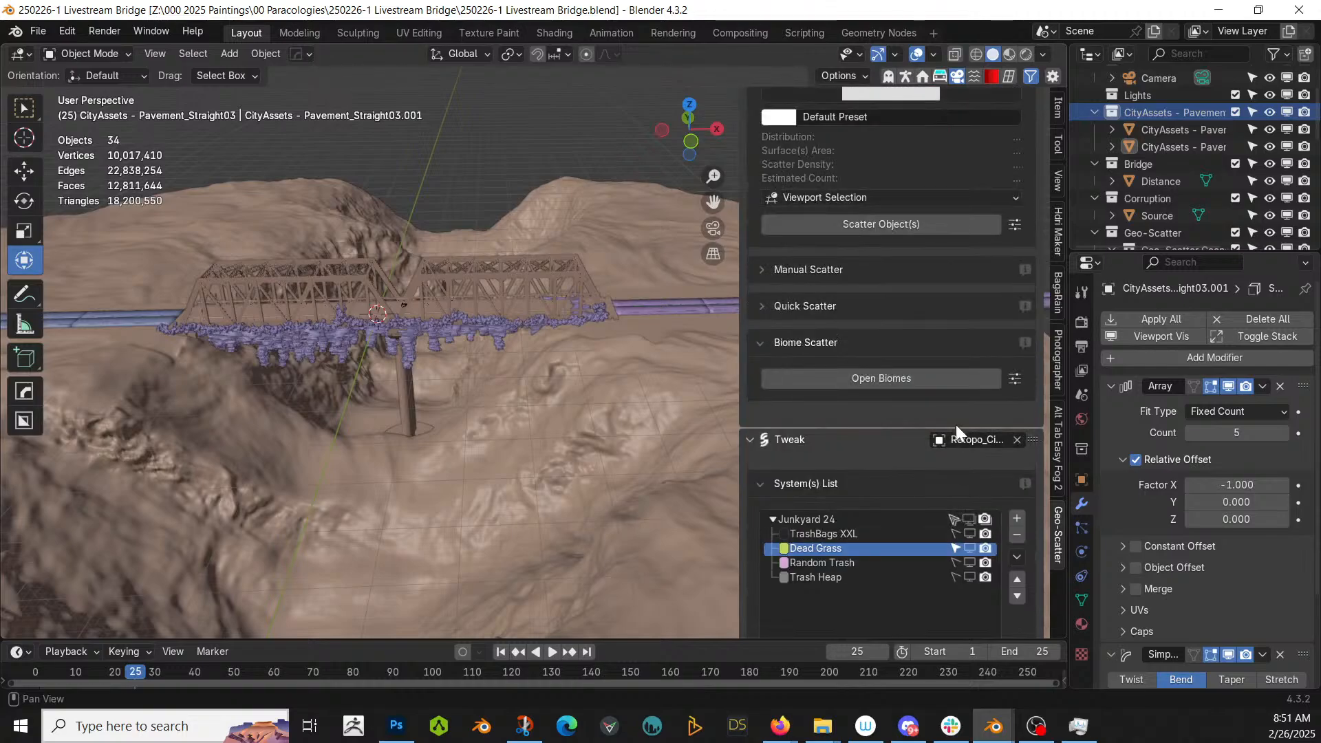
pyautogui.click(906, 377)
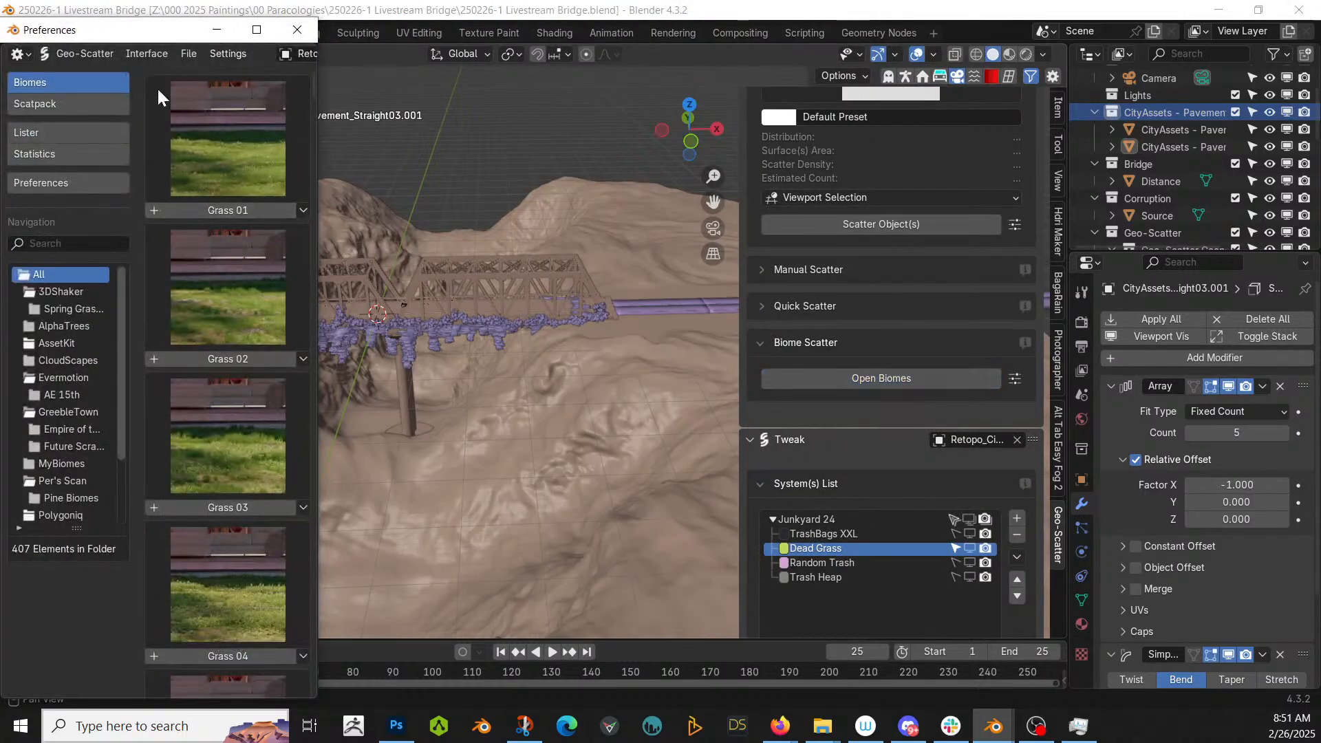
pyautogui.click(260, 30)
# - Scatter Dry Biome 07 over the terrain, keeping its scatter systems hidden and its objects set to Bounds, and close the biome library
pyautogui.scroll(-10, 853, 398)
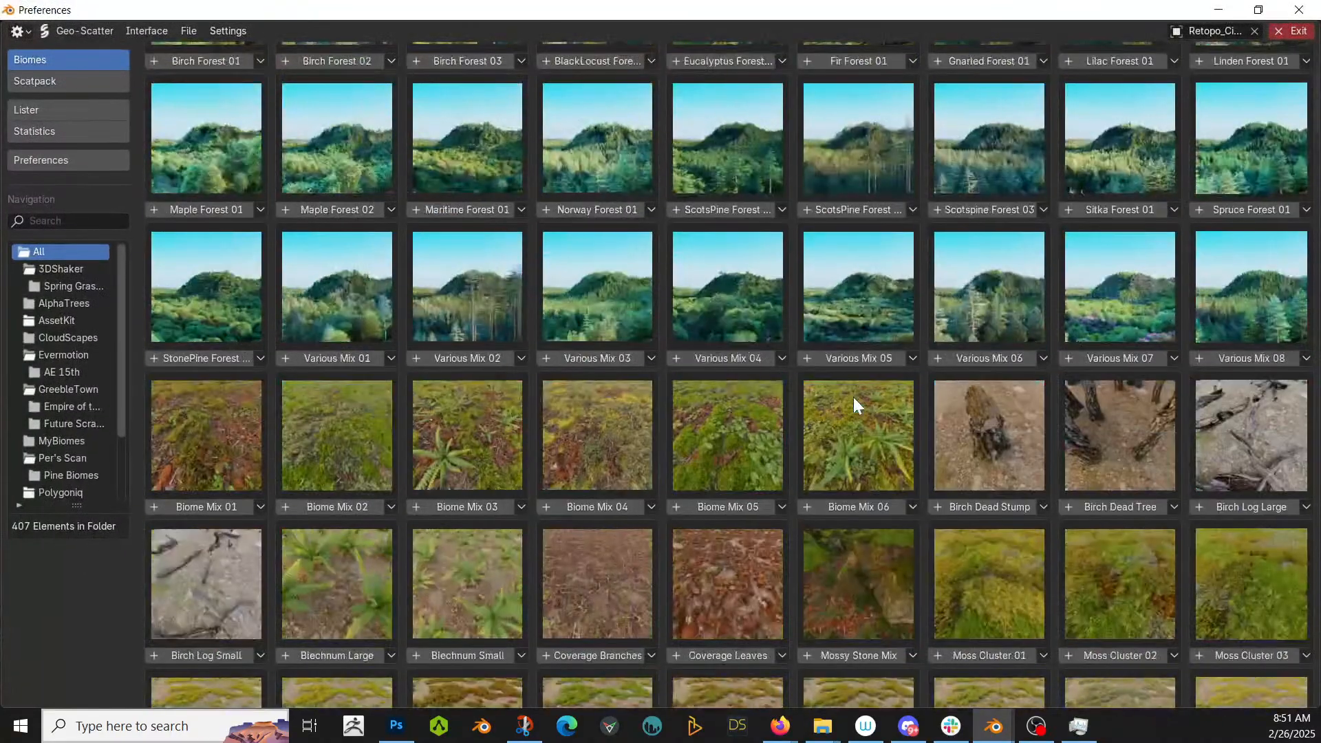
pyautogui.scroll(-20, 853, 398)
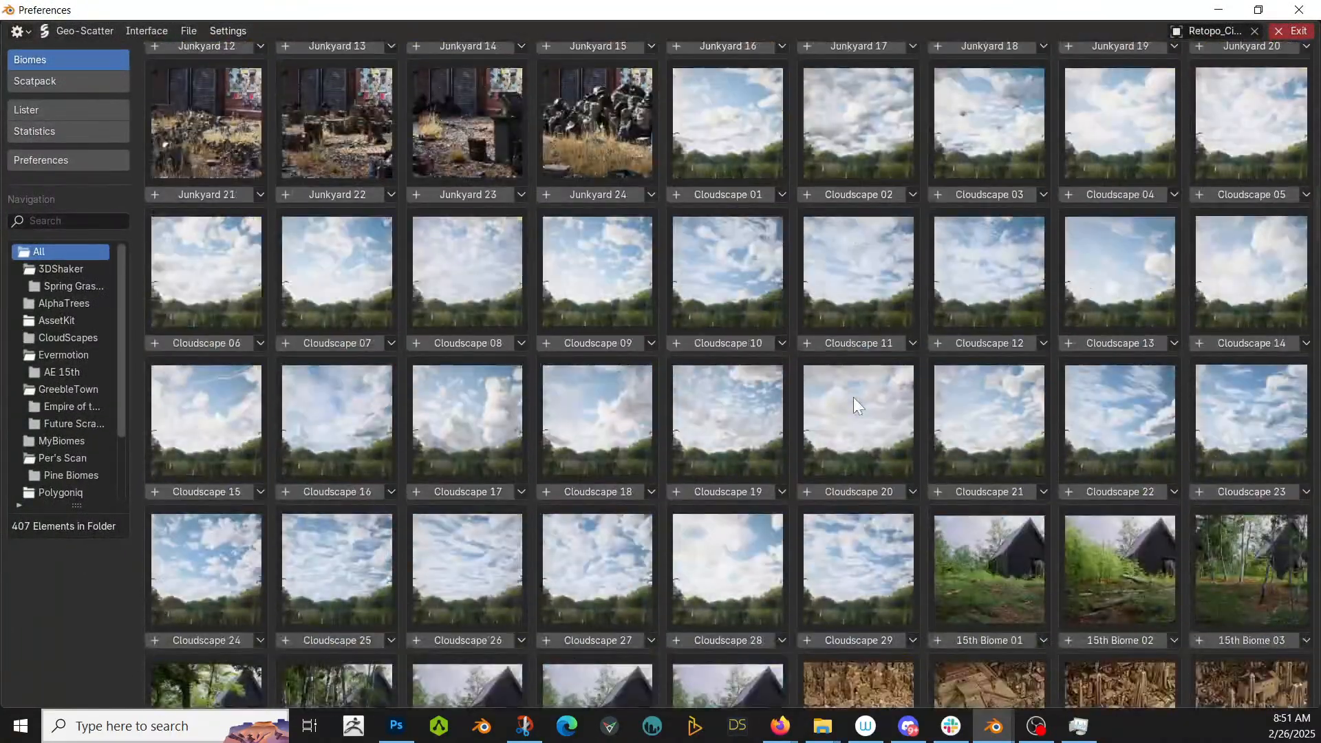
pyautogui.scroll(-15, 854, 398)
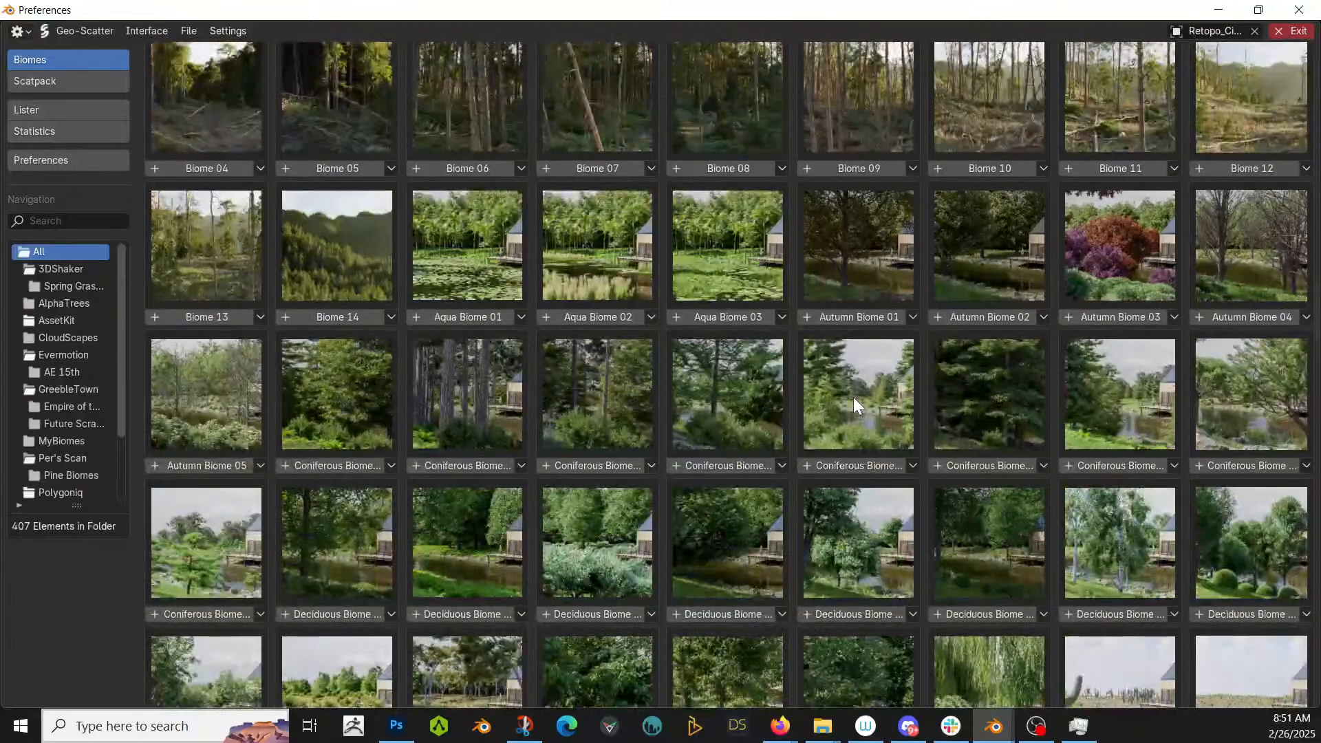
pyautogui.scroll(-3, 853, 403)
pyautogui.scroll(-2, 854, 406)
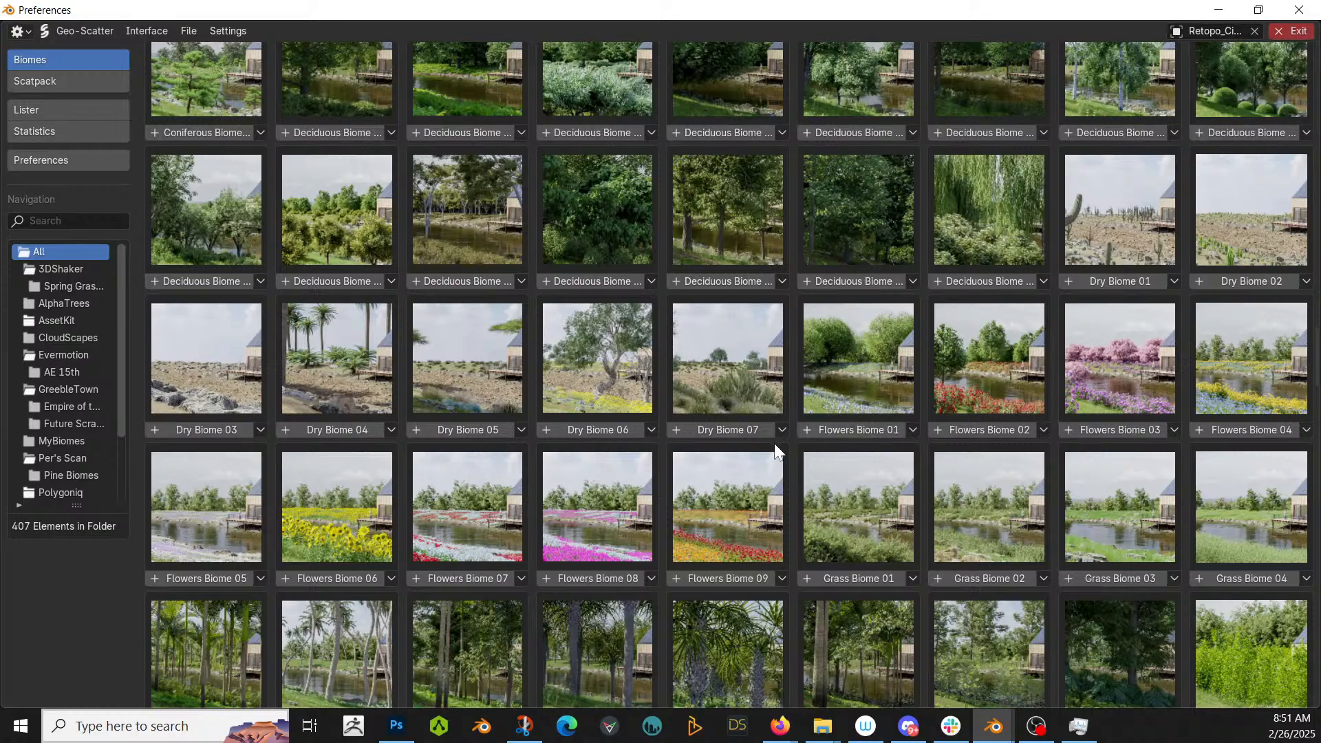
pyautogui.moveTo(731, 433)
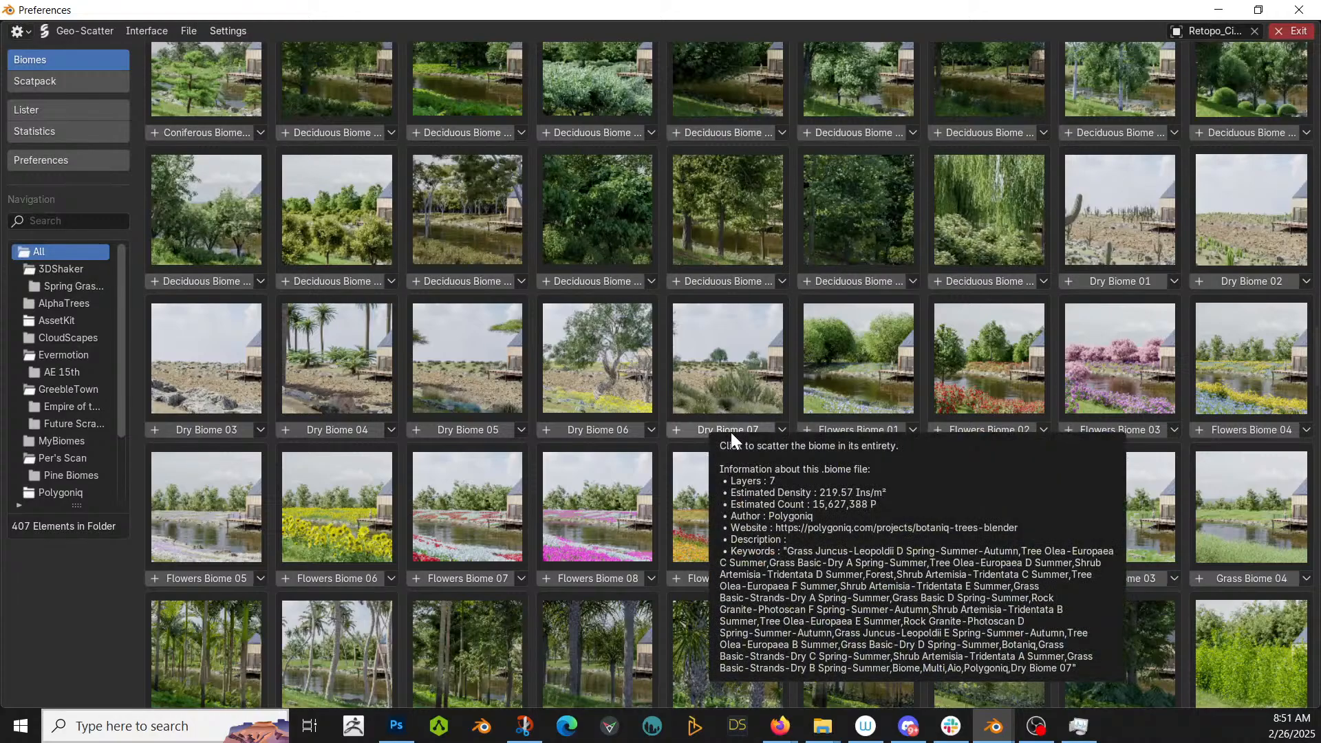
pyautogui.click(730, 432)
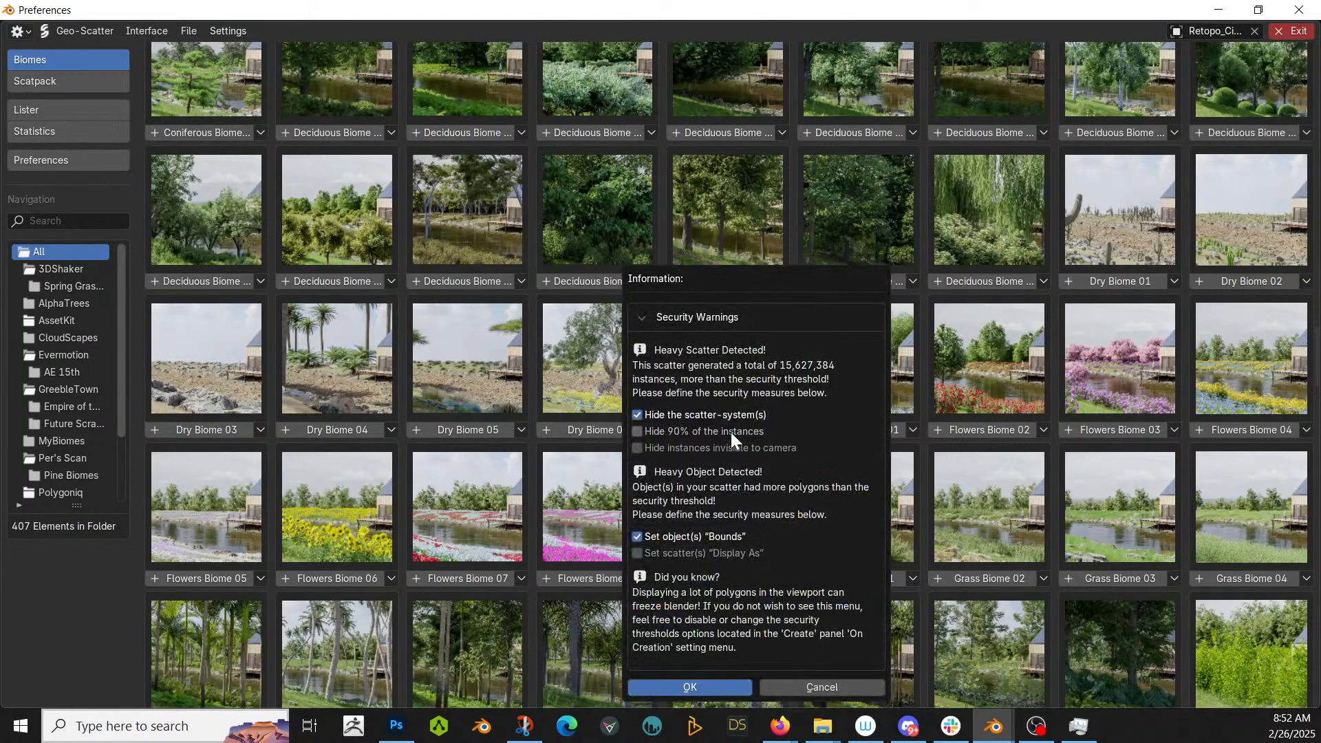
pyautogui.click(716, 688)
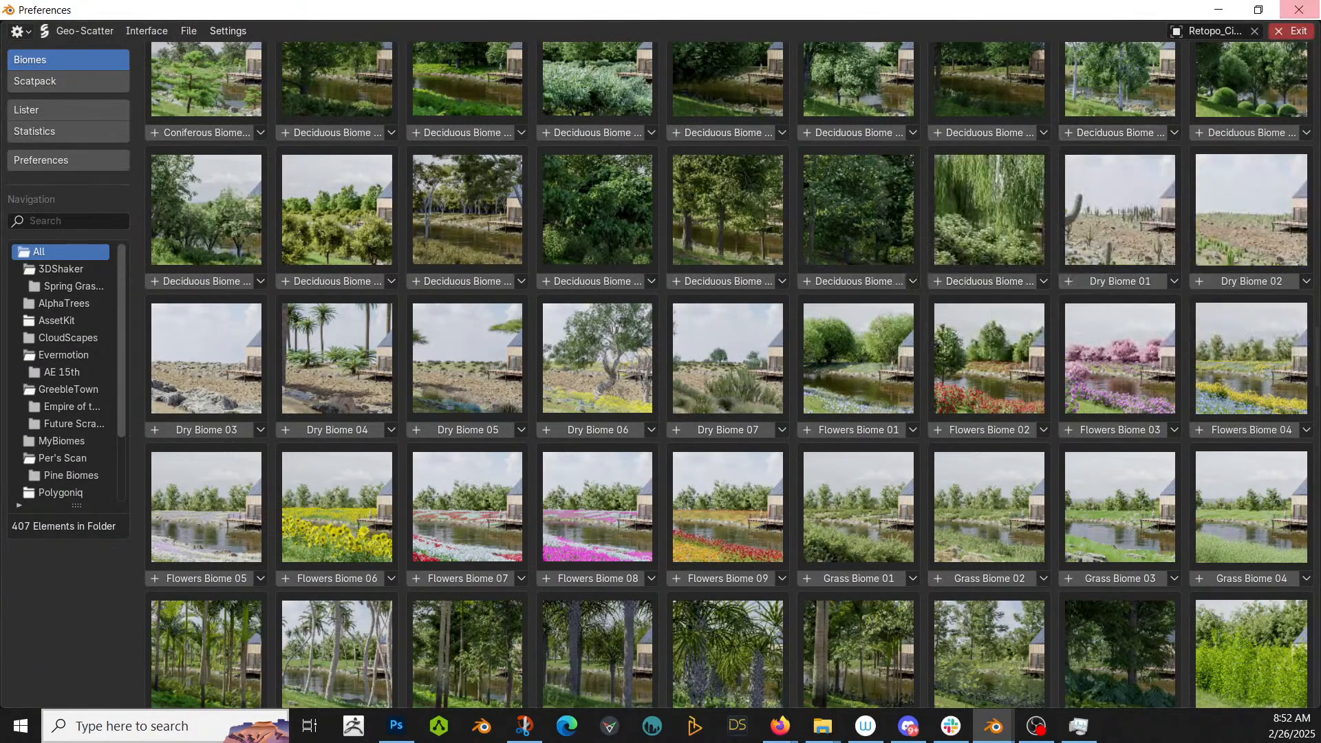
pyautogui.click(1291, 31)
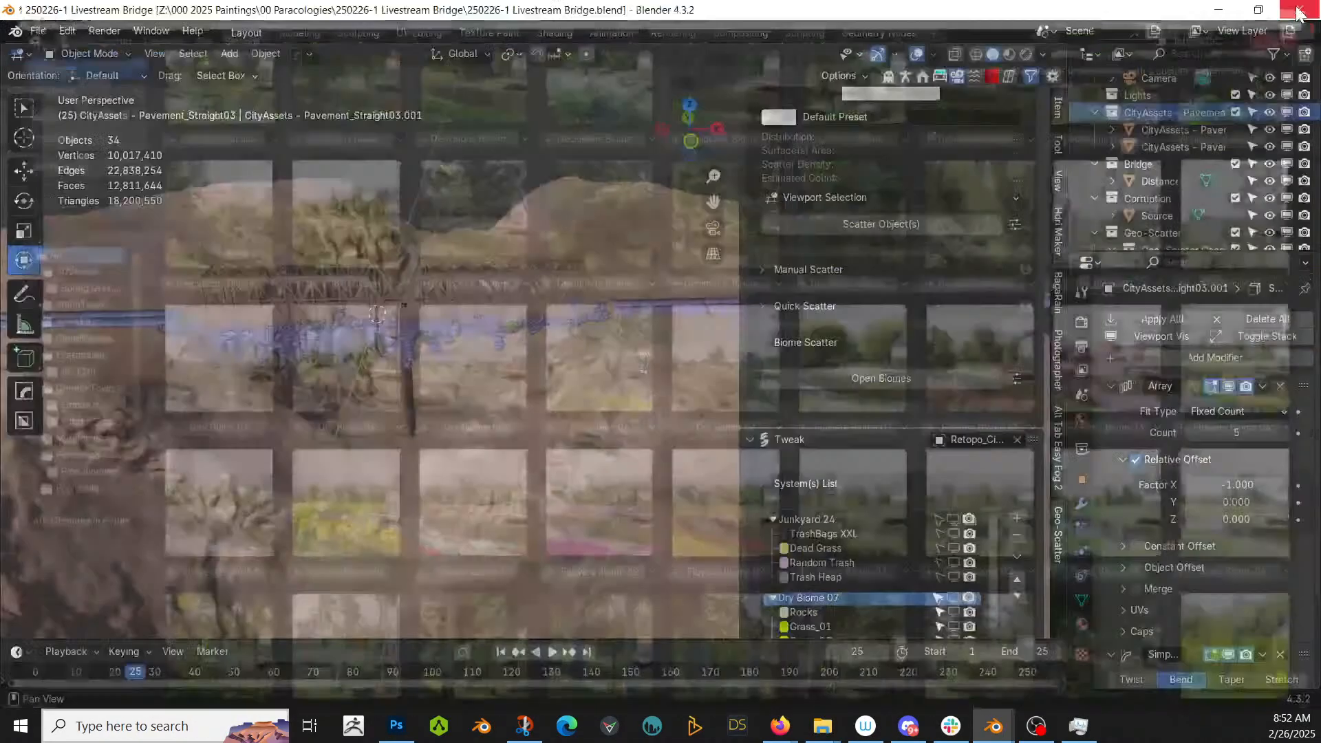
pyautogui.scroll(-3, 872, 518)
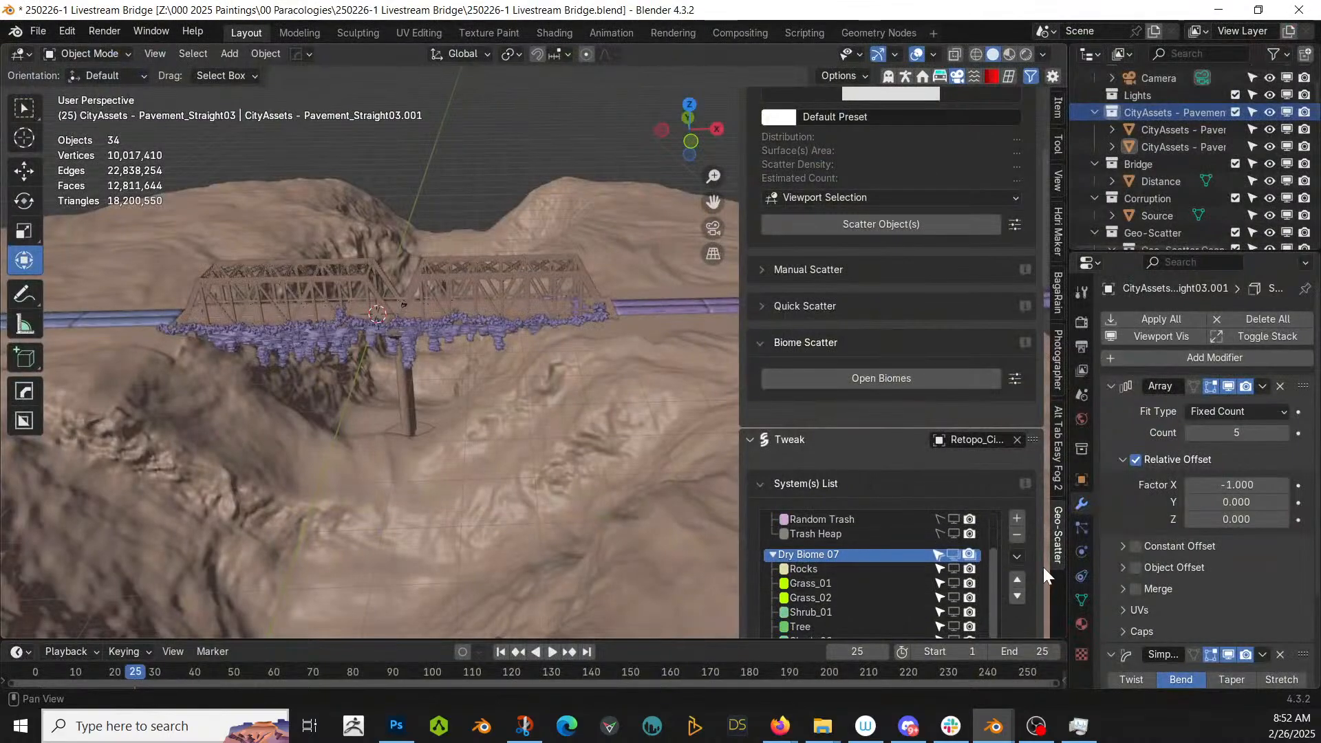
# - Enable Upward-Obstruction culling for the Dry Biome 07 group with the CityAssets - Pavement_Straight03 collection as the obstruction
pyautogui.scroll(-1, 1043, 567)
pyautogui.scroll(-9, 1043, 568)
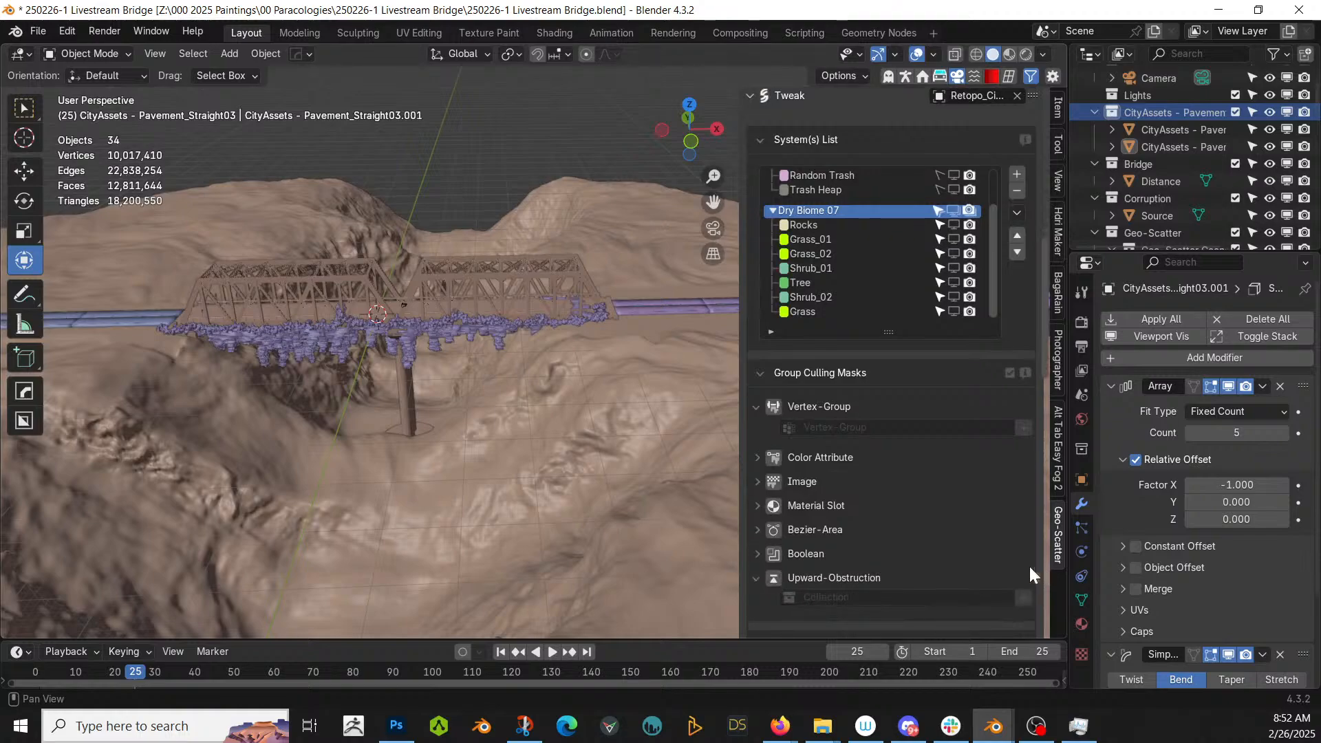
pyautogui.click(774, 577)
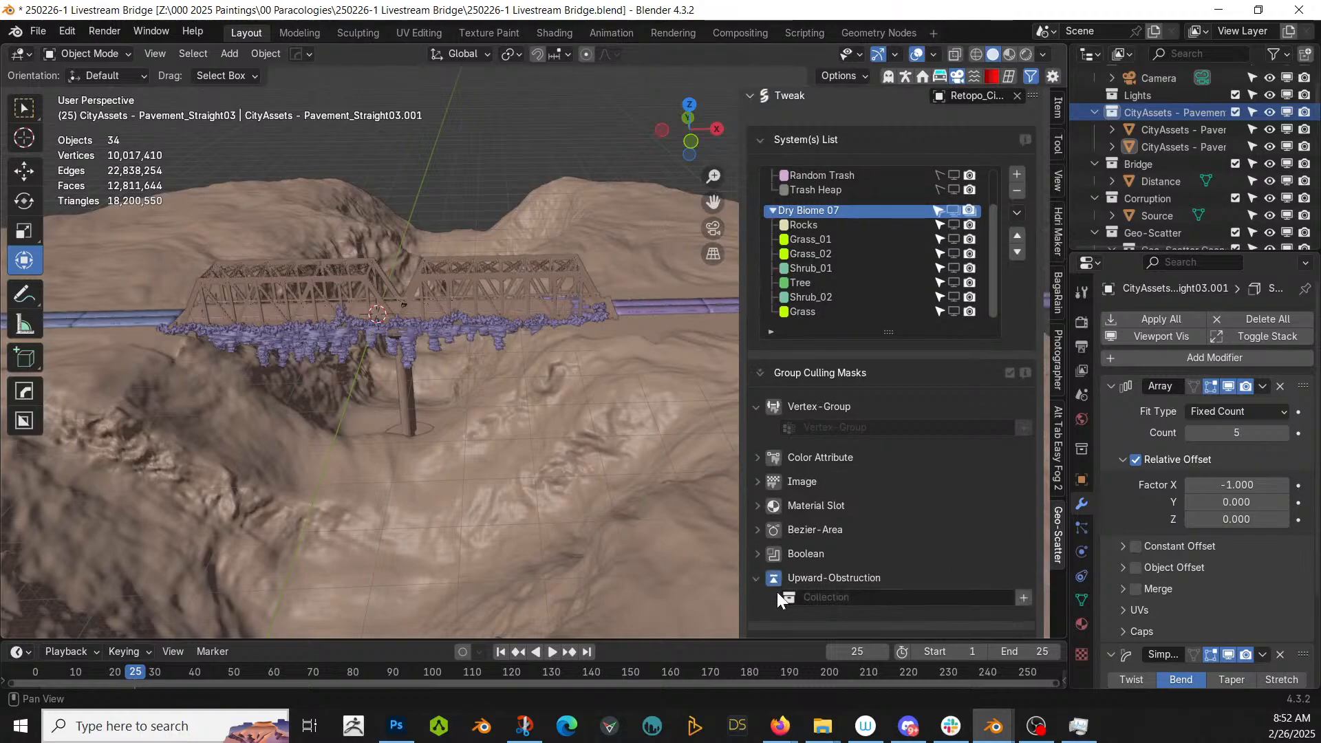
pyautogui.click(798, 598)
pyautogui.click(828, 452)
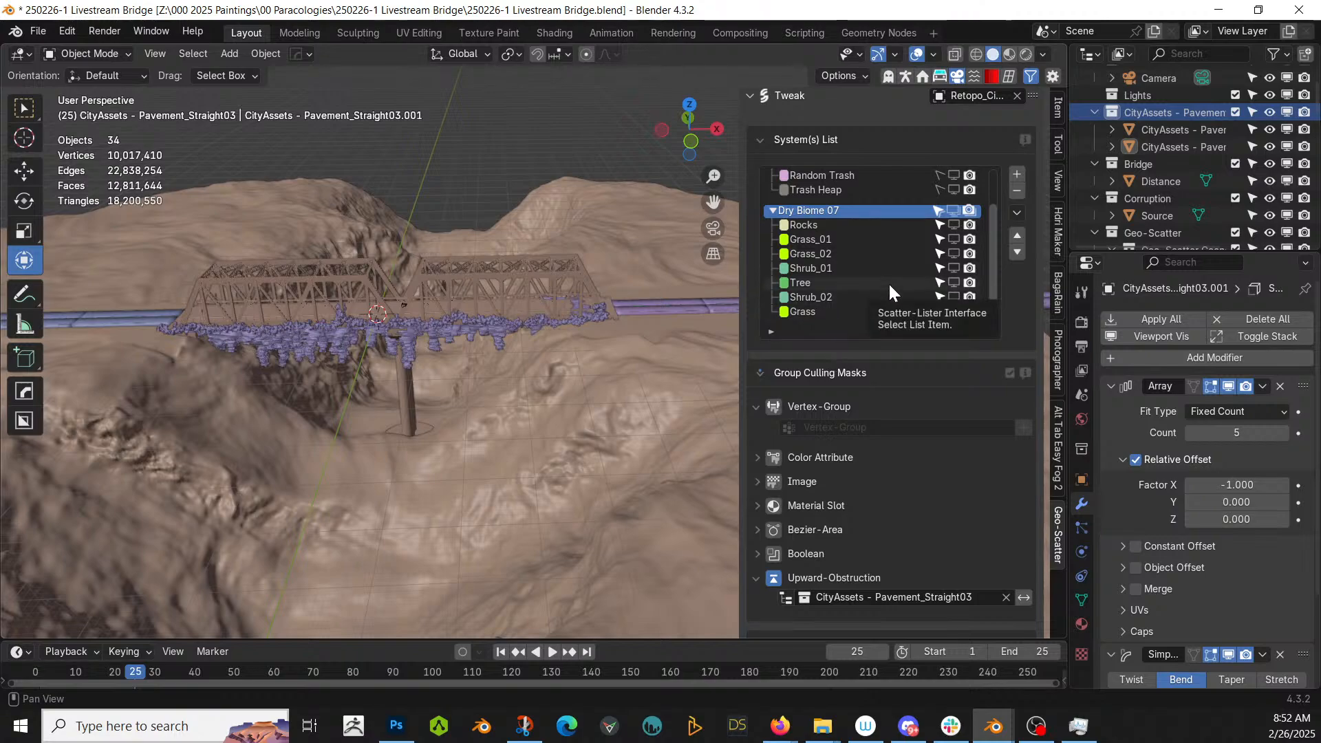
# - Enable the Elevation filter on the Tree system in Dry Biome 07, with a minimal of 80% and a maximal of 100%
pyautogui.click(800, 282)
pyautogui.scroll(-4, 899, 569)
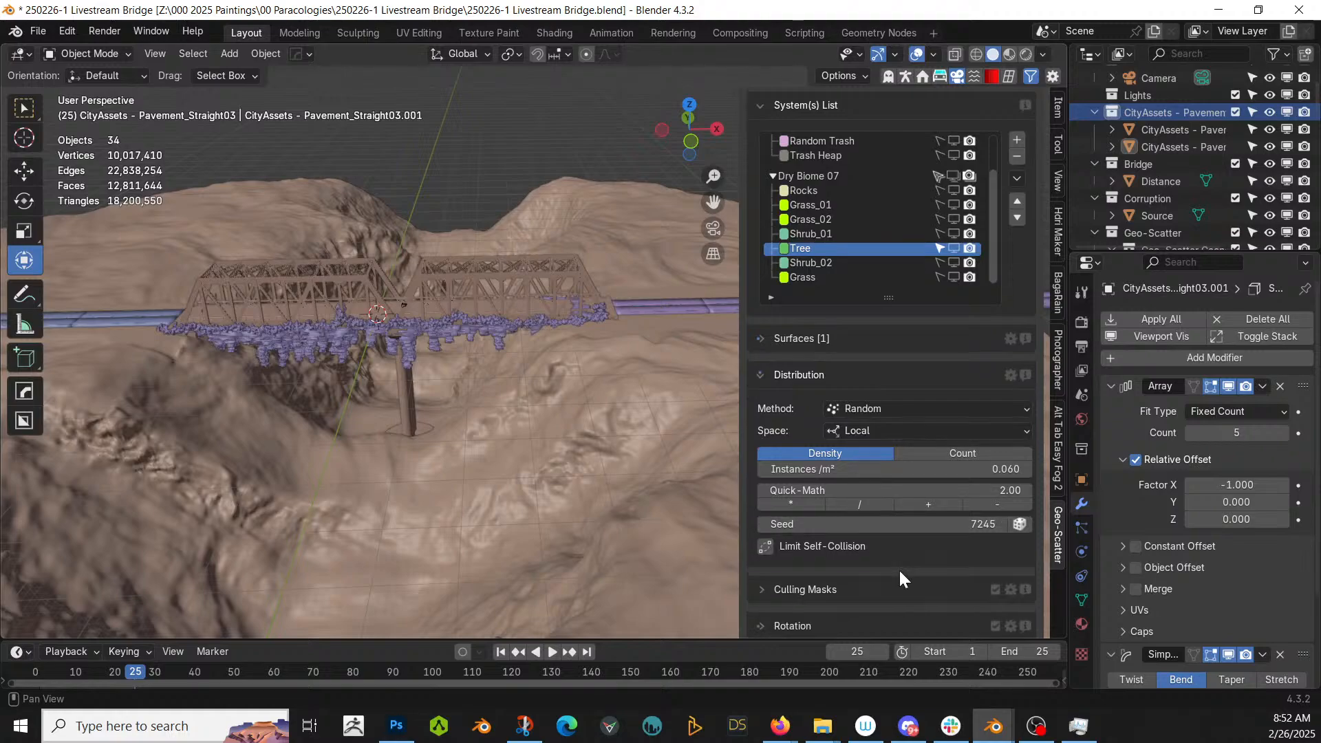
pyautogui.scroll(-3, 899, 568)
pyautogui.scroll(-2, 875, 576)
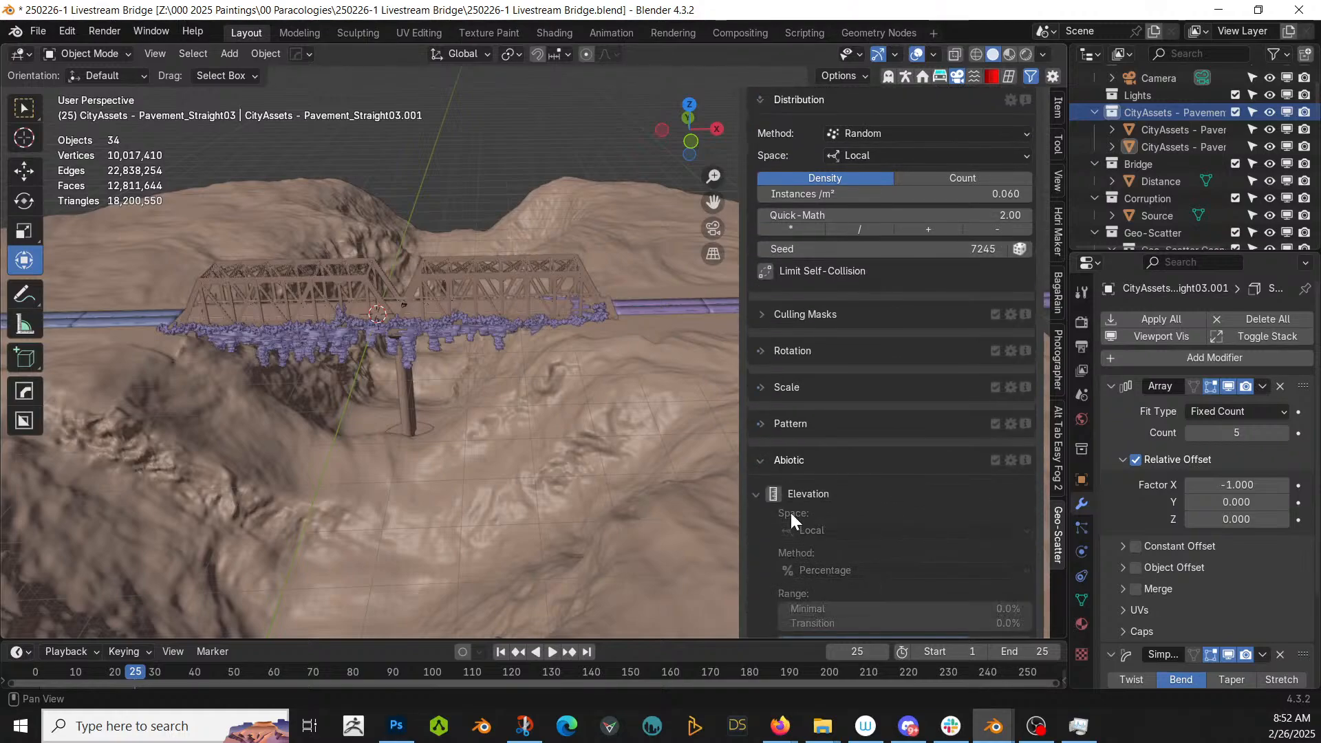
pyautogui.click(775, 494)
pyautogui.scroll(-3, 826, 499)
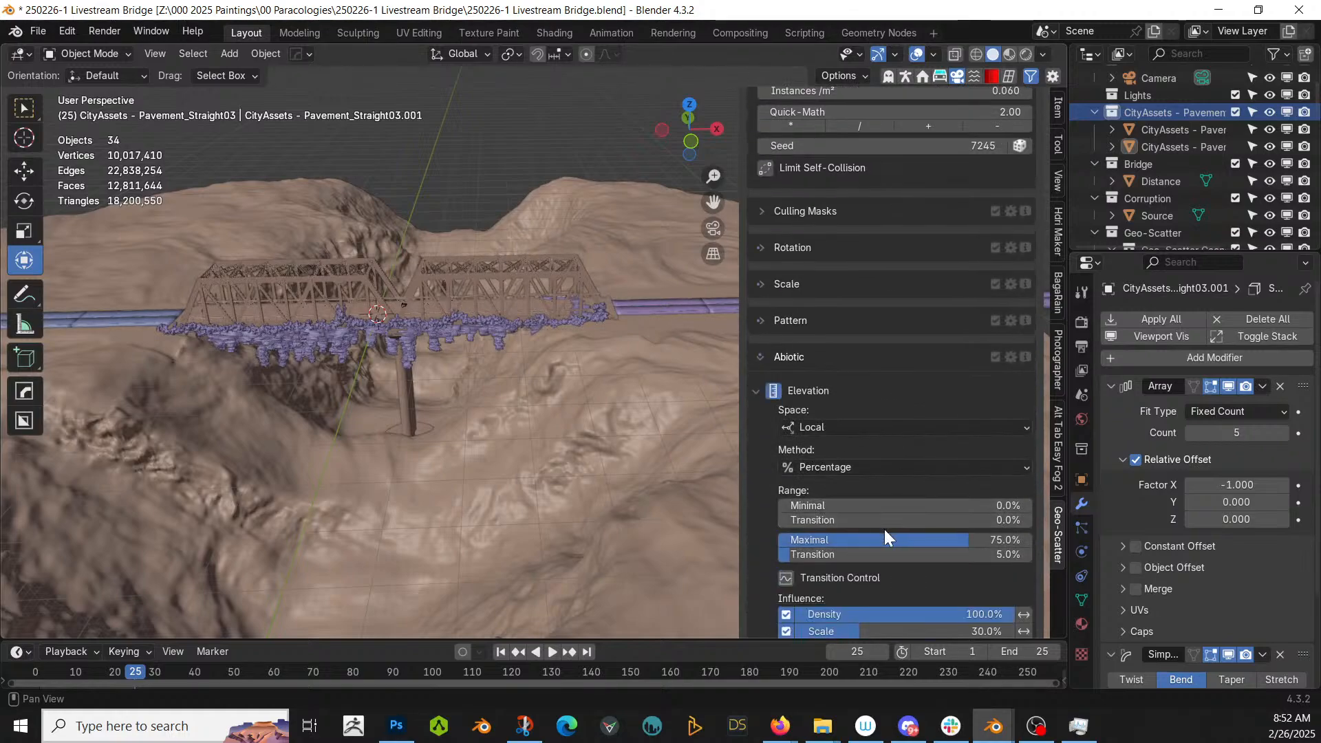
pyautogui.click(886, 505)
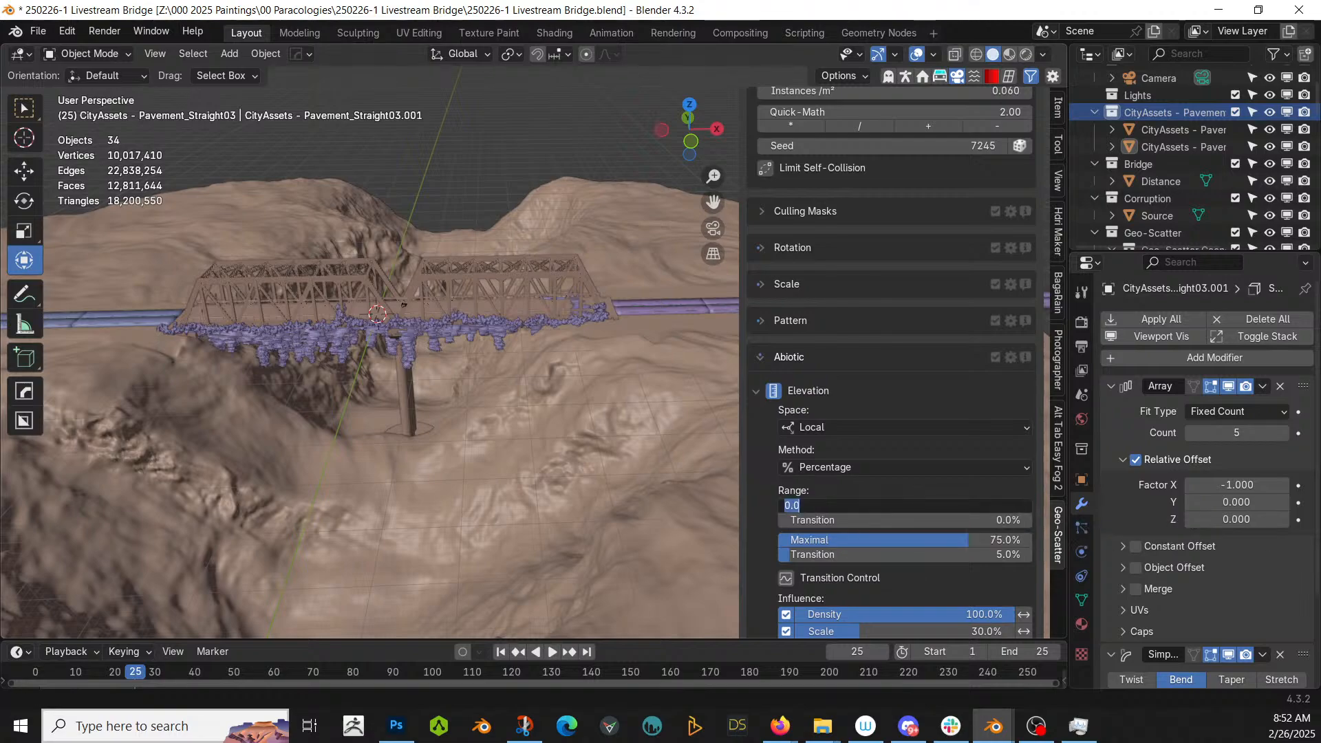
pyautogui.write('80')
pyautogui.press('Return')
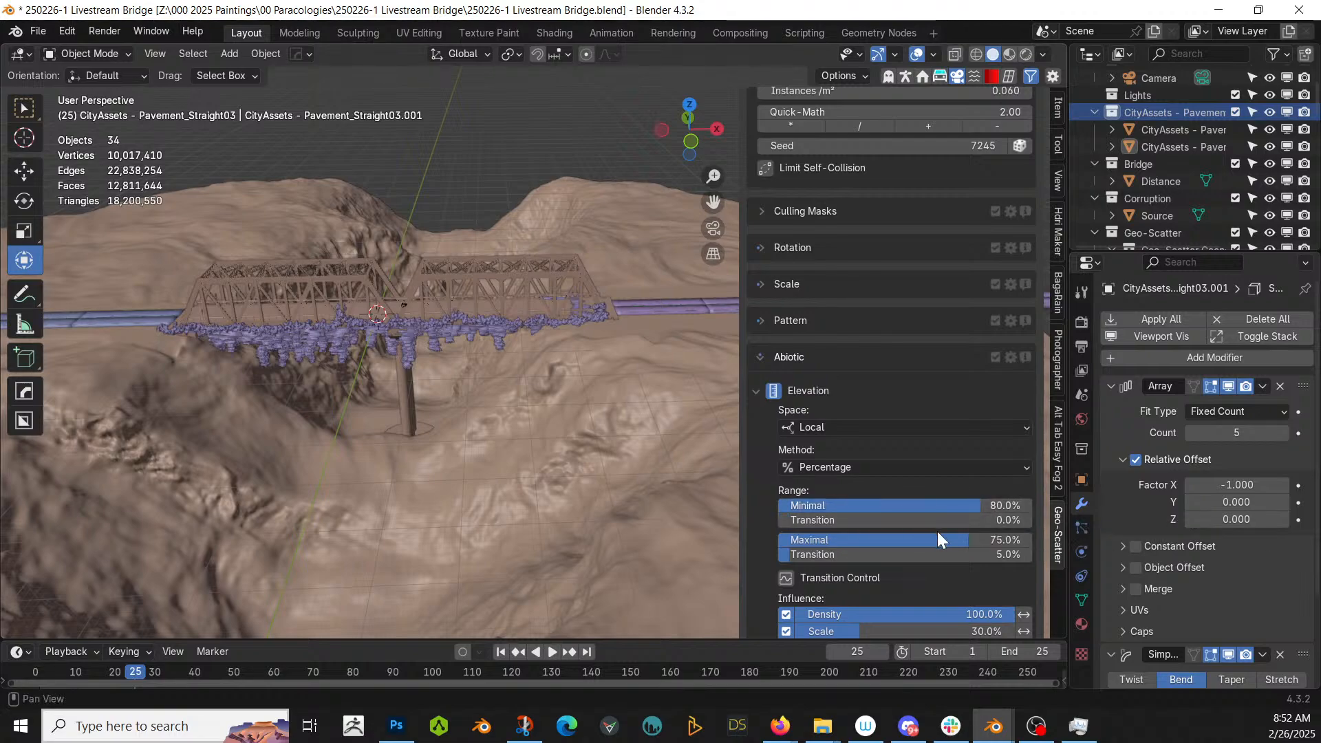
pyautogui.click(958, 543)
pyautogui.write('100')
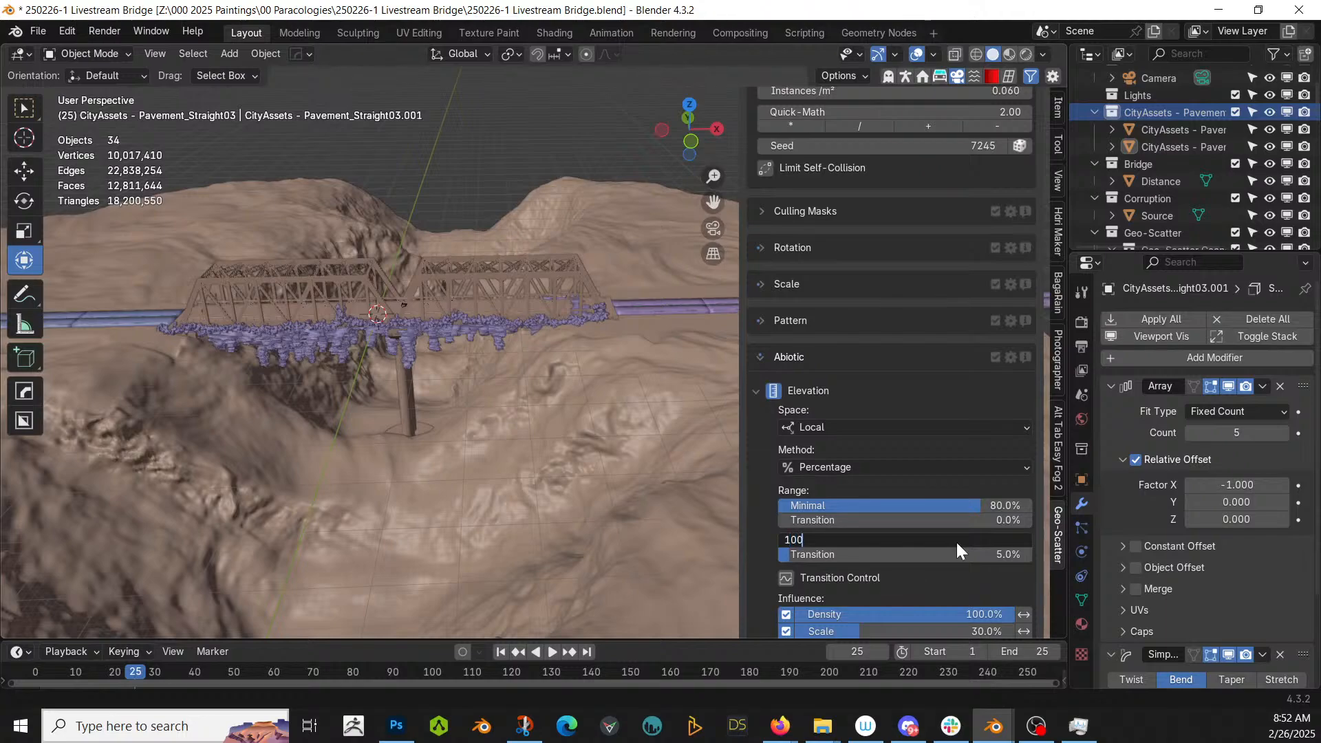
pyautogui.press('Return')
# - Save the file and display the Tree system in the viewport to inspect its coverage around the bridge
pyautogui.scroll(5, 929, 308)
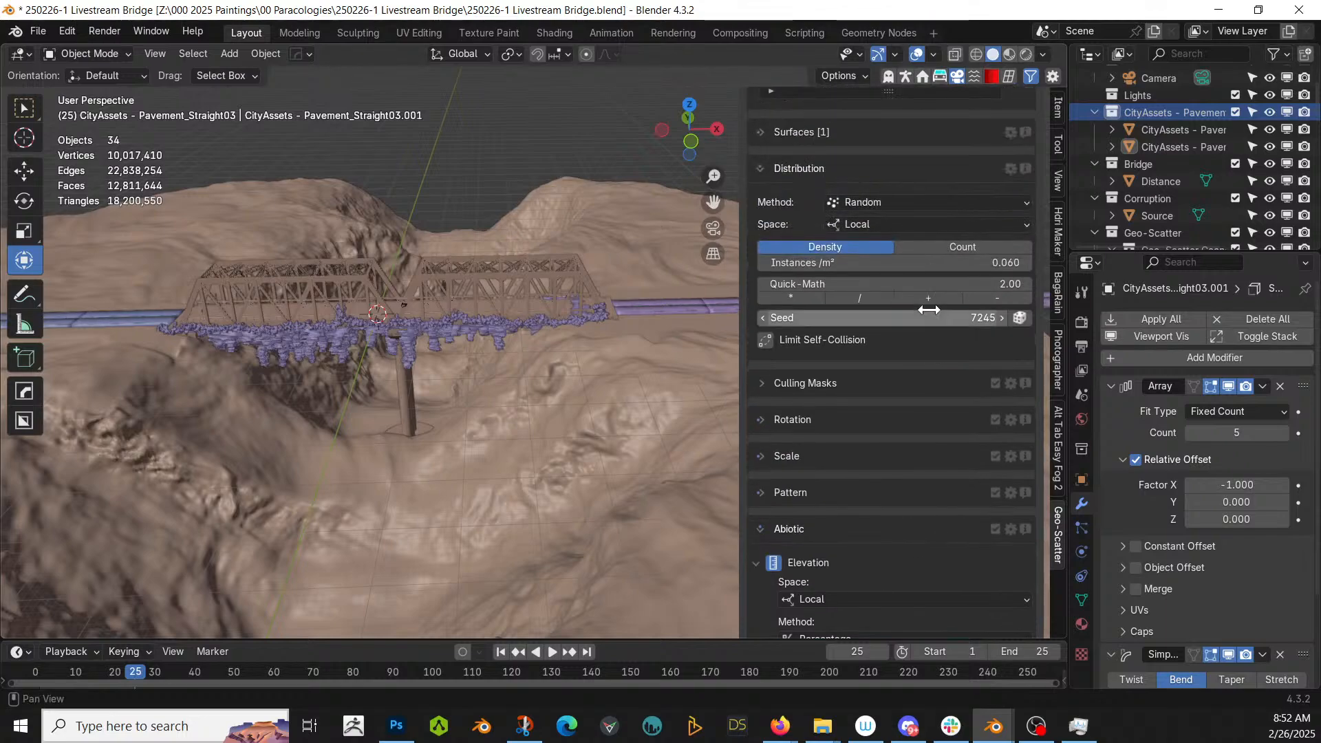
pyautogui.scroll(2, 929, 311)
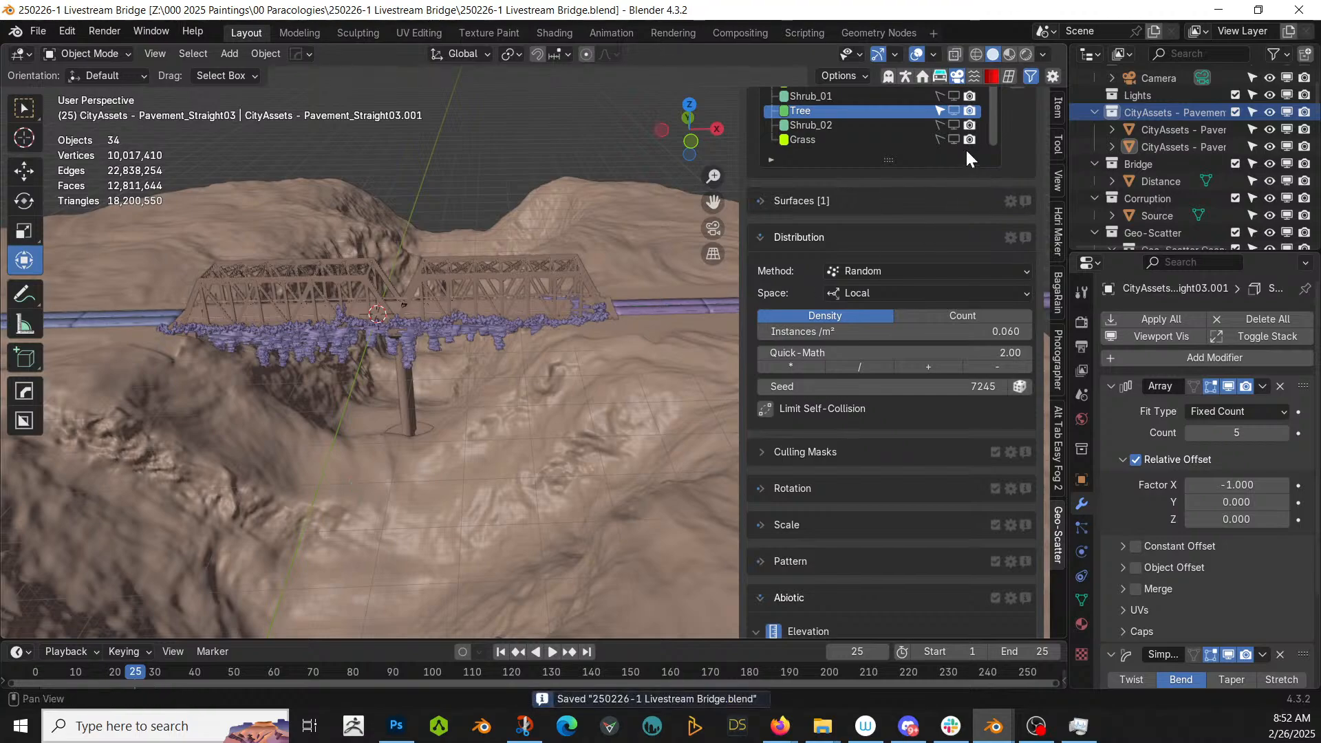
pyautogui.click(953, 112)
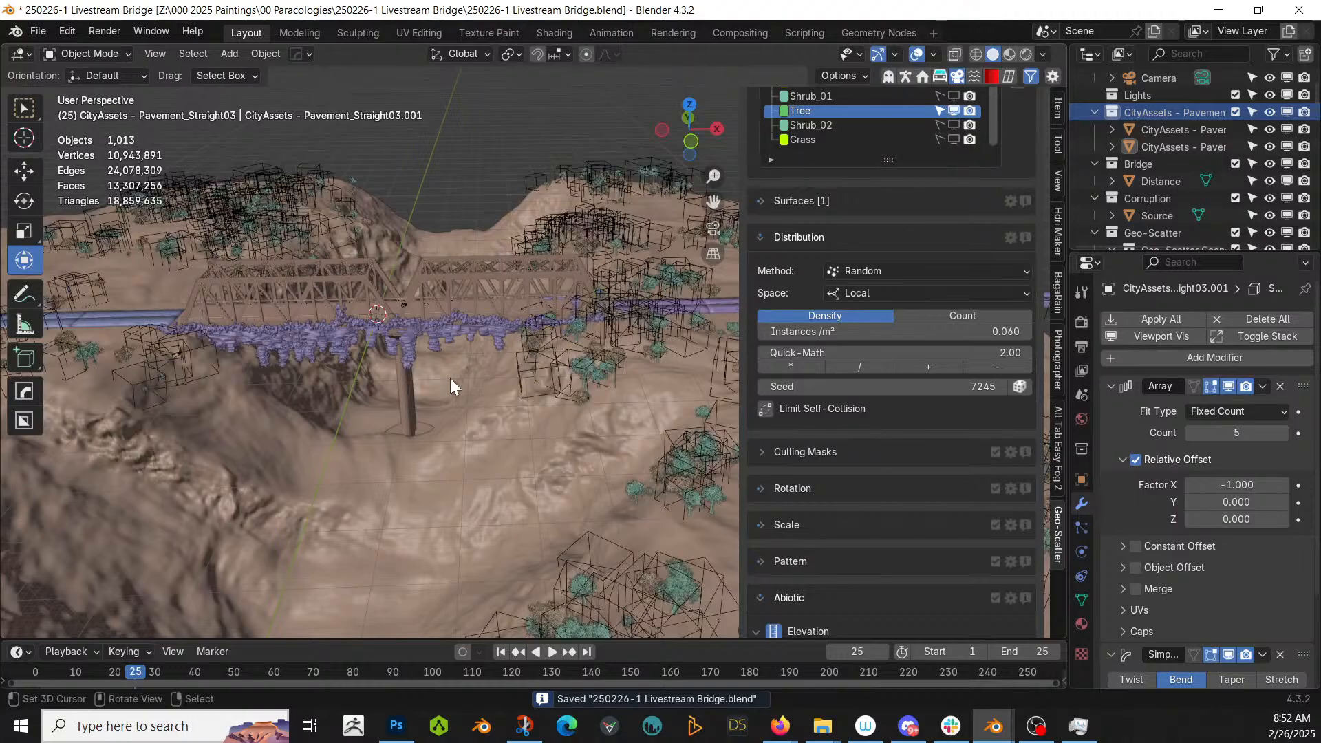
pyautogui.moveTo(450, 378); pyautogui.dragTo(301, 452, button='middle')
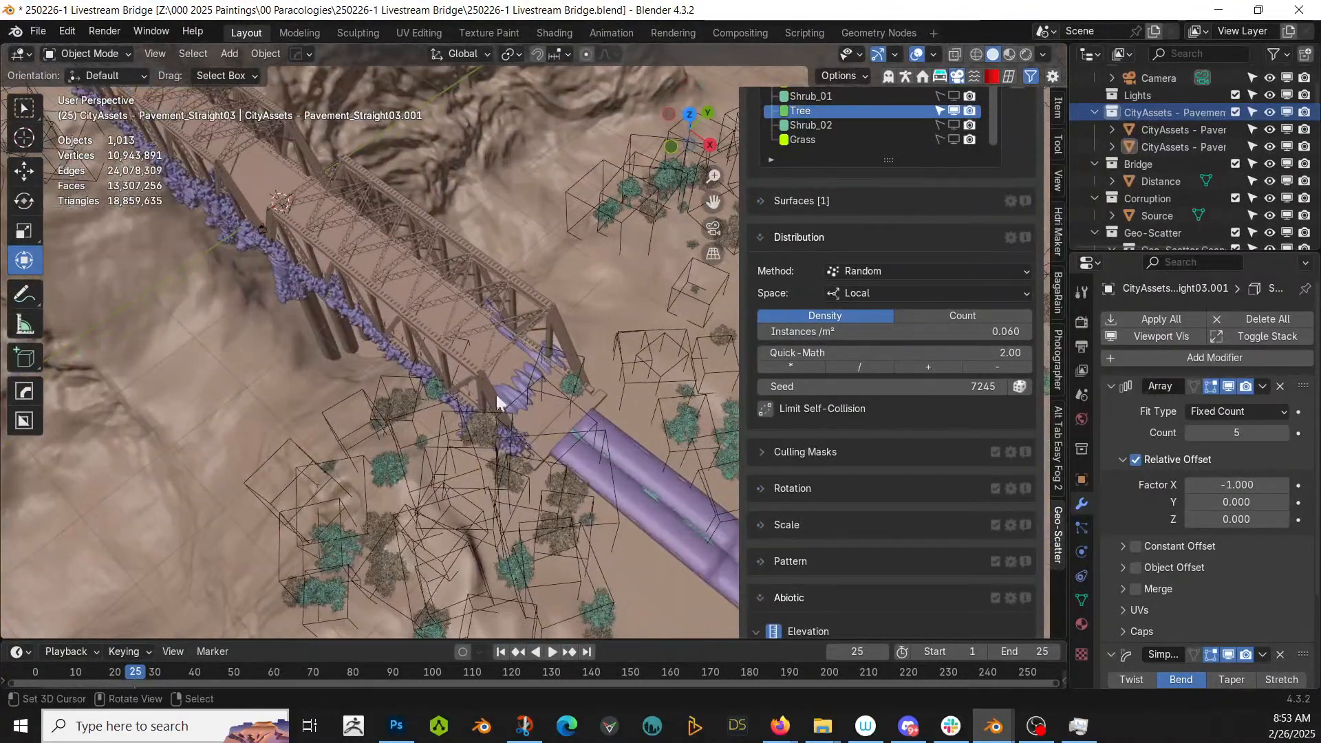
# - Enable Object Repel 1 in the Tree system's Proximity settings and assign the Bridge collection as its collider
pyautogui.click(1163, 181)
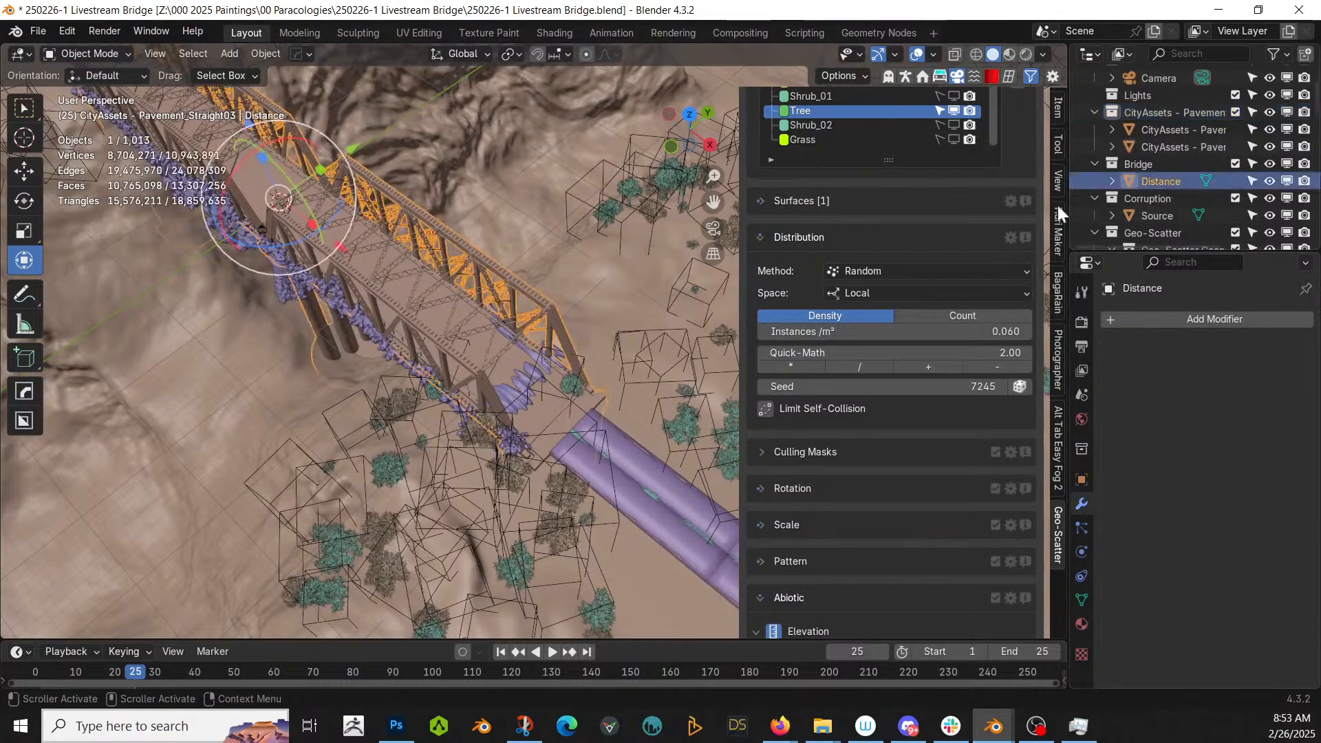
pyautogui.press('m')
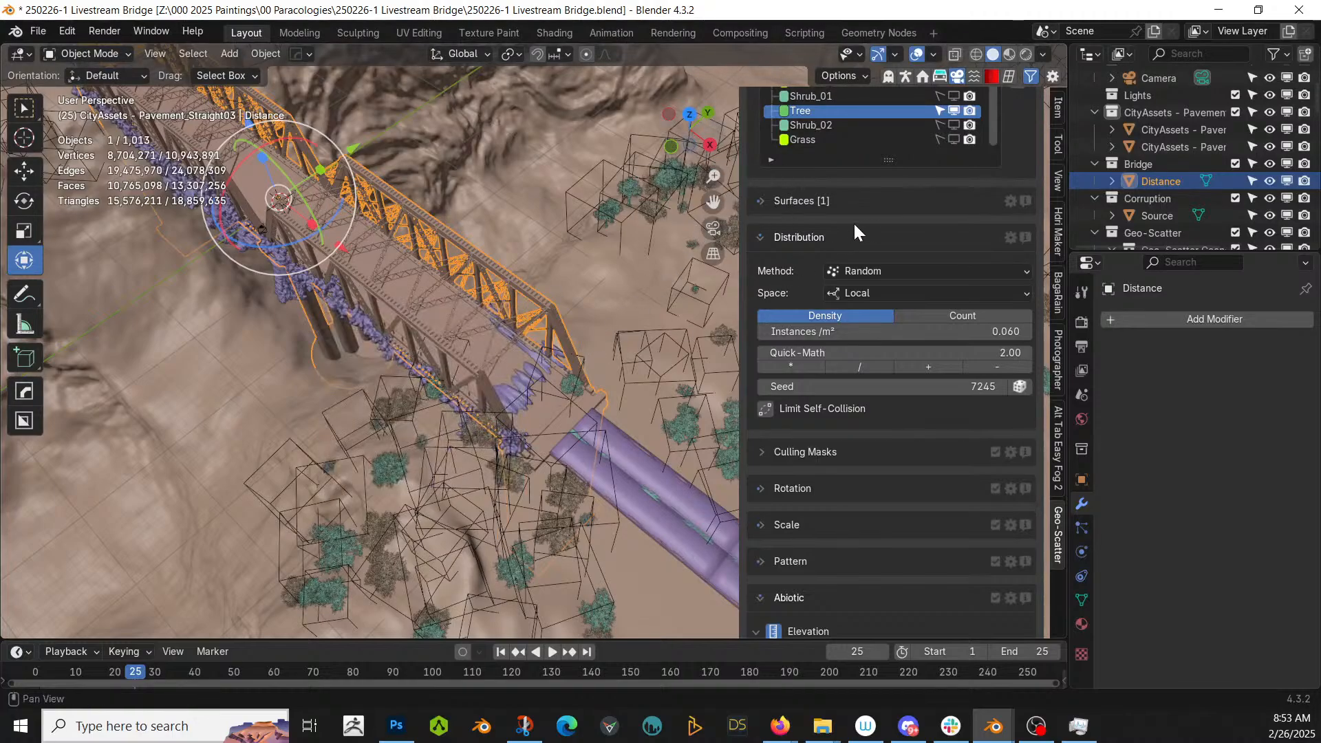
pyautogui.scroll(2, 853, 222)
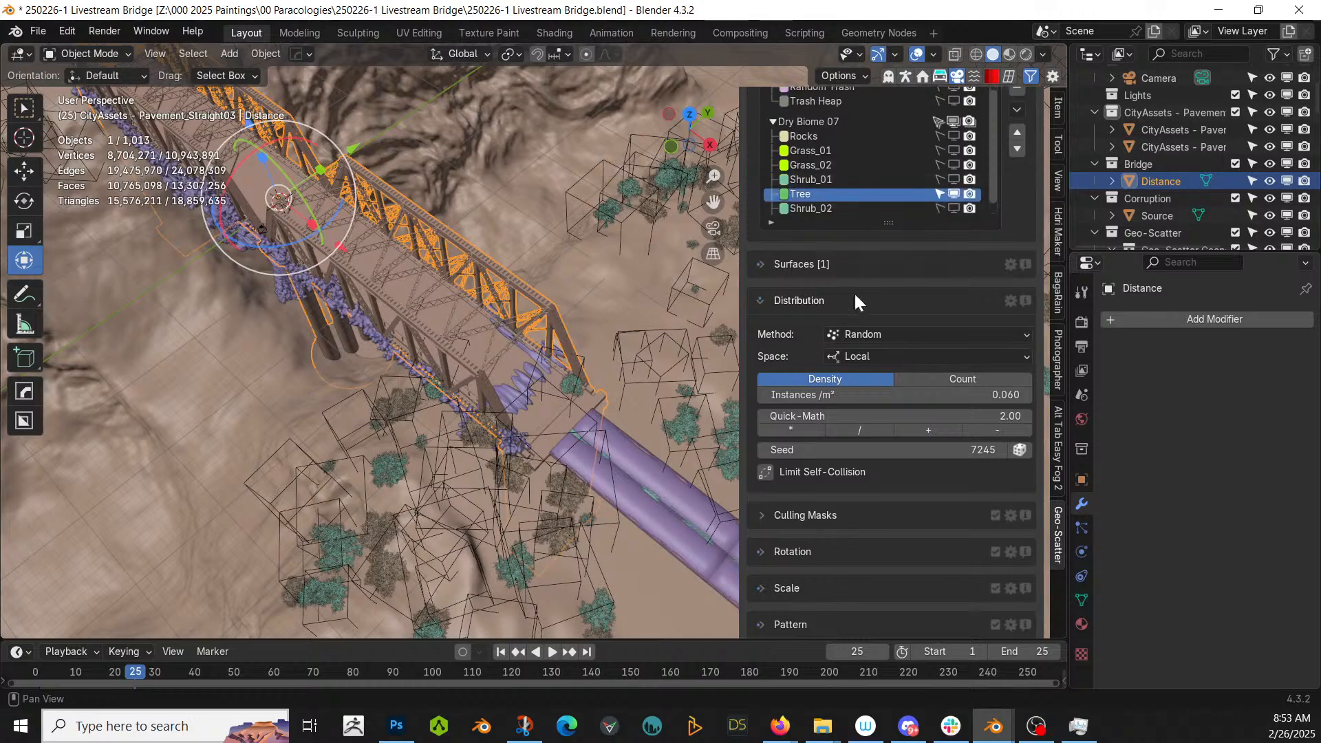
pyautogui.scroll(-1, 895, 588)
pyautogui.scroll(-4, 894, 587)
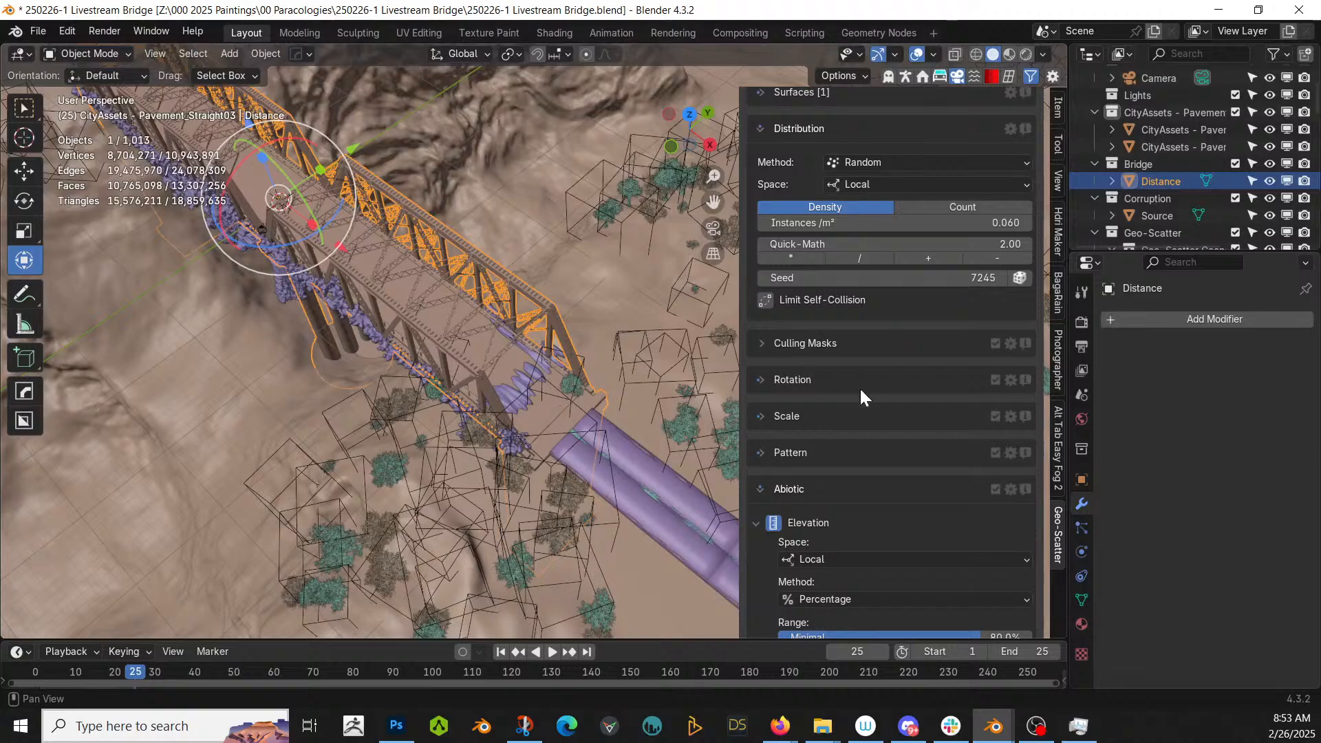
pyautogui.scroll(-6, 885, 419)
pyautogui.scroll(-9, 903, 468)
pyautogui.scroll(7, 903, 468)
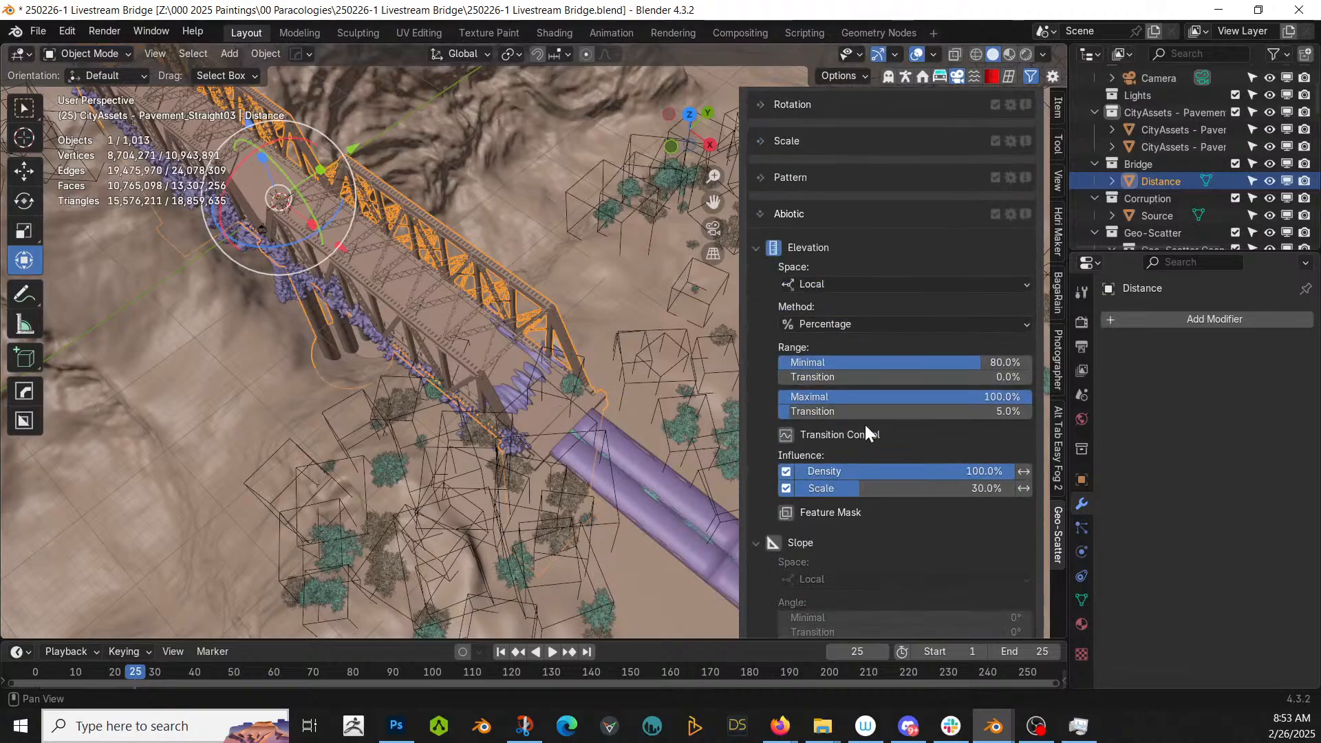
pyautogui.click(760, 207)
pyautogui.click(765, 283)
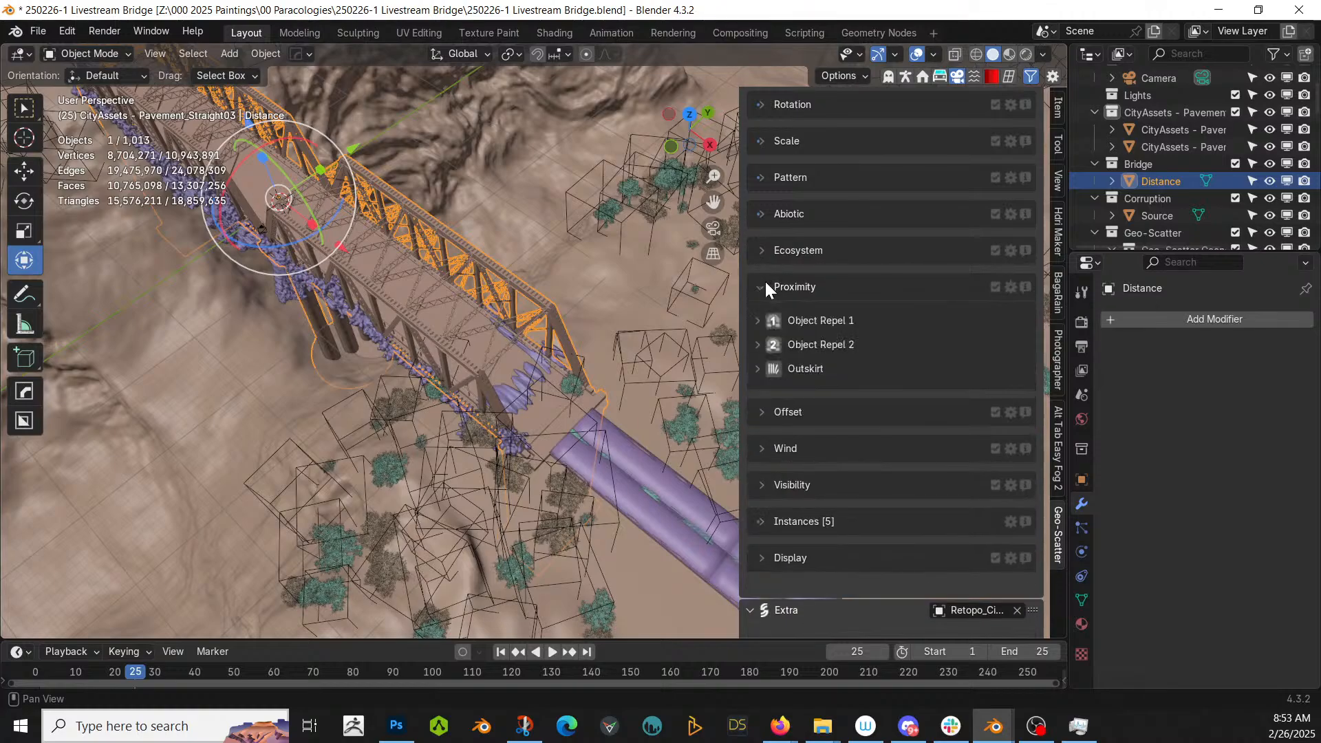
pyautogui.click(758, 321)
pyautogui.click(789, 357)
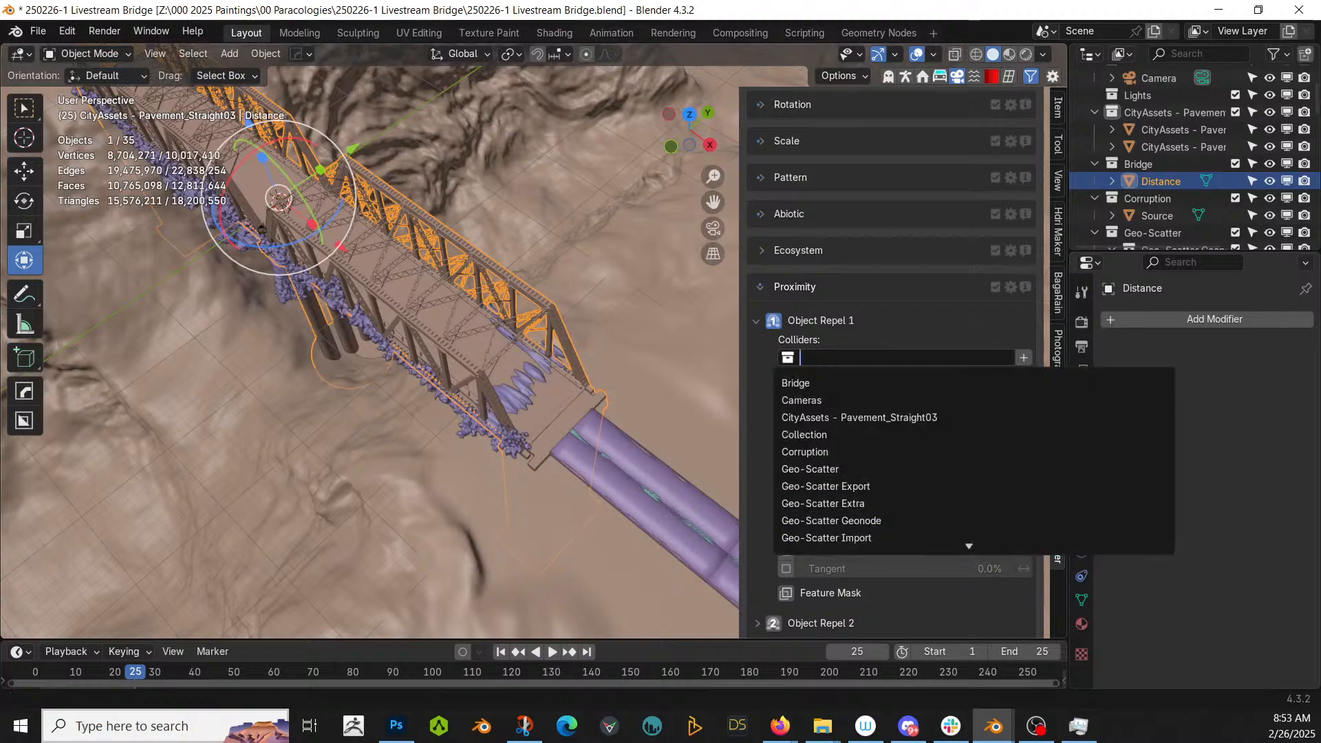
pyautogui.write('brid')
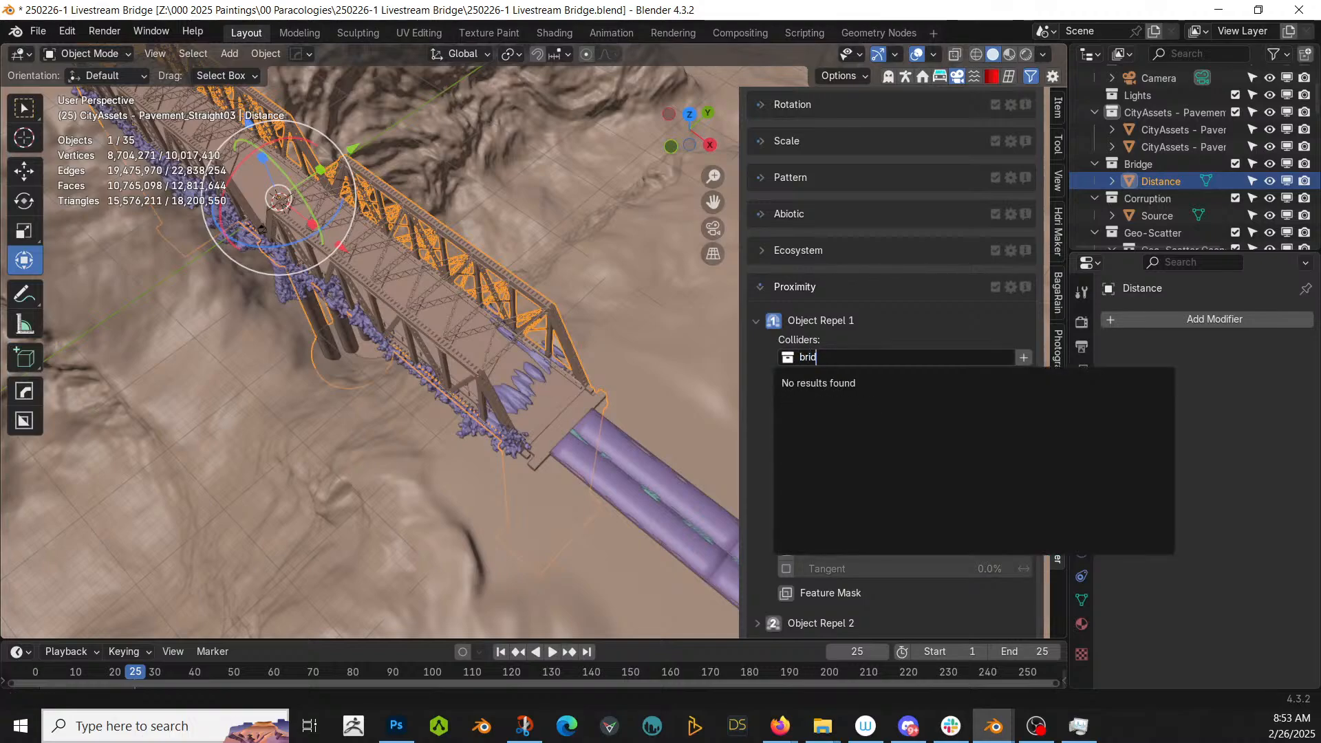
pyautogui.press('BackSpace')
pyautogui.press('BackSpace')
pyautogui.press('BackSpace')
pyautogui.press('BackSpace')
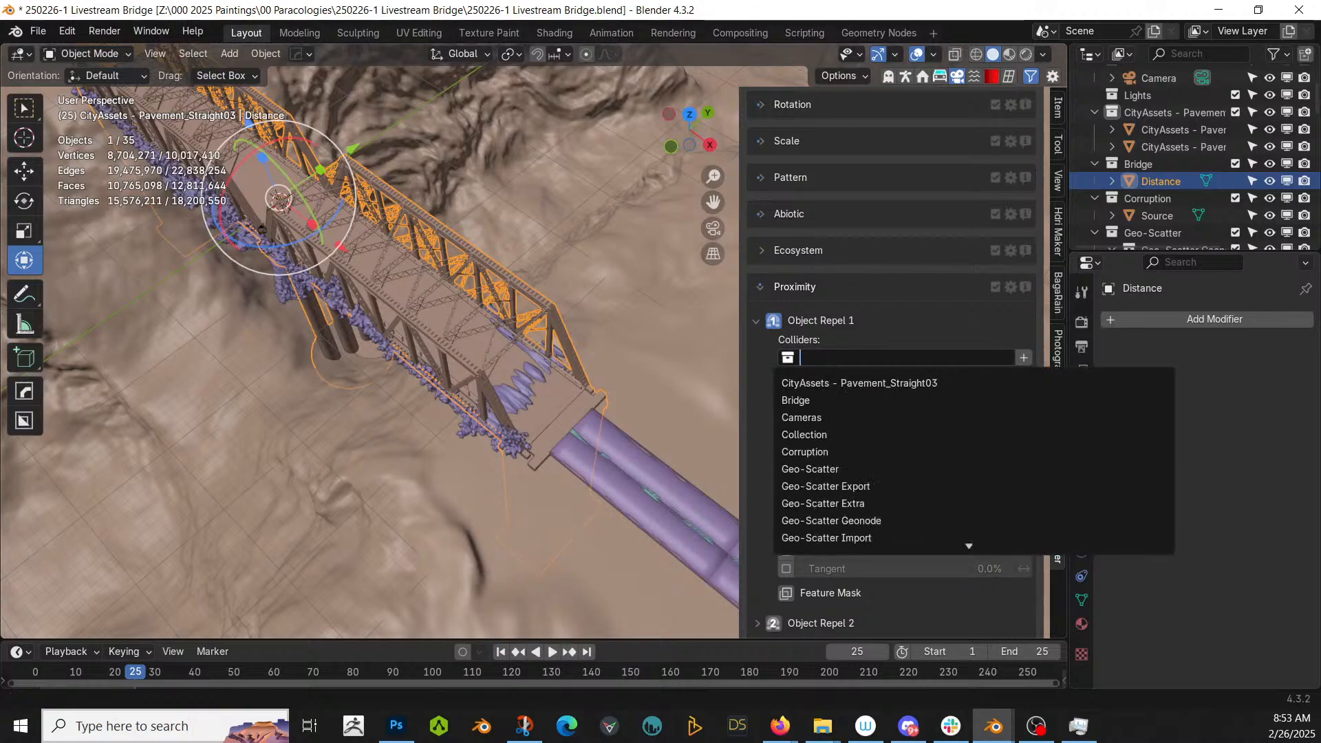
pyautogui.click(794, 406)
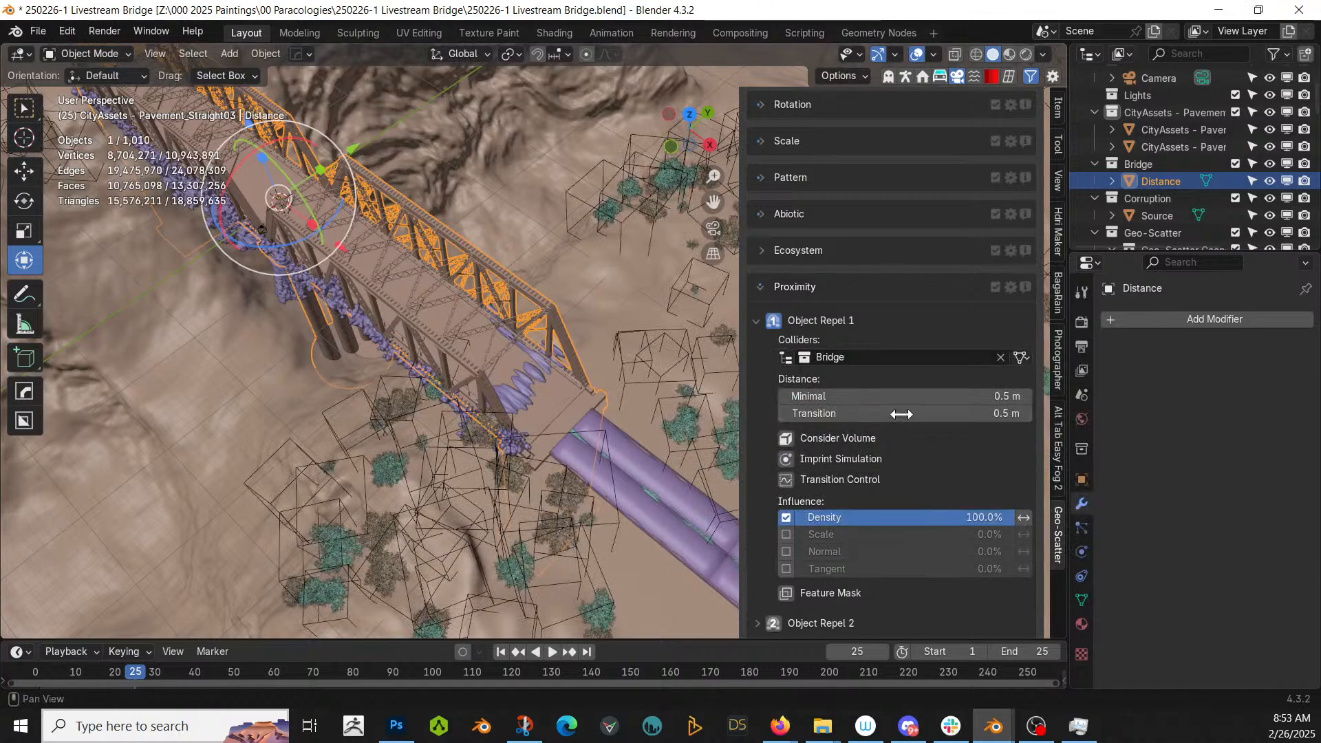
# - Set the Tree system's minimal repel distance to 5 m and inspect the trees at the bridge end
pyautogui.click(922, 392)
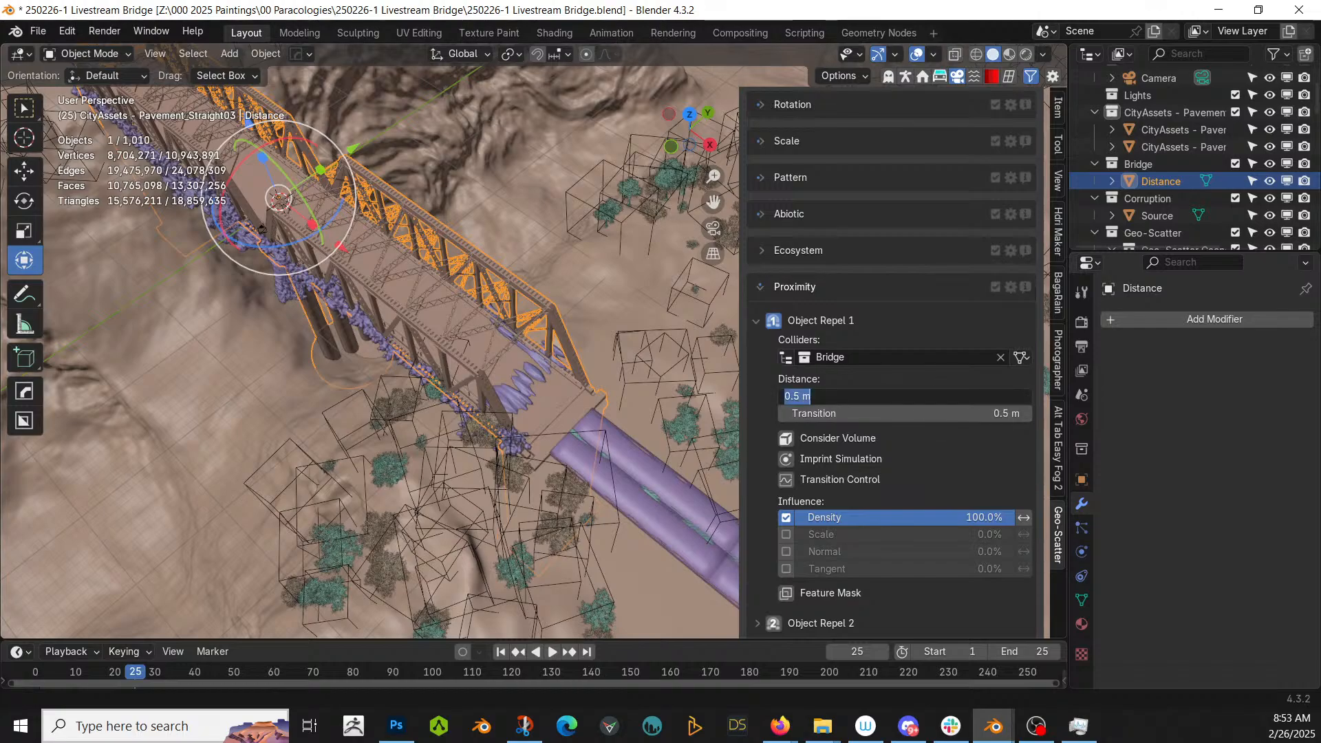
pyautogui.write('5')
pyautogui.press('Return')
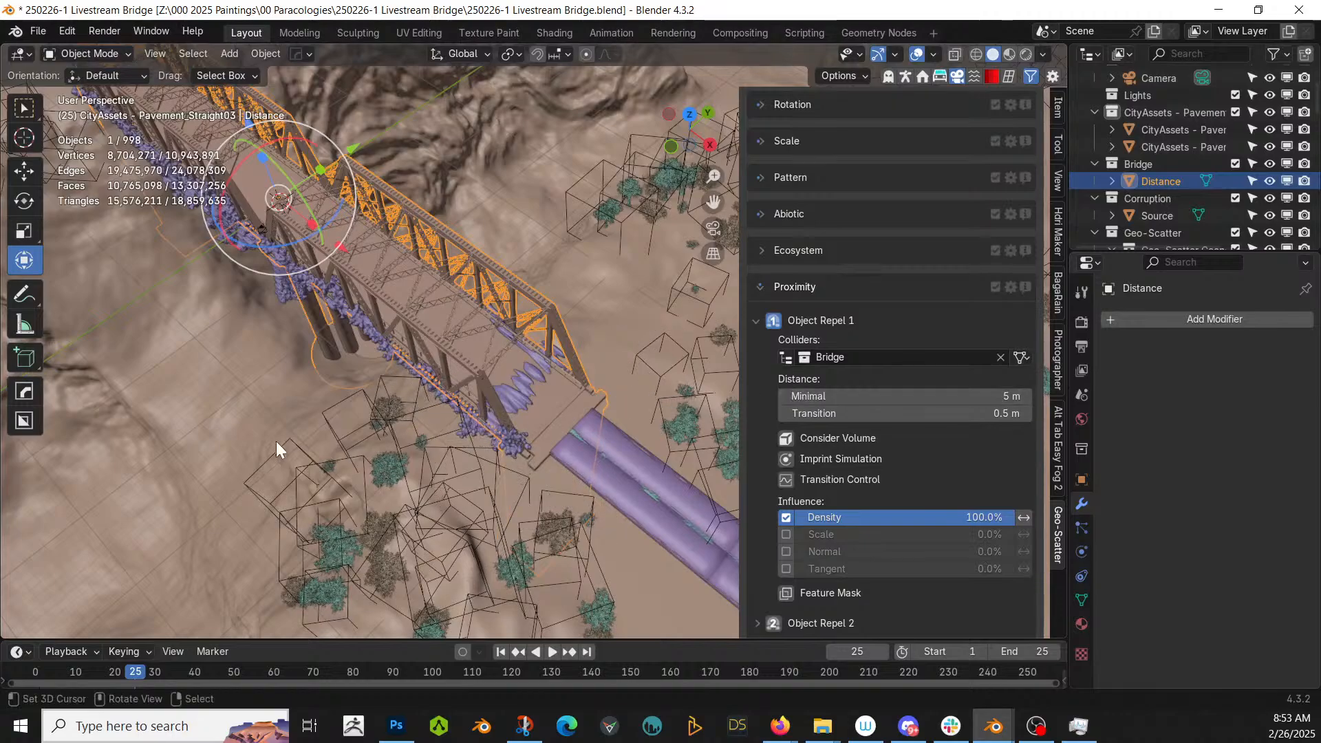
pyautogui.moveTo(275, 441); pyautogui.dragTo(375, 330, button='middle')
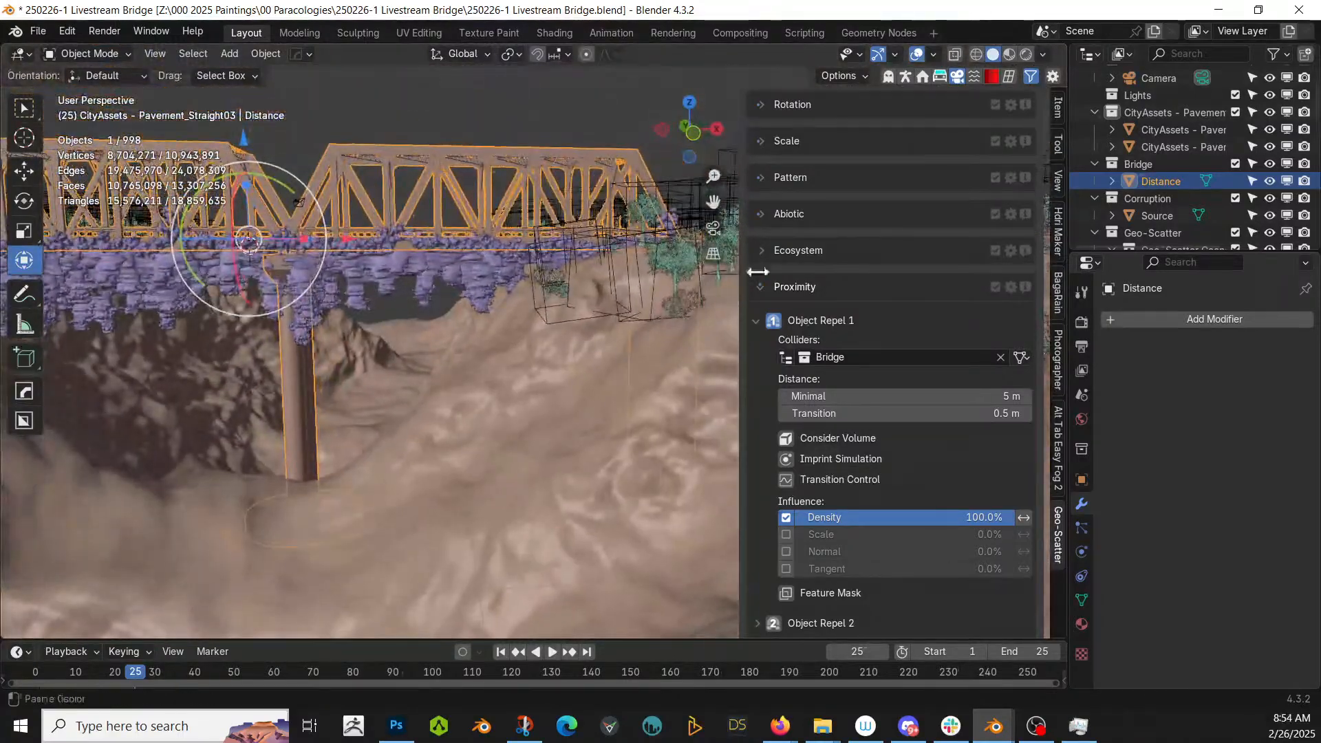
# - Hide the Tree scatter system of Dry Biome 07 in the viewport
pyautogui.scroll(15, 865, 259)
pyautogui.scroll(2, 865, 262)
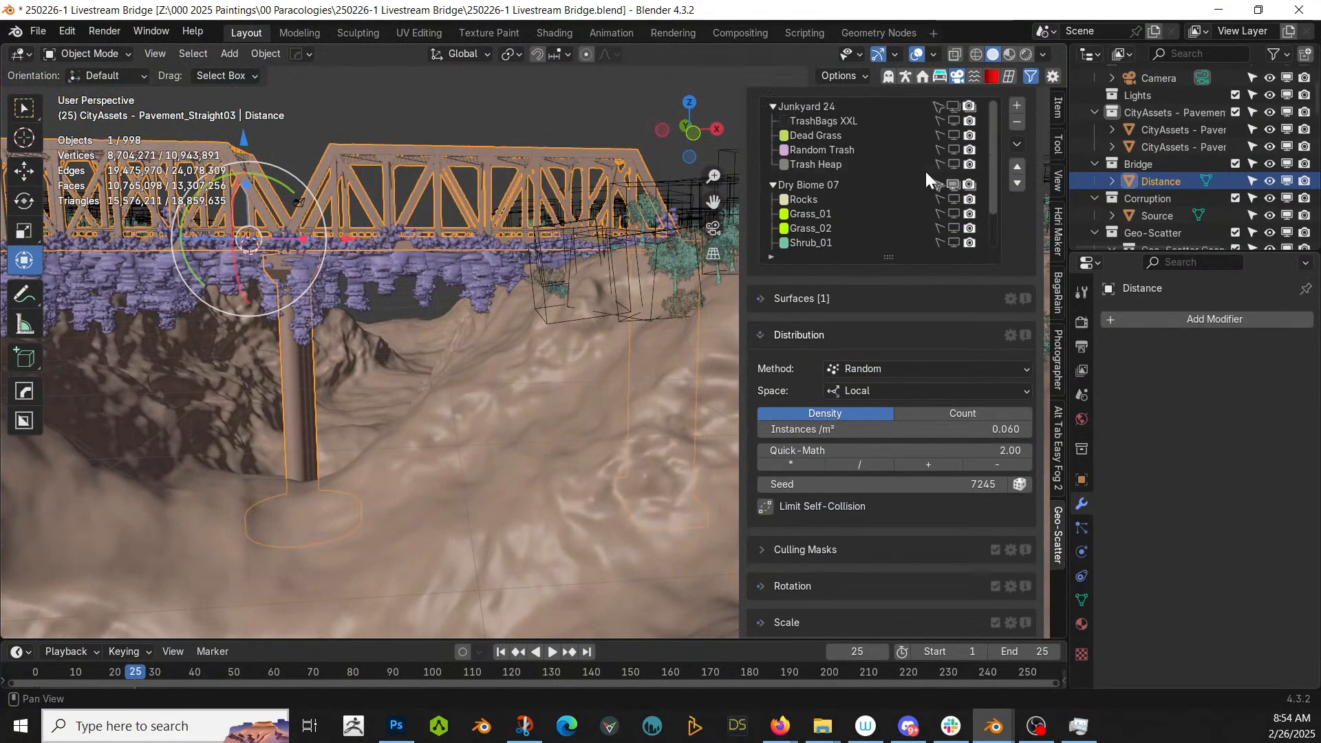
pyautogui.scroll(-2, 926, 171)
pyautogui.click(955, 228)
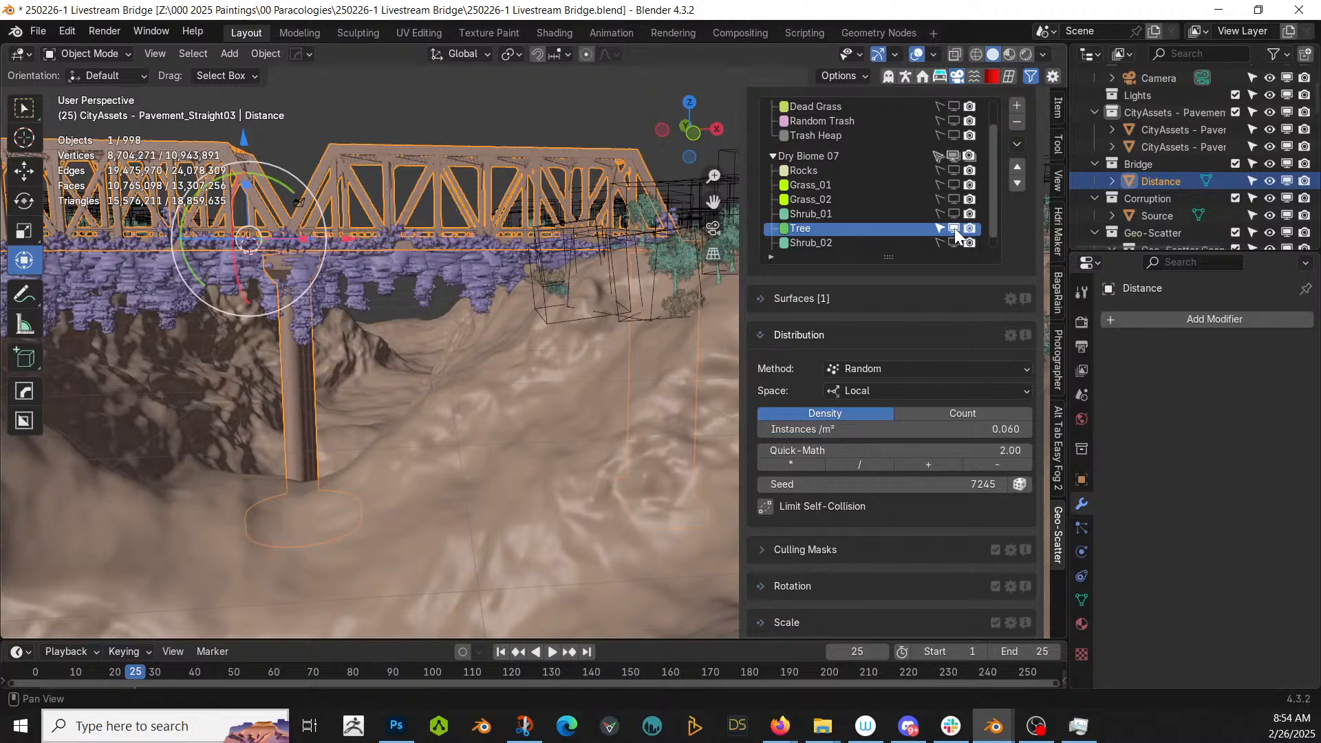
# - Enable Object Repel 1 on the Shrub_01 system with the Bridge collection as its collider
pyautogui.click(821, 213)
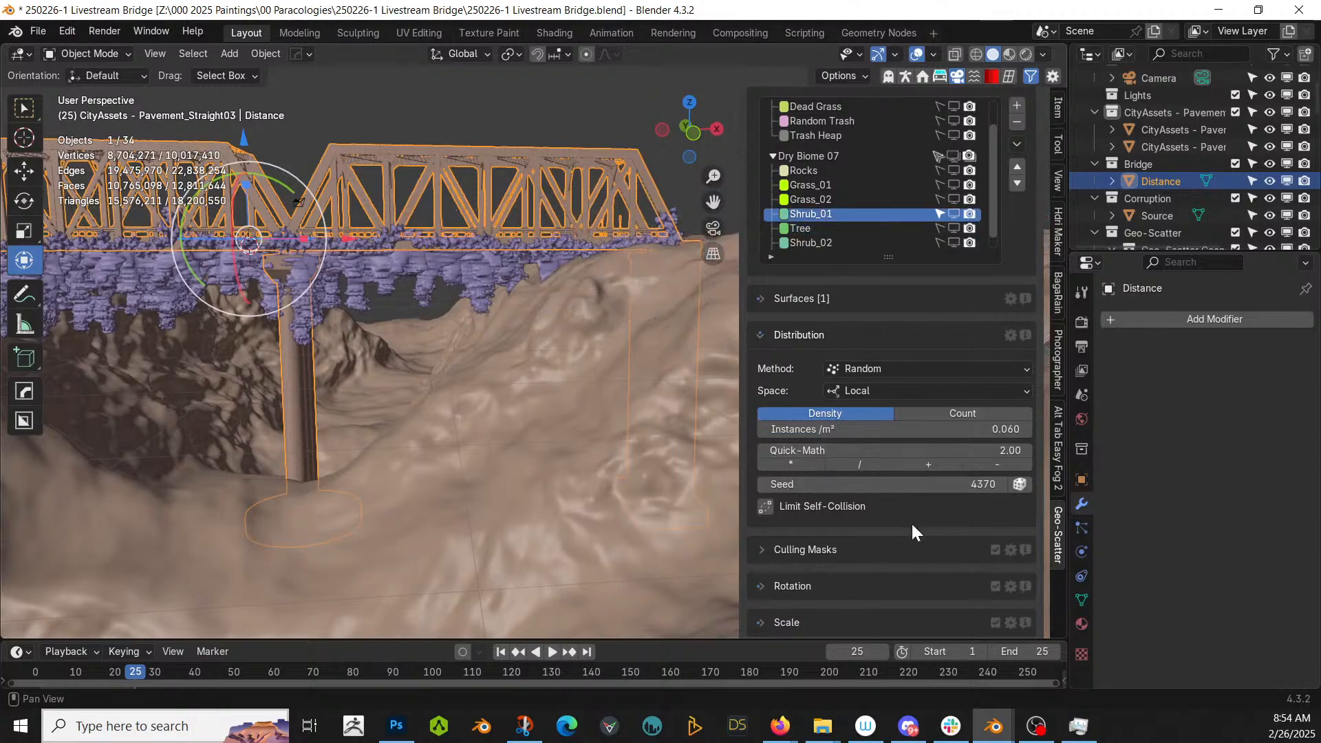
pyautogui.scroll(-5, 911, 521)
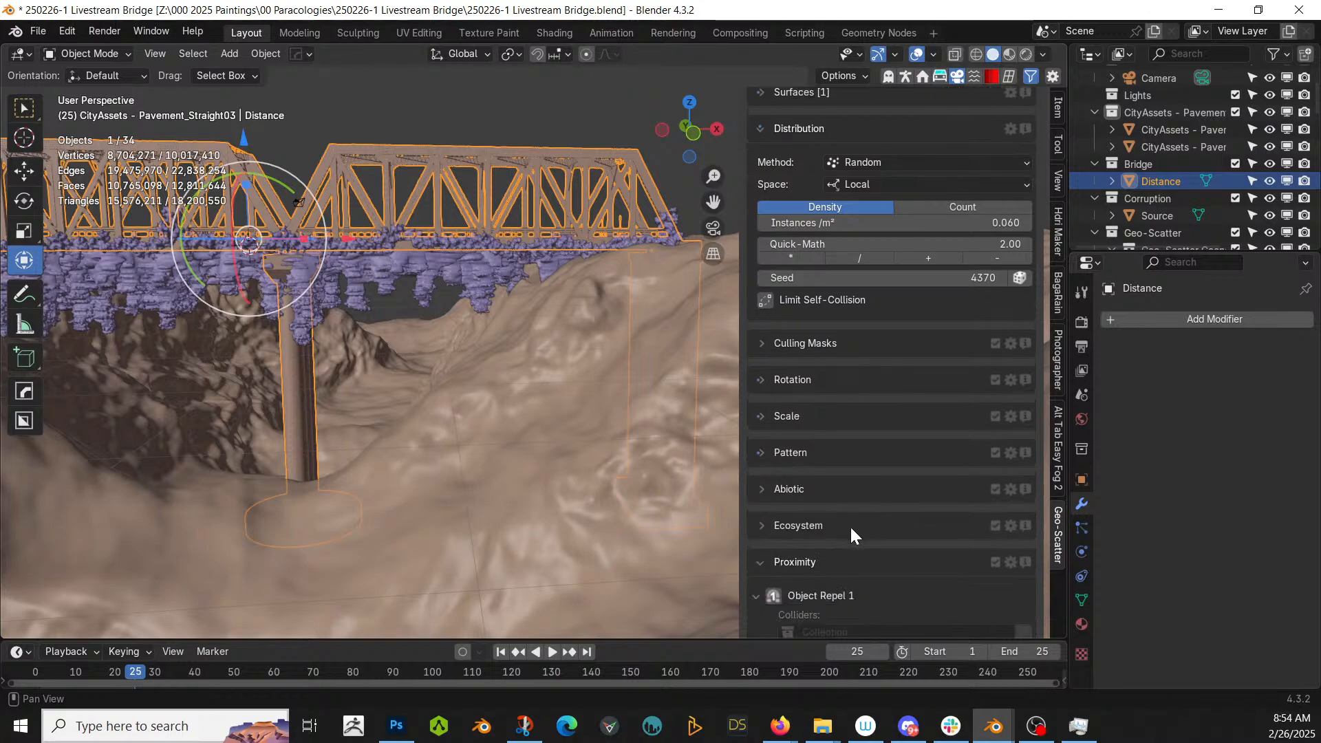
pyautogui.click(775, 596)
pyautogui.click(790, 633)
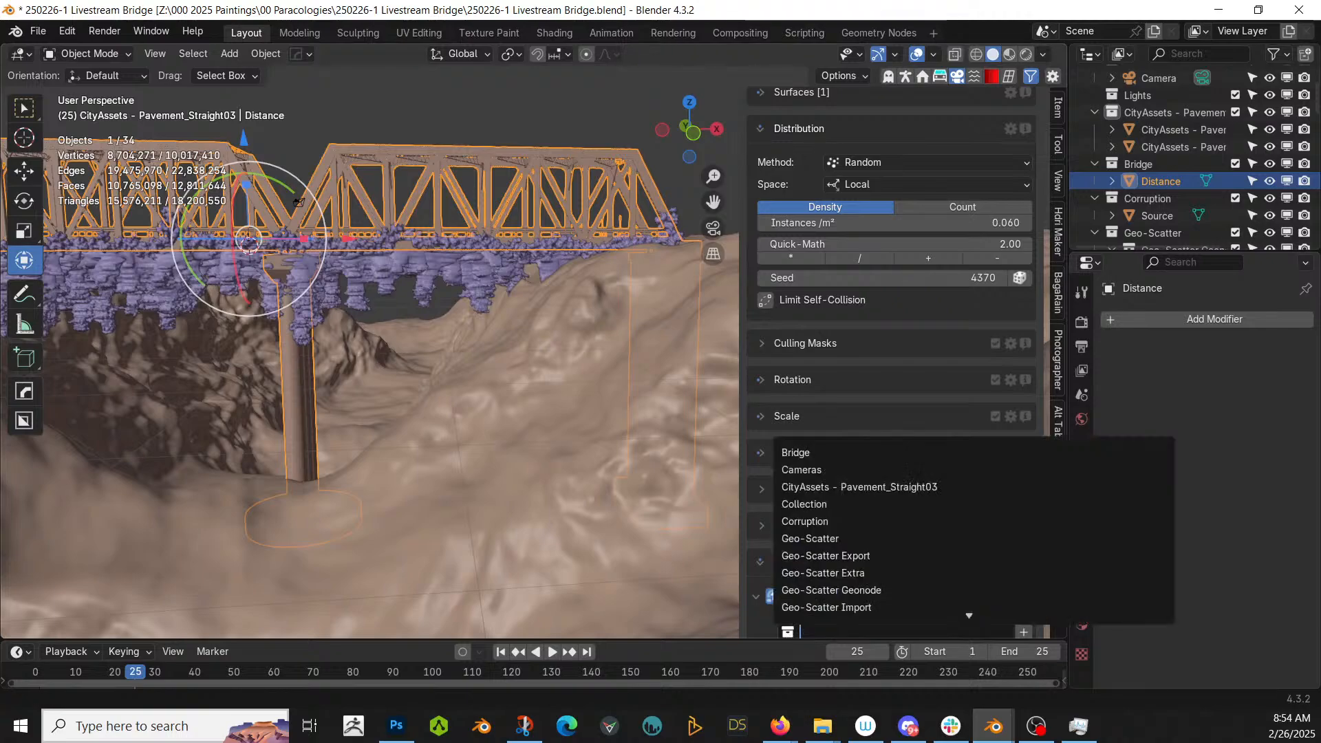
pyautogui.scroll(7, 973, 621)
pyautogui.click(811, 448)
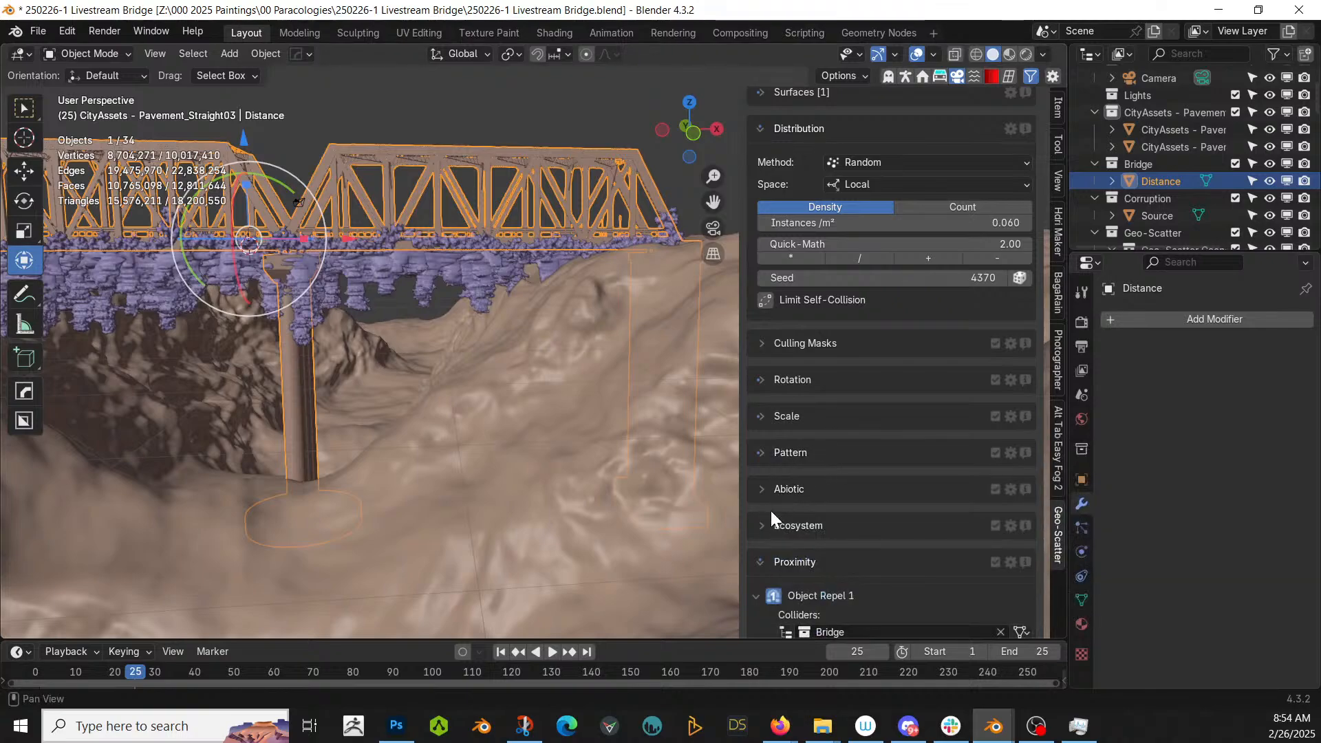
# - Enable the Elevation filter on the Shrub_01 system with a minimal value of 70% and a maximal value of 100%
pyautogui.click(763, 489)
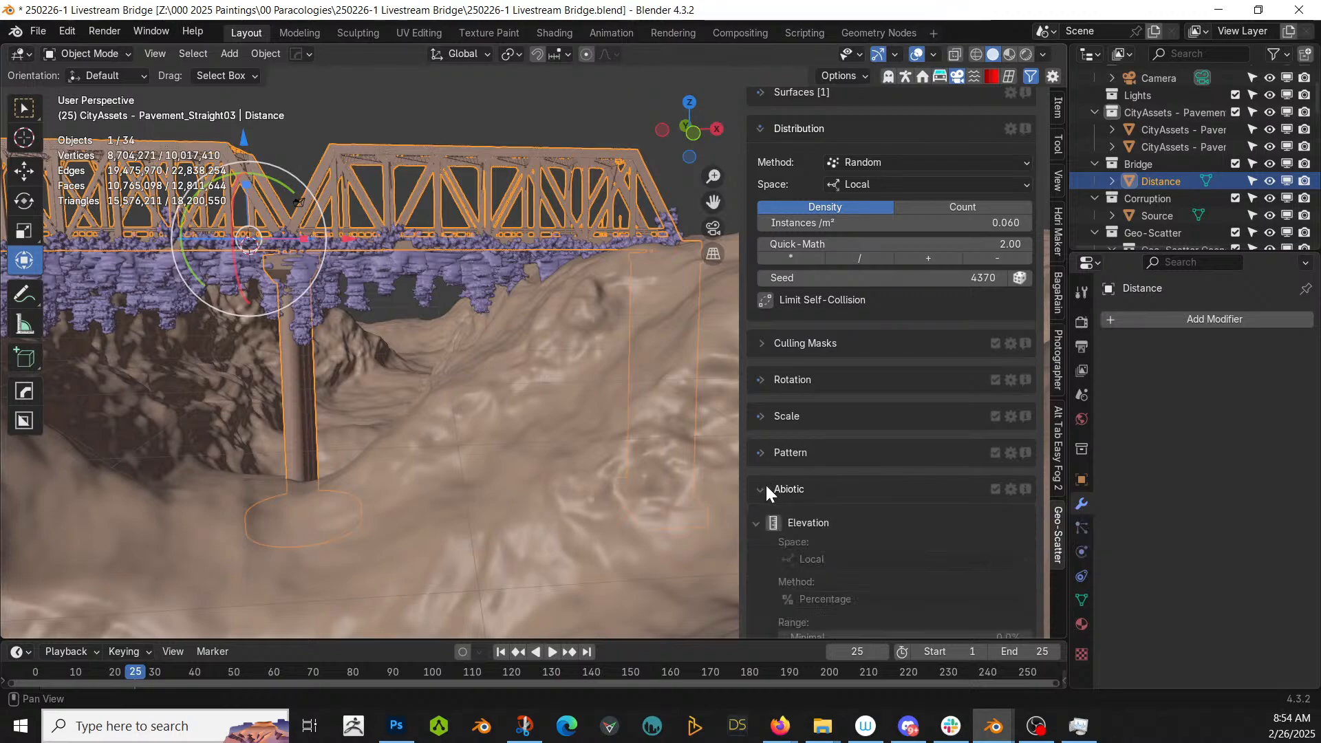
pyautogui.scroll(-5, 895, 487)
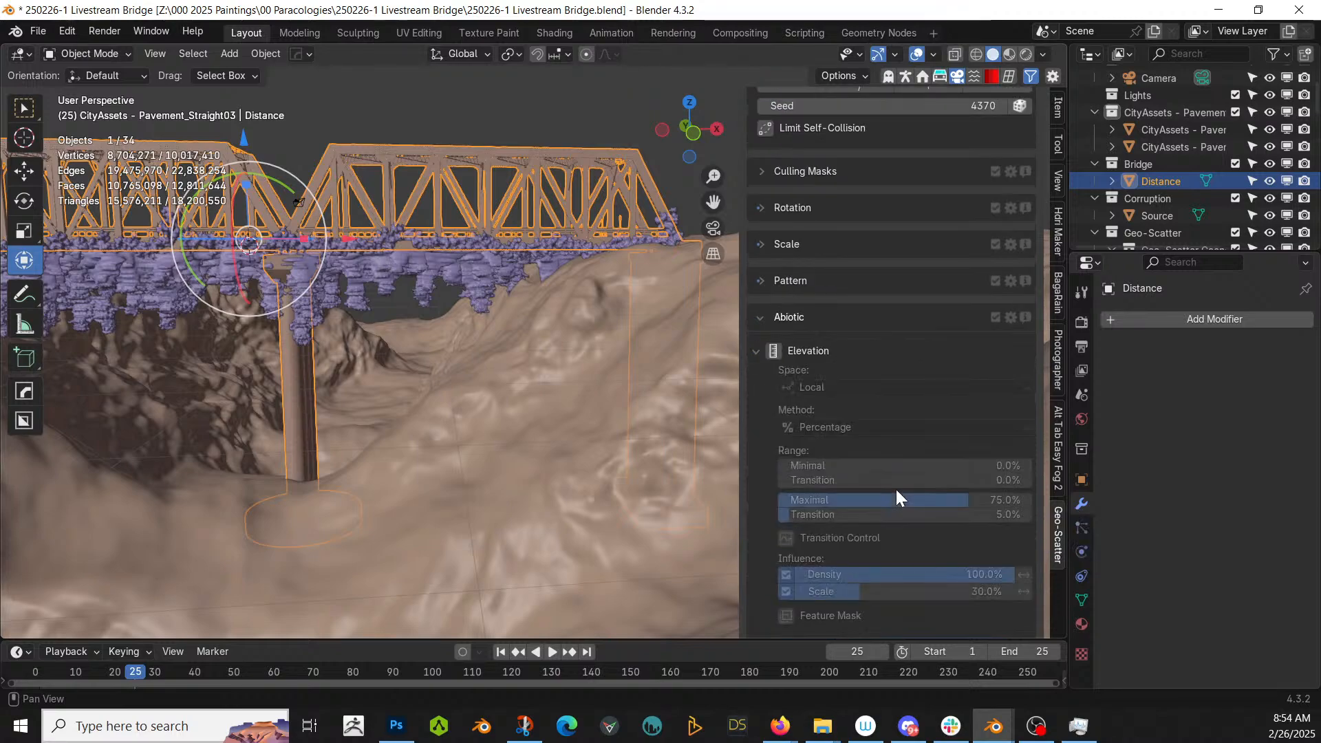
pyautogui.click(772, 350)
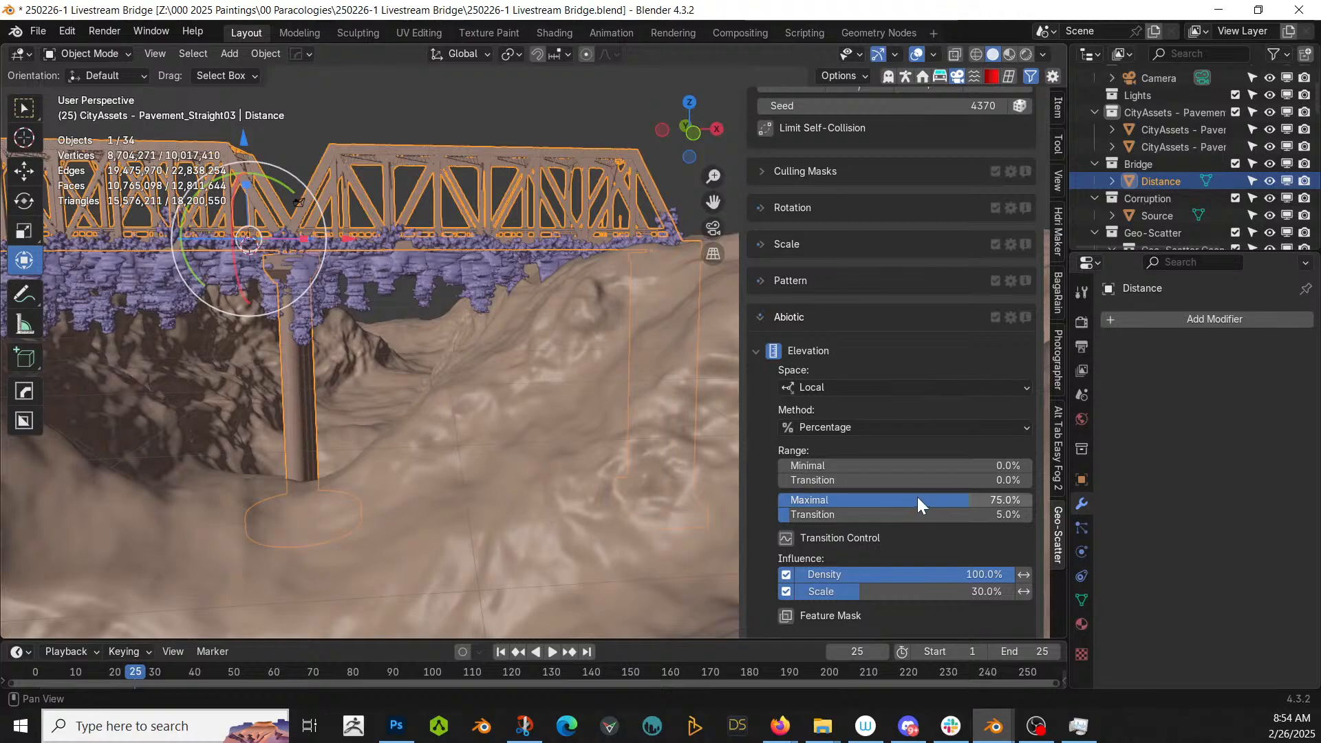
pyautogui.click(959, 501)
pyautogui.write('100')
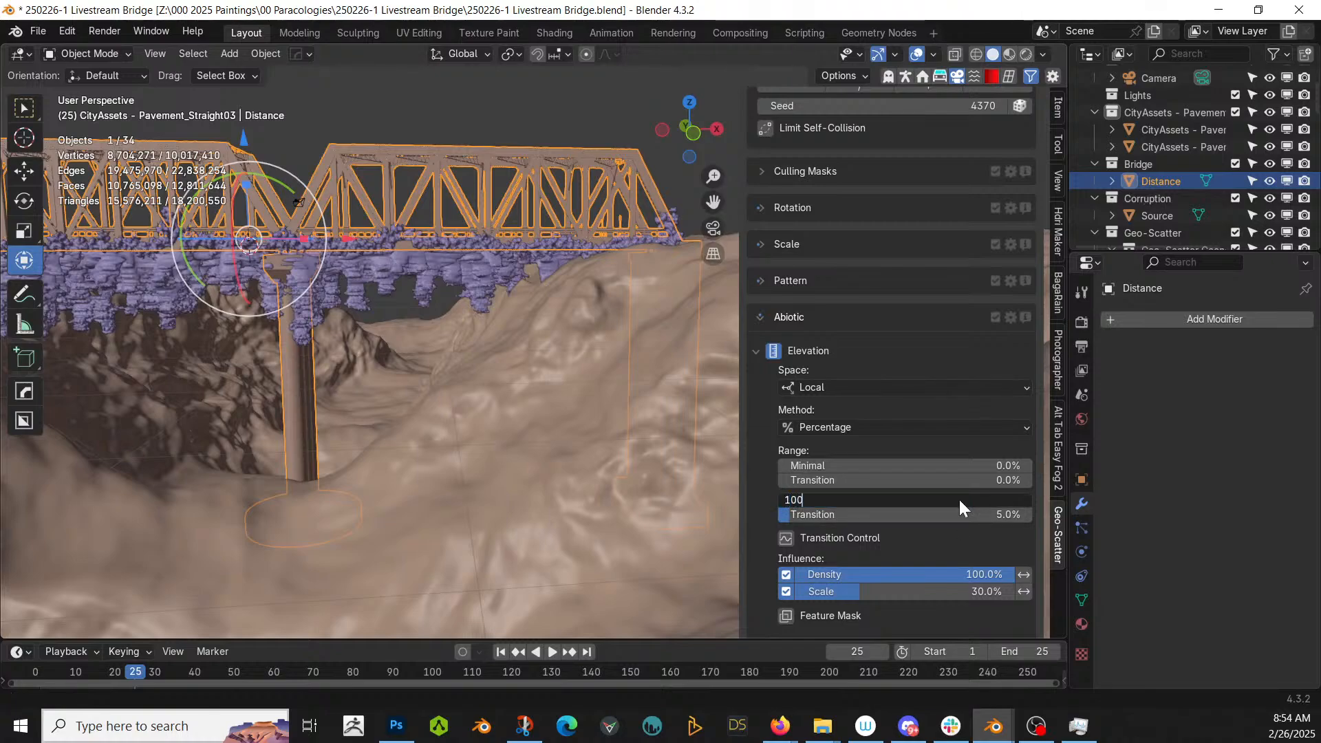
pyautogui.press('Return')
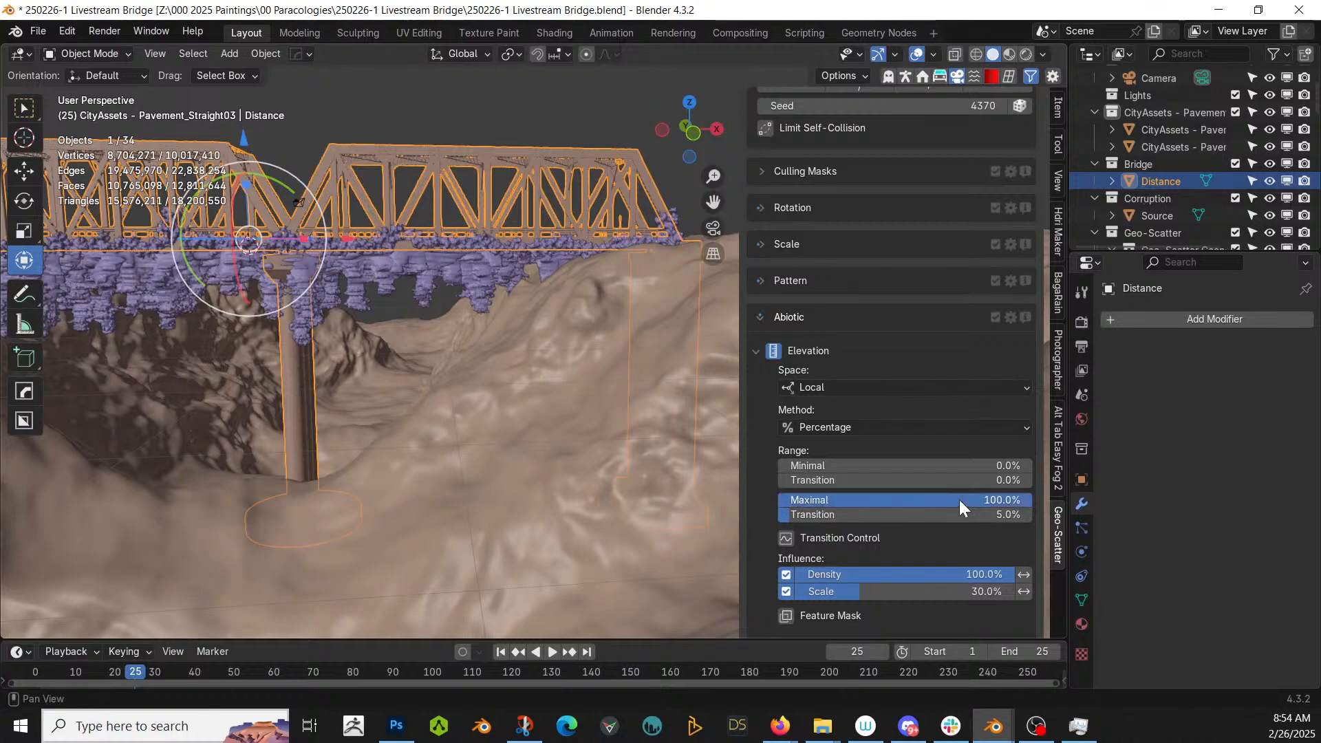
pyautogui.click(988, 468)
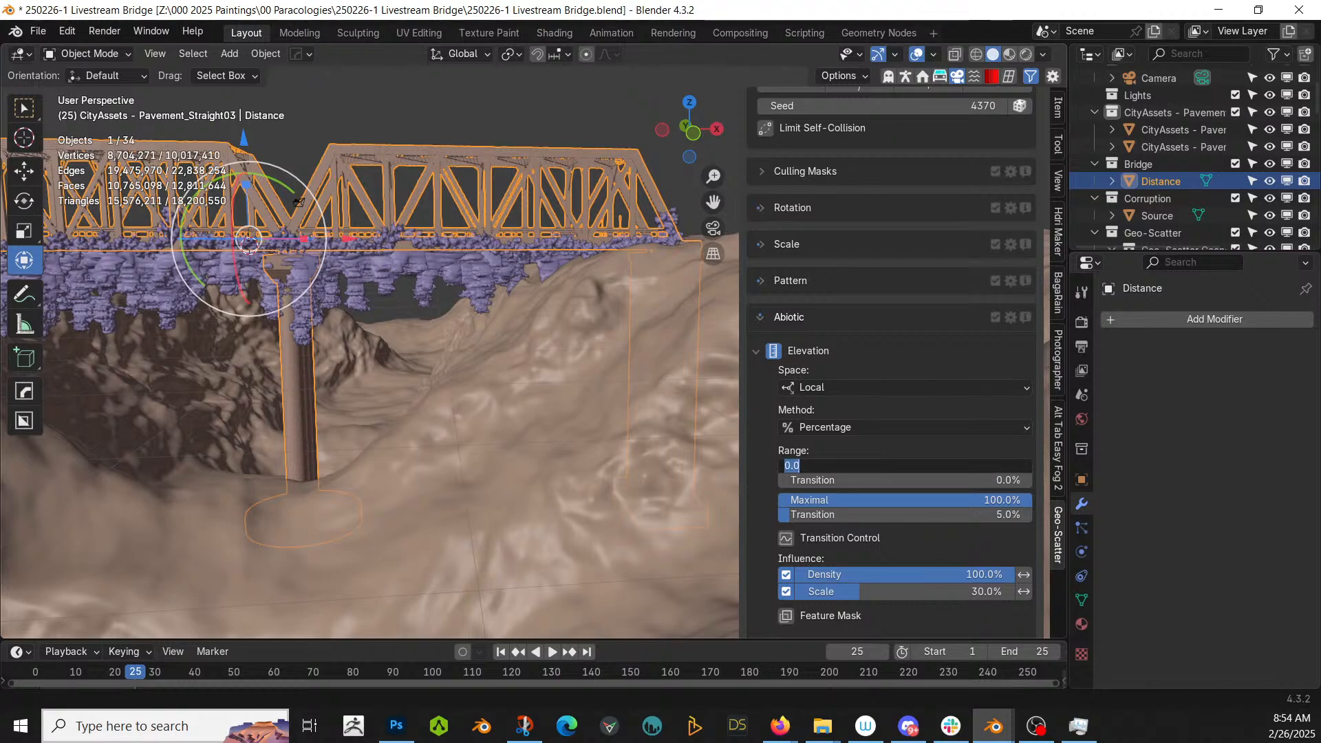
pyautogui.write('70')
pyautogui.press('Return')
# - Show the Shrub_01 scatter briefly in the viewport to inspect its placement around the bridge, and hide it again
pyautogui.scroll(10, 819, 222)
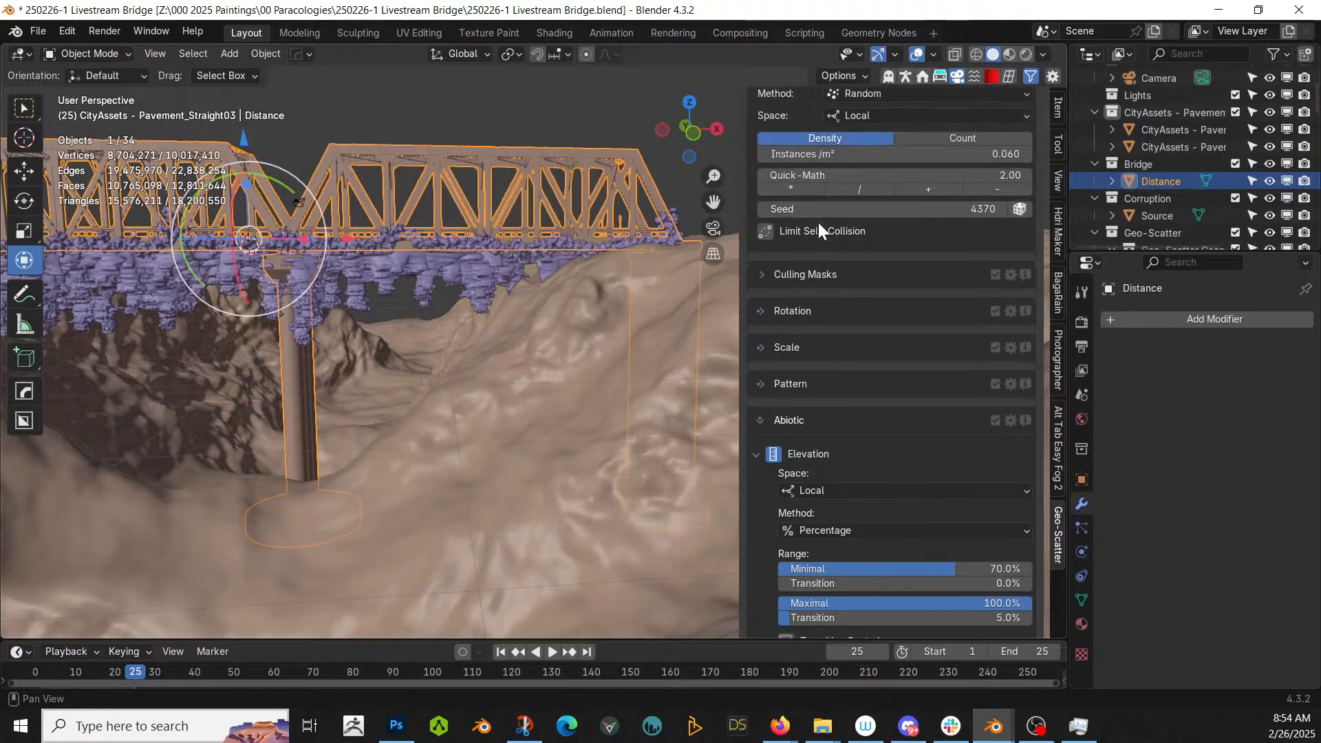
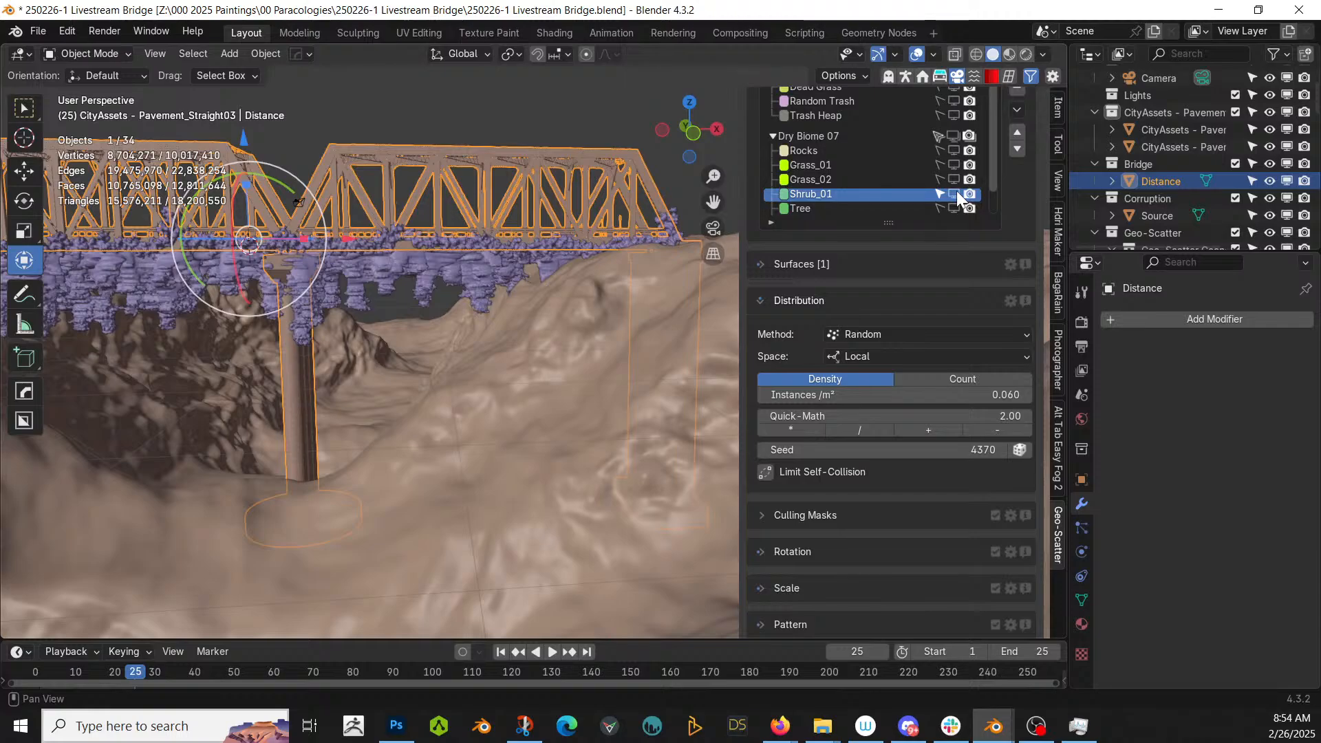
pyautogui.click(953, 194)
pyautogui.moveTo(260, 540); pyautogui.dragTo(282, 573, button='middle')
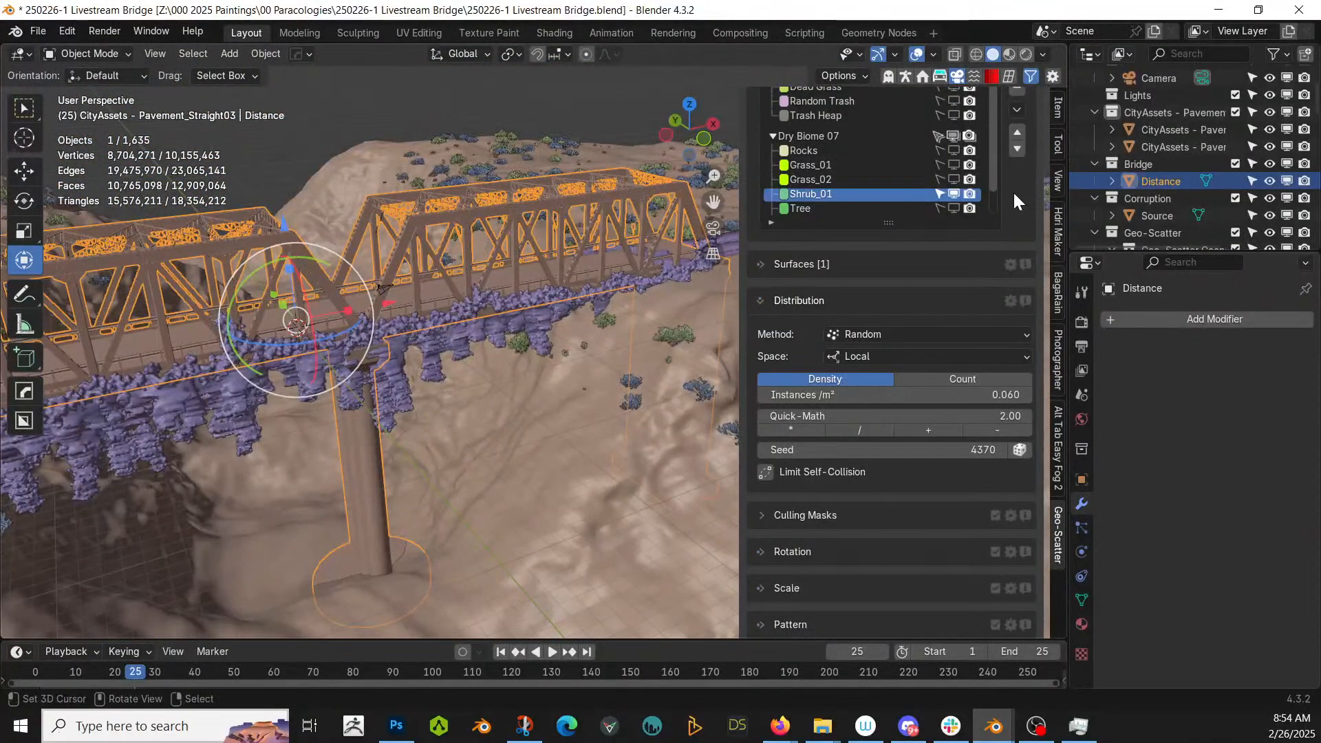
pyautogui.click(954, 196)
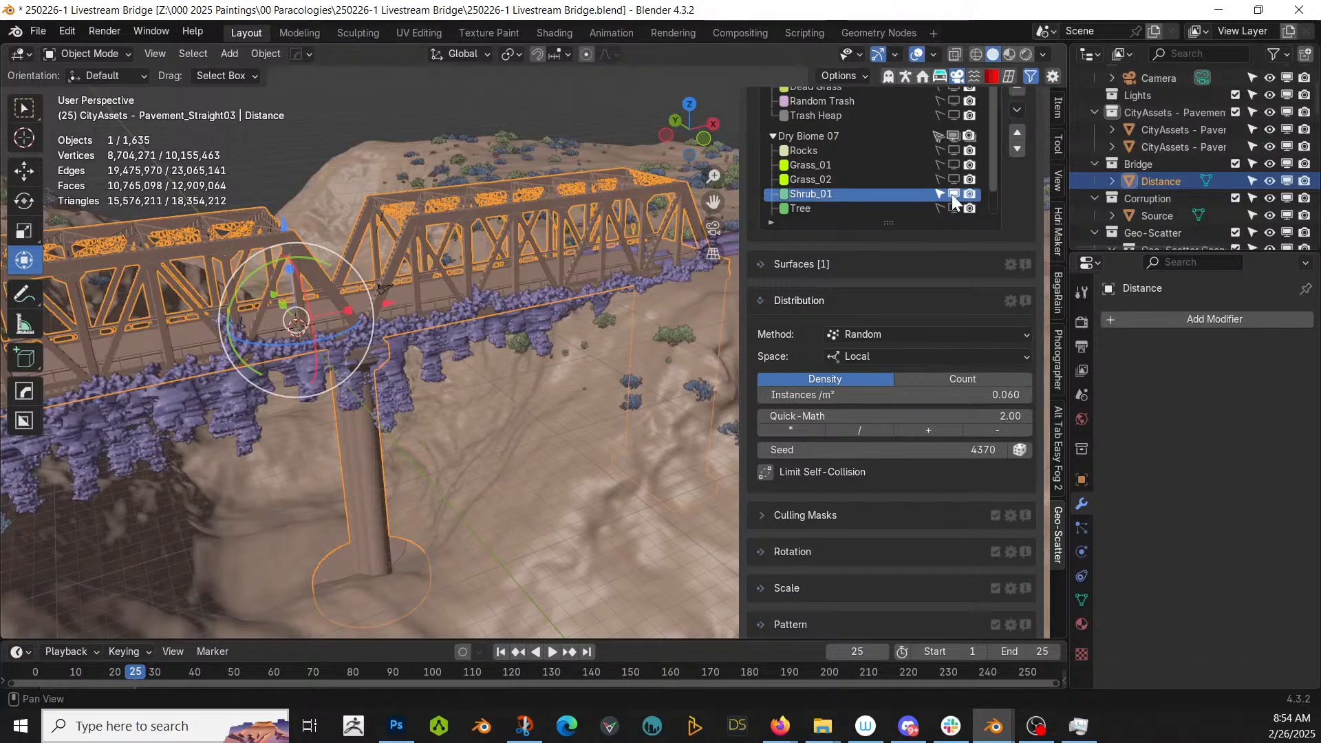
# - Enable the Elevation filter on the Shrub_02 system with a minimal value of 70% and a maximal value of 100%
pyautogui.scroll(-1, 918, 164)
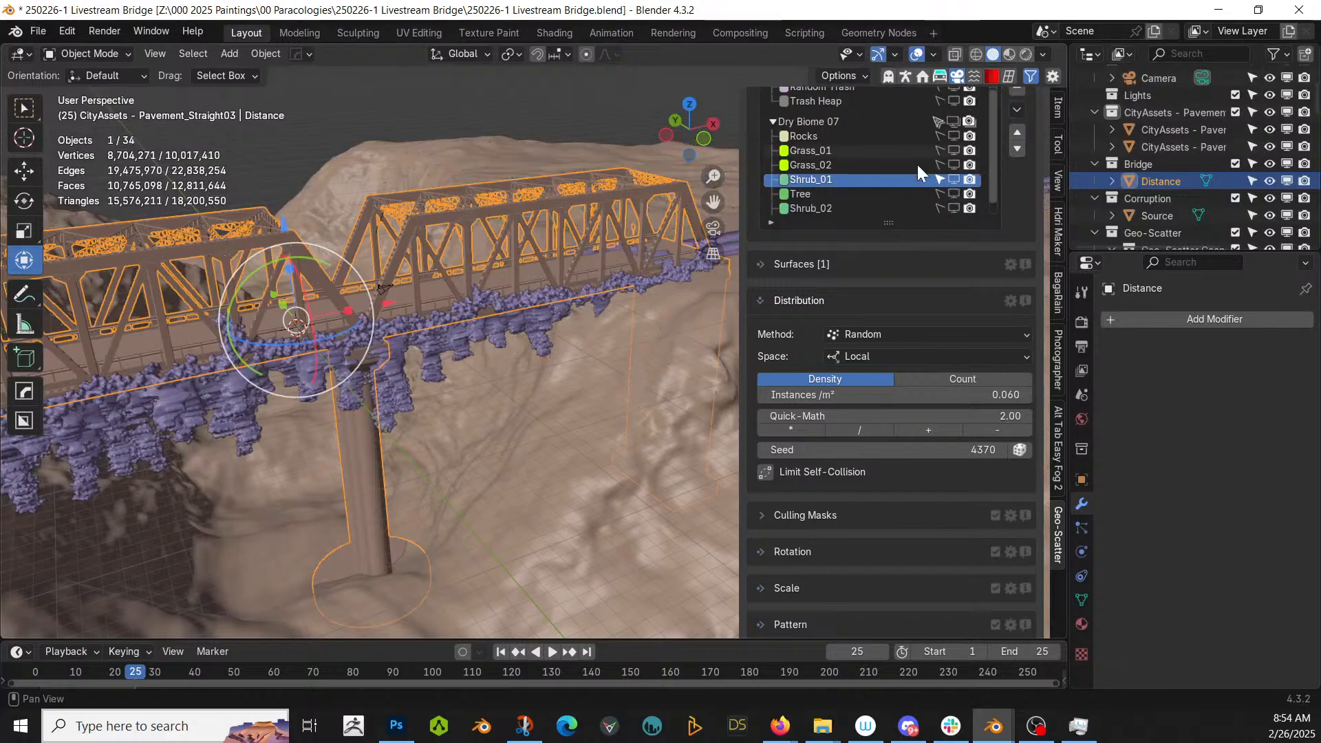
pyautogui.click(810, 211)
pyautogui.scroll(-5, 828, 526)
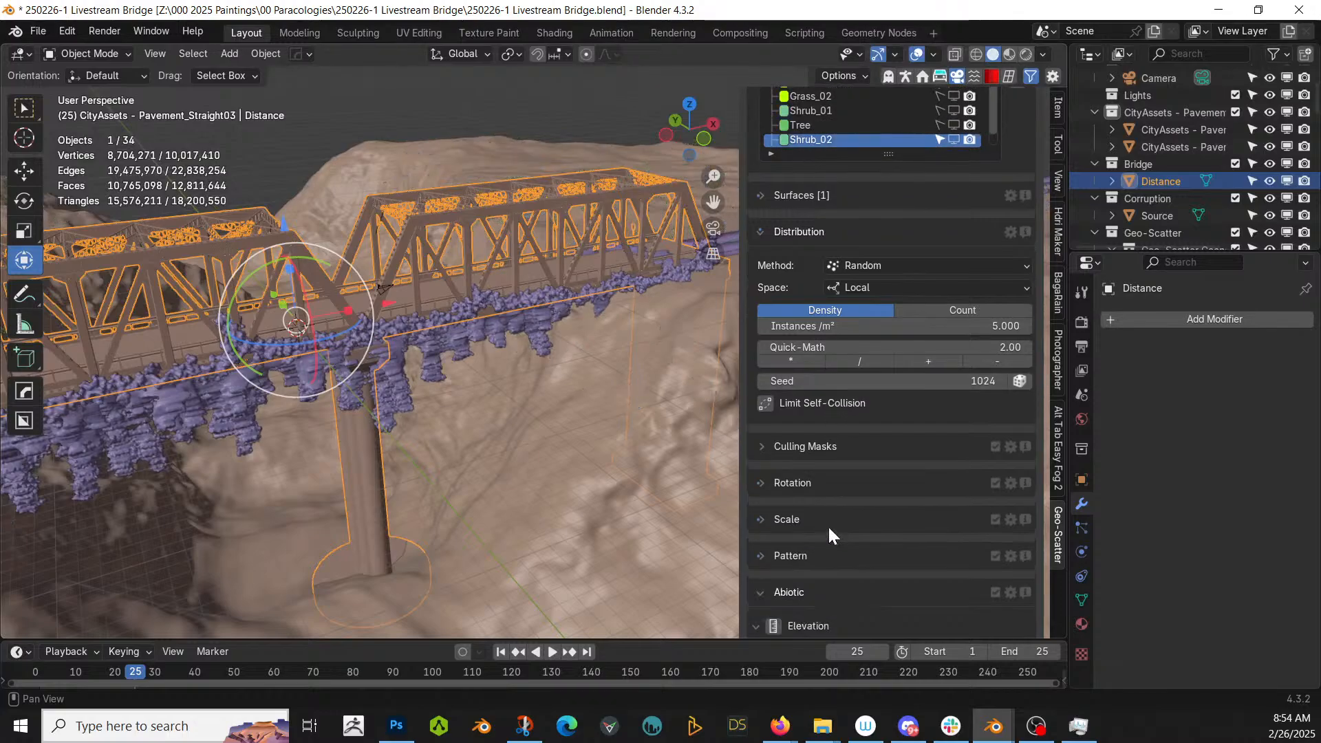
pyautogui.click(774, 558)
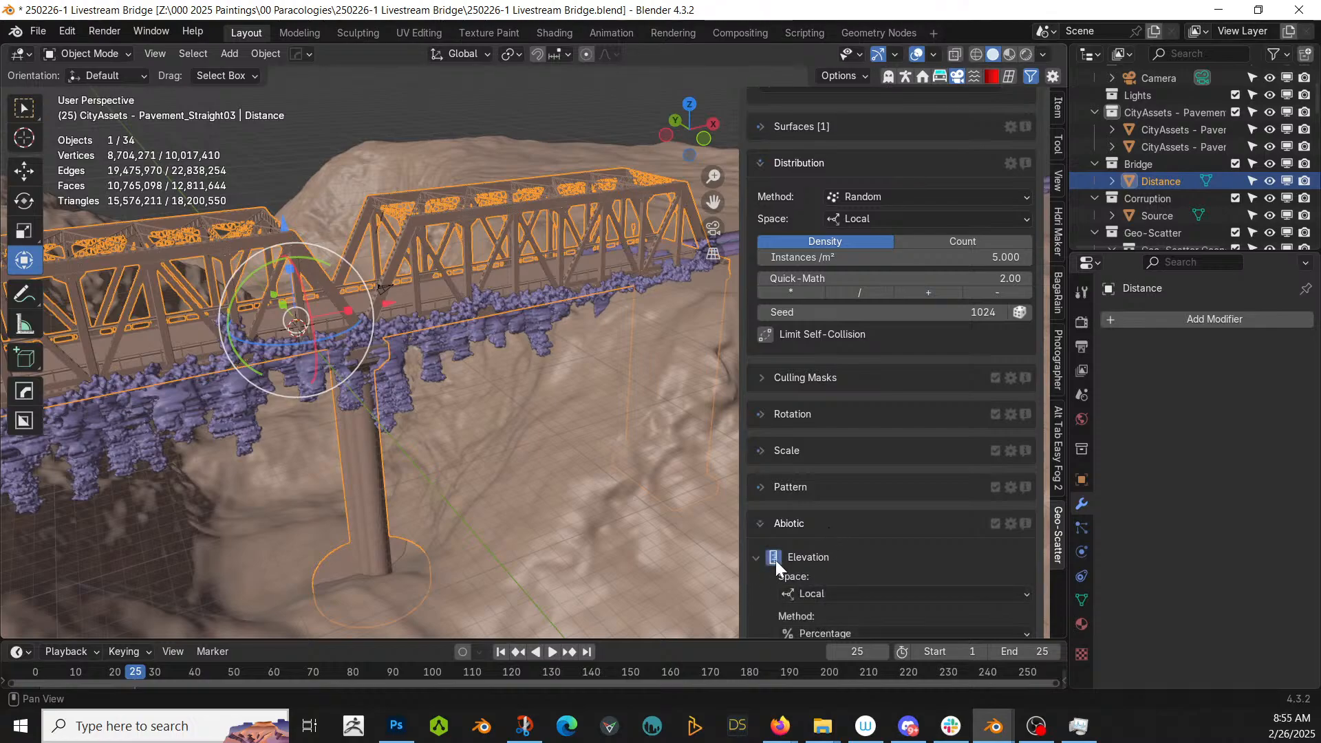
pyautogui.scroll(-3, 875, 554)
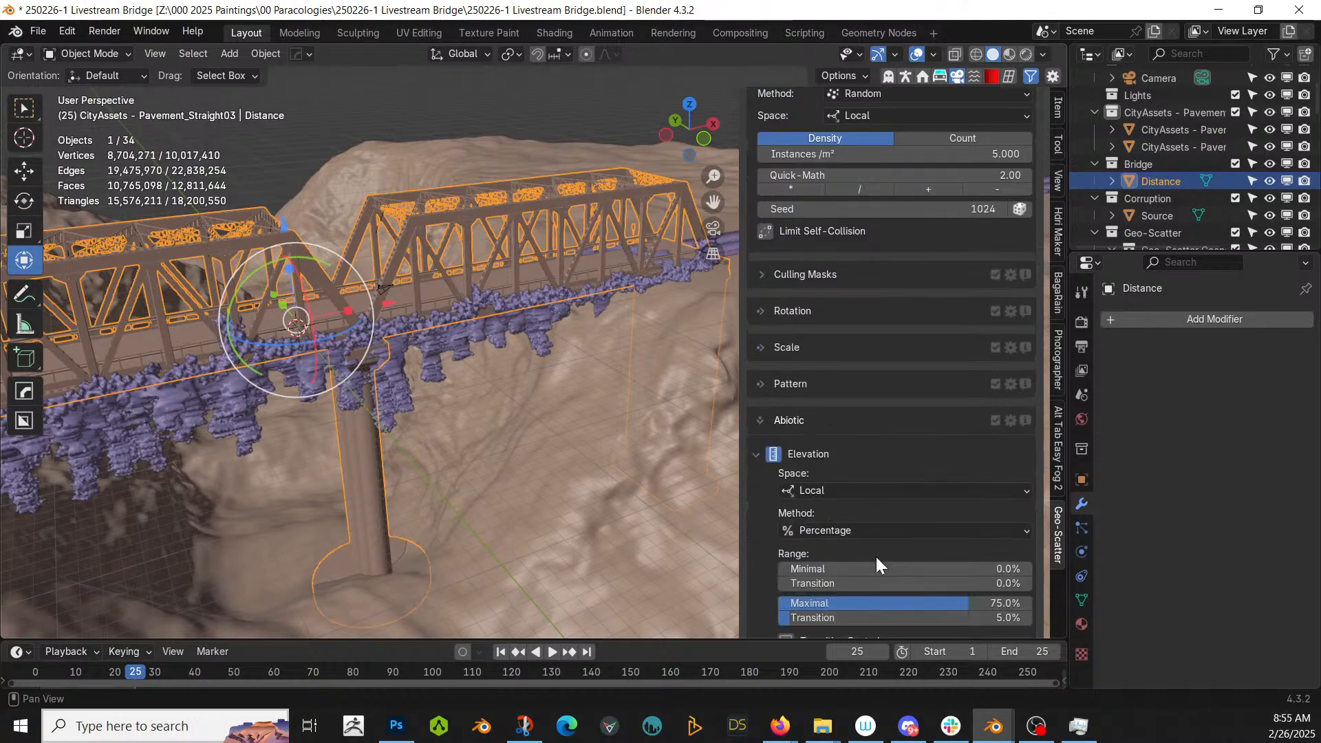
pyautogui.click(921, 569)
pyautogui.write('70')
pyautogui.press('Return')
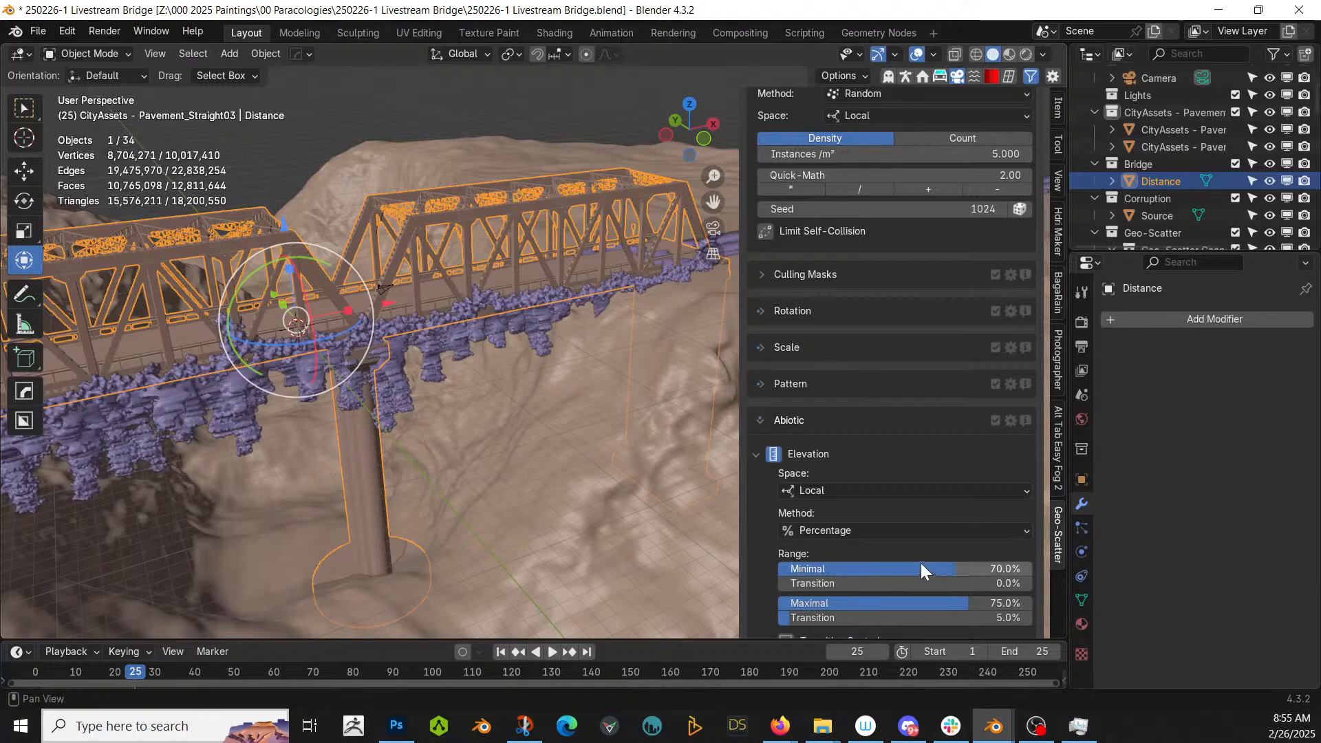
pyautogui.click(956, 607)
pyautogui.write('1')
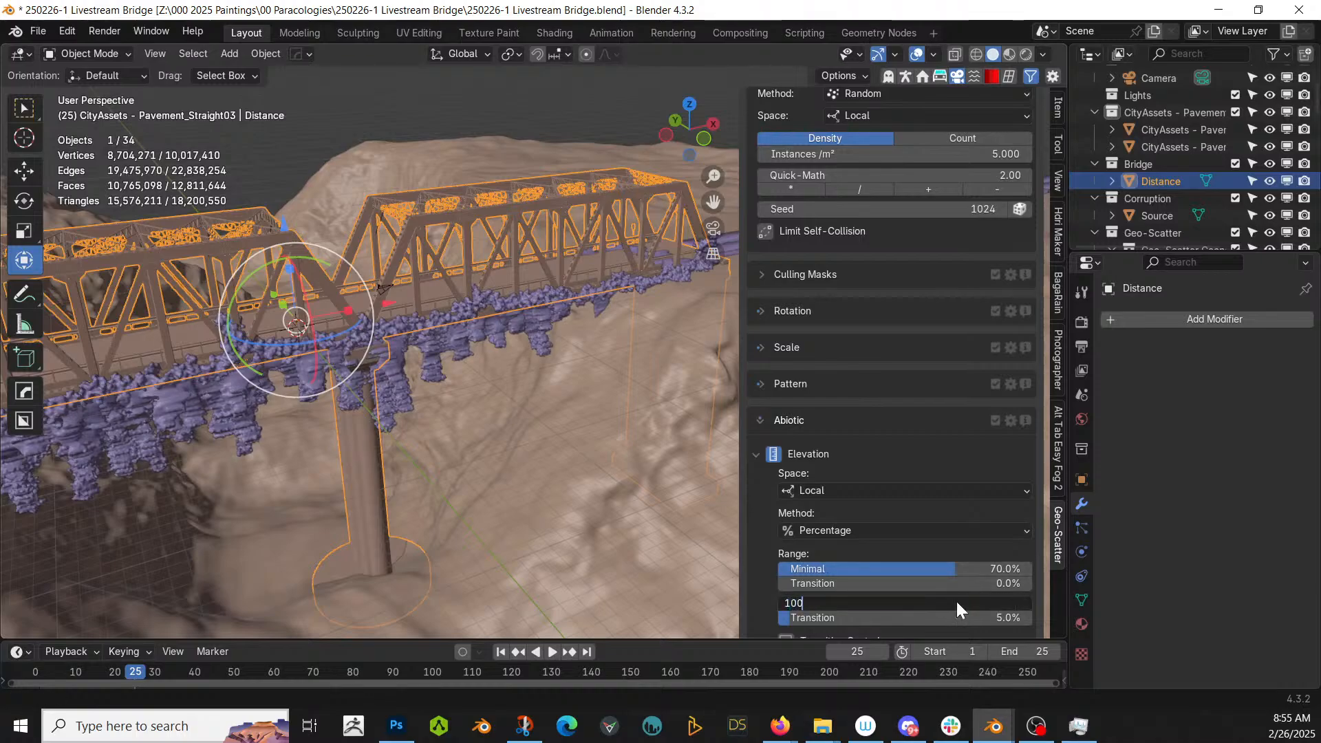
pyautogui.write('00')
pyautogui.press('Return')
# - Enable the Slope filter on the Shrub_02 system and turn off its Absolute Slope option
pyautogui.click(755, 459)
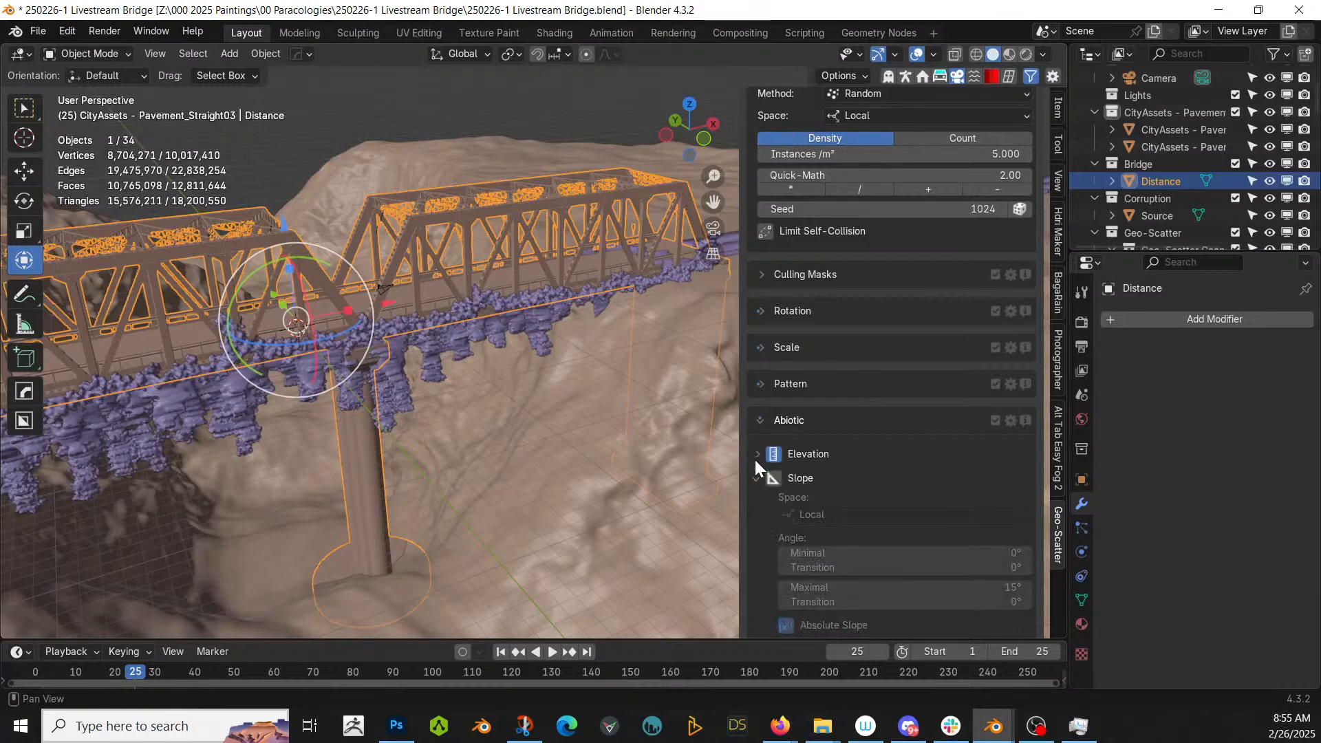
pyautogui.click(776, 484)
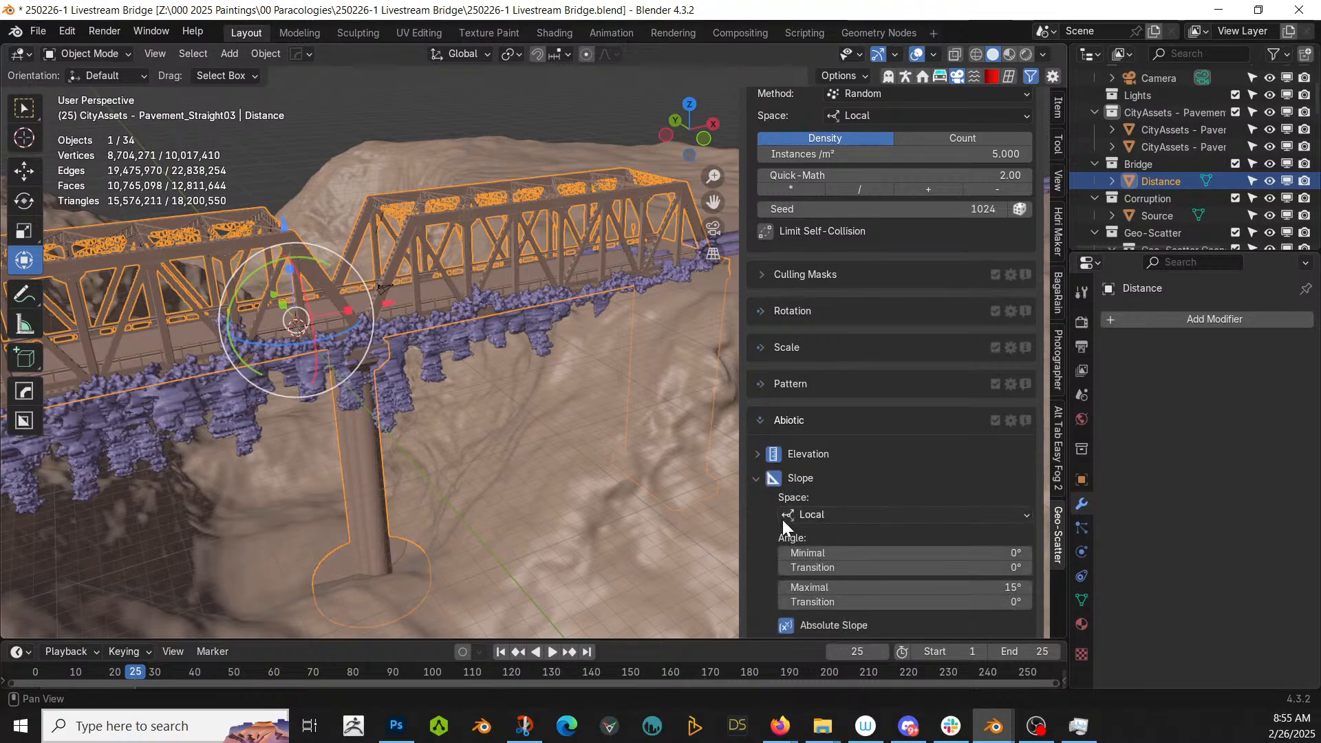
pyautogui.click(786, 626)
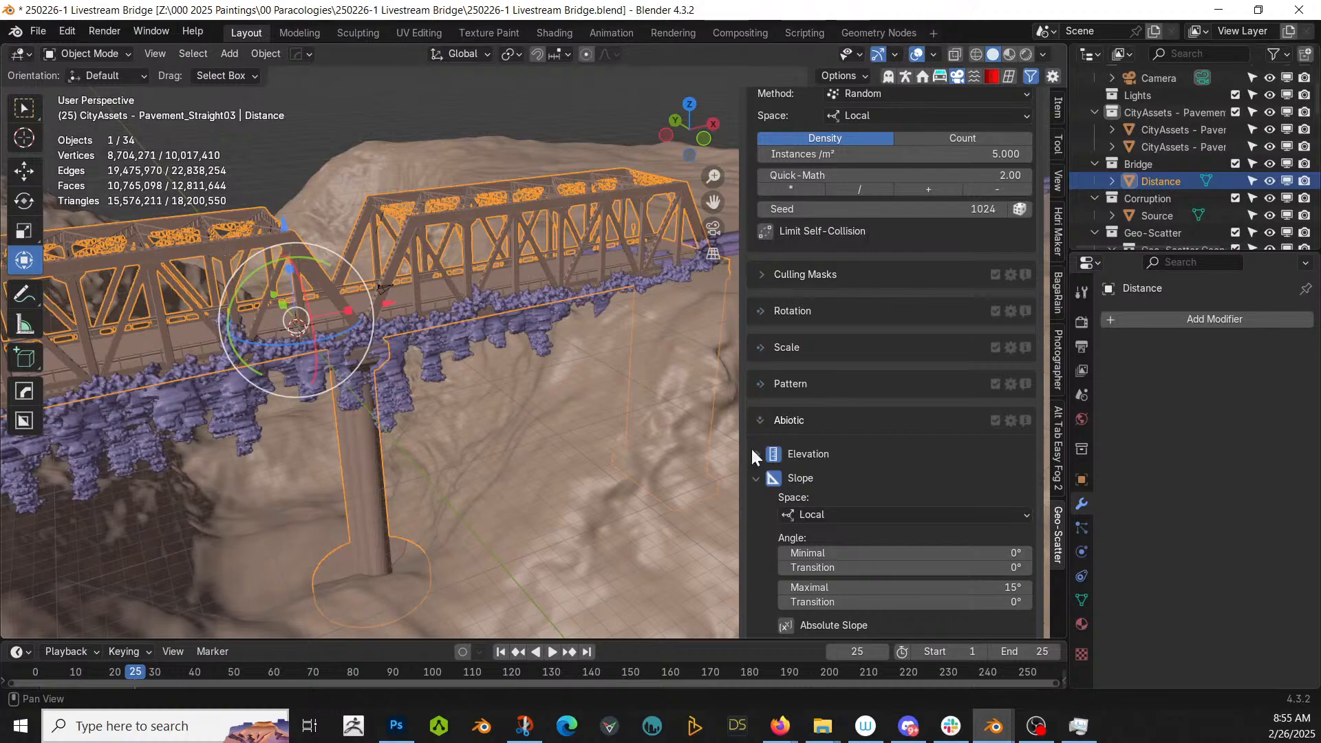
# - Enable Object Repel 1 on the Shrub_02 system with the Bridge collection as its collider
pyautogui.click(757, 419)
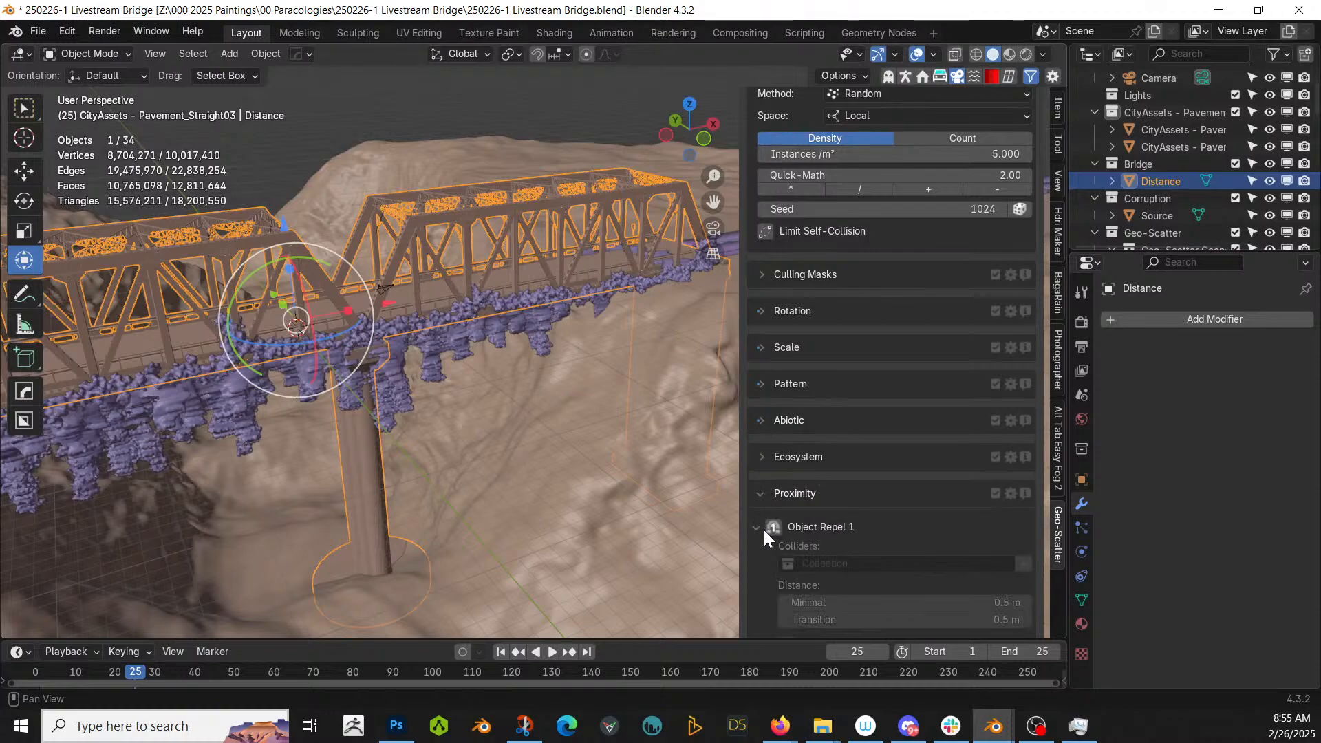
pyautogui.click(794, 563)
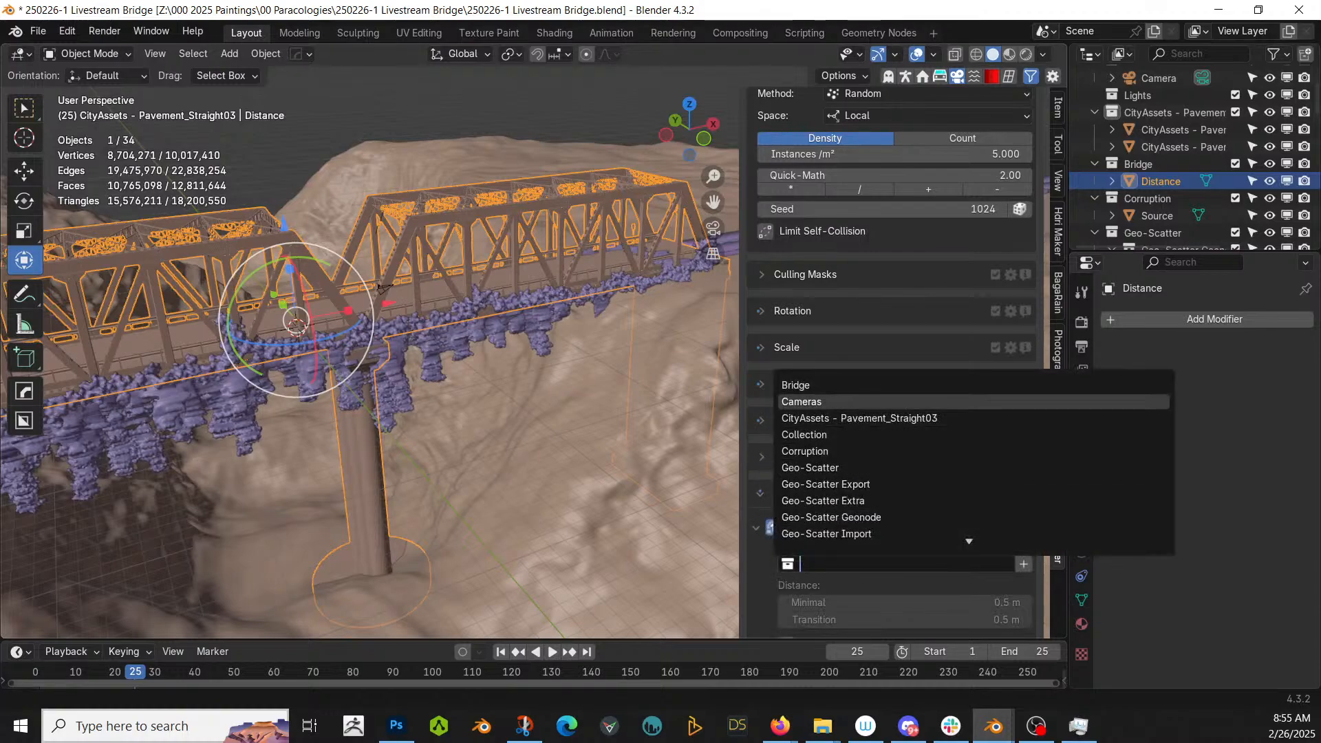
pyautogui.click(807, 384)
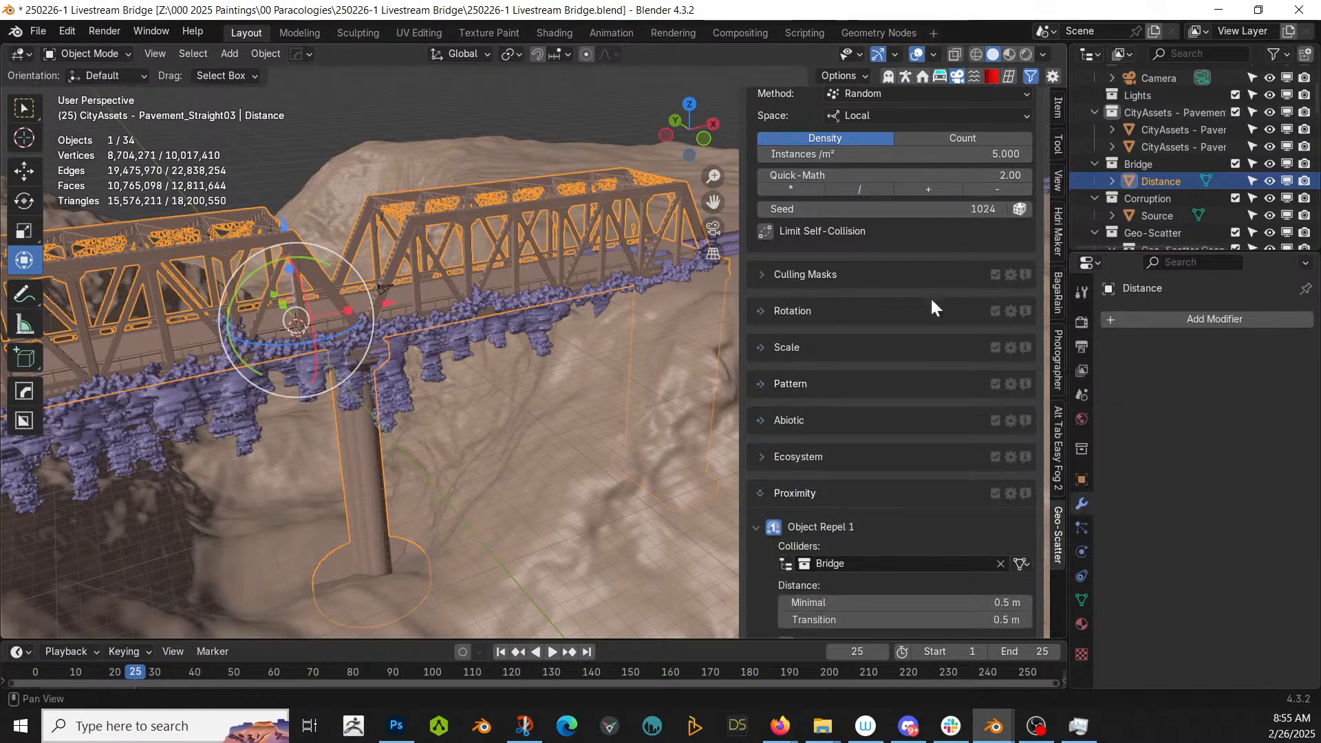
# - Select the Grass system of Dry Biome 07 and look through its scatter settings
pyautogui.scroll(10, 913, 325)
pyautogui.scroll(-3, 914, 320)
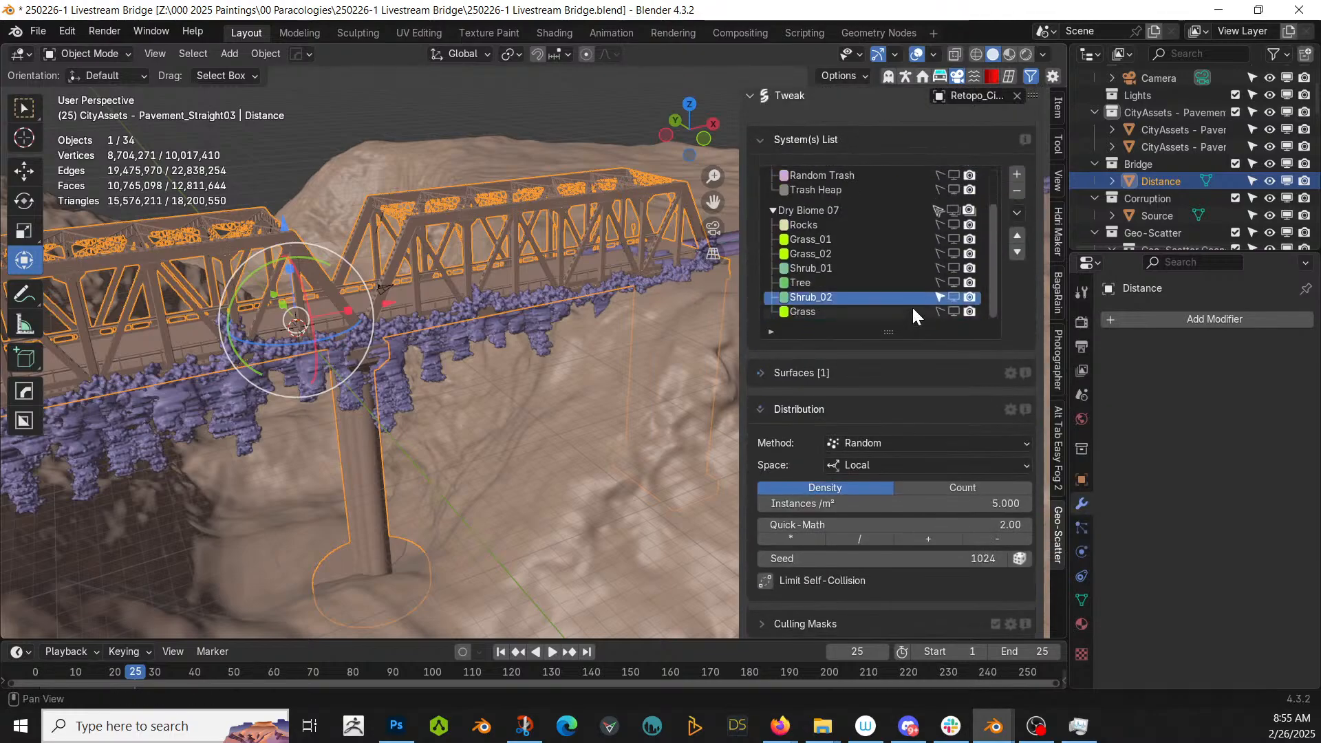
pyautogui.click(792, 313)
pyautogui.scroll(-5, 896, 526)
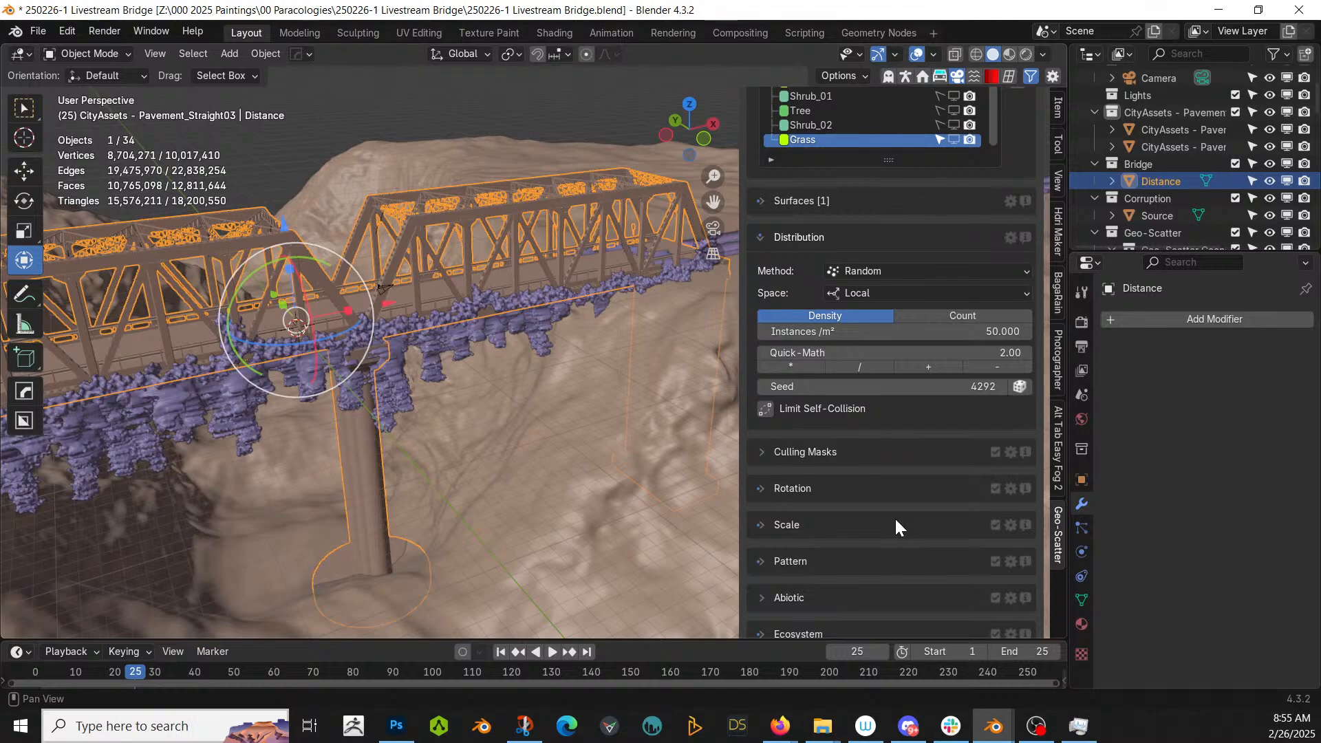
pyautogui.scroll(-2, 896, 525)
pyautogui.scroll(3, 896, 526)
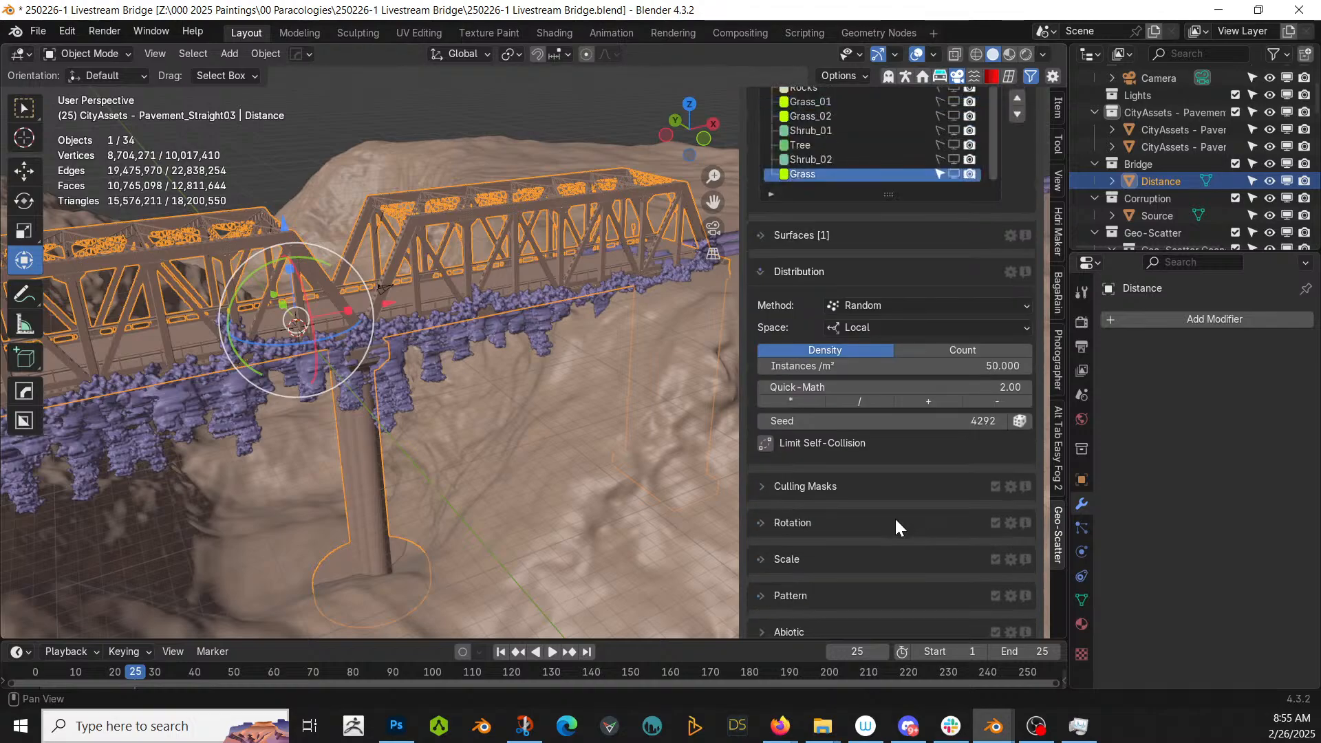
pyautogui.scroll(3, 896, 523)
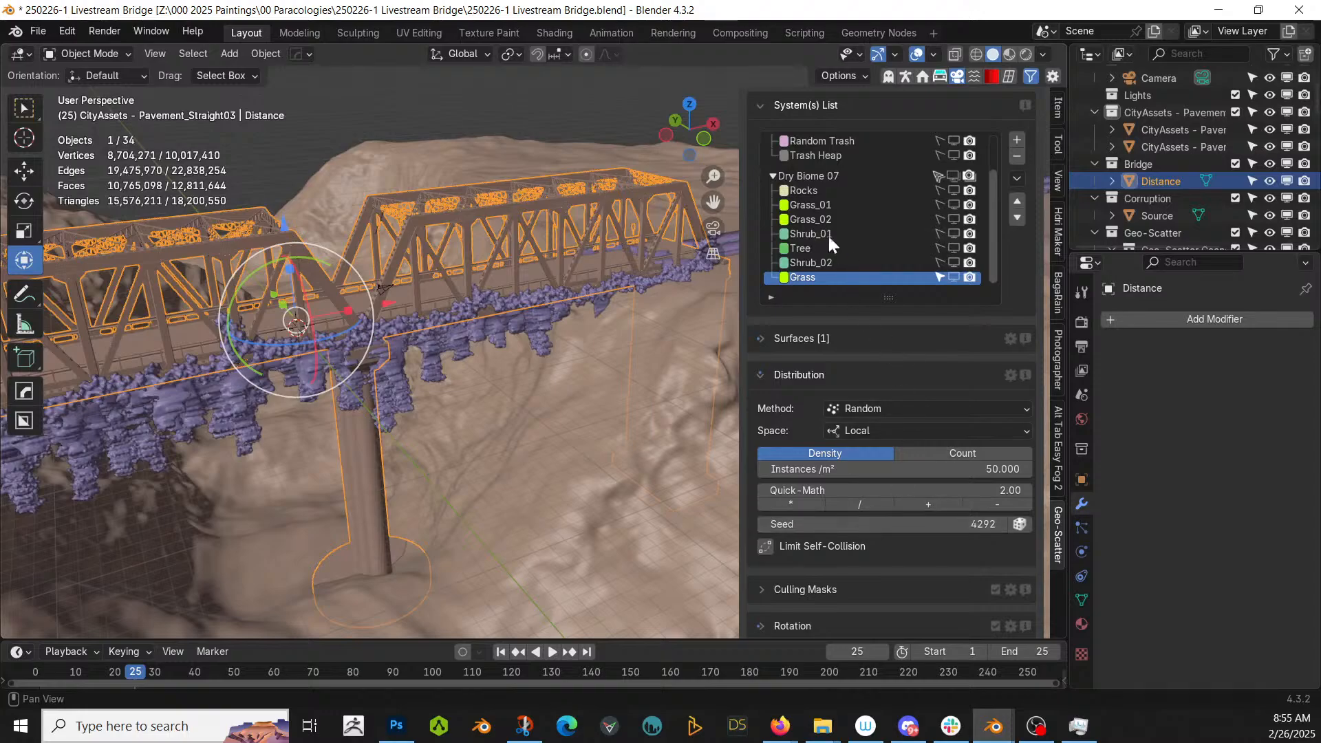
# - Enable the Slope filter on the Rocks system of Dry Biome 07 and set its maximal angle to 40°
pyautogui.click(814, 192)
pyautogui.scroll(-5, 869, 516)
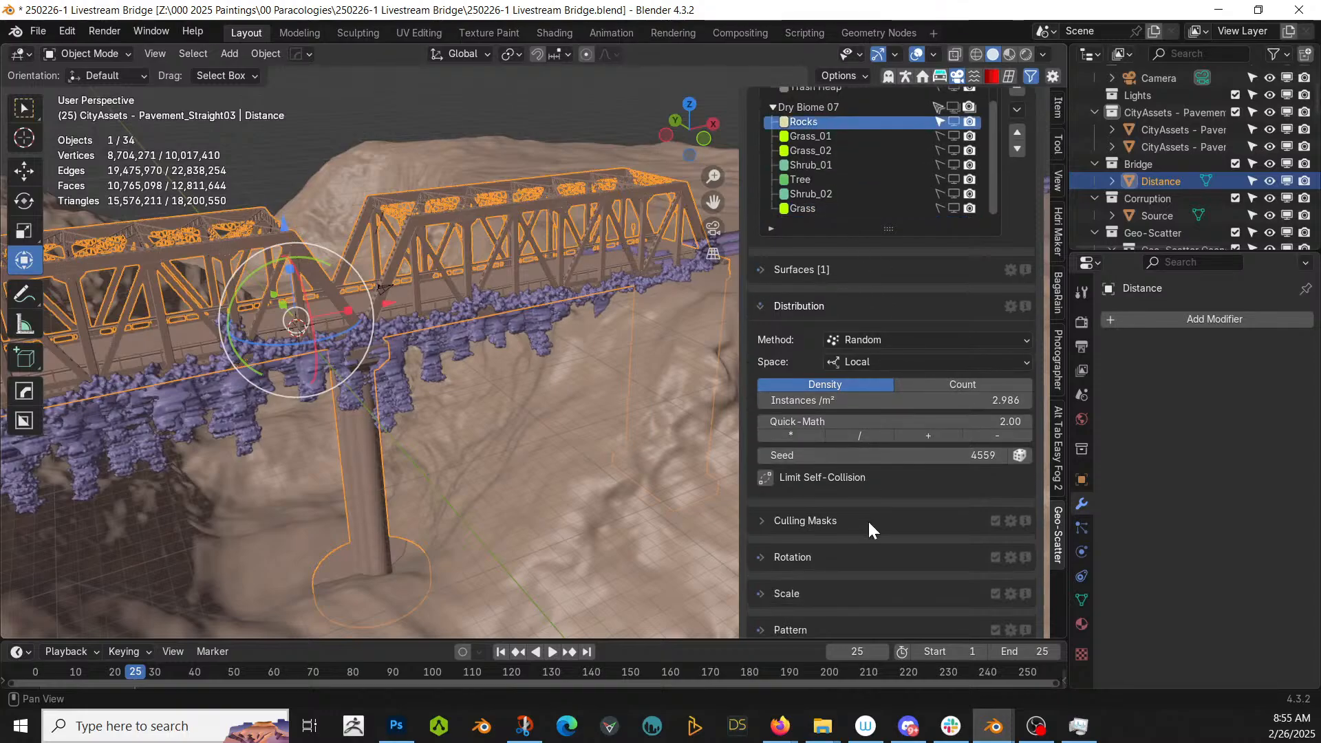
pyautogui.click(768, 559)
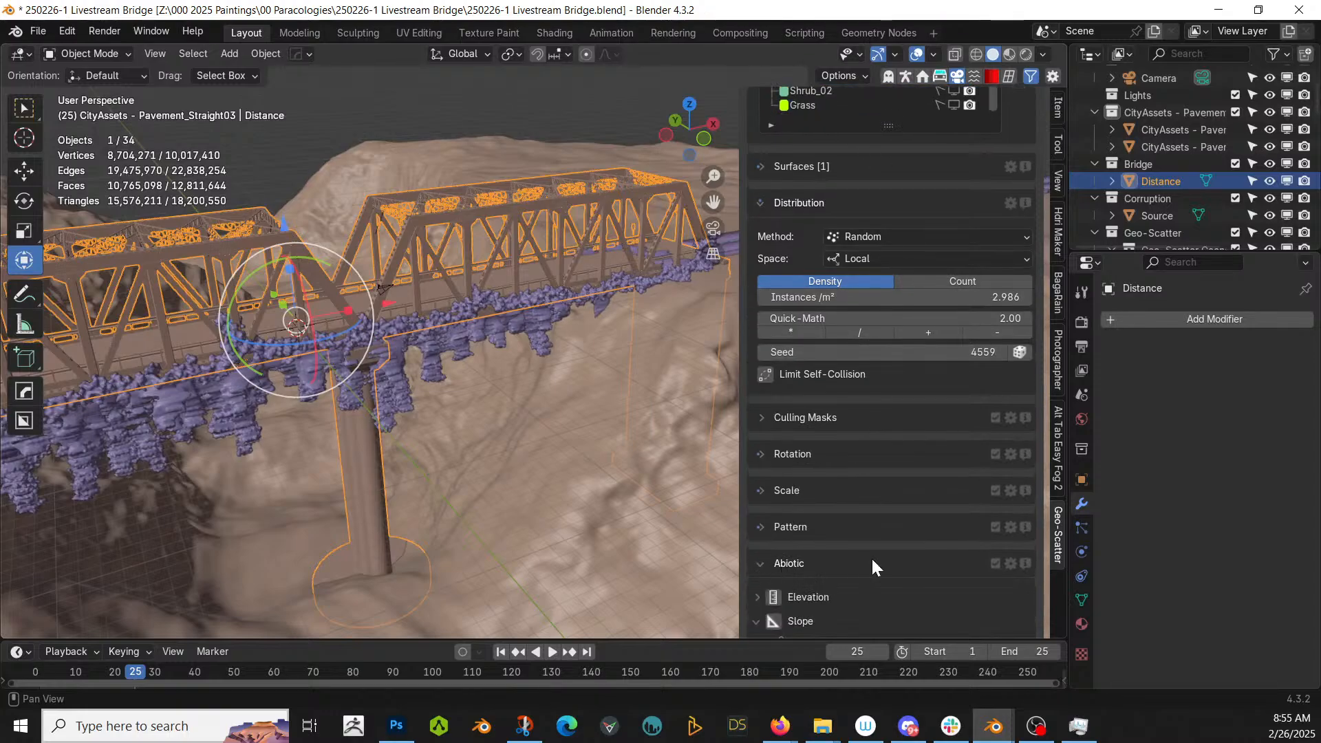
pyautogui.scroll(-2, 871, 556)
pyautogui.click(773, 552)
pyautogui.scroll(-3, 843, 552)
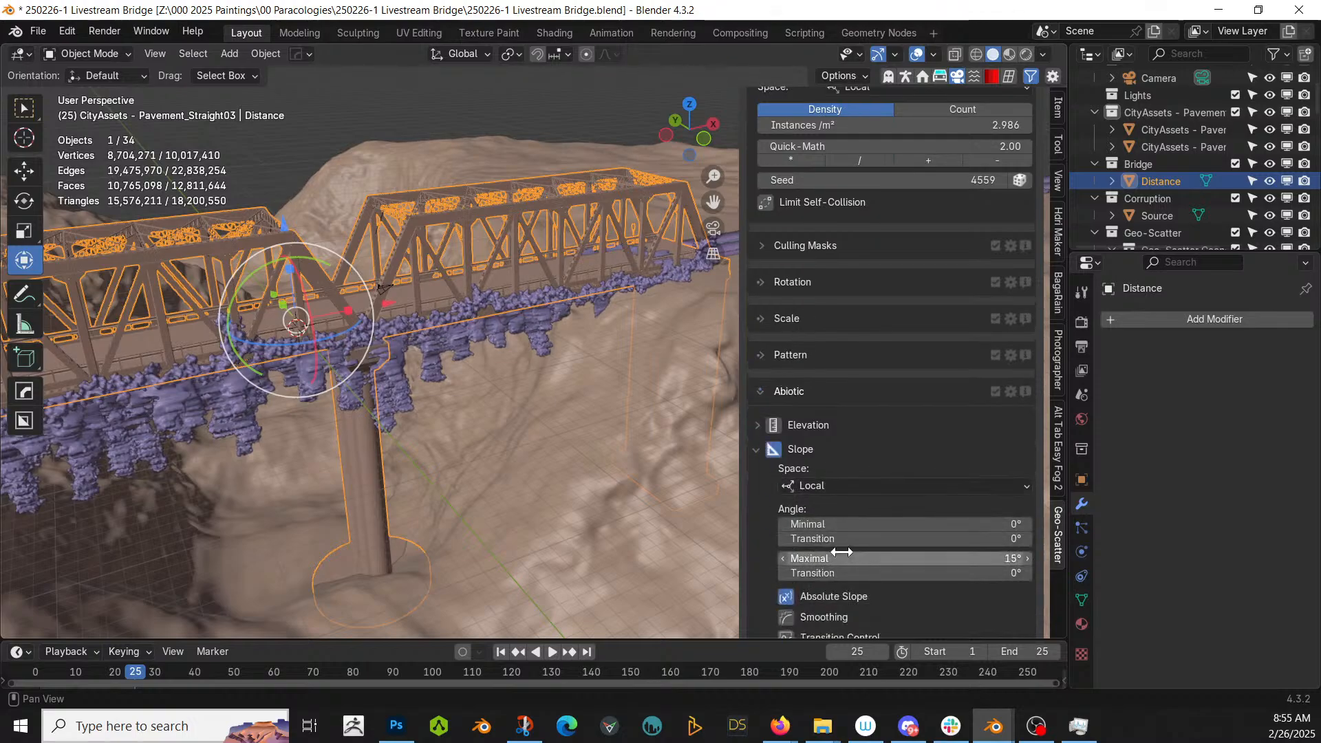
pyautogui.click(842, 558)
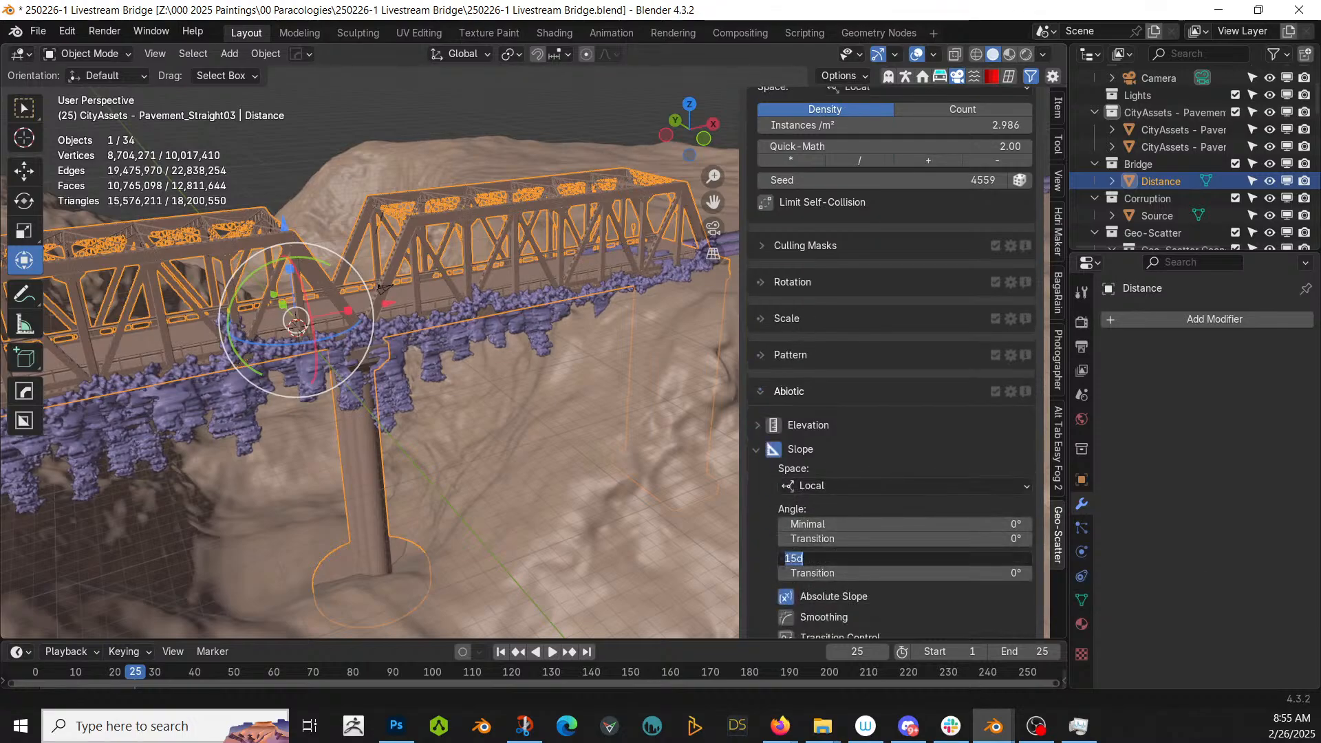
pyautogui.press('Return')
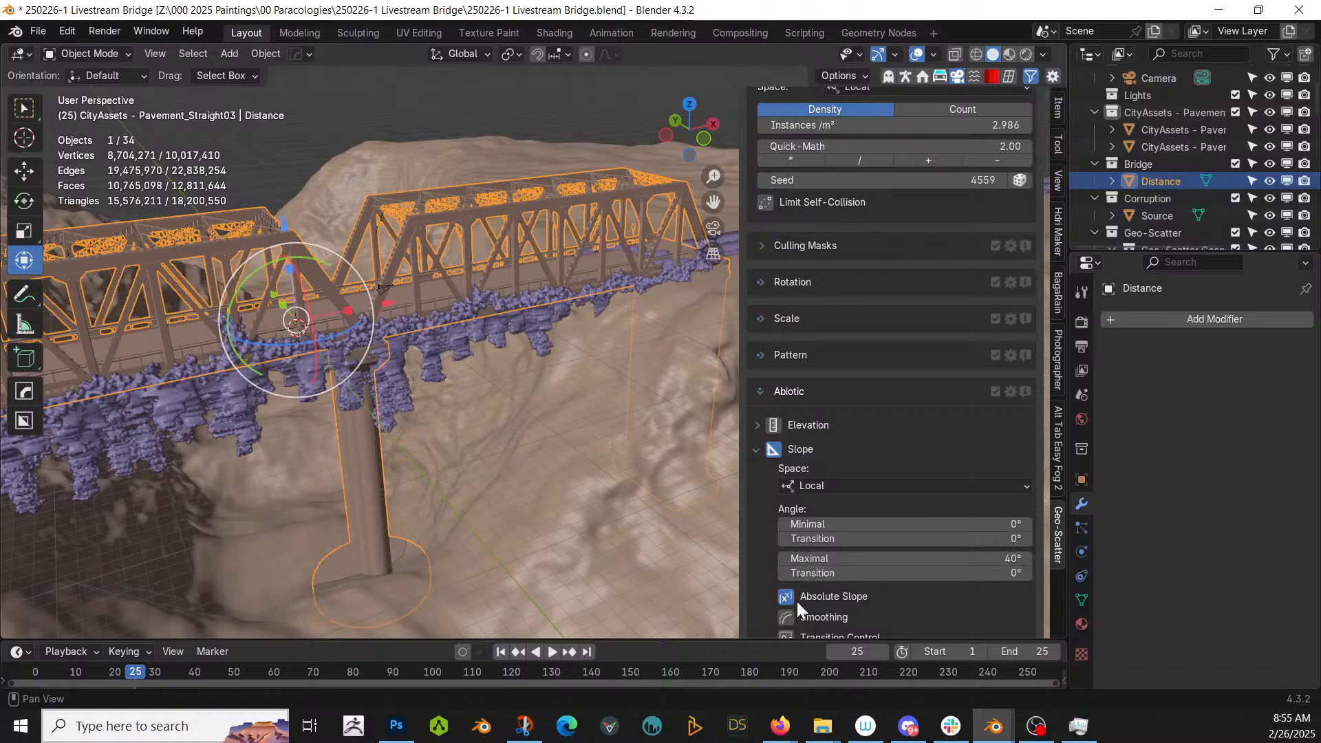
# - Enable the Slope filter on the Grass_01 system of Dry Biome 07 and set its maximal angle to 35°
pyautogui.scroll(8, 914, 357)
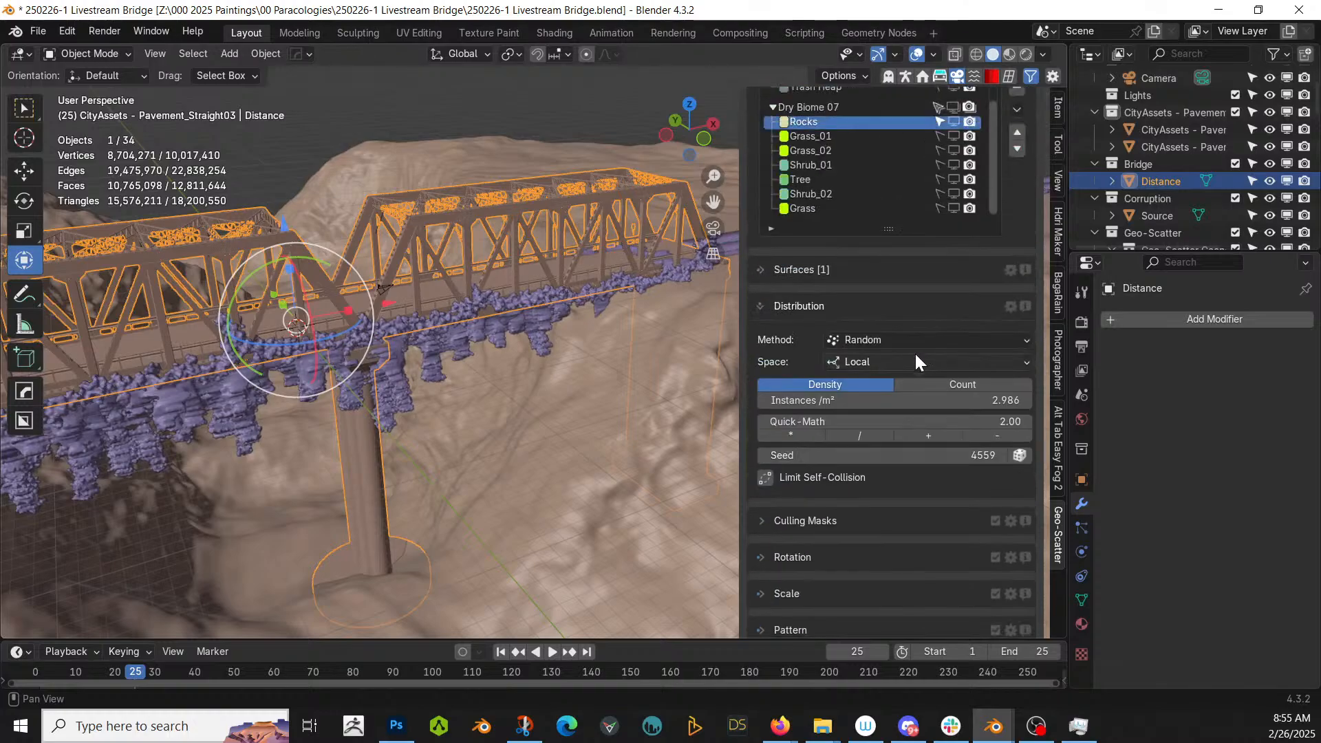
pyautogui.click(830, 137)
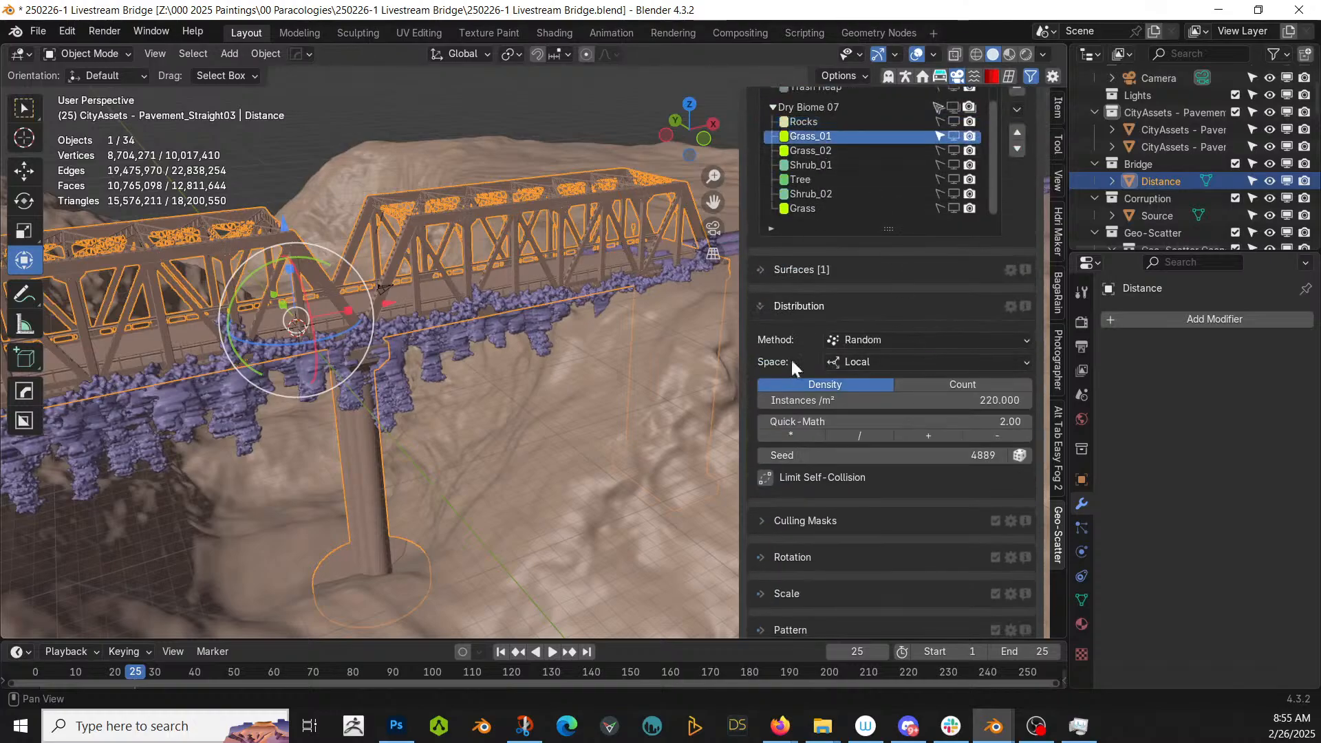
pyautogui.scroll(-2, 788, 583)
pyautogui.scroll(-2, 790, 585)
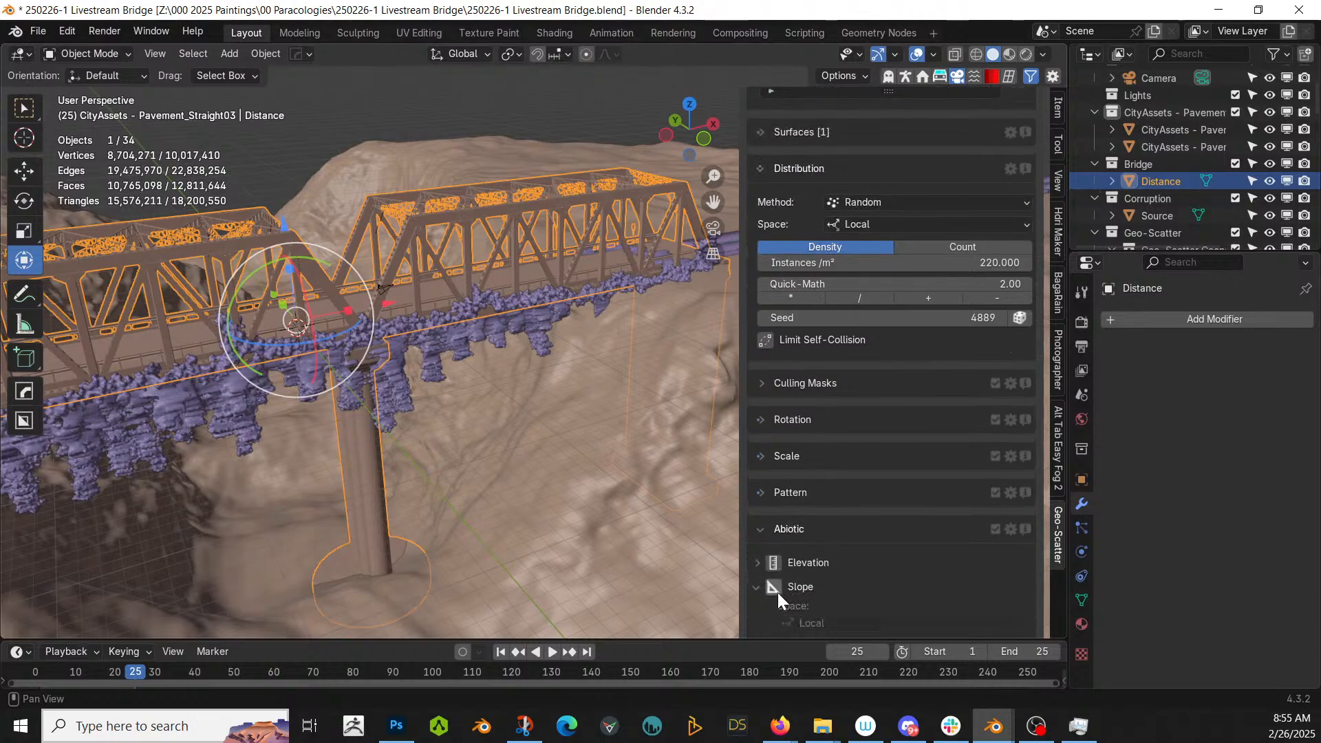
pyautogui.scroll(-5, 861, 575)
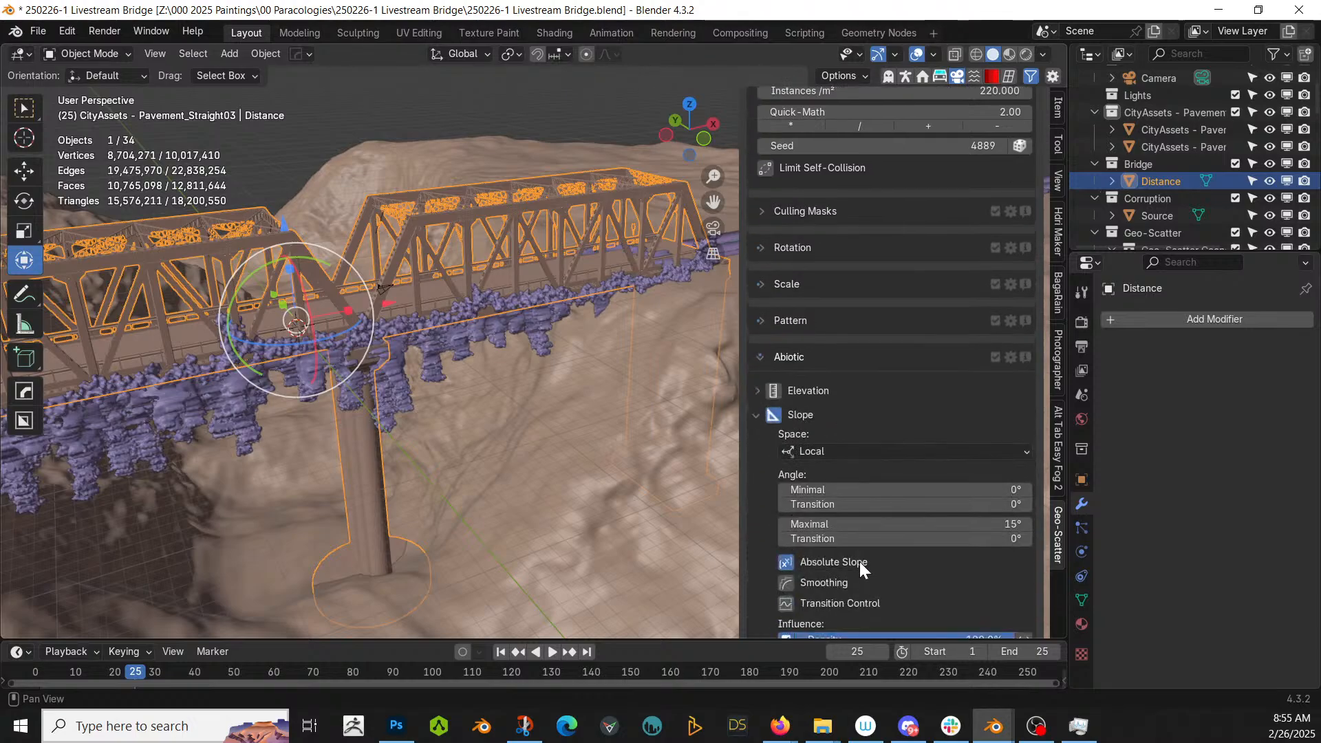
pyautogui.click(860, 525)
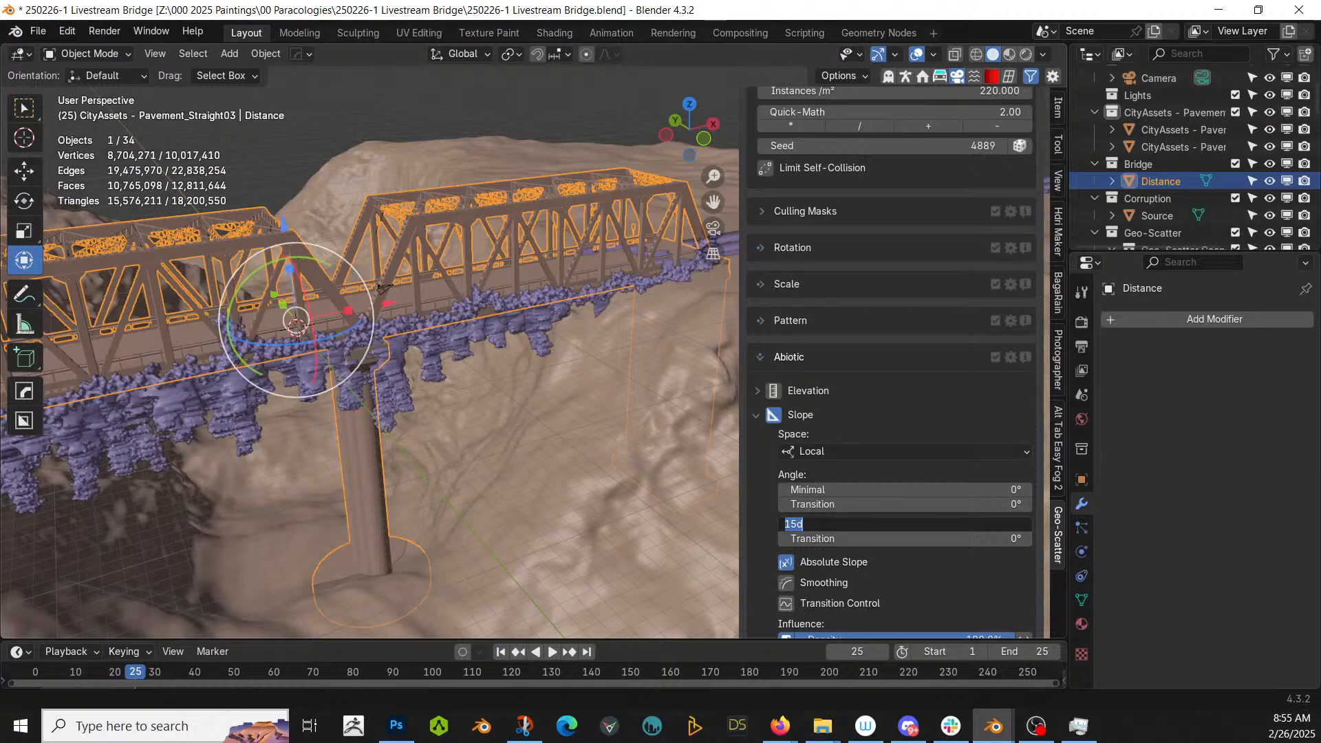
pyautogui.press('Return')
# - Enable the Slope filter on the Grass_02 system with Absolute Slope turned off and a maximal angle of 35°
pyautogui.scroll(8, 834, 348)
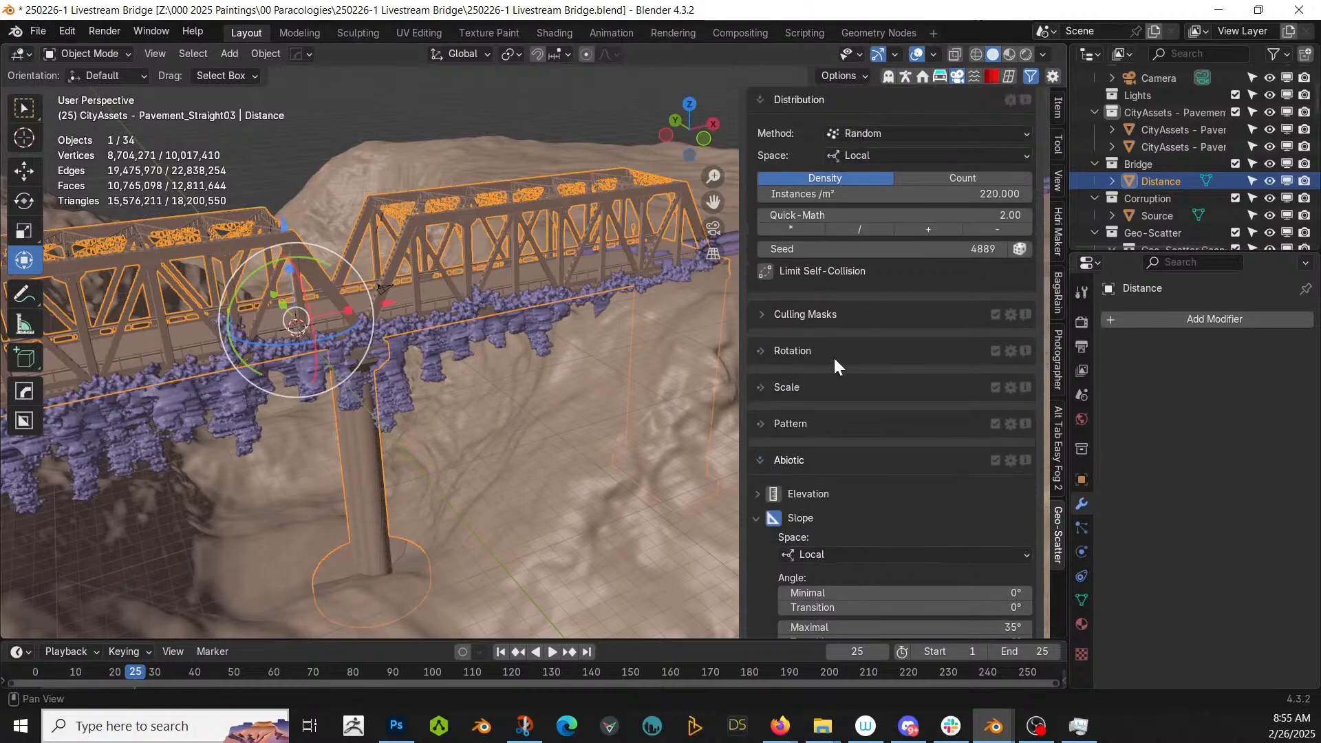
pyautogui.scroll(2, 834, 349)
pyautogui.click(837, 185)
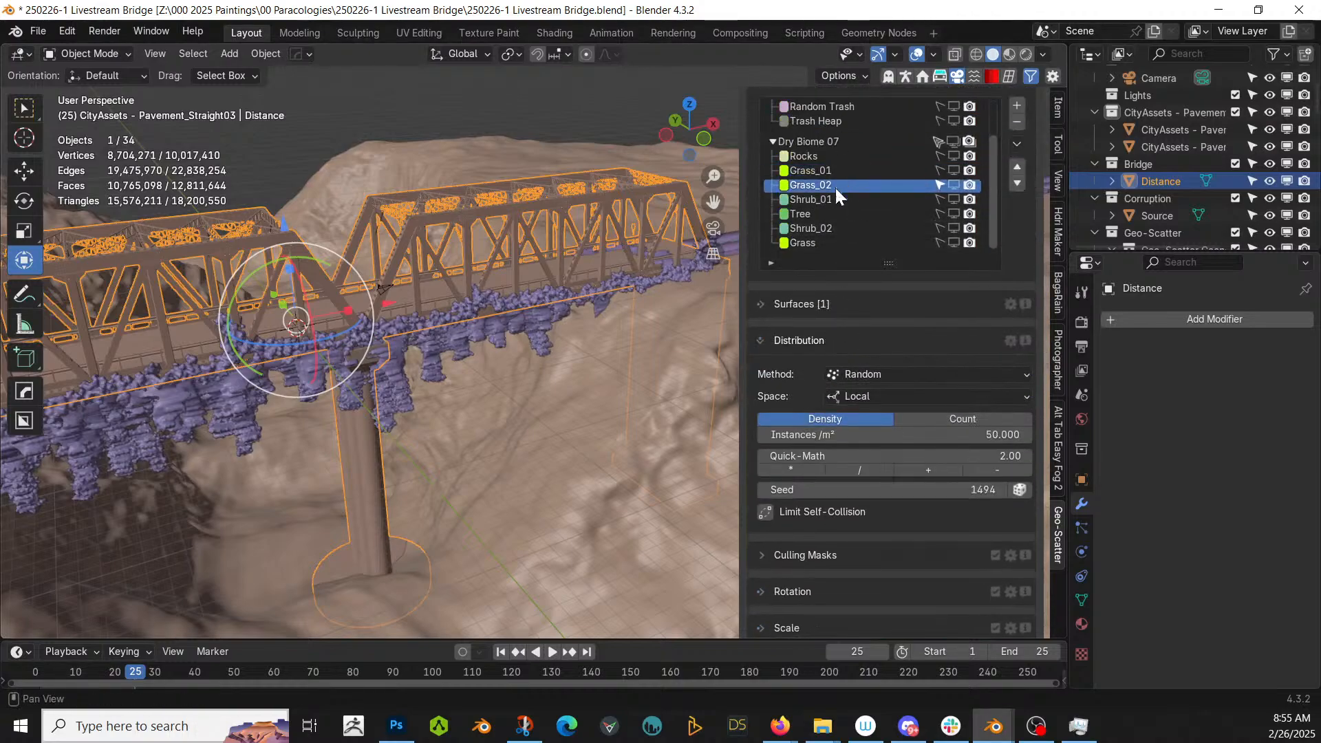
pyautogui.scroll(-3, 836, 436)
pyautogui.scroll(-3, 836, 436)
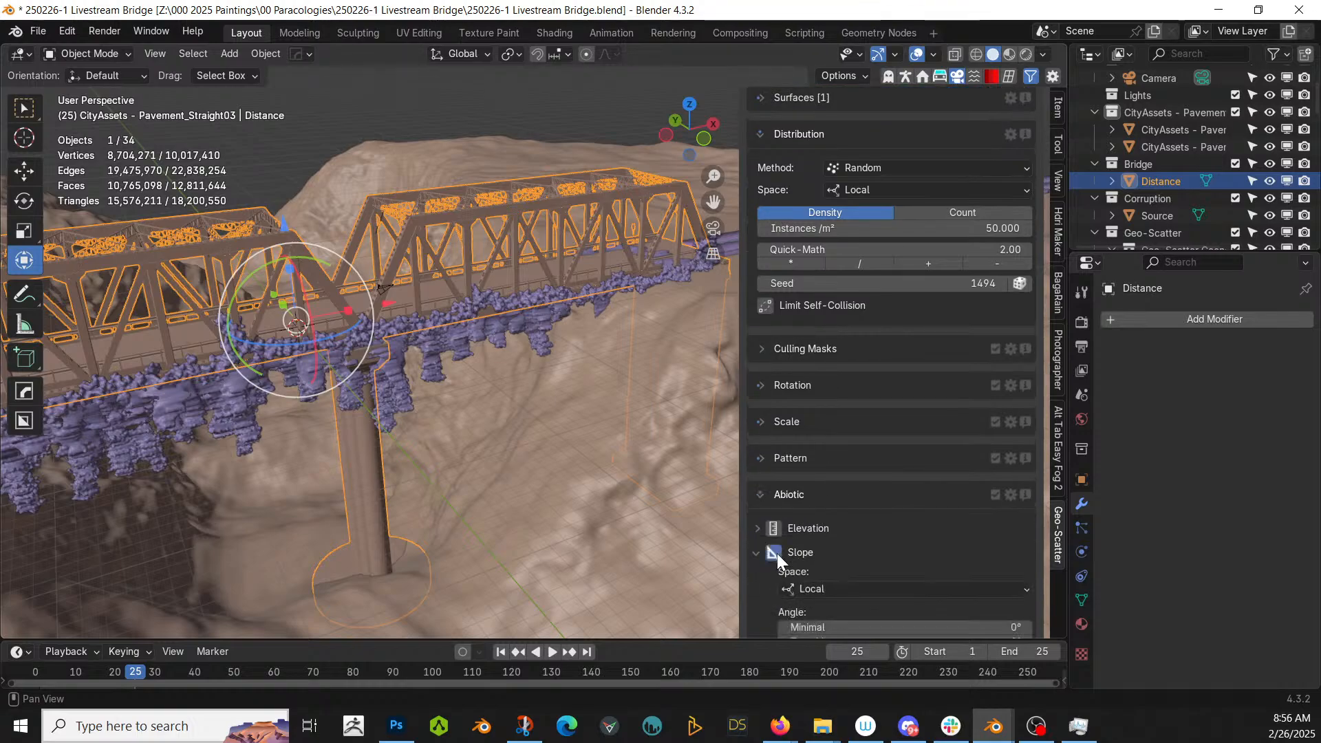
pyautogui.scroll(-6, 778, 553)
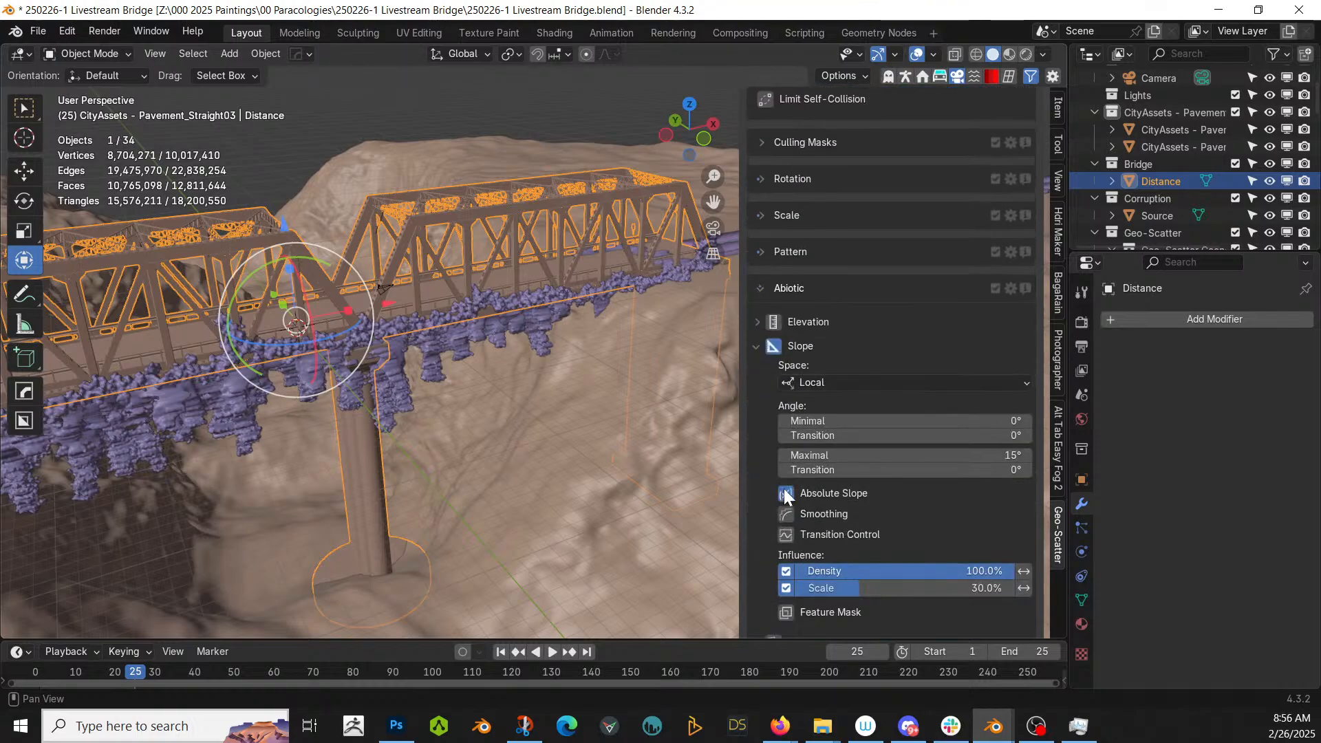
pyautogui.click(894, 455)
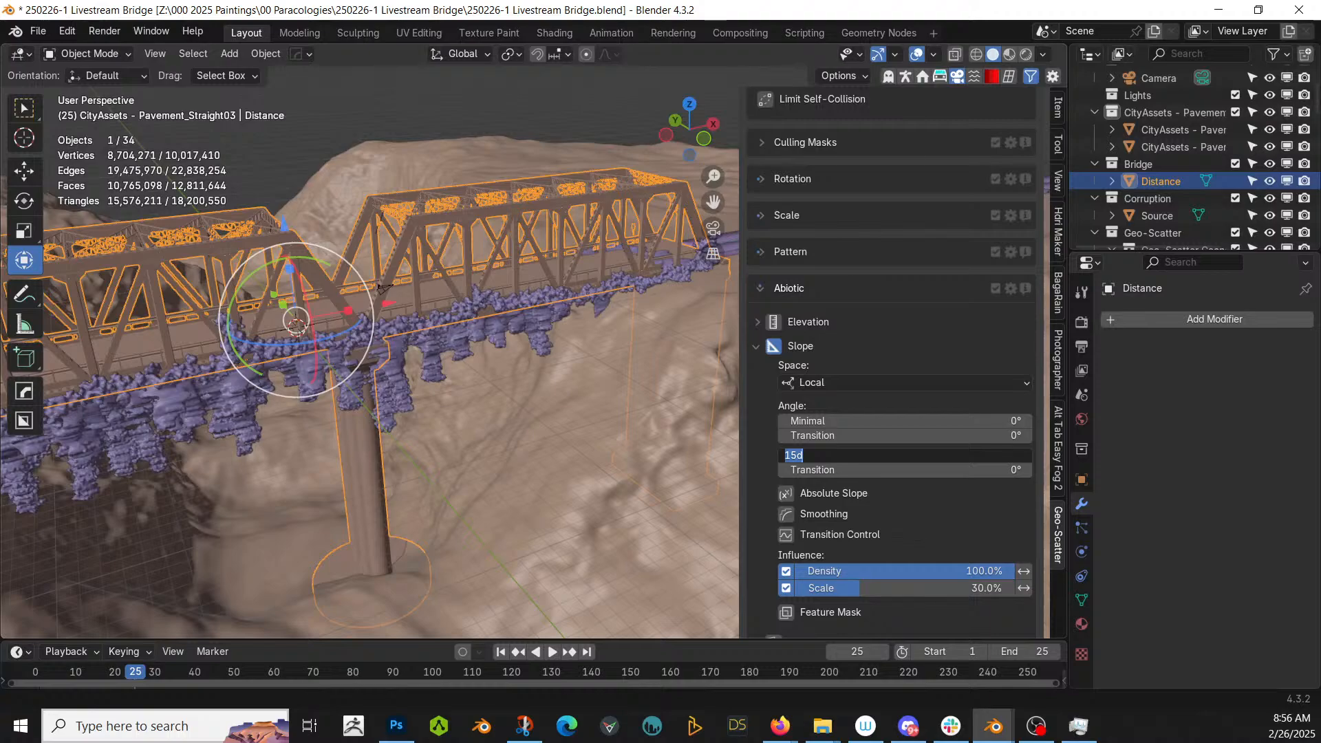
pyautogui.write('35')
pyautogui.press('Return')
# - Enable the Slope filter on the Grass system with a maximal angle of 38° and Absolute Slope off, and save the file
pyautogui.scroll(8, 984, 269)
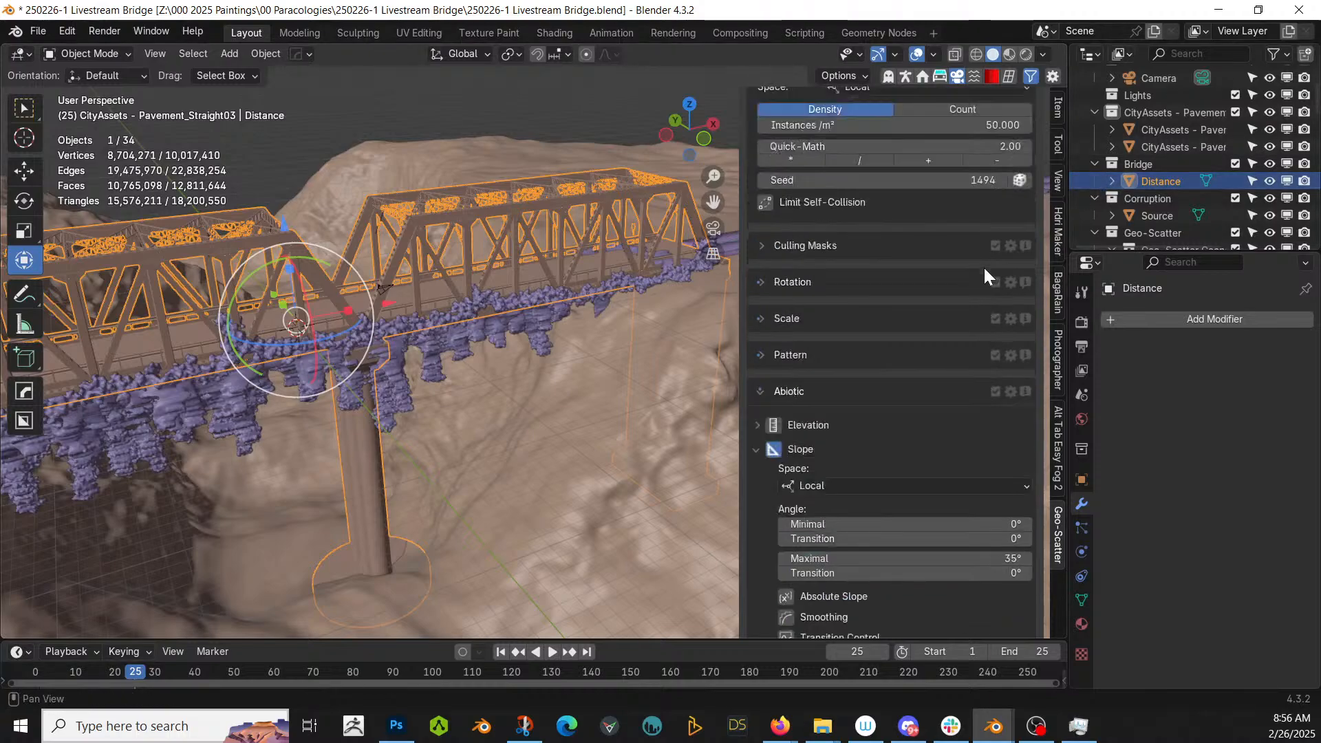
pyautogui.scroll(3, 912, 242)
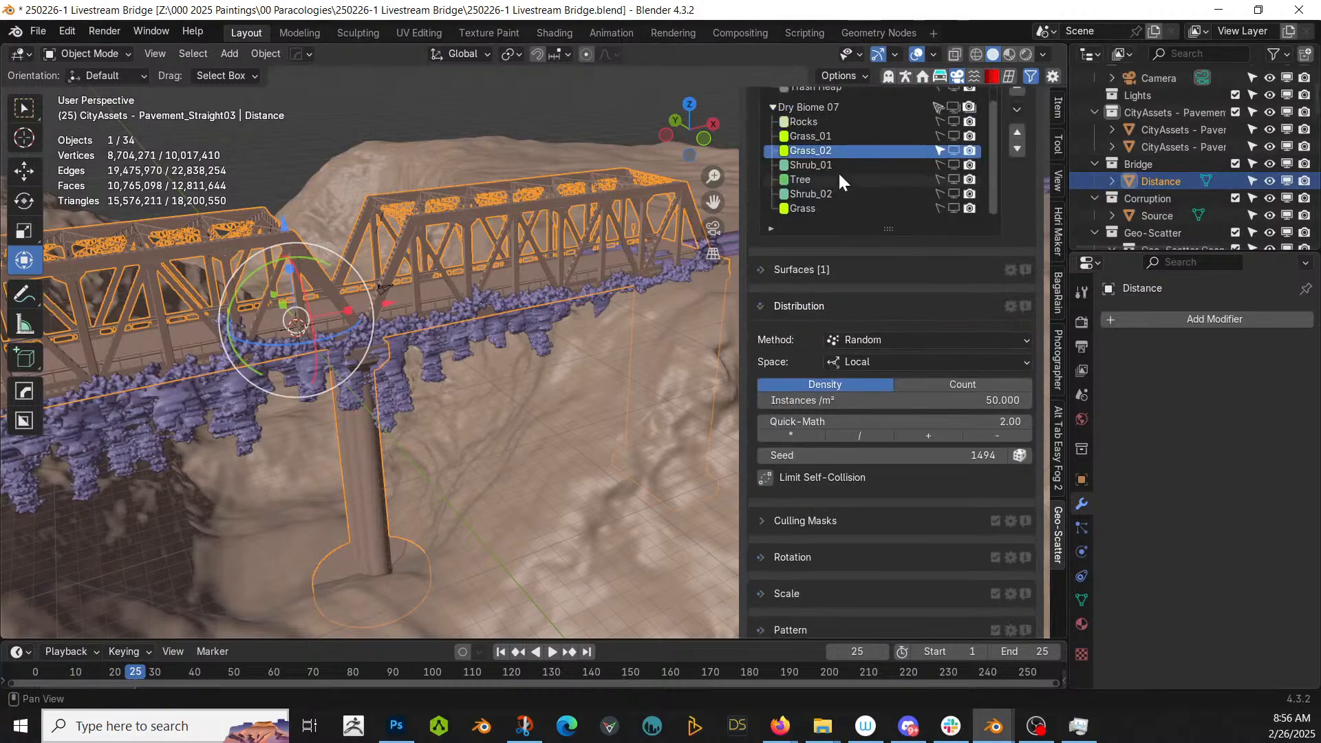
pyautogui.click(801, 207)
pyautogui.scroll(-7, 890, 481)
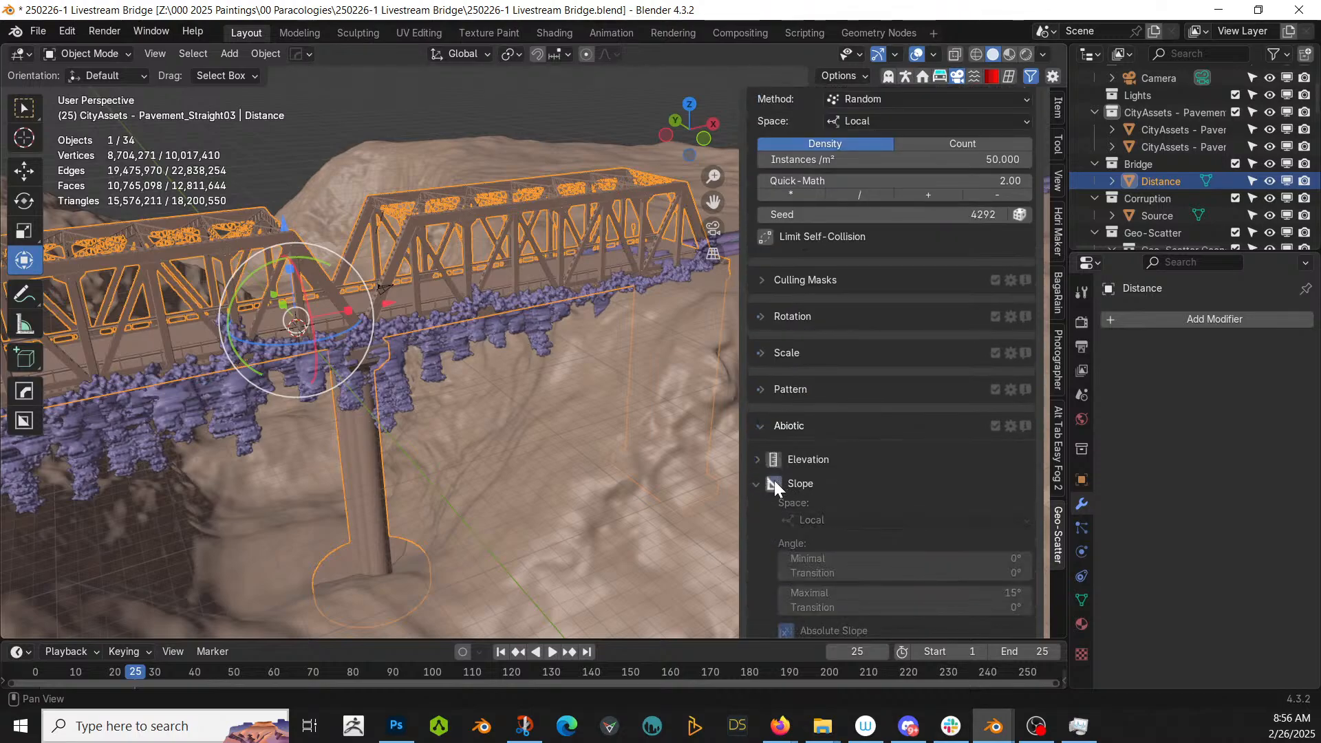
pyautogui.click(774, 481)
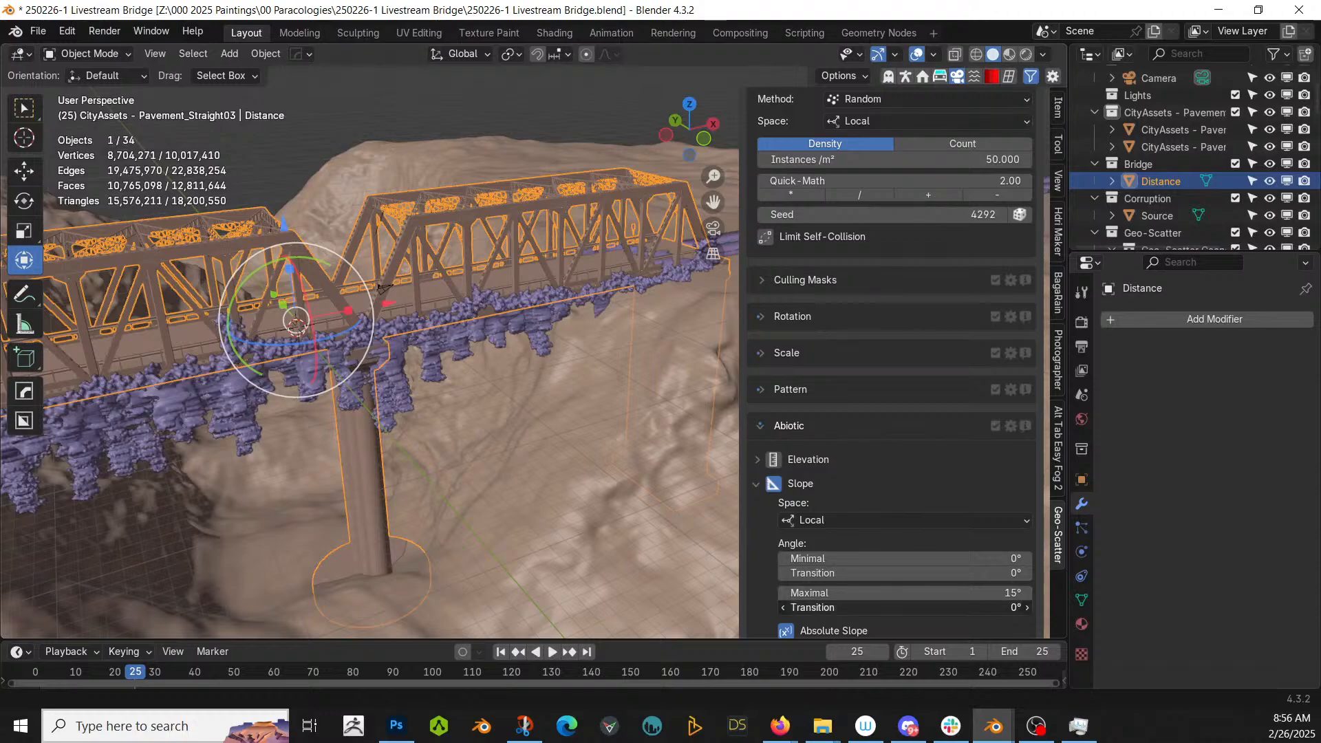
pyautogui.click(909, 592)
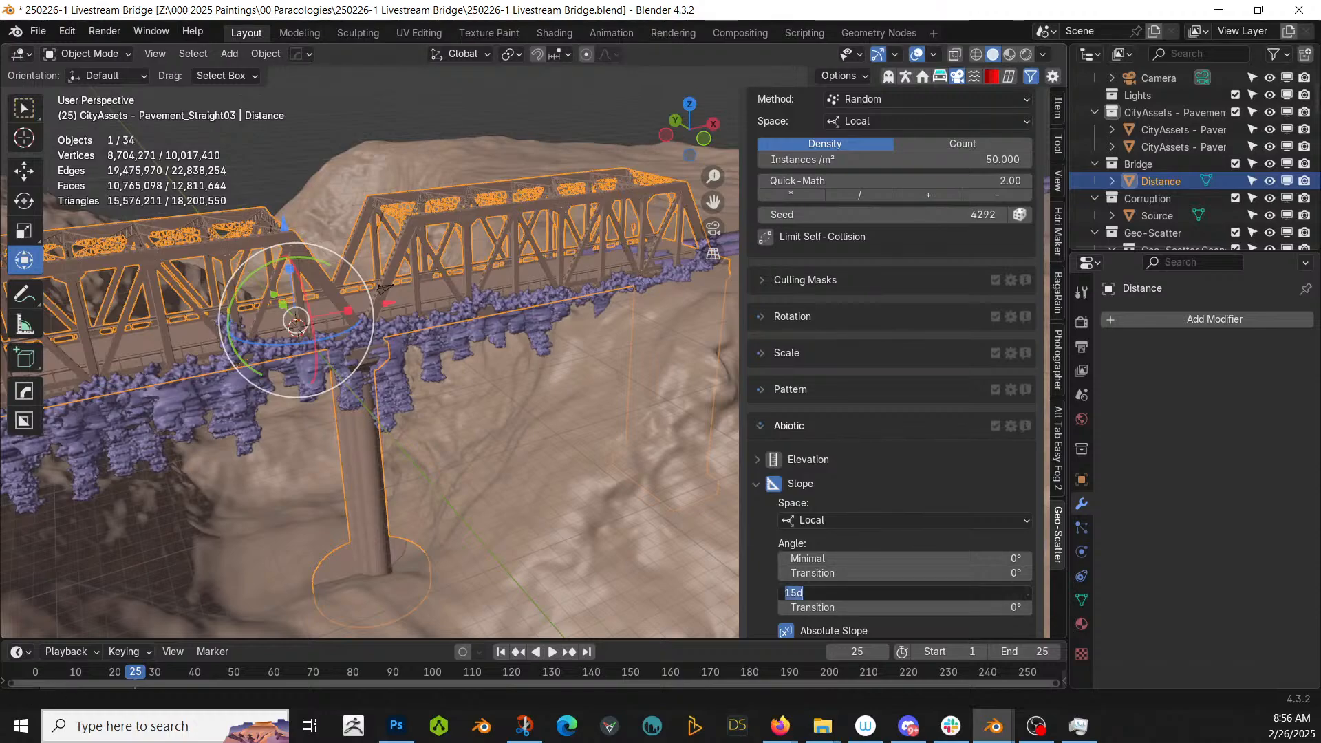
pyautogui.press('Return')
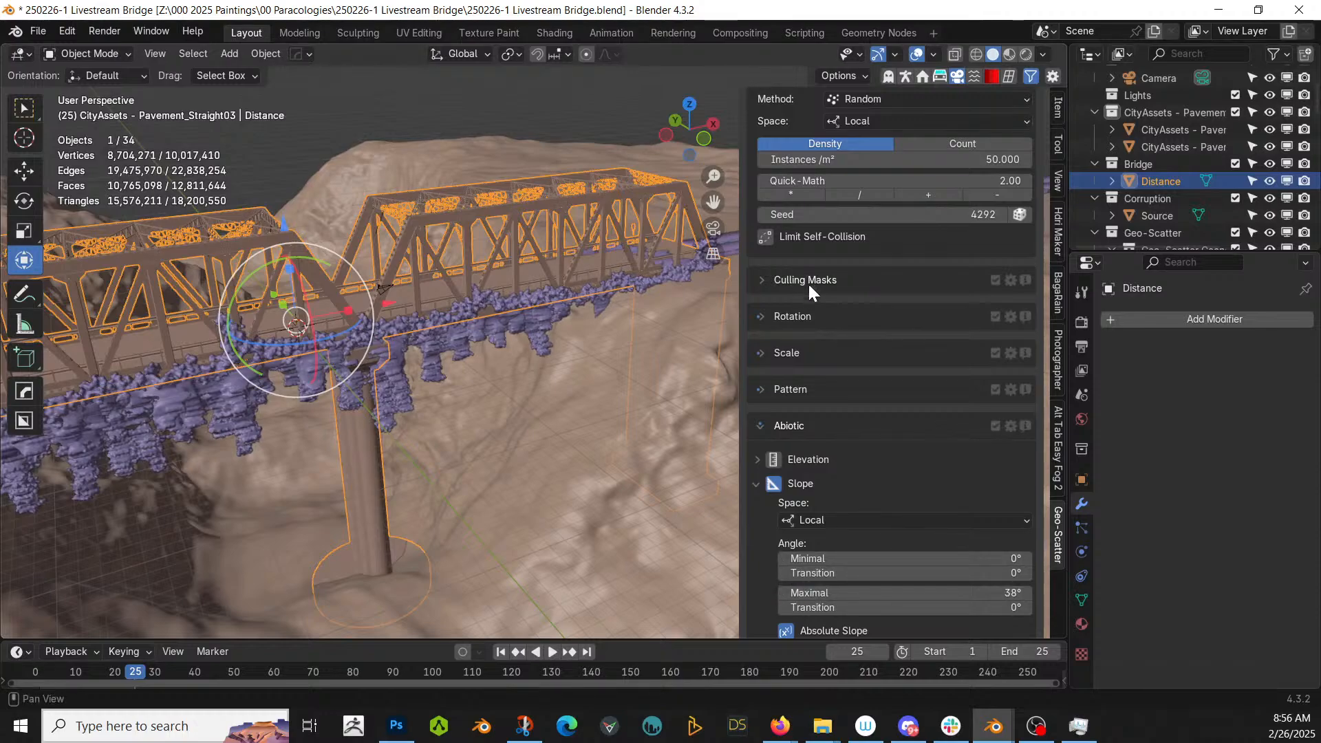
pyautogui.scroll(-3, 875, 366)
pyautogui.scroll(-2, 883, 391)
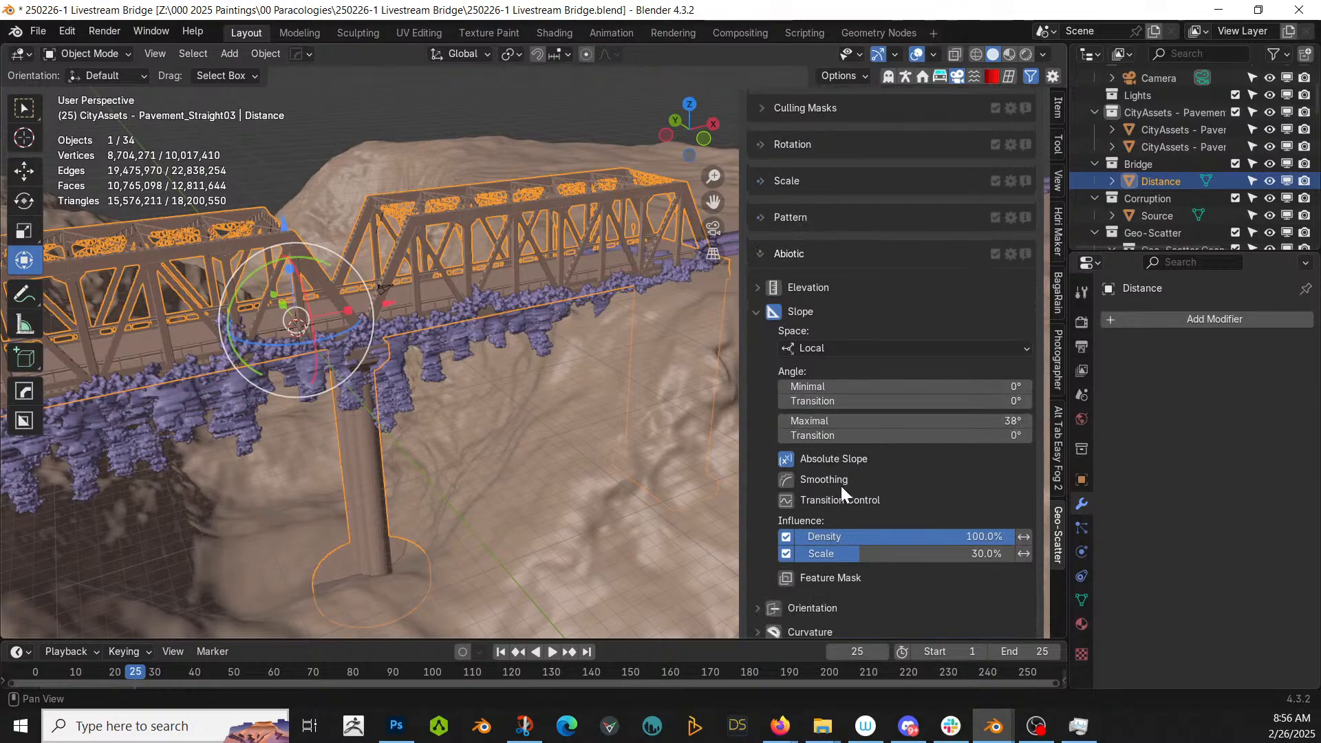
pyautogui.click(786, 459)
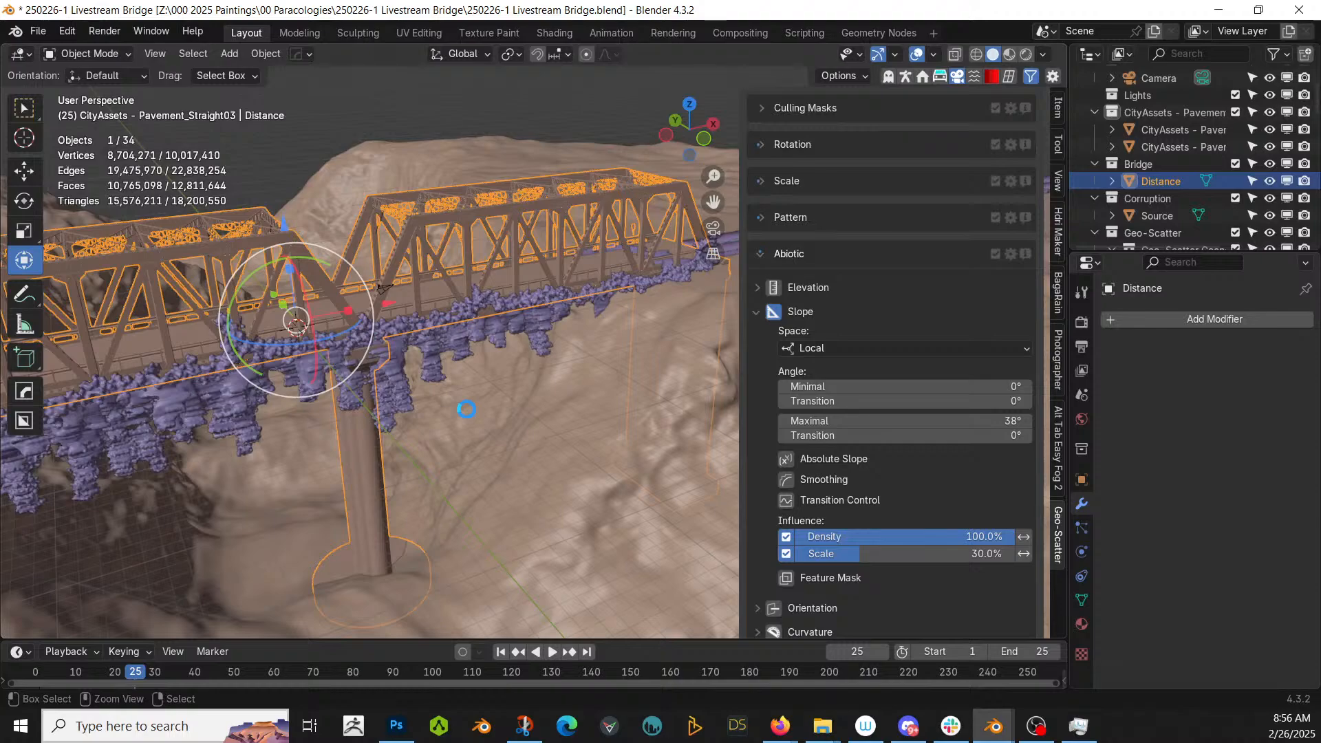
pyautogui.hotkey('ctrl', 's')
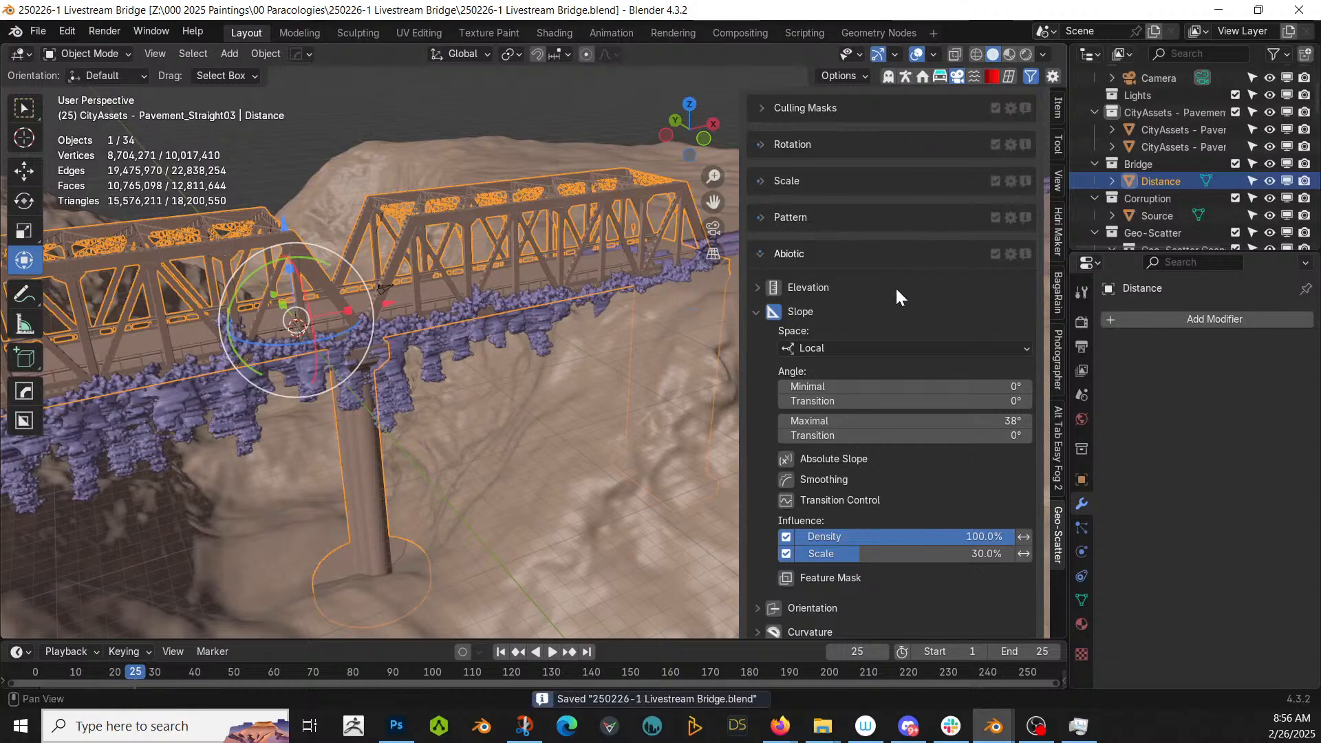
# - Turn on viewport display for the TrashBags XXL system of Junkyard 24 and inspect its distribution beneath the bridge
pyautogui.scroll(10, 894, 286)
pyautogui.scroll(4, 894, 288)
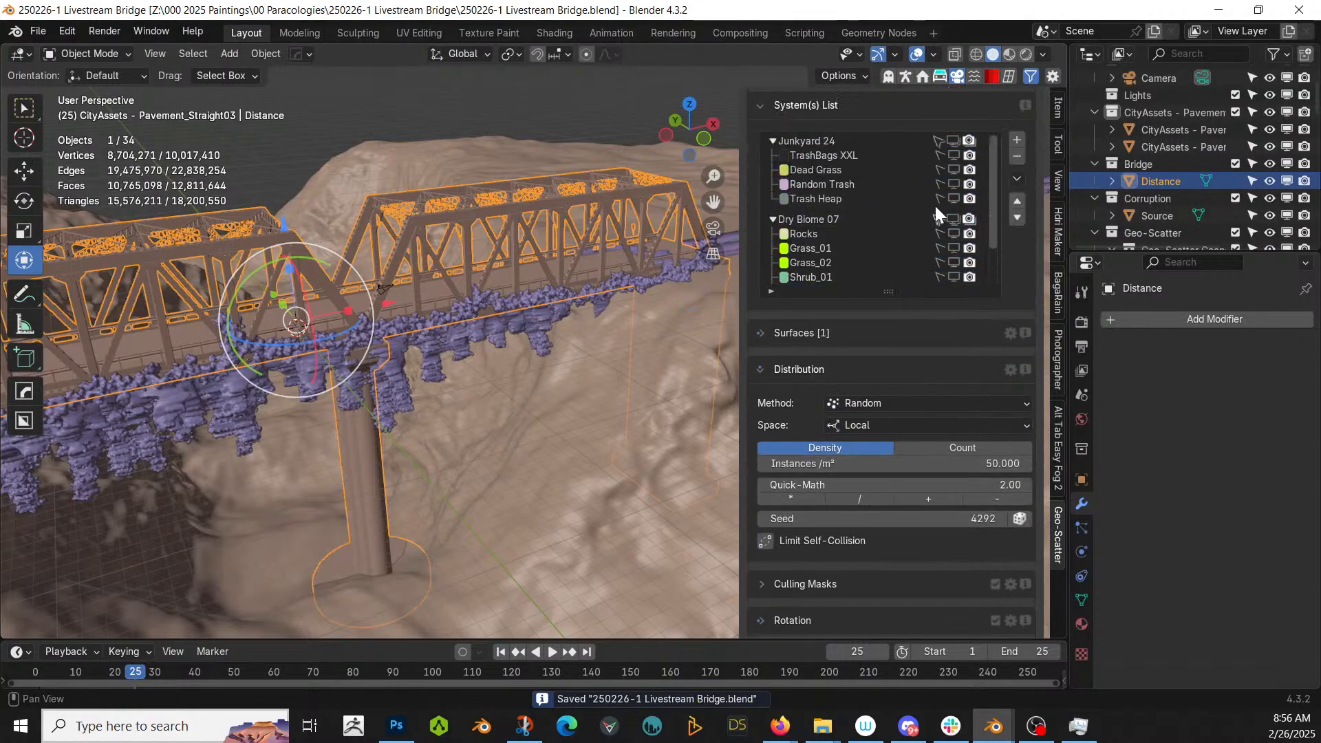
pyautogui.click(956, 154)
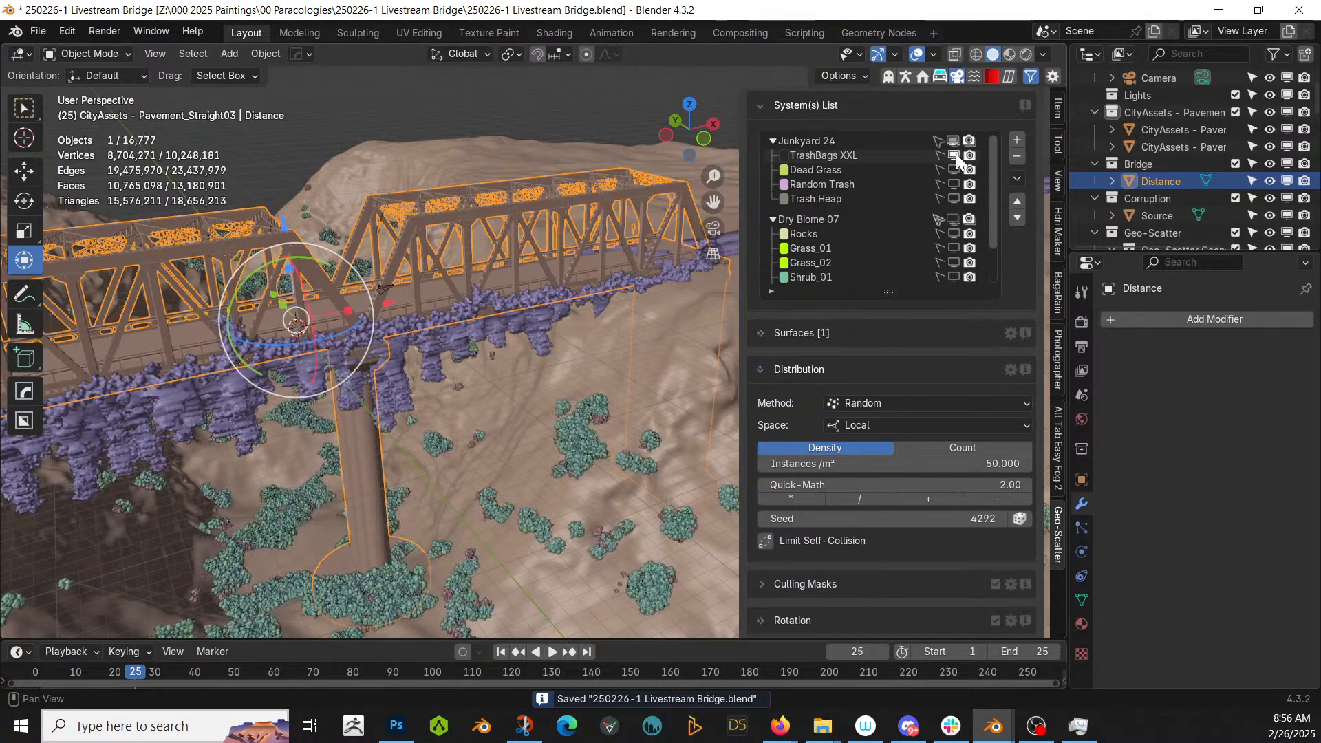
pyautogui.moveTo(417, 423); pyautogui.dragTo(403, 345, button='middle')
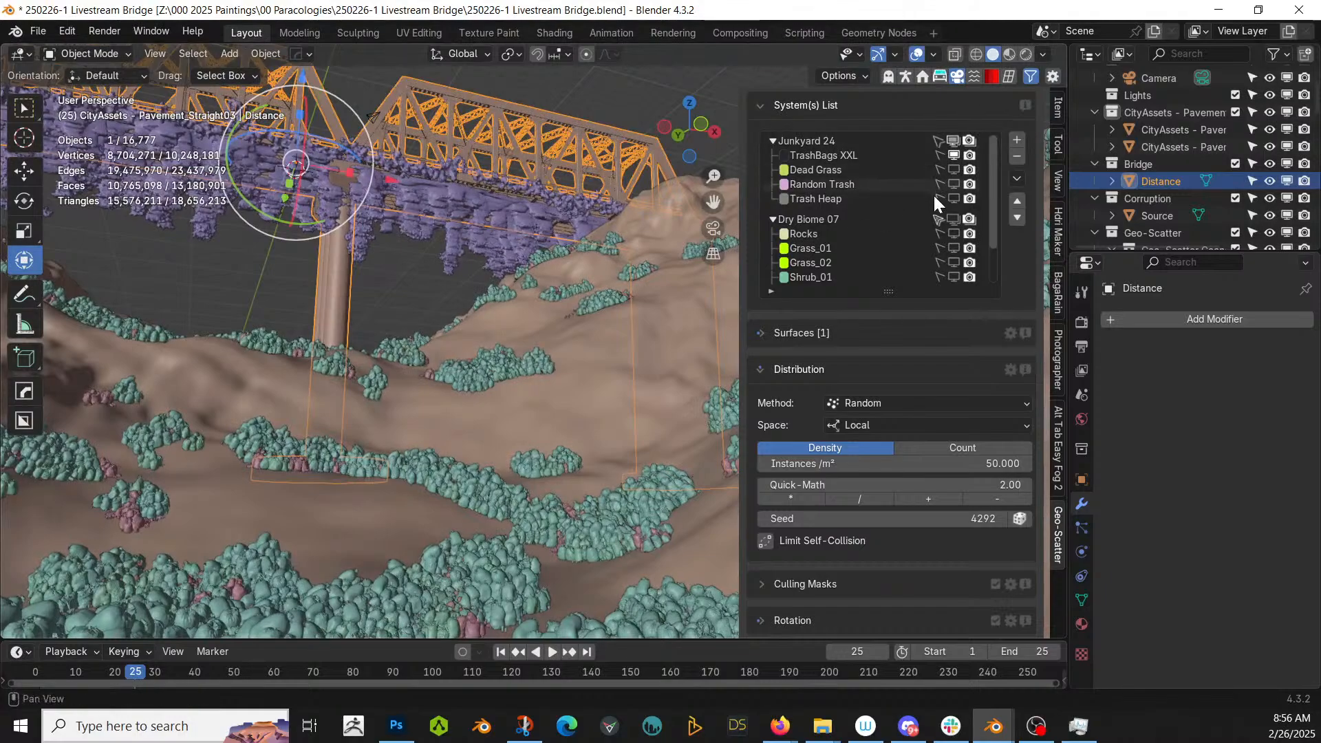
# - Turn on viewport display for the Tree system of Dry Biome 07 and save the file
pyautogui.scroll(-2, 885, 269)
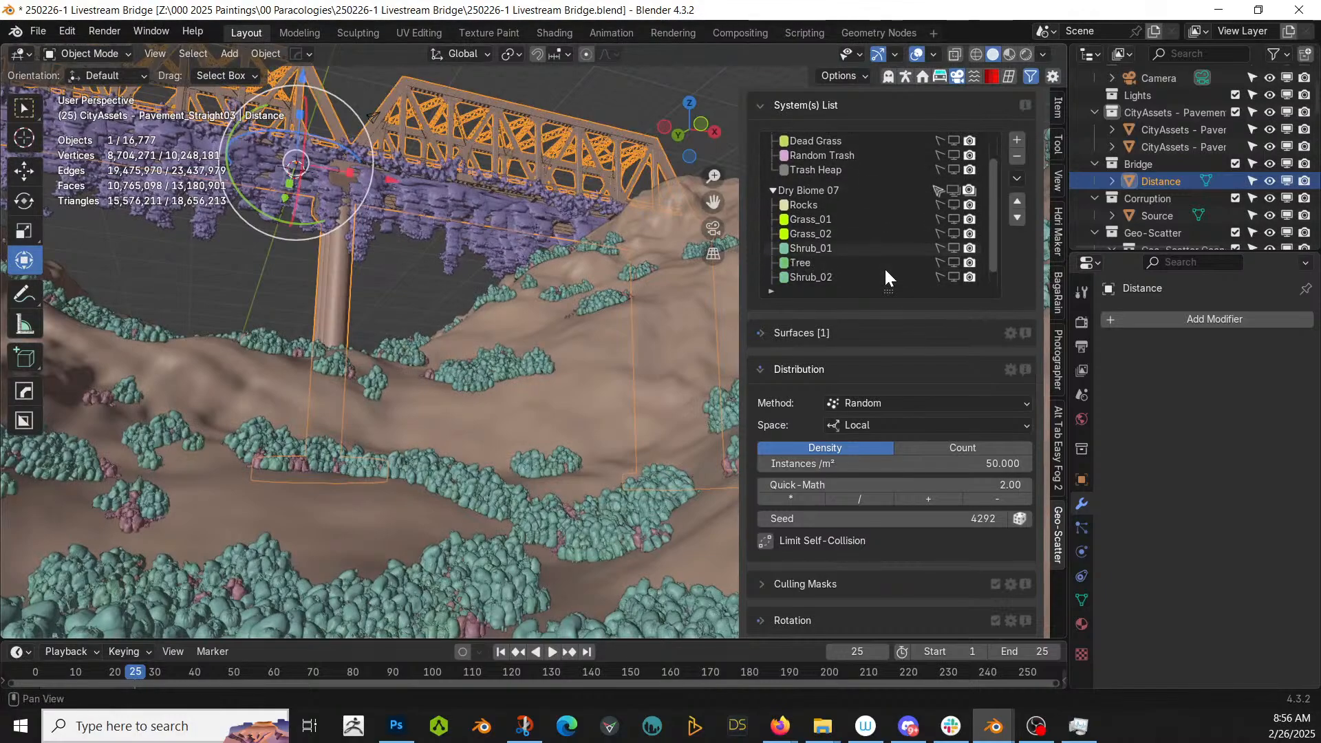
pyautogui.click(953, 262)
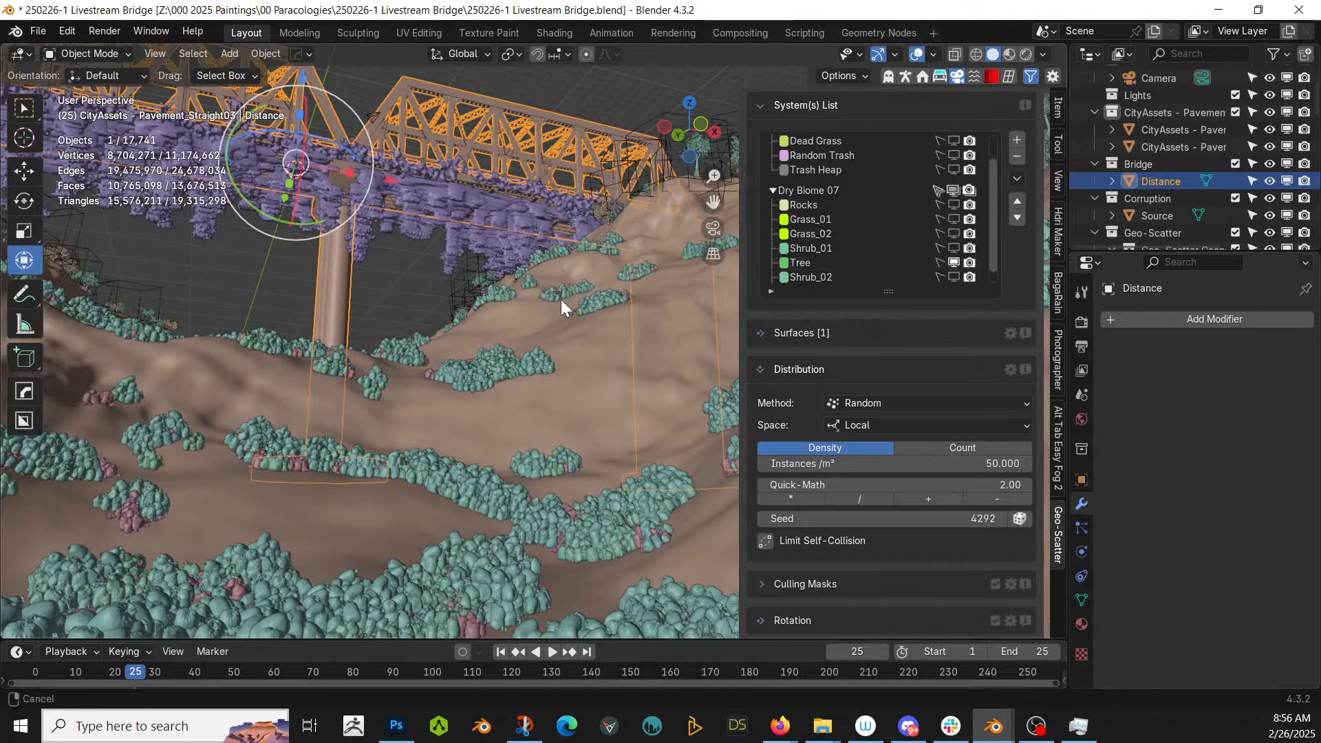
pyautogui.keyDown('shift'); pyautogui.moveTo(560, 299); pyautogui.dragTo(601, 266, button='middle'); pyautogui.keyUp('shift')
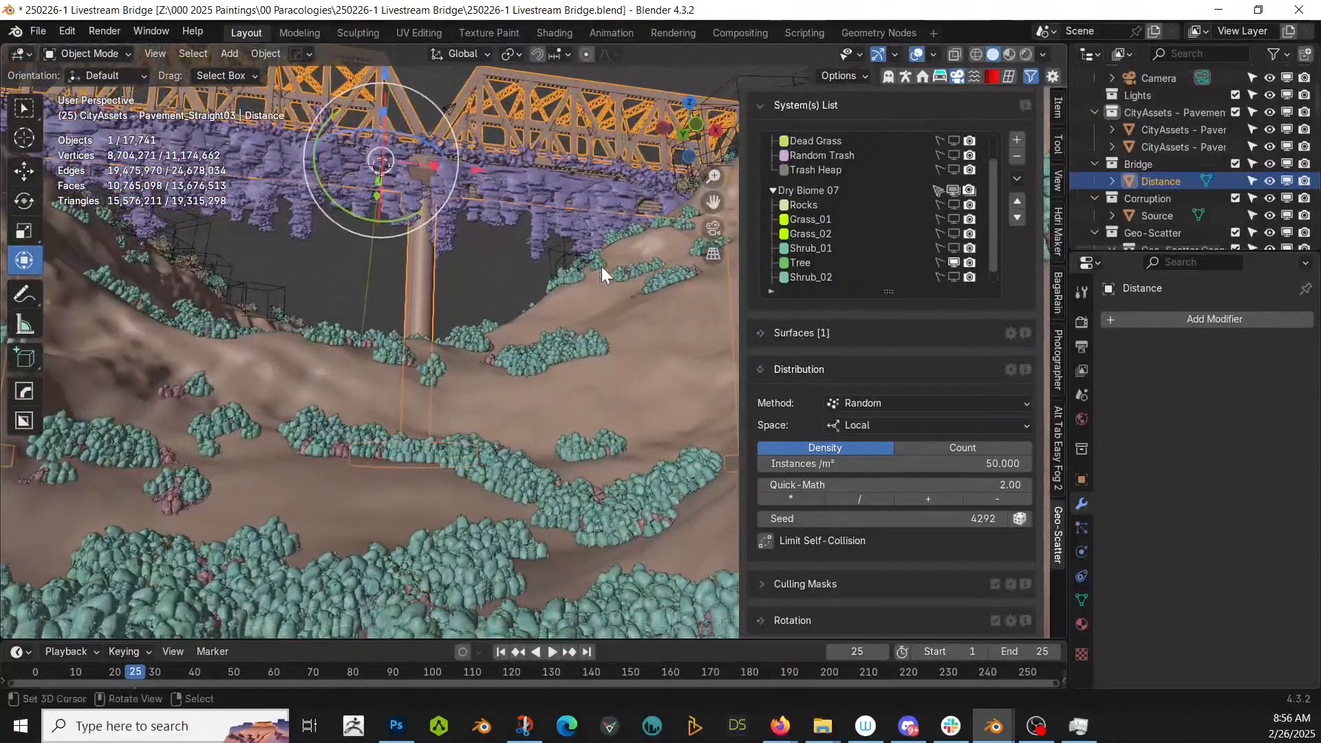
pyautogui.hotkey('ctrl', 's')
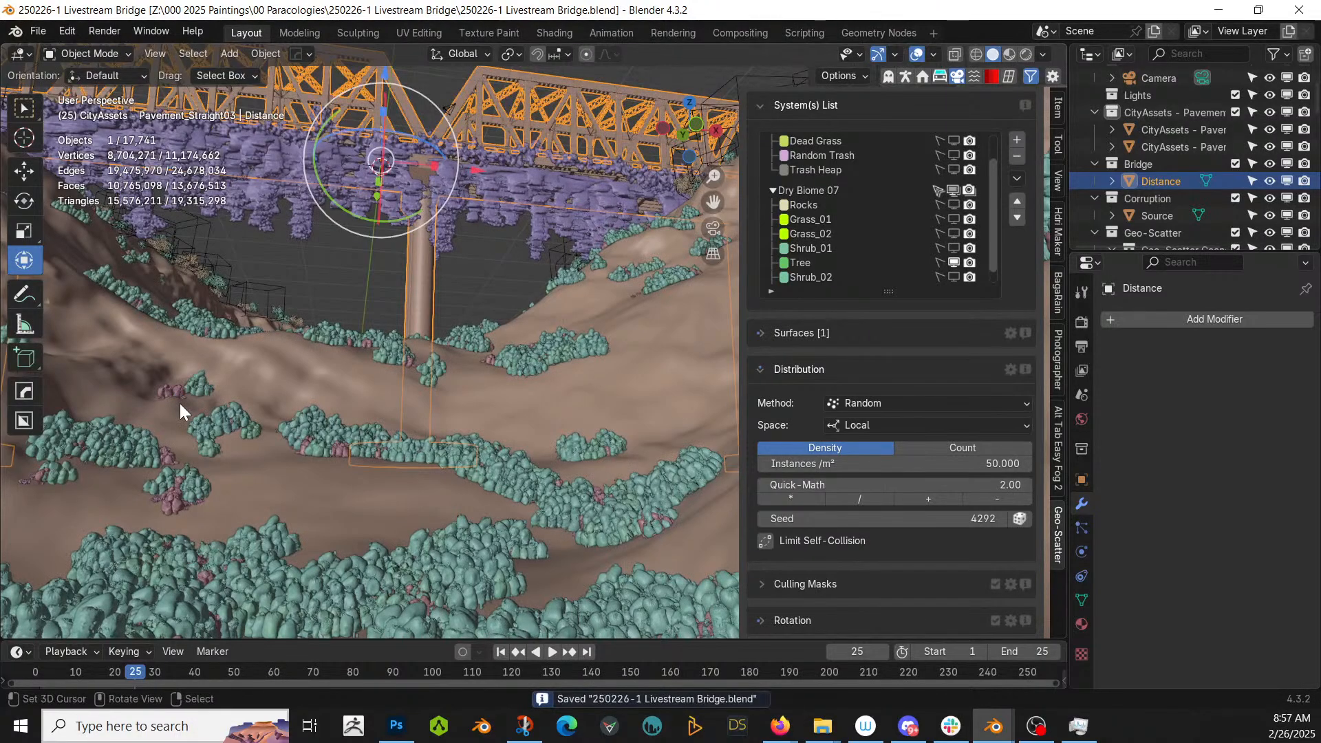
# - Place the 3D cursor on the ground near the bridge pillar, and copy the Armature.021 hierarchy from the 241208-1 Host People file
pyautogui.click(267, 469)
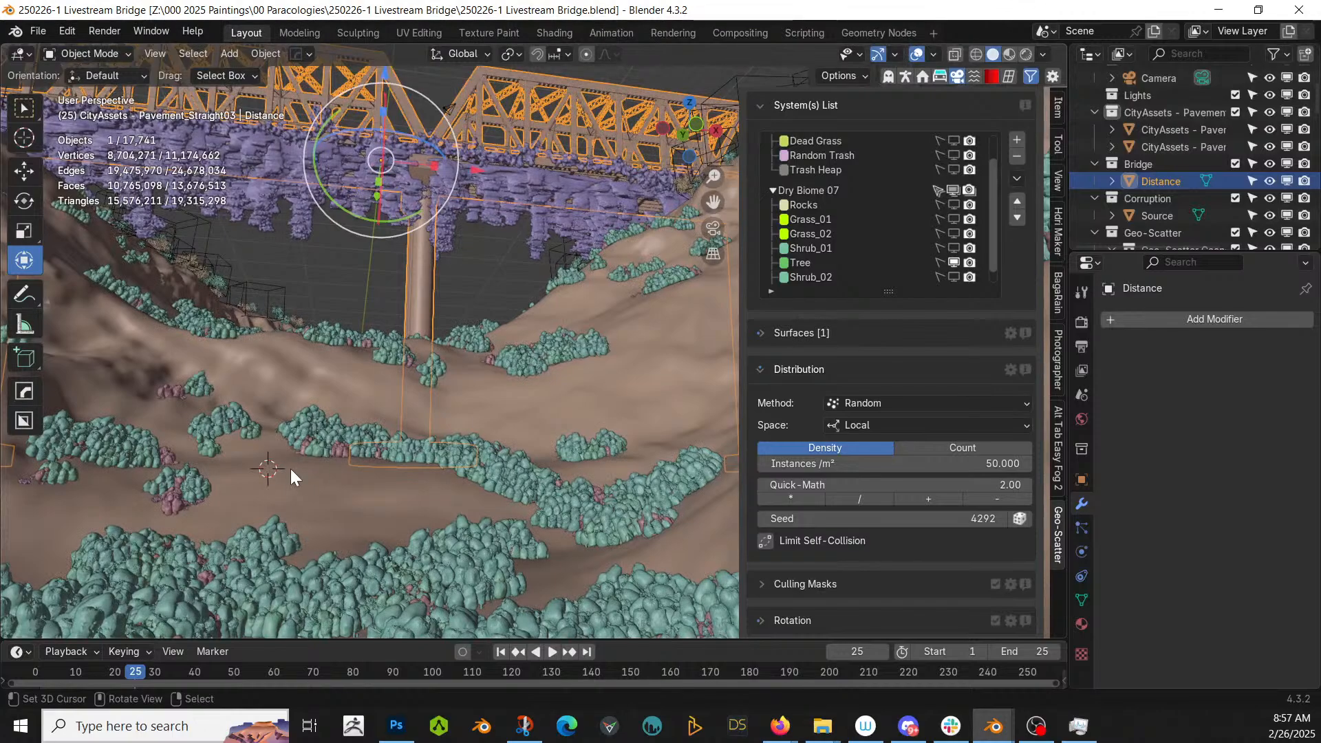
pyautogui.hotkey('alt', 'Tab')
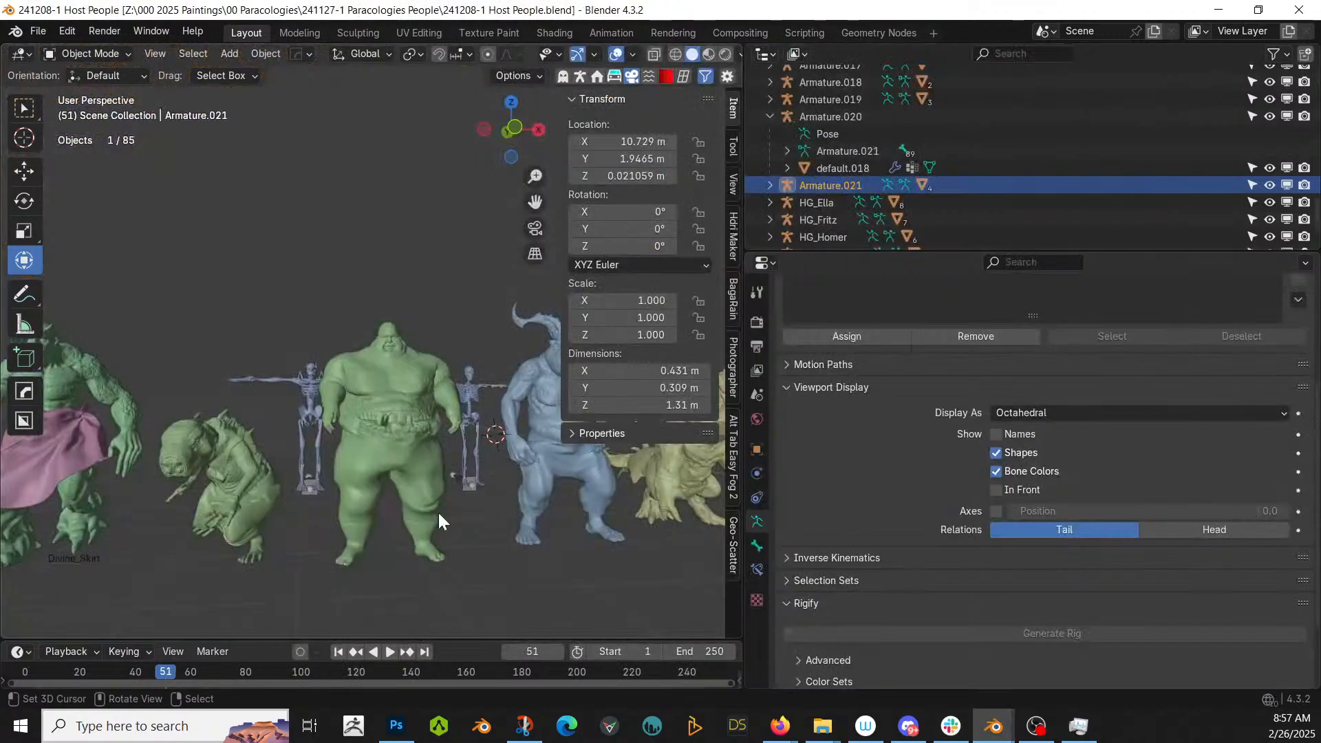
pyautogui.moveTo(492, 299); pyautogui.dragTo(67, 193, button='middle')
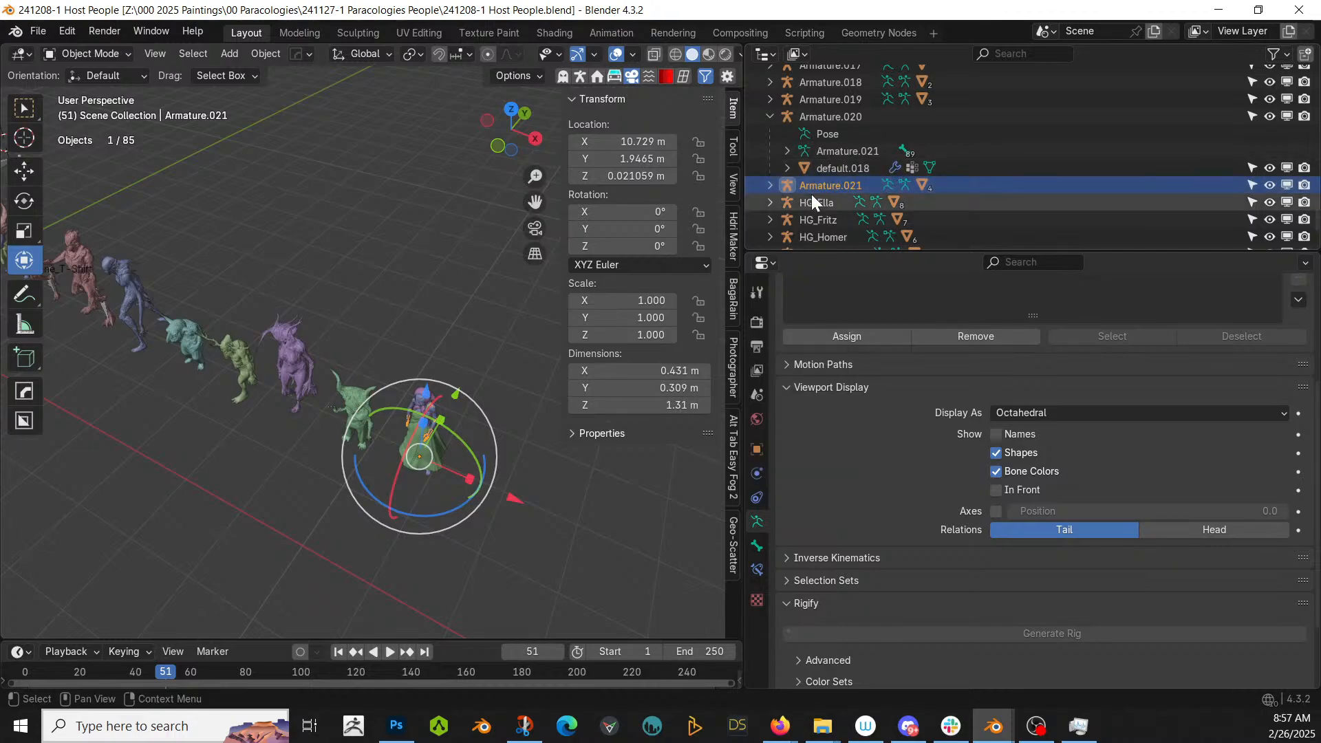
pyautogui.rightClick(831, 183)
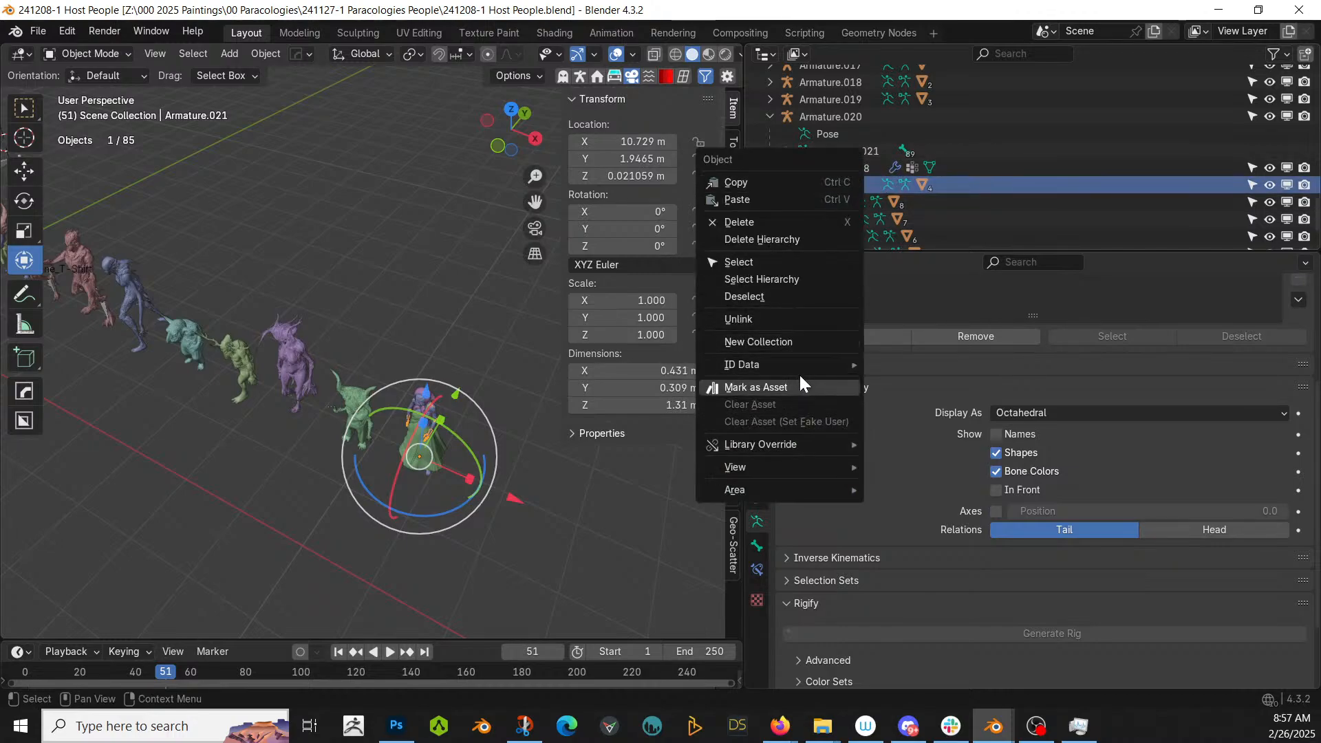
pyautogui.click(778, 279)
pyautogui.hotkey('ctrl', 'c')
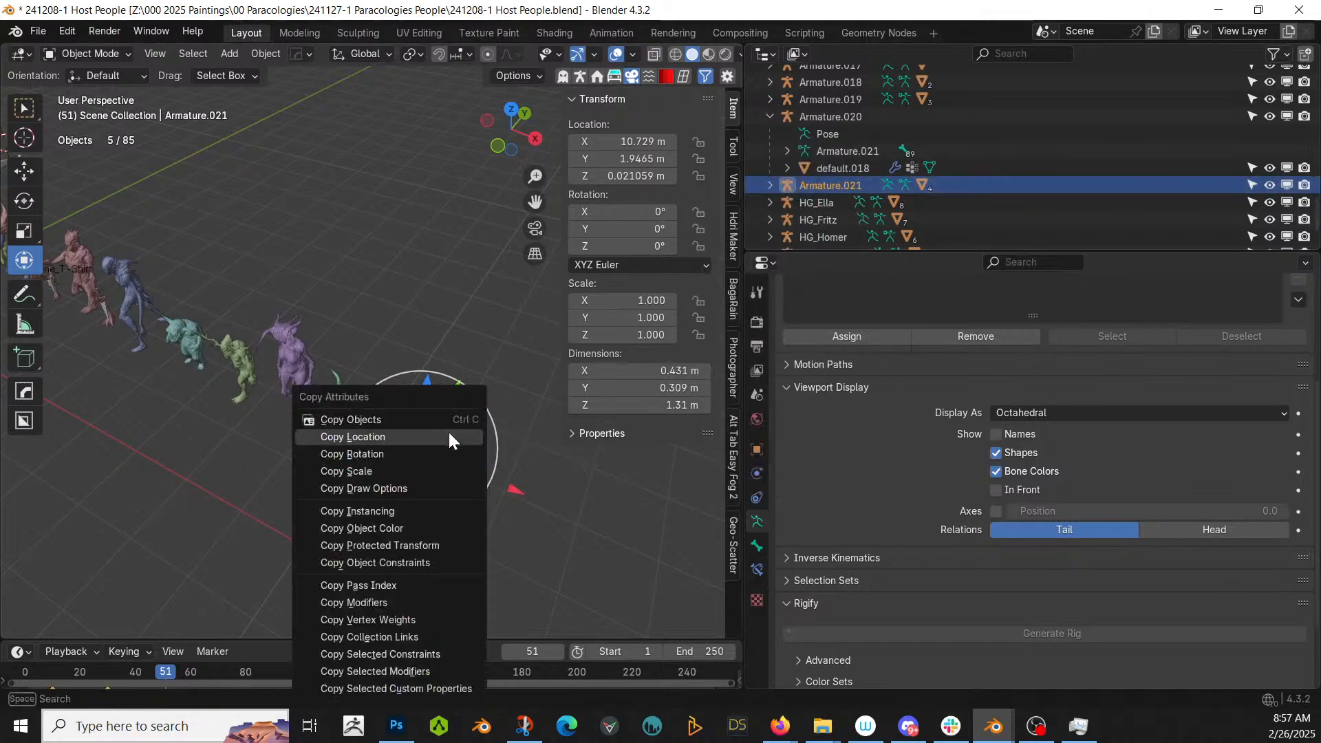
pyautogui.click(396, 417)
# - Return to the 250226-1 Livestream Bridge file and exclude the Geo-Scatter collection from the view layer
pyautogui.hotkey('alt', 'Tab')
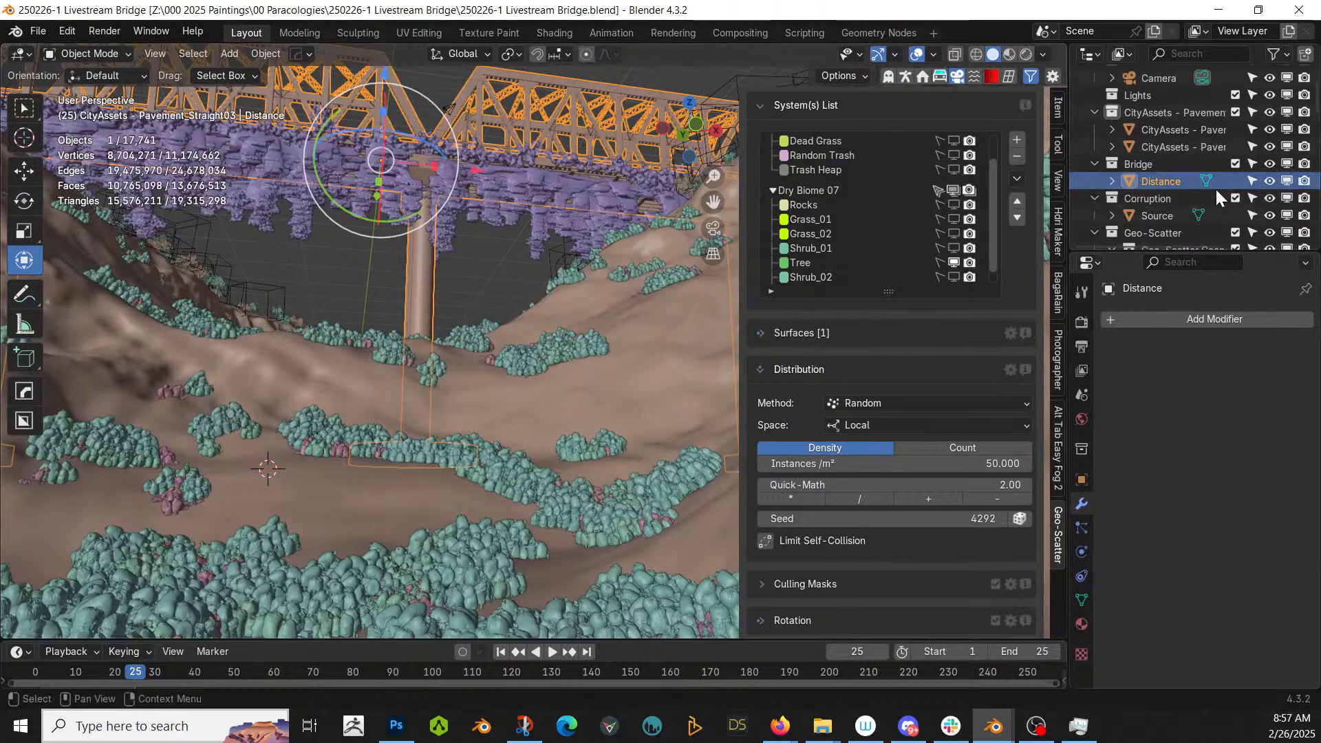
pyautogui.scroll(-2, 1225, 192)
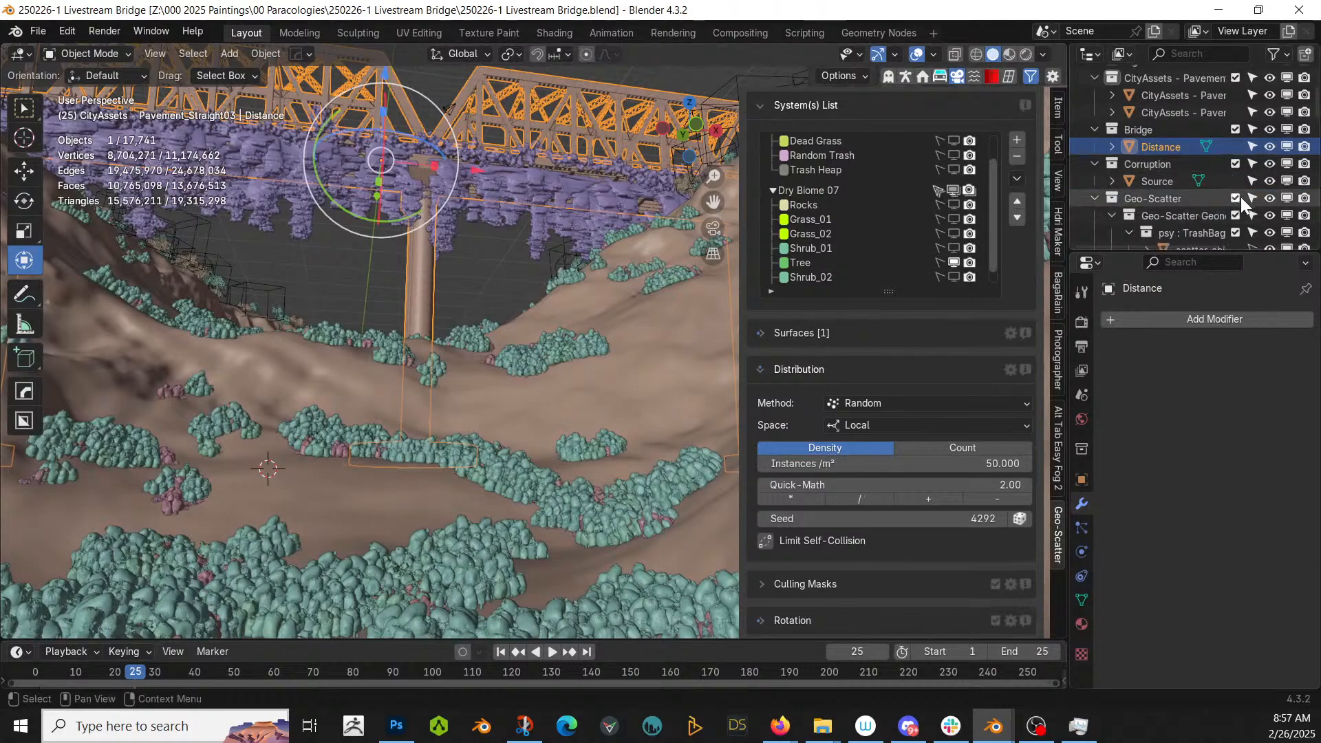
pyautogui.click(1236, 198)
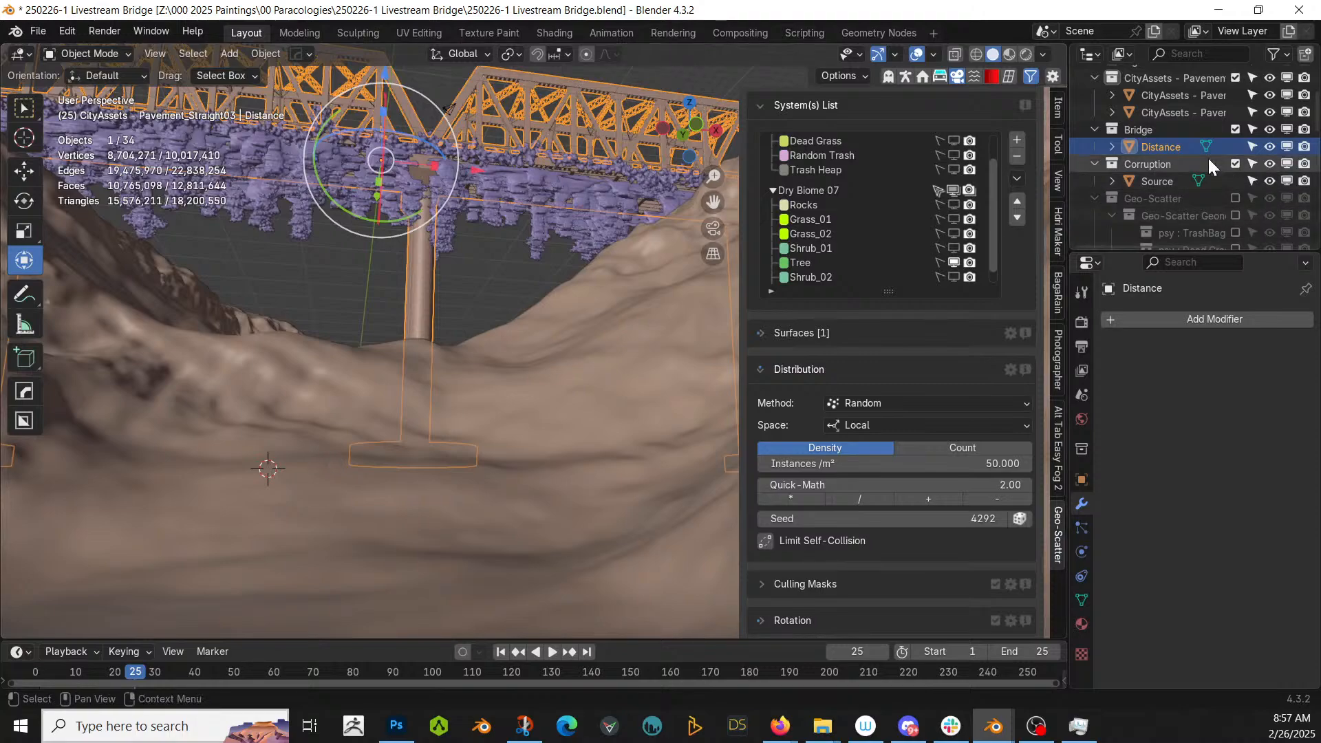
pyautogui.scroll(5, 1209, 158)
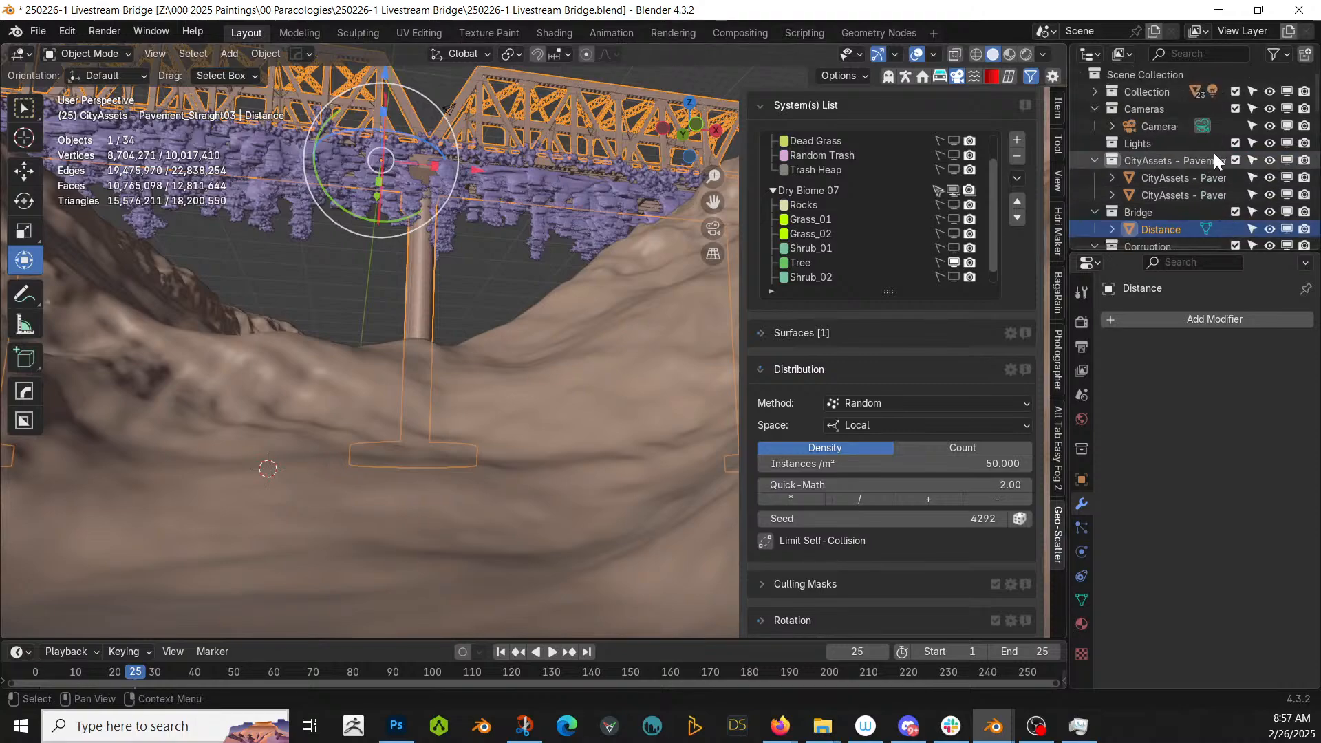
# - Paste the copied Armature.021 hierarchy into the Scene Collection and frame it in the top view
pyautogui.click(1145, 73)
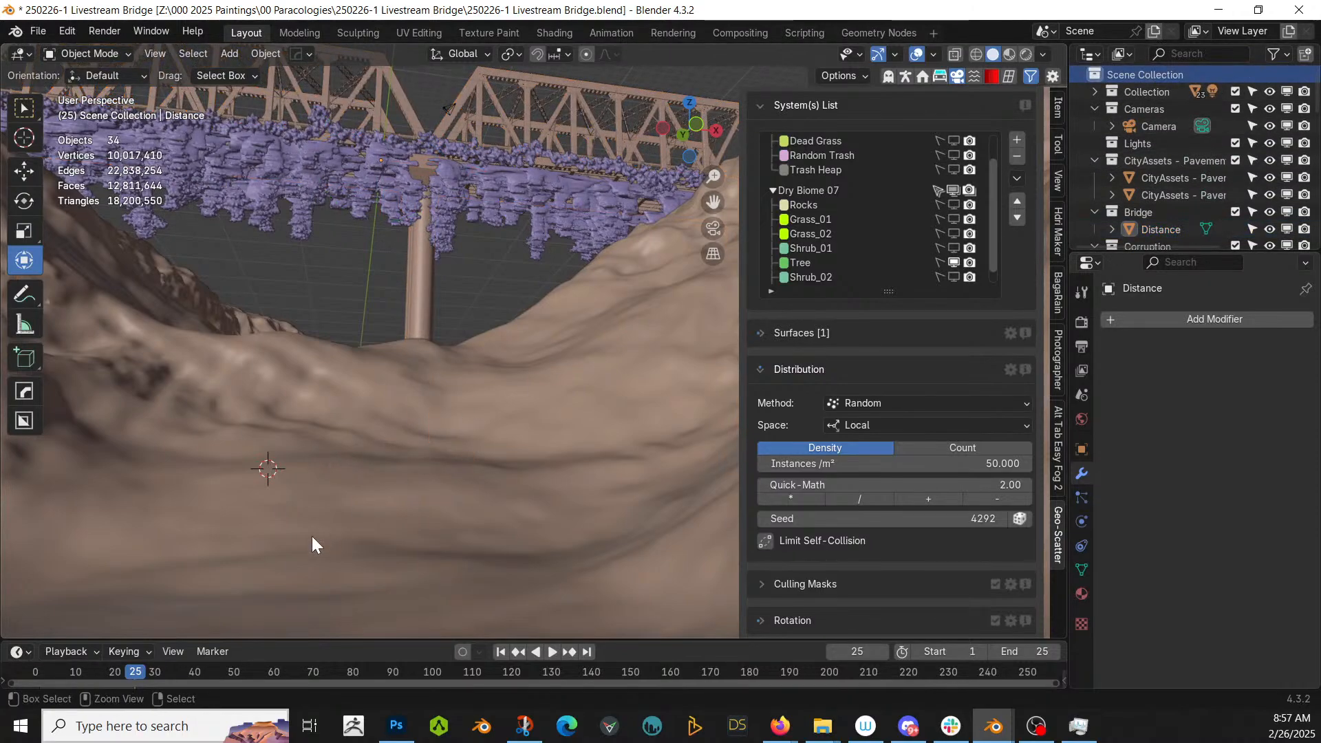
pyautogui.hotkey('ctrl', 'v')
pyautogui.press('KP_Decimal')
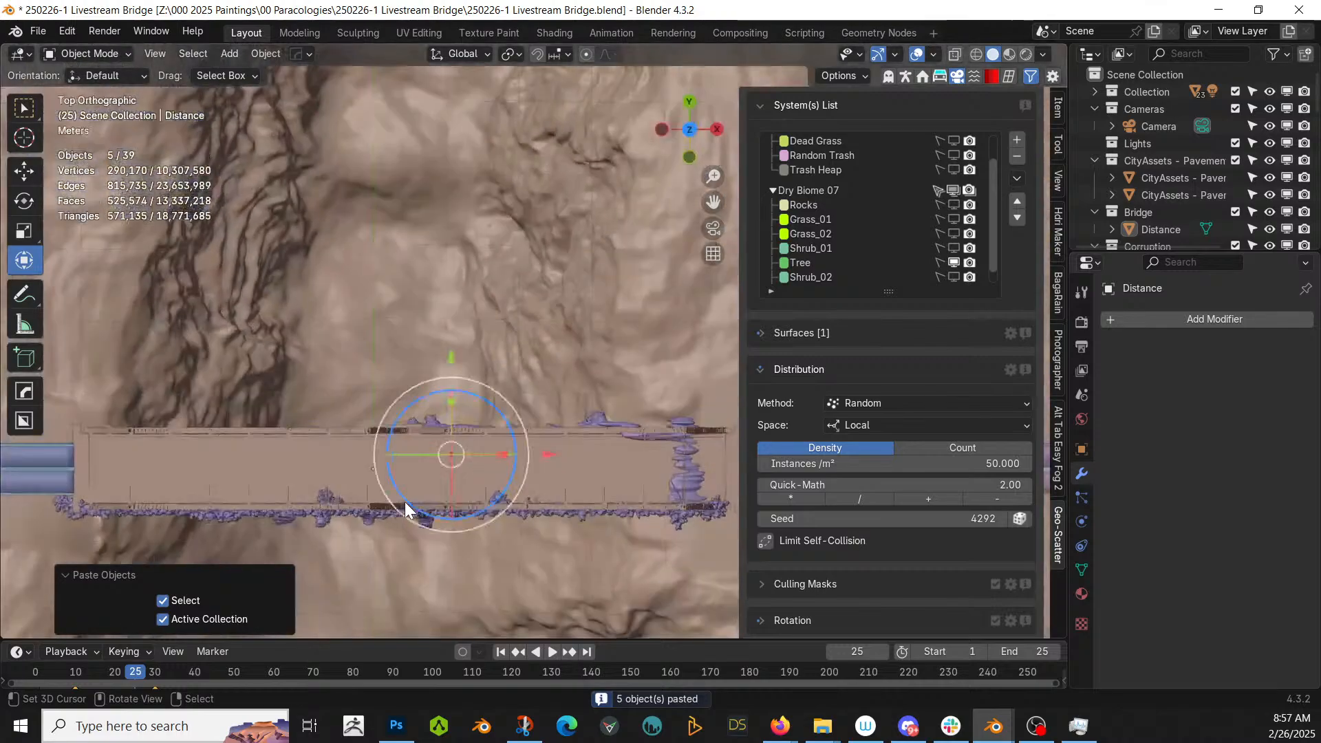
pyautogui.press('KP_7')
pyautogui.scroll(1, 580, 430)
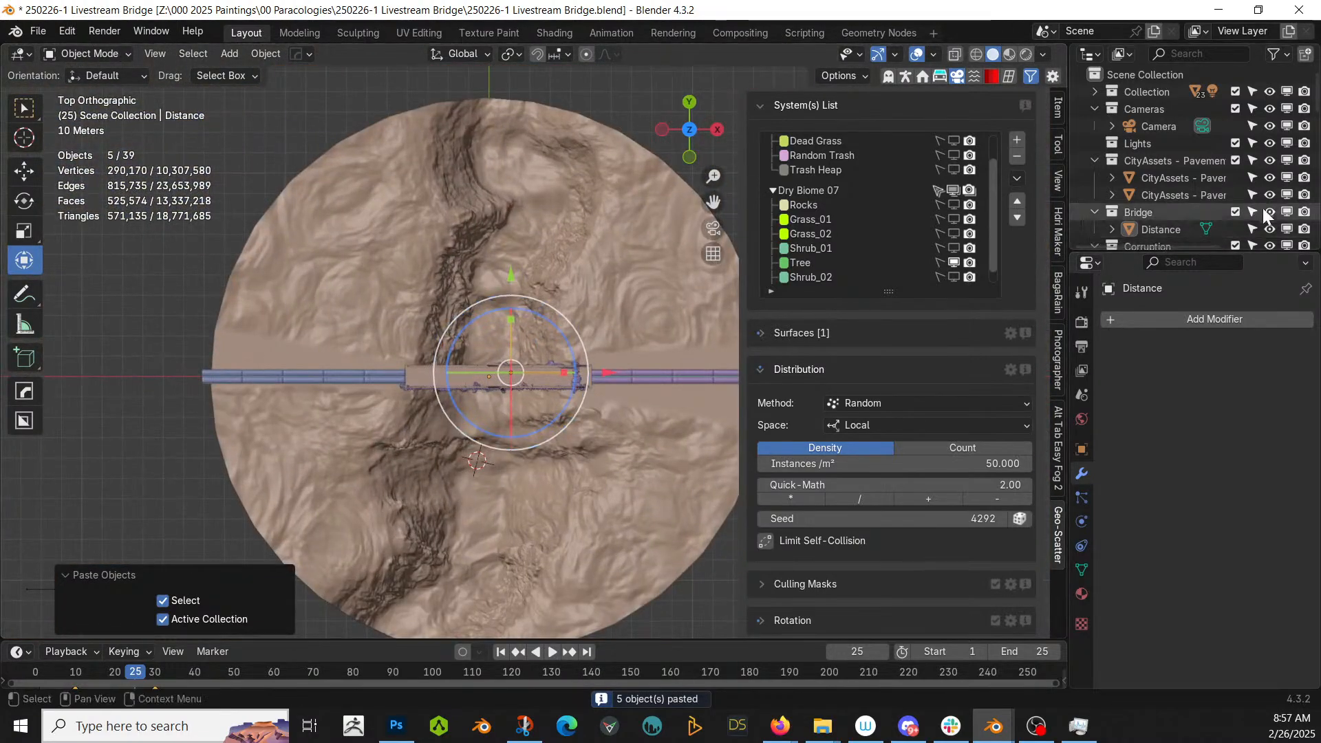
# - Select only Armature.021 and move it about -18.6 m in X and -41.6 m in Y, in front of the bridge
pyautogui.scroll(-8, 1216, 207)
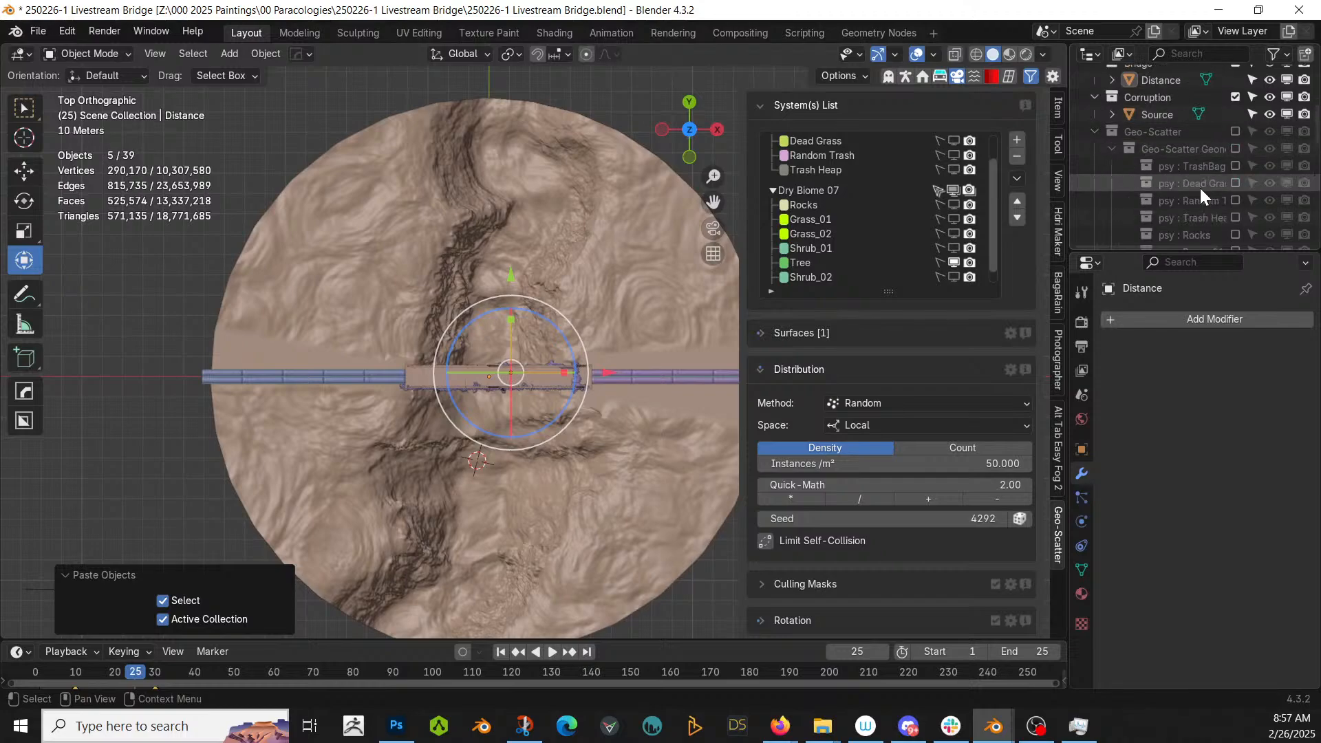
pyautogui.scroll(-5, 1200, 188)
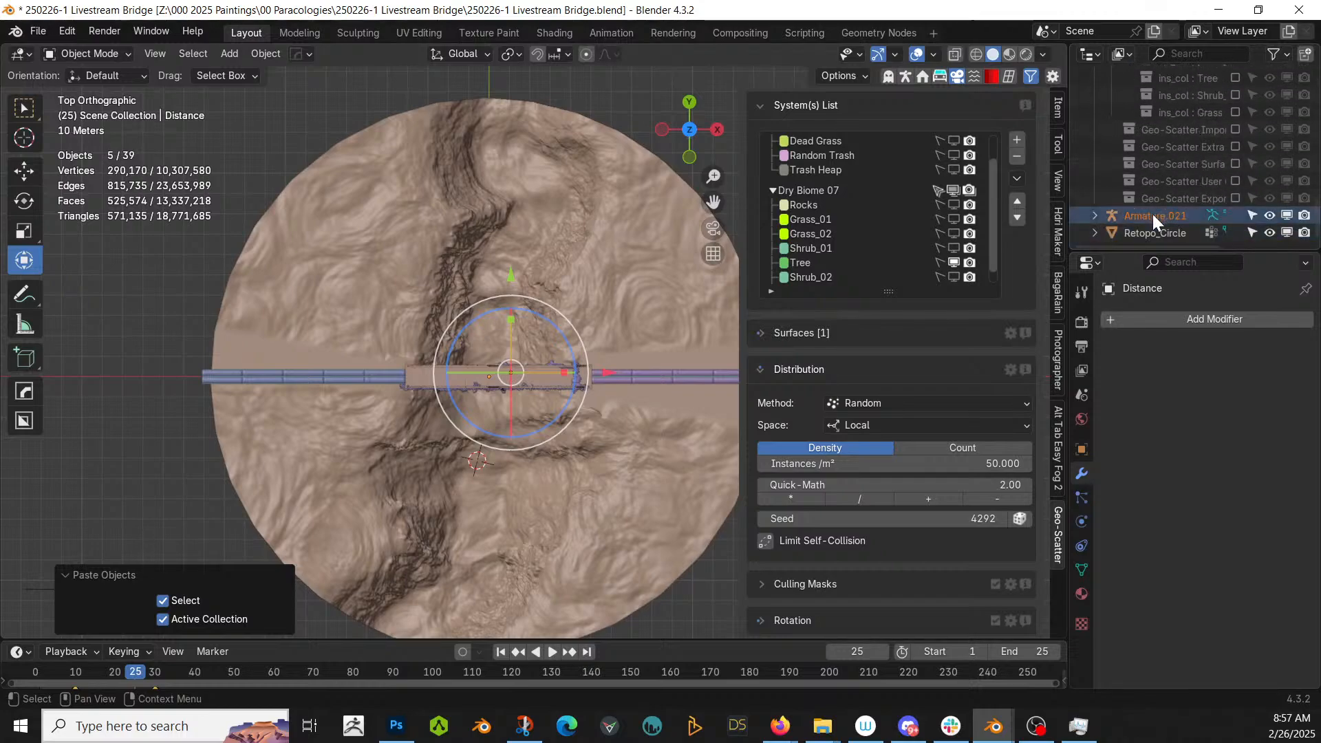
pyautogui.click(1154, 215)
pyautogui.press('g')
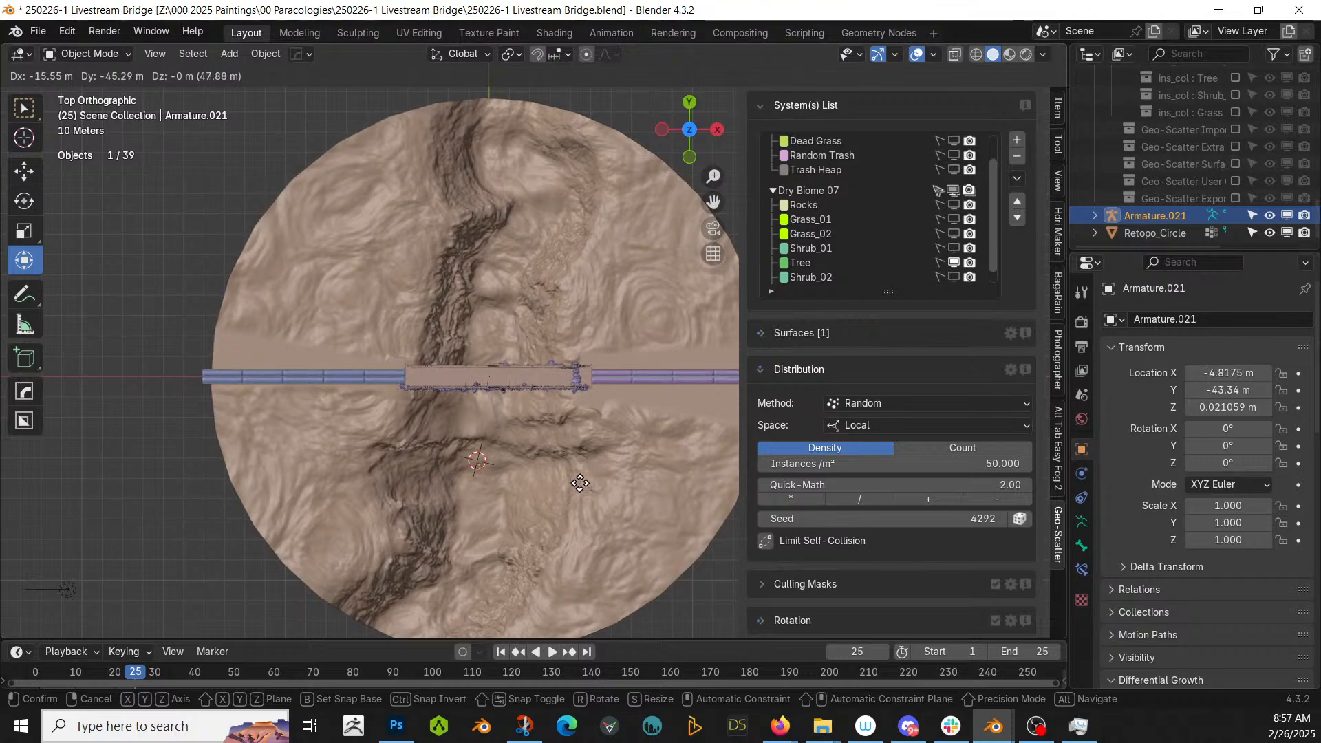
pyautogui.click(577, 481)
# - Lower Armature.021 about 26.8 m along Z towards the canyon floor
pyautogui.press('KP_Decimal')
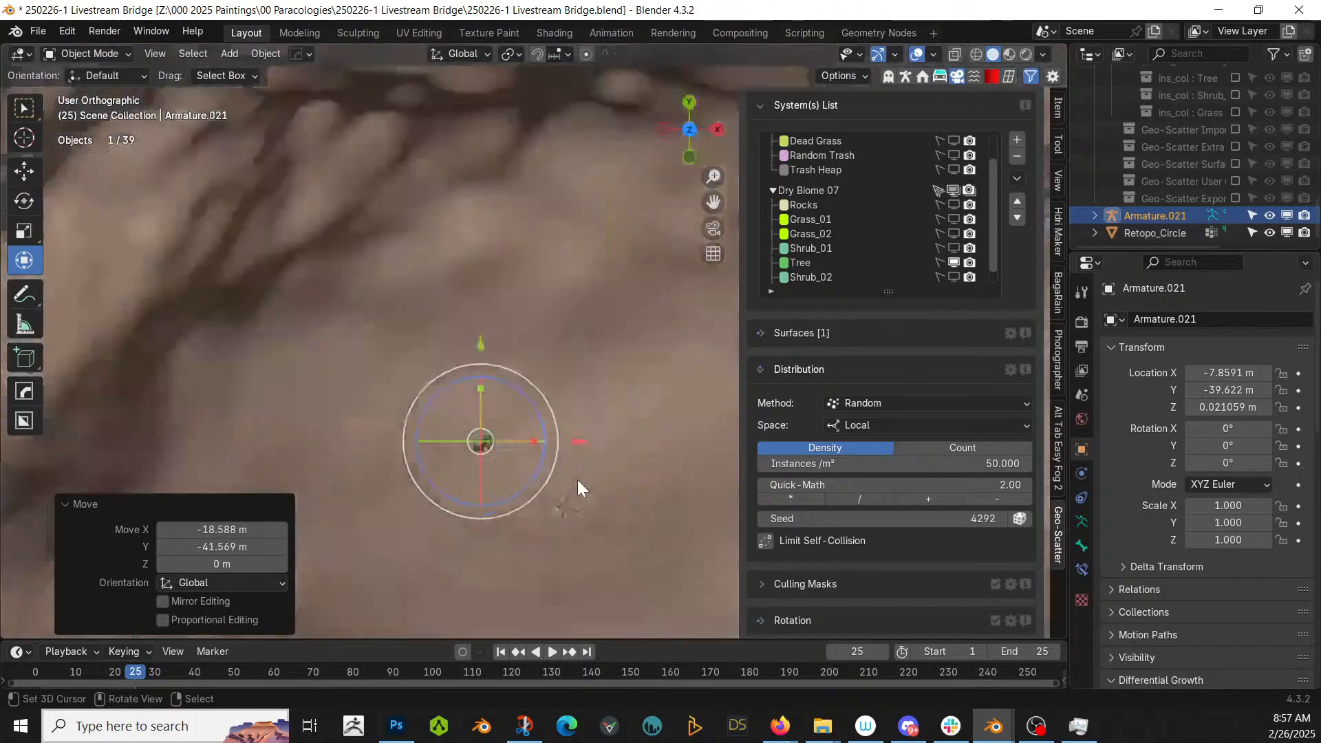
pyautogui.moveTo(684, 376); pyautogui.dragTo(688, 252, button='middle')
pyautogui.scroll(-11, 687, 252)
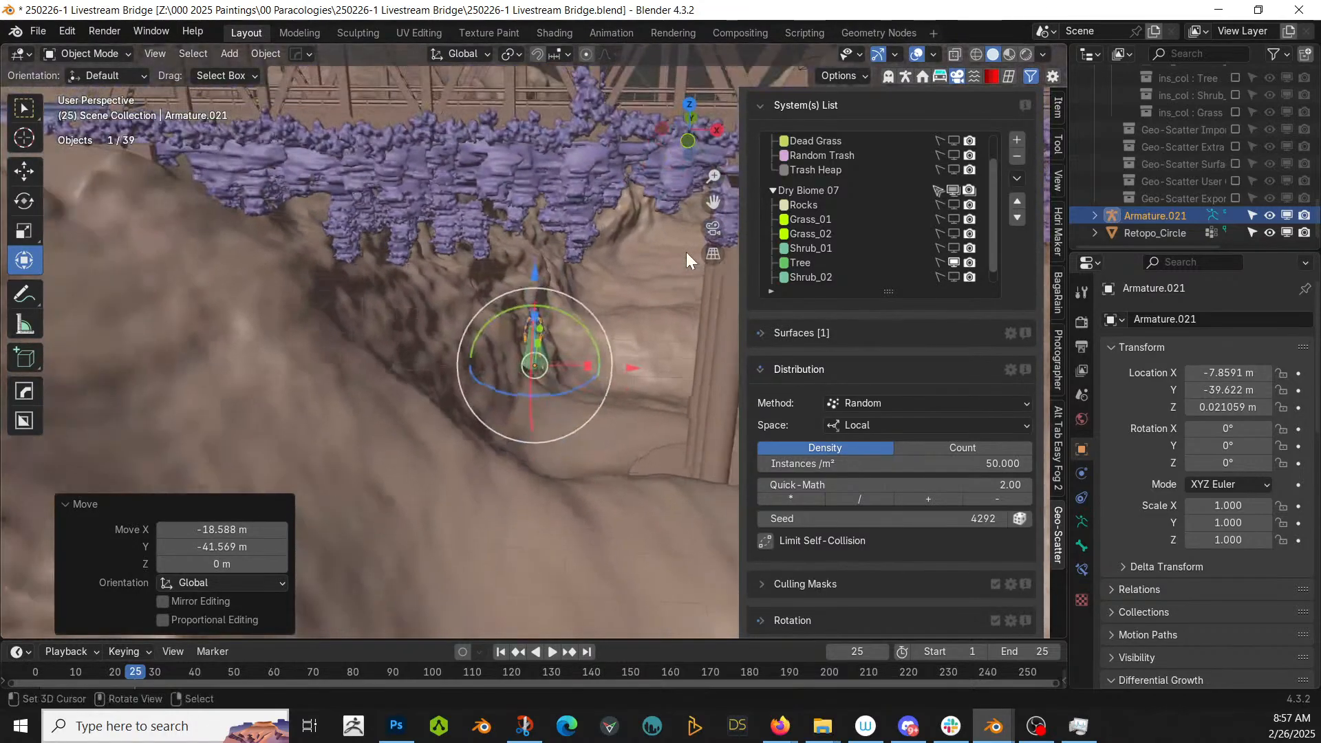
pyautogui.moveTo(647, 331); pyautogui.dragTo(600, 493, button='middle')
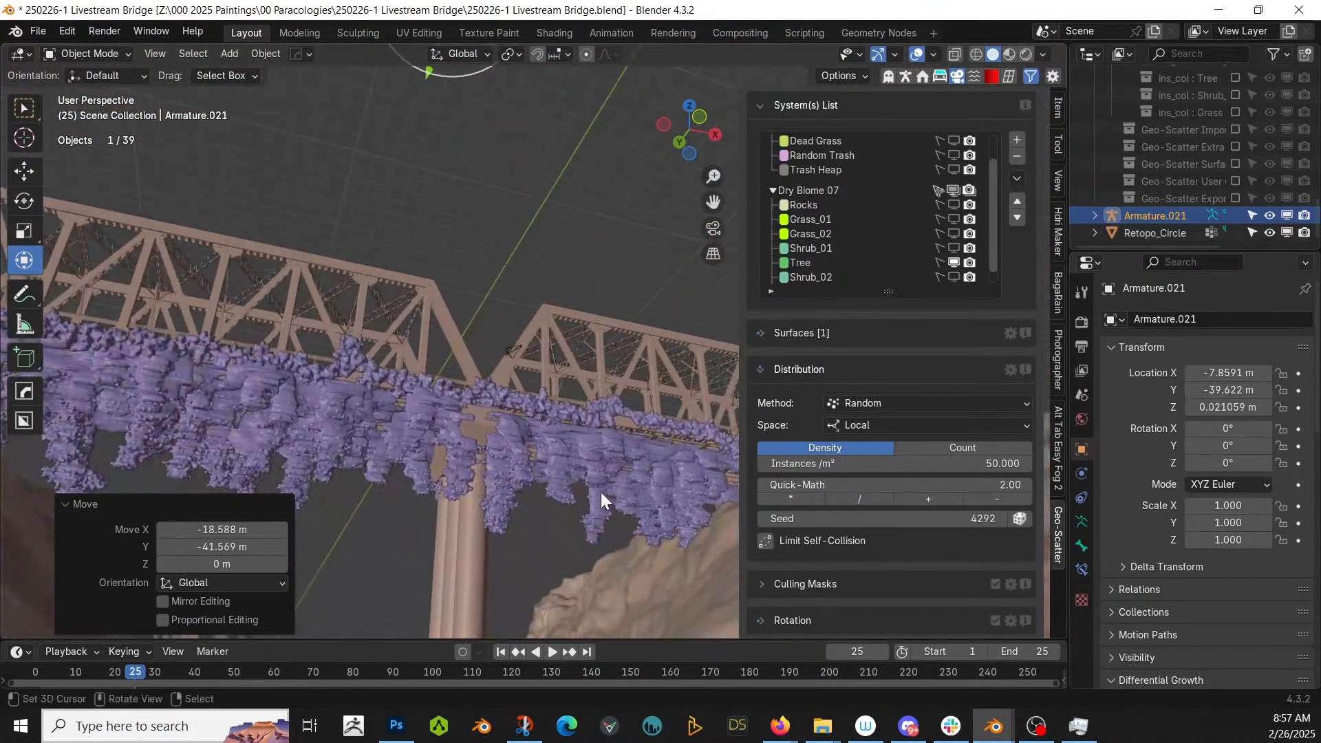
pyautogui.press('g')
pyautogui.press('z')
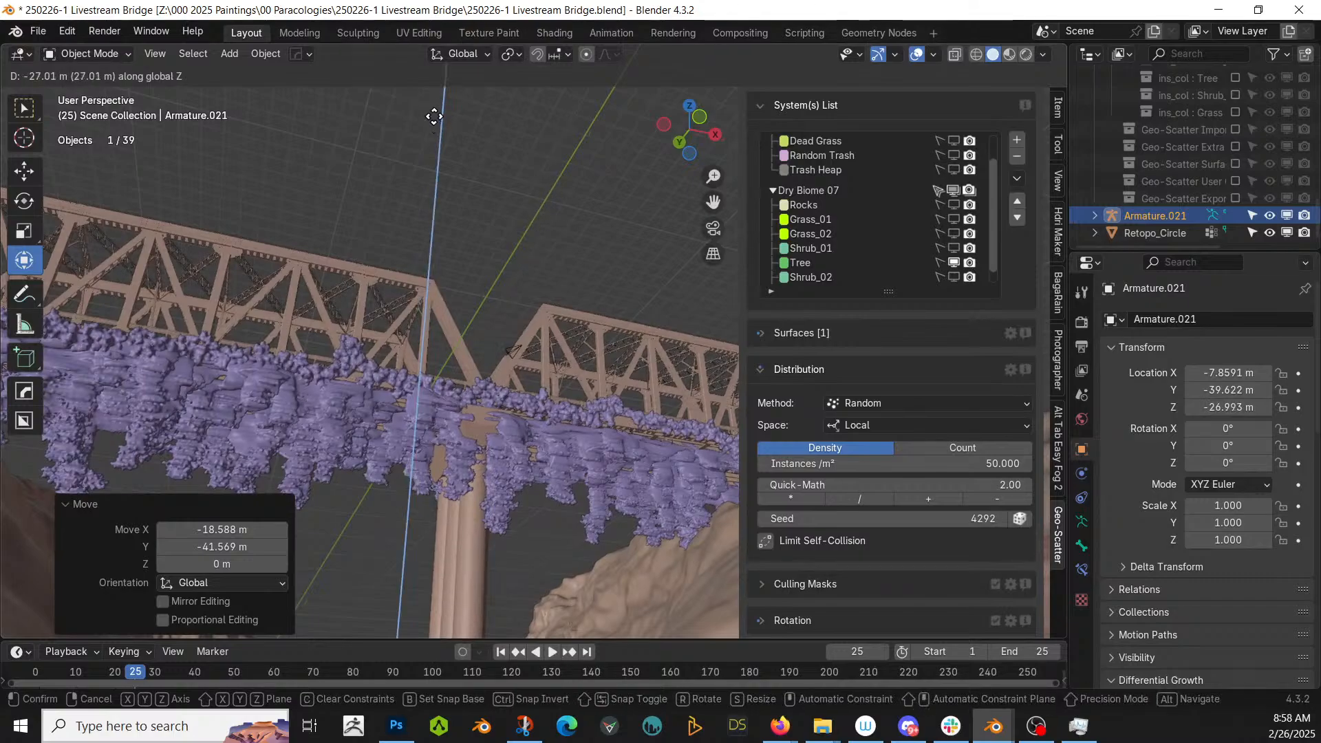
pyautogui.click(440, 142)
# - Move Armature.021 about 12.5 m along Y towards the bridge
pyautogui.scroll(-3, 440, 419)
pyautogui.moveTo(441, 418); pyautogui.dragTo(592, 551, button='middle')
pyautogui.press('KP_Decimal')
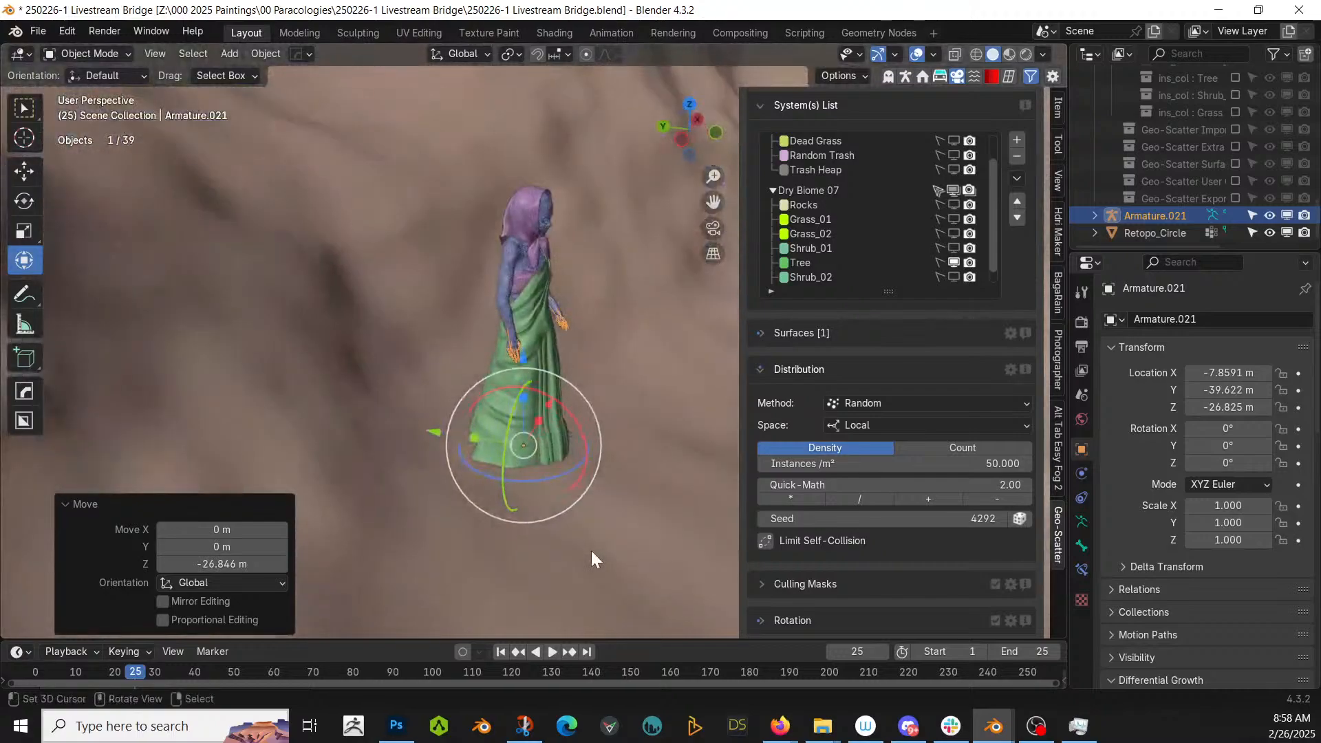
pyautogui.scroll(-7, 592, 551)
pyautogui.scroll(-4, 592, 551)
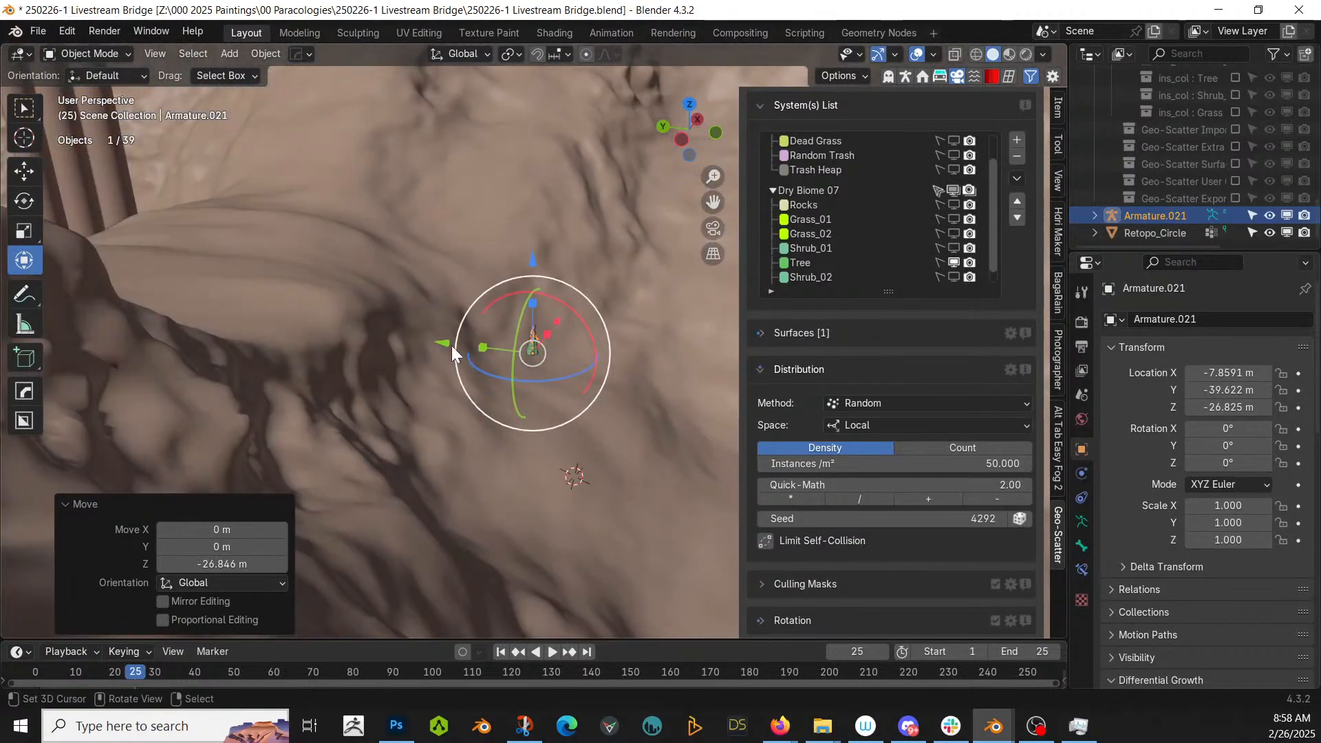
pyautogui.moveTo(448, 352); pyautogui.dragTo(217, 323)
pyautogui.press('KP_Decimal')
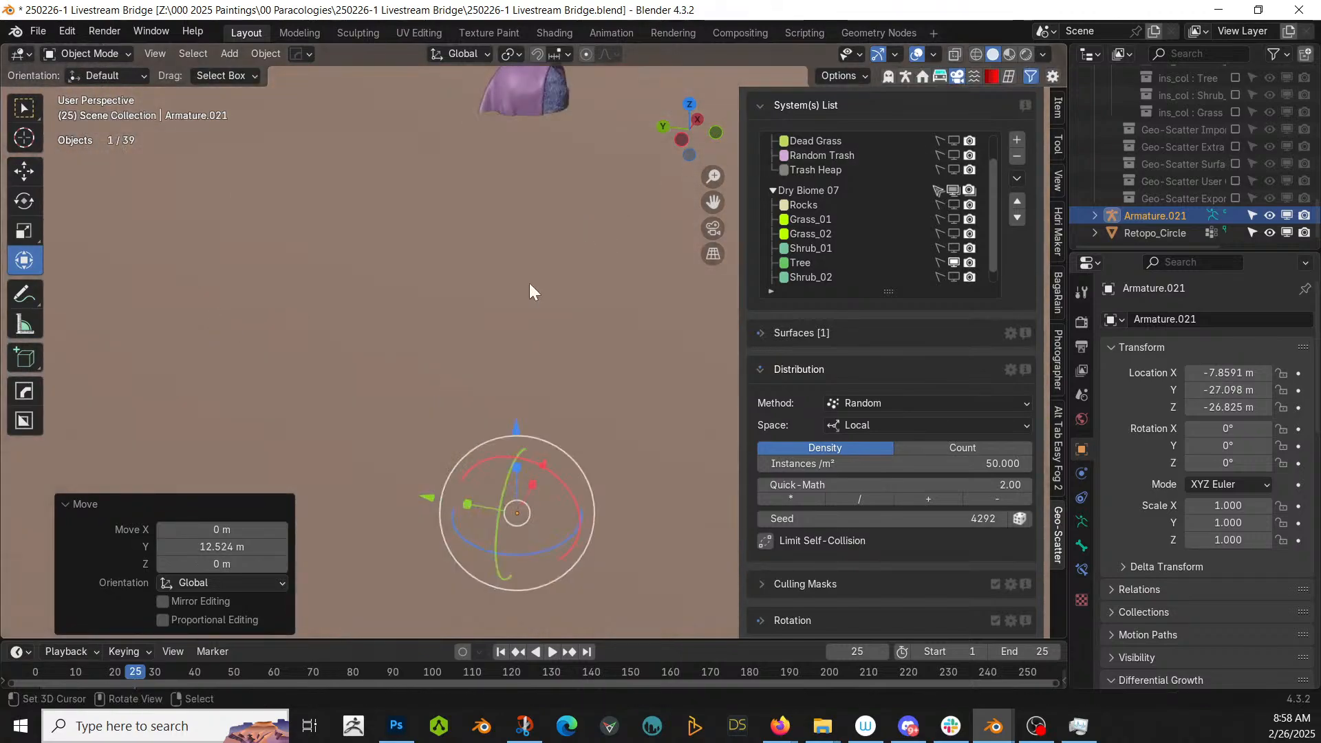
# - Raise Armature.021 about 1.3 m along Z to bring the figure out of the terrain
pyautogui.keyDown('shift'); pyautogui.moveTo(530, 283); pyautogui.dragTo(522, 446, button='middle'); pyautogui.keyUp('shift')
pyautogui.press('g')
pyautogui.press('z')
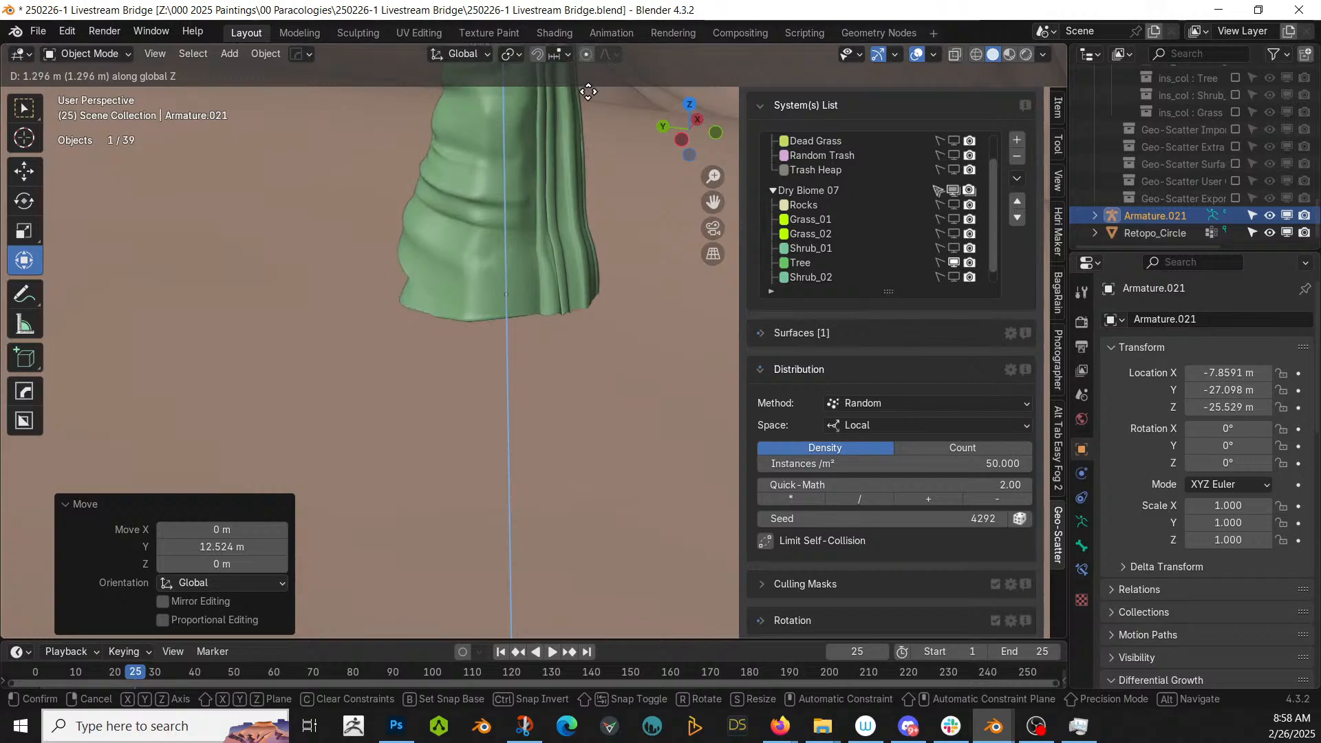
pyautogui.click(589, 91)
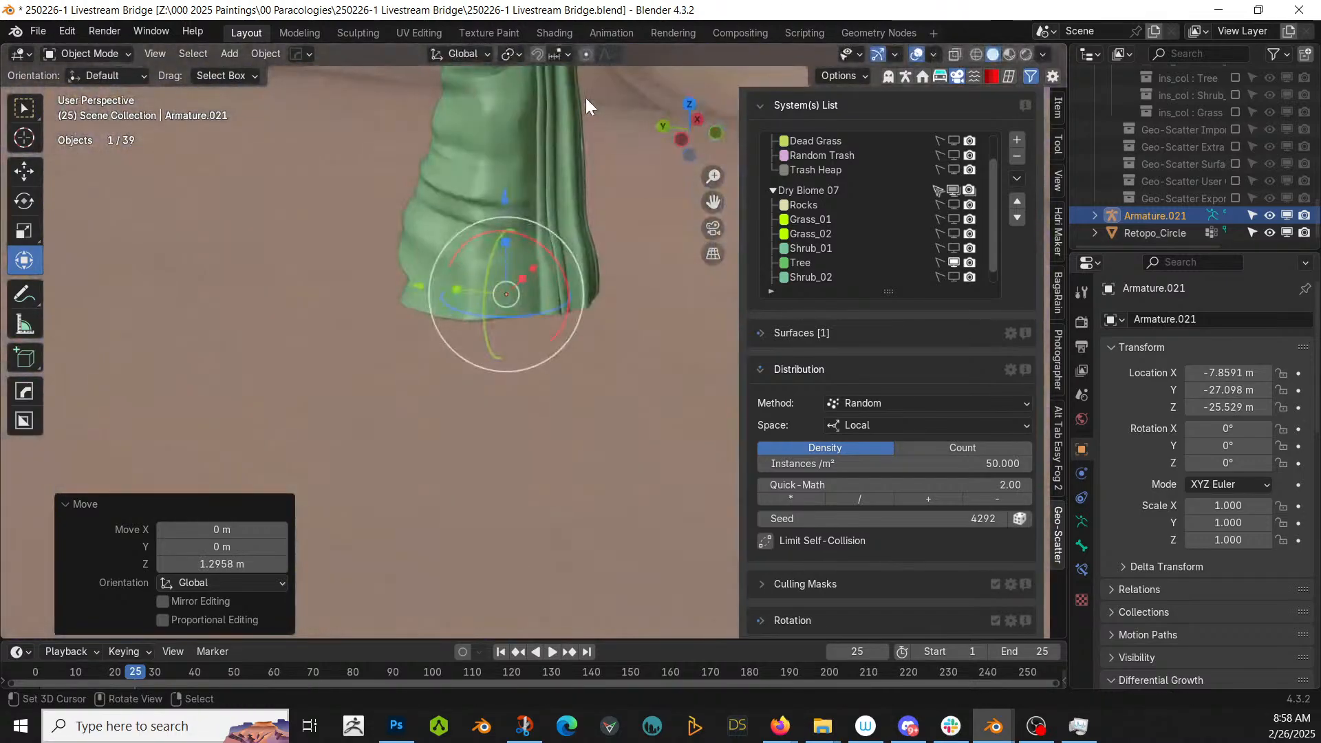
# - Look through the scene camera and apply the arri alexa 65 camera preset and the cooke 50mm anamorphic lens preset
pyautogui.moveTo(585, 98); pyautogui.dragTo(535, 559, button='middle')
pyautogui.moveTo(531, 607); pyautogui.dragTo(493, 64, button='middle')
pyautogui.scroll(-8, 480, 89)
pyautogui.moveTo(501, 120); pyautogui.dragTo(58, 193, button='middle')
pyautogui.scroll(-4, 138, 238)
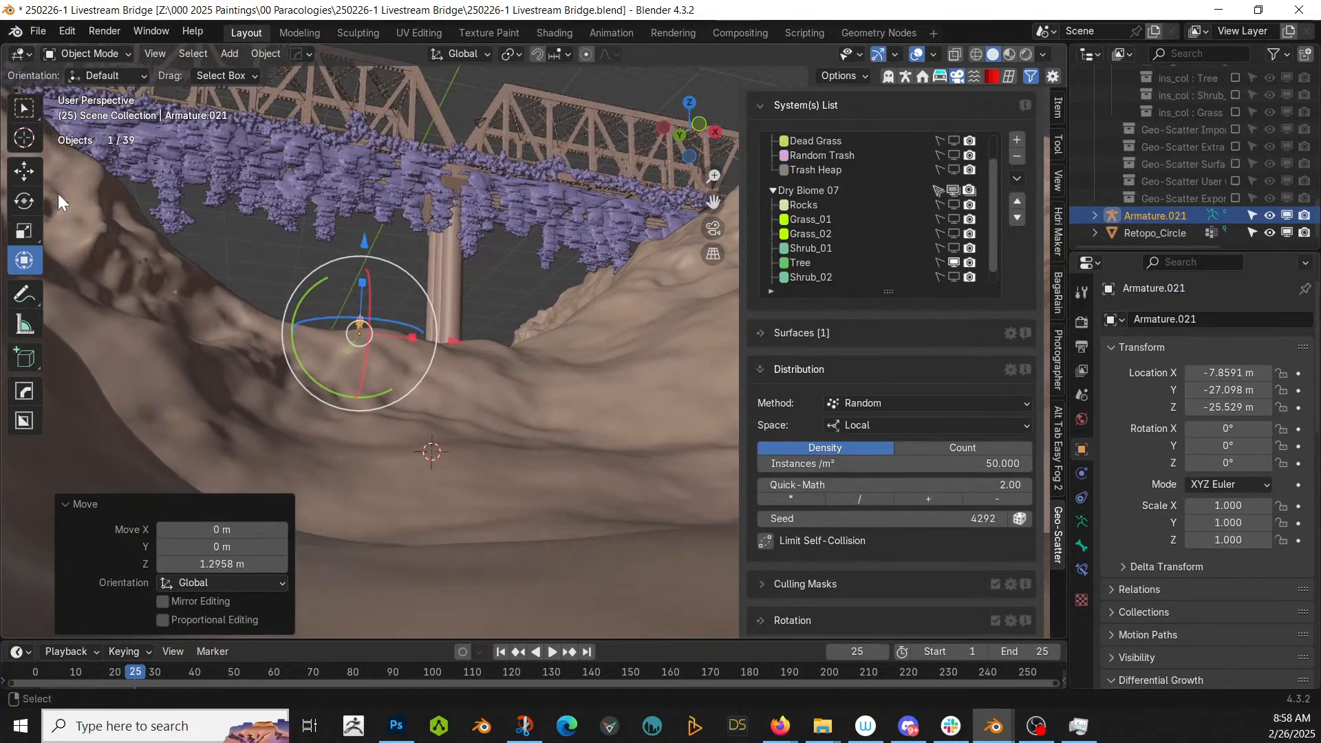
pyautogui.press('KP_0')
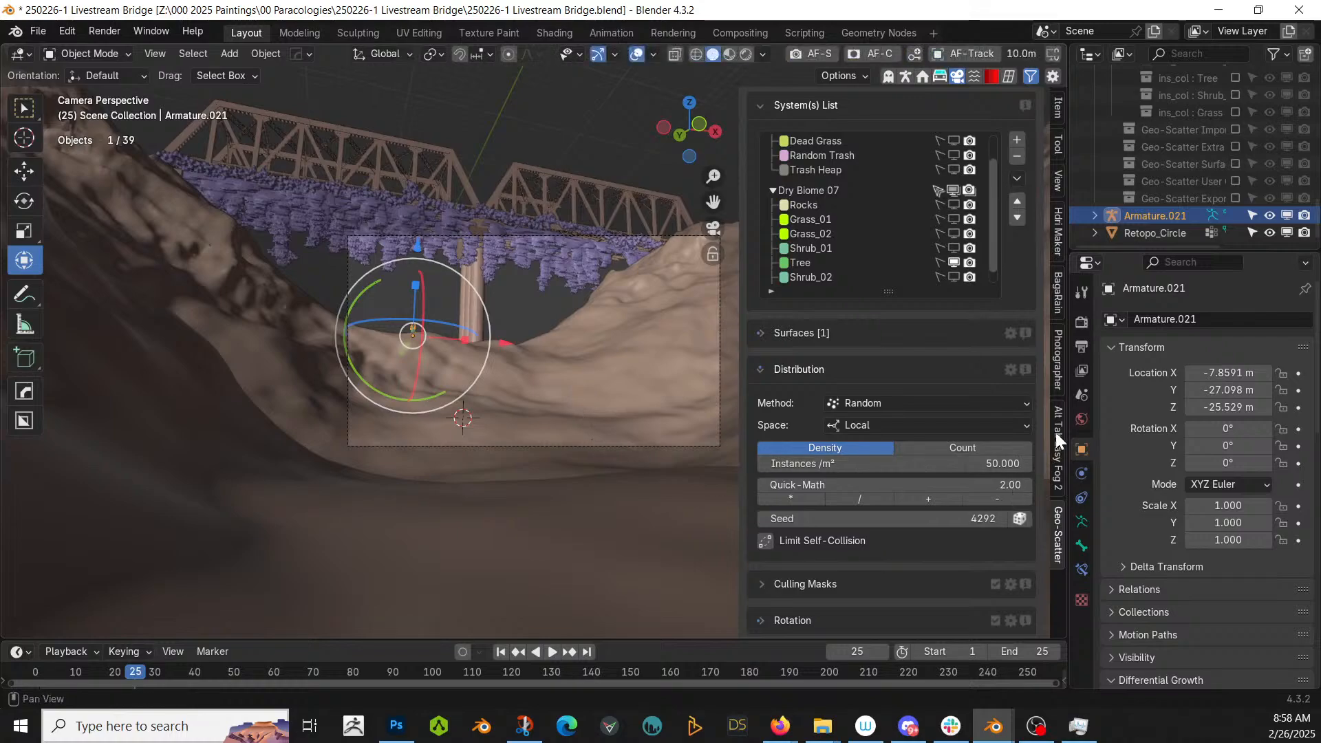
pyautogui.click(1059, 350)
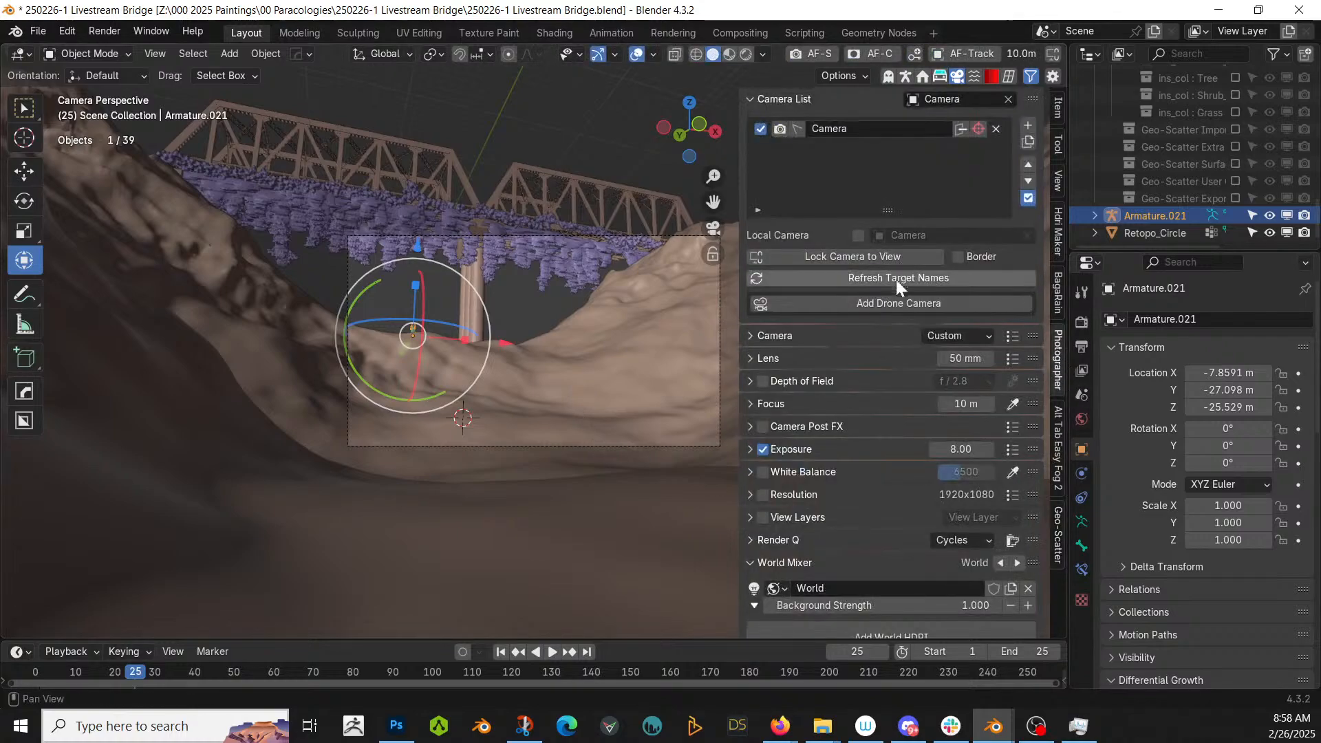
pyautogui.click(1012, 335)
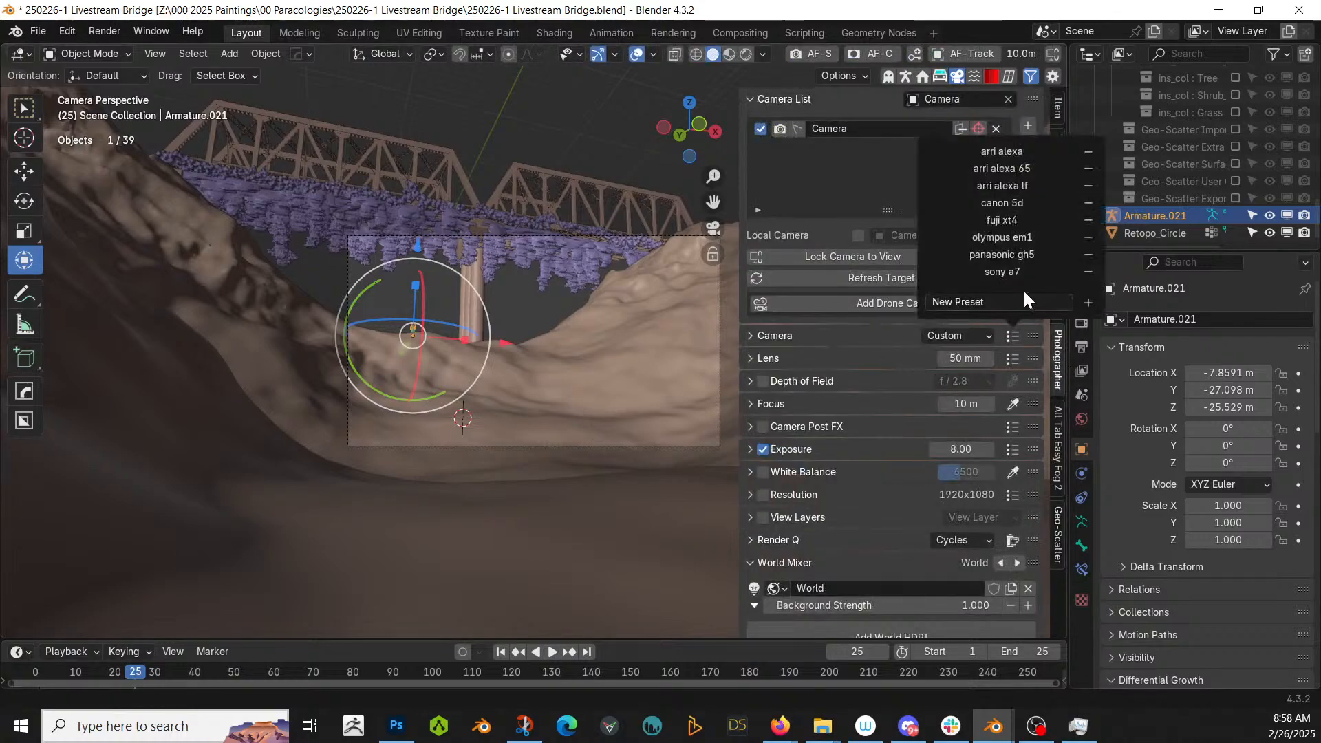
pyautogui.click(1030, 154)
pyautogui.click(1026, 167)
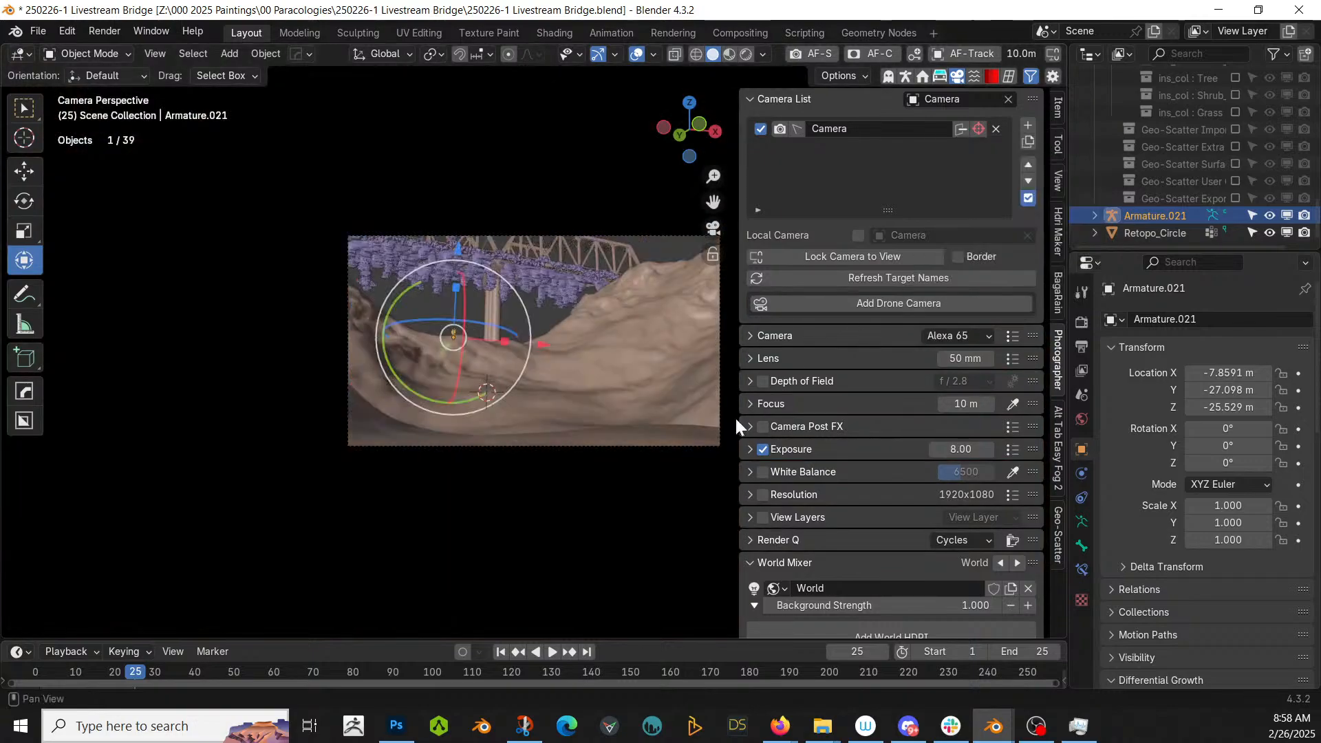
pyautogui.click(1011, 356)
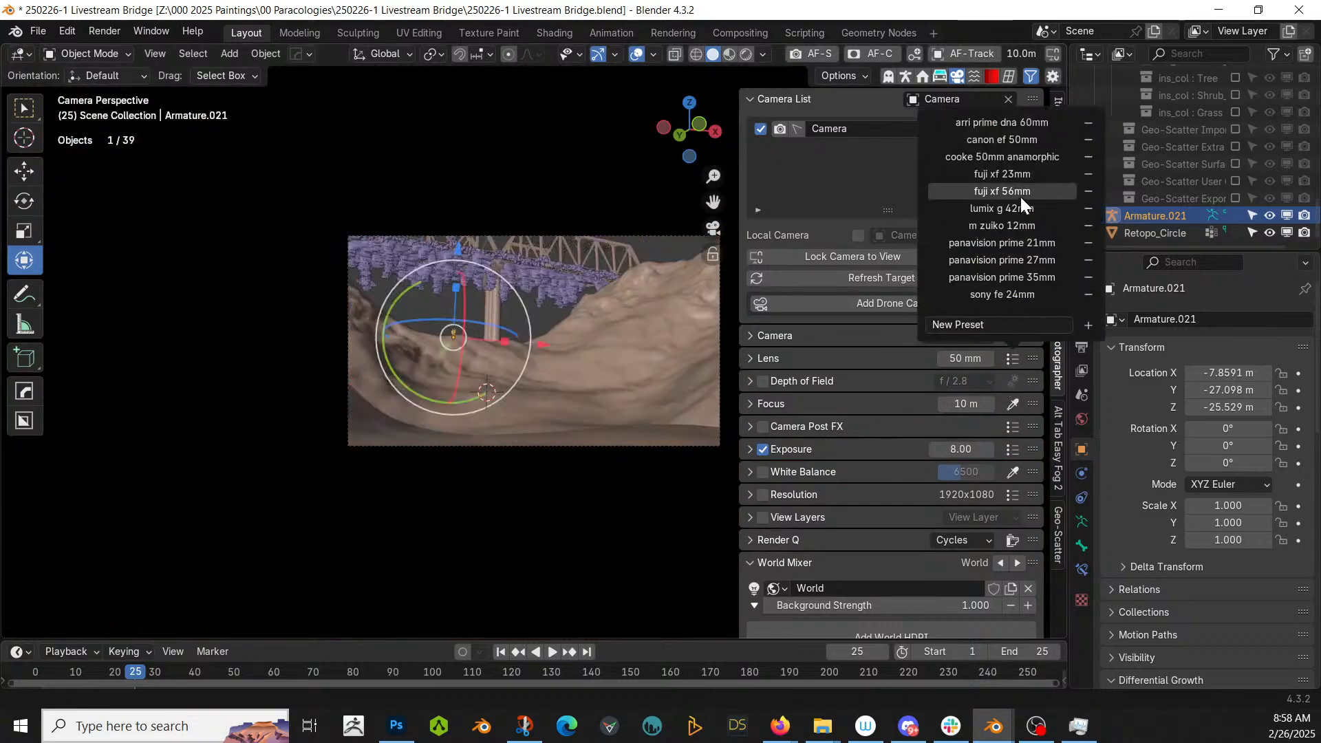
pyautogui.click(1030, 157)
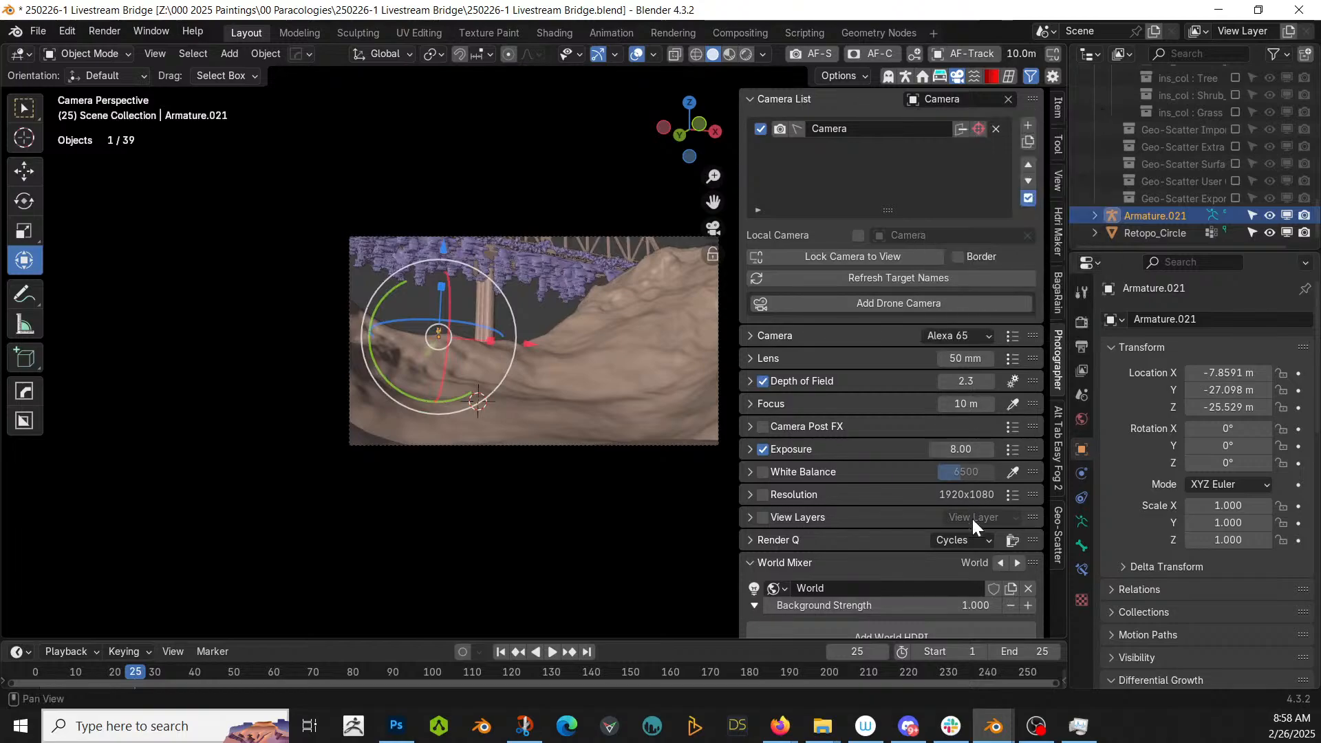
# - Enable the camera's custom resolution and apply the 2 39:1 50 resolution preset
pyautogui.click(771, 494)
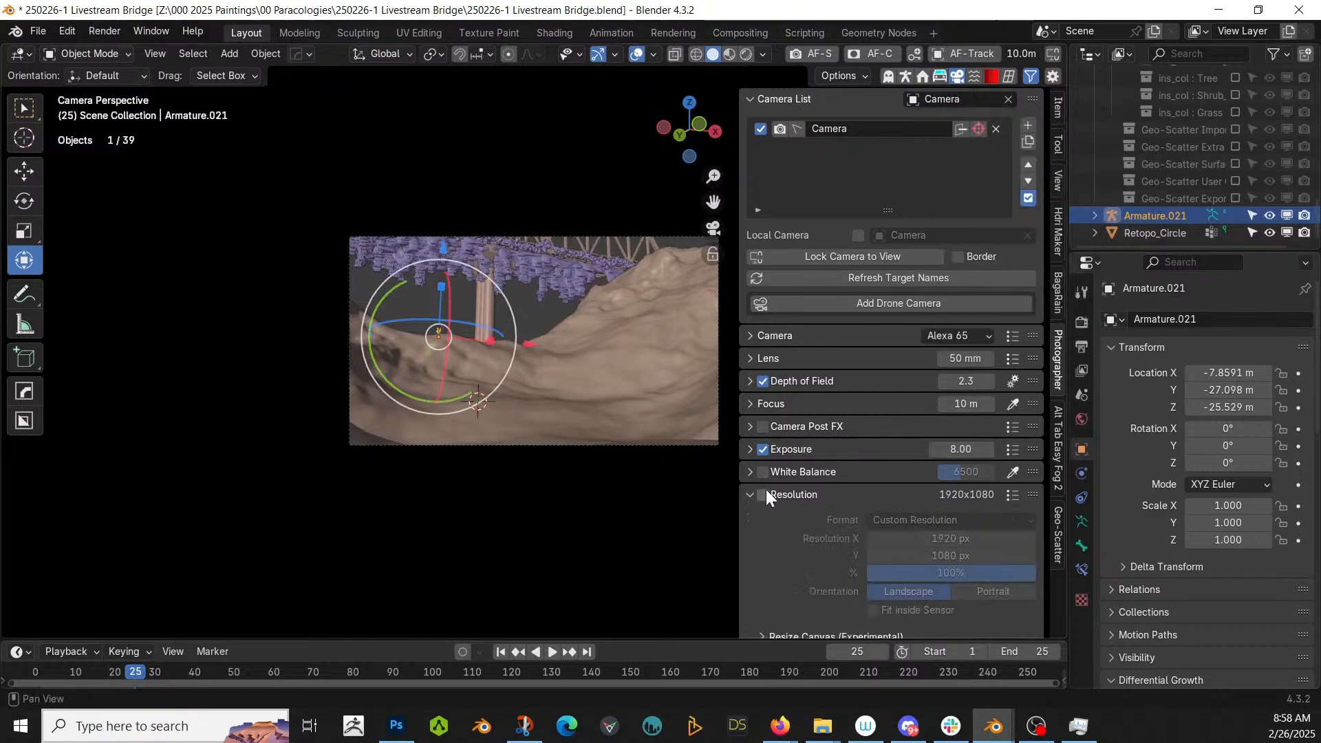
pyautogui.click(763, 495)
pyautogui.click(1013, 496)
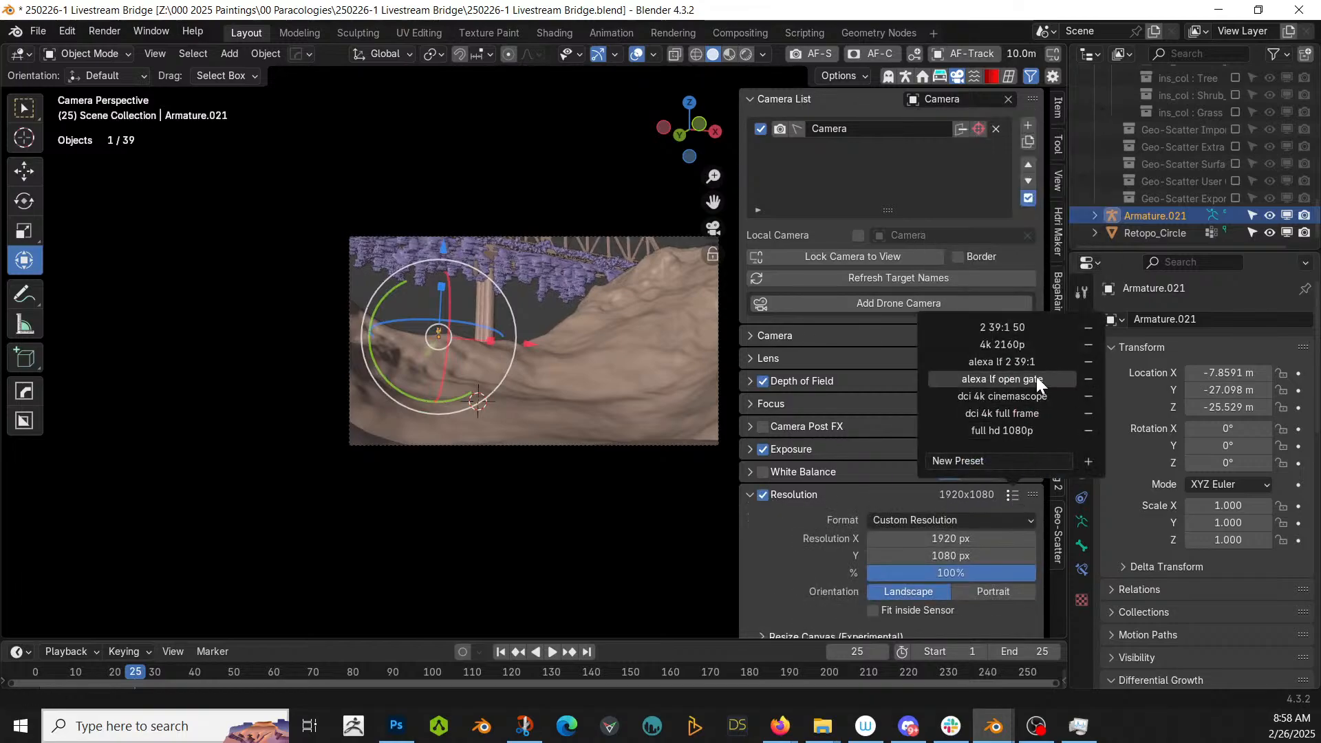
pyautogui.click(1021, 329)
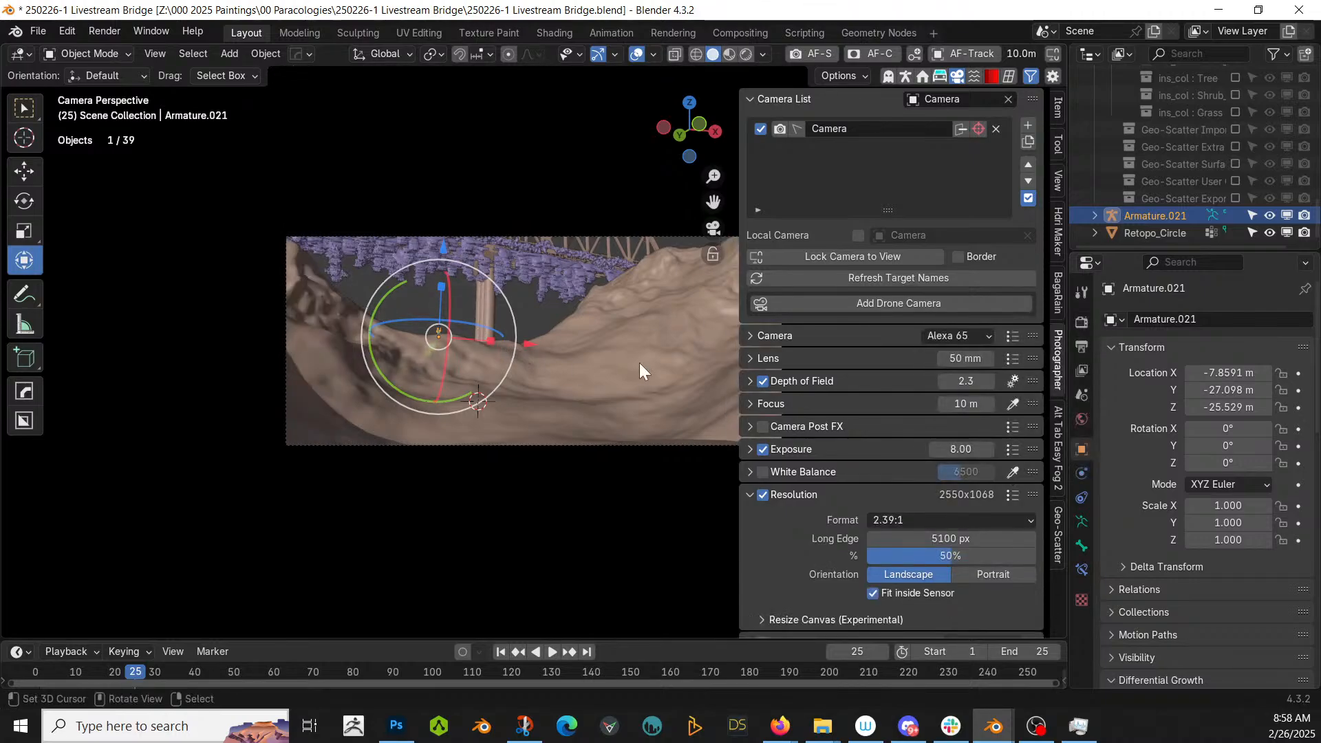
# - Move Armature.021 about 2.6 m in X, -14.6 m in Y and -9.6 m in Z towards the 3D cursor on the ground
pyautogui.press('KP_7')
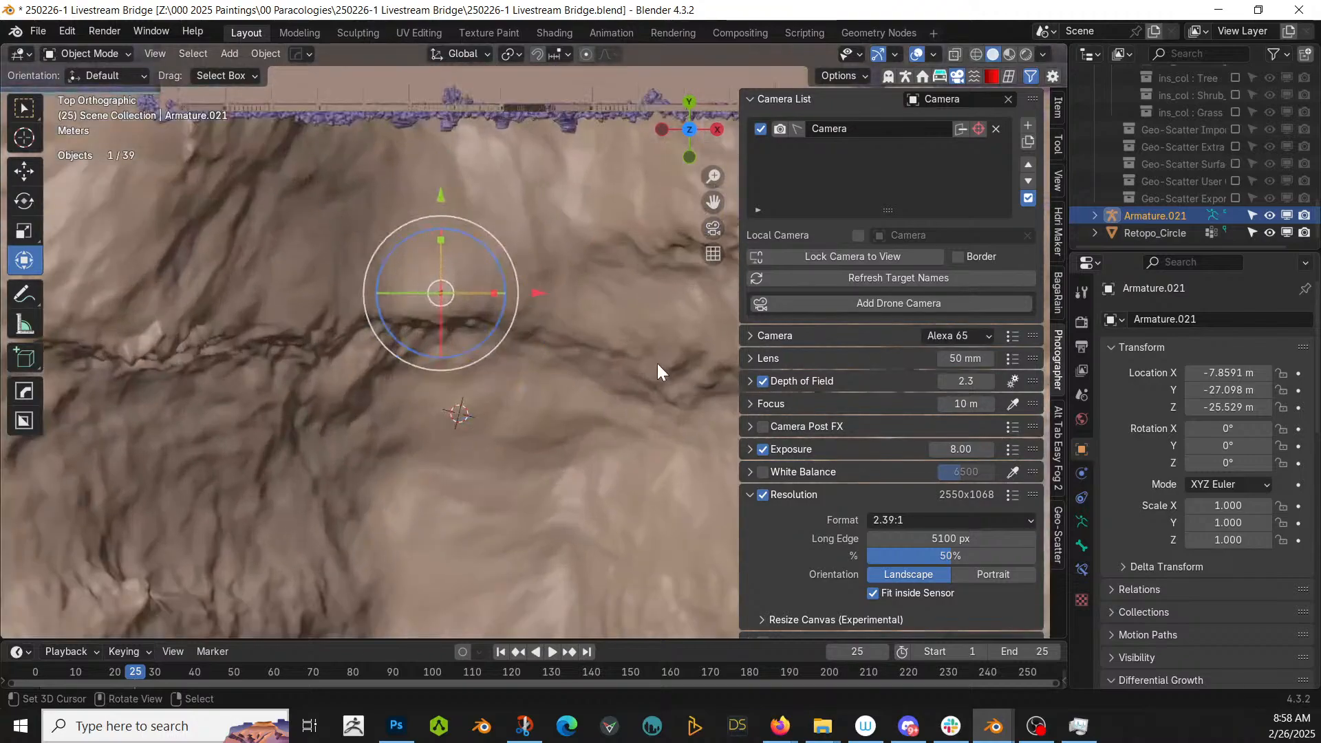
pyautogui.press('g')
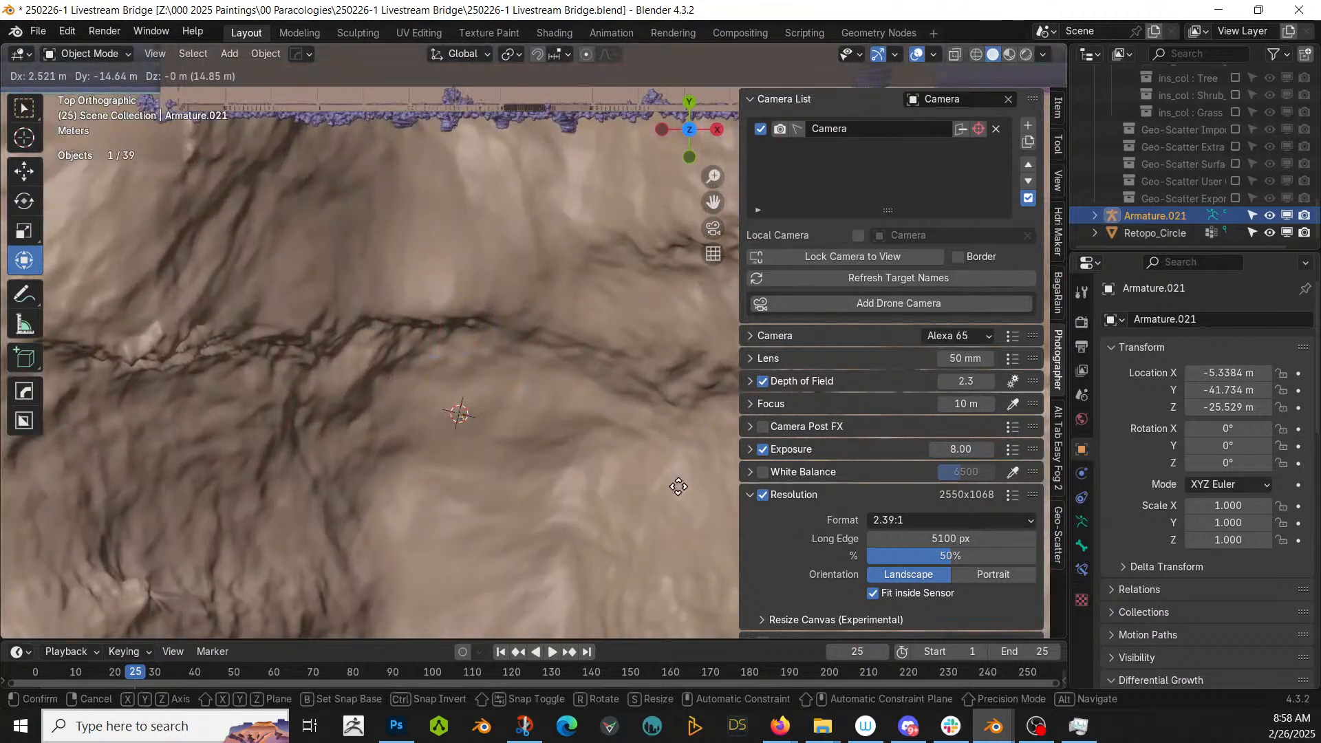
pyautogui.click(679, 488)
pyautogui.press('KP_1')
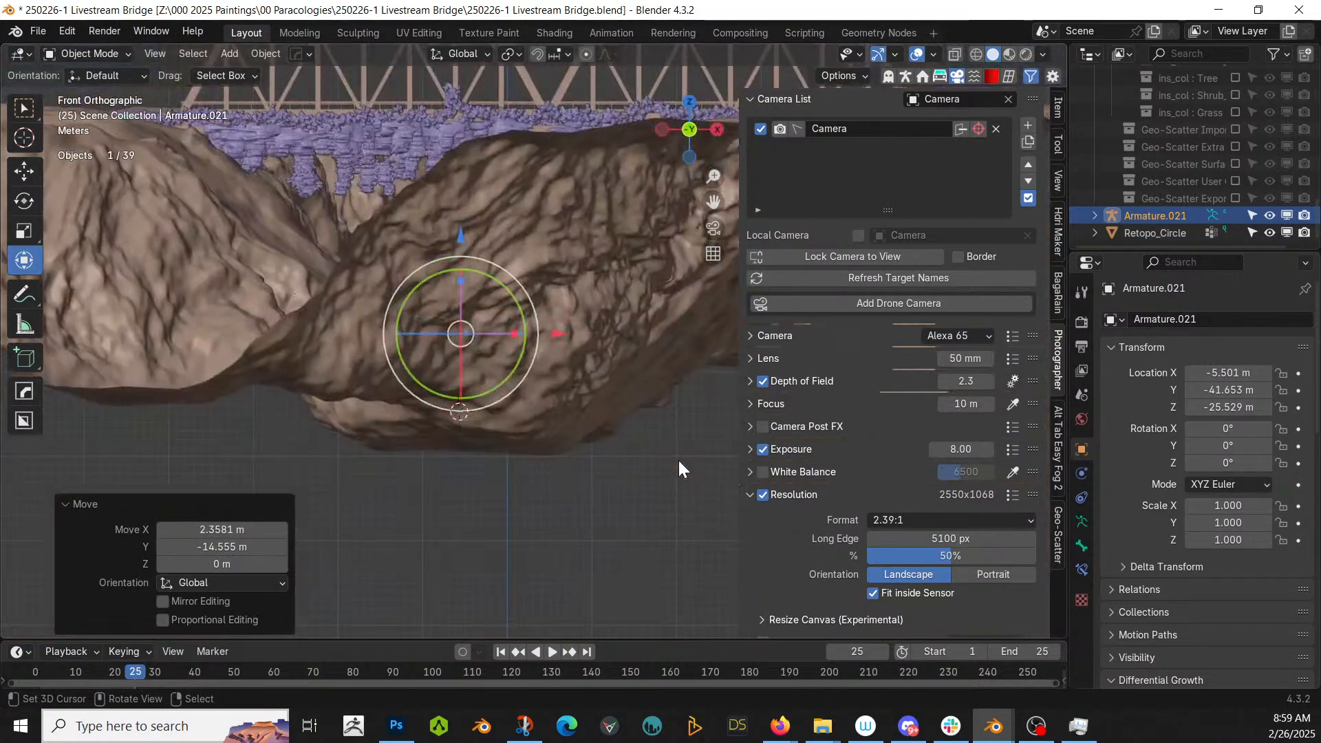
pyautogui.press('g')
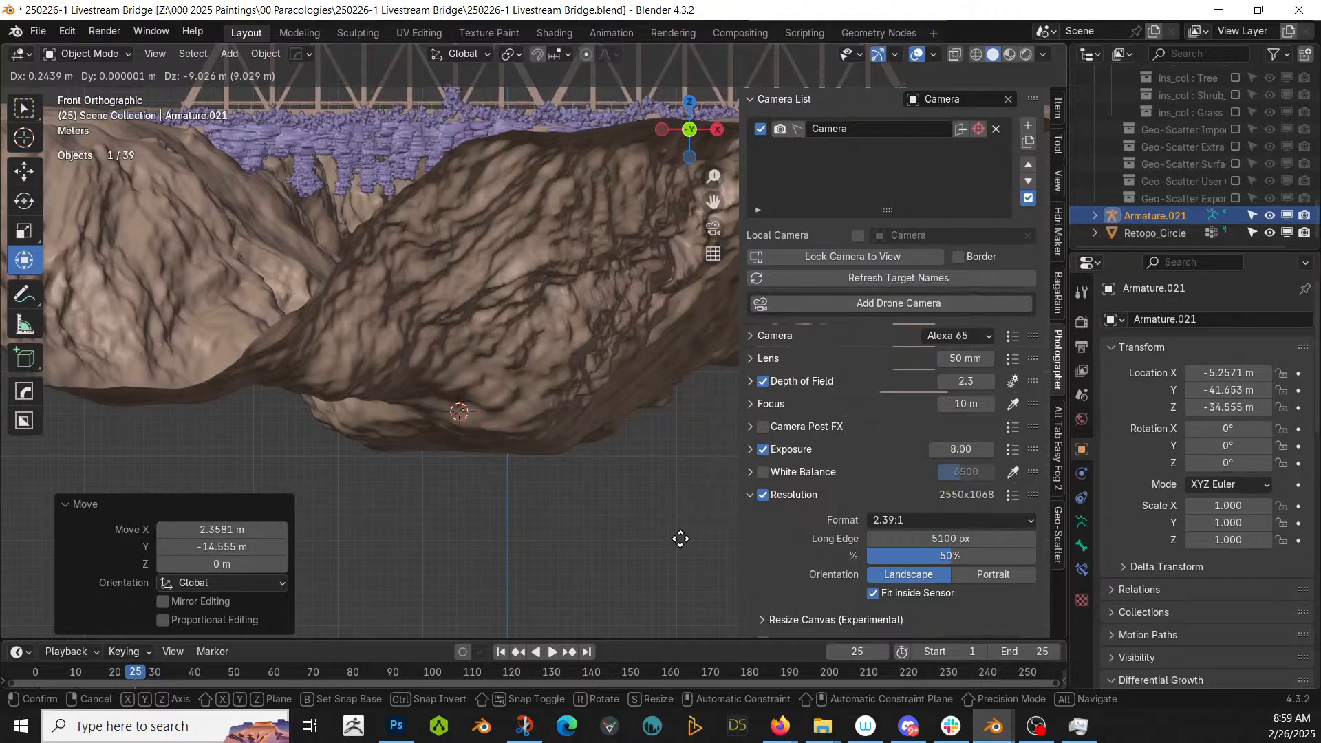
pyautogui.click(681, 543)
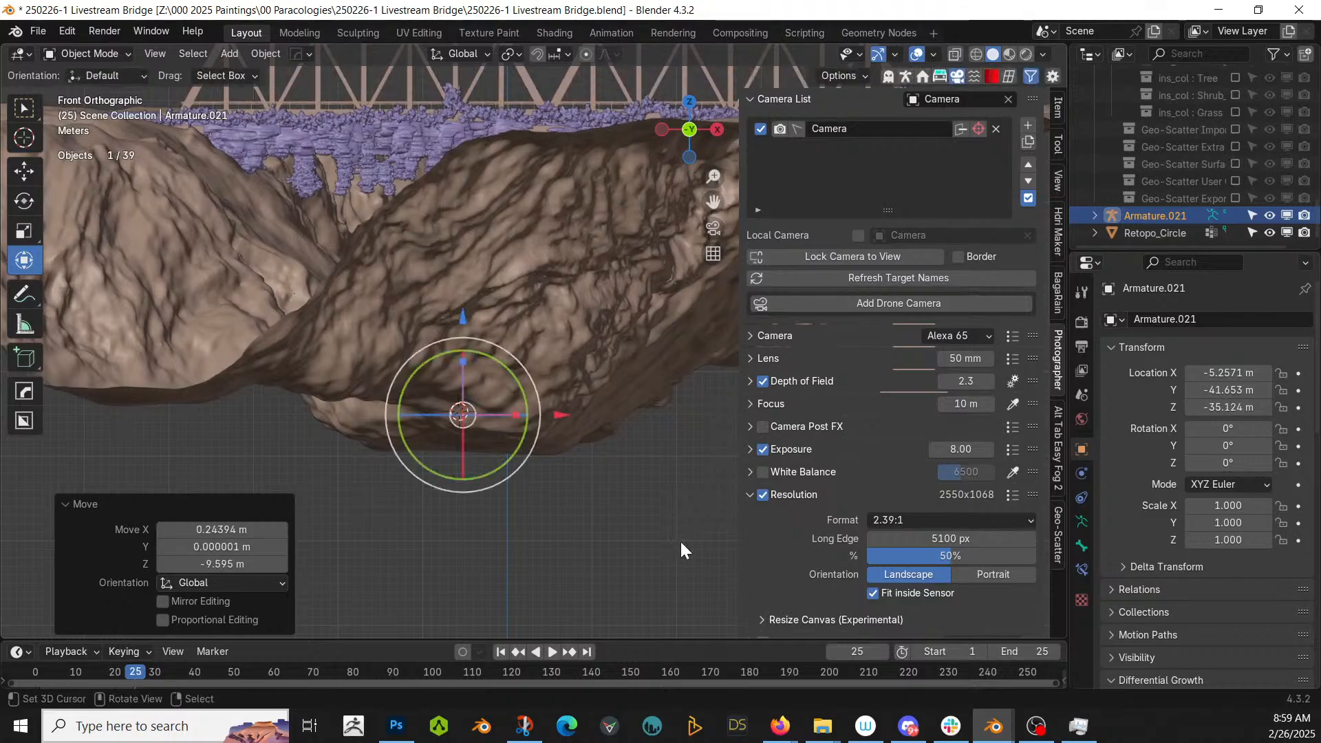
# - Fine-tune Armature.021's height along Z so the figure stands on the ground surface
pyautogui.press('KP_Decimal')
pyautogui.moveTo(708, 385); pyautogui.dragTo(700, 348, button='middle')
pyautogui.press('g')
pyautogui.press('z')
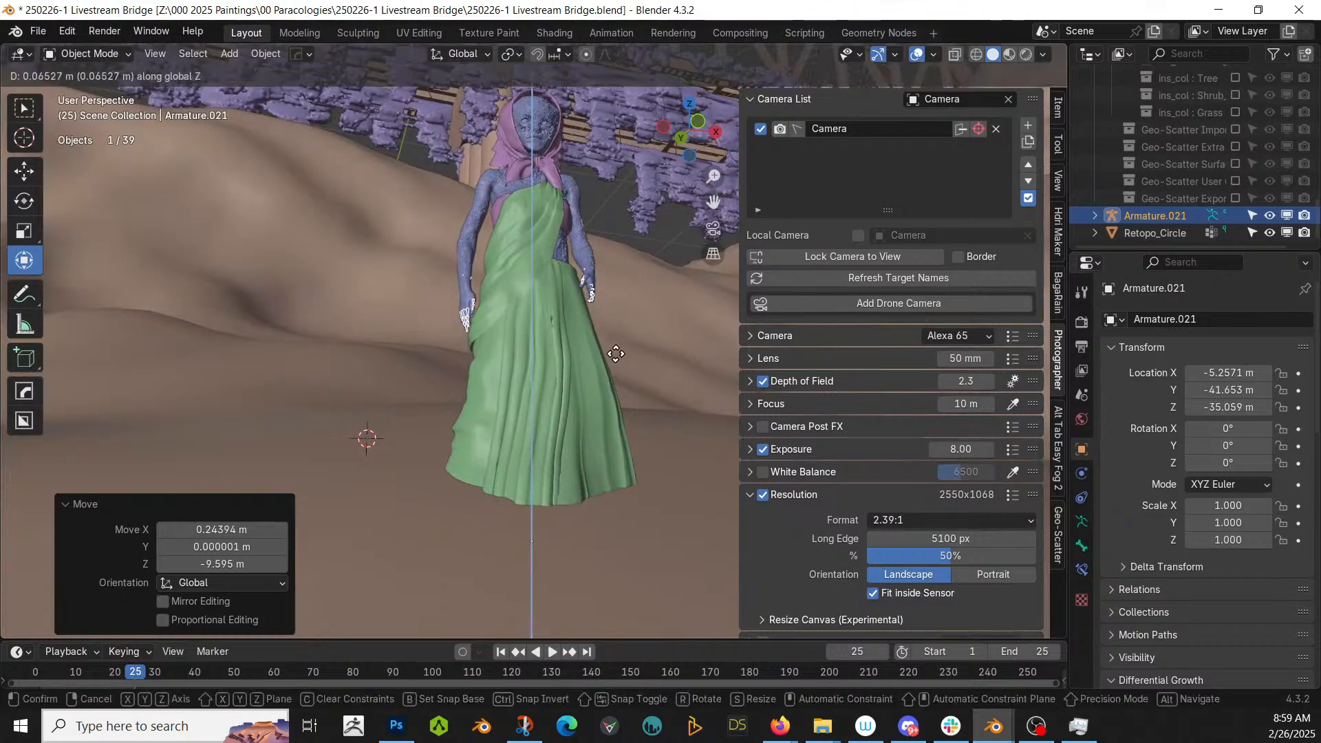
pyautogui.click(637, 313)
# - Enter Edit Mode on the Retopo_Circle terrain and enable proportional editing
pyautogui.moveTo(638, 311); pyautogui.dragTo(631, 481, button='middle')
pyautogui.click(598, 424)
pyautogui.scroll(-2, 598, 423)
pyautogui.press('Tab')
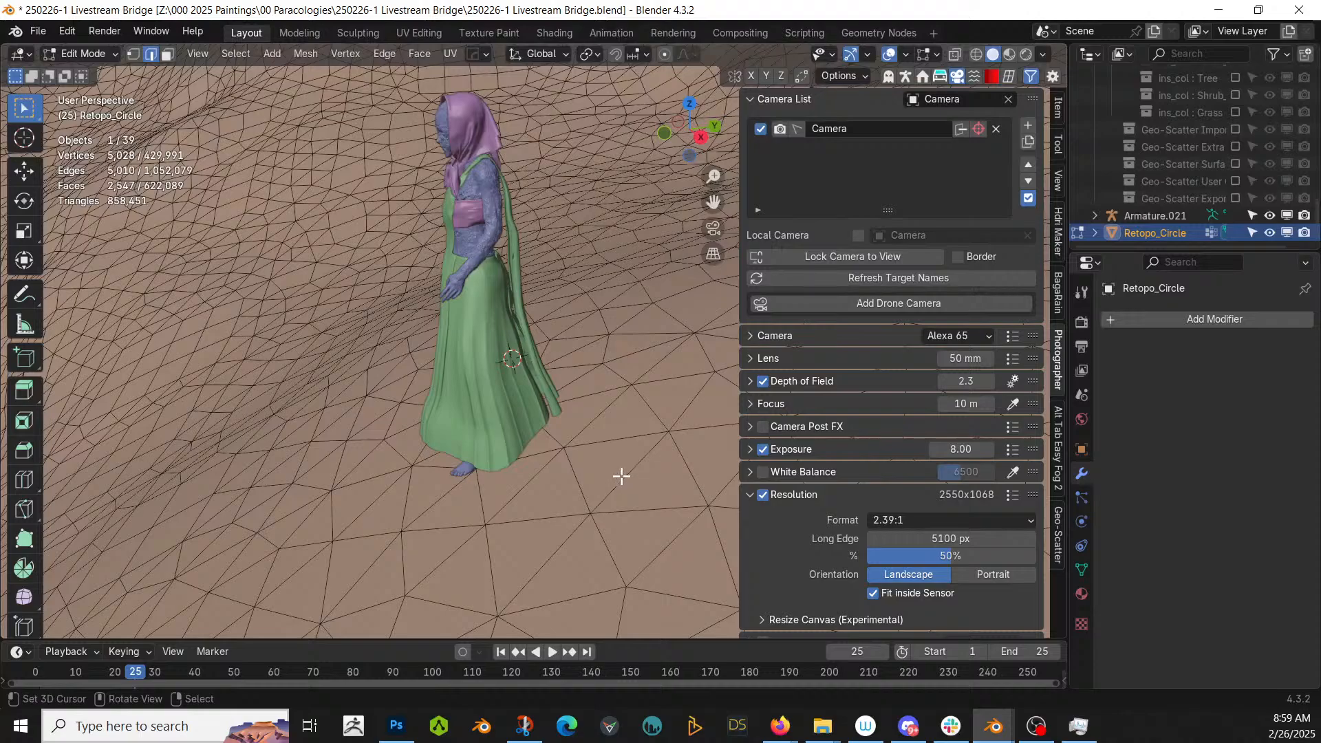
pyautogui.moveTo(596, 466); pyautogui.dragTo(581, 462, button='middle')
pyautogui.press('o')
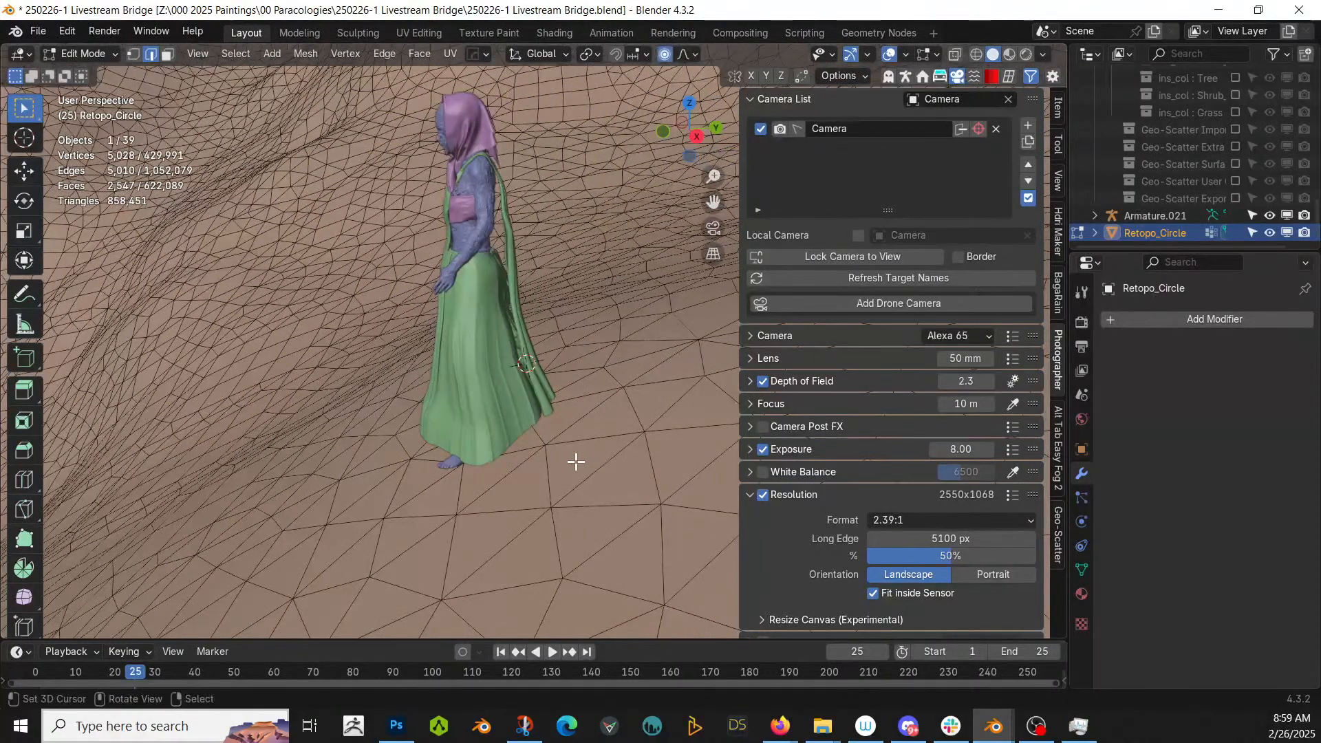
# - Select the terrain face beneath the hem of the figure's dress and flatten it with a global Z scale of 0
pyautogui.click(517, 449)
pyautogui.press('3')
pyautogui.click(517, 440)
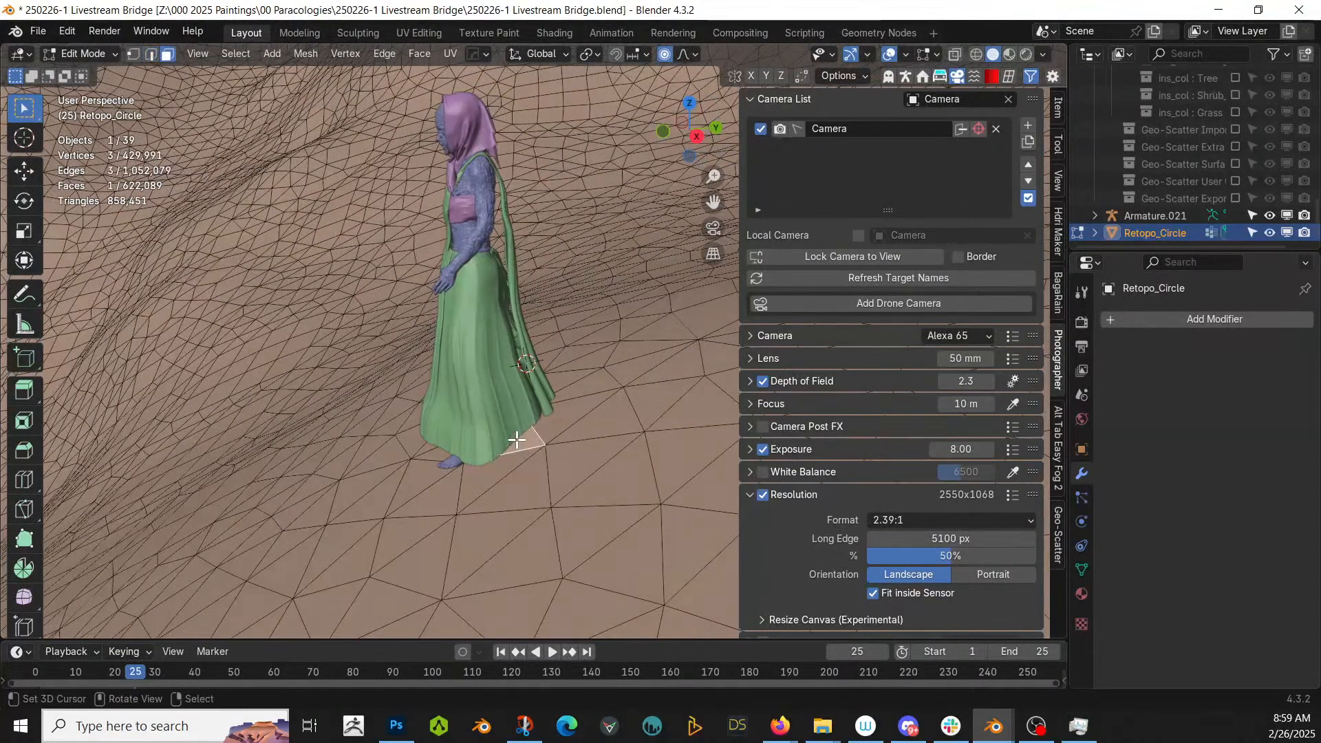
pyautogui.press('s')
pyautogui.press('z')
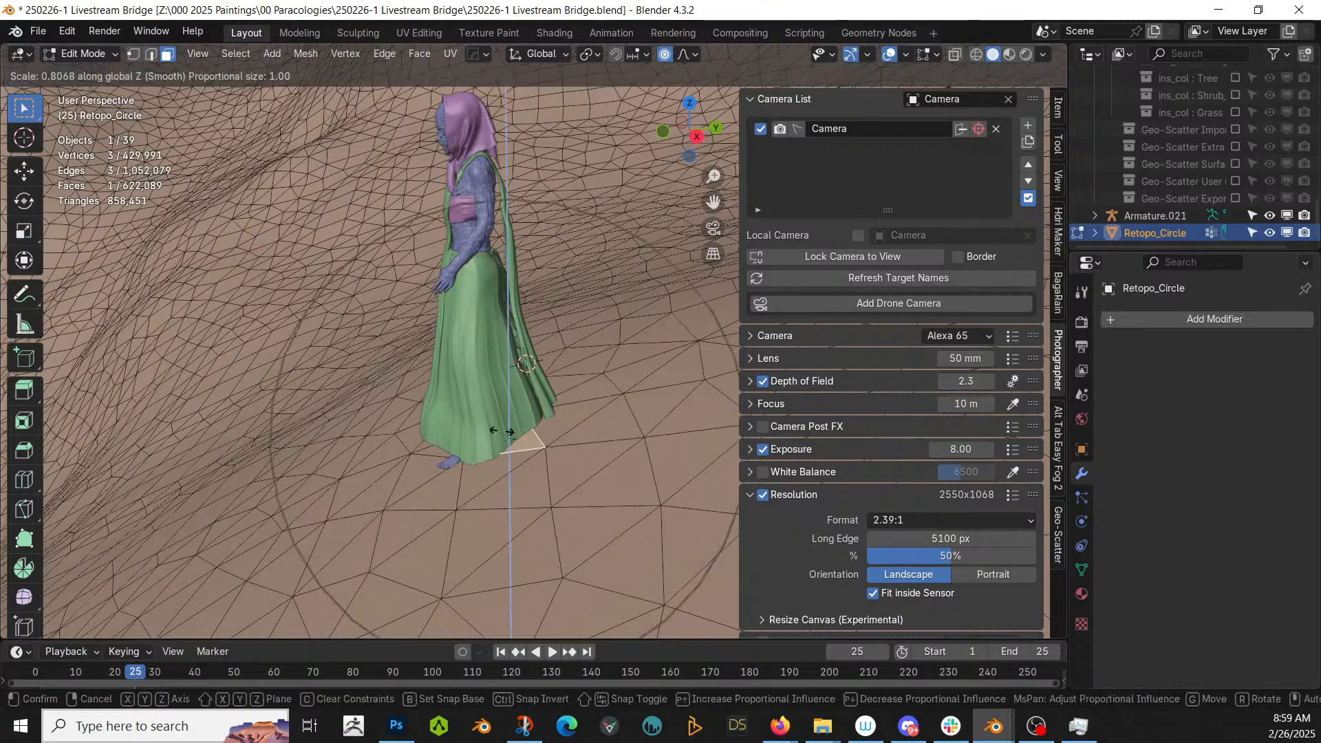
pyautogui.press('Escape')
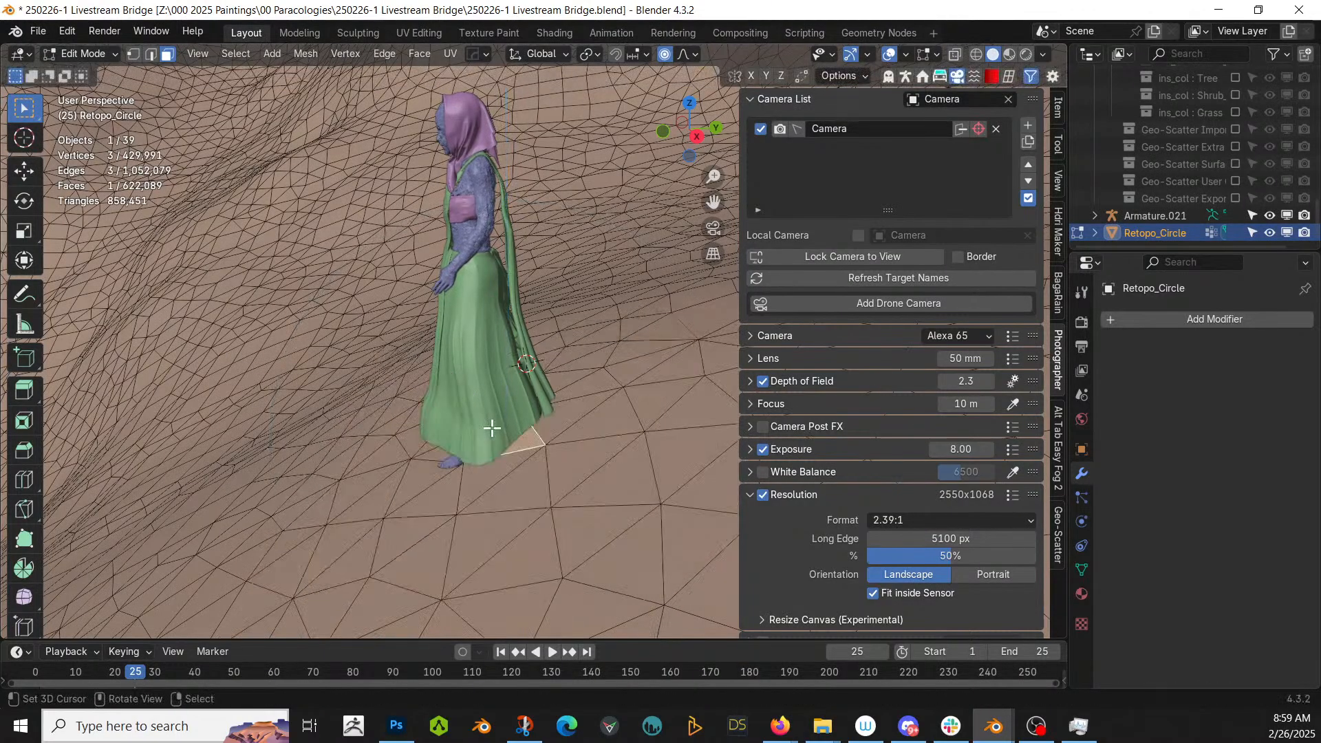
pyautogui.press('s')
pyautogui.press('z')
pyautogui.press('0')
pyautogui.press('Return')
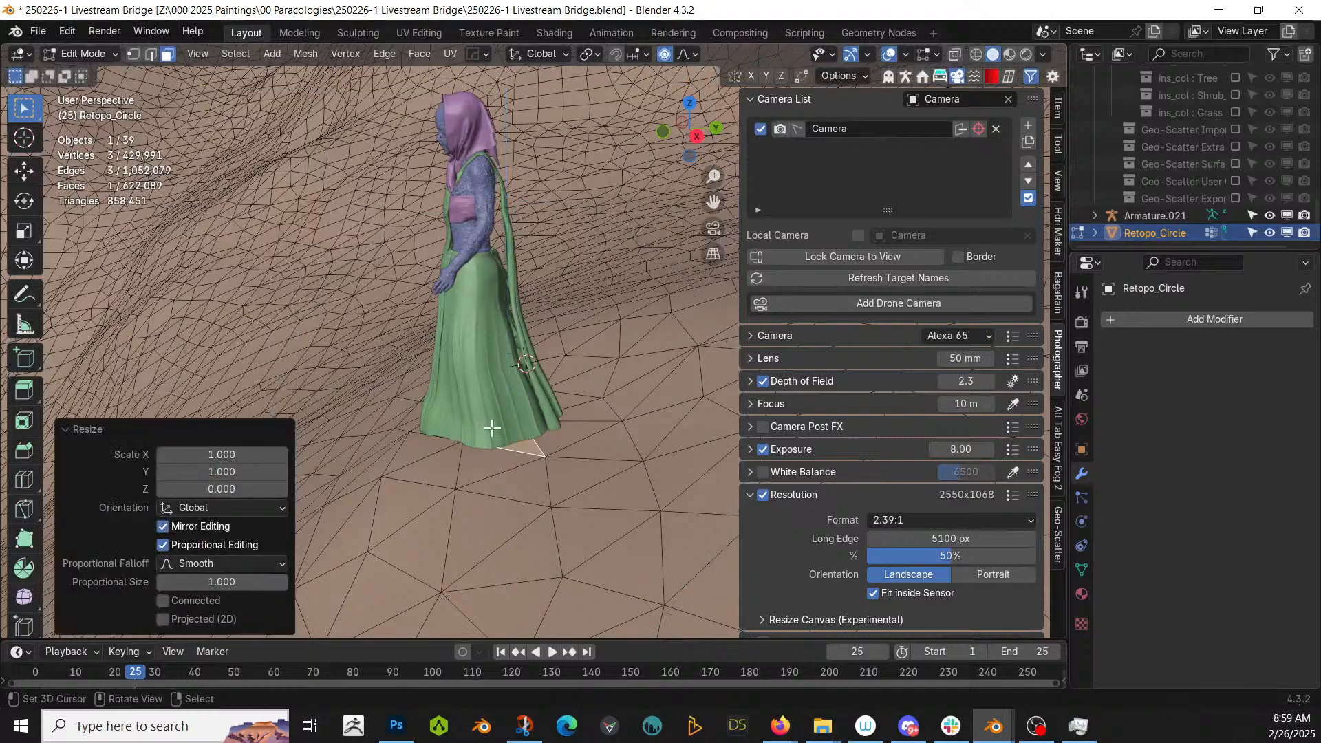
# - Lower the flattened terrain face about 0.1 m along Z with proportional editing and return to Object Mode
pyautogui.scroll(2, 492, 428)
pyautogui.moveTo(492, 428); pyautogui.dragTo(499, 393, button='middle')
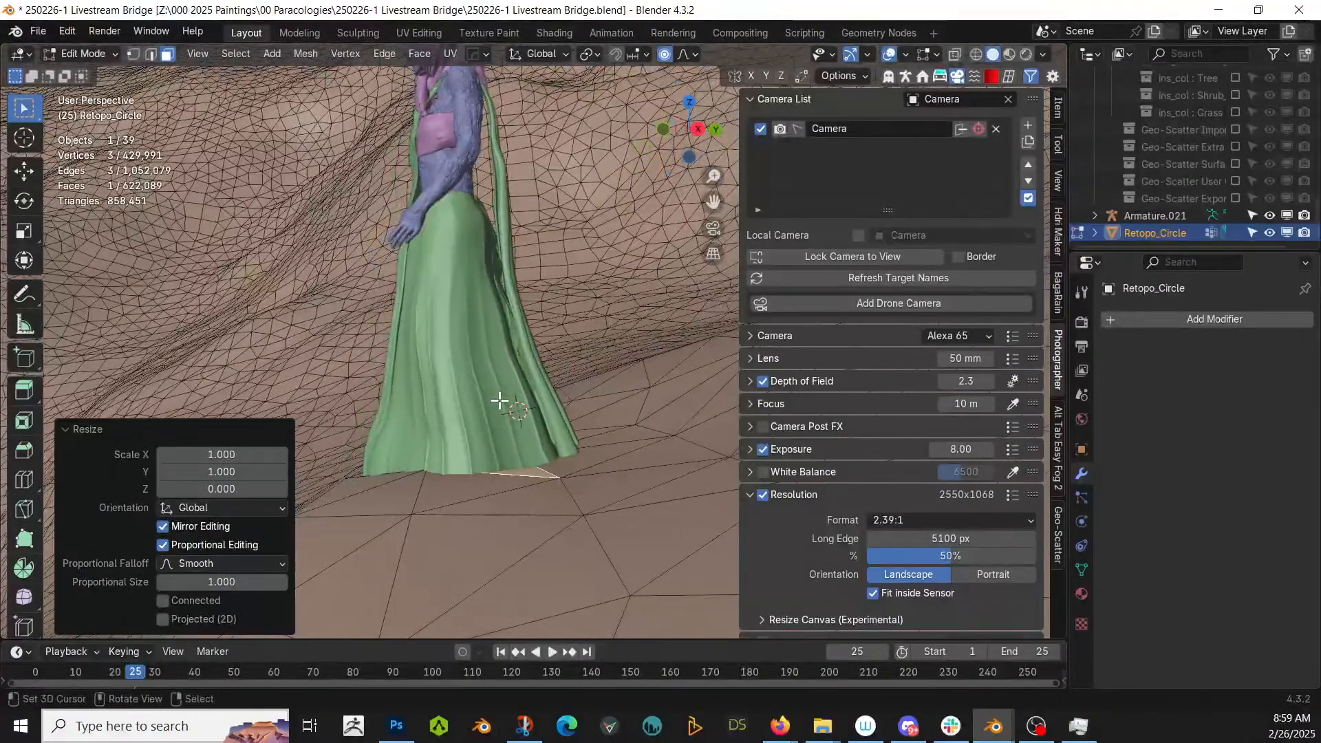
pyautogui.press('g')
pyautogui.press('z')
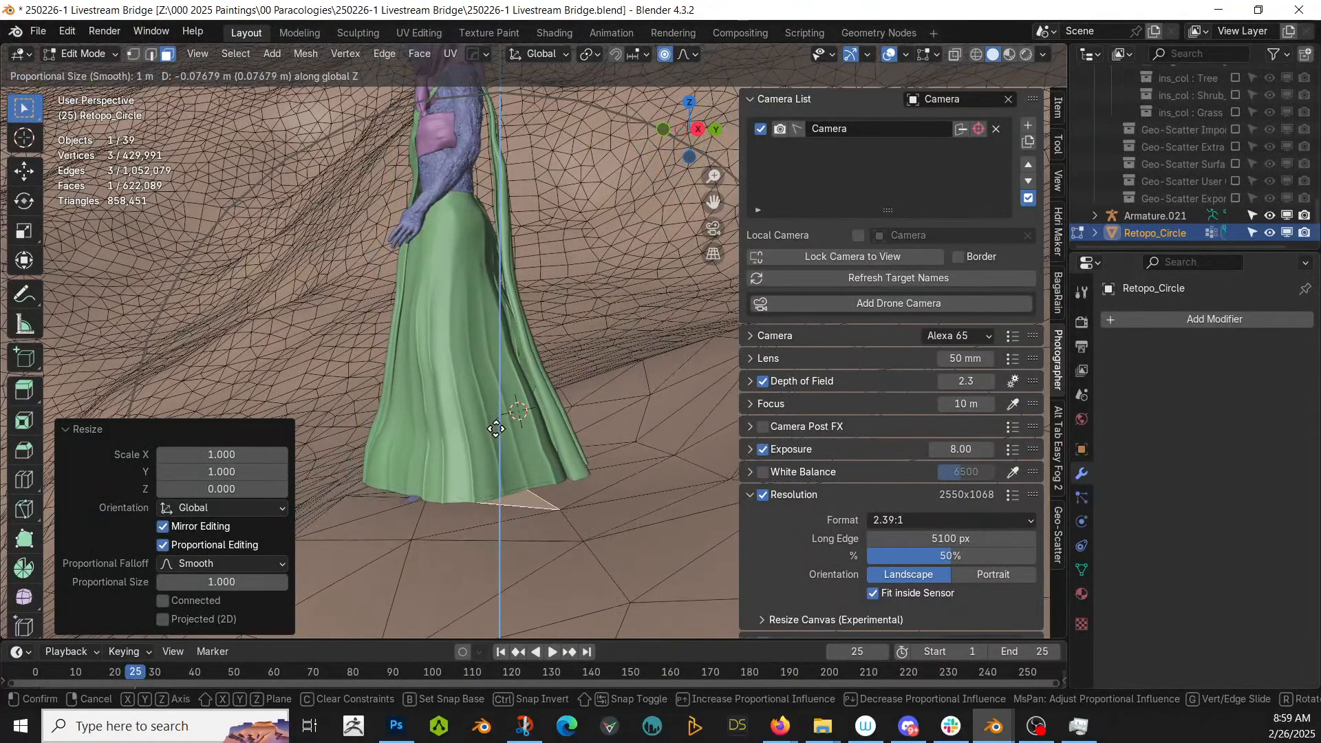
pyautogui.click(495, 433)
pyautogui.moveTo(493, 457); pyautogui.dragTo(773, 480, button='middle')
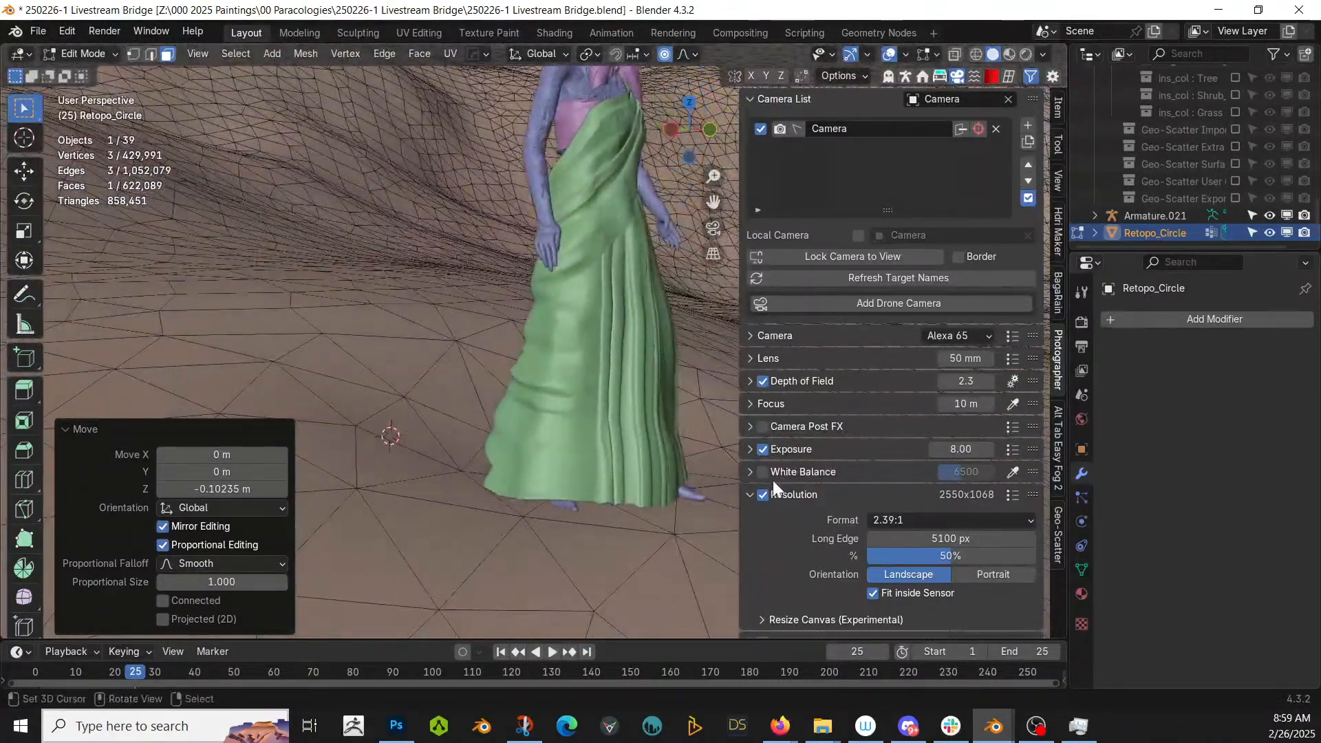
pyautogui.scroll(-2, 615, 482)
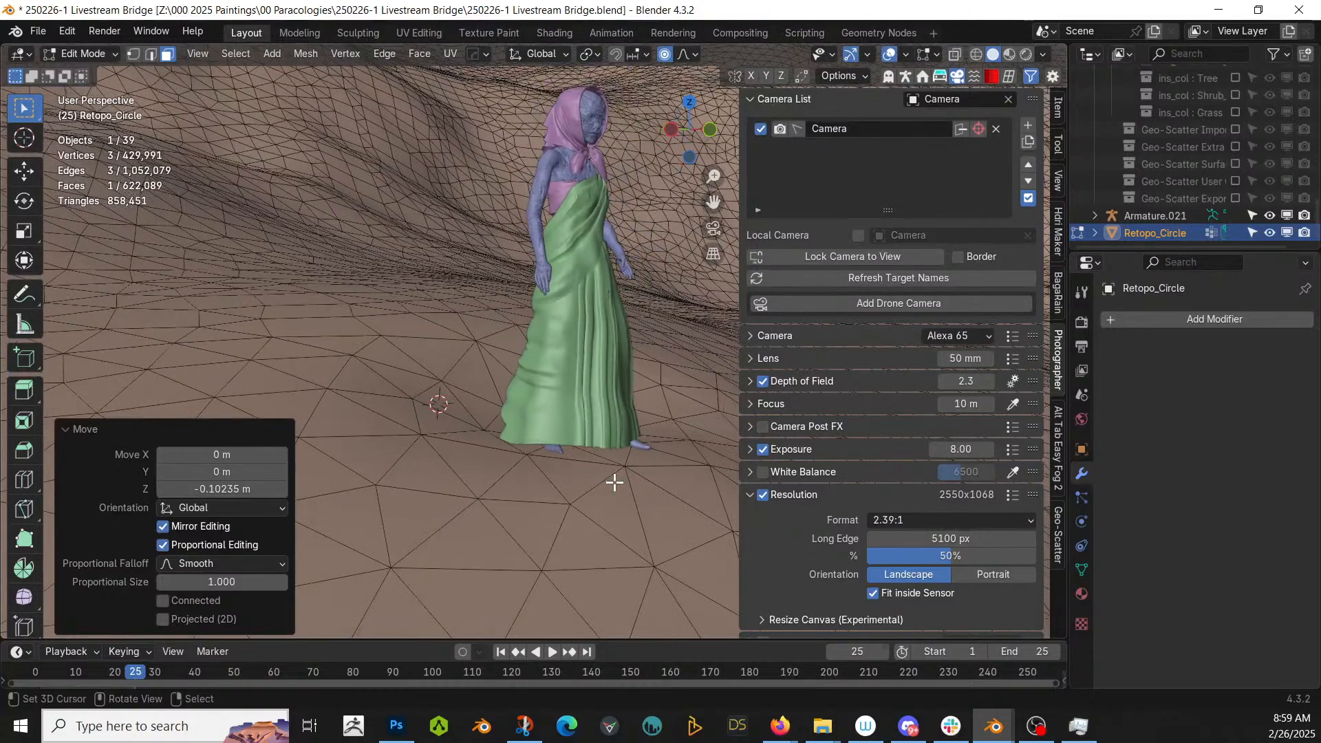
pyautogui.moveTo(615, 482); pyautogui.dragTo(532, 480, button='middle')
pyautogui.press('Tab')
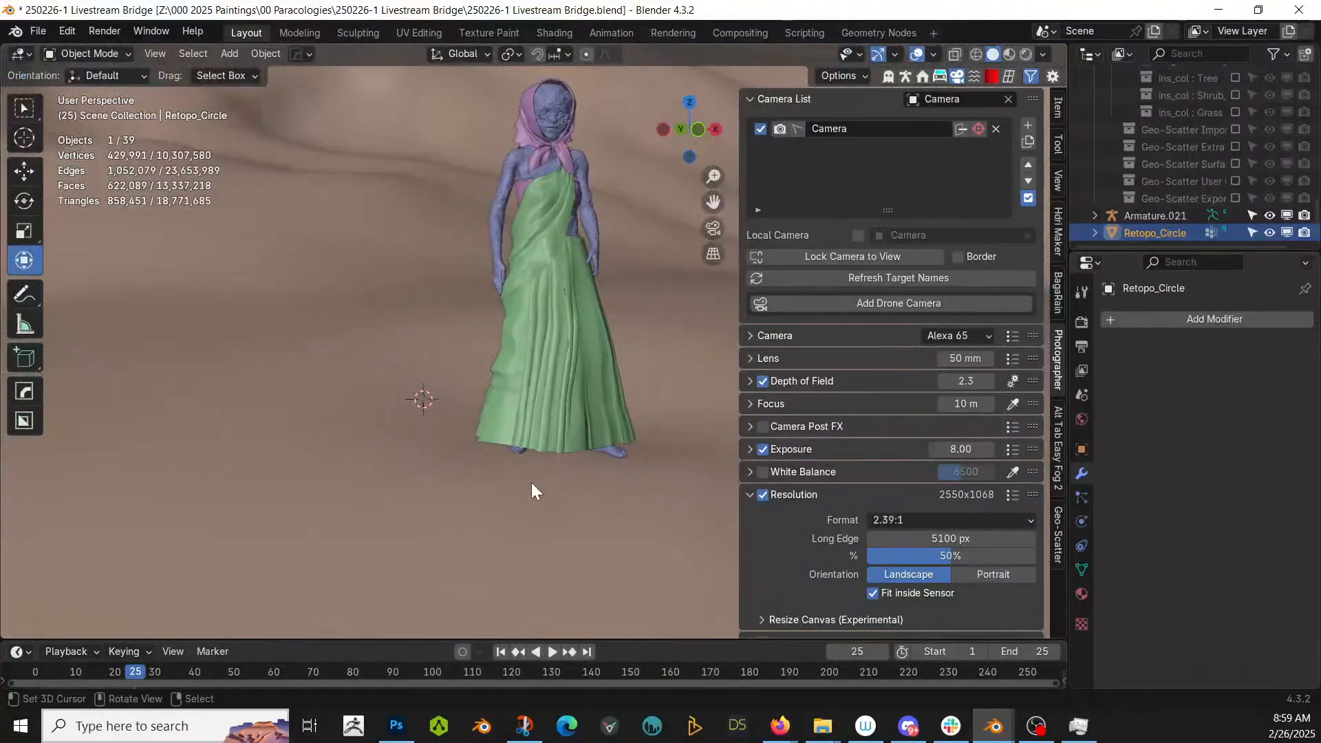
# - Switch to the camera view and fly the camera to frame the canyon, the figure and the bridge pillar
pyautogui.press('KP_0')
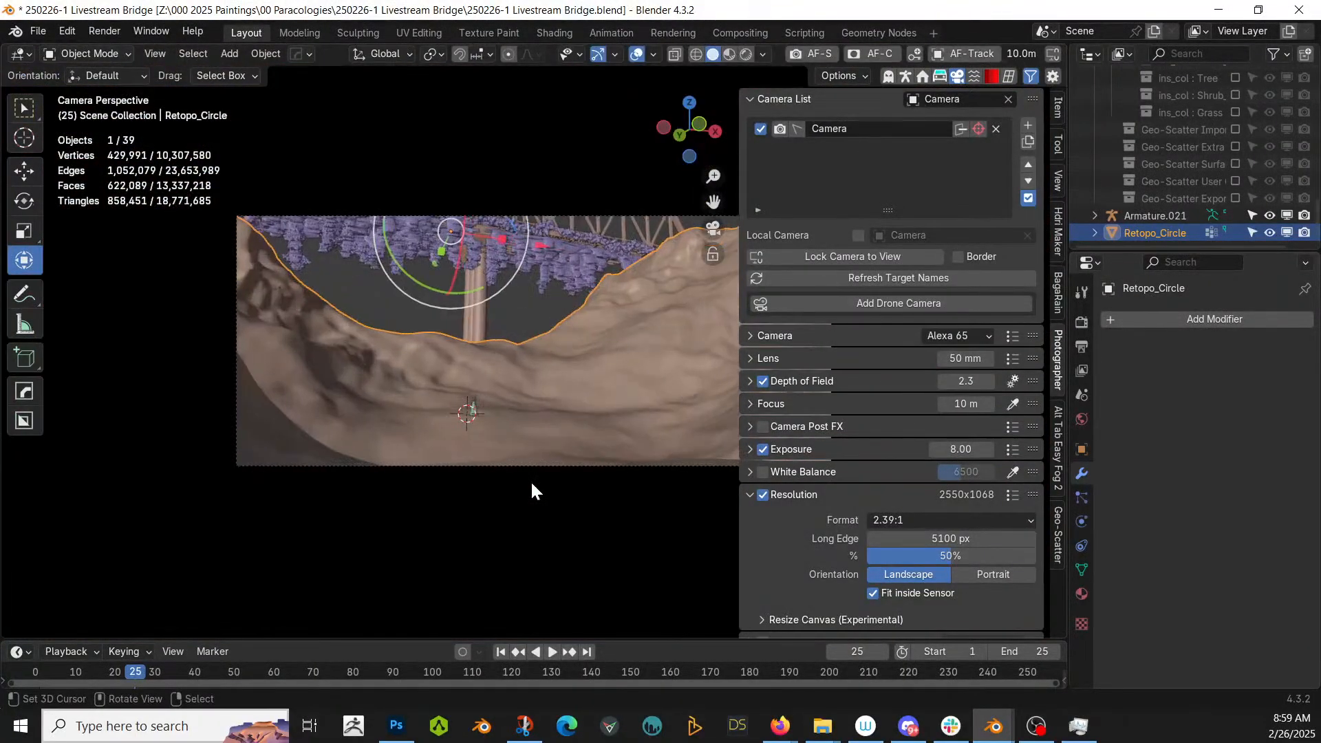
pyautogui.hotkey('shift', '`')
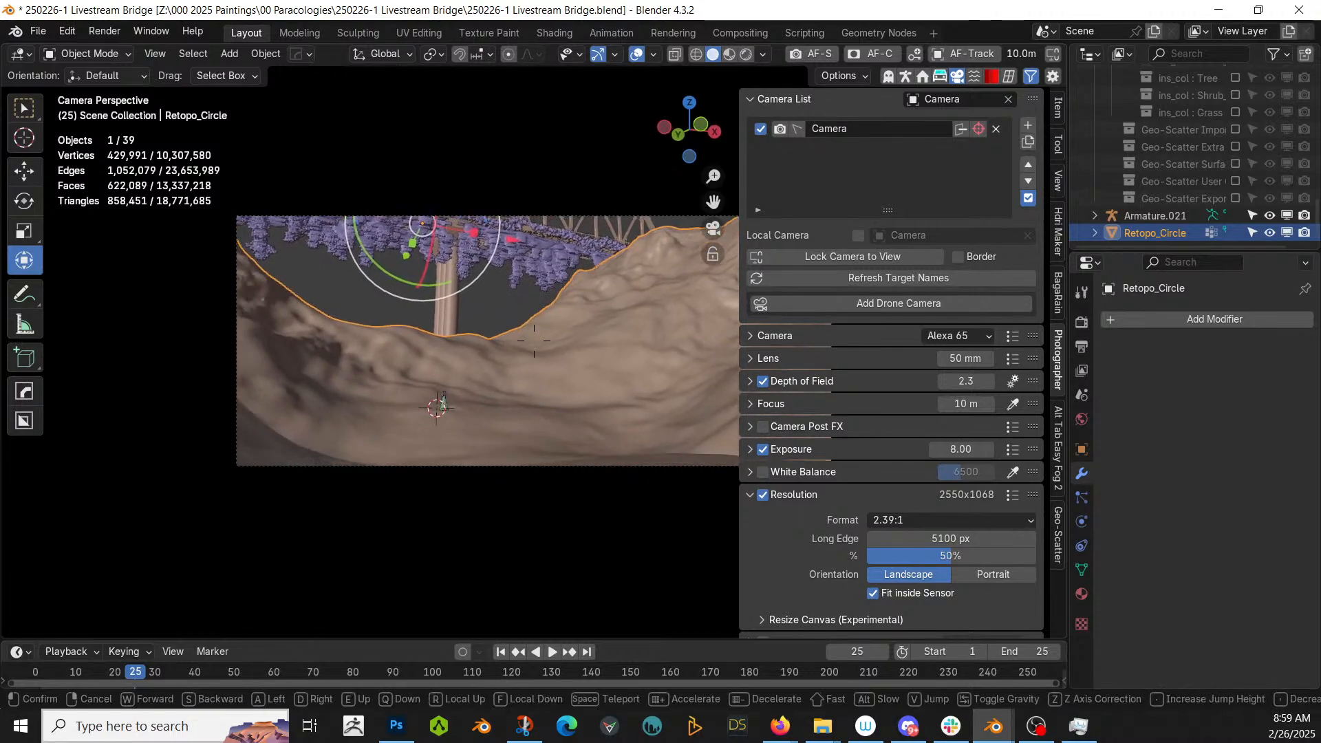
pyautogui.press('w')
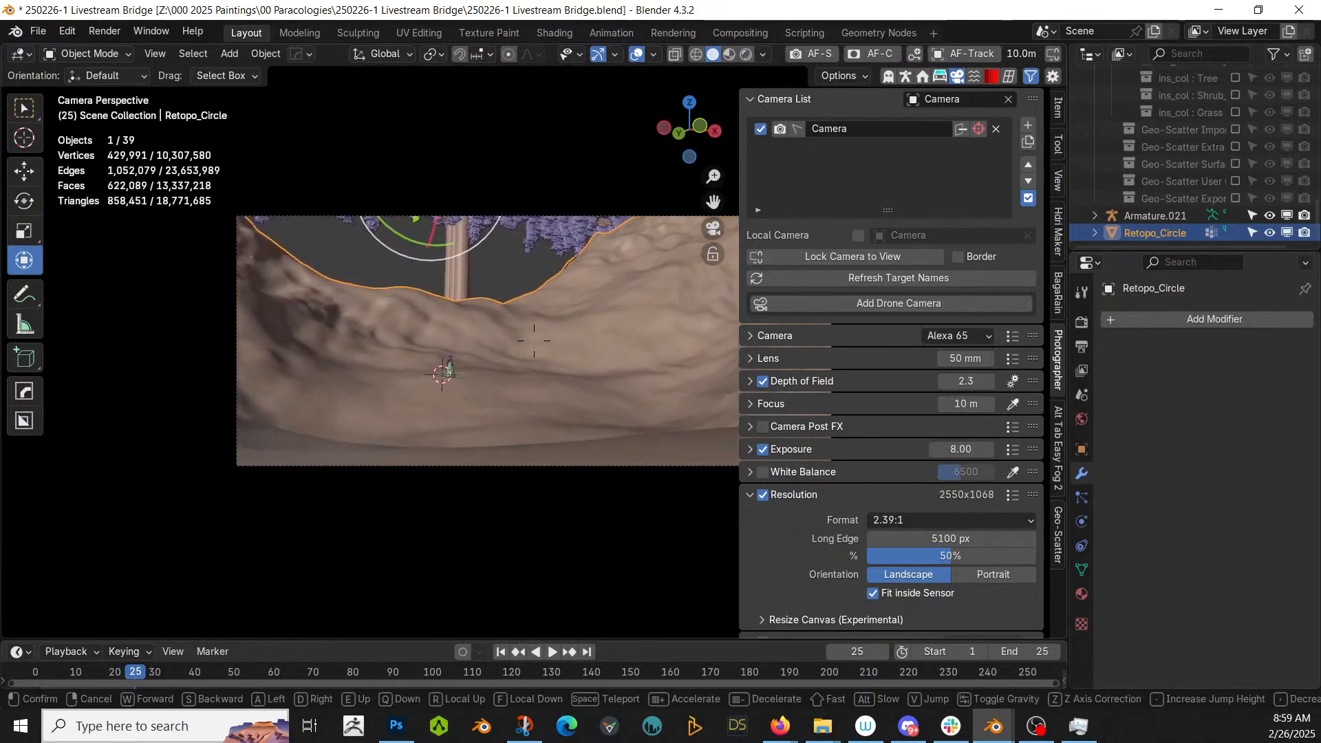
pyautogui.press('w')
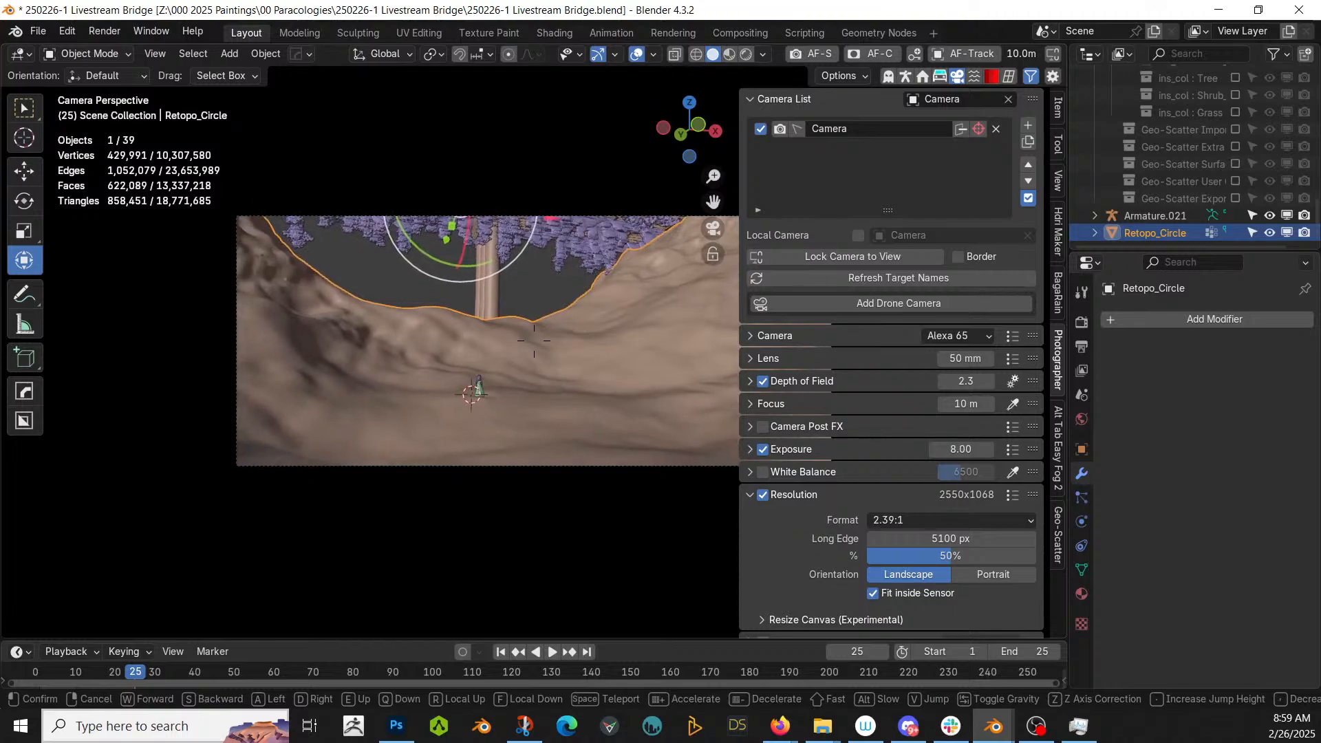
pyautogui.press('s')
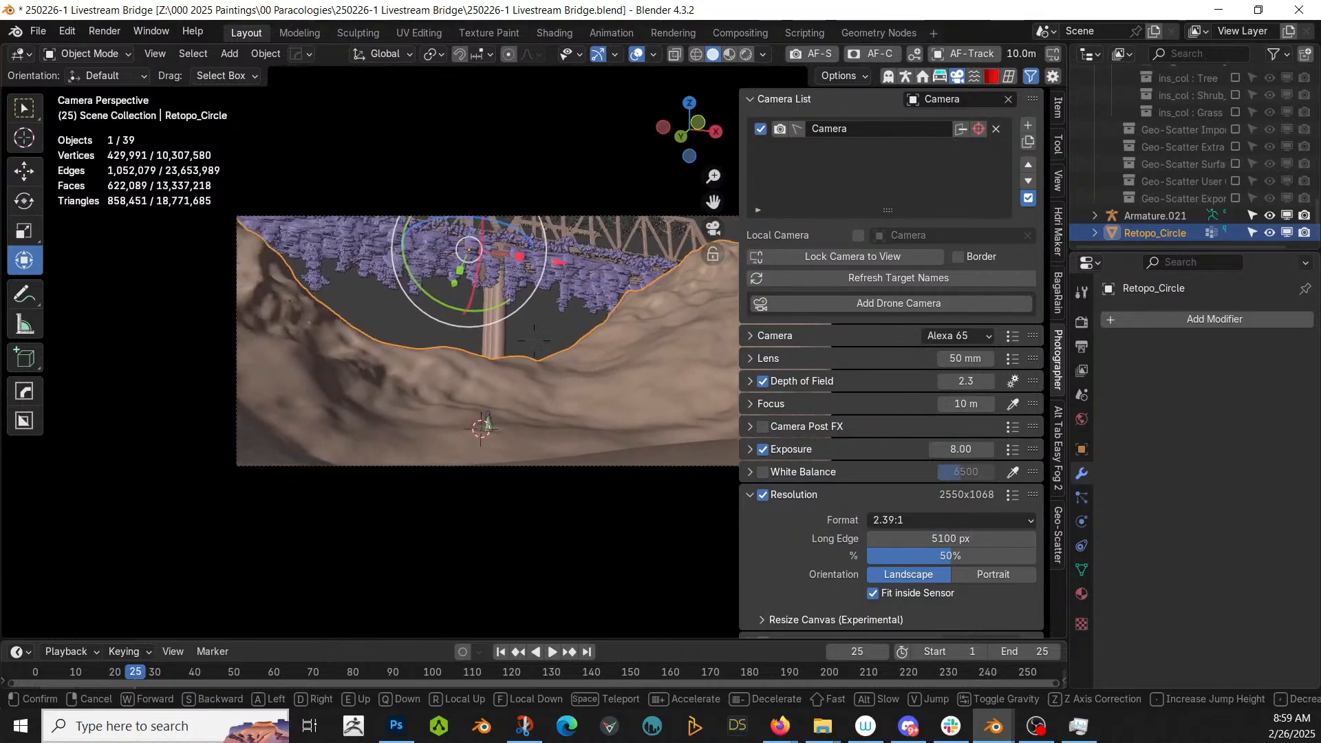
pyautogui.click(534, 339)
# - Set the camera's lens to 35 mm
pyautogui.click(960, 358)
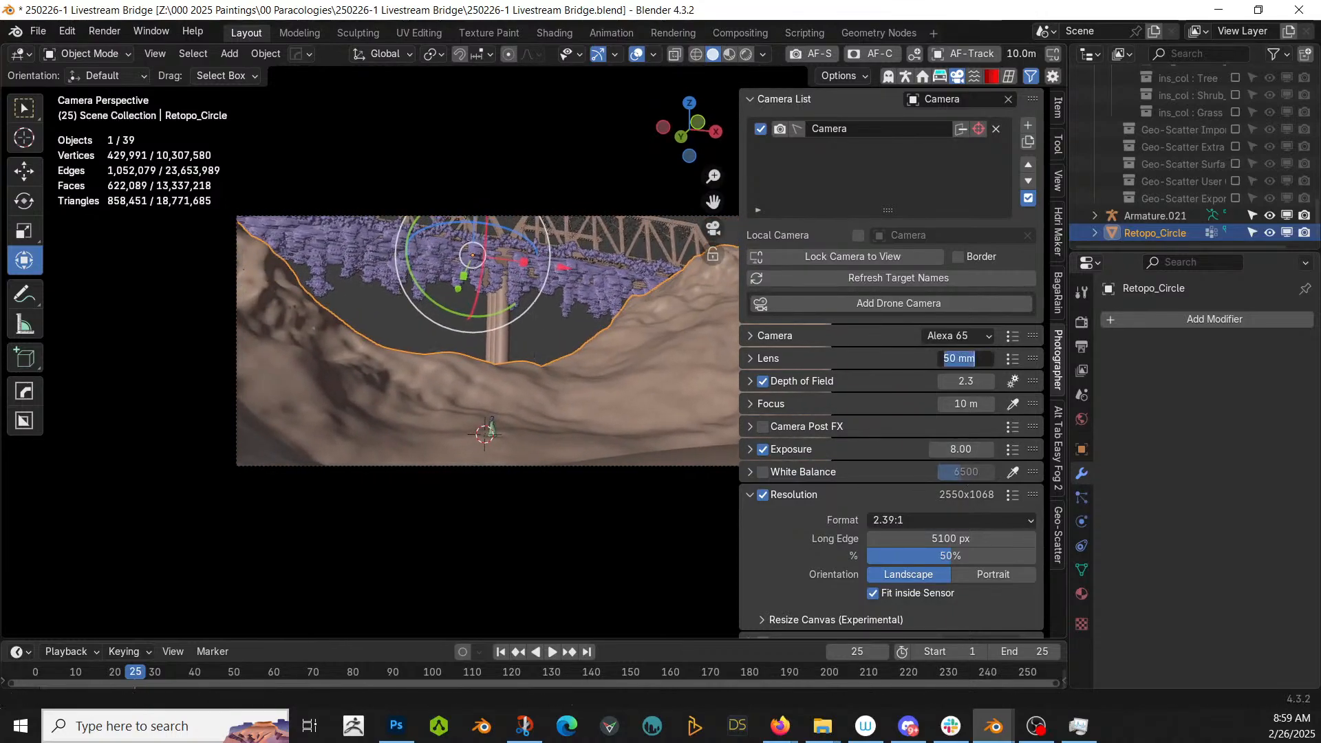
pyautogui.write('35')
pyautogui.press('Return')
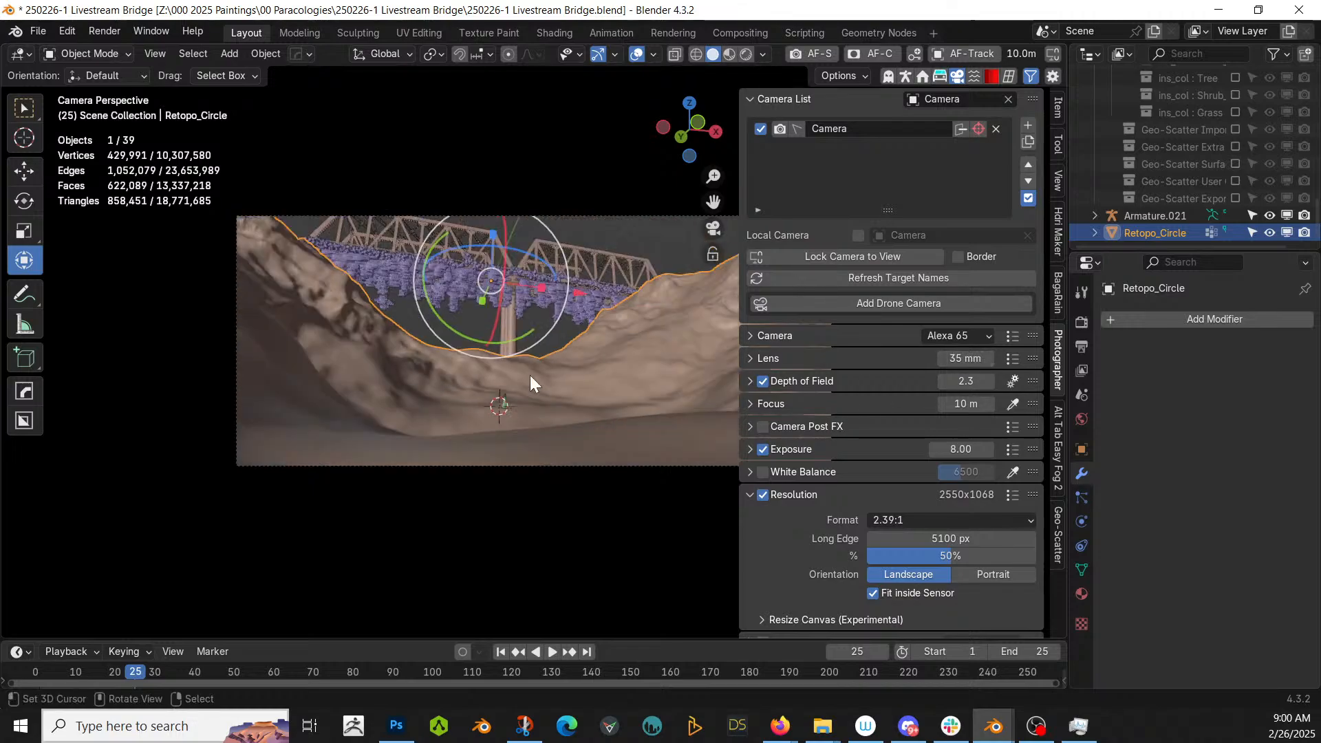
# - Fly the camera closer to the figure on the canyon floor and select the Distance bridge object
pyautogui.hotkey('shift', '`')
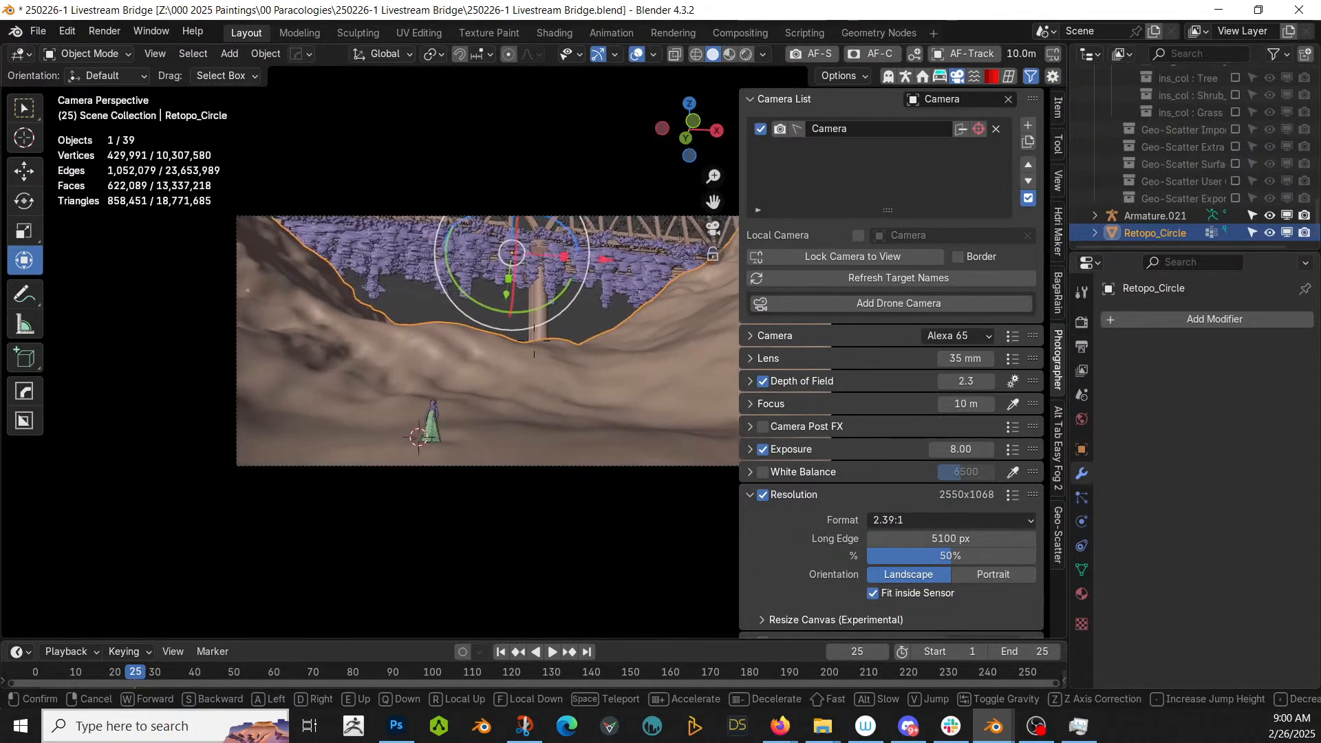
pyautogui.click(541, 369)
pyautogui.click(540, 305)
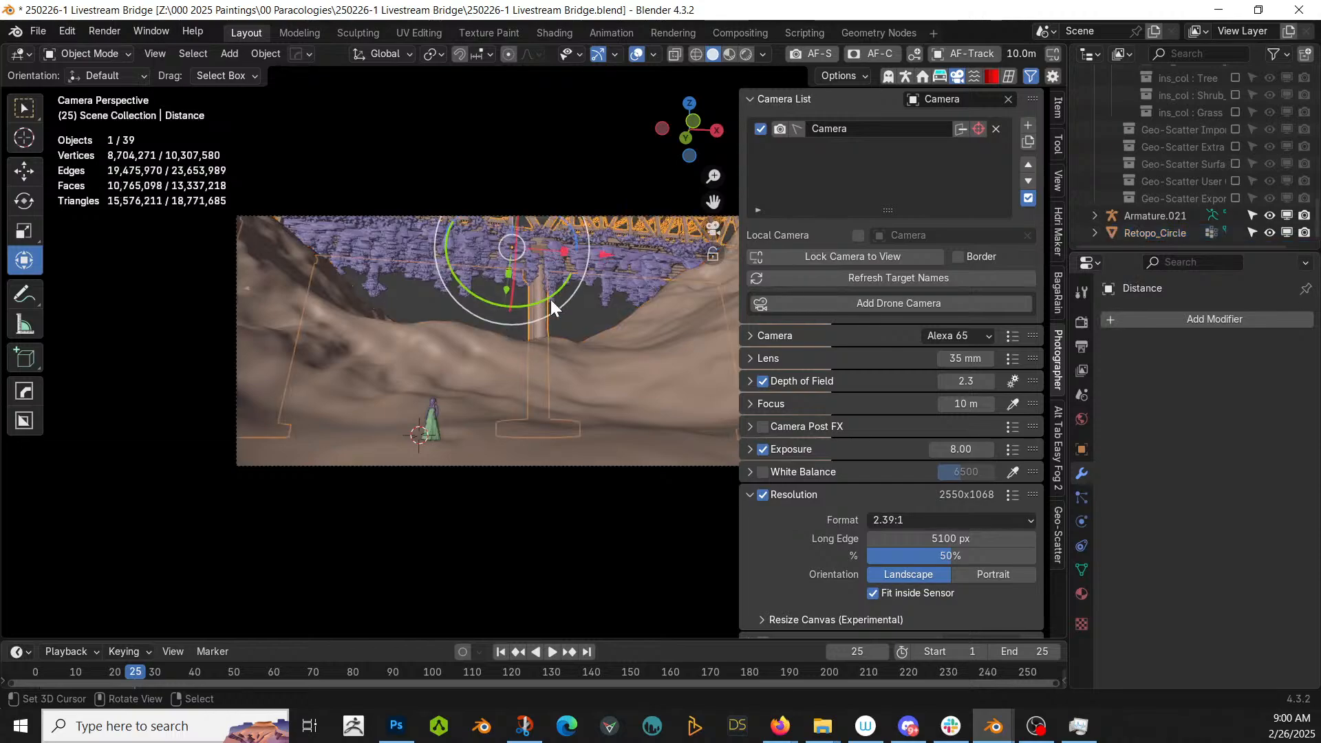
pyautogui.scroll(3, 537, 312)
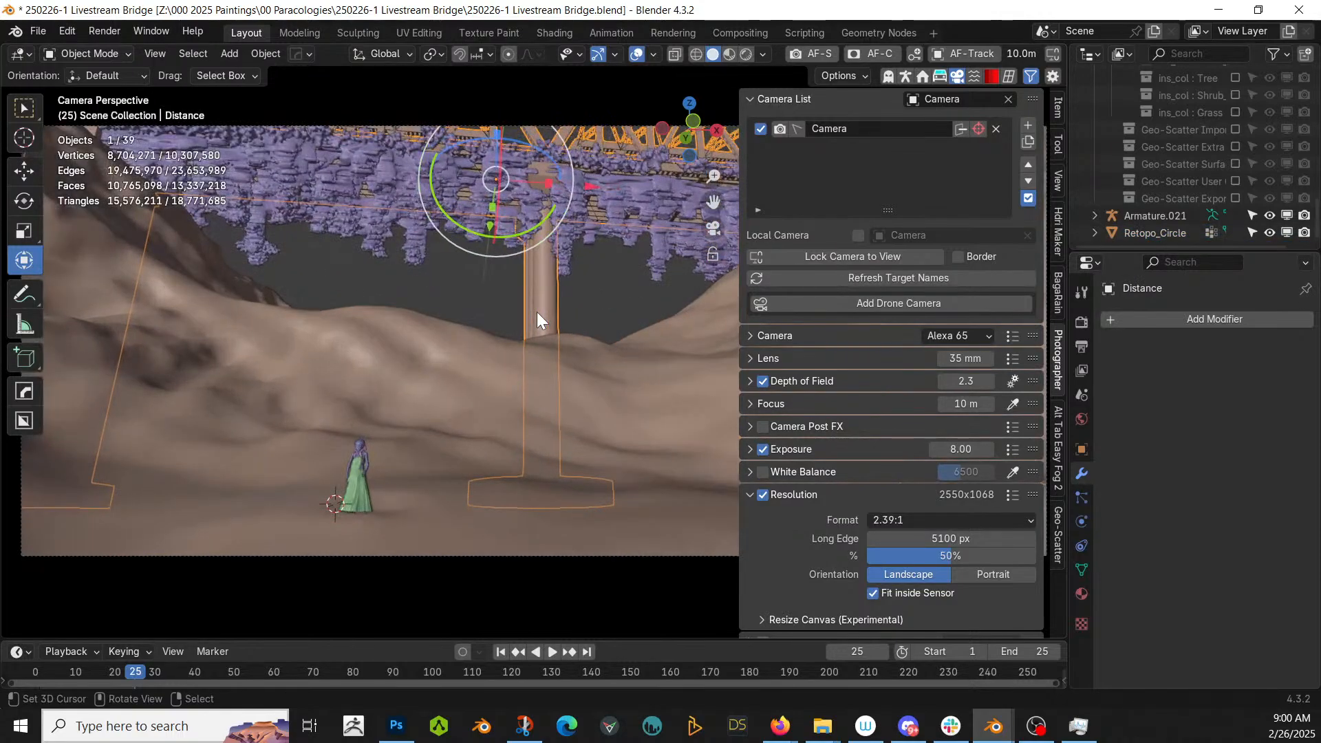
pyautogui.scroll(-2, 538, 318)
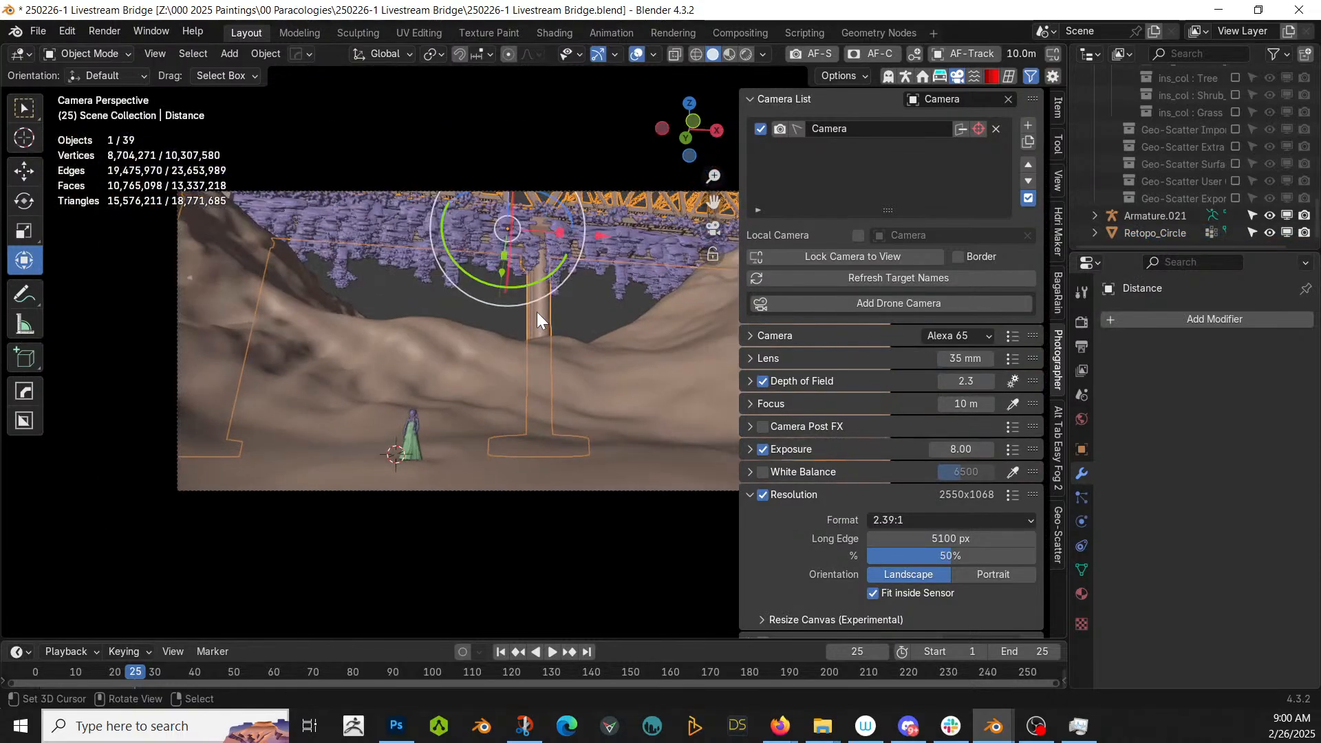
pyautogui.scroll(1, 536, 311)
# - Pull the camera back and reframe it with the bridge trusses above and the small figure on the canyon floor
pyautogui.hotkey('shift', '`')
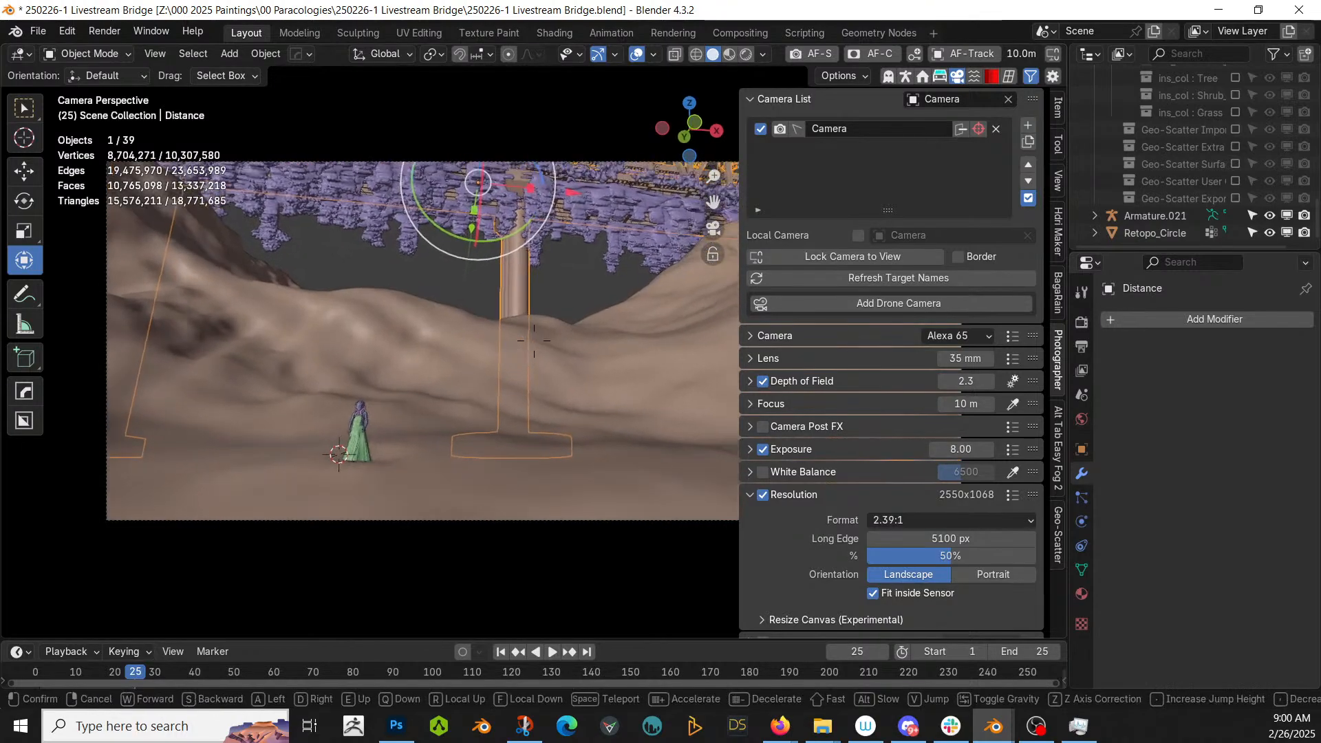
pyautogui.press('s')
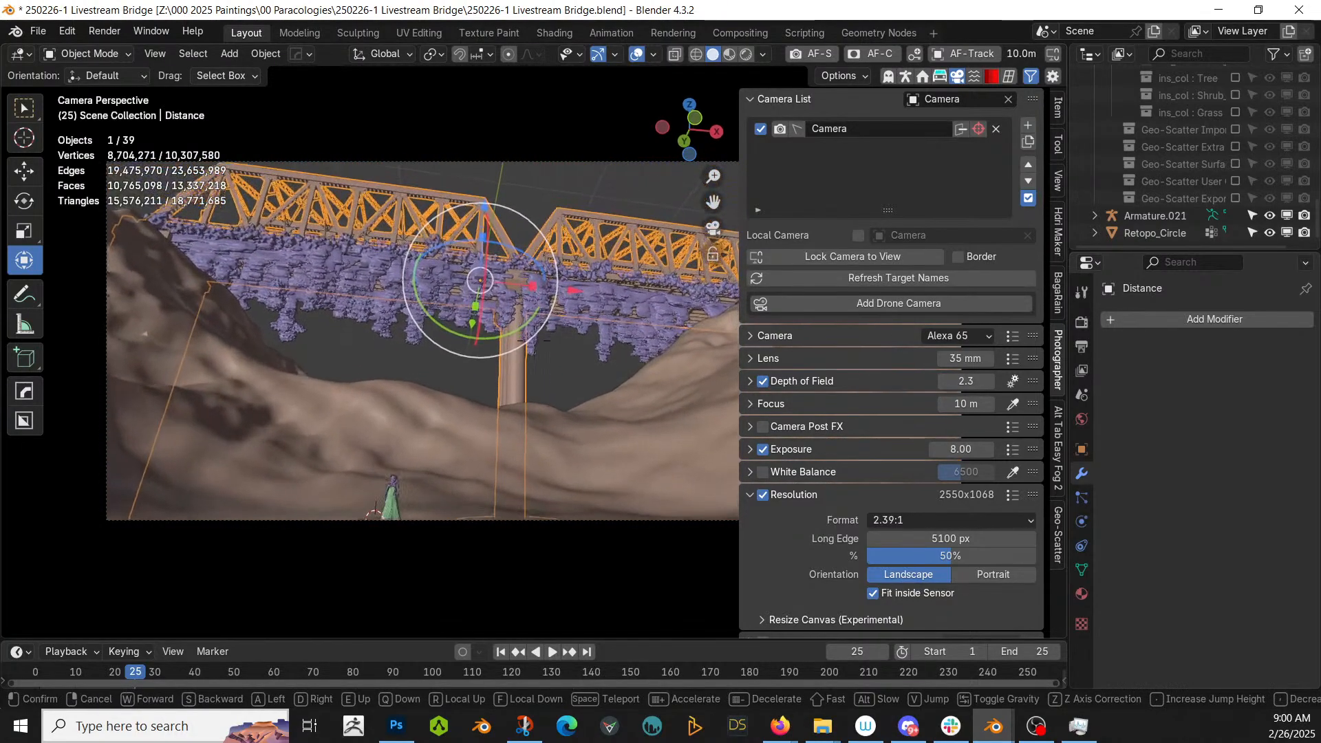
pyautogui.press('s')
pyautogui.click(532, 382)
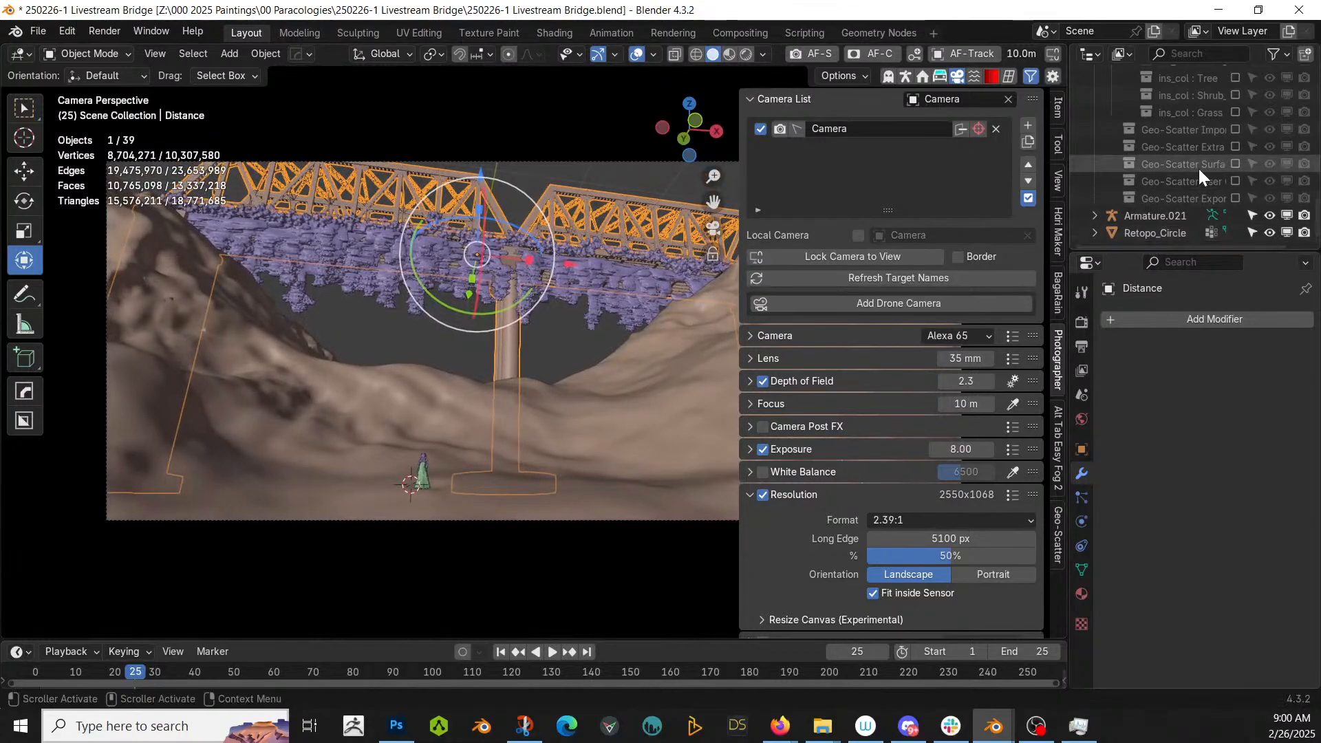
# - Enable the Geo-Scatter collection in the view layer, check the vegetation in the camera framing, and save the file
pyautogui.scroll(8, 1207, 151)
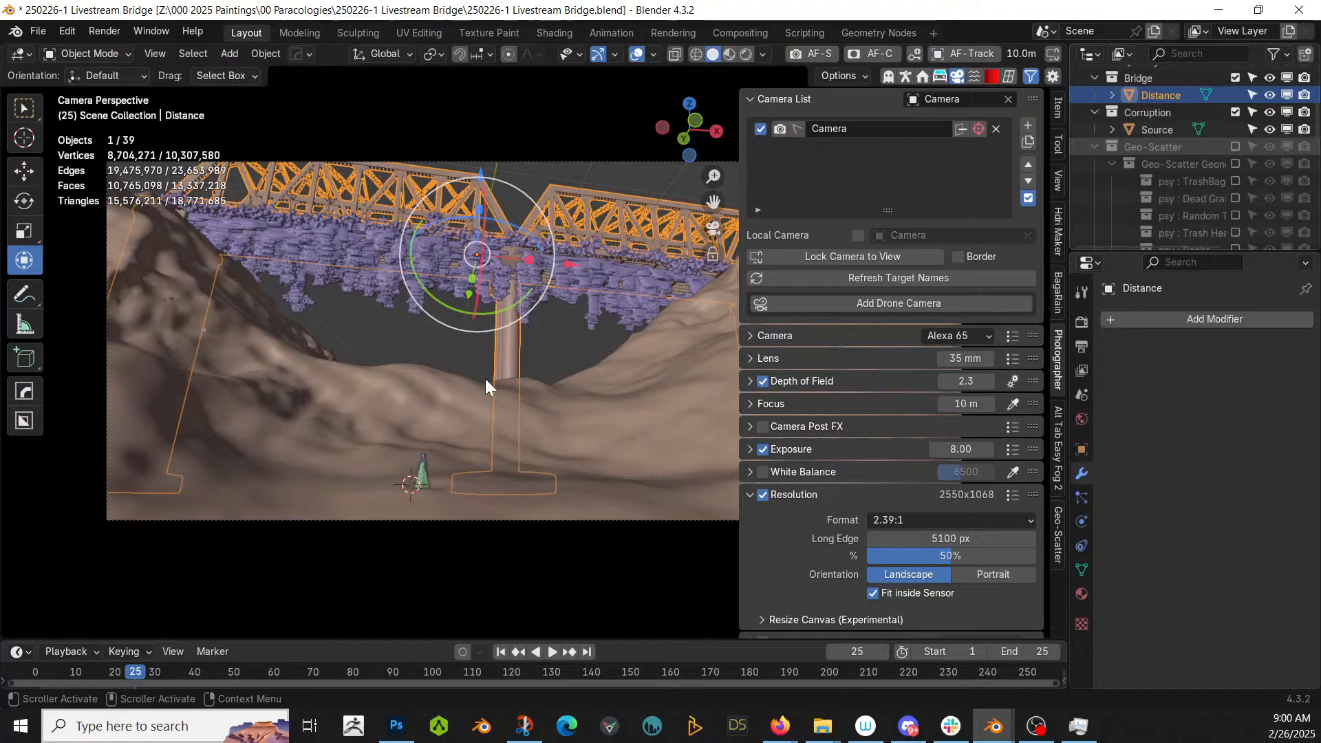
pyautogui.scroll(1, 485, 386)
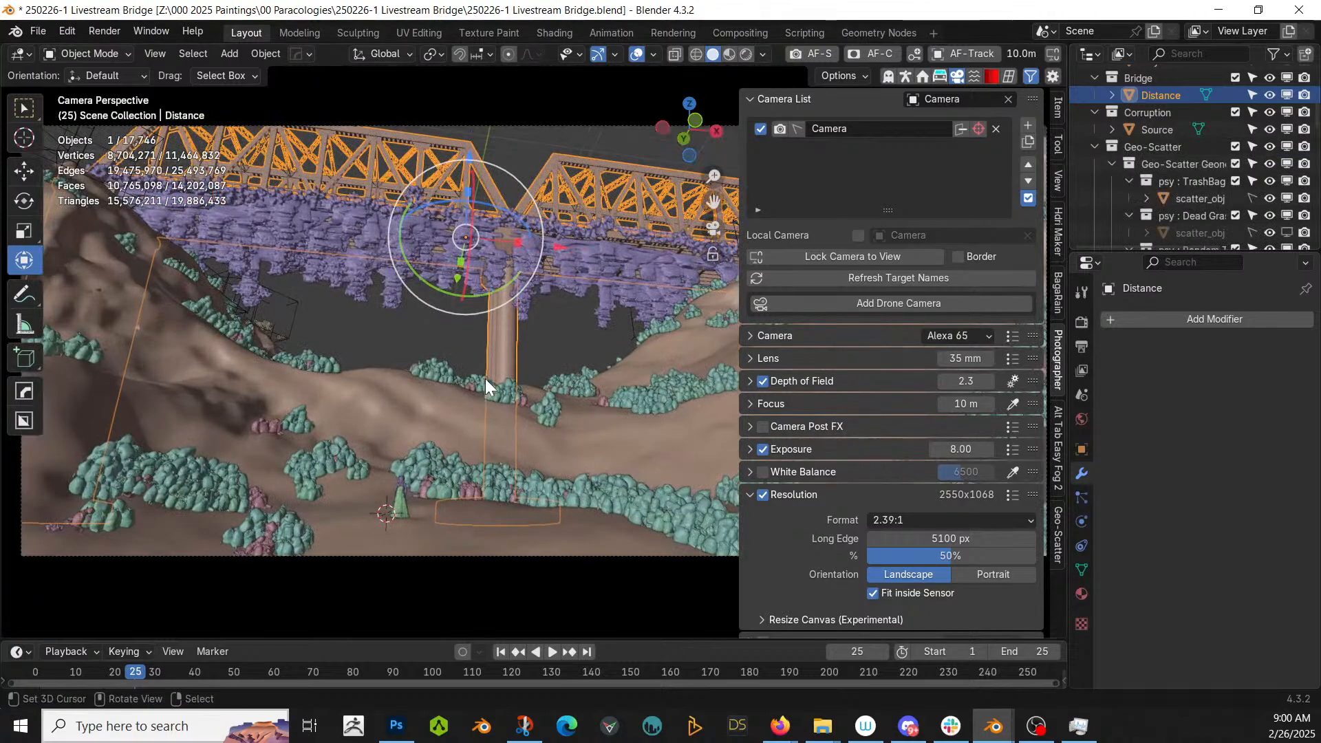
pyautogui.scroll(-1, 596, 398)
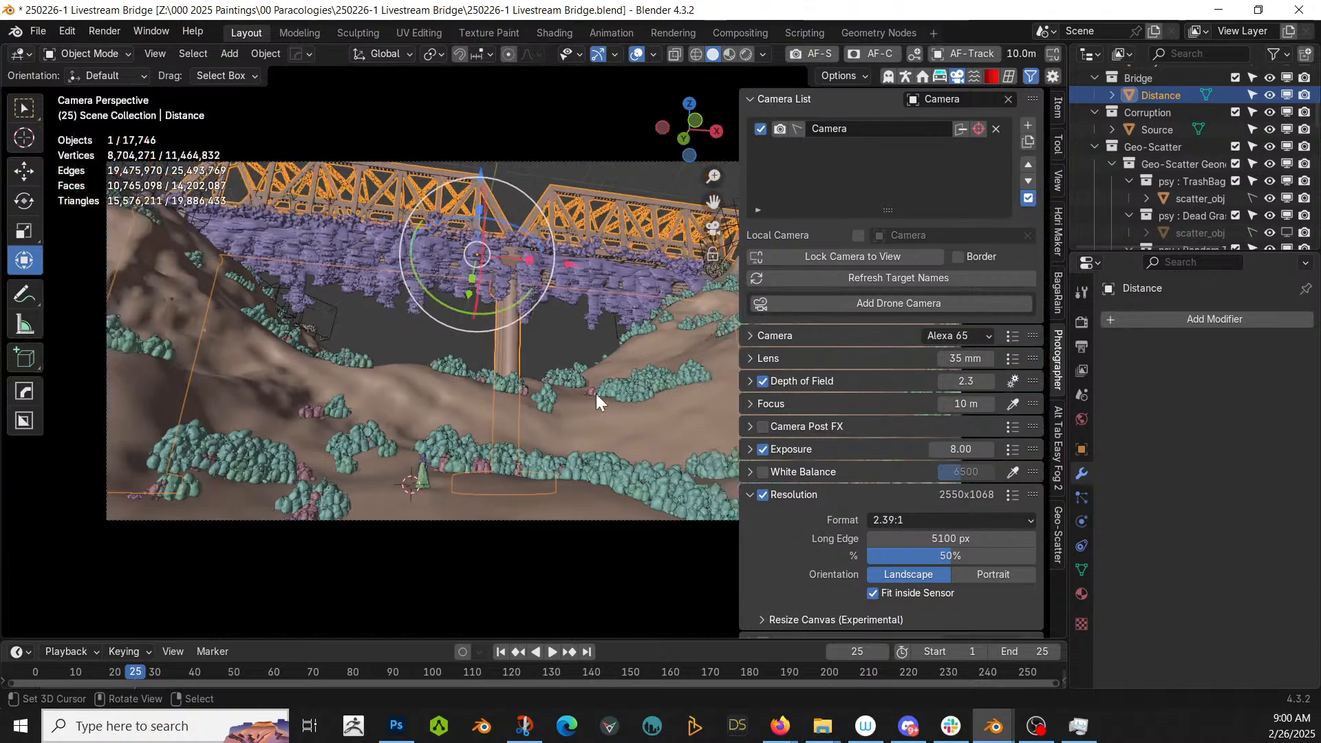
pyautogui.scroll(-1, 596, 401)
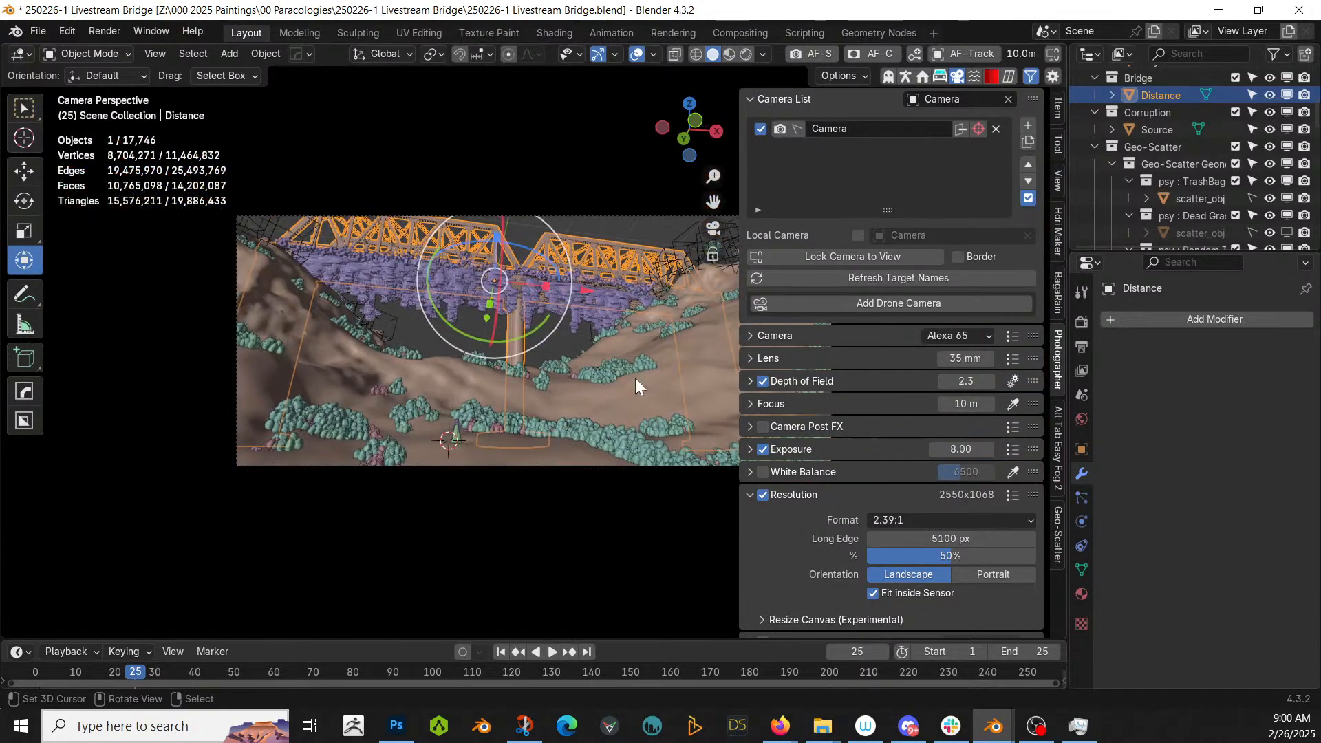
pyautogui.moveTo(619, 377); pyautogui.dragTo(512, 402, button='middle')
pyautogui.hotkey('ctrl', 's')
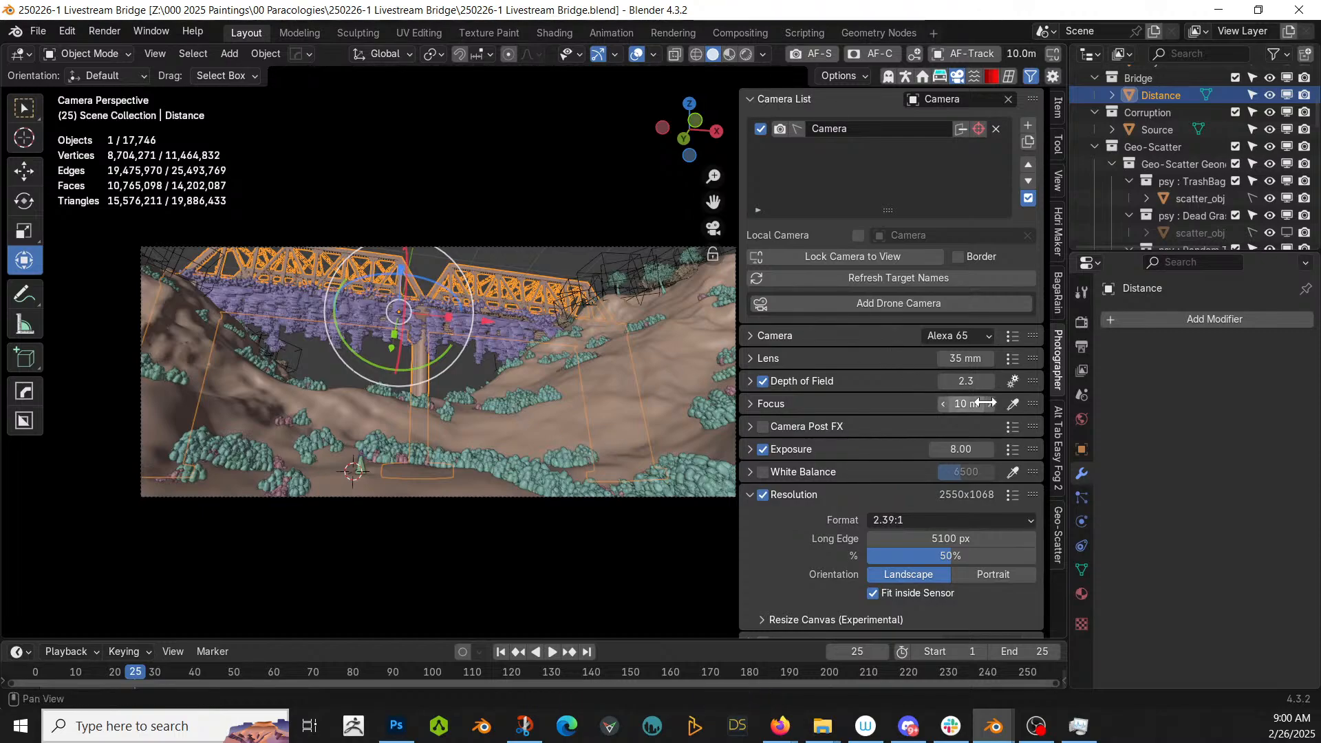
# - Import mattePaint_hdri_seq068_2000px_x1220.exr from the exr folder of the HDRI Images library as the HDRi Maker background
pyautogui.click(1060, 227)
pyautogui.click(821, 470)
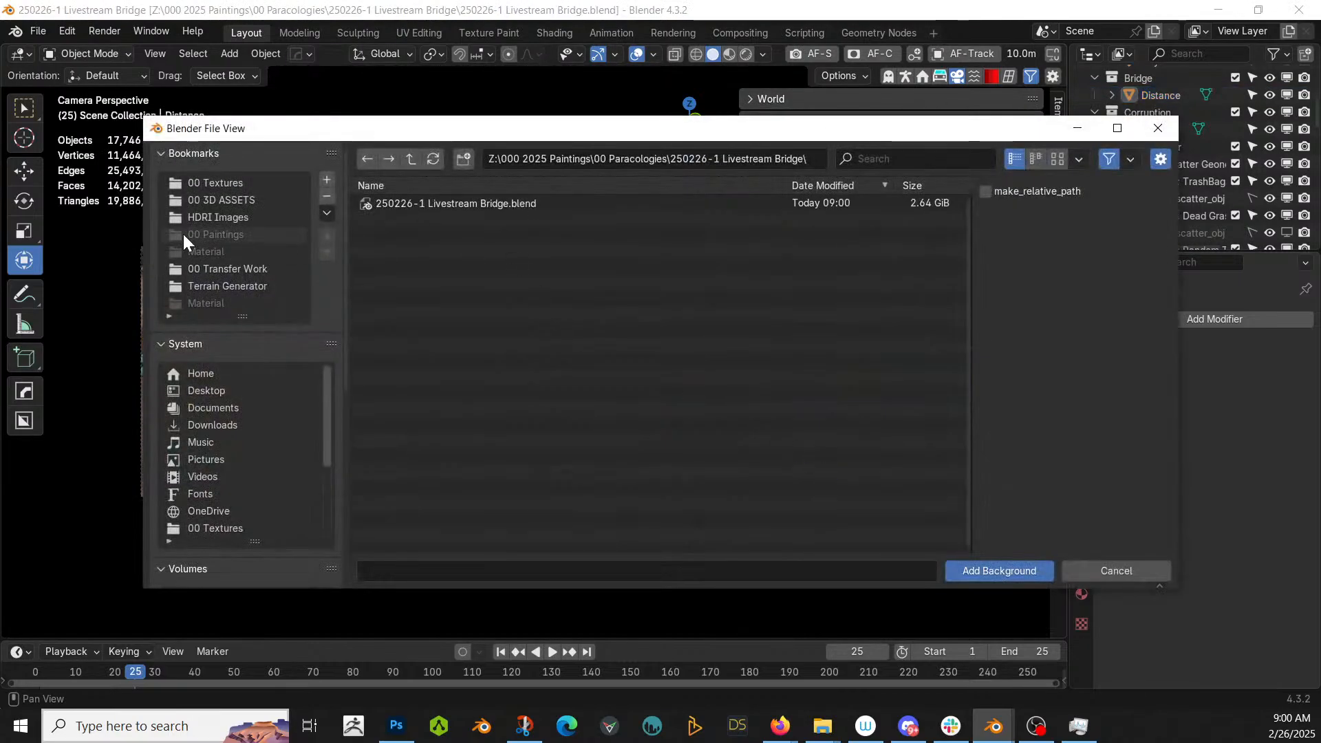
pyautogui.click(320, 221)
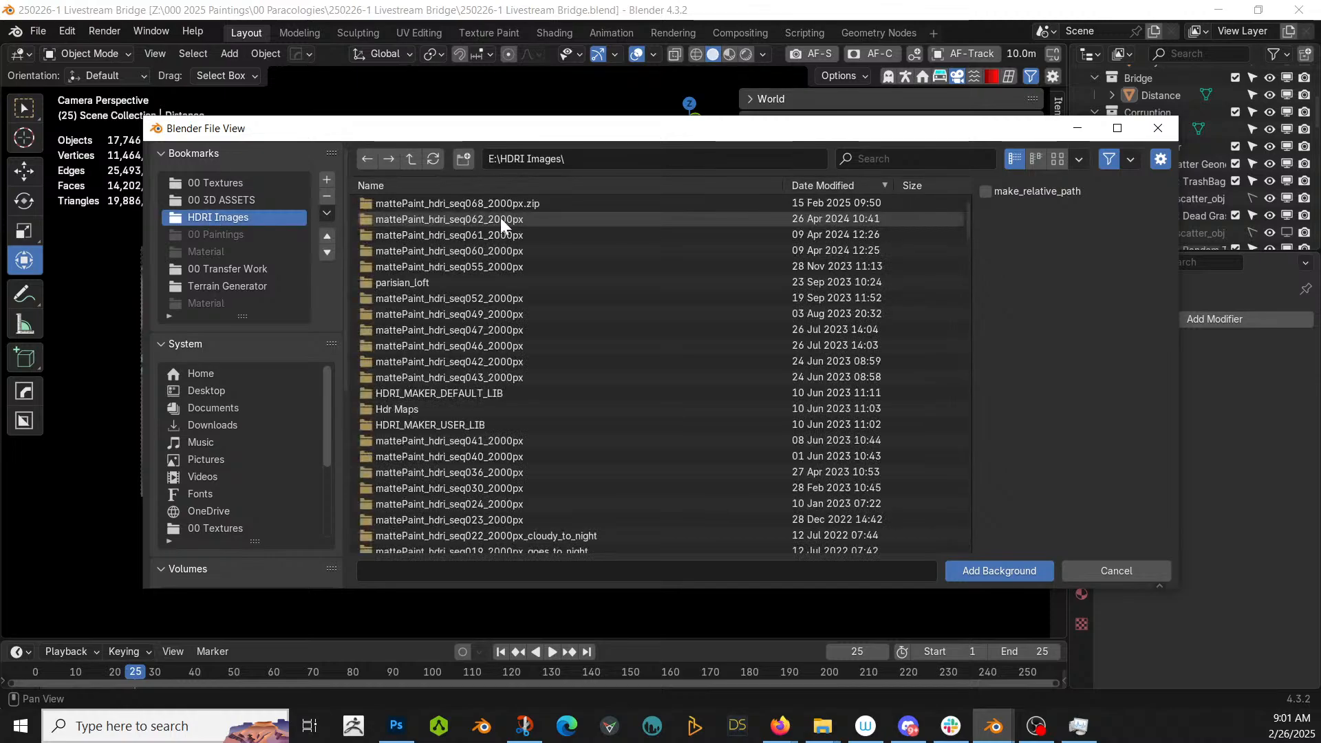
pyautogui.doubleClick(501, 203)
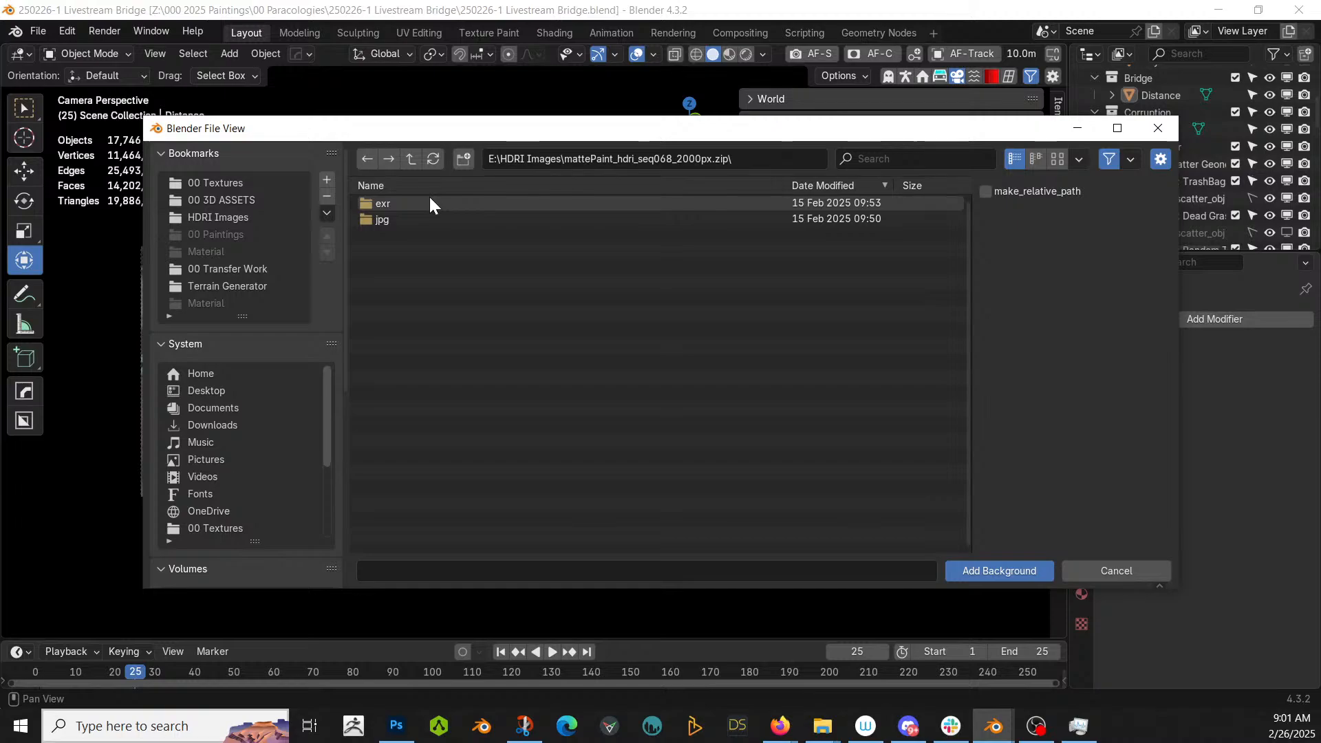
pyautogui.click(413, 158)
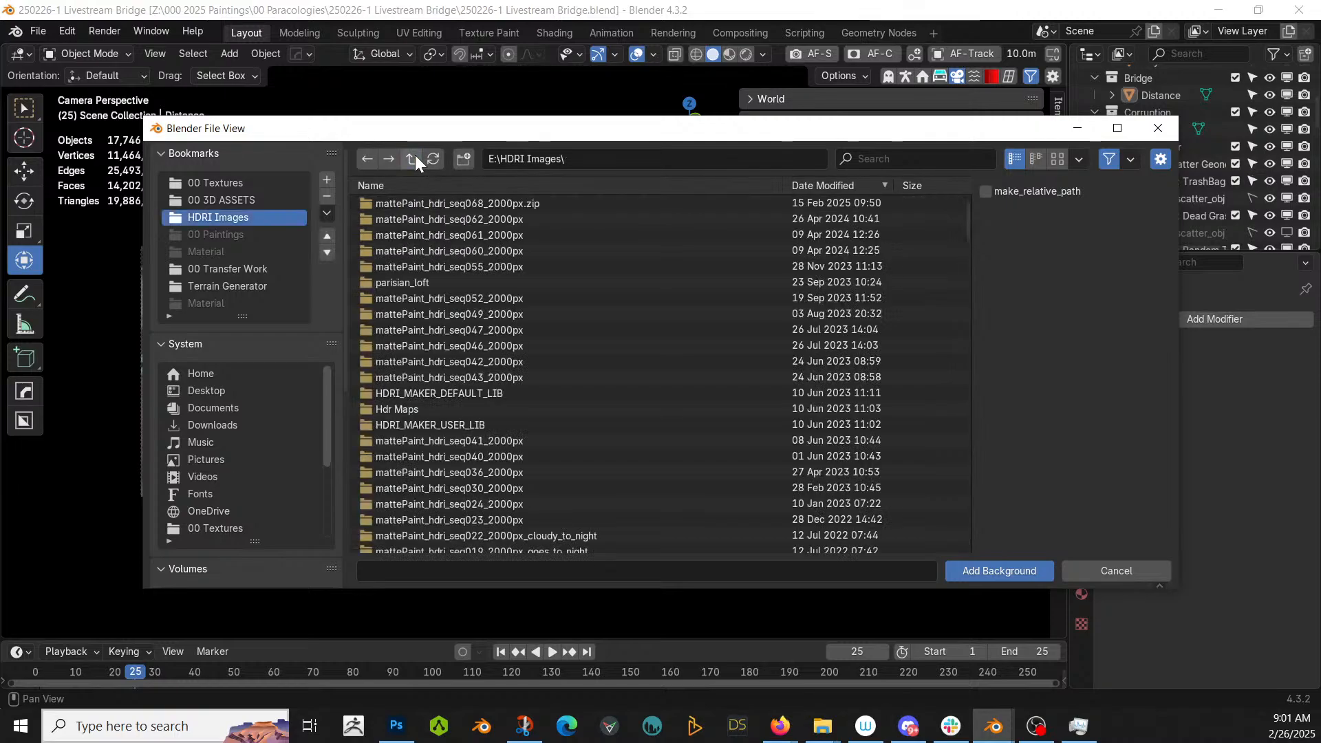
pyautogui.click(450, 203)
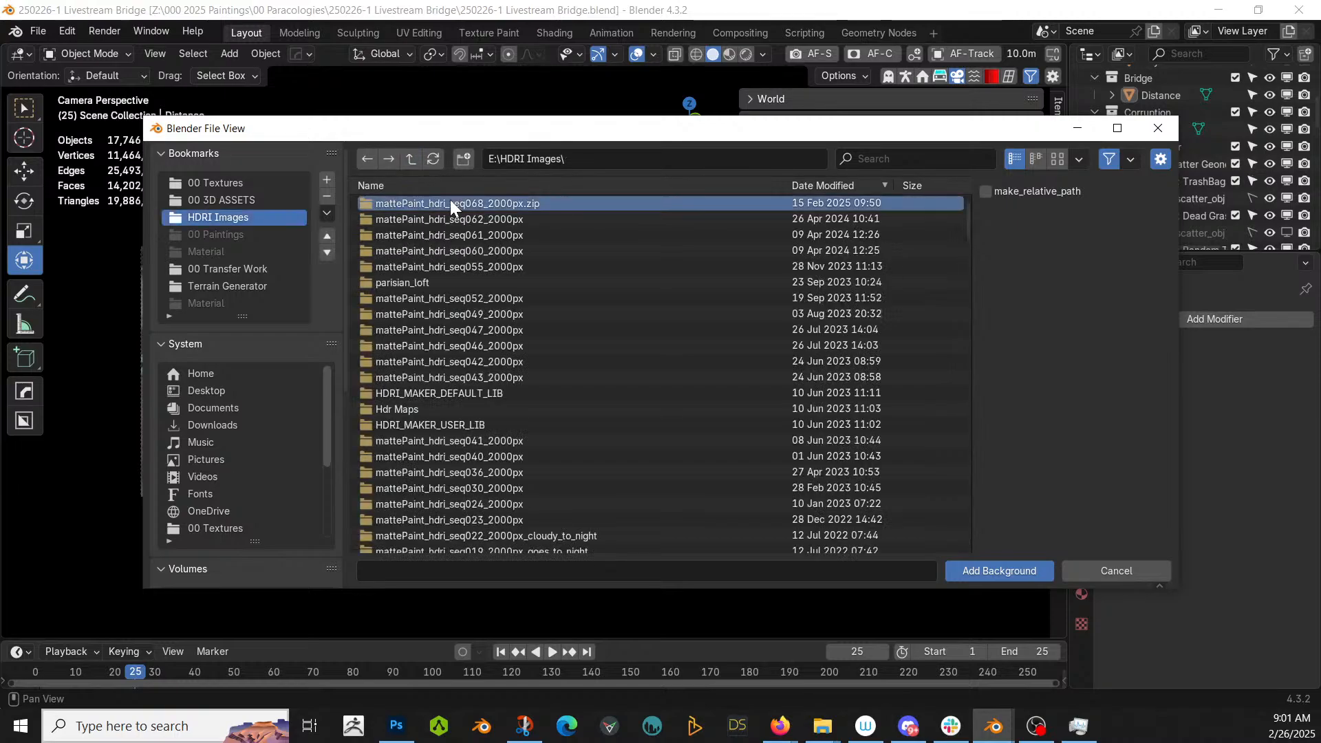
pyautogui.doubleClick(386, 203)
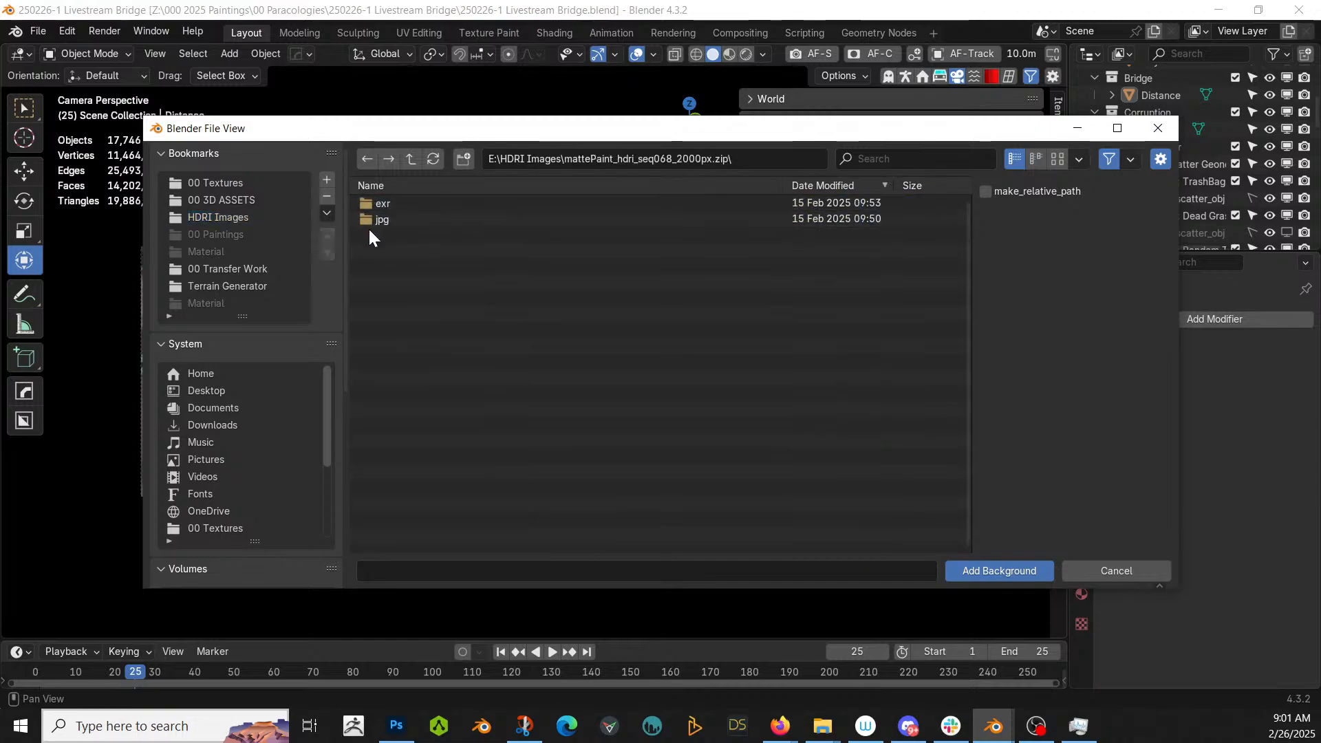
pyautogui.doubleClick(383, 218)
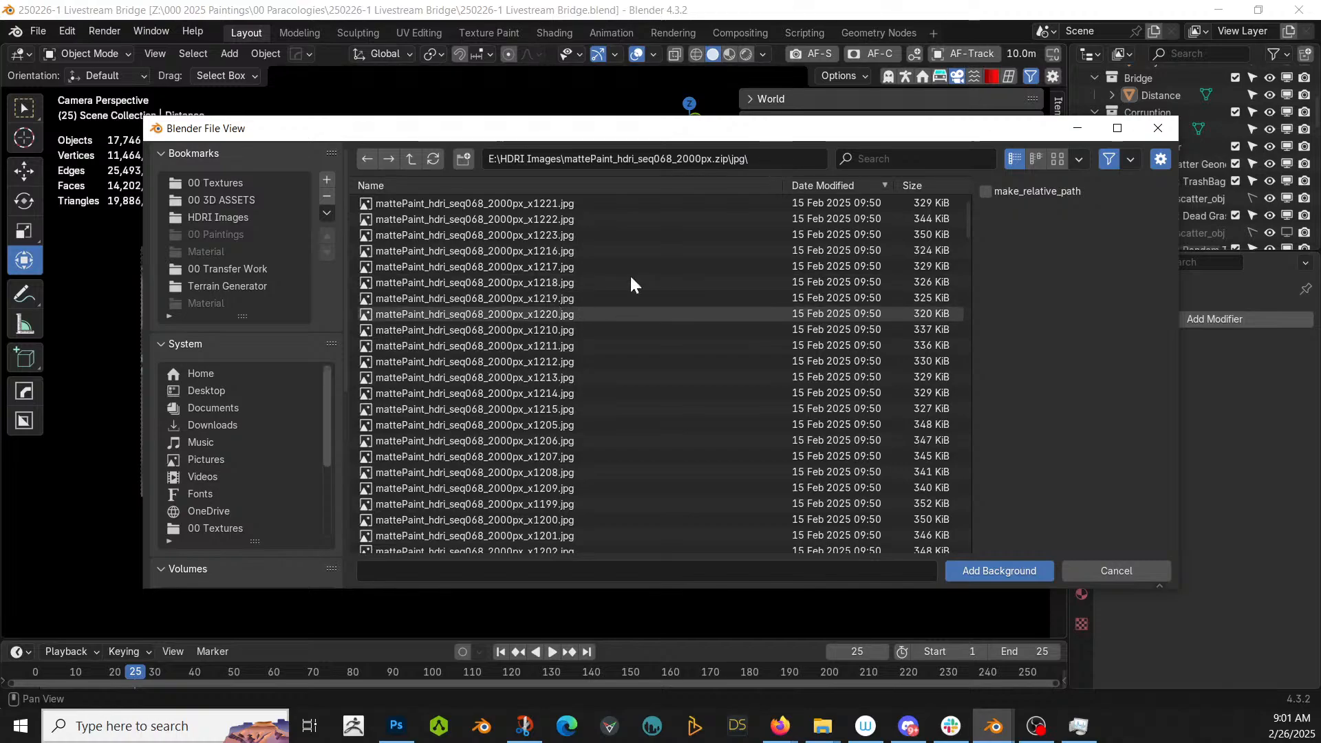
pyautogui.click(411, 160)
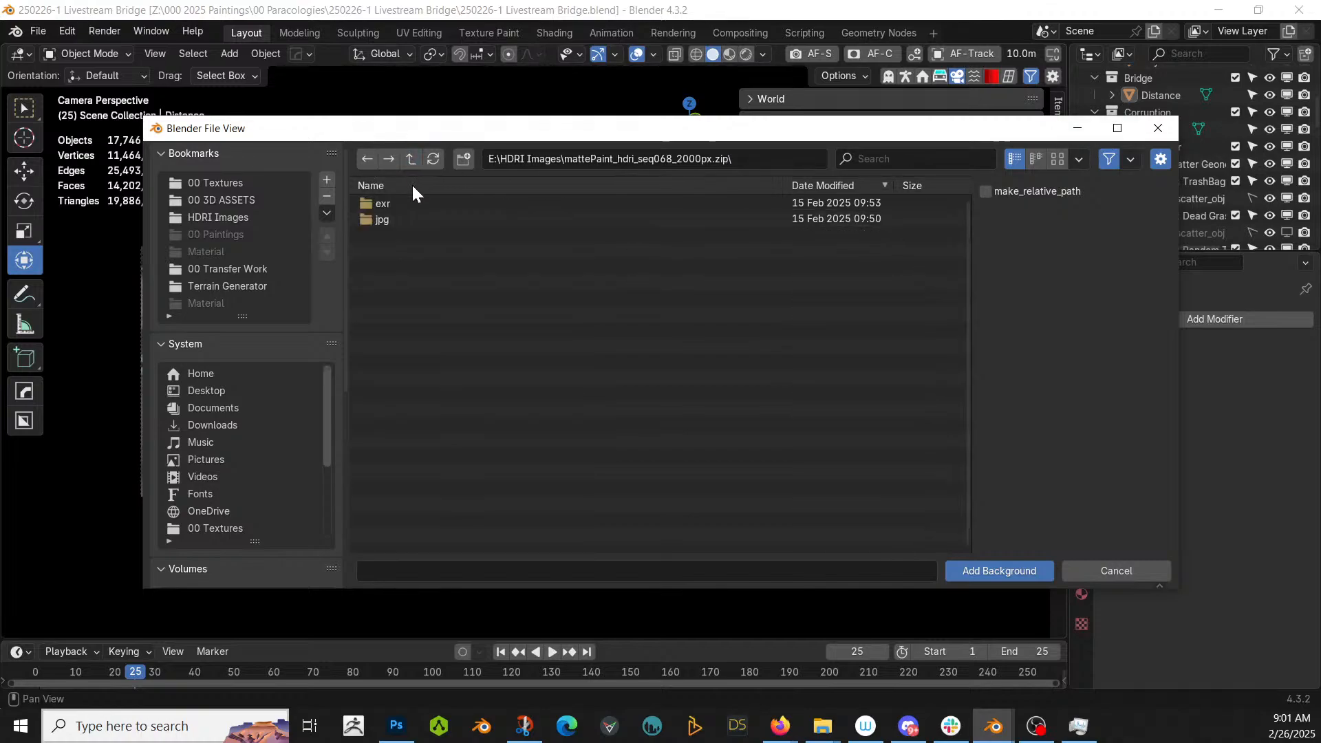
pyautogui.doubleClick(387, 205)
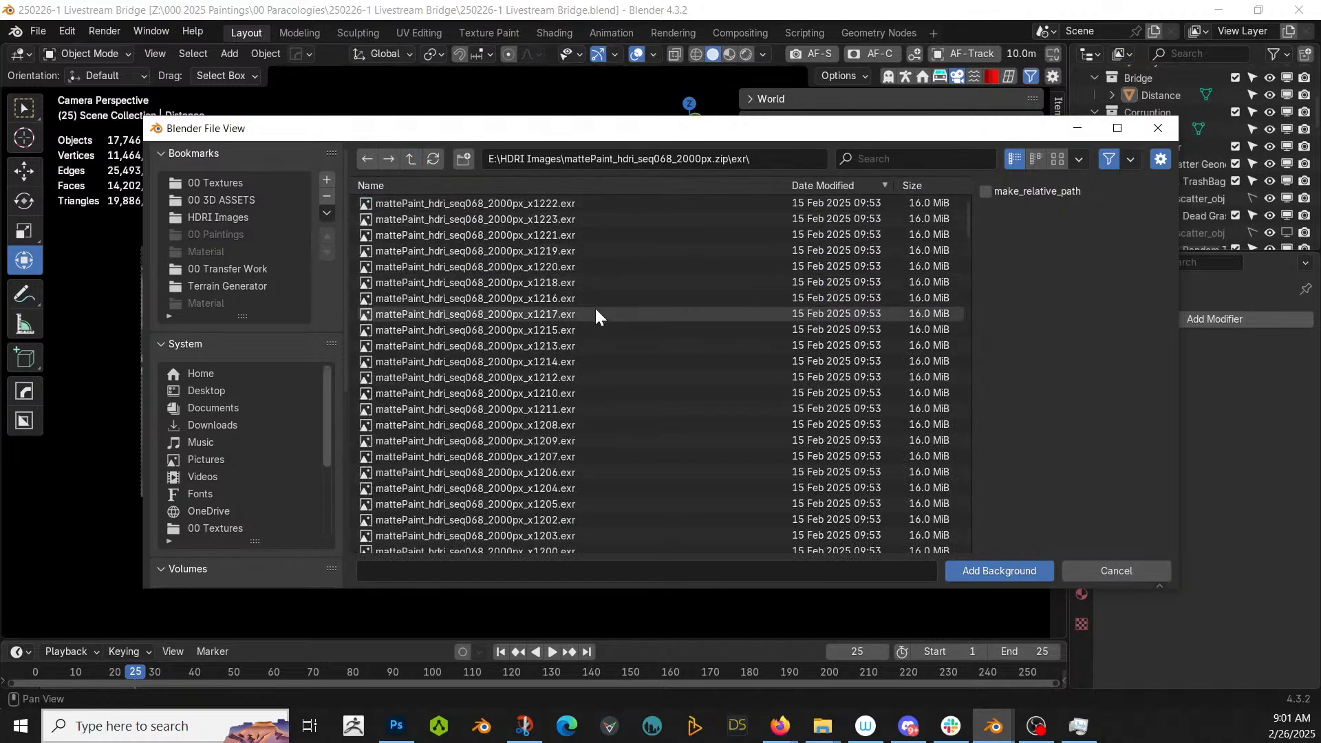
pyautogui.click(568, 264)
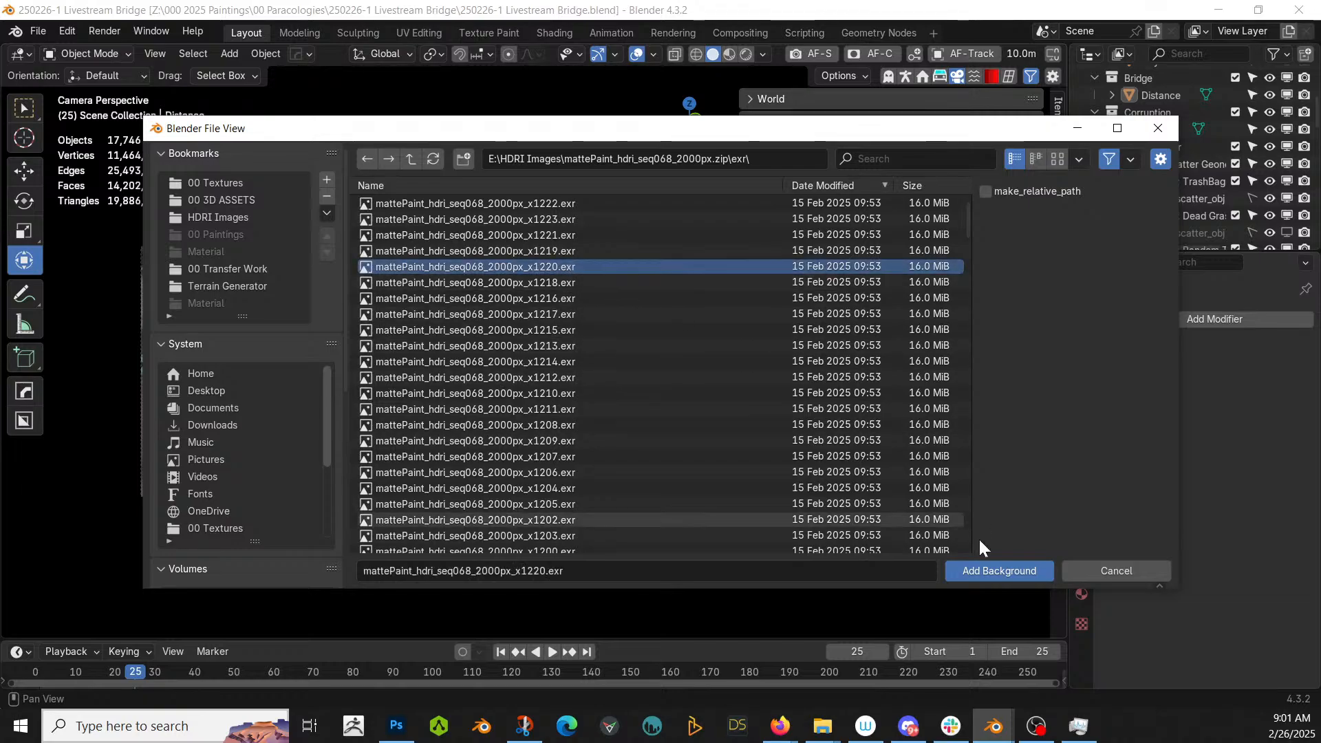
pyautogui.click(998, 571)
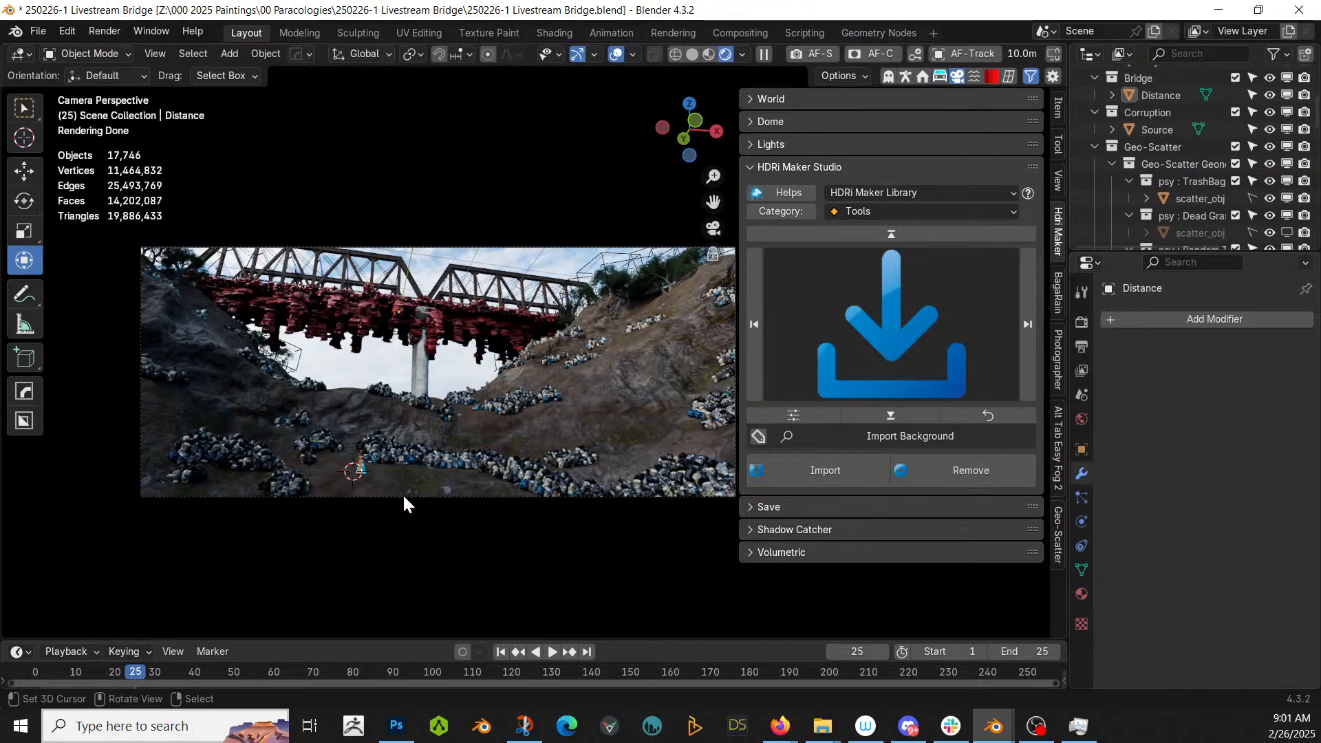
# - Examine the HDRI-lit render through the camera and from an outside view around the bridge and canyon
pyautogui.moveTo(404, 496); pyautogui.dragTo(406, 474, button='middle')
pyautogui.press('KP_0')
pyautogui.scroll(2, 407, 474)
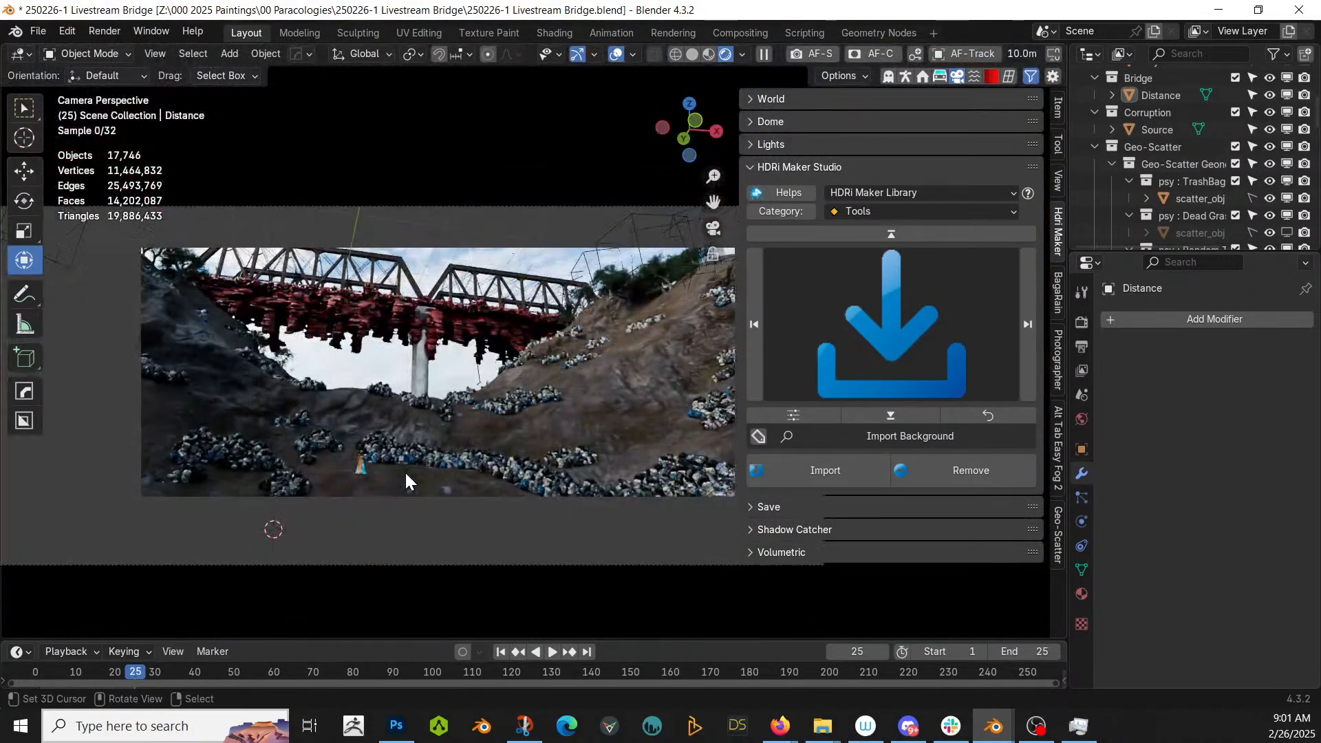
pyautogui.scroll(2, 406, 474)
pyautogui.scroll(-2, 406, 473)
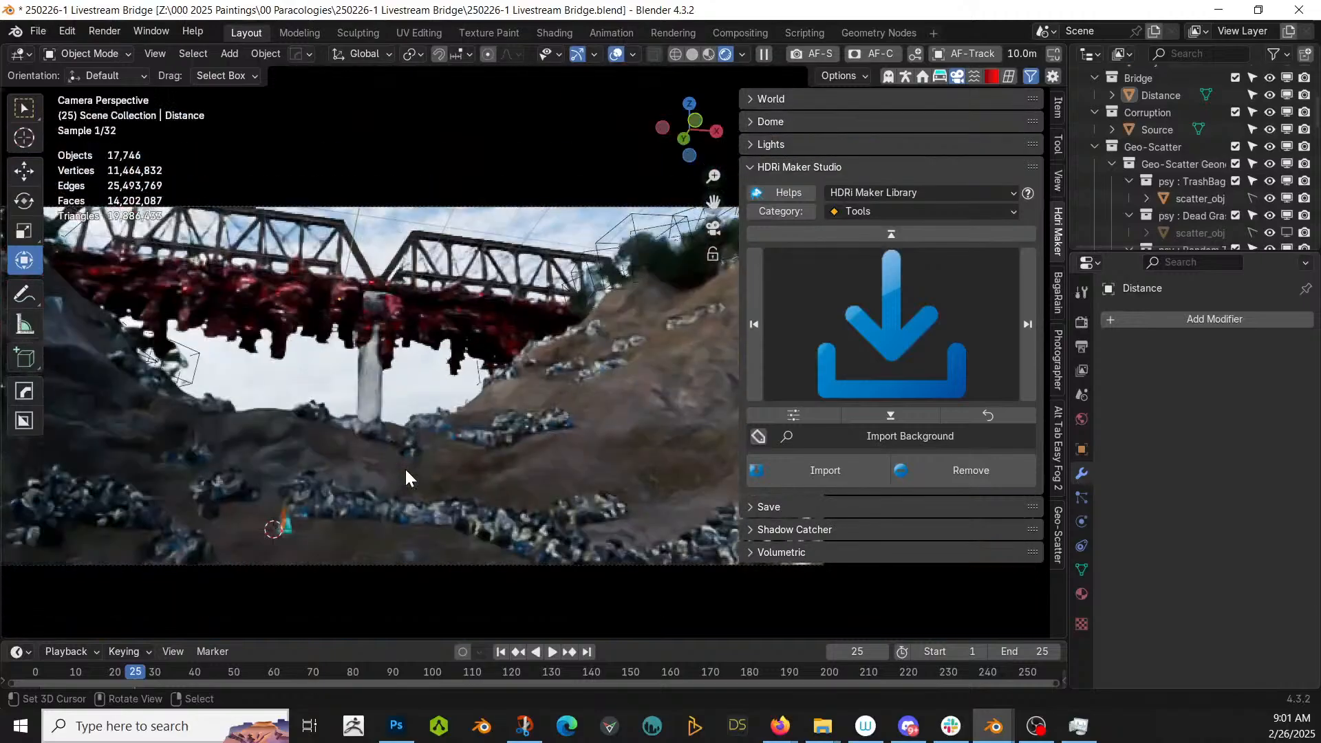
pyautogui.scroll(-2, 406, 475)
pyautogui.moveTo(456, 403); pyautogui.dragTo(246, 459, button='middle')
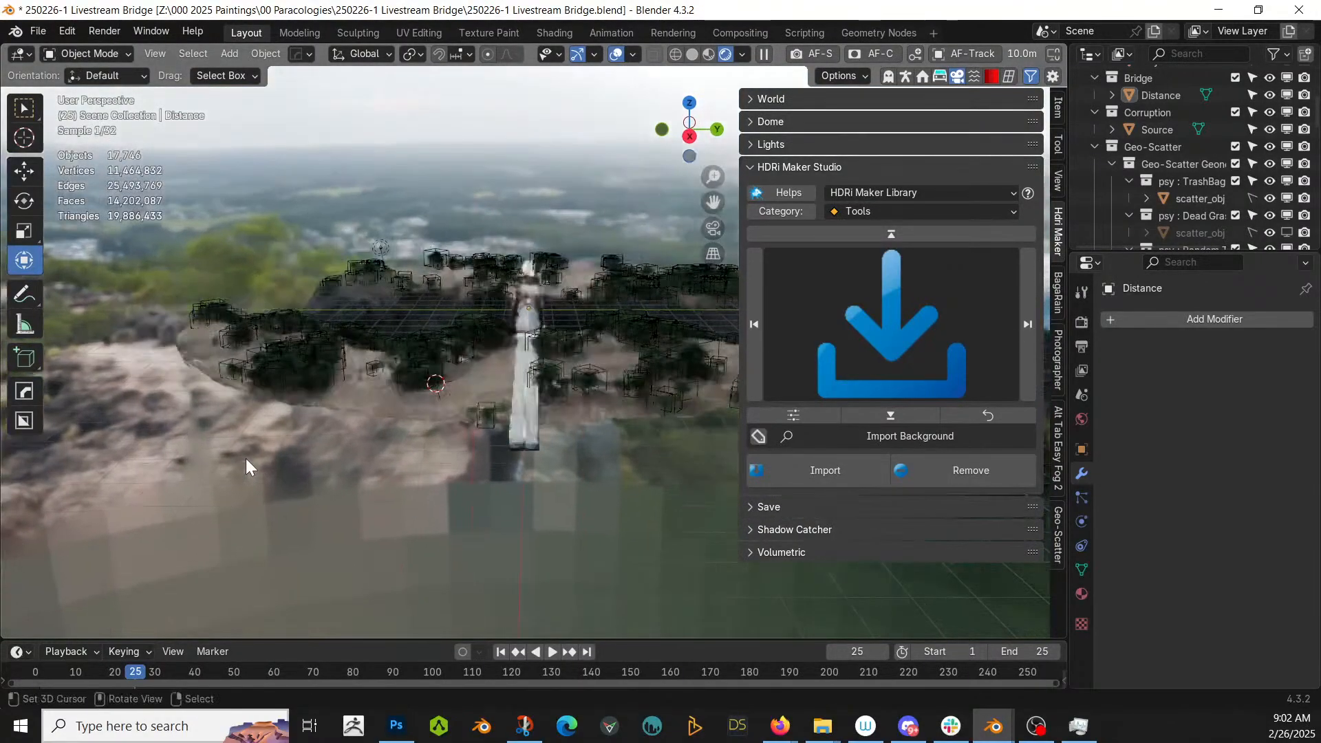
pyautogui.press('KP_0')
pyautogui.press('Home')
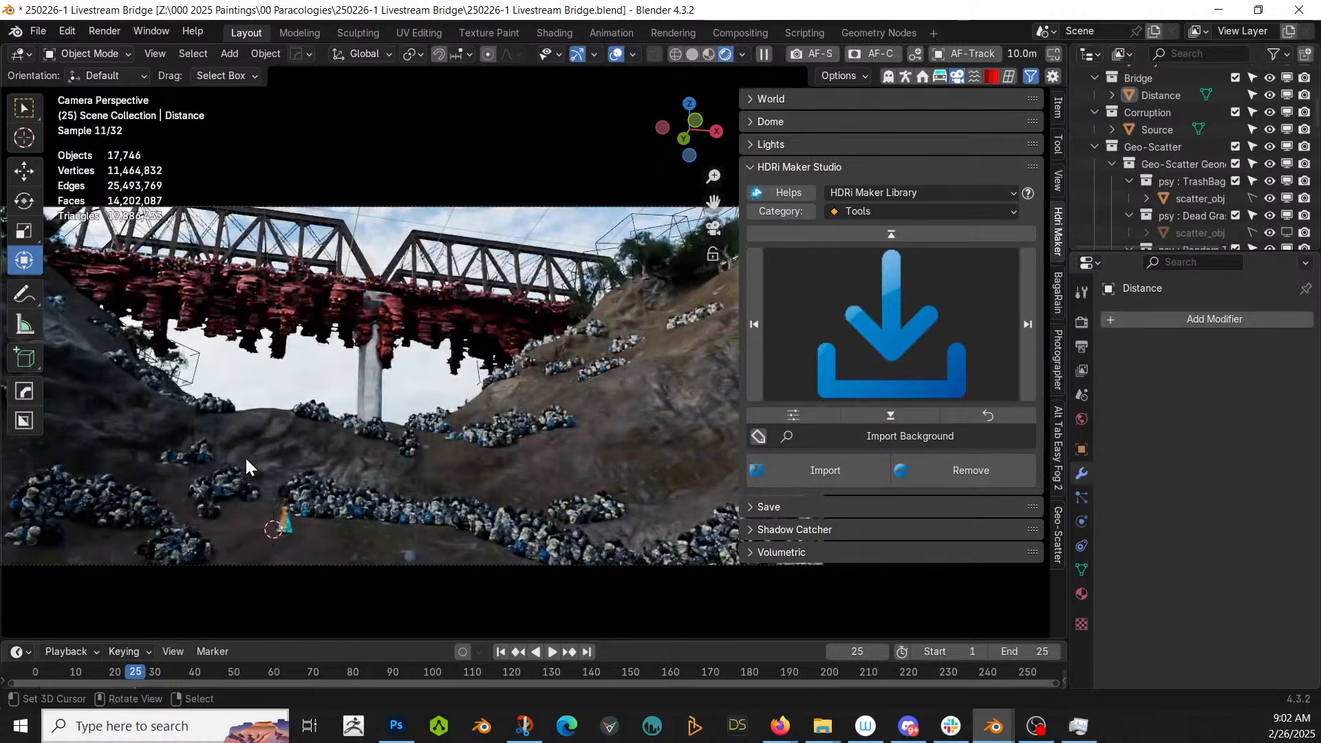
# - Make the Lights collection active, then collapse the Geo-Scatter collection and exclude it from the view layer
pyautogui.scroll(2, 1156, 124)
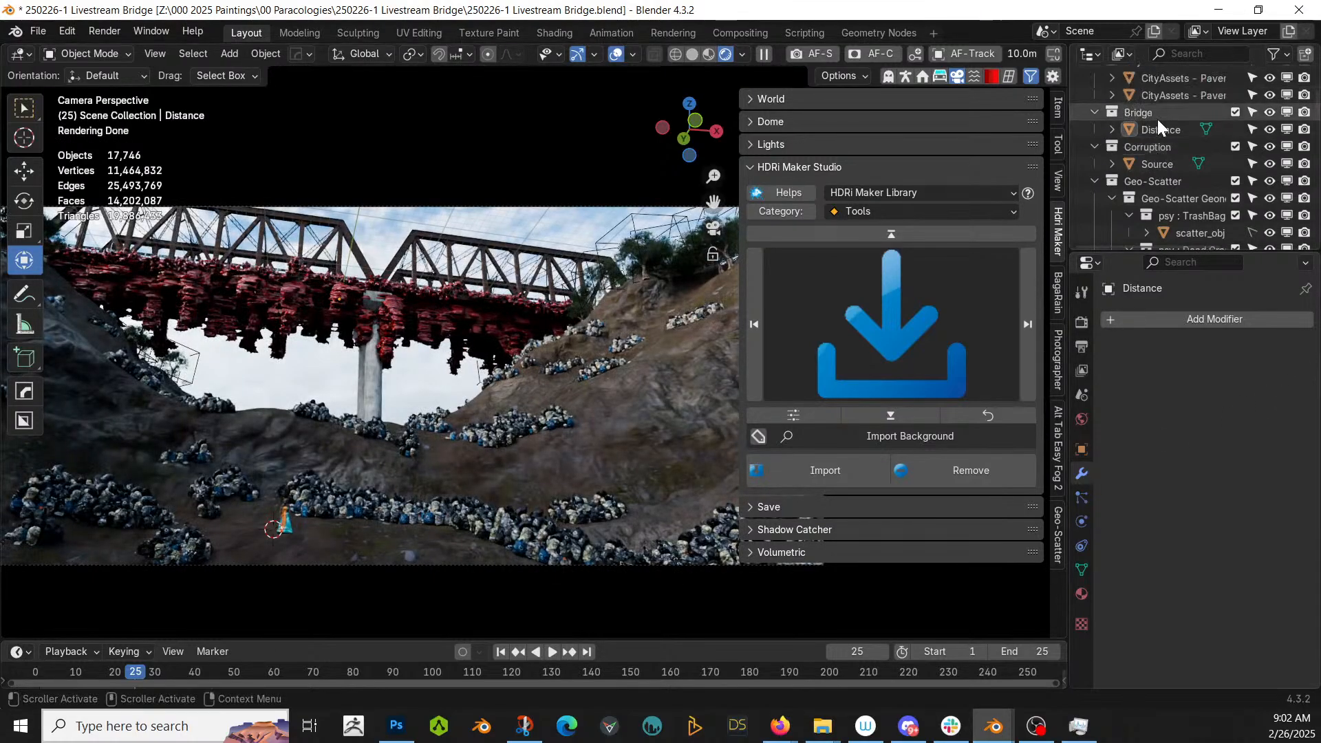
pyautogui.scroll(4, 1159, 118)
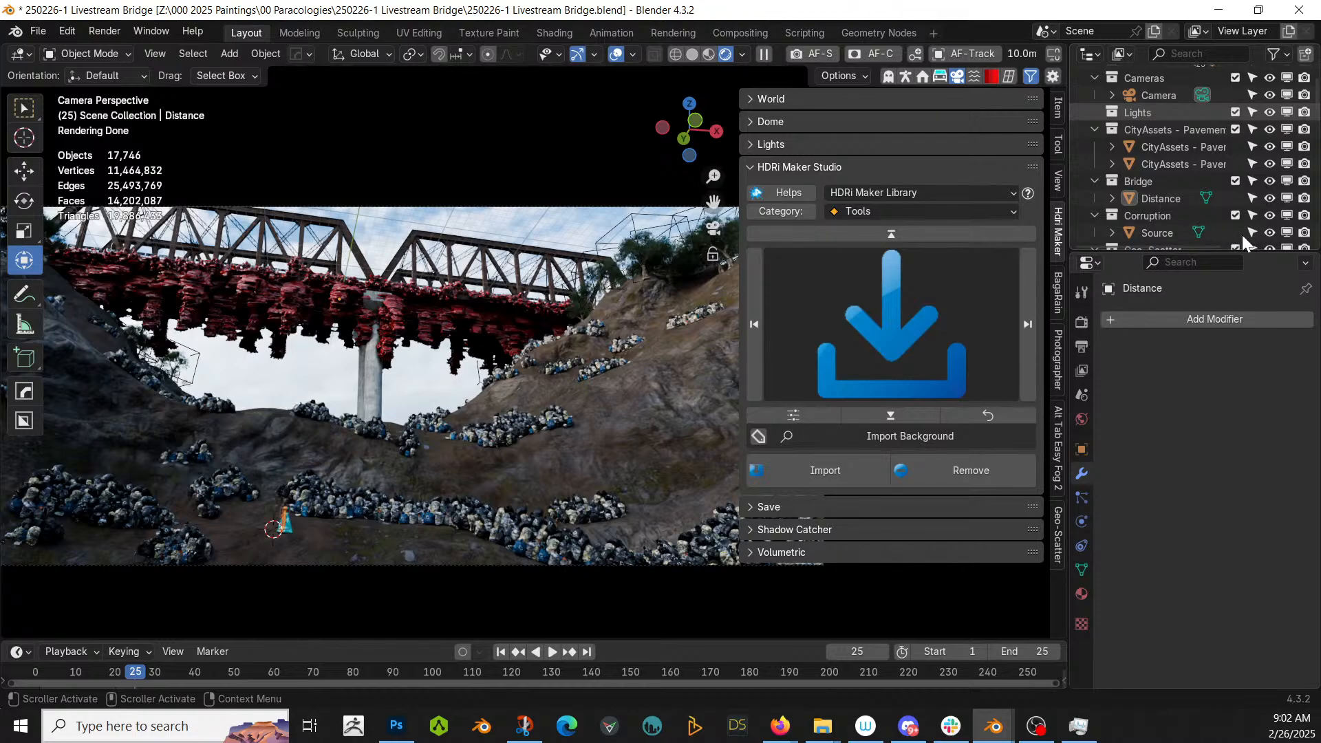
pyautogui.scroll(-5, 1180, 212)
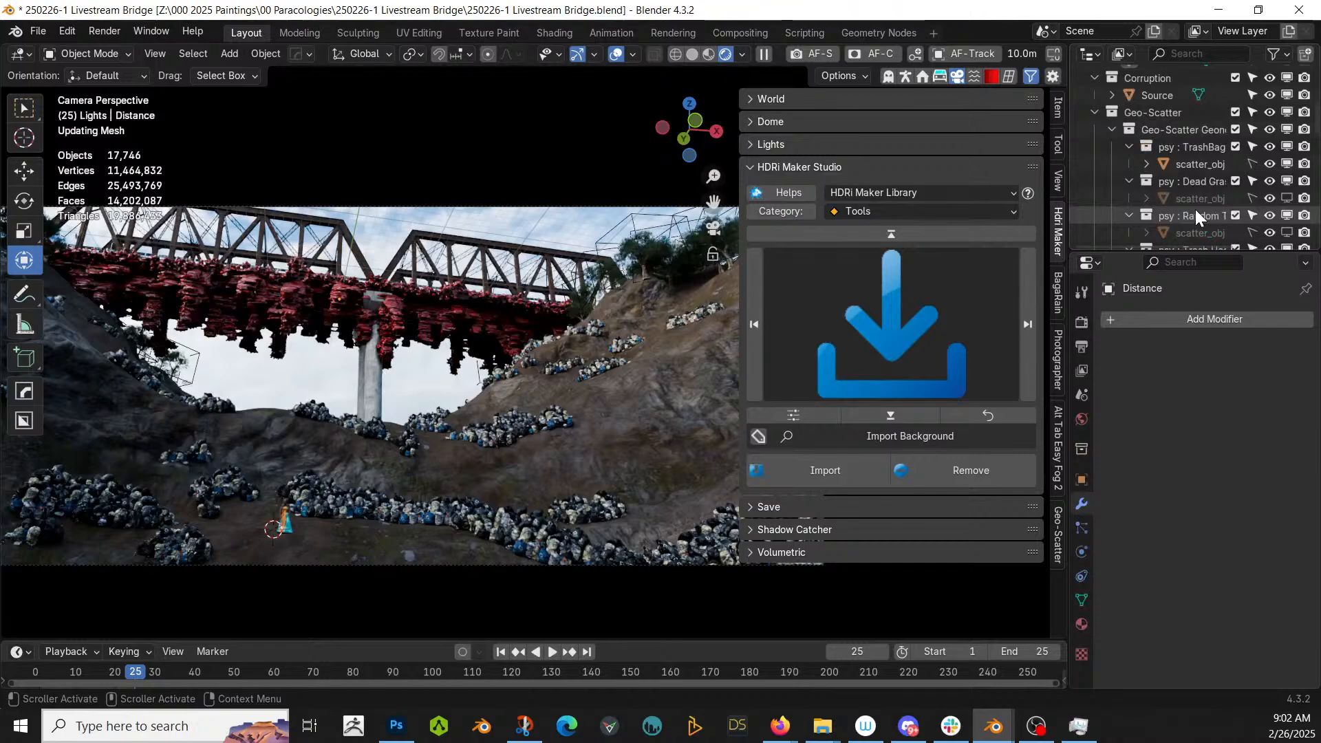
pyautogui.click(1094, 113)
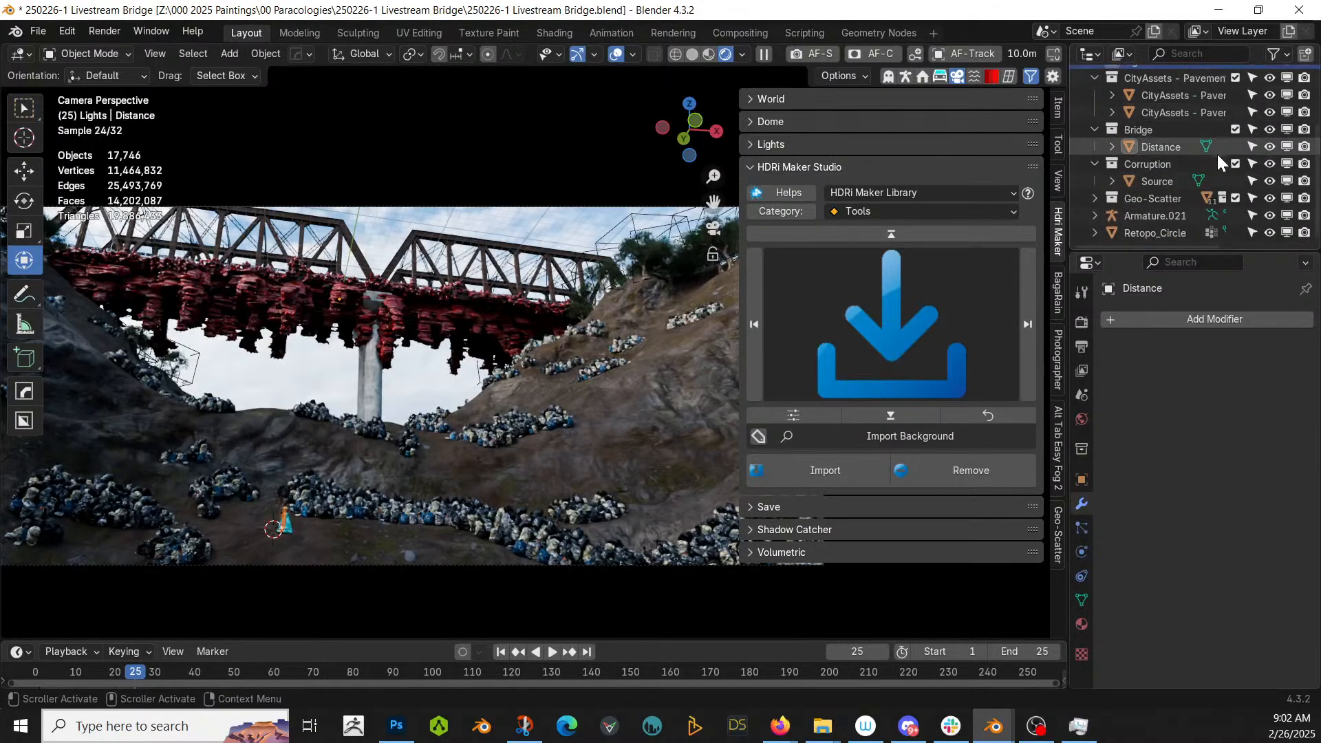
pyautogui.click(1236, 197)
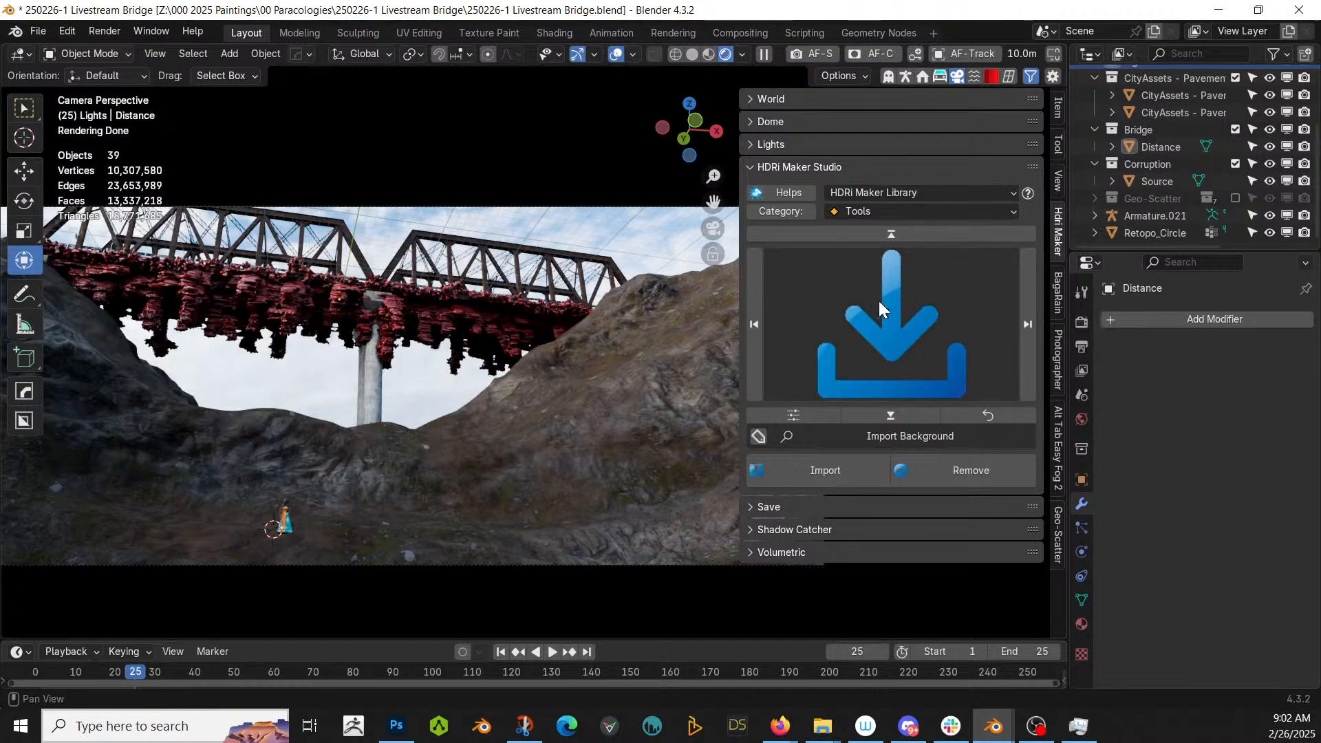
# - Add a Sun light at the figure in the Lights collection and raise it along Z to about -32.1 m
pyautogui.scroll(5, 1242, 127)
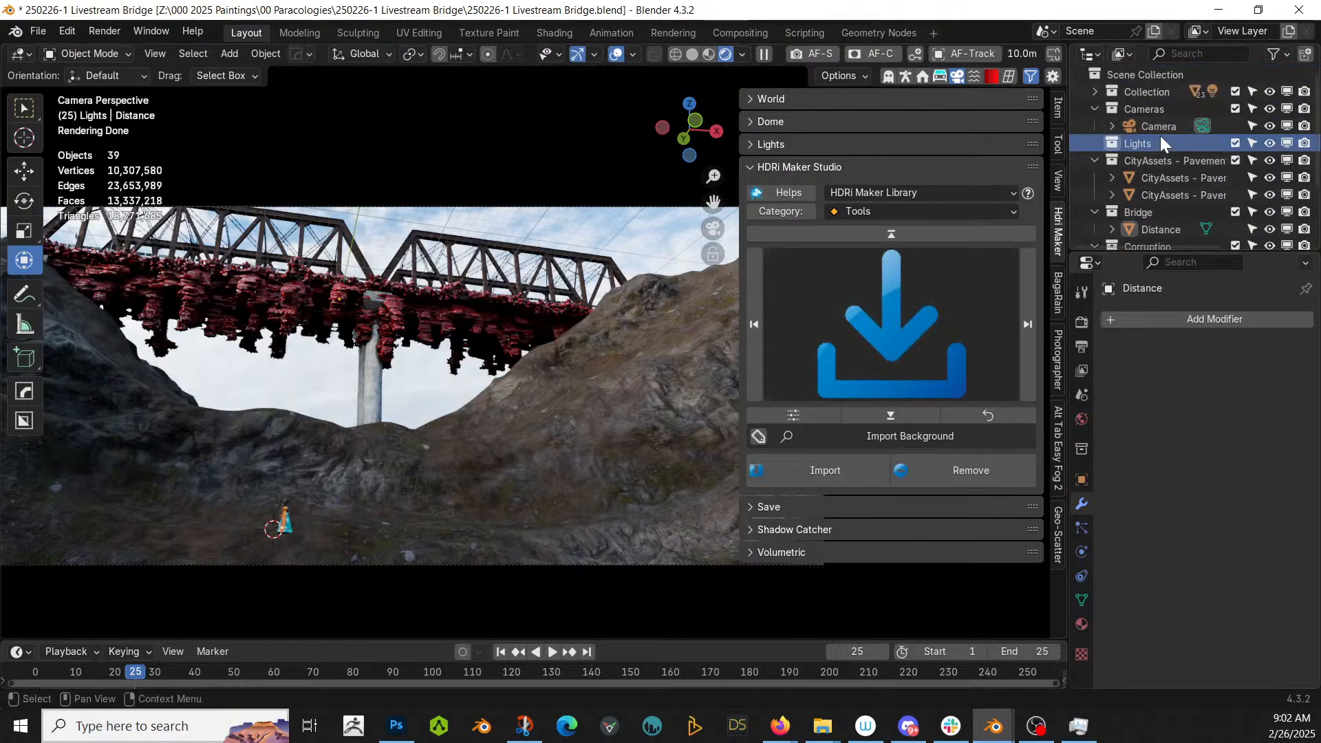
pyautogui.hotkey('shift', 'a')
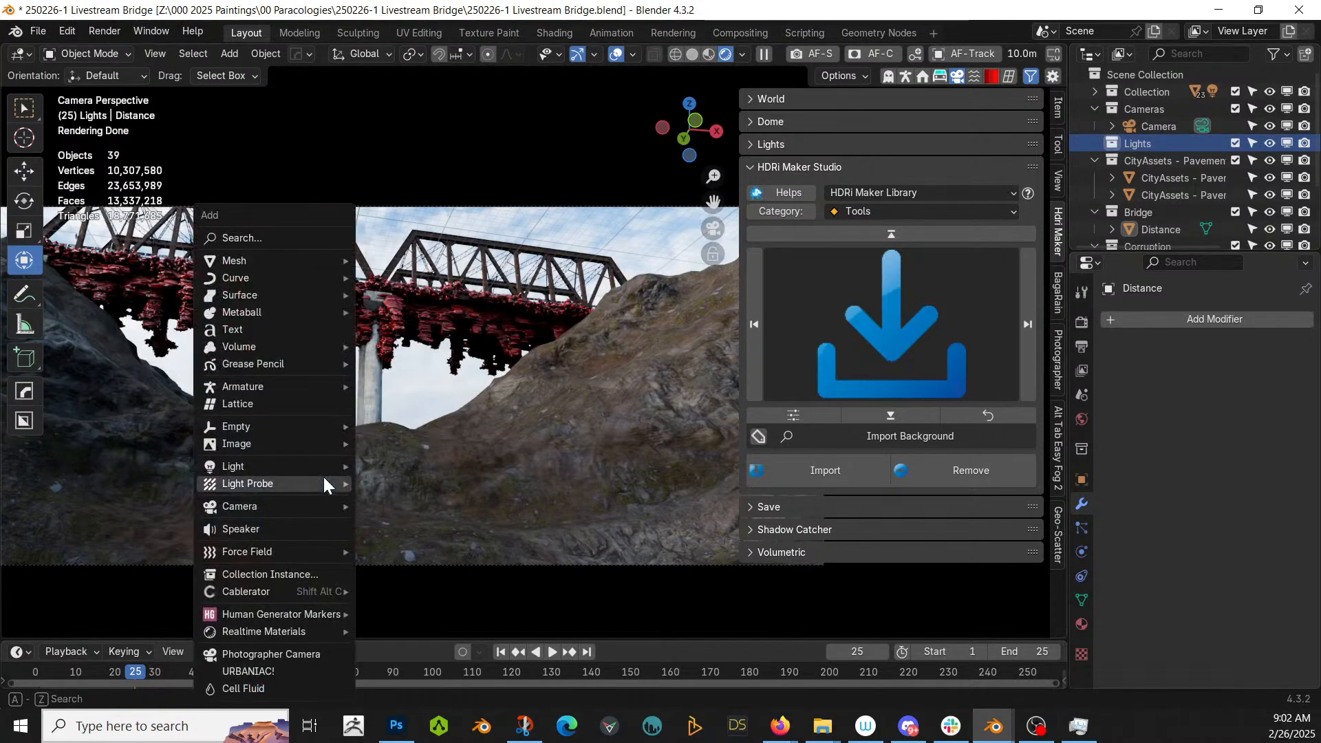
pyautogui.moveTo(307, 467)
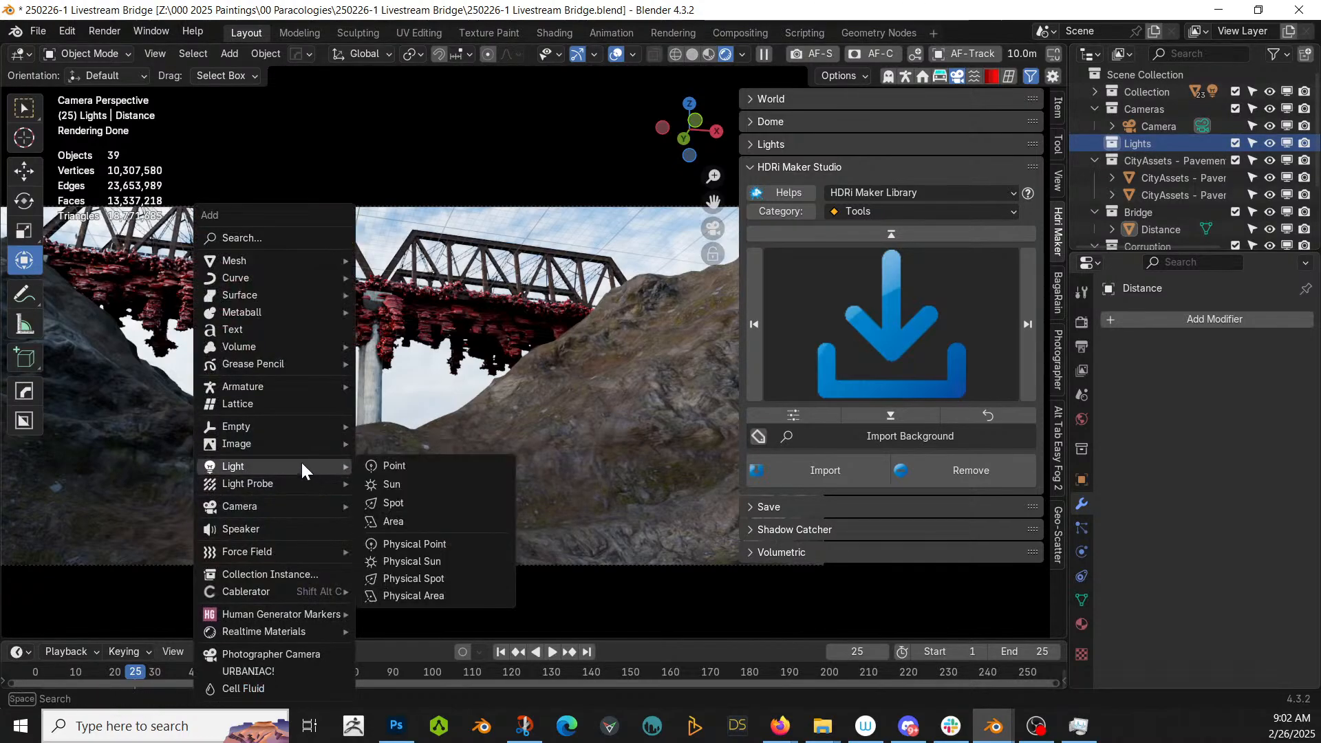
pyautogui.click(415, 484)
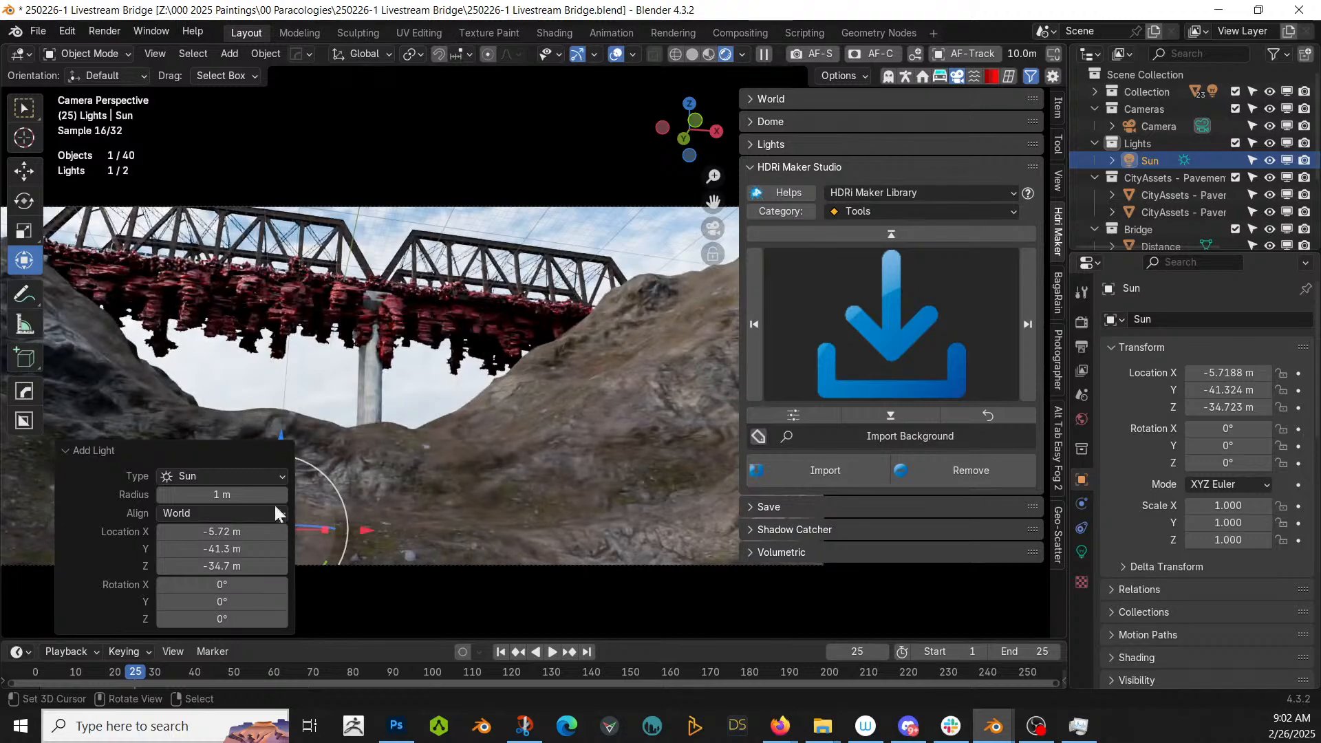
pyautogui.click(71, 452)
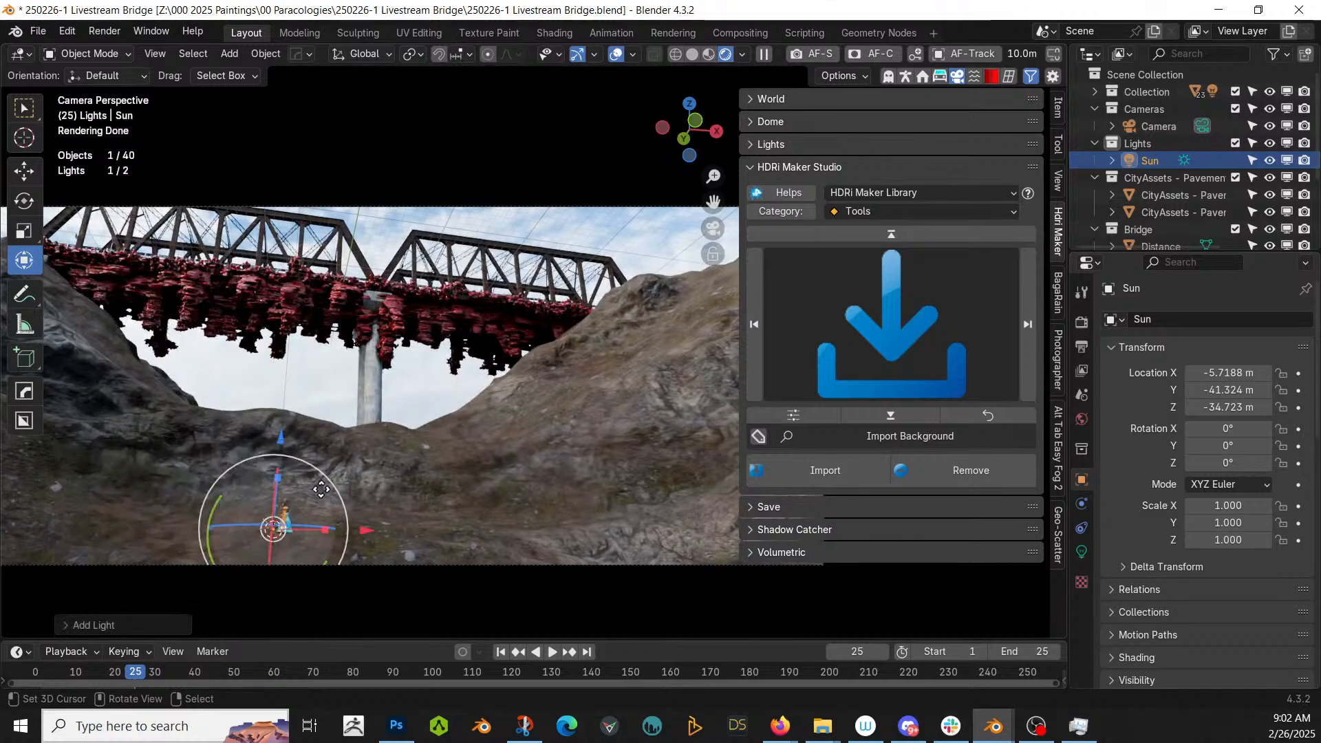
pyautogui.press('g')
pyautogui.press('z')
pyautogui.click(345, 430)
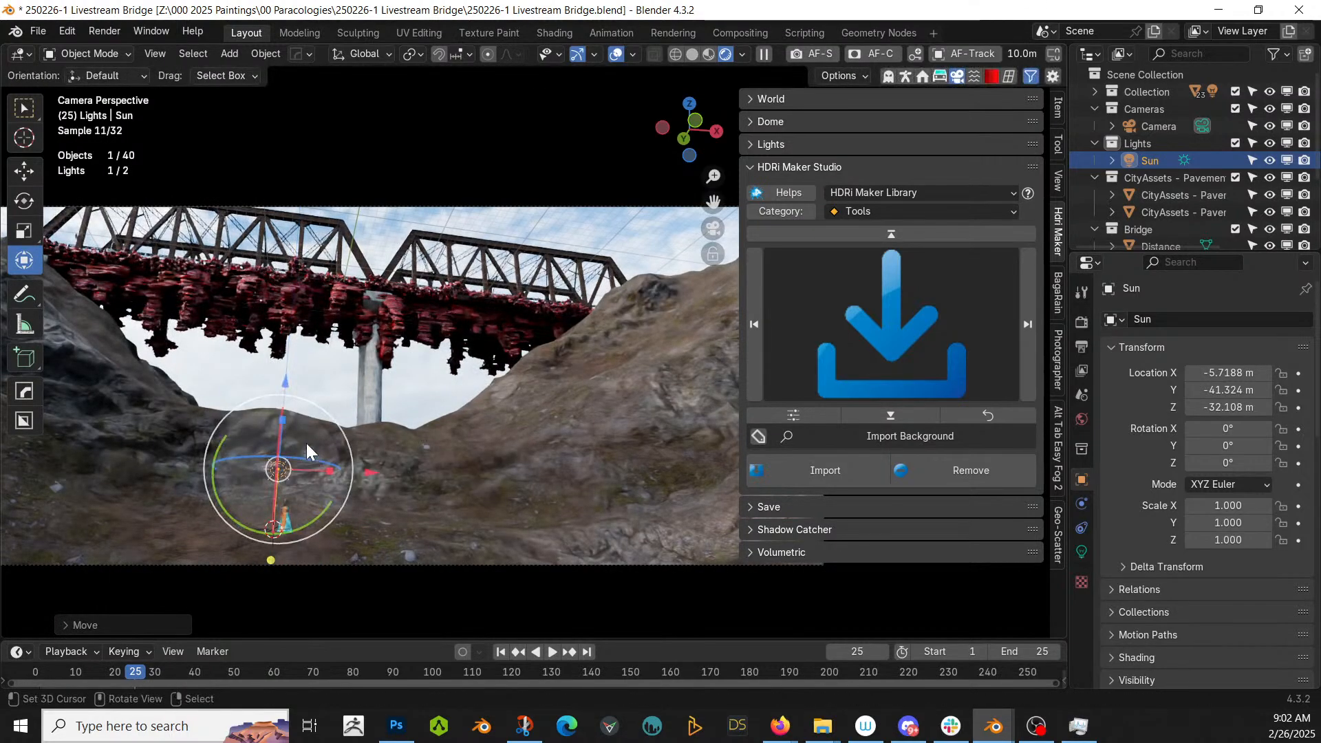
# - Rotate the Sun about X and then freely, to about -40° X, -29° Y and -53° Z
pyautogui.moveTo(320, 466); pyautogui.dragTo(587, 319, button='middle')
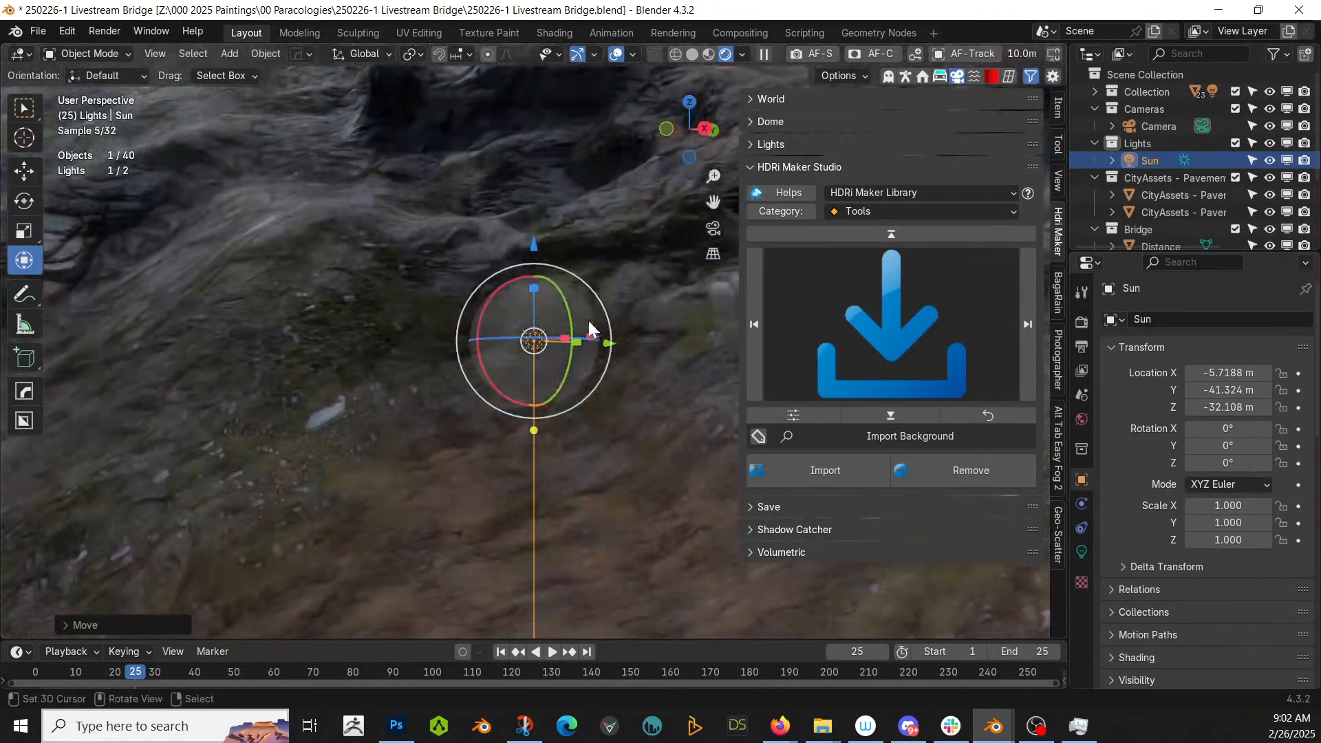
pyautogui.press('r')
pyautogui.press('x')
pyautogui.moveTo(539, 286); pyautogui.dragTo(553, 290)
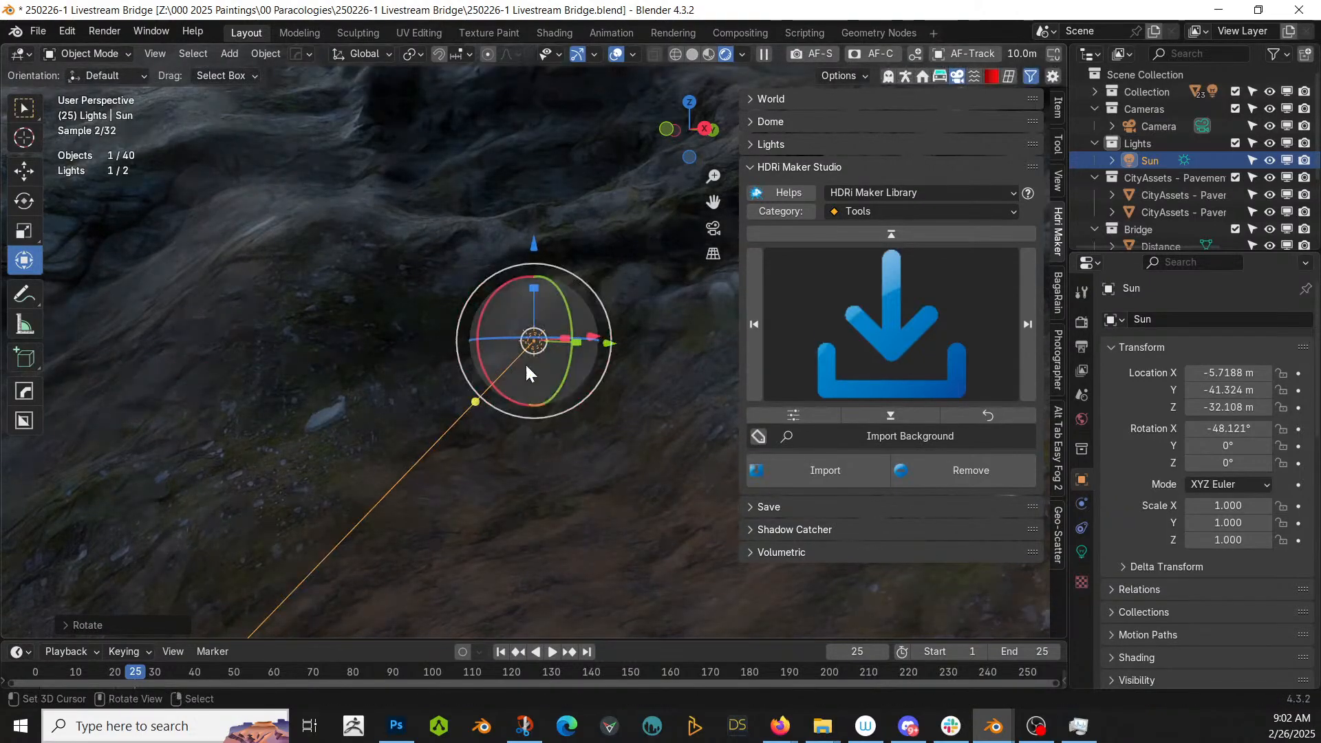
pyautogui.moveTo(526, 345); pyautogui.dragTo(563, 402, button='middle')
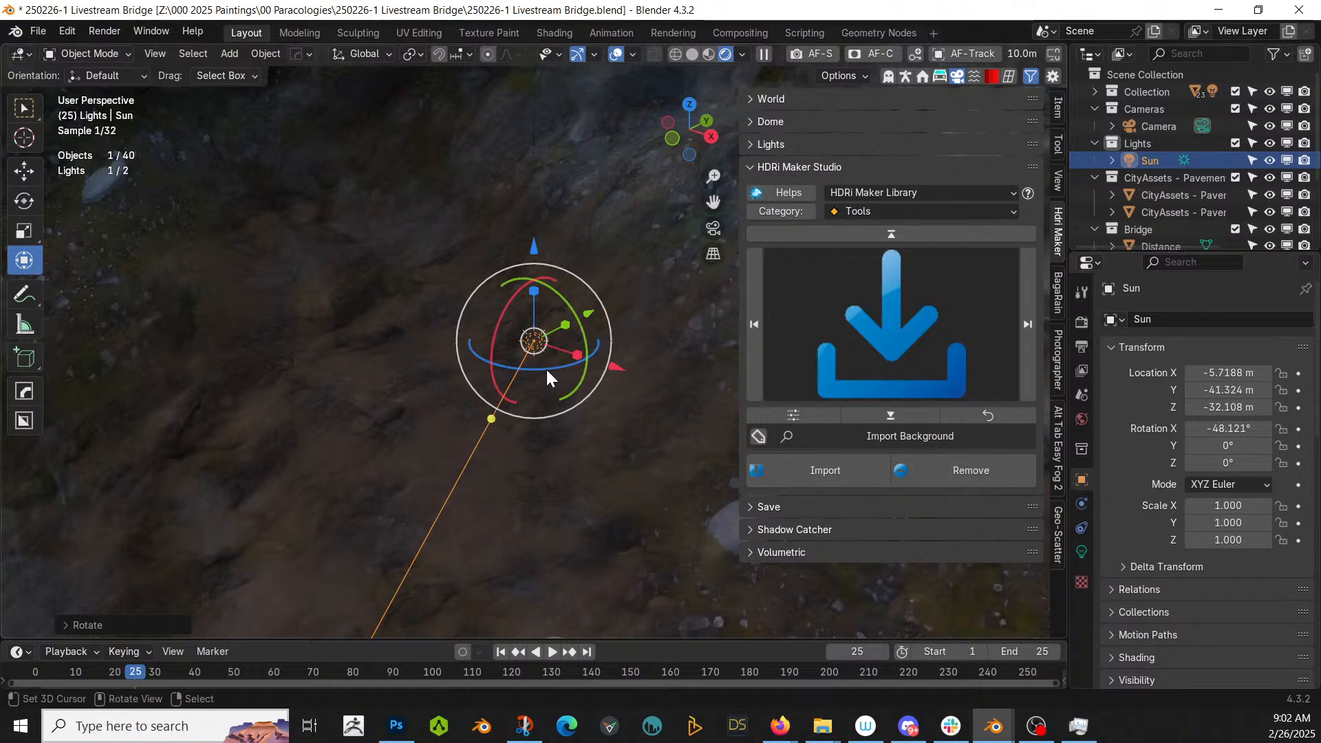
pyautogui.moveTo(548, 372); pyautogui.dragTo(456, 329)
pyautogui.press('KP_0')
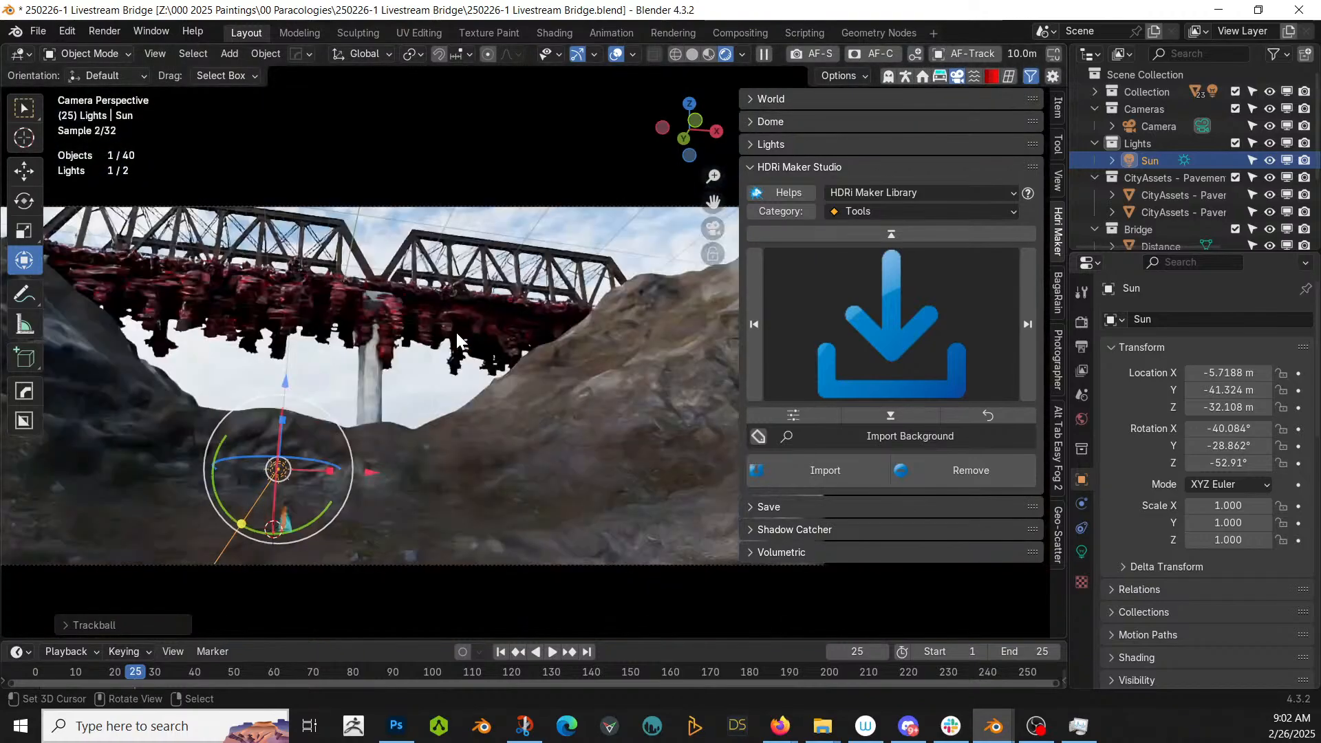
# - Set the Sun light's irradiance to 5 W/m2
pyautogui.click(1082, 552)
pyautogui.click(1228, 455)
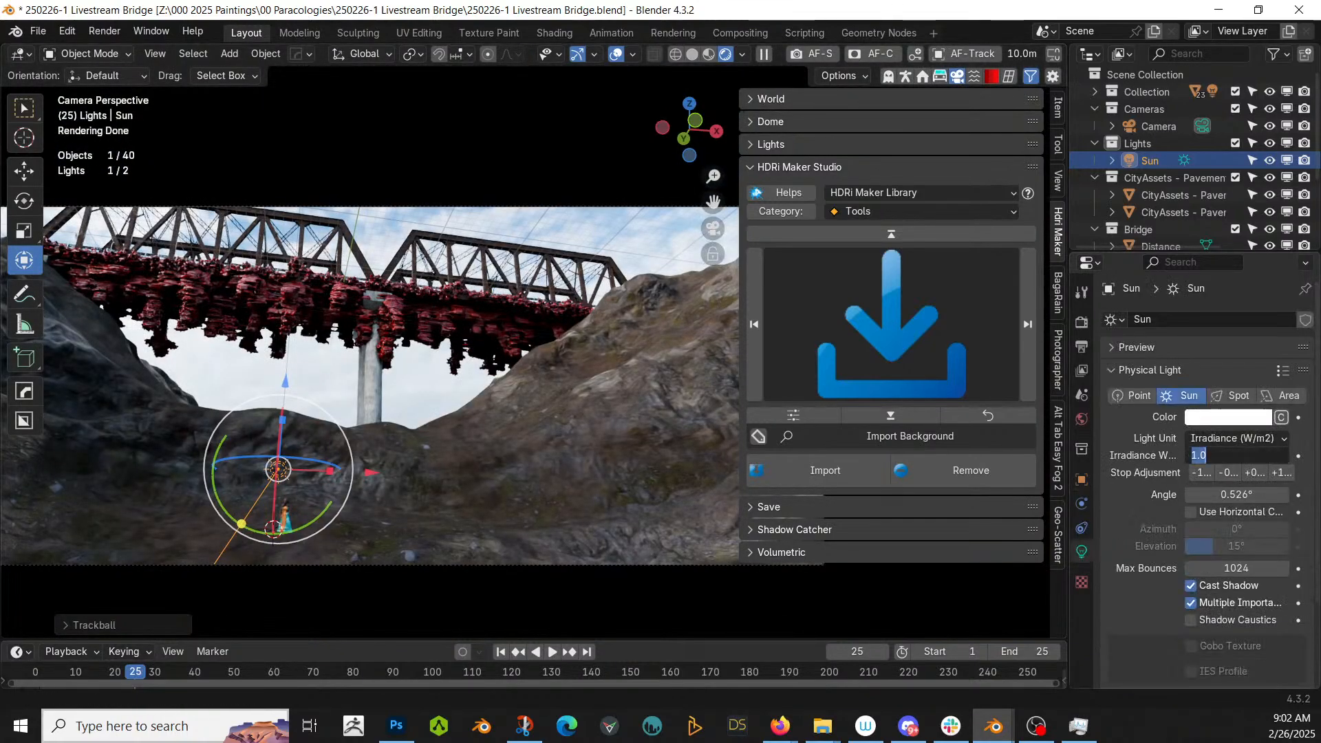
pyautogui.write('5')
pyautogui.press('Return')
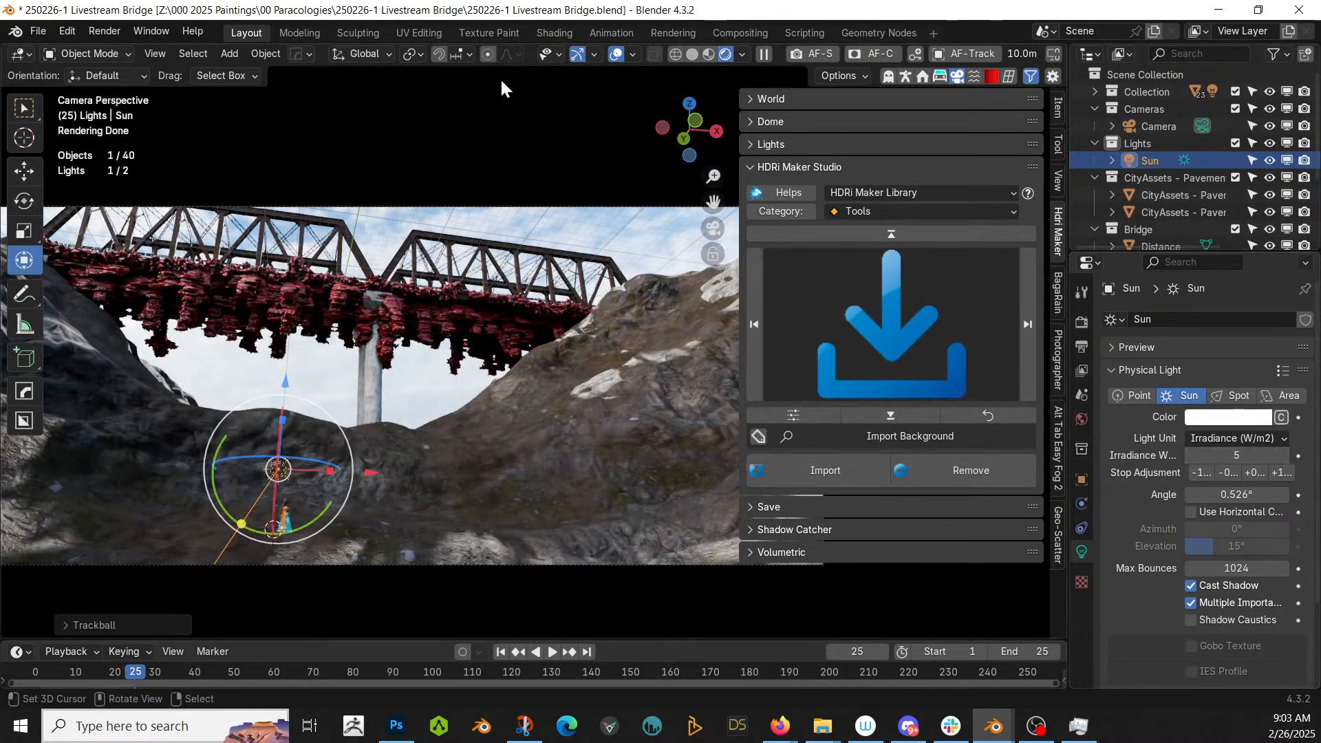
# - Switch the transform orientation to Local and rotate the Sun about 4° around its local Y axis, casting bridge shadows on the canyon floor
pyautogui.click(387, 55)
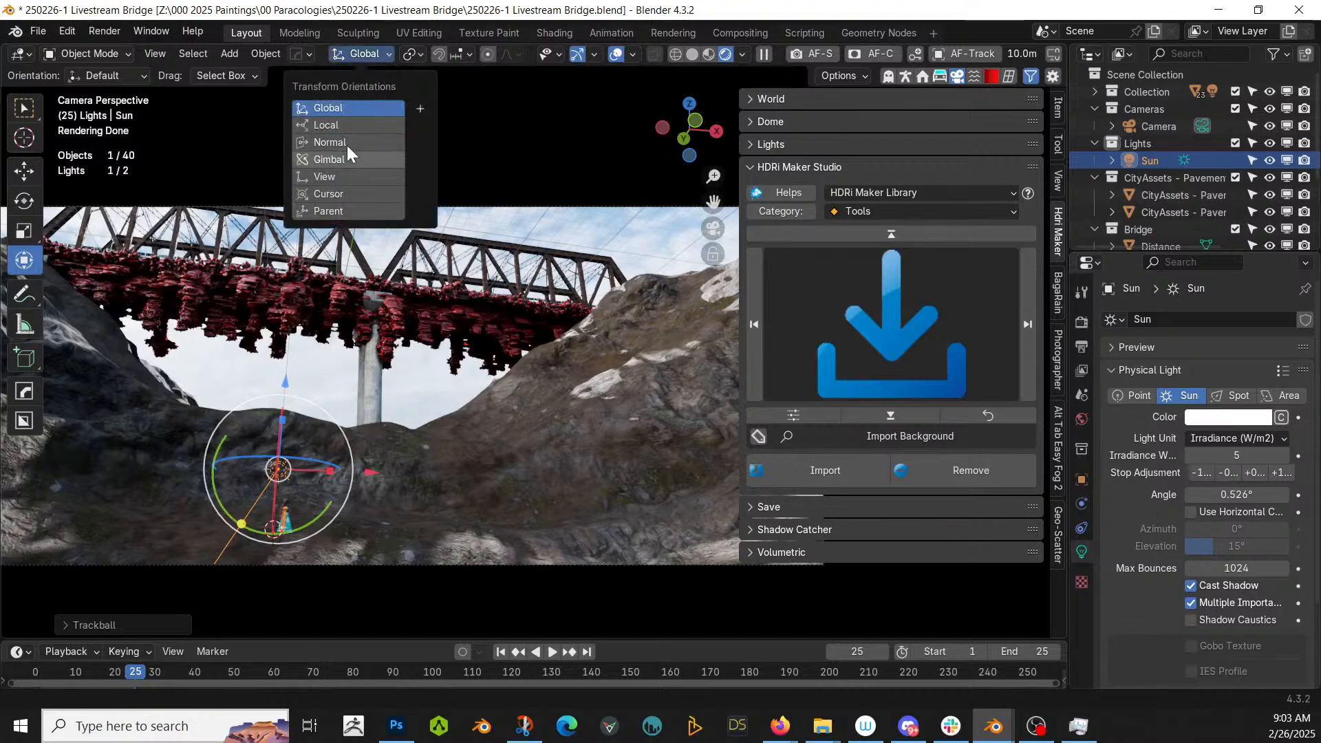
pyautogui.click(337, 121)
pyautogui.press('r')
pyautogui.press('y')
pyautogui.press('y')
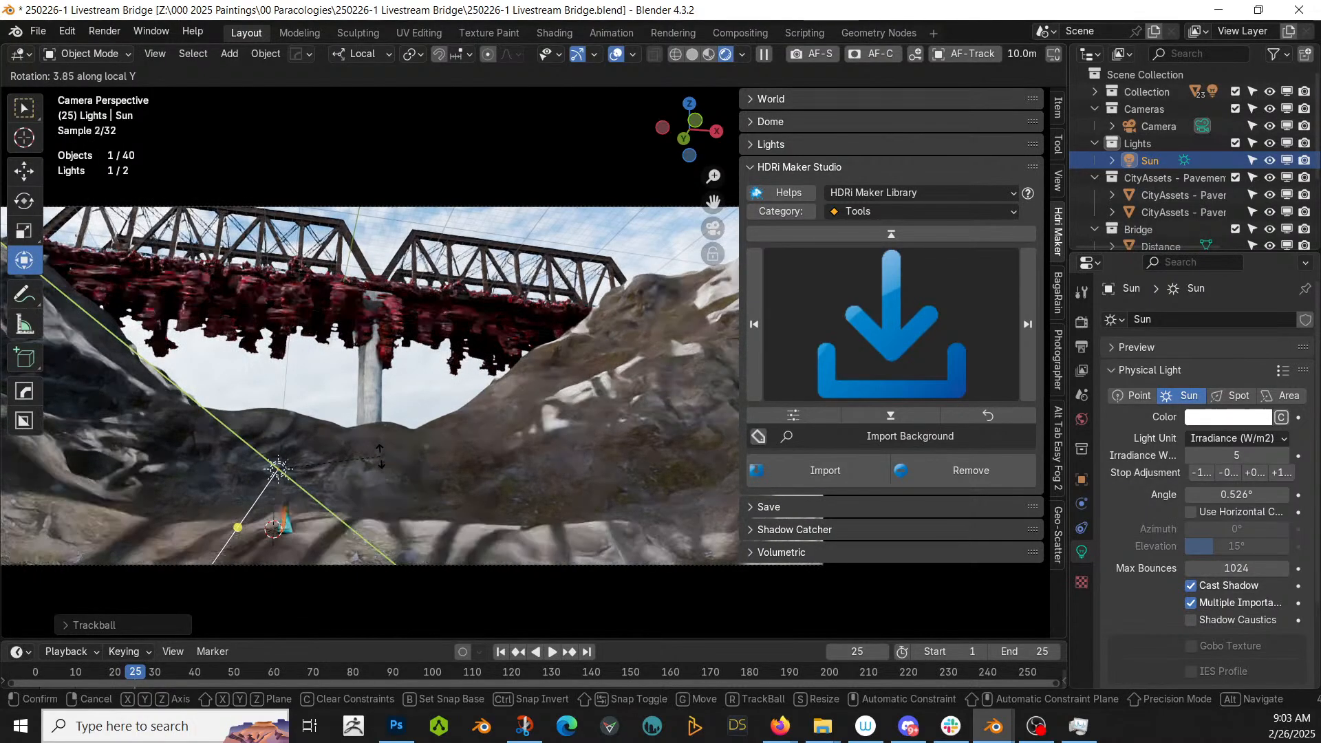
pyautogui.click(380, 455)
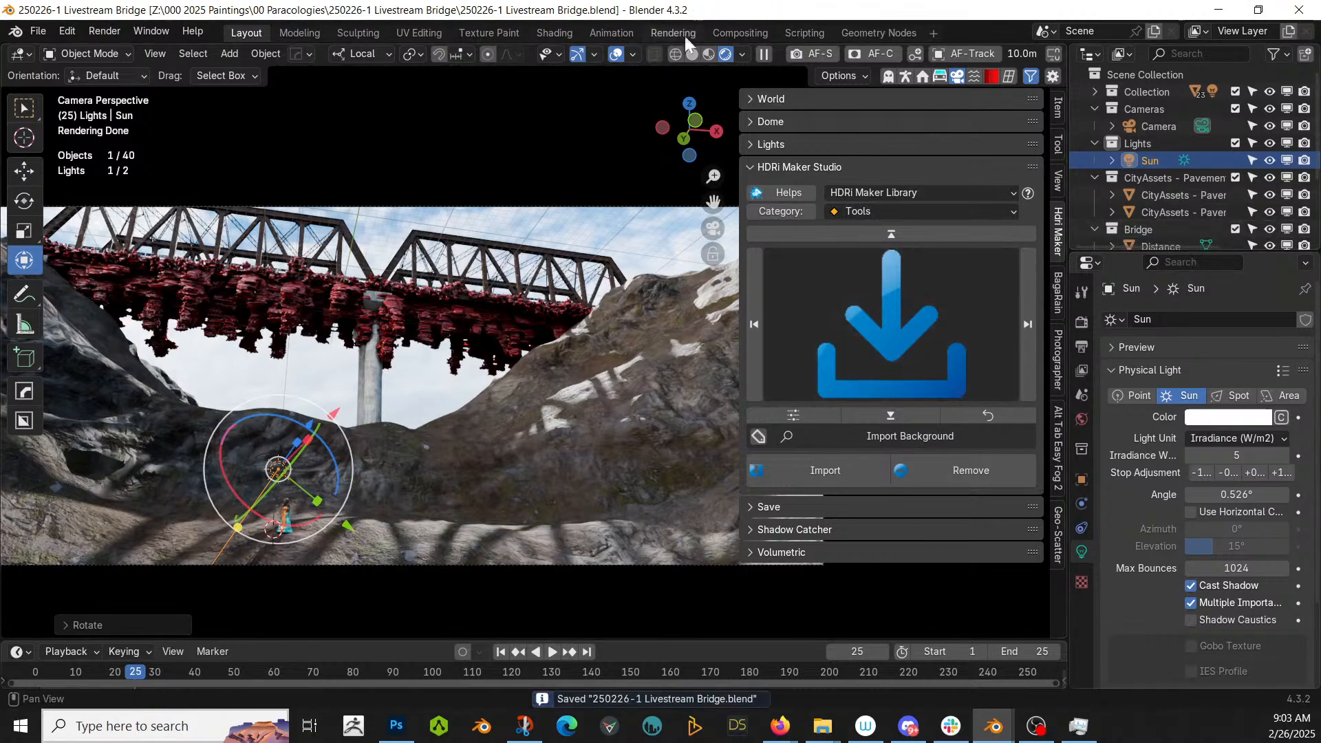
# - Inside the compositor's cw_Compositor group, set the Color Balance factor to 0.75 and edit the Brightness/Contrast node's Bright value
pyautogui.click(733, 31)
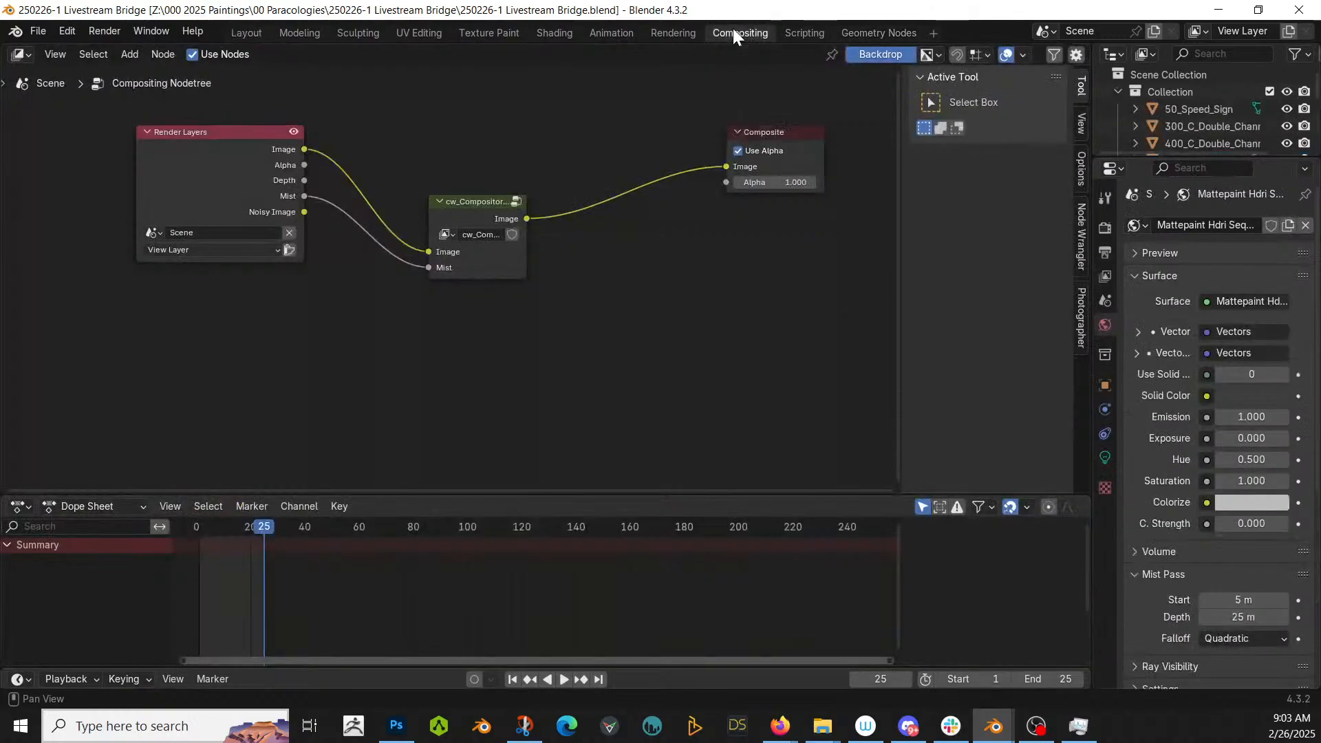
pyautogui.click(468, 200)
pyautogui.press('Tab')
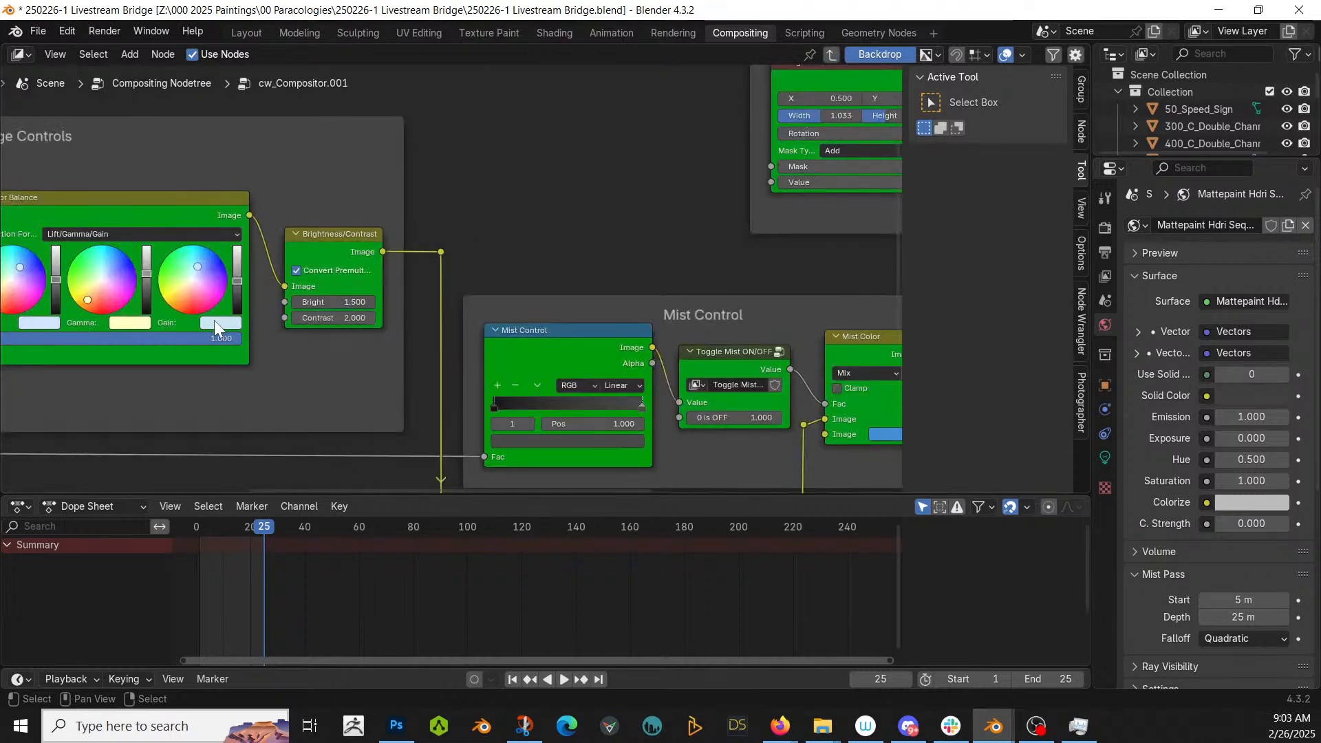
pyautogui.moveTo(213, 336); pyautogui.dragTo(144, 336)
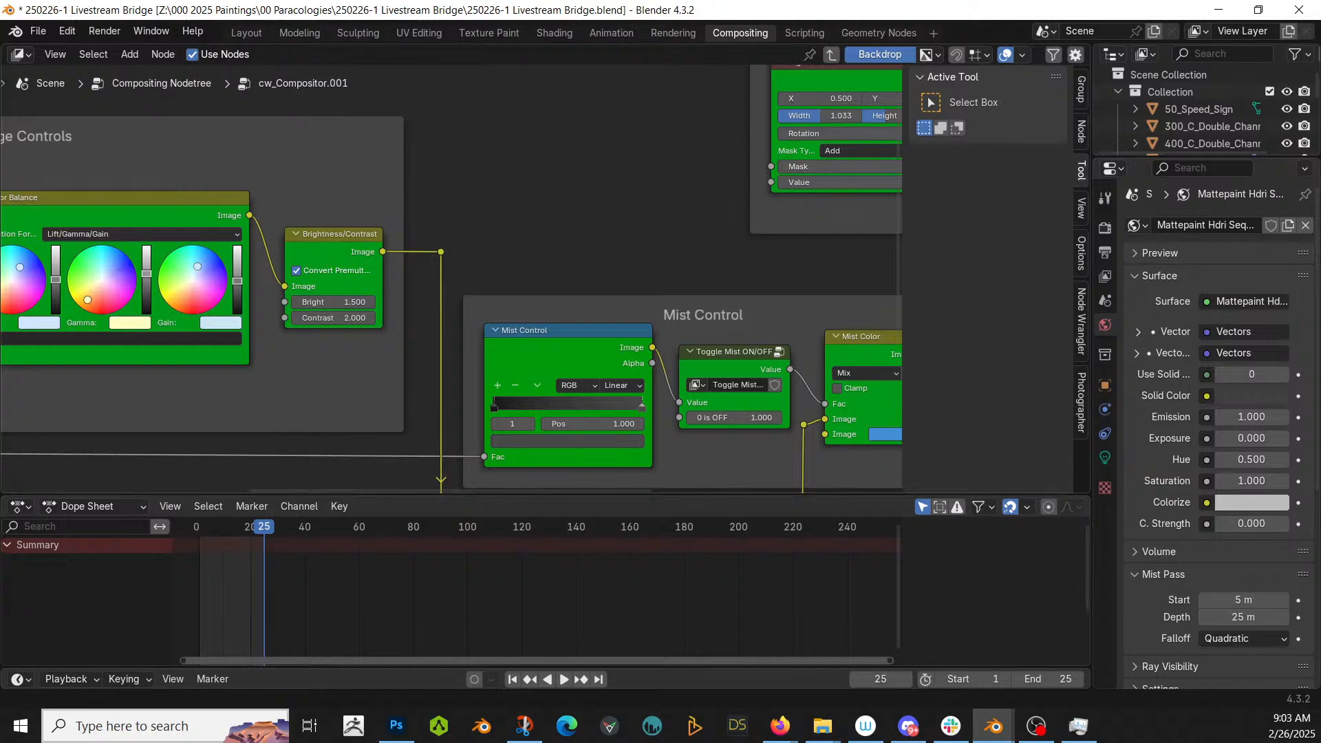
pyautogui.click(297, 303)
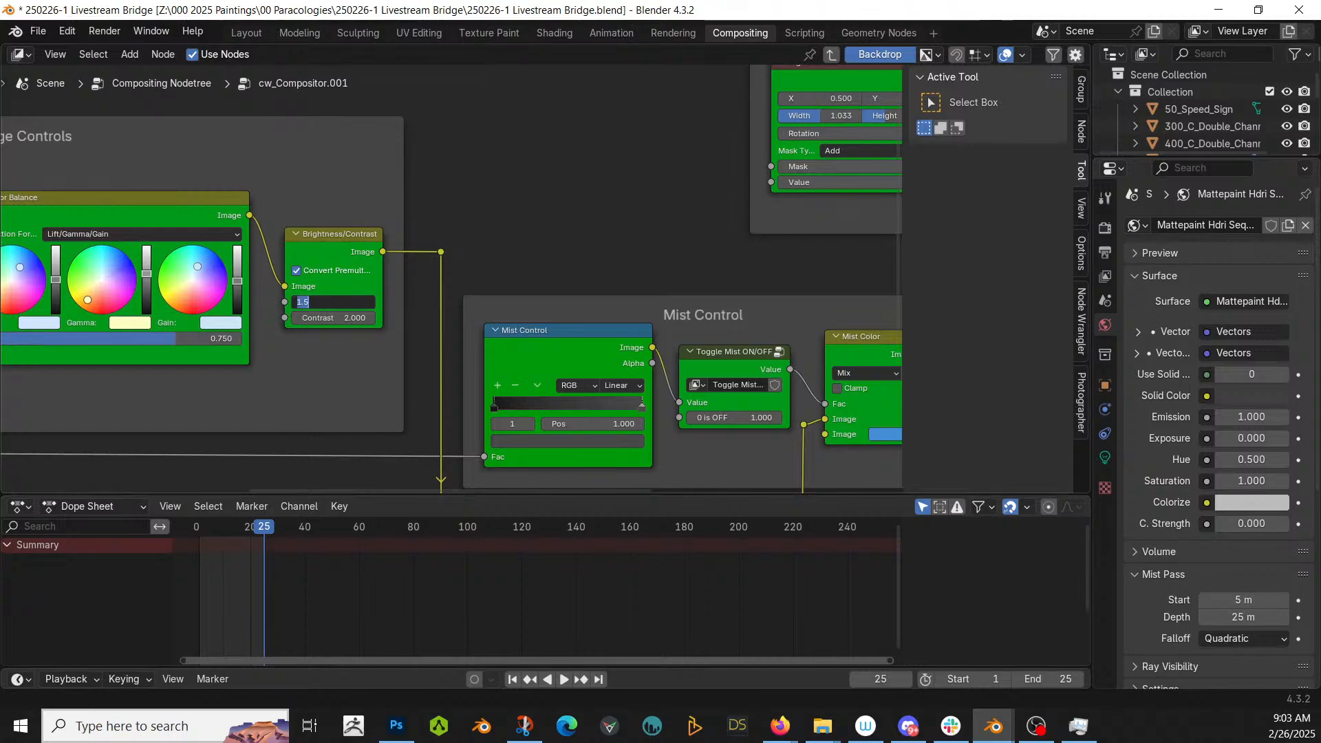
pyautogui.press('Return')
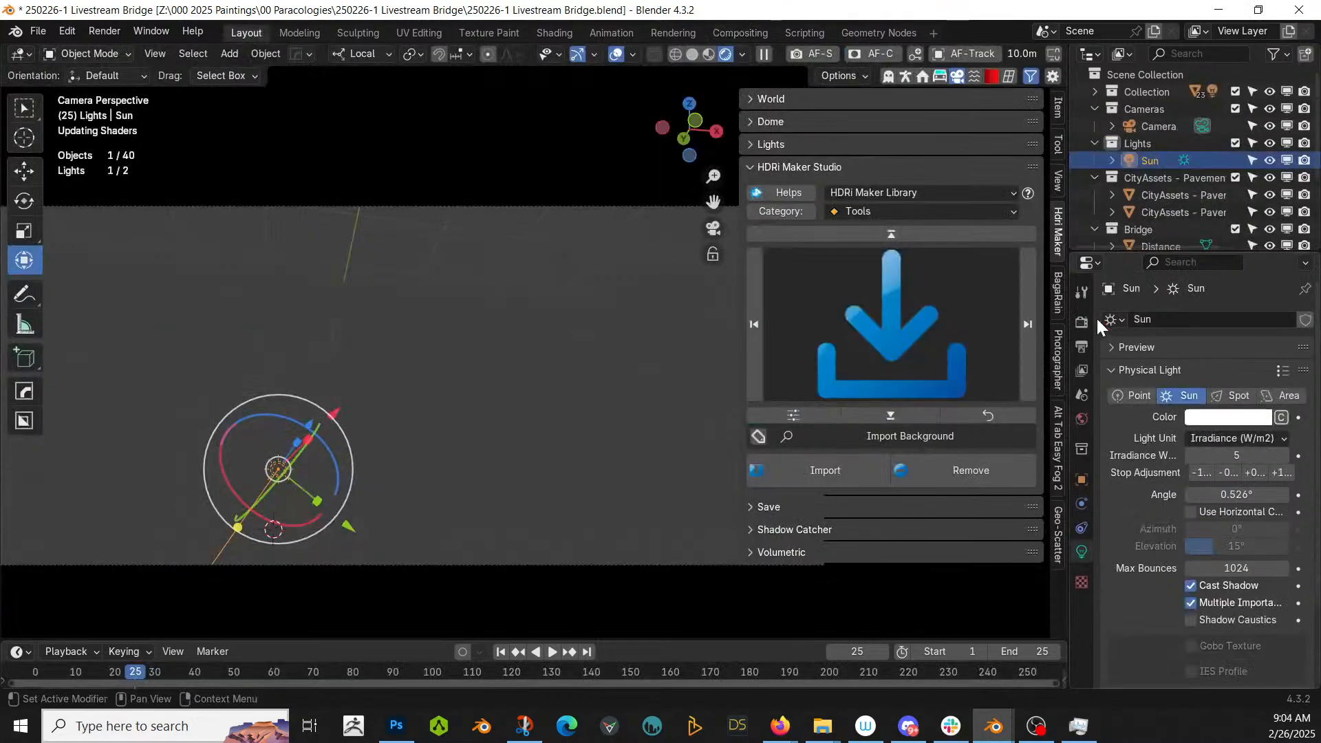
# - Set the world's Mist Pass depth to 250 m and save the file
pyautogui.click(1081, 419)
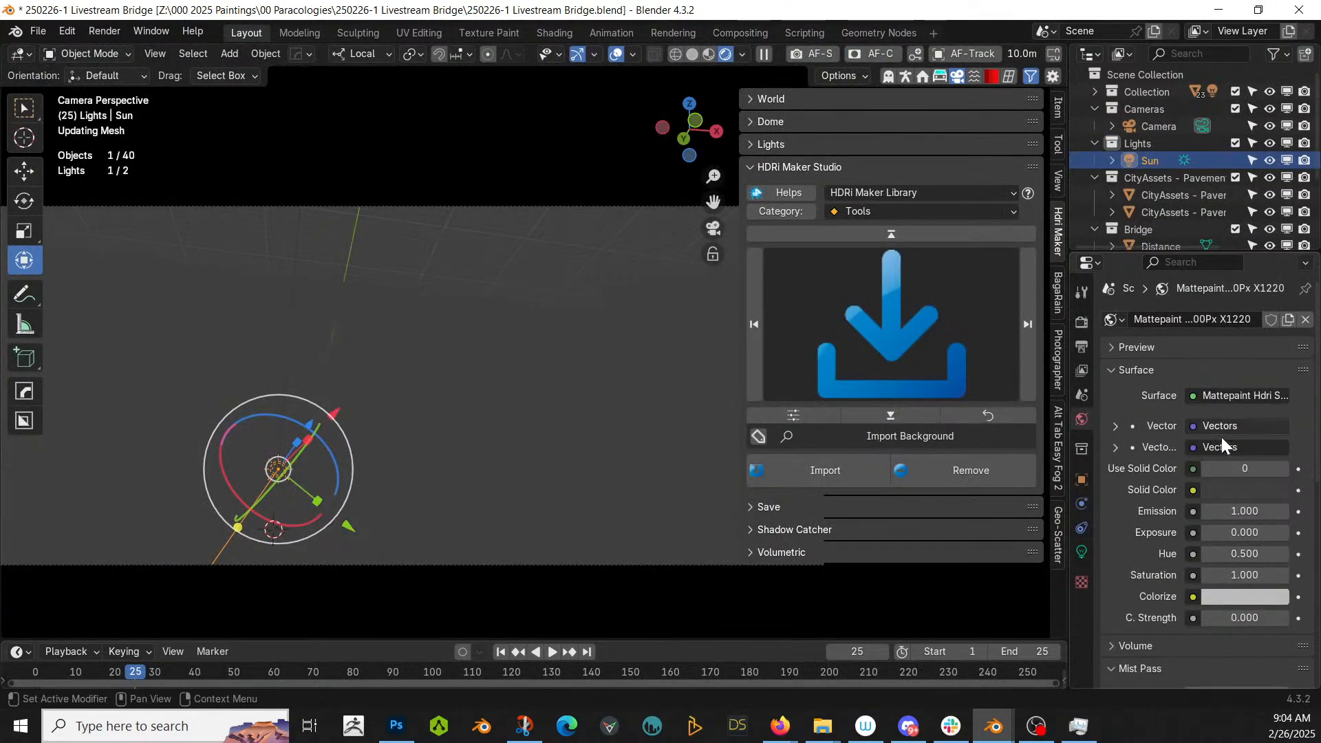
pyautogui.scroll(-5, 1229, 461)
pyautogui.scroll(-5, 1234, 474)
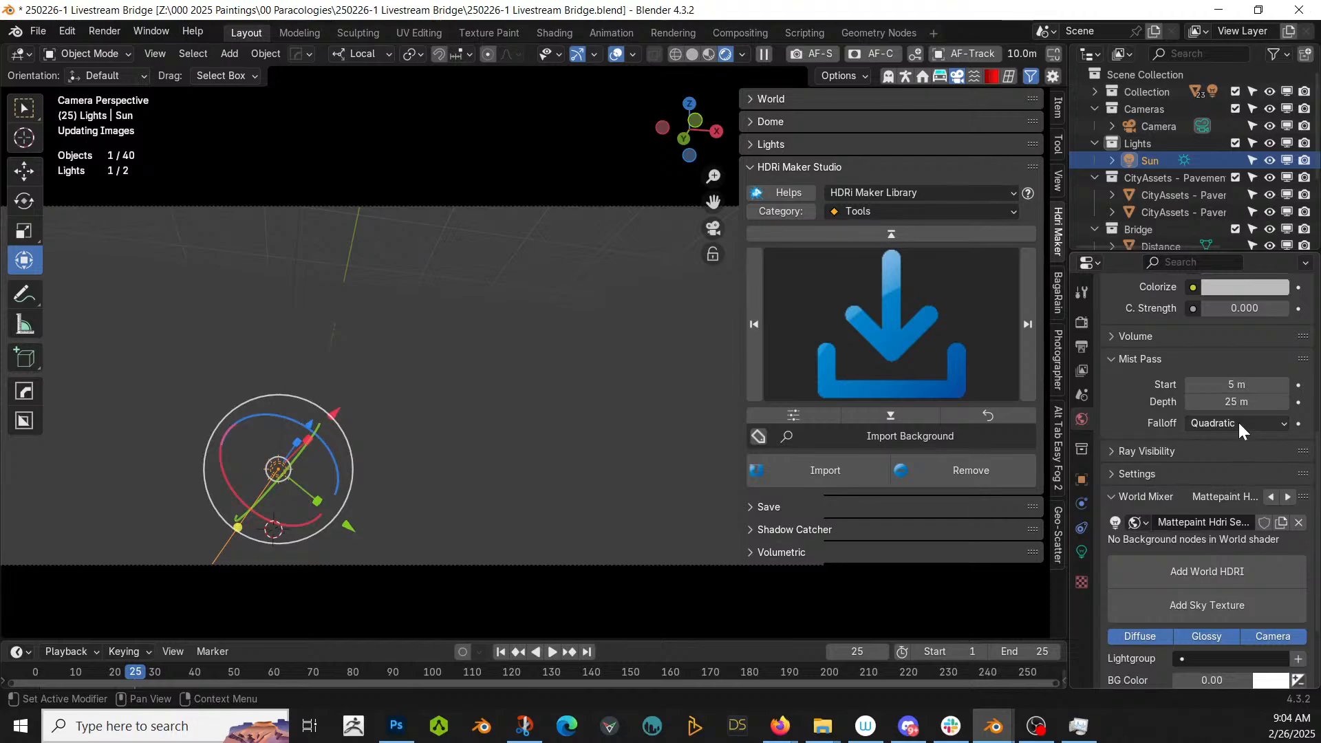
pyautogui.click(1234, 403)
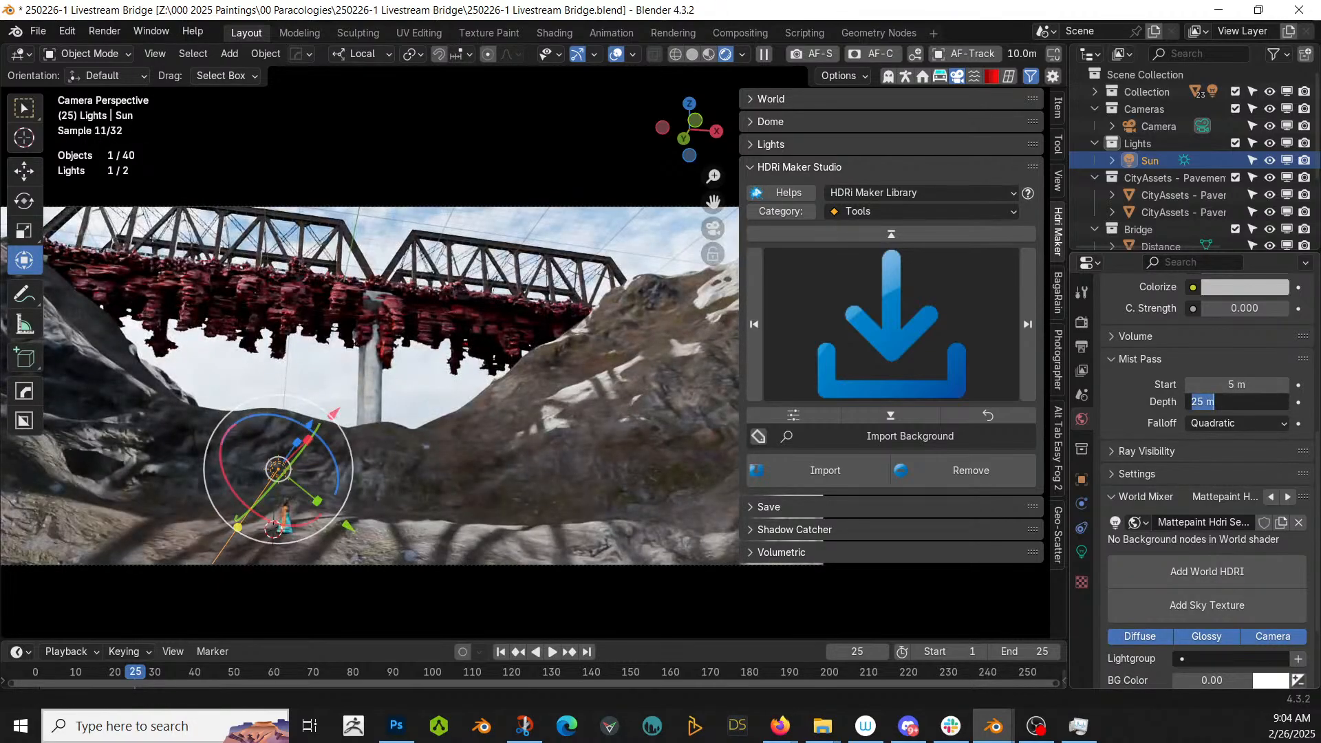
pyautogui.write('250')
pyautogui.press('Return')
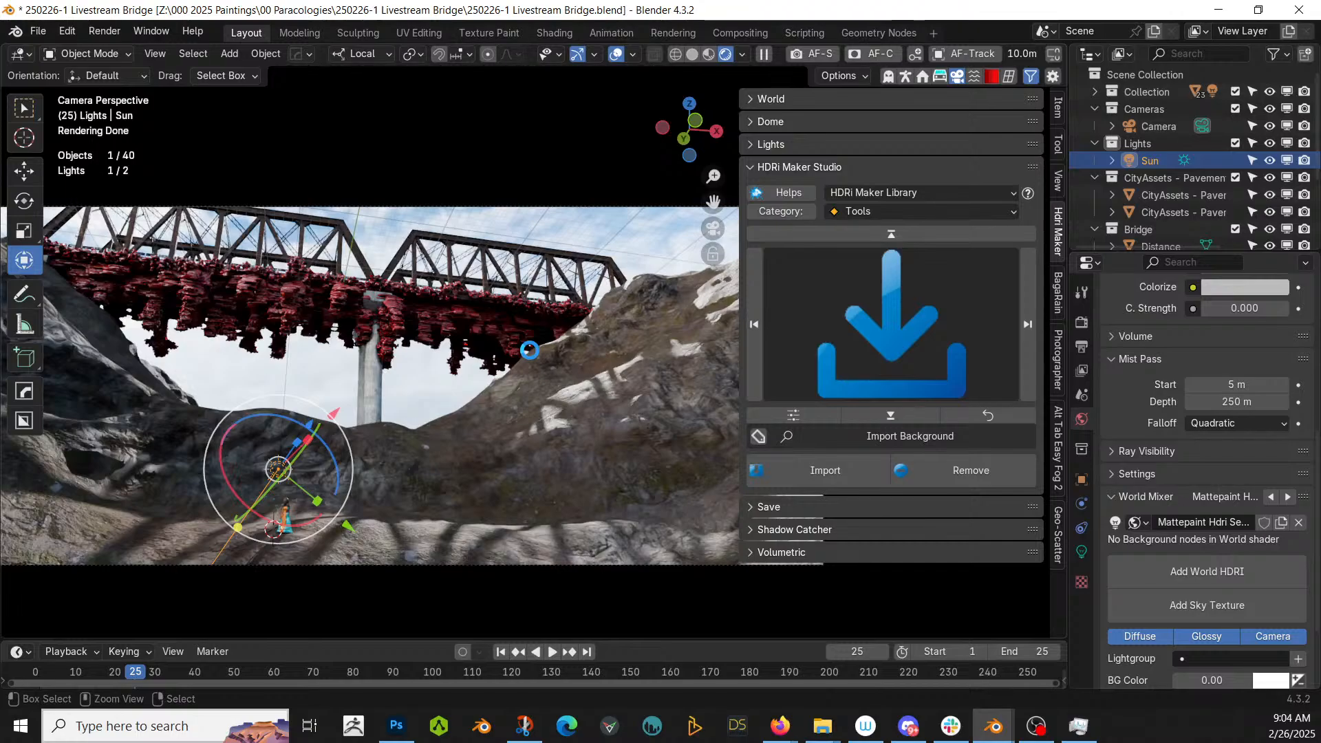
pyautogui.hotkey('ctrl', 's')
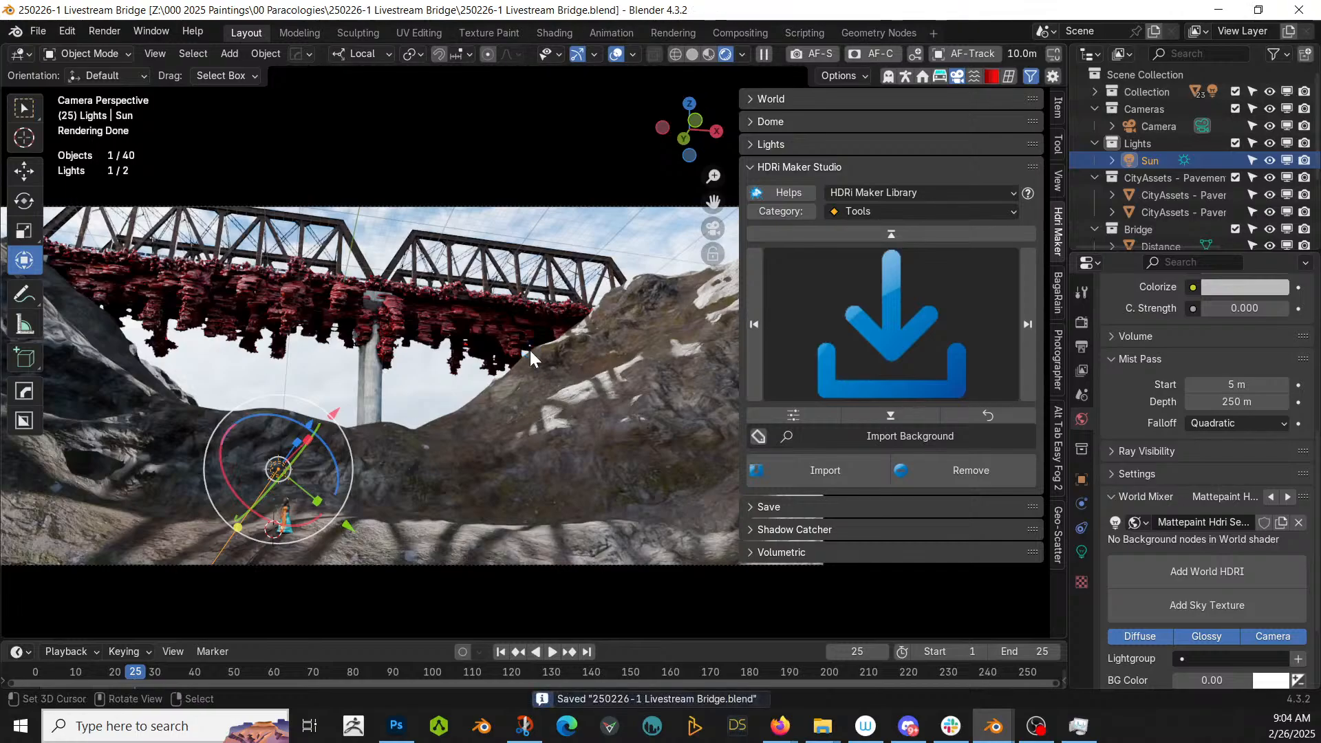
# - Check the canyon terrain's dimensions, then set the camera's clip end to 300 m and deselect the terrain
pyautogui.click(576, 353)
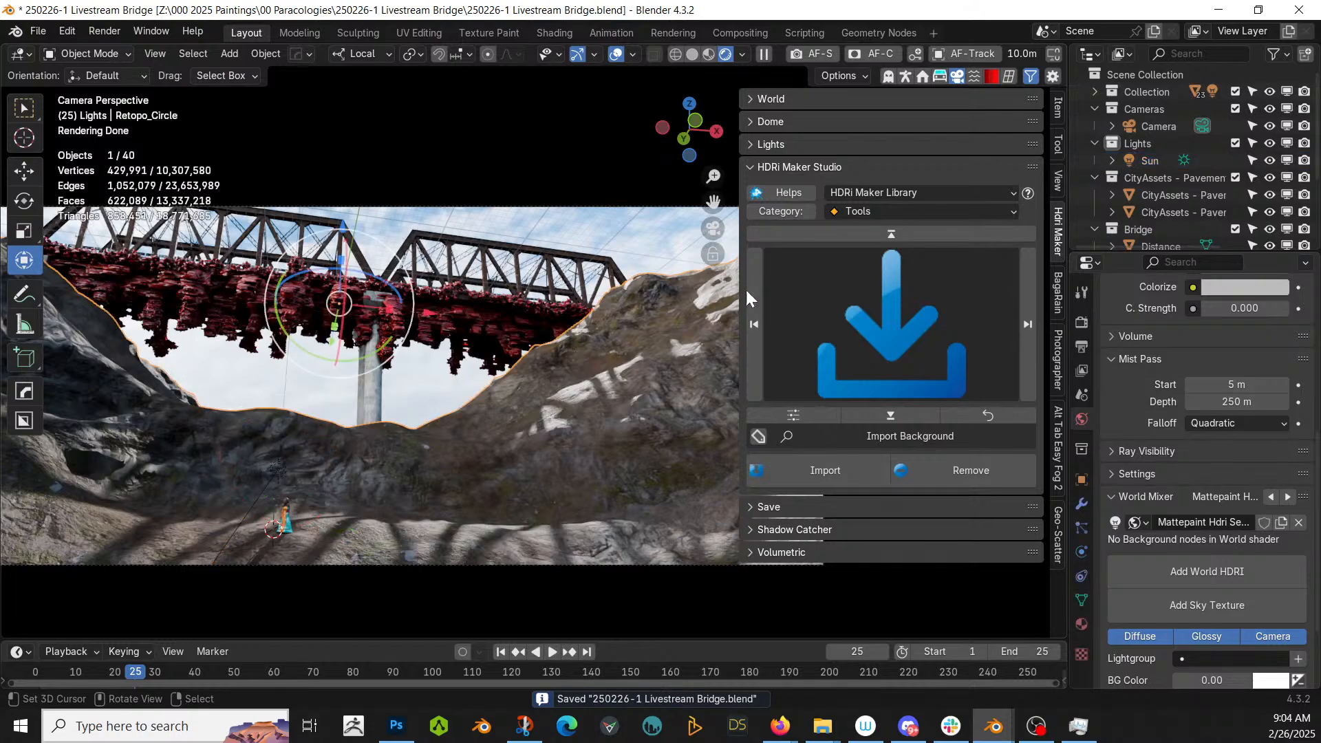
pyautogui.click(1054, 110)
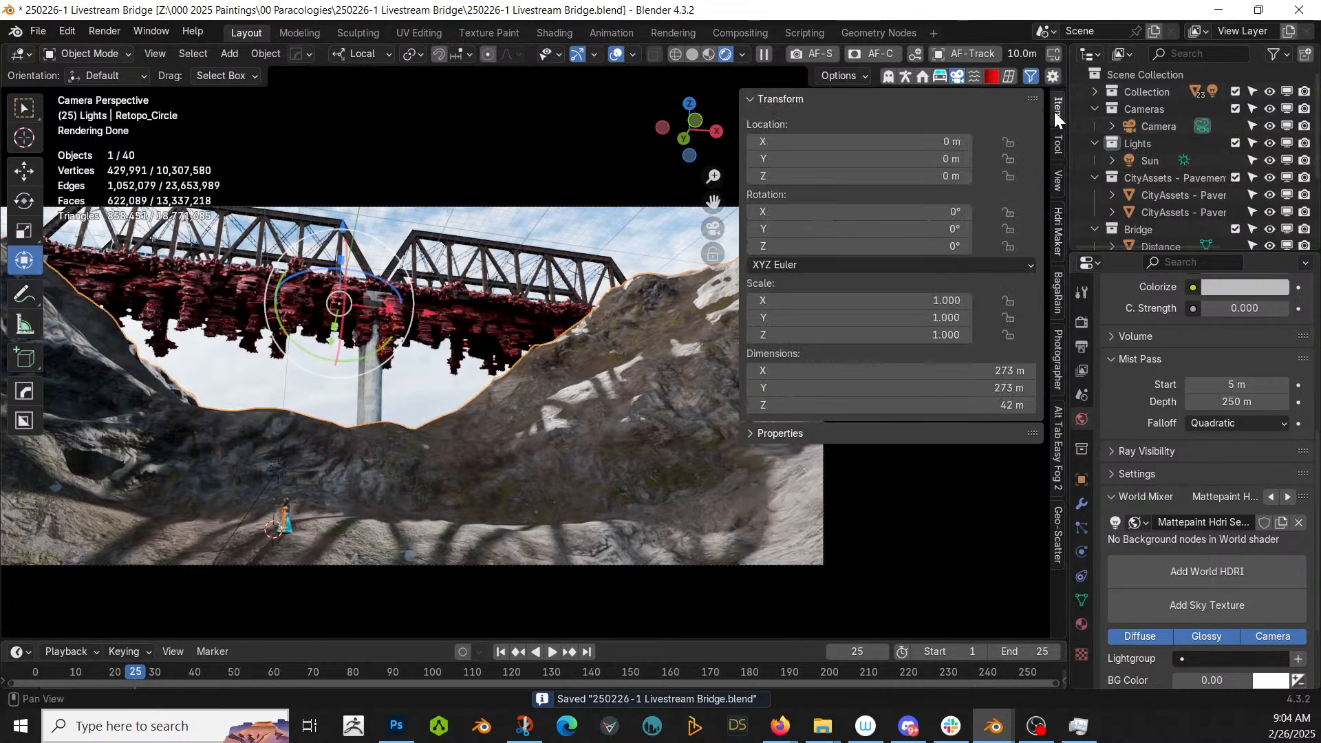
pyautogui.click(1056, 369)
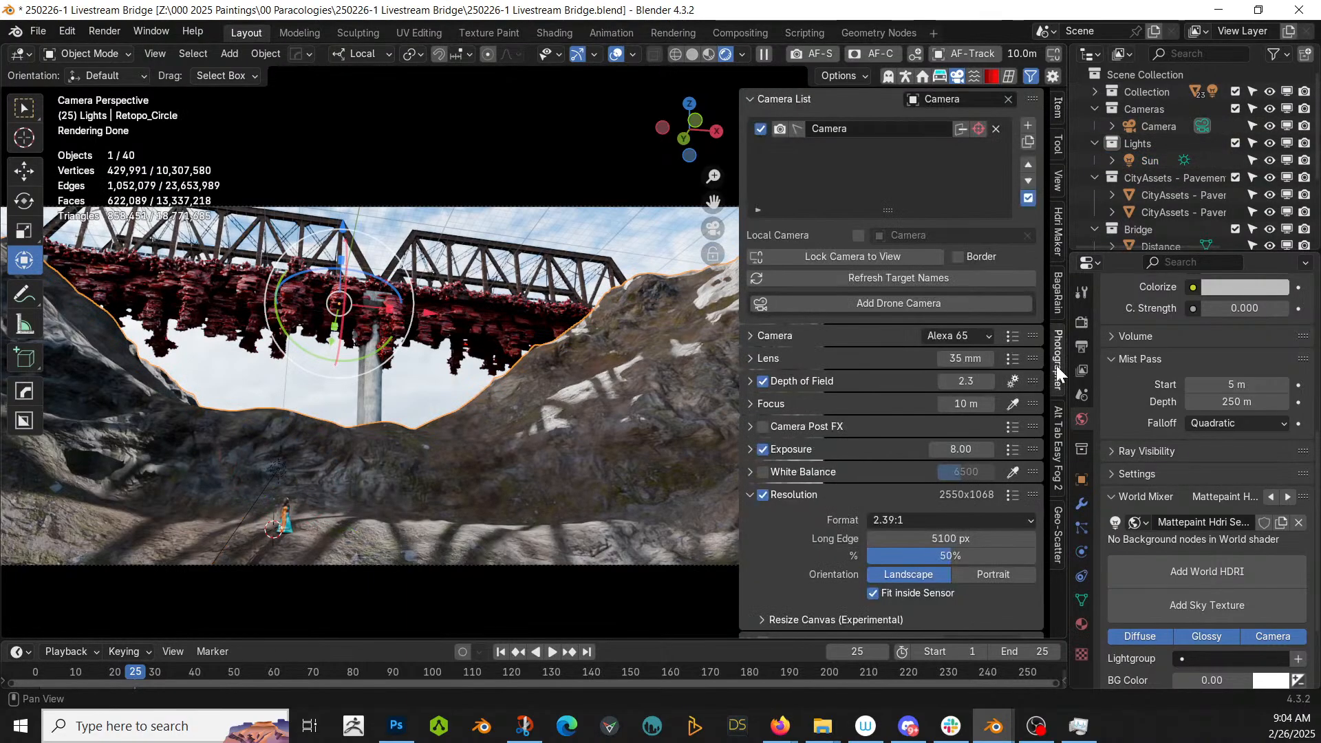
pyautogui.click(750, 335)
pyautogui.click(948, 433)
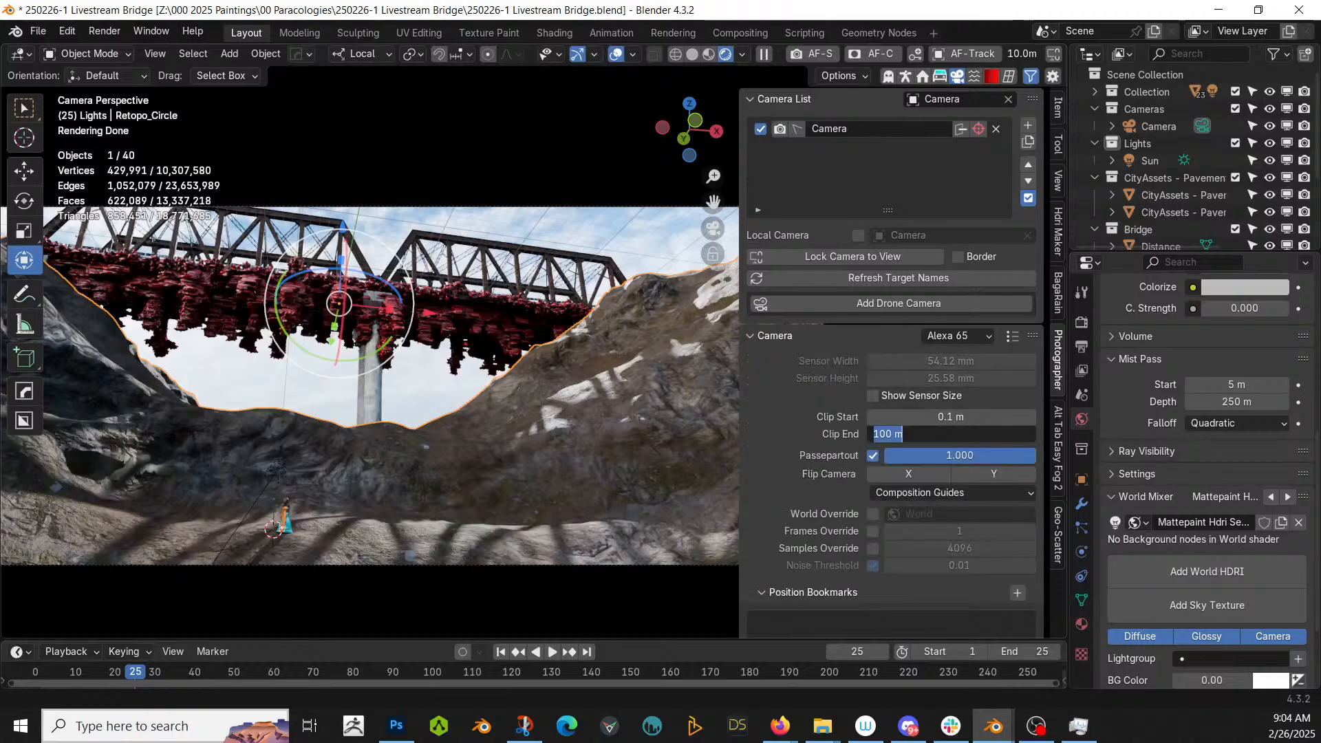
pyautogui.write('1000')
pyautogui.press('Return')
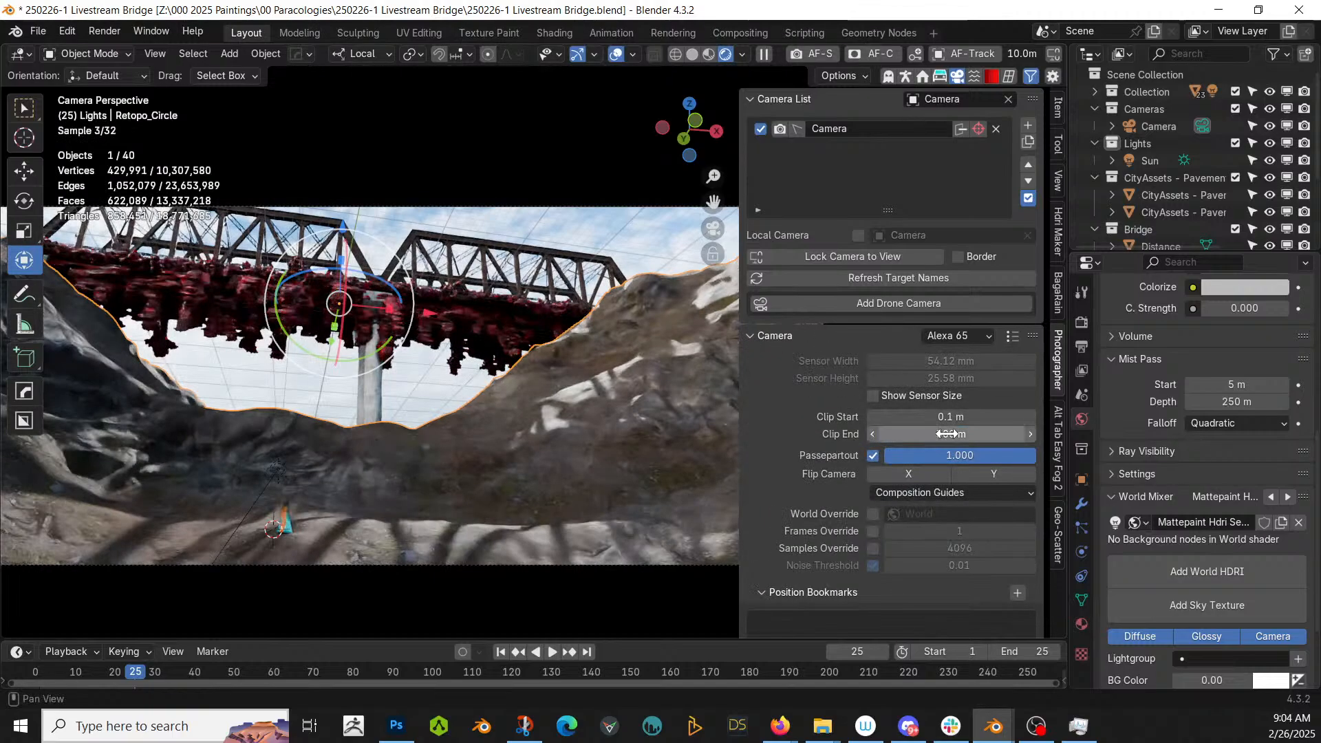
pyautogui.click(638, 217)
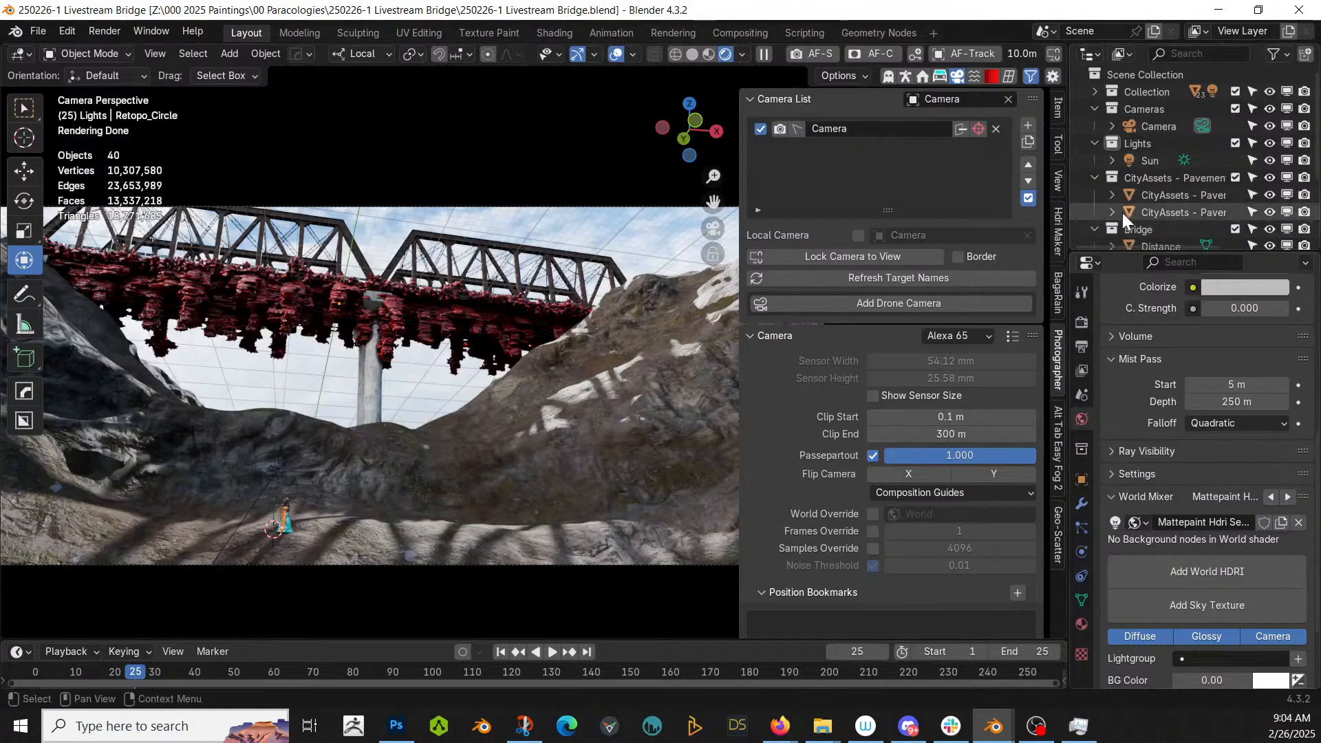
# - Enable the Geo-Scatter collection and autofocus the camera on the figure on the canyon floor
pyautogui.scroll(-4, 1128, 206)
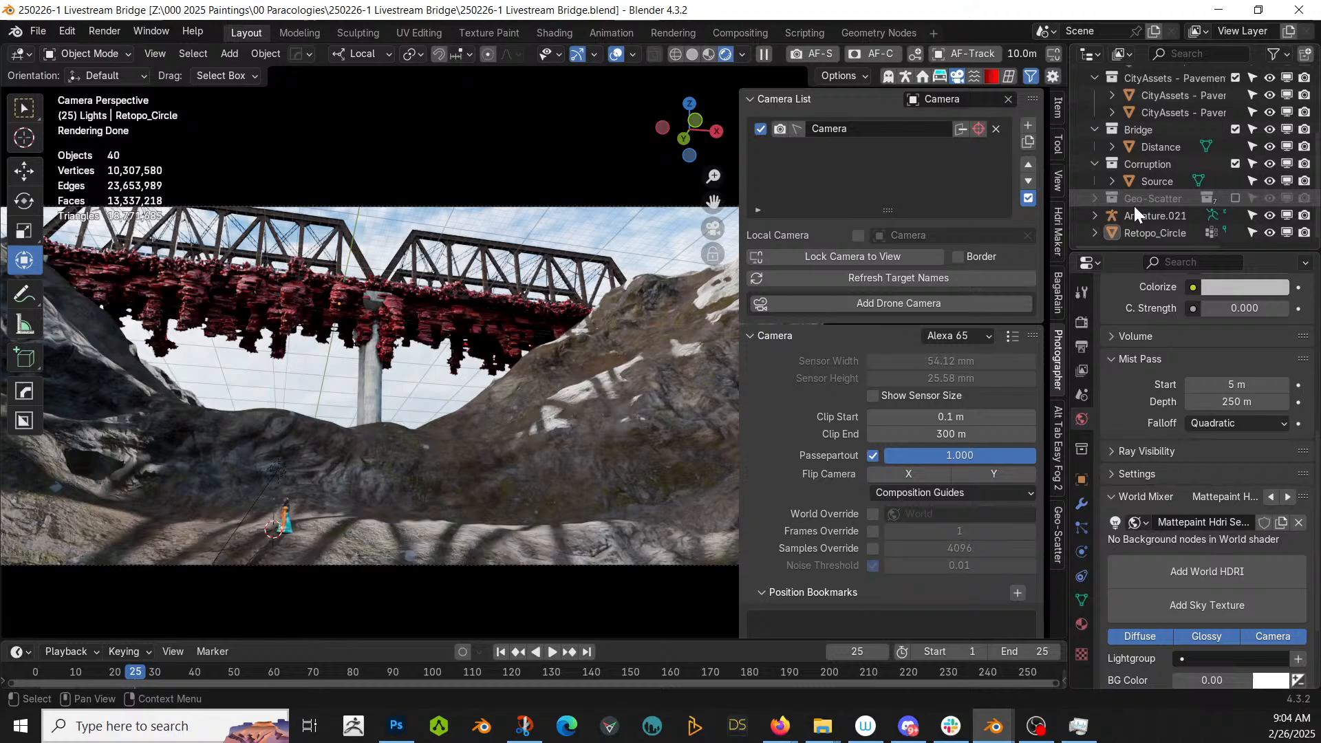
pyautogui.click(1236, 198)
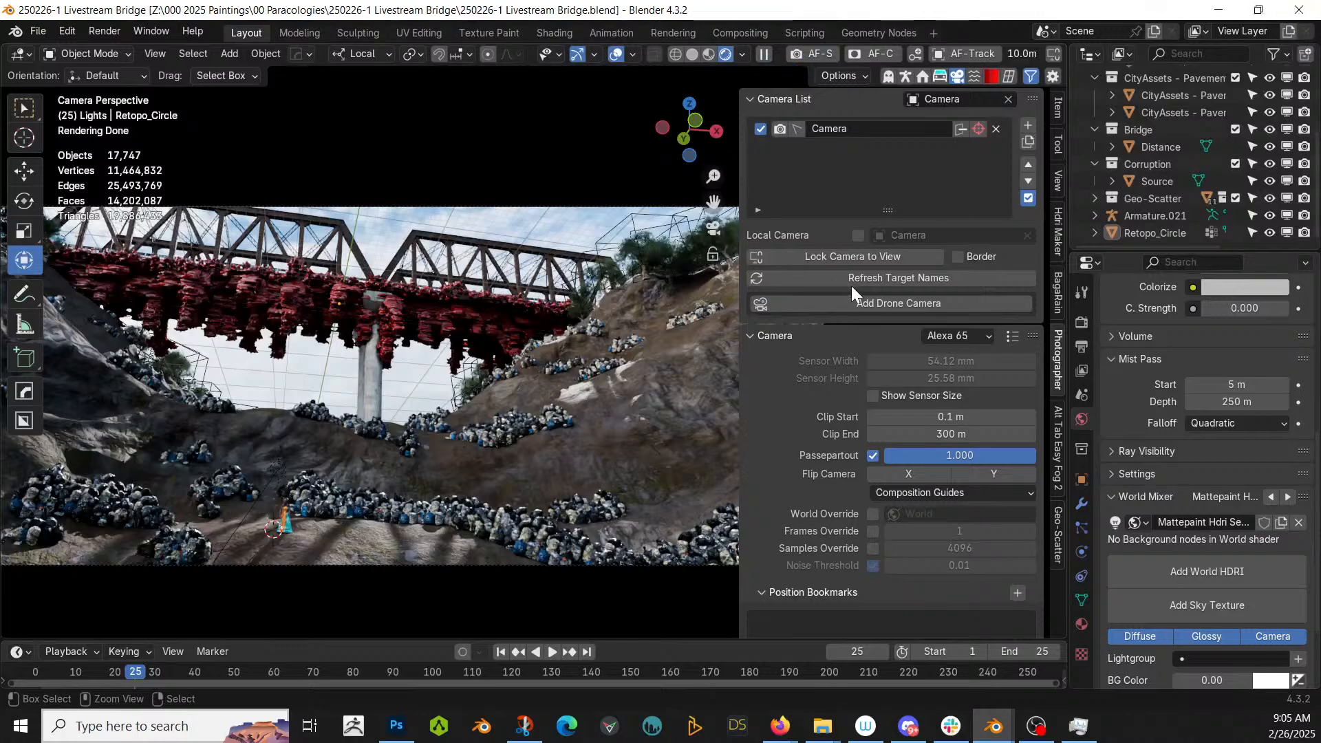
pyautogui.scroll(-4, 929, 427)
pyautogui.scroll(-10, 945, 468)
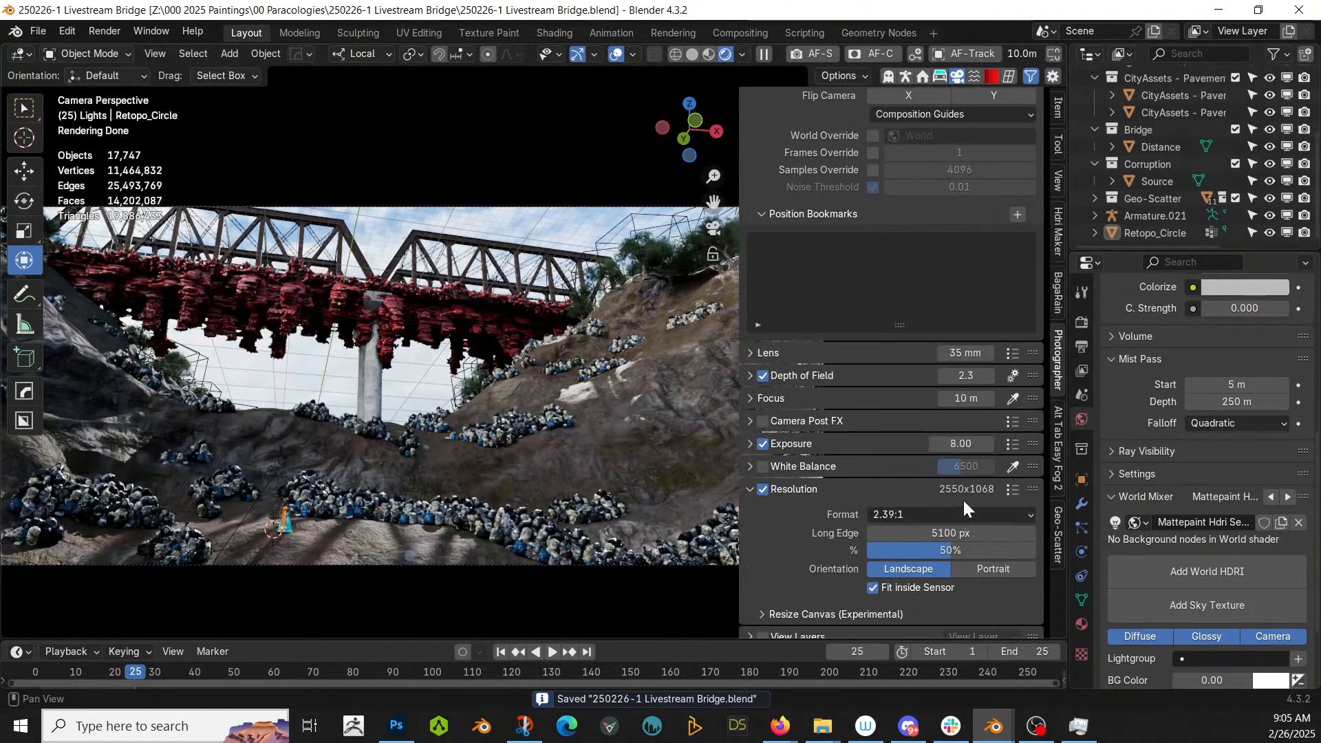
pyautogui.click(286, 510)
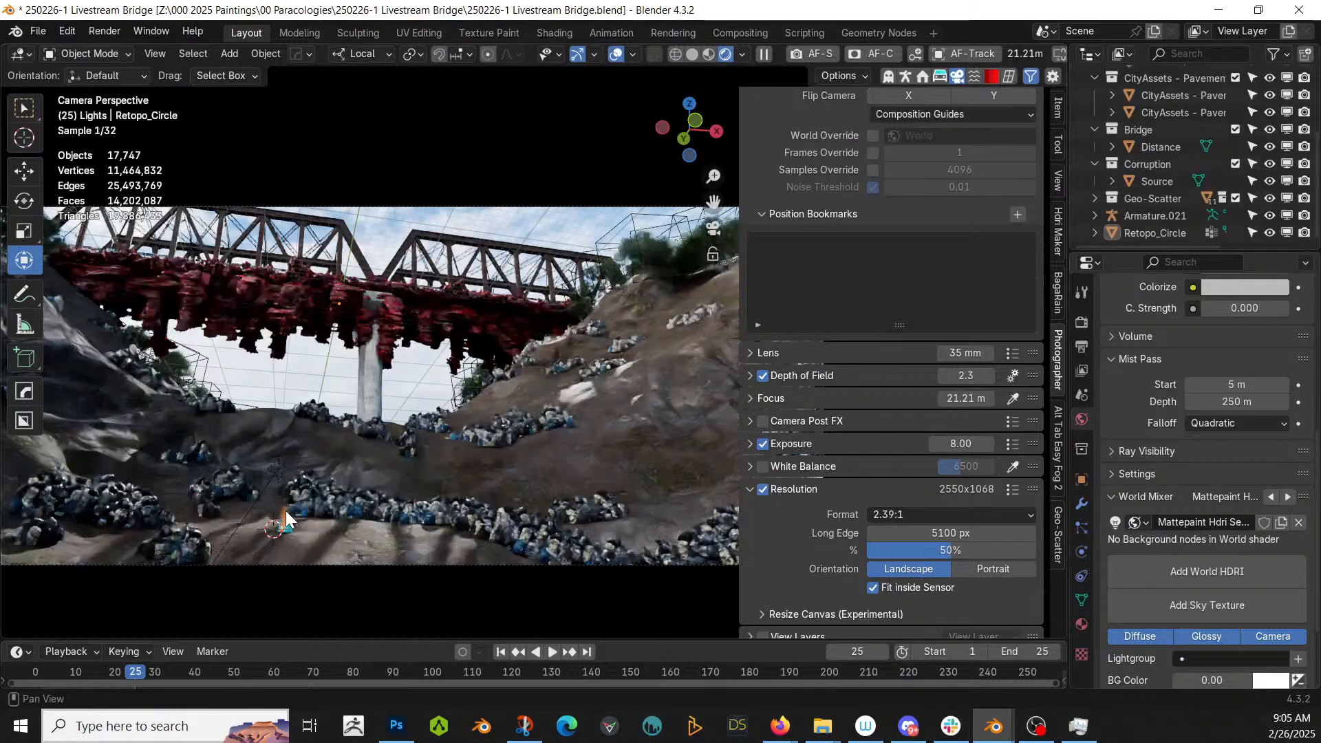
# - Set the viewport compositor to Camera and change the color management look to Base Contrast
pyautogui.click(741, 54)
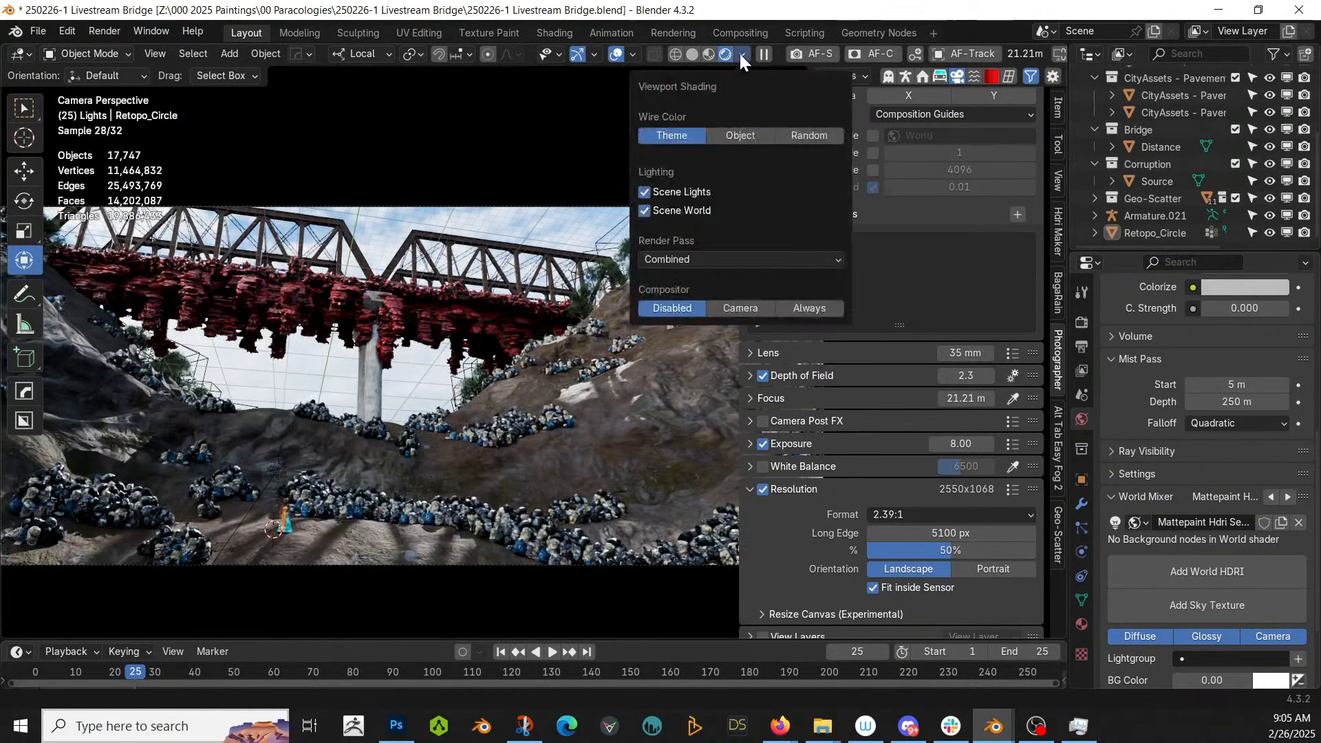
pyautogui.click(725, 311)
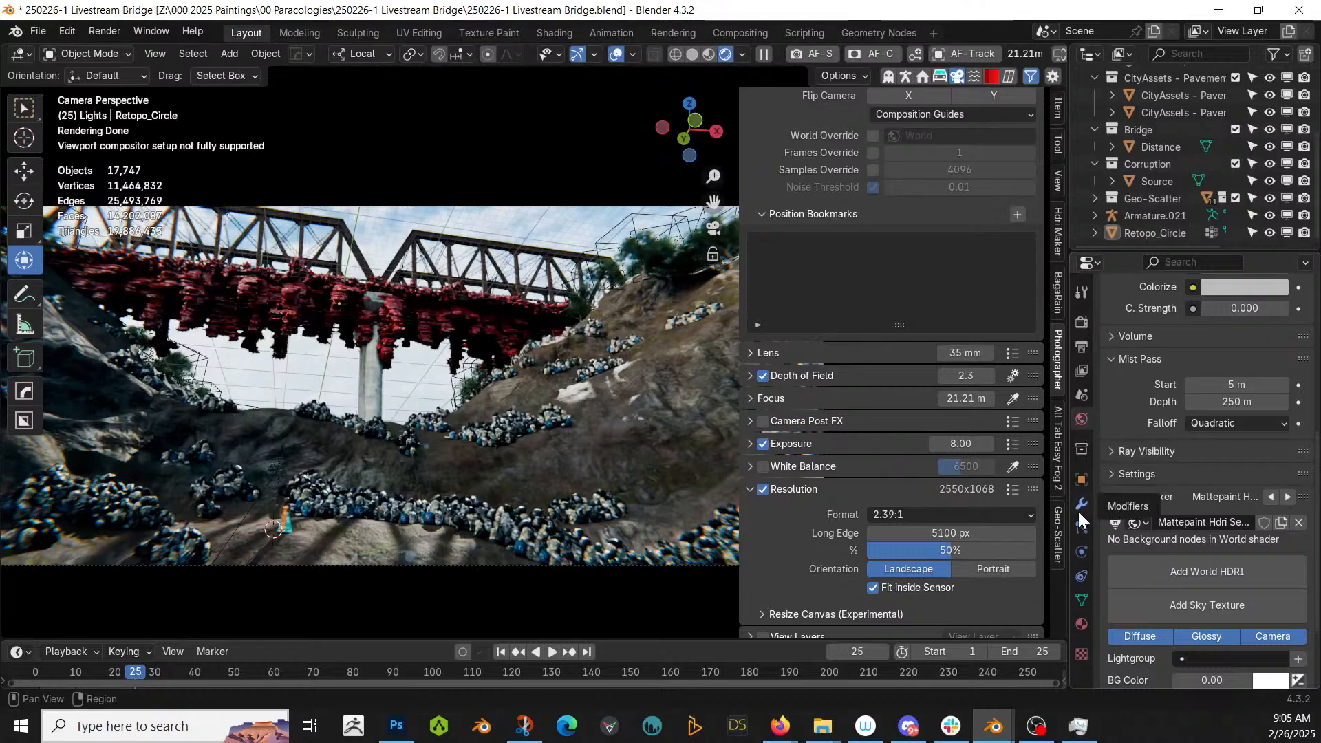
pyautogui.click(1083, 320)
pyautogui.scroll(-20, 1184, 465)
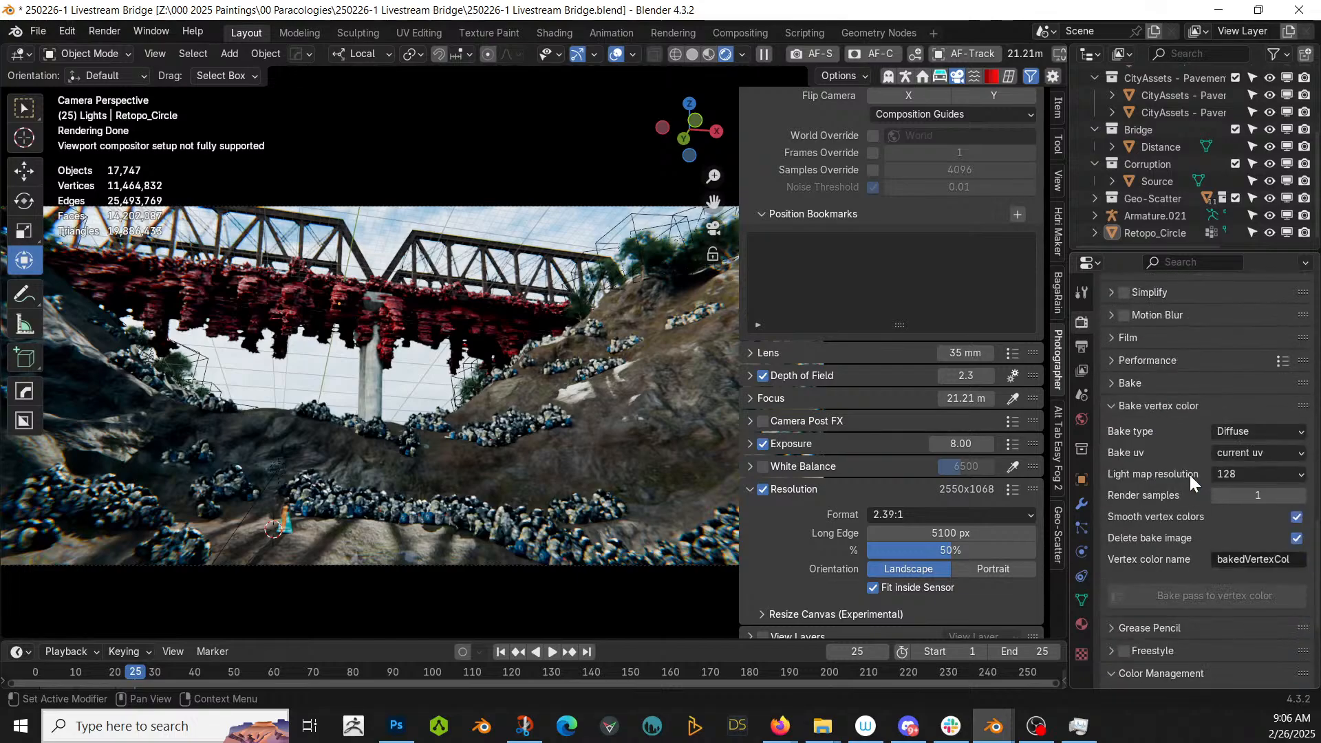
pyautogui.scroll(-5, 1221, 585)
pyautogui.click(1228, 571)
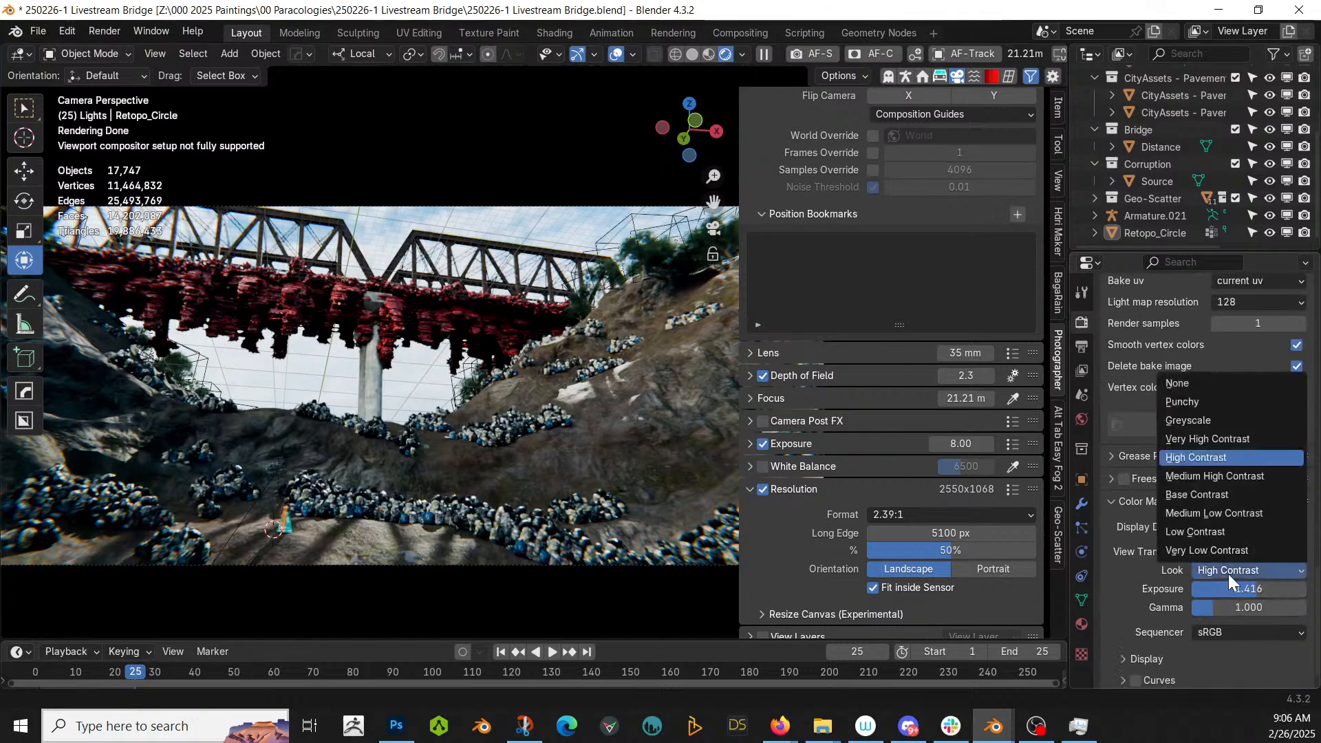
pyautogui.click(1220, 494)
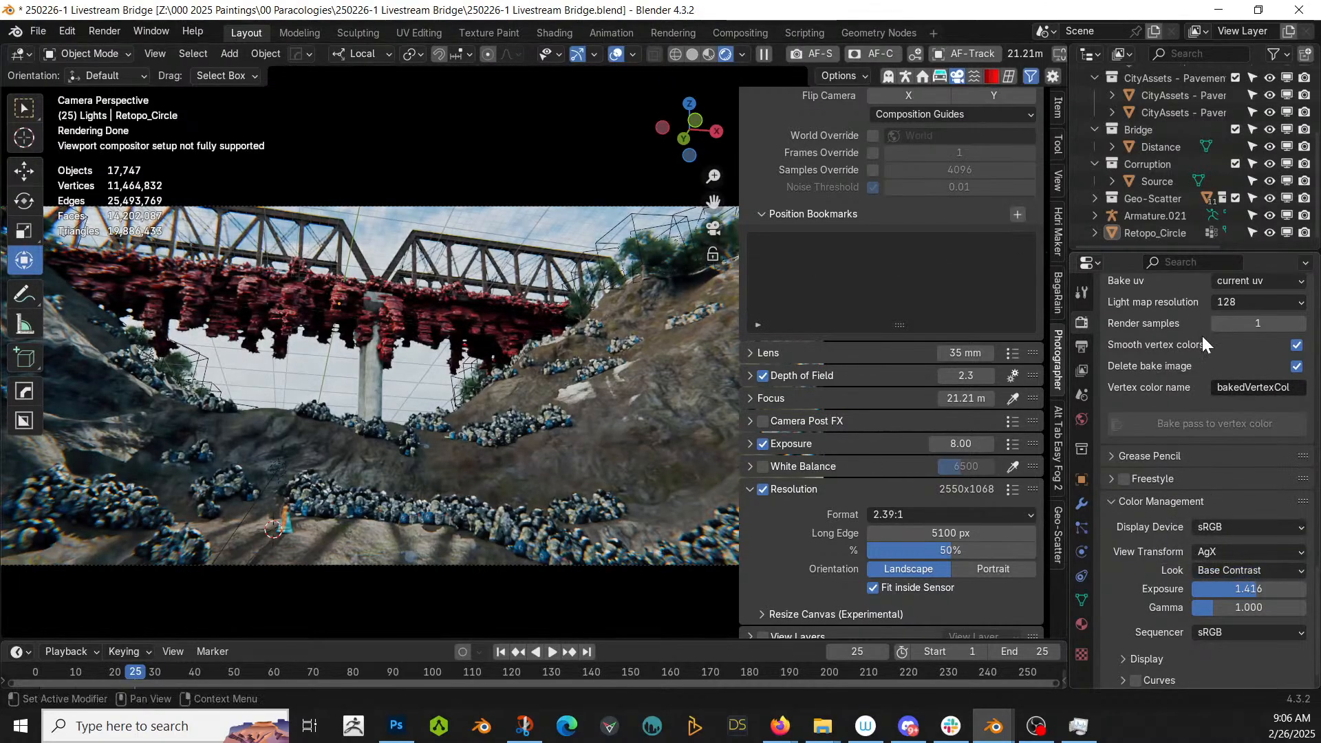
# - Set the total, diffuse, glossy, transmission and volume max light bounces all to 16
pyautogui.scroll(15, 1237, 374)
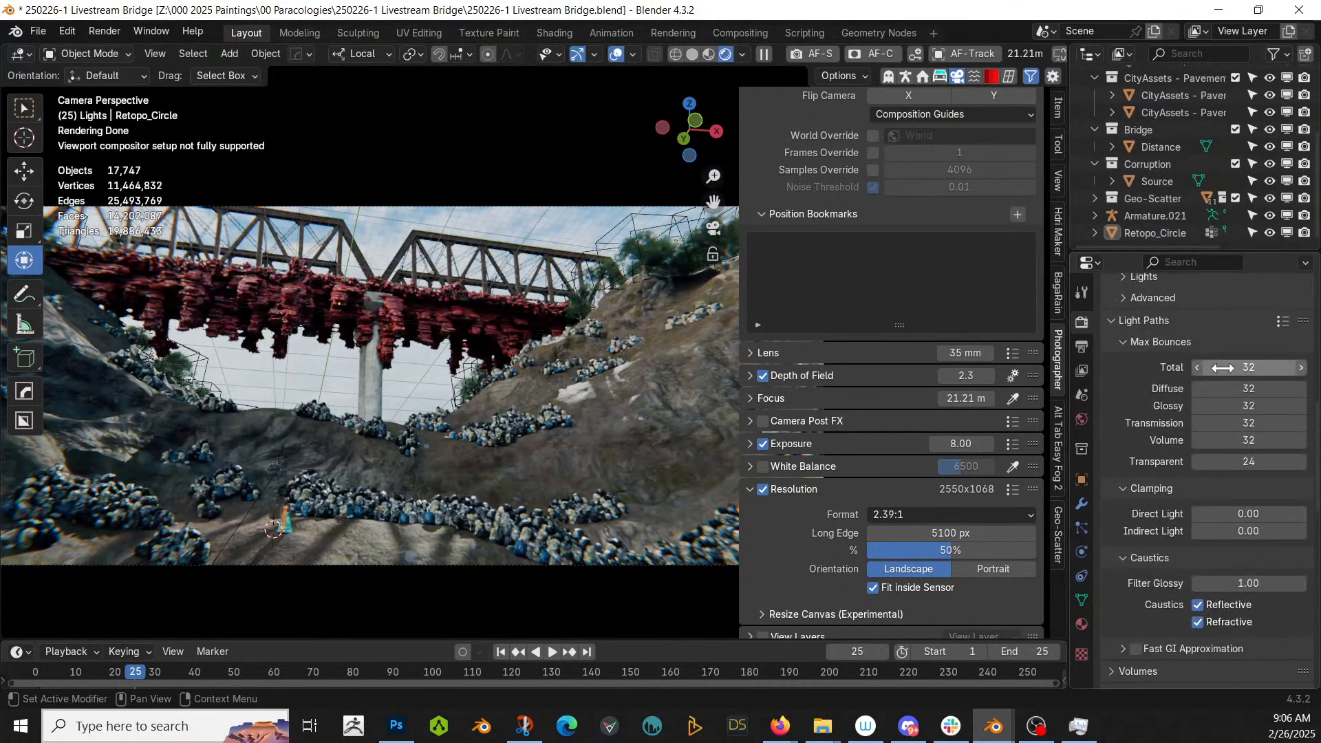
pyautogui.scroll(5, 1224, 367)
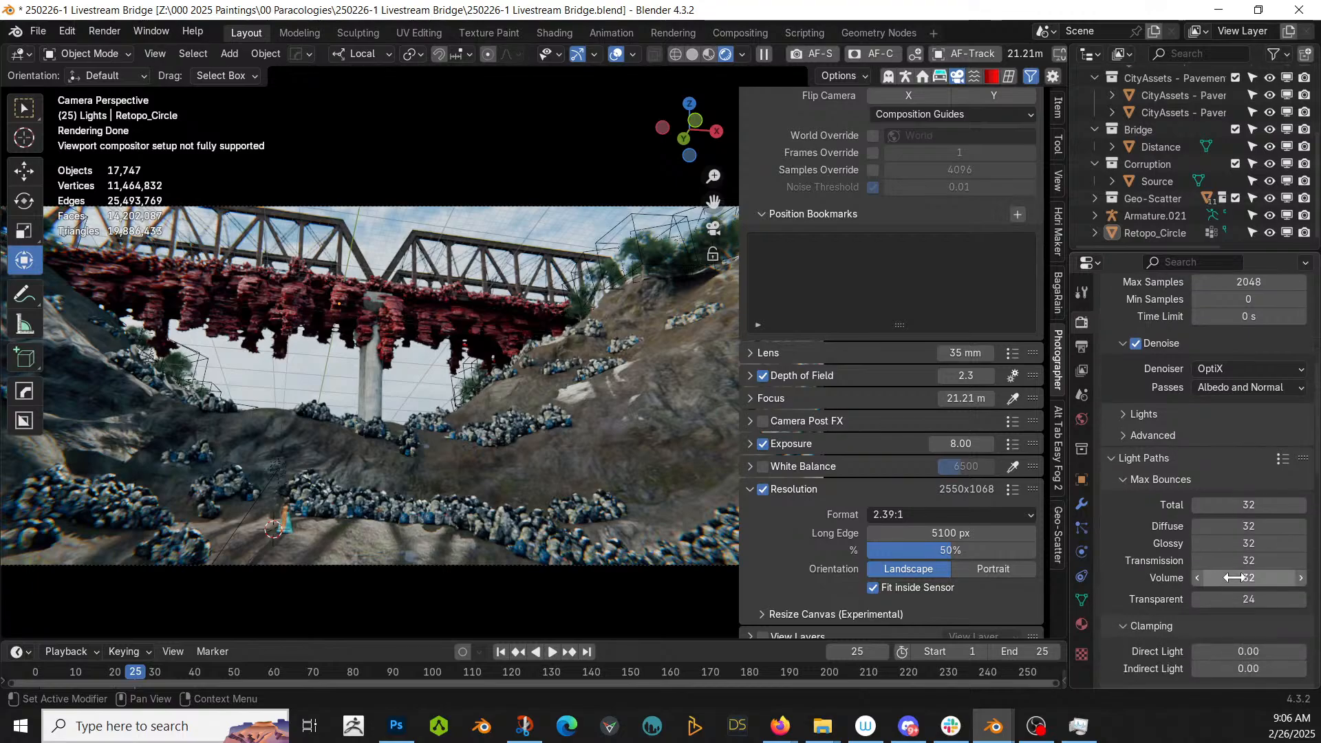
pyautogui.moveTo(1234, 577); pyautogui.dragTo(1236, 504)
pyautogui.write('16')
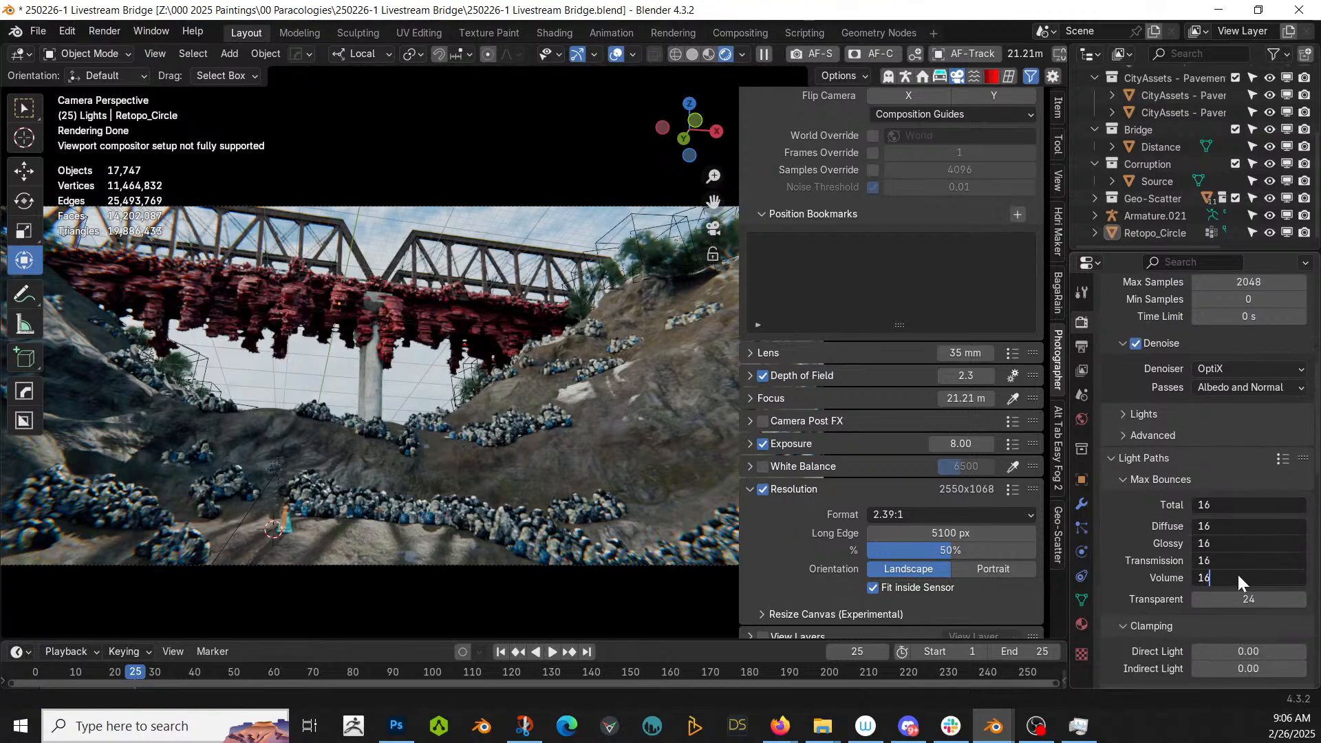
pyautogui.press('Return')
# - Set the final render's max samples to 512
pyautogui.scroll(8, 1256, 411)
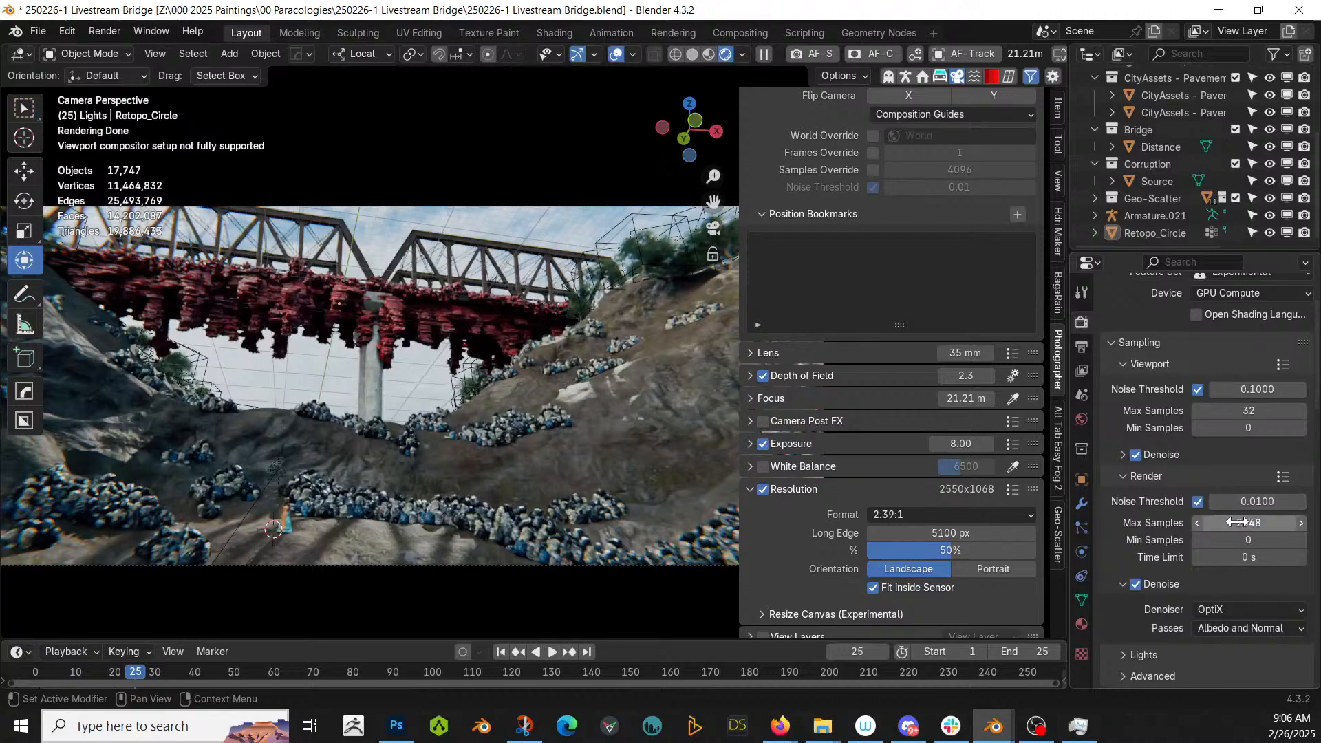
pyautogui.click(1237, 522)
pyautogui.write('512')
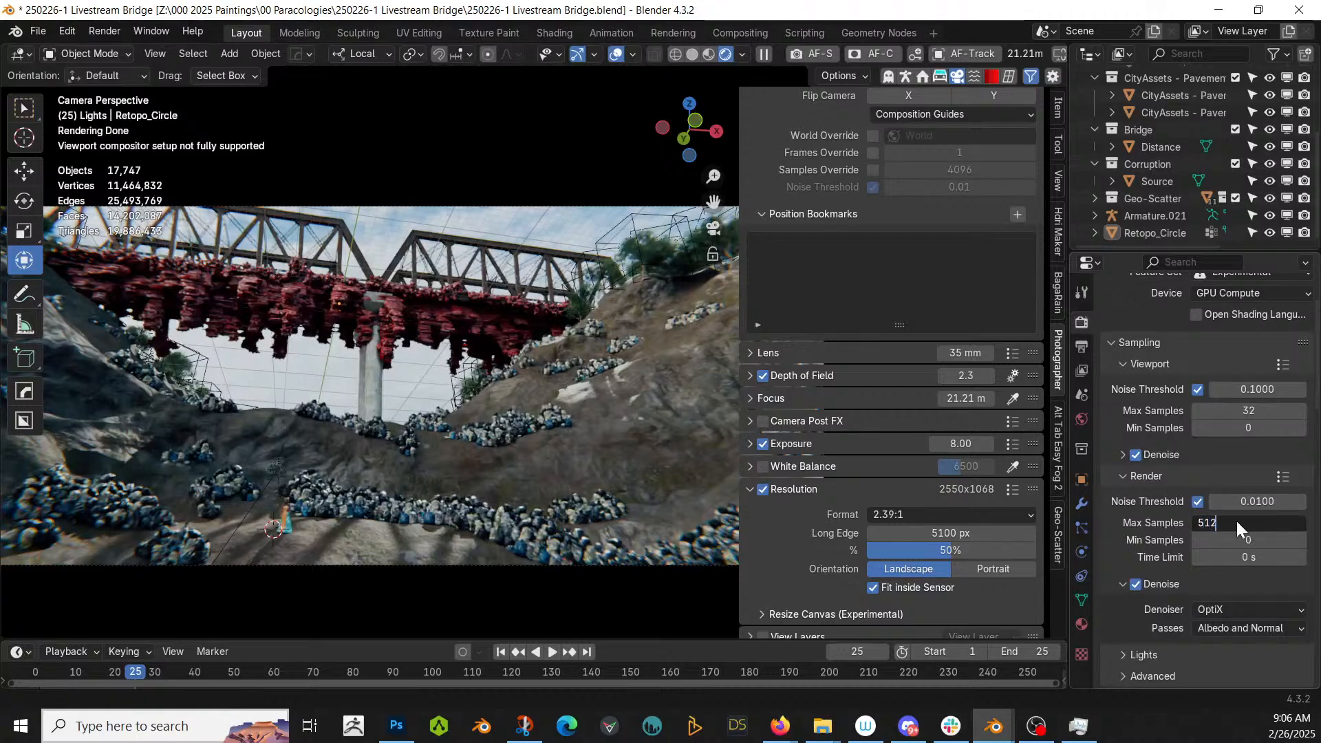
pyautogui.press('Return')
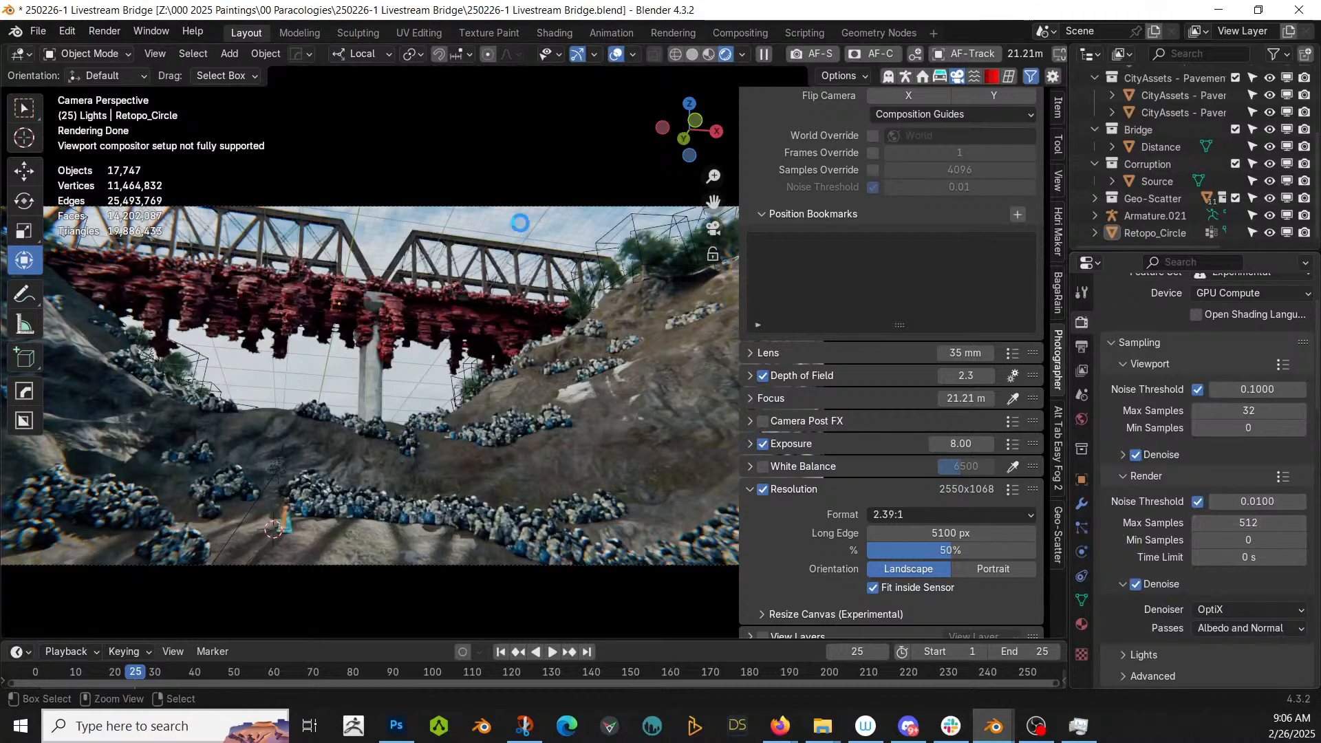